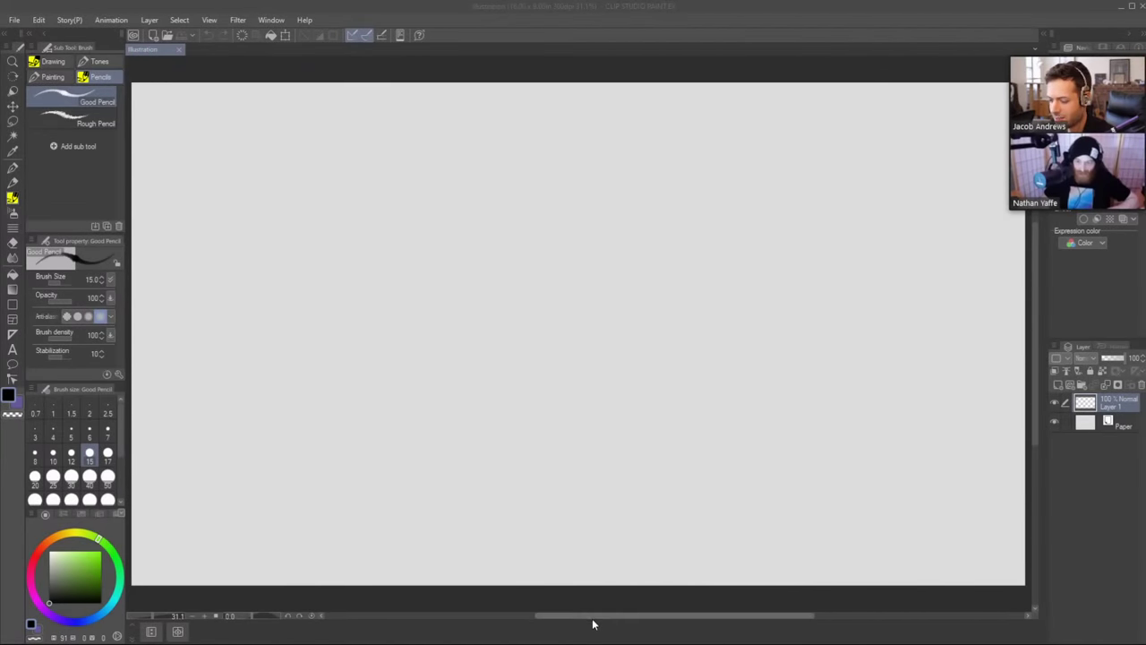
Paste the copied winged archer artwork, scale it to about 267% and place it on the left half of the canvas.
{"action": "left_click", "coordinate": [594, 603]}
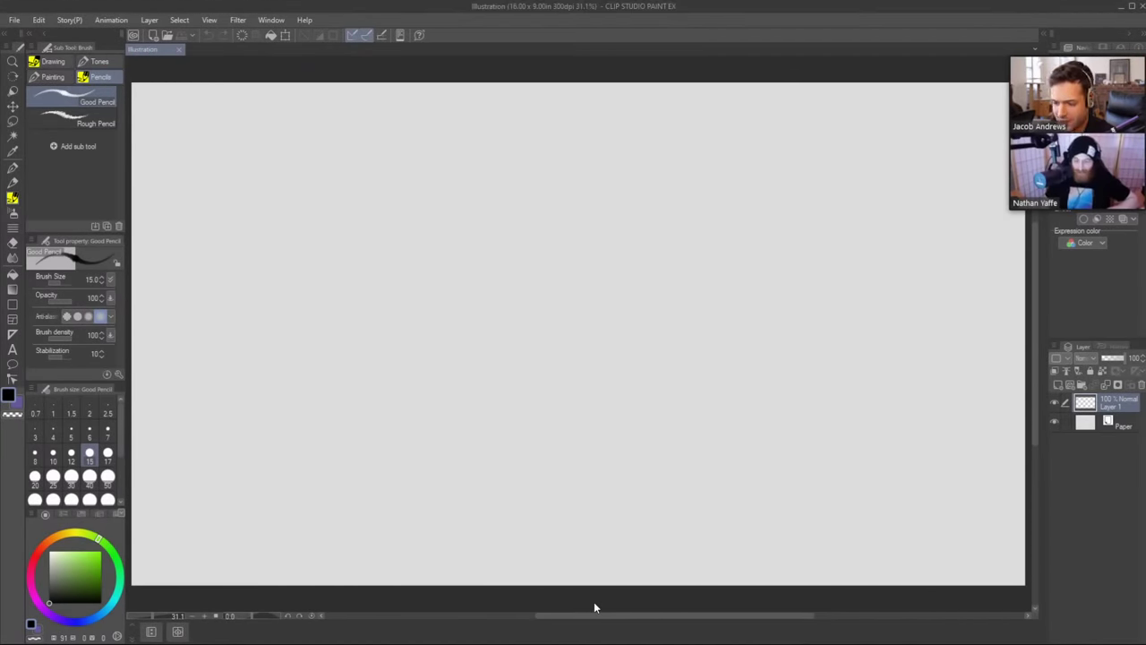
{"action": "key", "text": "ctrl+v"}
{"action": "left_click", "coordinate": [284, 35]}
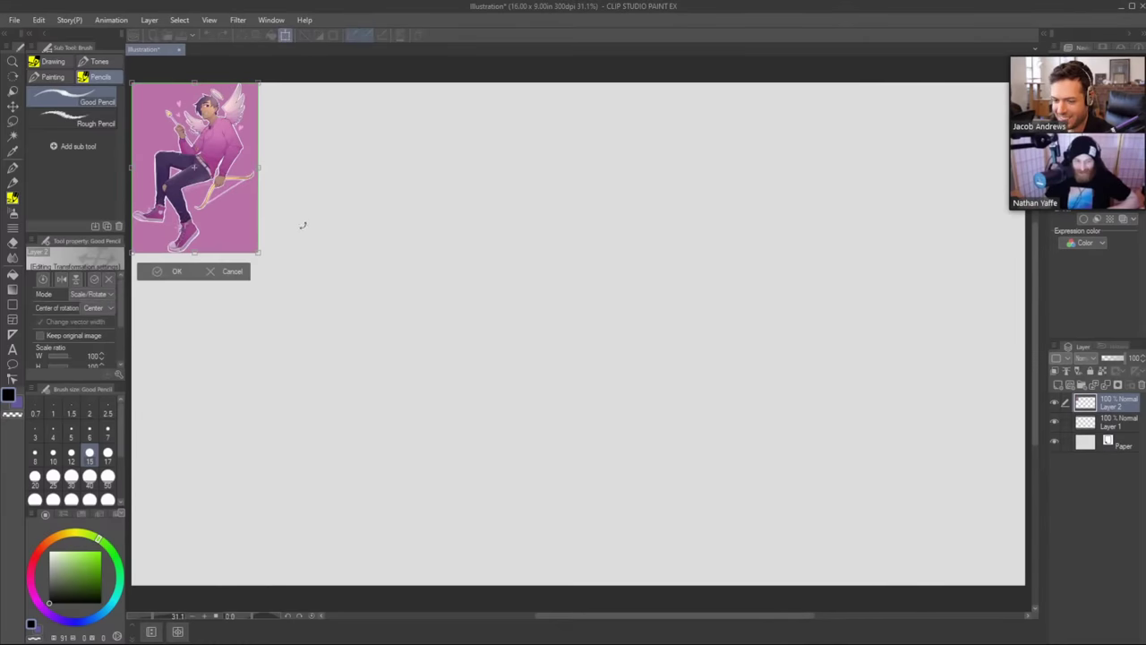
{"action": "left_click_drag", "start_coordinate": [260, 252], "coordinate": [488, 457]}
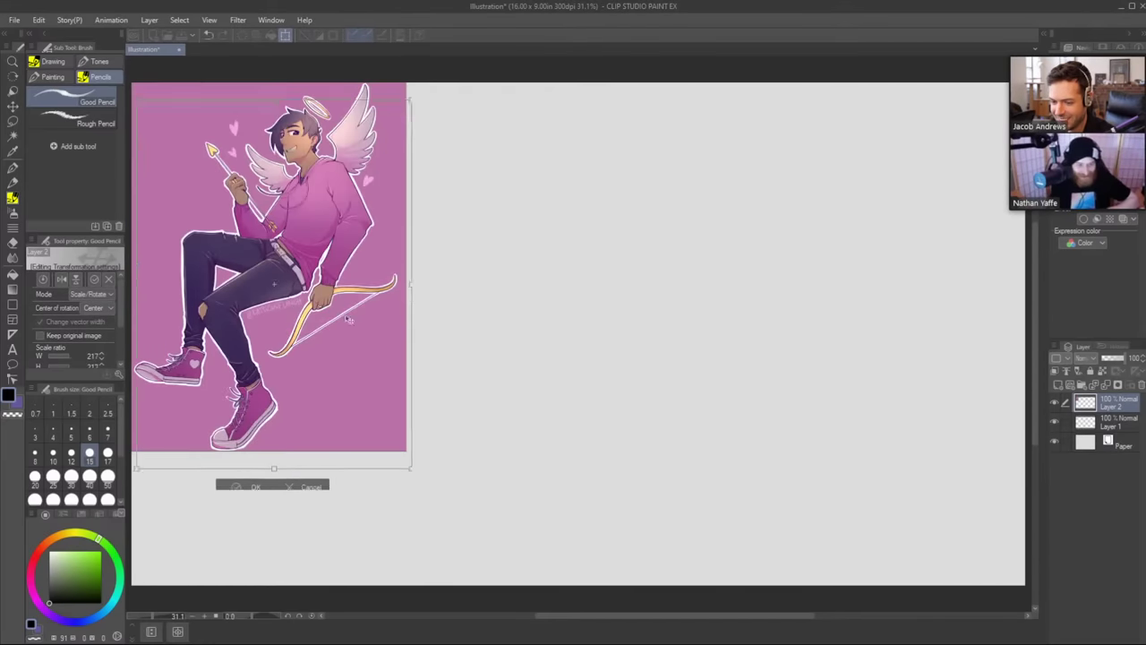
{"action": "left_click_drag", "start_coordinate": [202, 308], "coordinate": [251, 394]}
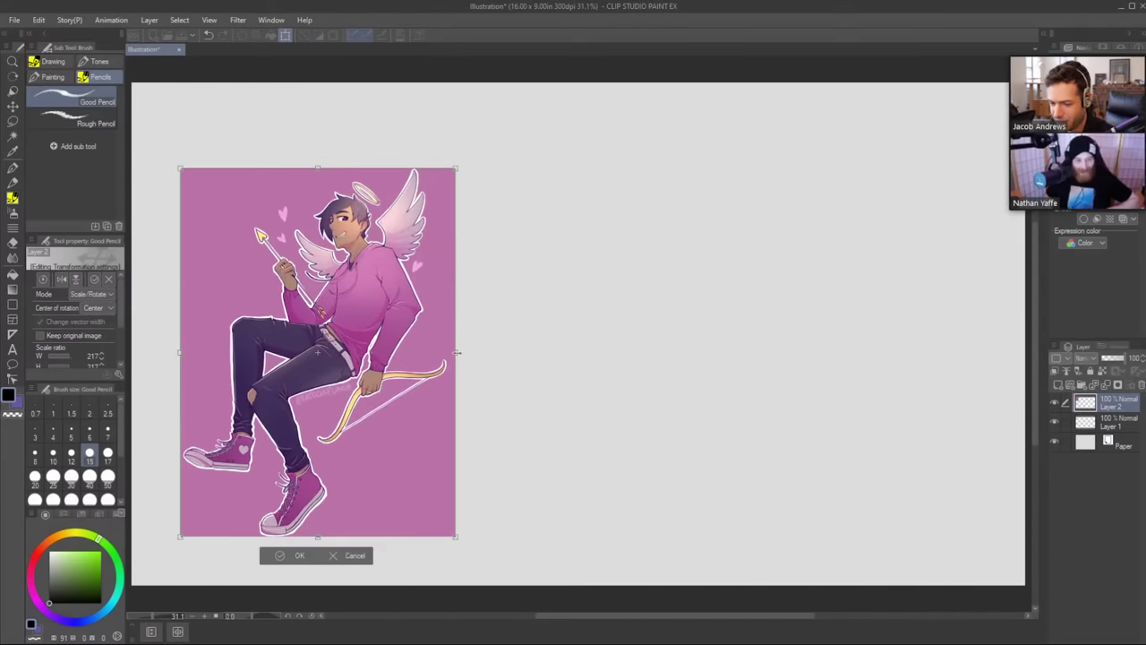
{"action": "left_click_drag", "start_coordinate": [457, 353], "coordinate": [520, 353]}
{"action": "left_click_drag", "start_coordinate": [422, 356], "coordinate": [444, 344]}
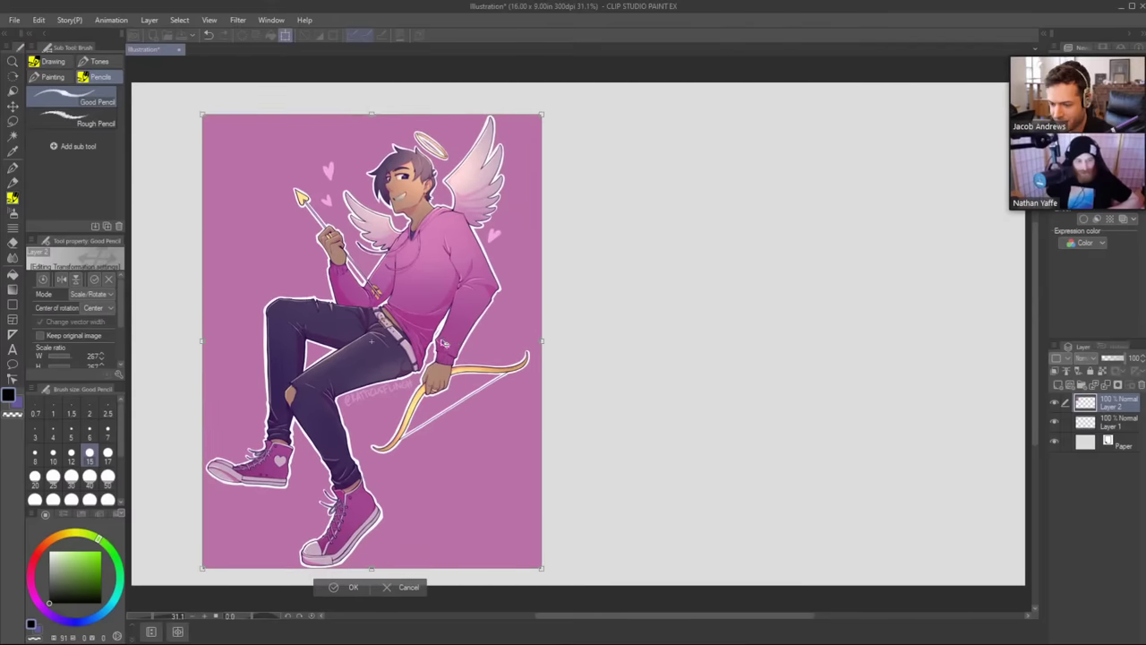
{"action": "left_click", "coordinate": [338, 588]}
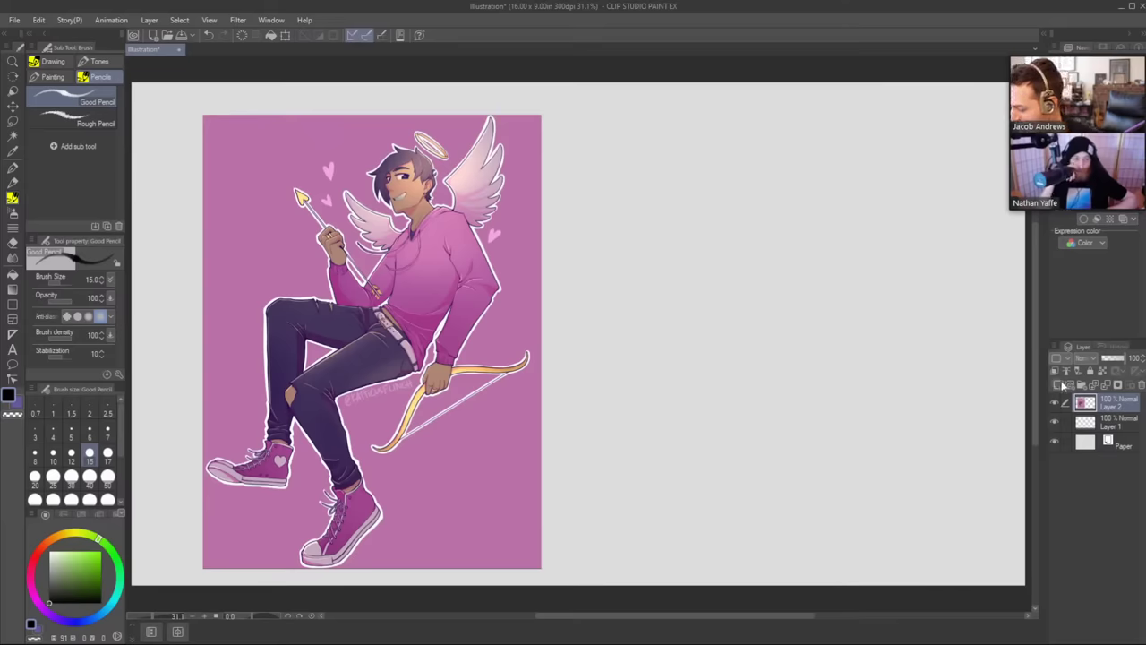
Add a new layer above the artwork and choose a saturated orange-red drawing colour.
{"action": "left_click", "coordinate": [1059, 386]}
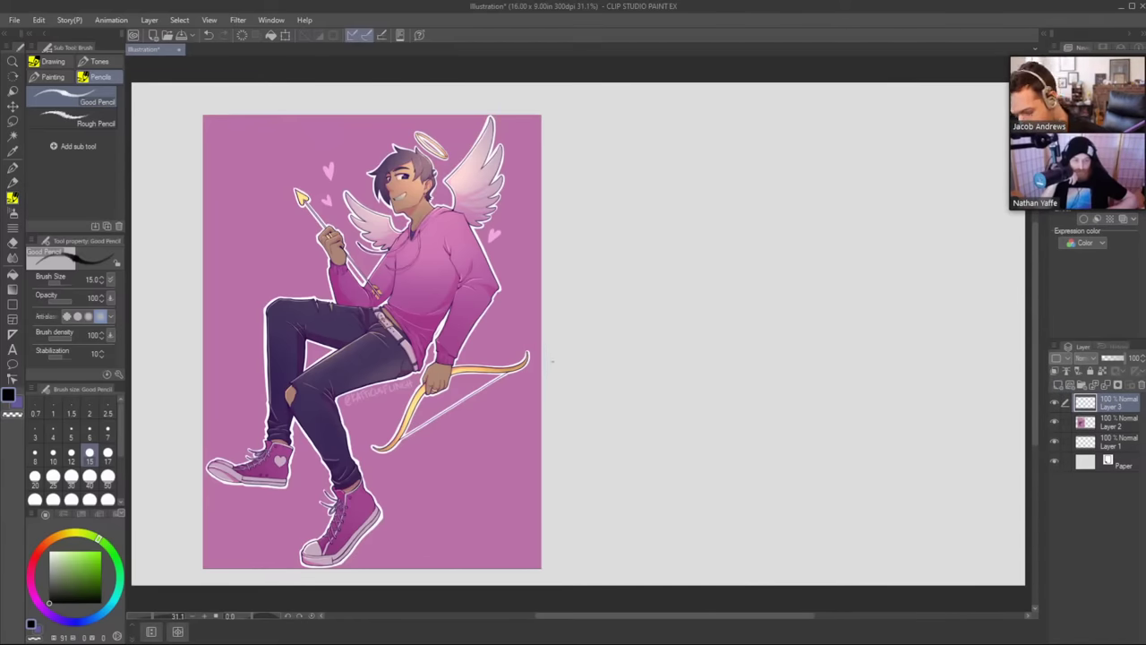
{"action": "left_click", "coordinate": [44, 544]}
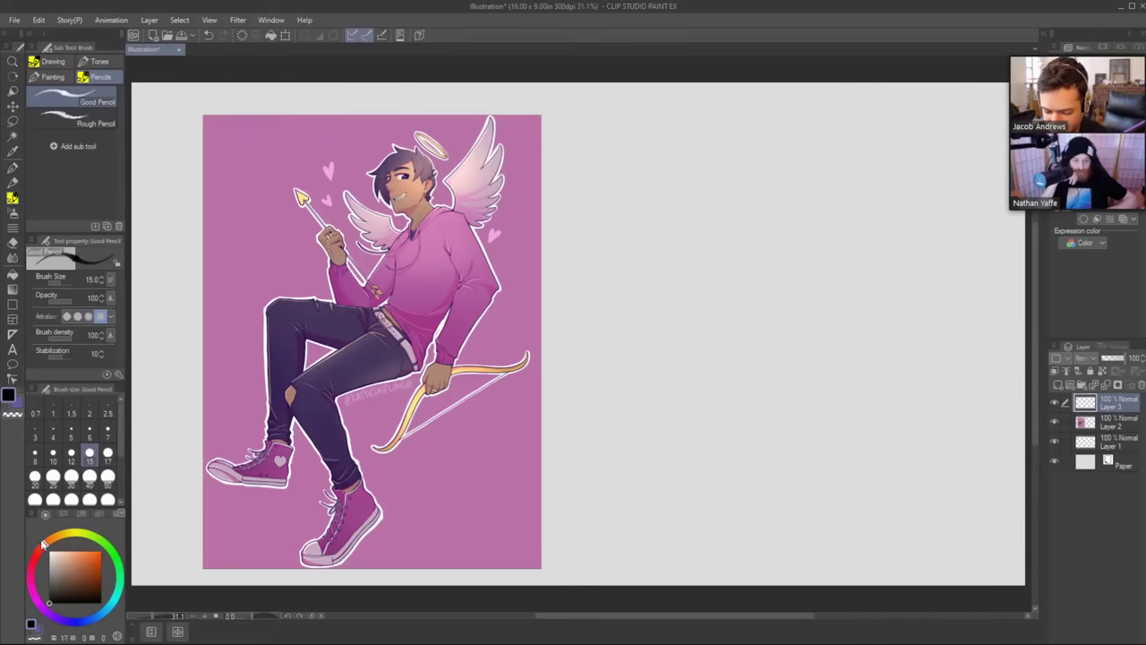
{"action": "left_click_drag", "start_coordinate": [78, 558], "coordinate": [107, 536]}
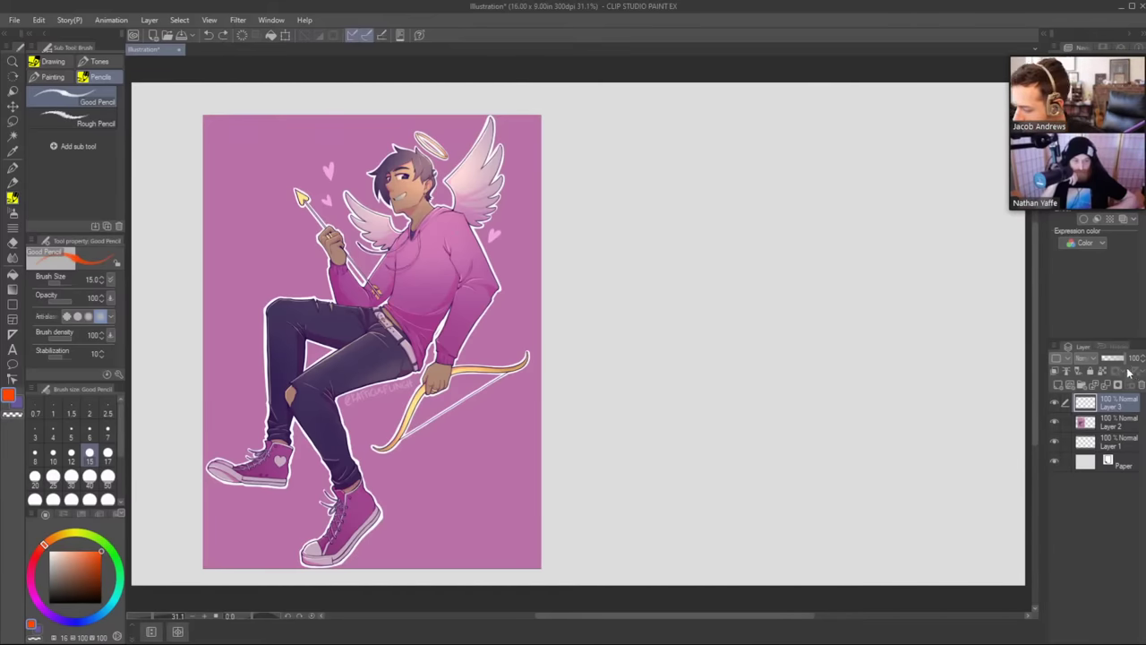
Lower the artwork layer's opacity to 44% and make the empty top layer active for sketching.
{"action": "left_click", "coordinate": [1111, 423]}
{"action": "left_click", "coordinate": [1112, 359]}
{"action": "left_click", "coordinate": [1105, 401]}
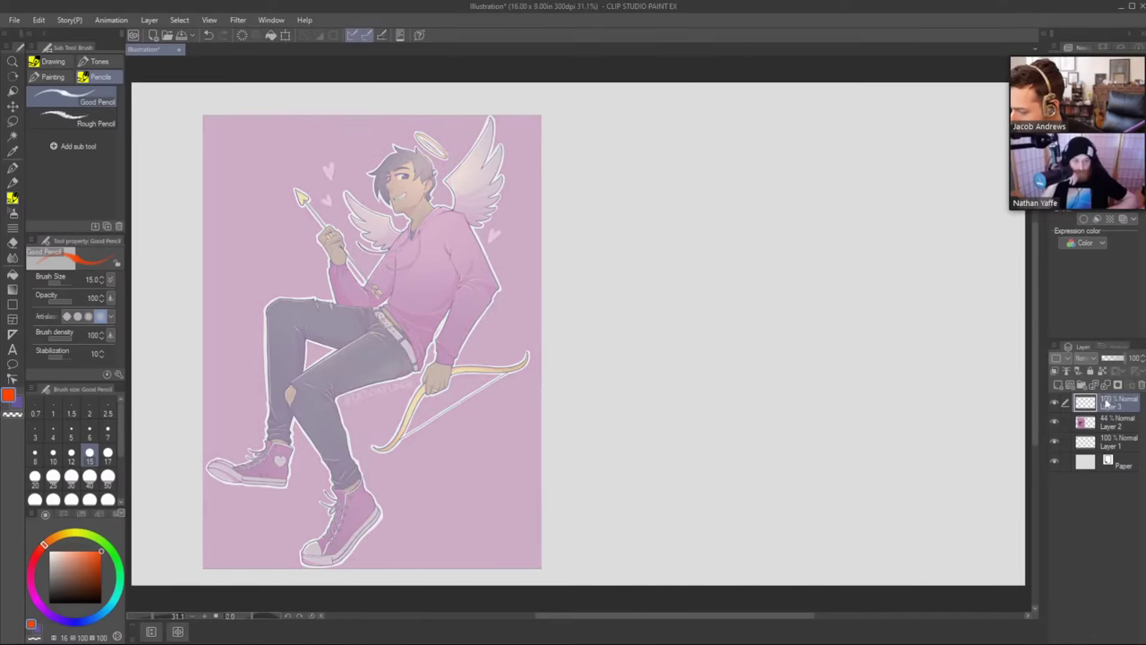
Trace the figure's torso, hips and both legs with orange-red pencil lines, and mark the front shoe's heel with an arrow.
{"action": "left_click_drag", "start_coordinate": [389, 302], "coordinate": [459, 205]}
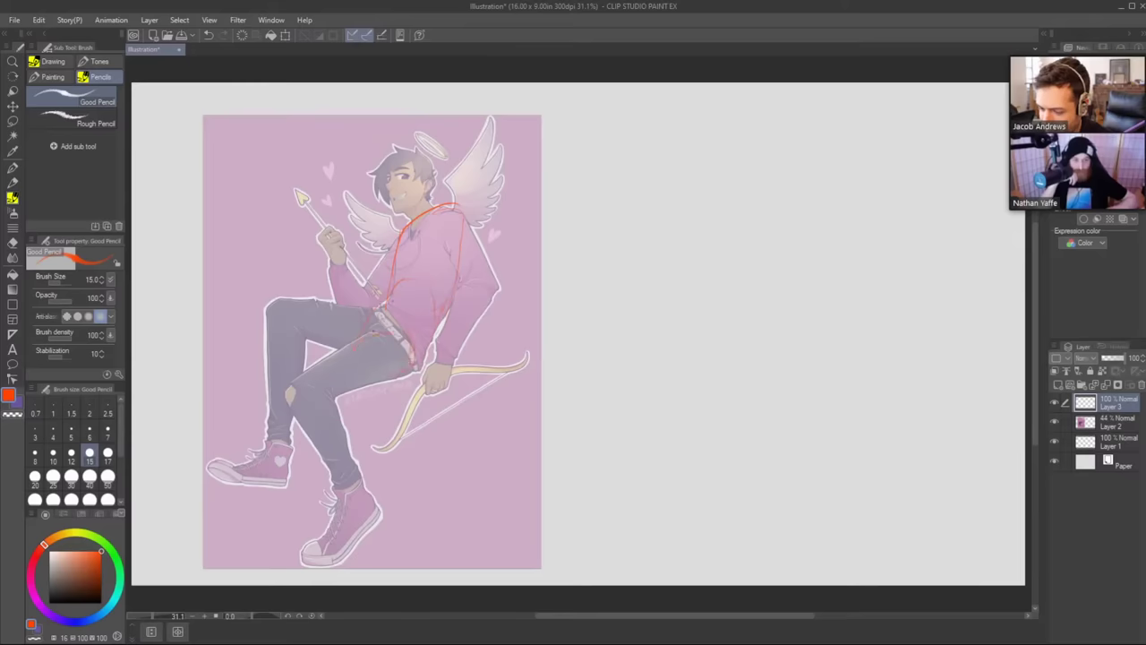
{"action": "mouse_move", "coordinate": [344, 348]}
{"action": "left_mouse_down"}
{"action": "mouse_move", "coordinate": [286, 392]}
{"action": "mouse_move", "coordinate": [354, 461]}
{"action": "left_mouse_up"}
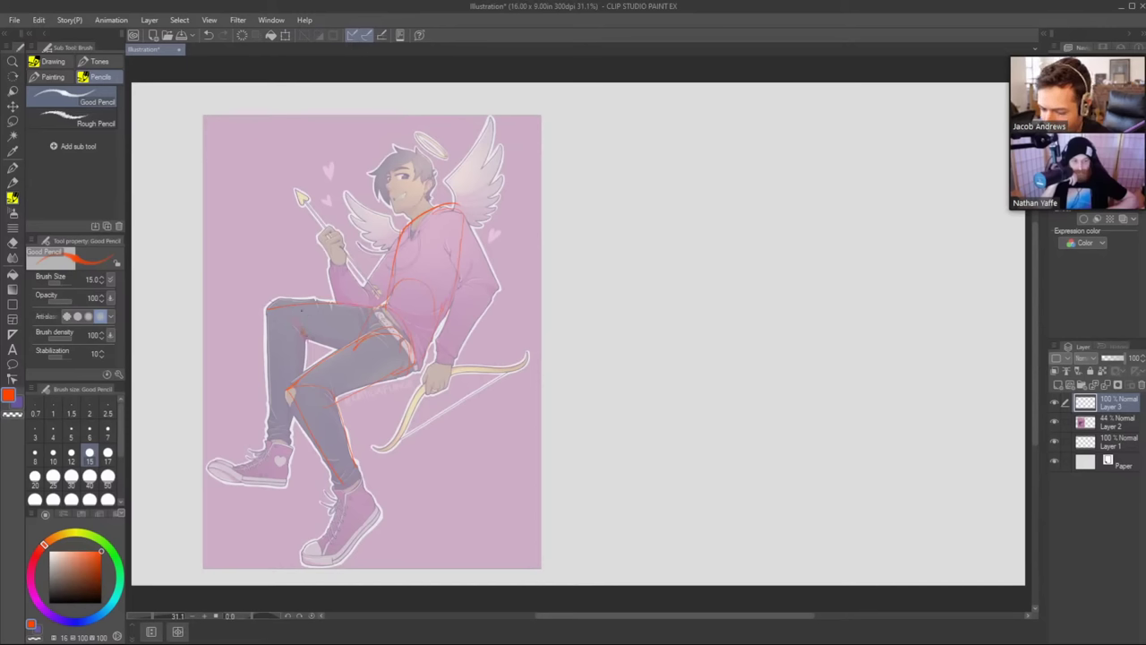
{"action": "mouse_move", "coordinate": [299, 298]}
{"action": "left_mouse_down"}
{"action": "mouse_move", "coordinate": [272, 302]}
{"action": "mouse_move", "coordinate": [264, 346]}
{"action": "mouse_move", "coordinate": [288, 438]}
{"action": "mouse_move", "coordinate": [224, 460]}
{"action": "left_mouse_up"}
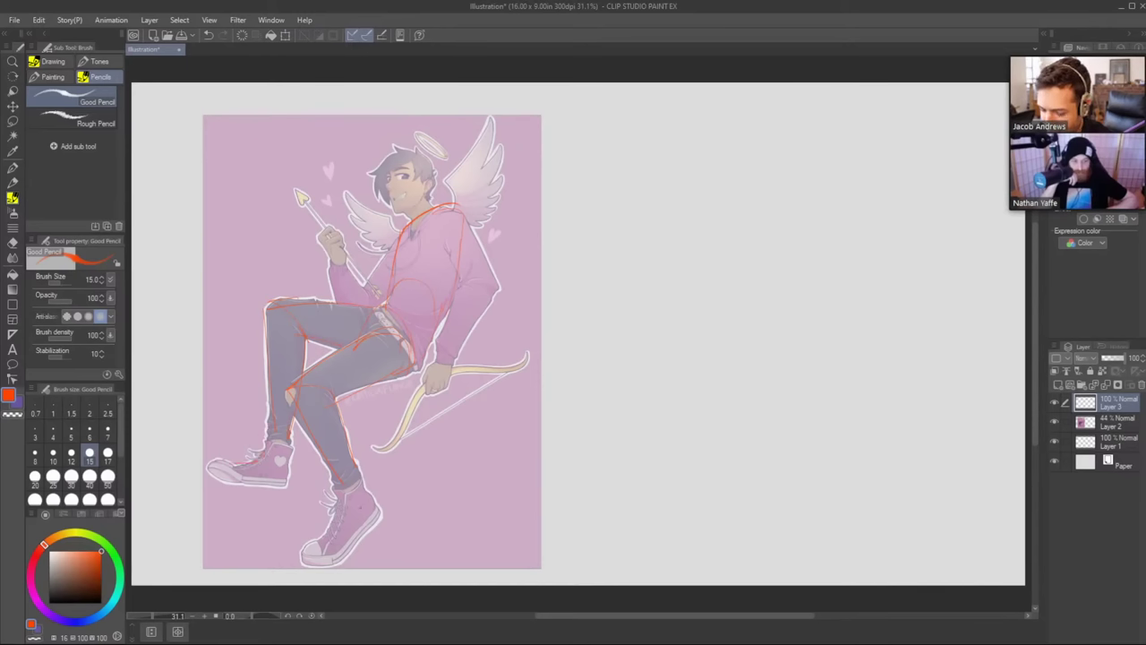
{"action": "left_click_drag", "start_coordinate": [390, 486], "coordinate": [378, 507]}
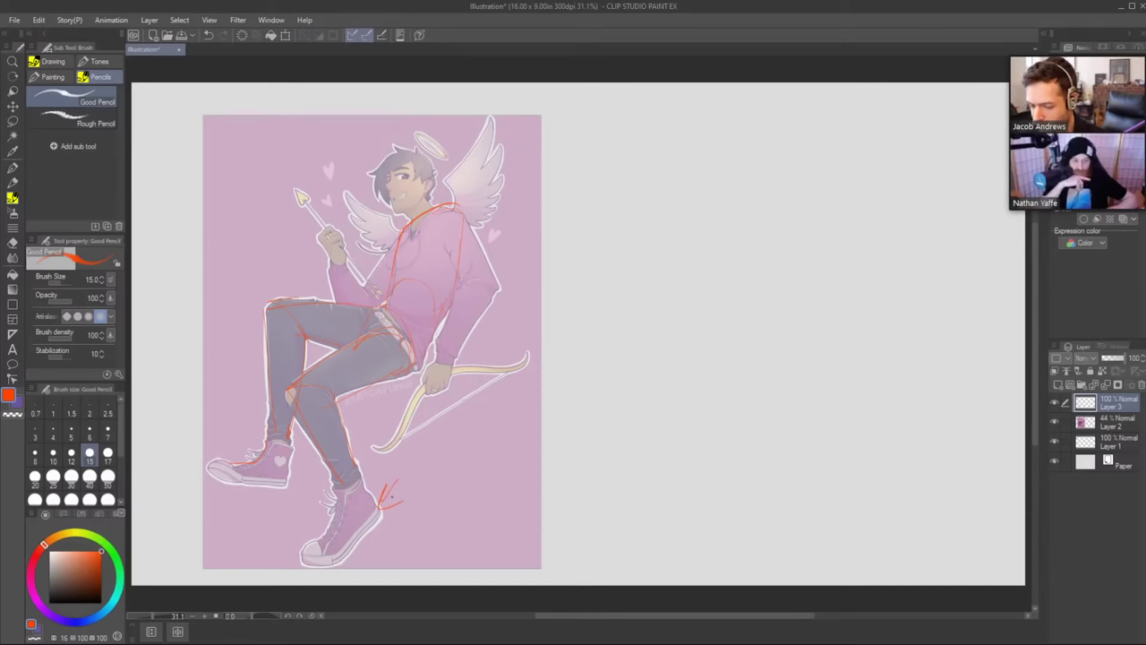
Undo the arrow and leg strokes, clear the remaining torso sketch with a lasso selection, and return to the pencil.
{"action": "key", "text": "ctrl+z"}
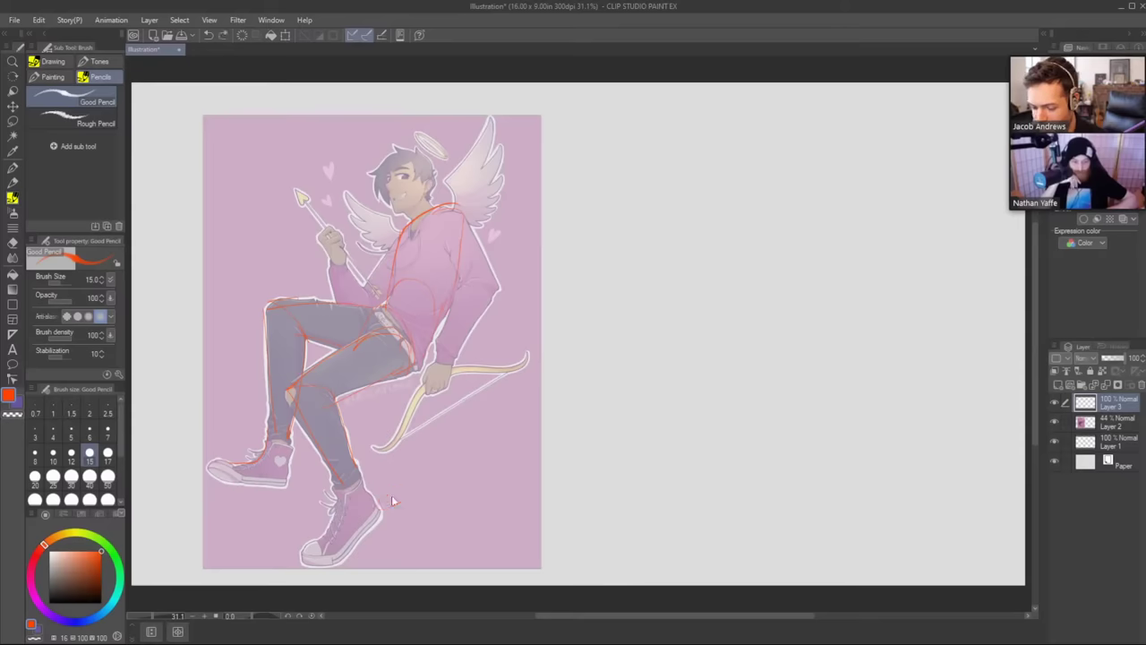
{"action": "key", "text": "ctrl+z"}
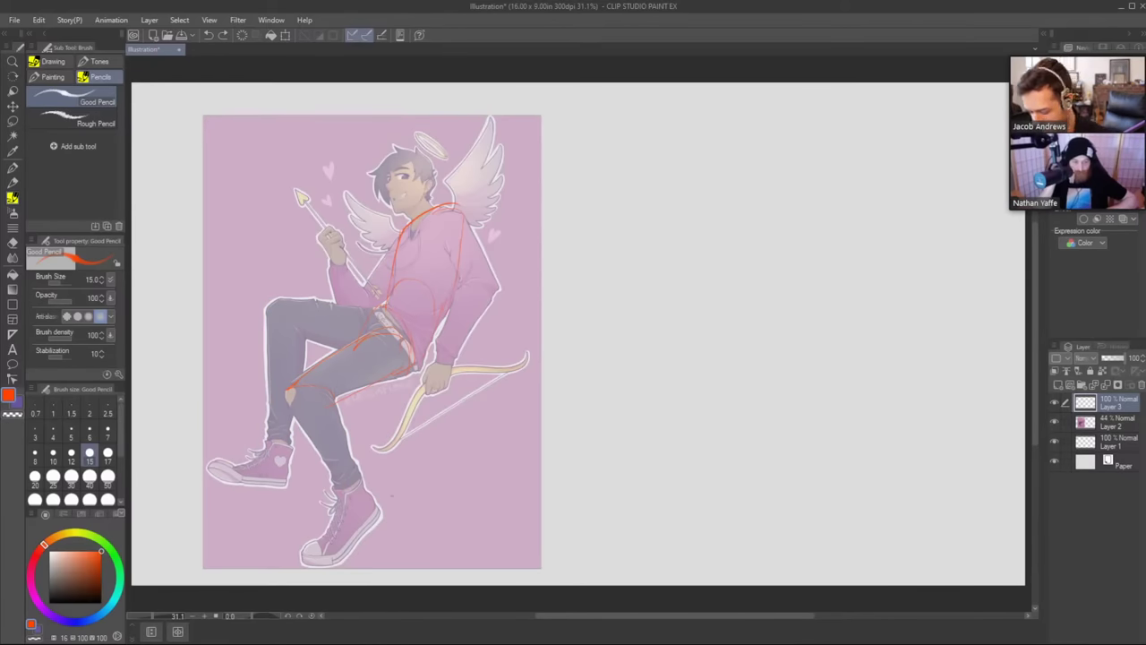
{"action": "key", "text": "m"}
{"action": "mouse_move", "coordinate": [422, 453]}
{"action": "left_mouse_down"}
{"action": "mouse_move", "coordinate": [353, 484]}
{"action": "mouse_move", "coordinate": [495, 172]}
{"action": "mouse_move", "coordinate": [433, 446]}
{"action": "left_mouse_up"}
{"action": "key", "text": "Delete"}
{"action": "key", "text": "ctrl+d"}
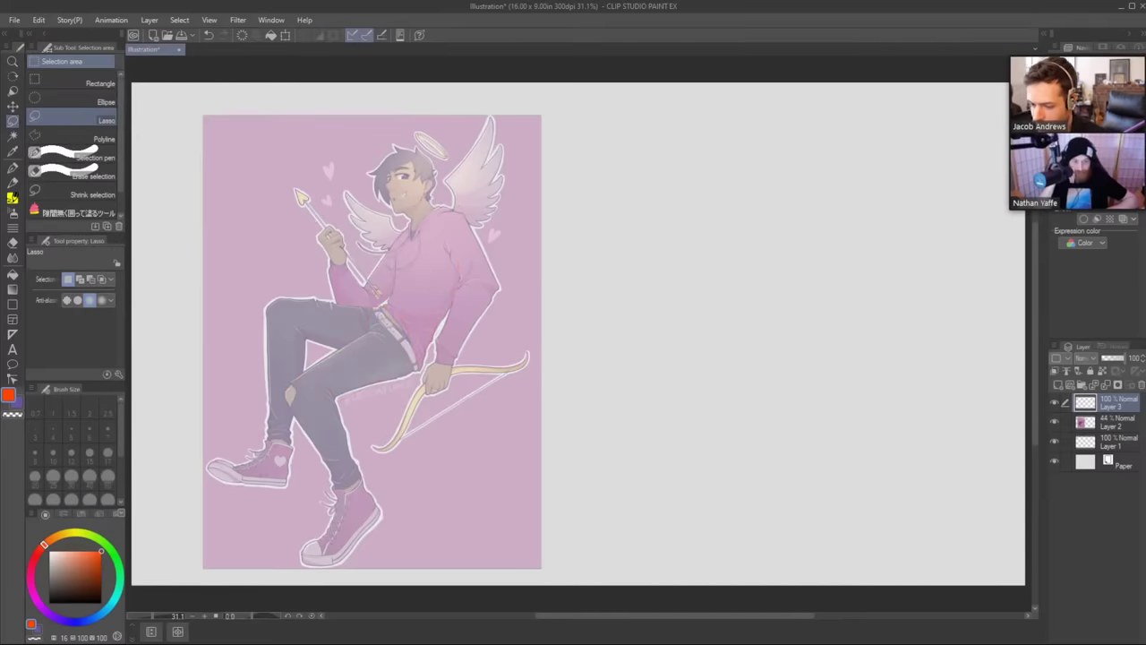
{"action": "key", "text": "p"}
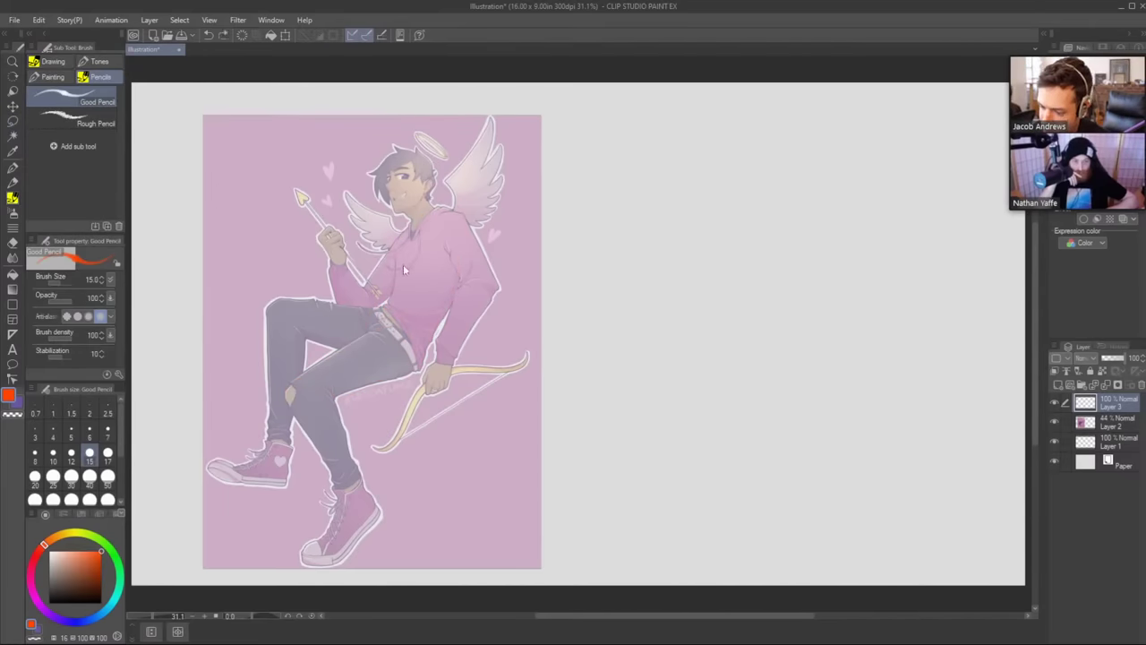
Fade the artwork layer to 31% opacity and make the empty top layer active again.
{"action": "left_click", "coordinate": [1127, 423]}
{"action": "left_click_drag", "start_coordinate": [1111, 361], "coordinate": [1107, 361]}
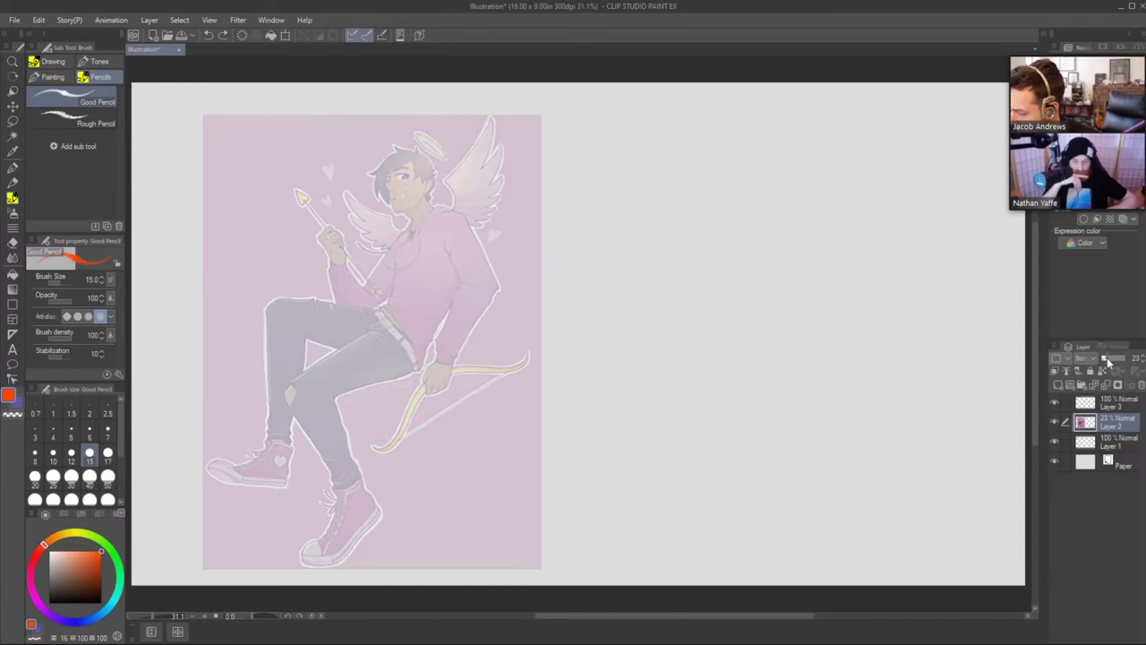
{"action": "left_click", "coordinate": [1120, 410]}
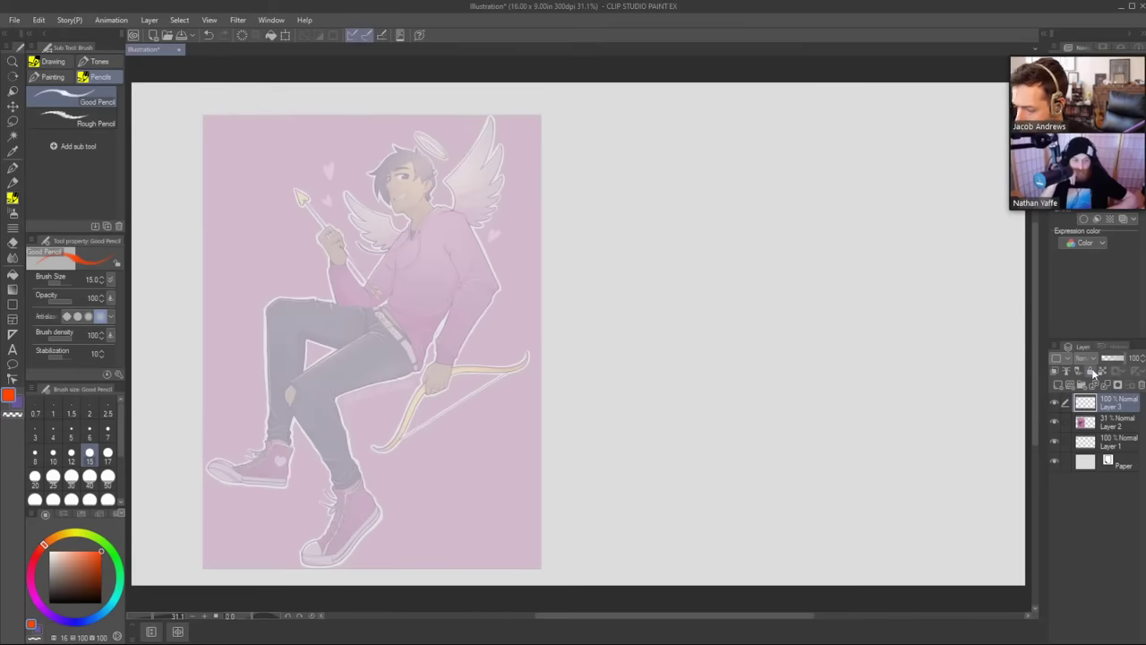
Trace the chest's front edge and the shoulder line, and draw an arrow over the large wing pointing at the shoulder.
{"action": "left_click_drag", "start_coordinate": [393, 244], "coordinate": [395, 264]}
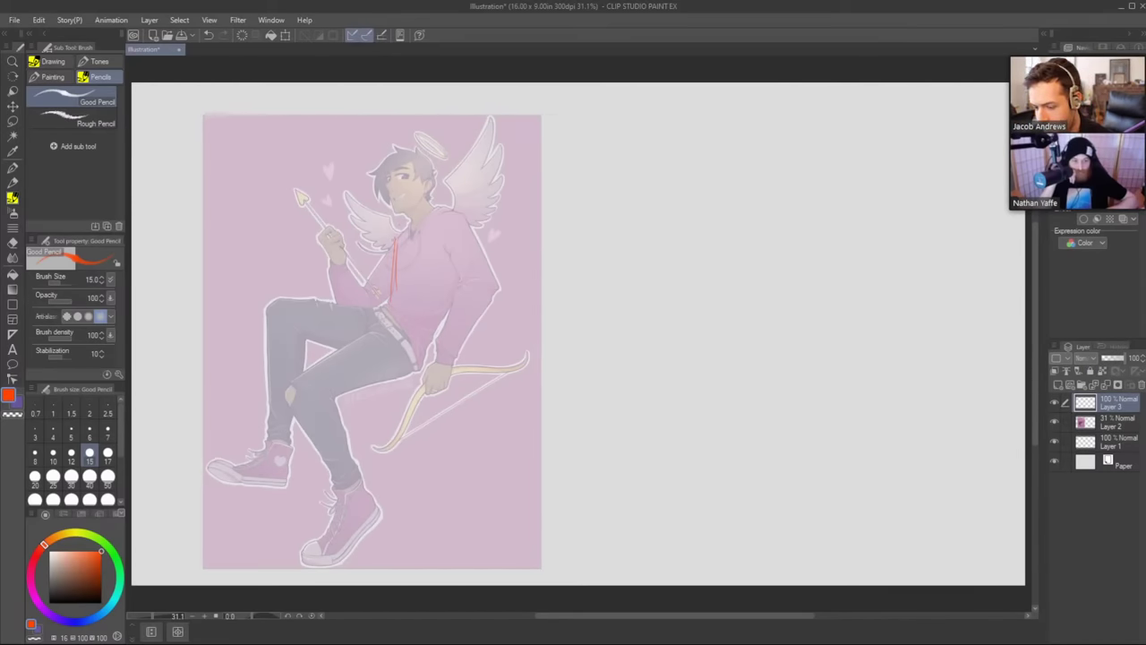
{"action": "left_click_drag", "start_coordinate": [449, 211], "coordinate": [394, 238]}
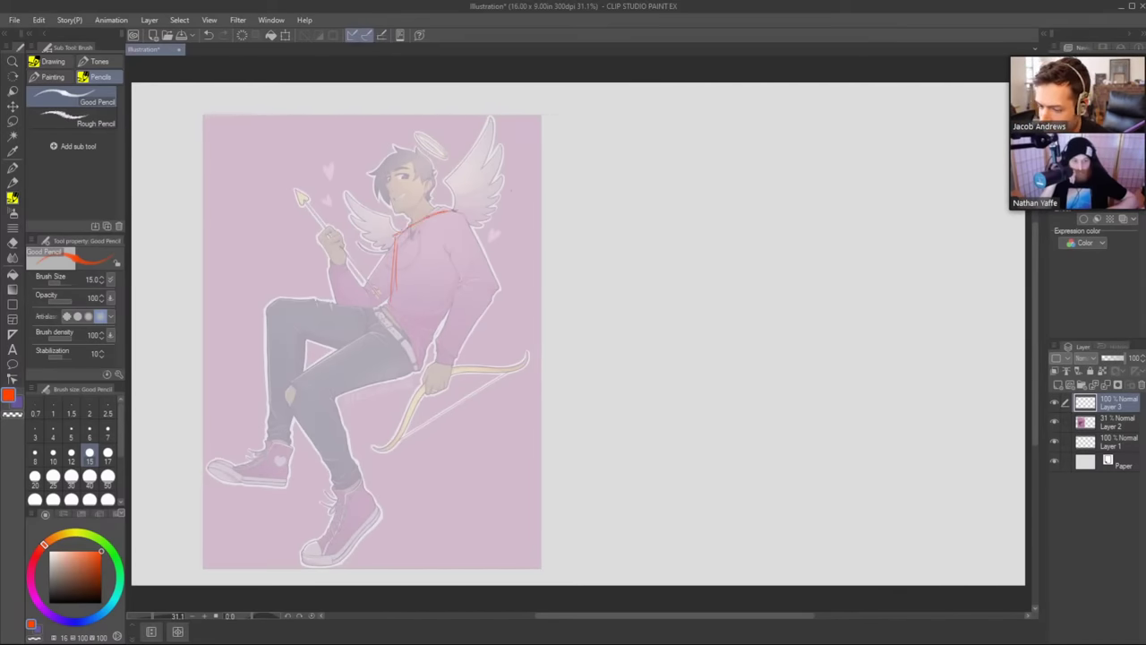
{"action": "mouse_move", "coordinate": [483, 178]}
{"action": "left_mouse_down"}
{"action": "mouse_move", "coordinate": [470, 202]}
{"action": "mouse_move", "coordinate": [484, 194]}
{"action": "left_mouse_up"}
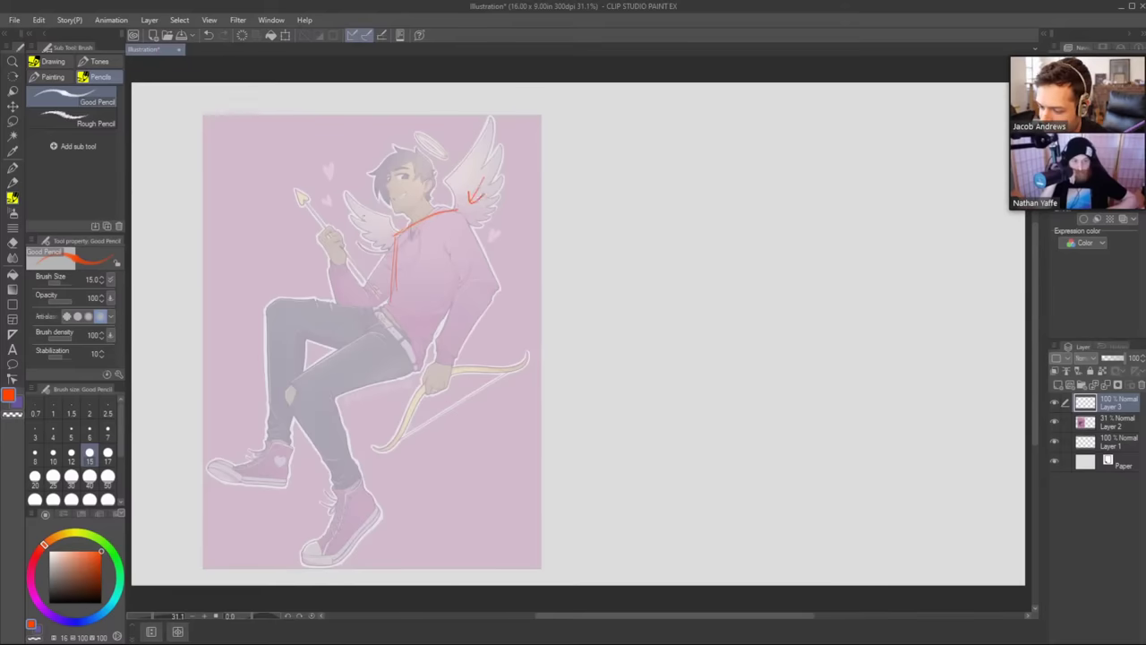
Draw small arrows pointing at the figure's arms from both sides and undo them.
{"action": "left_click_drag", "start_coordinate": [366, 217], "coordinate": [380, 234]}
{"action": "key", "text": "ctrl+z"}
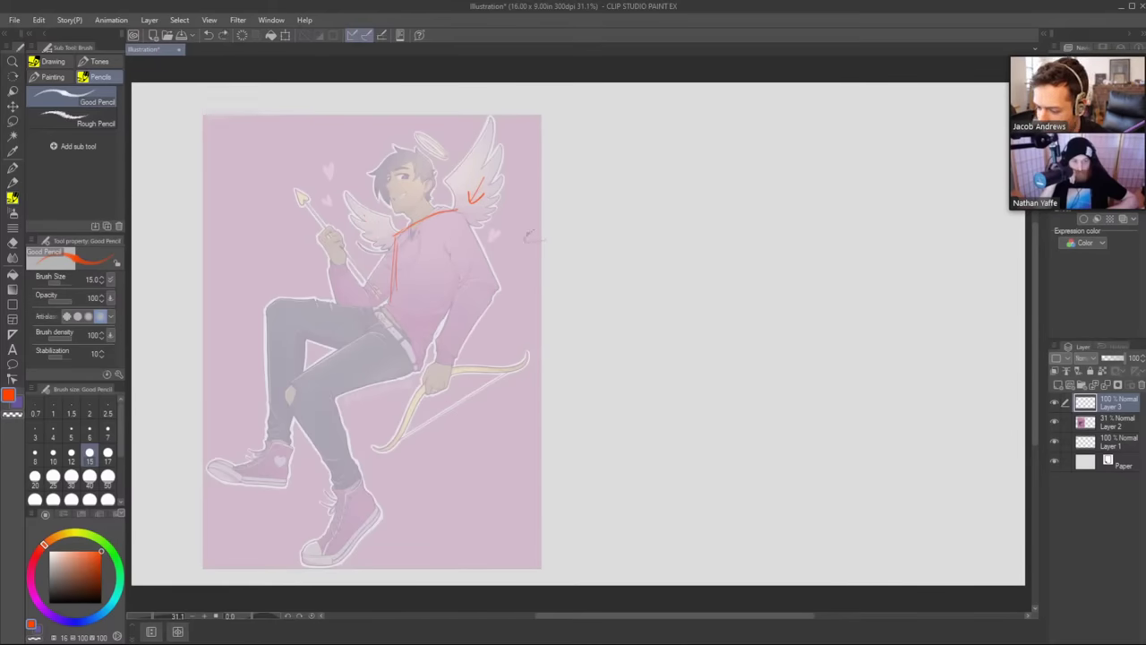
{"action": "left_click_drag", "start_coordinate": [534, 233], "coordinate": [528, 252]}
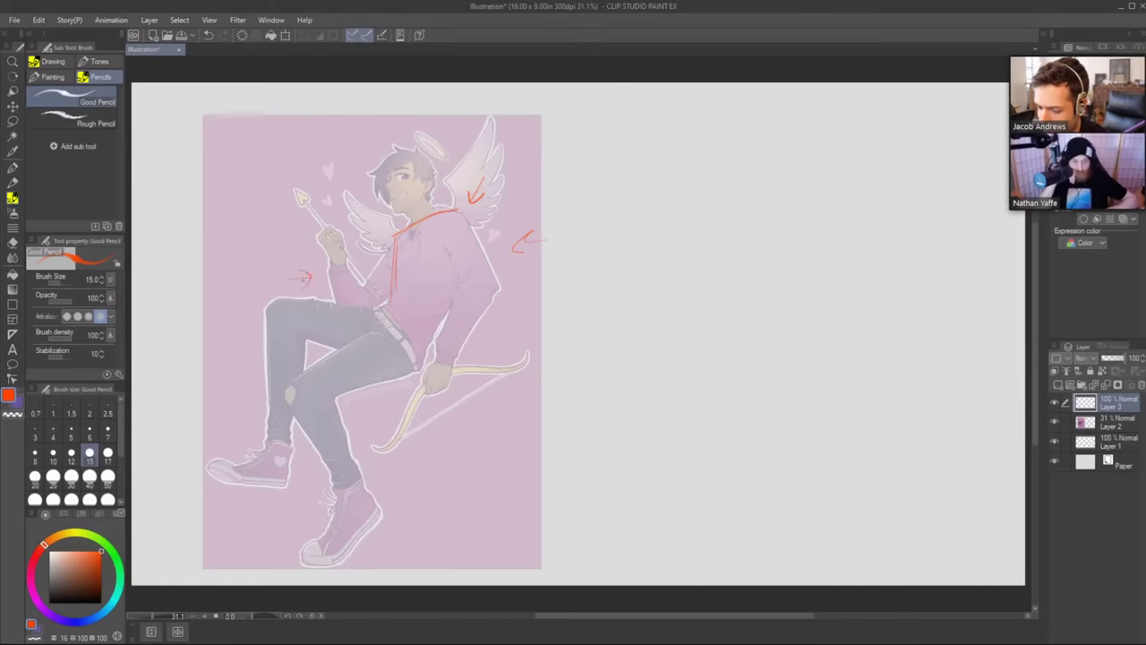
{"action": "key", "text": "ctrl+z"}
{"action": "key", "text": "ctrl+z"}
Mark the elbow of the bow-holding arm with an arrow, and undo it together with the shoulder line.
{"action": "left_click_drag", "start_coordinate": [515, 281], "coordinate": [498, 283]}
{"action": "left_click_drag", "start_coordinate": [498, 285], "coordinate": [522, 291]}
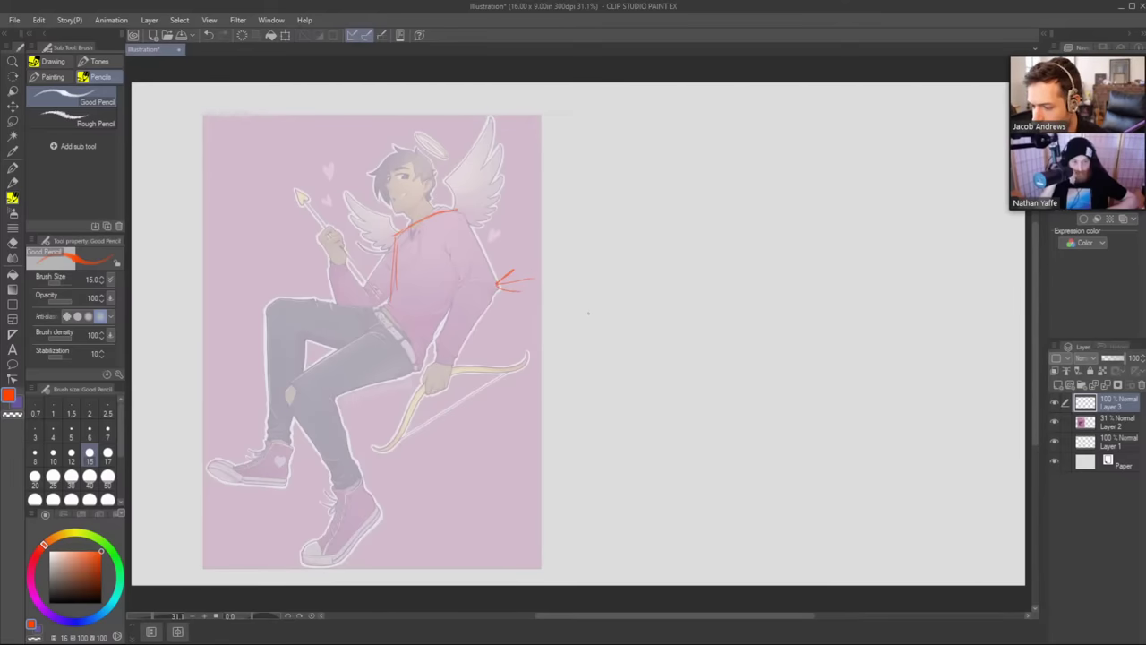
{"action": "key", "text": "ctrl+z"}
{"action": "key", "text": "ctrl+z"}
{"action": "key", "text": "ctrl+z"}
{"action": "key", "text": "ctrl+z"}
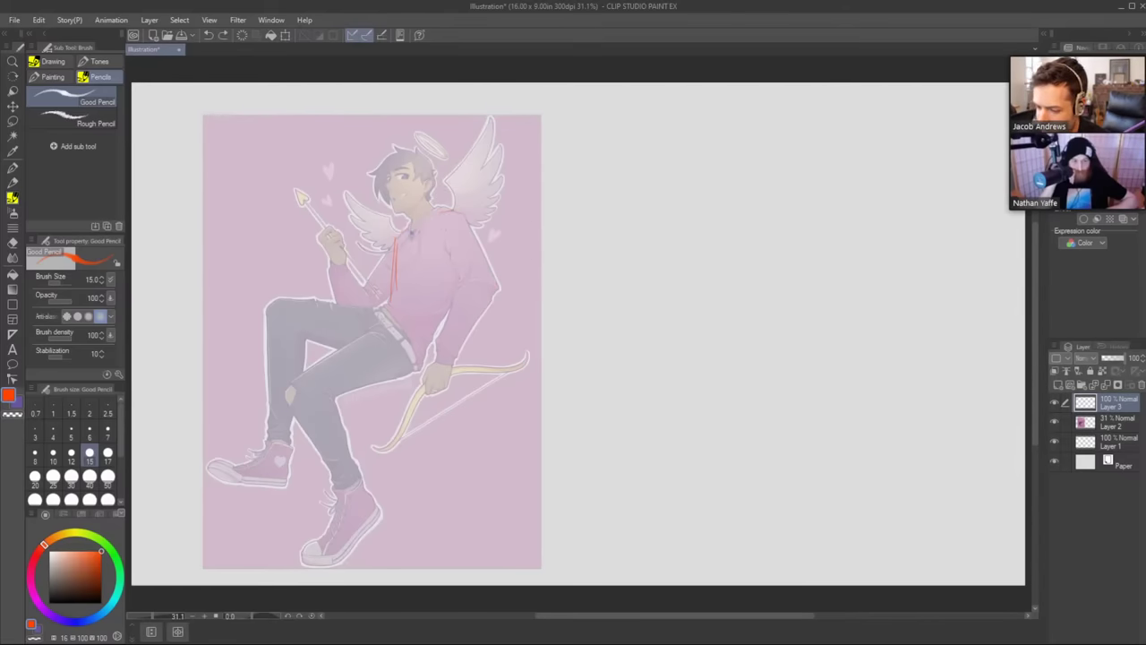
Redraw the line from the neck down to the chest, and undo all remaining torso strokes.
{"action": "left_click_drag", "start_coordinate": [433, 205], "coordinate": [396, 238]}
{"action": "key", "text": "ctrl+z"}
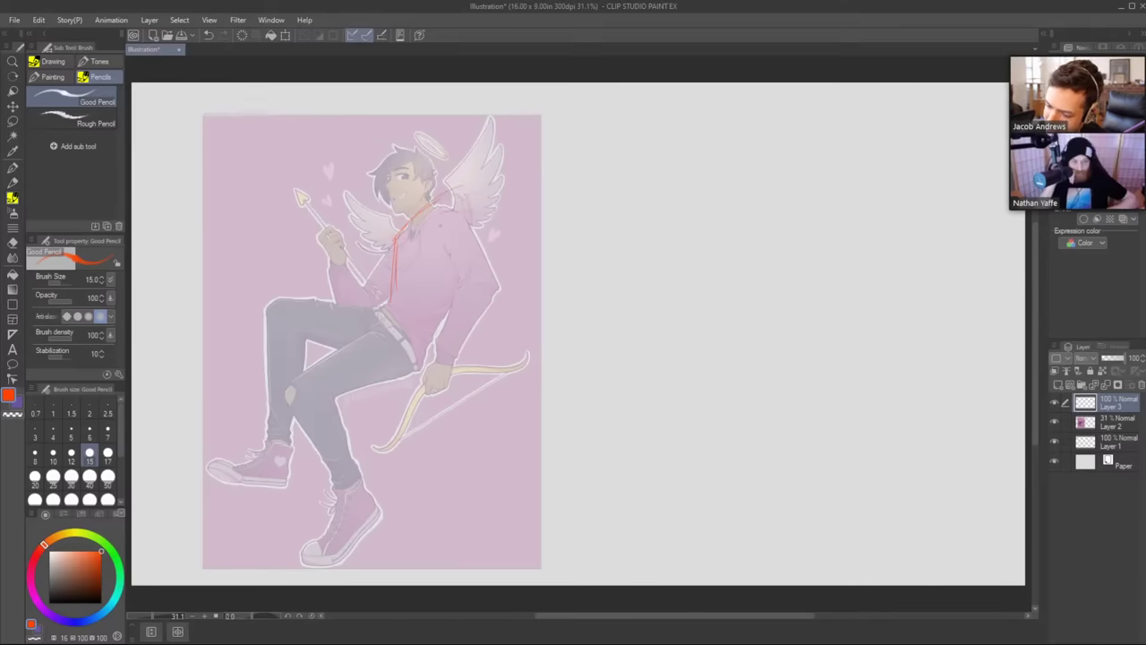
{"action": "key", "text": "ctrl+z"}
{"action": "key", "text": "ctrl+z"}
{"action": "key", "text": "ctrl+z"}
{"action": "key", "text": "ctrl+z"}
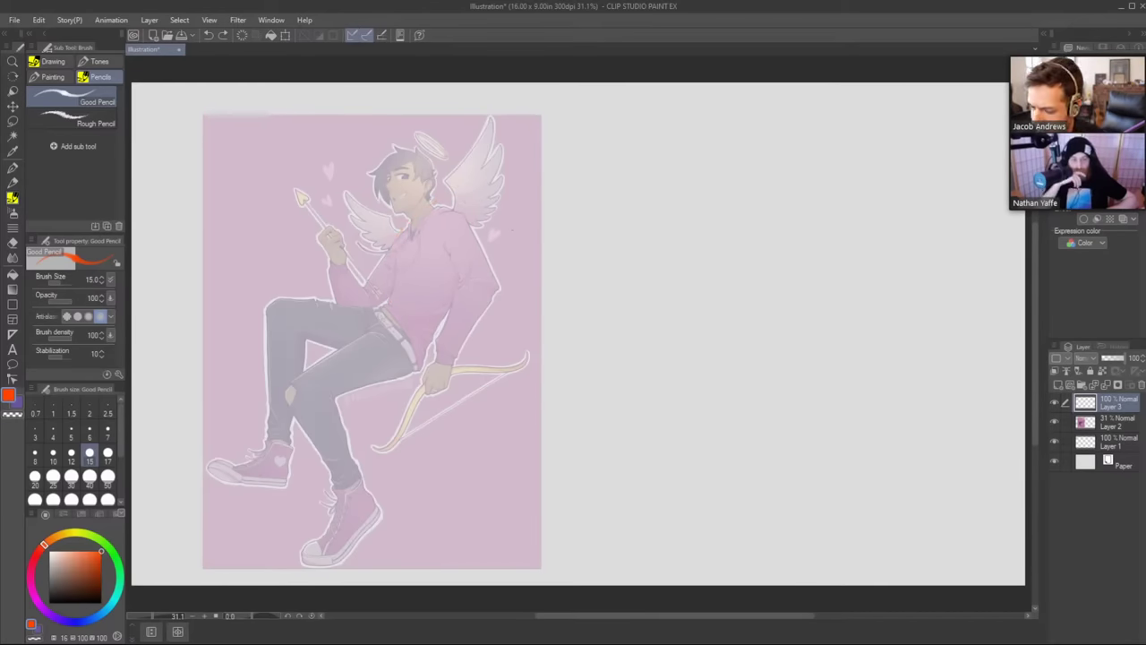
Trace the bow-holding arm as simple upper-arm and forearm shapes, from the shoulder through the elbow to the wrist.
{"action": "mouse_move", "coordinate": [460, 282]}
{"action": "left_mouse_down"}
{"action": "mouse_move", "coordinate": [442, 240]}
{"action": "mouse_move", "coordinate": [455, 214]}
{"action": "mouse_move", "coordinate": [467, 216]}
{"action": "left_mouse_up"}
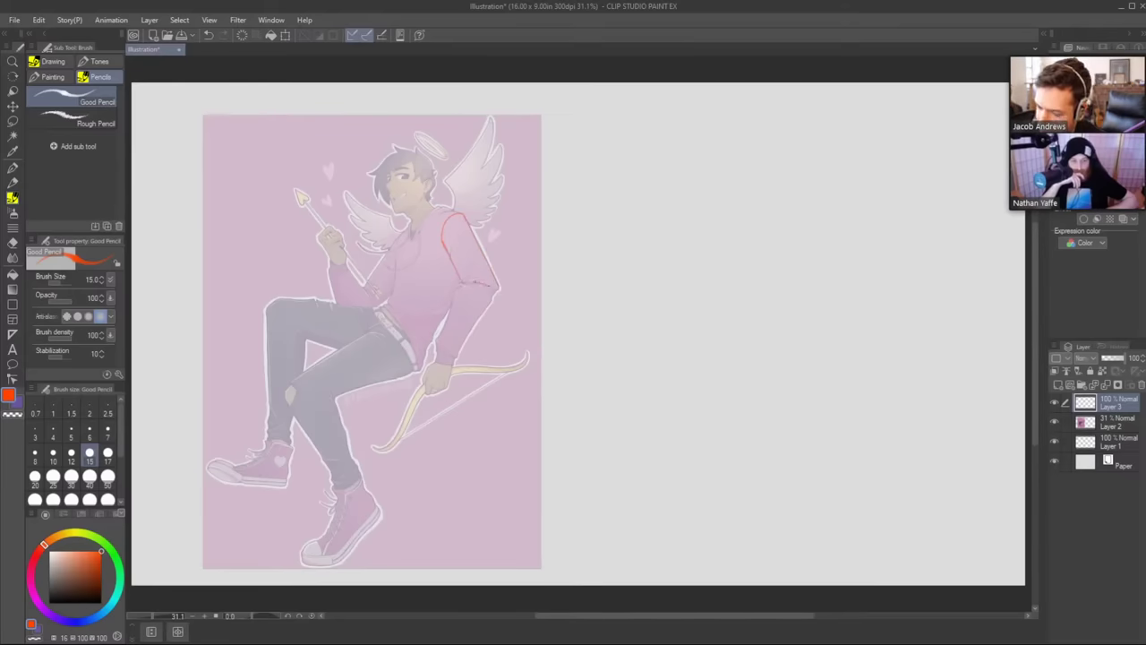
{"action": "left_click_drag", "start_coordinate": [455, 306], "coordinate": [435, 362]}
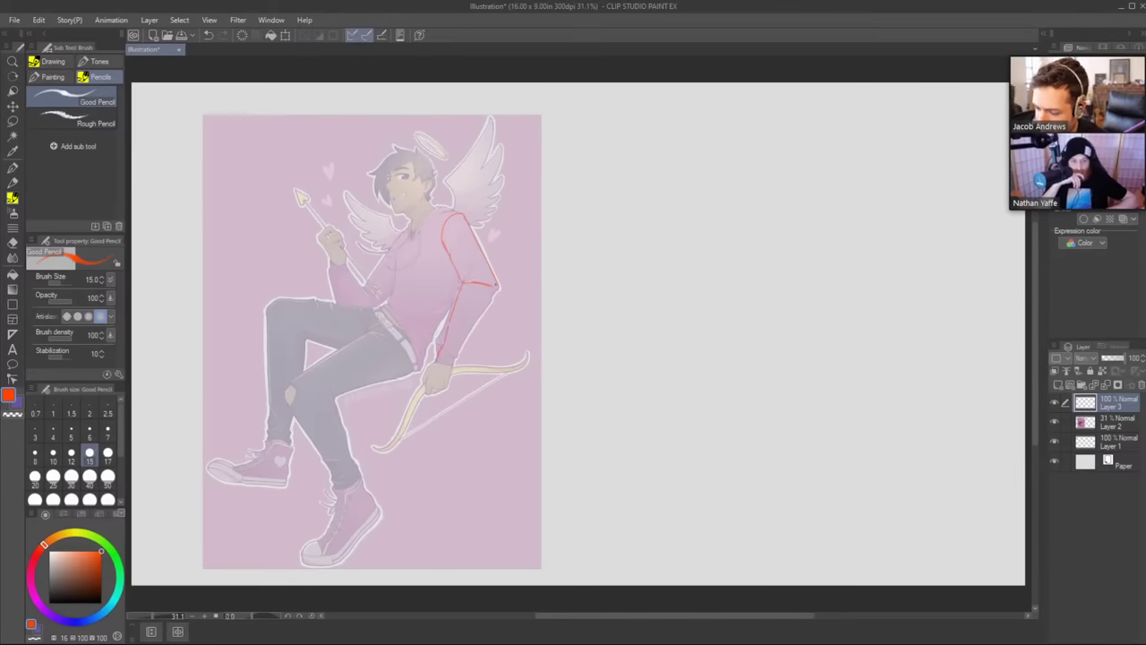
{"action": "left_click_drag", "start_coordinate": [490, 299], "coordinate": [454, 365]}
{"action": "left_click_drag", "start_coordinate": [476, 323], "coordinate": [451, 367]}
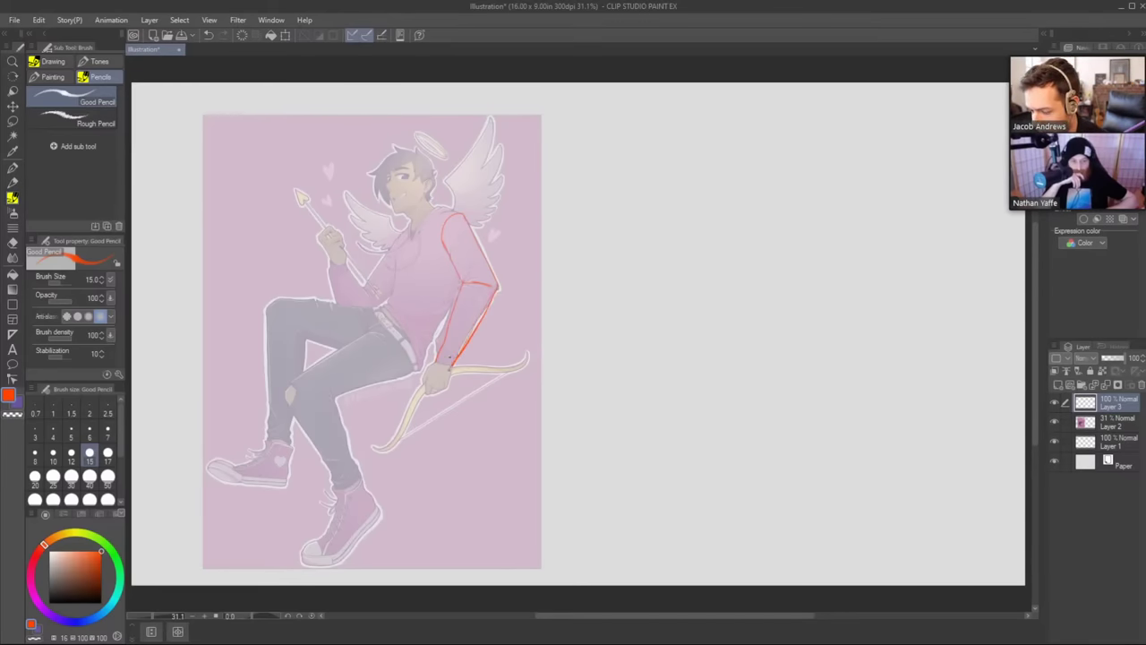
Hide the artwork layer, sketch a second bent arm beside the traced one, and show the artwork again.
{"action": "left_click", "coordinate": [1054, 422]}
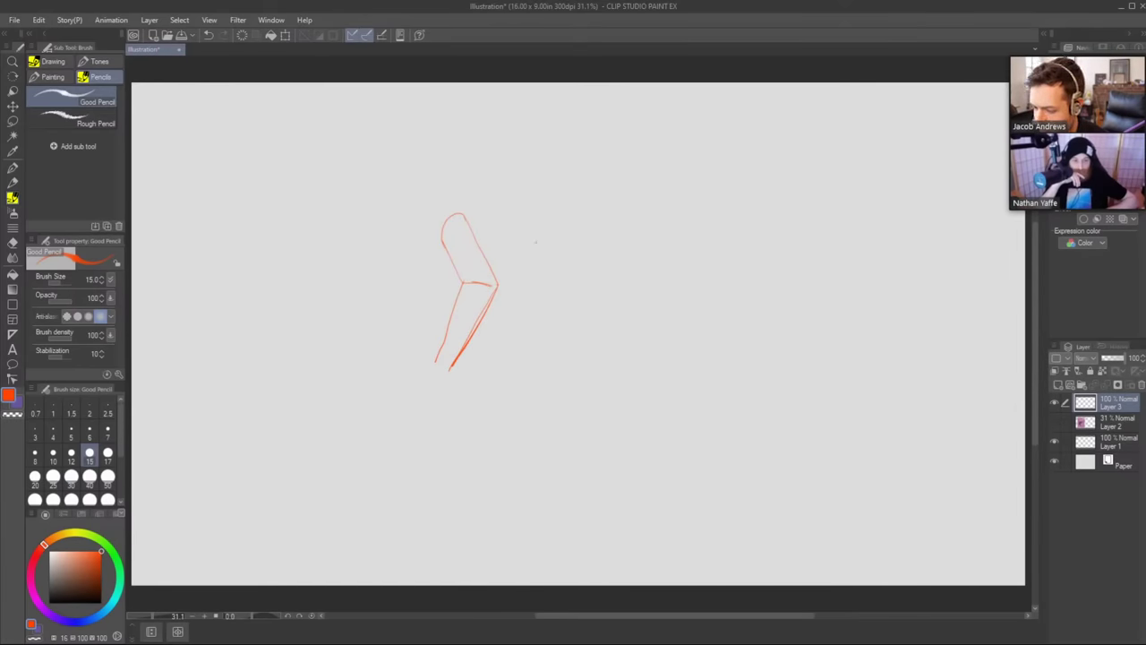
{"action": "mouse_move", "coordinate": [549, 294]}
{"action": "left_mouse_down"}
{"action": "mouse_move", "coordinate": [516, 212]}
{"action": "mouse_move", "coordinate": [543, 209]}
{"action": "left_mouse_up"}
{"action": "left_click_drag", "start_coordinate": [574, 266], "coordinate": [577, 285]}
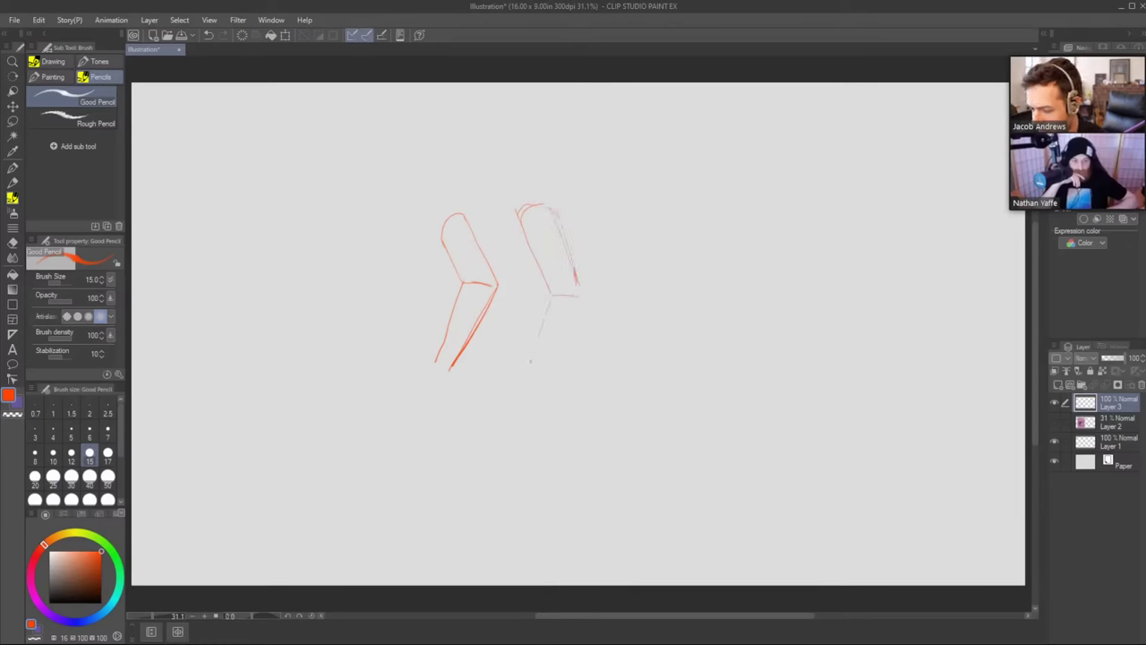
{"action": "mouse_move", "coordinate": [530, 361]}
{"action": "left_mouse_down"}
{"action": "mouse_move", "coordinate": [572, 329]}
{"action": "mouse_move", "coordinate": [550, 361]}
{"action": "mouse_move", "coordinate": [561, 333]}
{"action": "mouse_move", "coordinate": [525, 374]}
{"action": "left_mouse_up"}
{"action": "left_click", "coordinate": [1054, 421]}
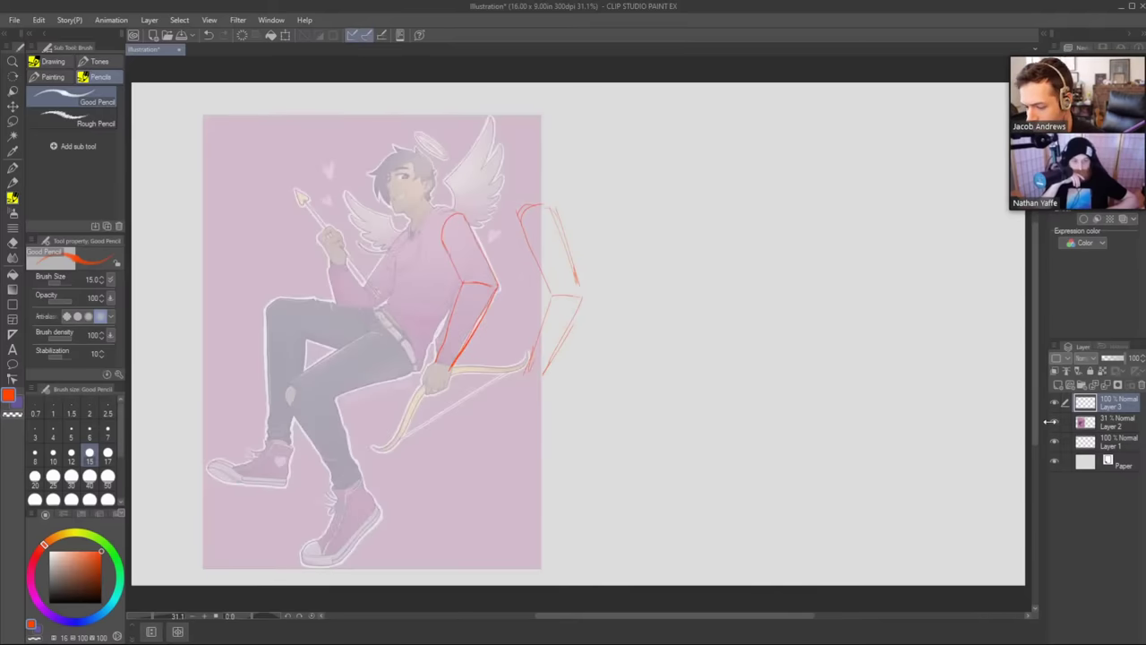
Darken the second arm's elbow line, and trace the arrow-holding arm with its shoulder oval, upper arm, elbow and forearm plus a neck line.
{"action": "left_click_drag", "start_coordinate": [550, 295], "coordinate": [580, 289]}
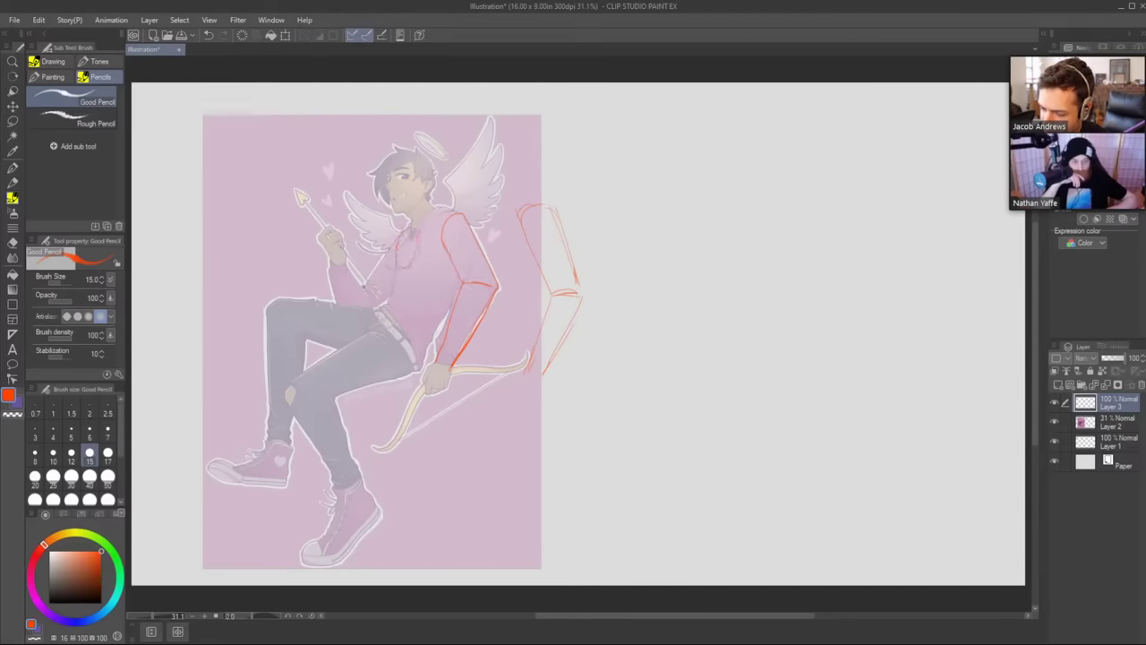
{"action": "left_click_drag", "start_coordinate": [363, 287], "coordinate": [401, 232]}
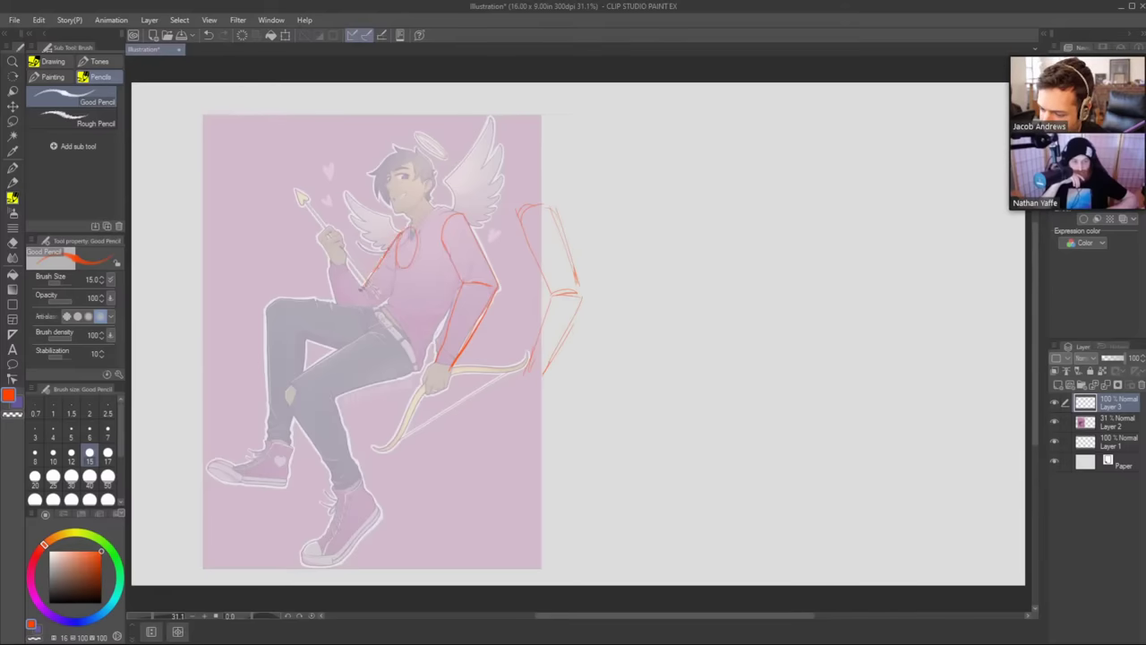
{"action": "left_click_drag", "start_coordinate": [366, 290], "coordinate": [361, 309]}
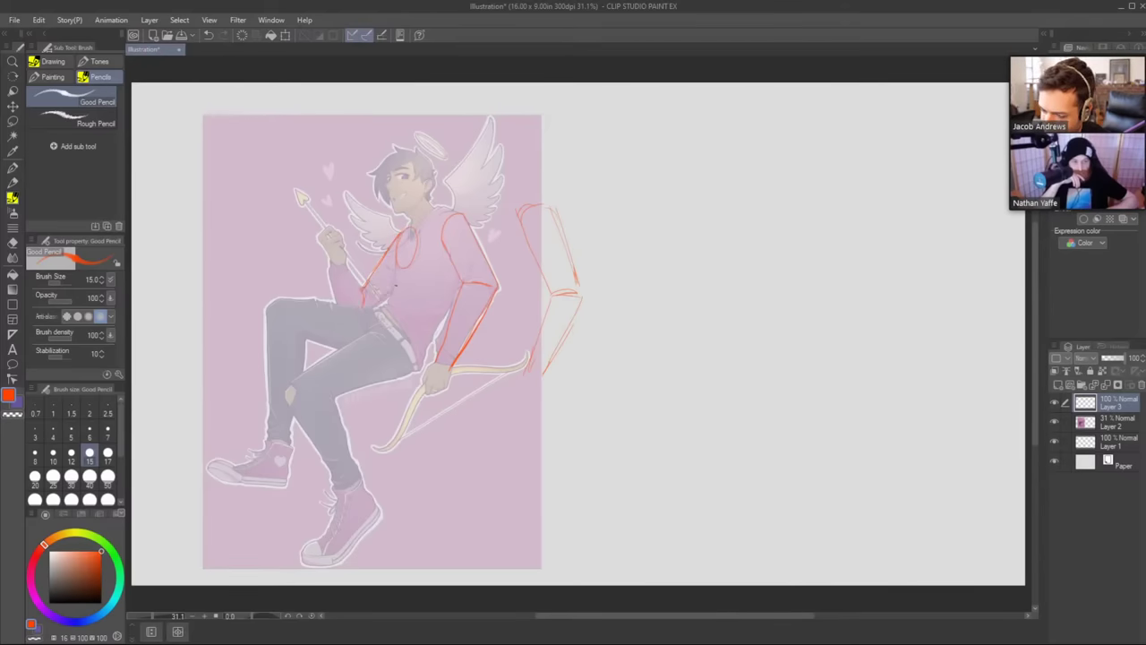
{"action": "left_click_drag", "start_coordinate": [409, 262], "coordinate": [374, 305]}
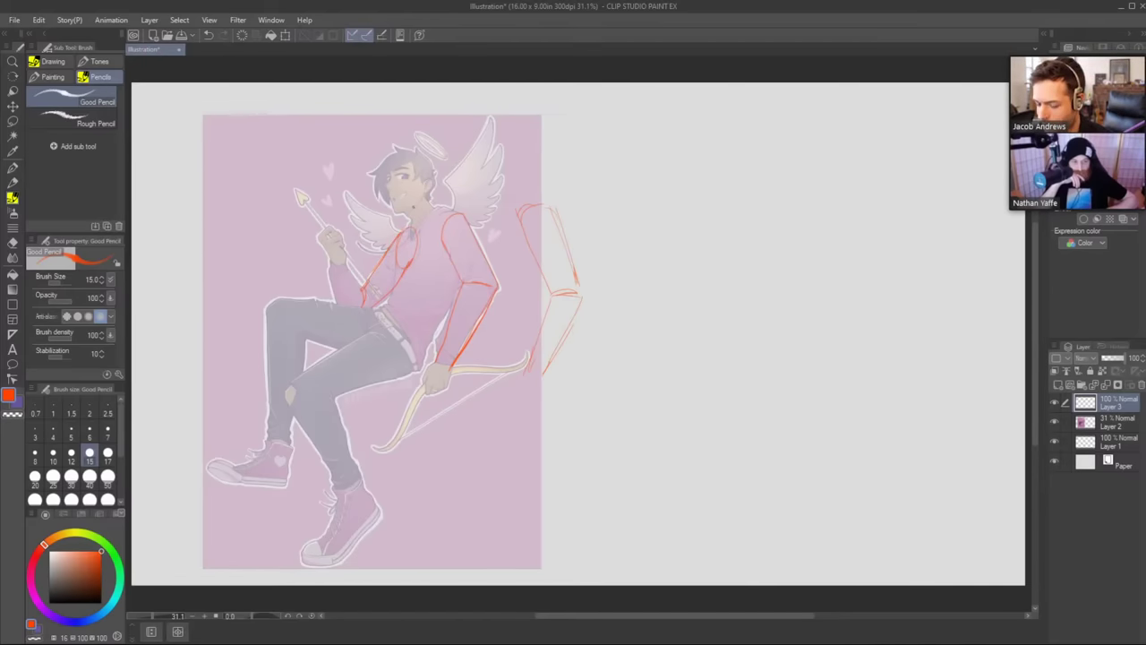
{"action": "left_click_drag", "start_coordinate": [413, 208], "coordinate": [407, 241]}
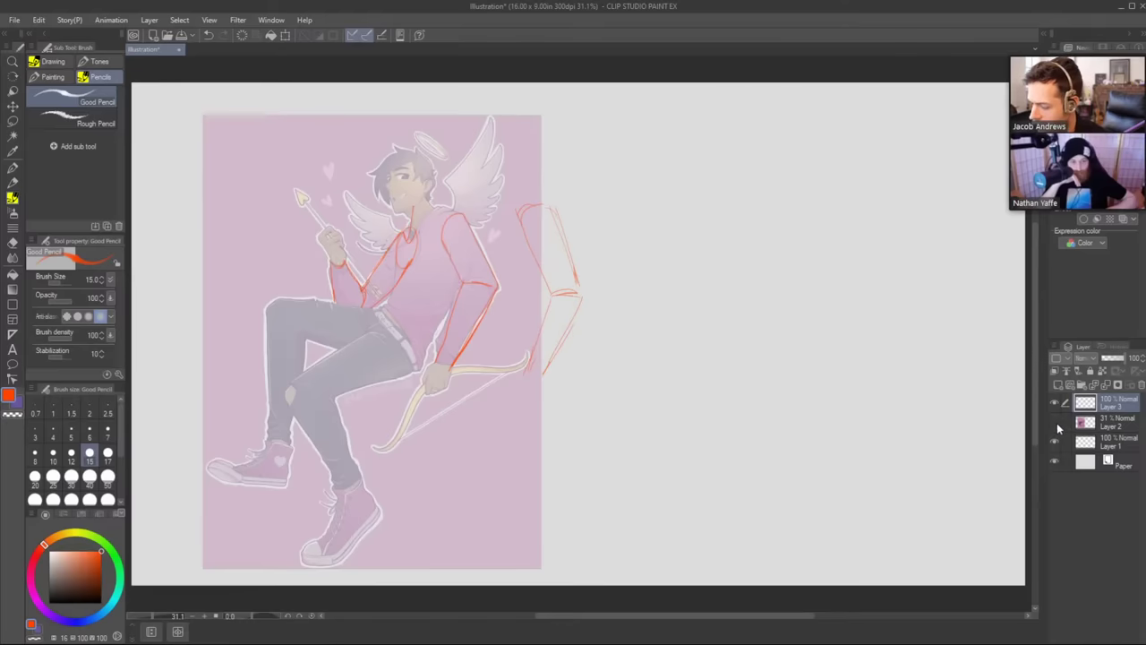
Hide the artwork layer, mark the shoulder area of the traced arrow-holding arm with an arrow, and show the artwork again.
{"action": "left_click", "coordinate": [1055, 422]}
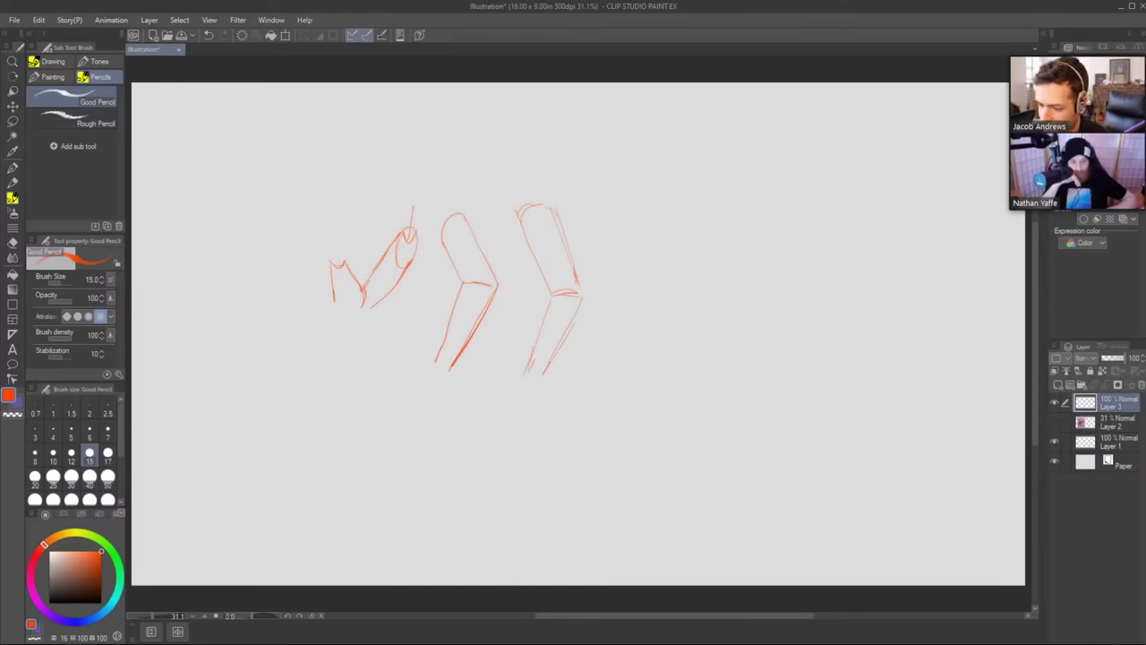
{"action": "left_click_drag", "start_coordinate": [367, 238], "coordinate": [378, 235]}
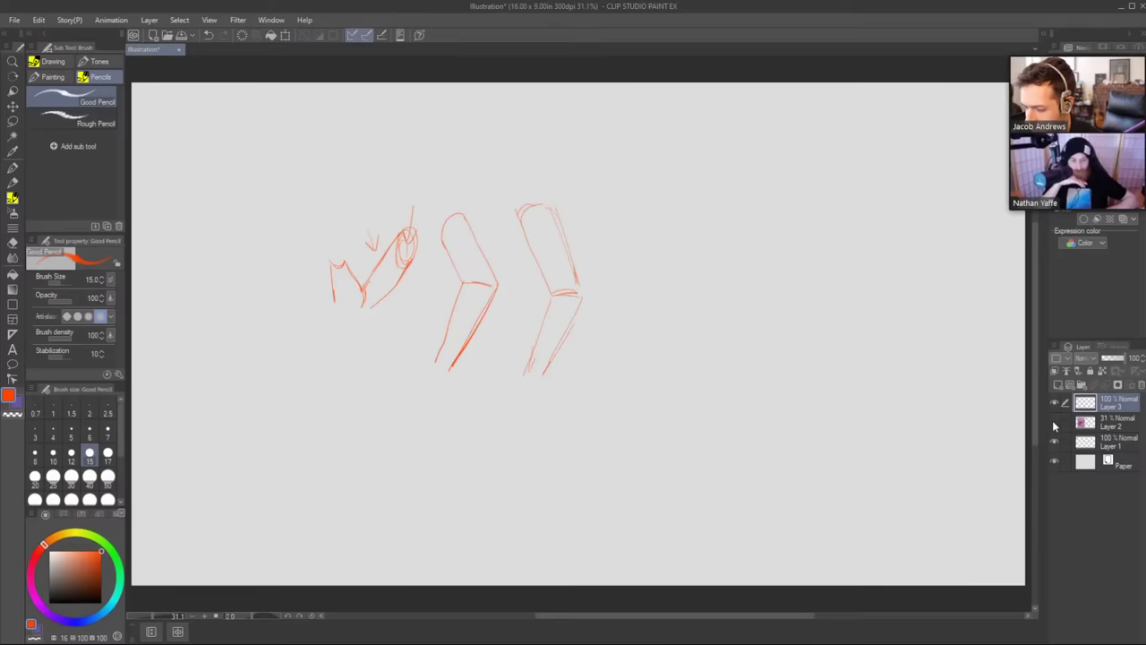
{"action": "left_click", "coordinate": [1054, 422]}
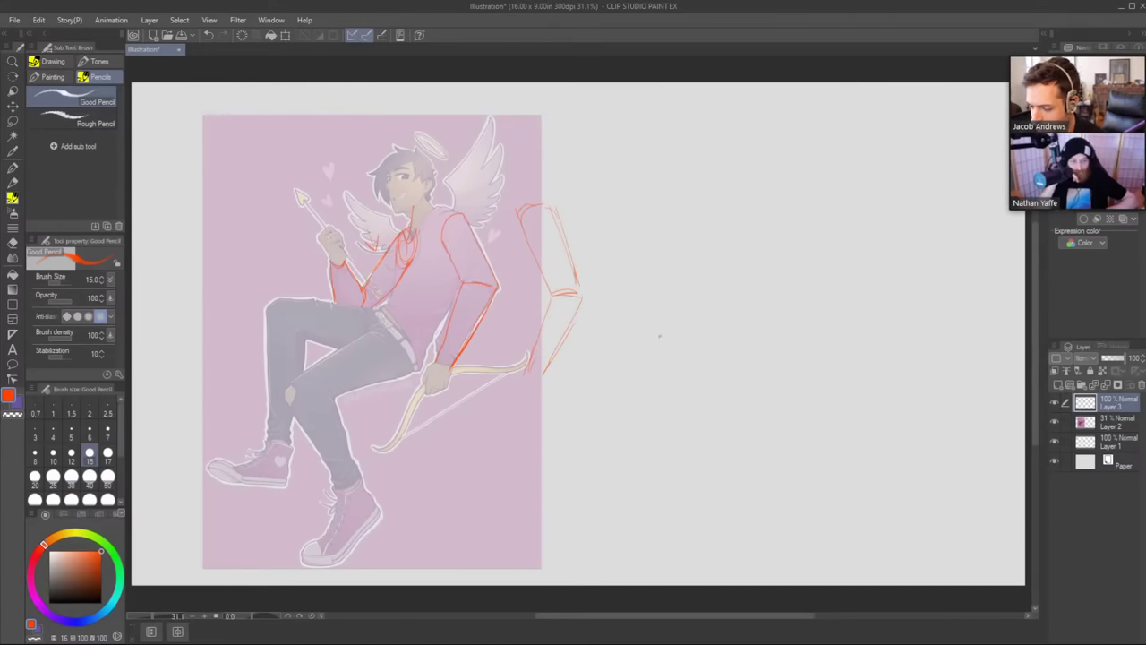
Sketch a simplified torso in the empty space beside the artwork, with a curved shoulder line, ribcage base and an oval for each shoulder.
{"action": "left_click_drag", "start_coordinate": [660, 336], "coordinate": [663, 263]}
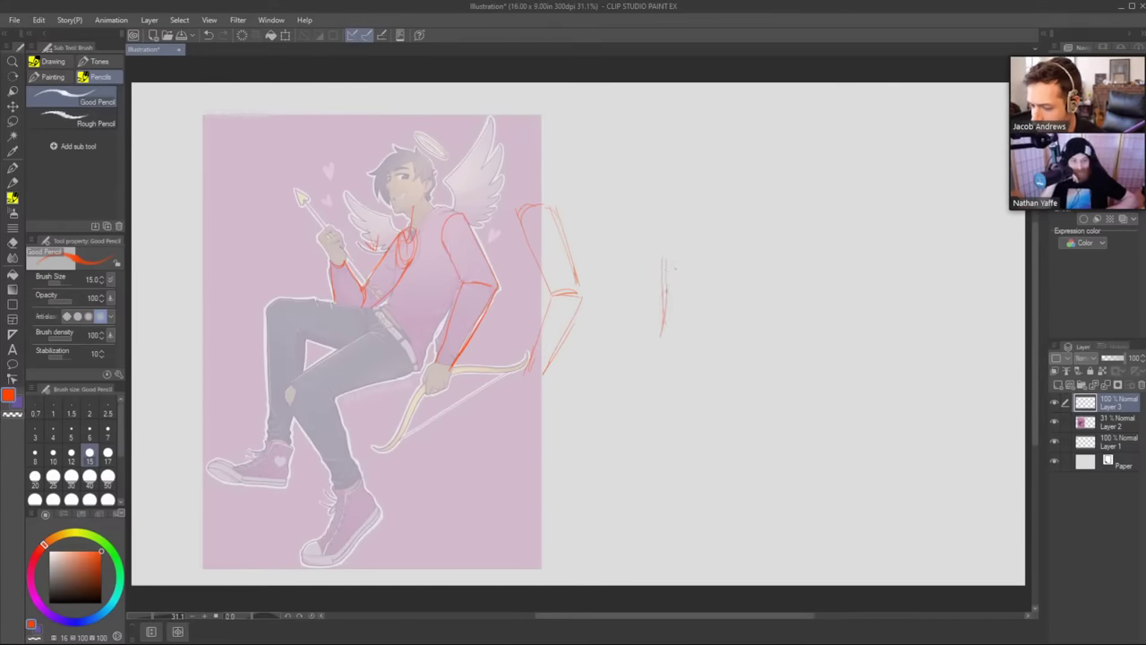
{"action": "key", "text": "ctrl+z"}
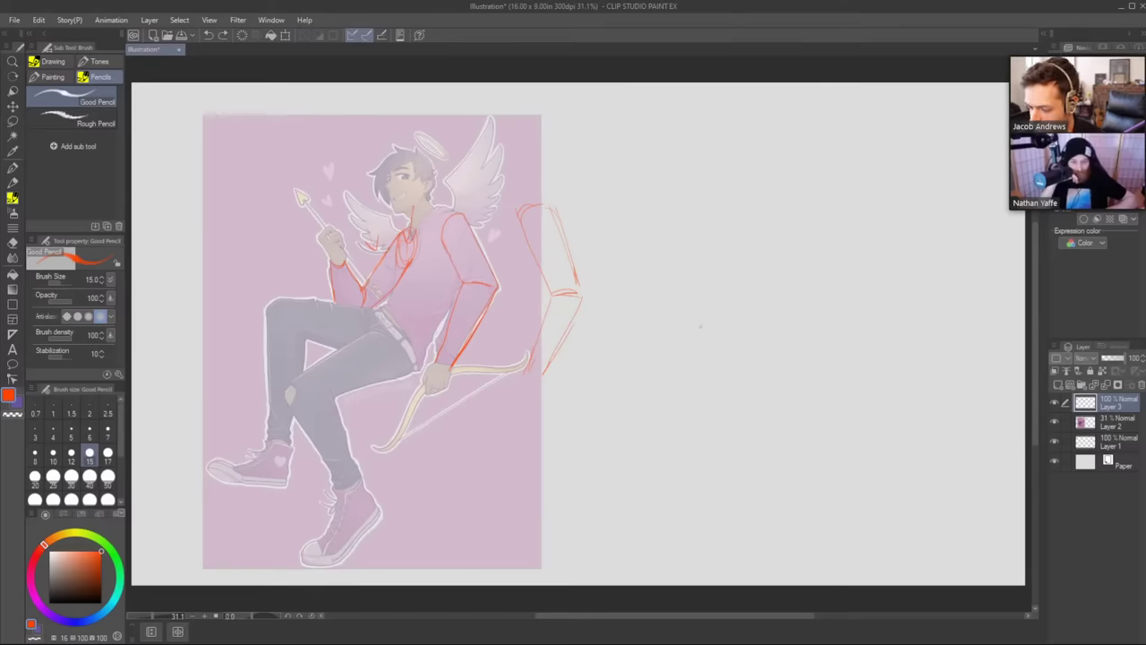
{"action": "left_click_drag", "start_coordinate": [704, 274], "coordinate": [689, 359]}
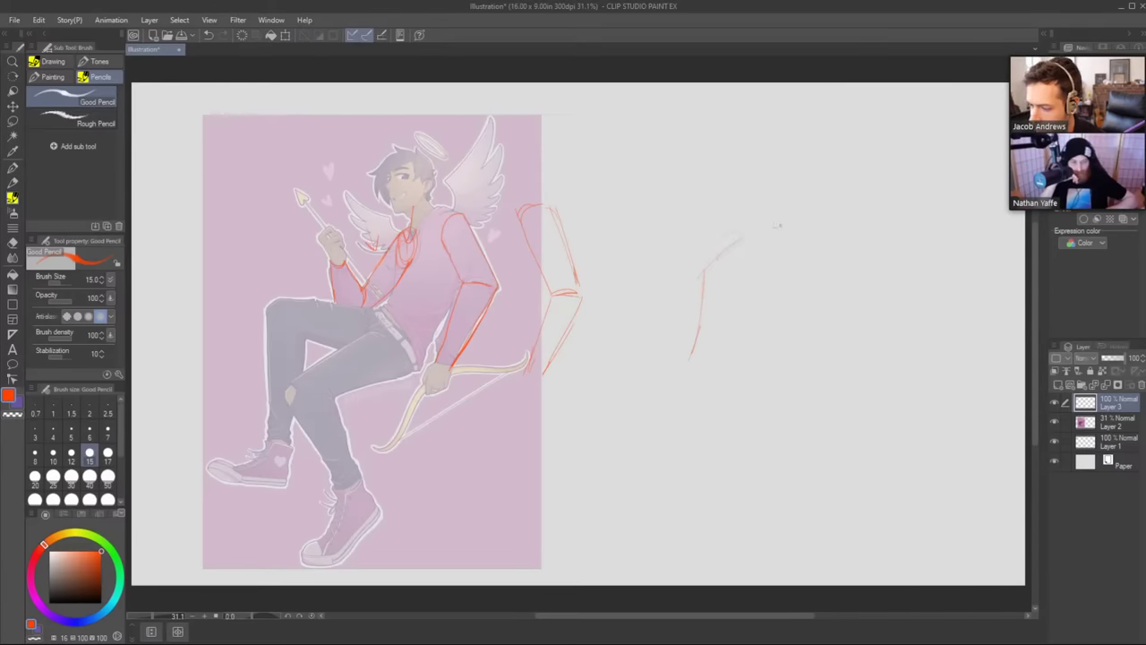
{"action": "left_click_drag", "start_coordinate": [717, 261], "coordinate": [782, 240]}
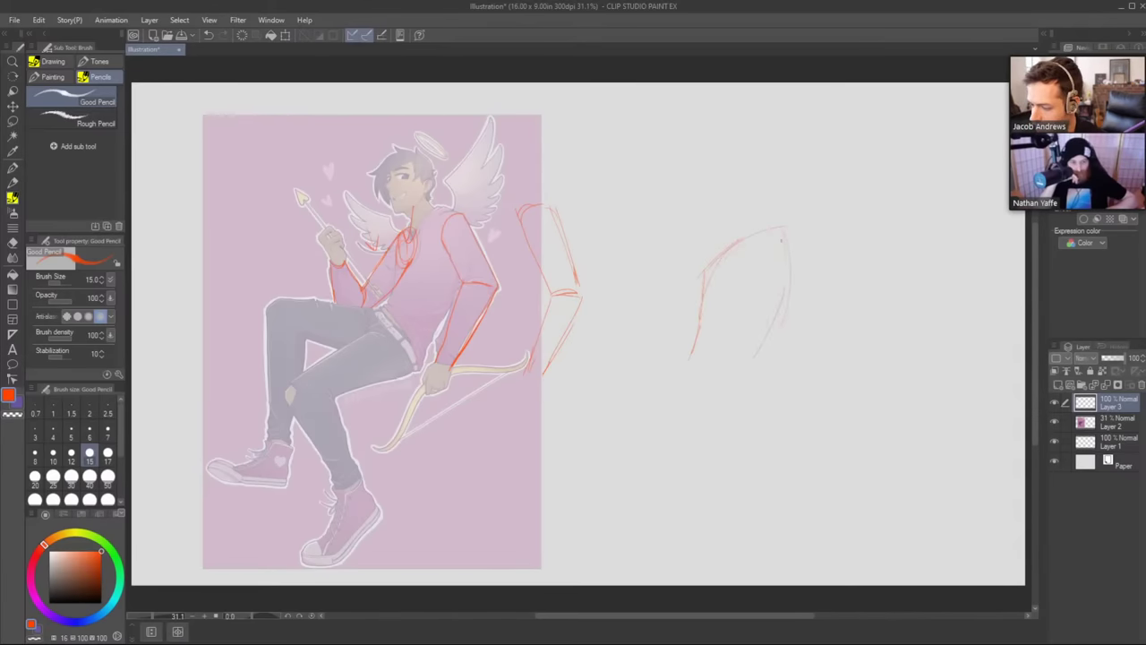
{"action": "left_click_drag", "start_coordinate": [696, 343], "coordinate": [714, 345]}
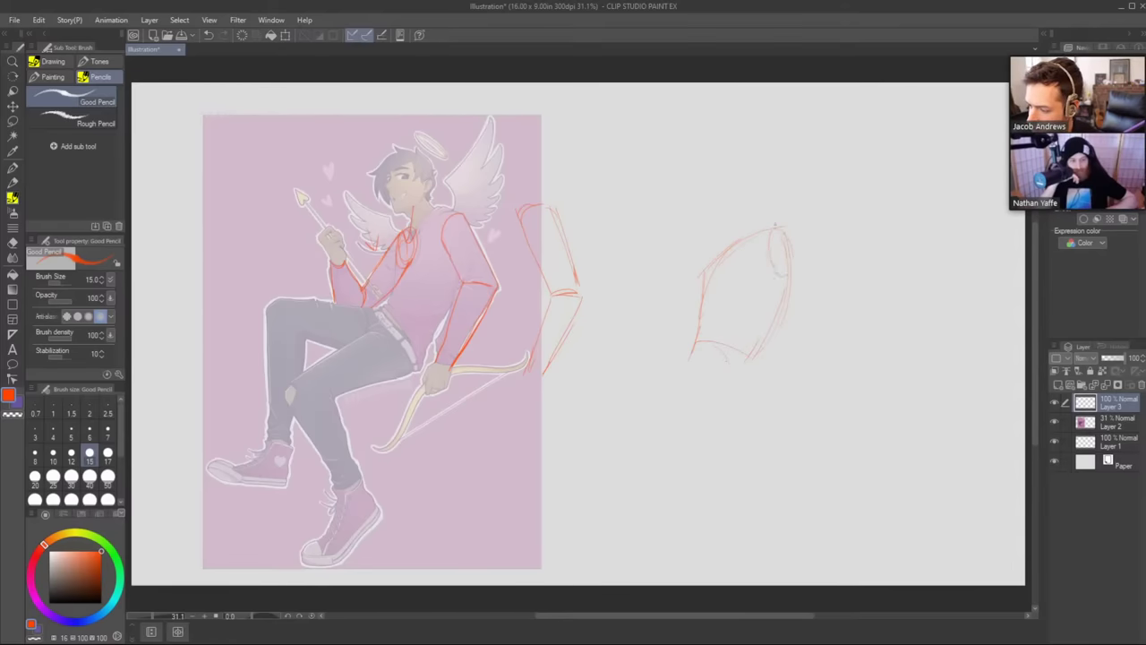
{"action": "key", "text": "ctrl+z"}
{"action": "left_click_drag", "start_coordinate": [791, 270], "coordinate": [782, 229]}
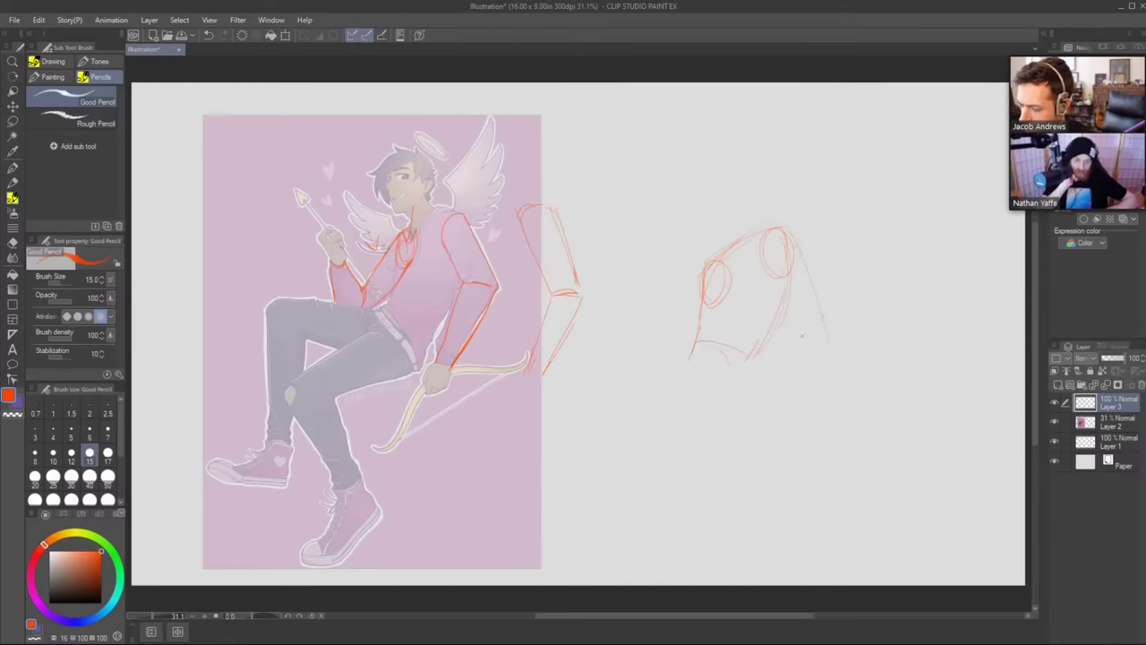
Sketch the lowered bent arm and the opposite upper arm from the torso's shoulders, and mark the shoulder and elbow joints with dots.
{"action": "mouse_move", "coordinate": [785, 305]}
{"action": "left_mouse_down"}
{"action": "mouse_move", "coordinate": [798, 330]}
{"action": "mouse_move", "coordinate": [826, 339]}
{"action": "mouse_move", "coordinate": [770, 418]}
{"action": "mouse_move", "coordinate": [788, 421]}
{"action": "left_mouse_up"}
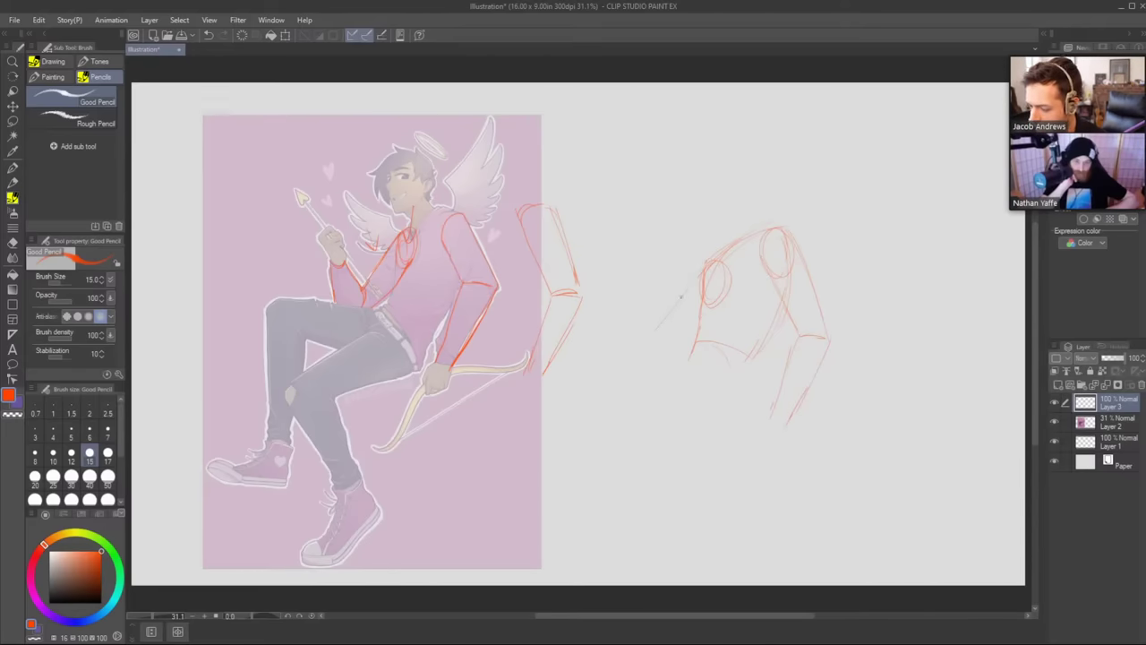
{"action": "mouse_move", "coordinate": [707, 262]}
{"action": "left_mouse_down"}
{"action": "mouse_move", "coordinate": [657, 328]}
{"action": "mouse_move", "coordinate": [670, 348]}
{"action": "left_mouse_up"}
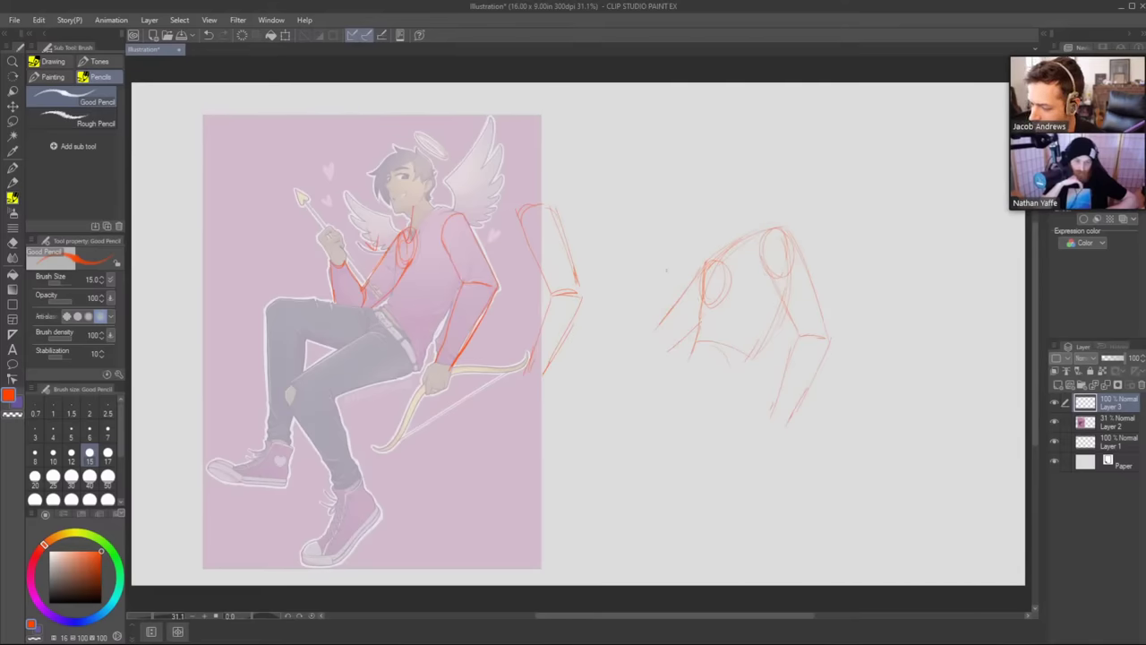
{"action": "left_click", "coordinate": [727, 264]}
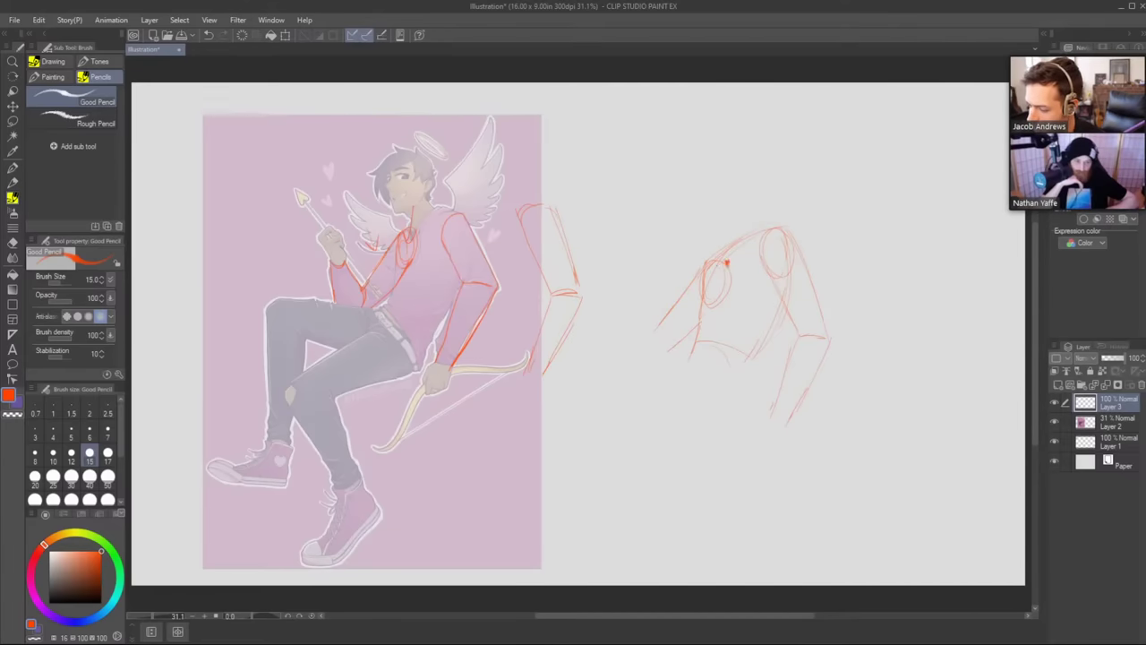
{"action": "left_click_drag", "start_coordinate": [661, 333], "coordinate": [653, 352]}
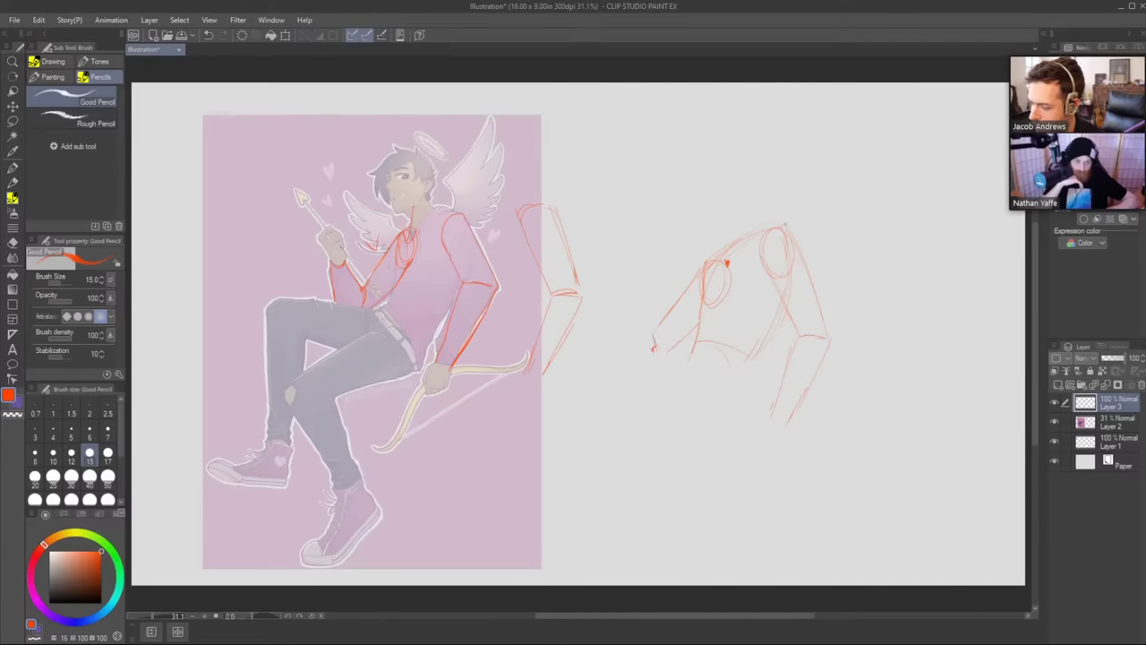
{"action": "left_click", "coordinate": [775, 229]}
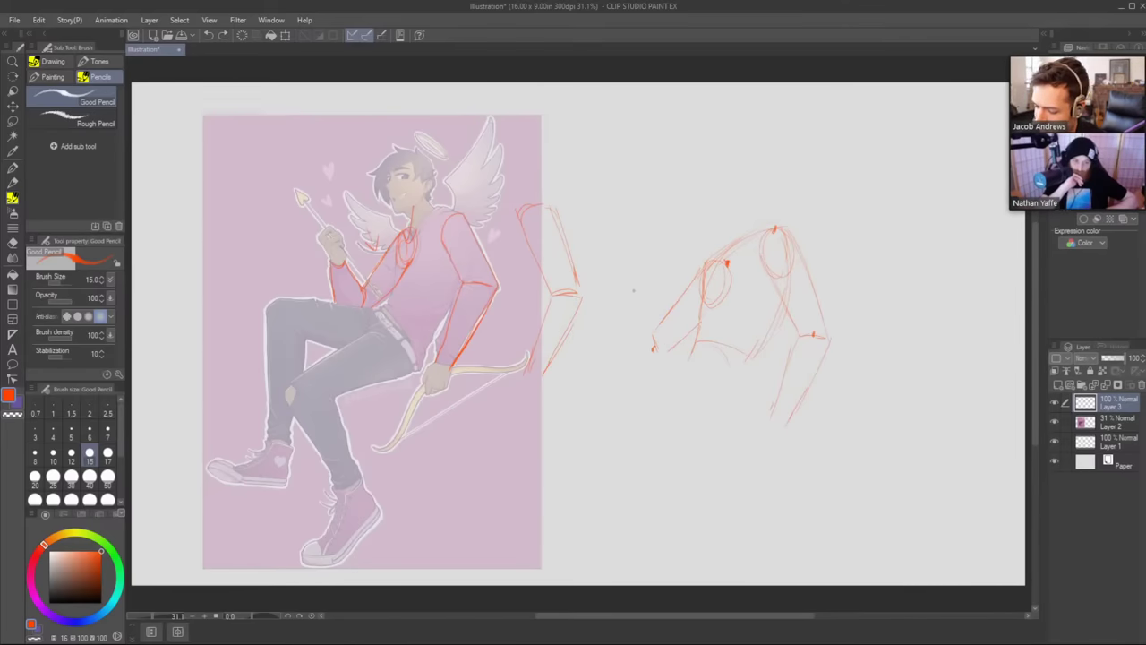
{"action": "mouse_move", "coordinate": [636, 292]}
{"action": "left_mouse_down"}
{"action": "mouse_move", "coordinate": [660, 324]}
{"action": "mouse_move", "coordinate": [627, 316]}
{"action": "mouse_move", "coordinate": [638, 350]}
{"action": "left_mouse_up"}
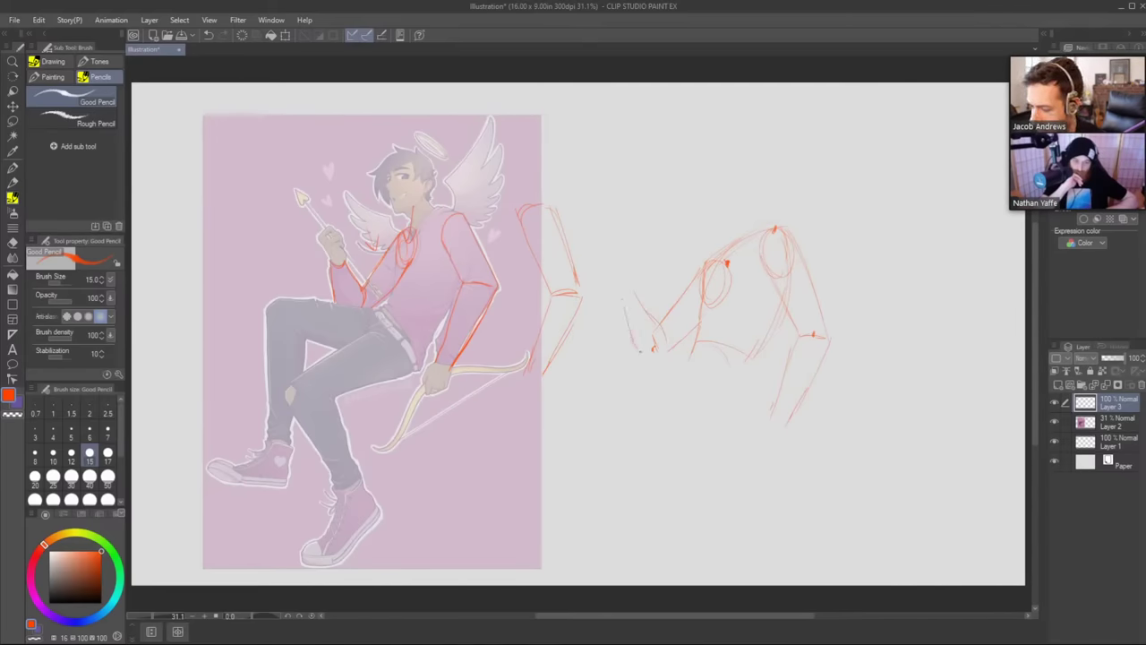
{"action": "key", "text": "ctrl+z"}
{"action": "key", "text": "ctrl+z"}
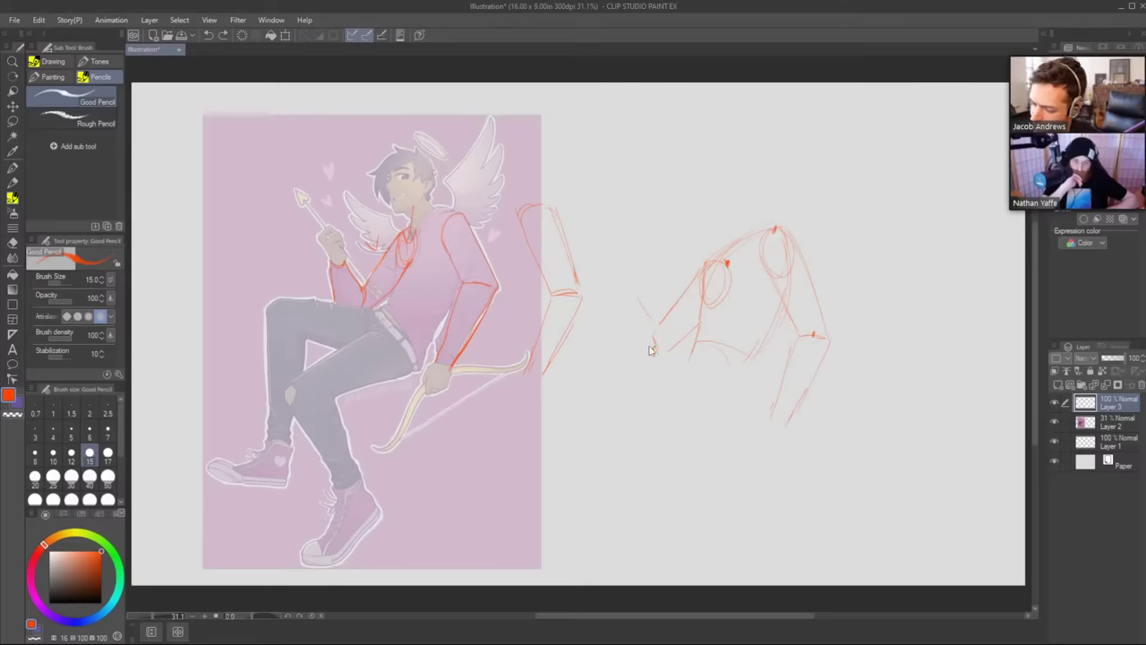
Sketch the raised forearm from the elbow up to a blocky fist.
{"action": "left_click_drag", "start_coordinate": [625, 305], "coordinate": [652, 351]}
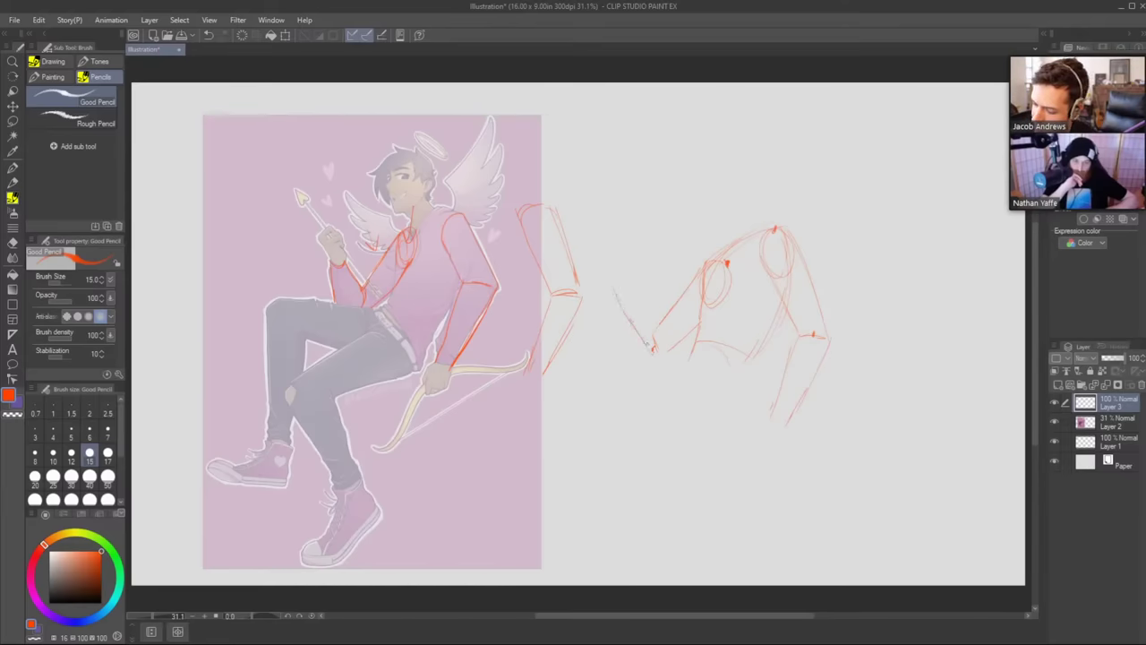
{"action": "mouse_move", "coordinate": [626, 287]}
{"action": "left_mouse_down"}
{"action": "mouse_move", "coordinate": [673, 340]}
{"action": "mouse_move", "coordinate": [616, 268]}
{"action": "mouse_move", "coordinate": [634, 263]}
{"action": "mouse_move", "coordinate": [607, 265]}
{"action": "mouse_move", "coordinate": [607, 253]}
{"action": "mouse_move", "coordinate": [639, 256]}
{"action": "left_mouse_up"}
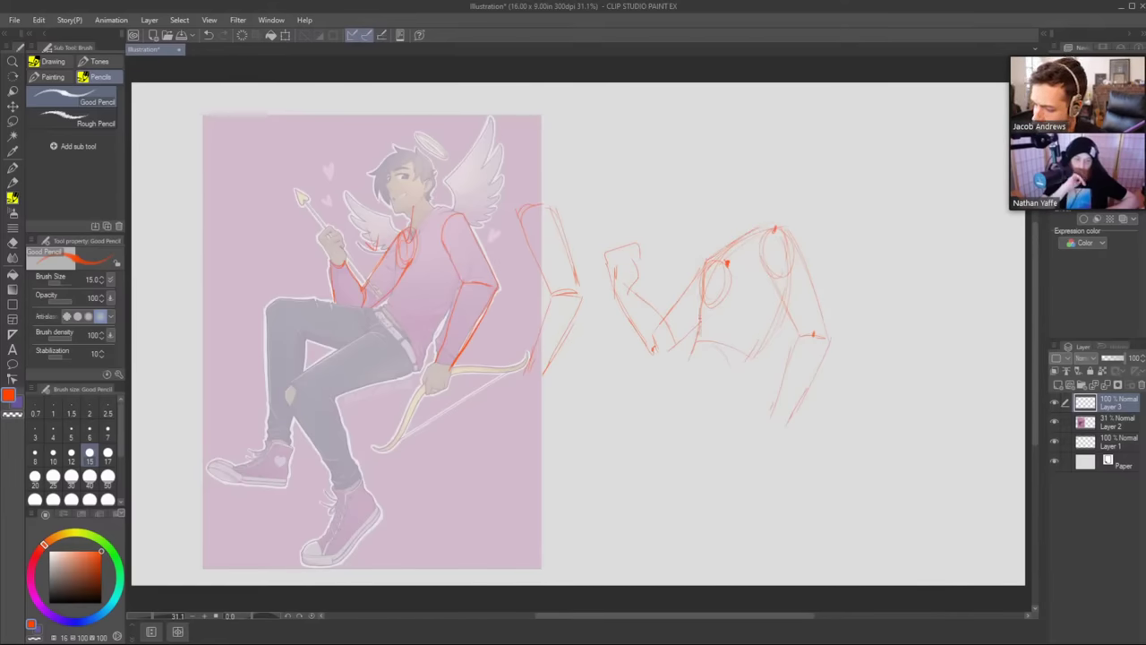
Add a rib arch inside the torso sketch and extend both sides of the torso downward to the waist with heavier lines.
{"action": "left_click_drag", "start_coordinate": [702, 328], "coordinate": [739, 320]}
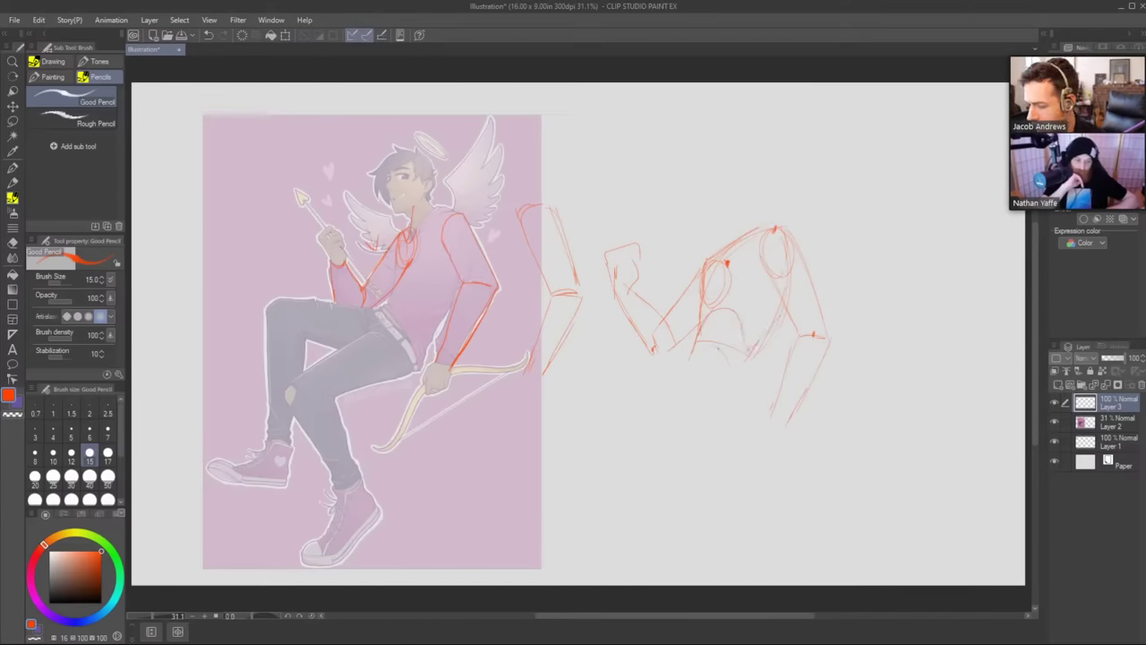
{"action": "left_click_drag", "start_coordinate": [691, 361], "coordinate": [686, 369]}
{"action": "key", "text": "ctrl+z"}
{"action": "left_click_drag", "start_coordinate": [696, 324], "coordinate": [675, 367]}
{"action": "left_click_drag", "start_coordinate": [765, 341], "coordinate": [741, 385]}
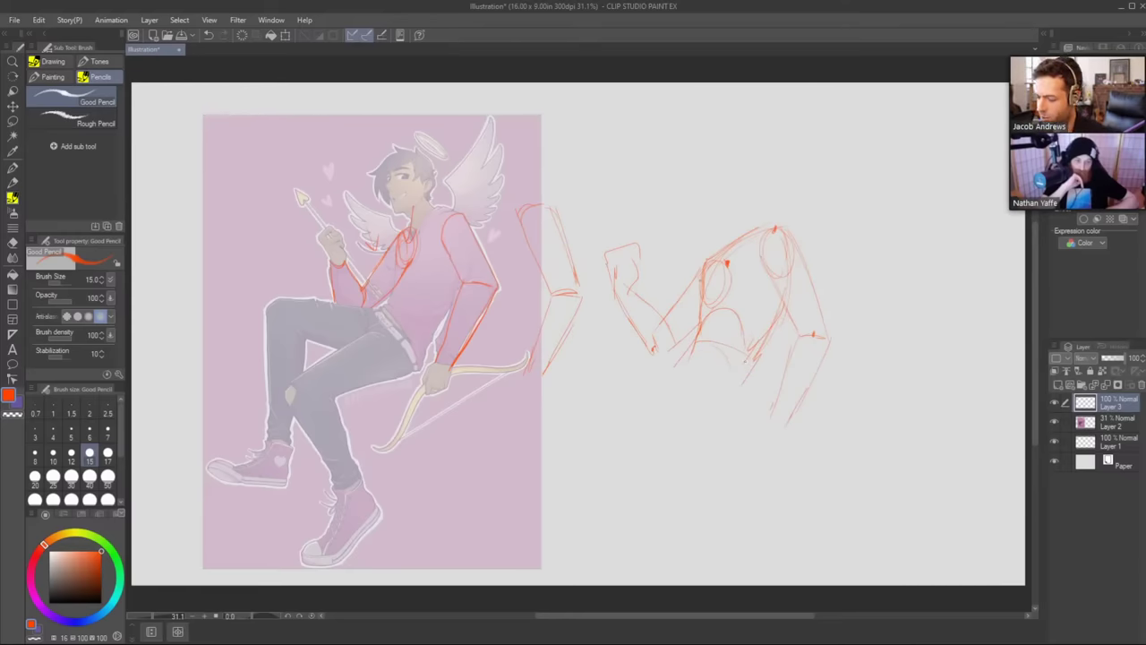
{"action": "left_click_drag", "start_coordinate": [701, 307], "coordinate": [671, 373]}
{"action": "left_click_drag", "start_coordinate": [770, 345], "coordinate": [754, 383]}
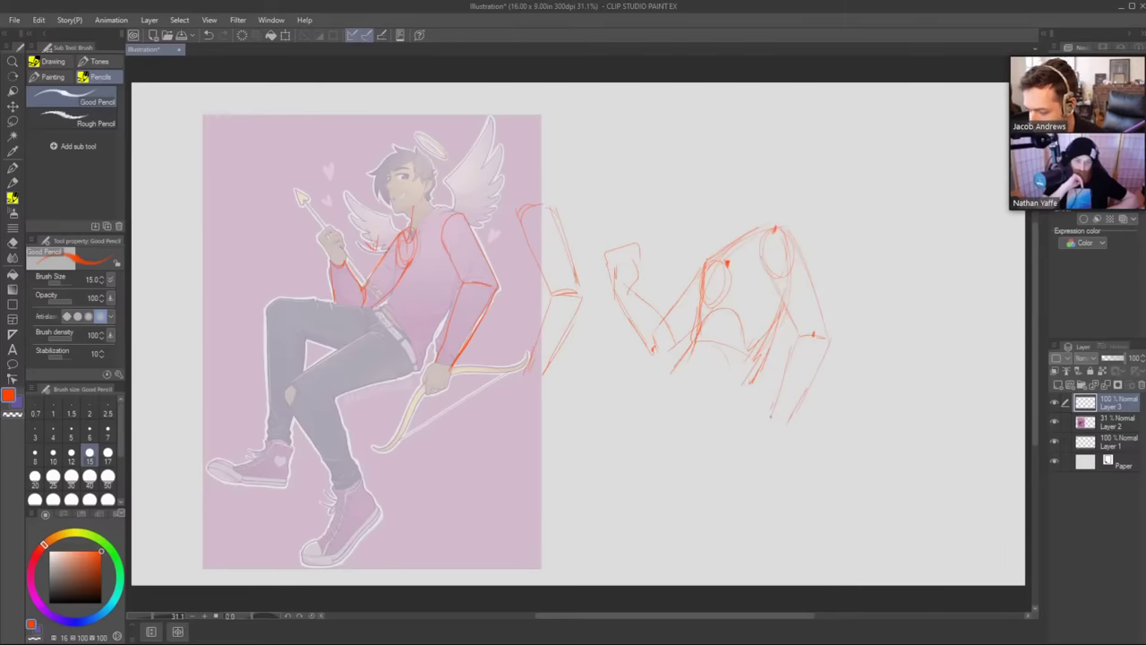
Sketch a simple rounded hand at the end of the lowered arm.
{"action": "left_click_drag", "start_coordinate": [771, 415], "coordinate": [757, 445]}
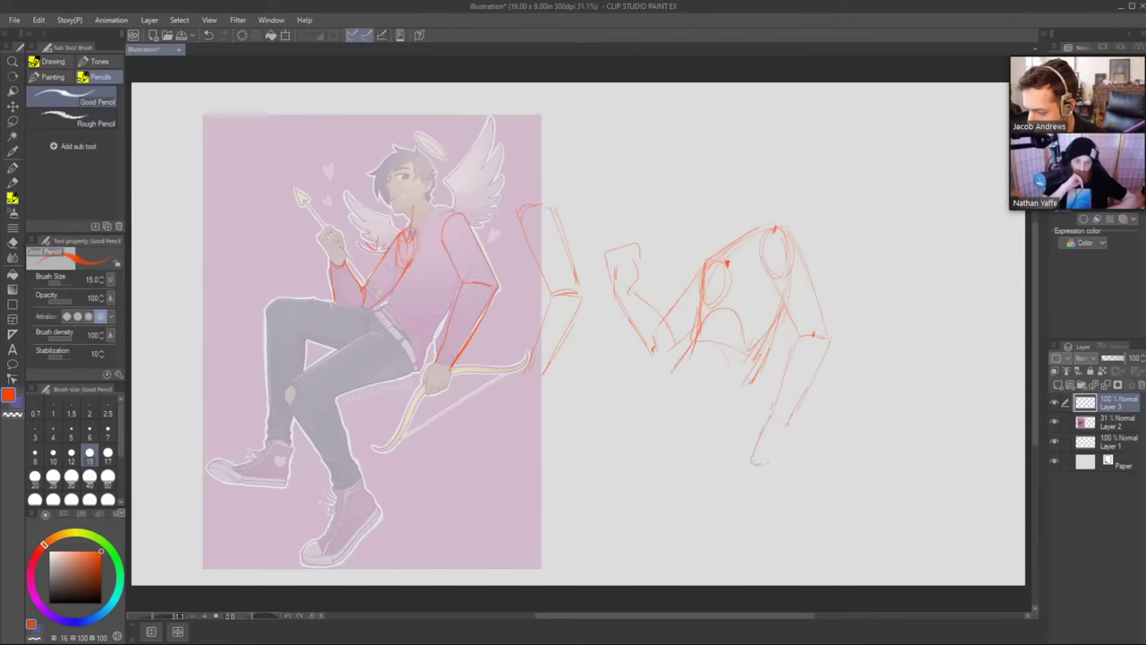
{"action": "left_click_drag", "start_coordinate": [766, 419], "coordinate": [754, 438]}
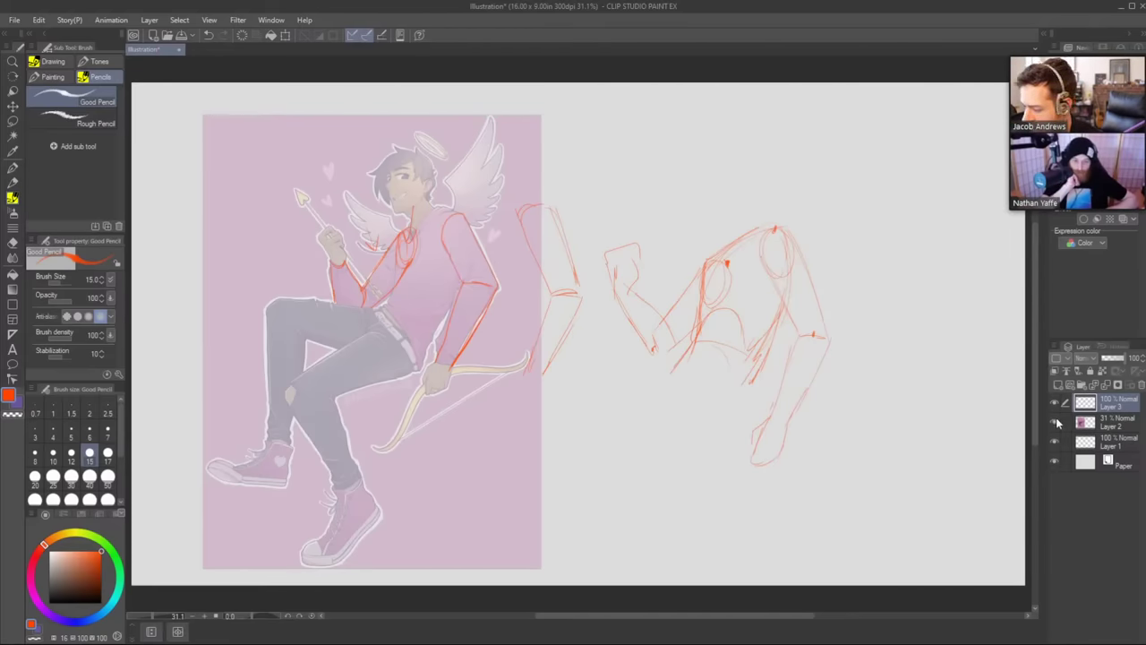
Hide the sketch layer, restore the artwork on Layer 2 to 100% opacity, and show the sketch again.
{"action": "left_click", "coordinate": [1056, 403]}
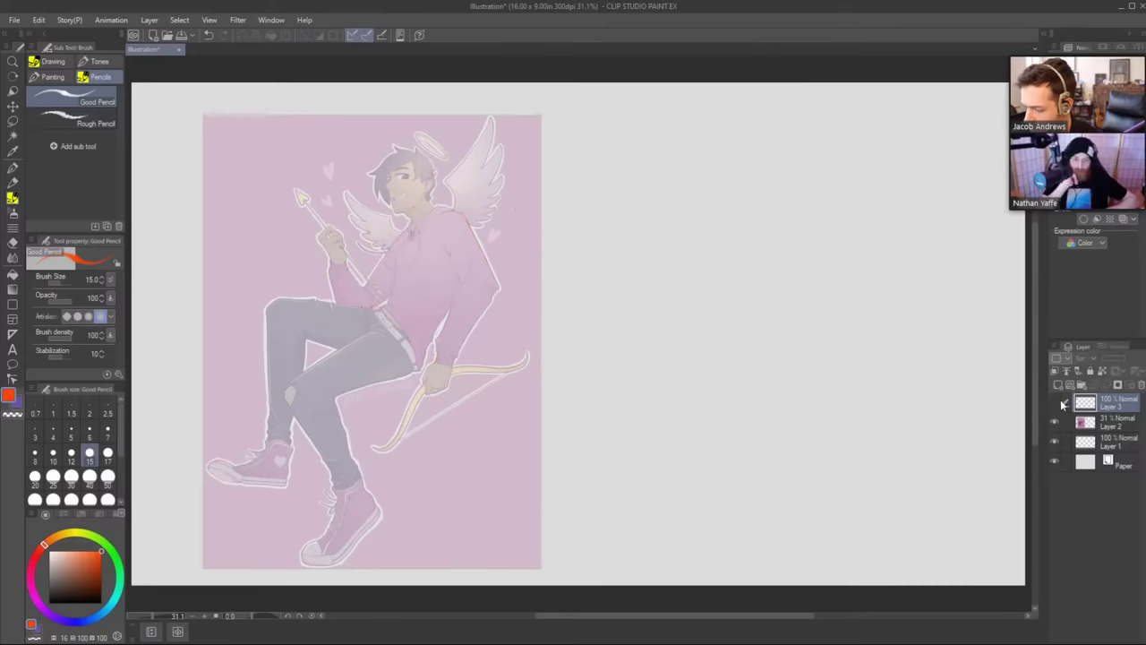
{"action": "left_click", "coordinate": [1115, 427]}
{"action": "left_click_drag", "start_coordinate": [1115, 360], "coordinate": [1129, 359]}
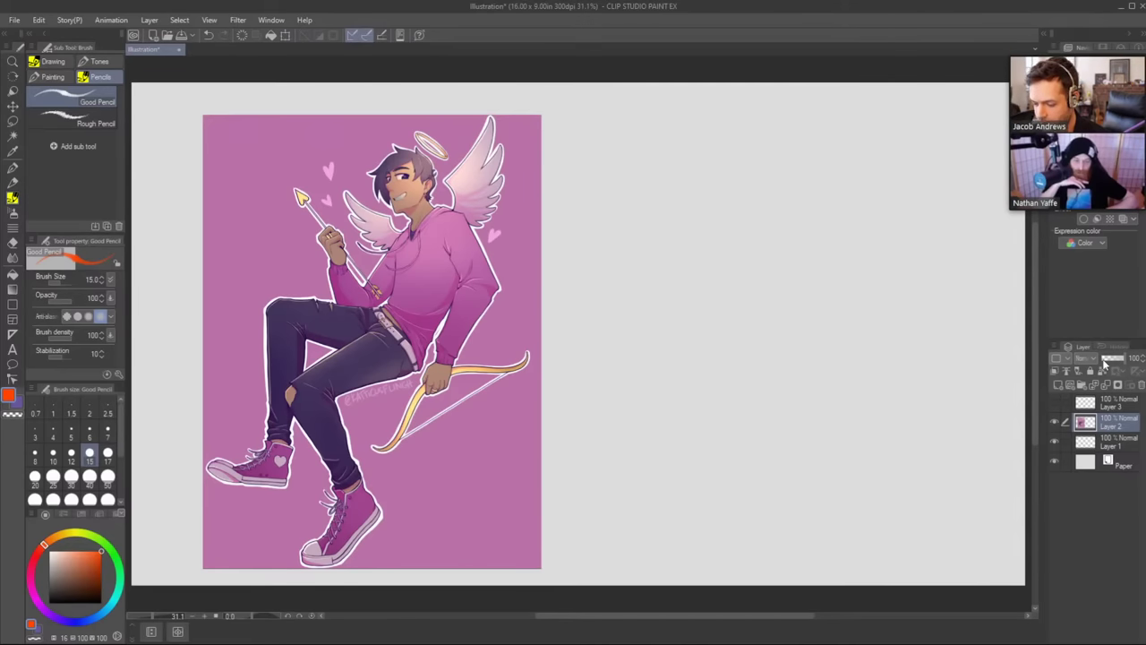
{"action": "left_click", "coordinate": [1054, 402]}
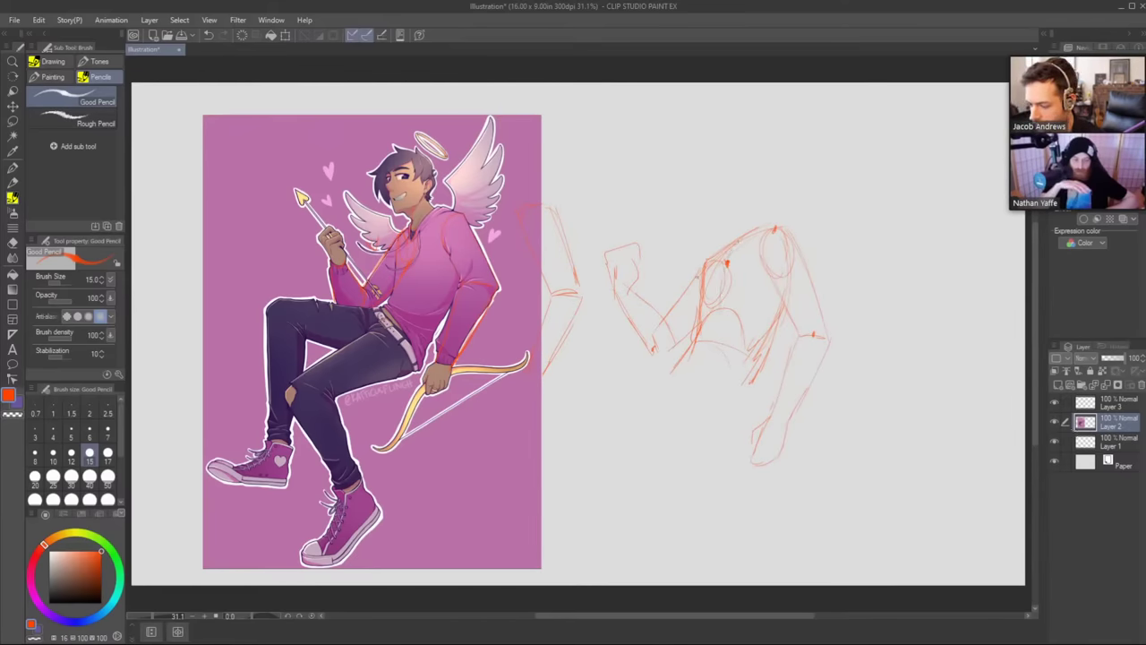
Restate the rib arch of the torso sketch and draw a small downward arrow below the waist.
{"action": "left_click_drag", "start_coordinate": [701, 331], "coordinate": [743, 344]}
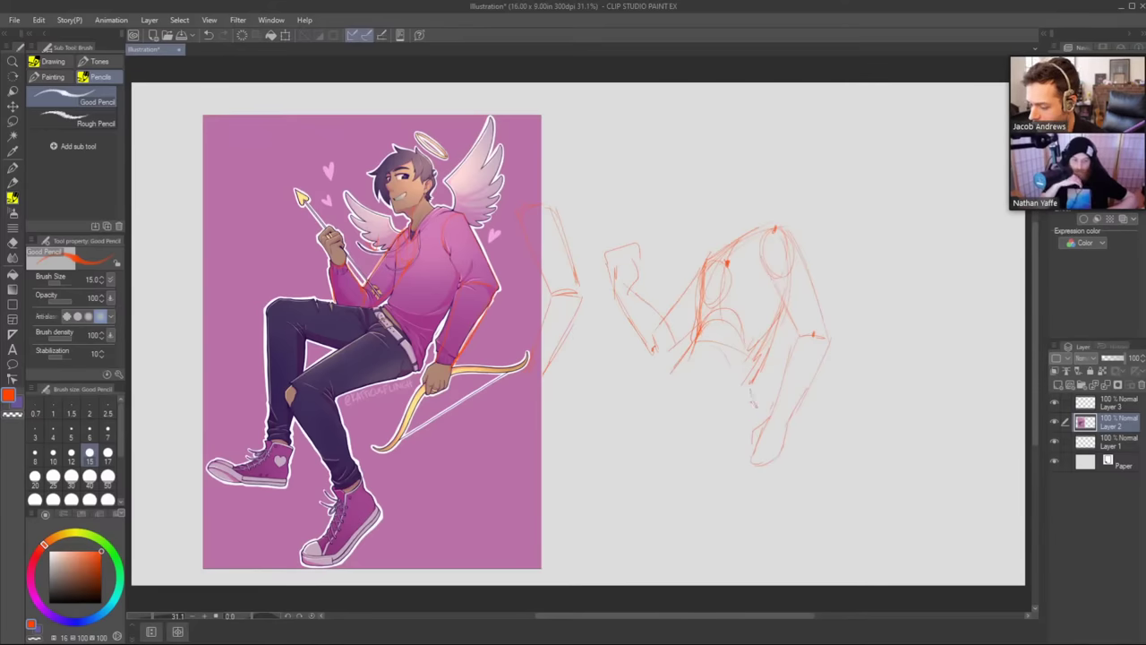
{"action": "left_click_drag", "start_coordinate": [748, 401], "coordinate": [757, 413]}
{"action": "left_click_drag", "start_coordinate": [757, 395], "coordinate": [762, 408]}
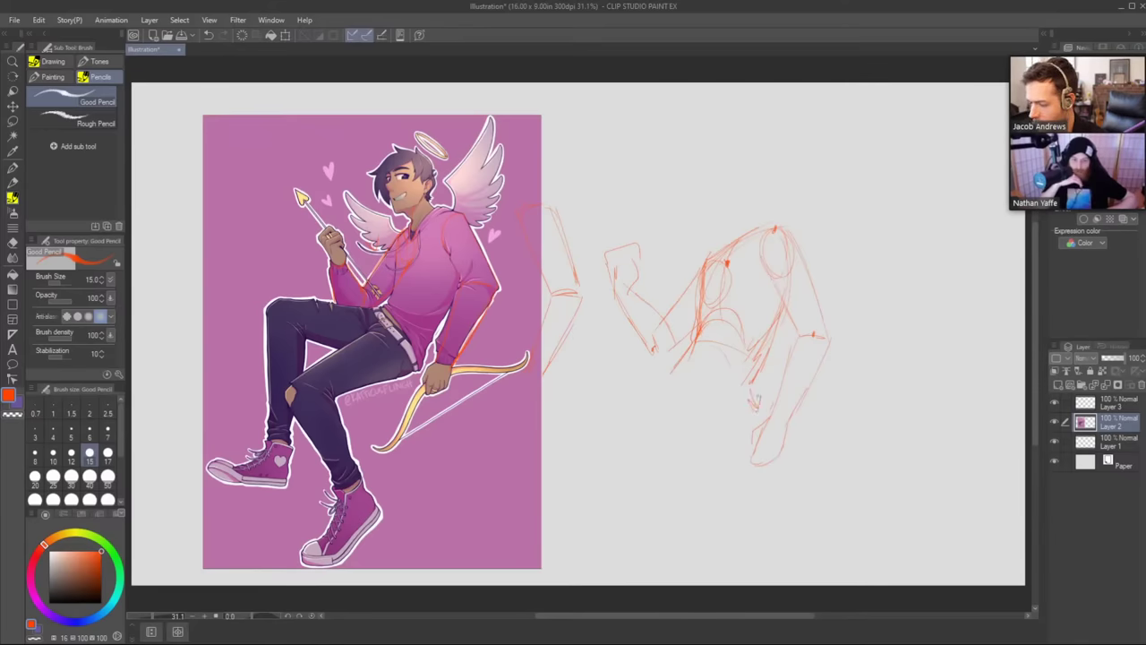
Switch to the hard eraser, make the sketch on Layer 3 the active layer, and undo the arrow below the waist.
{"action": "key", "text": "e"}
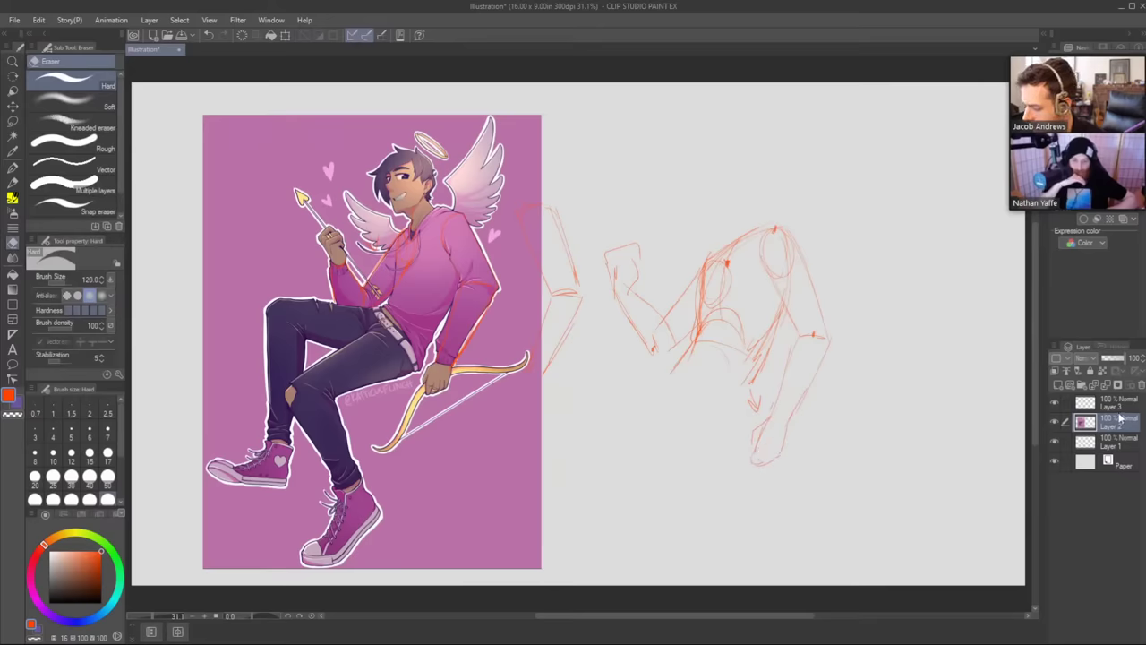
{"action": "left_click", "coordinate": [1113, 403]}
{"action": "key", "text": "ctrl+z"}
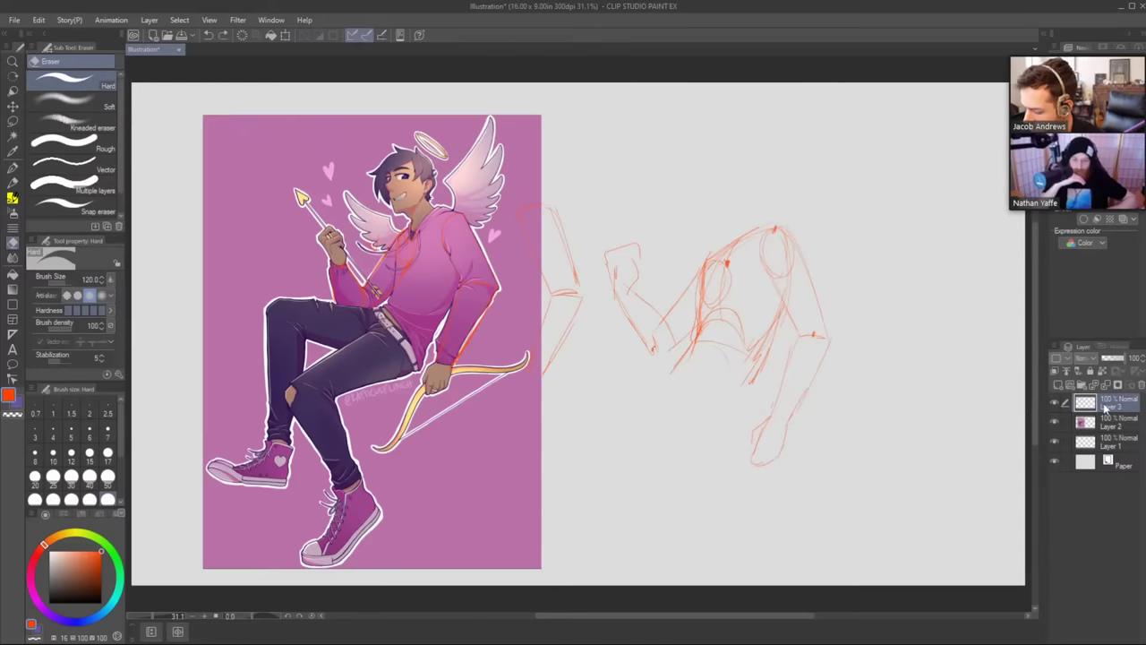
Erase the rounded hand on the lowered arm of the sketch and redraw it as a curled, gripping fist.
{"action": "mouse_move", "coordinate": [771, 446]}
{"action": "left_mouse_down"}
{"action": "mouse_move", "coordinate": [761, 424]}
{"action": "mouse_move", "coordinate": [757, 474]}
{"action": "mouse_move", "coordinate": [777, 427]}
{"action": "mouse_move", "coordinate": [771, 445]}
{"action": "mouse_move", "coordinate": [801, 457]}
{"action": "left_mouse_up"}
{"action": "key", "text": "p"}
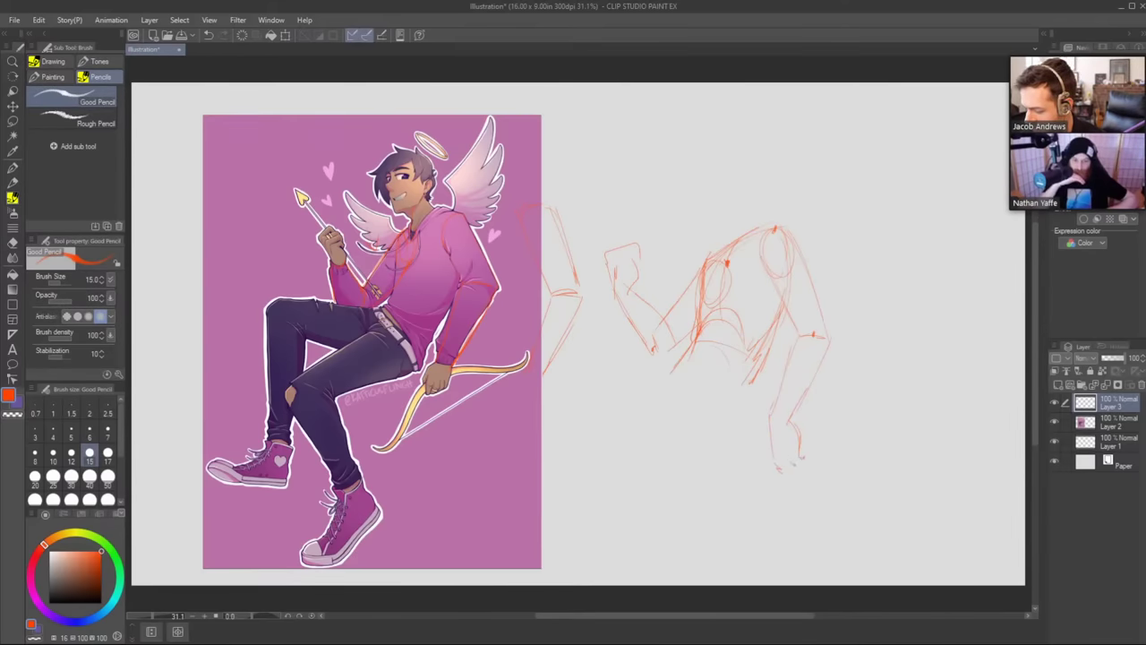
{"action": "left_click_drag", "start_coordinate": [775, 460], "coordinate": [794, 472]}
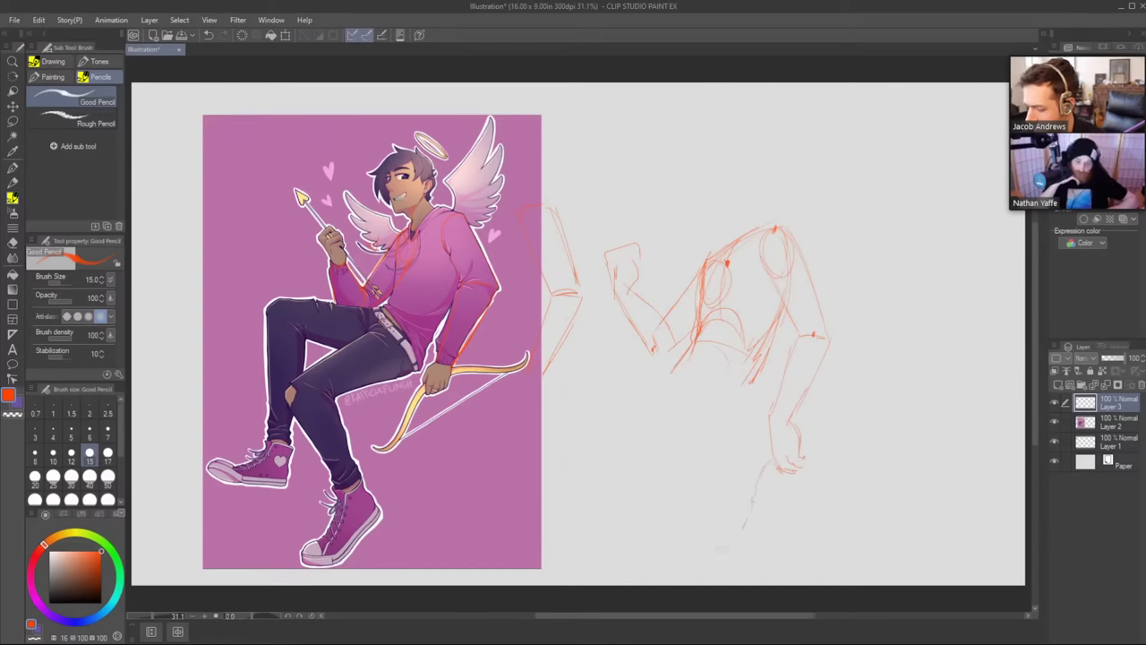
Sketch a curved bow running through the lowered fist, a thigh outline below the torso, and a small downward arrow above the raised fist.
{"action": "key", "text": "ctrl+z"}
{"action": "left_click_drag", "start_coordinate": [803, 441], "coordinate": [822, 437]}
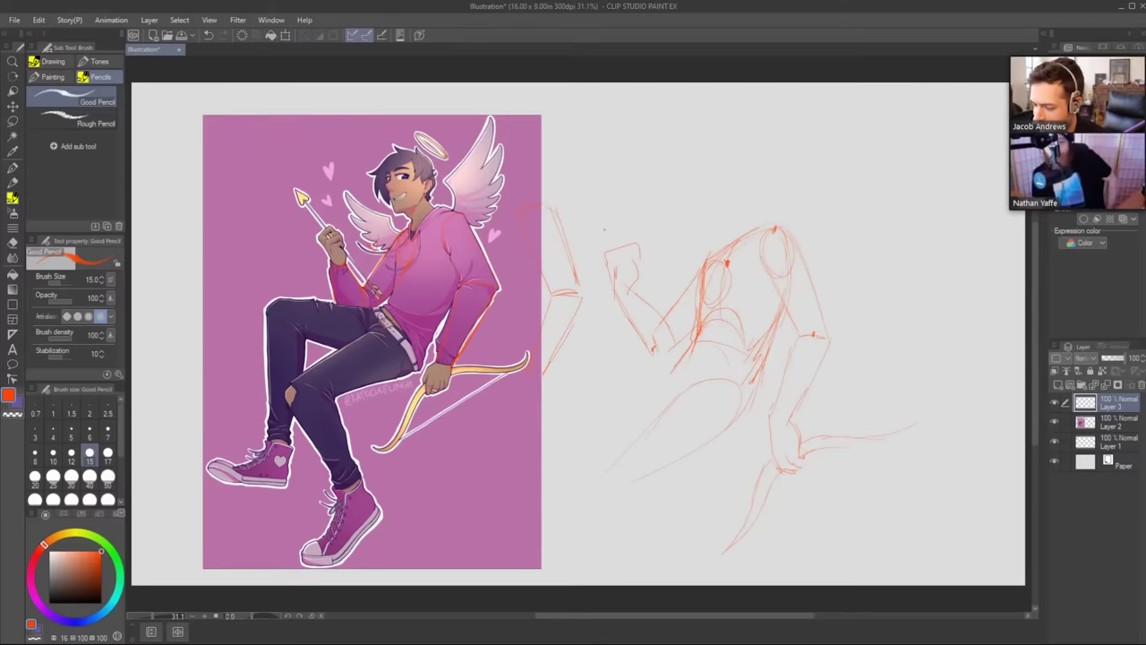
{"action": "mouse_move", "coordinate": [605, 197]}
{"action": "left_mouse_down"}
{"action": "mouse_move", "coordinate": [610, 233]}
{"action": "mouse_move", "coordinate": [618, 211]}
{"action": "left_mouse_up"}
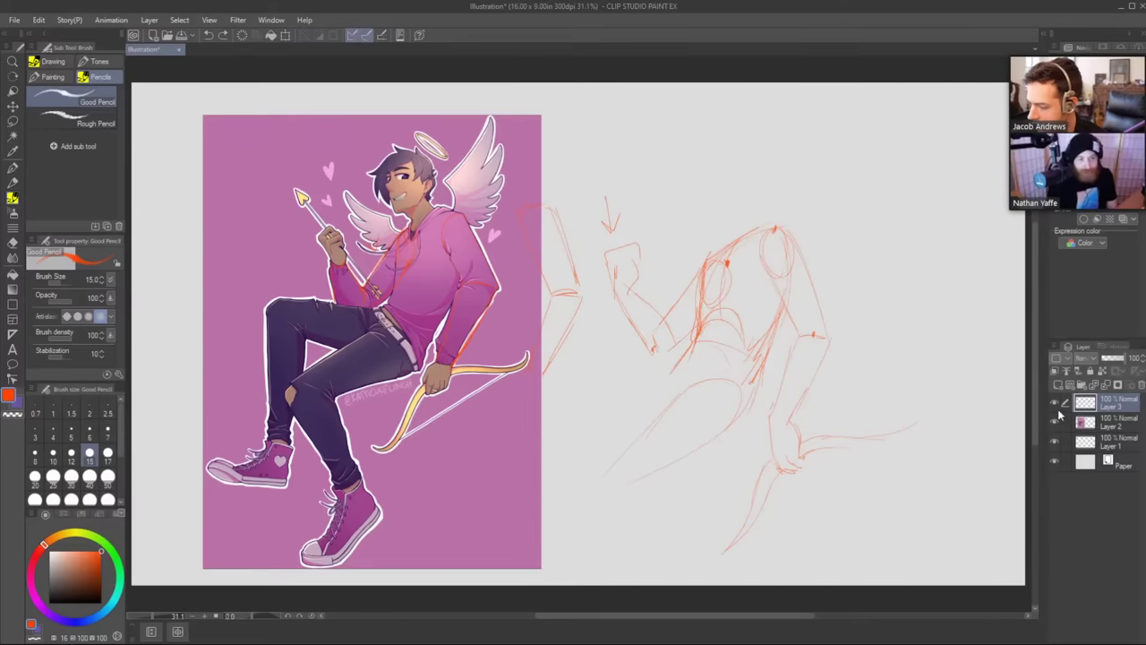
Hide the sketch layers, then lasso and delete the stray red strokes beside the artwork on Layer 2.
{"action": "left_click", "coordinate": [1055, 422]}
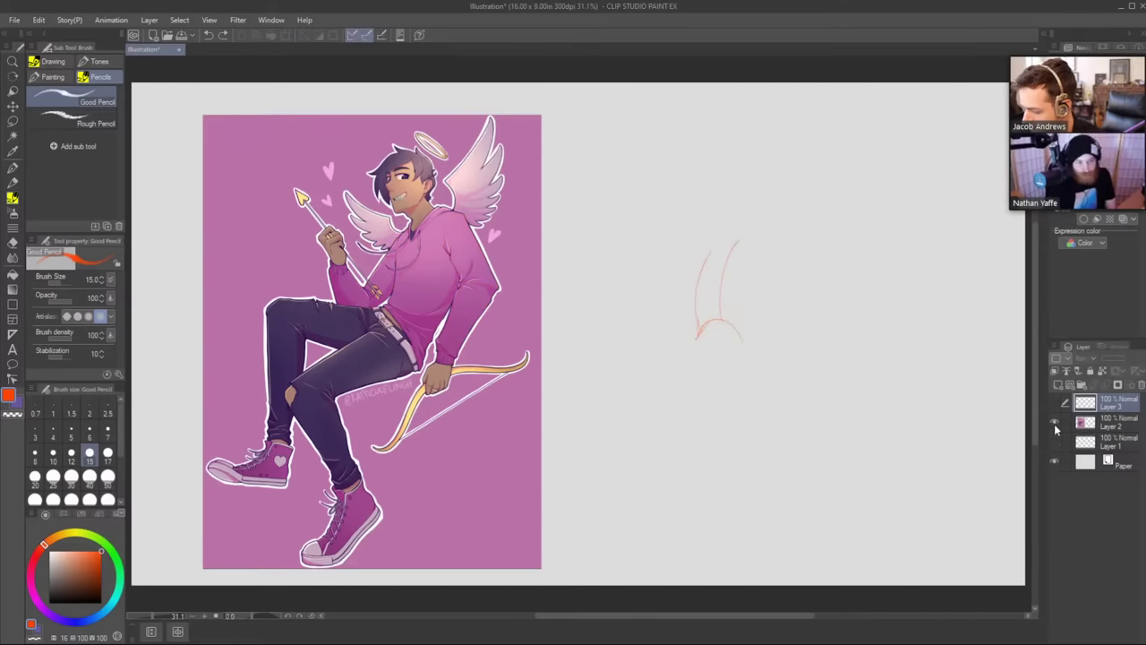
{"action": "left_click", "coordinate": [1054, 422]}
{"action": "left_click", "coordinate": [1054, 422]}
{"action": "left_click", "coordinate": [1112, 427]}
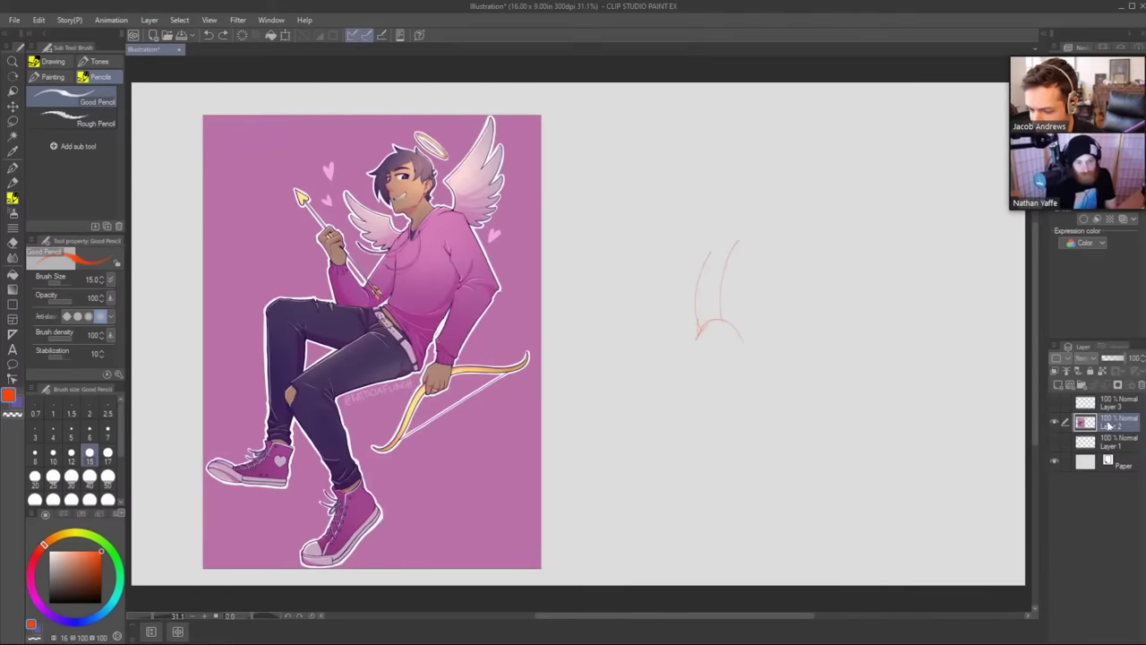
{"action": "key", "text": "m"}
{"action": "left_click_drag", "start_coordinate": [670, 367], "coordinate": [718, 394]}
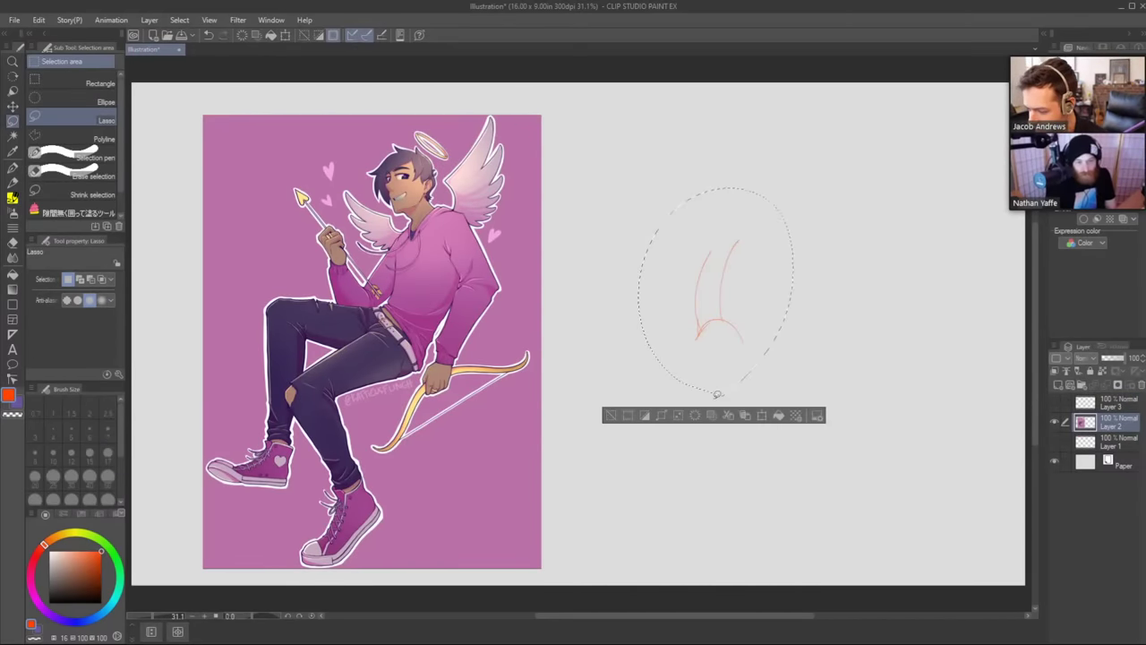
{"action": "key", "text": "Delete"}
{"action": "key", "text": "ctrl+d"}
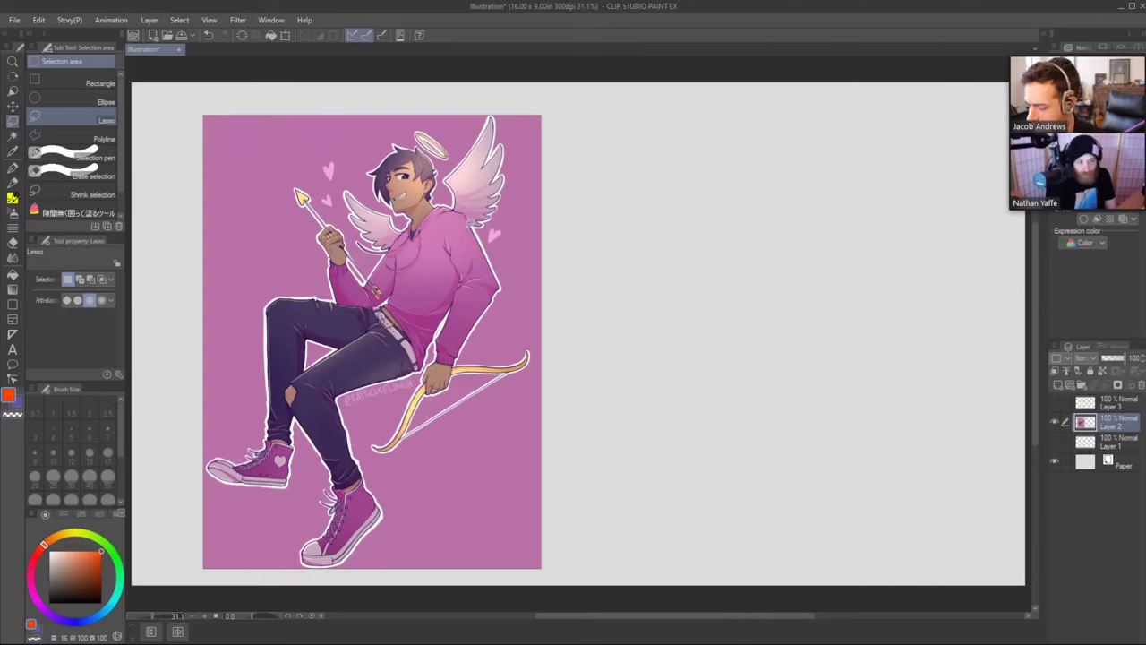
Try fading the artwork on Layer 2 to 41% opacity and bring it back to 100%.
{"action": "left_click", "coordinate": [1112, 406]}
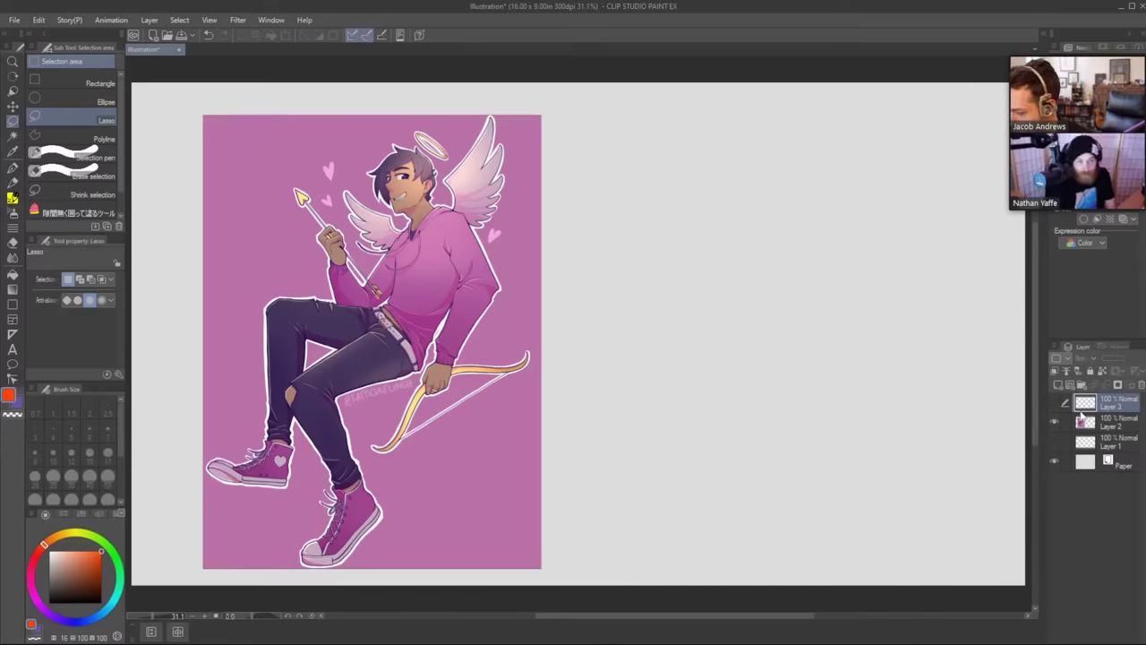
{"action": "left_click", "coordinate": [1114, 423]}
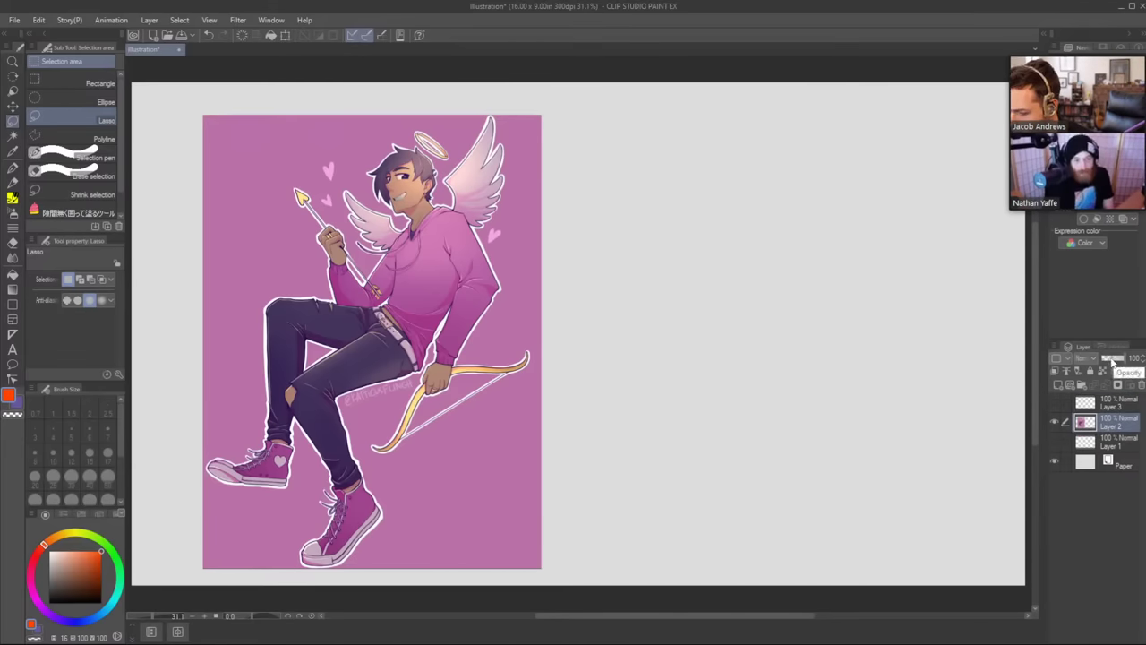
{"action": "left_click", "coordinate": [1112, 360]}
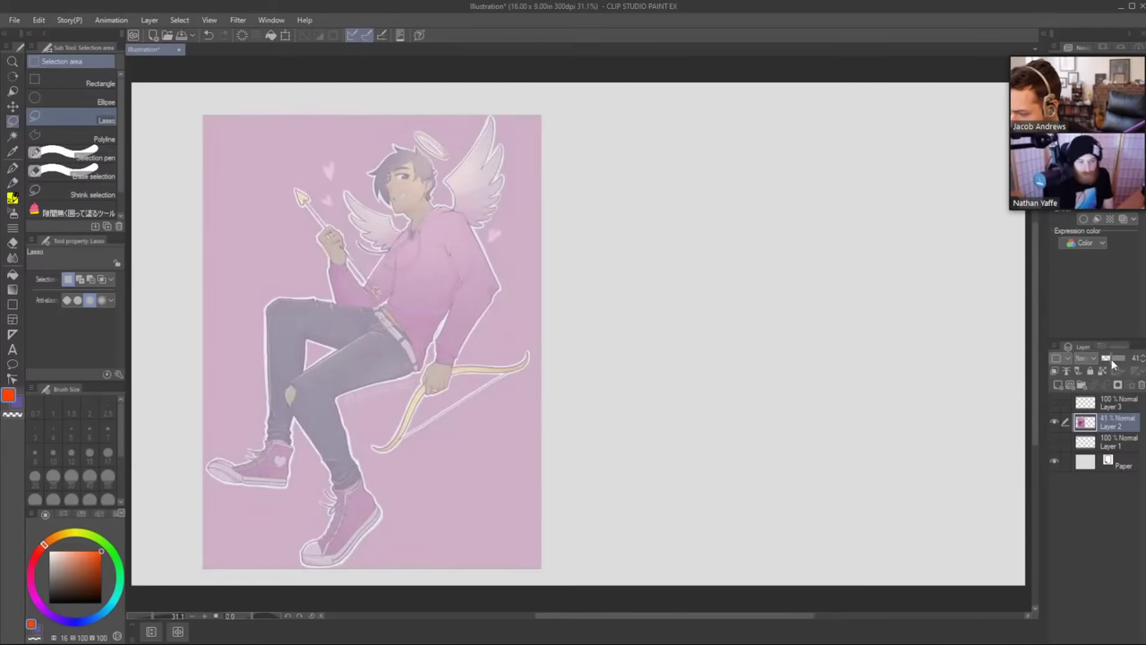
{"action": "left_click_drag", "start_coordinate": [1113, 362], "coordinate": [1128, 362]}
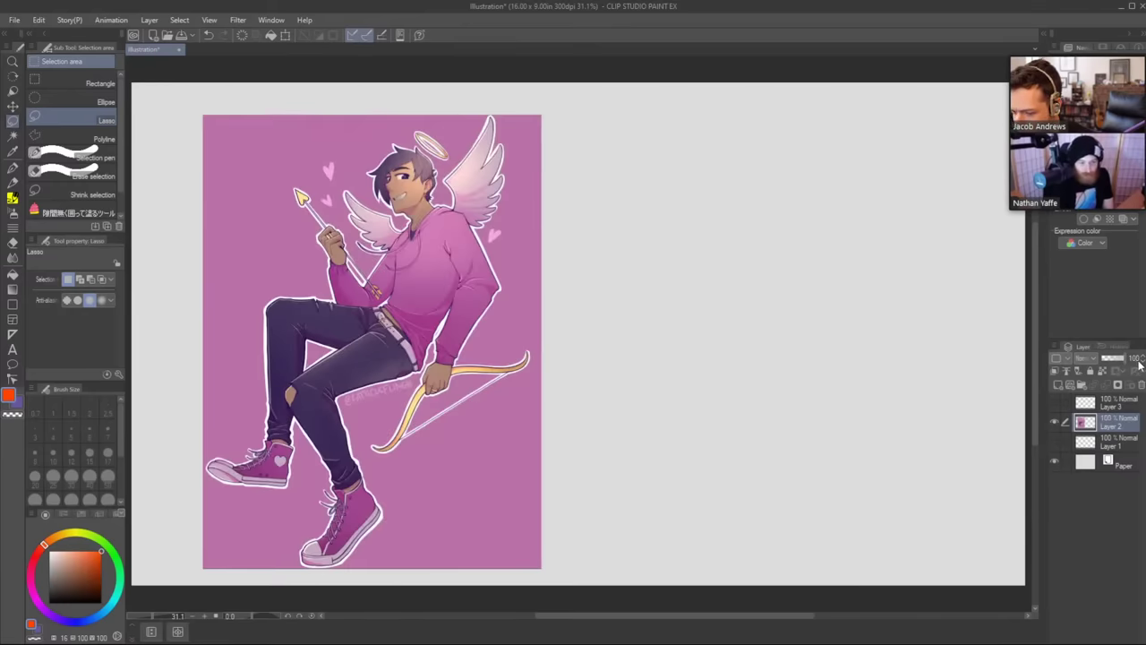
{"action": "left_click", "coordinate": [1114, 362]}
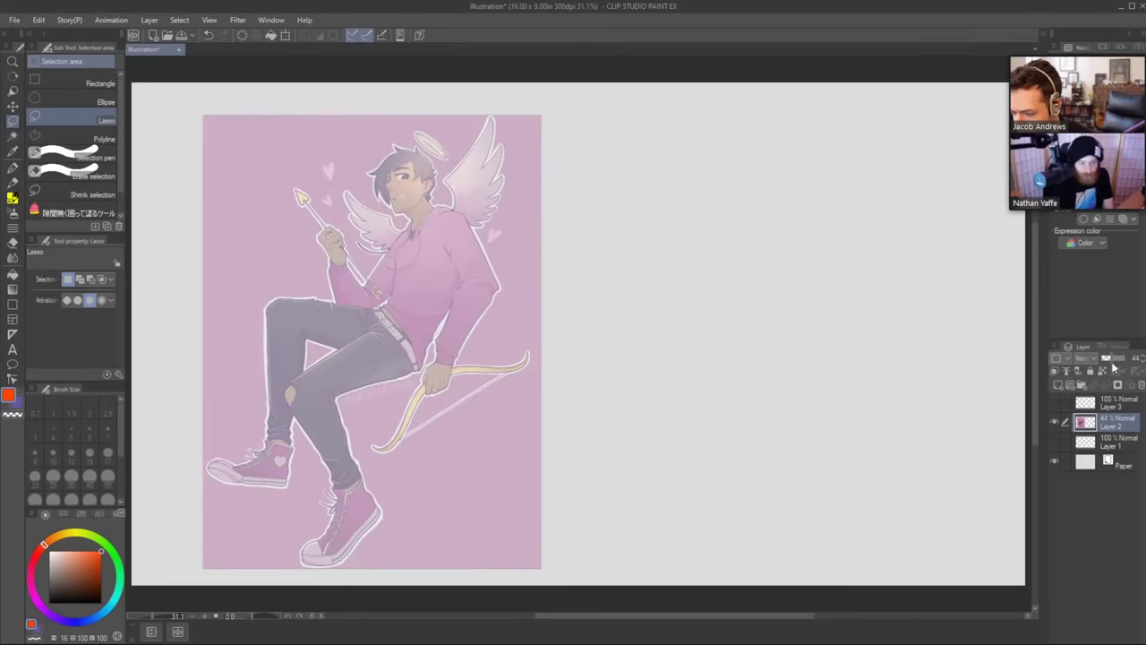
{"action": "left_click_drag", "start_coordinate": [1112, 366], "coordinate": [1110, 364]}
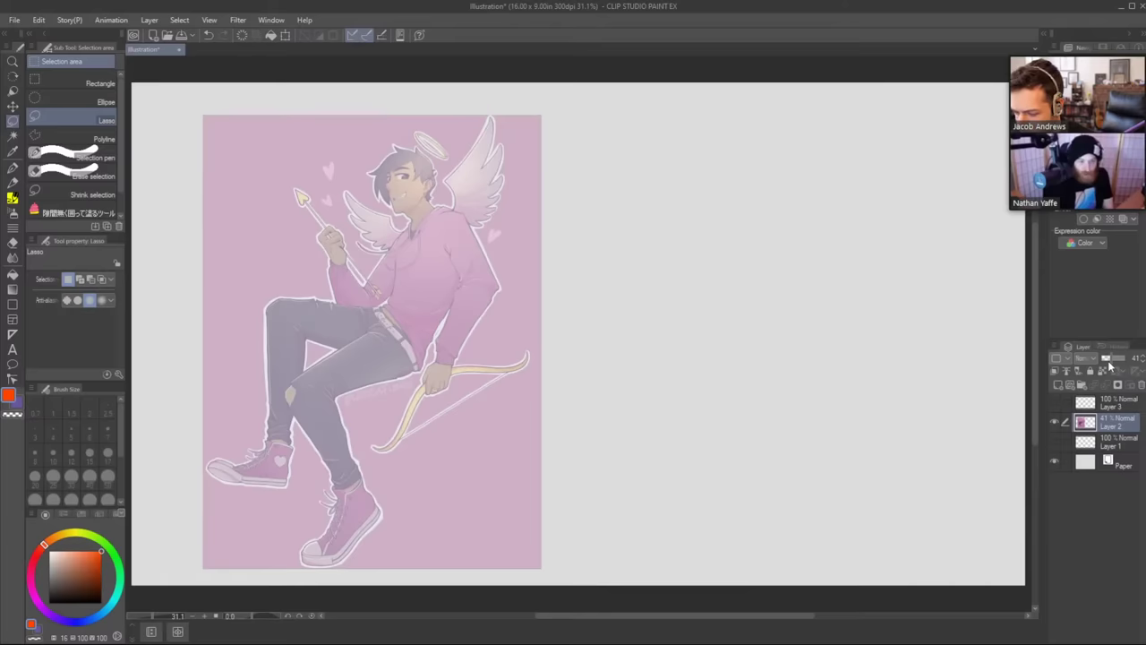
{"action": "left_click_drag", "start_coordinate": [1110, 364], "coordinate": [1134, 364]}
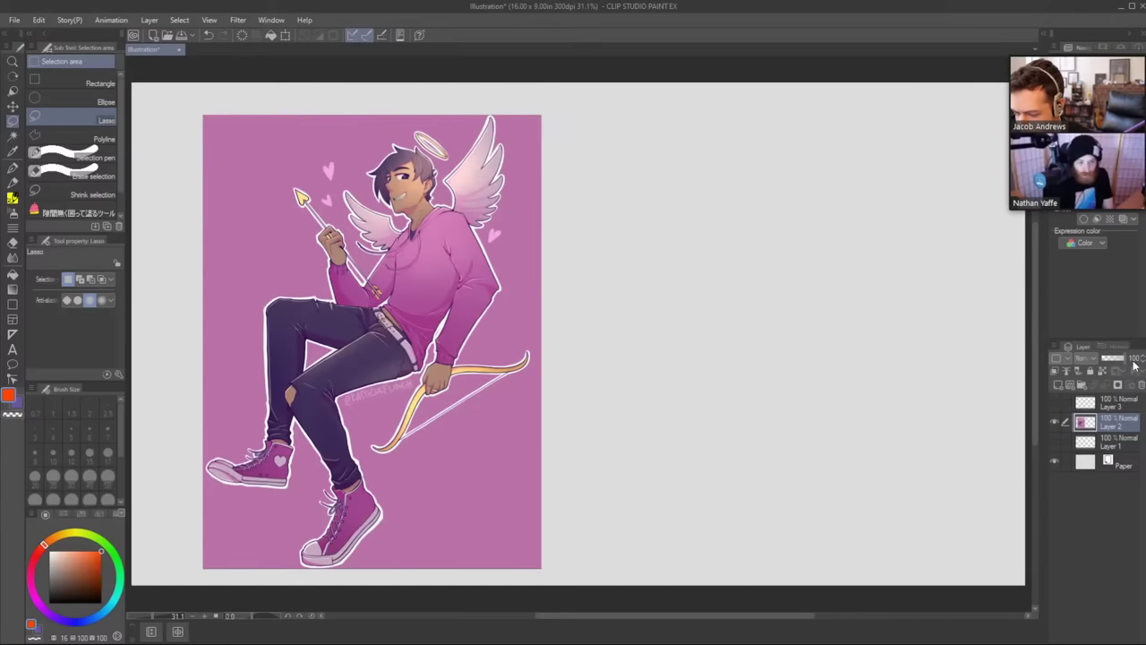
Fade the artwork on Layer 2 to 33% opacity and add a new layer above it for work around the head.
{"action": "left_click", "coordinate": [1111, 366]}
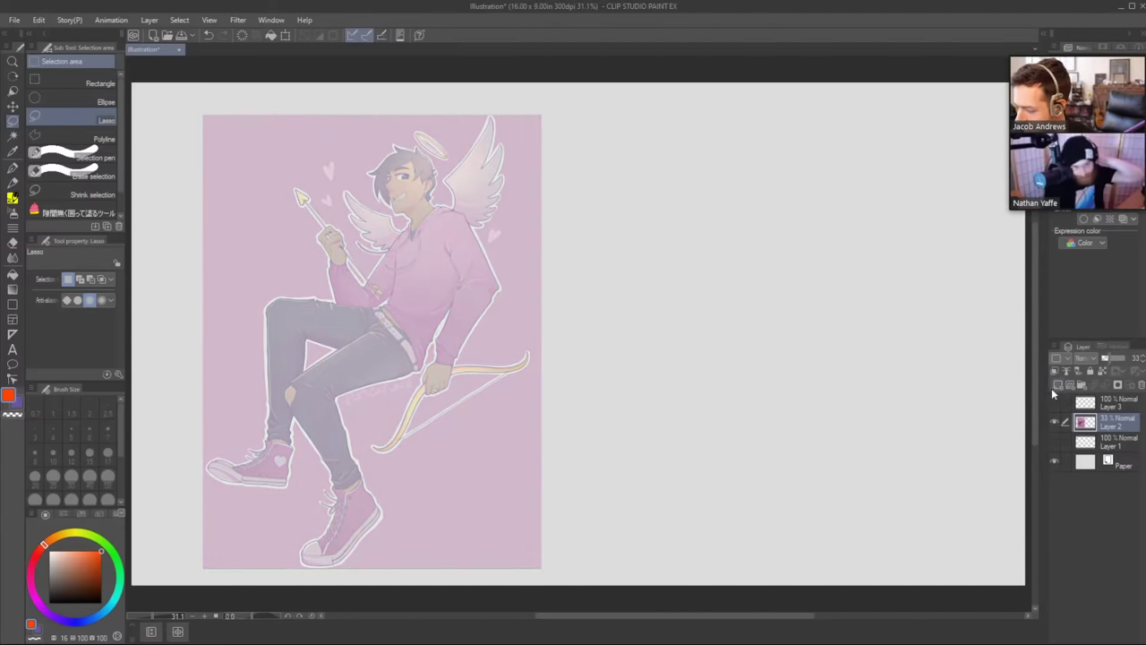
{"action": "left_click", "coordinate": [1058, 386]}
{"action": "key", "text": "ctrl+space"}
{"action": "left_click_drag", "start_coordinate": [427, 167], "coordinate": [555, 197]}
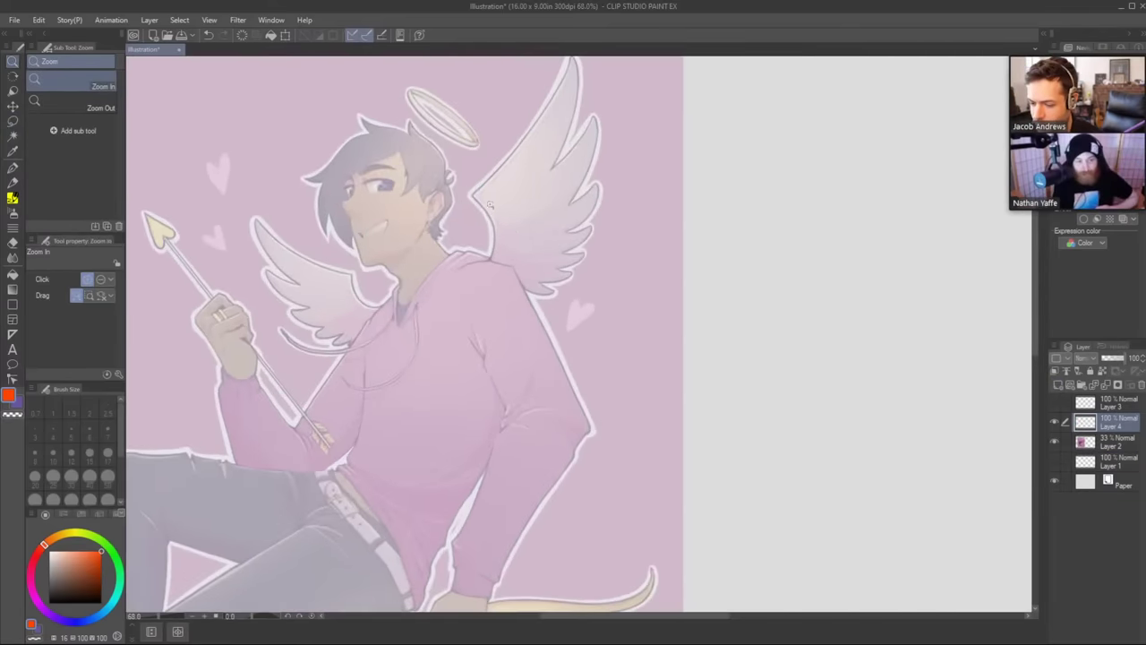
{"action": "left_click_drag", "start_coordinate": [589, 316], "coordinate": [690, 442]}
{"action": "left_click_drag", "start_coordinate": [548, 361], "coordinate": [629, 387]}
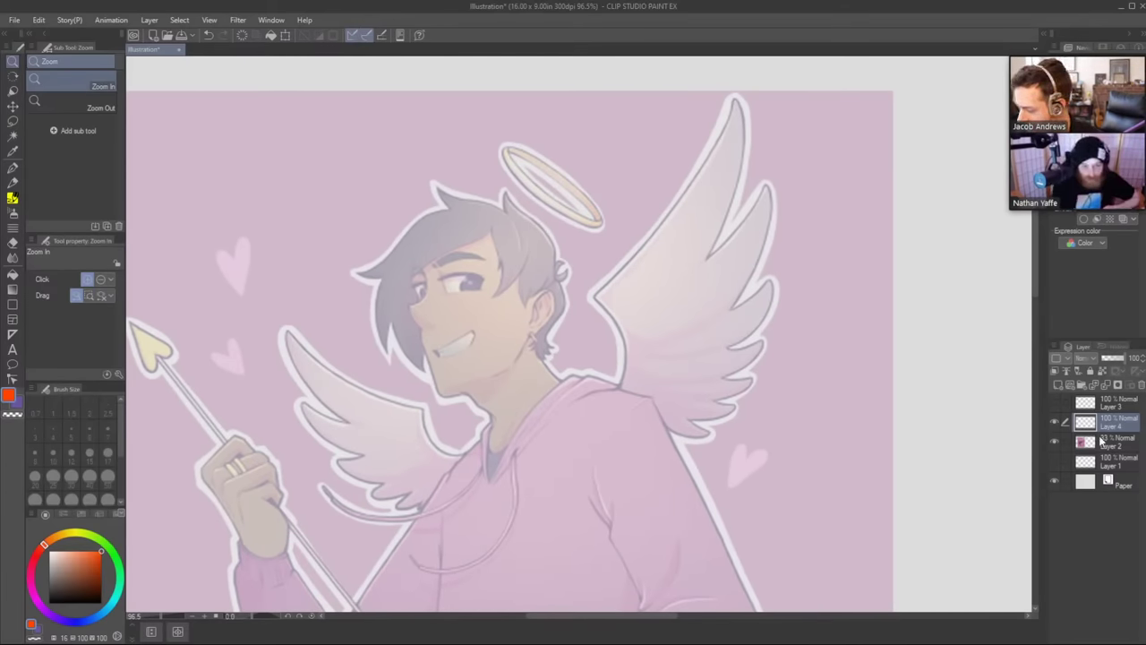
Restore the artwork on Layer 2 to 100% opacity and make the empty Layer 4 active.
{"action": "left_click", "coordinate": [1119, 444]}
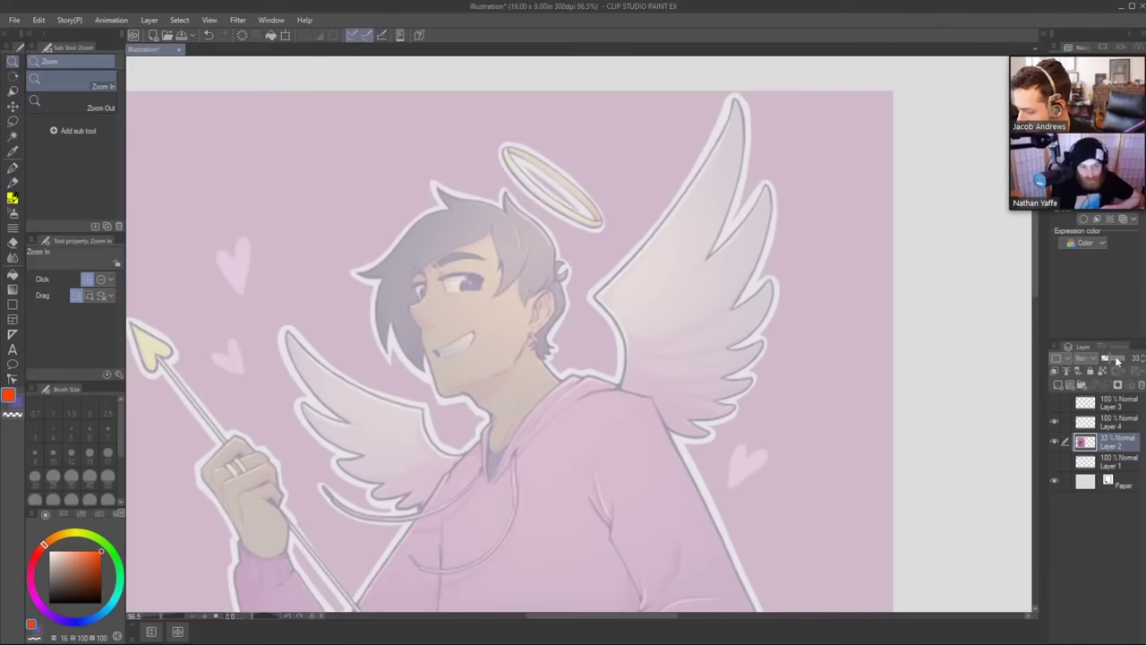
{"action": "left_click_drag", "start_coordinate": [1118, 359], "coordinate": [1137, 362]}
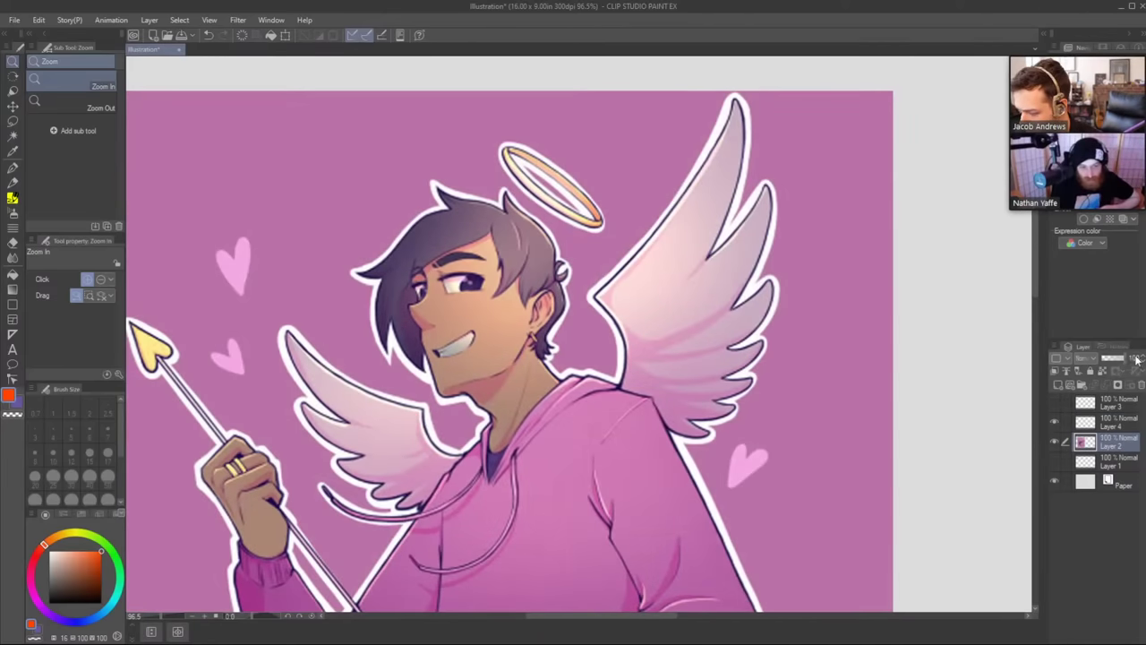
{"action": "left_click", "coordinate": [1120, 425]}
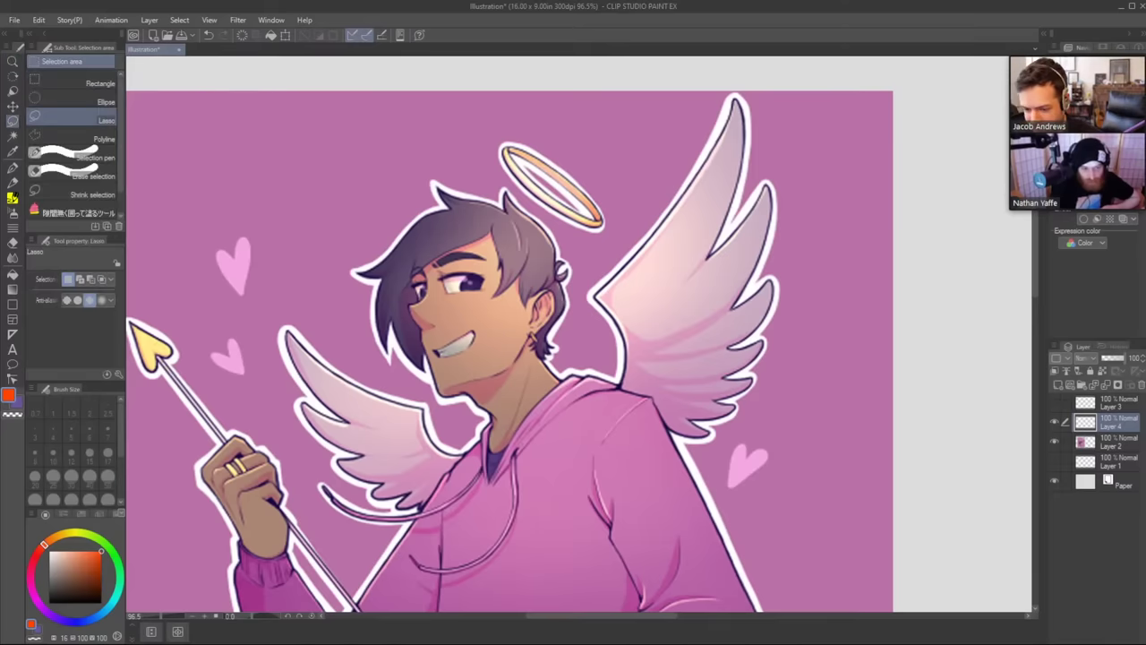
Select a rectangular area over the large wing on Layer 4 and fill it with black.
{"action": "key", "text": "m"}
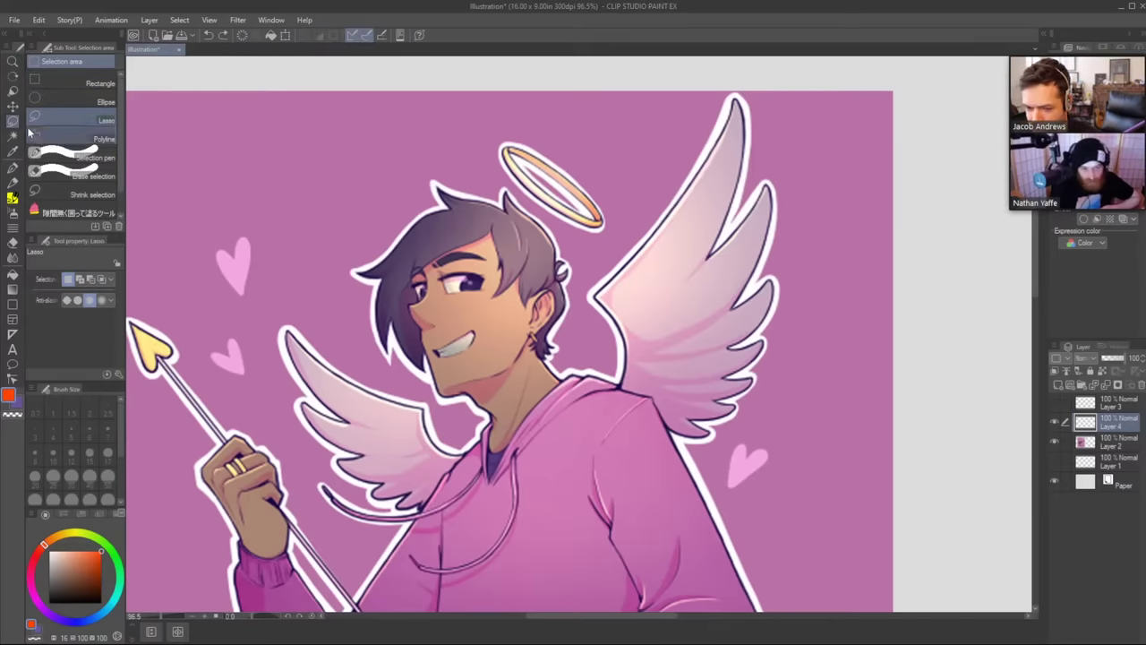
{"action": "left_click", "coordinate": [76, 82]}
{"action": "left_click", "coordinate": [50, 602]}
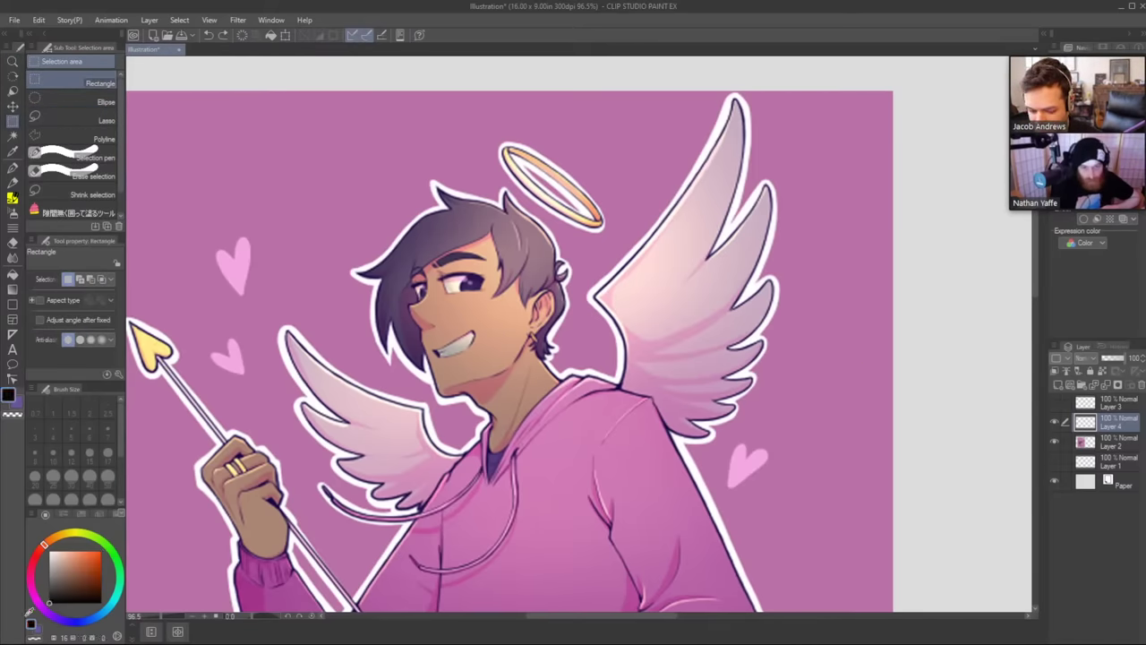
{"action": "mouse_move", "coordinate": [670, 178]}
{"action": "left_mouse_down"}
{"action": "mouse_move", "coordinate": [890, 301]}
{"action": "mouse_move", "coordinate": [883, 341]}
{"action": "left_mouse_up"}
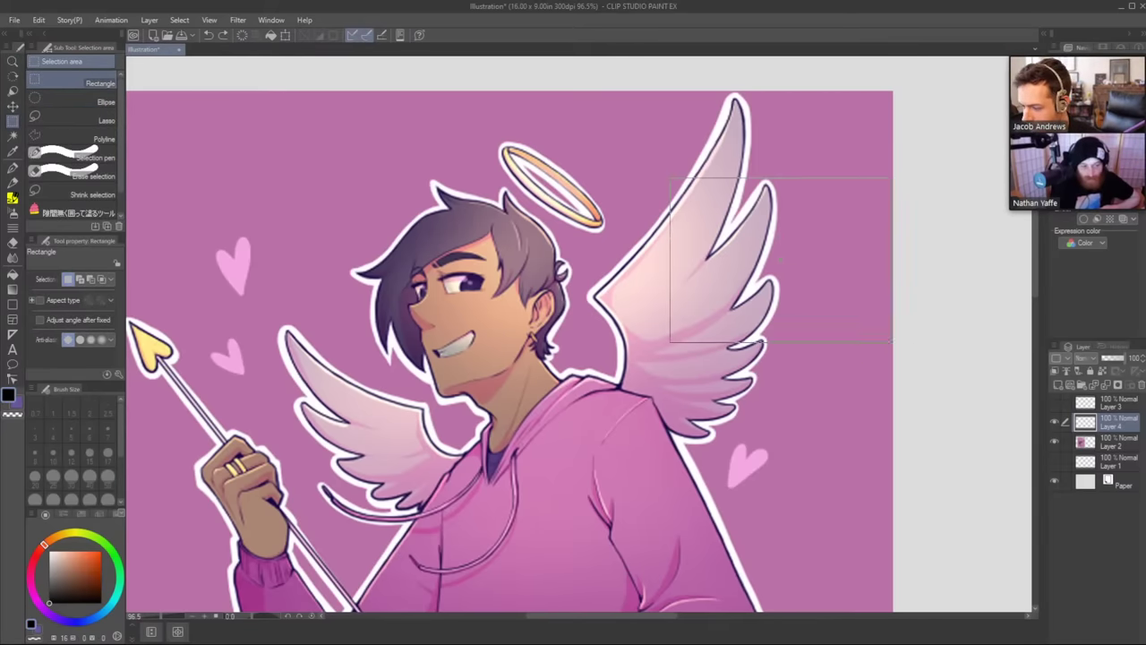
{"action": "key", "text": "g"}
{"action": "left_click", "coordinate": [848, 305]}
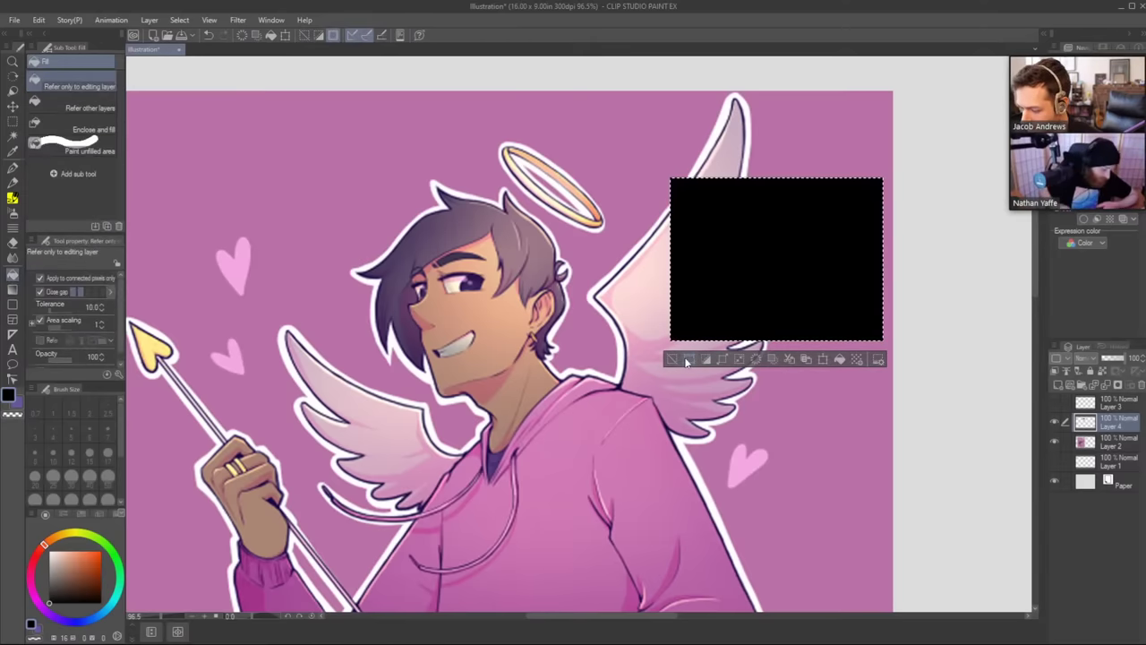
Rotate the black rectangle slightly counter-clockwise and place it over the character's eyes and hair.
{"action": "left_click", "coordinate": [790, 359]}
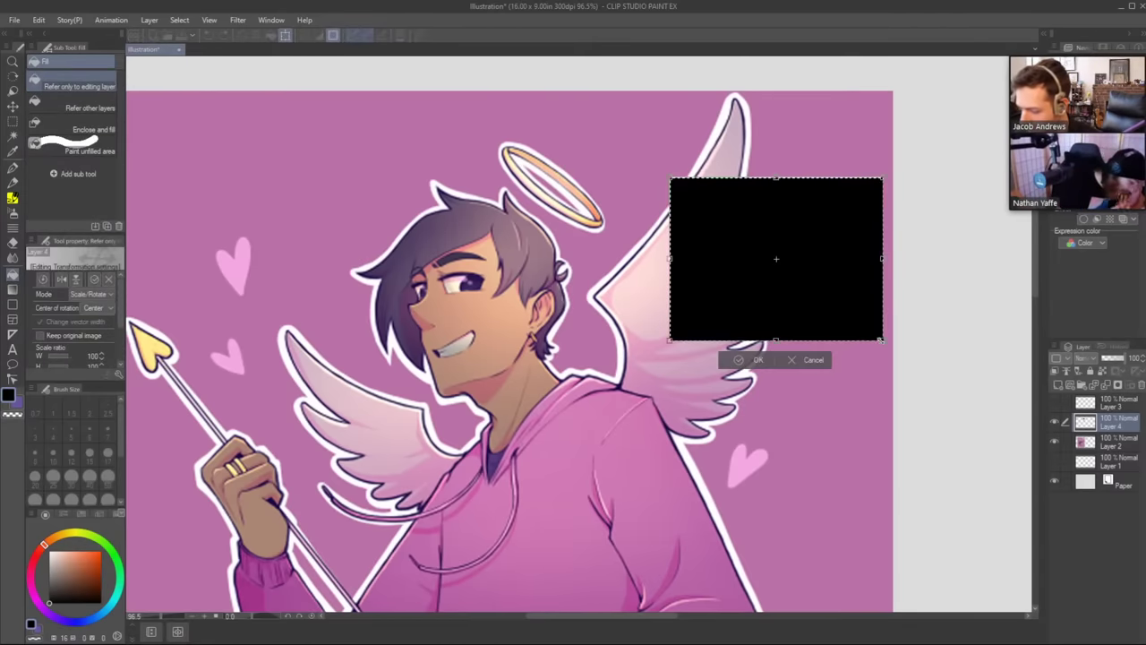
{"action": "left_click_drag", "start_coordinate": [891, 349], "coordinate": [904, 334]}
{"action": "left_click_drag", "start_coordinate": [826, 306], "coordinate": [506, 289]}
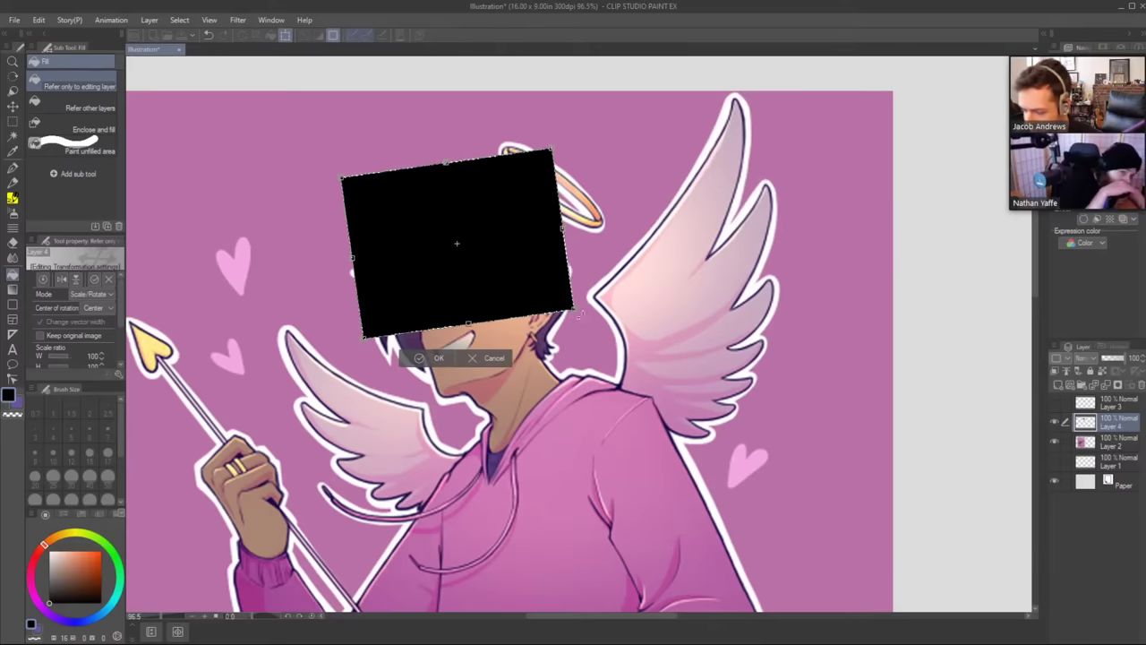
{"action": "left_click", "coordinate": [421, 360]}
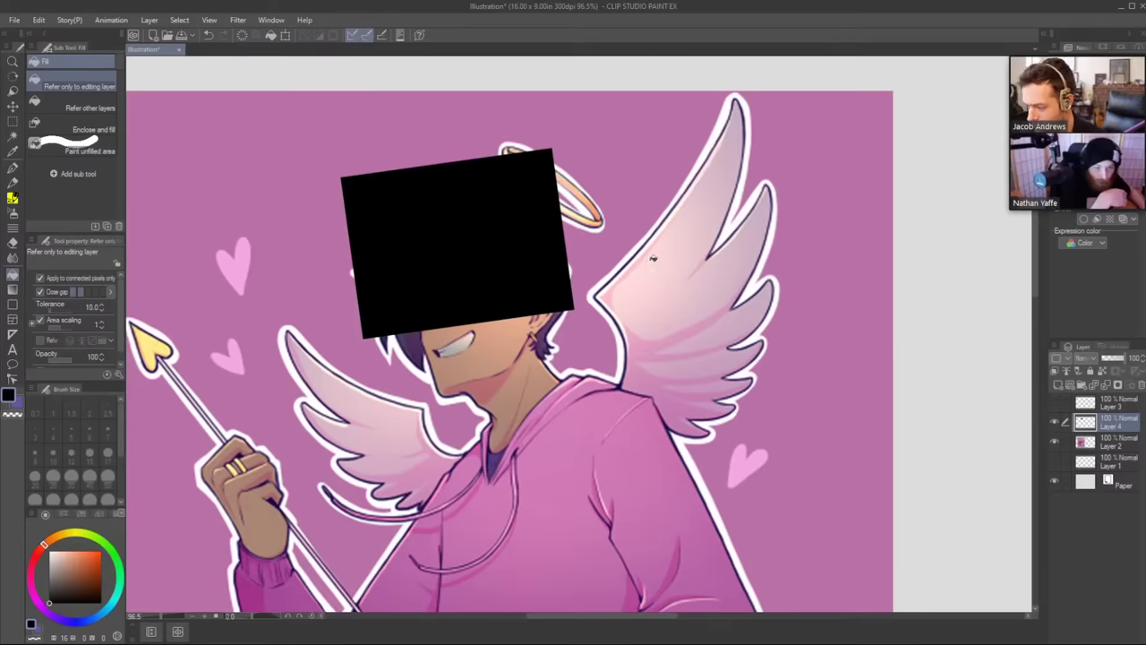
Move the black rectangle up off the character's face, then across onto the large wing.
{"action": "key", "text": "k"}
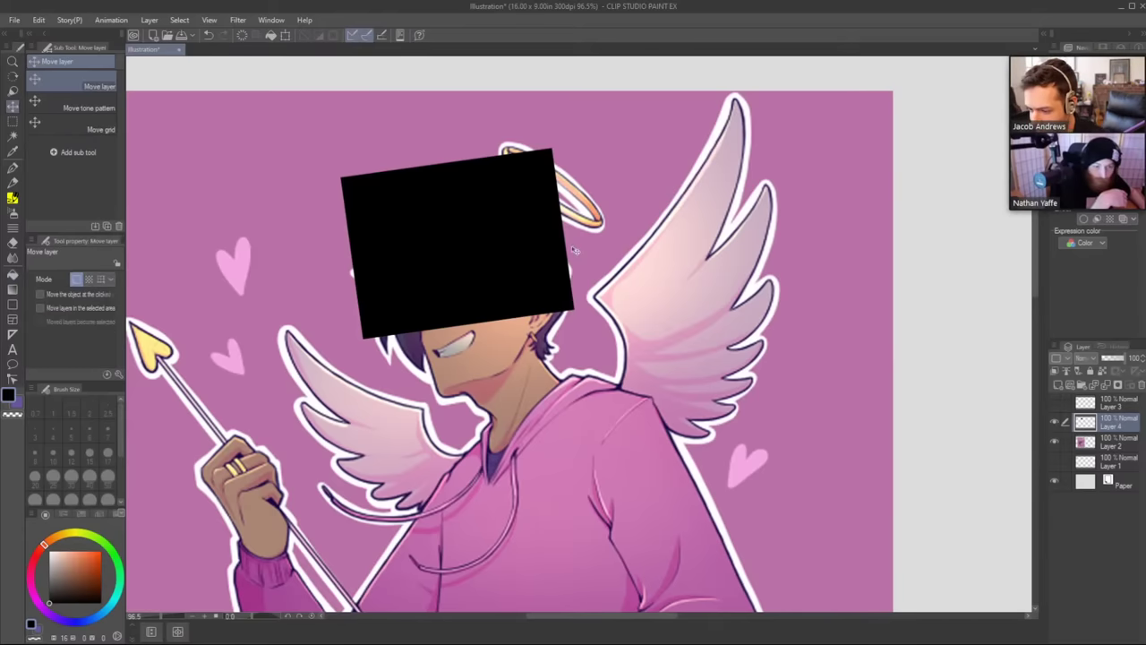
{"action": "left_click_drag", "start_coordinate": [537, 261], "coordinate": [529, 147]}
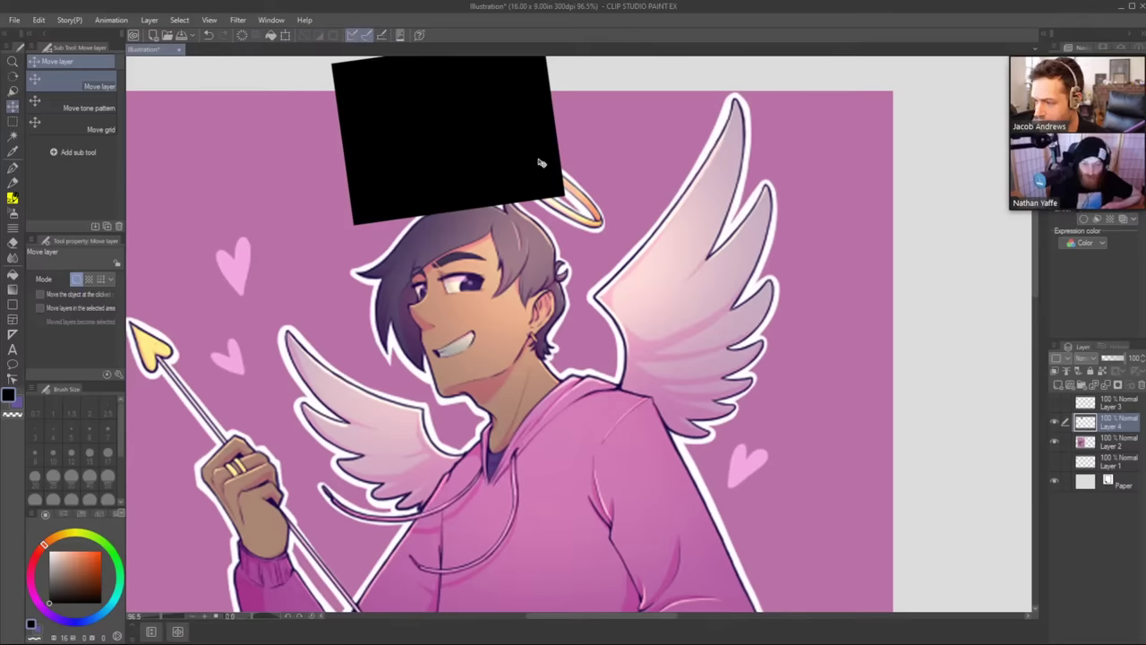
{"action": "left_click_drag", "start_coordinate": [507, 149], "coordinate": [858, 244]}
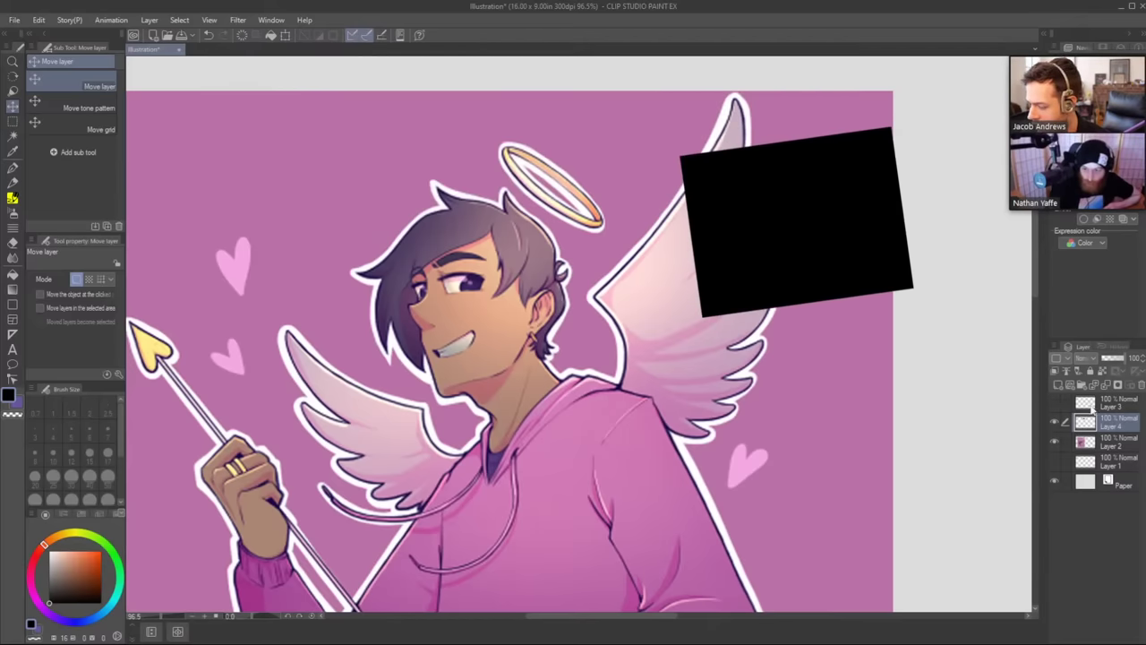
Hide the black rectangle on Layer 4 and fade the artwork on Layer 2 to below 30% opacity.
{"action": "left_click", "coordinate": [1054, 421]}
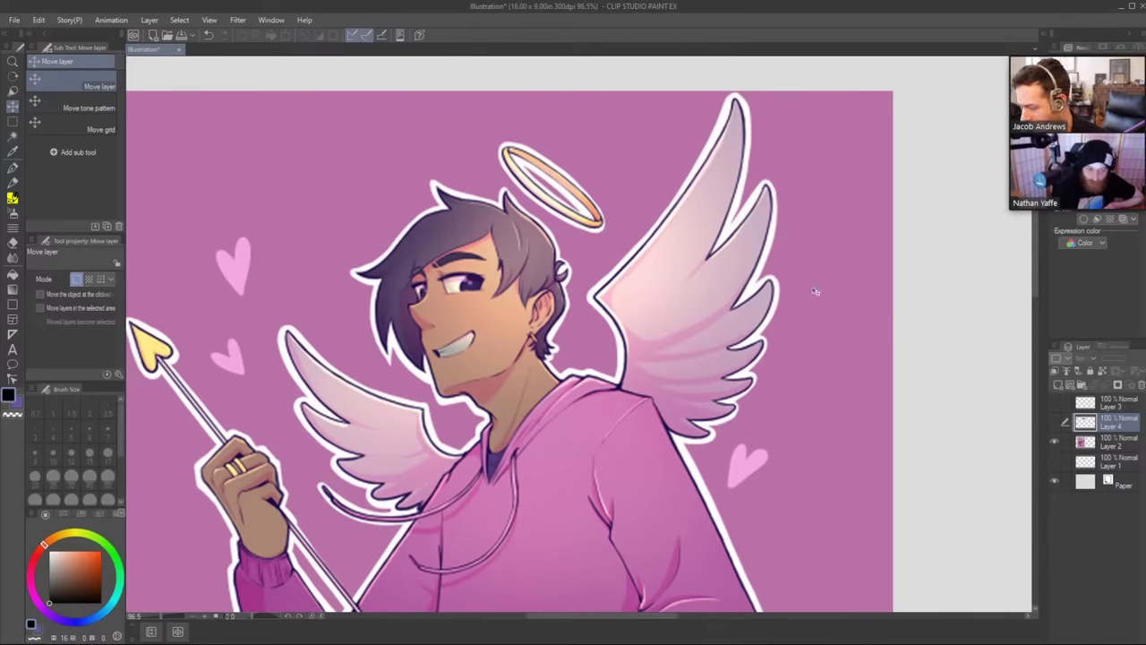
{"action": "left_click", "coordinate": [1116, 444]}
{"action": "left_click_drag", "start_coordinate": [1110, 362], "coordinate": [1105, 361]}
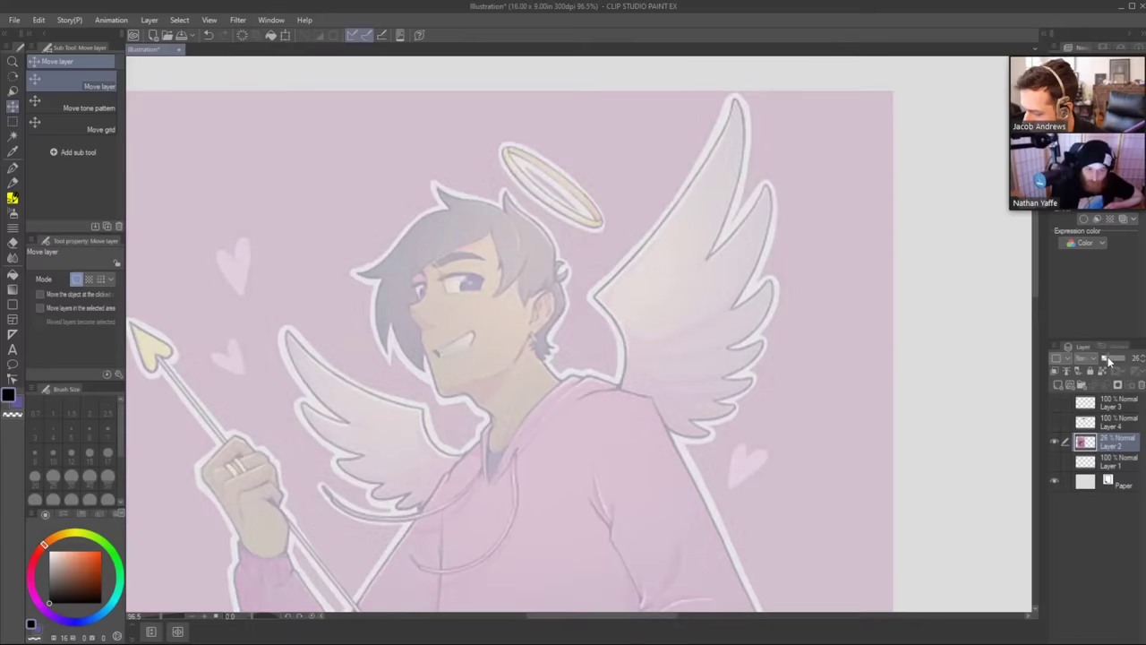
Check the sketch on Layer 3, keep it hidden, and add a new empty layer above it.
{"action": "left_click", "coordinate": [1109, 404]}
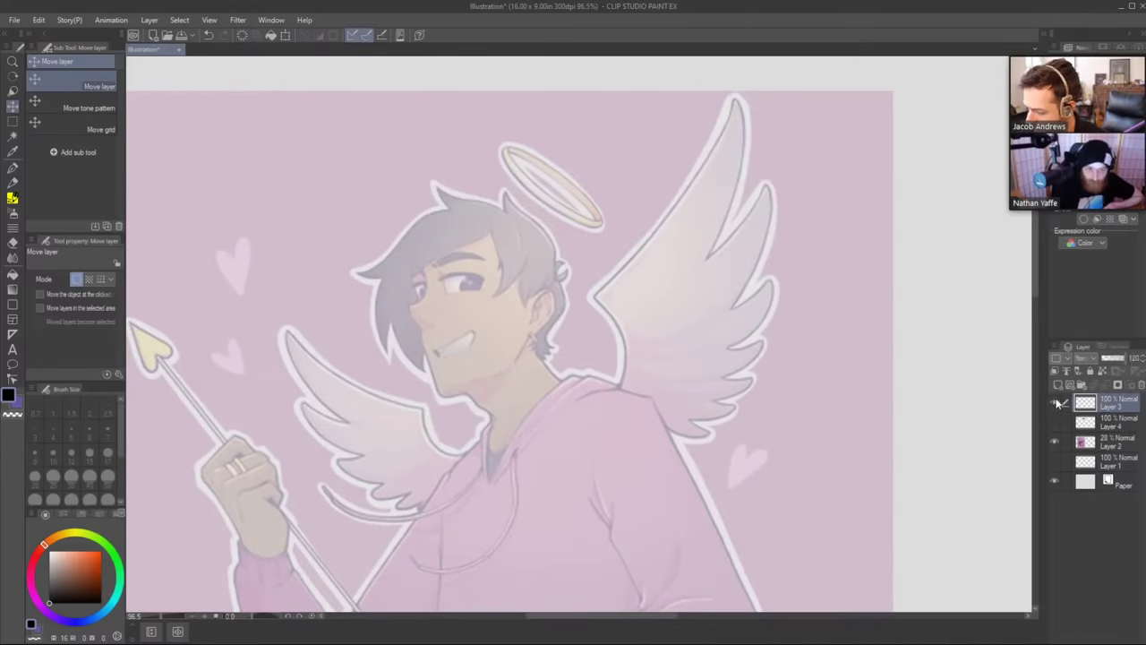
{"action": "left_click", "coordinate": [1055, 403]}
{"action": "left_click", "coordinate": [1055, 403]}
{"action": "left_click", "coordinate": [1058, 385]}
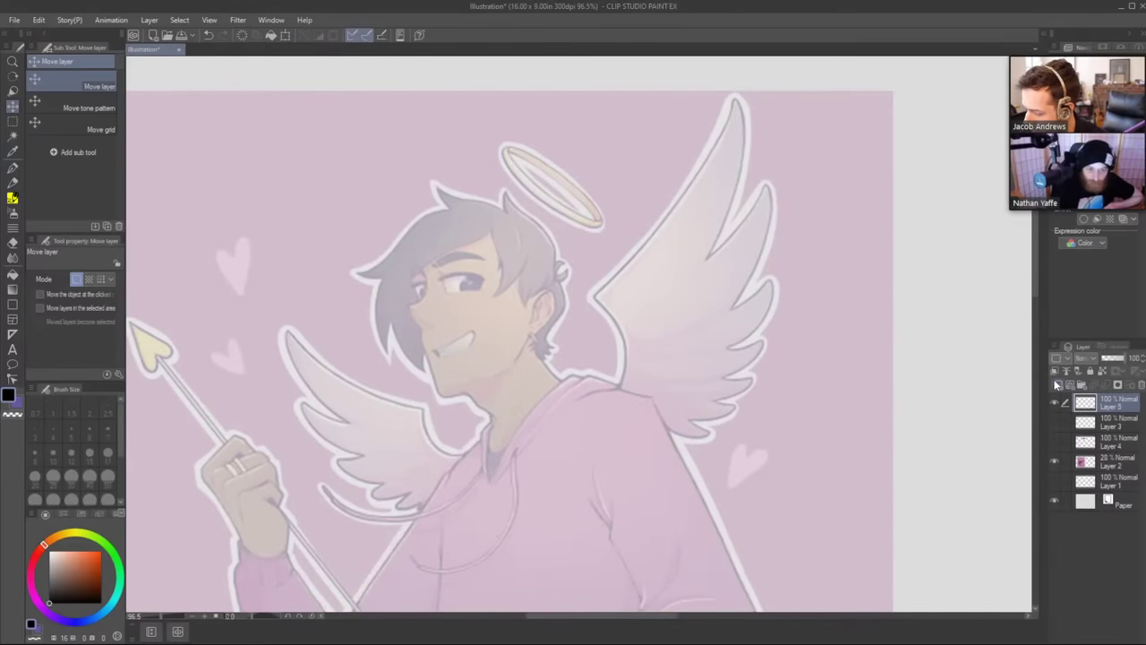
Pencil a curved eye guide line across the character's head on Layer 5, then the front face edge and the cranium arc.
{"action": "key", "text": "p"}
{"action": "left_click_drag", "start_coordinate": [369, 297], "coordinate": [562, 267]}
{"action": "left_click_drag", "start_coordinate": [382, 291], "coordinate": [591, 267]}
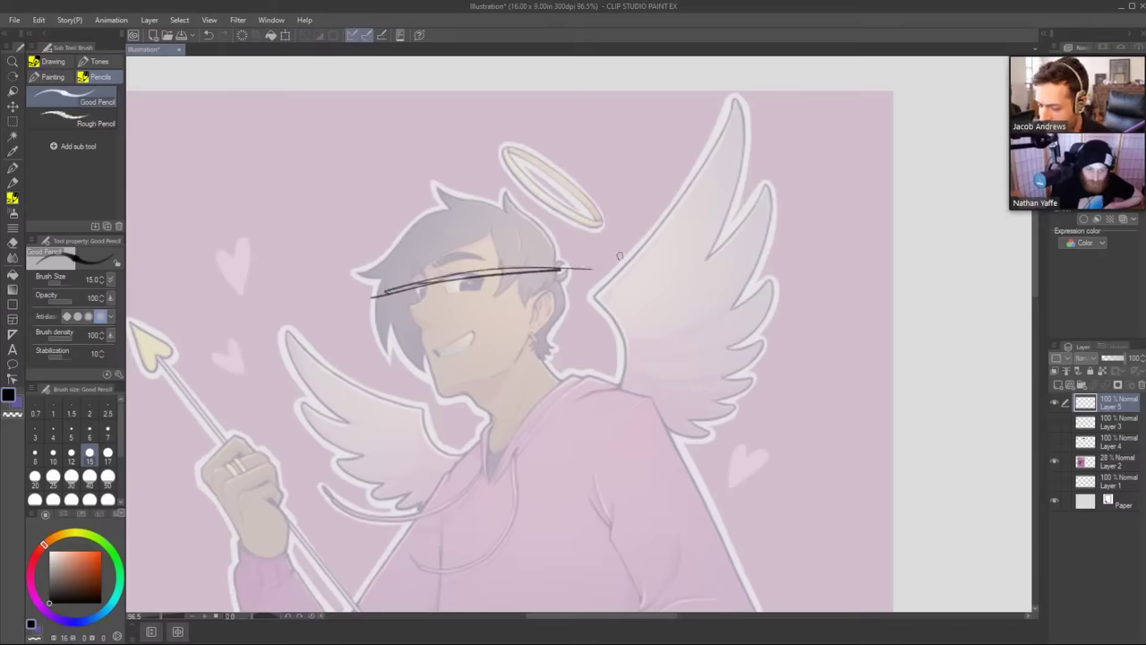
{"action": "left_click_drag", "start_coordinate": [394, 332], "coordinate": [496, 299]}
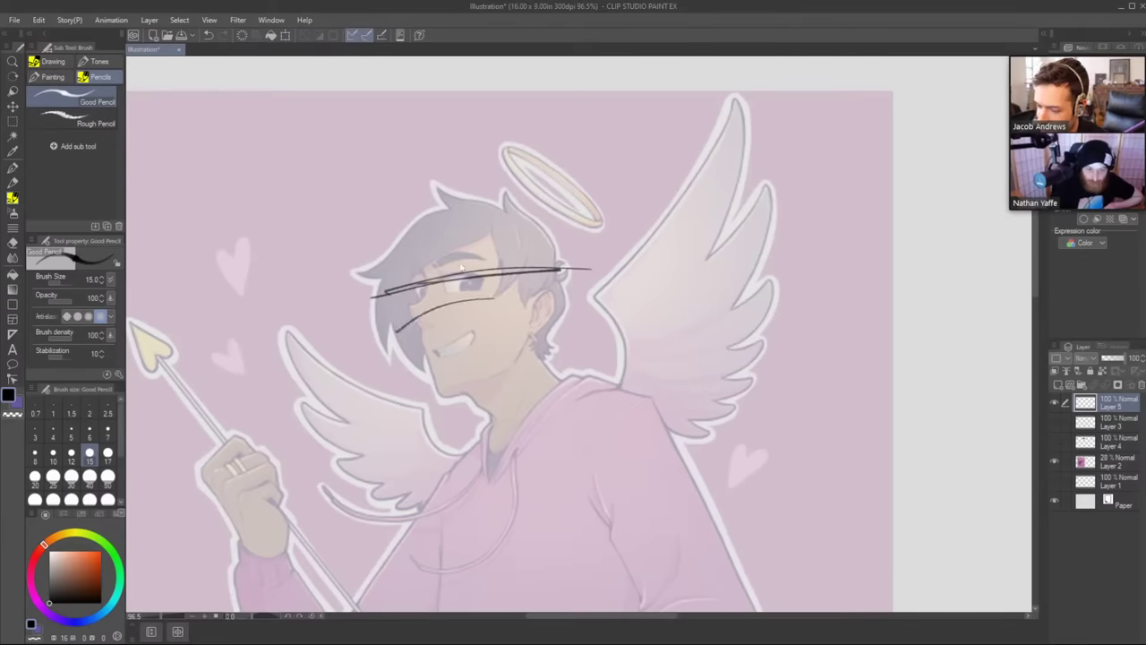
{"action": "key", "text": "ctrl+z"}
{"action": "left_click_drag", "start_coordinate": [436, 385], "coordinate": [410, 259]}
{"action": "mouse_move", "coordinate": [410, 289]}
{"action": "left_mouse_down"}
{"action": "mouse_move", "coordinate": [408, 265]}
{"action": "mouse_move", "coordinate": [531, 231]}
{"action": "left_mouse_up"}
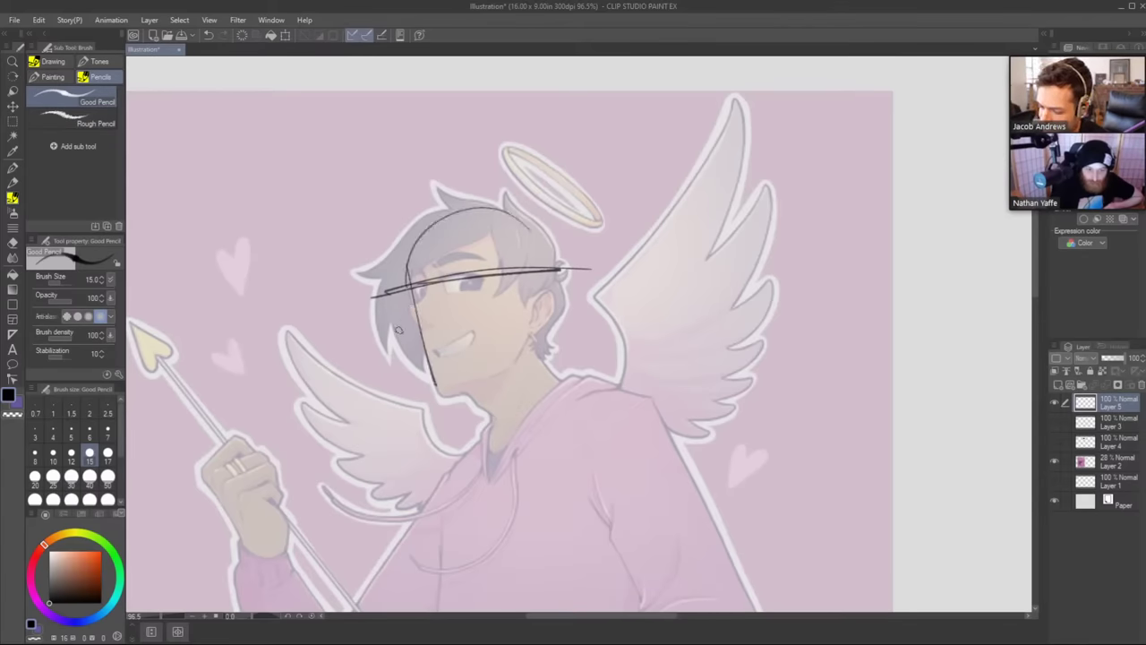
Sketch curved nose and mouth guide lines around the face, an oval for the ear, and the jaw and chin edges.
{"action": "mouse_move", "coordinate": [398, 331]}
{"action": "left_mouse_down"}
{"action": "mouse_move", "coordinate": [466, 285]}
{"action": "mouse_move", "coordinate": [432, 311]}
{"action": "mouse_move", "coordinate": [557, 303]}
{"action": "left_mouse_up"}
{"action": "key", "text": "ctrl+z"}
{"action": "mouse_move", "coordinate": [421, 361]}
{"action": "left_mouse_down"}
{"action": "mouse_move", "coordinate": [494, 331]}
{"action": "mouse_move", "coordinate": [537, 335]}
{"action": "mouse_move", "coordinate": [532, 291]}
{"action": "mouse_move", "coordinate": [553, 325]}
{"action": "mouse_move", "coordinate": [536, 338]}
{"action": "left_mouse_up"}
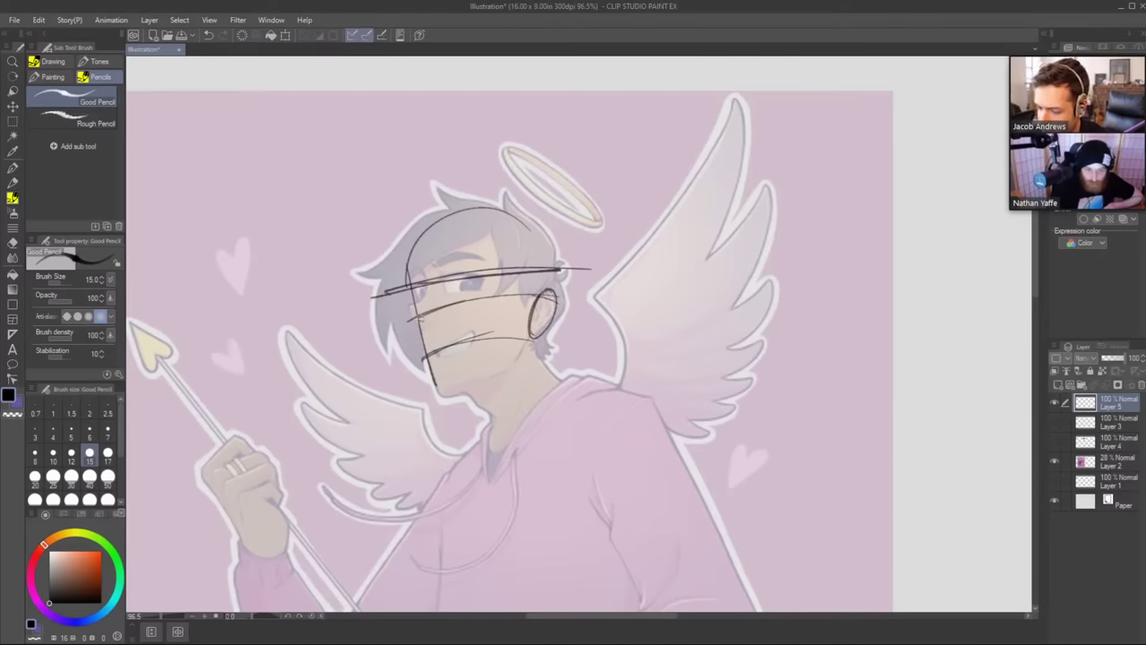
{"action": "left_click_drag", "start_coordinate": [420, 317], "coordinate": [444, 304]}
{"action": "mouse_move", "coordinate": [426, 354]}
{"action": "left_mouse_down"}
{"action": "mouse_move", "coordinate": [574, 329]}
{"action": "mouse_move", "coordinate": [523, 335]}
{"action": "mouse_move", "coordinate": [507, 371]}
{"action": "left_mouse_up"}
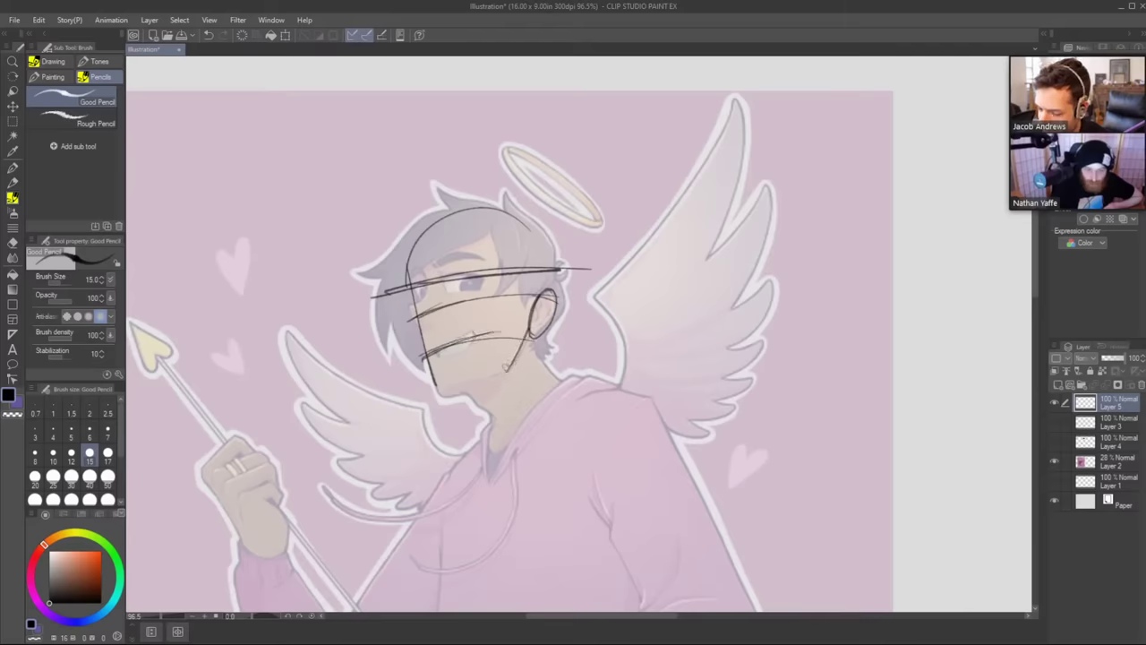
{"action": "mouse_move", "coordinate": [441, 388]}
{"action": "left_mouse_down"}
{"action": "mouse_move", "coordinate": [520, 364]}
{"action": "mouse_move", "coordinate": [434, 385]}
{"action": "mouse_move", "coordinate": [467, 395]}
{"action": "left_mouse_up"}
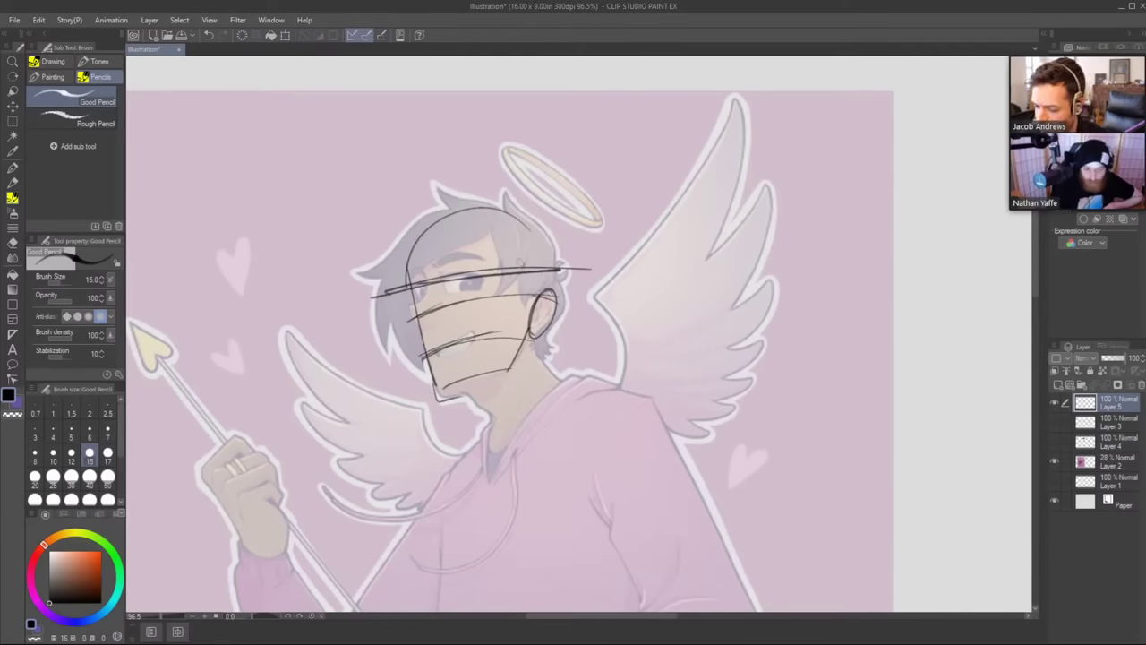
Remove the eye guide line across the head and try a replacement line ending just above the ear.
{"action": "key", "text": "e"}
{"action": "mouse_move", "coordinate": [591, 268]}
{"action": "left_mouse_down"}
{"action": "mouse_move", "coordinate": [540, 252]}
{"action": "mouse_move", "coordinate": [529, 269]}
{"action": "mouse_move", "coordinate": [387, 280]}
{"action": "mouse_move", "coordinate": [484, 279]}
{"action": "left_mouse_up"}
{"action": "left_click", "coordinate": [89, 475]}
{"action": "key", "text": "p"}
{"action": "key", "text": "ctrl+z"}
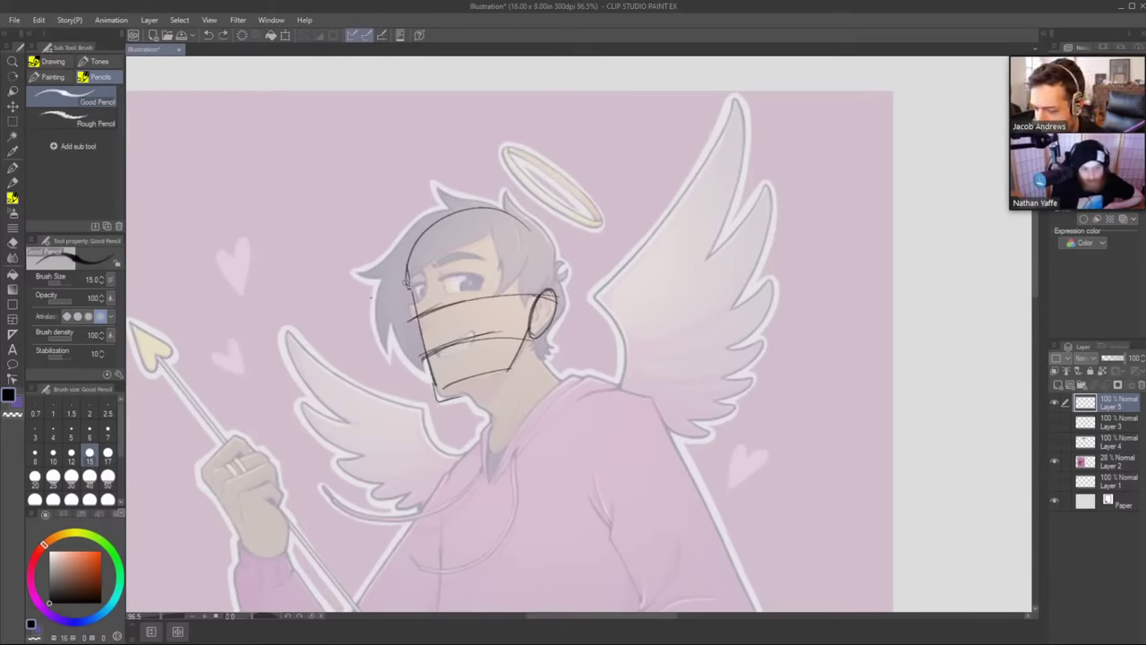
{"action": "mouse_move", "coordinate": [398, 285]}
{"action": "left_mouse_down"}
{"action": "mouse_move", "coordinate": [463, 275]}
{"action": "mouse_move", "coordinate": [410, 283]}
{"action": "mouse_move", "coordinate": [566, 283]}
{"action": "left_mouse_up"}
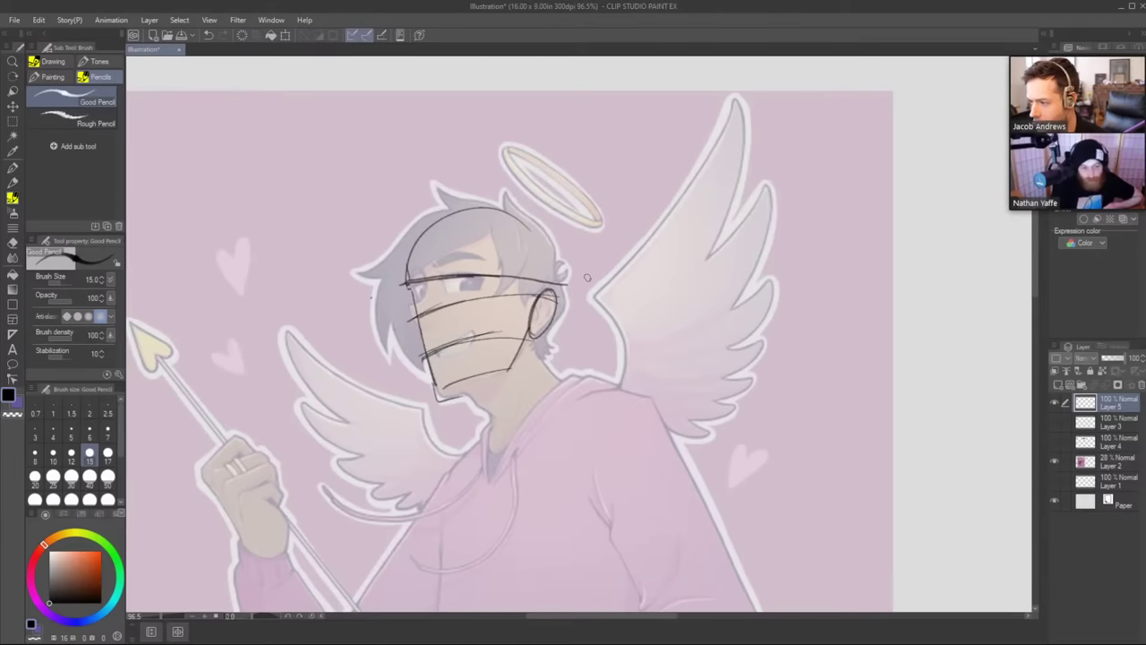
{"action": "key", "text": "ctrl+z"}
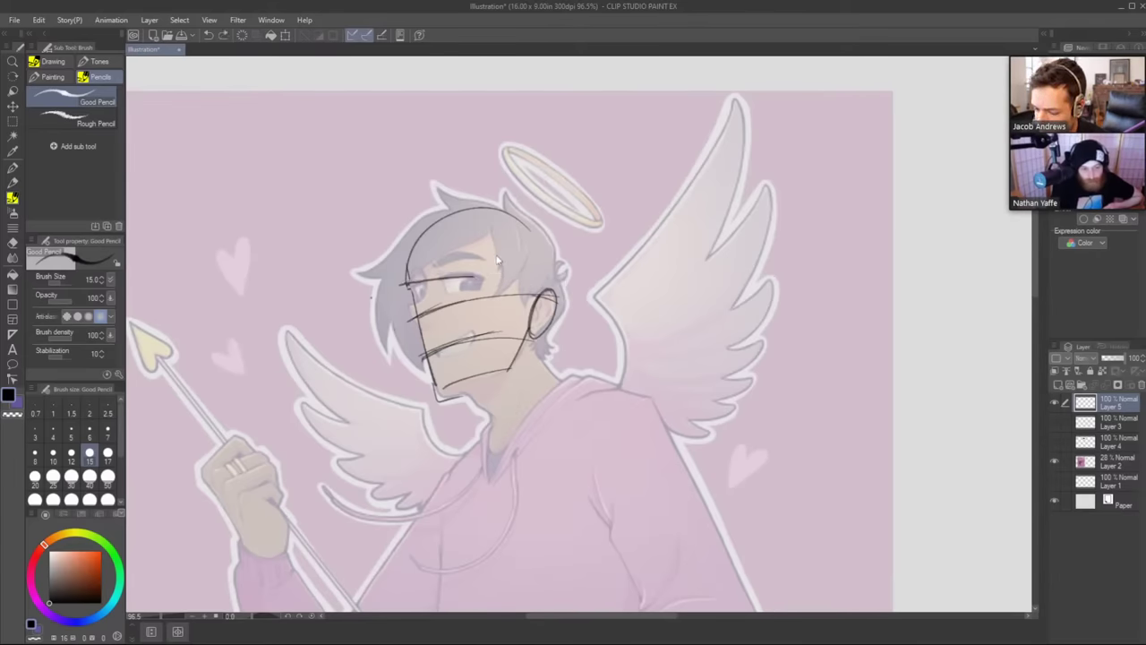
Sketch the brow-to-nose contour at the far side of the face and a new curved eye line wrapping around the head.
{"action": "mouse_move", "coordinate": [424, 267]}
{"action": "left_mouse_down"}
{"action": "mouse_move", "coordinate": [424, 299]}
{"action": "mouse_move", "coordinate": [409, 321]}
{"action": "mouse_move", "coordinate": [426, 337]}
{"action": "left_mouse_up"}
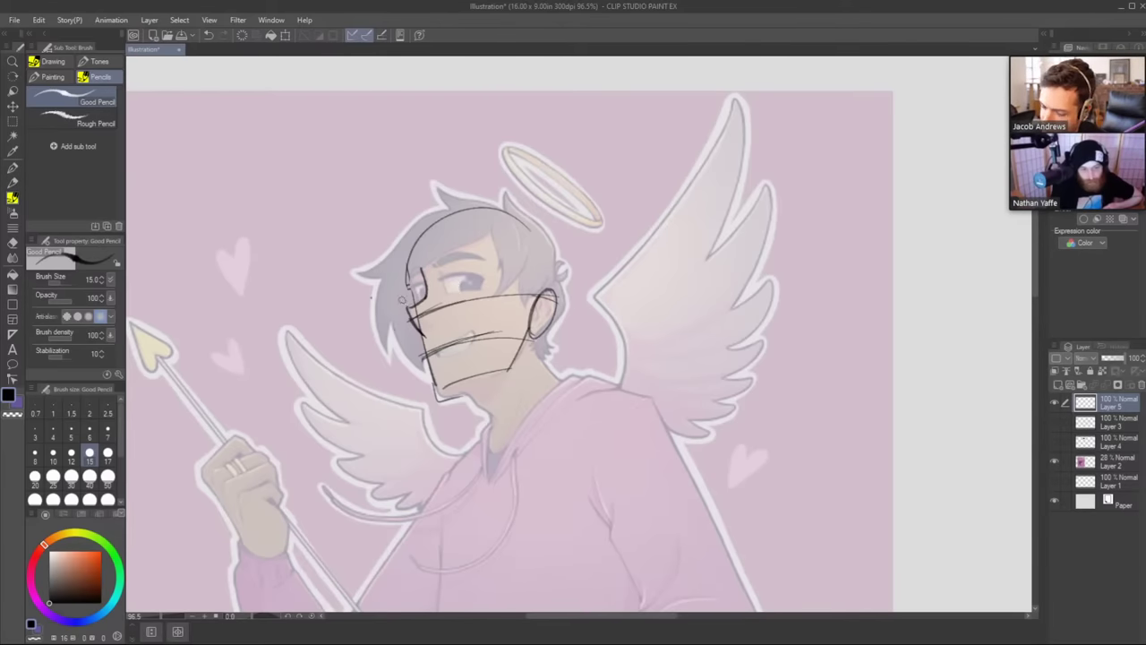
{"action": "mouse_move", "coordinate": [401, 300]}
{"action": "left_mouse_down"}
{"action": "mouse_move", "coordinate": [447, 274]}
{"action": "mouse_move", "coordinate": [398, 301]}
{"action": "mouse_move", "coordinate": [523, 271]}
{"action": "mouse_move", "coordinate": [457, 274]}
{"action": "mouse_move", "coordinate": [516, 269]}
{"action": "left_mouse_up"}
{"action": "left_click_drag", "start_coordinate": [443, 277], "coordinate": [557, 278]}
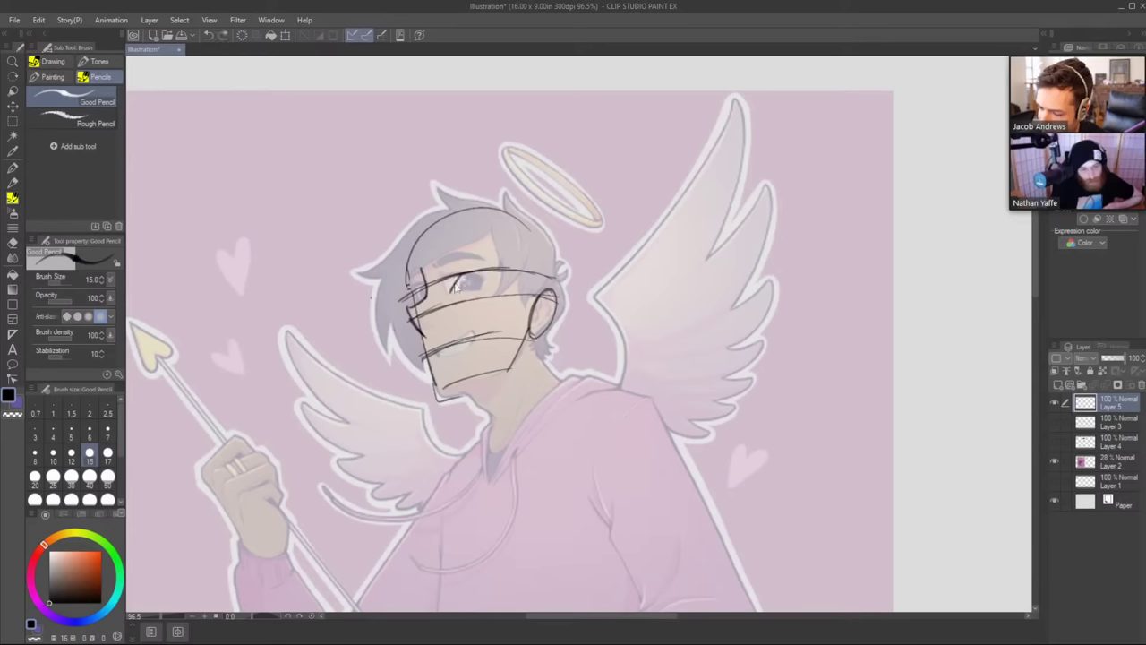
Try outlining both eyes beneath the eye line with irises and a brow mark, then erase the attempt.
{"action": "mouse_move", "coordinate": [450, 293]}
{"action": "left_mouse_down"}
{"action": "mouse_move", "coordinate": [461, 273]}
{"action": "mouse_move", "coordinate": [489, 276]}
{"action": "mouse_move", "coordinate": [415, 306]}
{"action": "mouse_move", "coordinate": [424, 289]}
{"action": "left_mouse_up"}
{"action": "key", "text": "ctrl+z"}
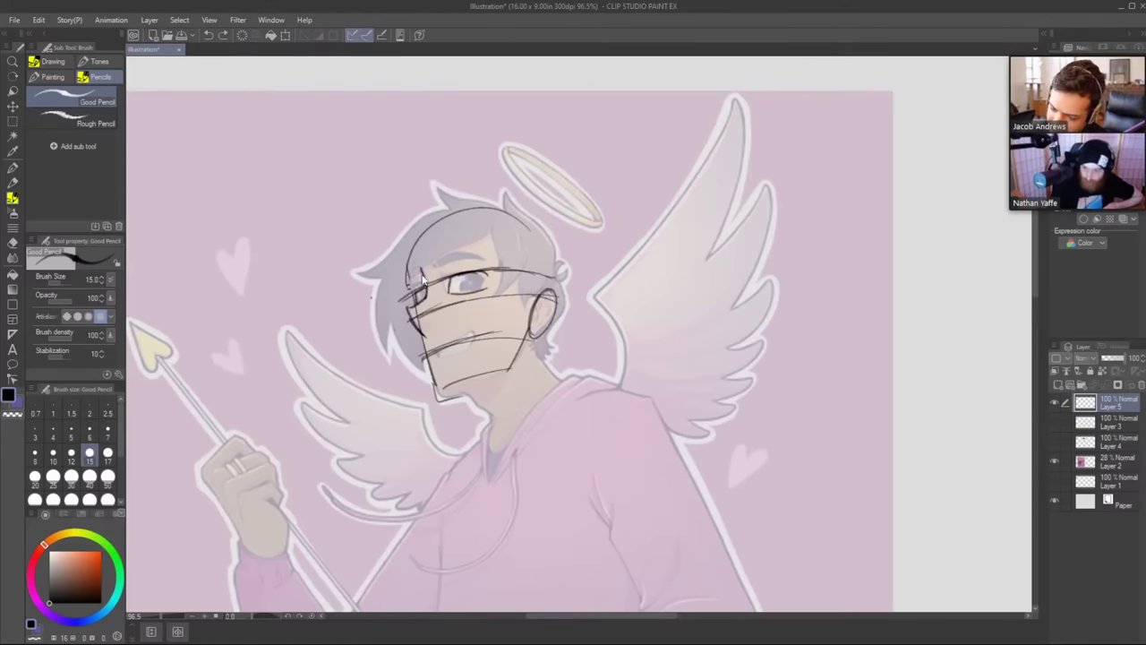
{"action": "mouse_move", "coordinate": [425, 265]}
{"action": "left_mouse_down"}
{"action": "mouse_move", "coordinate": [406, 285]}
{"action": "mouse_move", "coordinate": [423, 295]}
{"action": "mouse_move", "coordinate": [474, 277]}
{"action": "mouse_move", "coordinate": [471, 287]}
{"action": "left_mouse_up"}
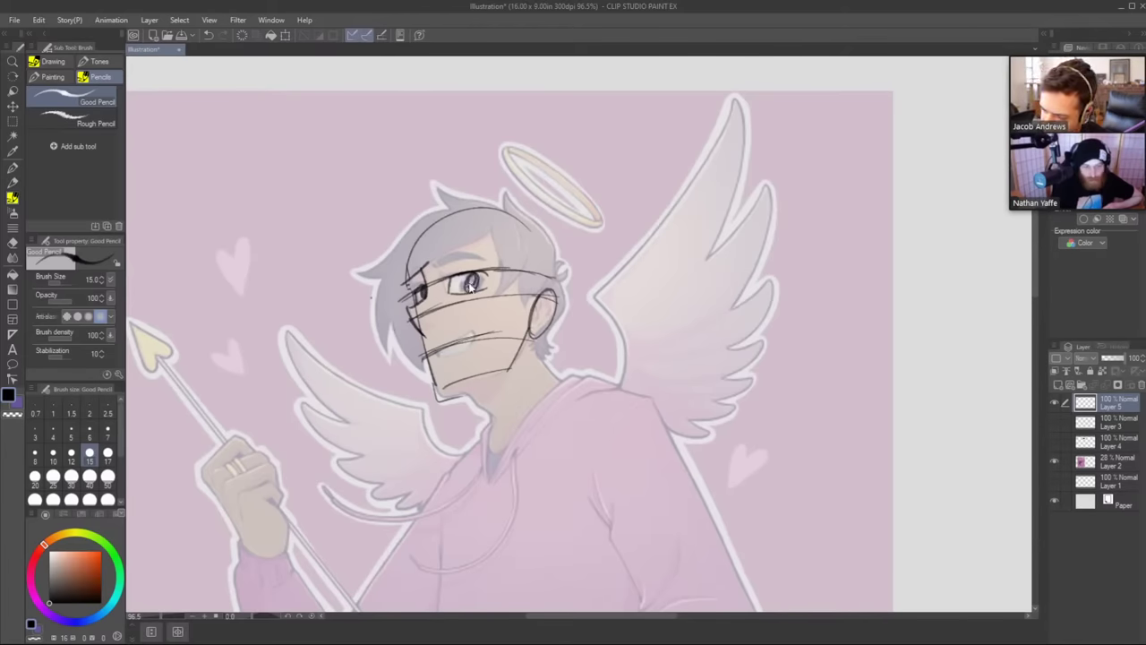
{"action": "key", "text": "ctrl+z"}
{"action": "key", "text": "ctrl+z"}
{"action": "key", "text": "ctrl+z"}
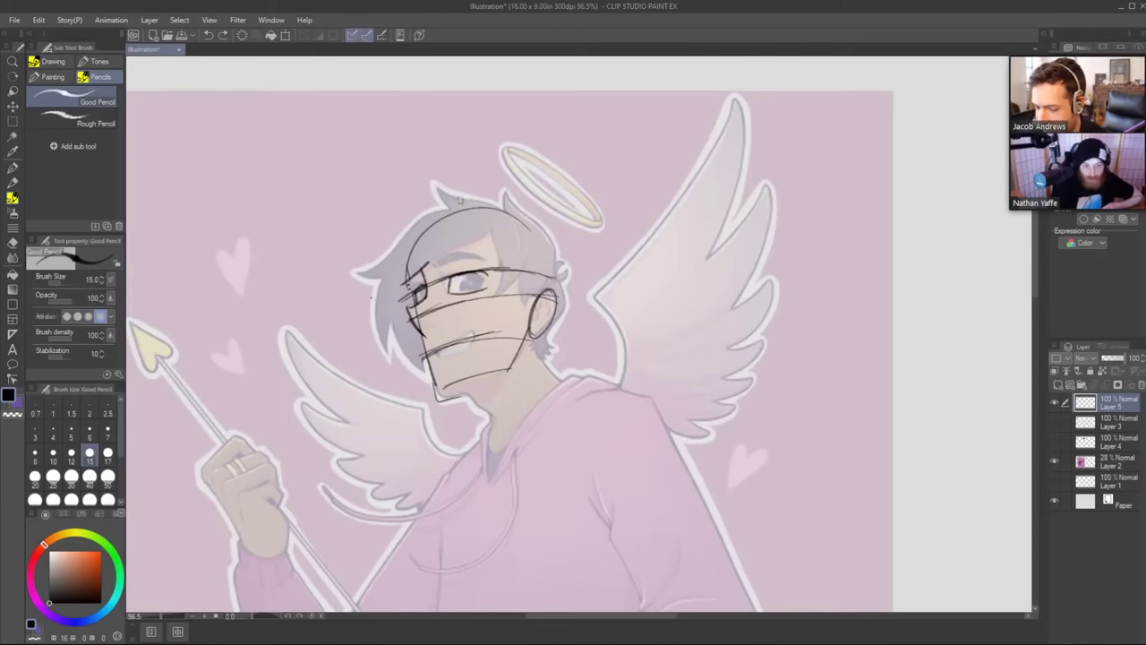
{"action": "left_click_drag", "start_coordinate": [449, 281], "coordinate": [484, 276]}
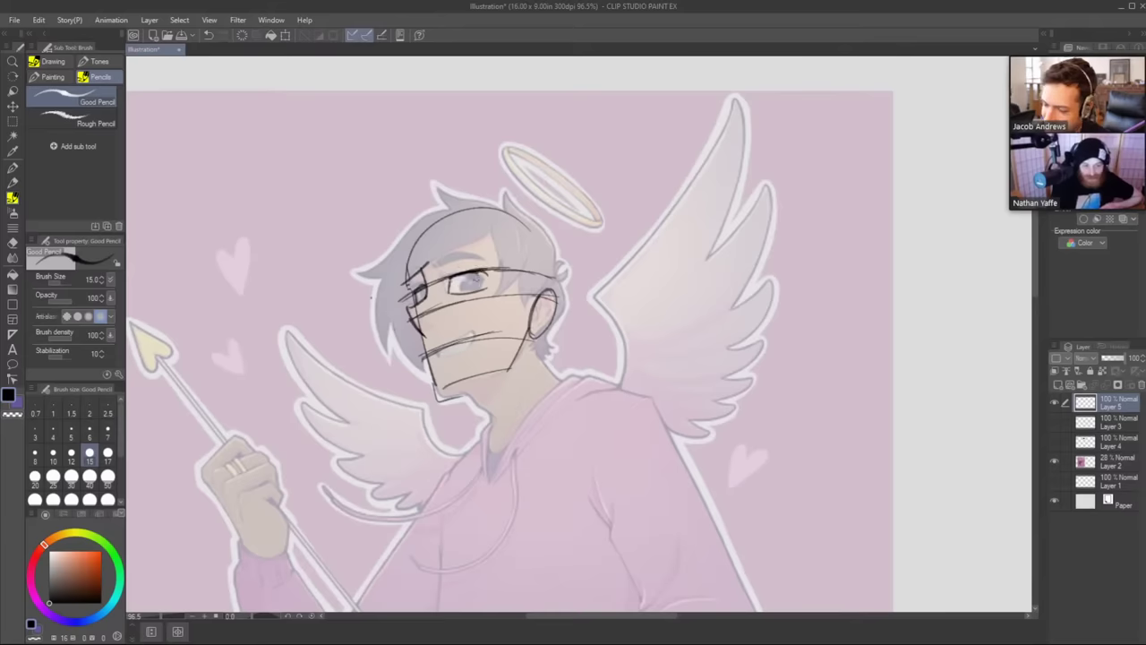
{"action": "key", "text": "e"}
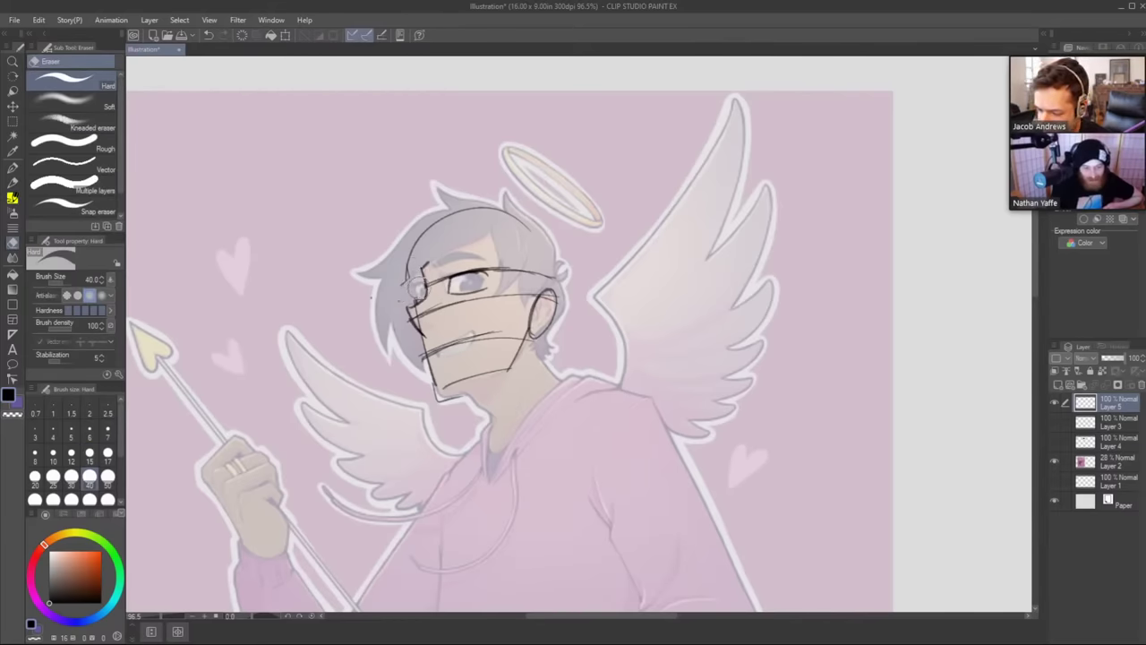
{"action": "mouse_move", "coordinate": [412, 273]}
{"action": "left_mouse_down"}
{"action": "mouse_move", "coordinate": [424, 264]}
{"action": "mouse_move", "coordinate": [453, 284]}
{"action": "mouse_move", "coordinate": [486, 272]}
{"action": "left_mouse_up"}
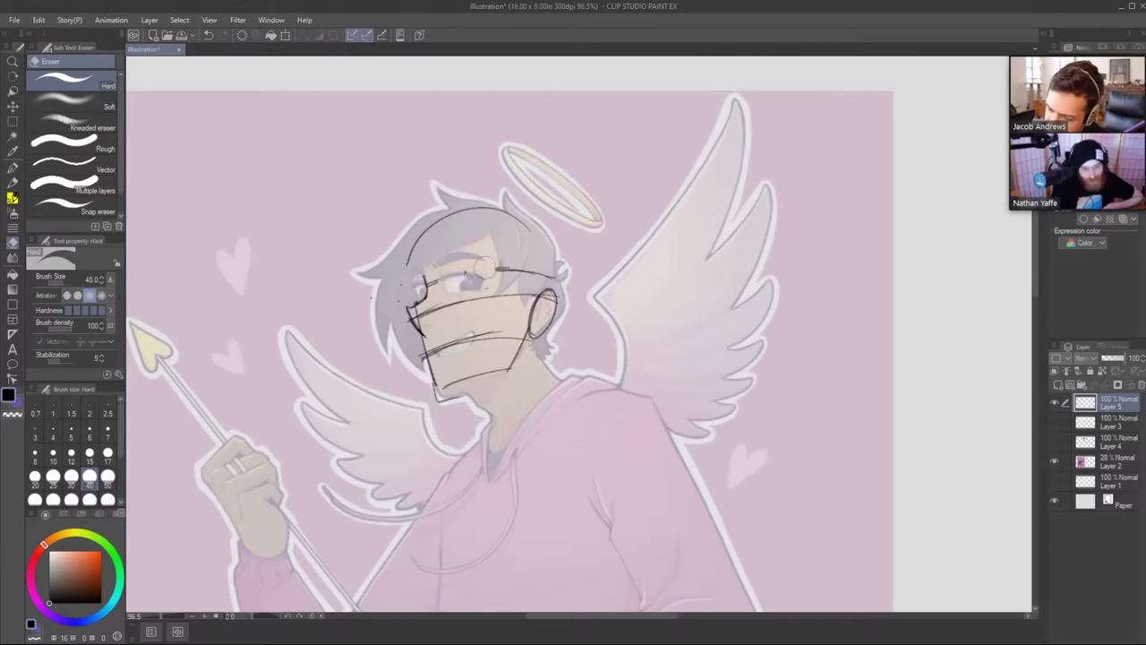
Redraw the eye line and both eyes with dark irises, cleaning up stray marks around the far eye.
{"action": "key", "text": "b"}
{"action": "left_click_drag", "start_coordinate": [410, 294], "coordinate": [486, 267]}
{"action": "key", "text": "ctrl+z"}
{"action": "mouse_move", "coordinate": [403, 298]}
{"action": "left_mouse_down"}
{"action": "mouse_move", "coordinate": [466, 271]}
{"action": "mouse_move", "coordinate": [518, 270]}
{"action": "left_mouse_up"}
{"action": "left_click_drag", "start_coordinate": [449, 294], "coordinate": [456, 273]}
{"action": "key", "text": "ctrl+z"}
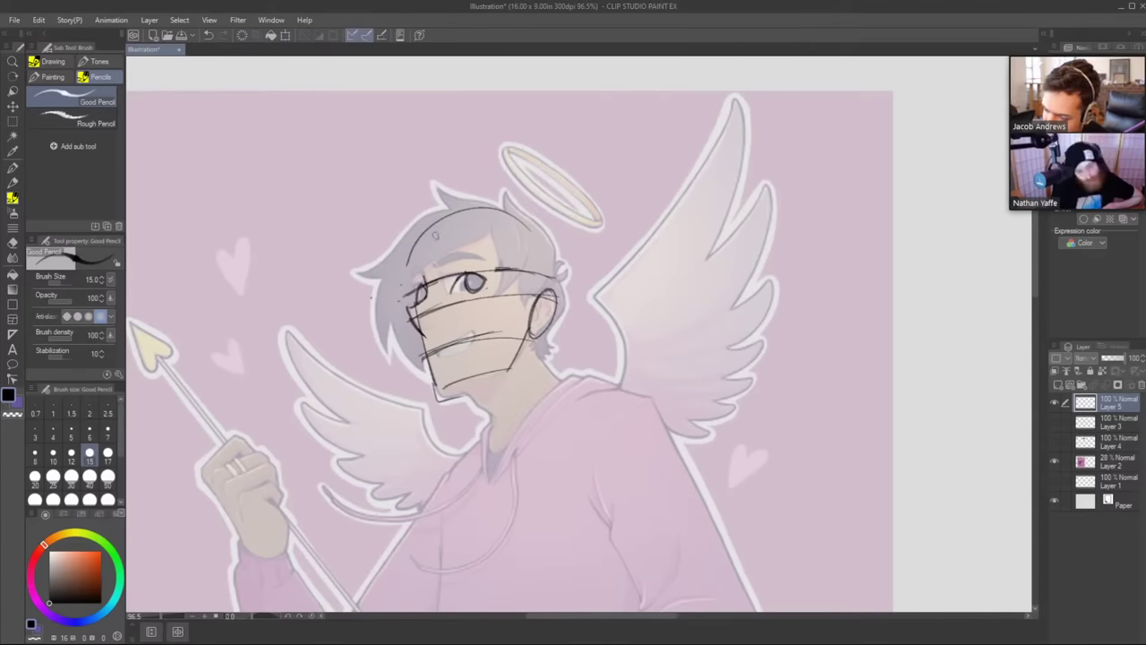
{"action": "key", "text": "e"}
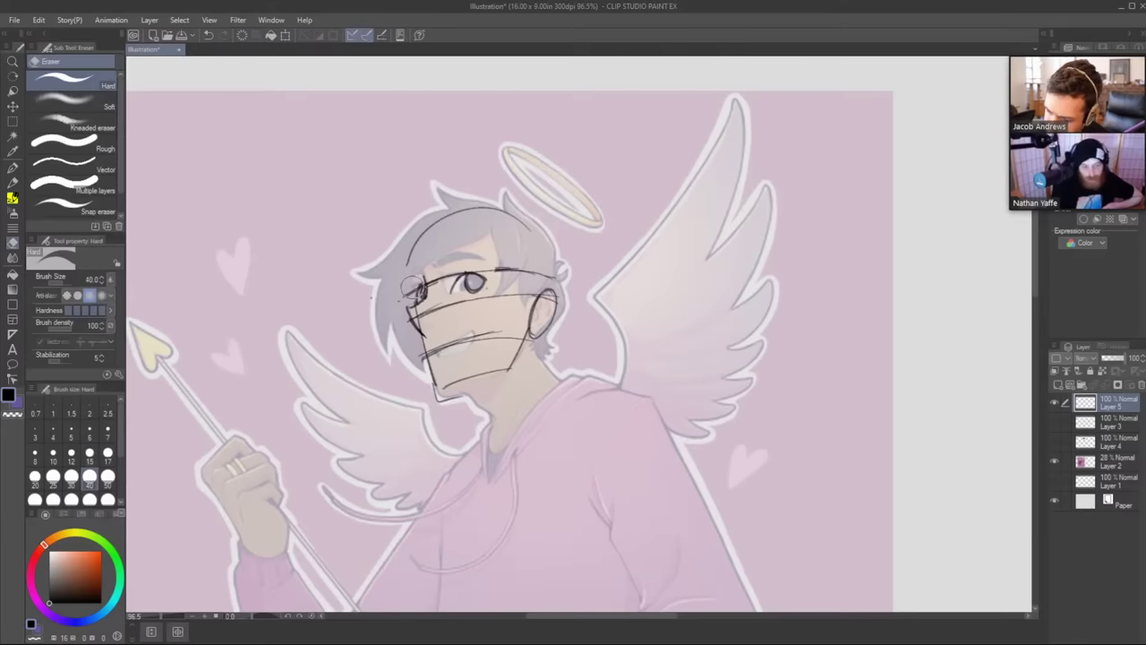
{"action": "left_click_drag", "start_coordinate": [415, 286], "coordinate": [418, 295]}
{"action": "key", "text": "b"}
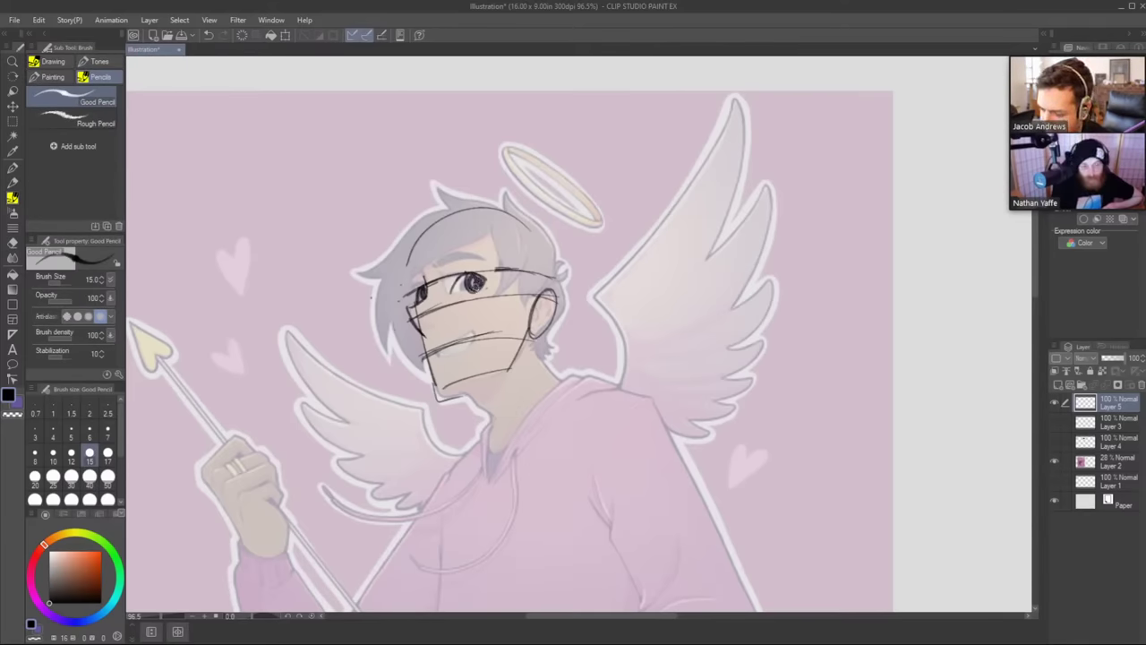
Hide the artwork on Layer 2, redraw the near eye slightly closer to the ear, and mark the underside of the nose.
{"action": "left_click", "coordinate": [1056, 461]}
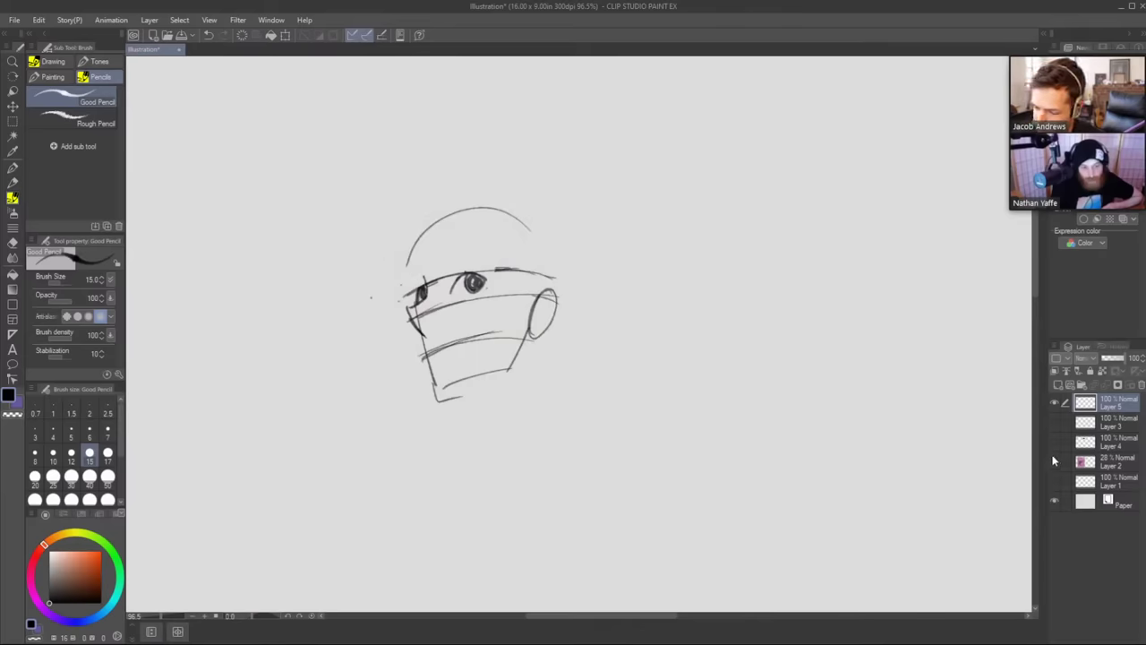
{"action": "key", "text": "e"}
{"action": "mouse_move", "coordinate": [449, 285]}
{"action": "left_mouse_down"}
{"action": "mouse_move", "coordinate": [484, 267]}
{"action": "mouse_move", "coordinate": [498, 281]}
{"action": "mouse_move", "coordinate": [477, 275]}
{"action": "left_mouse_up"}
{"action": "key", "text": "b"}
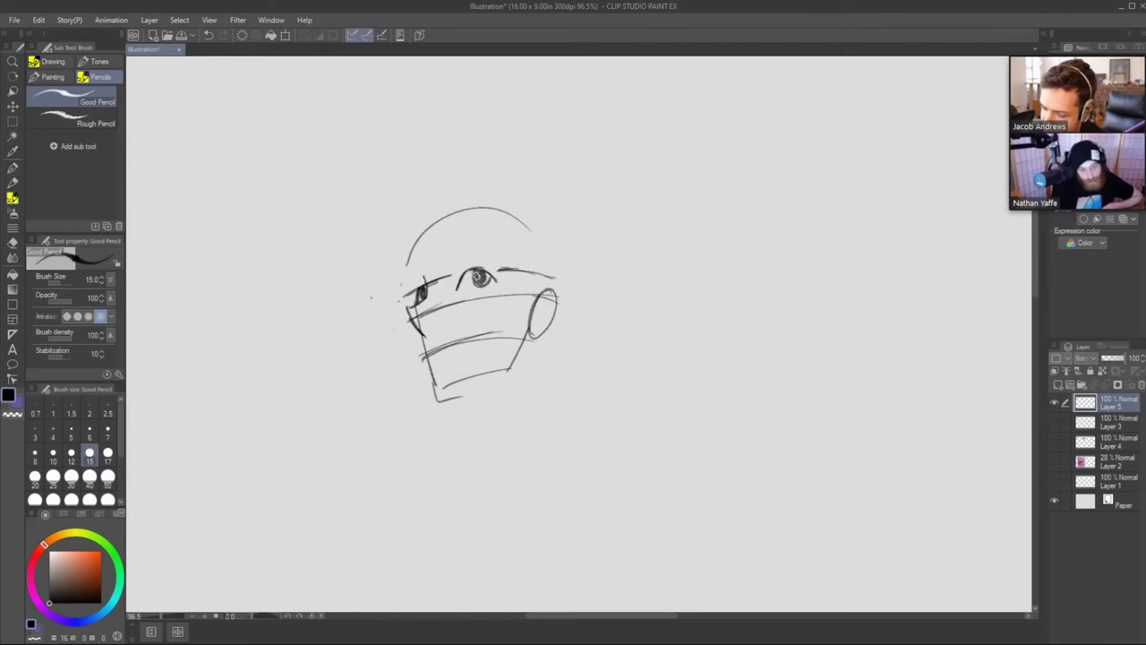
{"action": "mouse_move", "coordinate": [434, 318]}
{"action": "left_mouse_down"}
{"action": "mouse_move", "coordinate": [434, 329]}
{"action": "mouse_move", "coordinate": [416, 302]}
{"action": "mouse_move", "coordinate": [426, 281]}
{"action": "left_mouse_up"}
{"action": "key", "text": "ctrl+z"}
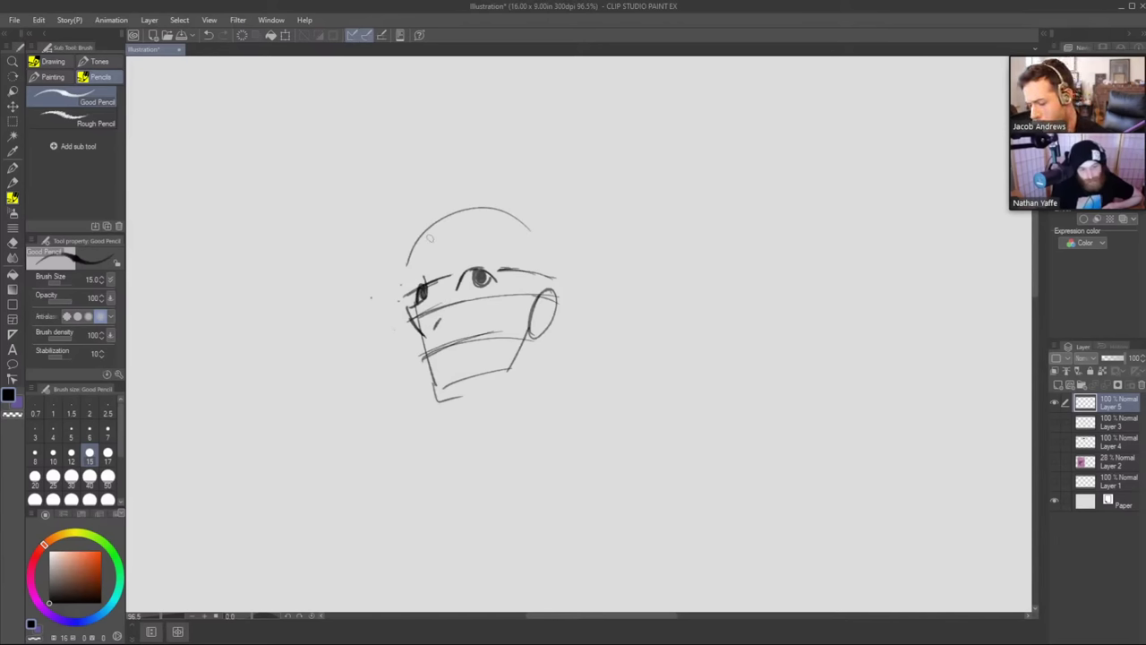
Show the artwork on Layer 2 and draw over the ear and the spiky hair outline around the whole head.
{"action": "left_click", "coordinate": [1055, 459]}
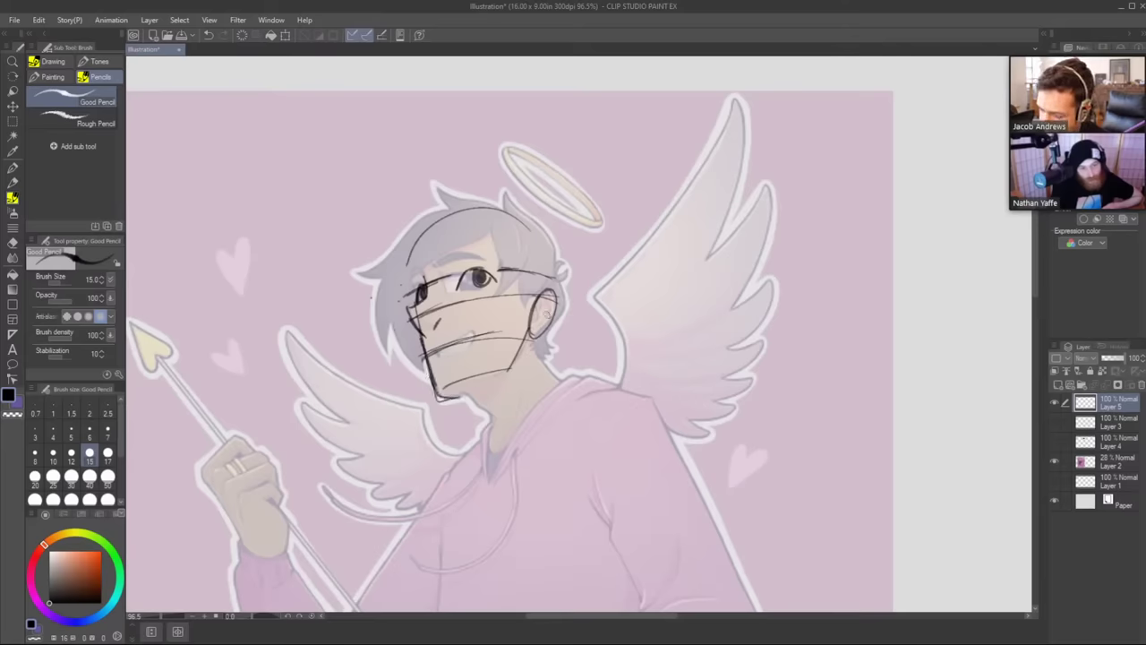
{"action": "mouse_move", "coordinate": [546, 314]}
{"action": "left_mouse_down"}
{"action": "mouse_move", "coordinate": [543, 285]}
{"action": "mouse_move", "coordinate": [535, 337]}
{"action": "left_mouse_up"}
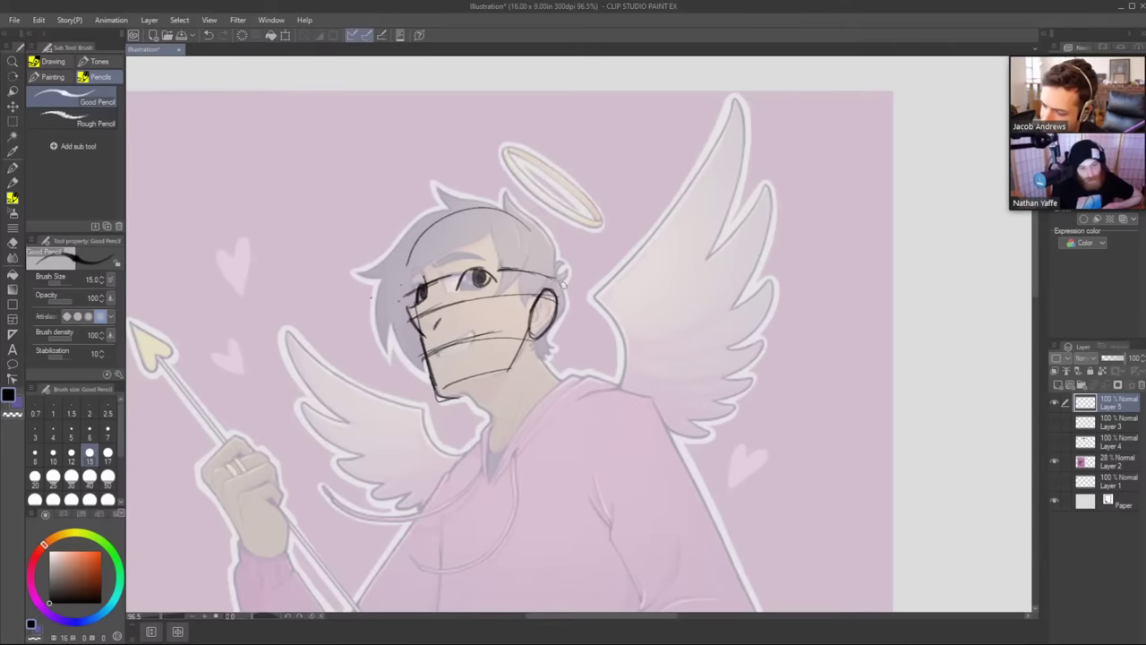
{"action": "mouse_move", "coordinate": [562, 283]}
{"action": "left_mouse_down"}
{"action": "mouse_move", "coordinate": [566, 247]}
{"action": "mouse_move", "coordinate": [528, 207]}
{"action": "mouse_move", "coordinate": [573, 302]}
{"action": "mouse_move", "coordinate": [555, 338]}
{"action": "mouse_move", "coordinate": [565, 356]}
{"action": "mouse_move", "coordinate": [554, 347]}
{"action": "mouse_move", "coordinate": [548, 364]}
{"action": "left_mouse_up"}
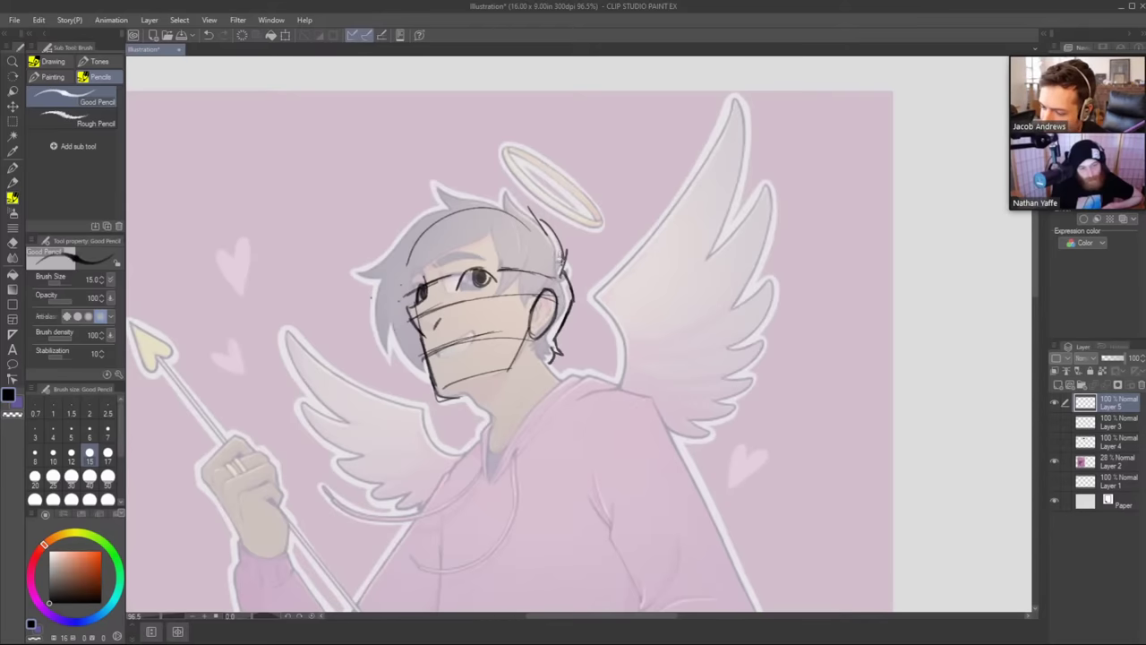
{"action": "mouse_move", "coordinate": [564, 262]}
{"action": "left_mouse_down"}
{"action": "mouse_move", "coordinate": [498, 181]}
{"action": "mouse_move", "coordinate": [507, 208]}
{"action": "mouse_move", "coordinate": [428, 179]}
{"action": "mouse_move", "coordinate": [448, 204]}
{"action": "mouse_move", "coordinate": [337, 287]}
{"action": "mouse_move", "coordinate": [392, 367]}
{"action": "mouse_move", "coordinate": [421, 367]}
{"action": "left_mouse_up"}
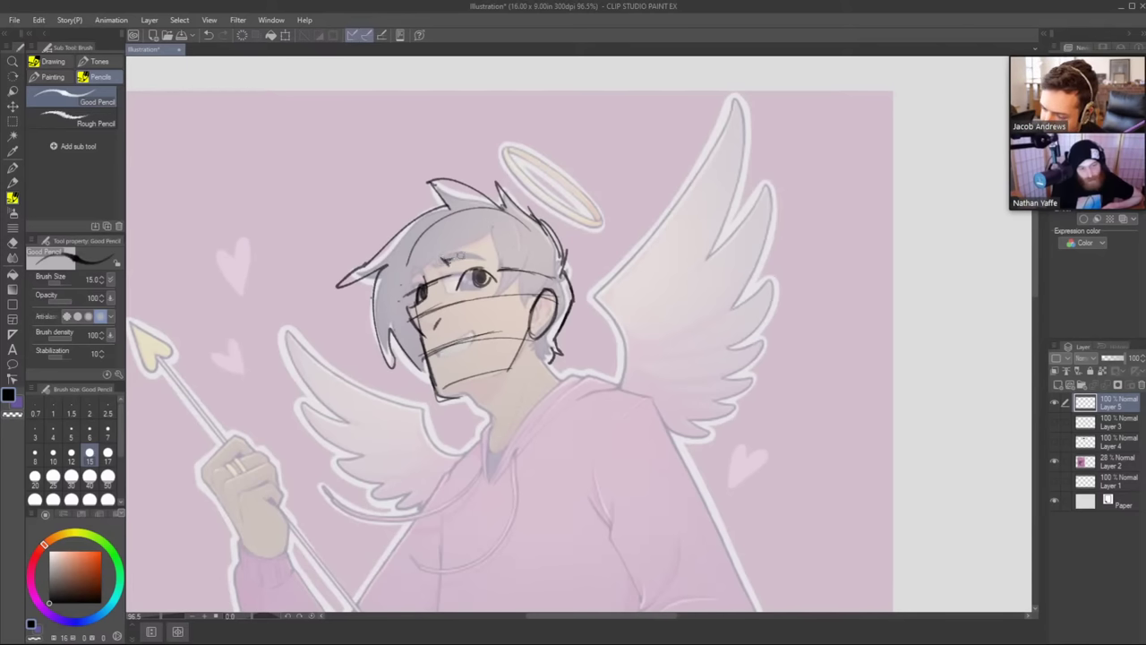
Sketch the eyebrows above both eyes and a small open smirk along the mouth guide line.
{"action": "left_click_drag", "start_coordinate": [460, 256], "coordinate": [490, 254]}
{"action": "left_click_drag", "start_coordinate": [425, 274], "coordinate": [417, 268]}
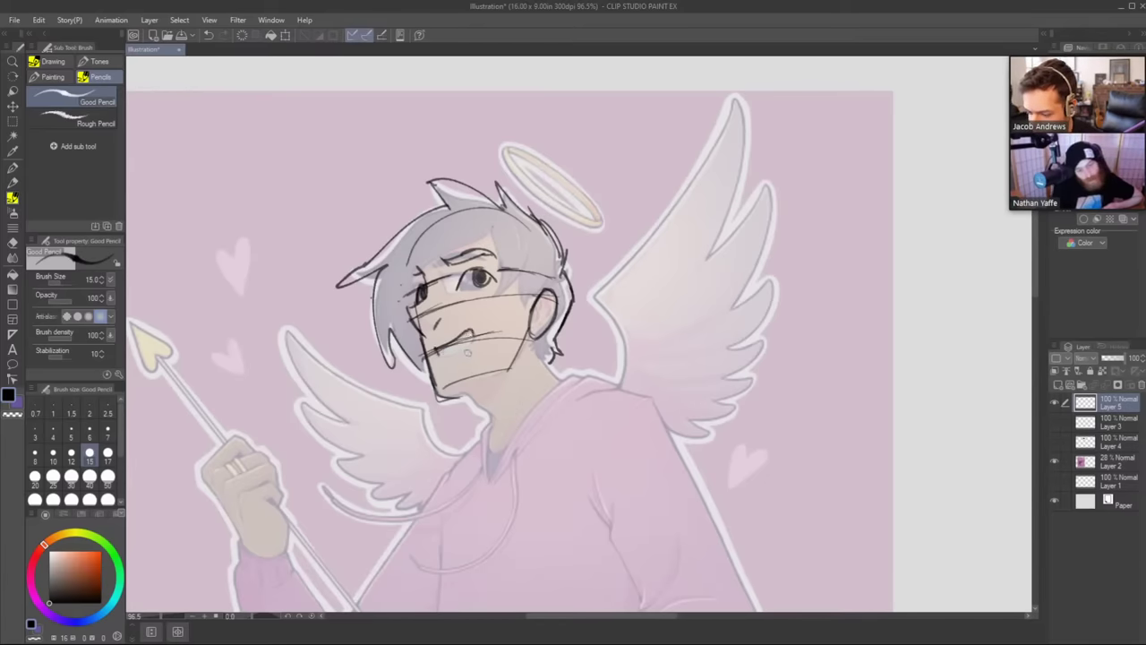
{"action": "left_click_drag", "start_coordinate": [473, 333], "coordinate": [454, 354]}
Hide the artwork on Layer 2, then refine the far eye and brow and complete the near eye's outline.
{"action": "left_click", "coordinate": [1056, 462]}
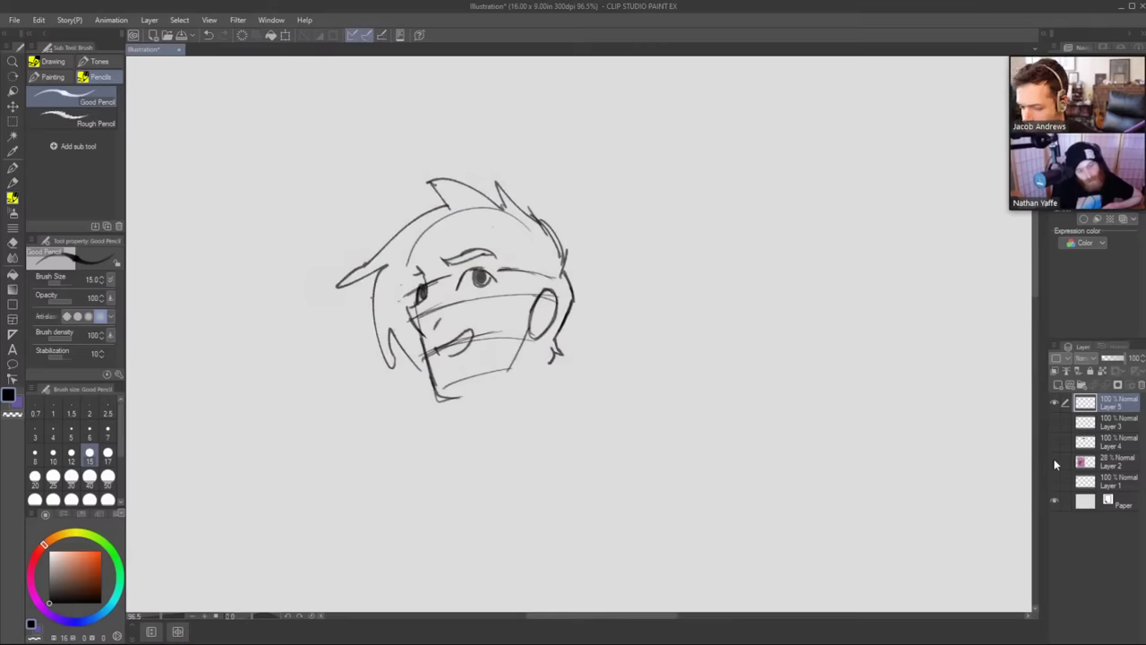
{"action": "key", "text": "ctrl+space"}
{"action": "left_click_drag", "start_coordinate": [571, 311], "coordinate": [553, 306]}
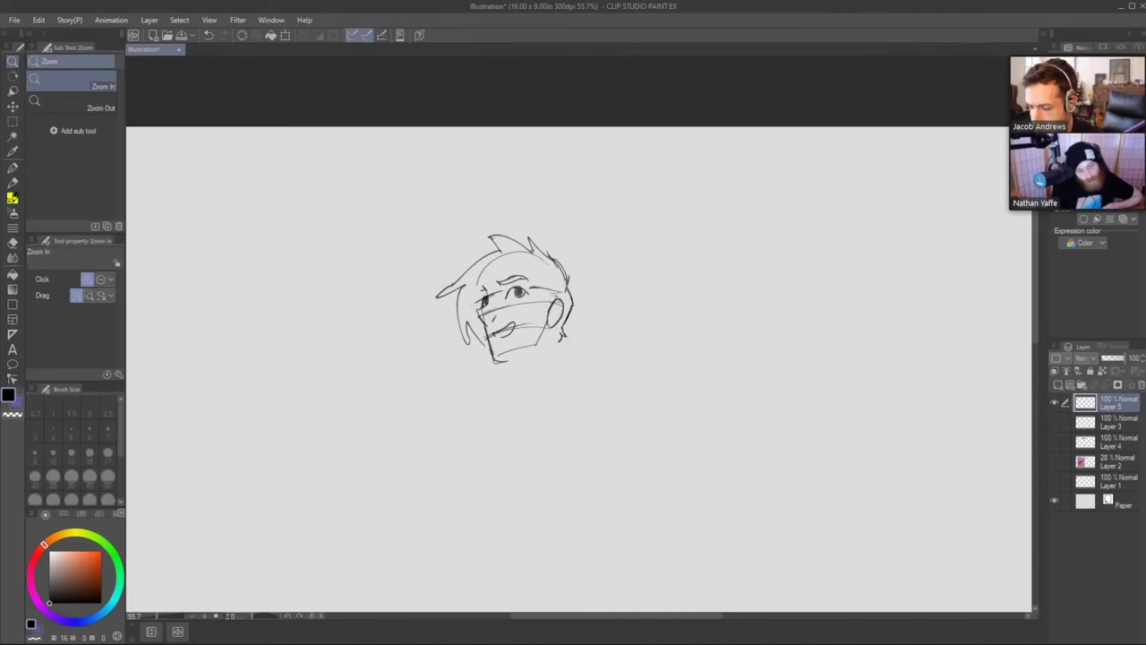
{"action": "left_click_drag", "start_coordinate": [491, 284], "coordinate": [507, 286]}
{"action": "mouse_move", "coordinate": [474, 320]}
{"action": "left_mouse_down"}
{"action": "mouse_move", "coordinate": [476, 286]}
{"action": "mouse_move", "coordinate": [473, 324]}
{"action": "left_mouse_up"}
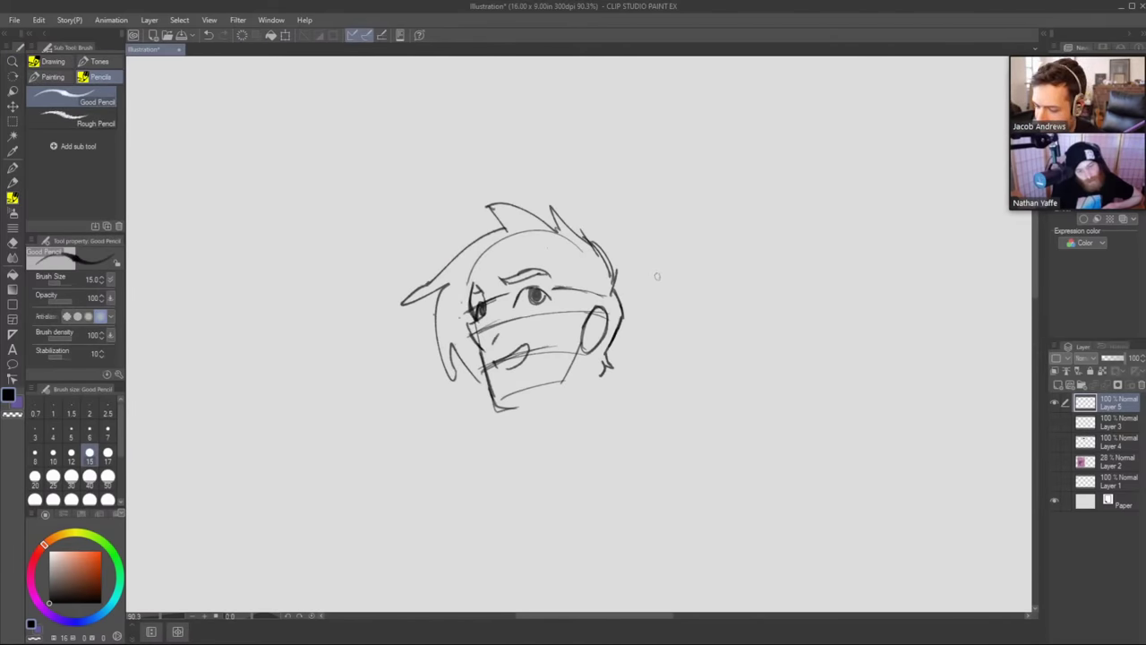
{"action": "key", "text": "ctrl+space"}
{"action": "mouse_move", "coordinate": [653, 294]}
{"action": "left_mouse_down"}
{"action": "mouse_move", "coordinate": [624, 300]}
{"action": "mouse_move", "coordinate": [659, 304]}
{"action": "mouse_move", "coordinate": [671, 343]}
{"action": "mouse_move", "coordinate": [626, 300]}
{"action": "mouse_move", "coordinate": [635, 294]}
{"action": "mouse_move", "coordinate": [590, 307]}
{"action": "left_mouse_up"}
{"action": "key", "text": "ctrl+z"}
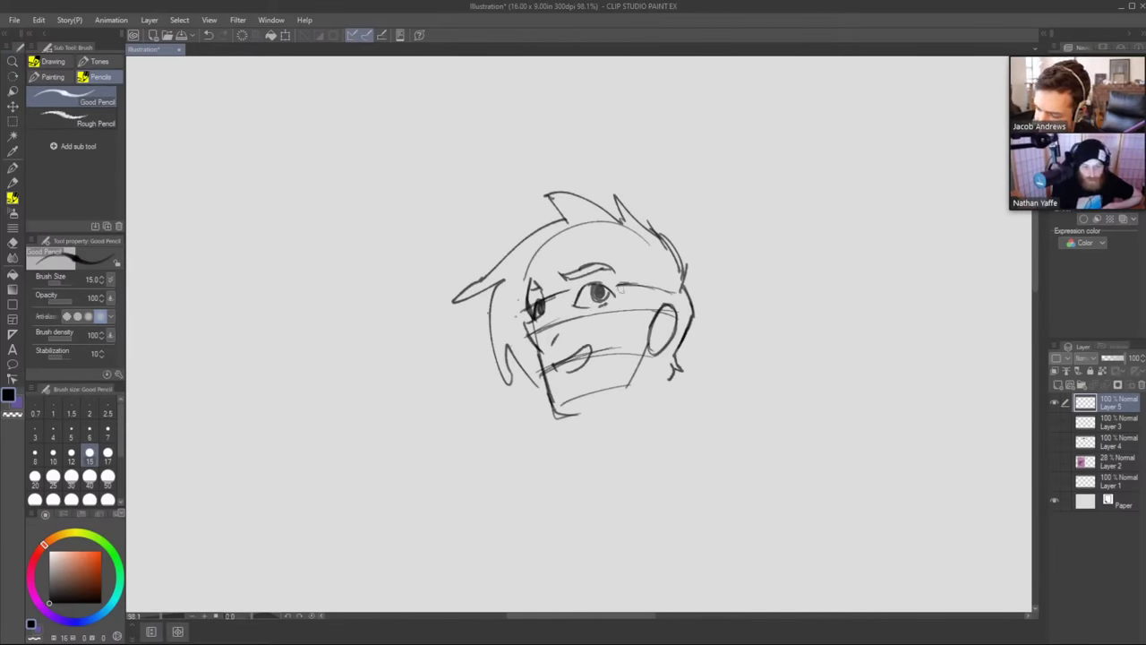
Check the head sketch at a reduced size, then show the faded artwork on Layer 2 beneath it.
{"action": "key", "text": "ctrl+space"}
{"action": "left_click_drag", "start_coordinate": [686, 281], "coordinate": [664, 282]}
{"action": "left_click_drag", "start_coordinate": [790, 418], "coordinate": [612, 397]}
{"action": "left_click_drag", "start_coordinate": [837, 381], "coordinate": [805, 394]}
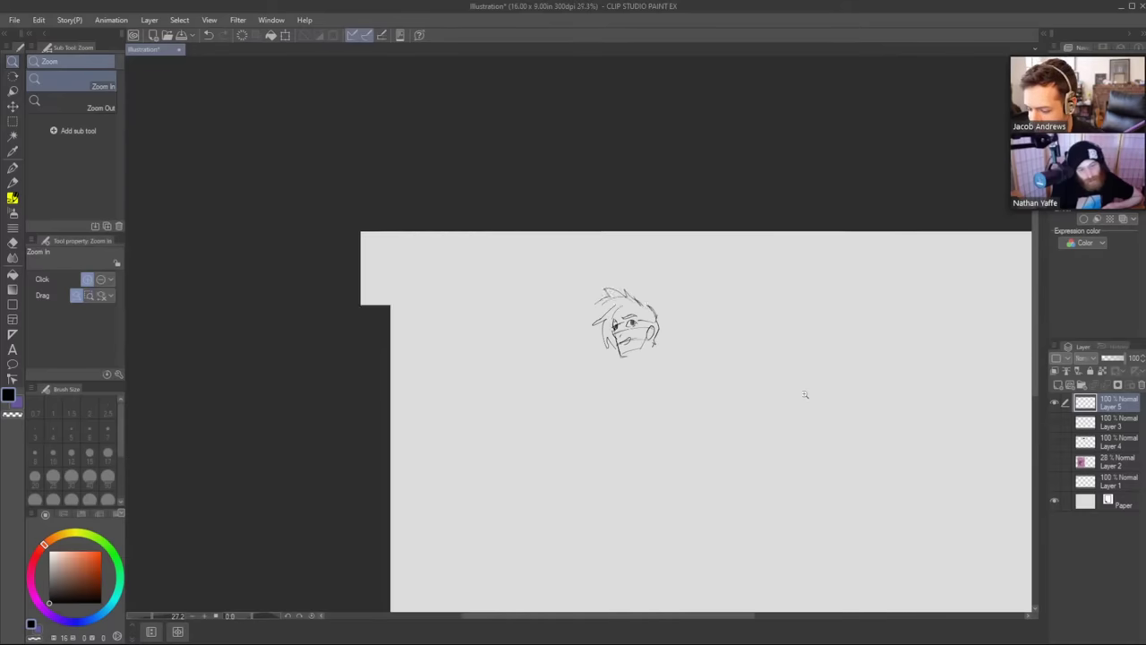
{"action": "left_click_drag", "start_coordinate": [715, 311], "coordinate": [758, 313]}
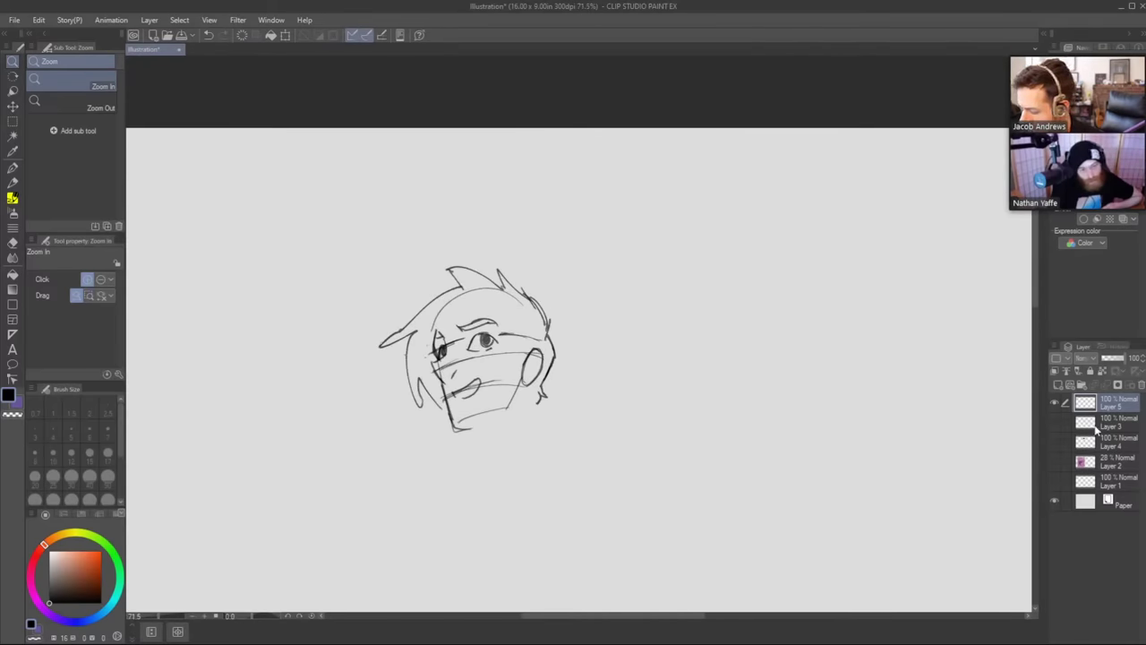
{"action": "left_click", "coordinate": [1054, 462]}
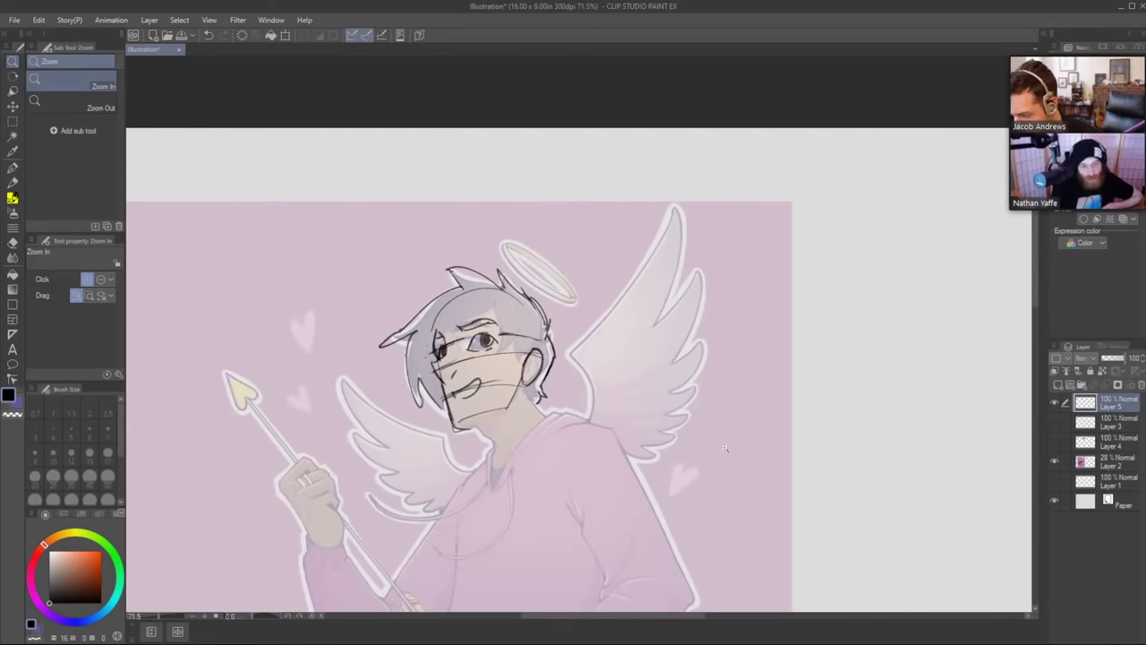
Move the head sketch beside the artwork's head, then lasso its near eye and brow and adjust them with a Scale/Rotate transform.
{"action": "key", "text": "k"}
{"action": "mouse_move", "coordinate": [649, 467]}
{"action": "left_mouse_down"}
{"action": "mouse_move", "coordinate": [803, 460]}
{"action": "mouse_move", "coordinate": [490, 479]}
{"action": "left_mouse_up"}
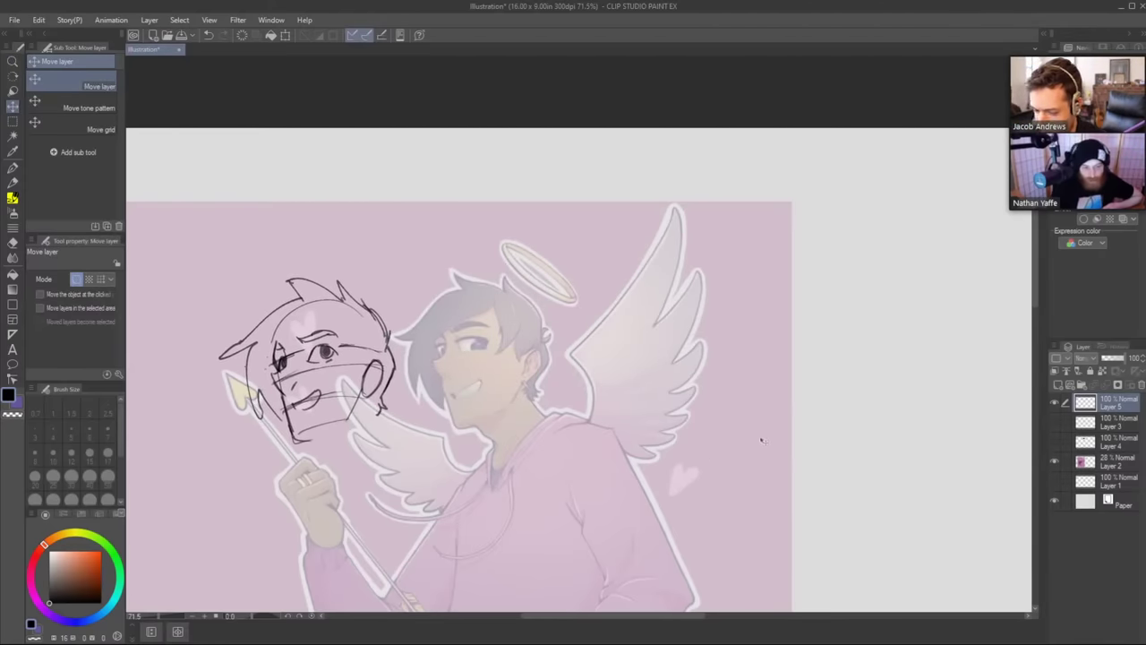
{"action": "key", "text": "m"}
{"action": "mouse_move", "coordinate": [321, 368]}
{"action": "left_mouse_down"}
{"action": "mouse_move", "coordinate": [305, 362]}
{"action": "mouse_move", "coordinate": [295, 334]}
{"action": "mouse_move", "coordinate": [342, 331]}
{"action": "mouse_move", "coordinate": [339, 355]}
{"action": "left_mouse_up"}
{"action": "key", "text": "ctrl+d"}
{"action": "left_click", "coordinate": [89, 120]}
{"action": "left_click", "coordinate": [363, 386]}
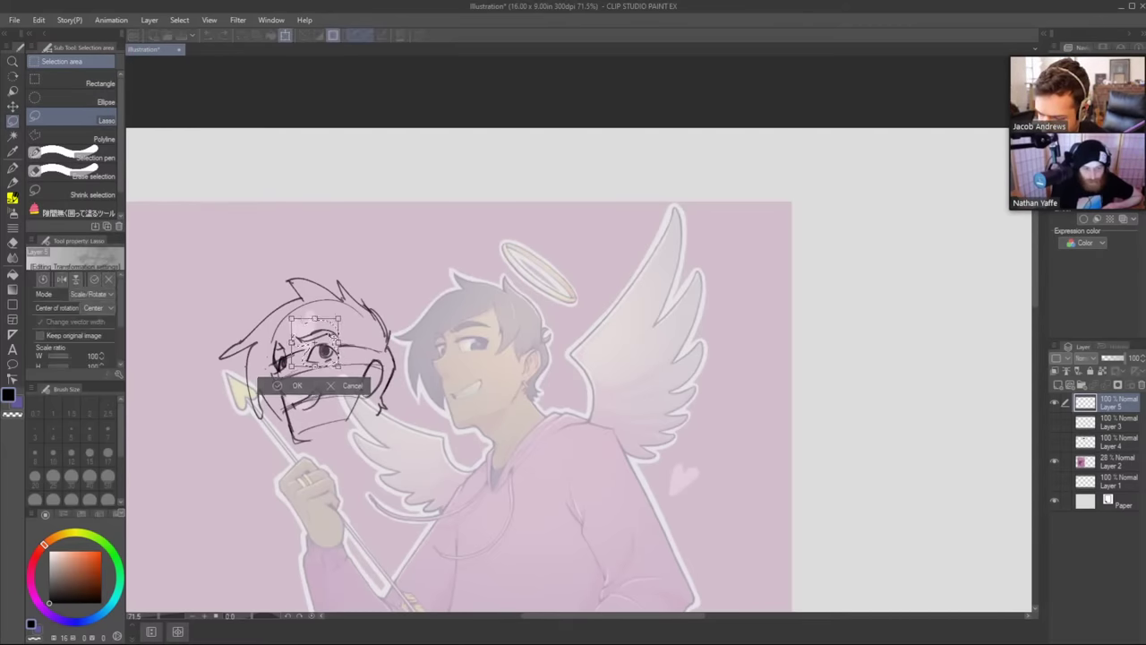
{"action": "left_click", "coordinate": [276, 385]}
{"action": "left_click", "coordinate": [224, 385]}
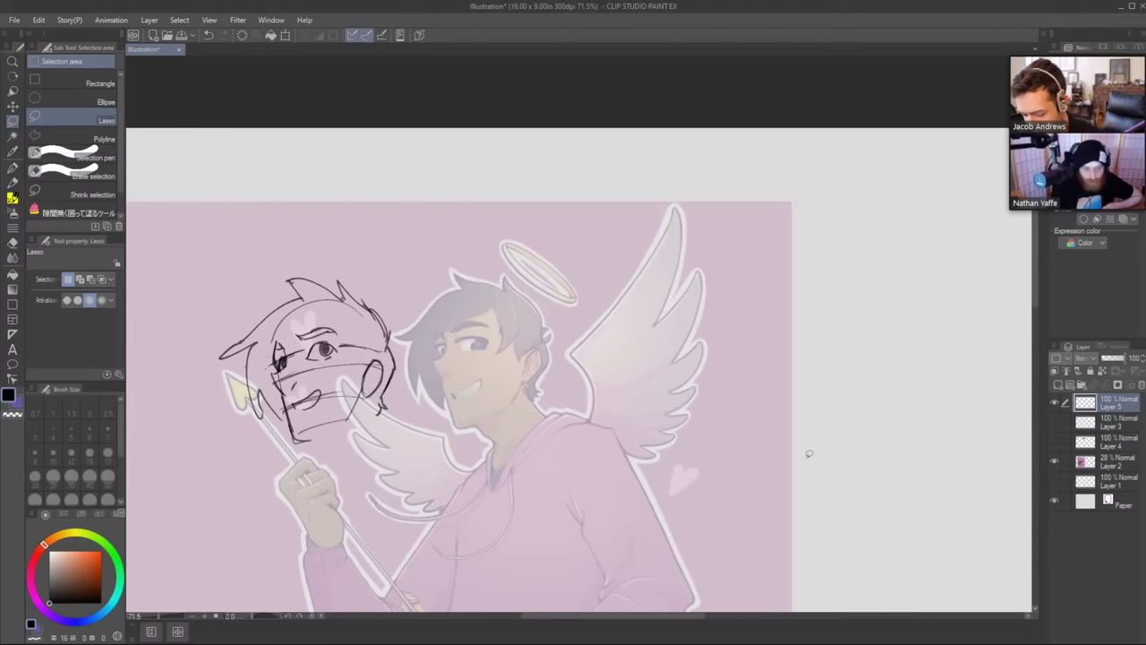
Check the head sketch against the artwork in a horizontally flipped view and restore the normal orientation.
{"action": "key", "text": "h"}
{"action": "left_click_drag", "start_coordinate": [952, 525], "coordinate": [789, 489]}
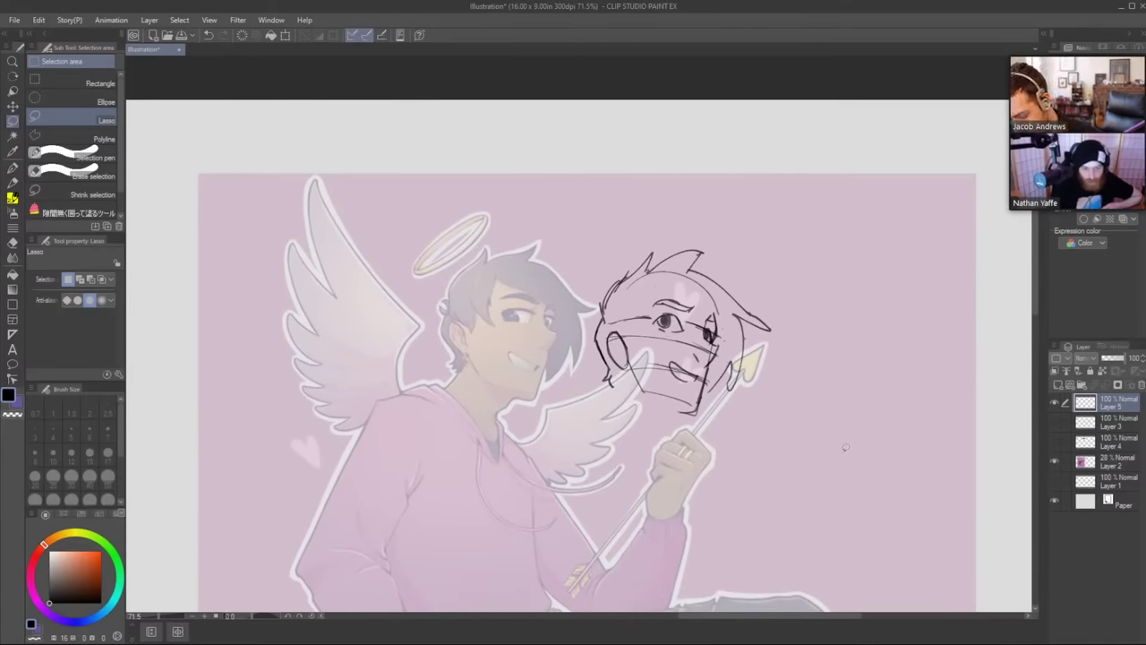
{"action": "key", "text": "h"}
{"action": "left_click_drag", "start_coordinate": [818, 517], "coordinate": [697, 382]}
Sketch a small side-view eye with a narrow oval iris at the artwork's right edge, using the Good Pencil.
{"action": "key", "text": "b"}
{"action": "mouse_move", "coordinate": [417, 449]}
{"action": "left_mouse_down"}
{"action": "mouse_move", "coordinate": [440, 432]}
{"action": "mouse_move", "coordinate": [409, 444]}
{"action": "mouse_move", "coordinate": [355, 368]}
{"action": "left_mouse_up"}
{"action": "mouse_move", "coordinate": [803, 529]}
{"action": "left_mouse_down"}
{"action": "mouse_move", "coordinate": [791, 511]}
{"action": "mouse_move", "coordinate": [762, 532]}
{"action": "mouse_move", "coordinate": [780, 534]}
{"action": "mouse_move", "coordinate": [780, 547]}
{"action": "left_mouse_up"}
{"action": "key", "text": "ctrl+z"}
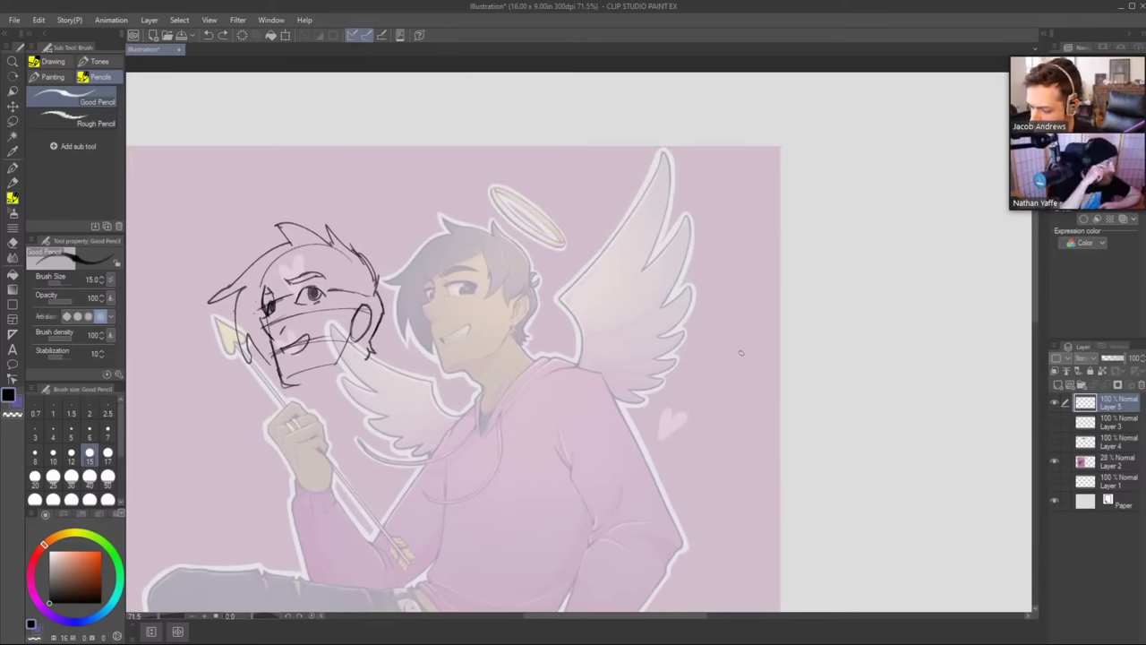
{"action": "mouse_move", "coordinate": [736, 358]}
{"action": "left_mouse_down"}
{"action": "mouse_move", "coordinate": [750, 298]}
{"action": "mouse_move", "coordinate": [791, 336]}
{"action": "mouse_move", "coordinate": [784, 329]}
{"action": "mouse_move", "coordinate": [764, 362]}
{"action": "mouse_move", "coordinate": [793, 347]}
{"action": "left_mouse_up"}
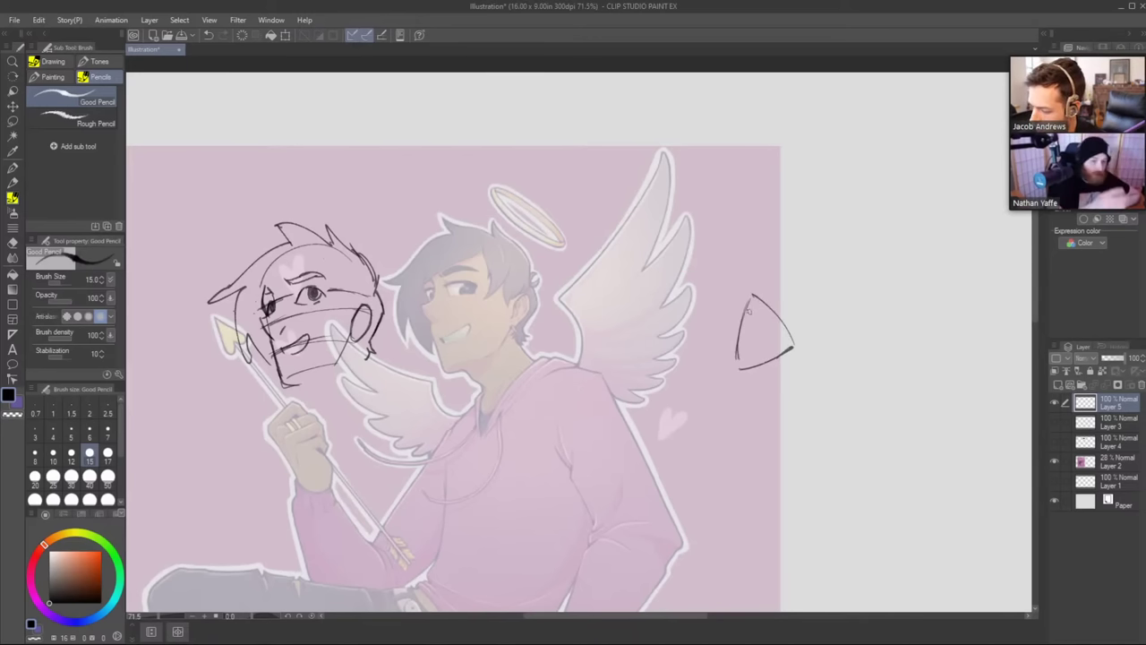
{"action": "mouse_move", "coordinate": [742, 317]}
{"action": "left_mouse_down"}
{"action": "mouse_move", "coordinate": [763, 337]}
{"action": "mouse_move", "coordinate": [740, 353]}
{"action": "mouse_move", "coordinate": [751, 353]}
{"action": "left_mouse_up"}
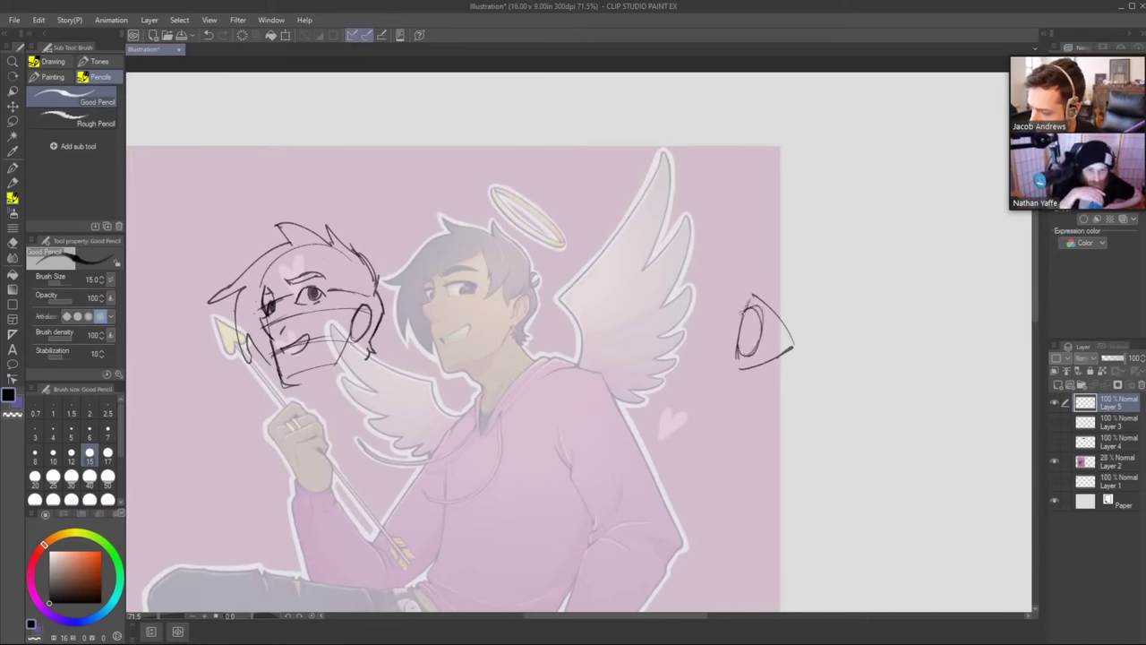
{"action": "left_click_drag", "start_coordinate": [746, 290], "coordinate": [765, 306]}
{"action": "key", "text": "ctrl+z"}
Sketch a larger three-quarter eye beside the small side-view eye, with its upper lid peaking inward and a large round iris.
{"action": "left_click_drag", "start_coordinate": [826, 441], "coordinate": [684, 443]}
{"action": "mouse_move", "coordinate": [690, 372]}
{"action": "left_mouse_down"}
{"action": "mouse_move", "coordinate": [705, 329]}
{"action": "mouse_move", "coordinate": [700, 352]}
{"action": "mouse_move", "coordinate": [719, 314]}
{"action": "mouse_move", "coordinate": [741, 308]}
{"action": "mouse_move", "coordinate": [807, 365]}
{"action": "left_mouse_up"}
{"action": "left_click_drag", "start_coordinate": [717, 307], "coordinate": [809, 367]}
{"action": "mouse_move", "coordinate": [695, 377]}
{"action": "left_mouse_down"}
{"action": "mouse_move", "coordinate": [735, 388]}
{"action": "mouse_move", "coordinate": [811, 383]}
{"action": "left_mouse_up"}
{"action": "mouse_move", "coordinate": [711, 326]}
{"action": "left_mouse_down"}
{"action": "mouse_move", "coordinate": [699, 380]}
{"action": "mouse_move", "coordinate": [754, 387]}
{"action": "mouse_move", "coordinate": [758, 320]}
{"action": "mouse_move", "coordinate": [729, 394]}
{"action": "left_mouse_up"}
{"action": "key", "text": "ctrl+z"}
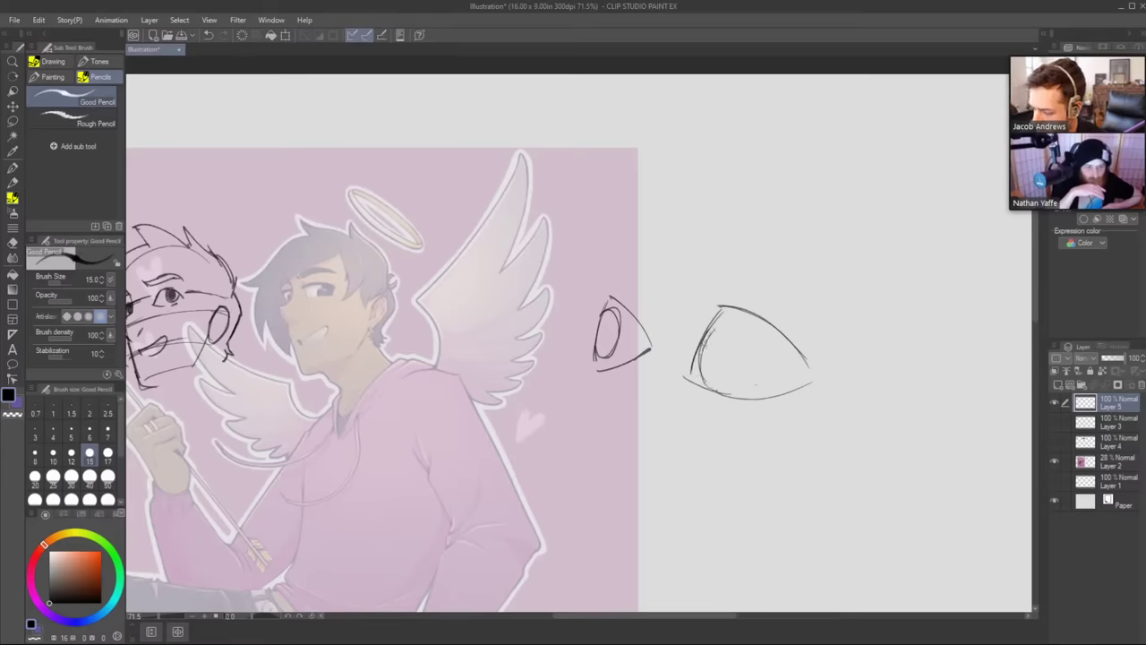
{"action": "mouse_move", "coordinate": [703, 348]}
{"action": "left_mouse_down"}
{"action": "mouse_move", "coordinate": [752, 370]}
{"action": "mouse_move", "coordinate": [720, 318]}
{"action": "mouse_move", "coordinate": [701, 358]}
{"action": "mouse_move", "coordinate": [708, 380]}
{"action": "mouse_move", "coordinate": [765, 324]}
{"action": "mouse_move", "coordinate": [749, 392]}
{"action": "mouse_move", "coordinate": [761, 319]}
{"action": "left_mouse_up"}
{"action": "key", "text": "ctrl+z"}
{"action": "key", "text": "ctrl+z"}
{"action": "key", "text": "ctrl+z"}
Draw a small arrow pointing down at the upper lid's peak on the large three-quarter eye.
{"action": "mouse_move", "coordinate": [779, 399]}
{"action": "left_mouse_down"}
{"action": "mouse_move", "coordinate": [734, 408]}
{"action": "mouse_move", "coordinate": [768, 396]}
{"action": "mouse_move", "coordinate": [716, 385]}
{"action": "left_mouse_up"}
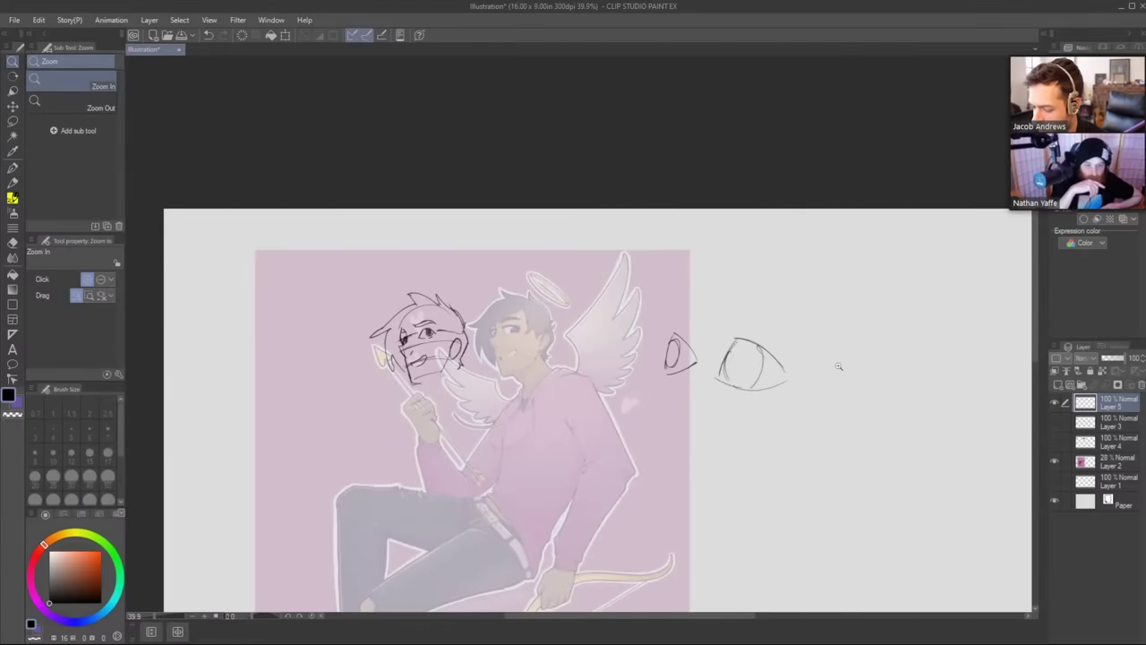
{"action": "left_click", "coordinate": [765, 432]}
{"action": "left_click_drag", "start_coordinate": [733, 440], "coordinate": [736, 447]}
{"action": "left_click_drag", "start_coordinate": [735, 477], "coordinate": [767, 489]}
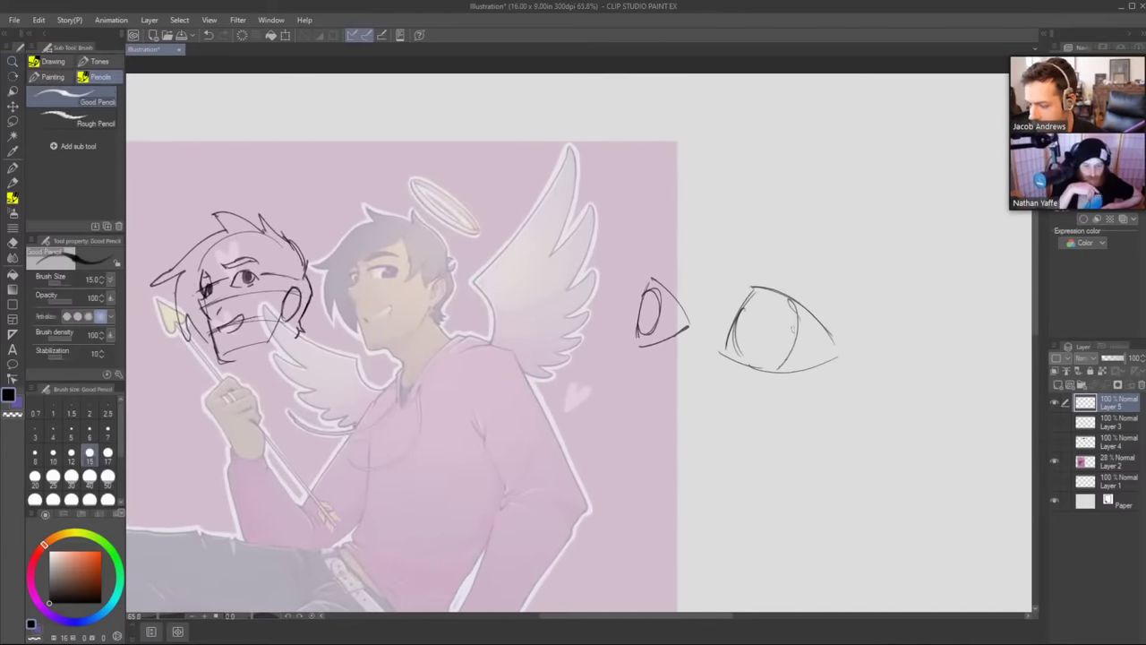
{"action": "left_click_drag", "start_coordinate": [721, 251], "coordinate": [743, 280]}
{"action": "left_click_drag", "start_coordinate": [728, 268], "coordinate": [744, 282]}
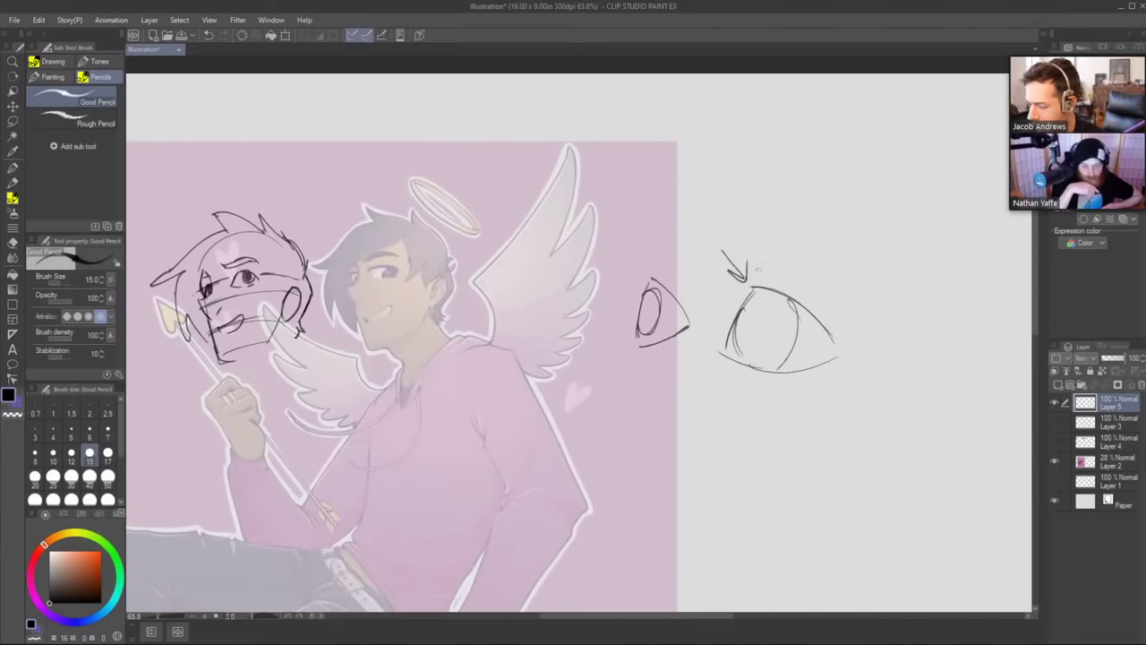
{"action": "left_click_drag", "start_coordinate": [772, 498], "coordinate": [795, 469]}
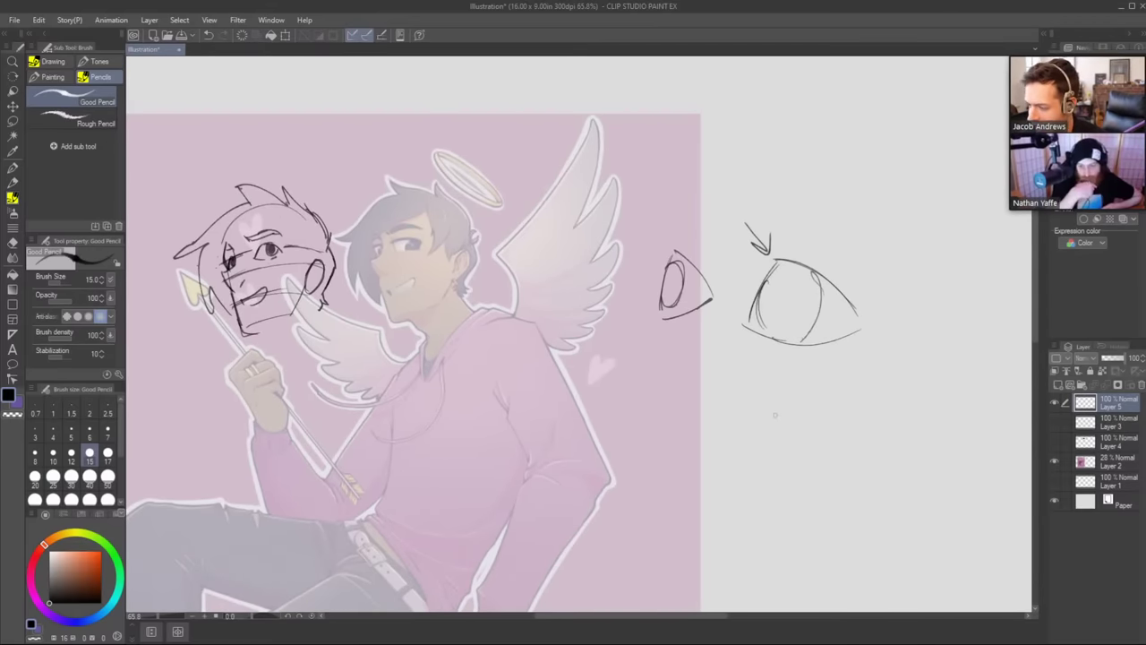
Sketch another almond-shaped eye below the large one, with a round iris set toward its left corner.
{"action": "key", "text": "b"}
{"action": "key", "text": "b"}
{"action": "key", "text": "b"}
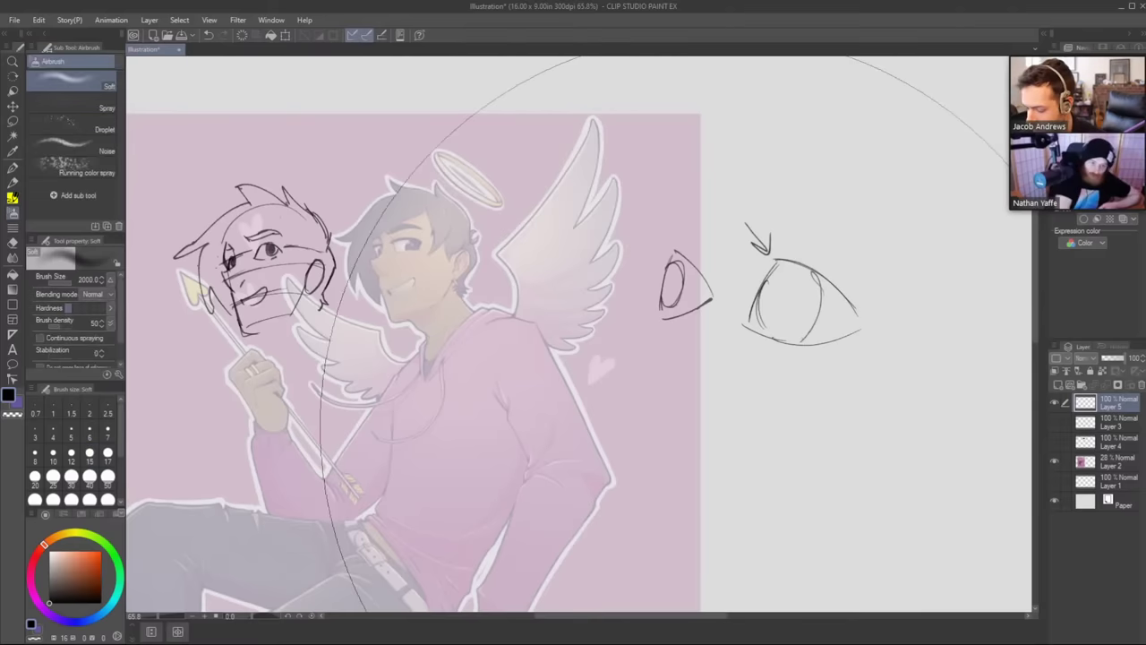
{"action": "left_click_drag", "start_coordinate": [703, 452], "coordinate": [738, 408]}
{"action": "key", "text": "ctrl+z"}
{"action": "mouse_move", "coordinate": [702, 453]}
{"action": "left_mouse_down"}
{"action": "mouse_move", "coordinate": [725, 415]}
{"action": "mouse_move", "coordinate": [745, 411]}
{"action": "mouse_move", "coordinate": [806, 445]}
{"action": "mouse_move", "coordinate": [751, 416]}
{"action": "mouse_move", "coordinate": [704, 459]}
{"action": "mouse_move", "coordinate": [751, 485]}
{"action": "mouse_move", "coordinate": [805, 452]}
{"action": "mouse_move", "coordinate": [734, 485]}
{"action": "left_mouse_up"}
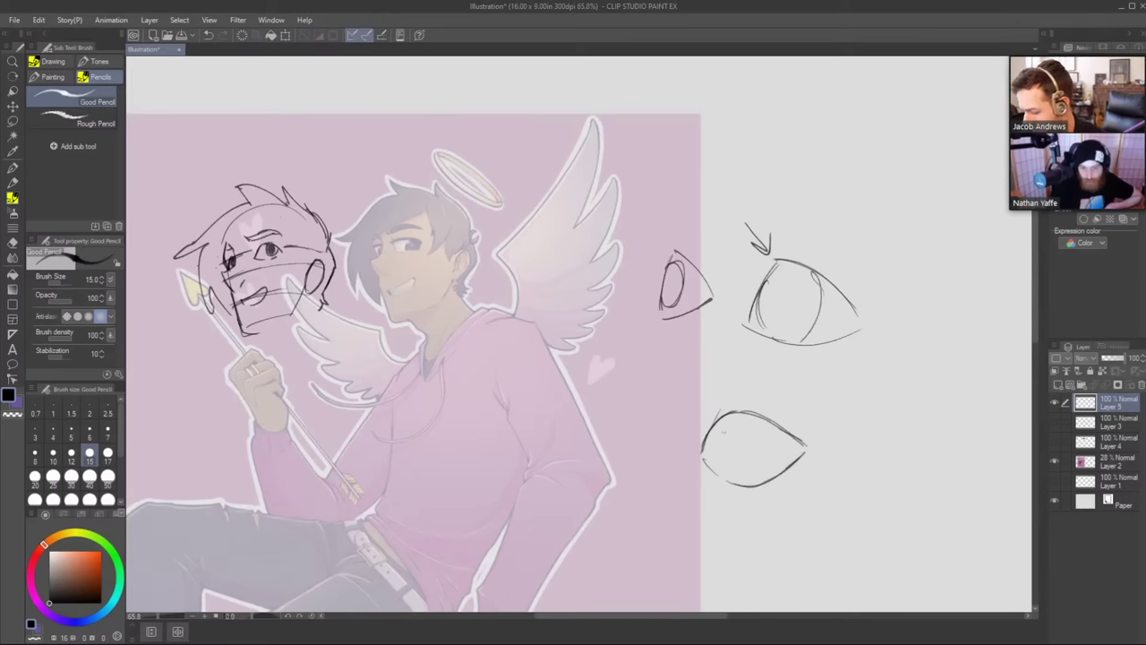
{"action": "mouse_move", "coordinate": [727, 414]}
{"action": "left_mouse_down"}
{"action": "mouse_move", "coordinate": [714, 452]}
{"action": "mouse_move", "coordinate": [744, 465]}
{"action": "mouse_move", "coordinate": [765, 421]}
{"action": "mouse_move", "coordinate": [754, 459]}
{"action": "left_mouse_up"}
Add an arrow pointing left beside the middle eye and draw a pupil inside its iris.
{"action": "mouse_move", "coordinate": [654, 437]}
{"action": "left_mouse_down"}
{"action": "mouse_move", "coordinate": [610, 425]}
{"action": "mouse_move", "coordinate": [627, 443]}
{"action": "mouse_move", "coordinate": [632, 425]}
{"action": "mouse_move", "coordinate": [625, 449]}
{"action": "mouse_move", "coordinate": [667, 453]}
{"action": "left_mouse_up"}
{"action": "key", "text": "ctrl+z"}
{"action": "key", "text": "ctrl+z"}
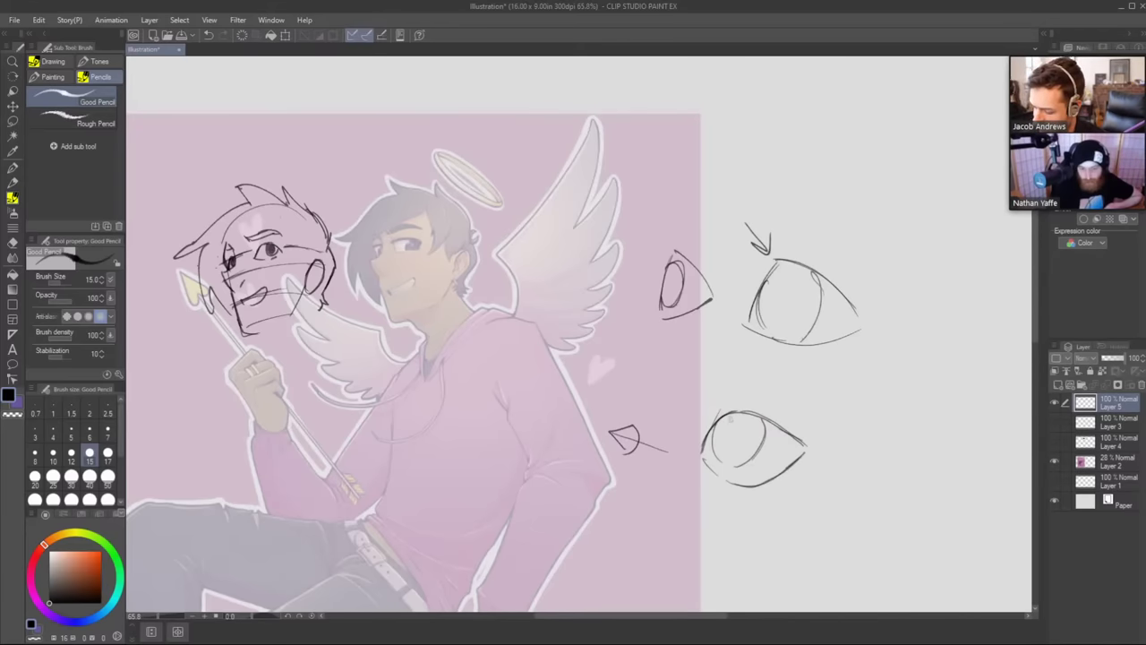
{"action": "mouse_move", "coordinate": [731, 421]}
{"action": "left_mouse_down"}
{"action": "mouse_move", "coordinate": [729, 447]}
{"action": "mouse_move", "coordinate": [745, 425]}
{"action": "left_mouse_up"}
Sketch a third eye at the bottom with a narrow oval iris and pupil, and add a downward arrow above its lid peak.
{"action": "left_click_drag", "start_coordinate": [843, 498], "coordinate": [831, 386]}
{"action": "left_click_drag", "start_coordinate": [682, 473], "coordinate": [744, 413]}
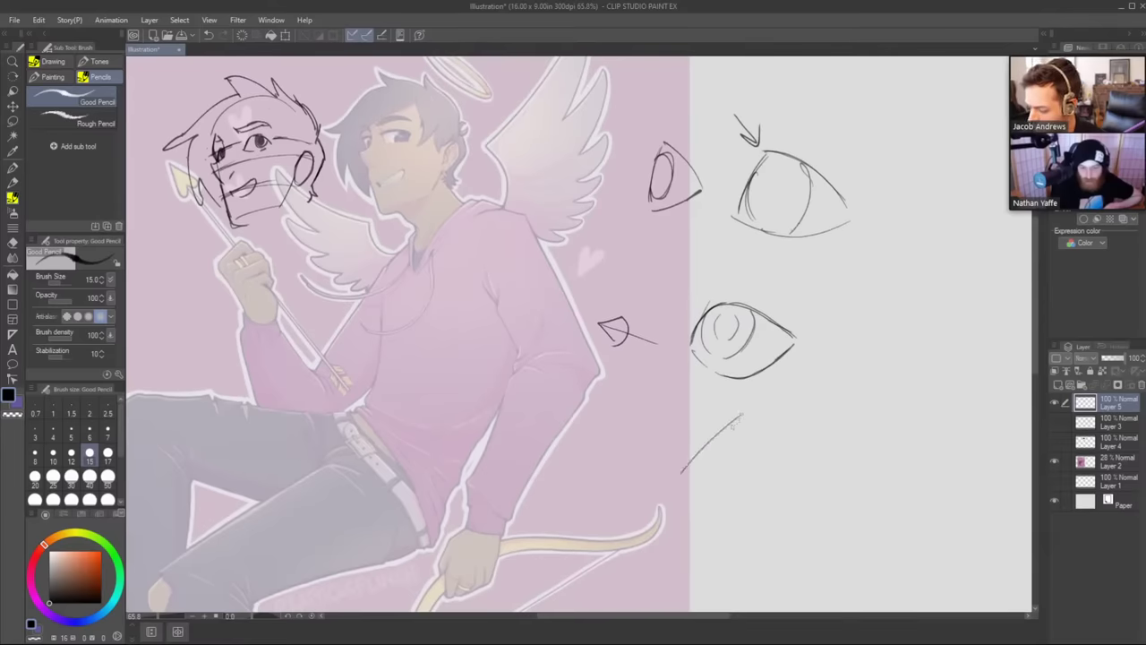
{"action": "key", "text": "ctrl+z"}
{"action": "mouse_move", "coordinate": [676, 482]}
{"action": "left_mouse_down"}
{"action": "mouse_move", "coordinate": [683, 443]}
{"action": "mouse_move", "coordinate": [699, 441]}
{"action": "mouse_move", "coordinate": [679, 447]}
{"action": "mouse_move", "coordinate": [675, 478]}
{"action": "mouse_move", "coordinate": [685, 433]}
{"action": "mouse_move", "coordinate": [707, 432]}
{"action": "mouse_move", "coordinate": [693, 433]}
{"action": "mouse_move", "coordinate": [764, 479]}
{"action": "mouse_move", "coordinate": [686, 514]}
{"action": "mouse_move", "coordinate": [708, 523]}
{"action": "mouse_move", "coordinate": [761, 488]}
{"action": "left_mouse_up"}
{"action": "key", "text": "ctrl+z"}
{"action": "key", "text": "ctrl+z"}
{"action": "mouse_move", "coordinate": [684, 456]}
{"action": "left_mouse_down"}
{"action": "mouse_move", "coordinate": [690, 434]}
{"action": "mouse_move", "coordinate": [688, 493]}
{"action": "mouse_move", "coordinate": [714, 462]}
{"action": "mouse_move", "coordinate": [712, 435]}
{"action": "mouse_move", "coordinate": [682, 451]}
{"action": "left_mouse_up"}
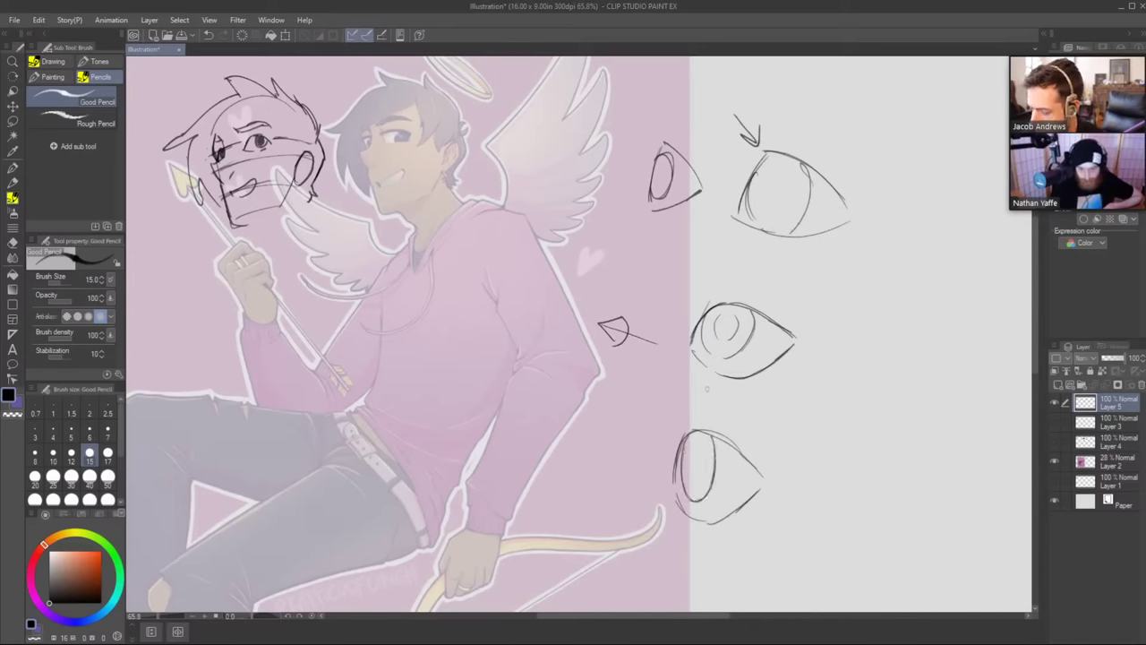
{"action": "left_click_drag", "start_coordinate": [707, 390], "coordinate": [707, 419]}
{"action": "left_click_drag", "start_coordinate": [699, 405], "coordinate": [714, 397]}
{"action": "mouse_move", "coordinate": [691, 448]}
{"action": "left_mouse_down"}
{"action": "mouse_move", "coordinate": [698, 474]}
{"action": "mouse_move", "coordinate": [703, 445]}
{"action": "left_mouse_up"}
Hide the sketches on Layer 5 and set the artwork on Layer 2 to 100% opacity.
{"action": "key", "text": "ctrl+space"}
{"action": "left_click_drag", "start_coordinate": [859, 500], "coordinate": [833, 500]}
{"action": "left_click_drag", "start_coordinate": [893, 524], "coordinate": [827, 521]}
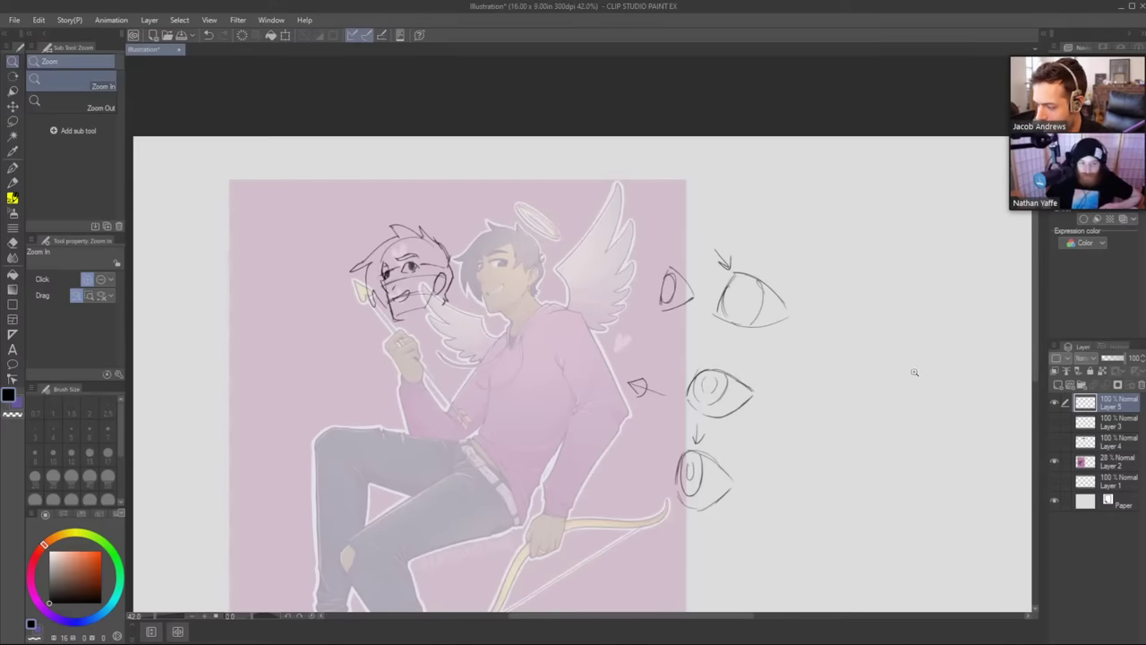
{"action": "left_click", "coordinate": [1053, 402]}
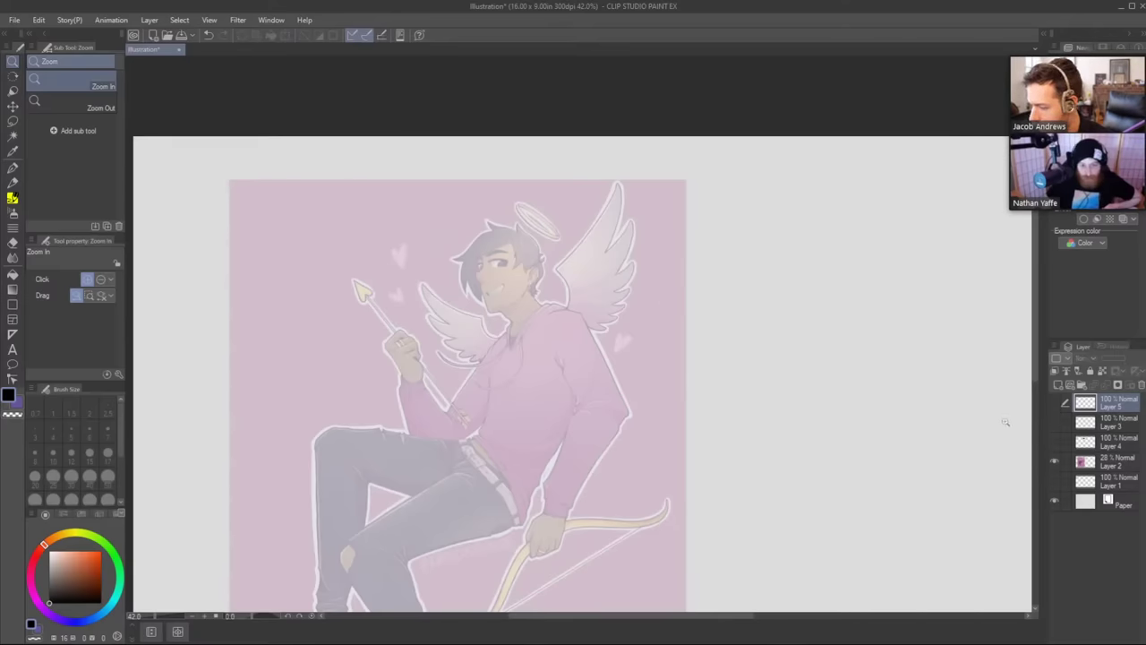
{"action": "scroll", "coordinate": [704, 424], "scroll_direction": "down", "scroll_amount": 1}
{"action": "scroll", "coordinate": [696, 351], "scroll_direction": "down", "scroll_amount": 1}
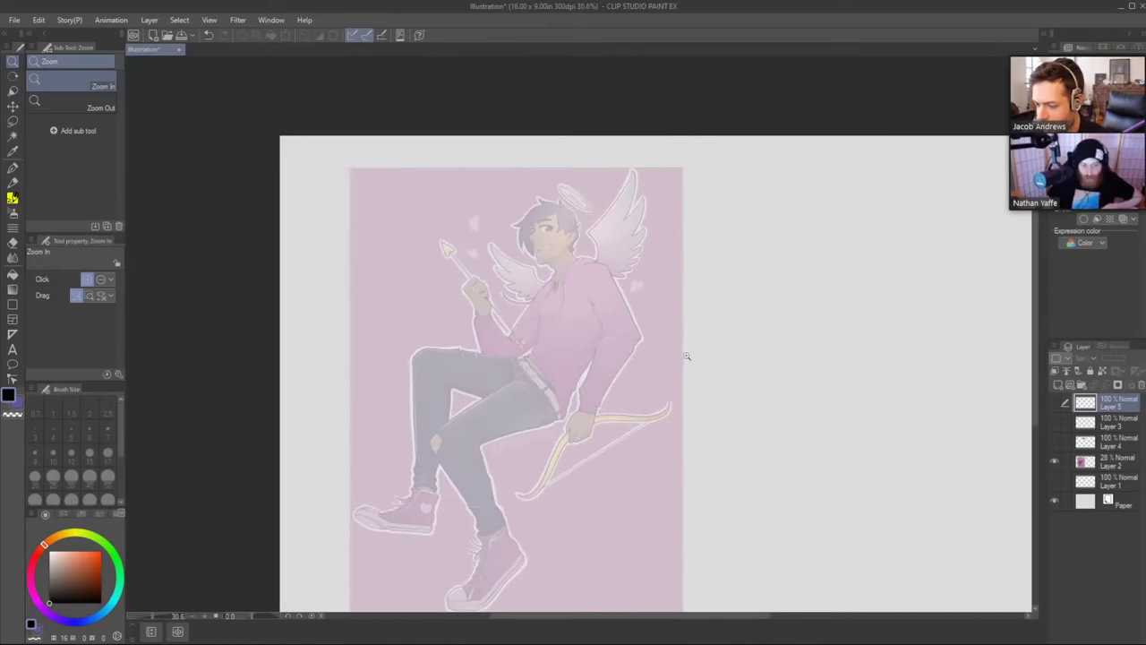
{"action": "left_click_drag", "start_coordinate": [686, 355], "coordinate": [682, 357]}
{"action": "left_click_drag", "start_coordinate": [757, 380], "coordinate": [602, 352]}
{"action": "left_click", "coordinate": [1116, 462]}
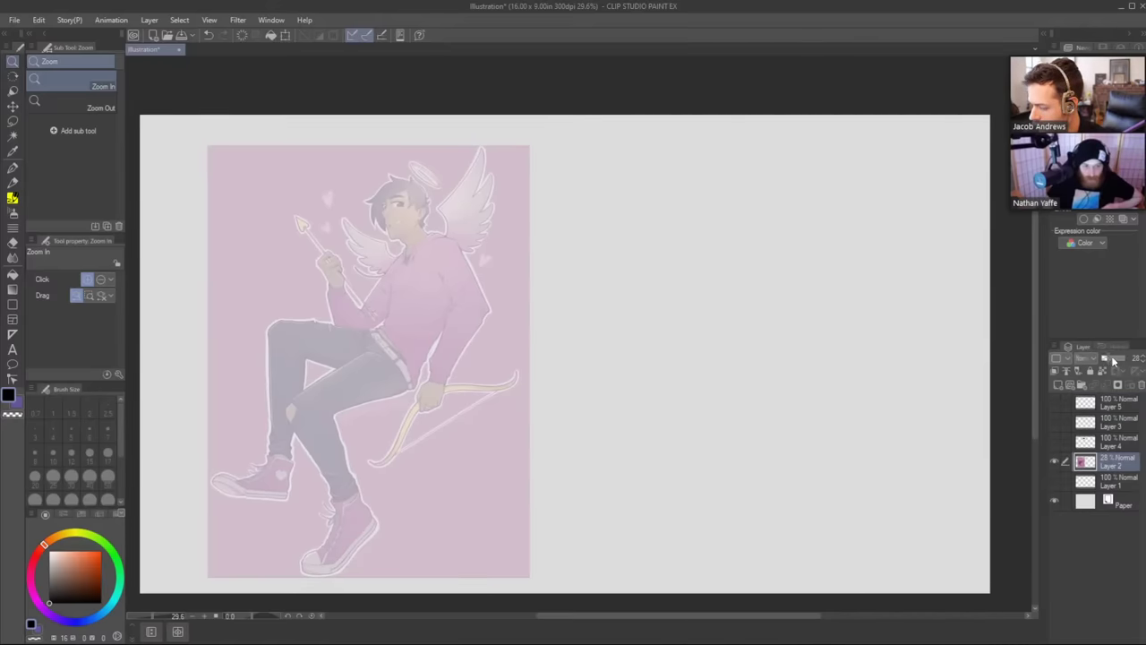
{"action": "left_click_drag", "start_coordinate": [1111, 361], "coordinate": [1137, 358]}
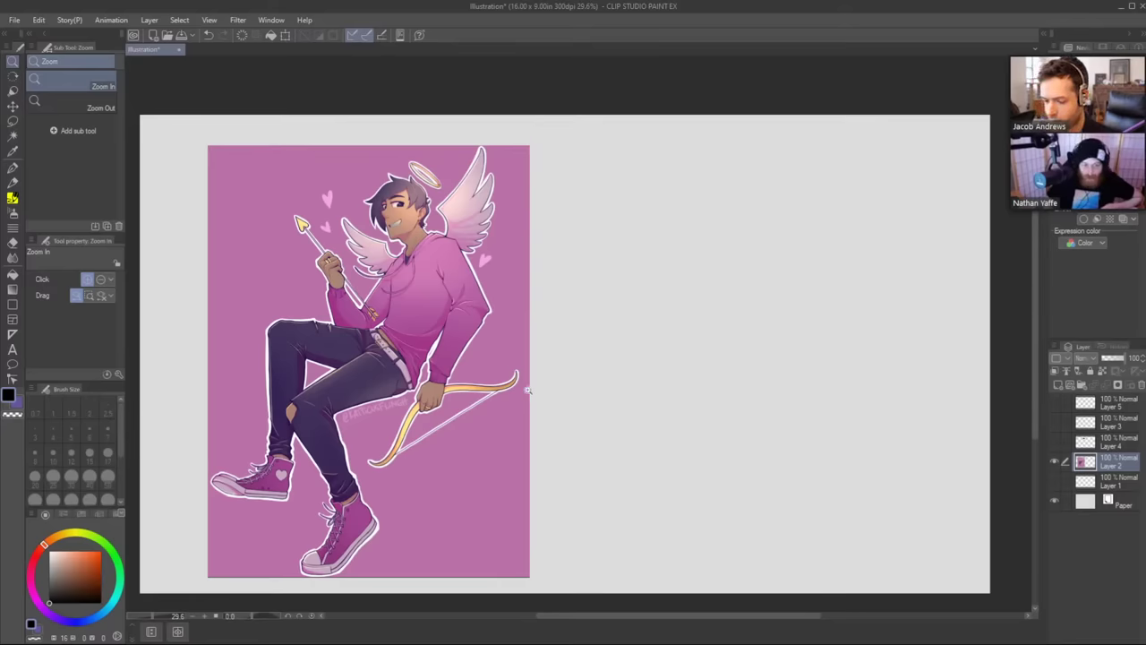
Hide the artwork on Layer 2 and paste the two-figure space illustration above Layer 4.
{"action": "left_click_drag", "start_coordinate": [434, 335], "coordinate": [481, 329]}
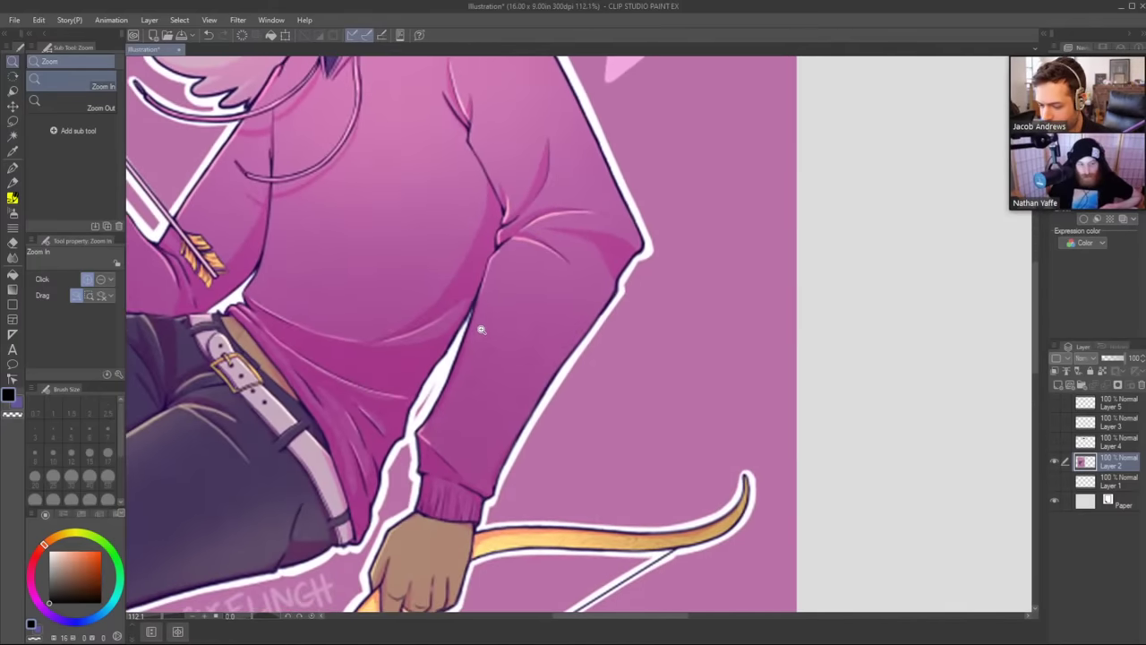
{"action": "left_click_drag", "start_coordinate": [432, 266], "coordinate": [465, 415]}
{"action": "left_click_drag", "start_coordinate": [464, 415], "coordinate": [472, 351]}
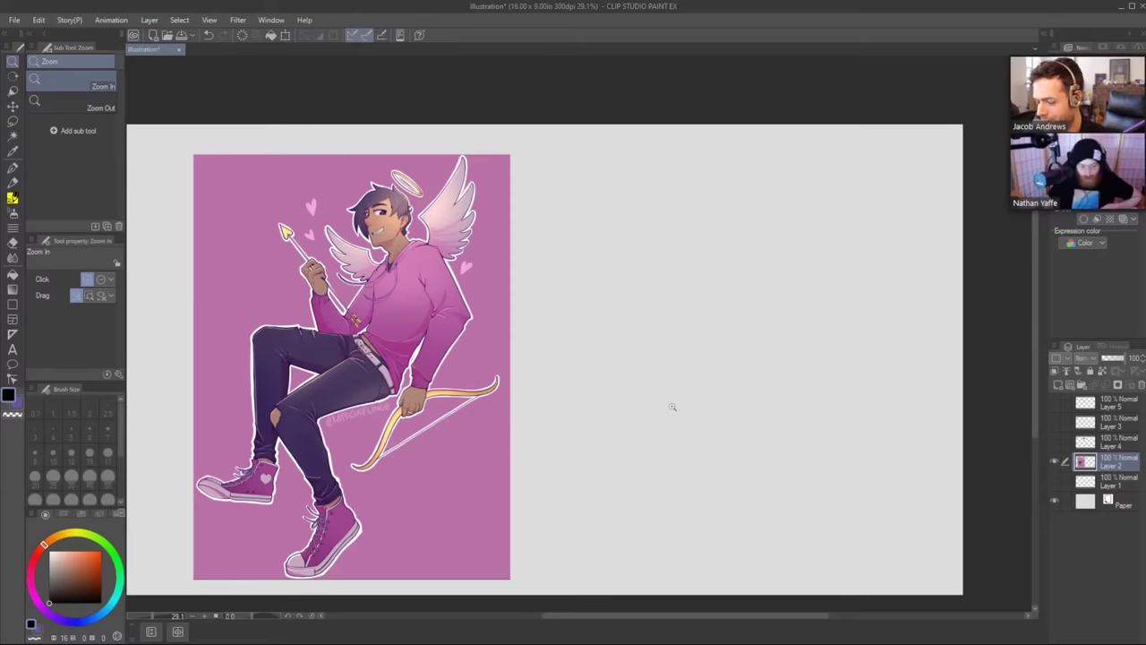
{"action": "left_click_drag", "start_coordinate": [596, 388], "coordinate": [624, 370]}
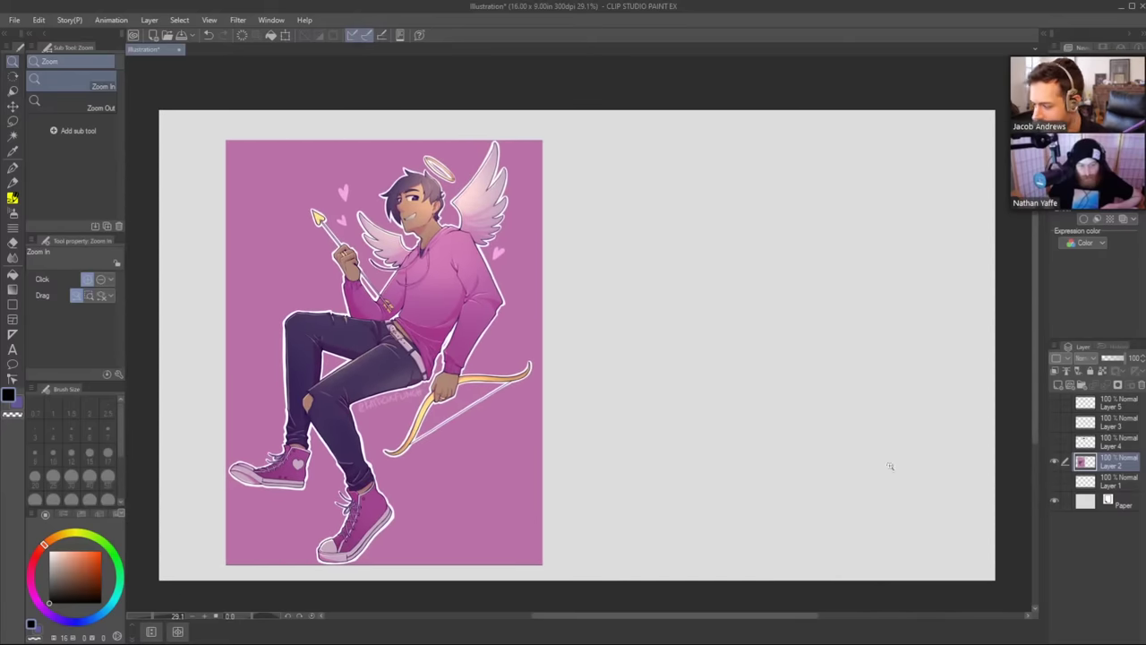
{"action": "left_click", "coordinate": [1052, 463]}
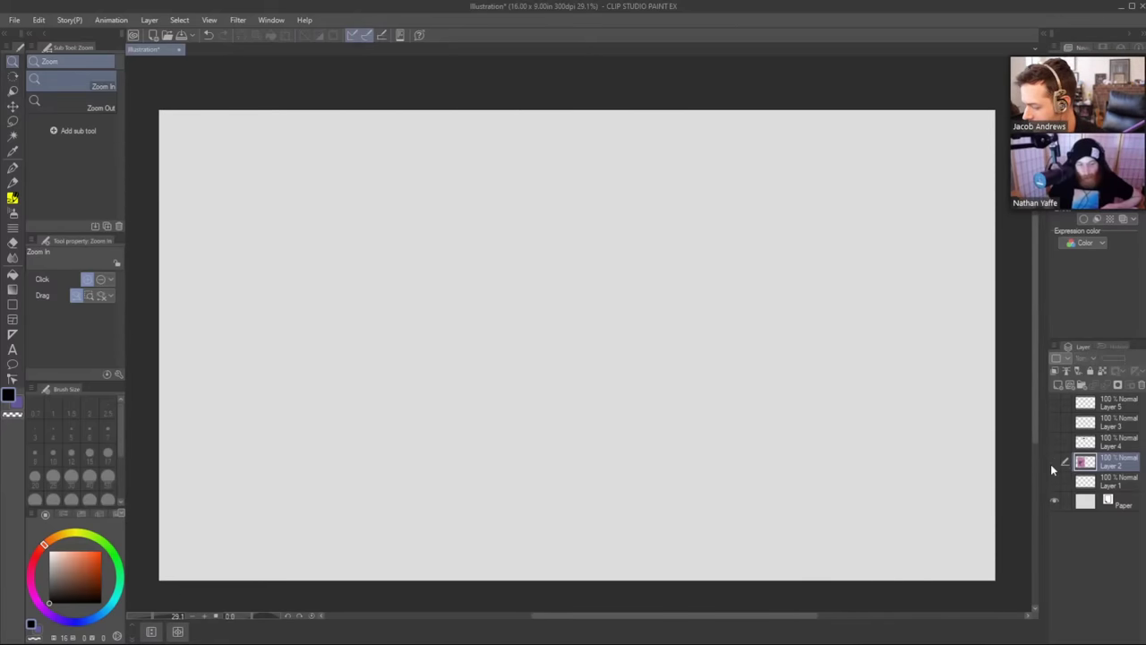
{"action": "left_click", "coordinate": [1115, 444]}
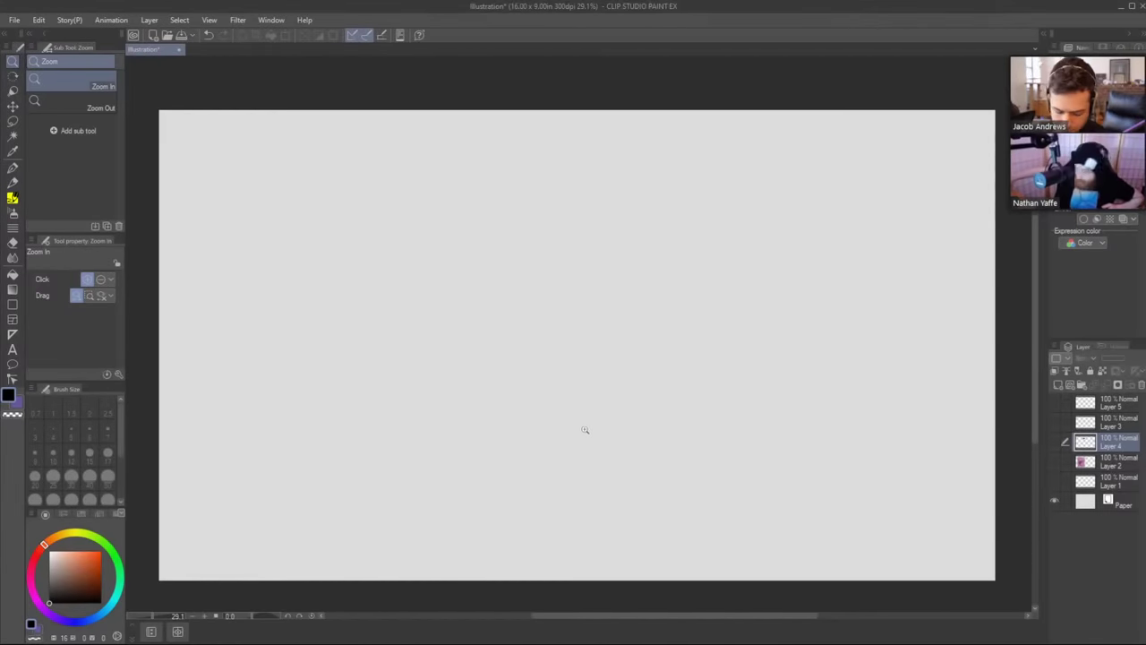
{"action": "key", "text": "ctrl+v"}
Scale the pasted illustration to 179% and place it slightly inside the canvas's upper-left corner.
{"action": "left_click", "coordinate": [285, 34]}
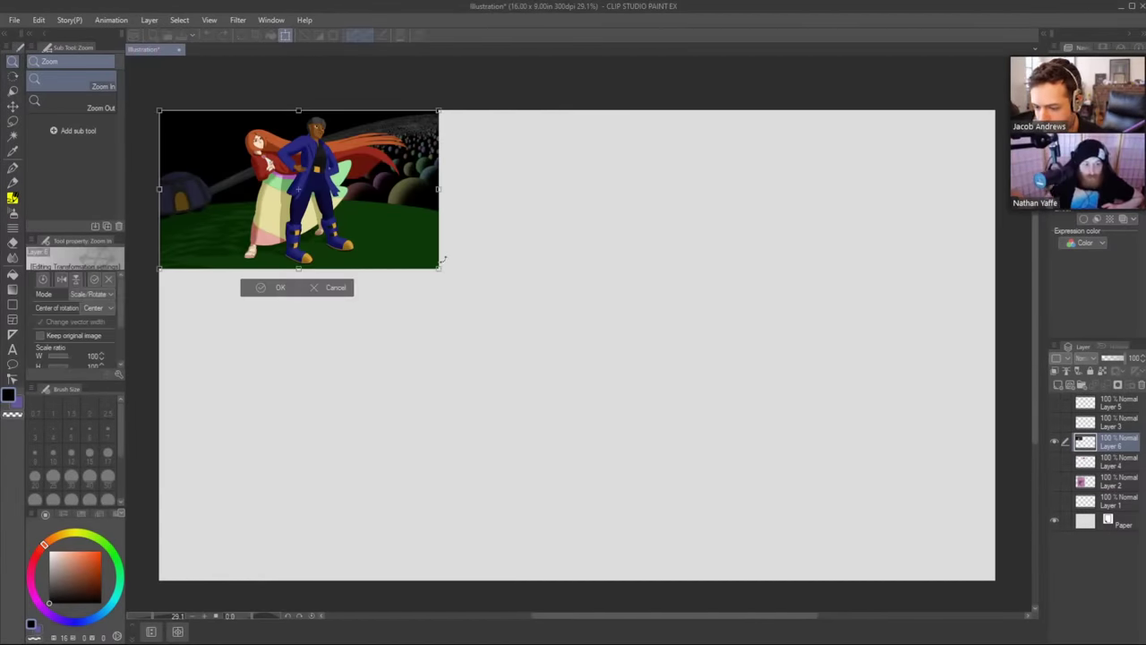
{"action": "left_click_drag", "start_coordinate": [439, 267], "coordinate": [624, 437]}
{"action": "left_click_drag", "start_coordinate": [676, 456], "coordinate": [659, 444]}
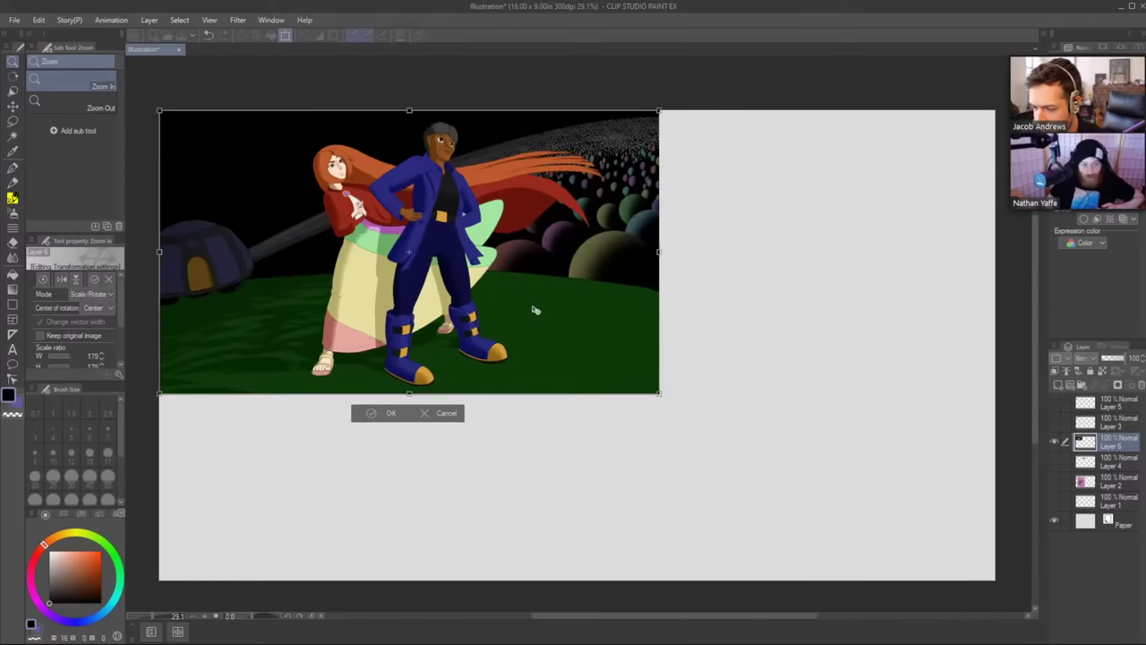
{"action": "left_click_drag", "start_coordinate": [513, 274], "coordinate": [519, 297]}
{"action": "left_click", "coordinate": [389, 433]}
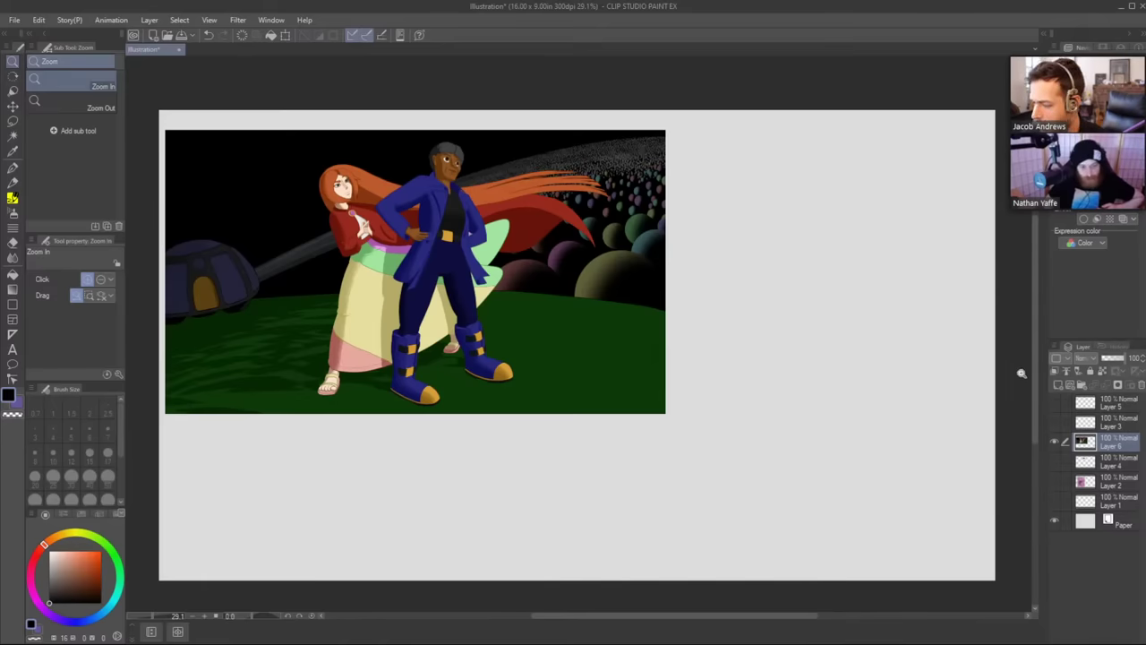
Add a new layer above the pasted illustration and examine the two posed figures up close and in full.
{"action": "left_click", "coordinate": [1061, 388]}
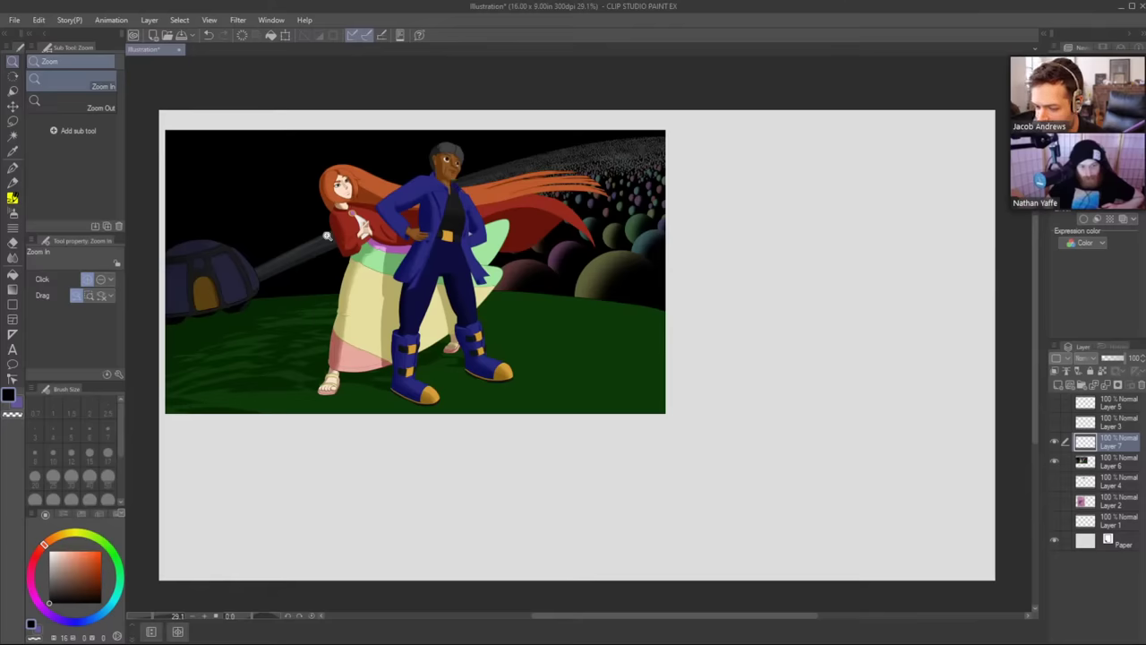
{"action": "left_click_drag", "start_coordinate": [331, 177], "coordinate": [365, 172]}
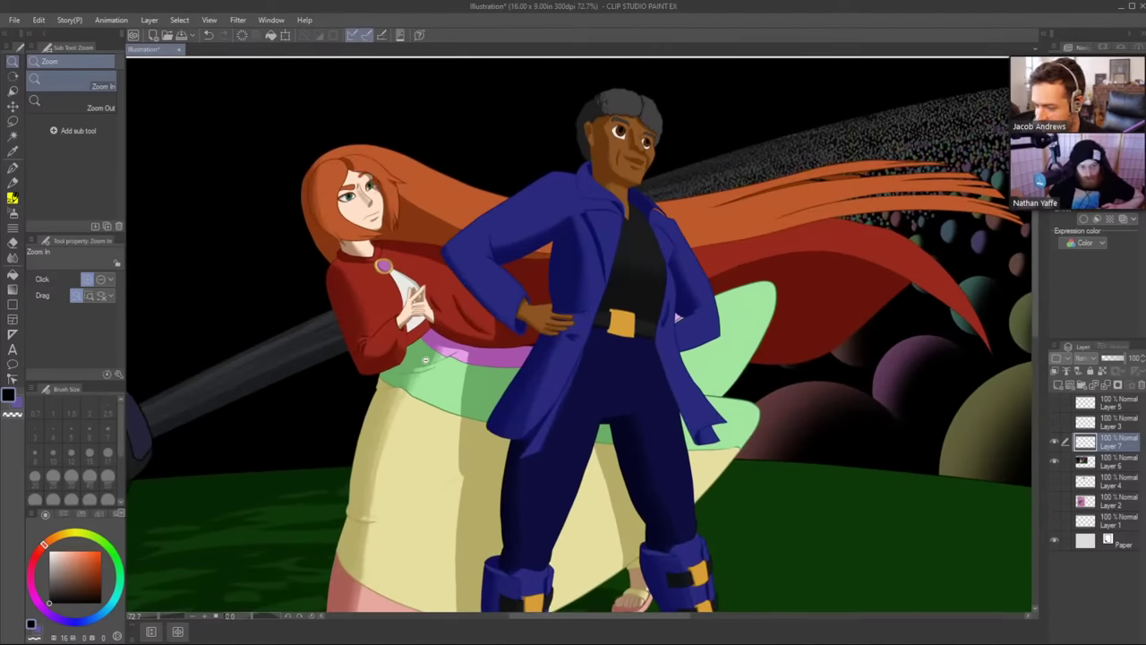
{"action": "scroll", "coordinate": [426, 361], "scroll_direction": "down", "scroll_amount": 3}
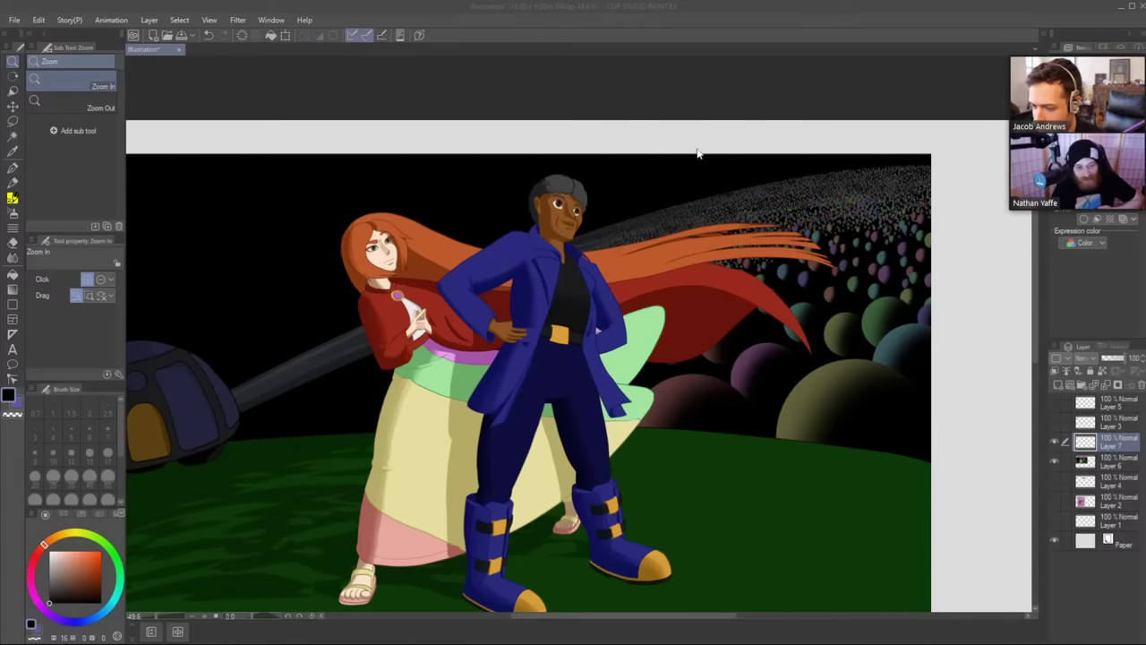
{"action": "left_click", "coordinate": [720, 105]}
{"action": "left_click_drag", "start_coordinate": [705, 144], "coordinate": [745, 71]}
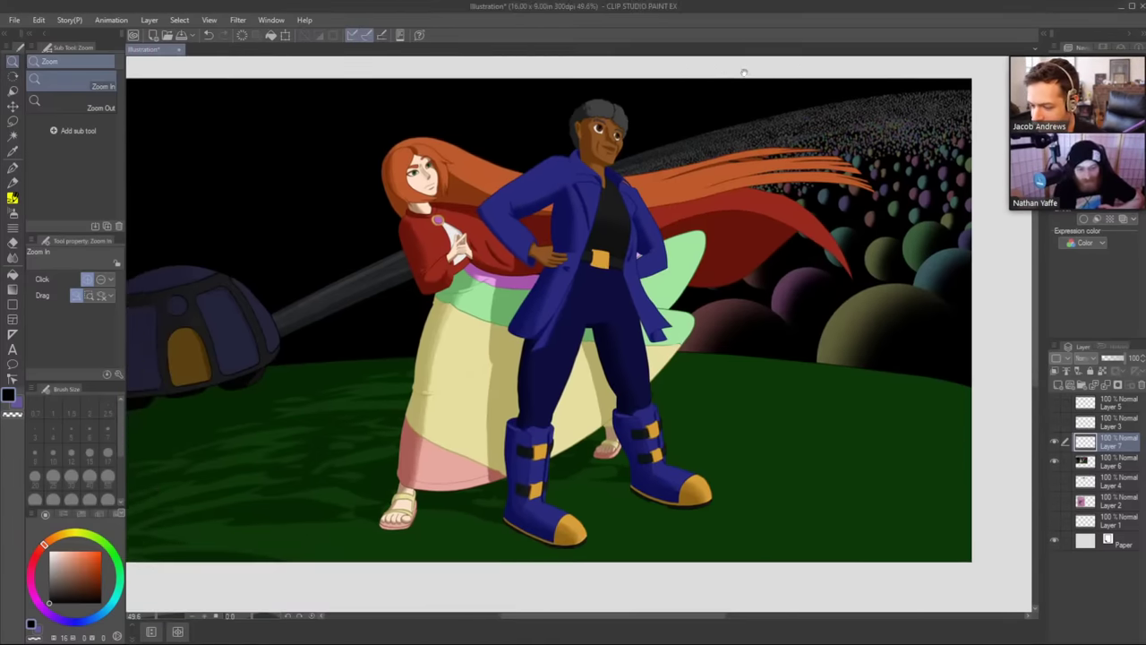
{"action": "scroll", "coordinate": [733, 118], "scroll_direction": "down", "scroll_amount": 2}
{"action": "left_click_drag", "start_coordinate": [710, 123], "coordinate": [609, 200]}
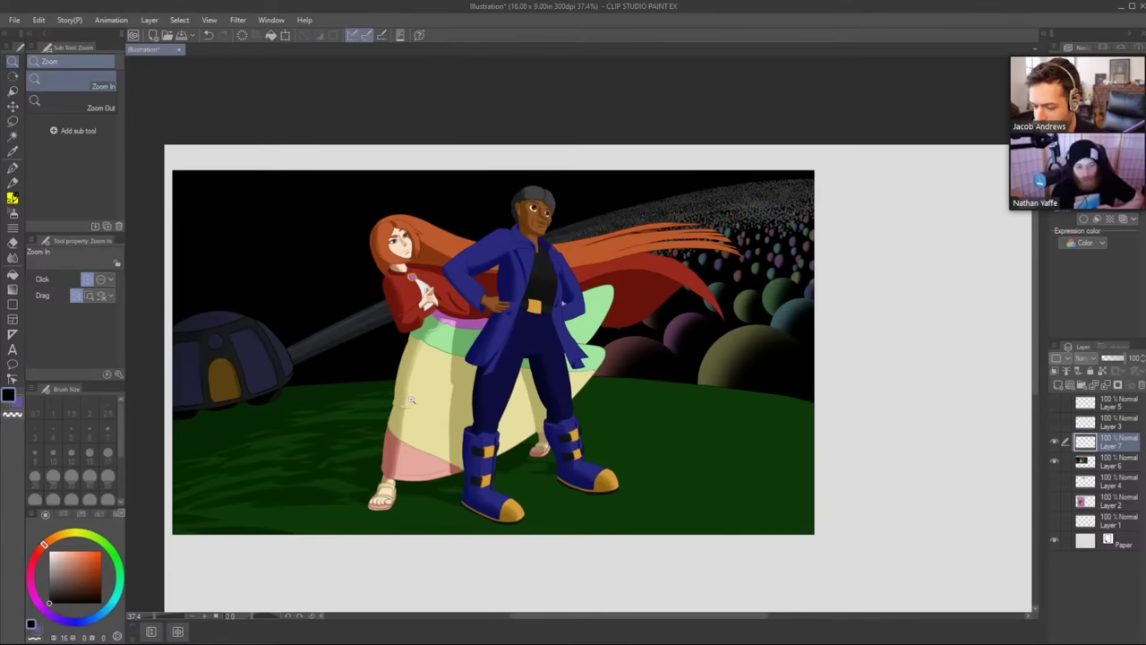
Fade the two-figure illustration on Layer 6 to 23% opacity and add a new layer directly above it.
{"action": "left_click", "coordinate": [405, 366]}
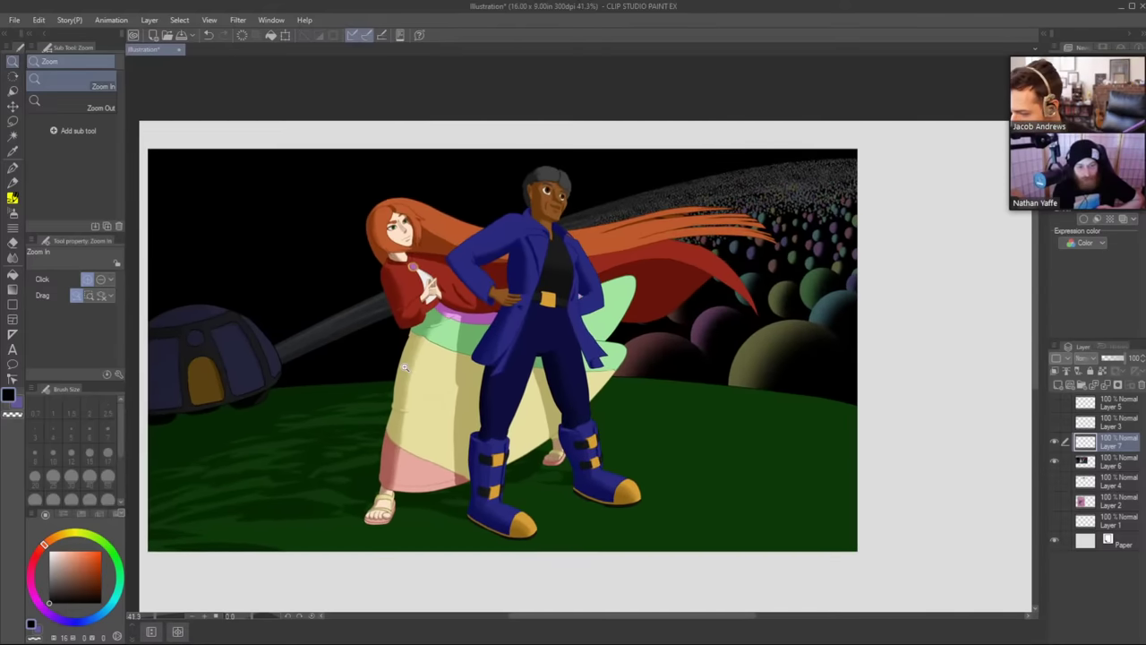
{"action": "left_click", "coordinate": [1119, 463]}
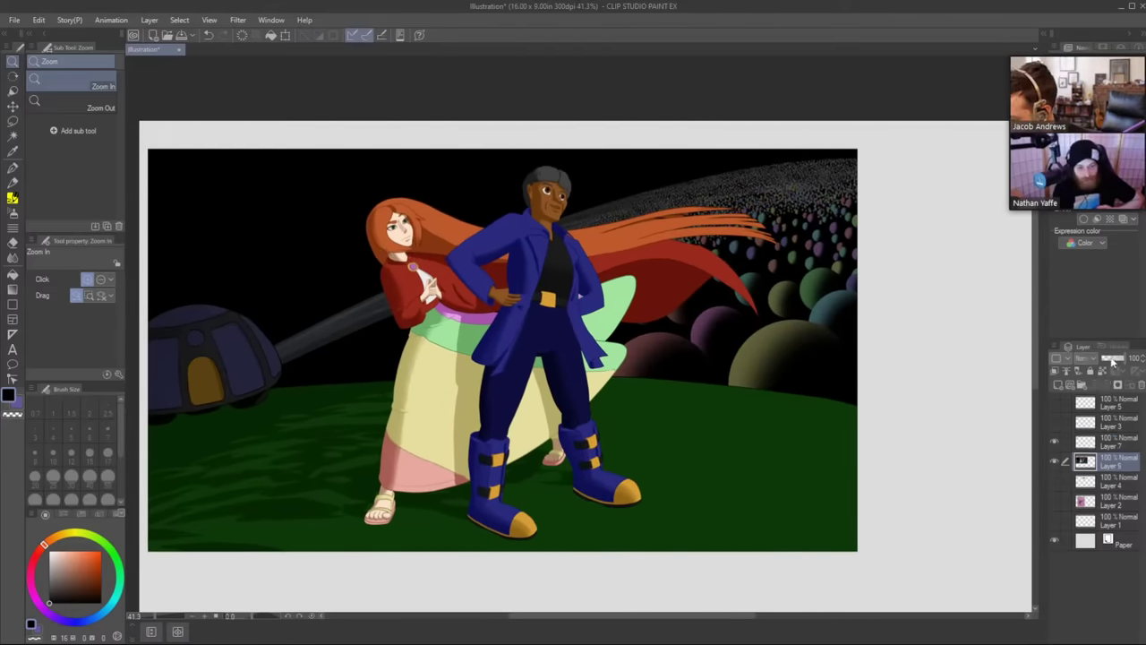
{"action": "left_click_drag", "start_coordinate": [1113, 361], "coordinate": [1108, 360]}
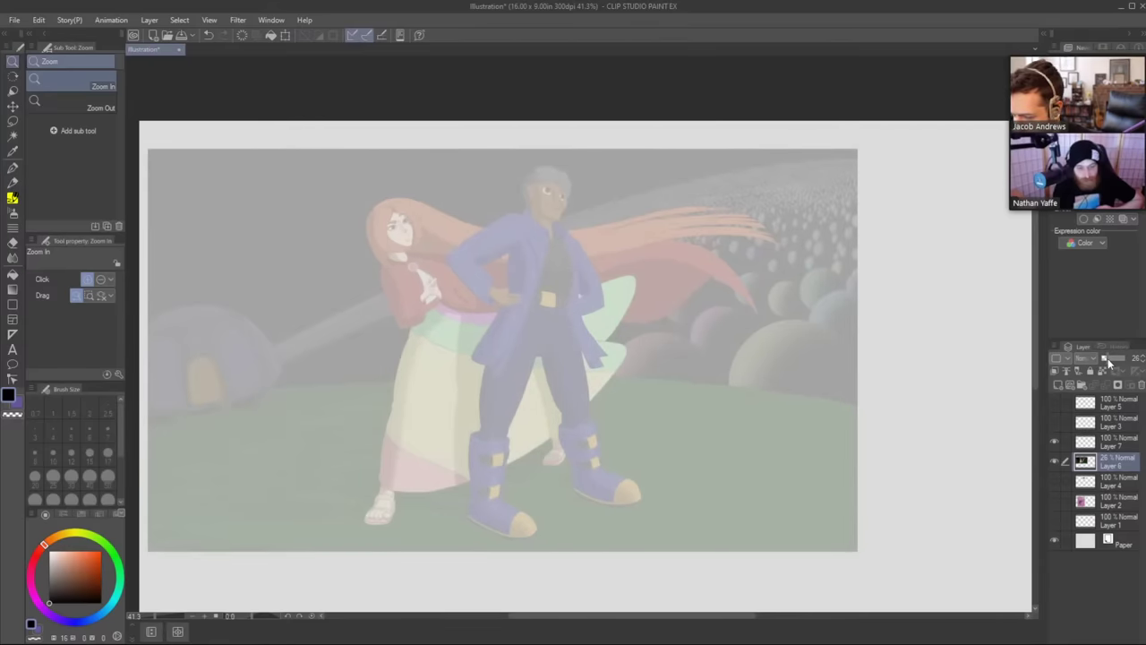
{"action": "left_click_drag", "start_coordinate": [1108, 361], "coordinate": [1104, 369]}
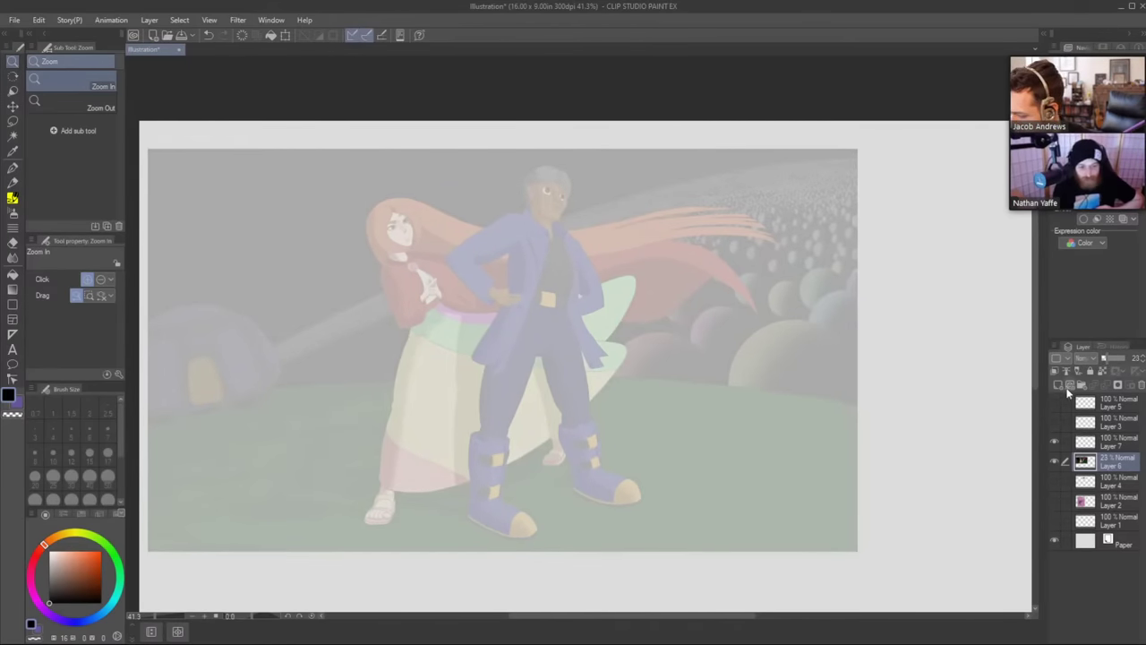
{"action": "left_click", "coordinate": [1059, 385]}
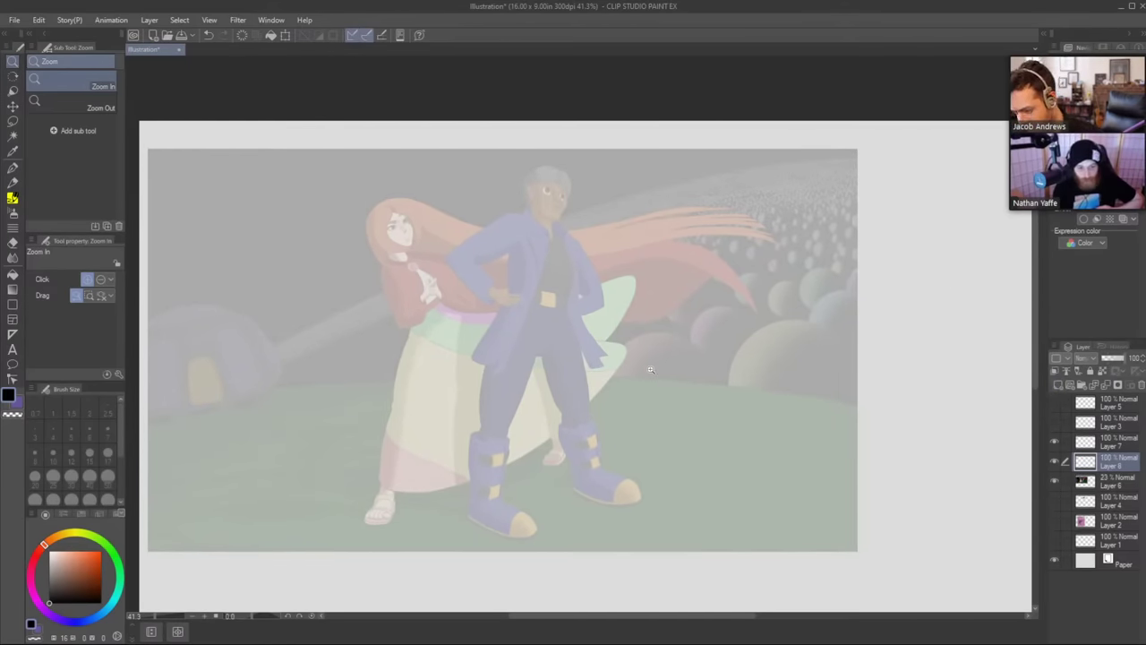
With the Good Pencil, sketch perspective lines under the blue-coated figure's boots and above the head, converging toward the canvas's right edge.
{"action": "key", "text": "p"}
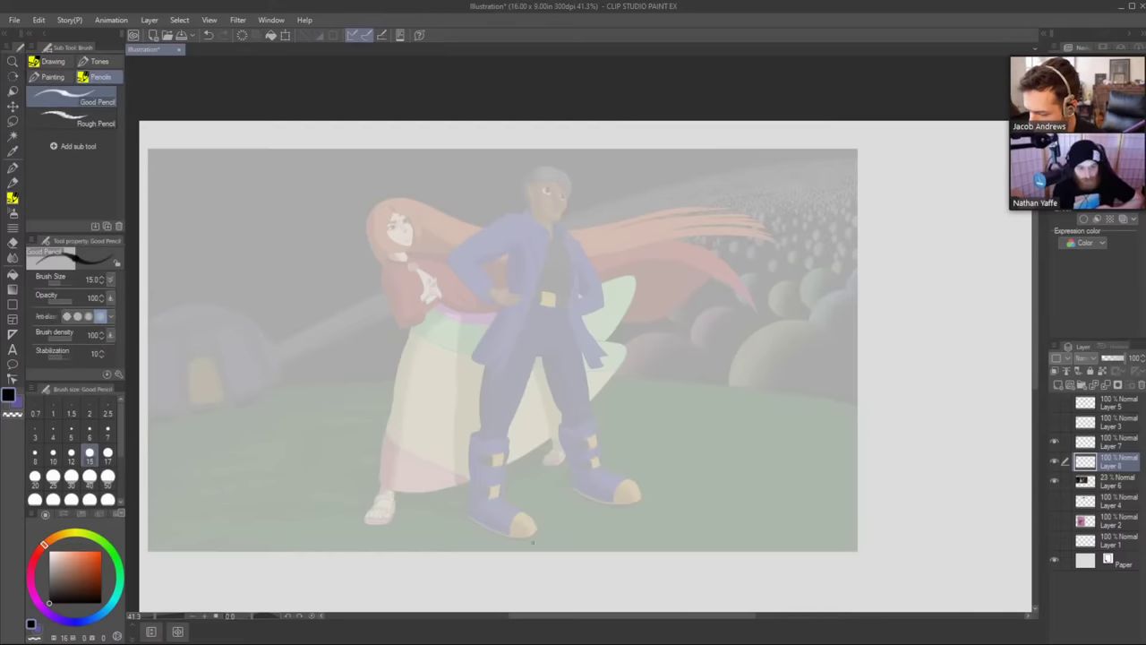
{"action": "left_click_drag", "start_coordinate": [481, 553], "coordinate": [652, 504]}
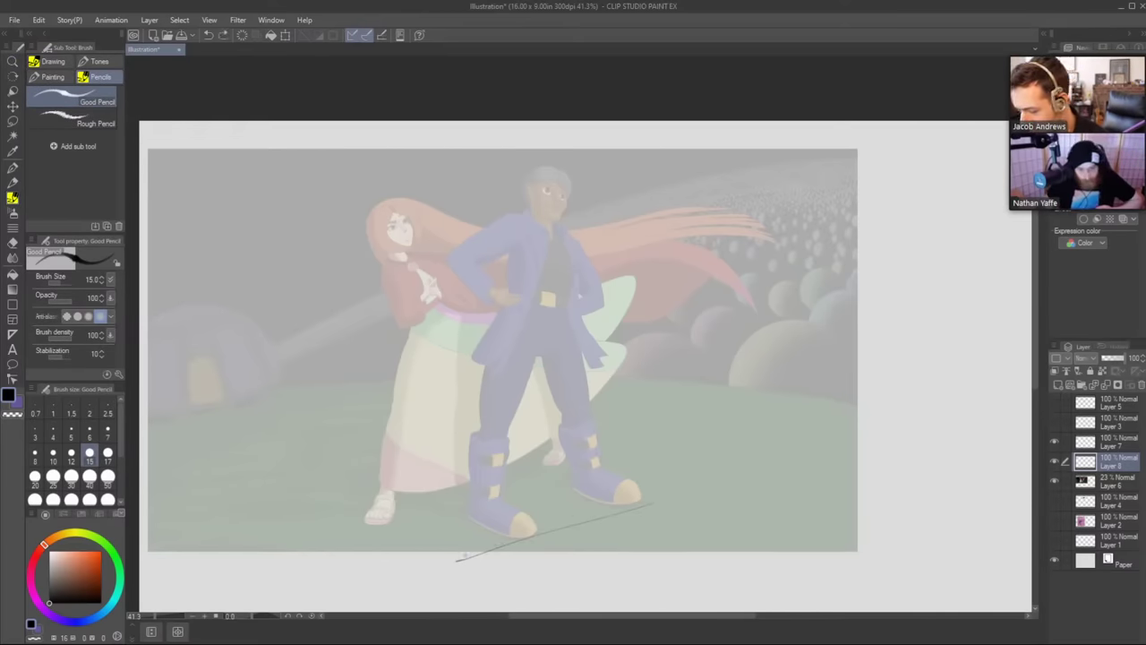
{"action": "left_click_drag", "start_coordinate": [554, 539], "coordinate": [593, 523]}
{"action": "left_click_drag", "start_coordinate": [761, 465], "coordinate": [1003, 394]}
{"action": "left_click_drag", "start_coordinate": [444, 135], "coordinate": [490, 146]}
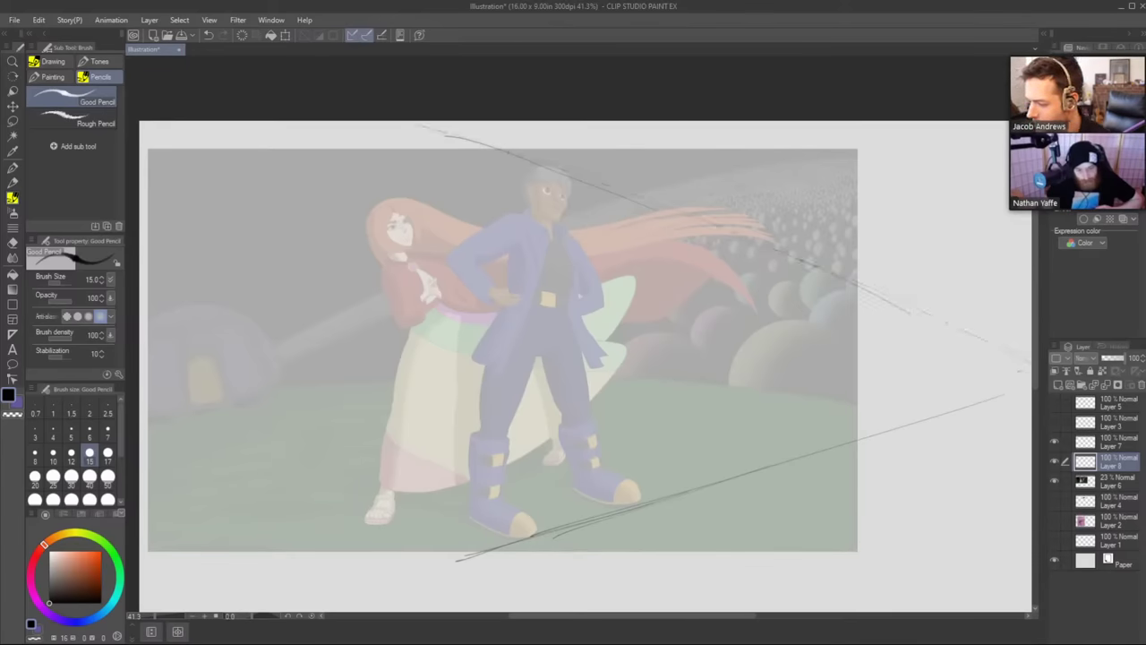
{"action": "left_click_drag", "start_coordinate": [1011, 392], "coordinate": [1030, 386]}
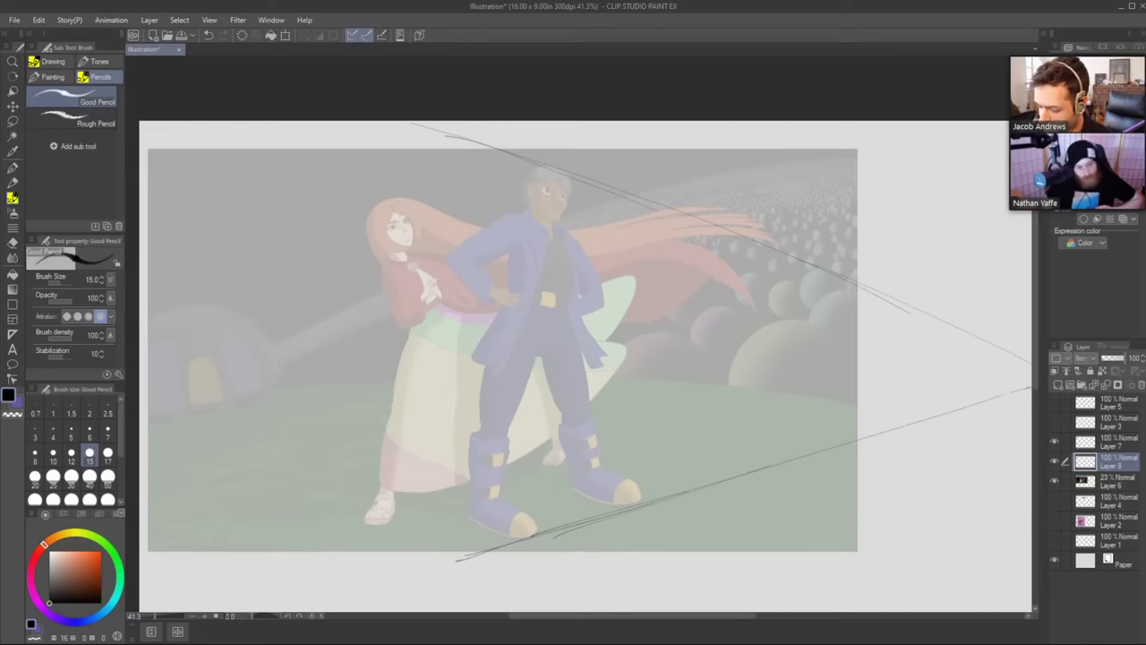
Draw a perspective line through the red-haired woman's feet, rising across the spheres to the canvas's right side and redoing rough strokes.
{"action": "left_click_drag", "start_coordinate": [359, 528], "coordinate": [643, 435]}
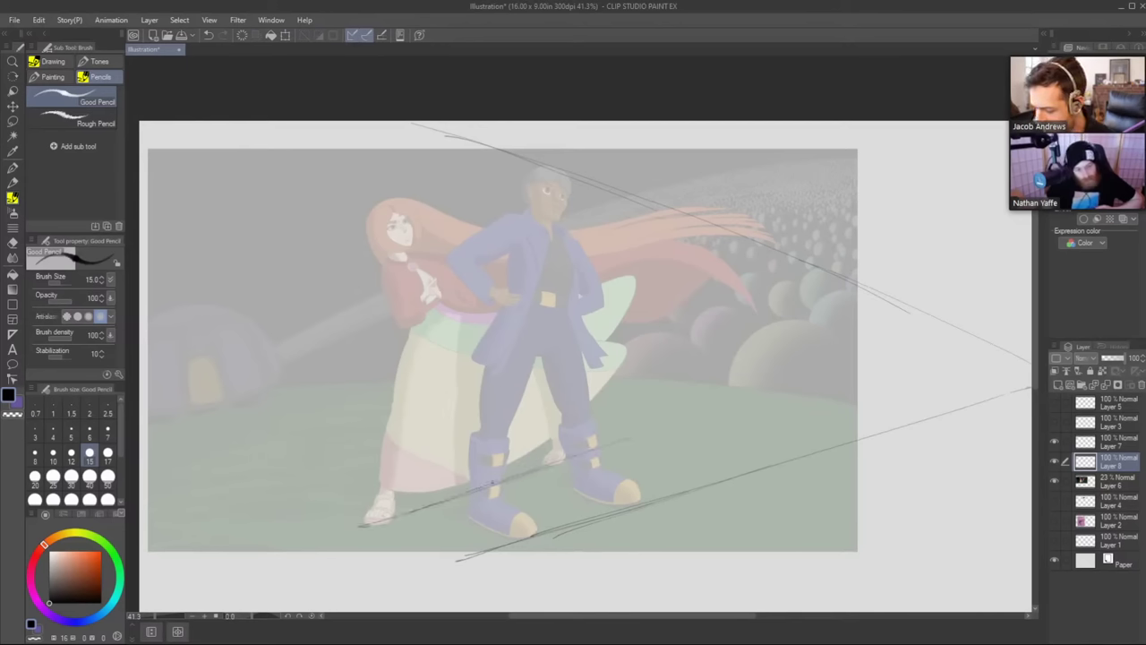
{"action": "key", "text": "ctrl+z"}
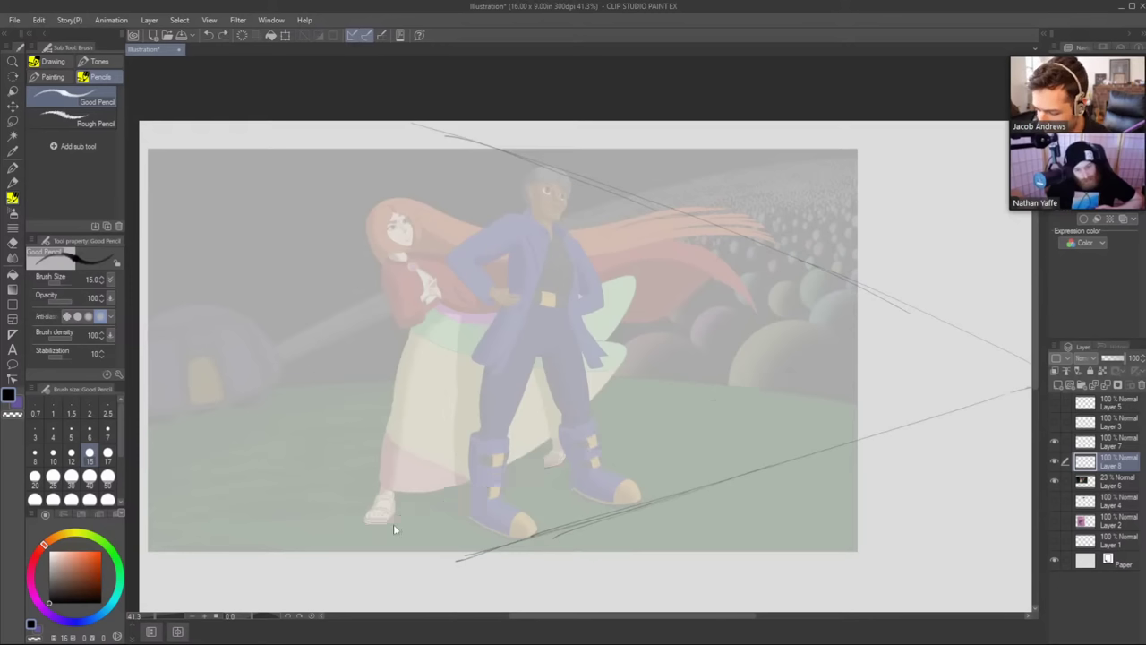
{"action": "left_click_drag", "start_coordinate": [446, 503], "coordinate": [541, 462]}
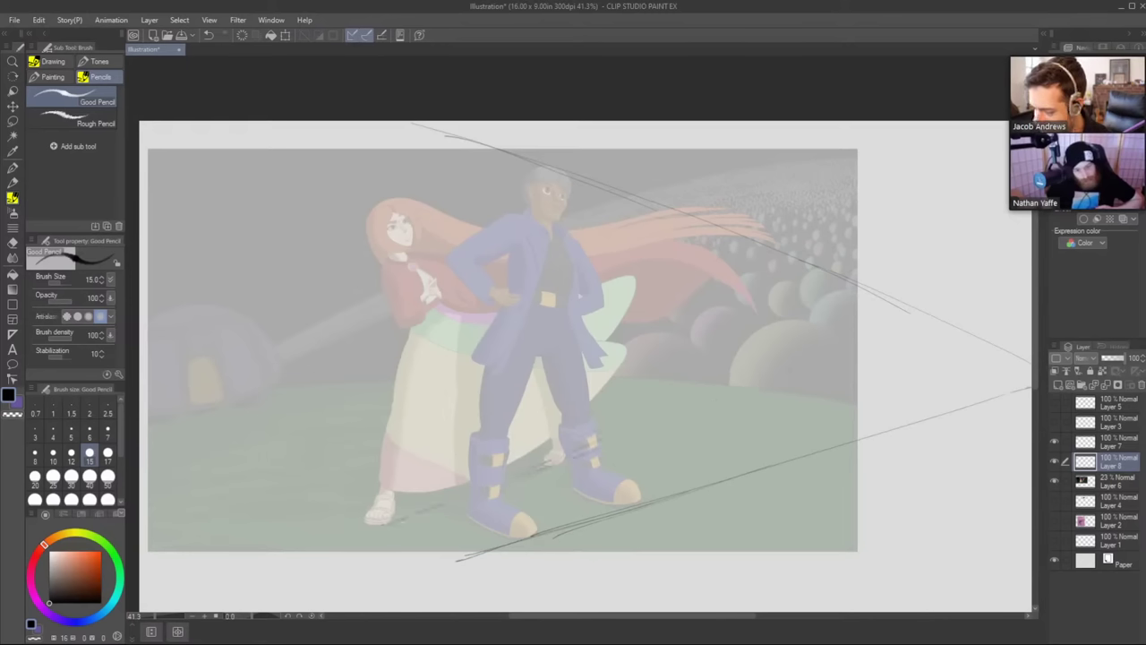
{"action": "key", "text": "ctrl+z"}
{"action": "mouse_move", "coordinate": [385, 525]}
{"action": "left_mouse_down"}
{"action": "mouse_move", "coordinate": [826, 353]}
{"action": "mouse_move", "coordinate": [614, 442]}
{"action": "left_mouse_up"}
{"action": "key", "text": "ctrl+z"}
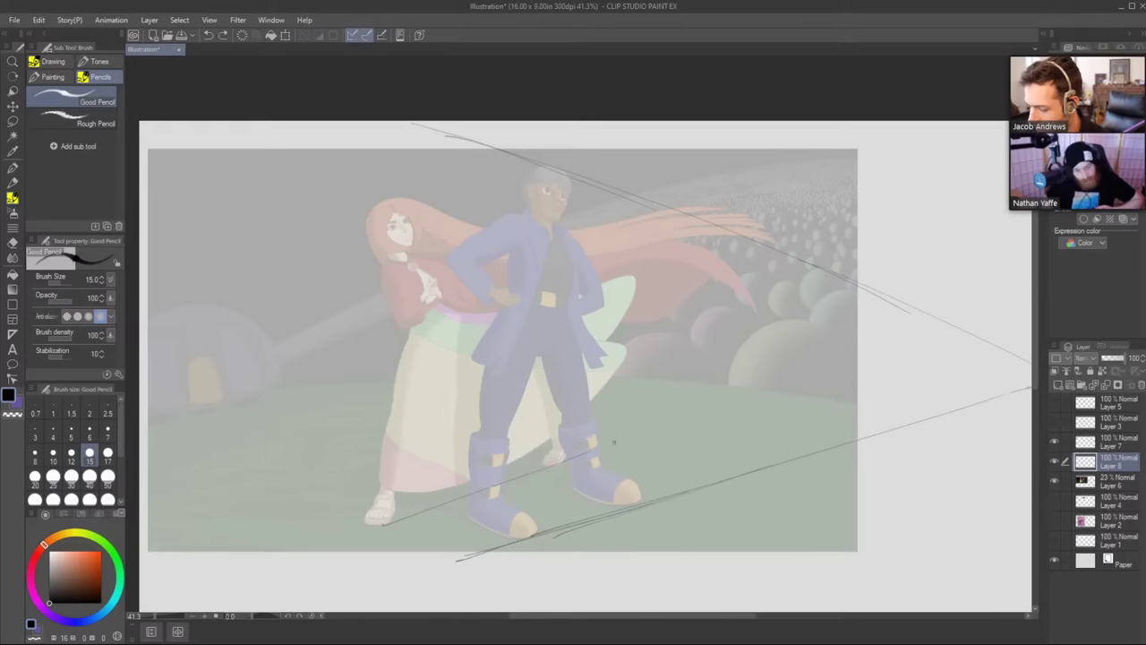
{"action": "mouse_move", "coordinate": [782, 373]}
{"action": "left_mouse_down"}
{"action": "mouse_move", "coordinate": [930, 307]}
{"action": "mouse_move", "coordinate": [976, 285]}
{"action": "left_mouse_up"}
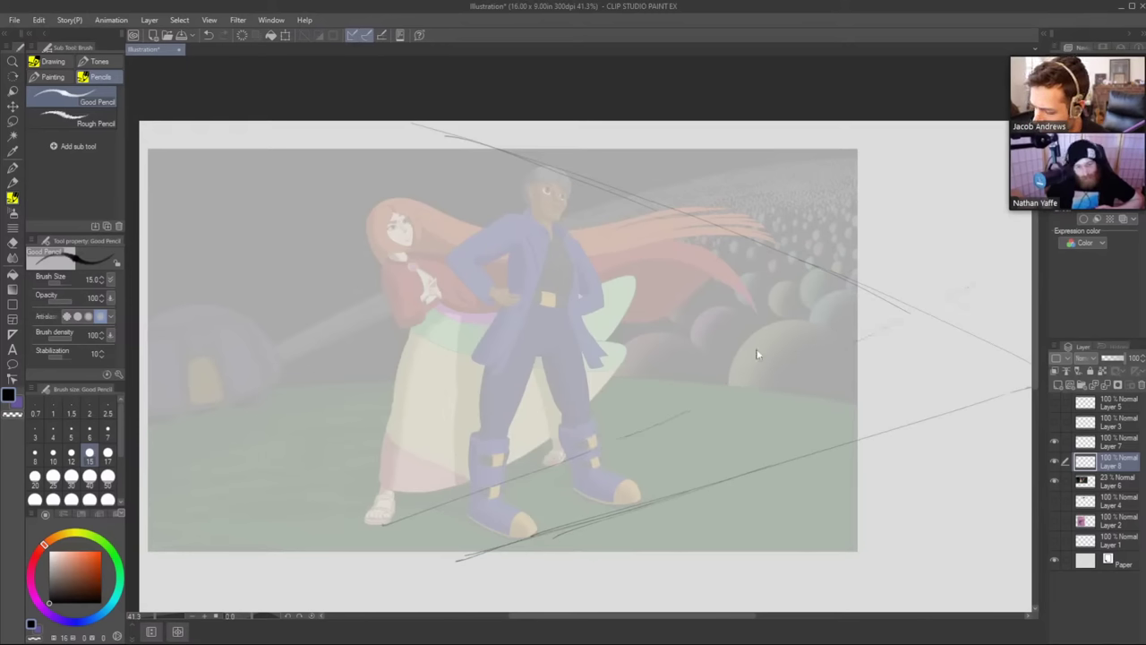
{"action": "key", "text": "ctrl+z"}
{"action": "left_click_drag", "start_coordinate": [817, 361], "coordinate": [1039, 273]}
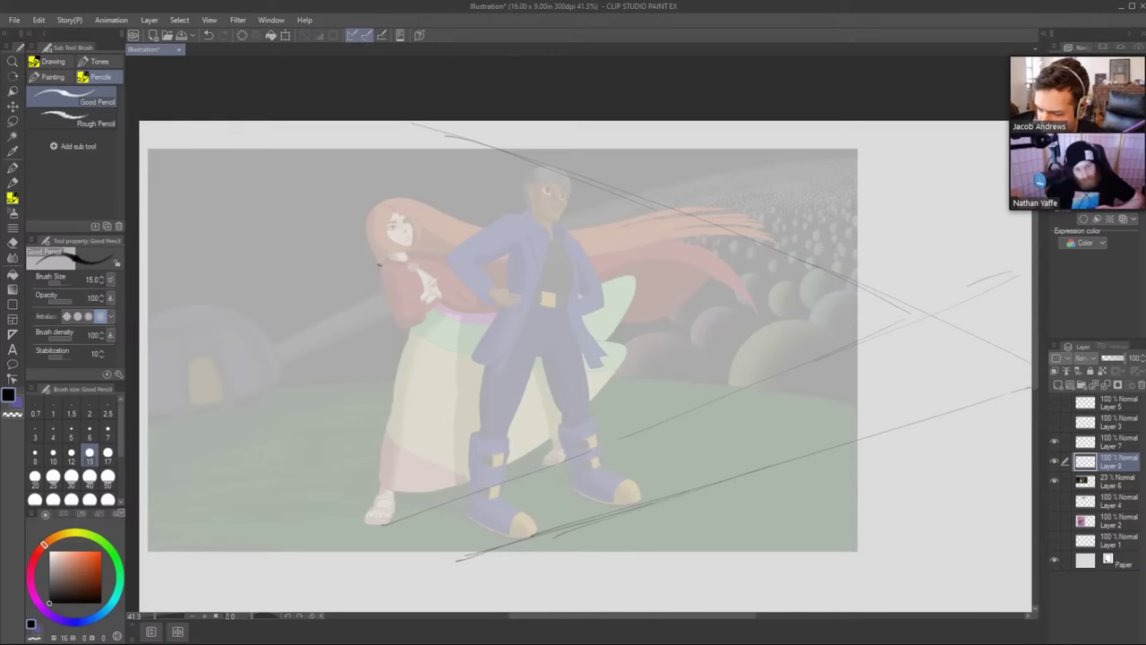
Sketch slanted shoulder guidelines over both figures and a small arrow pointing at the blue-coated figure's face.
{"action": "left_click_drag", "start_coordinate": [378, 265], "coordinate": [409, 256]}
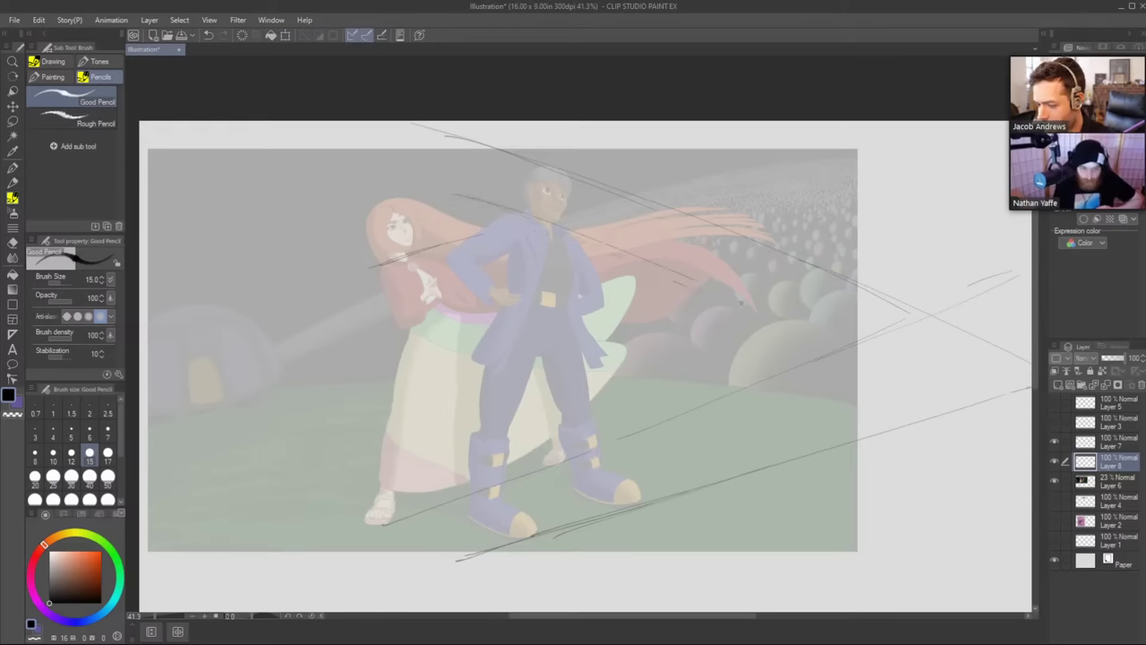
{"action": "mouse_move", "coordinate": [604, 157]}
{"action": "left_mouse_down"}
{"action": "mouse_move", "coordinate": [579, 189]}
{"action": "mouse_move", "coordinate": [590, 192]}
{"action": "left_mouse_up"}
{"action": "left_click_drag", "start_coordinate": [358, 269], "coordinate": [460, 235]}
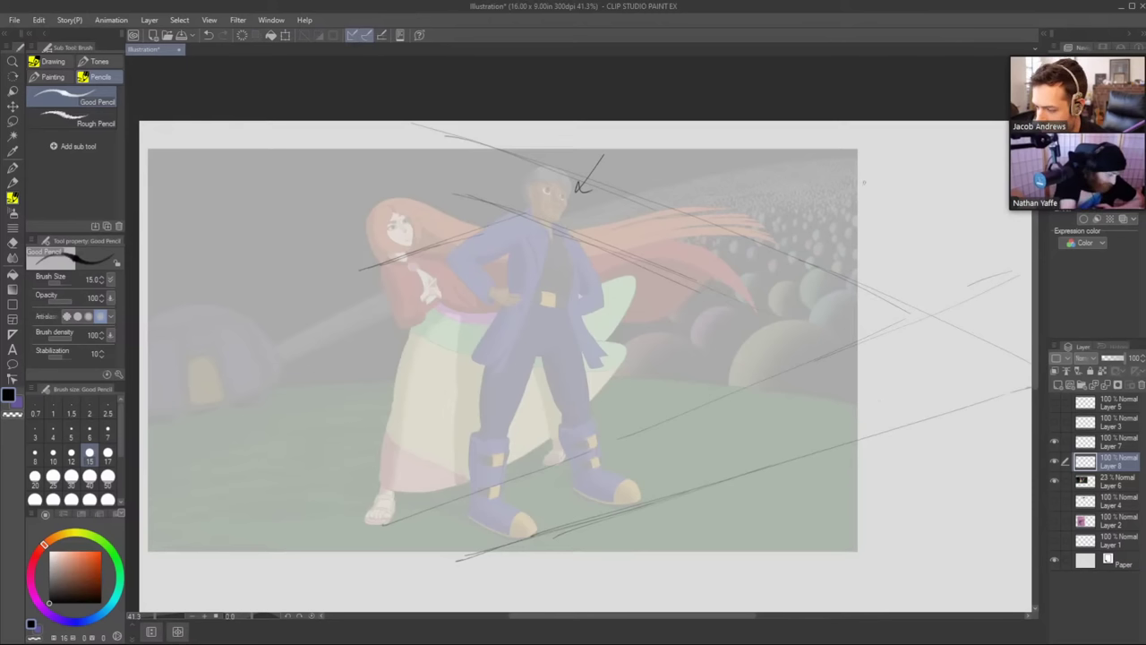
Try a small arrow pointing down at the distant spheres in the illustration's upper-right corner.
{"action": "mouse_move", "coordinate": [870, 179]}
{"action": "left_mouse_down"}
{"action": "mouse_move", "coordinate": [842, 185]}
{"action": "mouse_move", "coordinate": [870, 204]}
{"action": "left_mouse_up"}
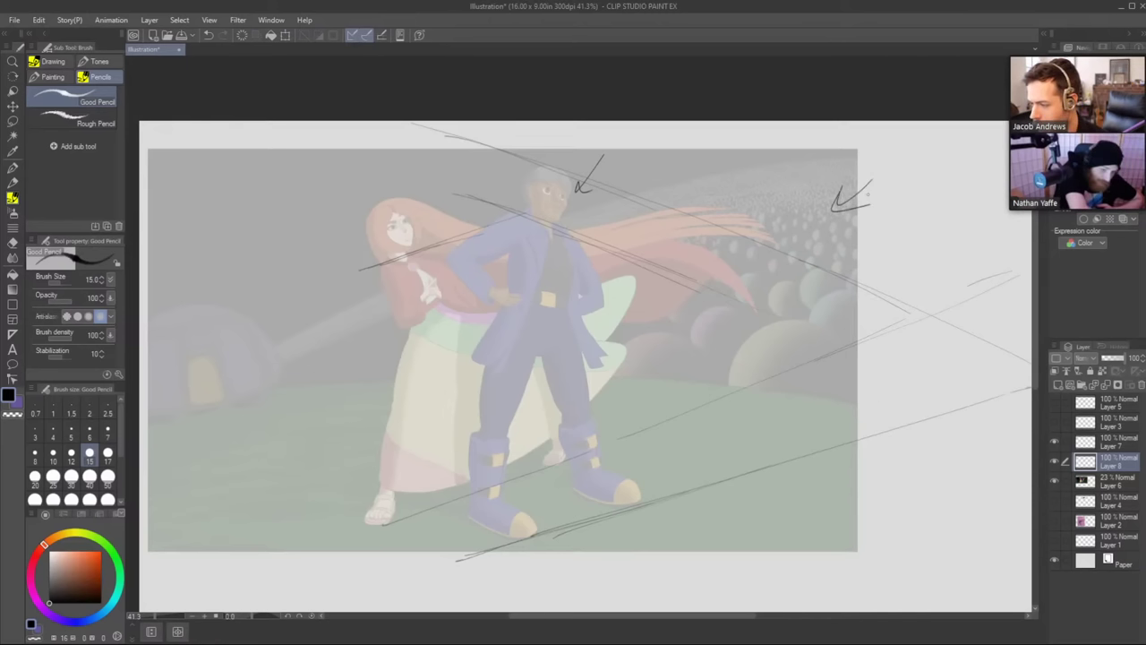
{"action": "key", "text": "ctrl+z"}
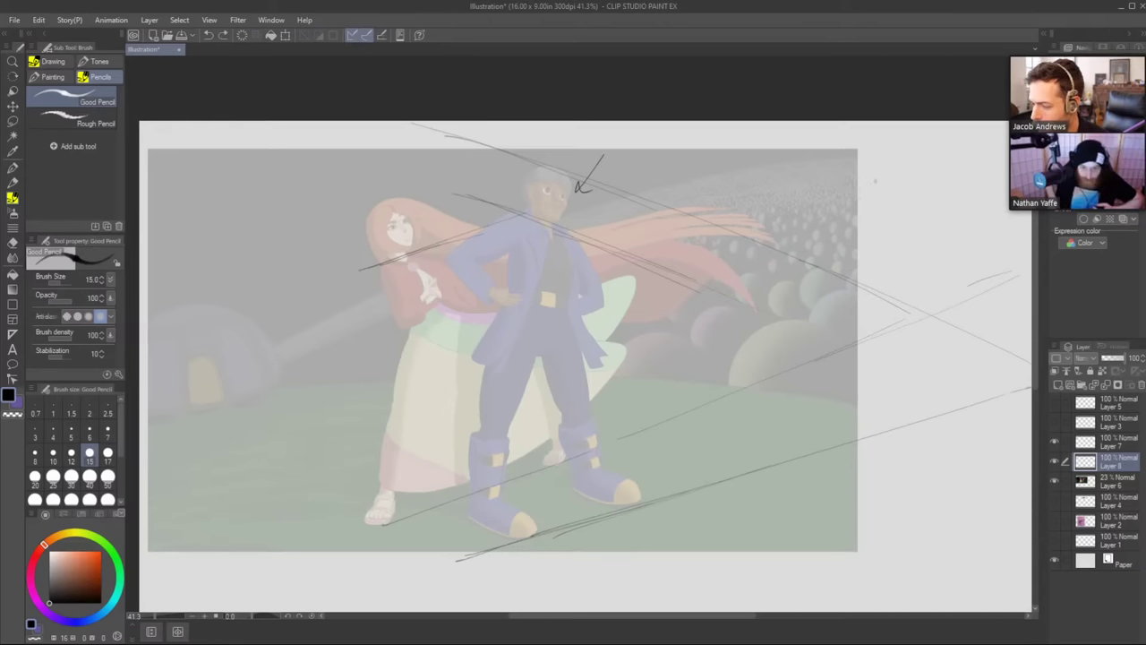
{"action": "mouse_move", "coordinate": [876, 179]}
{"action": "left_mouse_down"}
{"action": "mouse_move", "coordinate": [836, 209]}
{"action": "mouse_move", "coordinate": [869, 207]}
{"action": "left_mouse_up"}
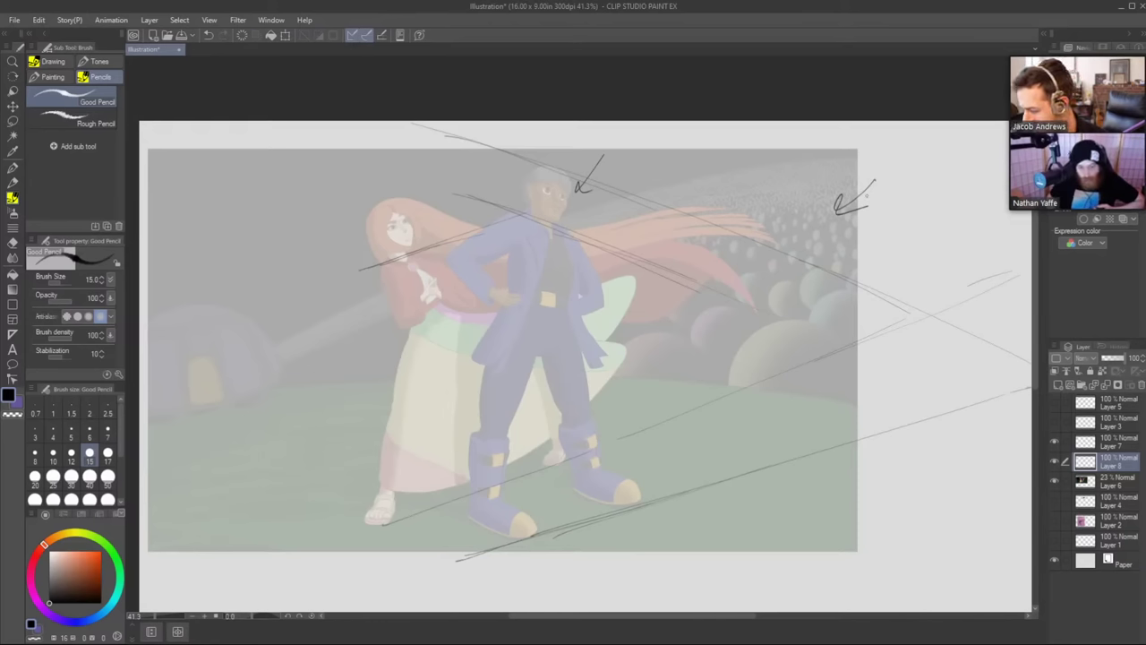
{"action": "key", "text": "ctrl+z"}
{"action": "key", "text": "ctrl+z"}
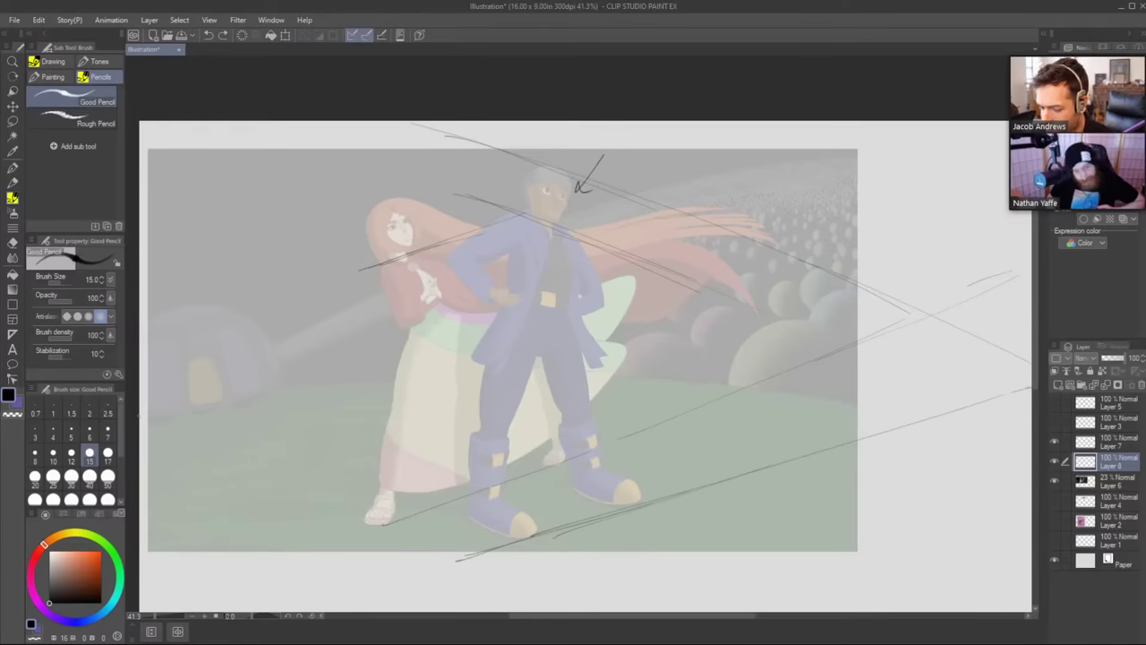
Try a curved horizon line along the green hill, extended past the illustration's right edge.
{"action": "mouse_move", "coordinate": [358, 376]}
{"action": "left_mouse_down"}
{"action": "mouse_move", "coordinate": [730, 393]}
{"action": "mouse_move", "coordinate": [700, 377]}
{"action": "mouse_move", "coordinate": [744, 389]}
{"action": "left_mouse_up"}
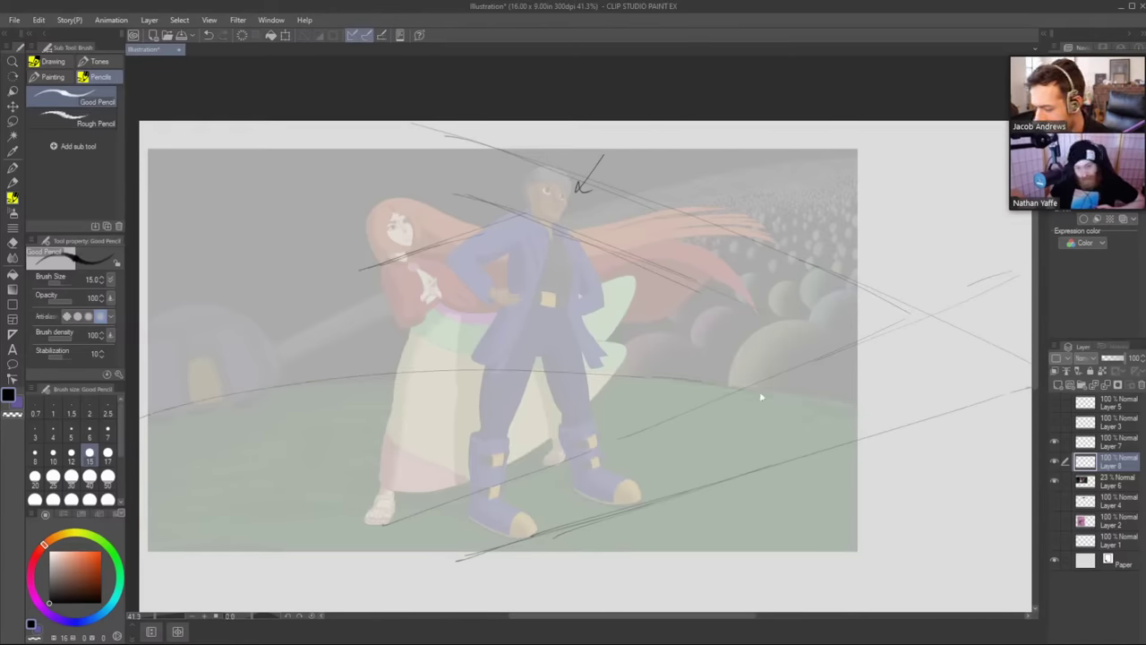
{"action": "key", "text": "ctrl+z"}
{"action": "left_click_drag", "start_coordinate": [627, 376], "coordinate": [922, 423]}
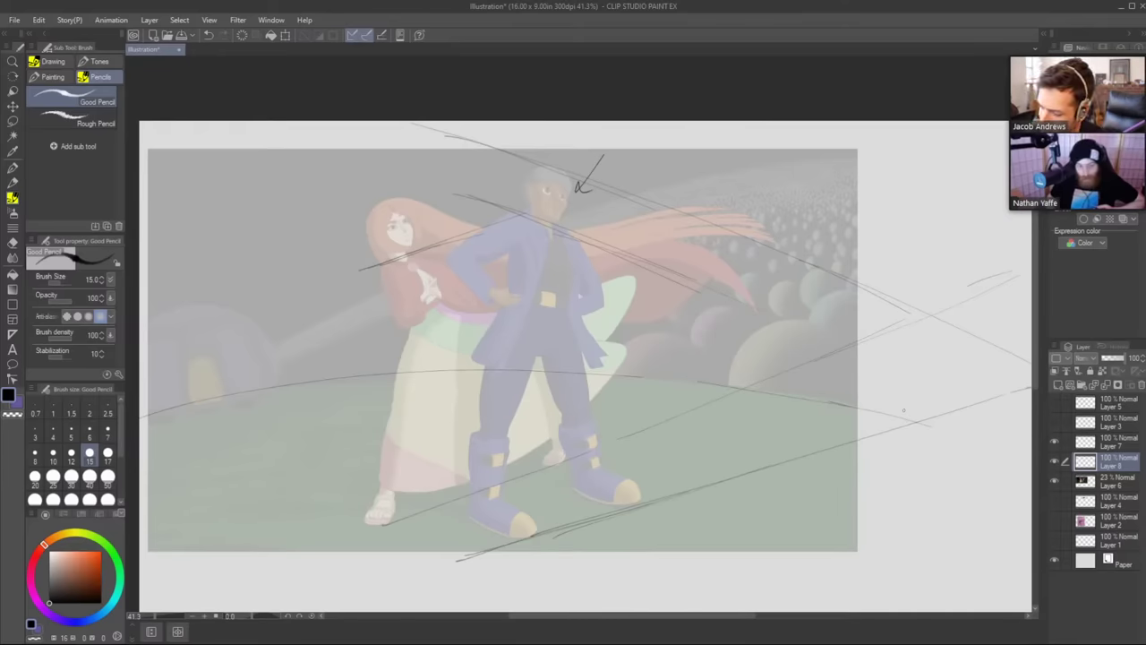
{"action": "key", "text": "ctrl+z"}
{"action": "key", "text": "ctrl+z"}
{"action": "key", "text": "ctrl+z"}
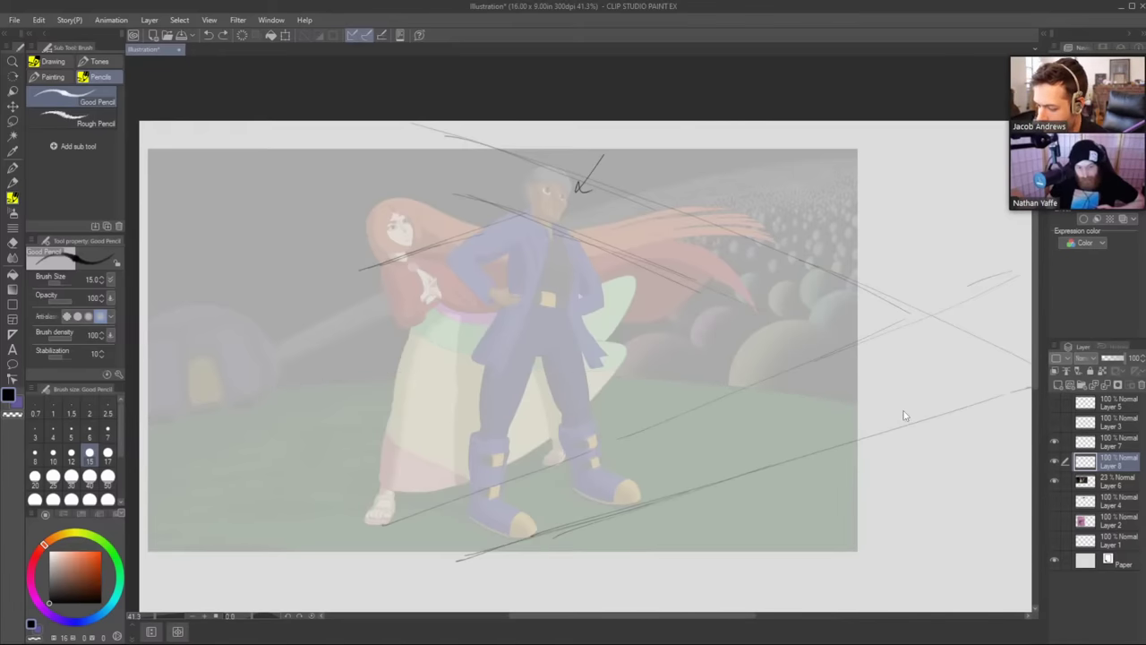
Try alternative arched horizon lines behind the figures, sloping more steeply down toward the illustration's left side.
{"action": "mouse_move", "coordinate": [849, 373]}
{"action": "left_mouse_down"}
{"action": "mouse_move", "coordinate": [766, 354]}
{"action": "mouse_move", "coordinate": [299, 410]}
{"action": "left_mouse_up"}
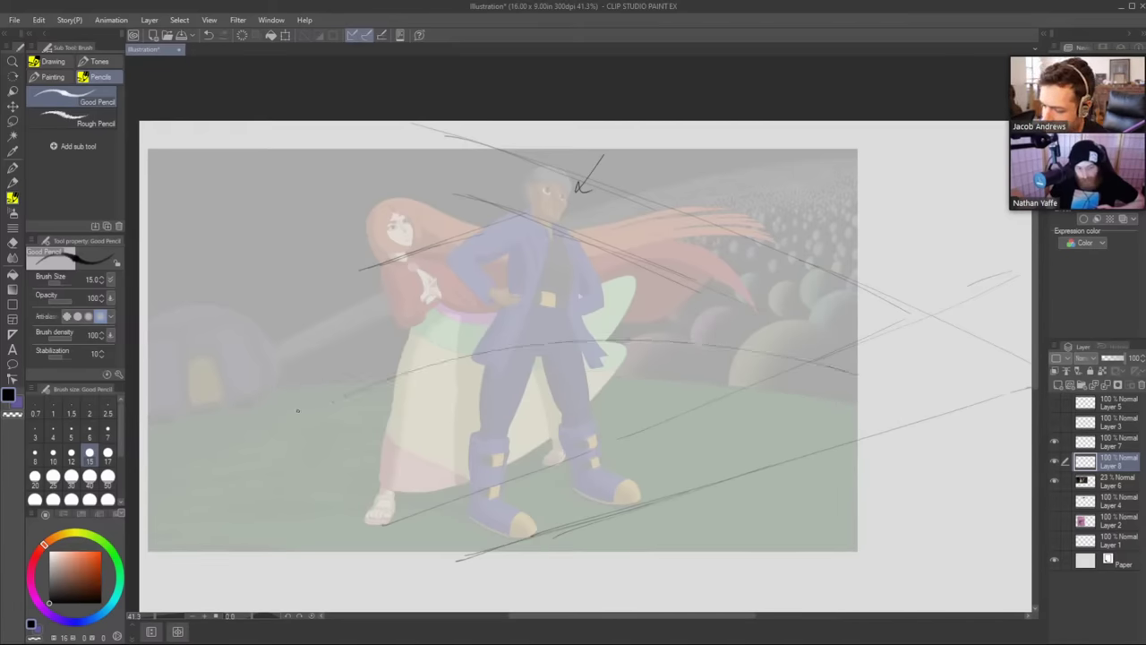
{"action": "key", "text": "ctrl+z"}
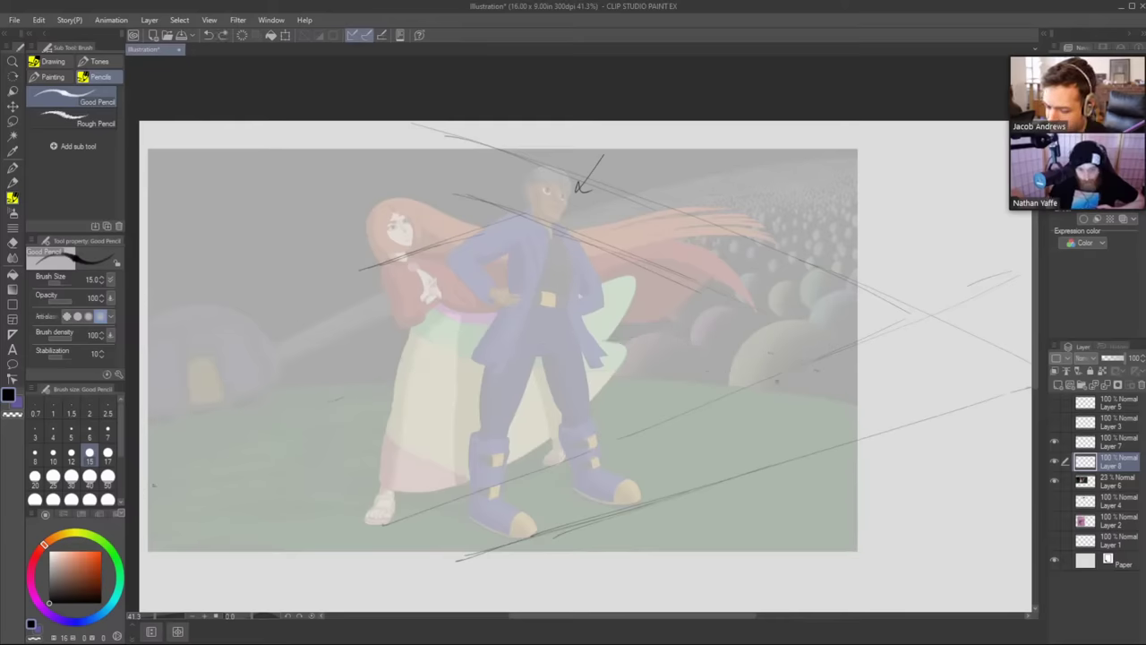
{"action": "left_click_drag", "start_coordinate": [148, 491], "coordinate": [461, 376]}
{"action": "left_click_drag", "start_coordinate": [547, 367], "coordinate": [851, 386]}
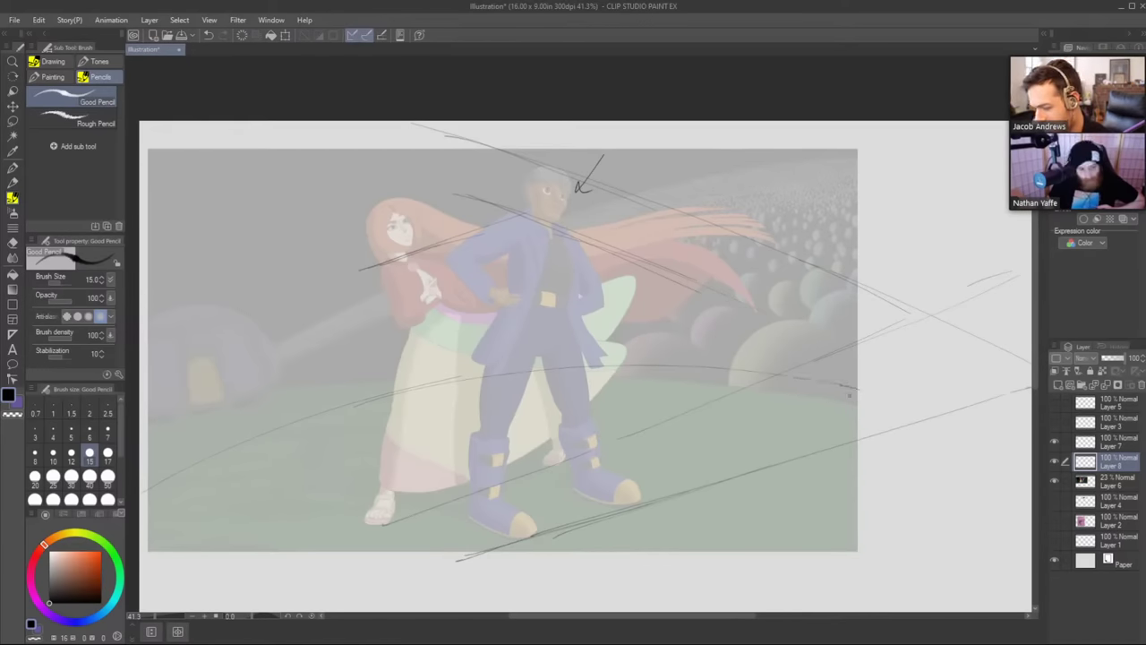
{"action": "key", "text": "ctrl+z"}
{"action": "key", "text": "ctrl+z"}
{"action": "key", "text": "ctrl+z"}
{"action": "key", "text": "ctrl+z"}
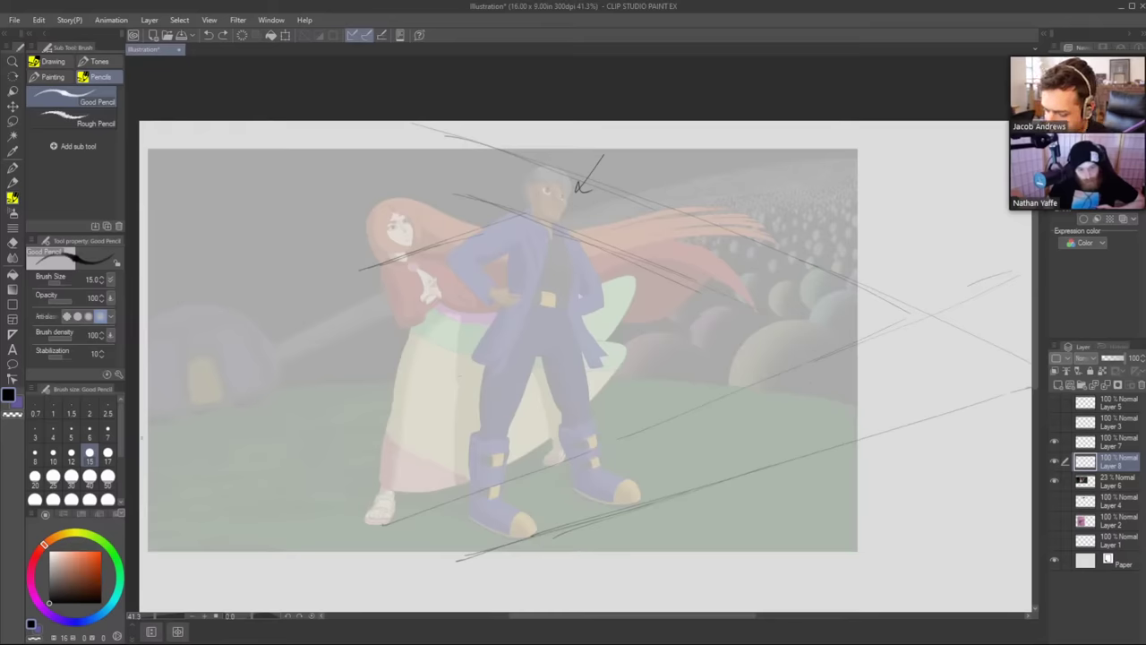
{"action": "key", "text": "ctrl+z"}
{"action": "key", "text": "ctrl+z"}
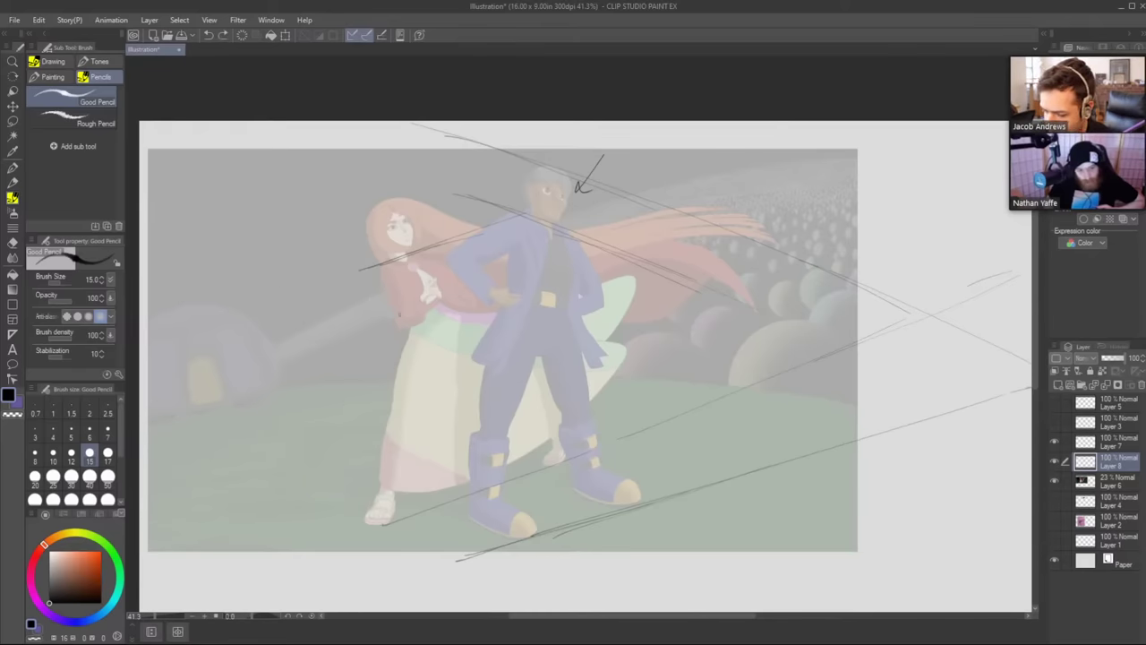
Try a downward arrow above the domed building.
{"action": "left_click_drag", "start_coordinate": [199, 248], "coordinate": [201, 285]}
{"action": "left_click_drag", "start_coordinate": [188, 271], "coordinate": [215, 264]}
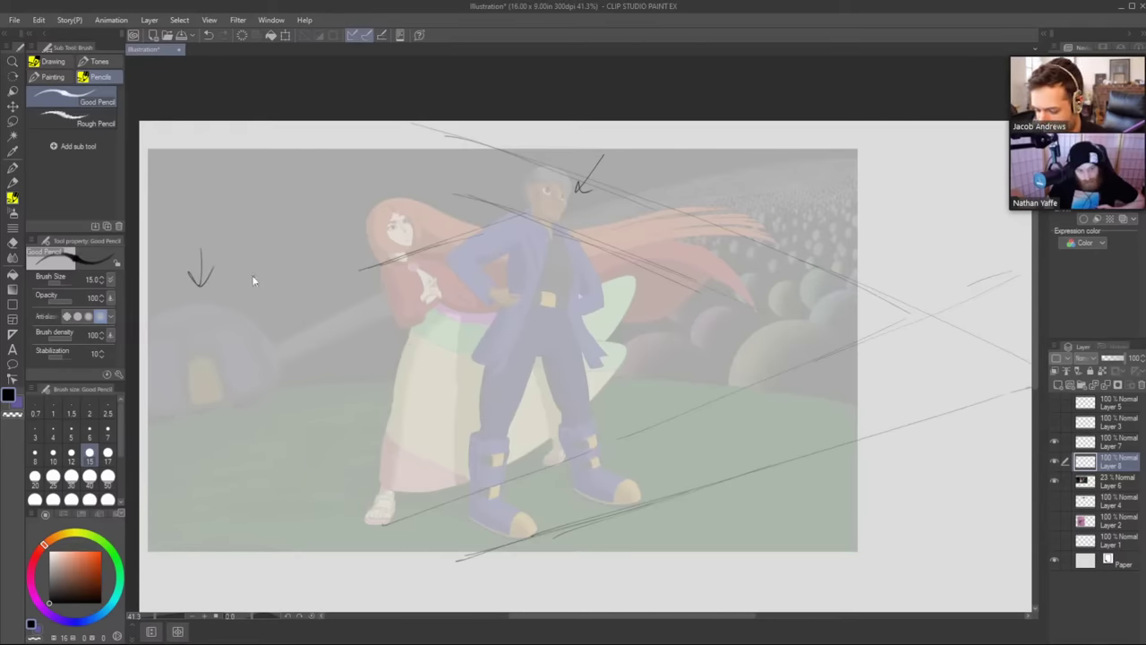
{"action": "key", "text": "ctrl+z"}
{"action": "key", "text": "ctrl+z"}
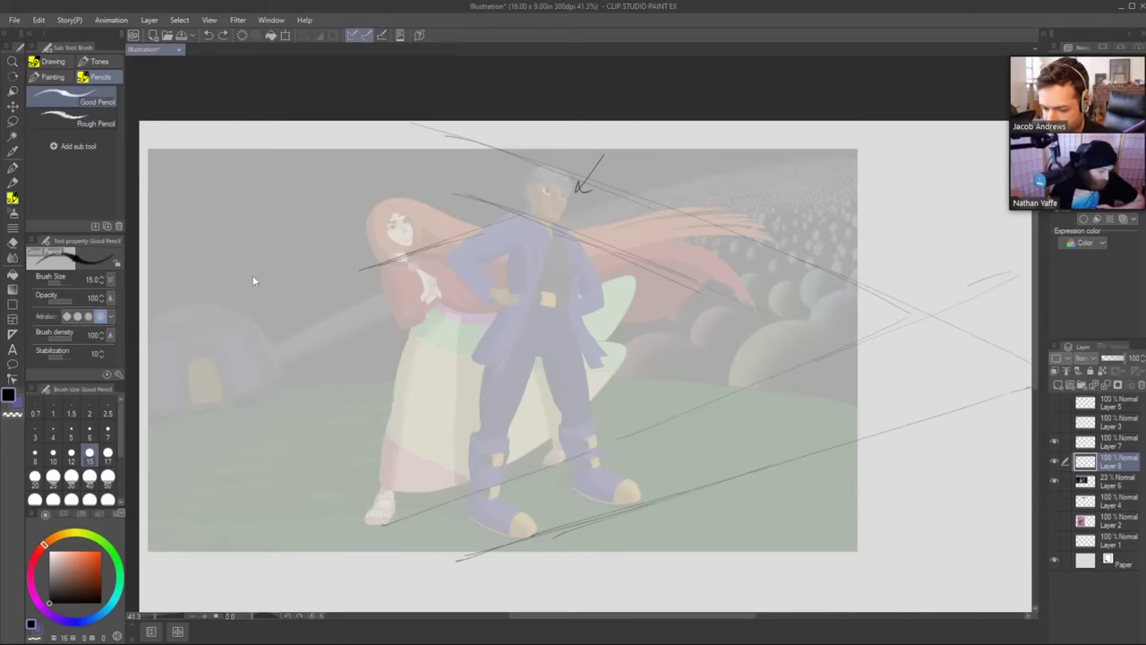
Try a tilted straight horizon rising from the domed building across the figures, with a steep line leaning above the building.
{"action": "mouse_move", "coordinate": [366, 366]}
{"action": "left_mouse_down"}
{"action": "mouse_move", "coordinate": [230, 389]}
{"action": "mouse_move", "coordinate": [591, 311]}
{"action": "left_mouse_up"}
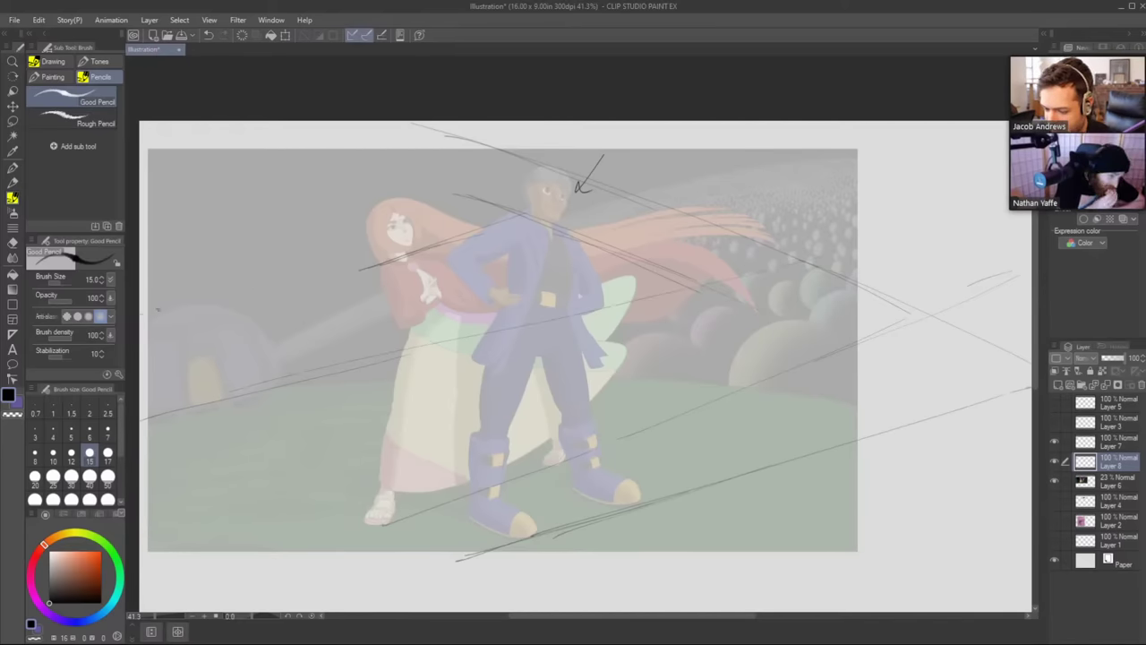
{"action": "left_click_drag", "start_coordinate": [281, 370], "coordinate": [220, 238]}
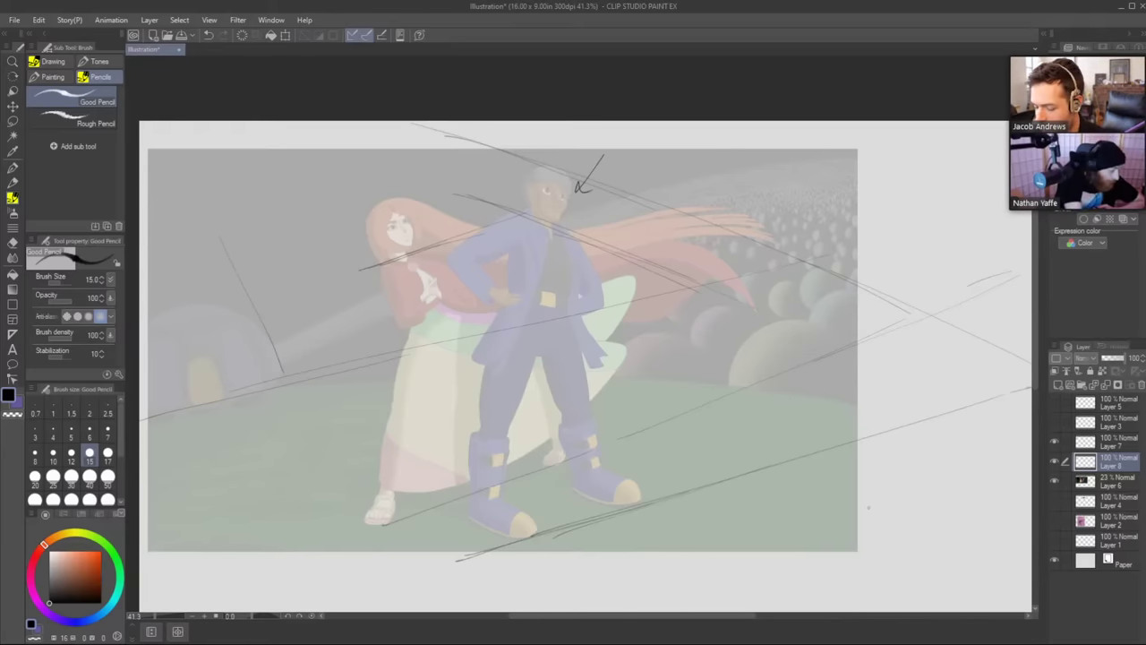
{"action": "key", "text": "ctrl+z"}
{"action": "key", "text": "ctrl+z"}
{"action": "key", "text": "ctrl+z"}
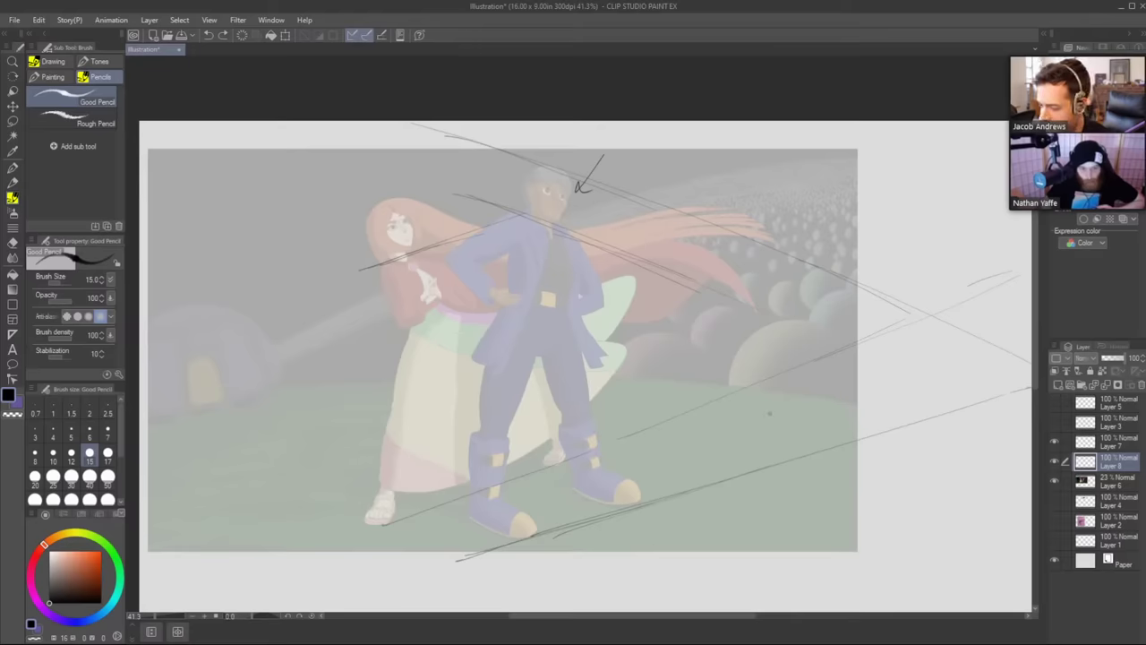
Hide the horizon sketch on Layer 8, raise the illustration's Layer 6 opacity to 67%, and make Layer 7 active.
{"action": "left_click", "coordinate": [1054, 461]}
{"action": "left_click", "coordinate": [1115, 484]}
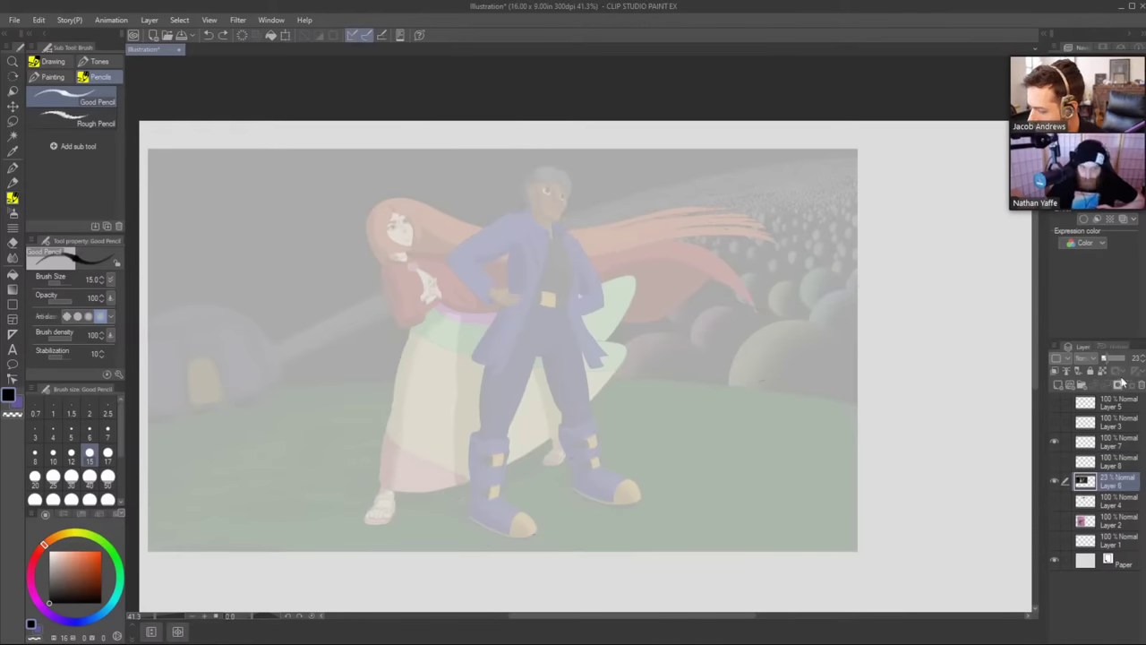
{"action": "left_click_drag", "start_coordinate": [1108, 358], "coordinate": [1119, 358]}
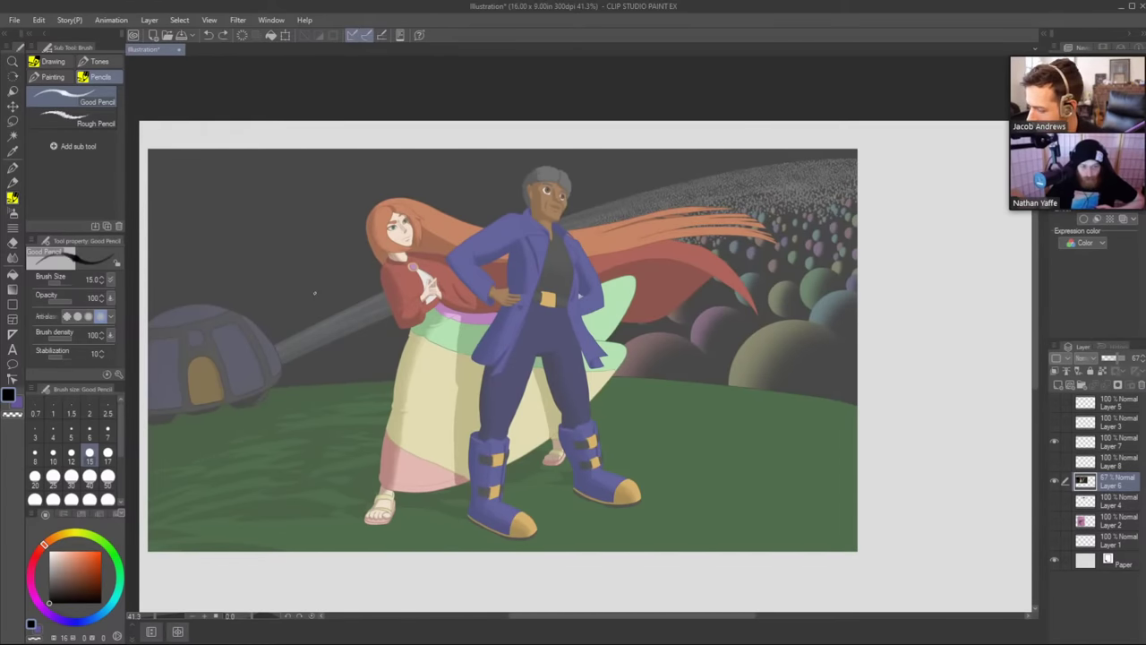
{"action": "left_click", "coordinate": [1115, 444]}
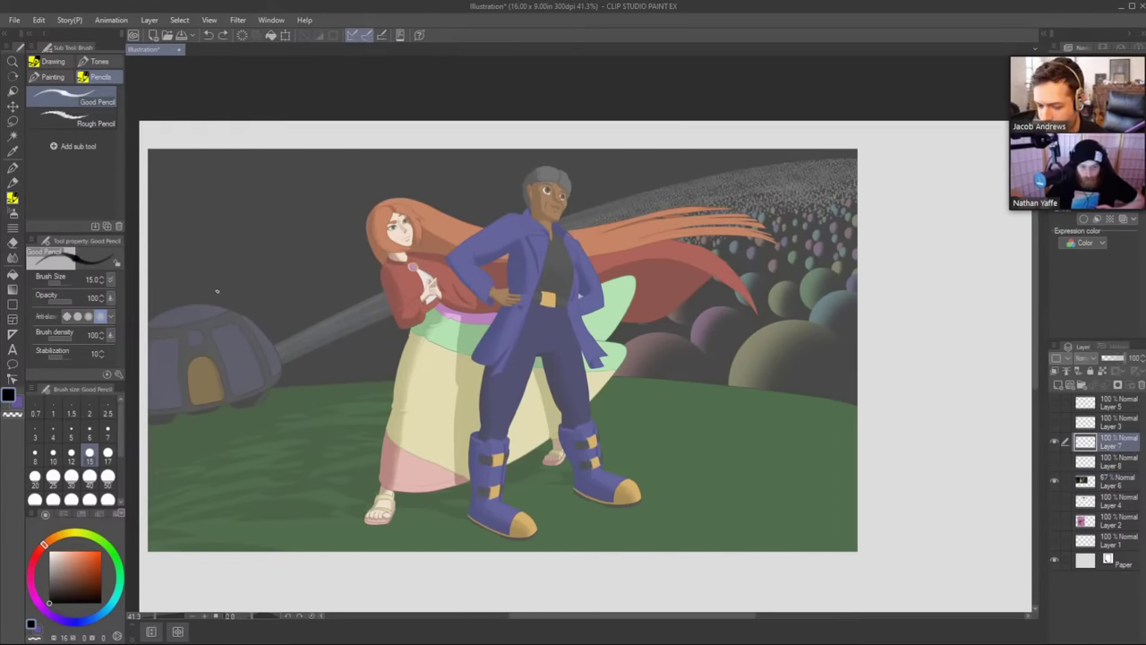
Draw a downward arrow above the domed building and a vanishing point on its door, with perspective lines radiating across the figures.
{"action": "left_click_drag", "start_coordinate": [218, 279], "coordinate": [223, 337]}
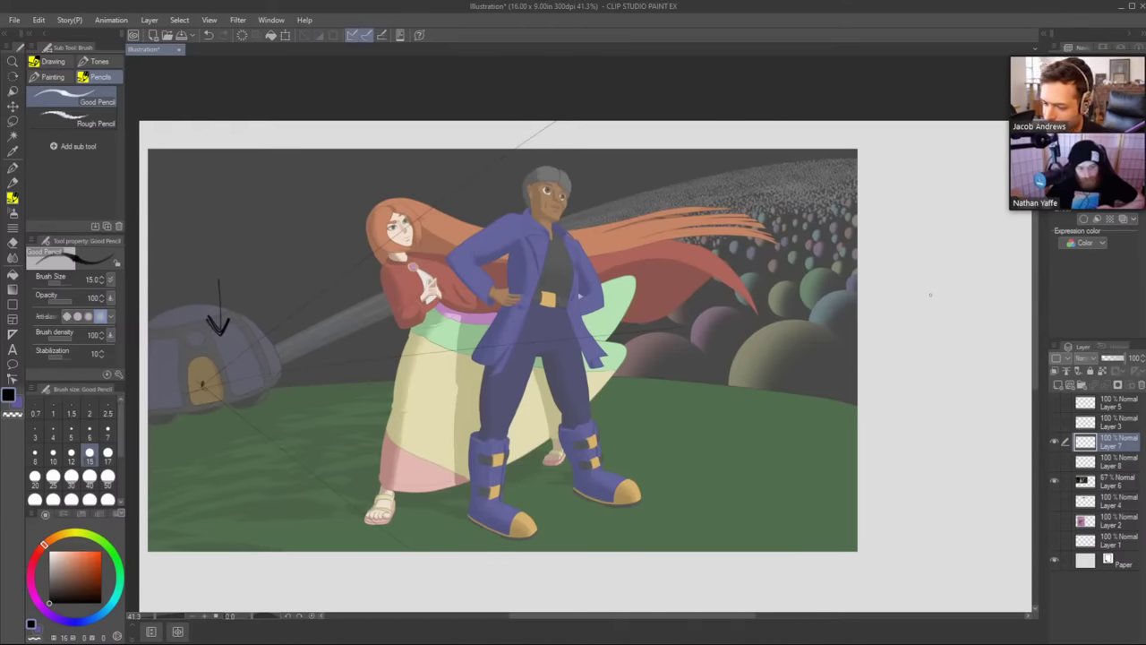
{"action": "left_click_drag", "start_coordinate": [202, 384], "coordinate": [202, 385]}
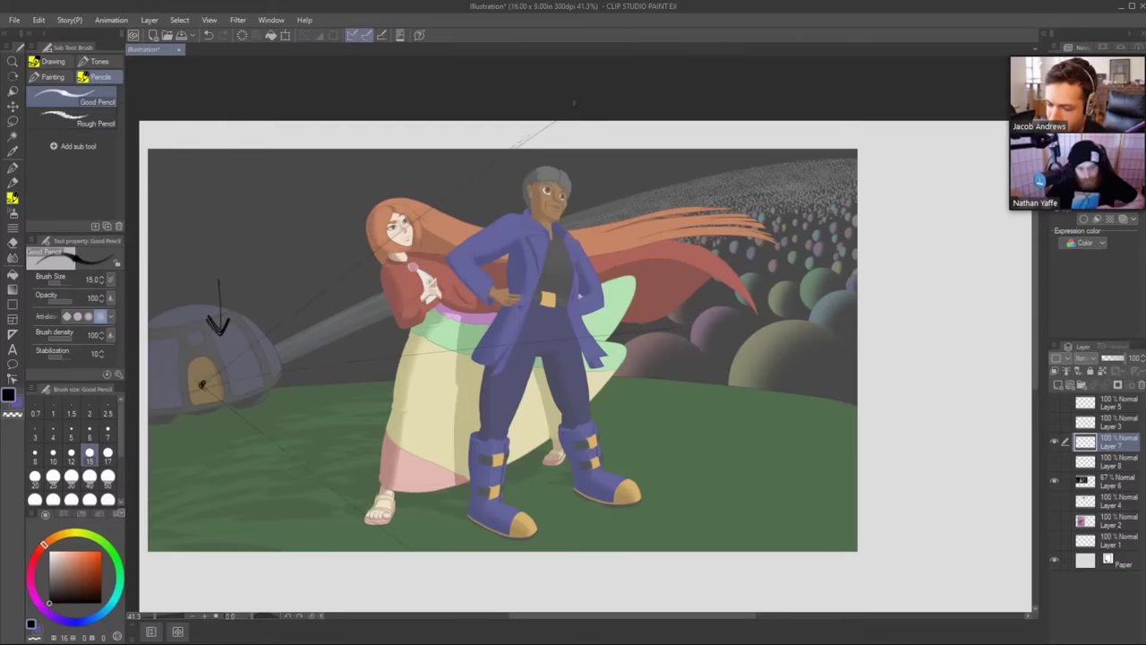
{"action": "left_click", "coordinate": [201, 384]}
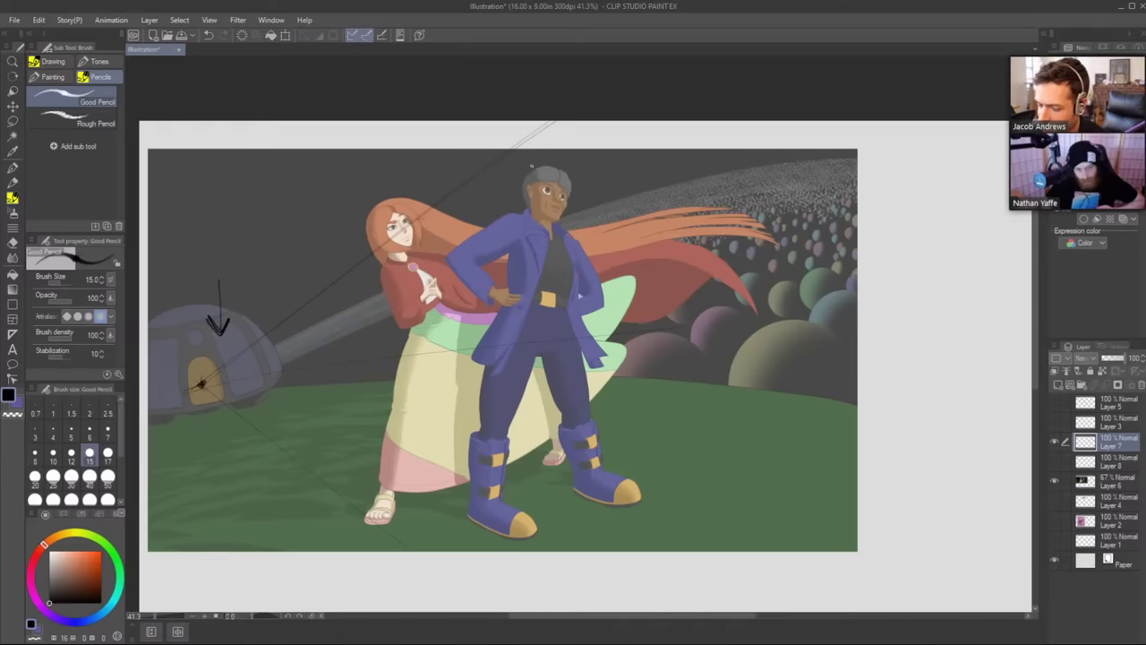
Sketch the larger man and smaller woman between the converging perspective lines, with oval heads, body contours, legs and feet.
{"action": "mouse_move", "coordinate": [548, 127]}
{"action": "left_mouse_down"}
{"action": "mouse_move", "coordinate": [532, 149]}
{"action": "mouse_move", "coordinate": [582, 148]}
{"action": "mouse_move", "coordinate": [532, 148]}
{"action": "left_mouse_up"}
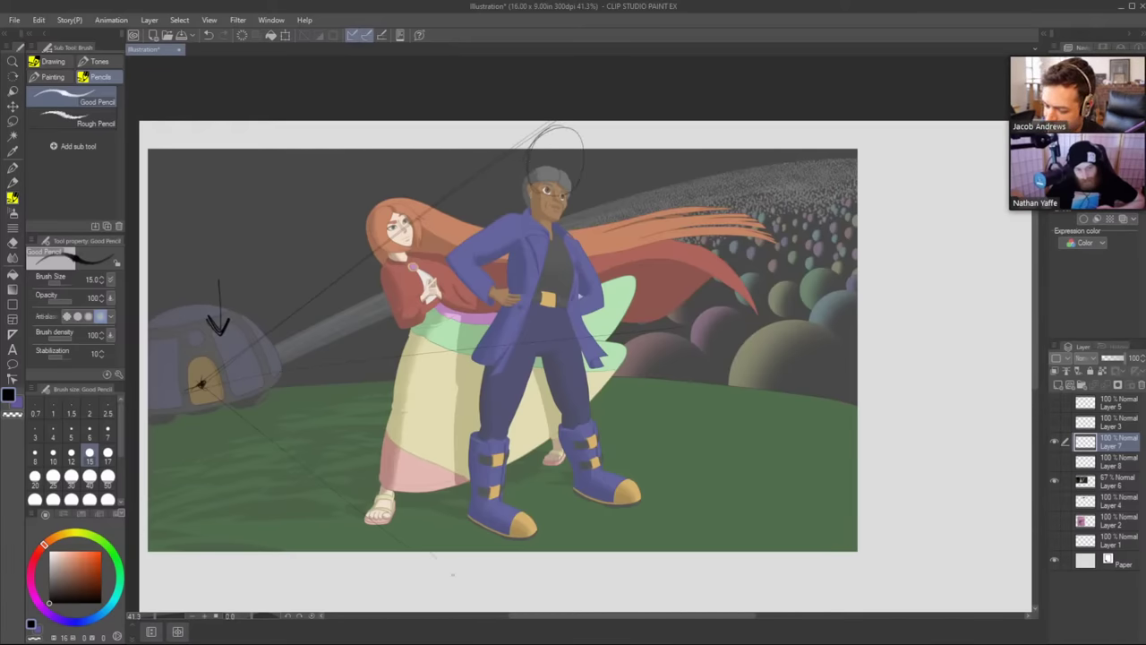
{"action": "mouse_move", "coordinate": [437, 559]}
{"action": "left_mouse_down"}
{"action": "mouse_move", "coordinate": [460, 584]}
{"action": "mouse_move", "coordinate": [519, 588]}
{"action": "left_mouse_up"}
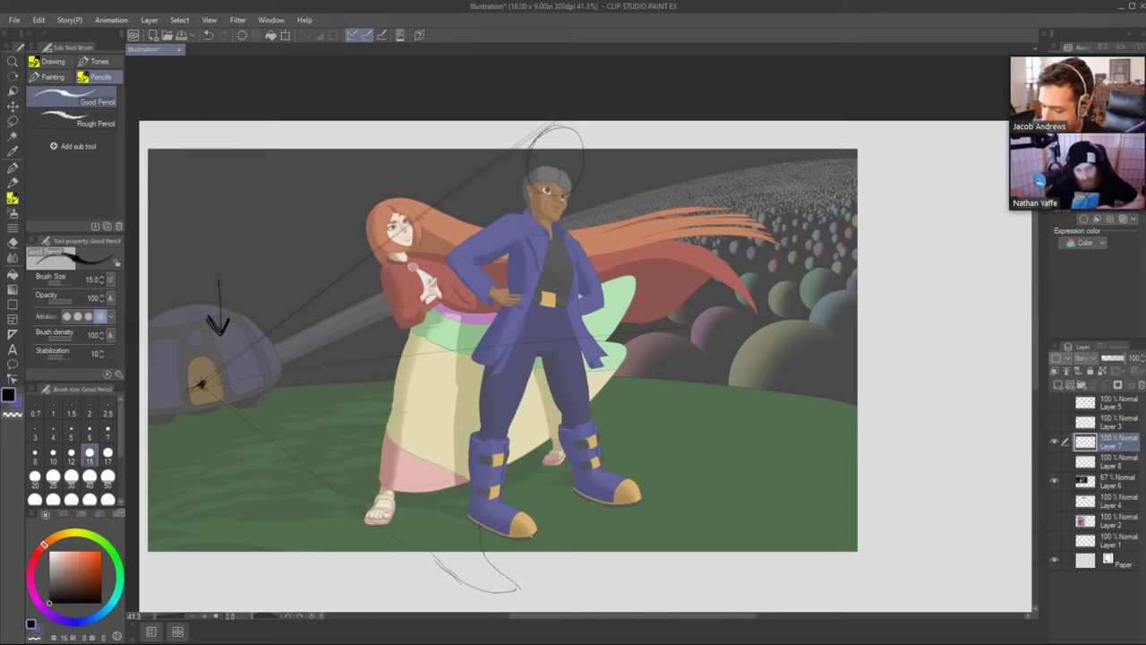
{"action": "left_click_drag", "start_coordinate": [607, 475], "coordinate": [624, 509]}
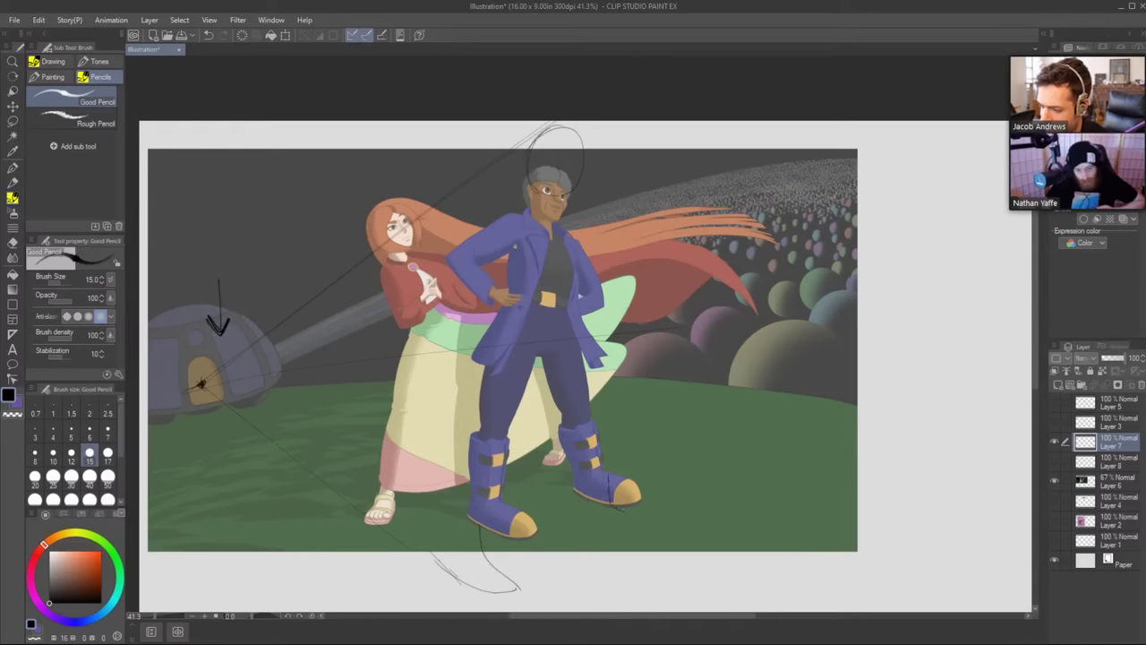
{"action": "left_click_drag", "start_coordinate": [459, 381], "coordinate": [439, 490]}
{"action": "left_click_drag", "start_coordinate": [591, 308], "coordinate": [596, 394]}
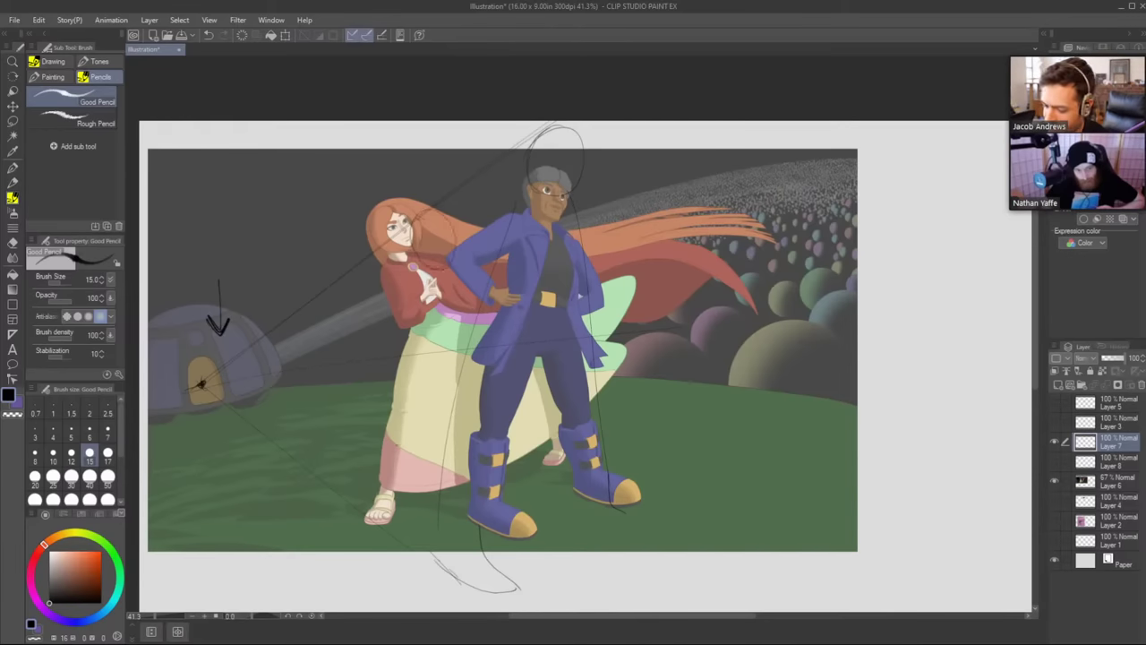
{"action": "mouse_move", "coordinate": [364, 513]}
{"action": "left_mouse_down"}
{"action": "mouse_move", "coordinate": [377, 521]}
{"action": "mouse_move", "coordinate": [380, 475]}
{"action": "left_mouse_up"}
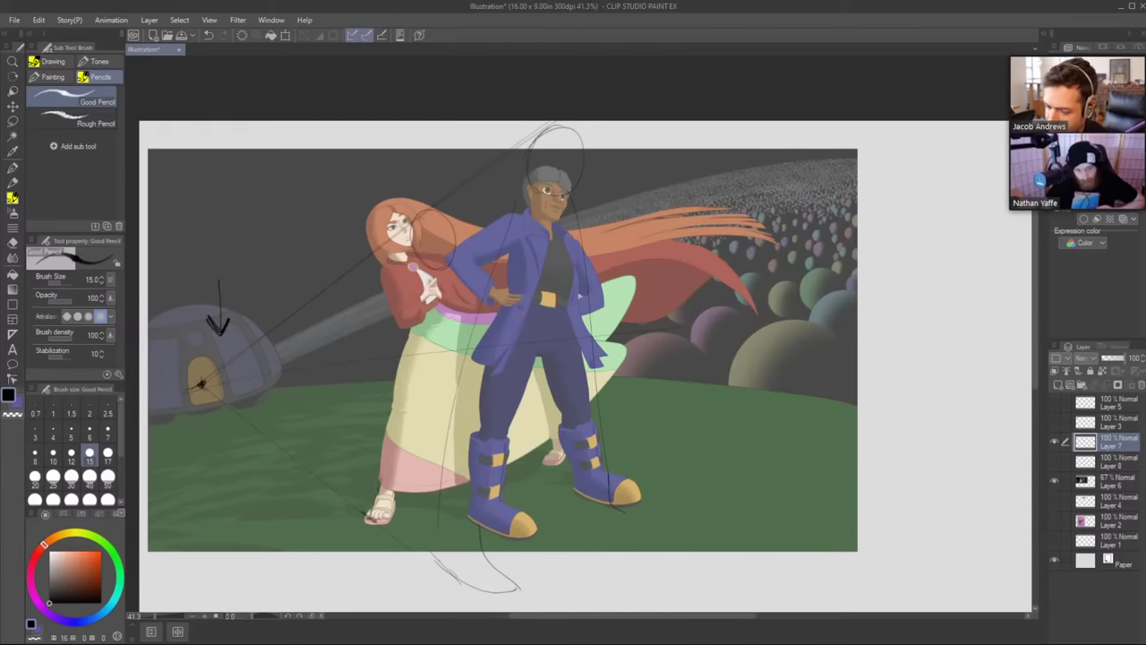
{"action": "mouse_move", "coordinate": [431, 311]}
{"action": "left_mouse_down"}
{"action": "mouse_move", "coordinate": [448, 348]}
{"action": "mouse_move", "coordinate": [381, 483]}
{"action": "left_mouse_up"}
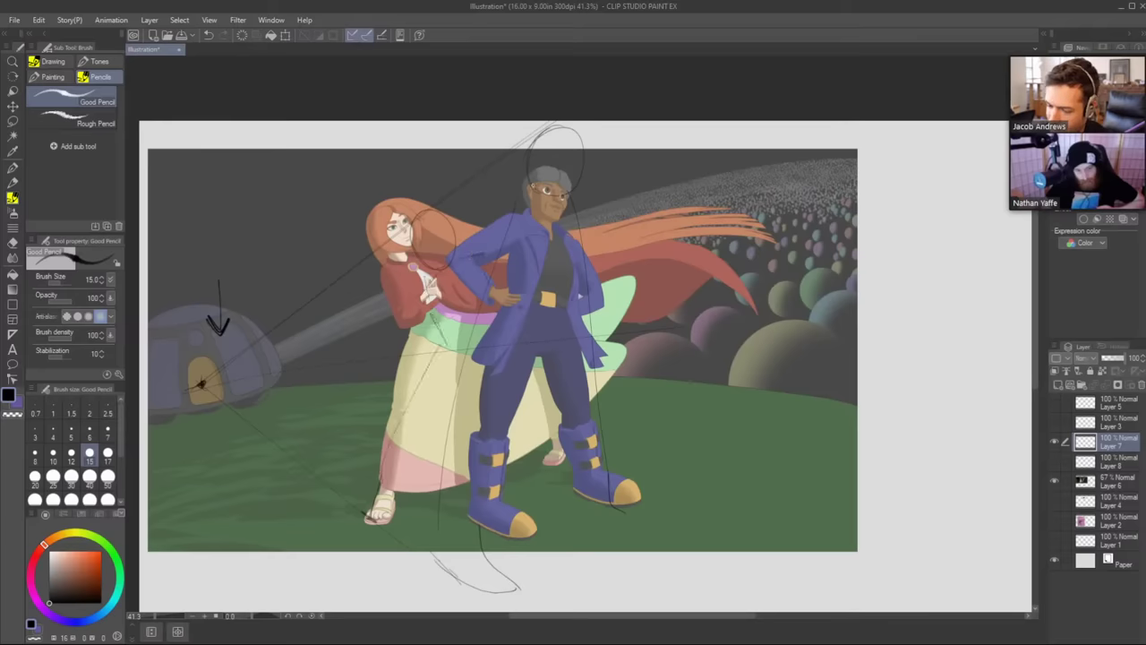
Hide the illustration on Layer 6 and sketch a small domed building around the vanishing point.
{"action": "left_click", "coordinate": [1054, 481]}
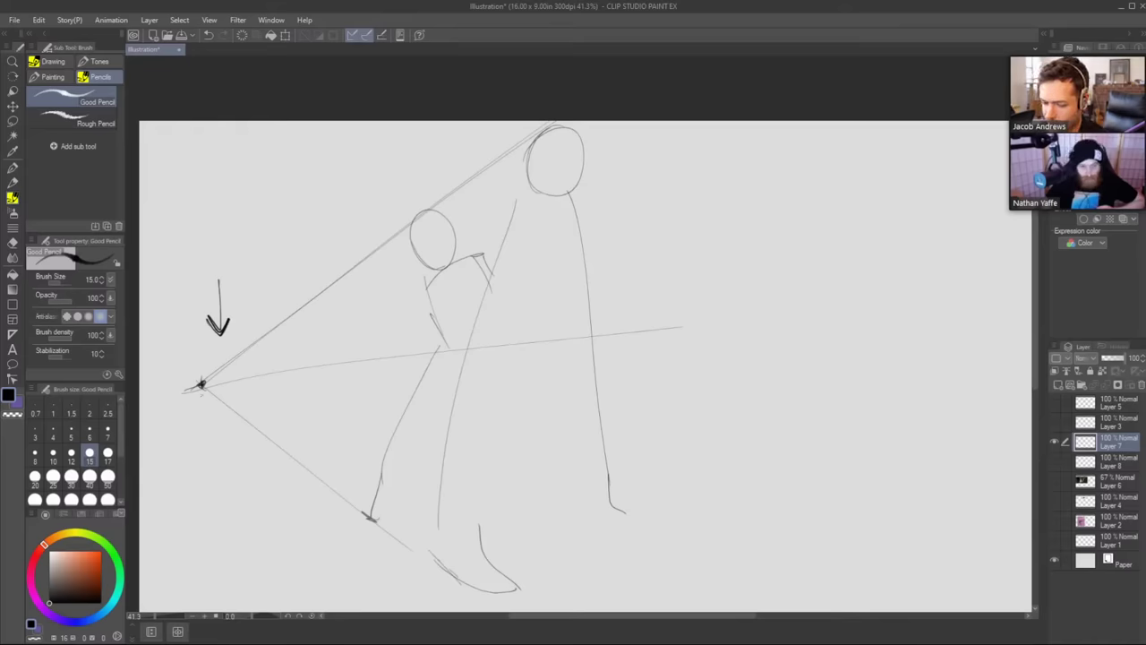
{"action": "mouse_move", "coordinate": [173, 401]}
{"action": "left_mouse_down"}
{"action": "mouse_move", "coordinate": [186, 372]}
{"action": "mouse_move", "coordinate": [217, 358]}
{"action": "left_mouse_up"}
{"action": "key", "text": "ctrl+z"}
{"action": "key", "text": "ctrl+z"}
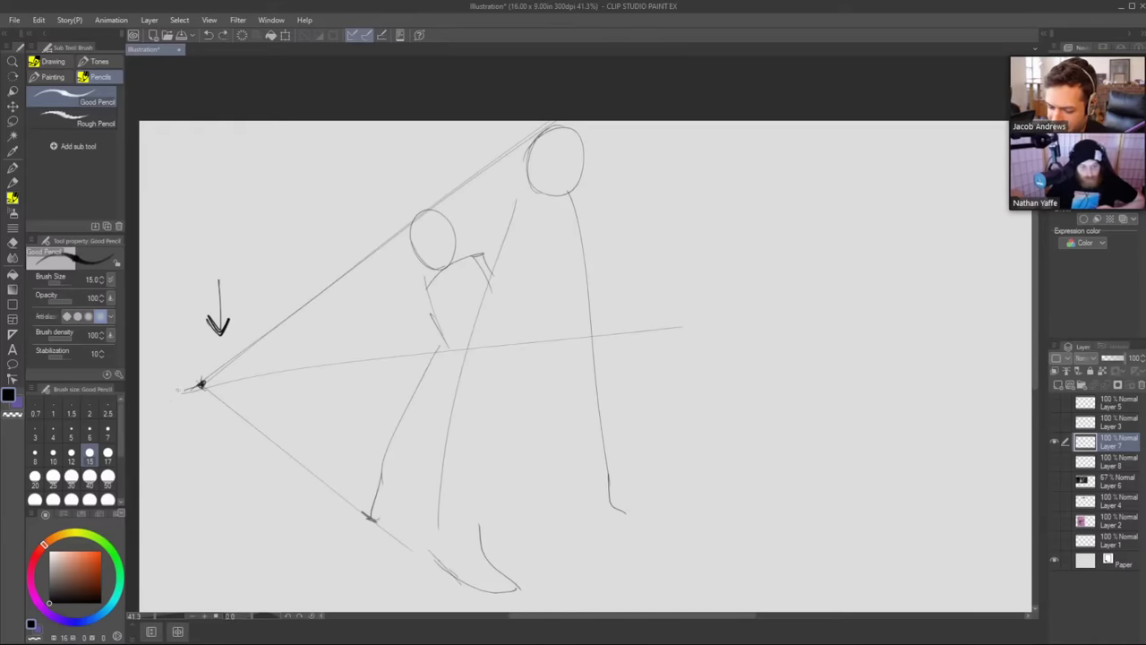
{"action": "mouse_move", "coordinate": [174, 402]}
{"action": "left_mouse_down"}
{"action": "mouse_move", "coordinate": [184, 374]}
{"action": "mouse_move", "coordinate": [215, 367]}
{"action": "mouse_move", "coordinate": [235, 394]}
{"action": "mouse_move", "coordinate": [175, 403]}
{"action": "left_mouse_up"}
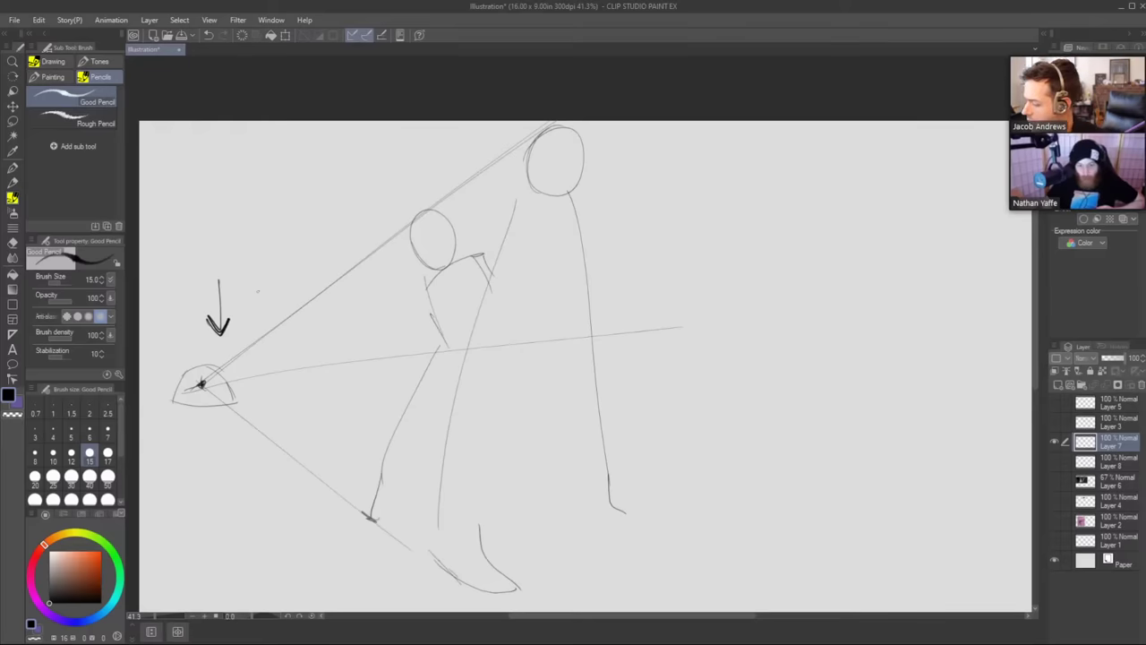
Hide Layer 7, show the illustration on Layer 6 at 28% opacity, and add a new layer above it.
{"action": "left_click", "coordinate": [1055, 442]}
{"action": "left_click", "coordinate": [1054, 481]}
{"action": "left_click", "coordinate": [1116, 481]}
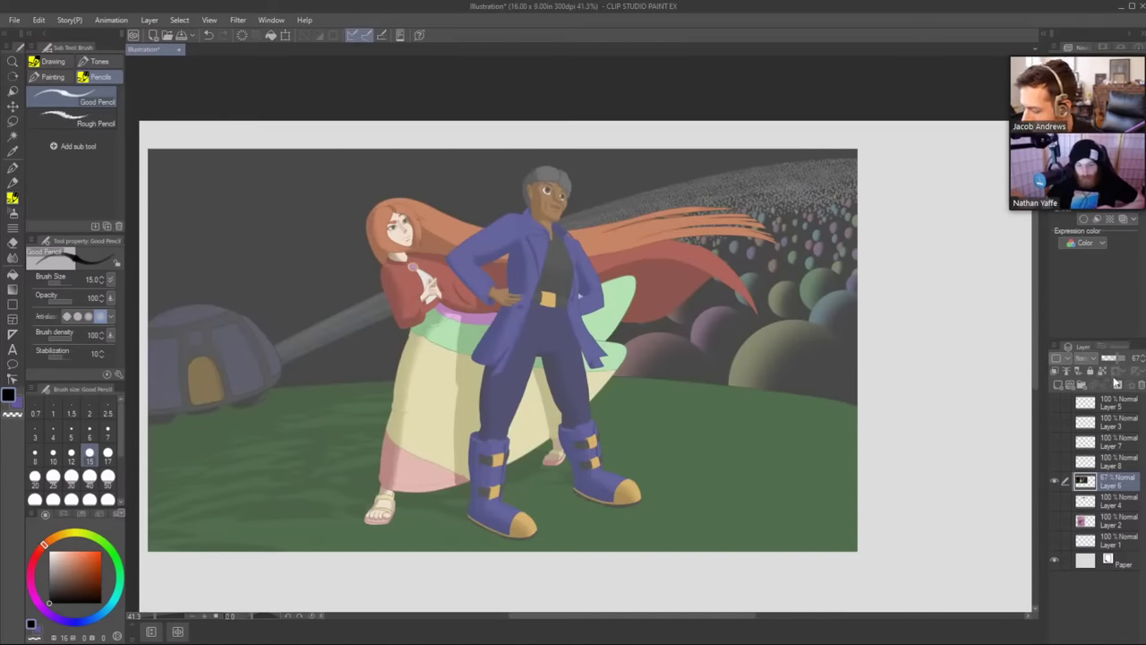
{"action": "left_click", "coordinate": [1123, 359]}
{"action": "left_click_drag", "start_coordinate": [1123, 358], "coordinate": [1107, 362]}
{"action": "left_click", "coordinate": [1061, 386]}
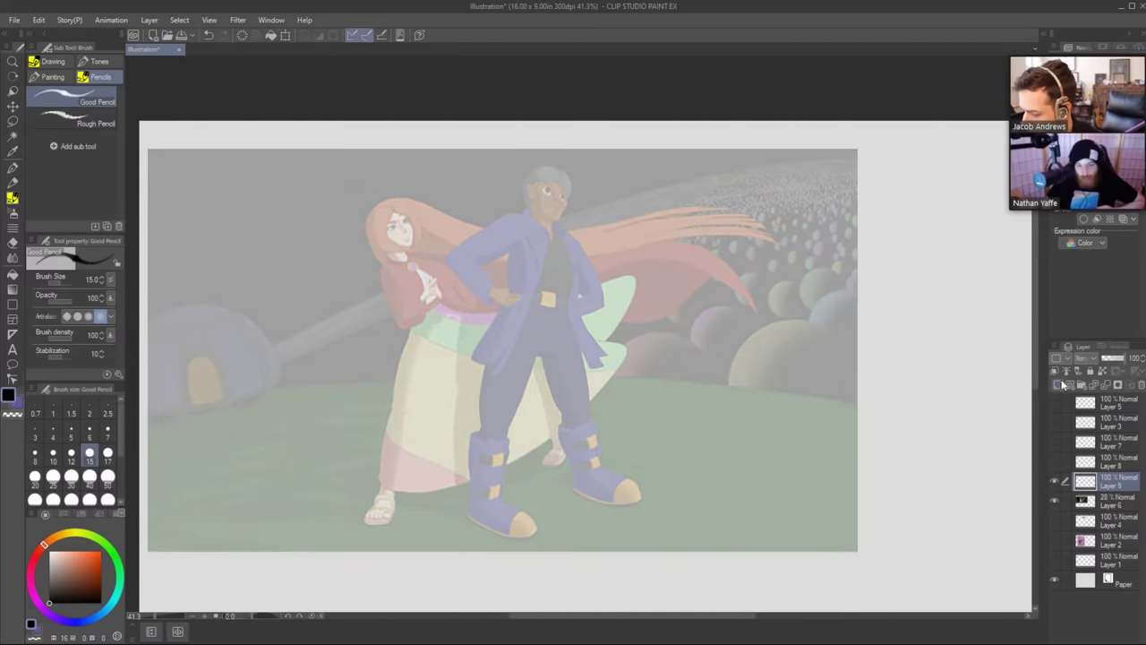
Try an arrow pointing at the man's face and rough contour strokes over his chest and shoulders.
{"action": "mouse_move", "coordinate": [589, 164]}
{"action": "left_mouse_down"}
{"action": "mouse_move", "coordinate": [573, 200]}
{"action": "mouse_move", "coordinate": [595, 188]}
{"action": "left_mouse_up"}
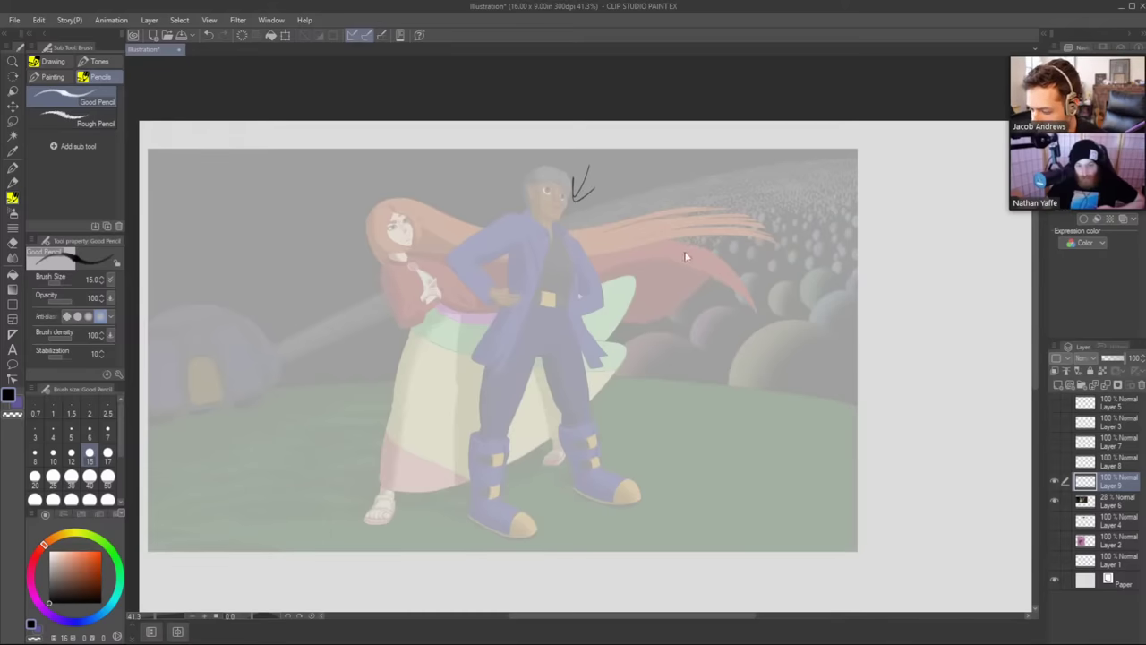
{"action": "key", "text": "ctrl+z"}
{"action": "key", "text": "ctrl+z"}
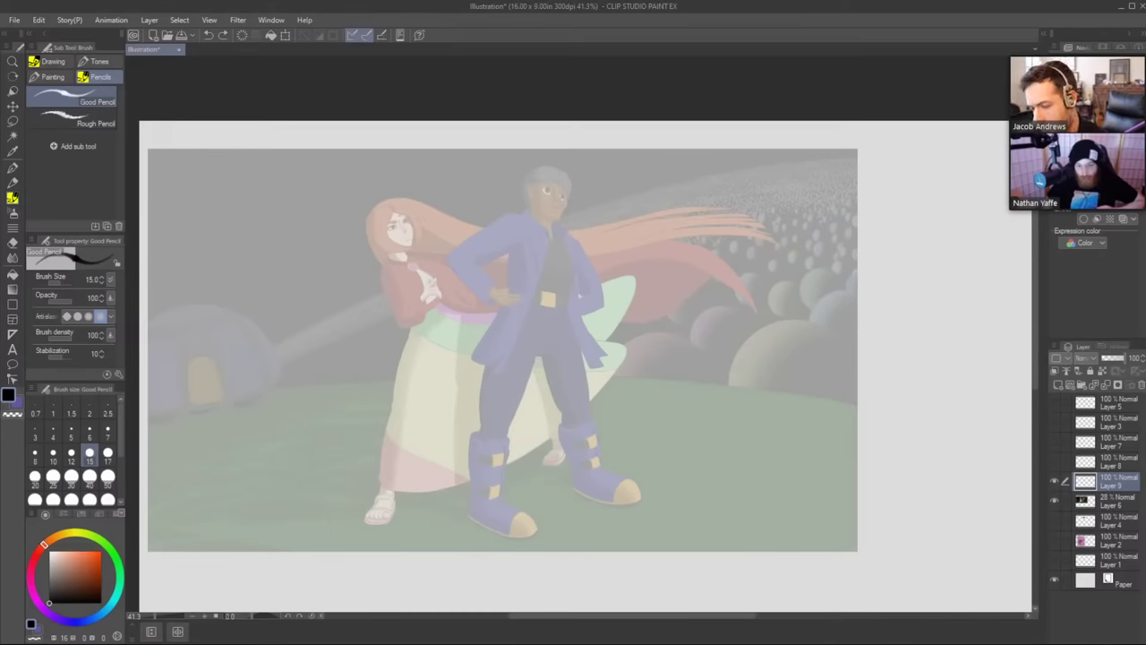
{"action": "key", "text": "ctrl+z"}
{"action": "left_click_drag", "start_coordinate": [508, 292], "coordinate": [518, 217]}
{"action": "left_click_drag", "start_coordinate": [517, 218], "coordinate": [575, 240]}
{"action": "key", "text": "ctrl+z"}
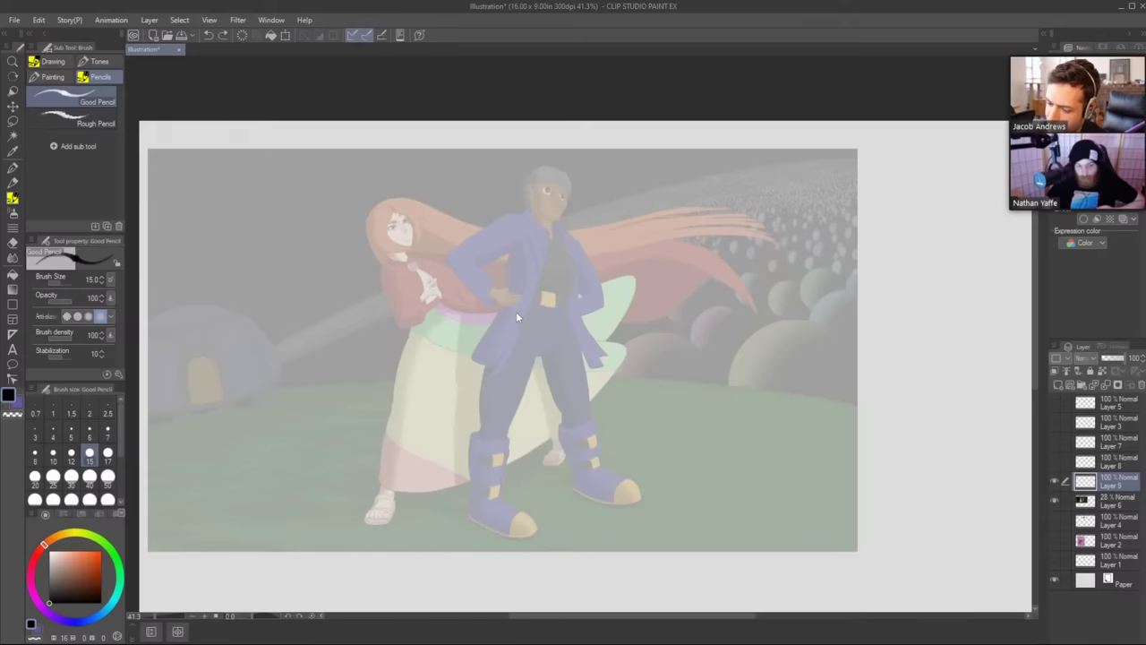
Sketch leg lines from the man's waist down through both boots, ending in angular feet.
{"action": "mouse_move", "coordinate": [528, 298]}
{"action": "left_mouse_down"}
{"action": "mouse_move", "coordinate": [496, 417]}
{"action": "mouse_move", "coordinate": [488, 520]}
{"action": "mouse_move", "coordinate": [490, 497]}
{"action": "mouse_move", "coordinate": [532, 529]}
{"action": "mouse_move", "coordinate": [494, 523]}
{"action": "mouse_move", "coordinate": [574, 397]}
{"action": "mouse_move", "coordinate": [580, 495]}
{"action": "mouse_move", "coordinate": [576, 475]}
{"action": "mouse_move", "coordinate": [614, 509]}
{"action": "mouse_move", "coordinate": [570, 495]}
{"action": "mouse_move", "coordinate": [609, 517]}
{"action": "left_mouse_up"}
{"action": "key", "text": "ctrl+z"}
{"action": "mouse_move", "coordinate": [572, 466]}
{"action": "left_mouse_down"}
{"action": "mouse_move", "coordinate": [569, 509]}
{"action": "mouse_move", "coordinate": [611, 514]}
{"action": "left_mouse_up"}
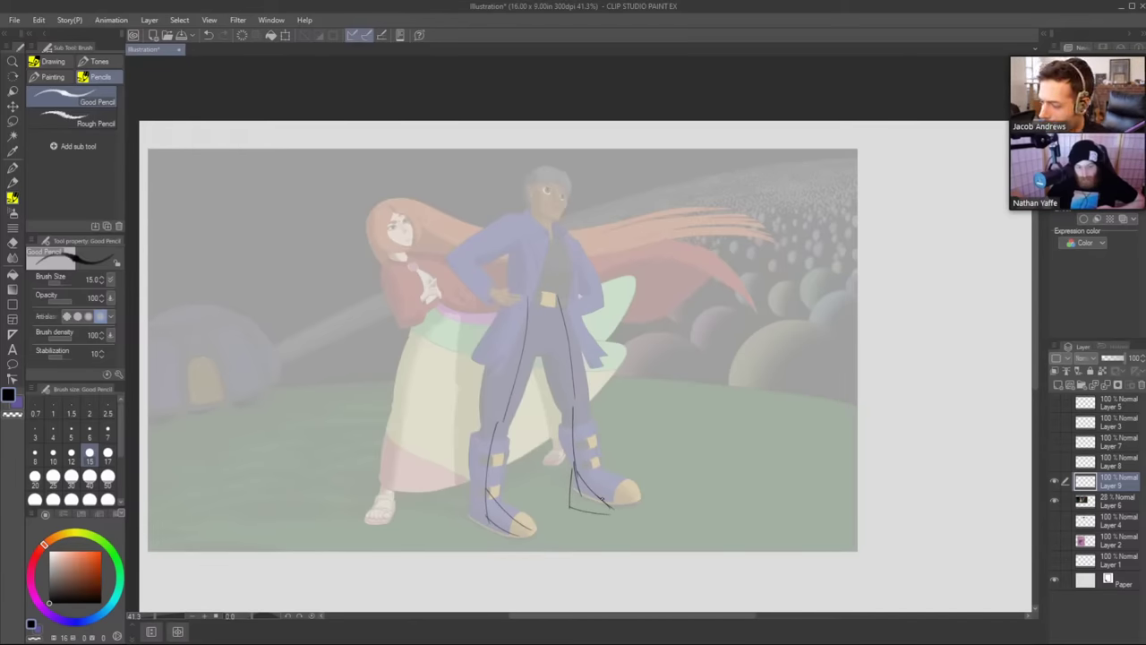
Sketch the man's pelvis wedge, waistline and the sides of his torso over the jacket.
{"action": "mouse_move", "coordinate": [503, 324]}
{"action": "left_mouse_down"}
{"action": "mouse_move", "coordinate": [555, 316]}
{"action": "mouse_move", "coordinate": [543, 350]}
{"action": "mouse_move", "coordinate": [567, 331]}
{"action": "left_mouse_up"}
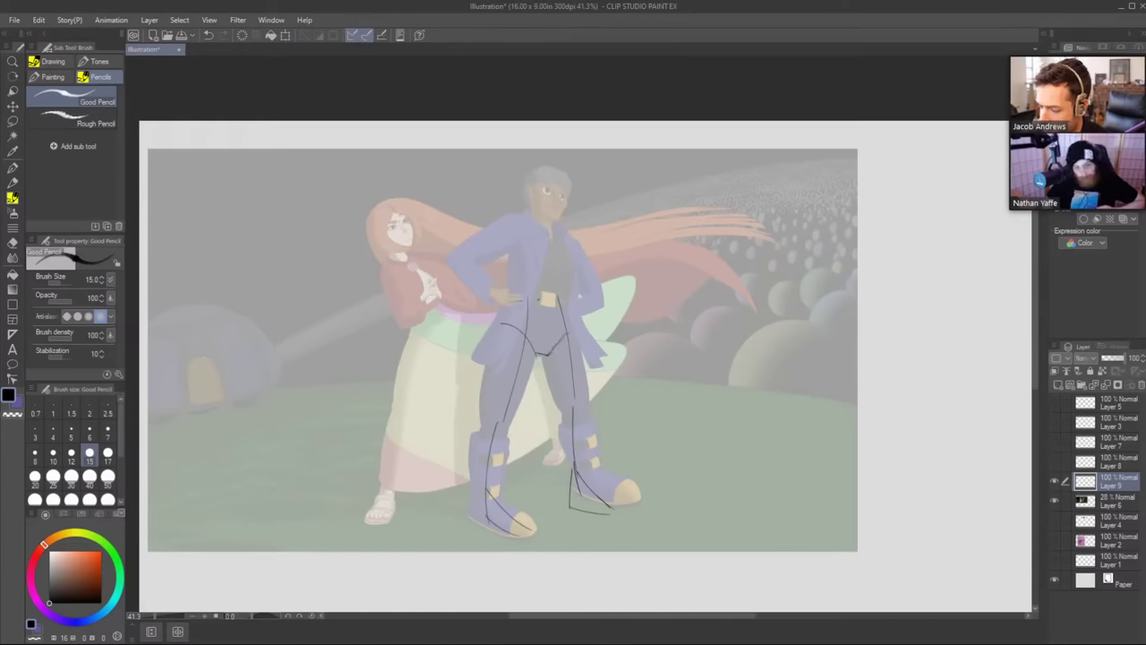
{"action": "left_click_drag", "start_coordinate": [523, 301], "coordinate": [553, 299]}
{"action": "mouse_move", "coordinate": [497, 240]}
{"action": "left_mouse_down"}
{"action": "mouse_move", "coordinate": [506, 304]}
{"action": "mouse_move", "coordinate": [556, 252]}
{"action": "mouse_move", "coordinate": [560, 308]}
{"action": "left_mouse_up"}
{"action": "key", "text": "ctrl+z"}
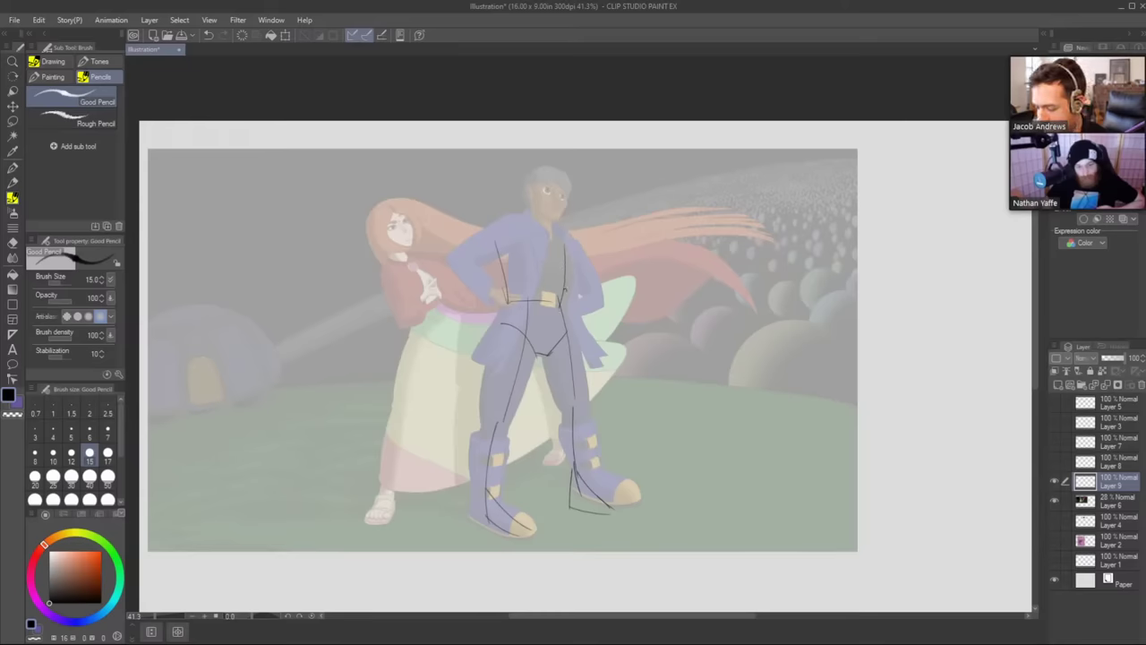
{"action": "key", "text": "ctrl+z"}
{"action": "left_click_drag", "start_coordinate": [562, 252], "coordinate": [559, 294]}
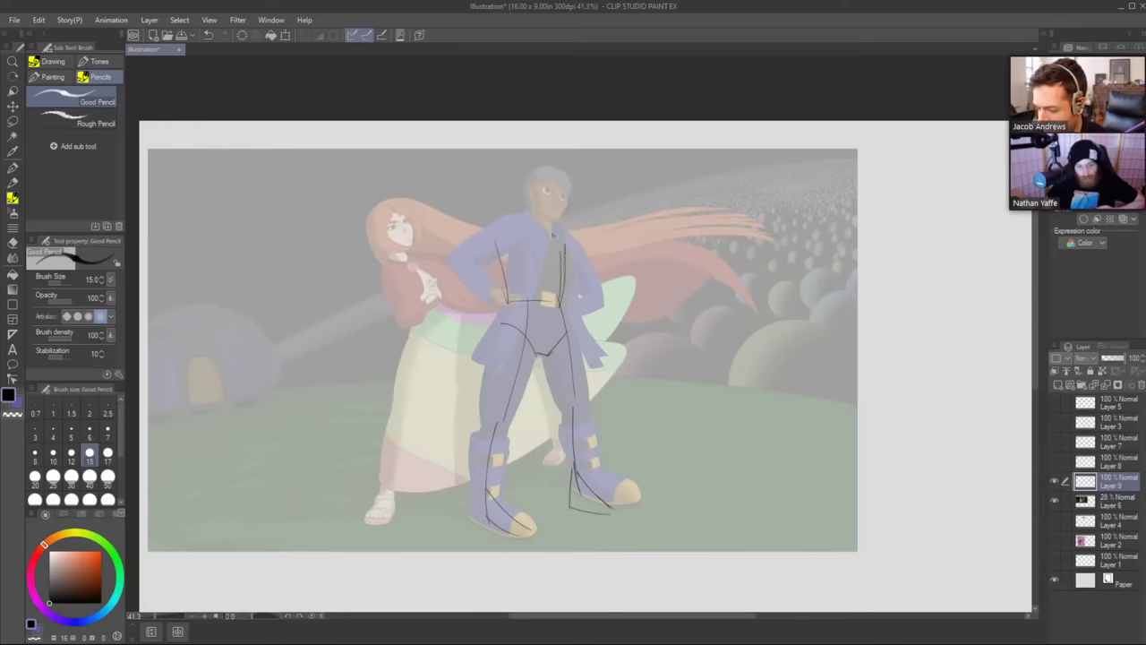
Sketch the man's shoulder line, both bent arms with hands toward the hips, and a taller head.
{"action": "mouse_move", "coordinate": [500, 252]}
{"action": "left_mouse_down"}
{"action": "mouse_move", "coordinate": [505, 215]}
{"action": "mouse_move", "coordinate": [540, 220]}
{"action": "mouse_move", "coordinate": [562, 258]}
{"action": "left_mouse_up"}
{"action": "key", "text": "ctrl+z"}
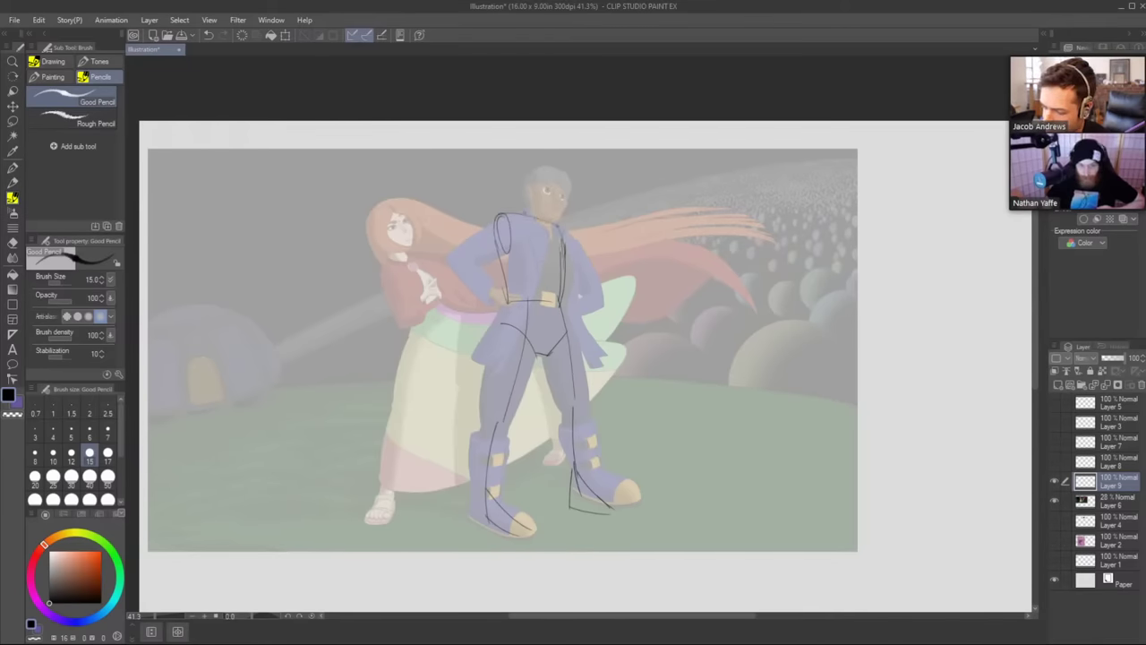
{"action": "mouse_move", "coordinate": [484, 228]}
{"action": "left_mouse_down"}
{"action": "mouse_move", "coordinate": [439, 260]}
{"action": "mouse_move", "coordinate": [471, 297]}
{"action": "left_mouse_up"}
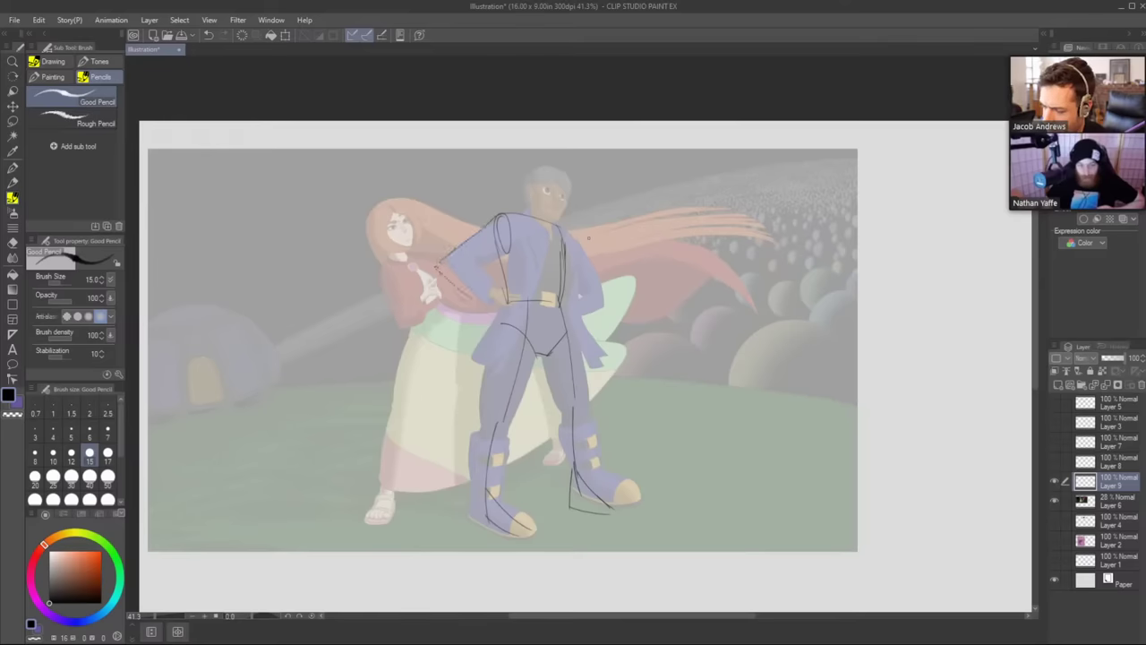
{"action": "mouse_move", "coordinate": [557, 224]}
{"action": "left_mouse_down"}
{"action": "mouse_move", "coordinate": [600, 267]}
{"action": "mouse_move", "coordinate": [583, 308]}
{"action": "left_mouse_up"}
{"action": "left_click_drag", "start_coordinate": [507, 250], "coordinate": [464, 268]}
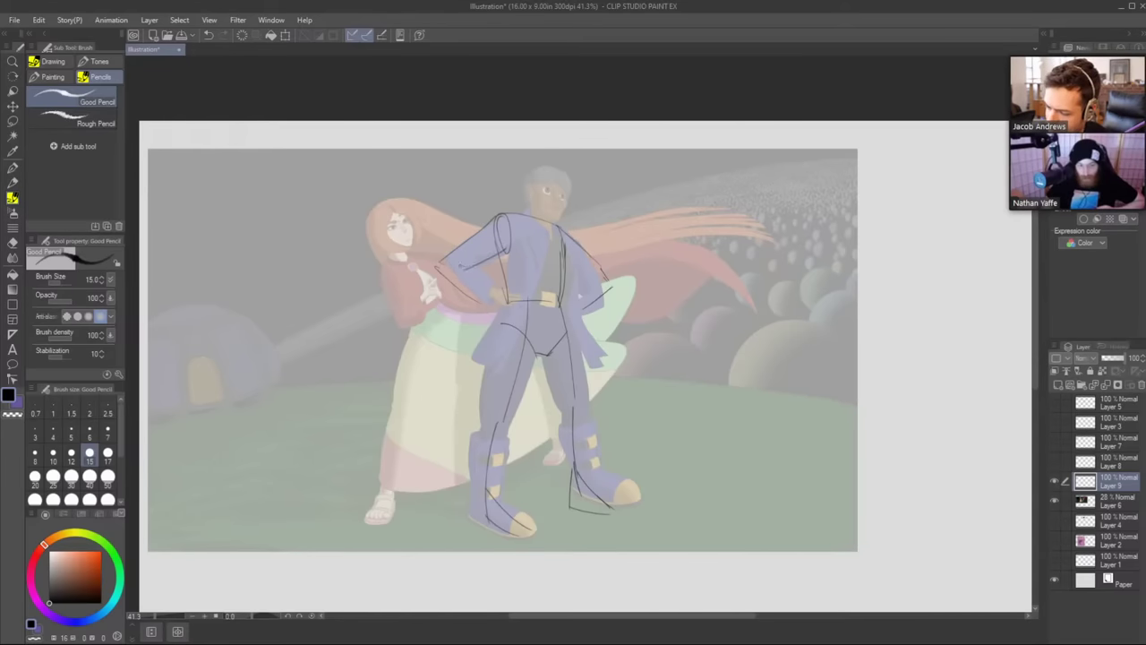
{"action": "key", "text": "ctrl+z"}
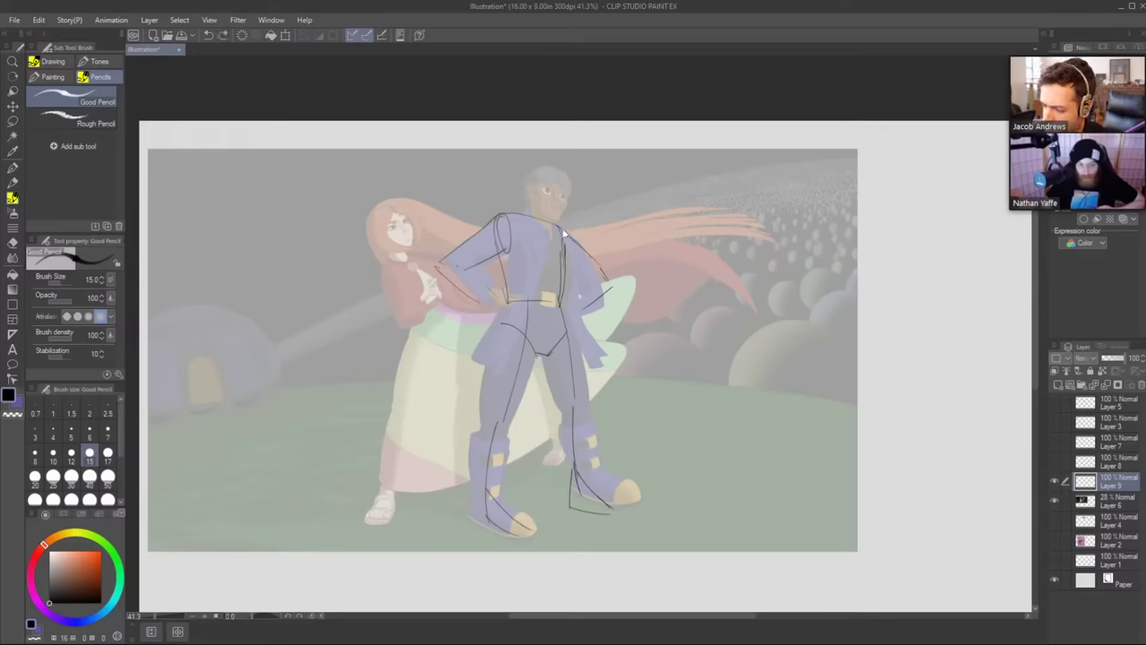
{"action": "mouse_move", "coordinate": [562, 229]}
{"action": "left_mouse_down"}
{"action": "mouse_move", "coordinate": [599, 285]}
{"action": "mouse_move", "coordinate": [573, 310]}
{"action": "left_mouse_up"}
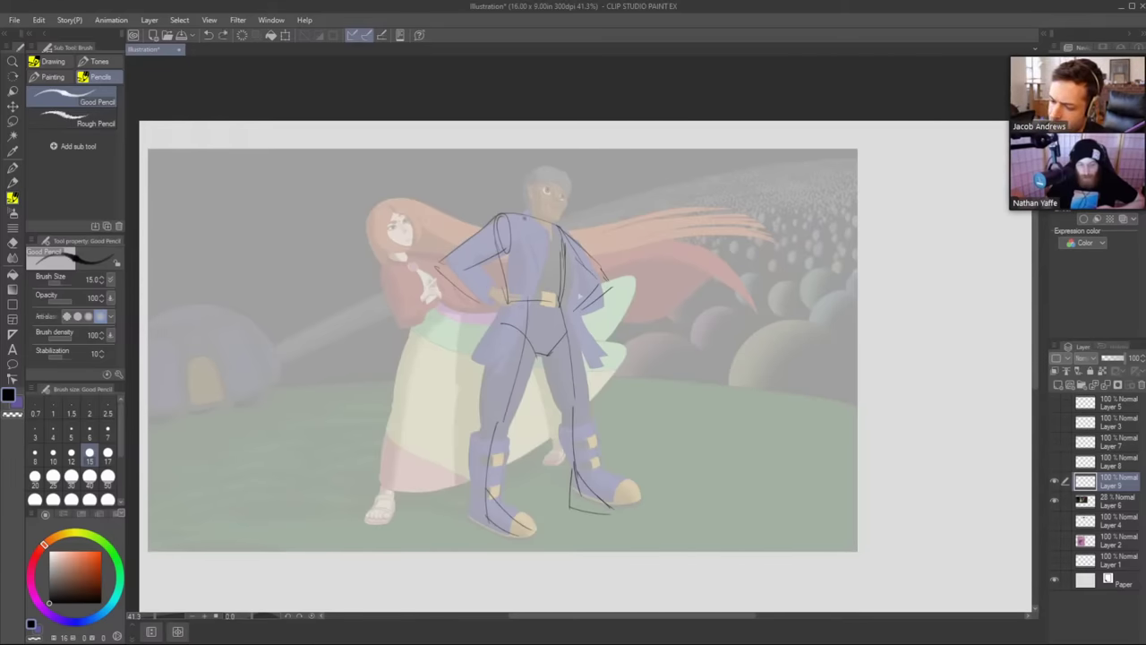
{"action": "mouse_move", "coordinate": [529, 211]}
{"action": "left_mouse_down"}
{"action": "mouse_move", "coordinate": [527, 171]}
{"action": "mouse_move", "coordinate": [543, 153]}
{"action": "mouse_move", "coordinate": [564, 194]}
{"action": "mouse_move", "coordinate": [555, 215]}
{"action": "left_mouse_up"}
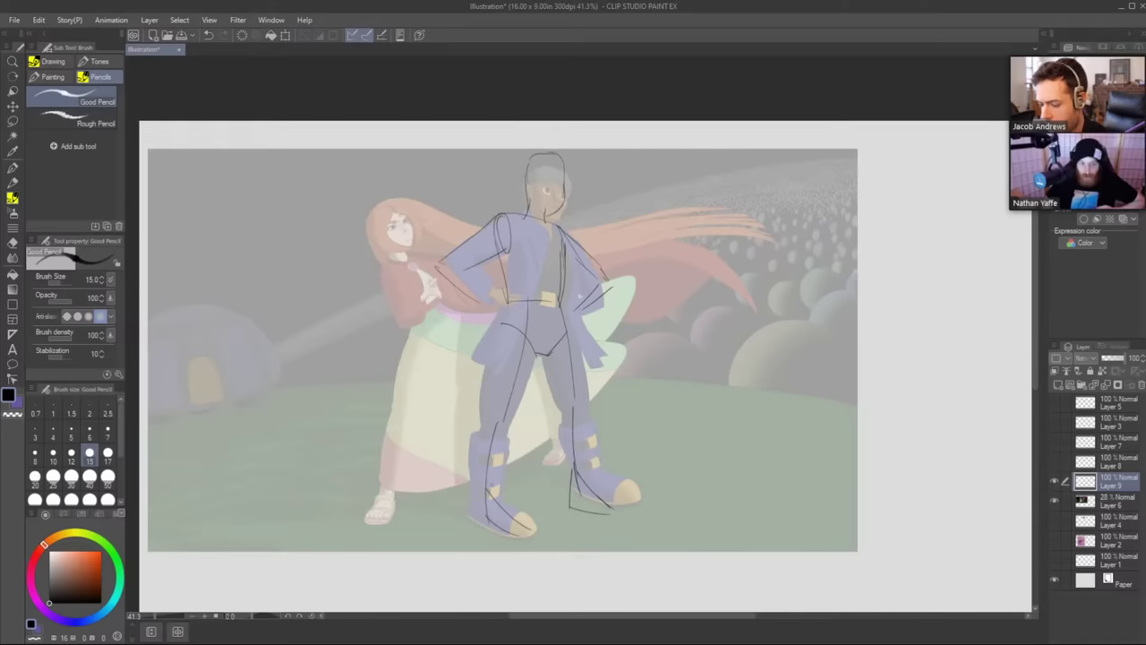
Add outer and inner contours to both of the man's legs, extending down around his boots.
{"action": "mouse_move", "coordinate": [486, 468]}
{"action": "left_mouse_down"}
{"action": "mouse_move", "coordinate": [488, 530]}
{"action": "mouse_move", "coordinate": [512, 541]}
{"action": "left_mouse_up"}
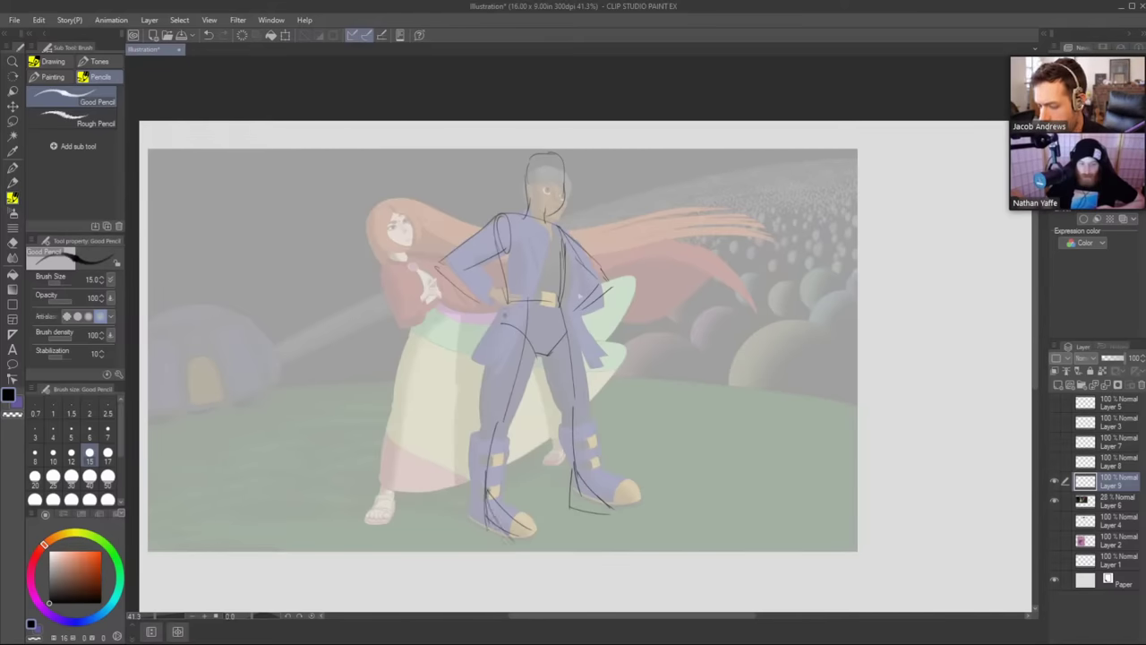
{"action": "left_click_drag", "start_coordinate": [504, 299], "coordinate": [470, 516]}
{"action": "key", "text": "ctrl+z"}
{"action": "mouse_move", "coordinate": [489, 416]}
{"action": "left_mouse_down"}
{"action": "mouse_move", "coordinate": [464, 517]}
{"action": "mouse_move", "coordinate": [497, 505]}
{"action": "mouse_move", "coordinate": [509, 514]}
{"action": "left_mouse_up"}
{"action": "left_click_drag", "start_coordinate": [555, 423], "coordinate": [559, 516]}
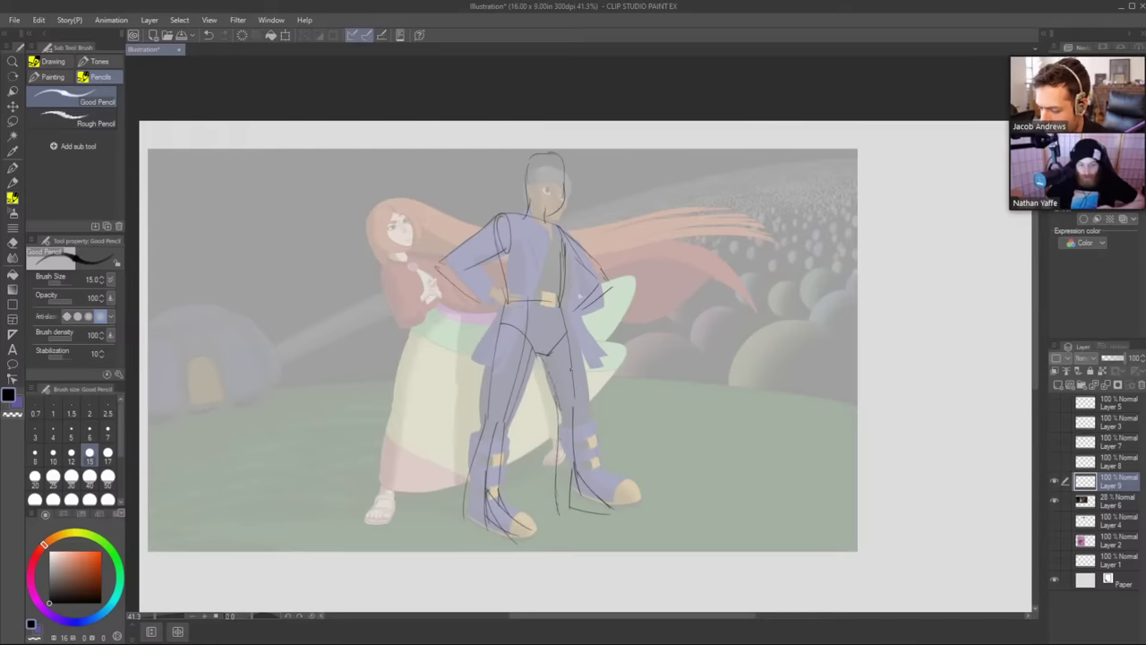
{"action": "left_click_drag", "start_coordinate": [577, 355], "coordinate": [605, 498]}
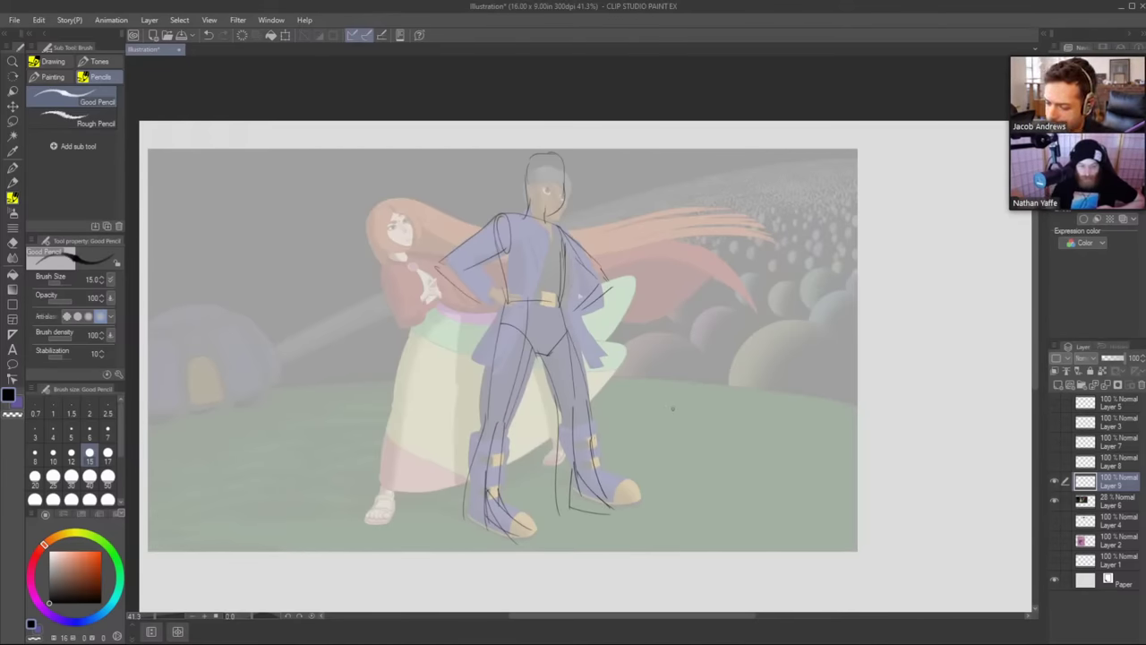
Lasso and delete the whole construction sketch over the man, deselect, and return to the Good Pencil brush.
{"action": "key", "text": "m"}
{"action": "mouse_move", "coordinate": [627, 573]}
{"action": "left_mouse_down"}
{"action": "mouse_move", "coordinate": [338, 394]}
{"action": "mouse_move", "coordinate": [751, 421]}
{"action": "left_mouse_up"}
{"action": "key", "text": "Delete"}
{"action": "key", "text": "ctrl+d"}
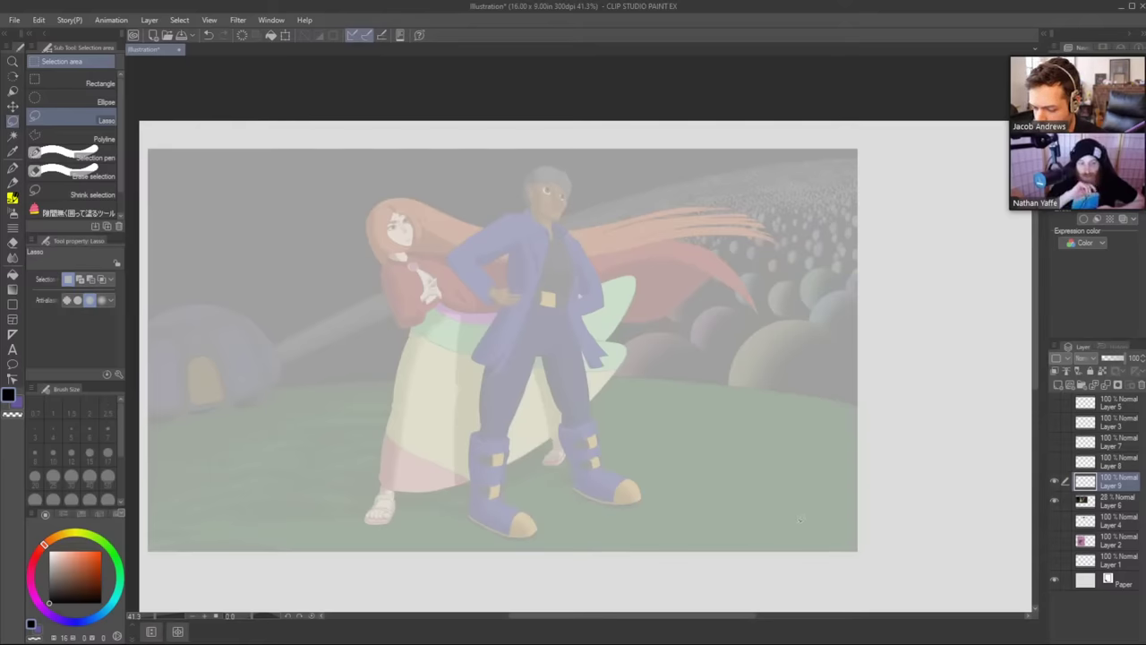
{"action": "key", "text": "b"}
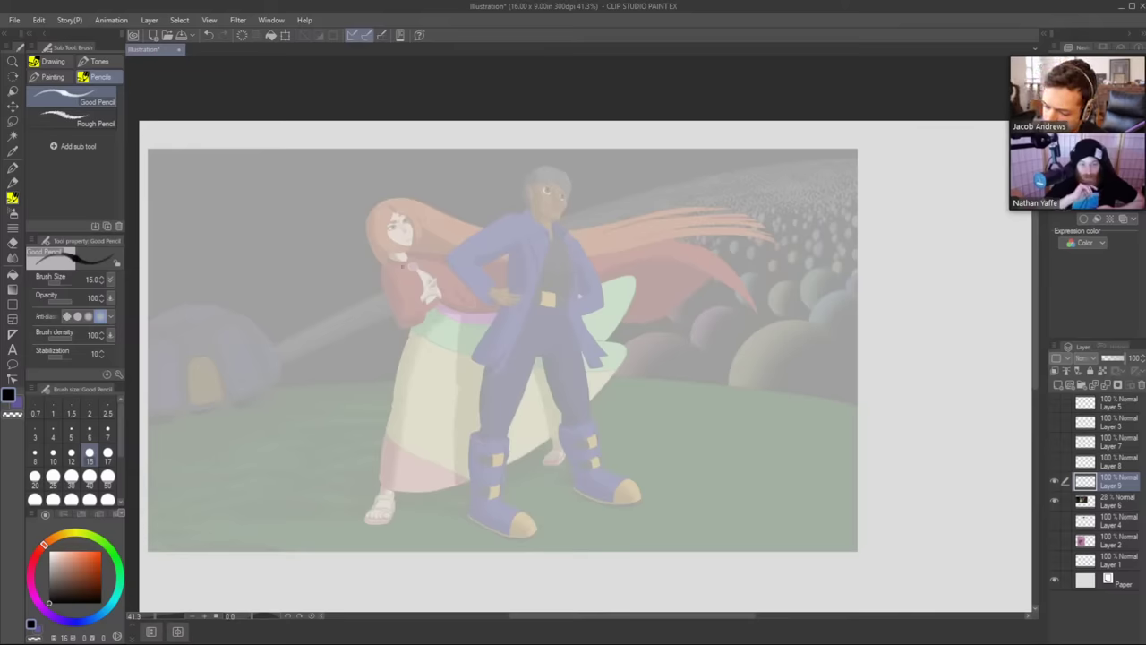
Sketch the outer contour of the woman's front leg from hip to ankle, plus her rear lower leg and foot.
{"action": "left_click_drag", "start_coordinate": [410, 326], "coordinate": [392, 421]}
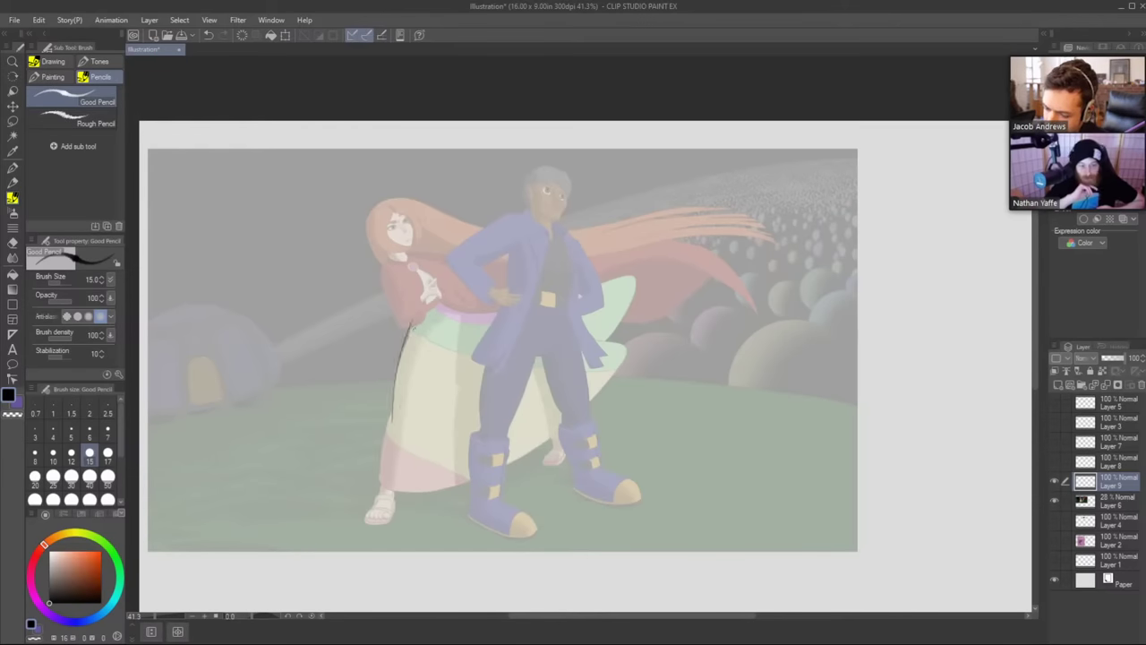
{"action": "key", "text": "ctrl+z"}
{"action": "left_click_drag", "start_coordinate": [412, 325], "coordinate": [382, 493]}
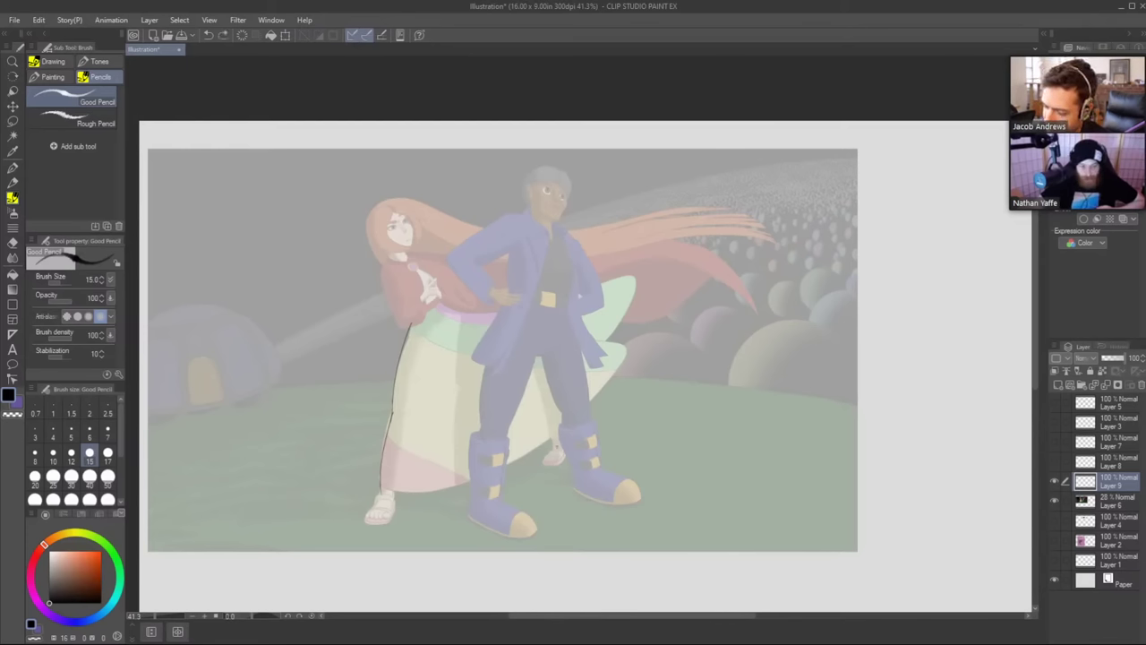
{"action": "left_click_drag", "start_coordinate": [551, 437], "coordinate": [506, 385]}
{"action": "key", "text": "ctrl+z"}
{"action": "left_click_drag", "start_coordinate": [548, 427], "coordinate": [542, 463]}
{"action": "left_click_drag", "start_coordinate": [542, 462], "coordinate": [566, 445]}
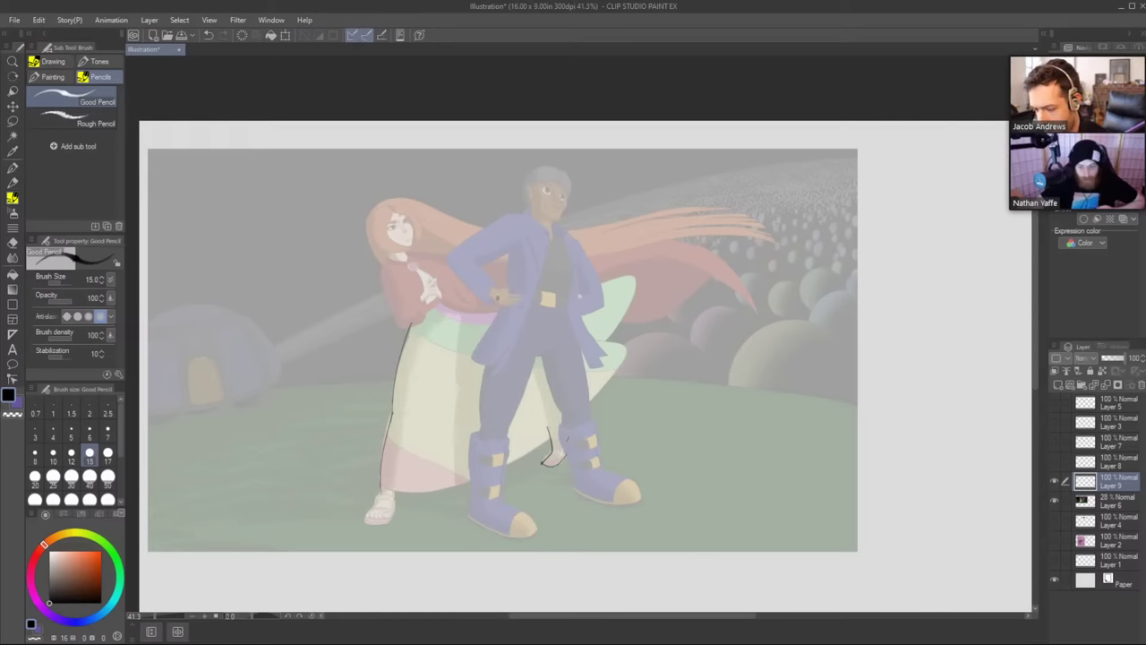
Sketch the woman's hip curve, torso centre line, and shoulder and waist lines over her jacket and skirt.
{"action": "left_click_drag", "start_coordinate": [411, 325], "coordinate": [449, 351]}
{"action": "key", "text": "ctrl+z"}
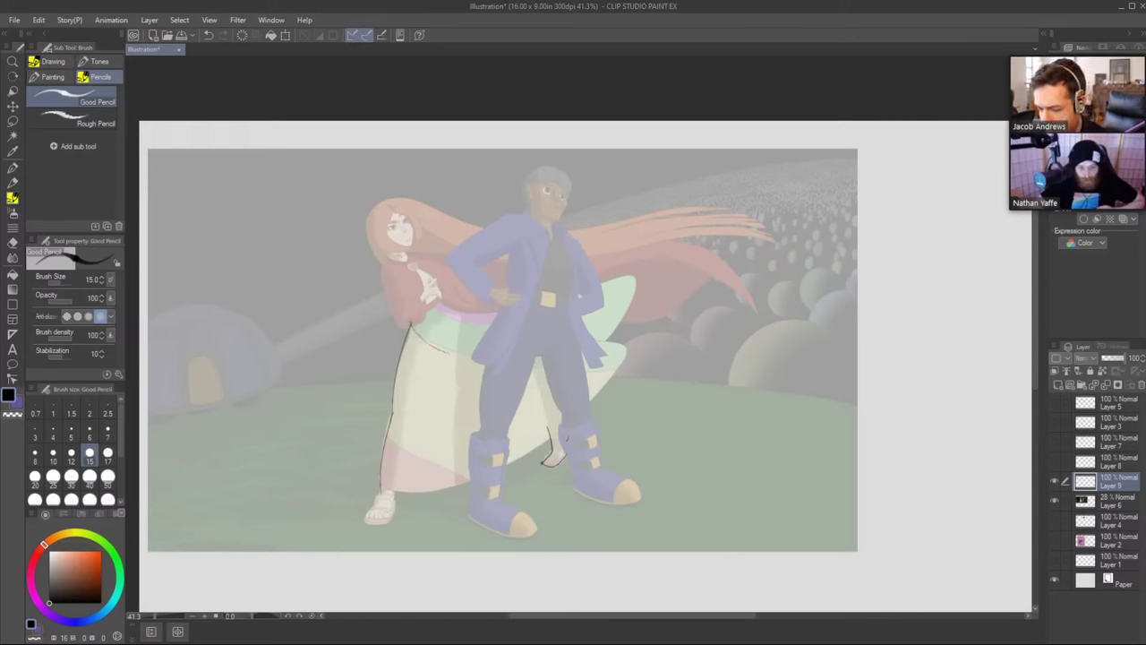
{"action": "left_click_drag", "start_coordinate": [404, 256], "coordinate": [444, 309]}
{"action": "mouse_move", "coordinate": [421, 281]}
{"action": "left_mouse_down"}
{"action": "mouse_move", "coordinate": [456, 268]}
{"action": "mouse_move", "coordinate": [418, 412]}
{"action": "left_mouse_up"}
{"action": "key", "text": "ctrl+z"}
Draw the inner contour of the woman's front leg from the crotch down toward the ankle.
{"action": "left_click_drag", "start_coordinate": [428, 336], "coordinate": [410, 411]}
{"action": "left_click_drag", "start_coordinate": [422, 388], "coordinate": [415, 400]}
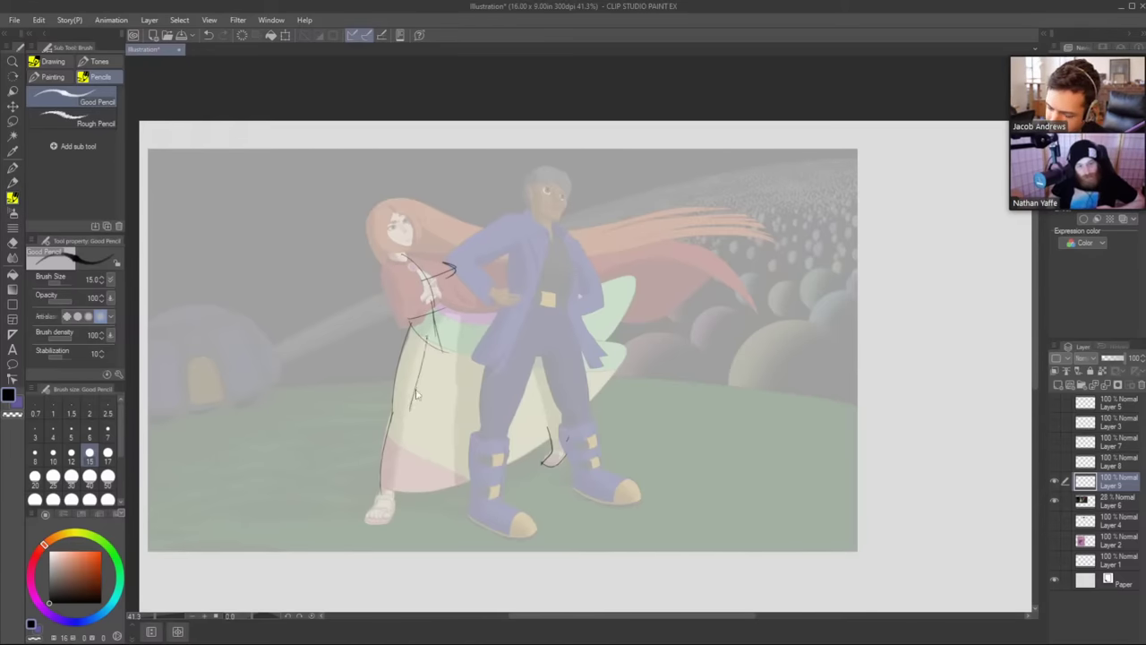
{"action": "key", "text": "ctrl+z"}
{"action": "left_click_drag", "start_coordinate": [437, 349], "coordinate": [403, 462]}
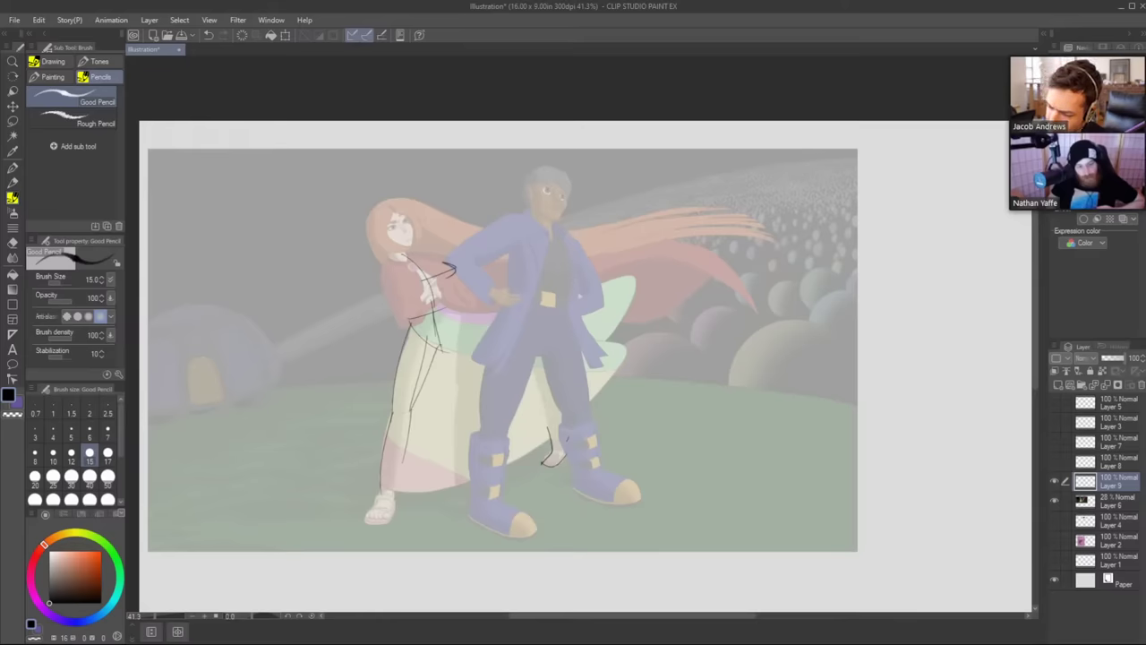
Sketch the woman's rear leg extending behind the man to her foot, and add the sides of her torso.
{"action": "mouse_move", "coordinate": [435, 346]}
{"action": "left_mouse_down"}
{"action": "mouse_move", "coordinate": [454, 342]}
{"action": "mouse_move", "coordinate": [504, 383]}
{"action": "left_mouse_up"}
{"action": "key", "text": "ctrl+z"}
{"action": "left_click_drag", "start_coordinate": [462, 307], "coordinate": [562, 408]}
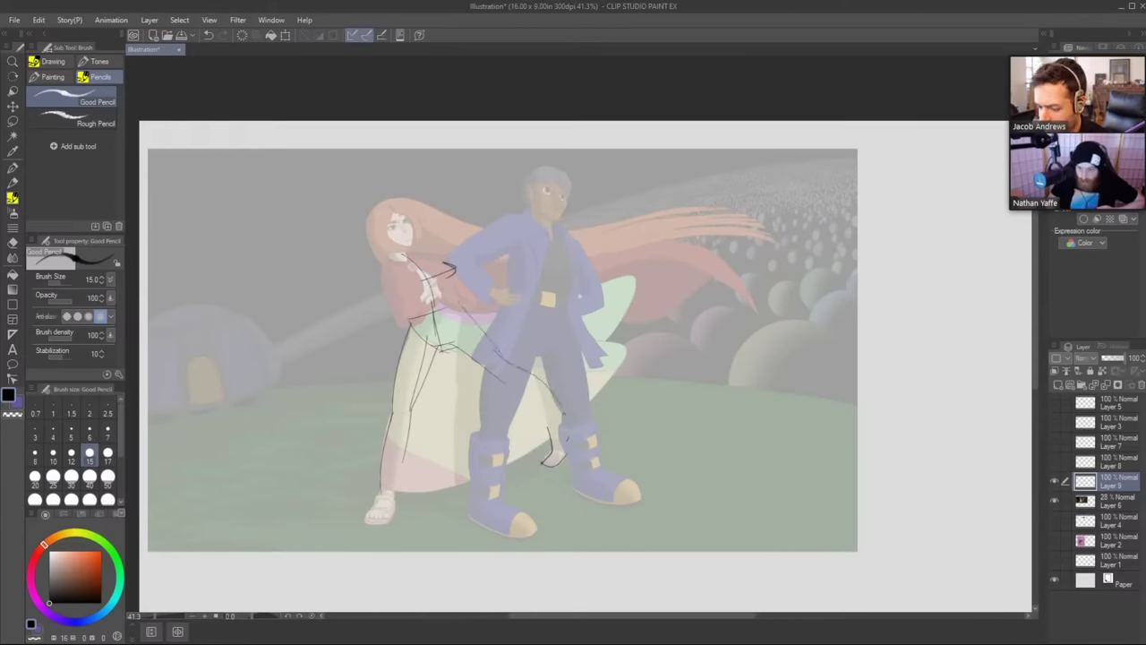
{"action": "left_click_drag", "start_coordinate": [488, 373], "coordinate": [537, 410]}
{"action": "mouse_move", "coordinate": [490, 369]}
{"action": "left_mouse_down"}
{"action": "mouse_move", "coordinate": [549, 420]}
{"action": "mouse_move", "coordinate": [560, 409]}
{"action": "mouse_move", "coordinate": [551, 437]}
{"action": "left_mouse_up"}
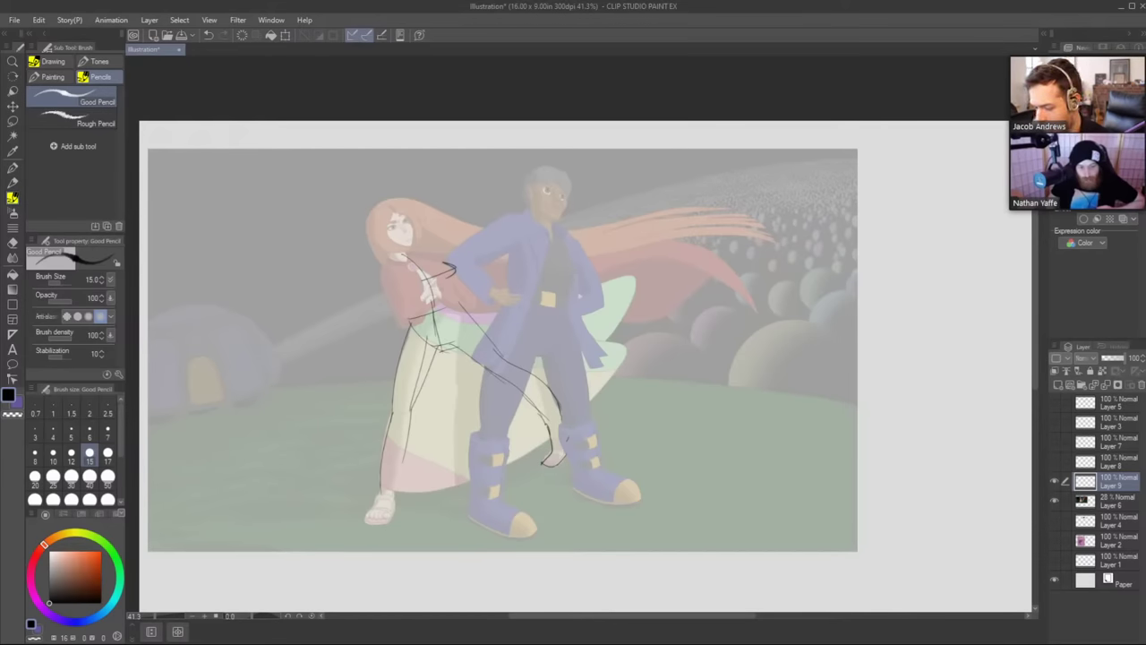
{"action": "mouse_move", "coordinate": [455, 343]}
{"action": "left_mouse_down"}
{"action": "mouse_move", "coordinate": [463, 307]}
{"action": "mouse_move", "coordinate": [418, 331]}
{"action": "mouse_move", "coordinate": [449, 332]}
{"action": "mouse_move", "coordinate": [462, 313]}
{"action": "mouse_move", "coordinate": [385, 280]}
{"action": "mouse_move", "coordinate": [402, 254]}
{"action": "left_mouse_up"}
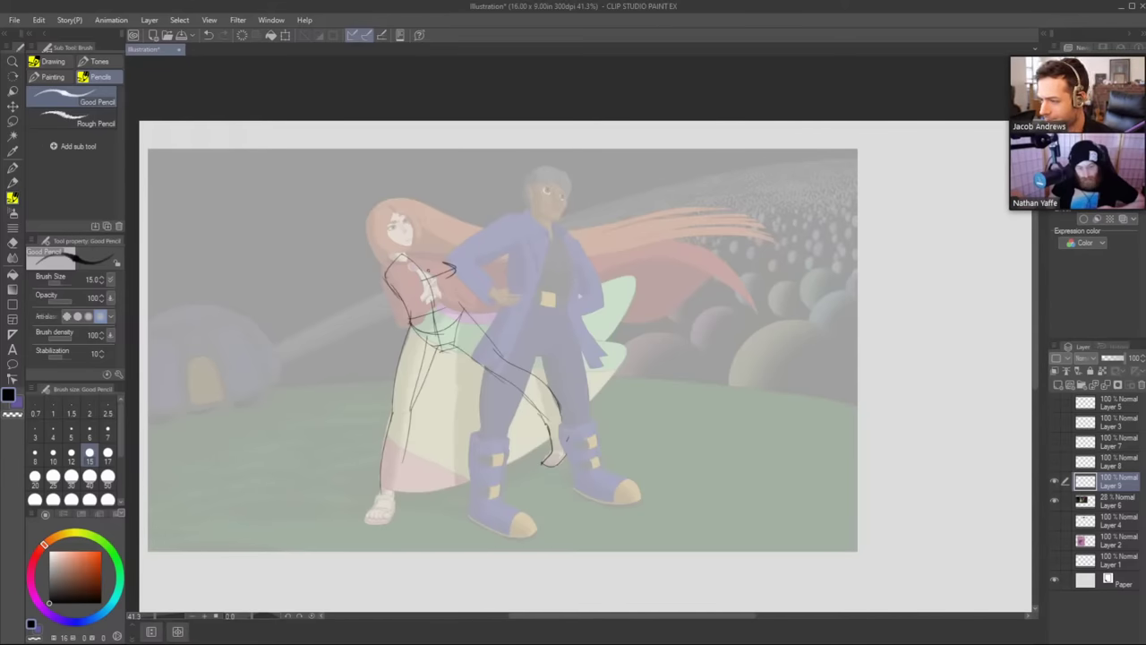
Hide the sketch on Layer 9 and set the two-figure illustration on Layer 6 to 100% opacity.
{"action": "left_click_drag", "start_coordinate": [1053, 481], "coordinate": [1054, 501]}
{"action": "left_click", "coordinate": [1107, 503]}
{"action": "left_click", "coordinate": [1055, 500]}
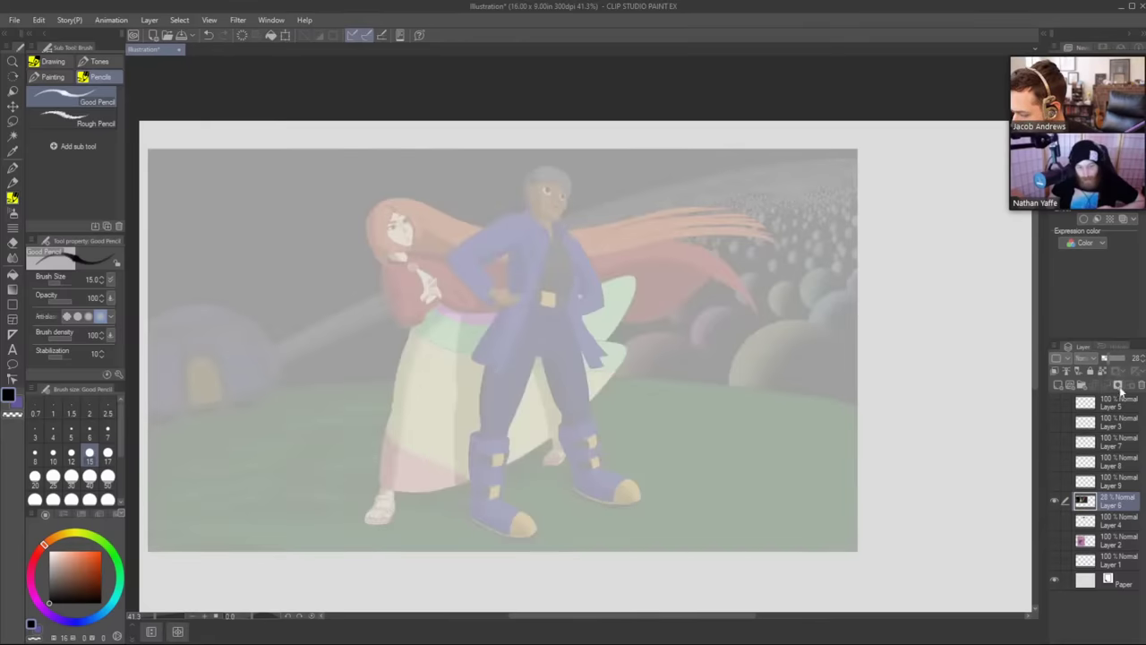
{"action": "left_click", "coordinate": [1126, 360]}
{"action": "left_click_drag", "start_coordinate": [1126, 359], "coordinate": [1127, 362]}
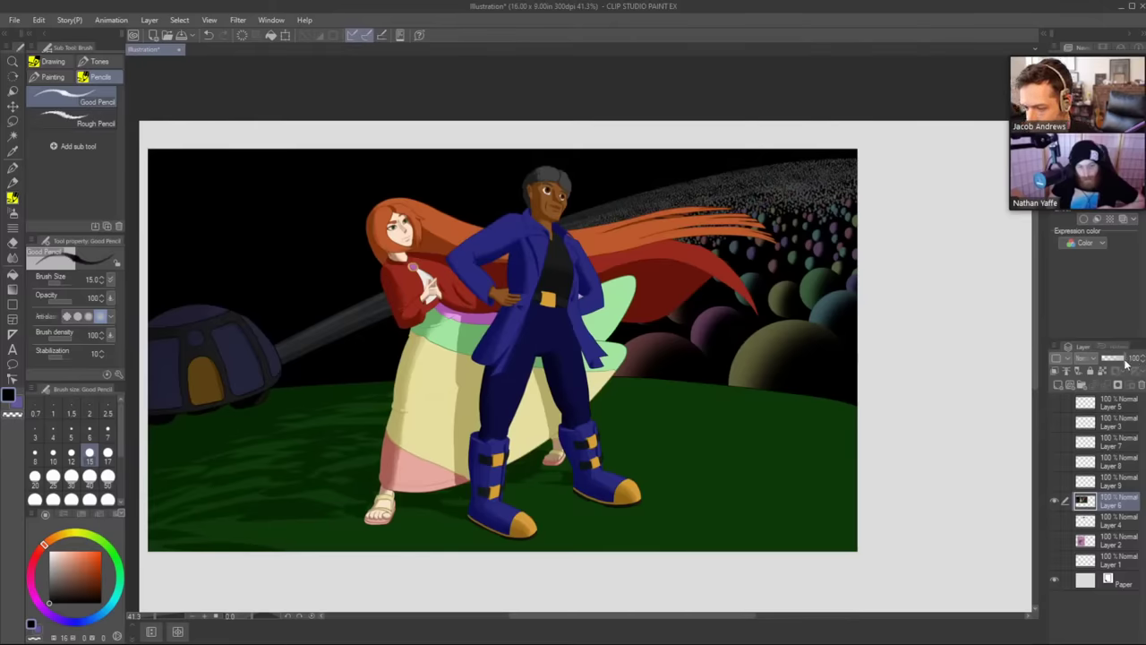
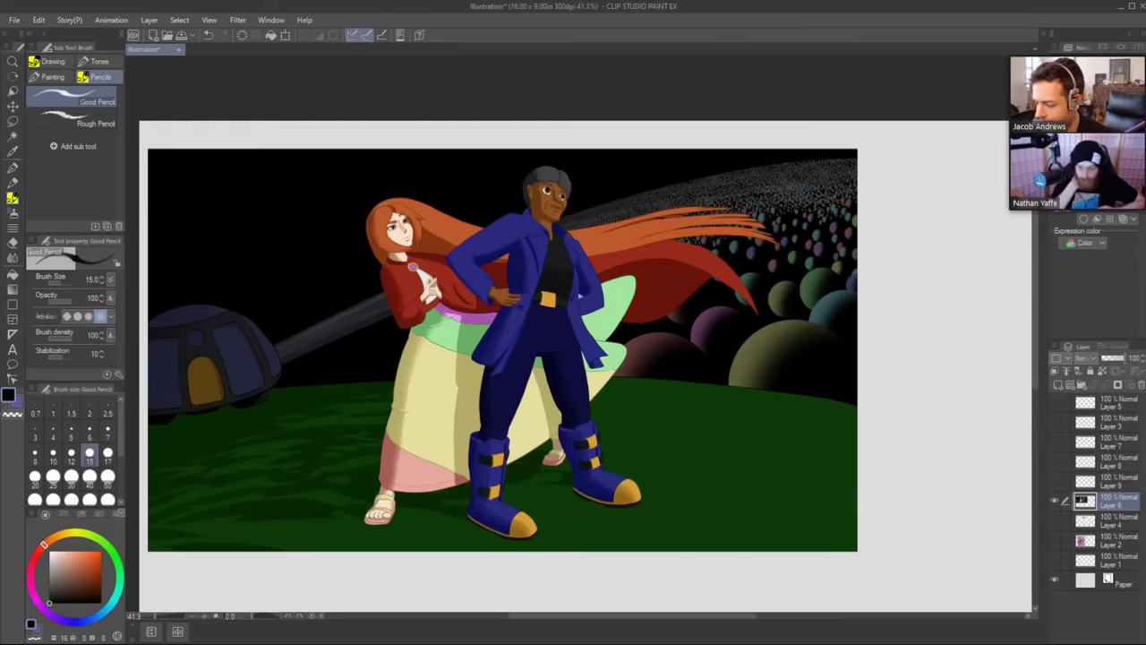
Hide Layer 6, paste the sheet of five fantasy characters, and scale it up to 156% near the canvas corner.
{"action": "left_click", "coordinate": [1056, 502]}
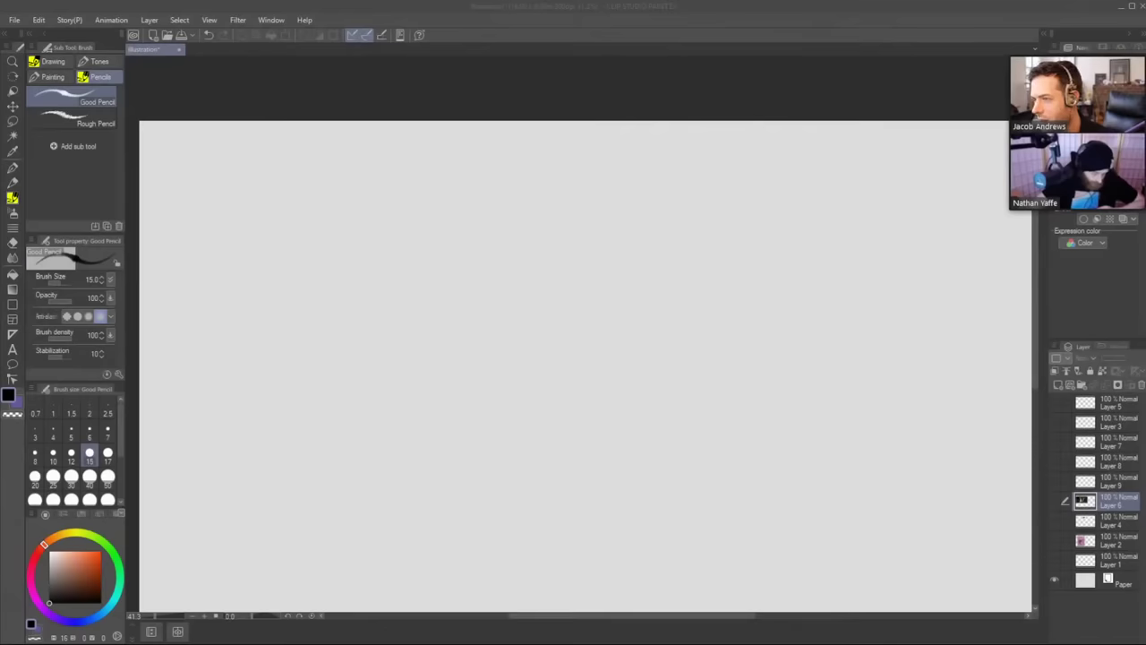
{"action": "left_click", "coordinate": [454, 90]}
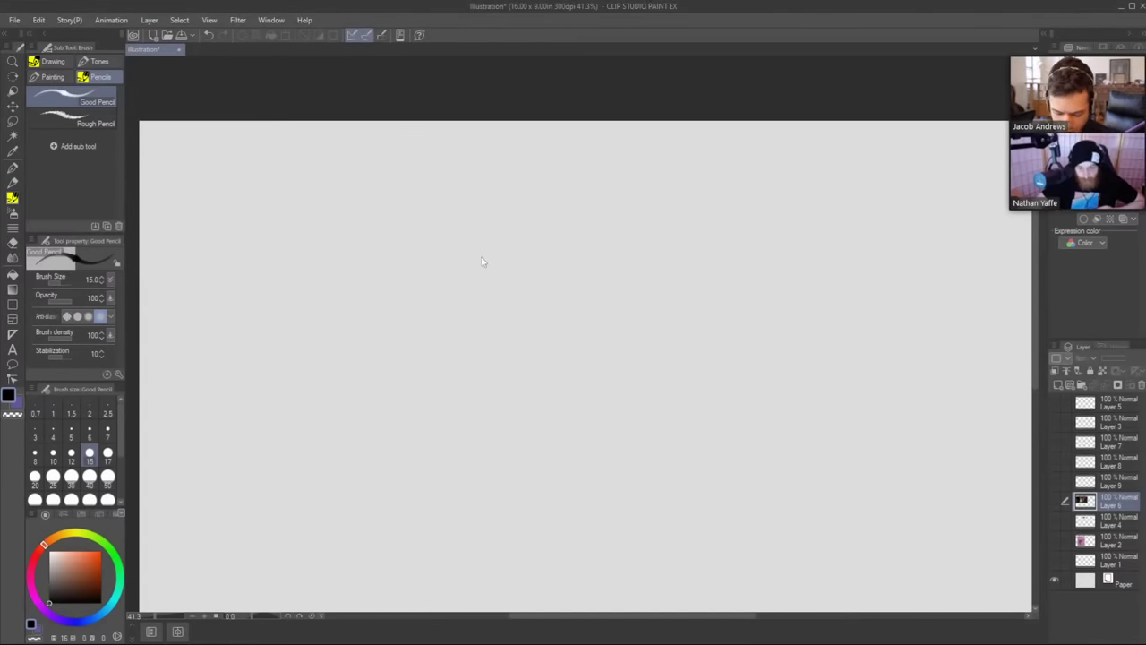
{"action": "key", "text": "ctrl+v"}
{"action": "left_click", "coordinate": [283, 36]}
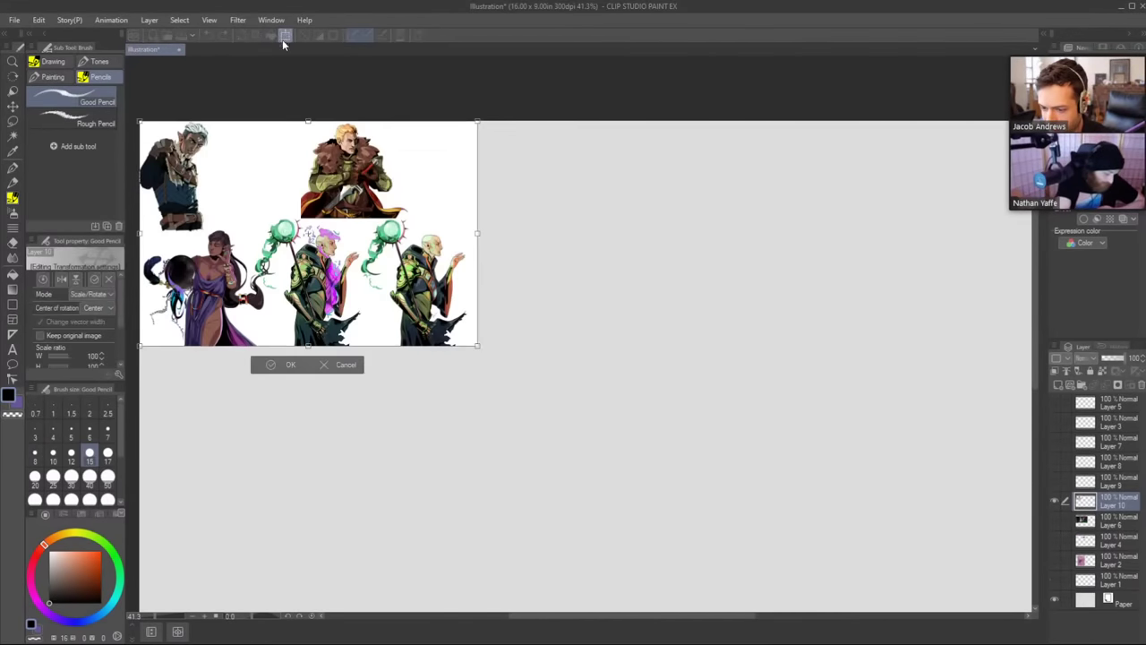
{"action": "left_click_drag", "start_coordinate": [480, 348], "coordinate": [667, 521]}
{"action": "mouse_move", "coordinate": [529, 365]}
{"action": "left_mouse_down"}
{"action": "mouse_move", "coordinate": [546, 384]}
{"action": "mouse_move", "coordinate": [535, 372]}
{"action": "left_mouse_up"}
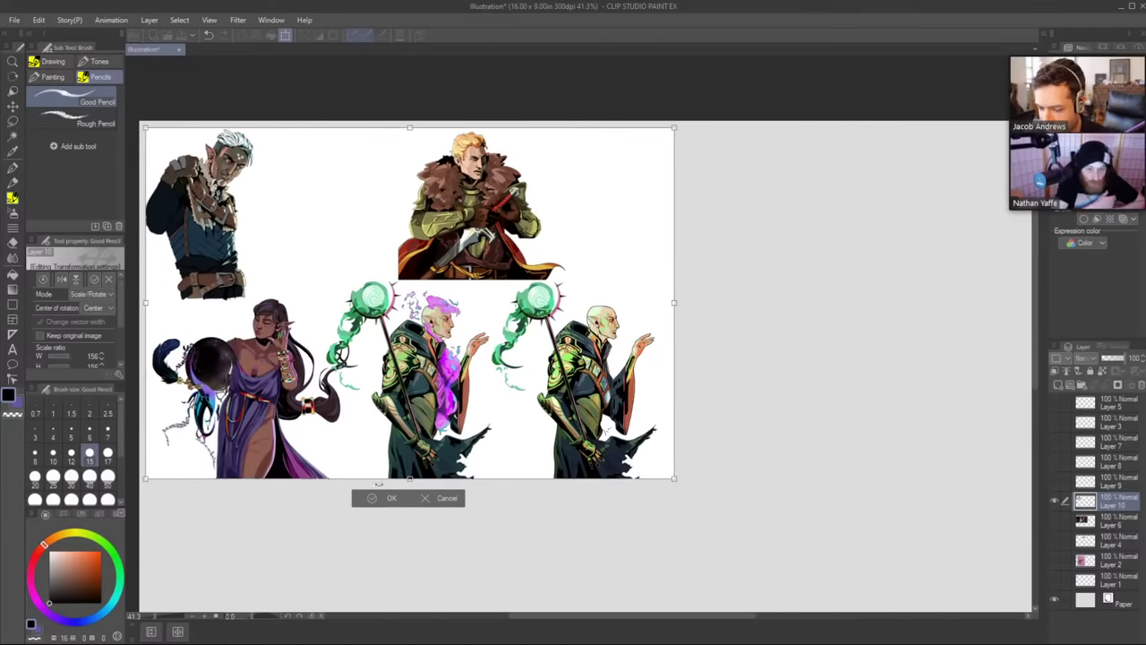
{"action": "left_click", "coordinate": [385, 499]}
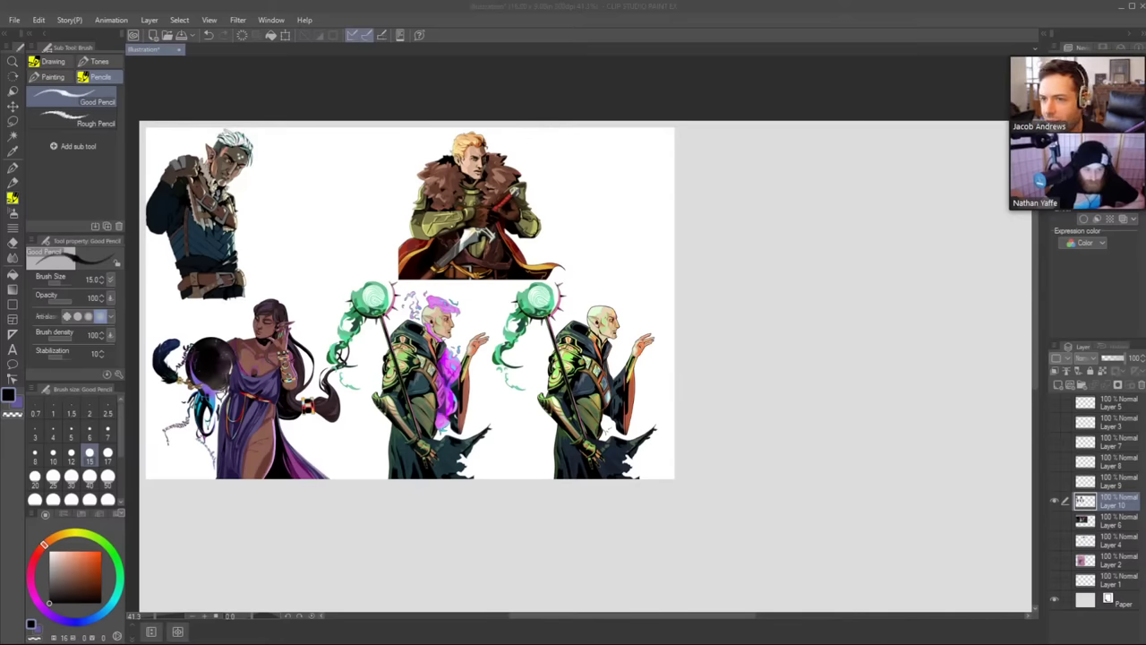
Scale the pasted character sheet up by another 140% and move it lower on the canvas.
{"action": "left_click_drag", "start_coordinate": [741, 253], "coordinate": [575, 224]}
{"action": "key", "text": "ctrl+space"}
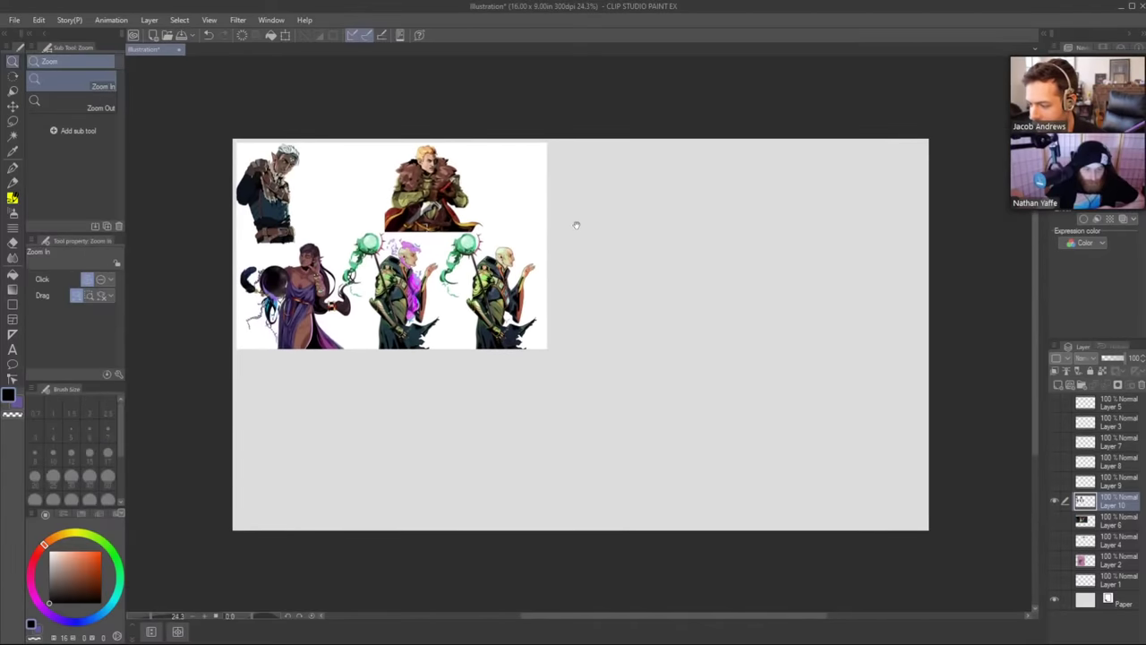
{"action": "left_click_drag", "start_coordinate": [451, 224], "coordinate": [458, 220]}
{"action": "left_click_drag", "start_coordinate": [583, 271], "coordinate": [557, 243]}
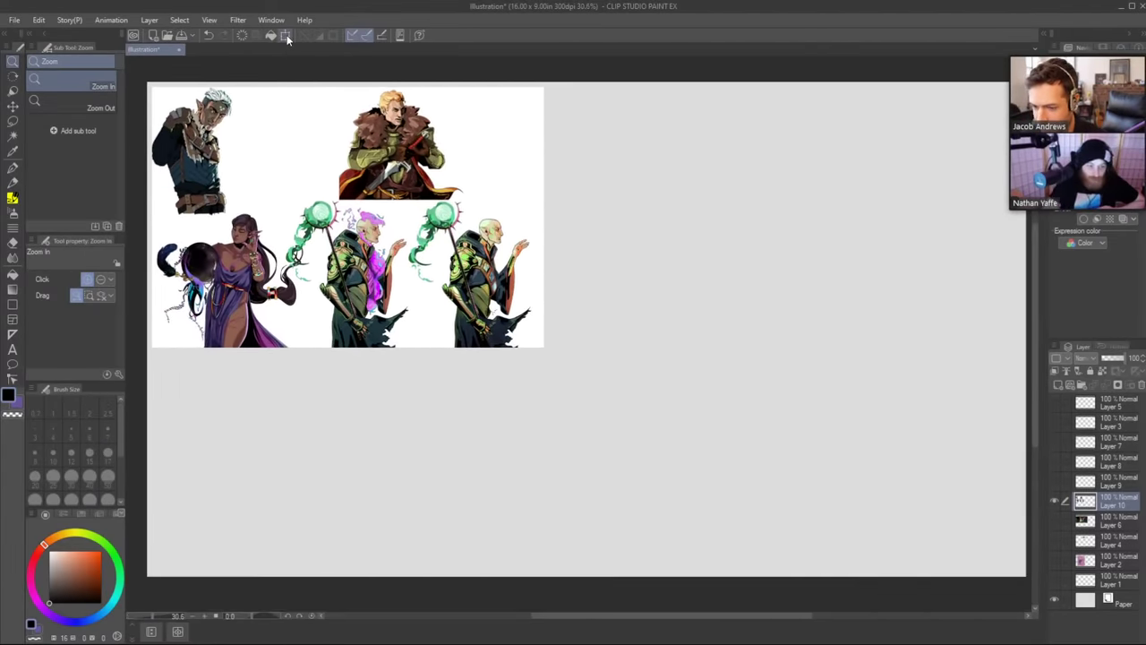
{"action": "left_click", "coordinate": [285, 35]}
{"action": "left_click_drag", "start_coordinate": [544, 347], "coordinate": [531, 408]}
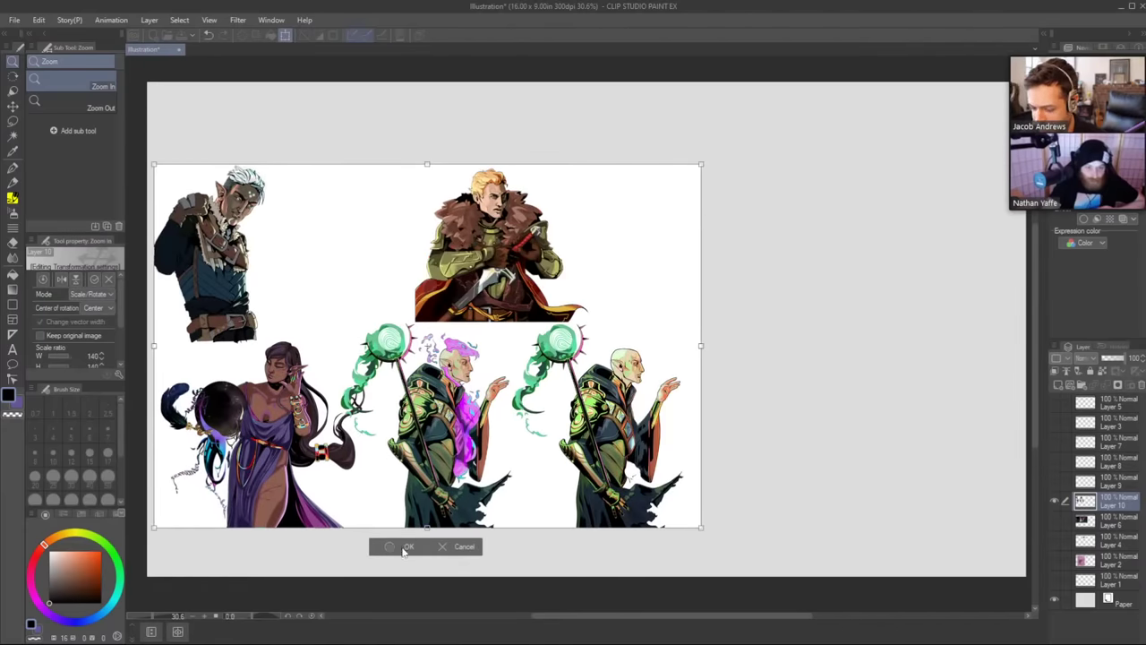
{"action": "left_click", "coordinate": [405, 548]}
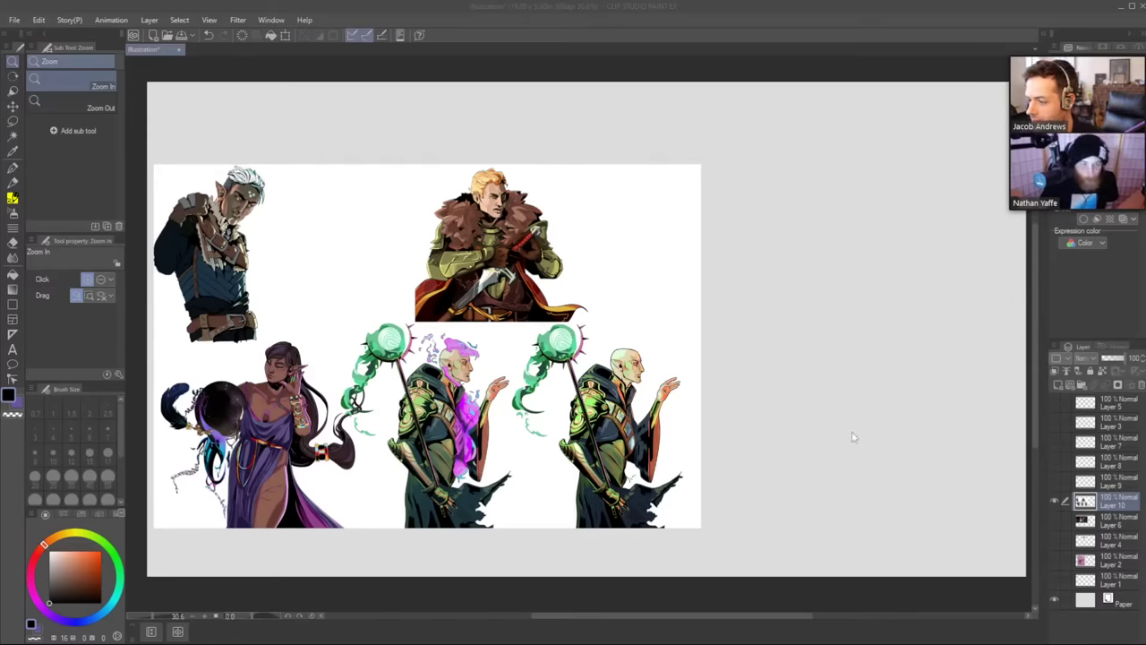
Paste the purple reference illustration of the grape-crowned man and move it to the canvas's upper right area.
{"action": "left_click", "coordinate": [799, 381]}
{"action": "key", "text": "ctrl+v"}
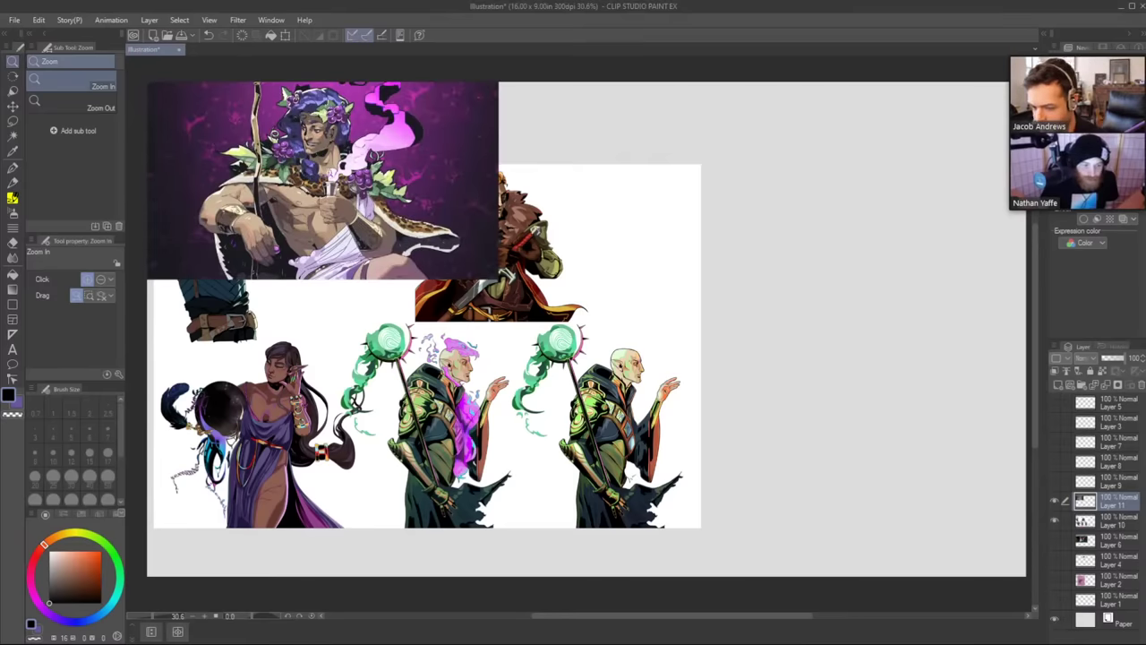
{"action": "left_click", "coordinate": [285, 35]}
{"action": "left_click_drag", "start_coordinate": [365, 197], "coordinate": [816, 215]}
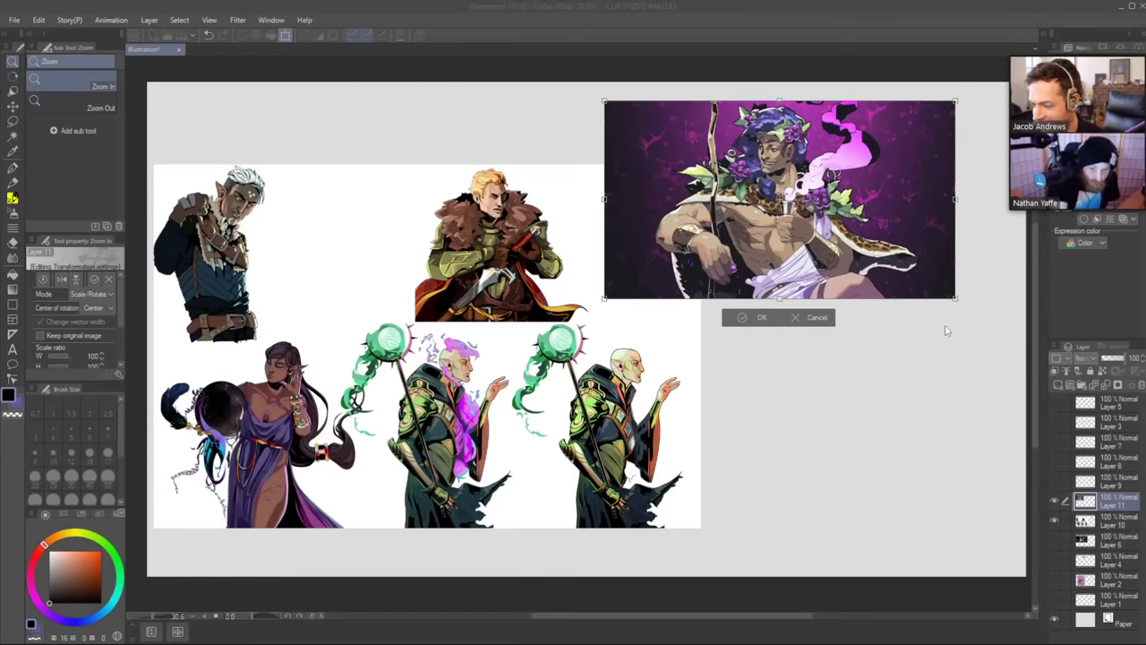
{"action": "left_click", "coordinate": [754, 319]}
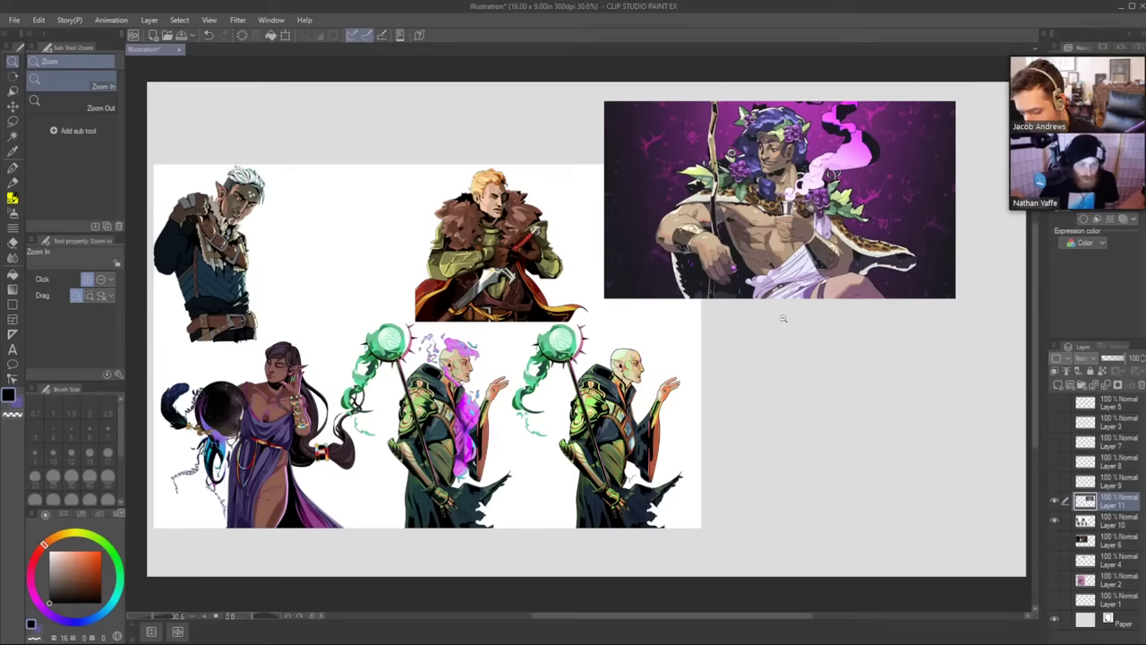
Scale the purple reference illustration to 145% and place it in the canvas's lower right area.
{"action": "left_click", "coordinate": [285, 35]}
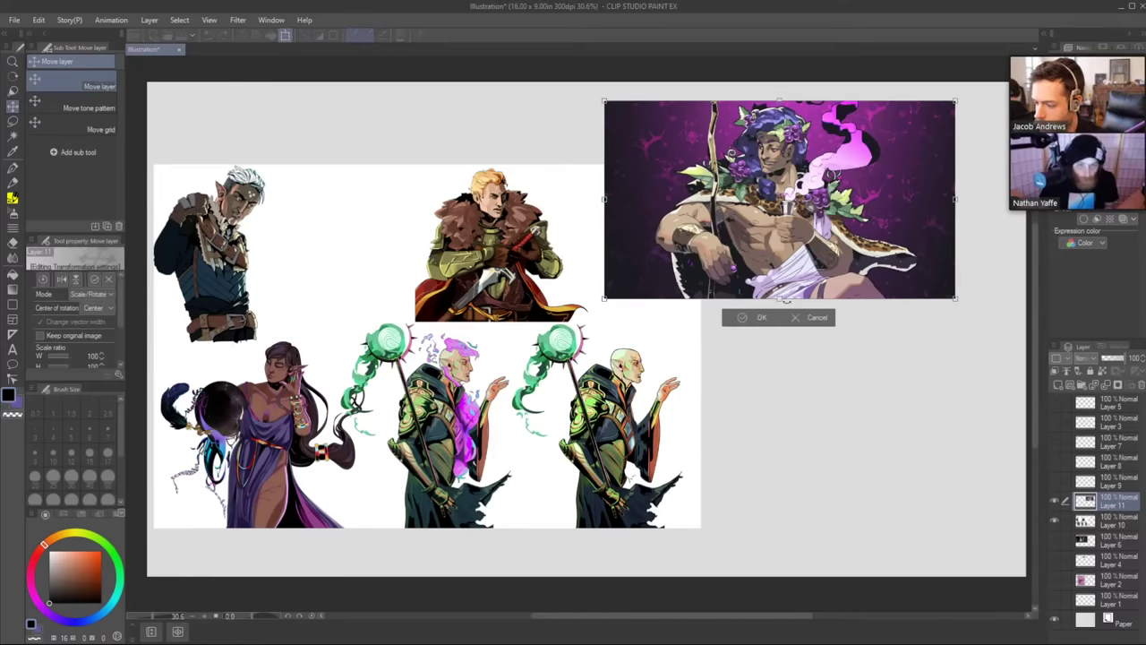
{"action": "left_click_drag", "start_coordinate": [782, 299], "coordinate": [789, 539]}
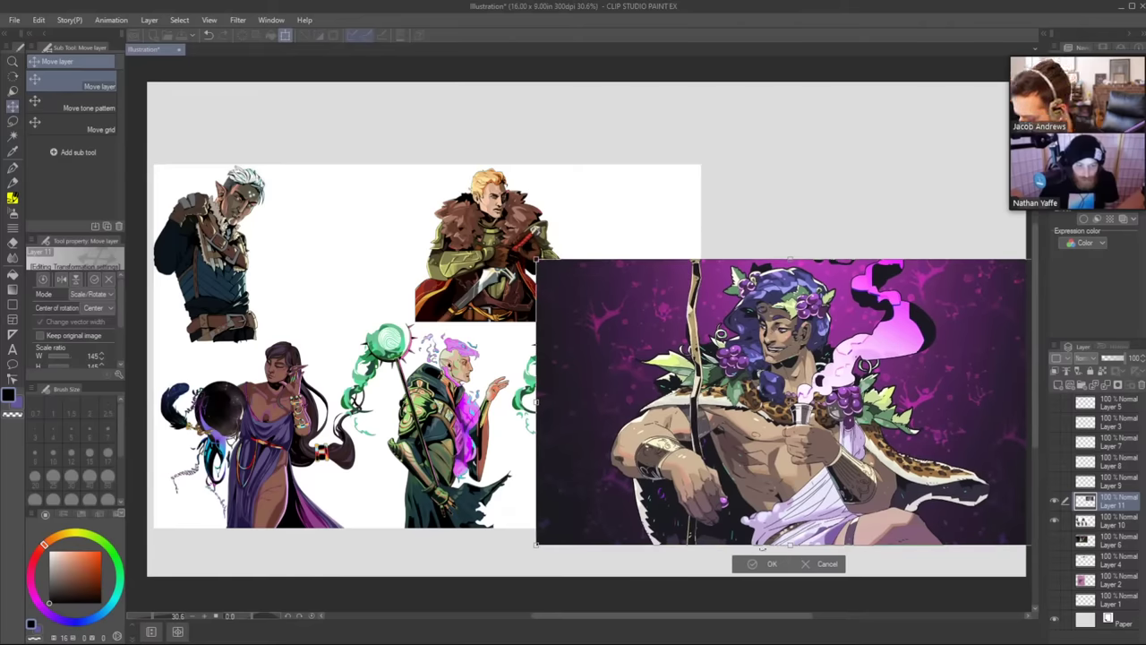
{"action": "left_click", "coordinate": [764, 564]}
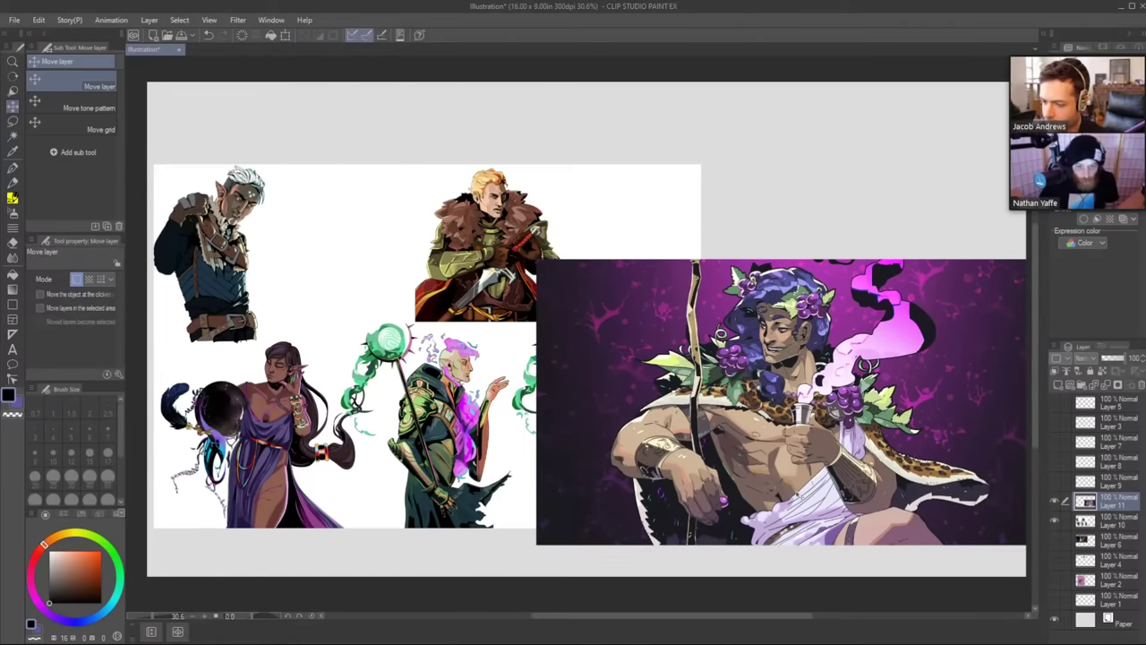
Compare the purple reference with the character sheet, examine the woman in purple and the staff bearer up close, and return to Good Pencil.
{"action": "left_click_drag", "start_coordinate": [641, 322], "coordinate": [684, 338]}
{"action": "left_click_drag", "start_coordinate": [800, 422], "coordinate": [722, 412]}
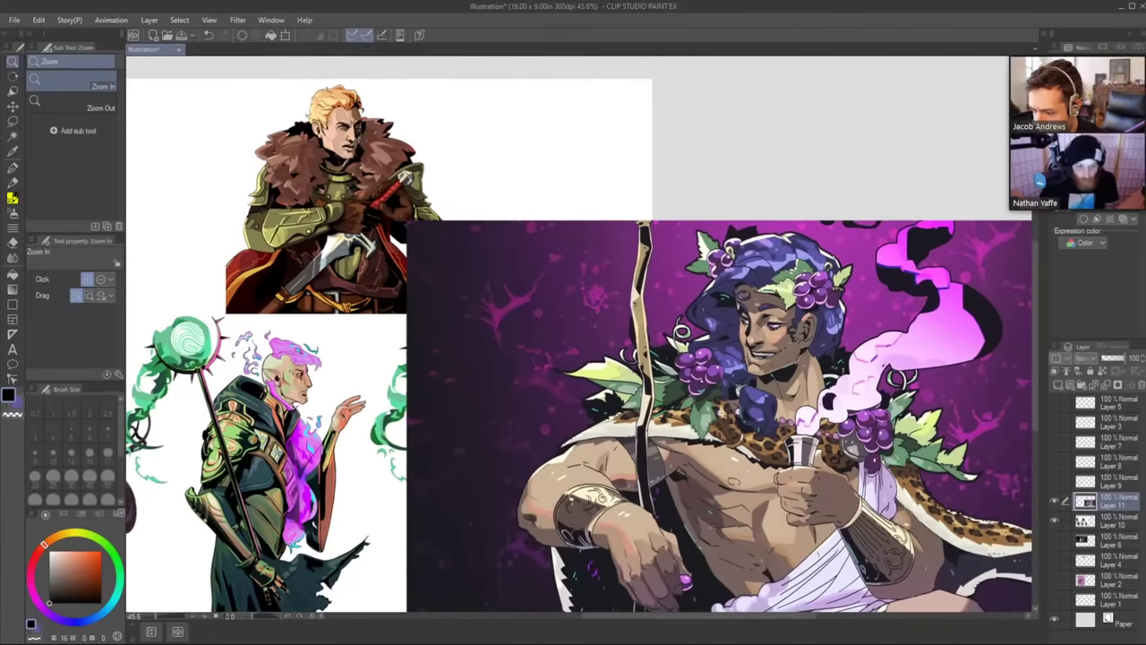
{"action": "left_click_drag", "start_coordinate": [700, 475], "coordinate": [847, 449]}
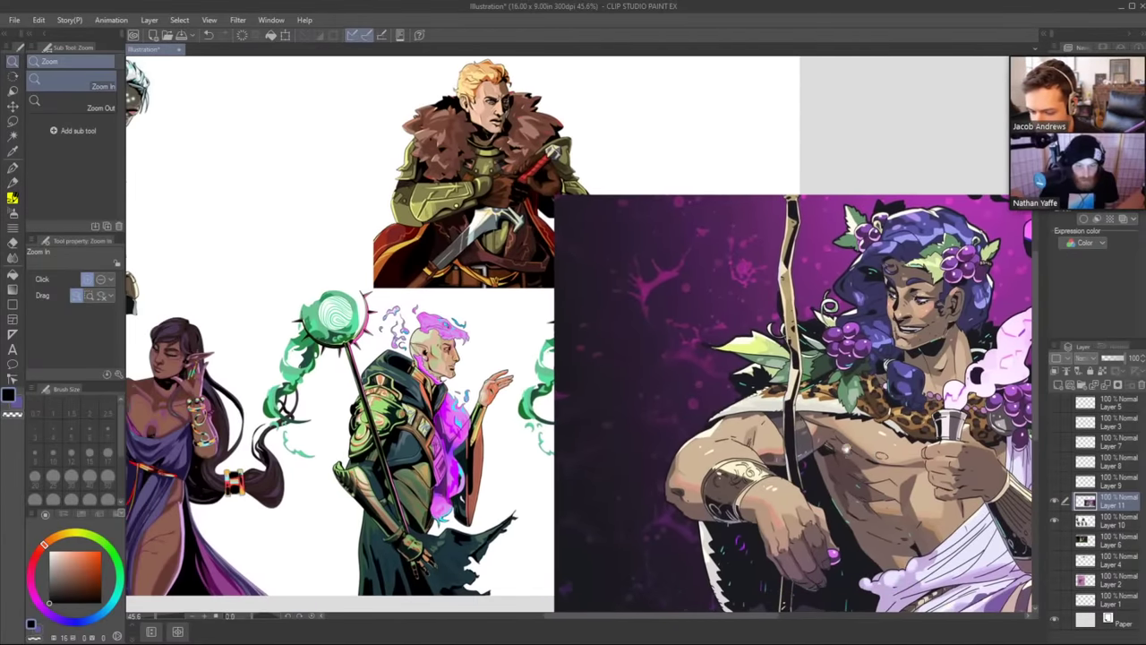
{"action": "left_click_drag", "start_coordinate": [755, 450], "coordinate": [702, 477]}
{"action": "left_click_drag", "start_coordinate": [780, 485], "coordinate": [827, 426]}
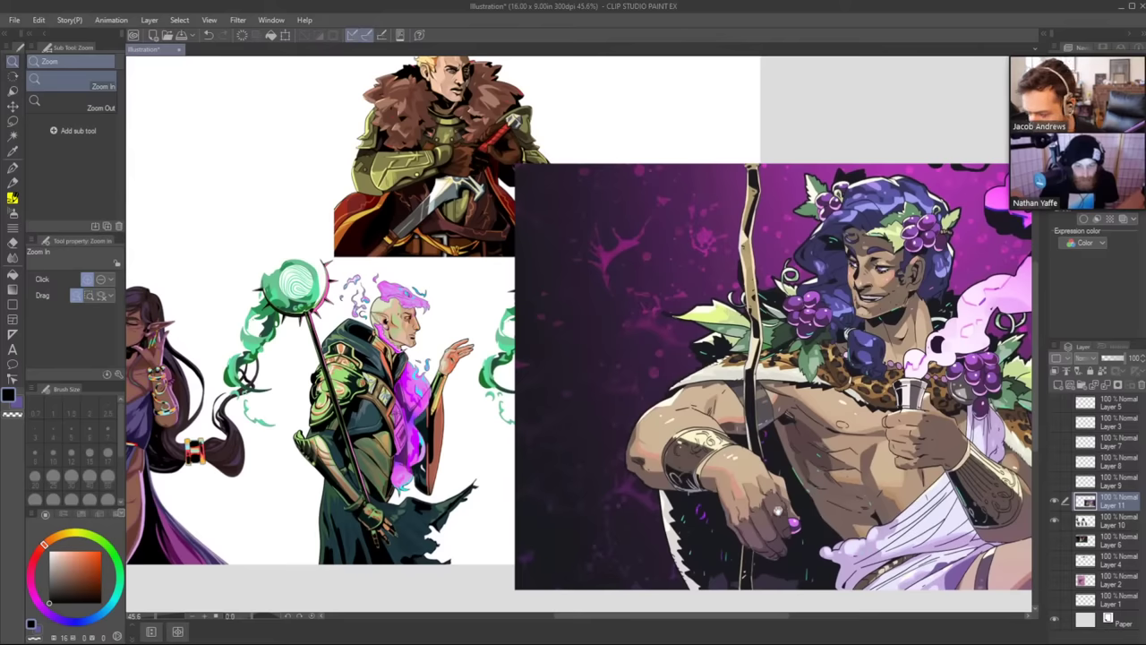
{"action": "left_click_drag", "start_coordinate": [778, 509], "coordinate": [729, 557]}
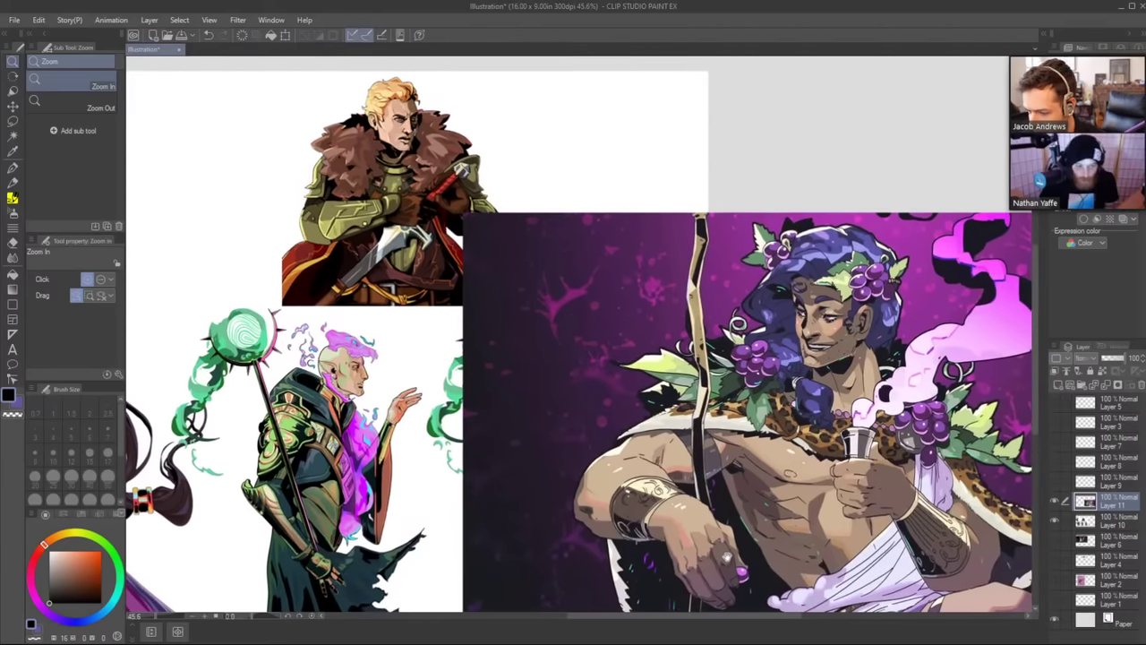
{"action": "left_click_drag", "start_coordinate": [796, 525], "coordinate": [704, 423]}
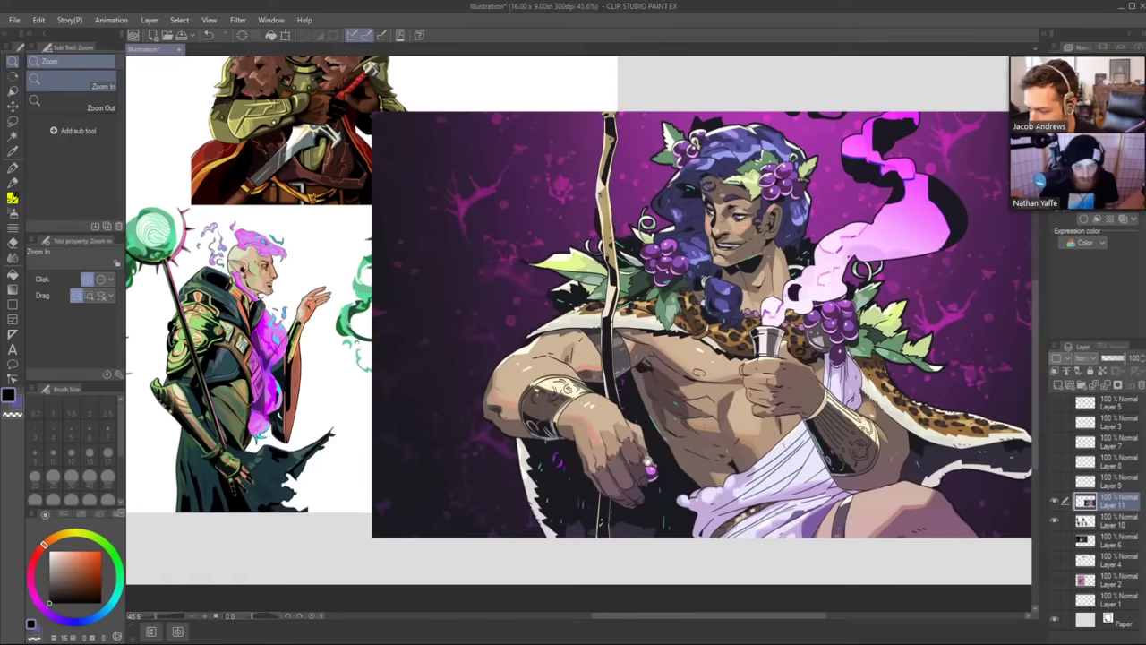
{"action": "left_click_drag", "start_coordinate": [647, 458], "coordinate": [798, 498]}
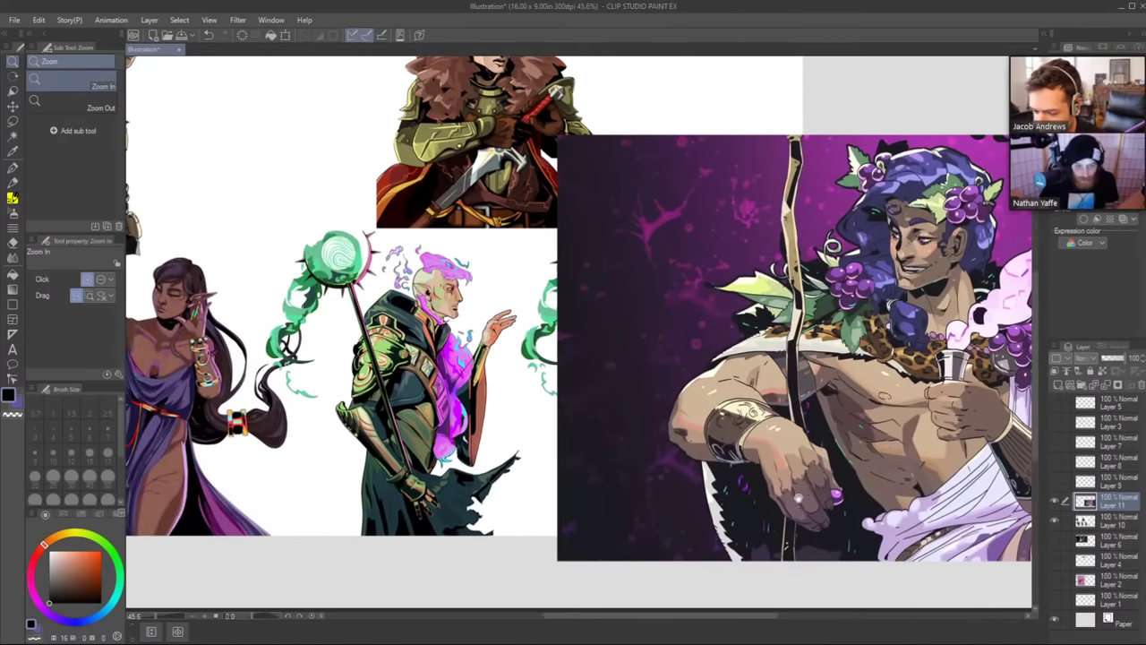
{"action": "left_click_drag", "start_coordinate": [608, 444], "coordinate": [746, 453]}
{"action": "left_click", "coordinate": [358, 374]}
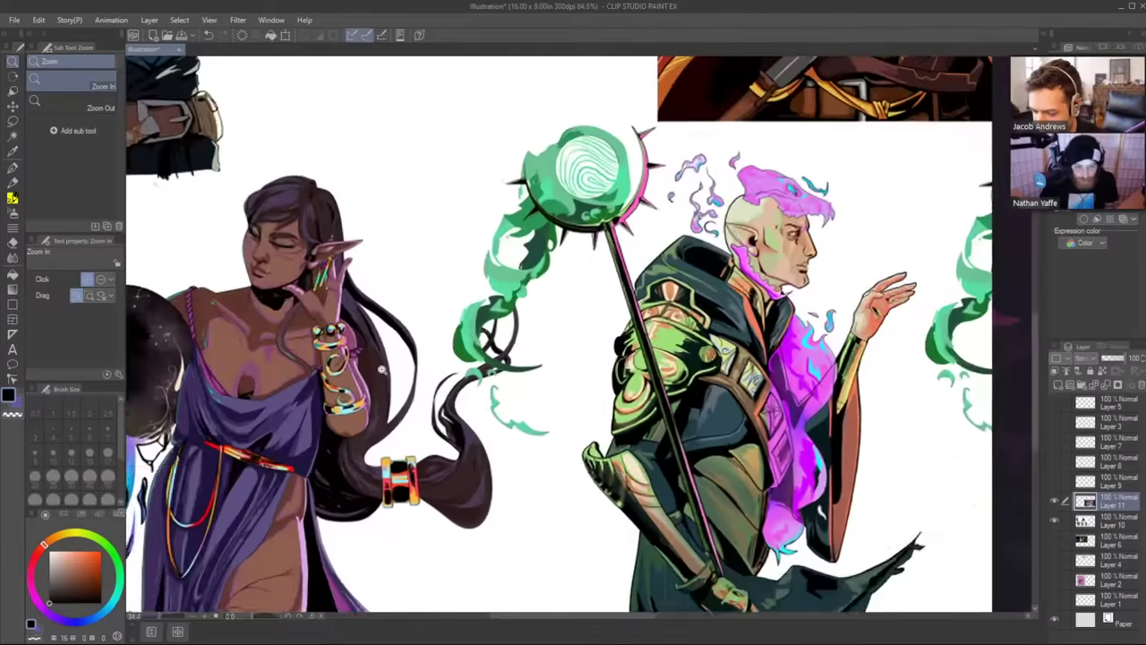
{"action": "left_click", "coordinate": [360, 375]}
{"action": "left_click", "coordinate": [389, 371]}
{"action": "key", "text": "b"}
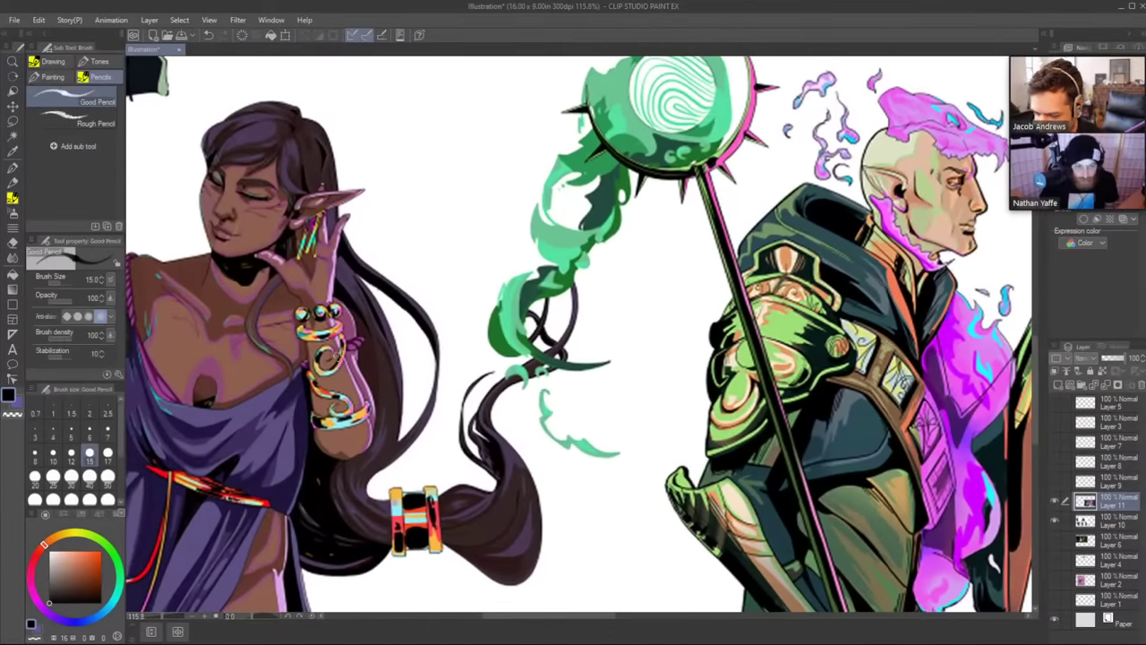
Examine the woman in purple and the staff bearer up close and compare them with the grape-crowned man reference.
{"action": "left_click_drag", "start_coordinate": [463, 477], "coordinate": [607, 470]}
{"action": "left_click_drag", "start_coordinate": [587, 410], "coordinate": [574, 415]}
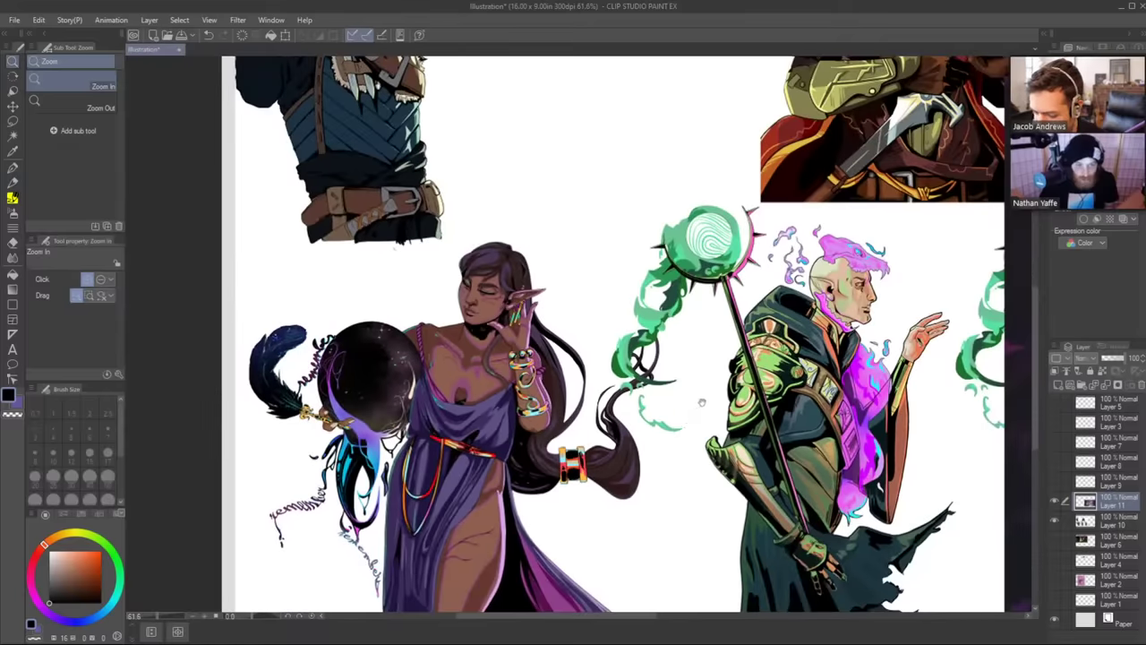
{"action": "left_click_drag", "start_coordinate": [702, 403], "coordinate": [499, 340]}
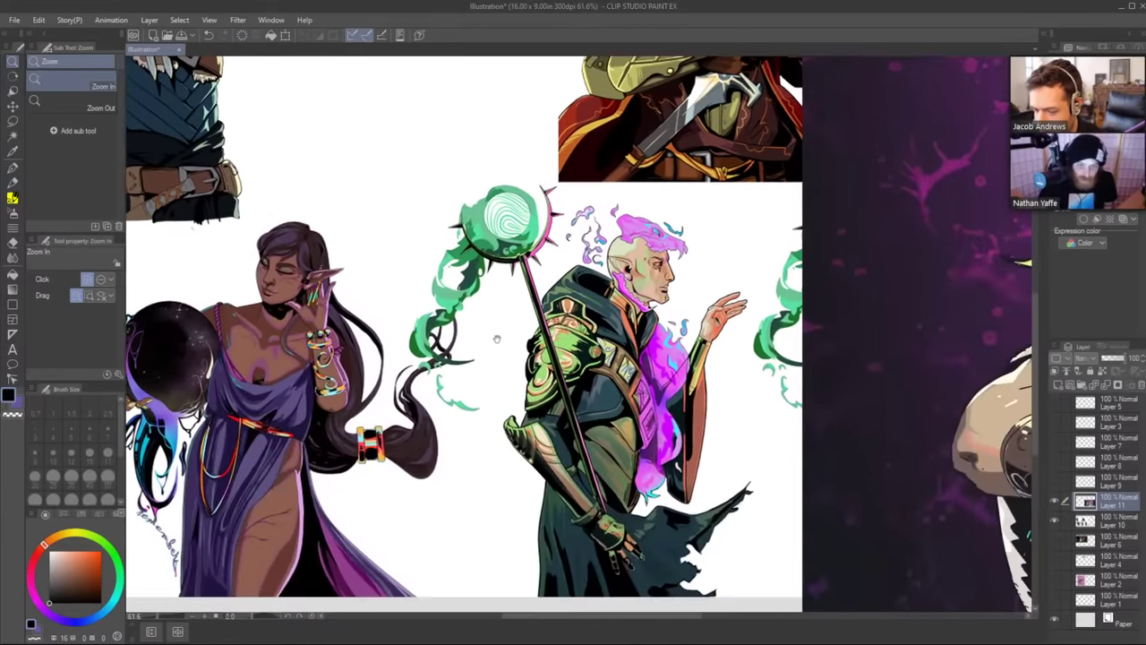
{"action": "left_click_drag", "start_coordinate": [747, 458], "coordinate": [538, 399]}
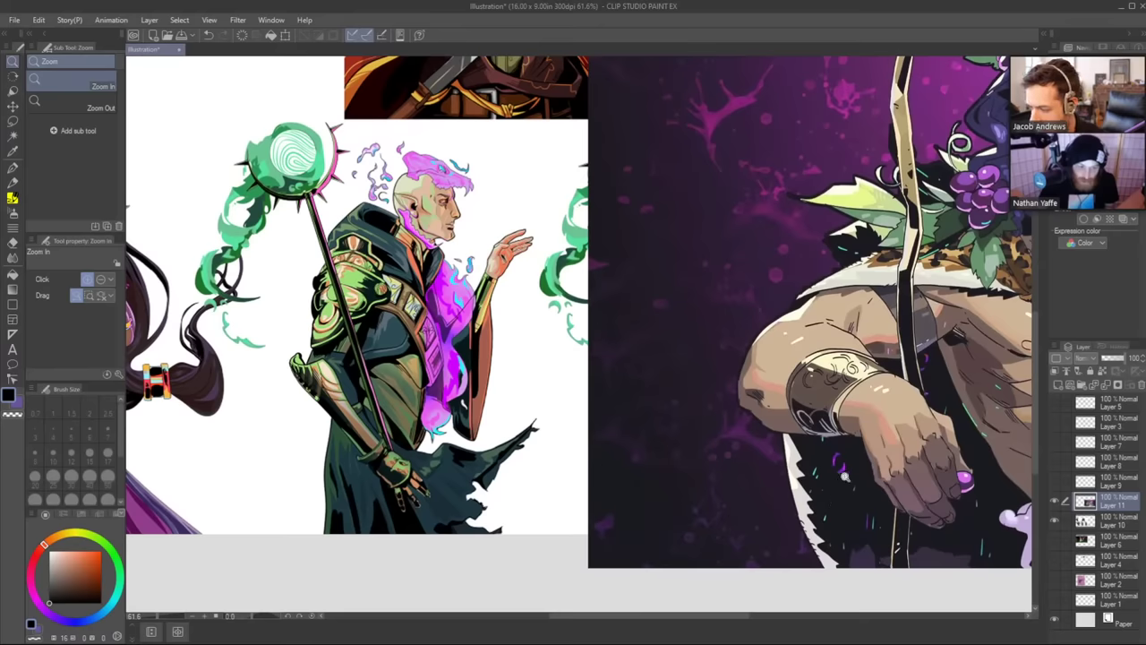
{"action": "left_click_drag", "start_coordinate": [858, 480], "coordinate": [775, 509]}
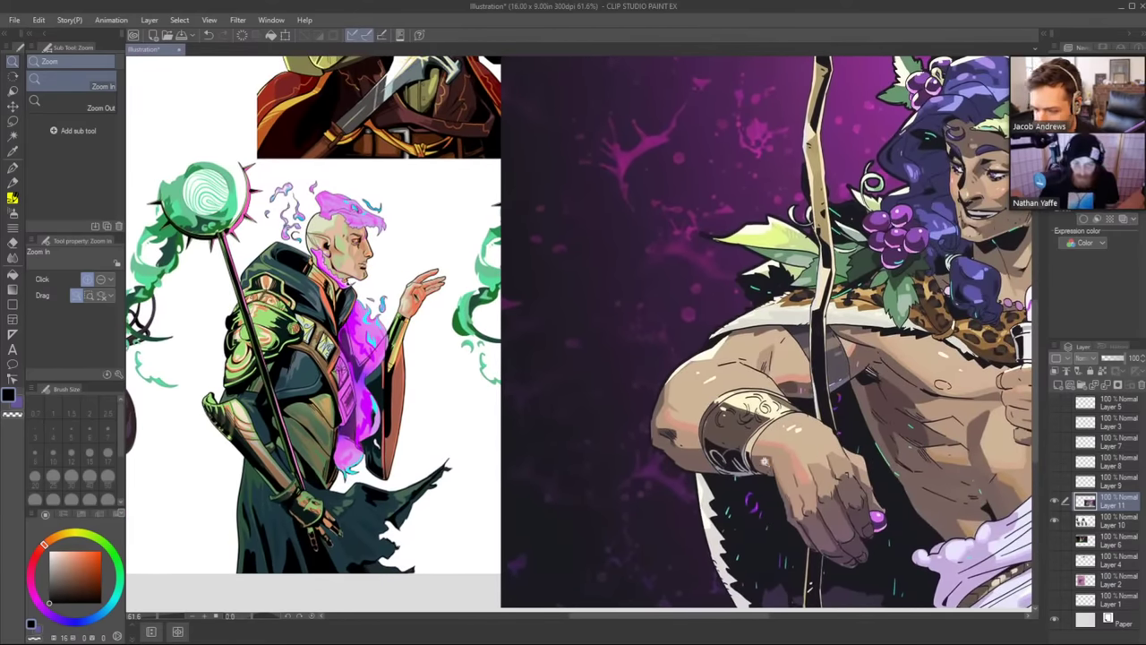
{"action": "left_click_drag", "start_coordinate": [253, 248], "coordinate": [250, 206]}
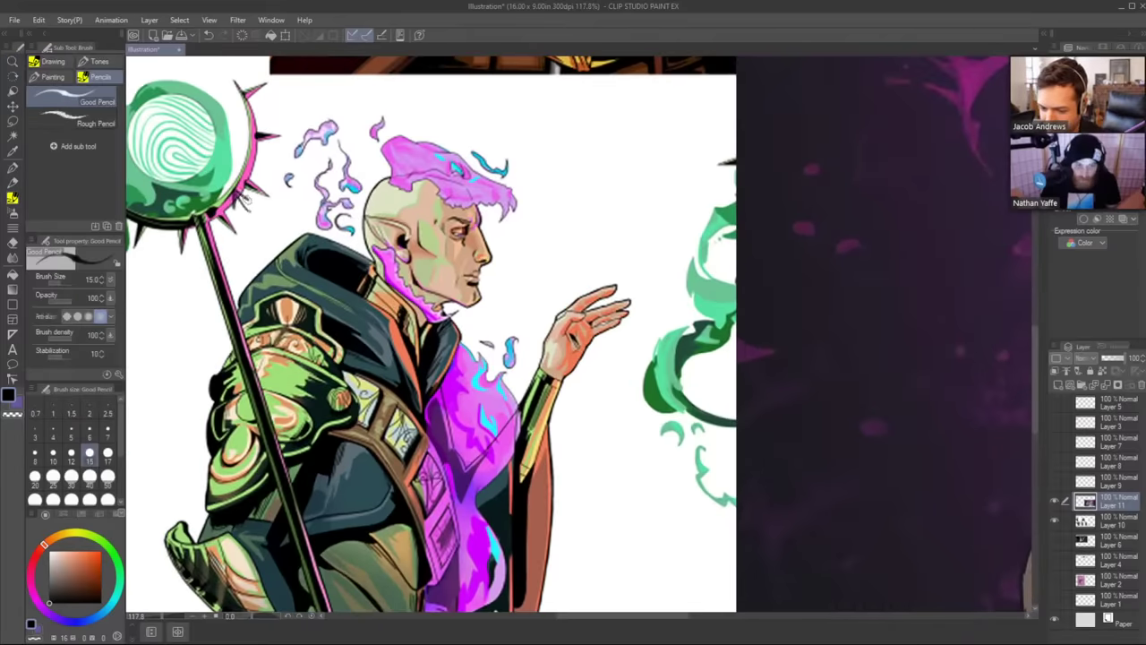
{"action": "left_click_drag", "start_coordinate": [550, 407], "coordinate": [616, 512]}
{"action": "key", "text": "ctrl+space"}
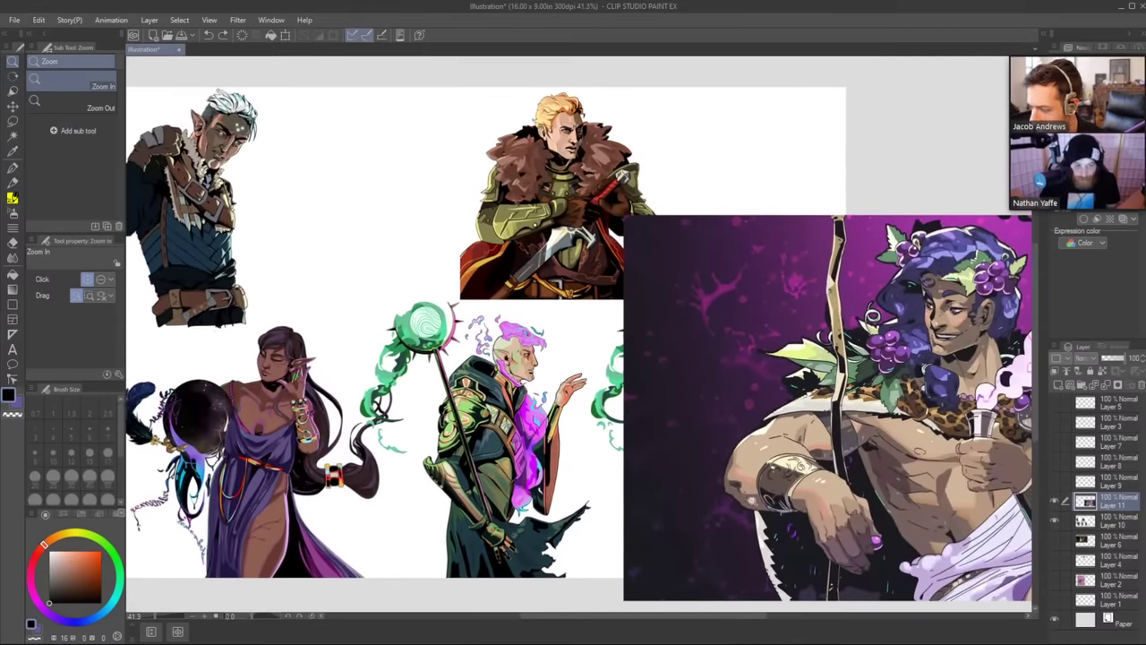
{"action": "scroll", "coordinate": [754, 498], "scroll_direction": "down", "scroll_amount": 3}
{"action": "left_click_drag", "start_coordinate": [781, 535], "coordinate": [712, 500]}
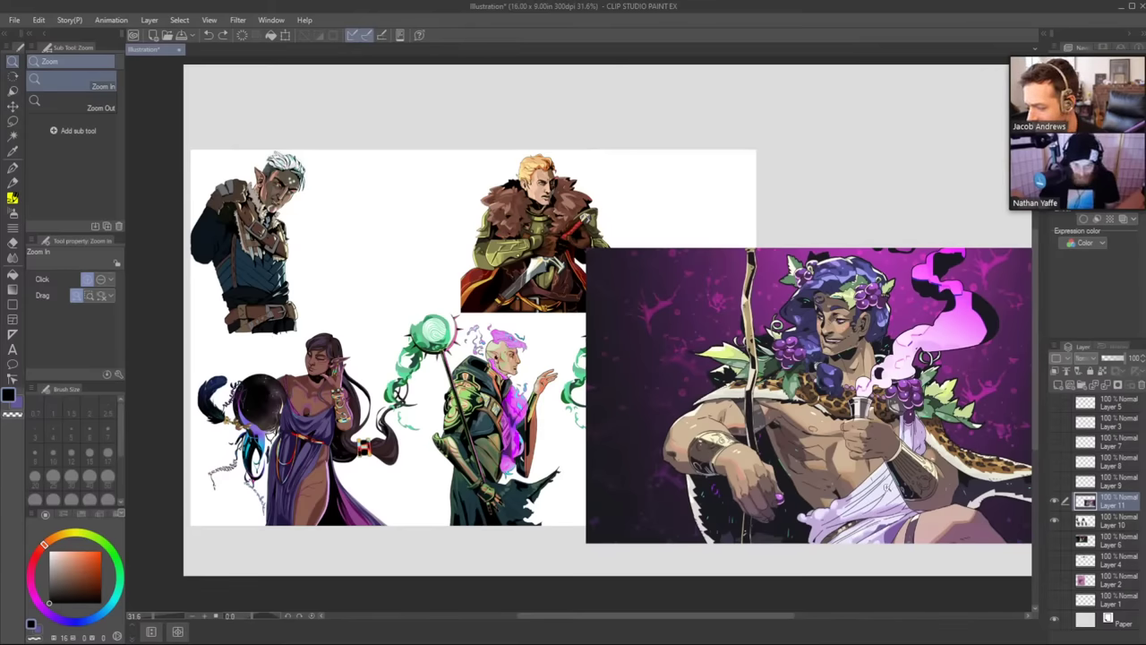
Sketch a small downward-pointing arrow in Good Pencil above the grape-crowned man's head.
{"action": "key", "text": "p"}
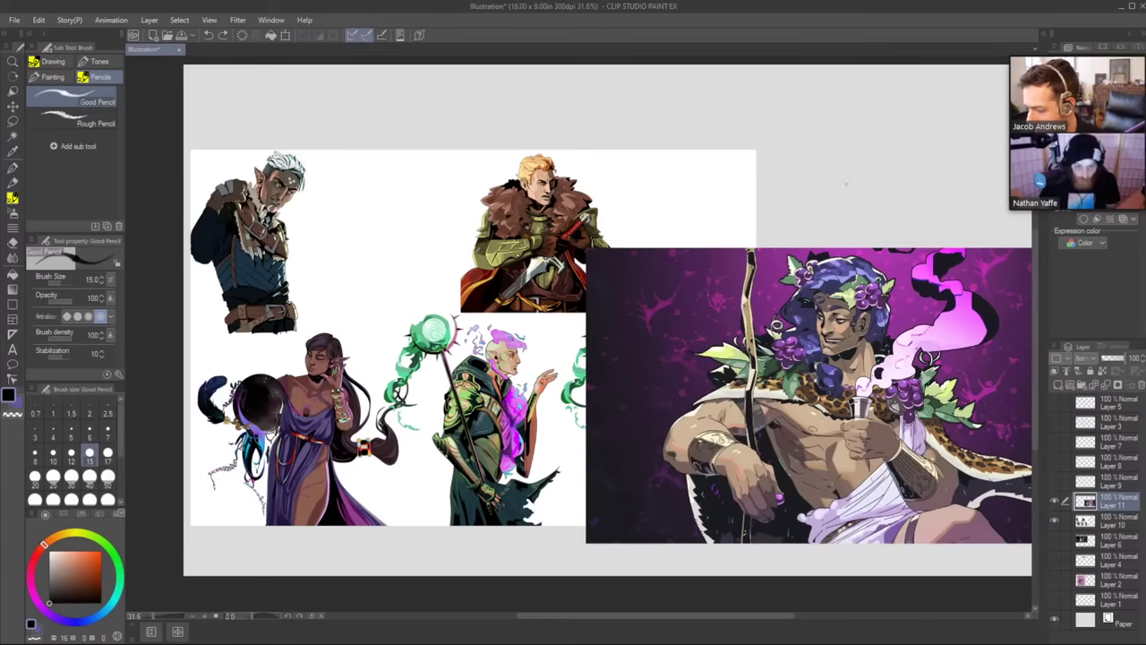
{"action": "left_click_drag", "start_coordinate": [846, 184], "coordinate": [847, 228]}
{"action": "left_click_drag", "start_coordinate": [837, 206], "coordinate": [847, 227]}
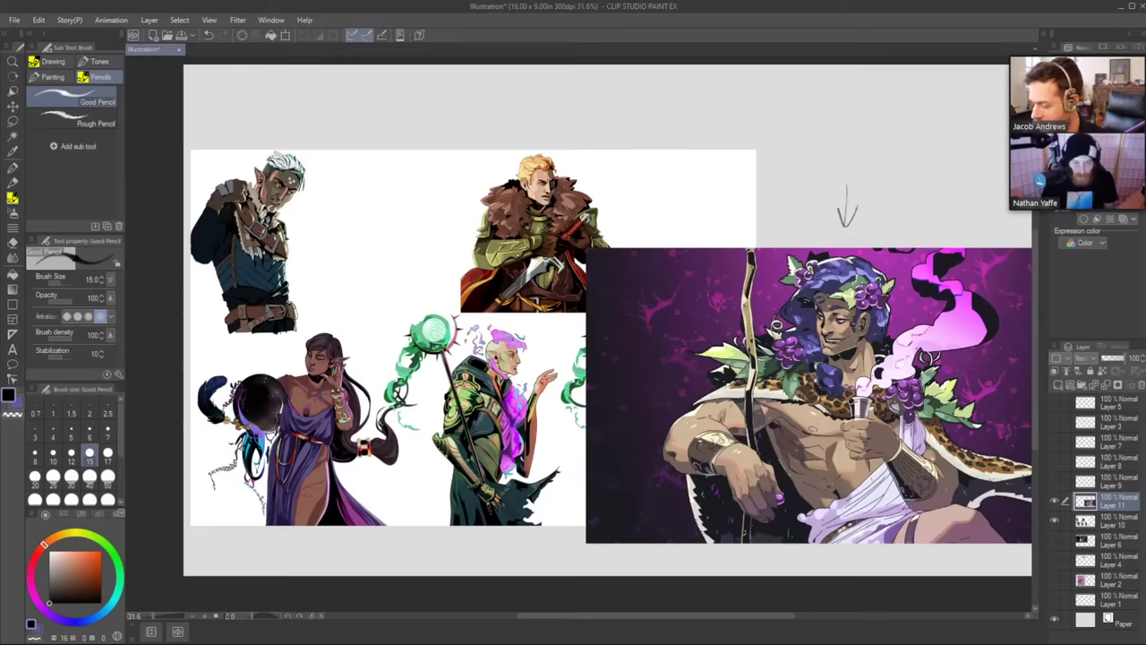
Examine the grape-crowned man's face, hair and torso up close and compare the whole reference with the character sheet.
{"action": "left_click_drag", "start_coordinate": [913, 475], "coordinate": [804, 441]}
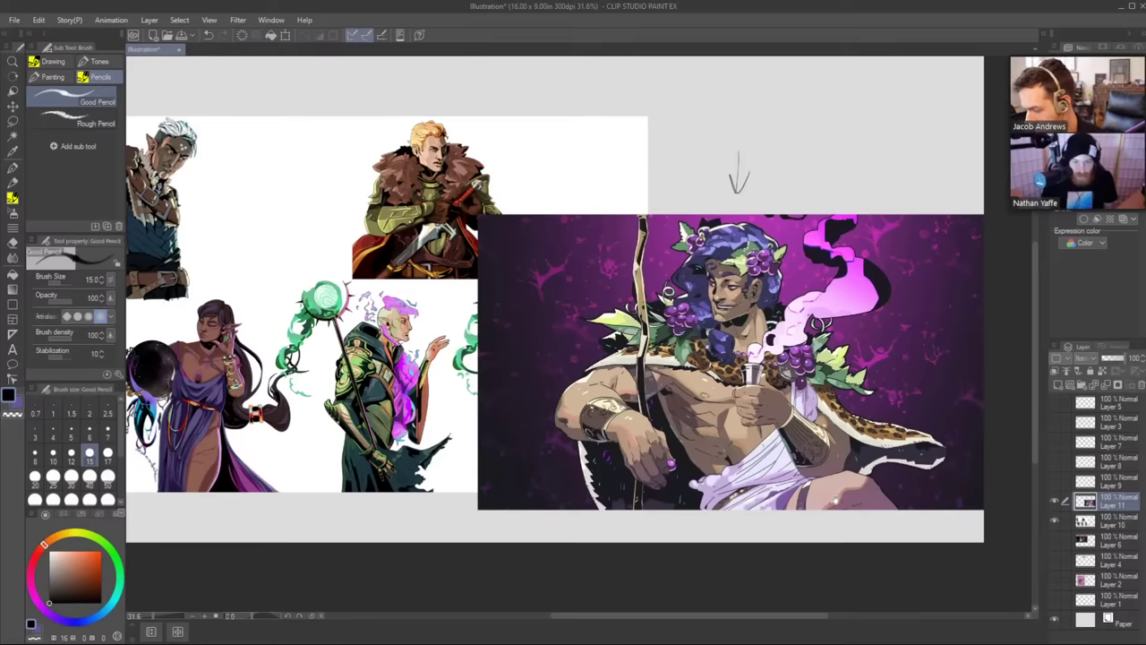
{"action": "mouse_move", "coordinate": [822, 482]}
{"action": "left_mouse_down"}
{"action": "mouse_move", "coordinate": [722, 523]}
{"action": "mouse_move", "coordinate": [781, 524]}
{"action": "mouse_move", "coordinate": [849, 502]}
{"action": "left_mouse_up"}
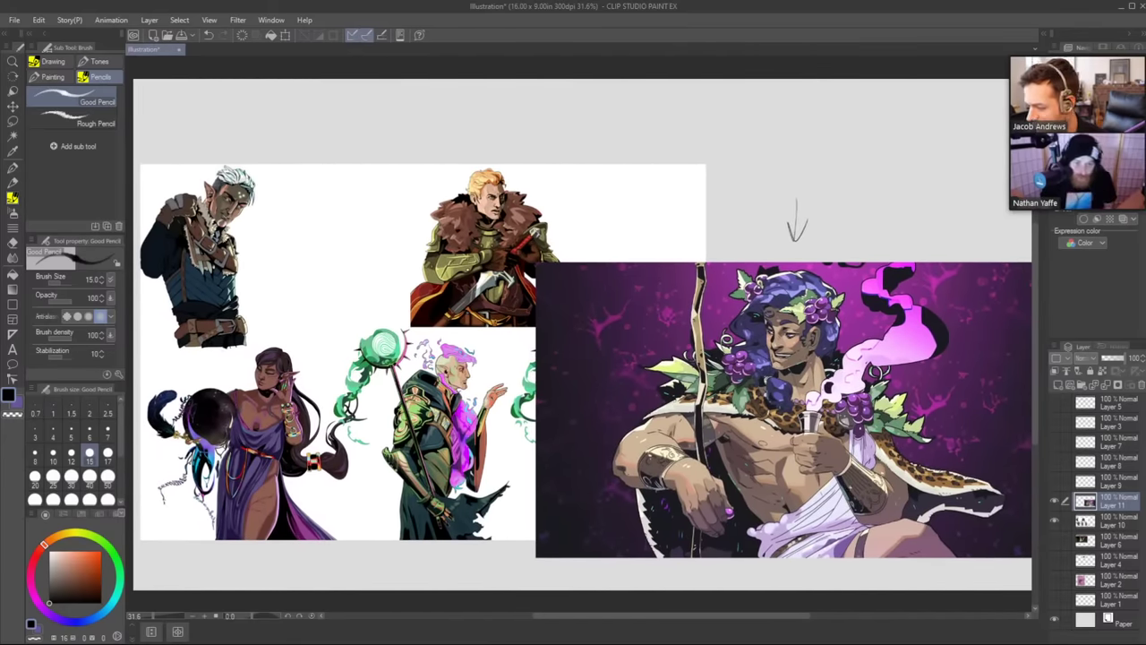
{"action": "left_click_drag", "start_coordinate": [883, 495], "coordinate": [847, 487]}
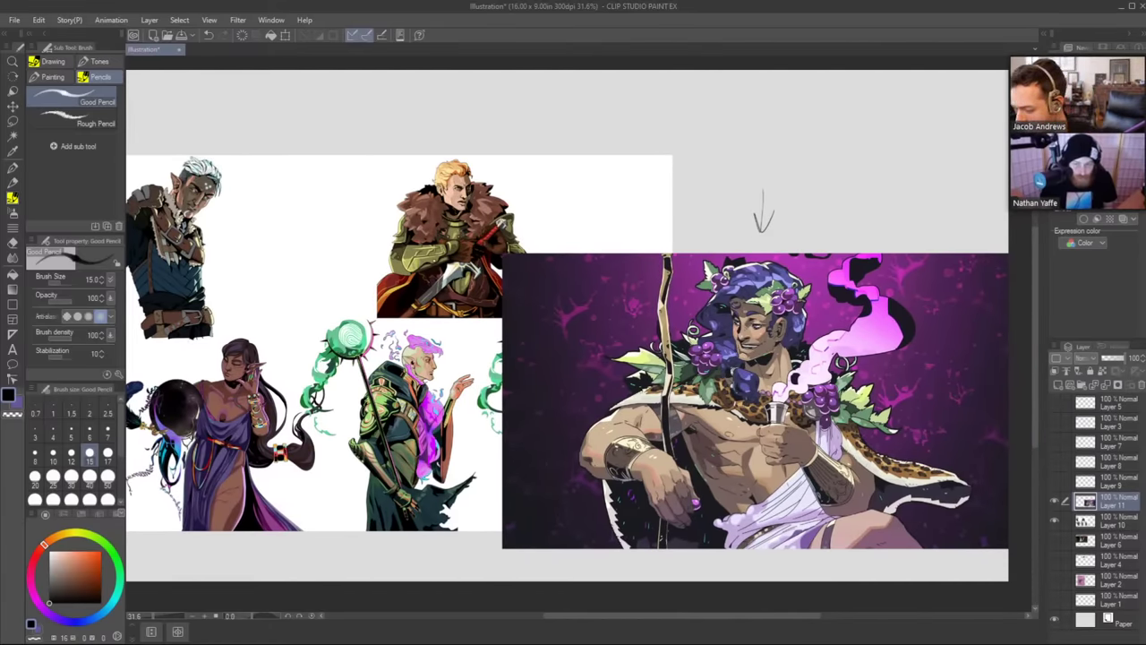
{"action": "key", "text": "ctrl+z"}
{"action": "key", "text": "ctrl+space"}
{"action": "left_click_drag", "start_coordinate": [762, 324], "coordinate": [801, 321]}
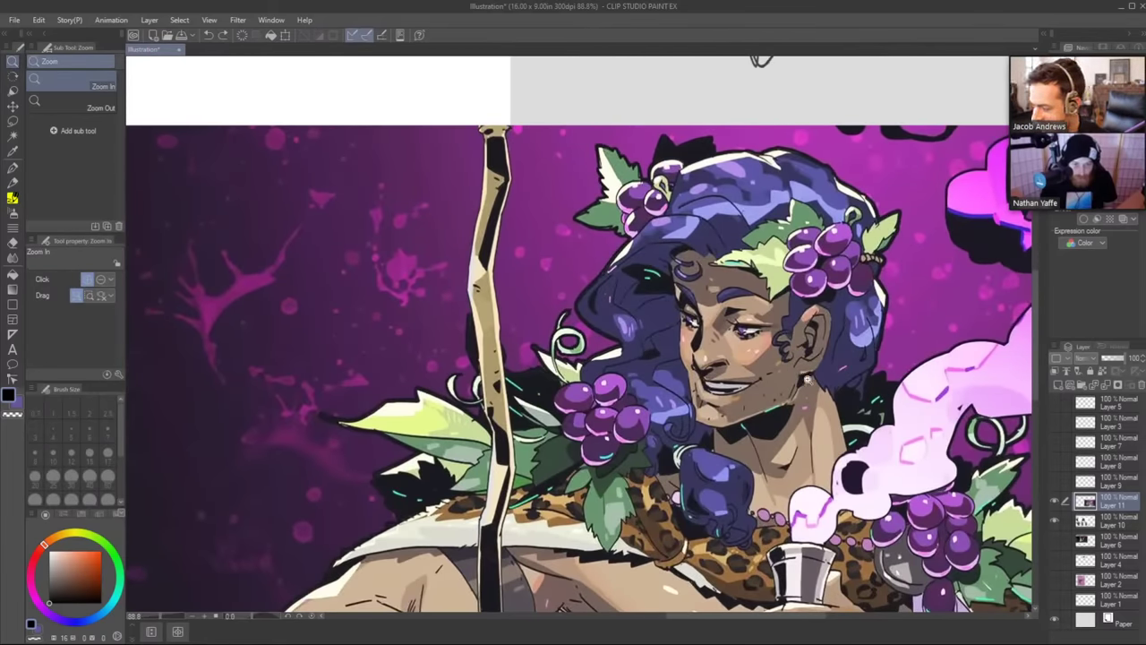
{"action": "scroll", "coordinate": [842, 421], "scroll_direction": "down", "scroll_amount": 3}
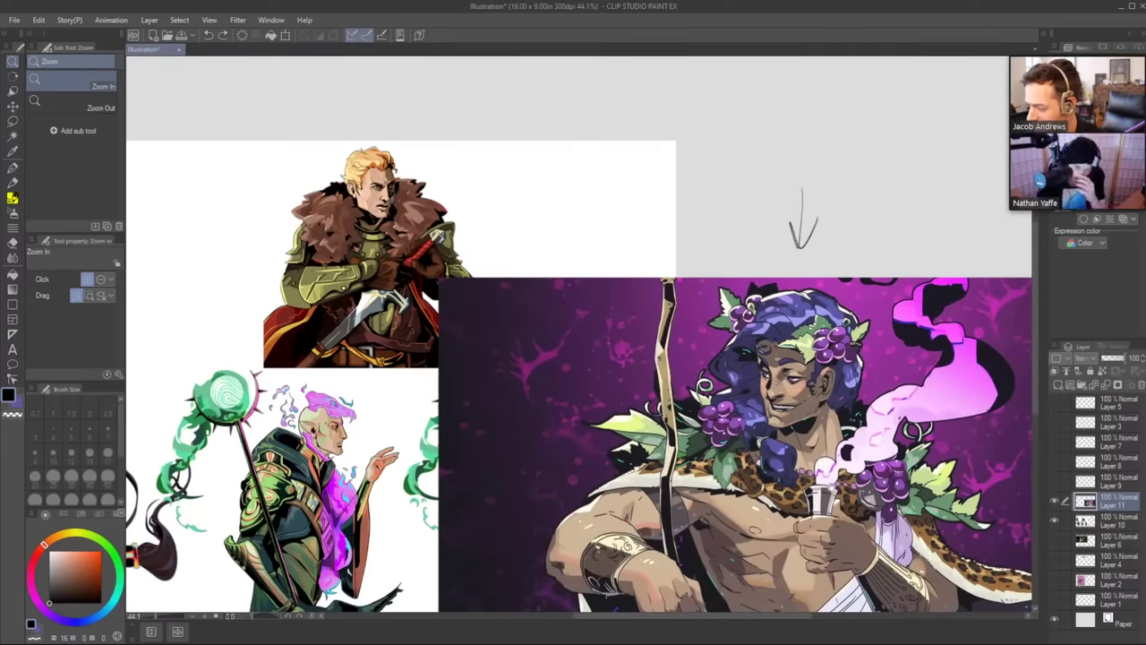
{"action": "left_click_drag", "start_coordinate": [831, 486], "coordinate": [832, 416]}
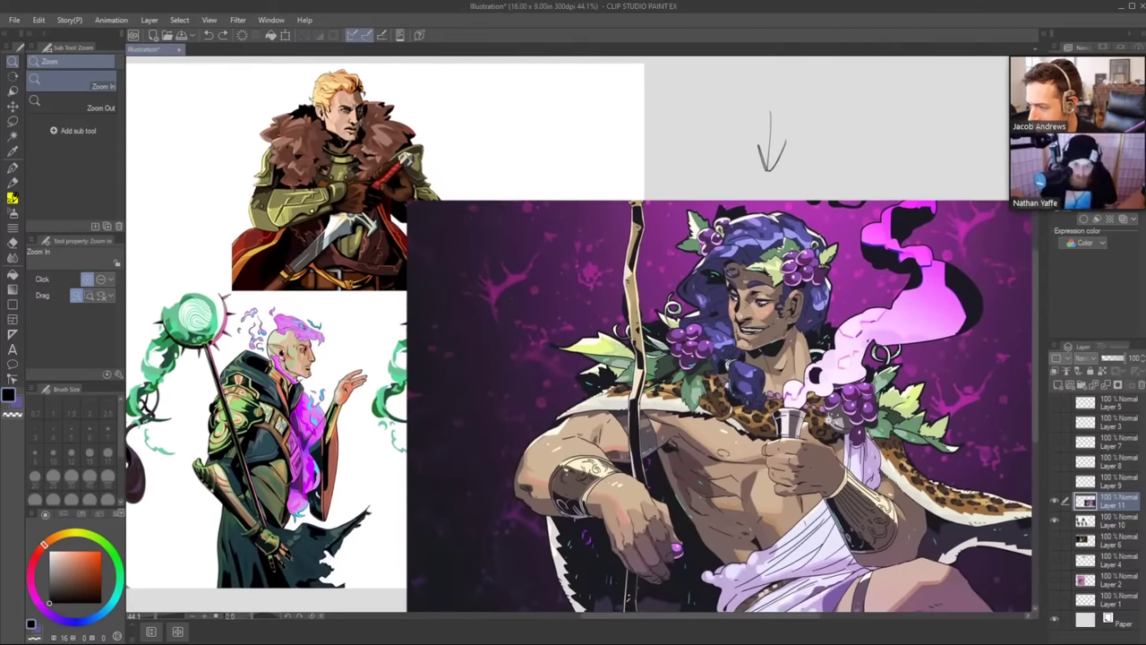
{"action": "scroll", "coordinate": [855, 407], "scroll_direction": "down", "scroll_amount": 2}
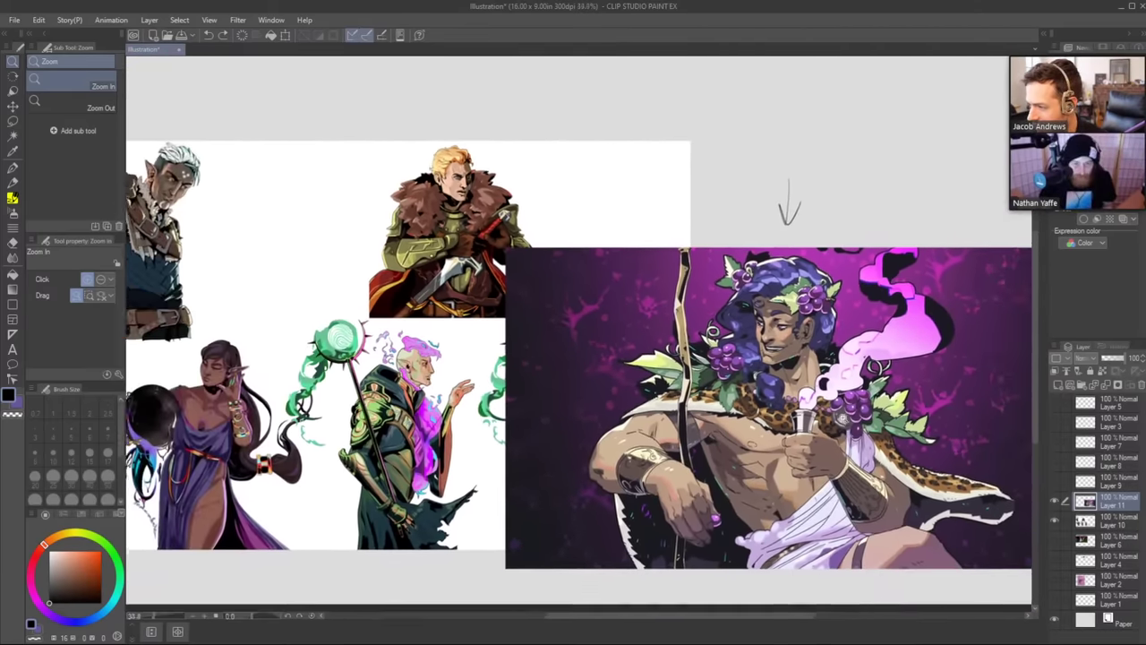
{"action": "mouse_move", "coordinate": [842, 447]}
{"action": "left_mouse_down"}
{"action": "mouse_move", "coordinate": [848, 466]}
{"action": "mouse_move", "coordinate": [877, 433]}
{"action": "mouse_move", "coordinate": [838, 433]}
{"action": "left_mouse_up"}
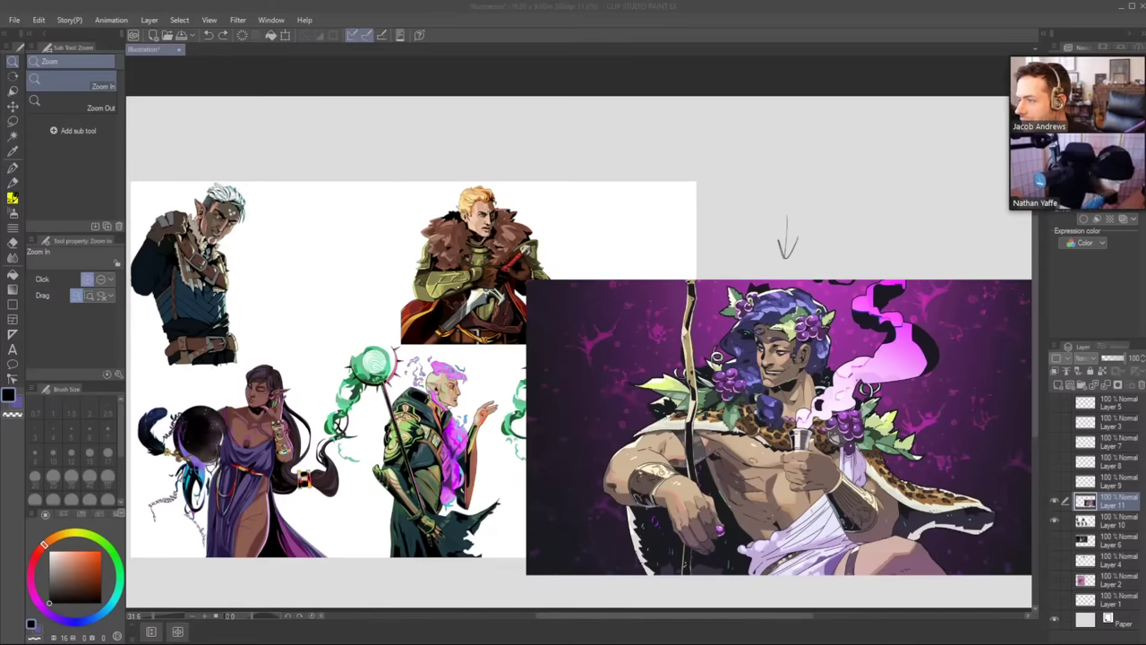
Paste the antlered archer illustration, move it over the purple reference and scale it up to 203%.
{"action": "left_click", "coordinate": [821, 203]}
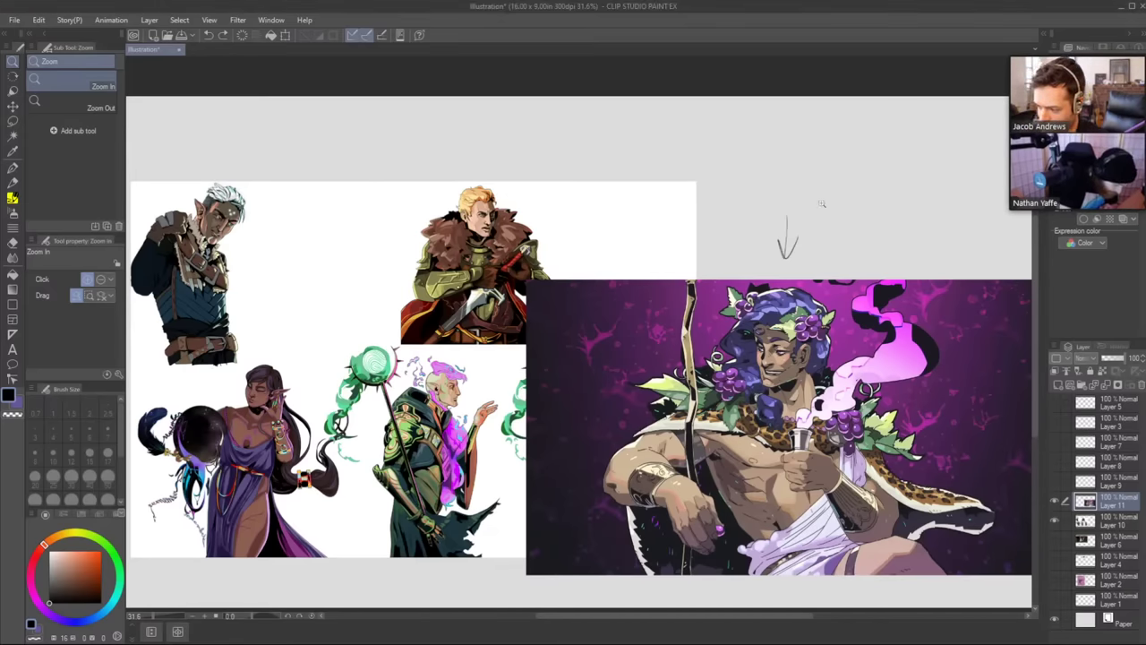
{"action": "key", "text": "ctrl+v"}
{"action": "left_click", "coordinate": [285, 36]}
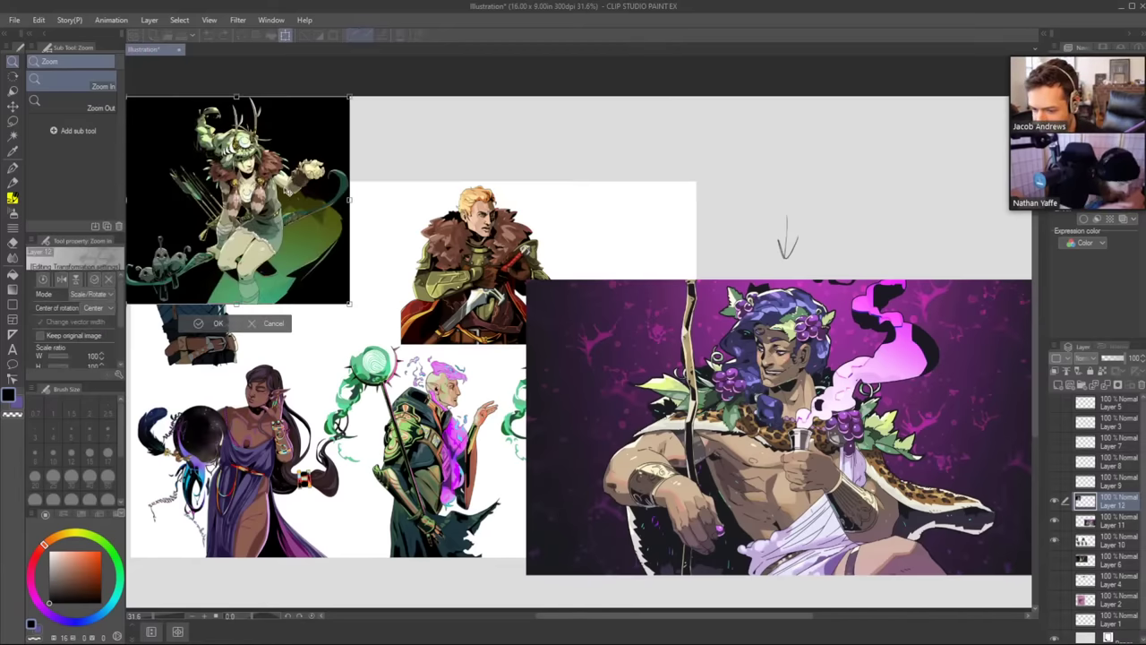
{"action": "left_click_drag", "start_coordinate": [289, 187], "coordinate": [779, 423]}
{"action": "left_click_drag", "start_coordinate": [727, 332], "coordinate": [798, 113]}
{"action": "left_click_drag", "start_coordinate": [759, 252], "coordinate": [844, 269]}
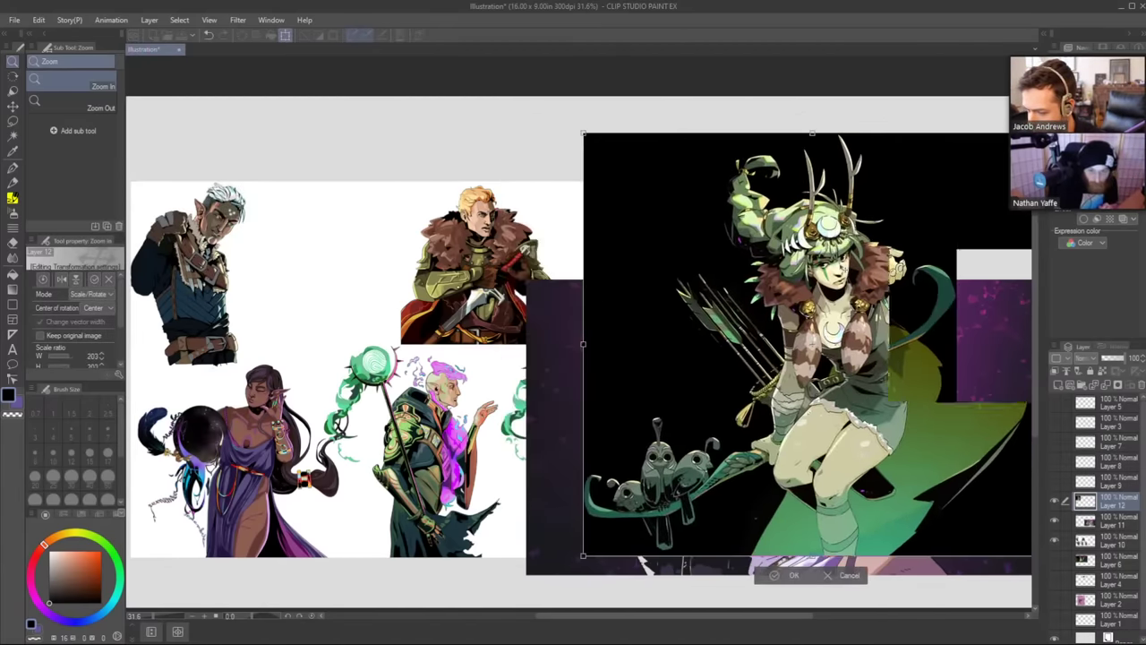
Place the enlarged archer reference beside the character sheet, over the purple reference, and hide the purple reference's layer.
{"action": "left_click_drag", "start_coordinate": [843, 369], "coordinate": [432, 366]}
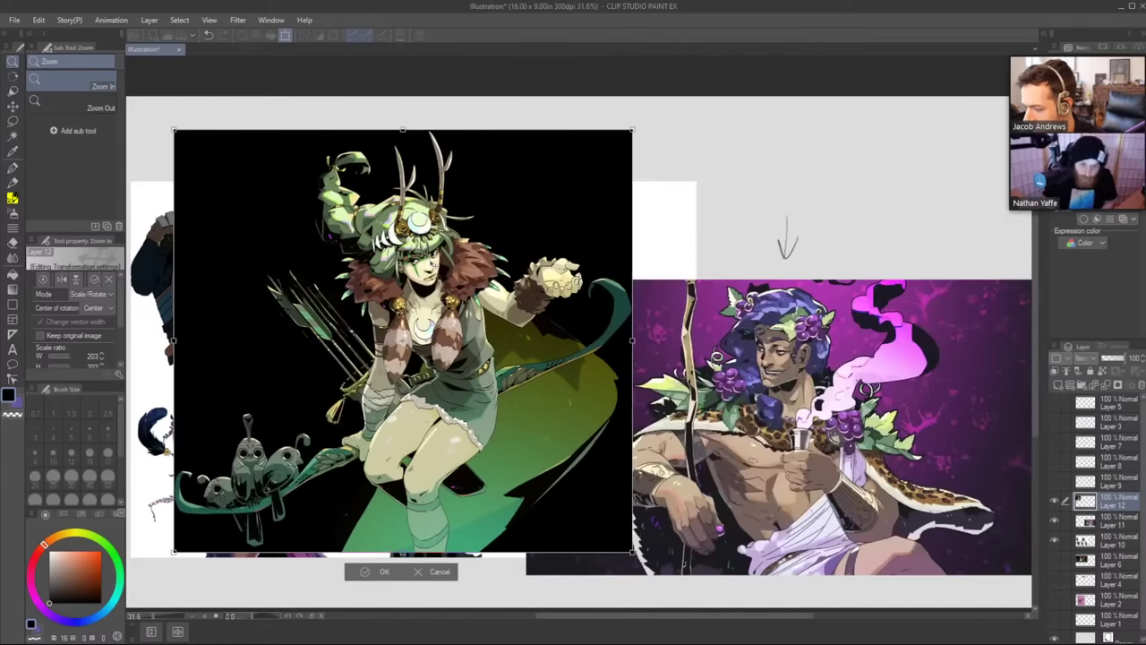
{"action": "left_click_drag", "start_coordinate": [434, 266], "coordinate": [848, 280]}
{"action": "mouse_move", "coordinate": [850, 379]}
{"action": "left_mouse_down"}
{"action": "mouse_move", "coordinate": [817, 384]}
{"action": "mouse_move", "coordinate": [835, 391]}
{"action": "left_mouse_up"}
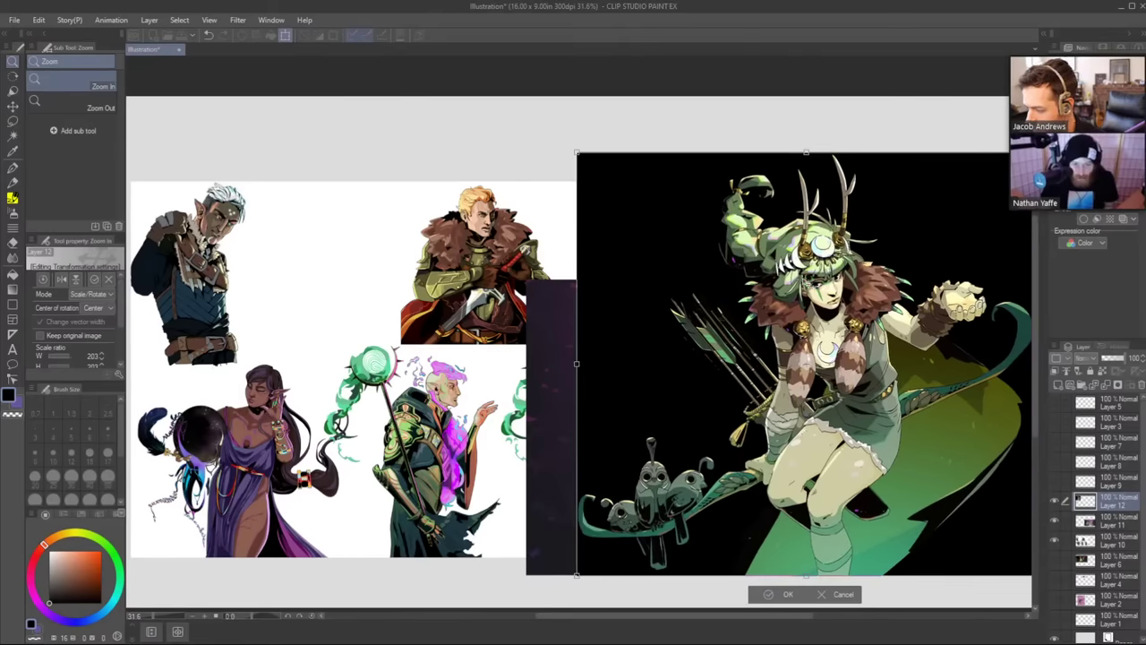
{"action": "left_click", "coordinate": [785, 594]}
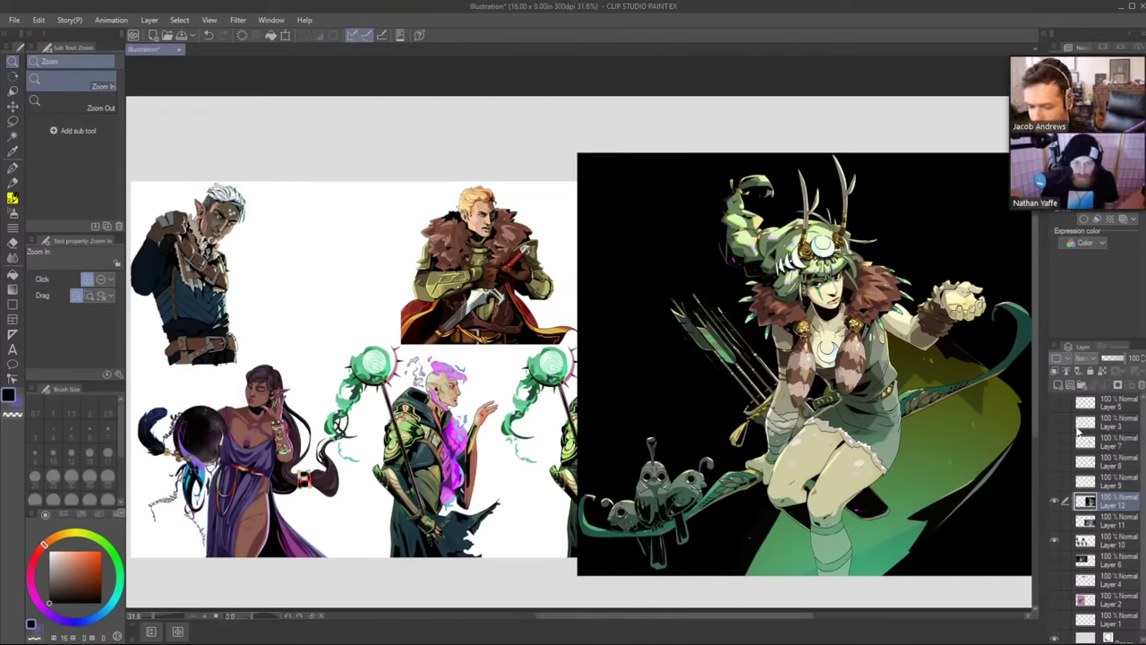
Sketch white Good Pencil construction lines over the archer's arm, waist and skirt to mark the underlying forms.
{"action": "key", "text": "x"}
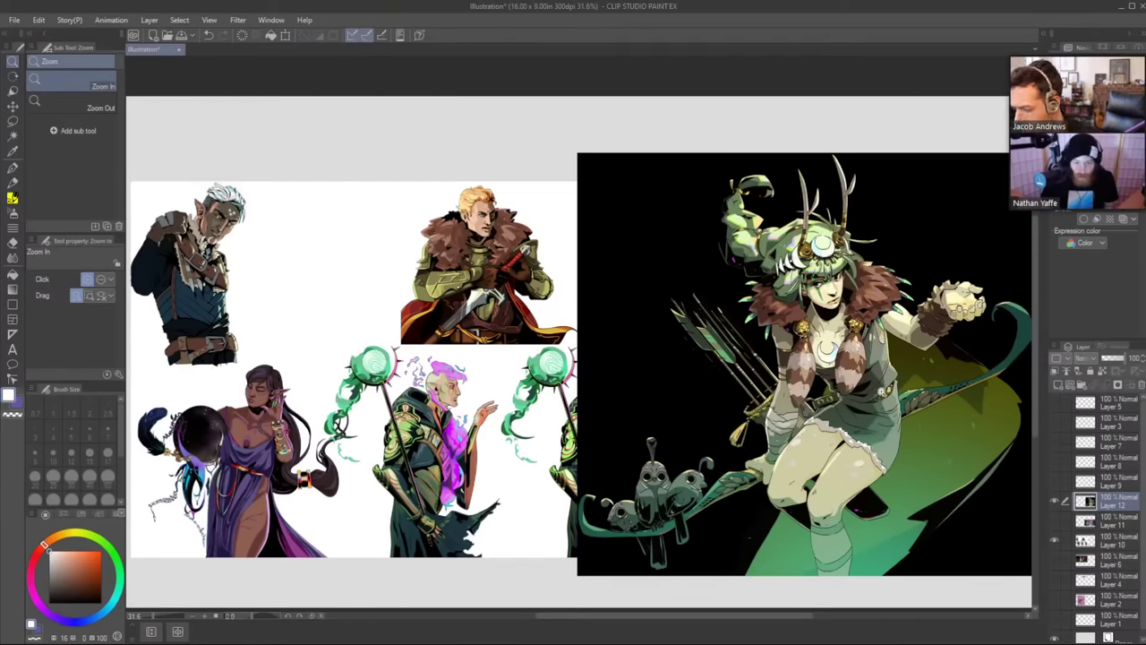
{"action": "key", "text": "p"}
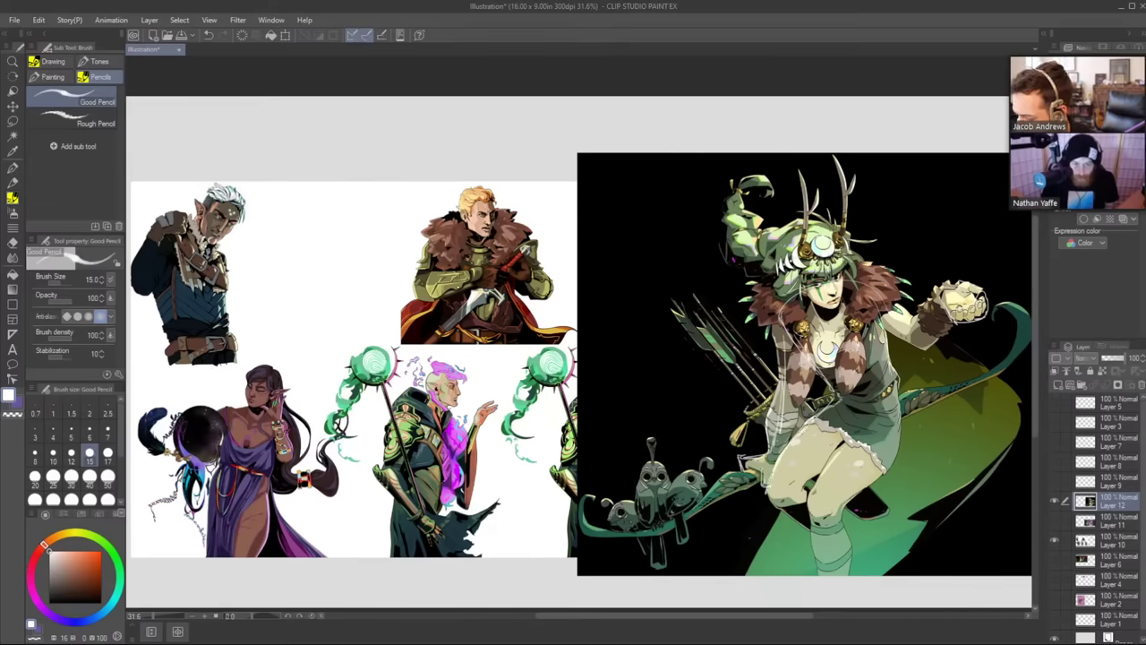
{"action": "mouse_move", "coordinate": [832, 403]}
{"action": "left_mouse_down"}
{"action": "mouse_move", "coordinate": [899, 382]}
{"action": "mouse_move", "coordinate": [879, 472]}
{"action": "left_mouse_up"}
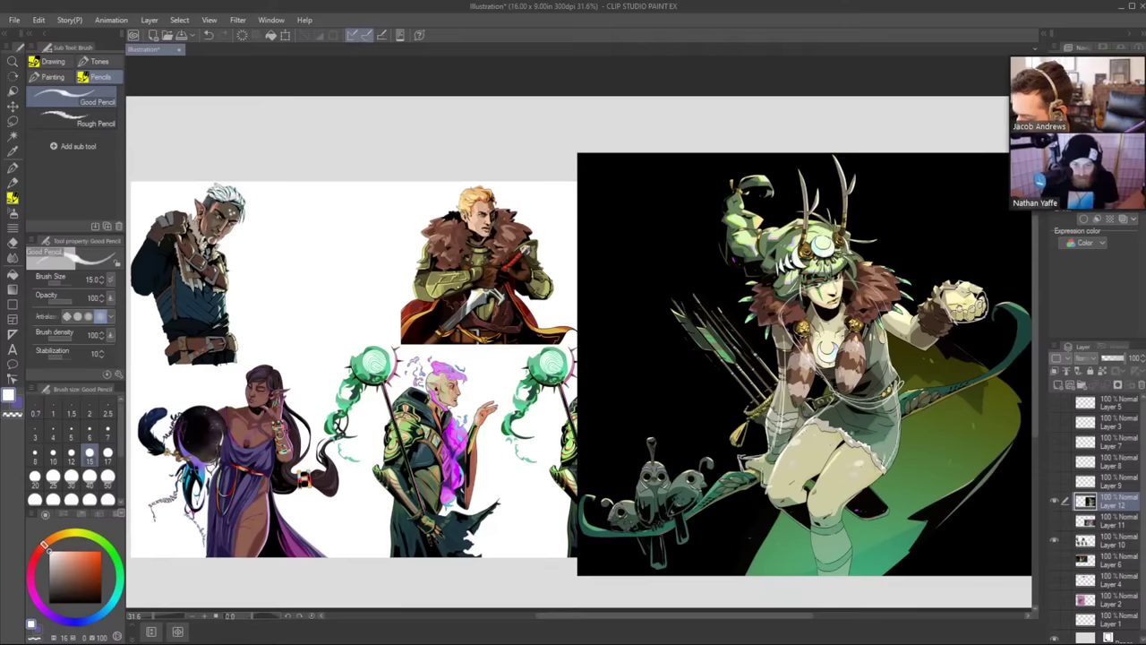
{"action": "left_click_drag", "start_coordinate": [853, 429], "coordinate": [898, 417]}
{"action": "left_click_drag", "start_coordinate": [834, 395], "coordinate": [856, 436]}
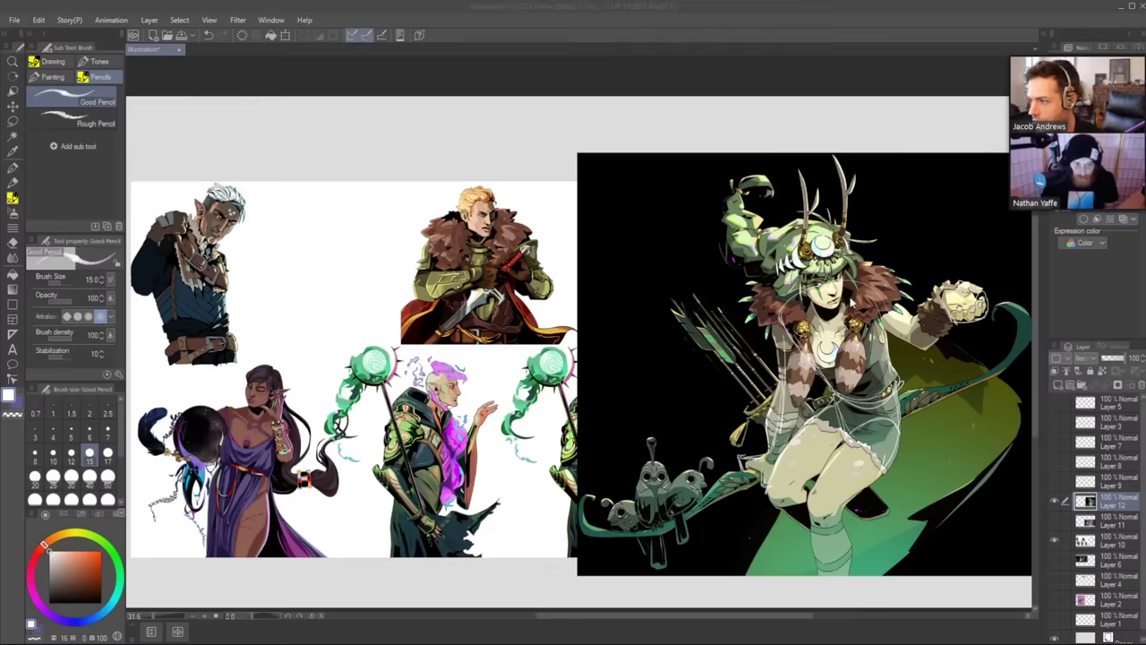
Hide the archer reference on Layer 12 and examine the woman in purple and the two staff bearer versions.
{"action": "left_click", "coordinate": [1054, 501]}
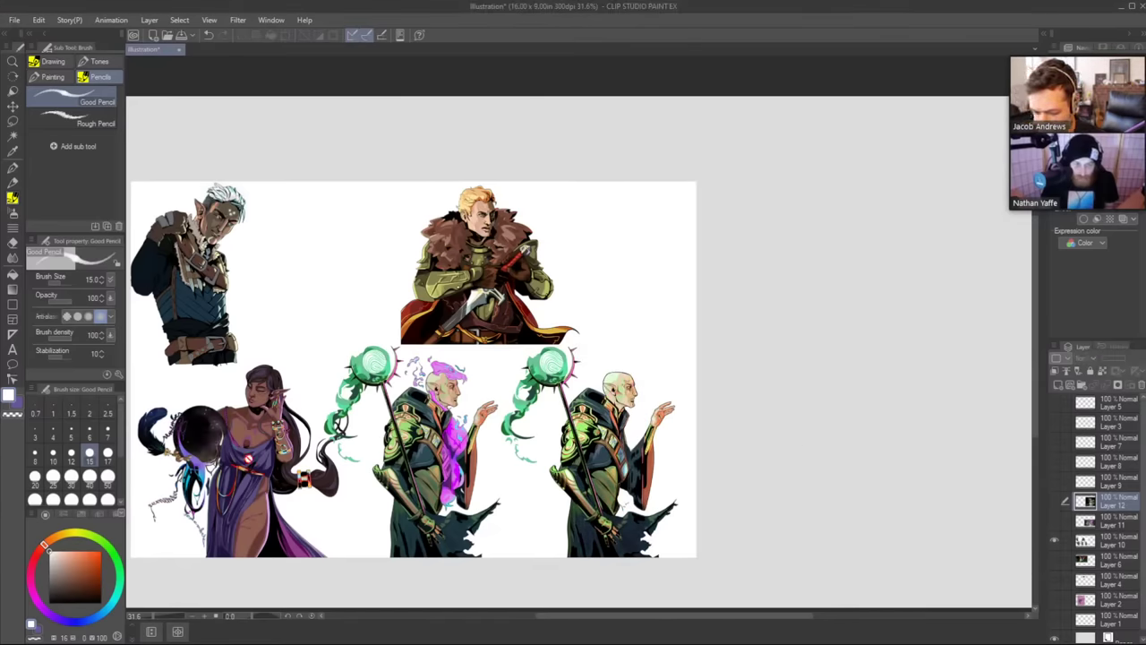
{"action": "key", "text": "ctrl+space"}
{"action": "mouse_move", "coordinate": [219, 470]}
{"action": "left_mouse_down"}
{"action": "mouse_move", "coordinate": [343, 413]}
{"action": "mouse_move", "coordinate": [353, 381]}
{"action": "left_mouse_up"}
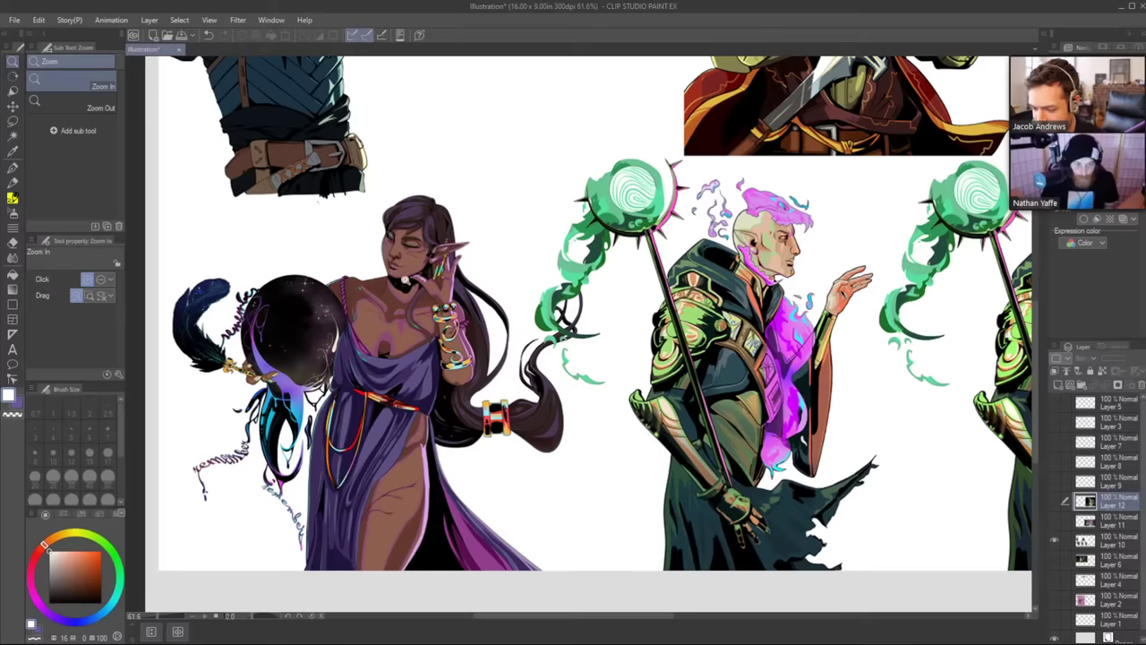
{"action": "left_click_drag", "start_coordinate": [392, 233], "coordinate": [366, 547]}
{"action": "left_click_drag", "start_coordinate": [455, 447], "coordinate": [450, 402]}
{"action": "left_click_drag", "start_coordinate": [615, 431], "coordinate": [241, 276]}
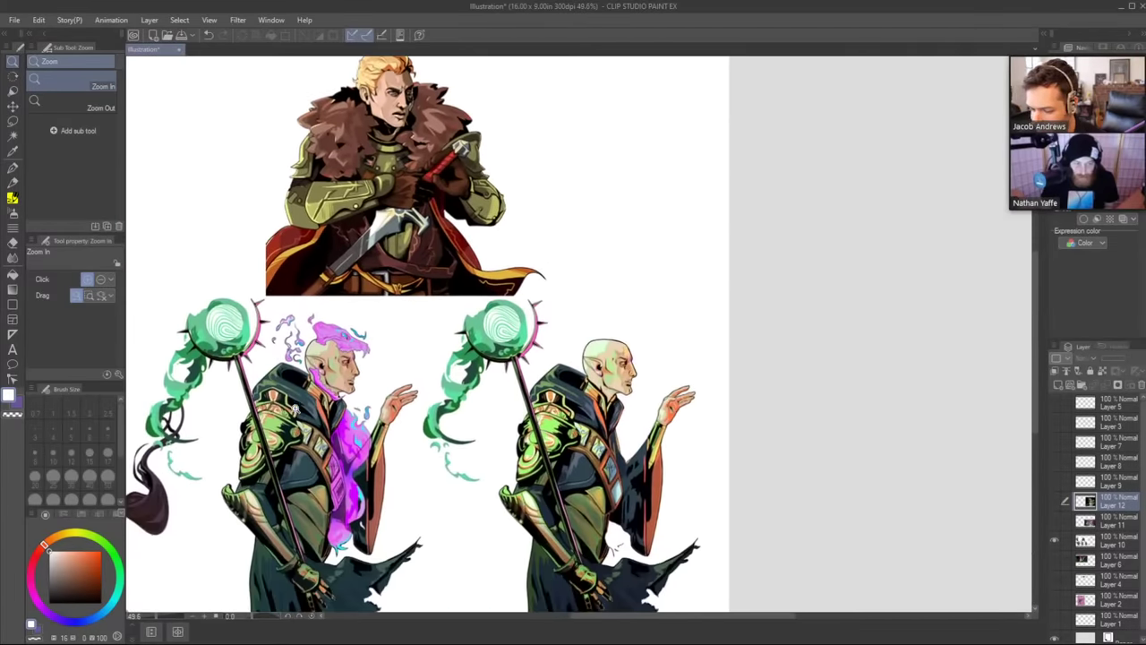
{"action": "left_click_drag", "start_coordinate": [294, 420], "coordinate": [344, 311]}
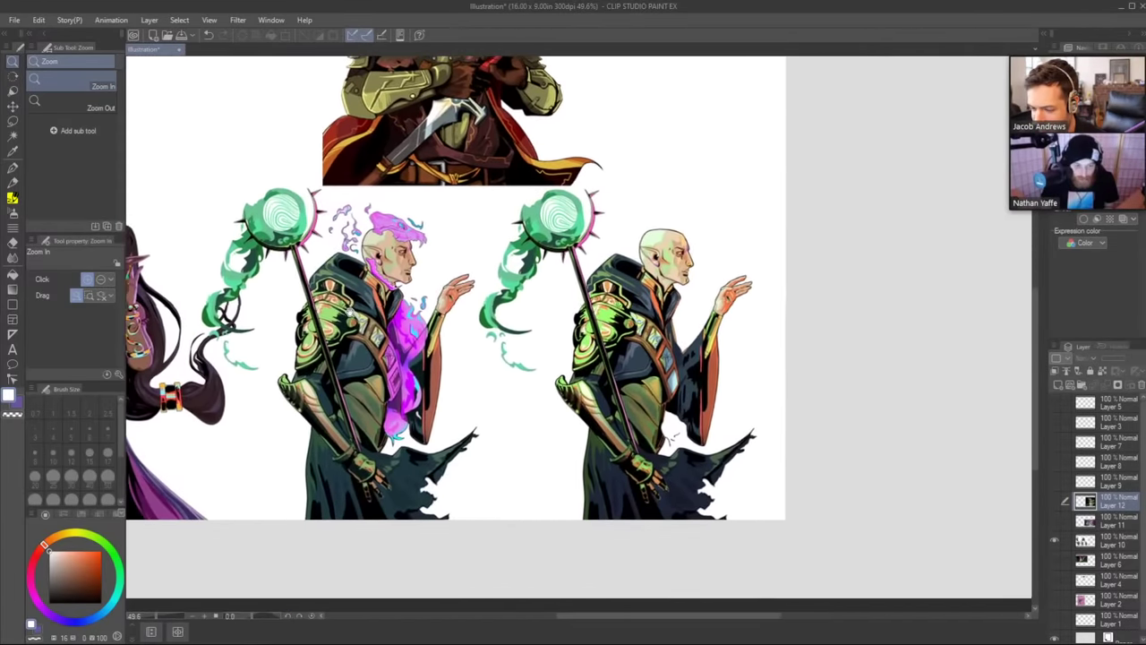
{"action": "key", "text": "b"}
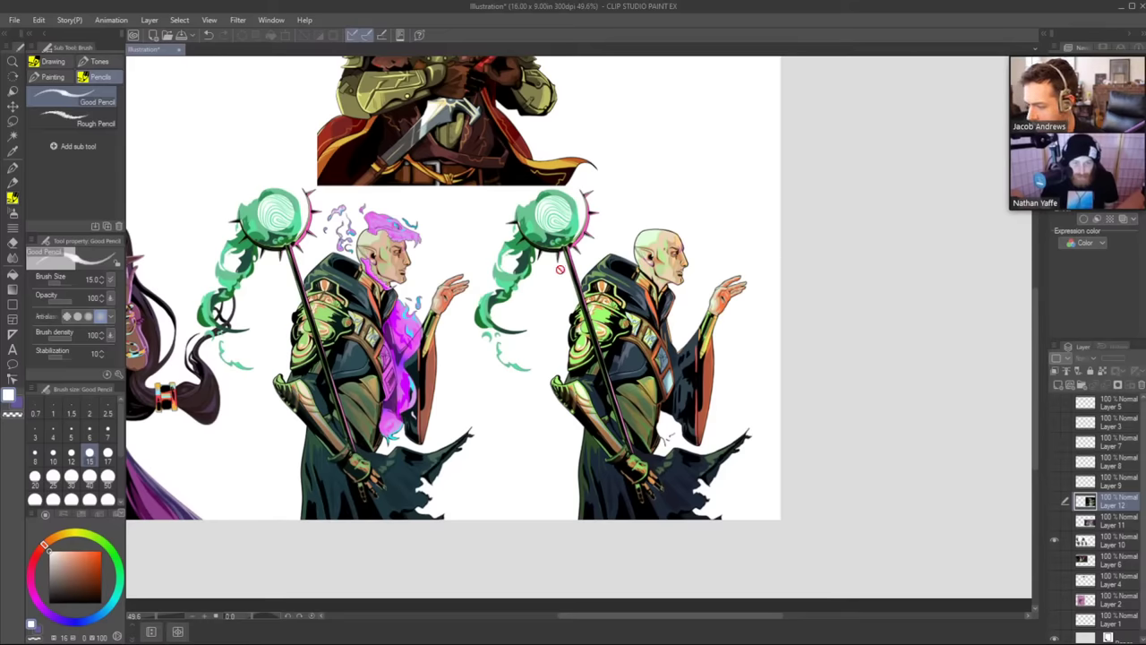
{"action": "left_click_drag", "start_coordinate": [460, 313], "coordinate": [498, 352]}
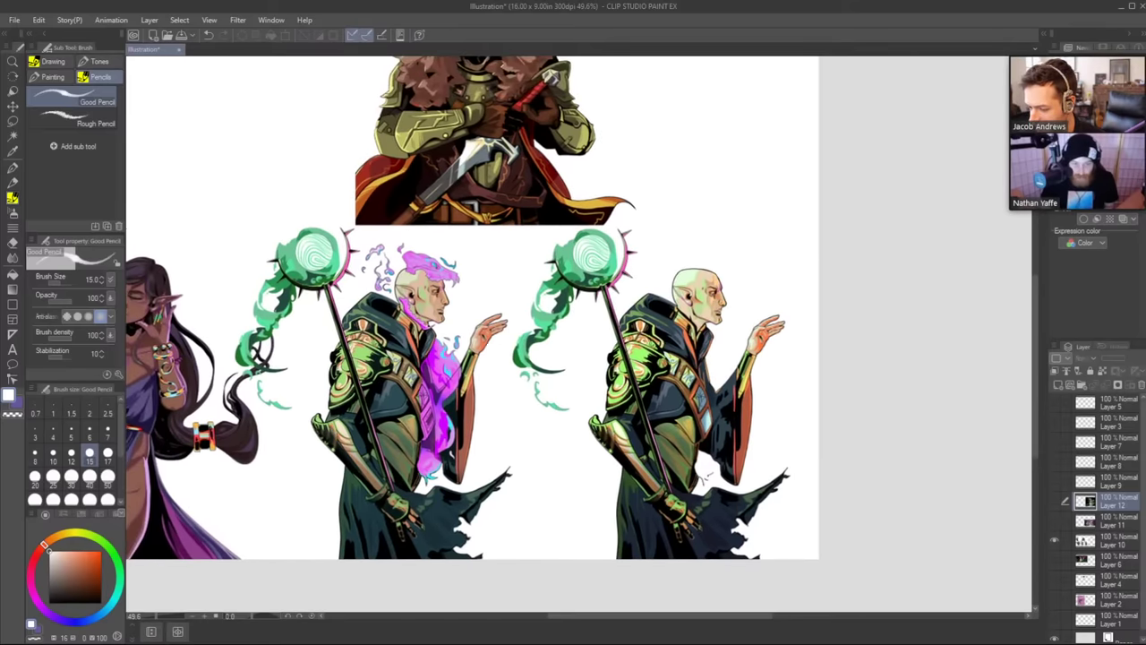
{"action": "key", "text": "ctrl+space"}
{"action": "left_click_drag", "start_coordinate": [460, 298], "coordinate": [412, 301]}
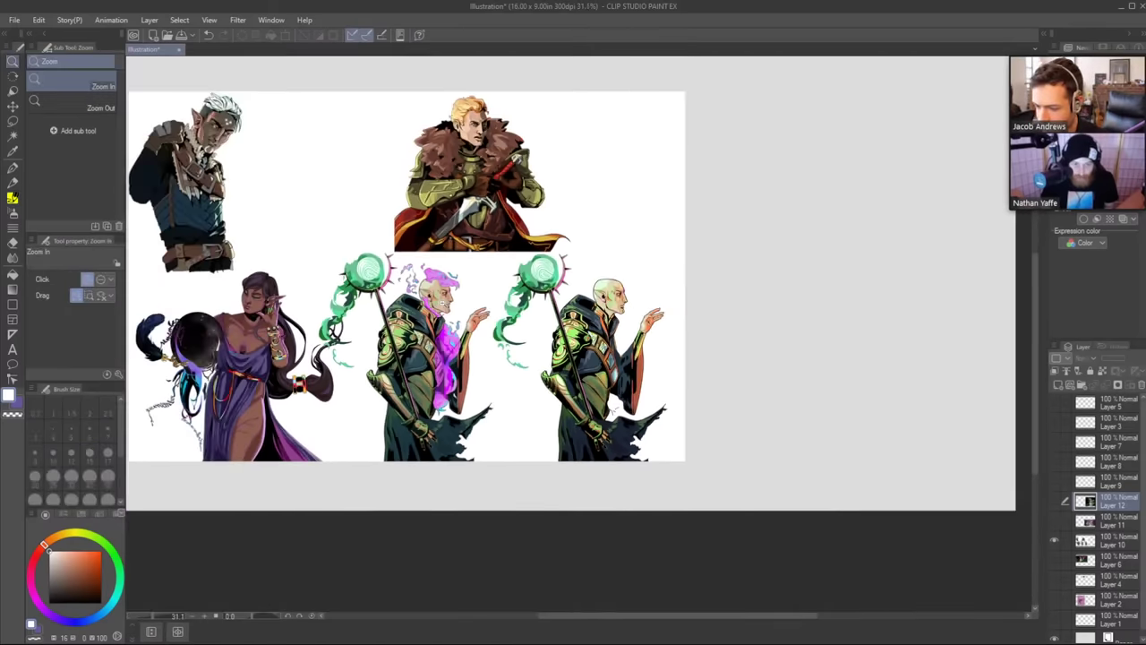
{"action": "left_click_drag", "start_coordinate": [469, 239], "coordinate": [472, 302]}
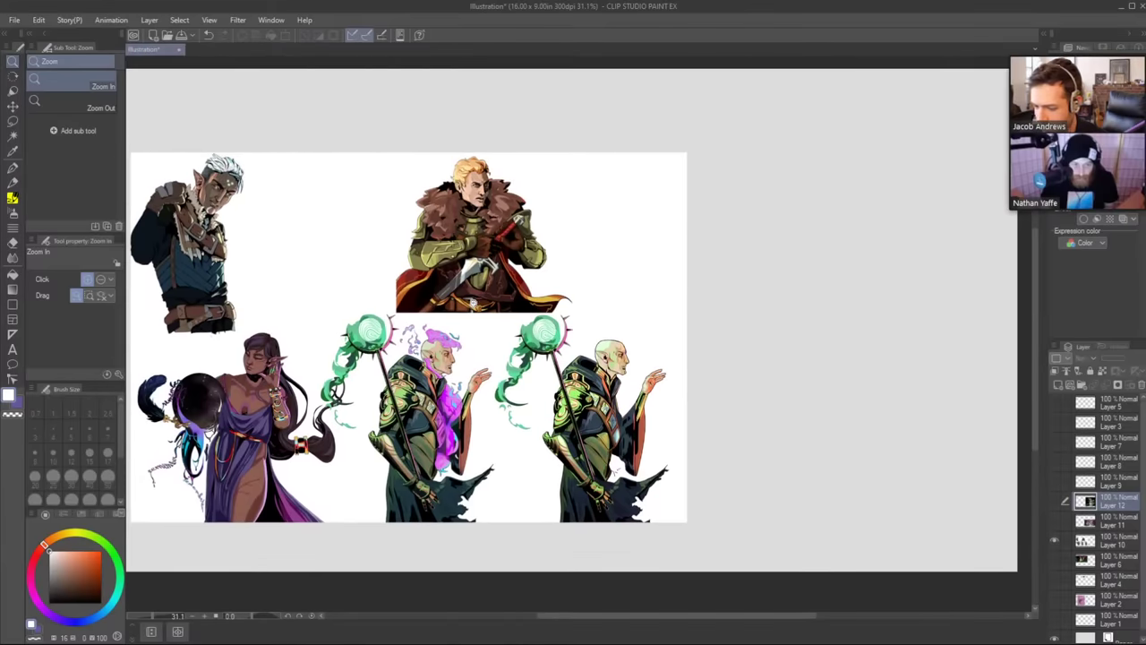
Add a new layer above Layer 12 and draw a black Good Pencil arrow pointing down at the white-haired elf.
{"action": "left_click_drag", "start_coordinate": [492, 205], "coordinate": [528, 196]}
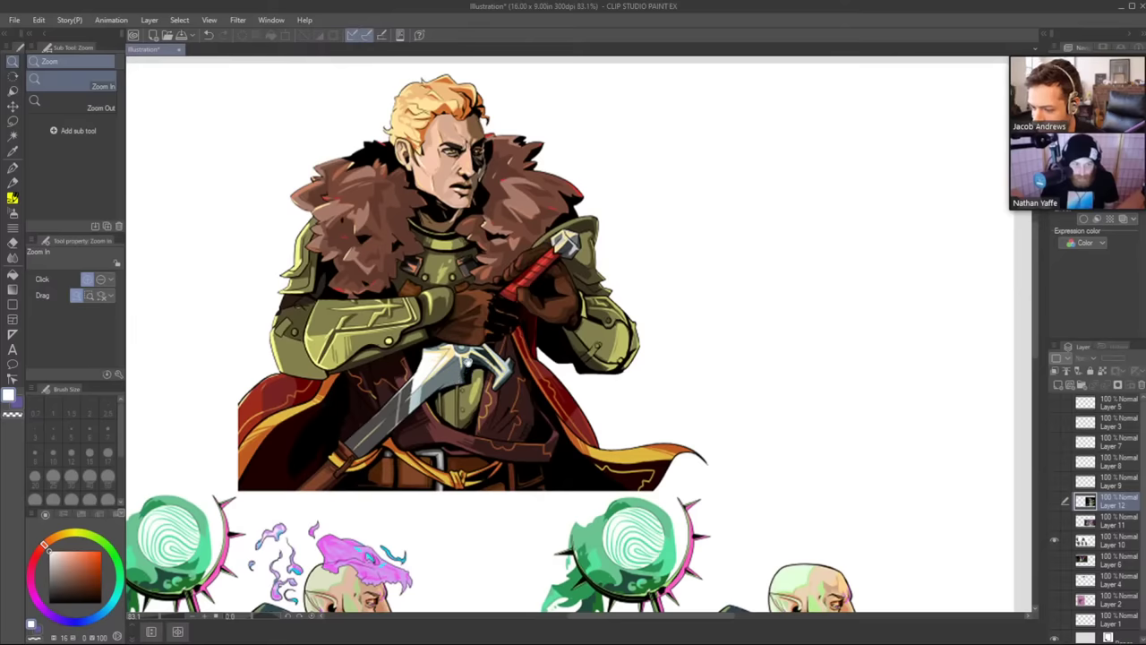
{"action": "scroll", "coordinate": [462, 374], "scroll_direction": "down", "scroll_amount": 1}
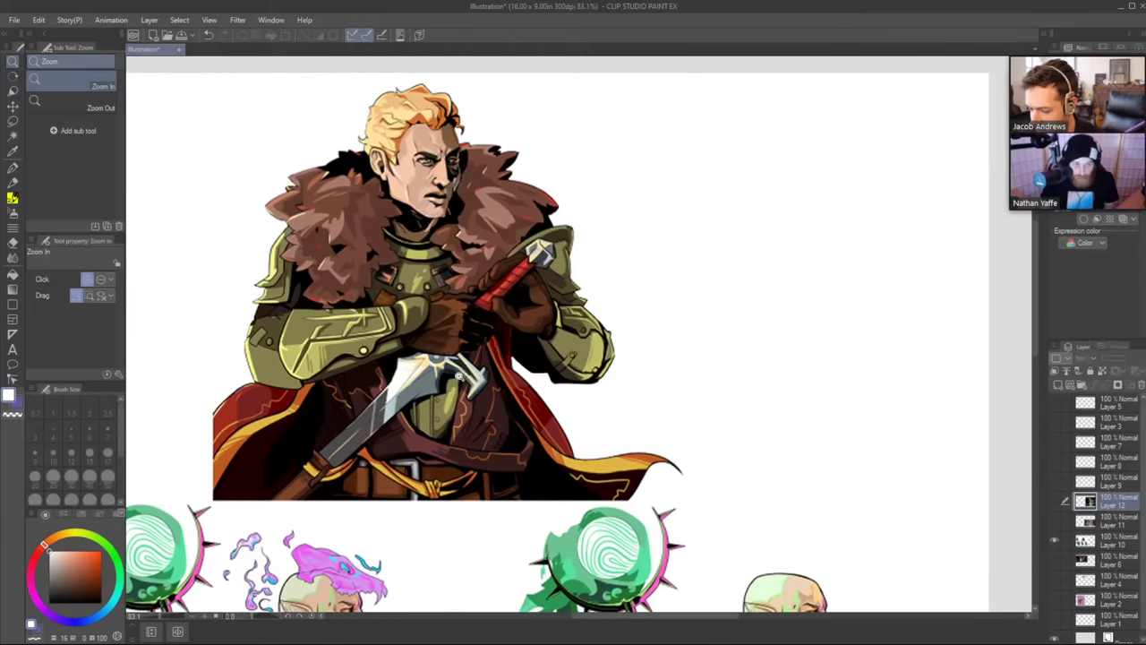
{"action": "scroll", "coordinate": [461, 374], "scroll_direction": "down", "scroll_amount": 4}
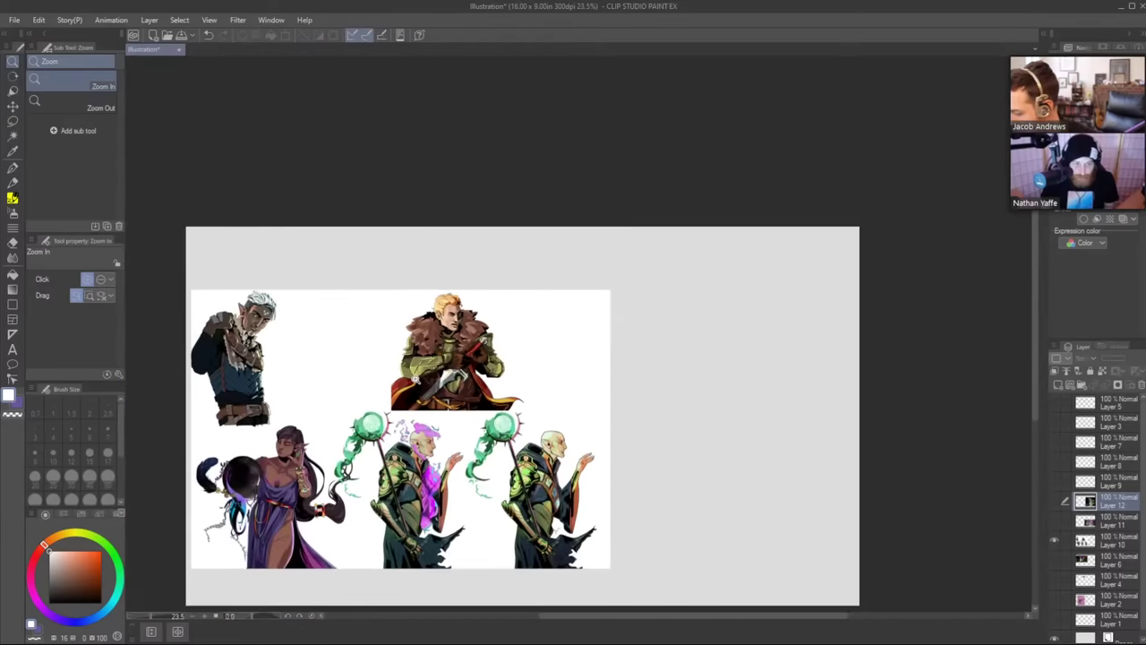
{"action": "left_click", "coordinate": [1057, 384]}
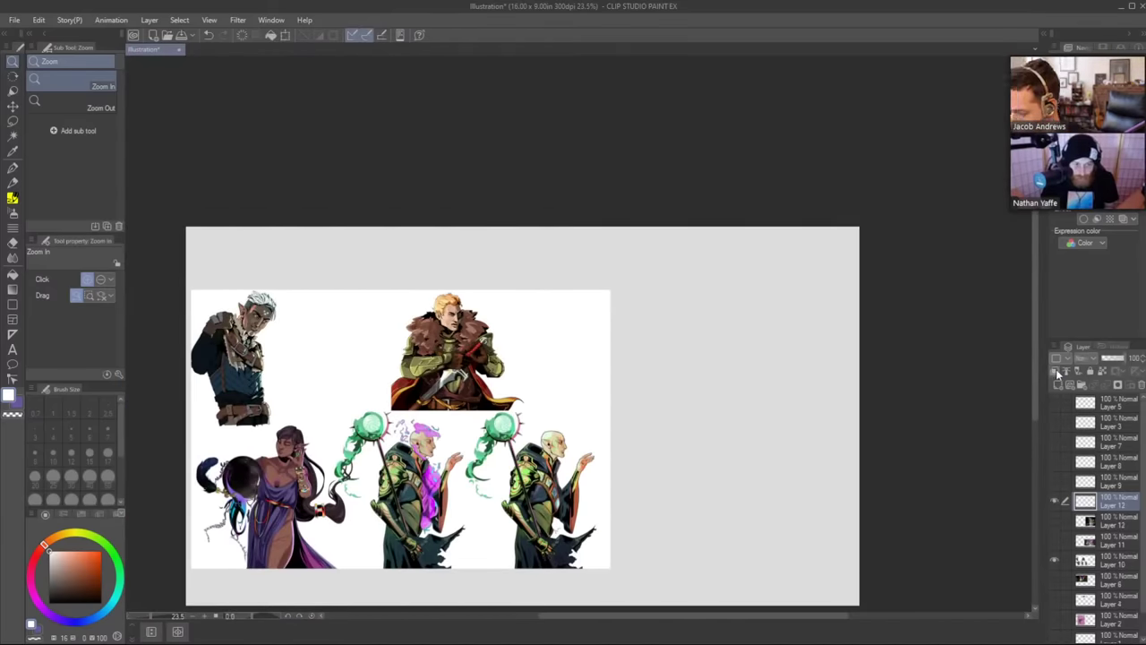
{"action": "key", "text": "x"}
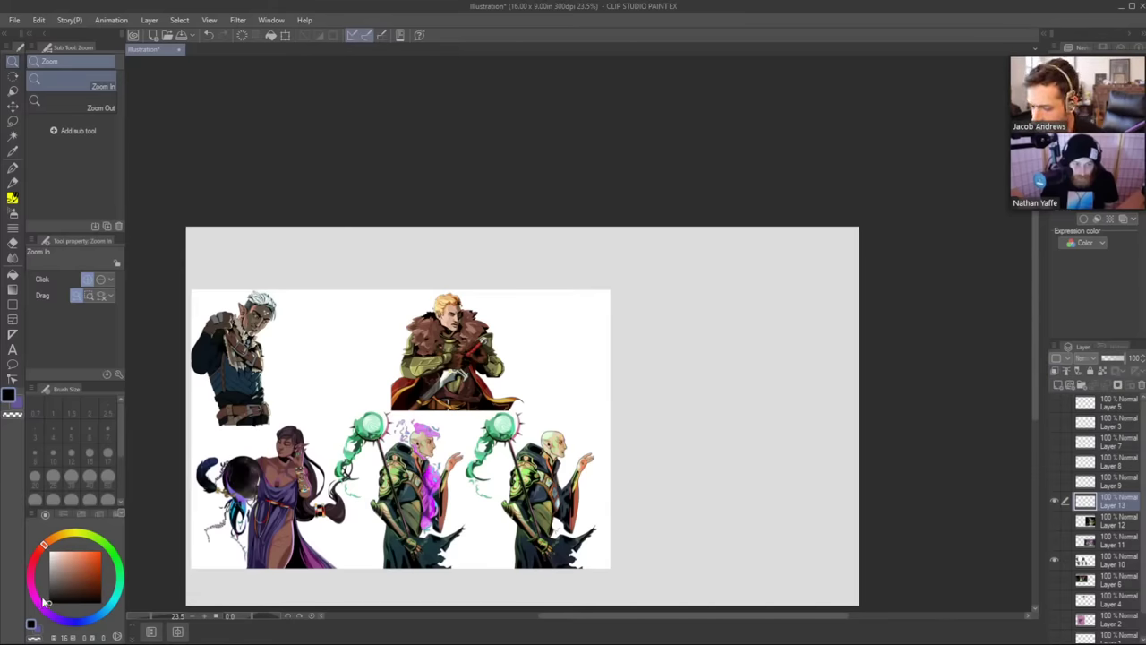
{"action": "left_click_drag", "start_coordinate": [435, 366], "coordinate": [528, 308]}
{"action": "left_click_drag", "start_coordinate": [357, 272], "coordinate": [479, 296]}
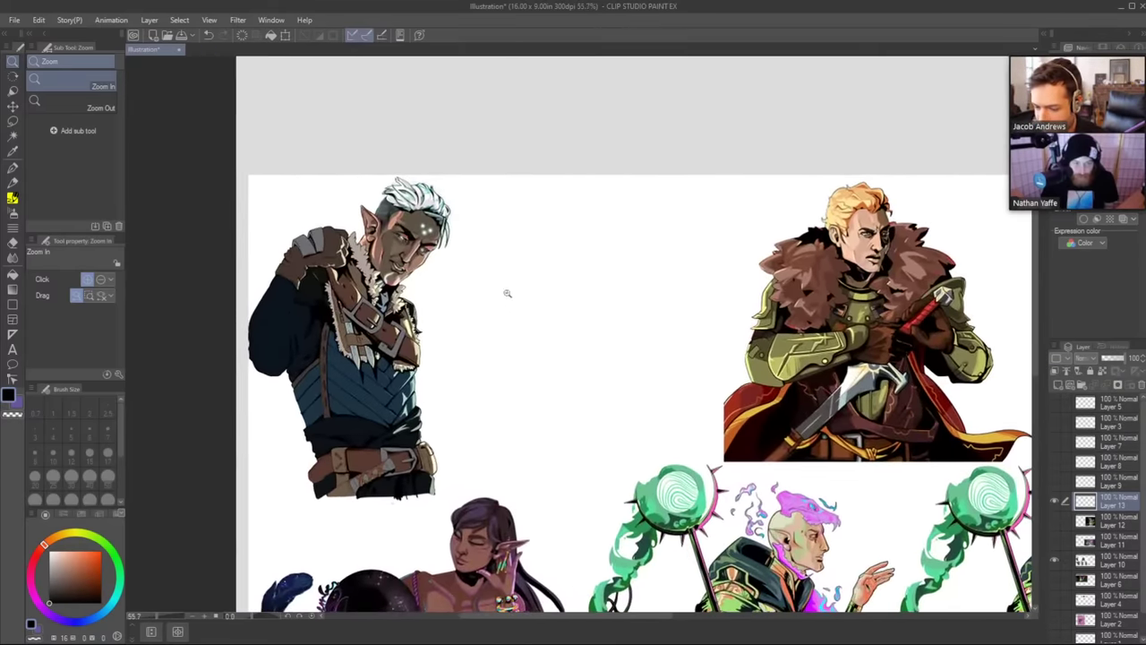
{"action": "key", "text": "p"}
{"action": "mouse_move", "coordinate": [415, 118]}
{"action": "left_mouse_down"}
{"action": "mouse_move", "coordinate": [416, 150]}
{"action": "mouse_move", "coordinate": [426, 145]}
{"action": "left_mouse_up"}
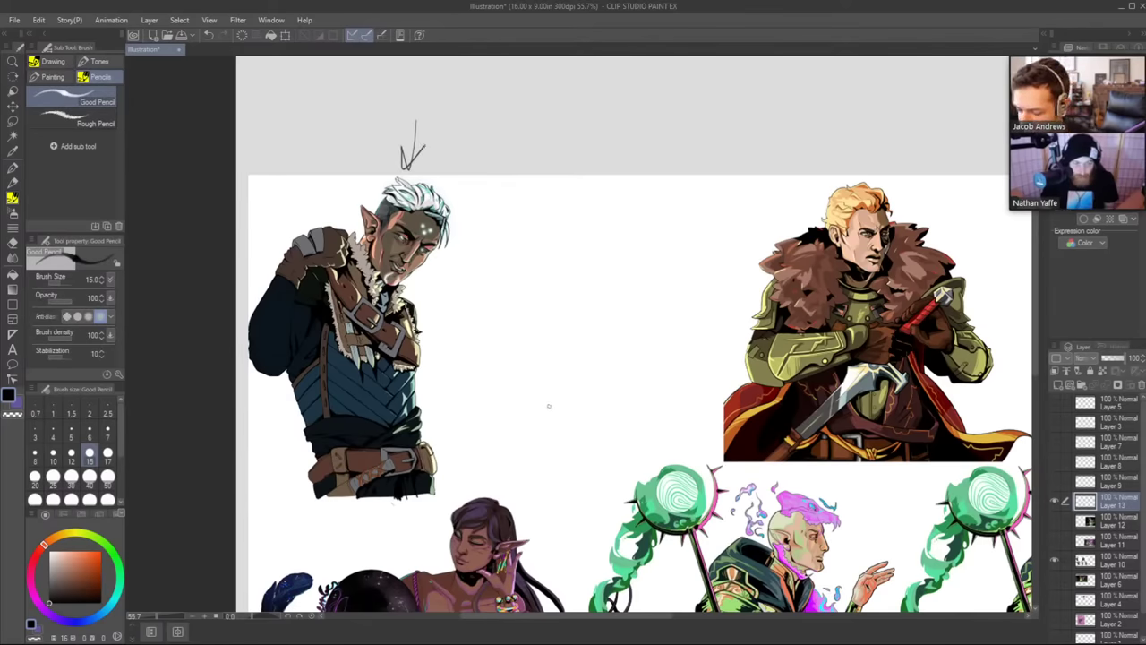
Sketch the tapered torso outline and shoulder curve of a redrawn elf pose beside the white-haired elf.
{"action": "mouse_move", "coordinate": [560, 414]}
{"action": "left_mouse_down"}
{"action": "mouse_move", "coordinate": [505, 320]}
{"action": "mouse_move", "coordinate": [556, 410]}
{"action": "left_mouse_up"}
{"action": "key", "text": "ctrl+z"}
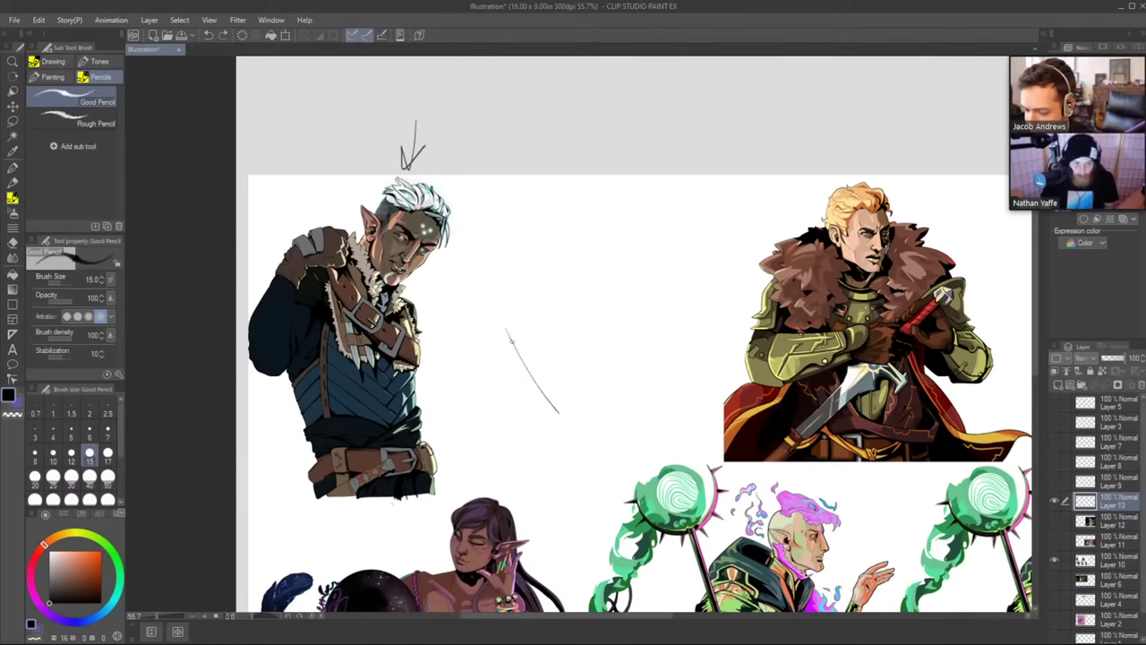
{"action": "left_click_drag", "start_coordinate": [490, 309], "coordinate": [564, 405]}
{"action": "mouse_move", "coordinate": [525, 369]}
{"action": "left_mouse_down"}
{"action": "mouse_move", "coordinate": [563, 414]}
{"action": "mouse_move", "coordinate": [496, 312]}
{"action": "mouse_move", "coordinate": [496, 293]}
{"action": "mouse_move", "coordinate": [569, 310]}
{"action": "left_mouse_up"}
{"action": "mouse_move", "coordinate": [486, 303]}
{"action": "left_mouse_down"}
{"action": "mouse_move", "coordinate": [619, 331]}
{"action": "mouse_move", "coordinate": [580, 316]}
{"action": "mouse_move", "coordinate": [599, 336]}
{"action": "mouse_move", "coordinate": [594, 317]}
{"action": "mouse_move", "coordinate": [614, 387]}
{"action": "left_mouse_up"}
{"action": "left_click_drag", "start_coordinate": [595, 316], "coordinate": [616, 400]}
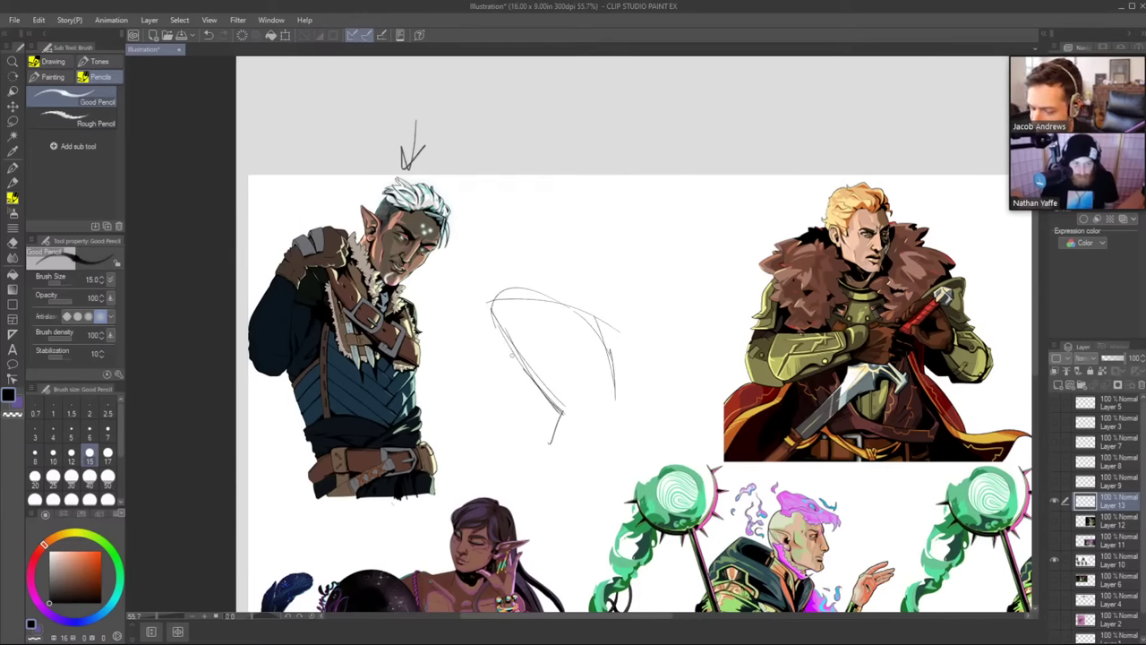
Add the bent raised arm, neck, oval head and far shoulder to the elf pose sketch.
{"action": "mouse_move", "coordinate": [525, 333]}
{"action": "left_mouse_down"}
{"action": "mouse_move", "coordinate": [469, 407]}
{"action": "mouse_move", "coordinate": [469, 345]}
{"action": "left_mouse_up"}
{"action": "key", "text": "ctrl+z"}
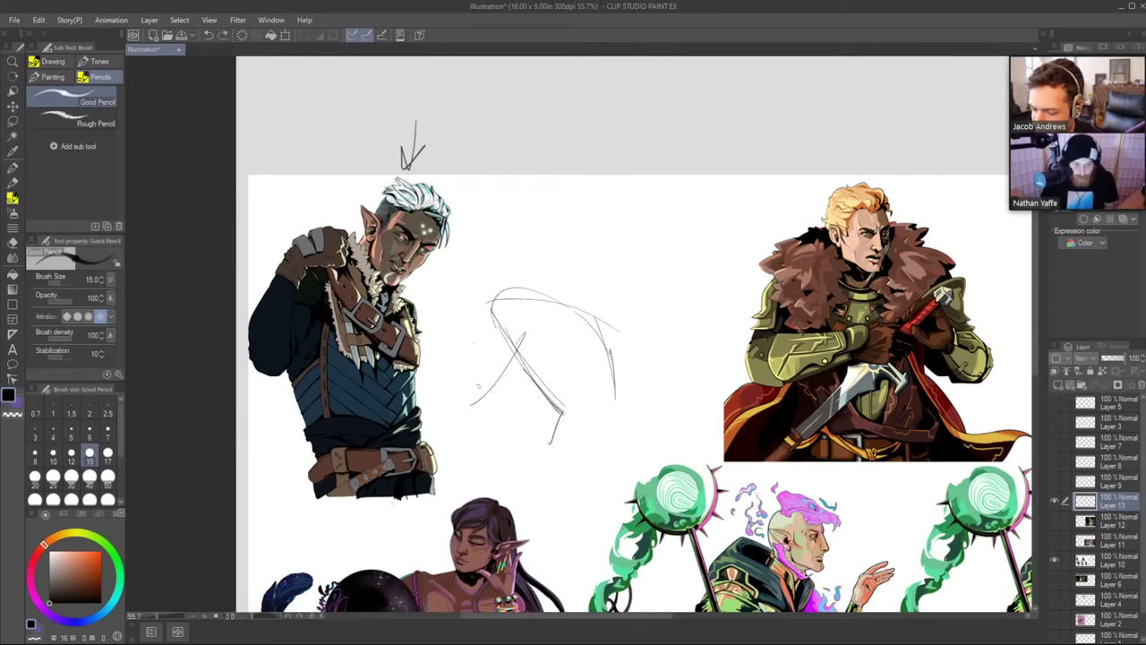
{"action": "mouse_move", "coordinate": [493, 387]}
{"action": "left_mouse_down"}
{"action": "mouse_move", "coordinate": [452, 384]}
{"action": "mouse_move", "coordinate": [448, 354]}
{"action": "mouse_move", "coordinate": [490, 294]}
{"action": "mouse_move", "coordinate": [457, 332]}
{"action": "left_mouse_up"}
{"action": "mouse_move", "coordinate": [522, 299]}
{"action": "left_mouse_down"}
{"action": "mouse_move", "coordinate": [554, 236]}
{"action": "mouse_move", "coordinate": [542, 273]}
{"action": "left_mouse_up"}
{"action": "mouse_move", "coordinate": [561, 222]}
{"action": "left_mouse_down"}
{"action": "mouse_move", "coordinate": [599, 209]}
{"action": "mouse_move", "coordinate": [570, 273]}
{"action": "mouse_move", "coordinate": [549, 268]}
{"action": "mouse_move", "coordinate": [577, 275]}
{"action": "left_mouse_up"}
{"action": "left_click_drag", "start_coordinate": [510, 355], "coordinate": [551, 405]}
{"action": "key", "text": "ctrl+z"}
{"action": "left_click_drag", "start_coordinate": [581, 301], "coordinate": [618, 346]}
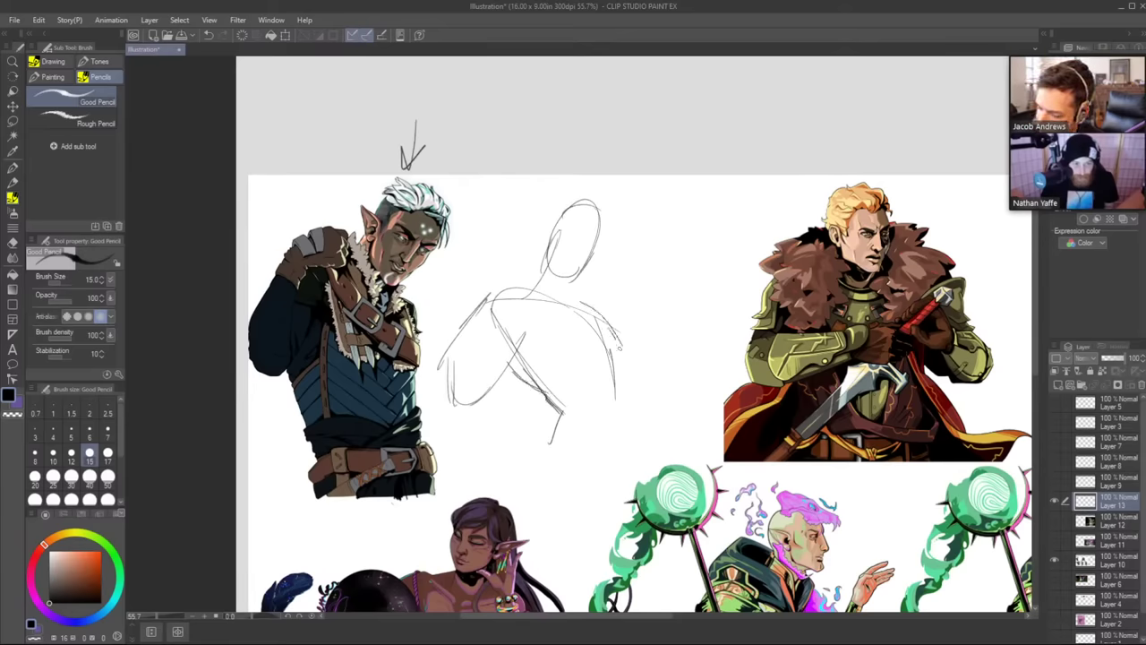
Sketch the chest line, the far arm's outer edge and a blocky raised fist on the pose sketch.
{"action": "mouse_move", "coordinate": [518, 354]}
{"action": "left_mouse_down"}
{"action": "mouse_move", "coordinate": [626, 356]}
{"action": "mouse_move", "coordinate": [632, 416]}
{"action": "left_mouse_up"}
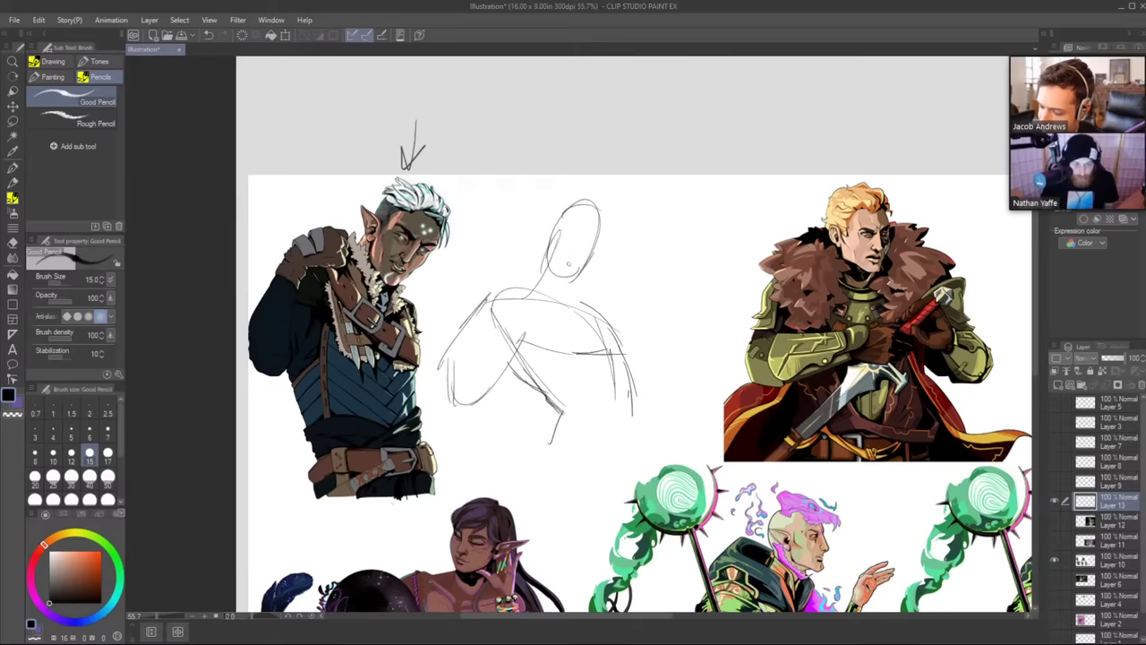
{"action": "mouse_move", "coordinate": [479, 267]}
{"action": "left_mouse_down"}
{"action": "mouse_move", "coordinate": [481, 301]}
{"action": "mouse_move", "coordinate": [512, 290]}
{"action": "mouse_move", "coordinate": [493, 253]}
{"action": "mouse_move", "coordinate": [502, 265]}
{"action": "left_mouse_up"}
{"action": "mouse_move", "coordinate": [489, 261]}
{"action": "left_mouse_down"}
{"action": "mouse_move", "coordinate": [503, 258]}
{"action": "mouse_move", "coordinate": [563, 313]}
{"action": "left_mouse_up"}
{"action": "key", "text": "ctrl+z"}
{"action": "key", "text": "ctrl+z"}
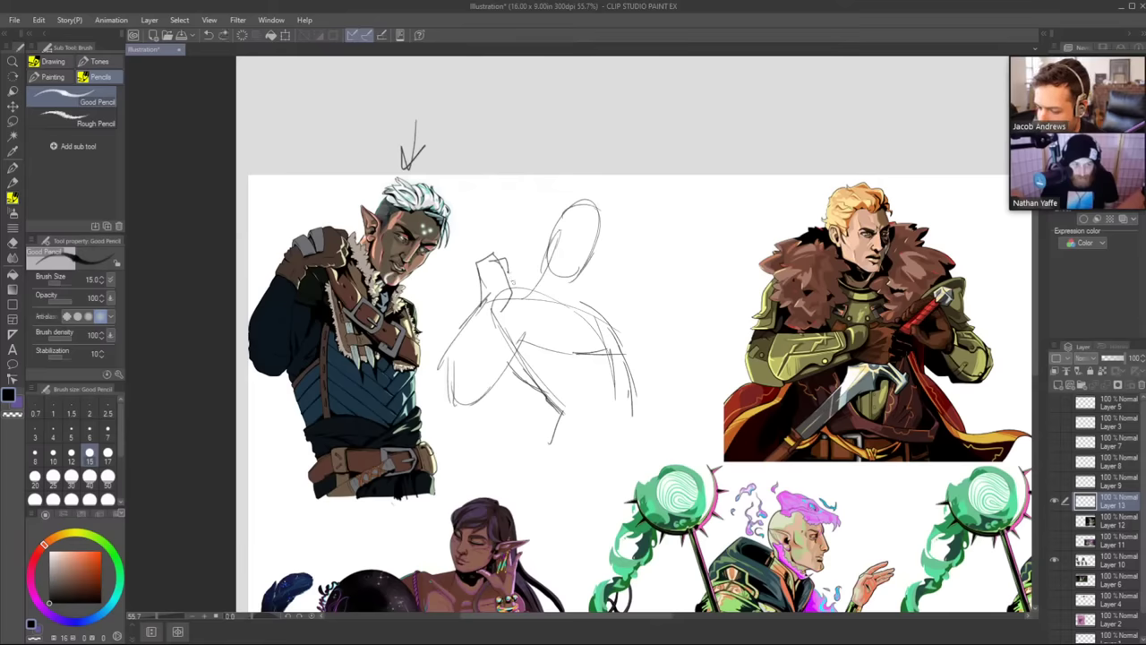
{"action": "key", "text": "ctrl+z"}
Draw sweeping strap-like curves across the chest from the raised fist to the far shoulder.
{"action": "mouse_move", "coordinate": [514, 280]}
{"action": "left_mouse_down"}
{"action": "mouse_move", "coordinate": [579, 318]}
{"action": "mouse_move", "coordinate": [613, 321]}
{"action": "left_mouse_up"}
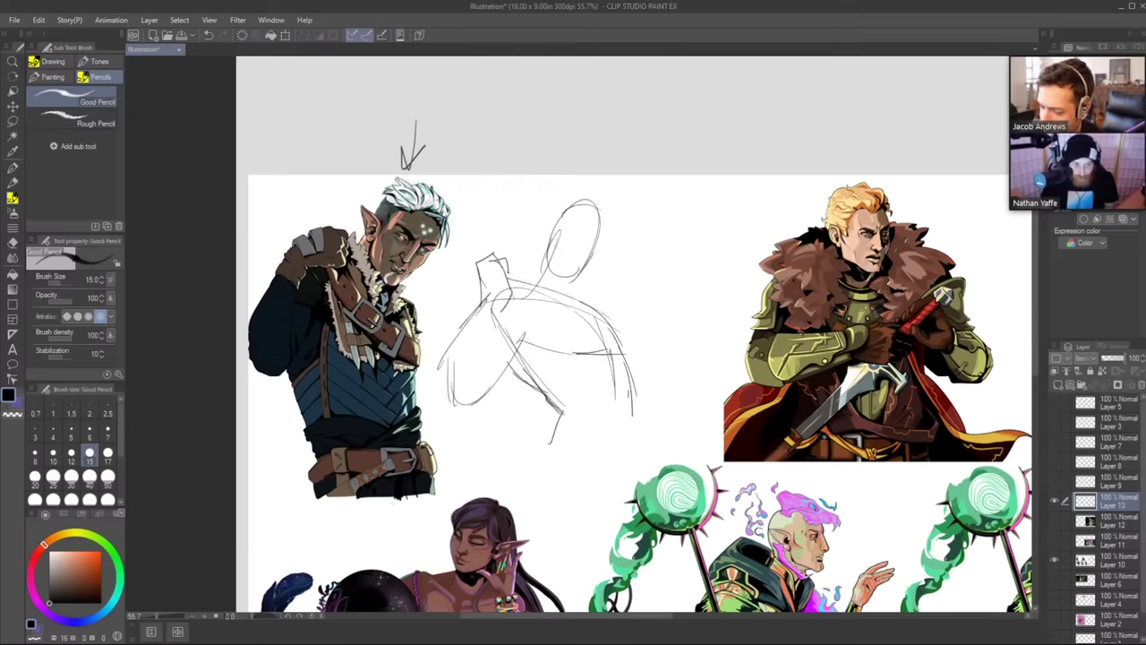
{"action": "key", "text": "ctrl+z"}
{"action": "left_click_drag", "start_coordinate": [507, 281], "coordinate": [614, 342]}
{"action": "left_click_drag", "start_coordinate": [505, 302], "coordinate": [615, 351]}
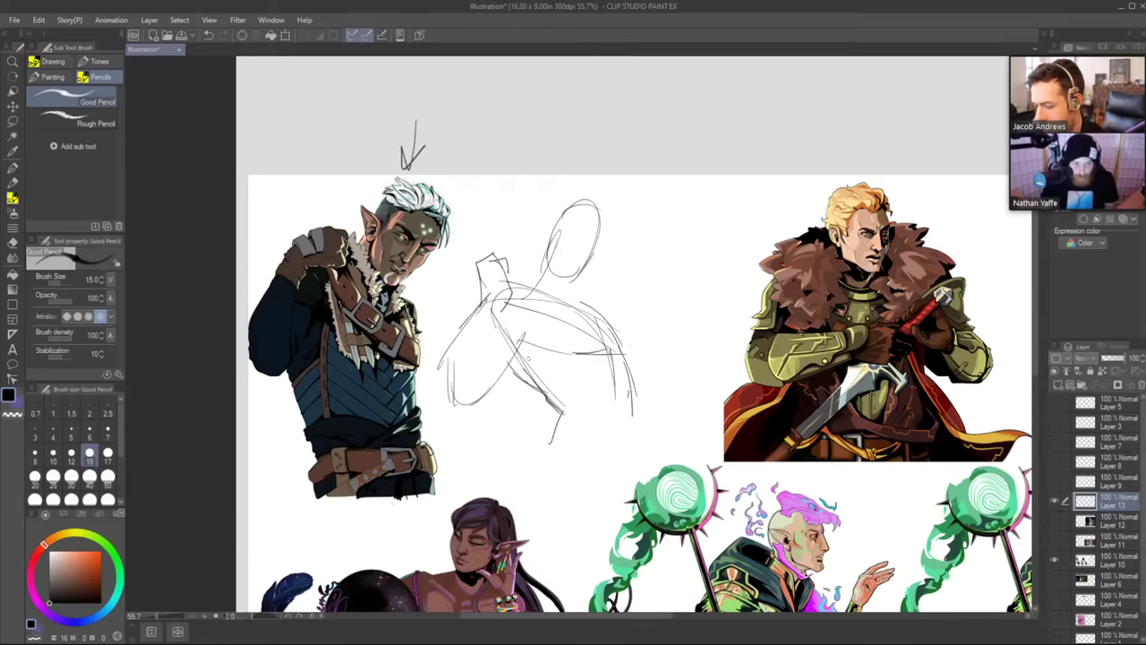
Reinforce the contours of the raised arm and the far arm on the pose sketch.
{"action": "left_click_drag", "start_coordinate": [506, 302], "coordinate": [476, 397]}
{"action": "key", "text": "ctrl+z"}
{"action": "left_click_drag", "start_coordinate": [506, 302], "coordinate": [474, 398]}
{"action": "left_click_drag", "start_coordinate": [476, 305], "coordinate": [442, 405]}
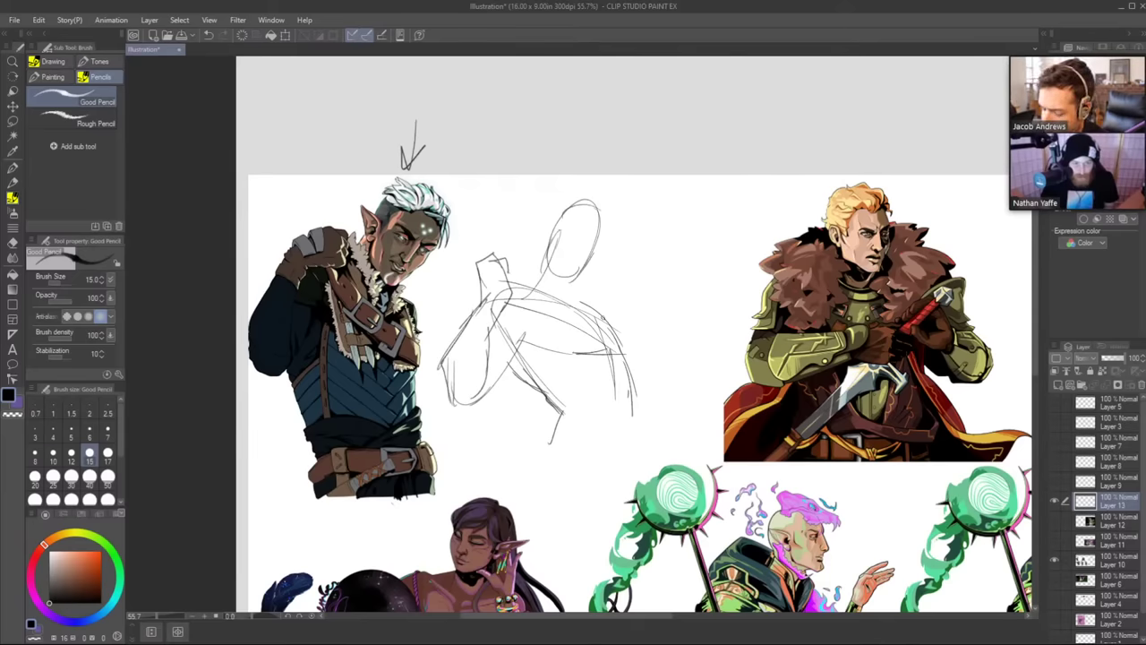
{"action": "left_click_drag", "start_coordinate": [575, 303], "coordinate": [611, 433]}
{"action": "key", "text": "ctrl+z"}
{"action": "left_click_drag", "start_coordinate": [579, 303], "coordinate": [611, 423]}
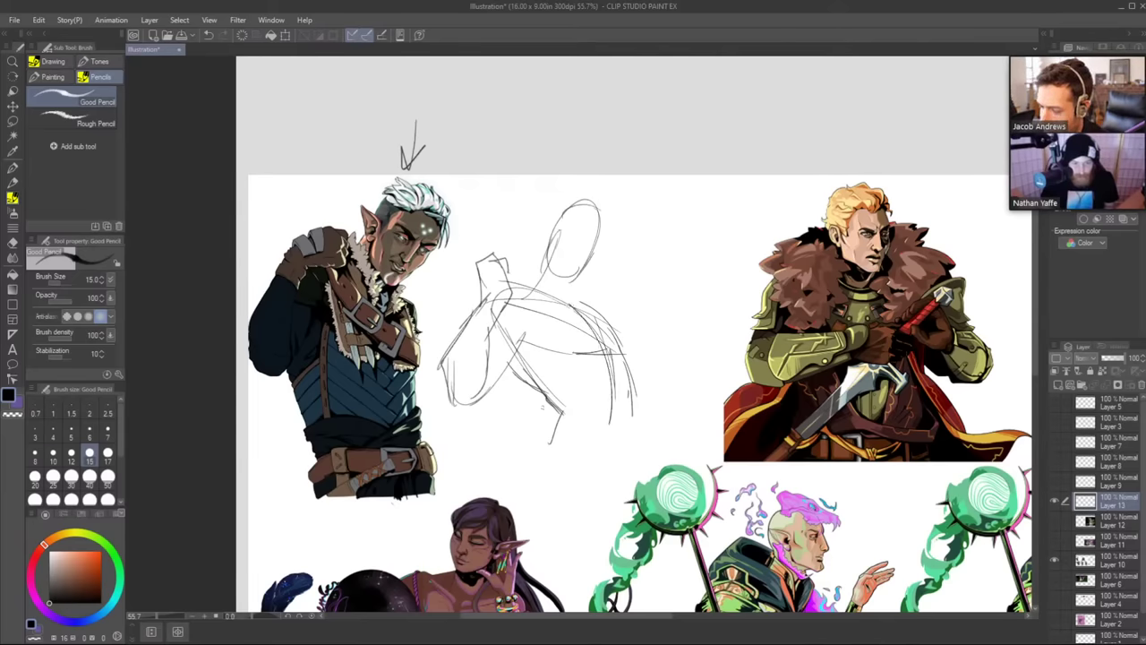
Draw direction arrows around the sketched torso, at the waist, below the raised elbow and beside the far shoulder.
{"action": "mouse_move", "coordinate": [539, 420]}
{"action": "left_mouse_down"}
{"action": "mouse_move", "coordinate": [582, 382]}
{"action": "mouse_move", "coordinate": [593, 400]}
{"action": "left_mouse_up"}
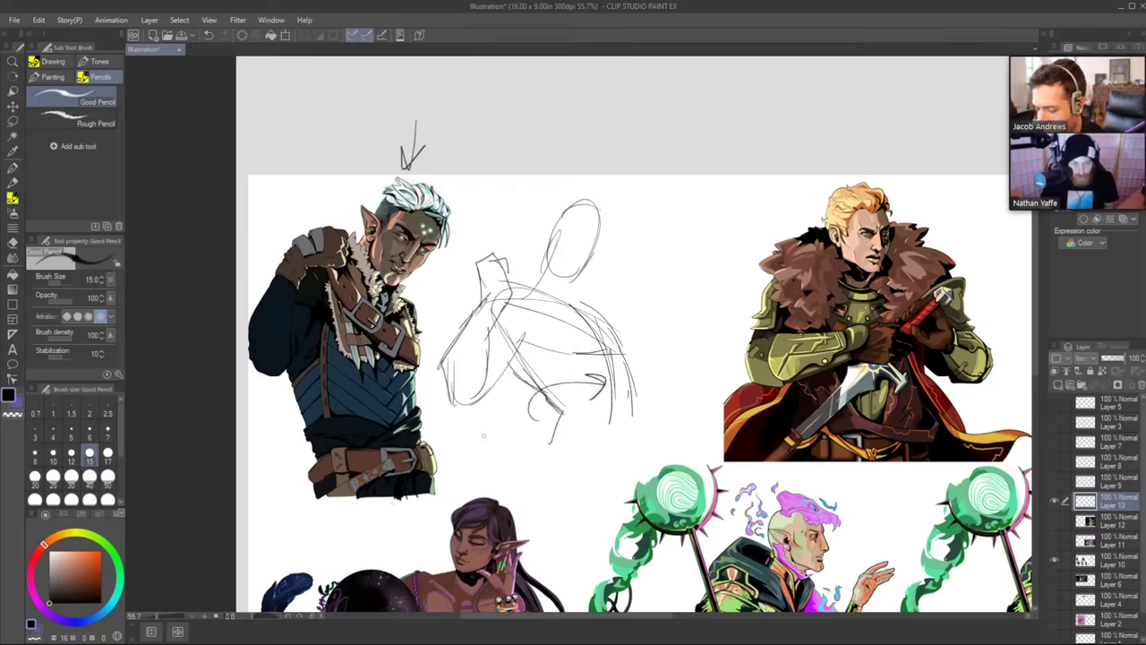
{"action": "mouse_move", "coordinate": [483, 436]}
{"action": "left_mouse_down"}
{"action": "mouse_move", "coordinate": [511, 396]}
{"action": "mouse_move", "coordinate": [507, 432]}
{"action": "left_mouse_up"}
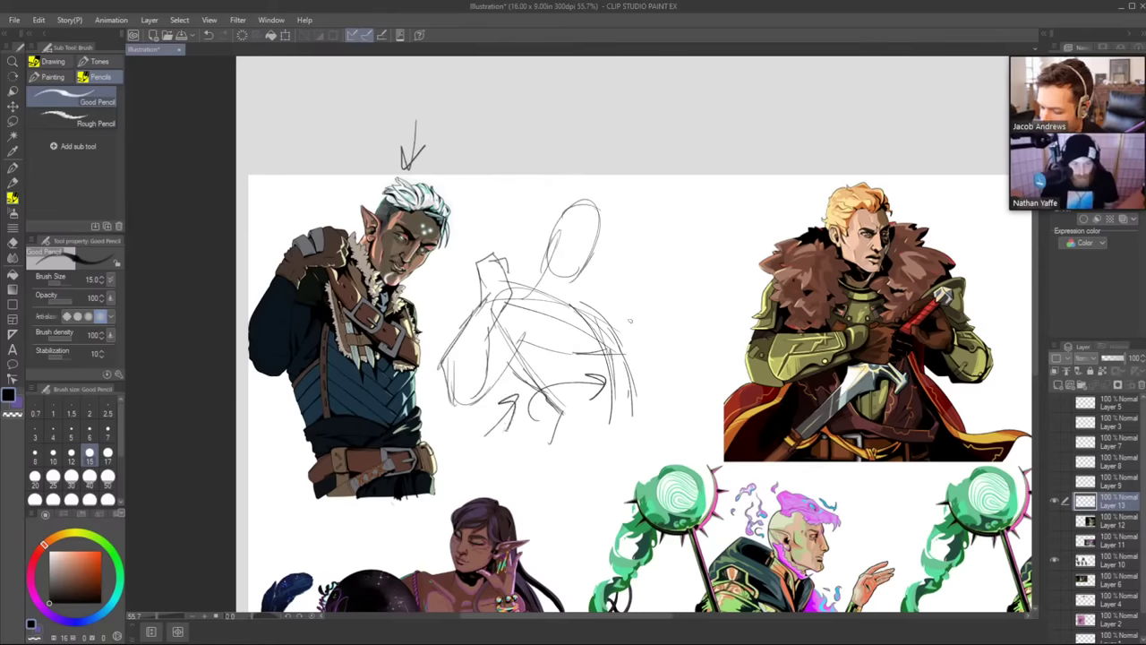
{"action": "left_click_drag", "start_coordinate": [633, 311], "coordinate": [660, 297]}
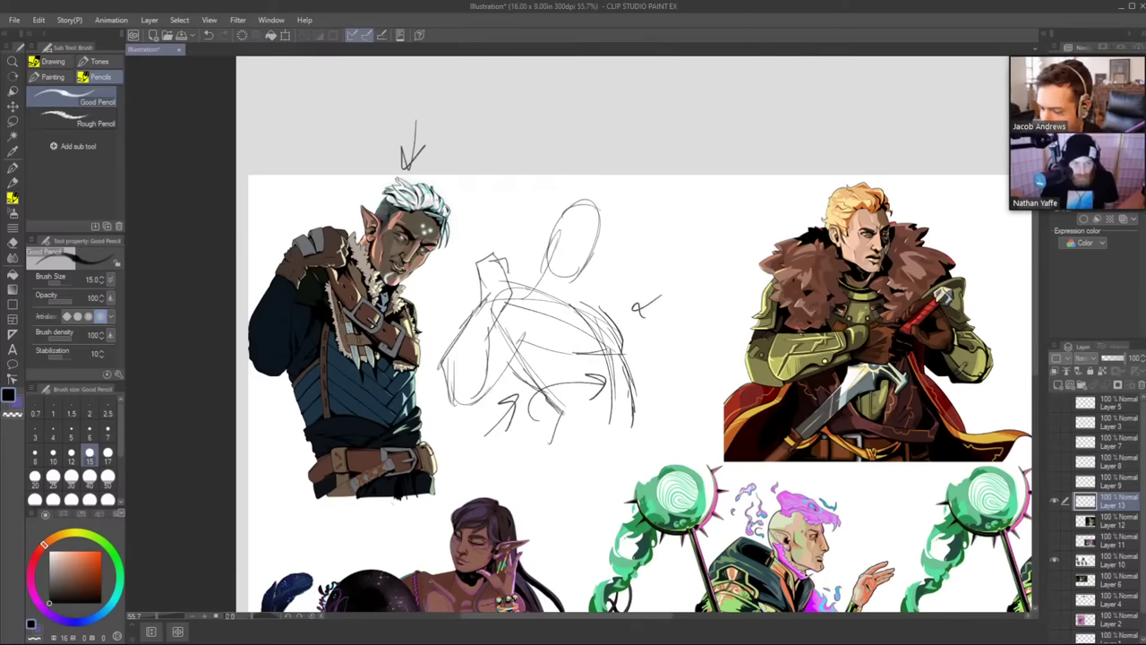
Refine the sketched neck and add pointed ears, face guidelines, a nose mark and a curved mouth to the head.
{"action": "left_click_drag", "start_coordinate": [525, 292], "coordinate": [544, 255]}
{"action": "left_click_drag", "start_coordinate": [584, 206], "coordinate": [564, 274]}
{"action": "mouse_move", "coordinate": [560, 227]}
{"action": "left_mouse_down"}
{"action": "mouse_move", "coordinate": [552, 238]}
{"action": "mouse_move", "coordinate": [587, 251]}
{"action": "mouse_move", "coordinate": [540, 212]}
{"action": "mouse_move", "coordinate": [549, 232]}
{"action": "mouse_move", "coordinate": [613, 221]}
{"action": "left_mouse_up"}
{"action": "key", "text": "ctrl+z"}
{"action": "mouse_move", "coordinate": [612, 221]}
{"action": "left_mouse_down"}
{"action": "mouse_move", "coordinate": [593, 255]}
{"action": "mouse_move", "coordinate": [542, 275]}
{"action": "mouse_move", "coordinate": [573, 276]}
{"action": "left_mouse_up"}
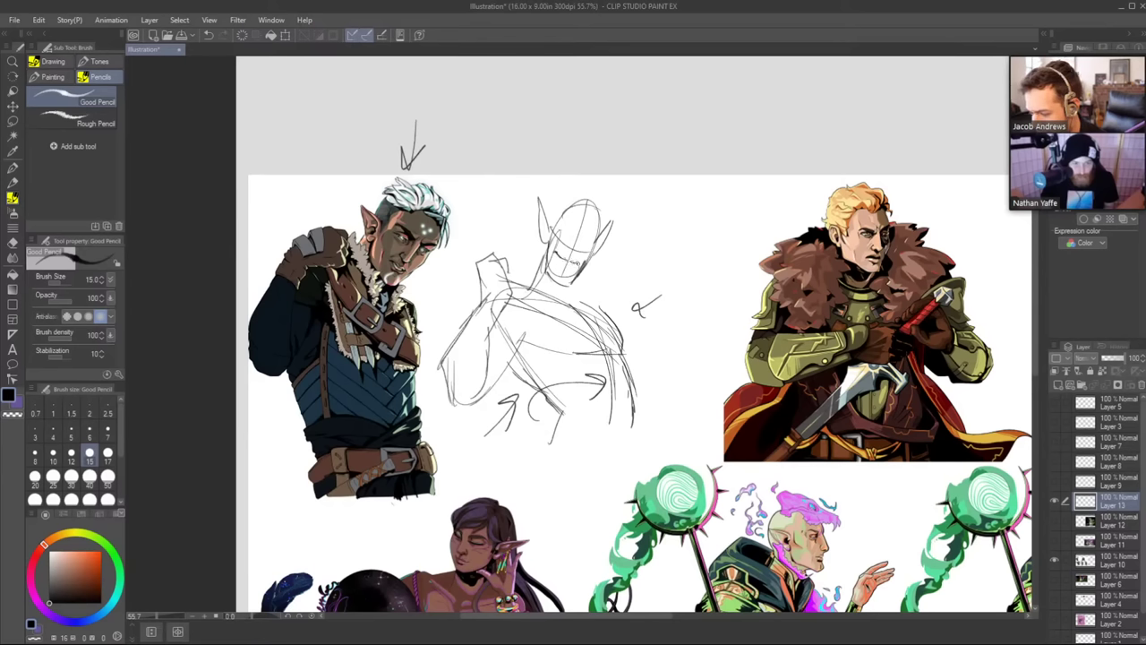
{"action": "key", "text": "ctrl+z"}
{"action": "left_click_drag", "start_coordinate": [560, 257], "coordinate": [571, 265]}
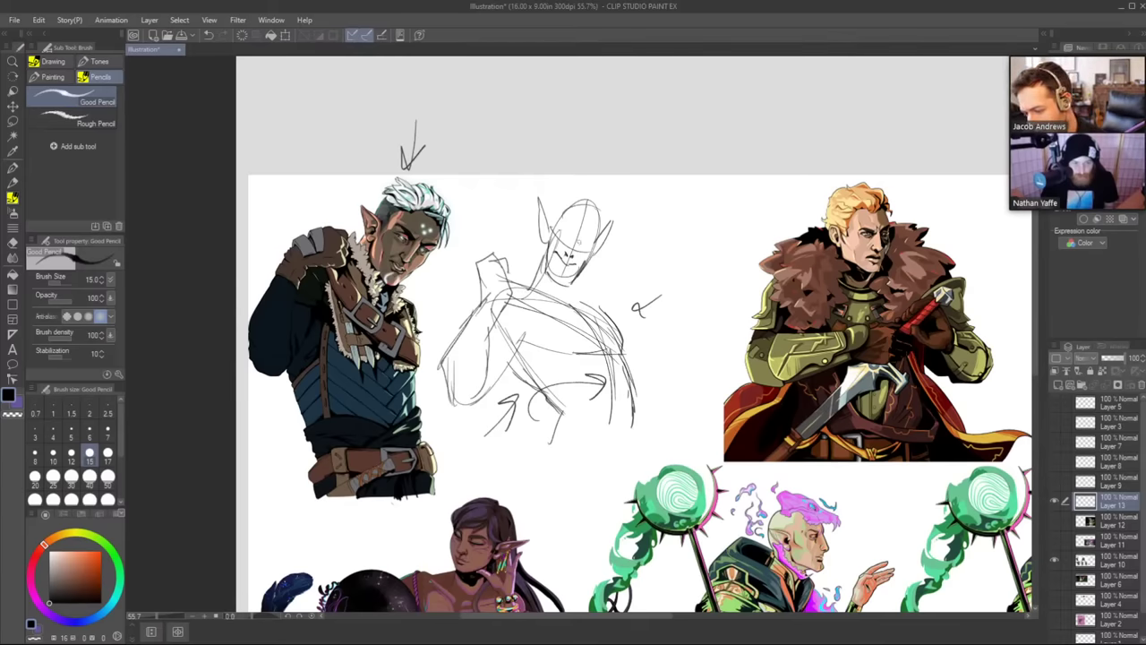
Sketch a wide grin and the near eye on the elf's face, erasing and undoing stray strokes.
{"action": "key", "text": "ctrl+space"}
{"action": "mouse_move", "coordinate": [566, 254]}
{"action": "left_mouse_down"}
{"action": "mouse_move", "coordinate": [632, 233]}
{"action": "mouse_move", "coordinate": [582, 238]}
{"action": "left_mouse_up"}
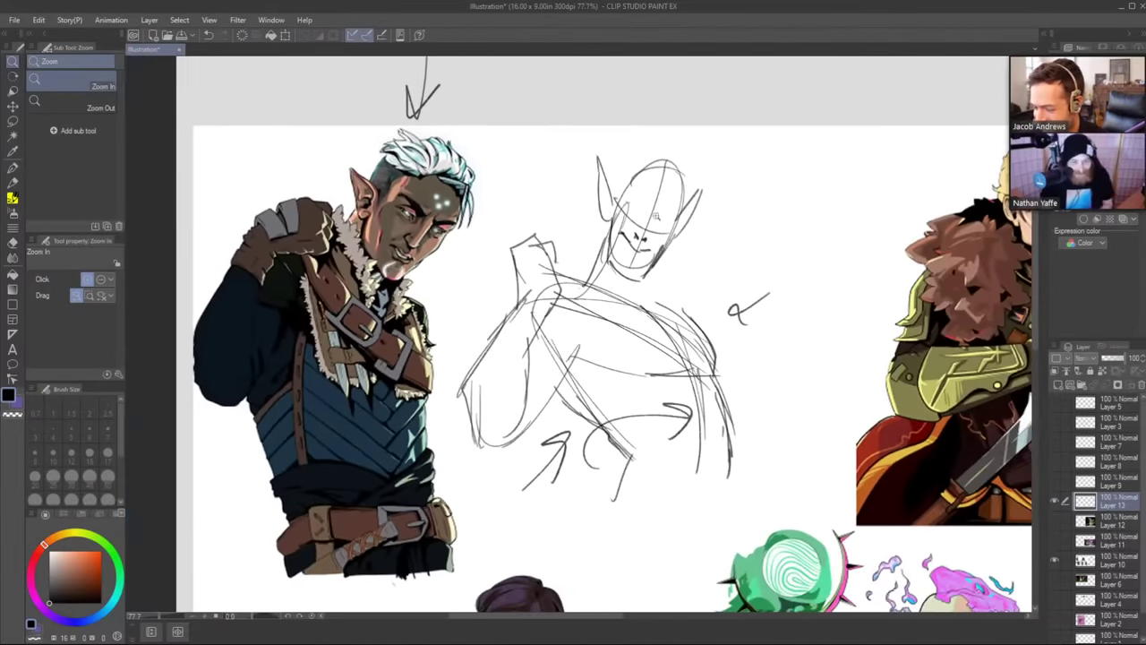
{"action": "mouse_move", "coordinate": [668, 256]}
{"action": "left_mouse_down"}
{"action": "mouse_move", "coordinate": [687, 285]}
{"action": "mouse_move", "coordinate": [642, 258]}
{"action": "mouse_move", "coordinate": [643, 248]}
{"action": "mouse_move", "coordinate": [667, 268]}
{"action": "mouse_move", "coordinate": [674, 242]}
{"action": "mouse_move", "coordinate": [652, 277]}
{"action": "mouse_move", "coordinate": [667, 282]}
{"action": "mouse_move", "coordinate": [646, 276]}
{"action": "mouse_move", "coordinate": [673, 282]}
{"action": "left_mouse_up"}
{"action": "key", "text": "e"}
{"action": "key", "text": "p"}
{"action": "key", "text": "ctrl+z"}
{"action": "key", "text": "ctrl+z"}
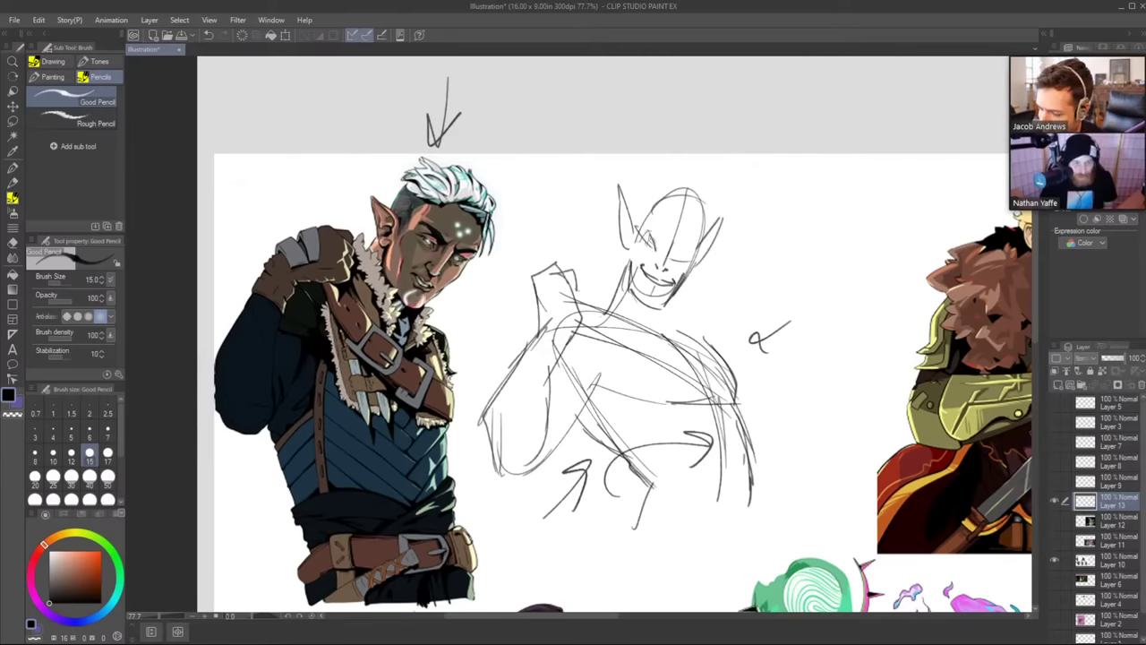
{"action": "key", "text": "ctrl+z"}
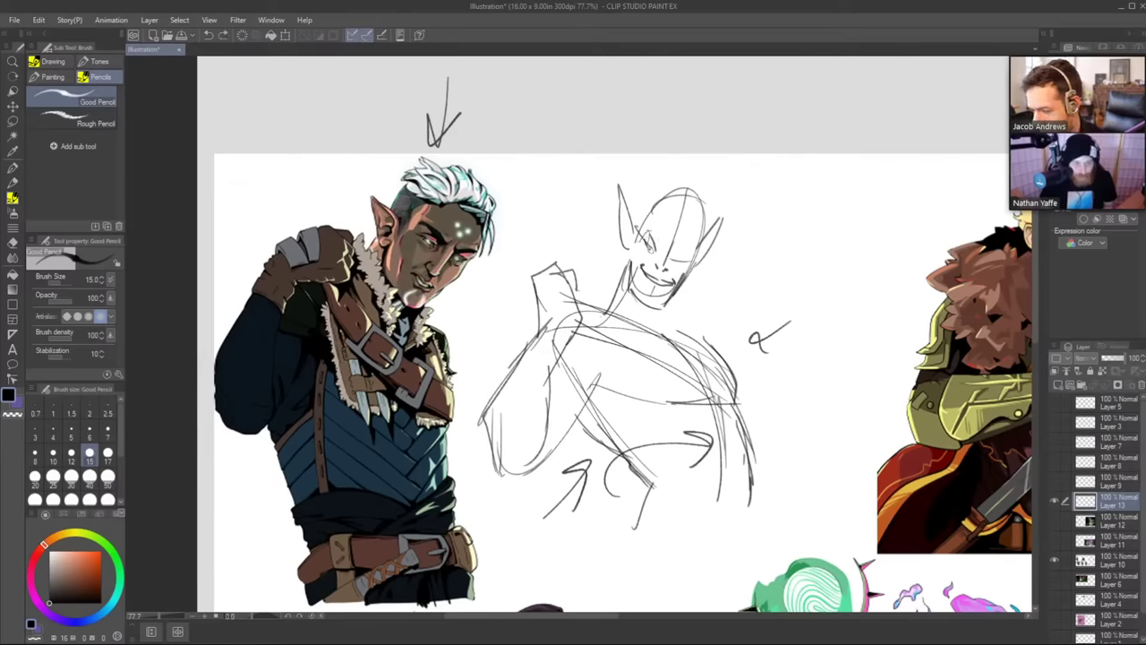
Redraw the far eye and add angled eyebrows to the sketched face.
{"action": "left_click_drag", "start_coordinate": [678, 253], "coordinate": [689, 256]}
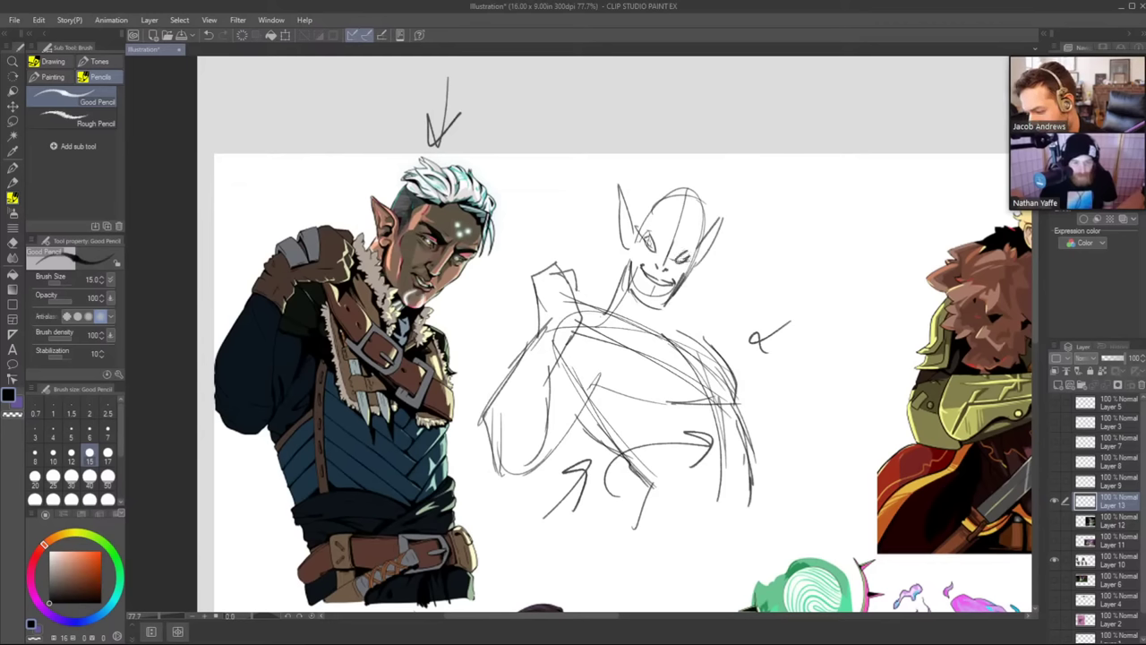
{"action": "key", "text": "ctrl+z"}
{"action": "key", "text": "ctrl+z"}
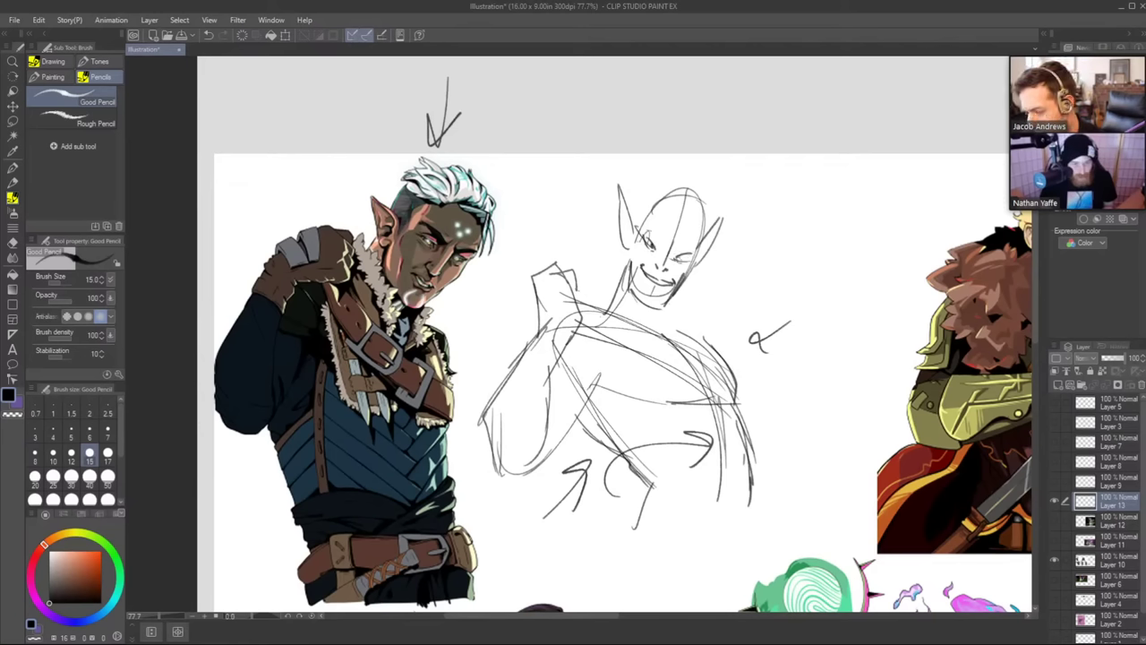
{"action": "mouse_move", "coordinate": [675, 259]}
{"action": "left_mouse_down"}
{"action": "mouse_move", "coordinate": [692, 254]}
{"action": "mouse_move", "coordinate": [661, 249]}
{"action": "mouse_move", "coordinate": [651, 217]}
{"action": "mouse_move", "coordinate": [663, 240]}
{"action": "mouse_move", "coordinate": [701, 249]}
{"action": "mouse_move", "coordinate": [643, 234]}
{"action": "mouse_move", "coordinate": [656, 252]}
{"action": "left_mouse_up"}
Lasso the near eye, shift it slightly on the face, apply the transformation and deselect.
{"action": "key", "text": "m"}
{"action": "key", "text": "ctrl+t"}
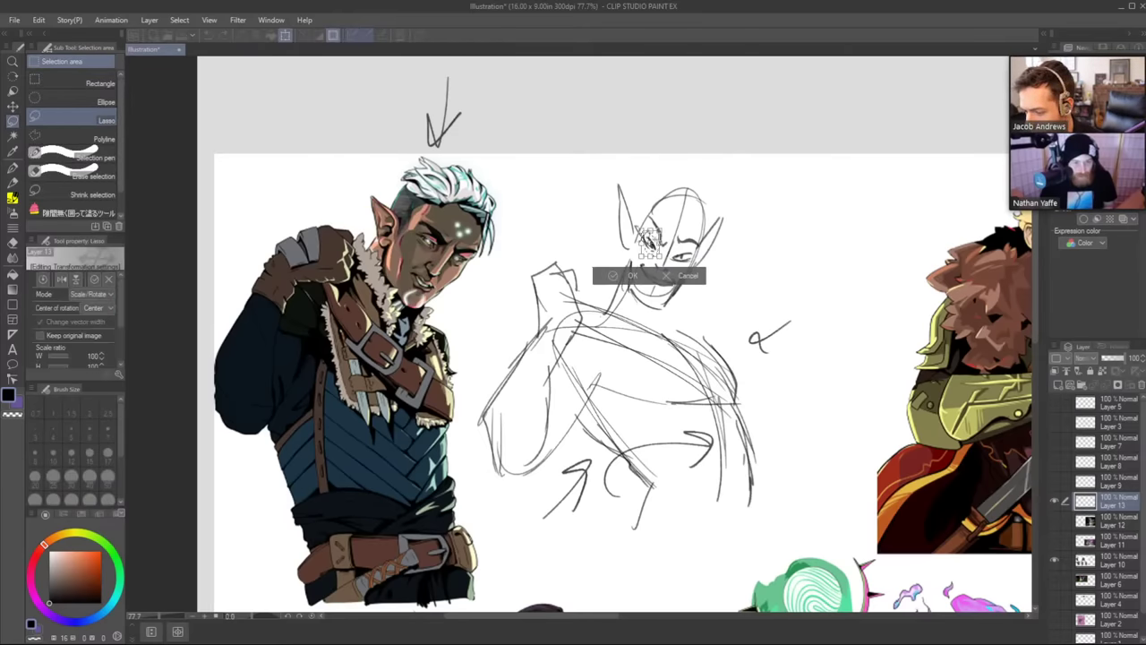
{"action": "left_click_drag", "start_coordinate": [655, 243], "coordinate": [653, 242]}
{"action": "left_click", "coordinate": [614, 277]}
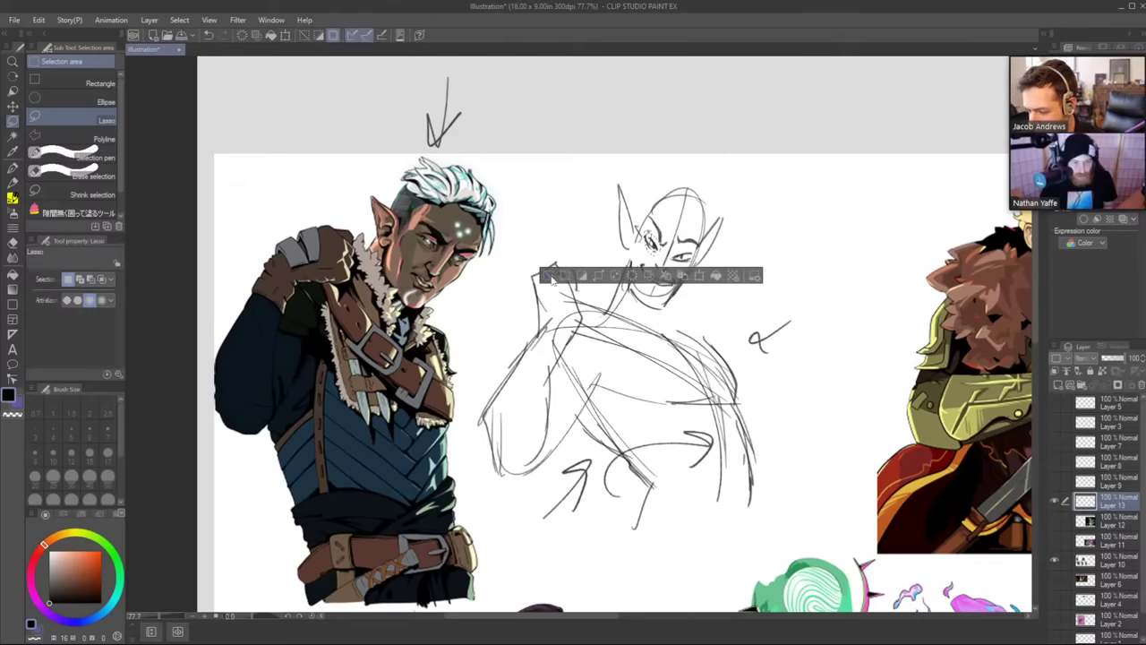
{"action": "left_click", "coordinate": [547, 277]}
{"action": "key", "text": "b"}
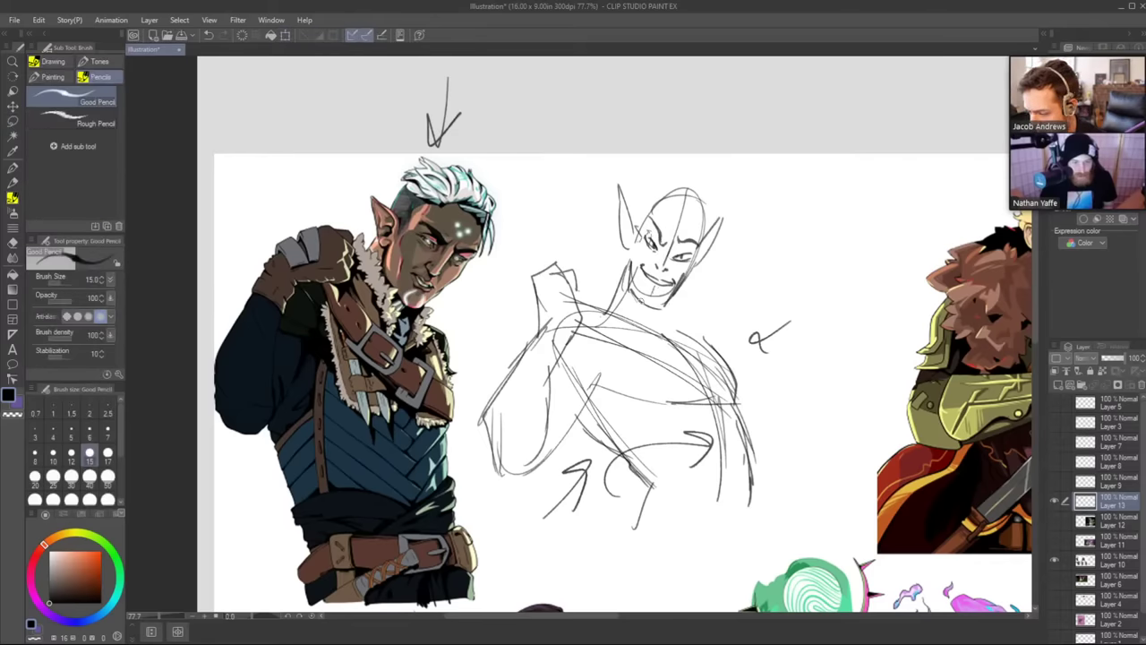
Add a goatee, a hairline and swept-up spiky hair to the sketched head, erasing the overlapping skull outline.
{"action": "mouse_move", "coordinate": [640, 299]}
{"action": "left_mouse_down"}
{"action": "mouse_move", "coordinate": [646, 286]}
{"action": "mouse_move", "coordinate": [651, 305]}
{"action": "mouse_move", "coordinate": [660, 290]}
{"action": "left_mouse_up"}
{"action": "left_click_drag", "start_coordinate": [654, 290], "coordinate": [654, 306]}
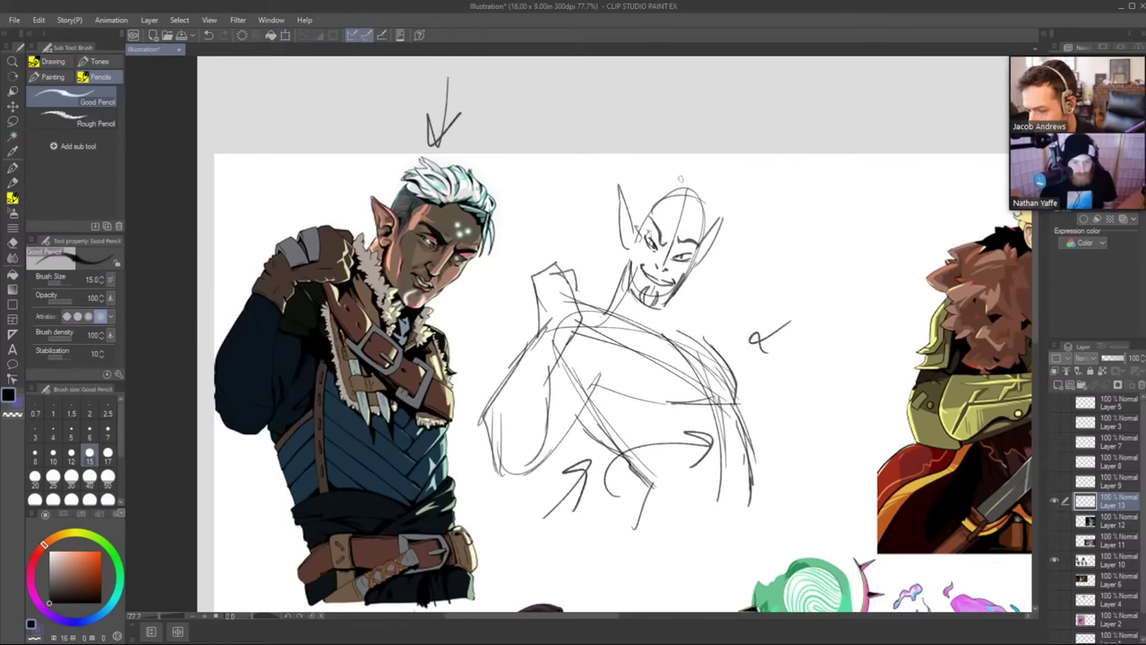
{"action": "mouse_move", "coordinate": [703, 208]}
{"action": "left_mouse_down"}
{"action": "mouse_move", "coordinate": [726, 177]}
{"action": "mouse_move", "coordinate": [689, 152]}
{"action": "mouse_move", "coordinate": [687, 183]}
{"action": "mouse_move", "coordinate": [712, 188]}
{"action": "mouse_move", "coordinate": [632, 161]}
{"action": "mouse_move", "coordinate": [659, 179]}
{"action": "mouse_move", "coordinate": [636, 190]}
{"action": "mouse_move", "coordinate": [658, 198]}
{"action": "mouse_move", "coordinate": [641, 228]}
{"action": "left_mouse_up"}
{"action": "mouse_move", "coordinate": [638, 197]}
{"action": "left_mouse_down"}
{"action": "mouse_move", "coordinate": [711, 224]}
{"action": "mouse_move", "coordinate": [707, 235]}
{"action": "mouse_move", "coordinate": [727, 191]}
{"action": "mouse_move", "coordinate": [703, 212]}
{"action": "left_mouse_up"}
{"action": "key", "text": "e"}
{"action": "mouse_move", "coordinate": [704, 208]}
{"action": "left_mouse_down"}
{"action": "mouse_move", "coordinate": [713, 179]}
{"action": "mouse_move", "coordinate": [673, 228]}
{"action": "mouse_move", "coordinate": [688, 208]}
{"action": "mouse_move", "coordinate": [652, 202]}
{"action": "left_mouse_up"}
{"action": "key", "text": "b"}
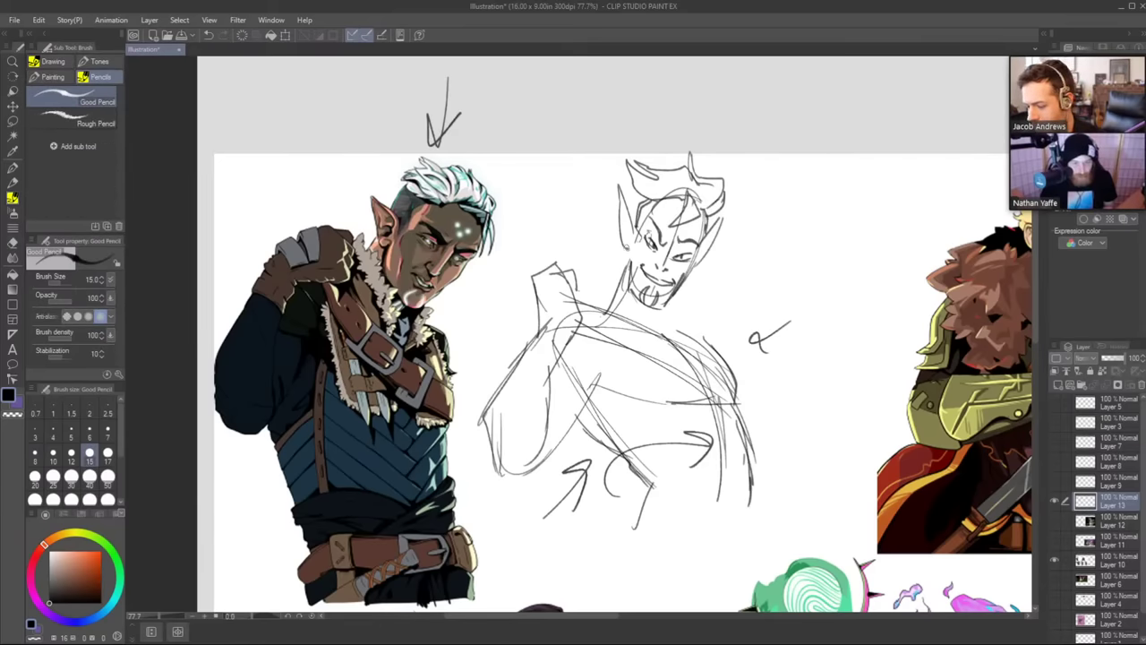
Draw the neck lines joining the sketched elf's head to the shoulders.
{"action": "mouse_move", "coordinate": [629, 245]}
{"action": "left_mouse_down"}
{"action": "mouse_move", "coordinate": [609, 303]}
{"action": "mouse_move", "coordinate": [675, 351]}
{"action": "left_mouse_up"}
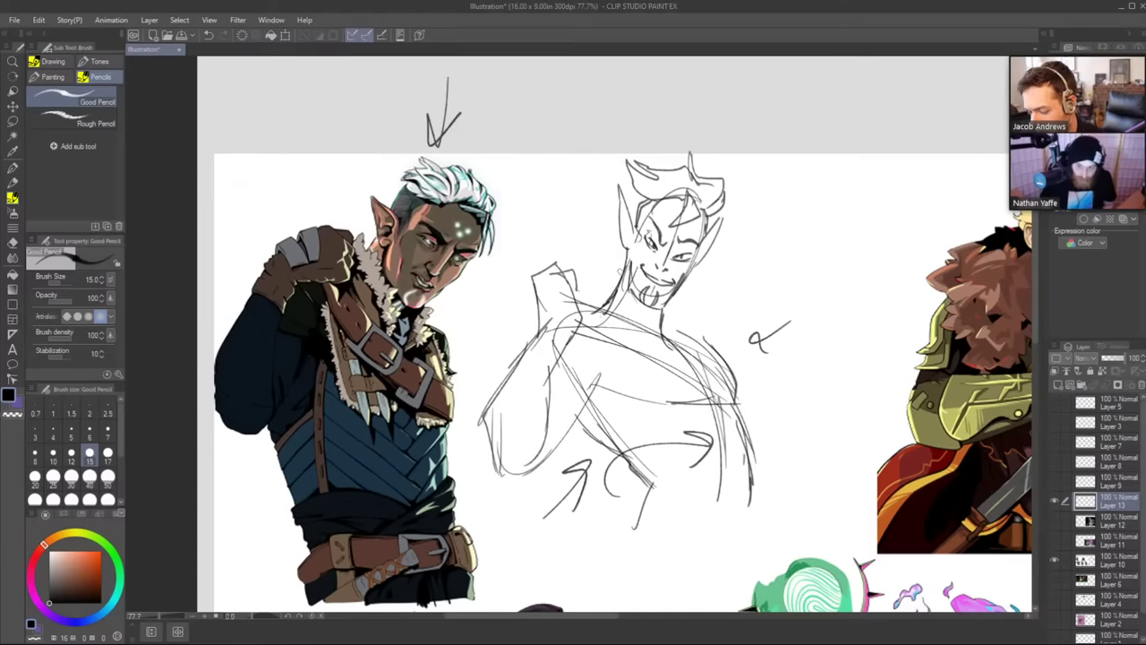
{"action": "left_click_drag", "start_coordinate": [623, 276], "coordinate": [611, 261]}
{"action": "left_click_drag", "start_coordinate": [678, 278], "coordinate": [623, 280]}
{"action": "left_click_drag", "start_coordinate": [792, 309], "coordinate": [511, 263]}
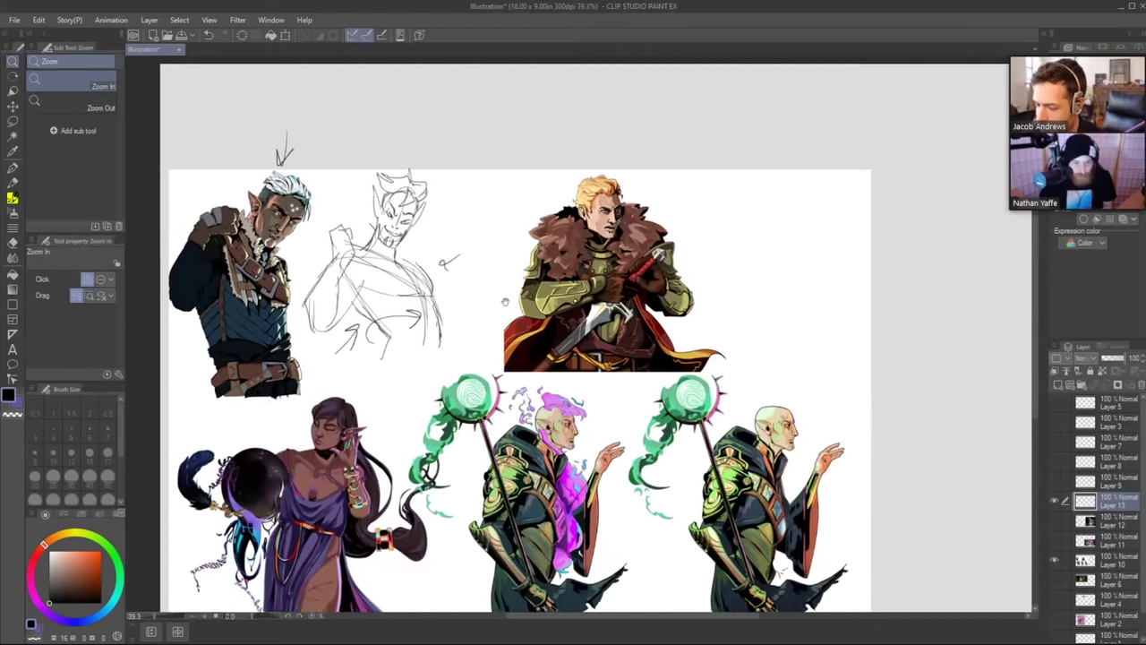
Sketch a jagged fur collar around the elf sketch's neck, on both sides and across the upper chest.
{"action": "left_click_drag", "start_coordinate": [348, 218], "coordinate": [406, 216]}
{"action": "mouse_move", "coordinate": [406, 215]}
{"action": "left_mouse_down"}
{"action": "mouse_move", "coordinate": [566, 234]}
{"action": "mouse_move", "coordinate": [533, 231]}
{"action": "mouse_move", "coordinate": [518, 260]}
{"action": "left_mouse_up"}
{"action": "key", "text": "e"}
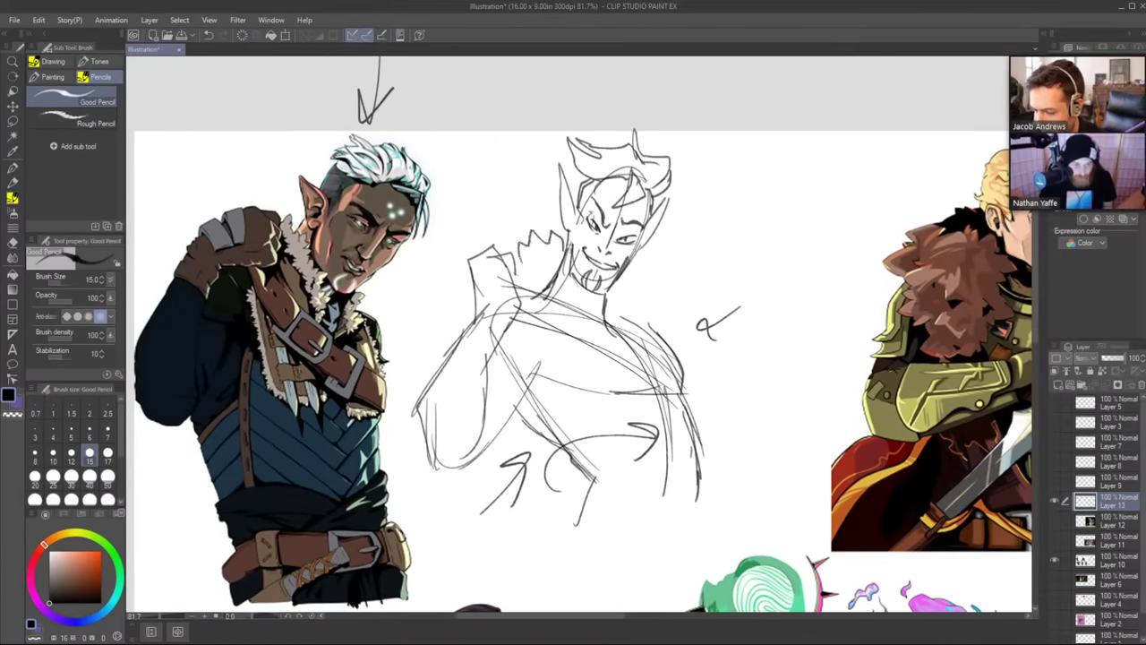
{"action": "key", "text": "ctrl+z"}
{"action": "mouse_move", "coordinate": [545, 226]}
{"action": "left_mouse_down"}
{"action": "mouse_move", "coordinate": [514, 248]}
{"action": "mouse_move", "coordinate": [567, 244]}
{"action": "mouse_move", "coordinate": [644, 263]}
{"action": "mouse_move", "coordinate": [660, 286]}
{"action": "mouse_move", "coordinate": [654, 297]}
{"action": "left_mouse_up"}
{"action": "mouse_move", "coordinate": [535, 279]}
{"action": "left_mouse_down"}
{"action": "mouse_move", "coordinate": [565, 322]}
{"action": "mouse_move", "coordinate": [581, 311]}
{"action": "mouse_move", "coordinate": [591, 345]}
{"action": "left_mouse_up"}
{"action": "left_click_drag", "start_coordinate": [655, 294], "coordinate": [644, 349]}
{"action": "key", "text": "ctrl+space"}
{"action": "left_click_drag", "start_coordinate": [658, 326], "coordinate": [699, 333]}
{"action": "left_click_drag", "start_coordinate": [708, 421], "coordinate": [697, 388]}
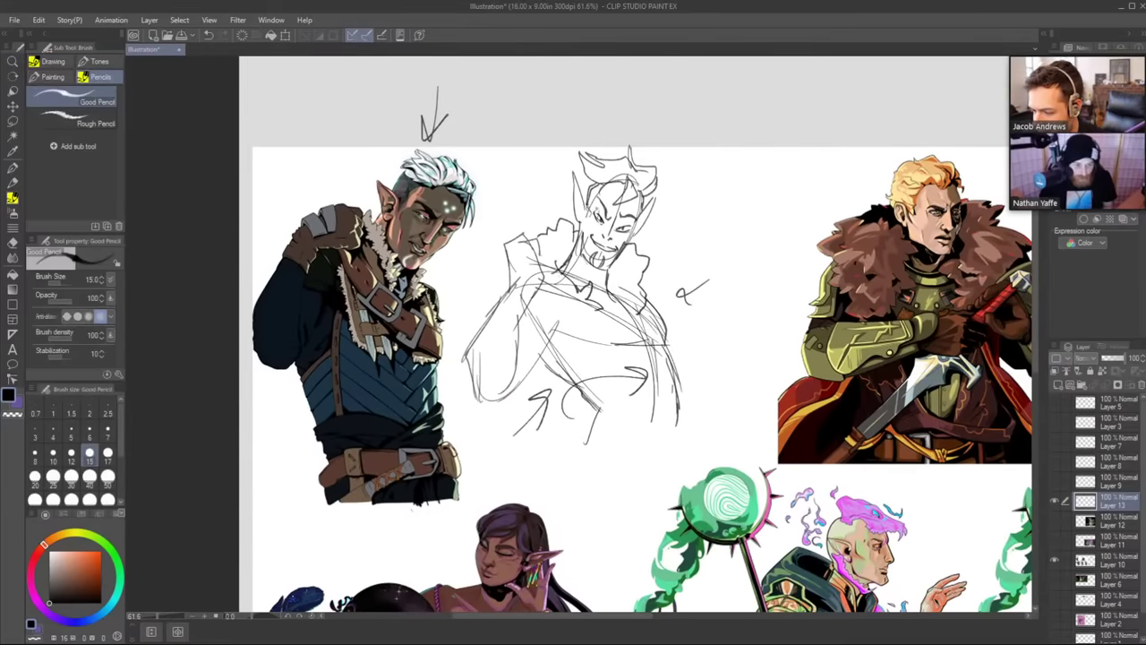
Refine the eyes on the sketched face and shade the side hair, undoing a stray eye stroke.
{"action": "mouse_move", "coordinate": [587, 207]}
{"action": "left_mouse_down"}
{"action": "mouse_move", "coordinate": [583, 222]}
{"action": "mouse_move", "coordinate": [588, 183]}
{"action": "mouse_move", "coordinate": [588, 197]}
{"action": "mouse_move", "coordinate": [637, 206]}
{"action": "mouse_move", "coordinate": [573, 215]}
{"action": "mouse_move", "coordinate": [633, 236]}
{"action": "mouse_move", "coordinate": [617, 230]}
{"action": "left_mouse_up"}
{"action": "key", "text": "ctrl+space"}
{"action": "key", "text": "e"}
{"action": "key", "text": "p"}
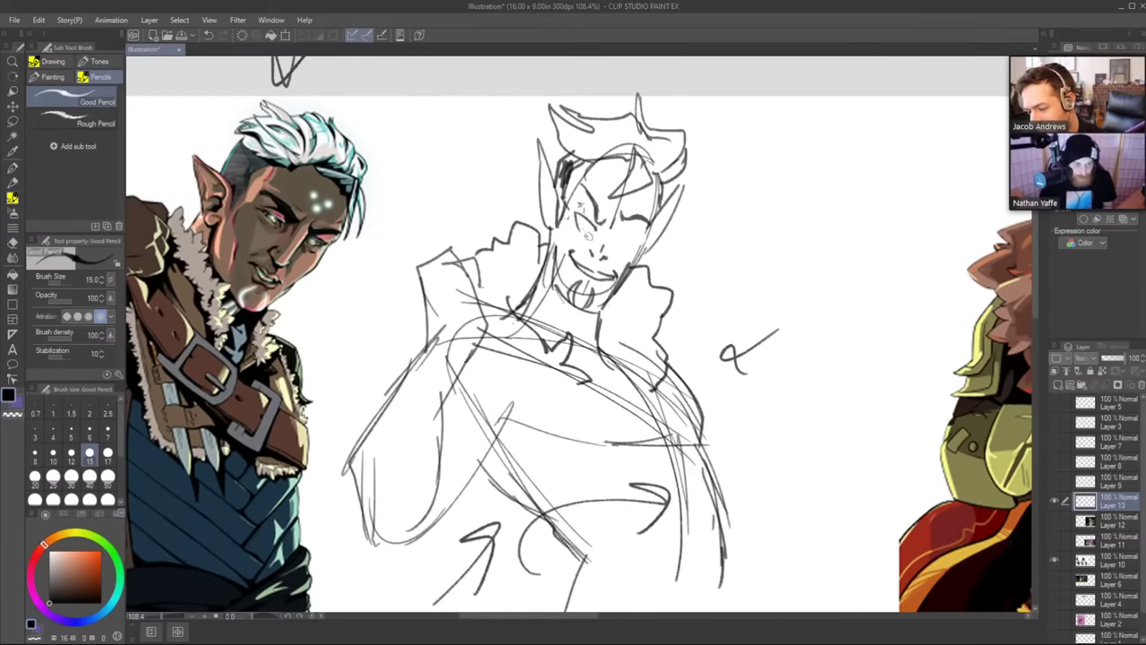
{"action": "left_click_drag", "start_coordinate": [582, 208], "coordinate": [601, 223]}
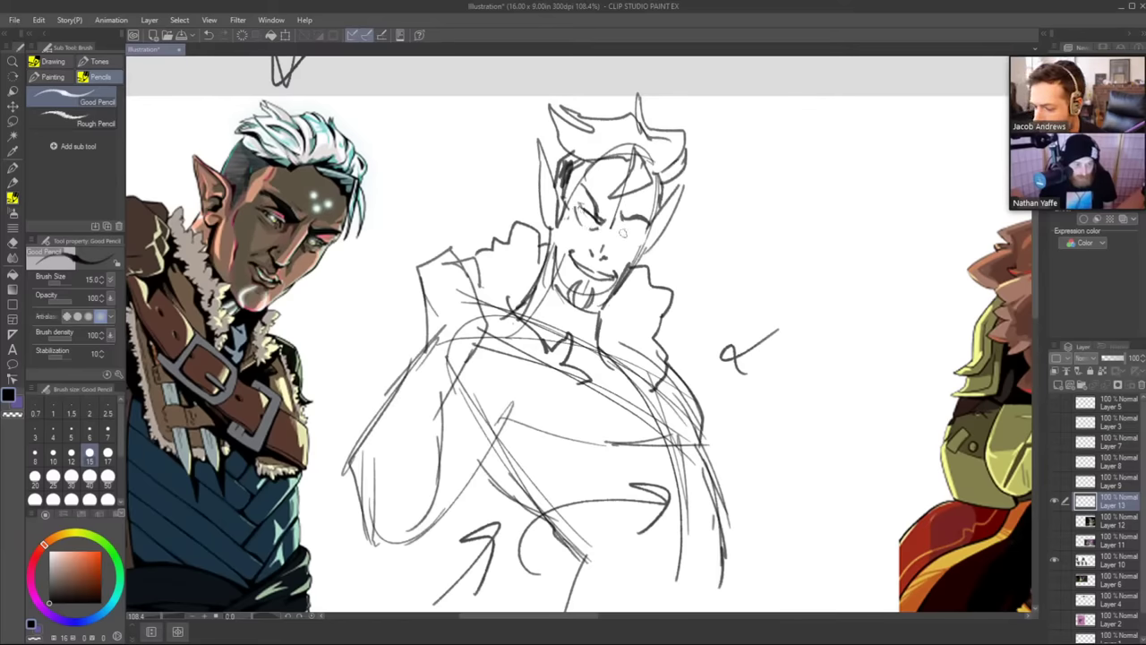
{"action": "key", "text": "ctrl+z"}
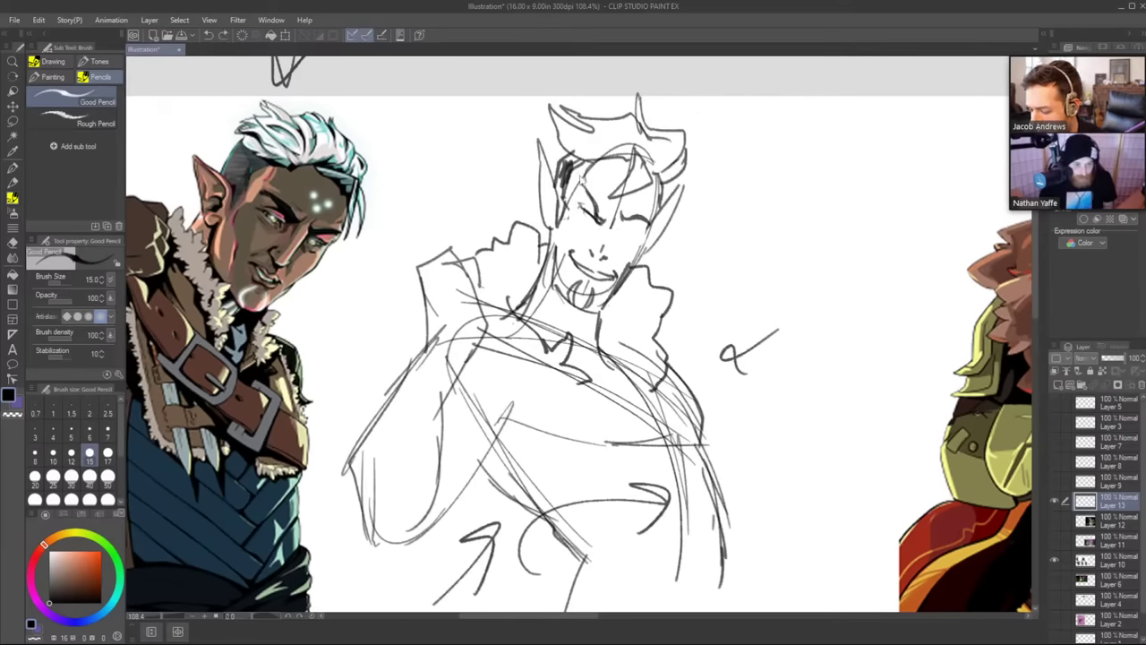
{"action": "left_click", "coordinate": [580, 207]}
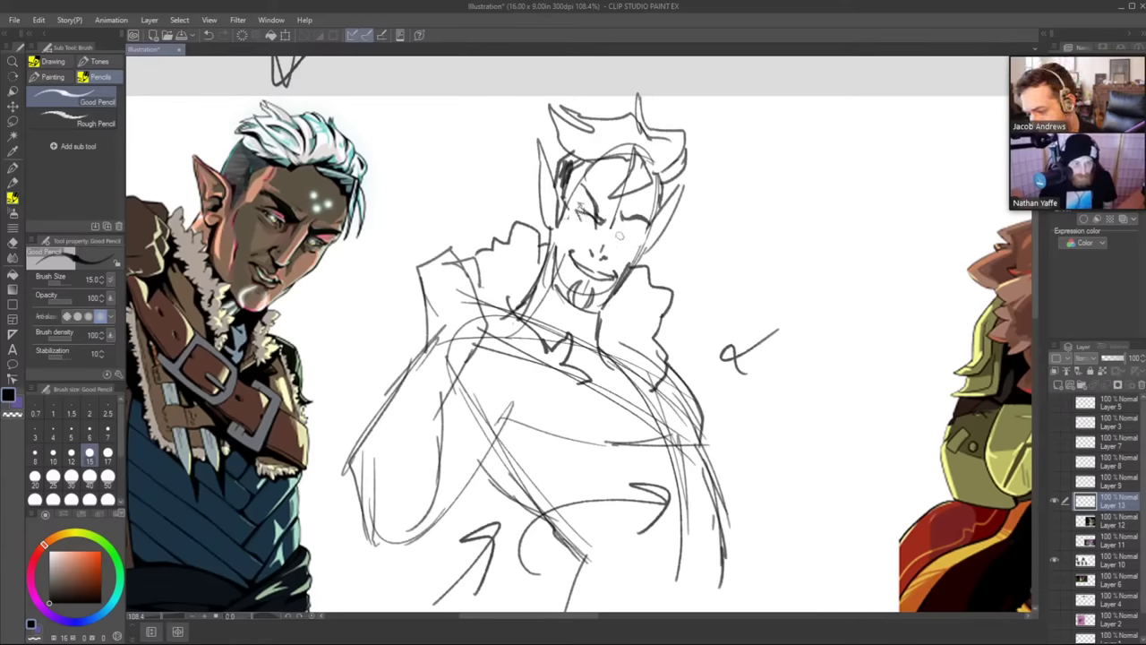
{"action": "mouse_move", "coordinate": [634, 235]}
{"action": "left_mouse_down"}
{"action": "mouse_move", "coordinate": [628, 245]}
{"action": "mouse_move", "coordinate": [637, 240]}
{"action": "mouse_move", "coordinate": [537, 224]}
{"action": "left_mouse_up"}
Sketch a shoulder arc and the start of a gripping hand beside the blond knight, undoing the first arc.
{"action": "key", "text": "ctrl+space"}
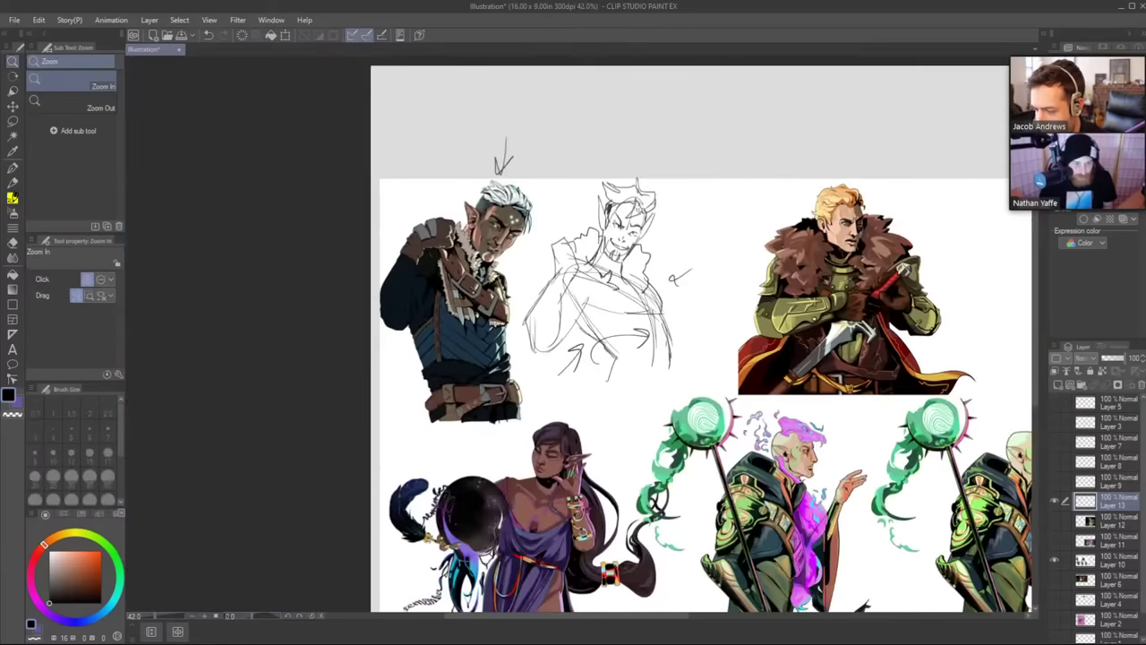
{"action": "left_click_drag", "start_coordinate": [770, 309], "coordinate": [710, 291]}
{"action": "left_click_drag", "start_coordinate": [793, 381], "coordinate": [537, 353]}
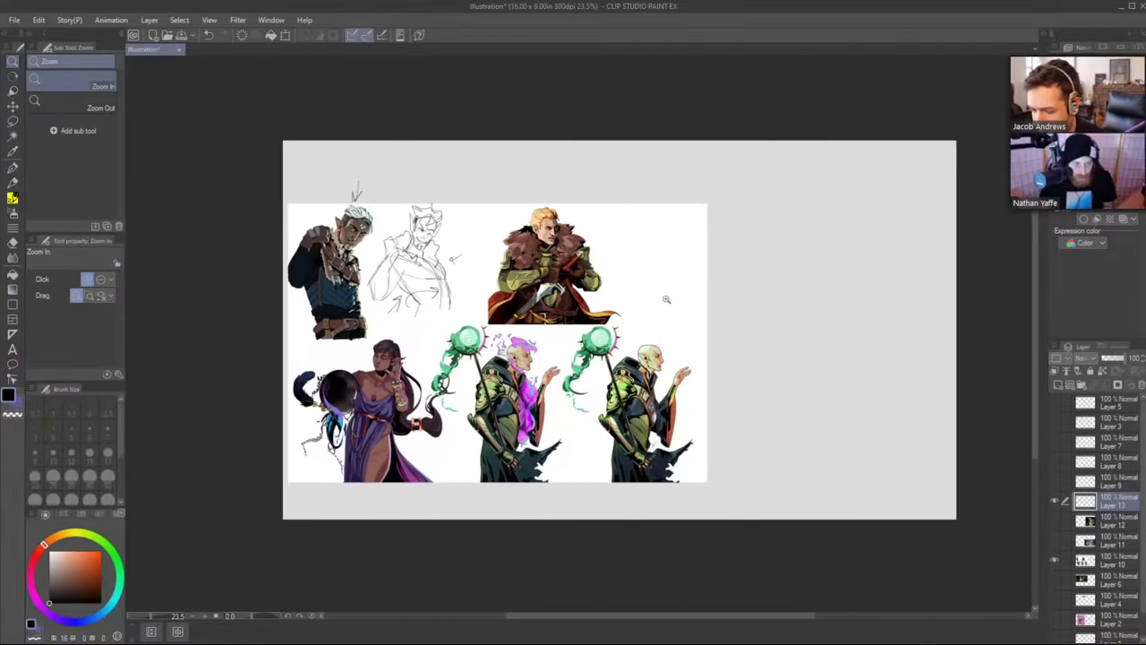
{"action": "left_click_drag", "start_coordinate": [669, 281], "coordinate": [686, 286]}
{"action": "left_click_drag", "start_coordinate": [678, 329], "coordinate": [661, 396]}
{"action": "key", "text": "p"}
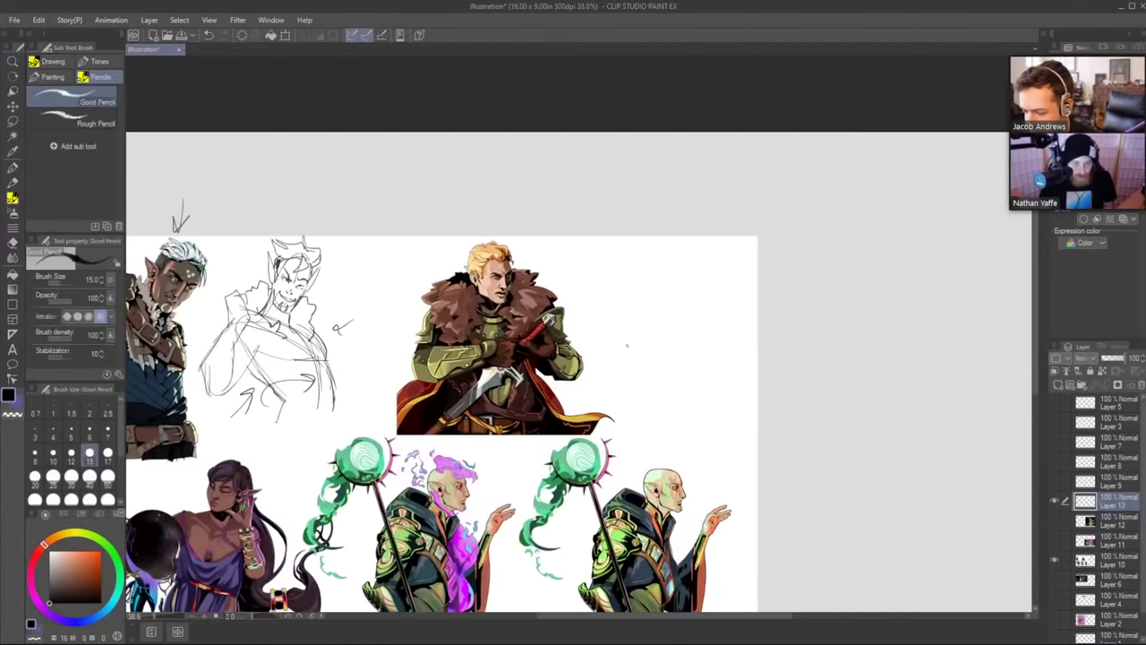
{"action": "mouse_move", "coordinate": [620, 359]}
{"action": "left_mouse_down"}
{"action": "mouse_move", "coordinate": [657, 287]}
{"action": "mouse_move", "coordinate": [654, 298]}
{"action": "mouse_move", "coordinate": [716, 311]}
{"action": "left_mouse_up"}
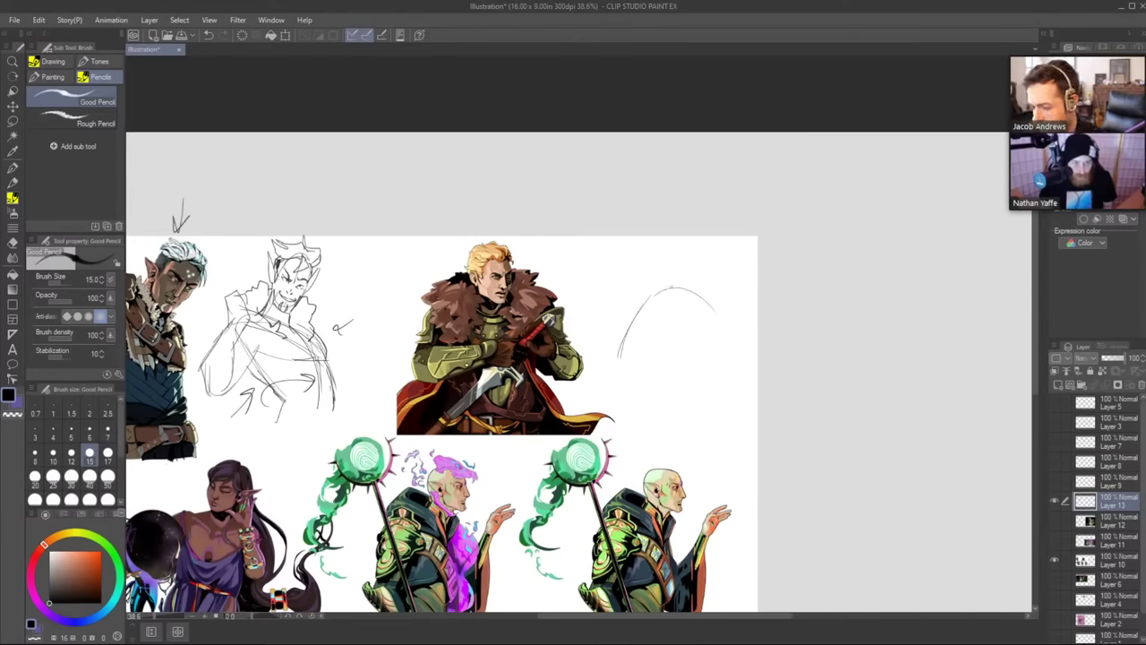
{"action": "key", "text": "ctrl+z"}
{"action": "key", "text": "ctrl+z"}
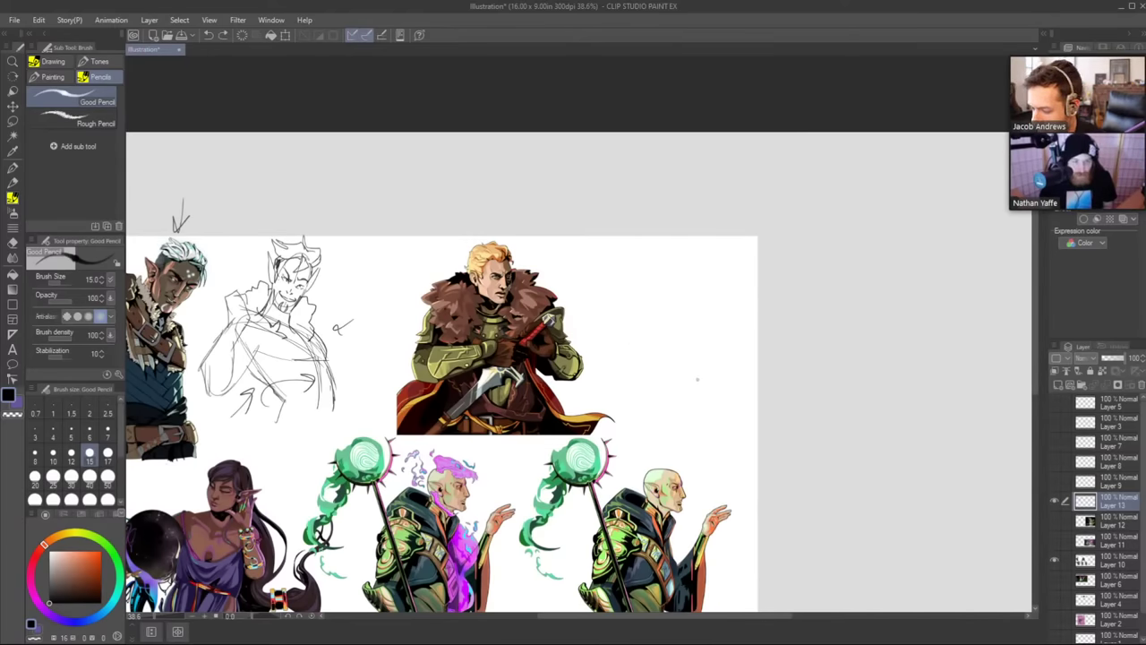
{"action": "mouse_move", "coordinate": [692, 365]}
{"action": "left_mouse_down"}
{"action": "mouse_move", "coordinate": [653, 360]}
{"action": "mouse_move", "coordinate": [657, 372]}
{"action": "mouse_move", "coordinate": [704, 347]}
{"action": "mouse_move", "coordinate": [677, 364]}
{"action": "left_mouse_up"}
{"action": "mouse_move", "coordinate": [600, 362]}
{"action": "left_mouse_down"}
{"action": "mouse_move", "coordinate": [633, 306]}
{"action": "mouse_move", "coordinate": [687, 285]}
{"action": "mouse_move", "coordinate": [716, 291]}
{"action": "left_mouse_up"}
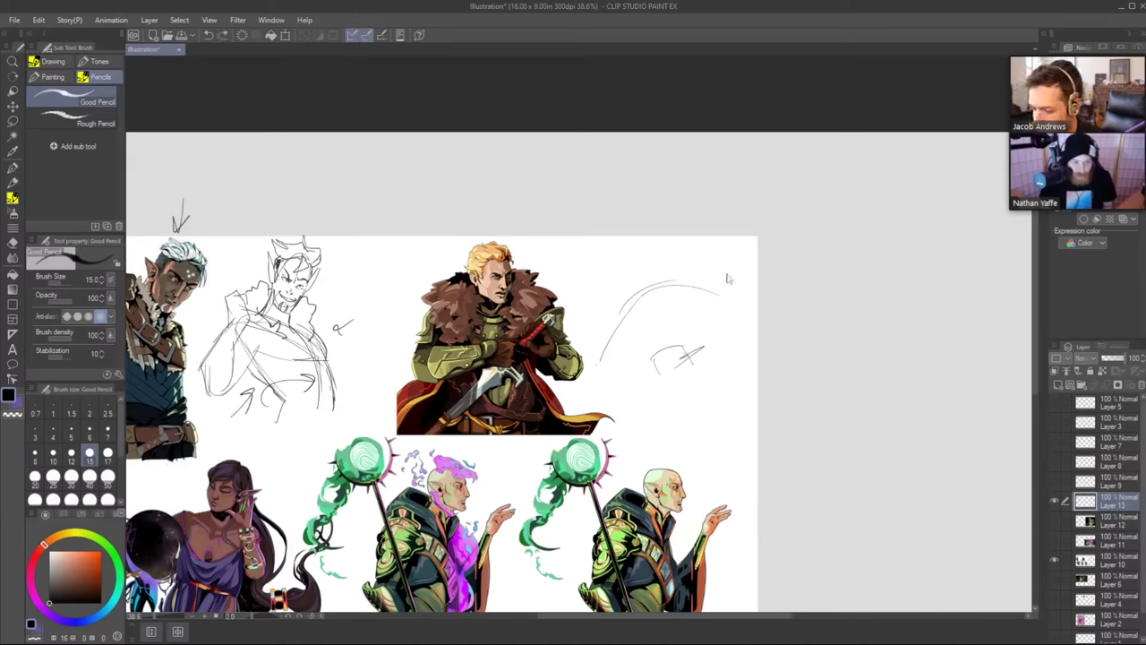
Draw a wide sweeping arc over the new shoulder line, undoing the trial strokes.
{"action": "left_click_drag", "start_coordinate": [604, 299], "coordinate": [731, 292]}
{"action": "key", "text": "ctrl+z"}
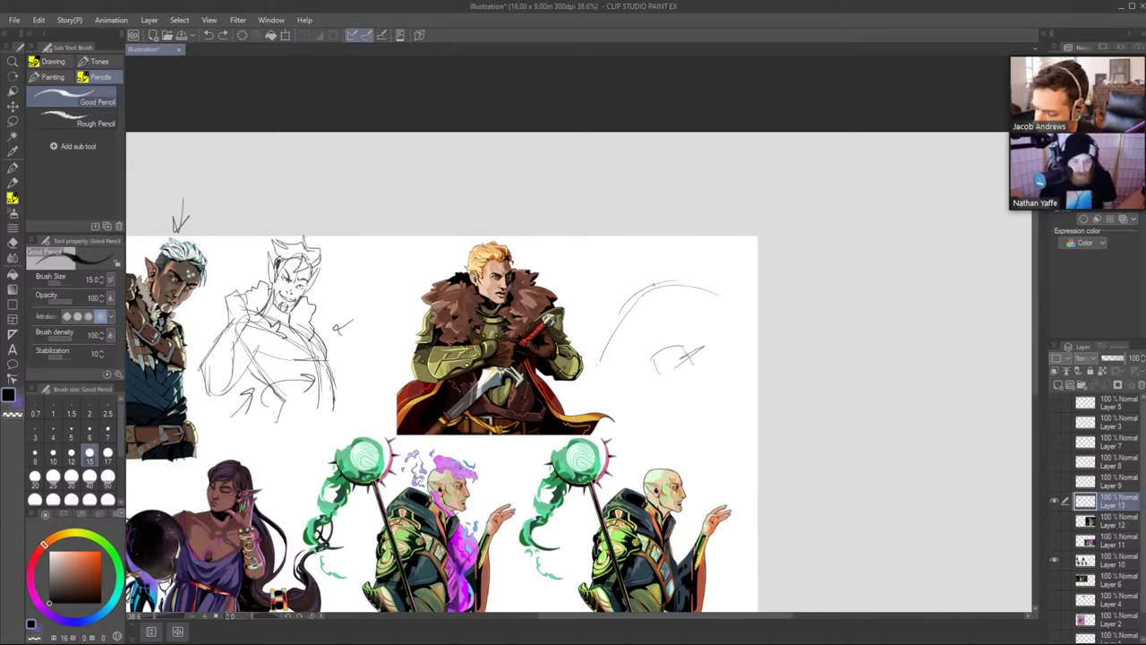
{"action": "left_click_drag", "start_coordinate": [623, 277], "coordinate": [743, 319]}
{"action": "key", "text": "ctrl+z"}
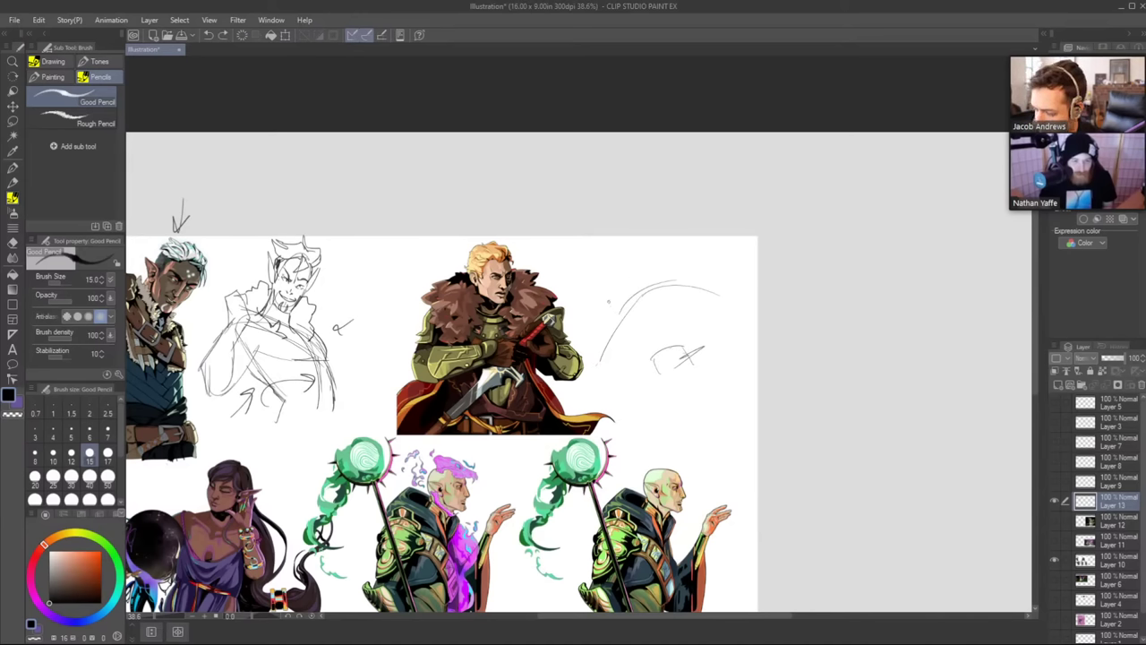
{"action": "left_click_drag", "start_coordinate": [611, 303], "coordinate": [736, 269]}
{"action": "key", "text": "ctrl+z"}
{"action": "mouse_move", "coordinate": [614, 279]}
{"action": "left_mouse_down"}
{"action": "mouse_move", "coordinate": [668, 279]}
{"action": "mouse_move", "coordinate": [763, 322]}
{"action": "left_mouse_up"}
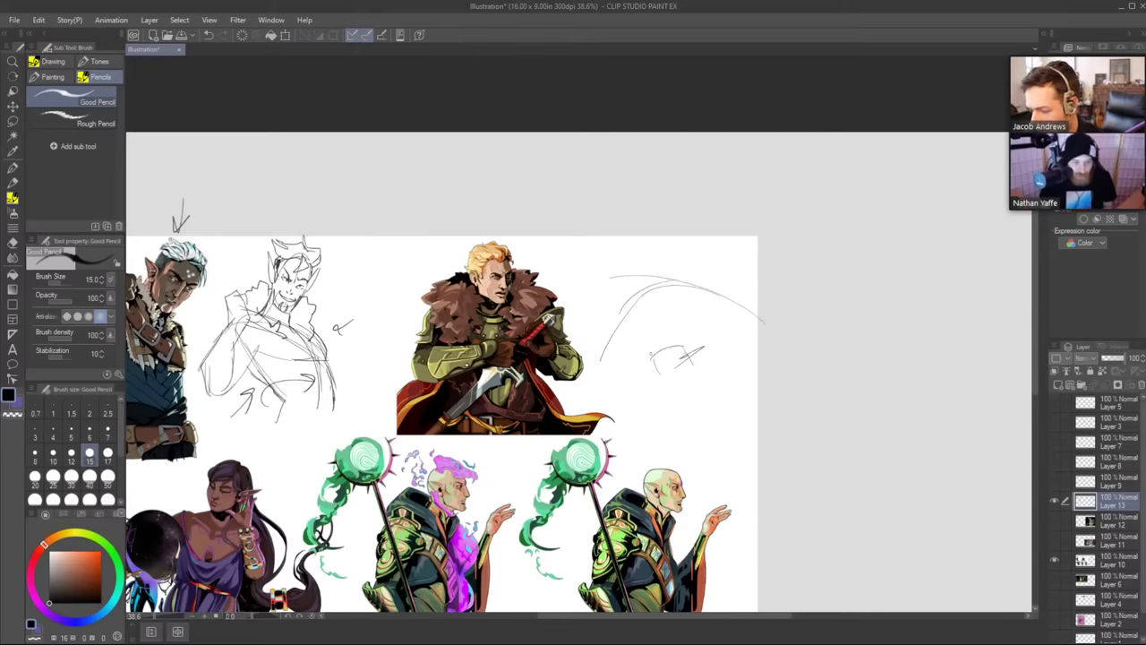
Sketch a hand with spread fingers below the shoulder arc, undoing and redrawing stray lines.
{"action": "mouse_move", "coordinate": [650, 334]}
{"action": "left_mouse_down"}
{"action": "mouse_move", "coordinate": [655, 353]}
{"action": "mouse_move", "coordinate": [631, 342]}
{"action": "mouse_move", "coordinate": [658, 400]}
{"action": "mouse_move", "coordinate": [676, 377]}
{"action": "mouse_move", "coordinate": [671, 357]}
{"action": "mouse_move", "coordinate": [643, 360]}
{"action": "mouse_move", "coordinate": [636, 340]}
{"action": "mouse_move", "coordinate": [648, 387]}
{"action": "left_mouse_up"}
{"action": "key", "text": "ctrl+z"}
{"action": "key", "text": "ctrl+z"}
{"action": "key", "text": "ctrl+z"}
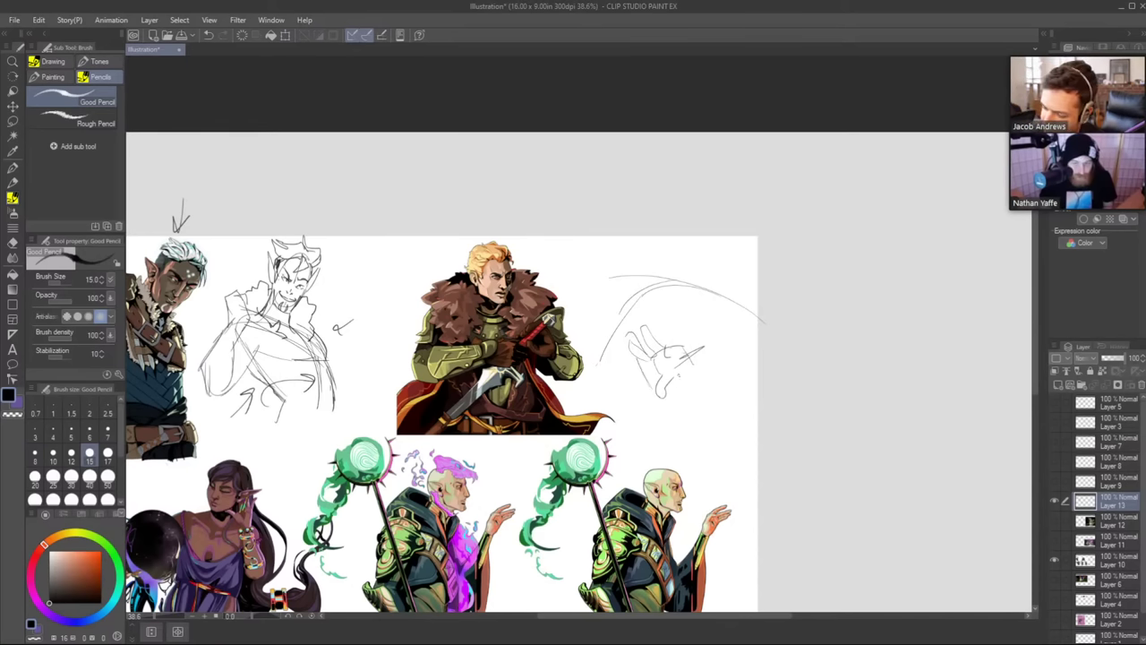
{"action": "mouse_move", "coordinate": [663, 346]}
{"action": "left_mouse_down"}
{"action": "mouse_move", "coordinate": [670, 367]}
{"action": "mouse_move", "coordinate": [683, 360]}
{"action": "left_mouse_up"}
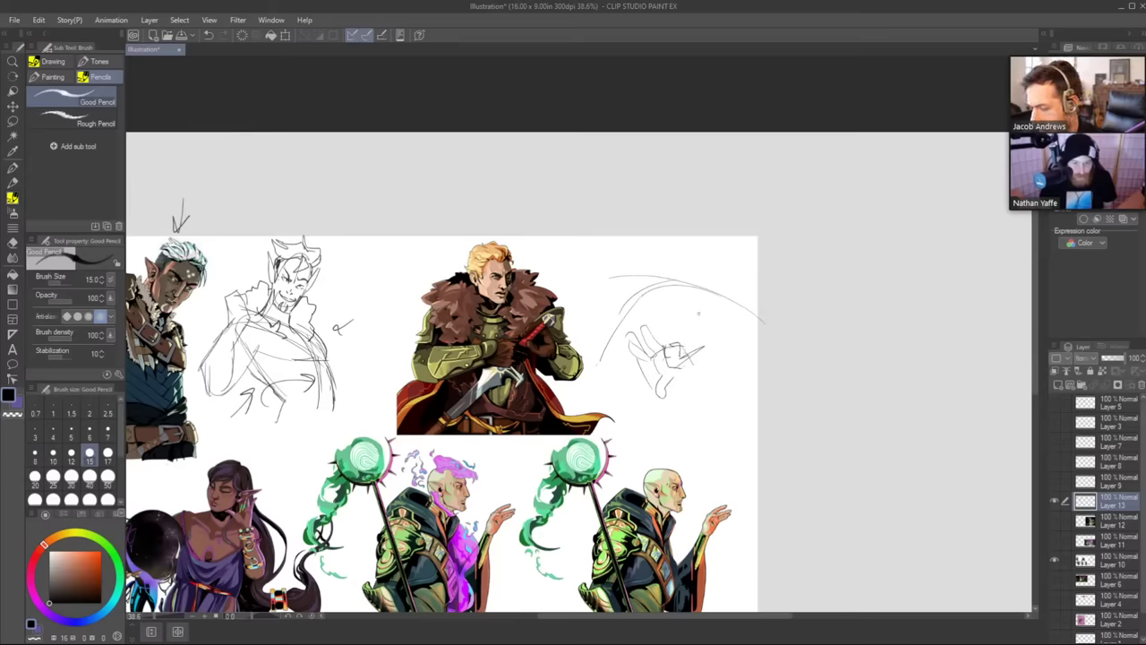
Add the sword hilt, forearm and outer shoulder curve to the new knight pose sketch.
{"action": "mouse_move", "coordinate": [715, 316]}
{"action": "left_mouse_down"}
{"action": "mouse_move", "coordinate": [681, 345]}
{"action": "mouse_move", "coordinate": [751, 365]}
{"action": "mouse_move", "coordinate": [741, 343]}
{"action": "mouse_move", "coordinate": [761, 369]}
{"action": "mouse_move", "coordinate": [752, 312]}
{"action": "left_mouse_up"}
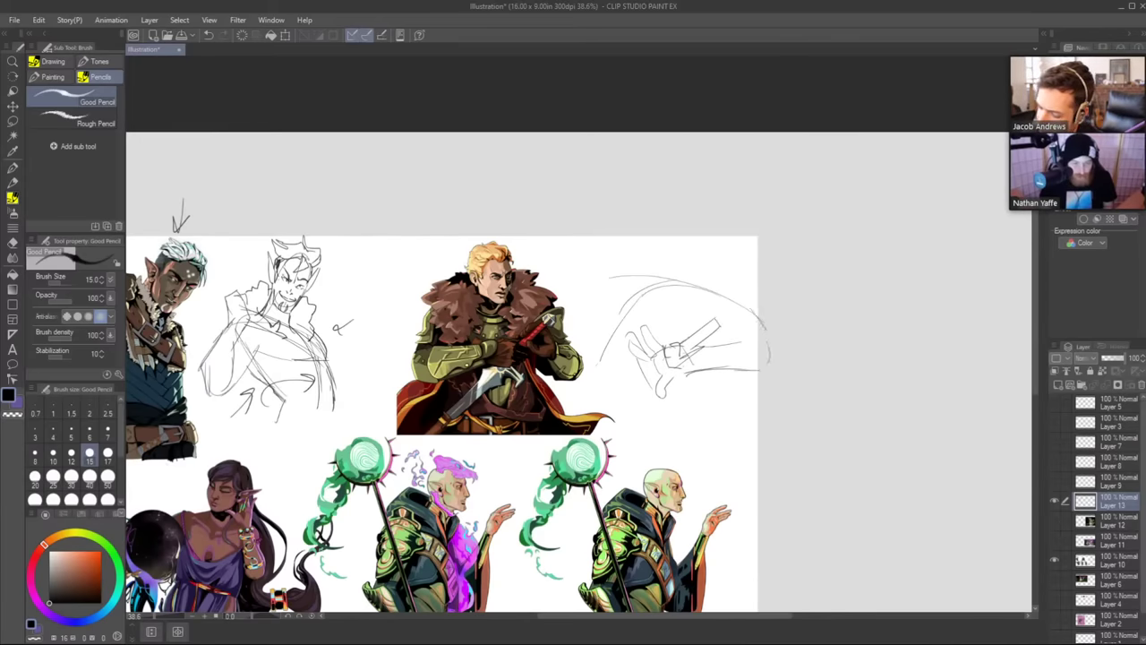
{"action": "mouse_move", "coordinate": [599, 352]}
{"action": "left_mouse_down"}
{"action": "mouse_move", "coordinate": [713, 286]}
{"action": "mouse_move", "coordinate": [733, 299]}
{"action": "mouse_move", "coordinate": [741, 345]}
{"action": "left_mouse_up"}
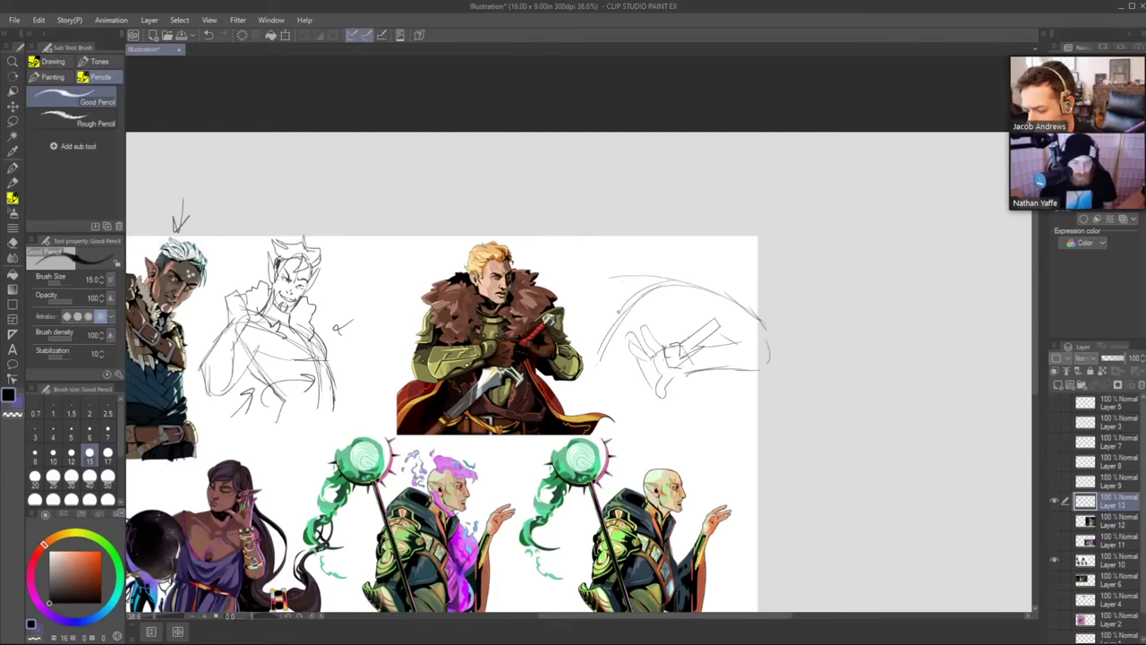
{"action": "mouse_move", "coordinate": [613, 377]}
{"action": "left_mouse_down"}
{"action": "mouse_move", "coordinate": [625, 402]}
{"action": "mouse_move", "coordinate": [609, 408]}
{"action": "left_mouse_up"}
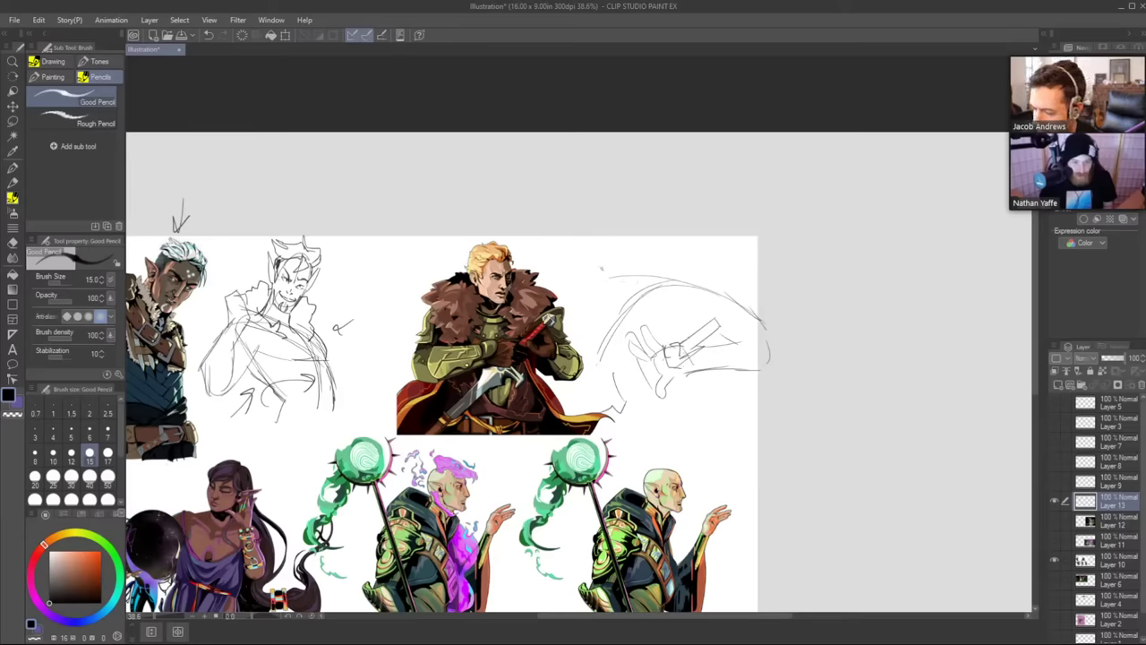
Sketch a tilted head oval with facial guide lines above the shoulders, undoing misplaced strokes.
{"action": "mouse_move", "coordinate": [653, 283]}
{"action": "left_mouse_down"}
{"action": "mouse_move", "coordinate": [687, 267]}
{"action": "mouse_move", "coordinate": [699, 227]}
{"action": "mouse_move", "coordinate": [745, 239]}
{"action": "mouse_move", "coordinate": [711, 294]}
{"action": "mouse_move", "coordinate": [686, 274]}
{"action": "left_mouse_up"}
{"action": "key", "text": "ctrl+z"}
{"action": "left_click_drag", "start_coordinate": [725, 215], "coordinate": [710, 293]}
{"action": "mouse_move", "coordinate": [681, 253]}
{"action": "left_mouse_down"}
{"action": "mouse_move", "coordinate": [738, 251]}
{"action": "mouse_move", "coordinate": [744, 271]}
{"action": "left_mouse_up"}
{"action": "key", "text": "ctrl+z"}
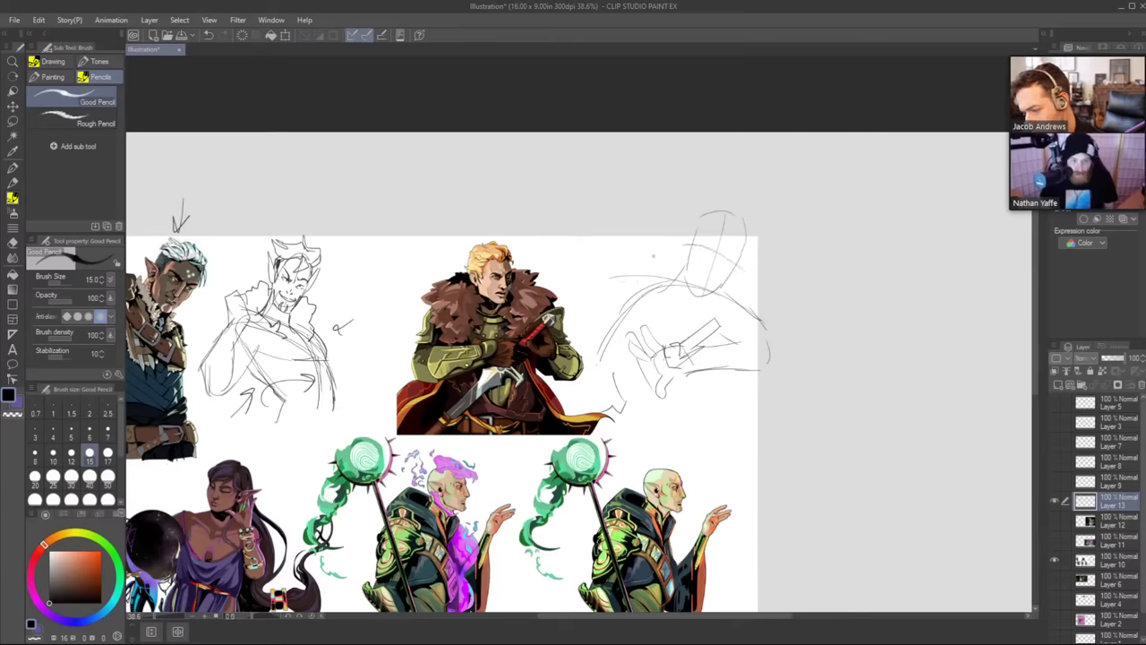
Extend the line running through the hand, detail the forearm and lengthen the sweeping arc outward toward the knight.
{"action": "mouse_move", "coordinate": [621, 375]}
{"action": "left_mouse_down"}
{"action": "mouse_move", "coordinate": [643, 361]}
{"action": "mouse_move", "coordinate": [643, 385]}
{"action": "left_mouse_up"}
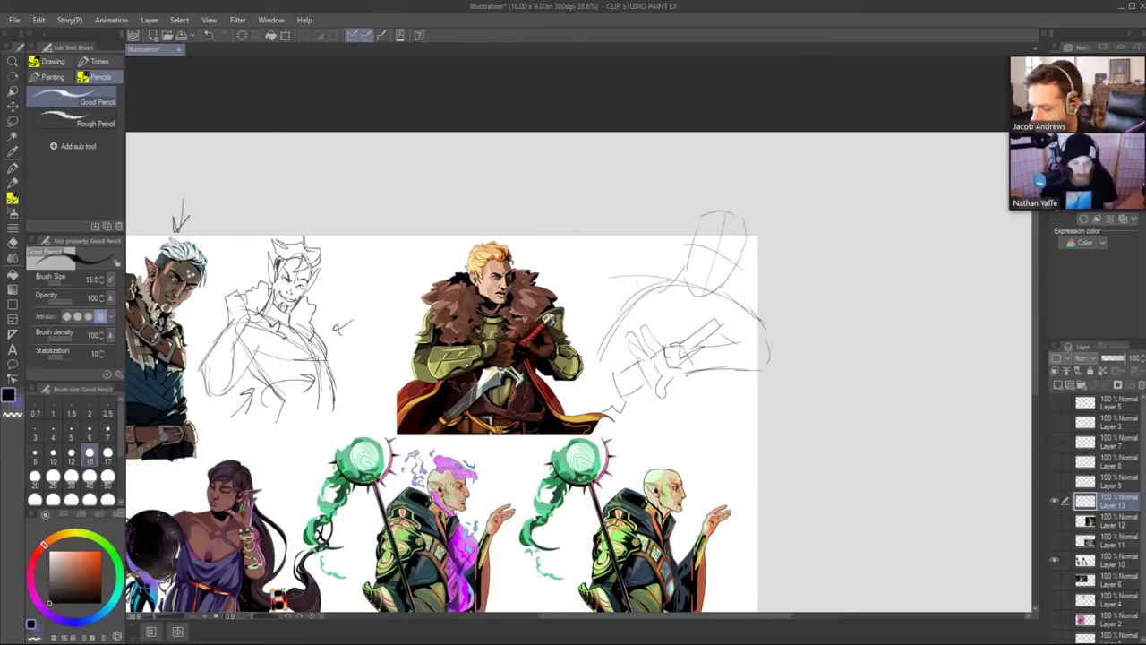
{"action": "left_click_drag", "start_coordinate": [719, 335], "coordinate": [705, 349]}
{"action": "left_click_drag", "start_coordinate": [657, 277], "coordinate": [566, 297]}
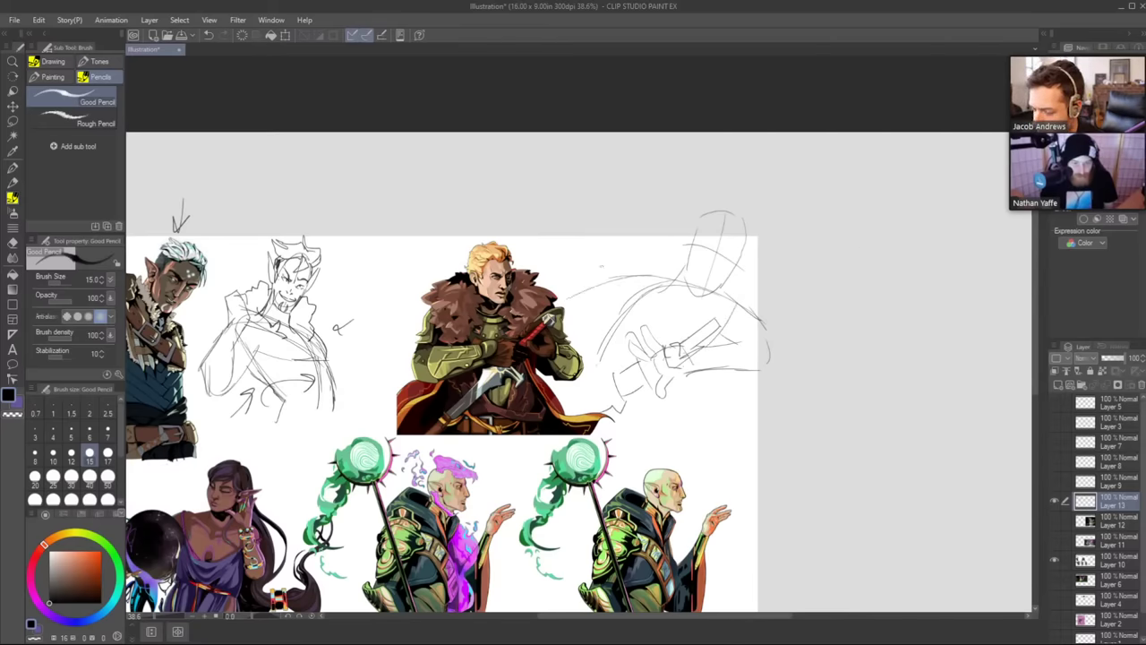
{"action": "key", "text": "ctrl+space"}
{"action": "left_click_drag", "start_coordinate": [759, 295], "coordinate": [748, 299]}
{"action": "left_click_drag", "start_coordinate": [782, 415], "coordinate": [756, 394]}
{"action": "left_click", "coordinate": [718, 270]}
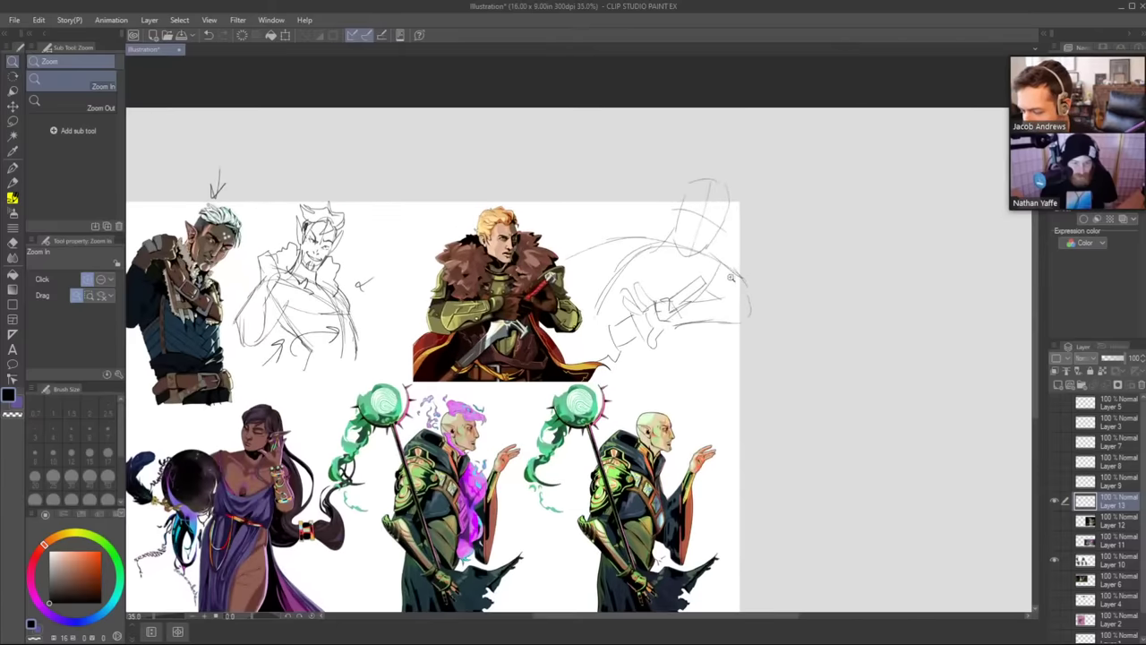
{"action": "key", "text": "p"}
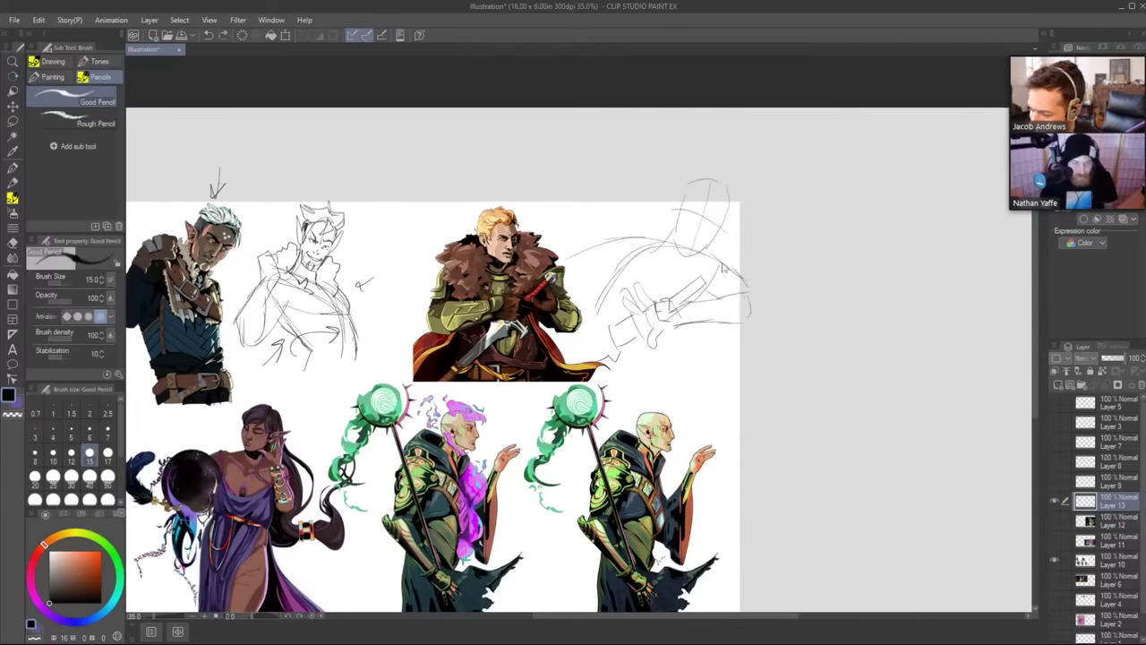
{"action": "left_click_drag", "start_coordinate": [720, 272], "coordinate": [749, 319]}
{"action": "key", "text": "ctrl+z"}
Examine the new knight pose sketch against the blond knight and the other illustrations on the page.
{"action": "key", "text": "ctrl+space"}
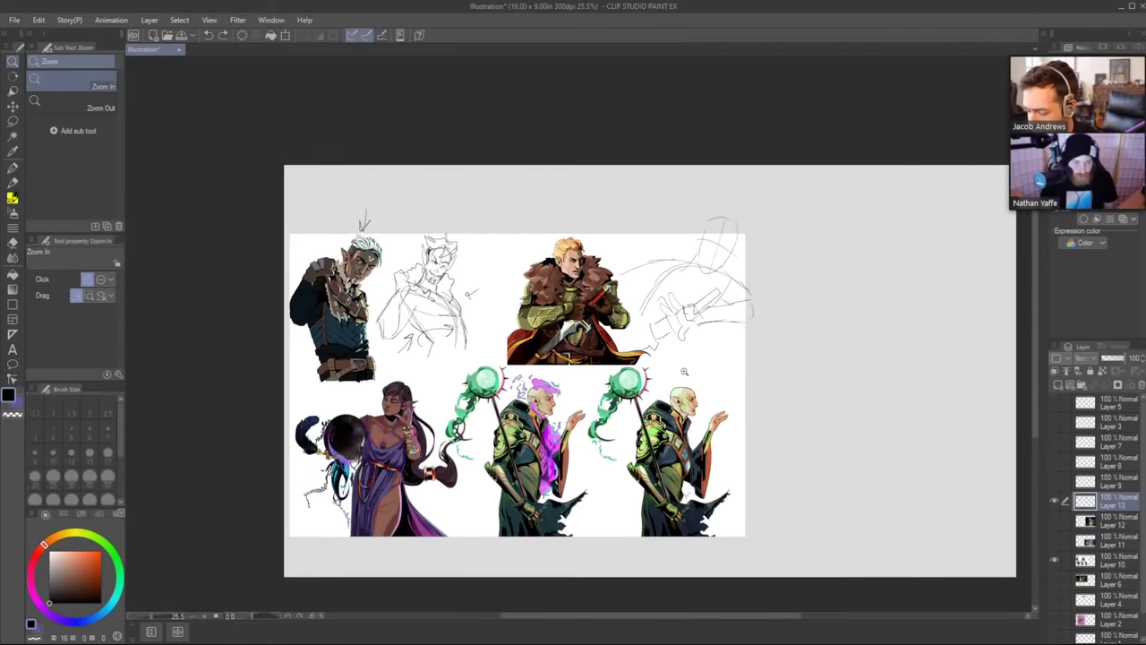
{"action": "left_click_drag", "start_coordinate": [685, 371], "coordinate": [726, 349]}
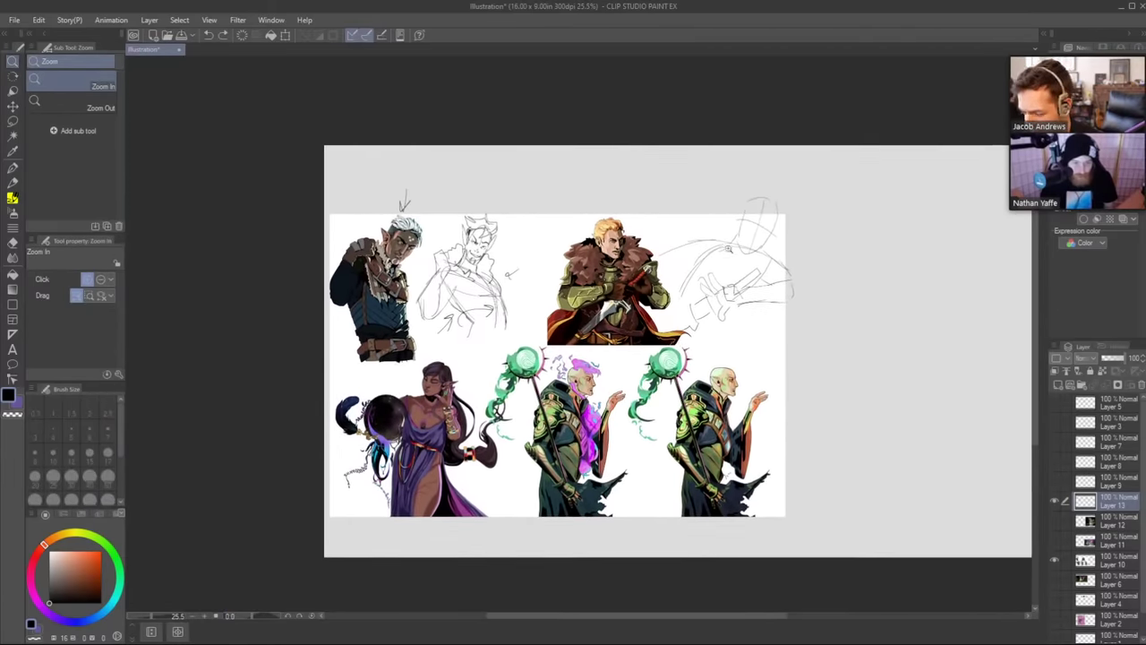
{"action": "scroll", "coordinate": [719, 306], "scroll_direction": "up", "scroll_amount": 3}
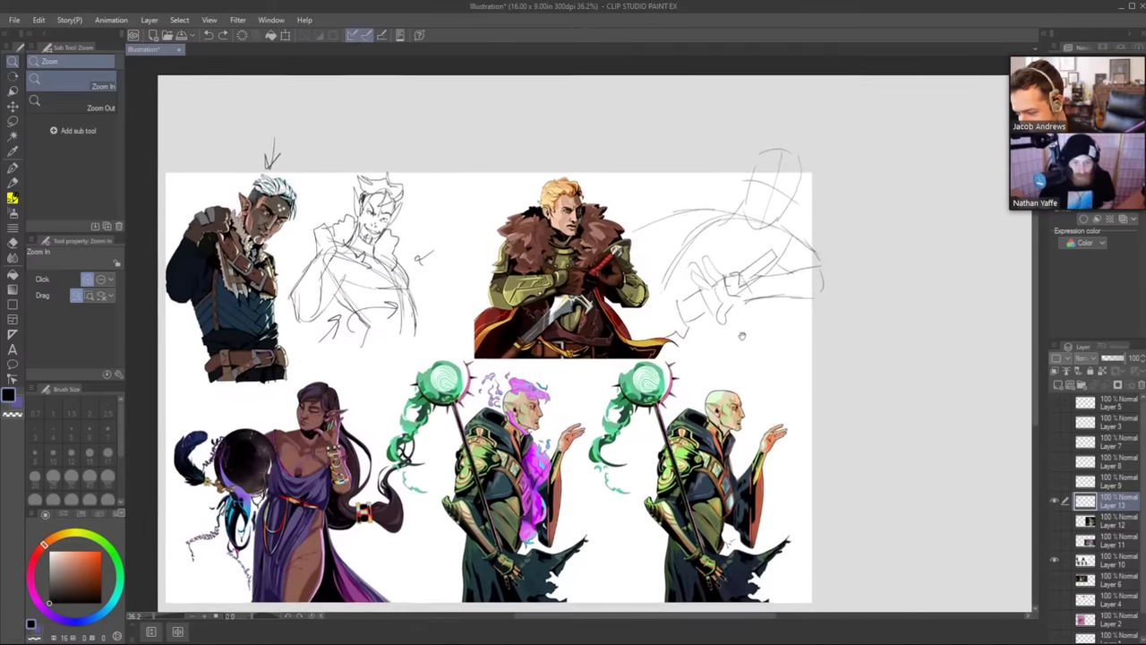
{"action": "left_click_drag", "start_coordinate": [757, 327], "coordinate": [745, 341]}
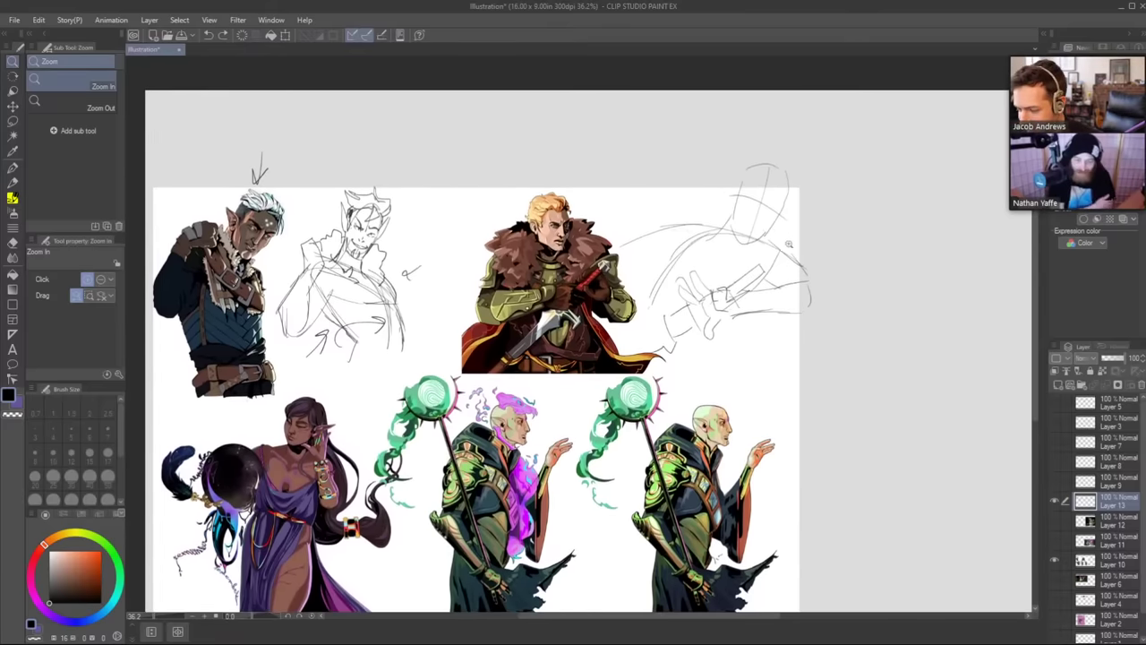
{"action": "key", "text": "m"}
{"action": "key", "text": "p"}
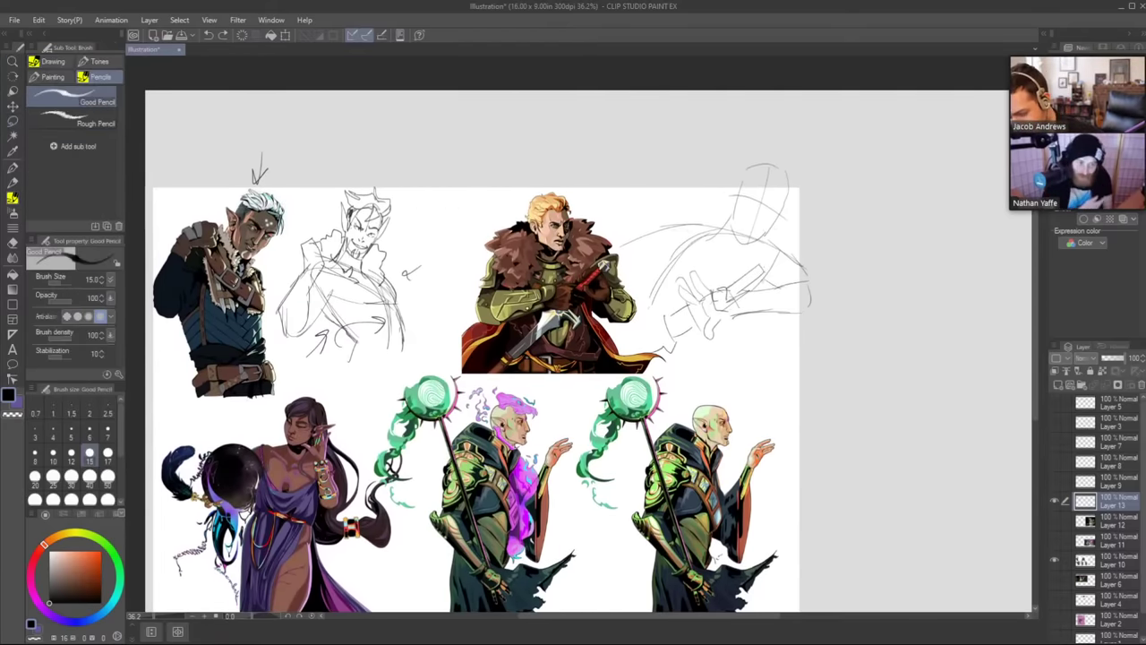
{"action": "mouse_move", "coordinate": [765, 369]}
{"action": "left_mouse_down"}
{"action": "mouse_move", "coordinate": [685, 275]}
{"action": "mouse_move", "coordinate": [744, 278]}
{"action": "mouse_move", "coordinate": [732, 299]}
{"action": "mouse_move", "coordinate": [738, 328]}
{"action": "mouse_move", "coordinate": [729, 296]}
{"action": "mouse_move", "coordinate": [755, 316]}
{"action": "left_mouse_up"}
{"action": "key", "text": "ctrl+space"}
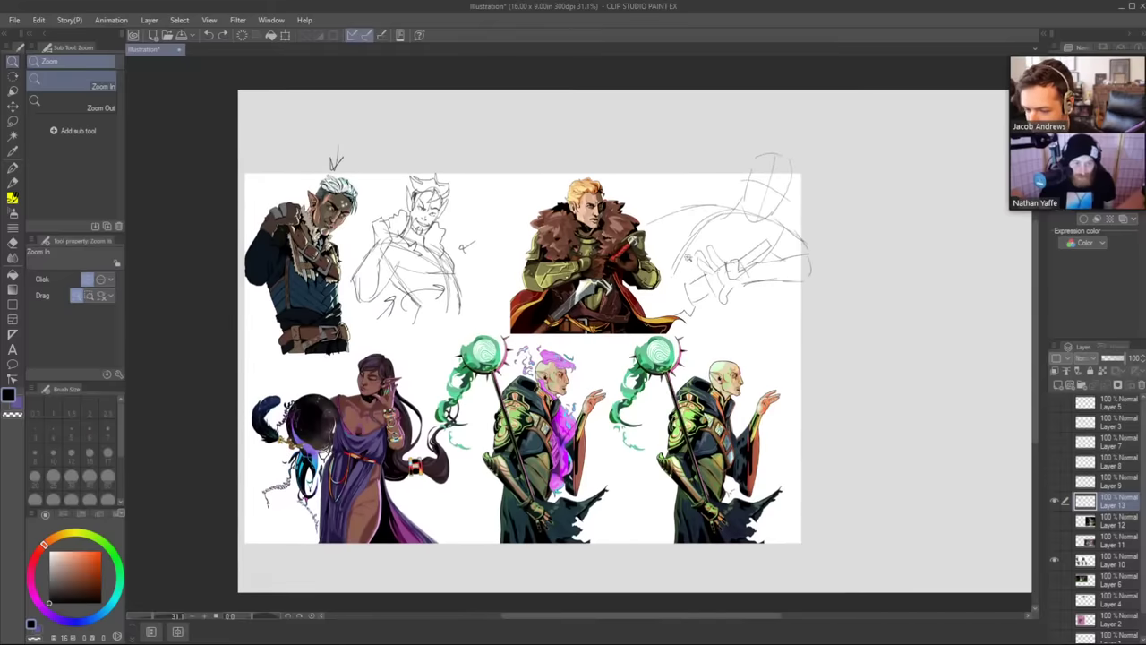
Show the hidden reference paintings on Layer 11 and Layer 12 over the character lineup.
{"action": "scroll", "coordinate": [663, 309], "scroll_direction": "up", "scroll_amount": 2}
{"action": "scroll", "coordinate": [667, 314], "scroll_direction": "down", "scroll_amount": 3}
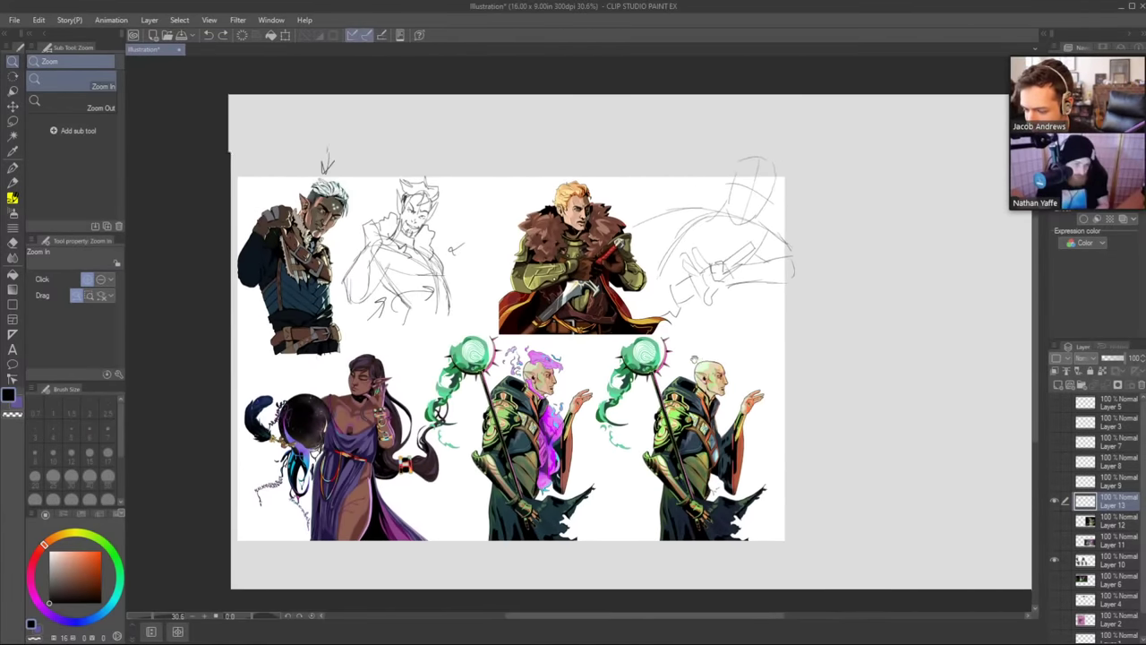
{"action": "left_click_drag", "start_coordinate": [694, 359], "coordinate": [665, 356]}
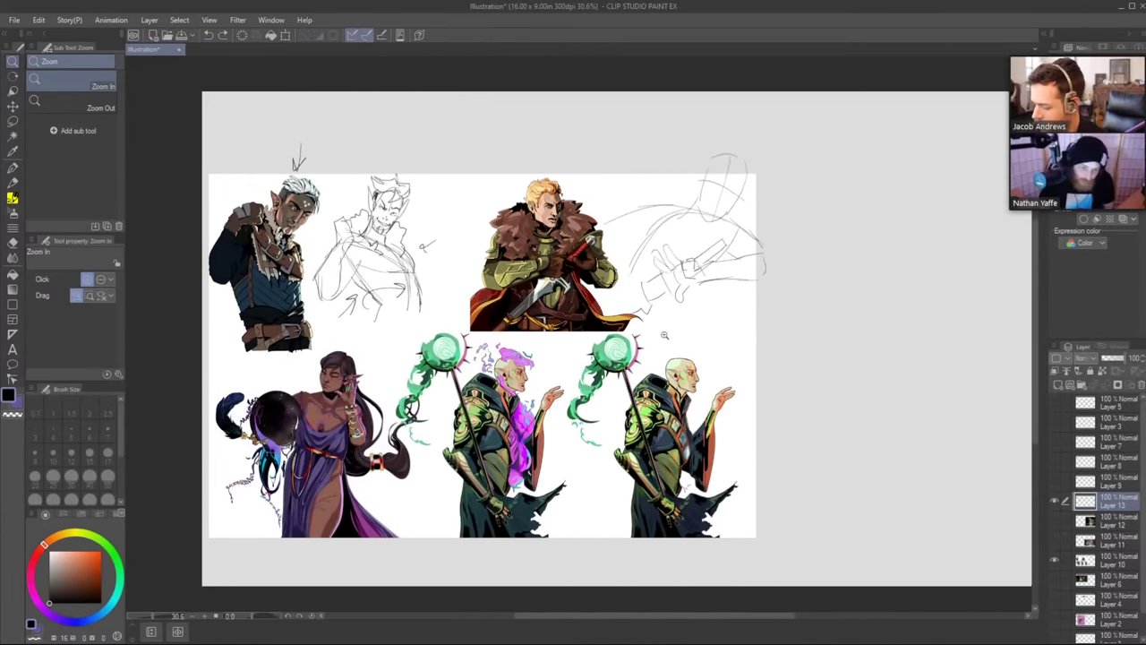
{"action": "scroll", "coordinate": [564, 202], "scroll_direction": "up", "scroll_amount": 3}
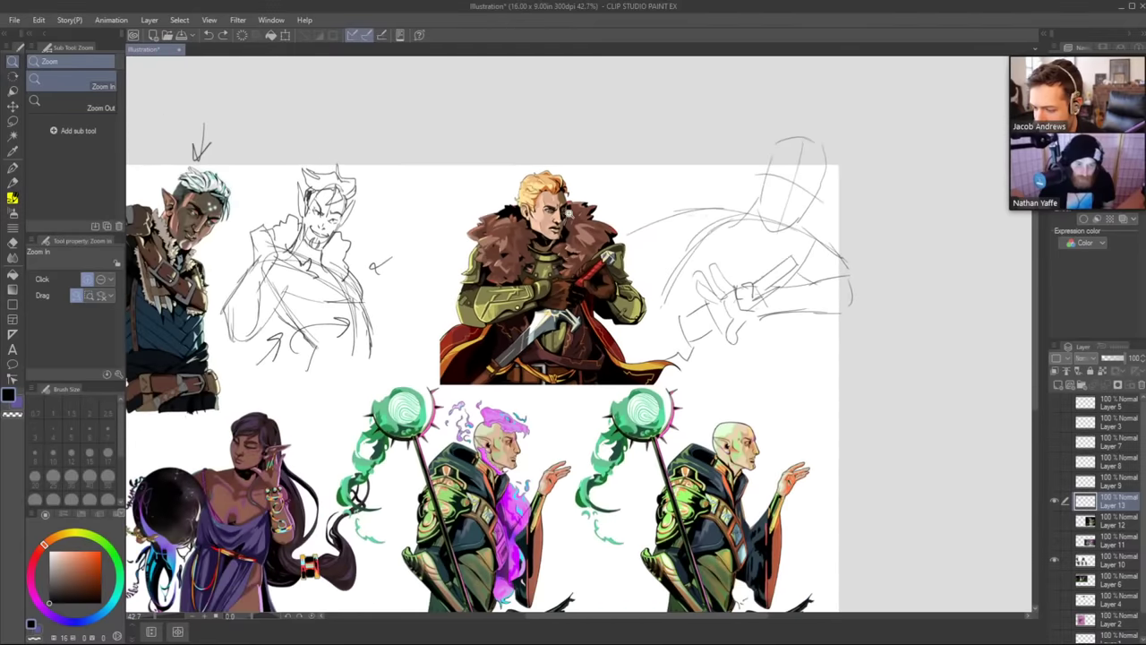
{"action": "left_click_drag", "start_coordinate": [581, 254], "coordinate": [421, 146]}
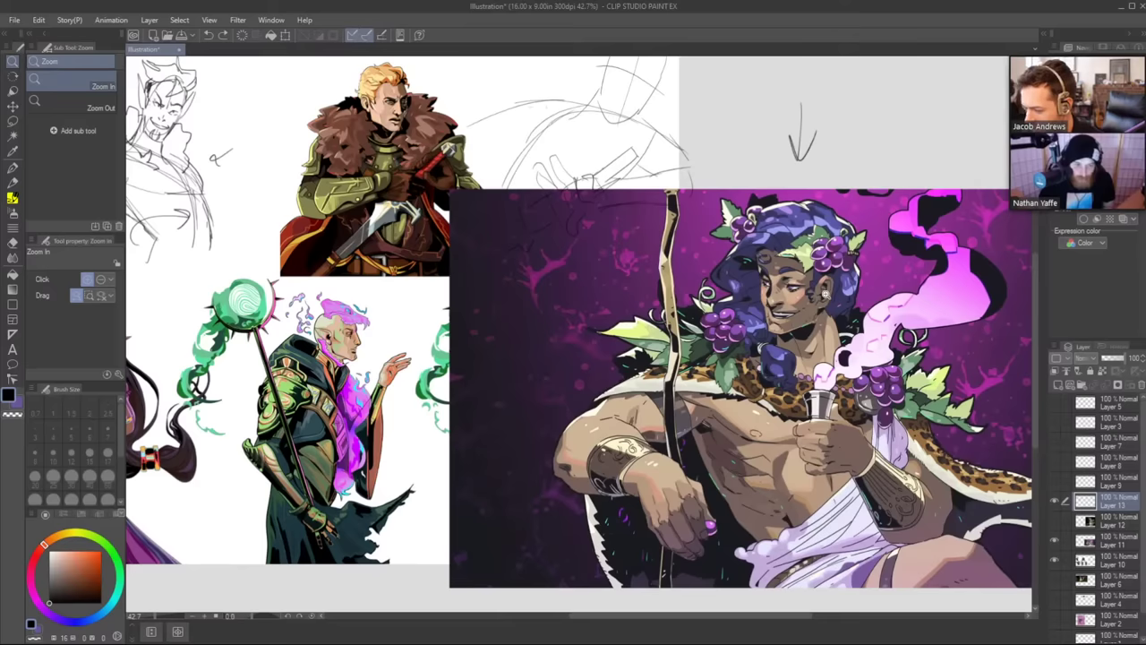
{"action": "left_click_drag", "start_coordinate": [821, 279], "coordinate": [722, 330]}
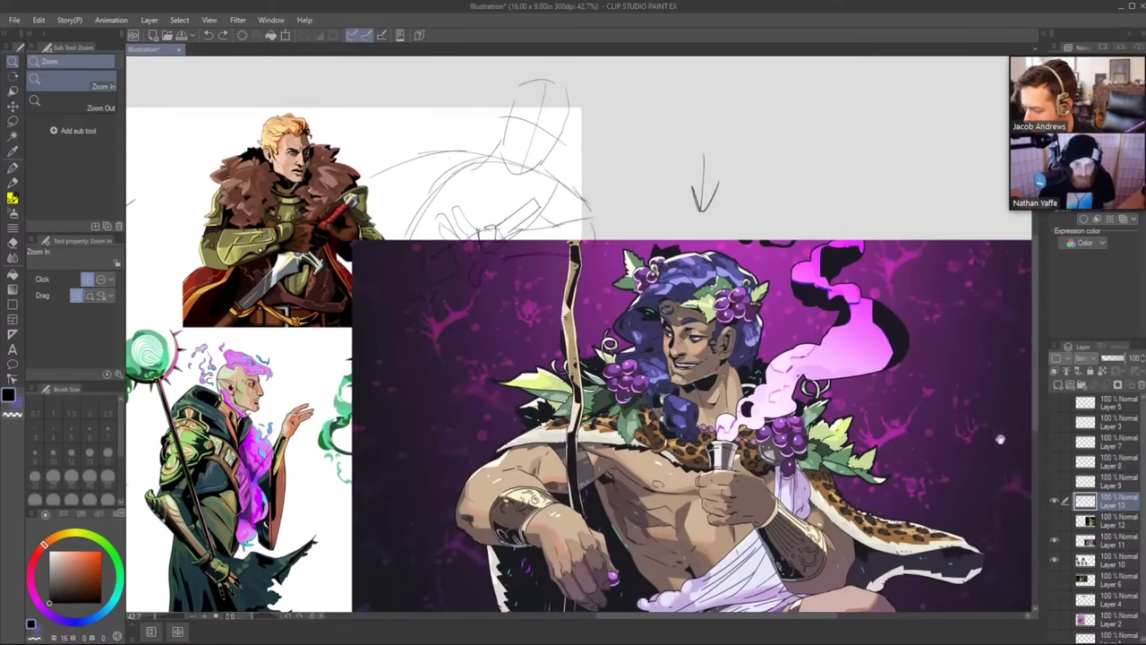
{"action": "left_click", "coordinate": [1055, 519]}
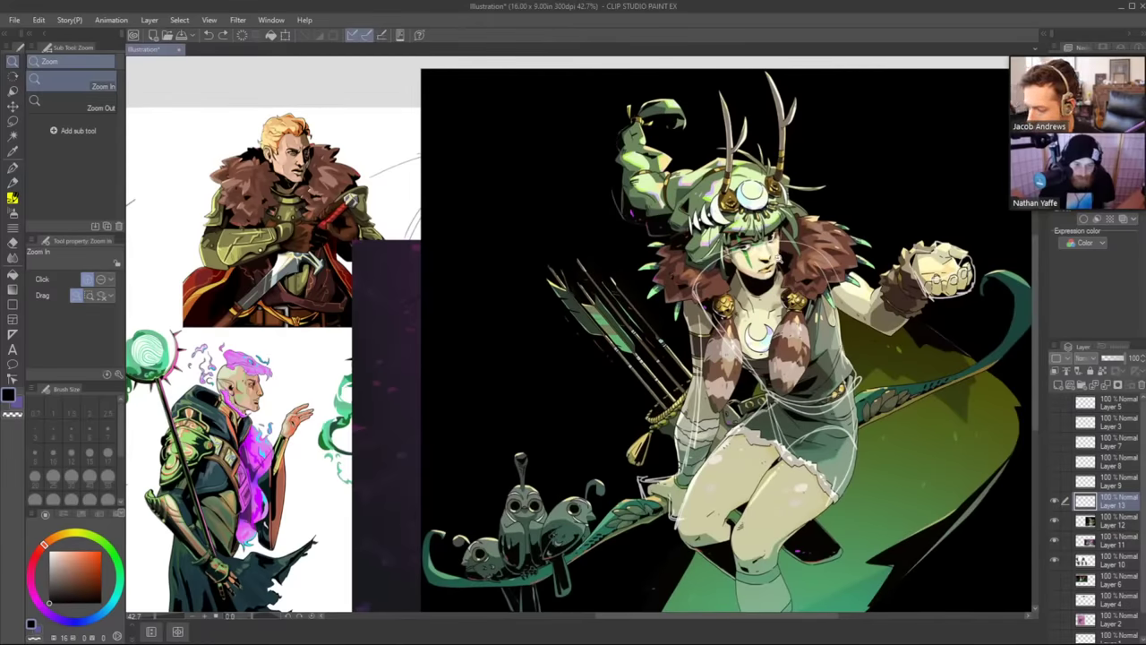
{"action": "left_click_drag", "start_coordinate": [672, 265], "coordinate": [606, 295]}
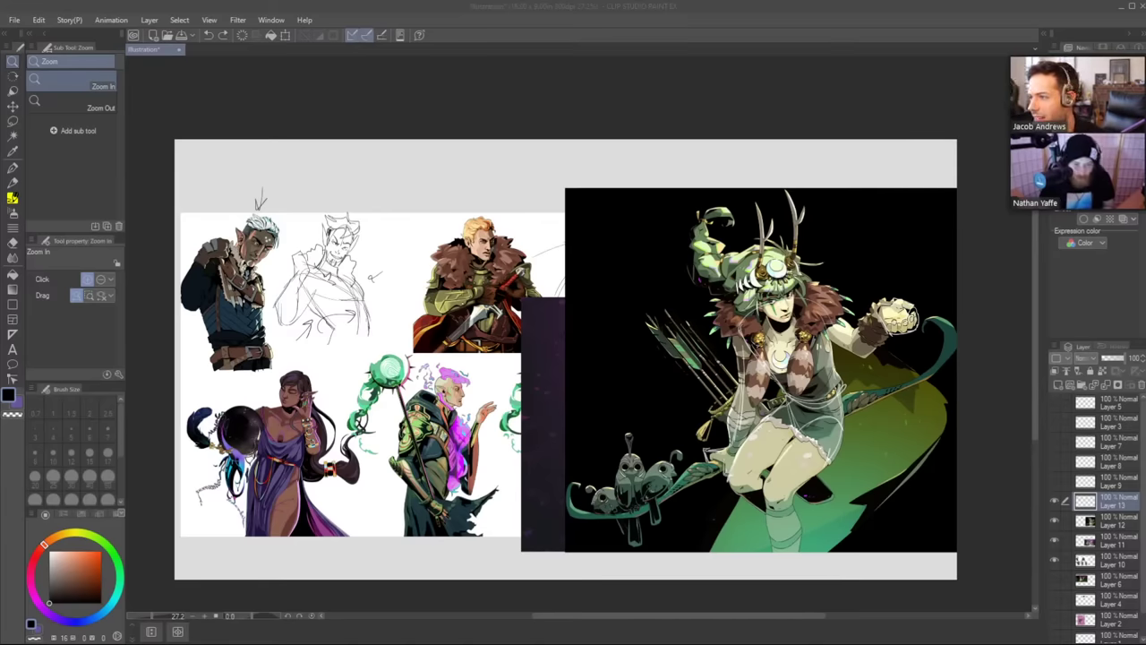
Paste the teal-haired staff figure as a new layer, scale it to 162%, and place it over the right-hand paintings.
{"action": "key", "text": "ctrl+v"}
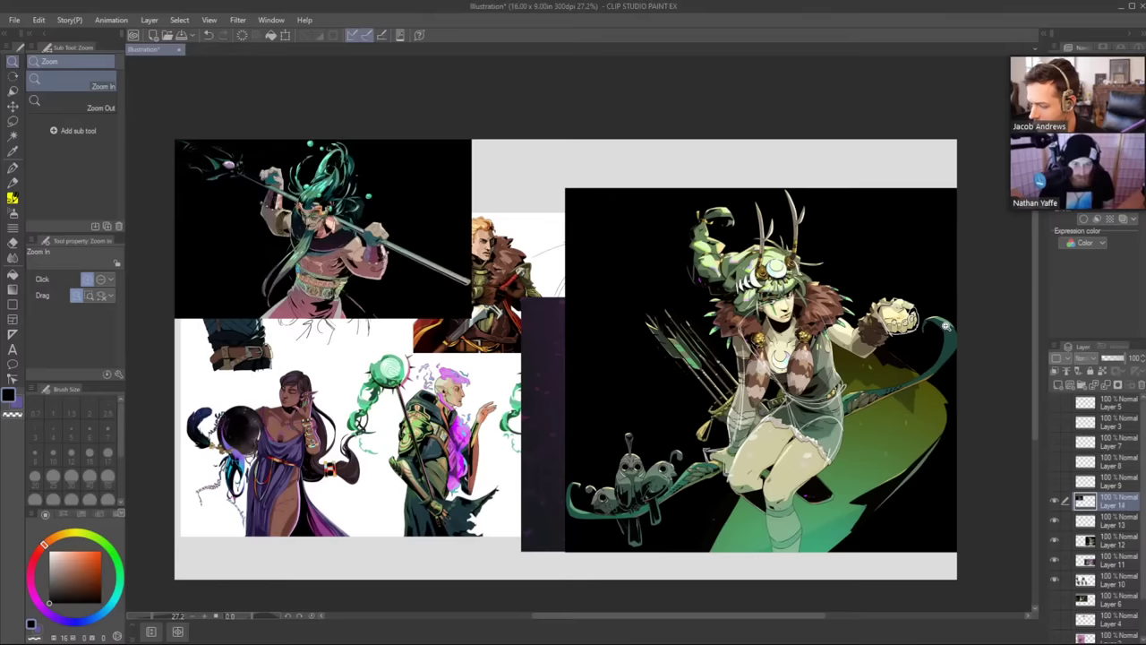
{"action": "left_click", "coordinate": [286, 35]}
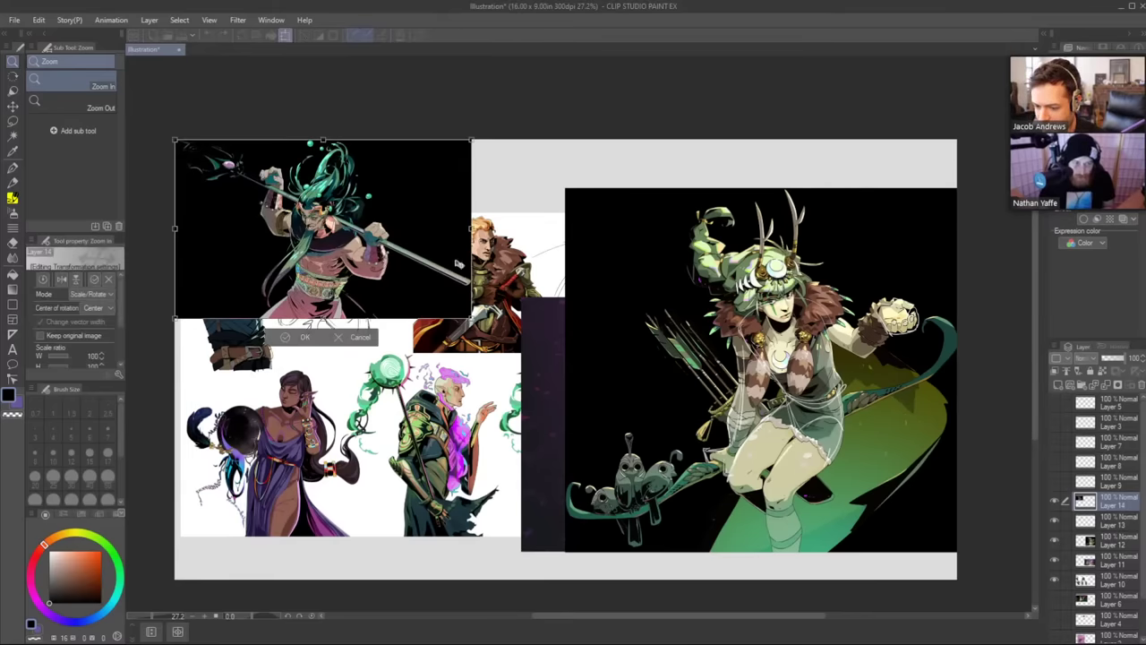
{"action": "left_click_drag", "start_coordinate": [470, 316], "coordinate": [655, 428]}
{"action": "left_click_drag", "start_coordinate": [523, 335], "coordinate": [792, 431]}
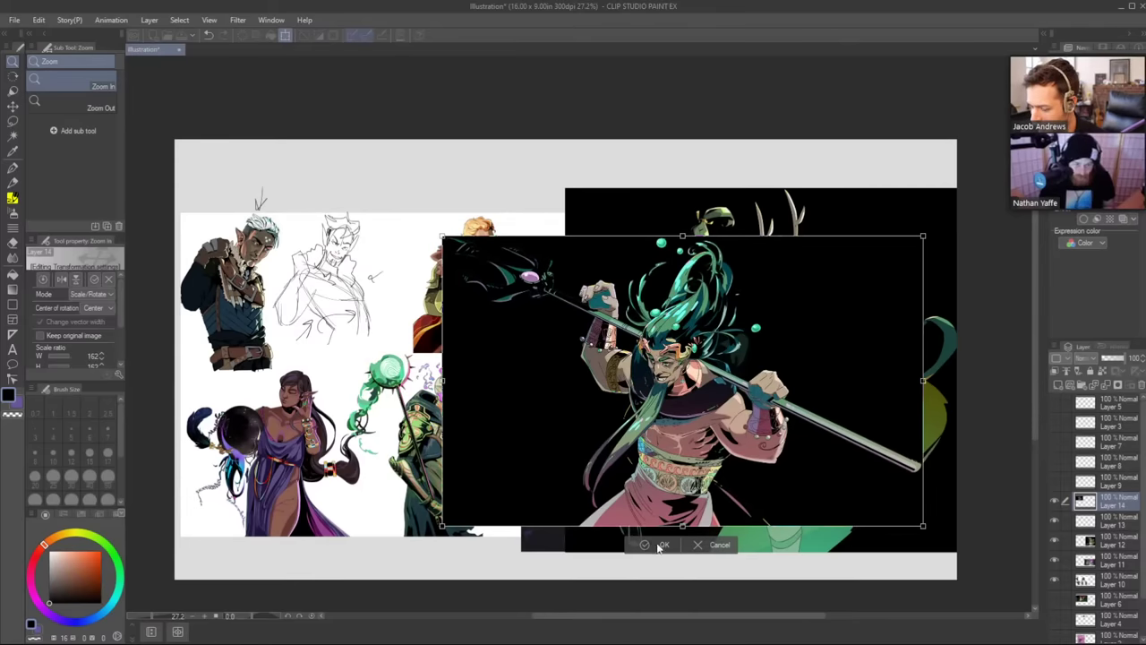
{"action": "key", "text": "Return"}
Examine the teal-haired staff figure's pose, staff and lighting up close and beside the character lineup.
{"action": "left_click", "coordinate": [679, 409]}
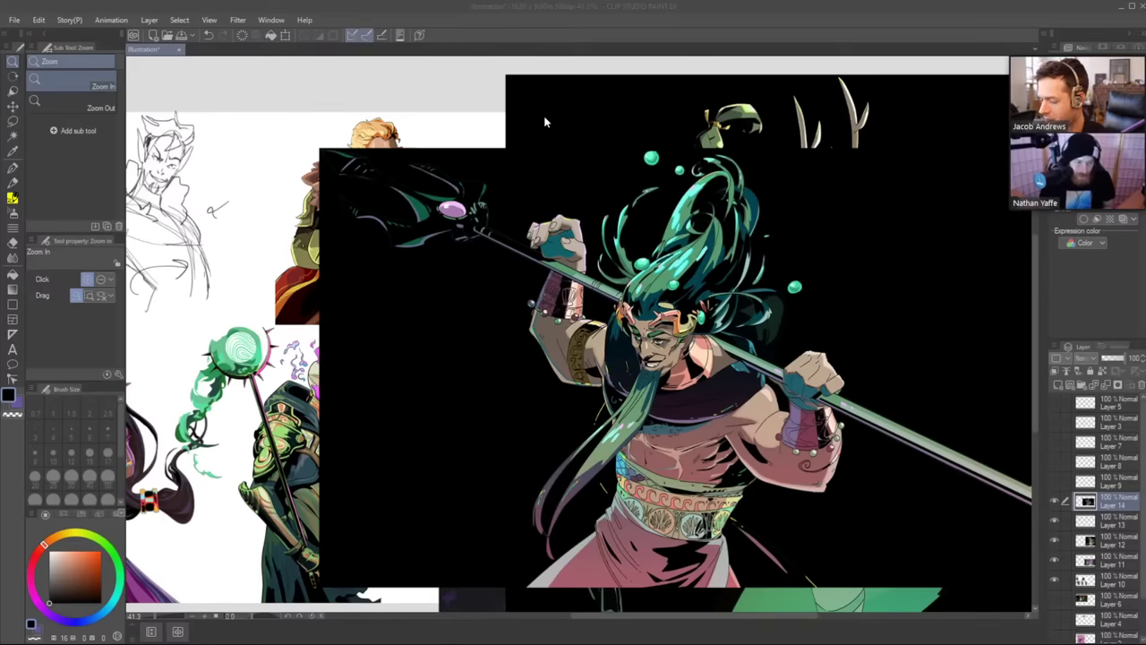
{"action": "left_click", "coordinate": [436, 196]}
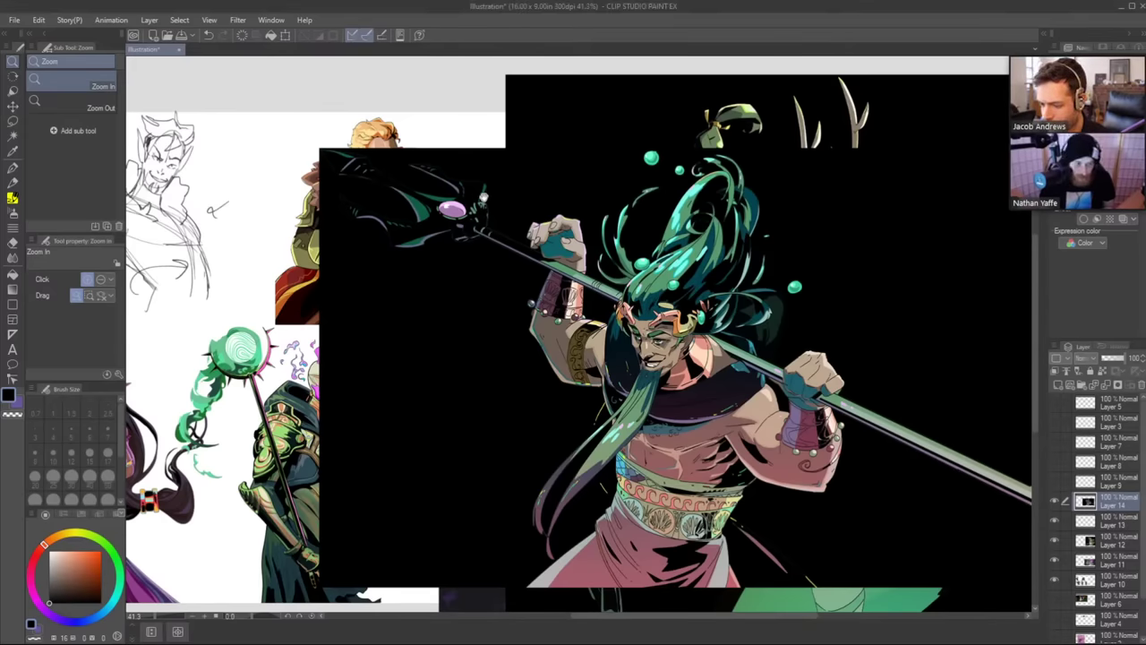
{"action": "left_click_drag", "start_coordinate": [484, 198], "coordinate": [598, 181]}
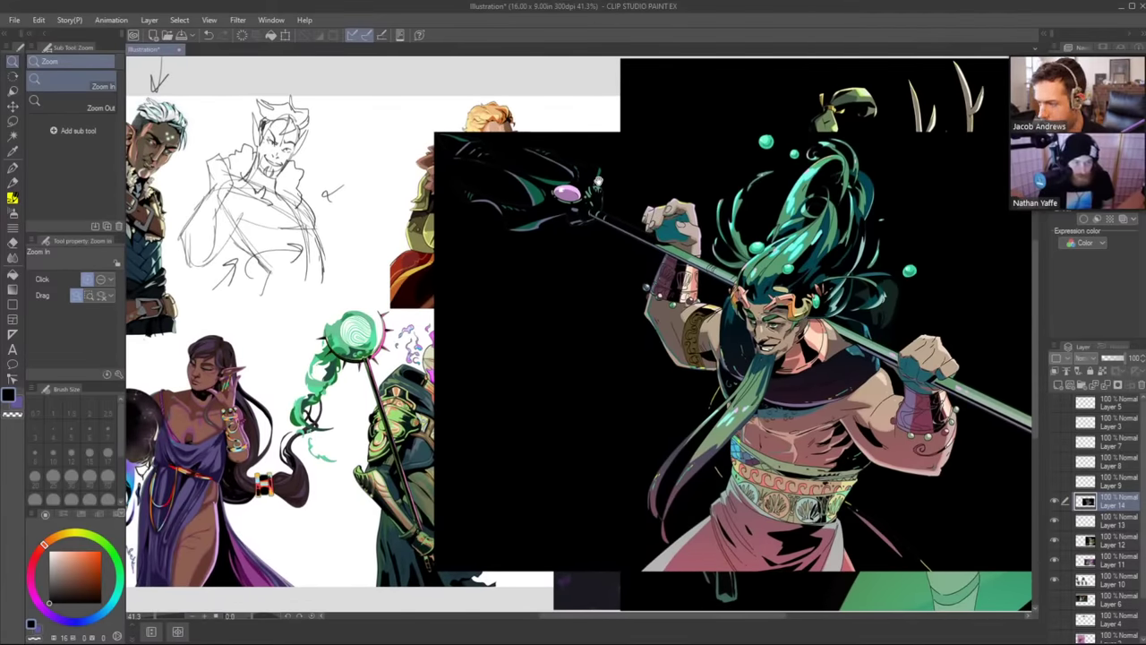
{"action": "left_click_drag", "start_coordinate": [598, 181], "coordinate": [644, 184]}
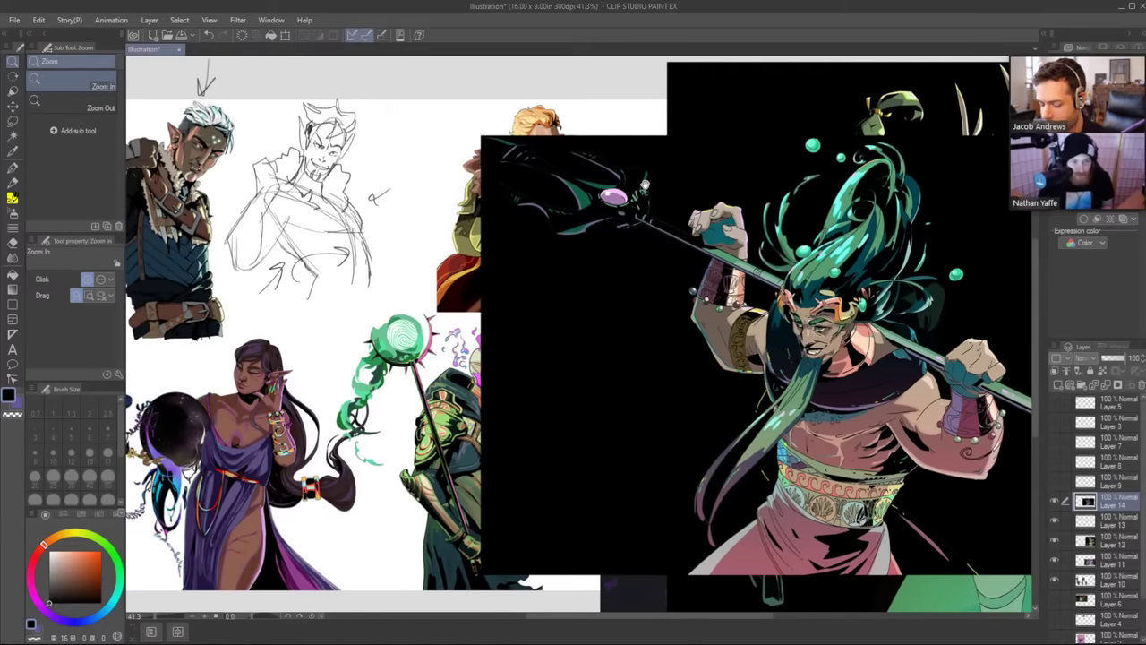
{"action": "left_click_drag", "start_coordinate": [645, 184], "coordinate": [580, 225]}
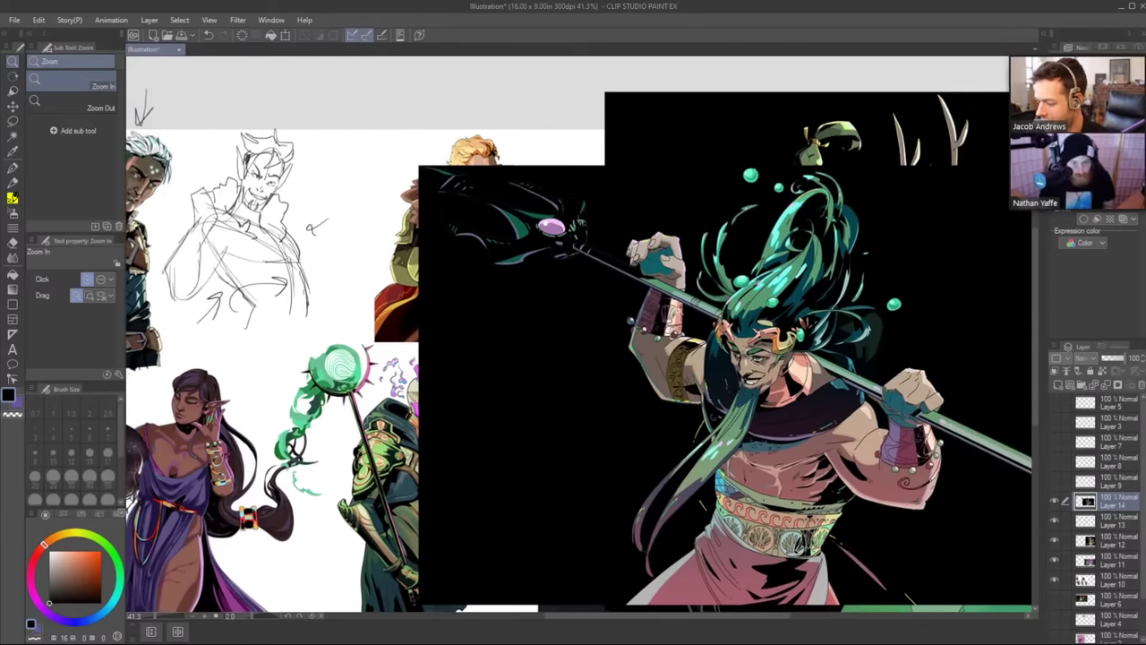
{"action": "mouse_move", "coordinate": [678, 366]}
{"action": "left_mouse_down"}
{"action": "mouse_move", "coordinate": [712, 333]}
{"action": "mouse_move", "coordinate": [630, 356]}
{"action": "mouse_move", "coordinate": [669, 357]}
{"action": "left_mouse_up"}
{"action": "scroll", "coordinate": [709, 332], "scroll_direction": "down", "scroll_amount": 3}
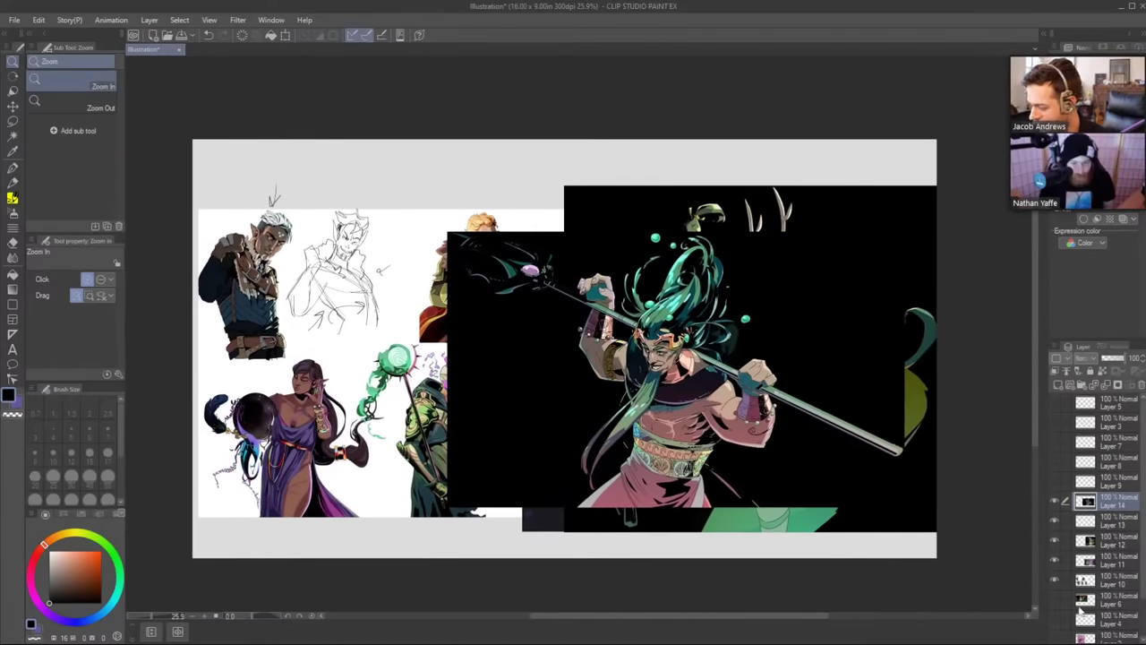
Hide all visible artwork layers, then paste the purple frog character, enlarge it to about 219%, and position it in the canvas's left half.
{"action": "left_click_drag", "start_coordinate": [1054, 580], "coordinate": [1053, 503]}
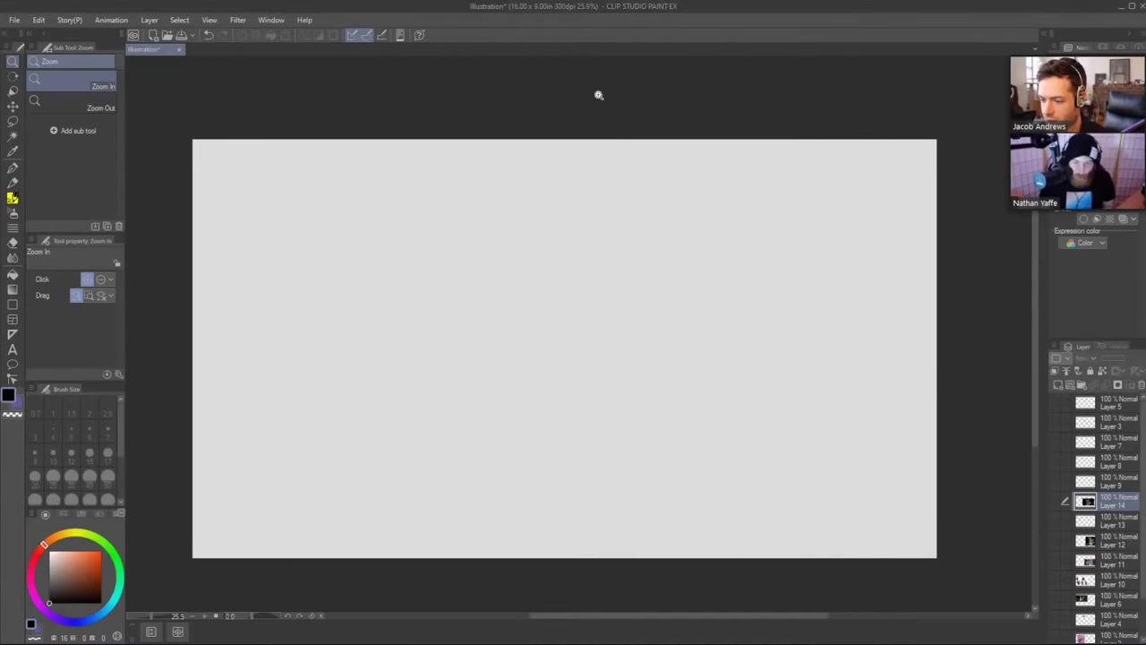
{"action": "key", "text": "ctrl+v"}
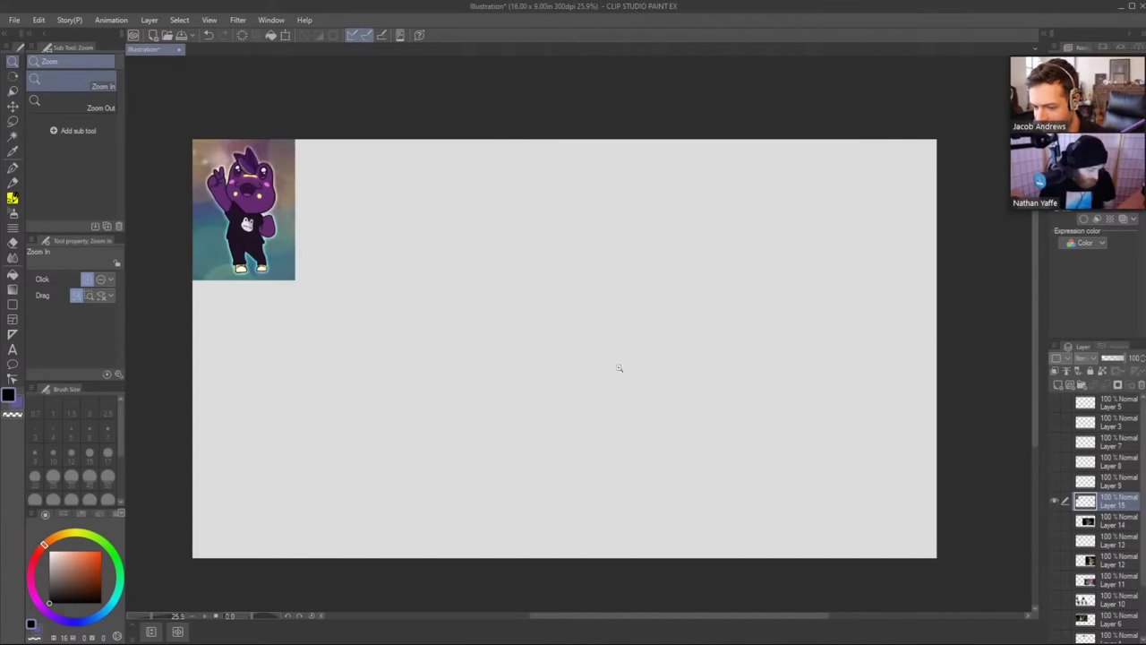
{"action": "left_click", "coordinate": [285, 35]}
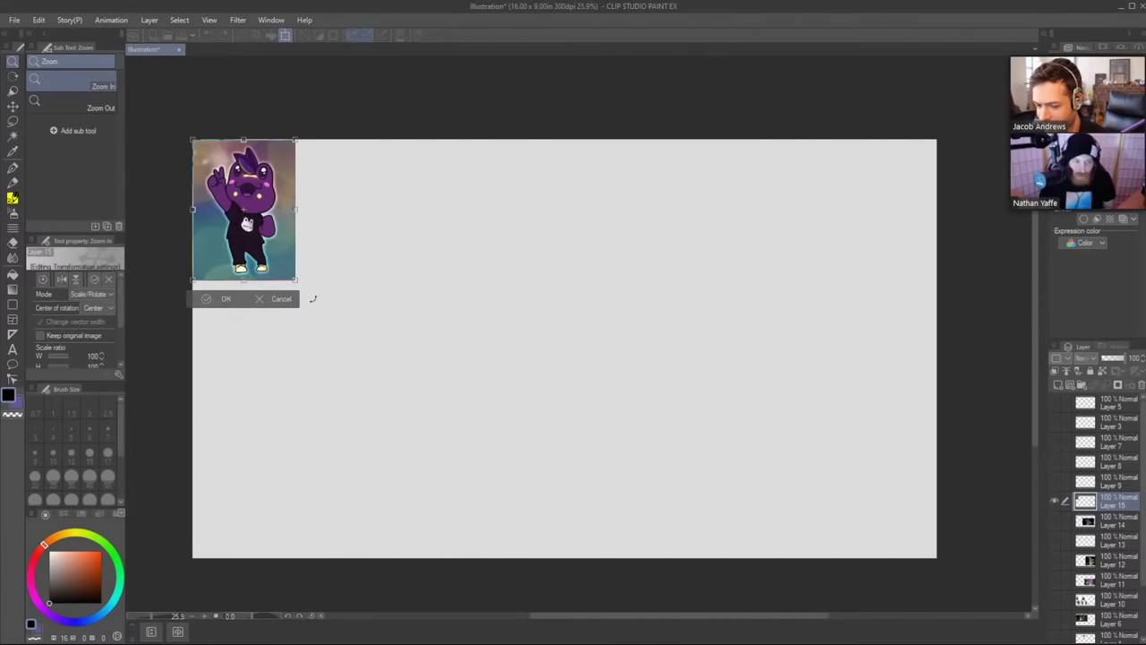
{"action": "left_click_drag", "start_coordinate": [293, 278], "coordinate": [490, 443]}
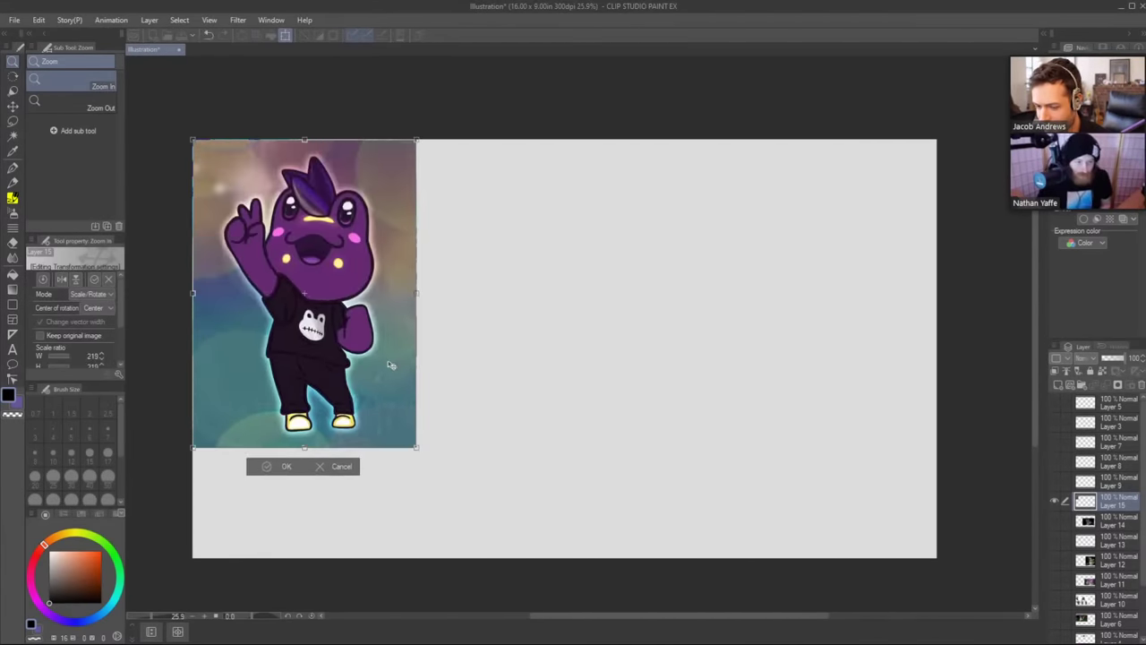
{"action": "left_click_drag", "start_coordinate": [393, 366], "coordinate": [469, 421]}
{"action": "left_click", "coordinate": [359, 525]}
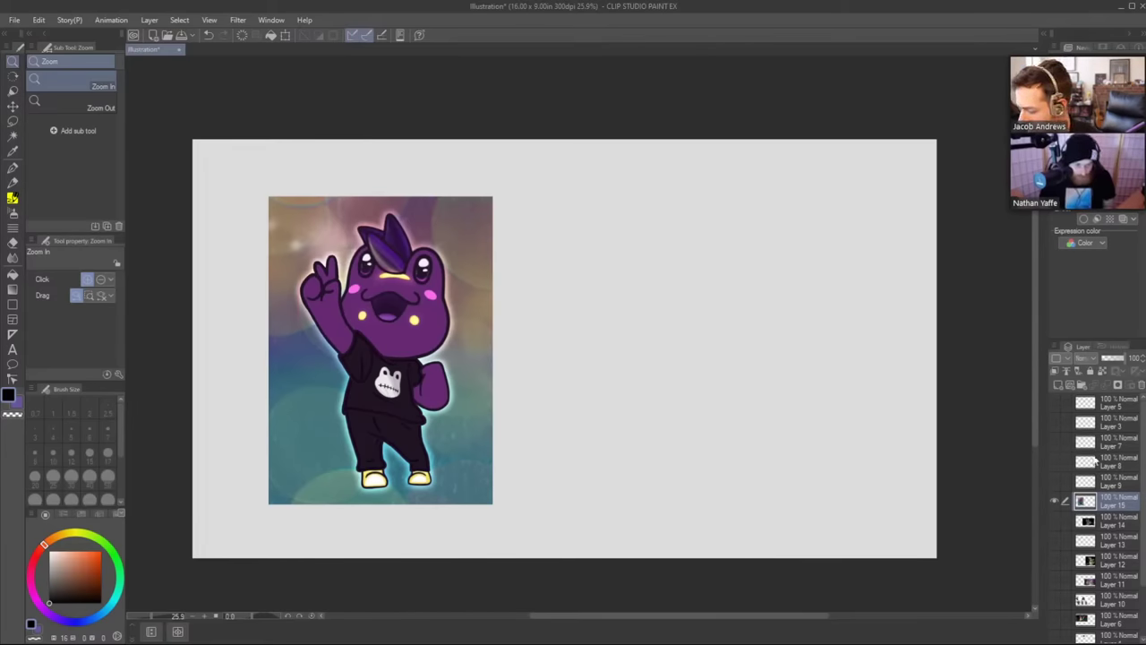
Add an empty layer above the frog image and convert the frog's Layer 15 with Change tones to grayscale.
{"action": "left_click", "coordinate": [1059, 385]}
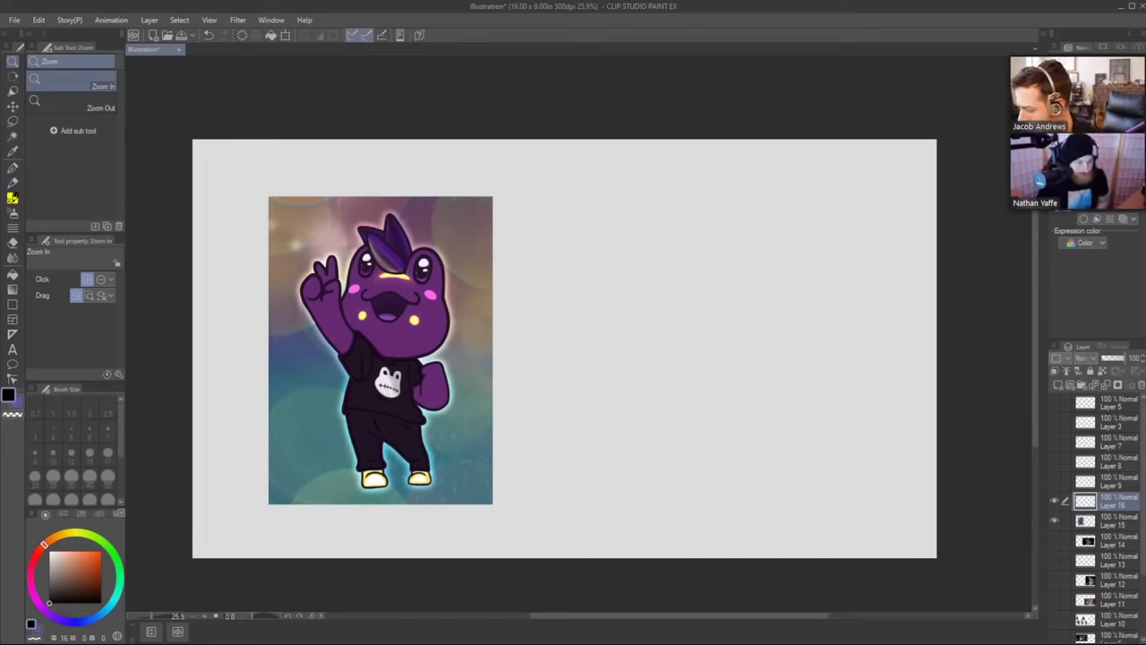
{"action": "left_click", "coordinate": [1109, 529]}
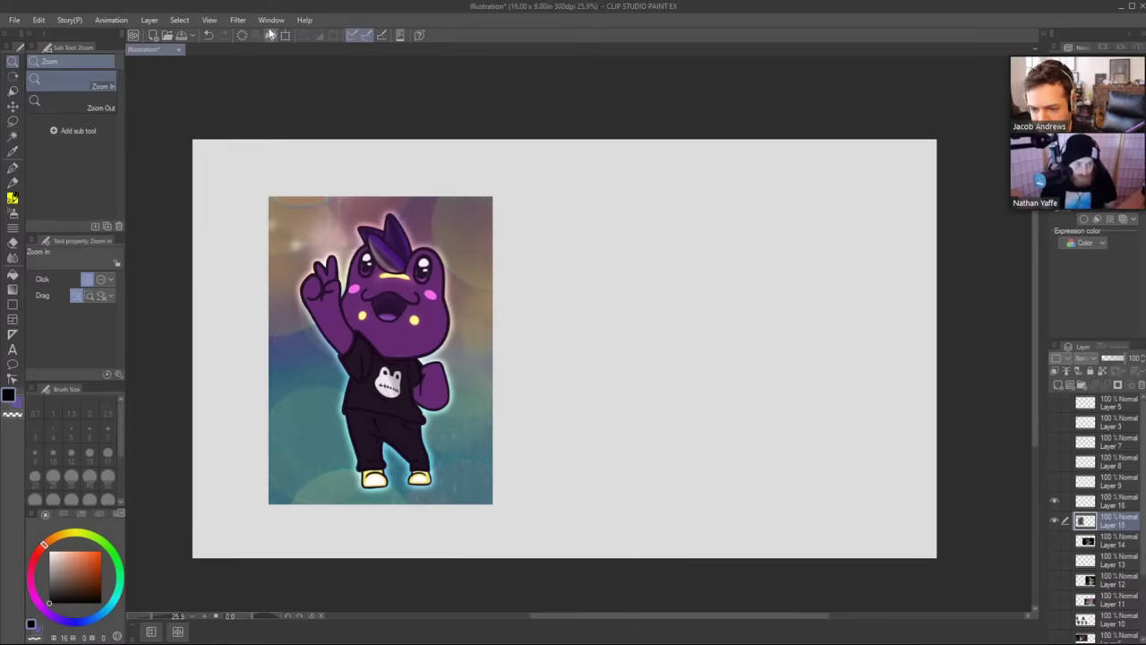
{"action": "left_click", "coordinate": [238, 23]}
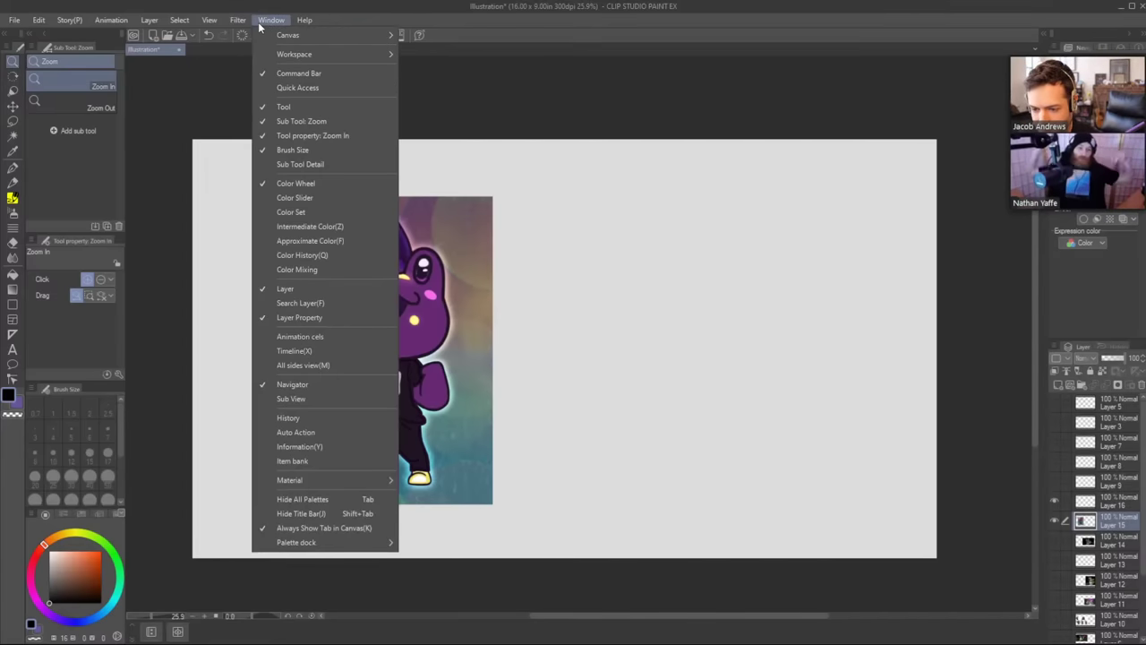
{"action": "mouse_move", "coordinate": [48, 23]}
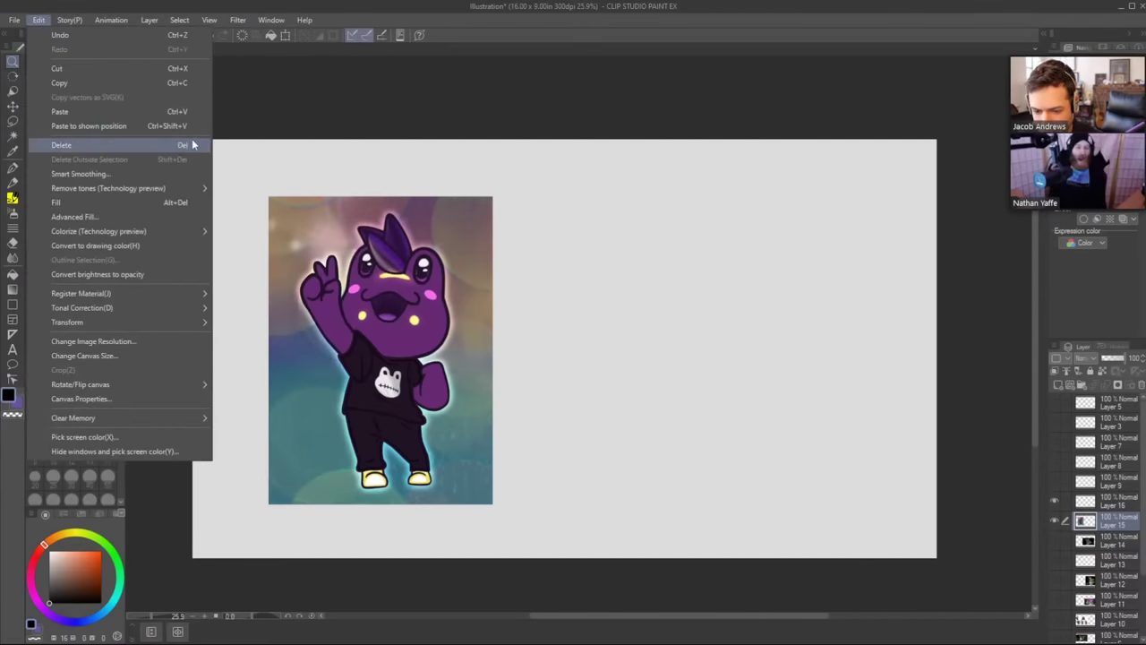
{"action": "mouse_move", "coordinate": [165, 190]}
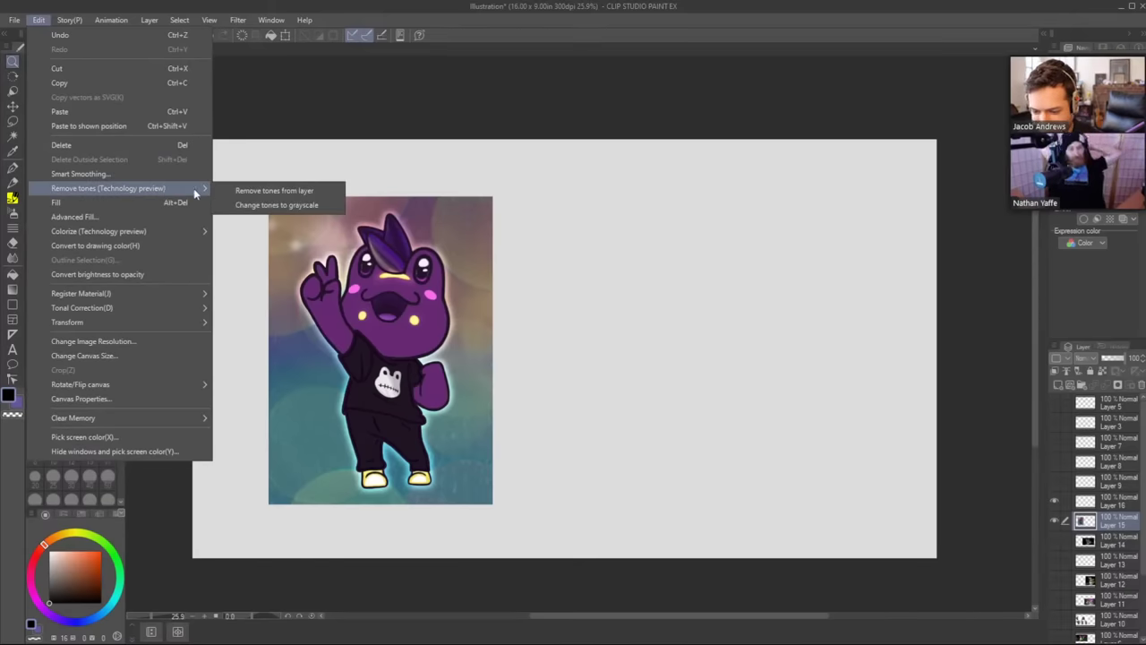
{"action": "left_click", "coordinate": [257, 206]}
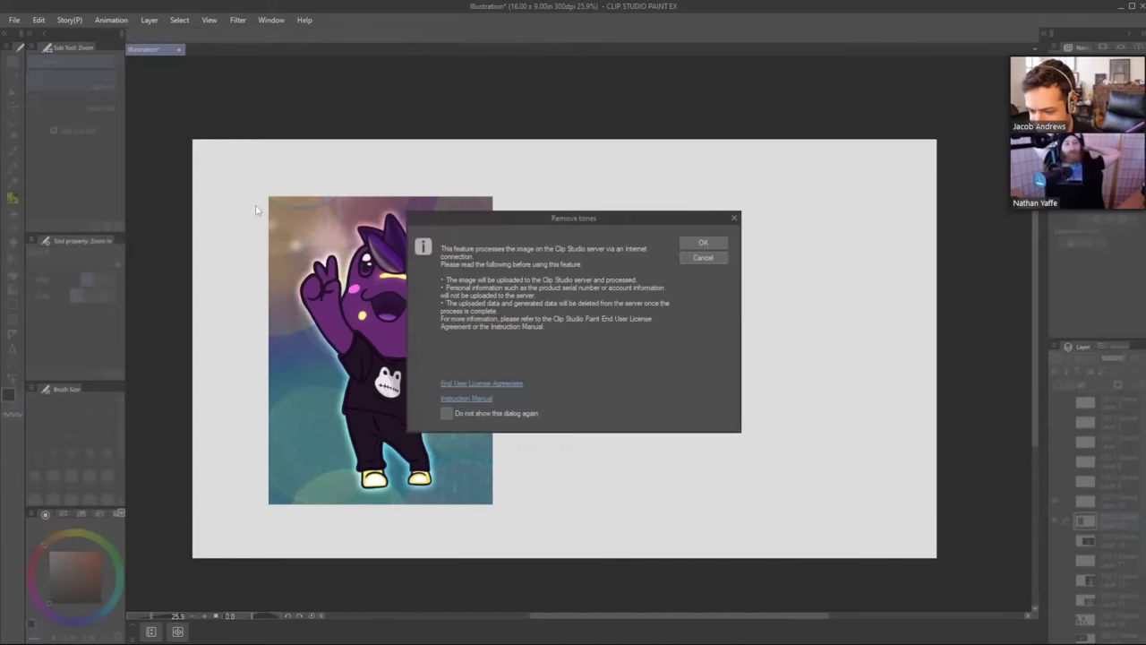
{"action": "left_click", "coordinate": [705, 245]}
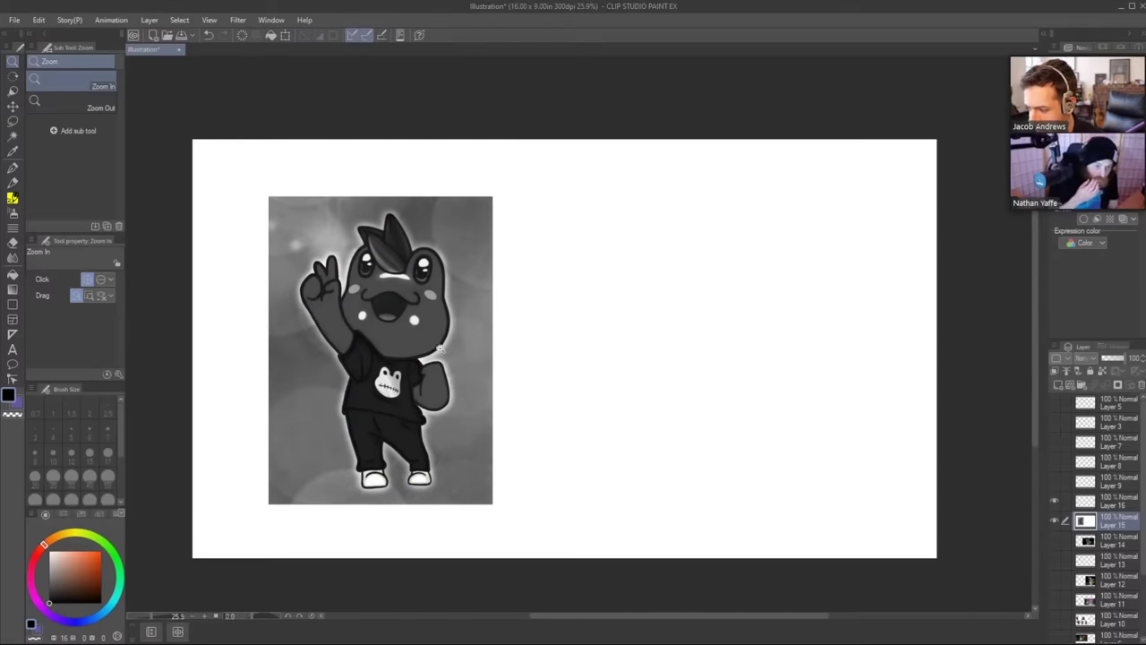
Compare the grey values of the frog's face and the surrounding background by sampling both with the Eyedropper.
{"action": "left_click", "coordinate": [441, 331]}
{"action": "left_click_drag", "start_coordinate": [441, 332], "coordinate": [451, 329]}
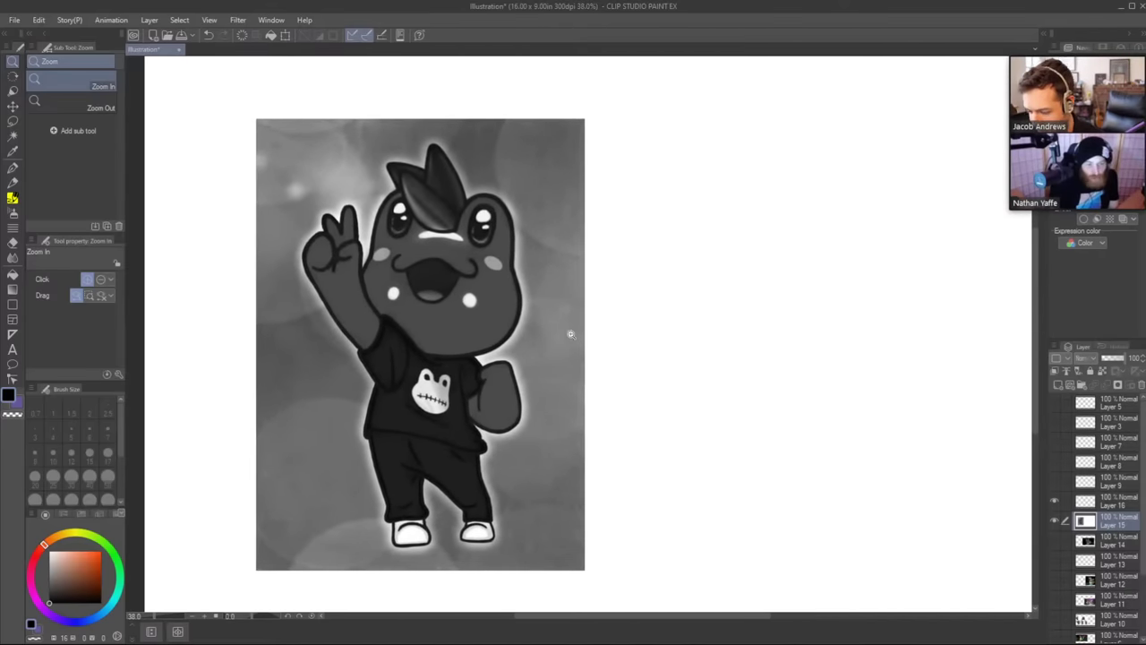
{"action": "key", "text": "i"}
{"action": "left_click", "coordinate": [495, 301]}
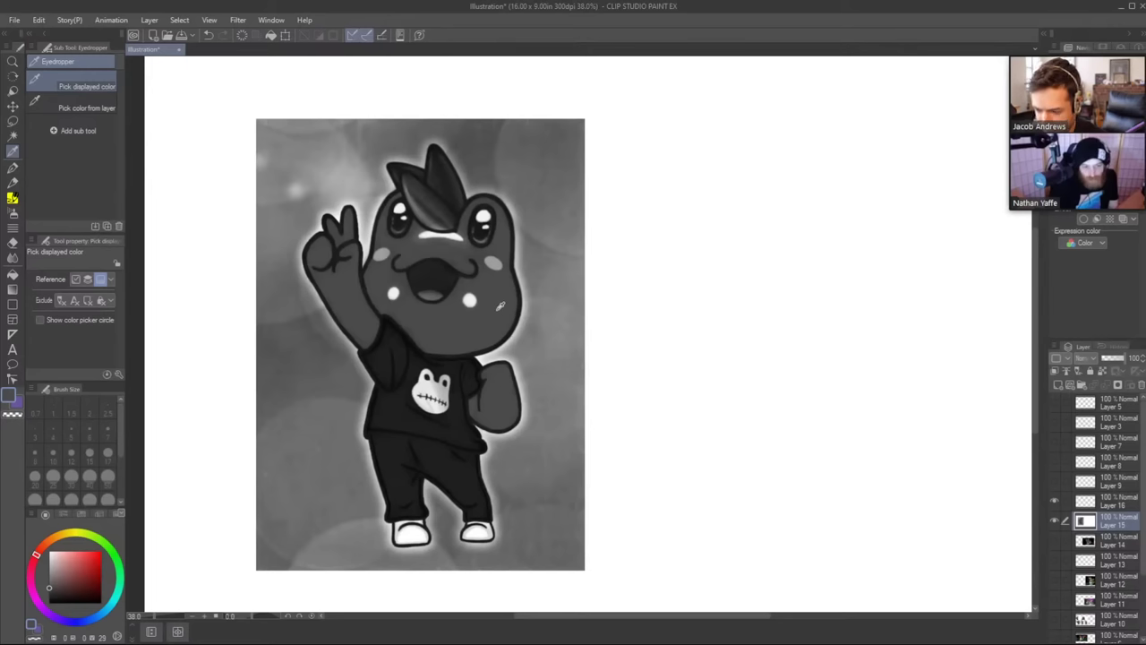
{"action": "left_click", "coordinate": [485, 163]}
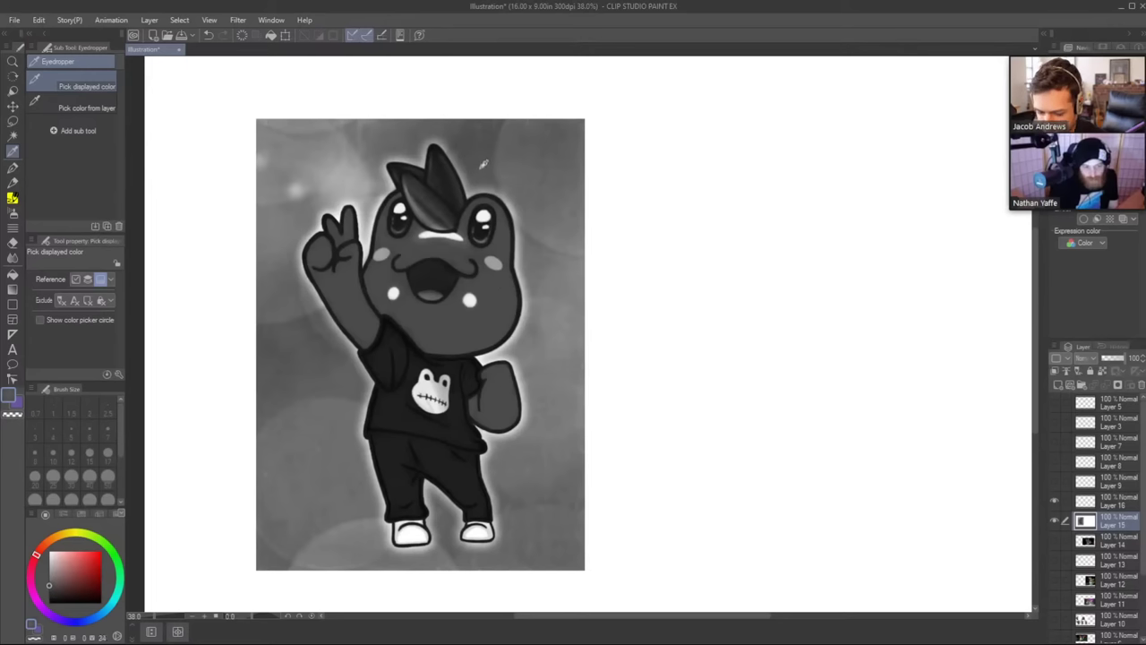
{"action": "left_click", "coordinate": [483, 162]}
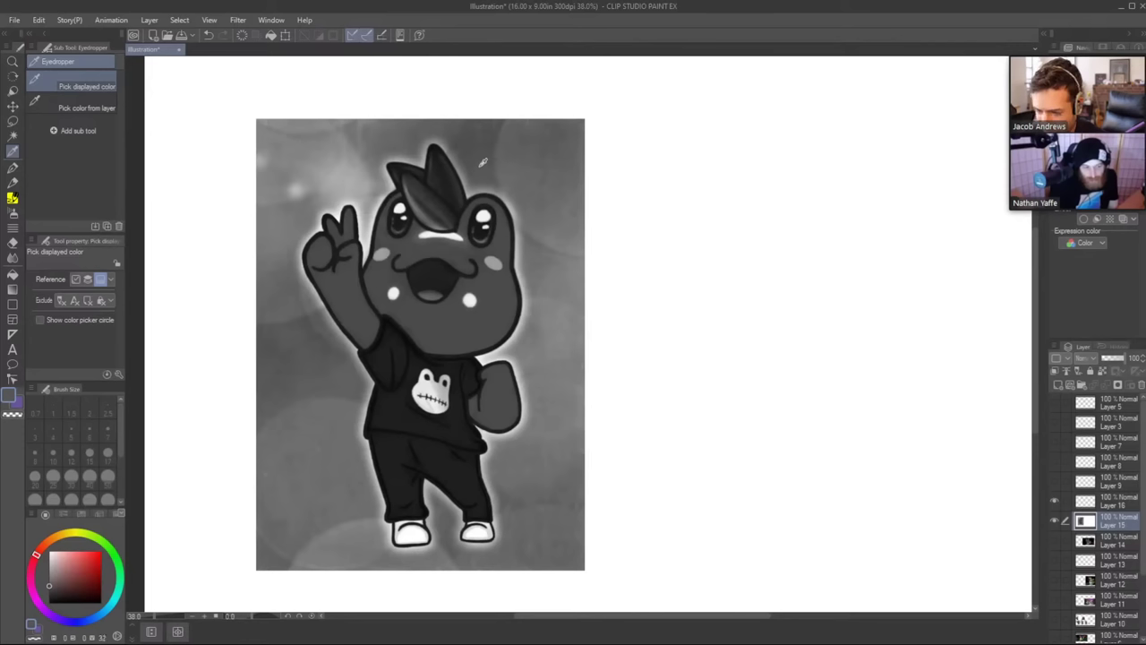
{"action": "left_click", "coordinate": [542, 270]}
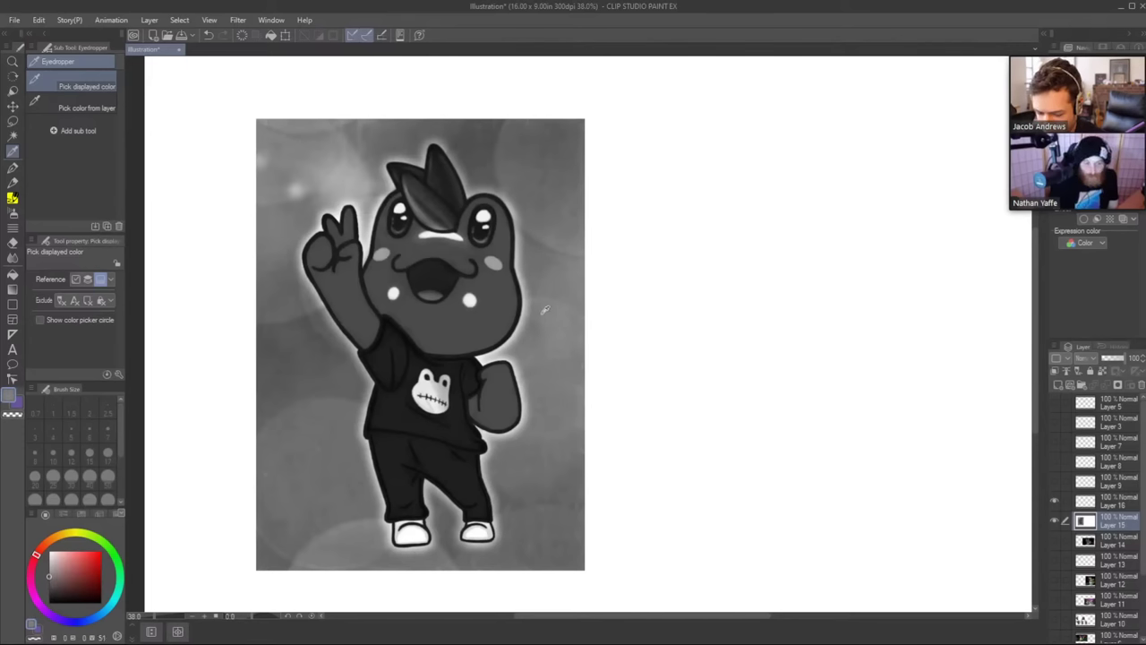
{"action": "left_click", "coordinate": [544, 309]}
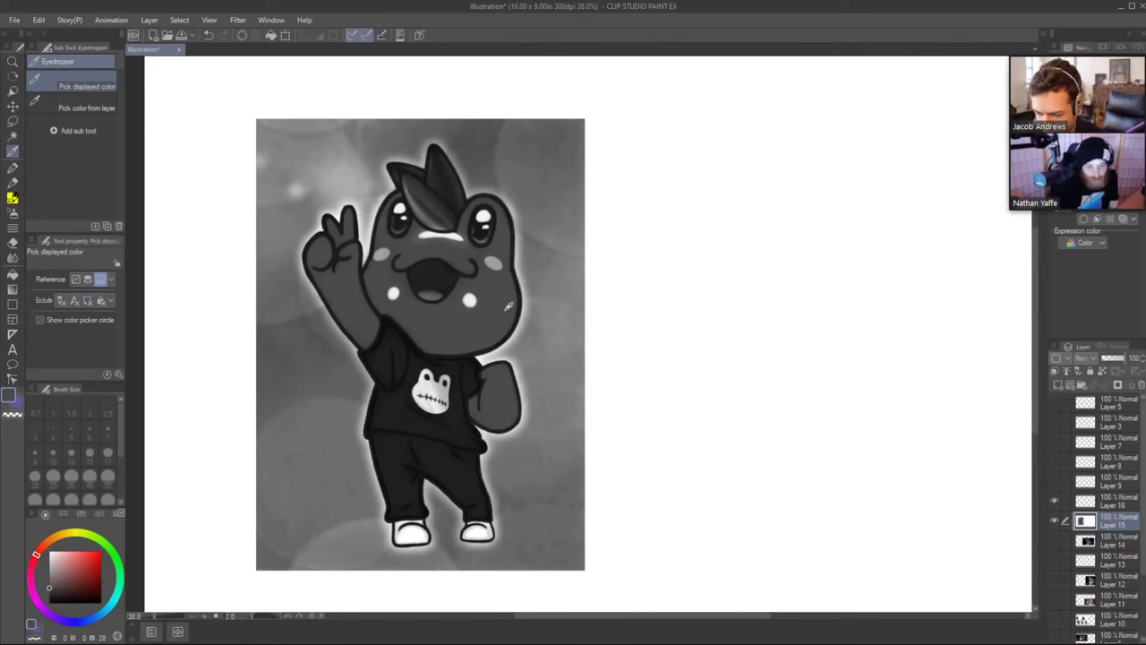
{"action": "left_click", "coordinate": [551, 305]}
{"action": "left_click", "coordinate": [494, 304]}
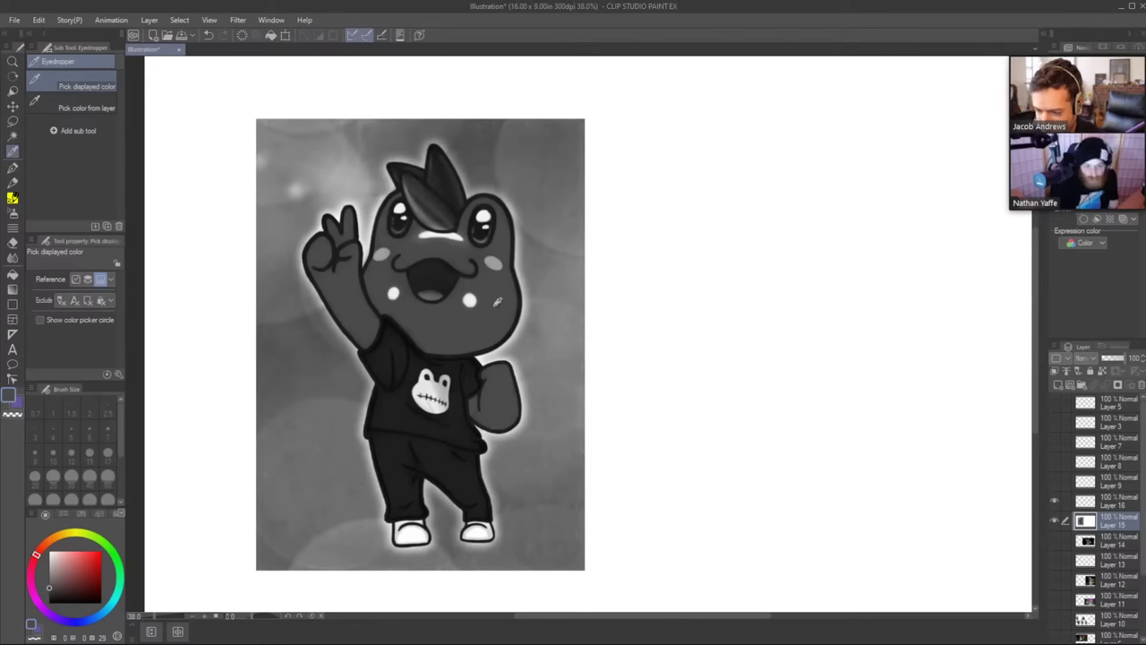
Compare the grey values of the backdrop around the raised arm and the frog's lower face by sampling both with the Eyedropper.
{"action": "left_click", "coordinate": [333, 370]}
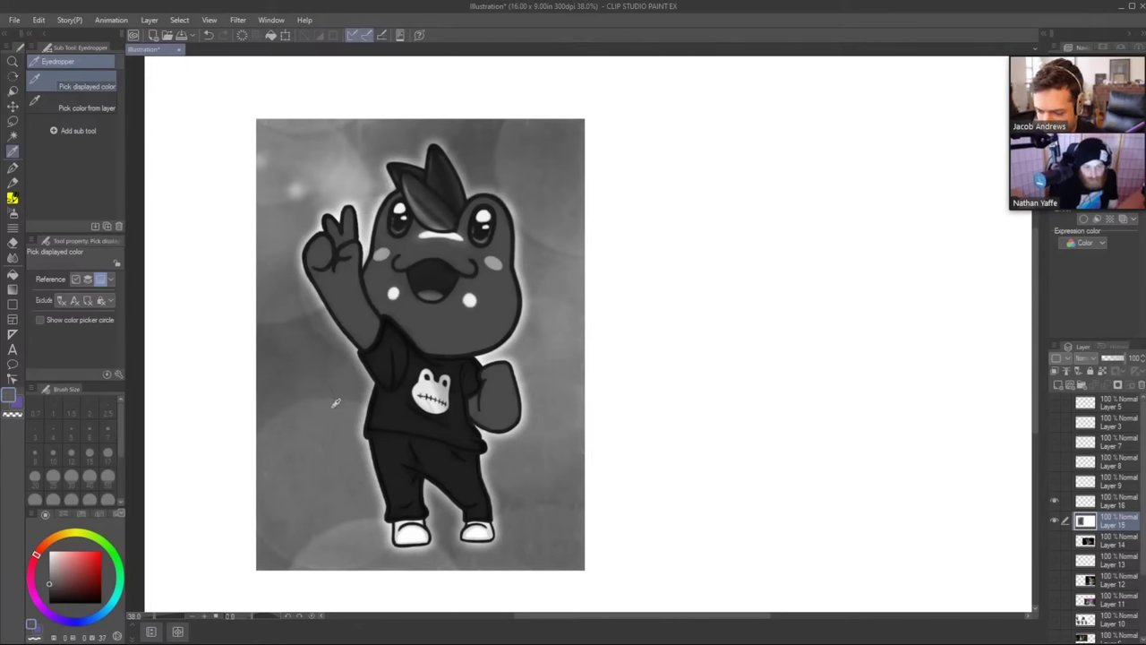
{"action": "left_click", "coordinate": [337, 405]}
{"action": "left_click", "coordinate": [329, 356]}
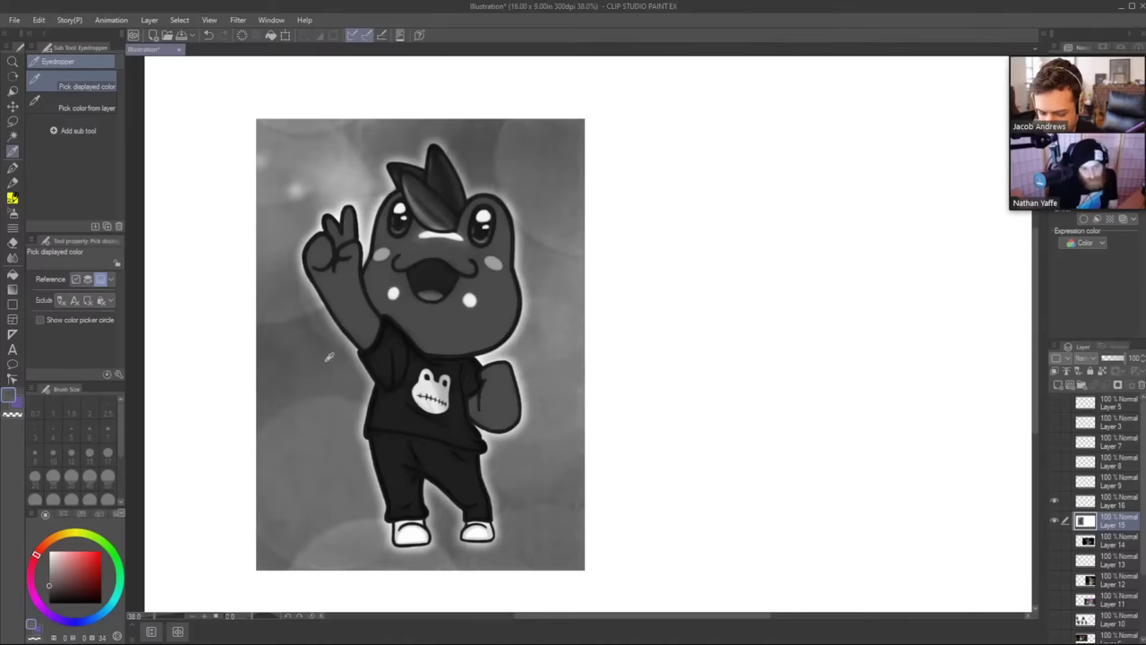
{"action": "left_click", "coordinate": [306, 212]}
{"action": "left_click", "coordinate": [476, 327]}
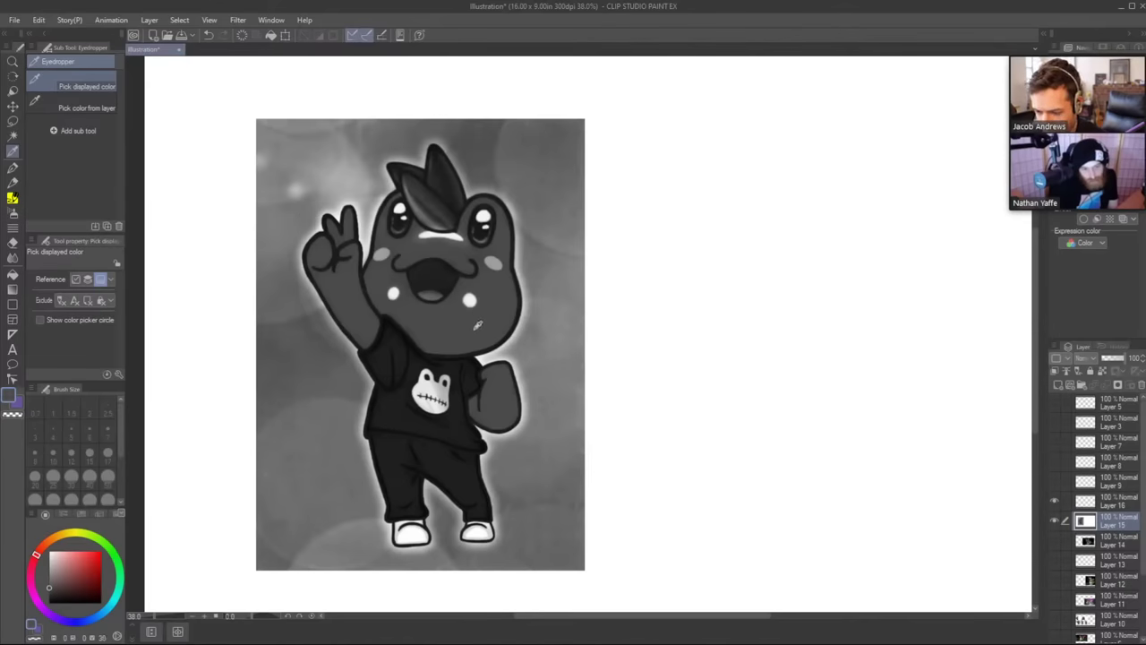
{"action": "left_click", "coordinate": [464, 309]}
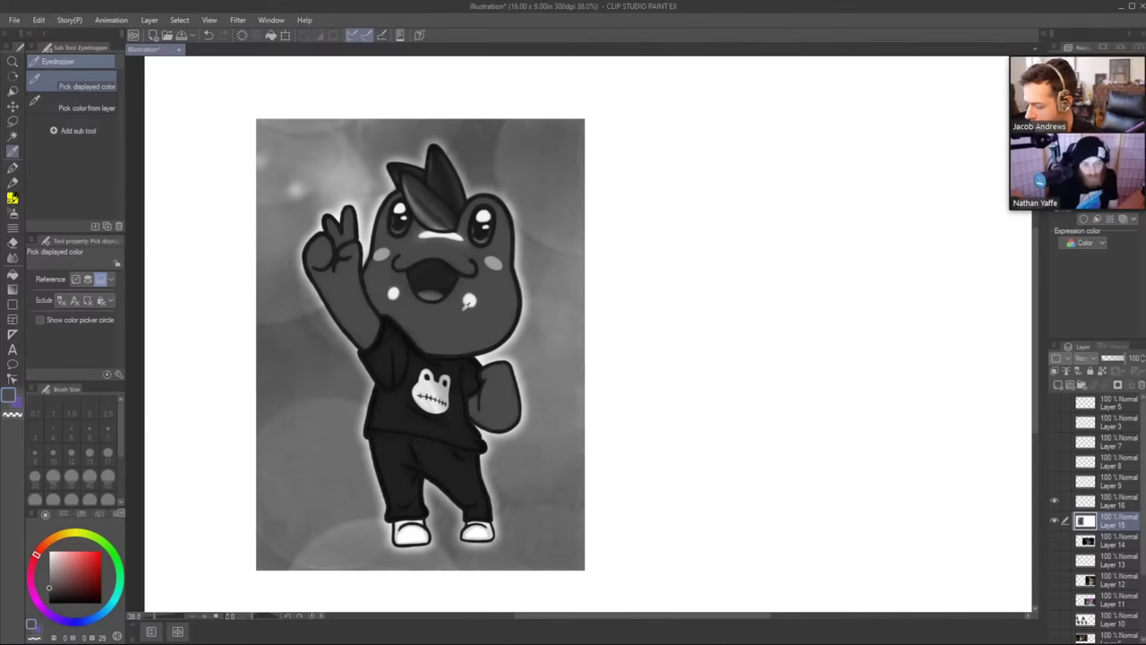
Undo the frog image's grayscale conversion and set the empty Layer 16 above it to Soft light blending.
{"action": "key", "text": "ctrl+z"}
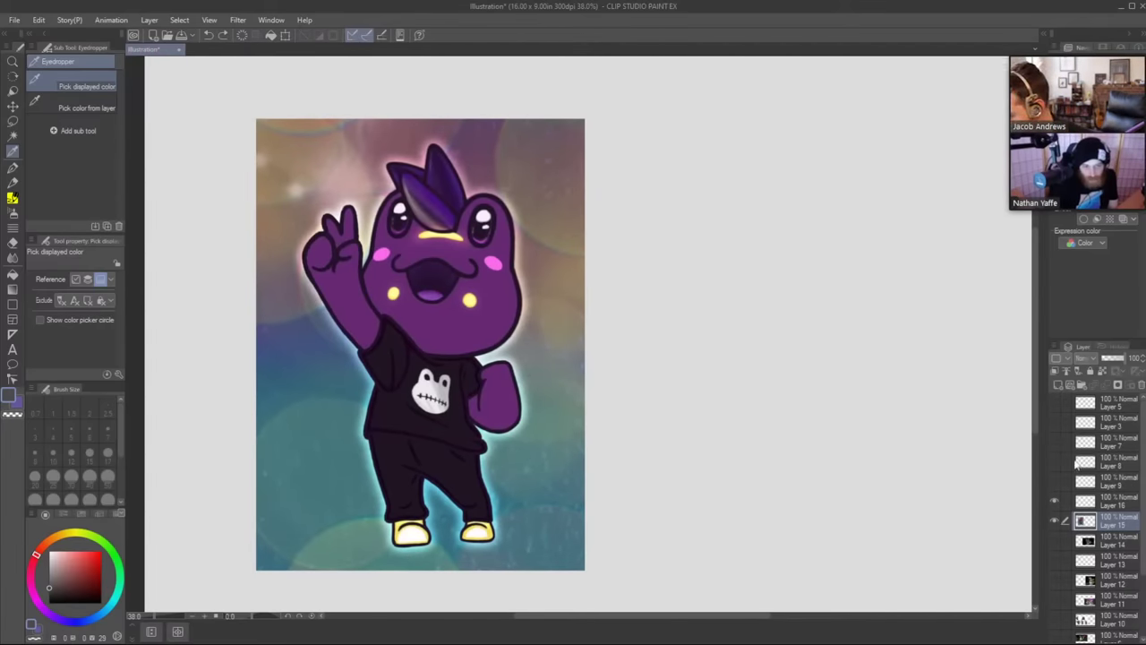
{"action": "left_click", "coordinate": [1111, 503]}
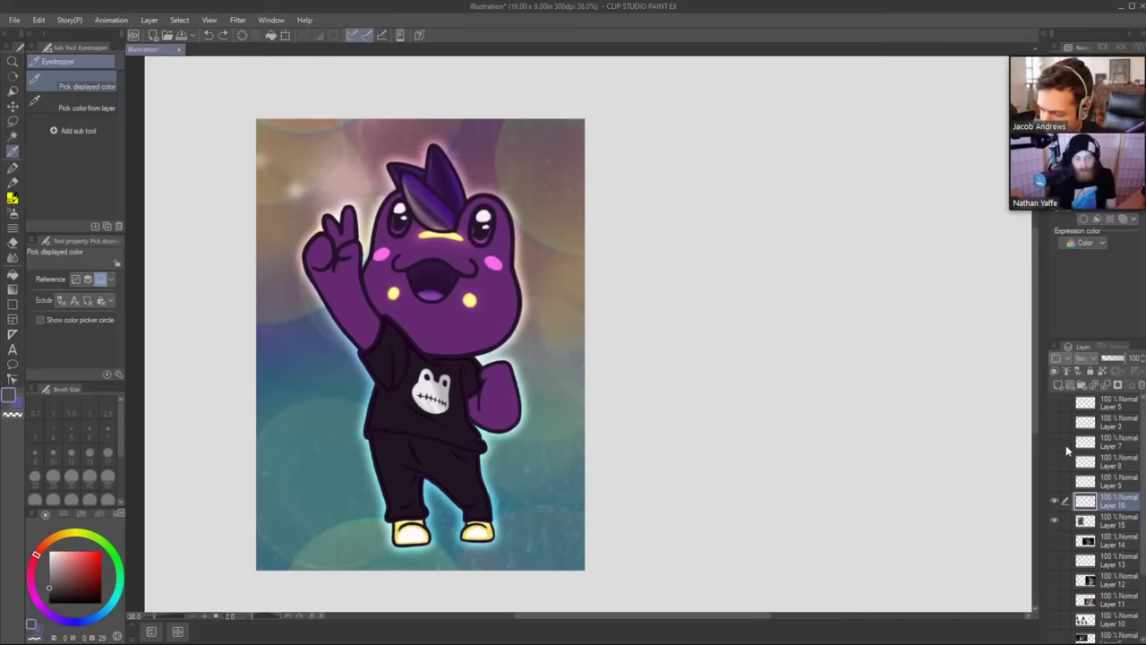
{"action": "left_click", "coordinate": [1082, 357]}
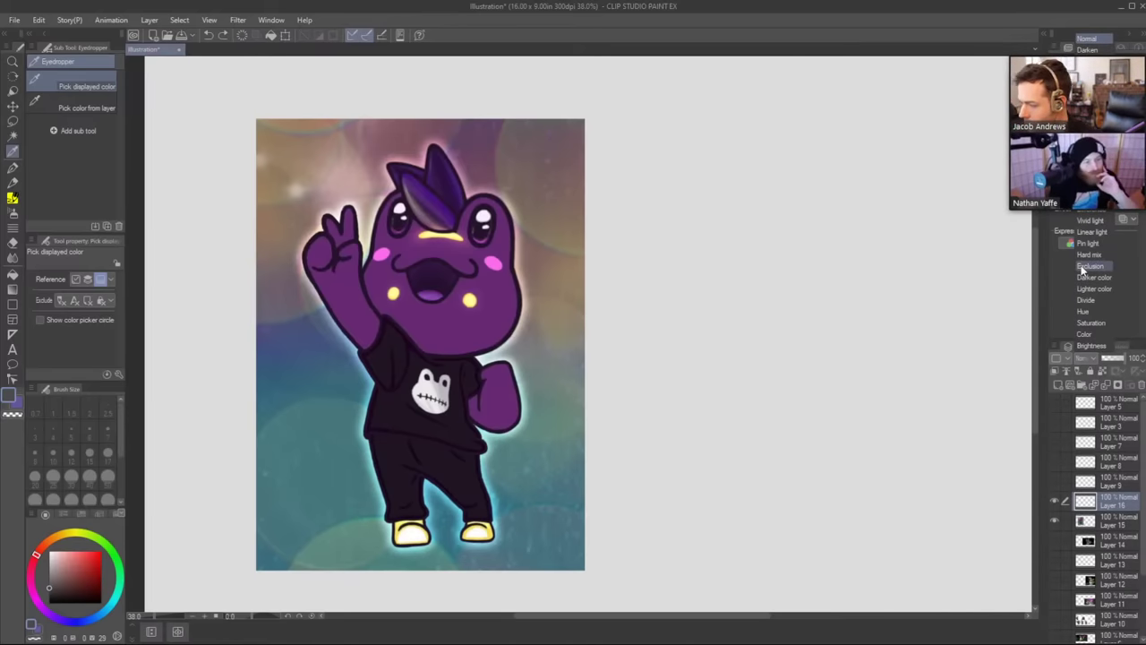
{"action": "left_click_drag", "start_coordinate": [1082, 72], "coordinate": [1101, 10]}
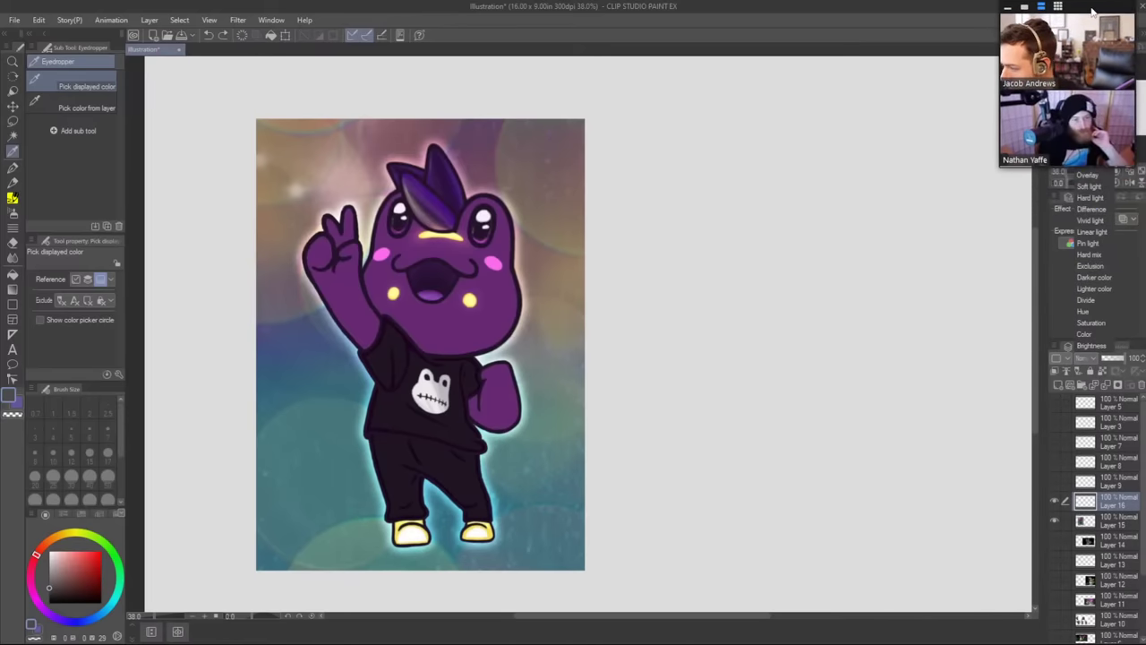
{"action": "left_click", "coordinate": [1090, 186]}
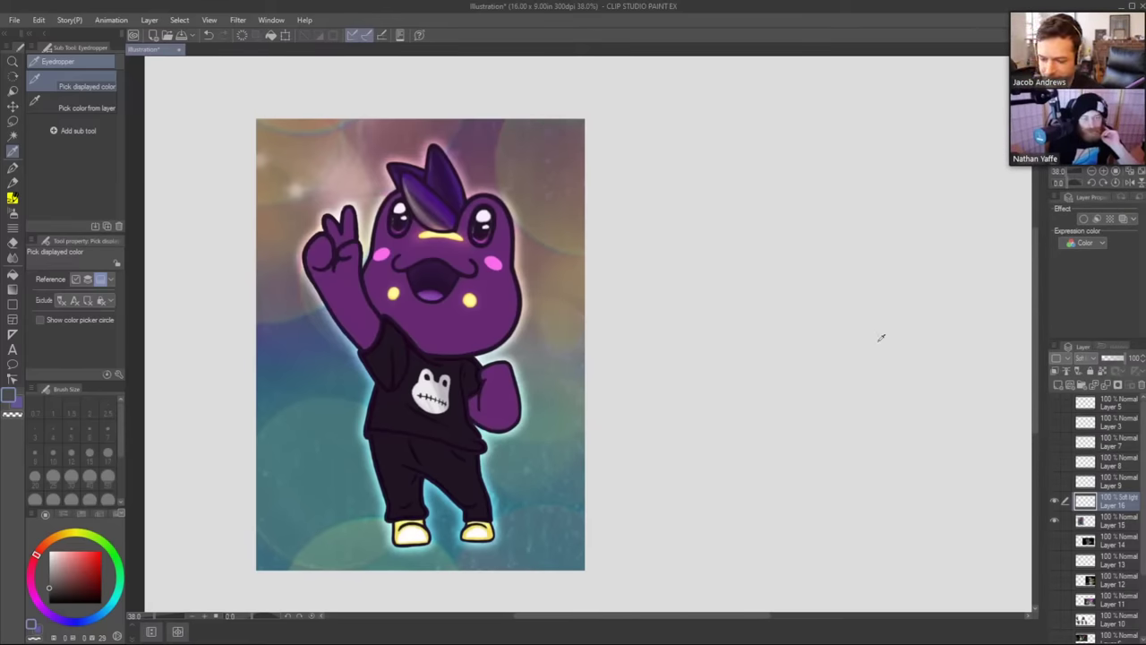
Paint white highlights along the shirt's sleeve, folds and hem and the upper trousers with the softcore brush at size 30.
{"action": "left_click", "coordinate": [50, 552]}
{"action": "key", "text": "b"}
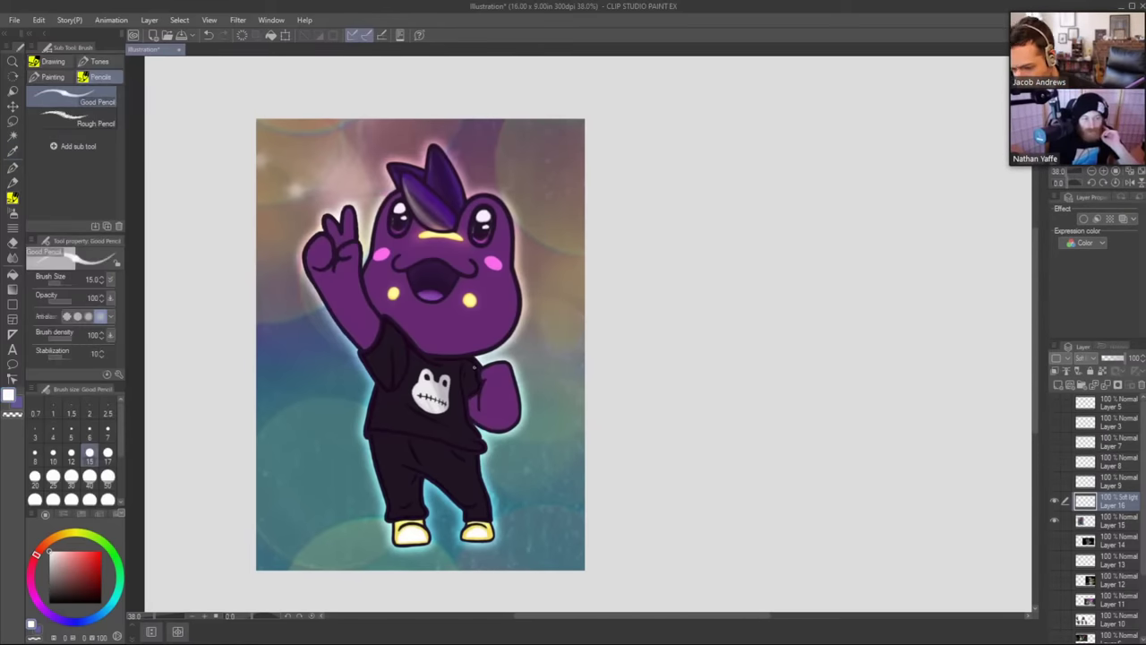
{"action": "left_click", "coordinate": [53, 76]}
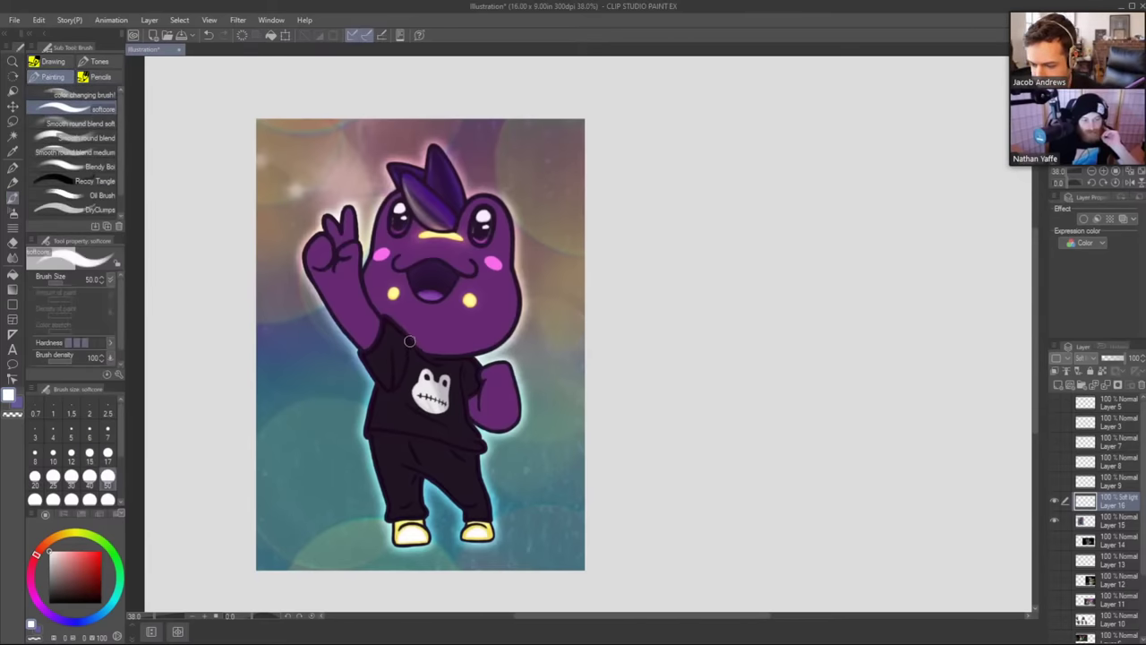
{"action": "key", "text": "bracketleft"}
{"action": "key", "text": "bracketleft"}
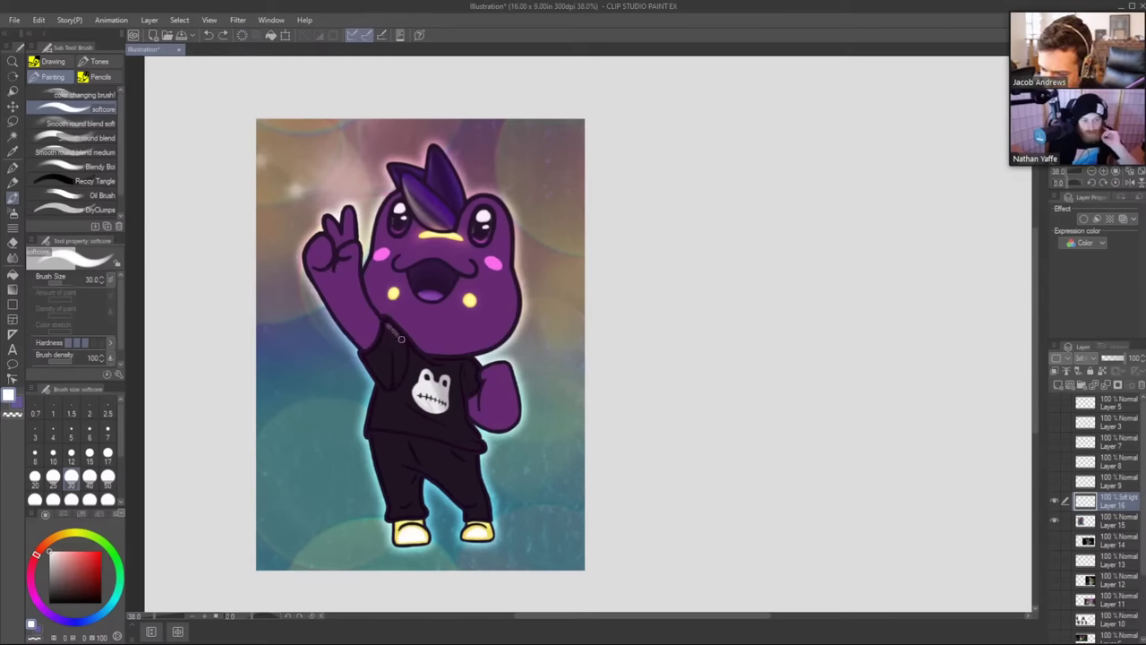
{"action": "left_click_drag", "start_coordinate": [394, 386], "coordinate": [388, 348]}
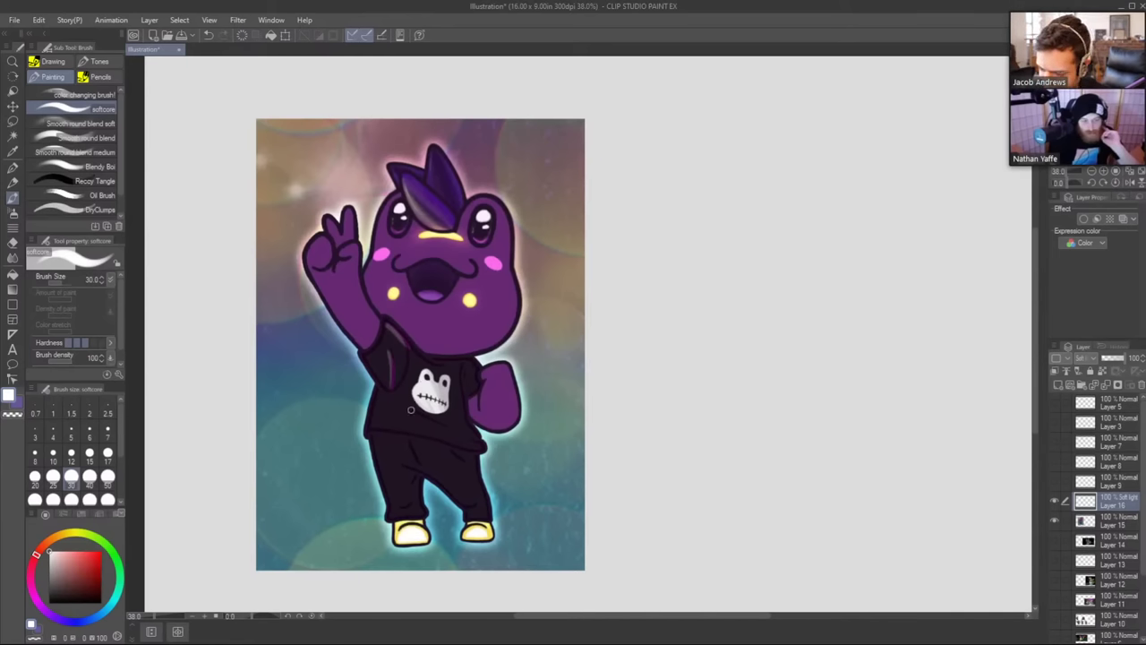
{"action": "left_click_drag", "start_coordinate": [404, 401], "coordinate": [445, 421]}
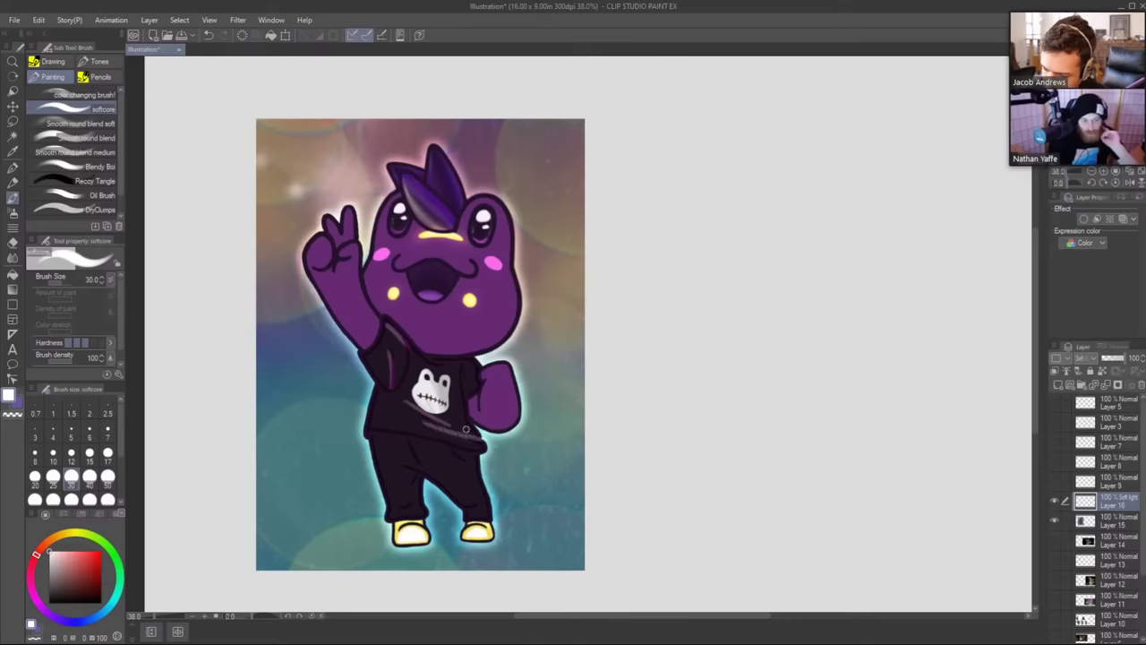
{"action": "left_click_drag", "start_coordinate": [461, 369], "coordinate": [463, 395]}
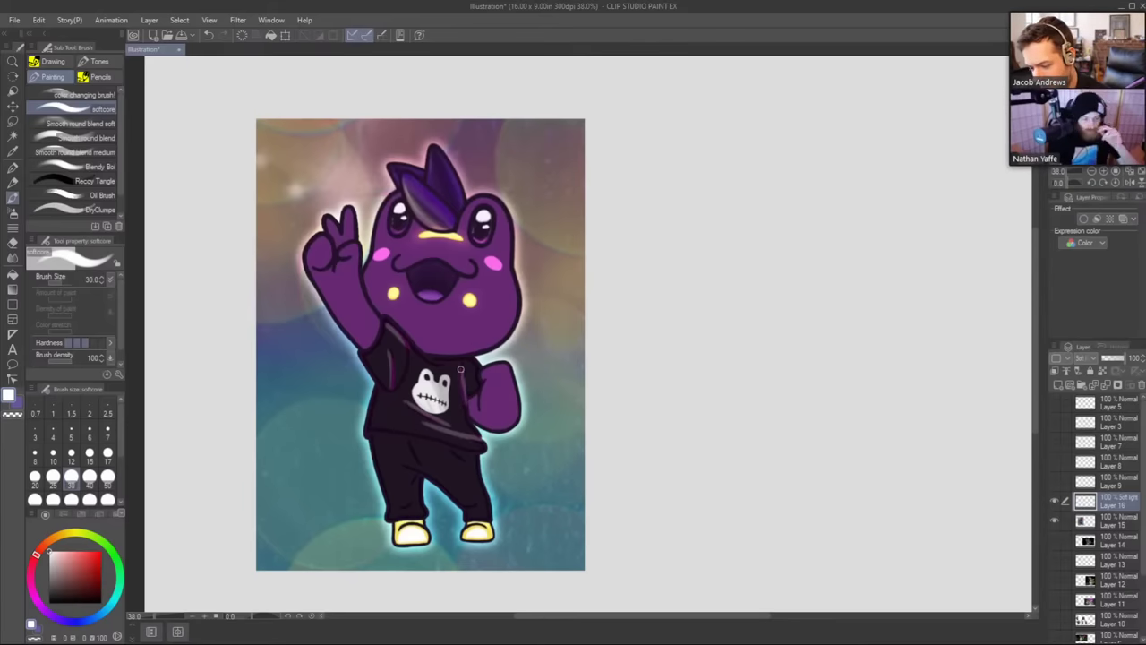
{"action": "left_click_drag", "start_coordinate": [379, 433], "coordinate": [431, 443]}
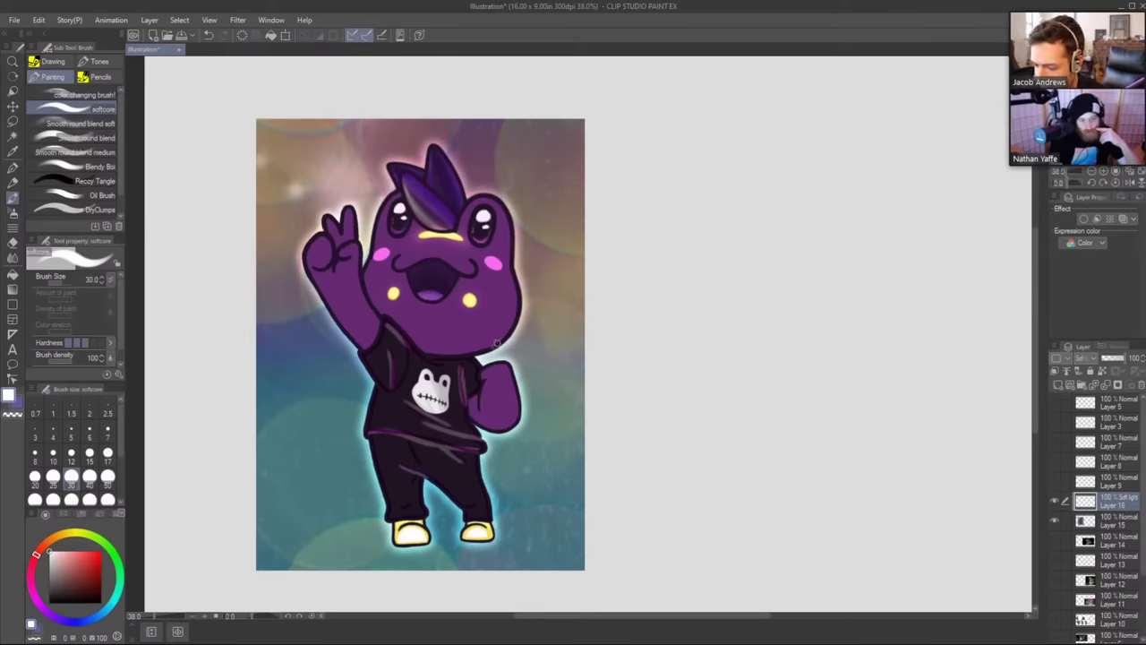
{"action": "left_click_drag", "start_coordinate": [496, 343], "coordinate": [510, 278]}
{"action": "key", "text": "ctrl+z"}
{"action": "left_click_drag", "start_coordinate": [500, 340], "coordinate": [515, 282]}
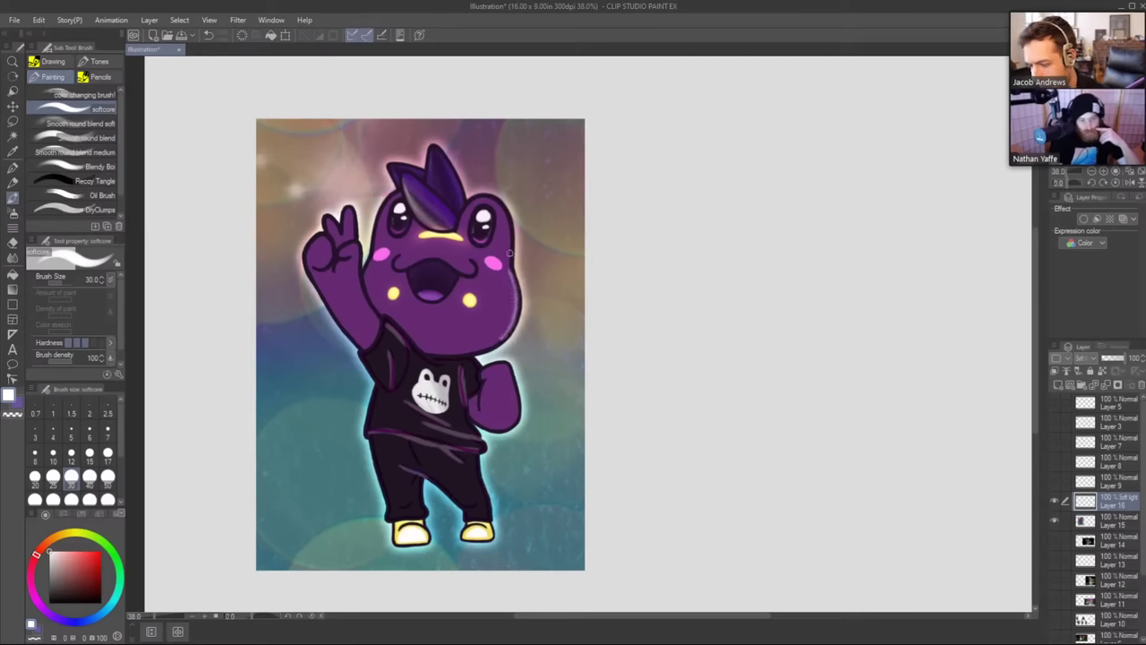
{"action": "key", "text": "ctrl+z"}
Paint broader highlights along the face's right edge, the lowered fist, the raised arm and the trouser legs with the brush at size 60.
{"action": "key", "text": "bracketright"}
{"action": "key", "text": "bracketright"}
{"action": "key", "text": "bracketright"}
{"action": "mouse_move", "coordinate": [490, 349]}
{"action": "left_mouse_down"}
{"action": "mouse_move", "coordinate": [513, 288]}
{"action": "mouse_move", "coordinate": [508, 239]}
{"action": "left_mouse_up"}
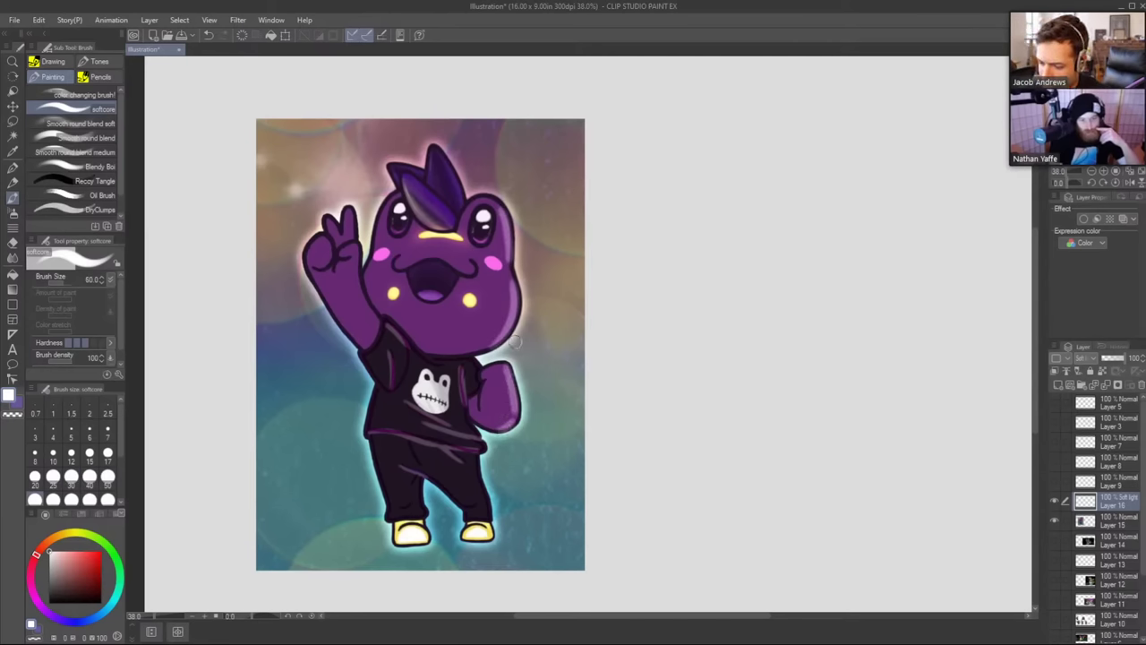
{"action": "left_click_drag", "start_coordinate": [374, 319], "coordinate": [349, 207]}
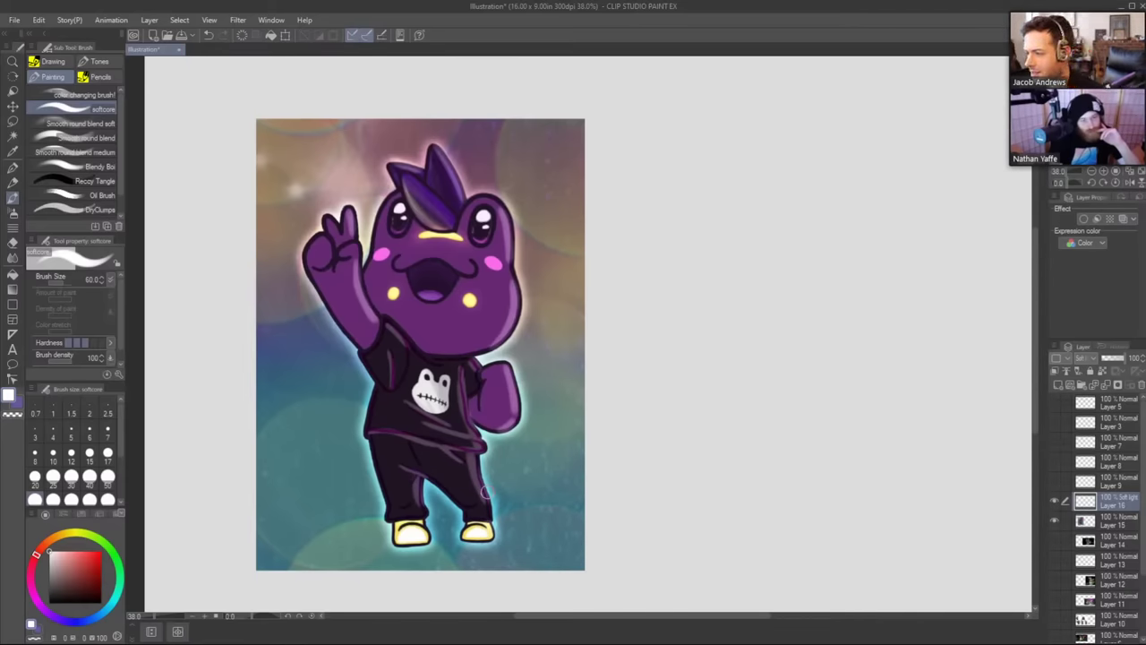
Compare the frog with and without the painted highlights by toggling Layer 16's visibility, and leave the layer hidden.
{"action": "key", "text": "ctrl+space"}
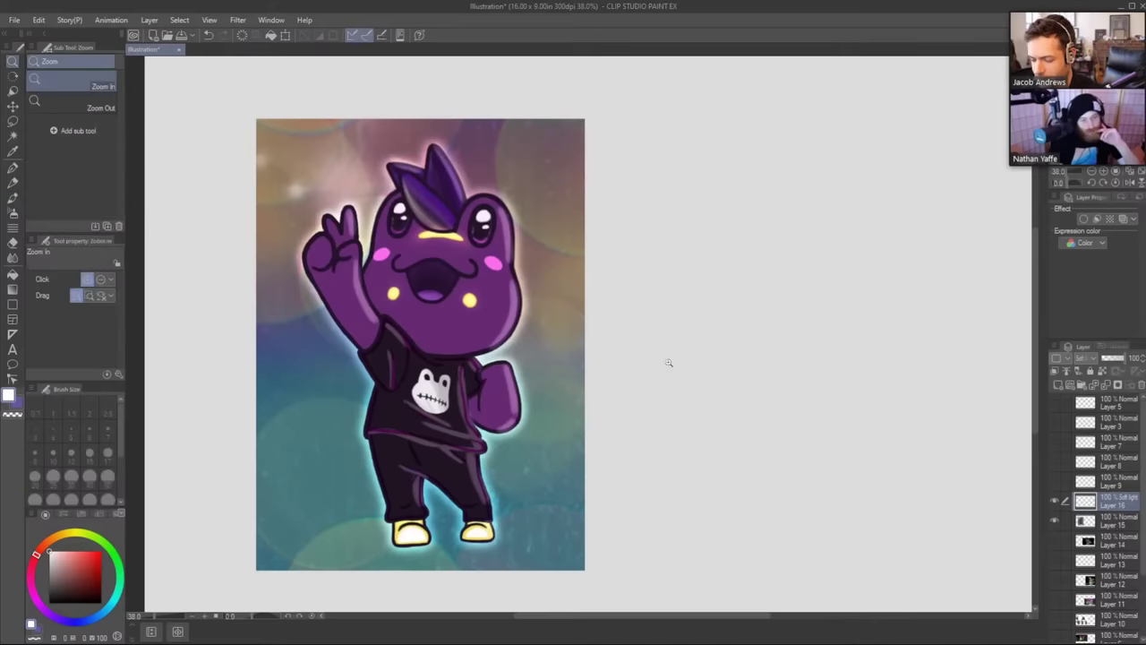
{"action": "left_click_drag", "start_coordinate": [667, 362], "coordinate": [647, 361]}
{"action": "left_click", "coordinate": [1055, 507]}
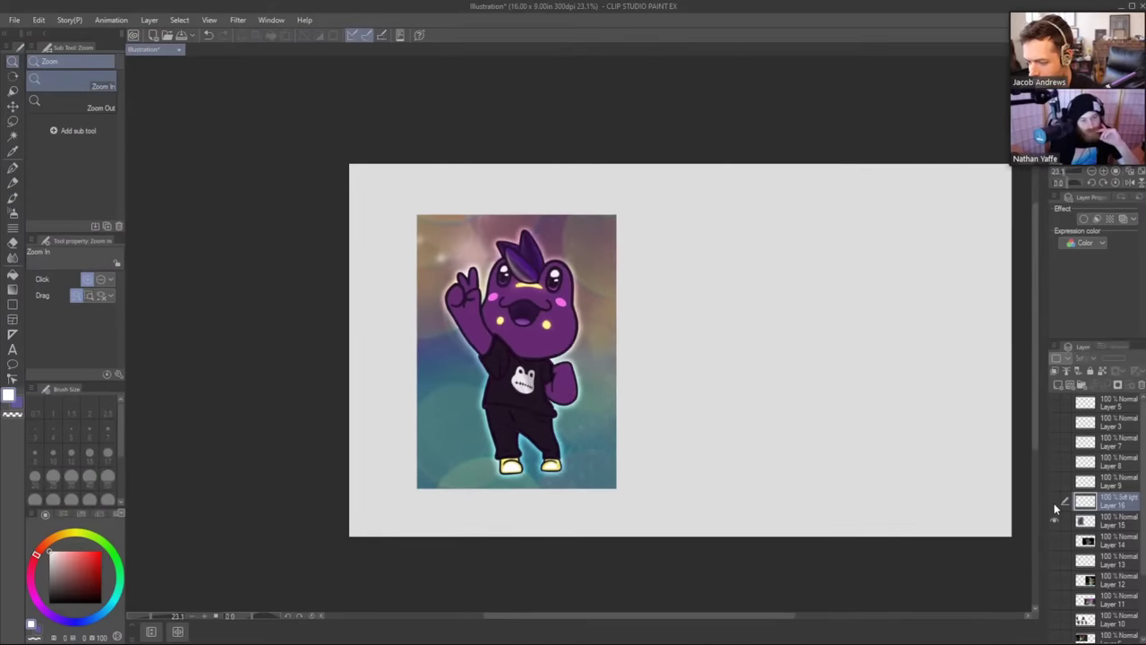
{"action": "left_click", "coordinate": [1055, 508]}
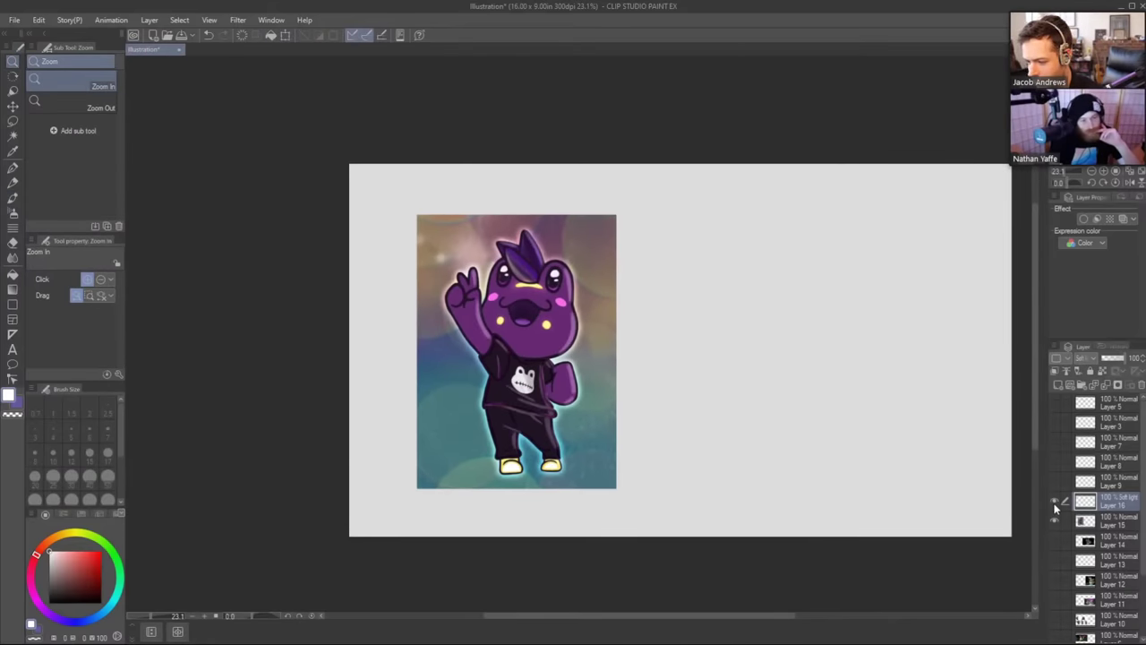
{"action": "left_click", "coordinate": [1055, 508]}
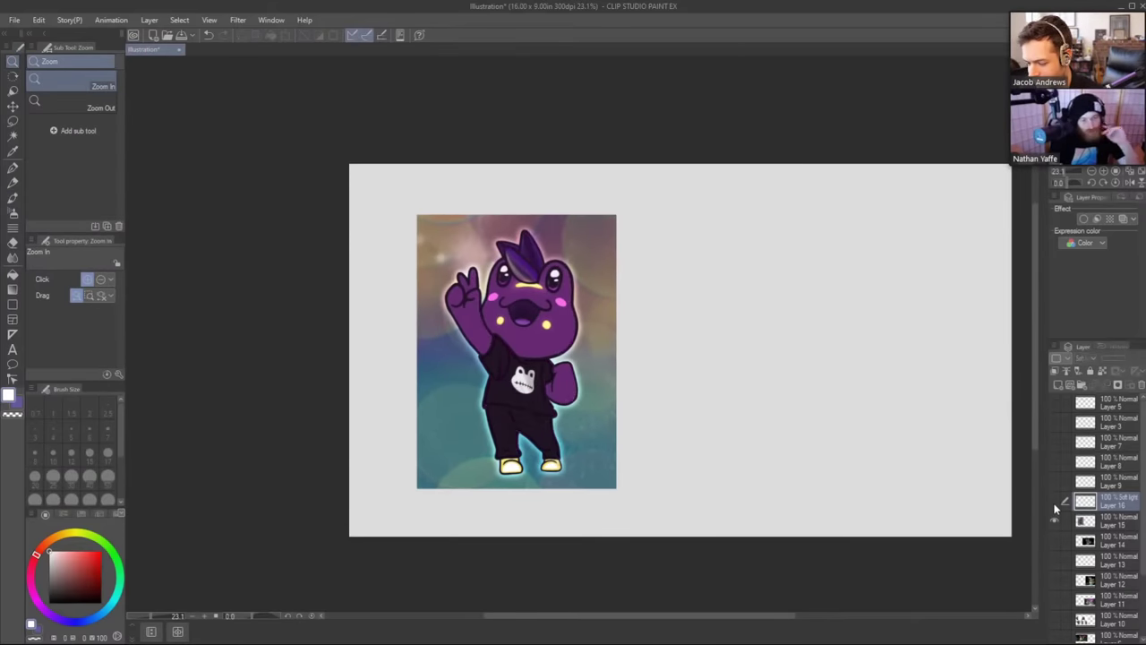
{"action": "left_click", "coordinate": [1054, 507]}
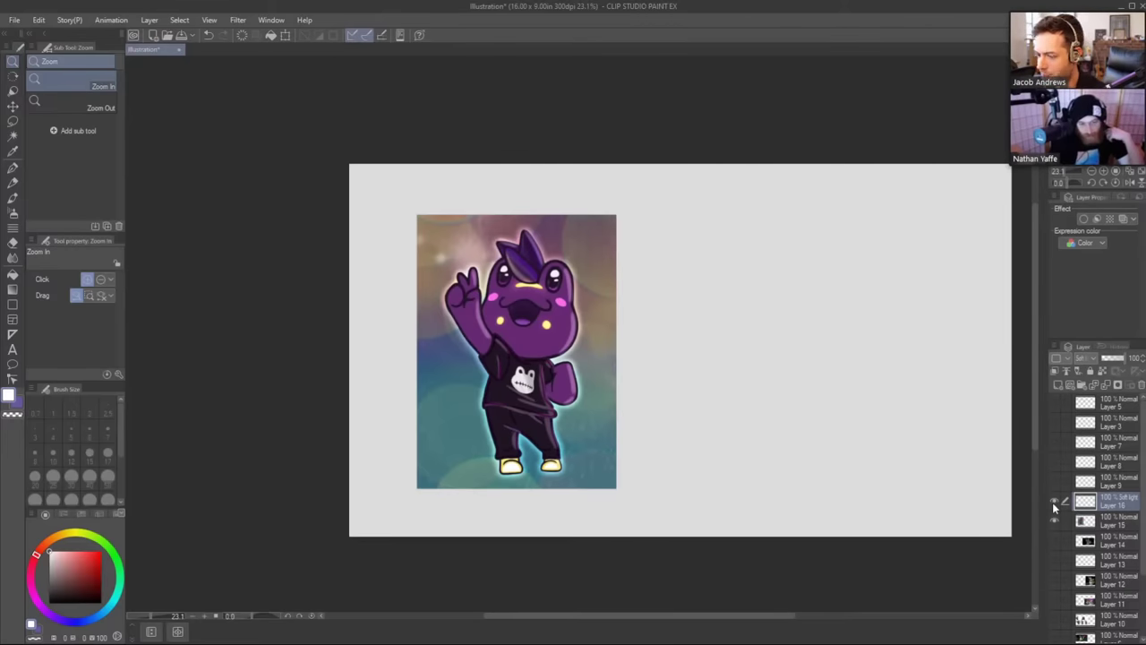
{"action": "left_click_drag", "start_coordinate": [811, 435], "coordinate": [723, 423]}
{"action": "left_click_drag", "start_coordinate": [598, 391], "coordinate": [631, 396]}
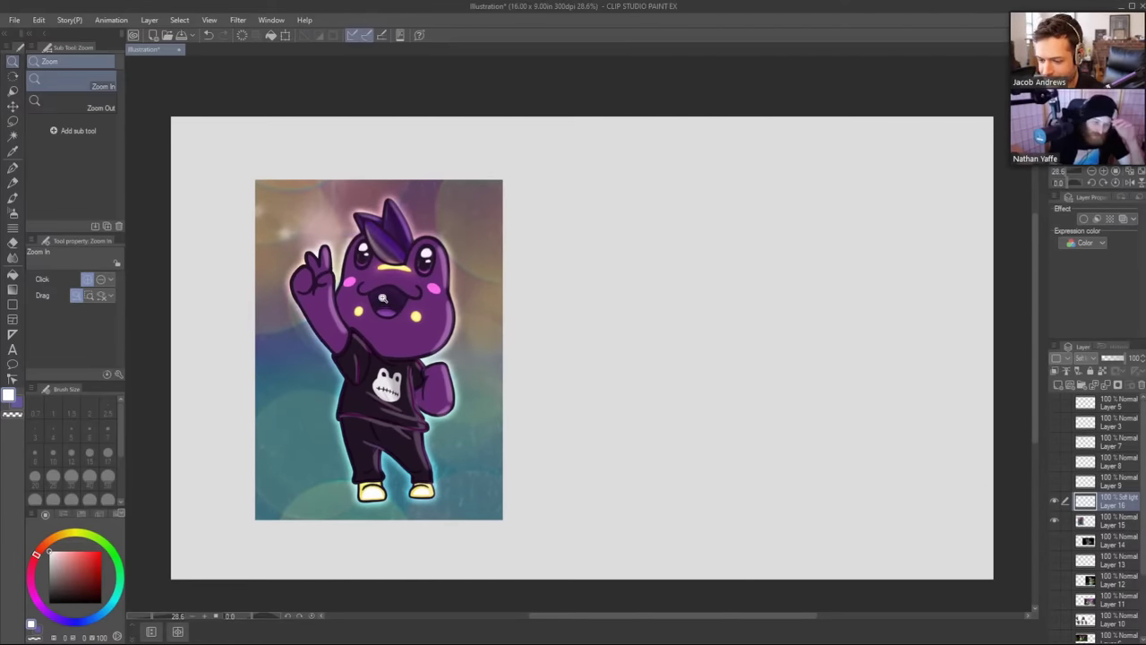
{"action": "left_click", "coordinate": [1055, 501]}
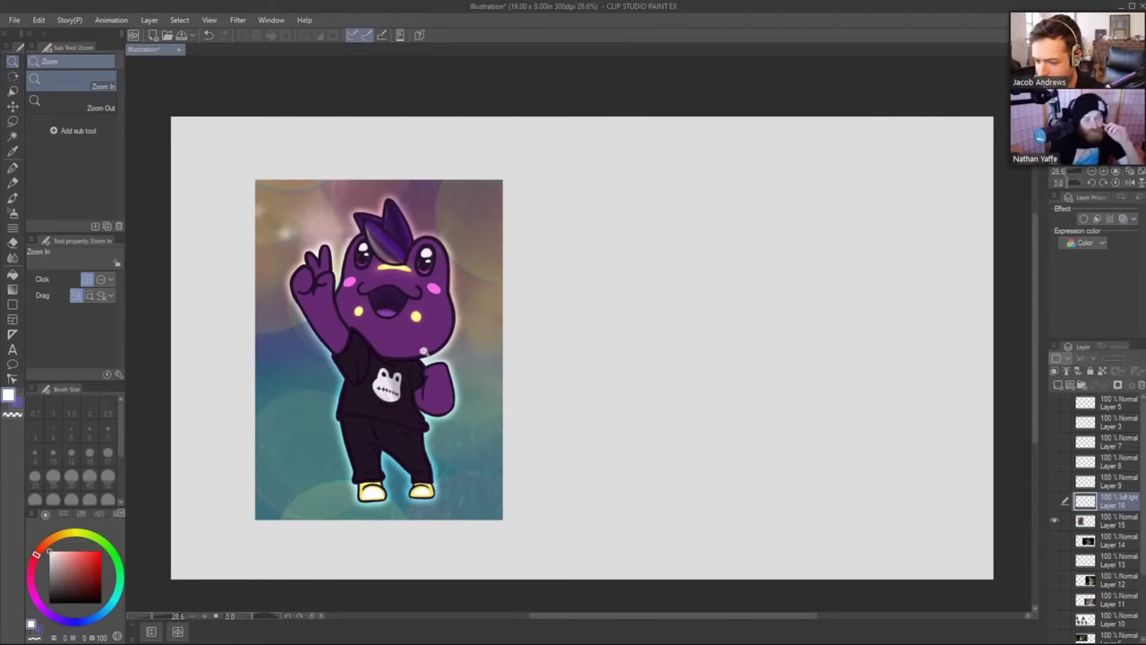
Examine the original frog's hair, eyes and face up close, and the whole figure against its background.
{"action": "left_click", "coordinate": [379, 225]}
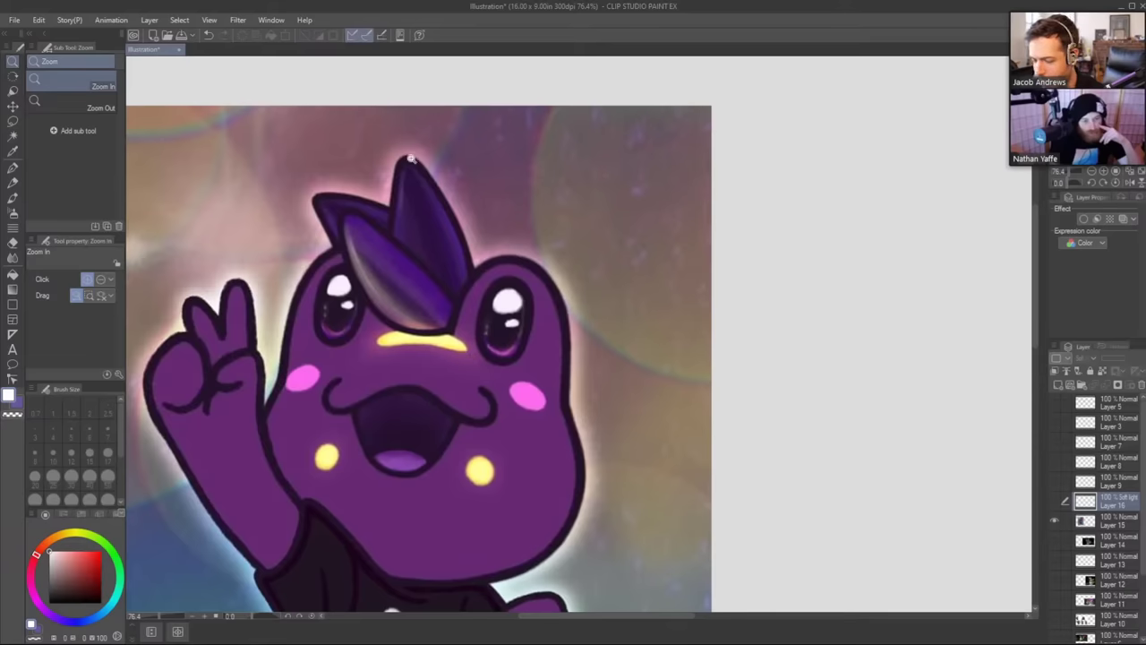
{"action": "left_click_drag", "start_coordinate": [504, 474], "coordinate": [541, 471]}
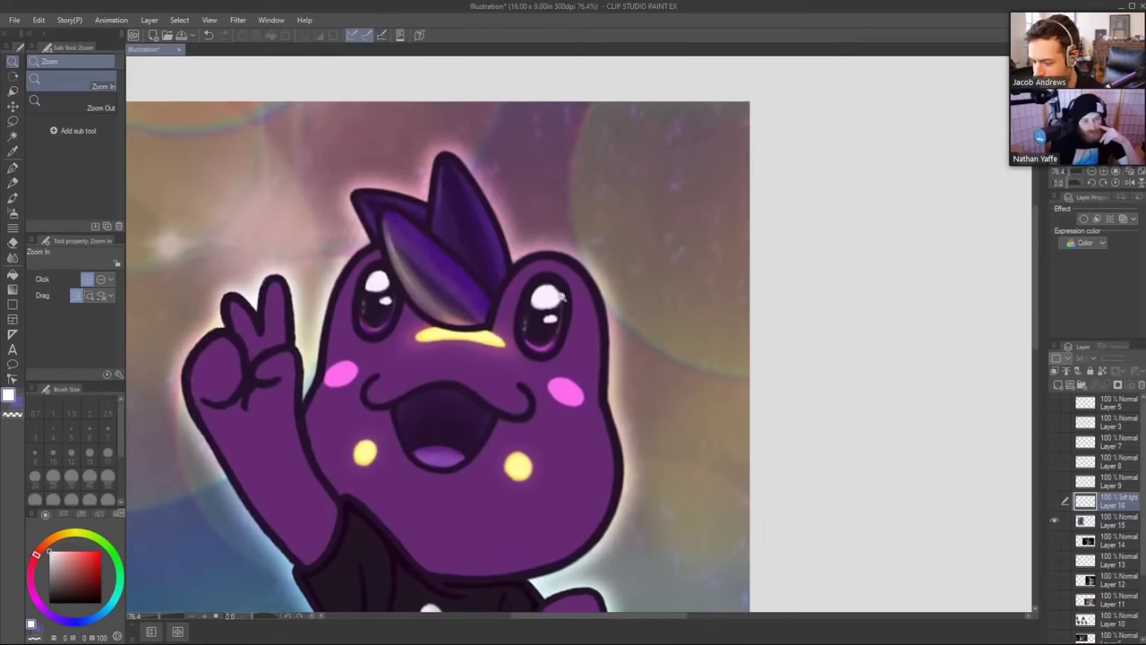
{"action": "left_click_drag", "start_coordinate": [636, 423], "coordinate": [582, 340]}
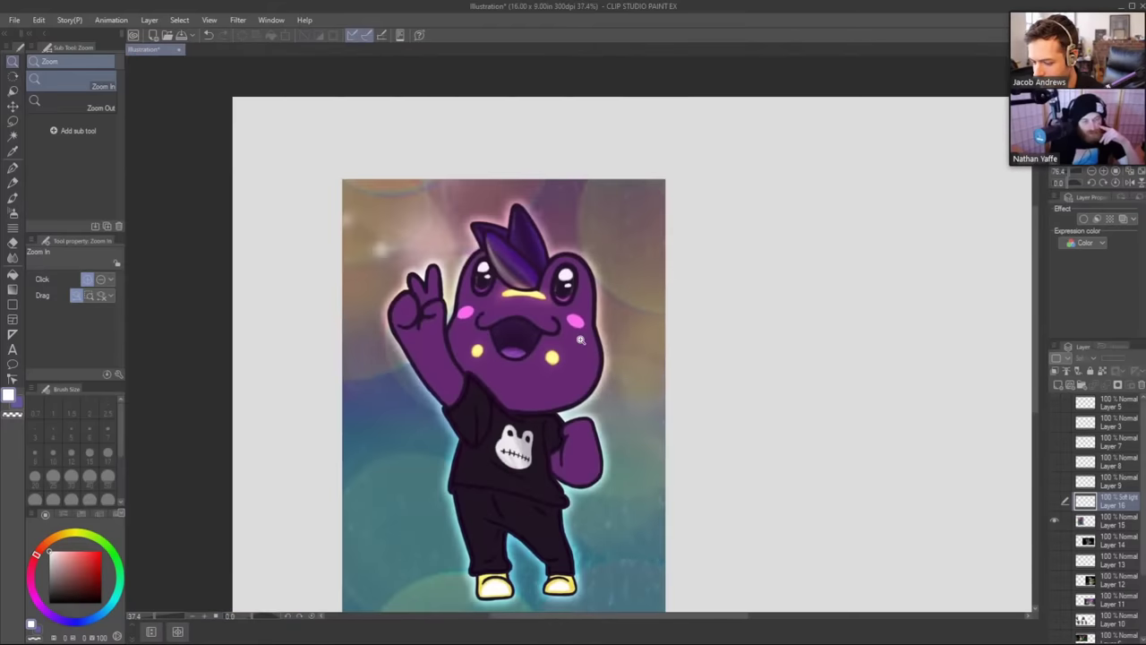
{"action": "left_click_drag", "start_coordinate": [627, 396], "coordinate": [489, 355]}
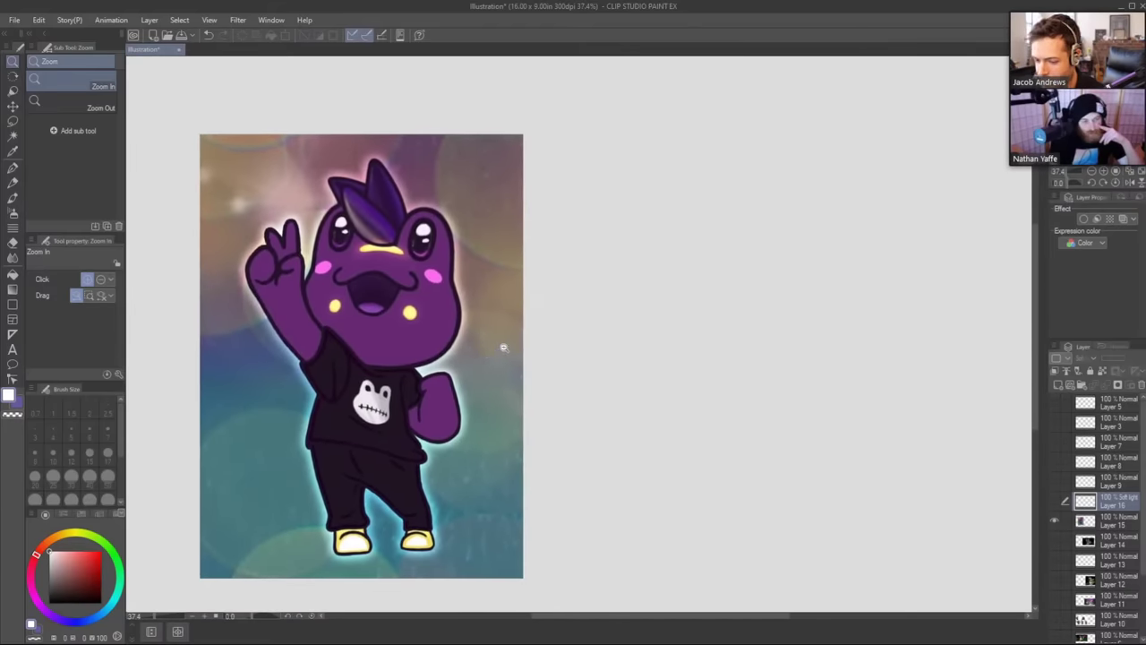
{"action": "scroll", "coordinate": [504, 333], "scroll_direction": "down", "scroll_amount": 1}
{"action": "left_click_drag", "start_coordinate": [544, 325], "coordinate": [511, 325]}
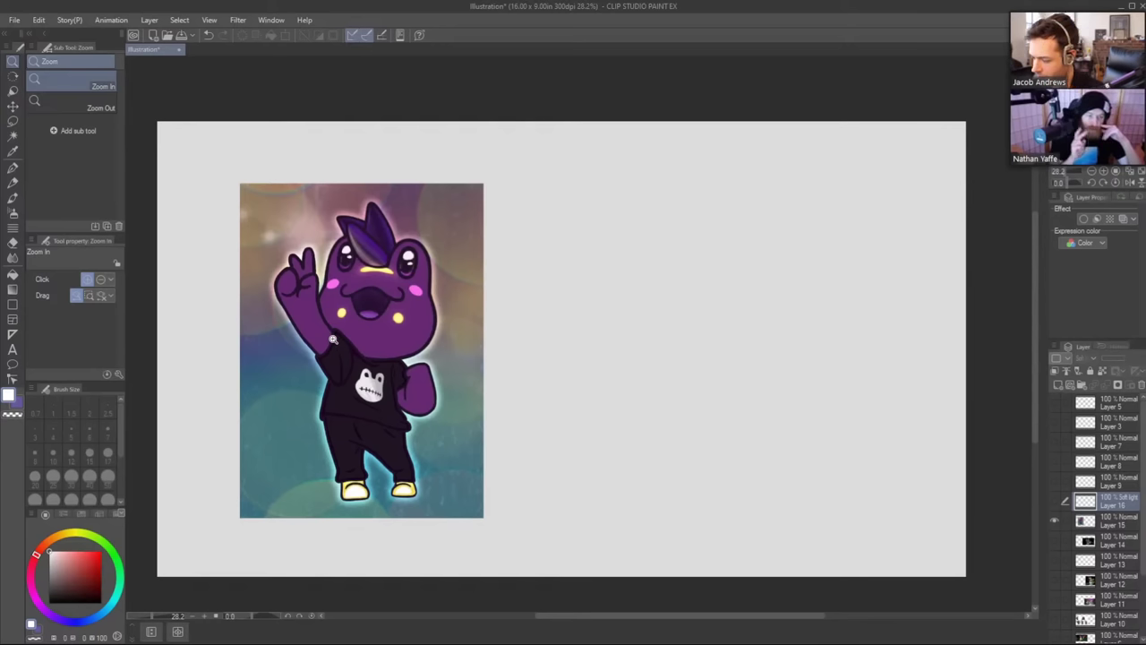
Add an empty layer directly above the frog image on Layer 15.
{"action": "left_click", "coordinate": [292, 258]}
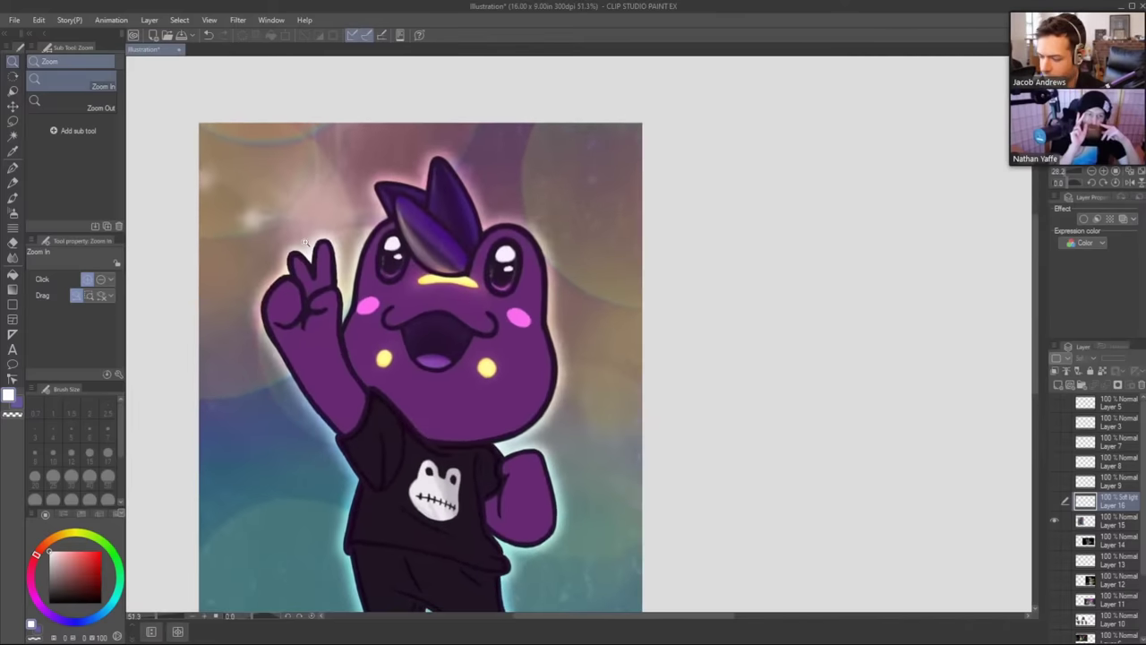
{"action": "left_click", "coordinate": [1118, 524]}
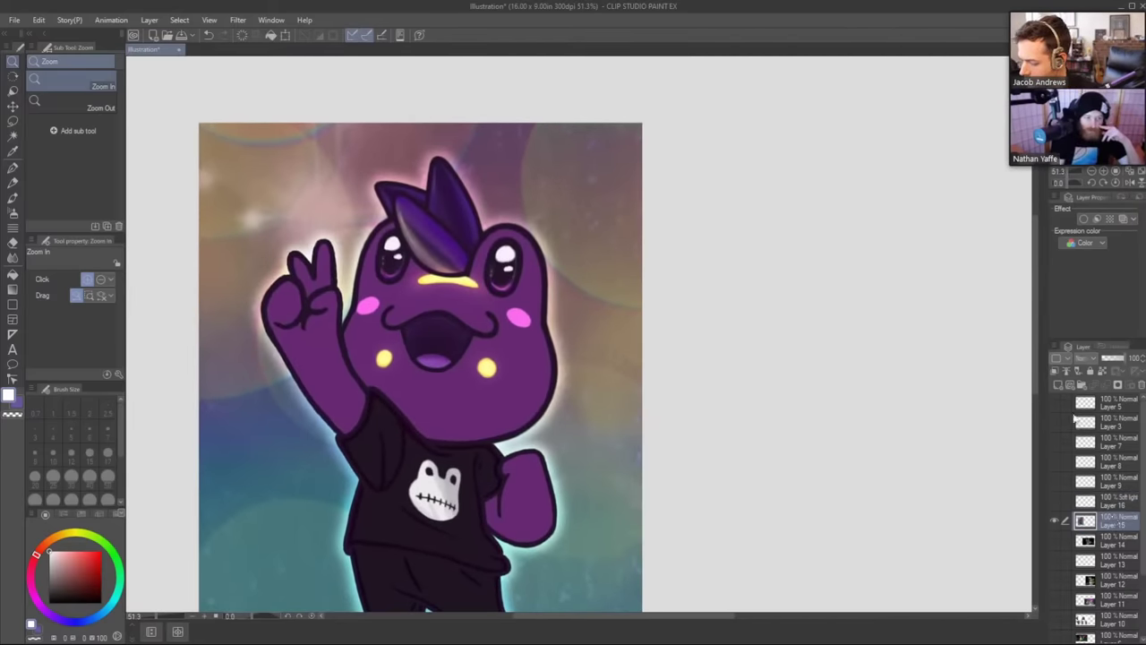
{"action": "left_click", "coordinate": [1057, 385]}
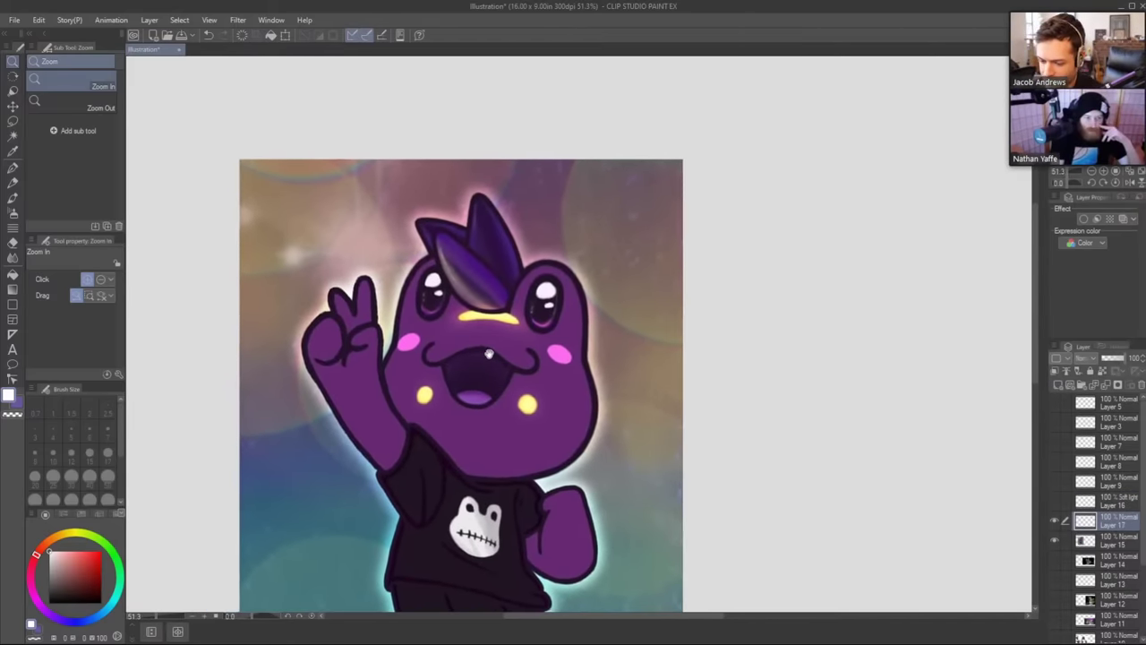
{"action": "left_click", "coordinate": [362, 291]}
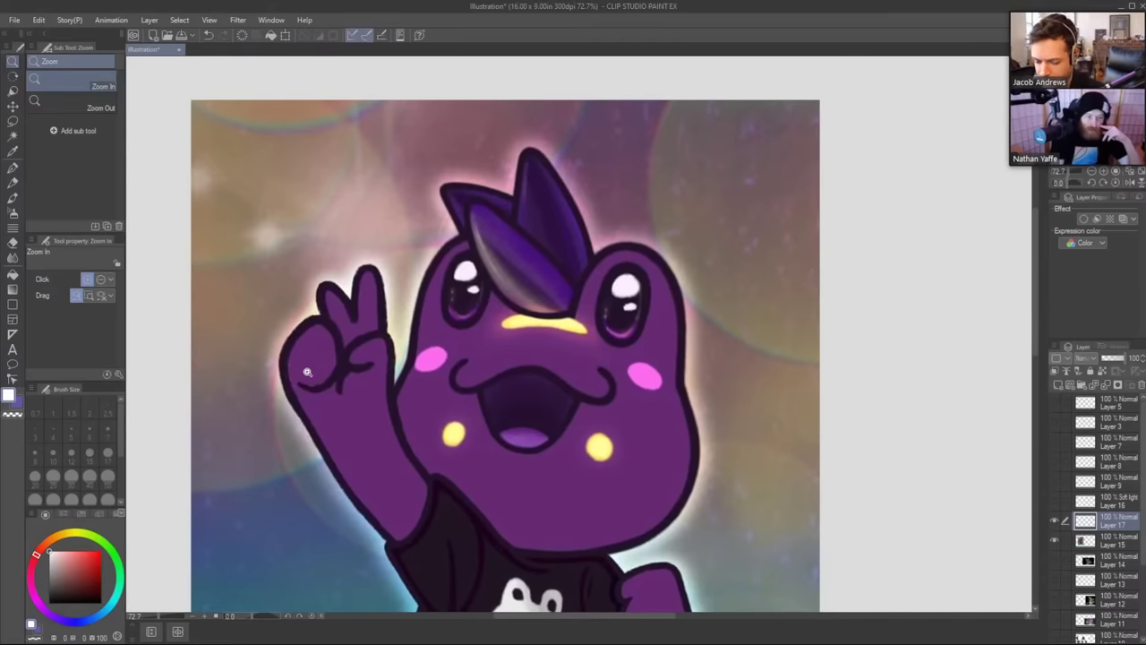
Paint over the outlines of the frog's two raised fingers with the hand's purple, using the brush at size 60.
{"action": "key", "text": "i"}
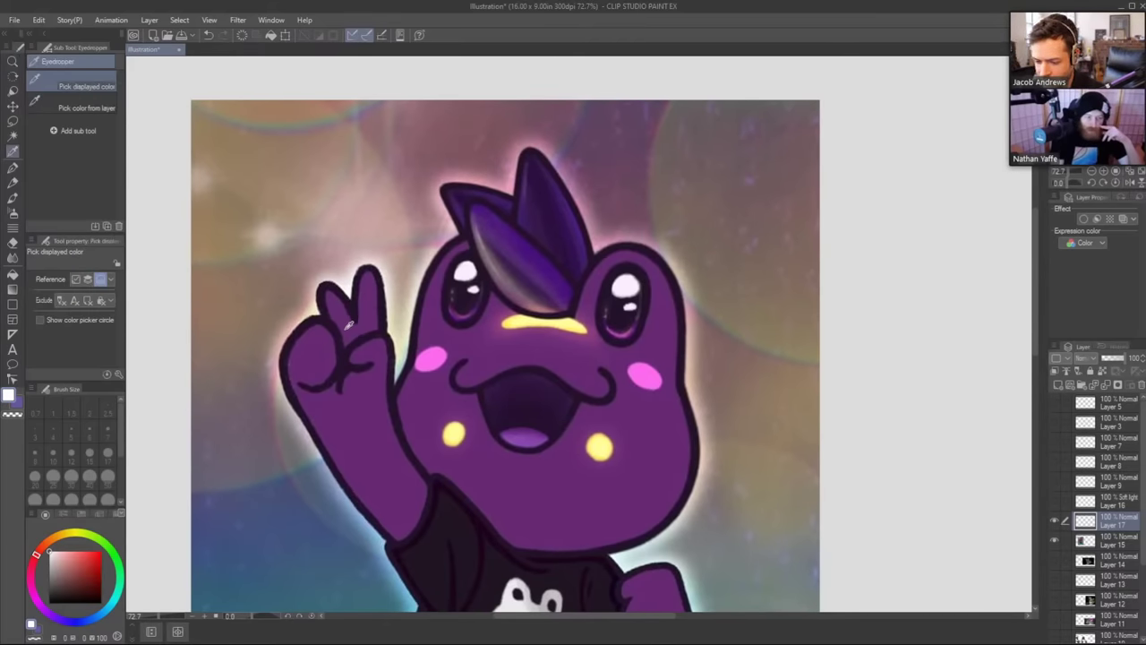
{"action": "left_click", "coordinate": [349, 324]}
{"action": "key", "text": "b"}
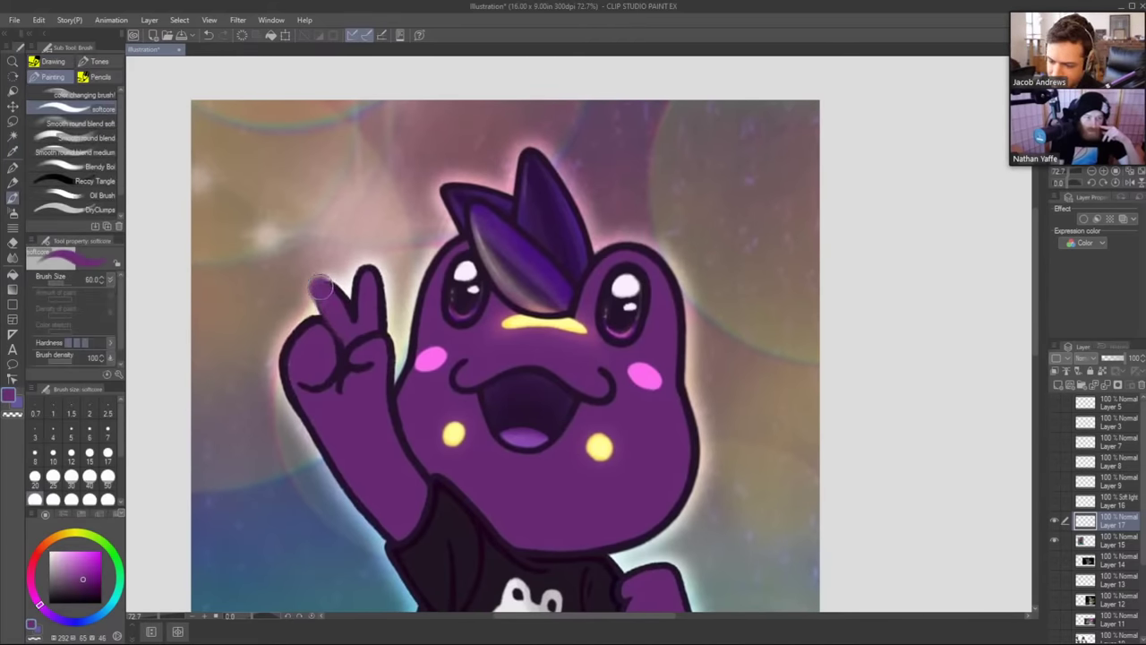
{"action": "mouse_move", "coordinate": [321, 286]}
{"action": "left_mouse_down"}
{"action": "mouse_move", "coordinate": [359, 322]}
{"action": "mouse_move", "coordinate": [363, 264]}
{"action": "mouse_move", "coordinate": [373, 268]}
{"action": "mouse_move", "coordinate": [371, 315]}
{"action": "mouse_move", "coordinate": [321, 299]}
{"action": "mouse_move", "coordinate": [331, 282]}
{"action": "mouse_move", "coordinate": [352, 325]}
{"action": "mouse_move", "coordinate": [364, 323]}
{"action": "mouse_move", "coordinate": [359, 285]}
{"action": "mouse_move", "coordinate": [370, 272]}
{"action": "mouse_move", "coordinate": [376, 320]}
{"action": "left_mouse_up"}
{"action": "key", "text": "ctrl+z"}
{"action": "key", "text": "ctrl+z"}
{"action": "key", "text": "ctrl+space"}
{"action": "left_click_drag", "start_coordinate": [497, 244], "coordinate": [469, 234]}
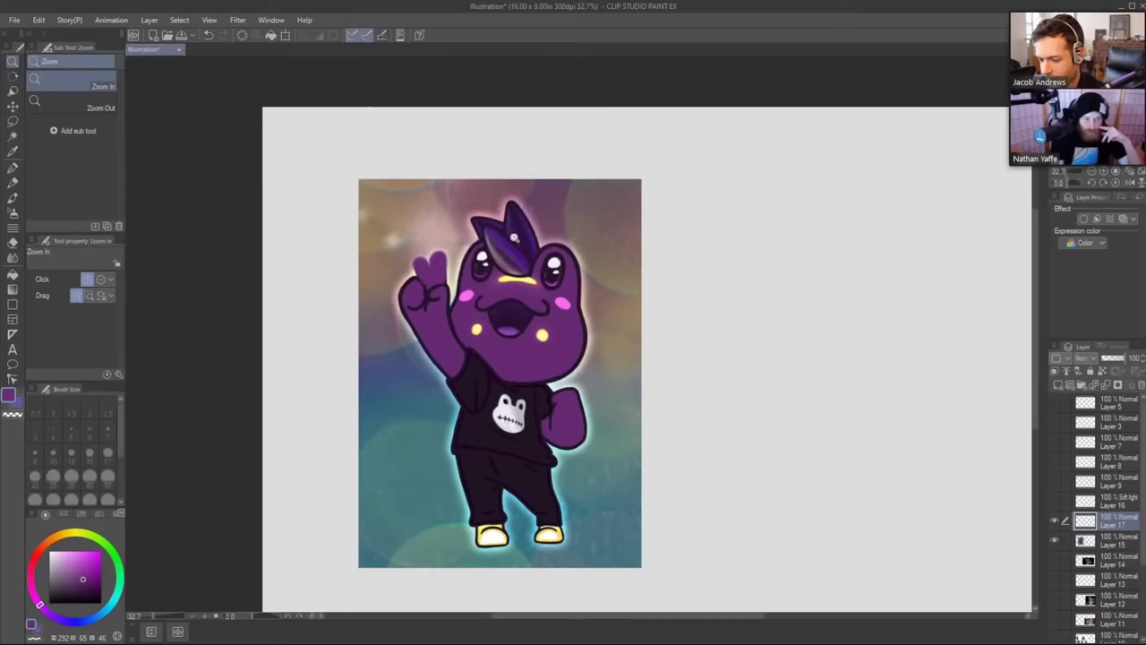
{"action": "left_click", "coordinate": [514, 238]}
{"action": "left_click", "coordinate": [373, 269]}
Redraw the outlines of the two raised fingers in the sampled dark outline colour with the brush at size 17.
{"action": "key", "text": "i"}
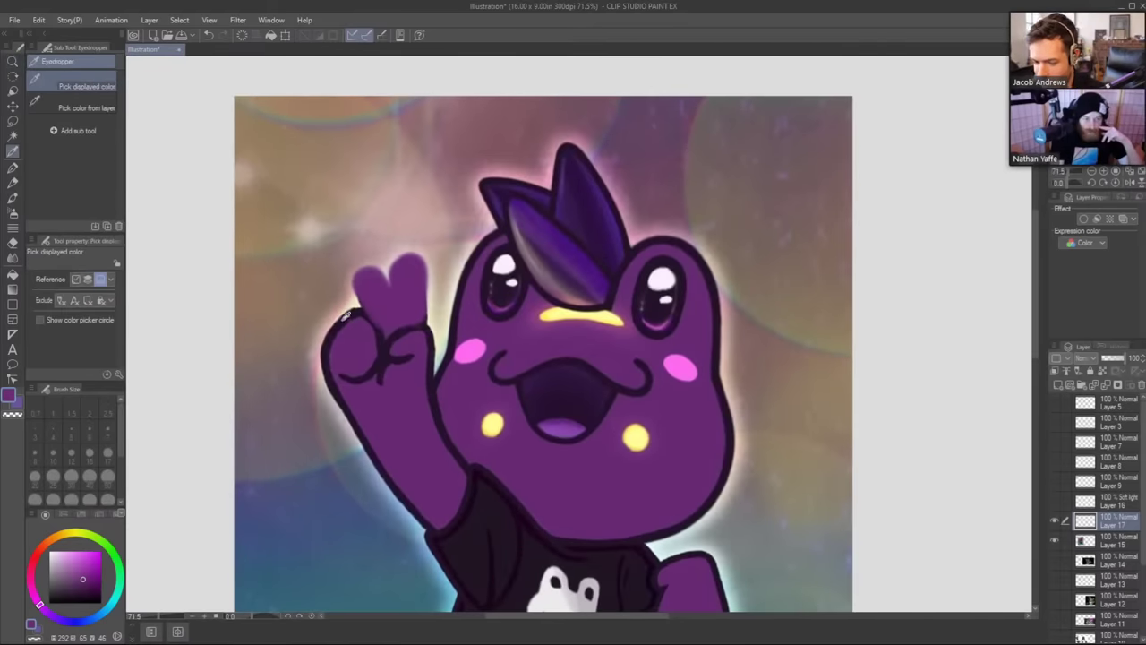
{"action": "left_click", "coordinate": [344, 315]}
{"action": "key", "text": "b"}
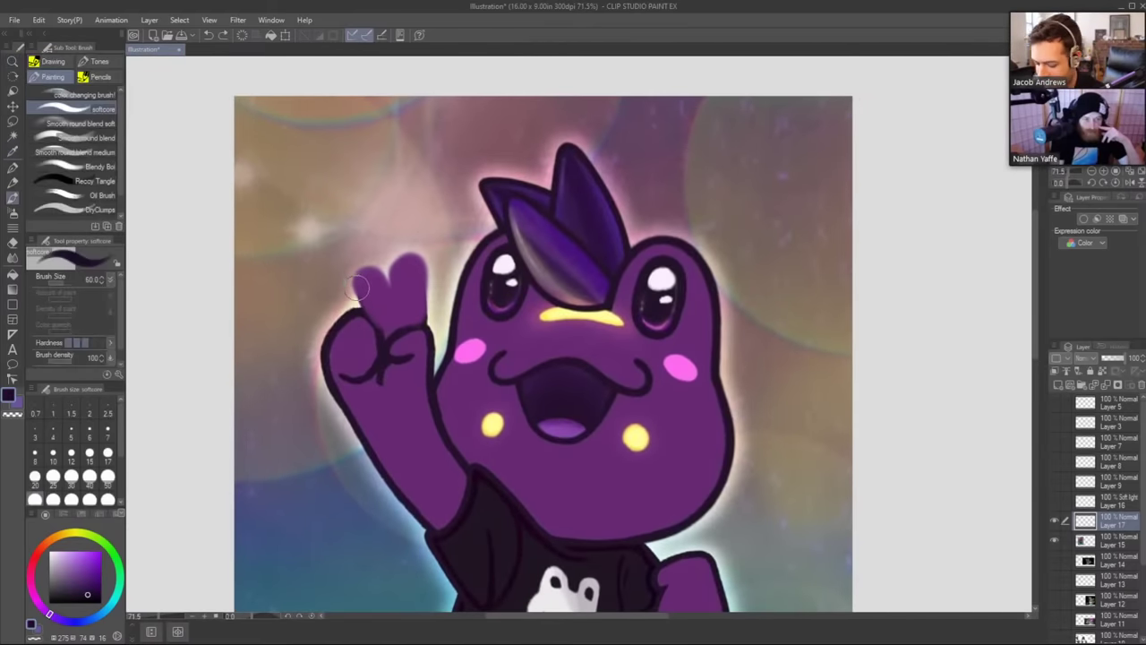
{"action": "key", "text": "bracketleft"}
{"action": "key", "text": "bracketleft"}
{"action": "key", "text": "bracketleft"}
{"action": "key", "text": "bracketleft"}
{"action": "key", "text": "bracketleft"}
{"action": "key", "text": "bracketleft"}
{"action": "mouse_move", "coordinate": [361, 315]}
{"action": "left_mouse_down"}
{"action": "mouse_move", "coordinate": [356, 279]}
{"action": "mouse_move", "coordinate": [377, 269]}
{"action": "mouse_move", "coordinate": [397, 296]}
{"action": "mouse_move", "coordinate": [391, 276]}
{"action": "mouse_move", "coordinate": [405, 254]}
{"action": "mouse_move", "coordinate": [423, 269]}
{"action": "mouse_move", "coordinate": [408, 258]}
{"action": "mouse_move", "coordinate": [422, 305]}
{"action": "left_mouse_up"}
{"action": "key", "text": "ctrl+space"}
{"action": "left_click_drag", "start_coordinate": [497, 249], "coordinate": [687, 215]}
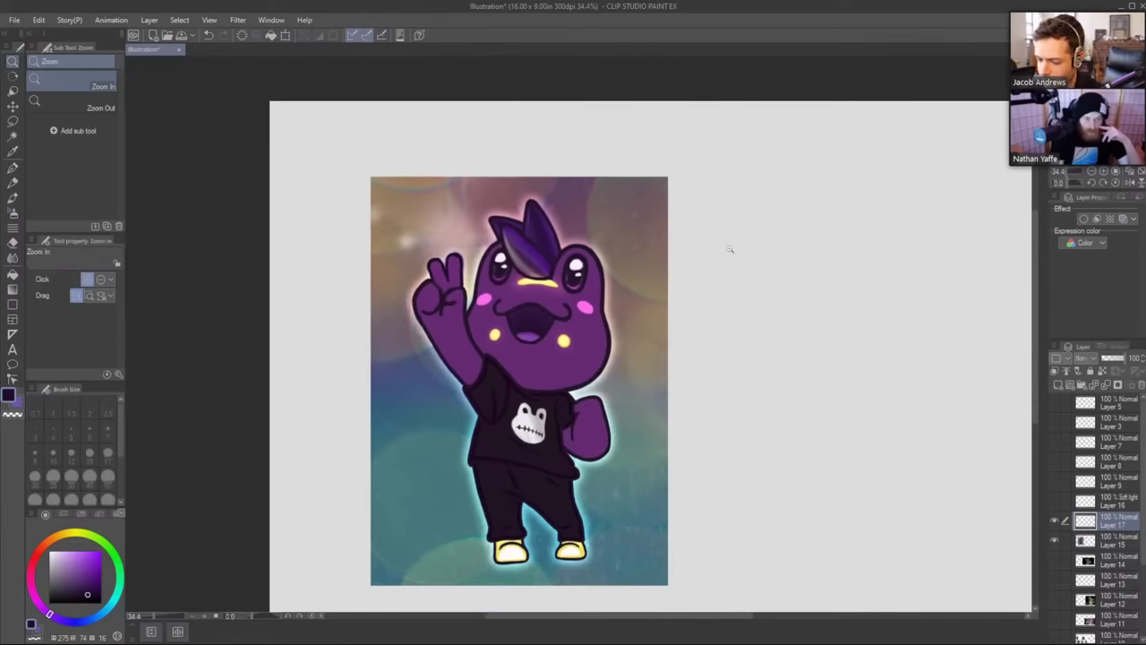
{"action": "left_click", "coordinate": [458, 288]}
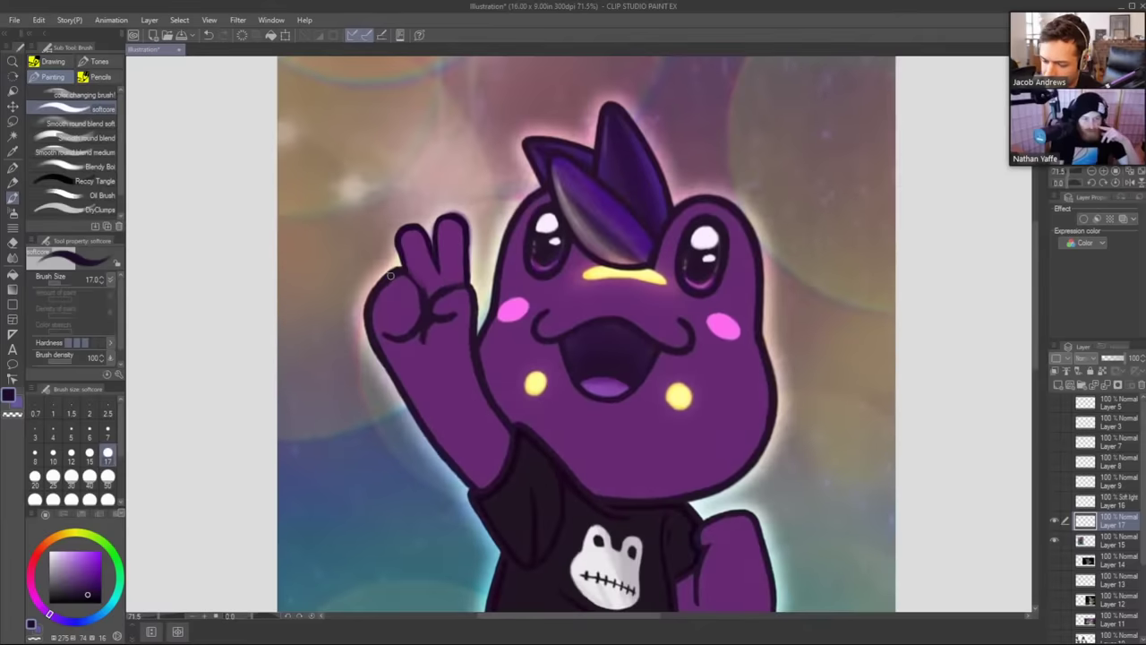
Thicken the dark outline along the raised fist and forearm, and draw a small pointing mark above the lowered fist.
{"action": "mouse_move", "coordinate": [399, 270]}
{"action": "left_mouse_down"}
{"action": "mouse_move", "coordinate": [377, 333]}
{"action": "mouse_move", "coordinate": [390, 356]}
{"action": "left_mouse_up"}
{"action": "left_click_drag", "start_coordinate": [377, 297], "coordinate": [397, 375]}
{"action": "left_click_drag", "start_coordinate": [377, 330], "coordinate": [402, 392]}
{"action": "left_click_drag", "start_coordinate": [386, 349], "coordinate": [420, 415]}
{"action": "left_click", "coordinate": [592, 231], "text": "ctrl+alt"}
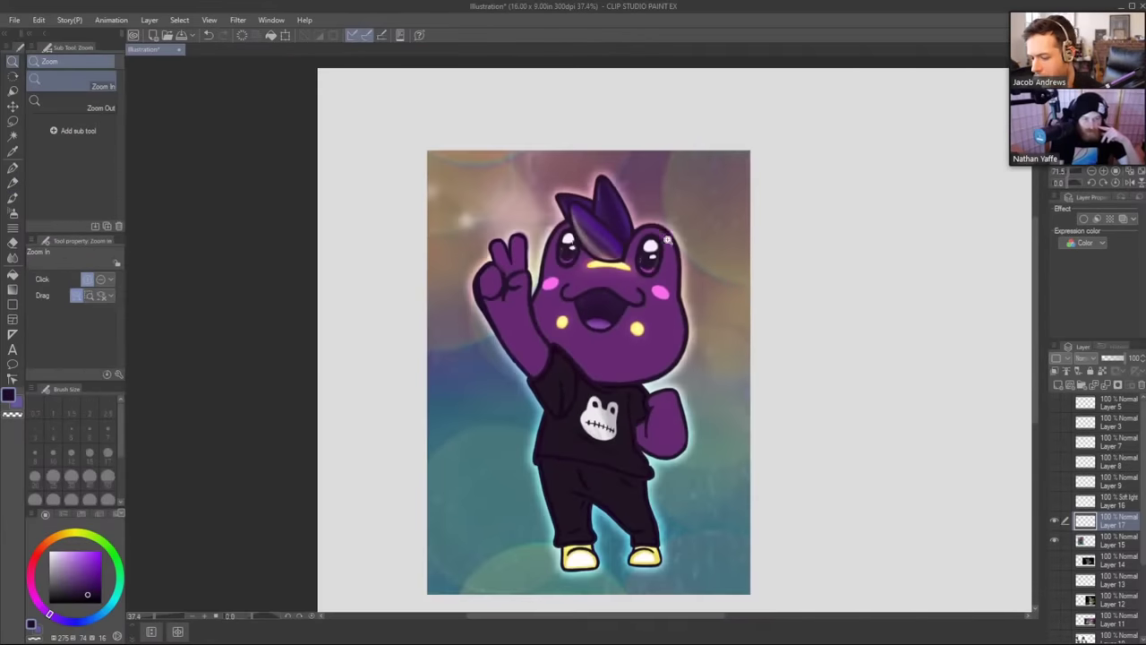
{"action": "left_click_drag", "start_coordinate": [750, 330], "coordinate": [549, 362]}
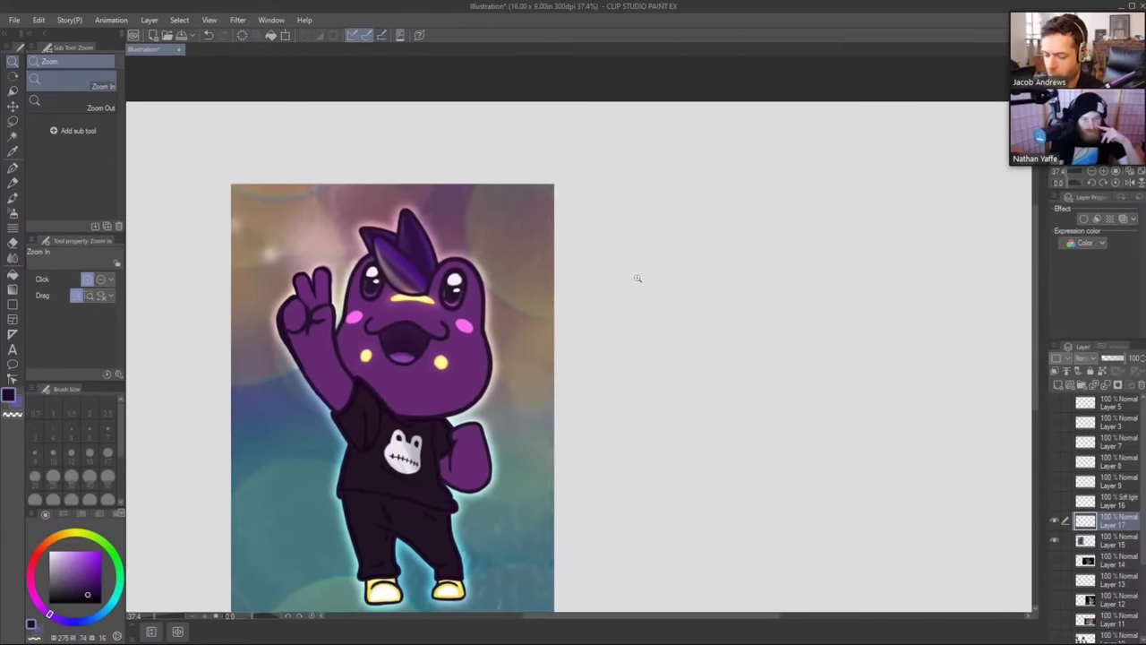
{"action": "left_click_drag", "start_coordinate": [486, 419], "coordinate": [493, 412]}
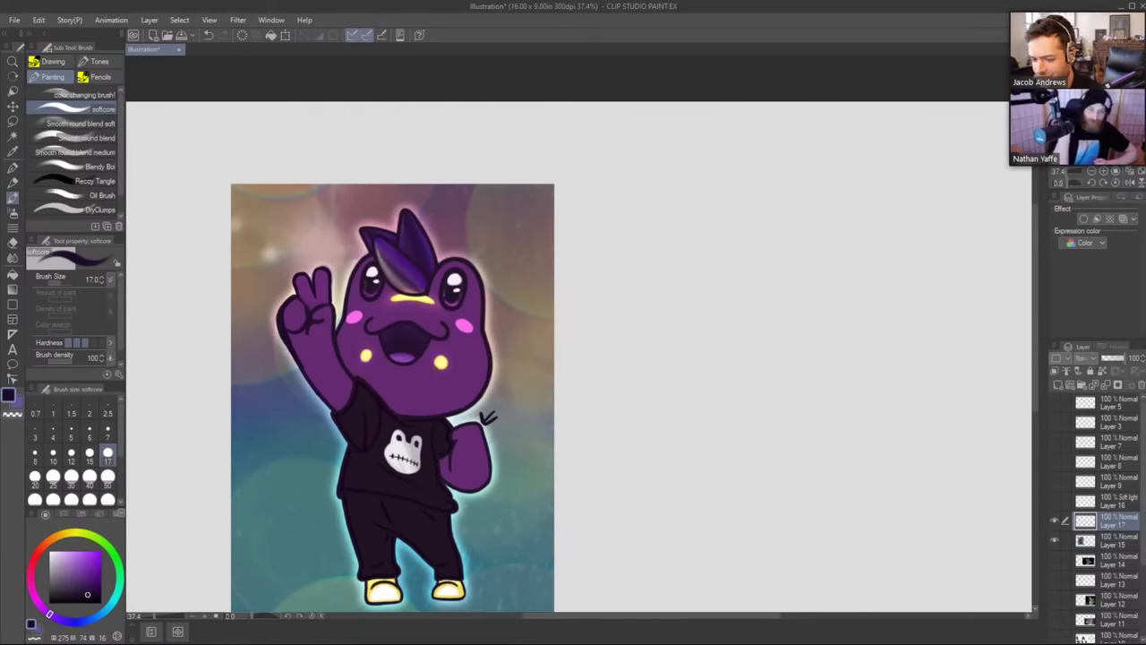
{"action": "left_click_drag", "start_coordinate": [631, 402], "coordinate": [555, 311]}
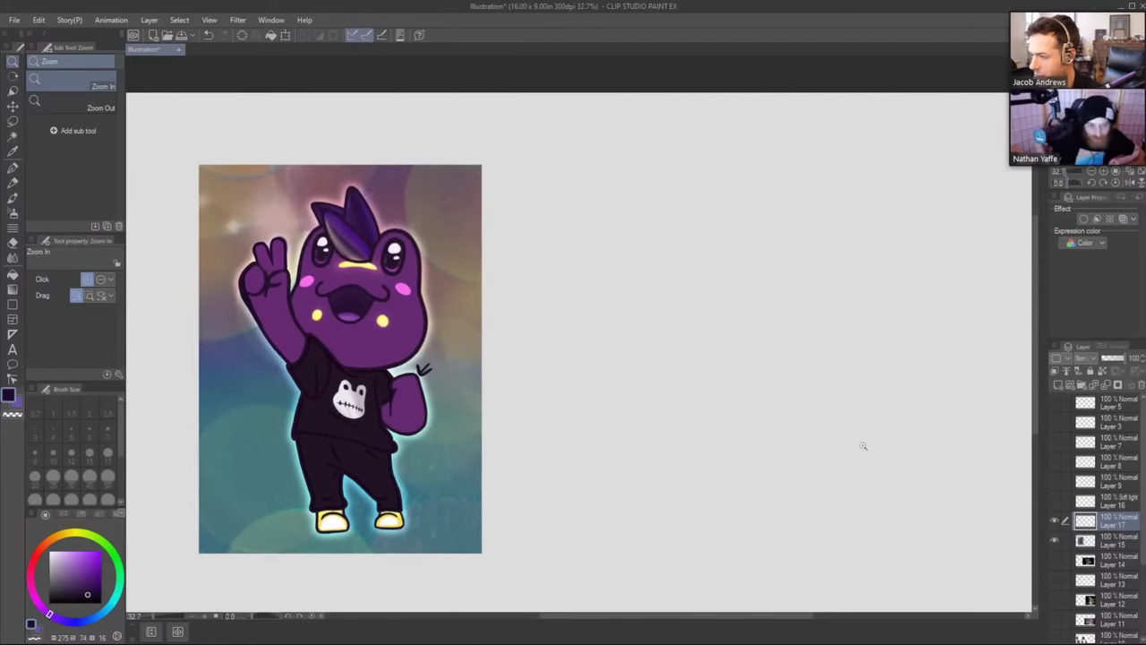
Hide the frog image on Layer 15 and its paint-over on Layer 17.
{"action": "key", "text": "alt+Tab"}
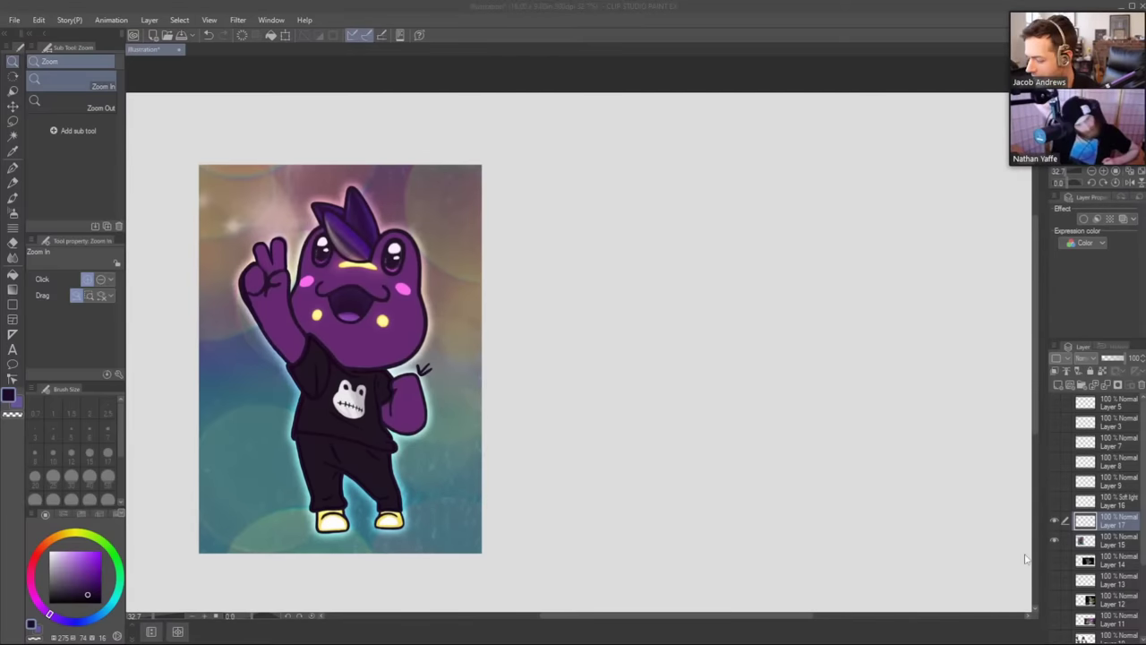
{"action": "left_click", "coordinate": [1054, 540]}
{"action": "left_click", "coordinate": [1054, 522]}
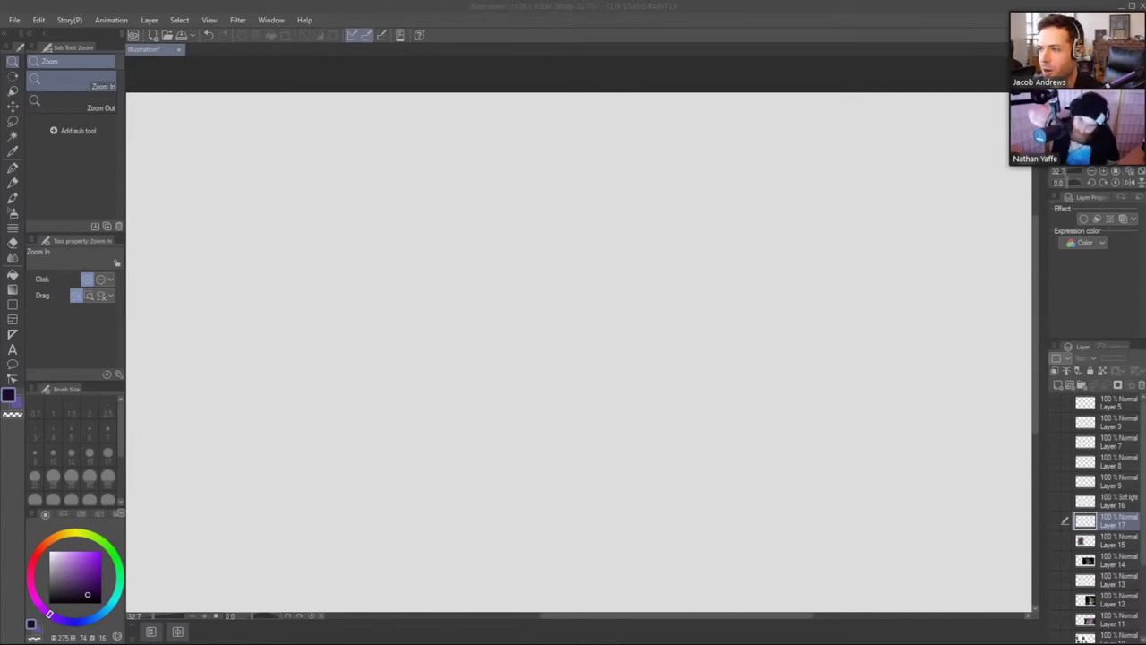
{"action": "left_click", "coordinate": [547, 80]}
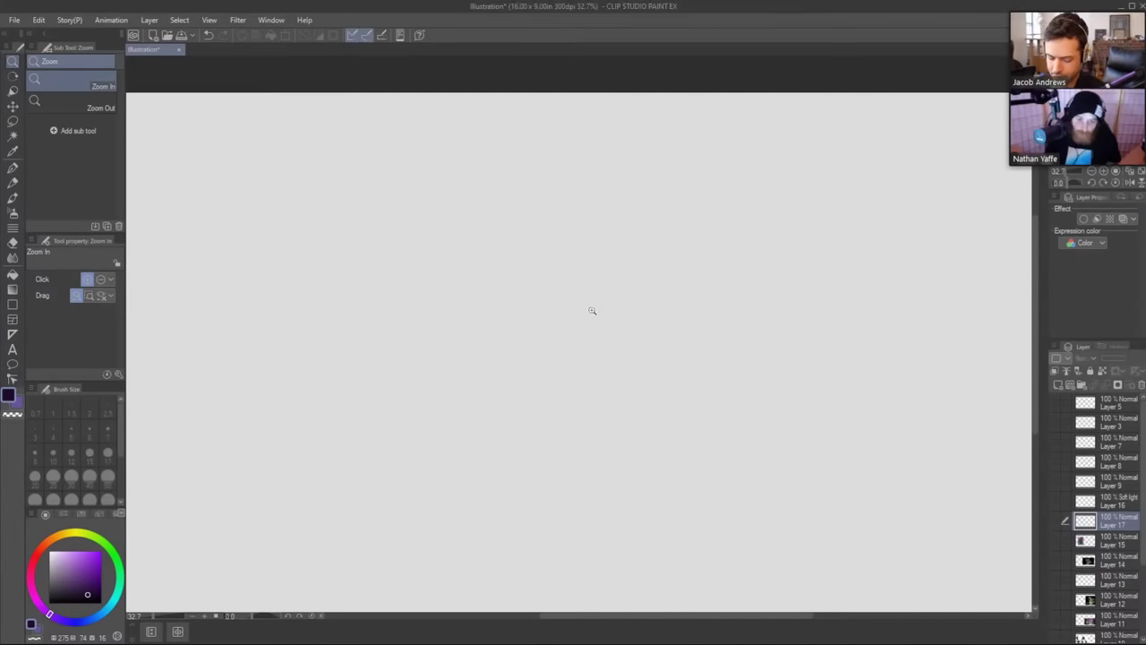
Paste the copied horned archer image, scale it to about 257 percent and position it on the blank canvas.
{"action": "key", "text": "ctrl+v"}
{"action": "left_click", "coordinate": [286, 35]}
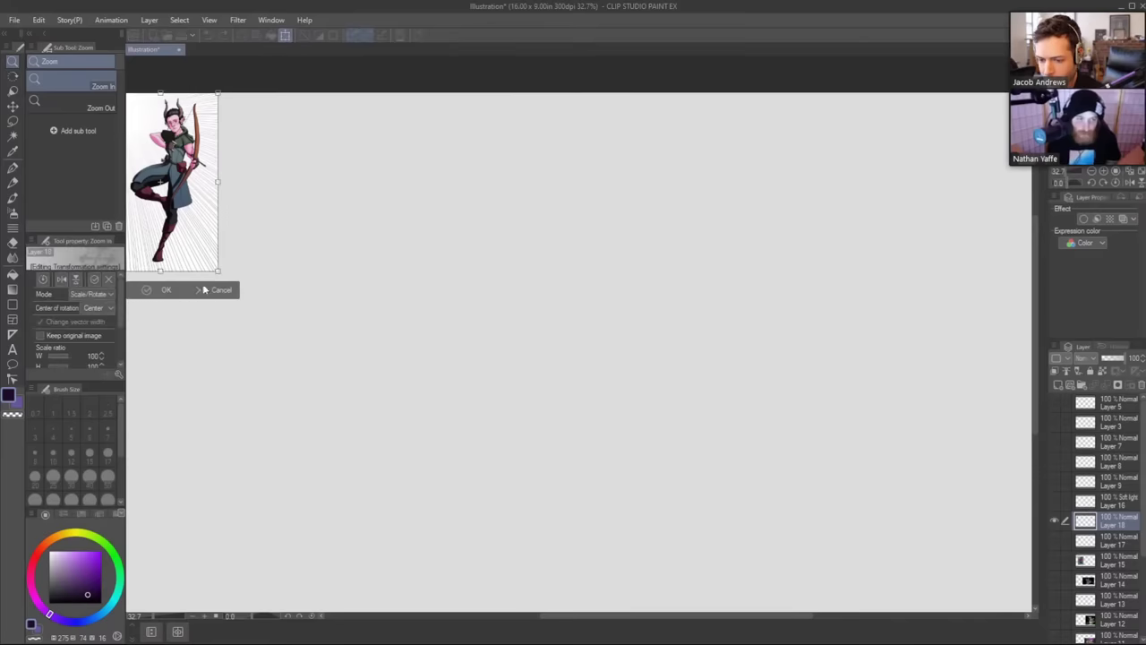
{"action": "left_click_drag", "start_coordinate": [216, 270], "coordinate": [458, 486]}
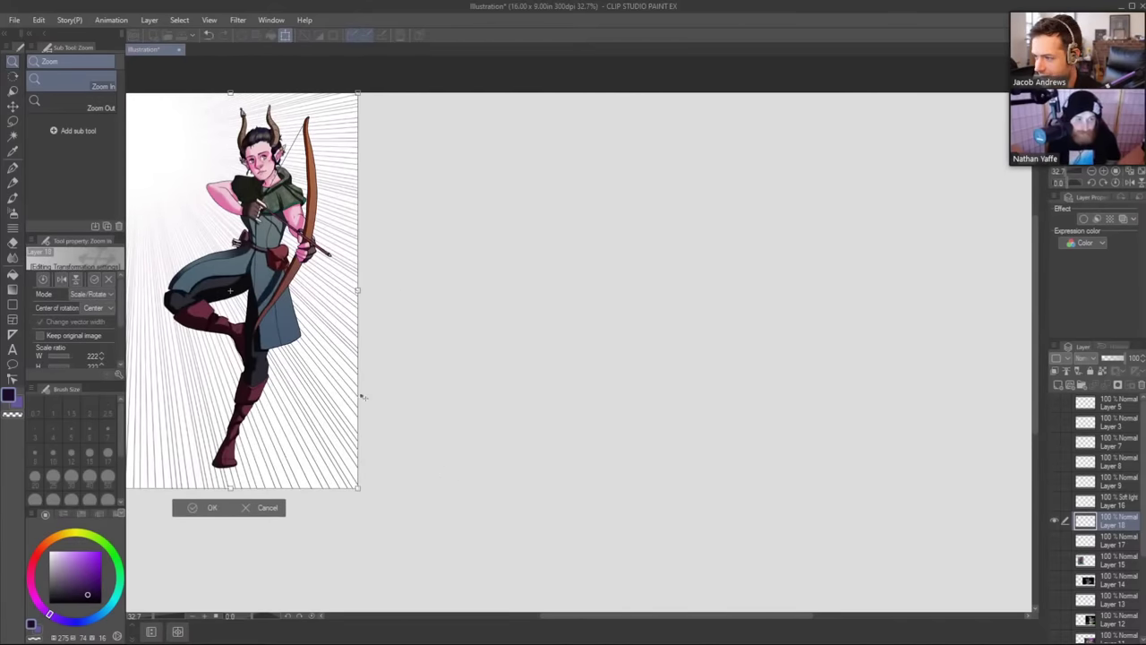
{"action": "left_click_drag", "start_coordinate": [328, 313], "coordinate": [443, 335]}
{"action": "mouse_move", "coordinate": [374, 331]}
{"action": "left_mouse_down"}
{"action": "mouse_move", "coordinate": [399, 345]}
{"action": "mouse_move", "coordinate": [389, 342]}
{"action": "left_mouse_up"}
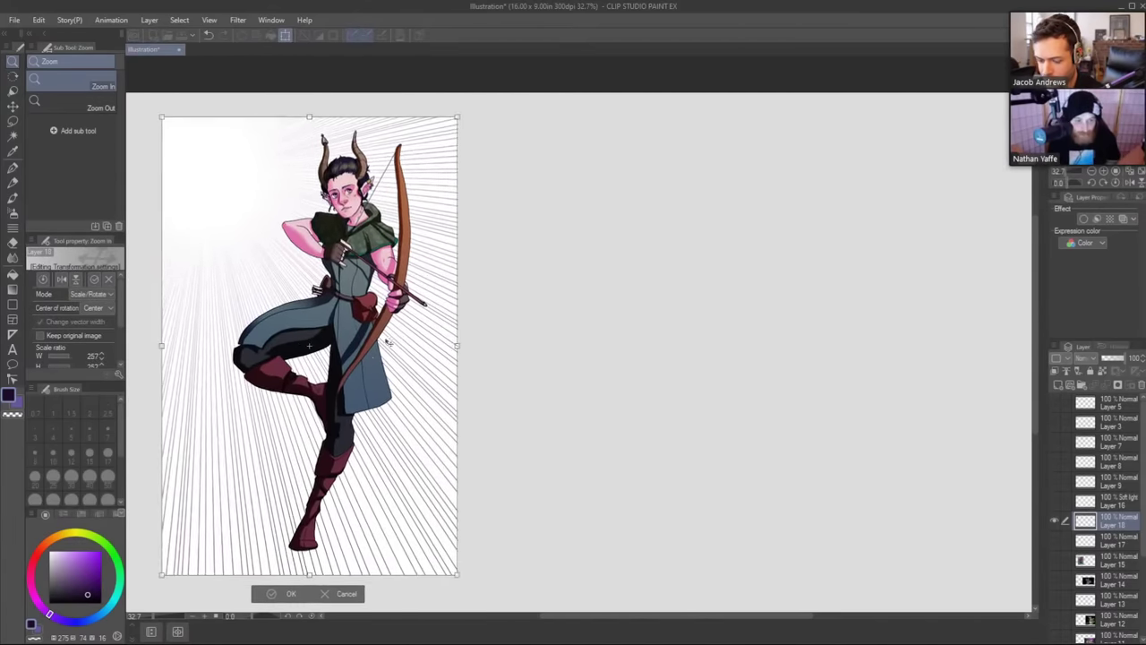
{"action": "left_click", "coordinate": [277, 593]}
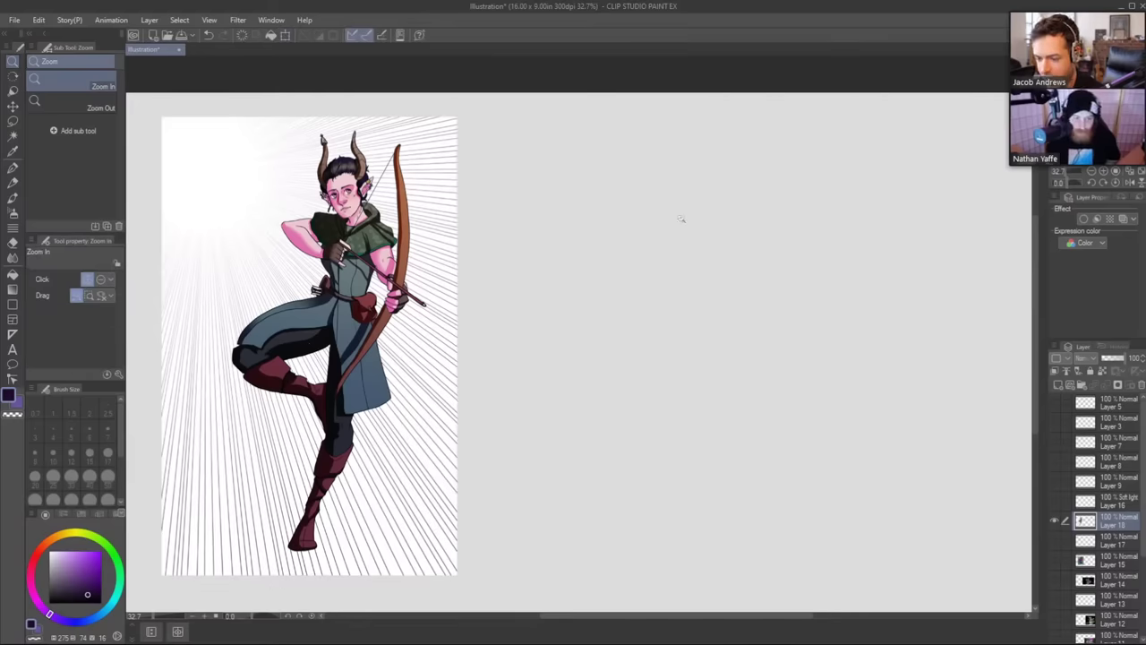
Lower the archer layer's opacity to 46 percent and add an empty layer above it.
{"action": "key", "text": "alt"}
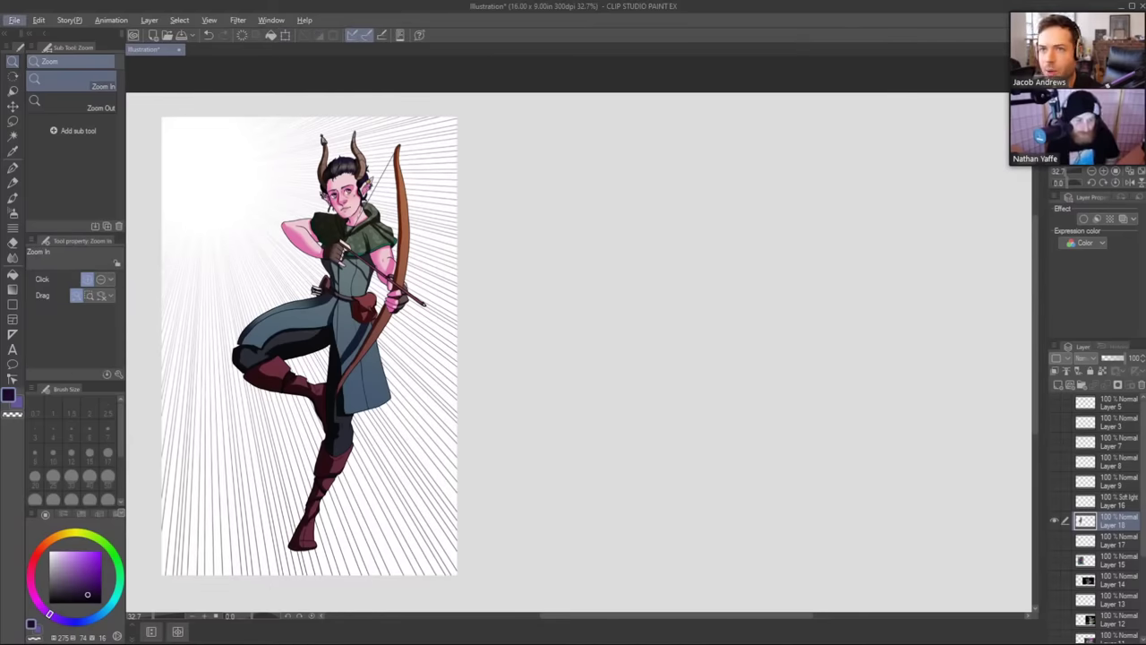
{"action": "key", "text": "alt+Tab"}
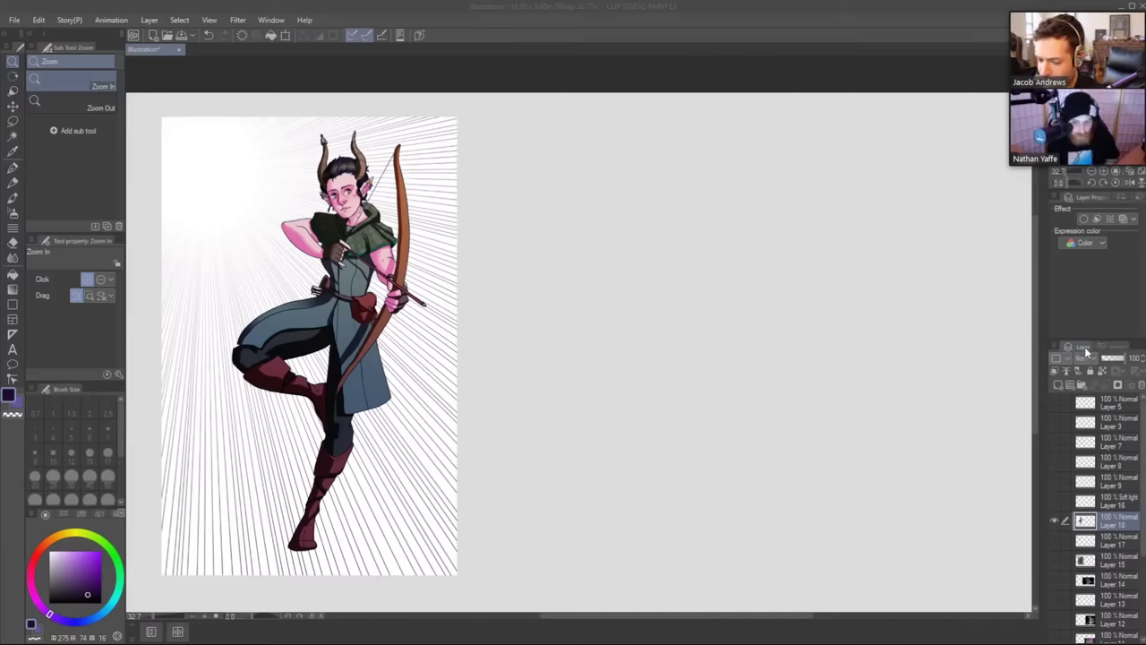
{"action": "left_click", "coordinate": [1114, 360]}
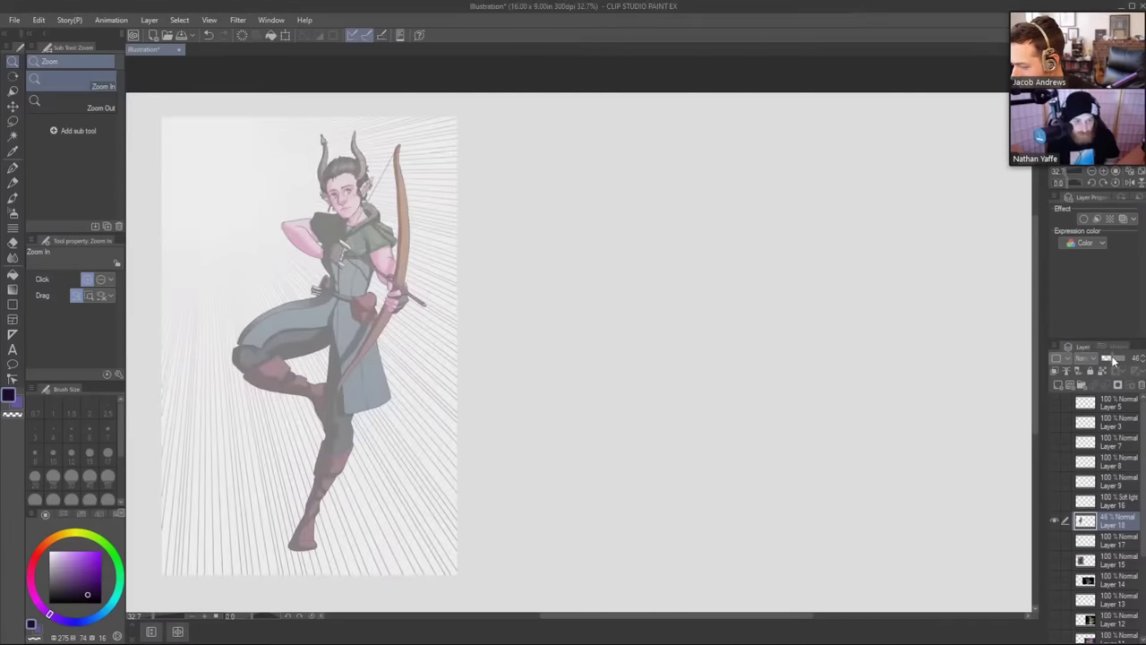
{"action": "left_click", "coordinate": [1056, 385]}
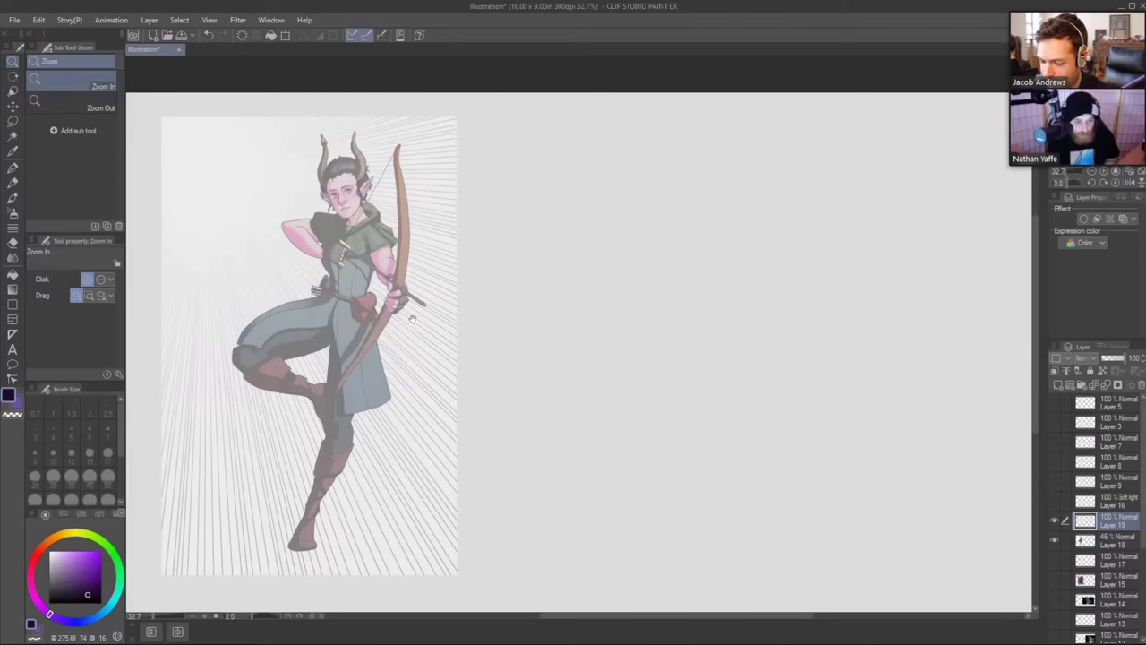
Sketch the rounded ribcage, shoulder line and waist in black over the archer's torso with the brush at size 17.
{"action": "left_click_drag", "start_coordinate": [413, 319], "coordinate": [449, 319]}
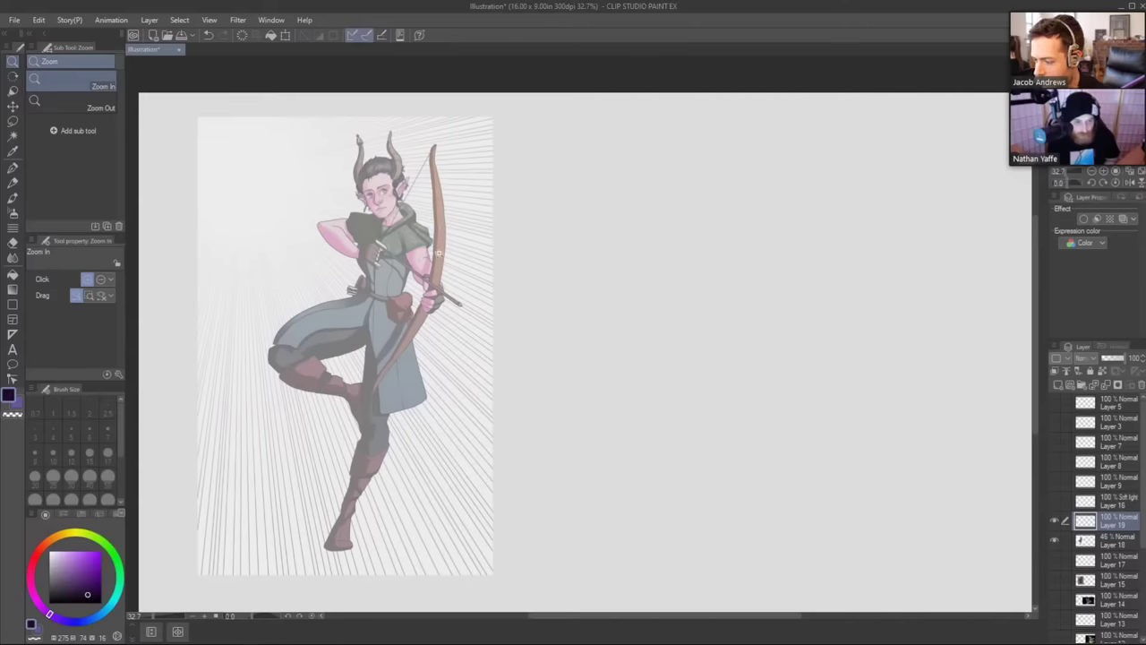
{"action": "left_click", "coordinate": [427, 262]}
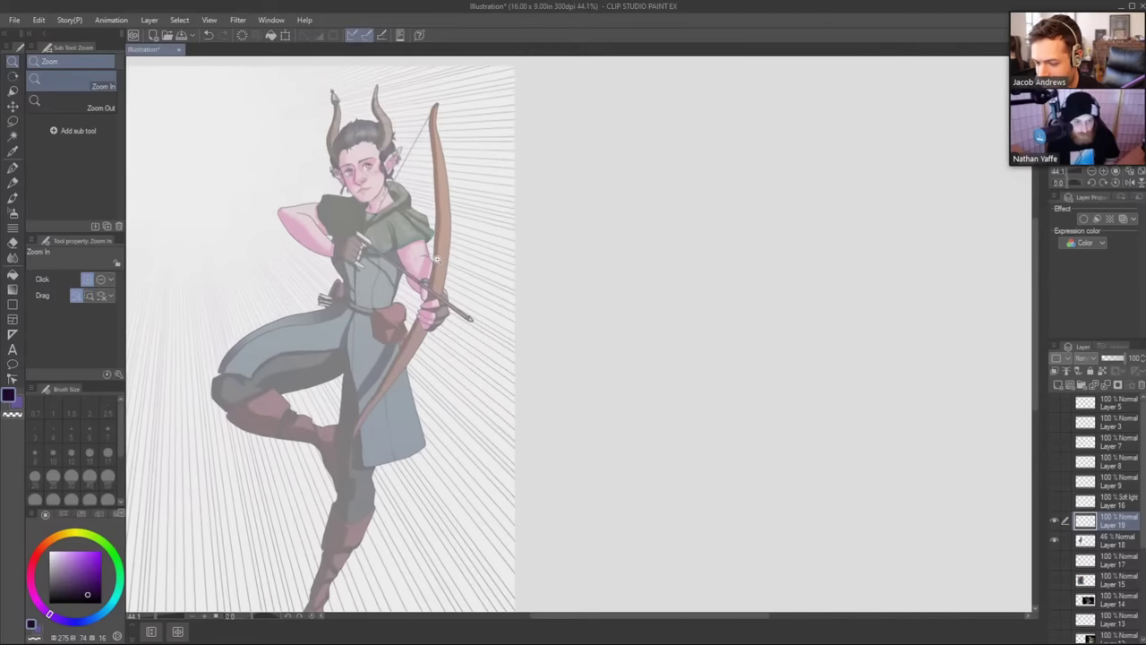
{"action": "left_click_drag", "start_coordinate": [429, 282], "coordinate": [436, 317]}
{"action": "key", "text": "b"}
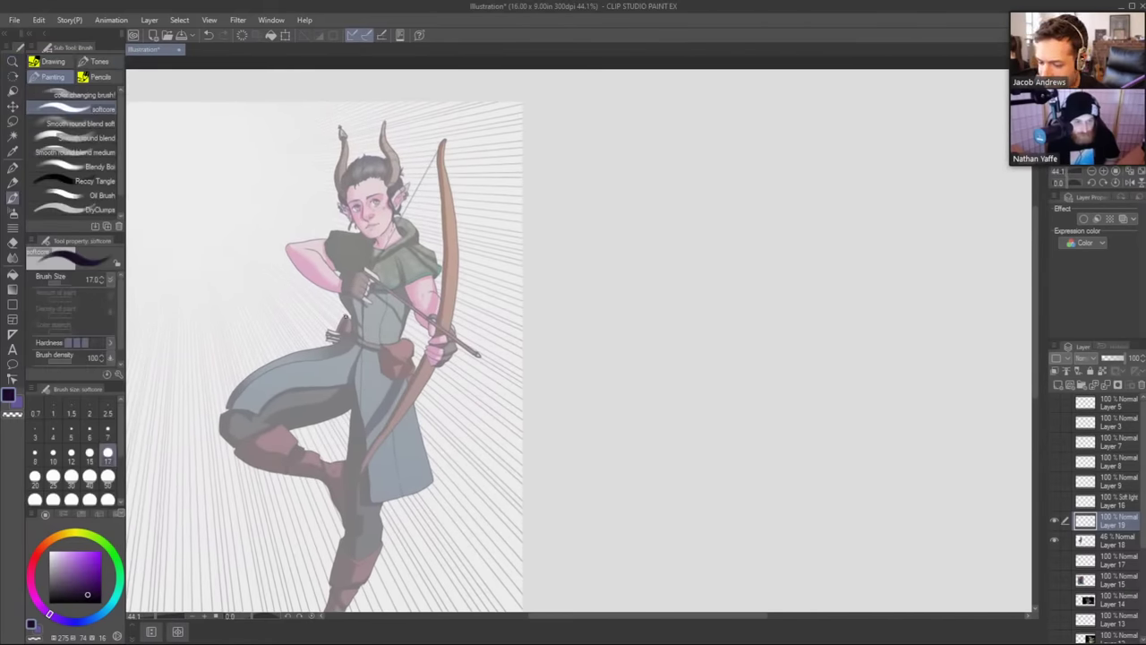
{"action": "left_click", "coordinate": [332, 318], "text": "alt"}
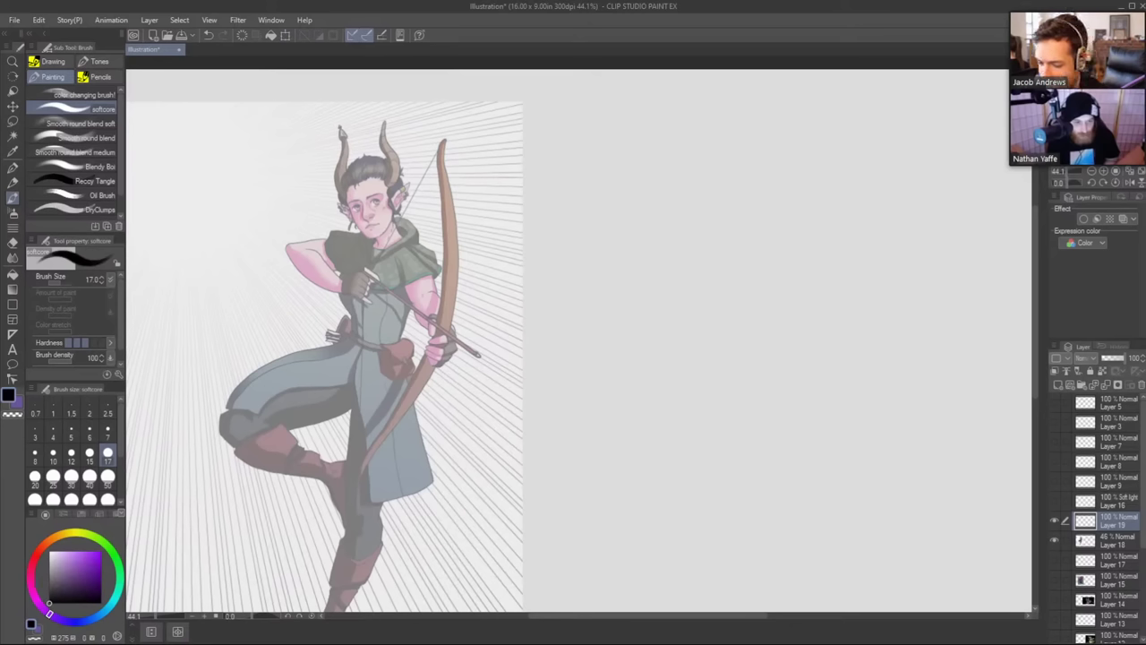
{"action": "mouse_move", "coordinate": [340, 283]}
{"action": "left_mouse_down"}
{"action": "mouse_move", "coordinate": [355, 319]}
{"action": "mouse_move", "coordinate": [363, 234]}
{"action": "mouse_move", "coordinate": [410, 239]}
{"action": "mouse_move", "coordinate": [423, 247]}
{"action": "mouse_move", "coordinate": [401, 291]}
{"action": "left_mouse_up"}
{"action": "key", "text": "ctrl+z"}
{"action": "key", "text": "ctrl+z"}
{"action": "mouse_move", "coordinate": [408, 251]}
{"action": "left_mouse_down"}
{"action": "mouse_move", "coordinate": [394, 324]}
{"action": "mouse_move", "coordinate": [351, 316]}
{"action": "mouse_move", "coordinate": [349, 337]}
{"action": "left_mouse_up"}
{"action": "left_click_drag", "start_coordinate": [404, 308], "coordinate": [397, 346]}
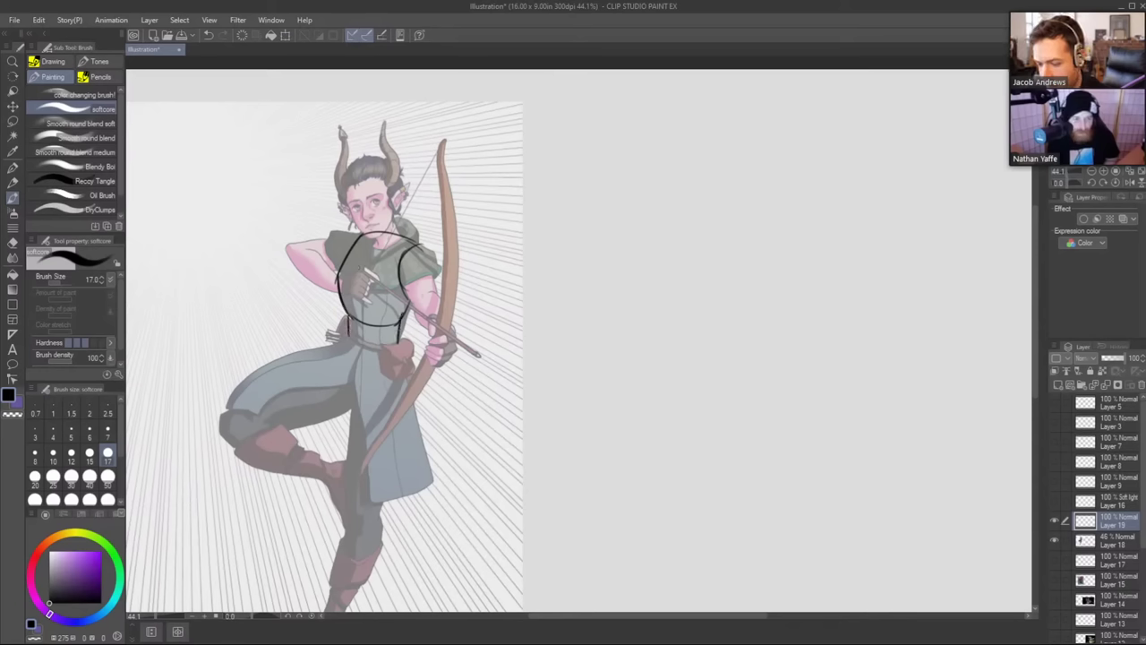
Outline the archer's bent drawing arm with its hand, and the forearm and hand holding the bow.
{"action": "mouse_move", "coordinate": [362, 235]}
{"action": "left_mouse_down"}
{"action": "mouse_move", "coordinate": [287, 248]}
{"action": "mouse_move", "coordinate": [337, 287]}
{"action": "left_mouse_up"}
{"action": "key", "text": "ctrl+z"}
{"action": "key", "text": "ctrl+z"}
{"action": "mouse_move", "coordinate": [285, 249]}
{"action": "left_mouse_down"}
{"action": "mouse_move", "coordinate": [339, 294]}
{"action": "mouse_move", "coordinate": [323, 263]}
{"action": "mouse_move", "coordinate": [349, 281]}
{"action": "mouse_move", "coordinate": [341, 273]}
{"action": "mouse_move", "coordinate": [358, 268]}
{"action": "mouse_move", "coordinate": [373, 281]}
{"action": "mouse_move", "coordinate": [355, 294]}
{"action": "left_mouse_up"}
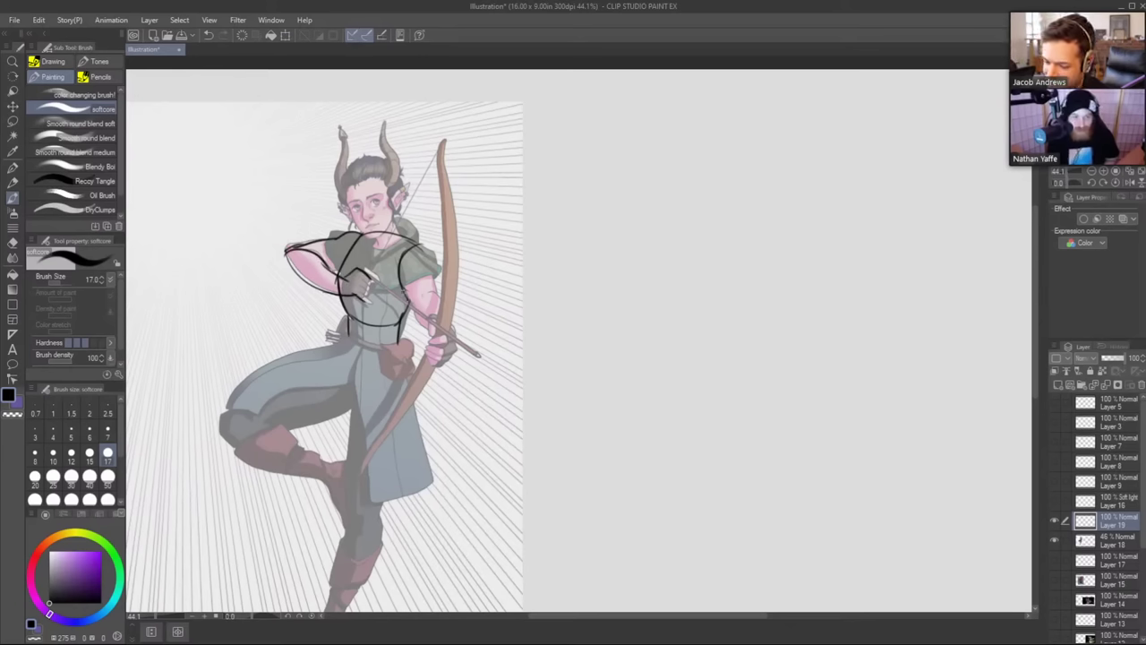
{"action": "mouse_move", "coordinate": [402, 287]}
{"action": "left_mouse_down"}
{"action": "mouse_move", "coordinate": [421, 246]}
{"action": "mouse_move", "coordinate": [433, 292]}
{"action": "mouse_move", "coordinate": [426, 330]}
{"action": "mouse_move", "coordinate": [448, 313]}
{"action": "mouse_move", "coordinate": [455, 354]}
{"action": "mouse_move", "coordinate": [424, 354]}
{"action": "mouse_move", "coordinate": [430, 315]}
{"action": "left_mouse_up"}
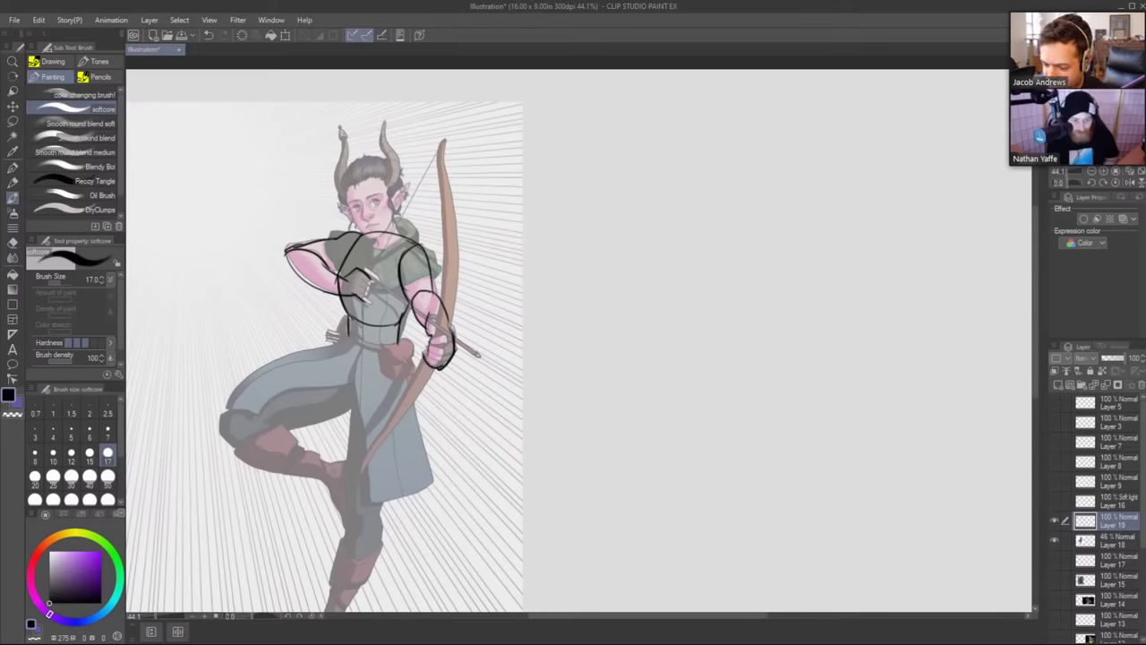
Sketch the pelvis curves and the outline of the raised thigh down to the knee.
{"action": "left_click_drag", "start_coordinate": [394, 367], "coordinate": [439, 268]}
{"action": "mouse_move", "coordinate": [392, 238]}
{"action": "left_mouse_down"}
{"action": "mouse_move", "coordinate": [390, 315]}
{"action": "mouse_move", "coordinate": [439, 255]}
{"action": "mouse_move", "coordinate": [391, 299]}
{"action": "left_mouse_up"}
{"action": "key", "text": "ctrl+z"}
{"action": "key", "text": "ctrl+z"}
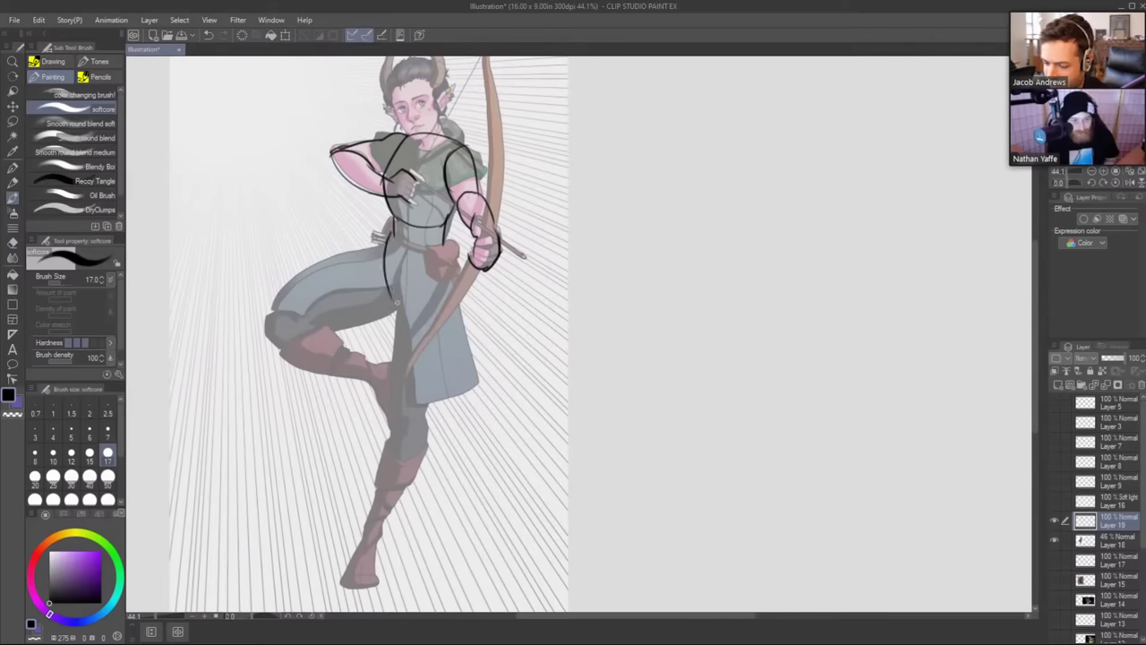
{"action": "left_click_drag", "start_coordinate": [447, 240], "coordinate": [269, 324]}
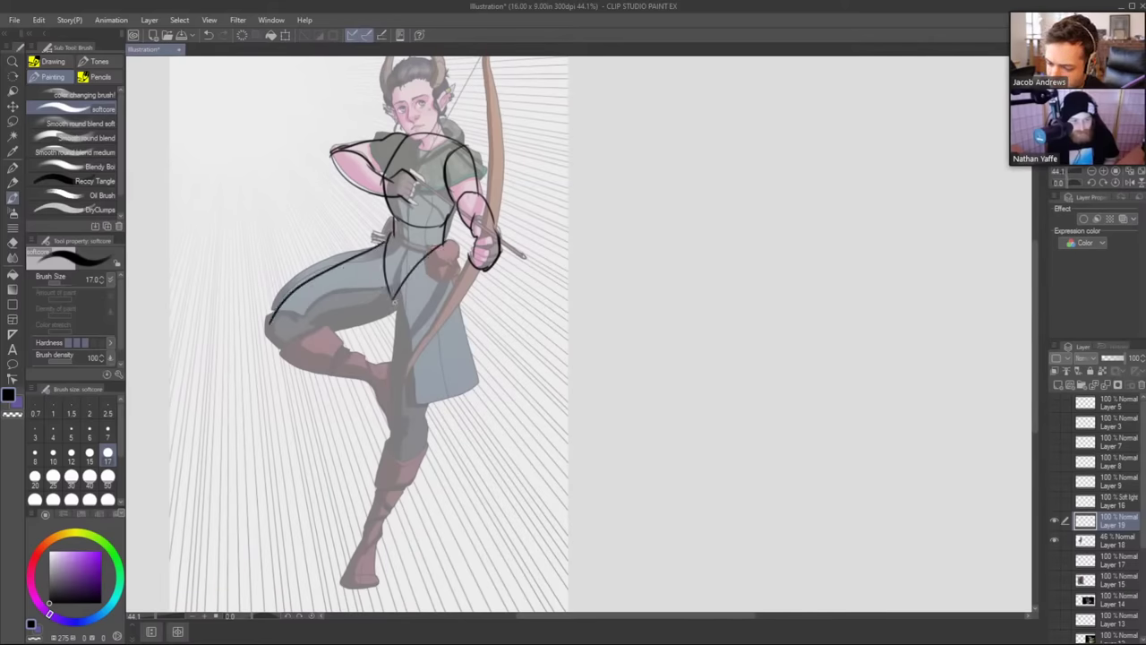
{"action": "mouse_move", "coordinate": [396, 298]}
{"action": "left_mouse_down"}
{"action": "mouse_move", "coordinate": [319, 332]}
{"action": "mouse_move", "coordinate": [272, 329]}
{"action": "mouse_move", "coordinate": [394, 339]}
{"action": "mouse_move", "coordinate": [391, 410]}
{"action": "left_mouse_up"}
{"action": "left_click_drag", "start_coordinate": [455, 376], "coordinate": [447, 297]}
{"action": "key", "text": "ctrl+z"}
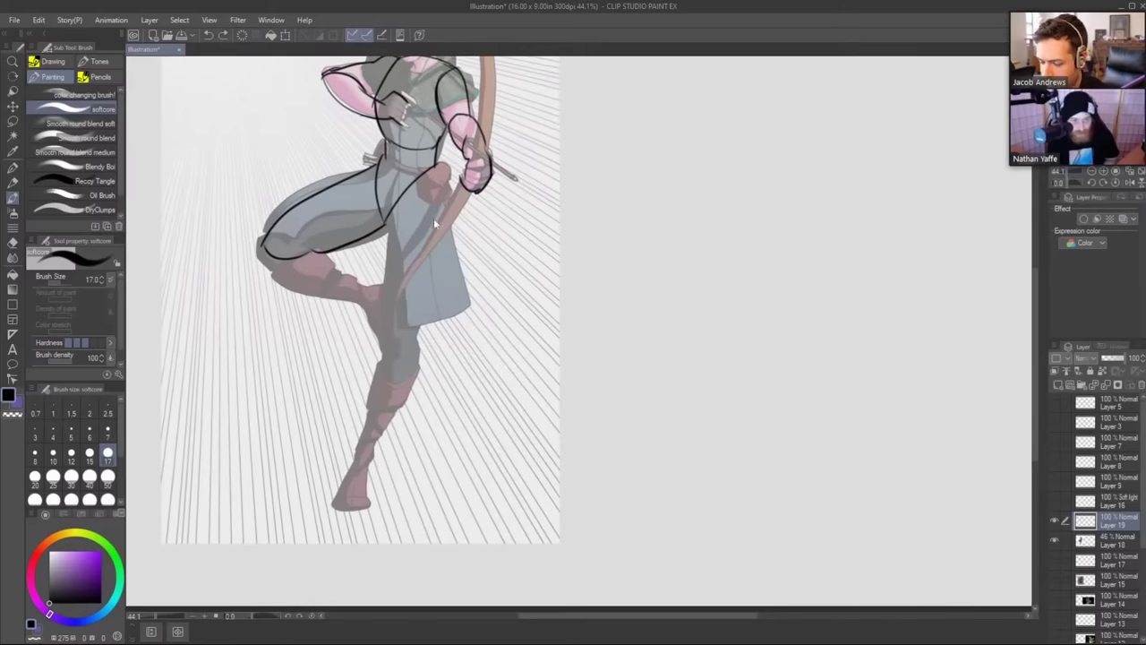
Draw an arrow pointing at the inner side of the standing knee and outline the standing thigh.
{"action": "left_click_drag", "start_coordinate": [315, 374], "coordinate": [360, 346]}
{"action": "mouse_move", "coordinate": [333, 342]}
{"action": "left_mouse_down"}
{"action": "mouse_move", "coordinate": [362, 351]}
{"action": "mouse_move", "coordinate": [344, 369]}
{"action": "left_mouse_up"}
{"action": "left_click_drag", "start_coordinate": [387, 217], "coordinate": [381, 354]}
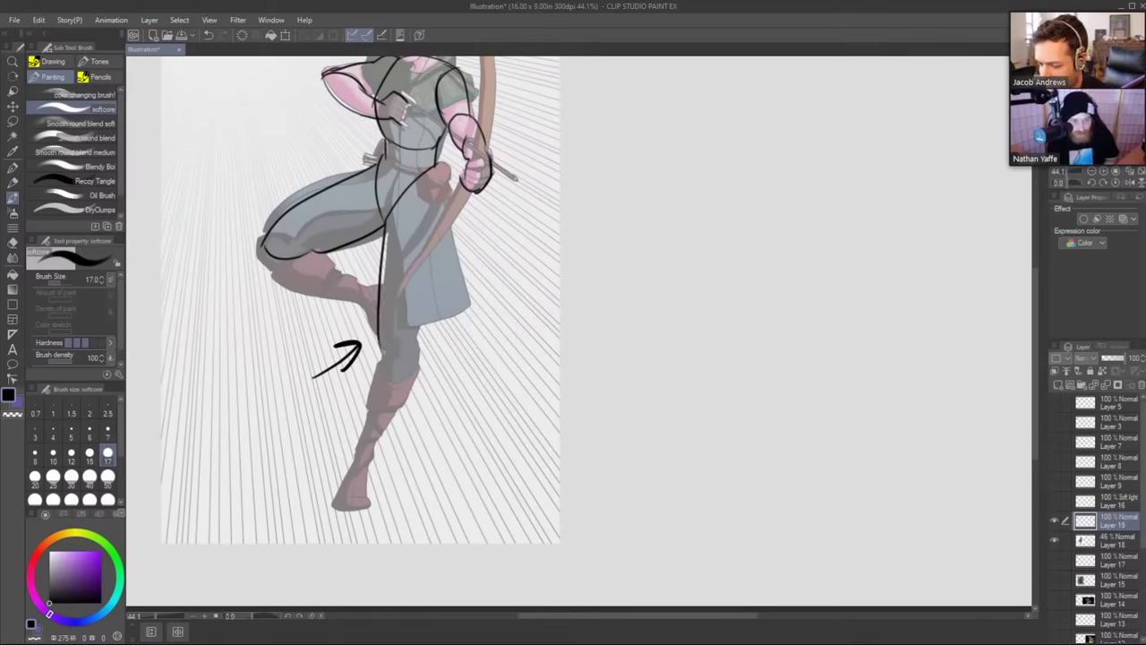
{"action": "key", "text": "ctrl+z"}
{"action": "mouse_move", "coordinate": [386, 215]}
{"action": "left_mouse_down"}
{"action": "mouse_move", "coordinate": [382, 354]}
{"action": "mouse_move", "coordinate": [415, 345]}
{"action": "mouse_move", "coordinate": [434, 265]}
{"action": "left_mouse_up"}
Outline both sides of the standing lower leg and draw an arrow pointing at the knee's outer side.
{"action": "left_click_drag", "start_coordinate": [385, 348], "coordinate": [372, 411]}
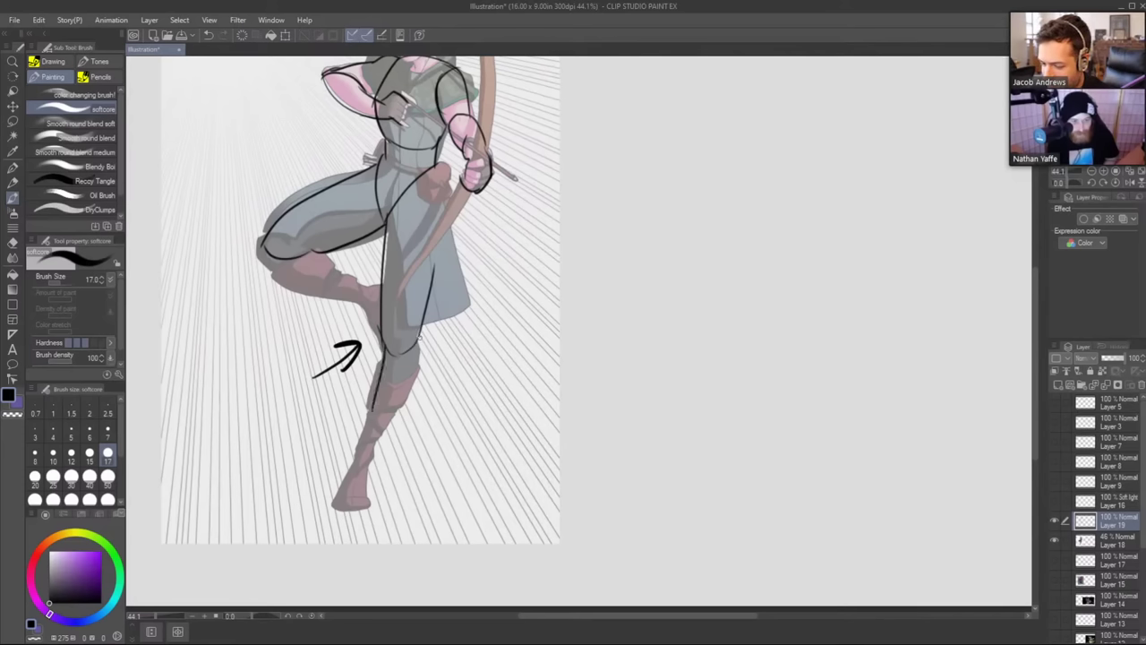
{"action": "left_click_drag", "start_coordinate": [419, 337], "coordinate": [390, 428]}
{"action": "left_click_drag", "start_coordinate": [488, 325], "coordinate": [432, 351]}
{"action": "left_click_drag", "start_coordinate": [454, 328], "coordinate": [461, 352]}
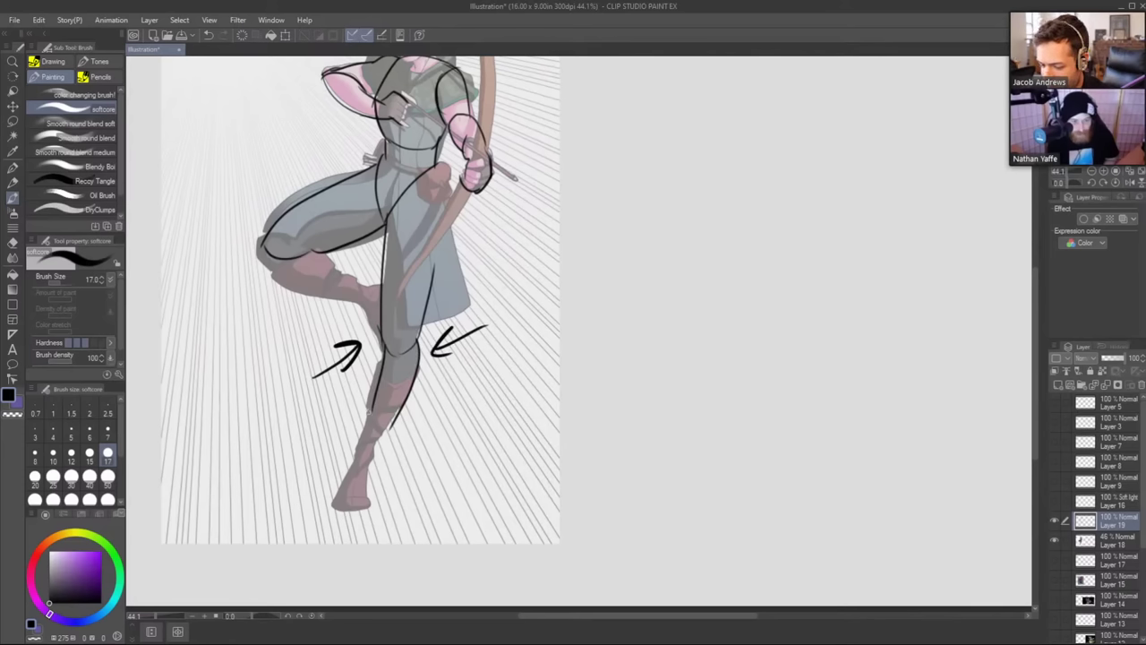
Extend the outline of the archer's standing calf down to the ankle.
{"action": "left_click_drag", "start_coordinate": [388, 426], "coordinate": [370, 470]}
{"action": "mouse_move", "coordinate": [531, 215]}
{"action": "left_mouse_down"}
{"action": "mouse_move", "coordinate": [545, 384]}
{"action": "mouse_move", "coordinate": [535, 454]}
{"action": "left_mouse_up"}
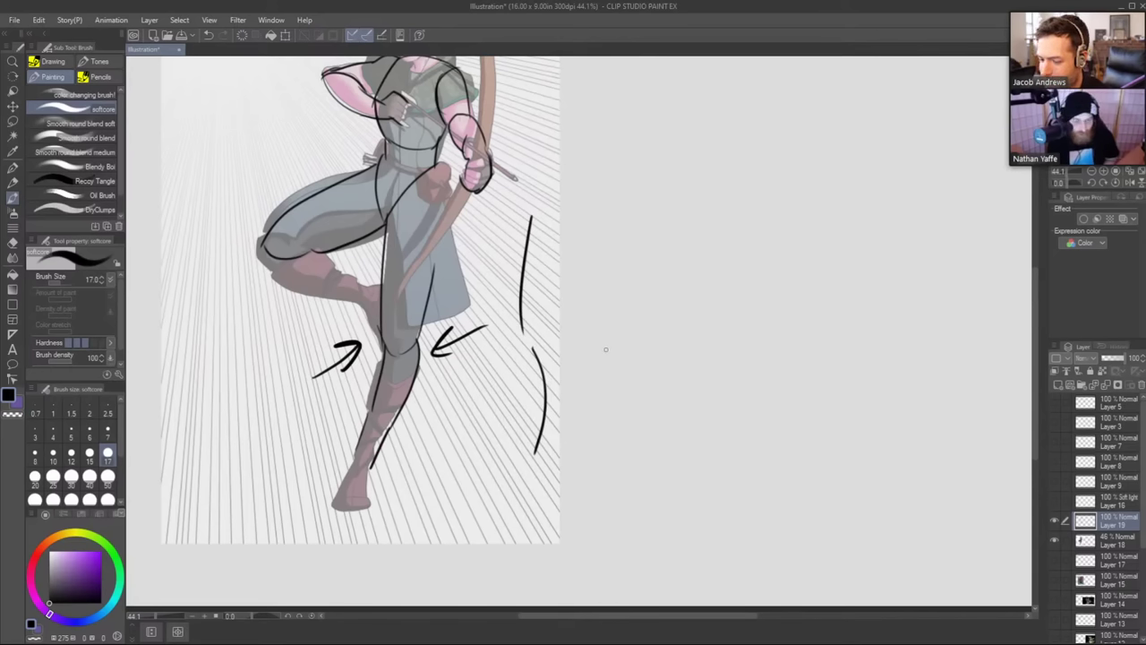
{"action": "key", "text": "ctrl+z"}
{"action": "key", "text": "ctrl+z"}
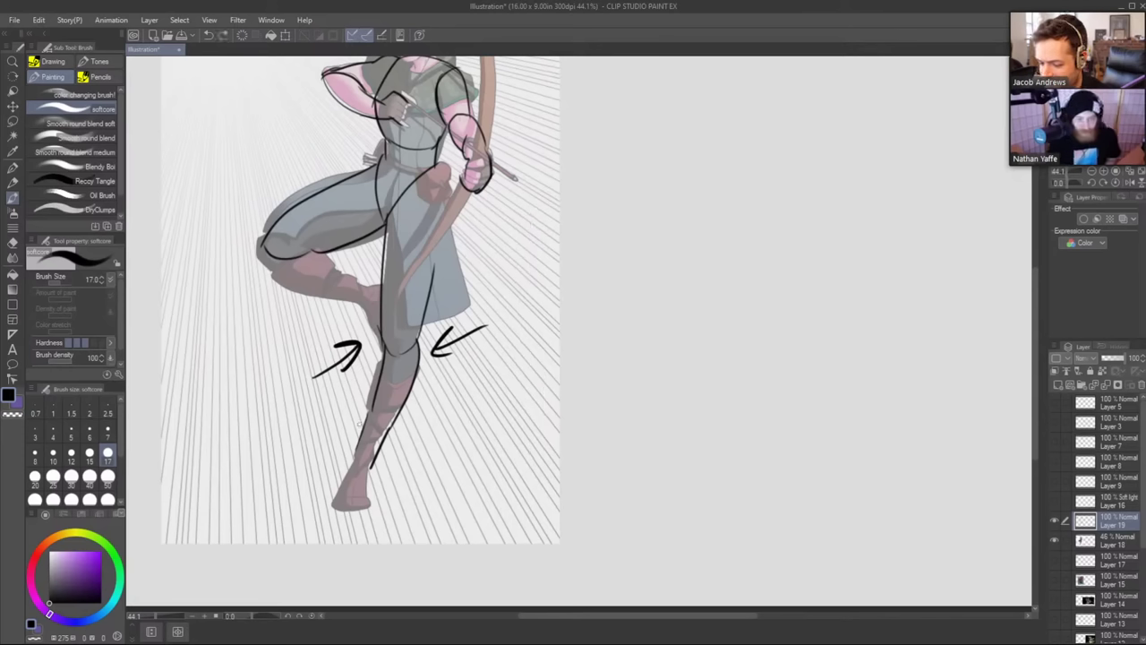
Outline the standing foot and both sides of the raised leg's folded lower part.
{"action": "mouse_move", "coordinate": [346, 478]}
{"action": "left_mouse_down"}
{"action": "mouse_move", "coordinate": [368, 476]}
{"action": "mouse_move", "coordinate": [336, 512]}
{"action": "mouse_move", "coordinate": [363, 507]}
{"action": "left_mouse_up"}
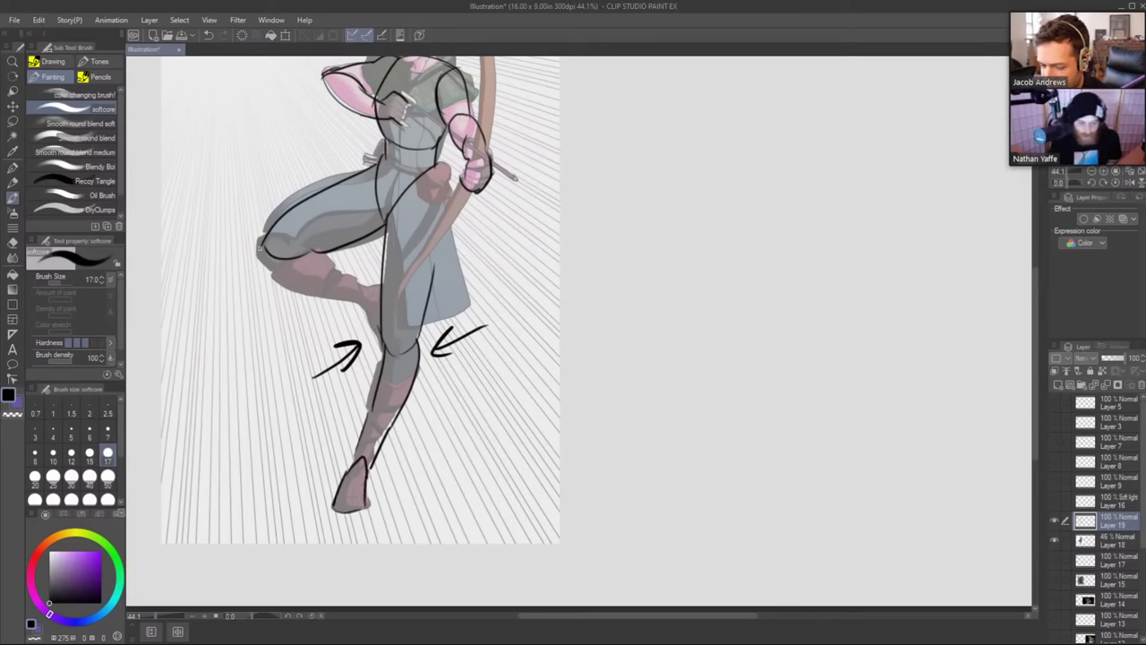
{"action": "left_click_drag", "start_coordinate": [260, 246], "coordinate": [320, 299]}
{"action": "mouse_move", "coordinate": [307, 250]}
{"action": "left_mouse_down"}
{"action": "mouse_move", "coordinate": [357, 289]}
{"action": "mouse_move", "coordinate": [358, 305]}
{"action": "mouse_move", "coordinate": [379, 287]}
{"action": "mouse_move", "coordinate": [379, 342]}
{"action": "left_mouse_up"}
Draw the outer contour of the standing thigh, curving from the hip down toward the knee.
{"action": "left_click_drag", "start_coordinate": [525, 271], "coordinate": [514, 254]}
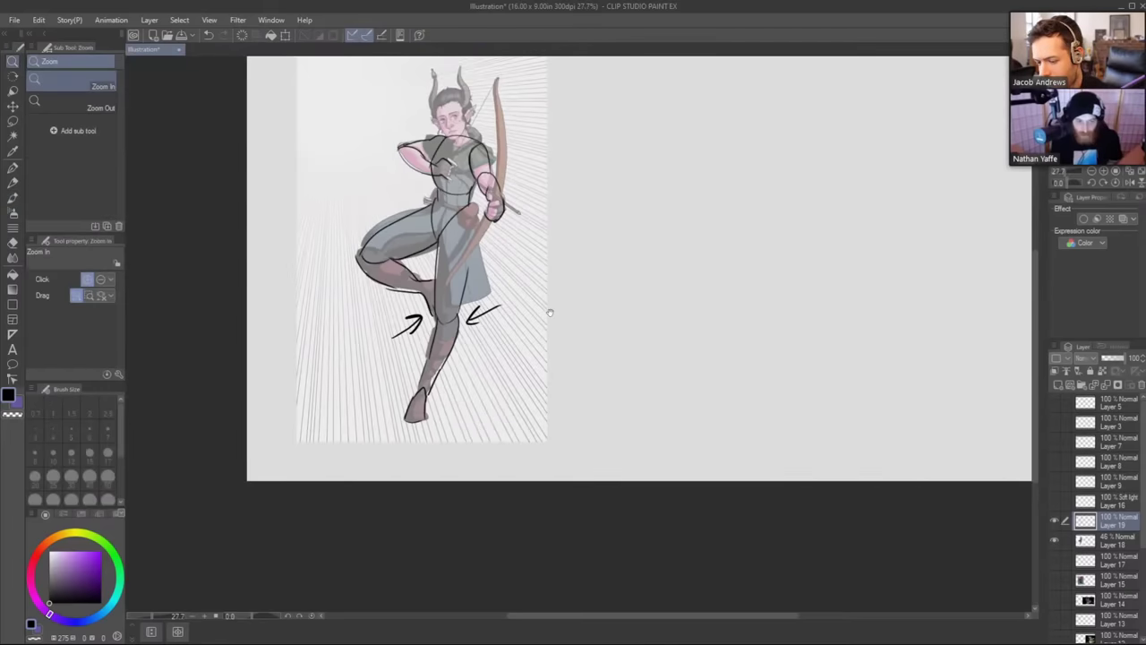
{"action": "left_click_drag", "start_coordinate": [550, 312], "coordinate": [483, 380]}
{"action": "key", "text": "b"}
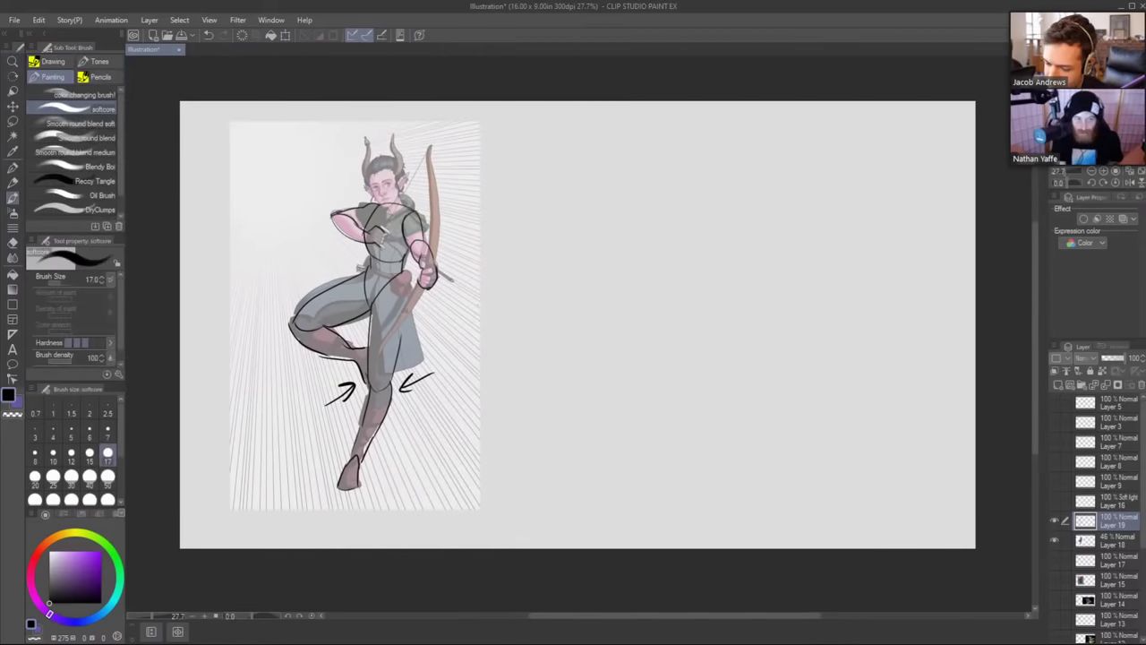
{"action": "left_click_drag", "start_coordinate": [404, 276], "coordinate": [401, 342]}
{"action": "key", "text": "ctrl+z"}
{"action": "left_click_drag", "start_coordinate": [404, 273], "coordinate": [400, 345]}
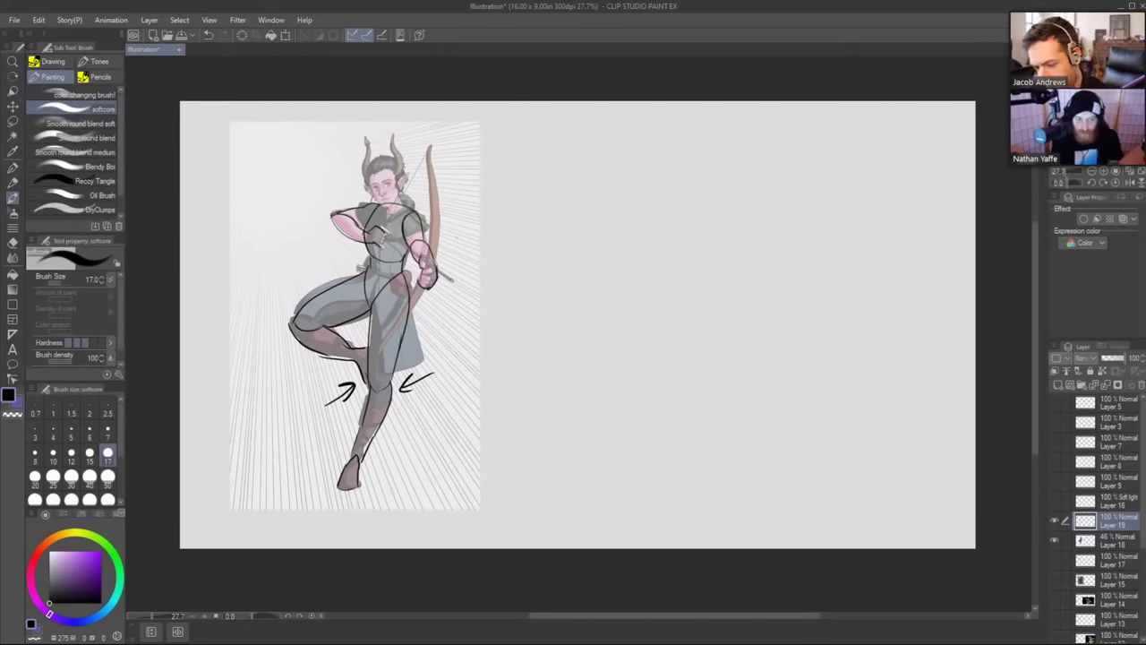
Outline the archer's head from skull to chin, including the pointed ear.
{"action": "mouse_move", "coordinate": [377, 205]}
{"action": "left_mouse_down"}
{"action": "mouse_move", "coordinate": [365, 178]}
{"action": "mouse_move", "coordinate": [386, 159]}
{"action": "mouse_move", "coordinate": [398, 186]}
{"action": "mouse_move", "coordinate": [426, 161]}
{"action": "left_mouse_up"}
{"action": "key", "text": "ctrl+space"}
{"action": "key", "text": "b"}
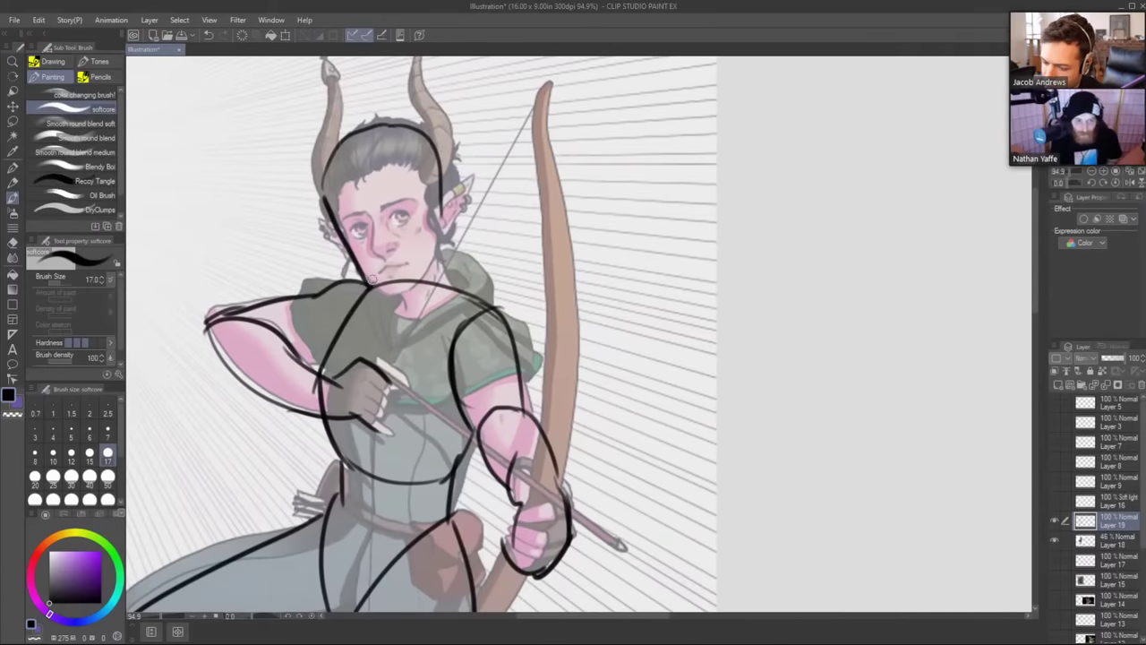
{"action": "mouse_move", "coordinate": [369, 286]}
{"action": "left_mouse_down"}
{"action": "mouse_move", "coordinate": [415, 286]}
{"action": "mouse_move", "coordinate": [467, 178]}
{"action": "mouse_move", "coordinate": [448, 234]}
{"action": "left_mouse_up"}
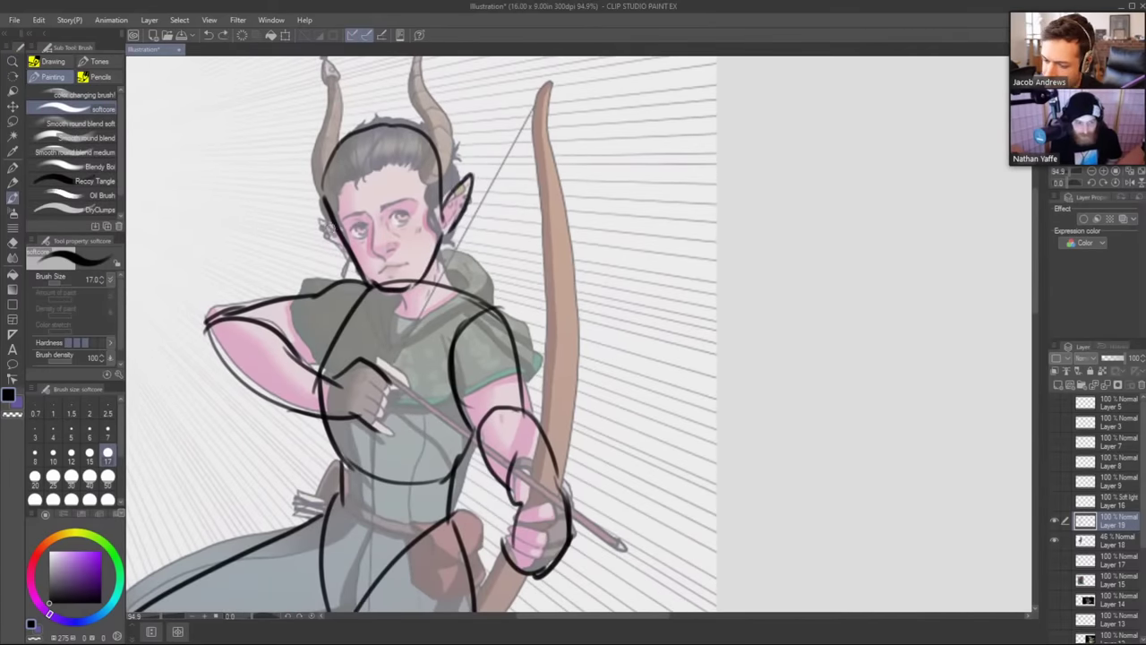
{"action": "key", "text": "ctrl+space"}
{"action": "left_click_drag", "start_coordinate": [495, 197], "coordinate": [546, 238]}
{"action": "left_click_drag", "start_coordinate": [714, 455], "coordinate": [608, 392]}
{"action": "key", "text": "b"}
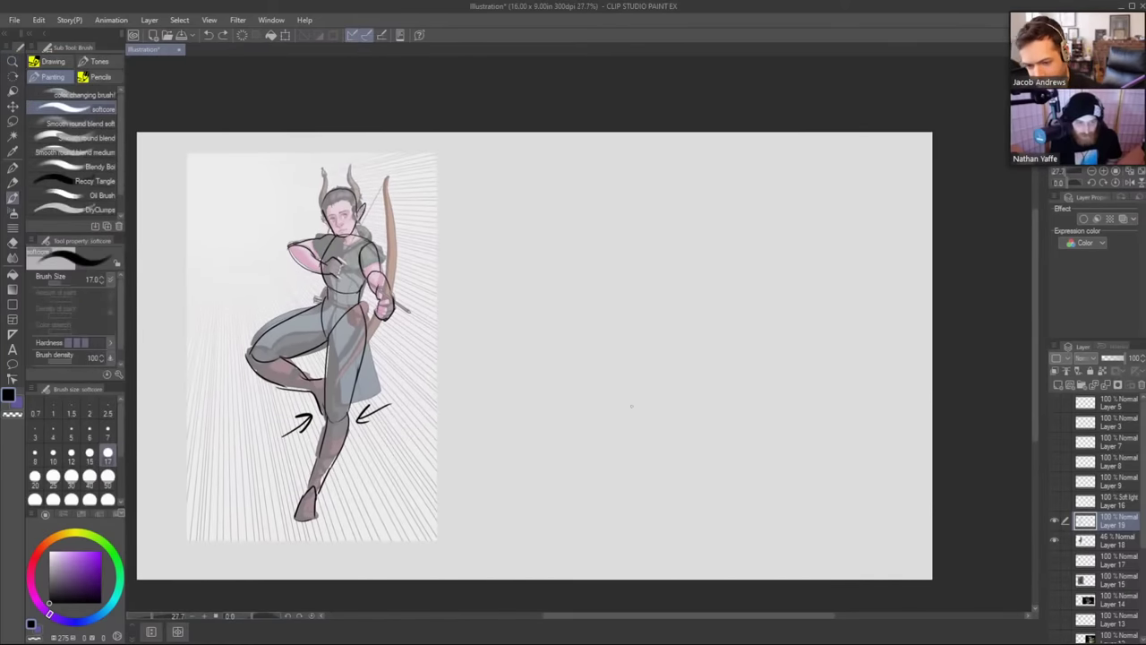
{"action": "left_click_drag", "start_coordinate": [651, 431], "coordinate": [639, 429]}
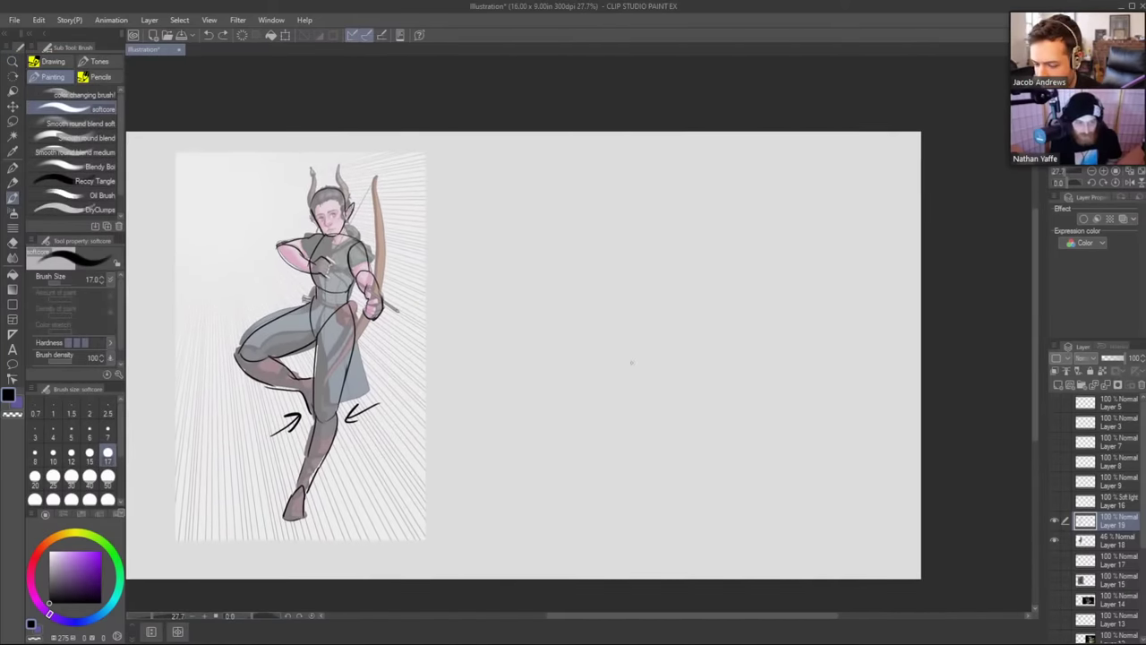
{"action": "left_click_drag", "start_coordinate": [512, 343], "coordinate": [571, 323]}
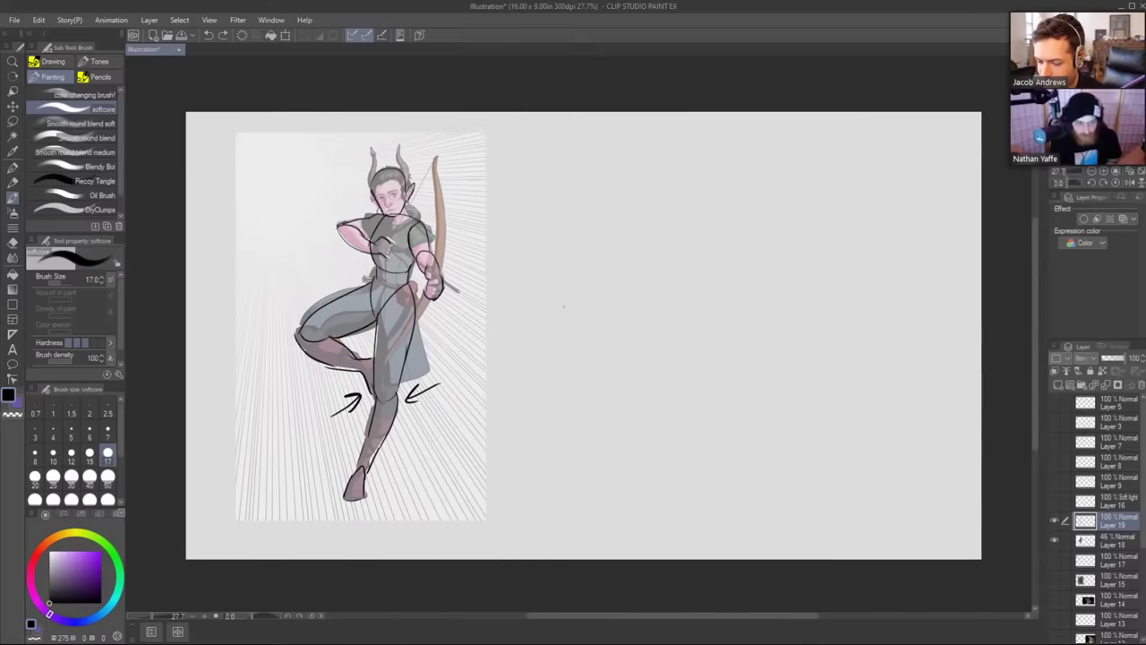
{"action": "key", "text": "ctrl+space"}
{"action": "mouse_move", "coordinate": [526, 273]}
{"action": "left_mouse_down"}
{"action": "mouse_move", "coordinate": [553, 298]}
{"action": "mouse_move", "coordinate": [530, 325]}
{"action": "mouse_move", "coordinate": [541, 288]}
{"action": "left_mouse_up"}
{"action": "scroll", "coordinate": [528, 309], "scroll_direction": "right", "scroll_amount": 2}
{"action": "scroll", "coordinate": [497, 314], "scroll_direction": "down", "scroll_amount": 2}
{"action": "scroll", "coordinate": [542, 298], "scroll_direction": "up", "scroll_amount": 1}
{"action": "key", "text": "b"}
{"action": "key", "text": "ctrl+z"}
{"action": "key", "text": "ctrl+z"}
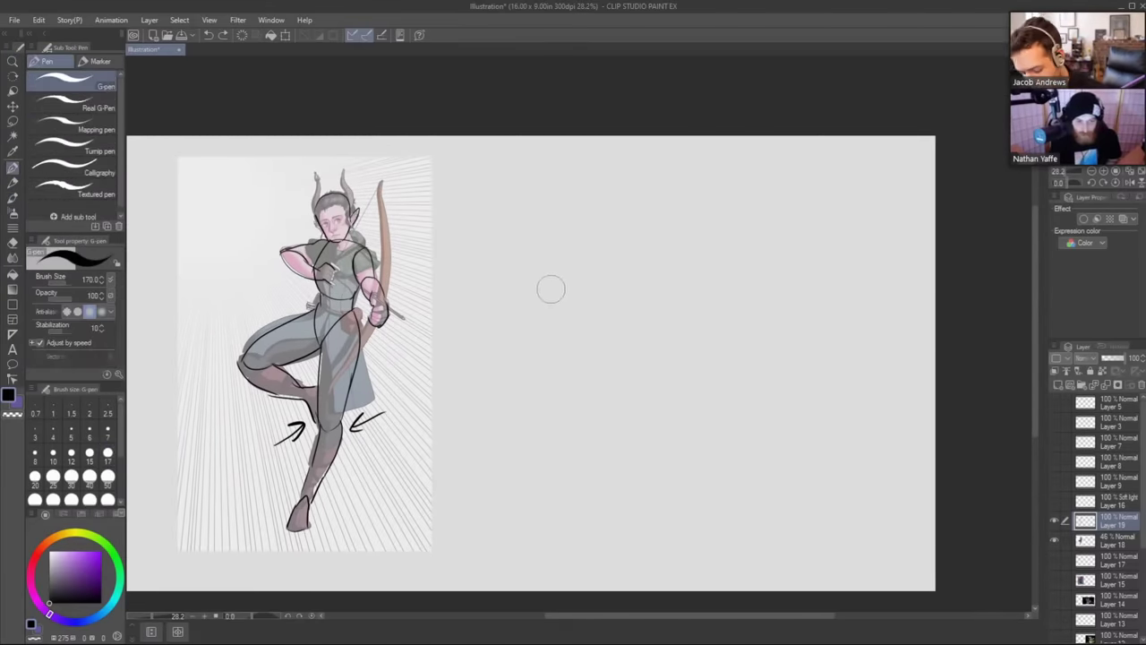
With the Good Pencil, sketch a tilted oval torso on the blank canvas and an arrow pointing away from the archer's drawing elbow.
{"action": "left_click", "coordinate": [83, 78]}
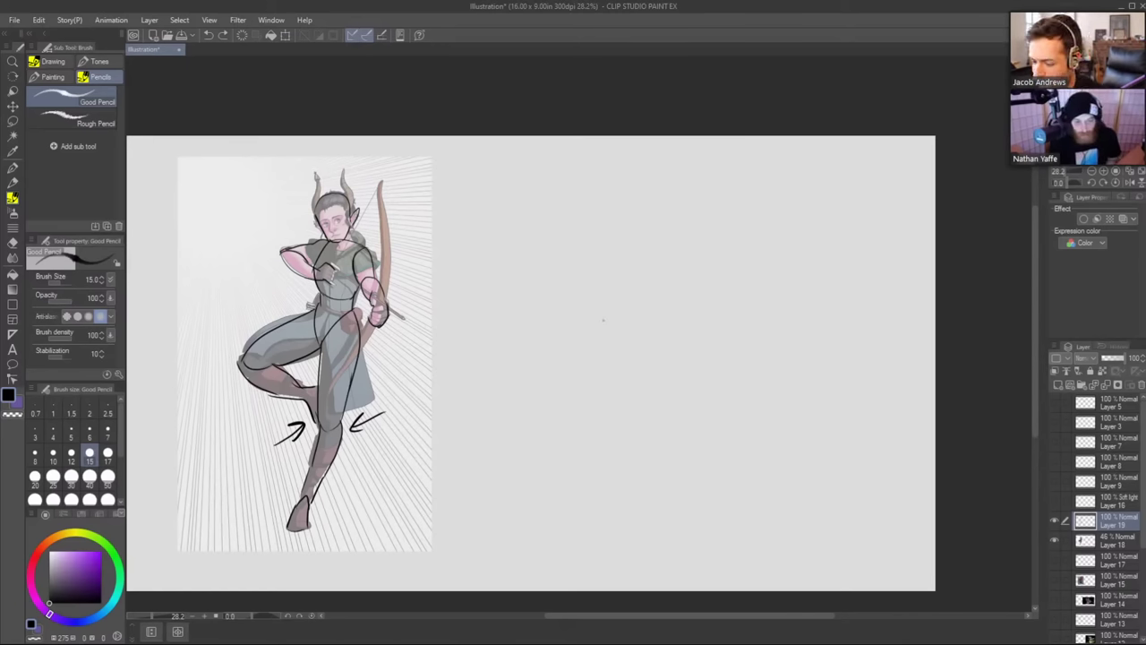
{"action": "mouse_move", "coordinate": [588, 318]}
{"action": "left_mouse_down"}
{"action": "mouse_move", "coordinate": [610, 329]}
{"action": "mouse_move", "coordinate": [565, 274]}
{"action": "mouse_move", "coordinate": [573, 242]}
{"action": "mouse_move", "coordinate": [627, 234]}
{"action": "left_mouse_up"}
{"action": "left_click_drag", "start_coordinate": [668, 281], "coordinate": [634, 352]}
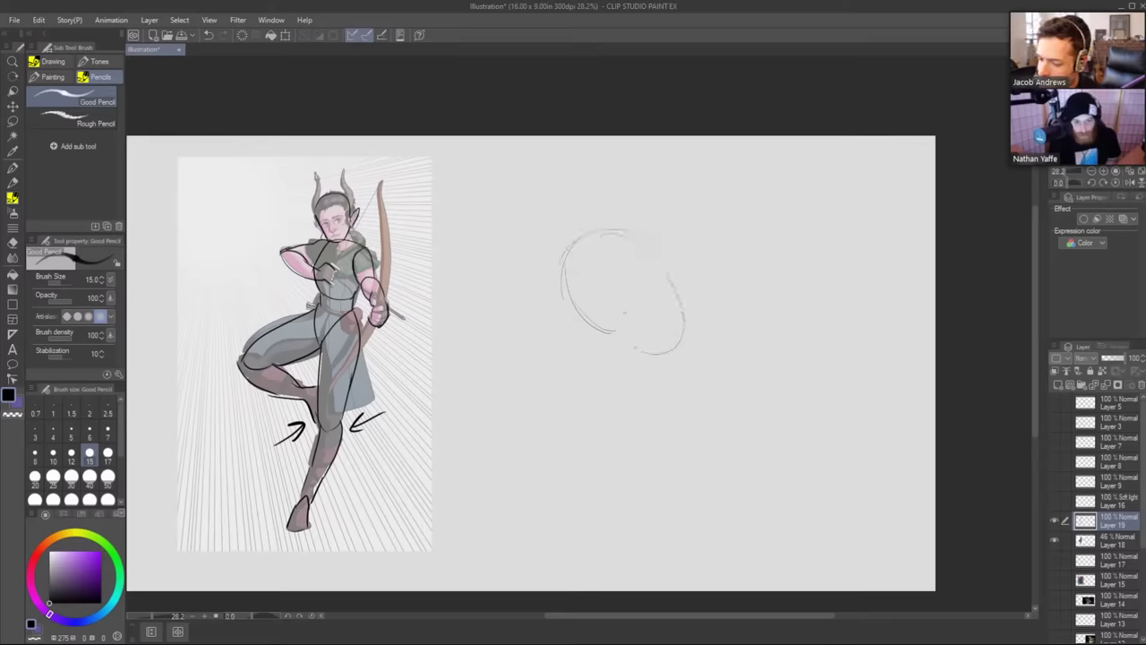
{"action": "mouse_move", "coordinate": [269, 290]}
{"action": "left_mouse_down"}
{"action": "mouse_move", "coordinate": [235, 253]}
{"action": "mouse_move", "coordinate": [235, 287]}
{"action": "left_mouse_up"}
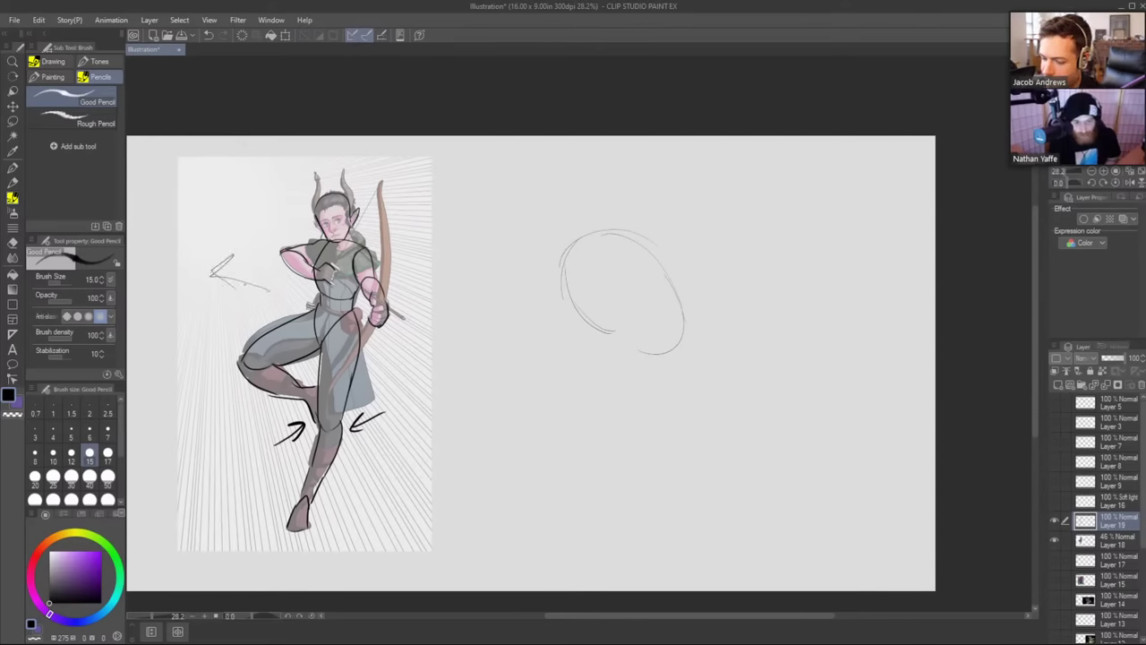
Add two overlapping circles along the upper edge of the sketched torso.
{"action": "mouse_move", "coordinate": [630, 230]}
{"action": "left_mouse_down"}
{"action": "mouse_move", "coordinate": [642, 269]}
{"action": "mouse_move", "coordinate": [632, 229]}
{"action": "left_mouse_up"}
{"action": "left_click_drag", "start_coordinate": [645, 288], "coordinate": [692, 297]}
{"action": "left_click_drag", "start_coordinate": [673, 236], "coordinate": [639, 271]}
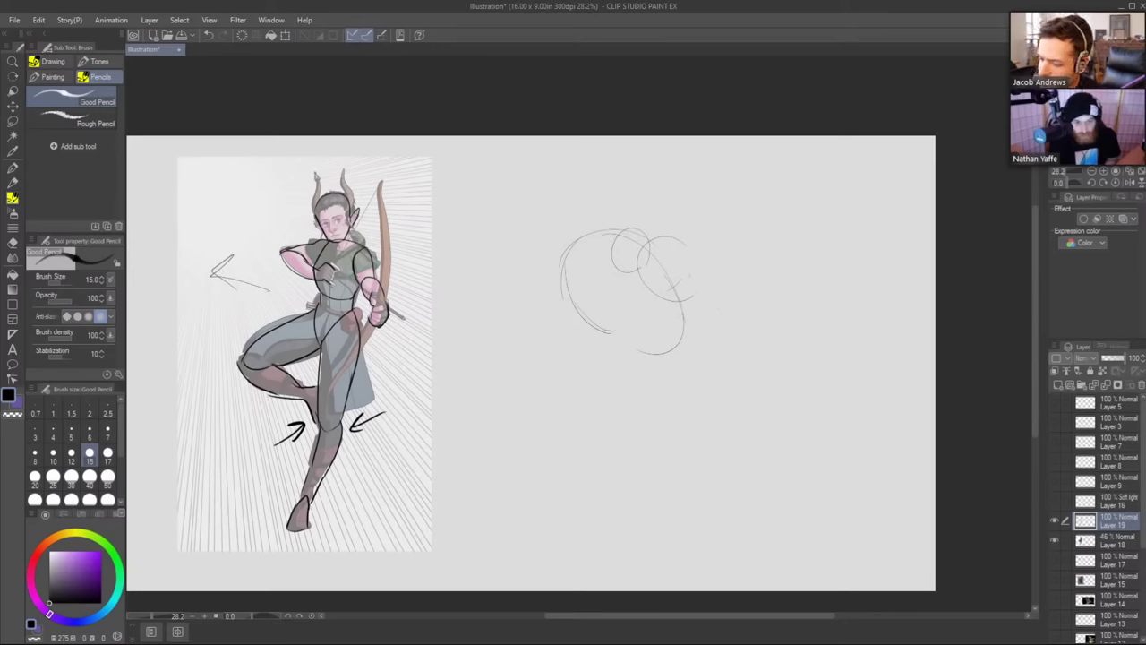
Sketch a rounded form beyond the torso circles and a tilted oval above the torso's opposite end.
{"action": "mouse_move", "coordinate": [698, 307]}
{"action": "left_mouse_down"}
{"action": "mouse_move", "coordinate": [759, 258]}
{"action": "mouse_move", "coordinate": [778, 334]}
{"action": "mouse_move", "coordinate": [712, 266]}
{"action": "mouse_move", "coordinate": [771, 313]}
{"action": "mouse_move", "coordinate": [776, 340]}
{"action": "left_mouse_up"}
{"action": "key", "text": "ctrl+z"}
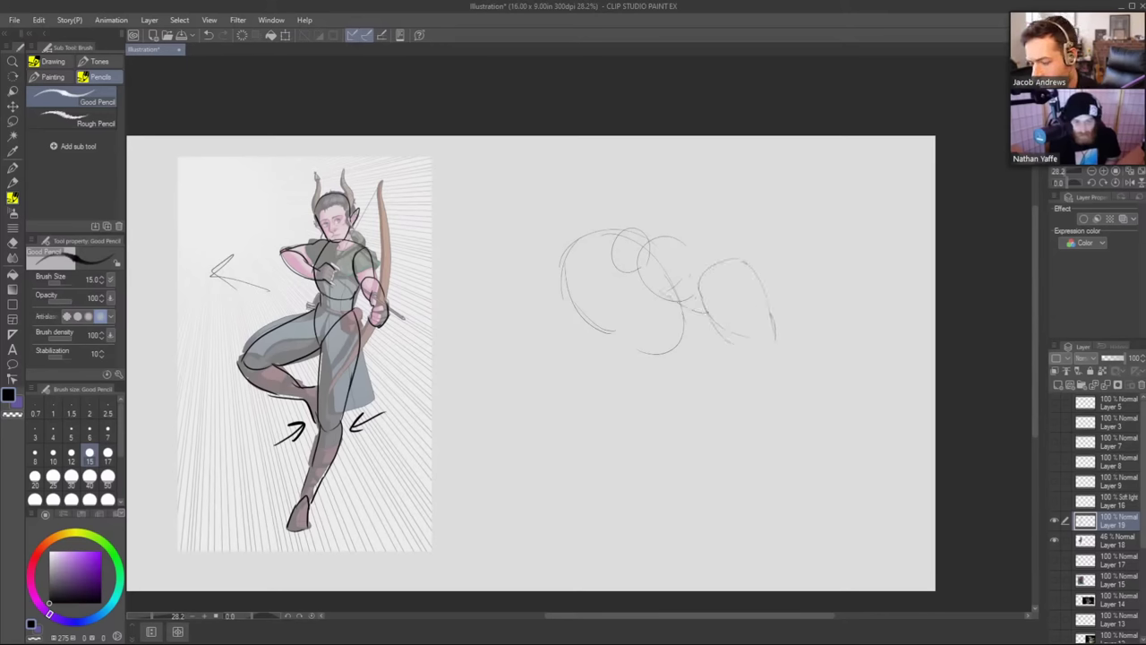
{"action": "left_click_drag", "start_coordinate": [552, 273], "coordinate": [622, 336]}
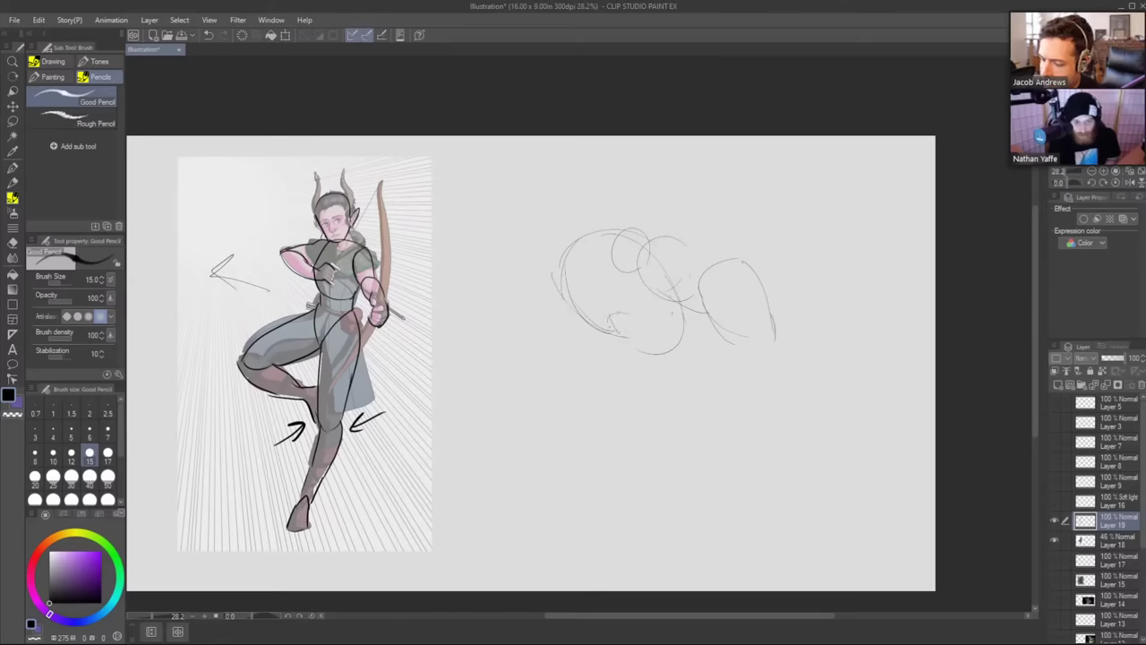
{"action": "mouse_move", "coordinate": [531, 240]}
{"action": "left_mouse_down"}
{"action": "mouse_move", "coordinate": [565, 299]}
{"action": "mouse_move", "coordinate": [548, 208]}
{"action": "mouse_move", "coordinate": [562, 212]}
{"action": "mouse_move", "coordinate": [589, 285]}
{"action": "mouse_move", "coordinate": [557, 292]}
{"action": "left_mouse_up"}
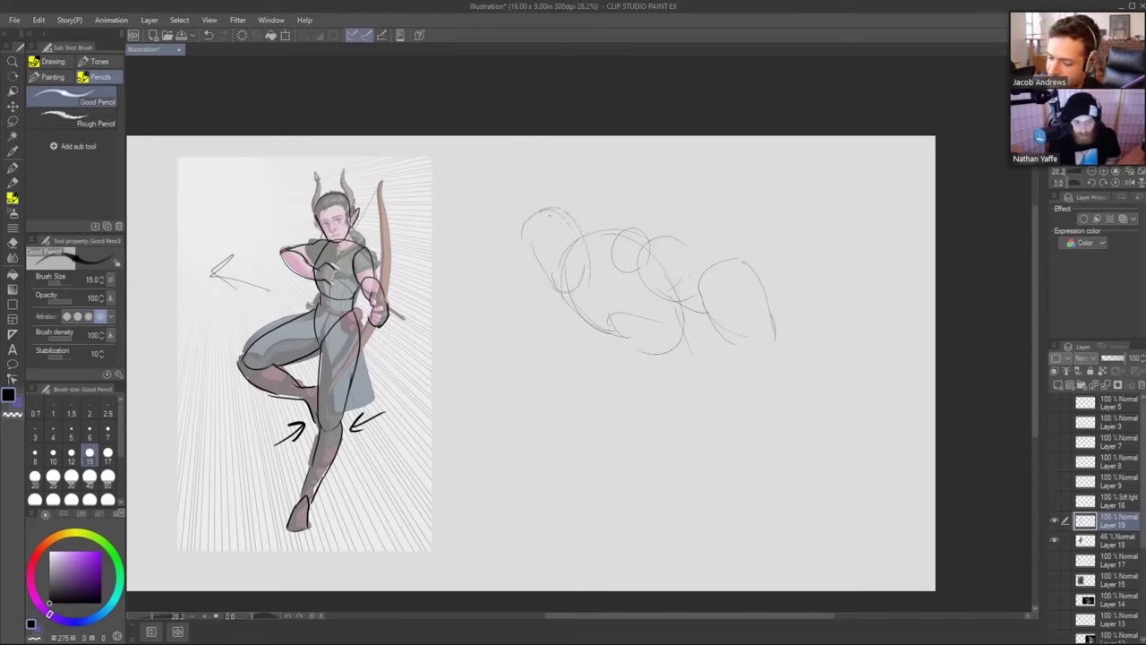
Sketch a small hand shape with a circle beside it, and draw two long straight arrow lines from it across the torso.
{"action": "mouse_move", "coordinate": [507, 265]}
{"action": "left_mouse_down"}
{"action": "mouse_move", "coordinate": [498, 310]}
{"action": "mouse_move", "coordinate": [489, 292]}
{"action": "left_mouse_up"}
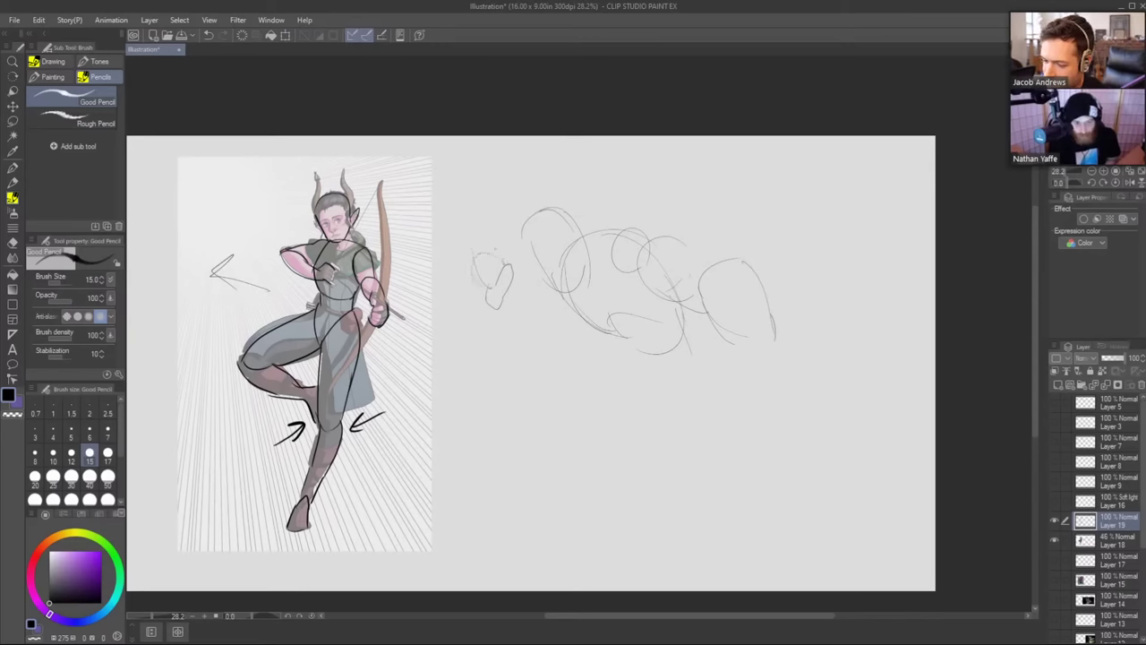
{"action": "left_click_drag", "start_coordinate": [469, 265], "coordinate": [492, 247]}
{"action": "left_click_drag", "start_coordinate": [486, 293], "coordinate": [830, 329]}
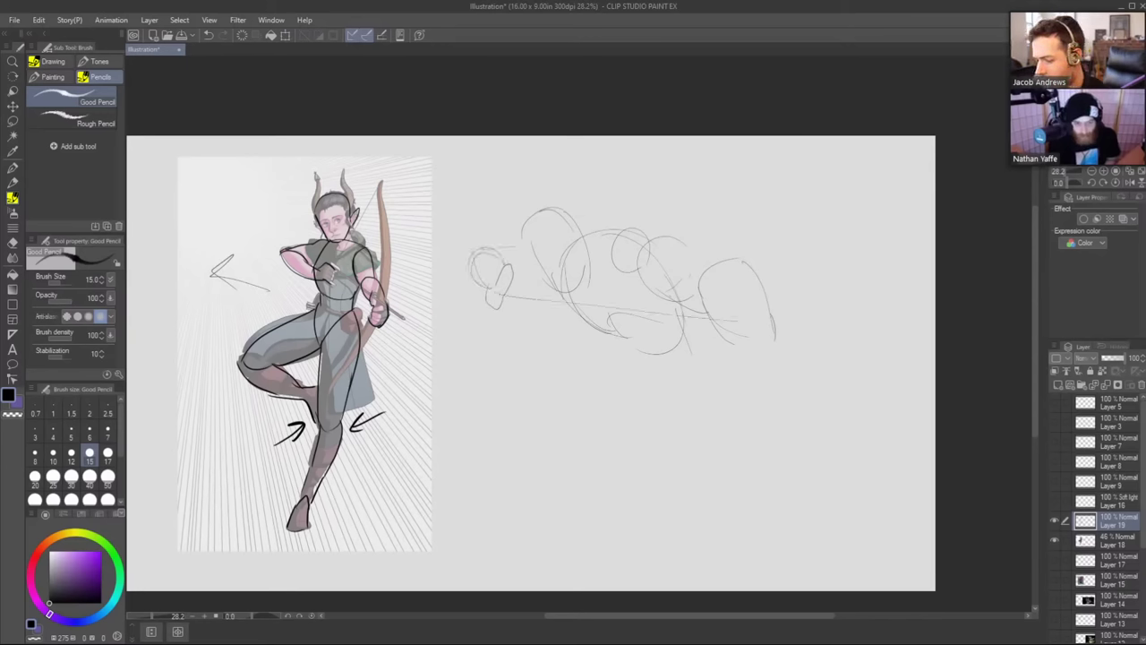
{"action": "left_click_drag", "start_coordinate": [506, 297], "coordinate": [915, 317]}
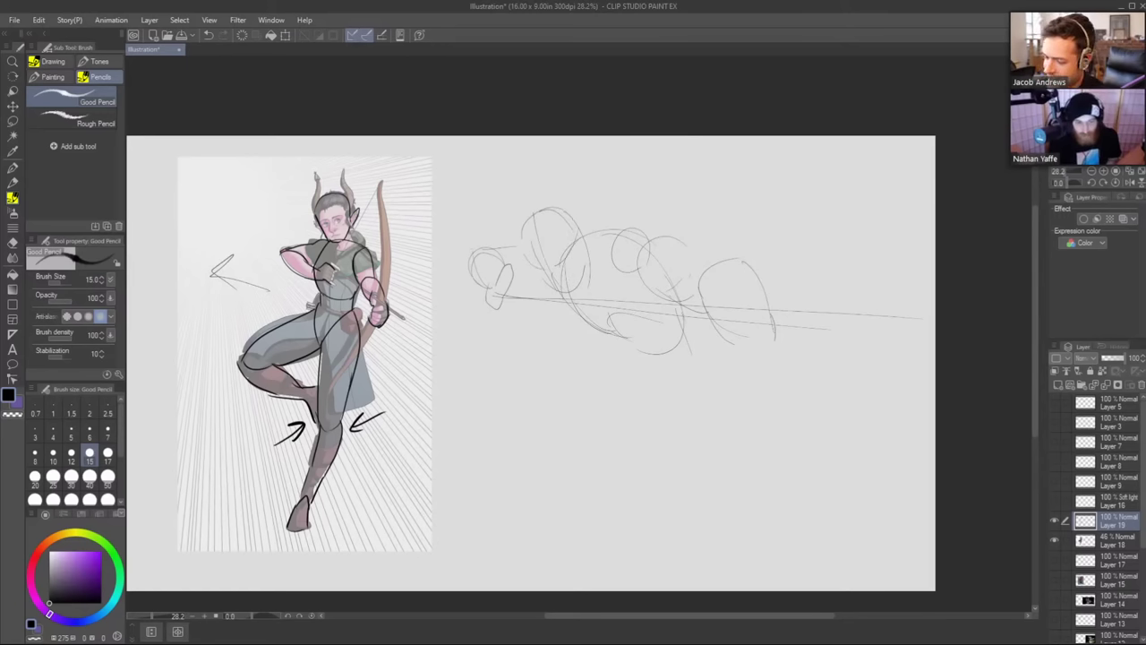
{"action": "mouse_move", "coordinate": [615, 334]}
{"action": "left_mouse_down"}
{"action": "mouse_move", "coordinate": [633, 352]}
{"action": "mouse_move", "coordinate": [669, 352]}
{"action": "mouse_move", "coordinate": [678, 429]}
{"action": "left_mouse_up"}
{"action": "key", "text": "ctrl+z"}
{"action": "key", "text": "ctrl+z"}
{"action": "key", "text": "ctrl+z"}
{"action": "left_click_drag", "start_coordinate": [686, 341], "coordinate": [647, 448]}
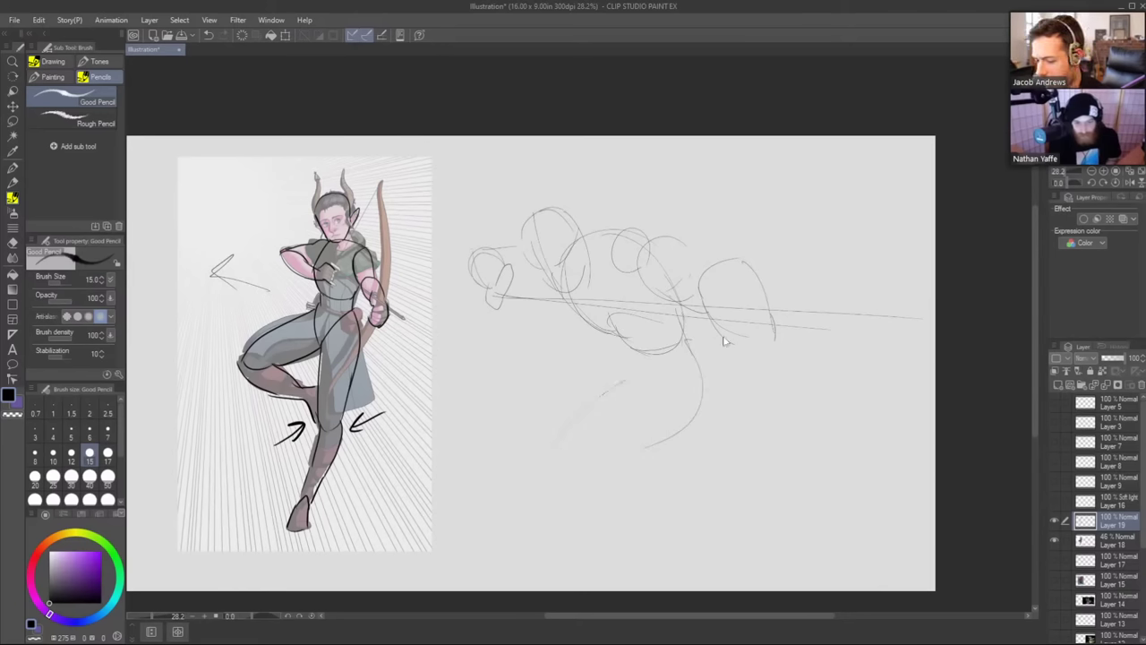
{"action": "key", "text": "ctrl+z"}
{"action": "key", "text": "ctrl+z"}
{"action": "left_click_drag", "start_coordinate": [614, 333], "coordinate": [676, 348]}
{"action": "key", "text": "ctrl+z"}
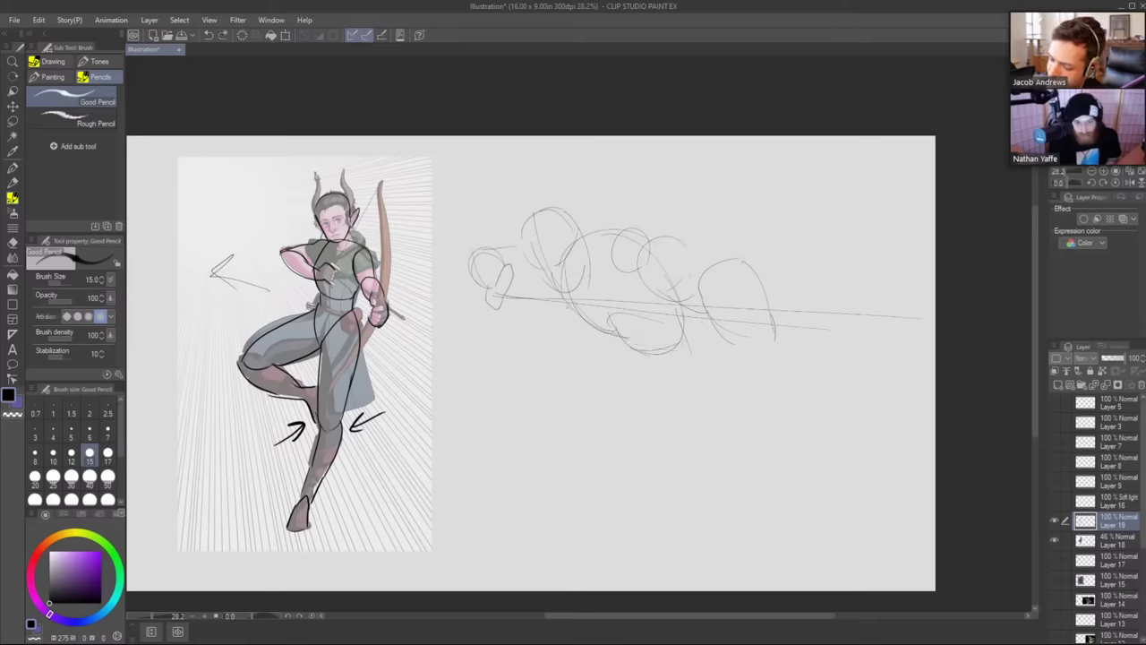
{"action": "left_click_drag", "start_coordinate": [567, 309], "coordinate": [656, 340]}
{"action": "mouse_move", "coordinate": [638, 421]}
{"action": "left_mouse_down"}
{"action": "mouse_move", "coordinate": [737, 376]}
{"action": "mouse_move", "coordinate": [645, 435]}
{"action": "left_mouse_up"}
{"action": "key", "text": "ctrl+z"}
{"action": "key", "text": "ctrl+z"}
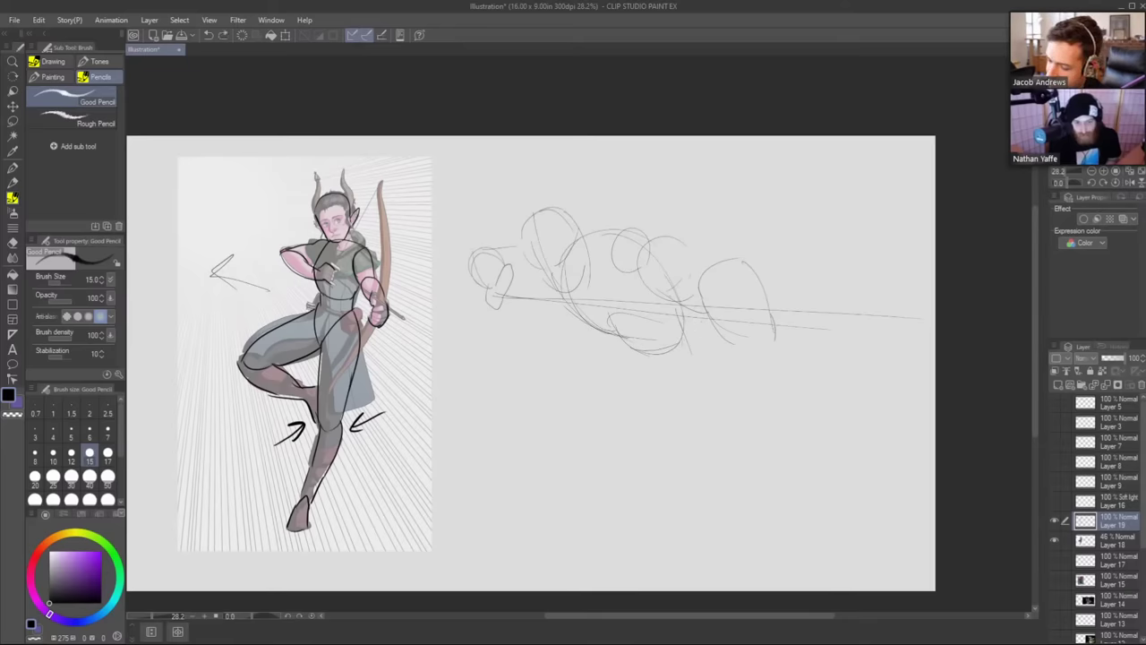
{"action": "left_click_drag", "start_coordinate": [723, 363], "coordinate": [637, 461]}
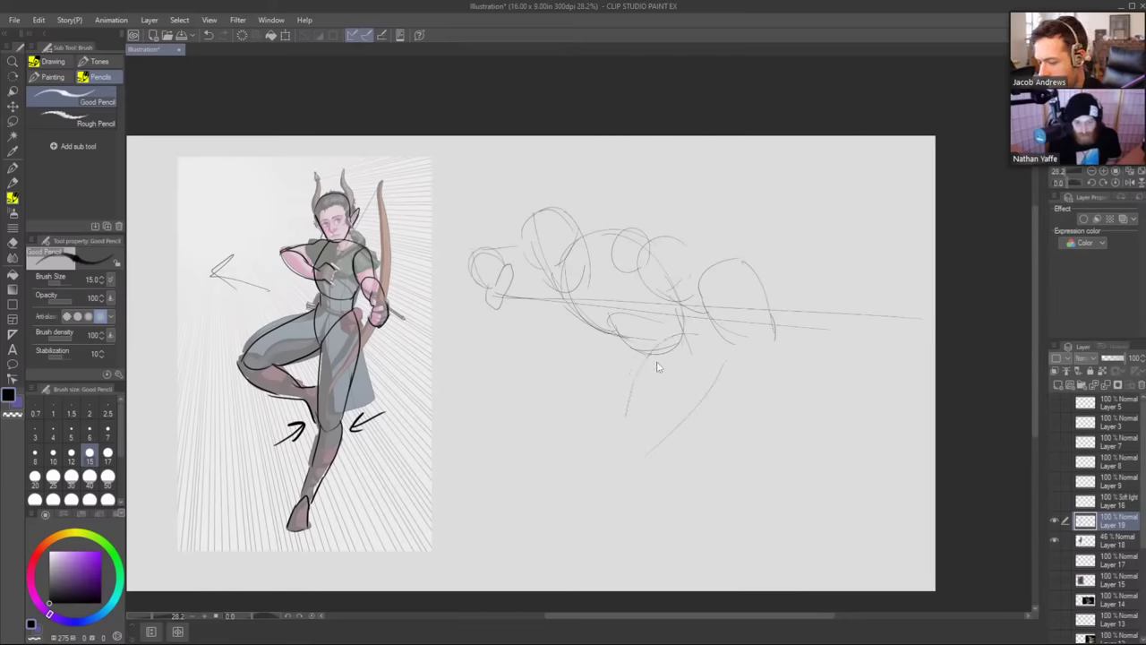
{"action": "key", "text": "ctrl+z"}
{"action": "left_click_drag", "start_coordinate": [666, 338], "coordinate": [614, 428]}
{"action": "key", "text": "ctrl+z"}
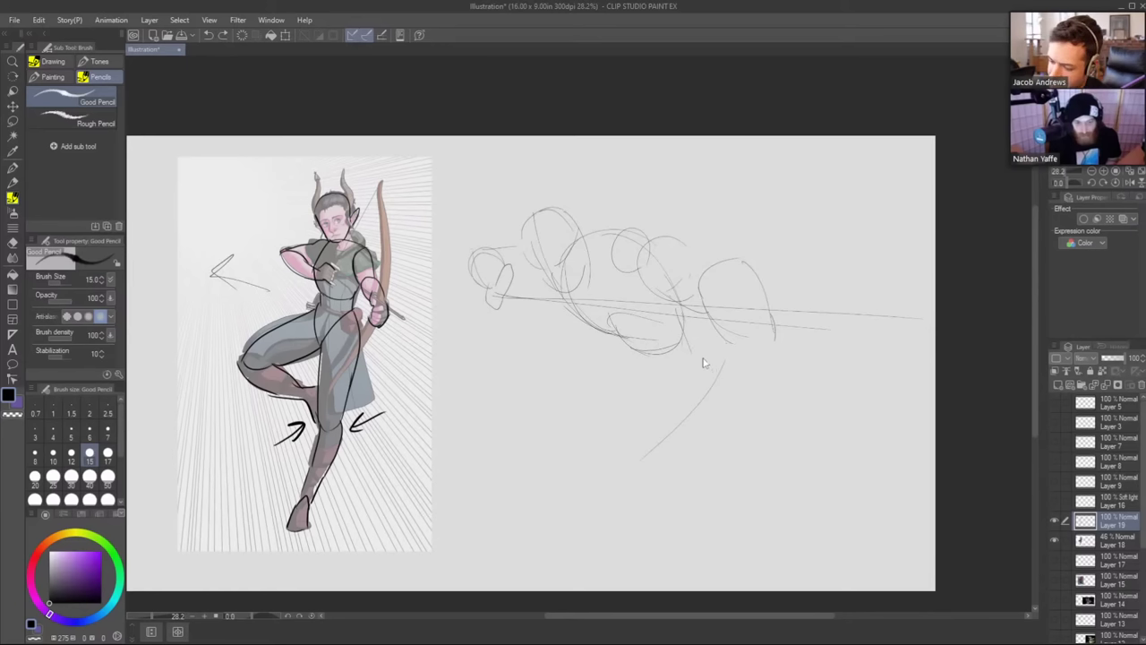
{"action": "key", "text": "ctrl+z"}
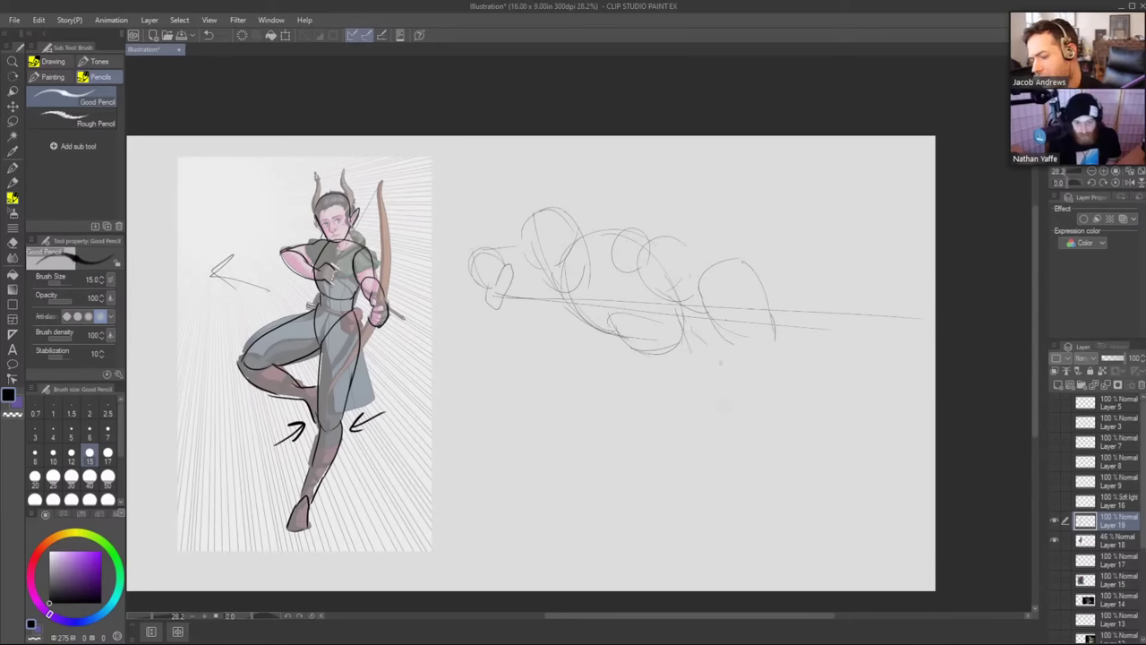
Sketch the new figure's standing leg from the hip to the lower leg, and the raised thigh extending out from the pelvis.
{"action": "left_click_drag", "start_coordinate": [682, 327], "coordinate": [686, 452]}
{"action": "left_click_drag", "start_coordinate": [591, 489], "coordinate": [548, 587]}
{"action": "mouse_move", "coordinate": [691, 435]}
{"action": "left_mouse_down"}
{"action": "mouse_move", "coordinate": [635, 494]}
{"action": "mouse_move", "coordinate": [607, 553]}
{"action": "left_mouse_up"}
{"action": "left_click_drag", "start_coordinate": [622, 336], "coordinate": [534, 365]}
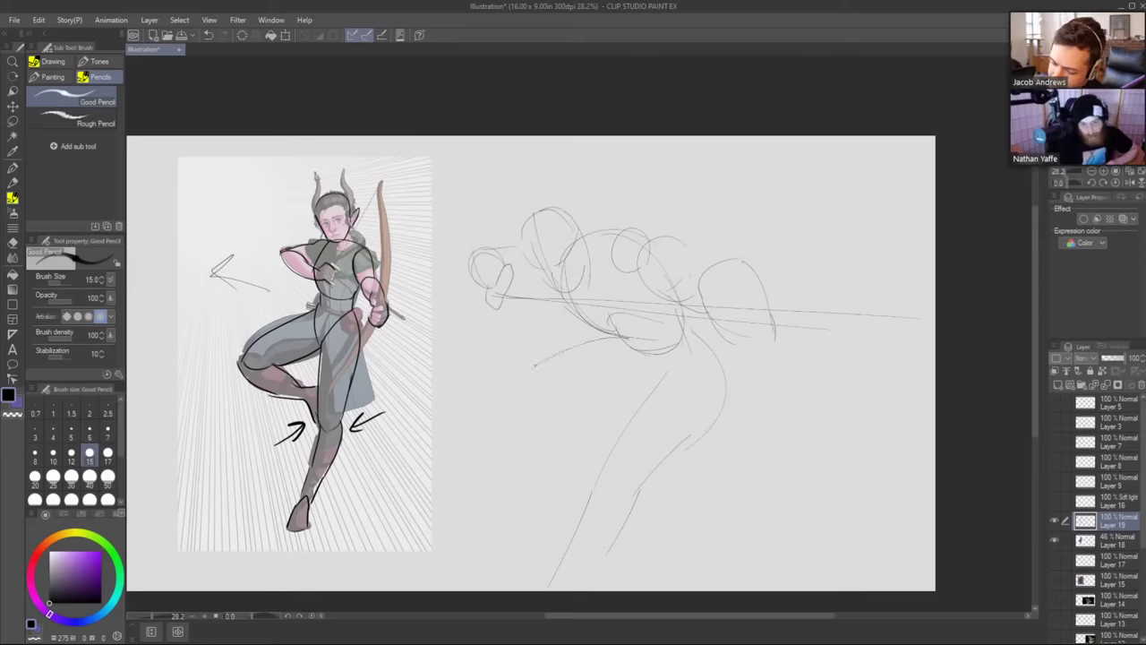
{"action": "mouse_move", "coordinate": [615, 338]}
{"action": "left_mouse_down"}
{"action": "mouse_move", "coordinate": [535, 372]}
{"action": "mouse_move", "coordinate": [613, 421]}
{"action": "left_mouse_up"}
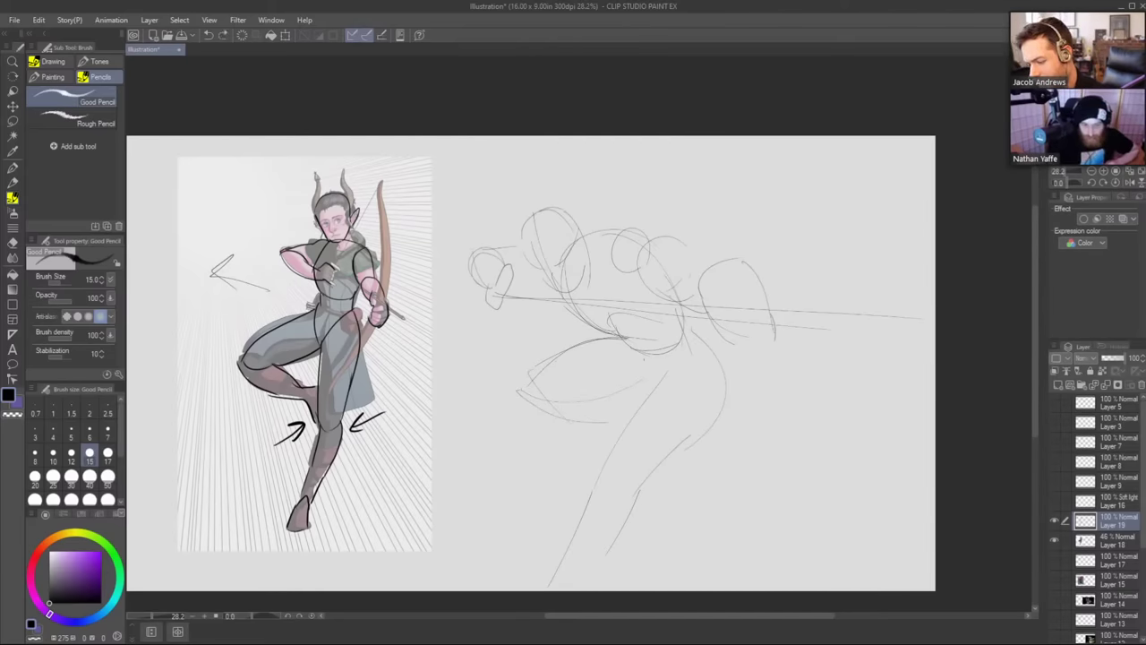
Redraw the standing leg's inner contour and slim its outer thigh curve, erasing the old outline.
{"action": "key", "text": "e"}
{"action": "key", "text": "p"}
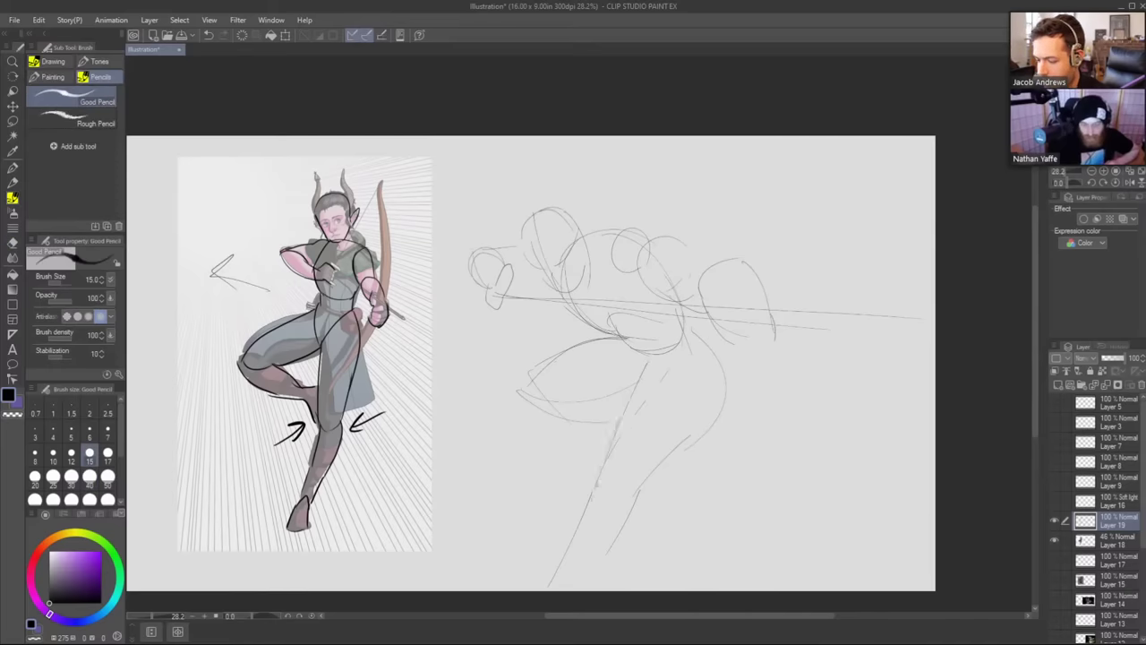
{"action": "key", "text": "e"}
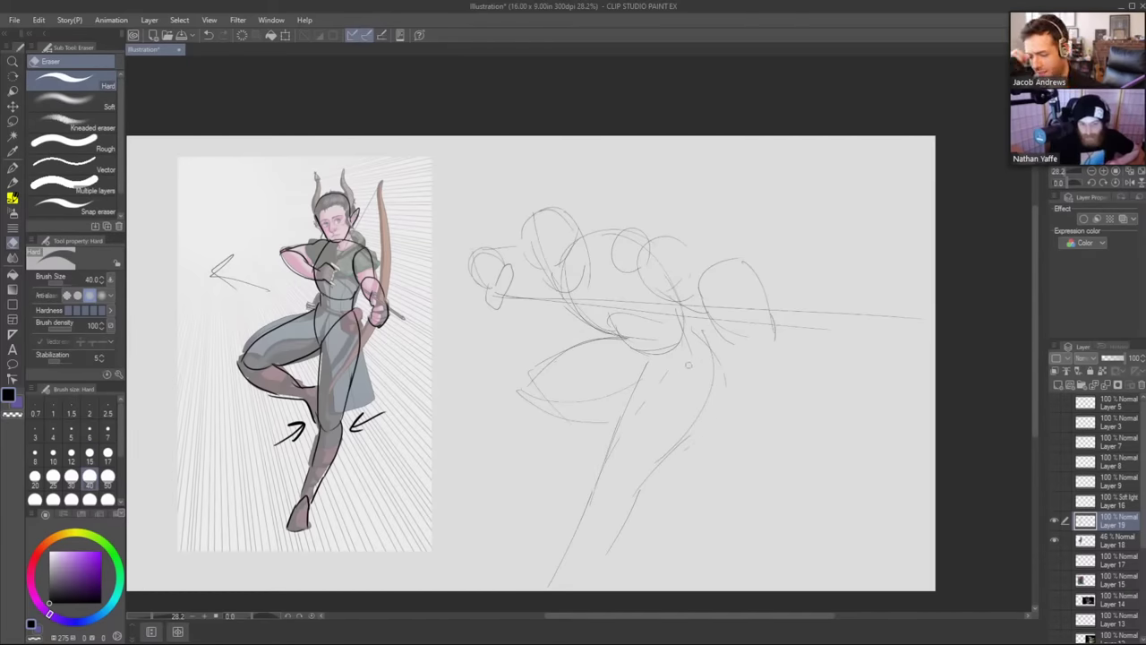
Add long, light guide lines around the large pose sketch, above its extended arm and beside the raised thigh.
{"action": "left_click_drag", "start_coordinate": [798, 450], "coordinate": [769, 444]}
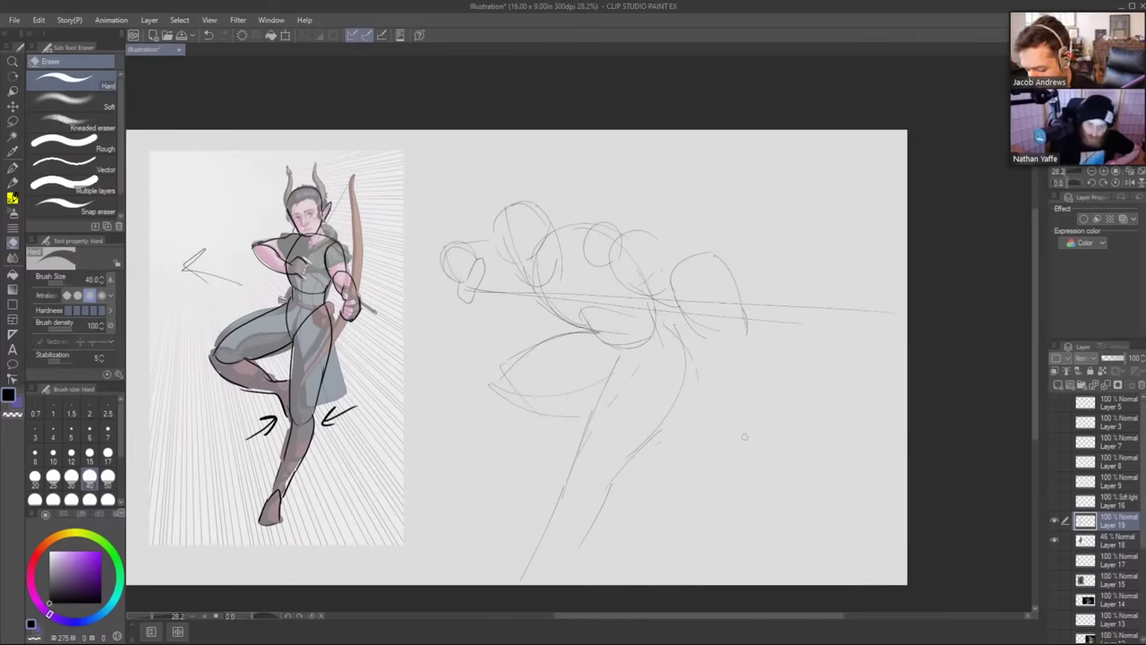
{"action": "key", "text": "p"}
{"action": "left_click_drag", "start_coordinate": [741, 442], "coordinate": [747, 405]}
{"action": "key", "text": "ctrl+z"}
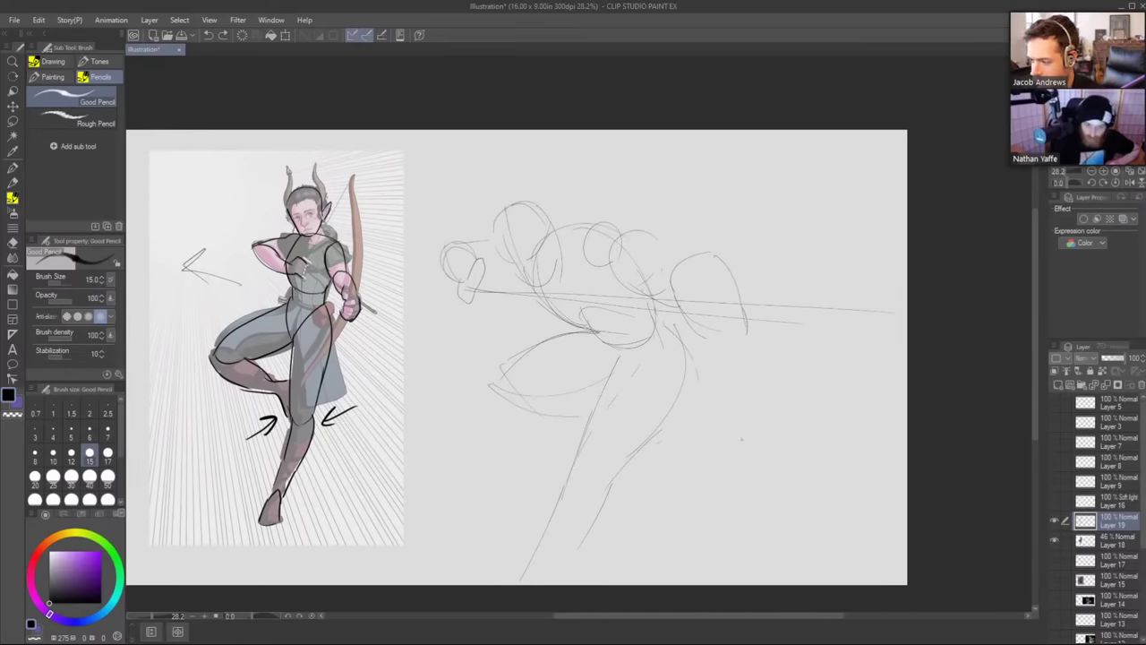
{"action": "left_click", "coordinate": [432, 323]}
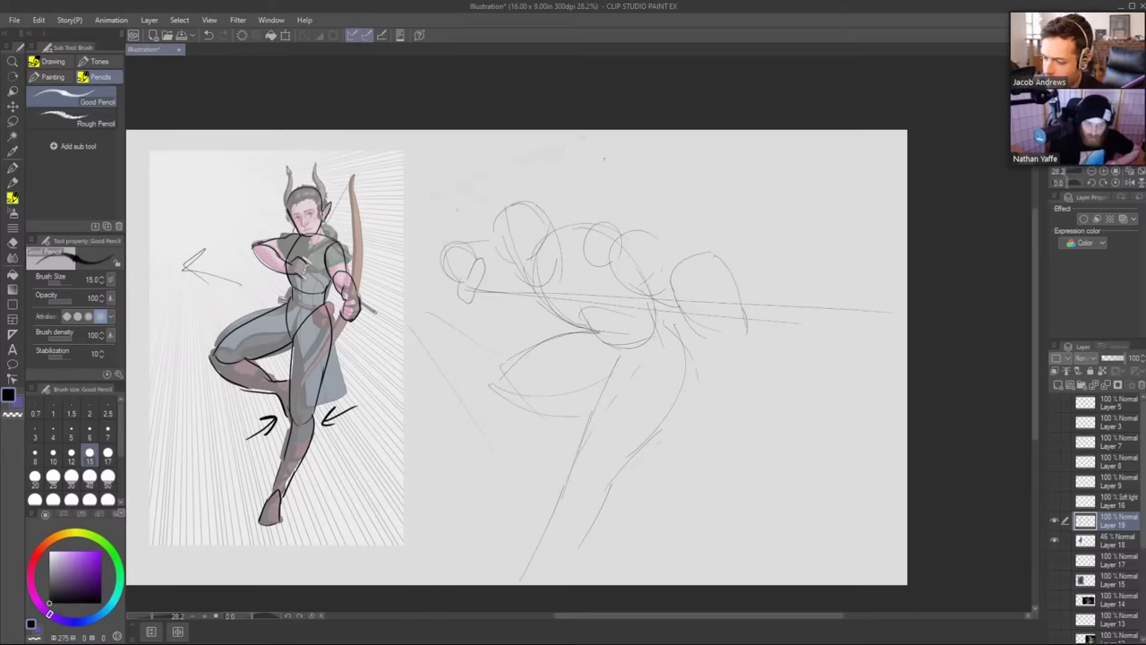
{"action": "left_click_drag", "start_coordinate": [771, 507], "coordinate": [742, 490]}
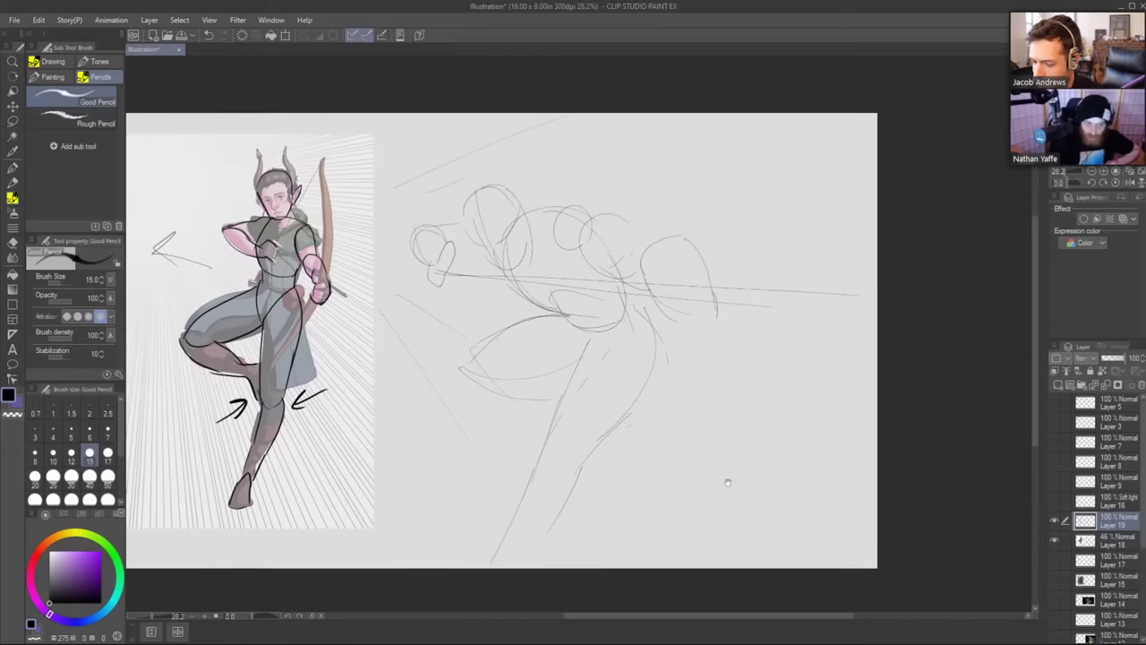
Start a smaller alternative pose beside the large sketch's standing leg with an arched shoulder and upper-torso contour.
{"action": "mouse_move", "coordinate": [691, 457]}
{"action": "left_mouse_down"}
{"action": "mouse_move", "coordinate": [722, 398]}
{"action": "mouse_move", "coordinate": [698, 418]}
{"action": "mouse_move", "coordinate": [754, 371]}
{"action": "mouse_move", "coordinate": [730, 373]}
{"action": "mouse_move", "coordinate": [767, 390]}
{"action": "mouse_move", "coordinate": [770, 406]}
{"action": "mouse_move", "coordinate": [753, 419]}
{"action": "mouse_move", "coordinate": [719, 398]}
{"action": "mouse_move", "coordinate": [727, 419]}
{"action": "mouse_move", "coordinate": [691, 469]}
{"action": "mouse_move", "coordinate": [730, 458]}
{"action": "left_mouse_up"}
{"action": "key", "text": "ctrl+z"}
{"action": "key", "text": "ctrl+z"}
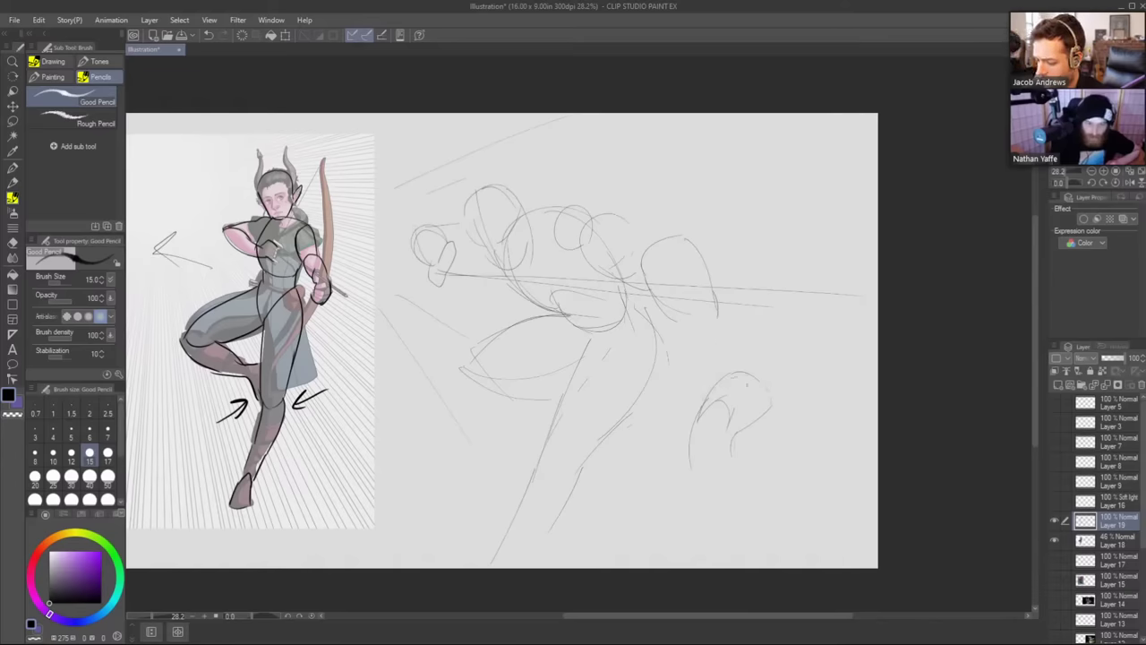
{"action": "left_click_drag", "start_coordinate": [702, 403], "coordinate": [756, 383]}
{"action": "key", "text": "e"}
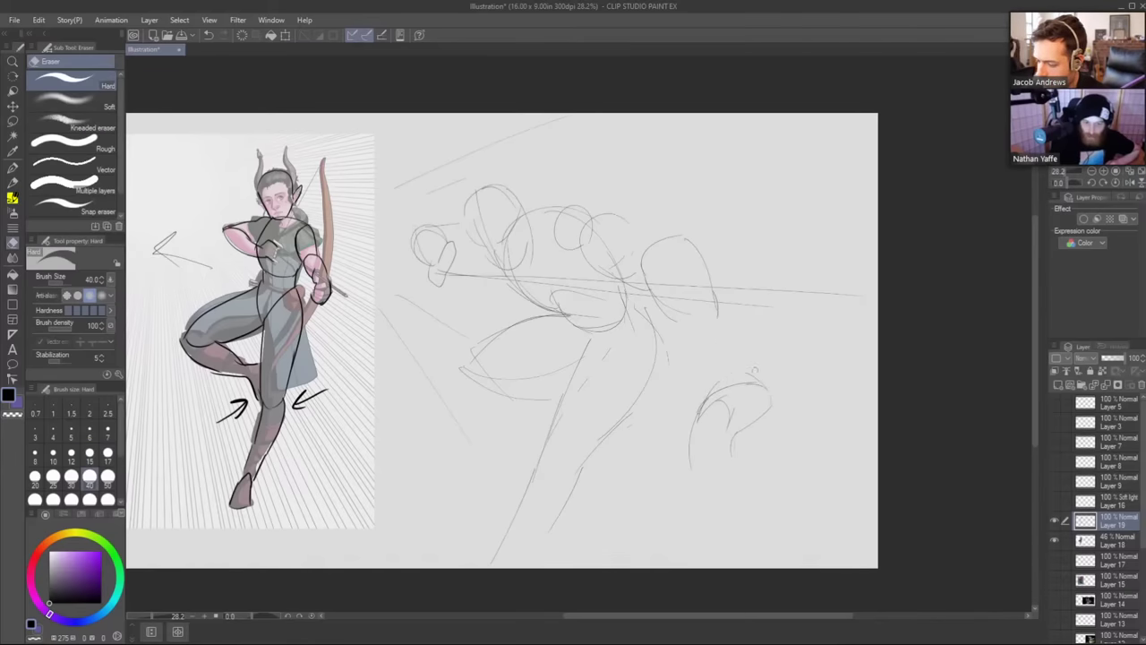
Sketch the small figure's shoulder circle, the upper-arm oval and an angular elbow form at the arm's end.
{"action": "key", "text": "p"}
{"action": "mouse_move", "coordinate": [760, 389]}
{"action": "left_mouse_down"}
{"action": "mouse_move", "coordinate": [777, 410]}
{"action": "mouse_move", "coordinate": [815, 392]}
{"action": "left_mouse_up"}
{"action": "key", "text": "ctrl+z"}
{"action": "mouse_move", "coordinate": [740, 410]}
{"action": "left_mouse_down"}
{"action": "mouse_move", "coordinate": [802, 434]}
{"action": "mouse_move", "coordinate": [806, 396]}
{"action": "mouse_move", "coordinate": [835, 406]}
{"action": "mouse_move", "coordinate": [822, 433]}
{"action": "left_mouse_up"}
{"action": "mouse_move", "coordinate": [835, 394]}
{"action": "left_mouse_down"}
{"action": "mouse_move", "coordinate": [869, 403]}
{"action": "mouse_move", "coordinate": [845, 446]}
{"action": "mouse_move", "coordinate": [819, 432]}
{"action": "left_mouse_up"}
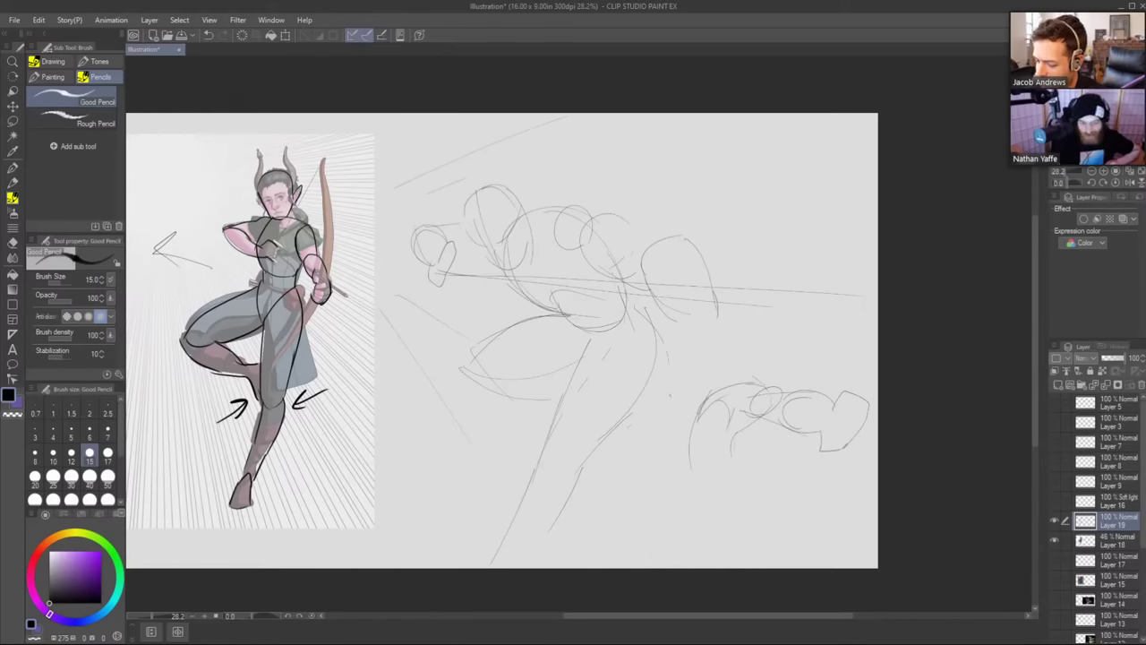
Sketch the small figure's front hand and forearm, and strengthen the diagonal line under the chest.
{"action": "left_click_drag", "start_coordinate": [672, 391], "coordinate": [687, 383]}
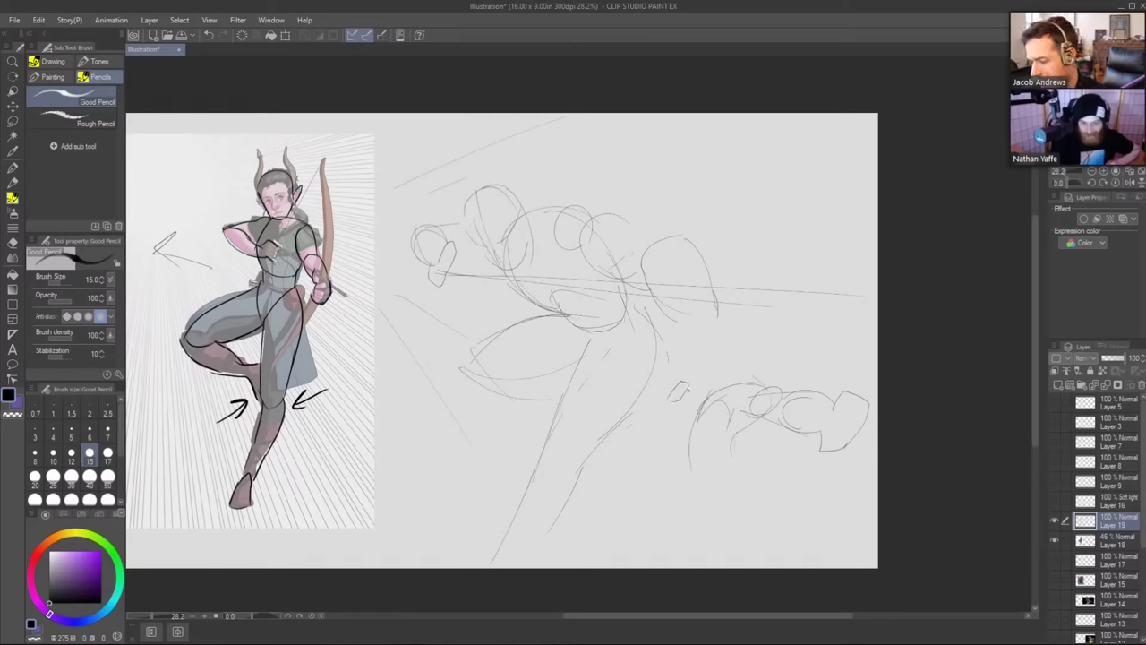
{"action": "left_click_drag", "start_coordinate": [691, 400], "coordinate": [721, 388]}
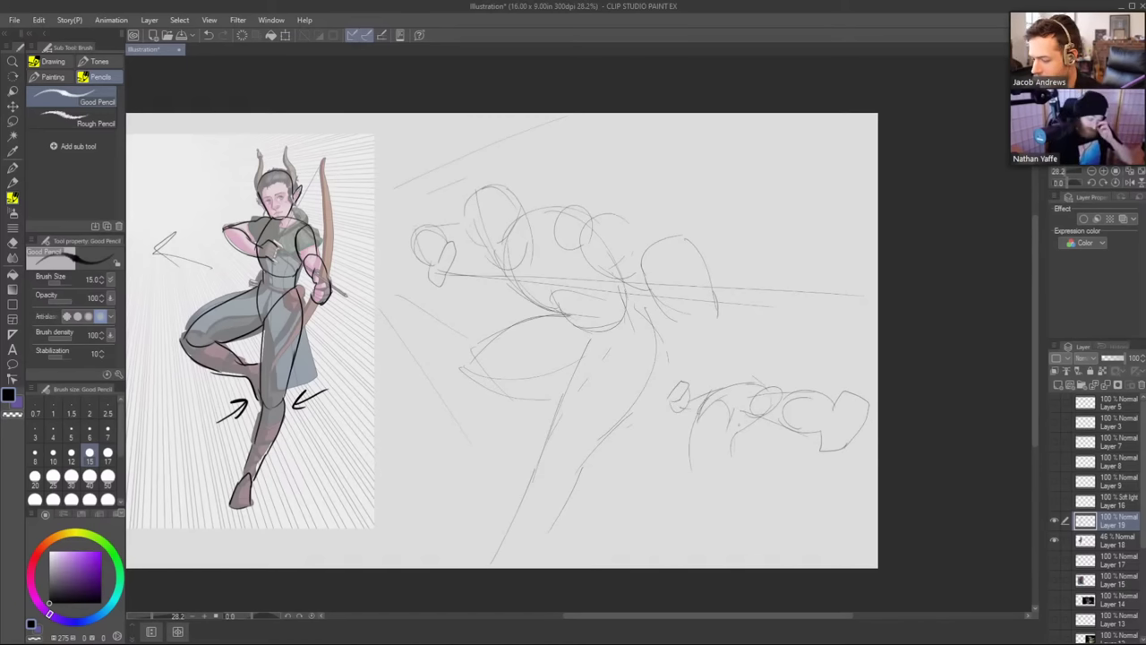
{"action": "left_click_drag", "start_coordinate": [754, 419], "coordinate": [717, 444]}
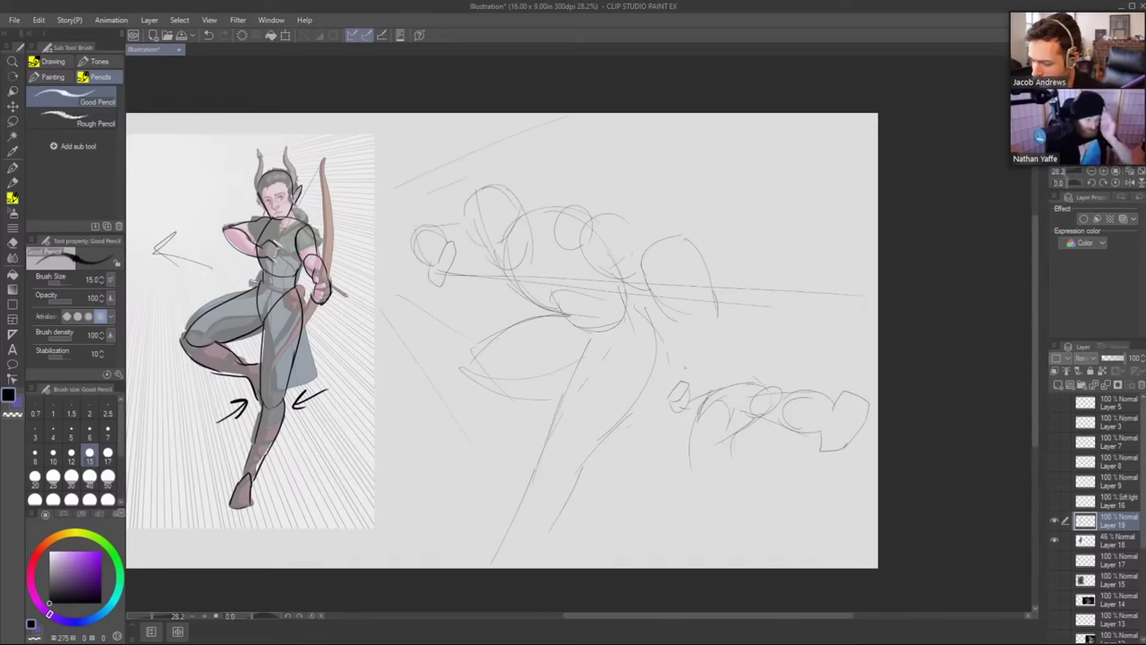
{"action": "left_click_drag", "start_coordinate": [749, 421], "coordinate": [714, 444]}
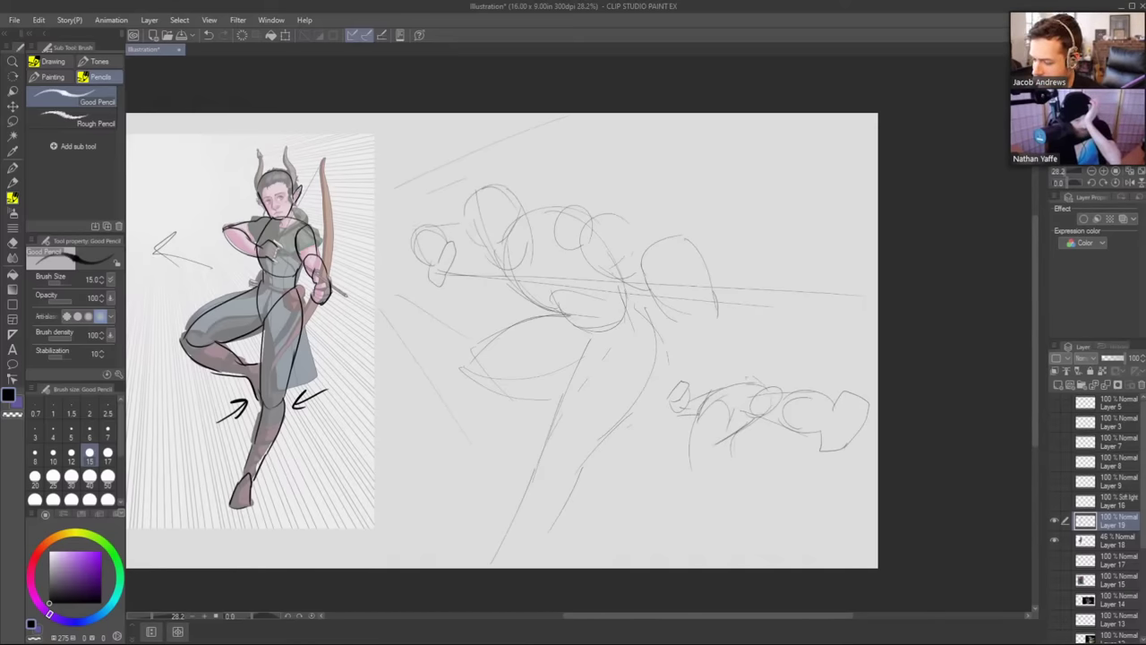
Add a tilted head oval above the small figure's shoulders and draw long straight arrow lines from the front hand.
{"action": "mouse_move", "coordinate": [733, 374]}
{"action": "left_mouse_down"}
{"action": "mouse_move", "coordinate": [746, 351]}
{"action": "mouse_move", "coordinate": [762, 379]}
{"action": "left_mouse_up"}
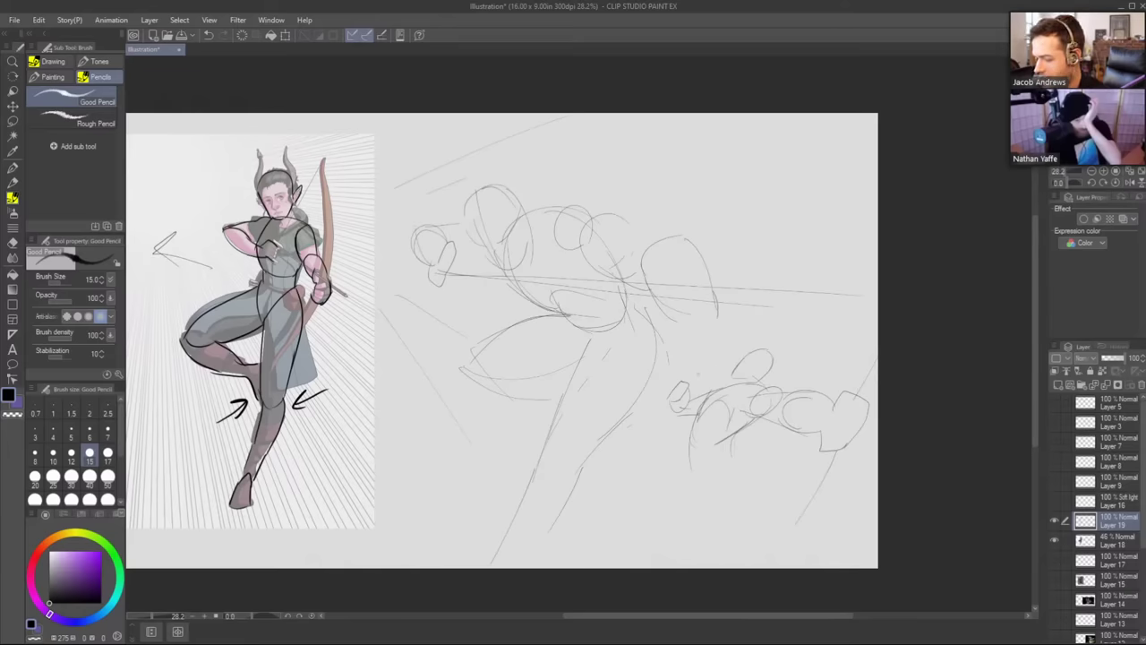
{"action": "left_click_drag", "start_coordinate": [677, 383], "coordinate": [915, 331]}
{"action": "key", "text": "ctrl+z"}
{"action": "left_click_drag", "start_coordinate": [683, 392], "coordinate": [931, 357]}
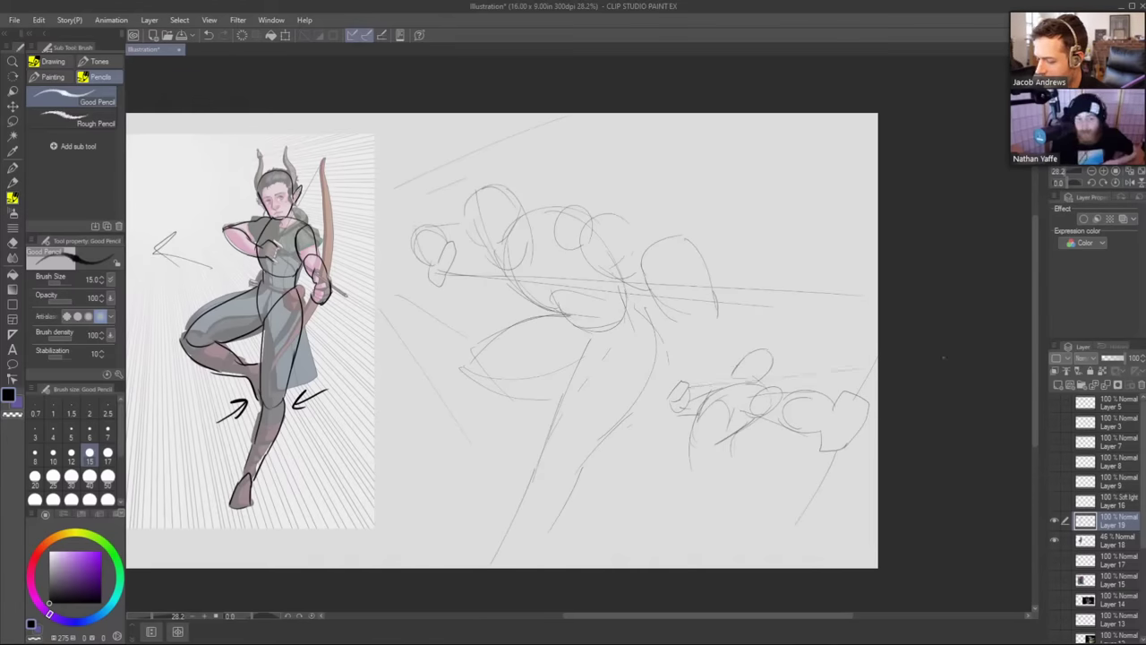
{"action": "mouse_move", "coordinate": [682, 384]}
{"action": "left_mouse_down"}
{"action": "mouse_move", "coordinate": [932, 383]}
{"action": "mouse_move", "coordinate": [975, 413]}
{"action": "left_mouse_up"}
Sketch the small figure's ribcage oval and try out contours running down the torso's sides.
{"action": "mouse_move", "coordinate": [696, 437]}
{"action": "left_mouse_down"}
{"action": "mouse_move", "coordinate": [754, 422]}
{"action": "mouse_move", "coordinate": [682, 466]}
{"action": "left_mouse_up"}
{"action": "key", "text": "ctrl+z"}
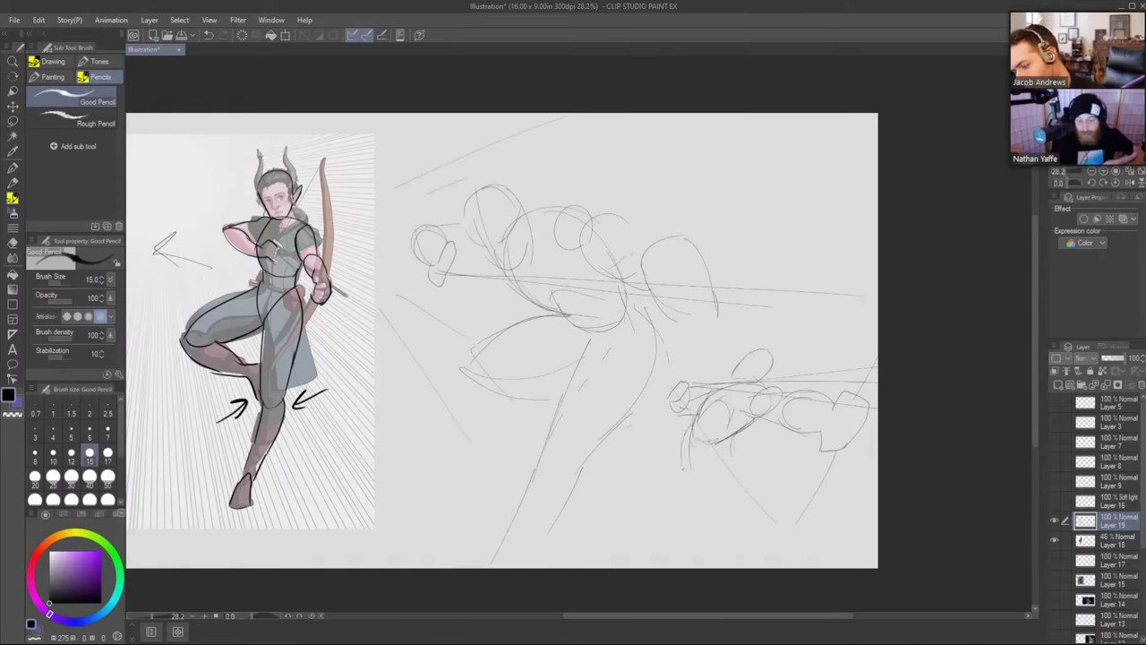
{"action": "key", "text": "ctrl+z"}
{"action": "left_click_drag", "start_coordinate": [690, 423], "coordinate": [685, 463]}
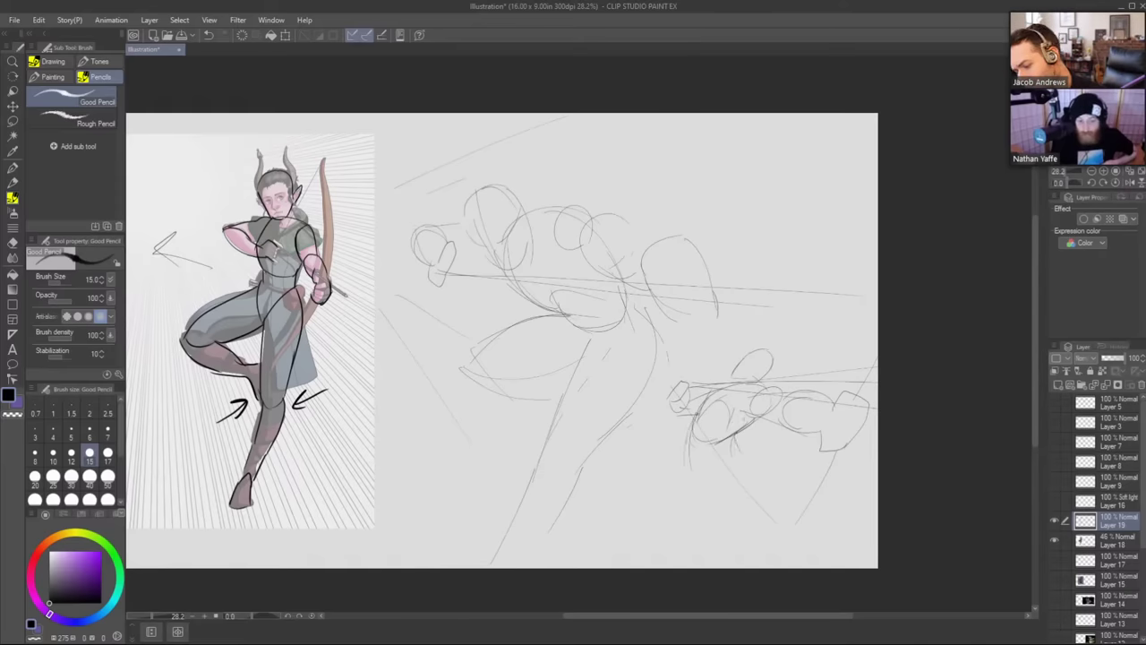
{"action": "key", "text": "ctrl+z"}
{"action": "left_click_drag", "start_coordinate": [739, 431], "coordinate": [700, 513]}
{"action": "key", "text": "ctrl+z"}
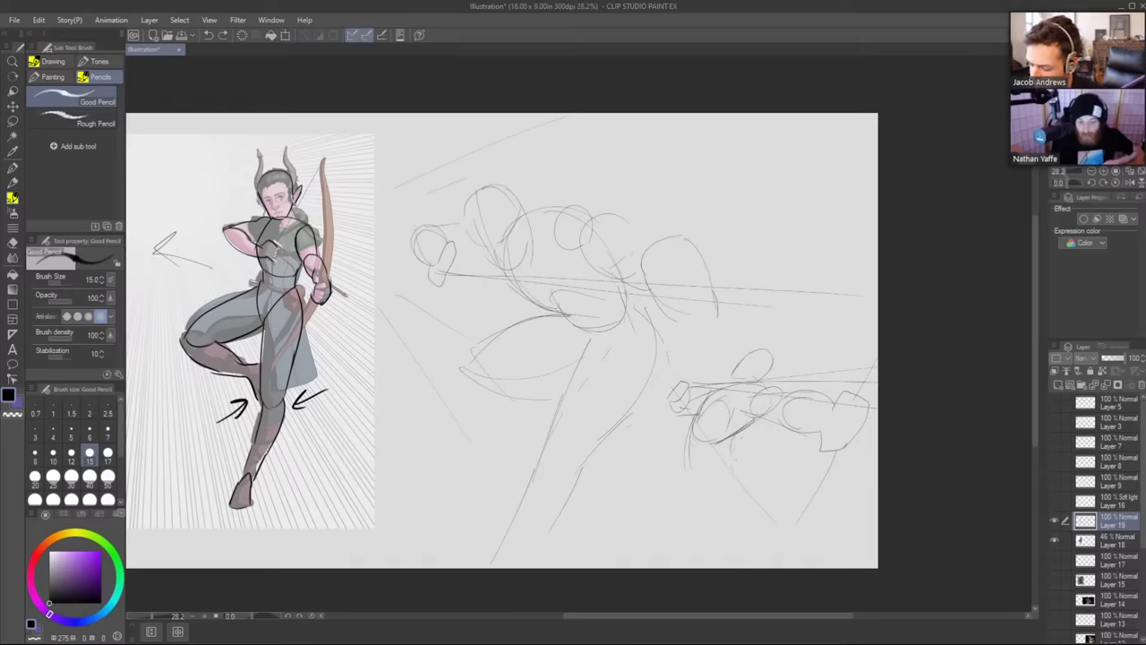
Rework the small figure's short waist lines below the ribcage, undoing and redrawing the trial strokes.
{"action": "left_click_drag", "start_coordinate": [730, 436], "coordinate": [743, 451]}
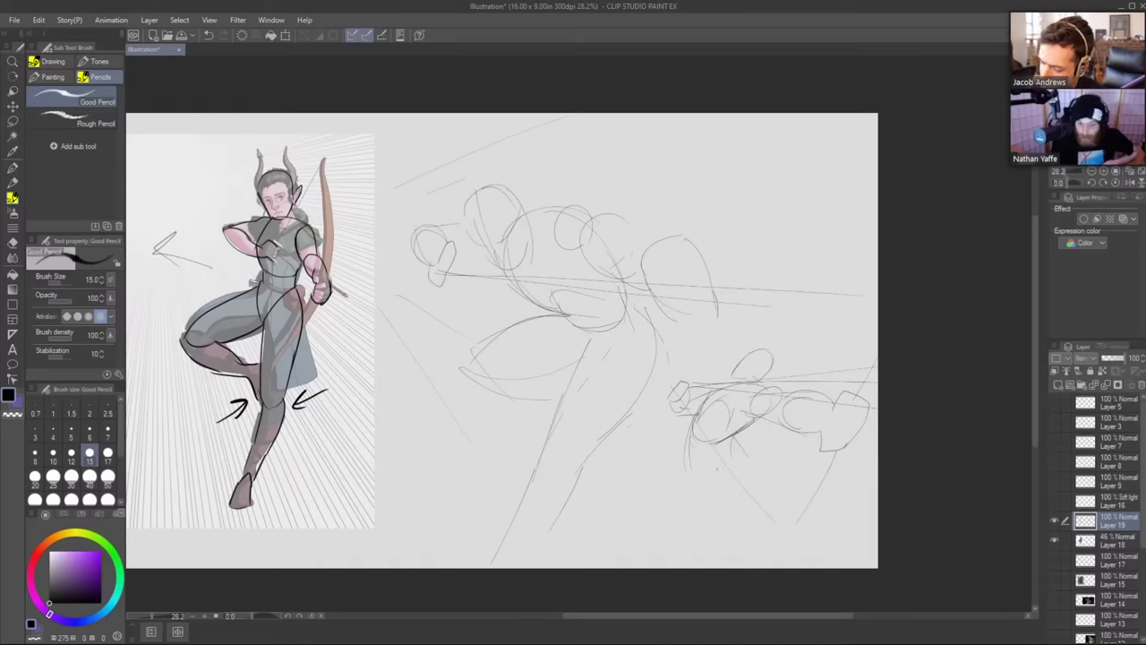
{"action": "key", "text": "ctrl+z"}
{"action": "left_click_drag", "start_coordinate": [696, 459], "coordinate": [706, 484]}
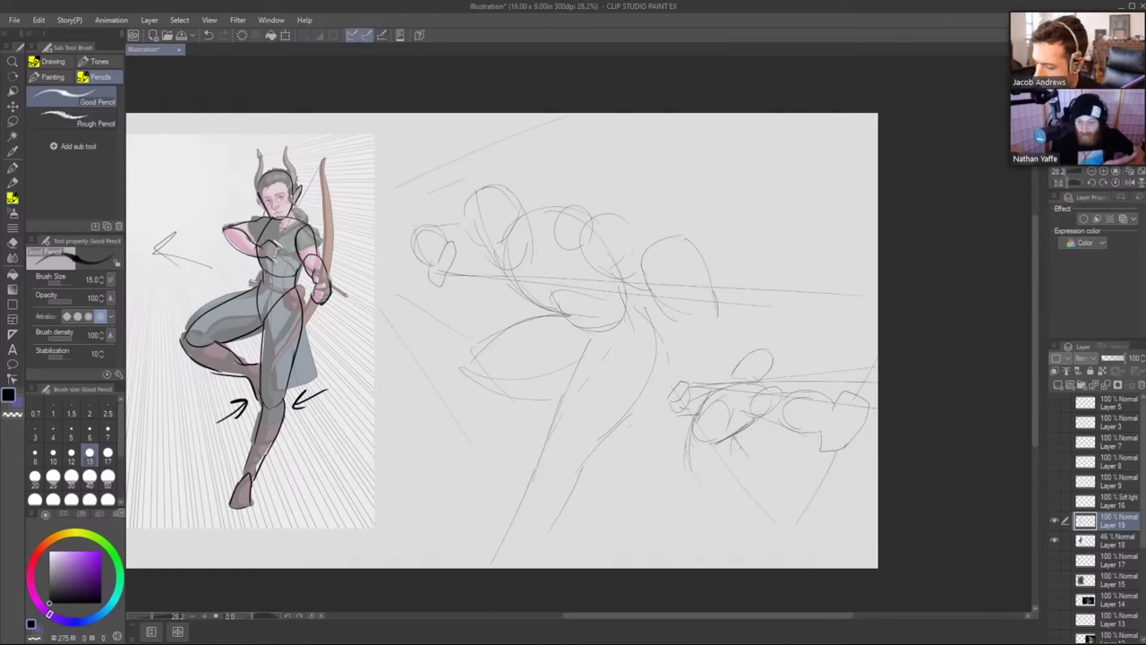
{"action": "left_click_drag", "start_coordinate": [740, 440], "coordinate": [727, 522]}
{"action": "key", "text": "ctrl+z"}
{"action": "key", "text": "ctrl+z"}
{"action": "key", "text": "ctrl+z"}
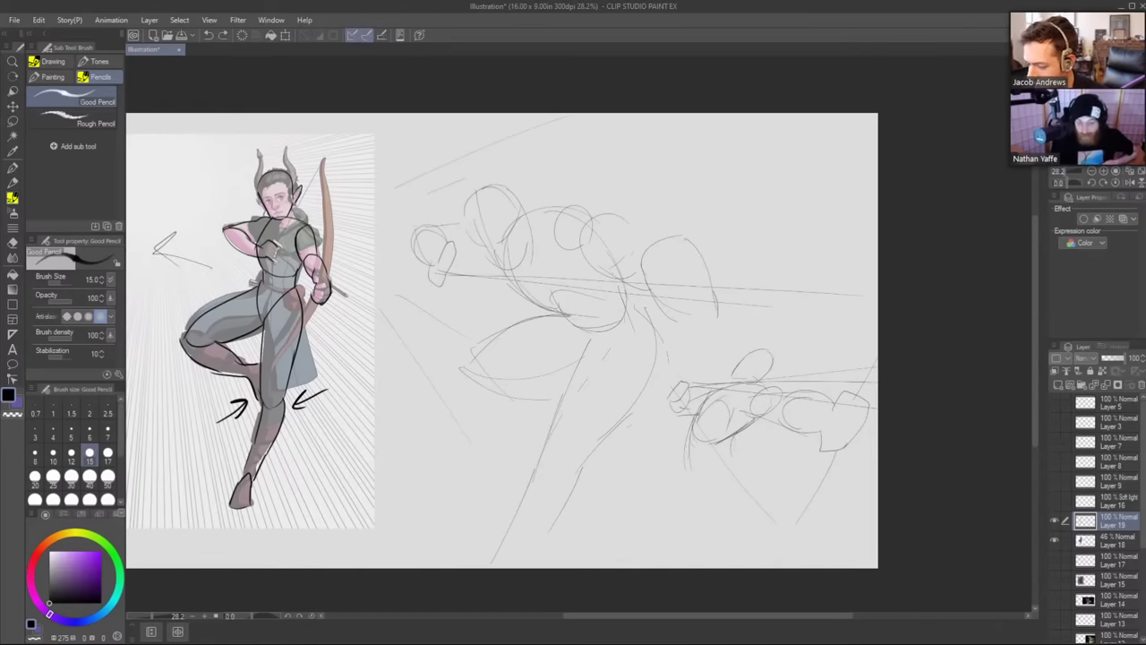
{"action": "key", "text": "ctrl+y"}
{"action": "mouse_move", "coordinate": [742, 430]}
{"action": "left_mouse_down"}
{"action": "mouse_move", "coordinate": [731, 456]}
{"action": "mouse_move", "coordinate": [742, 452]}
{"action": "mouse_move", "coordinate": [743, 467]}
{"action": "left_mouse_up"}
{"action": "key", "text": "ctrl+z"}
{"action": "key", "text": "ctrl+z"}
{"action": "key", "text": "ctrl+z"}
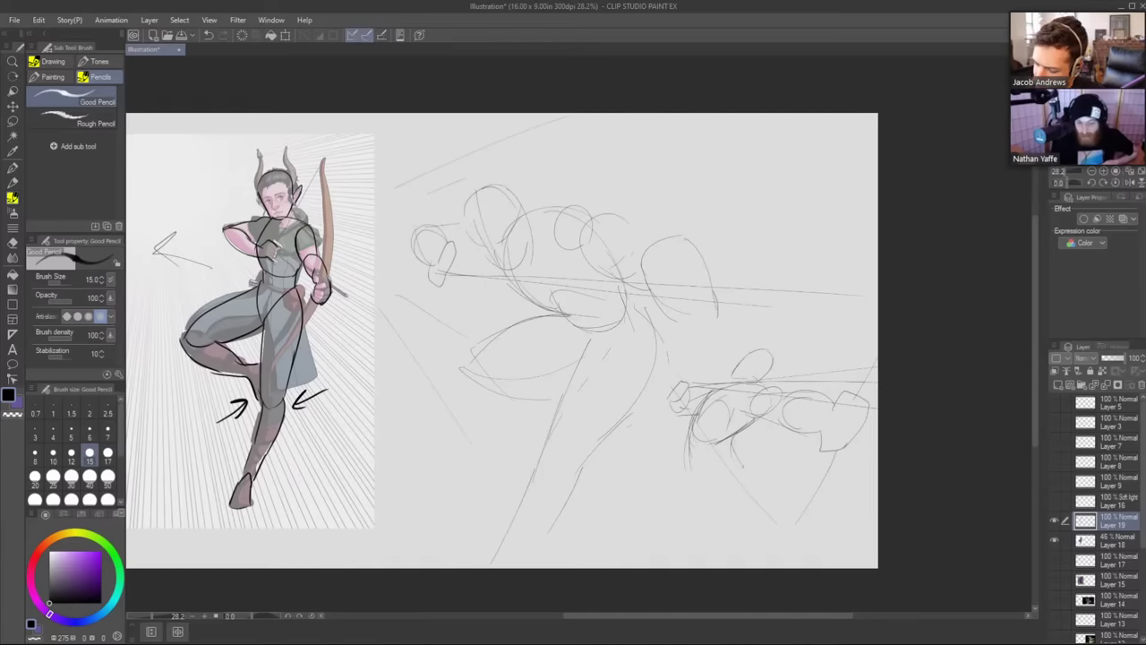
Sketch the small figure's bent thigh with long inner and outer curves, and curve the front contour down from the waist.
{"action": "left_click_drag", "start_coordinate": [737, 517], "coordinate": [722, 534]}
{"action": "key", "text": "ctrl+z"}
{"action": "left_click_drag", "start_coordinate": [749, 488], "coordinate": [695, 567]}
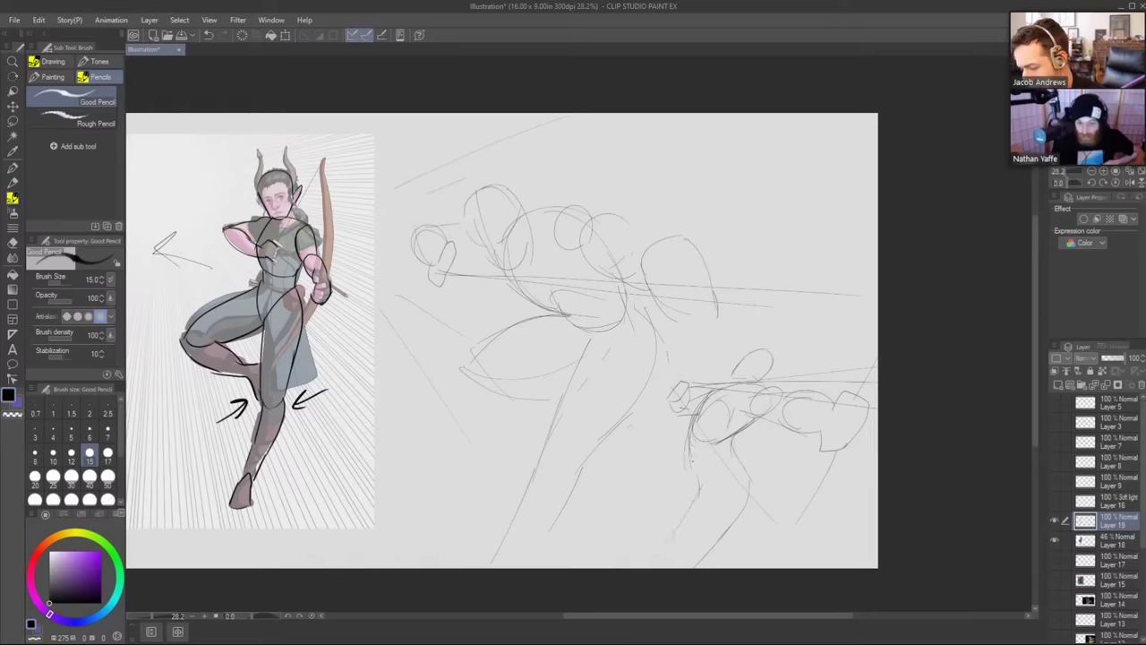
{"action": "key", "text": "ctrl+z"}
{"action": "left_click_drag", "start_coordinate": [688, 459], "coordinate": [681, 515]}
{"action": "key", "text": "ctrl+z"}
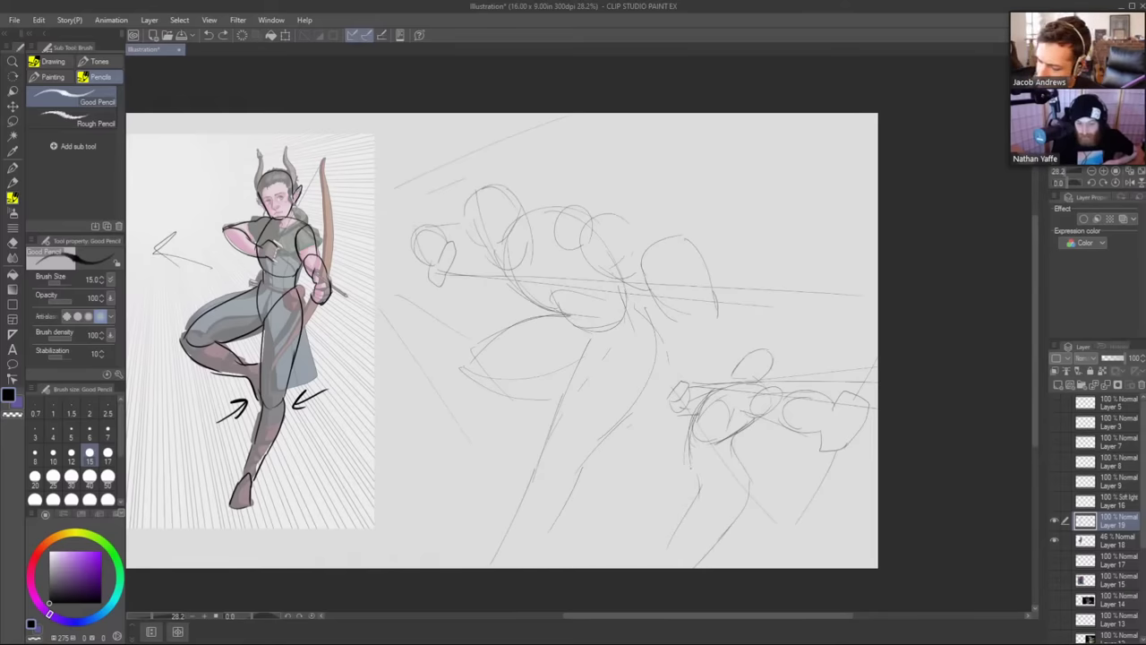
{"action": "left_click_drag", "start_coordinate": [687, 459], "coordinate": [681, 513]}
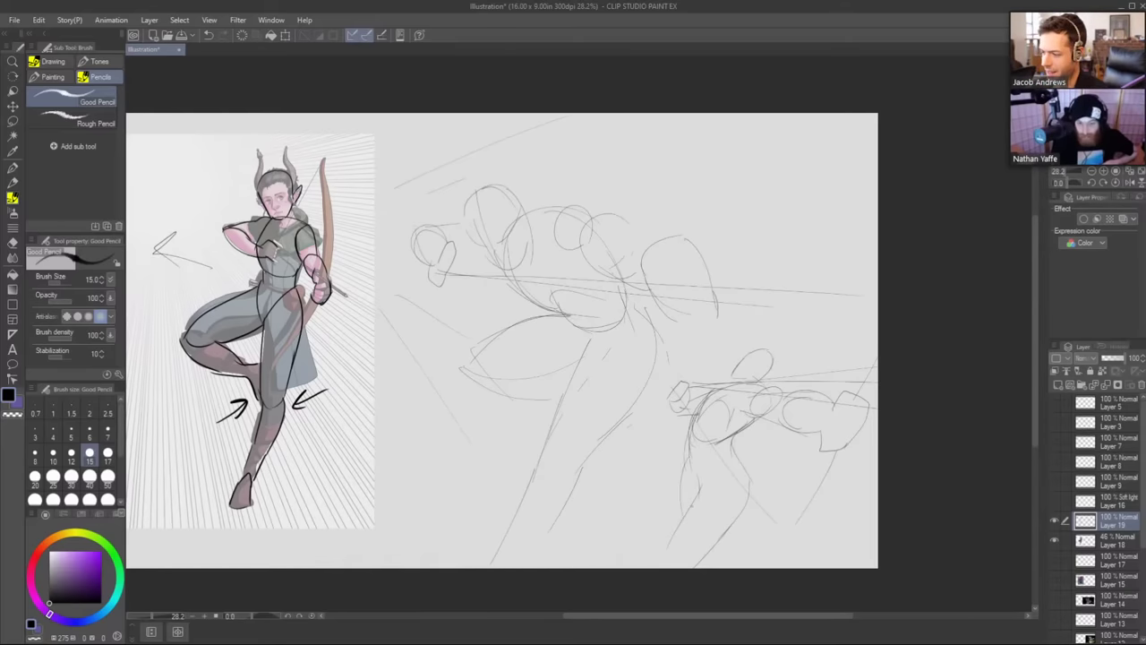
{"action": "left_click_drag", "start_coordinate": [734, 448], "coordinate": [695, 565]}
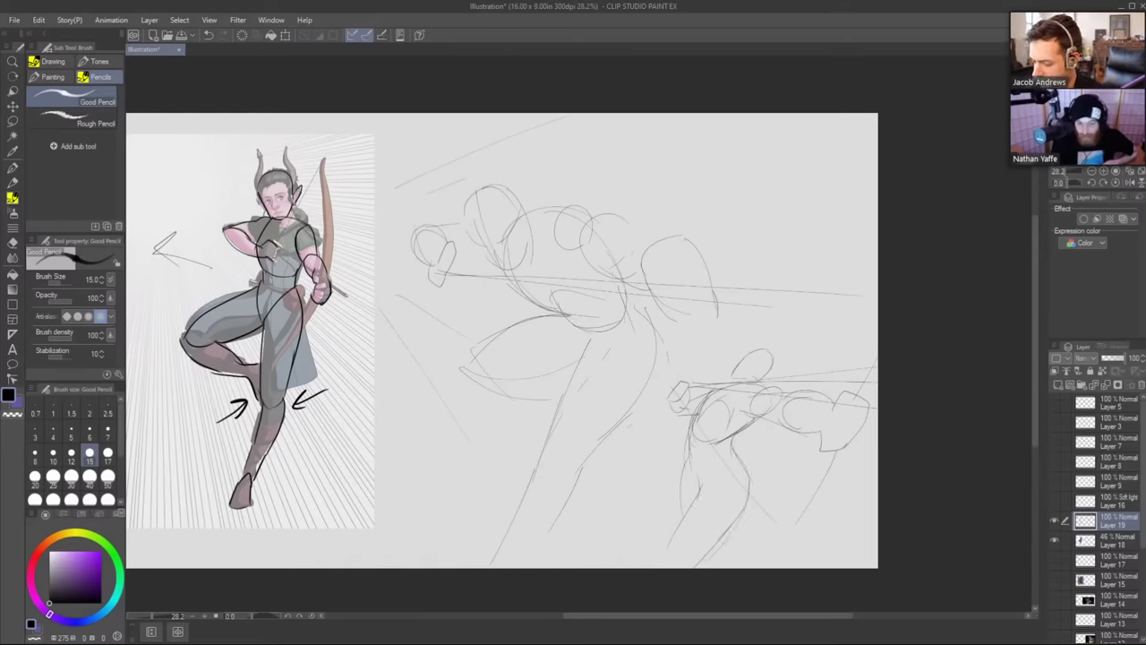
Round the top of the small figure's thigh with an arc and try crossing lines for the second leg.
{"action": "mouse_move", "coordinate": [702, 488]}
{"action": "left_mouse_down"}
{"action": "mouse_move", "coordinate": [742, 463]}
{"action": "mouse_move", "coordinate": [614, 499]}
{"action": "mouse_move", "coordinate": [667, 548]}
{"action": "left_mouse_up"}
{"action": "key", "text": "ctrl+z"}
{"action": "key", "text": "ctrl+z"}
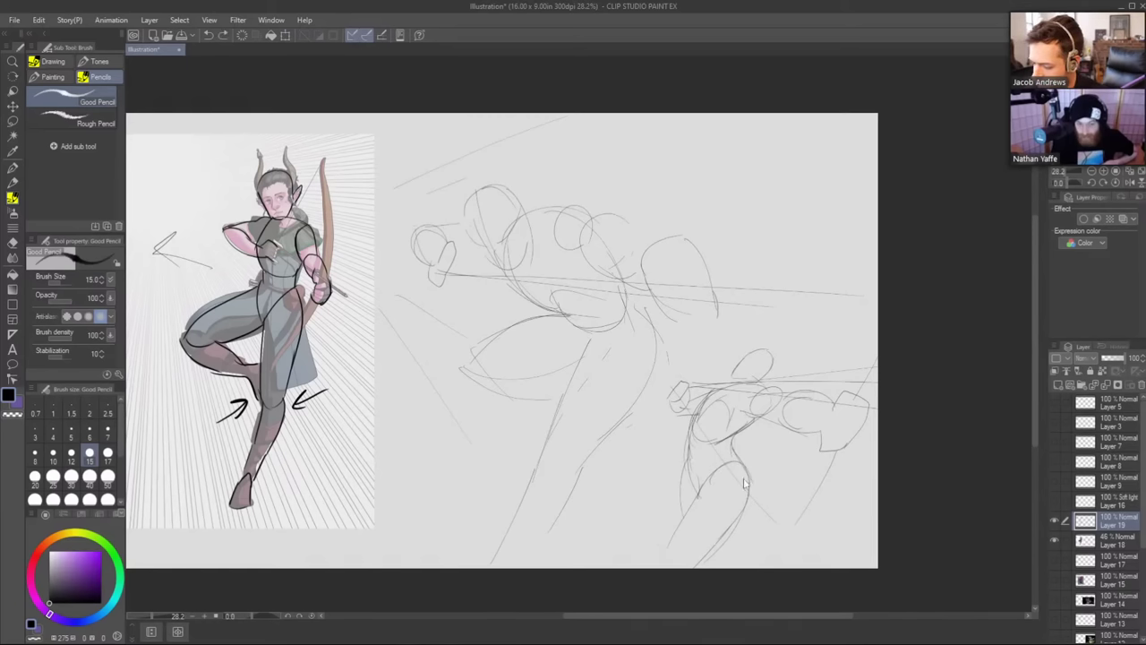
{"action": "left_click_drag", "start_coordinate": [687, 458], "coordinate": [681, 486]}
{"action": "left_click_drag", "start_coordinate": [728, 532], "coordinate": [763, 557]}
{"action": "key", "text": "ctrl+z"}
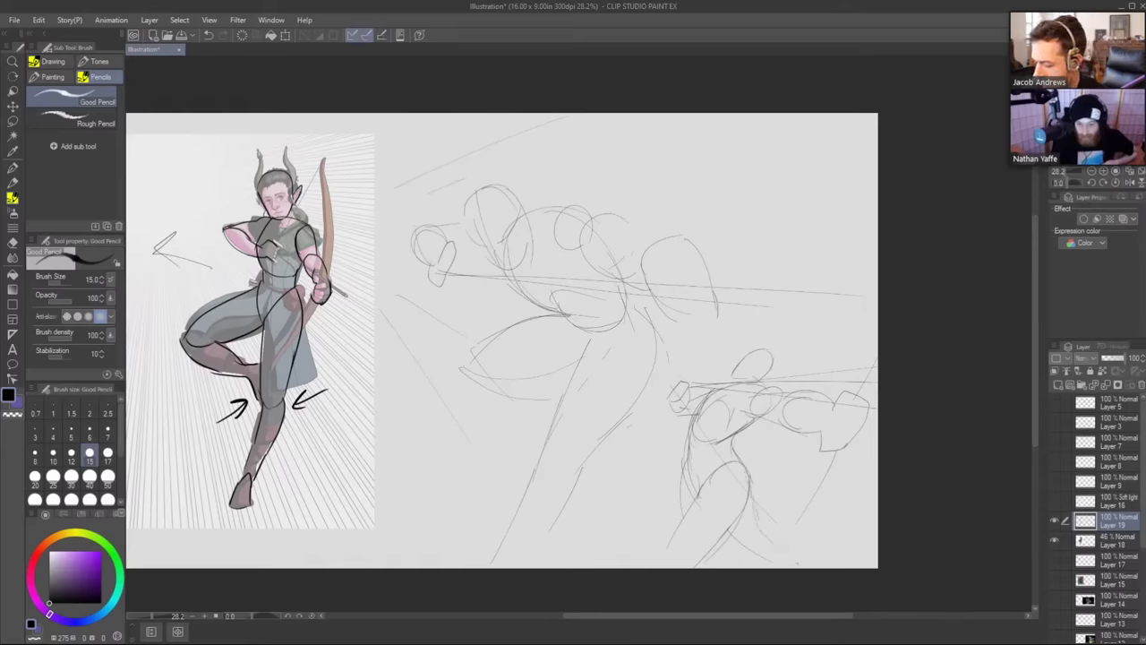
Sketch the small figure's rear hip and thigh curve, erase the loose front contour, and darken the torso and hip lines.
{"action": "key", "text": "ctrl+z"}
{"action": "left_click_drag", "start_coordinate": [750, 487], "coordinate": [774, 524]}
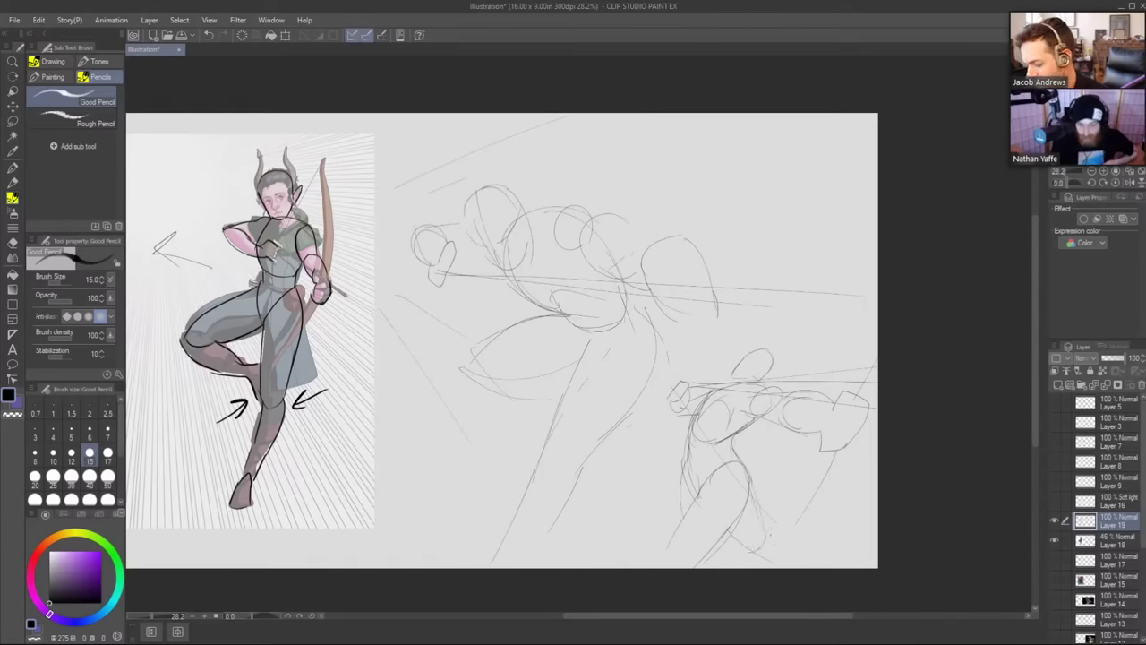
{"action": "key", "text": "e"}
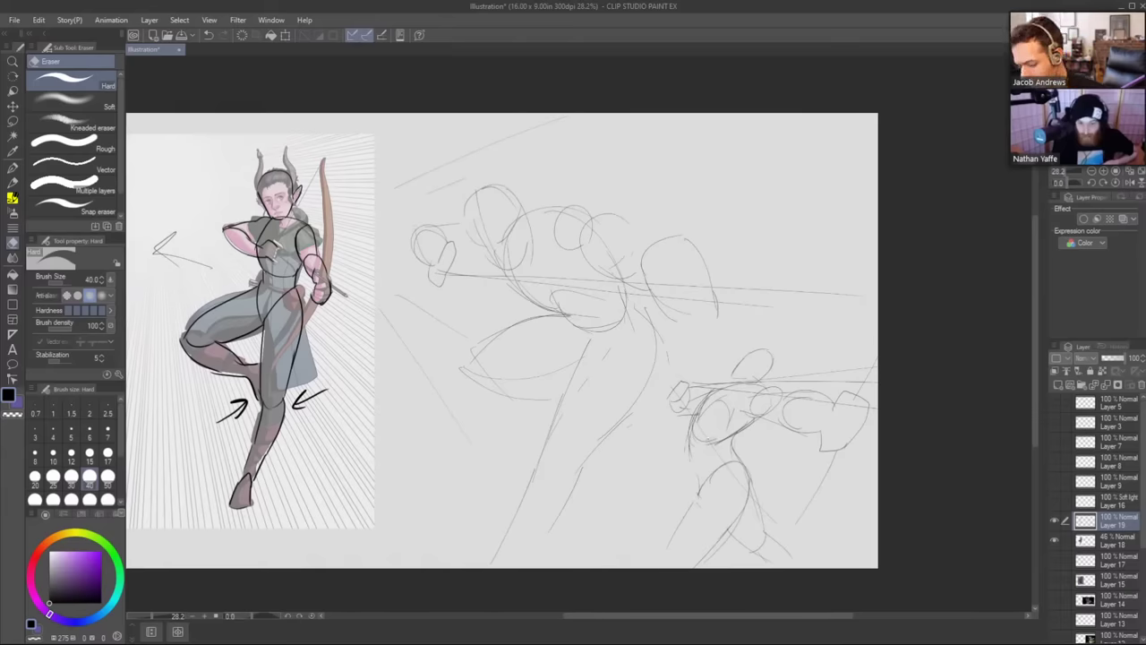
{"action": "key", "text": "p"}
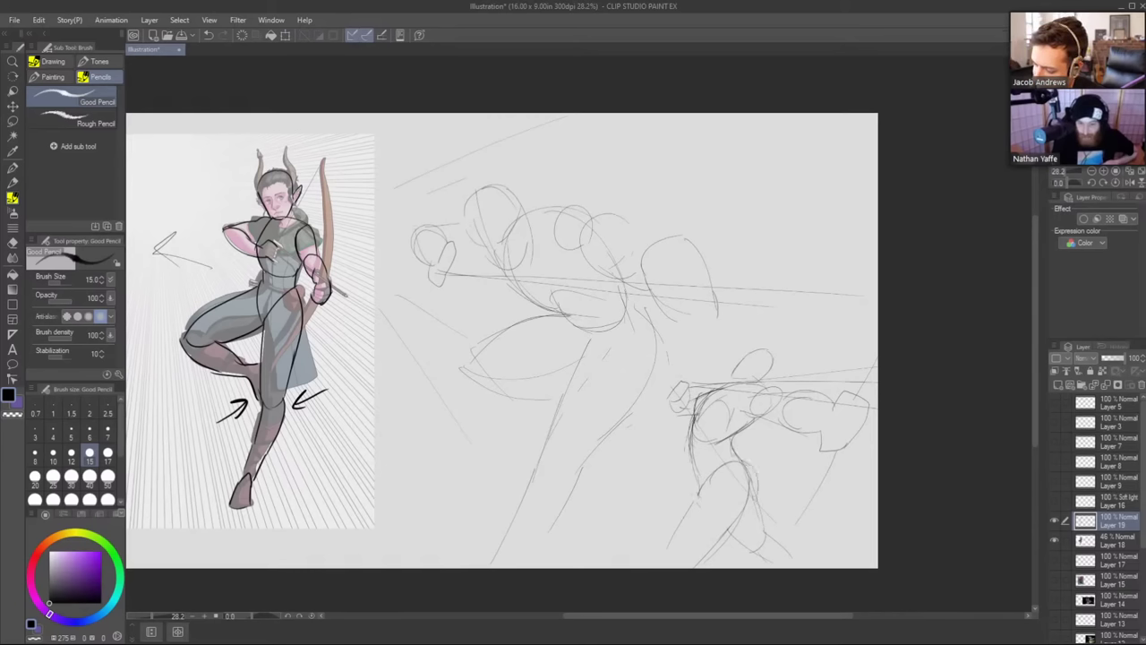
{"action": "left_click_drag", "start_coordinate": [737, 456], "coordinate": [734, 527]}
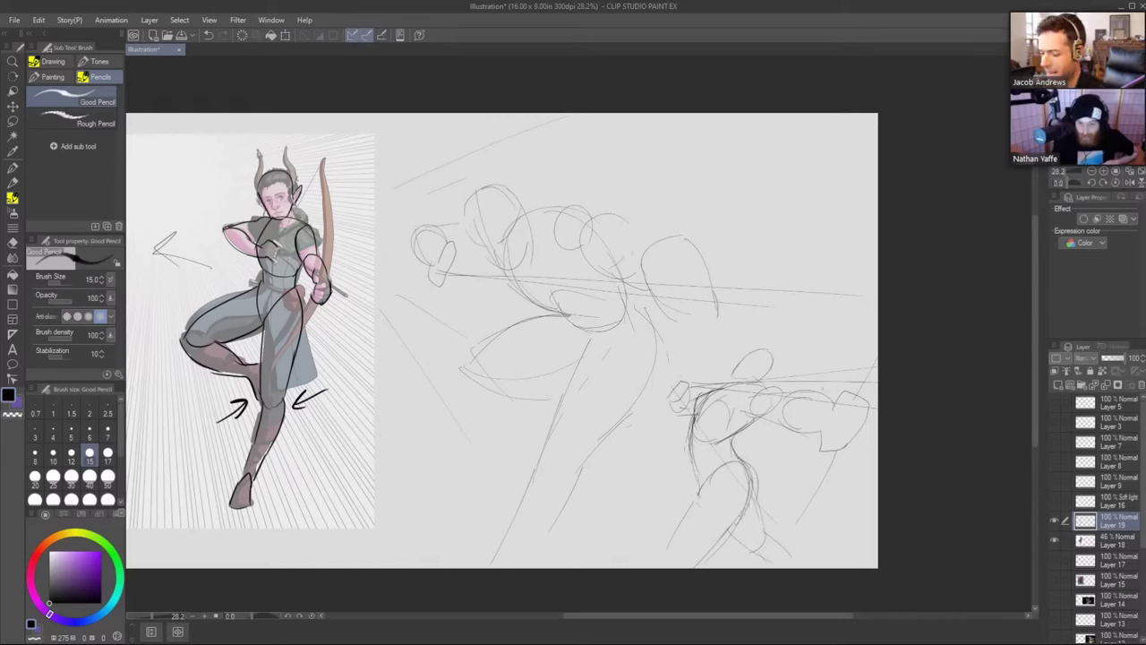
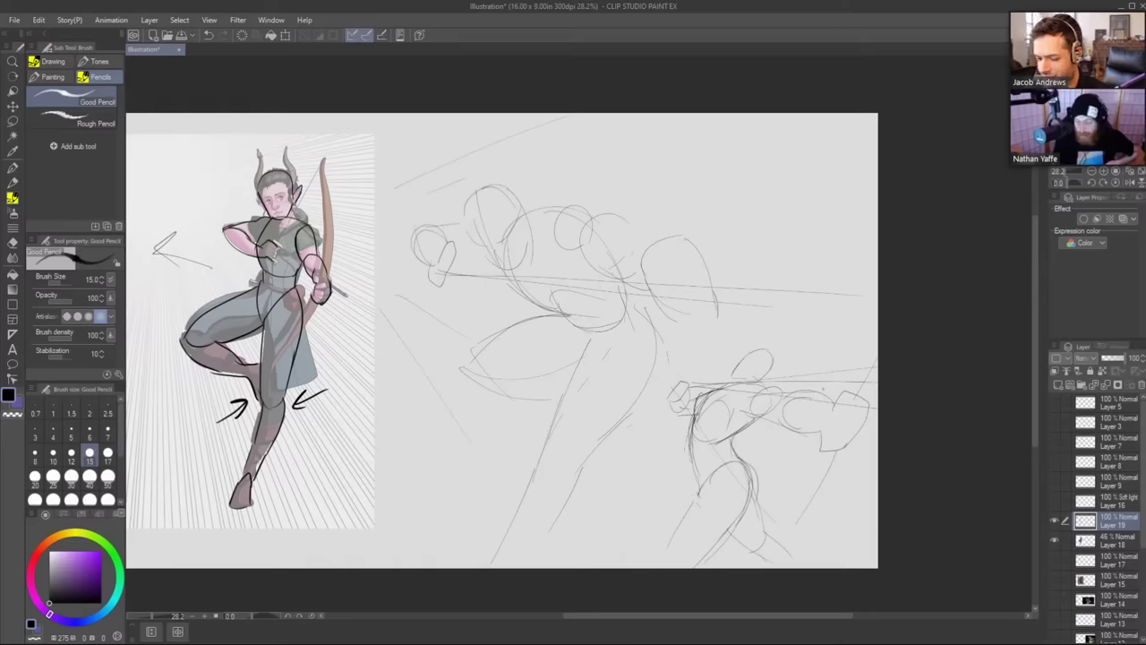
Sketch an oval head outline with a tapering jaw in the blank area beside the archer's original head.
{"action": "key", "text": "ctrl+space"}
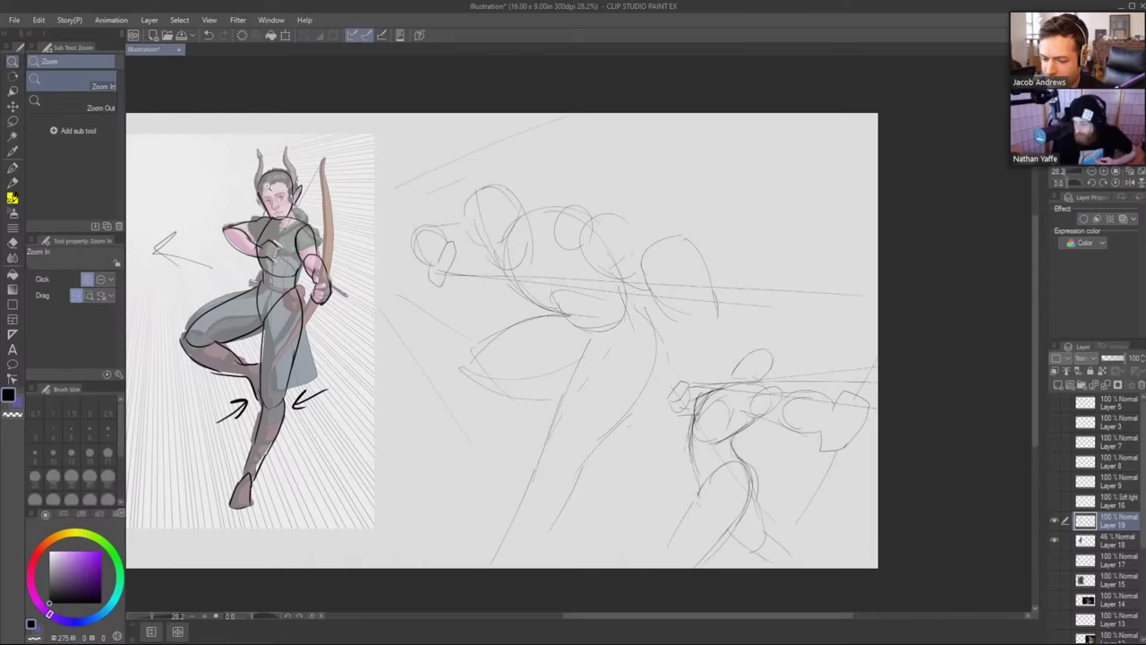
{"action": "left_click_drag", "start_coordinate": [280, 202], "coordinate": [301, 177]}
{"action": "left_click_drag", "start_coordinate": [406, 253], "coordinate": [470, 273]}
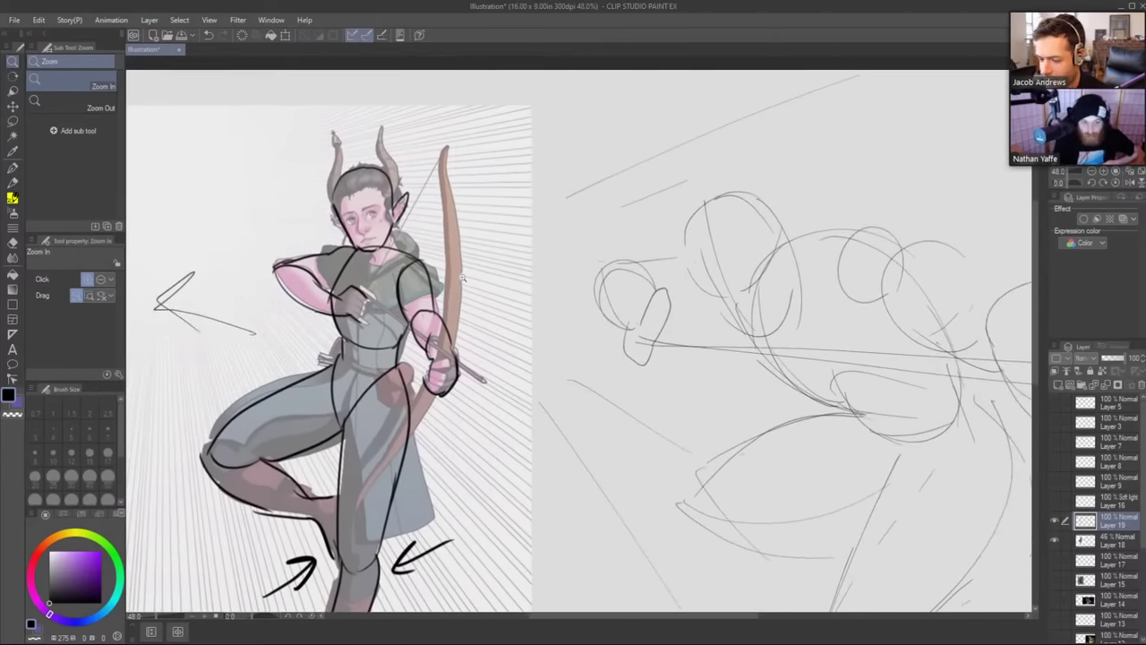
{"action": "left_click", "coordinate": [382, 193]}
{"action": "left_click_drag", "start_coordinate": [390, 224], "coordinate": [560, 245]}
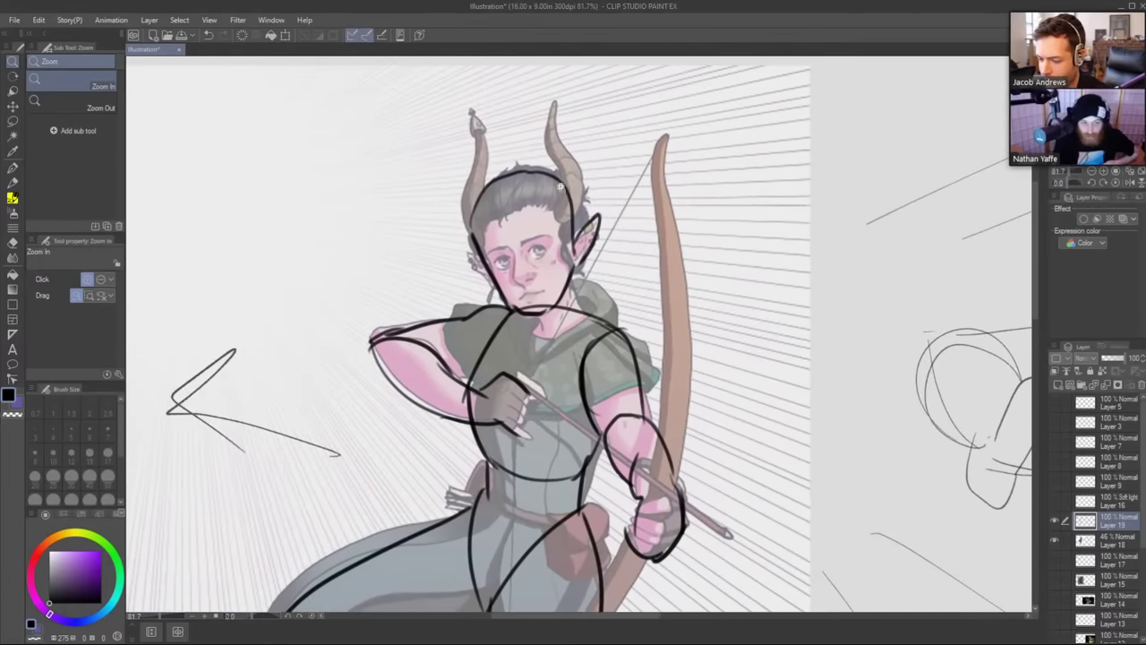
{"action": "mouse_move", "coordinate": [315, 283]}
{"action": "left_mouse_down"}
{"action": "mouse_move", "coordinate": [300, 245]}
{"action": "mouse_move", "coordinate": [305, 175]}
{"action": "mouse_move", "coordinate": [373, 190]}
{"action": "mouse_move", "coordinate": [380, 241]}
{"action": "left_mouse_up"}
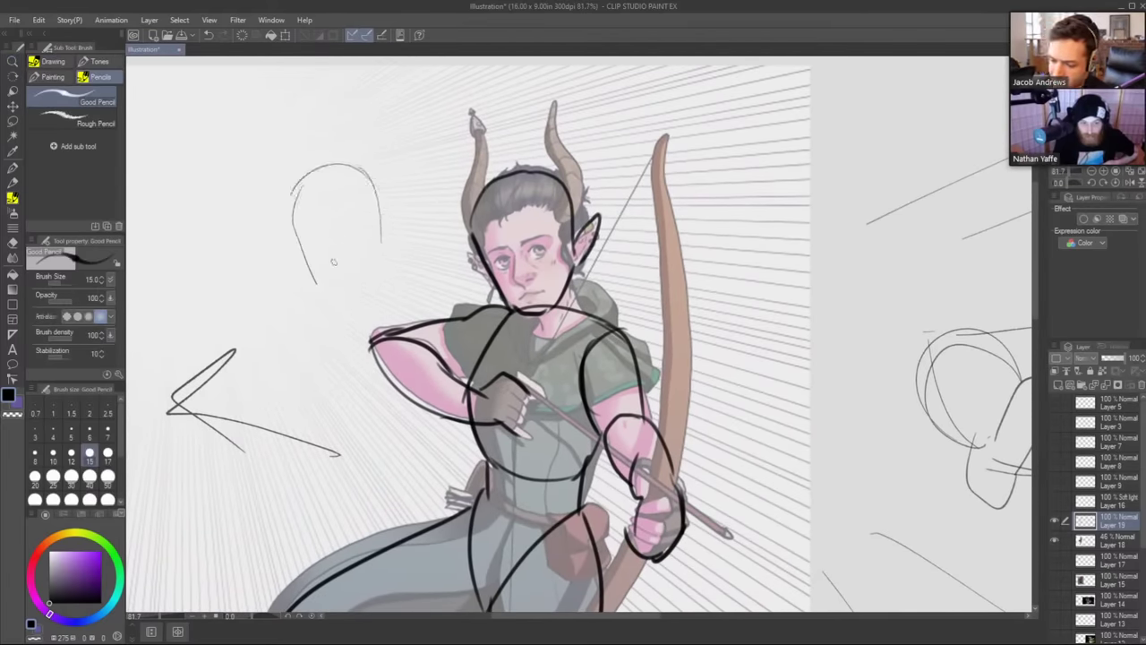
{"action": "mouse_move", "coordinate": [290, 232]}
{"action": "left_mouse_down"}
{"action": "mouse_move", "coordinate": [330, 296]}
{"action": "mouse_move", "coordinate": [363, 296]}
{"action": "left_mouse_up"}
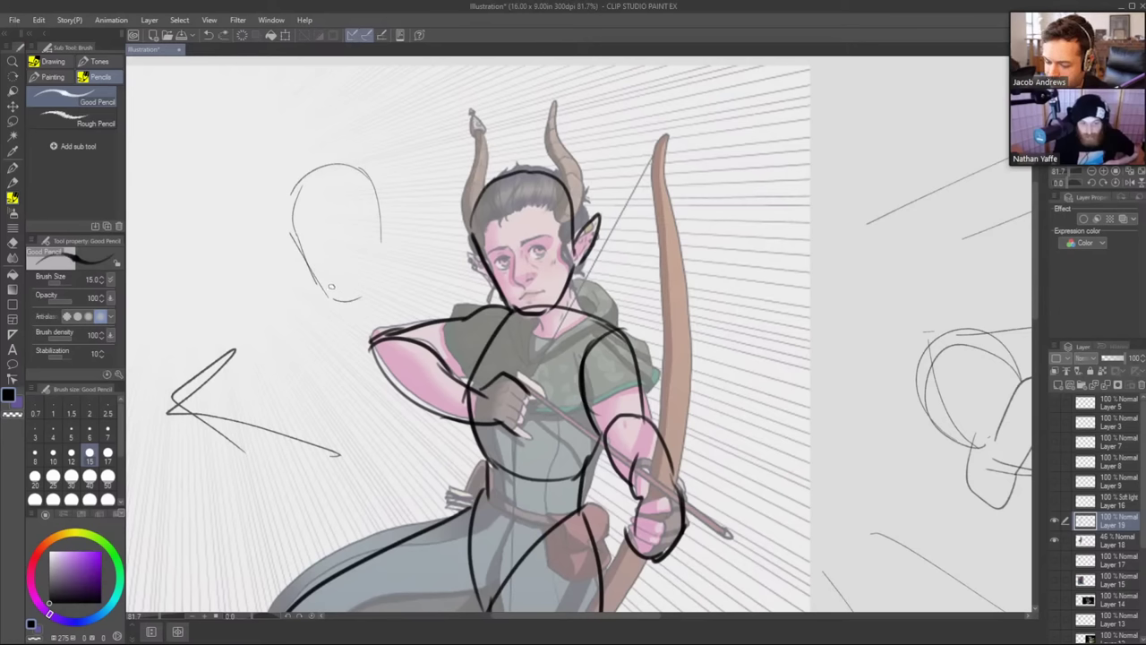
Sketch the head study's nose line and wide-open mouth, undoing and erasing the trial strokes.
{"action": "mouse_move", "coordinate": [333, 293]}
{"action": "left_mouse_down"}
{"action": "mouse_move", "coordinate": [325, 253]}
{"action": "mouse_move", "coordinate": [351, 243]}
{"action": "mouse_move", "coordinate": [379, 264]}
{"action": "mouse_move", "coordinate": [346, 288]}
{"action": "mouse_move", "coordinate": [363, 277]}
{"action": "mouse_move", "coordinate": [326, 254]}
{"action": "mouse_move", "coordinate": [363, 254]}
{"action": "mouse_move", "coordinate": [352, 224]}
{"action": "mouse_move", "coordinate": [314, 229]}
{"action": "mouse_move", "coordinate": [324, 251]}
{"action": "left_mouse_up"}
{"action": "key", "text": "ctrl+z"}
{"action": "key", "text": "ctrl+z"}
{"action": "key", "text": "ctrl+z"}
{"action": "key", "text": "ctrl+z"}
{"action": "key", "text": "ctrl+z"}
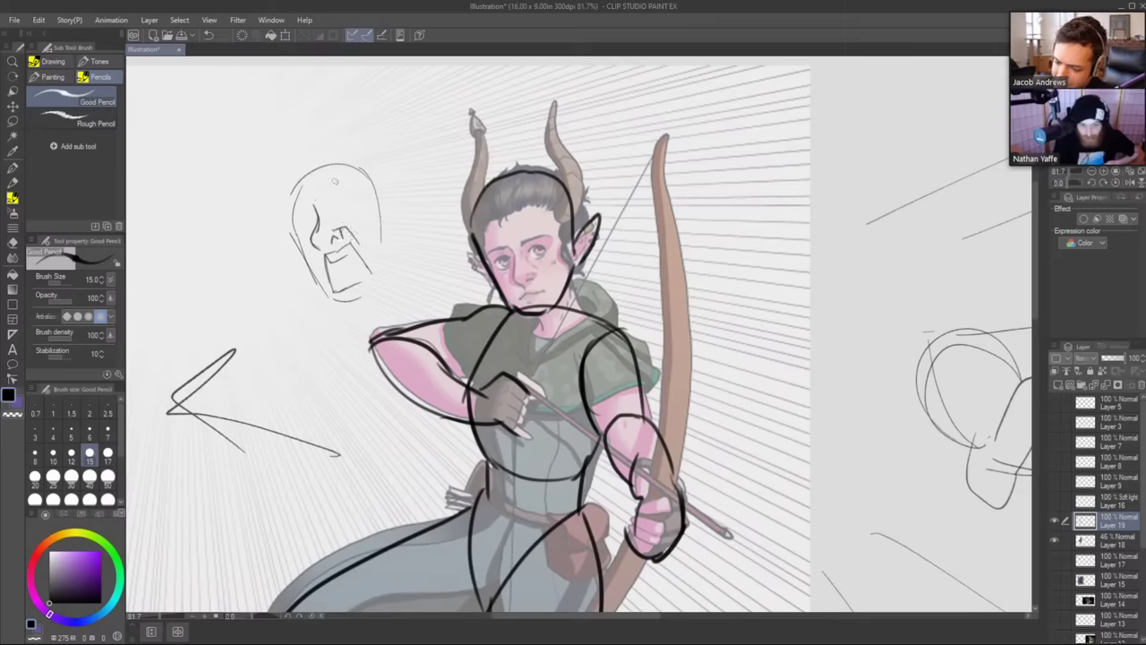
{"action": "key", "text": "e"}
{"action": "key", "text": "p"}
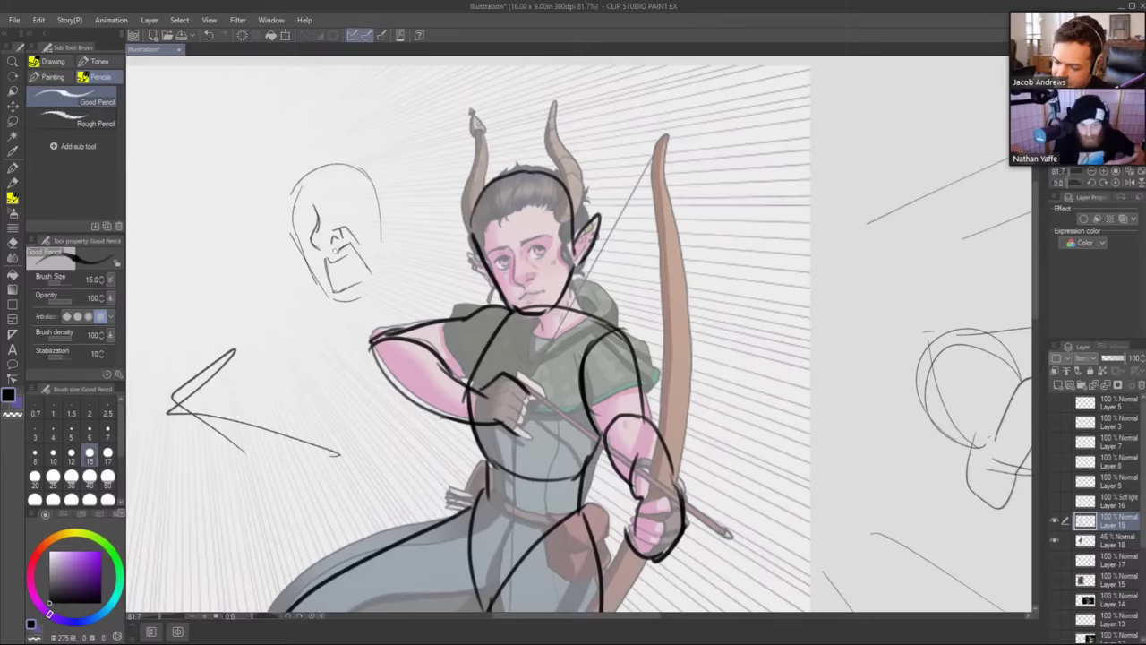
Define the snarling mouth with an upper lip line and jagged teeth, and darken the nose and chin lines.
{"action": "mouse_move", "coordinate": [328, 260]}
{"action": "left_mouse_down"}
{"action": "mouse_move", "coordinate": [347, 244]}
{"action": "mouse_move", "coordinate": [371, 272]}
{"action": "mouse_move", "coordinate": [349, 252]}
{"action": "mouse_move", "coordinate": [355, 244]}
{"action": "left_mouse_up"}
{"action": "key", "text": "e"}
{"action": "key", "text": "p"}
{"action": "key", "text": "e"}
{"action": "key", "text": "p"}
{"action": "mouse_move", "coordinate": [334, 292]}
{"action": "left_mouse_down"}
{"action": "mouse_move", "coordinate": [366, 265]}
{"action": "mouse_move", "coordinate": [324, 294]}
{"action": "mouse_move", "coordinate": [360, 299]}
{"action": "left_mouse_up"}
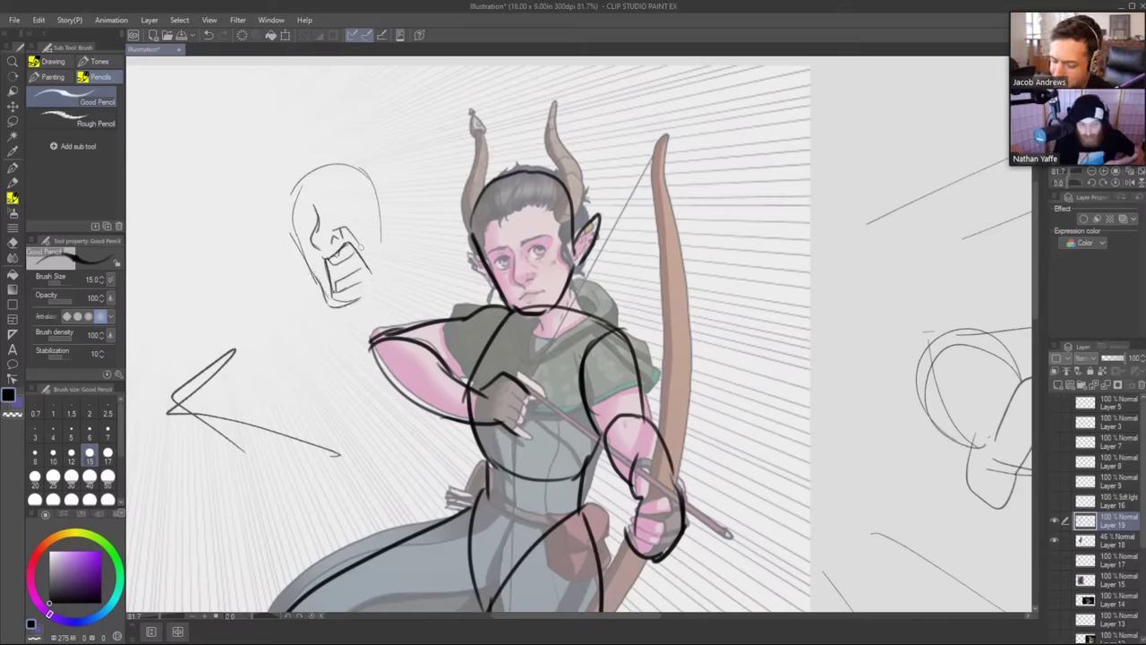
{"action": "mouse_move", "coordinate": [310, 206]}
{"action": "left_mouse_down"}
{"action": "mouse_move", "coordinate": [326, 281]}
{"action": "mouse_move", "coordinate": [347, 274]}
{"action": "mouse_move", "coordinate": [335, 291]}
{"action": "mouse_move", "coordinate": [349, 276]}
{"action": "left_mouse_up"}
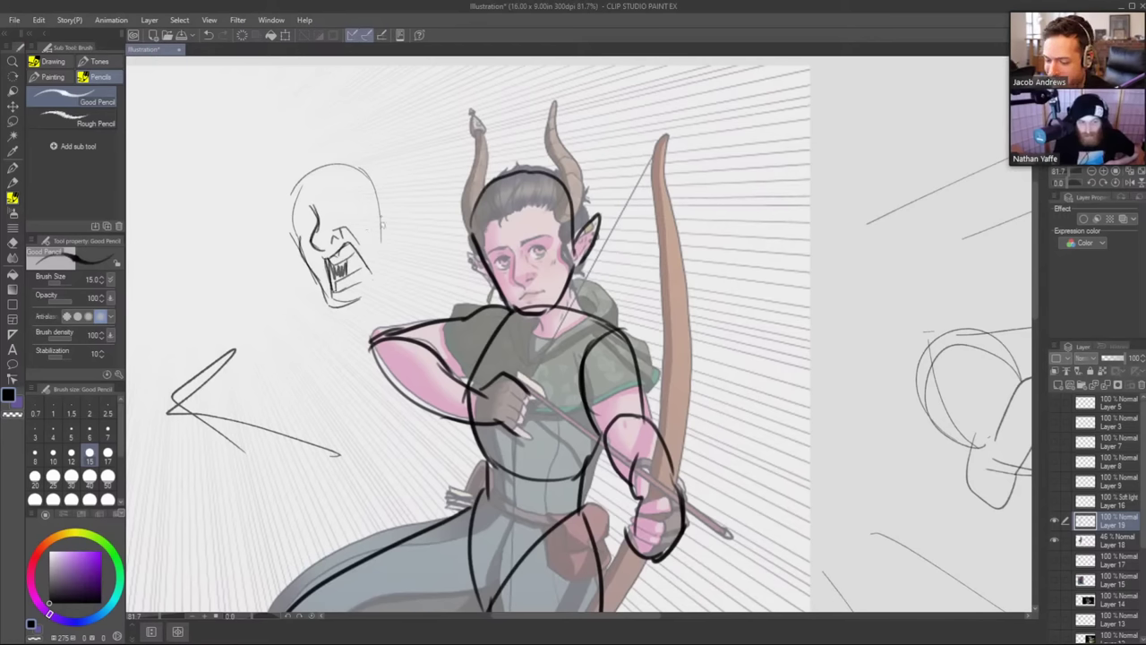
Draw the head study's cheek and jaw contour on the ear side and sketch the near eye, undoing the trial strokes.
{"action": "left_click_drag", "start_coordinate": [382, 217], "coordinate": [373, 292]}
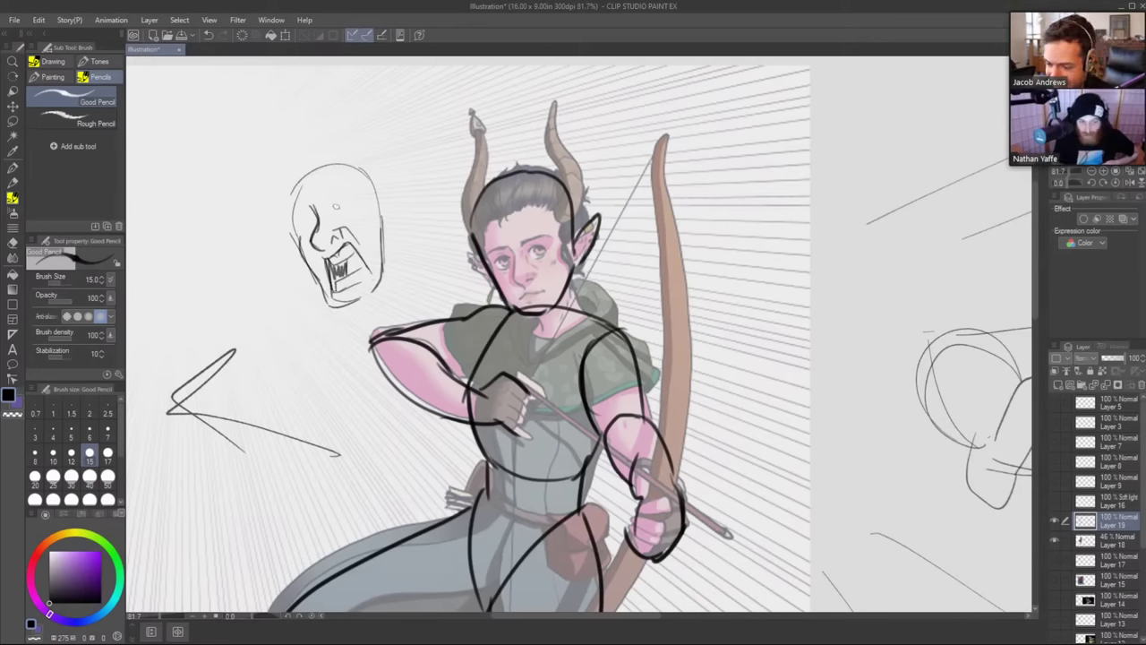
{"action": "mouse_move", "coordinate": [333, 207]}
{"action": "left_mouse_down"}
{"action": "mouse_move", "coordinate": [337, 188]}
{"action": "mouse_move", "coordinate": [358, 199]}
{"action": "mouse_move", "coordinate": [336, 187]}
{"action": "mouse_move", "coordinate": [351, 191]}
{"action": "mouse_move", "coordinate": [358, 199]}
{"action": "mouse_move", "coordinate": [344, 213]}
{"action": "left_mouse_up"}
{"action": "key", "text": "ctrl+z"}
{"action": "key", "text": "ctrl+z"}
{"action": "key", "text": "ctrl+z"}
{"action": "key", "text": "ctrl+z"}
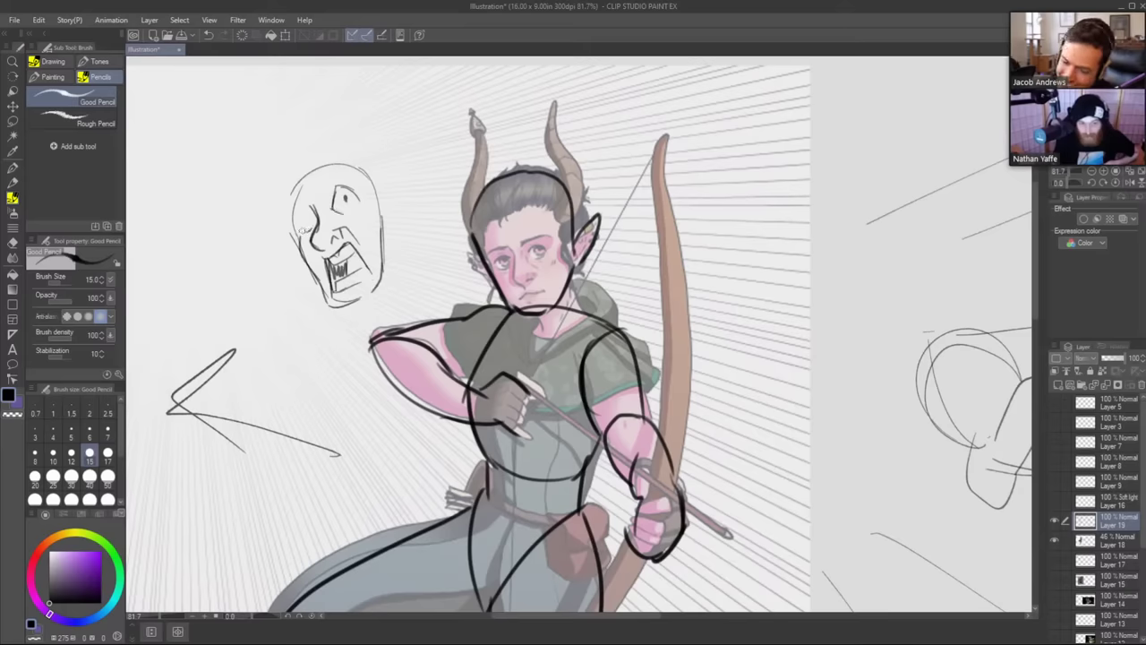
Sketch the head study's far eye beside the nose bridge, undoing and redrawing the trial strokes.
{"action": "mouse_move", "coordinate": [301, 232]}
{"action": "left_mouse_down"}
{"action": "mouse_move", "coordinate": [297, 209]}
{"action": "mouse_move", "coordinate": [316, 215]}
{"action": "mouse_move", "coordinate": [297, 207]}
{"action": "mouse_move", "coordinate": [310, 222]}
{"action": "mouse_move", "coordinate": [310, 207]}
{"action": "left_mouse_up"}
{"action": "key", "text": "ctrl+z"}
{"action": "key", "text": "ctrl+z"}
{"action": "key", "text": "ctrl+z"}
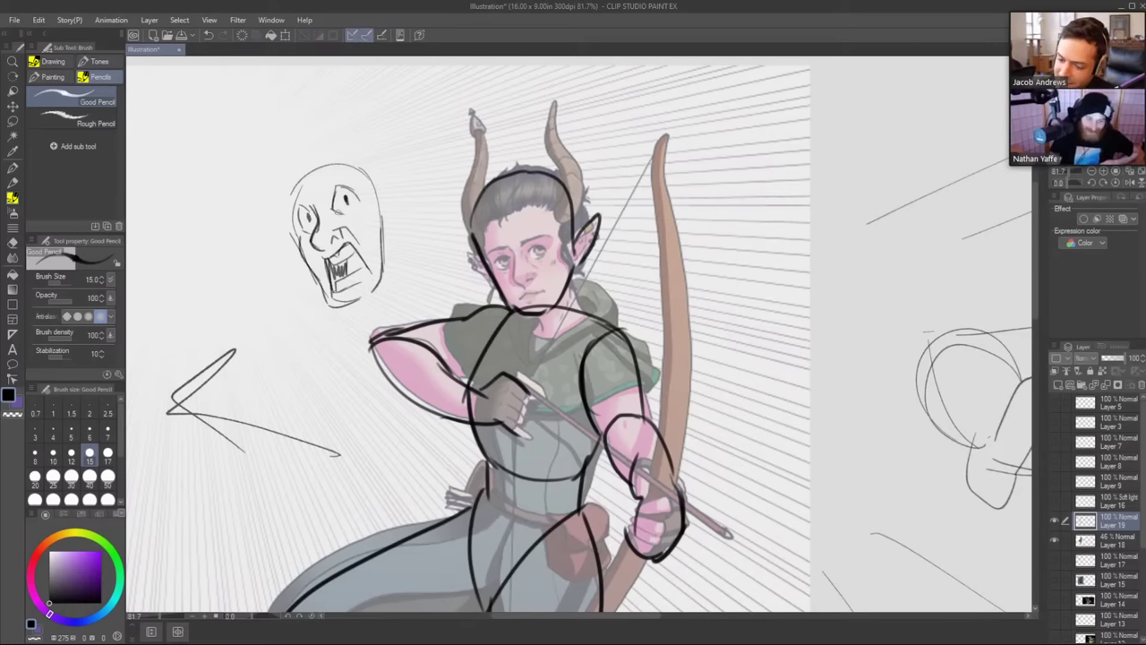
Add angry slanted brows and a cheek line to the snarling head, and attach a long pointed ear.
{"action": "mouse_move", "coordinate": [343, 204]}
{"action": "left_mouse_down"}
{"action": "mouse_move", "coordinate": [346, 218]}
{"action": "mouse_move", "coordinate": [325, 186]}
{"action": "mouse_move", "coordinate": [357, 170]}
{"action": "mouse_move", "coordinate": [290, 194]}
{"action": "left_mouse_up"}
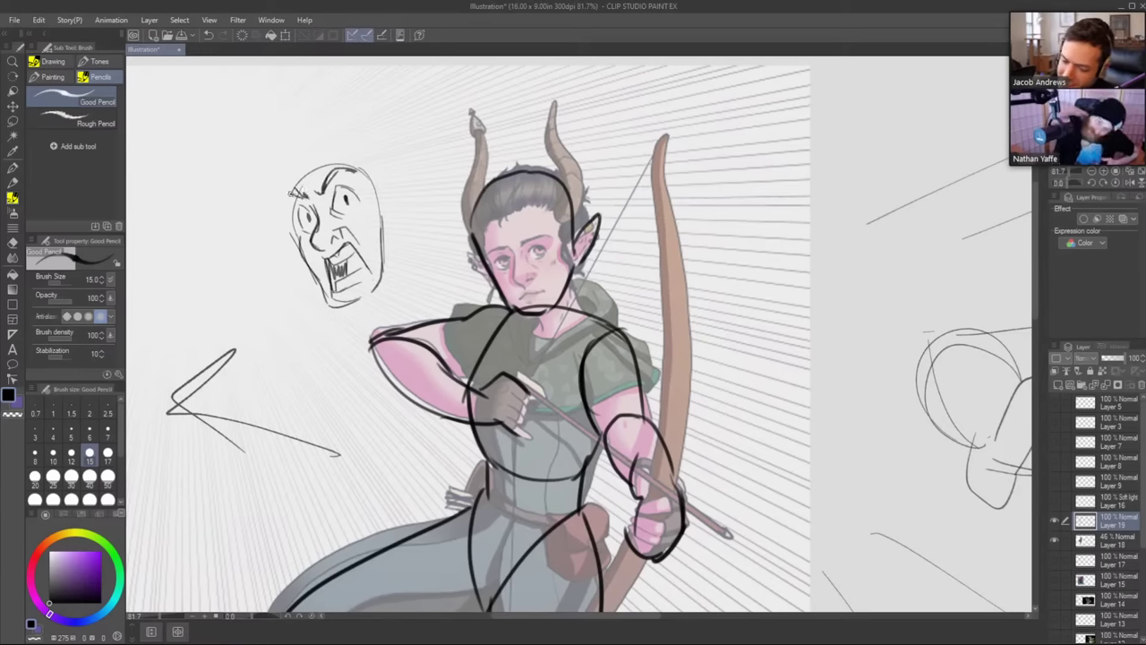
{"action": "left_click_drag", "start_coordinate": [308, 261], "coordinate": [326, 293]}
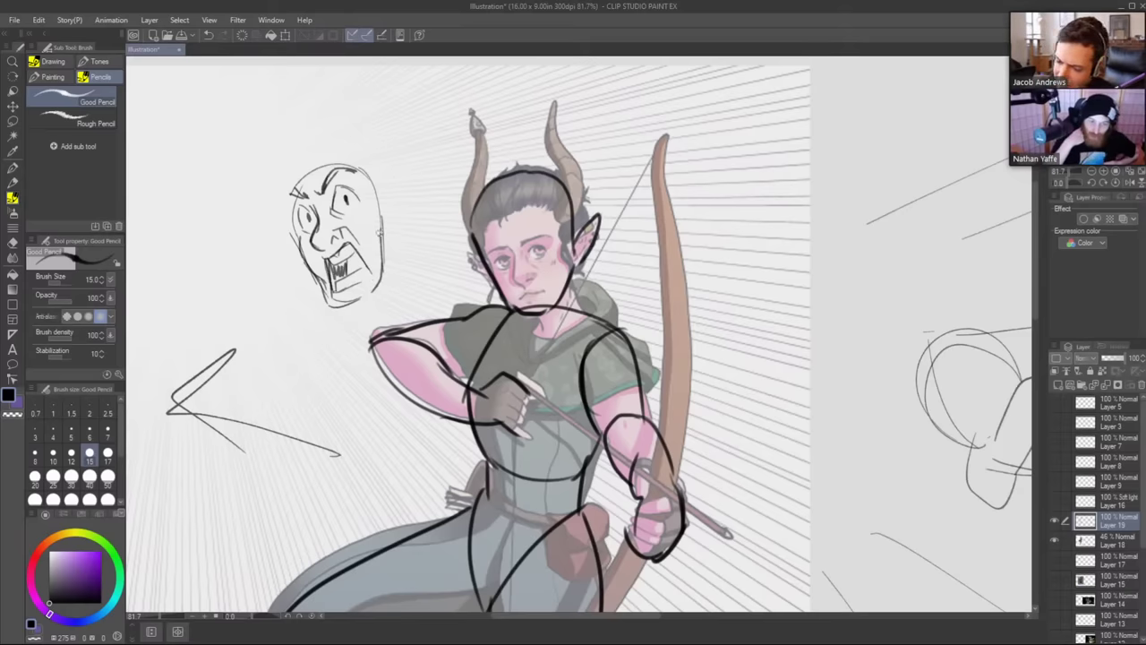
{"action": "mouse_move", "coordinate": [385, 230]}
{"action": "left_mouse_down"}
{"action": "mouse_move", "coordinate": [388, 241]}
{"action": "mouse_move", "coordinate": [415, 192]}
{"action": "mouse_move", "coordinate": [413, 206]}
{"action": "mouse_move", "coordinate": [377, 210]}
{"action": "left_mouse_up"}
{"action": "left_click_drag", "start_coordinate": [424, 172], "coordinate": [406, 204]}
Start a second face study beside the bow with the nose lines, undoing the trial head circle and eye strokes.
{"action": "left_click_drag", "start_coordinate": [716, 315], "coordinate": [629, 358]}
{"action": "scroll", "coordinate": [631, 360], "scroll_direction": "up", "scroll_amount": 1}
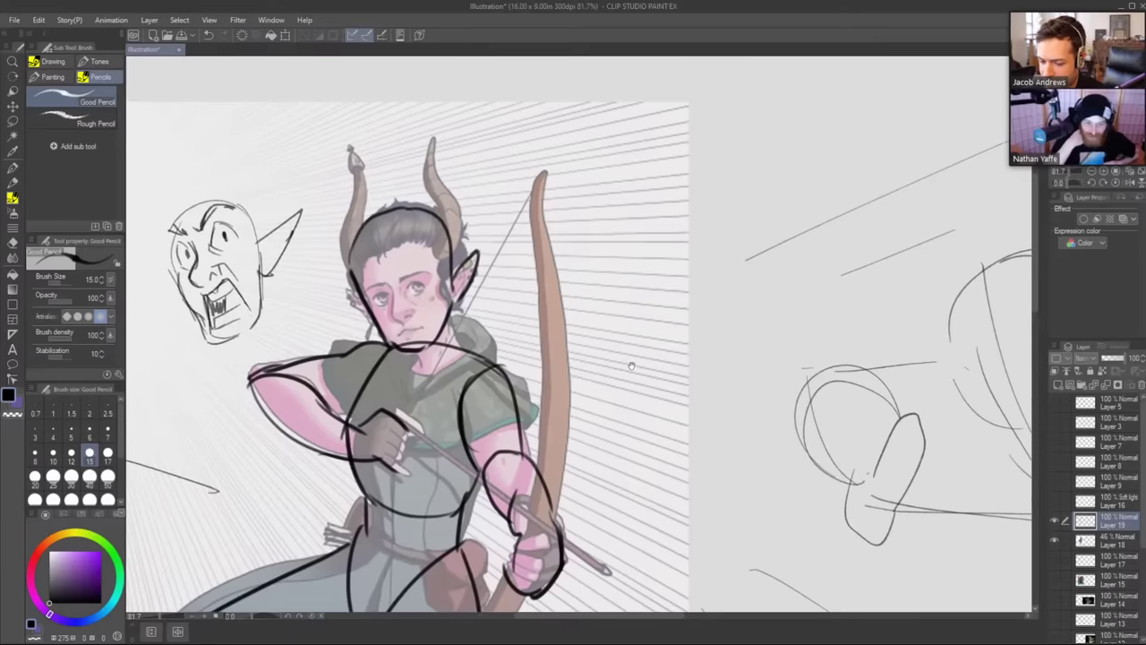
{"action": "mouse_move", "coordinate": [621, 299]}
{"action": "left_mouse_down"}
{"action": "mouse_move", "coordinate": [594, 252]}
{"action": "mouse_move", "coordinate": [646, 281]}
{"action": "mouse_move", "coordinate": [585, 269]}
{"action": "left_mouse_up"}
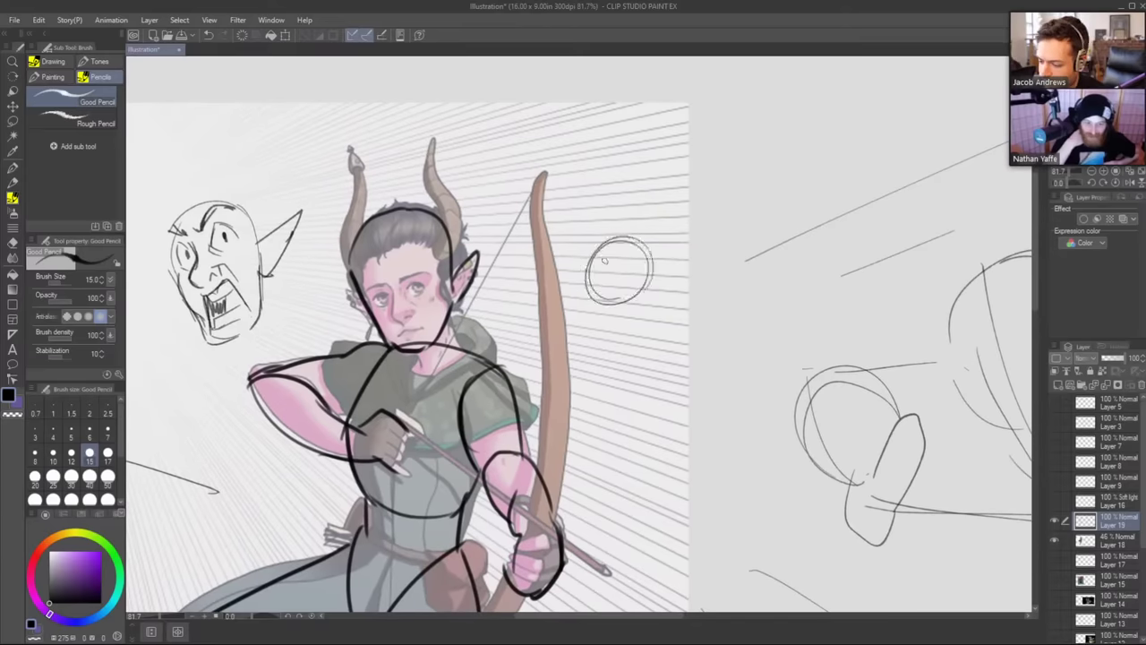
{"action": "key", "text": "ctrl+z"}
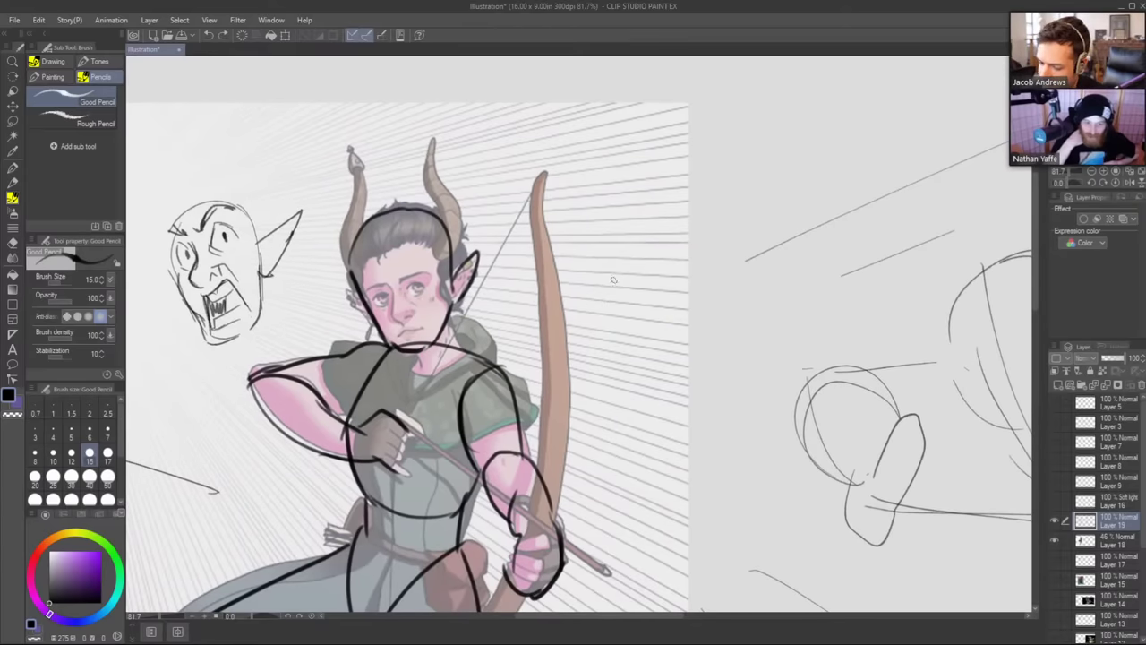
{"action": "mouse_move", "coordinate": [604, 260]}
{"action": "left_mouse_down"}
{"action": "mouse_move", "coordinate": [600, 311]}
{"action": "mouse_move", "coordinate": [628, 317]}
{"action": "left_mouse_up"}
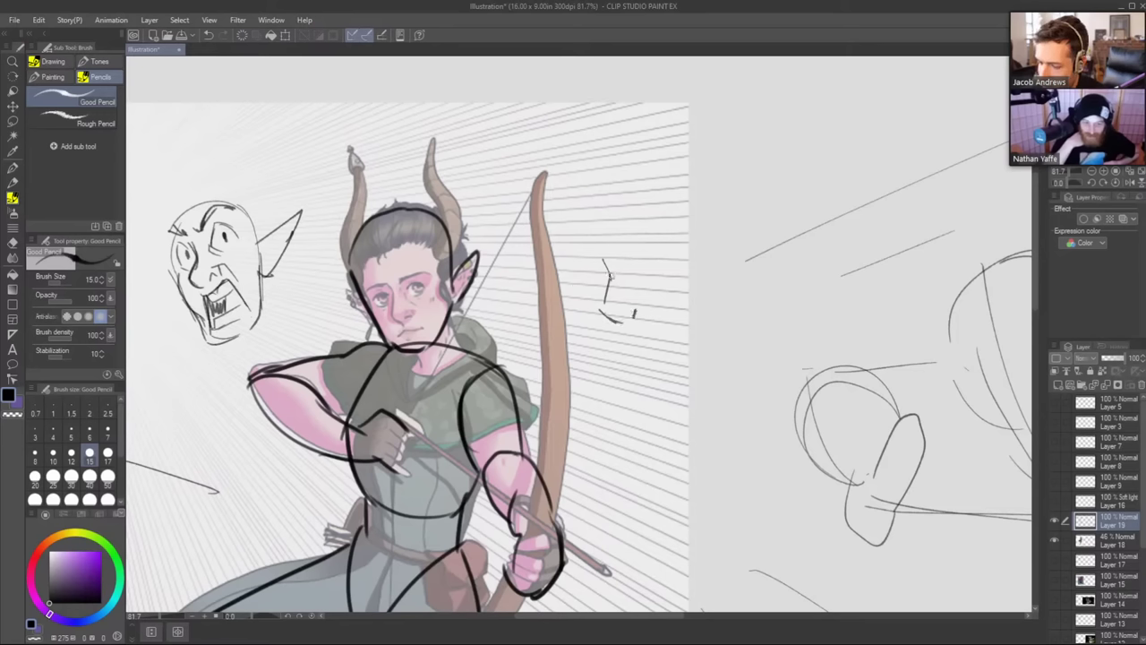
{"action": "left_click_drag", "start_coordinate": [570, 293], "coordinate": [679, 256]}
{"action": "key", "text": "ctrl+z"}
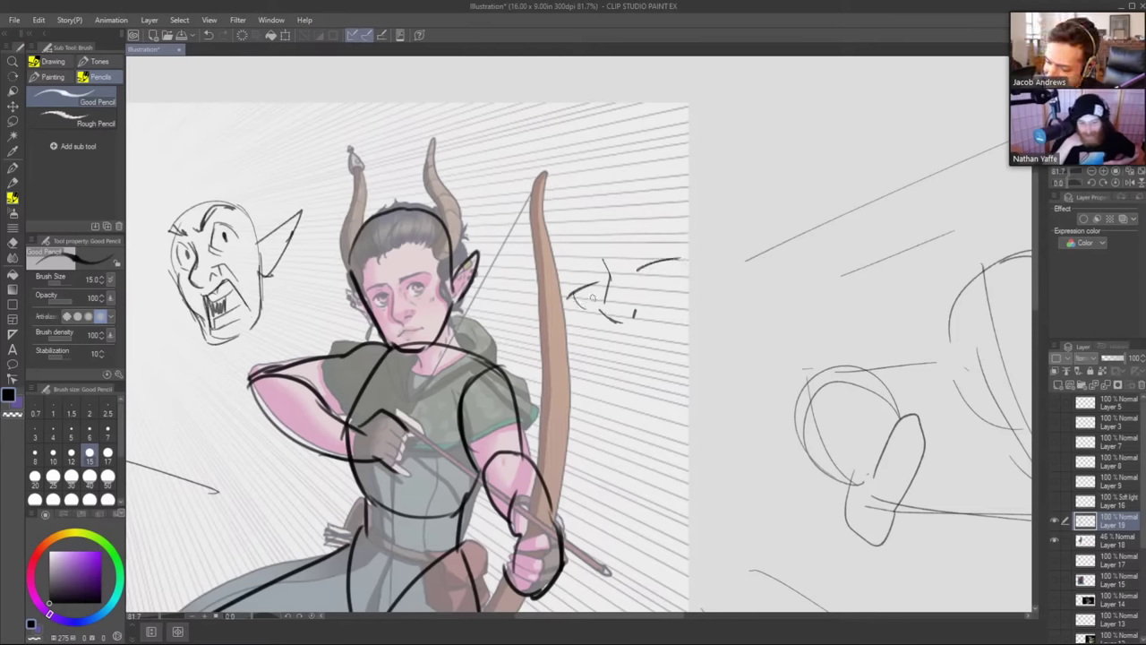
{"action": "key", "text": "ctrl+z"}
{"action": "key", "text": "ctrl+z"}
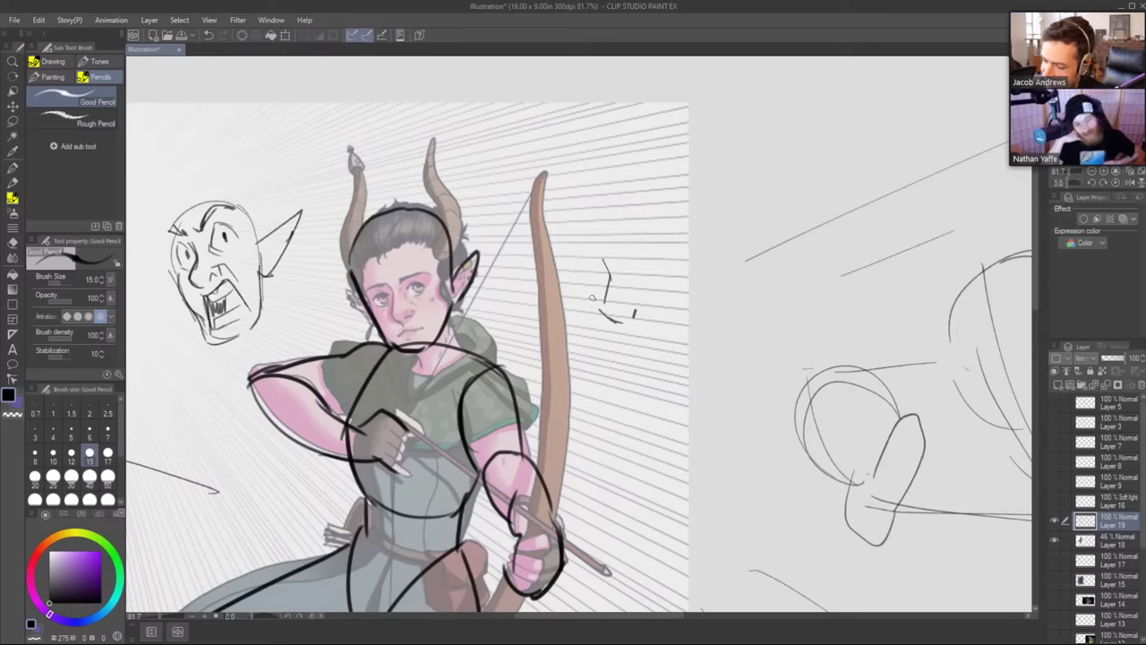
Draw the second face's half-closed eyes with rounded lids, heavy lid lines across them and dark pupils.
{"action": "mouse_move", "coordinate": [580, 266]}
{"action": "left_mouse_down"}
{"action": "mouse_move", "coordinate": [582, 299]}
{"action": "mouse_move", "coordinate": [638, 247]}
{"action": "mouse_move", "coordinate": [681, 259]}
{"action": "mouse_move", "coordinate": [641, 282]}
{"action": "mouse_move", "coordinate": [666, 289]}
{"action": "mouse_move", "coordinate": [679, 274]}
{"action": "left_mouse_up"}
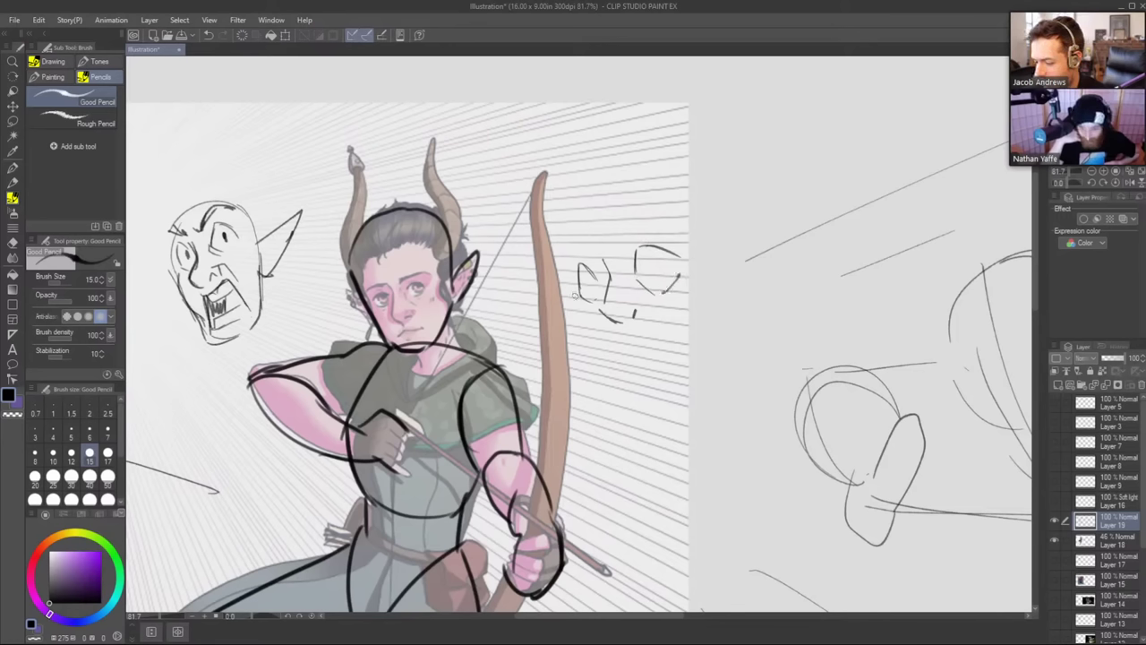
{"action": "left_click_drag", "start_coordinate": [576, 295], "coordinate": [677, 256]}
{"action": "mouse_move", "coordinate": [593, 296]}
{"action": "left_mouse_down"}
{"action": "mouse_move", "coordinate": [600, 276]}
{"action": "mouse_move", "coordinate": [663, 263]}
{"action": "left_mouse_up"}
{"action": "left_click_drag", "start_coordinate": [655, 275], "coordinate": [664, 263]}
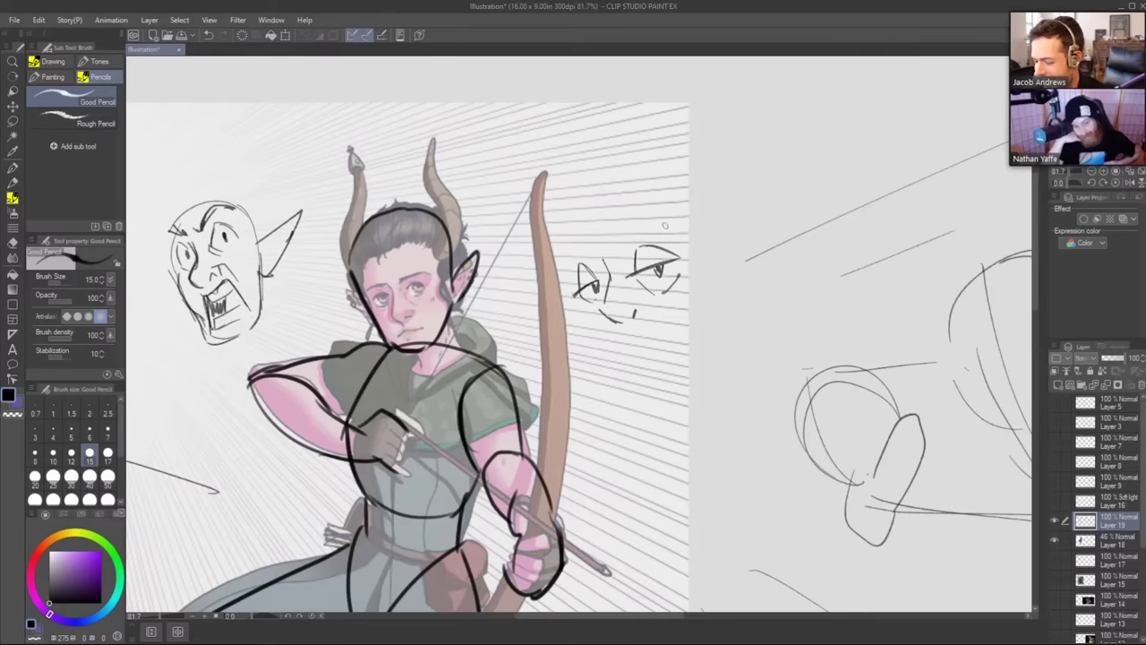
Select the second face's near eye with the lasso, scale it down slightly, apply the transformation and deselect it.
{"action": "key", "text": "m"}
{"action": "mouse_move", "coordinate": [660, 310]}
{"action": "left_mouse_down"}
{"action": "mouse_move", "coordinate": [644, 225]}
{"action": "mouse_move", "coordinate": [692, 303]}
{"action": "left_mouse_up"}
{"action": "left_click", "coordinate": [694, 332]}
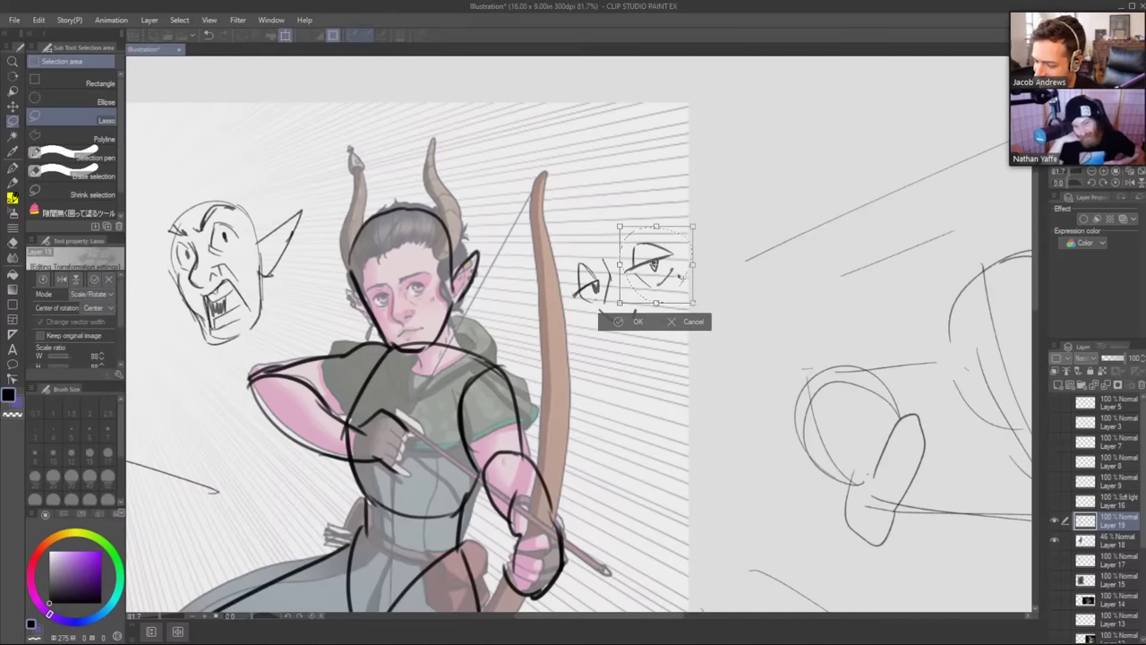
{"action": "left_click_drag", "start_coordinate": [701, 261], "coordinate": [685, 253]}
{"action": "left_click", "coordinate": [630, 324]}
{"action": "key", "text": "ctrl+d"}
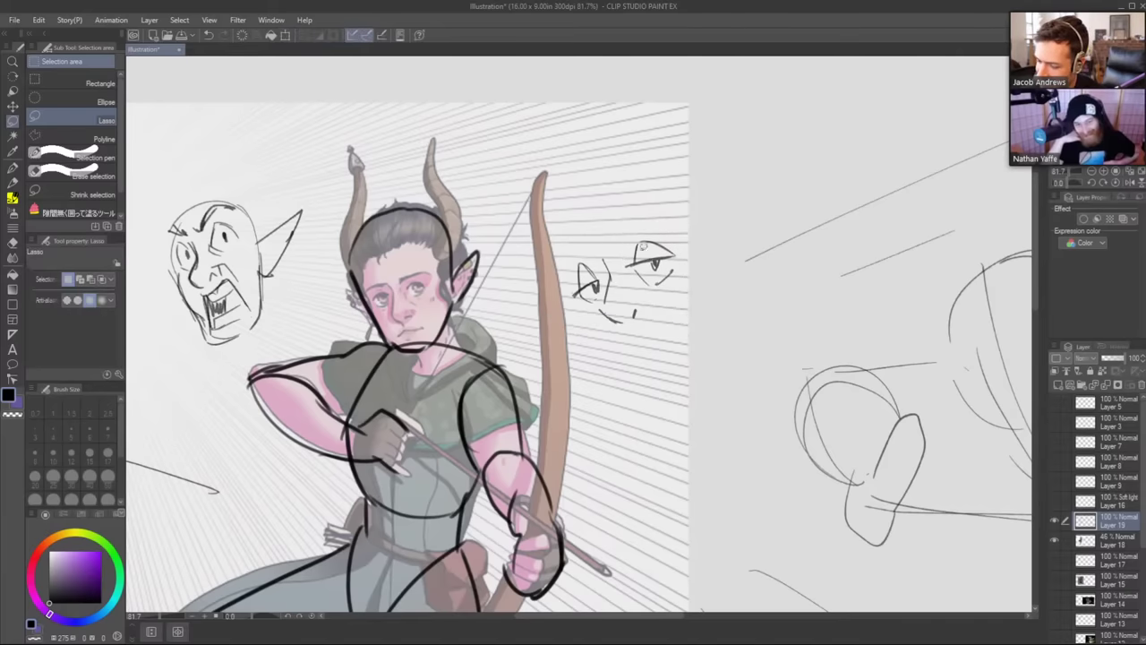
Erase the heavy lid line across the second face's near eye and redraw it at a slant.
{"action": "key", "text": "e"}
{"action": "key", "text": "b"}
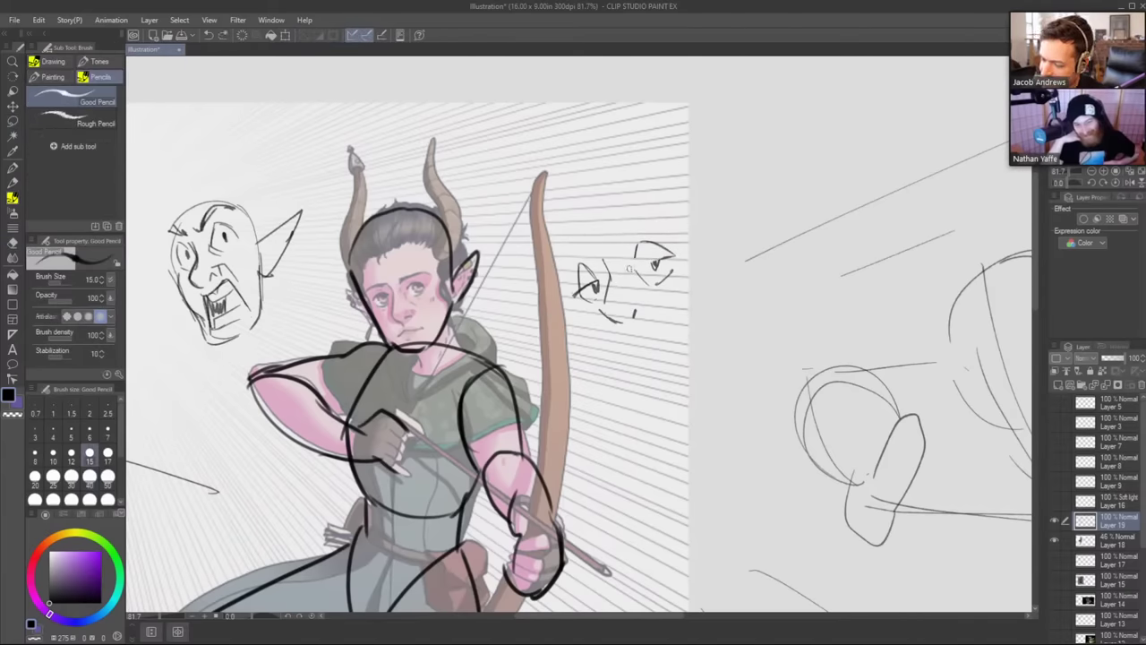
{"action": "left_click_drag", "start_coordinate": [630, 271], "coordinate": [664, 258]}
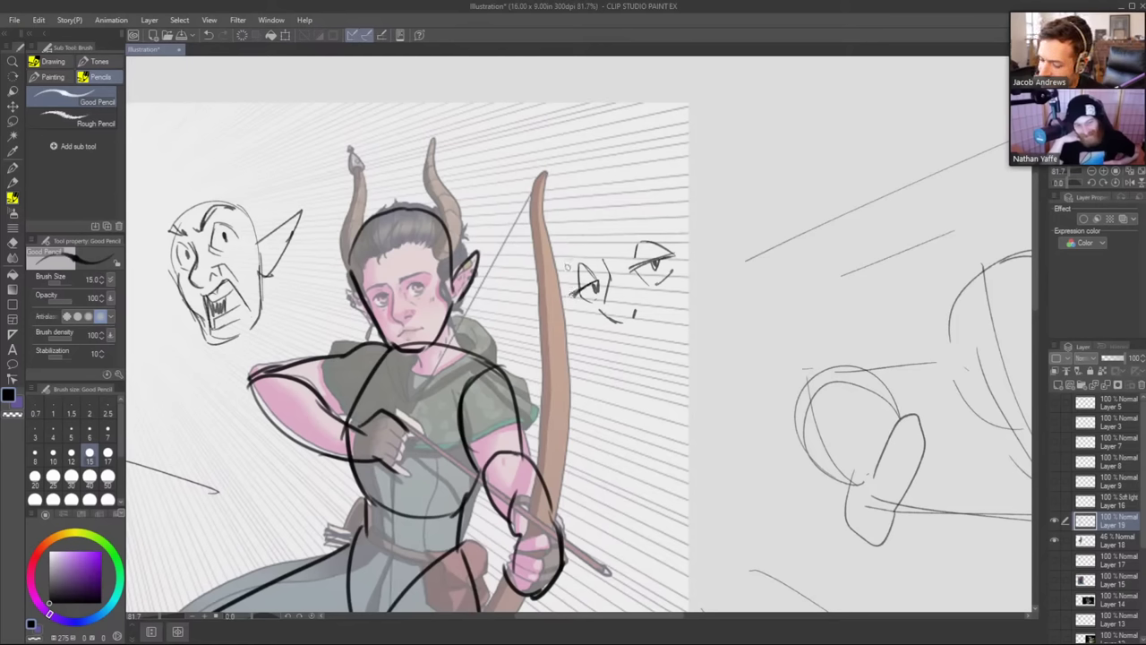
Add high raised brows above the second face's eyes and extend the nose contour.
{"action": "mouse_move", "coordinate": [566, 266]}
{"action": "left_mouse_down"}
{"action": "mouse_move", "coordinate": [568, 240]}
{"action": "mouse_move", "coordinate": [582, 242]}
{"action": "mouse_move", "coordinate": [565, 266]}
{"action": "left_mouse_up"}
{"action": "mouse_move", "coordinate": [611, 231]}
{"action": "left_mouse_down"}
{"action": "mouse_move", "coordinate": [616, 215]}
{"action": "mouse_move", "coordinate": [659, 213]}
{"action": "left_mouse_up"}
{"action": "left_click_drag", "start_coordinate": [601, 309], "coordinate": [618, 299]}
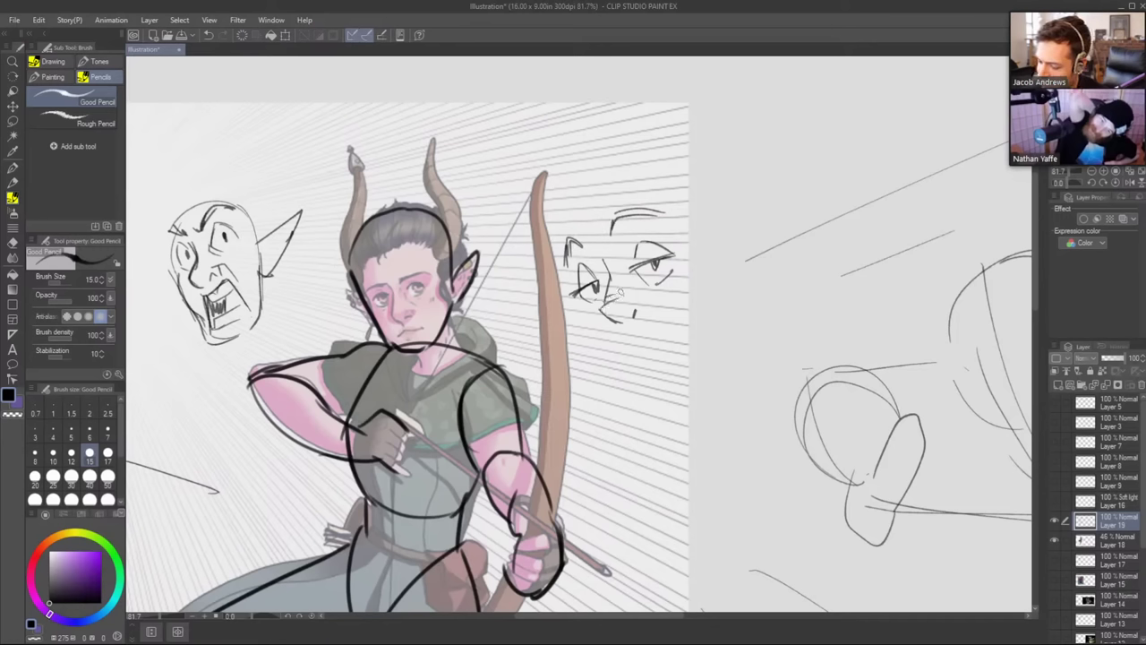
Sketch the second face's slanted mouth with a wavy upper lip, dark corners and a lower lip, undoing trial strokes.
{"action": "left_click_drag", "start_coordinate": [615, 362], "coordinate": [627, 342]}
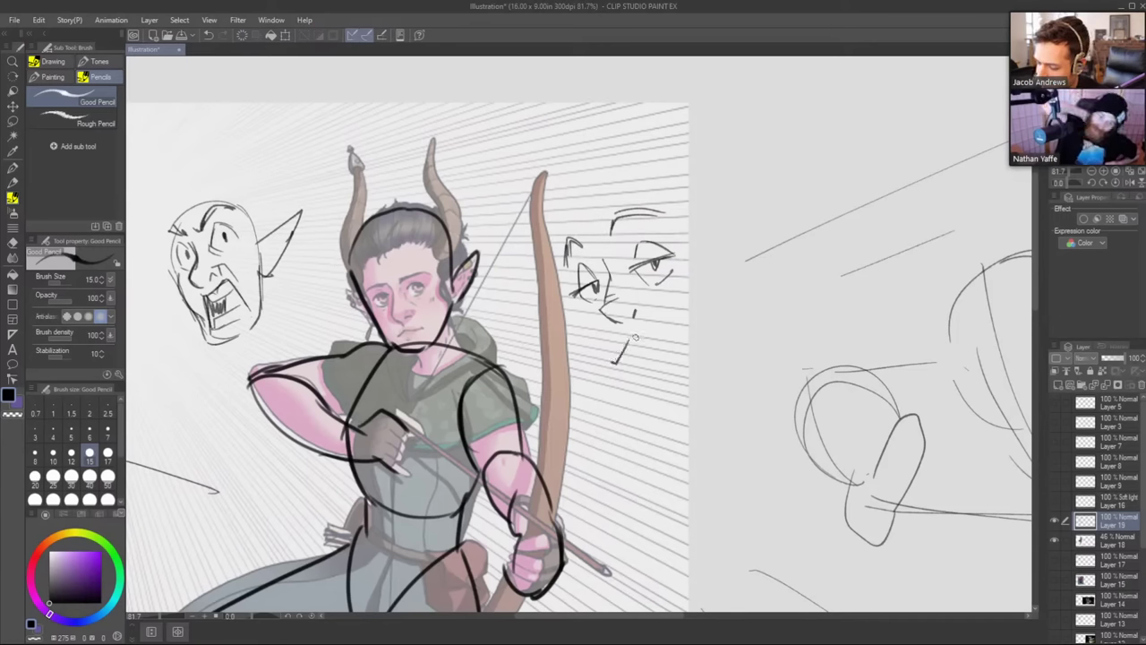
{"action": "key", "text": "ctrl+z"}
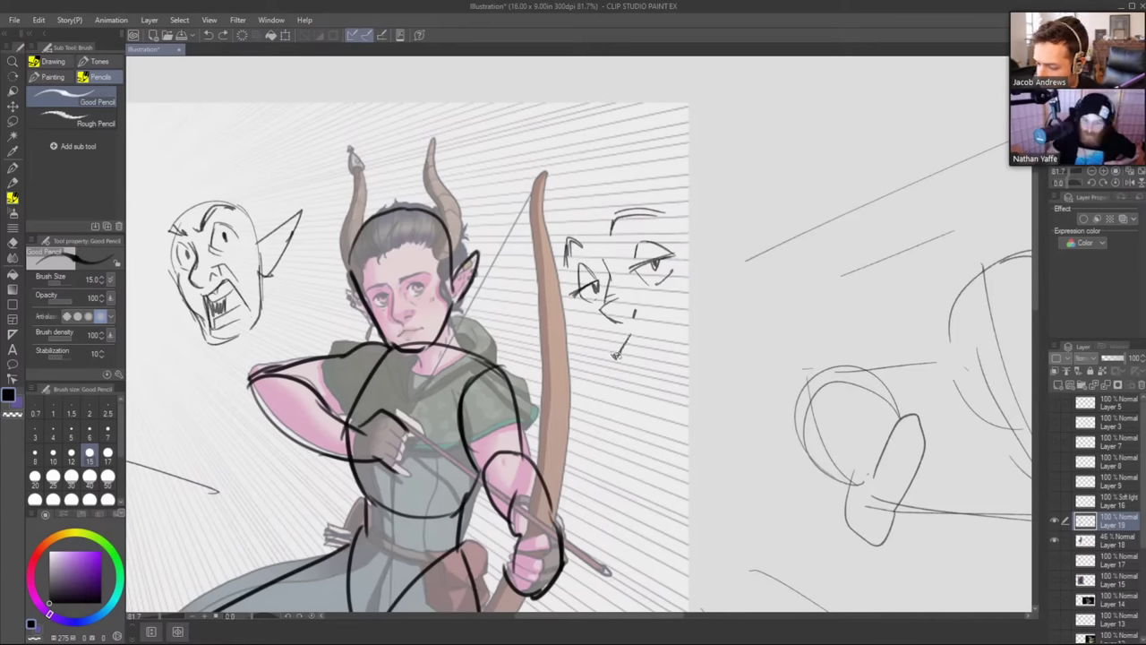
{"action": "left_click_drag", "start_coordinate": [621, 351], "coordinate": [685, 338]}
{"action": "key", "text": "ctrl+z"}
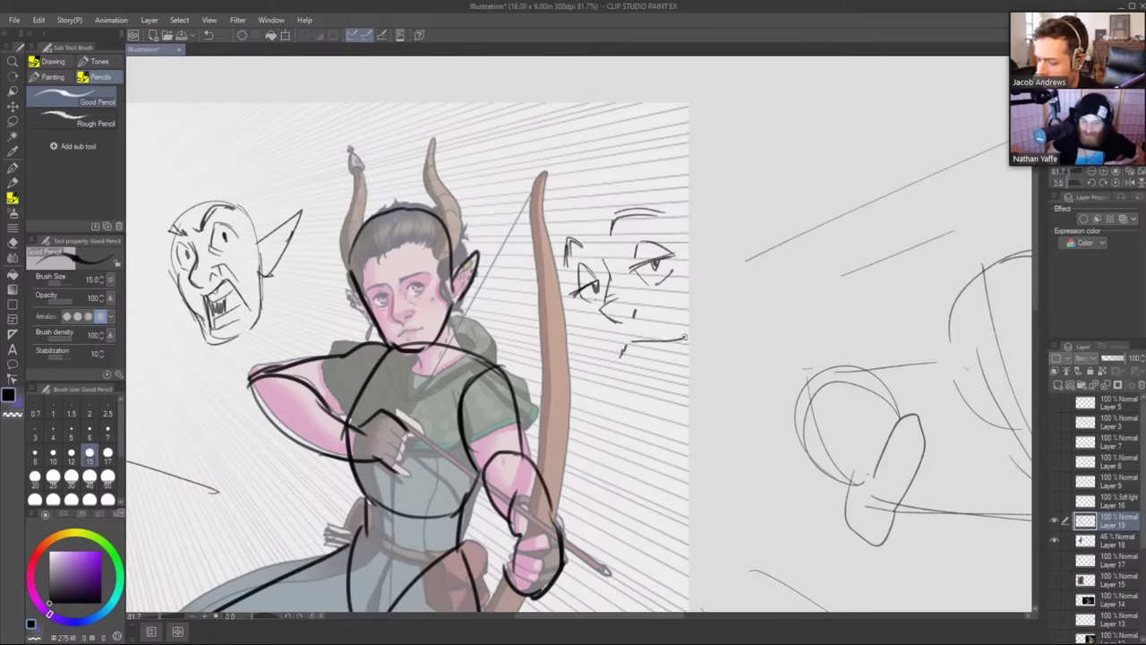
{"action": "mouse_move", "coordinate": [619, 358]}
{"action": "left_mouse_down"}
{"action": "mouse_move", "coordinate": [619, 339]}
{"action": "mouse_move", "coordinate": [641, 330]}
{"action": "mouse_move", "coordinate": [682, 338]}
{"action": "left_mouse_up"}
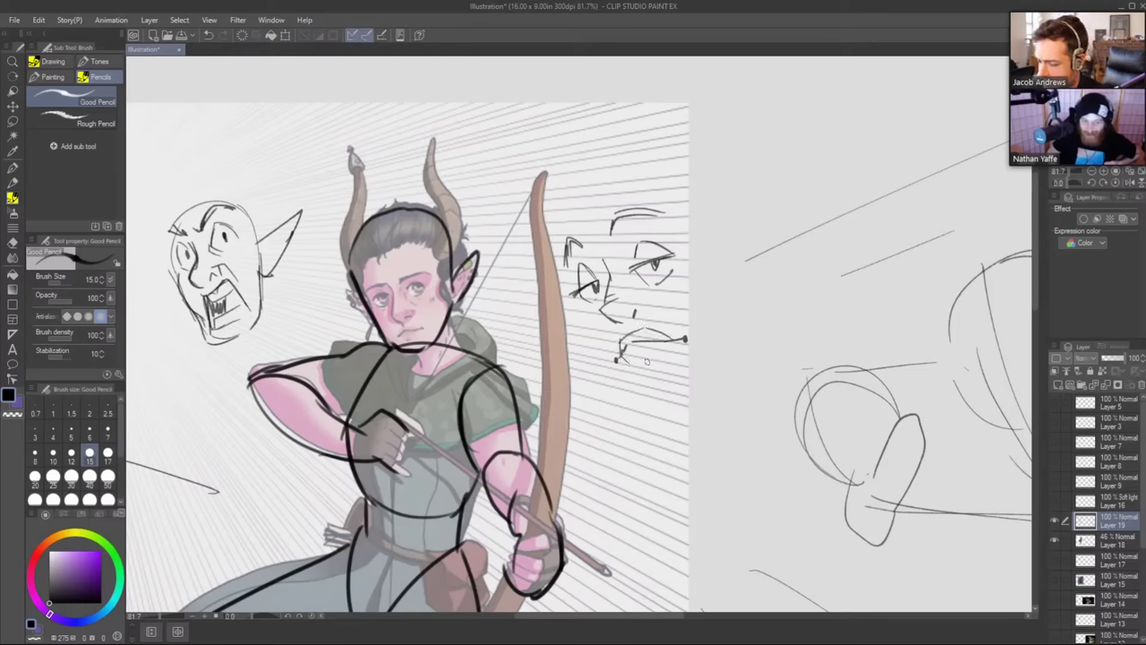
{"action": "left_click_drag", "start_coordinate": [625, 360], "coordinate": [681, 341]}
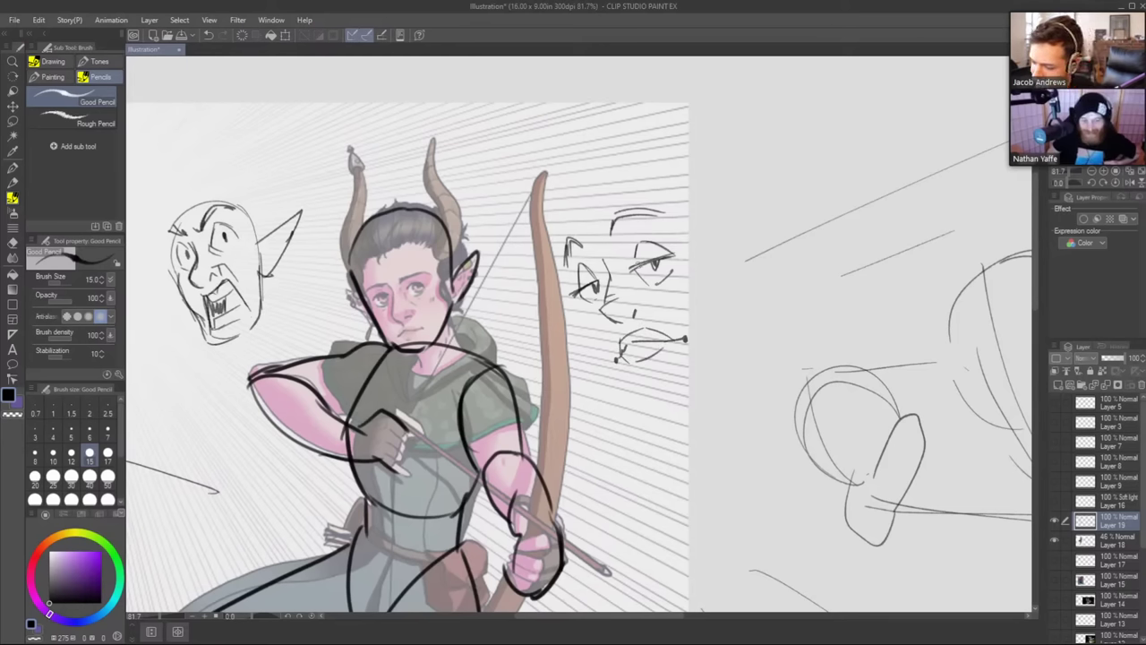
Clean up the line under the second face's near eye and draw the cheek, jaw and chin contour.
{"action": "key", "text": "e"}
{"action": "left_click_drag", "start_coordinate": [639, 288], "coordinate": [671, 270]}
{"action": "key", "text": "p"}
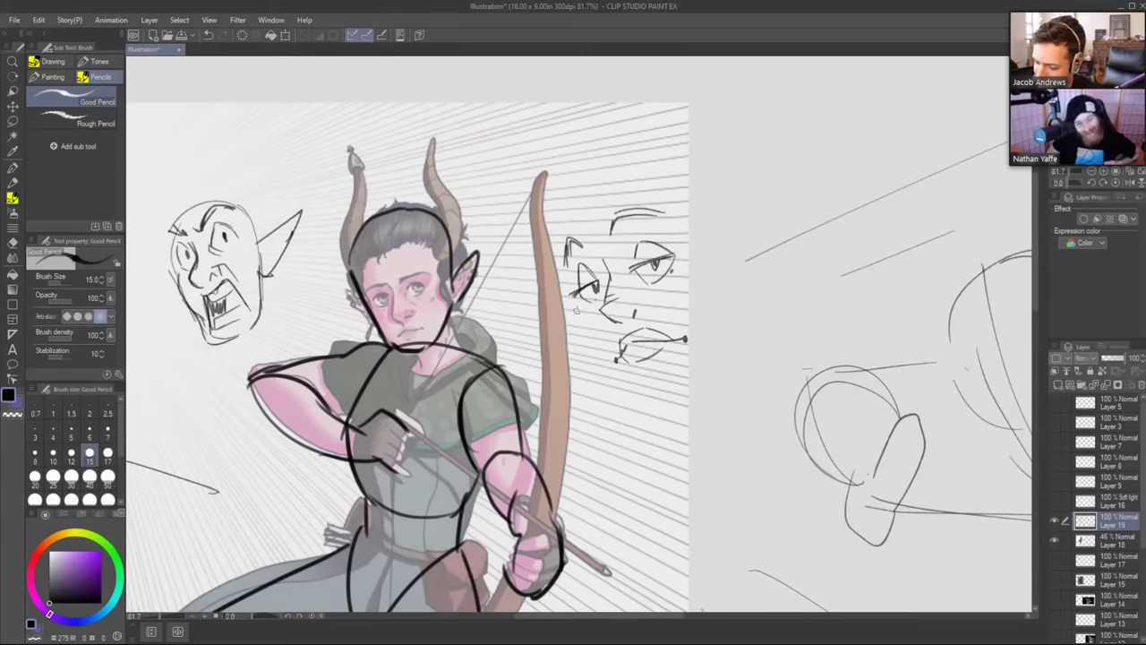
{"action": "mouse_move", "coordinate": [577, 309]}
{"action": "left_mouse_down"}
{"action": "mouse_move", "coordinate": [579, 333]}
{"action": "mouse_move", "coordinate": [617, 384]}
{"action": "left_mouse_up"}
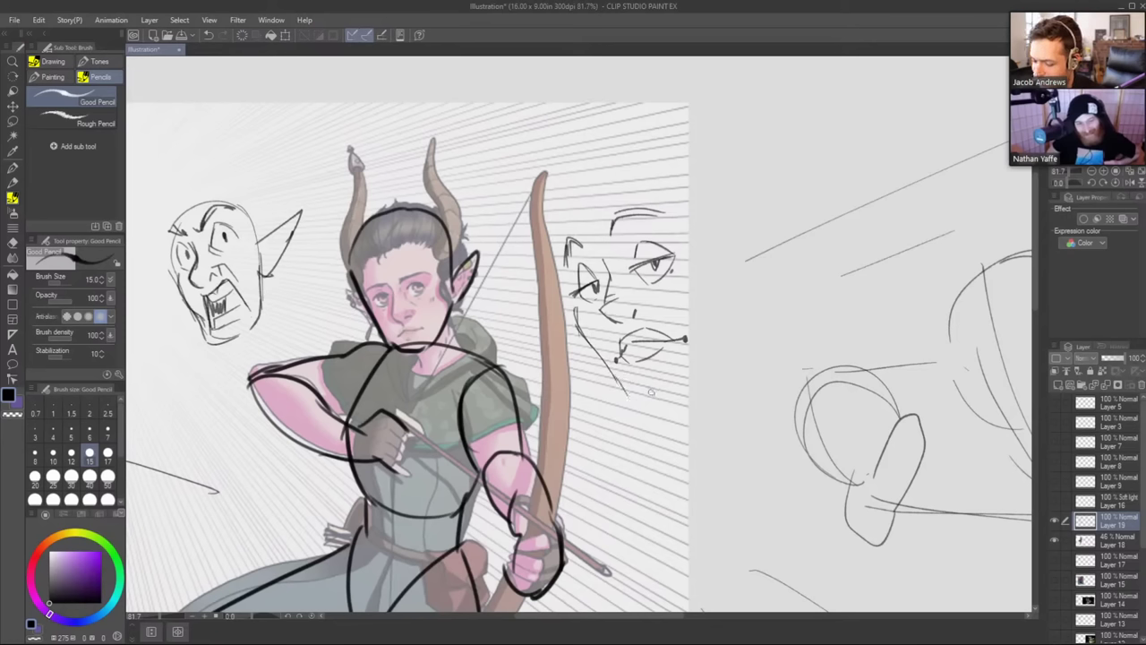
{"action": "mouse_move", "coordinate": [621, 386]}
{"action": "left_mouse_down"}
{"action": "mouse_move", "coordinate": [659, 394]}
{"action": "mouse_move", "coordinate": [677, 384]}
{"action": "left_mouse_up"}
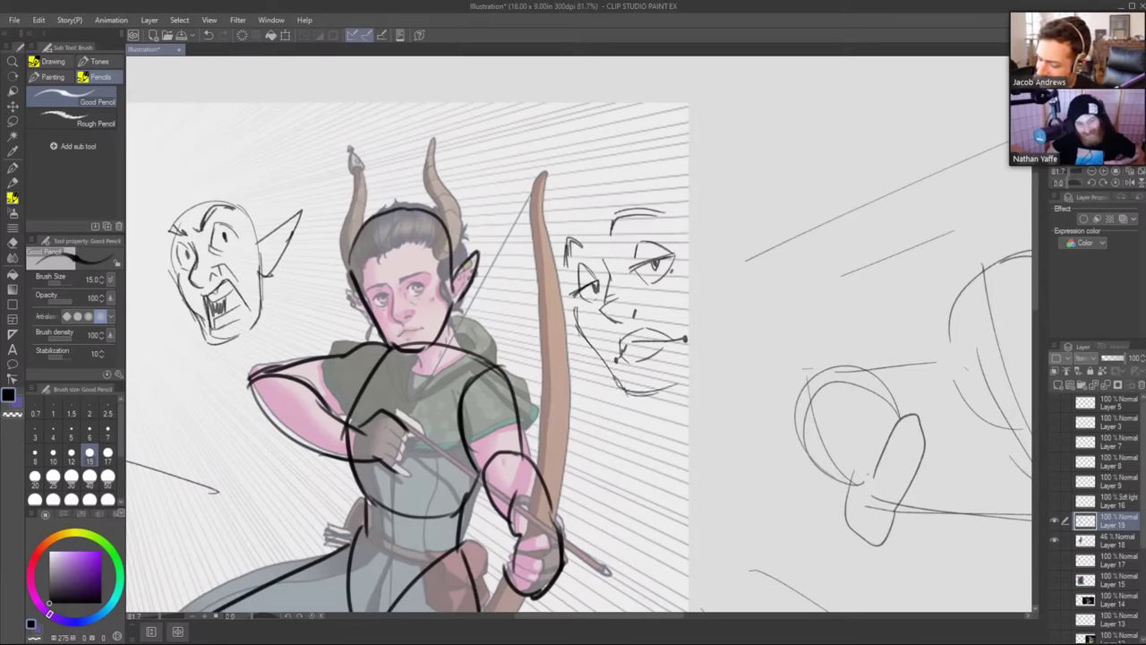
Draw the outer contour of the second face's head and add a long pointed ear.
{"action": "left_click_drag", "start_coordinate": [712, 256], "coordinate": [707, 337]}
{"action": "left_click_drag", "start_coordinate": [709, 288], "coordinate": [695, 369]}
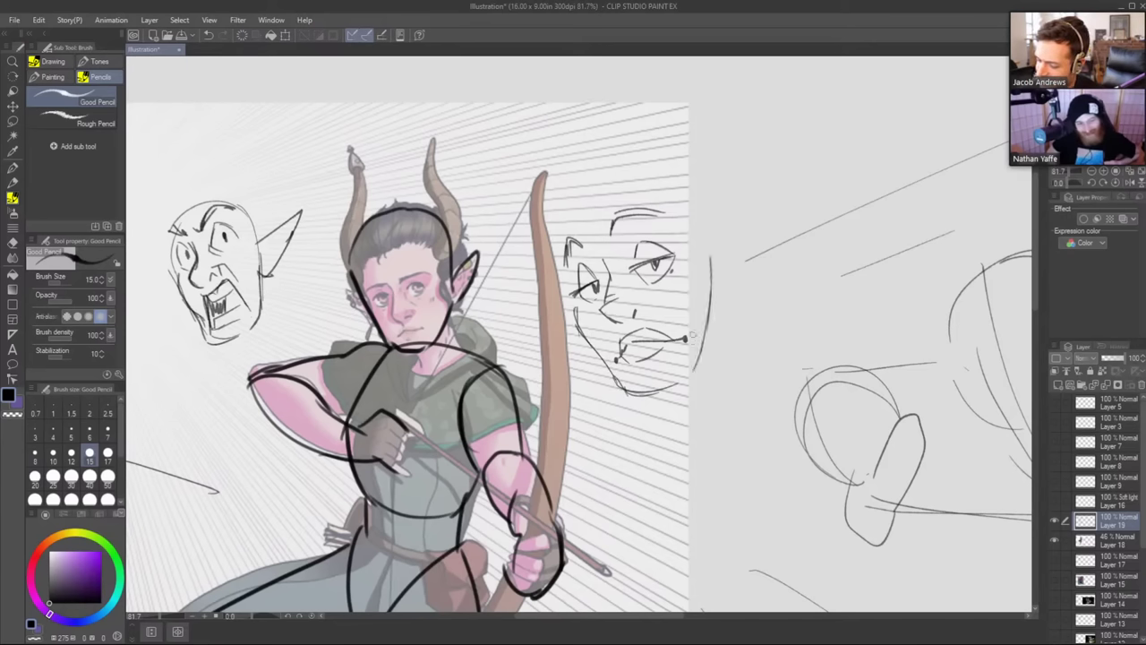
{"action": "mouse_move", "coordinate": [708, 267]}
{"action": "left_mouse_down"}
{"action": "mouse_move", "coordinate": [769, 208]}
{"action": "mouse_move", "coordinate": [709, 295]}
{"action": "left_mouse_up"}
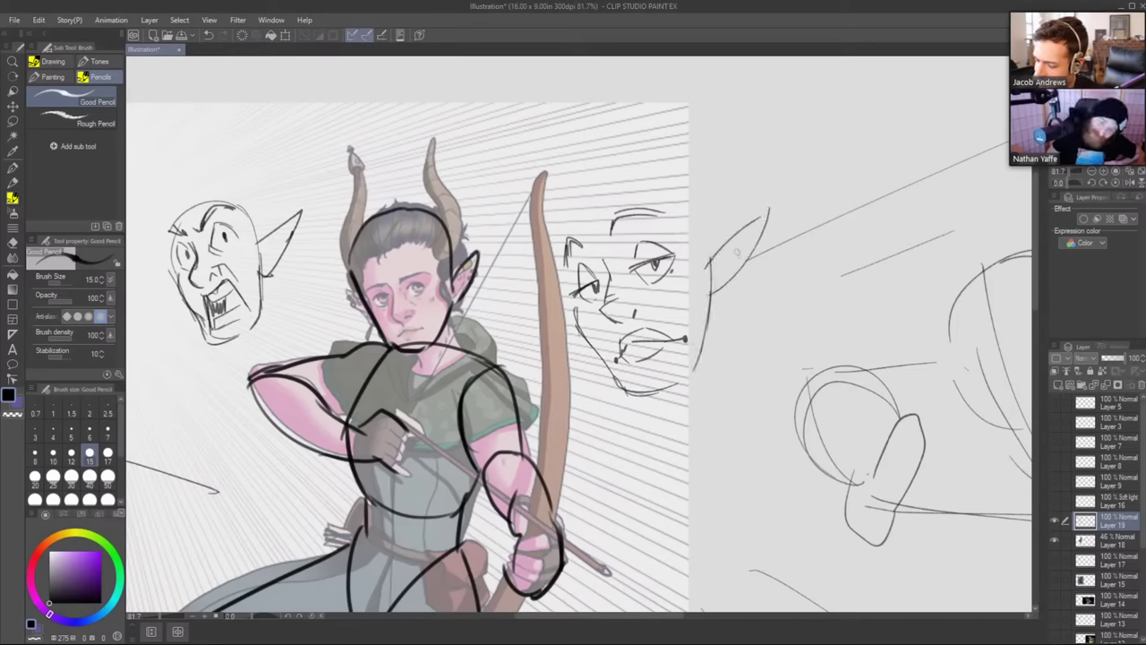
Lasso the second face, place it over the large pose sketch's head and scale it to 107% with a slight tilt.
{"action": "key", "text": "/"}
{"action": "left_click_drag", "start_coordinate": [756, 232], "coordinate": [666, 235]}
{"action": "left_click_drag", "start_coordinate": [855, 336], "coordinate": [536, 313]}
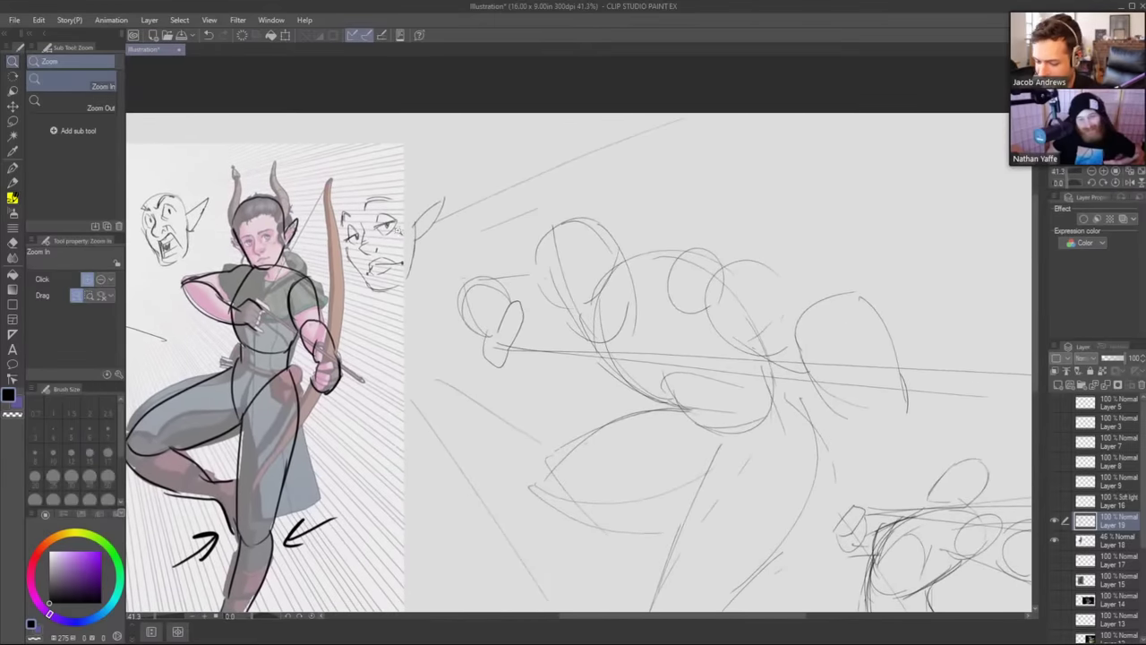
{"action": "key", "text": "m"}
{"action": "mouse_move", "coordinate": [410, 281]}
{"action": "left_mouse_down"}
{"action": "mouse_move", "coordinate": [351, 268]}
{"action": "mouse_move", "coordinate": [466, 158]}
{"action": "mouse_move", "coordinate": [410, 283]}
{"action": "left_mouse_up"}
{"action": "left_click", "coordinate": [498, 328]}
{"action": "left_click_drag", "start_coordinate": [435, 203], "coordinate": [625, 246]}
{"action": "key", "text": "Return"}
{"action": "left_click_drag", "start_coordinate": [861, 300], "coordinate": [677, 240]}
{"action": "key", "text": "ctrl+t"}
{"action": "mouse_move", "coordinate": [488, 211]}
{"action": "left_mouse_down"}
{"action": "mouse_move", "coordinate": [542, 206]}
{"action": "mouse_move", "coordinate": [540, 189]}
{"action": "mouse_move", "coordinate": [477, 216]}
{"action": "left_mouse_up"}
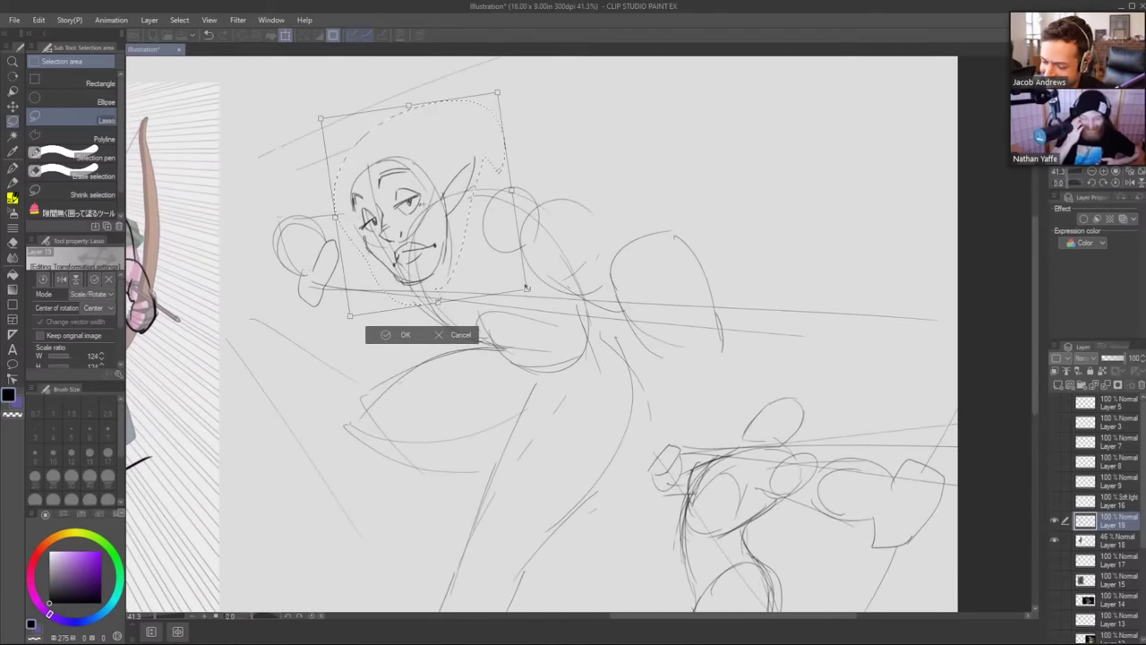
{"action": "mouse_move", "coordinate": [527, 286]}
{"action": "left_mouse_down"}
{"action": "mouse_move", "coordinate": [493, 248]}
{"action": "mouse_move", "coordinate": [512, 259]}
{"action": "left_mouse_up"}
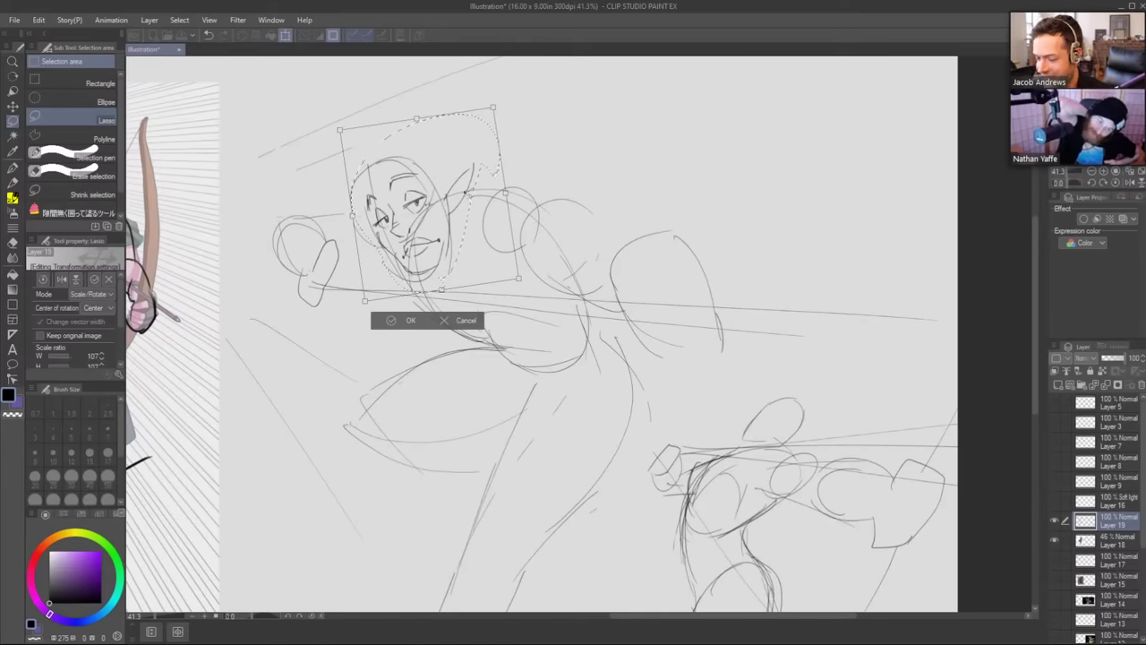
Move the face onto the smaller pose's head, scale it to 61% and rotate it to fit, then clear the selection.
{"action": "mouse_move", "coordinate": [506, 227]}
{"action": "left_mouse_down"}
{"action": "mouse_move", "coordinate": [806, 430]}
{"action": "mouse_move", "coordinate": [865, 409]}
{"action": "mouse_move", "coordinate": [847, 367]}
{"action": "left_mouse_up"}
{"action": "mouse_move", "coordinate": [892, 430]}
{"action": "left_mouse_down"}
{"action": "mouse_move", "coordinate": [832, 425]}
{"action": "mouse_move", "coordinate": [841, 421]}
{"action": "mouse_move", "coordinate": [855, 436]}
{"action": "mouse_move", "coordinate": [821, 440]}
{"action": "left_mouse_up"}
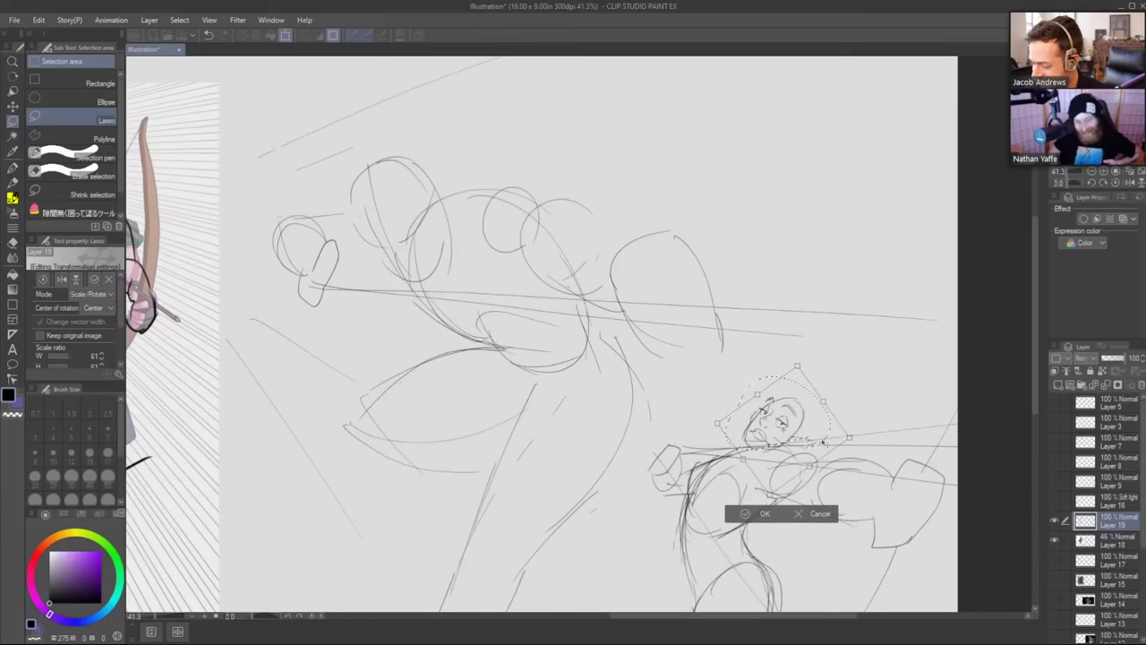
{"action": "left_click", "coordinate": [740, 511]}
{"action": "left_click", "coordinate": [683, 478]}
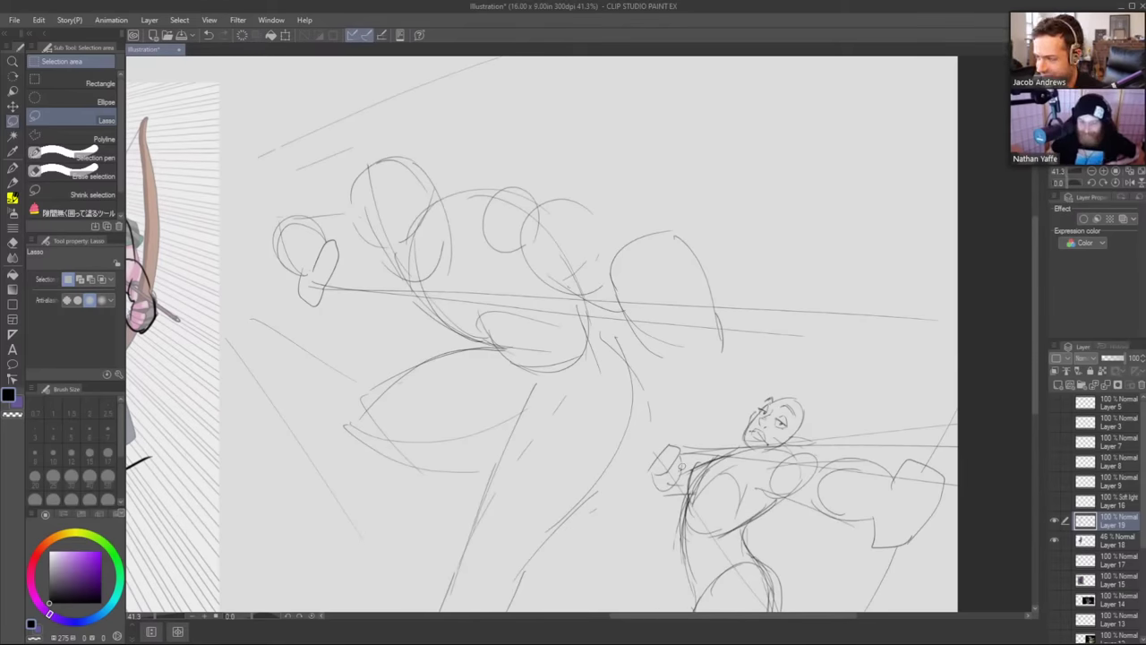
Hide the archer artwork and its sketches, then paste the purple-haired character artwork and enlarge it to nearly the canvas height.
{"action": "left_click_drag", "start_coordinate": [817, 457], "coordinate": [803, 464]}
{"action": "left_click_drag", "start_coordinate": [803, 515], "coordinate": [827, 475]}
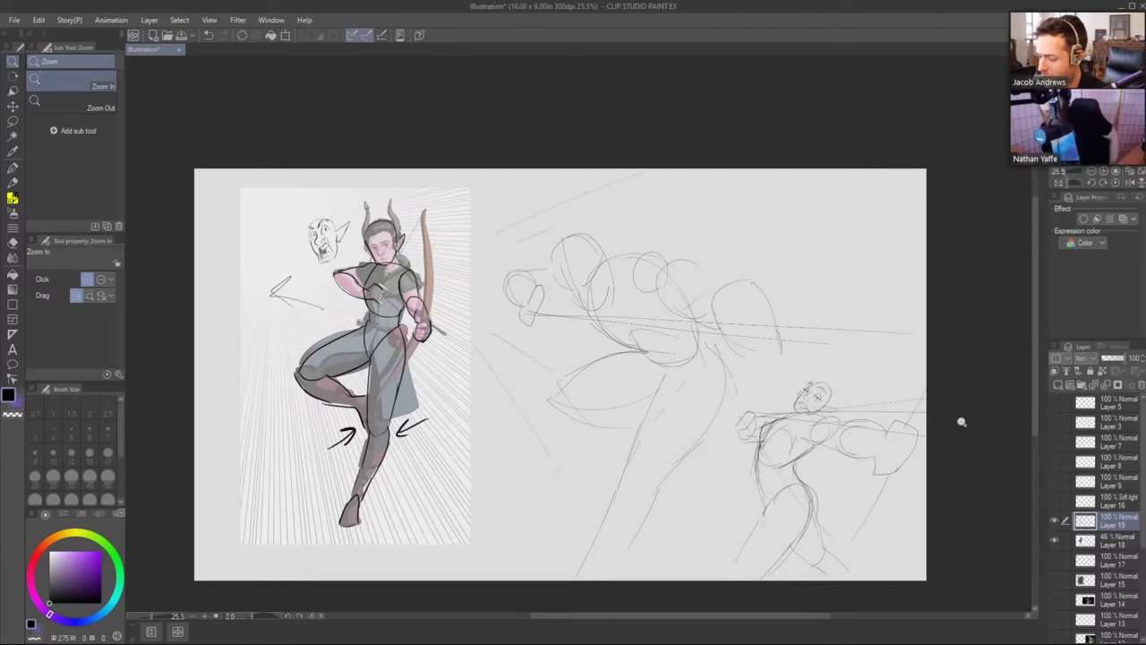
{"action": "left_click", "coordinate": [1053, 522]}
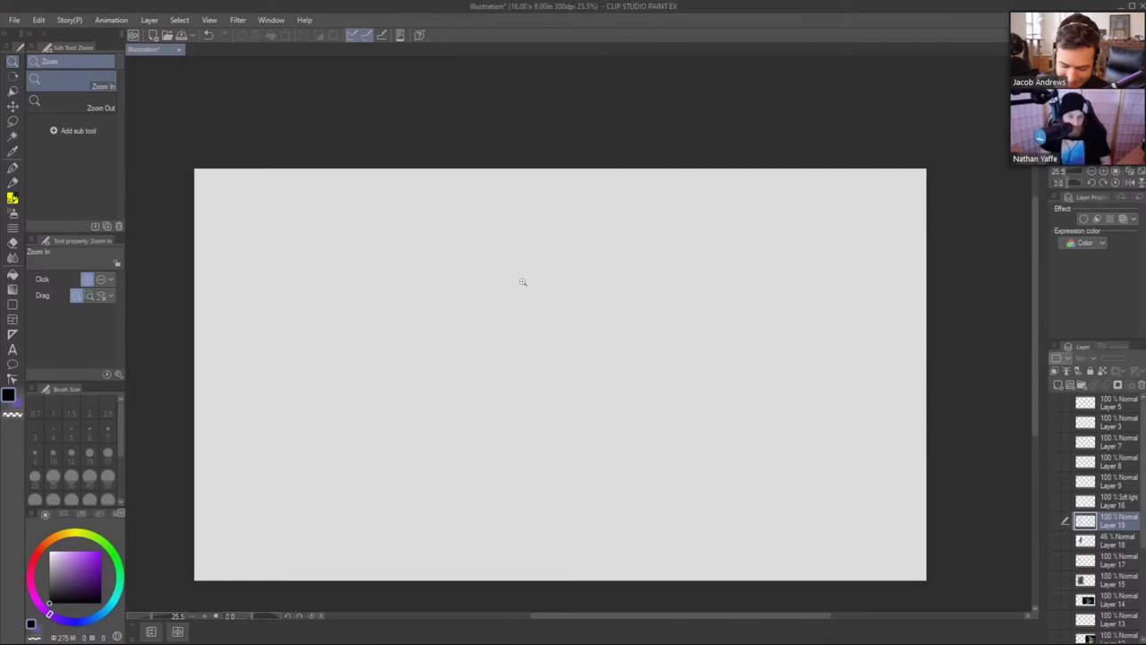
{"action": "key", "text": "ctrl+v"}
{"action": "left_click", "coordinate": [287, 38]}
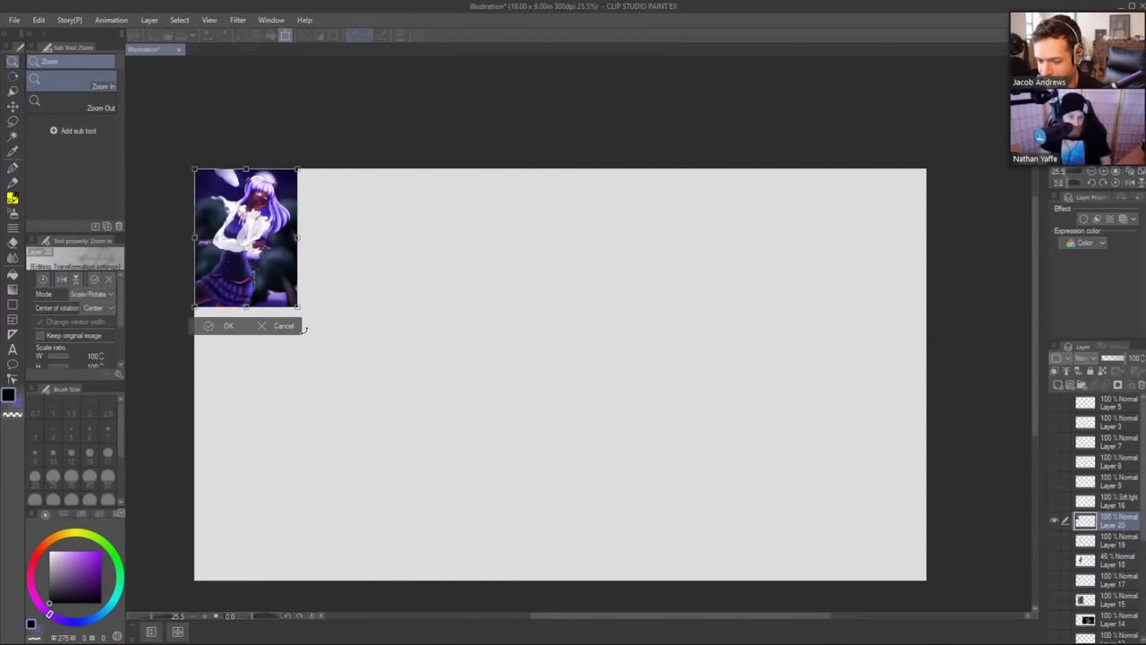
{"action": "left_click_drag", "start_coordinate": [415, 391], "coordinate": [537, 501]}
{"action": "left_click_drag", "start_coordinate": [361, 387], "coordinate": [368, 412]}
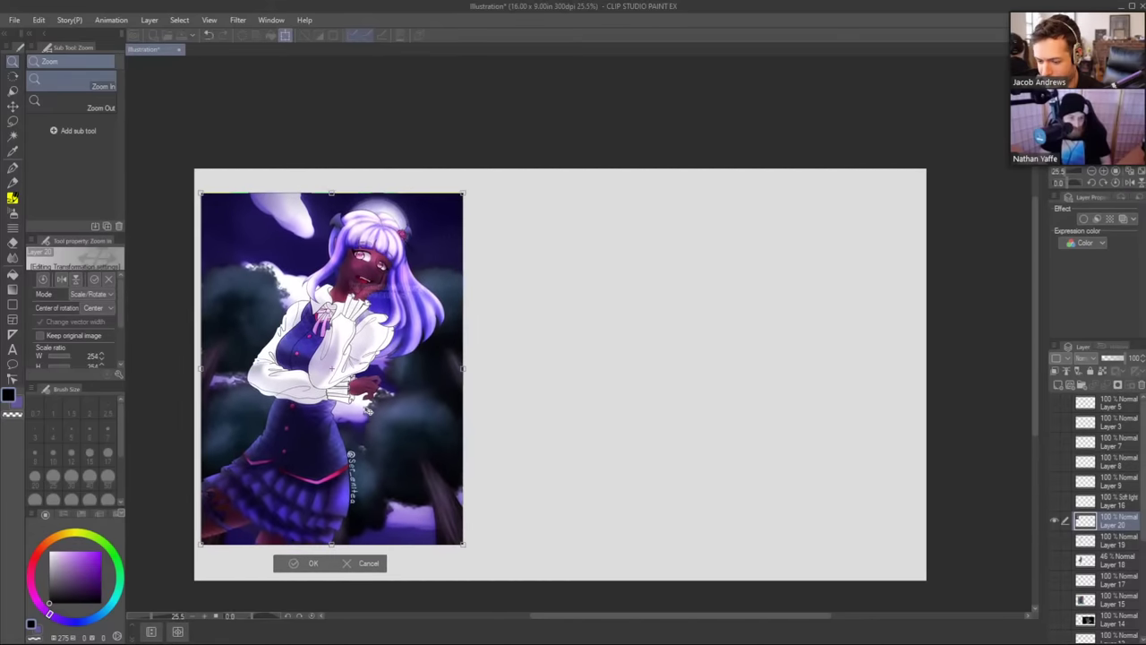
{"action": "left_click_drag", "start_coordinate": [466, 368], "coordinate": [486, 367]}
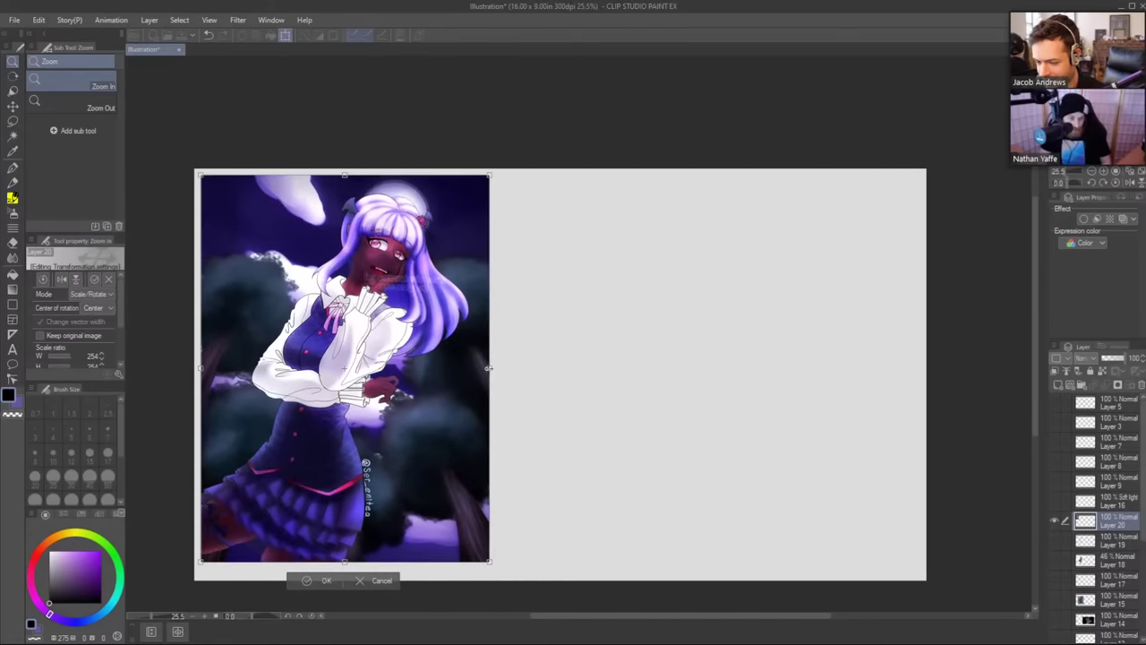
{"action": "left_click", "coordinate": [324, 578]}
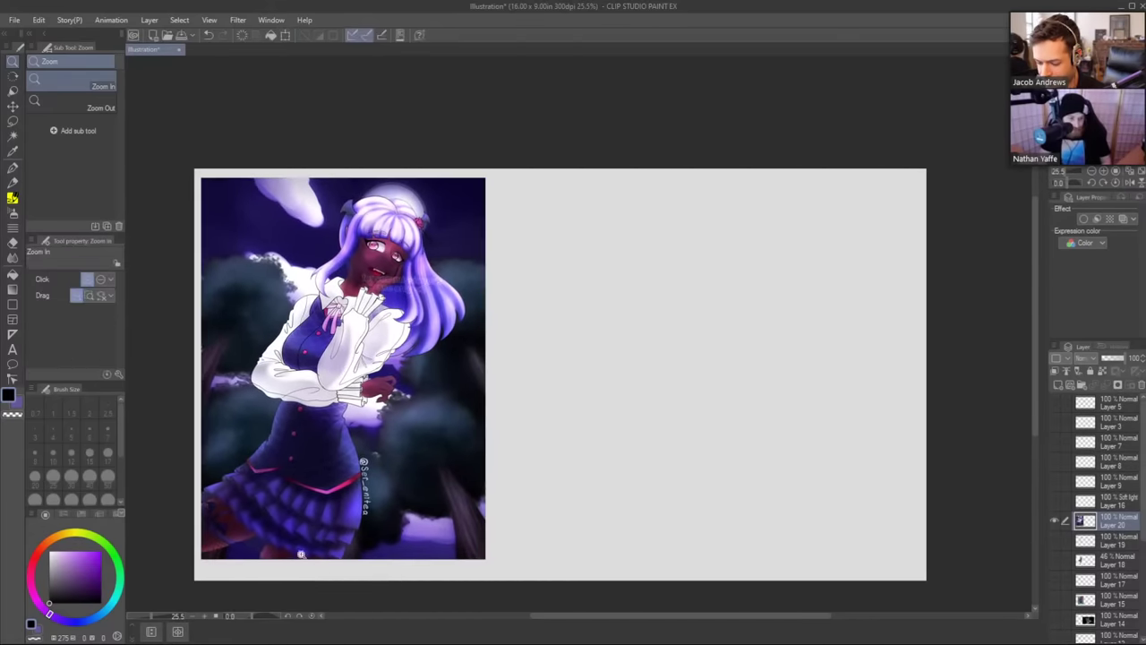
Add a new layer above the purple-haired character artwork for drawing and lower the artwork layer's opacity to 41%.
{"action": "left_click", "coordinate": [1058, 385]}
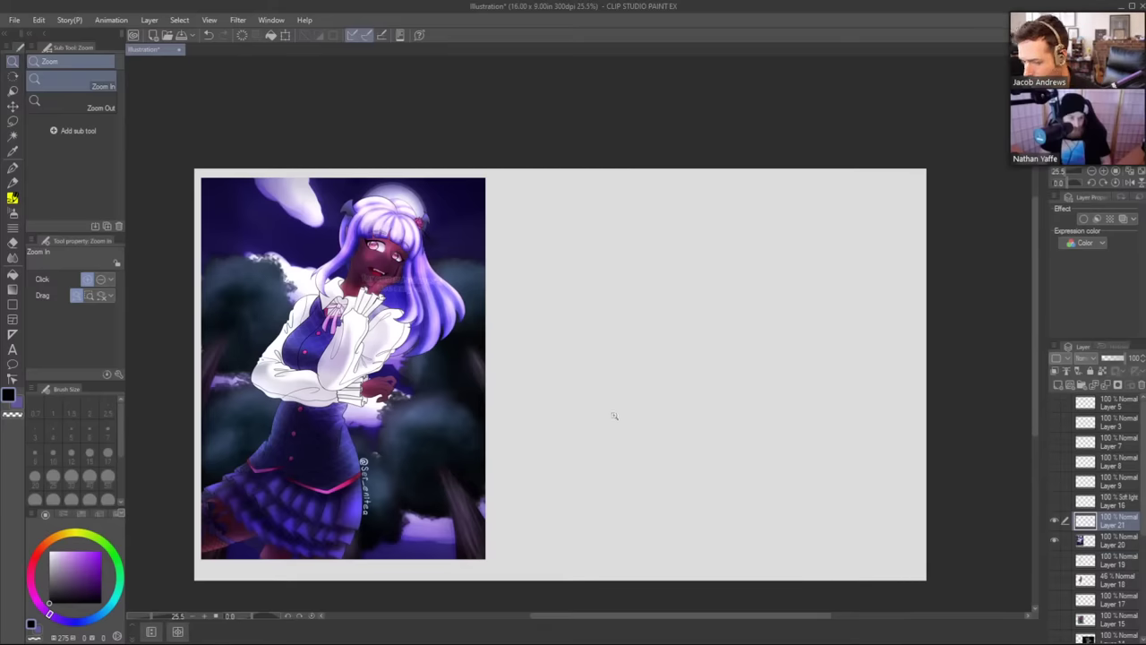
{"action": "left_click_drag", "start_coordinate": [596, 385], "coordinate": [598, 368]}
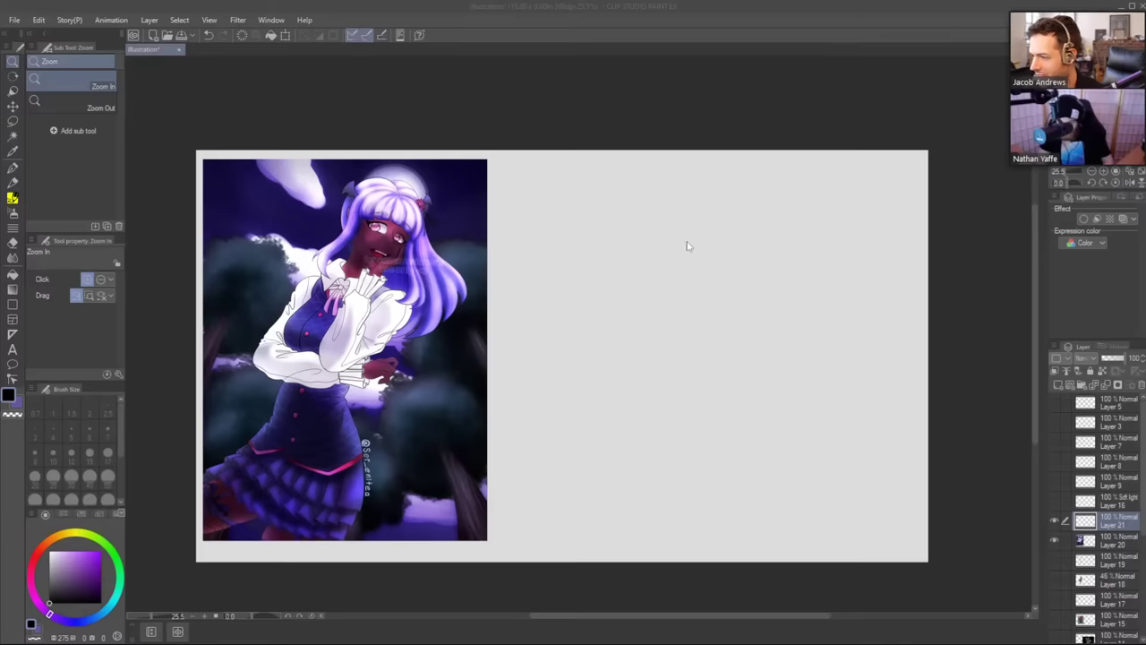
{"action": "left_click", "coordinate": [336, 446]}
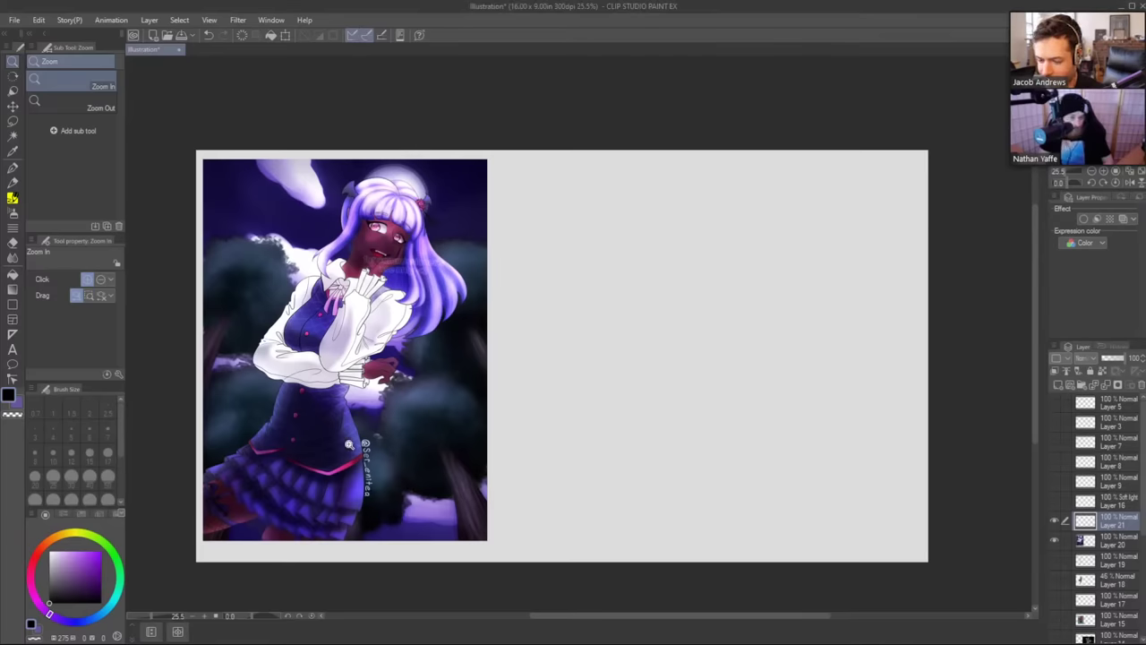
{"action": "left_click", "coordinate": [328, 403]}
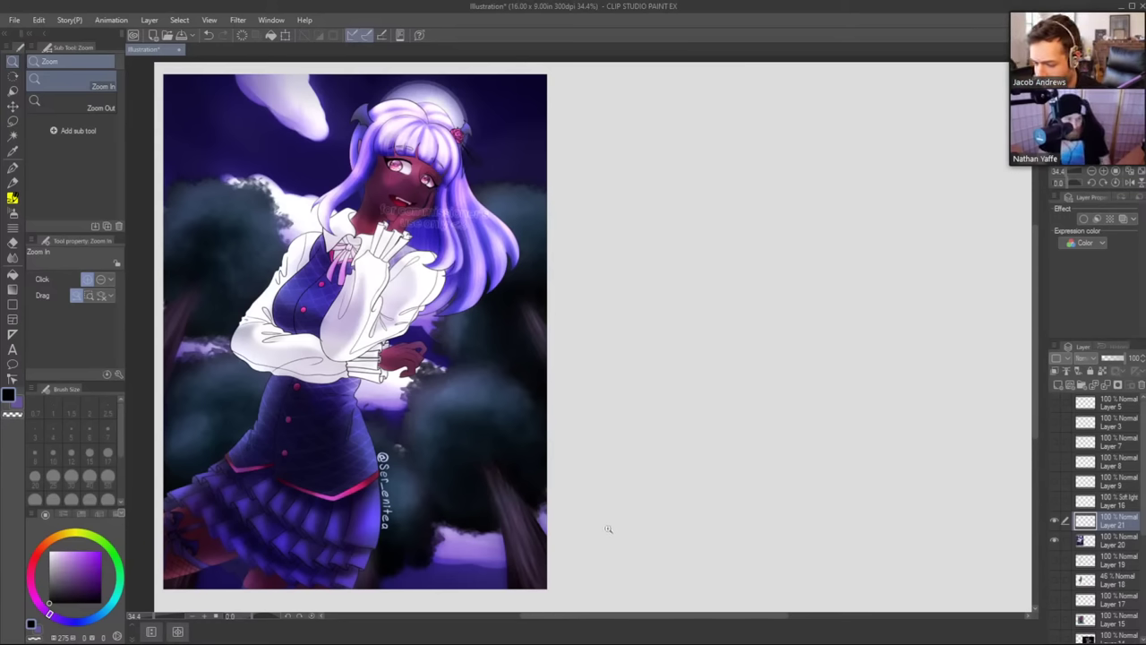
{"action": "scroll", "coordinate": [689, 516], "scroll_direction": "down", "scroll_amount": 3}
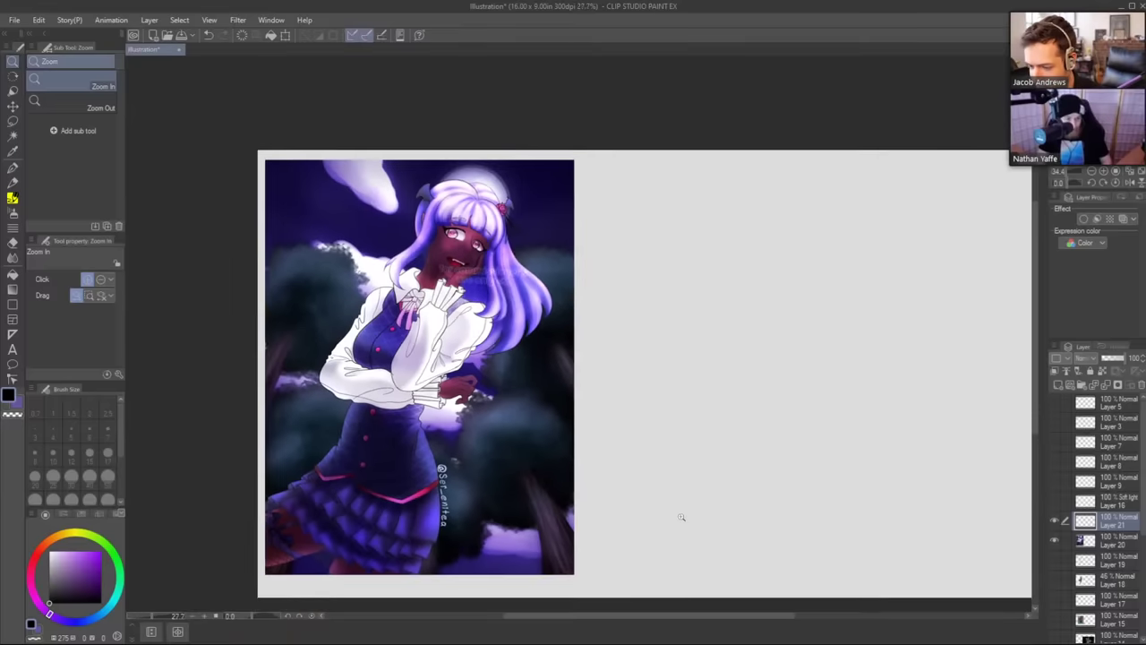
{"action": "left_click_drag", "start_coordinate": [735, 551], "coordinate": [671, 508]}
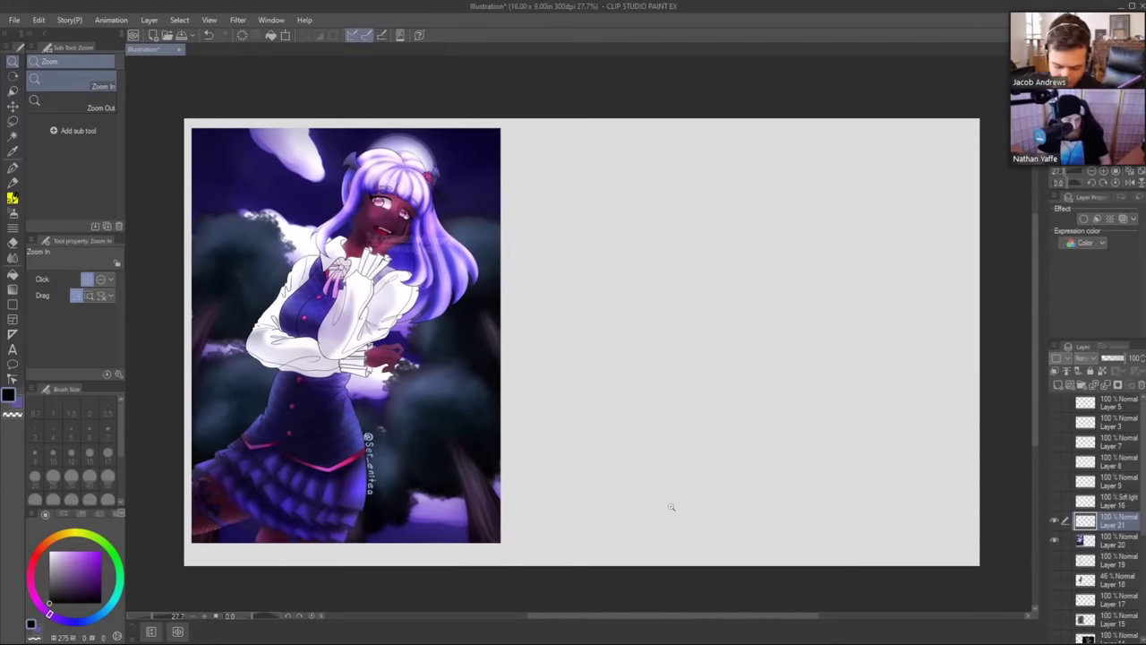
{"action": "key", "text": "b"}
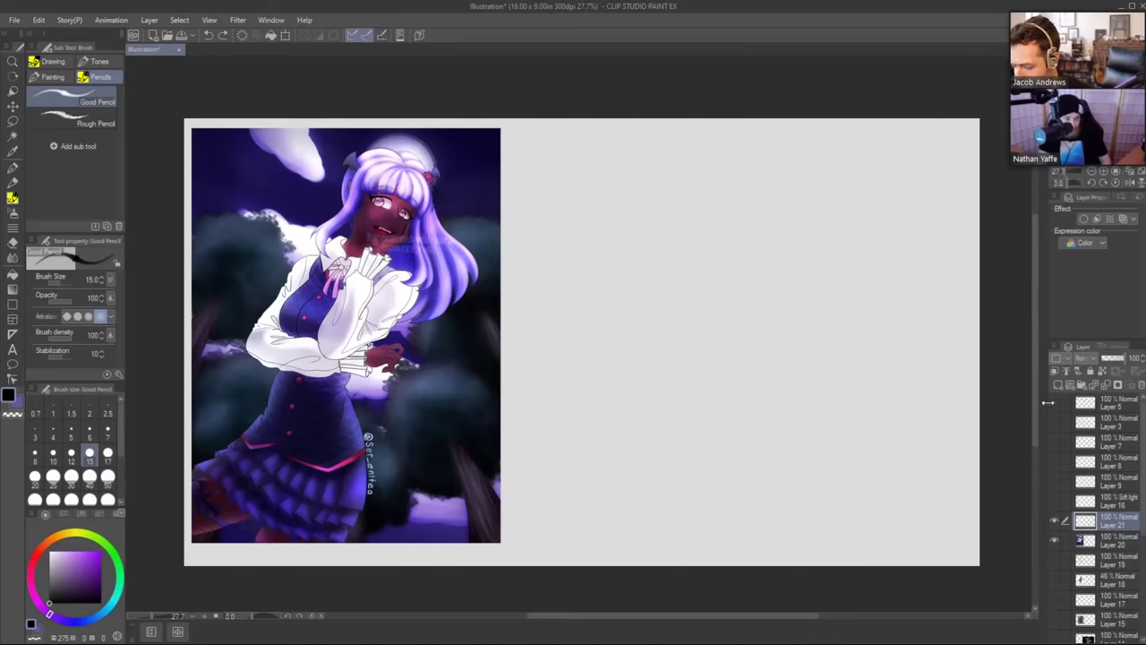
{"action": "left_click", "coordinate": [1121, 543]}
{"action": "left_click_drag", "start_coordinate": [1113, 359], "coordinate": [1108, 360]}
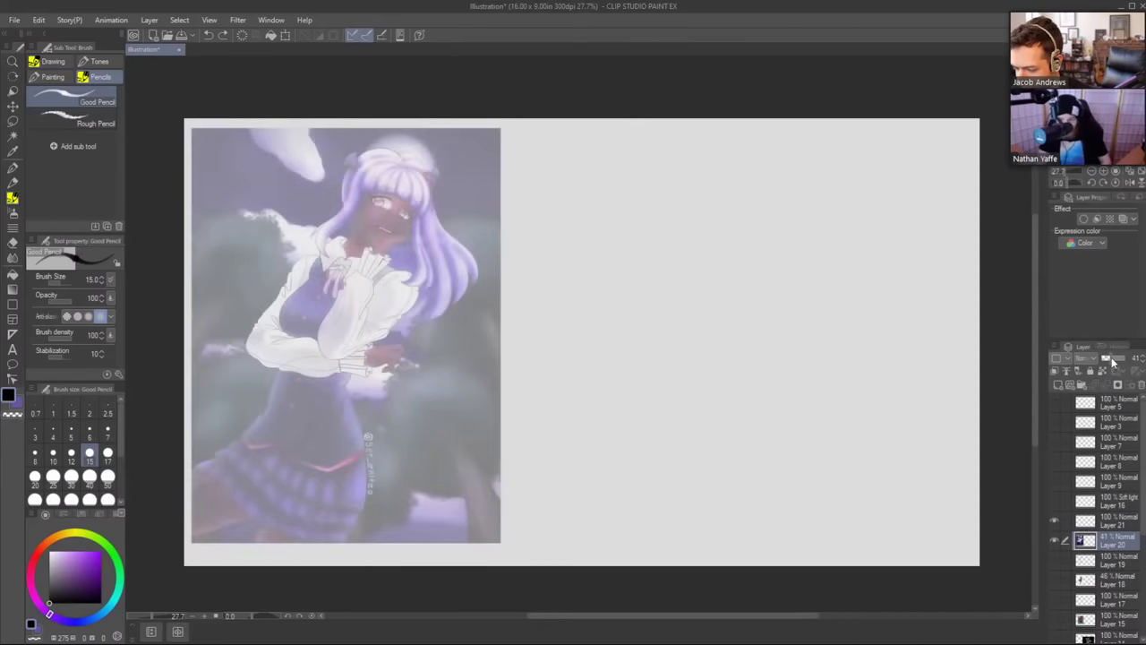
{"action": "left_click", "coordinate": [1096, 524]}
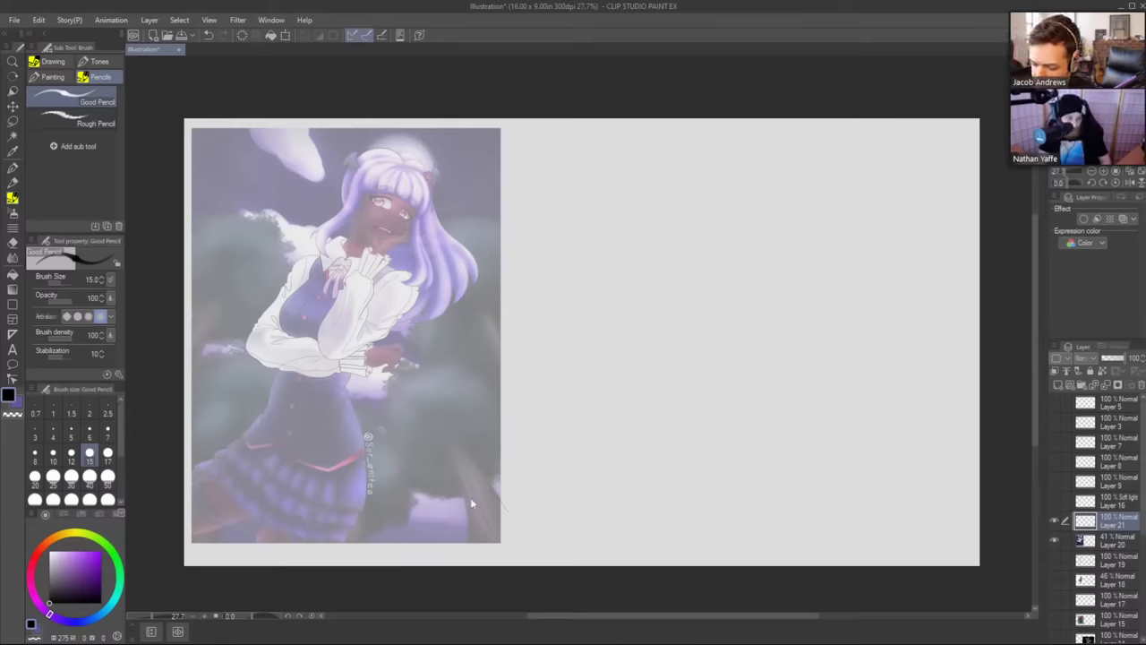
Draw seven straight guide lines over the artwork converging above the canvas, and set their layer's opacity to 5%.
{"action": "left_click_drag", "start_coordinate": [473, 545], "coordinate": [338, 98]}
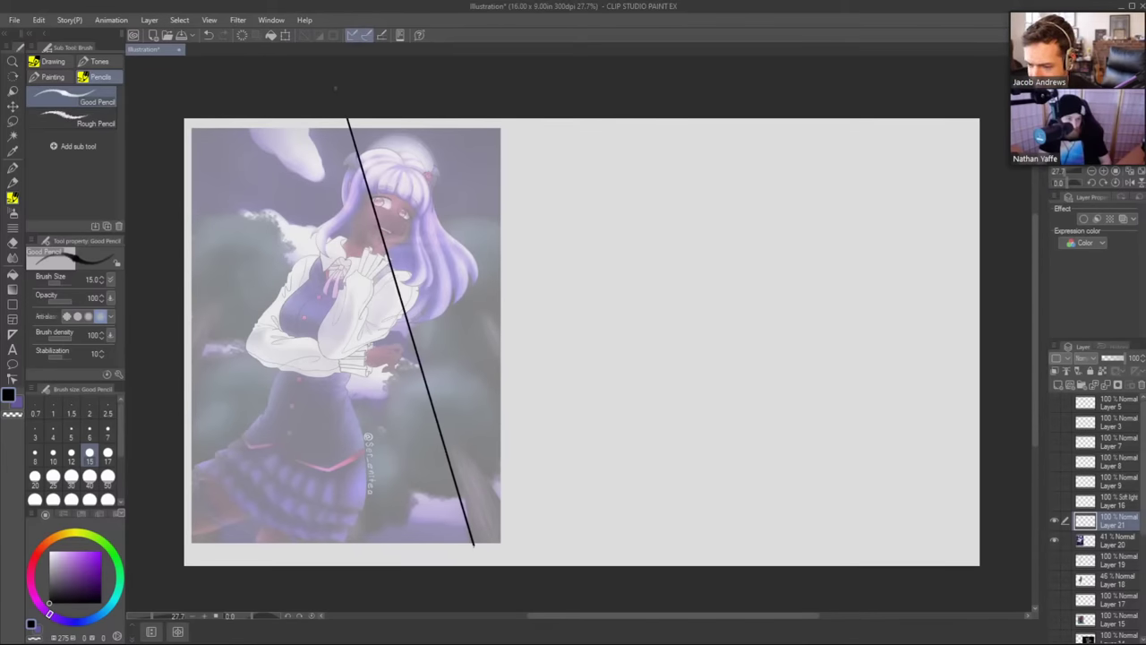
{"action": "left_click", "coordinate": [324, 87], "text": "shift"}
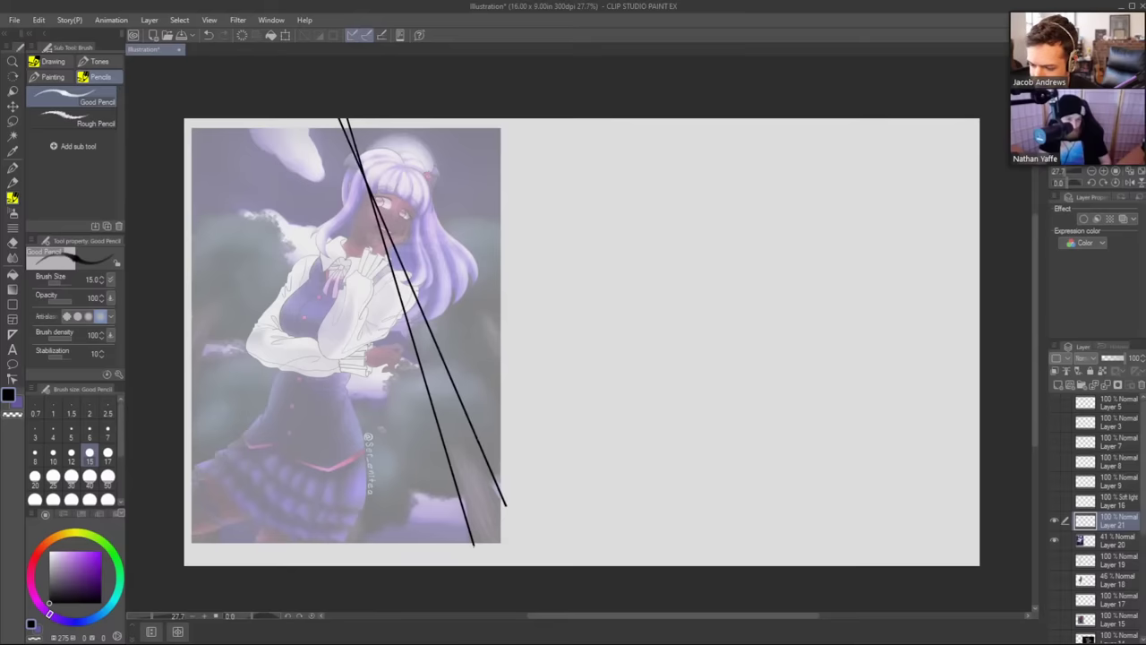
{"action": "mouse_move", "coordinate": [501, 393]}
{"action": "left_mouse_down"}
{"action": "mouse_move", "coordinate": [419, 224]}
{"action": "mouse_move", "coordinate": [330, 91]}
{"action": "left_mouse_up"}
{"action": "left_click_drag", "start_coordinate": [510, 340], "coordinate": [325, 103]}
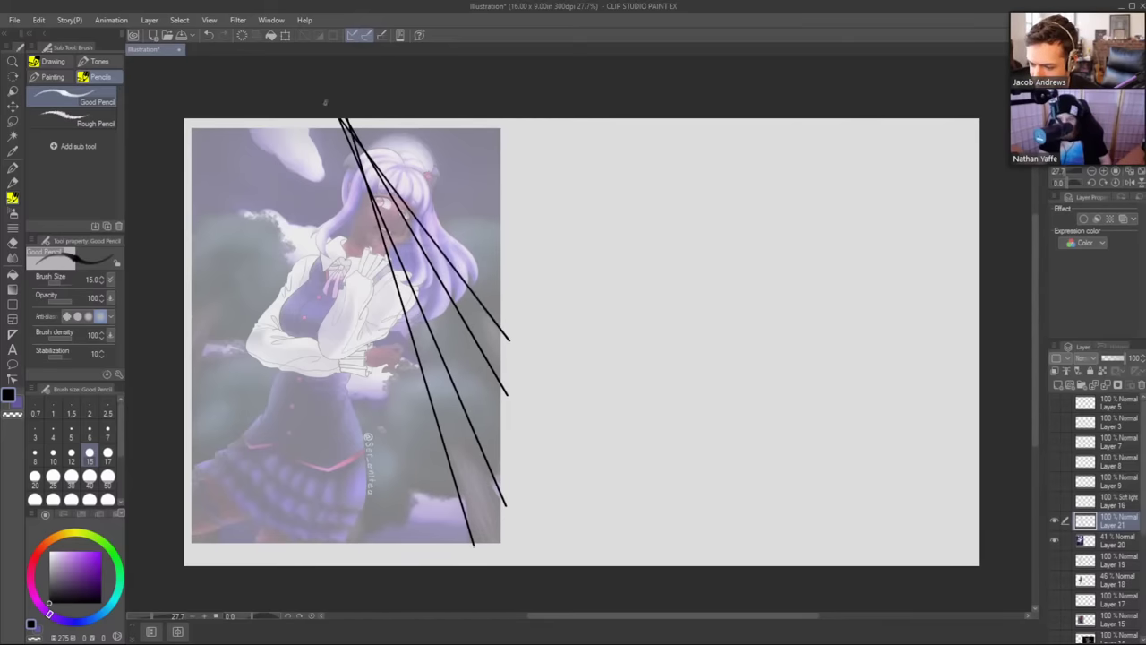
{"action": "left_click_drag", "start_coordinate": [181, 412], "coordinate": [313, 78]}
{"action": "left_click_drag", "start_coordinate": [165, 357], "coordinate": [308, 78]}
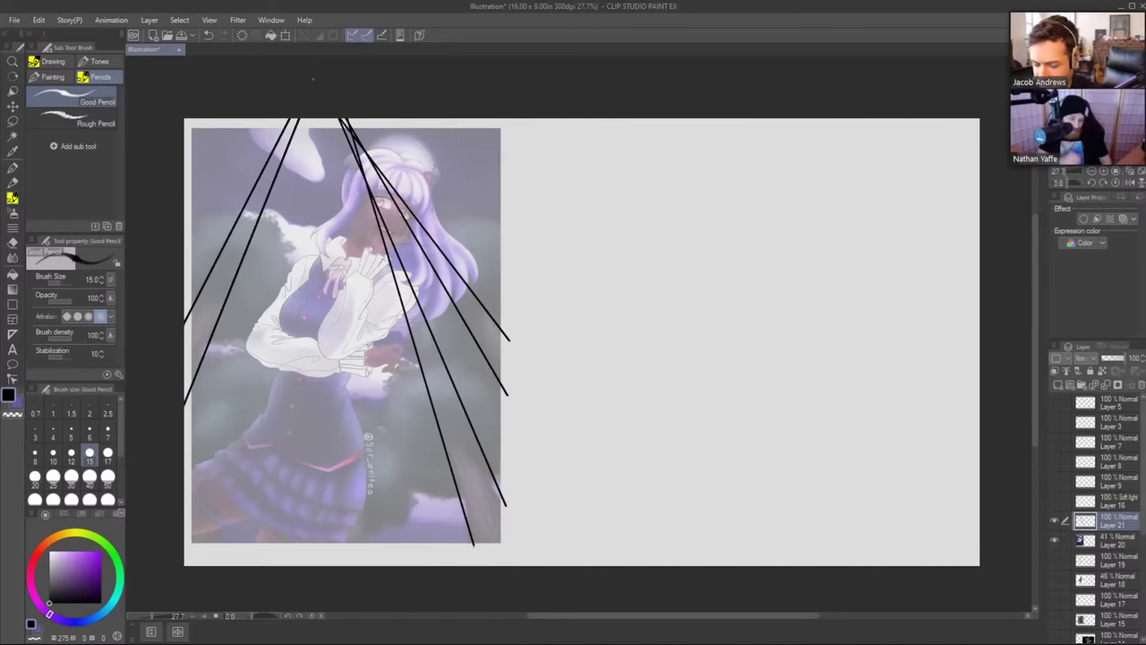
{"action": "left_click_drag", "start_coordinate": [326, 585], "coordinate": [317, 64]}
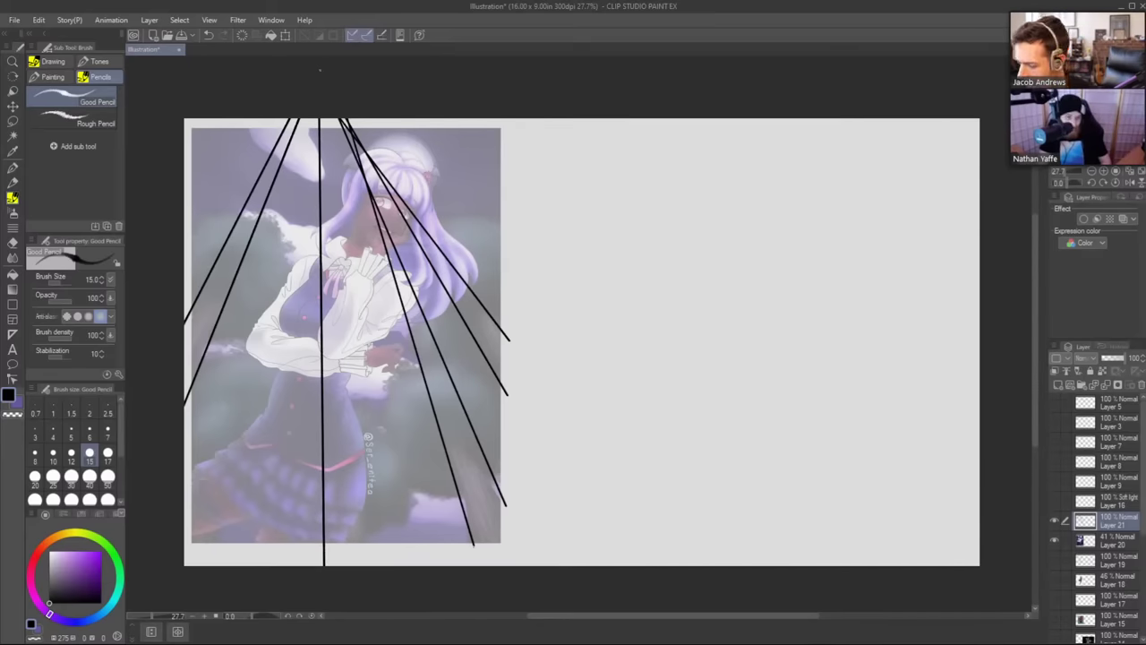
{"action": "left_click_drag", "start_coordinate": [1119, 360], "coordinate": [1100, 363]}
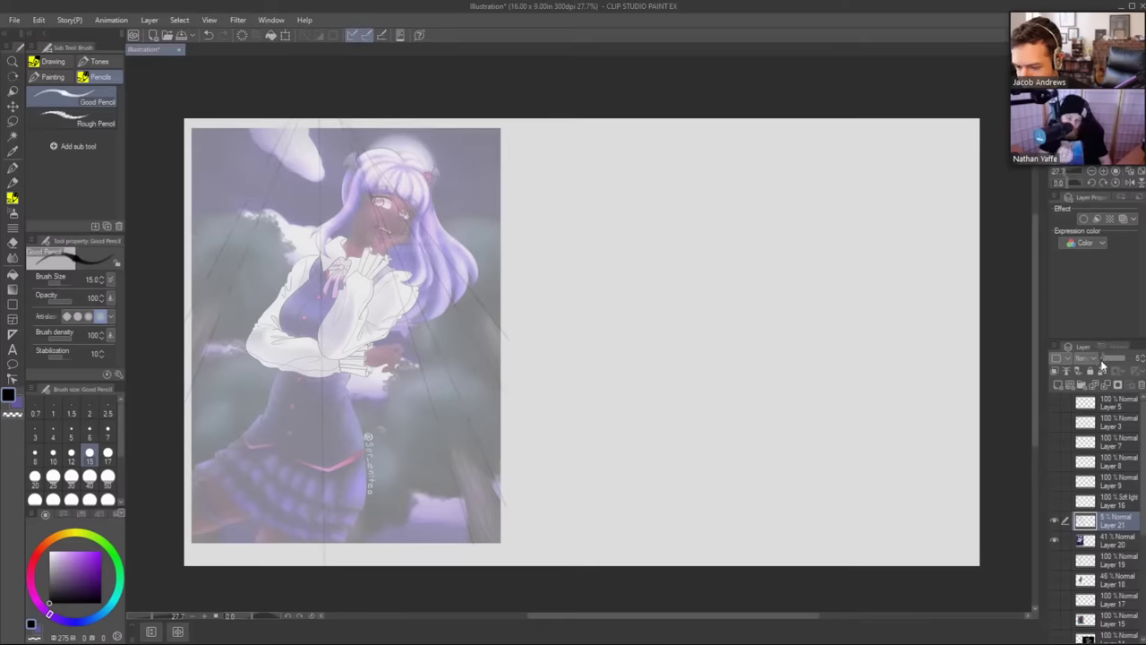
Add a new layer between the guide lines and the character artwork, and hide the artwork layer.
{"action": "left_click", "coordinate": [1115, 540]}
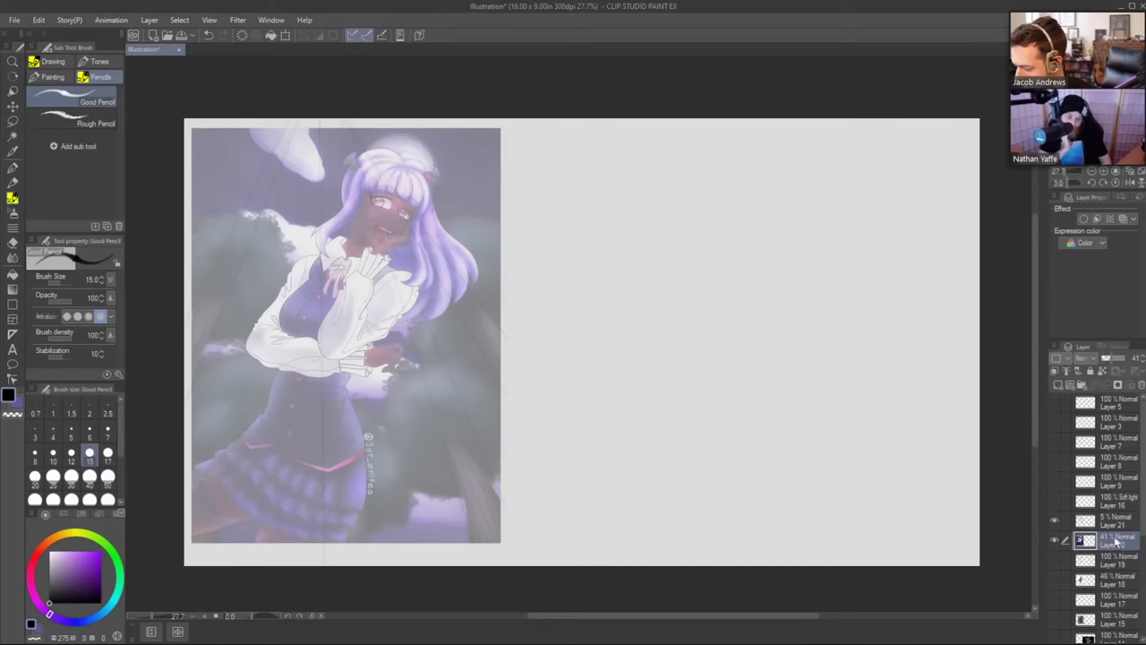
{"action": "left_click", "coordinate": [1059, 387]}
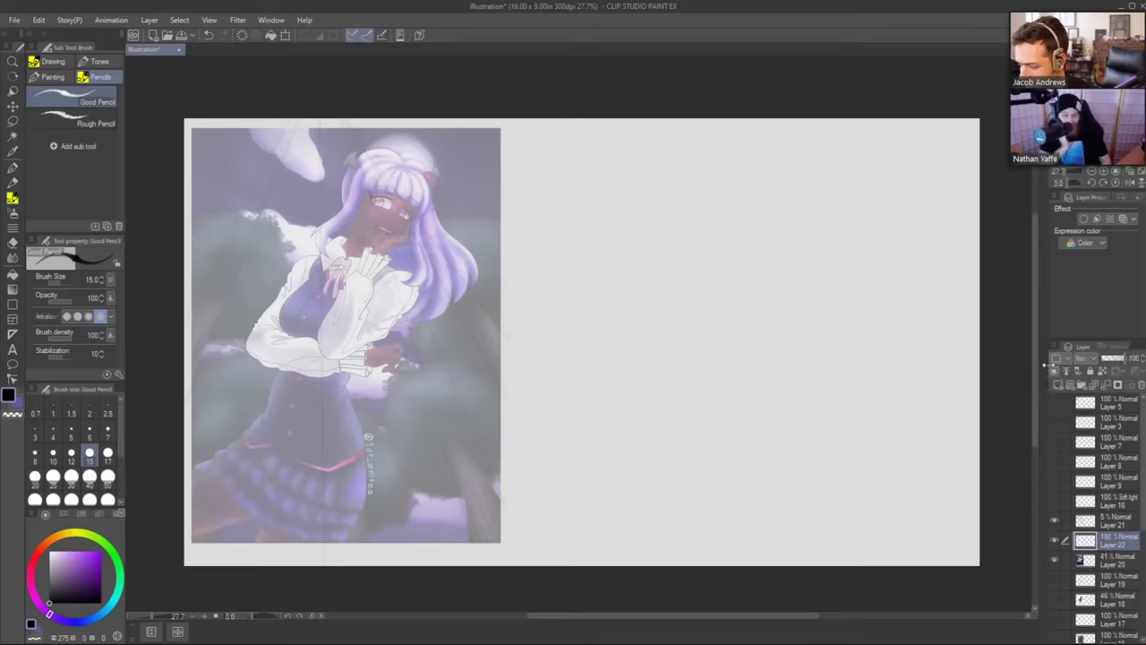
{"action": "left_click", "coordinate": [1054, 560]}
{"action": "key", "text": "b"}
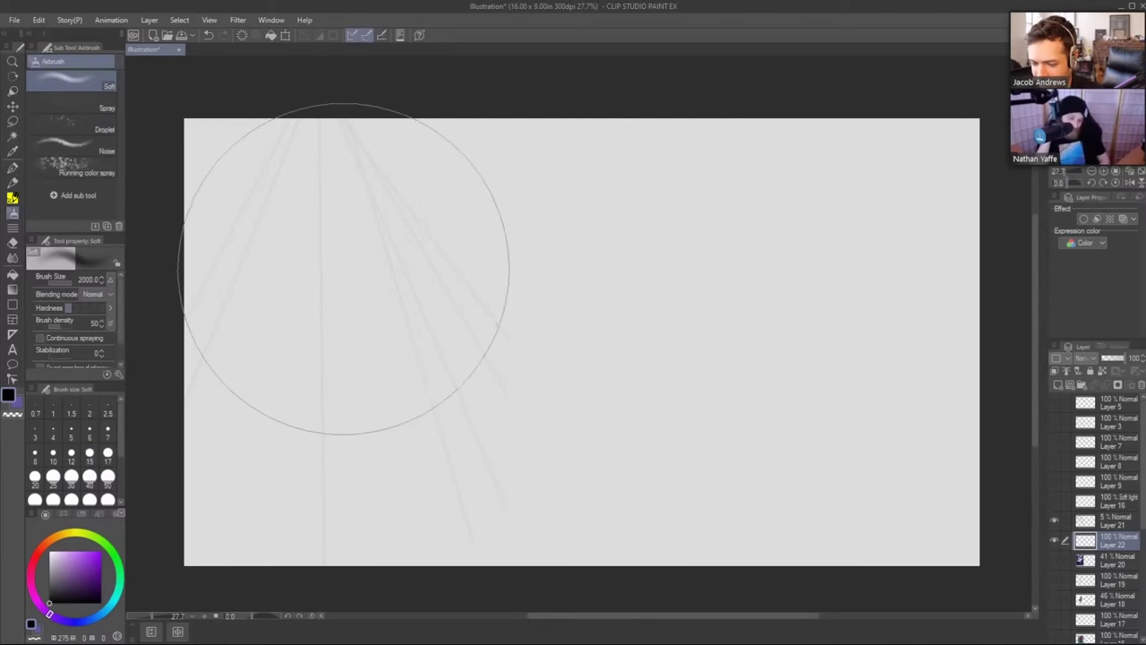
Add two more straight pencil lines on the guide layer, one on each side of the vertical line, converging above the canvas.
{"action": "key", "text": "p"}
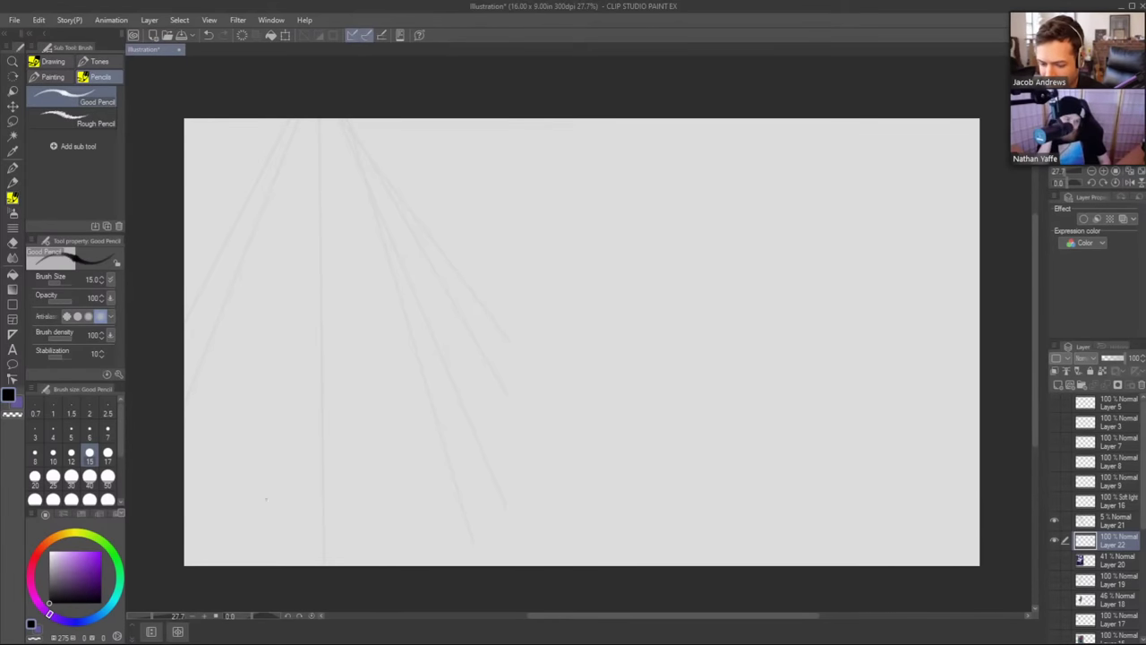
{"action": "left_click", "coordinate": [1123, 526]}
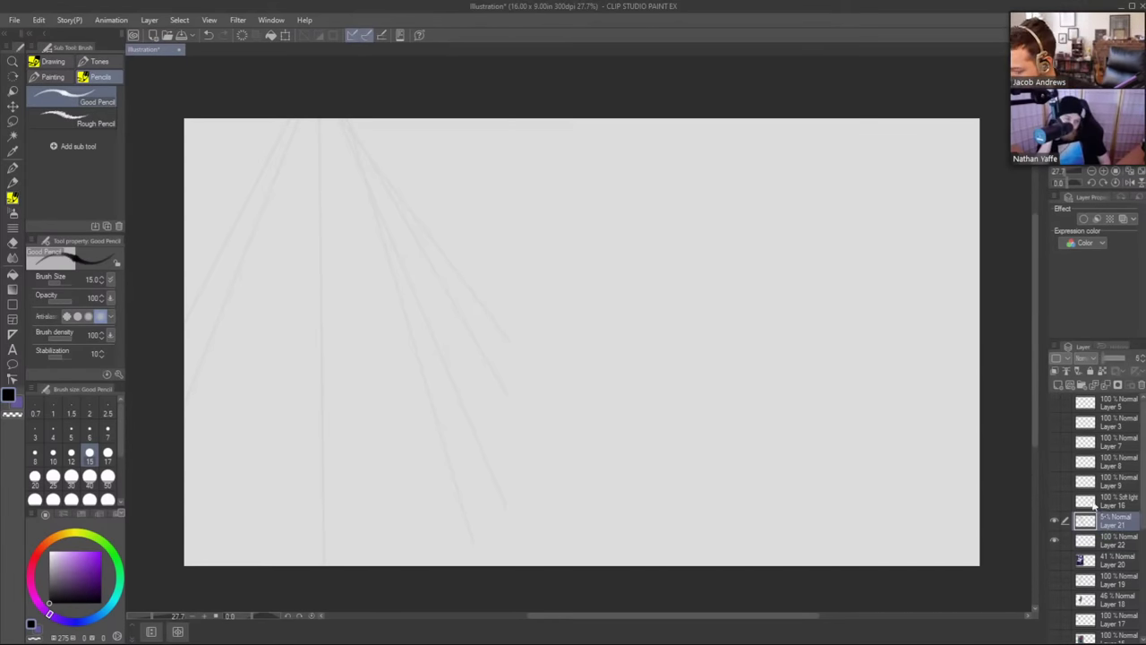
{"action": "left_click_drag", "start_coordinate": [221, 579], "coordinate": [312, 89]}
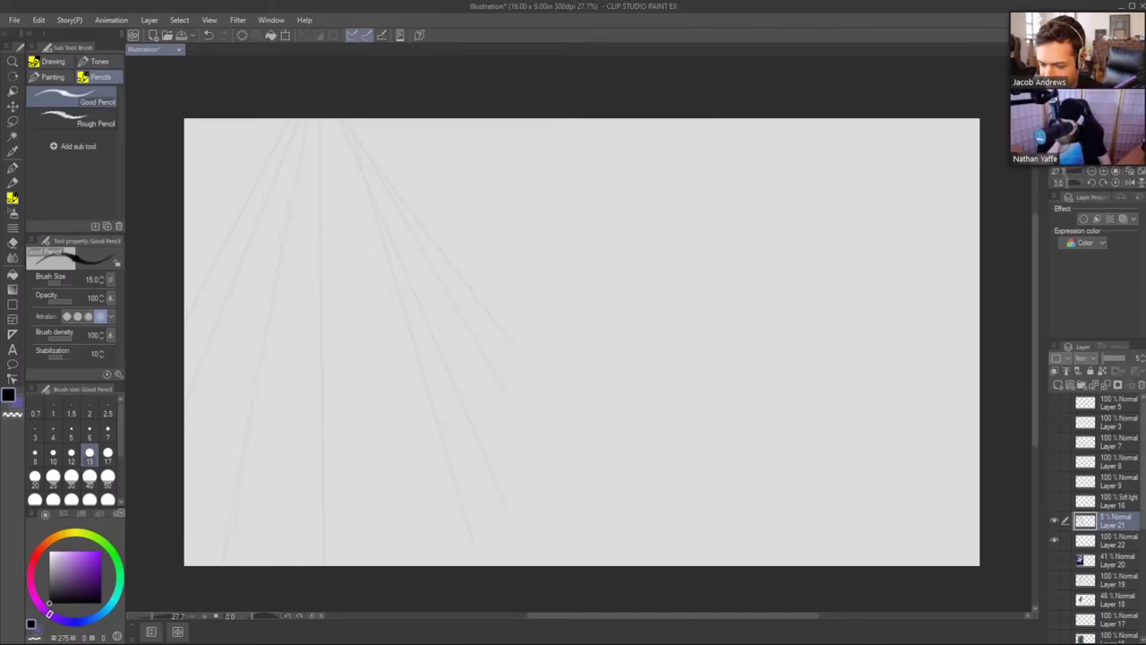
{"action": "mouse_move", "coordinate": [414, 589]}
{"action": "left_mouse_down"}
{"action": "mouse_move", "coordinate": [320, 116]}
{"action": "mouse_move", "coordinate": [320, 56]}
{"action": "left_mouse_up"}
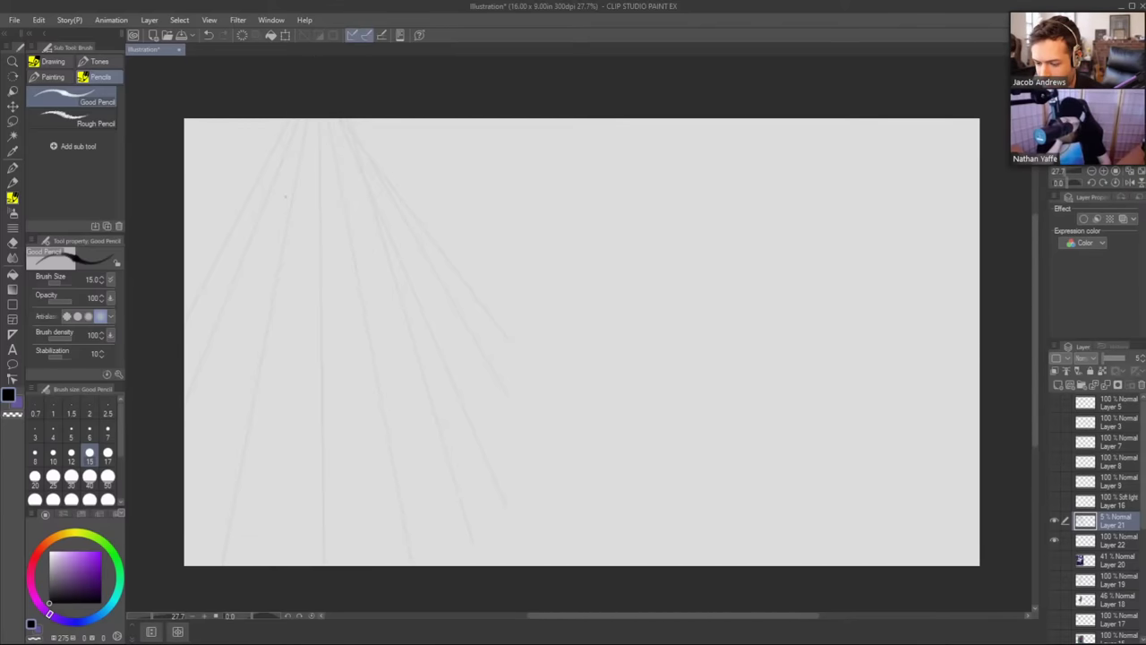
Draw two more straight guide lines converging above the canvas, and move the empty drawing layer above the guide layer.
{"action": "left_click_drag", "start_coordinate": [173, 581], "coordinate": [320, 70]}
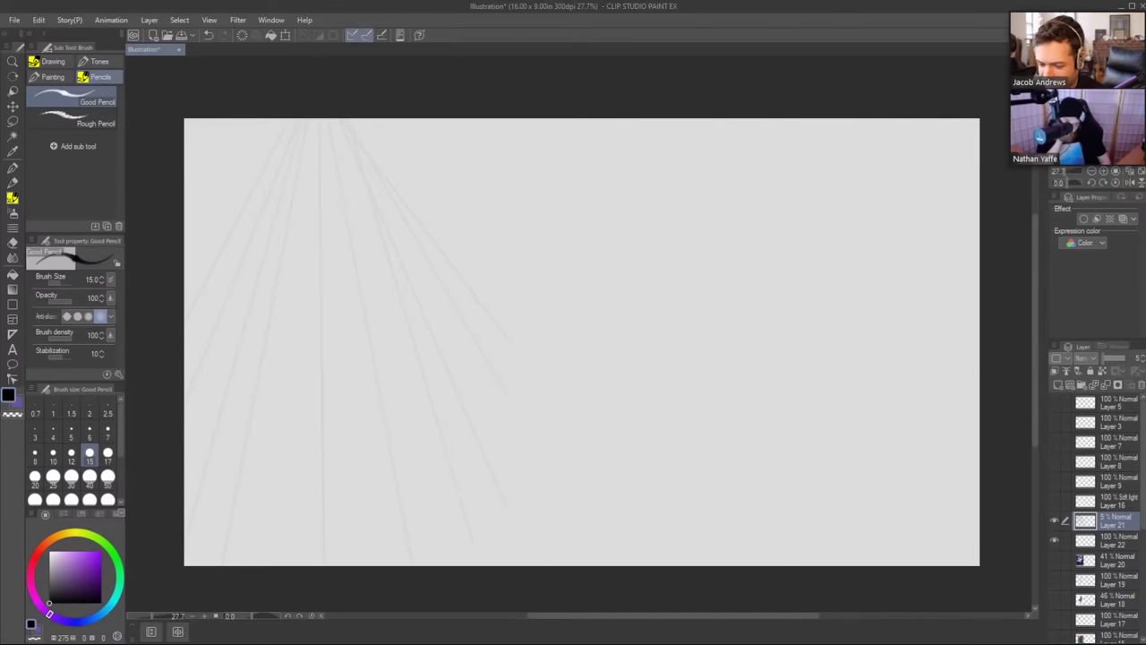
{"action": "left_click_drag", "start_coordinate": [464, 589], "coordinate": [325, 68]}
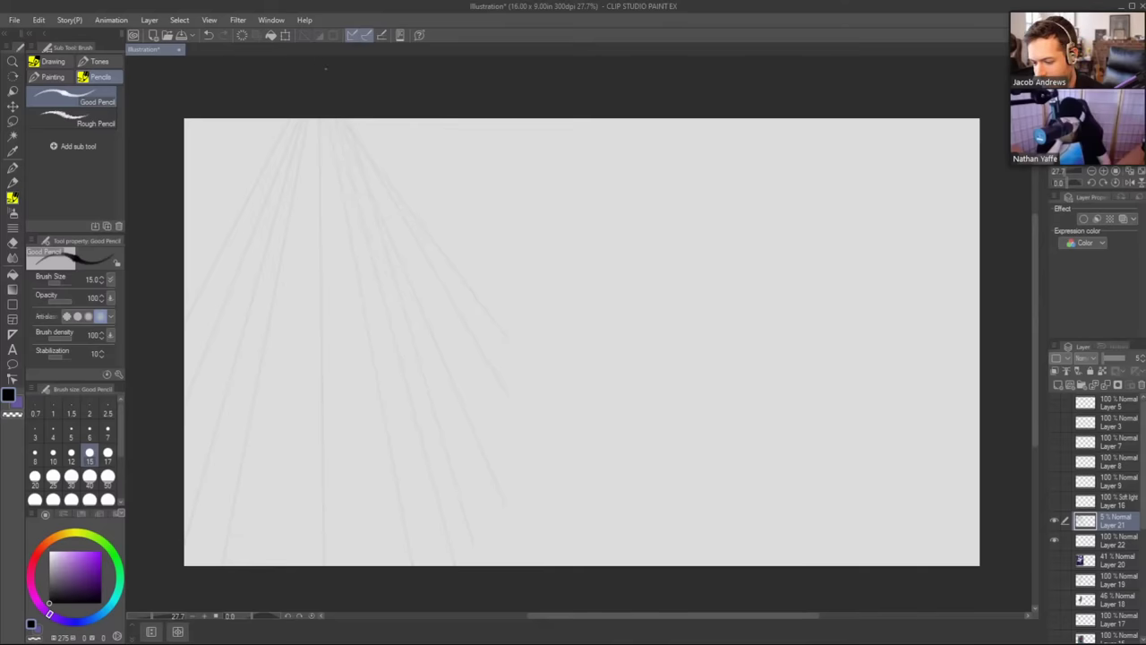
{"action": "left_click", "coordinate": [1115, 543]}
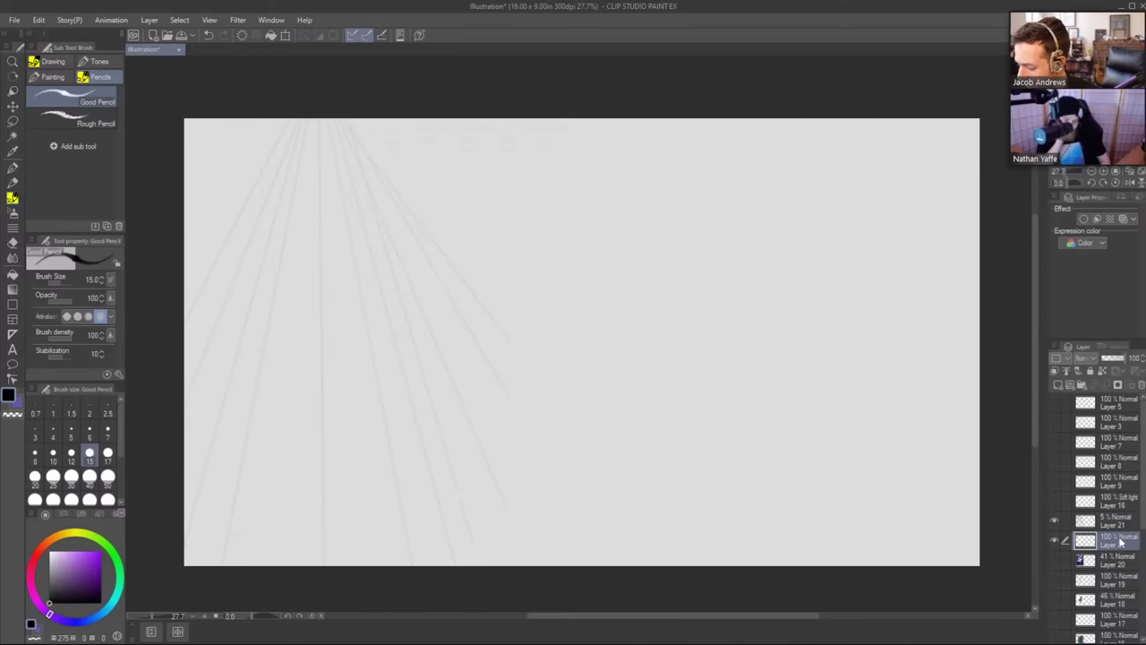
{"action": "left_click_drag", "start_coordinate": [1121, 544], "coordinate": [1123, 520]}
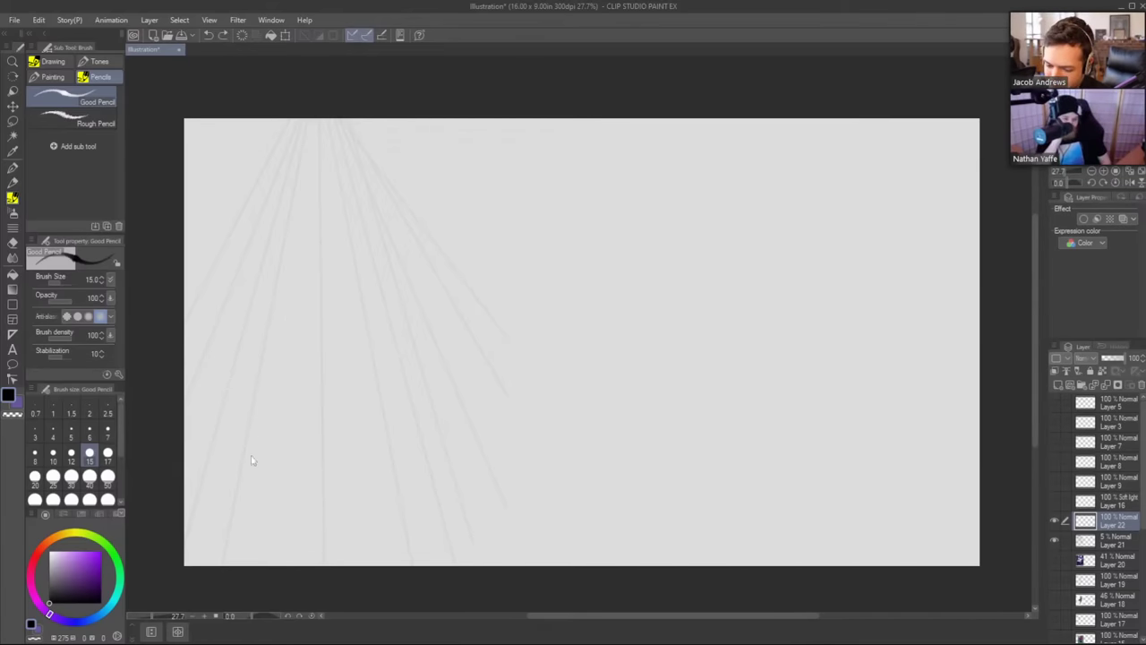
{"action": "mouse_move", "coordinate": [239, 480]}
{"action": "left_mouse_down"}
{"action": "mouse_move", "coordinate": [233, 518]}
{"action": "mouse_move", "coordinate": [296, 191]}
{"action": "mouse_move", "coordinate": [374, 371]}
{"action": "mouse_move", "coordinate": [401, 488]}
{"action": "left_mouse_up"}
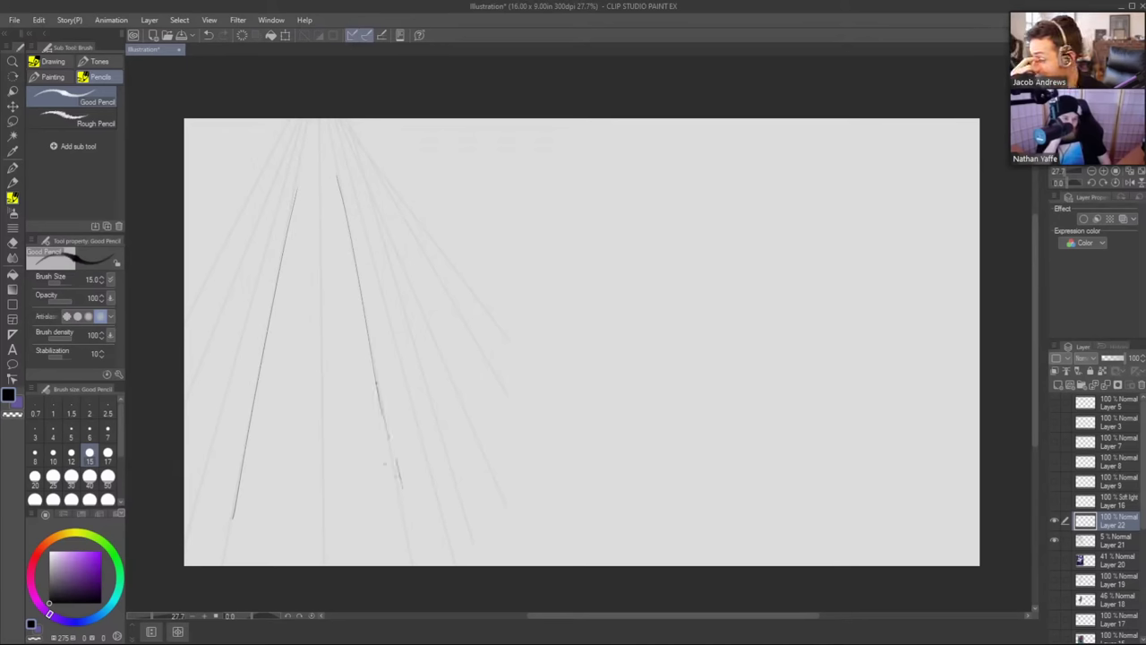
{"action": "key", "text": "ctrl+z"}
{"action": "key", "text": "ctrl+z"}
{"action": "key", "text": "ctrl+z"}
{"action": "key", "text": "ctrl+z"}
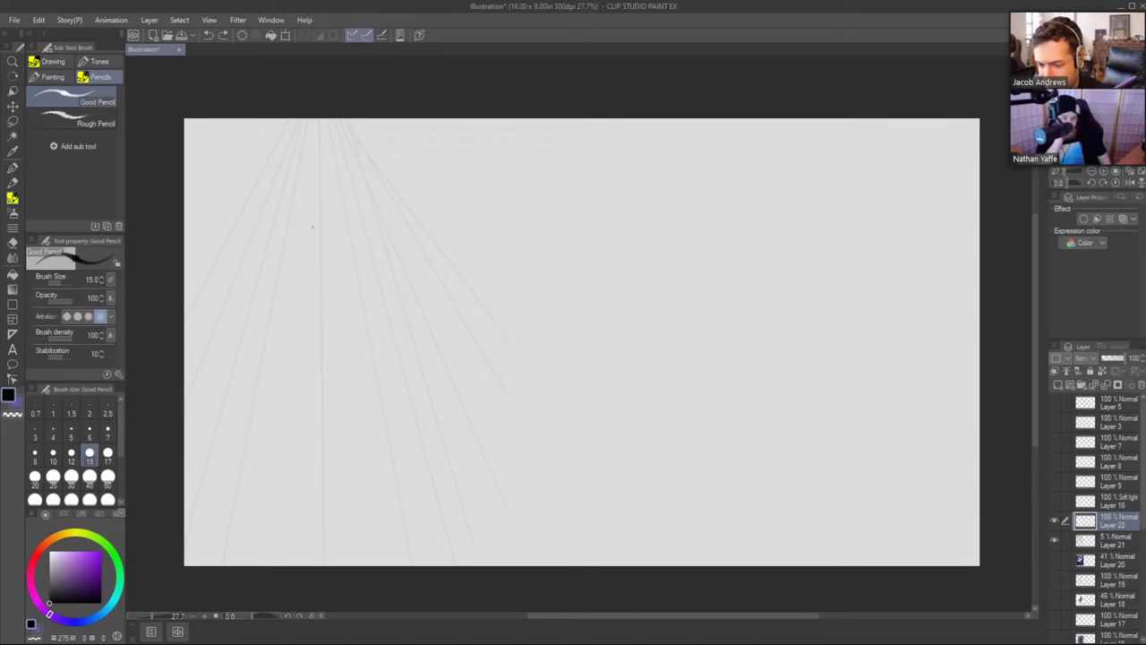
Sketch a small oval head with a neck, and a ribcage below it with upward-curving contours around the vertical guide.
{"action": "left_click_drag", "start_coordinate": [313, 226], "coordinate": [308, 182]}
{"action": "mouse_move", "coordinate": [311, 229]}
{"action": "left_mouse_down"}
{"action": "mouse_move", "coordinate": [333, 180]}
{"action": "mouse_move", "coordinate": [337, 216]}
{"action": "left_mouse_up"}
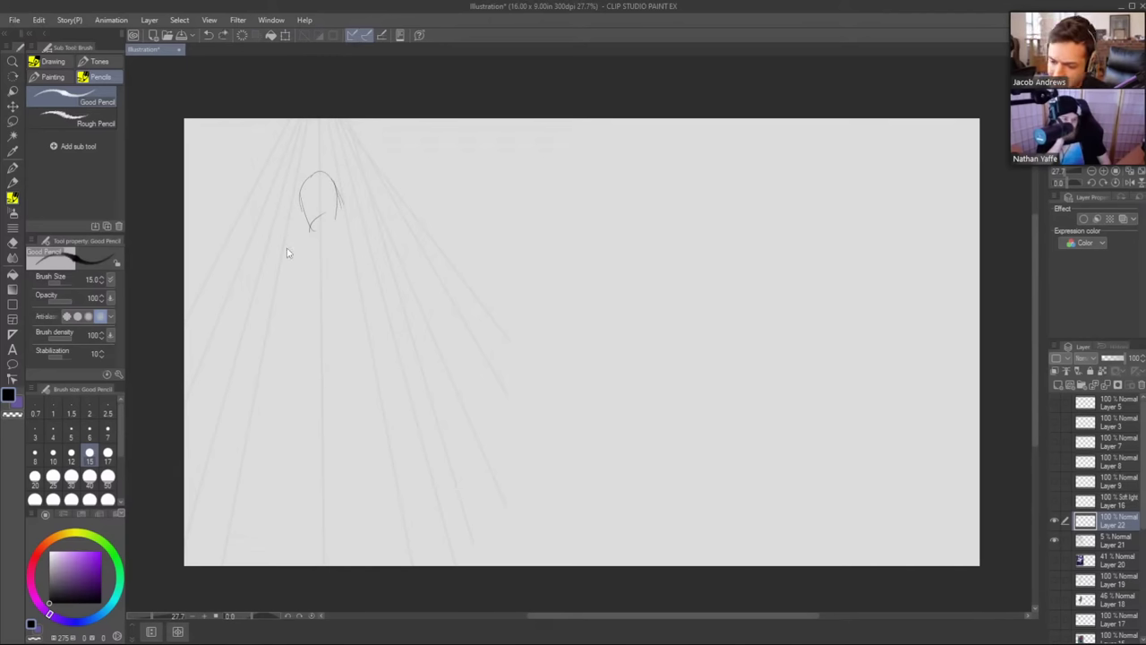
{"action": "mouse_move", "coordinate": [283, 254]}
{"action": "left_mouse_down"}
{"action": "mouse_move", "coordinate": [337, 255]}
{"action": "mouse_move", "coordinate": [325, 238]}
{"action": "mouse_move", "coordinate": [348, 301]}
{"action": "mouse_move", "coordinate": [275, 275]}
{"action": "mouse_move", "coordinate": [277, 328]}
{"action": "mouse_move", "coordinate": [301, 279]}
{"action": "mouse_move", "coordinate": [321, 281]}
{"action": "mouse_move", "coordinate": [341, 315]}
{"action": "mouse_move", "coordinate": [284, 326]}
{"action": "mouse_move", "coordinate": [344, 301]}
{"action": "mouse_move", "coordinate": [287, 321]}
{"action": "left_mouse_up"}
{"action": "key", "text": "ctrl+z"}
{"action": "key", "text": "ctrl+z"}
{"action": "key", "text": "ctrl+z"}
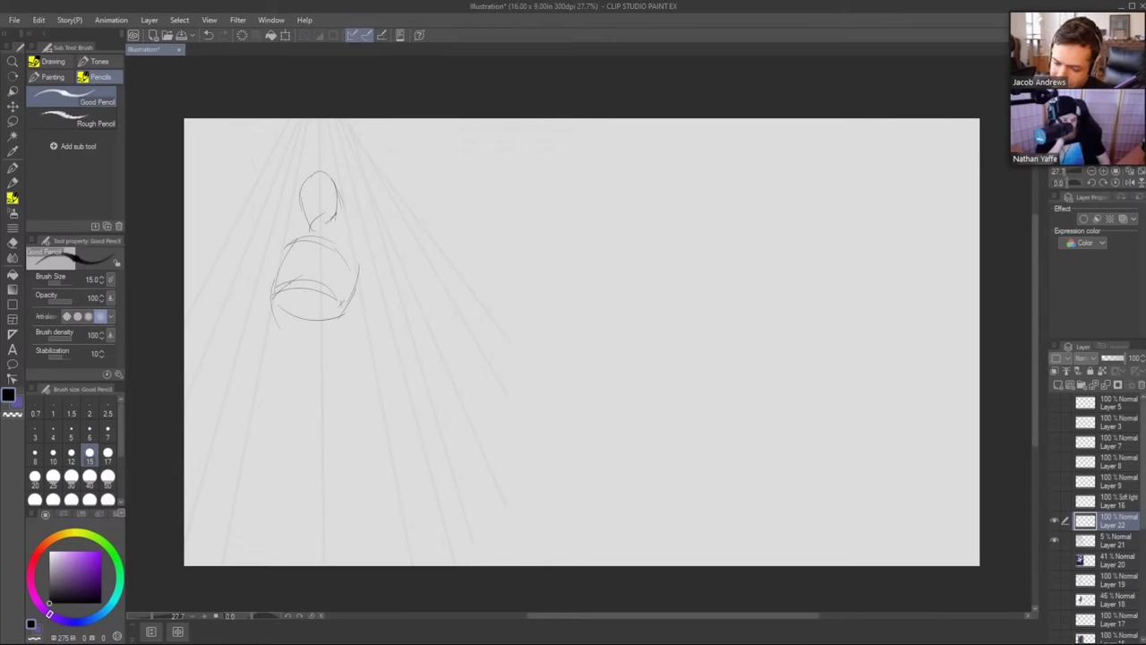
Sketch the pelvis below the ribcage with a curved waistline, flaring hips and an elliptical opening for each leg.
{"action": "left_click_drag", "start_coordinate": [264, 342], "coordinate": [343, 325]}
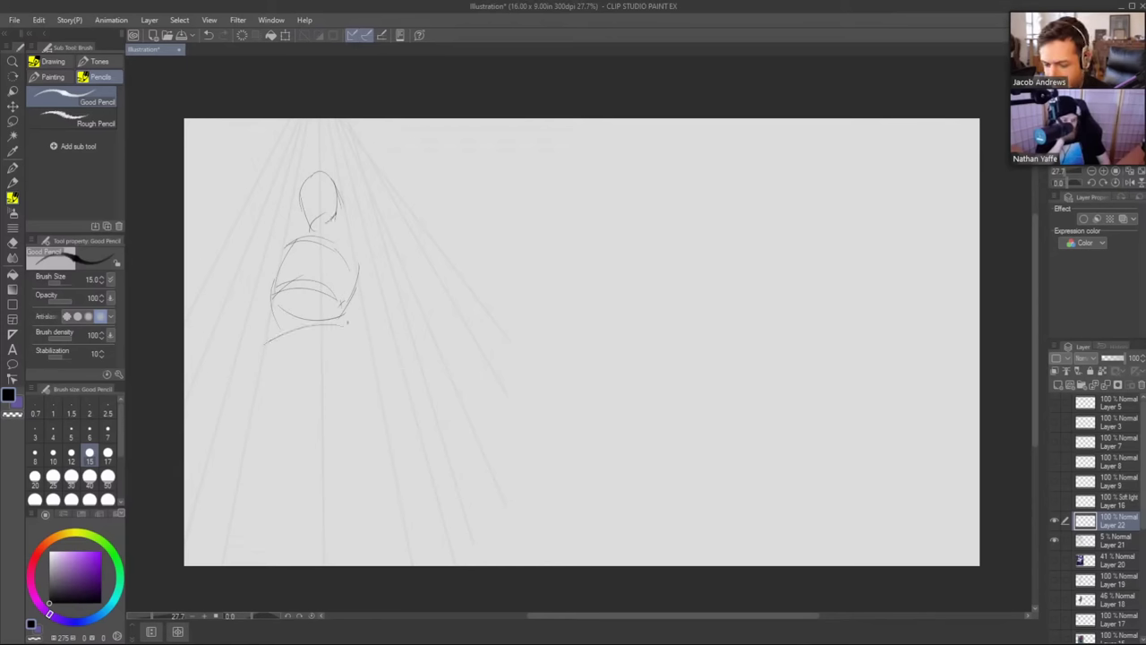
{"action": "left_click_drag", "start_coordinate": [269, 342], "coordinate": [344, 325]}
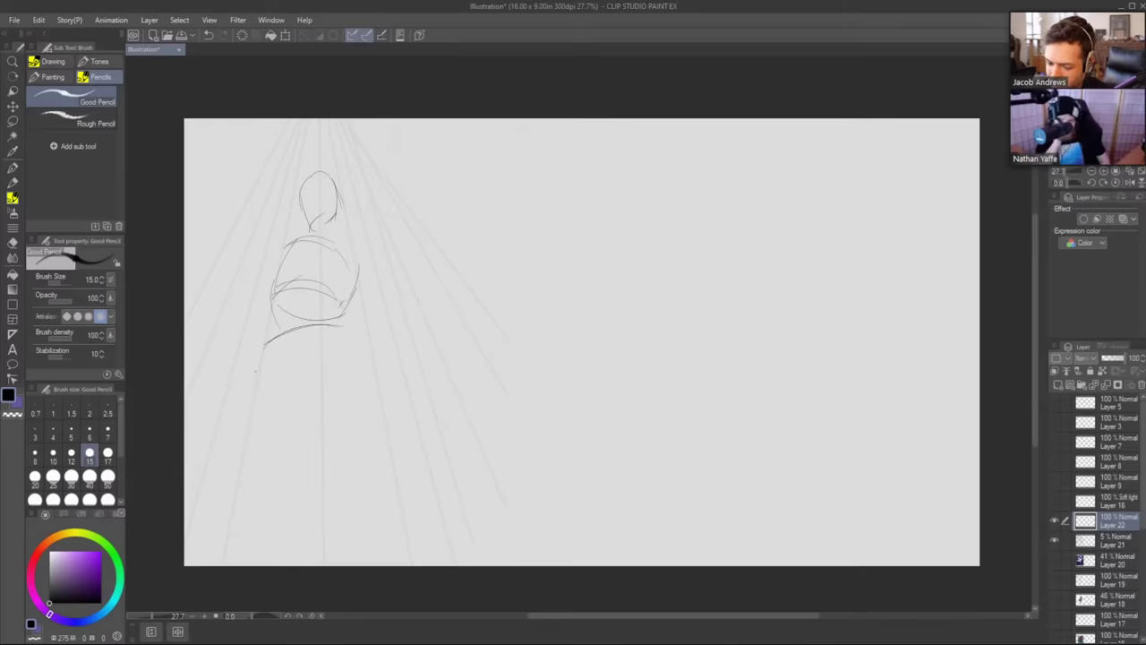
{"action": "left_click_drag", "start_coordinate": [262, 358], "coordinate": [254, 439]}
{"action": "left_click_drag", "start_coordinate": [253, 387], "coordinate": [313, 394]}
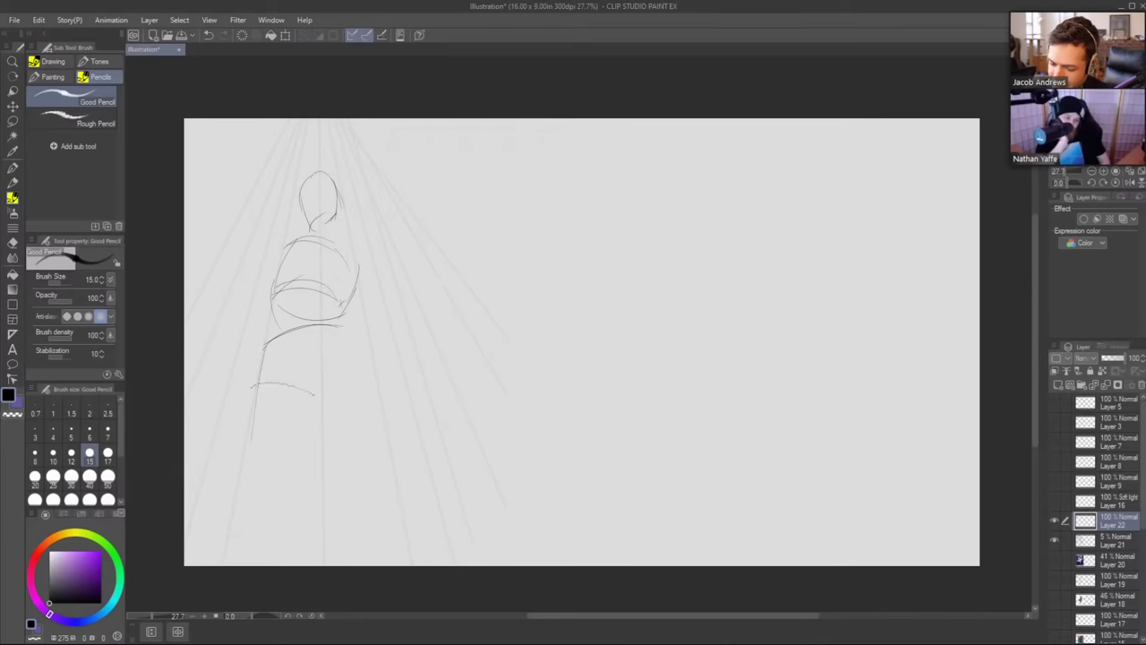
{"action": "key", "text": "ctrl+z"}
{"action": "mouse_move", "coordinate": [265, 347]}
{"action": "left_mouse_down"}
{"action": "mouse_move", "coordinate": [268, 380]}
{"action": "mouse_move", "coordinate": [251, 394]}
{"action": "mouse_move", "coordinate": [314, 418]}
{"action": "left_mouse_up"}
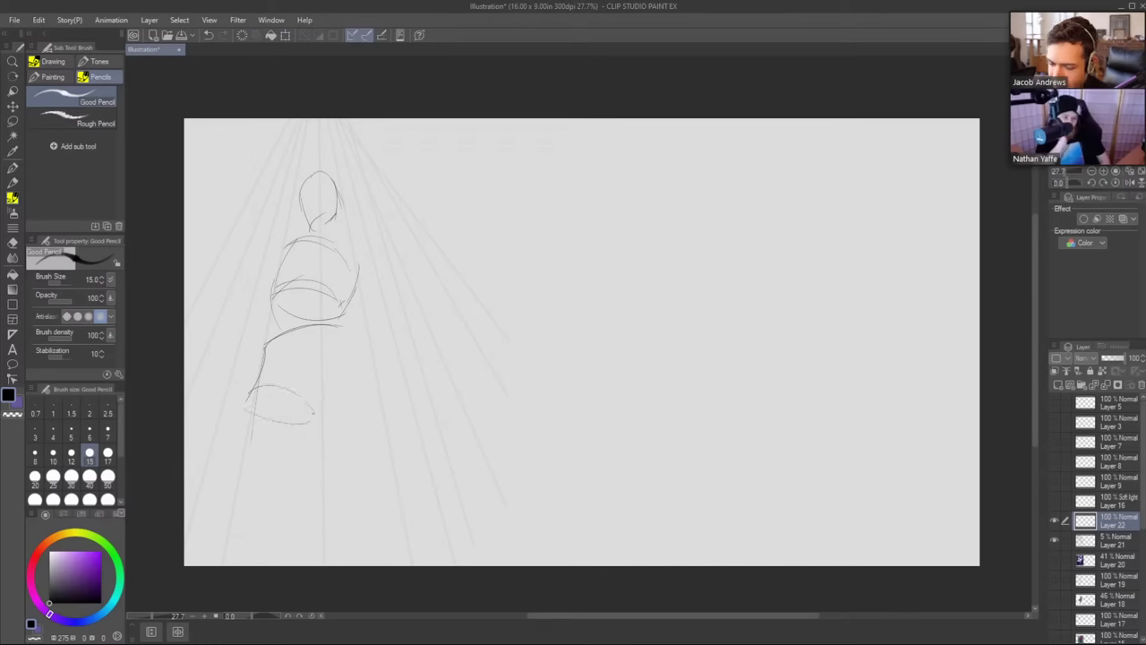
{"action": "left_click_drag", "start_coordinate": [340, 325], "coordinate": [387, 381]}
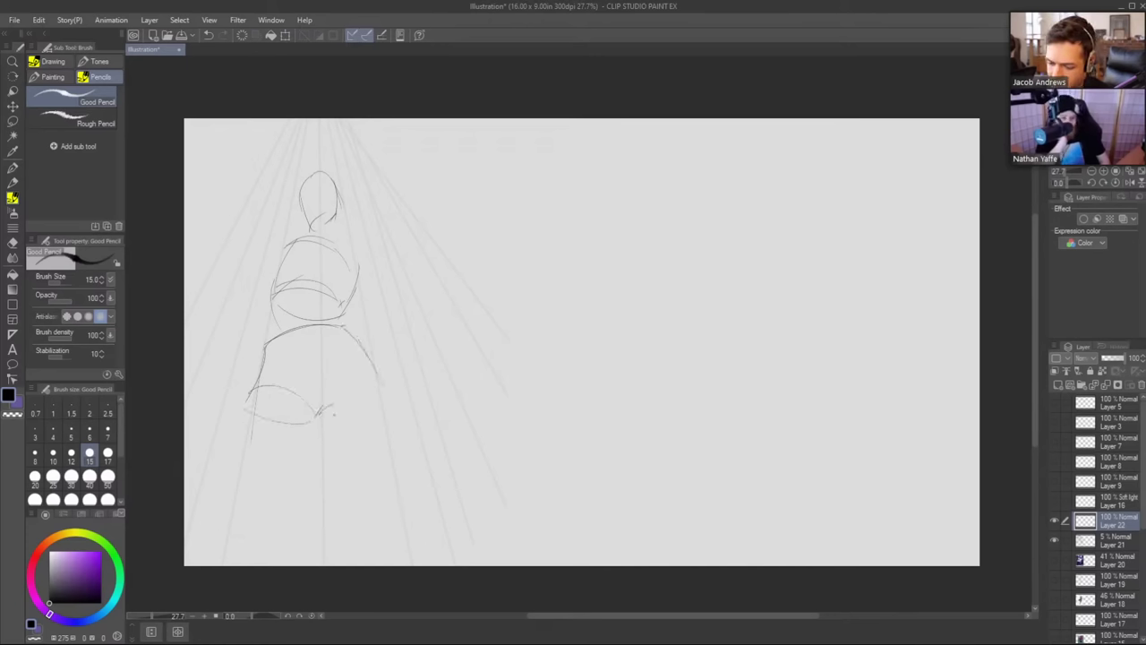
{"action": "left_click_drag", "start_coordinate": [315, 414], "coordinate": [394, 385]}
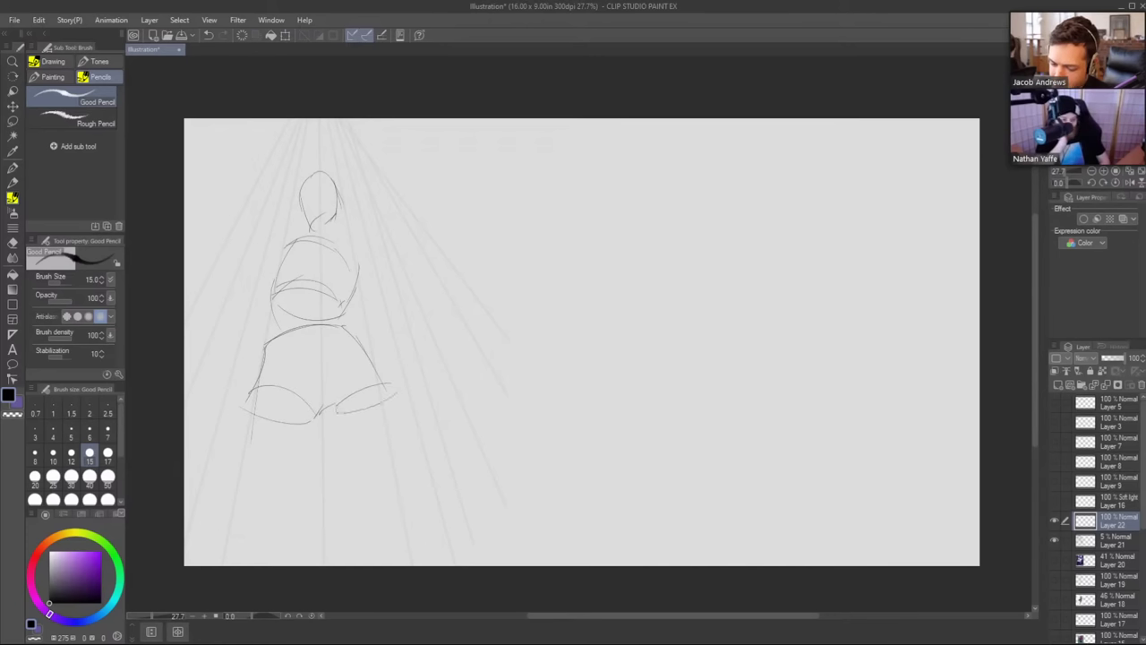
Draw both thighs spreading outward from the pelvis, each with an upward-curving cross-contour.
{"action": "left_click_drag", "start_coordinate": [250, 394], "coordinate": [215, 495]}
{"action": "left_click_drag", "start_coordinate": [315, 414], "coordinate": [262, 517]}
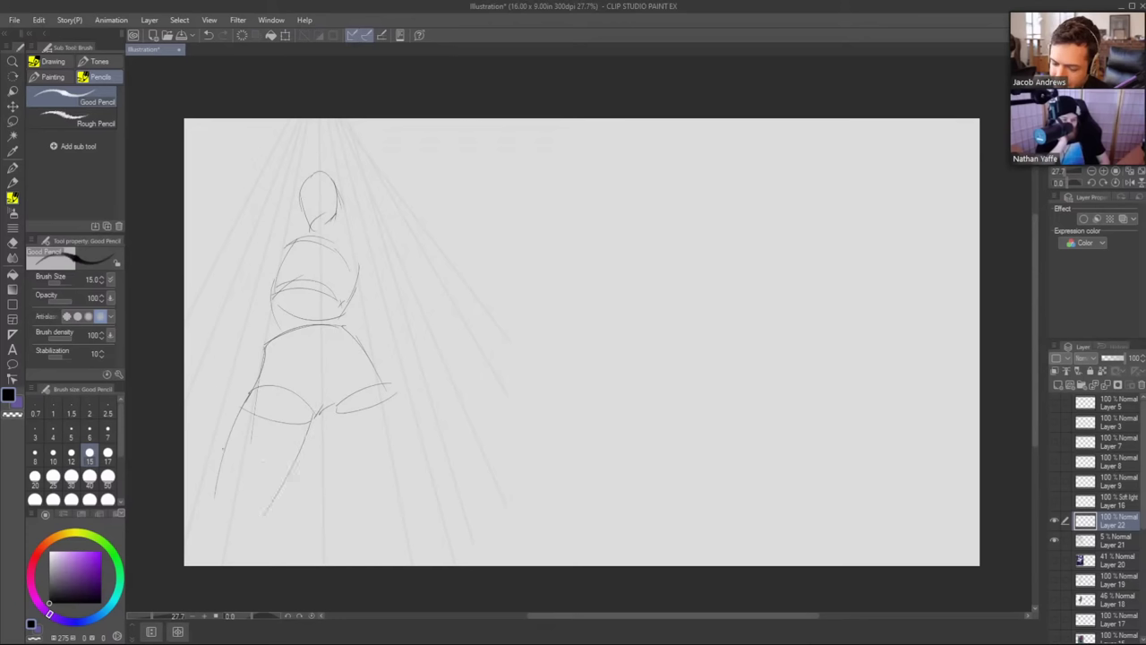
{"action": "left_click_drag", "start_coordinate": [224, 441], "coordinate": [287, 462]}
{"action": "left_click_drag", "start_coordinate": [337, 414], "coordinate": [353, 455]}
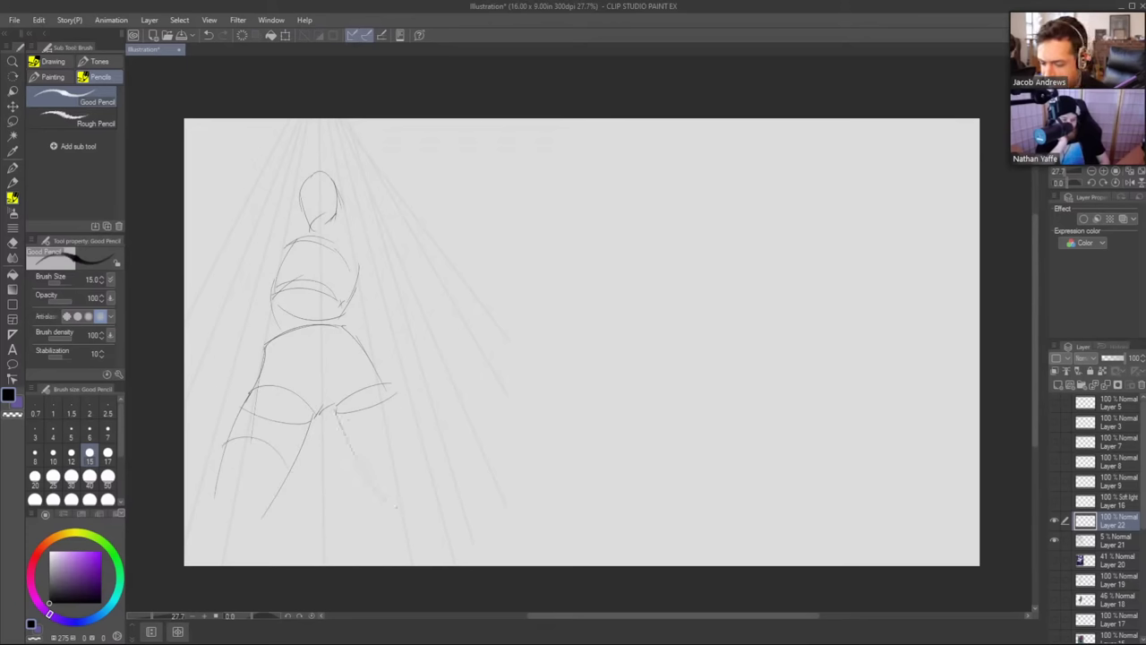
{"action": "left_click_drag", "start_coordinate": [390, 389], "coordinate": [434, 476]}
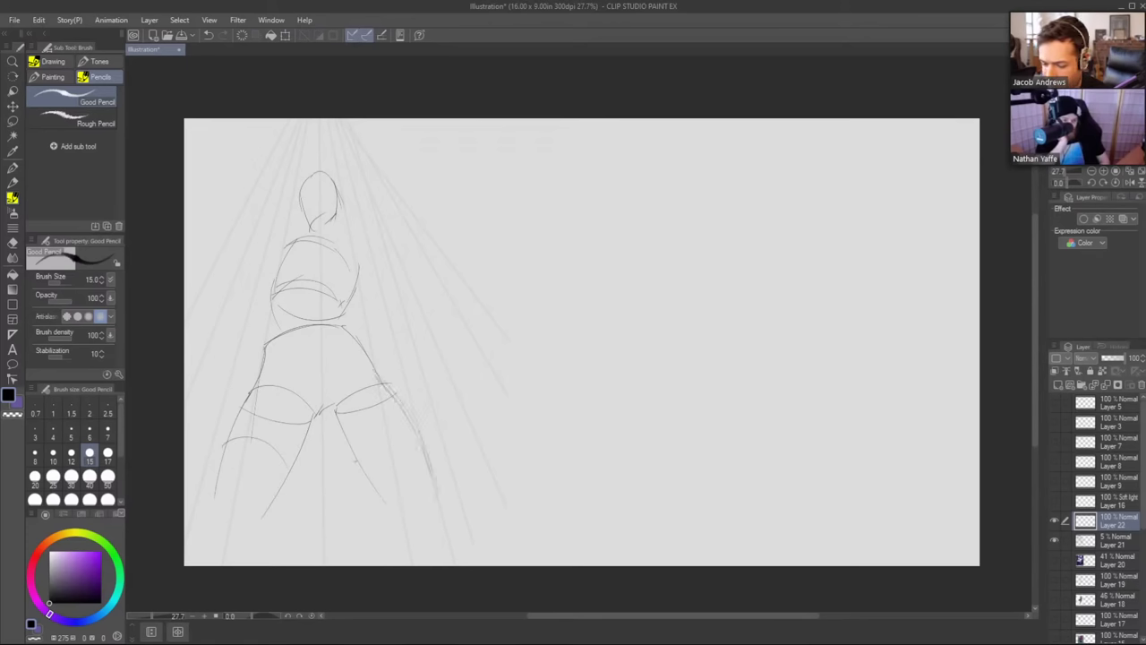
{"action": "left_click_drag", "start_coordinate": [356, 458], "coordinate": [418, 437]}
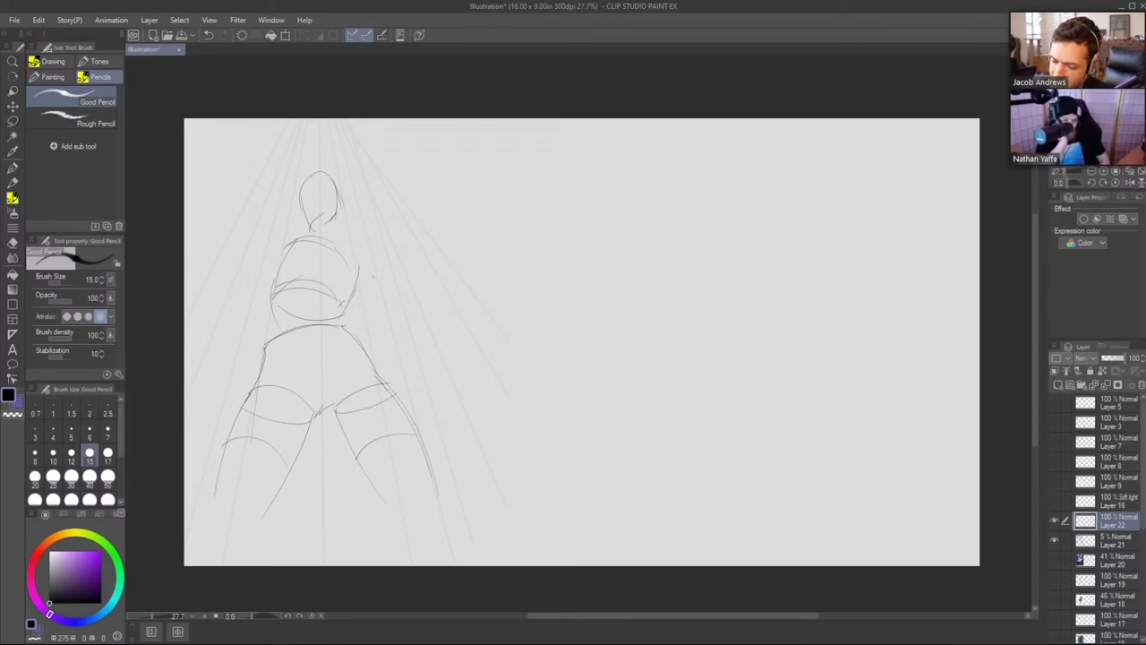
Sketch the curved shoulder line across the upper ribcage and the upper arm on the figure's right-hand side, undoing unwanted strokes.
{"action": "left_click_drag", "start_coordinate": [369, 279], "coordinate": [385, 304]}
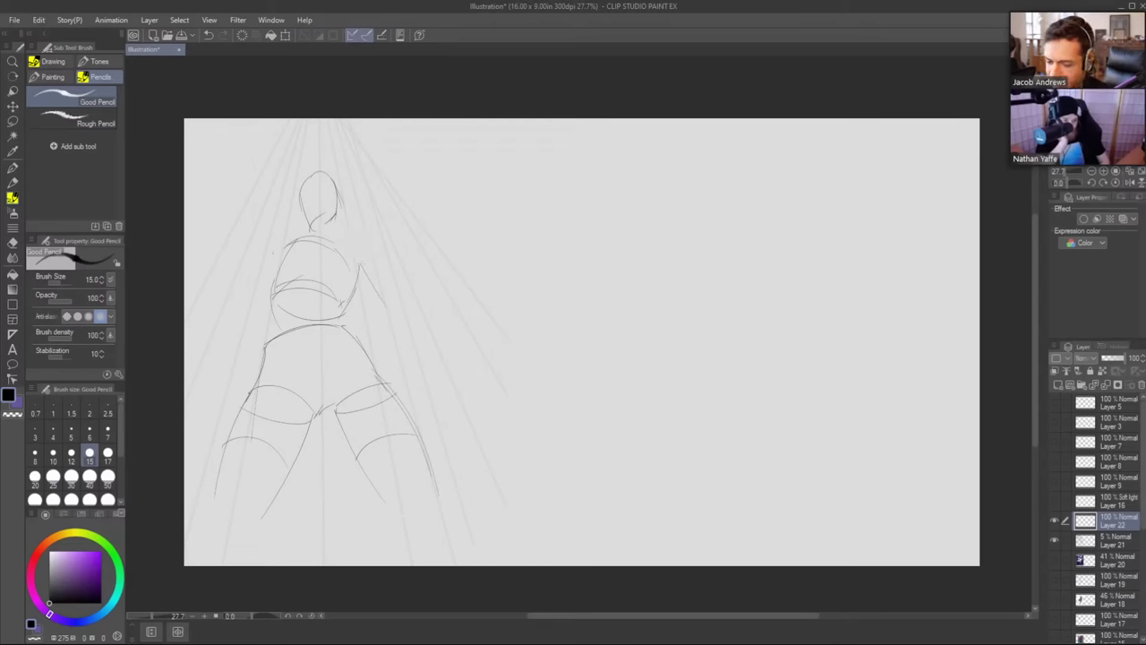
{"action": "mouse_move", "coordinate": [293, 243]}
{"action": "left_mouse_down"}
{"action": "mouse_move", "coordinate": [268, 266]}
{"action": "mouse_move", "coordinate": [292, 247]}
{"action": "left_mouse_up"}
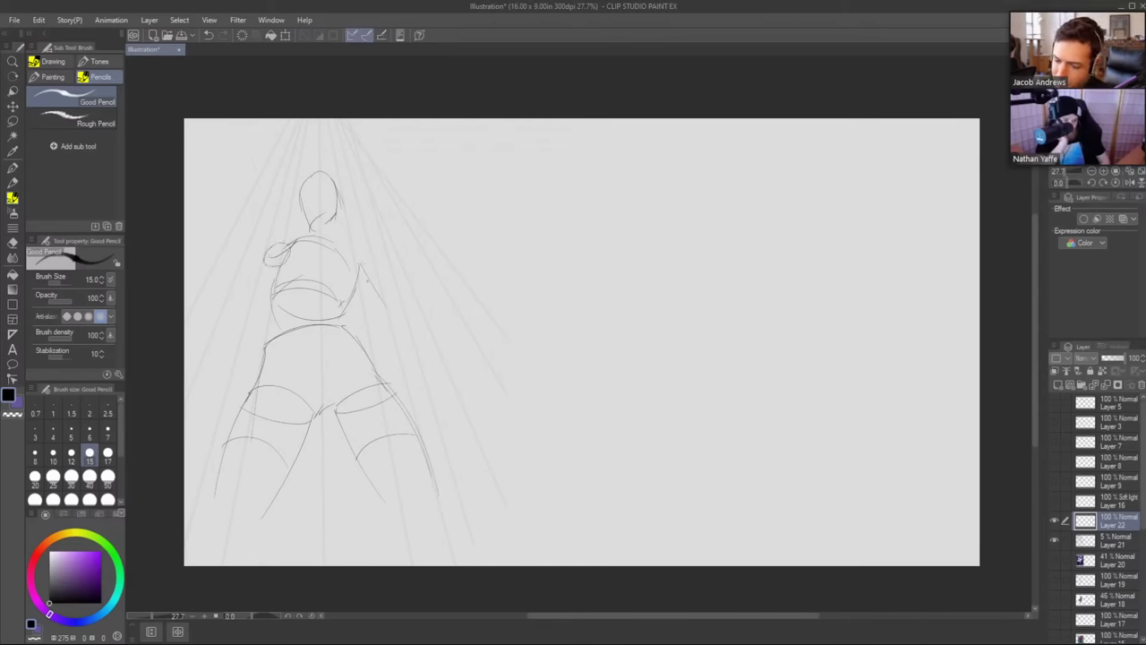
{"action": "mouse_move", "coordinate": [368, 264]}
{"action": "left_mouse_down"}
{"action": "mouse_move", "coordinate": [368, 280]}
{"action": "mouse_move", "coordinate": [365, 264]}
{"action": "left_mouse_up"}
{"action": "mouse_move", "coordinate": [313, 237]}
{"action": "left_mouse_down"}
{"action": "mouse_move", "coordinate": [281, 242]}
{"action": "mouse_move", "coordinate": [316, 238]}
{"action": "mouse_move", "coordinate": [377, 277]}
{"action": "left_mouse_up"}
{"action": "key", "text": "ctrl+z"}
{"action": "key", "text": "ctrl+z"}
{"action": "key", "text": "ctrl+z"}
{"action": "key", "text": "ctrl+z"}
{"action": "key", "text": "ctrl+z"}
{"action": "key", "text": "ctrl+z"}
{"action": "key", "text": "ctrl+z"}
{"action": "key", "text": "ctrl+z"}
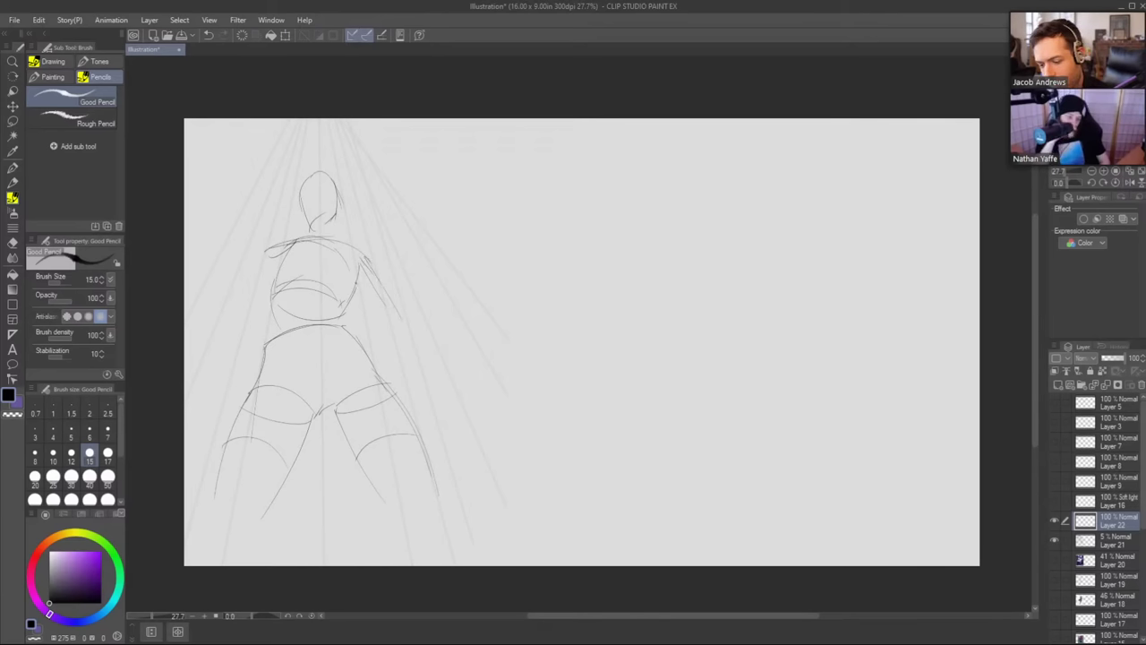
Draw the right-hand forearm with its elbow and cross-contour, and the left-hand upper arm down to a curved elbow line.
{"action": "mouse_move", "coordinate": [375, 317]}
{"action": "left_mouse_down"}
{"action": "mouse_move", "coordinate": [390, 303]}
{"action": "mouse_move", "coordinate": [440, 351]}
{"action": "left_mouse_up"}
{"action": "key", "text": "ctrl+z"}
{"action": "mouse_move", "coordinate": [384, 315]}
{"action": "left_mouse_down"}
{"action": "mouse_move", "coordinate": [398, 360]}
{"action": "mouse_move", "coordinate": [441, 374]}
{"action": "left_mouse_up"}
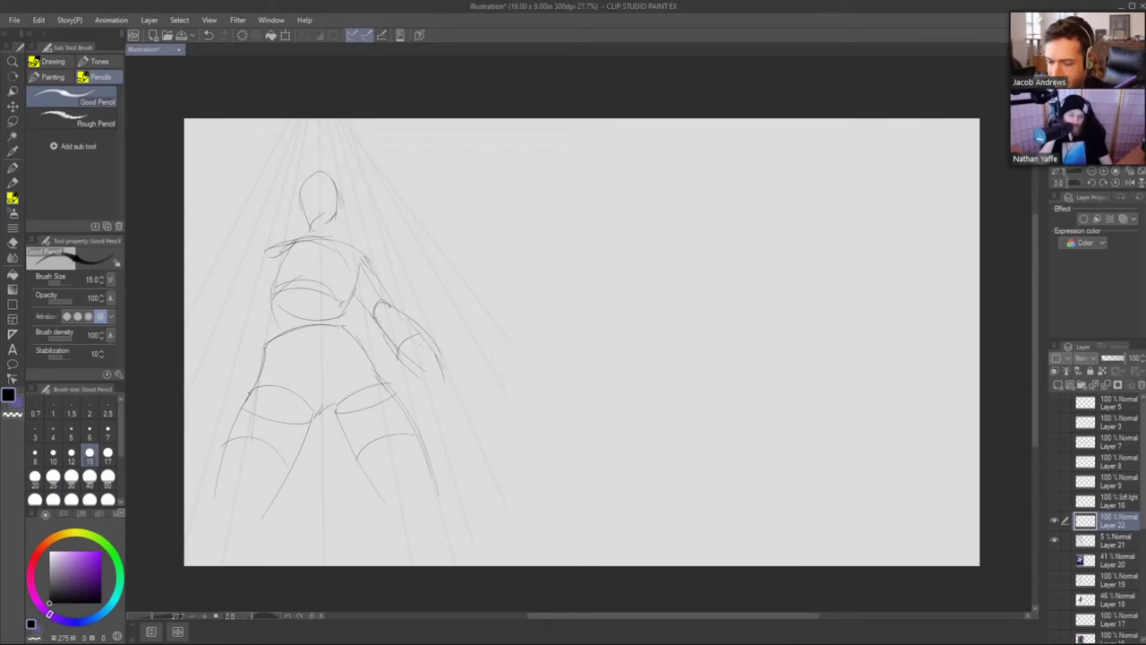
{"action": "left_click_drag", "start_coordinate": [276, 250], "coordinate": [231, 314]}
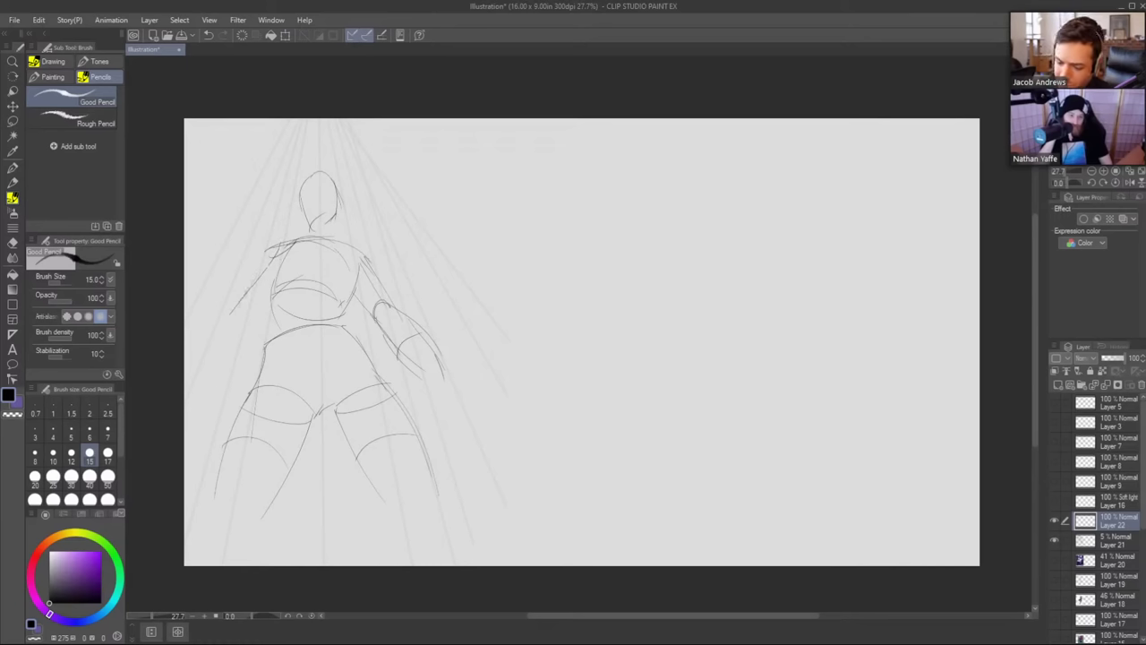
{"action": "left_click_drag", "start_coordinate": [374, 308], "coordinate": [388, 322]}
{"action": "left_click_drag", "start_coordinate": [231, 315], "coordinate": [255, 320]}
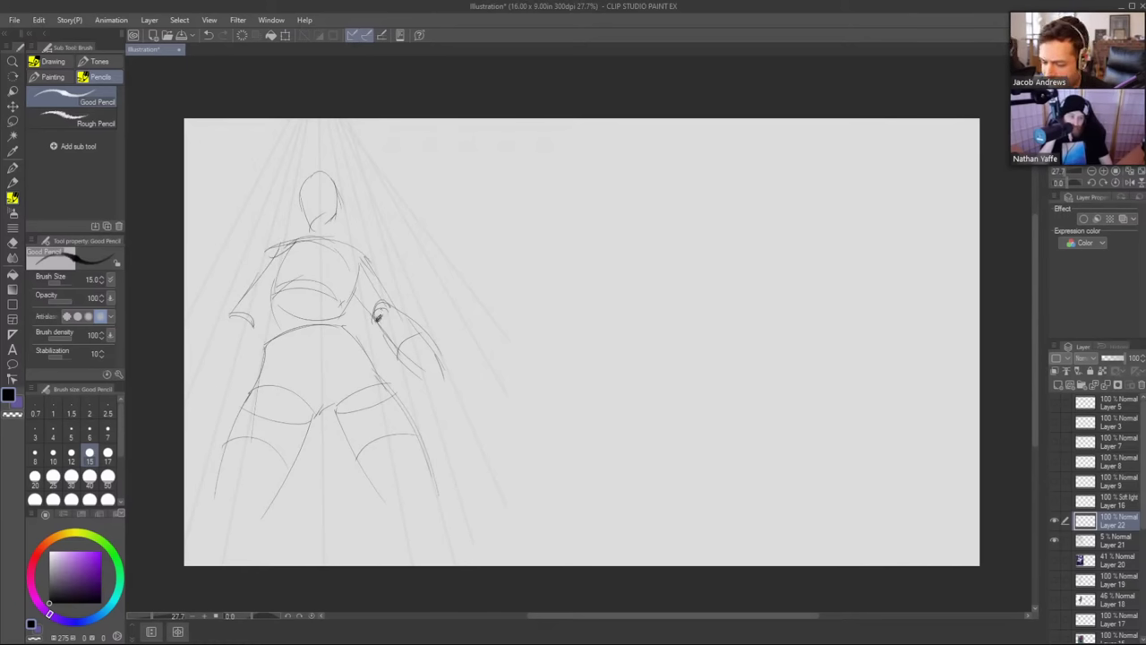
{"action": "left_click_drag", "start_coordinate": [247, 346], "coordinate": [365, 321]}
{"action": "left_click_drag", "start_coordinate": [254, 342], "coordinate": [358, 310]}
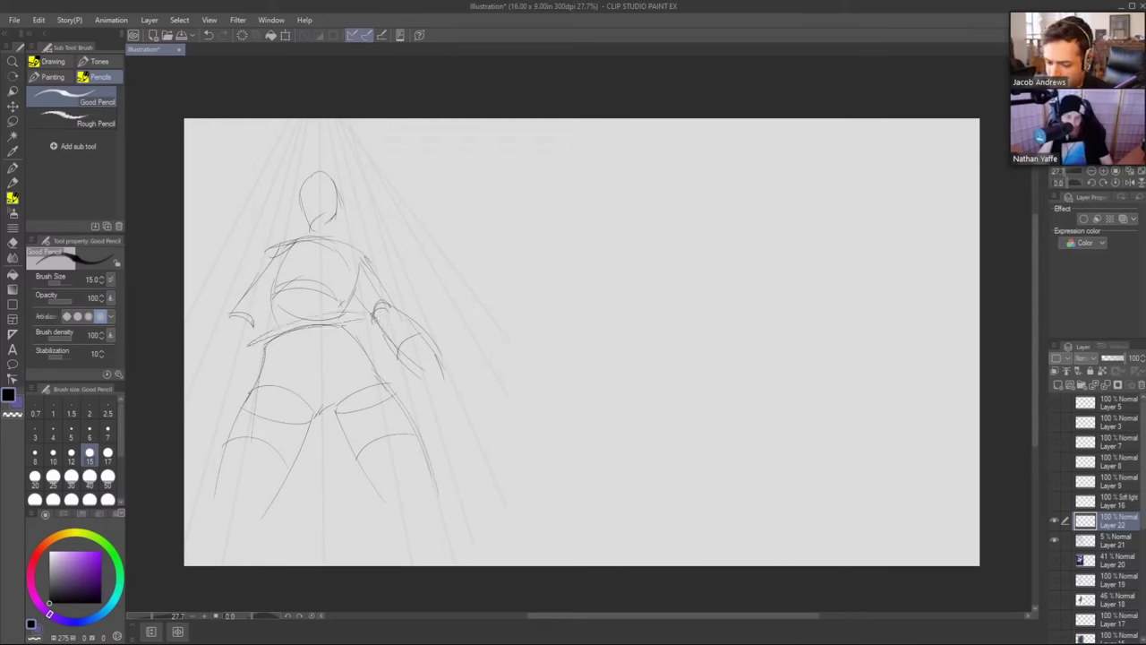
{"action": "key", "text": "ctrl+z"}
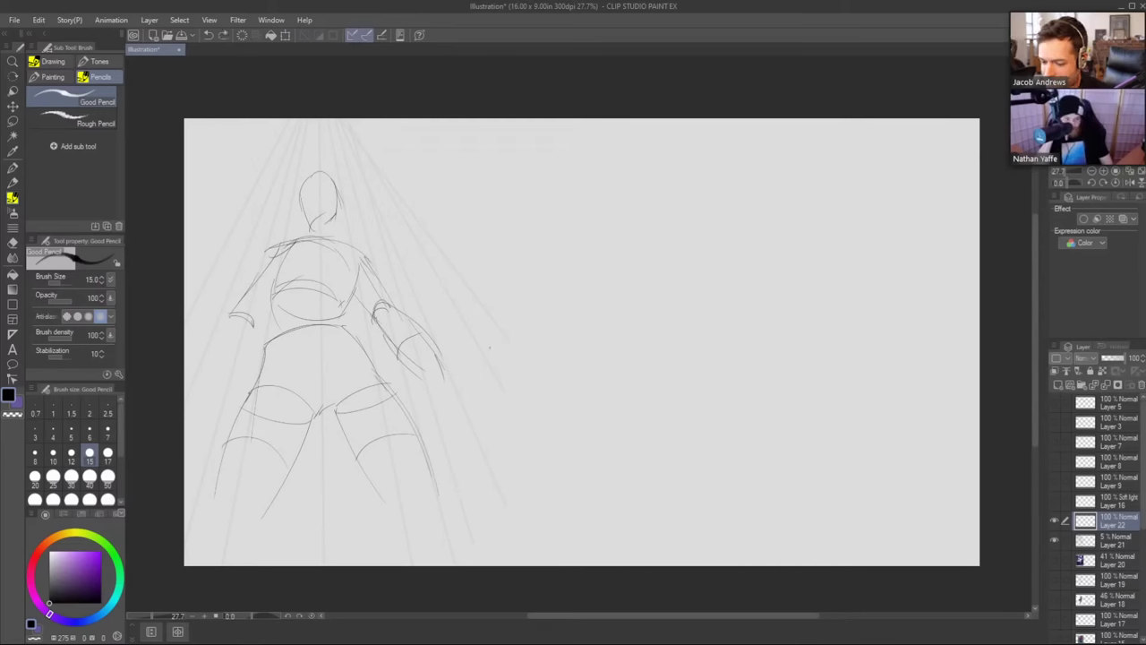
Draw the left-hand forearm from the elbow out to the canvas edge, with a curved cross-contour near the wrist.
{"action": "left_click_drag", "start_coordinate": [254, 312], "coordinate": [183, 354]}
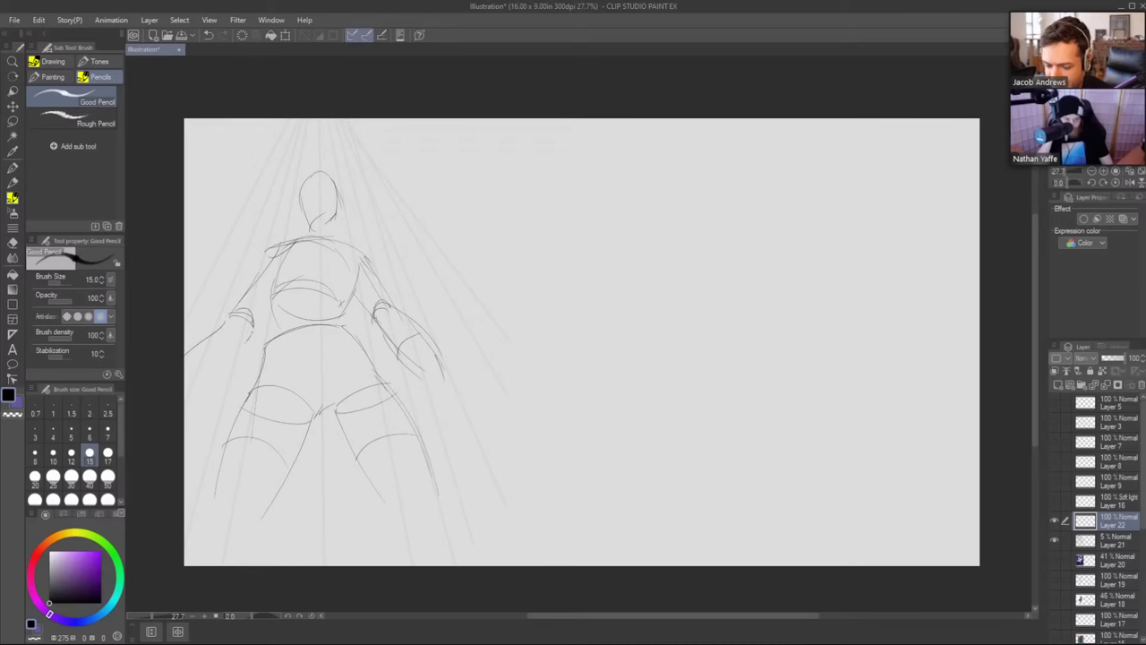
{"action": "left_click_drag", "start_coordinate": [248, 339], "coordinate": [202, 386]}
{"action": "left_click_drag", "start_coordinate": [190, 347], "coordinate": [216, 374]}
{"action": "key", "text": "ctrl+z"}
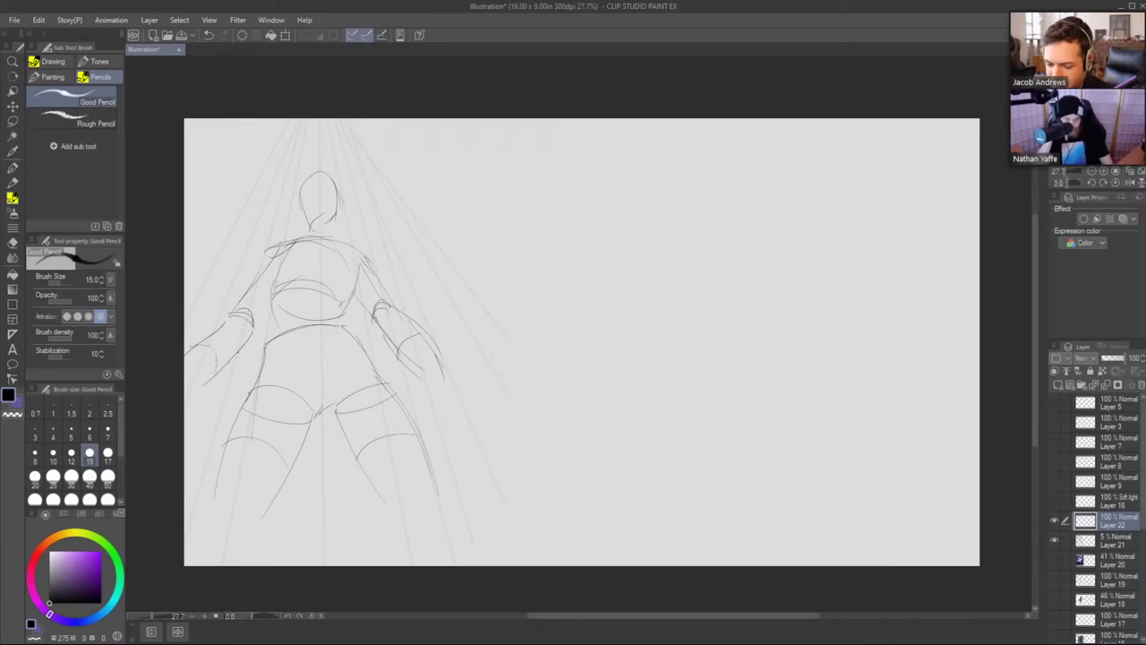
{"action": "left_click_drag", "start_coordinate": [240, 329], "coordinate": [240, 351]}
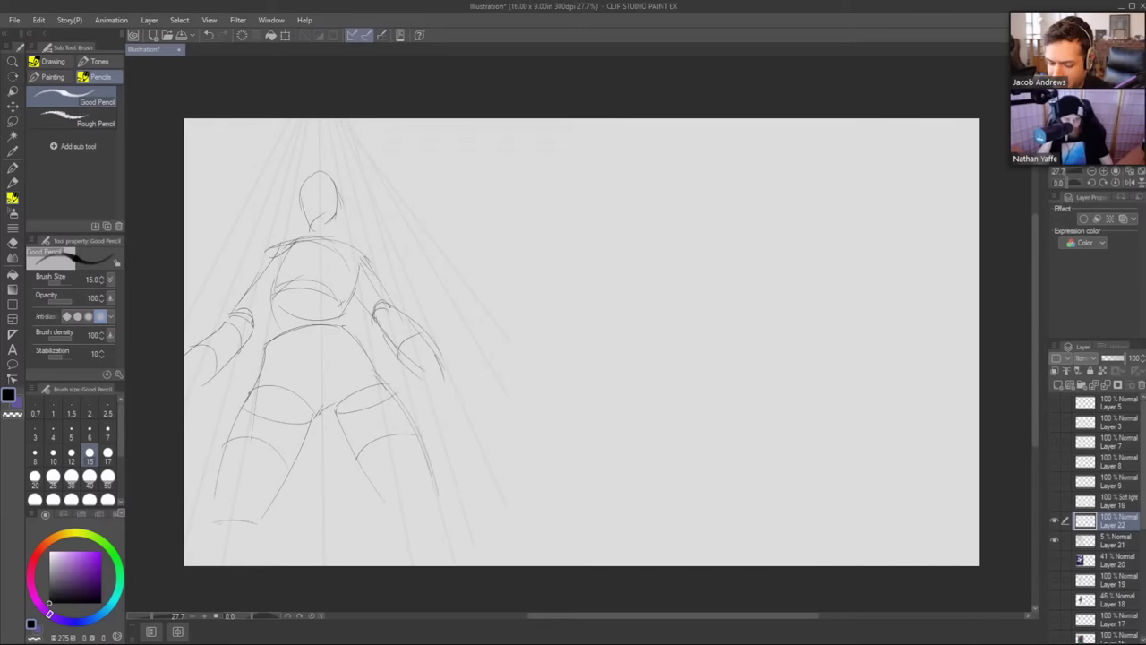
Add curved knee lines below both thighs and extend the lower legs to the bottom of the canvas.
{"action": "left_click_drag", "start_coordinate": [206, 525], "coordinate": [200, 559]}
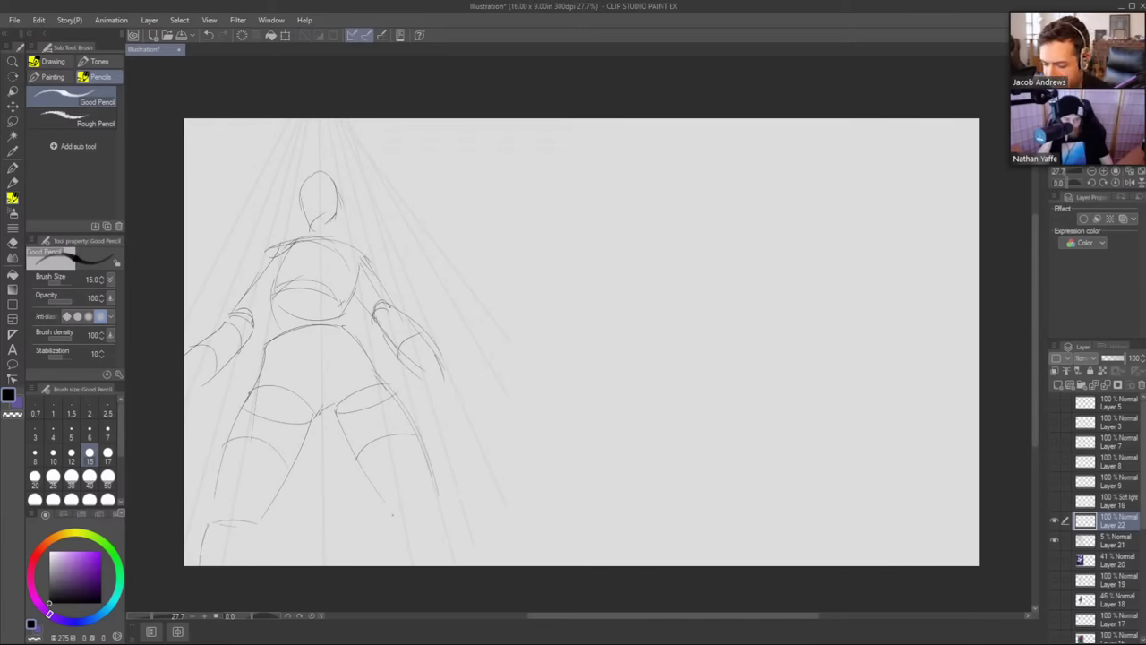
{"action": "mouse_move", "coordinate": [392, 512]}
{"action": "left_mouse_down"}
{"action": "mouse_move", "coordinate": [439, 499]}
{"action": "mouse_move", "coordinate": [400, 543]}
{"action": "left_mouse_up"}
{"action": "left_click_drag", "start_coordinate": [435, 492], "coordinate": [471, 550]}
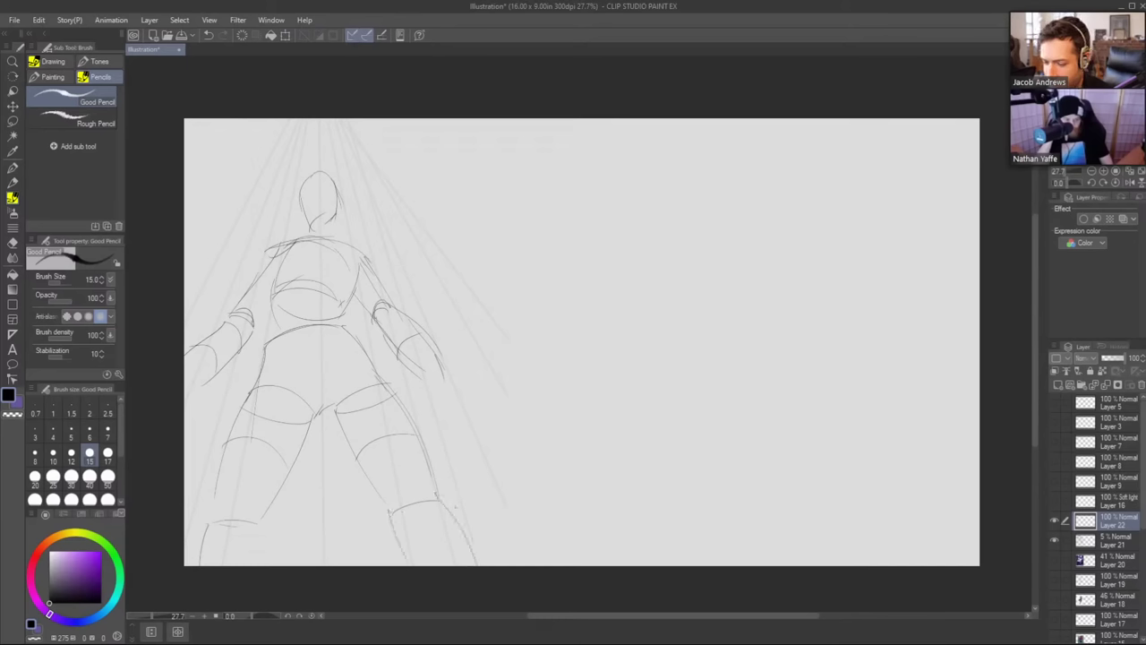
Rough in the hands at the ends of both forearms, and add pointed ears to the head.
{"action": "left_click_drag", "start_coordinate": [441, 366], "coordinate": [446, 419]}
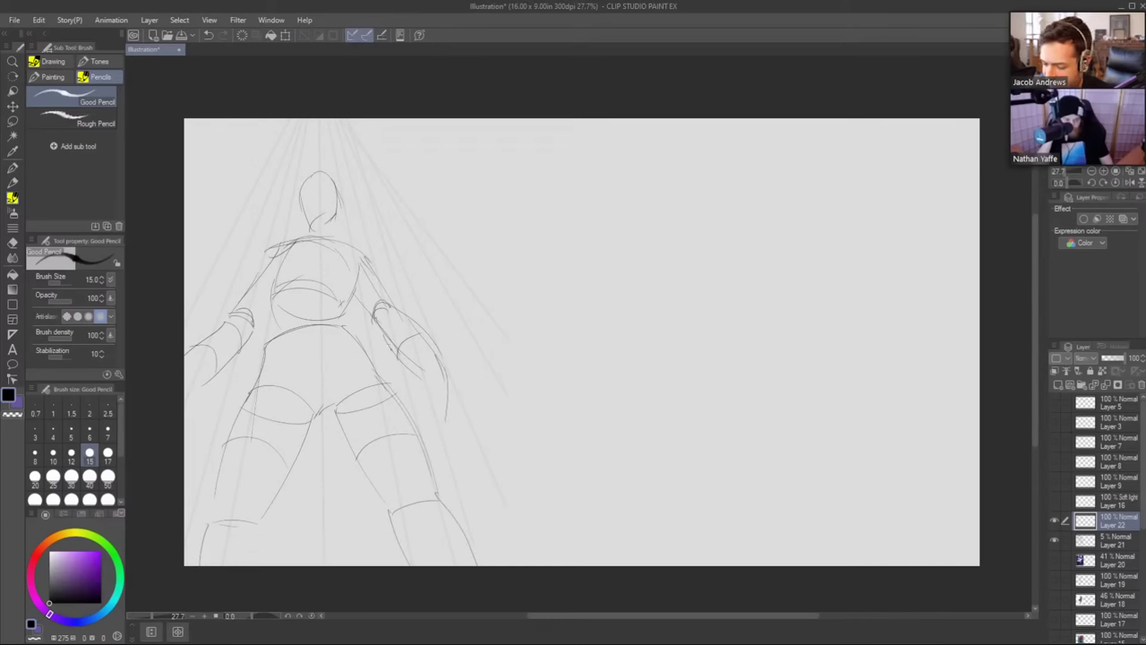
{"action": "mouse_move", "coordinate": [415, 371]}
{"action": "left_mouse_down"}
{"action": "mouse_move", "coordinate": [436, 386]}
{"action": "mouse_move", "coordinate": [411, 413]}
{"action": "left_mouse_up"}
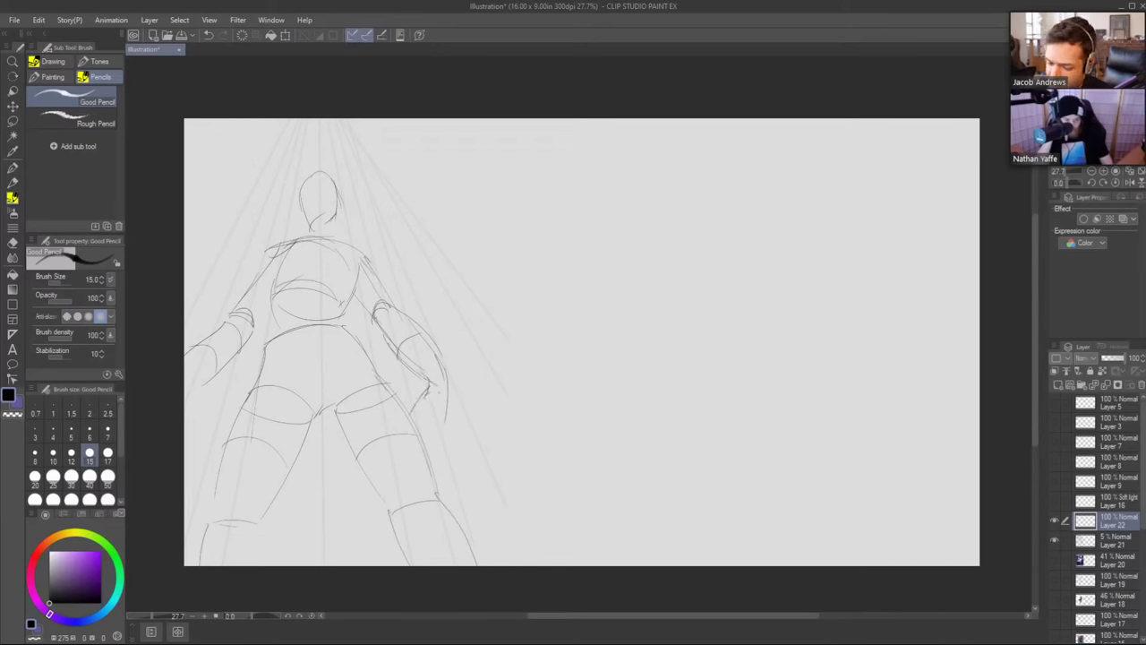
{"action": "left_click_drag", "start_coordinate": [199, 387], "coordinate": [187, 404]}
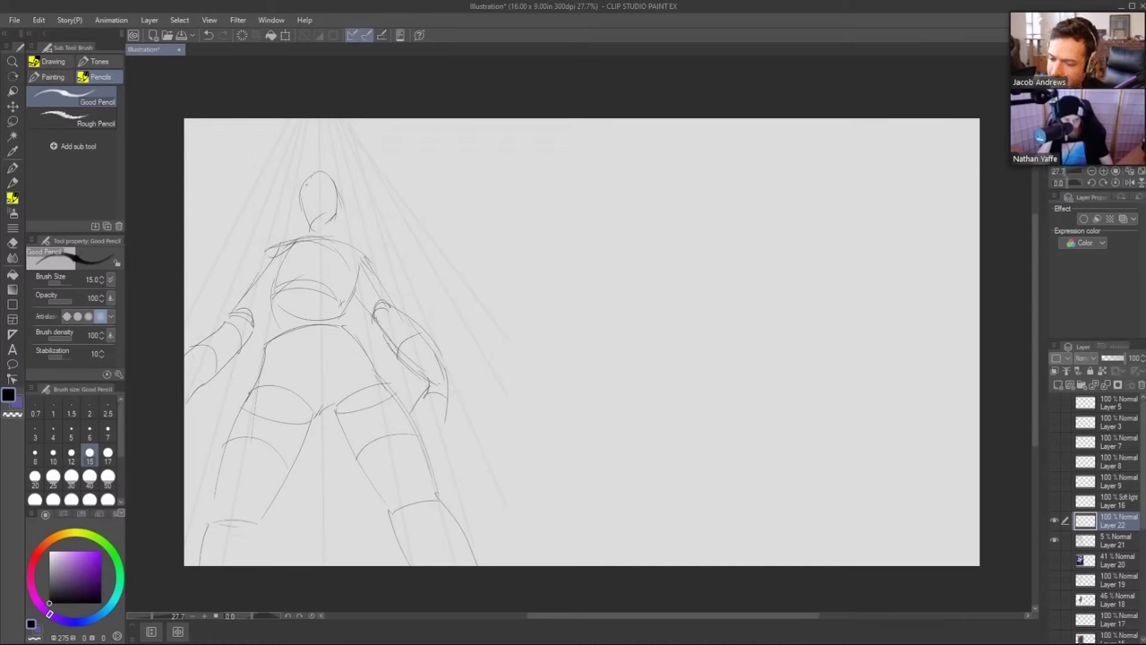
{"action": "left_click_drag", "start_coordinate": [338, 198], "coordinate": [355, 188]}
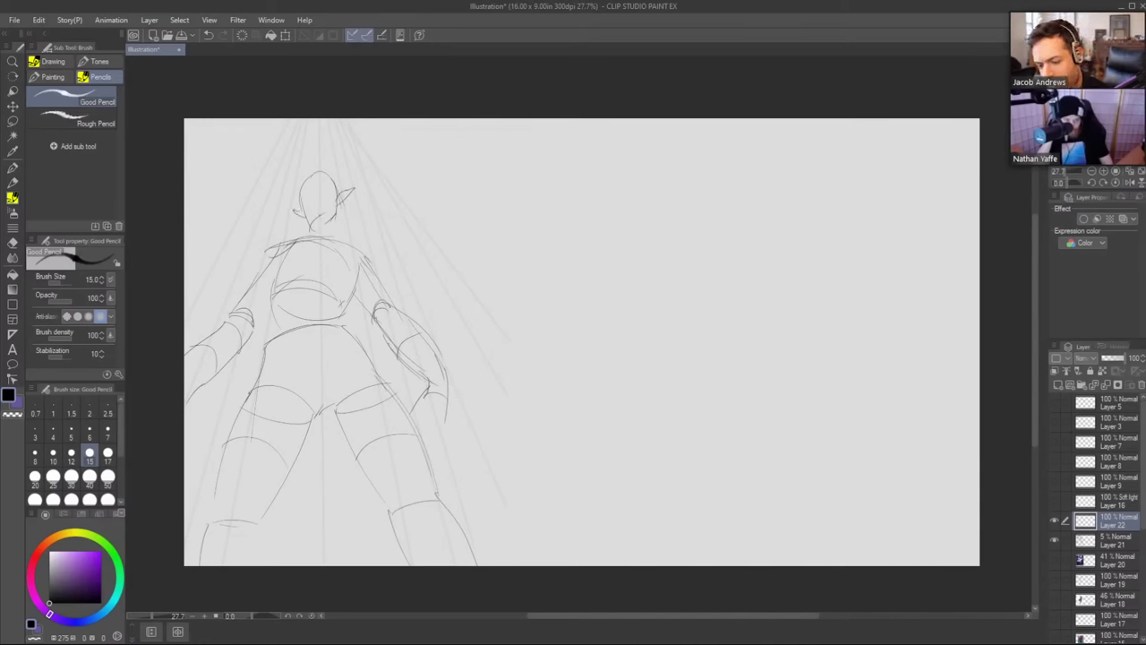
Sketch the eyes, nose and mouth on the head, and move the figure with its perspective guides to the right half of the canvas.
{"action": "mouse_move", "coordinate": [324, 187]}
{"action": "left_mouse_down"}
{"action": "mouse_move", "coordinate": [336, 191]}
{"action": "mouse_move", "coordinate": [310, 197]}
{"action": "left_mouse_up"}
{"action": "key", "text": "ctrl+z"}
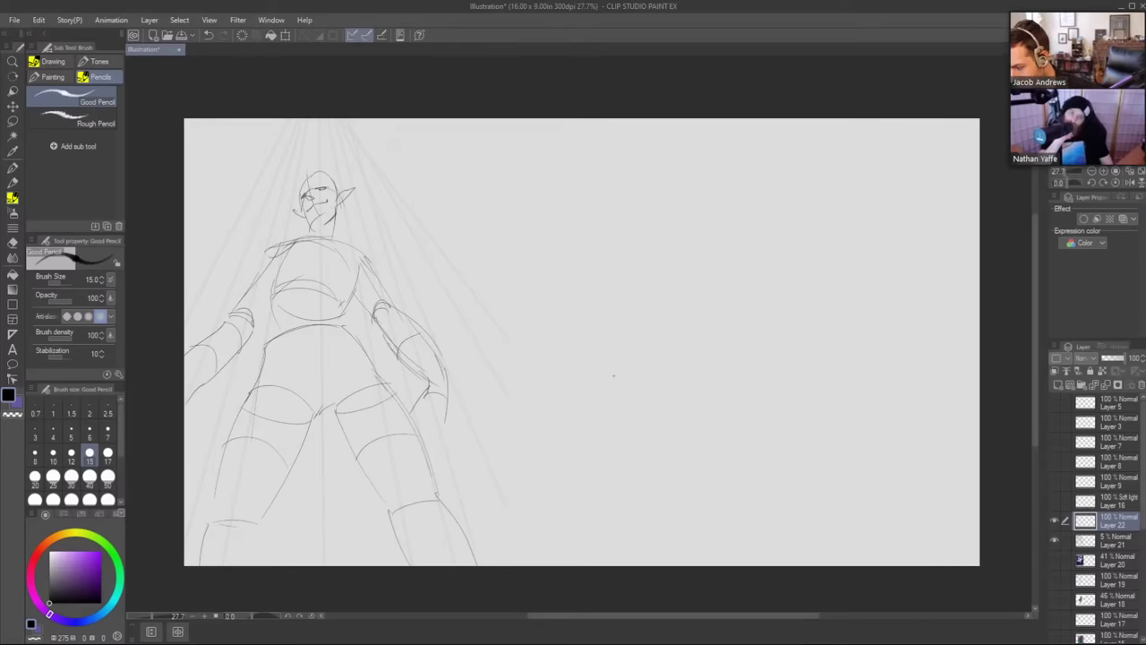
{"action": "key", "text": "k"}
{"action": "left_click_drag", "start_coordinate": [465, 404], "coordinate": [817, 408]}
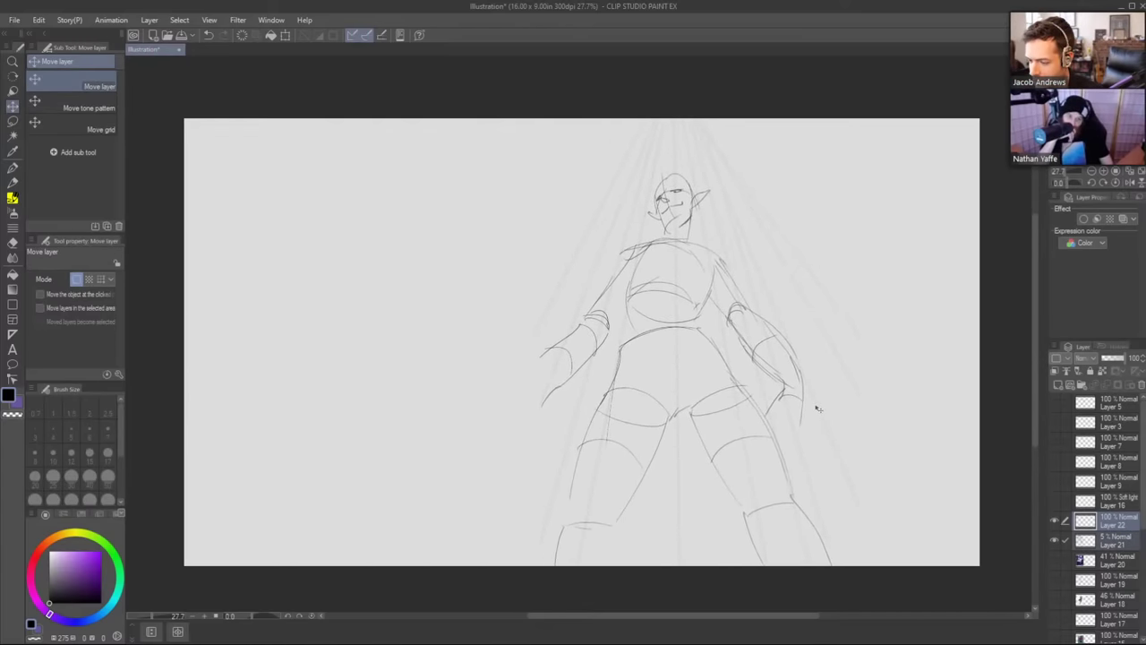
Show the purple-haired artwork on Layer 20 and make Layer 22 active for drawing with the Good Pencil.
{"action": "left_click", "coordinate": [1054, 560]}
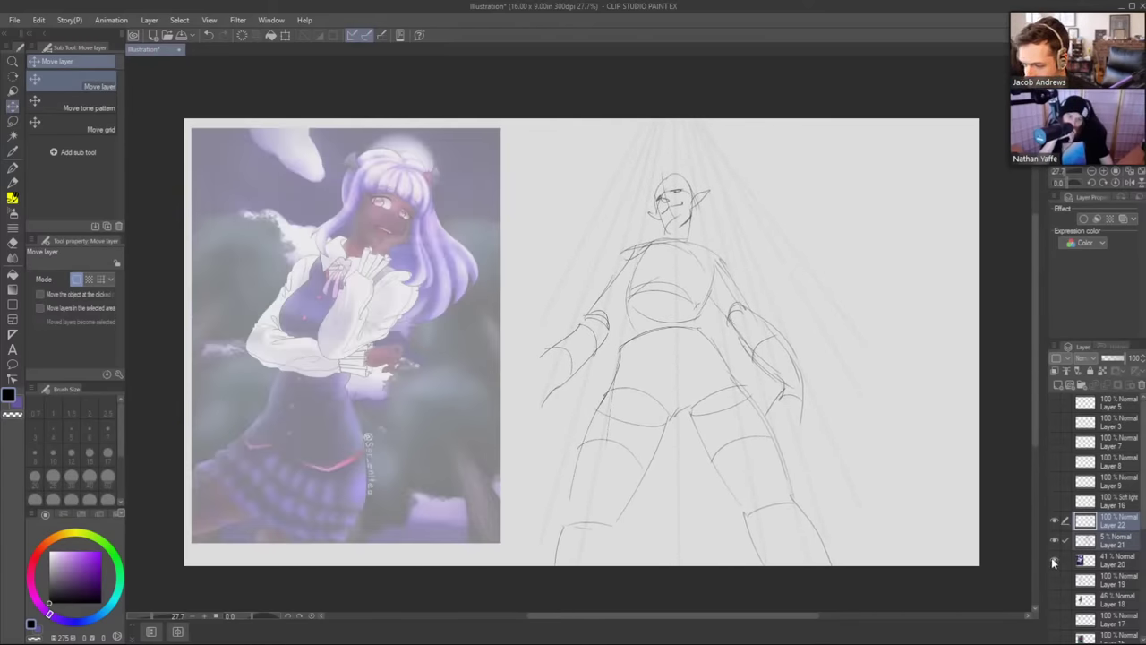
{"action": "left_click", "coordinate": [1124, 541]}
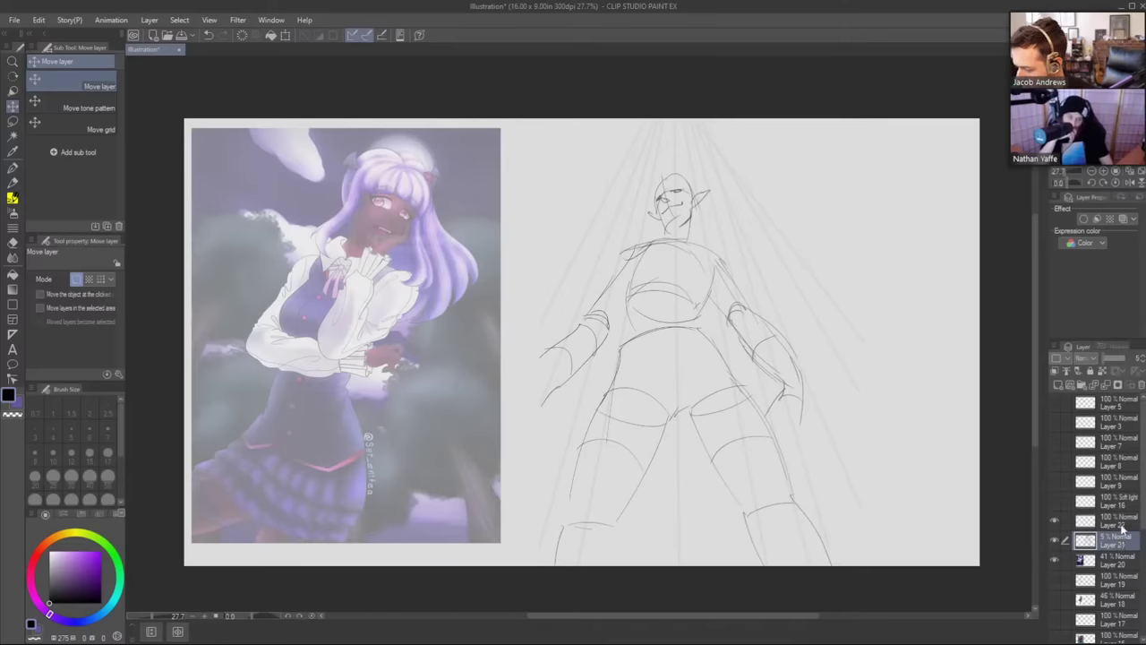
{"action": "key", "text": "p"}
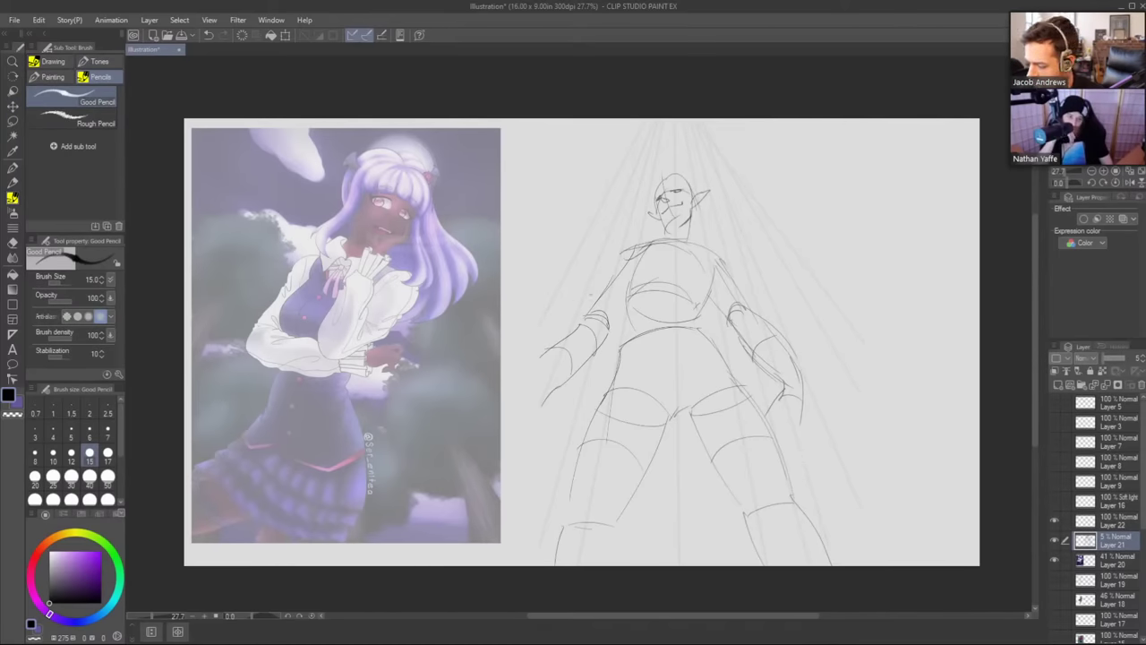
{"action": "left_click", "coordinate": [1113, 519]}
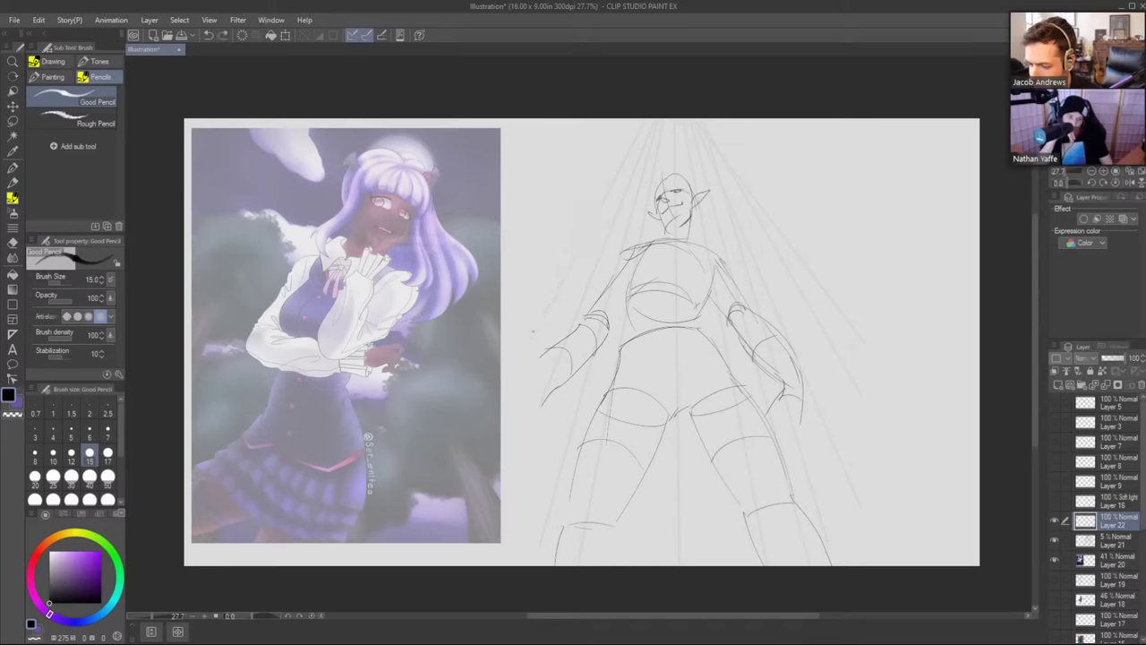
Sketch a tree beside the left-hand arm, with its trunk slanting along the guides and jagged foliage at its top.
{"action": "mouse_move", "coordinate": [532, 333]}
{"action": "left_mouse_down"}
{"action": "mouse_move", "coordinate": [589, 222]}
{"action": "mouse_move", "coordinate": [574, 321]}
{"action": "left_mouse_up"}
{"action": "mouse_move", "coordinate": [561, 265]}
{"action": "left_mouse_down"}
{"action": "mouse_move", "coordinate": [533, 254]}
{"action": "mouse_move", "coordinate": [525, 226]}
{"action": "left_mouse_up"}
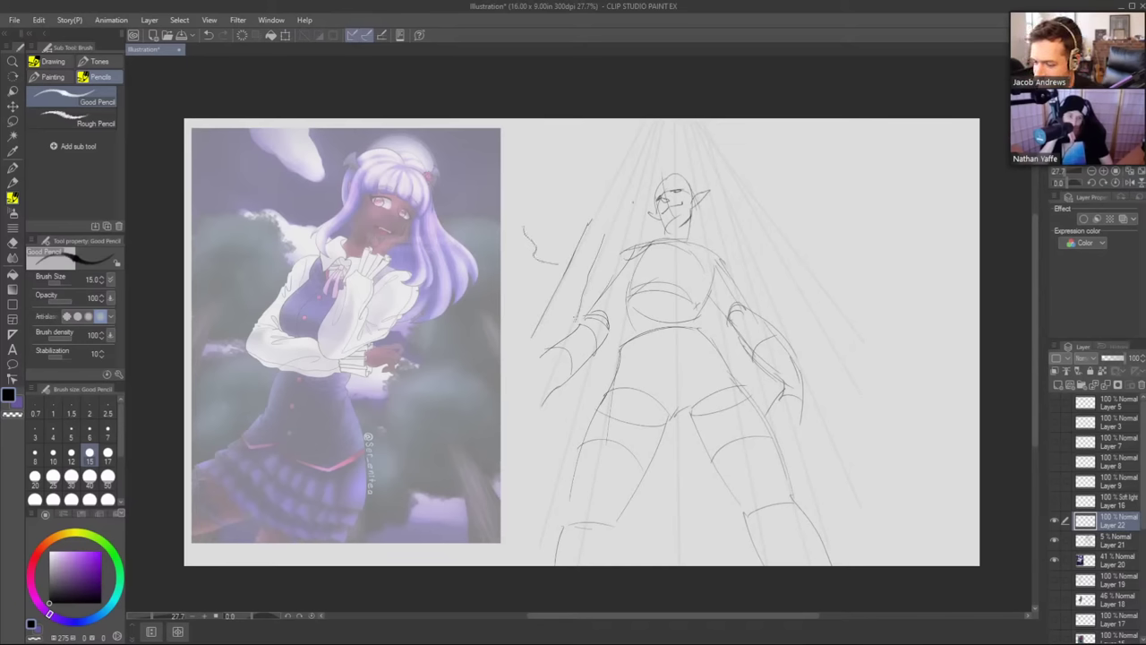
{"action": "key", "text": "ctrl+z"}
{"action": "mouse_move", "coordinate": [566, 266]}
{"action": "left_mouse_down"}
{"action": "mouse_move", "coordinate": [534, 258]}
{"action": "mouse_move", "coordinate": [524, 226]}
{"action": "mouse_move", "coordinate": [602, 220]}
{"action": "mouse_move", "coordinate": [611, 240]}
{"action": "left_mouse_up"}
{"action": "key", "text": "ctrl+z"}
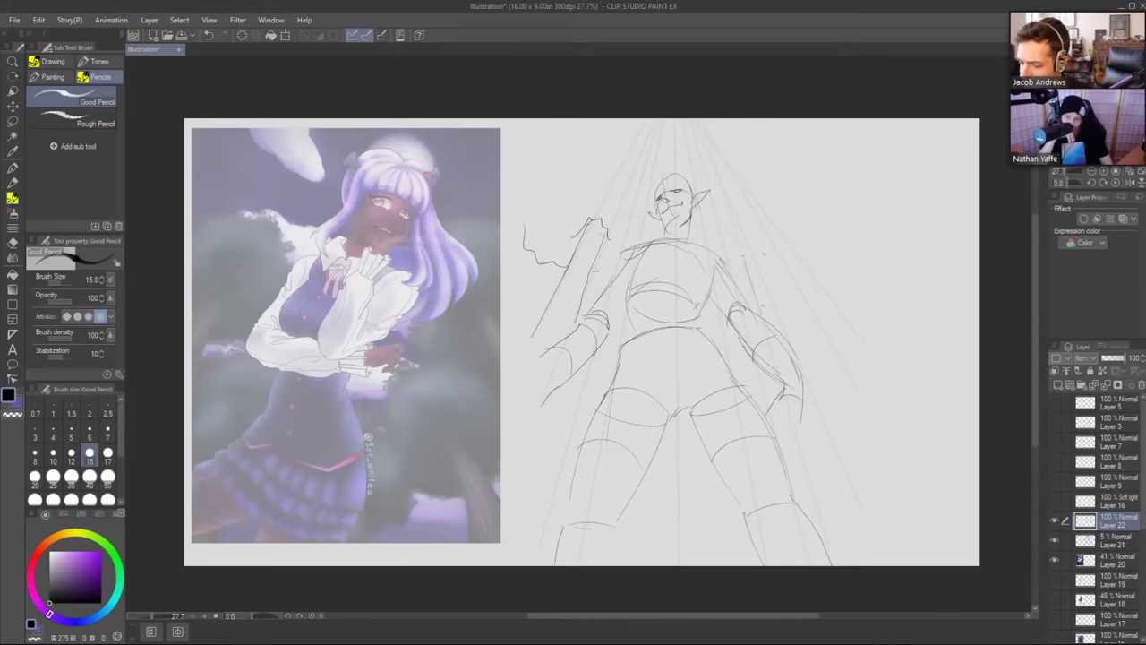
Sketch a tree with a slanting trunk and rounded foliage beside the right-hand arm, and draw a large moon circle behind the head.
{"action": "left_click_drag", "start_coordinate": [781, 280], "coordinate": [835, 394]}
{"action": "mouse_move", "coordinate": [745, 256]}
{"action": "left_mouse_down"}
{"action": "mouse_move", "coordinate": [763, 260]}
{"action": "mouse_move", "coordinate": [761, 249]}
{"action": "mouse_move", "coordinate": [826, 214]}
{"action": "mouse_move", "coordinate": [738, 174]}
{"action": "left_mouse_up"}
{"action": "key", "text": "ctrl+z"}
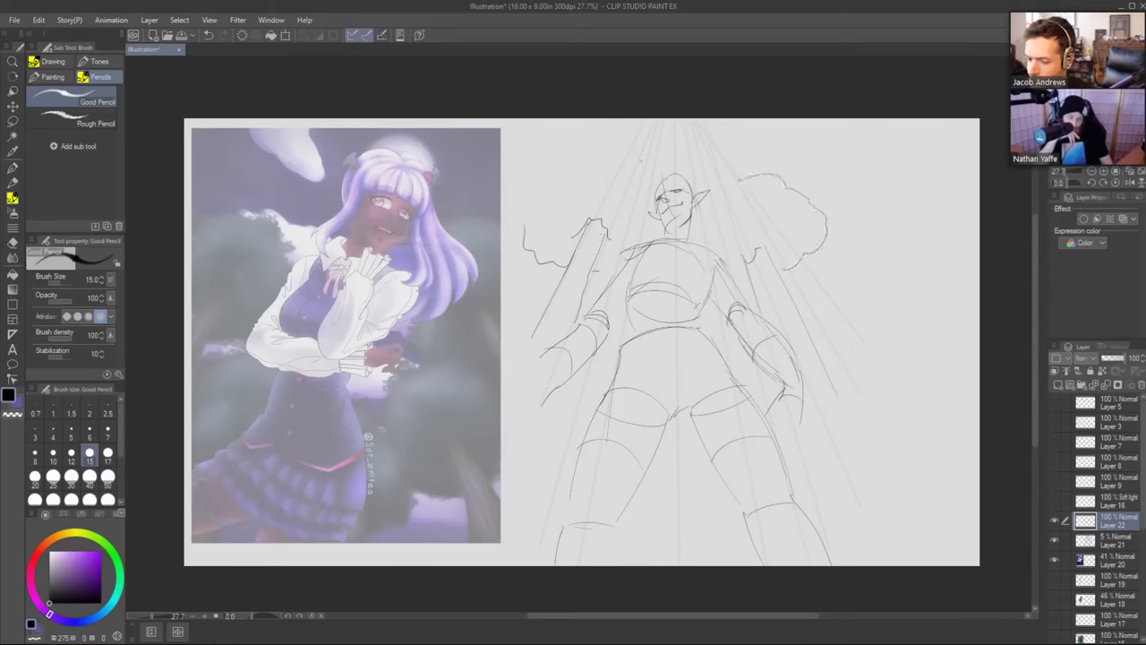
{"action": "mouse_move", "coordinate": [631, 184]}
{"action": "left_mouse_down"}
{"action": "mouse_move", "coordinate": [634, 157]}
{"action": "mouse_move", "coordinate": [706, 151]}
{"action": "mouse_move", "coordinate": [653, 204]}
{"action": "left_mouse_up"}
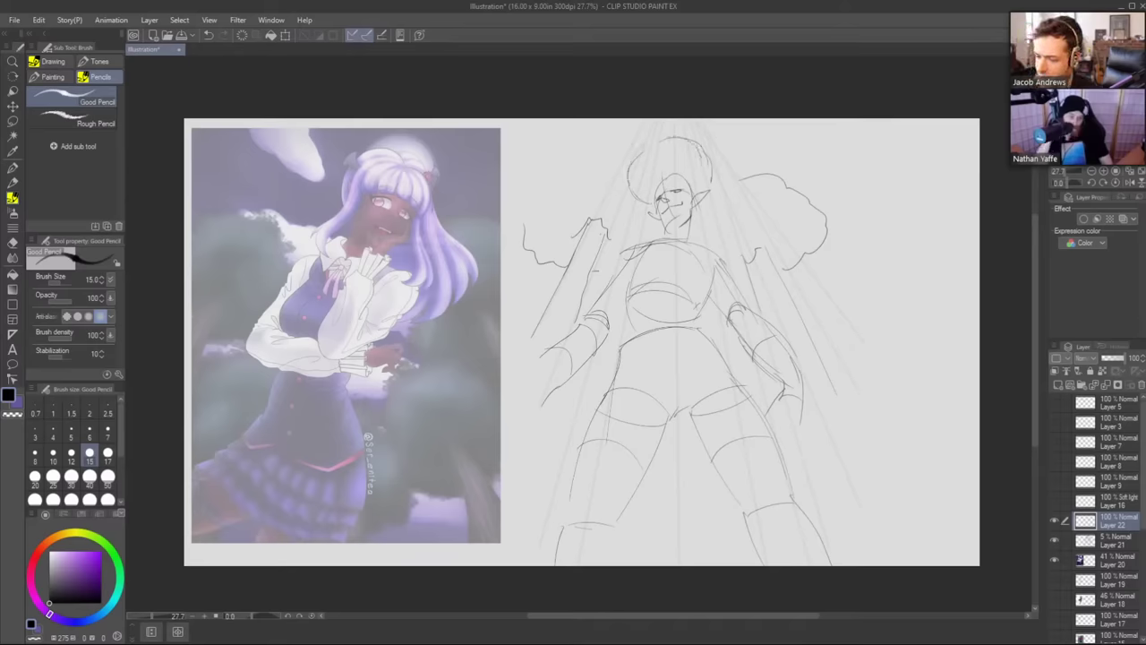
Erase the tree beside the left-hand arm and outline a puffy cloud in its place.
{"action": "key", "text": "e"}
{"action": "mouse_move", "coordinate": [582, 220]}
{"action": "left_mouse_down"}
{"action": "mouse_move", "coordinate": [595, 268]}
{"action": "mouse_move", "coordinate": [531, 219]}
{"action": "mouse_move", "coordinate": [570, 288]}
{"action": "left_mouse_up"}
{"action": "key", "text": "bracketright"}
{"action": "key", "text": "bracketright"}
{"action": "key", "text": "p"}
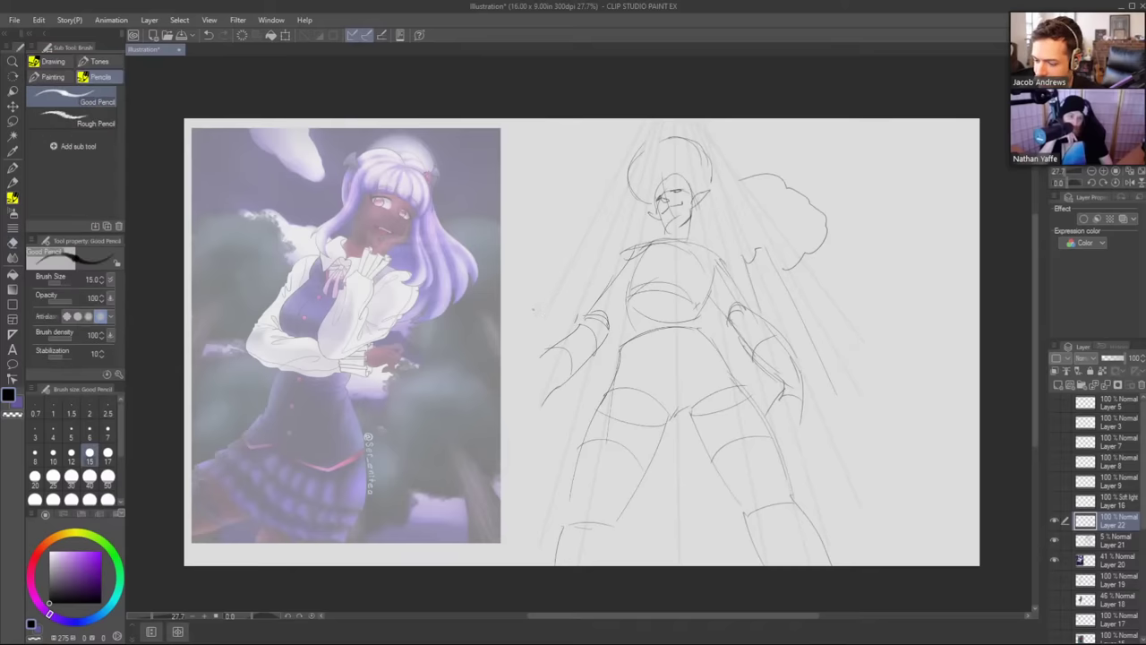
{"action": "mouse_move", "coordinate": [506, 254]}
{"action": "left_mouse_down"}
{"action": "mouse_move", "coordinate": [557, 237]}
{"action": "mouse_move", "coordinate": [611, 244]}
{"action": "left_mouse_up"}
Erase the right-hand tree's foliage and draw curling cloud outlines on both sides of the moon up to the canvas's upper edge.
{"action": "key", "text": "e"}
{"action": "mouse_move", "coordinate": [752, 259]}
{"action": "left_mouse_down"}
{"action": "mouse_move", "coordinate": [770, 175]}
{"action": "mouse_move", "coordinate": [824, 233]}
{"action": "mouse_move", "coordinate": [777, 258]}
{"action": "left_mouse_up"}
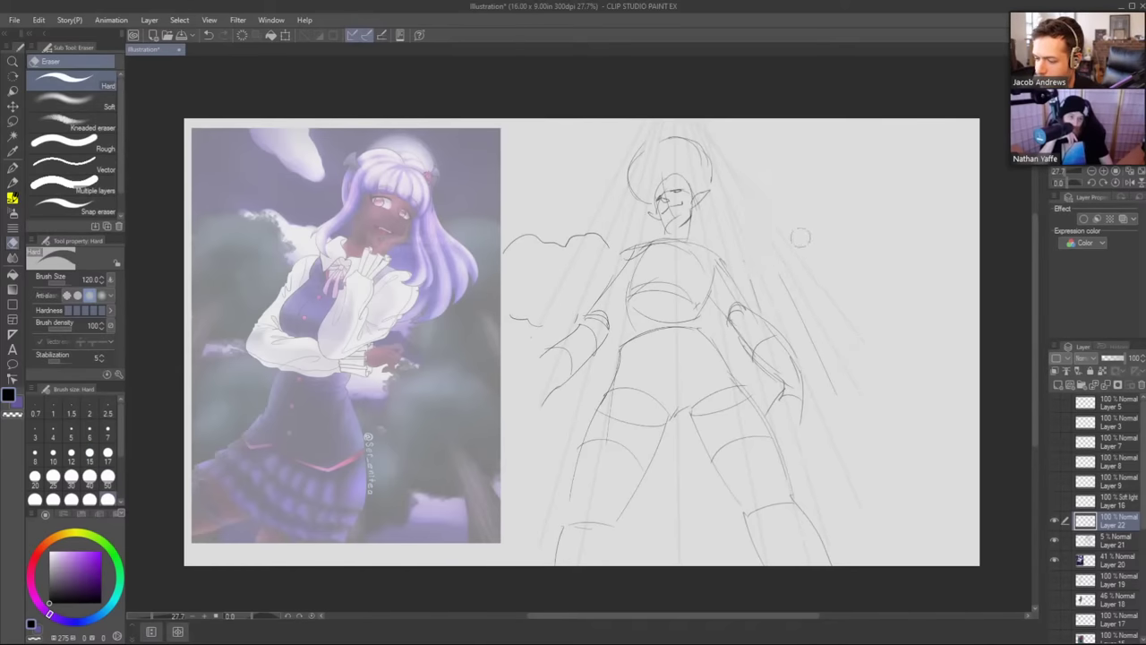
{"action": "key", "text": "p"}
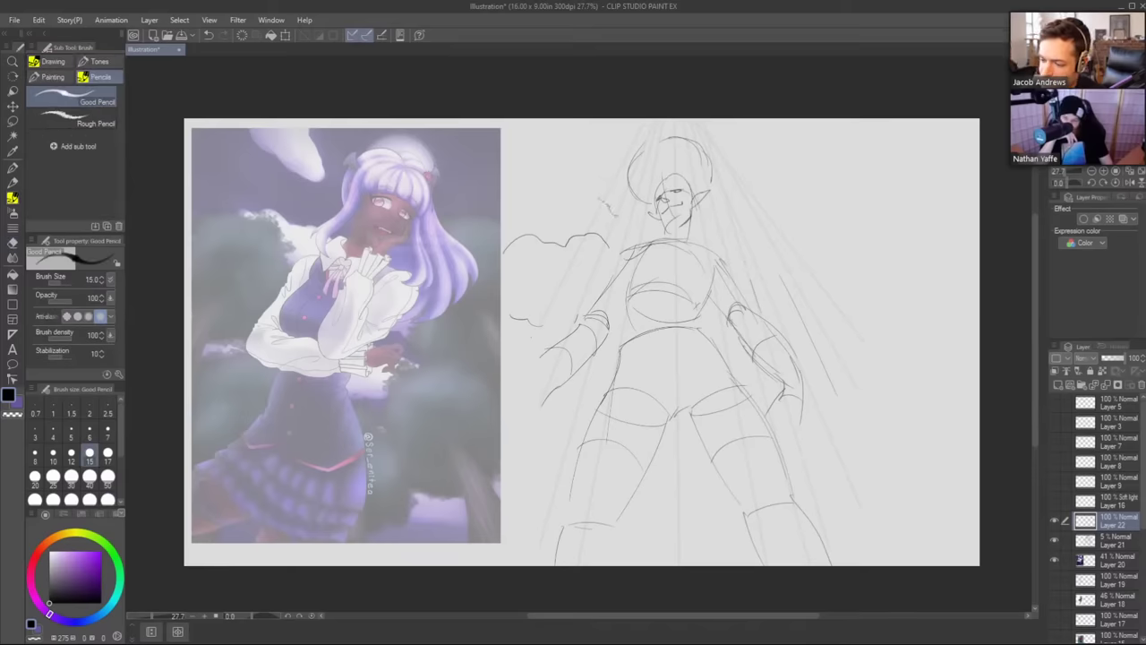
{"action": "mouse_move", "coordinate": [616, 215]}
{"action": "left_mouse_down"}
{"action": "mouse_move", "coordinate": [584, 211]}
{"action": "mouse_move", "coordinate": [556, 168]}
{"action": "mouse_move", "coordinate": [591, 120]}
{"action": "mouse_move", "coordinate": [645, 119]}
{"action": "left_mouse_up"}
{"action": "mouse_move", "coordinate": [732, 149]}
{"action": "left_mouse_down"}
{"action": "mouse_move", "coordinate": [739, 177]}
{"action": "mouse_move", "coordinate": [724, 192]}
{"action": "mouse_move", "coordinate": [751, 163]}
{"action": "mouse_move", "coordinate": [771, 164]}
{"action": "mouse_move", "coordinate": [728, 139]}
{"action": "left_mouse_up"}
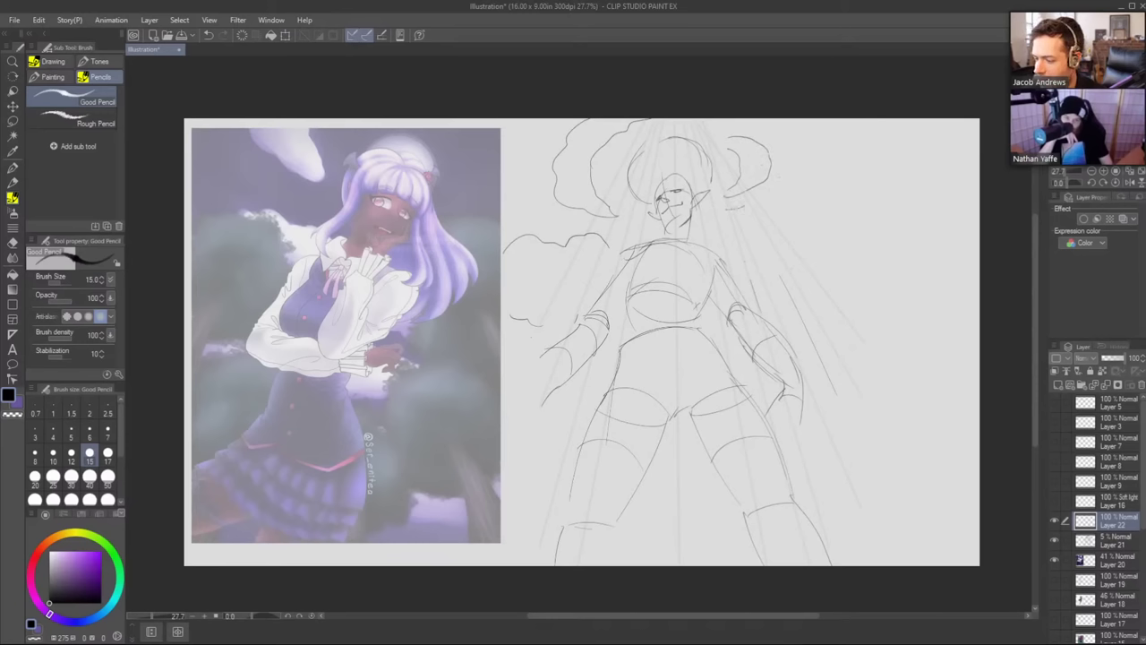
{"action": "left_click_drag", "start_coordinate": [766, 198], "coordinate": [730, 217]}
{"action": "left_click_drag", "start_coordinate": [527, 154], "coordinate": [552, 119]}
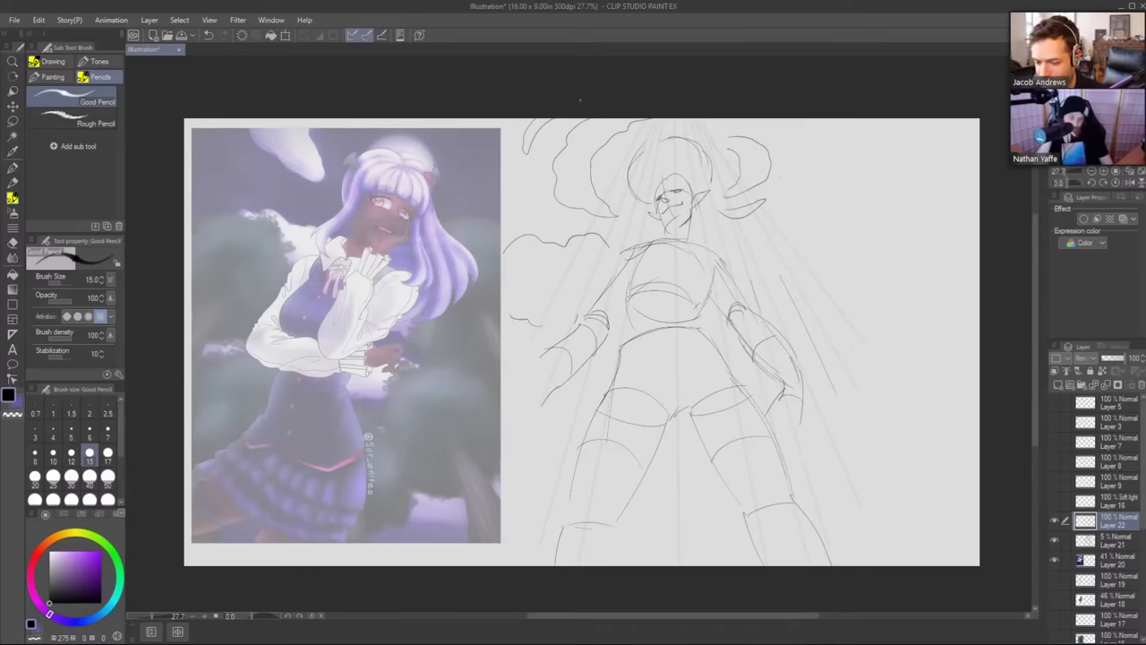
Draw the ribcage outline with its curved lower edge over the purple-haired character's torso on Layer 22.
{"action": "left_click", "coordinate": [1110, 562]}
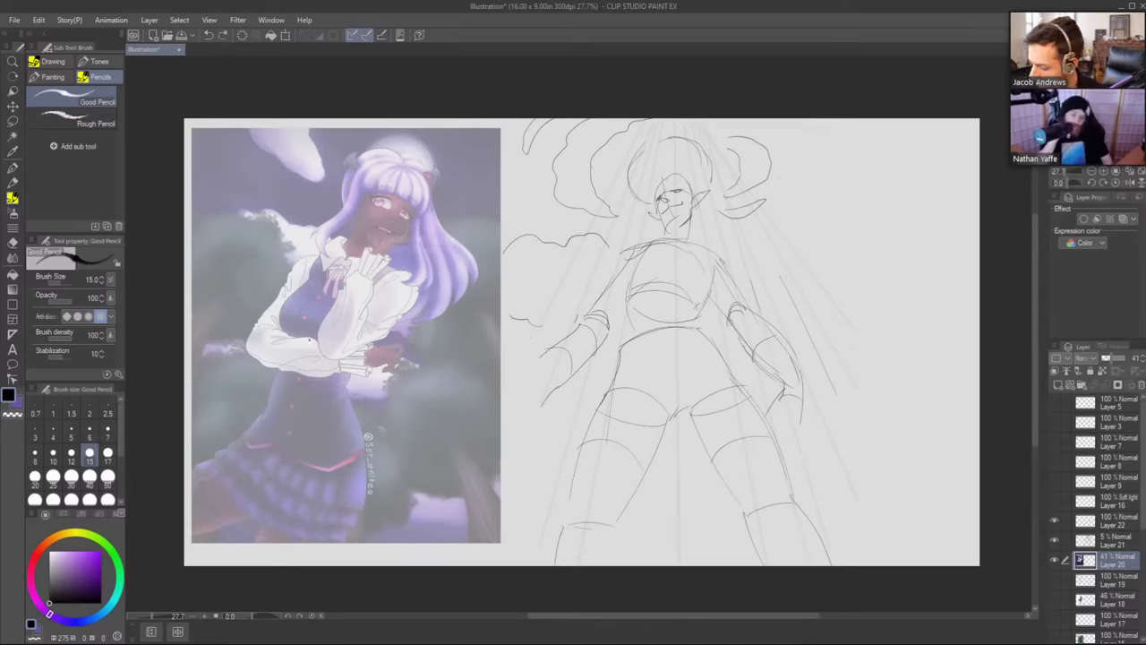
{"action": "left_click", "coordinate": [1108, 524]}
{"action": "mouse_move", "coordinate": [279, 341]}
{"action": "left_mouse_down"}
{"action": "mouse_move", "coordinate": [293, 267]}
{"action": "mouse_move", "coordinate": [291, 292]}
{"action": "mouse_move", "coordinate": [304, 265]}
{"action": "mouse_move", "coordinate": [321, 260]}
{"action": "mouse_move", "coordinate": [361, 337]}
{"action": "mouse_move", "coordinate": [347, 365]}
{"action": "mouse_move", "coordinate": [300, 327]}
{"action": "mouse_move", "coordinate": [340, 361]}
{"action": "left_mouse_up"}
{"action": "left_click_drag", "start_coordinate": [326, 372], "coordinate": [353, 349]}
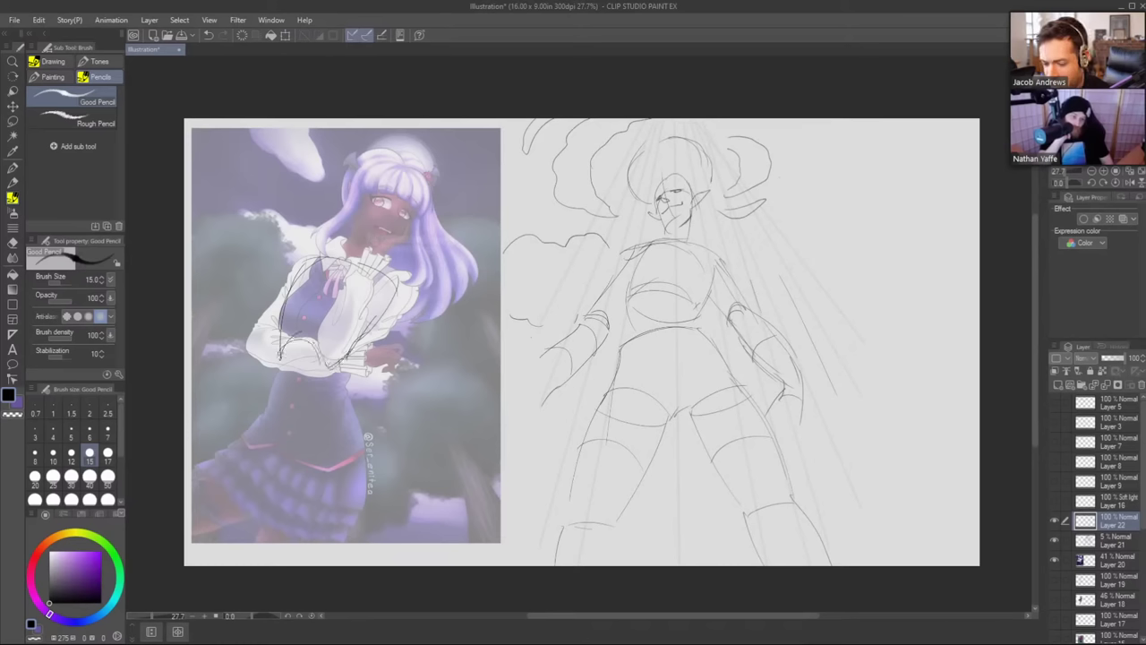
{"action": "key", "text": "ctrl+z"}
Extend the construction lines over the painted character from the ribcage through the waist to the hips and skirt.
{"action": "mouse_move", "coordinate": [278, 352]}
{"action": "left_mouse_down"}
{"action": "mouse_move", "coordinate": [282, 399]}
{"action": "mouse_move", "coordinate": [277, 385]}
{"action": "left_mouse_up"}
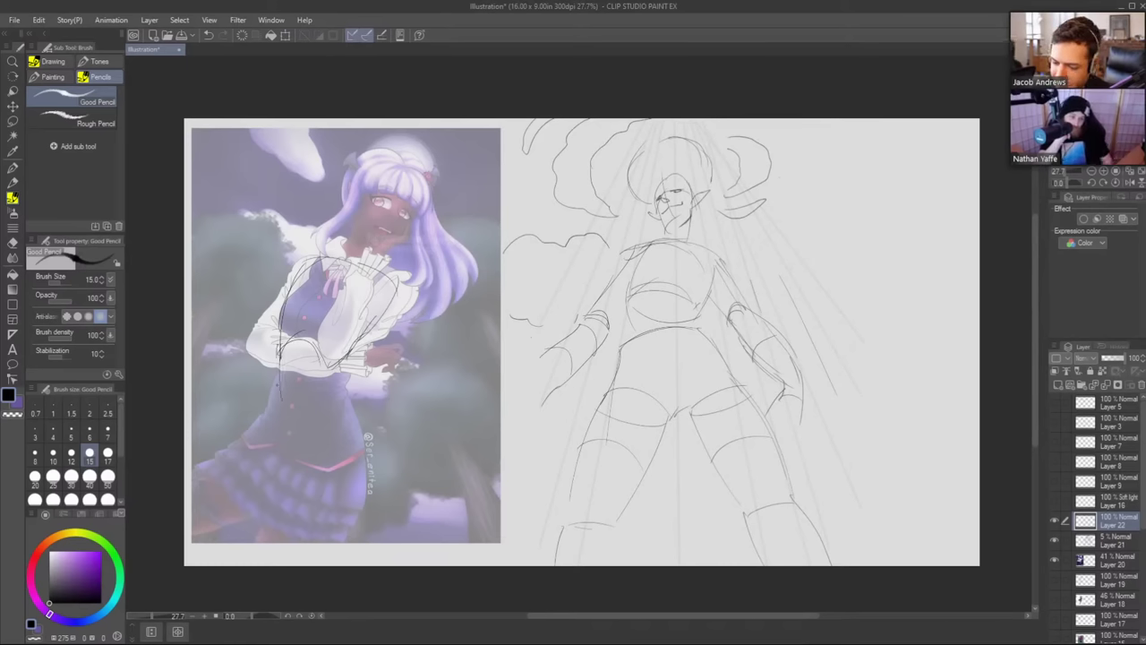
{"action": "left_click_drag", "start_coordinate": [349, 345], "coordinate": [371, 409]}
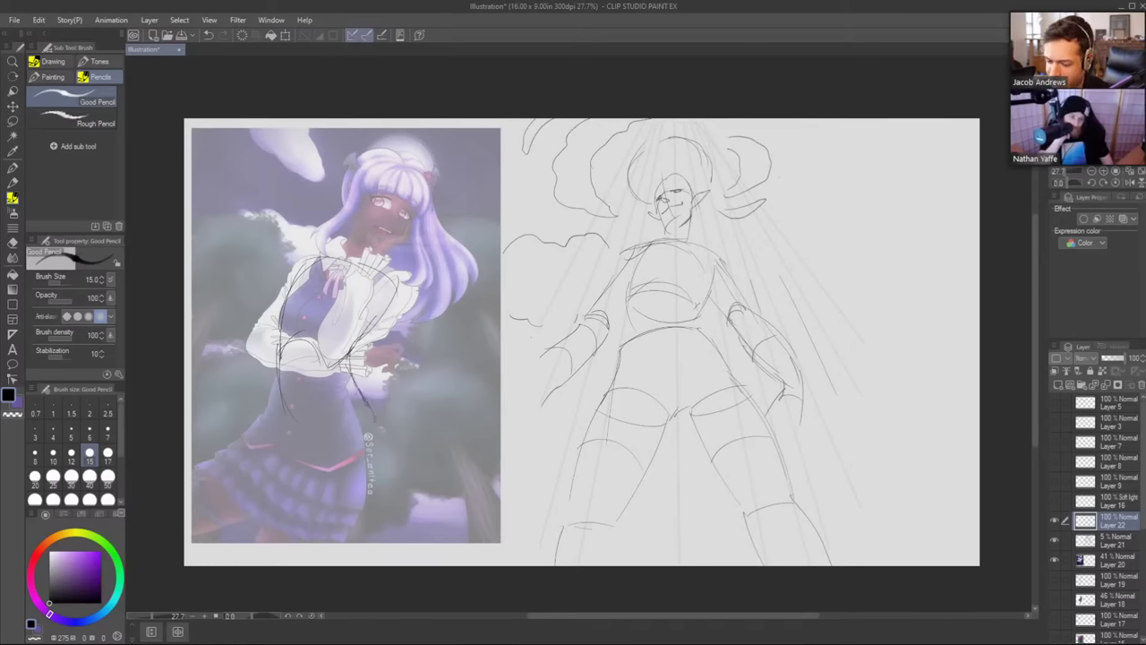
{"action": "left_click_drag", "start_coordinate": [285, 402], "coordinate": [201, 465]}
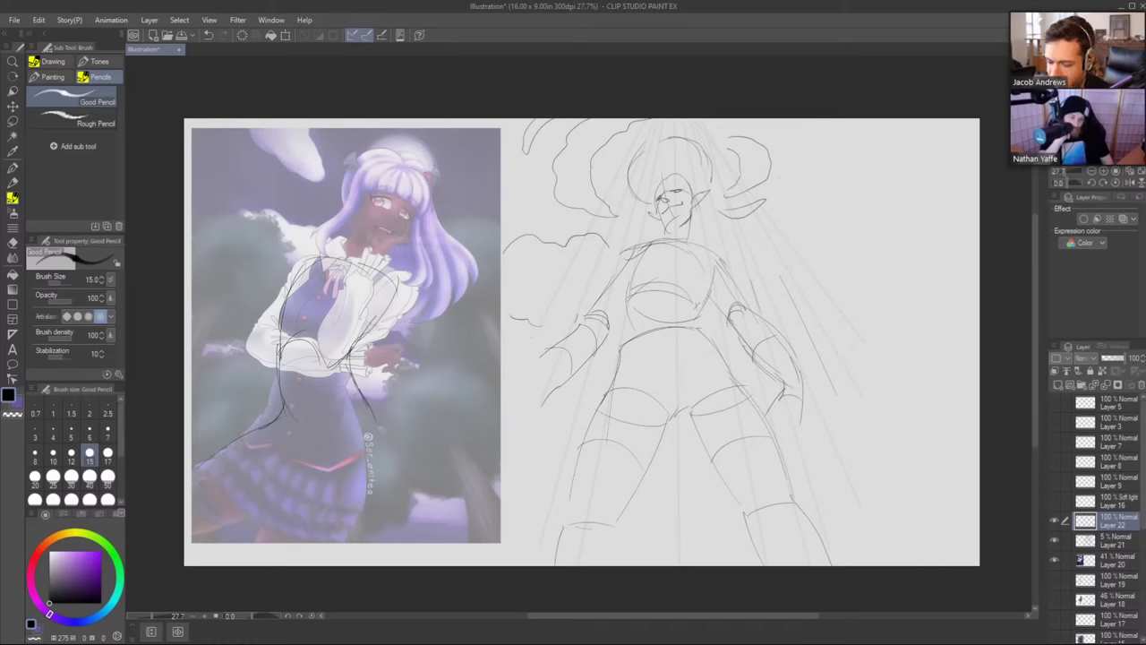
{"action": "left_click_drag", "start_coordinate": [380, 428], "coordinate": [386, 448]}
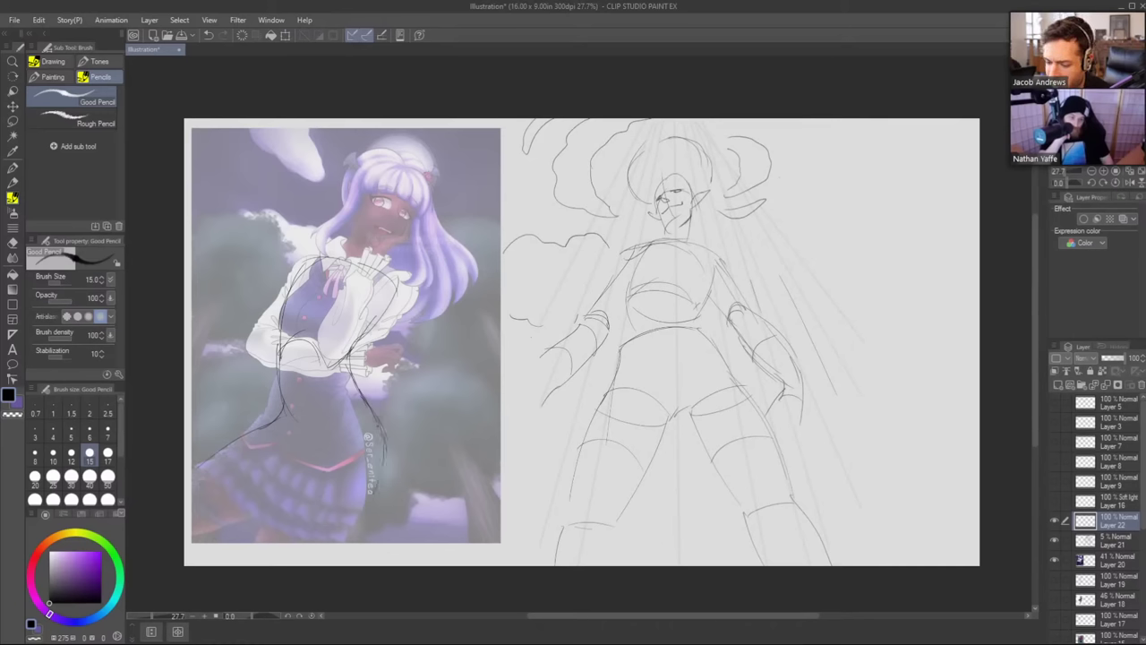
Reinforce the left-hand side of the ribcage and outline the raised arm's sleeve from the shoulder down to the elbow.
{"action": "left_click_drag", "start_coordinate": [311, 272], "coordinate": [281, 333]}
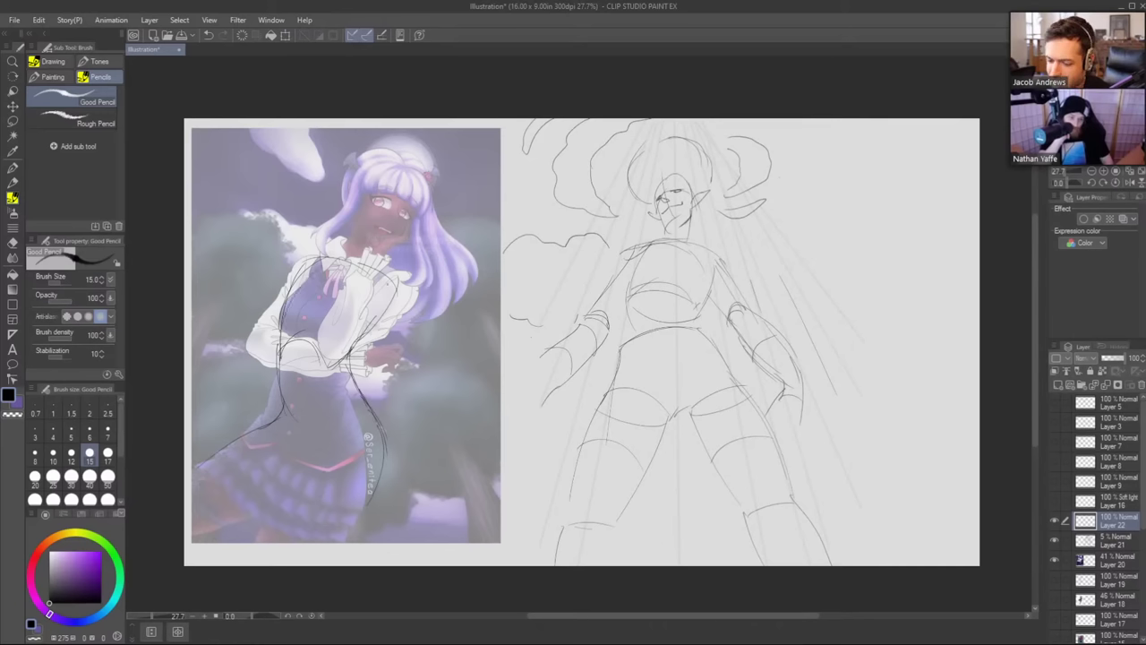
{"action": "left_click_drag", "start_coordinate": [396, 283], "coordinate": [393, 330]}
{"action": "key", "text": "ctrl+z"}
{"action": "mouse_move", "coordinate": [411, 287]}
{"action": "left_mouse_down"}
{"action": "mouse_move", "coordinate": [403, 316]}
{"action": "mouse_move", "coordinate": [333, 360]}
{"action": "mouse_move", "coordinate": [354, 345]}
{"action": "left_mouse_up"}
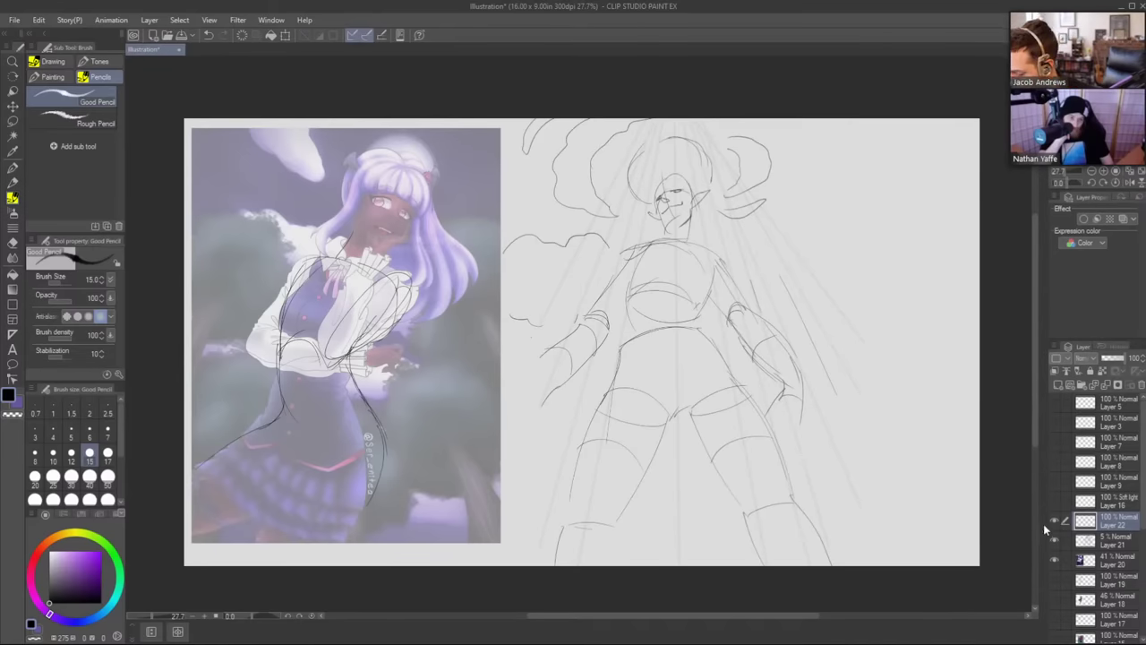
Hide the sketch and guide layers, and set the opacity of the artwork on Layer 20 to 100%.
{"action": "left_click_drag", "start_coordinate": [1055, 523], "coordinate": [1055, 542]}
{"action": "left_click", "coordinate": [1126, 562]}
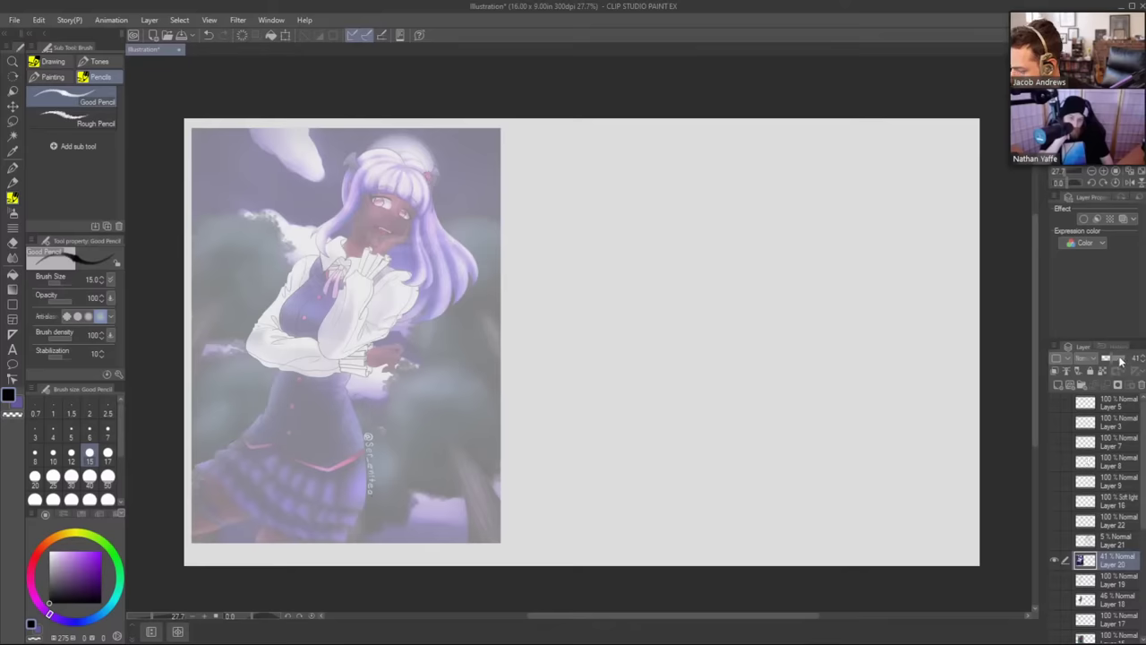
{"action": "left_click", "coordinate": [1122, 359]}
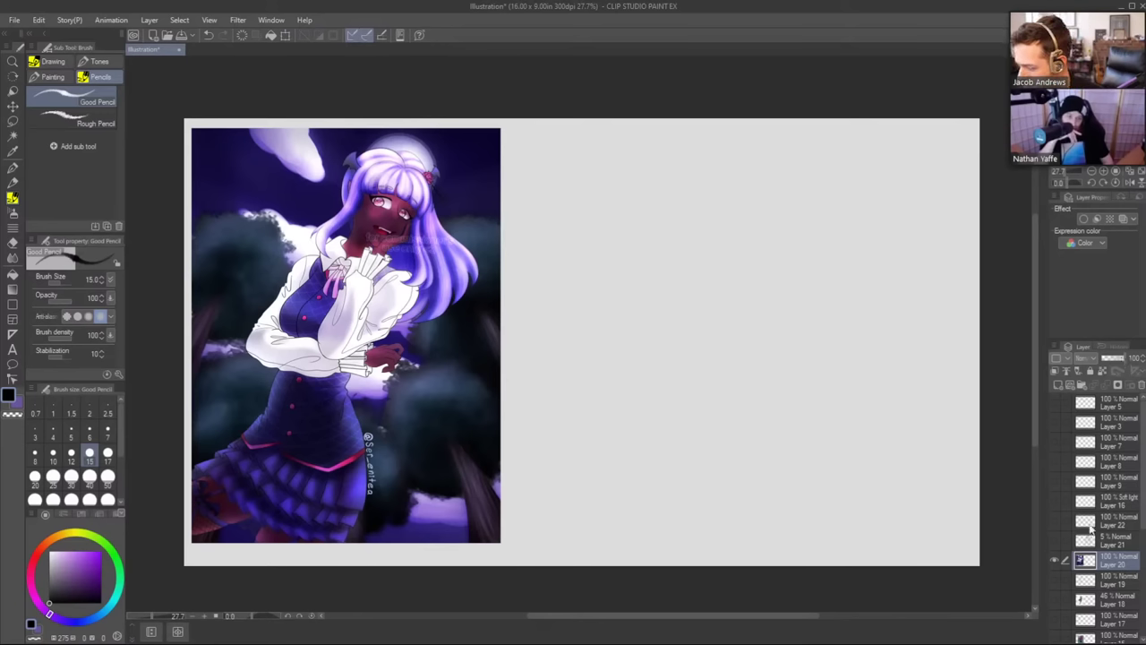
Add a new Hard light layer above the artwork and set up the softcore painting brush with a pale greyish purple.
{"action": "left_click", "coordinate": [1057, 385]}
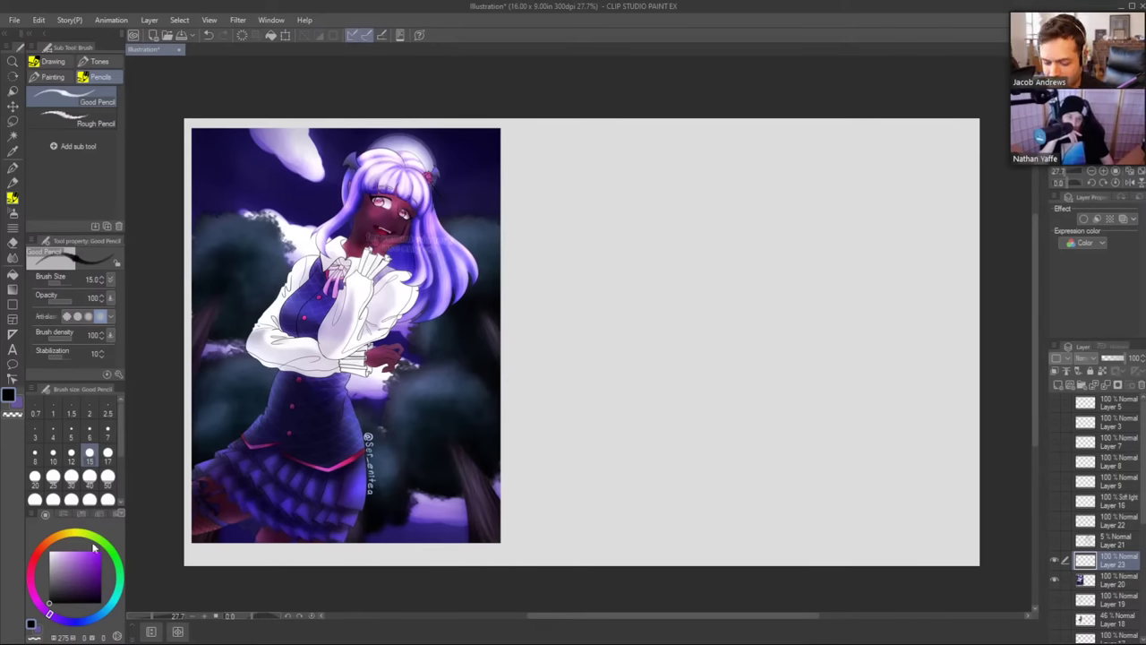
{"action": "left_click_drag", "start_coordinate": [57, 580], "coordinate": [58, 563]}
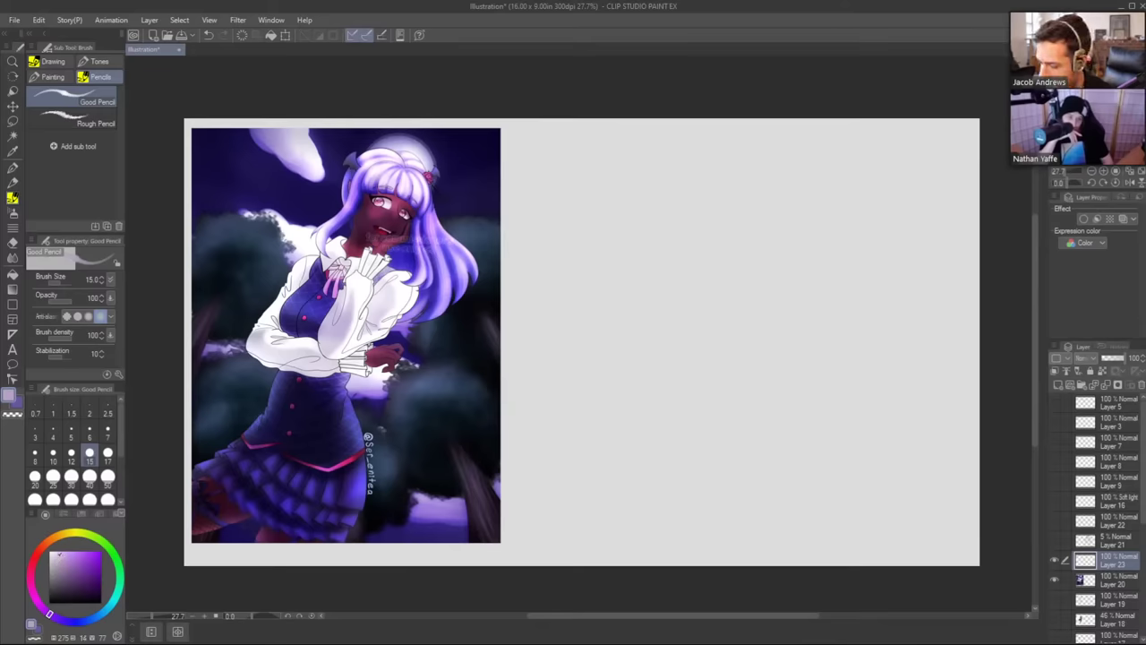
{"action": "left_click", "coordinate": [1090, 358]}
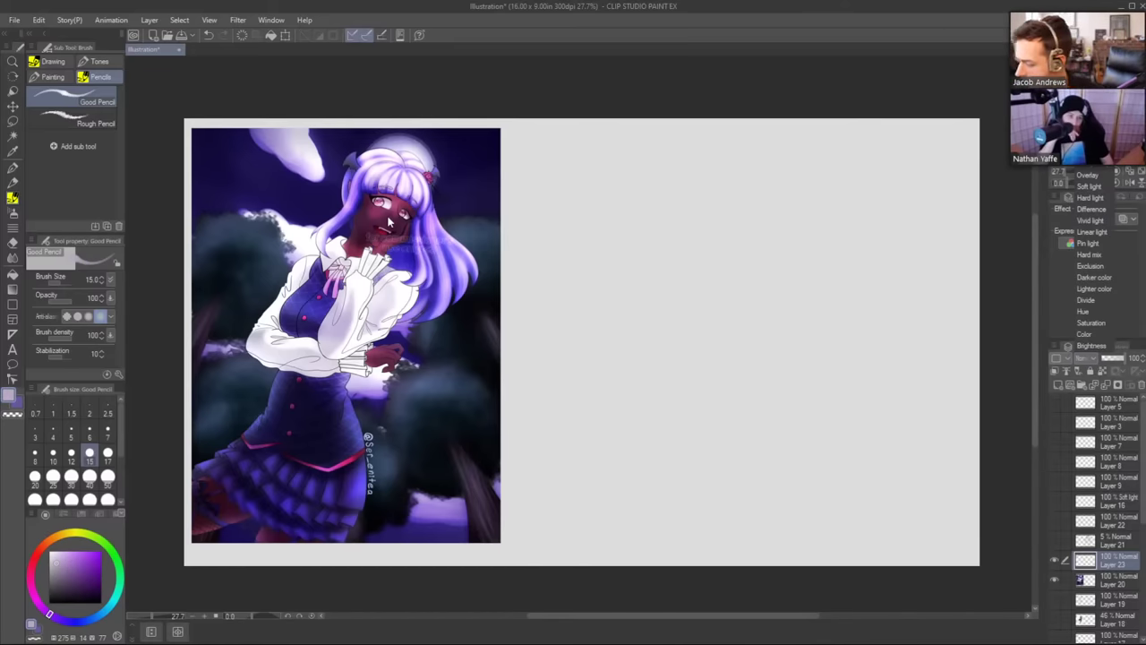
{"action": "left_click", "coordinate": [1089, 186]}
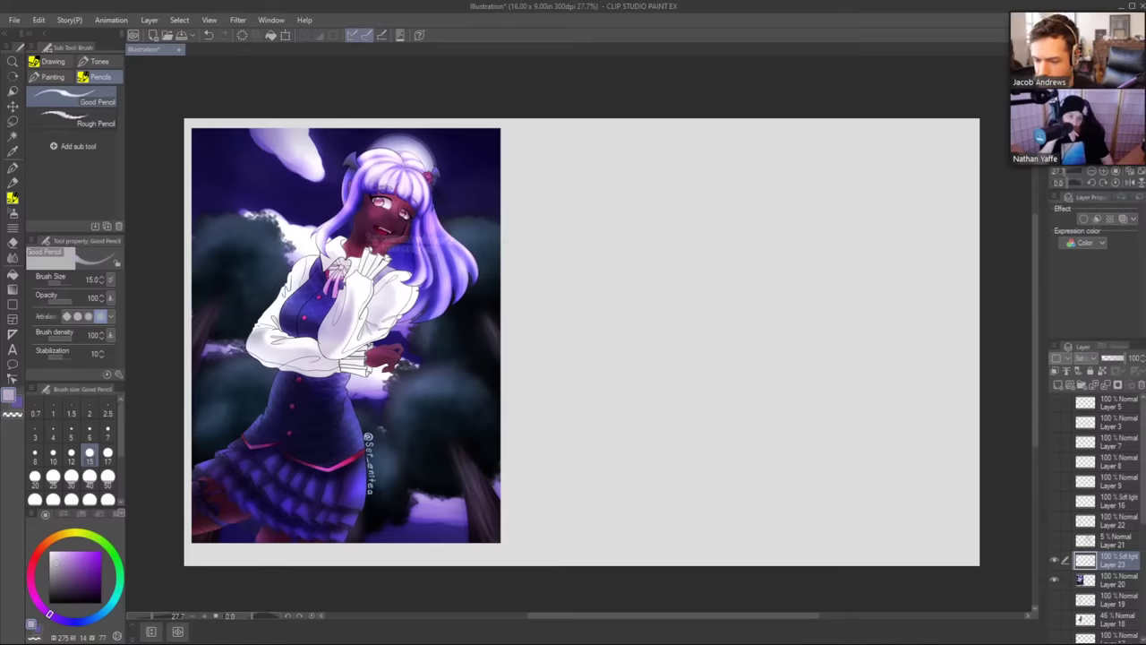
{"action": "left_click", "coordinate": [52, 76]}
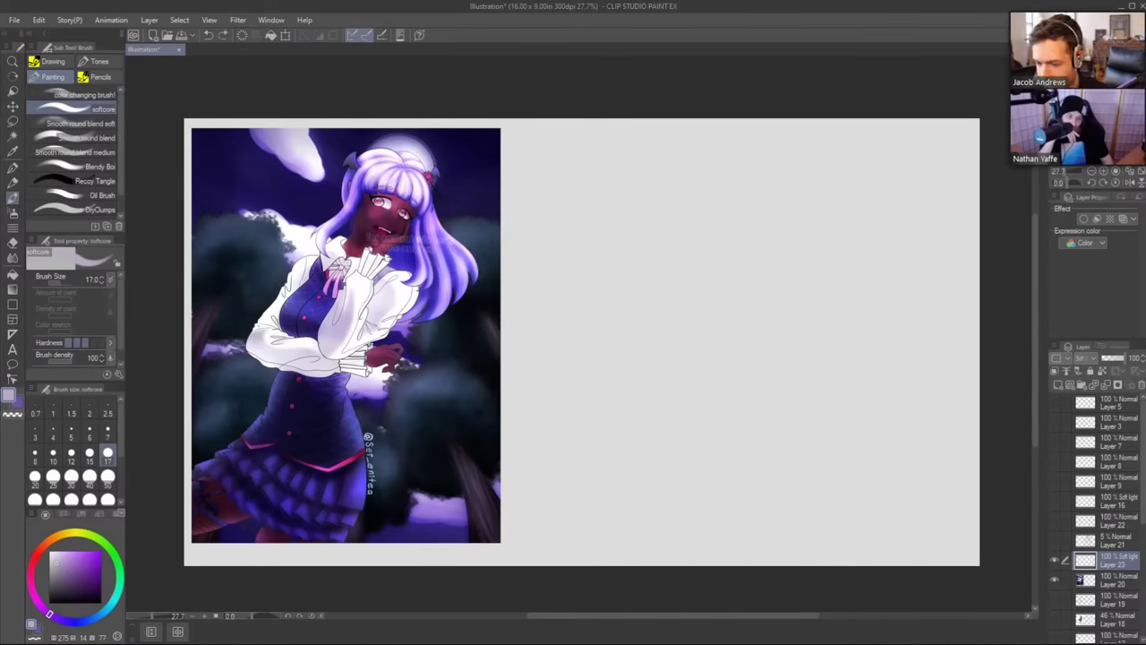
{"action": "left_click", "coordinate": [1093, 358]}
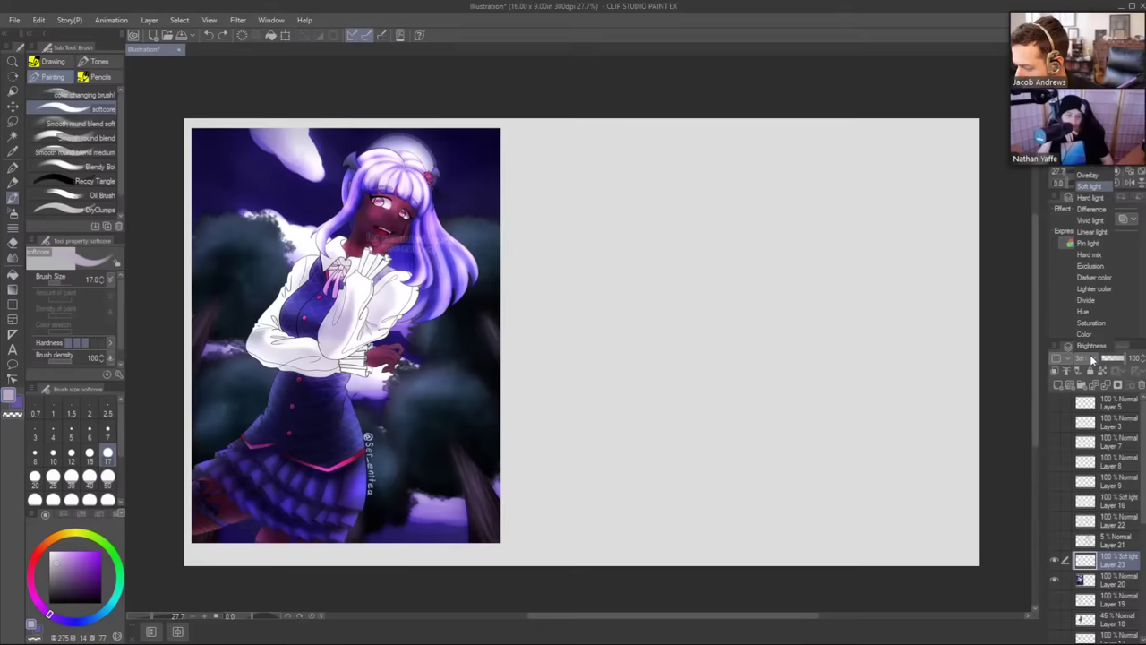
{"action": "left_click", "coordinate": [1092, 199]}
Paint small pale highlights on the tip of the character's nose and on her upper lip.
{"action": "scroll", "coordinate": [398, 200], "scroll_direction": "up", "scroll_amount": 5}
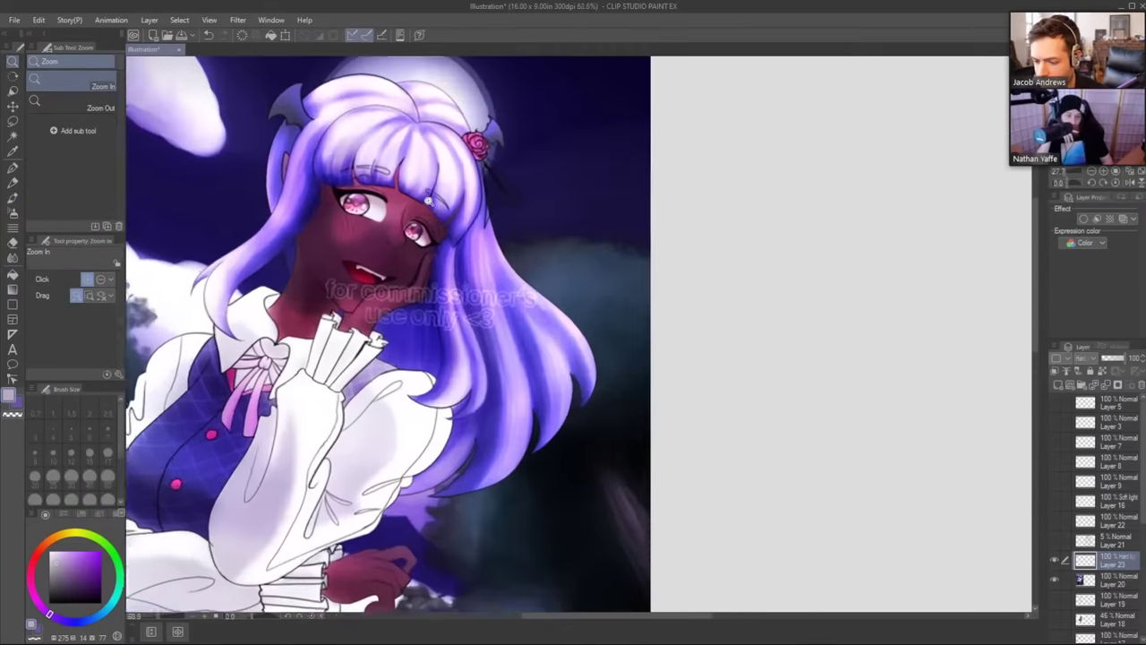
{"action": "mouse_move", "coordinate": [333, 229]}
{"action": "left_mouse_down"}
{"action": "mouse_move", "coordinate": [318, 224]}
{"action": "mouse_move", "coordinate": [345, 229]}
{"action": "mouse_move", "coordinate": [328, 225]}
{"action": "left_mouse_up"}
{"action": "key", "text": "ctrl+z"}
{"action": "key", "text": "ctrl+z"}
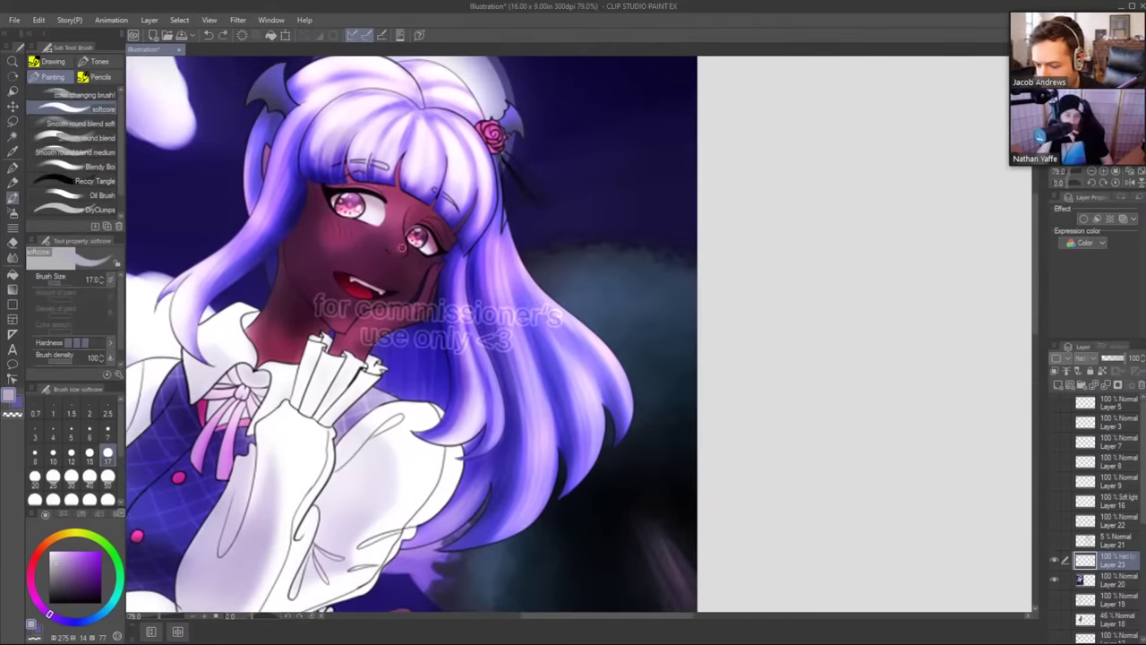
{"action": "left_click_drag", "start_coordinate": [402, 246], "coordinate": [402, 243]}
{"action": "key", "text": "ctrl+z"}
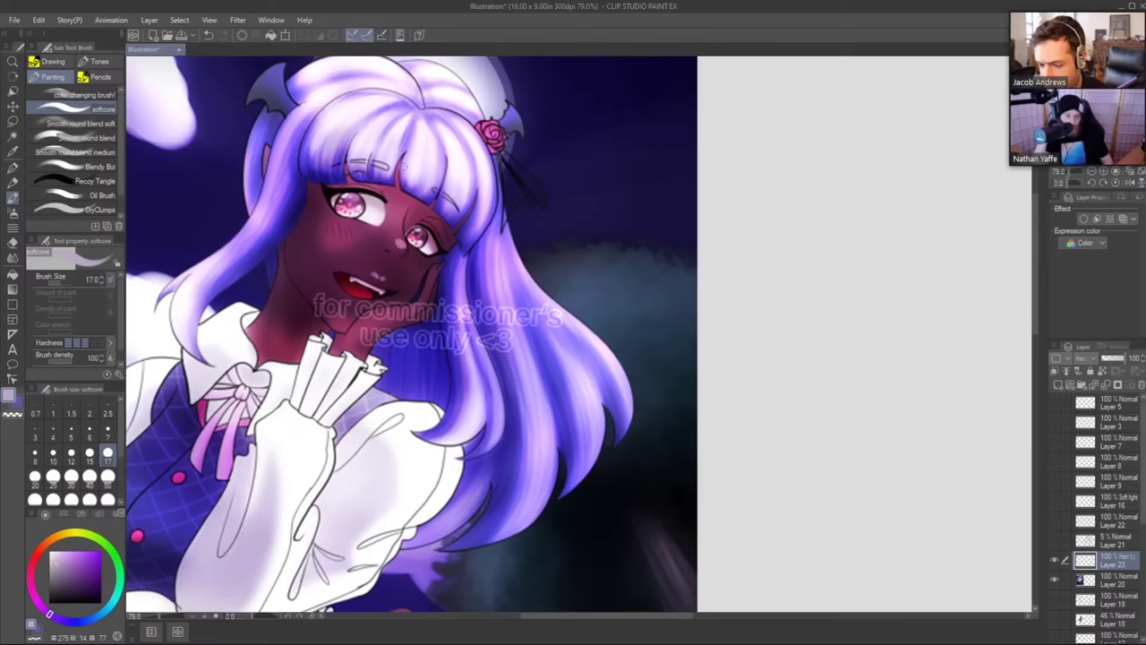
Rework the upper lip highlight and add pale highlights along the nose bridge and on the left-hand cheek.
{"action": "key", "text": "ctrl+z"}
{"action": "left_click_drag", "start_coordinate": [364, 274], "coordinate": [377, 277]}
{"action": "key", "text": "ctrl+z"}
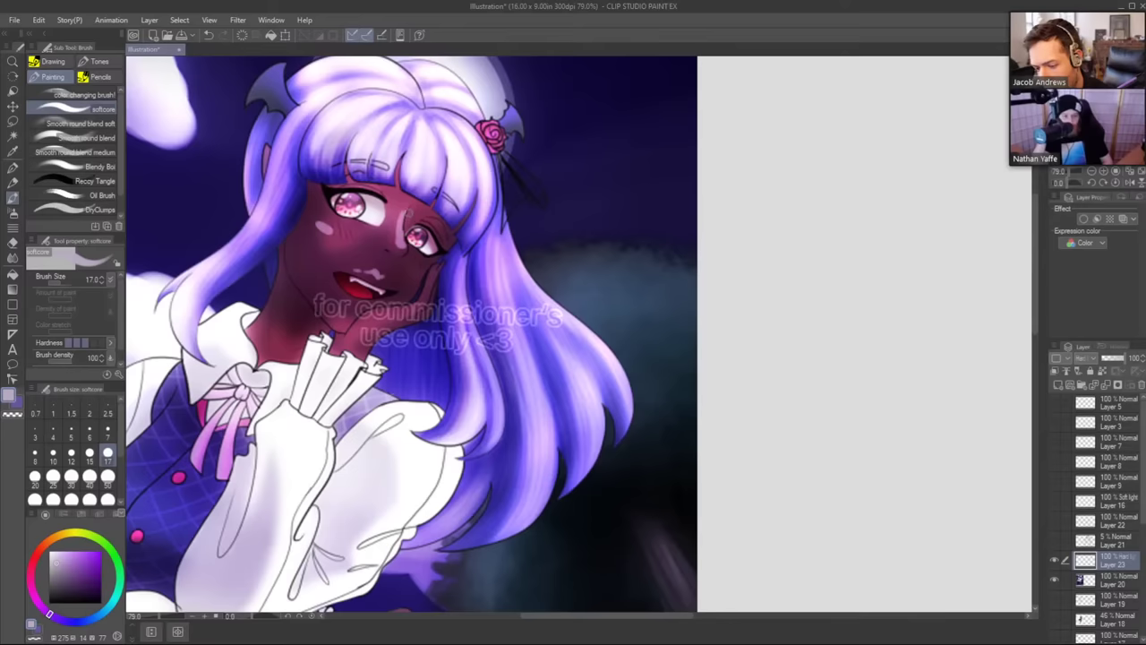
Undo the pale highlights on the character's upper lip, nose bridge and left-hand cheek.
{"action": "key", "text": "ctrl+z"}
{"action": "key", "text": "ctrl+z"}
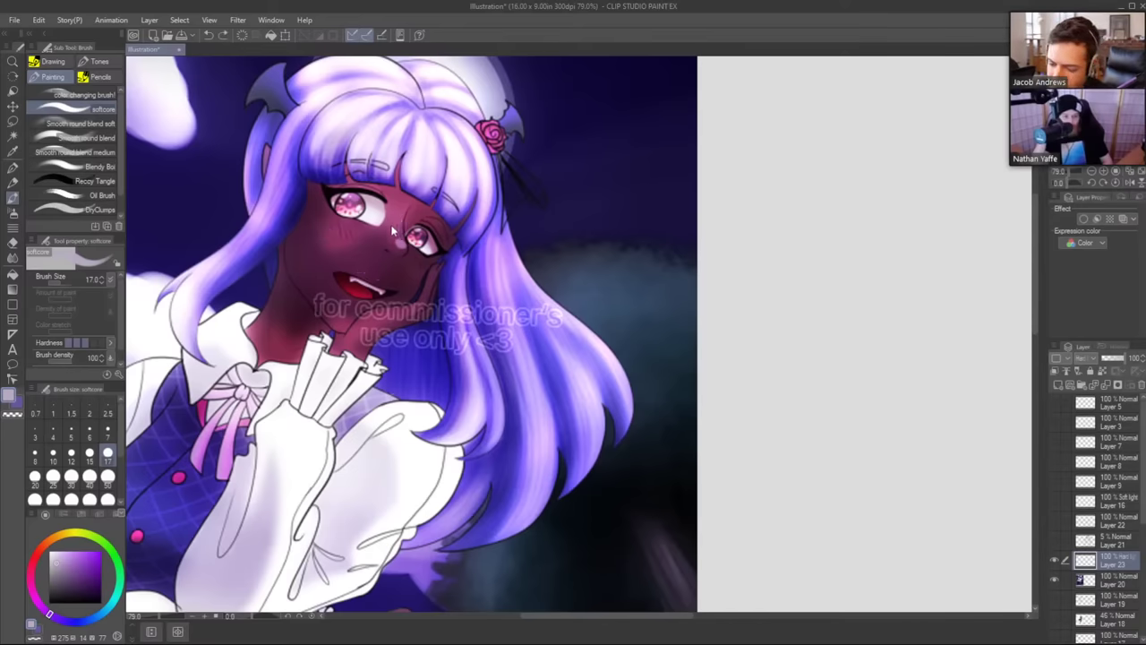
{"action": "key", "text": "ctrl+space"}
{"action": "mouse_move", "coordinate": [409, 215]}
{"action": "left_mouse_down"}
{"action": "mouse_move", "coordinate": [389, 189]}
{"action": "mouse_move", "coordinate": [403, 192]}
{"action": "left_mouse_up"}
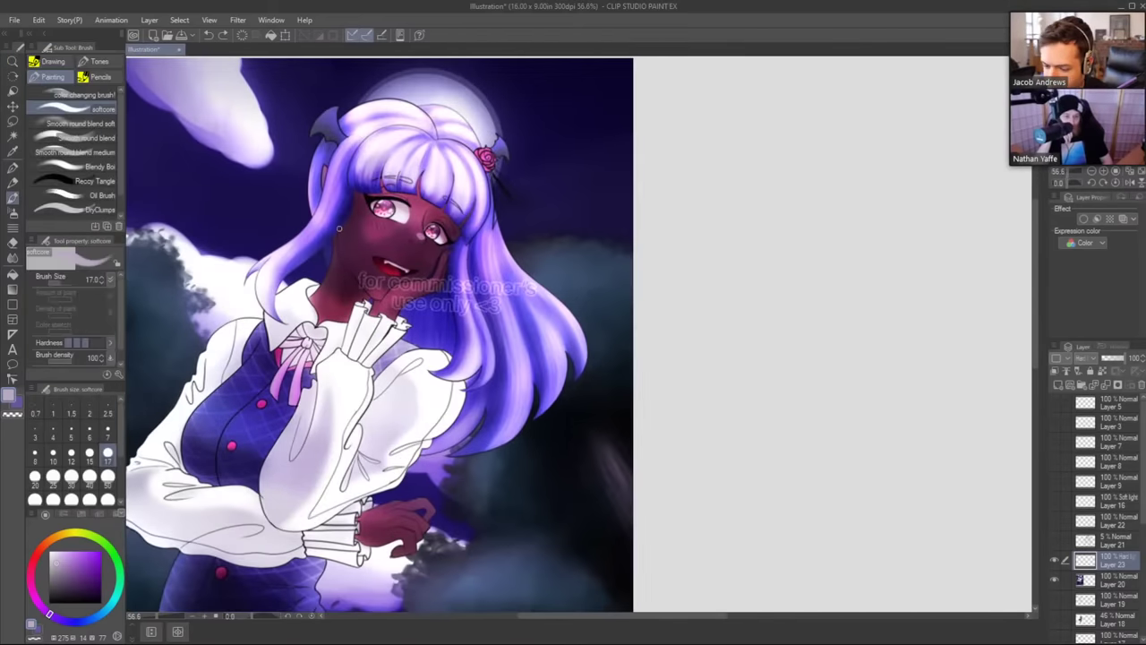
Paint a thin pale highlight down the character's left-hand jawline, redoing the stroke, with small accents under the eye and on the nose bridge.
{"action": "left_click_drag", "start_coordinate": [340, 229], "coordinate": [360, 282]}
{"action": "key", "text": "ctrl+z"}
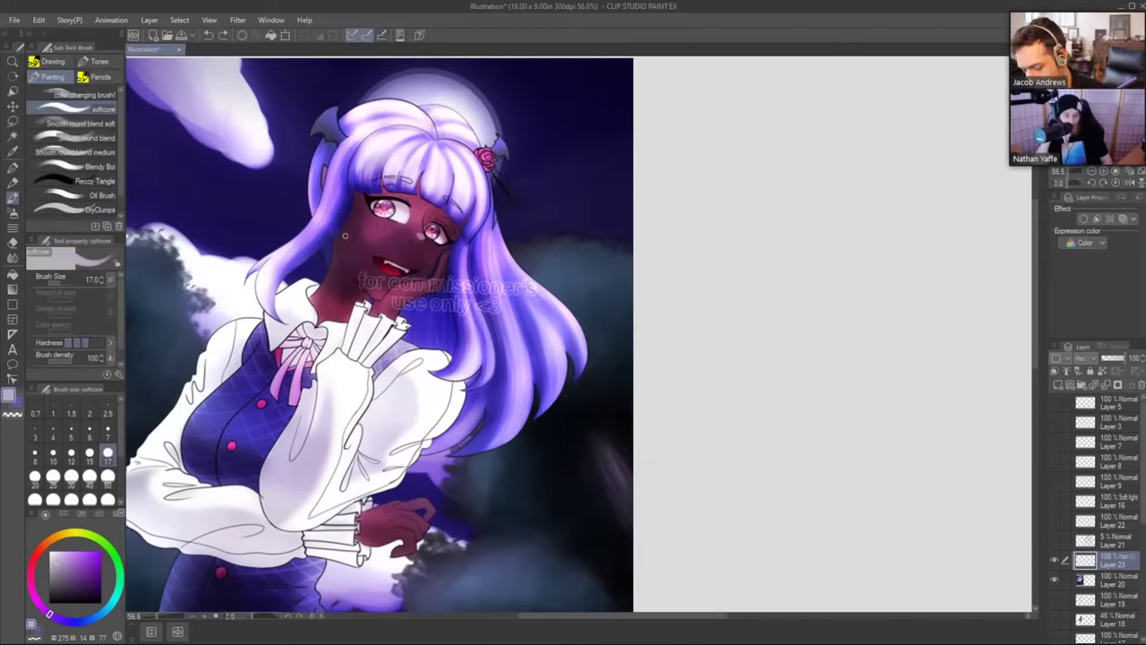
{"action": "mouse_move", "coordinate": [339, 235]}
{"action": "left_mouse_down"}
{"action": "mouse_move", "coordinate": [359, 276]}
{"action": "mouse_move", "coordinate": [350, 273]}
{"action": "left_mouse_up"}
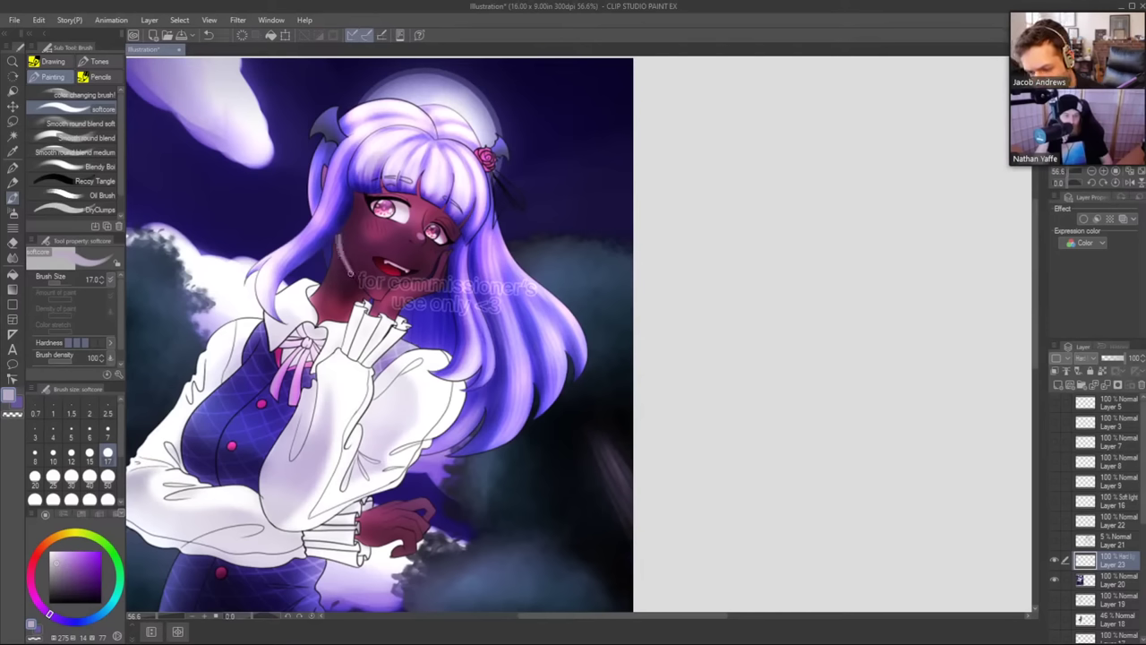
{"action": "key", "text": "ctrl+z"}
{"action": "mouse_move", "coordinate": [339, 230]}
{"action": "left_mouse_down"}
{"action": "mouse_move", "coordinate": [355, 274]}
{"action": "mouse_move", "coordinate": [317, 299]}
{"action": "left_mouse_up"}
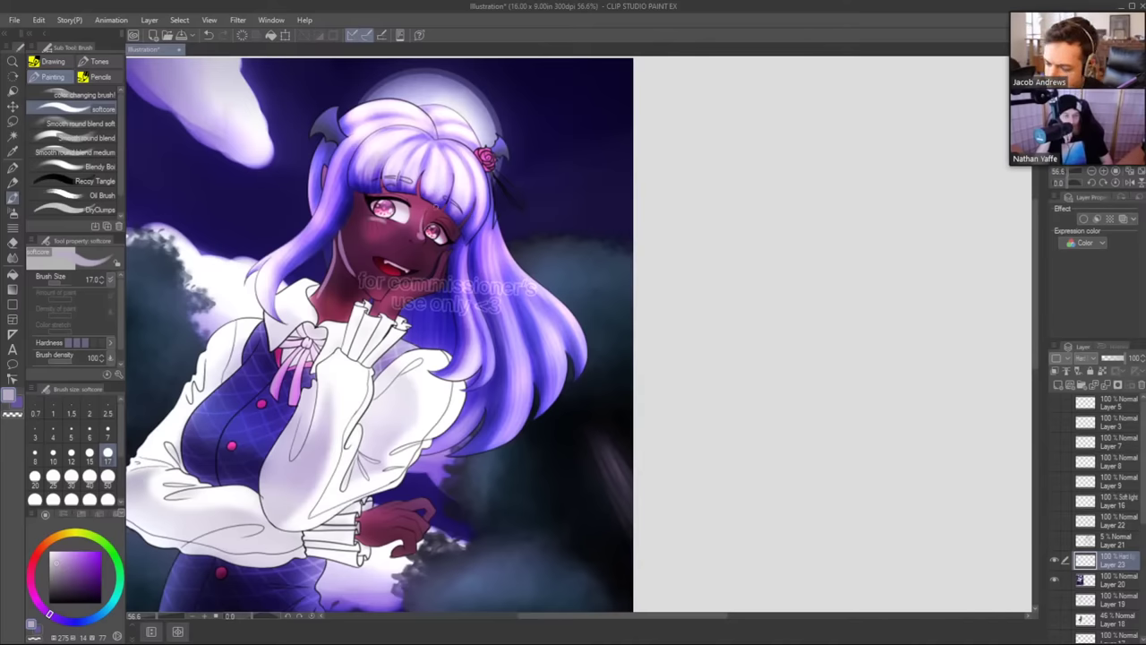
Examine the painted face highlights at full-figure and close-up scale, toggling the visibility of Layer 23 to compare.
{"action": "key", "text": "ctrl+space"}
{"action": "left_click_drag", "start_coordinate": [518, 180], "coordinate": [502, 196]}
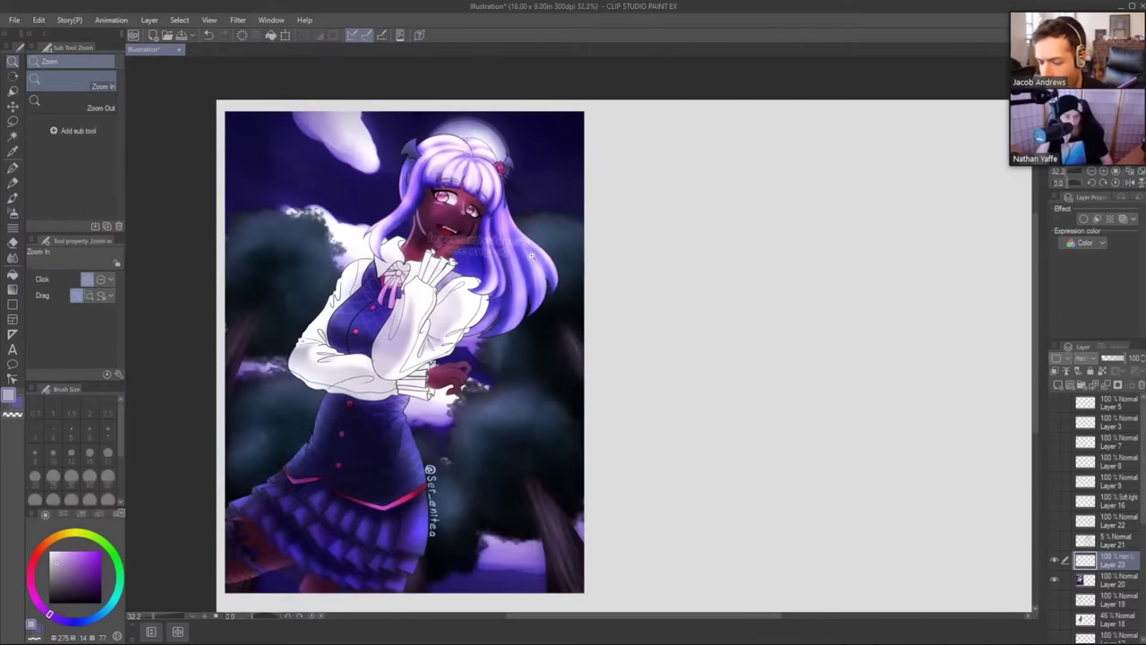
{"action": "left_click", "coordinate": [459, 215], "text": "ctrl"}
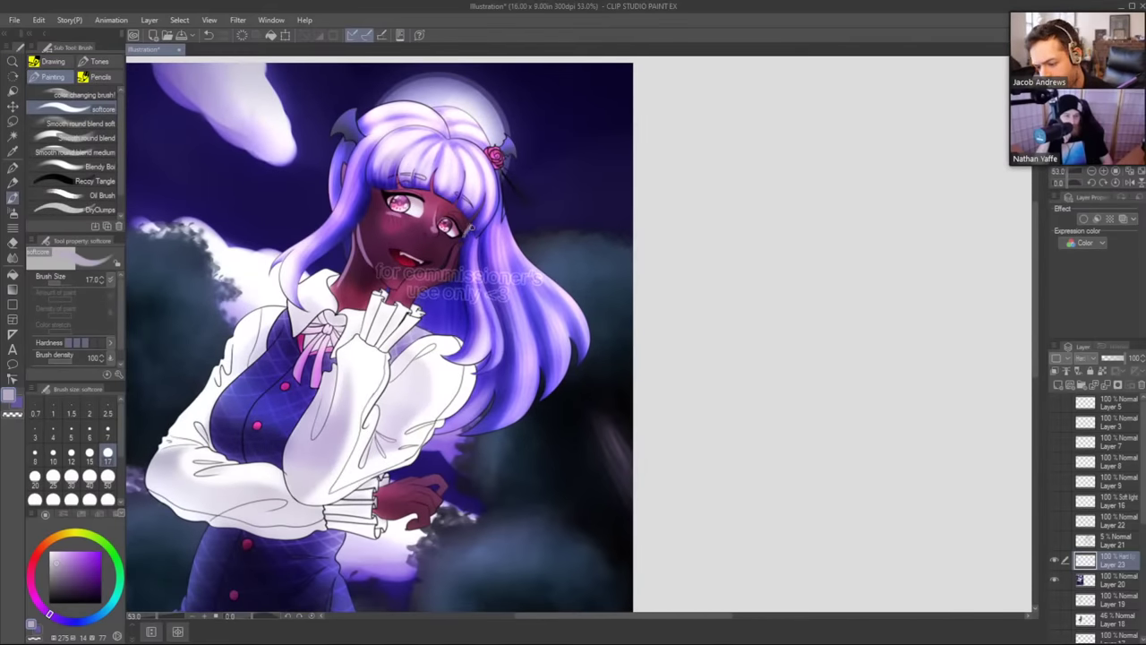
{"action": "left_click_drag", "start_coordinate": [500, 209], "coordinate": [491, 217]}
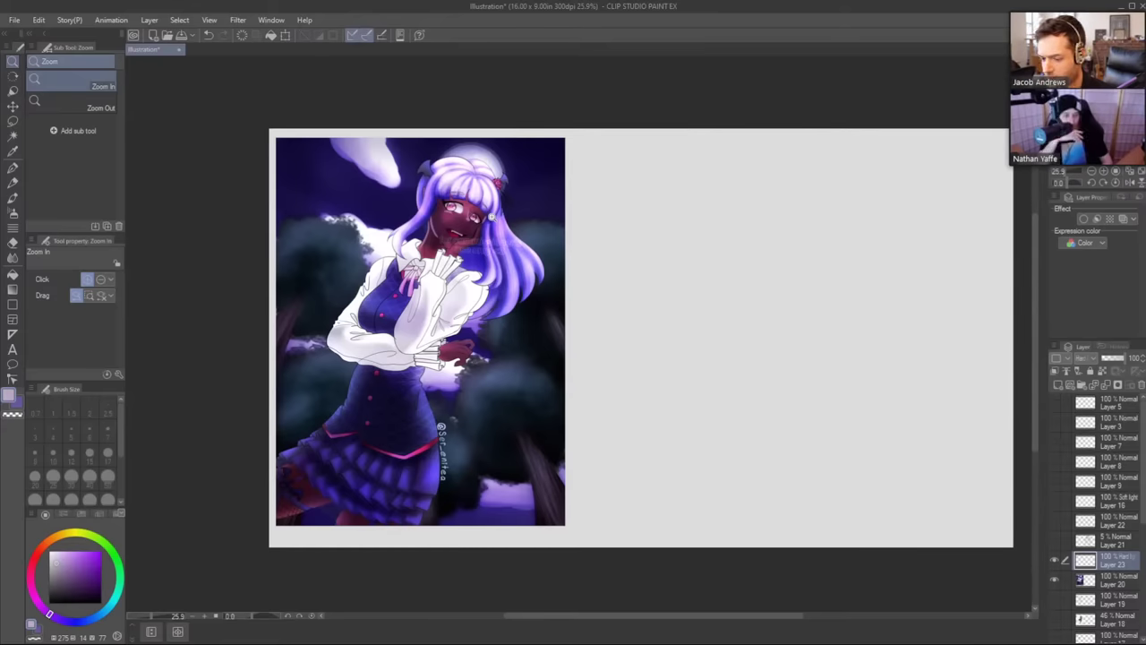
{"action": "left_click", "coordinate": [1054, 560]}
{"action": "left_click_drag", "start_coordinate": [457, 215], "coordinate": [529, 217]}
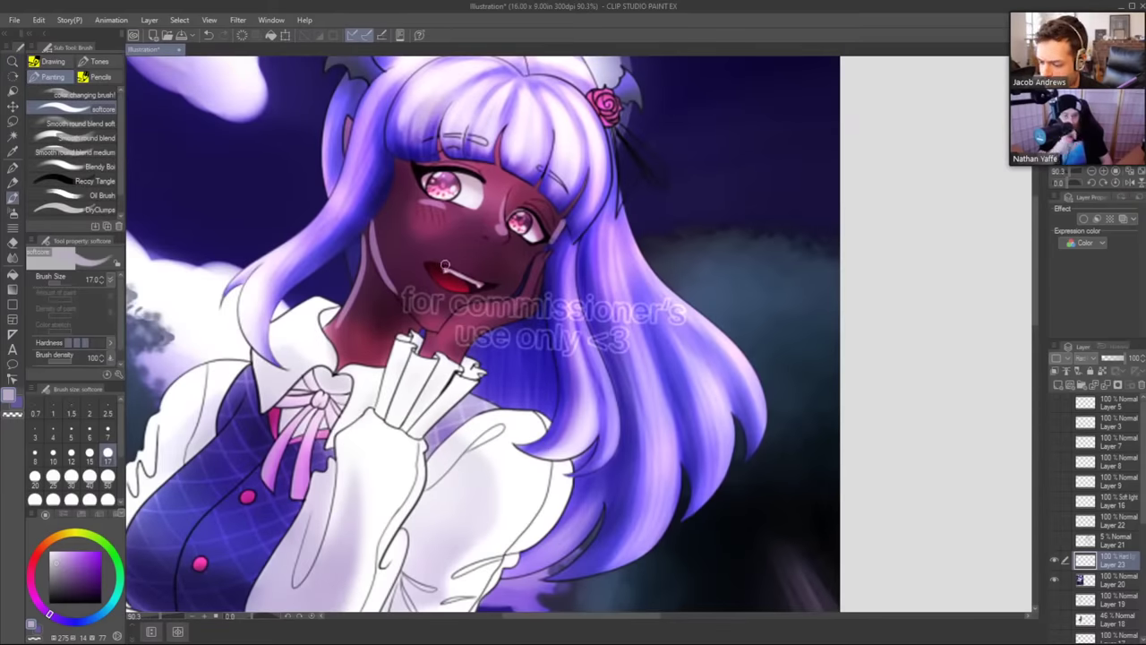
{"action": "mouse_move", "coordinate": [469, 273]}
{"action": "left_mouse_down"}
{"action": "mouse_move", "coordinate": [485, 279]}
{"action": "mouse_move", "coordinate": [473, 247]}
{"action": "left_mouse_up"}
{"action": "key", "text": "ctrl+z"}
{"action": "key", "text": "ctrl+z"}
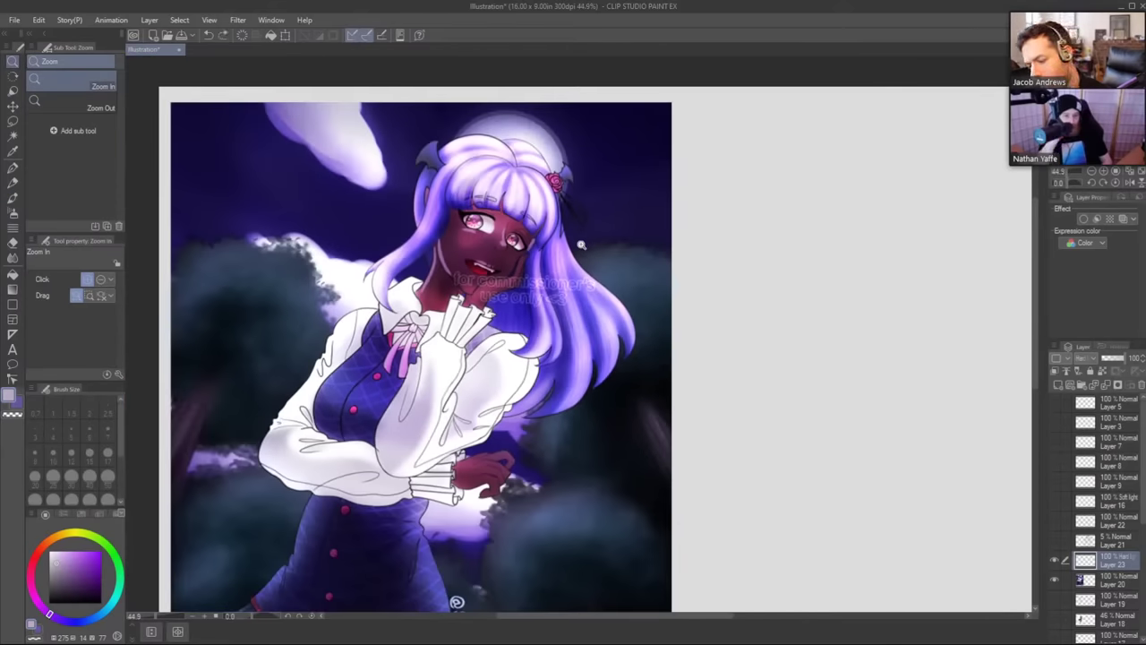
Hide the Layer 23 highlights and add a new layer clipped to the artwork on Layer 20, with its blending mode set to Multiply.
{"action": "left_click_drag", "start_coordinate": [581, 246], "coordinate": [562, 255]}
{"action": "left_click_drag", "start_coordinate": [638, 341], "coordinate": [592, 309]}
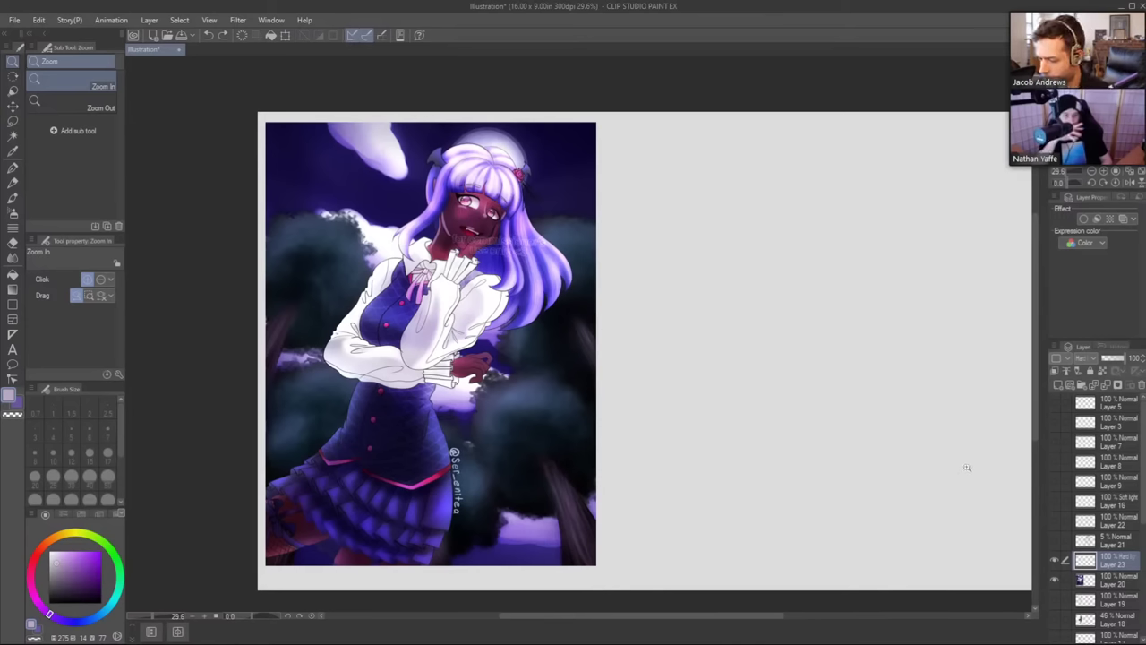
{"action": "left_click", "coordinate": [1053, 560]}
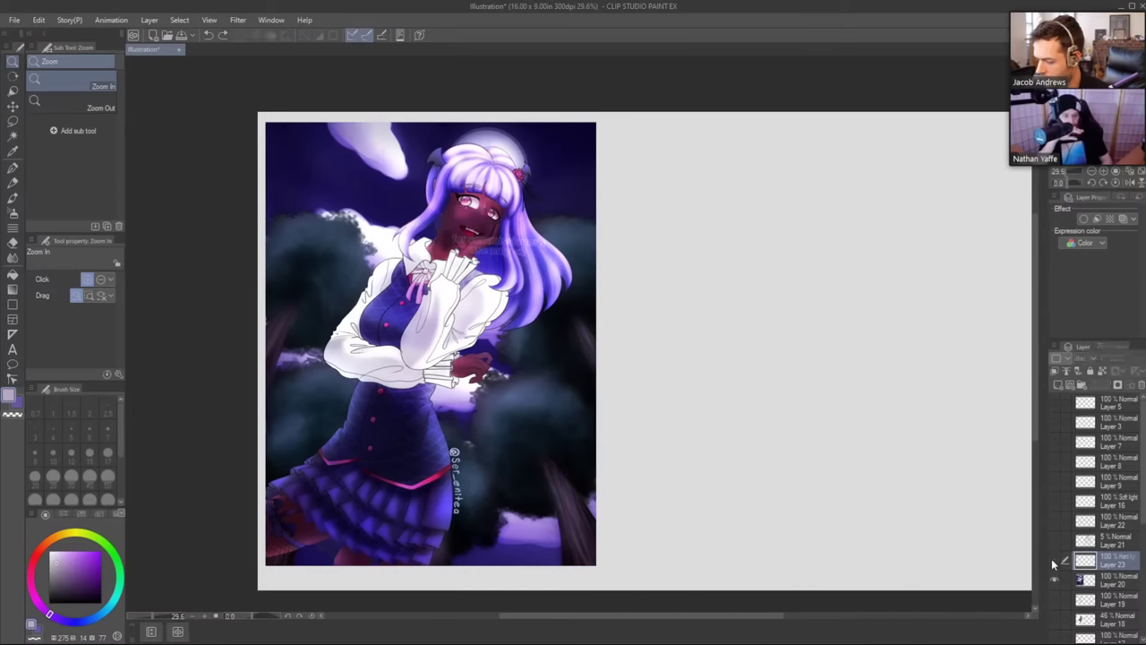
{"action": "left_click", "coordinate": [1119, 580]}
{"action": "left_click", "coordinate": [1059, 385]}
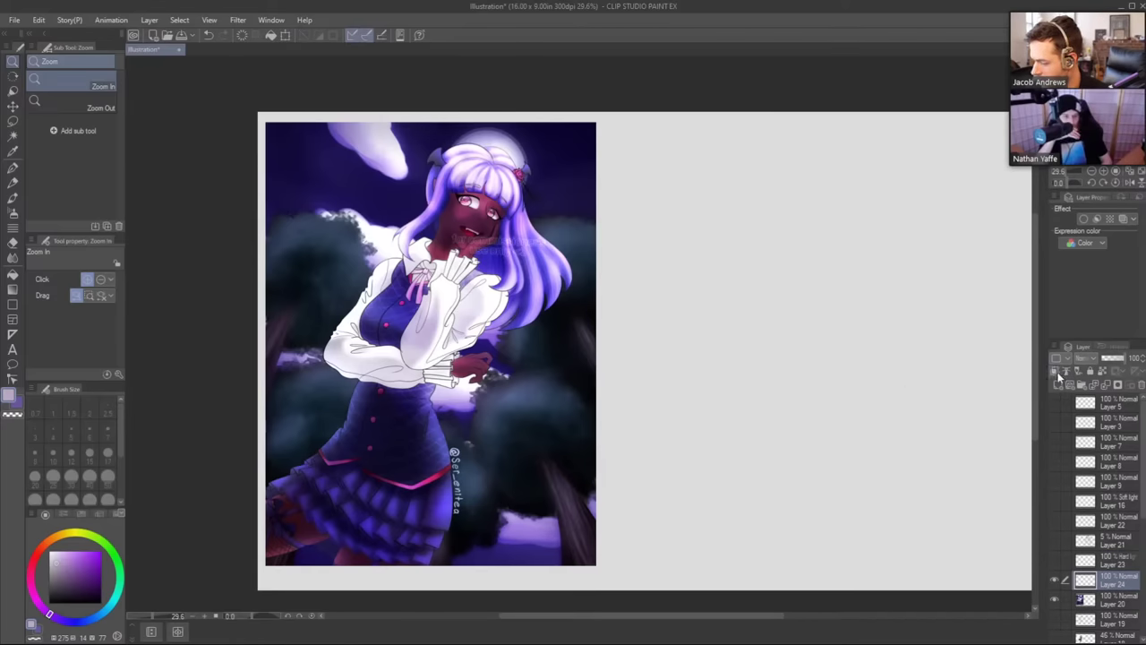
{"action": "left_click", "coordinate": [1091, 358]}
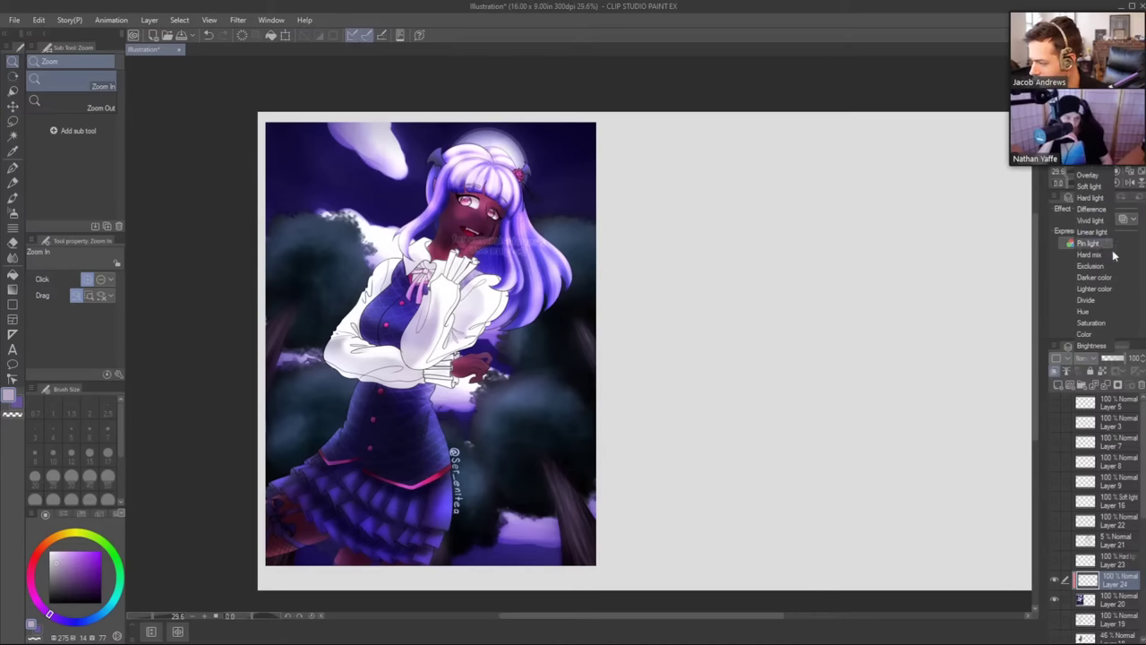
{"action": "mouse_move", "coordinate": [1107, 20]}
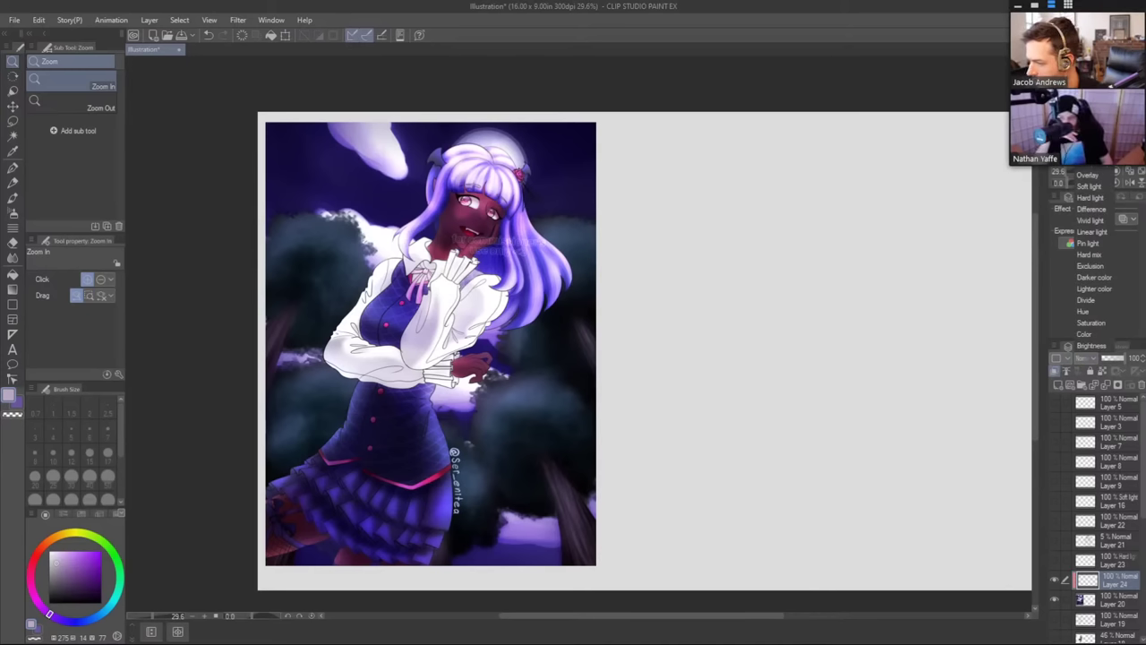
{"action": "mouse_move", "coordinate": [1101, 8]}
{"action": "left_mouse_down"}
{"action": "mouse_move", "coordinate": [981, 36]}
{"action": "mouse_move", "coordinate": [994, 43]}
{"action": "mouse_move", "coordinate": [1104, 13]}
{"action": "left_mouse_up"}
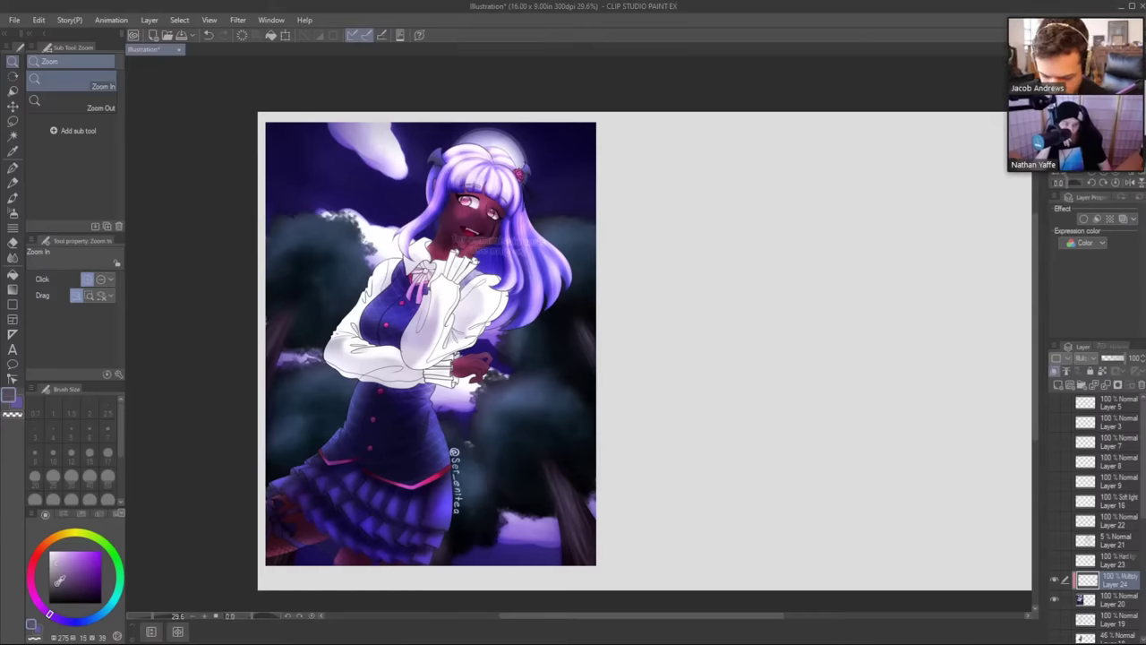
Set up the Soft airbrush with a dark greyish purple and reduce its brush size to 500.
{"action": "key", "text": "b"}
{"action": "key", "text": "b"}
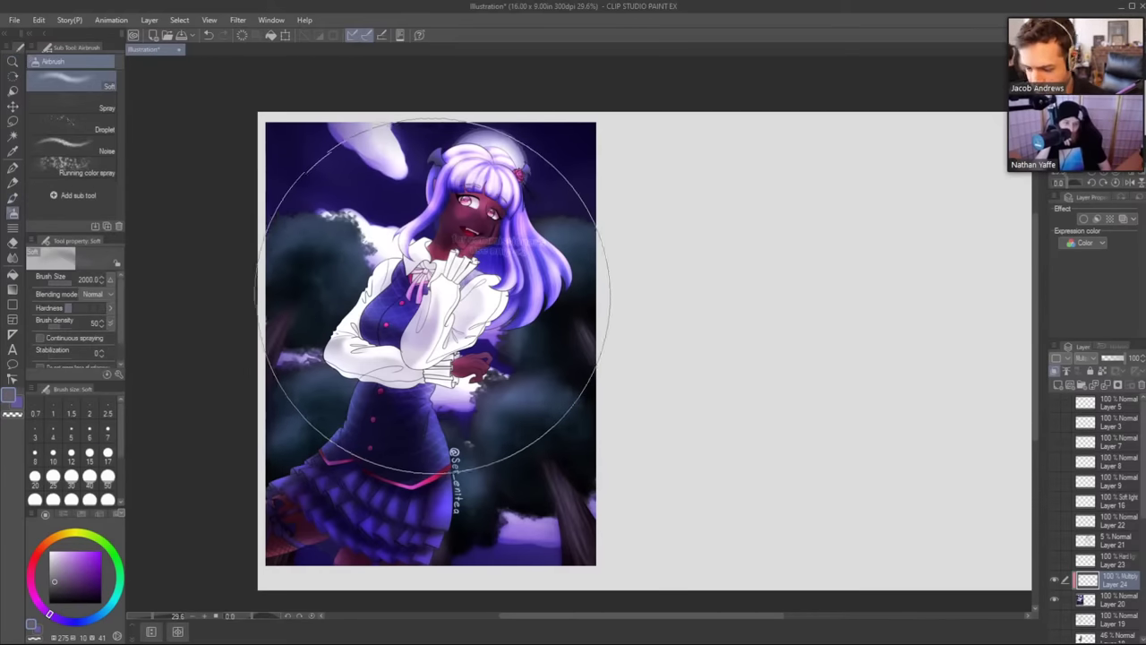
{"action": "key", "text": "["}
{"action": "key", "text": "["}
{"action": "key", "text": "["}
{"action": "key", "text": "["}
{"action": "key", "text": "["}
{"action": "key", "text": "["}
{"action": "key", "text": "["}
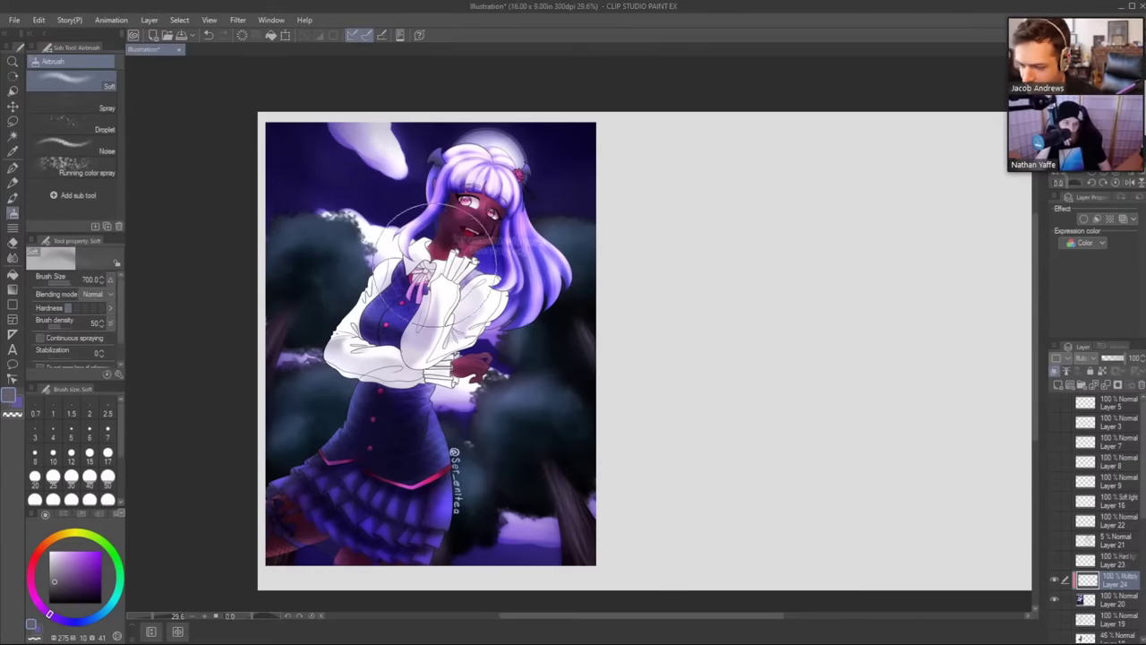
{"action": "key", "text": "bracketleft"}
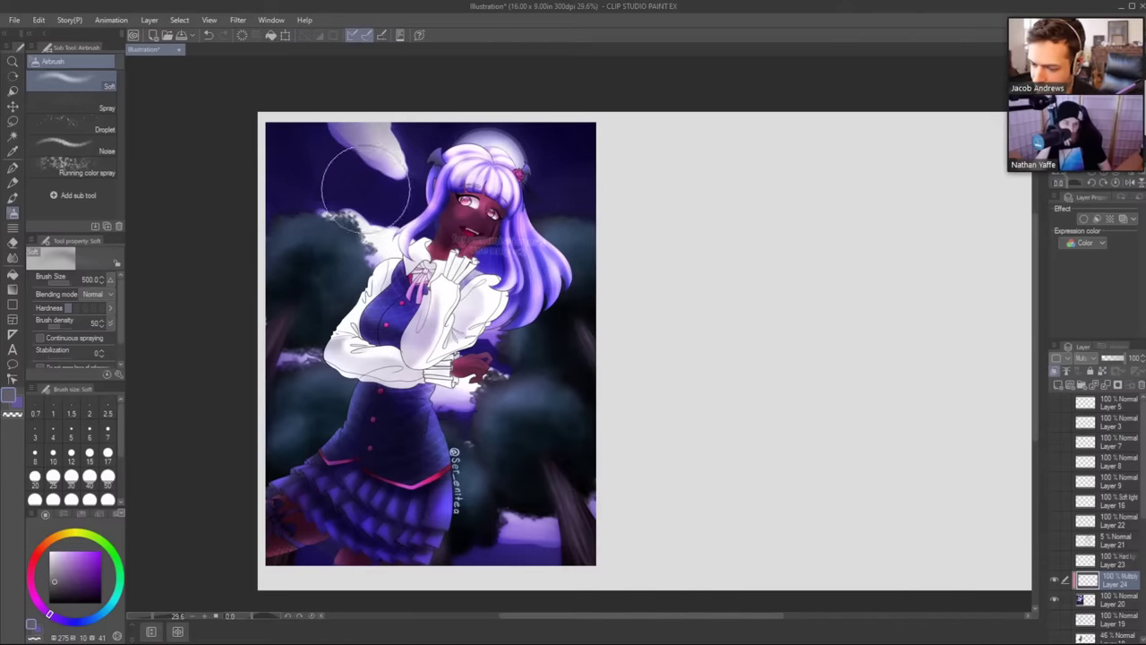
Airbrush shadow over the upper-left sky and clouds, and darken the lower-left background and skirt at brush size 800.
{"action": "mouse_move", "coordinate": [400, 114]}
{"action": "left_mouse_down"}
{"action": "mouse_move", "coordinate": [319, 158]}
{"action": "mouse_move", "coordinate": [333, 200]}
{"action": "mouse_move", "coordinate": [294, 169]}
{"action": "mouse_move", "coordinate": [307, 100]}
{"action": "left_mouse_up"}
{"action": "key", "text": "ctrl+z"}
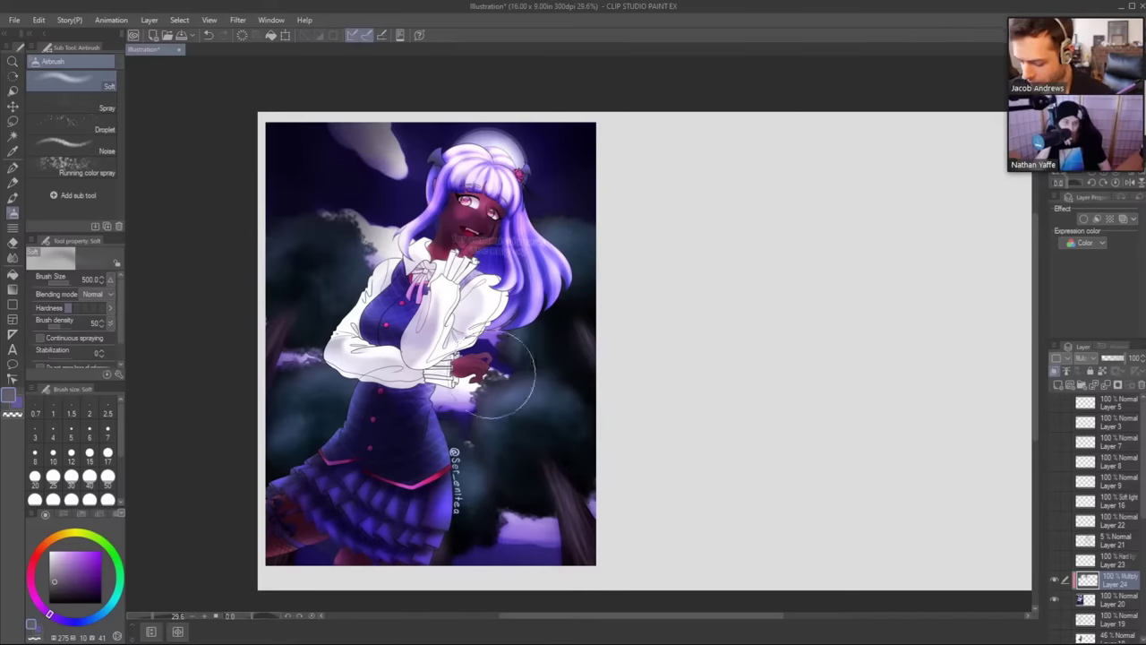
{"action": "key", "text": "bracketright"}
{"action": "key", "text": "bracketright"}
{"action": "key", "text": "bracketright"}
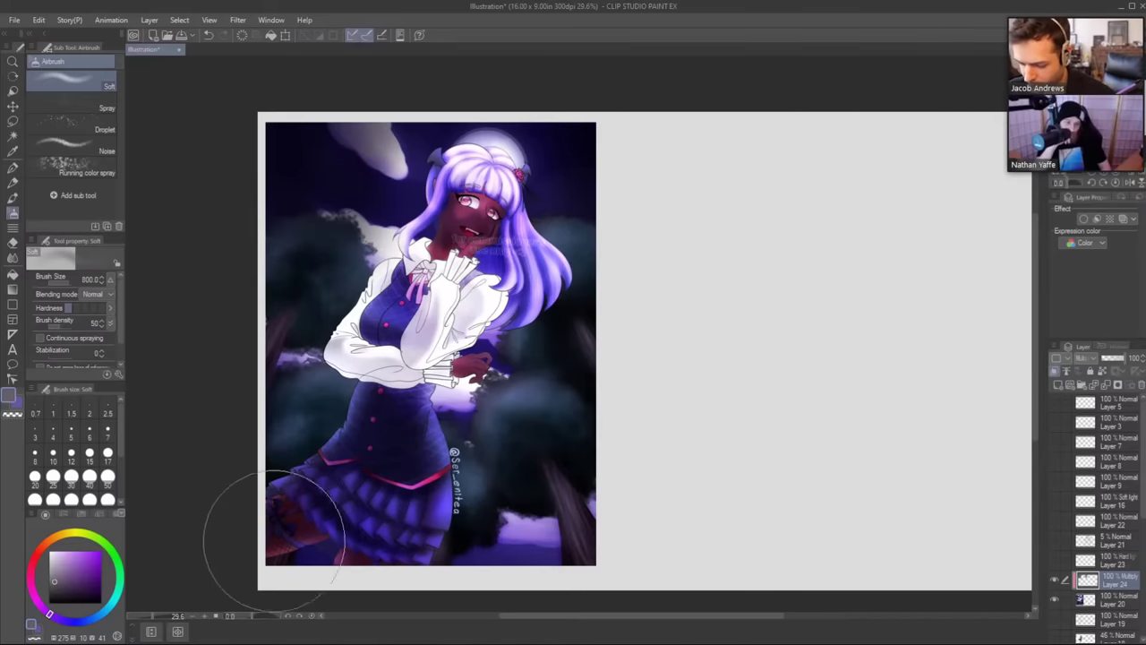
{"action": "mouse_move", "coordinate": [224, 378]}
{"action": "left_mouse_down"}
{"action": "mouse_move", "coordinate": [388, 581]}
{"action": "mouse_move", "coordinate": [253, 388]}
{"action": "mouse_move", "coordinate": [315, 539]}
{"action": "mouse_move", "coordinate": [435, 519]}
{"action": "mouse_move", "coordinate": [252, 260]}
{"action": "mouse_move", "coordinate": [273, 371]}
{"action": "left_mouse_up"}
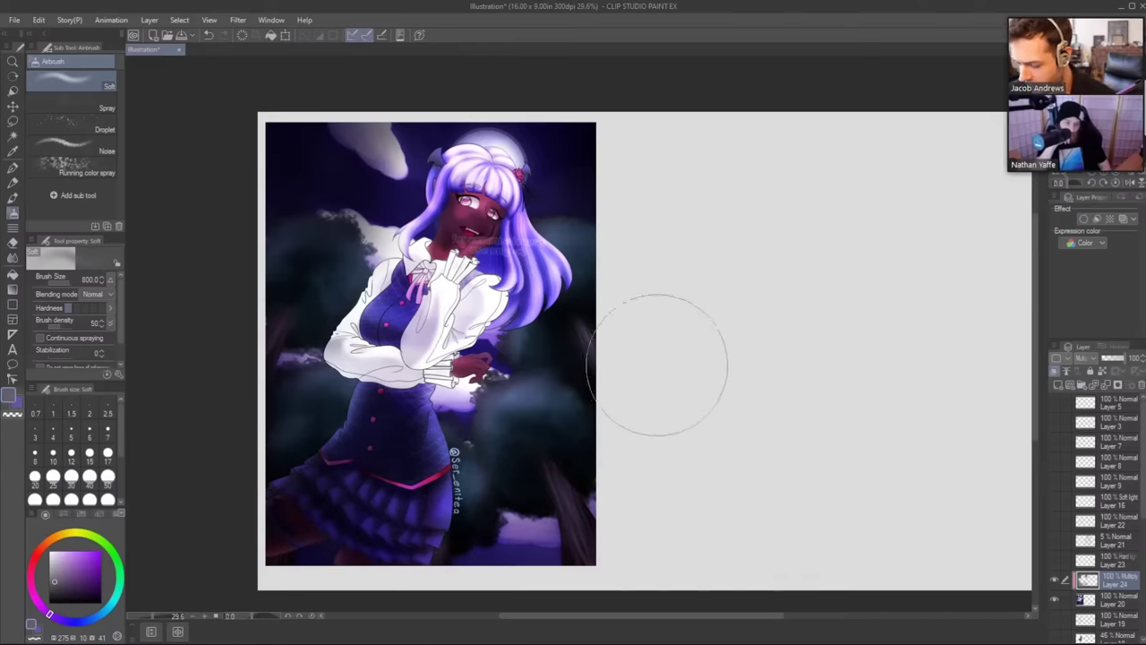
Darken the right-hand trees with the Soft airbrush at brush size 500.
{"action": "key", "text": "bracketleft"}
{"action": "key", "text": "bracketleft"}
{"action": "key", "text": "bracketleft"}
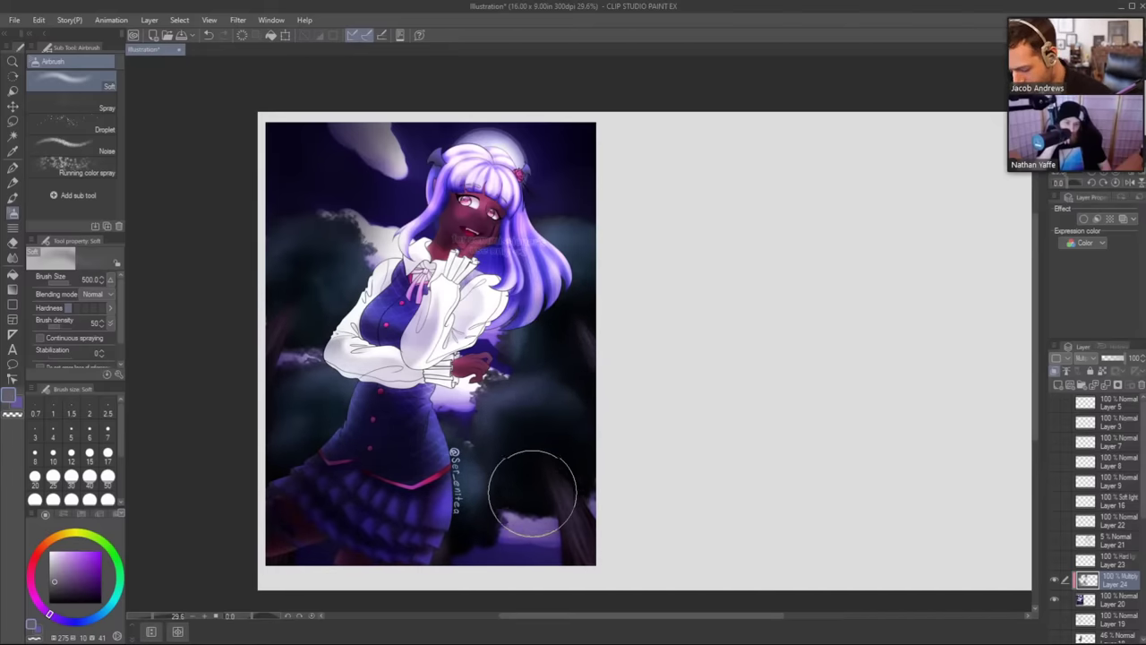
{"action": "key", "text": "b"}
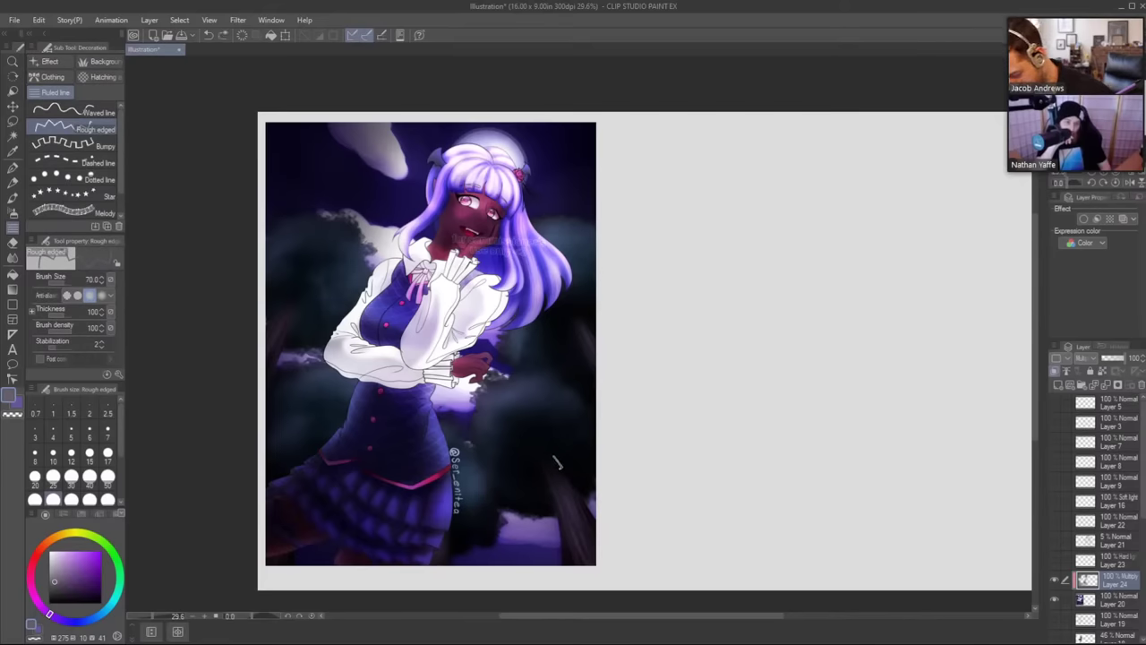
{"action": "key", "text": "b"}
{"action": "key", "text": "b"}
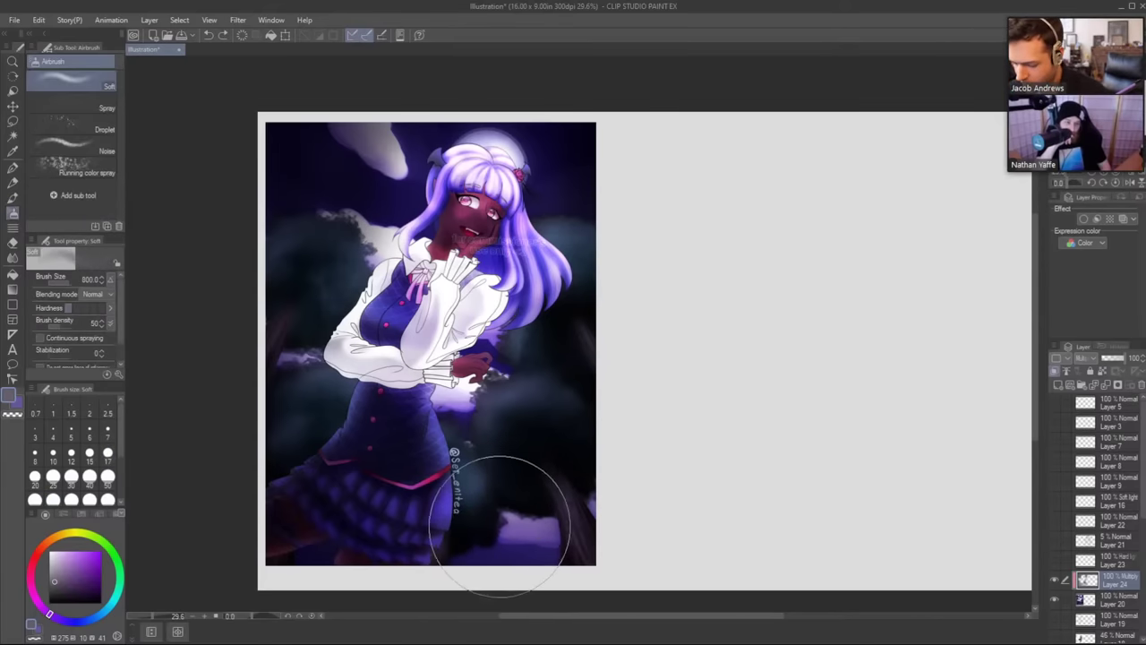
Airbrush broad shadow over the character's skirt, waist and sleeves at brush size 1000.
{"action": "key", "text": "]"}
{"action": "mouse_move", "coordinate": [384, 511]}
{"action": "left_mouse_down"}
{"action": "mouse_move", "coordinate": [550, 499]}
{"action": "mouse_move", "coordinate": [366, 531]}
{"action": "left_mouse_up"}
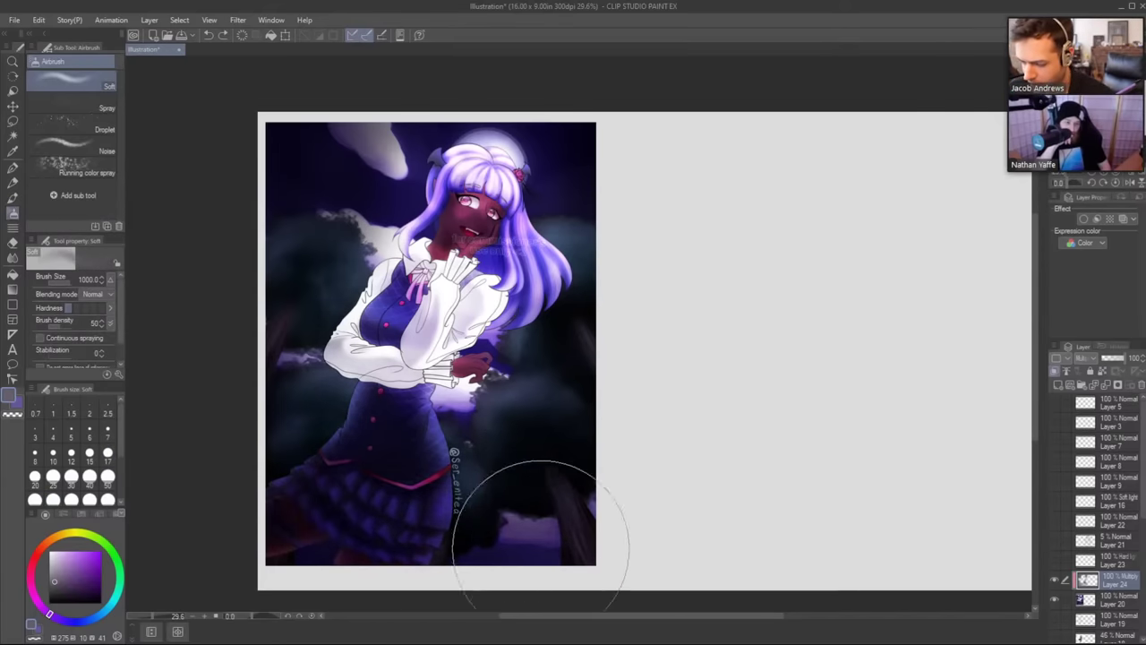
{"action": "mouse_move", "coordinate": [370, 413]}
{"action": "left_mouse_down"}
{"action": "mouse_move", "coordinate": [341, 384]}
{"action": "mouse_move", "coordinate": [405, 427]}
{"action": "left_mouse_up"}
{"action": "mouse_move", "coordinate": [402, 335]}
{"action": "left_mouse_down"}
{"action": "mouse_move", "coordinate": [408, 410]}
{"action": "mouse_move", "coordinate": [562, 383]}
{"action": "mouse_move", "coordinate": [521, 363]}
{"action": "mouse_move", "coordinate": [506, 409]}
{"action": "mouse_move", "coordinate": [389, 381]}
{"action": "mouse_move", "coordinate": [407, 354]}
{"action": "mouse_move", "coordinate": [374, 456]}
{"action": "mouse_move", "coordinate": [395, 413]}
{"action": "mouse_move", "coordinate": [423, 344]}
{"action": "left_mouse_up"}
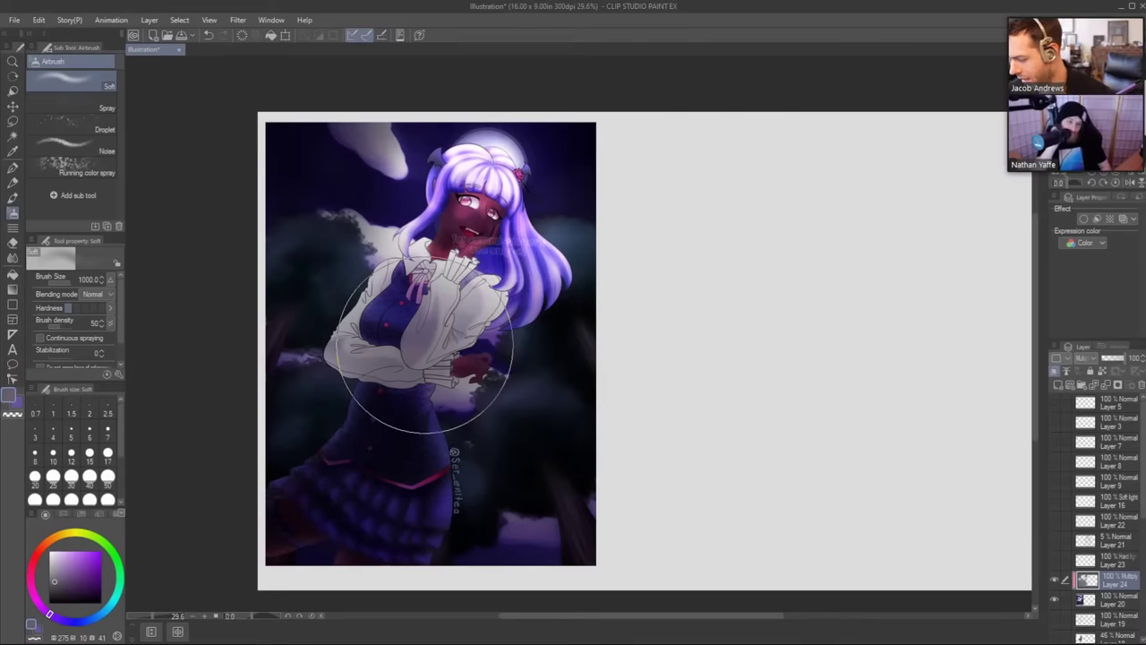
Add a new layer above the Multiply shading layer and set up the softcore brush with a pale lavender.
{"action": "left_click", "coordinate": [1059, 386]}
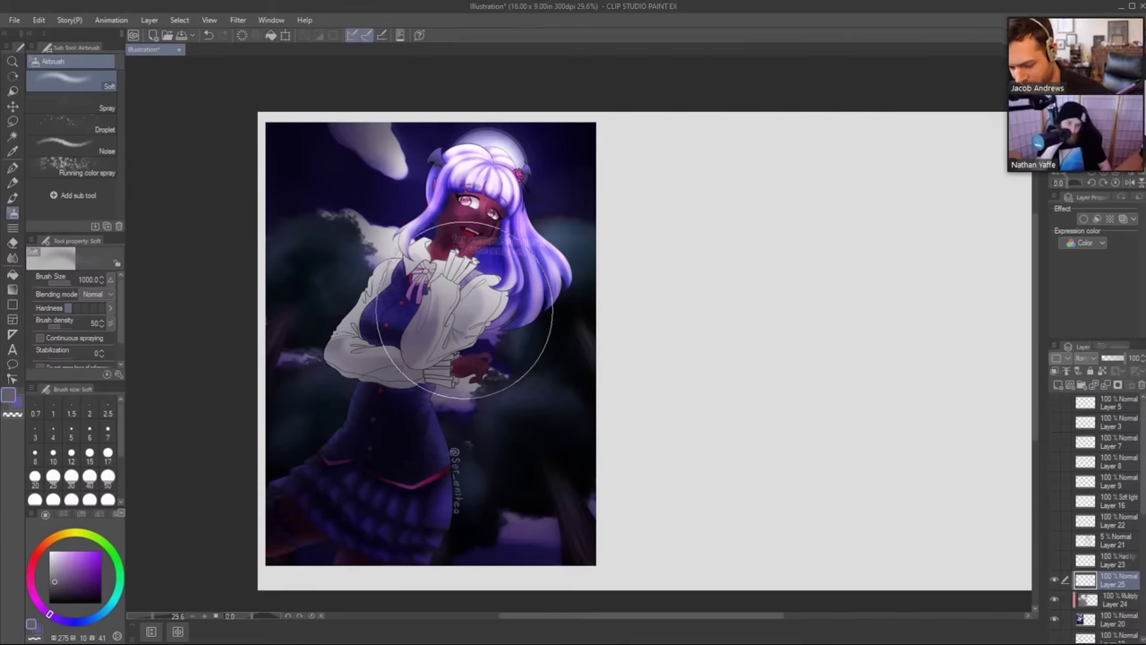
{"action": "key", "text": "b"}
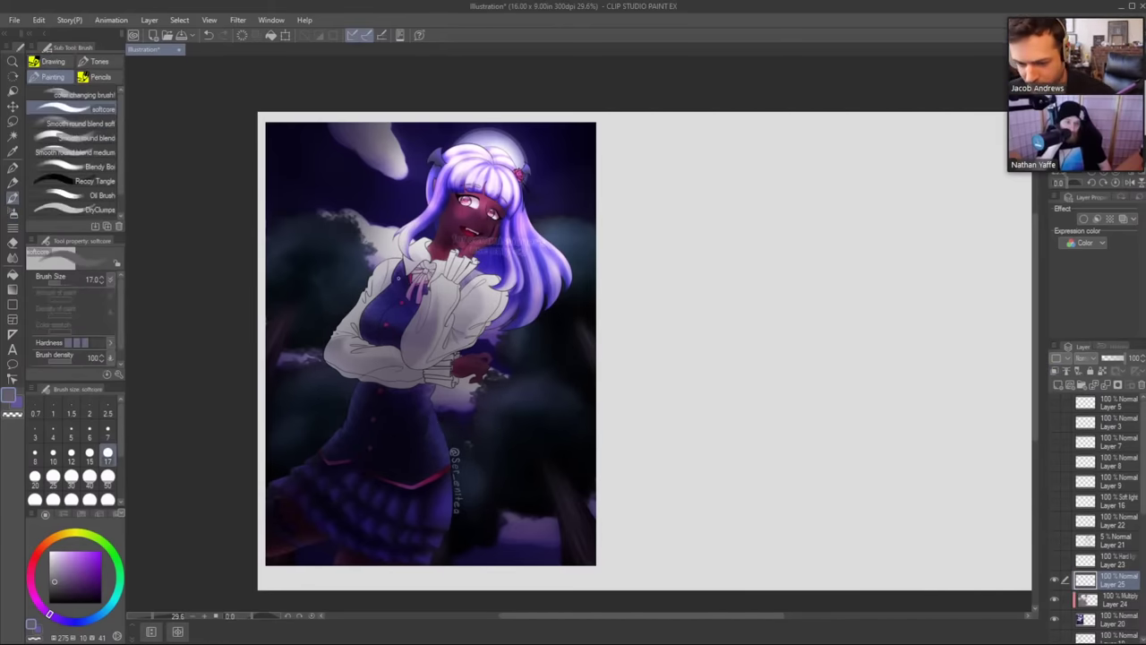
{"action": "left_click", "coordinate": [57, 558]}
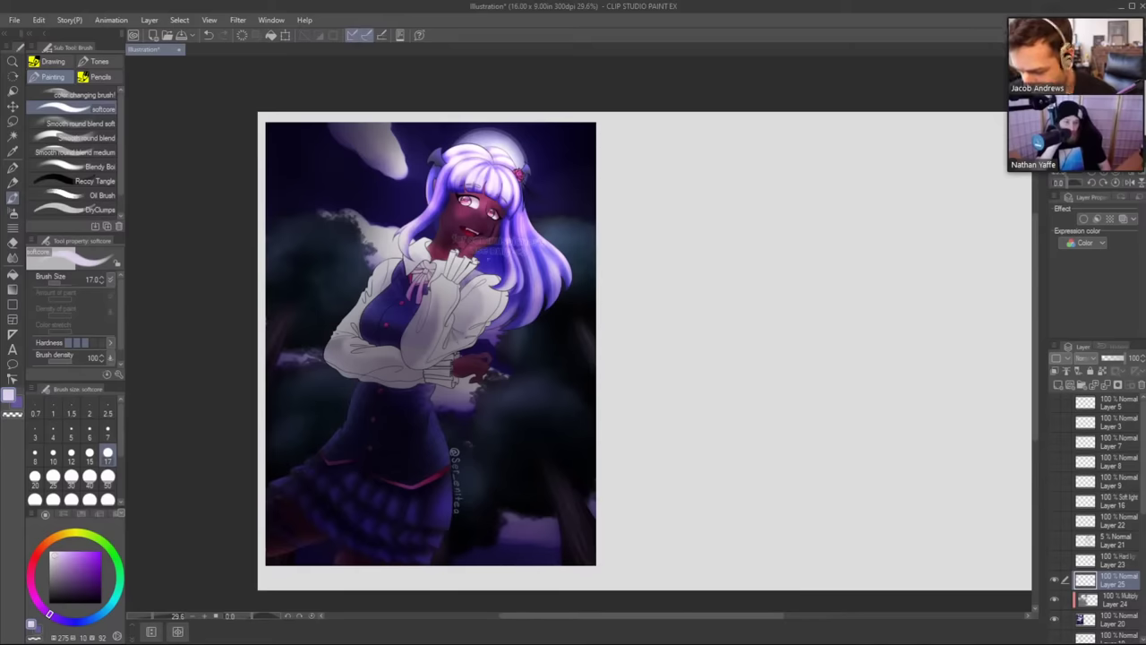
{"action": "key", "text": "b"}
{"action": "key", "text": "b"}
{"action": "key", "text": "b"}
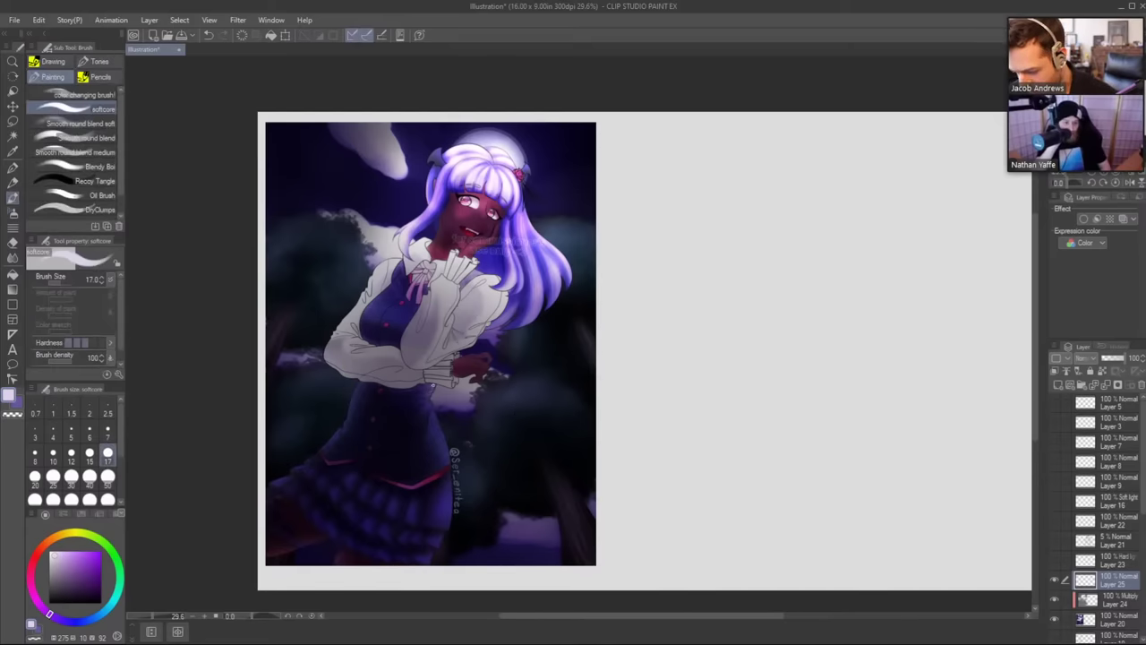
Paint pale rim-light strokes along both side edges of the character's waist and hip.
{"action": "scroll", "coordinate": [431, 394], "scroll_direction": "up", "scroll_amount": 4}
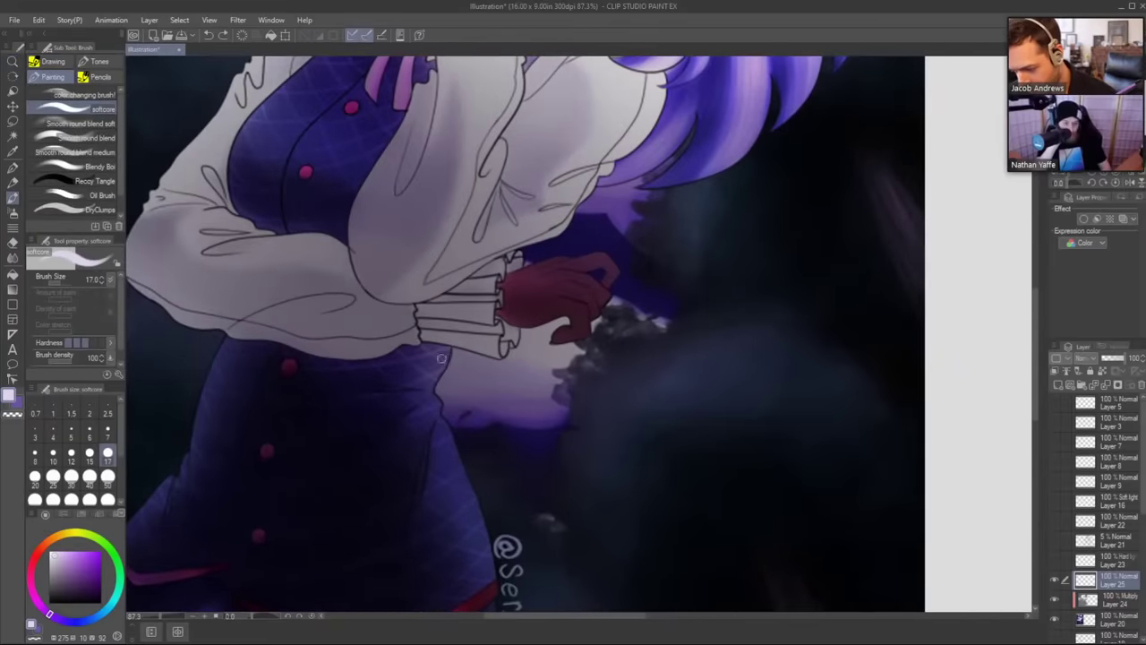
{"action": "left_click_drag", "start_coordinate": [445, 349], "coordinate": [436, 384]}
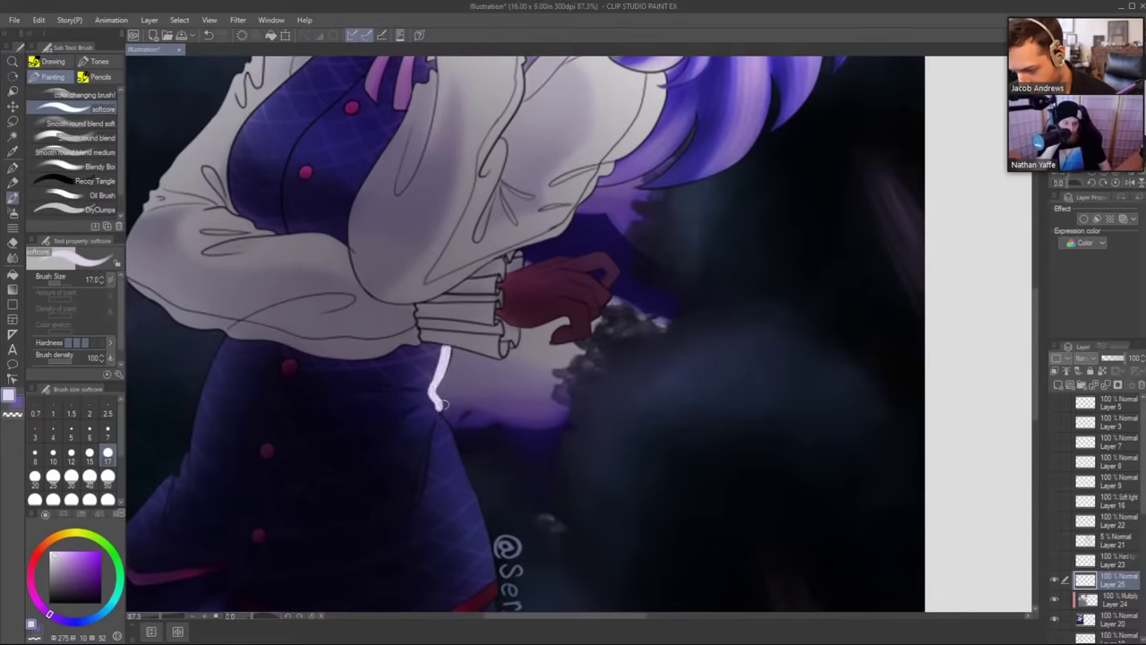
{"action": "left_click_drag", "start_coordinate": [462, 462], "coordinate": [478, 510]}
{"action": "left_click_drag", "start_coordinate": [526, 454], "coordinate": [712, 356]}
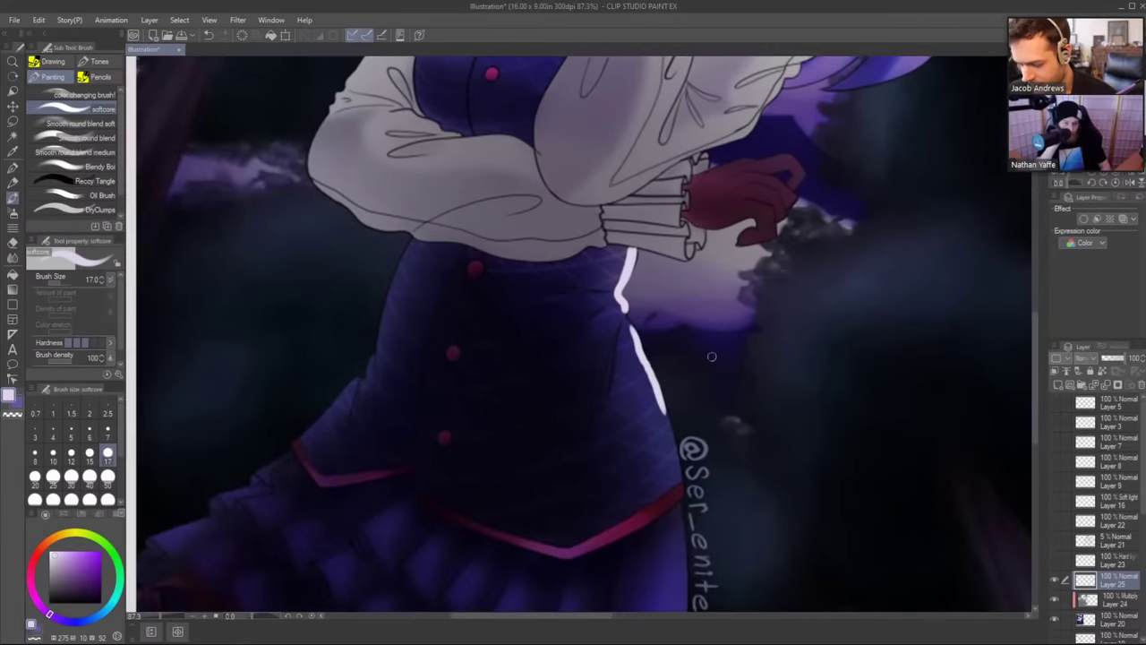
{"action": "left_click_drag", "start_coordinate": [410, 241], "coordinate": [389, 304]}
{"action": "left_click_drag", "start_coordinate": [496, 266], "coordinate": [381, 273]}
{"action": "left_click_drag", "start_coordinate": [631, 303], "coordinate": [579, 451]}
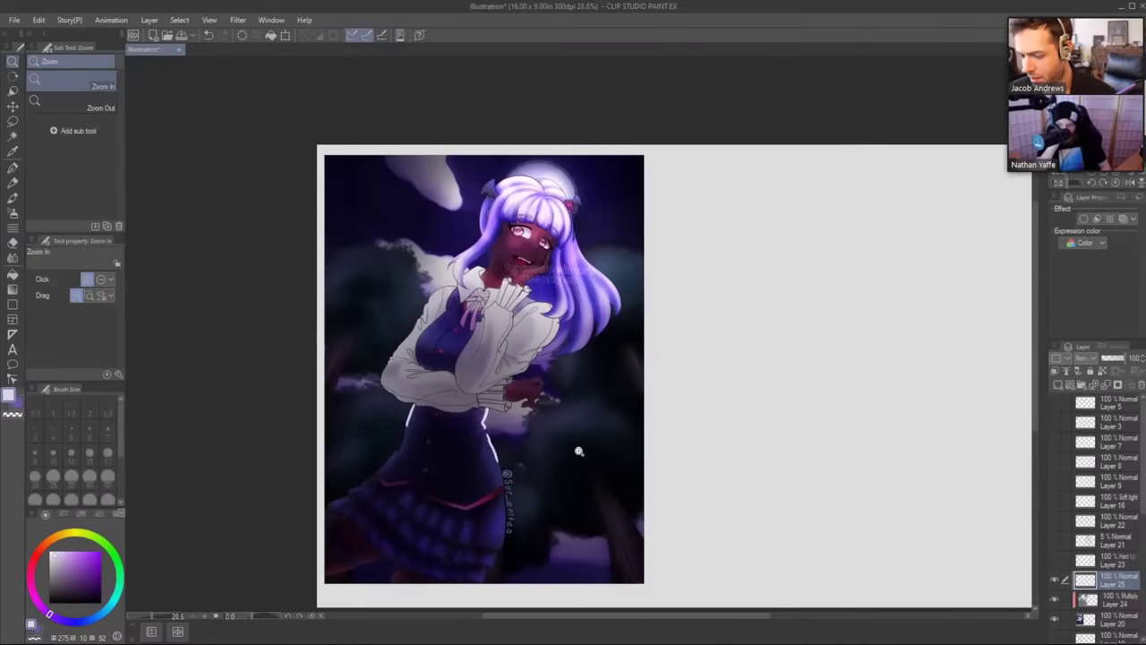
Thin the rim-light strokes along both side edges of the waist with the Hard eraser at size 120.
{"action": "left_click_drag", "start_coordinate": [486, 374], "coordinate": [498, 378]}
{"action": "key", "text": "e"}
{"action": "left_click_drag", "start_coordinate": [482, 499], "coordinate": [508, 553]}
{"action": "left_click_drag", "start_coordinate": [472, 471], "coordinate": [479, 482]}
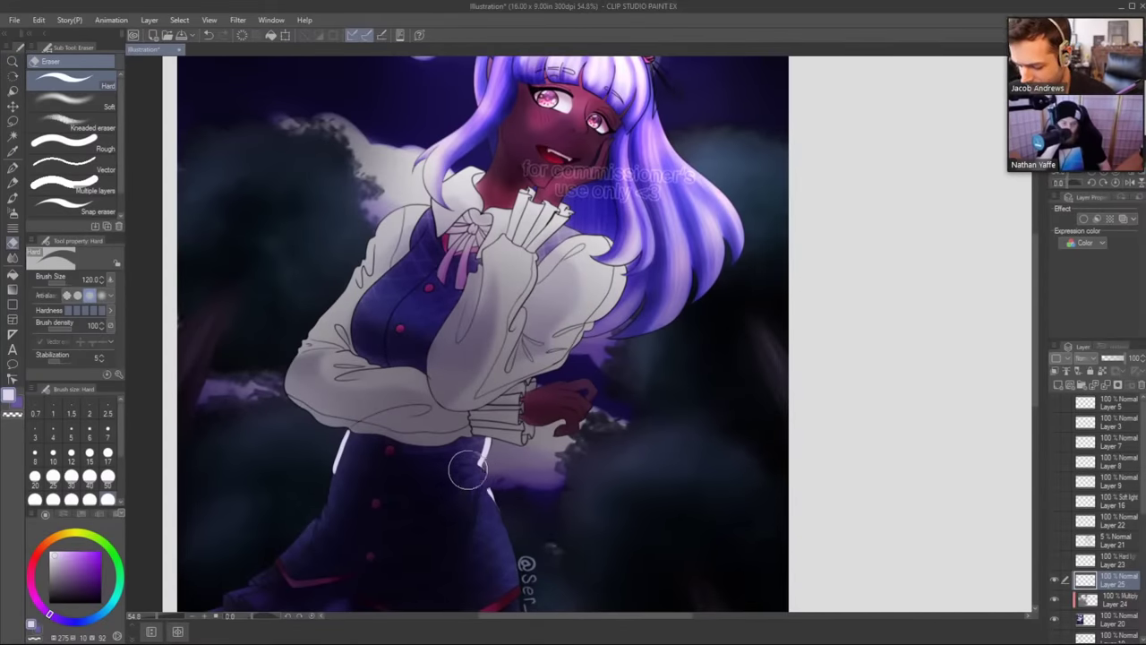
{"action": "left_click_drag", "start_coordinate": [358, 435], "coordinate": [353, 459]}
{"action": "mouse_move", "coordinate": [595, 355]}
{"action": "left_mouse_down"}
{"action": "mouse_move", "coordinate": [603, 438]}
{"action": "mouse_move", "coordinate": [560, 437]}
{"action": "left_mouse_up"}
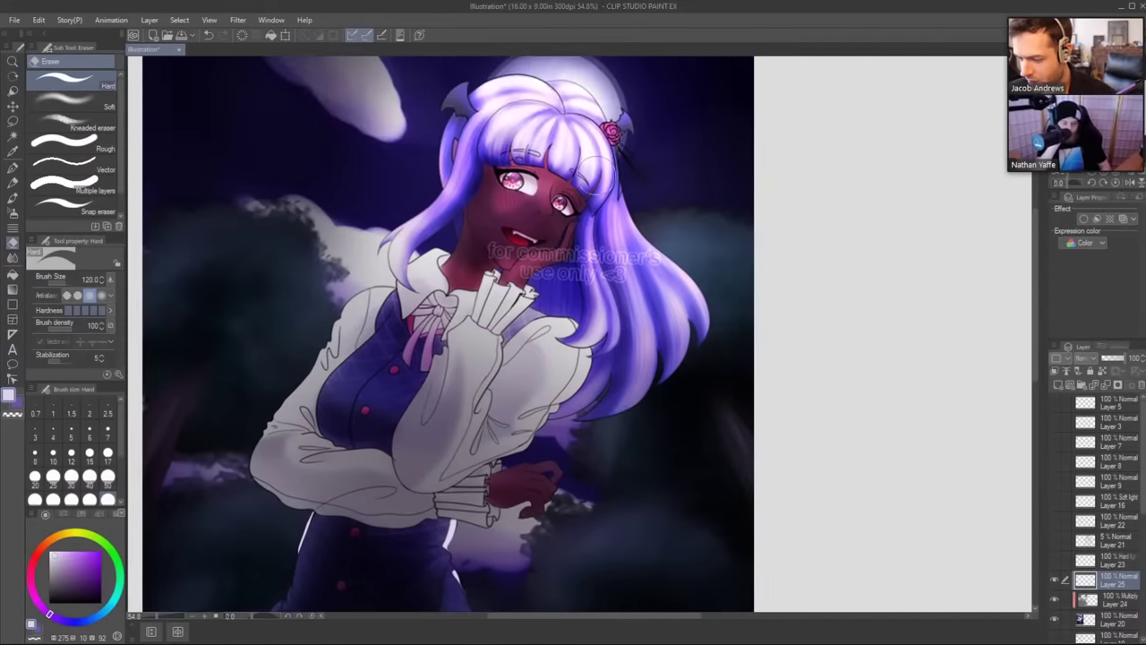
Paint pale lavender rim light along the shoulder, sleeve and vest edges with the softcore brush at size 17.
{"action": "key", "text": "b"}
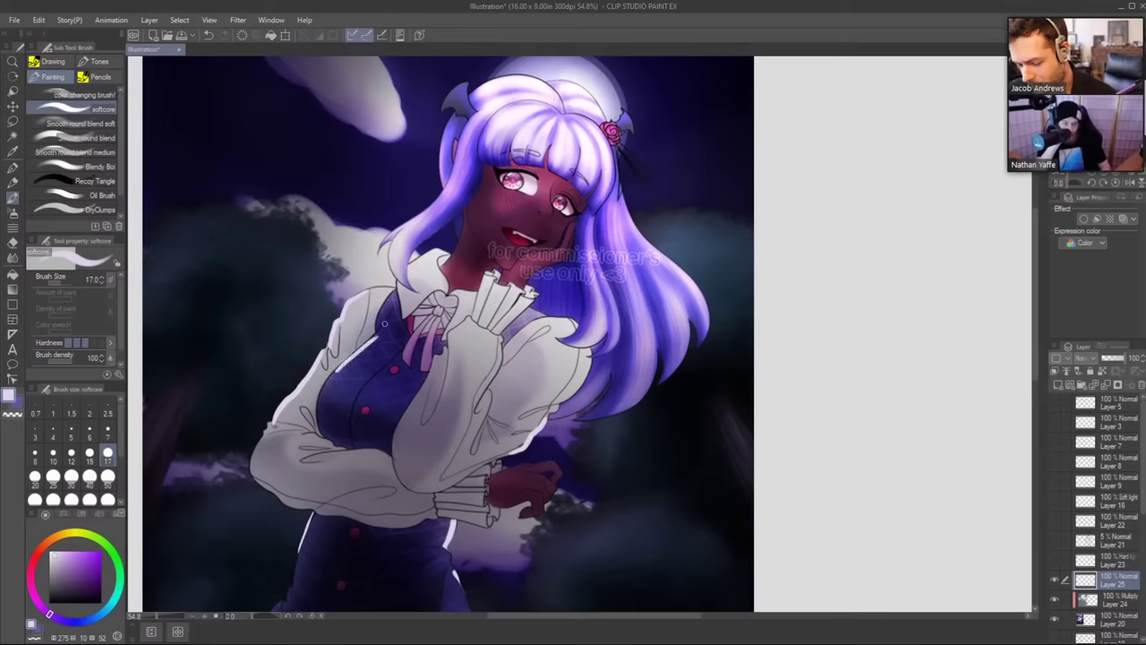
{"action": "key", "text": "ctrl+z"}
{"action": "left_click_drag", "start_coordinate": [317, 405], "coordinate": [367, 338]}
{"action": "left_click_drag", "start_coordinate": [582, 297], "coordinate": [586, 274]}
{"action": "key", "text": "ctrl+space"}
{"action": "left_click_drag", "start_coordinate": [585, 274], "coordinate": [582, 355]}
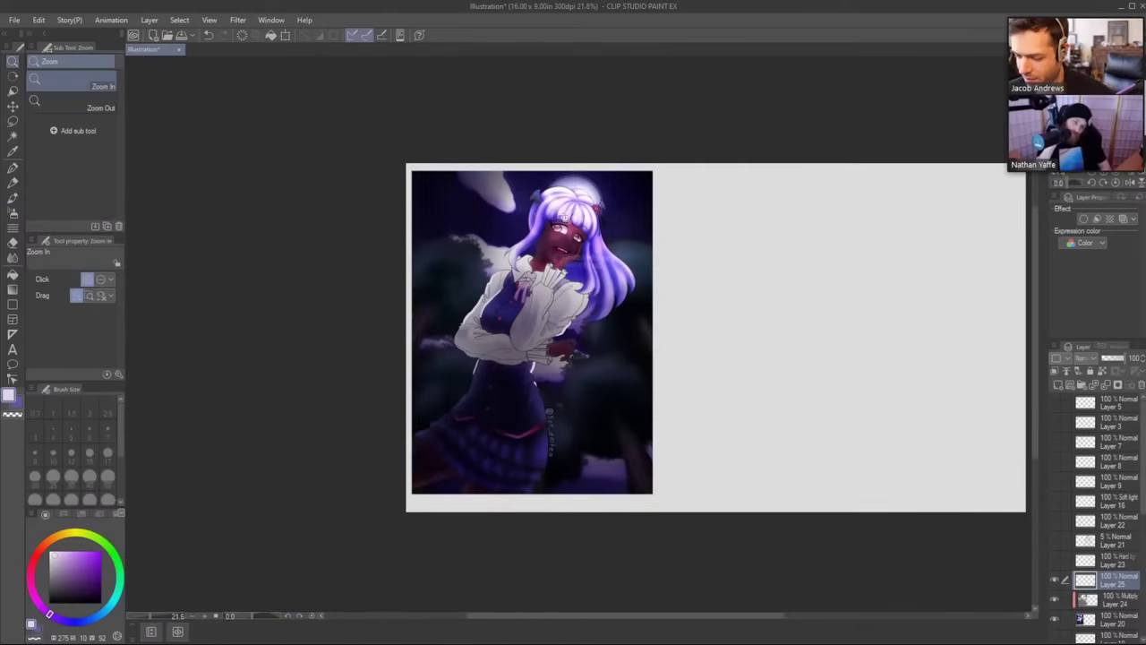
Paint a pale rim-light stroke along the character's jawline and thin it with the Hard eraser at size 40.
{"action": "left_click_drag", "start_coordinate": [563, 218], "coordinate": [605, 218]}
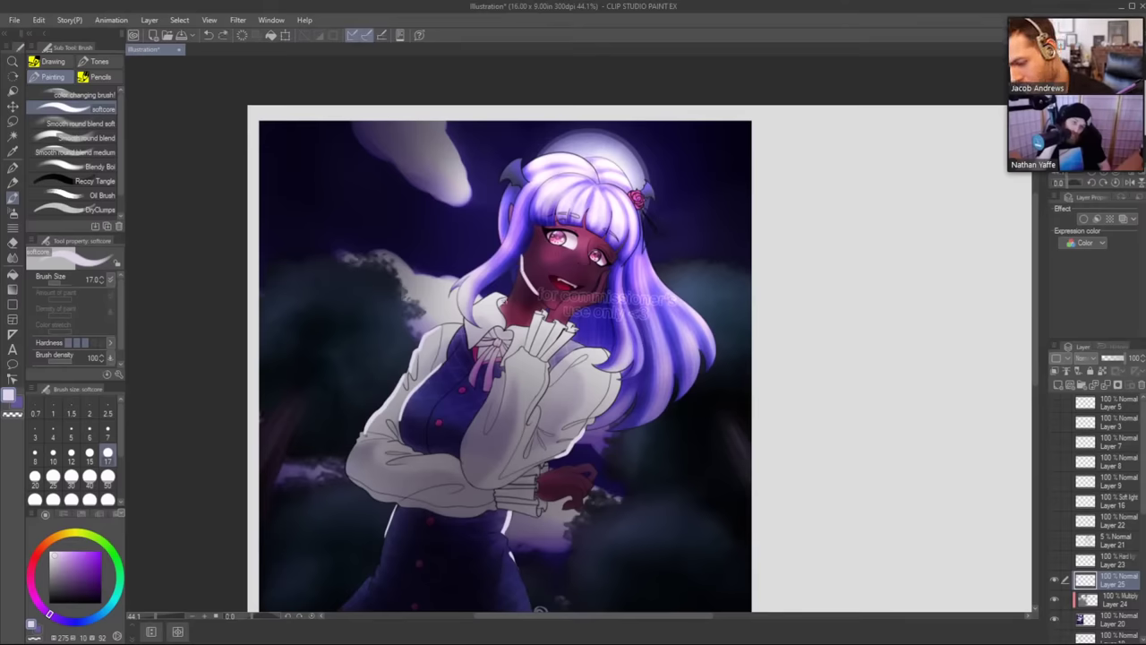
{"action": "key", "text": "ctrl+space"}
{"action": "left_click_drag", "start_coordinate": [509, 293], "coordinate": [544, 293]}
{"action": "key", "text": "e"}
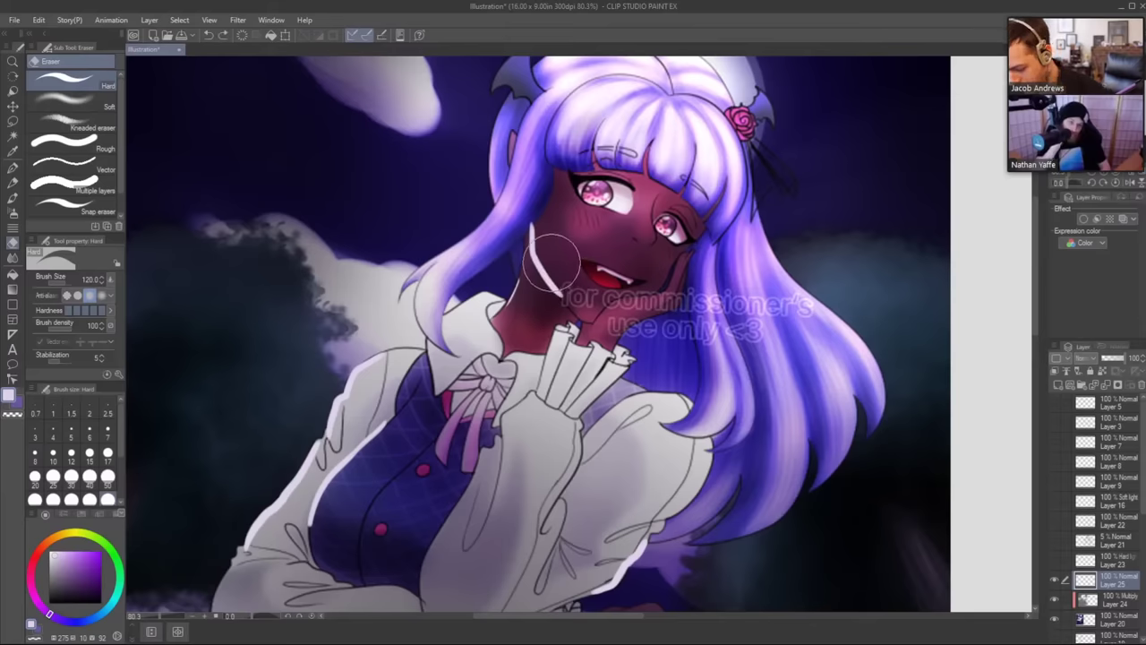
{"action": "key", "text": "bracketleft"}
{"action": "key", "text": "bracketleft"}
{"action": "key", "text": "bracketleft"}
{"action": "key", "text": "bracketleft"}
{"action": "key", "text": "bracketleft"}
{"action": "key", "text": "bracketleft"}
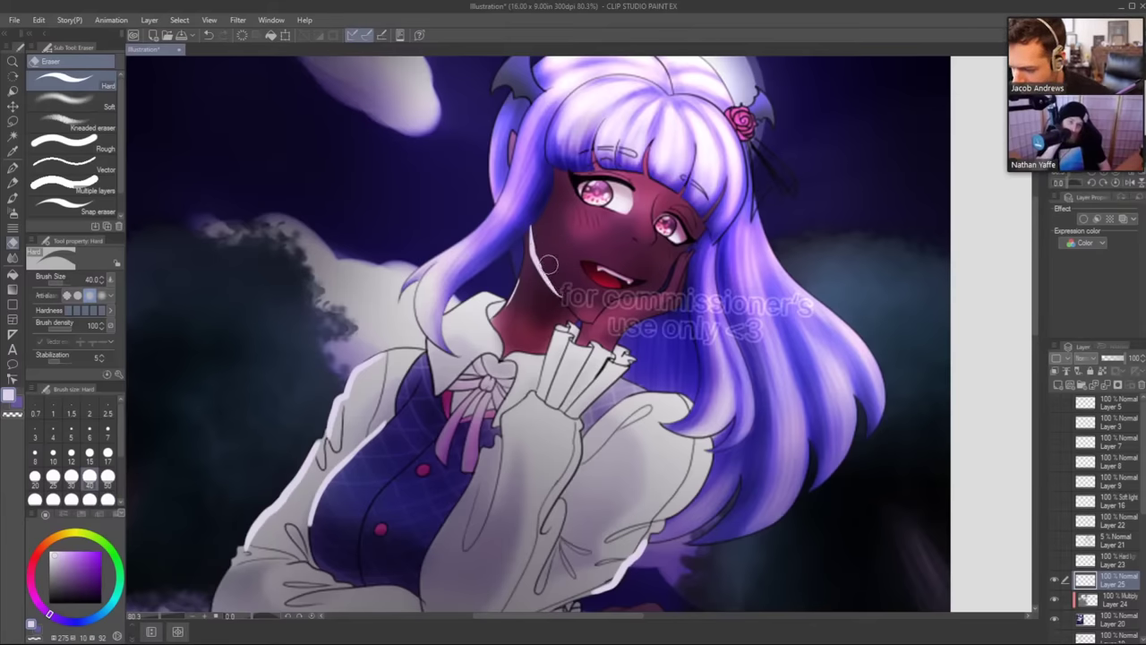
{"action": "left_click_drag", "start_coordinate": [685, 315], "coordinate": [612, 369]}
Outline the outer edge of the back hair and both bat-wing hair ornaments with pale softcore rim light.
{"action": "key", "text": "b"}
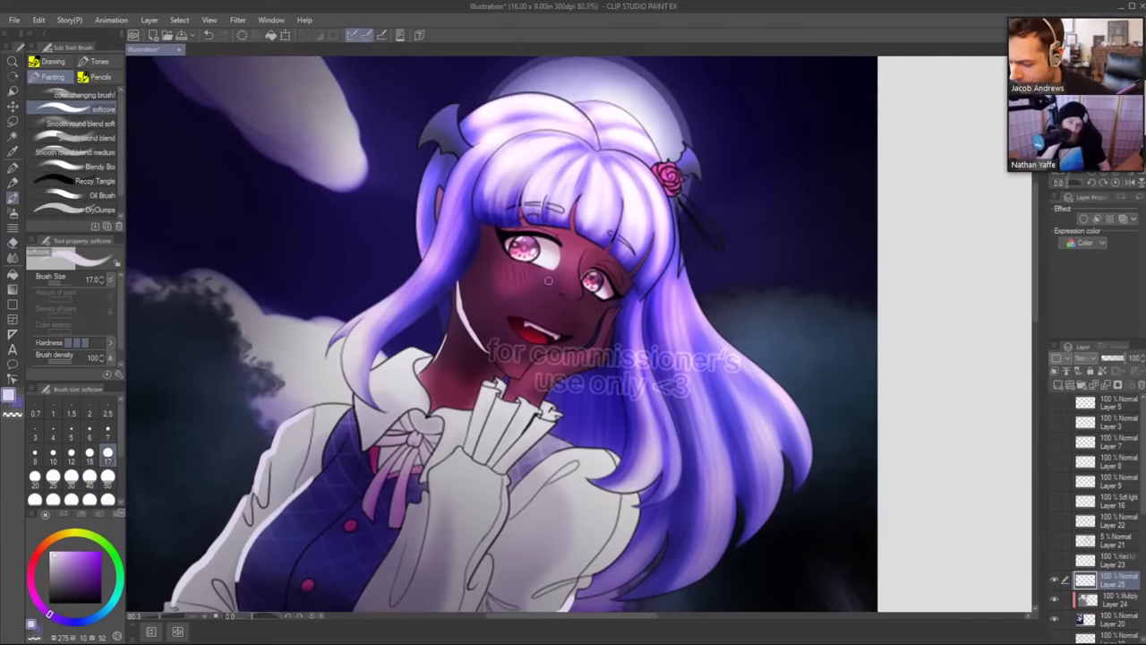
{"action": "left_click_drag", "start_coordinate": [622, 266], "coordinate": [583, 311]}
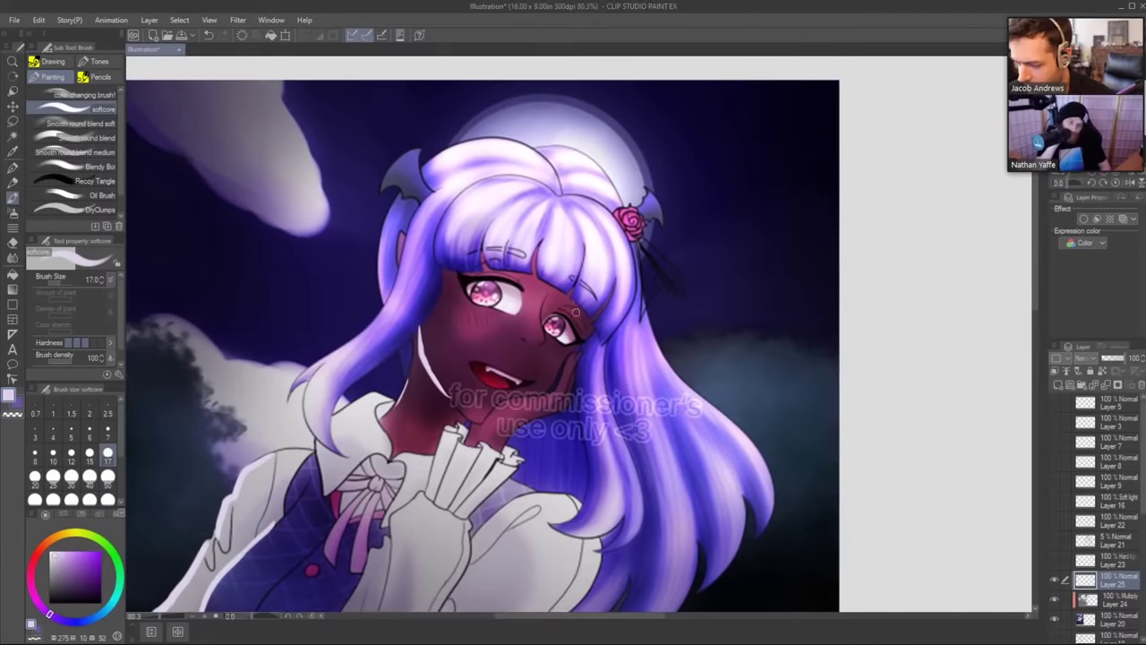
{"action": "key", "text": "b"}
{"action": "key", "text": "b"}
{"action": "key", "text": "b"}
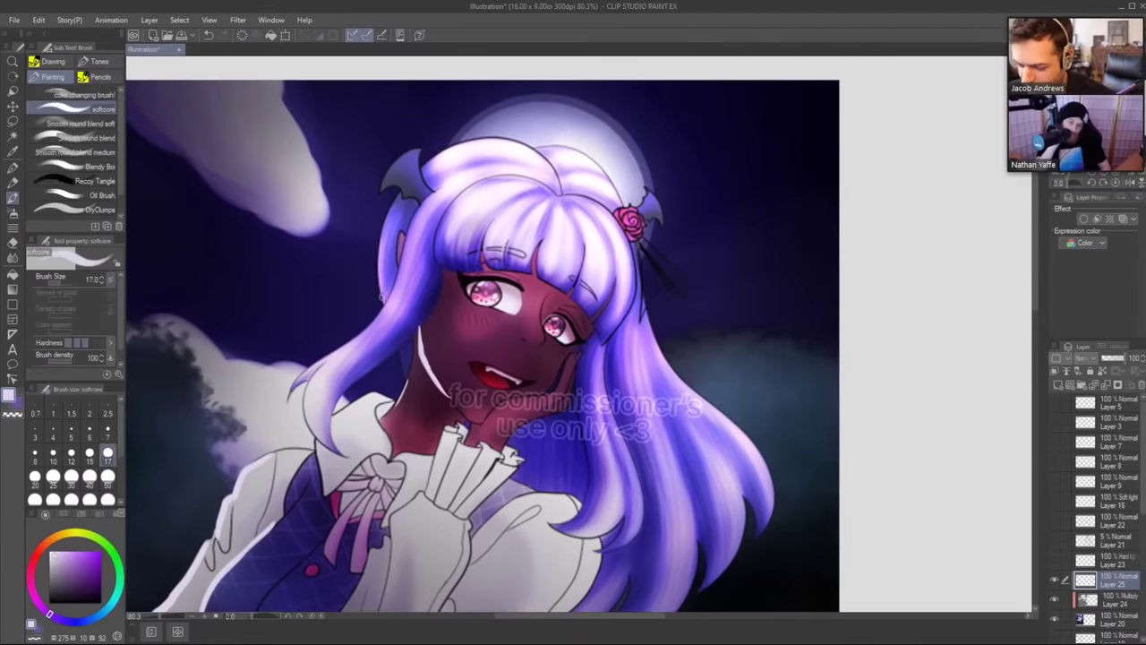
{"action": "key", "text": "ctrl+z"}
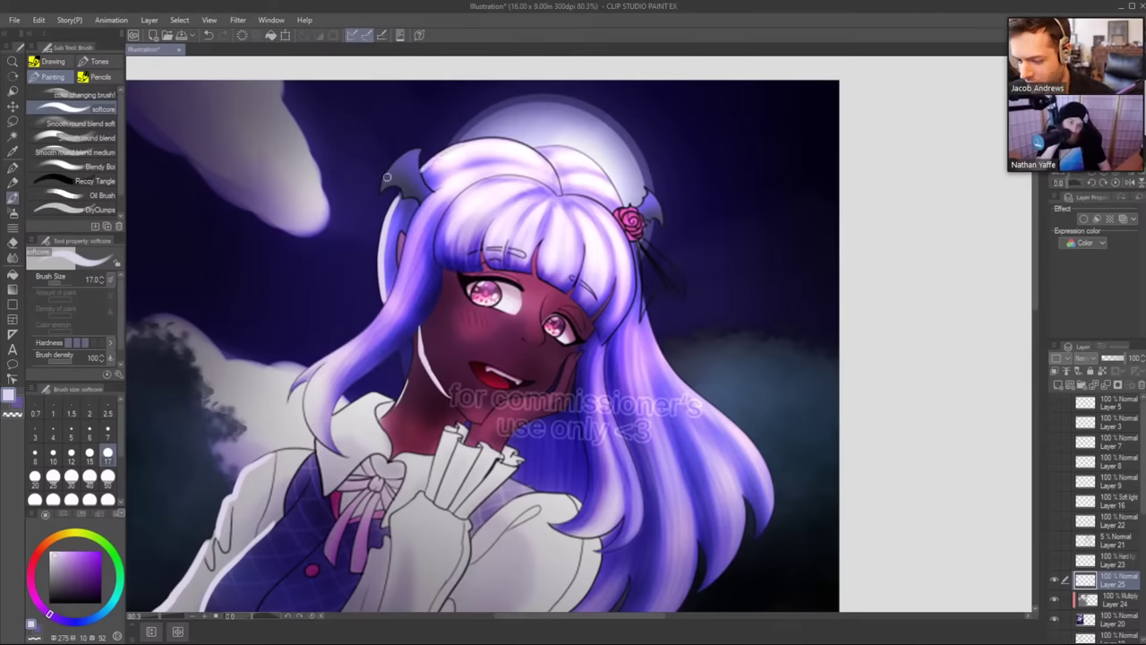
{"action": "left_click_drag", "start_coordinate": [387, 176], "coordinate": [415, 151]}
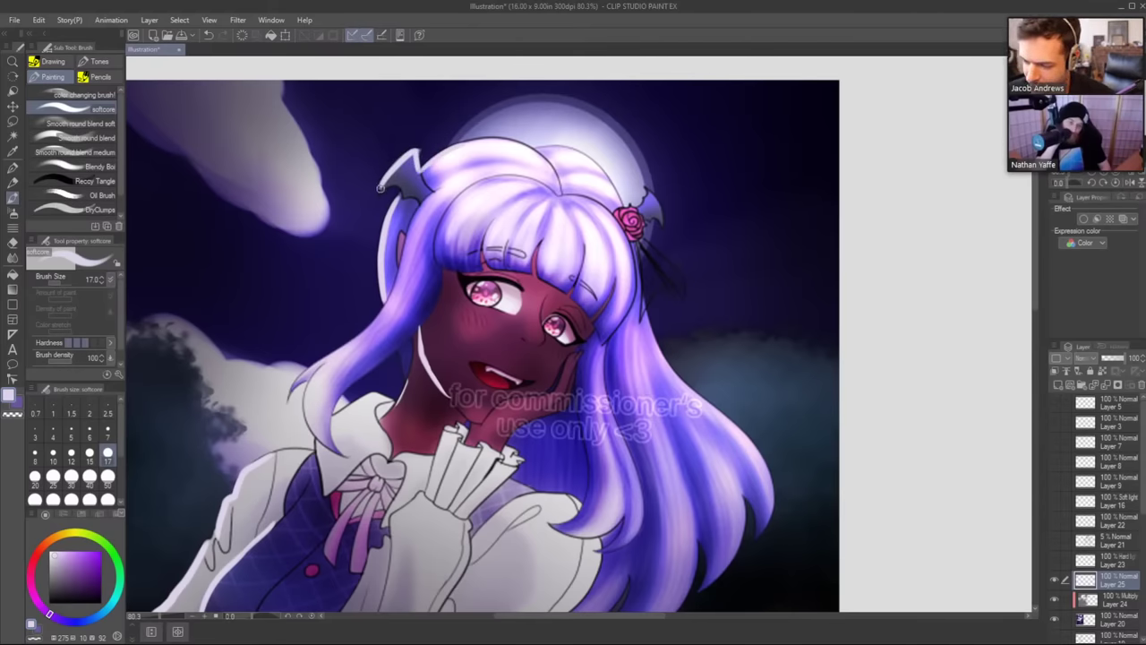
{"action": "left_click_drag", "start_coordinate": [510, 127], "coordinate": [439, 128]}
{"action": "left_click_drag", "start_coordinate": [550, 145], "coordinate": [618, 143]}
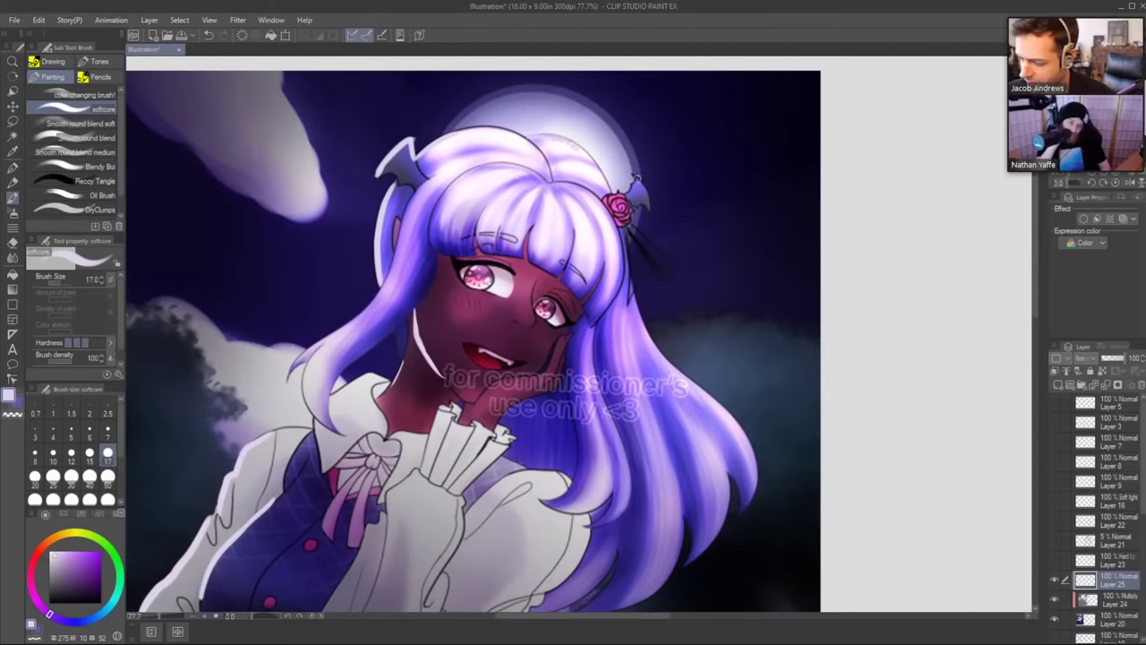
{"action": "left_click_drag", "start_coordinate": [659, 181], "coordinate": [634, 199]}
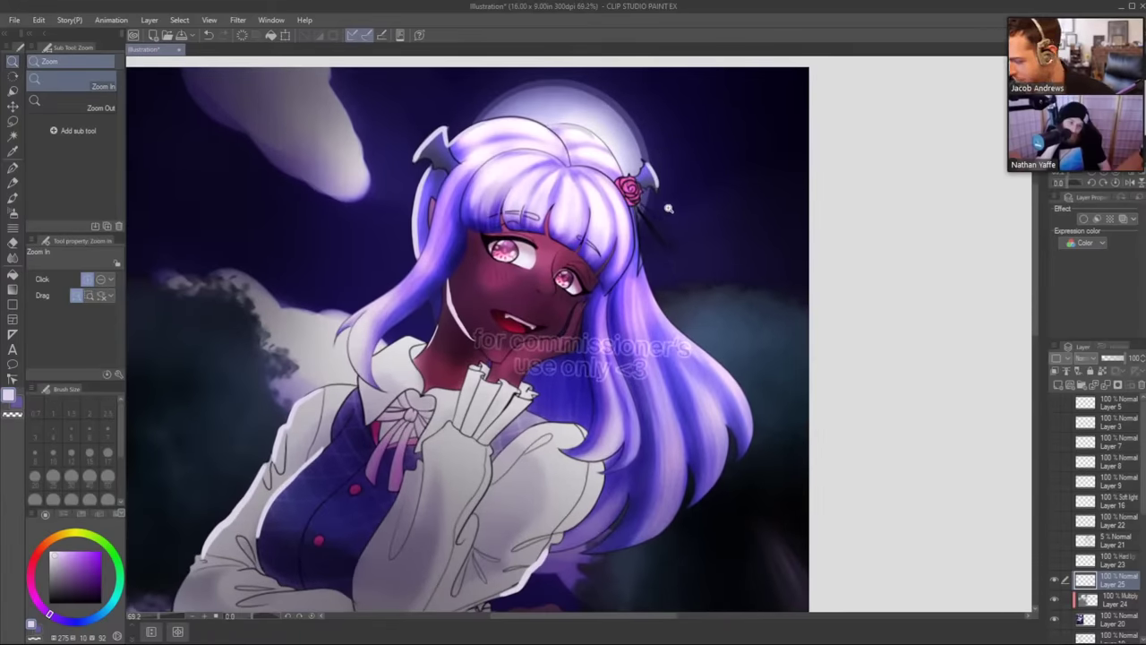
Set up the Soft airbrush on Multiply Layer 24 with a muted greyish purple at brush size 200.
{"action": "left_click", "coordinate": [1114, 596]}
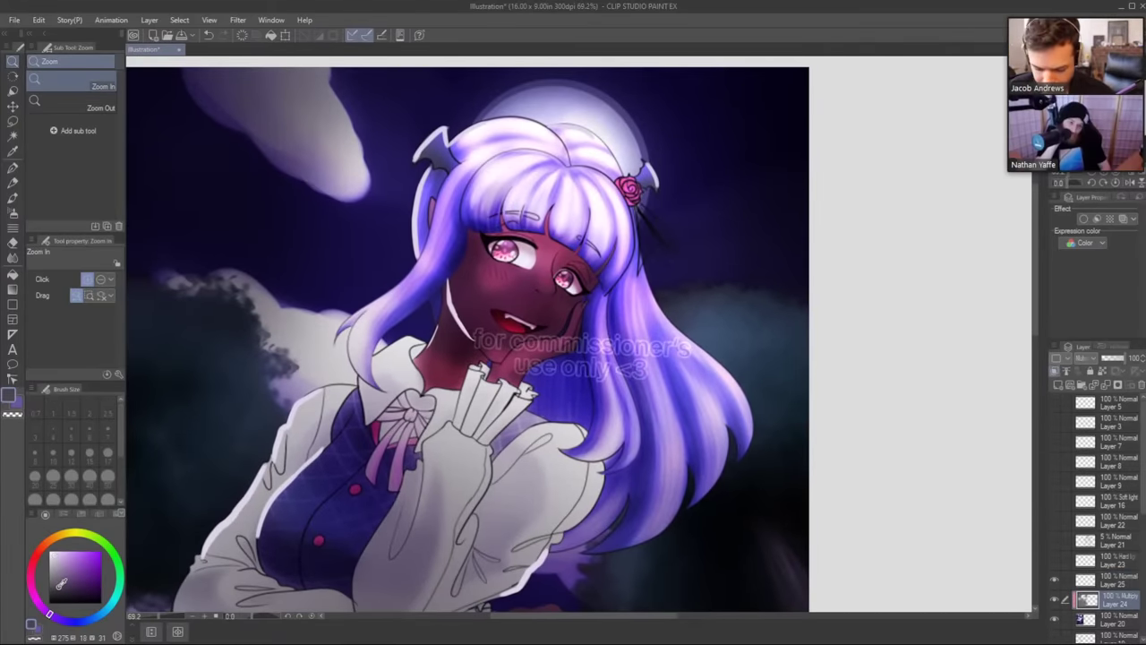
{"action": "left_click", "coordinate": [57, 582]}
{"action": "key", "text": "b"}
{"action": "key", "text": "b"}
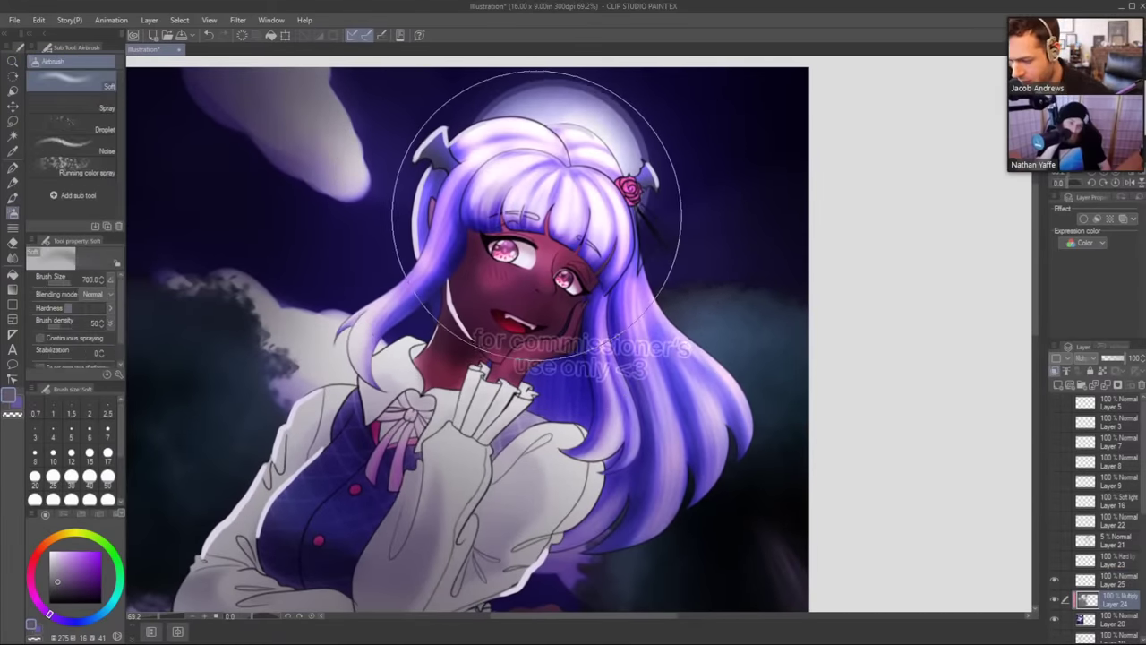
{"action": "key", "text": "bracketleft"}
{"action": "key", "text": "bracketleft"}
{"action": "key", "text": "bracketleft"}
{"action": "key", "text": "bracketleft"}
{"action": "key", "text": "bracketleft"}
{"action": "key", "text": "bracketleft"}
Airbrush shadow over the bangs, the side lock and the inner hair beside the hand, redoing the first bangs stroke.
{"action": "mouse_move", "coordinate": [503, 193]}
{"action": "left_mouse_down"}
{"action": "mouse_move", "coordinate": [509, 168]}
{"action": "mouse_move", "coordinate": [482, 203]}
{"action": "left_mouse_up"}
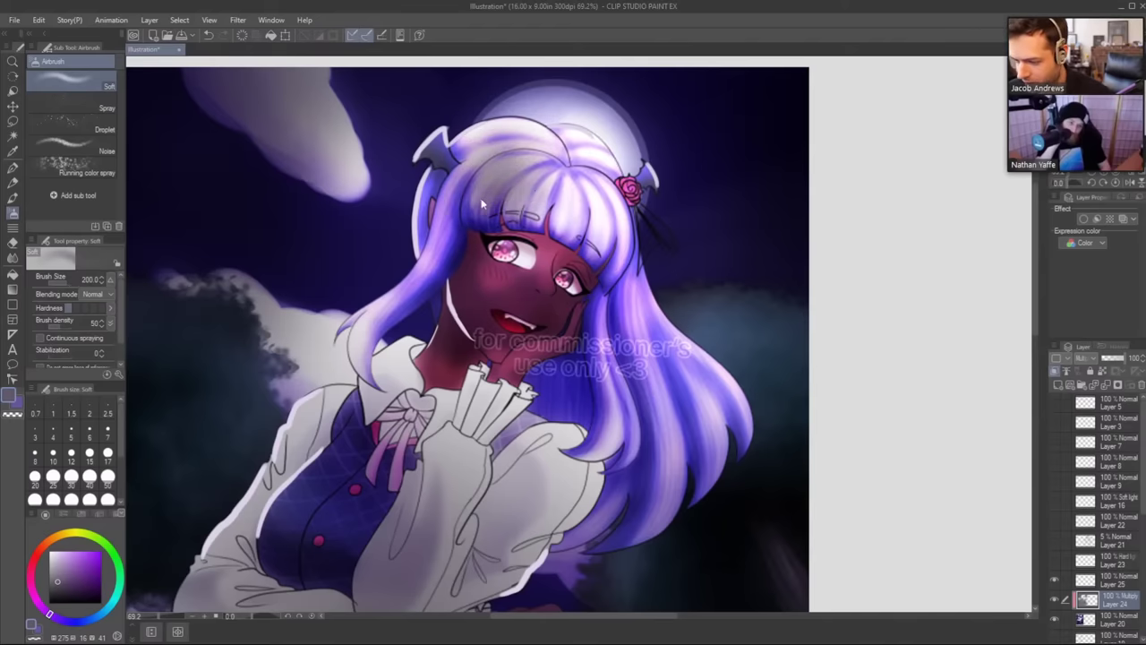
{"action": "key", "text": "ctrl+z"}
{"action": "mouse_move", "coordinate": [449, 251]}
{"action": "left_mouse_down"}
{"action": "mouse_move", "coordinate": [514, 156]}
{"action": "mouse_move", "coordinate": [487, 193]}
{"action": "mouse_move", "coordinate": [591, 206]}
{"action": "mouse_move", "coordinate": [604, 242]}
{"action": "mouse_move", "coordinate": [582, 211]}
{"action": "mouse_move", "coordinate": [487, 193]}
{"action": "mouse_move", "coordinate": [527, 206]}
{"action": "mouse_move", "coordinate": [510, 215]}
{"action": "mouse_move", "coordinate": [522, 188]}
{"action": "mouse_move", "coordinate": [393, 315]}
{"action": "left_mouse_up"}
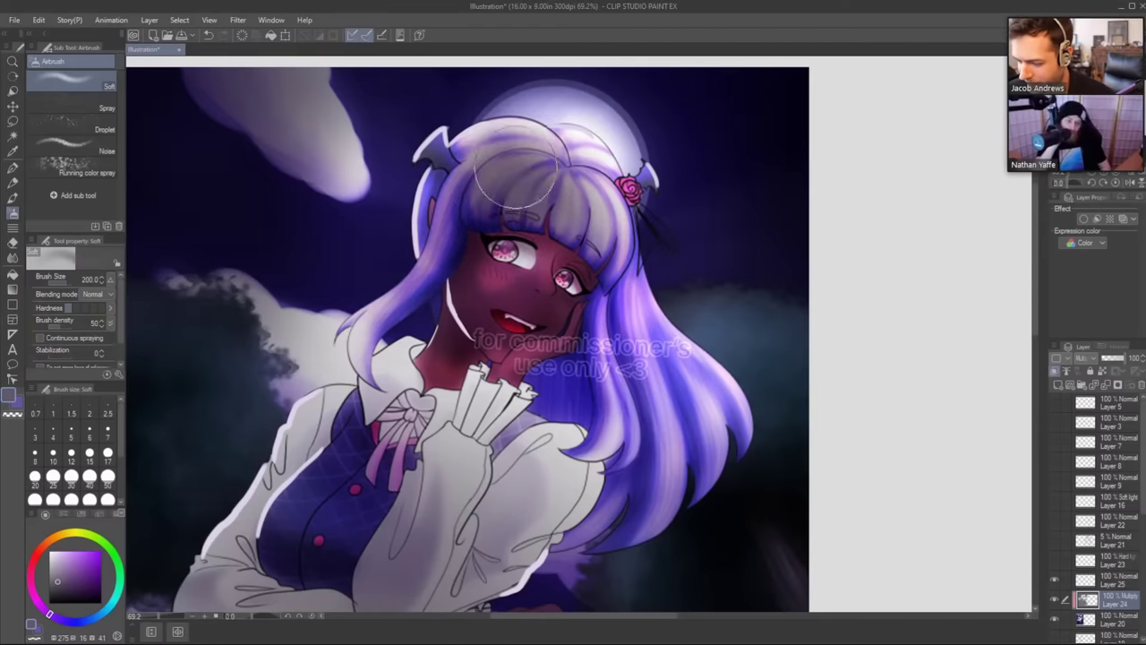
{"action": "left_click_drag", "start_coordinate": [517, 170], "coordinate": [600, 233]}
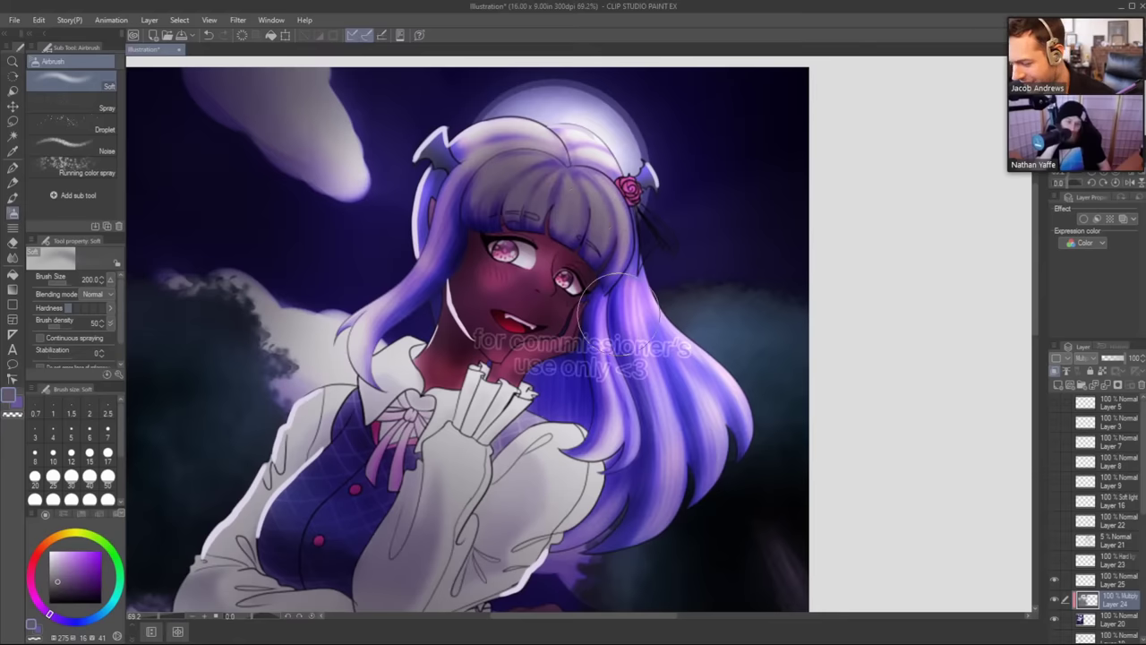
{"action": "mouse_move", "coordinate": [619, 307]}
{"action": "left_mouse_down"}
{"action": "mouse_move", "coordinate": [601, 392]}
{"action": "mouse_move", "coordinate": [573, 388]}
{"action": "mouse_move", "coordinate": [598, 395]}
{"action": "mouse_move", "coordinate": [611, 361]}
{"action": "mouse_move", "coordinate": [624, 370]}
{"action": "mouse_move", "coordinate": [600, 396]}
{"action": "mouse_move", "coordinate": [622, 381]}
{"action": "mouse_move", "coordinate": [620, 321]}
{"action": "mouse_move", "coordinate": [604, 361]}
{"action": "mouse_move", "coordinate": [632, 426]}
{"action": "mouse_move", "coordinate": [624, 479]}
{"action": "mouse_move", "coordinate": [610, 343]}
{"action": "left_mouse_up"}
{"action": "mouse_move", "coordinate": [654, 374]}
{"action": "left_mouse_down"}
{"action": "mouse_move", "coordinate": [639, 263]}
{"action": "mouse_move", "coordinate": [564, 318]}
{"action": "left_mouse_up"}
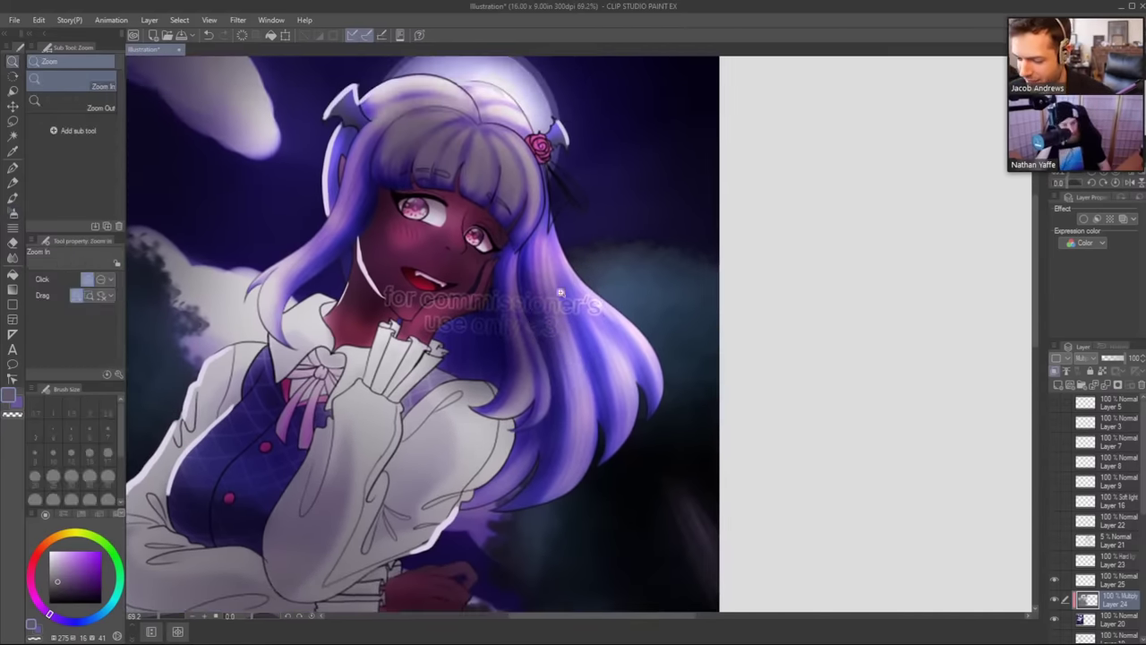
{"action": "scroll", "coordinate": [560, 292], "scroll_direction": "down", "scroll_amount": 3}
{"action": "scroll", "coordinate": [517, 266], "scroll_direction": "up", "scroll_amount": 2}
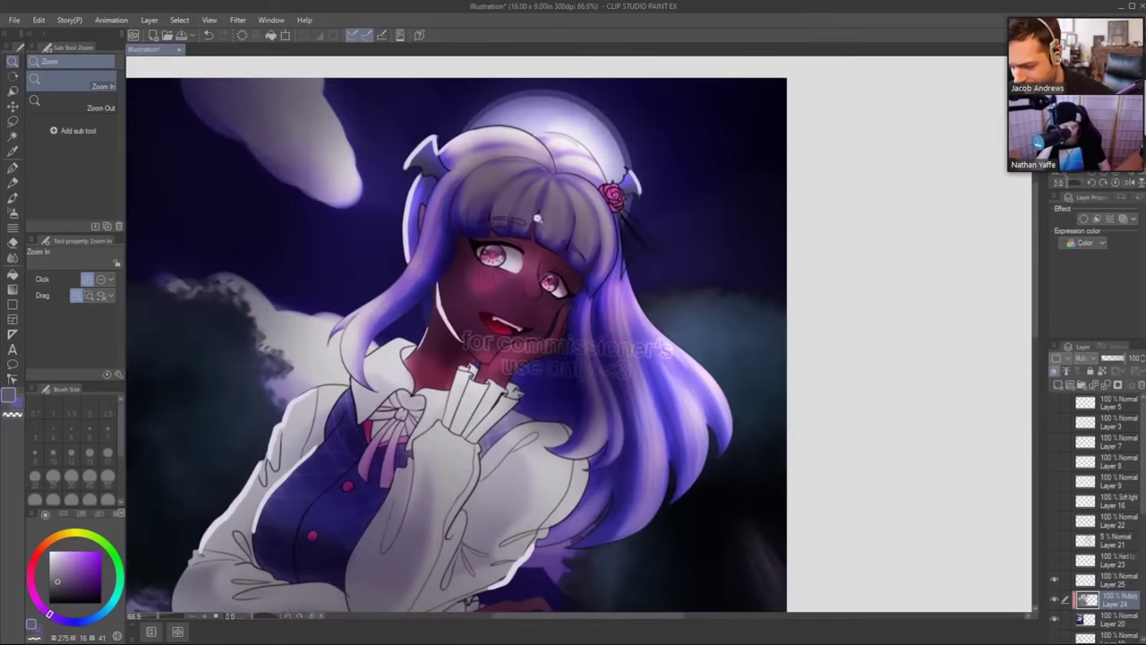
On Layer 25, paint muted lavender highlights on both upper eyelids and the nose bridge, refining them with the Hard eraser.
{"action": "left_click", "coordinate": [1117, 580]}
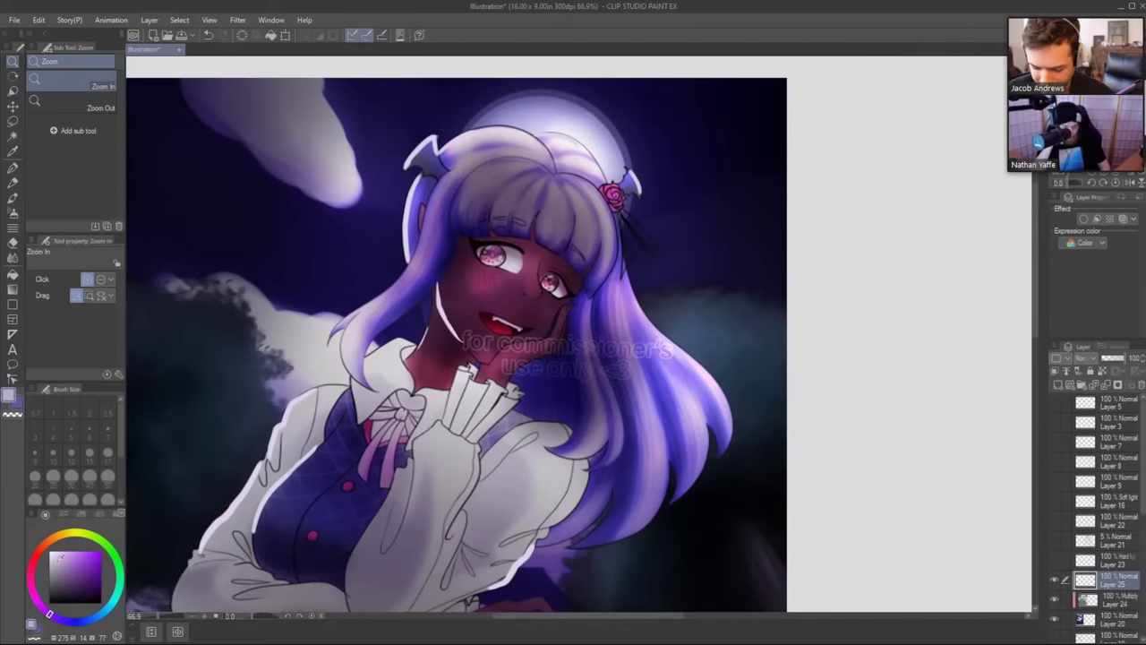
{"action": "key", "text": "b"}
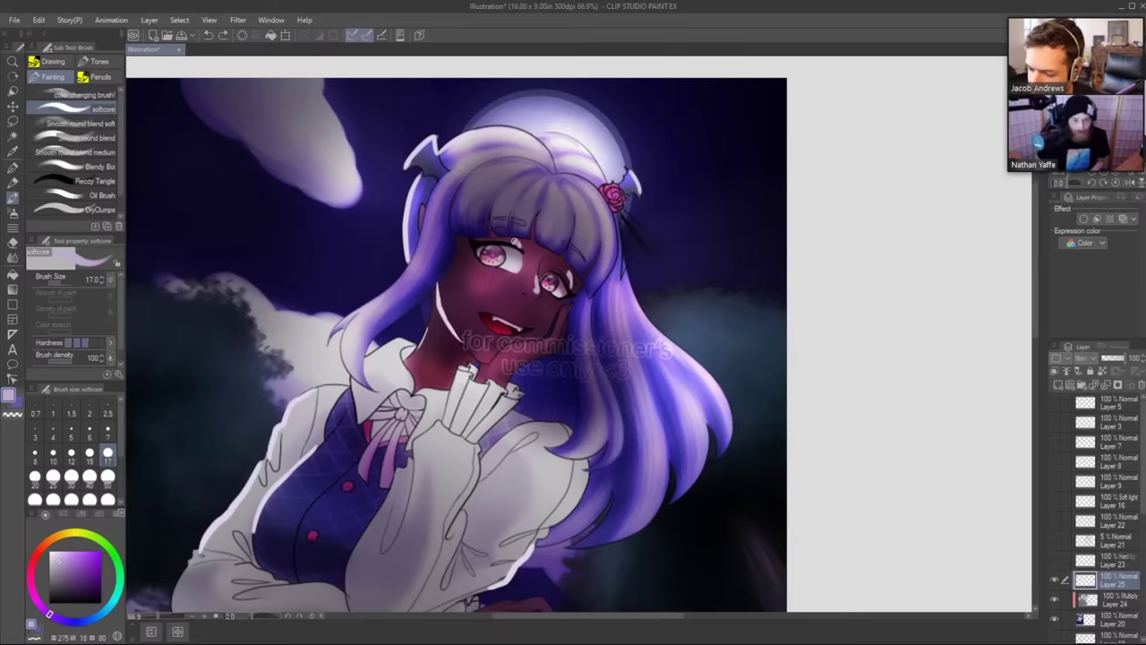
{"action": "key", "text": "e"}
{"action": "scroll", "coordinate": [567, 273], "scroll_direction": "up", "scroll_amount": 3}
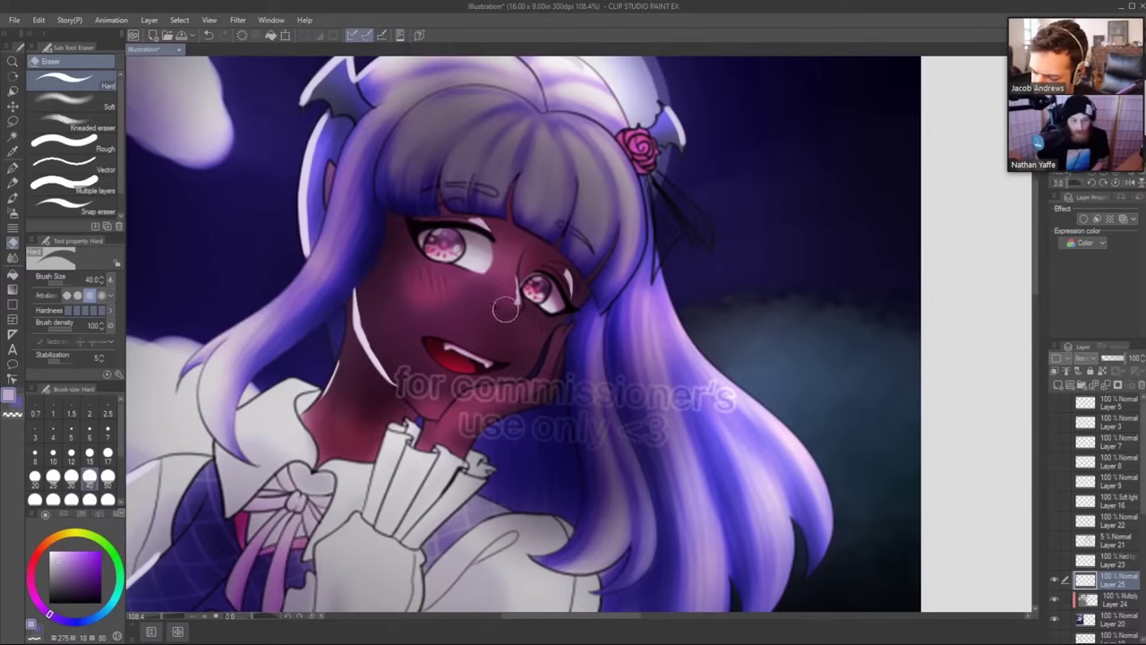
{"action": "key", "text": "b"}
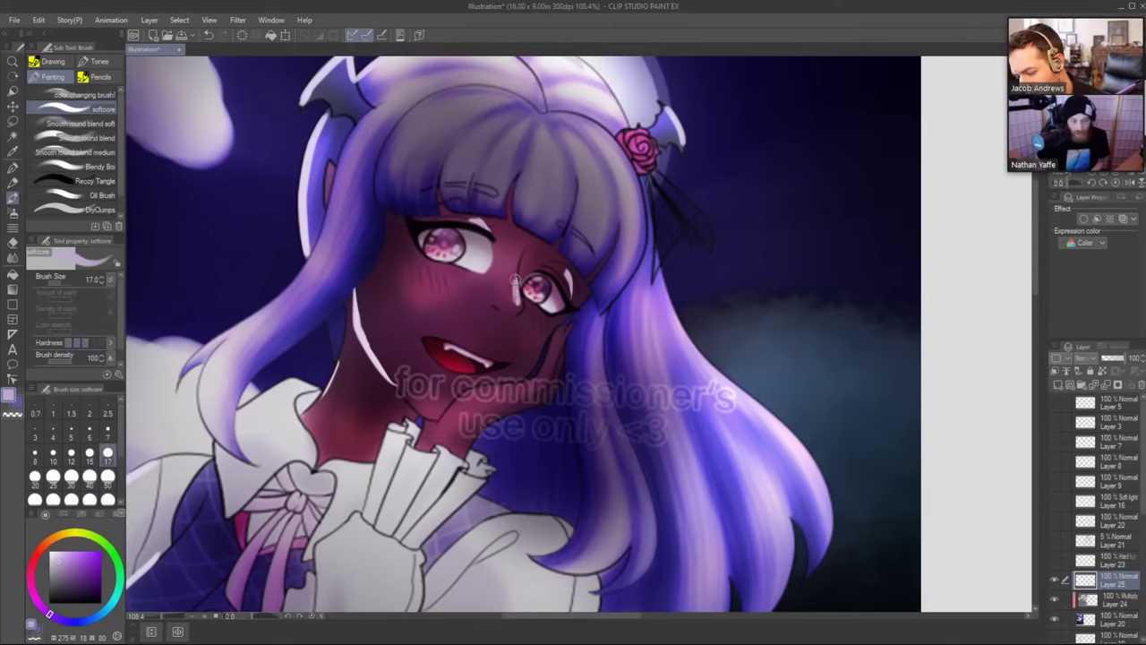
{"action": "key", "text": "e"}
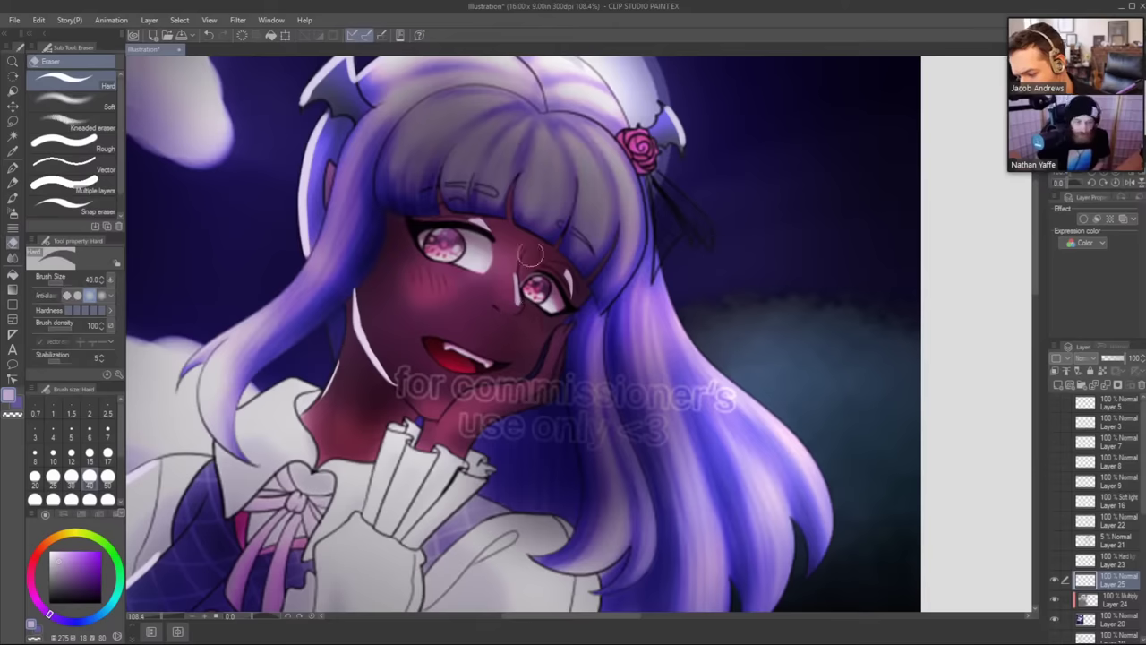
Paint a rim highlight along the cheek beside the supporting hand, extend the nose-bridge highlight, and trim both with the Hard eraser.
{"action": "key", "text": "b"}
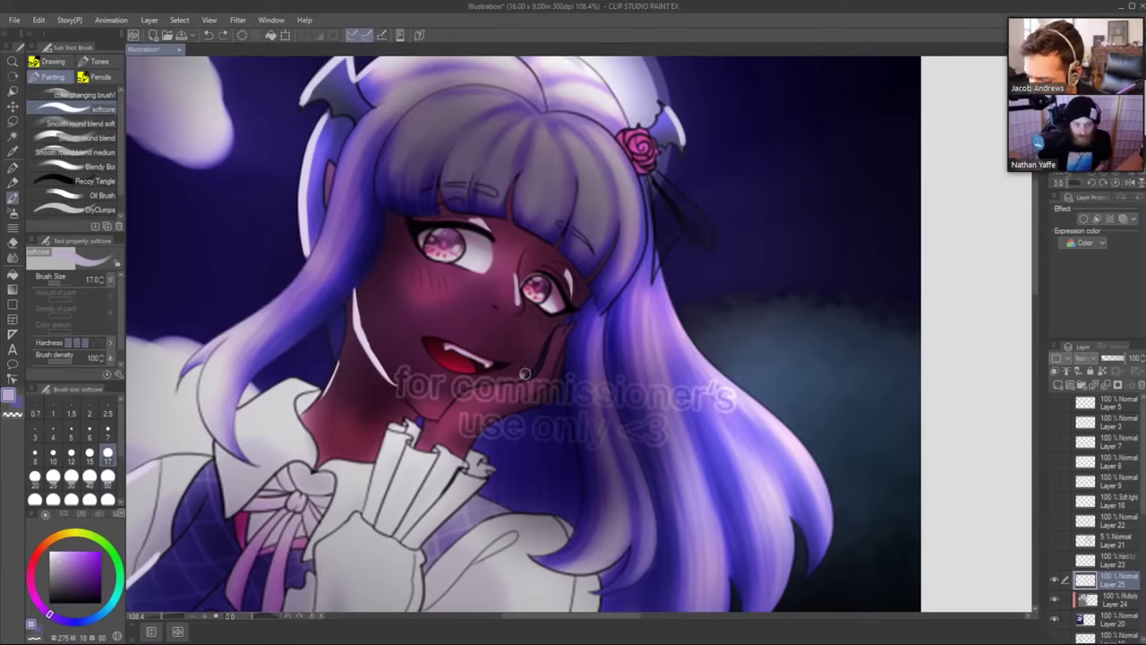
{"action": "key", "text": "e"}
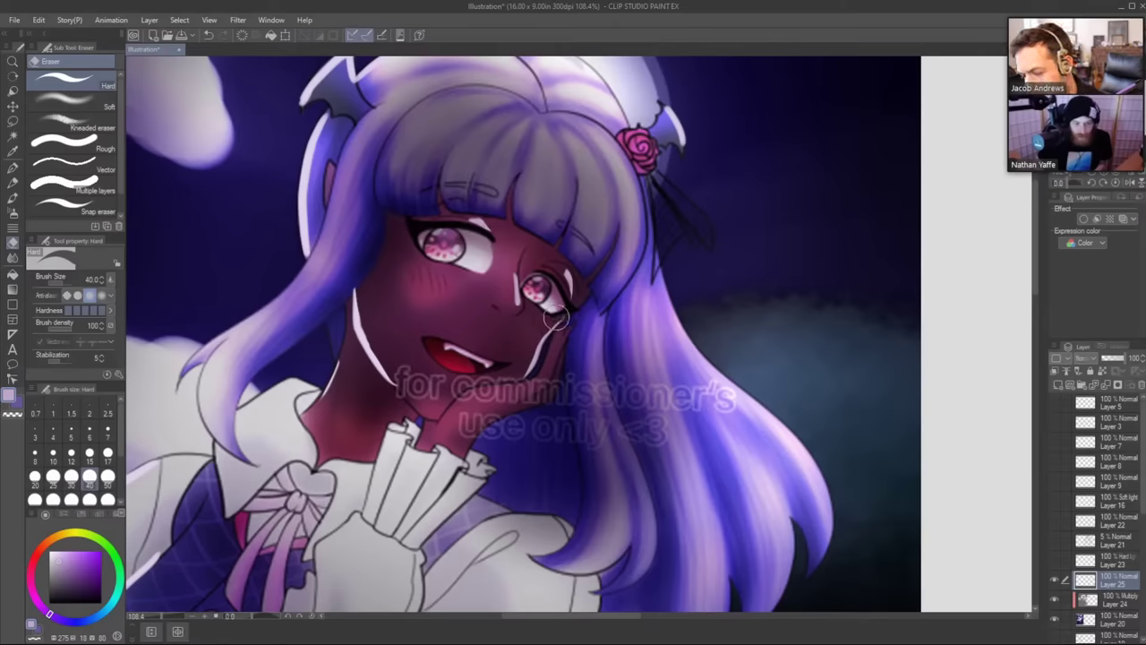
{"action": "key", "text": "b"}
{"action": "key", "text": "e"}
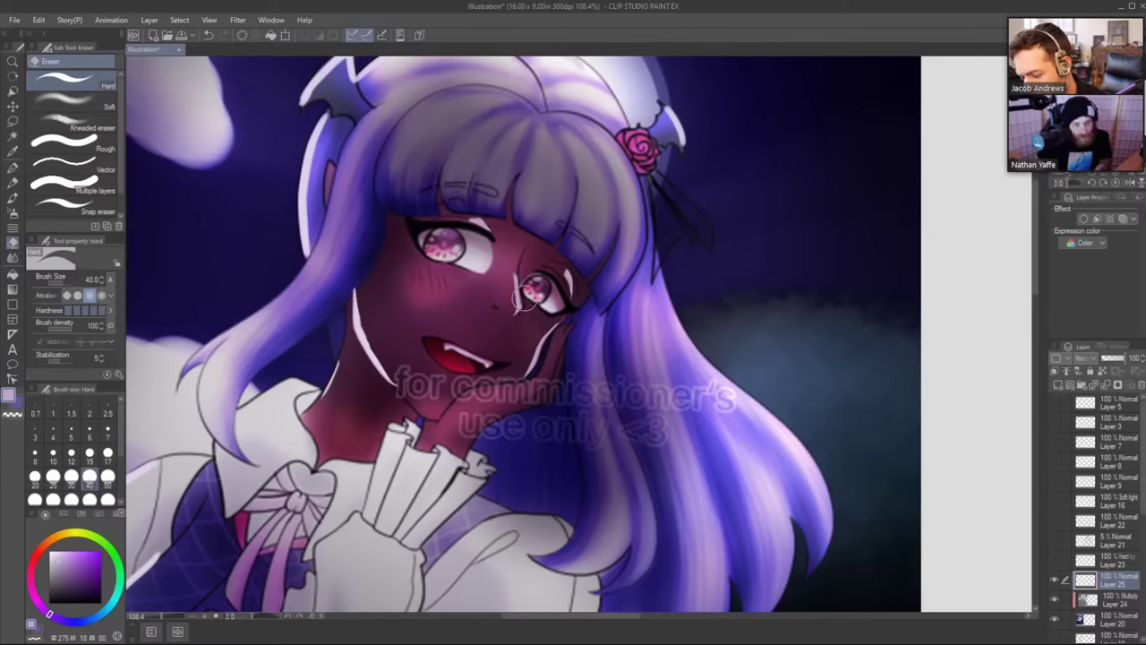
Paint a small highlight beside the mouth corner, trim it with the Hard eraser, and undo the extra stroke.
{"action": "key", "text": "b"}
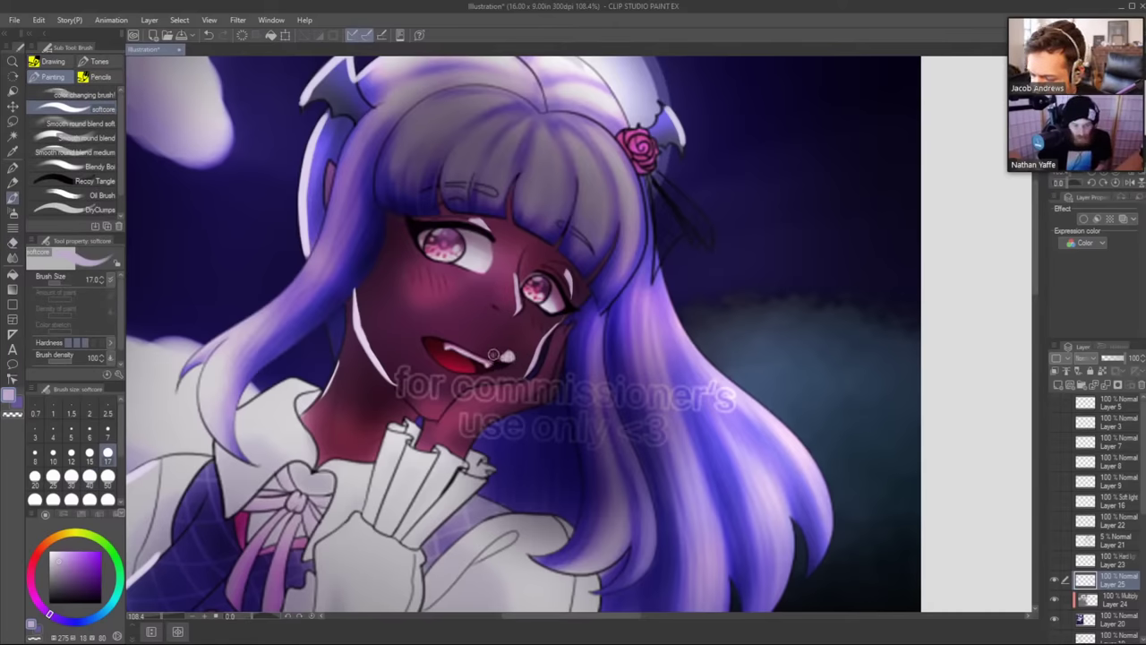
{"action": "key", "text": "e"}
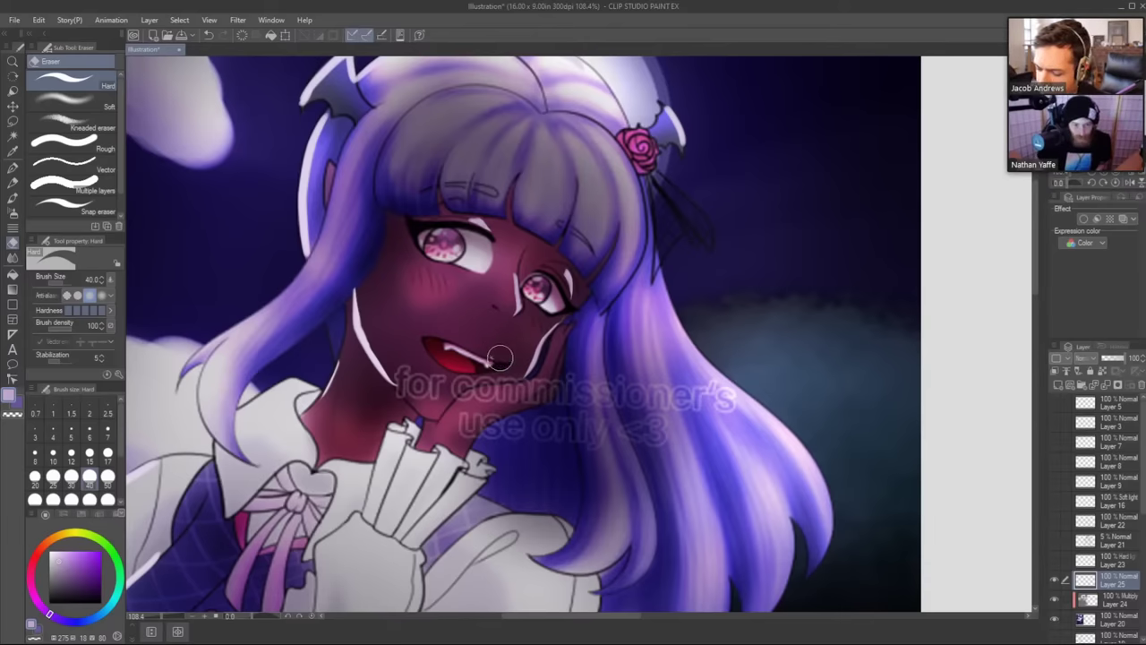
{"action": "key", "text": "b"}
{"action": "mouse_move", "coordinate": [491, 360]}
{"action": "left_mouse_down"}
{"action": "mouse_move", "coordinate": [513, 360]}
{"action": "mouse_move", "coordinate": [522, 288]}
{"action": "left_mouse_up"}
{"action": "key", "text": "ctrl+z"}
Paint a curved highlight on the cheek below the larger eye, trim it with the Hard eraser, and brush over that eye's white.
{"action": "key", "text": "ctrl+space"}
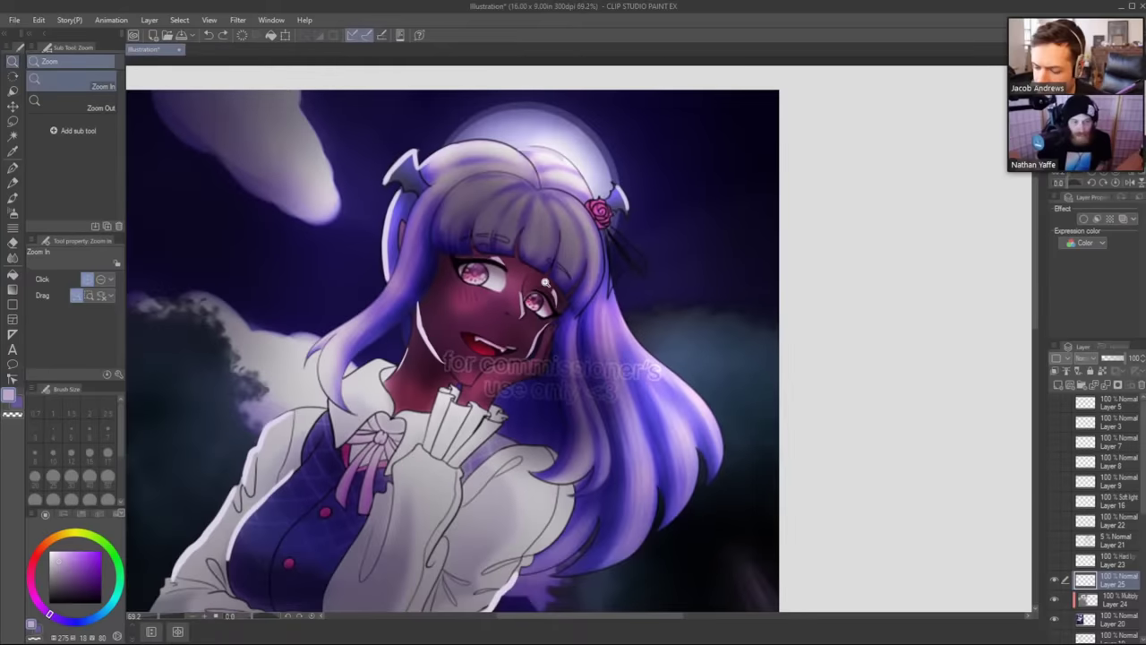
{"action": "left_click", "coordinate": [573, 264], "text": "alt"}
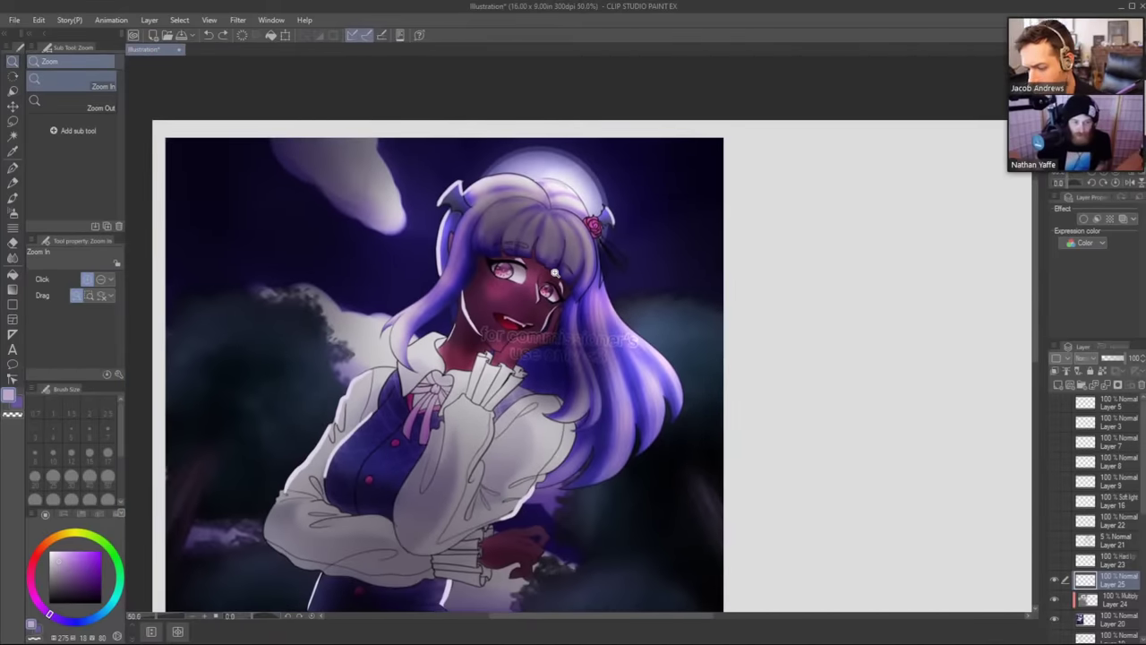
{"action": "left_click", "coordinate": [559, 286]}
{"action": "left_click", "coordinate": [477, 289]}
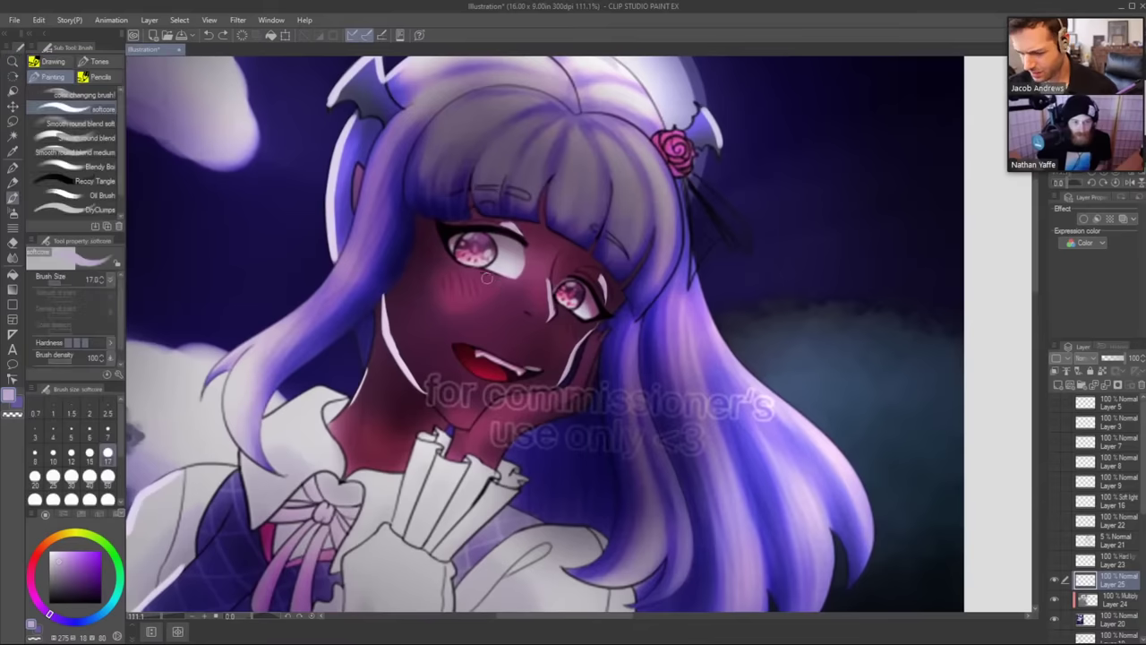
{"action": "mouse_move", "coordinate": [471, 285]}
{"action": "left_mouse_down"}
{"action": "mouse_move", "coordinate": [492, 298]}
{"action": "mouse_move", "coordinate": [475, 288]}
{"action": "mouse_move", "coordinate": [488, 295]}
{"action": "mouse_move", "coordinate": [484, 310]}
{"action": "mouse_move", "coordinate": [466, 284]}
{"action": "mouse_move", "coordinate": [487, 308]}
{"action": "left_mouse_up"}
{"action": "key", "text": "e"}
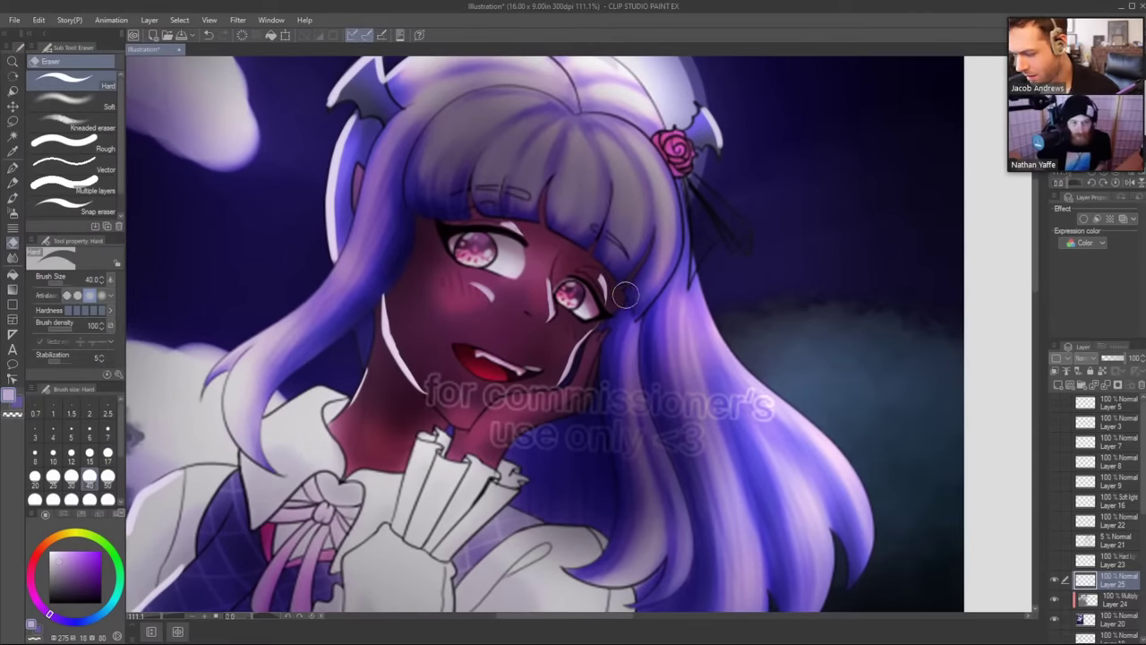
{"action": "scroll", "coordinate": [624, 295], "scroll_direction": "down", "scroll_amount": 1}
{"action": "key", "text": "b"}
{"action": "left_click_drag", "start_coordinate": [490, 218], "coordinate": [509, 223]}
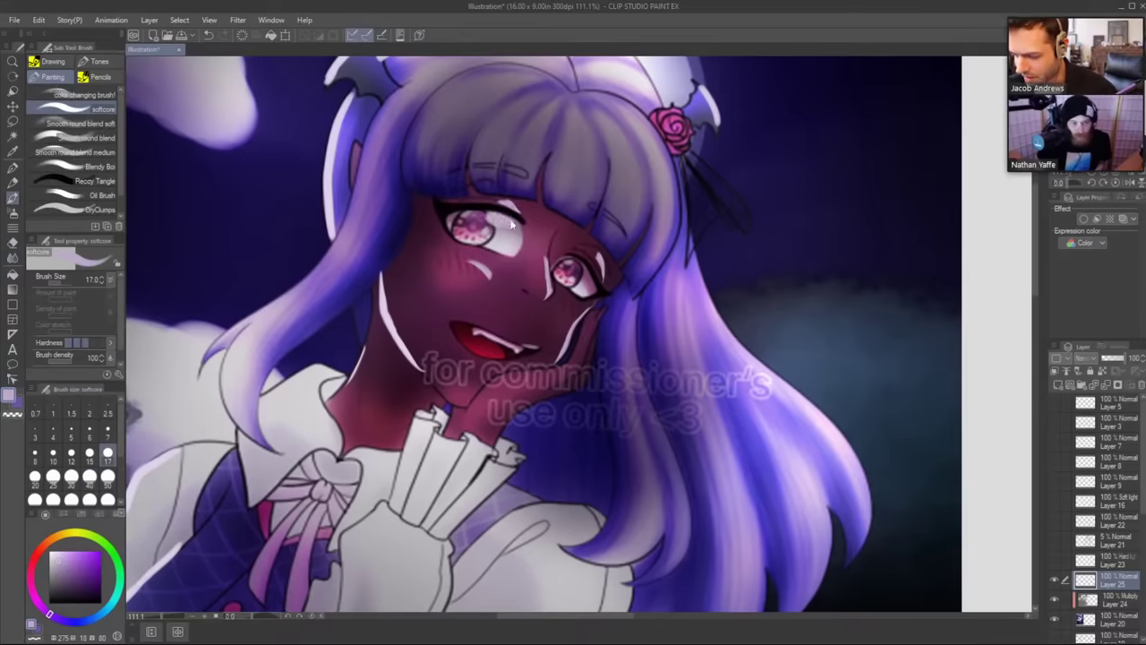
Undo the last stroke, switch the colour to pure white and dab small catchlights into both of the character's eyes.
{"action": "key", "text": "ctrl+z"}
{"action": "left_click", "coordinate": [49, 550]}
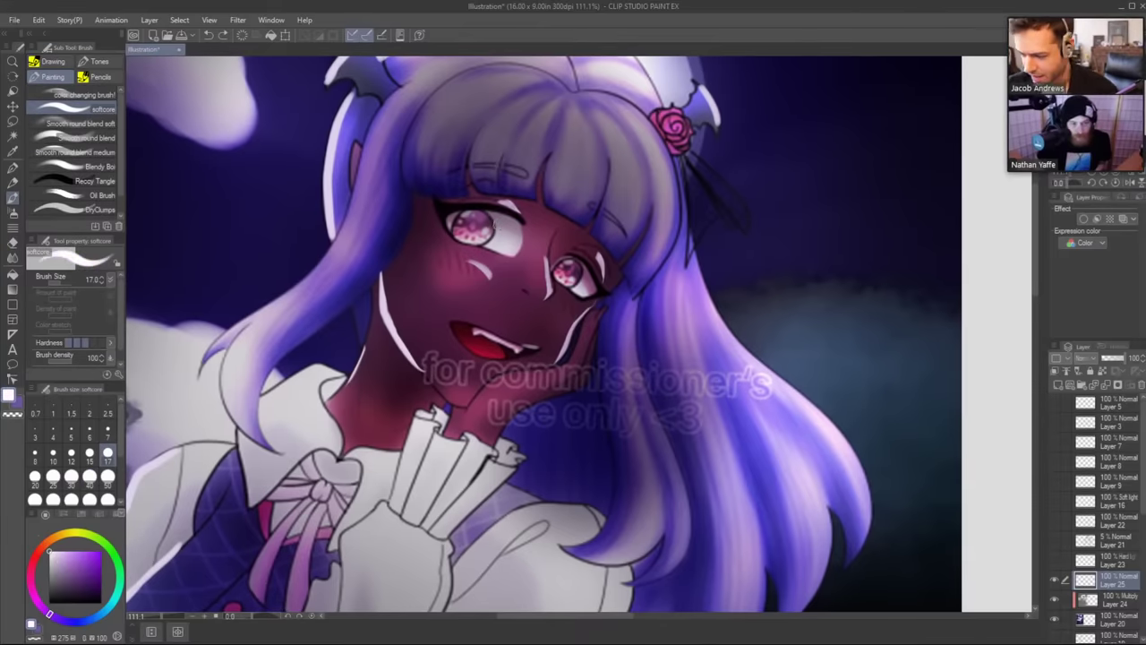
{"action": "left_click_drag", "start_coordinate": [483, 217], "coordinate": [502, 220]}
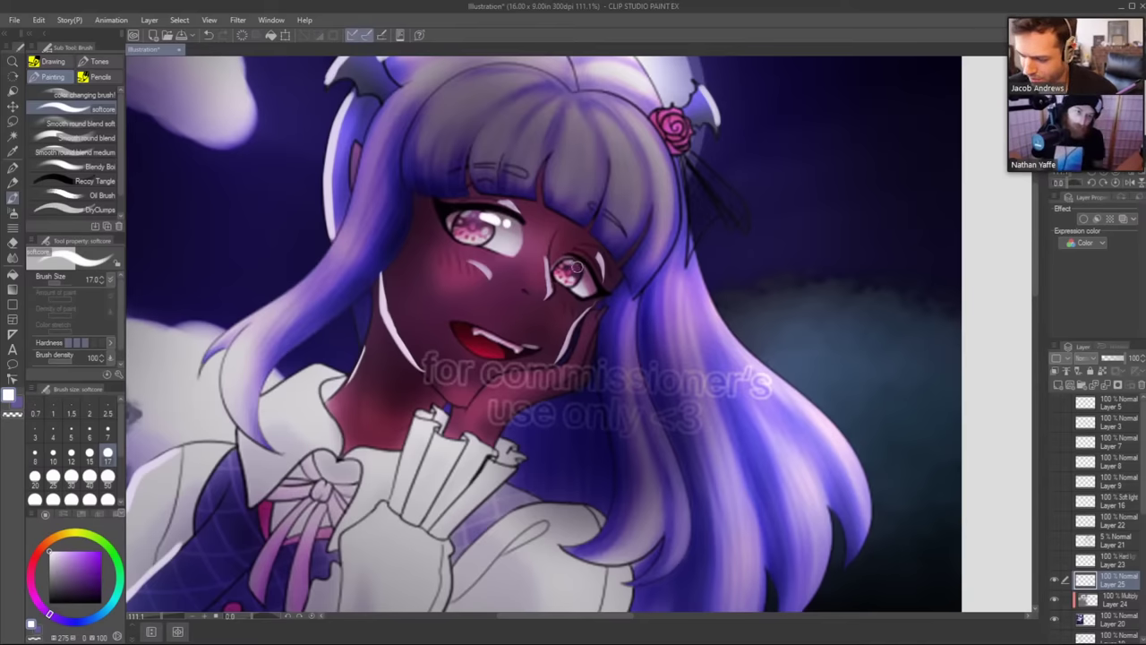
{"action": "mouse_move", "coordinate": [580, 270]}
{"action": "left_mouse_down"}
{"action": "mouse_move", "coordinate": [587, 281]}
{"action": "mouse_move", "coordinate": [587, 186]}
{"action": "left_mouse_up"}
{"action": "key", "text": "ctrl+space"}
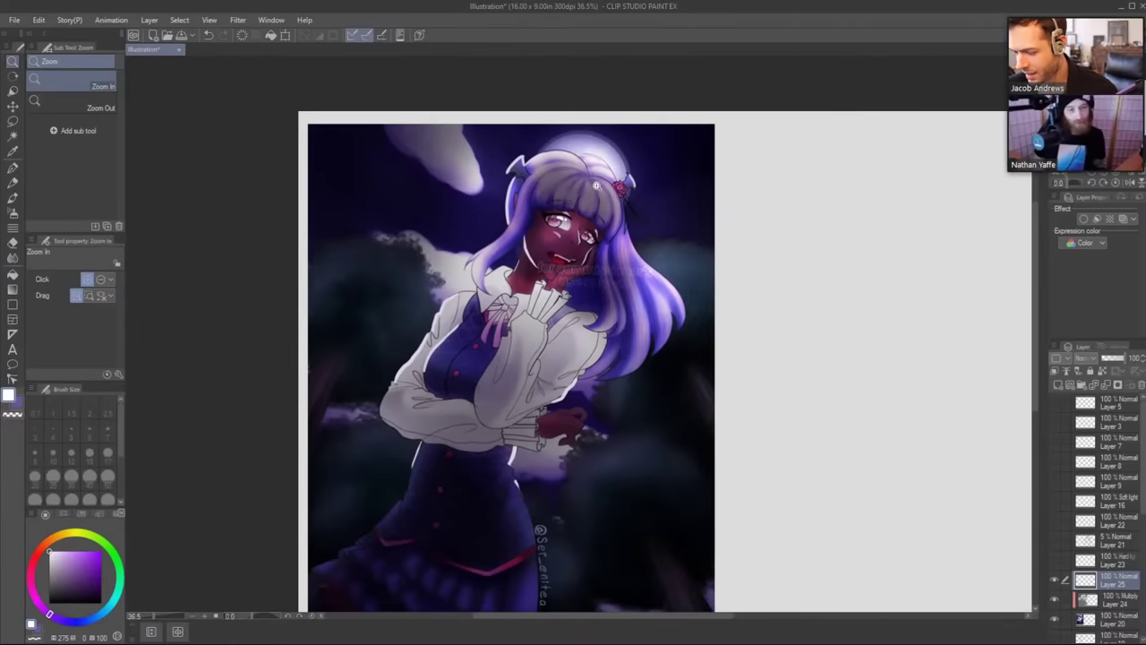
{"action": "left_click_drag", "start_coordinate": [570, 248], "coordinate": [603, 240]}
Paint a white highlight along the upper teeth and trim it with the hard eraser.
{"action": "key", "text": "b"}
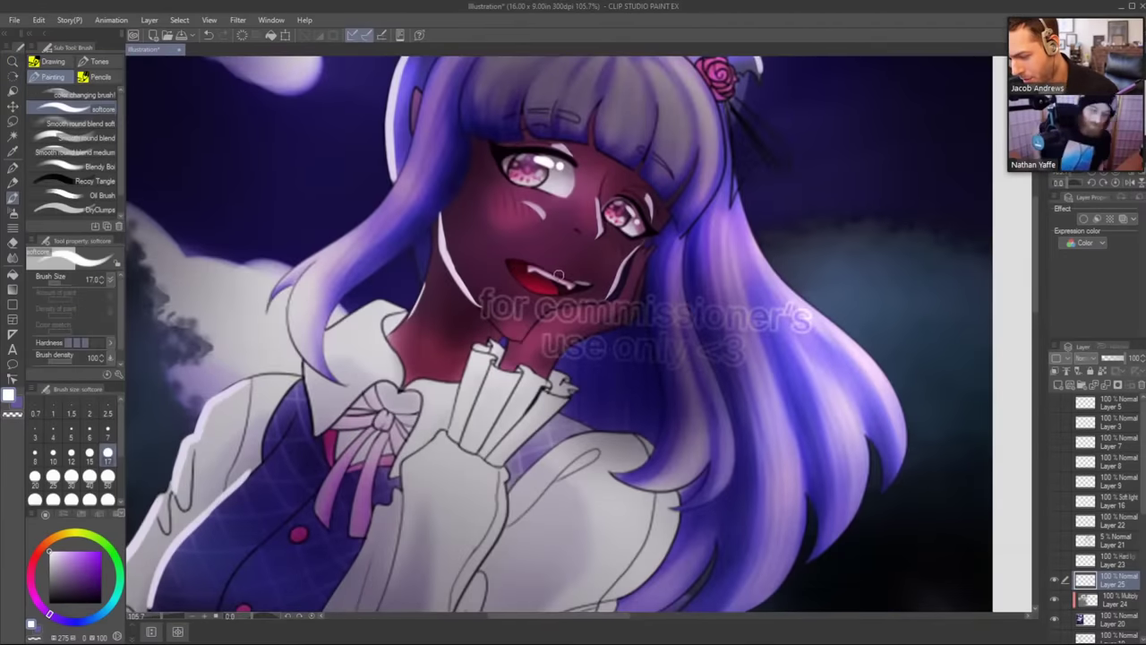
{"action": "key", "text": "e"}
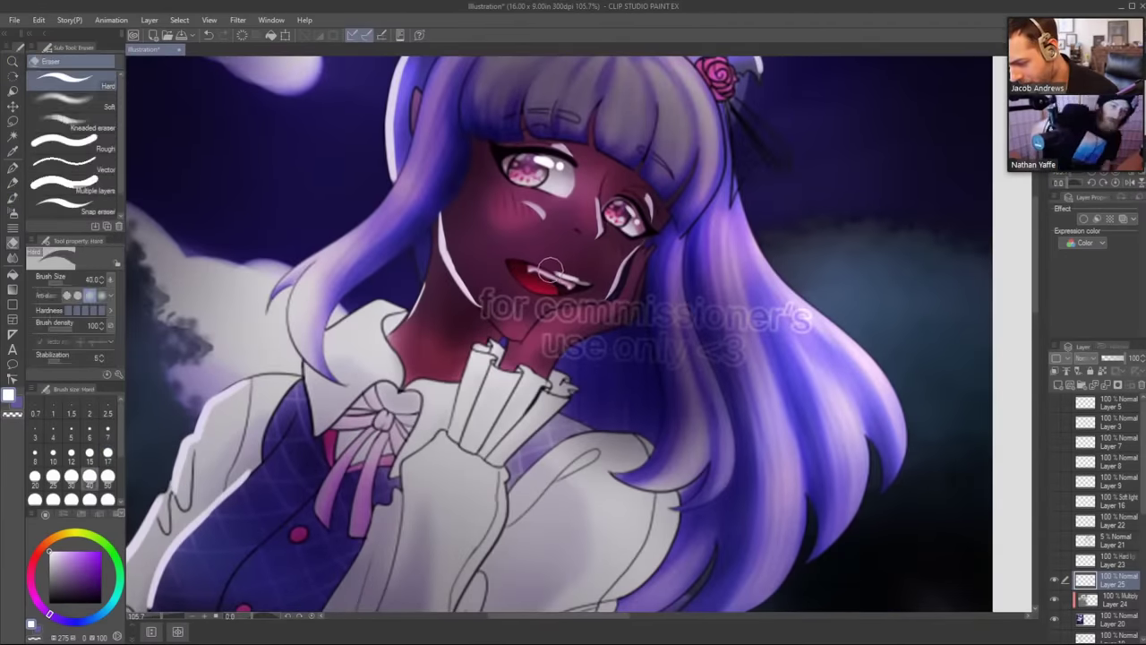
{"action": "key", "text": "slash"}
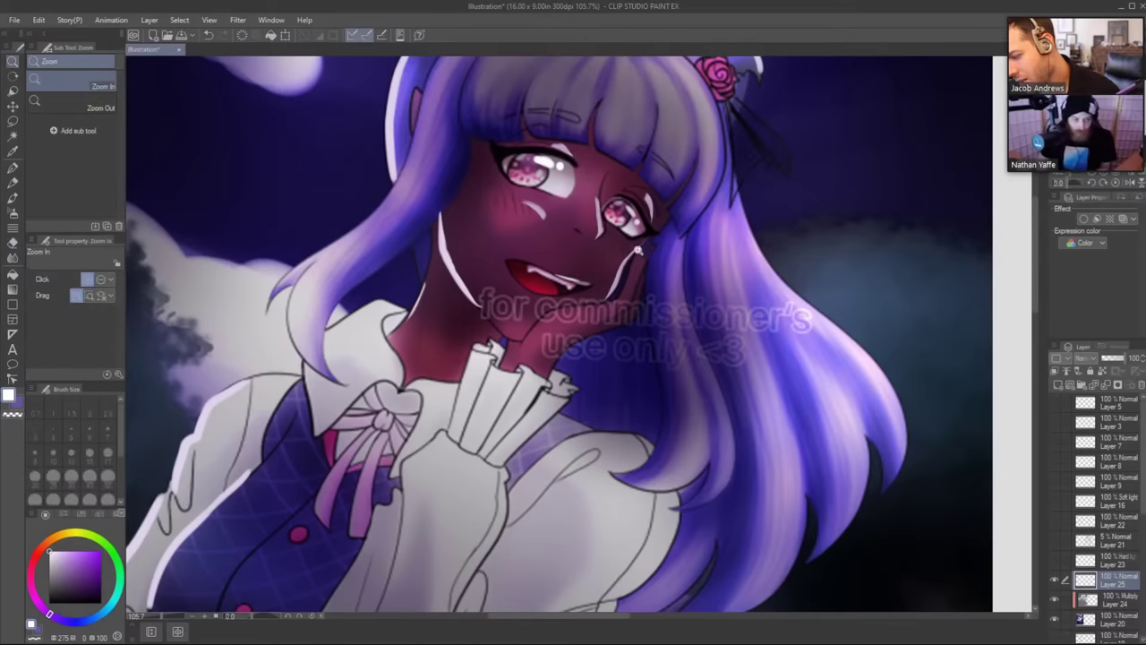
{"action": "left_click_drag", "start_coordinate": [646, 250], "coordinate": [632, 237]}
{"action": "left_click_drag", "start_coordinate": [655, 289], "coordinate": [587, 328]}
{"action": "left_click_drag", "start_coordinate": [517, 324], "coordinate": [557, 320]}
Paint a white rim highlight along the neck beside the collar and clean its edges with the hard eraser.
{"action": "key", "text": "b"}
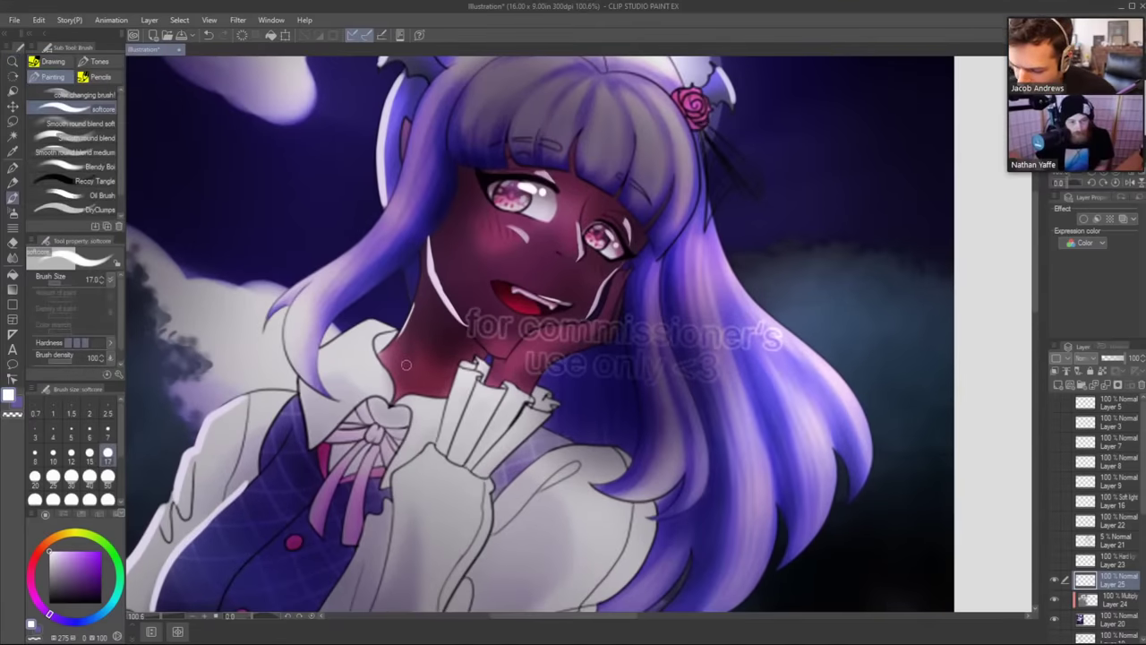
{"action": "key", "text": "e"}
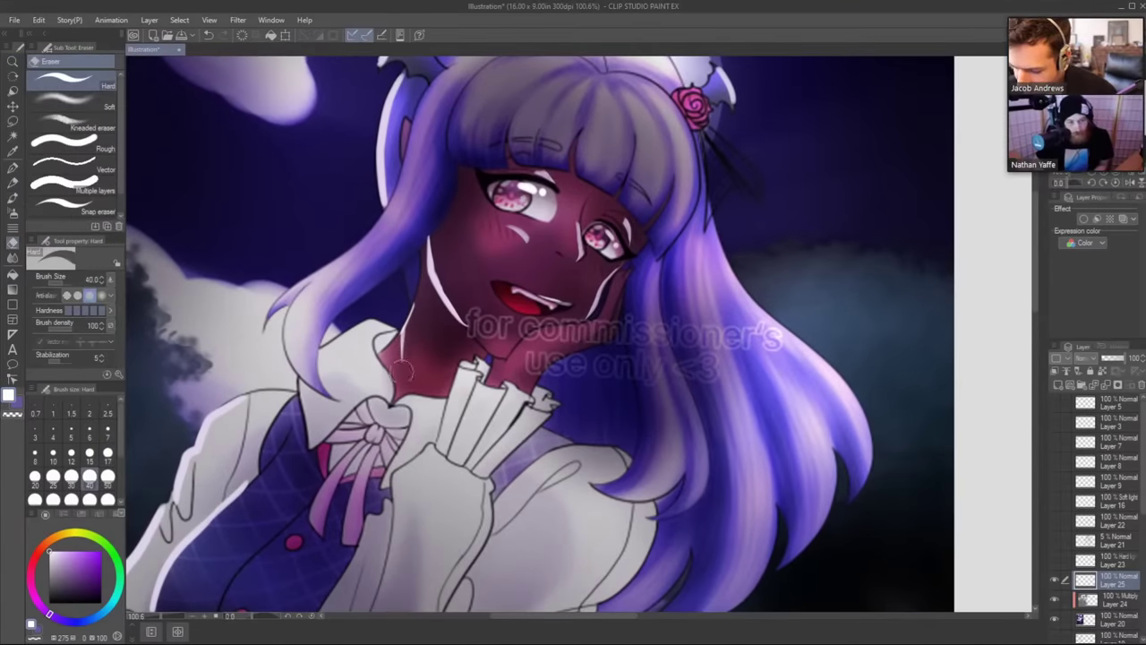
{"action": "key", "text": "slash"}
{"action": "key", "text": "b"}
{"action": "key", "text": "b"}
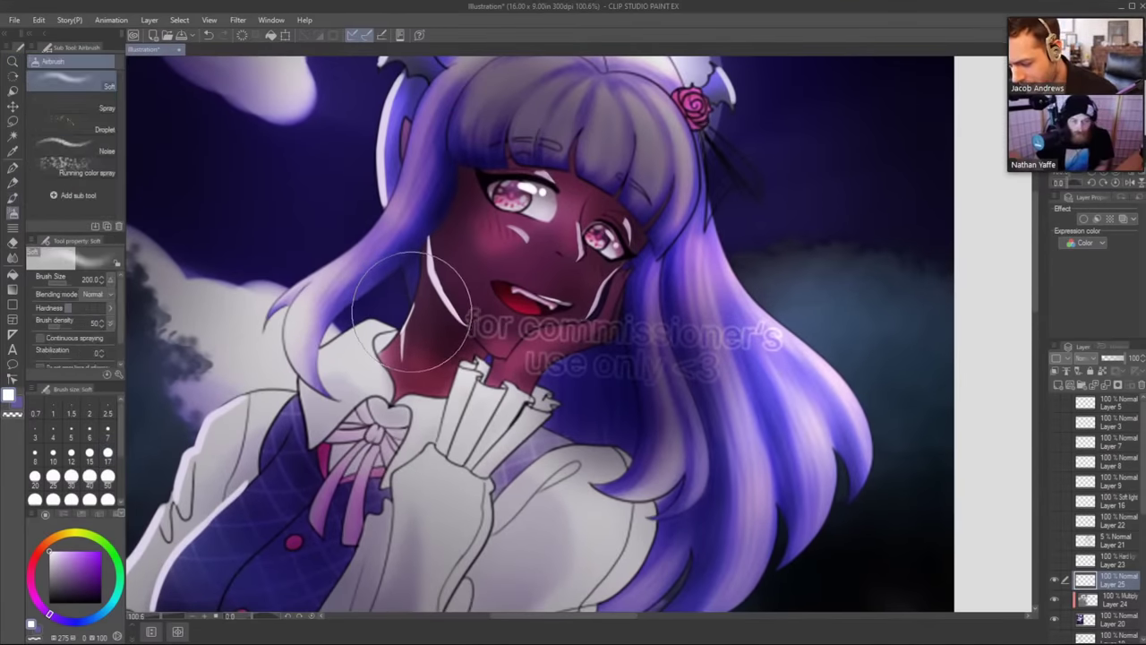
{"action": "key", "text": "b"}
{"action": "key", "text": "b"}
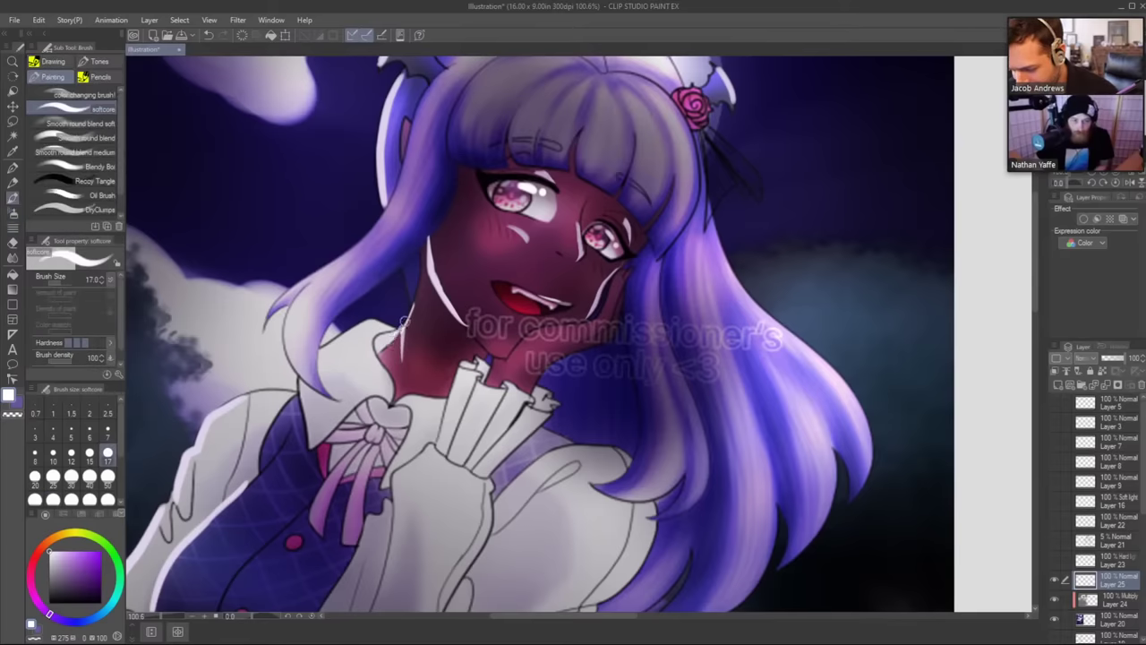
{"action": "key", "text": "e"}
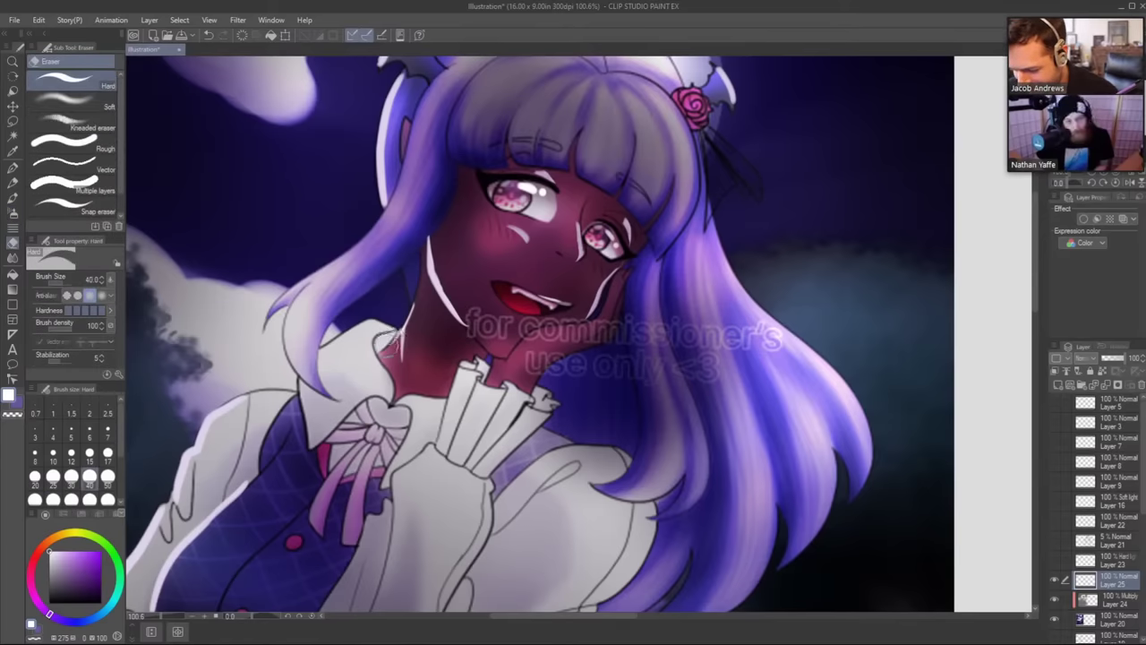
{"action": "left_click_drag", "start_coordinate": [392, 344], "coordinate": [386, 343]}
Compare the whole illustration with Layer 24 and Layer 25 hidden and shown.
{"action": "key", "text": "slash"}
{"action": "left_click_drag", "start_coordinate": [547, 257], "coordinate": [416, 259]}
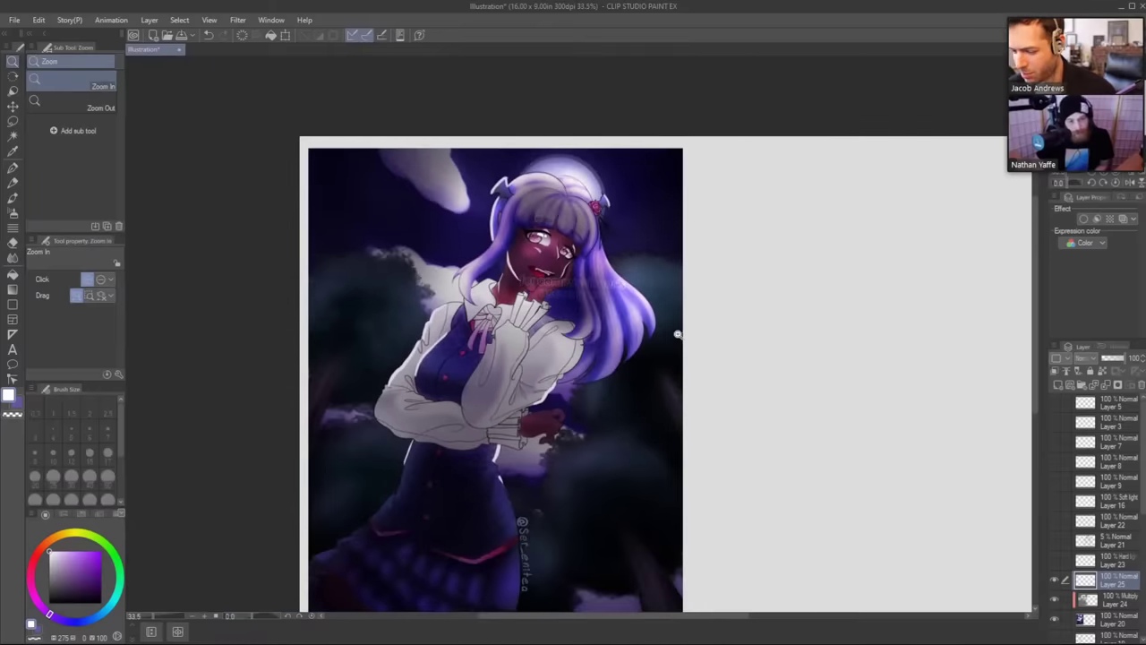
{"action": "left_click_drag", "start_coordinate": [677, 360], "coordinate": [662, 342]}
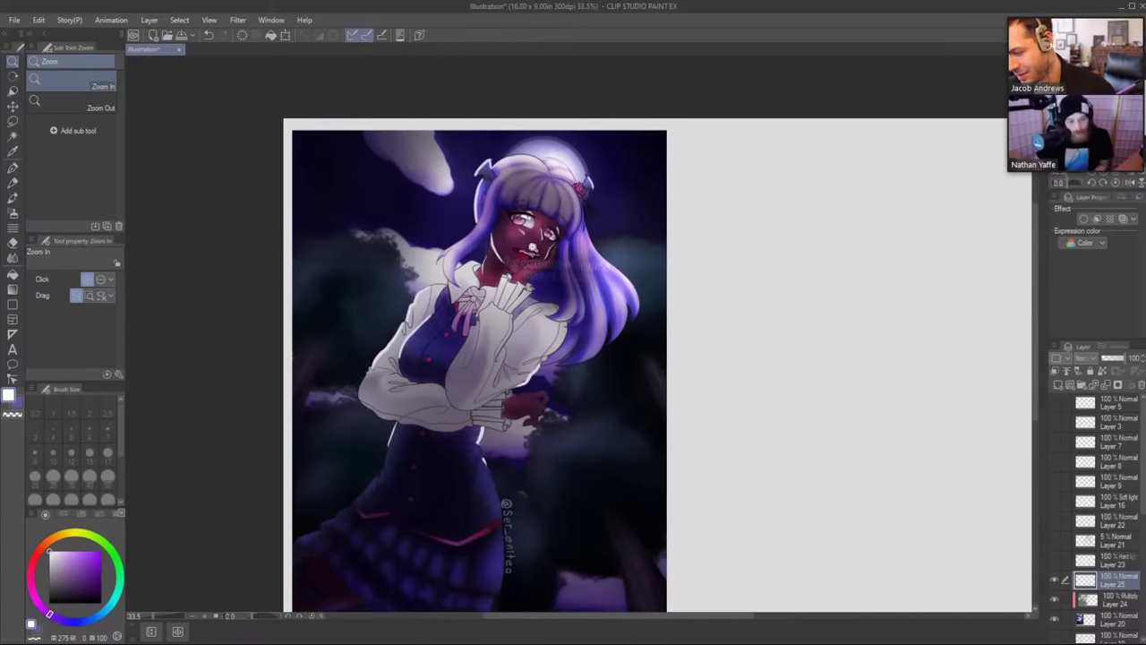
{"action": "scroll", "coordinate": [535, 247], "scroll_direction": "up", "scroll_amount": 1}
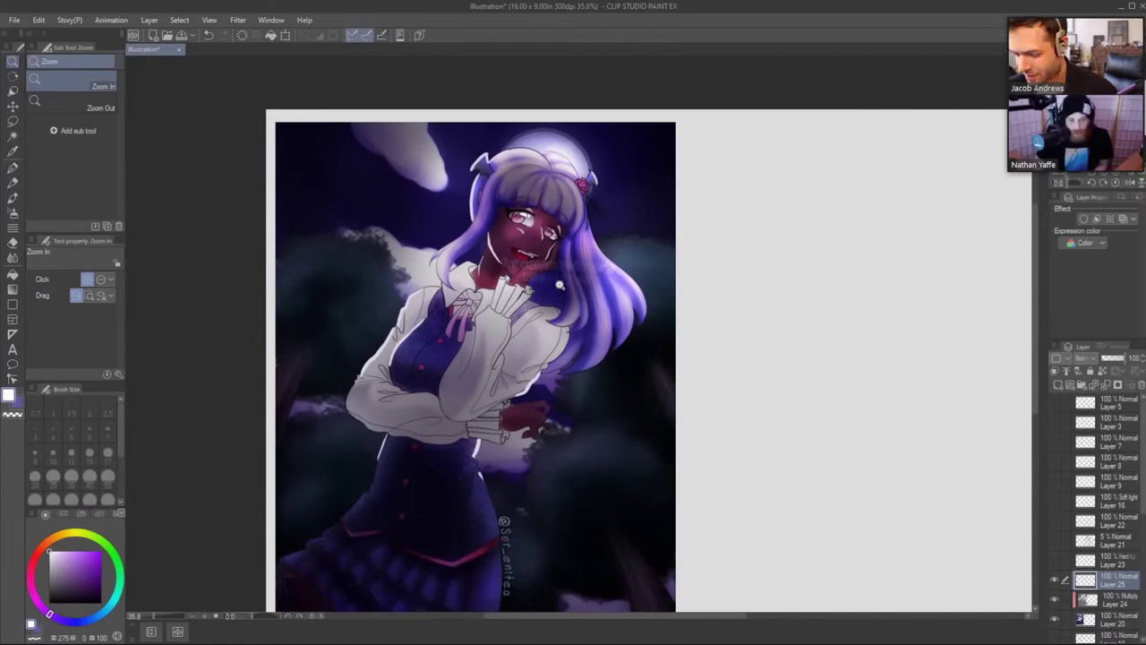
{"action": "mouse_move", "coordinate": [583, 329]}
{"action": "left_mouse_down"}
{"action": "mouse_move", "coordinate": [560, 291]}
{"action": "mouse_move", "coordinate": [562, 330]}
{"action": "left_mouse_up"}
{"action": "left_click", "coordinate": [1055, 597]}
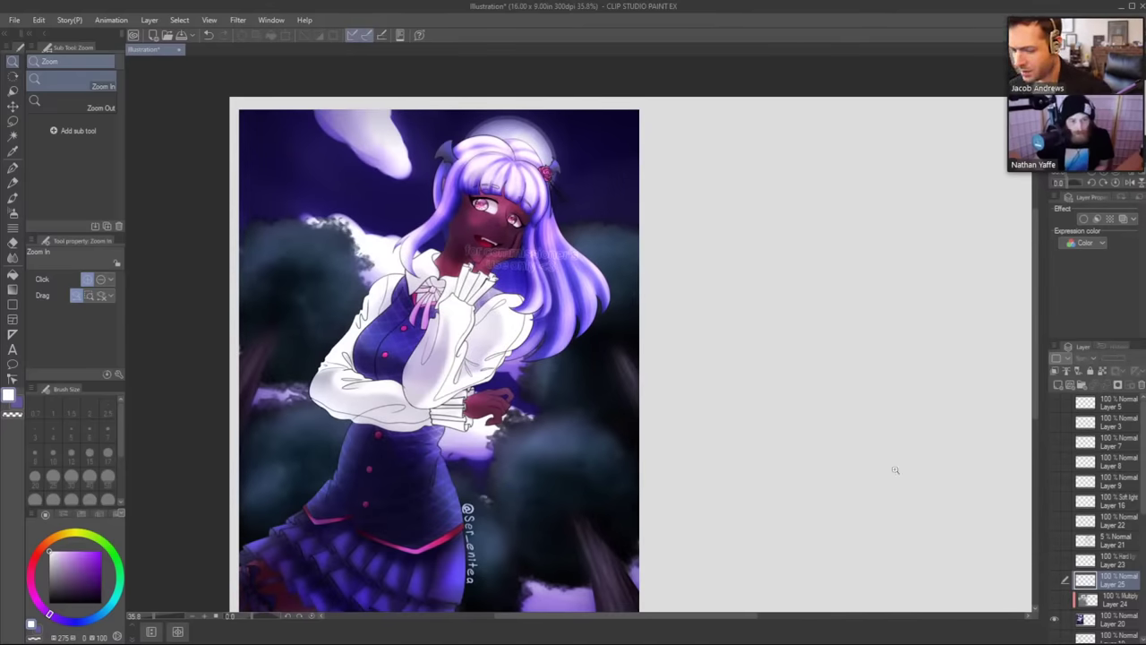
{"action": "left_click_drag", "start_coordinate": [660, 346], "coordinate": [581, 324]}
{"action": "scroll", "coordinate": [638, 309], "scroll_direction": "down", "scroll_amount": 1}
{"action": "scroll", "coordinate": [641, 308], "scroll_direction": "down", "scroll_amount": 1}
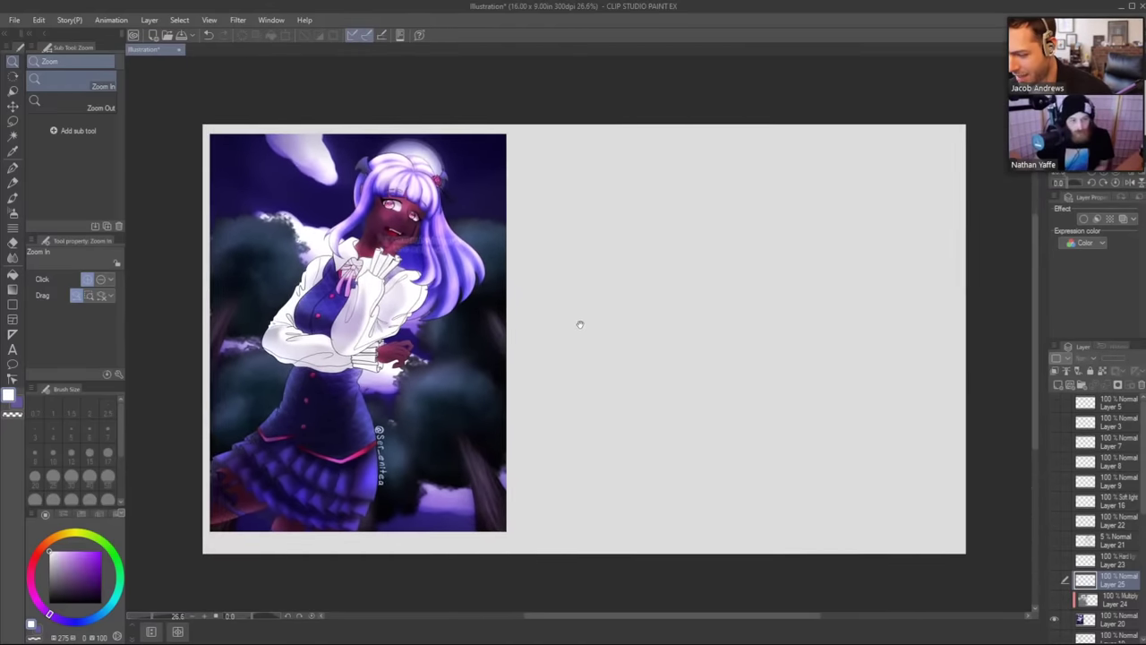
{"action": "left_click", "coordinate": [1056, 581]}
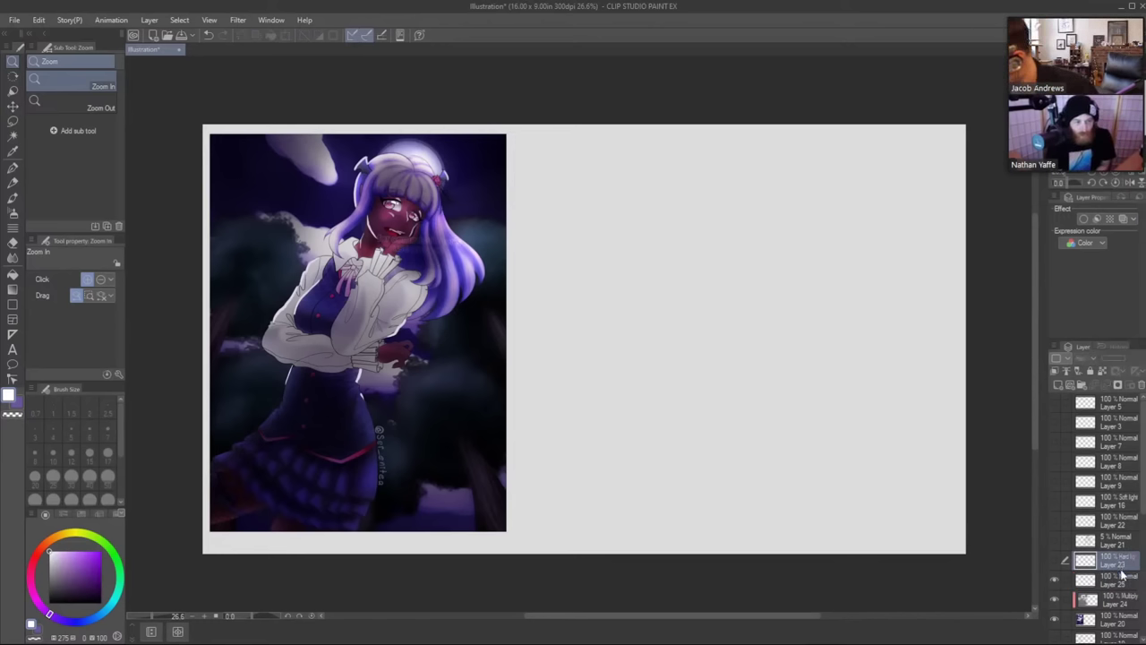
Add a new layer directly above Layer 24 and set its blending mode to Color dodge.
{"action": "left_click", "coordinate": [1123, 602]}
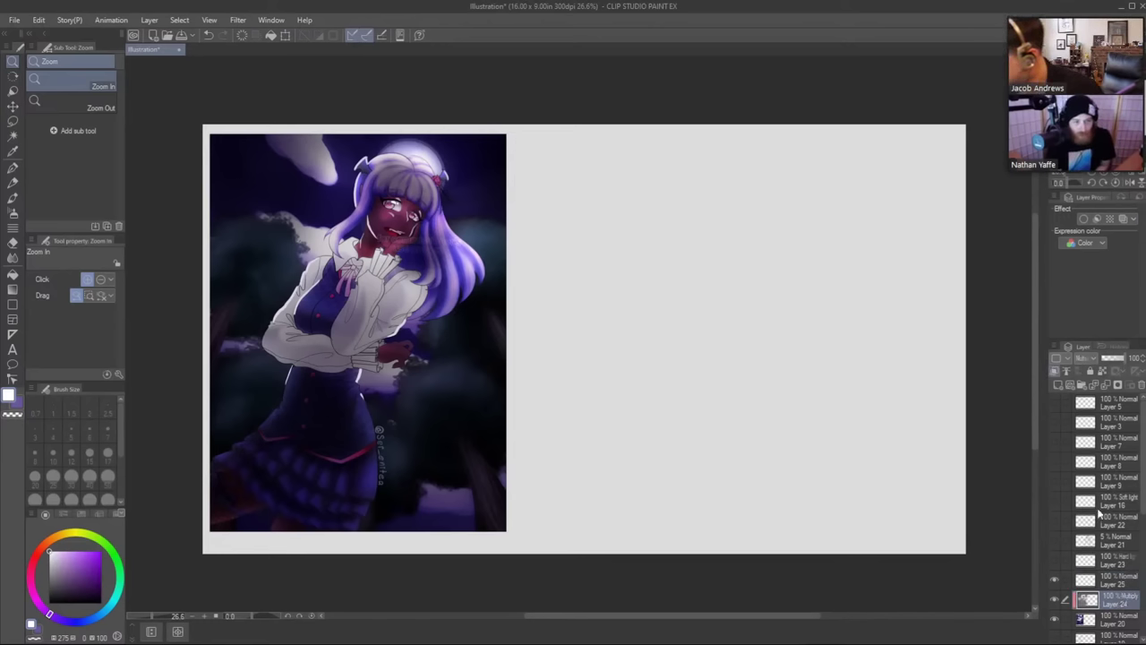
{"action": "left_click", "coordinate": [1058, 385]}
{"action": "left_click", "coordinate": [1090, 358]}
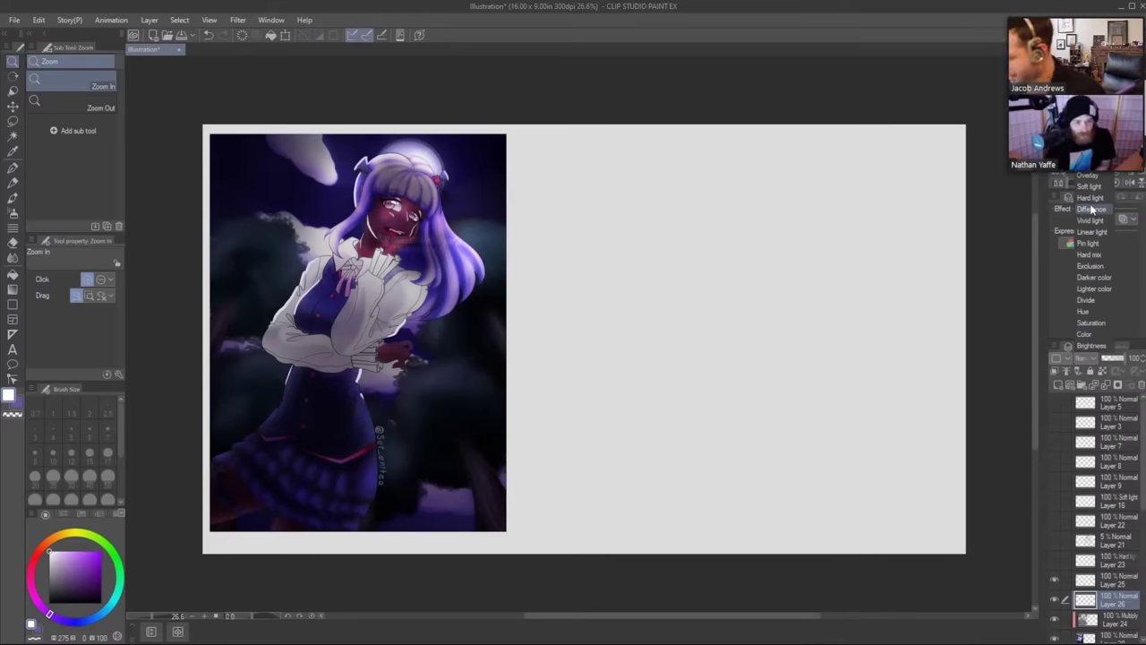
{"action": "left_click_drag", "start_coordinate": [1111, 14], "coordinate": [1037, 20]}
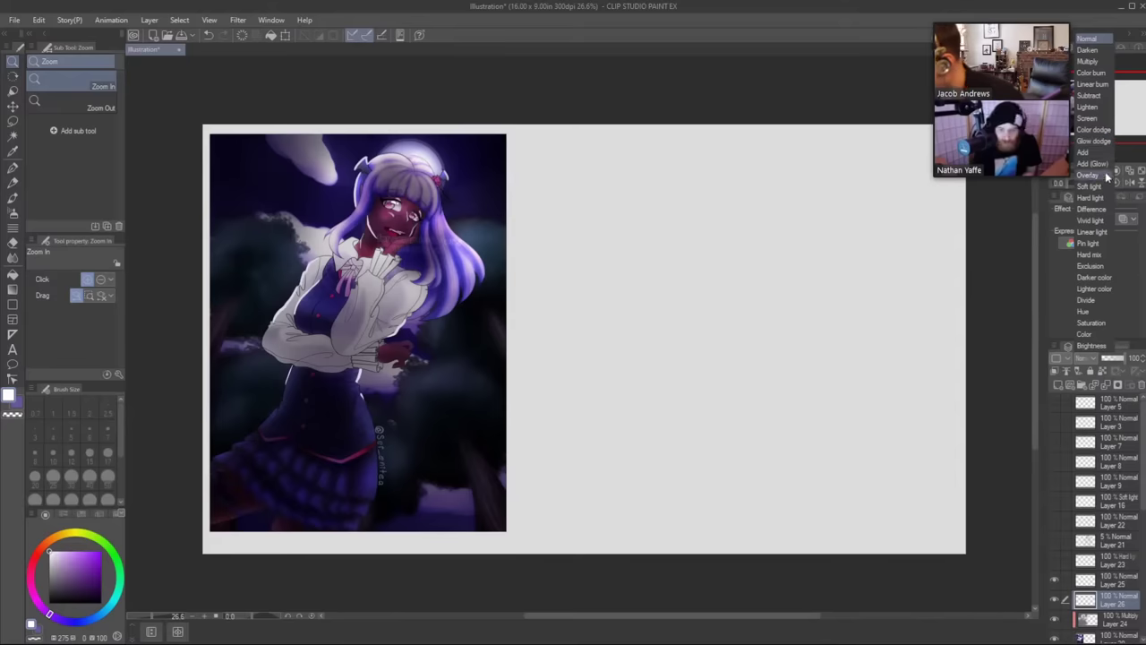
{"action": "left_click", "coordinate": [1094, 130]}
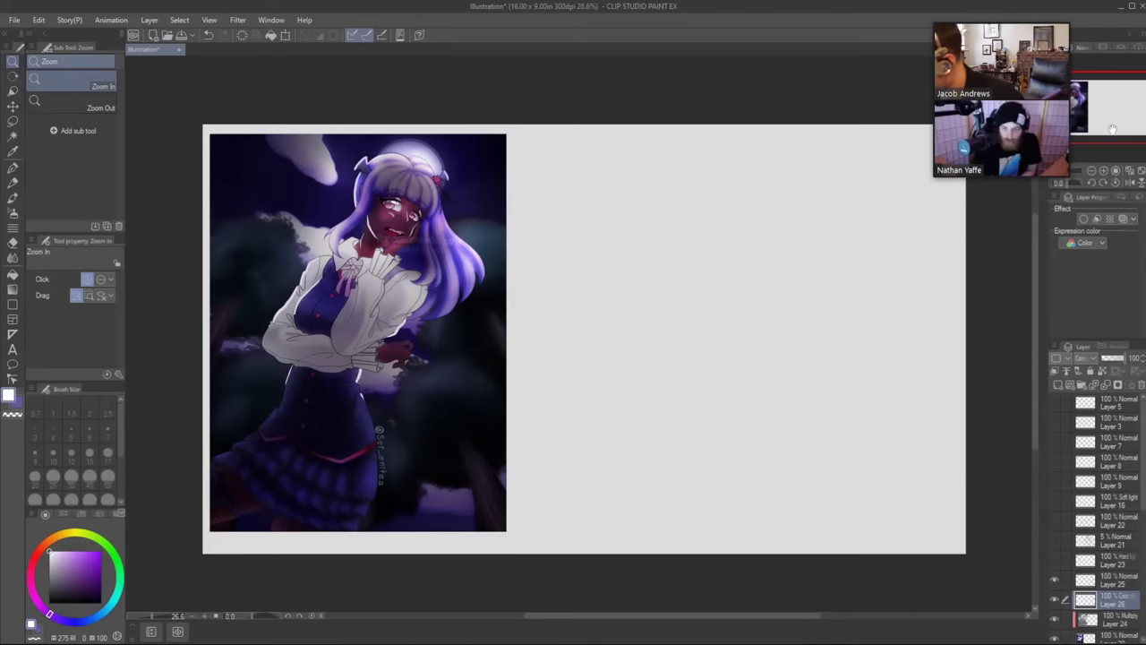
Airbrush a soft white glow over the face at brush size 600 and lower the layer opacity to 23%.
{"action": "left_click", "coordinate": [670, 89]}
{"action": "key", "text": "b"}
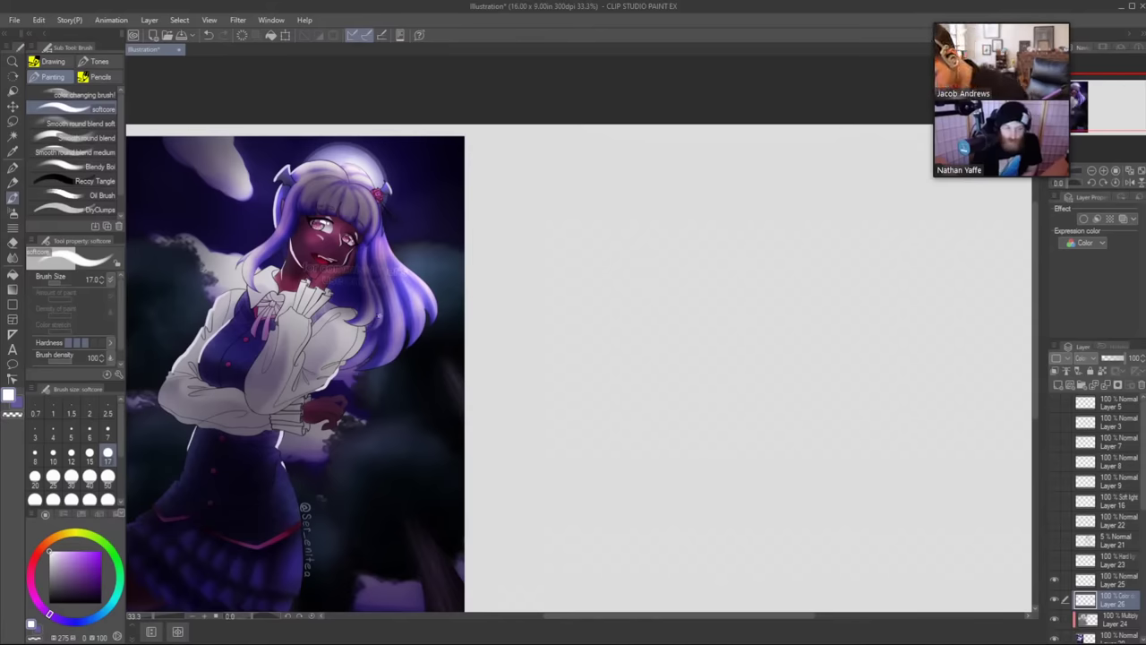
{"action": "key", "text": "b"}
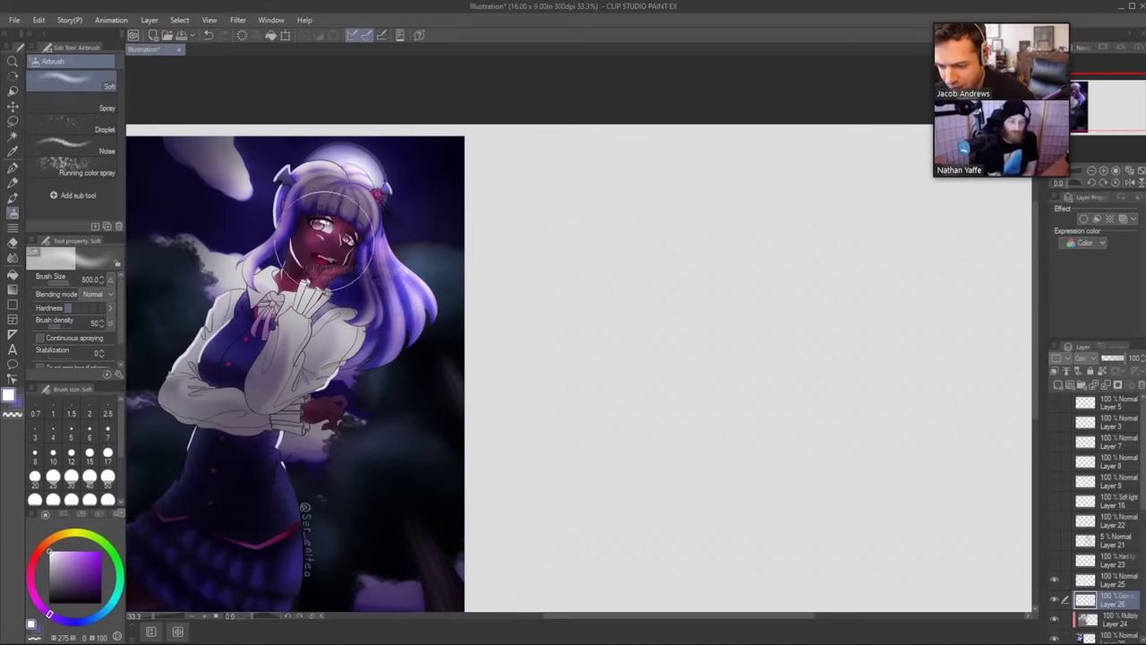
{"action": "key", "text": "]"}
{"action": "left_click", "coordinate": [326, 242]}
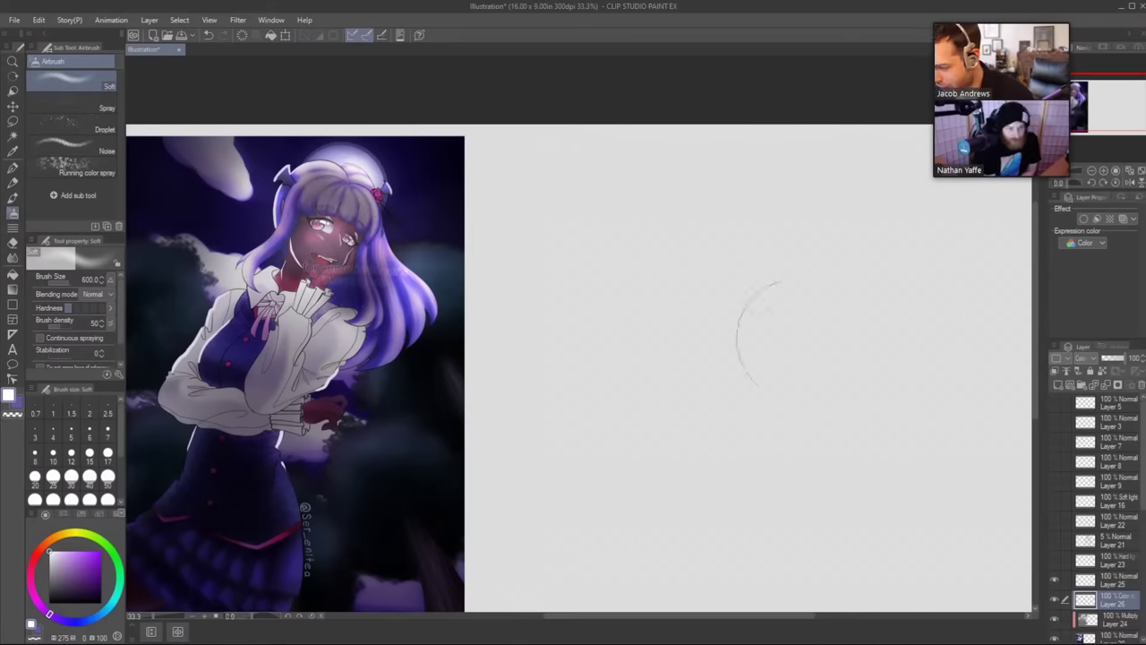
{"action": "left_click_drag", "start_coordinate": [1120, 361], "coordinate": [1110, 364]}
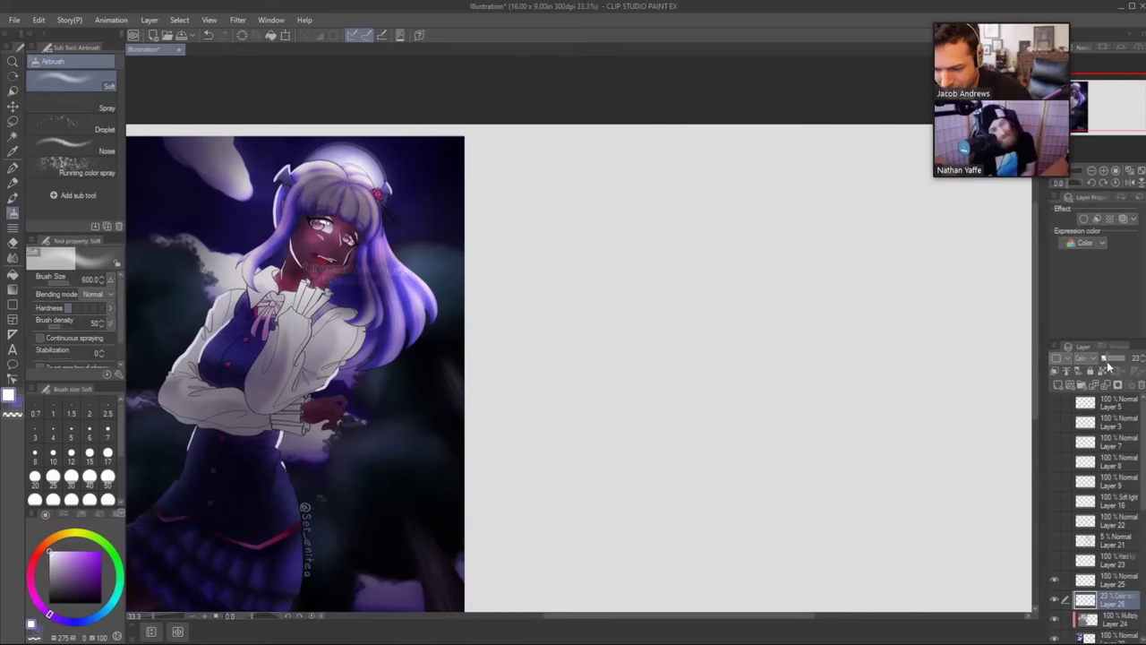
Enlarge the softcore brush to 700, brush a broad white glow over the figure and set the layer opacity to 10%.
{"action": "key", "text": "ctrl+space"}
{"action": "left_click_drag", "start_coordinate": [376, 309], "coordinate": [380, 342]}
{"action": "left_click_drag", "start_coordinate": [380, 344], "coordinate": [502, 335]}
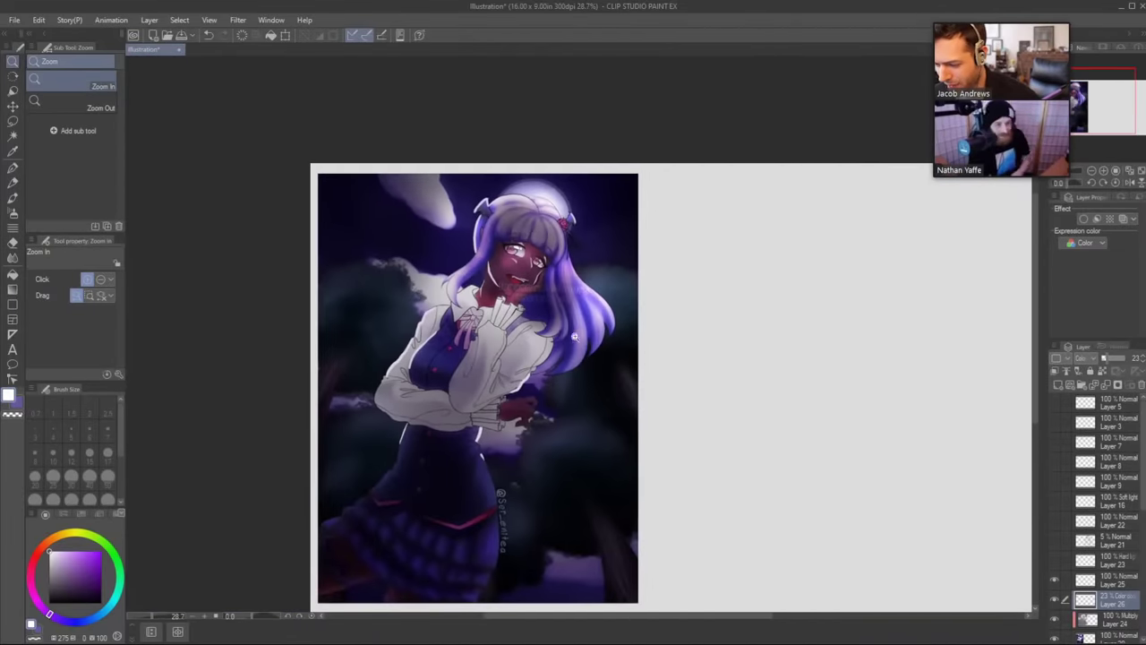
{"action": "key", "text": "b"}
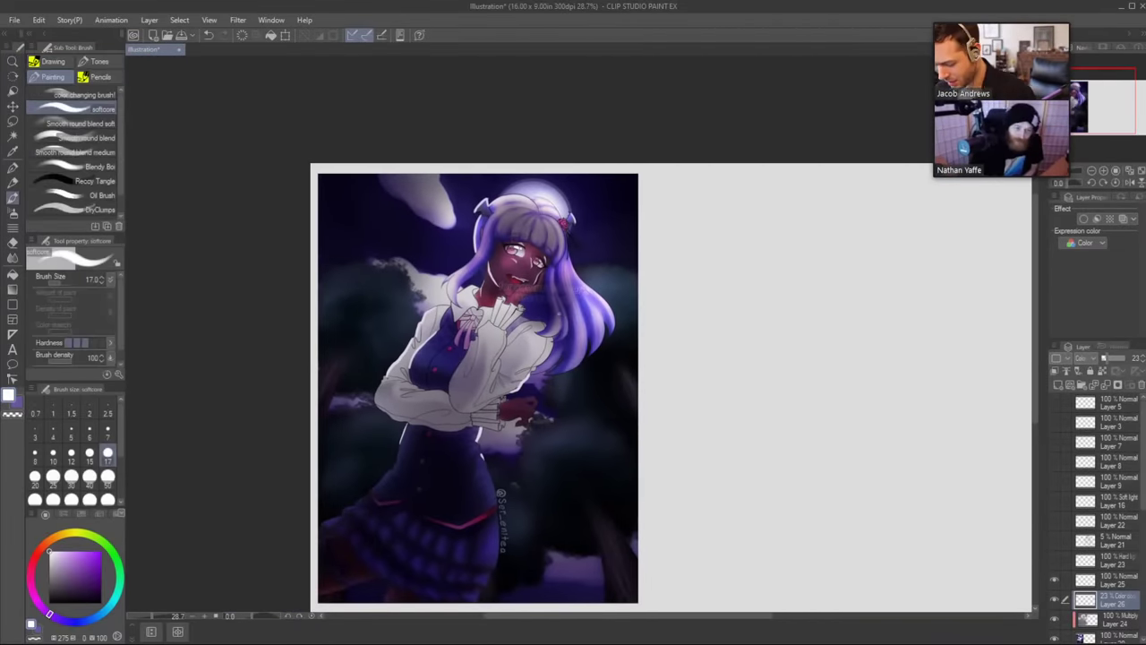
{"action": "key", "text": "bracketright"}
{"action": "key", "text": "bracketright"}
{"action": "key", "text": "bracketright"}
{"action": "key", "text": "bracketright"}
{"action": "key", "text": "bracketright"}
{"action": "key", "text": "bracketright"}
{"action": "key", "text": "bracketright"}
{"action": "key", "text": "bracketright"}
{"action": "key", "text": "bracketright"}
{"action": "key", "text": "bracketright"}
{"action": "key", "text": "bracketright"}
{"action": "key", "text": "bracketright"}
{"action": "key", "text": "bracketright"}
{"action": "key", "text": "bracketright"}
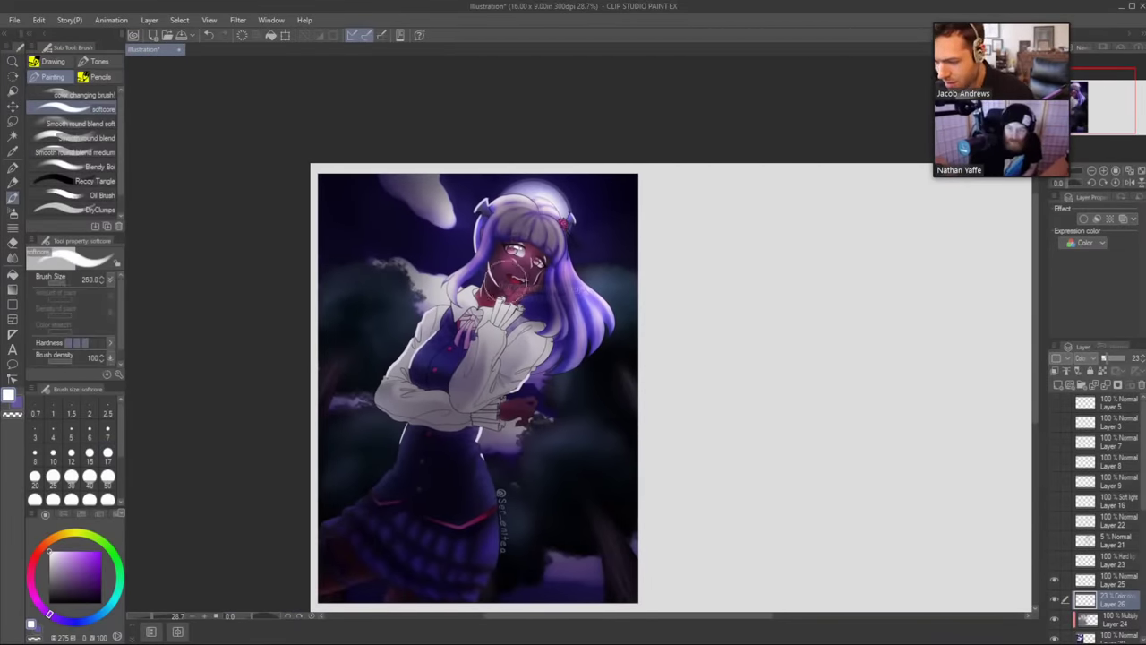
{"action": "key", "text": "bracketright"}
{"action": "key", "text": "bracketright"}
{"action": "key", "text": "bracketright"}
{"action": "key", "text": "bracketright"}
{"action": "key", "text": "bracketright"}
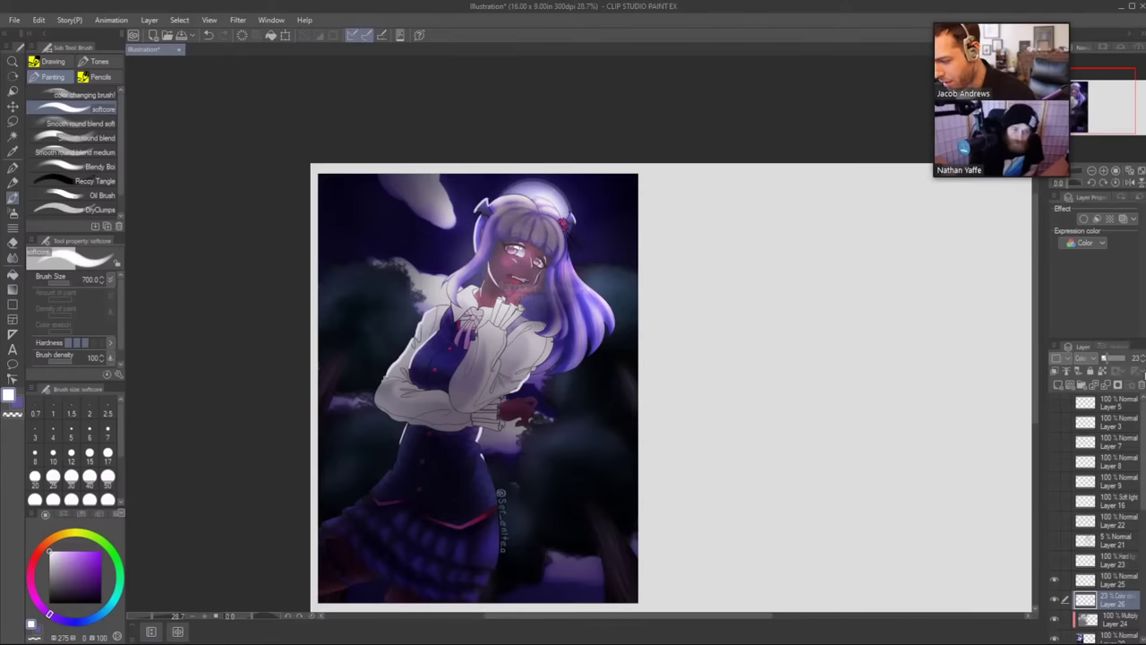
{"action": "left_click_drag", "start_coordinate": [1115, 359], "coordinate": [1105, 363]}
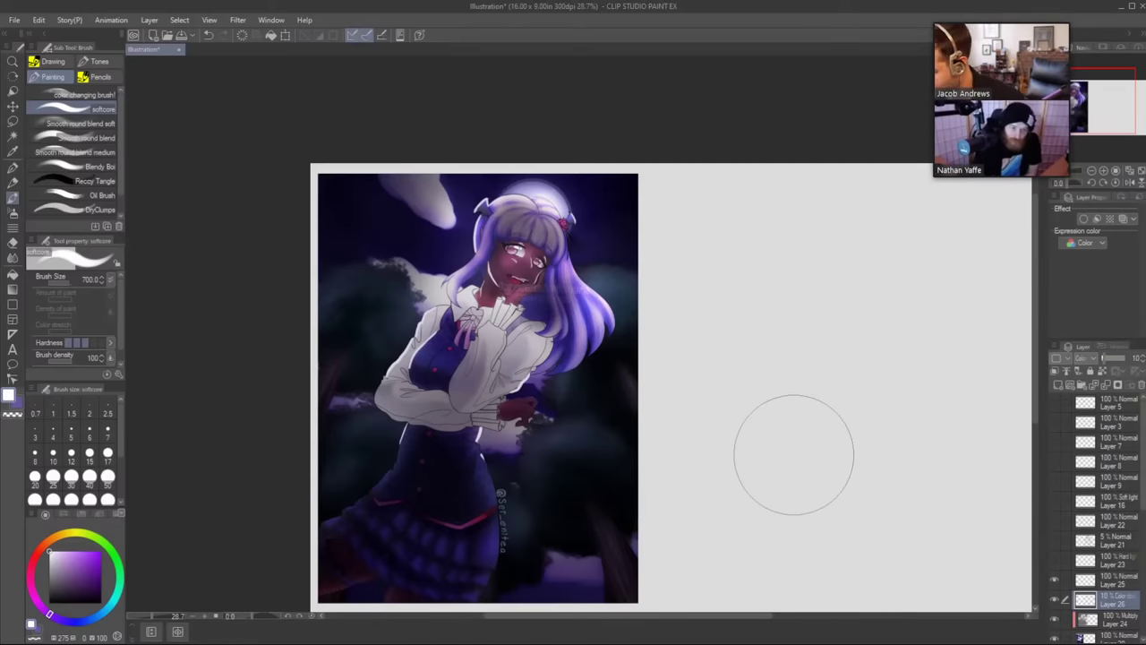
On Layer 25, paint white highlights along the treetops and the upper cloud's edge with the softcore brush at size 25.
{"action": "left_click", "coordinate": [1123, 580]}
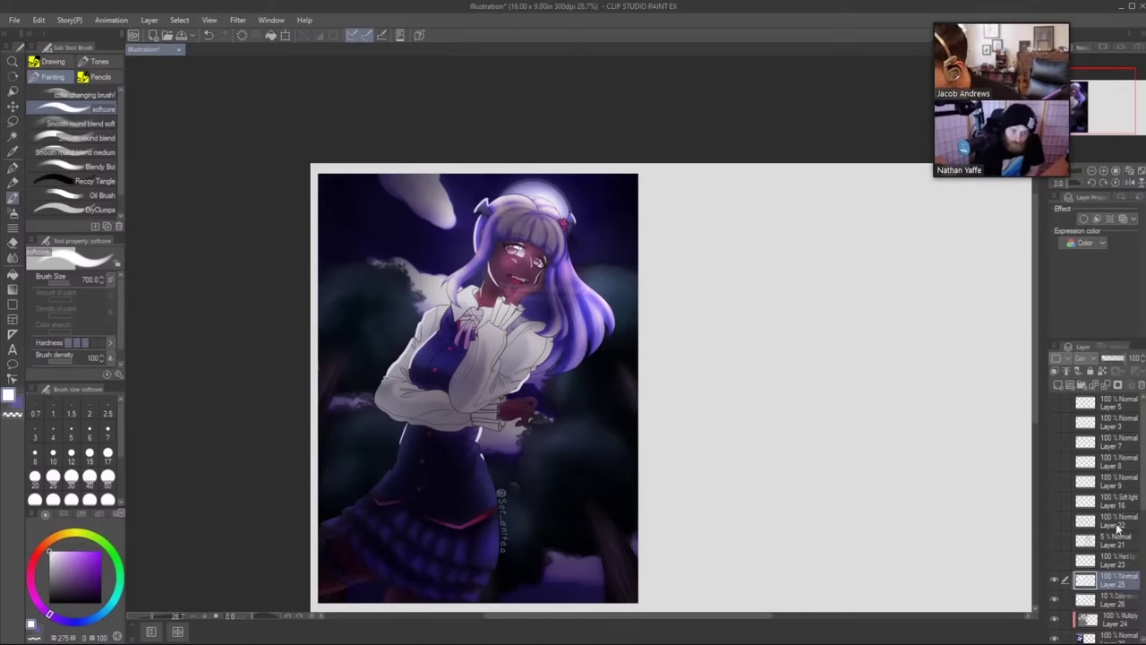
{"action": "key", "text": "b"}
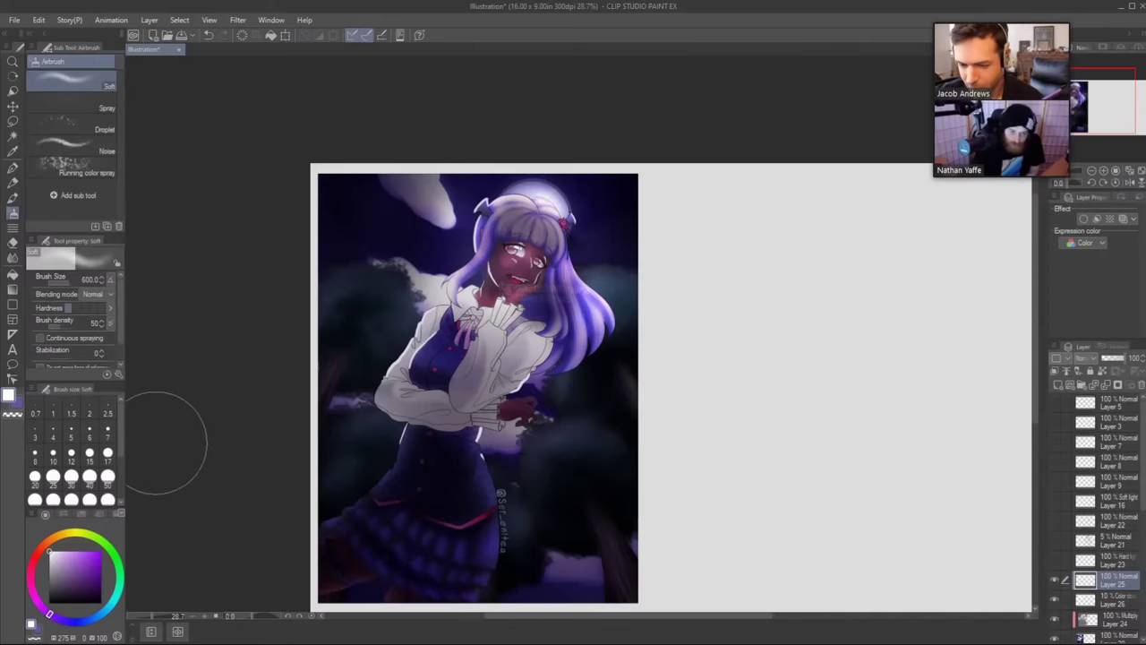
{"action": "key", "text": "b"}
{"action": "key", "text": "b"}
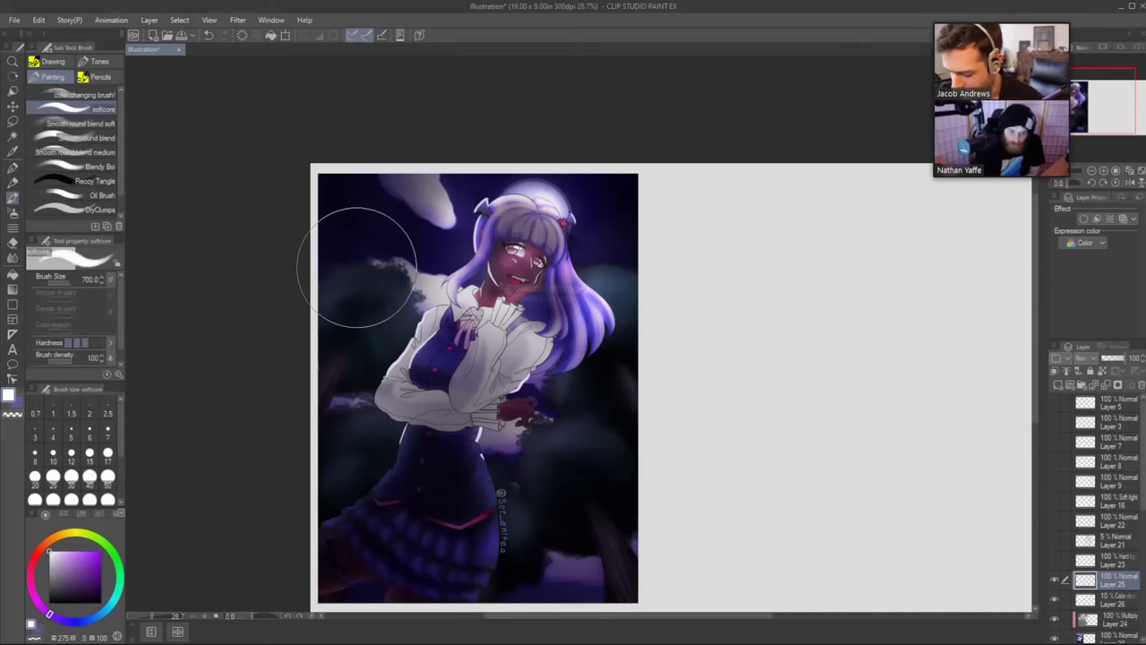
{"action": "key", "text": "bracketleft"}
{"action": "key", "text": "bracketleft"}
{"action": "key", "text": "bracketleft"}
{"action": "key", "text": "bracketleft"}
{"action": "key", "text": "bracketleft"}
{"action": "key", "text": "bracketleft"}
{"action": "key", "text": "bracketleft"}
{"action": "key", "text": "bracketleft"}
{"action": "key", "text": "bracketleft"}
{"action": "key", "text": "bracketleft"}
{"action": "key", "text": "bracketleft"}
{"action": "key", "text": "bracketleft"}
{"action": "key", "text": "bracketleft"}
{"action": "key", "text": "bracketleft"}
{"action": "key", "text": "bracketleft"}
{"action": "key", "text": "bracketleft"}
{"action": "key", "text": "bracketleft"}
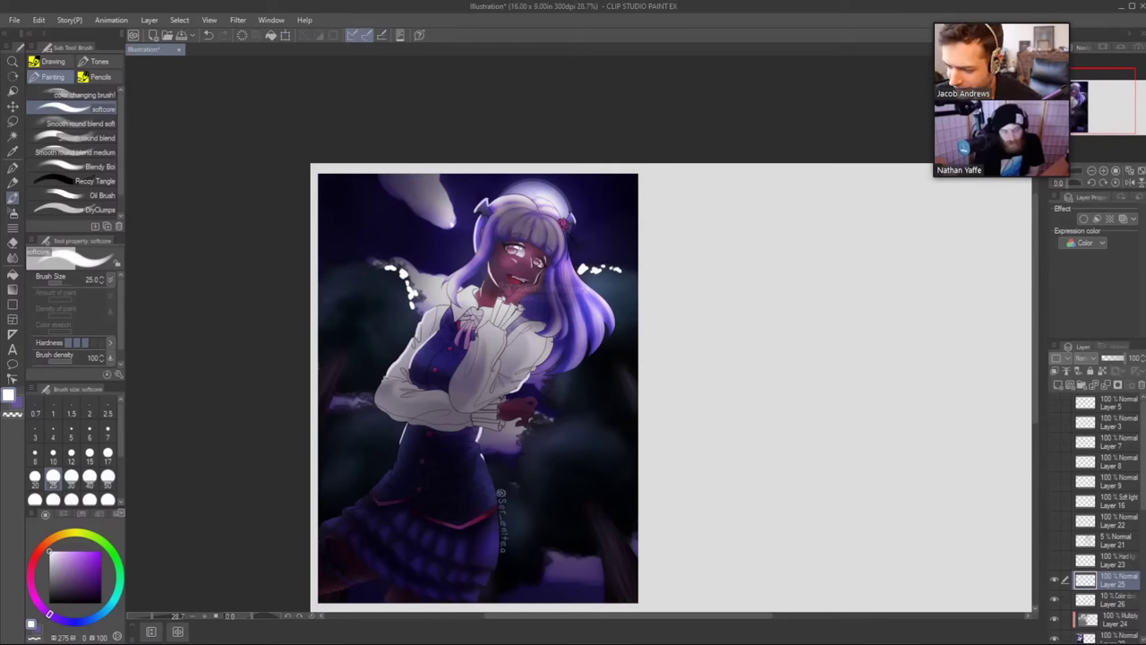
{"action": "left_click_drag", "start_coordinate": [445, 197], "coordinate": [435, 173]}
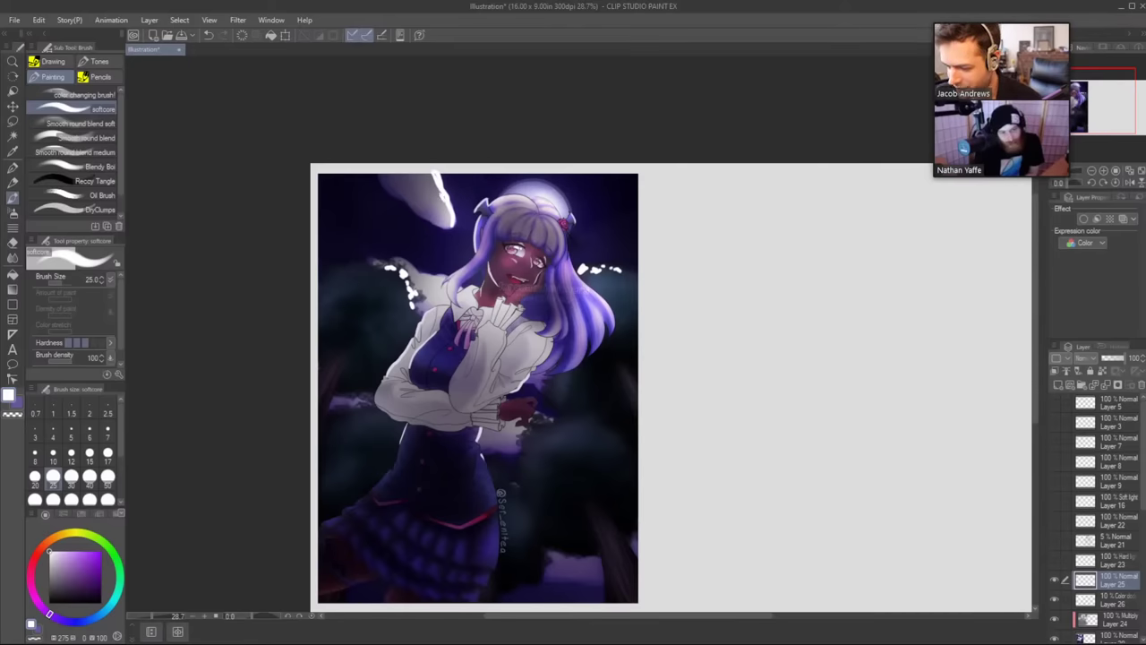
Paint white highlights along the cloud's edge behind the shoulder, over the moon and on the background edges near the lower hand.
{"action": "left_click_drag", "start_coordinate": [423, 274], "coordinate": [403, 258]}
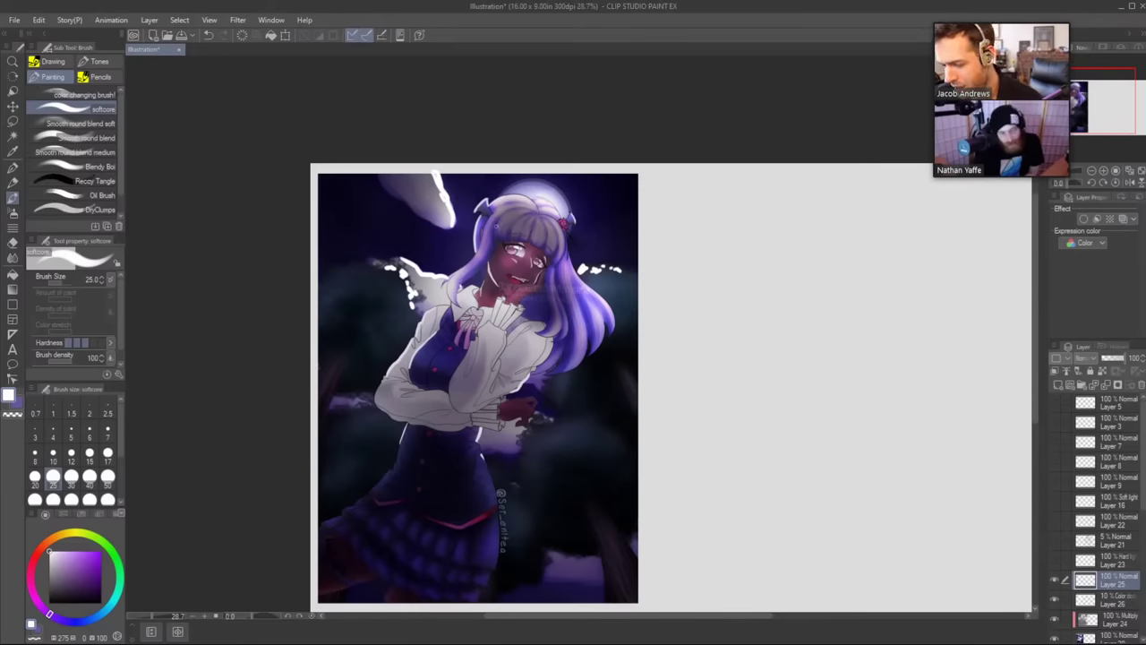
{"action": "left_click_drag", "start_coordinate": [504, 194], "coordinate": [541, 188]}
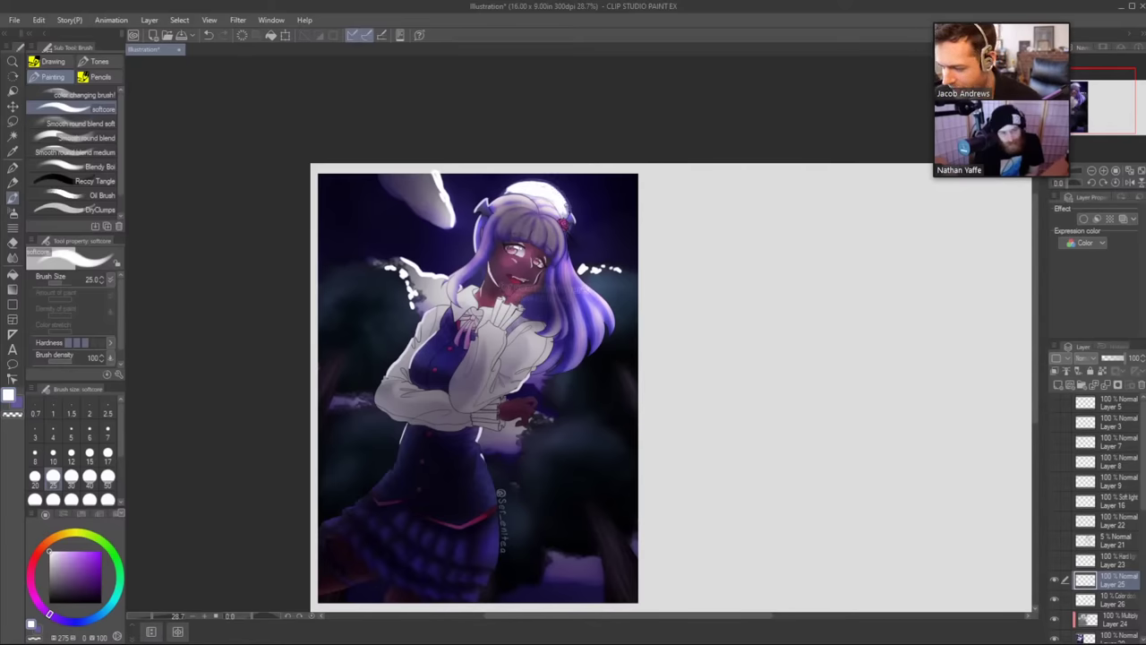
{"action": "mouse_move", "coordinate": [535, 182]}
{"action": "left_mouse_down"}
{"action": "mouse_move", "coordinate": [559, 194]}
{"action": "mouse_move", "coordinate": [548, 186]}
{"action": "left_mouse_up"}
{"action": "key", "text": "ctrl+z"}
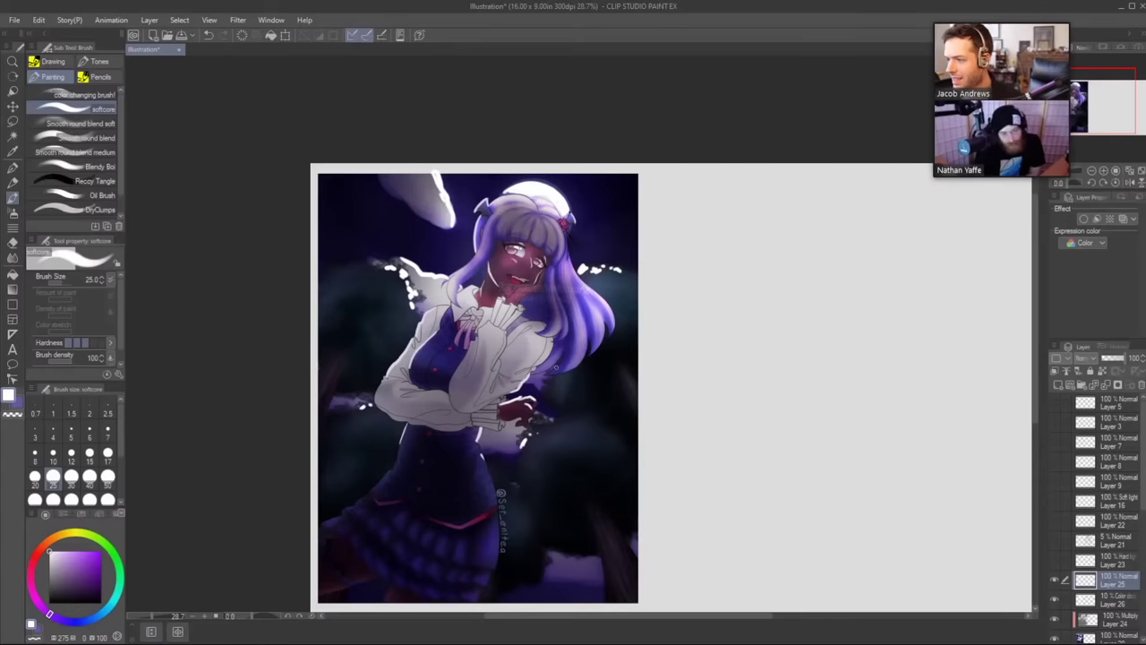
{"action": "left_click_drag", "start_coordinate": [593, 256], "coordinate": [449, 224]}
{"action": "left_click", "coordinate": [449, 224]}
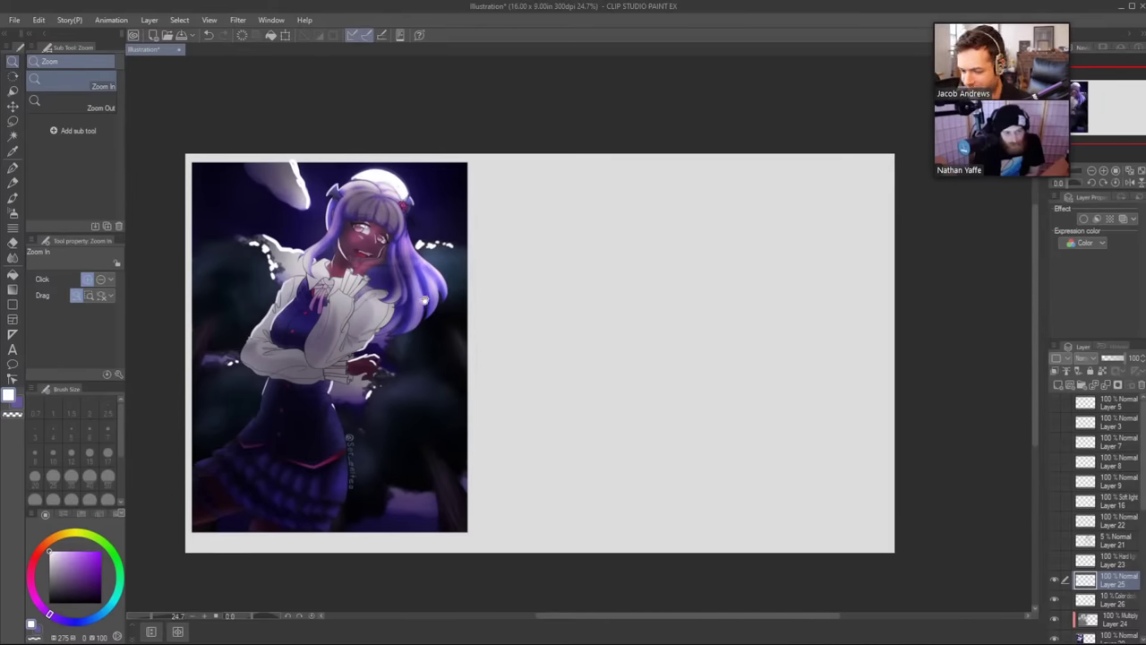
{"action": "left_click_drag", "start_coordinate": [432, 290], "coordinate": [455, 331]}
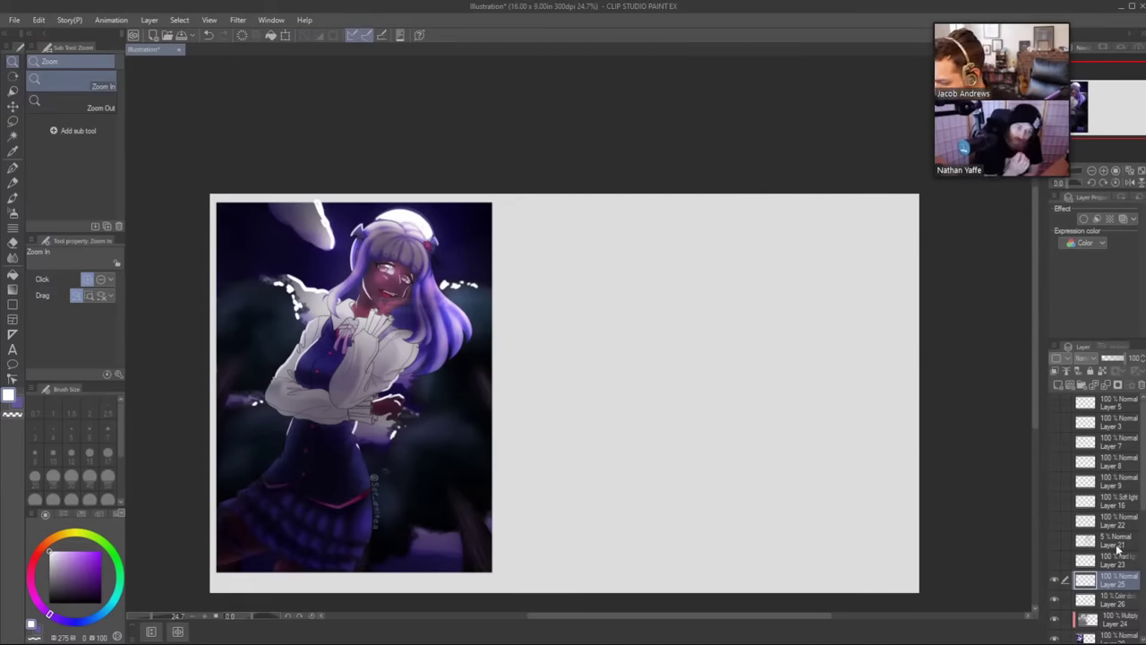
Add a new layer above Layer 25, pick a light orange colour and set the layer's blending mode to Soft light.
{"action": "left_click", "coordinate": [1058, 386]}
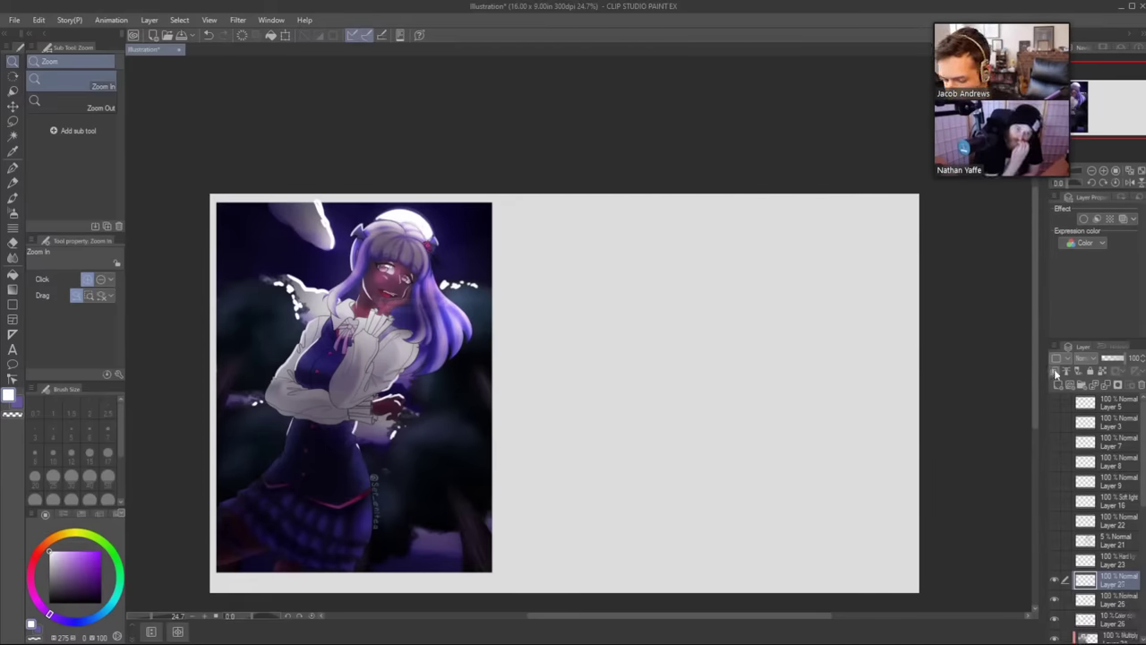
{"action": "left_click", "coordinate": [51, 539]}
{"action": "left_click", "coordinate": [83, 552]}
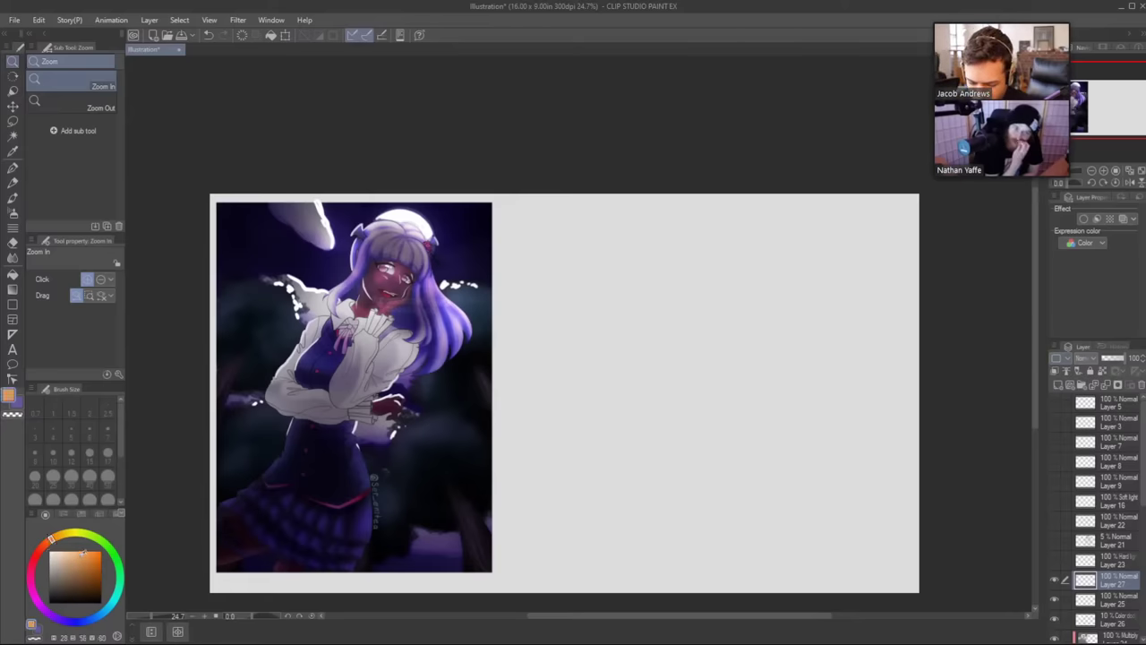
{"action": "left_click_drag", "start_coordinate": [82, 554], "coordinate": [81, 551]}
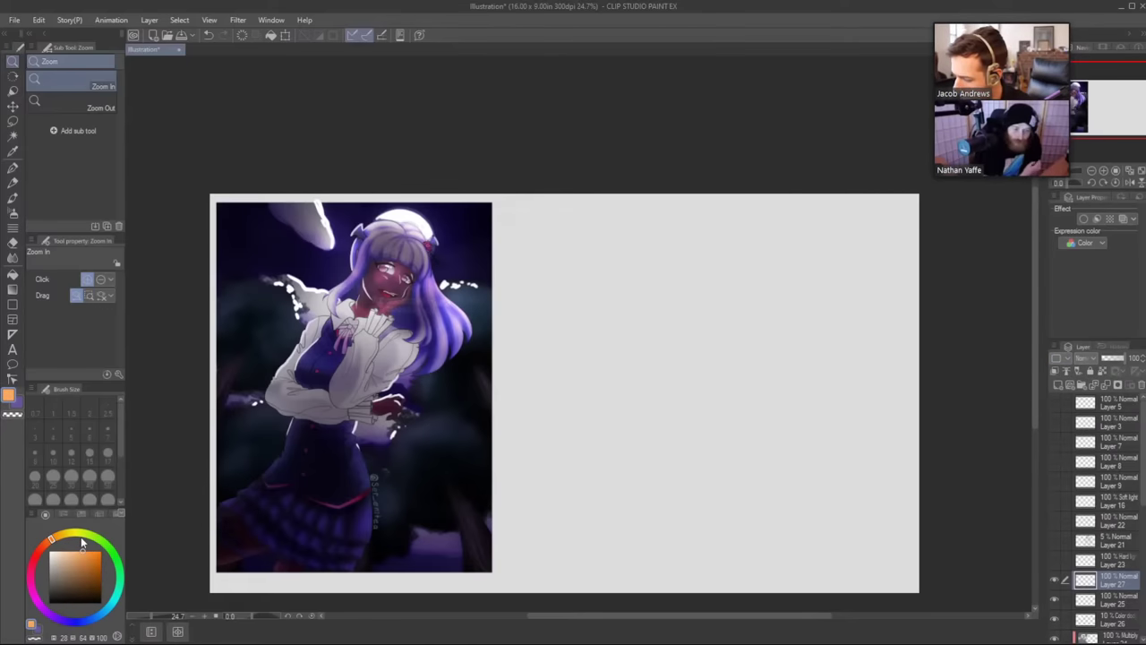
{"action": "left_click", "coordinate": [1089, 358]}
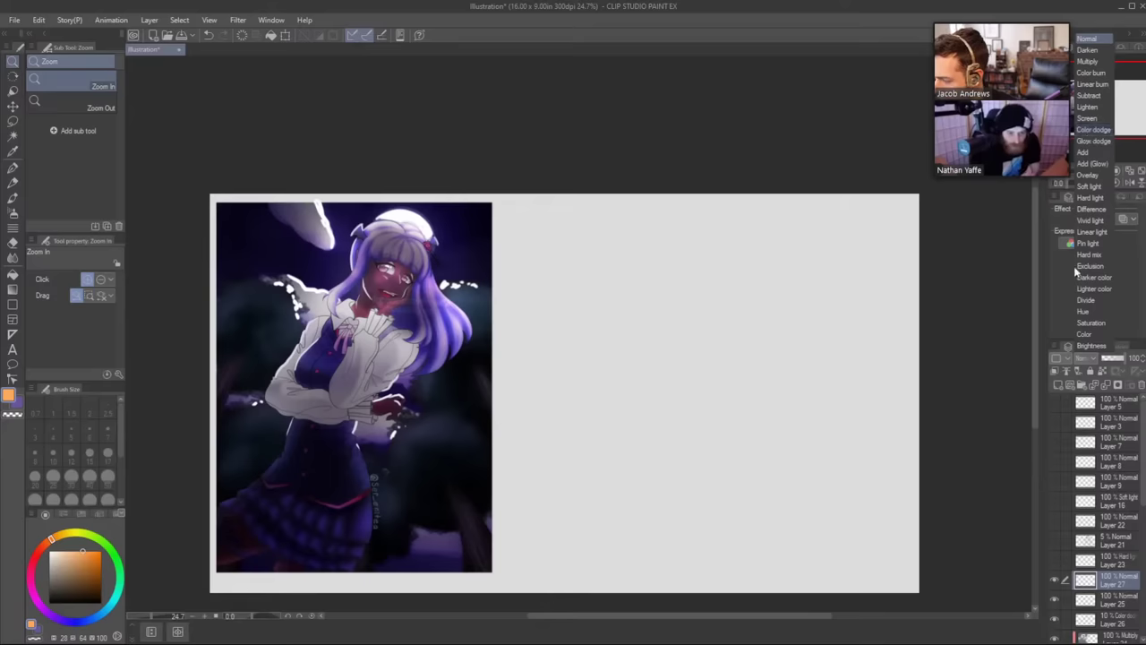
{"action": "left_click", "coordinate": [1089, 186]}
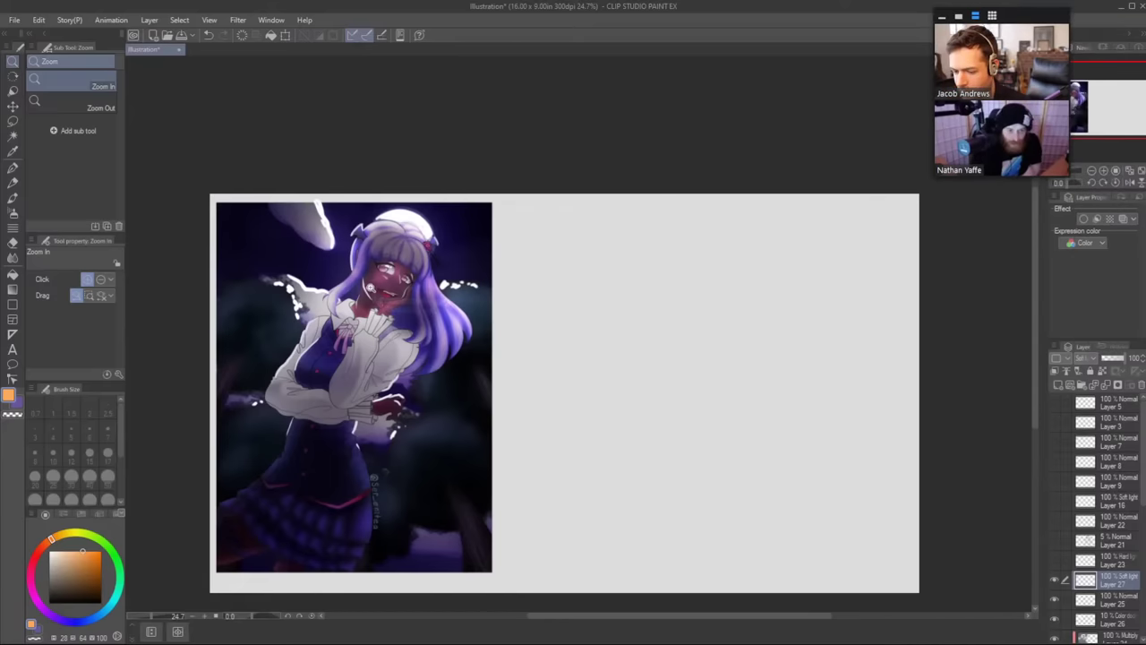
Enlarge the softcore brush to 60 and paint orange light over the lower parts of both crossed sleeves.
{"action": "left_click_drag", "start_coordinate": [372, 288], "coordinate": [399, 307]}
{"action": "key", "text": "bracketright"}
{"action": "key", "text": "bracketright"}
{"action": "key", "text": "bracketright"}
{"action": "key", "text": "bracketright"}
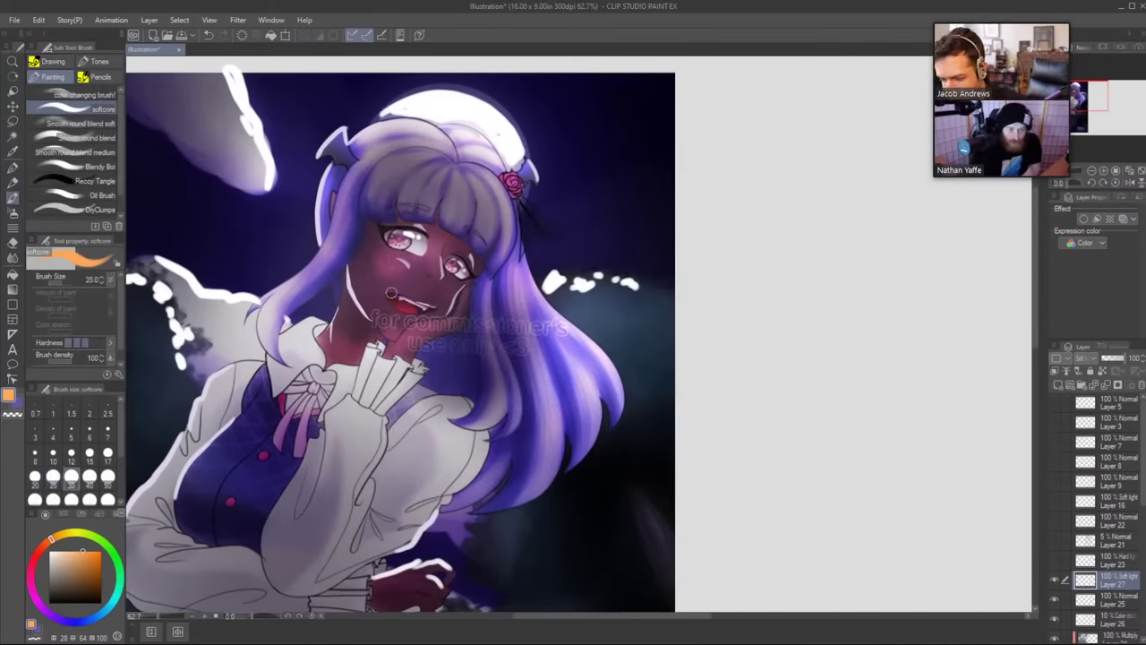
{"action": "key", "text": "ctrl+z"}
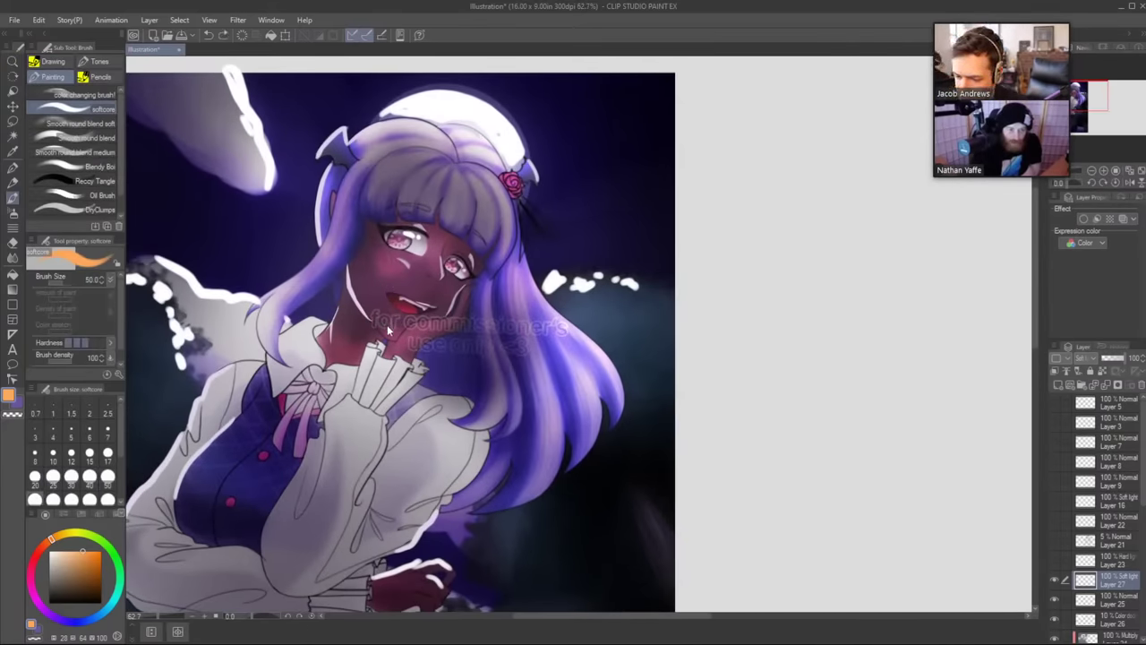
{"action": "key", "text": "bracketright"}
{"action": "mouse_move", "coordinate": [384, 324]}
{"action": "left_mouse_down"}
{"action": "mouse_move", "coordinate": [361, 277]}
{"action": "mouse_move", "coordinate": [390, 328]}
{"action": "mouse_move", "coordinate": [594, 240]}
{"action": "left_mouse_up"}
{"action": "key", "text": "ctrl+z"}
{"action": "mouse_move", "coordinate": [519, 426]}
{"action": "left_mouse_down"}
{"action": "mouse_move", "coordinate": [532, 353]}
{"action": "mouse_move", "coordinate": [591, 206]}
{"action": "left_mouse_up"}
{"action": "mouse_move", "coordinate": [340, 260]}
{"action": "left_mouse_down"}
{"action": "mouse_move", "coordinate": [408, 304]}
{"action": "mouse_move", "coordinate": [533, 314]}
{"action": "mouse_move", "coordinate": [422, 283]}
{"action": "mouse_move", "coordinate": [523, 297]}
{"action": "mouse_move", "coordinate": [399, 283]}
{"action": "left_mouse_up"}
{"action": "left_click_drag", "start_coordinate": [577, 293], "coordinate": [559, 349]}
{"action": "mouse_move", "coordinate": [497, 327]}
{"action": "left_mouse_down"}
{"action": "mouse_move", "coordinate": [492, 261]}
{"action": "mouse_move", "coordinate": [531, 264]}
{"action": "left_mouse_up"}
{"action": "mouse_move", "coordinate": [529, 323]}
{"action": "left_mouse_down"}
{"action": "mouse_move", "coordinate": [564, 309]}
{"action": "mouse_move", "coordinate": [548, 285]}
{"action": "mouse_move", "coordinate": [533, 333]}
{"action": "left_mouse_up"}
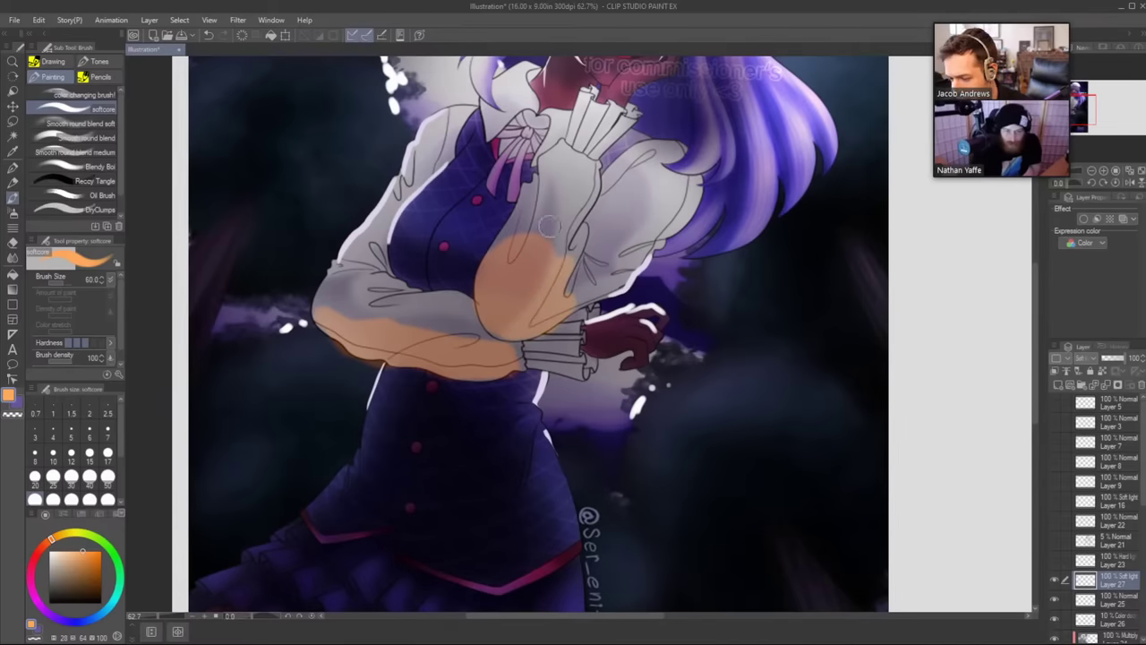
Fade the upper edge of the orange on the raised sleeve with the Soft eraser reduced to size 120.
{"action": "key", "text": "e"}
{"action": "left_click", "coordinate": [72, 107]}
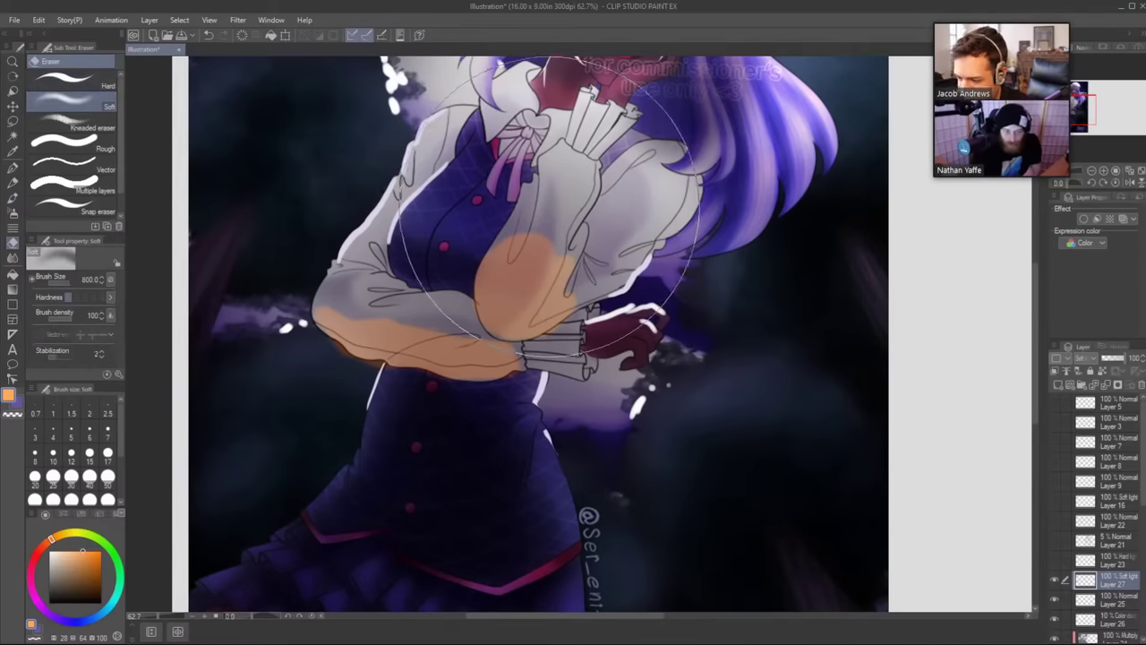
{"action": "key", "text": "bracketleft"}
{"action": "key", "text": "bracketleft"}
{"action": "key", "text": "bracketleft"}
{"action": "key", "text": "bracketleft"}
{"action": "key", "text": "bracketleft"}
{"action": "key", "text": "bracketleft"}
{"action": "key", "text": "bracketleft"}
{"action": "mouse_move", "coordinate": [527, 219]}
{"action": "left_mouse_down"}
{"action": "mouse_move", "coordinate": [502, 261]}
{"action": "mouse_move", "coordinate": [564, 234]}
{"action": "mouse_move", "coordinate": [547, 251]}
{"action": "mouse_move", "coordinate": [612, 291]}
{"action": "left_mouse_up"}
Paint orange light on the cuff and across the vest at the waist and chest with the softcore brush.
{"action": "key", "text": "b"}
{"action": "mouse_move", "coordinate": [527, 361]}
{"action": "left_mouse_down"}
{"action": "mouse_move", "coordinate": [570, 366]}
{"action": "mouse_move", "coordinate": [582, 382]}
{"action": "left_mouse_up"}
{"action": "left_click_drag", "start_coordinate": [582, 382], "coordinate": [601, 335]}
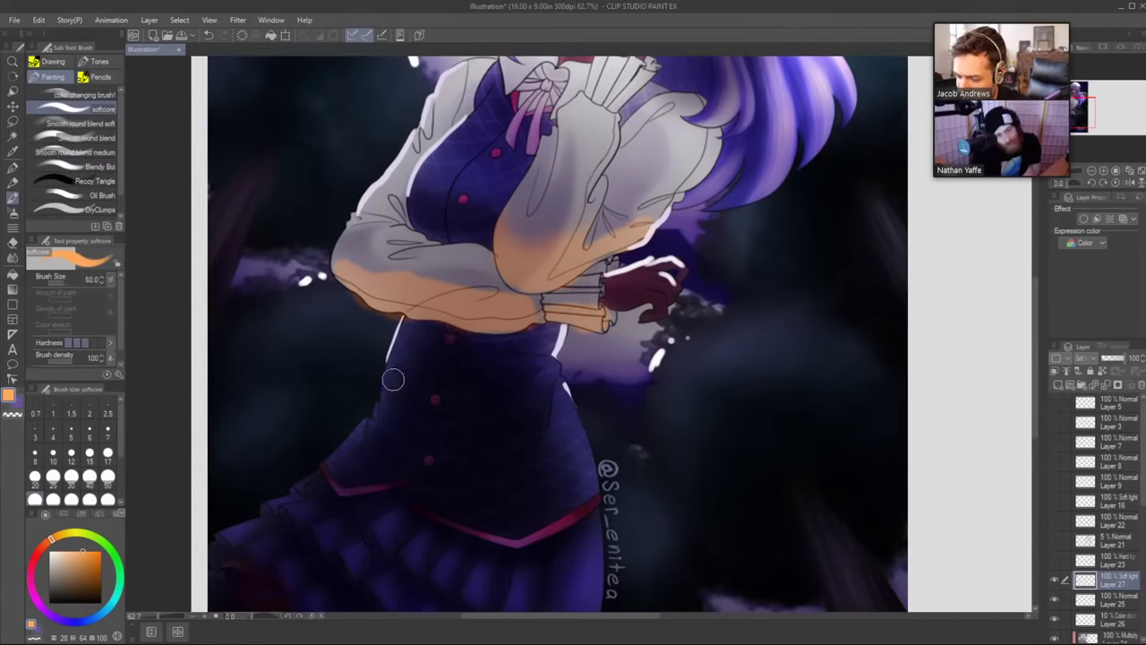
{"action": "mouse_move", "coordinate": [392, 365]}
{"action": "left_mouse_down"}
{"action": "mouse_move", "coordinate": [388, 406]}
{"action": "mouse_move", "coordinate": [510, 437]}
{"action": "mouse_move", "coordinate": [544, 371]}
{"action": "mouse_move", "coordinate": [398, 371]}
{"action": "mouse_move", "coordinate": [430, 410]}
{"action": "mouse_move", "coordinate": [483, 382]}
{"action": "mouse_move", "coordinate": [509, 422]}
{"action": "mouse_move", "coordinate": [539, 406]}
{"action": "mouse_move", "coordinate": [551, 483]}
{"action": "left_mouse_up"}
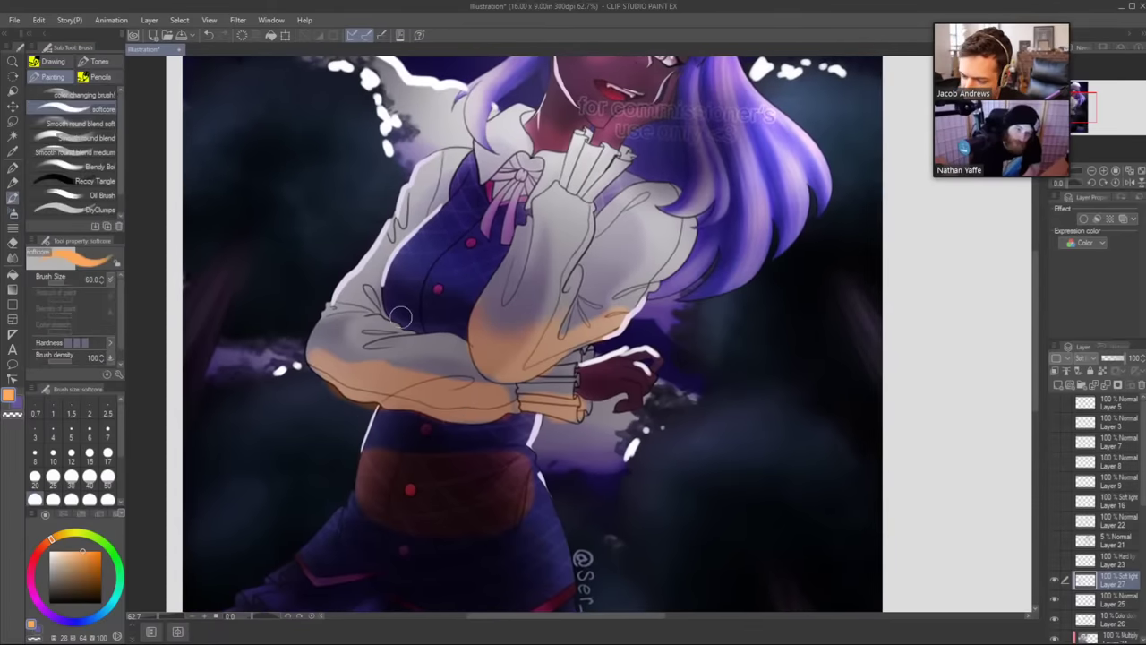
{"action": "mouse_move", "coordinate": [404, 325]}
{"action": "left_mouse_down"}
{"action": "mouse_move", "coordinate": [389, 288]}
{"action": "mouse_move", "coordinate": [471, 295]}
{"action": "mouse_move", "coordinate": [460, 324]}
{"action": "mouse_move", "coordinate": [395, 292]}
{"action": "mouse_move", "coordinate": [407, 310]}
{"action": "mouse_move", "coordinate": [449, 301]}
{"action": "mouse_move", "coordinate": [570, 171]}
{"action": "left_mouse_up"}
Lower the opacity of the Multiply layer, Layer 24, to 62%.
{"action": "left_click", "coordinate": [489, 266]}
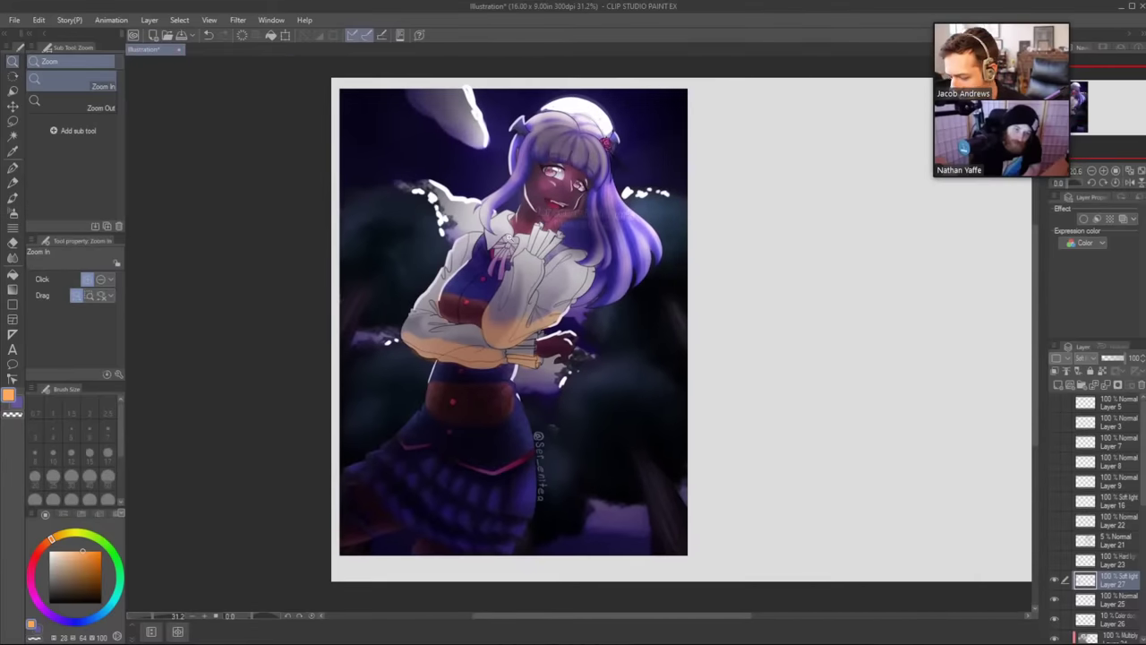
{"action": "left_click", "coordinate": [1119, 637]}
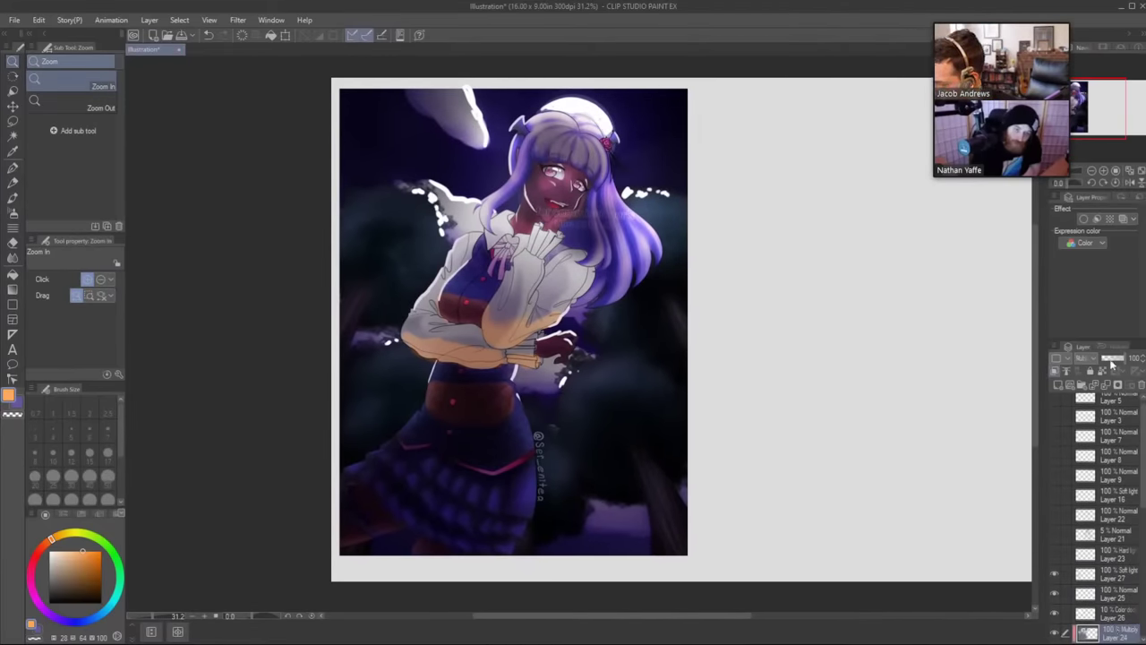
{"action": "left_click_drag", "start_coordinate": [1118, 360], "coordinate": [1114, 362]}
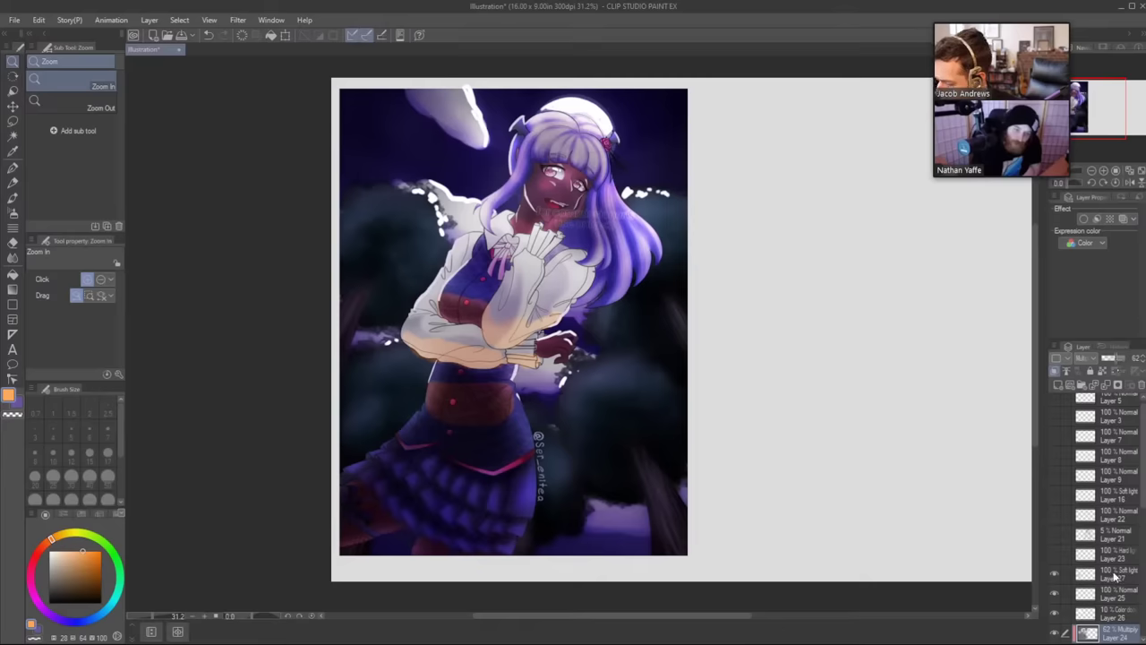
Set Layer 27's blending mode to Hard light and lower its opacity to 38%.
{"action": "left_click", "coordinate": [1117, 576]}
{"action": "left_click", "coordinate": [1085, 358]}
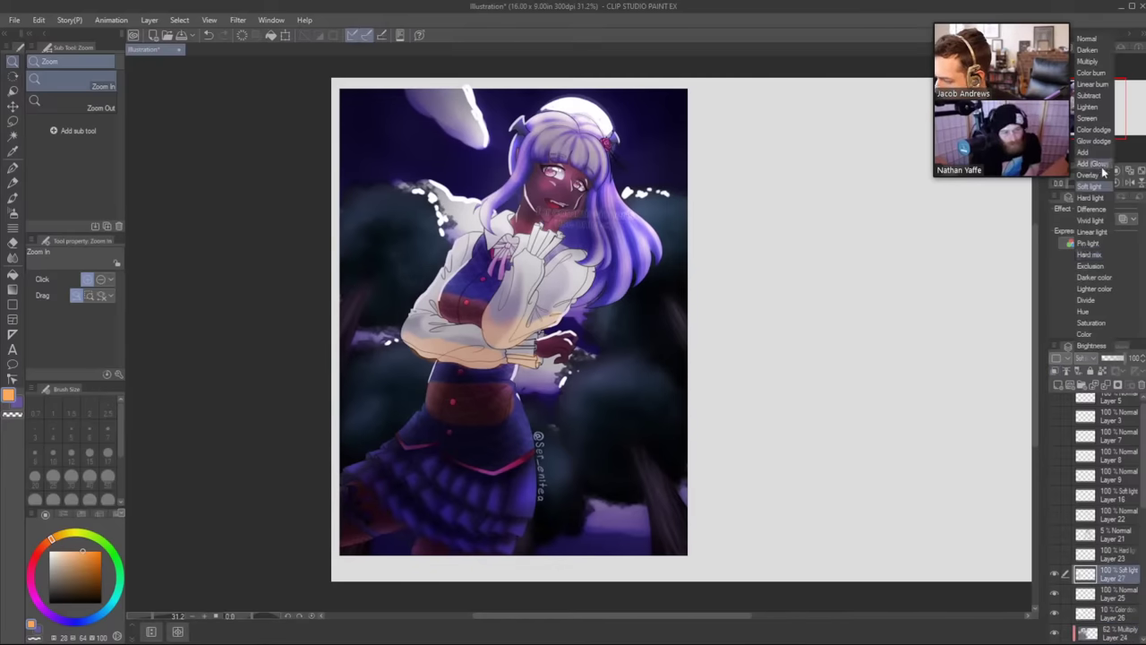
{"action": "left_click", "coordinate": [1102, 198]}
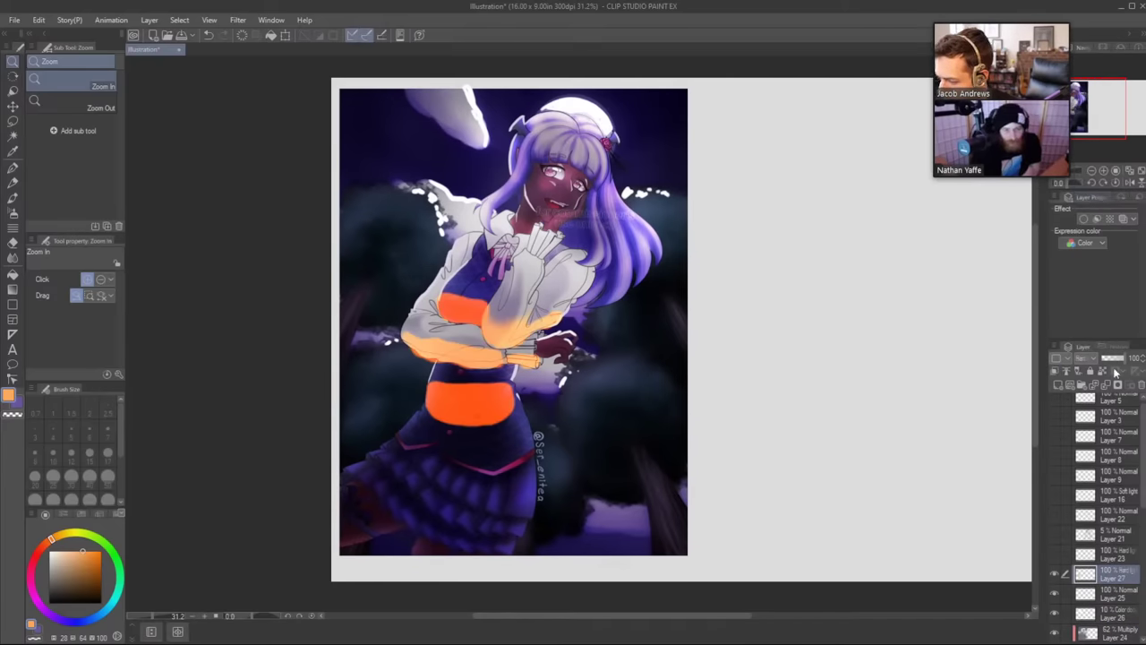
{"action": "left_click_drag", "start_coordinate": [1122, 360], "coordinate": [1112, 361]}
Soften the upper edges of the orange light on the vest and sleeves with the Soft eraser at size 120.
{"action": "left_click", "coordinate": [487, 369]}
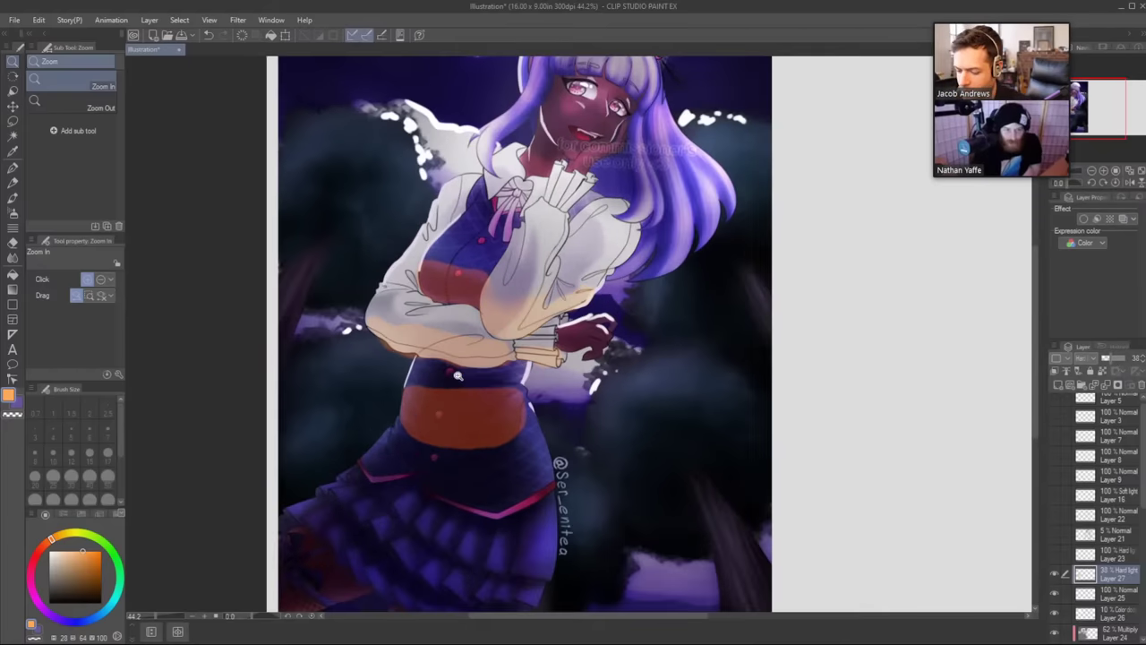
{"action": "key", "text": "r"}
{"action": "key", "text": "e"}
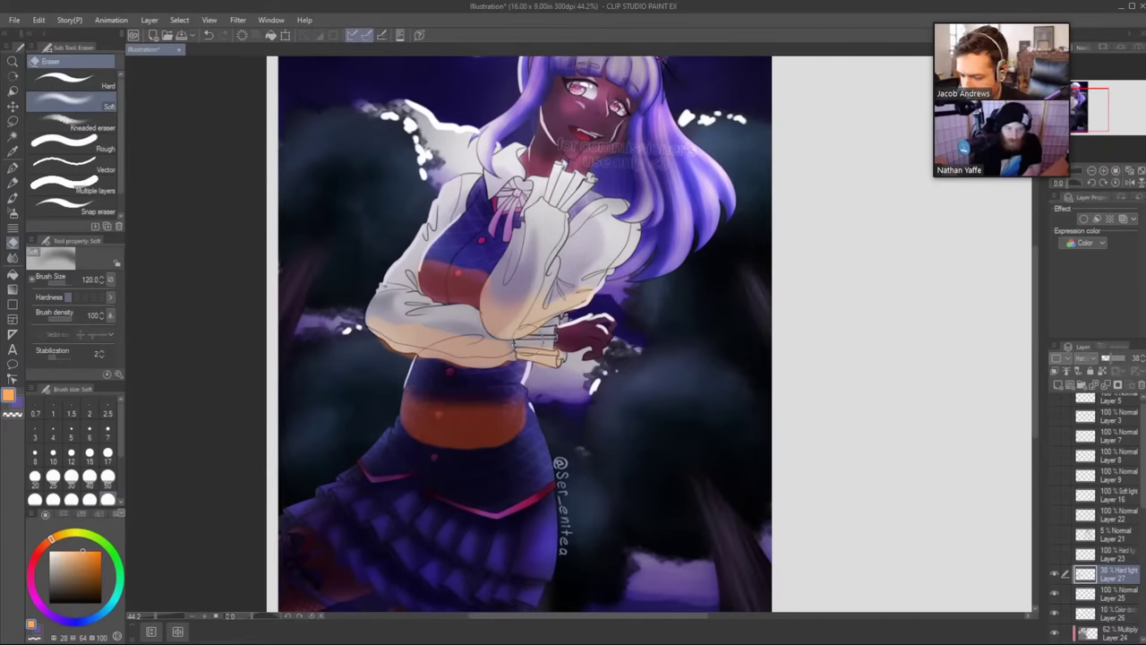
{"action": "left_click_drag", "start_coordinate": [529, 339], "coordinate": [510, 394]}
{"action": "left_click_drag", "start_coordinate": [418, 311], "coordinate": [467, 323]}
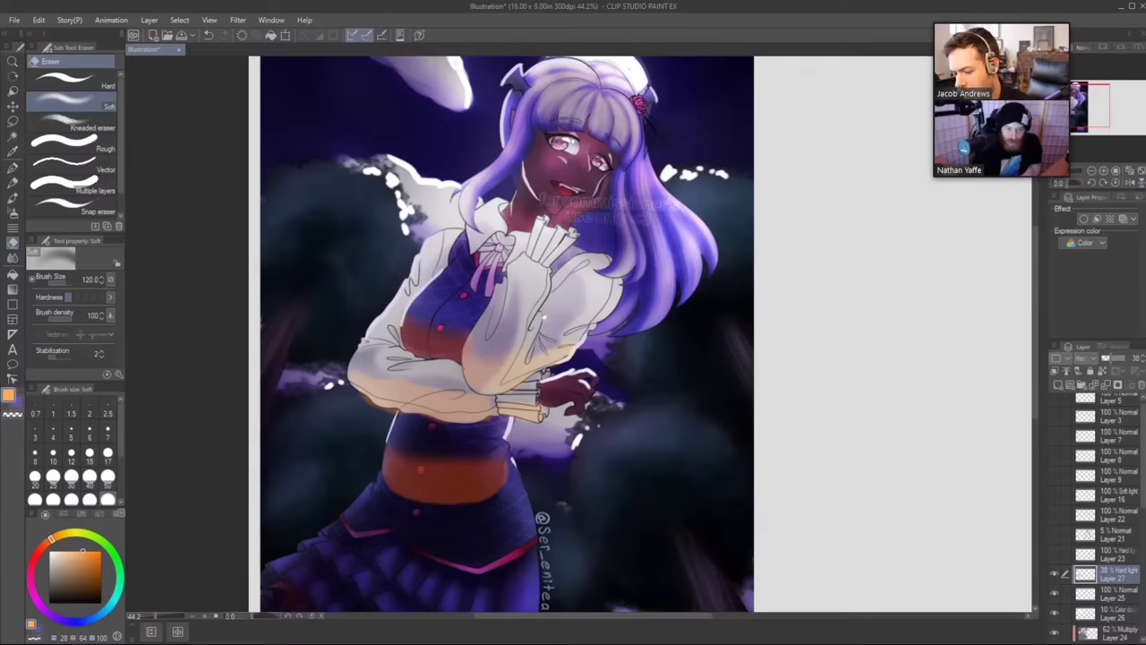
{"action": "left_click_drag", "start_coordinate": [542, 317], "coordinate": [551, 363]}
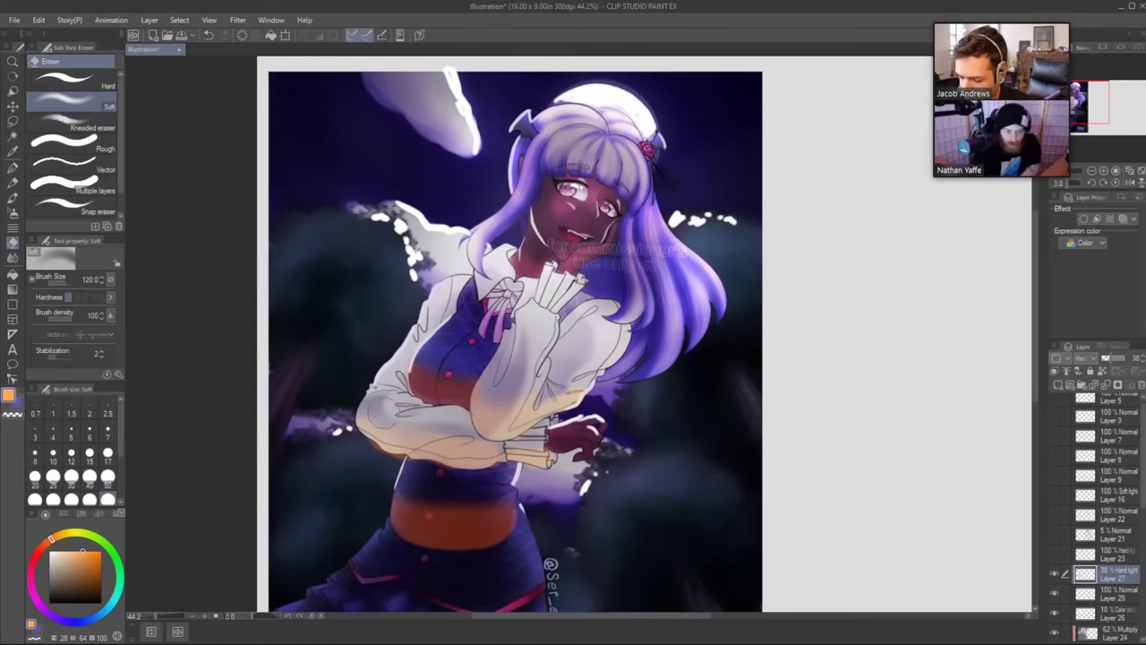
{"action": "left_click_drag", "start_coordinate": [461, 405], "coordinate": [459, 428]}
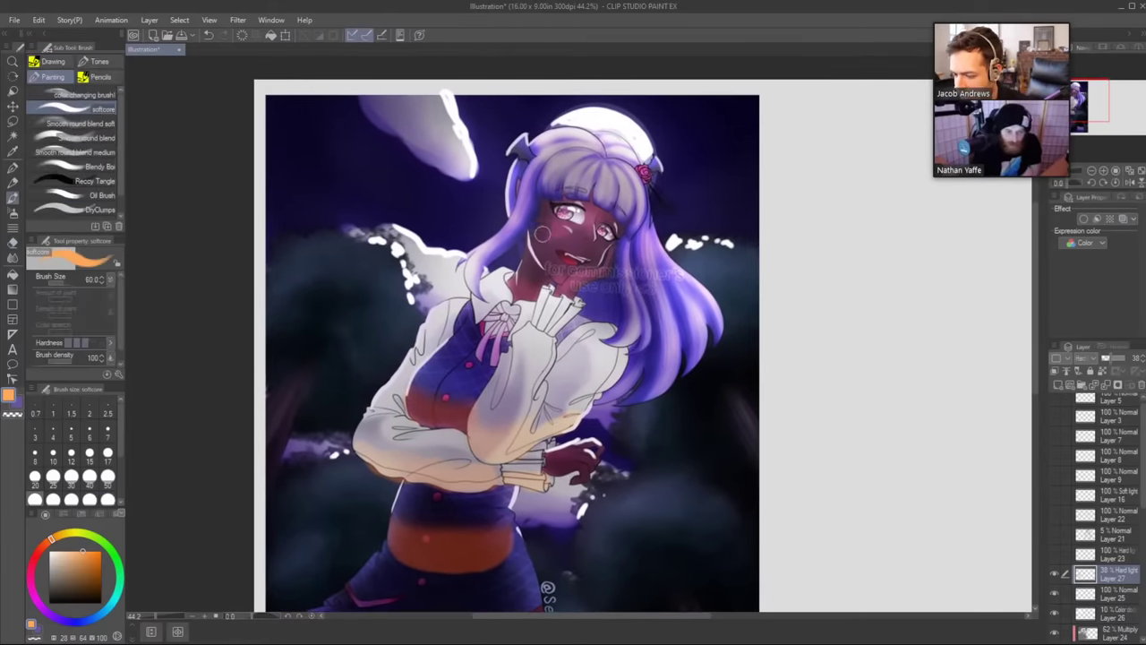
{"action": "key", "text": "b"}
{"action": "key", "text": "ctrl+z"}
{"action": "mouse_move", "coordinate": [553, 260]}
{"action": "left_mouse_down"}
{"action": "mouse_move", "coordinate": [557, 271]}
{"action": "mouse_move", "coordinate": [537, 239]}
{"action": "mouse_move", "coordinate": [562, 276]}
{"action": "left_mouse_up"}
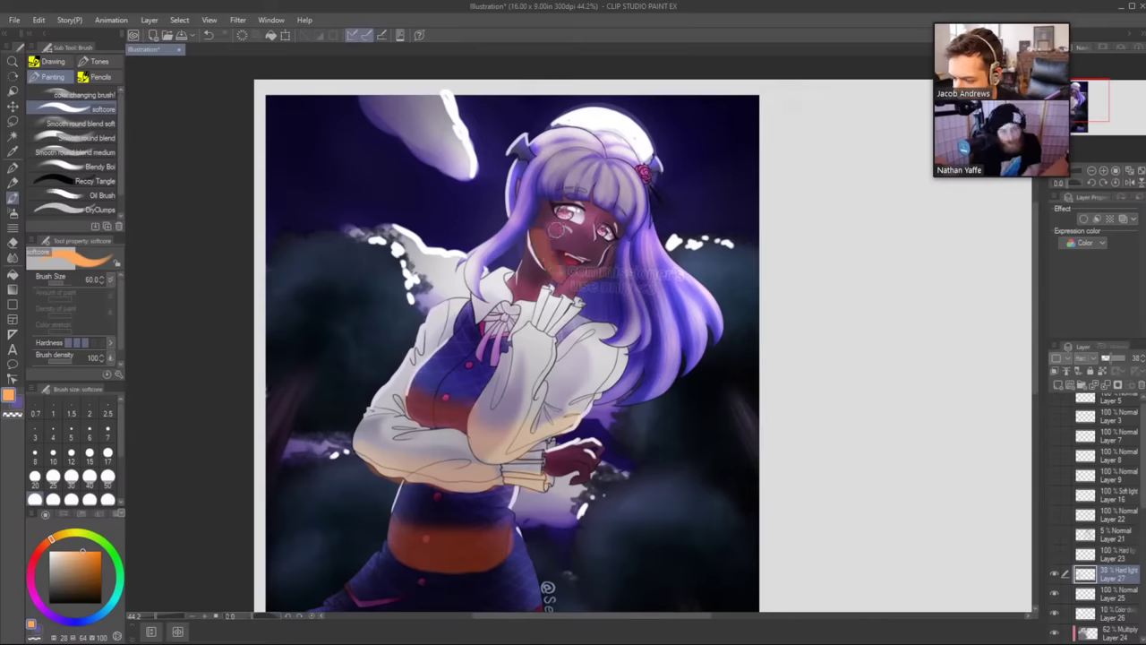
{"action": "mouse_move", "coordinate": [556, 231]}
{"action": "left_mouse_down"}
{"action": "mouse_move", "coordinate": [544, 226]}
{"action": "mouse_move", "coordinate": [555, 241]}
{"action": "left_mouse_up"}
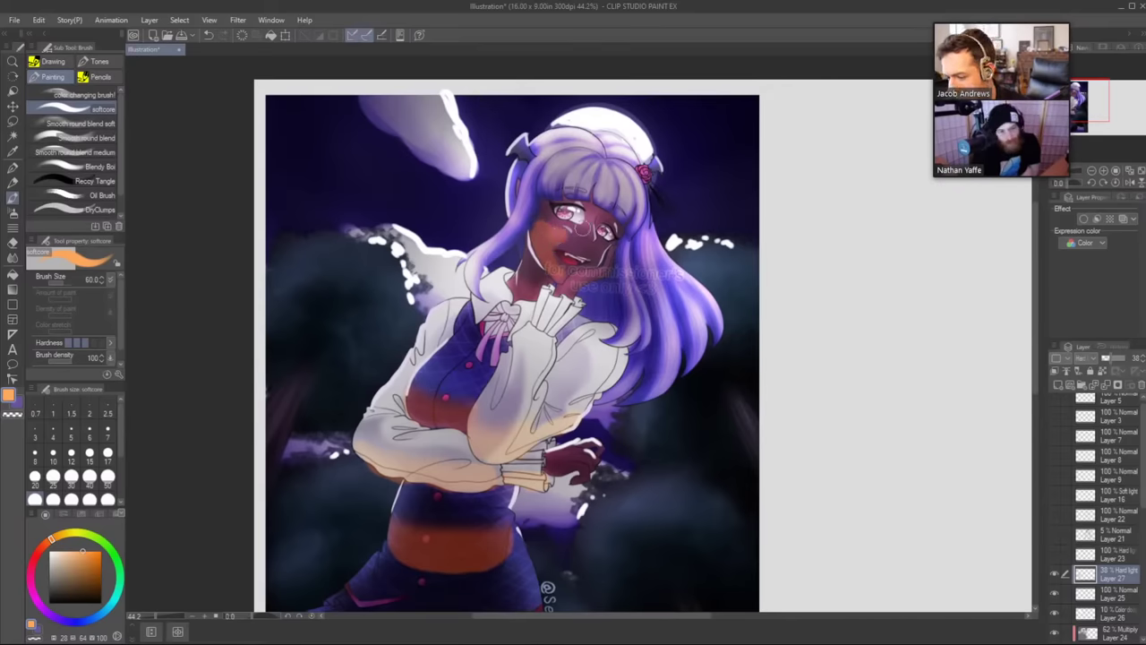
{"action": "key", "text": "ctrl+z"}
{"action": "key", "text": "ctrl+z"}
Hide all the visible illustration layers, from Layer 27 down to Layer 20, to leave the canvas blank.
{"action": "left_click_drag", "start_coordinate": [583, 309], "coordinate": [642, 162]}
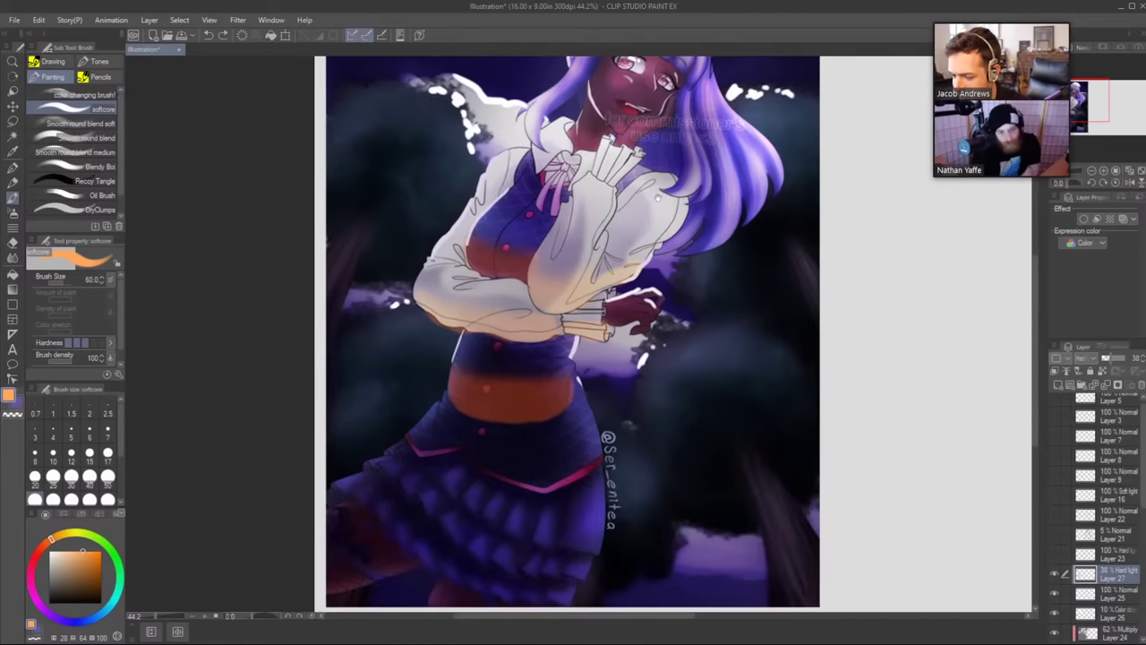
{"action": "left_click_drag", "start_coordinate": [640, 254], "coordinate": [627, 247]}
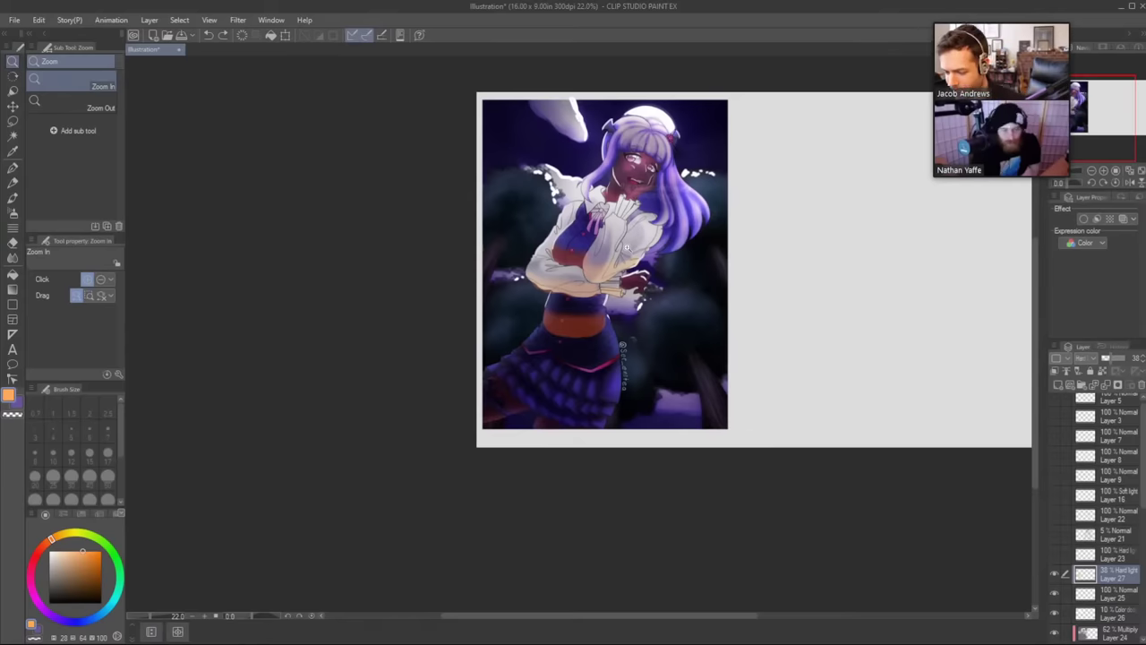
{"action": "left_click_drag", "start_coordinate": [730, 188], "coordinate": [493, 261]}
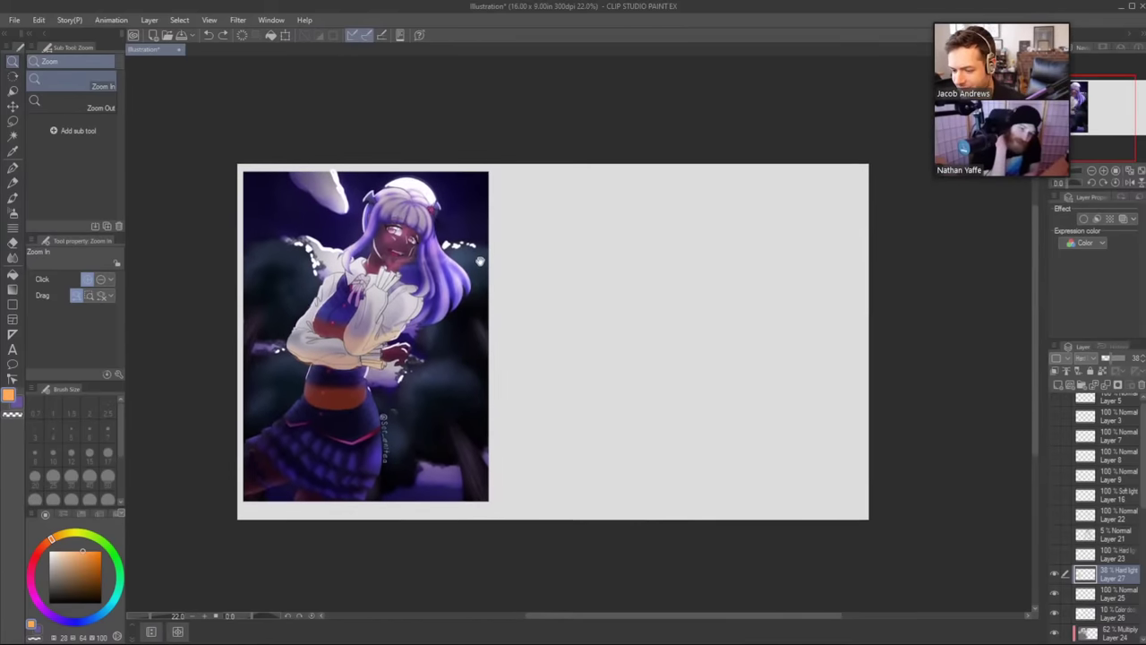
{"action": "left_click_drag", "start_coordinate": [324, 269], "coordinate": [288, 247]}
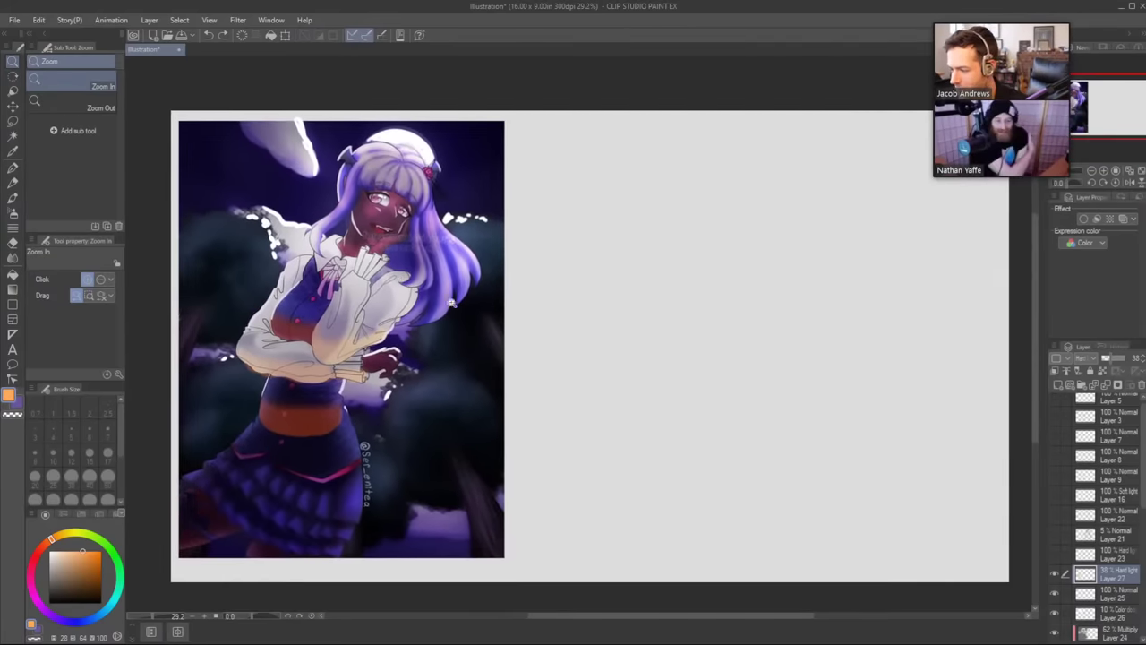
{"action": "scroll", "coordinate": [1093, 601], "scroll_direction": "down", "scroll_amount": 3}
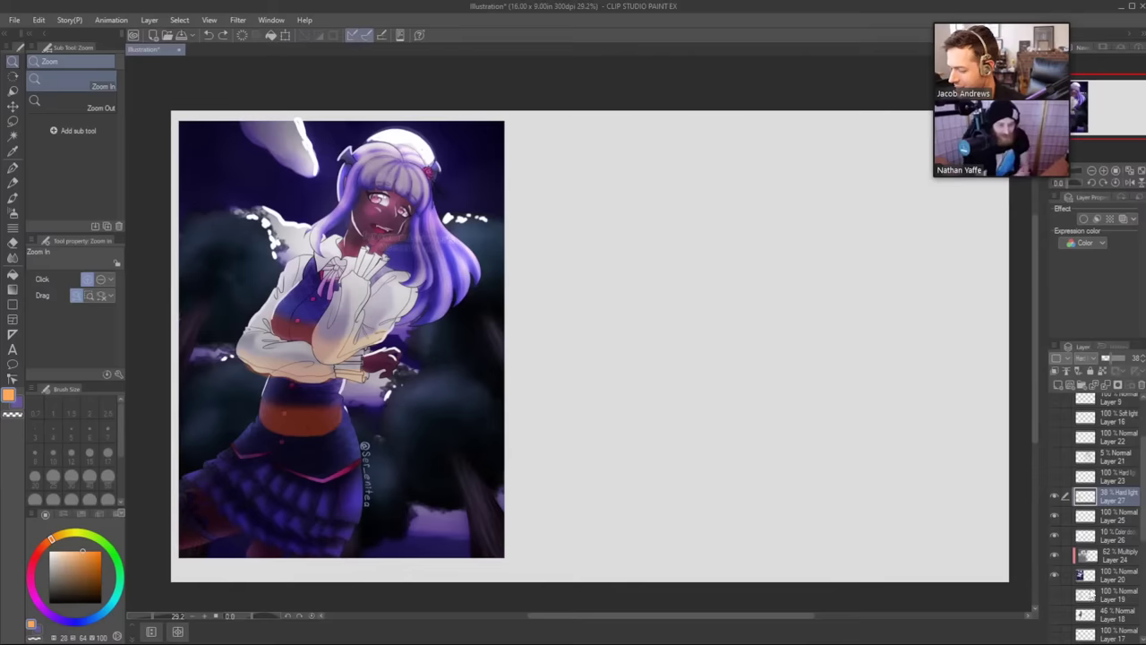
{"action": "left_click", "coordinate": [1059, 497]}
{"action": "scroll", "coordinate": [1058, 499], "scroll_direction": "up", "scroll_amount": 3}
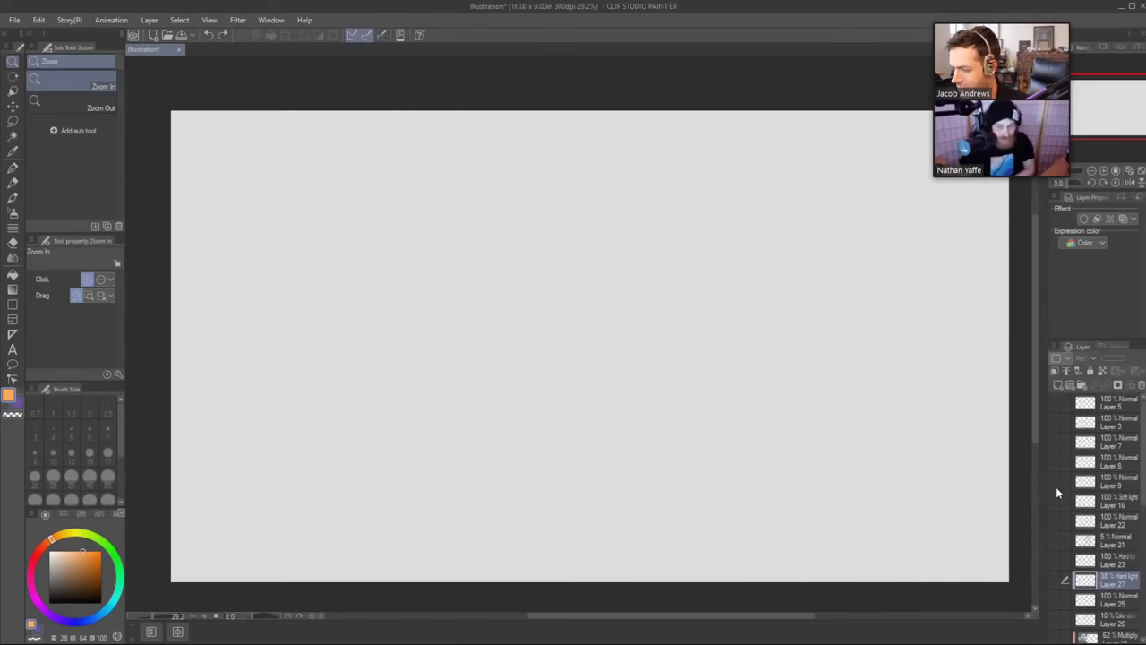
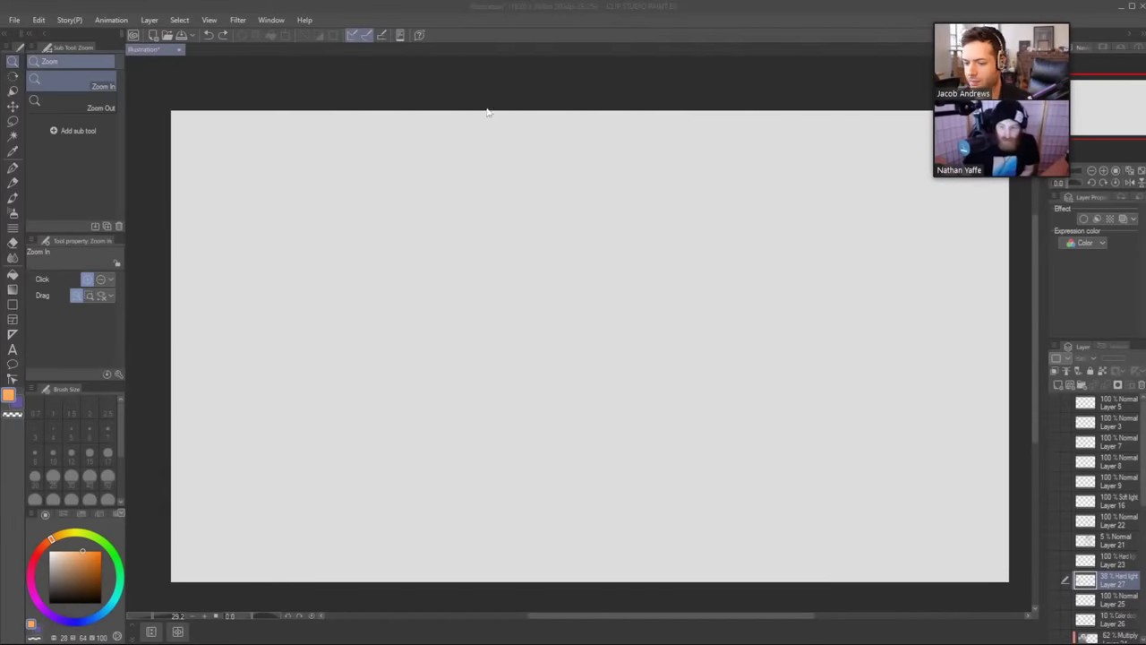
Paste the shaded sketch of the curtained stage, enlarge it to about 153%, and place it in the canvas's upper-left area.
{"action": "left_click", "coordinate": [492, 98]}
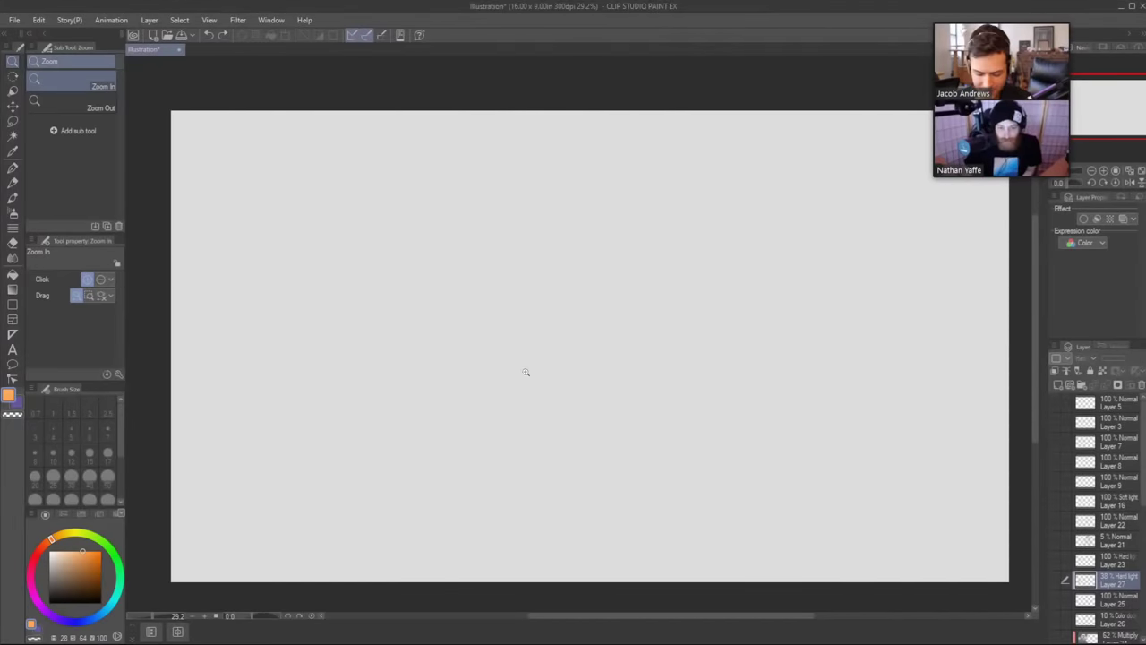
{"action": "key", "text": "ctrl+v"}
{"action": "left_click", "coordinate": [285, 35]}
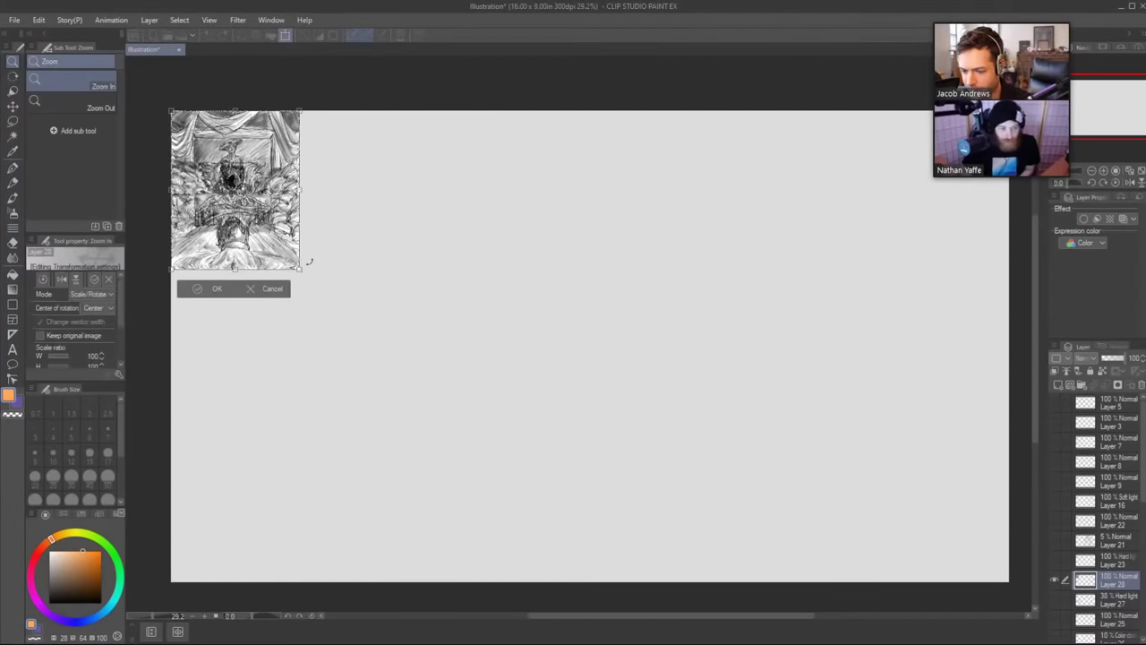
{"action": "mouse_move", "coordinate": [299, 269]}
{"action": "left_mouse_down"}
{"action": "mouse_move", "coordinate": [391, 350]}
{"action": "mouse_move", "coordinate": [408, 403]}
{"action": "left_mouse_up"}
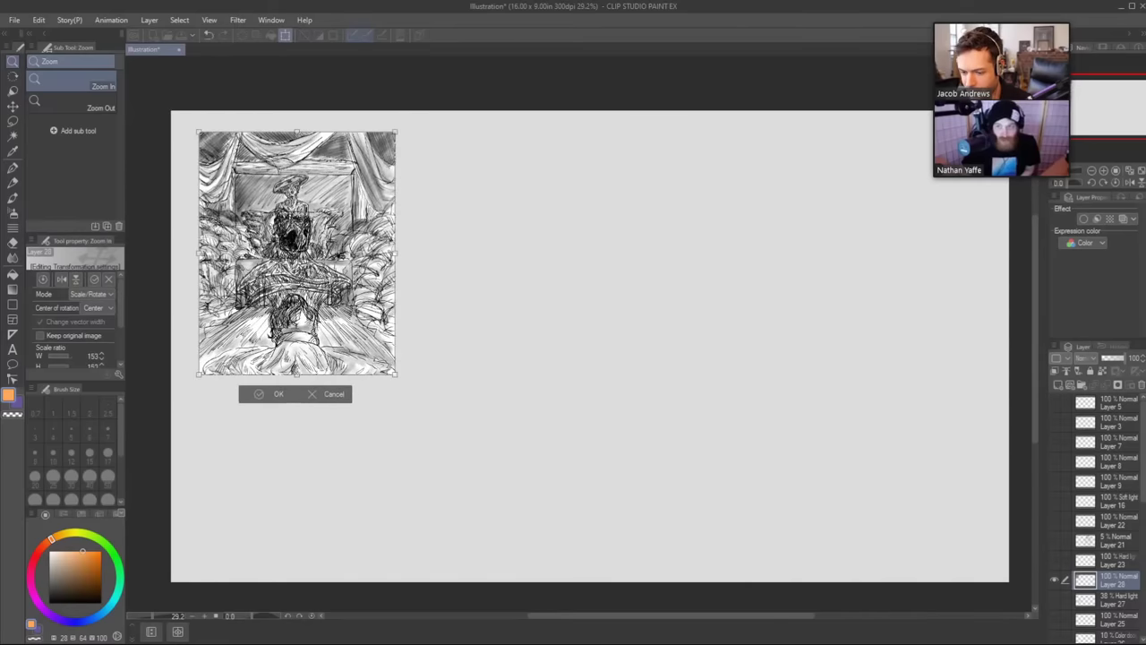
{"action": "left_click", "coordinate": [274, 394]}
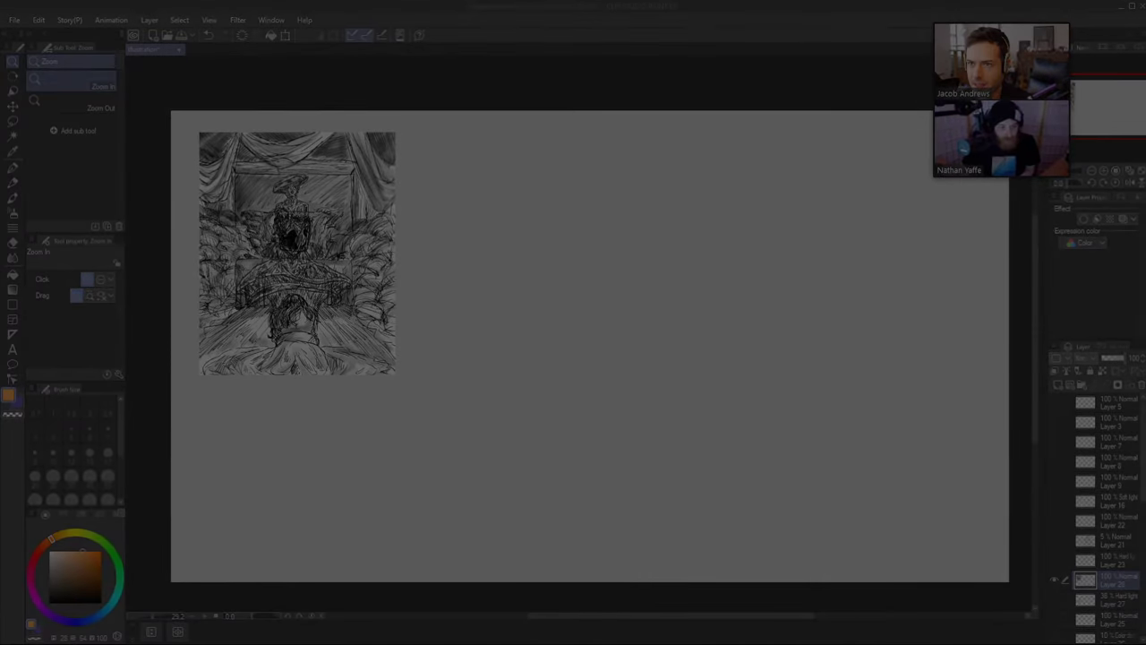
Paste the sketch of the seated figure in a wide hat and place it beside the shaded stage sketch.
{"action": "key", "text": "ctrl+v"}
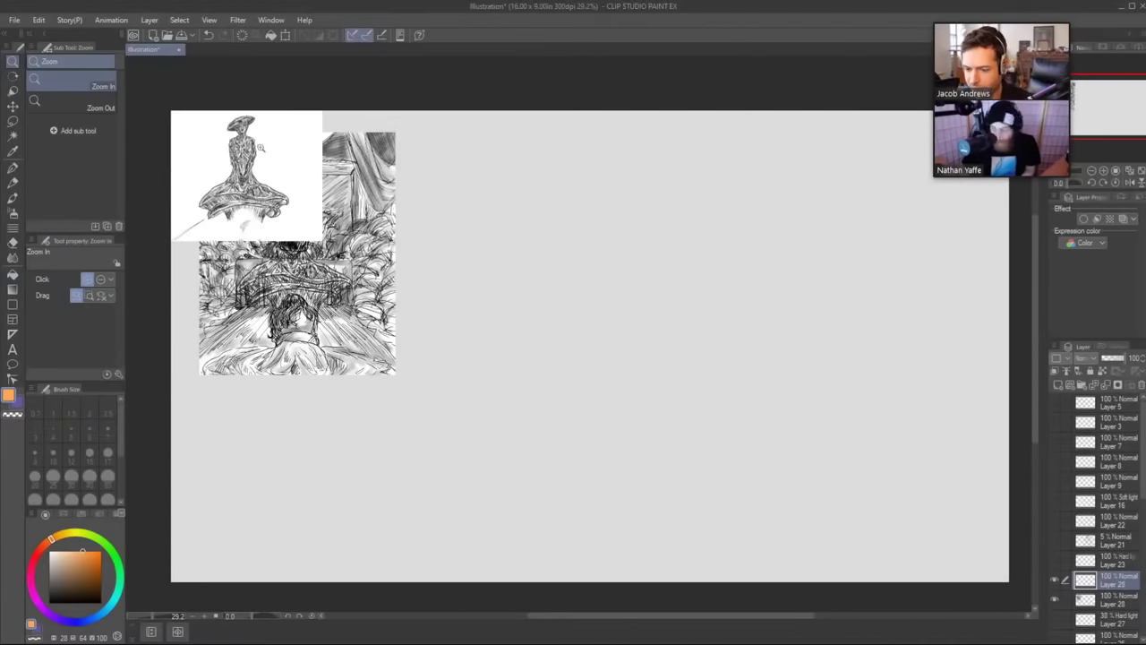
{"action": "mouse_move", "coordinate": [261, 148]}
{"action": "left_mouse_down"}
{"action": "mouse_move", "coordinate": [359, 196]}
{"action": "mouse_move", "coordinate": [598, 199]}
{"action": "left_mouse_up"}
{"action": "key", "text": "k"}
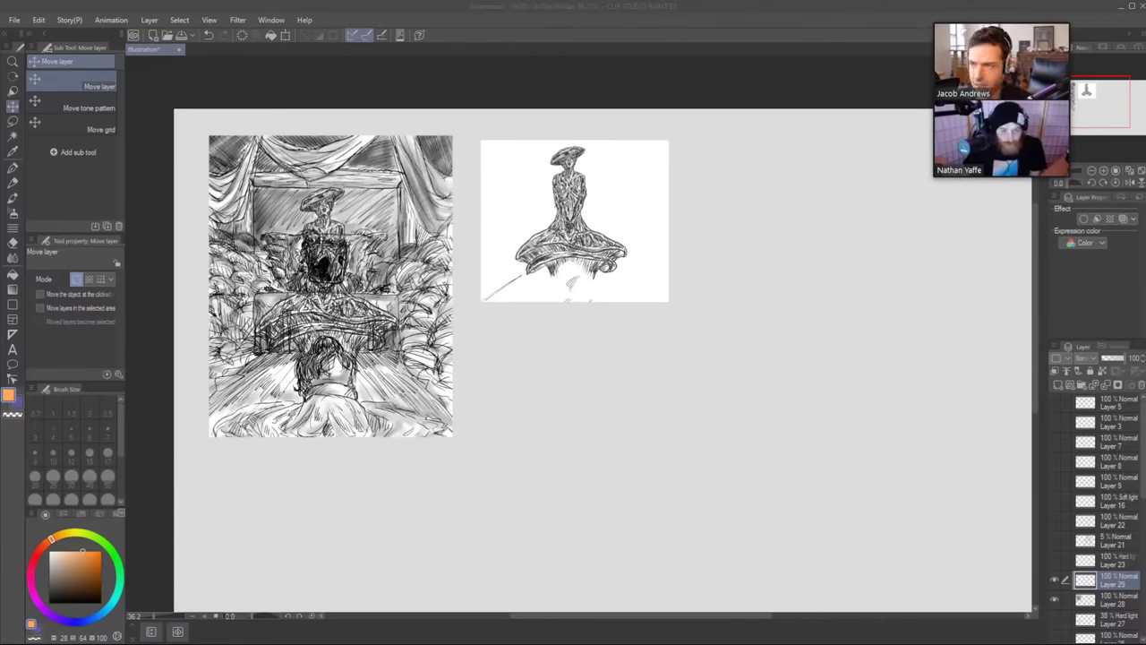
Paste the unshaded line sketch of the curtained stage, enlarge it, and place it below the hatted figure sketch.
{"action": "key", "text": "super+shift+s"}
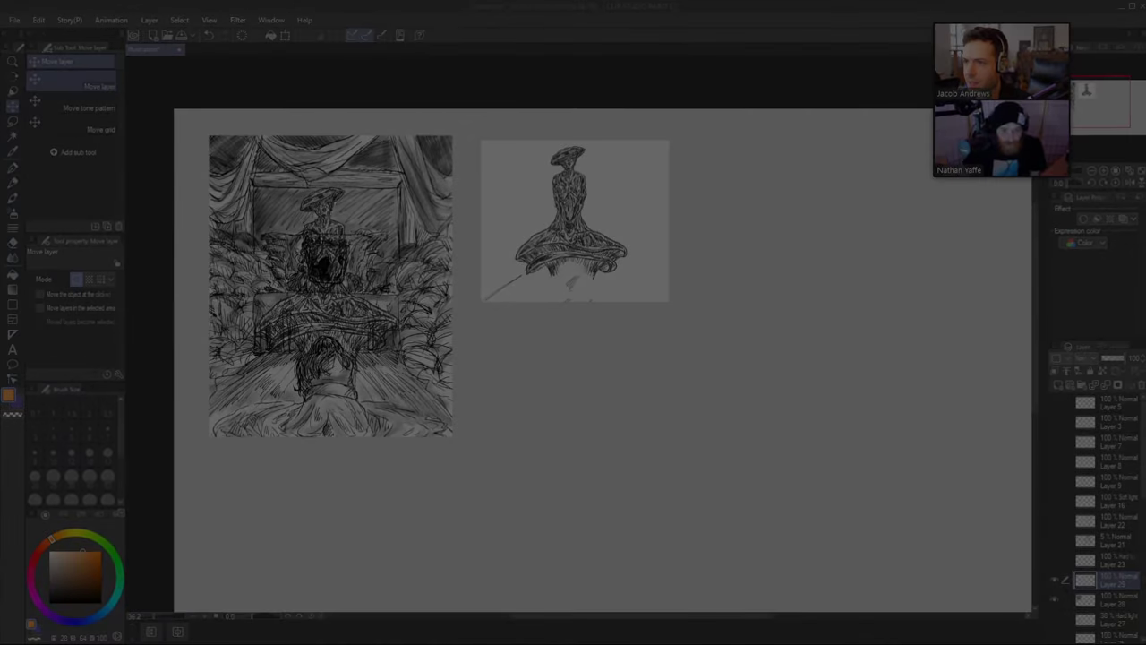
{"action": "key", "text": "Escape"}
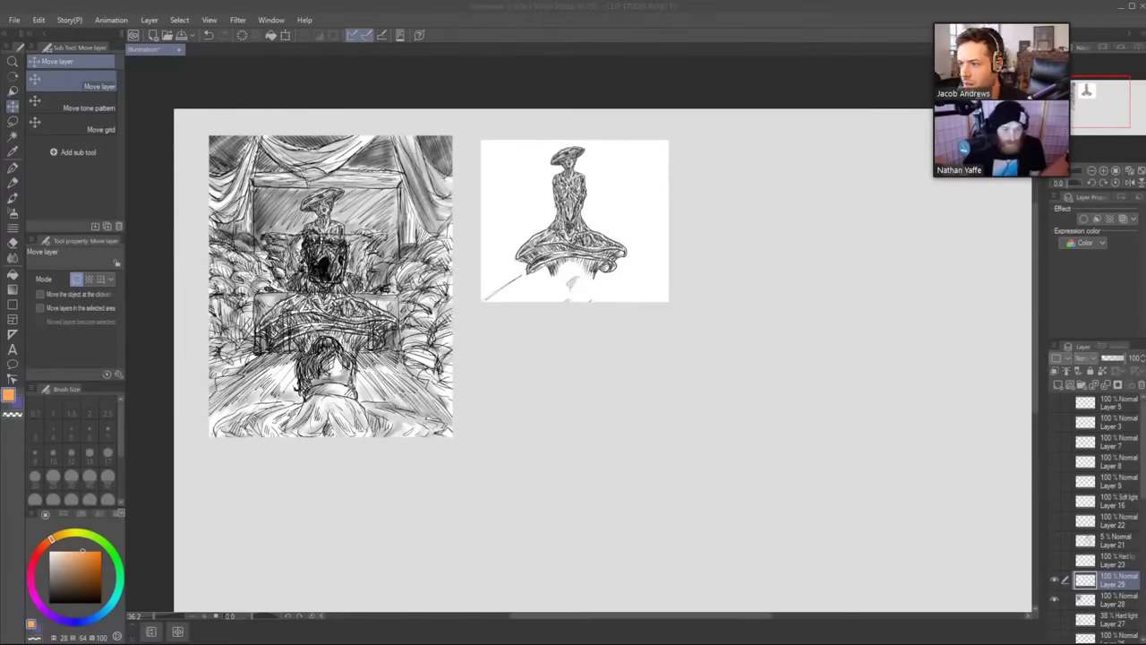
{"action": "key", "text": "ctrl+v"}
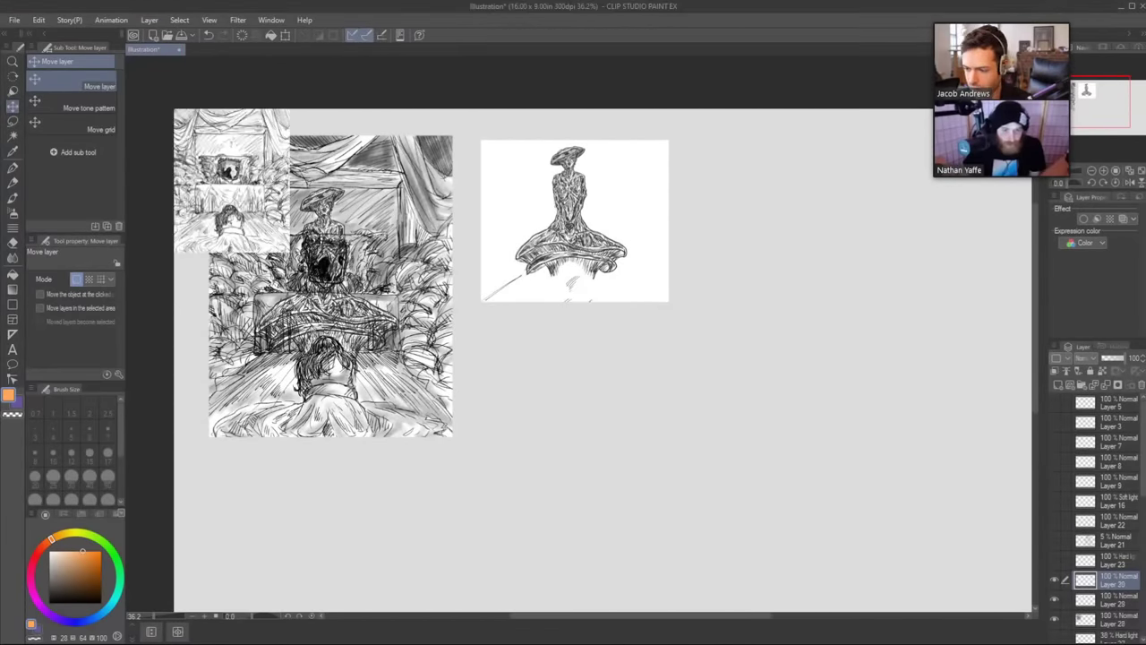
{"action": "left_click", "coordinate": [286, 36]}
{"action": "mouse_move", "coordinate": [252, 187]}
{"action": "left_mouse_down"}
{"action": "mouse_move", "coordinate": [637, 461]}
{"action": "mouse_move", "coordinate": [552, 403]}
{"action": "left_mouse_up"}
{"action": "left_click_drag", "start_coordinate": [590, 467], "coordinate": [701, 556]}
{"action": "left_click", "coordinate": [556, 601]}
{"action": "left_click_drag", "start_coordinate": [790, 460], "coordinate": [775, 423]}
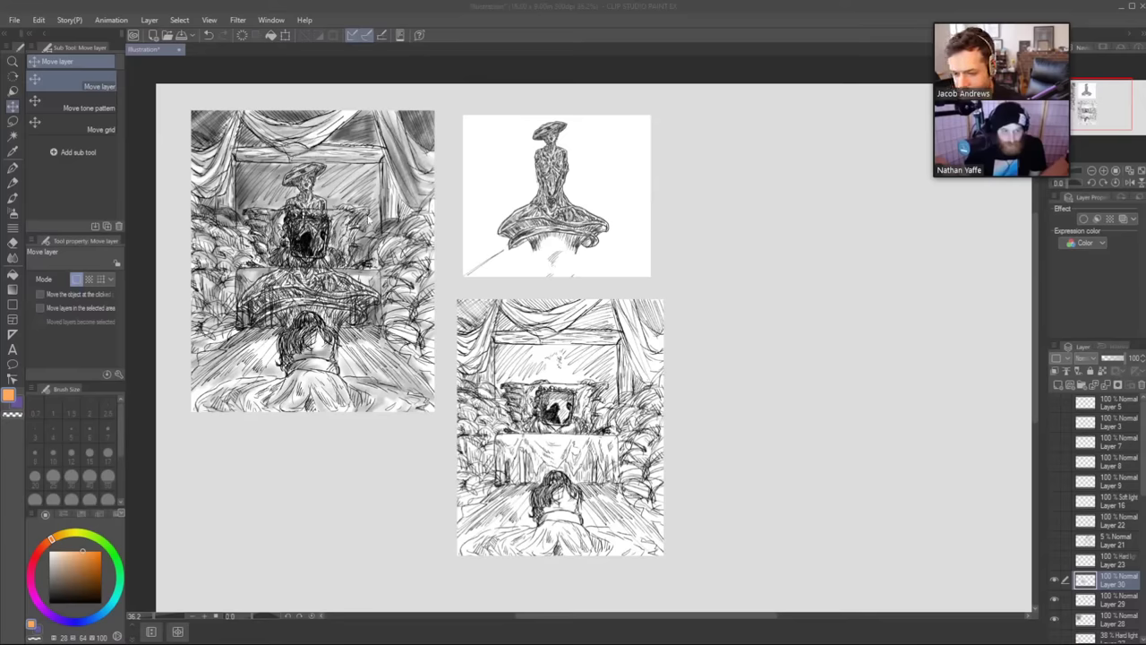
Examine the three pasted sketches up close, comparing the hatted figure with the shaded and unshaded stage scenes.
{"action": "left_click", "coordinate": [444, 70]}
{"action": "key", "text": "ctrl+space"}
{"action": "left_click_drag", "start_coordinate": [311, 203], "coordinate": [317, 203]}
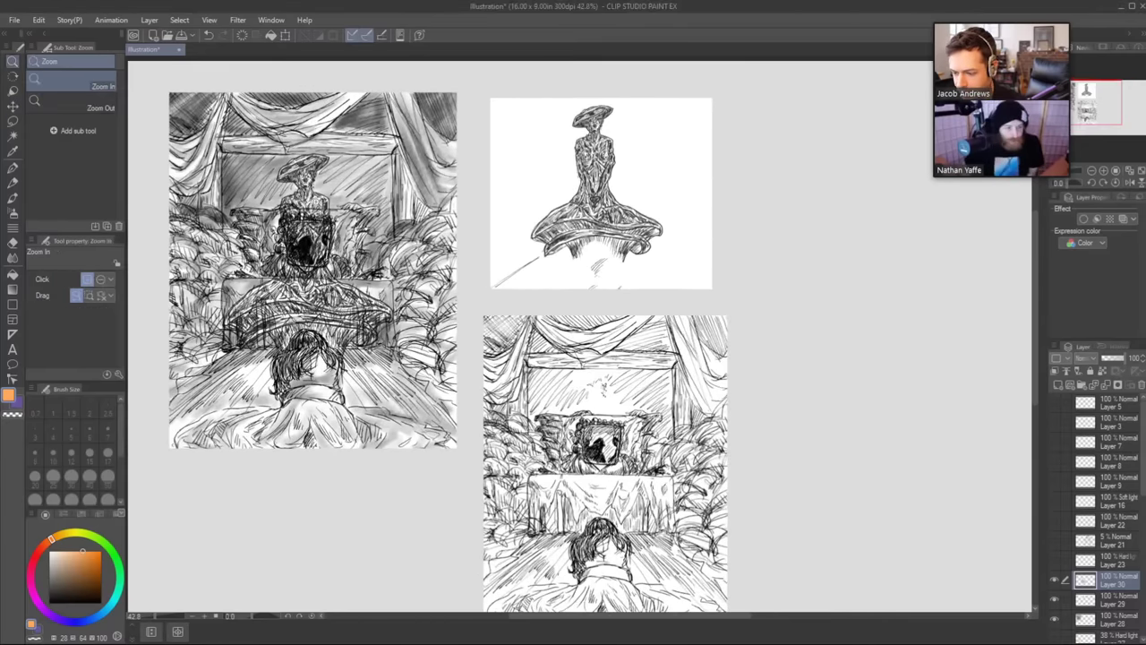
{"action": "mouse_move", "coordinate": [623, 154]}
{"action": "left_mouse_down"}
{"action": "mouse_move", "coordinate": [654, 151]}
{"action": "mouse_move", "coordinate": [572, 270]}
{"action": "left_mouse_up"}
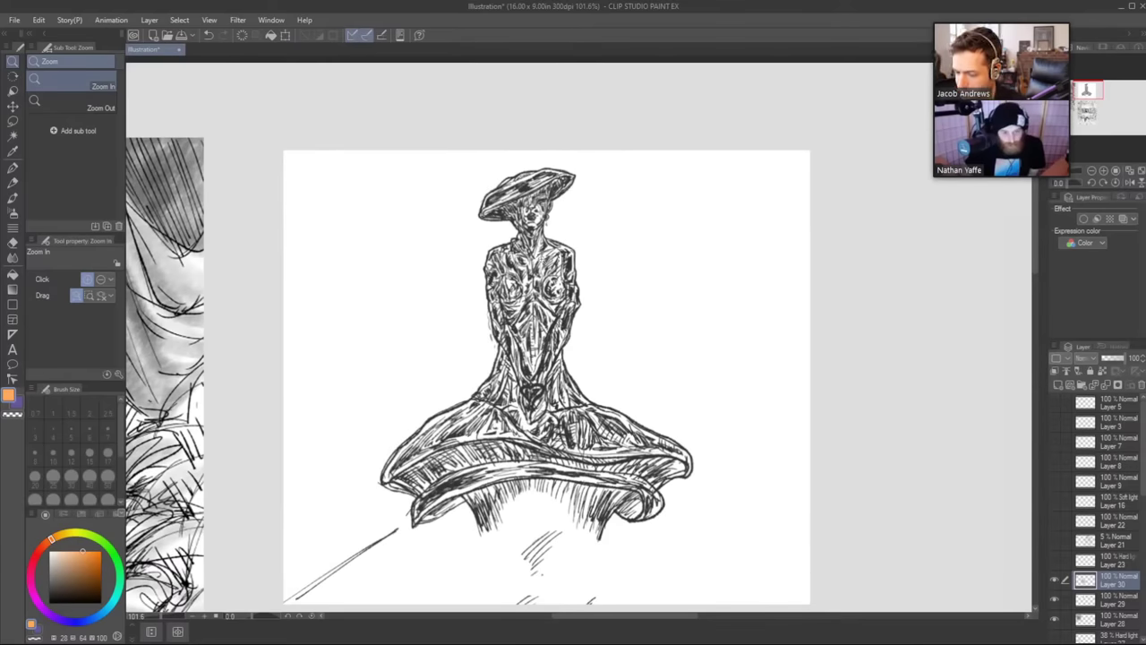
{"action": "left_click_drag", "start_coordinate": [582, 320], "coordinate": [575, 273]}
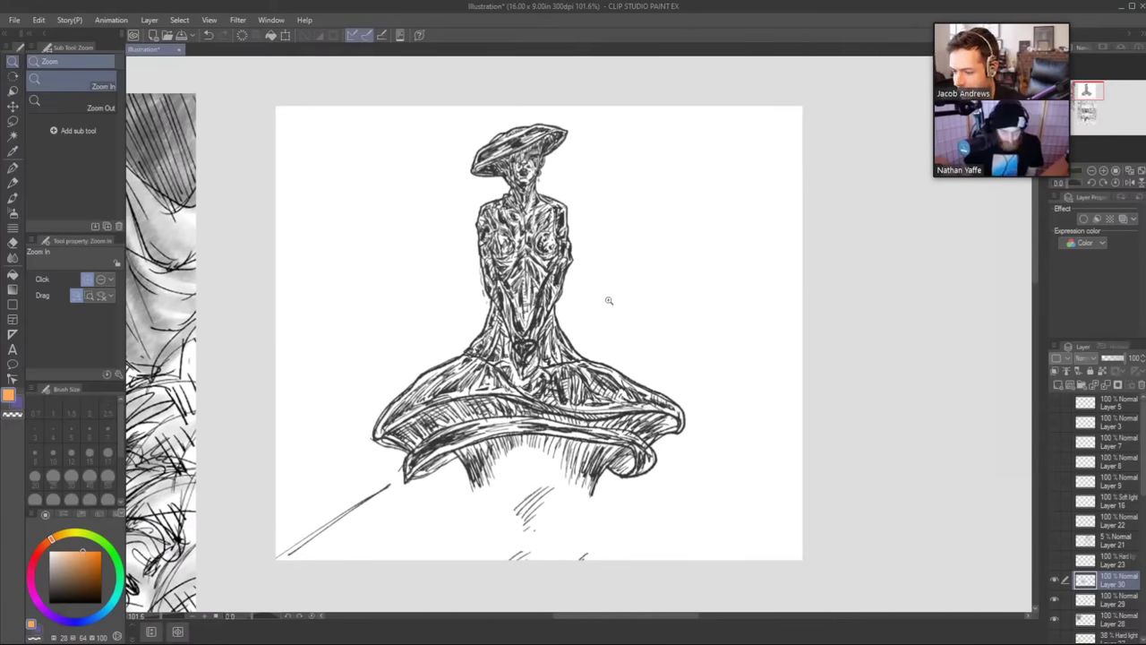
{"action": "scroll", "coordinate": [624, 294], "scroll_direction": "down", "scroll_amount": 6}
{"action": "scroll", "coordinate": [606, 227], "scroll_direction": "up", "scroll_amount": 4}
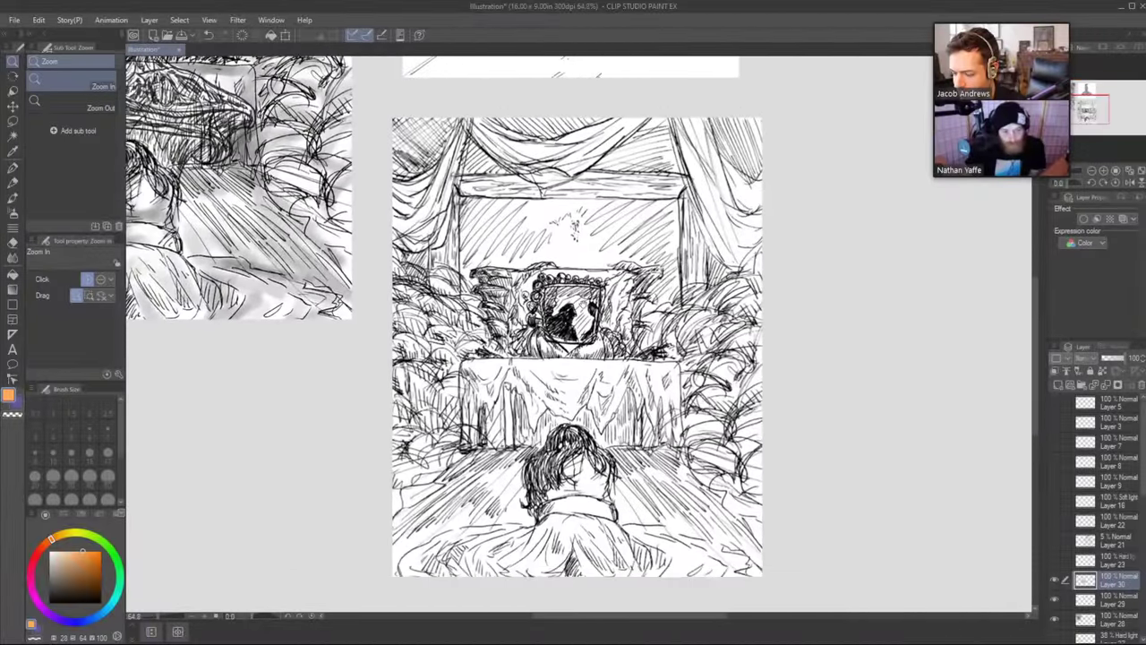
{"action": "left_click_drag", "start_coordinate": [562, 271], "coordinate": [643, 350]}
{"action": "scroll", "coordinate": [636, 348], "scroll_direction": "down", "scroll_amount": 2}
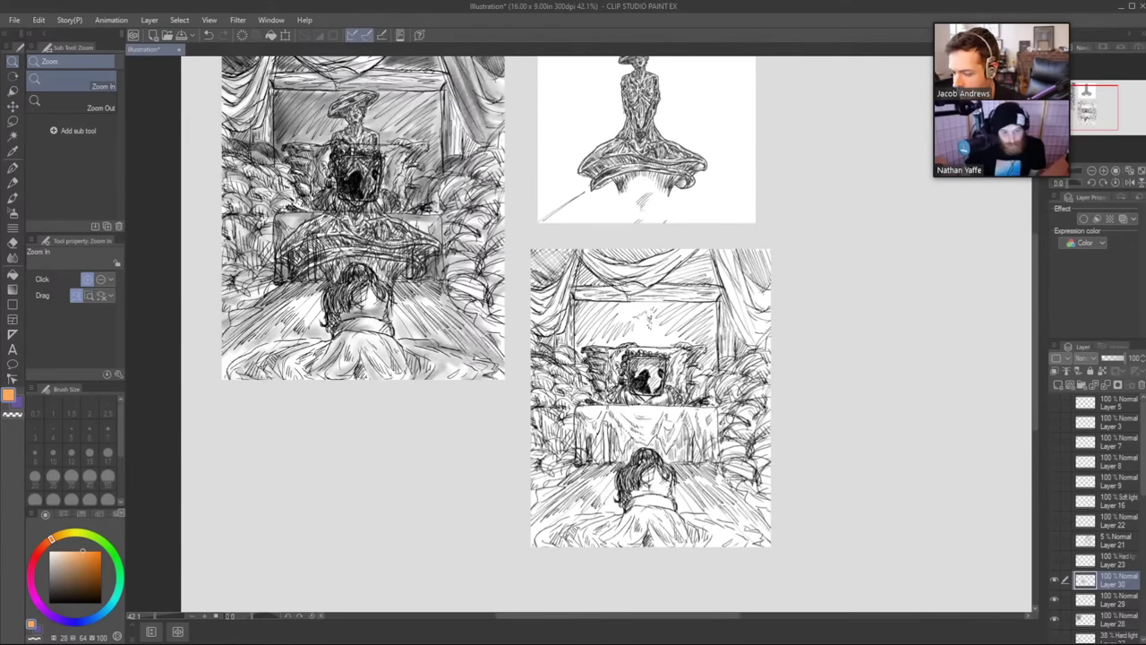
{"action": "left_click_drag", "start_coordinate": [727, 479], "coordinate": [599, 385]}
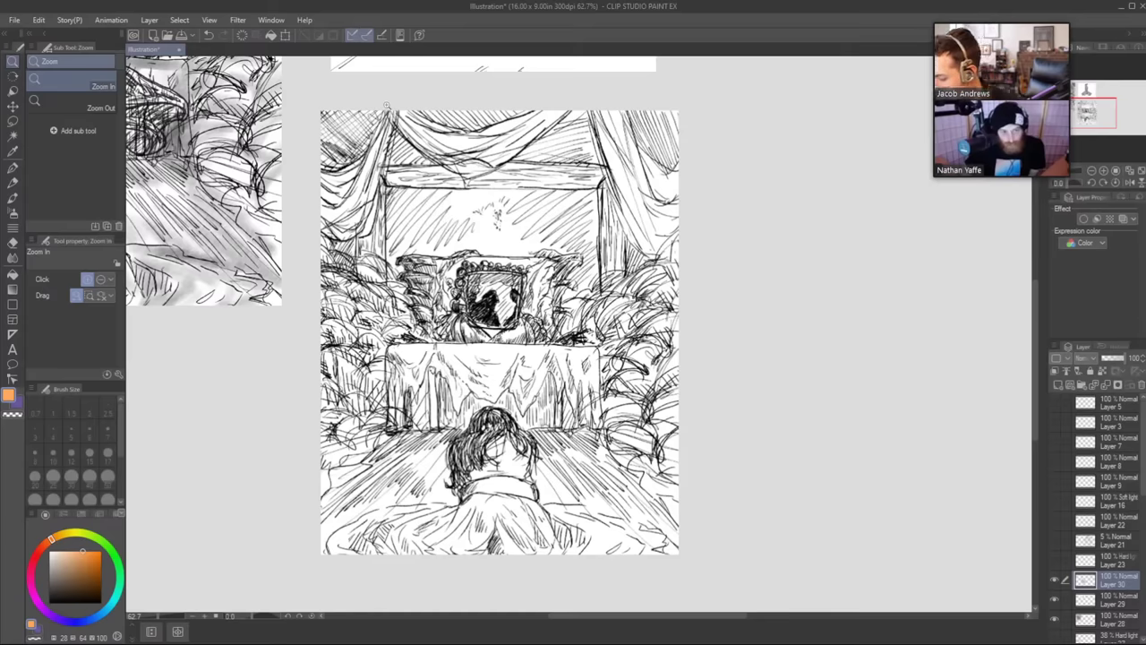
On a new layer, fill the background gaps above, between and beside the curtains with black, using the softcore brush at size 25.
{"action": "key", "text": "b"}
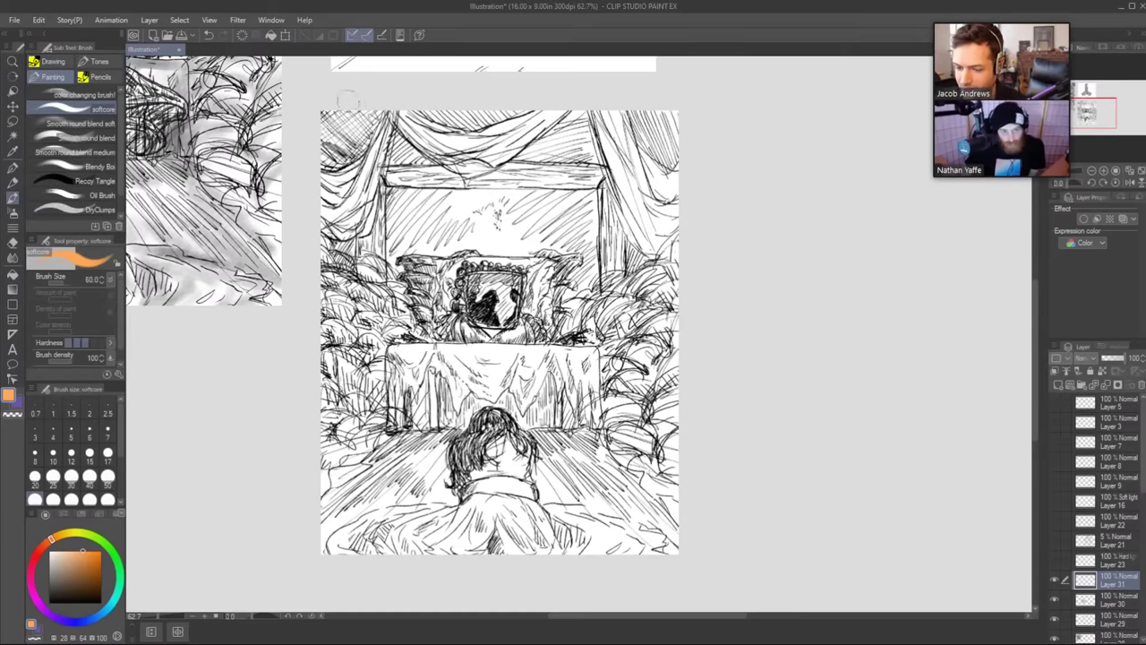
{"action": "left_click", "coordinate": [49, 599]}
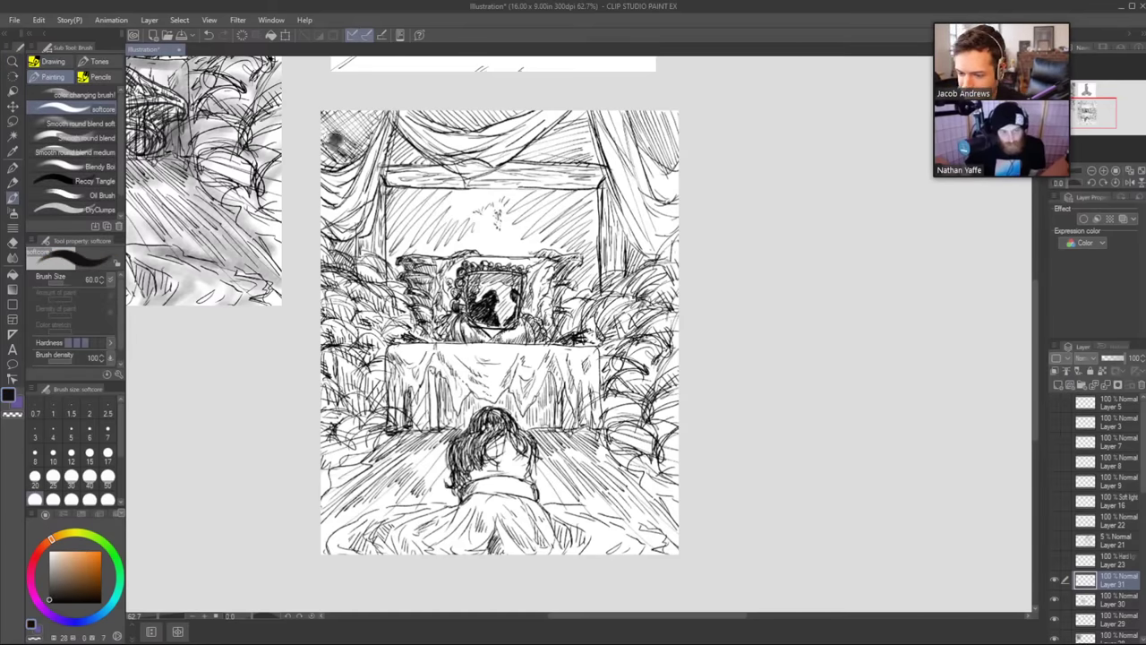
{"action": "key", "text": "bracketleft"}
{"action": "key", "text": "bracketleft"}
{"action": "key", "text": "bracketleft"}
{"action": "key", "text": "bracketleft"}
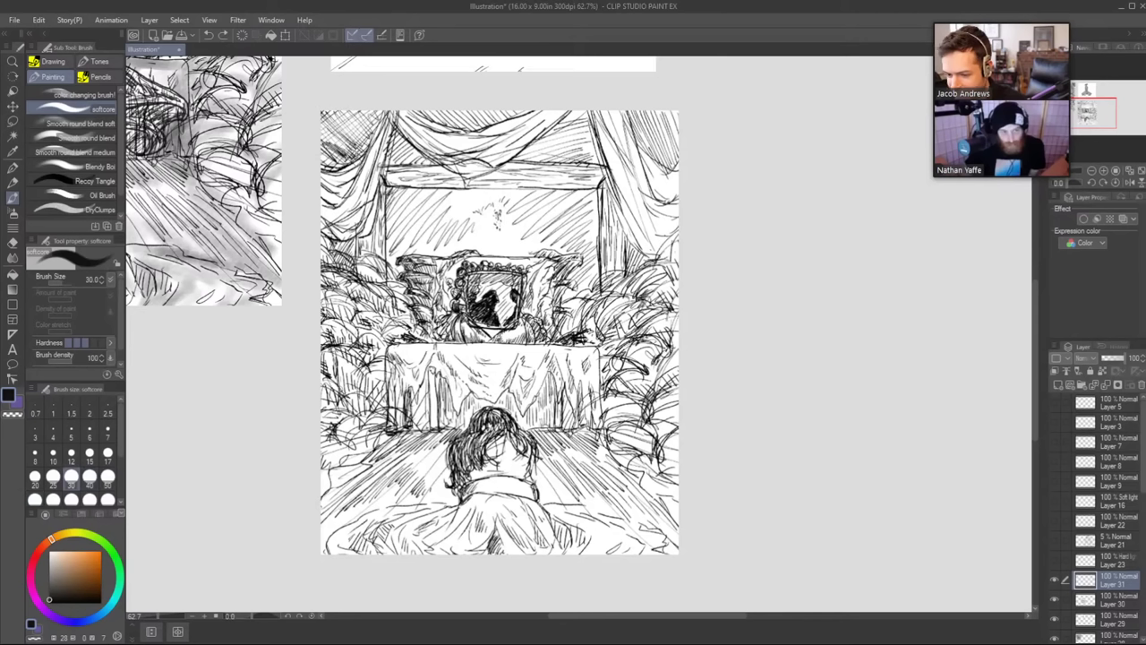
{"action": "mouse_move", "coordinate": [328, 164]}
{"action": "left_mouse_down"}
{"action": "mouse_move", "coordinate": [332, 119]}
{"action": "mouse_move", "coordinate": [335, 159]}
{"action": "mouse_move", "coordinate": [326, 125]}
{"action": "mouse_move", "coordinate": [375, 116]}
{"action": "mouse_move", "coordinate": [334, 120]}
{"action": "mouse_move", "coordinate": [337, 146]}
{"action": "mouse_move", "coordinate": [368, 122]}
{"action": "mouse_move", "coordinate": [327, 117]}
{"action": "mouse_move", "coordinate": [366, 114]}
{"action": "mouse_move", "coordinate": [334, 116]}
{"action": "mouse_move", "coordinate": [369, 117]}
{"action": "mouse_move", "coordinate": [334, 161]}
{"action": "mouse_move", "coordinate": [423, 158]}
{"action": "left_mouse_up"}
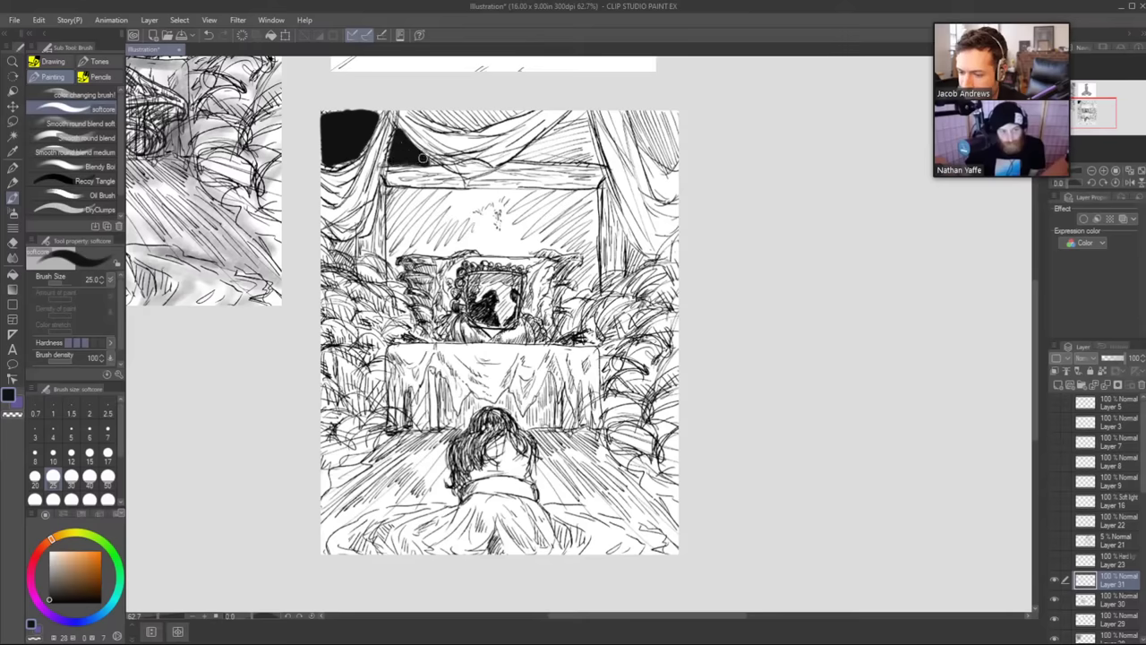
{"action": "mouse_move", "coordinate": [428, 114]}
{"action": "left_mouse_down"}
{"action": "mouse_move", "coordinate": [483, 122]}
{"action": "mouse_move", "coordinate": [523, 111]}
{"action": "mouse_move", "coordinate": [439, 113]}
{"action": "mouse_move", "coordinate": [490, 116]}
{"action": "left_mouse_up"}
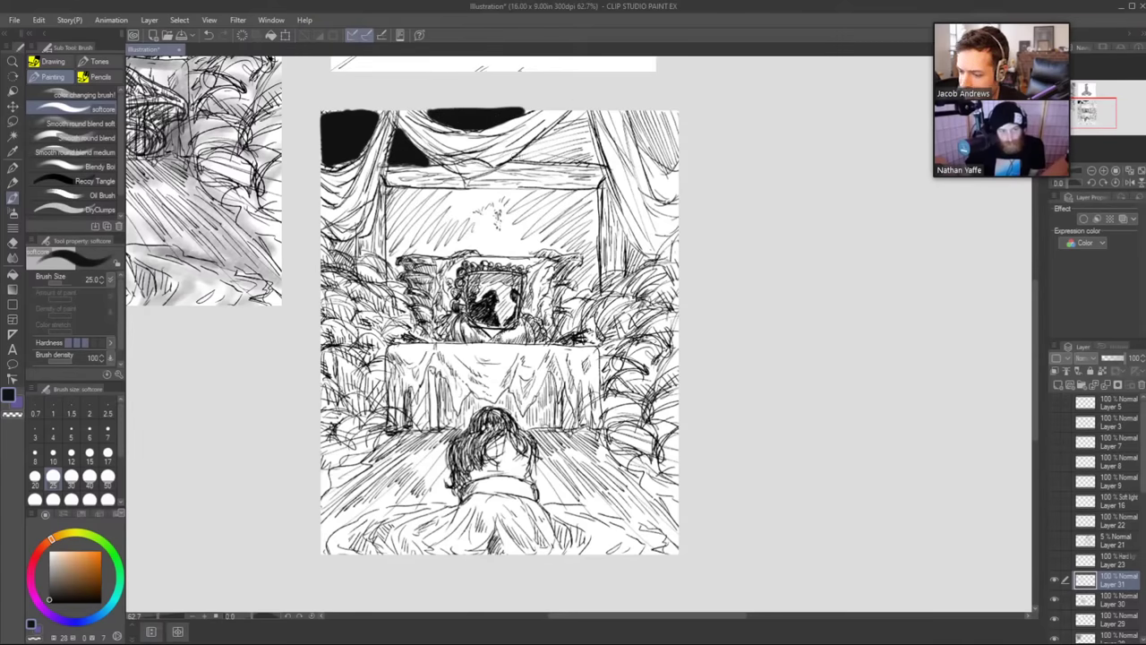
{"action": "mouse_move", "coordinate": [518, 156]}
{"action": "left_mouse_down"}
{"action": "mouse_move", "coordinate": [578, 113]}
{"action": "mouse_move", "coordinate": [595, 150]}
{"action": "mouse_move", "coordinate": [524, 156]}
{"action": "mouse_move", "coordinate": [564, 132]}
{"action": "mouse_move", "coordinate": [588, 152]}
{"action": "mouse_move", "coordinate": [542, 159]}
{"action": "mouse_move", "coordinate": [585, 142]}
{"action": "left_mouse_up"}
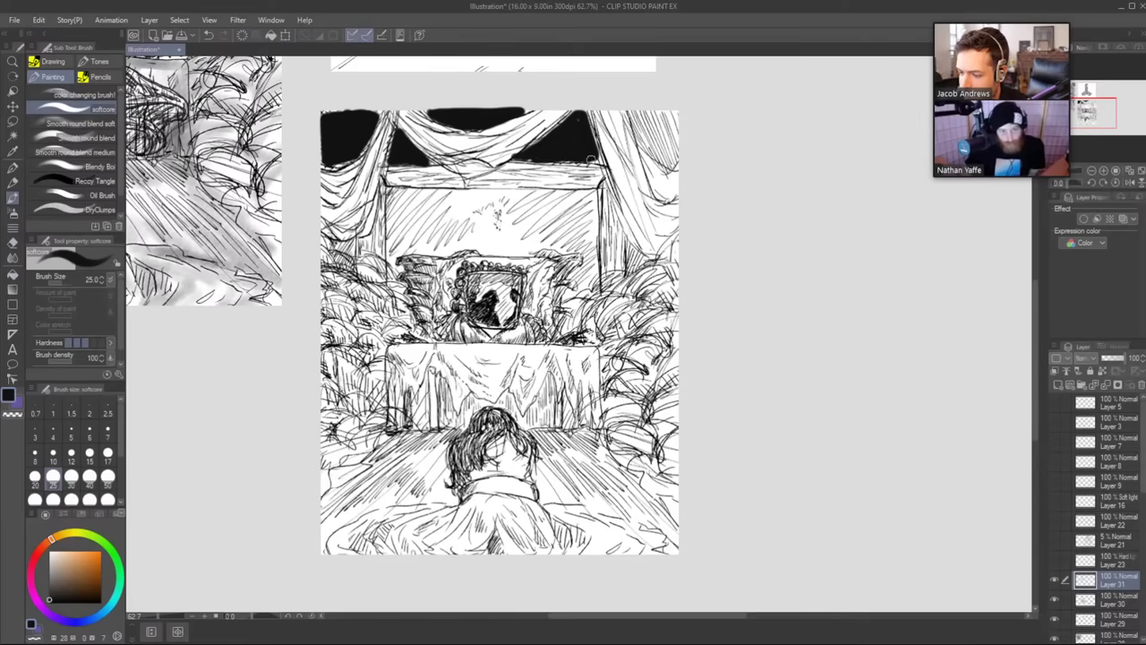
{"action": "mouse_move", "coordinate": [657, 155]}
{"action": "left_mouse_down"}
{"action": "mouse_move", "coordinate": [636, 118]}
{"action": "mouse_move", "coordinate": [650, 143]}
{"action": "mouse_move", "coordinate": [654, 121]}
{"action": "mouse_move", "coordinate": [672, 163]}
{"action": "mouse_move", "coordinate": [671, 111]}
{"action": "mouse_move", "coordinate": [674, 155]}
{"action": "left_mouse_up"}
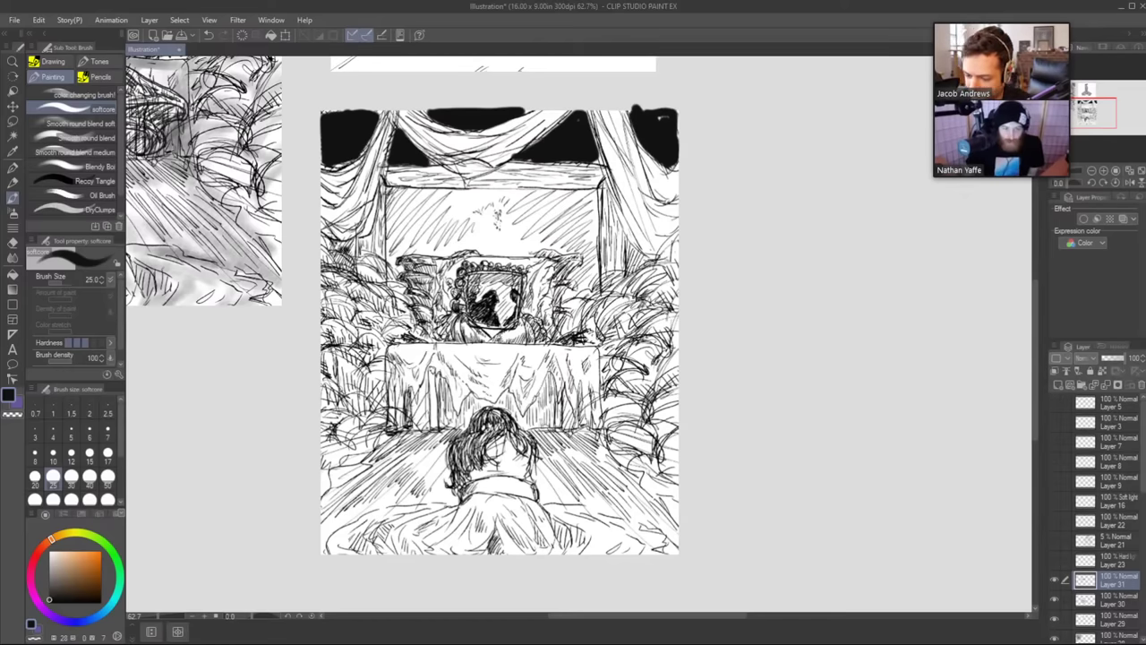
{"action": "left_click_drag", "start_coordinate": [335, 251], "coordinate": [349, 244]}
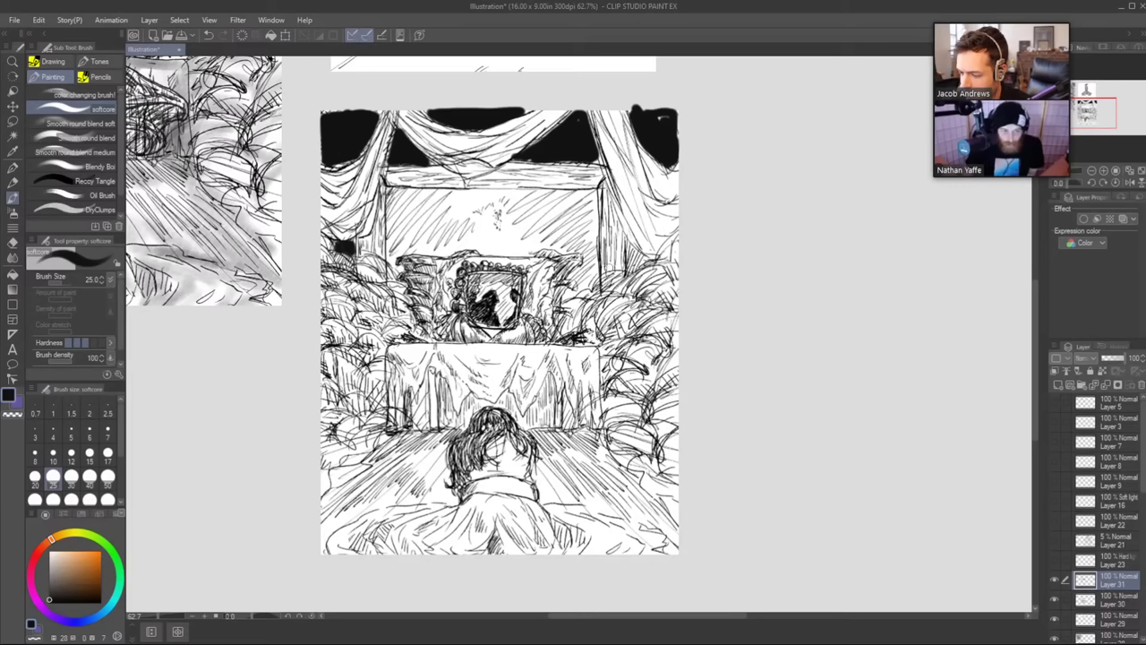
{"action": "left_click_drag", "start_coordinate": [627, 267], "coordinate": [650, 241]}
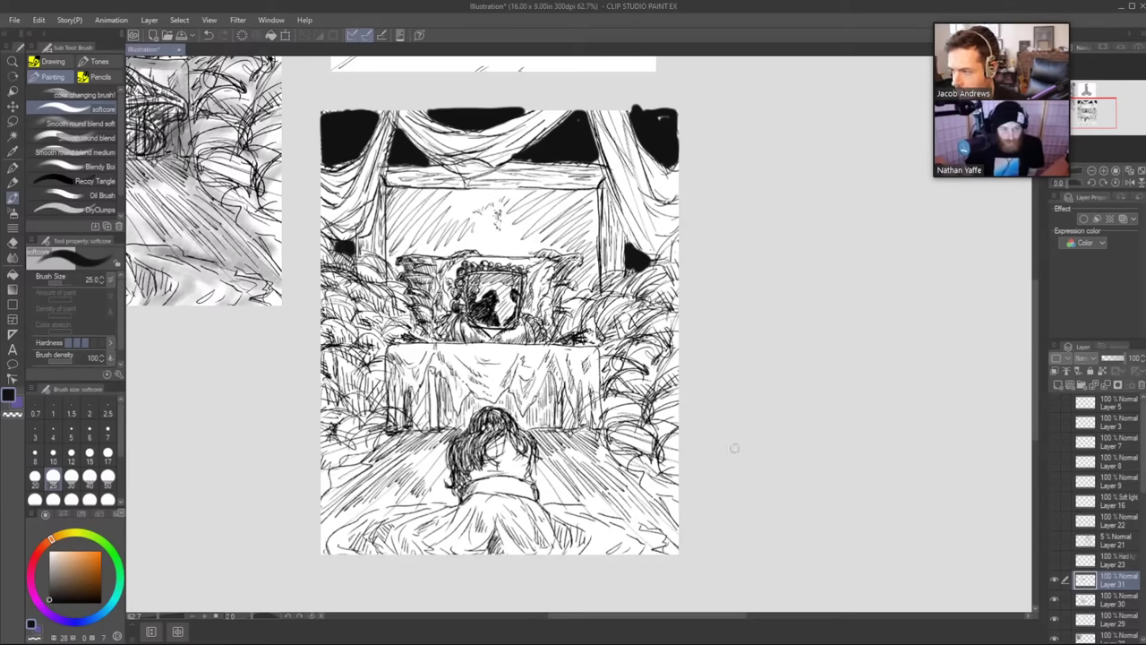
{"action": "left_click_drag", "start_coordinate": [736, 449], "coordinate": [777, 426]}
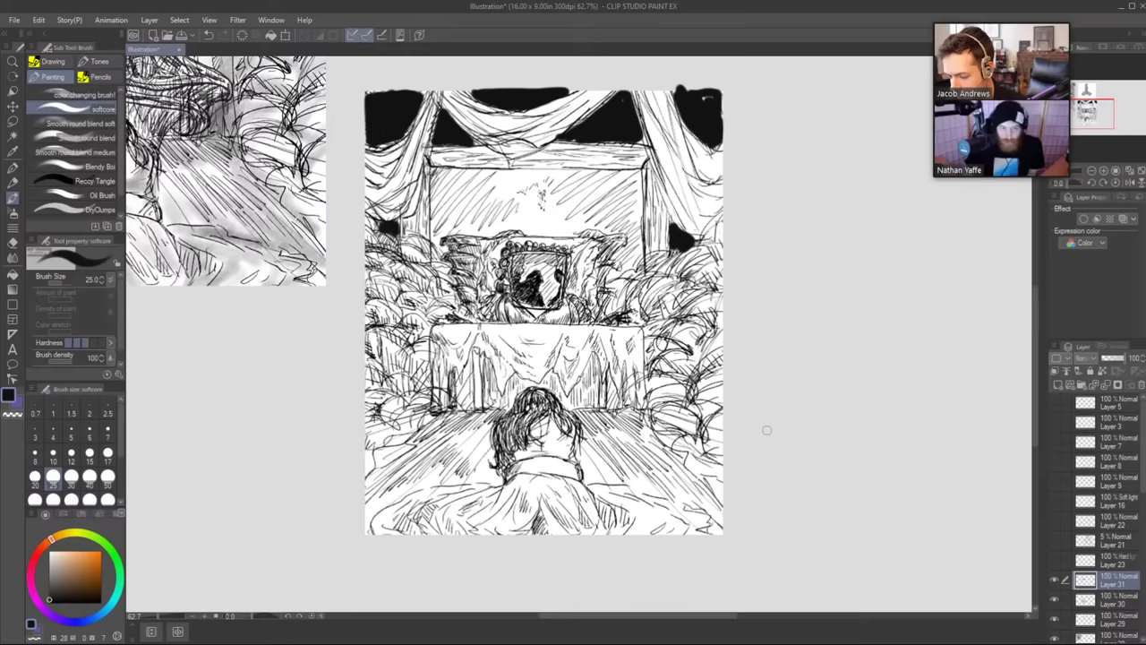
{"action": "left_click_drag", "start_coordinate": [766, 433], "coordinate": [755, 436]}
{"action": "left_click", "coordinate": [56, 552]}
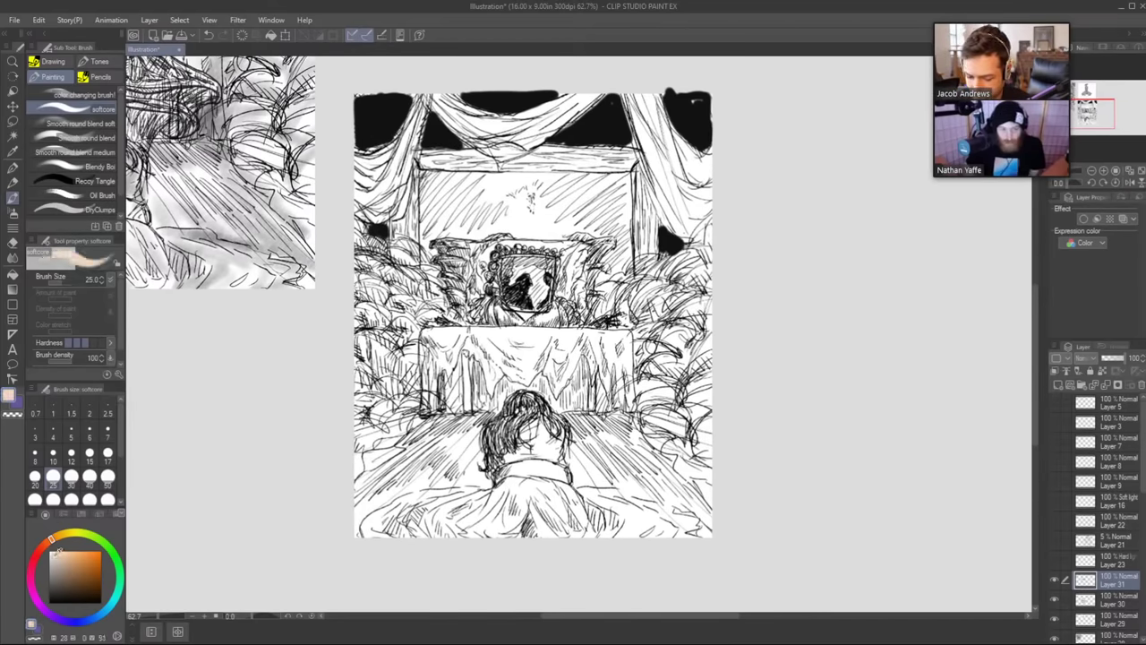
{"action": "left_click_drag", "start_coordinate": [56, 554], "coordinate": [57, 555]}
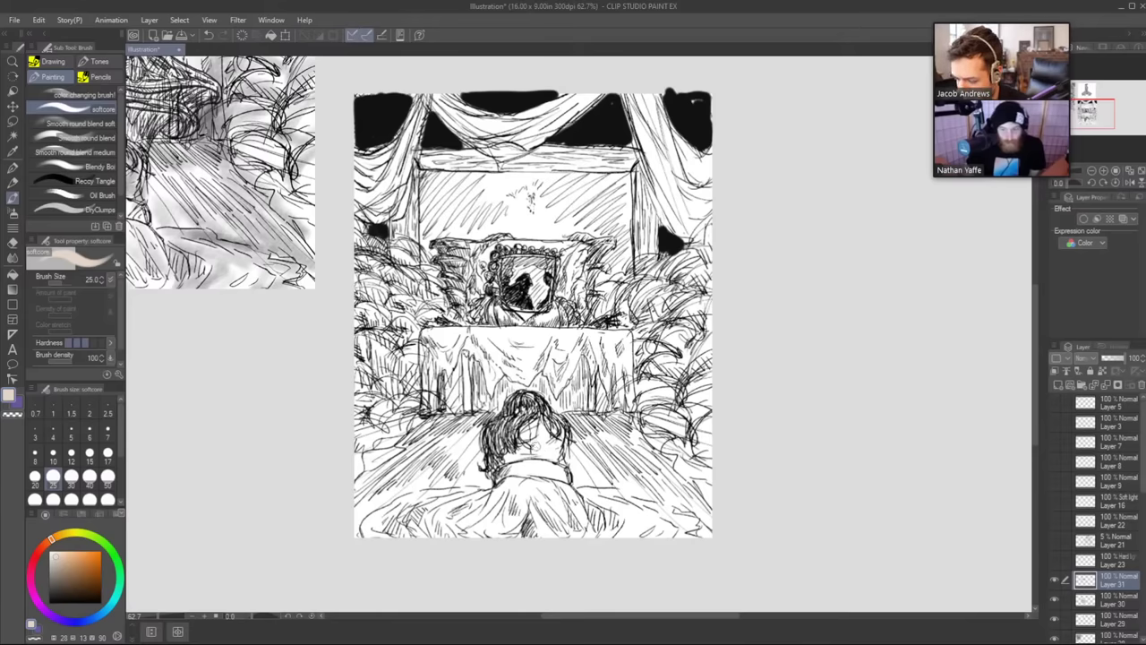
{"action": "left_click_drag", "start_coordinate": [533, 443], "coordinate": [533, 436]}
{"action": "key", "text": "ctrl+z"}
Paint out hatching lines on the foreground figure's spread robe in white with the softcore brush at size 25.
{"action": "left_click_drag", "start_coordinate": [64, 556], "coordinate": [48, 550]}
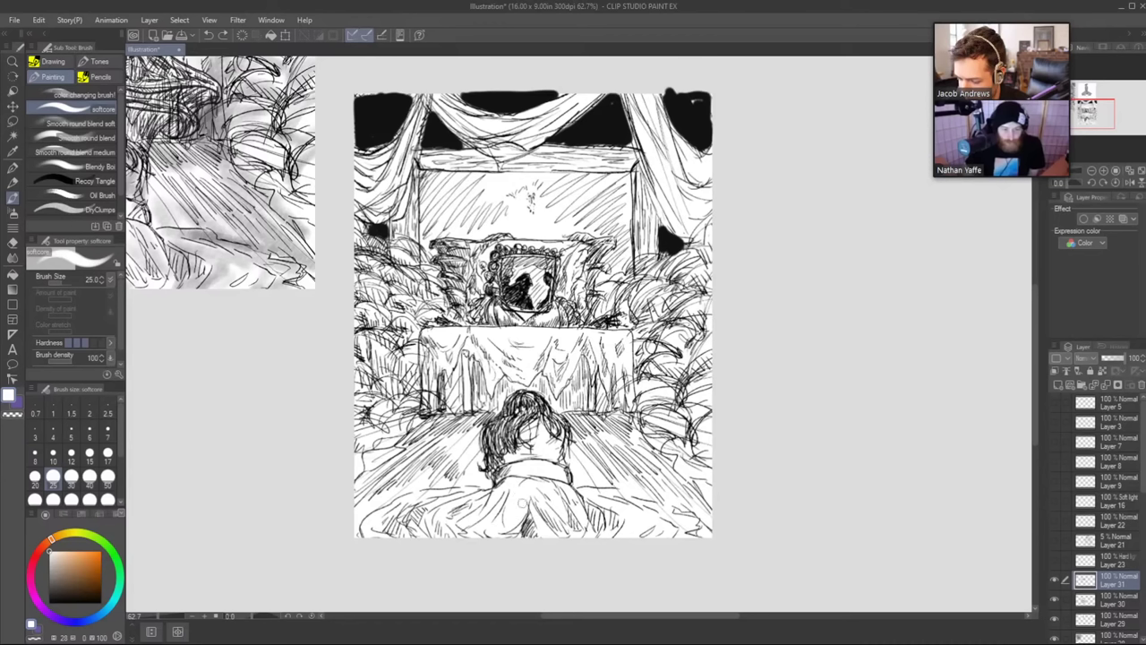
{"action": "mouse_move", "coordinate": [540, 503]}
{"action": "left_mouse_down"}
{"action": "mouse_move", "coordinate": [562, 532]}
{"action": "mouse_move", "coordinate": [579, 532]}
{"action": "mouse_move", "coordinate": [584, 517]}
{"action": "mouse_move", "coordinate": [611, 523]}
{"action": "left_mouse_up"}
{"action": "mouse_move", "coordinate": [417, 516]}
{"action": "left_mouse_down"}
{"action": "mouse_move", "coordinate": [444, 537]}
{"action": "mouse_move", "coordinate": [394, 523]}
{"action": "left_mouse_up"}
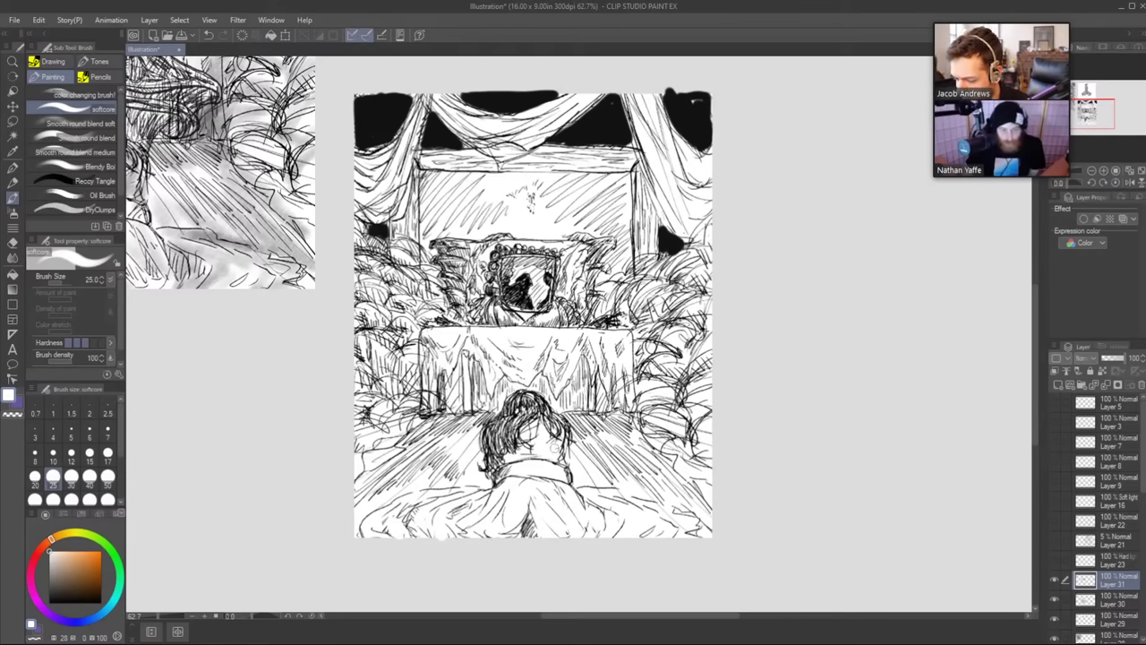
{"action": "key", "text": "ctrl+space"}
{"action": "mouse_move", "coordinate": [688, 425]}
{"action": "left_mouse_down"}
{"action": "mouse_move", "coordinate": [663, 441]}
{"action": "mouse_move", "coordinate": [665, 486]}
{"action": "mouse_move", "coordinate": [619, 488]}
{"action": "left_mouse_up"}
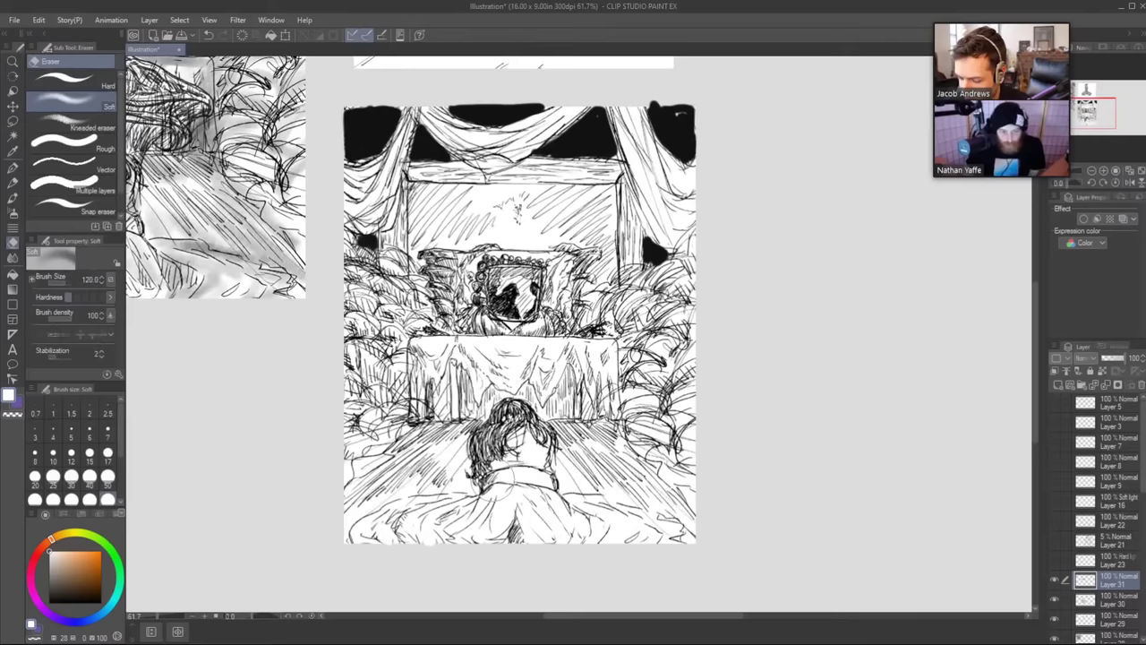
{"action": "key", "text": "b"}
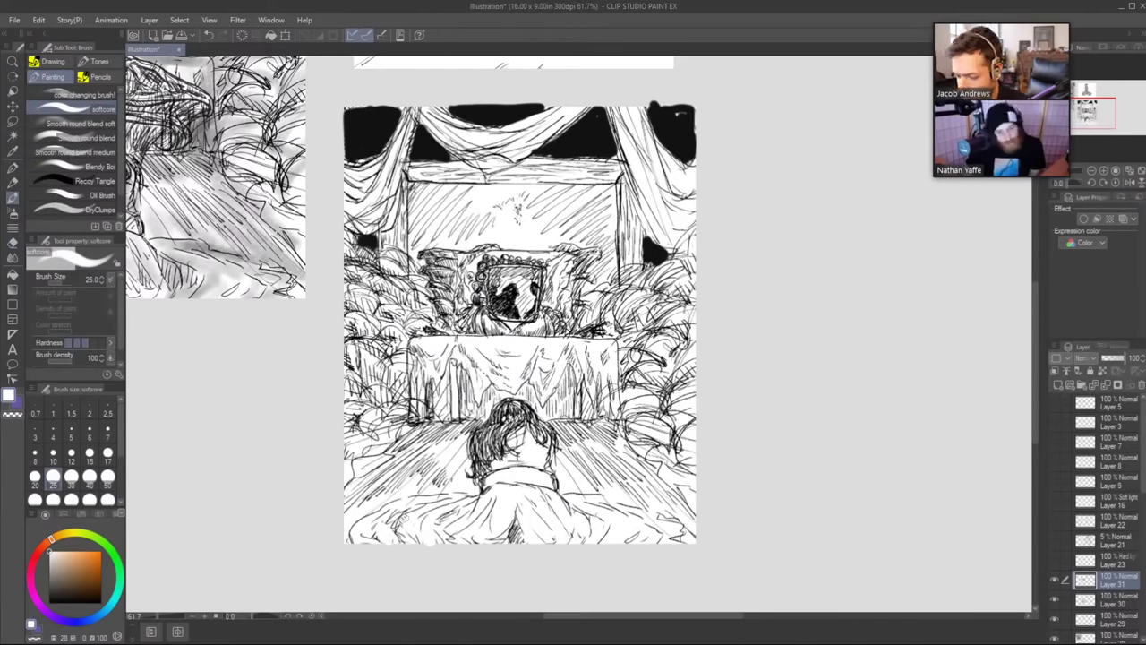
{"action": "left_click_drag", "start_coordinate": [403, 518], "coordinate": [412, 530]}
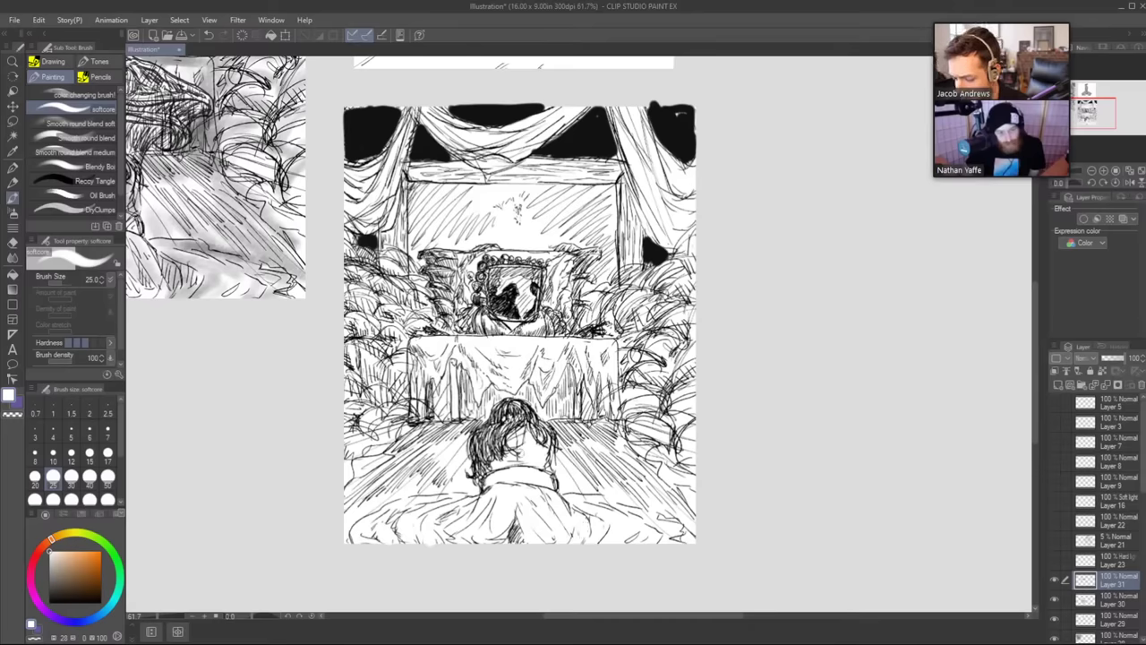
Add a new layer above the stage sketch in Multiply mode and choose the Soft airbrush with a mid grey.
{"action": "left_click_drag", "start_coordinate": [705, 356], "coordinate": [665, 421]}
{"action": "key", "text": "b"}
{"action": "left_click_drag", "start_coordinate": [52, 582], "coordinate": [48, 575]}
{"action": "key", "text": "b"}
{"action": "key", "text": "b"}
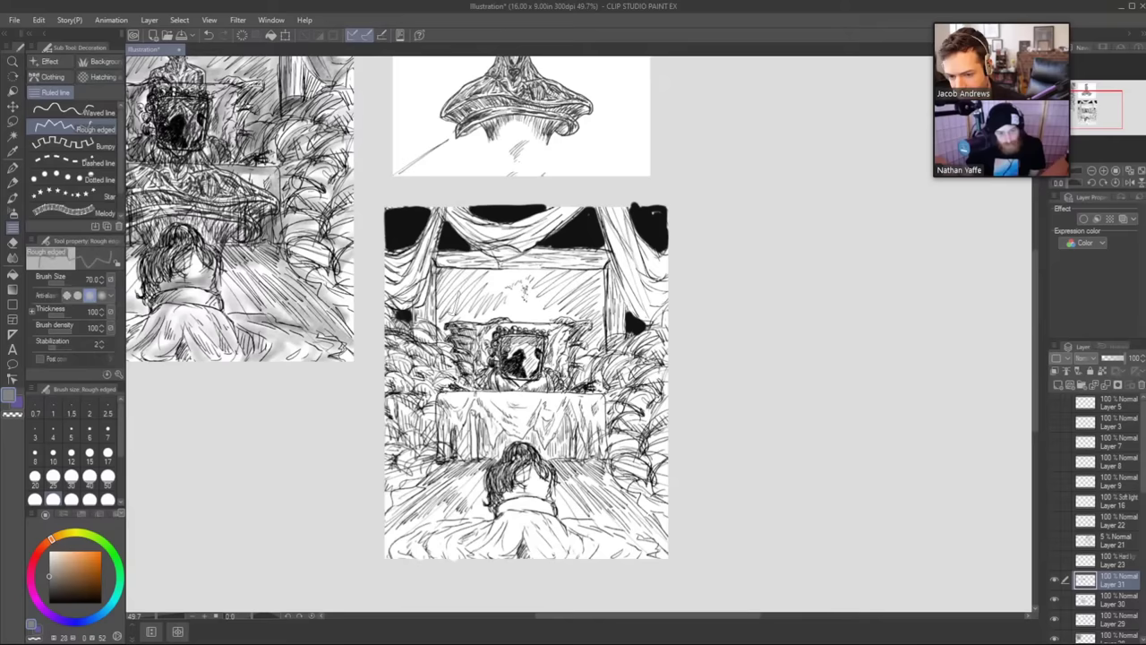
{"action": "key", "text": "b"}
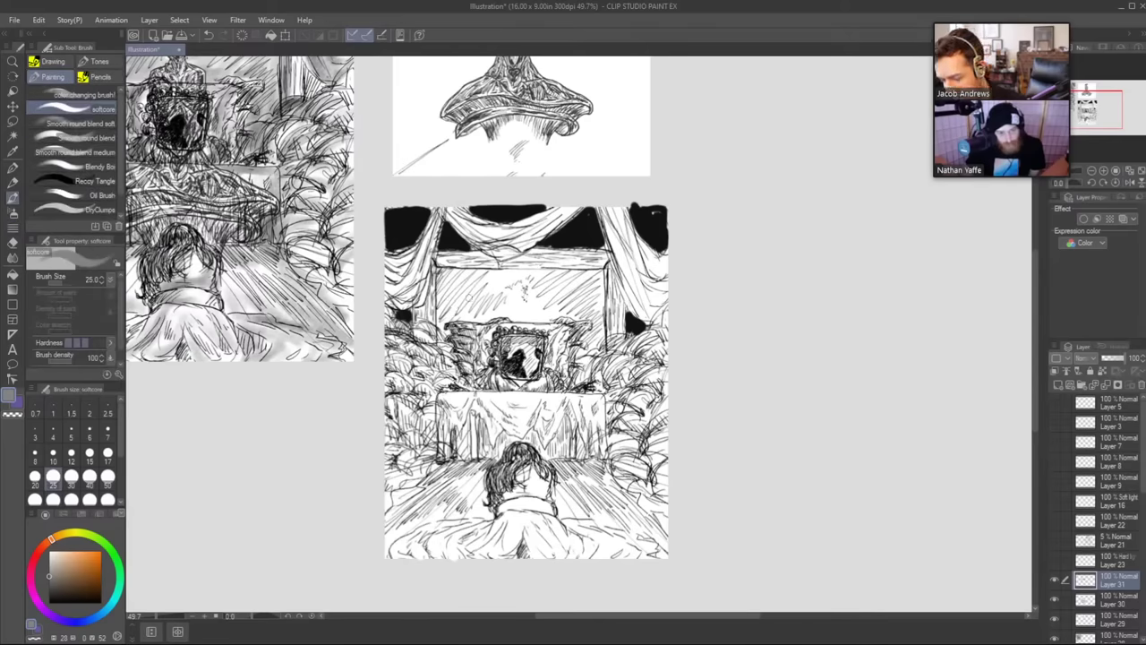
{"action": "key", "text": "b"}
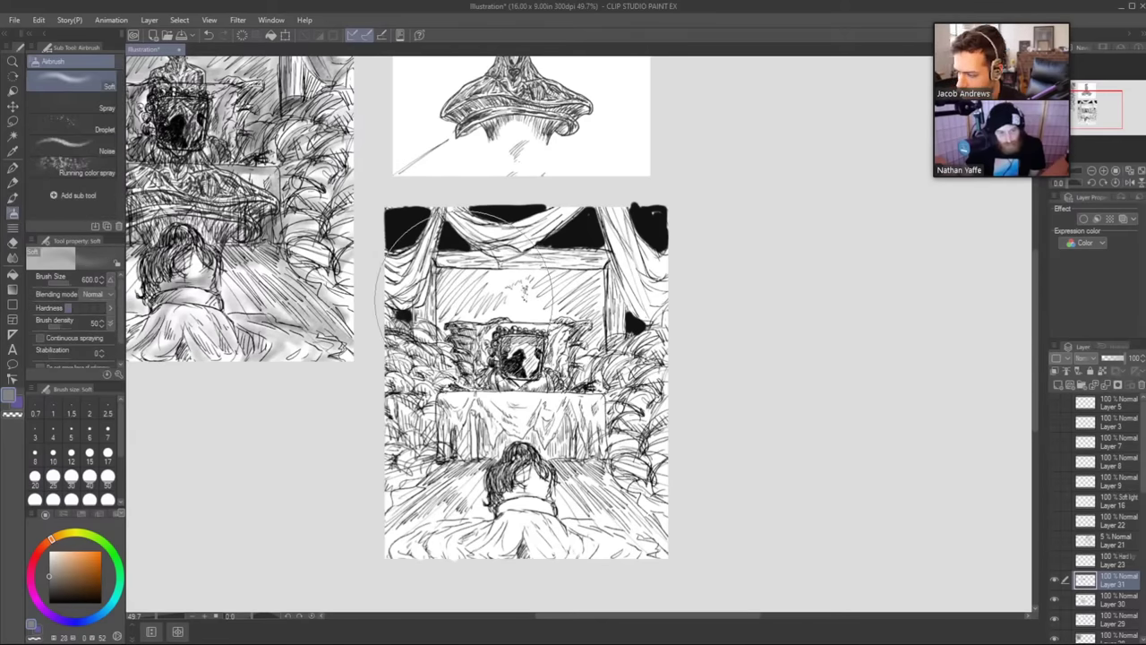
{"action": "left_click", "coordinate": [1059, 385]}
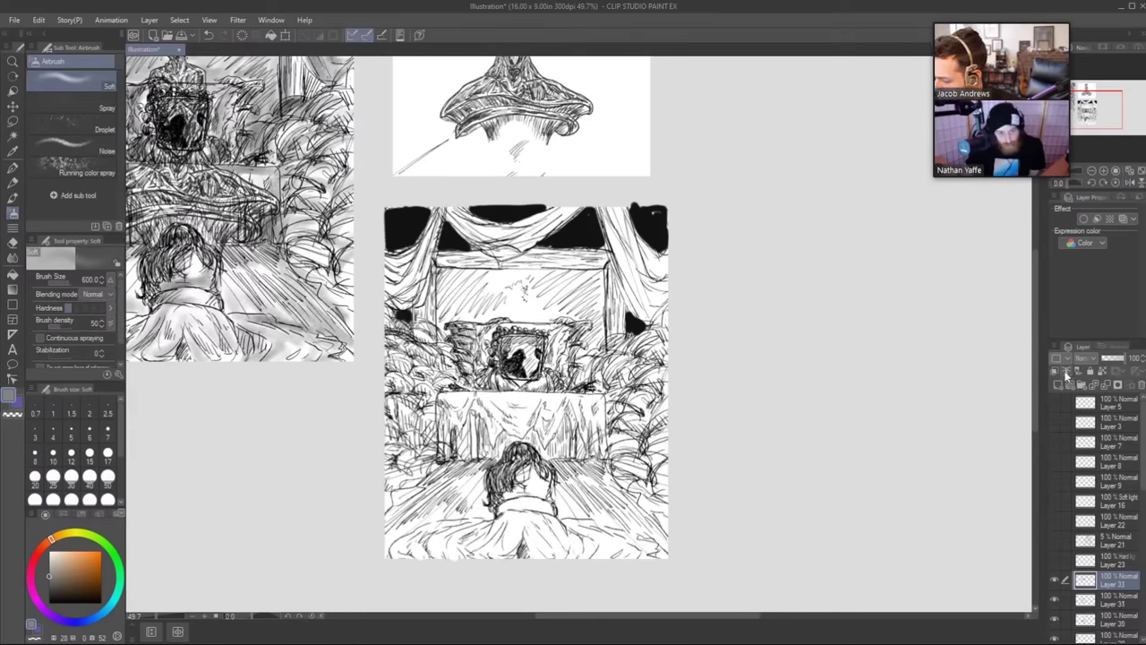
{"action": "left_click", "coordinate": [1087, 358]}
{"action": "left_click", "coordinate": [1083, 368]}
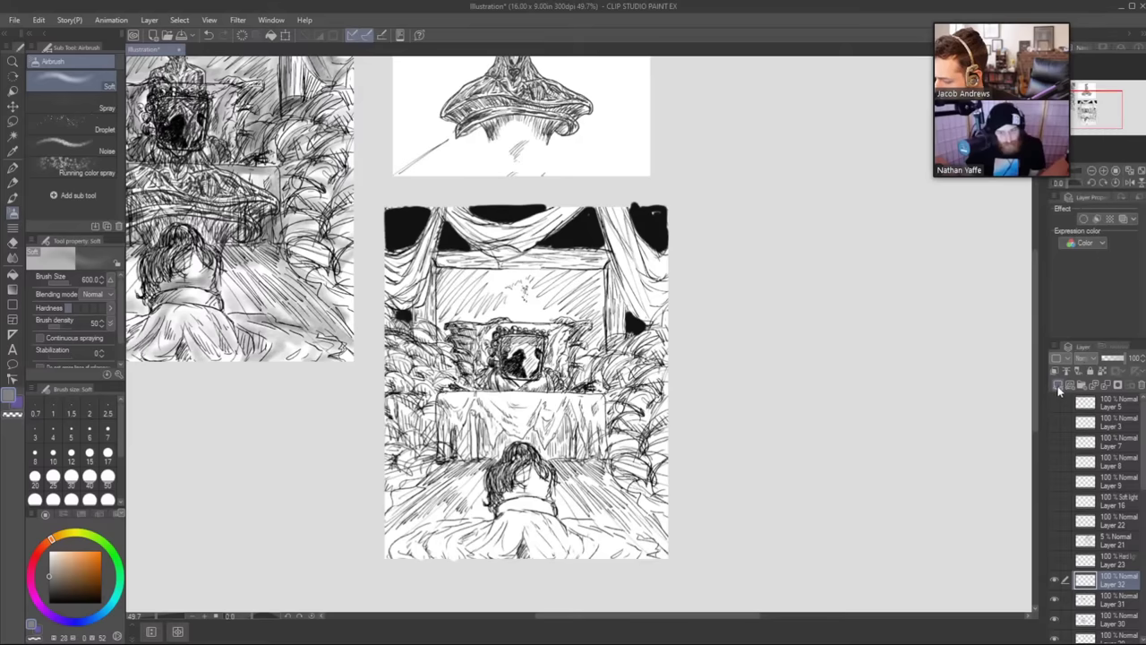
{"action": "left_click", "coordinate": [1087, 359]}
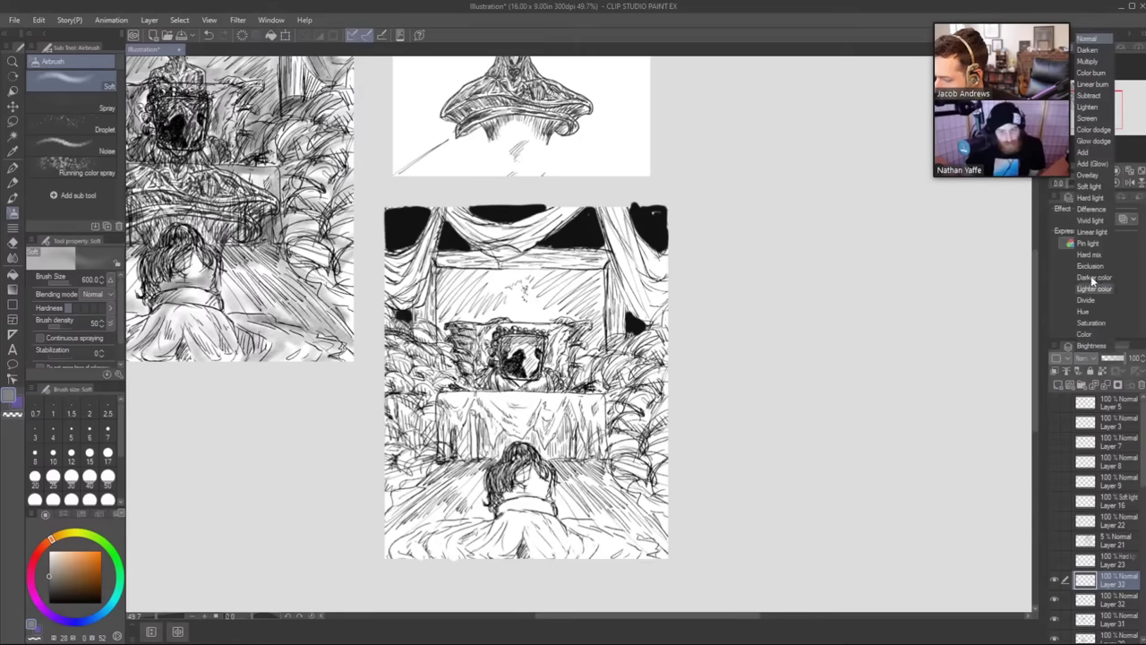
{"action": "left_click", "coordinate": [1108, 69]}
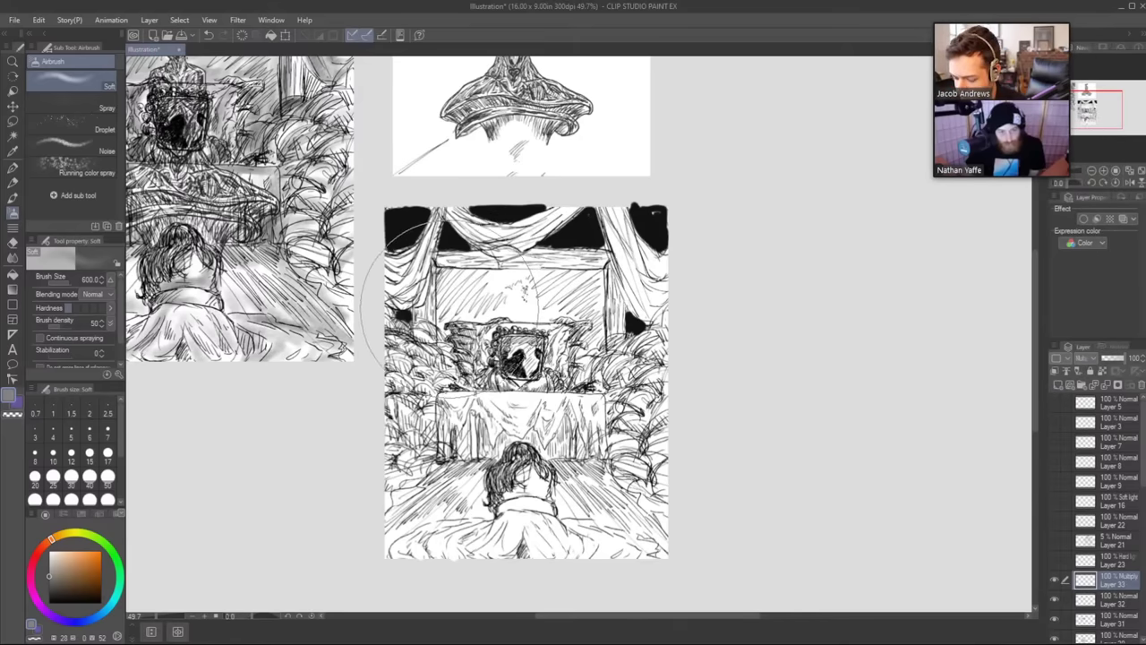
Spray grey shading over the curtains and back wall of the stage with the Soft airbrush at size 250.
{"action": "key", "text": "bracketleft"}
{"action": "key", "text": "bracketleft"}
{"action": "key", "text": "bracketleft"}
{"action": "key", "text": "bracketleft"}
{"action": "mouse_move", "coordinate": [450, 307]}
{"action": "left_mouse_down"}
{"action": "mouse_move", "coordinate": [457, 276]}
{"action": "mouse_move", "coordinate": [537, 282]}
{"action": "mouse_move", "coordinate": [510, 295]}
{"action": "mouse_move", "coordinate": [600, 309]}
{"action": "mouse_move", "coordinate": [573, 269]}
{"action": "mouse_move", "coordinate": [466, 309]}
{"action": "mouse_move", "coordinate": [394, 269]}
{"action": "mouse_move", "coordinate": [502, 215]}
{"action": "mouse_move", "coordinate": [609, 206]}
{"action": "mouse_move", "coordinate": [663, 286]}
{"action": "mouse_move", "coordinate": [618, 250]}
{"action": "left_mouse_up"}
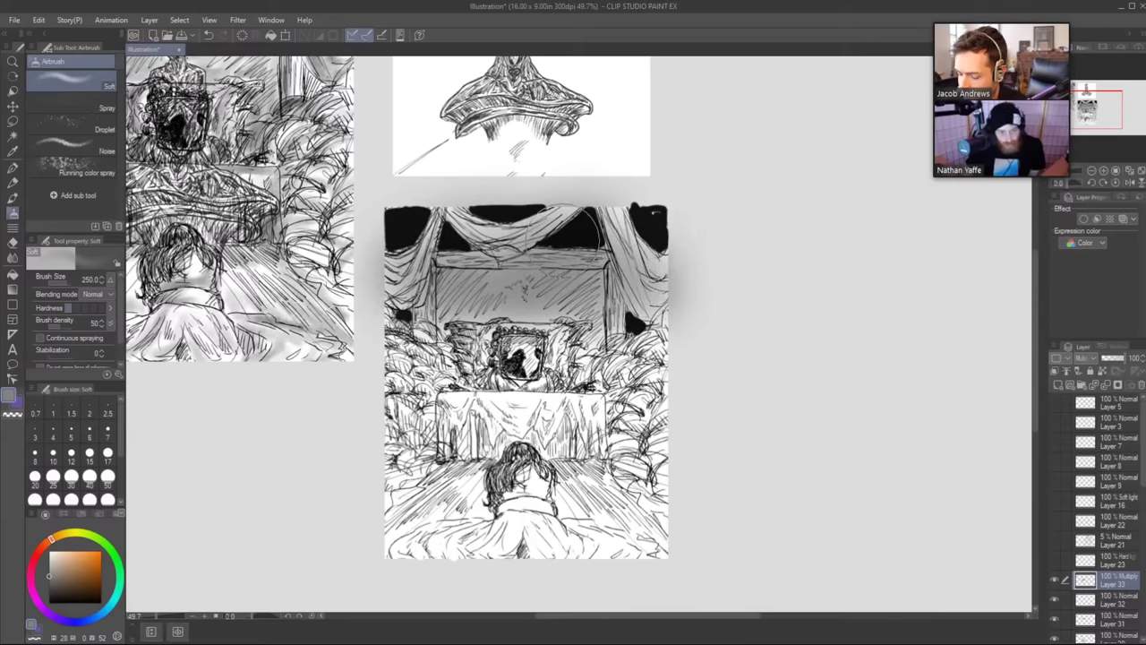
{"action": "left_click_drag", "start_coordinate": [387, 447], "coordinate": [403, 344]}
{"action": "key", "text": "ctrl+z"}
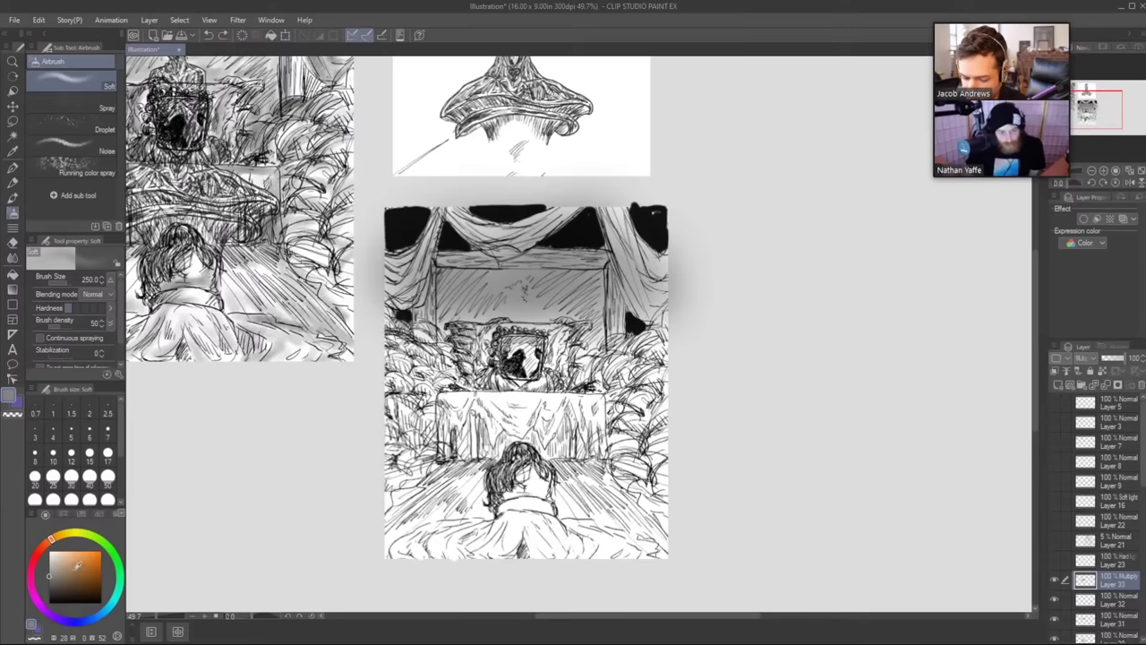
Spray a lighter grey over the crowds on both sides of the stage with the Soft airbrush.
{"action": "left_click", "coordinate": [52, 563]}
{"action": "left_click_drag", "start_coordinate": [52, 563], "coordinate": [48, 560]}
{"action": "mouse_move", "coordinate": [396, 375]}
{"action": "left_mouse_down"}
{"action": "mouse_move", "coordinate": [409, 364]}
{"action": "mouse_move", "coordinate": [393, 368]}
{"action": "left_mouse_up"}
{"action": "mouse_move", "coordinate": [614, 349]}
{"action": "left_mouse_down"}
{"action": "mouse_move", "coordinate": [675, 385]}
{"action": "mouse_move", "coordinate": [664, 385]}
{"action": "left_mouse_up"}
{"action": "key", "text": "e"}
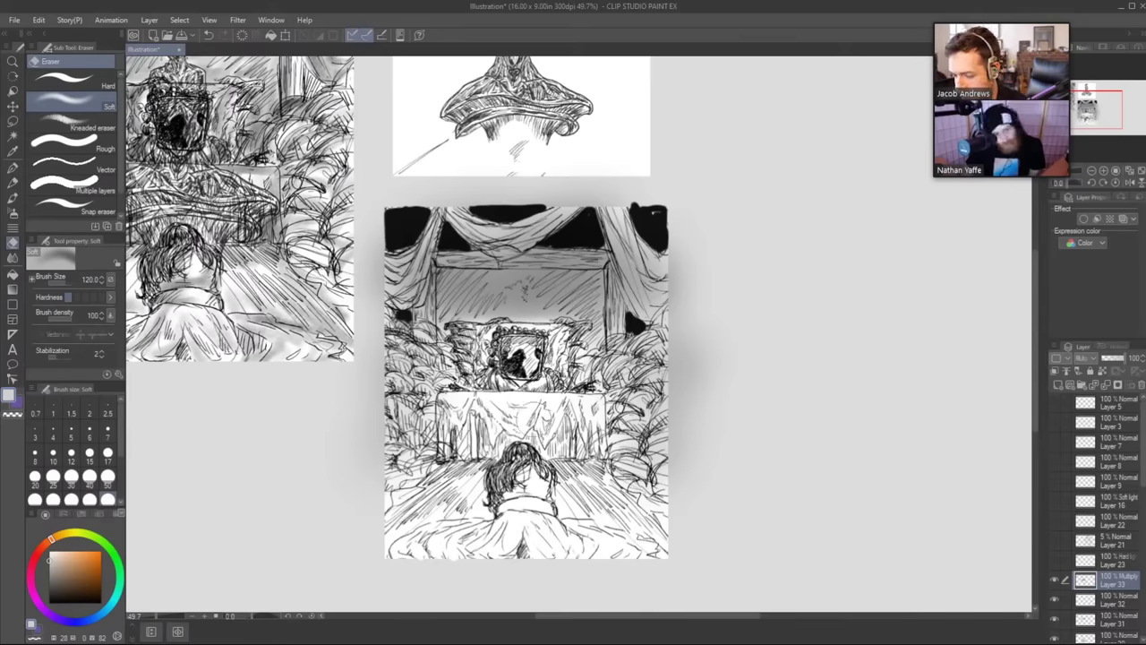
Draw groups of black hatching strokes in varied directions beside the stage sketch, using the softcore brush at size 25.
{"action": "key", "text": "b"}
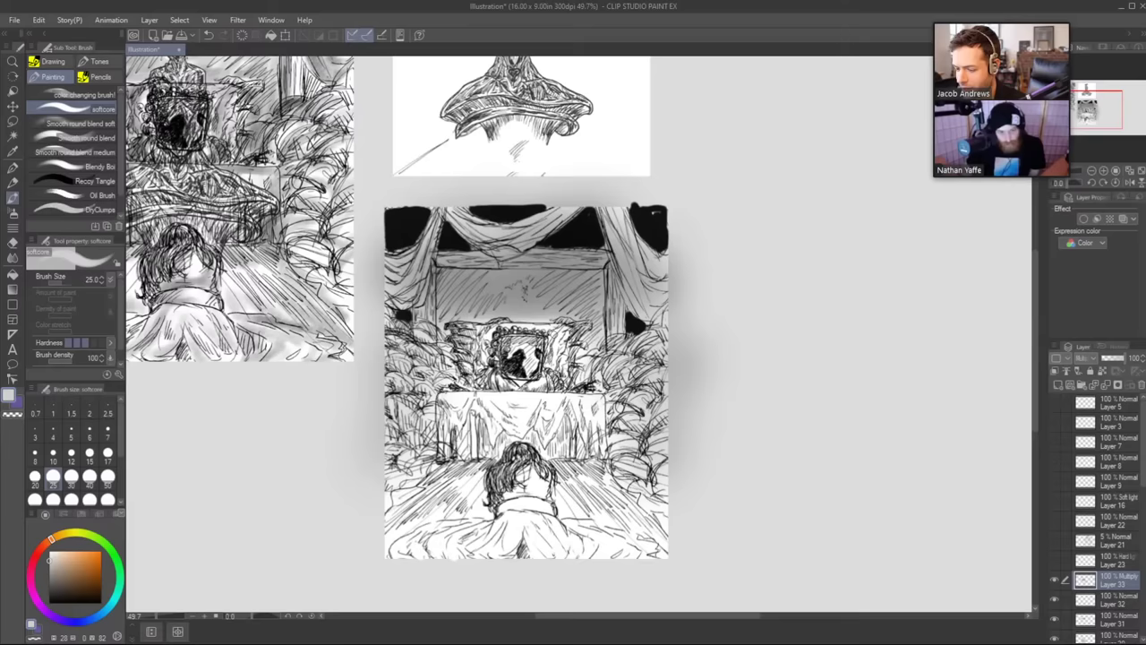
{"action": "key", "text": "b"}
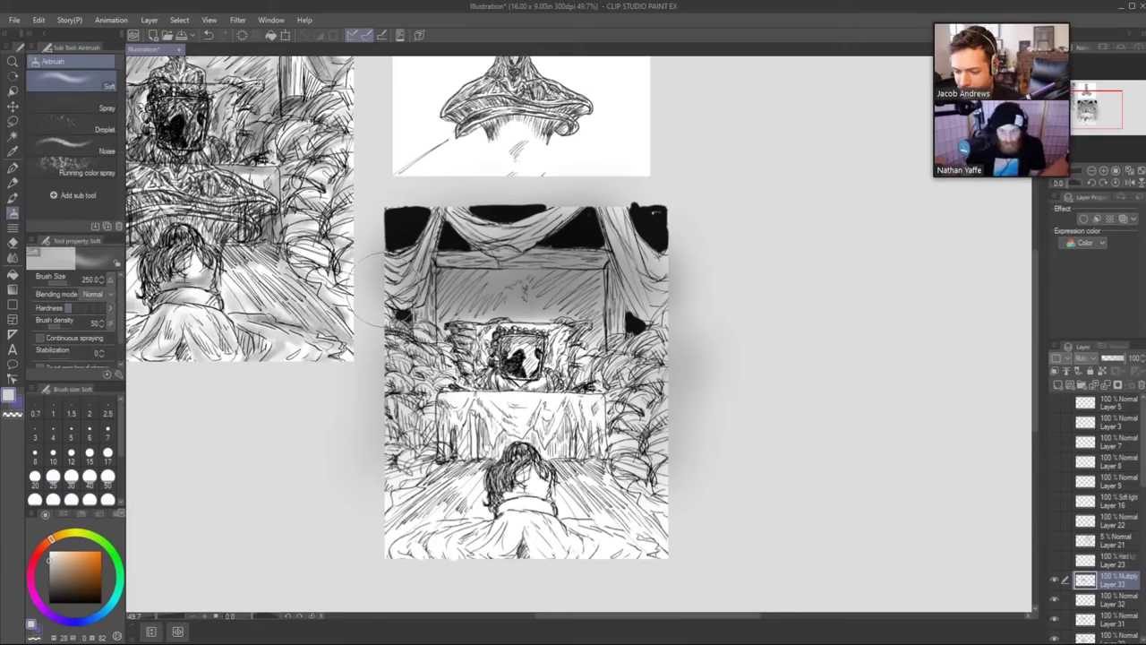
{"action": "key", "text": "b"}
{"action": "key", "text": "b"}
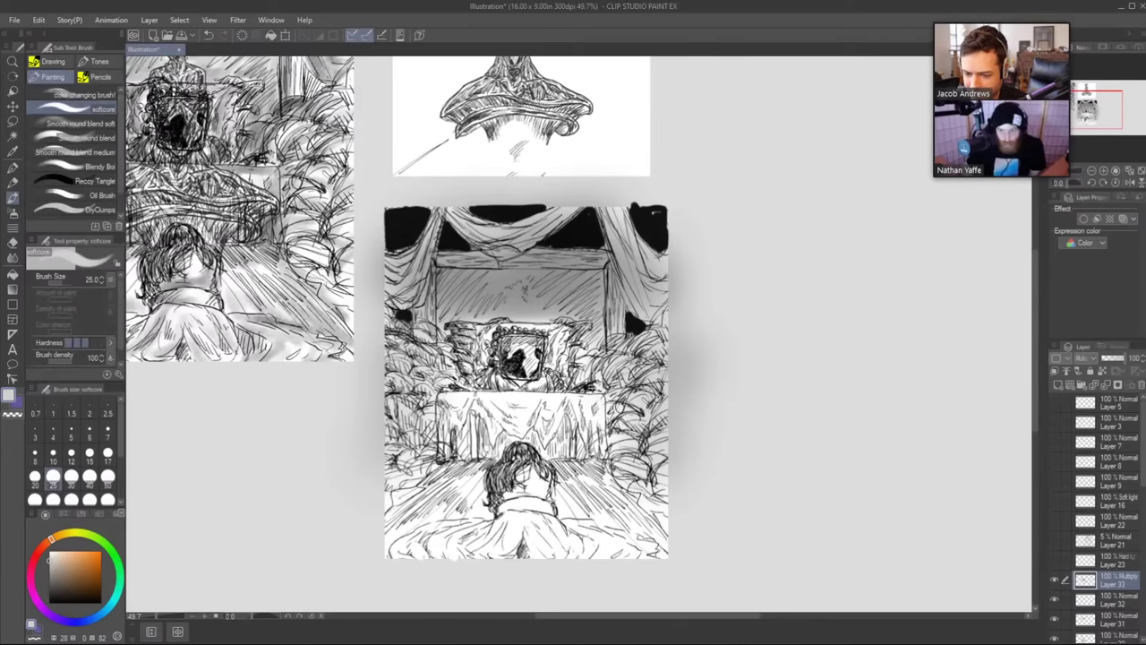
{"action": "left_click", "coordinate": [49, 602]}
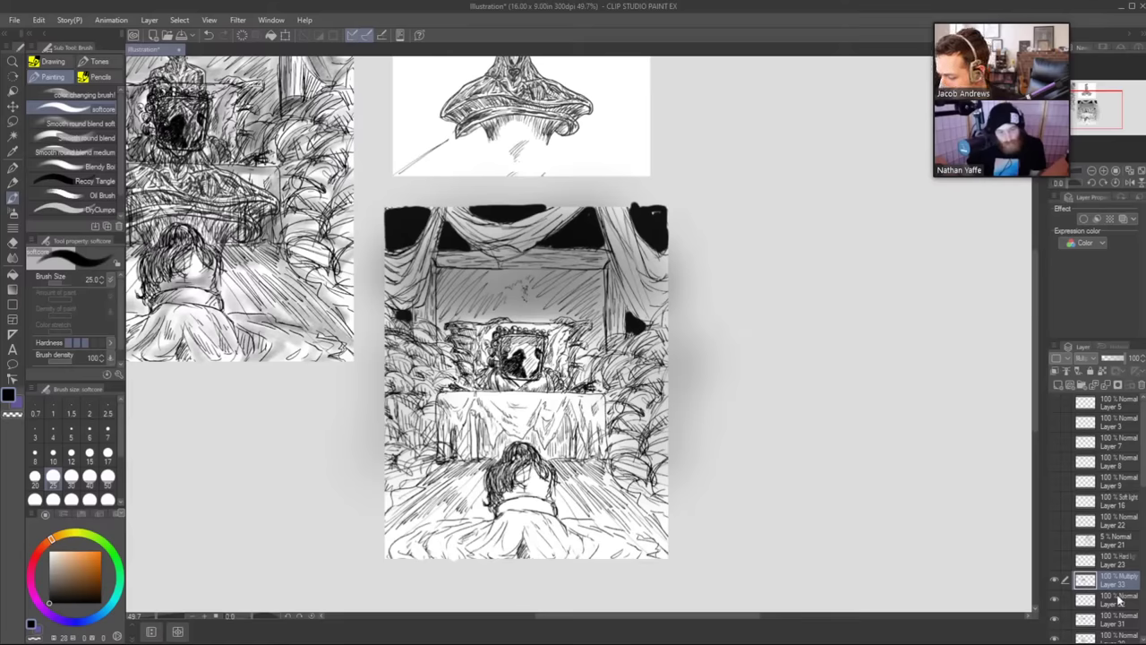
{"action": "mouse_move", "coordinate": [808, 346]}
{"action": "left_mouse_down"}
{"action": "mouse_move", "coordinate": [808, 378]}
{"action": "mouse_move", "coordinate": [810, 344]}
{"action": "mouse_move", "coordinate": [813, 376]}
{"action": "mouse_move", "coordinate": [826, 338]}
{"action": "mouse_move", "coordinate": [836, 376]}
{"action": "mouse_move", "coordinate": [847, 331]}
{"action": "mouse_move", "coordinate": [856, 378]}
{"action": "mouse_move", "coordinate": [859, 334]}
{"action": "mouse_move", "coordinate": [864, 376]}
{"action": "left_mouse_up"}
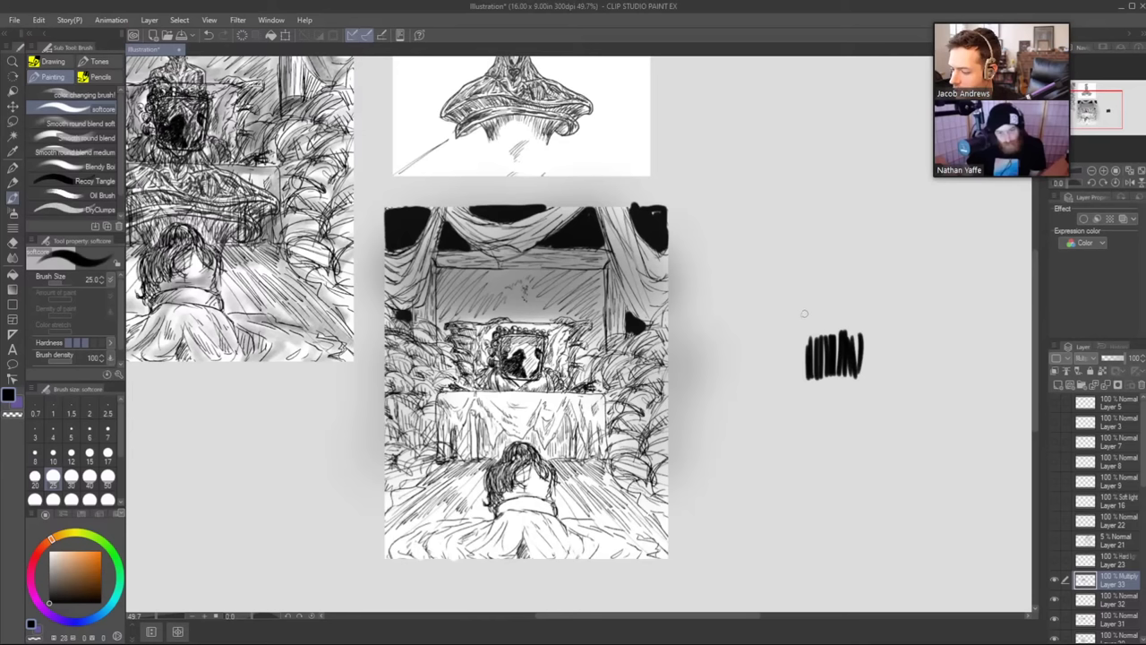
{"action": "mouse_move", "coordinate": [805, 313]}
{"action": "left_mouse_down"}
{"action": "mouse_move", "coordinate": [851, 289]}
{"action": "mouse_move", "coordinate": [872, 305]}
{"action": "mouse_move", "coordinate": [863, 328]}
{"action": "mouse_move", "coordinate": [767, 333]}
{"action": "mouse_move", "coordinate": [791, 362]}
{"action": "mouse_move", "coordinate": [806, 324]}
{"action": "mouse_move", "coordinate": [815, 342]}
{"action": "mouse_move", "coordinate": [826, 315]}
{"action": "left_mouse_up"}
{"action": "mouse_move", "coordinate": [756, 405]}
{"action": "left_mouse_down"}
{"action": "mouse_move", "coordinate": [788, 367]}
{"action": "mouse_move", "coordinate": [817, 376]}
{"action": "mouse_move", "coordinate": [812, 356]}
{"action": "mouse_move", "coordinate": [740, 357]}
{"action": "mouse_move", "coordinate": [761, 392]}
{"action": "mouse_move", "coordinate": [801, 385]}
{"action": "left_mouse_up"}
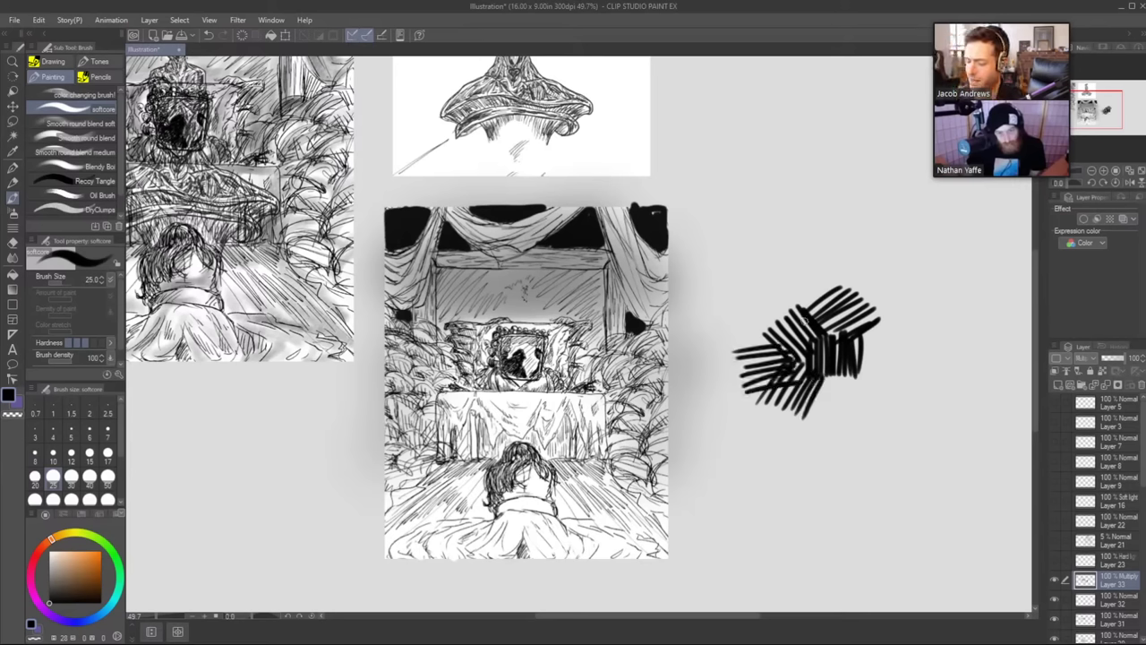
{"action": "mouse_move", "coordinate": [656, 213]}
{"action": "left_mouse_down"}
{"action": "mouse_move", "coordinate": [673, 177]}
{"action": "mouse_move", "coordinate": [683, 205]}
{"action": "left_mouse_up"}
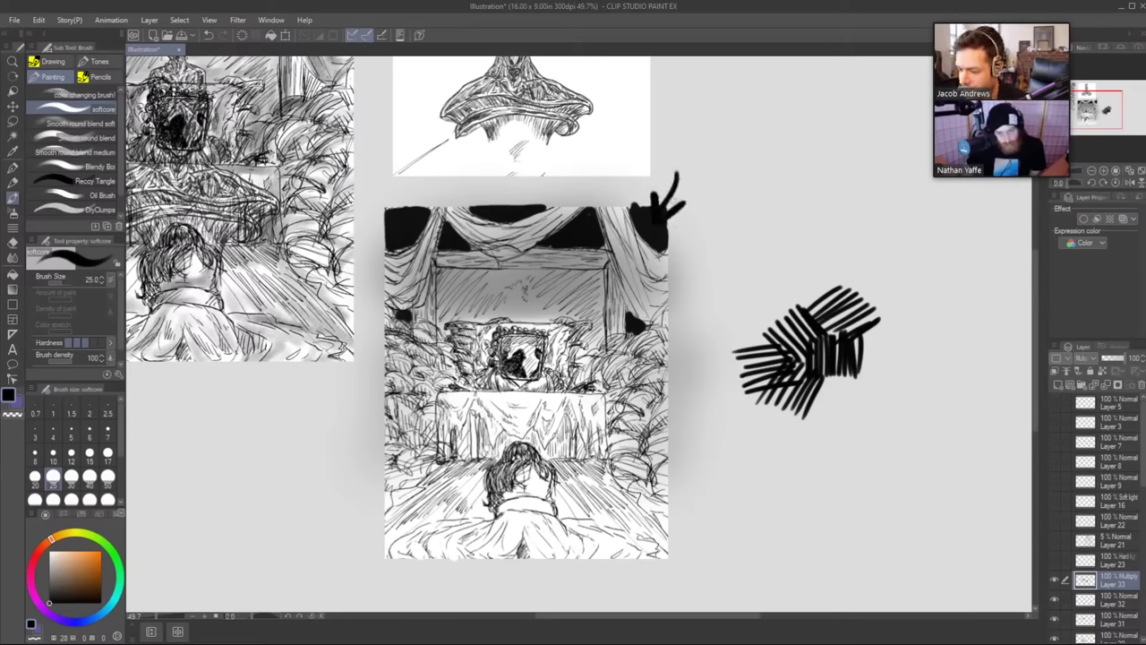
{"action": "key", "text": "ctrl+z"}
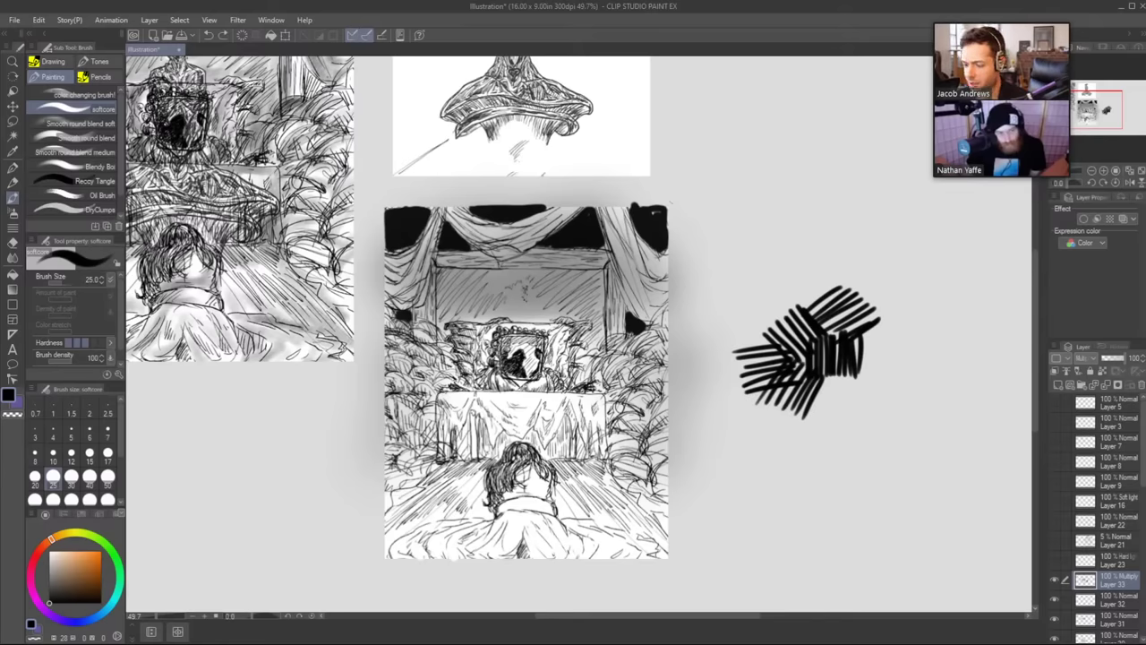
Hide Layers 28 to 33, holding the stage and figure sketches and their shading, to clear the canvas.
{"action": "key", "text": "ctrl+space"}
{"action": "mouse_move", "coordinate": [672, 205]}
{"action": "left_mouse_down"}
{"action": "mouse_move", "coordinate": [618, 208]}
{"action": "mouse_move", "coordinate": [601, 230]}
{"action": "mouse_move", "coordinate": [622, 297]}
{"action": "left_mouse_up"}
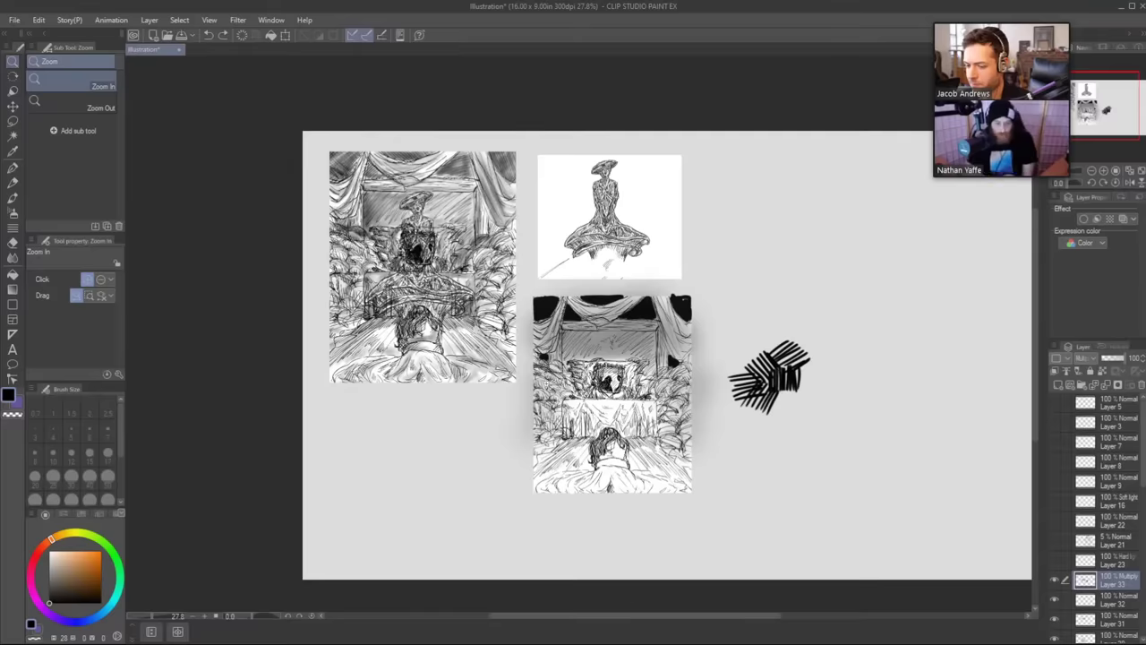
{"action": "scroll", "coordinate": [549, 384], "scroll_direction": "up", "scroll_amount": 3}
{"action": "left_click_drag", "start_coordinate": [549, 383], "coordinate": [544, 420]}
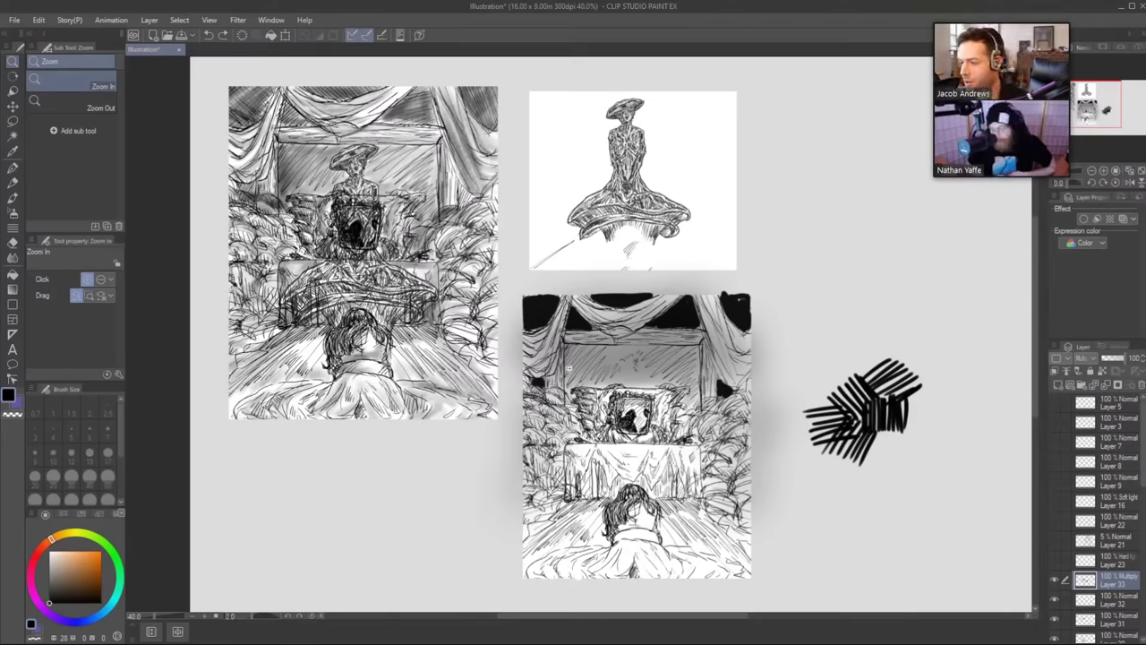
{"action": "left_click_drag", "start_coordinate": [736, 312], "coordinate": [690, 321]}
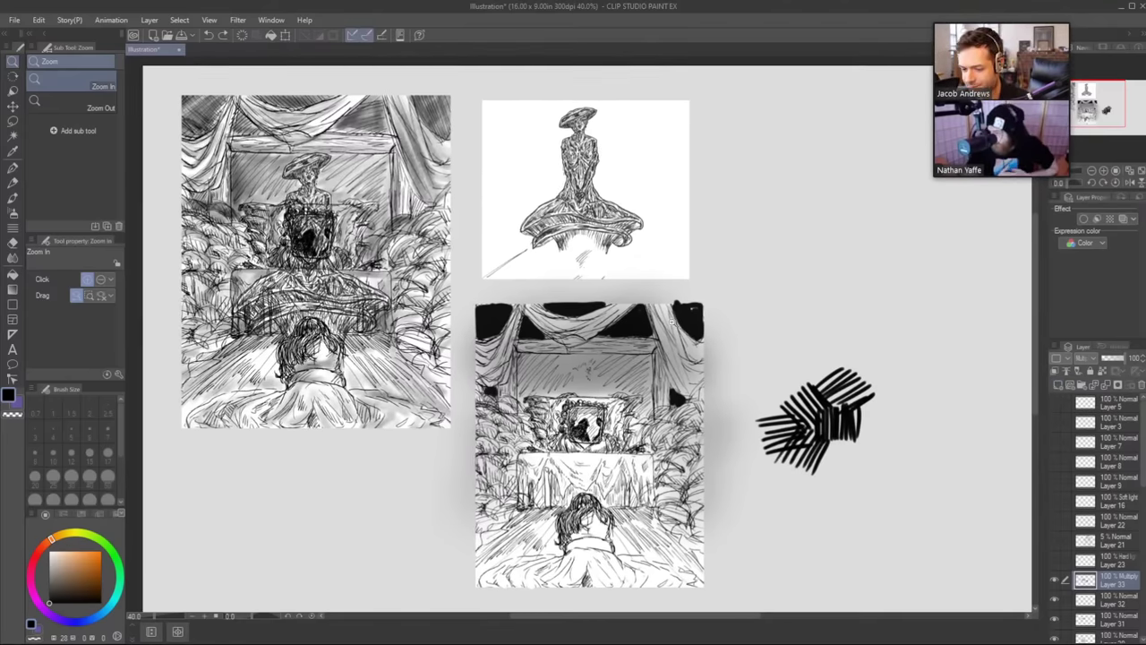
{"action": "scroll", "coordinate": [1077, 527], "scroll_direction": "down", "scroll_amount": 5}
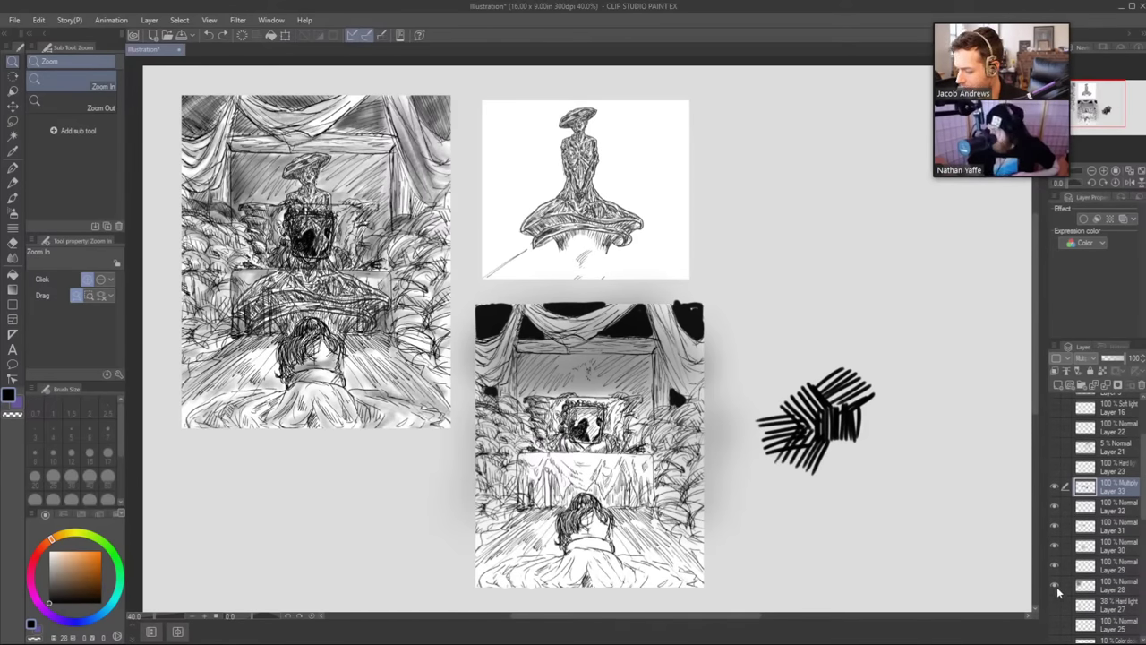
{"action": "left_click_drag", "start_coordinate": [1057, 586], "coordinate": [1050, 487]}
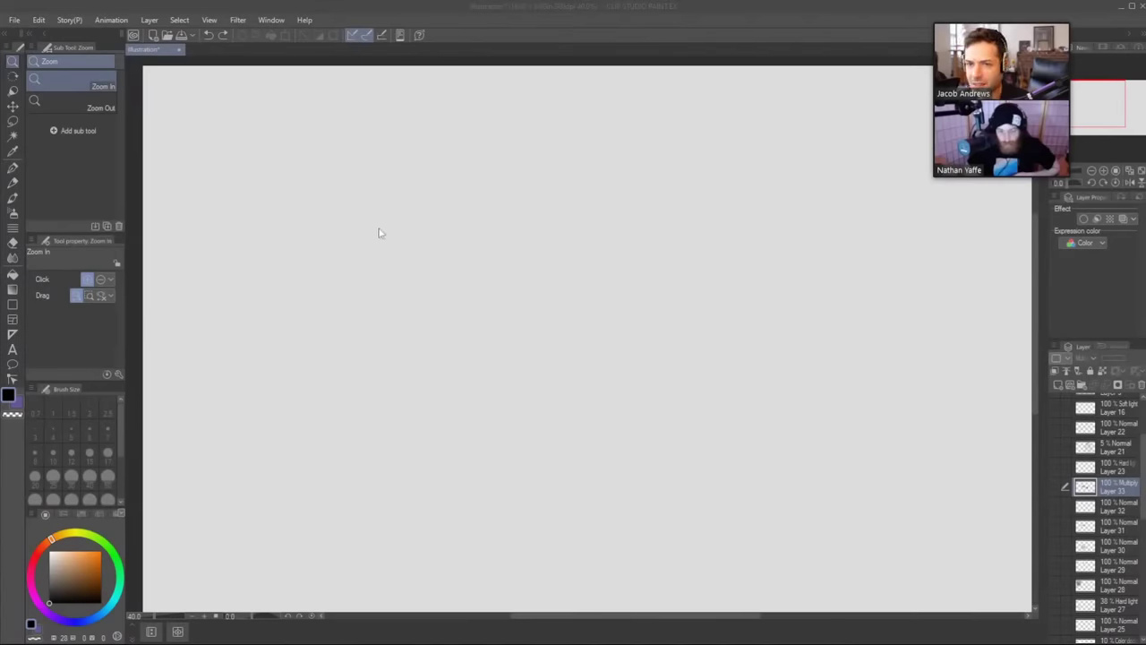
Paste the line sketch of the standing man with the stick figure, enlarge it to 181%, and move it lower on the canvas.
{"action": "left_click", "coordinate": [413, 168]}
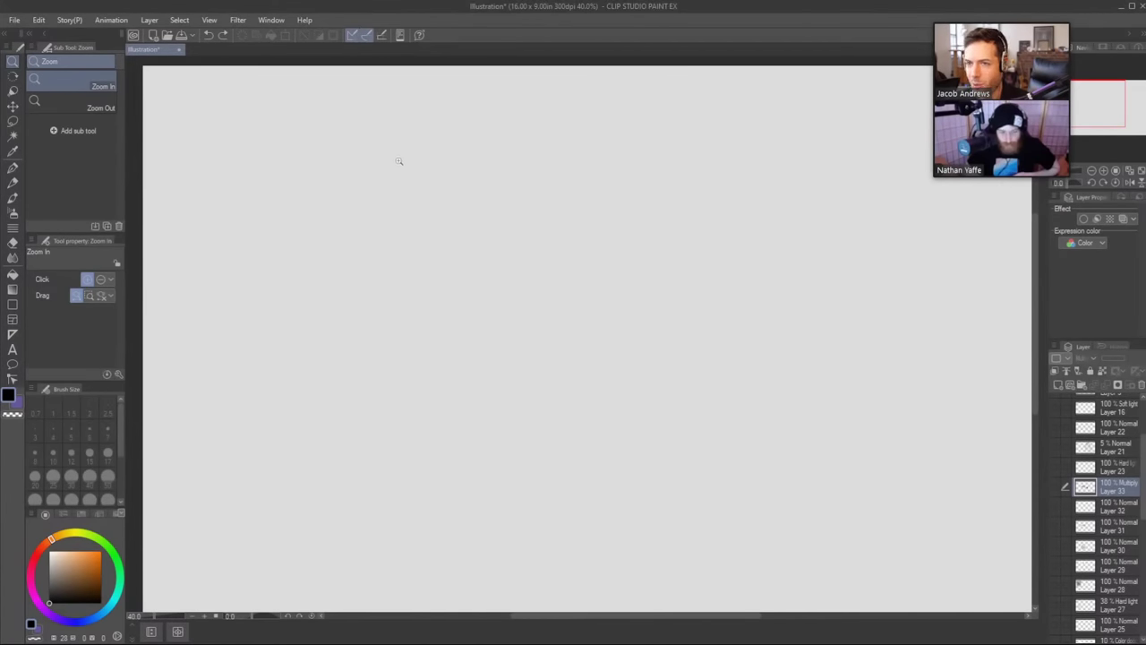
{"action": "key", "text": "ctrl+v"}
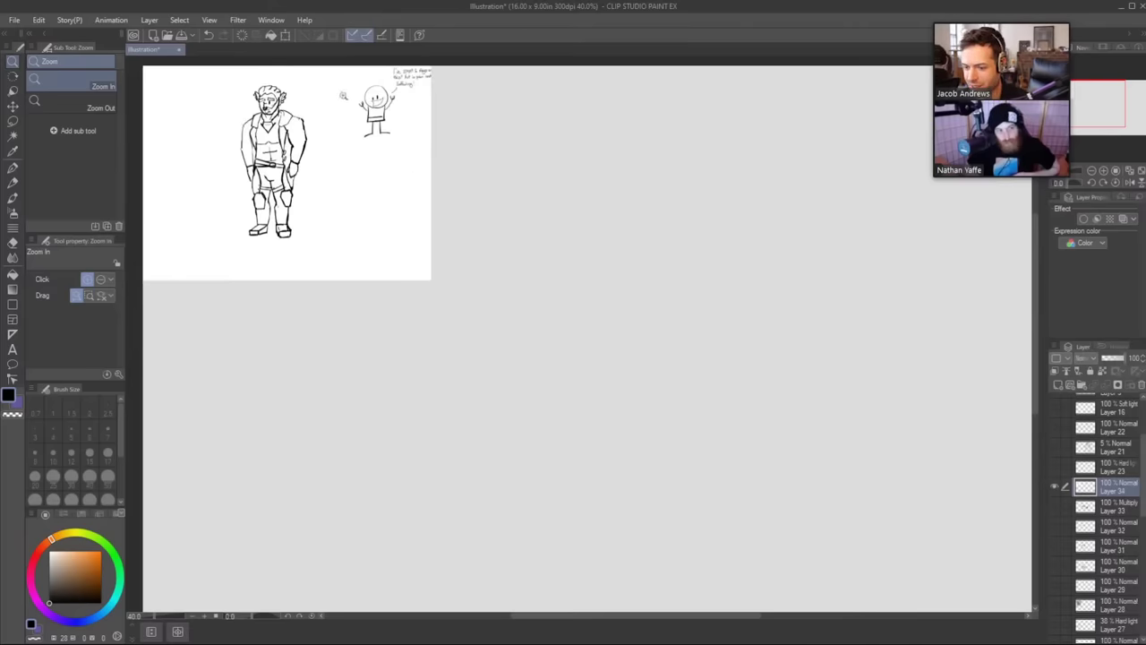
{"action": "left_click", "coordinate": [283, 34]}
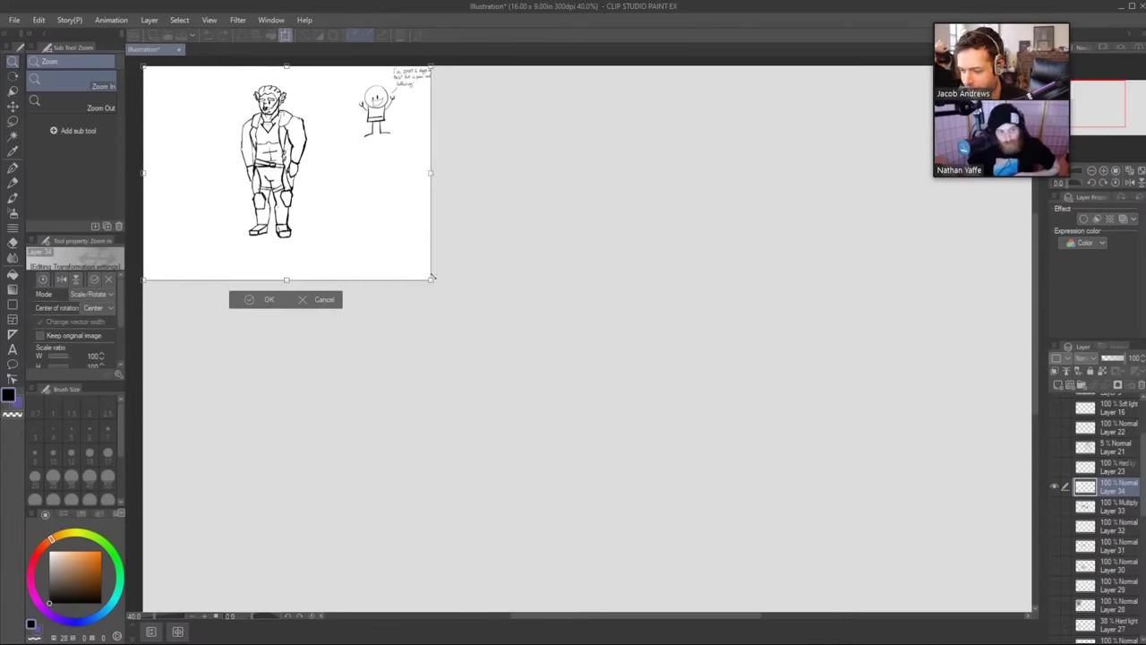
{"action": "left_click_drag", "start_coordinate": [431, 277], "coordinate": [664, 454]}
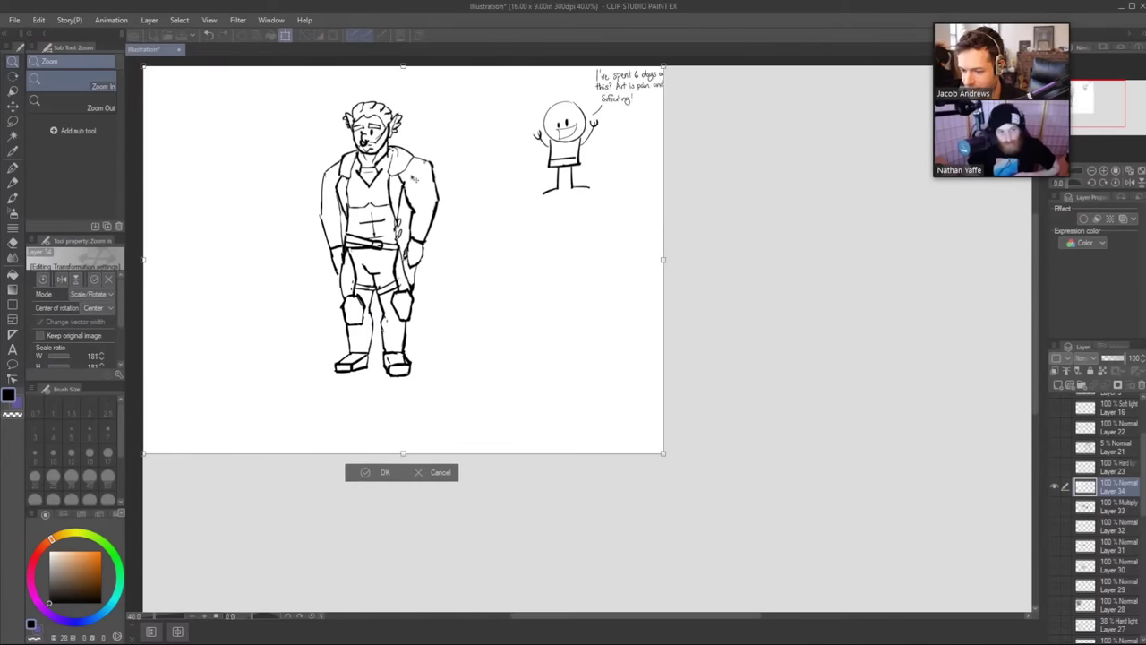
{"action": "mouse_move", "coordinate": [413, 179]}
{"action": "left_mouse_down"}
{"action": "mouse_move", "coordinate": [418, 281]}
{"action": "mouse_move", "coordinate": [369, 282]}
{"action": "left_mouse_up"}
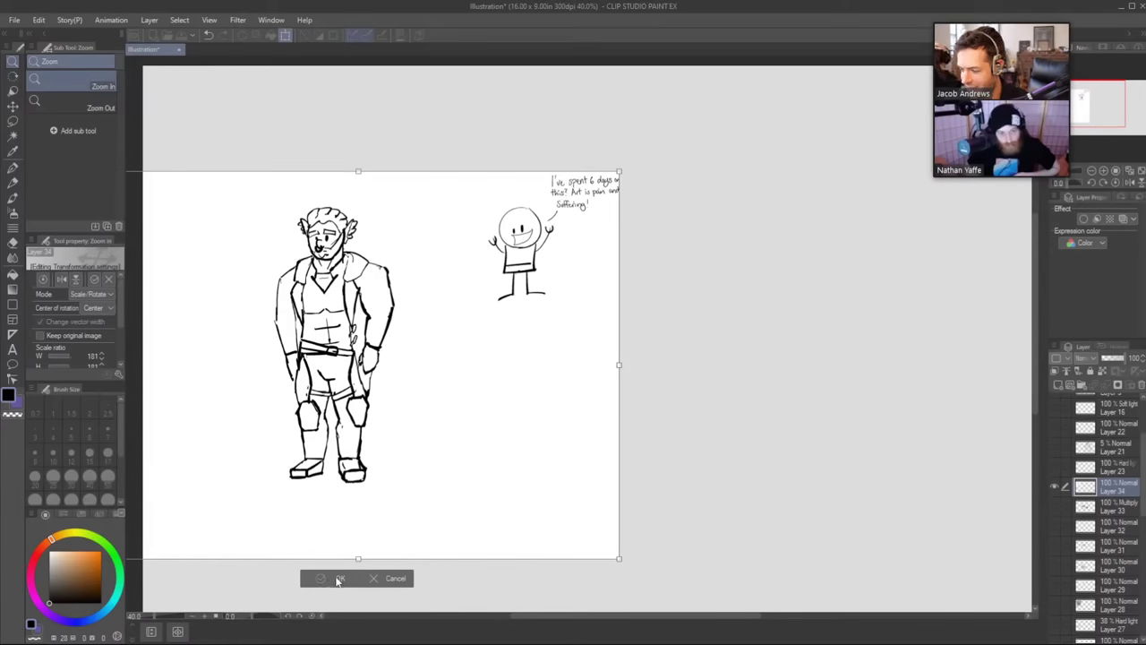
{"action": "left_click", "coordinate": [338, 580]}
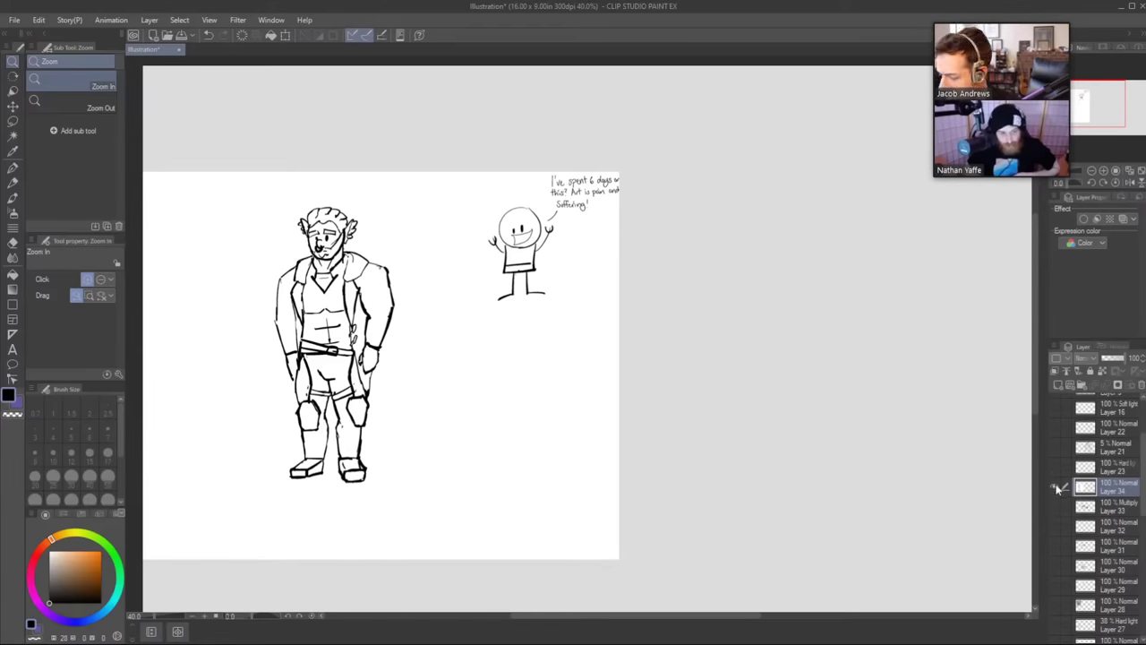
Add a new layer above the pasted character sketch and choose the Good Pencil at size 15 in black.
{"action": "left_click", "coordinate": [1059, 384]}
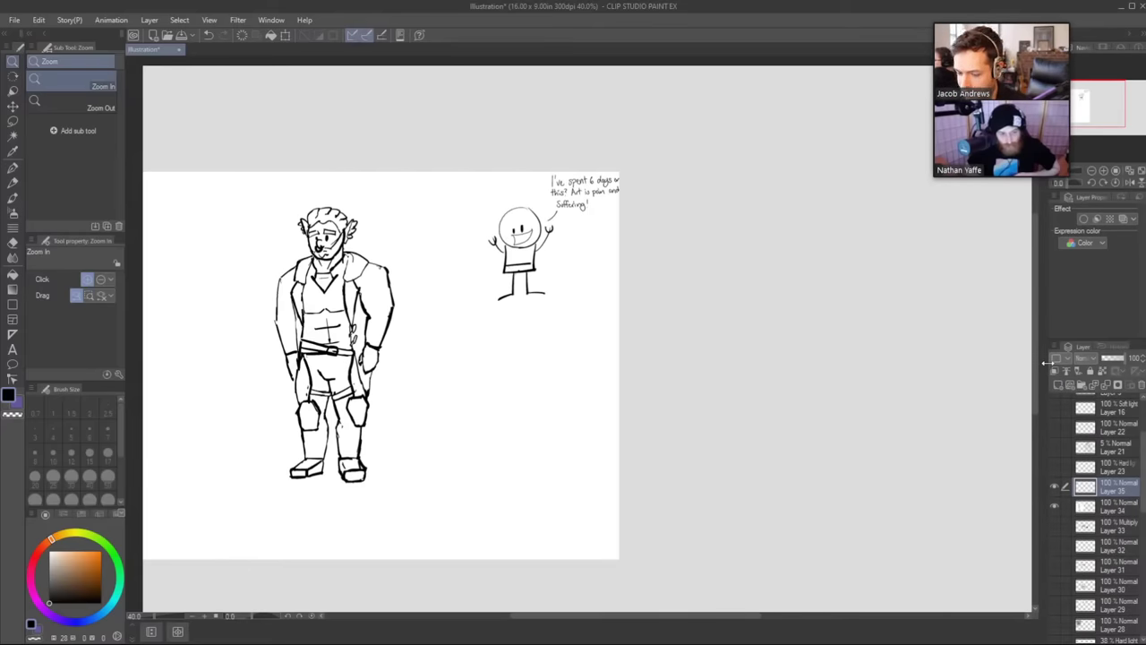
{"action": "key", "text": "b"}
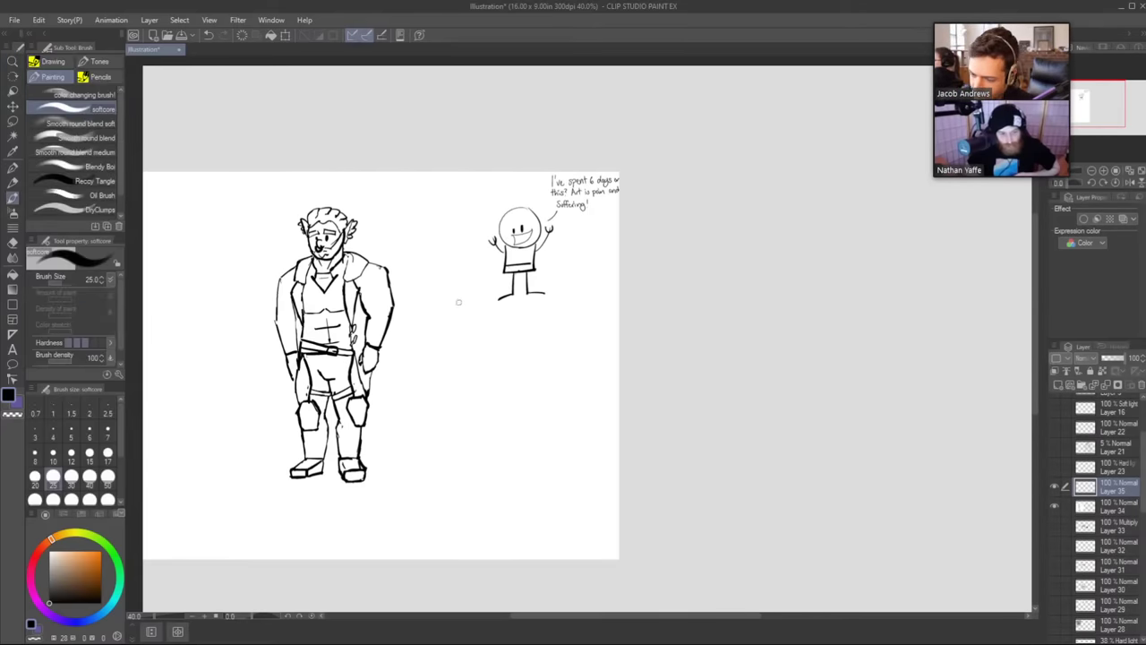
{"action": "key", "text": "b"}
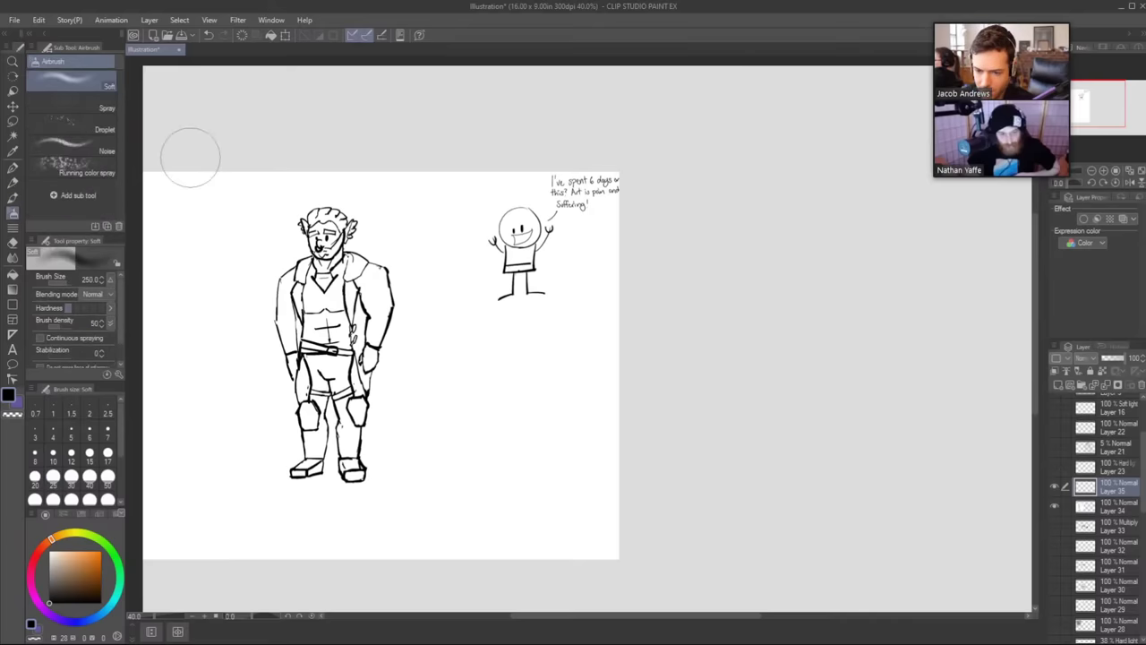
{"action": "key", "text": "b"}
{"action": "key", "text": "b"}
{"action": "left_click", "coordinate": [99, 80]}
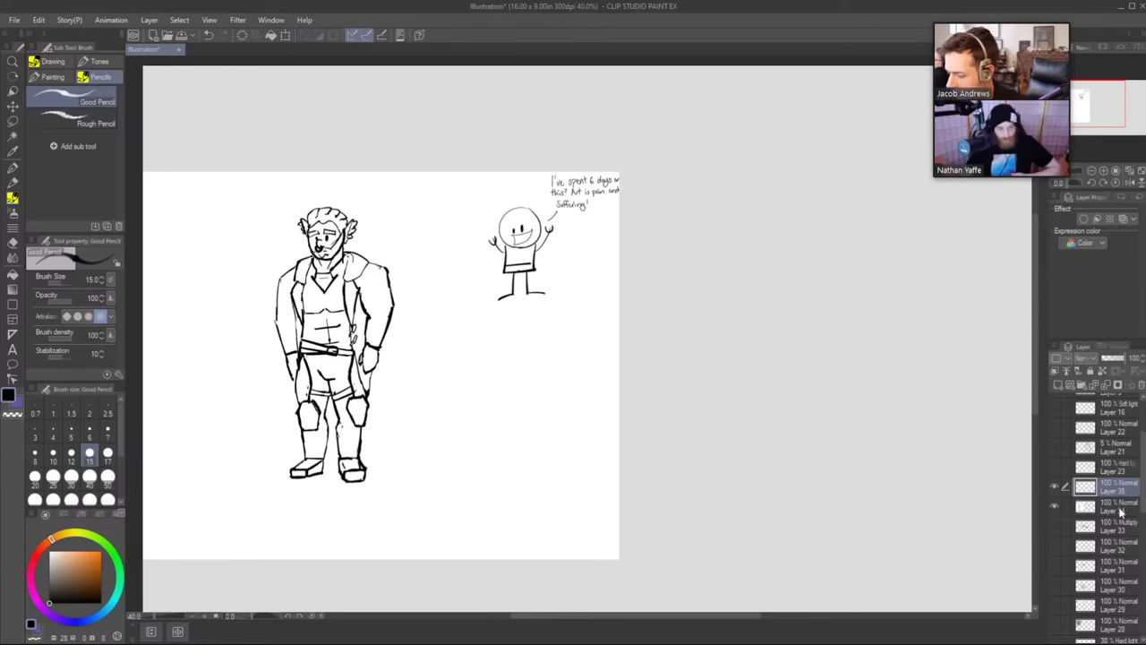
Lower the pasted character sketch layer's opacity to 28% and make the empty layer above it active.
{"action": "left_click", "coordinate": [1110, 506]}
{"action": "left_click", "coordinate": [1114, 360]}
{"action": "left_click_drag", "start_coordinate": [1114, 360], "coordinate": [1108, 361]}
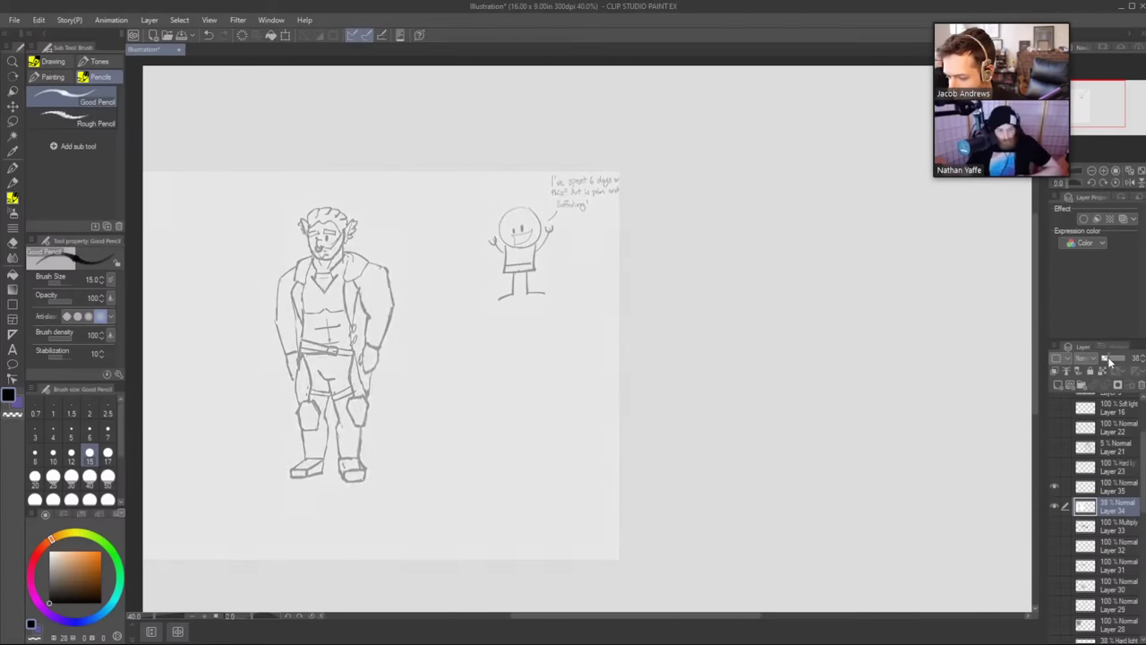
{"action": "left_click", "coordinate": [1123, 485]}
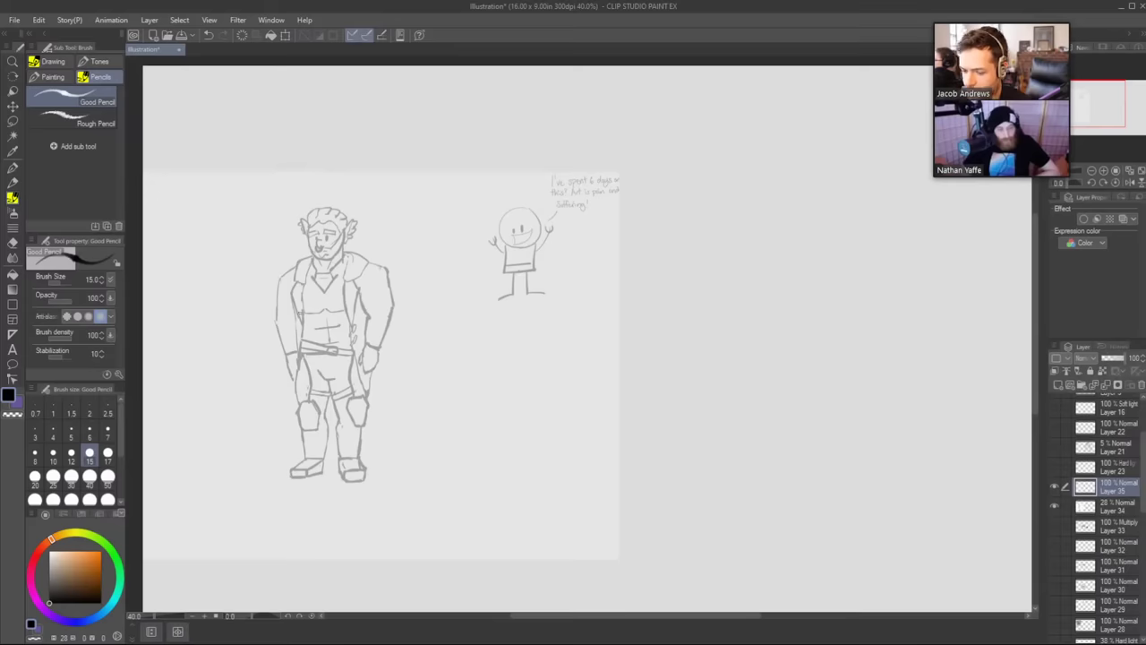
Trace the standing man's torso as a simple tapered block from the shoulders to just above the belt.
{"action": "mouse_move", "coordinate": [302, 338]}
{"action": "left_mouse_down"}
{"action": "mouse_move", "coordinate": [288, 273]}
{"action": "mouse_move", "coordinate": [324, 255]}
{"action": "mouse_move", "coordinate": [379, 266]}
{"action": "mouse_move", "coordinate": [364, 330]}
{"action": "mouse_move", "coordinate": [300, 332]}
{"action": "mouse_move", "coordinate": [362, 330]}
{"action": "left_mouse_up"}
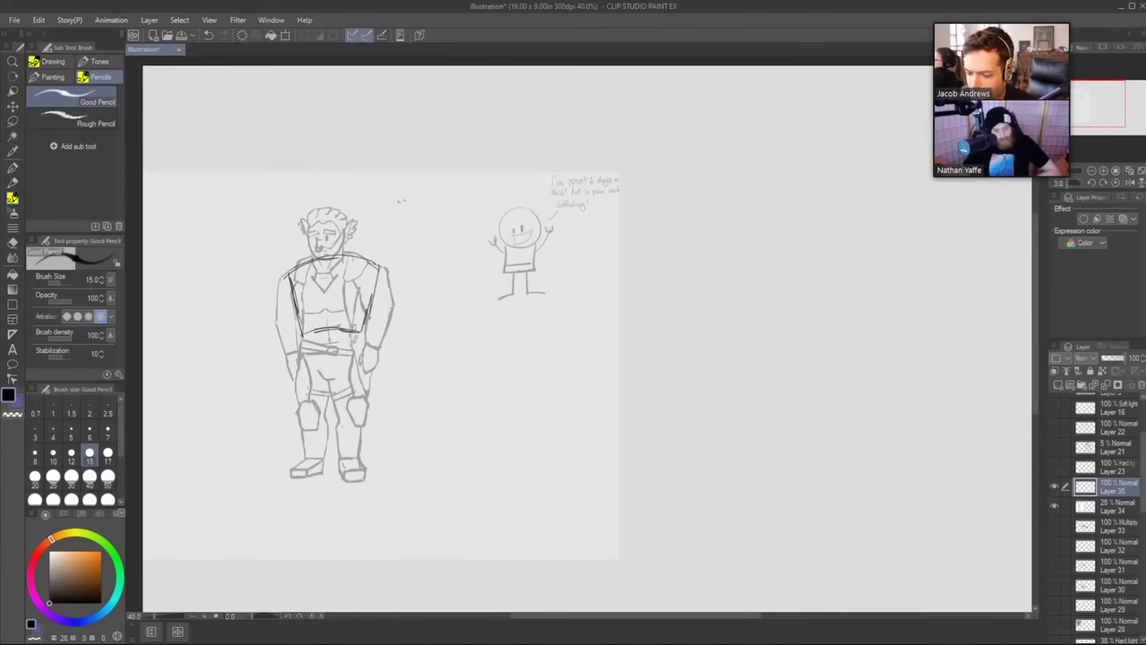
Draw a vertical height guide beside the standing man, capped at both ends and split into five roughly equal parts.
{"action": "mouse_move", "coordinate": [403, 202]}
{"action": "left_mouse_down"}
{"action": "mouse_move", "coordinate": [449, 202]}
{"action": "mouse_move", "coordinate": [424, 205]}
{"action": "mouse_move", "coordinate": [421, 483]}
{"action": "left_mouse_up"}
{"action": "left_click_drag", "start_coordinate": [401, 482], "coordinate": [437, 482]}
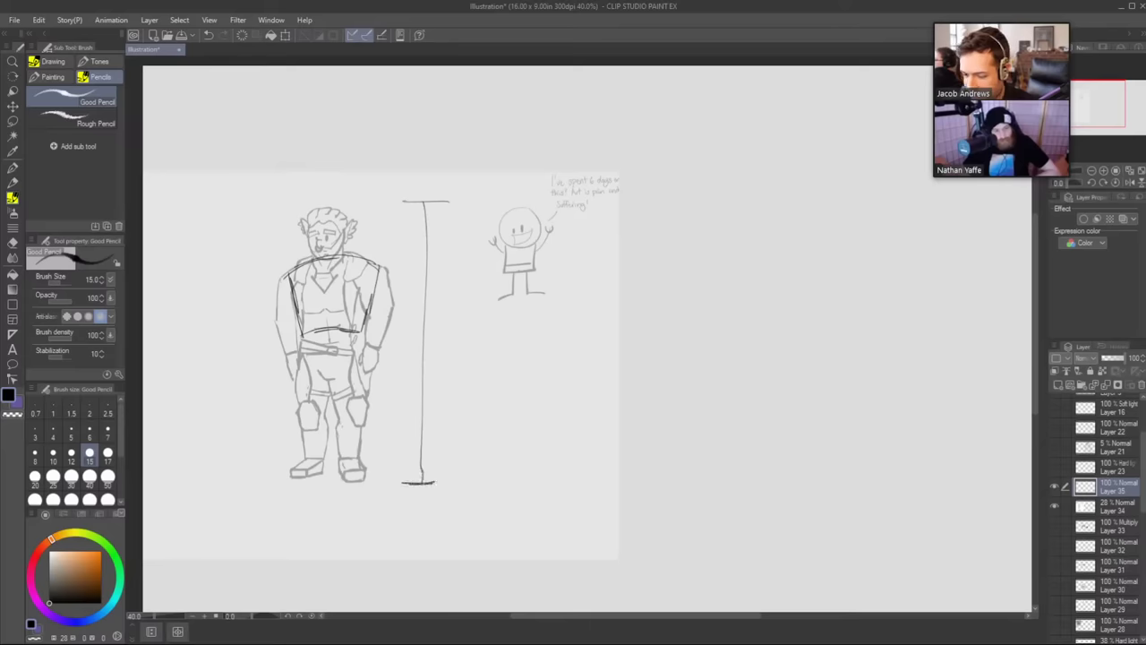
{"action": "left_click_drag", "start_coordinate": [421, 259], "coordinate": [433, 260]}
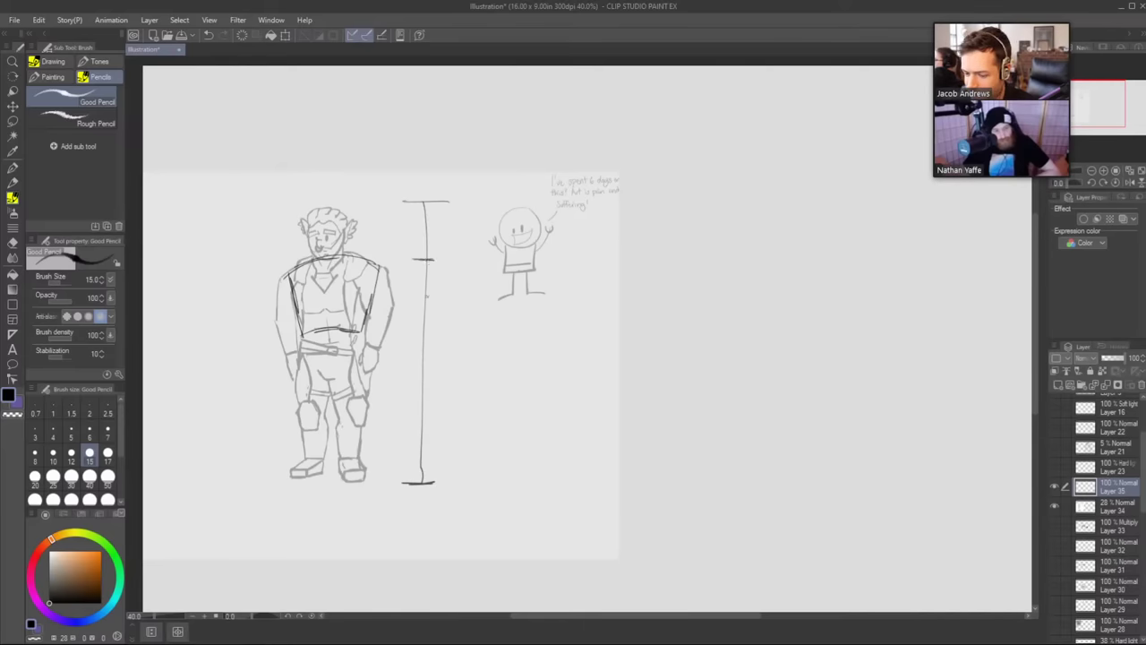
{"action": "left_click_drag", "start_coordinate": [410, 313], "coordinate": [434, 314]}
{"action": "left_click_drag", "start_coordinate": [410, 365], "coordinate": [433, 365]}
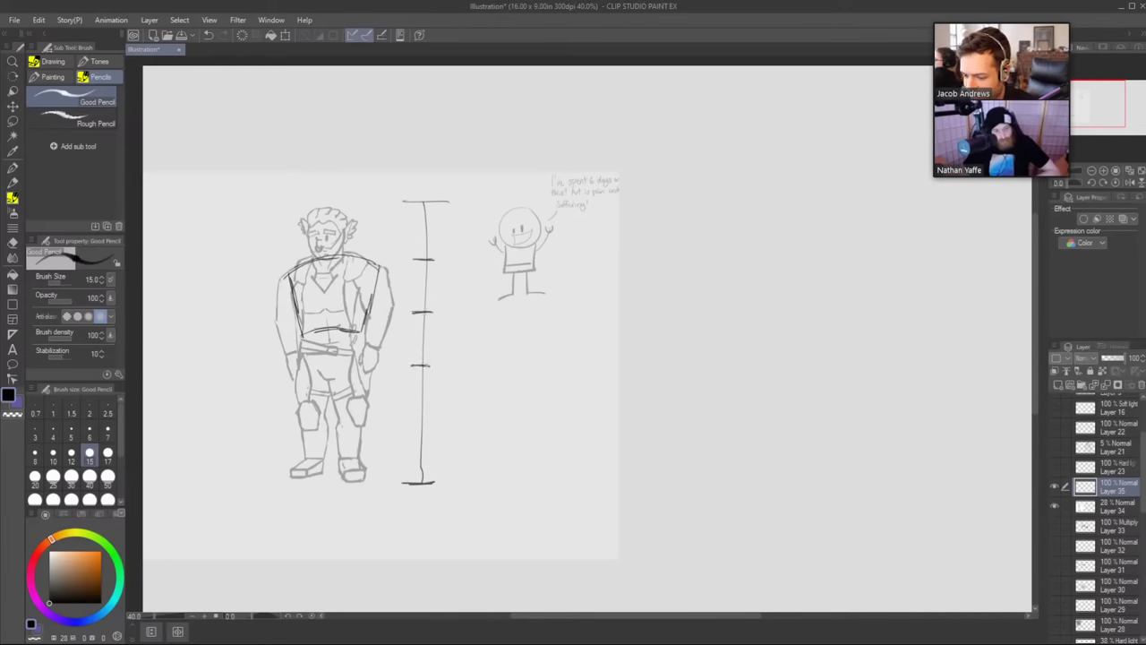
{"action": "left_click_drag", "start_coordinate": [412, 423], "coordinate": [436, 425]}
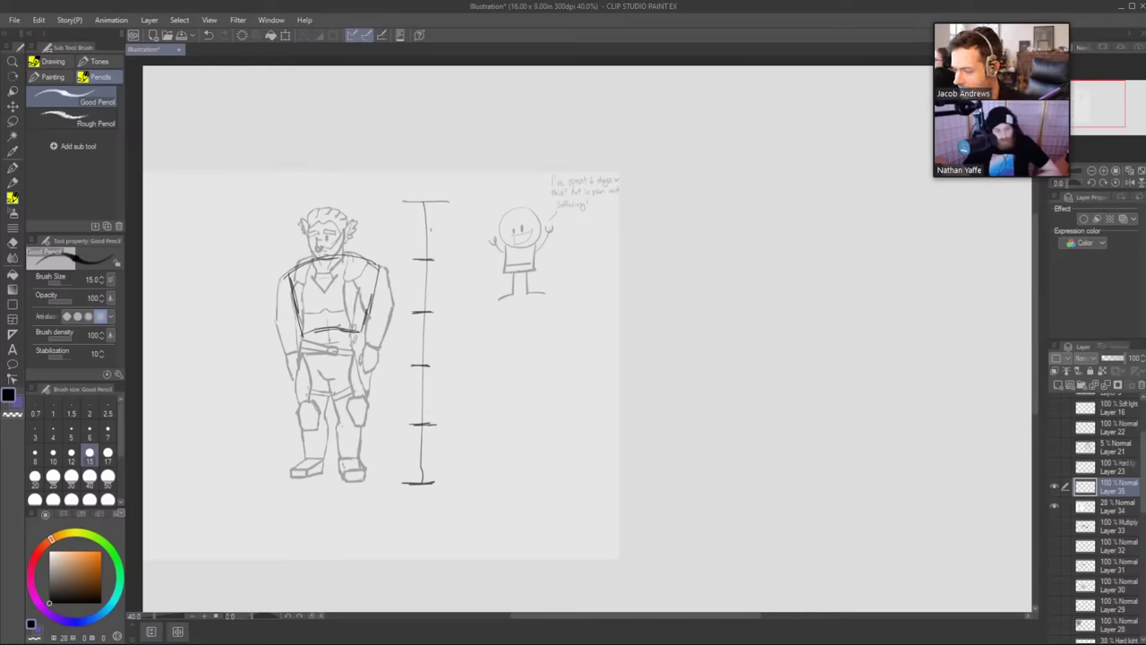
Undo the height guide and all its division marks, keeping the traced torso.
{"action": "key", "text": "ctrl+z"}
{"action": "key", "text": "ctrl+z"}
{"action": "key", "text": "ctrl+z"}
{"action": "key", "text": "ctrl+z"}
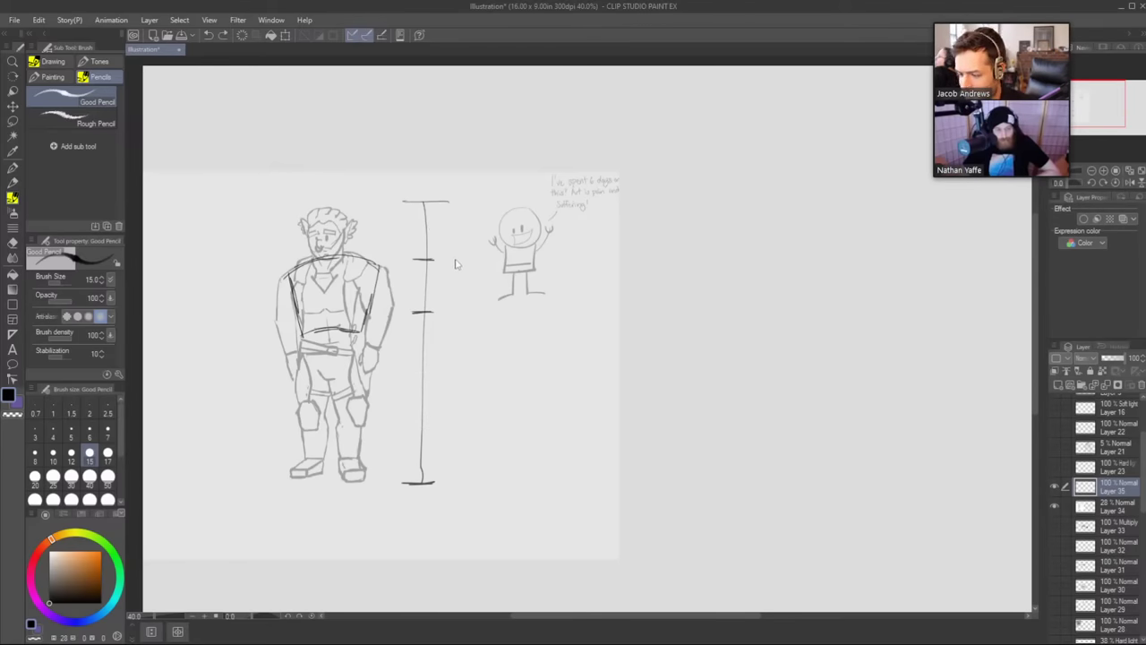
{"action": "key", "text": "ctrl+z"}
{"action": "key", "text": "ctrl+z"}
{"action": "key", "text": "ctrl+z"}
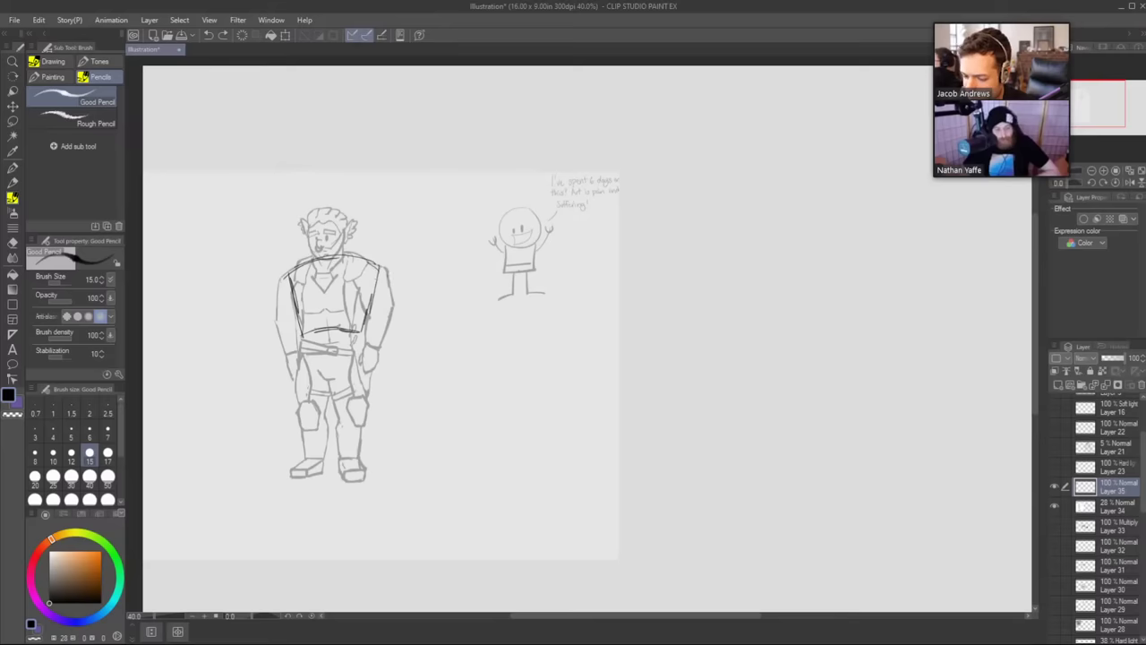
{"action": "mouse_move", "coordinate": [386, 271]}
{"action": "left_mouse_down"}
{"action": "mouse_move", "coordinate": [393, 312]}
{"action": "mouse_move", "coordinate": [374, 313]}
{"action": "mouse_move", "coordinate": [387, 310]}
{"action": "left_mouse_up"}
{"action": "key", "text": "ctrl+z"}
{"action": "key", "text": "ctrl+z"}
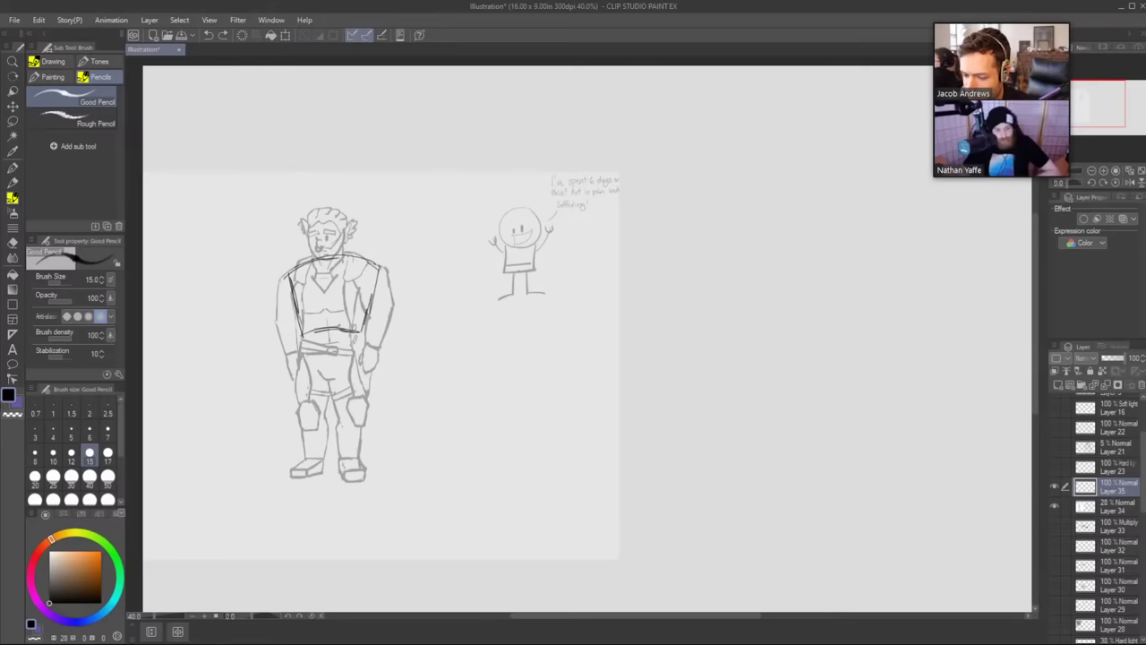
{"action": "left_click_drag", "start_coordinate": [380, 263], "coordinate": [378, 332]}
{"action": "key", "text": "ctrl+z"}
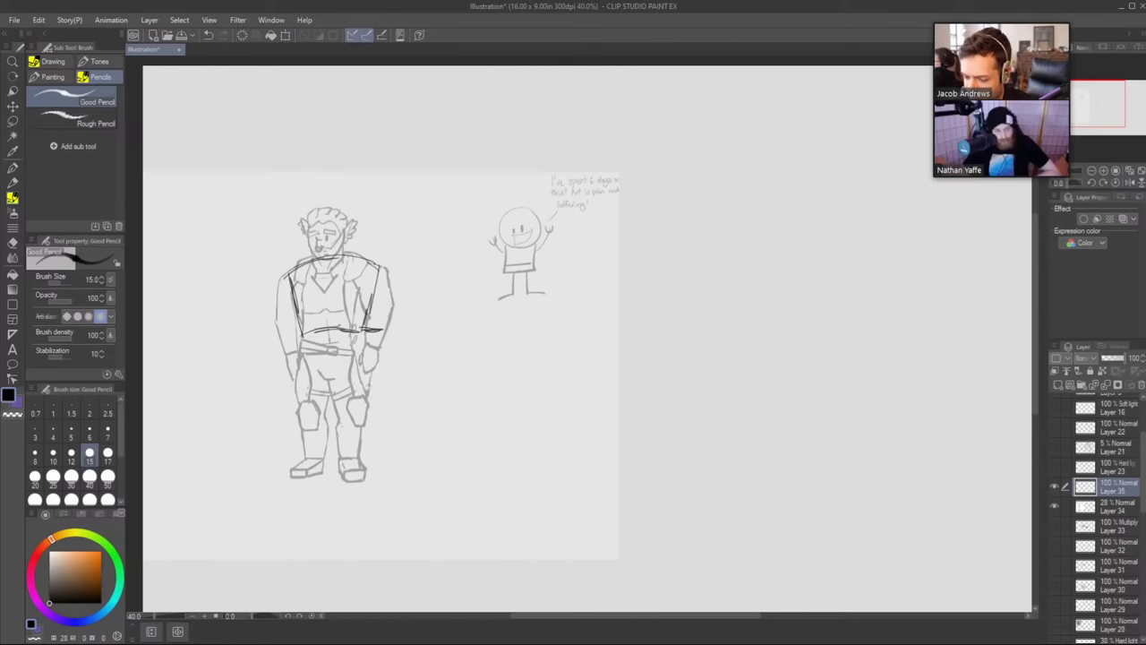
{"action": "left_click_drag", "start_coordinate": [364, 370], "coordinate": [370, 396]}
{"action": "left_click_drag", "start_coordinate": [383, 308], "coordinate": [389, 317]}
{"action": "key", "text": "ctrl+z"}
{"action": "key", "text": "ctrl+z"}
{"action": "key", "text": "ctrl+z"}
{"action": "key", "text": "ctrl+z"}
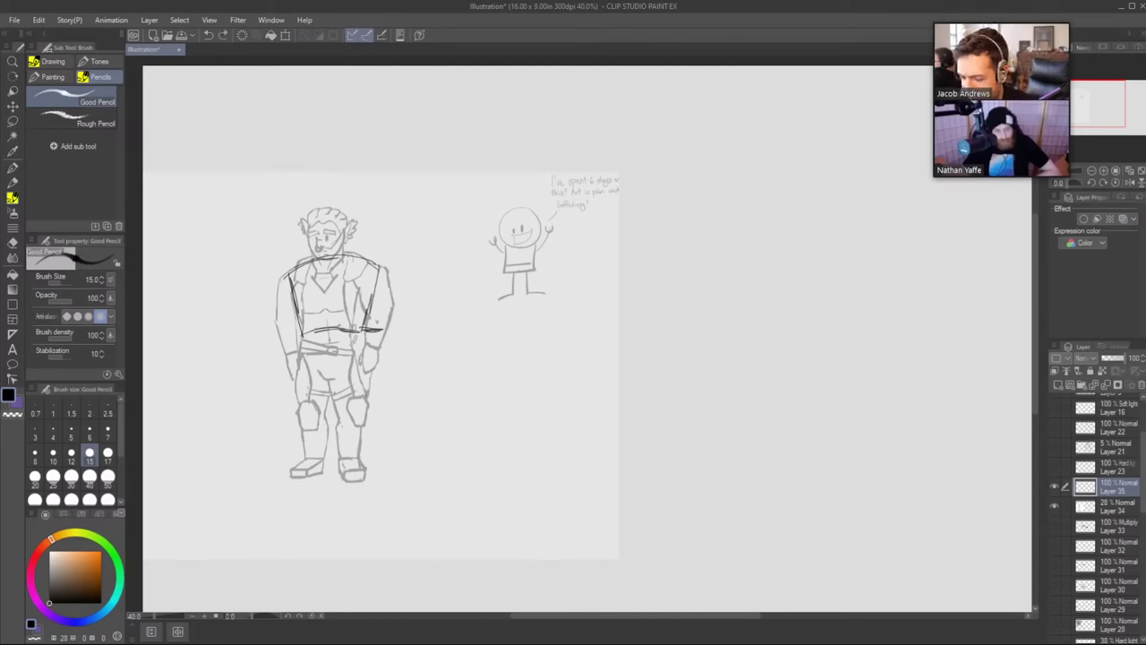
{"action": "key", "text": "ctrl+z"}
{"action": "key", "text": "ctrl+z"}
Trace simplified shapes for the standing man's arms and hands, his waistband and his pelvis over the faded sketch.
{"action": "left_click_drag", "start_coordinate": [375, 263], "coordinate": [368, 302]}
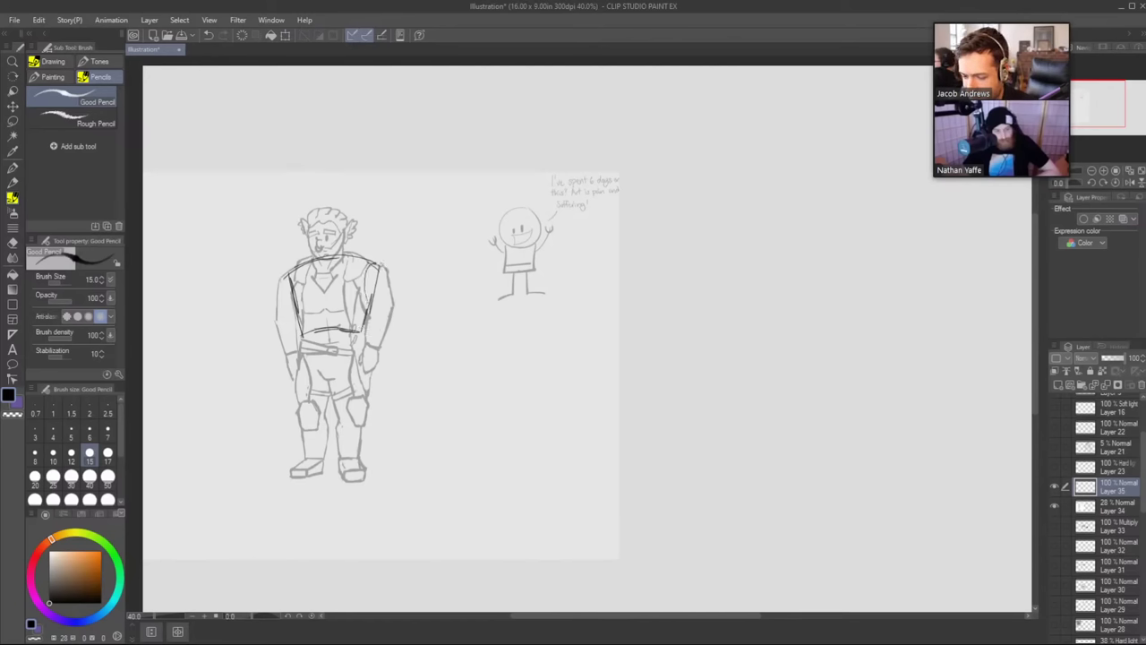
{"action": "left_click_drag", "start_coordinate": [380, 262], "coordinate": [390, 329]}
{"action": "mouse_move", "coordinate": [358, 286]}
{"action": "left_mouse_down"}
{"action": "mouse_move", "coordinate": [370, 333]}
{"action": "mouse_move", "coordinate": [359, 283]}
{"action": "left_mouse_up"}
{"action": "left_click_drag", "start_coordinate": [369, 345], "coordinate": [365, 366]}
{"action": "left_click_drag", "start_coordinate": [392, 324], "coordinate": [386, 361]}
{"action": "left_click_drag", "start_coordinate": [385, 349], "coordinate": [367, 390]}
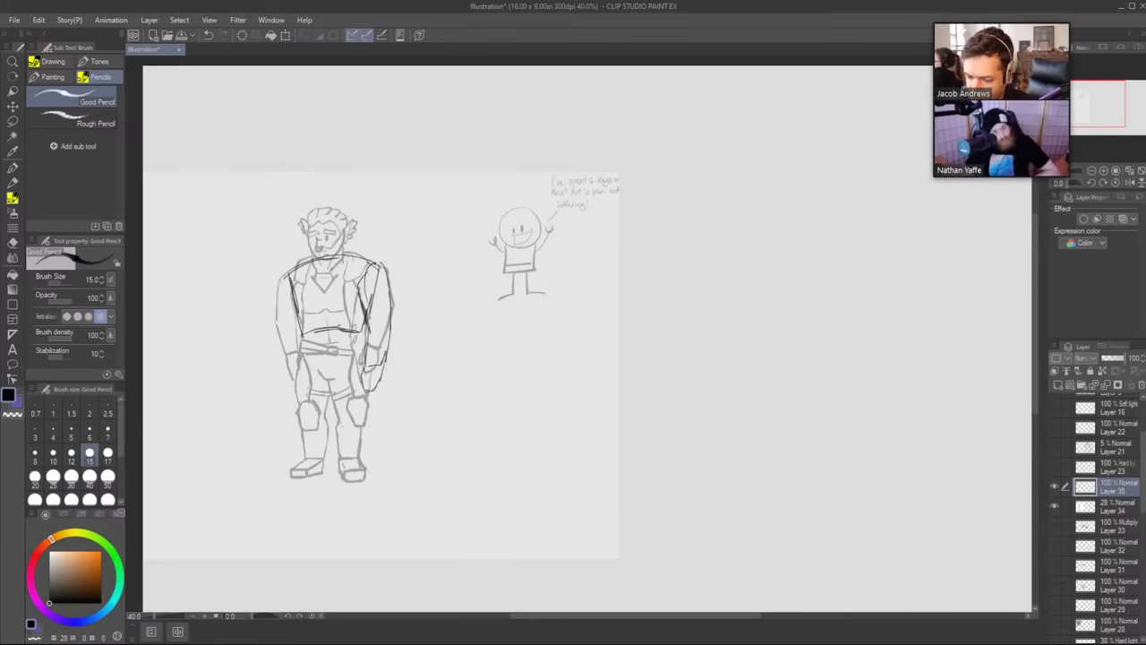
{"action": "mouse_move", "coordinate": [290, 271]}
{"action": "left_mouse_down"}
{"action": "mouse_move", "coordinate": [288, 388]}
{"action": "mouse_move", "coordinate": [299, 372]}
{"action": "mouse_move", "coordinate": [354, 353]}
{"action": "mouse_move", "coordinate": [323, 375]}
{"action": "mouse_move", "coordinate": [344, 373]}
{"action": "mouse_move", "coordinate": [360, 350]}
{"action": "mouse_move", "coordinate": [296, 414]}
{"action": "left_mouse_up"}
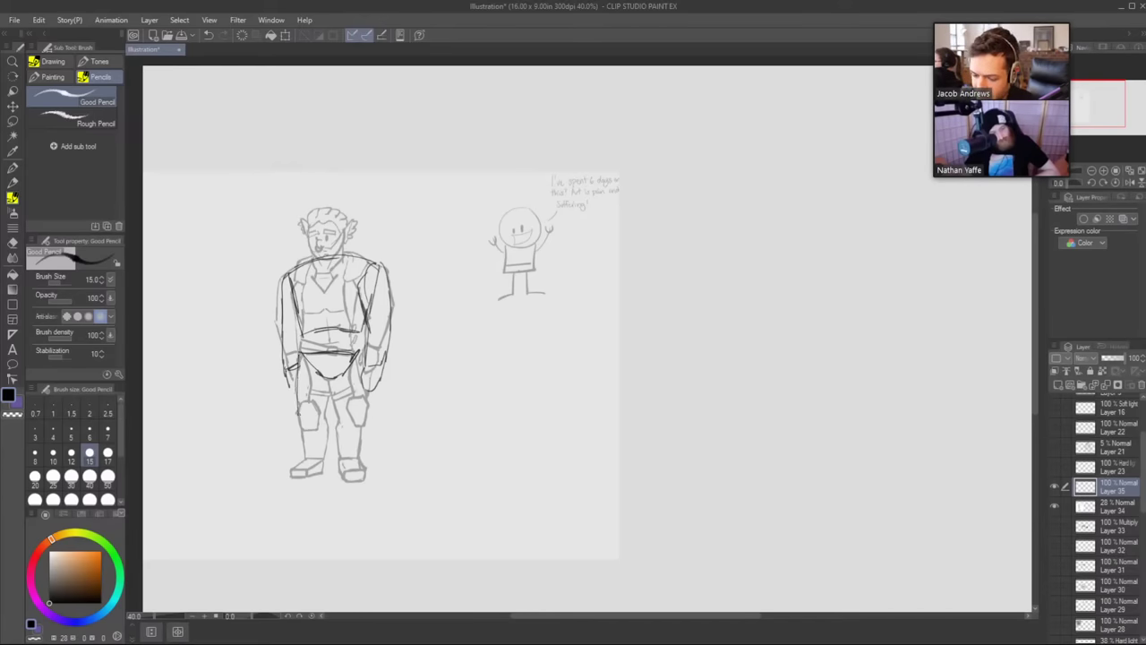
Trace the standing man's legs, enlarge his feet below the original boots, and outline his head and neck.
{"action": "mouse_move", "coordinate": [298, 367]}
{"action": "left_mouse_down"}
{"action": "mouse_move", "coordinate": [301, 416]}
{"action": "mouse_move", "coordinate": [362, 420]}
{"action": "mouse_move", "coordinate": [324, 414]}
{"action": "mouse_move", "coordinate": [304, 470]}
{"action": "left_mouse_up"}
{"action": "mouse_move", "coordinate": [323, 414]}
{"action": "left_mouse_down"}
{"action": "mouse_move", "coordinate": [321, 473]}
{"action": "mouse_move", "coordinate": [339, 447]}
{"action": "mouse_move", "coordinate": [342, 473]}
{"action": "left_mouse_up"}
{"action": "mouse_move", "coordinate": [365, 416]}
{"action": "left_mouse_down"}
{"action": "mouse_move", "coordinate": [356, 471]}
{"action": "mouse_move", "coordinate": [279, 494]}
{"action": "mouse_move", "coordinate": [313, 495]}
{"action": "left_mouse_up"}
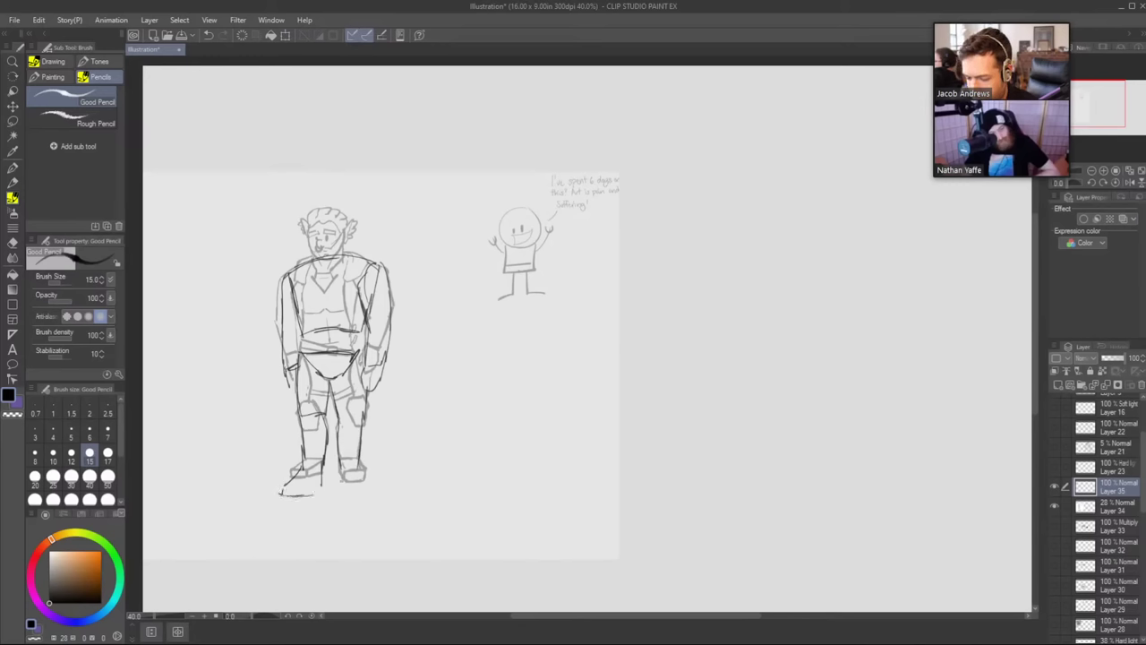
{"action": "mouse_move", "coordinate": [336, 457]}
{"action": "left_mouse_down"}
{"action": "mouse_move", "coordinate": [341, 491]}
{"action": "mouse_move", "coordinate": [375, 489]}
{"action": "mouse_move", "coordinate": [369, 497]}
{"action": "left_mouse_up"}
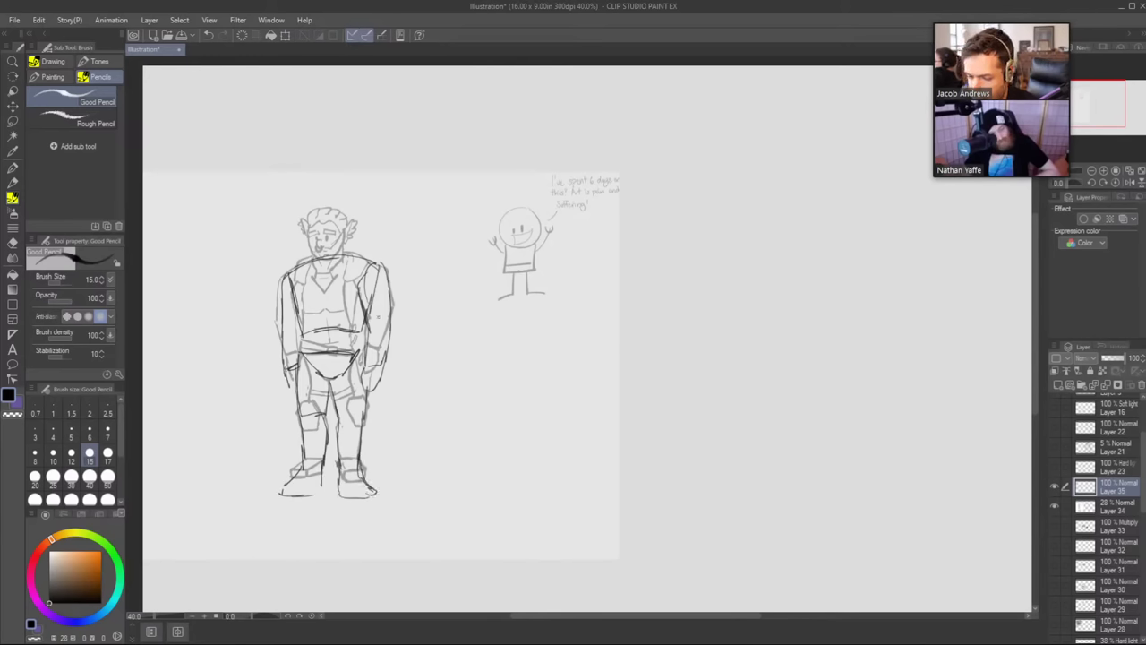
{"action": "mouse_move", "coordinate": [325, 262]}
{"action": "left_mouse_down"}
{"action": "mouse_move", "coordinate": [308, 215]}
{"action": "mouse_move", "coordinate": [341, 257]}
{"action": "mouse_move", "coordinate": [323, 211]}
{"action": "mouse_move", "coordinate": [343, 262]}
{"action": "mouse_move", "coordinate": [316, 274]}
{"action": "left_mouse_up"}
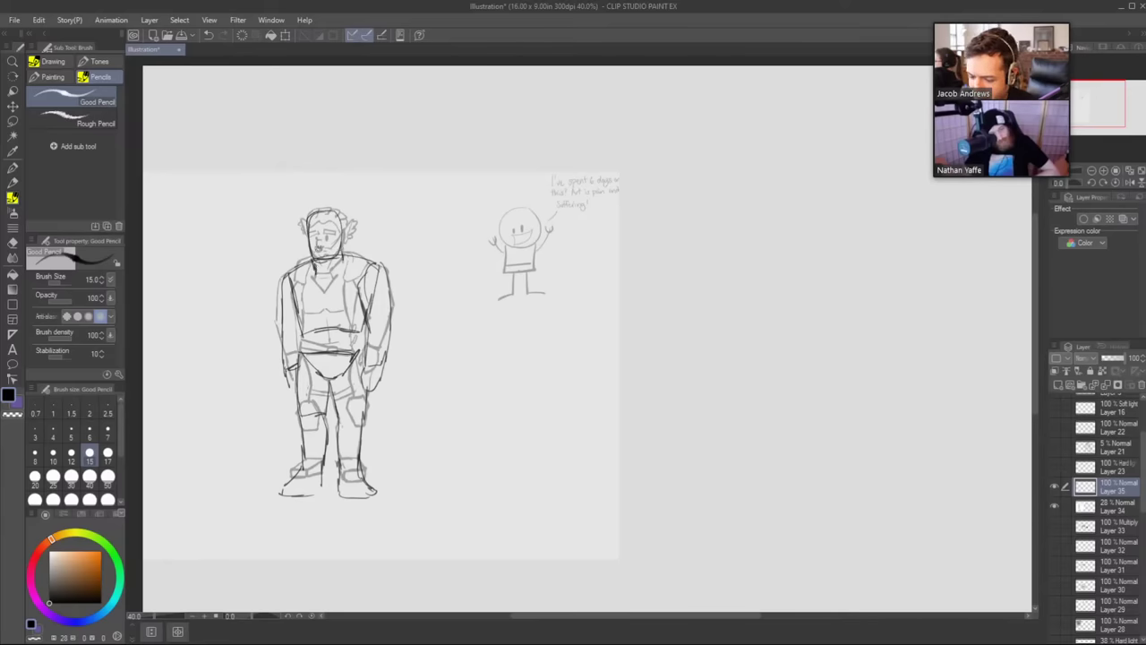
Move the traced figure layer off the faded sketch so it stands beside the original man.
{"action": "key", "text": "v"}
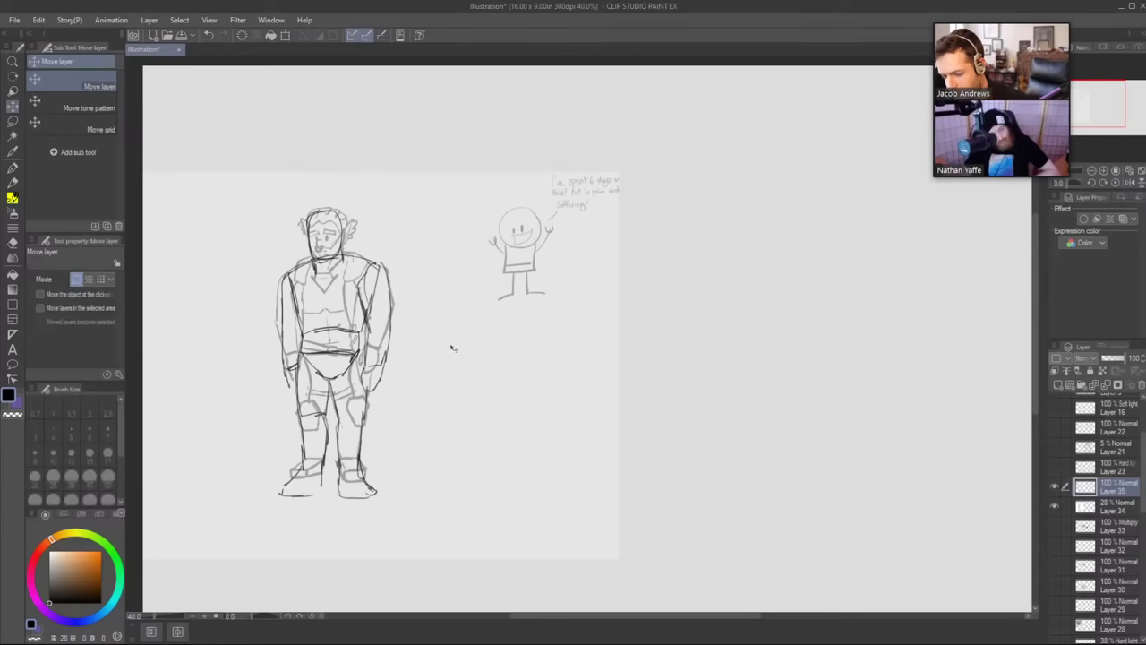
{"action": "mouse_move", "coordinate": [438, 355]}
{"action": "left_mouse_down"}
{"action": "mouse_move", "coordinate": [558, 356]}
{"action": "mouse_move", "coordinate": [529, 355]}
{"action": "mouse_move", "coordinate": [545, 335]}
{"action": "mouse_move", "coordinate": [524, 347]}
{"action": "mouse_move", "coordinate": [306, 337]}
{"action": "left_mouse_up"}
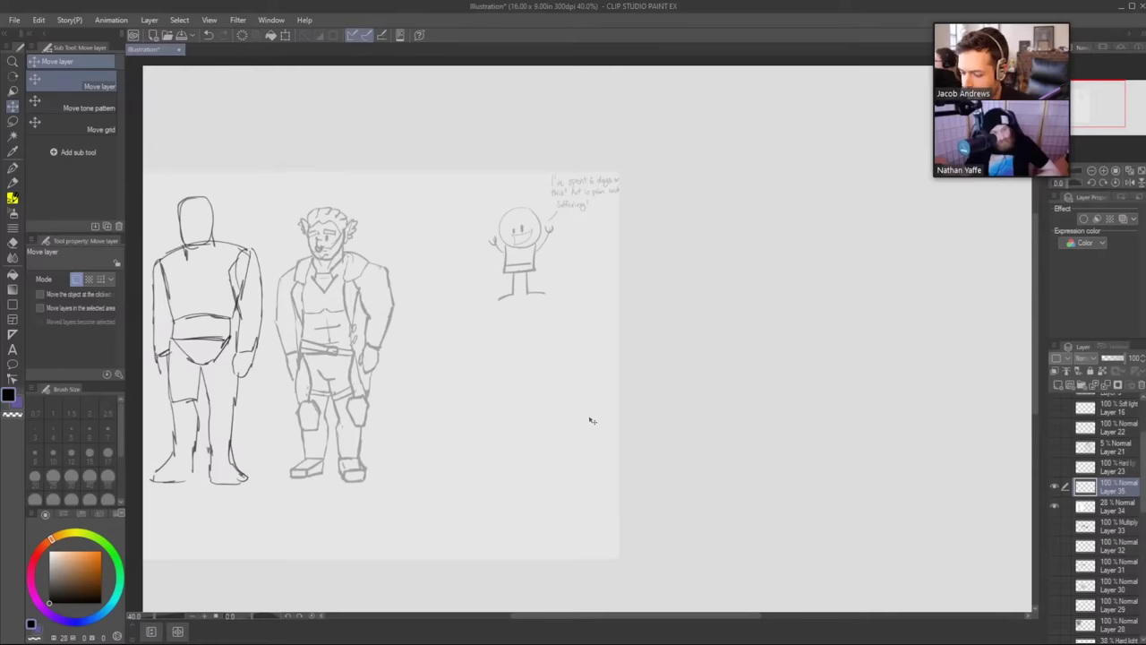
With the Good Pencil, sketch a broad rounded ribcage with a low, overlapping oval head beneath the stick figure.
{"action": "left_click_drag", "start_coordinate": [593, 430], "coordinate": [684, 397]}
{"action": "key", "text": "b"}
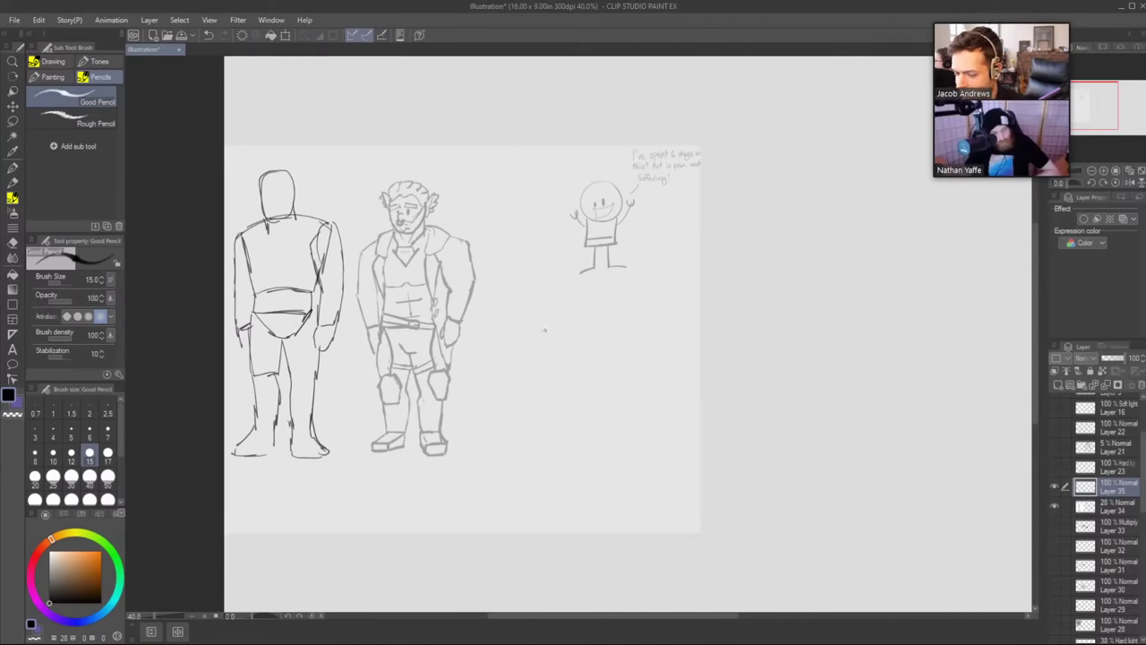
{"action": "left_click_drag", "start_coordinate": [540, 377], "coordinate": [535, 338]}
{"action": "mouse_move", "coordinate": [551, 397]}
{"action": "left_mouse_down"}
{"action": "mouse_move", "coordinate": [540, 329]}
{"action": "mouse_move", "coordinate": [562, 314]}
{"action": "mouse_move", "coordinate": [627, 329]}
{"action": "mouse_move", "coordinate": [632, 387]}
{"action": "mouse_move", "coordinate": [579, 407]}
{"action": "mouse_move", "coordinate": [627, 398]}
{"action": "left_mouse_up"}
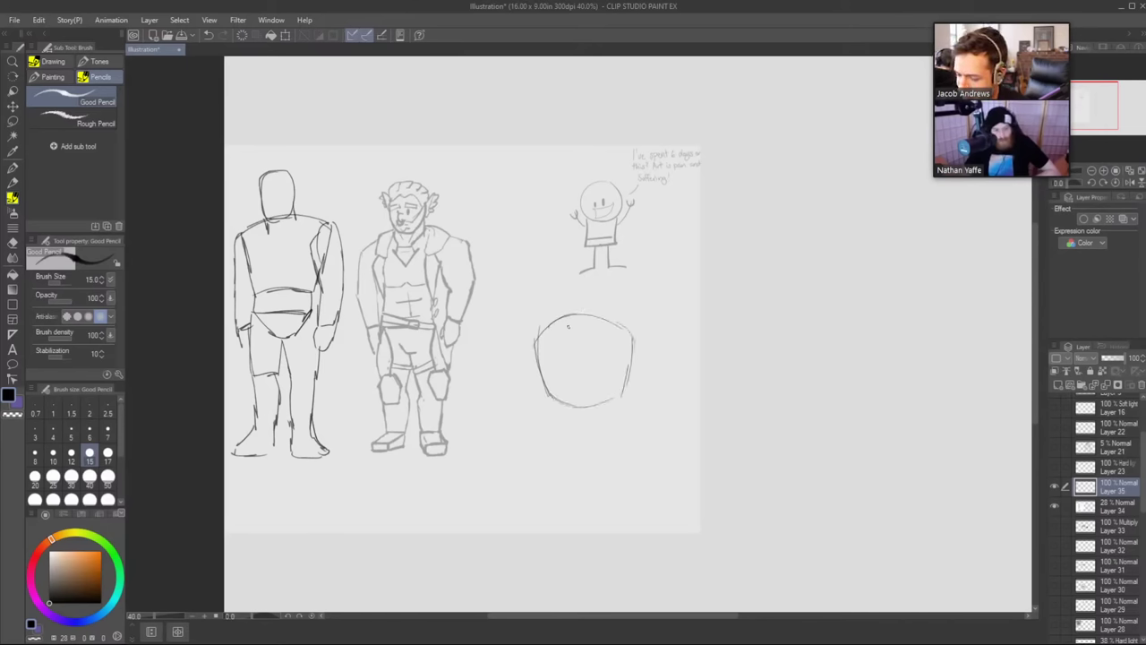
{"action": "mouse_move", "coordinate": [569, 343]}
{"action": "left_mouse_down"}
{"action": "mouse_move", "coordinate": [562, 301]}
{"action": "mouse_move", "coordinate": [590, 293]}
{"action": "mouse_move", "coordinate": [596, 344]}
{"action": "mouse_move", "coordinate": [584, 352]}
{"action": "mouse_move", "coordinate": [574, 312]}
{"action": "mouse_move", "coordinate": [565, 316]}
{"action": "mouse_move", "coordinate": [576, 291]}
{"action": "mouse_move", "coordinate": [594, 298]}
{"action": "mouse_move", "coordinate": [596, 327]}
{"action": "mouse_move", "coordinate": [578, 354]}
{"action": "mouse_move", "coordinate": [547, 344]}
{"action": "mouse_move", "coordinate": [532, 355]}
{"action": "mouse_move", "coordinate": [573, 336]}
{"action": "left_mouse_up"}
{"action": "key", "text": "ctrl+z"}
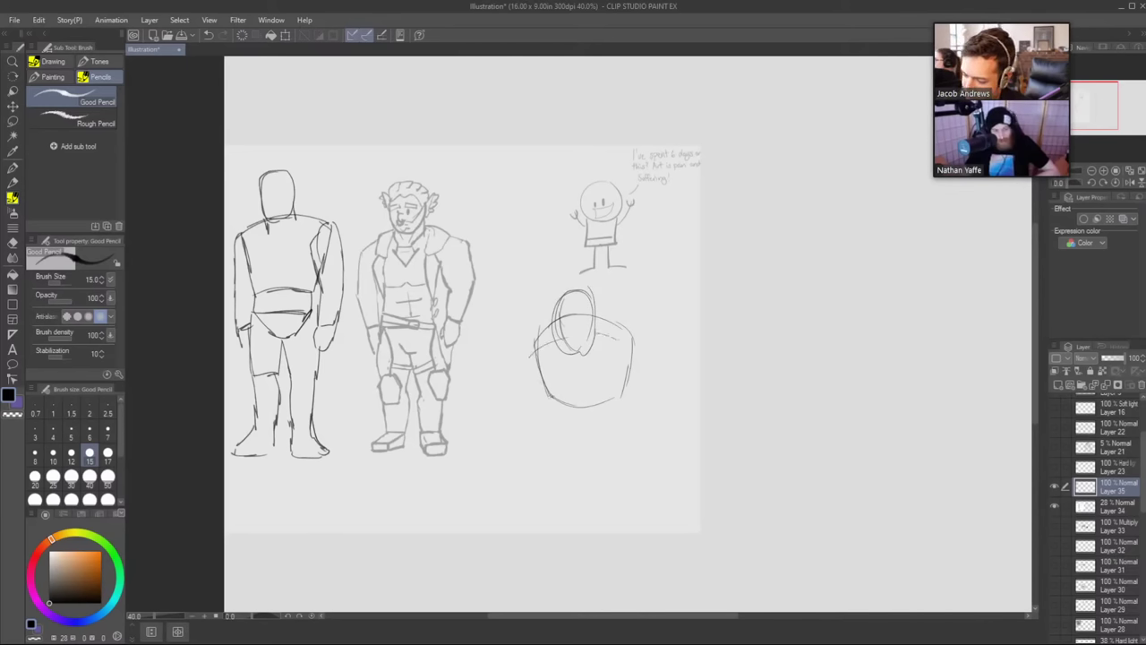
{"action": "mouse_move", "coordinate": [549, 401]}
{"action": "left_mouse_down"}
{"action": "mouse_move", "coordinate": [580, 413]}
{"action": "mouse_move", "coordinate": [623, 399]}
{"action": "left_mouse_up"}
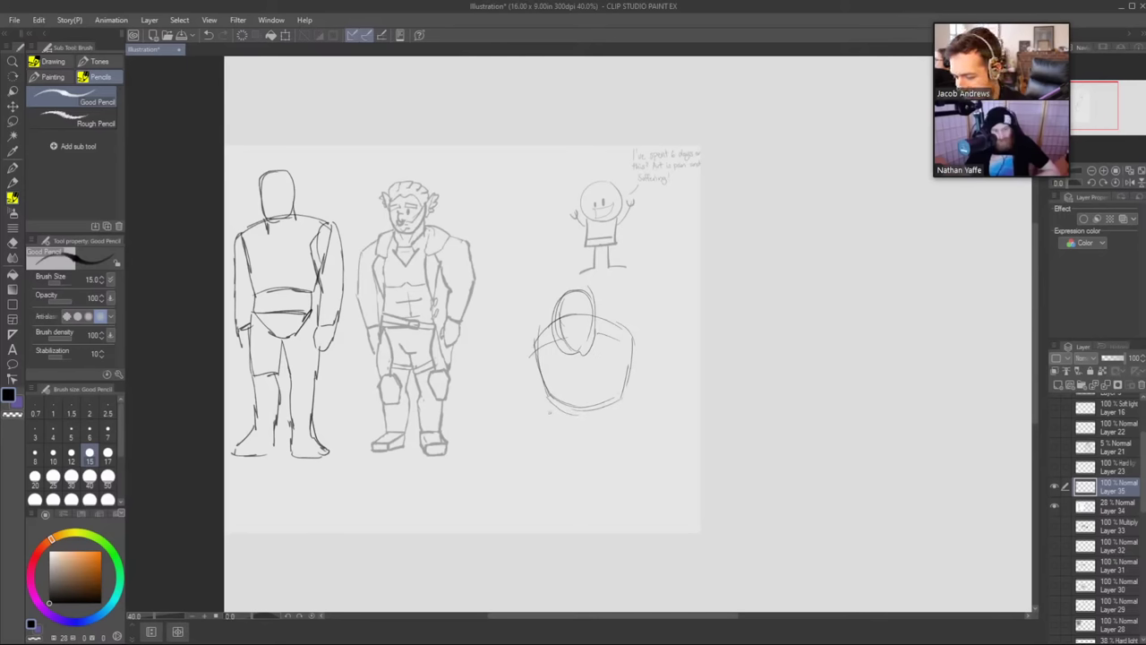
Add the shoulders, upper arms and waist around the new ribcage, and curved face guidelines on the head.
{"action": "left_click_drag", "start_coordinate": [627, 392], "coordinate": [626, 418]}
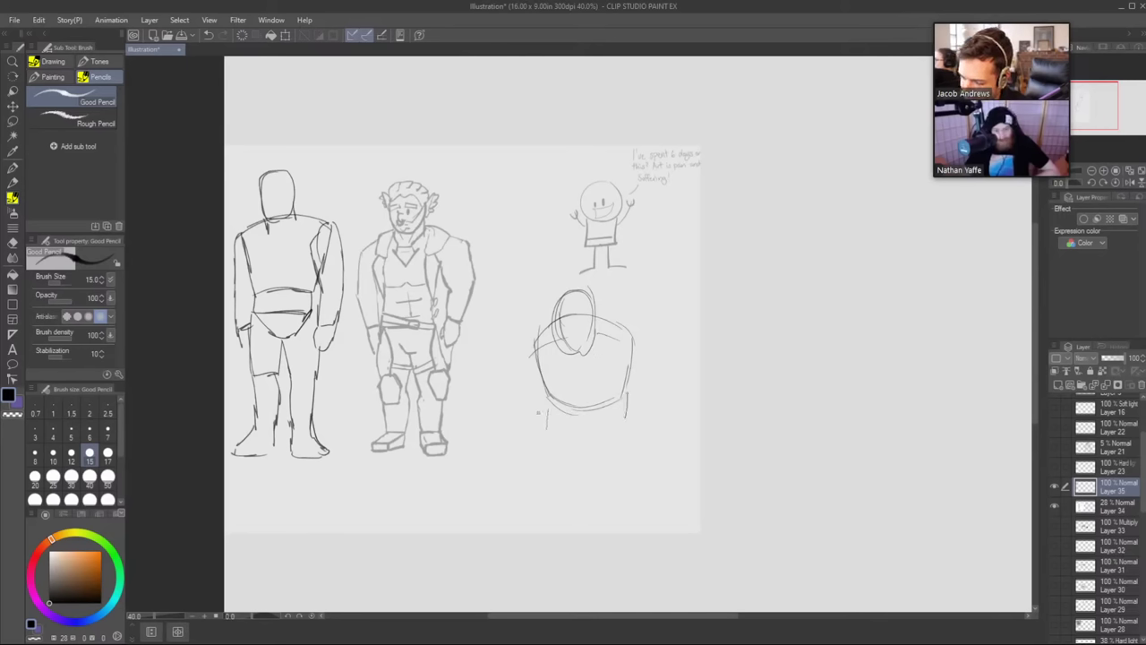
{"action": "left_click_drag", "start_coordinate": [549, 407], "coordinate": [548, 423]}
{"action": "left_click_drag", "start_coordinate": [545, 327], "coordinate": [523, 398]}
{"action": "mouse_move", "coordinate": [631, 333]}
{"action": "left_mouse_down"}
{"action": "mouse_move", "coordinate": [652, 362]}
{"action": "mouse_move", "coordinate": [649, 350]}
{"action": "mouse_move", "coordinate": [652, 405]}
{"action": "left_mouse_up"}
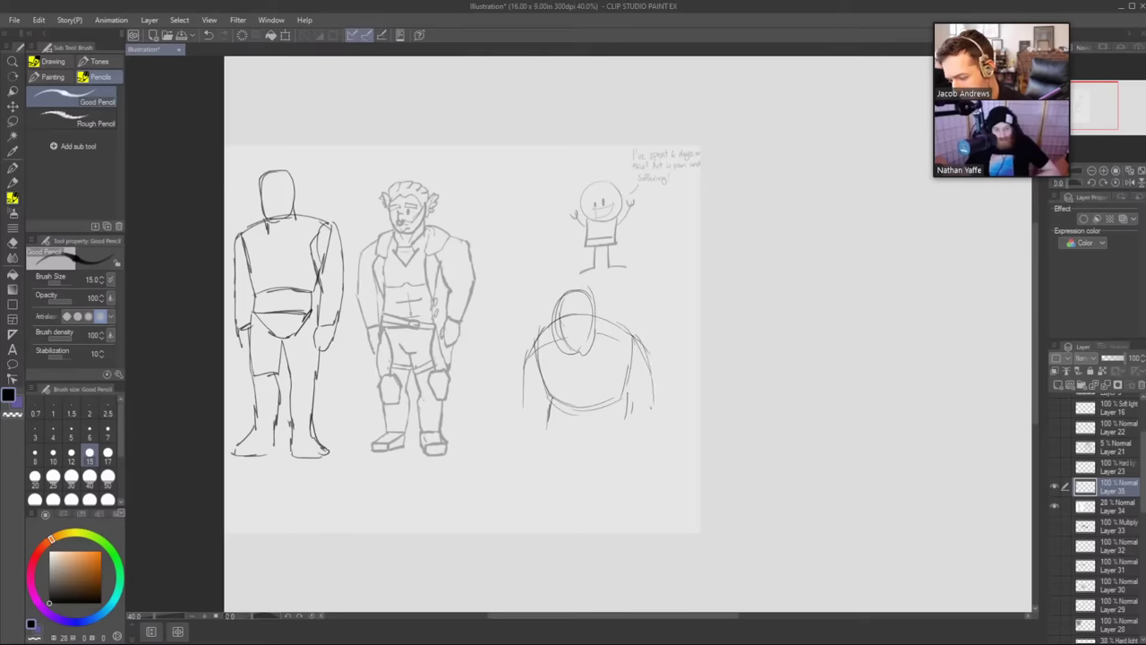
{"action": "mouse_move", "coordinate": [642, 341]}
{"action": "left_mouse_down"}
{"action": "mouse_move", "coordinate": [615, 369]}
{"action": "mouse_move", "coordinate": [626, 428]}
{"action": "mouse_move", "coordinate": [621, 405]}
{"action": "left_mouse_up"}
{"action": "mouse_move", "coordinate": [549, 392]}
{"action": "left_mouse_down"}
{"action": "mouse_move", "coordinate": [552, 427]}
{"action": "mouse_move", "coordinate": [619, 427]}
{"action": "mouse_move", "coordinate": [627, 442]}
{"action": "left_mouse_up"}
{"action": "left_click_drag", "start_coordinate": [575, 293], "coordinate": [572, 349]}
{"action": "key", "text": "ctrl+z"}
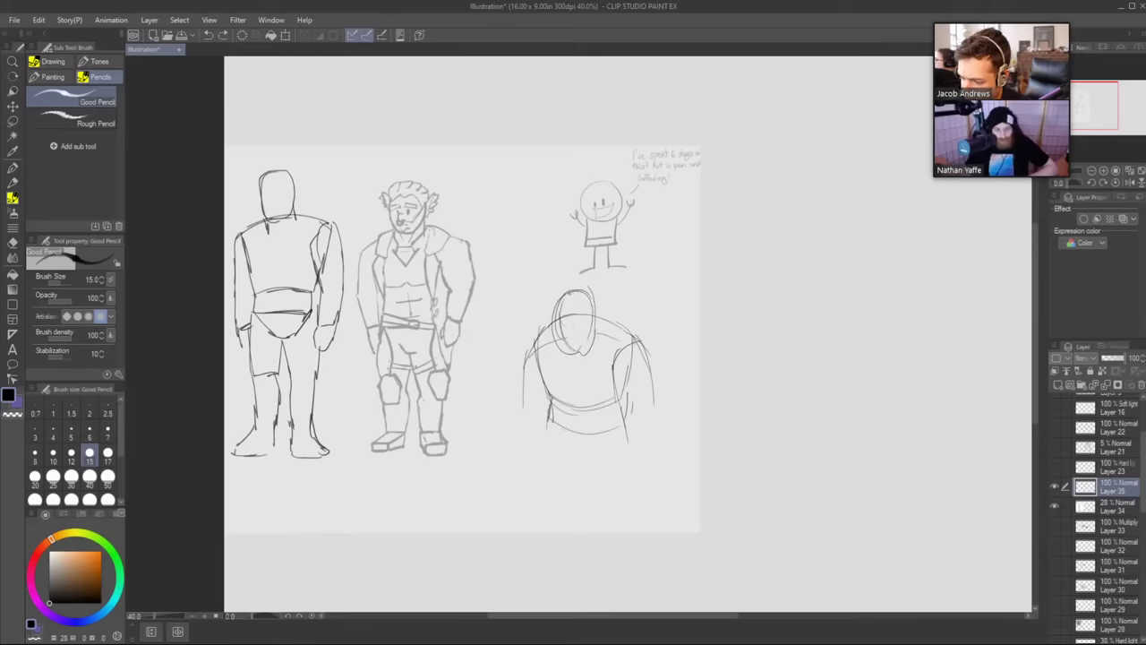
{"action": "mouse_move", "coordinate": [571, 292]}
{"action": "left_mouse_down"}
{"action": "mouse_move", "coordinate": [574, 351]}
{"action": "mouse_move", "coordinate": [564, 333]}
{"action": "mouse_move", "coordinate": [593, 321]}
{"action": "left_mouse_up"}
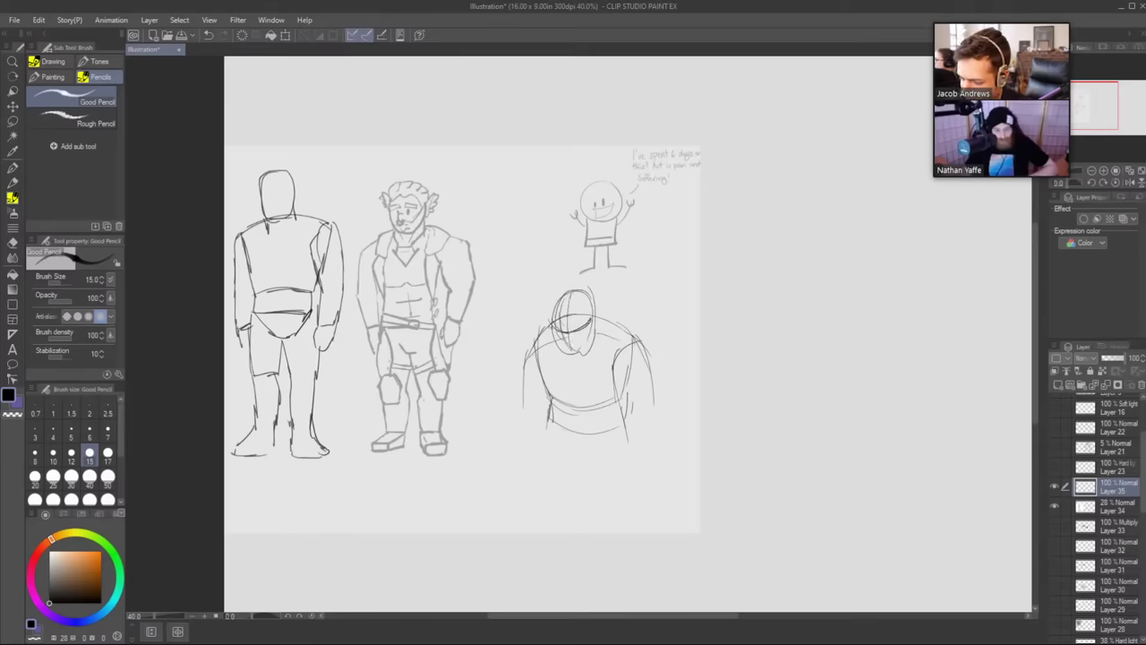
Extend both arms of the hunched figure with forearms hanging down past the waist.
{"action": "left_click_drag", "start_coordinate": [626, 430], "coordinate": [642, 435]}
{"action": "mouse_move", "coordinate": [652, 391]}
{"action": "left_mouse_down"}
{"action": "mouse_move", "coordinate": [654, 426]}
{"action": "mouse_move", "coordinate": [618, 483]}
{"action": "left_mouse_up"}
{"action": "left_click_drag", "start_coordinate": [655, 423], "coordinate": [641, 486]}
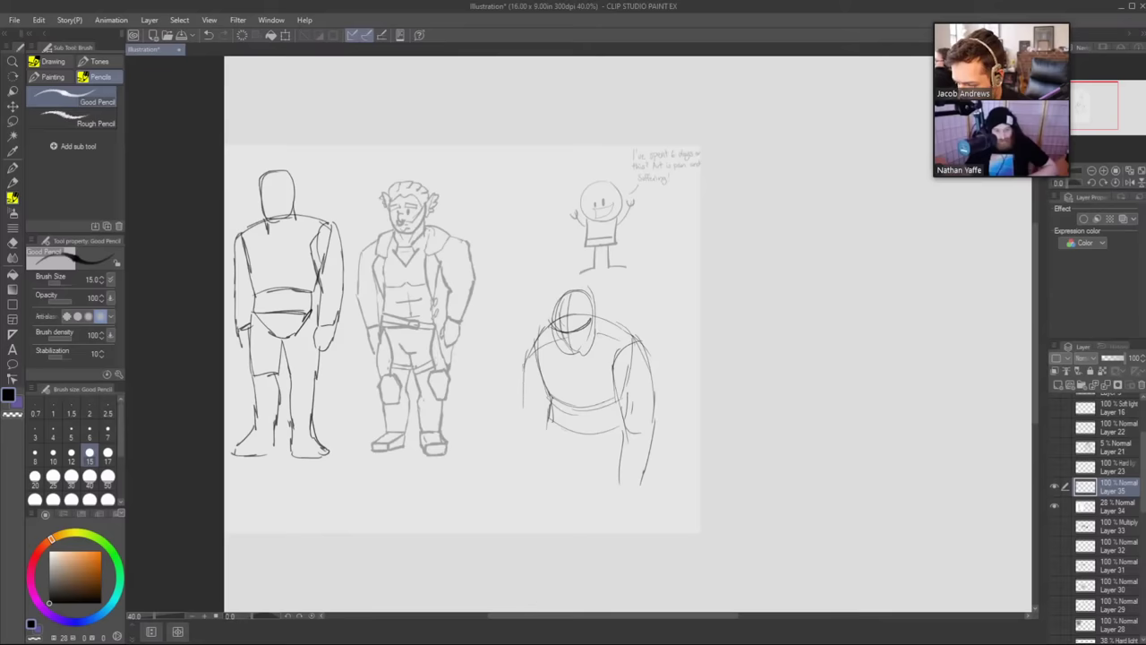
{"action": "left_click_drag", "start_coordinate": [523, 363], "coordinate": [524, 477]}
{"action": "key", "text": "ctrl+z"}
{"action": "key", "text": "ctrl+z"}
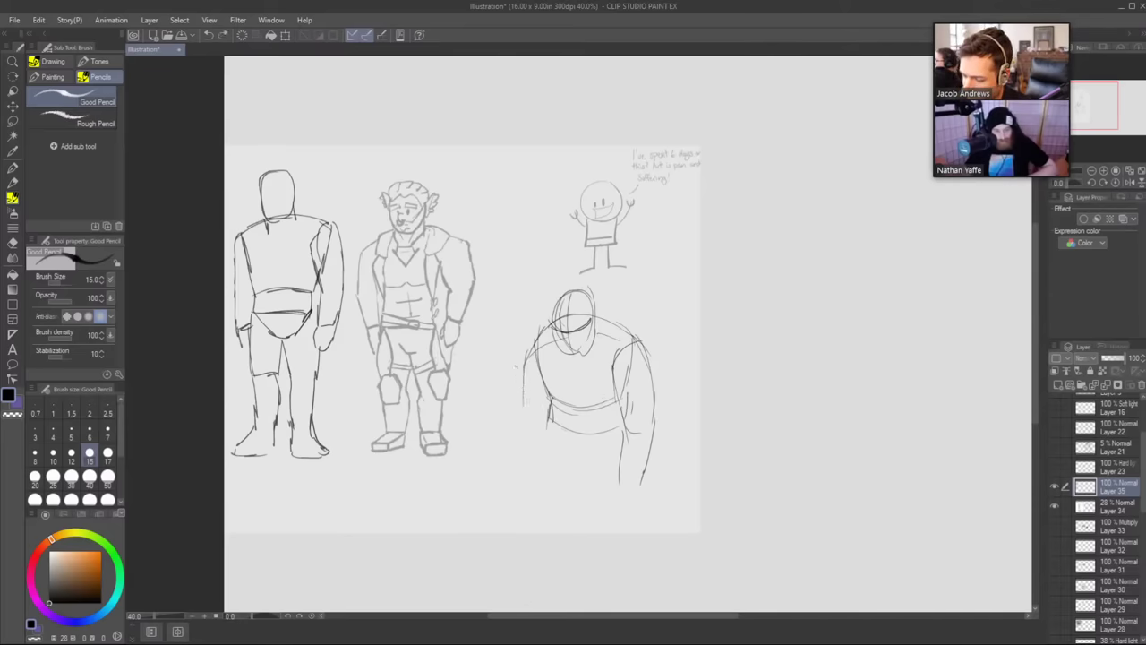
{"action": "left_click_drag", "start_coordinate": [521, 362], "coordinate": [523, 483]}
Sketch the hunched figure's pelvis, thighs and bent knees below the waist.
{"action": "mouse_move", "coordinate": [545, 428]}
{"action": "left_mouse_down"}
{"action": "mouse_move", "coordinate": [569, 466]}
{"action": "mouse_move", "coordinate": [619, 451]}
{"action": "mouse_move", "coordinate": [532, 505]}
{"action": "left_mouse_up"}
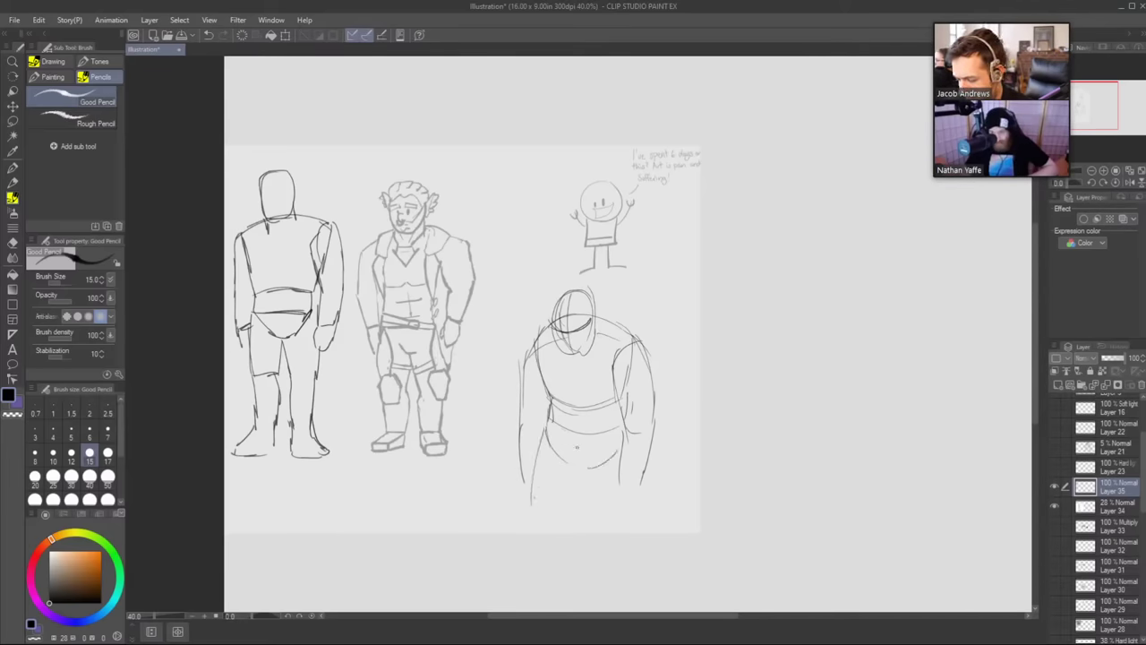
{"action": "left_click_drag", "start_coordinate": [587, 468], "coordinate": [548, 557]}
{"action": "left_click_drag", "start_coordinate": [532, 519], "coordinate": [568, 519]}
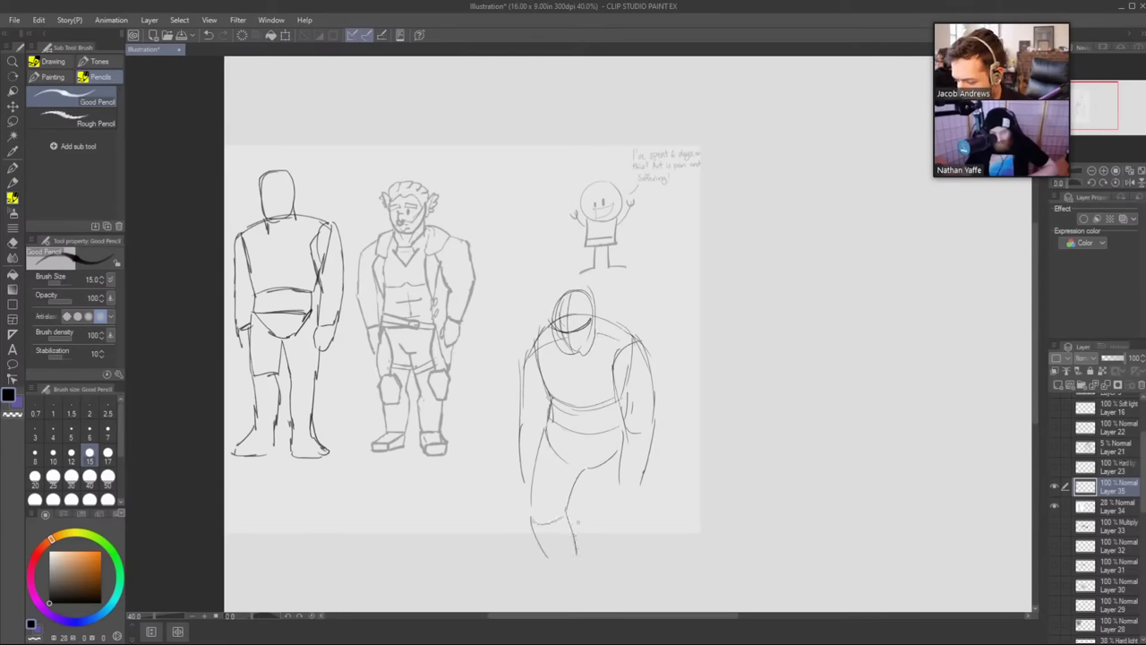
{"action": "left_click_drag", "start_coordinate": [588, 468], "coordinate": [602, 551]}
{"action": "left_click_drag", "start_coordinate": [636, 497], "coordinate": [640, 561]}
Draw the hunched figure's lower legs and feet, one foot set slightly further back than the other.
{"action": "left_click_drag", "start_coordinate": [595, 530], "coordinate": [598, 584]}
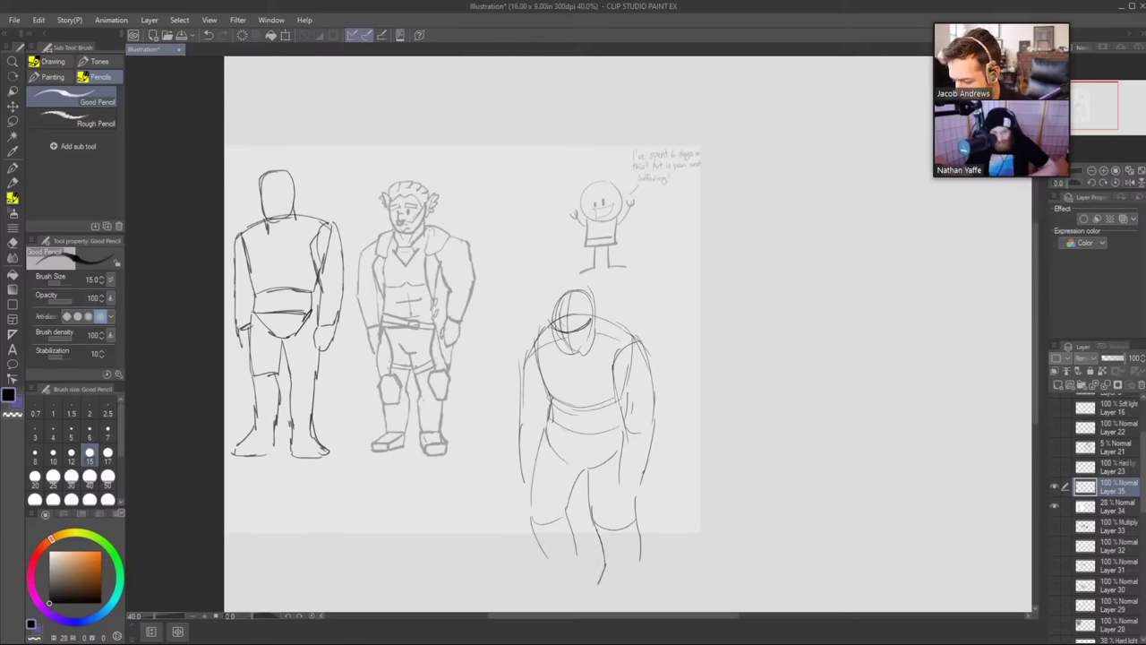
{"action": "key", "text": "ctrl+z"}
{"action": "left_click_drag", "start_coordinate": [597, 534], "coordinate": [607, 583]}
{"action": "mouse_move", "coordinate": [640, 537]}
{"action": "left_mouse_down"}
{"action": "mouse_move", "coordinate": [638, 579]}
{"action": "mouse_move", "coordinate": [610, 597]}
{"action": "left_mouse_up"}
{"action": "left_click_drag", "start_coordinate": [637, 584], "coordinate": [627, 603]}
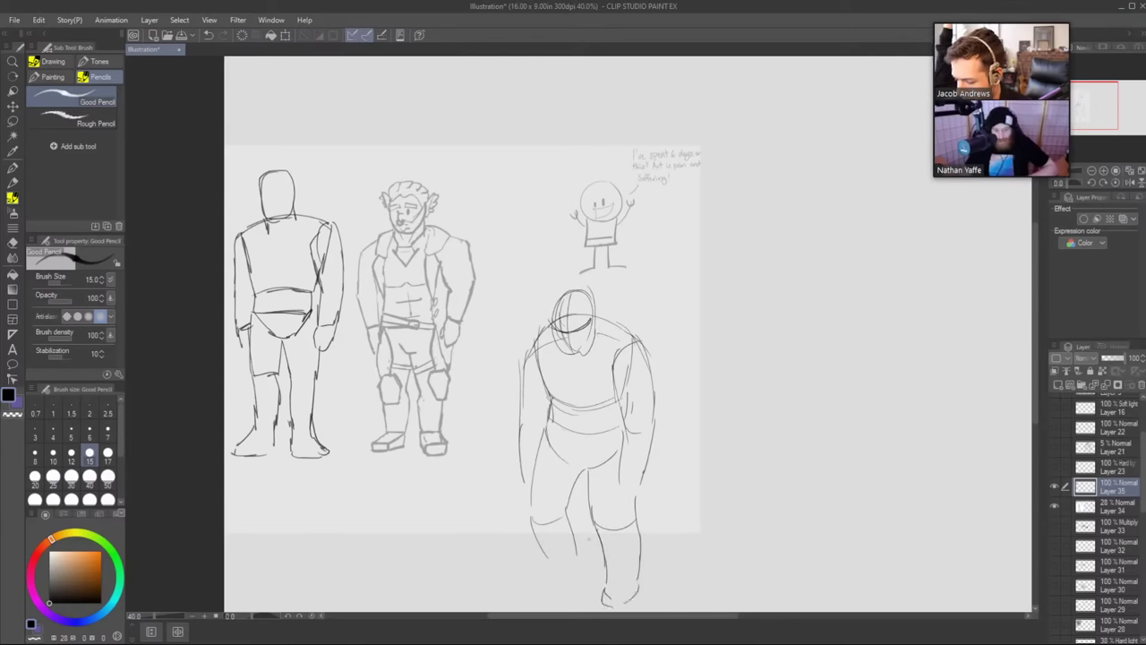
{"action": "left_click_drag", "start_coordinate": [554, 557], "coordinate": [535, 589]}
{"action": "mouse_move", "coordinate": [582, 544]}
{"action": "left_mouse_down"}
{"action": "mouse_move", "coordinate": [577, 573]}
{"action": "mouse_move", "coordinate": [538, 594]}
{"action": "mouse_move", "coordinate": [565, 586]}
{"action": "left_mouse_up"}
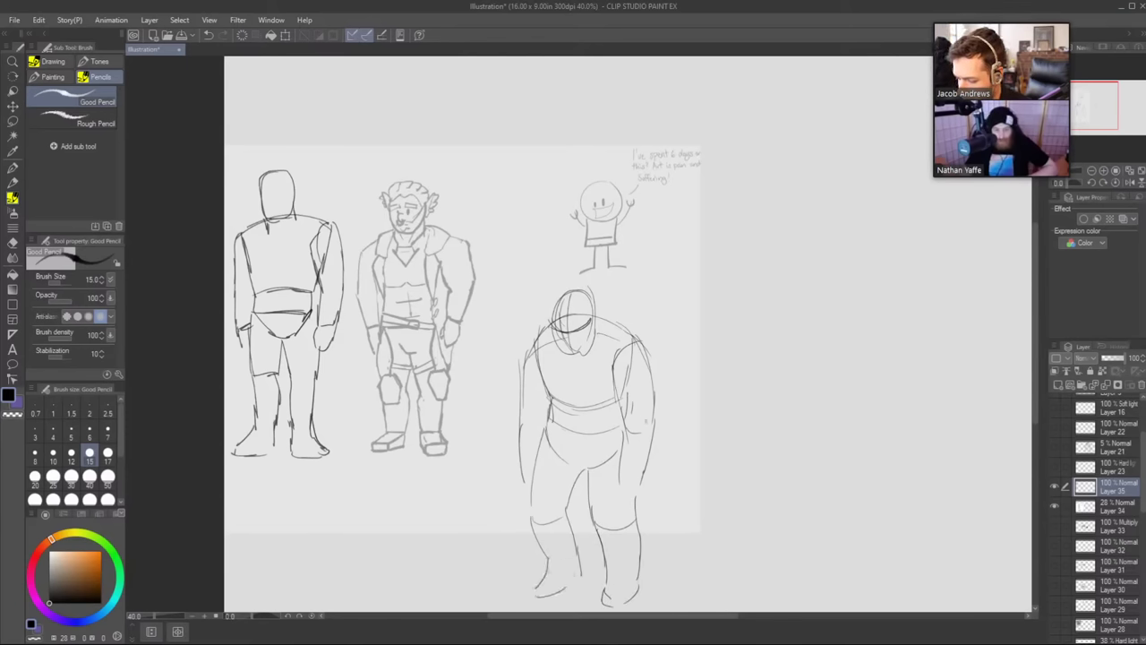
Add rough hands to the hunched figure's arms and erase the chin lines overlapping its chest.
{"action": "mouse_move", "coordinate": [643, 473]}
{"action": "left_mouse_down"}
{"action": "mouse_move", "coordinate": [647, 492]}
{"action": "mouse_move", "coordinate": [626, 497]}
{"action": "mouse_move", "coordinate": [642, 501]}
{"action": "left_mouse_up"}
{"action": "left_click_drag", "start_coordinate": [528, 477], "coordinate": [522, 491]}
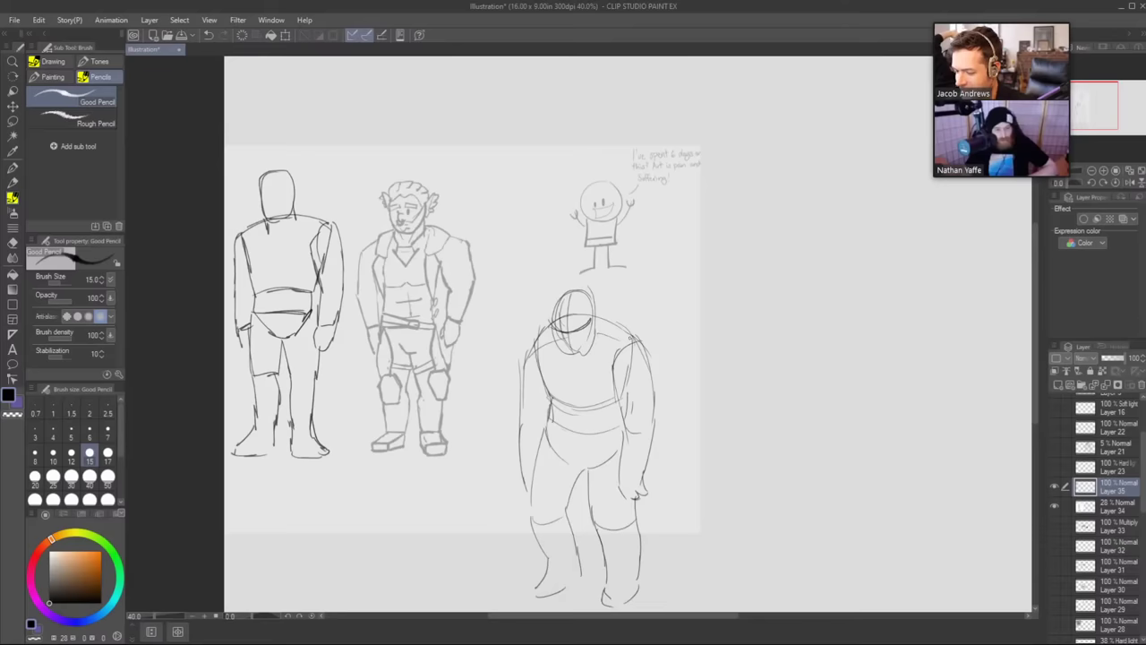
{"action": "key", "text": "e"}
{"action": "mouse_move", "coordinate": [572, 350]}
{"action": "left_mouse_down"}
{"action": "mouse_move", "coordinate": [587, 352]}
{"action": "mouse_move", "coordinate": [563, 349]}
{"action": "left_mouse_up"}
{"action": "key", "text": "b"}
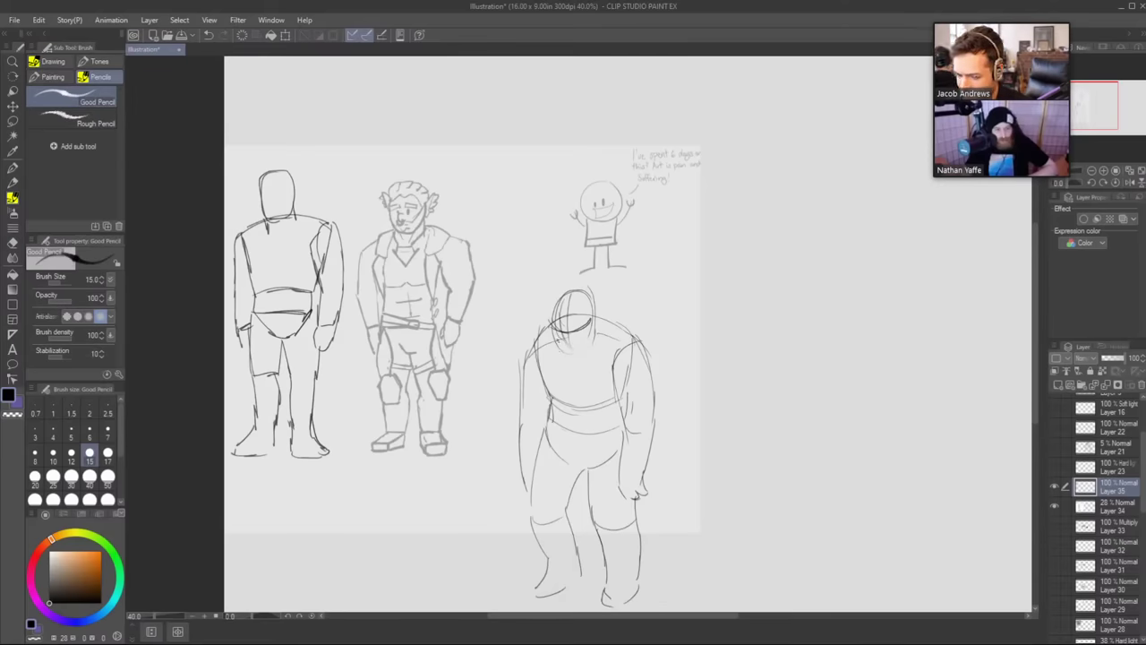
Close the hunched figure's jaw and sketch its eyes, nose, mouth and pointed ears.
{"action": "key", "text": "e"}
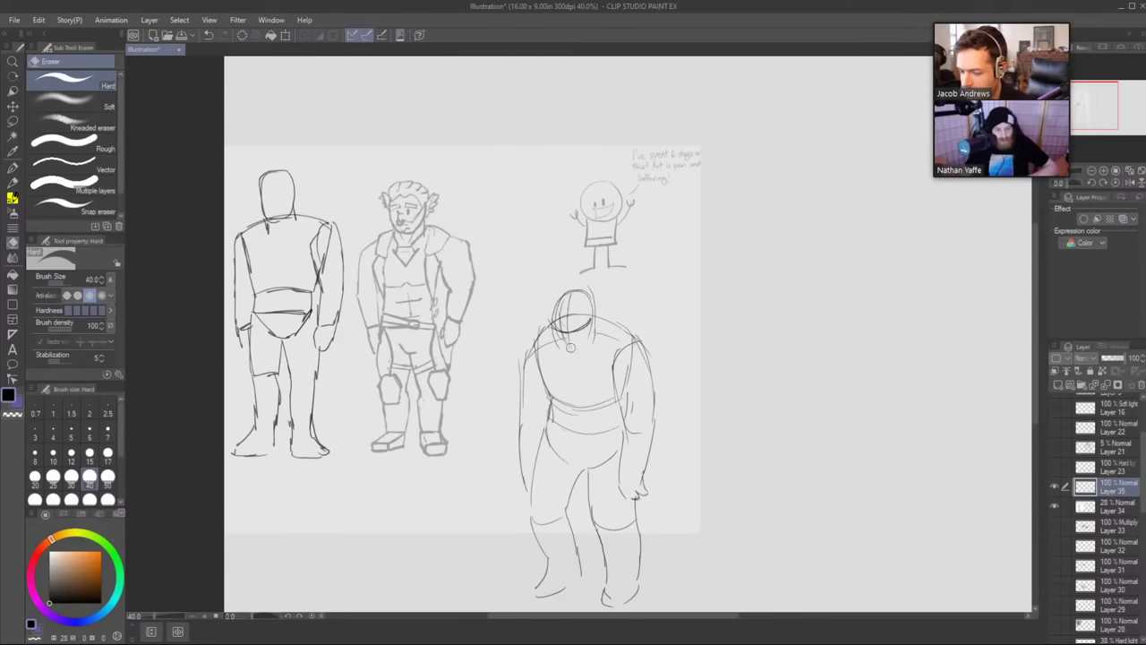
{"action": "key", "text": "p"}
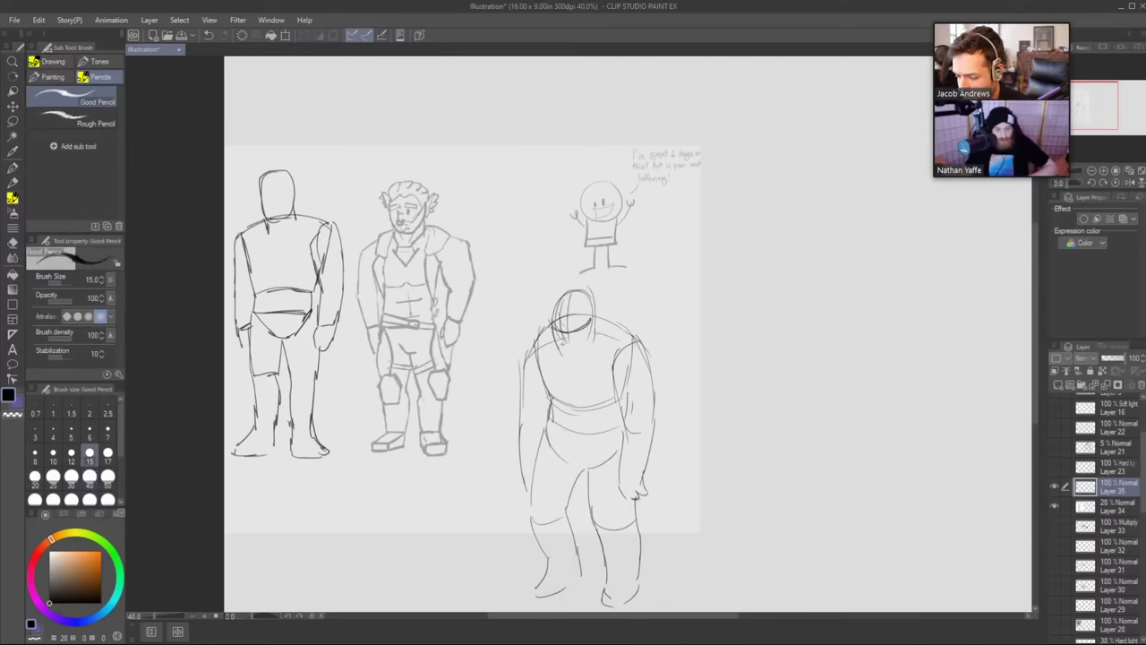
{"action": "left_click_drag", "start_coordinate": [559, 344], "coordinate": [584, 351]}
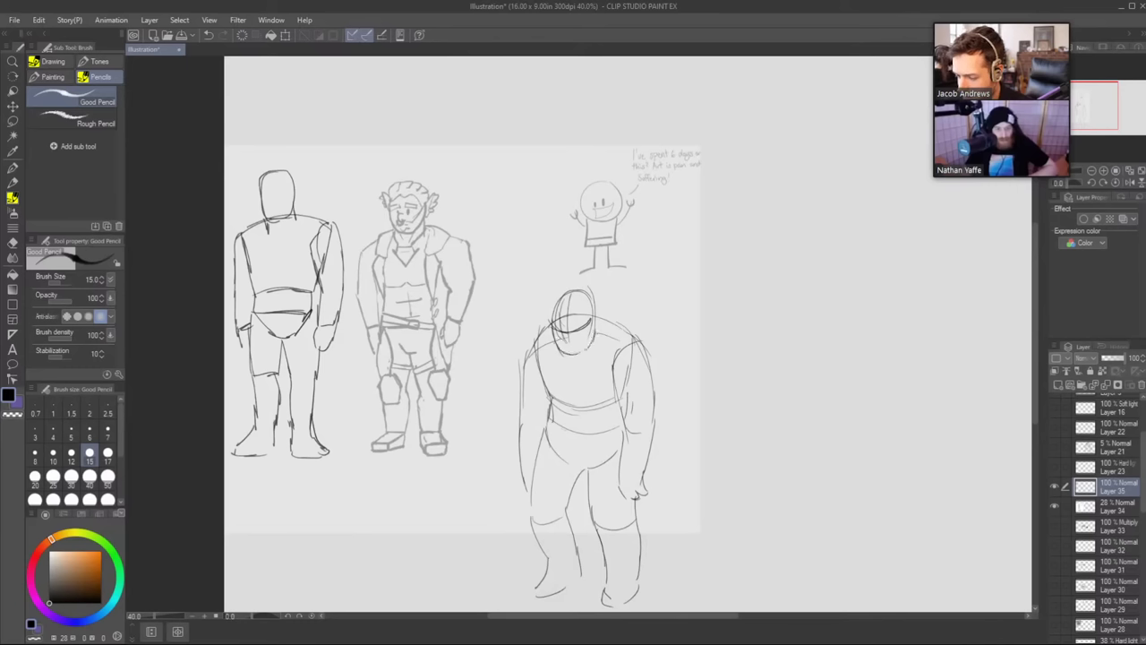
{"action": "mouse_move", "coordinate": [551, 304]}
{"action": "left_mouse_down"}
{"action": "mouse_move", "coordinate": [552, 329]}
{"action": "mouse_move", "coordinate": [584, 292]}
{"action": "mouse_move", "coordinate": [591, 345]}
{"action": "left_mouse_up"}
{"action": "mouse_move", "coordinate": [592, 299]}
{"action": "left_mouse_down"}
{"action": "mouse_move", "coordinate": [603, 320]}
{"action": "mouse_move", "coordinate": [592, 331]}
{"action": "mouse_move", "coordinate": [549, 329]}
{"action": "mouse_move", "coordinate": [566, 308]}
{"action": "mouse_move", "coordinate": [593, 307]}
{"action": "mouse_move", "coordinate": [564, 341]}
{"action": "mouse_move", "coordinate": [578, 346]}
{"action": "mouse_move", "coordinate": [586, 317]}
{"action": "mouse_move", "coordinate": [549, 325]}
{"action": "mouse_move", "coordinate": [581, 328]}
{"action": "mouse_move", "coordinate": [589, 394]}
{"action": "left_mouse_up"}
{"action": "key", "text": "ctrl+z"}
{"action": "key", "text": "ctrl+z"}
{"action": "key", "text": "ctrl+z"}
{"action": "key", "text": "ctrl+z"}
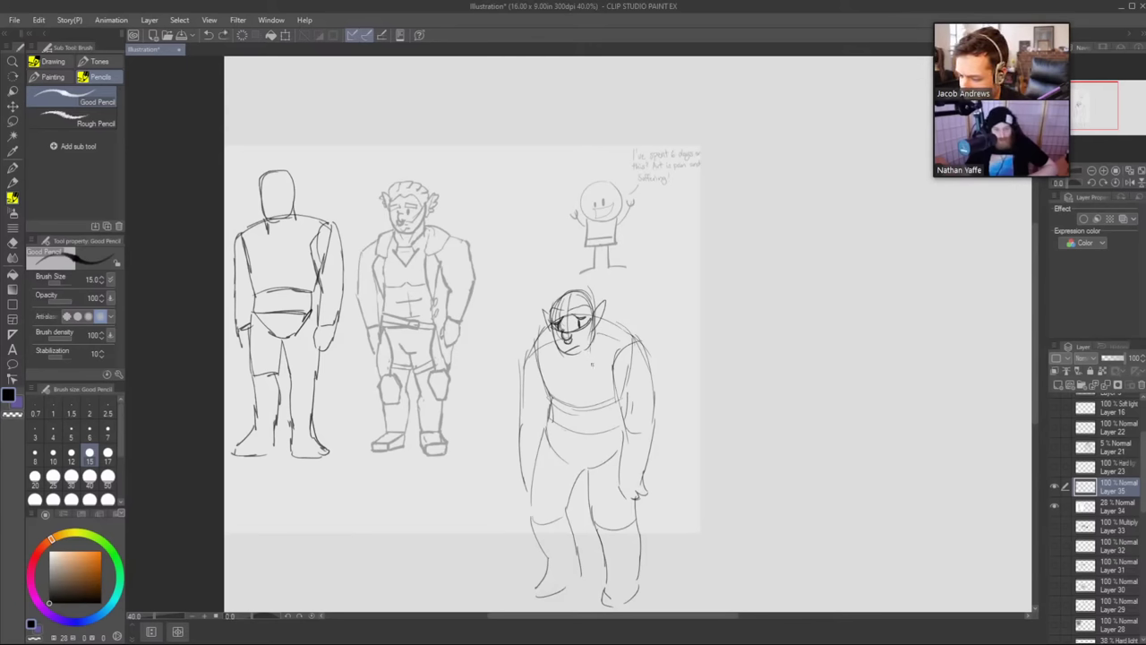
Draw the two front edges of an open coat from the hunched figure's neck down to its thighs.
{"action": "left_click_drag", "start_coordinate": [589, 351], "coordinate": [605, 505]}
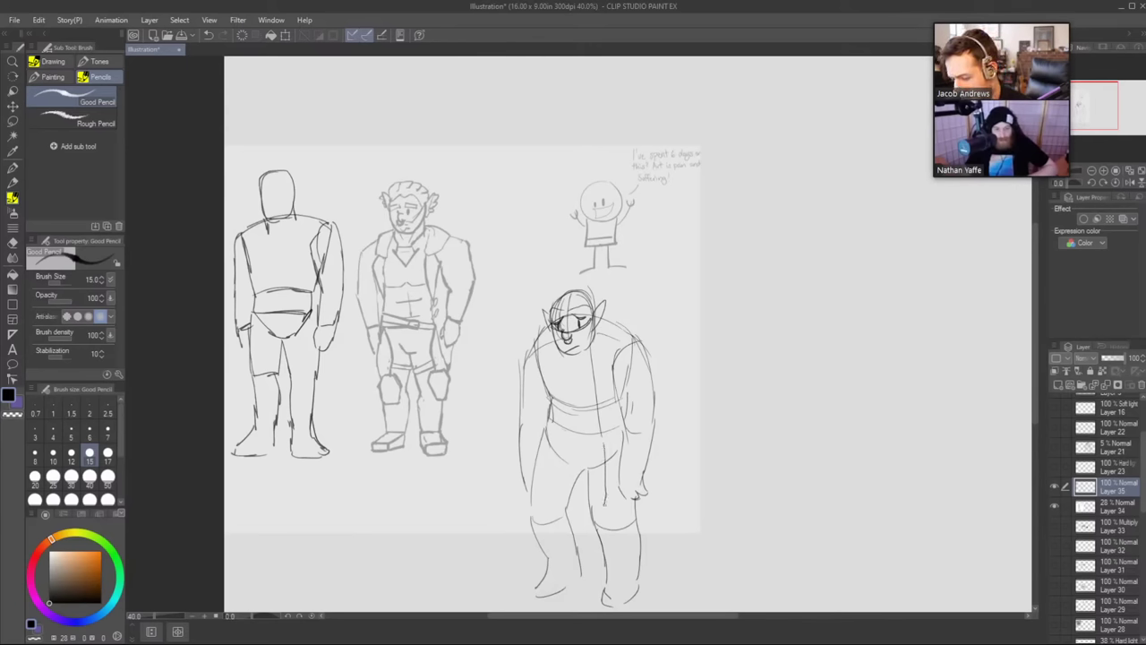
{"action": "mouse_move", "coordinate": [599, 334]}
{"action": "left_mouse_down"}
{"action": "mouse_move", "coordinate": [594, 378]}
{"action": "mouse_move", "coordinate": [592, 361]}
{"action": "mouse_move", "coordinate": [559, 387]}
{"action": "mouse_move", "coordinate": [558, 478]}
{"action": "left_mouse_up"}
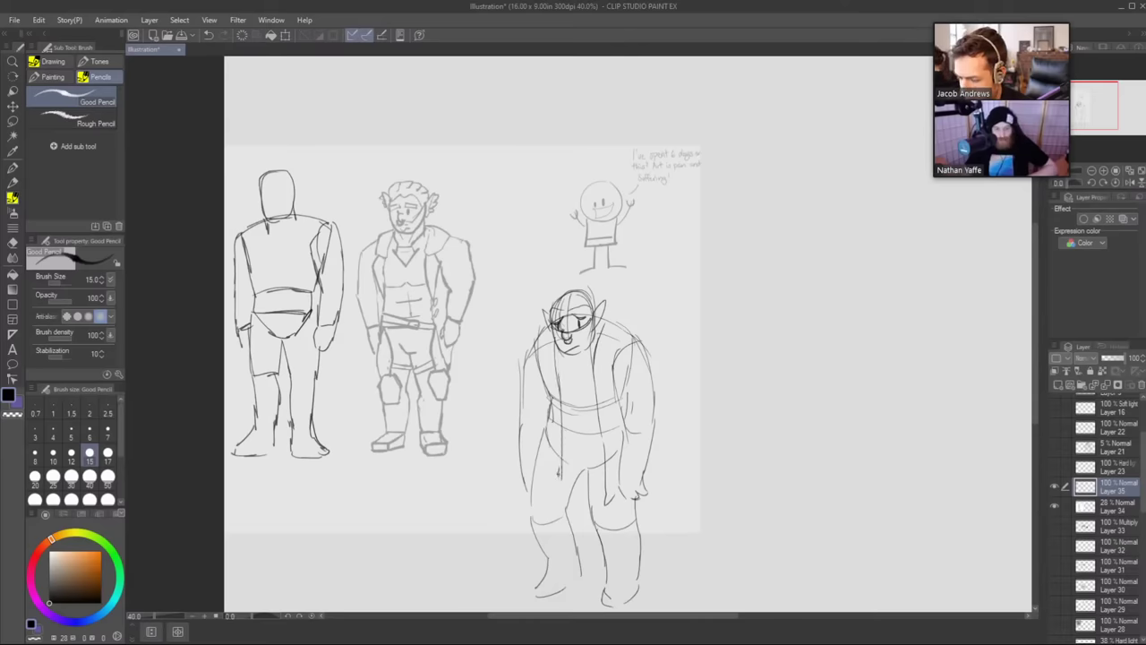
{"action": "key", "text": "ctrl+z"}
{"action": "left_click_drag", "start_coordinate": [557, 338], "coordinate": [548, 501]}
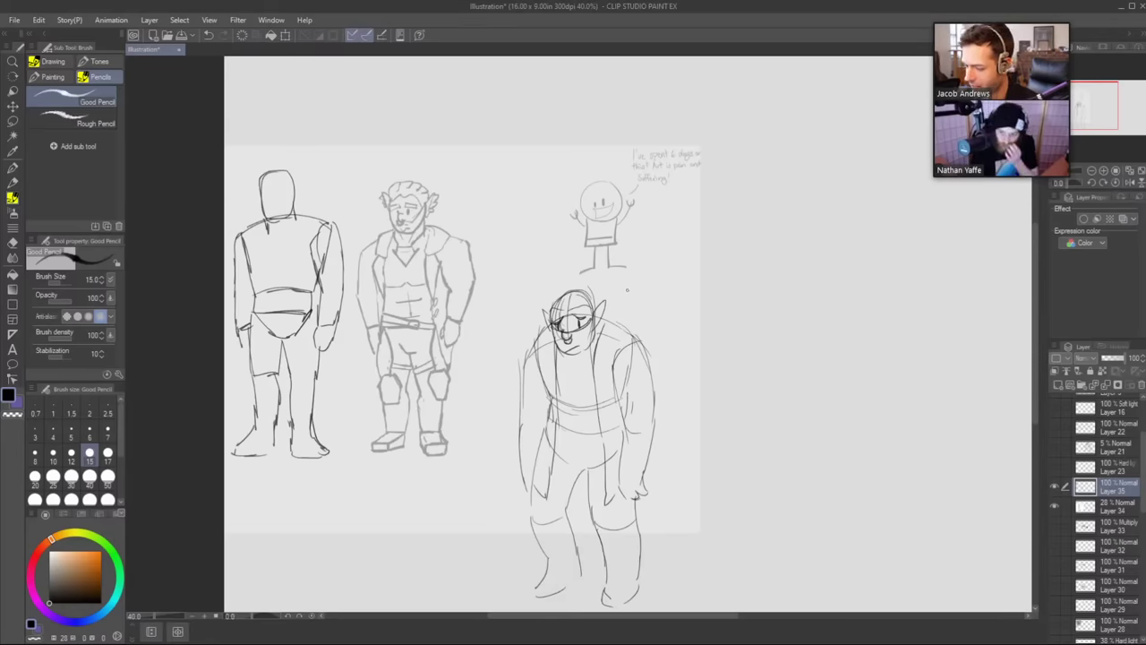
Sketch swept-up tufts of hair on top of the hunched figure's head with the Good Pencil.
{"action": "left_click_drag", "start_coordinate": [678, 410], "coordinate": [669, 363]}
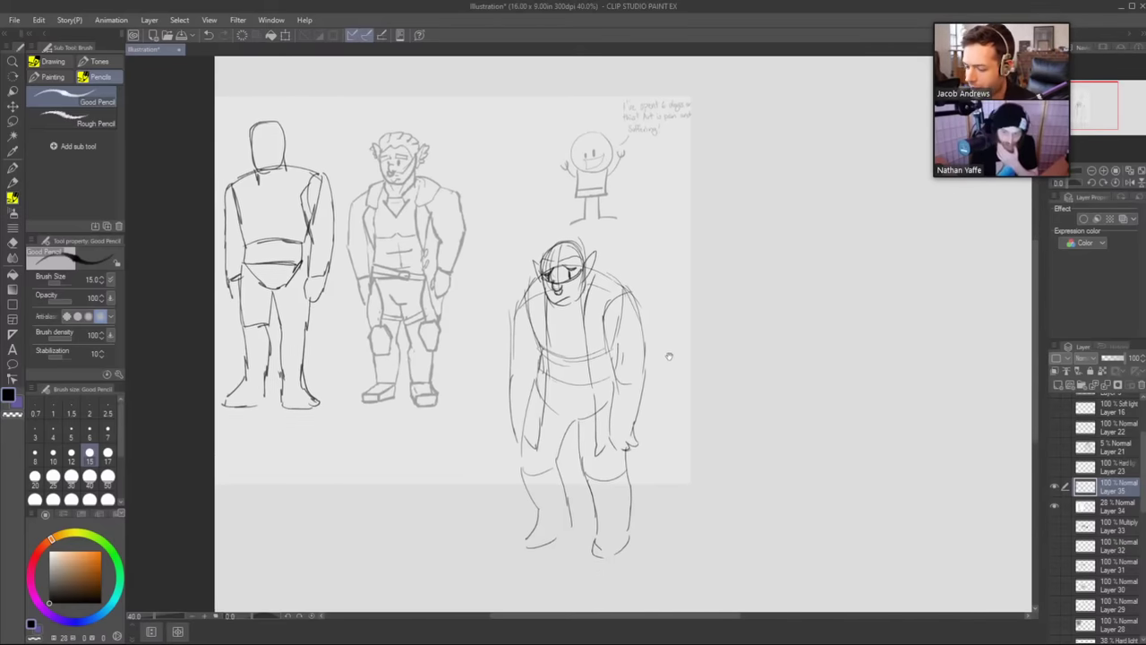
{"action": "key", "text": "b"}
{"action": "key", "text": "p"}
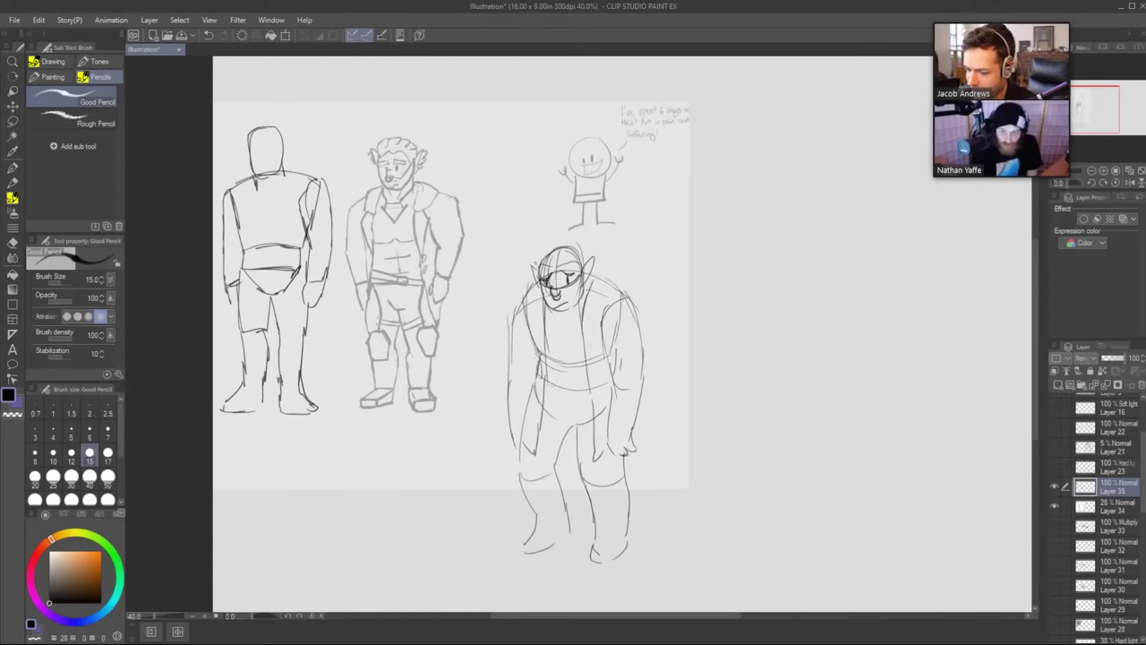
{"action": "mouse_move", "coordinate": [542, 262]}
{"action": "left_mouse_down"}
{"action": "mouse_move", "coordinate": [537, 231]}
{"action": "mouse_move", "coordinate": [546, 249]}
{"action": "mouse_move", "coordinate": [568, 221]}
{"action": "mouse_move", "coordinate": [562, 242]}
{"action": "mouse_move", "coordinate": [595, 235]}
{"action": "mouse_move", "coordinate": [580, 249]}
{"action": "mouse_move", "coordinate": [591, 256]}
{"action": "left_mouse_up"}
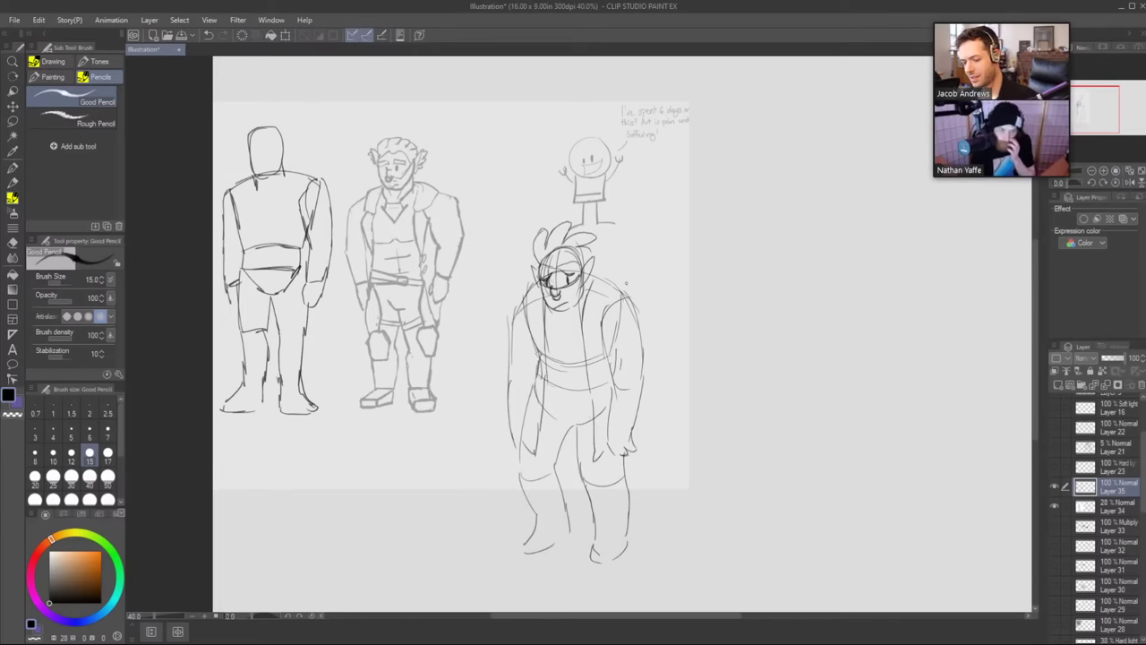
Add sleeve cuffs at both of the hunched figure's wrists and reinforce the coat edge beside the far arm.
{"action": "left_click_drag", "start_coordinate": [611, 431], "coordinate": [640, 421]}
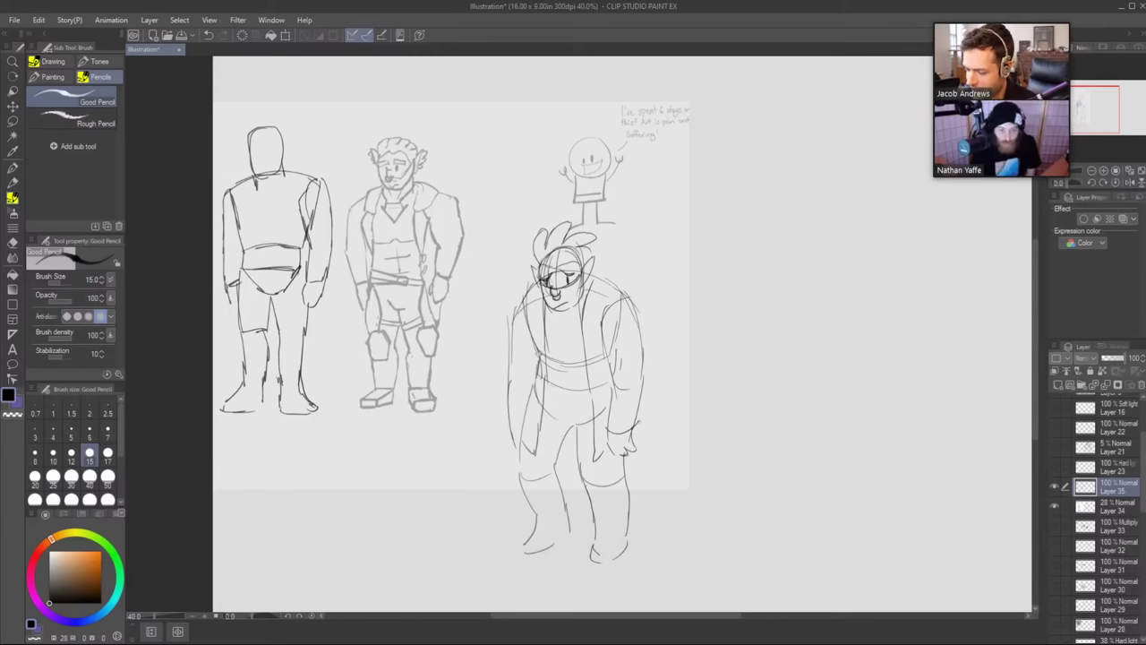
{"action": "left_click_drag", "start_coordinate": [508, 416], "coordinate": [527, 424]}
{"action": "left_click_drag", "start_coordinate": [536, 332], "coordinate": [523, 430]}
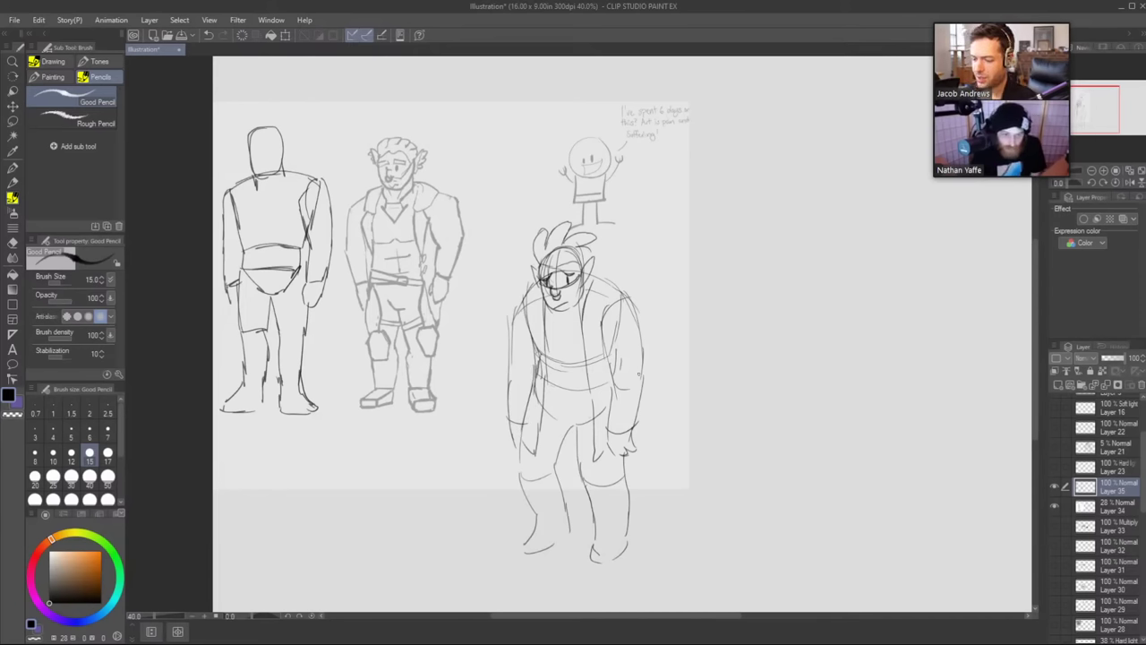
{"action": "left_click_drag", "start_coordinate": [595, 271], "coordinate": [632, 306]}
{"action": "key", "text": "ctrl+z"}
{"action": "key", "text": "ctrl+z"}
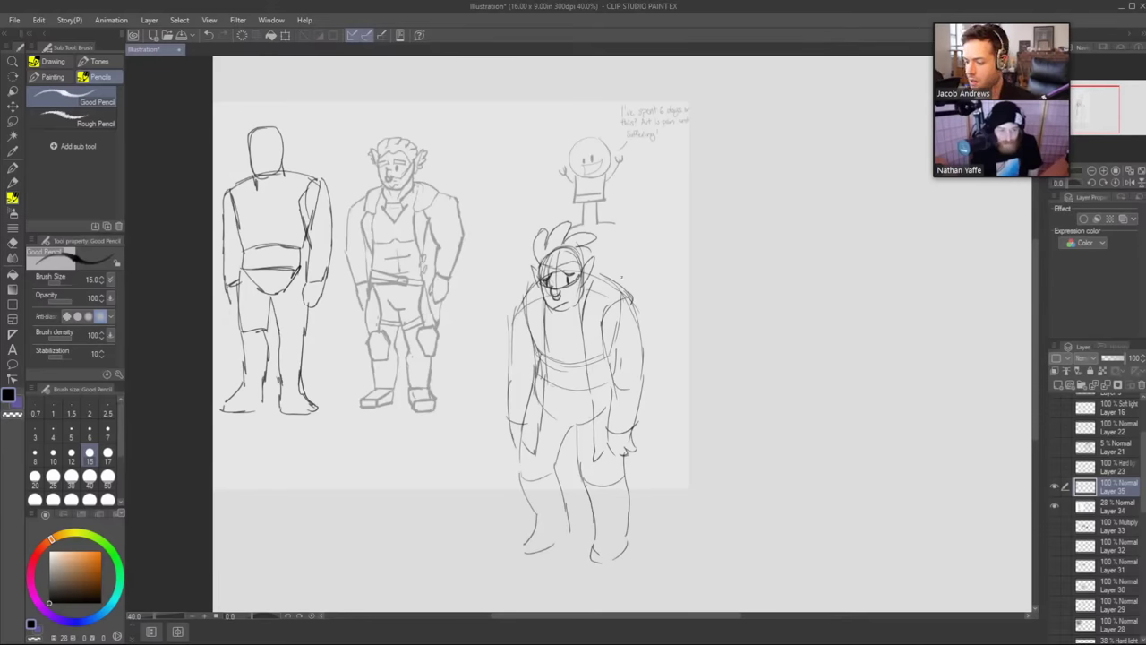
Move the body-shape and hunched sketches to the other side of the original character and hide both sketch layers.
{"action": "key", "text": "k"}
{"action": "mouse_move", "coordinate": [593, 365]}
{"action": "left_mouse_down"}
{"action": "mouse_move", "coordinate": [851, 345]}
{"action": "mouse_move", "coordinate": [851, 414]}
{"action": "mouse_move", "coordinate": [842, 363]}
{"action": "left_mouse_up"}
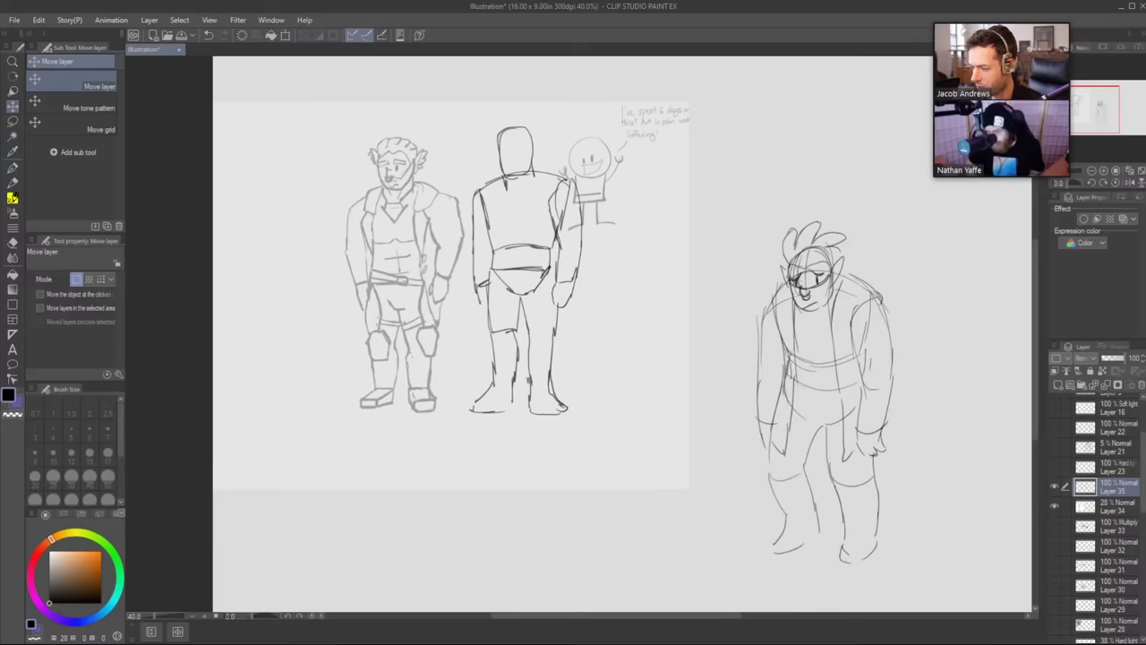
{"action": "left_click", "coordinate": [1053, 488]}
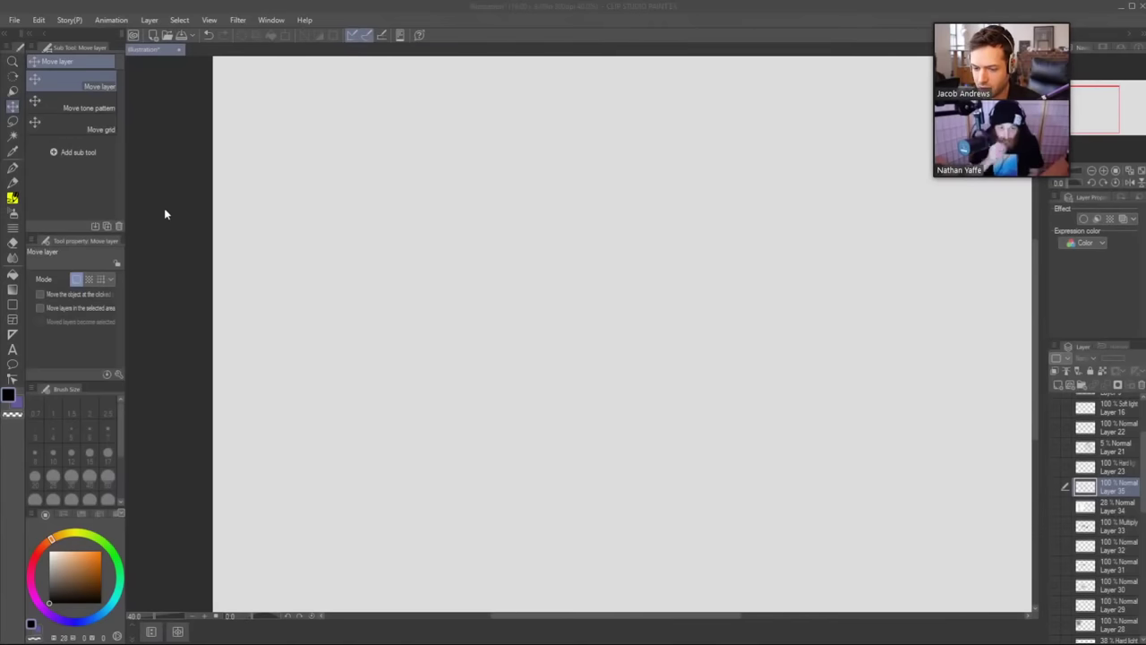
Paste the six-character reference image and scale it up in the upper-left corner of the canvas.
{"action": "key", "text": "ctrl+v"}
{"action": "left_click_drag", "start_coordinate": [481, 203], "coordinate": [576, 519]}
{"action": "left_click", "coordinate": [284, 36]}
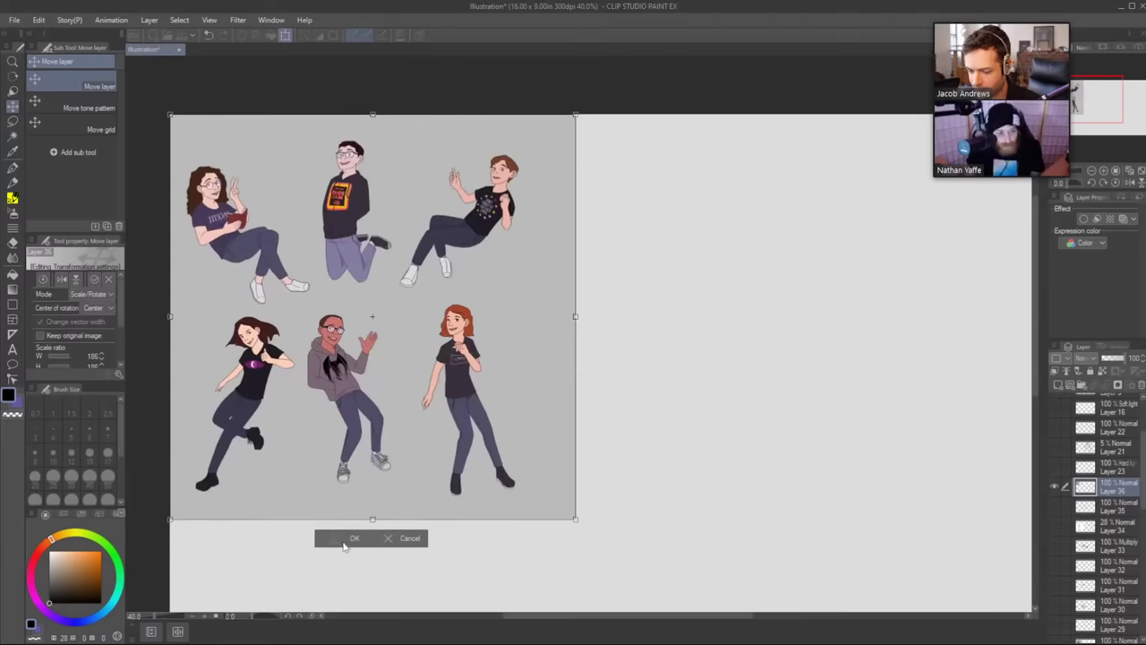
{"action": "left_click", "coordinate": [351, 538]}
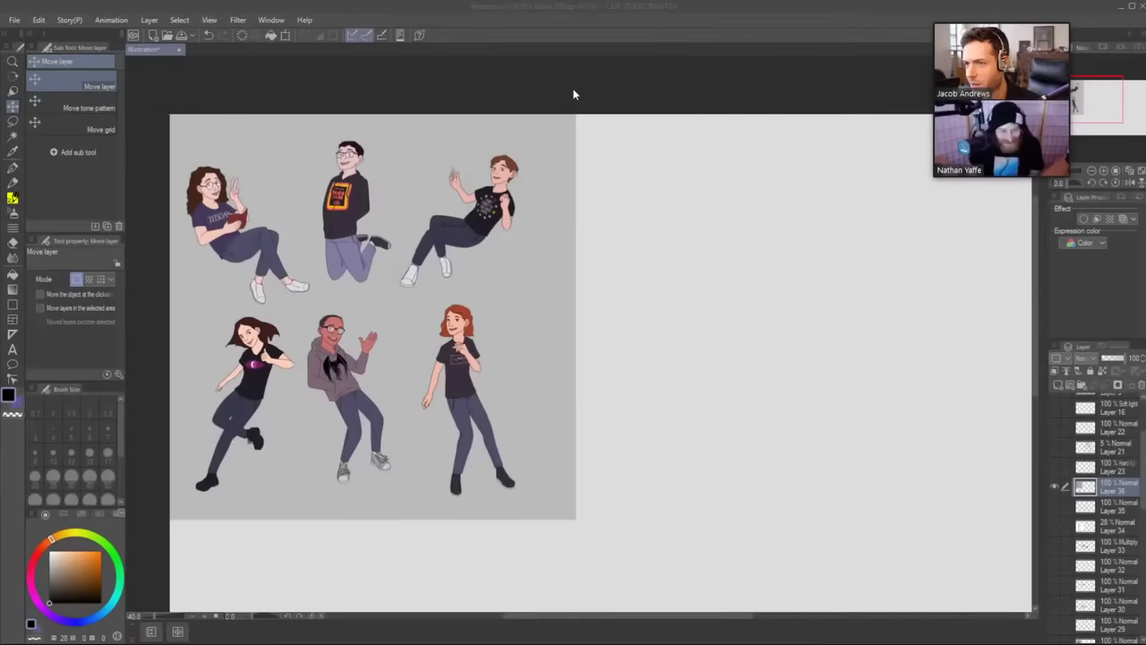
Paste the seated-figure reference, enlarge it to 174%, and place it to the right of the six-character image.
{"action": "key", "text": "ctrl+v"}
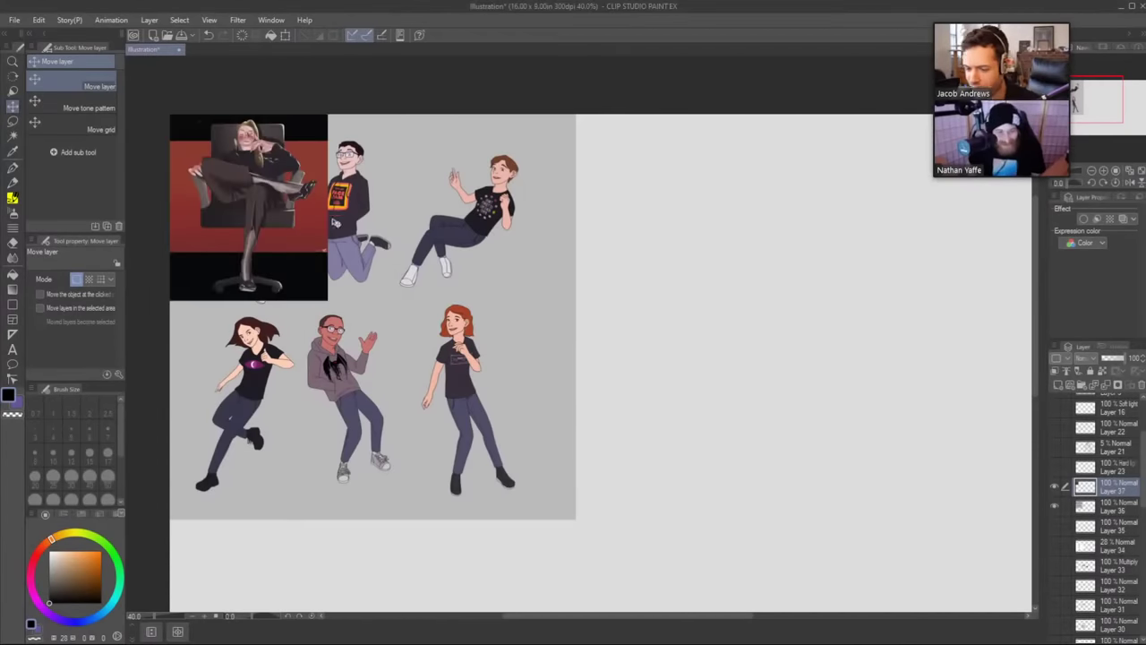
{"action": "left_click", "coordinate": [285, 35]}
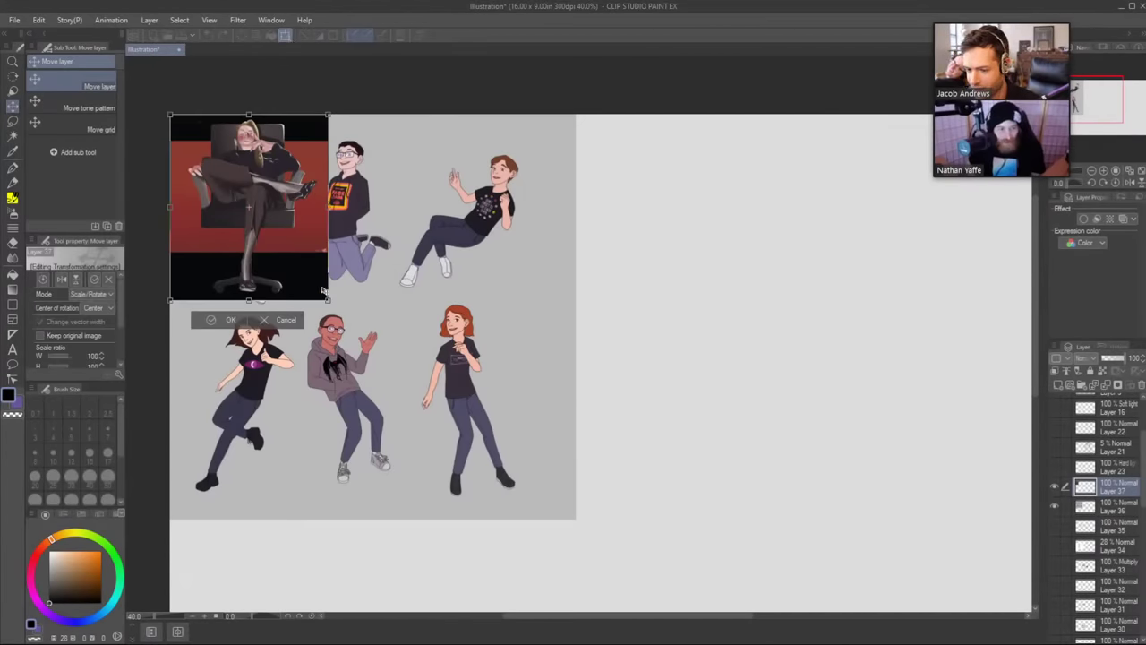
{"action": "left_click_drag", "start_coordinate": [328, 299], "coordinate": [751, 346]}
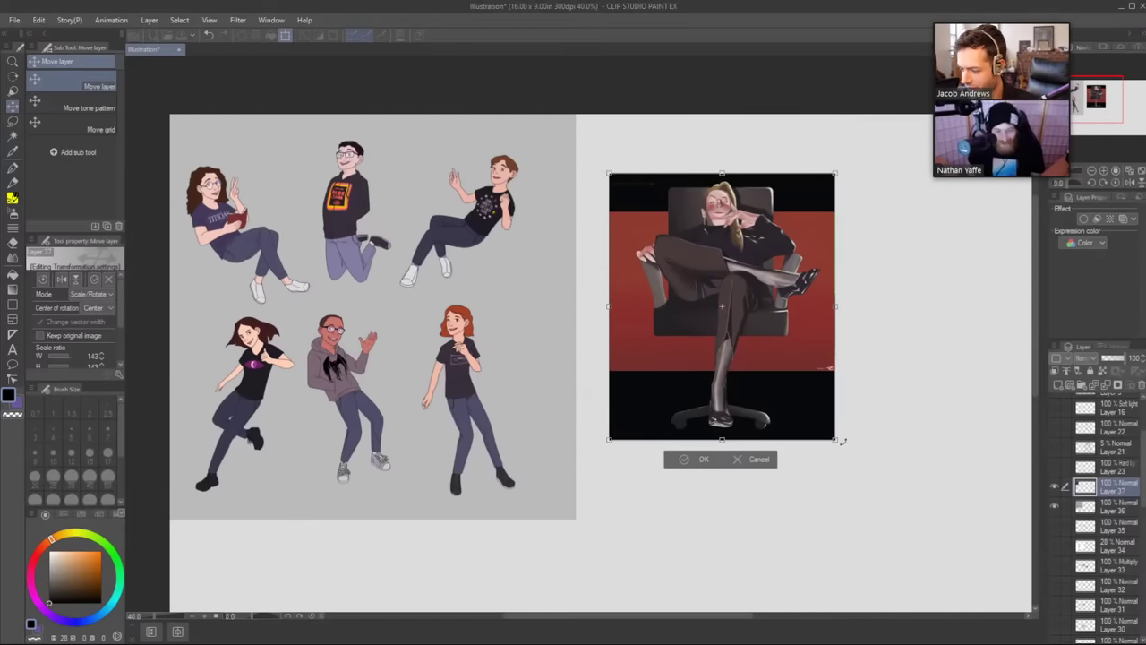
{"action": "left_click_drag", "start_coordinate": [836, 440], "coordinate": [885, 498]}
{"action": "left_click_drag", "start_coordinate": [851, 443], "coordinate": [840, 410]}
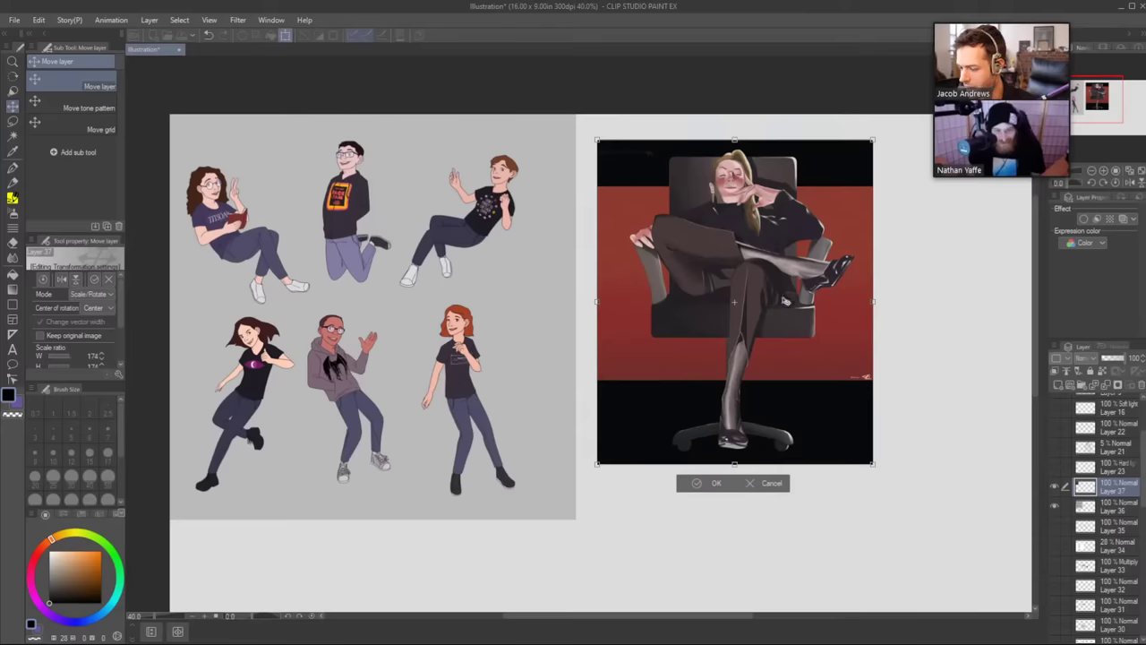
{"action": "left_click", "coordinate": [699, 485]}
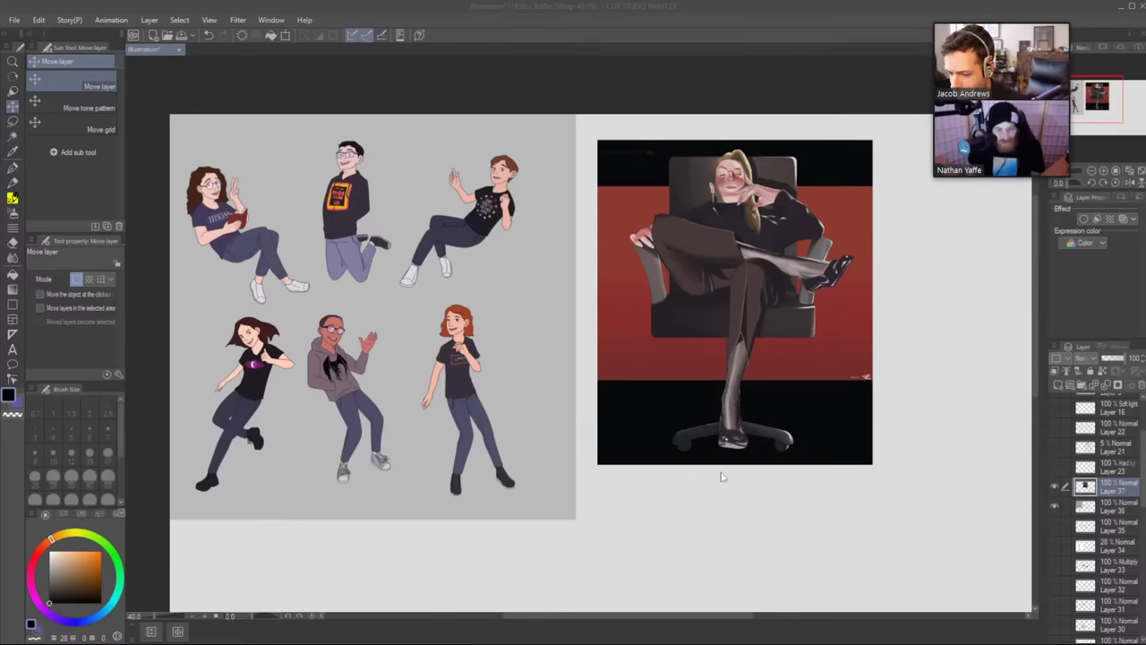
{"action": "left_click", "coordinate": [757, 499]}
{"action": "left_click_drag", "start_coordinate": [754, 502], "coordinate": [731, 488]}
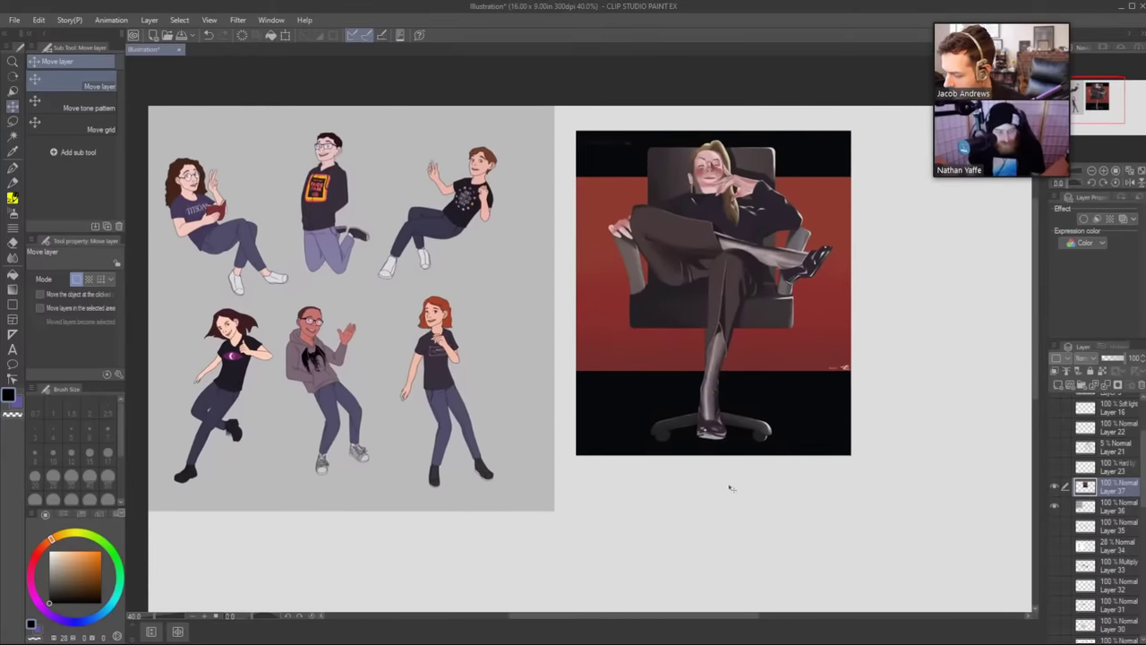
Lower the six-character reference layer's opacity to 44% and add a new layer above it.
{"action": "left_click_drag", "start_coordinate": [492, 325], "coordinate": [638, 339]}
{"action": "left_click_drag", "start_coordinate": [522, 339], "coordinate": [542, 350]}
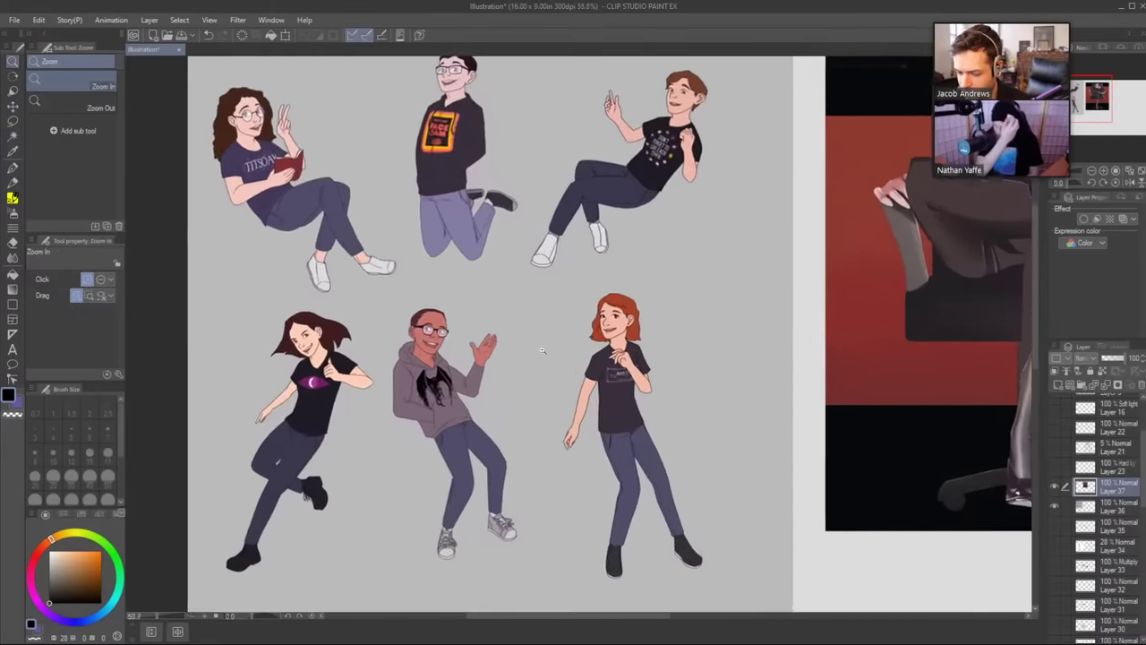
{"action": "scroll", "coordinate": [542, 350], "scroll_direction": "up", "scroll_amount": 2}
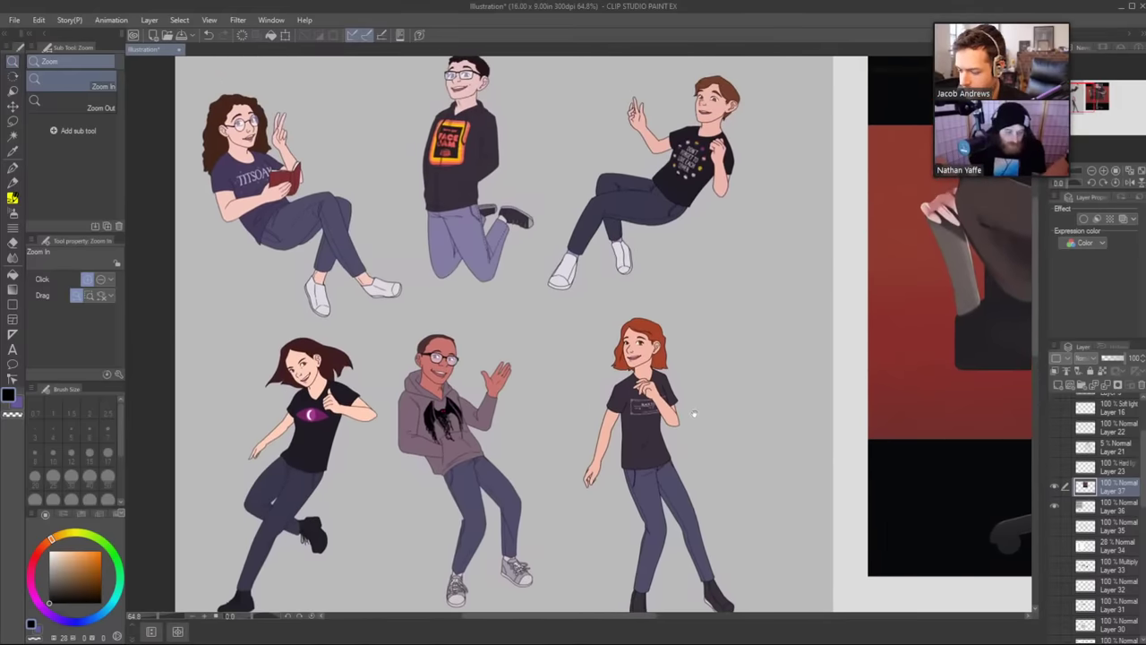
{"action": "left_click_drag", "start_coordinate": [692, 383], "coordinate": [699, 421]}
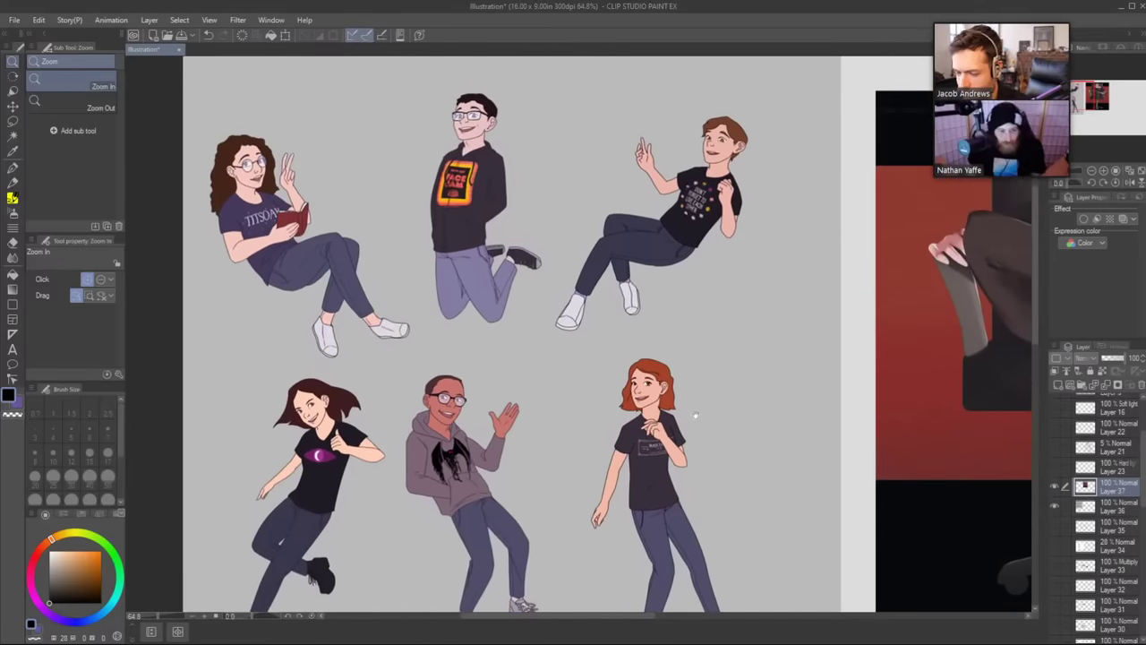
{"action": "scroll", "coordinate": [698, 420], "scroll_direction": "down", "scroll_amount": 1}
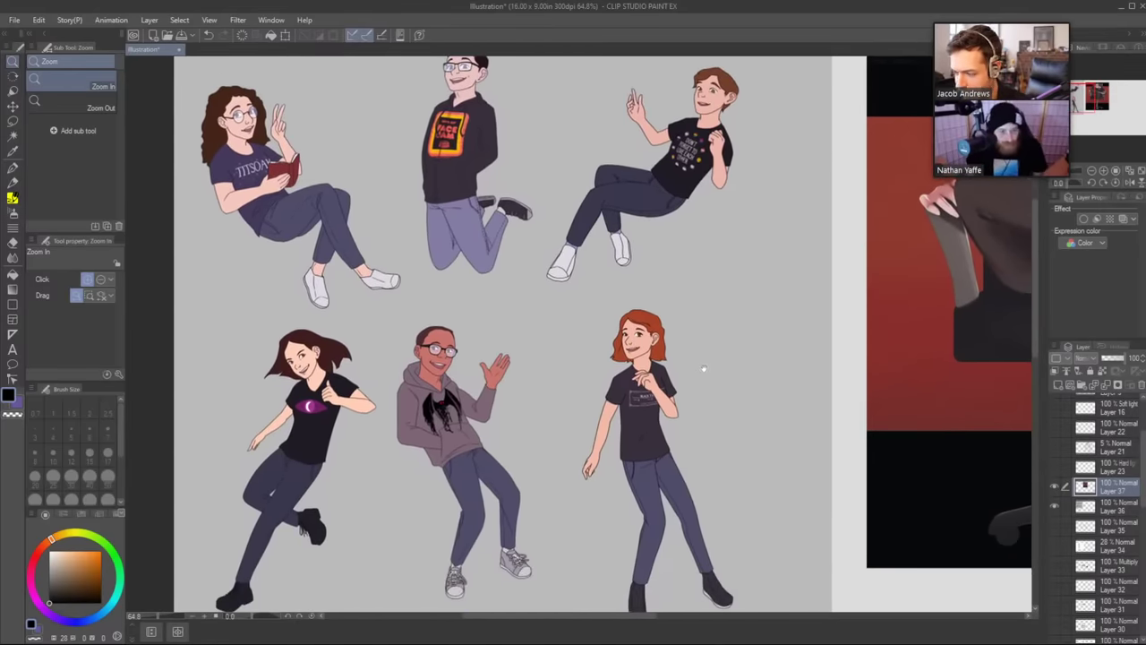
{"action": "left_click_drag", "start_coordinate": [704, 368], "coordinate": [721, 336]}
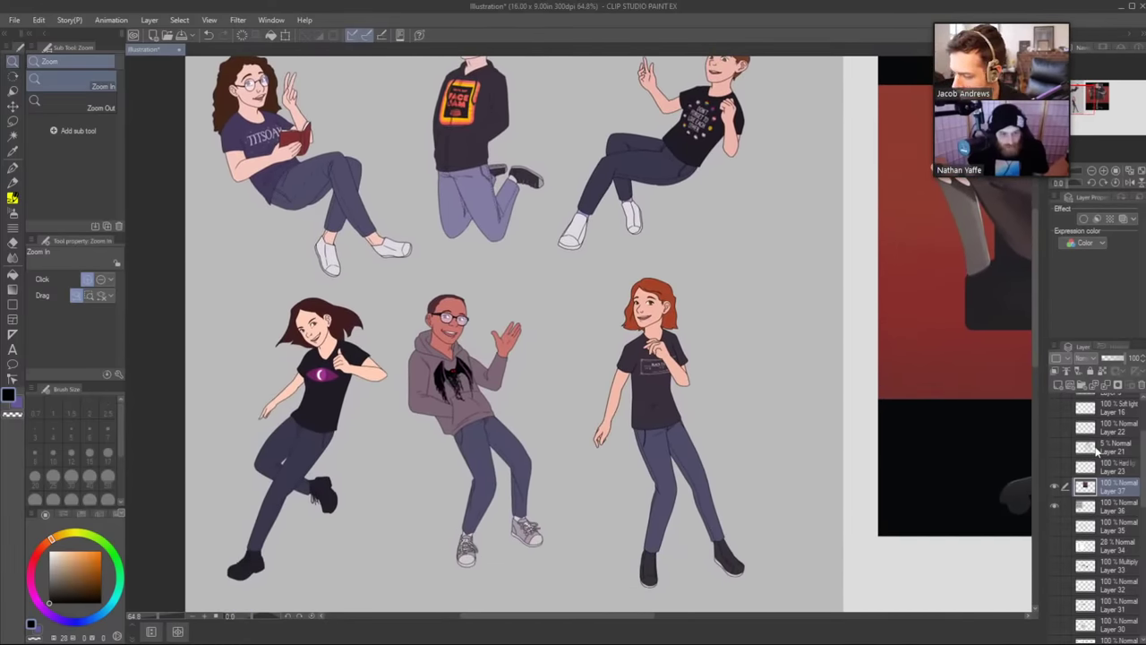
{"action": "left_click", "coordinate": [1114, 504]}
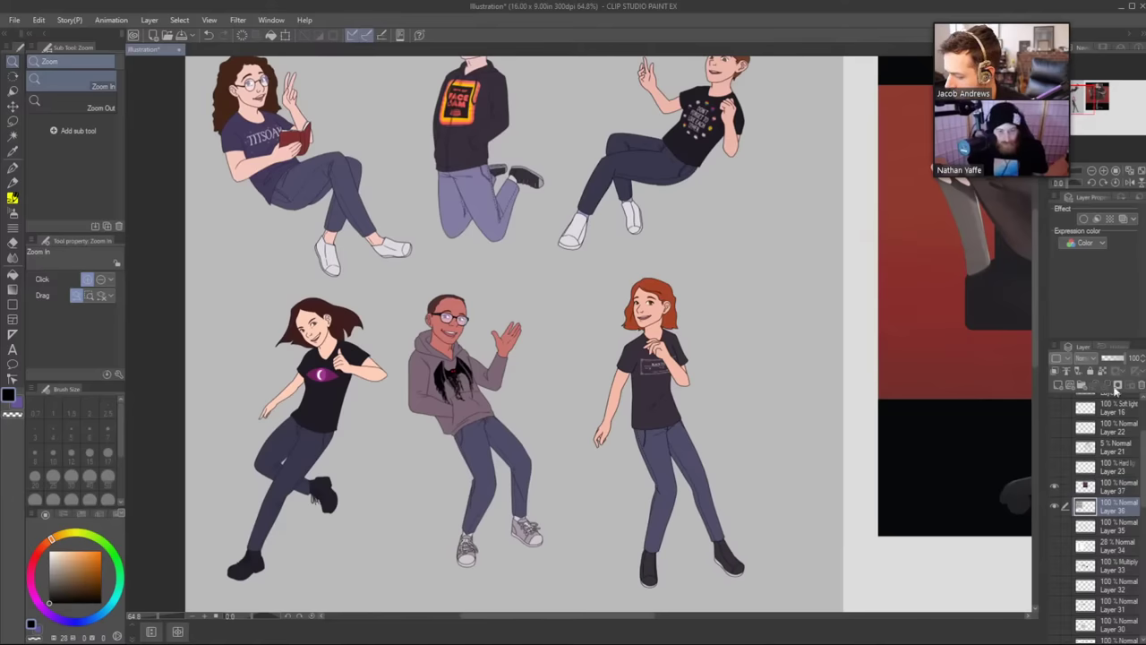
{"action": "left_click", "coordinate": [1116, 361]}
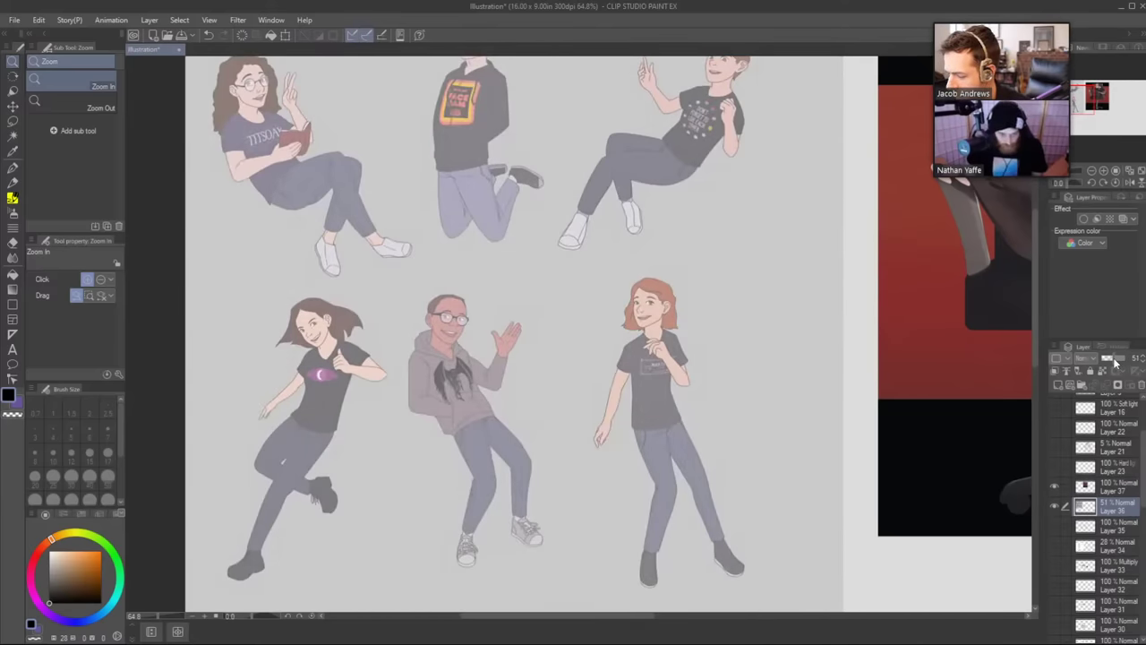
{"action": "left_click", "coordinate": [1113, 361]}
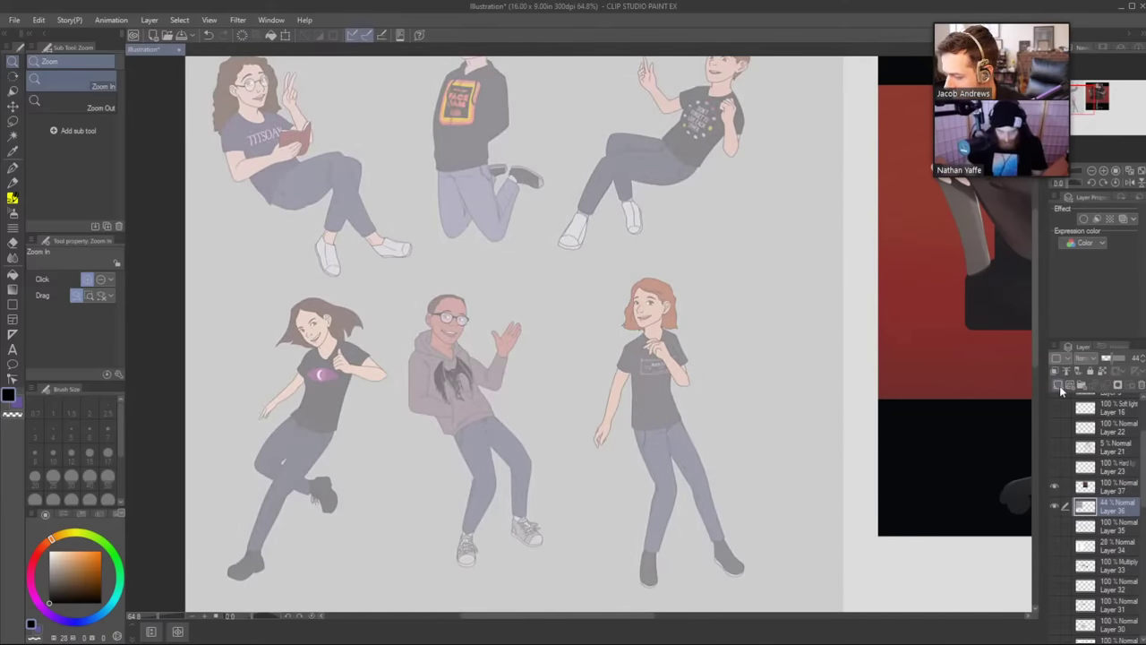
{"action": "left_click", "coordinate": [1060, 385]}
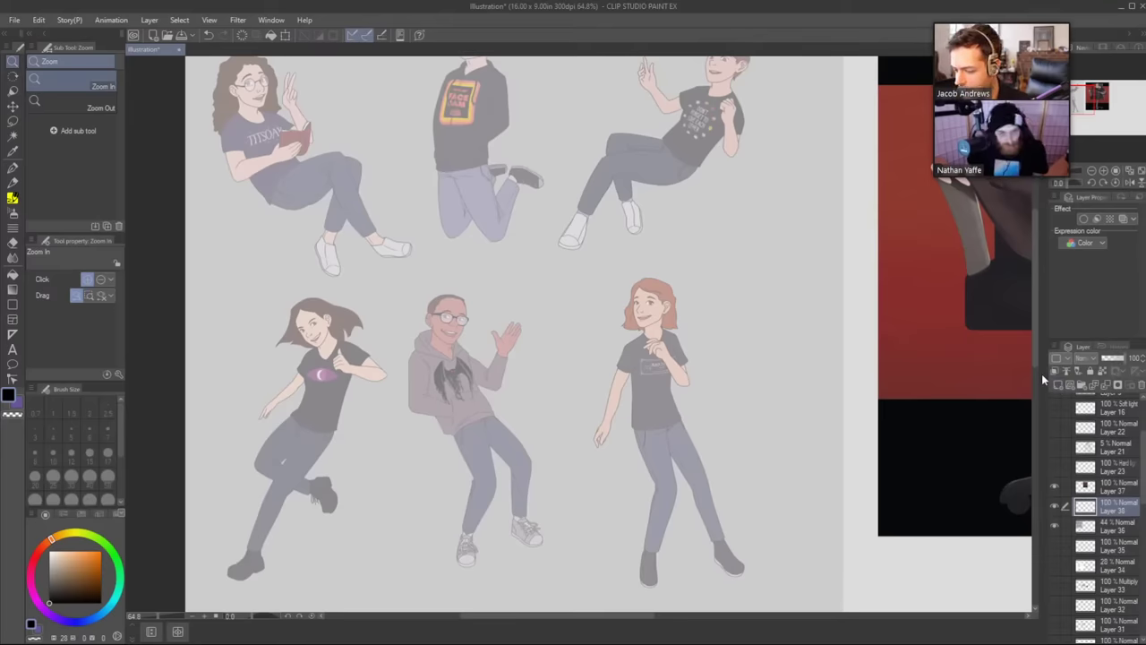
Try marking the red-haired character's shoulder slopes and sleeve edges with the Good Pencil, and undo the strokes.
{"action": "left_click_drag", "start_coordinate": [768, 455], "coordinate": [745, 474]}
{"action": "left_click_drag", "start_coordinate": [791, 507], "coordinate": [719, 486]}
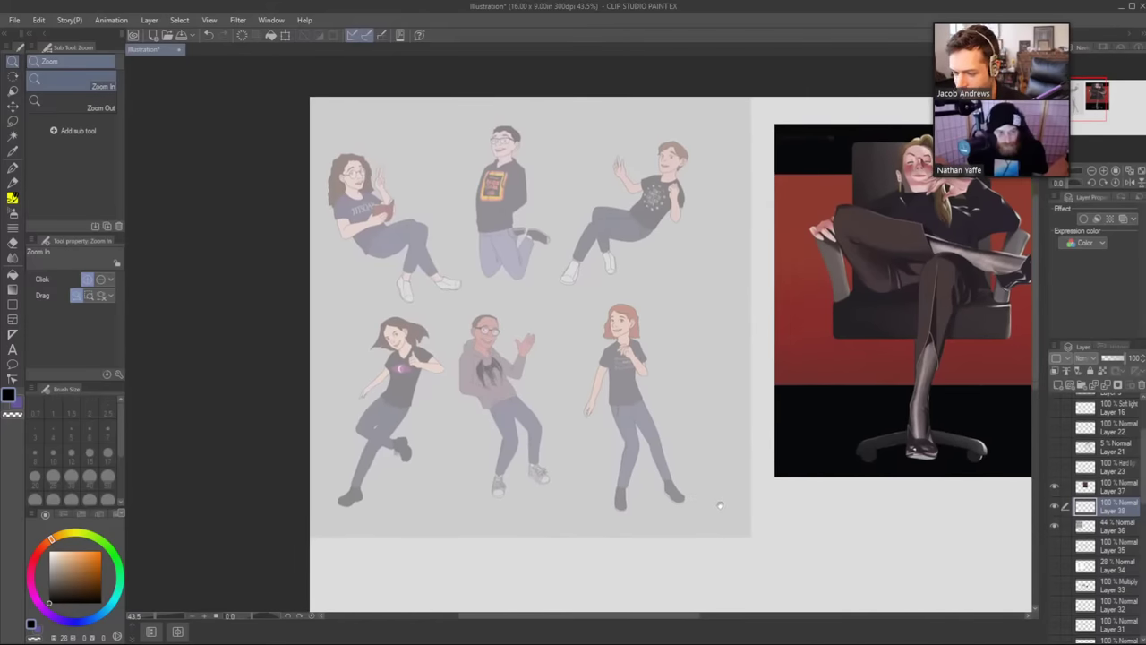
{"action": "left_click_drag", "start_coordinate": [677, 390], "coordinate": [625, 339]}
{"action": "key", "text": "p"}
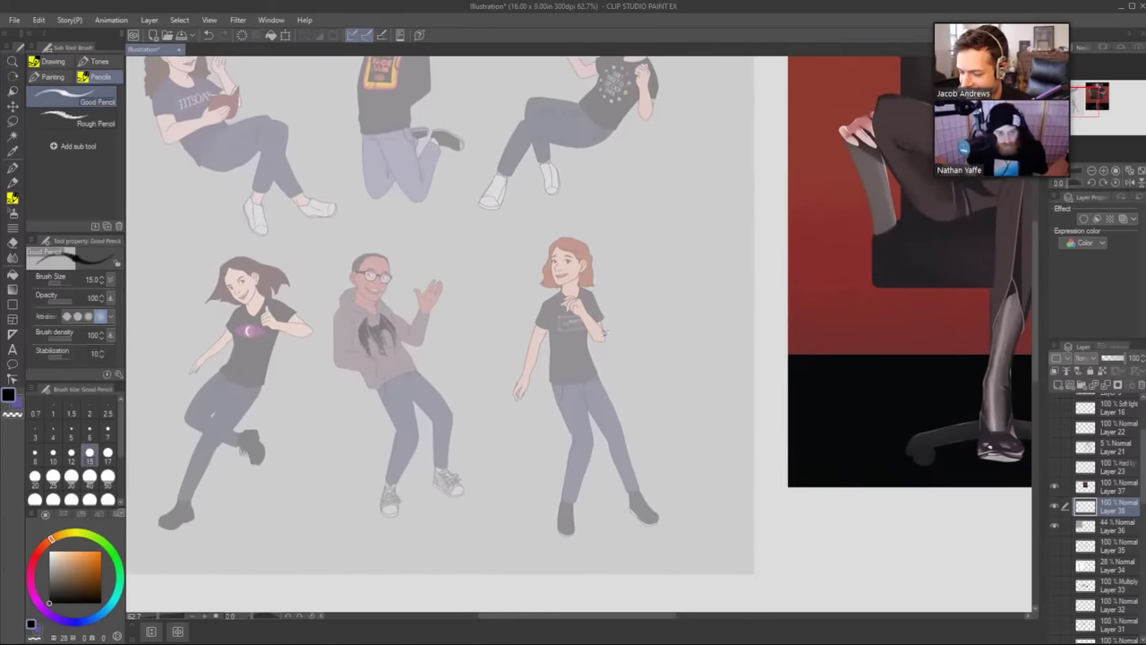
{"action": "mouse_move", "coordinate": [550, 357]}
{"action": "left_mouse_down"}
{"action": "mouse_move", "coordinate": [514, 447]}
{"action": "mouse_move", "coordinate": [517, 485]}
{"action": "mouse_move", "coordinate": [566, 464]}
{"action": "left_mouse_up"}
{"action": "left_click_drag", "start_coordinate": [537, 392], "coordinate": [586, 385]}
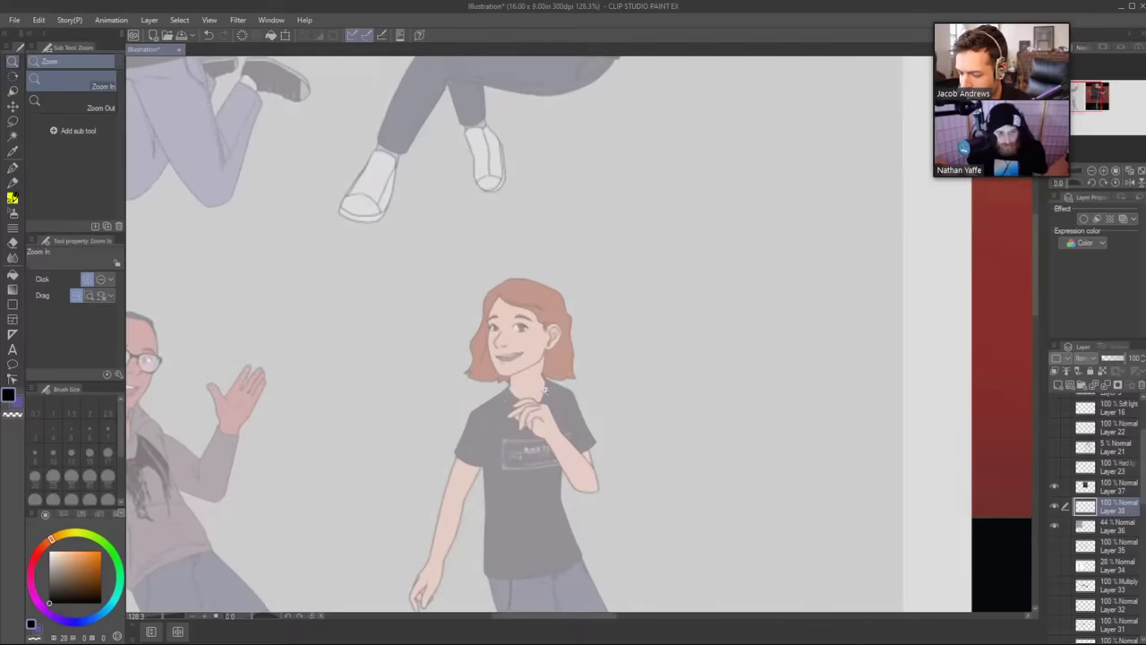
{"action": "mouse_move", "coordinate": [457, 425]}
{"action": "left_mouse_down"}
{"action": "mouse_move", "coordinate": [513, 387]}
{"action": "mouse_move", "coordinate": [584, 391]}
{"action": "mouse_move", "coordinate": [463, 429]}
{"action": "mouse_move", "coordinate": [457, 455]}
{"action": "left_mouse_up"}
{"action": "left_click_drag", "start_coordinate": [571, 391], "coordinate": [589, 433]}
{"action": "left_click_drag", "start_coordinate": [648, 395], "coordinate": [602, 397]}
{"action": "mouse_move", "coordinate": [650, 434]}
{"action": "left_mouse_down"}
{"action": "mouse_move", "coordinate": [734, 389]}
{"action": "mouse_move", "coordinate": [714, 425]}
{"action": "left_mouse_up"}
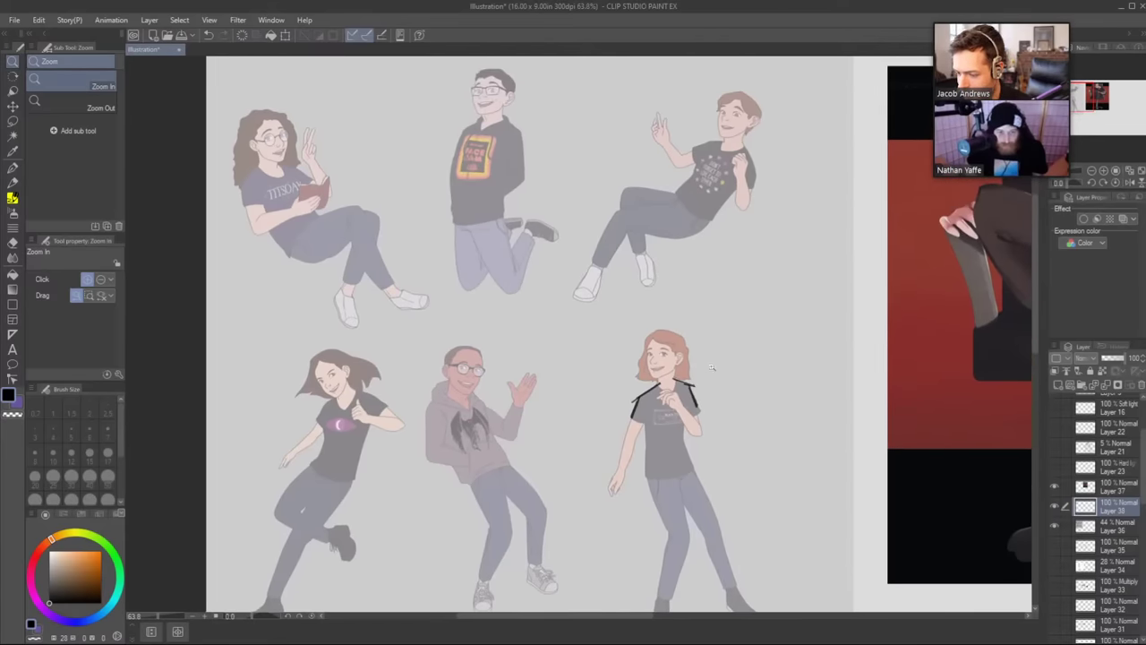
{"action": "key", "text": "ctrl+z"}
{"action": "key", "text": "ctrl+z"}
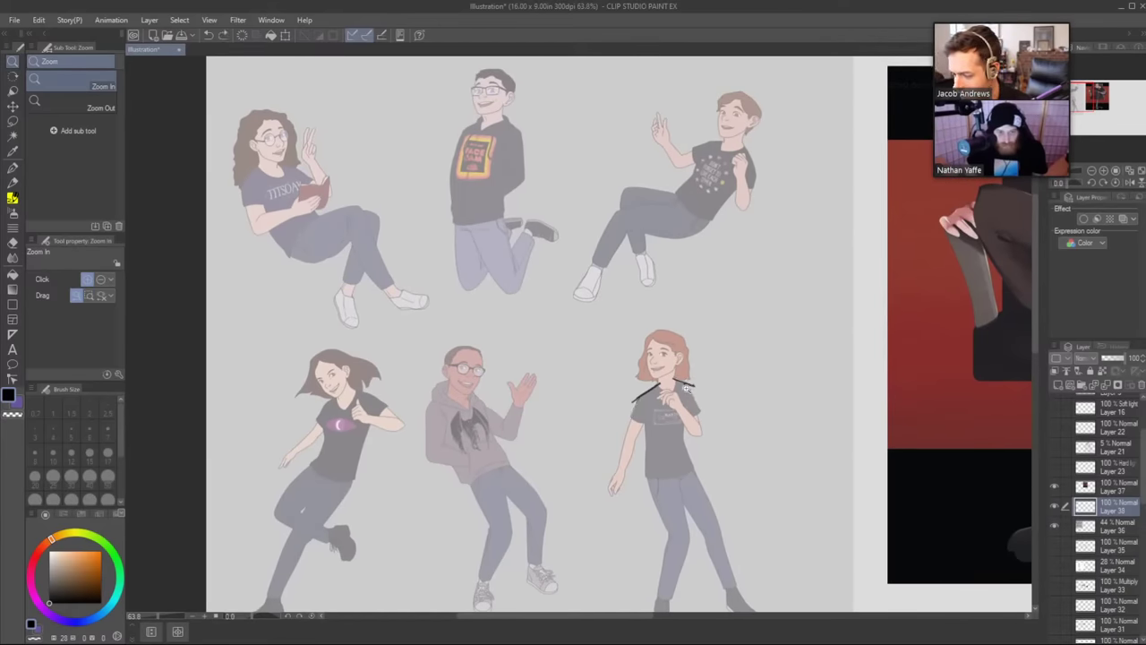
{"action": "key", "text": "ctrl+z"}
{"action": "key", "text": "ctrl+z"}
Sketch an arched upper-arm shape with slanted shoulder lines beside the red-haired character, plus a slanted line across her shoulders.
{"action": "left_click_drag", "start_coordinate": [697, 433], "coordinate": [574, 380]}
{"action": "left_click_drag", "start_coordinate": [596, 372], "coordinate": [641, 347]}
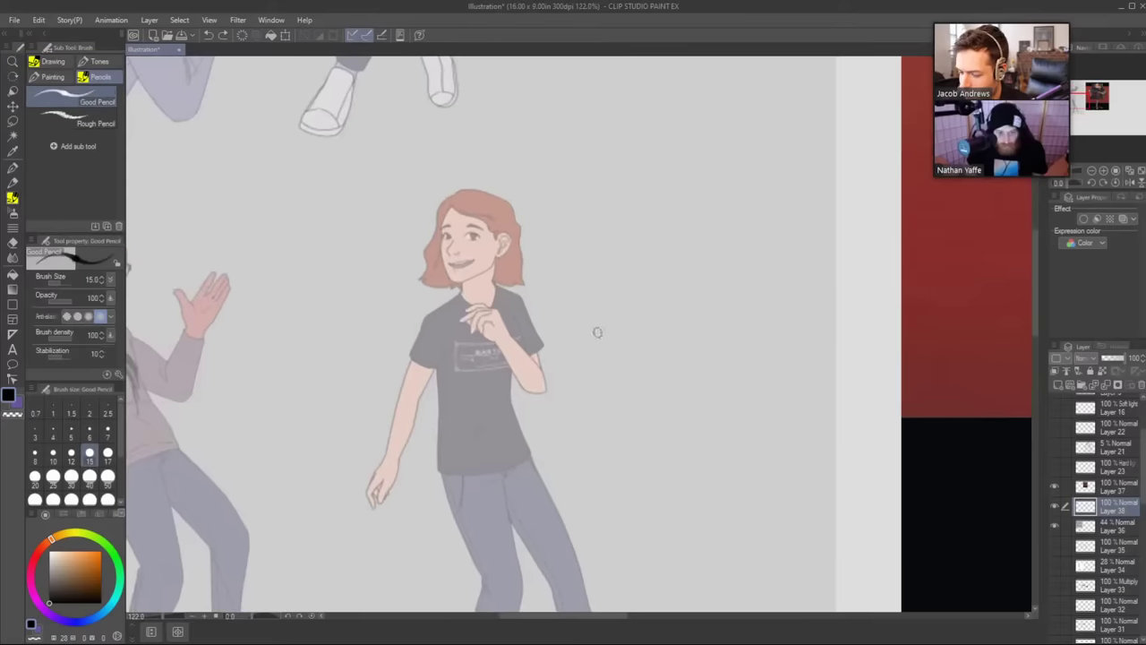
{"action": "mouse_move", "coordinate": [580, 411]}
{"action": "left_mouse_down"}
{"action": "mouse_move", "coordinate": [605, 310]}
{"action": "mouse_move", "coordinate": [596, 350]}
{"action": "mouse_move", "coordinate": [640, 280]}
{"action": "mouse_move", "coordinate": [617, 300]}
{"action": "mouse_move", "coordinate": [645, 335]}
{"action": "mouse_move", "coordinate": [625, 410]}
{"action": "left_mouse_up"}
{"action": "left_click_drag", "start_coordinate": [618, 290], "coordinate": [660, 260]}
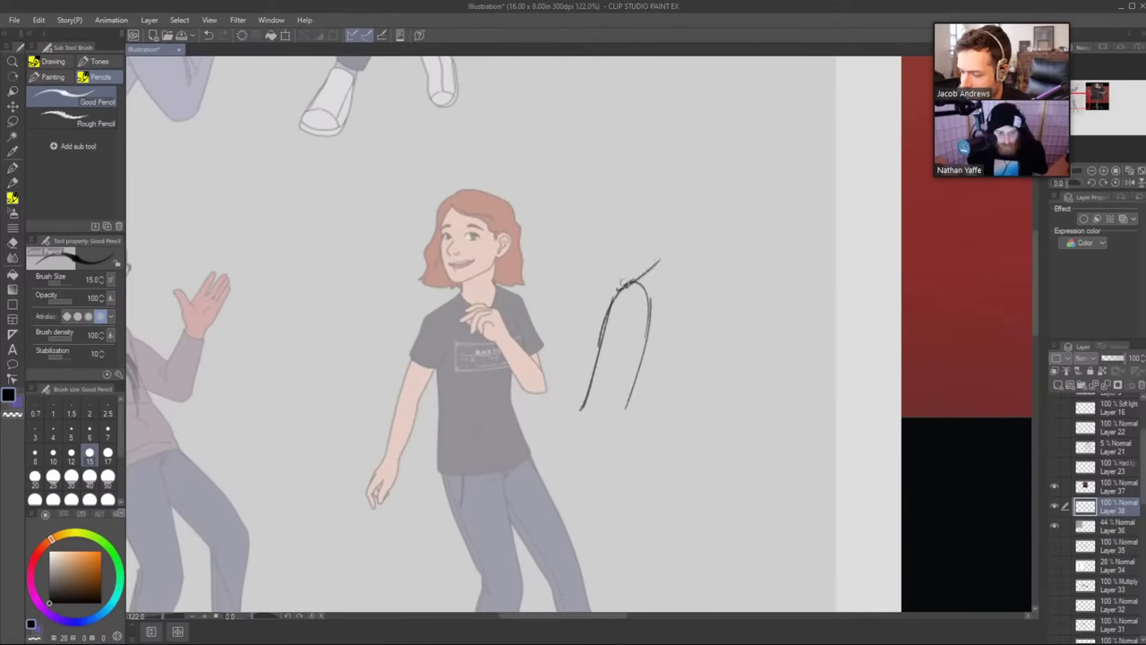
{"action": "left_click_drag", "start_coordinate": [614, 292], "coordinate": [701, 242]}
{"action": "left_click_drag", "start_coordinate": [394, 329], "coordinate": [752, 250]}
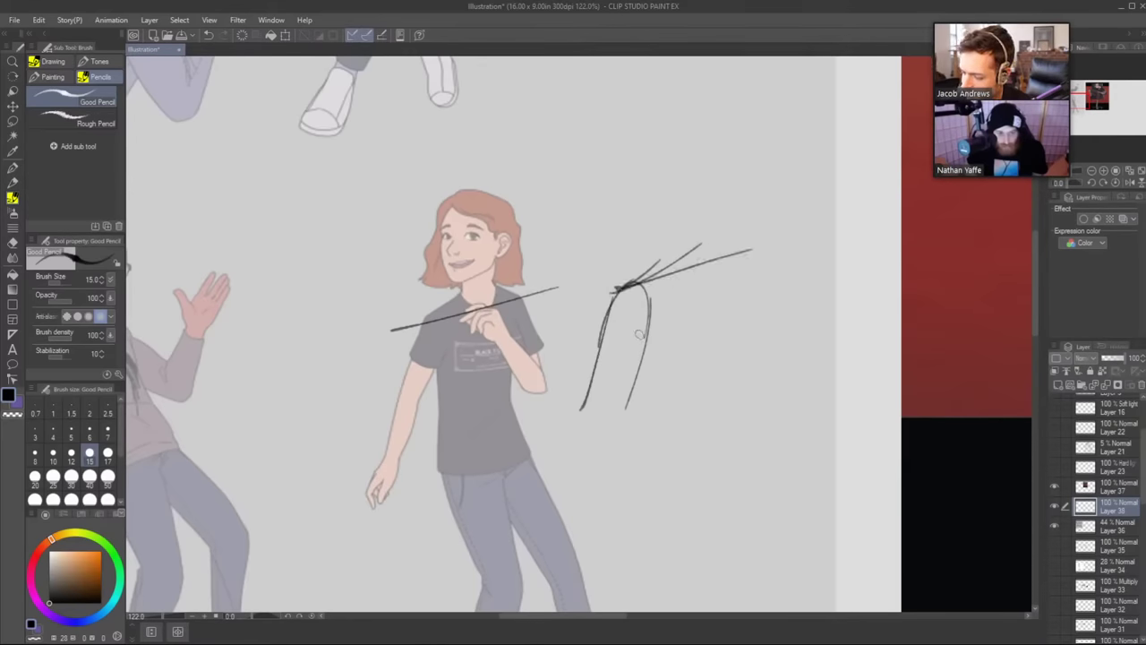
Rework the loose arm sketch with a curved side contour, a wider arm outline, and a firmer shoulder line ending in a short downward stroke.
{"action": "left_click_drag", "start_coordinate": [639, 334], "coordinate": [675, 429]}
{"action": "key", "text": "ctrl+z"}
{"action": "left_click_drag", "start_coordinate": [644, 314], "coordinate": [706, 428]}
{"action": "left_click_drag", "start_coordinate": [591, 389], "coordinate": [620, 294]}
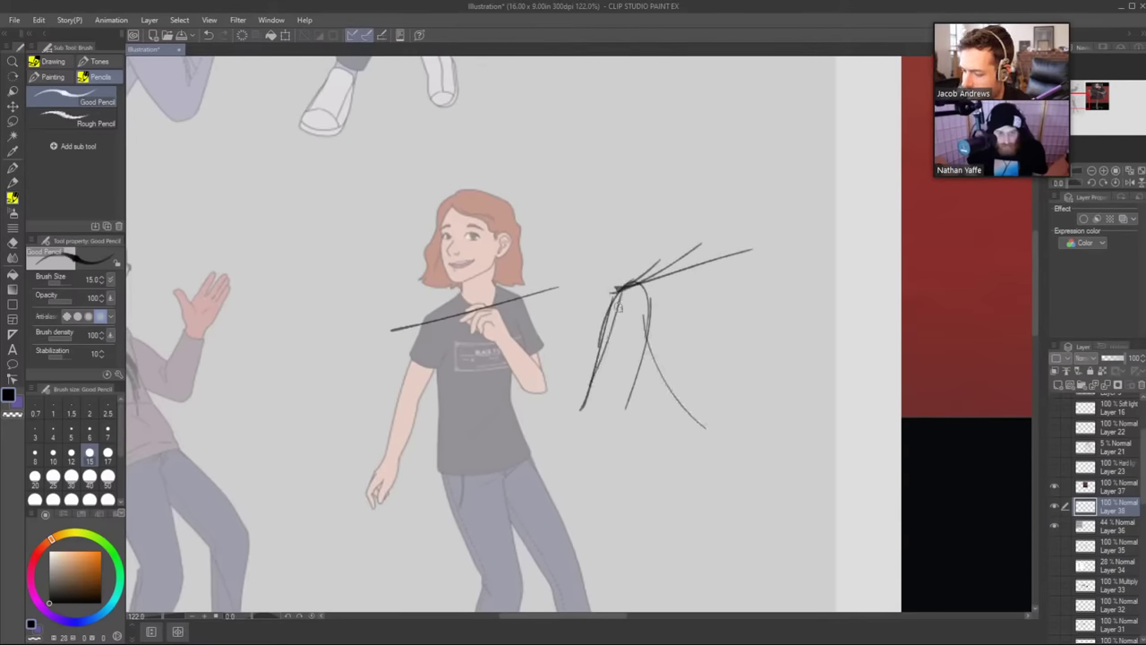
{"action": "key", "text": "ctrl+z"}
{"action": "left_click_drag", "start_coordinate": [596, 360], "coordinate": [632, 279]}
{"action": "left_click_drag", "start_coordinate": [624, 288], "coordinate": [677, 312]}
{"action": "left_click_drag", "start_coordinate": [676, 282], "coordinate": [630, 405]}
{"action": "left_click_drag", "start_coordinate": [631, 401], "coordinate": [654, 350]}
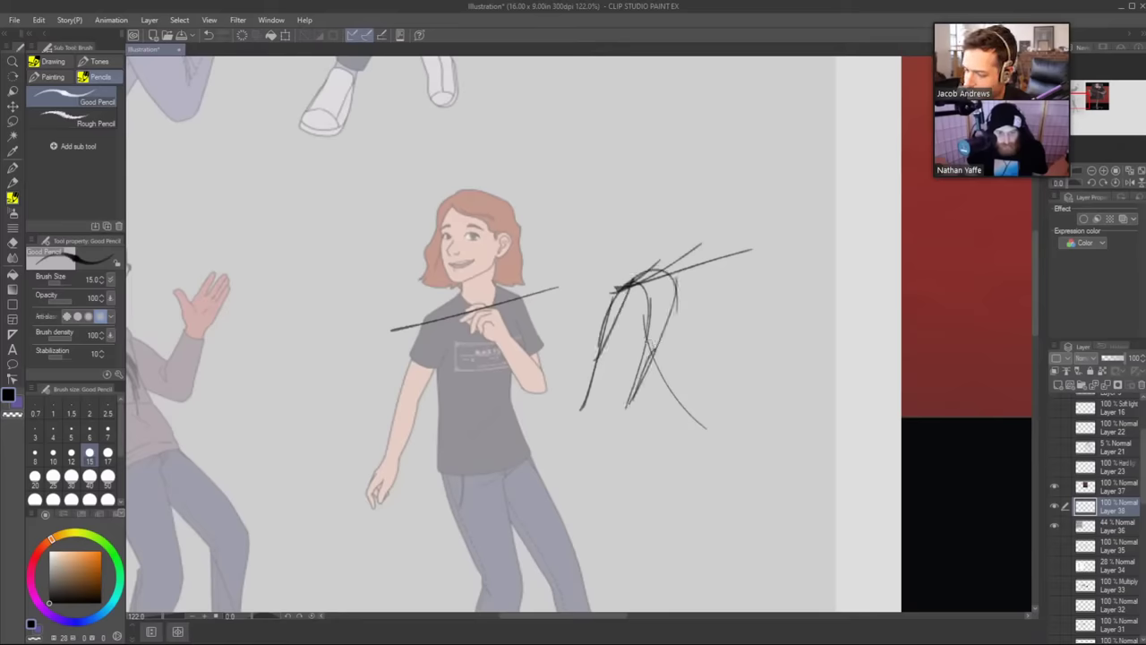
{"action": "mouse_move", "coordinate": [641, 283]}
{"action": "left_mouse_down"}
{"action": "mouse_move", "coordinate": [751, 249]}
{"action": "mouse_move", "coordinate": [785, 302]}
{"action": "left_mouse_up"}
{"action": "key", "text": "ctrl+z"}
{"action": "mouse_move", "coordinate": [750, 249]}
{"action": "left_mouse_down"}
{"action": "mouse_move", "coordinate": [780, 309]}
{"action": "mouse_move", "coordinate": [730, 330]}
{"action": "mouse_move", "coordinate": [741, 311]}
{"action": "mouse_move", "coordinate": [623, 334]}
{"action": "mouse_move", "coordinate": [623, 299]}
{"action": "left_mouse_up"}
{"action": "key", "text": "ctrl+space"}
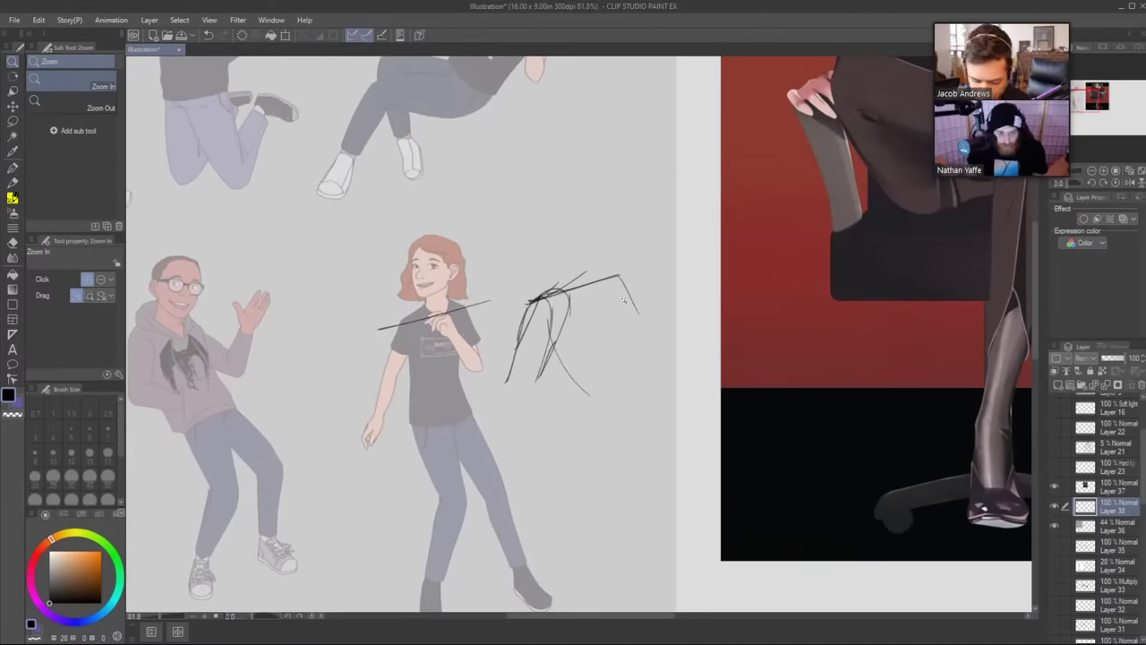
Lasso the loose arm-and-shoulder sketch beside the red-haired character, delete it, and clear the selection.
{"action": "key", "text": "m"}
{"action": "mouse_move", "coordinate": [544, 463]}
{"action": "left_mouse_down"}
{"action": "mouse_move", "coordinate": [671, 359]}
{"action": "mouse_move", "coordinate": [626, 437]}
{"action": "left_mouse_up"}
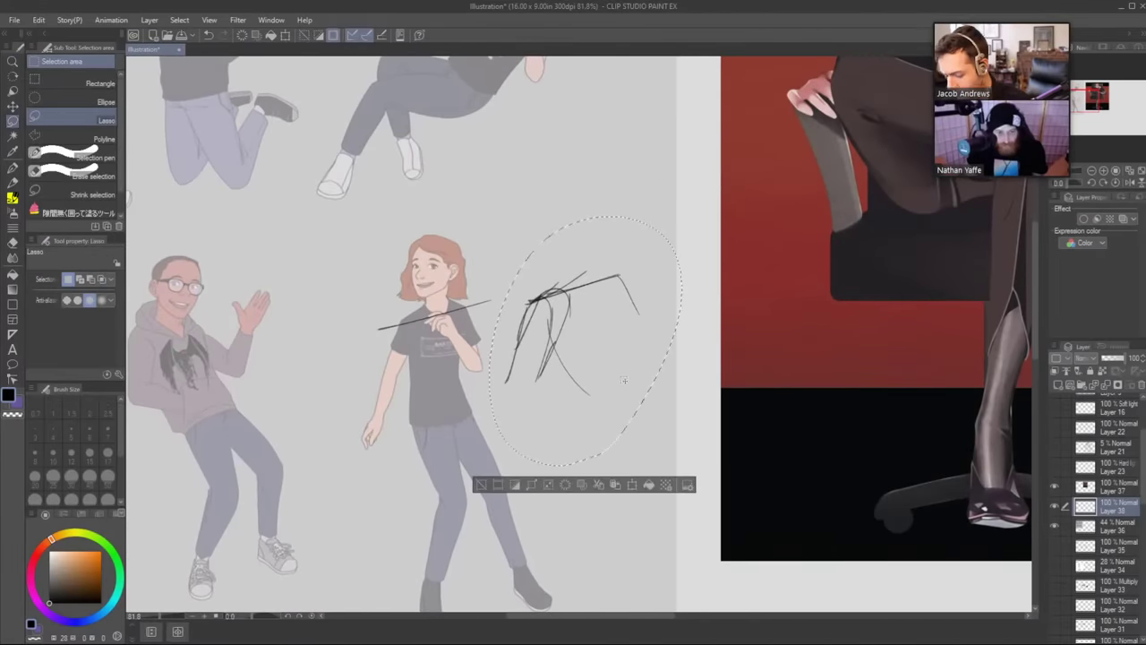
{"action": "key", "text": "Delete"}
{"action": "key", "text": "ctrl+d"}
Sketch a tilted, rounded ribcage outline in the empty space beside the red-haired character.
{"action": "key", "text": "p"}
{"action": "mouse_move", "coordinate": [555, 384]}
{"action": "left_mouse_down"}
{"action": "mouse_move", "coordinate": [535, 308]}
{"action": "mouse_move", "coordinate": [534, 318]}
{"action": "mouse_move", "coordinate": [557, 288]}
{"action": "left_mouse_up"}
{"action": "key", "text": "ctrl+z"}
{"action": "mouse_move", "coordinate": [550, 364]}
{"action": "left_mouse_down"}
{"action": "mouse_move", "coordinate": [535, 306]}
{"action": "mouse_move", "coordinate": [597, 269]}
{"action": "mouse_move", "coordinate": [612, 292]}
{"action": "left_mouse_up"}
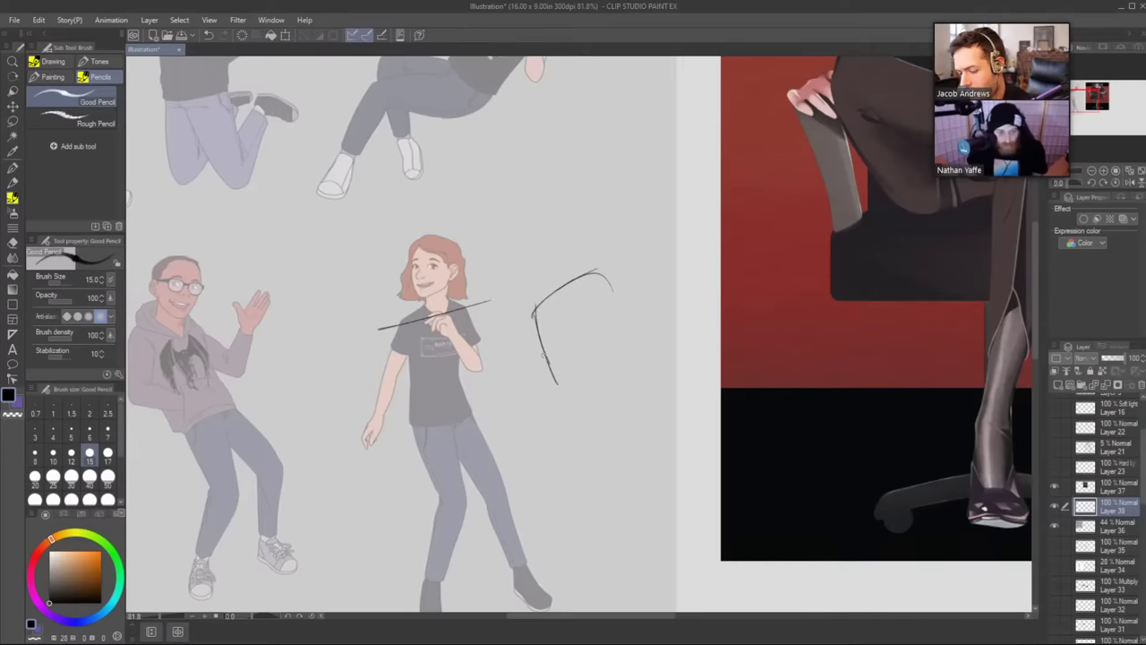
{"action": "left_click_drag", "start_coordinate": [559, 382], "coordinate": [534, 315]}
{"action": "left_click_drag", "start_coordinate": [562, 382], "coordinate": [602, 347]}
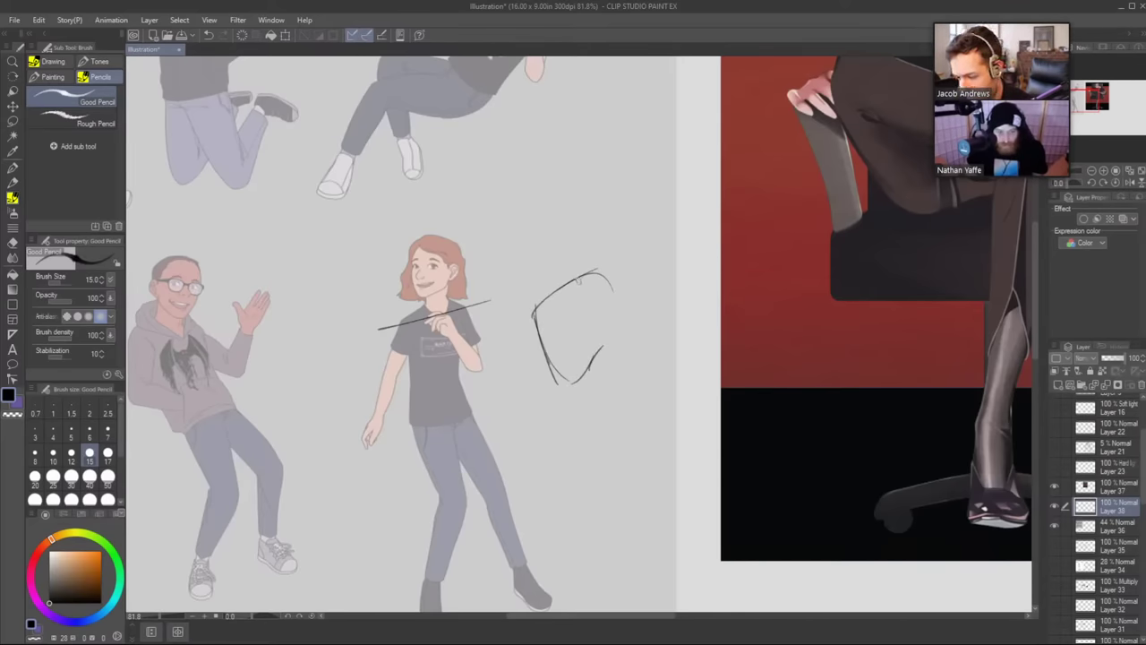
{"action": "mouse_move", "coordinate": [578, 278]}
{"action": "left_mouse_down"}
{"action": "mouse_move", "coordinate": [618, 318]}
{"action": "mouse_move", "coordinate": [615, 333]}
{"action": "left_mouse_up"}
Attach a slightly bent arm to the ribcage's near shoulder and strengthen the slanted shoulder line.
{"action": "mouse_move", "coordinate": [616, 343]}
{"action": "left_mouse_down"}
{"action": "mouse_move", "coordinate": [591, 363]}
{"action": "mouse_move", "coordinate": [553, 301]}
{"action": "mouse_move", "coordinate": [470, 470]}
{"action": "left_mouse_up"}
{"action": "left_click_drag", "start_coordinate": [536, 396], "coordinate": [488, 475]}
{"action": "key", "text": "ctrl+z"}
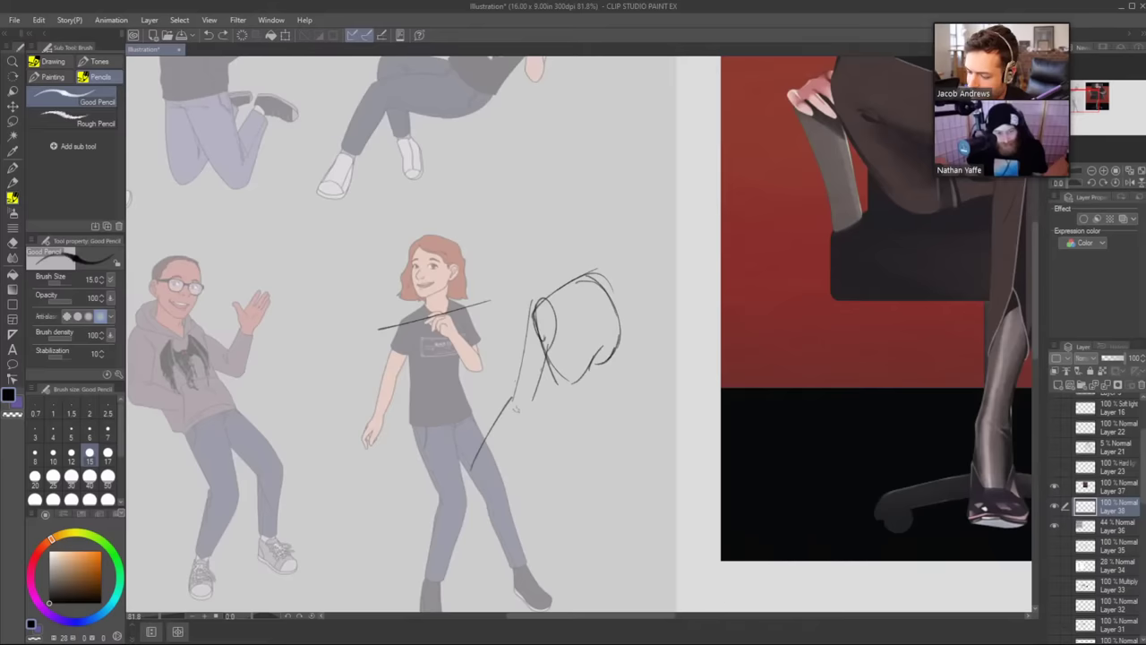
{"action": "left_click_drag", "start_coordinate": [534, 398], "coordinate": [472, 469]}
{"action": "mouse_move", "coordinate": [534, 313]}
{"action": "left_mouse_down"}
{"action": "mouse_move", "coordinate": [583, 281]}
{"action": "mouse_move", "coordinate": [615, 279]}
{"action": "left_mouse_up"}
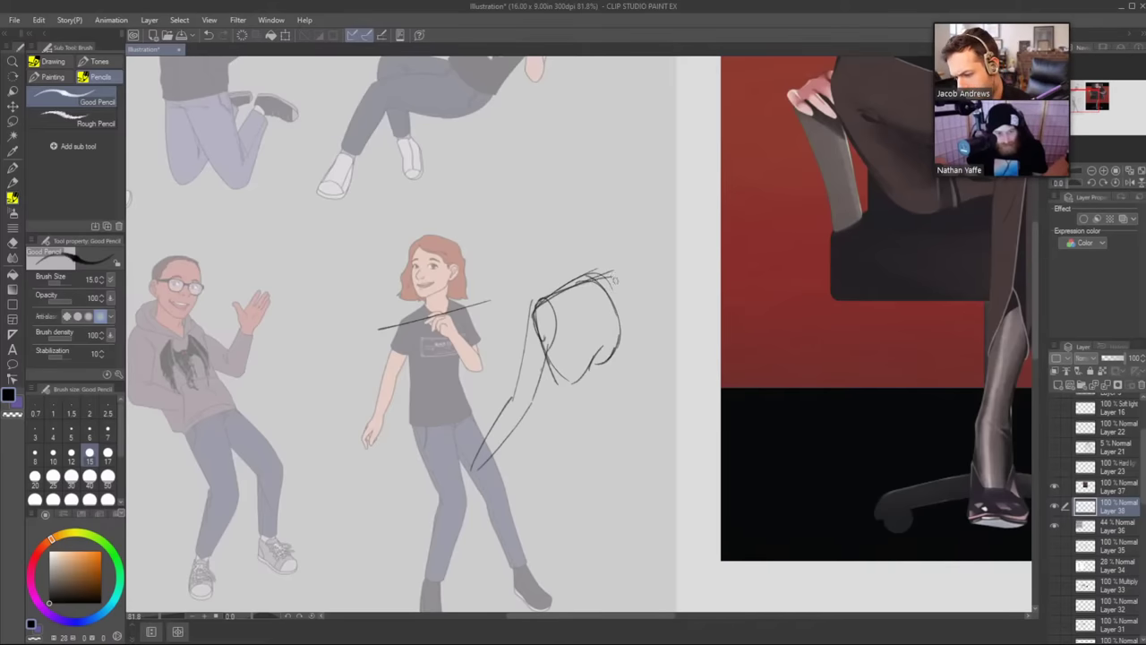
Erase the ribcage's rough lower contour, redraw its side as a smoother curve, and try a rounded far shoulder.
{"action": "key", "text": "e"}
{"action": "left_click_drag", "start_coordinate": [607, 359], "coordinate": [579, 381]}
{"action": "key", "text": "b"}
{"action": "left_click_drag", "start_coordinate": [606, 293], "coordinate": [577, 385]}
{"action": "mouse_move", "coordinate": [585, 277]}
{"action": "left_mouse_down"}
{"action": "mouse_move", "coordinate": [628, 289]}
{"action": "mouse_move", "coordinate": [637, 347]}
{"action": "mouse_move", "coordinate": [609, 265]}
{"action": "mouse_move", "coordinate": [624, 289]}
{"action": "left_mouse_up"}
{"action": "key", "text": "ctrl+z"}
{"action": "key", "text": "ctrl+z"}
{"action": "key", "text": "ctrl+z"}
{"action": "key", "text": "ctrl+z"}
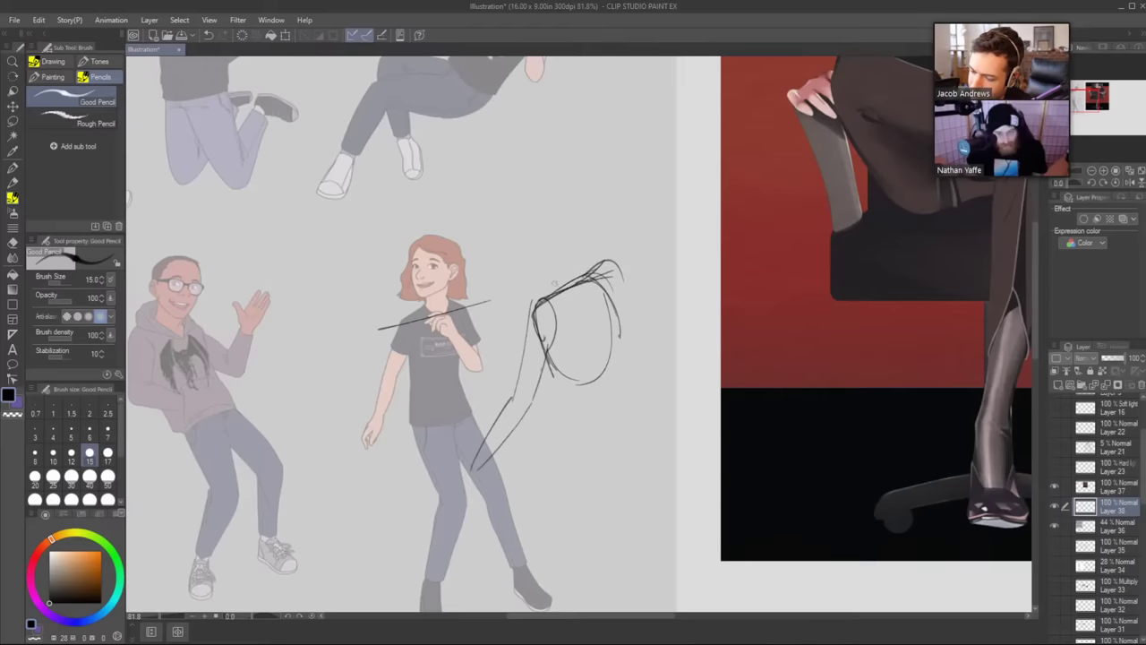
Try a stroke above the near shoulder, undo the latest strokes, and erase the ribcage-and-arm sketch.
{"action": "mouse_move", "coordinate": [548, 299]}
{"action": "left_mouse_down"}
{"action": "mouse_move", "coordinate": [573, 247]}
{"action": "mouse_move", "coordinate": [550, 274]}
{"action": "mouse_move", "coordinate": [550, 221]}
{"action": "mouse_move", "coordinate": [570, 208]}
{"action": "mouse_move", "coordinate": [568, 272]}
{"action": "left_mouse_up"}
{"action": "key", "text": "ctrl+z"}
{"action": "key", "text": "ctrl+z"}
{"action": "key", "text": "ctrl+z"}
{"action": "key", "text": "ctrl+z"}
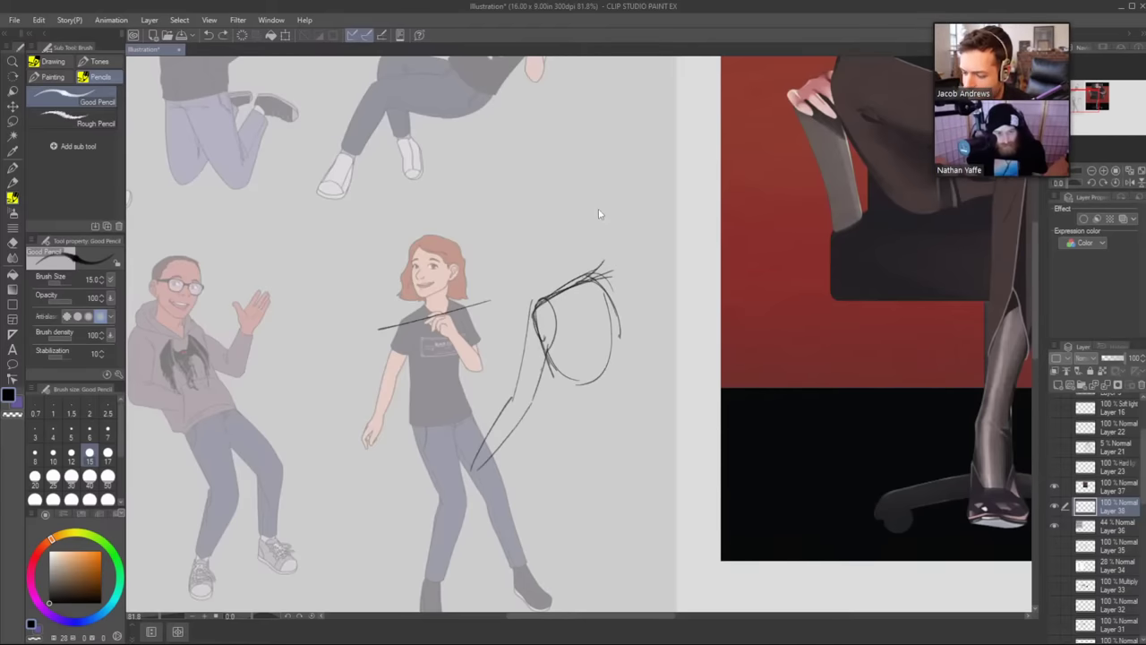
{"action": "key", "text": "ctrl+z"}
{"action": "key", "text": "ctrl+z"}
{"action": "key", "text": "e"}
{"action": "mouse_move", "coordinate": [533, 340]}
{"action": "left_mouse_down"}
{"action": "mouse_move", "coordinate": [562, 284]}
{"action": "mouse_move", "coordinate": [522, 369]}
{"action": "mouse_move", "coordinate": [520, 425]}
{"action": "mouse_move", "coordinate": [502, 450]}
{"action": "mouse_move", "coordinate": [472, 451]}
{"action": "mouse_move", "coordinate": [585, 318]}
{"action": "mouse_move", "coordinate": [601, 358]}
{"action": "left_mouse_up"}
Sketch a tilted egg-shaped ribcage in the gap between the hoodie character and the red-haired character.
{"action": "key", "text": "ctrl+space"}
{"action": "scroll", "coordinate": [602, 359], "scroll_direction": "up", "scroll_amount": 5}
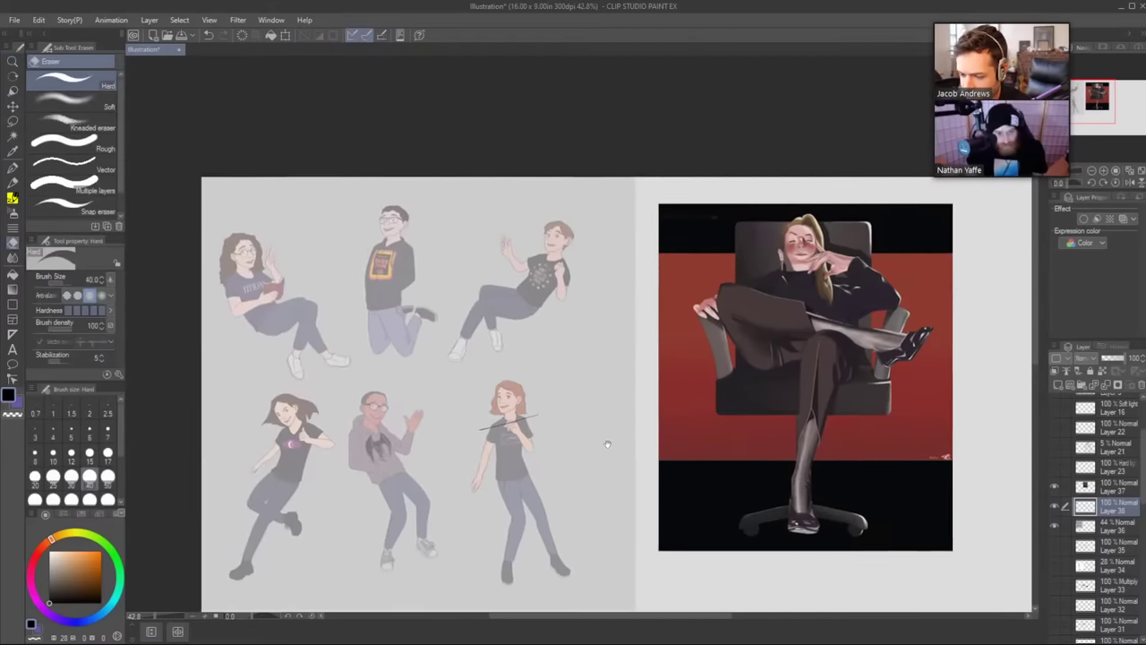
{"action": "scroll", "coordinate": [472, 382], "scroll_direction": "up", "scroll_amount": 1}
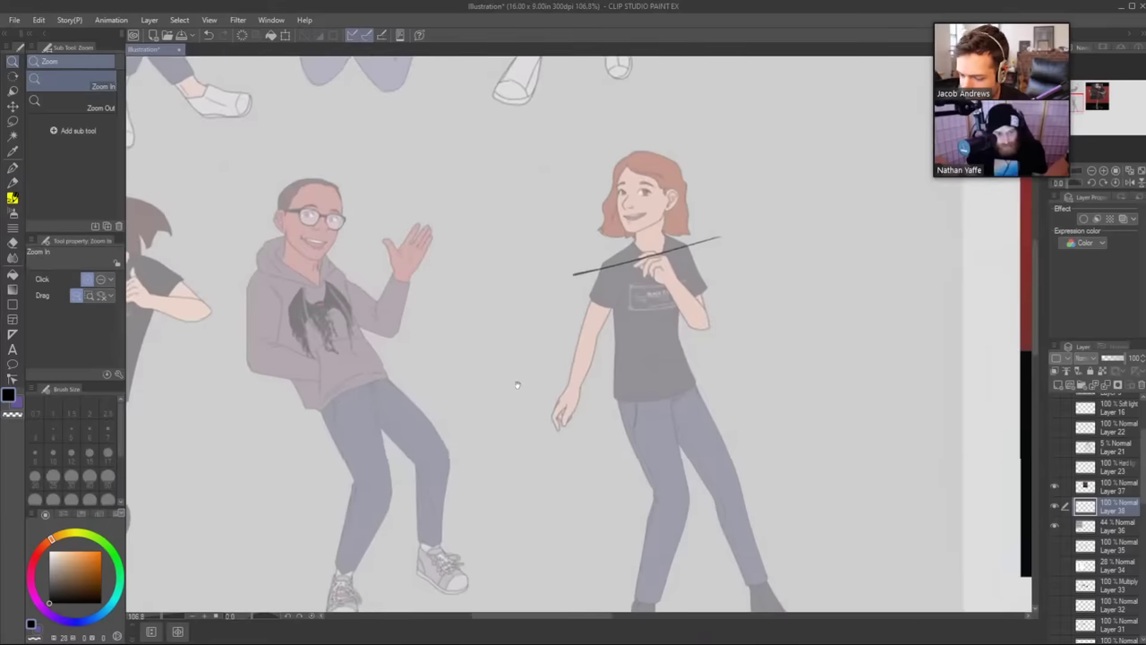
{"action": "mouse_move", "coordinate": [615, 354]}
{"action": "left_mouse_down"}
{"action": "mouse_move", "coordinate": [657, 363]}
{"action": "mouse_move", "coordinate": [734, 323]}
{"action": "left_mouse_up"}
{"action": "key", "text": "b"}
{"action": "mouse_move", "coordinate": [596, 360]}
{"action": "left_mouse_down"}
{"action": "mouse_move", "coordinate": [556, 277]}
{"action": "mouse_move", "coordinate": [564, 262]}
{"action": "left_mouse_up"}
{"action": "left_click_drag", "start_coordinate": [559, 294], "coordinate": [616, 241]}
{"action": "mouse_move", "coordinate": [562, 269]}
{"action": "left_mouse_down"}
{"action": "mouse_move", "coordinate": [601, 238]}
{"action": "mouse_move", "coordinate": [649, 293]}
{"action": "left_mouse_up"}
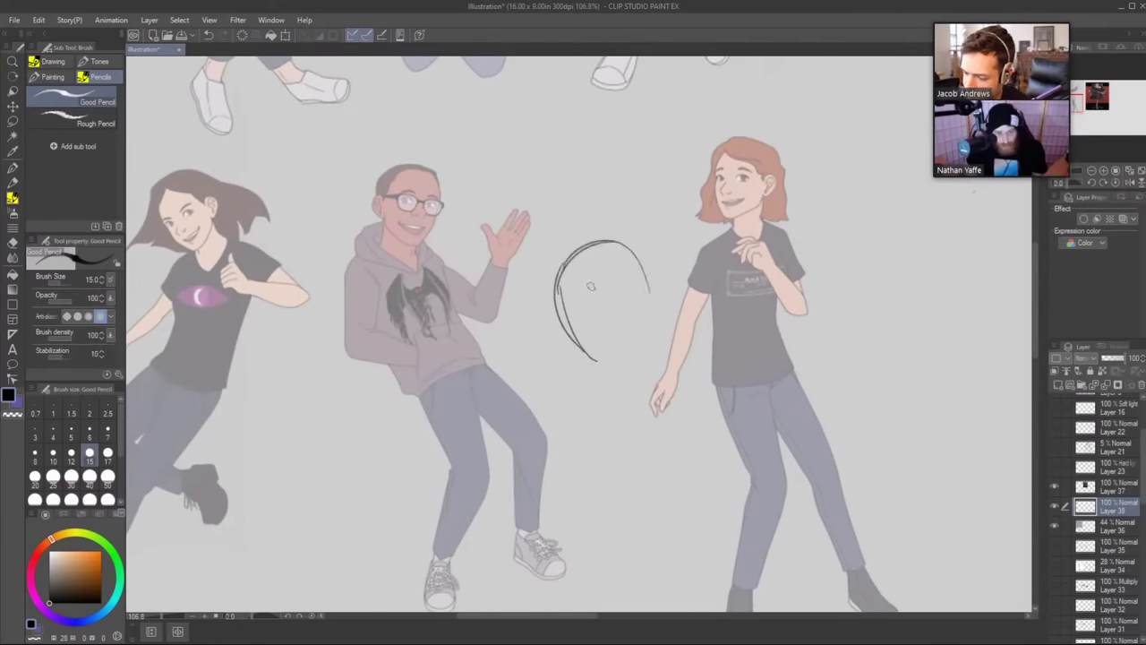
{"action": "left_click_drag", "start_coordinate": [580, 245], "coordinate": [650, 305]}
{"action": "mouse_move", "coordinate": [548, 309]}
{"action": "left_mouse_down"}
{"action": "mouse_move", "coordinate": [596, 358]}
{"action": "mouse_move", "coordinate": [625, 362]}
{"action": "left_mouse_up"}
{"action": "left_click_drag", "start_coordinate": [637, 285], "coordinate": [650, 335]}
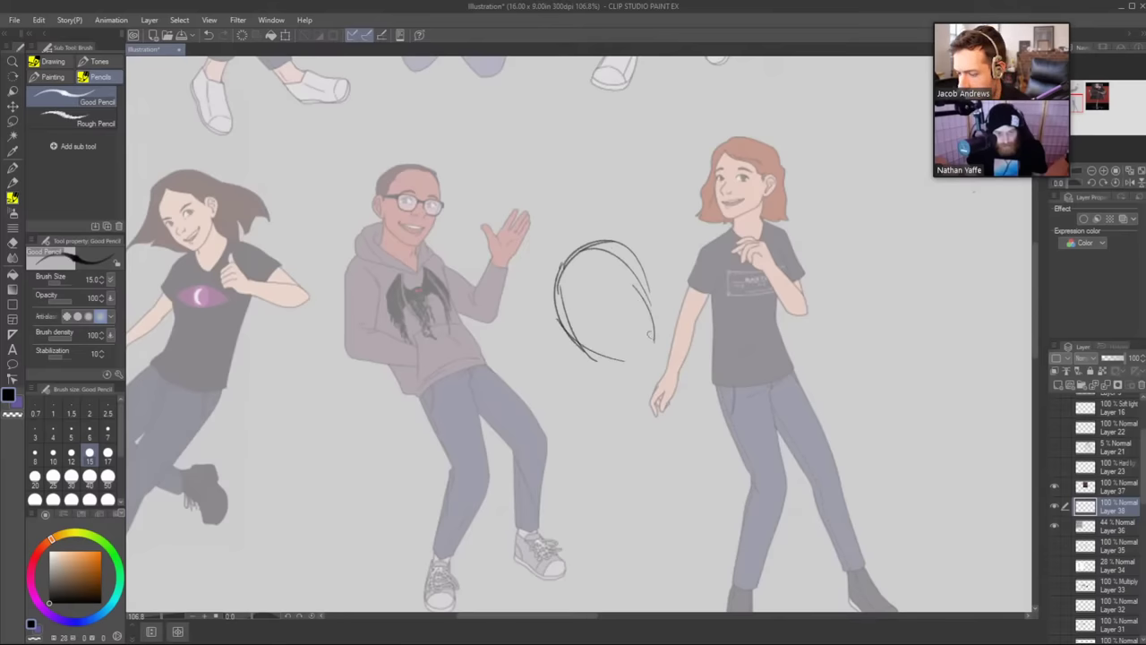
{"action": "left_click_drag", "start_coordinate": [578, 351], "coordinate": [624, 371]}
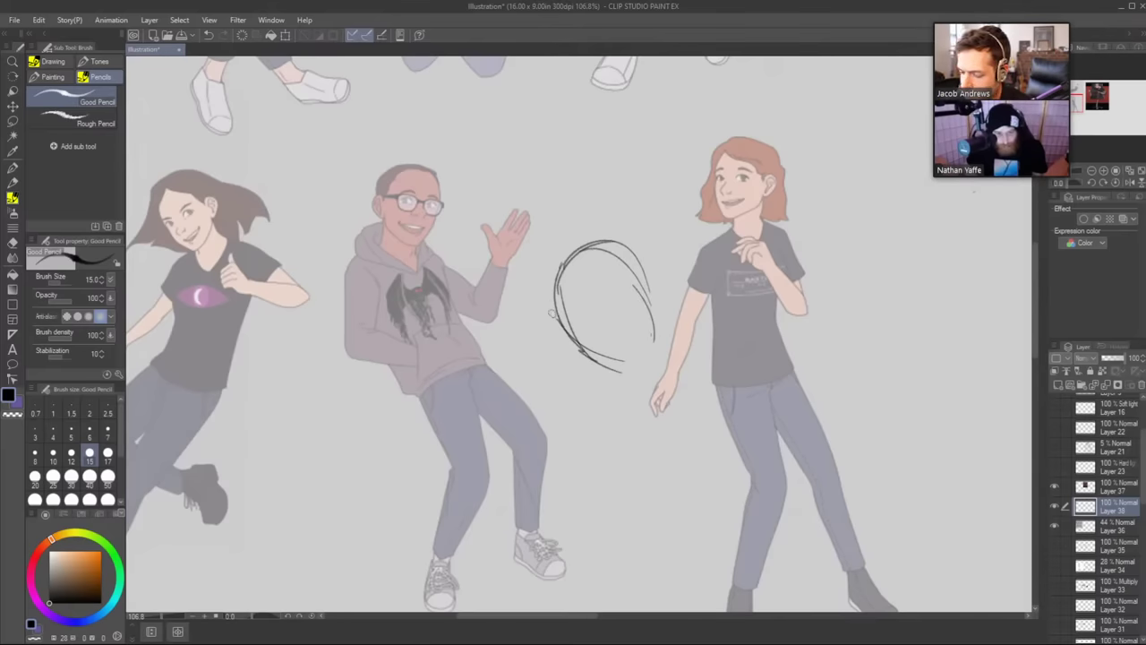
Draw the near arm's rounded top inside the ribcage and reinforce the ribcage's upper shoulder curve.
{"action": "left_click_drag", "start_coordinate": [552, 311], "coordinate": [585, 329]}
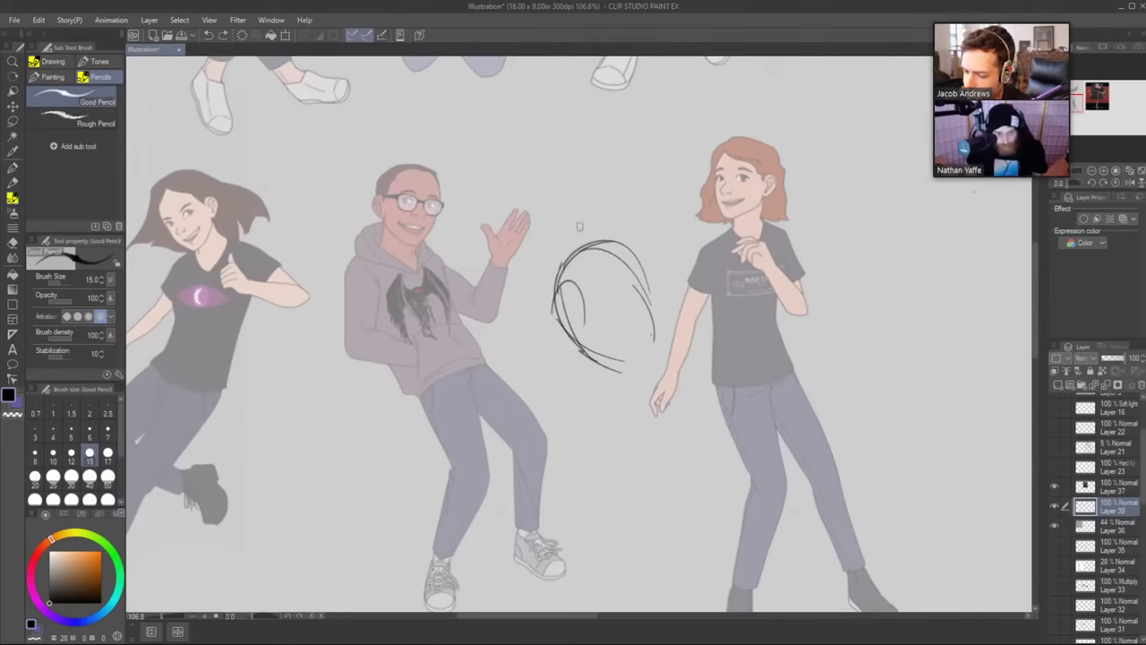
{"action": "left_click_drag", "start_coordinate": [339, 273], "coordinate": [368, 244]}
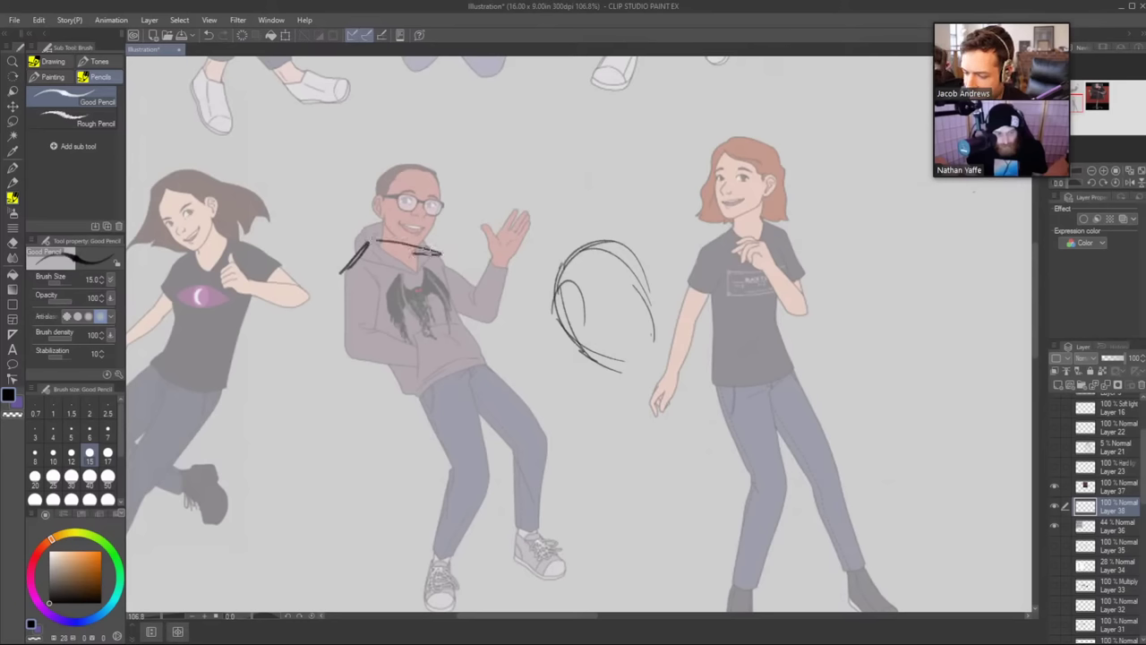
{"action": "key", "text": "ctrl+z"}
{"action": "left_click_drag", "start_coordinate": [550, 306], "coordinate": [641, 286]}
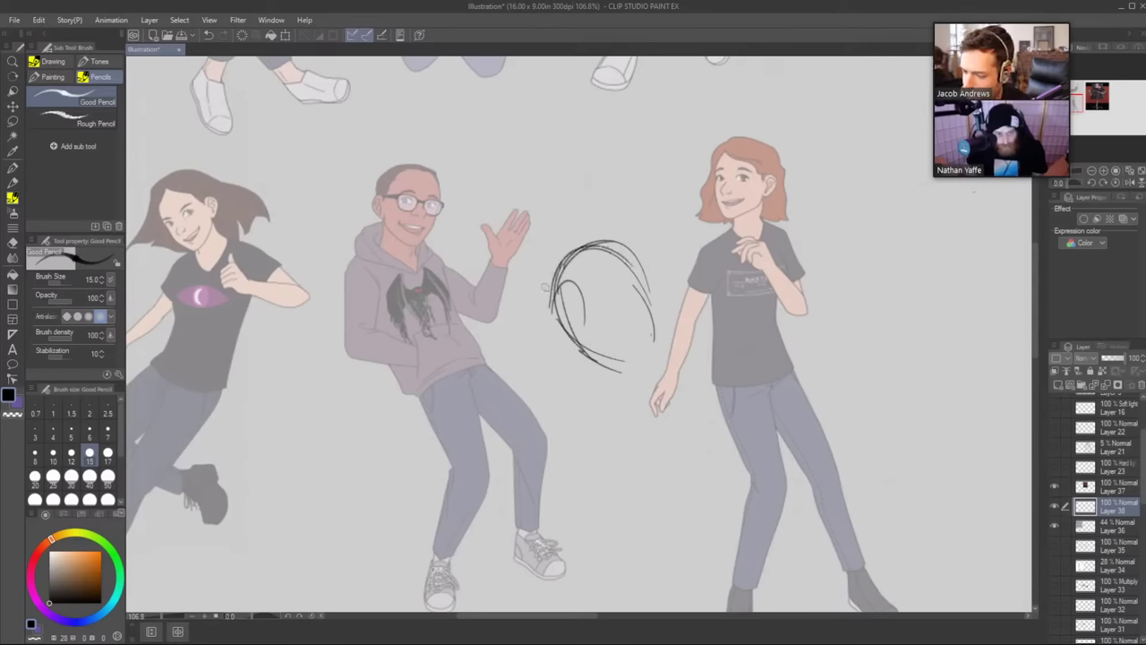
Sketch the near arm hanging from the shoulder, bending at the elbow, with the forearm crossing below the ribcage.
{"action": "left_click_drag", "start_coordinate": [546, 279], "coordinate": [537, 367]}
{"action": "left_click_drag", "start_coordinate": [580, 301], "coordinate": [586, 367]}
{"action": "mouse_move", "coordinate": [541, 337]}
{"action": "left_mouse_down"}
{"action": "mouse_move", "coordinate": [537, 401]}
{"action": "mouse_move", "coordinate": [588, 421]}
{"action": "left_mouse_up"}
{"action": "left_click_drag", "start_coordinate": [561, 384], "coordinate": [618, 380]}
{"action": "left_click_drag", "start_coordinate": [582, 418], "coordinate": [618, 413]}
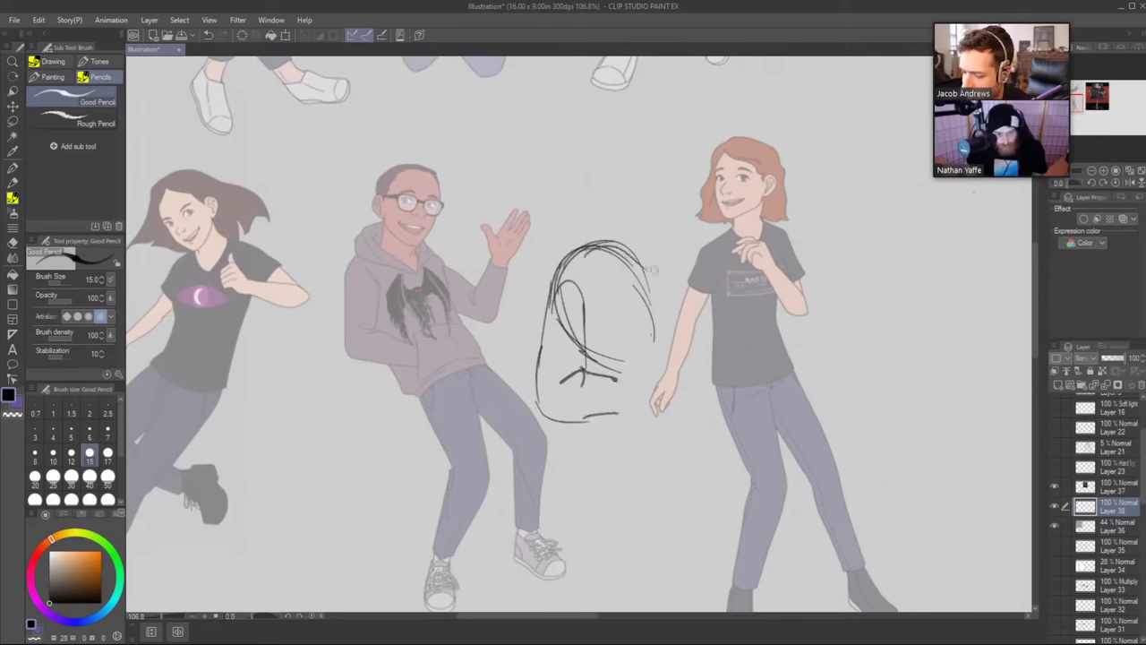
Sketch the far upper arm reaching outward from the ribcage, and add two neck lines with a collar stroke.
{"action": "mouse_move", "coordinate": [553, 289]}
{"action": "left_mouse_down"}
{"action": "mouse_move", "coordinate": [637, 254]}
{"action": "mouse_move", "coordinate": [624, 248]}
{"action": "mouse_move", "coordinate": [656, 265]}
{"action": "mouse_move", "coordinate": [660, 331]}
{"action": "left_mouse_up"}
{"action": "left_click_drag", "start_coordinate": [632, 256], "coordinate": [677, 345]}
{"action": "left_click_drag", "start_coordinate": [621, 254], "coordinate": [691, 282]}
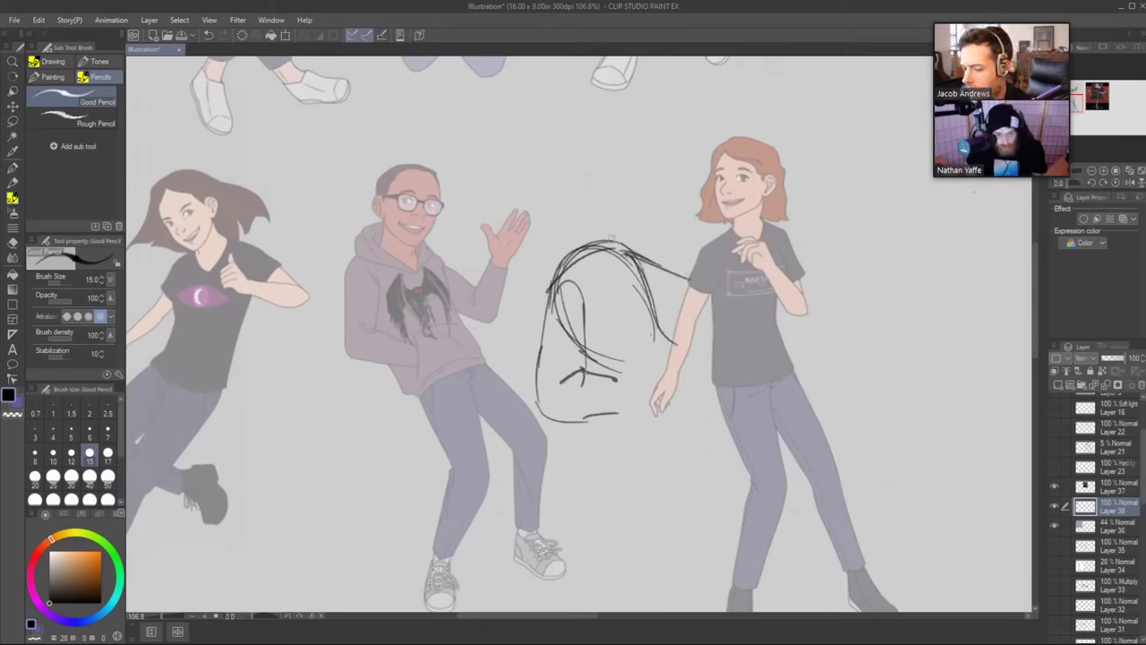
{"action": "left_click_drag", "start_coordinate": [583, 267], "coordinate": [585, 222]}
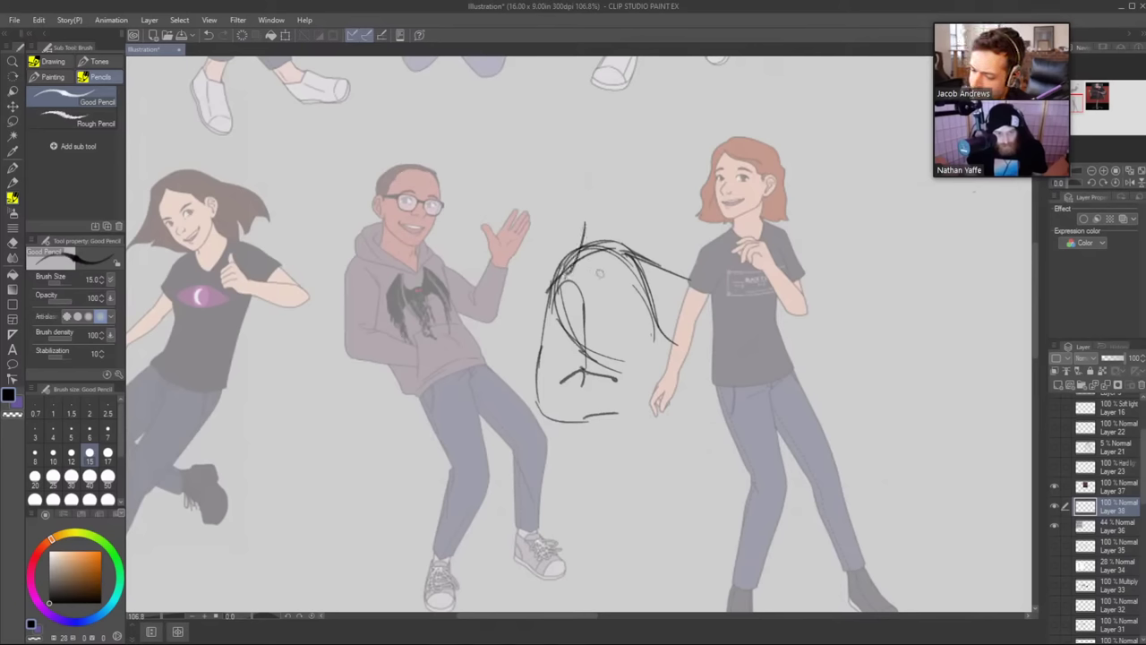
{"action": "mouse_move", "coordinate": [577, 269]}
{"action": "left_mouse_down"}
{"action": "mouse_move", "coordinate": [618, 273]}
{"action": "mouse_move", "coordinate": [614, 226]}
{"action": "mouse_move", "coordinate": [645, 262]}
{"action": "mouse_move", "coordinate": [682, 279]}
{"action": "left_mouse_up"}
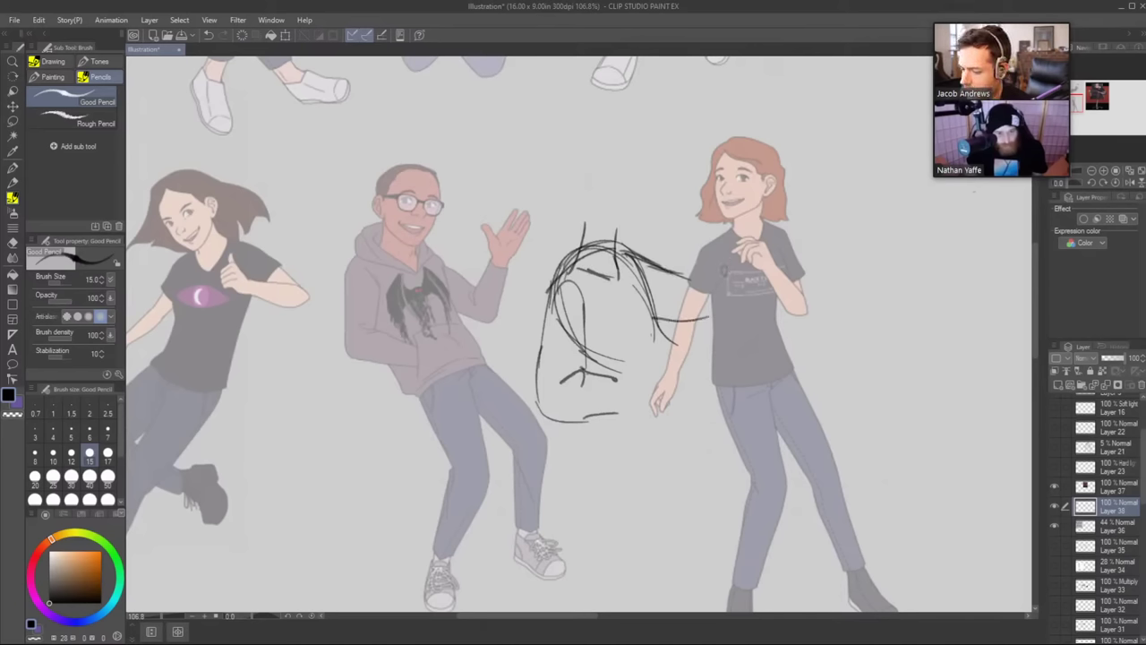
Draw the far arm's curved elbow and rounded raised forearm, and erase part of the forearm's outline.
{"action": "left_click_drag", "start_coordinate": [648, 309], "coordinate": [733, 319]}
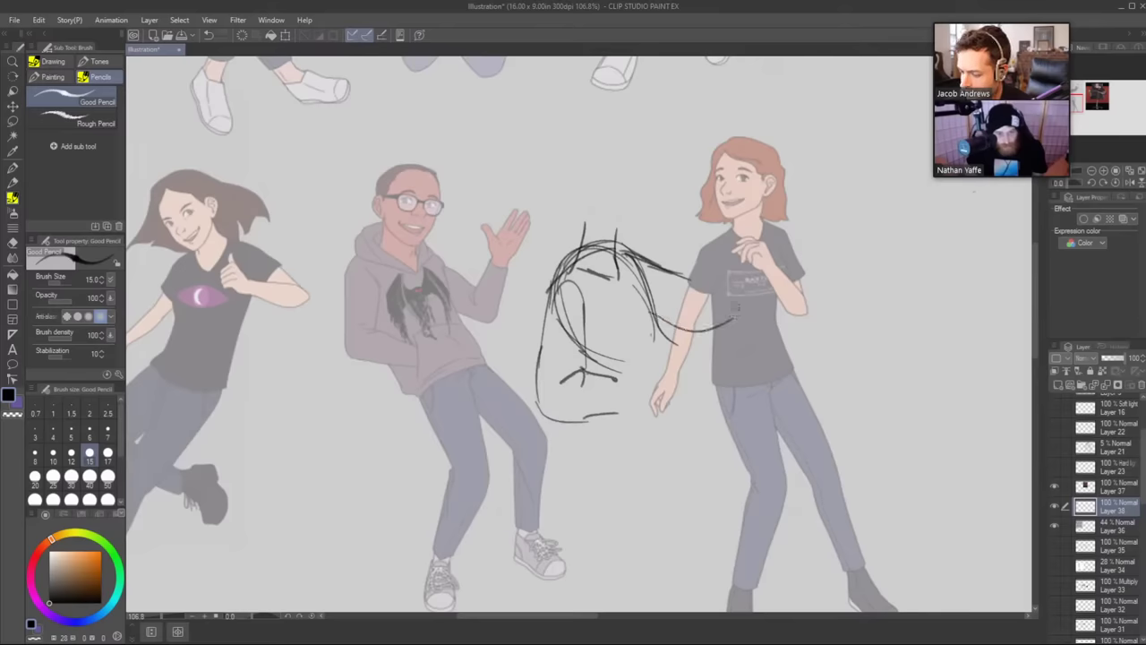
{"action": "mouse_move", "coordinate": [690, 287]}
{"action": "left_mouse_down"}
{"action": "mouse_move", "coordinate": [715, 239]}
{"action": "mouse_move", "coordinate": [747, 242]}
{"action": "mouse_move", "coordinate": [754, 257]}
{"action": "mouse_move", "coordinate": [723, 319]}
{"action": "left_mouse_up"}
{"action": "key", "text": "k"}
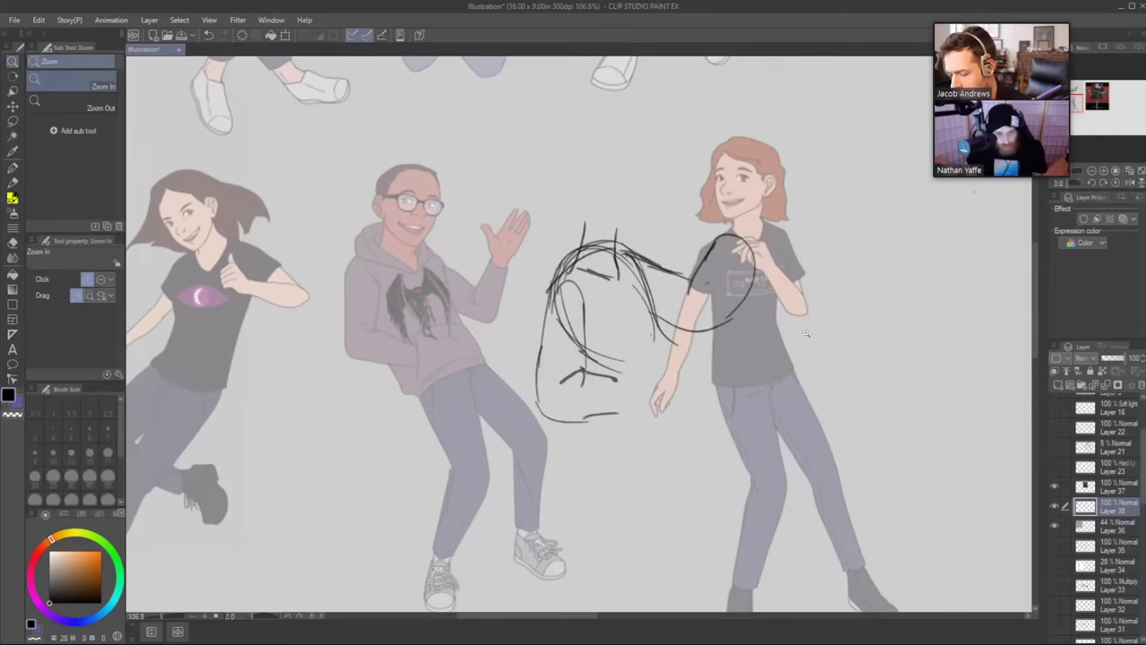
{"action": "scroll", "coordinate": [806, 318], "scroll_direction": "down", "scroll_amount": 3}
{"action": "mouse_move", "coordinate": [788, 347]}
{"action": "left_mouse_down"}
{"action": "mouse_move", "coordinate": [645, 465]}
{"action": "mouse_move", "coordinate": [634, 492]}
{"action": "left_mouse_up"}
{"action": "key", "text": "e"}
{"action": "left_click_drag", "start_coordinate": [618, 452], "coordinate": [614, 467]}
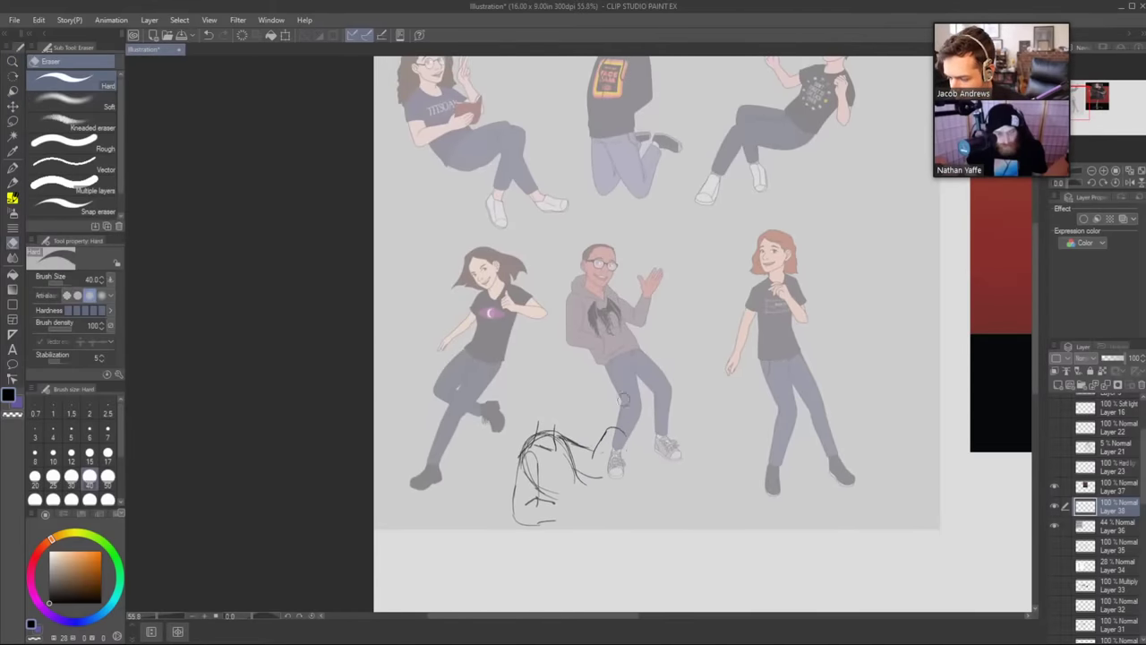
Redraw the raised forearm's outer edge and add an oval head with an ear above the neck.
{"action": "key", "text": "p"}
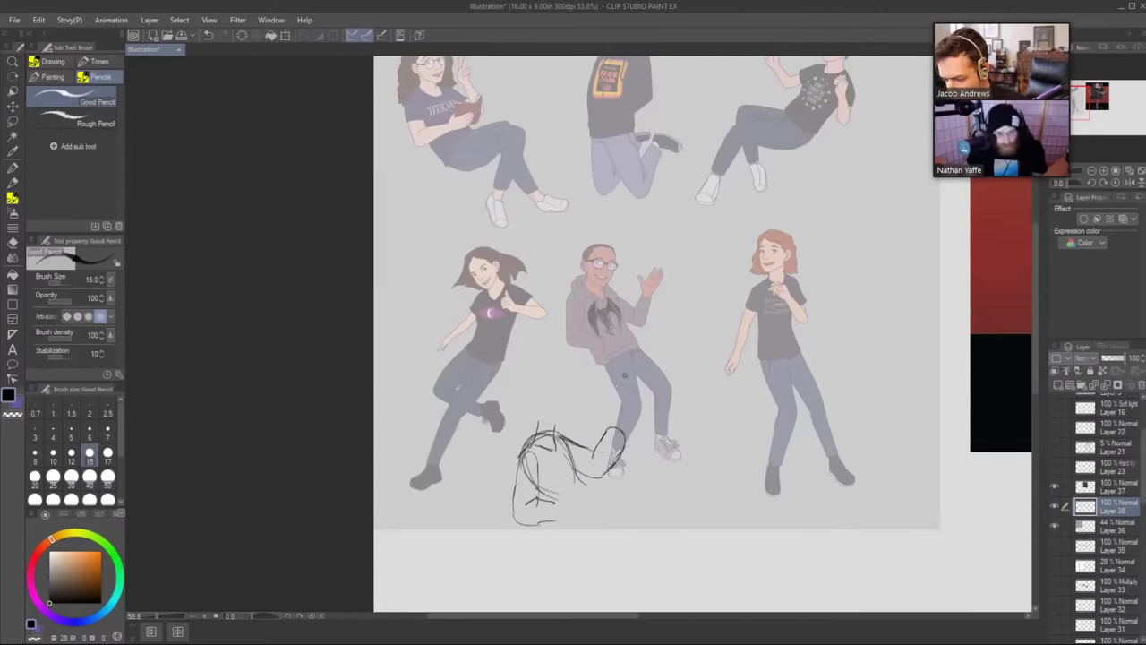
{"action": "mouse_move", "coordinate": [536, 431]}
{"action": "left_mouse_down"}
{"action": "mouse_move", "coordinate": [530, 398]}
{"action": "mouse_move", "coordinate": [564, 409]}
{"action": "left_mouse_up"}
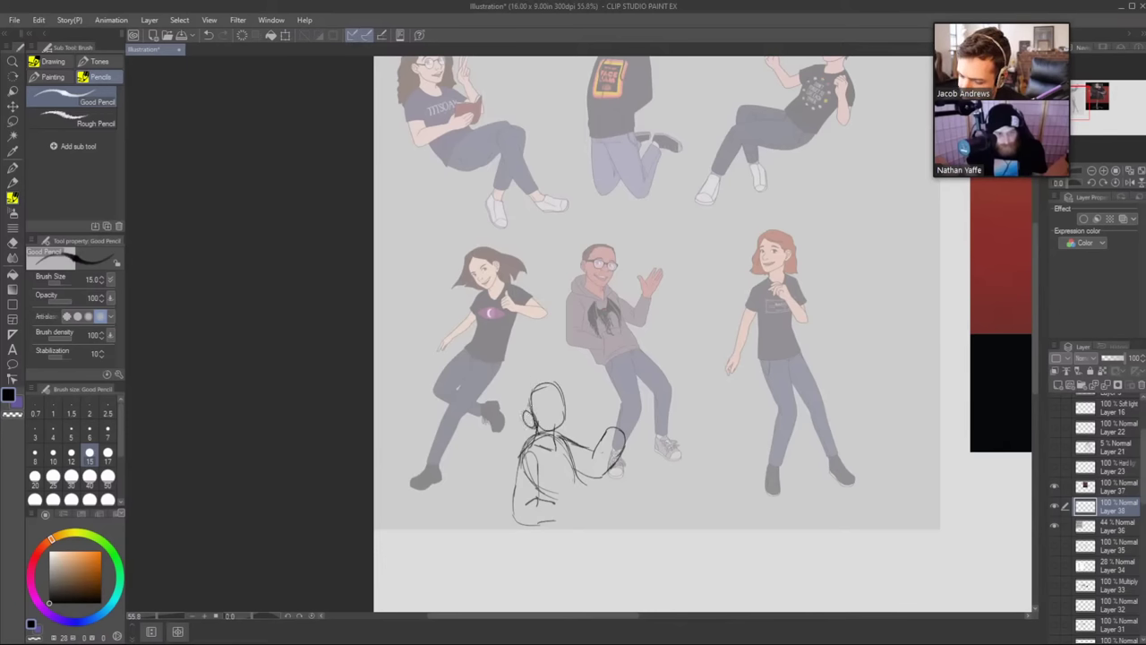
Rework the strokes beneath the raised forearm, adding a curved line outward from the first figure's waist.
{"action": "key", "text": "ctrl+z"}
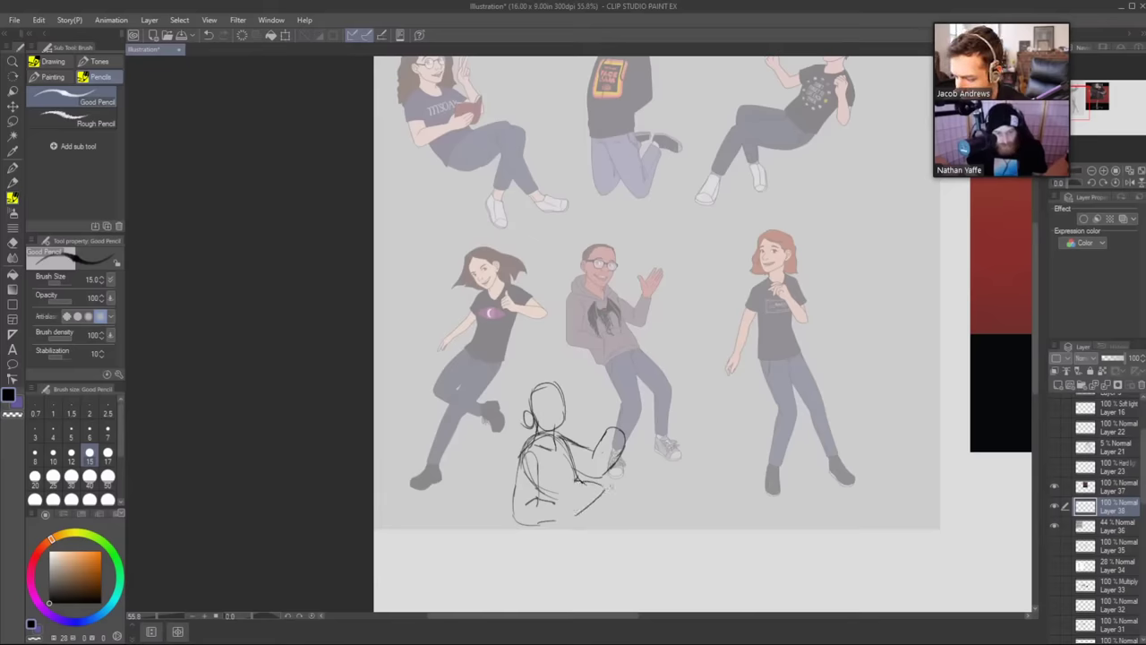
{"action": "left_click_drag", "start_coordinate": [594, 495], "coordinate": [643, 491]}
{"action": "mouse_move", "coordinate": [741, 493]}
{"action": "left_mouse_down"}
{"action": "mouse_move", "coordinate": [705, 541]}
{"action": "mouse_move", "coordinate": [635, 582]}
{"action": "left_mouse_up"}
{"action": "mouse_move", "coordinate": [719, 540]}
{"action": "left_mouse_down"}
{"action": "mouse_move", "coordinate": [742, 478]}
{"action": "mouse_move", "coordinate": [704, 519]}
{"action": "mouse_move", "coordinate": [686, 517]}
{"action": "left_mouse_up"}
Start a second figure between the kneeling and leaning top-row characters with a rounded ribcage, curved back and arched hip line.
{"action": "scroll", "coordinate": [701, 545], "scroll_direction": "up", "scroll_amount": 4}
{"action": "scroll", "coordinate": [702, 544], "scroll_direction": "left", "scroll_amount": 2}
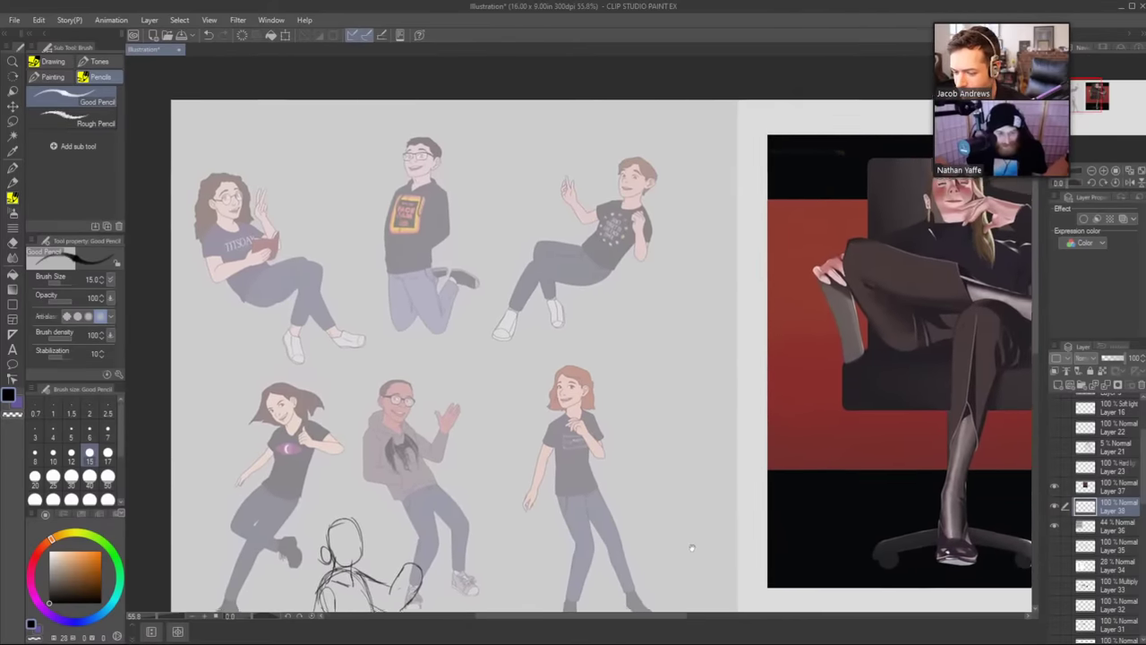
{"action": "left_click_drag", "start_coordinate": [481, 250], "coordinate": [523, 261]}
{"action": "mouse_move", "coordinate": [573, 315]}
{"action": "left_mouse_down"}
{"action": "mouse_move", "coordinate": [653, 310]}
{"action": "mouse_move", "coordinate": [579, 353]}
{"action": "mouse_move", "coordinate": [494, 327]}
{"action": "mouse_move", "coordinate": [579, 215]}
{"action": "left_mouse_up"}
{"action": "key", "text": "ctrl+z"}
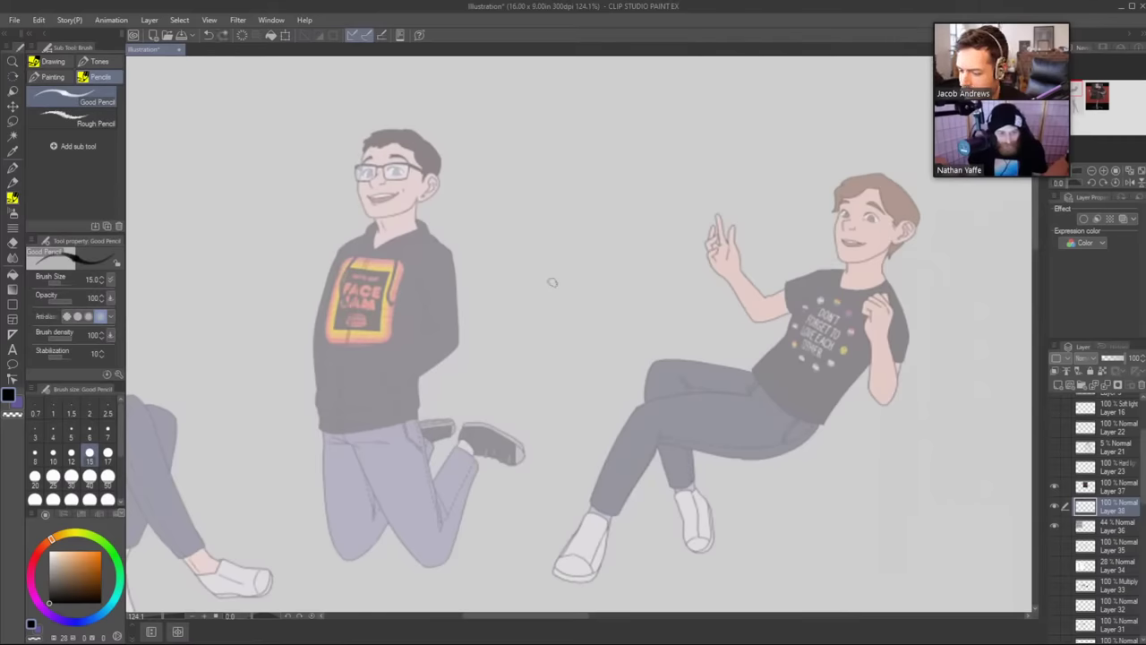
{"action": "mouse_move", "coordinate": [552, 301]}
{"action": "left_mouse_down"}
{"action": "mouse_move", "coordinate": [607, 188]}
{"action": "mouse_move", "coordinate": [651, 188]}
{"action": "mouse_move", "coordinate": [657, 249]}
{"action": "mouse_move", "coordinate": [620, 300]}
{"action": "mouse_move", "coordinate": [561, 283]}
{"action": "mouse_move", "coordinate": [592, 299]}
{"action": "mouse_move", "coordinate": [584, 401]}
{"action": "left_mouse_up"}
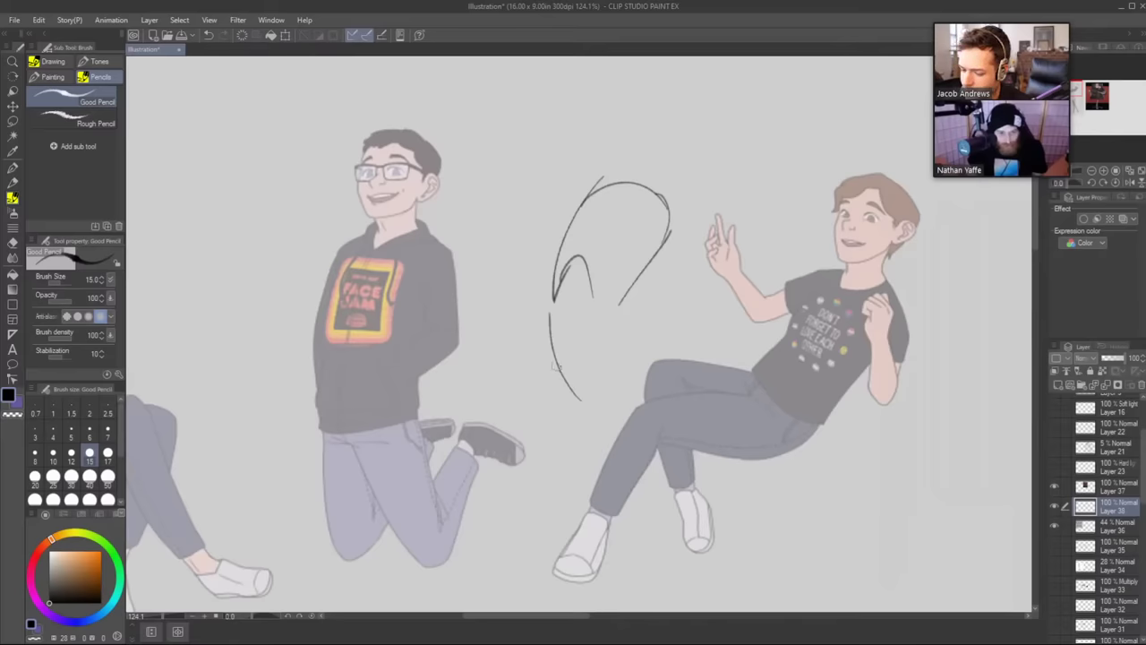
{"action": "left_click_drag", "start_coordinate": [549, 331], "coordinate": [587, 441]}
{"action": "mouse_move", "coordinate": [550, 315]}
{"action": "left_mouse_down"}
{"action": "mouse_move", "coordinate": [581, 391]}
{"action": "mouse_move", "coordinate": [602, 332]}
{"action": "mouse_move", "coordinate": [637, 331]}
{"action": "mouse_move", "coordinate": [646, 352]}
{"action": "left_mouse_up"}
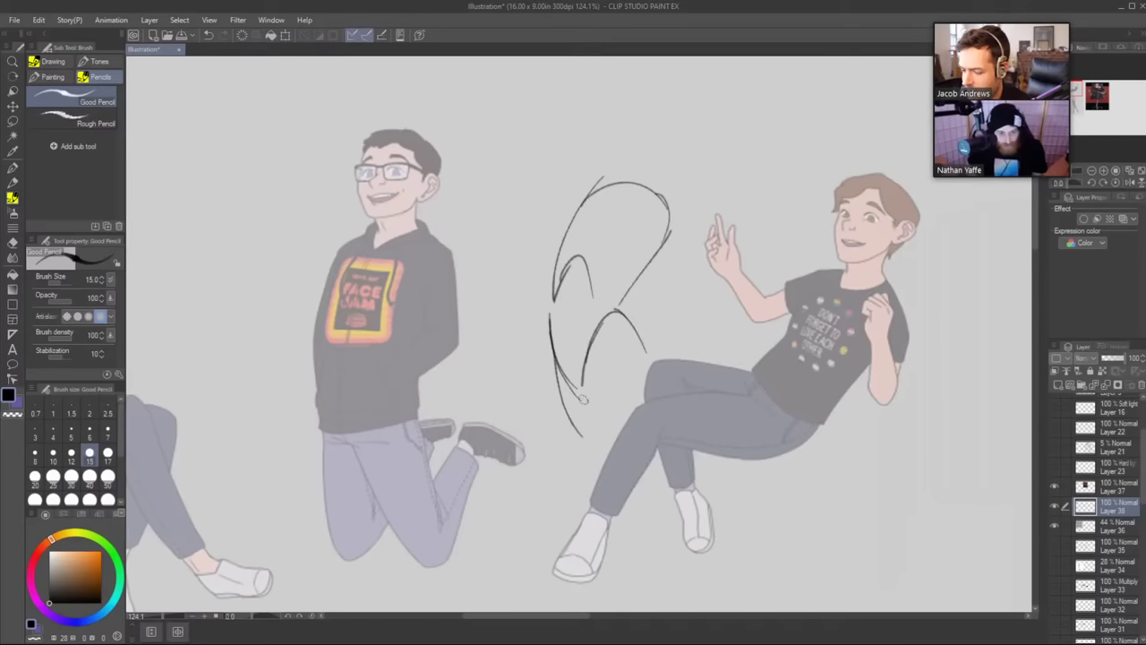
Sketch the second figure's thigh extending from the hip to a raised knee, and add a curve beneath the hips.
{"action": "left_click_drag", "start_coordinate": [580, 398], "coordinate": [647, 463]}
{"action": "left_click_drag", "start_coordinate": [627, 324], "coordinate": [664, 448]}
{"action": "key", "text": "ctrl+z"}
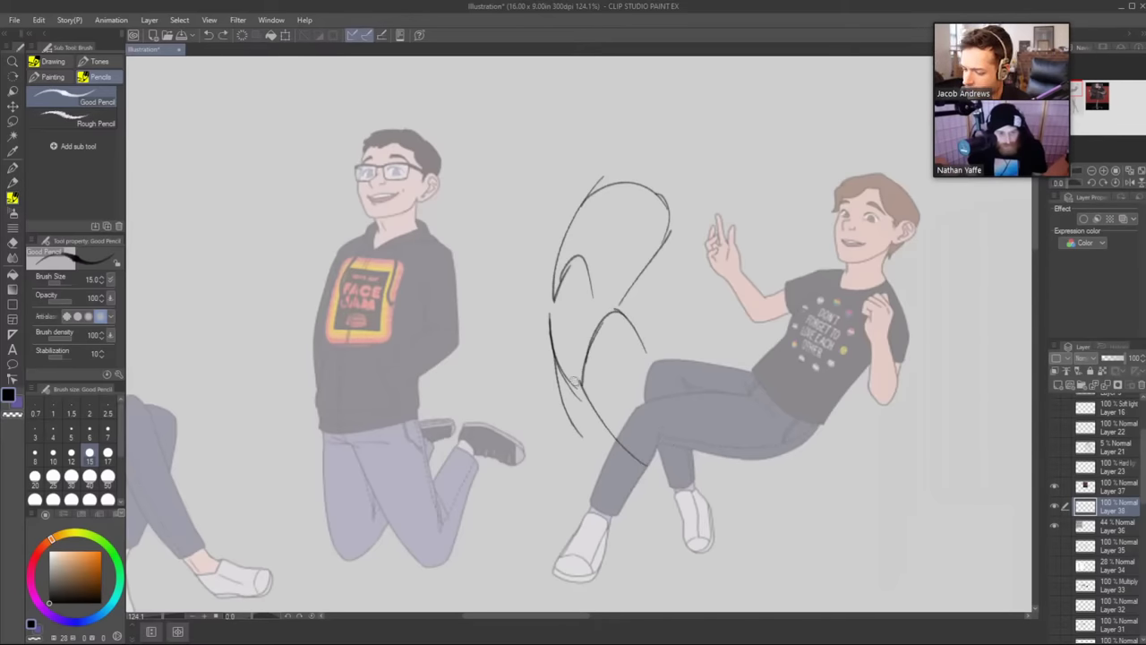
{"action": "left_click_drag", "start_coordinate": [575, 381], "coordinate": [659, 467]}
{"action": "mouse_move", "coordinate": [629, 329]}
{"action": "left_mouse_down"}
{"action": "mouse_move", "coordinate": [679, 439]}
{"action": "mouse_move", "coordinate": [729, 364]}
{"action": "left_mouse_up"}
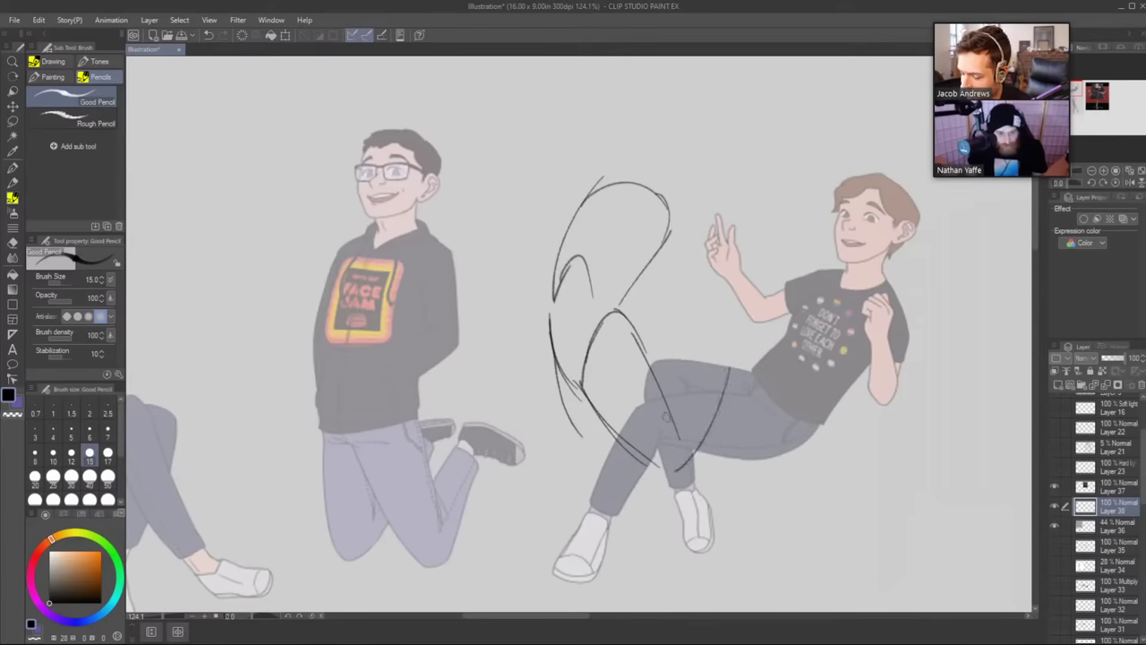
{"action": "mouse_move", "coordinate": [668, 409]}
{"action": "left_mouse_down"}
{"action": "mouse_move", "coordinate": [689, 358]}
{"action": "mouse_move", "coordinate": [731, 375]}
{"action": "mouse_move", "coordinate": [727, 421]}
{"action": "mouse_move", "coordinate": [687, 461]}
{"action": "left_mouse_up"}
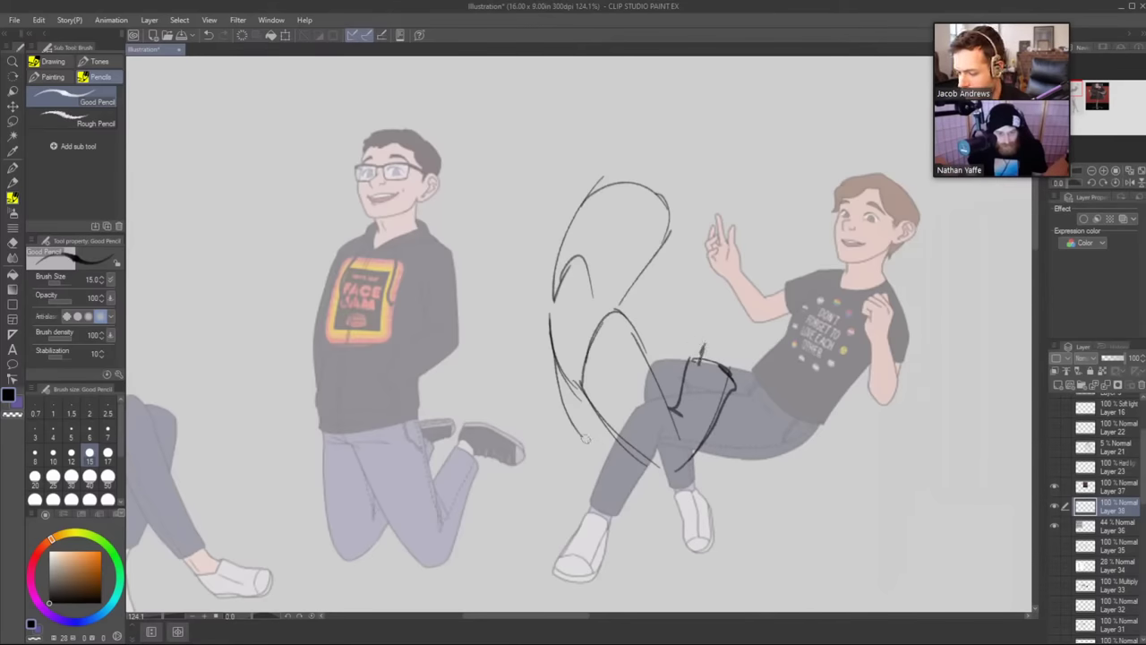
{"action": "mouse_move", "coordinate": [584, 437]}
{"action": "left_mouse_down"}
{"action": "mouse_move", "coordinate": [599, 460]}
{"action": "mouse_move", "coordinate": [631, 455]}
{"action": "mouse_move", "coordinate": [598, 455]}
{"action": "mouse_move", "coordinate": [630, 450]}
{"action": "mouse_move", "coordinate": [582, 436]}
{"action": "mouse_move", "coordinate": [616, 450]}
{"action": "left_mouse_up"}
{"action": "key", "text": "ctrl+z"}
{"action": "key", "text": "ctrl+z"}
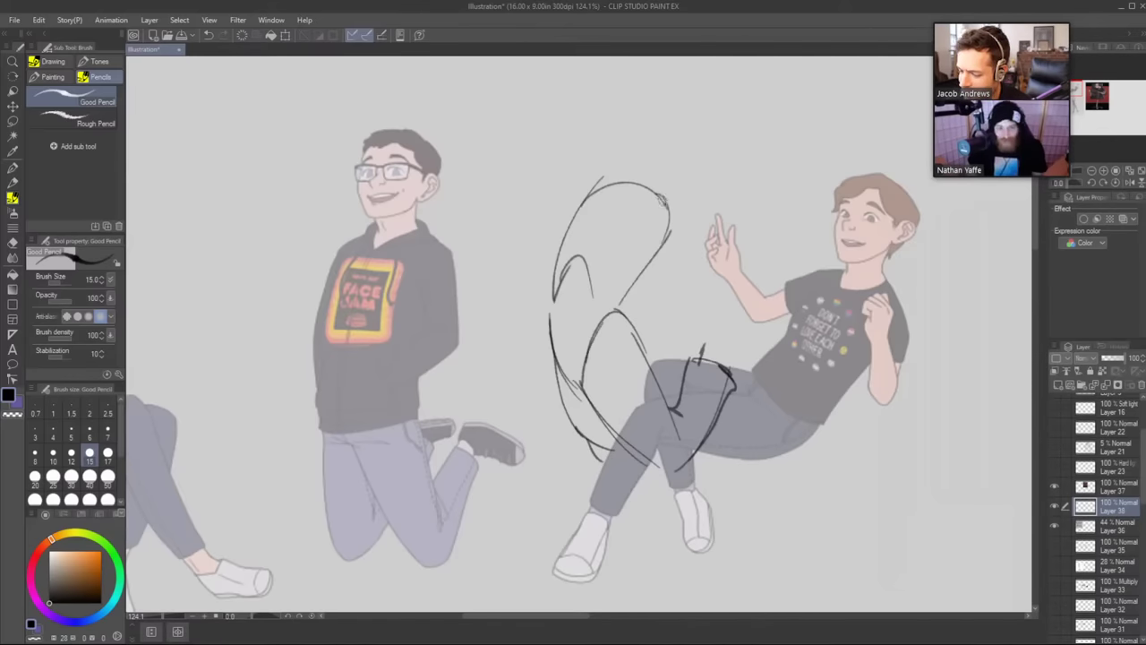
Draw the near arm with an oval shoulder, a bent elbow and a forearm returning to a hand at the waist.
{"action": "mouse_move", "coordinate": [669, 199]}
{"action": "left_mouse_down"}
{"action": "mouse_move", "coordinate": [645, 249]}
{"action": "mouse_move", "coordinate": [655, 241]}
{"action": "mouse_move", "coordinate": [659, 257]}
{"action": "mouse_move", "coordinate": [671, 211]}
{"action": "mouse_move", "coordinate": [691, 287]}
{"action": "mouse_move", "coordinate": [673, 223]}
{"action": "mouse_move", "coordinate": [719, 298]}
{"action": "mouse_move", "coordinate": [700, 324]}
{"action": "mouse_move", "coordinate": [636, 333]}
{"action": "left_mouse_up"}
{"action": "key", "text": "ctrl+z"}
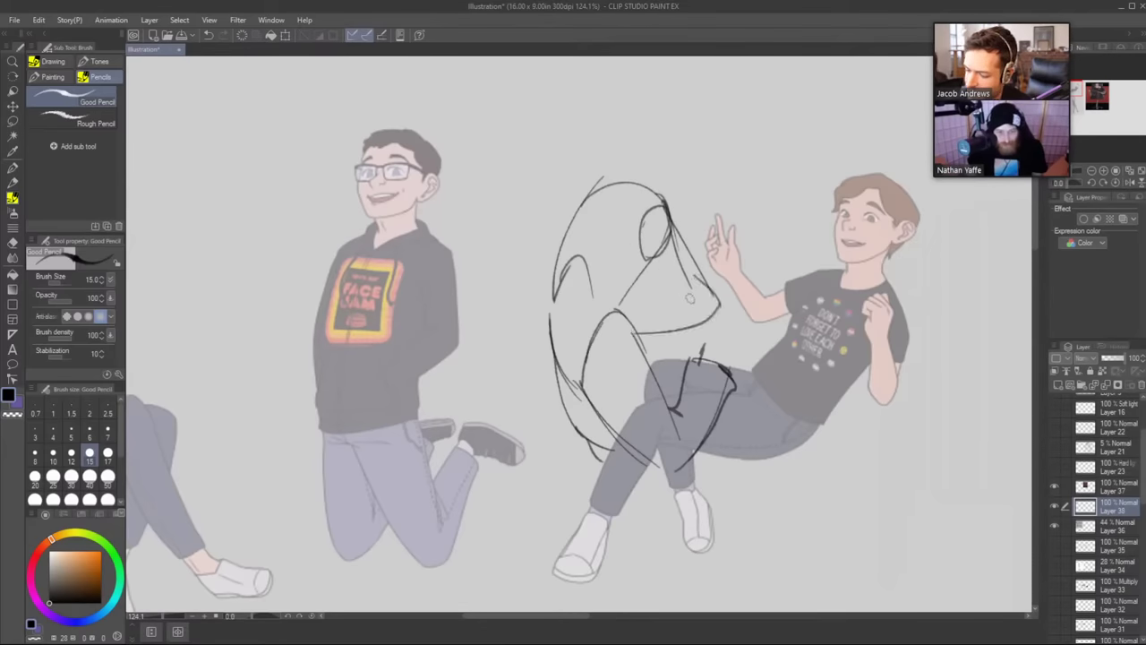
{"action": "mouse_move", "coordinate": [690, 299]}
{"action": "left_mouse_down"}
{"action": "mouse_move", "coordinate": [665, 288]}
{"action": "mouse_move", "coordinate": [602, 298]}
{"action": "mouse_move", "coordinate": [598, 333]}
{"action": "mouse_move", "coordinate": [618, 324]}
{"action": "mouse_move", "coordinate": [606, 316]}
{"action": "left_mouse_up"}
{"action": "left_click_drag", "start_coordinate": [634, 250], "coordinate": [654, 288]}
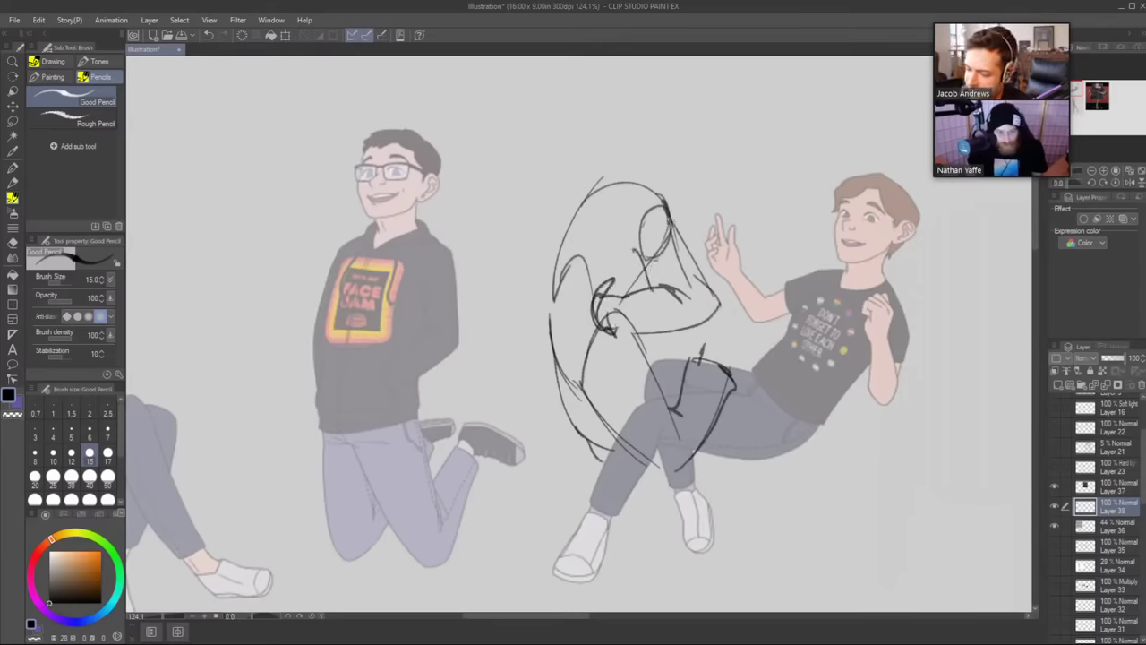
Redraw the near elbow's contour closer to the body and erase the outer elbow lines.
{"action": "mouse_move", "coordinate": [669, 215]}
{"action": "left_mouse_down"}
{"action": "mouse_move", "coordinate": [698, 305]}
{"action": "mouse_move", "coordinate": [666, 331]}
{"action": "left_mouse_up"}
{"action": "key", "text": "e"}
{"action": "left_click_drag", "start_coordinate": [696, 248], "coordinate": [727, 321]}
{"action": "key", "text": "p"}
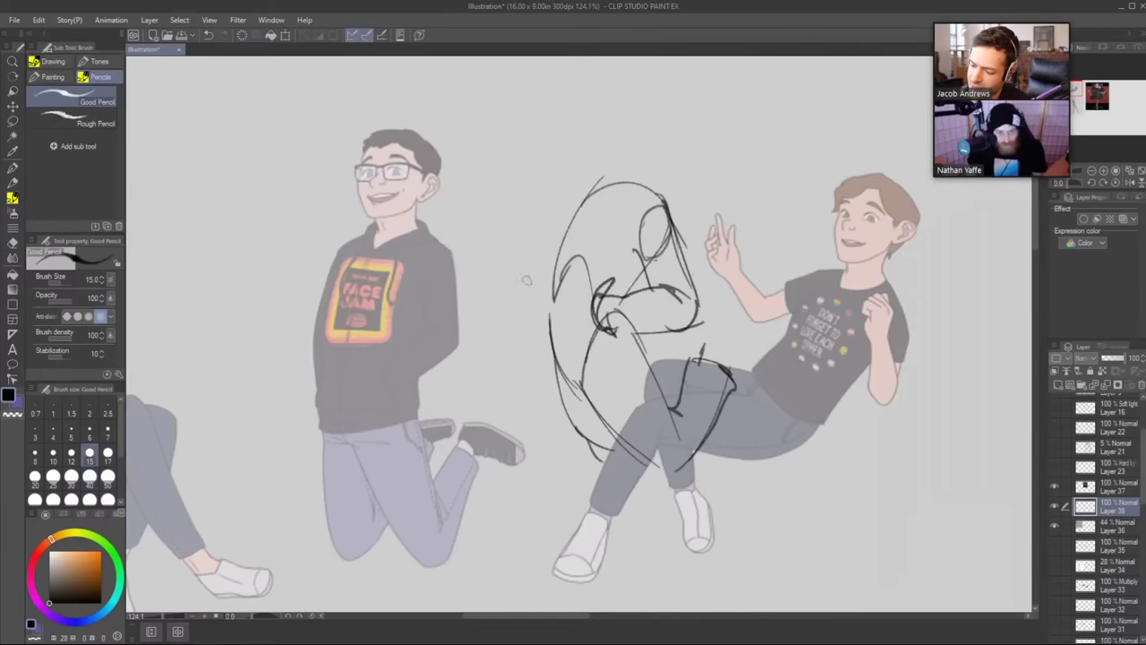
Add the far arm's bent elbow behind the back, and draw a neck with a collar and an oval head.
{"action": "mouse_move", "coordinate": [550, 343]}
{"action": "left_mouse_down"}
{"action": "mouse_move", "coordinate": [557, 269]}
{"action": "mouse_move", "coordinate": [528, 312]}
{"action": "mouse_move", "coordinate": [548, 351]}
{"action": "left_mouse_up"}
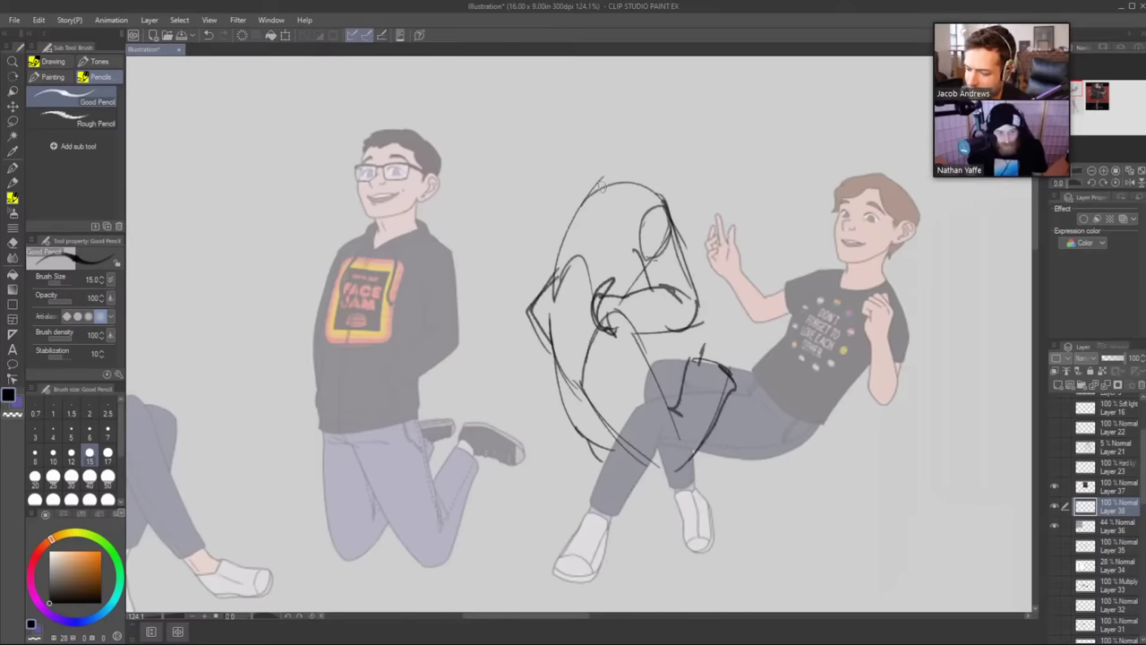
{"action": "mouse_move", "coordinate": [601, 182]}
{"action": "left_mouse_down"}
{"action": "mouse_move", "coordinate": [537, 262]}
{"action": "mouse_move", "coordinate": [519, 327]}
{"action": "mouse_move", "coordinate": [557, 278]}
{"action": "left_mouse_up"}
{"action": "left_click_drag", "start_coordinate": [647, 112], "coordinate": [607, 195]}
{"action": "mouse_move", "coordinate": [568, 271]}
{"action": "left_mouse_down"}
{"action": "mouse_move", "coordinate": [557, 288]}
{"action": "mouse_move", "coordinate": [613, 263]}
{"action": "mouse_move", "coordinate": [578, 253]}
{"action": "mouse_move", "coordinate": [609, 254]}
{"action": "mouse_move", "coordinate": [571, 231]}
{"action": "mouse_move", "coordinate": [602, 194]}
{"action": "mouse_move", "coordinate": [638, 192]}
{"action": "mouse_move", "coordinate": [610, 259]}
{"action": "left_mouse_up"}
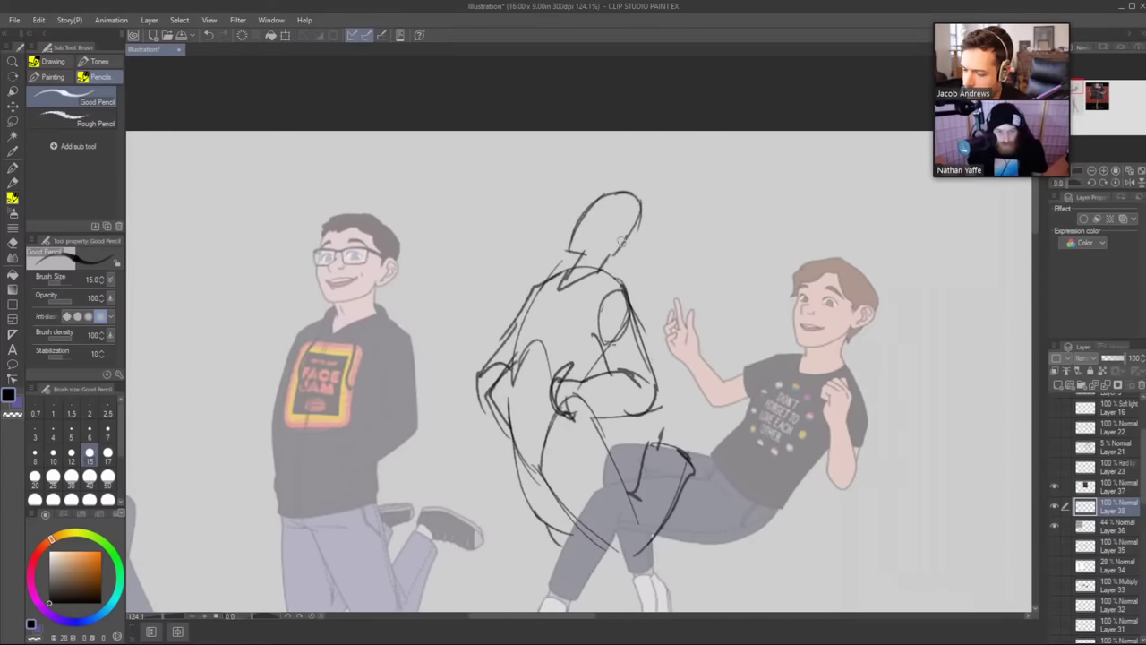
Draw a small arrow beside the second figure's head, pointing toward the body.
{"action": "key", "text": "ctrl+space"}
{"action": "left_click_drag", "start_coordinate": [645, 224], "coordinate": [637, 212]}
{"action": "scroll", "coordinate": [656, 317], "scroll_direction": "up", "scroll_amount": 3}
{"action": "key", "text": "p"}
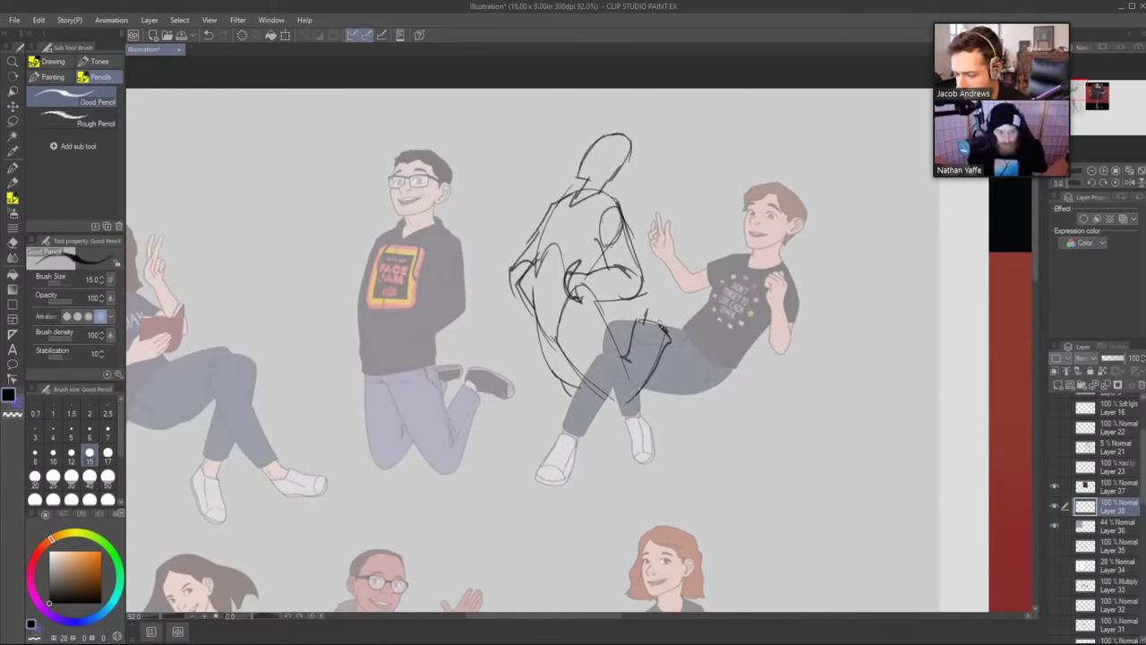
{"action": "mouse_move", "coordinate": [690, 149]}
{"action": "left_mouse_down"}
{"action": "mouse_move", "coordinate": [661, 187]}
{"action": "mouse_move", "coordinate": [690, 177]}
{"action": "left_mouse_up"}
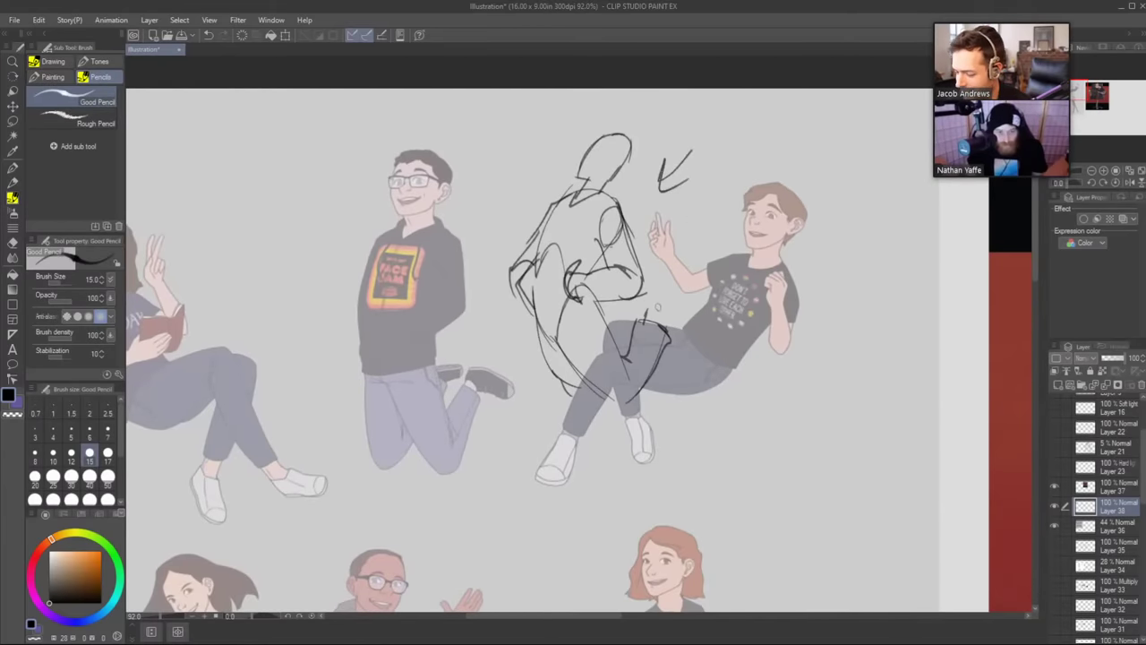
Add a curved pointed shape beyond the knee, and reinforce the strokes under the hips and along the thigh.
{"action": "mouse_move", "coordinate": [656, 292]}
{"action": "left_mouse_down"}
{"action": "mouse_move", "coordinate": [698, 310]}
{"action": "mouse_move", "coordinate": [704, 326]}
{"action": "left_mouse_up"}
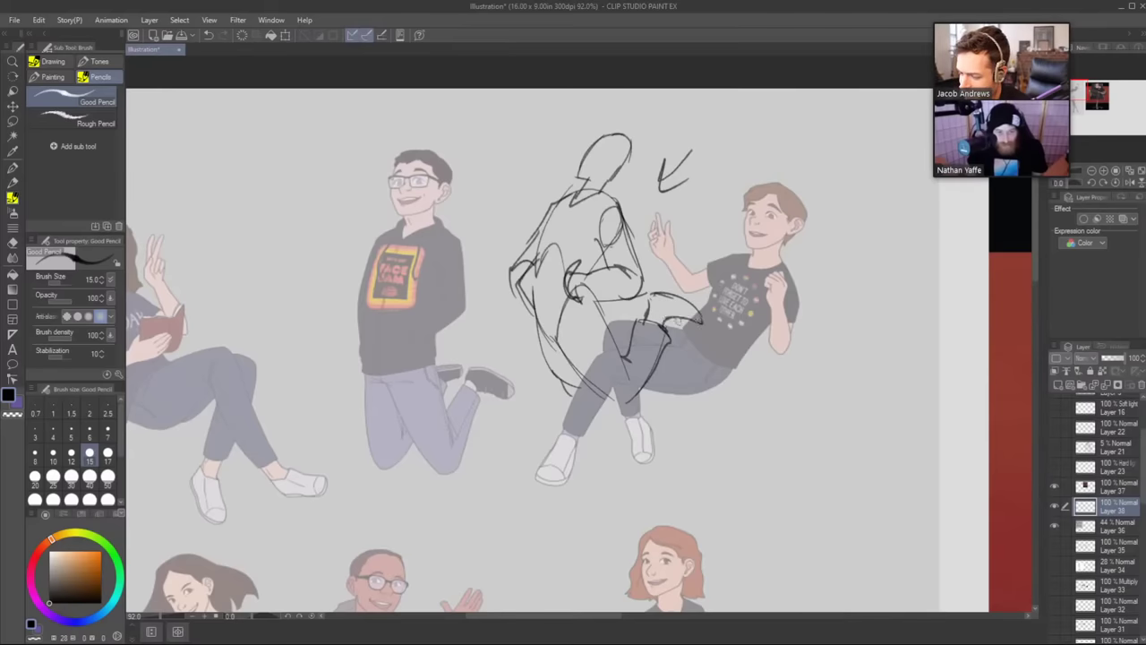
{"action": "left_click_drag", "start_coordinate": [556, 371], "coordinate": [594, 395]}
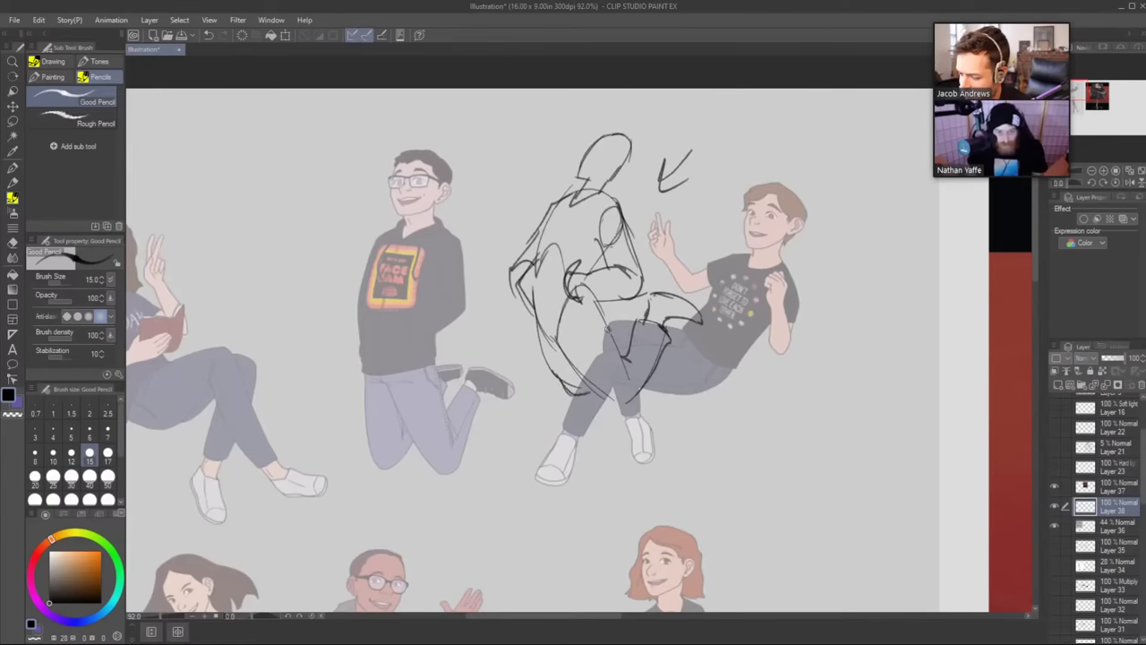
{"action": "mouse_move", "coordinate": [605, 326]}
{"action": "left_mouse_down"}
{"action": "mouse_move", "coordinate": [645, 329]}
{"action": "mouse_move", "coordinate": [624, 310]}
{"action": "mouse_move", "coordinate": [636, 308]}
{"action": "left_mouse_up"}
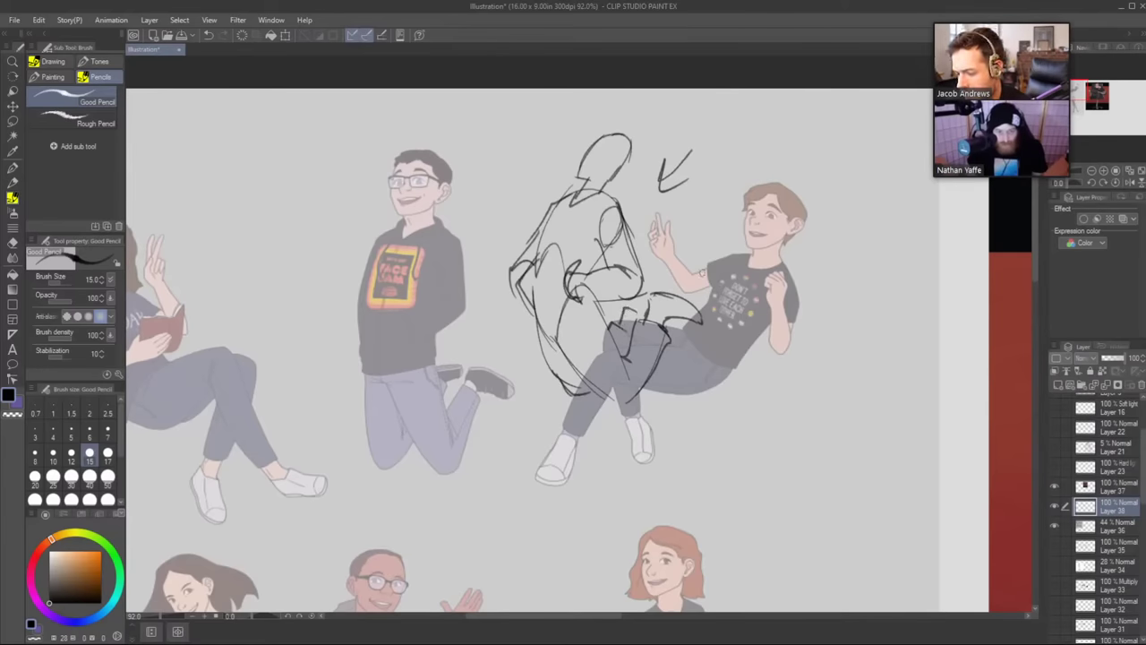
Shift the sketch layer slightly up and left relative to the reference, and add an ear and brow line to the head.
{"action": "key", "text": "k"}
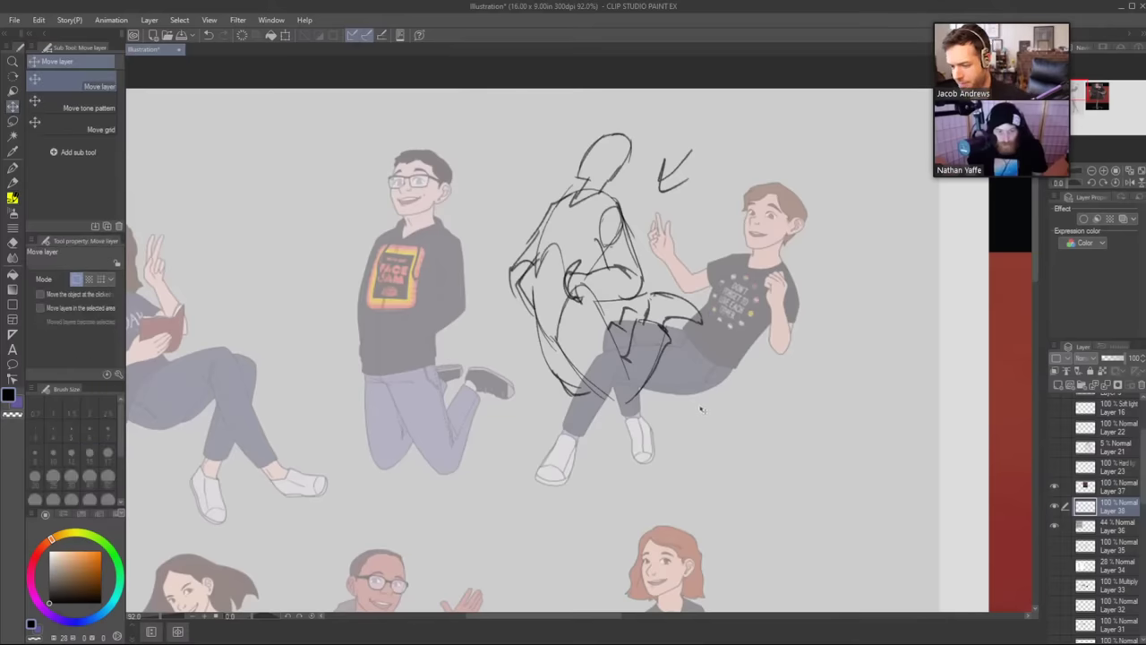
{"action": "mouse_move", "coordinate": [697, 407]}
{"action": "left_mouse_down"}
{"action": "mouse_move", "coordinate": [380, 377]}
{"action": "mouse_move", "coordinate": [654, 390]}
{"action": "mouse_move", "coordinate": [771, 421]}
{"action": "left_mouse_up"}
{"action": "key", "text": "b"}
{"action": "mouse_move", "coordinate": [686, 185]}
{"action": "left_mouse_down"}
{"action": "mouse_move", "coordinate": [702, 172]}
{"action": "mouse_move", "coordinate": [682, 159]}
{"action": "left_mouse_up"}
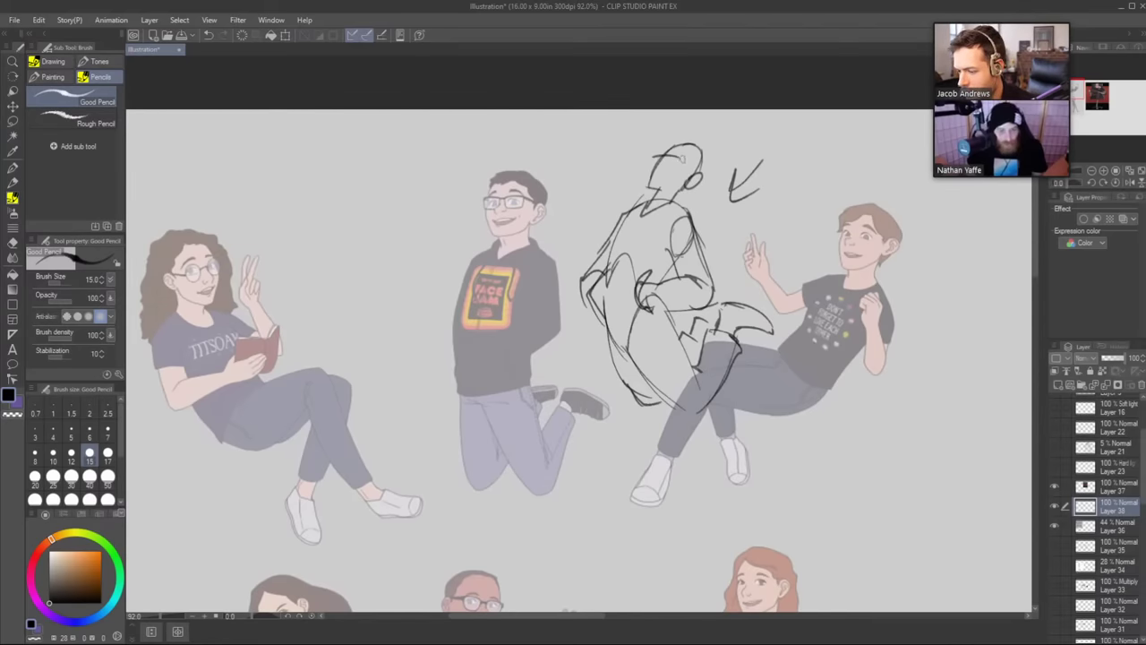
{"action": "key", "text": "ctrl+z"}
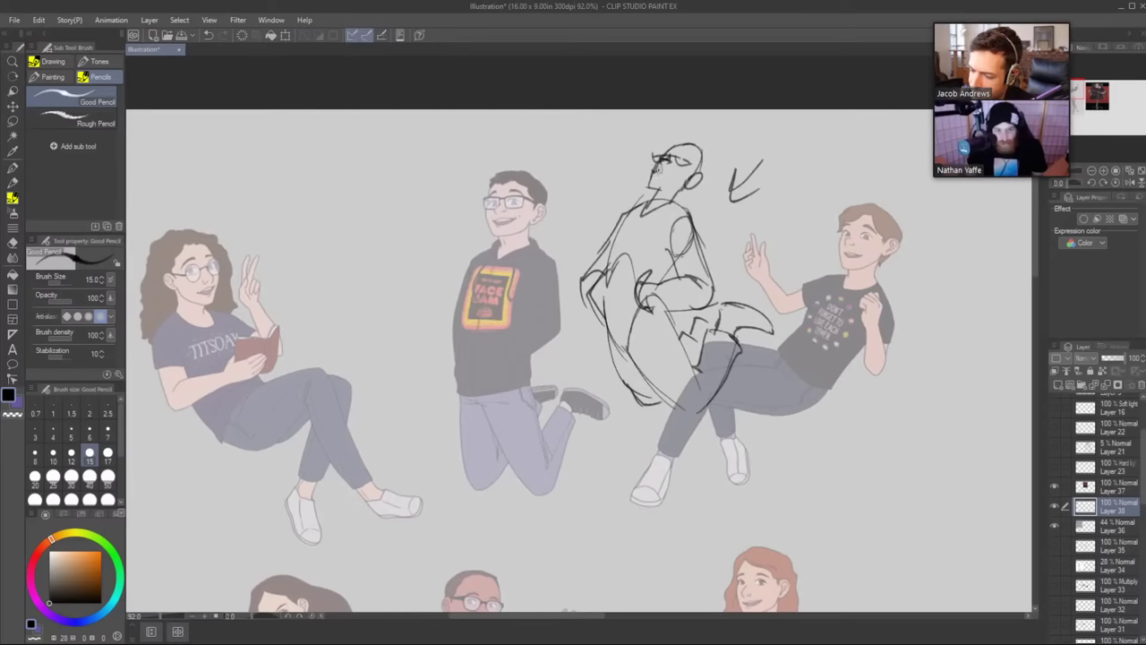
Rework the mouth on the second figure's face and add short tousled hair around the head.
{"action": "key", "text": "ctrl+z"}
{"action": "key", "text": "ctrl+z"}
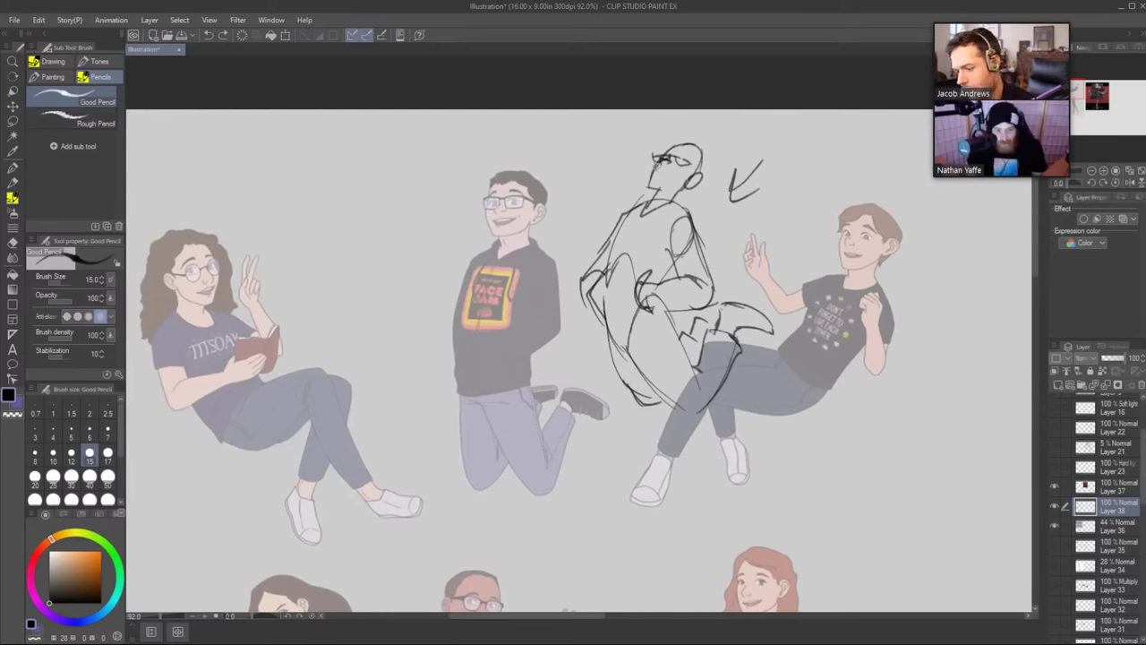
{"action": "mouse_move", "coordinate": [653, 170]}
{"action": "left_mouse_down"}
{"action": "mouse_move", "coordinate": [685, 168]}
{"action": "mouse_move", "coordinate": [665, 178]}
{"action": "left_mouse_up"}
{"action": "key", "text": "ctrl+z"}
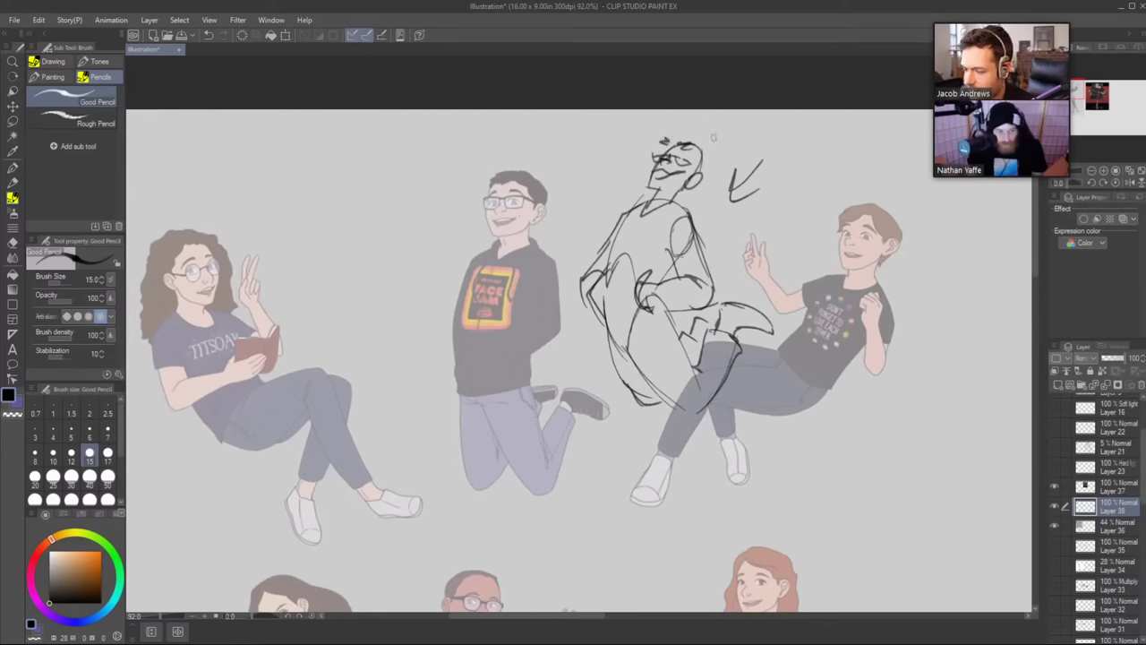
{"action": "mouse_move", "coordinate": [666, 137]}
{"action": "left_mouse_down"}
{"action": "mouse_move", "coordinate": [705, 141]}
{"action": "mouse_move", "coordinate": [713, 167]}
{"action": "mouse_move", "coordinate": [640, 219]}
{"action": "left_mouse_up"}
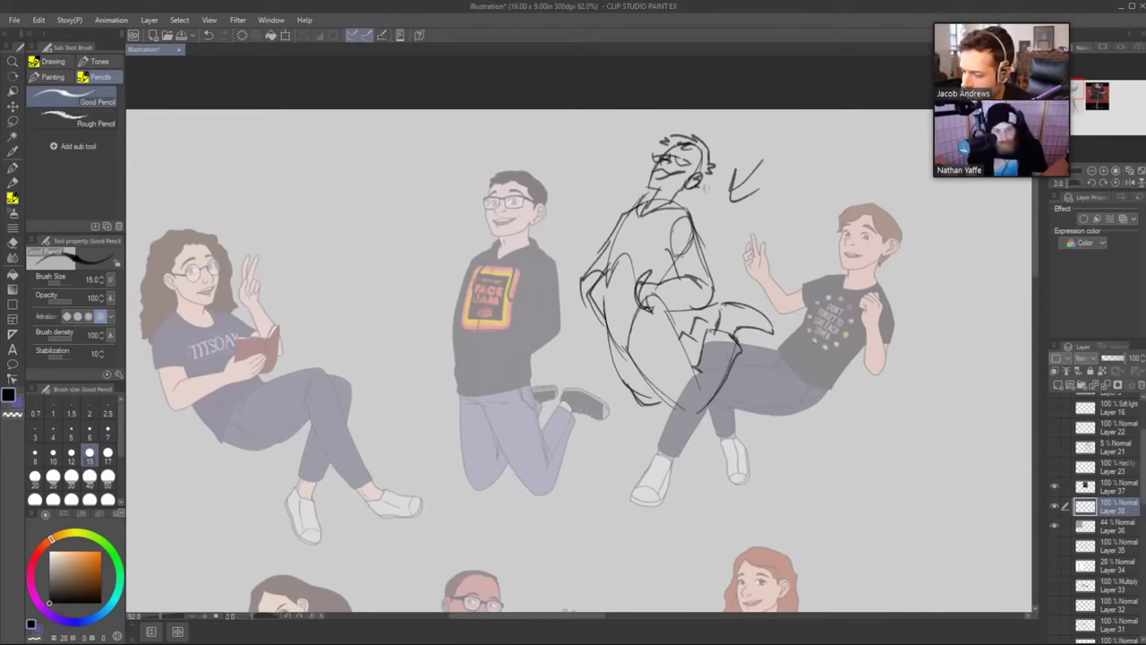
Draw a scarf-like shape trailing behind the neck with short dashes below it, and erase the arc inside the torso.
{"action": "mouse_move", "coordinate": [690, 190]}
{"action": "left_mouse_down"}
{"action": "mouse_move", "coordinate": [730, 186]}
{"action": "mouse_move", "coordinate": [715, 224]}
{"action": "left_mouse_up"}
{"action": "key", "text": "ctrl+z"}
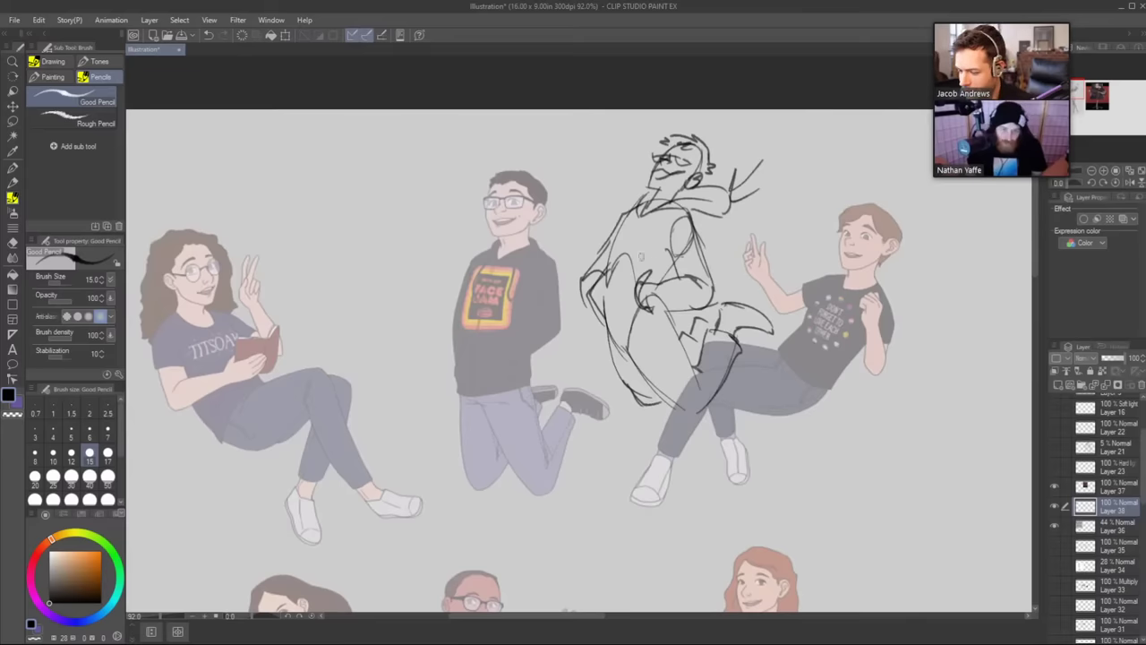
{"action": "key", "text": "e"}
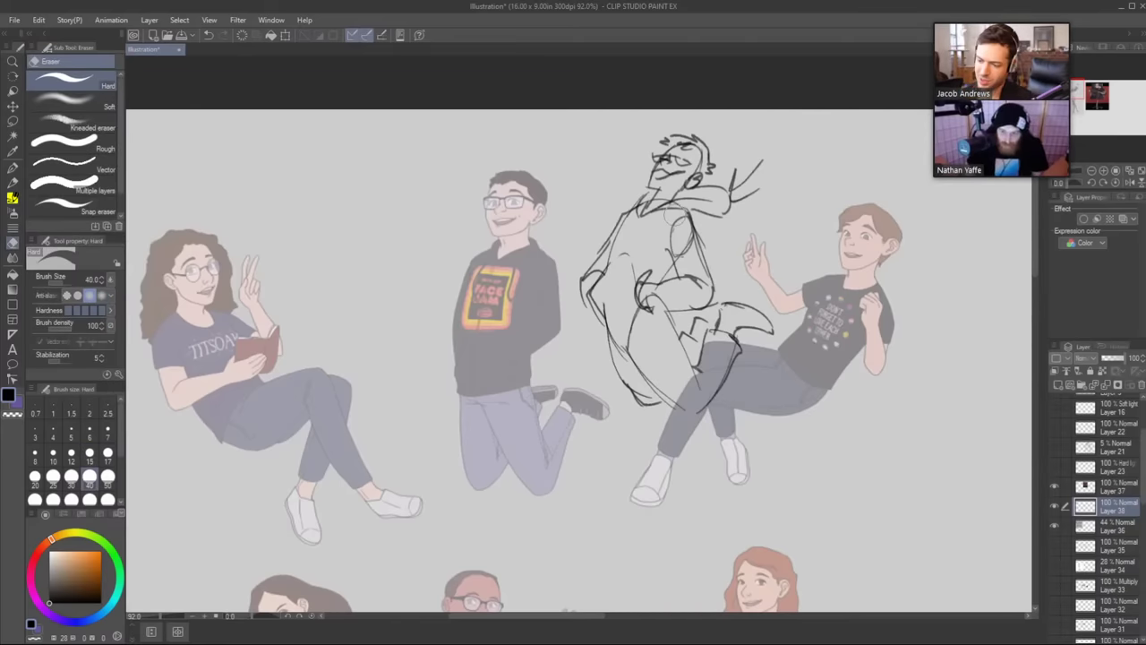
{"action": "key", "text": "p"}
{"action": "left_click_drag", "start_coordinate": [716, 215], "coordinate": [740, 231]}
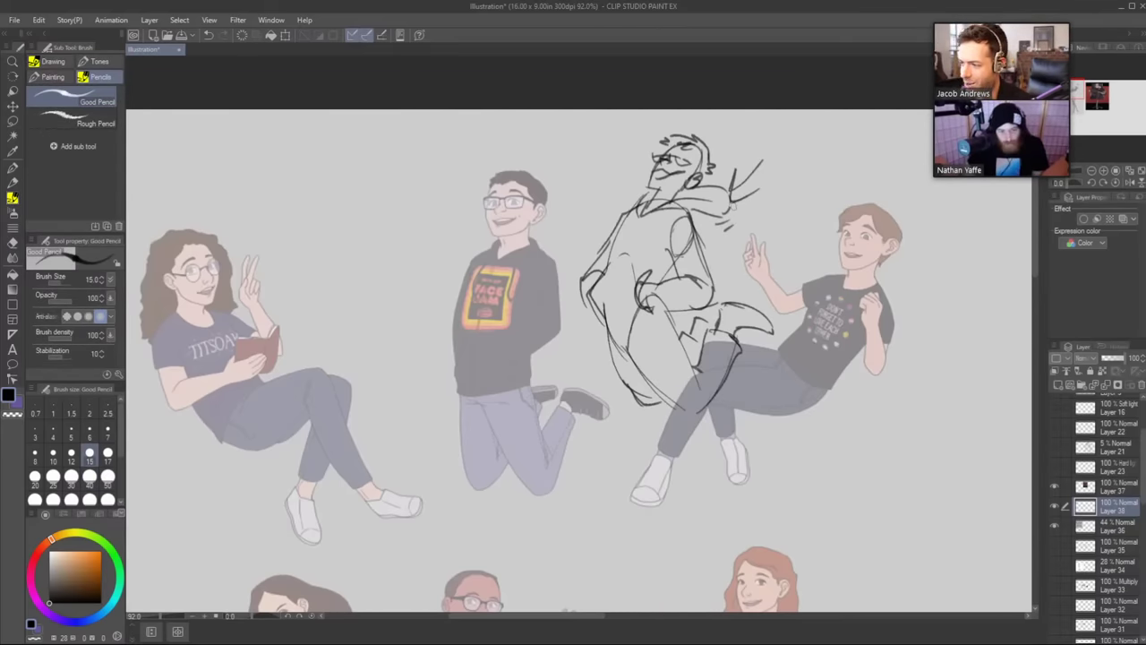
{"action": "key", "text": "ctrl+space"}
{"action": "mouse_move", "coordinate": [812, 463]}
{"action": "left_mouse_down"}
{"action": "mouse_move", "coordinate": [814, 530]}
{"action": "mouse_move", "coordinate": [719, 428]}
{"action": "left_mouse_up"}
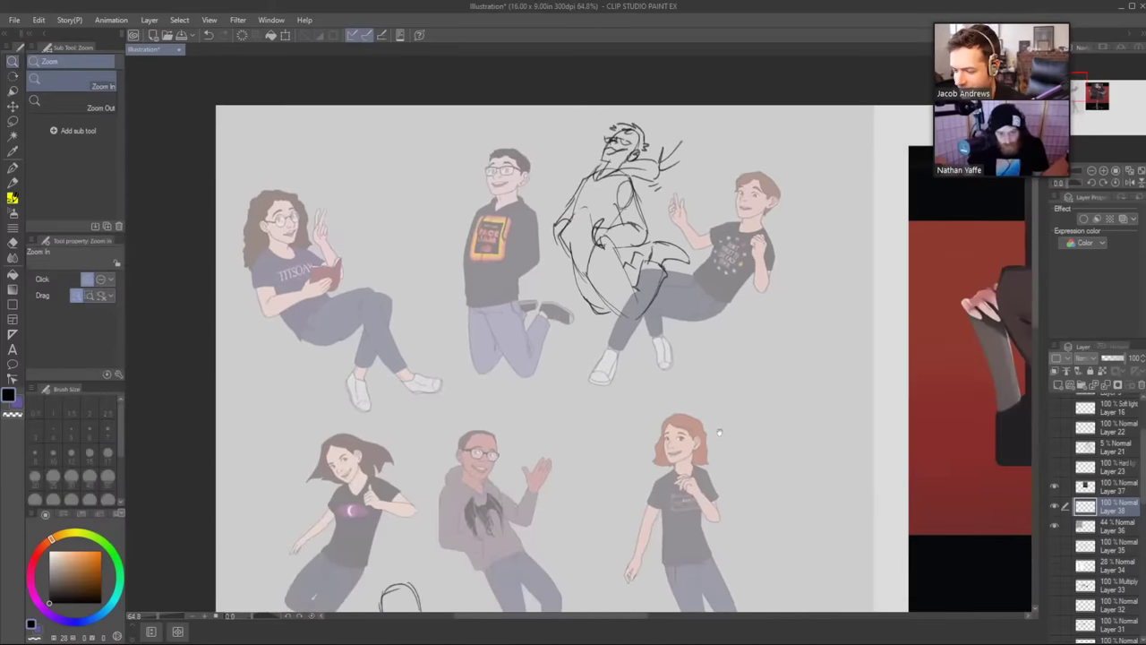
{"action": "left_click_drag", "start_coordinate": [815, 414], "coordinate": [819, 489]}
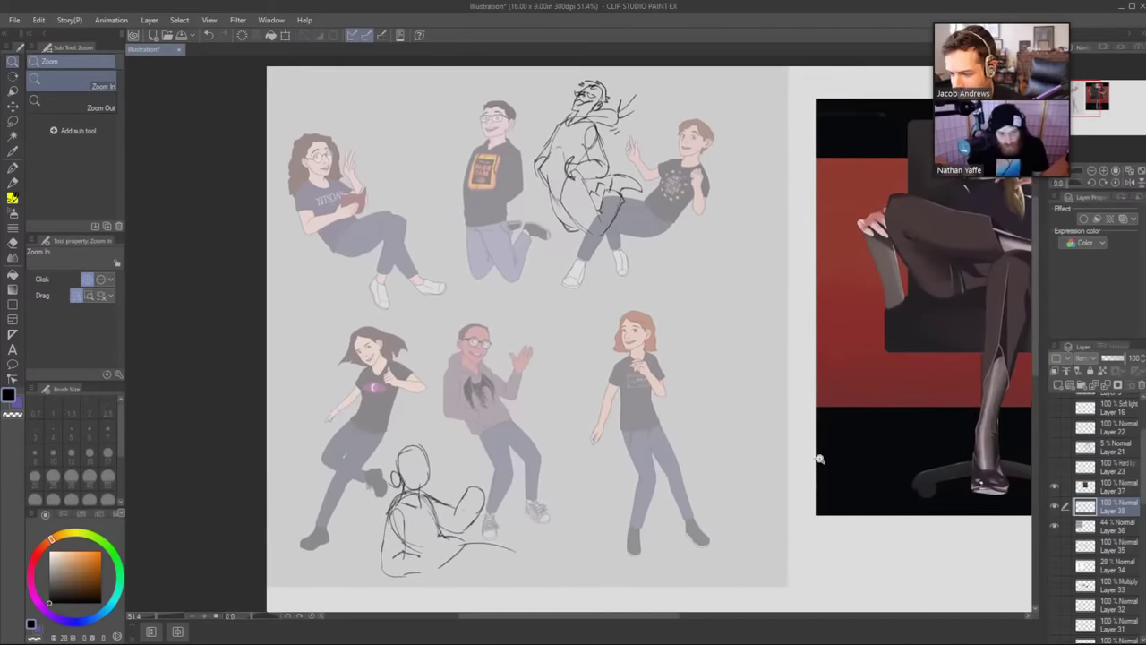
{"action": "left_click_drag", "start_coordinate": [710, 204], "coordinate": [761, 198]}
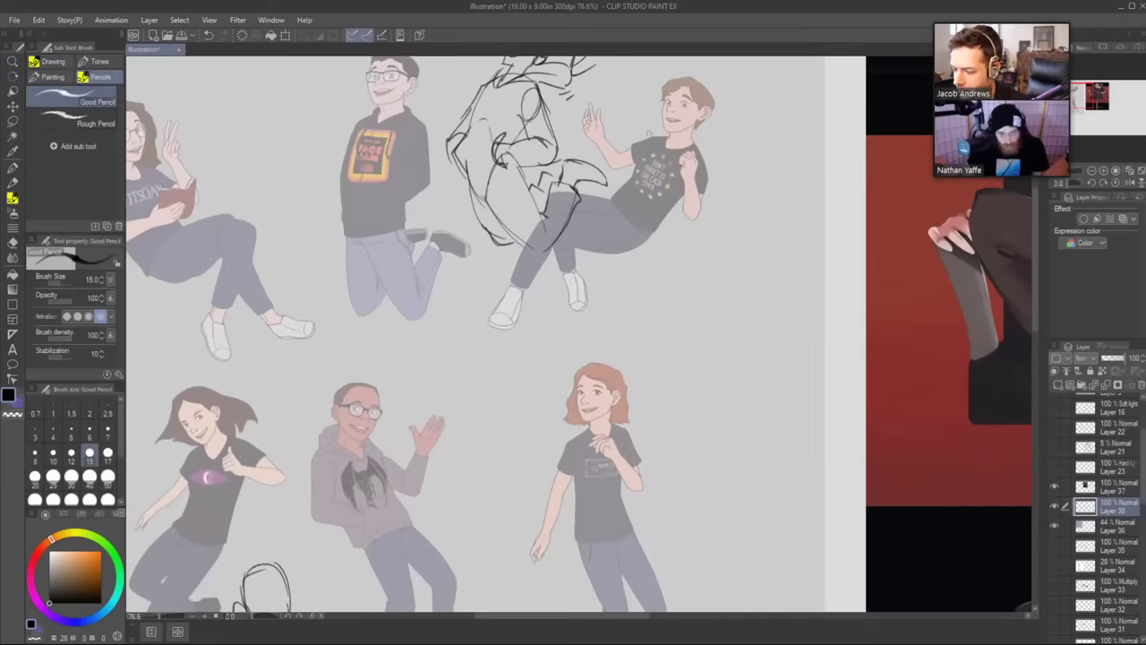
{"action": "left_click_drag", "start_coordinate": [655, 136], "coordinate": [607, 166]}
{"action": "key", "text": "ctrl+z"}
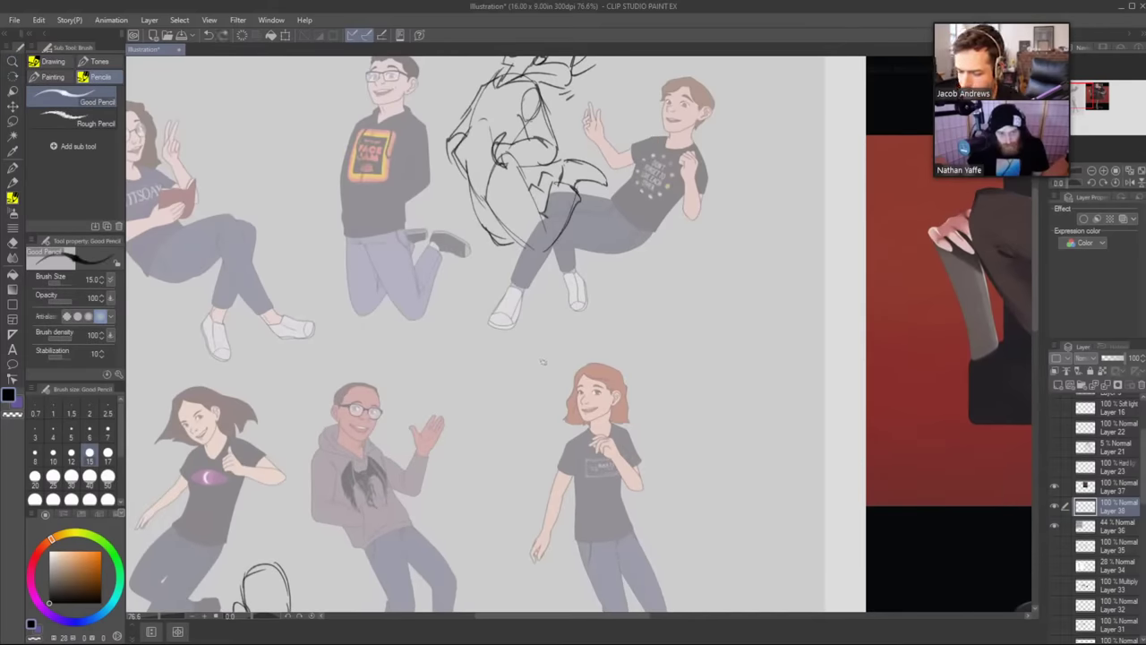
Sketch an elongated rounded upper-arm form over the hoodie character, running from the shoulder toward the elbow.
{"action": "left_click_drag", "start_coordinate": [591, 388], "coordinate": [658, 270]}
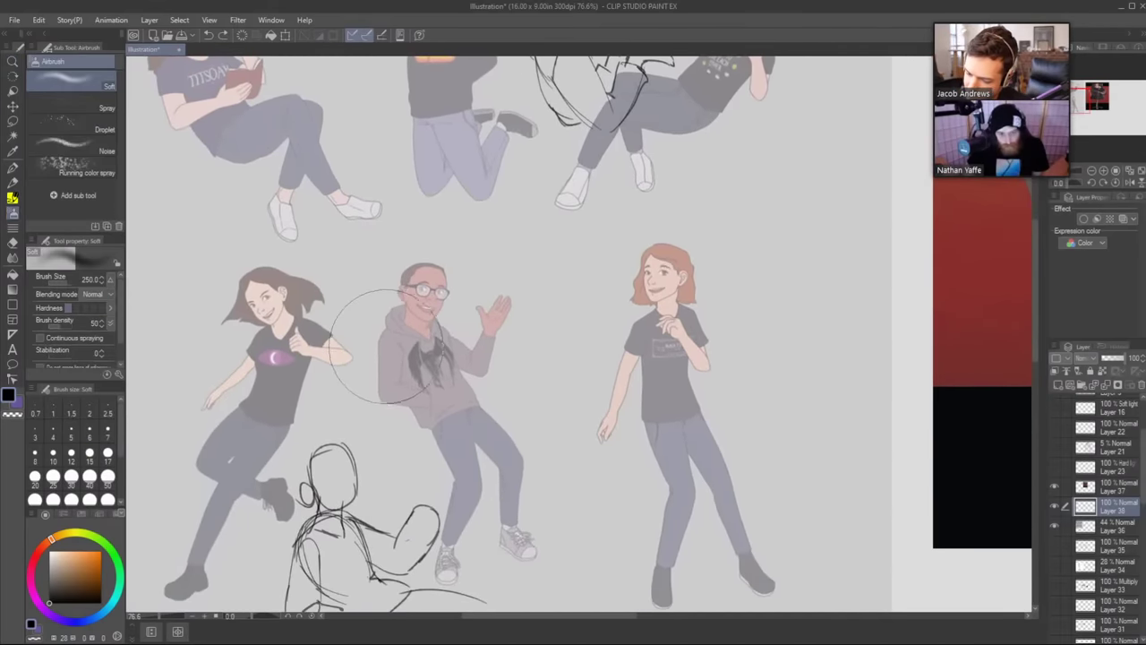
{"action": "left_click_drag", "start_coordinate": [383, 337], "coordinate": [399, 396]}
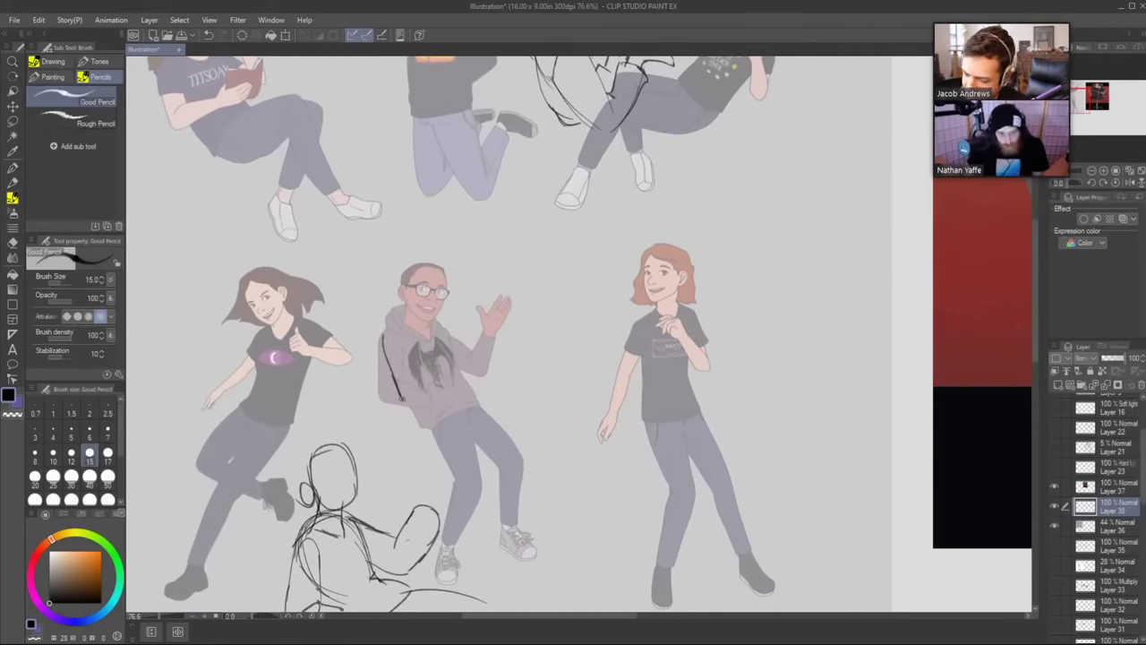
{"action": "key", "text": "ctrl+z"}
{"action": "mouse_move", "coordinate": [396, 330]}
{"action": "left_mouse_down"}
{"action": "mouse_move", "coordinate": [381, 361]}
{"action": "mouse_move", "coordinate": [386, 335]}
{"action": "mouse_move", "coordinate": [381, 349]}
{"action": "mouse_move", "coordinate": [429, 409]}
{"action": "left_mouse_up"}
{"action": "left_click_drag", "start_coordinate": [400, 341], "coordinate": [425, 401]}
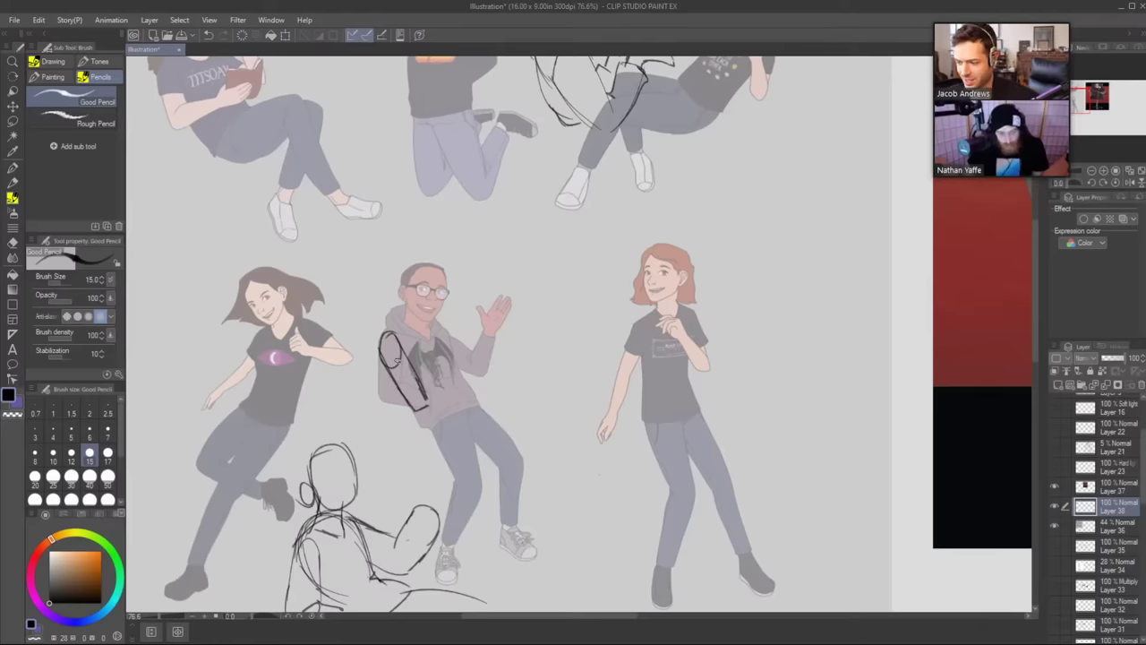
Sketch the forearm below the hoodie character's upper-arm form, and add a slanted line with short marks along the other side of the torso.
{"action": "mouse_move", "coordinate": [412, 404]}
{"action": "left_mouse_down"}
{"action": "mouse_move", "coordinate": [426, 400]}
{"action": "mouse_move", "coordinate": [426, 430]}
{"action": "mouse_move", "coordinate": [444, 454]}
{"action": "mouse_move", "coordinate": [424, 395]}
{"action": "mouse_move", "coordinate": [424, 408]}
{"action": "mouse_move", "coordinate": [414, 391]}
{"action": "mouse_move", "coordinate": [458, 453]}
{"action": "mouse_move", "coordinate": [445, 453]}
{"action": "mouse_move", "coordinate": [449, 465]}
{"action": "mouse_move", "coordinate": [462, 462]}
{"action": "left_mouse_up"}
{"action": "key", "text": "e"}
{"action": "key", "text": "p"}
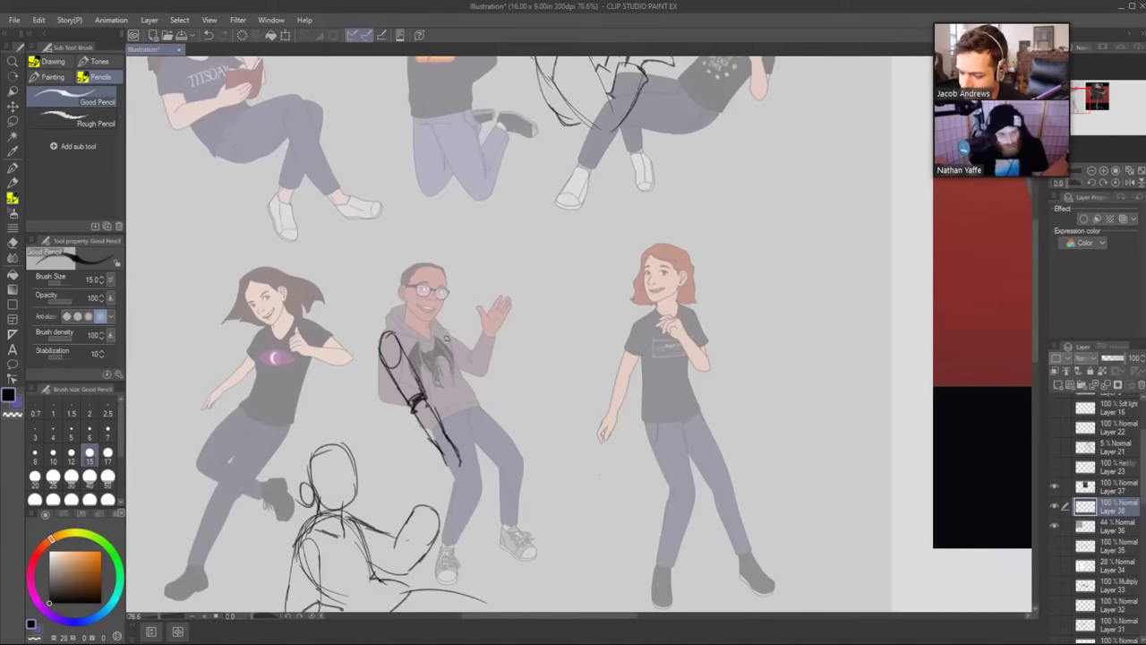
{"action": "left_click_drag", "start_coordinate": [445, 337], "coordinate": [504, 427]}
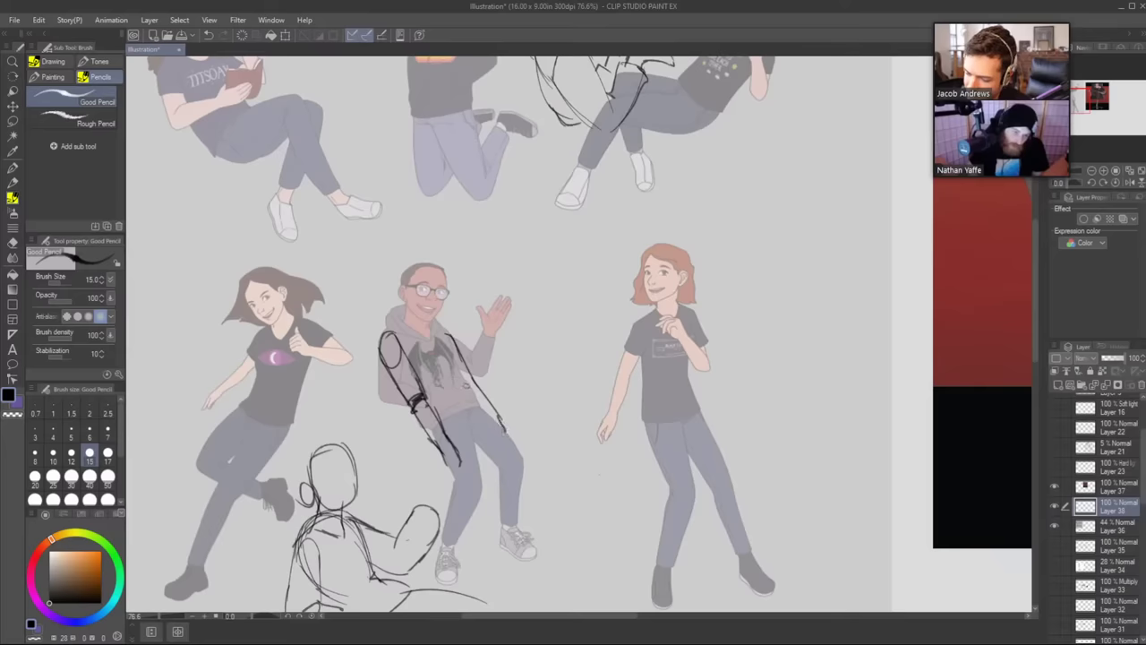
{"action": "left_click_drag", "start_coordinate": [462, 376], "coordinate": [482, 394]}
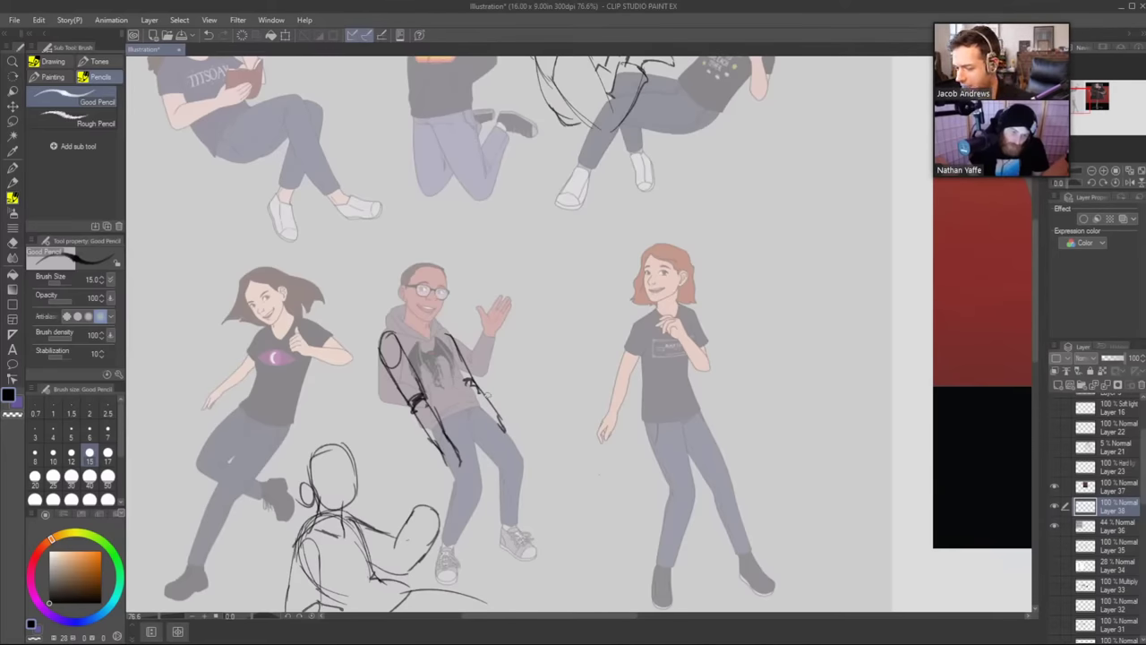
Draw arrows pointing at the red-haired character's shoulder and hip, and mark the shoulder with a small oval.
{"action": "mouse_move", "coordinate": [569, 316]}
{"action": "left_mouse_down"}
{"action": "mouse_move", "coordinate": [598, 313]}
{"action": "mouse_move", "coordinate": [607, 340]}
{"action": "left_mouse_up"}
{"action": "mouse_move", "coordinate": [647, 433]}
{"action": "left_mouse_down"}
{"action": "mouse_move", "coordinate": [562, 379]}
{"action": "mouse_move", "coordinate": [575, 382]}
{"action": "mouse_move", "coordinate": [562, 394]}
{"action": "left_mouse_up"}
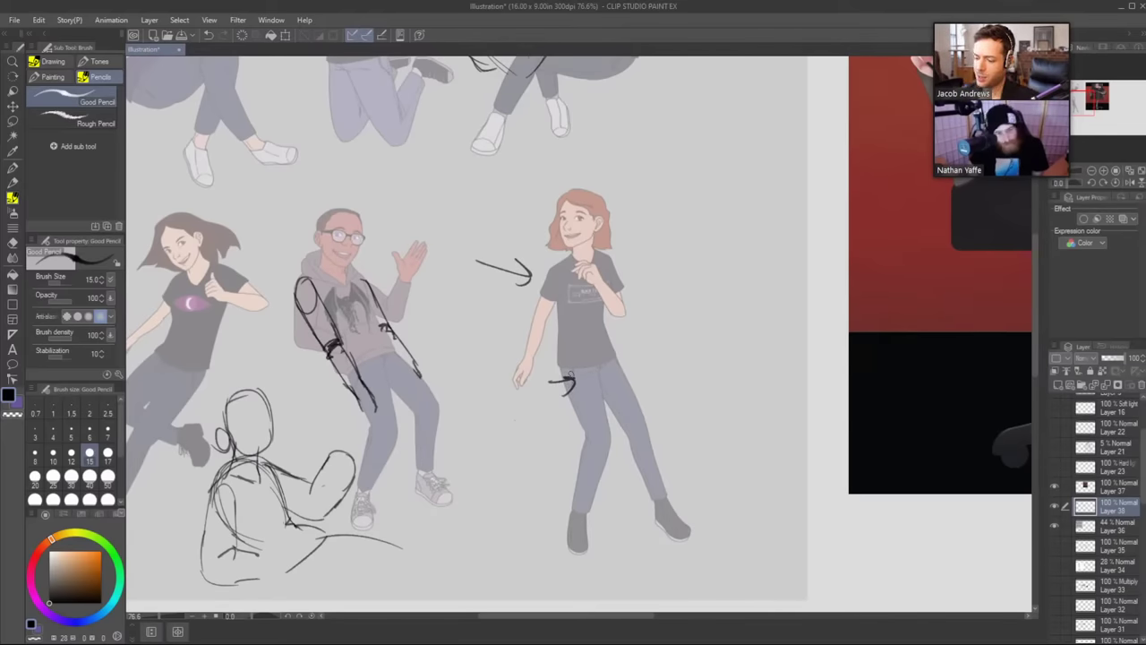
{"action": "mouse_move", "coordinate": [547, 273]}
{"action": "left_mouse_down"}
{"action": "mouse_move", "coordinate": [565, 296]}
{"action": "mouse_move", "coordinate": [552, 292]}
{"action": "mouse_move", "coordinate": [547, 276]}
{"action": "mouse_move", "coordinate": [537, 334]}
{"action": "left_mouse_up"}
{"action": "key", "text": "ctrl+z"}
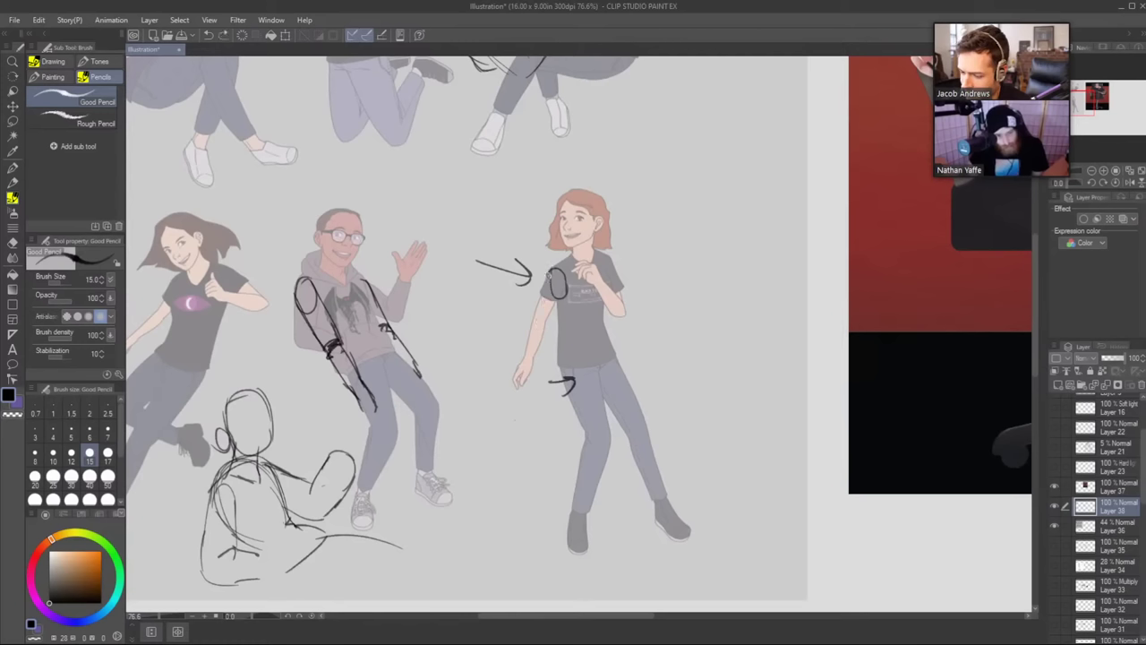
Outline the red-haired character's lowered arm from shoulder past the hand, and trace the bent arm from shoulder to elbow.
{"action": "left_click_drag", "start_coordinate": [549, 272], "coordinate": [538, 341]}
{"action": "left_click_drag", "start_coordinate": [566, 284], "coordinate": [522, 410]}
{"action": "left_click_drag", "start_coordinate": [552, 324], "coordinate": [534, 405]}
{"action": "mouse_move", "coordinate": [535, 344]}
{"action": "left_mouse_down"}
{"action": "mouse_move", "coordinate": [523, 403]}
{"action": "mouse_move", "coordinate": [544, 364]}
{"action": "mouse_move", "coordinate": [530, 379]}
{"action": "mouse_move", "coordinate": [538, 334]}
{"action": "mouse_move", "coordinate": [530, 389]}
{"action": "mouse_move", "coordinate": [550, 347]}
{"action": "mouse_move", "coordinate": [523, 418]}
{"action": "left_mouse_up"}
{"action": "key", "text": "e"}
{"action": "key", "text": "b"}
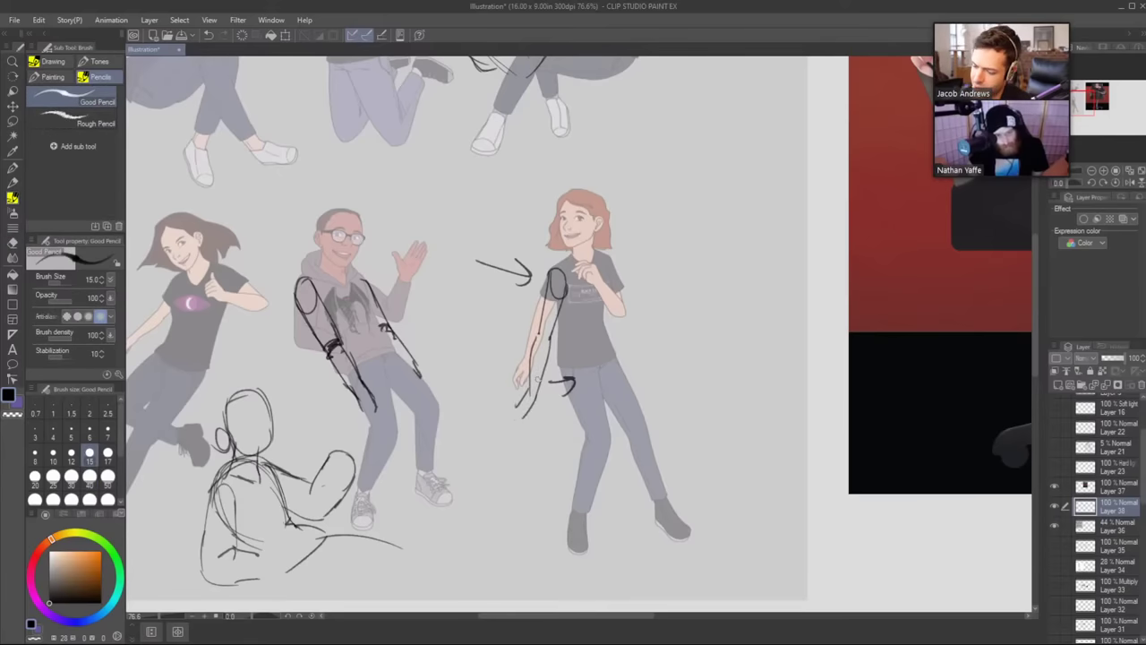
{"action": "mouse_move", "coordinate": [607, 252]}
{"action": "left_mouse_down"}
{"action": "mouse_move", "coordinate": [630, 327]}
{"action": "mouse_move", "coordinate": [607, 303]}
{"action": "mouse_move", "coordinate": [600, 262]}
{"action": "left_mouse_up"}
{"action": "mouse_move", "coordinate": [629, 315]}
{"action": "left_mouse_down"}
{"action": "mouse_move", "coordinate": [594, 277]}
{"action": "mouse_move", "coordinate": [618, 325]}
{"action": "left_mouse_up"}
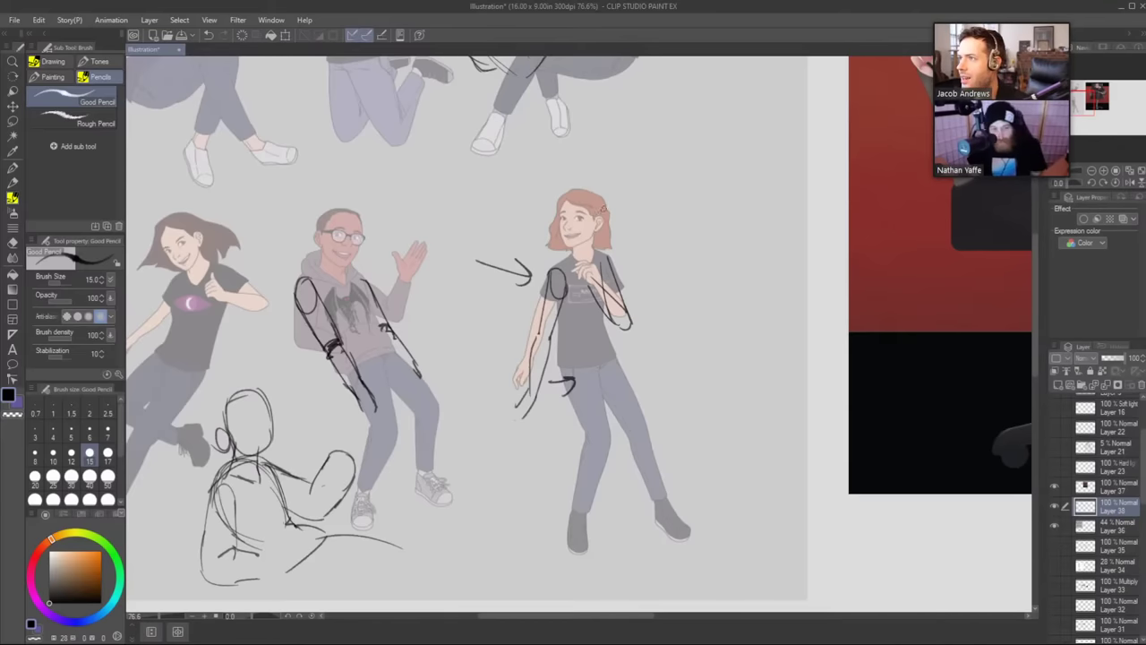
Hide the seated-figure painting, sketch and faded character layers, and bring in the blue horned creature illustration on its own layer.
{"action": "key", "text": "ctrl+space"}
{"action": "left_click_drag", "start_coordinate": [556, 206], "coordinate": [502, 208]}
{"action": "left_click_drag", "start_coordinate": [596, 191], "coordinate": [370, 300]}
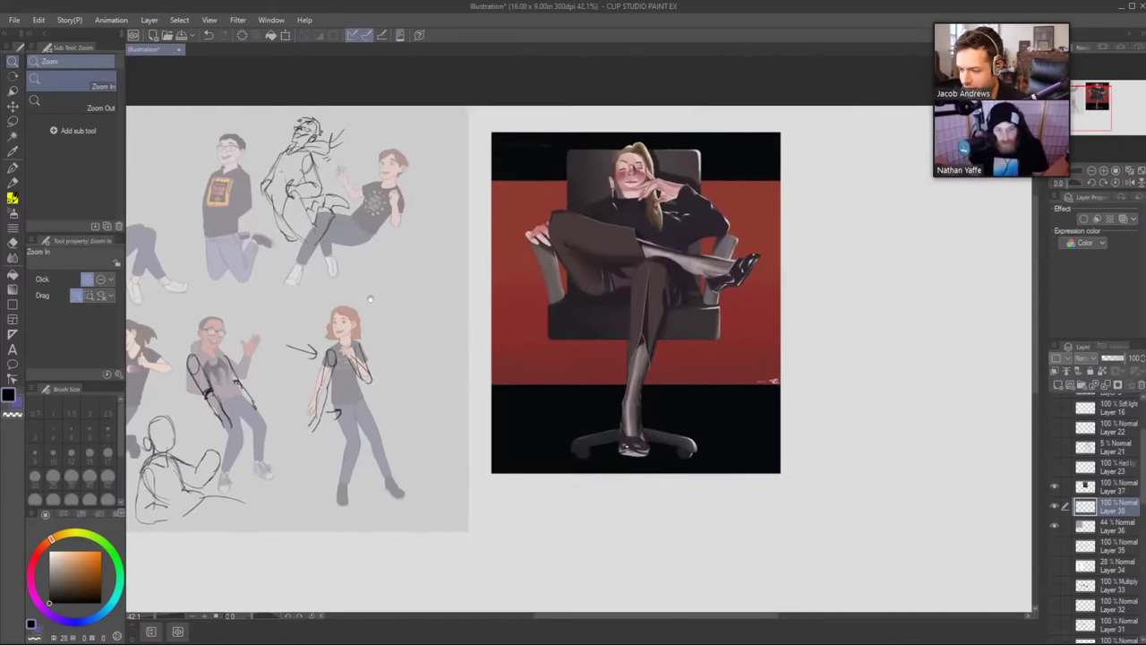
{"action": "mouse_move", "coordinate": [627, 188]}
{"action": "left_mouse_down"}
{"action": "mouse_move", "coordinate": [664, 176]}
{"action": "mouse_move", "coordinate": [622, 186]}
{"action": "left_mouse_up"}
{"action": "mouse_move", "coordinate": [536, 193]}
{"action": "left_mouse_down"}
{"action": "mouse_move", "coordinate": [658, 213]}
{"action": "mouse_move", "coordinate": [634, 215]}
{"action": "mouse_move", "coordinate": [661, 210]}
{"action": "mouse_move", "coordinate": [670, 188]}
{"action": "mouse_move", "coordinate": [663, 219]}
{"action": "left_mouse_up"}
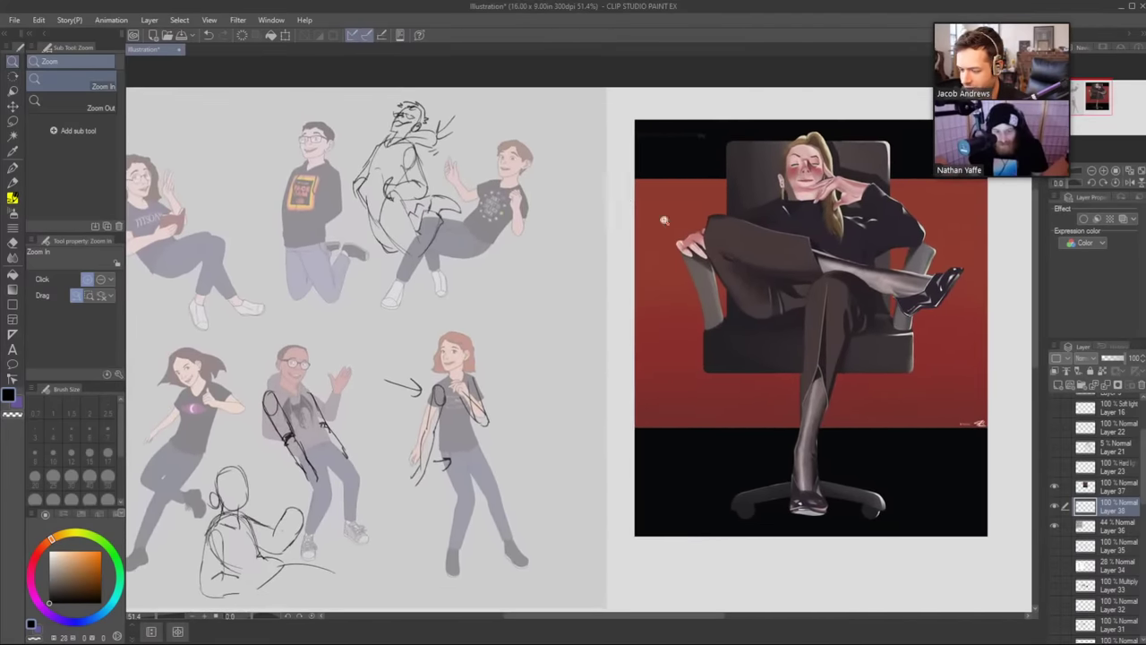
{"action": "left_click_drag", "start_coordinate": [1054, 527], "coordinate": [1053, 491]}
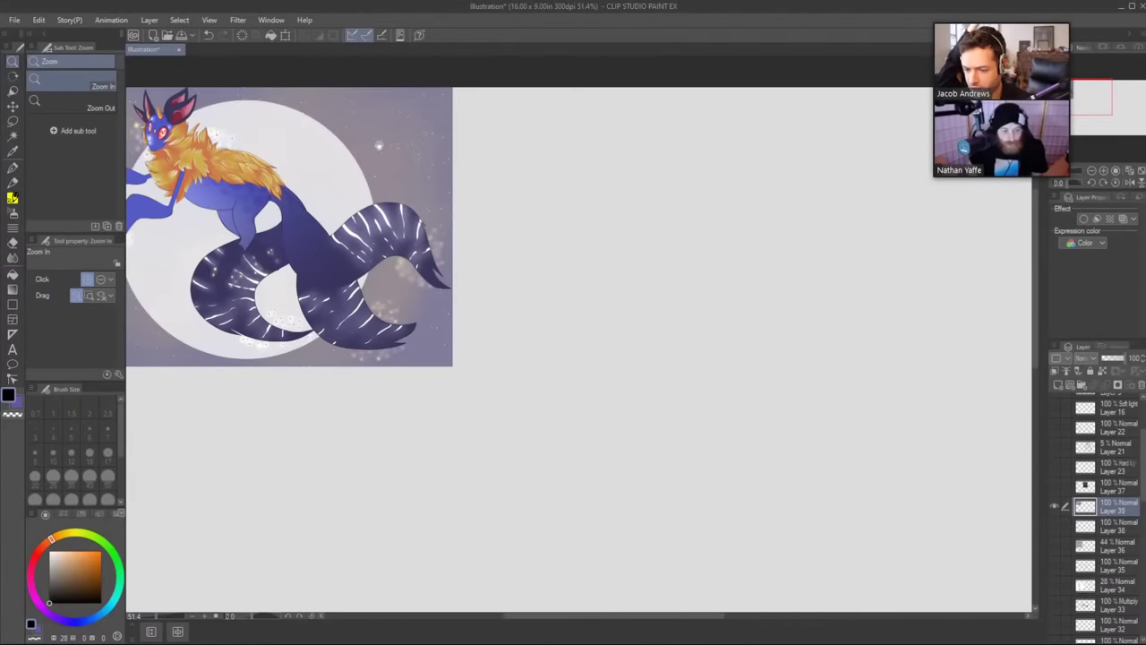
{"action": "left_click_drag", "start_coordinate": [378, 143], "coordinate": [455, 146]}
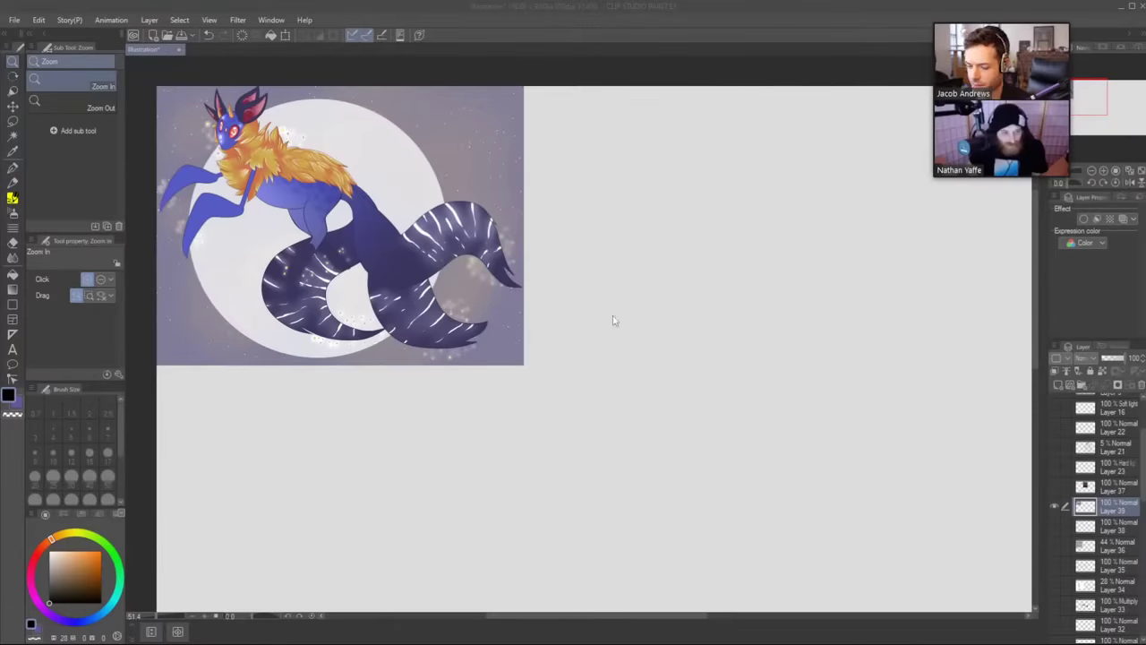
Paste the striped pond creature illustration as a new layer and place it just below the horned creature illustration.
{"action": "left_click", "coordinate": [613, 317]}
{"action": "key", "text": "ctrl+v"}
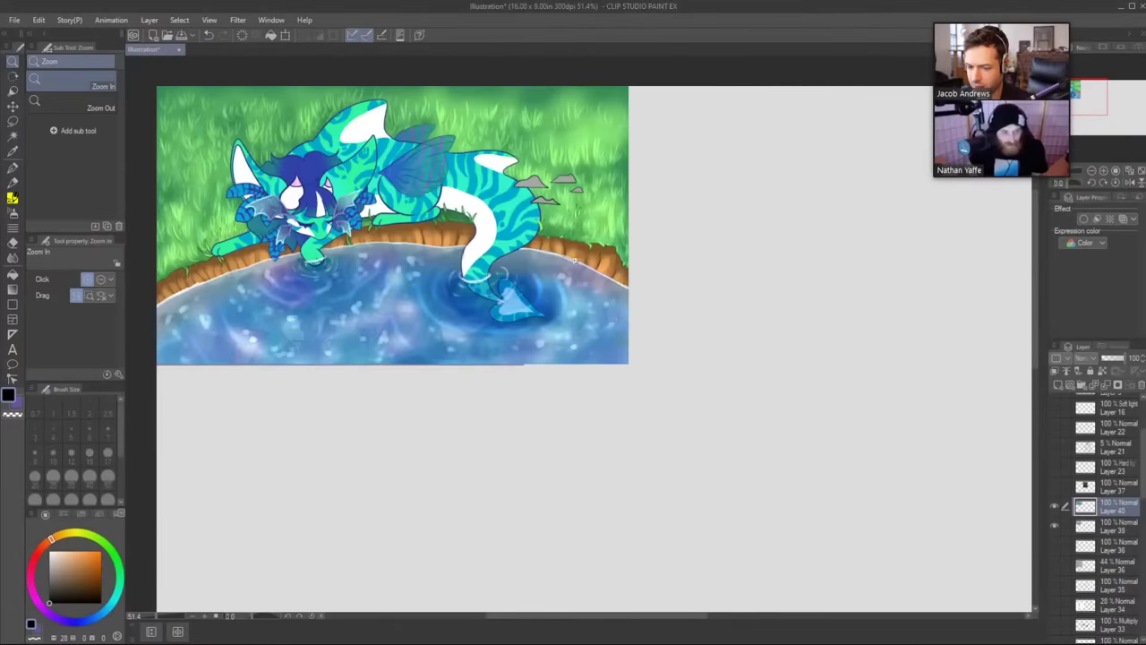
{"action": "left_click", "coordinate": [287, 36]}
{"action": "left_click_drag", "start_coordinate": [574, 218], "coordinate": [639, 494]}
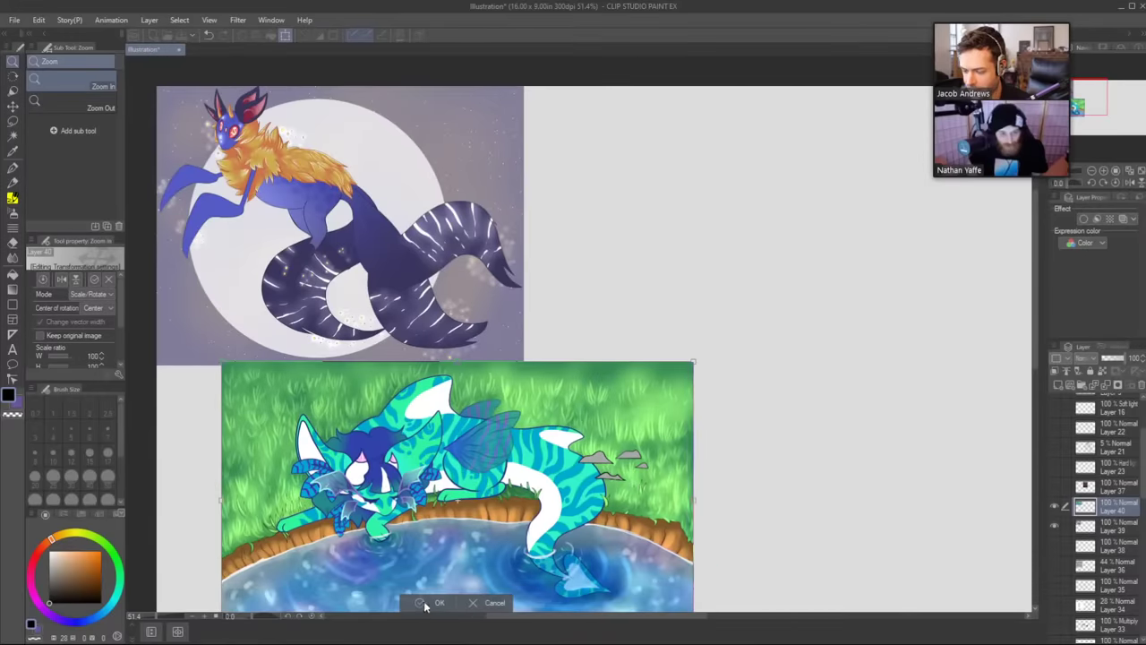
{"action": "key", "text": "Return"}
{"action": "scroll", "coordinate": [749, 379], "scroll_direction": "down", "scroll_amount": 2}
{"action": "scroll", "coordinate": [599, 307], "scroll_direction": "up", "scroll_amount": 3}
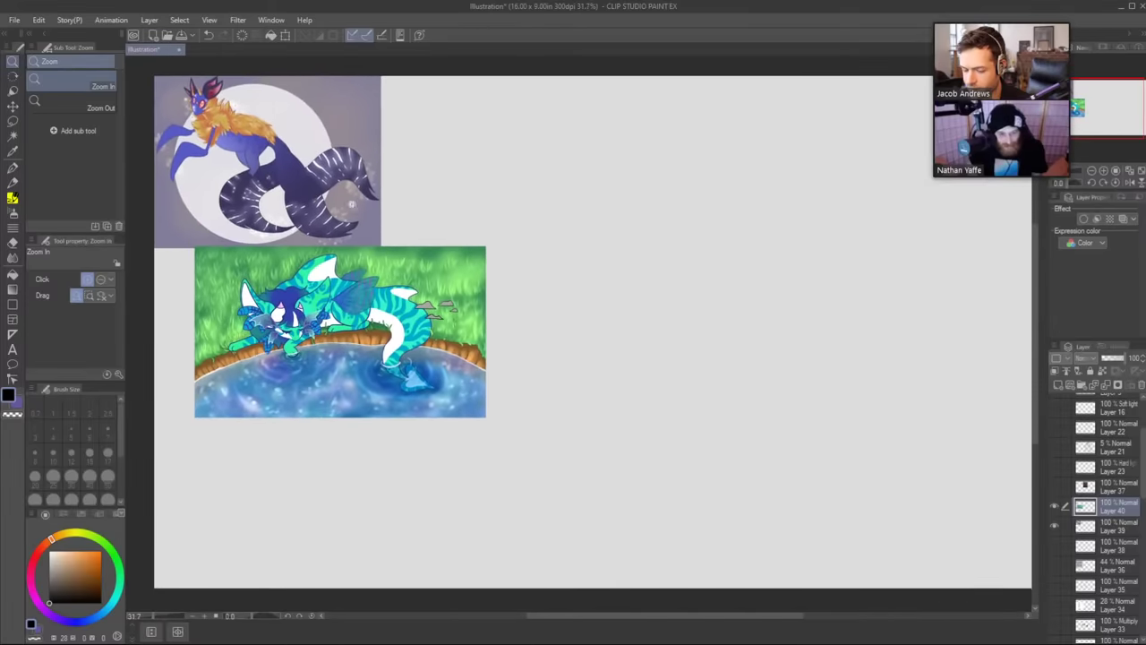
{"action": "key", "text": "k"}
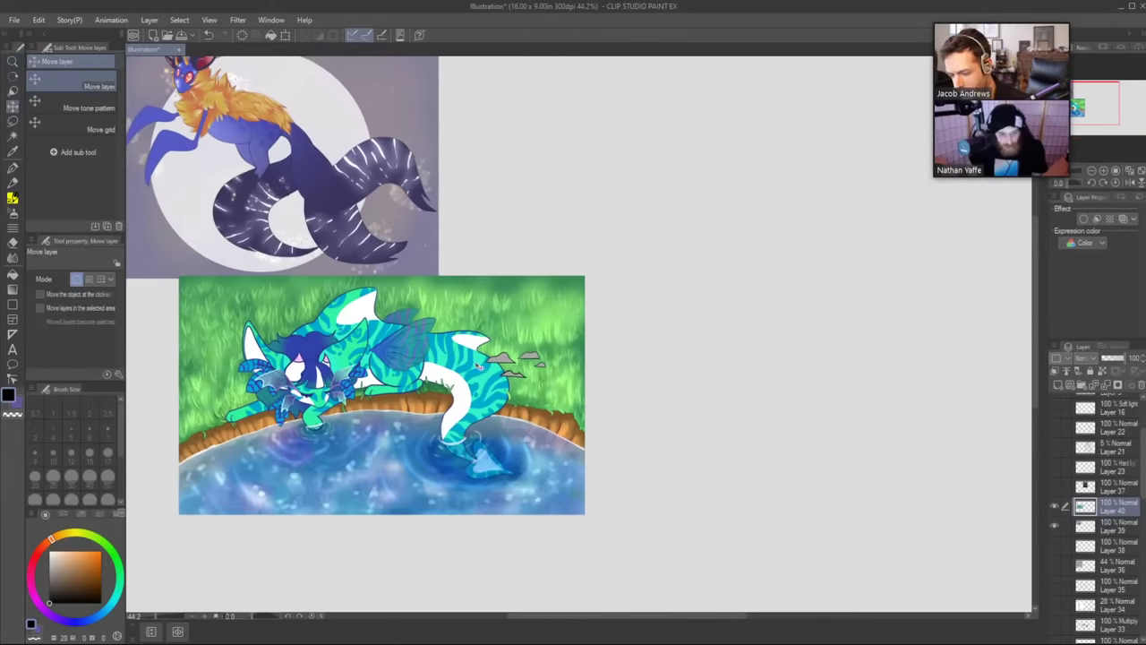
{"action": "left_click_drag", "start_coordinate": [481, 368], "coordinate": [437, 384]}
{"action": "key", "text": "/"}
{"action": "scroll", "coordinate": [573, 294], "scroll_direction": "down", "scroll_amount": 2}
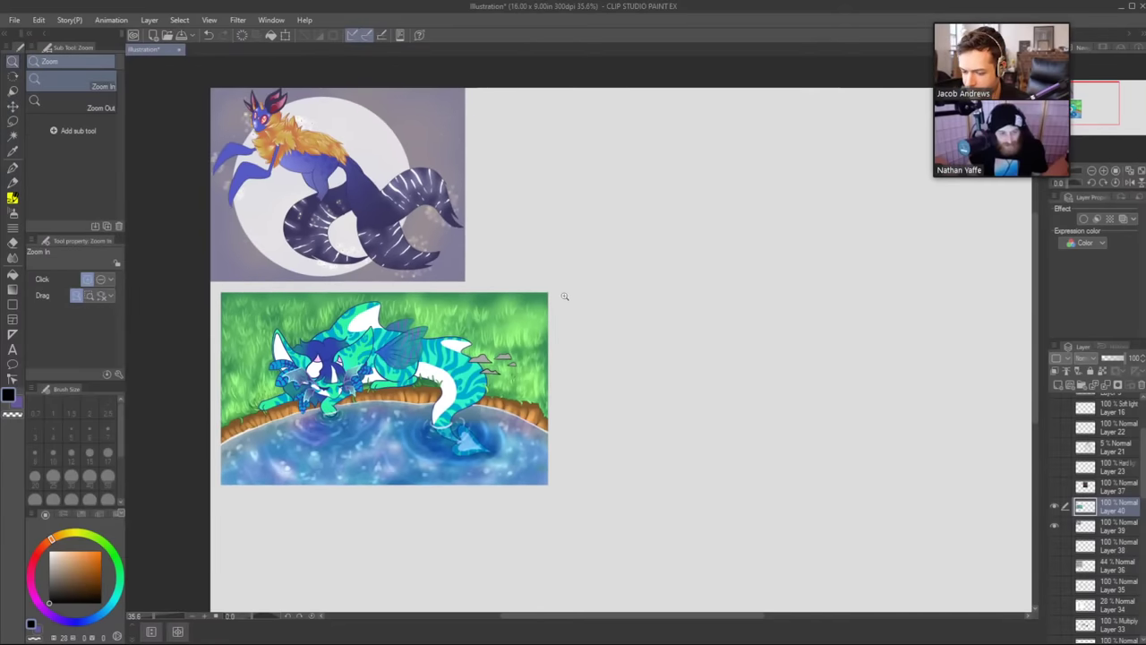
Examine the horned creature's head, fur, limbs and tails up close, and the pond creature's pose and water.
{"action": "scroll", "coordinate": [366, 166], "scroll_direction": "up", "scroll_amount": 2}
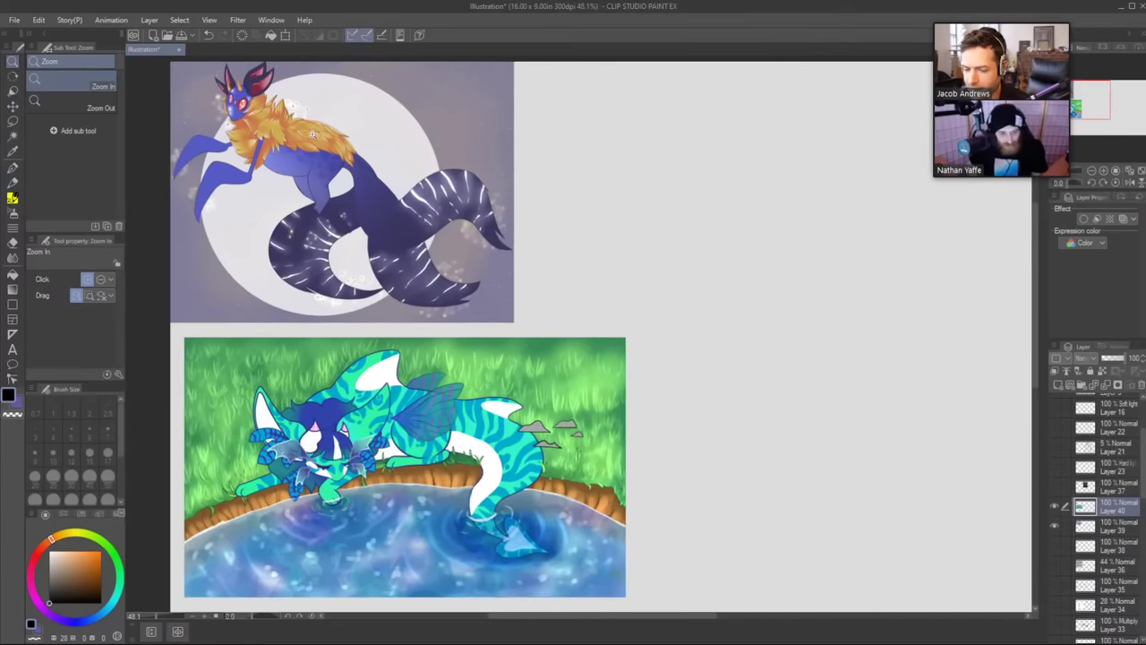
{"action": "scroll", "coordinate": [326, 117], "scroll_direction": "up", "scroll_amount": 5}
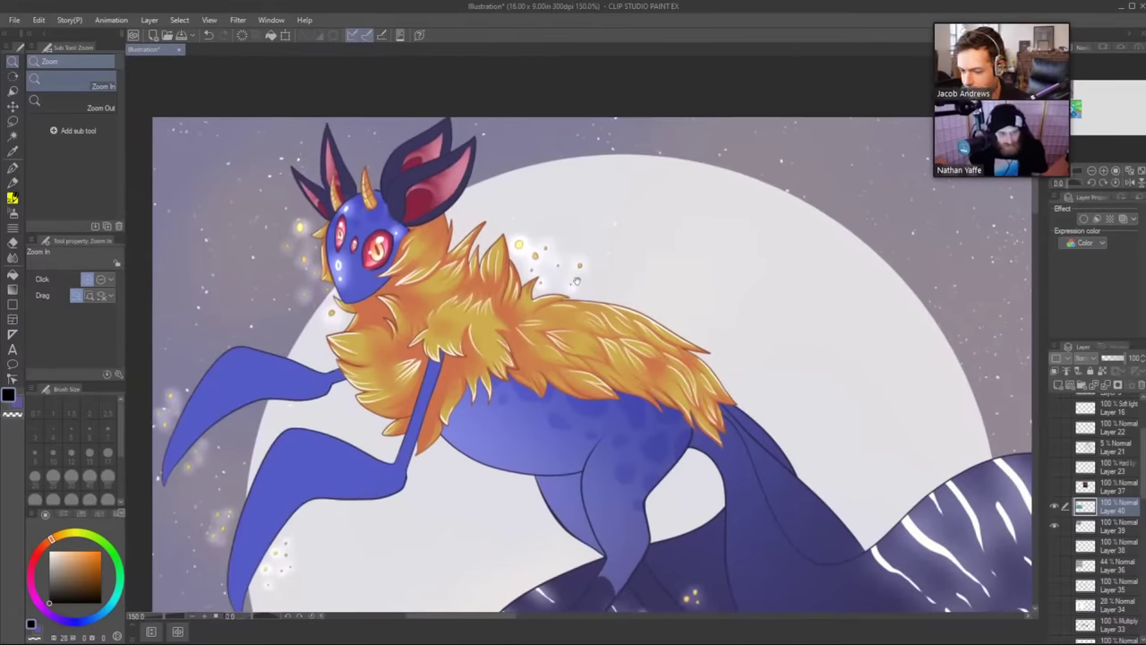
{"action": "left_click_drag", "start_coordinate": [576, 280], "coordinate": [481, 168]}
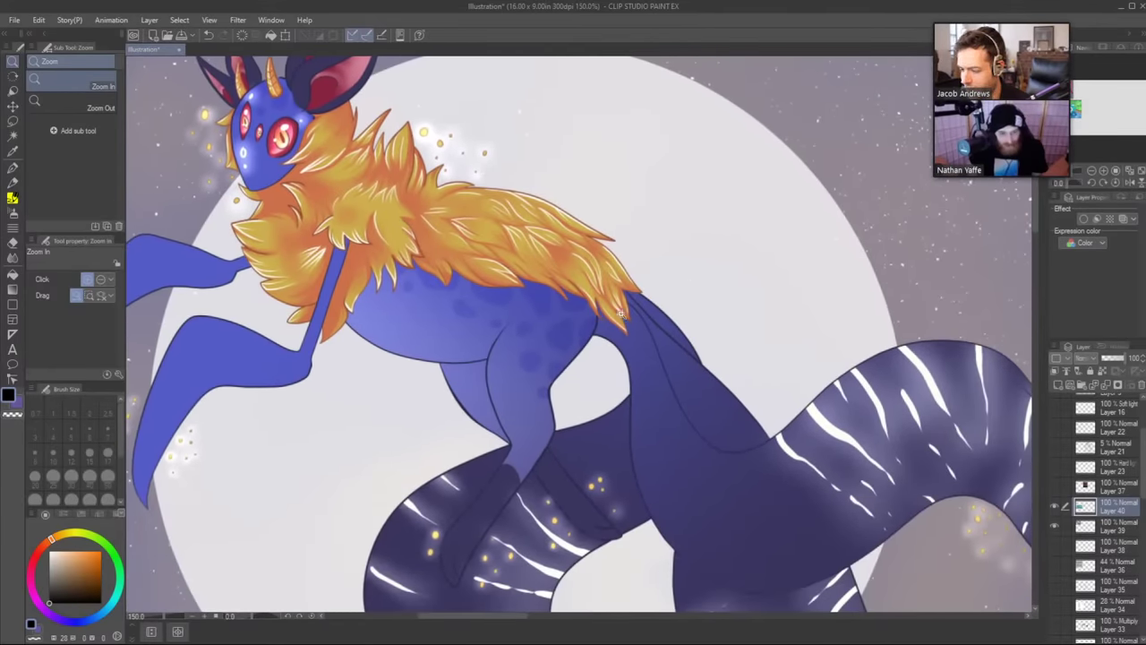
{"action": "left_click_drag", "start_coordinate": [437, 274], "coordinate": [566, 357]}
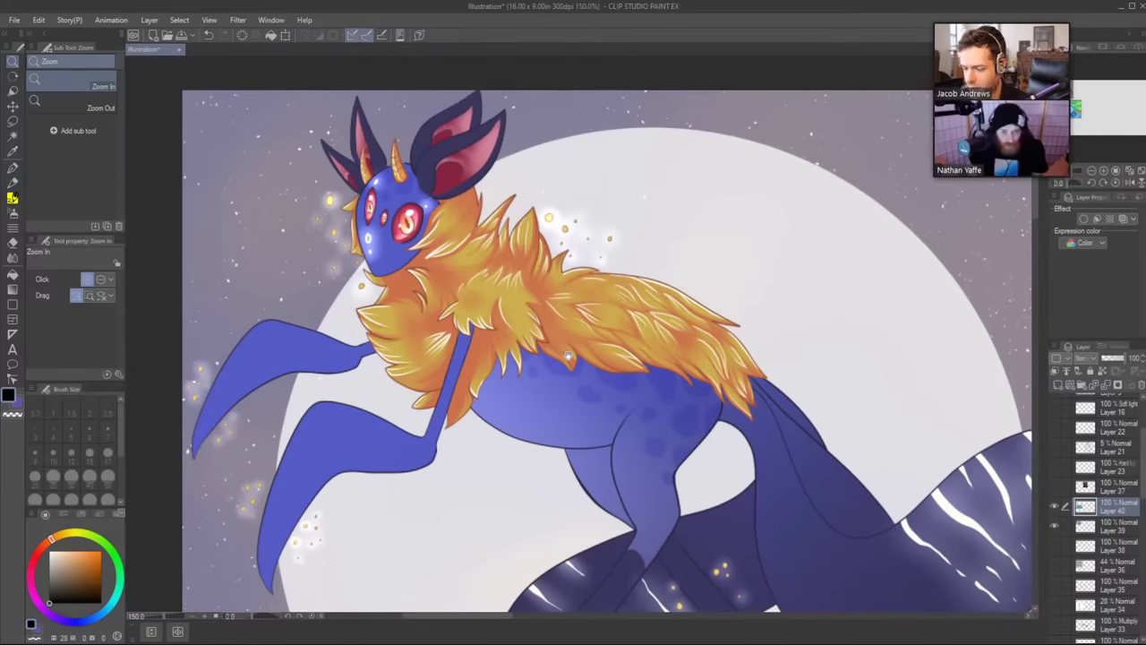
{"action": "left_click_drag", "start_coordinate": [566, 356], "coordinate": [542, 344]}
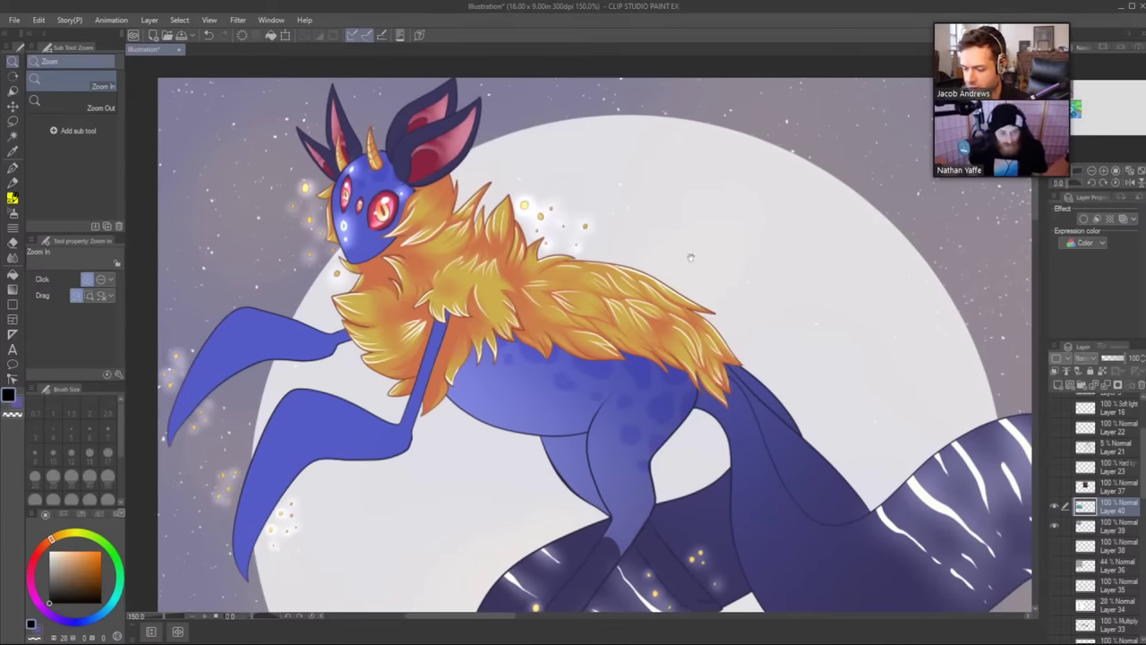
{"action": "left_click_drag", "start_coordinate": [690, 258], "coordinate": [616, 197]}
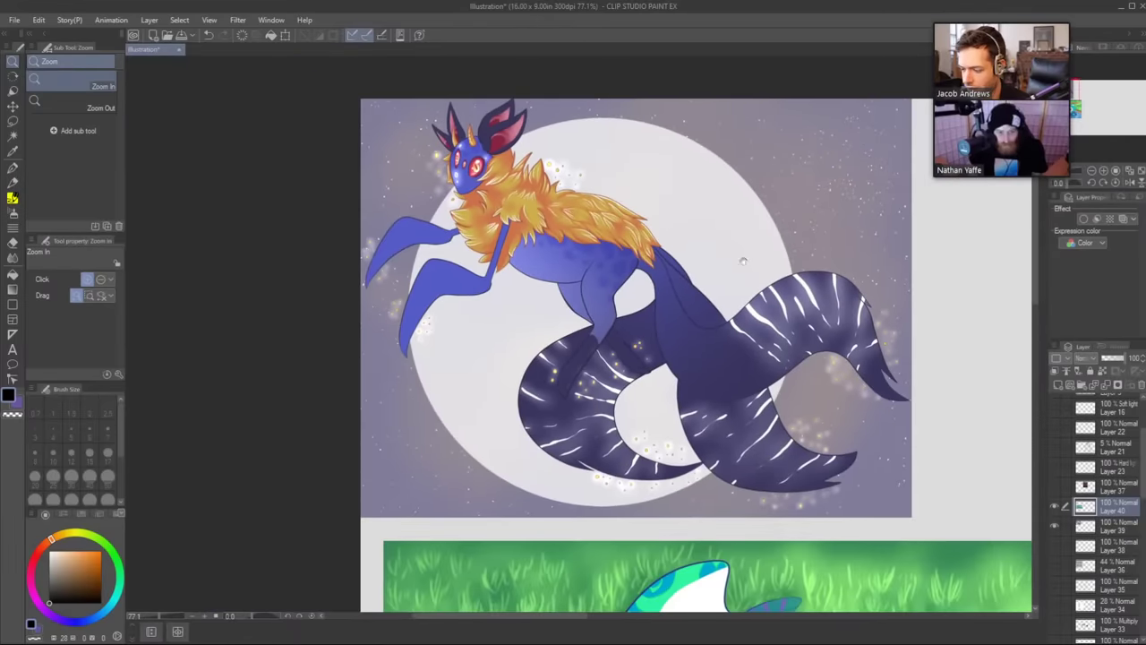
{"action": "left_click_drag", "start_coordinate": [850, 392], "coordinate": [570, 190]}
{"action": "left_click_drag", "start_coordinate": [578, 516], "coordinate": [669, 346]}
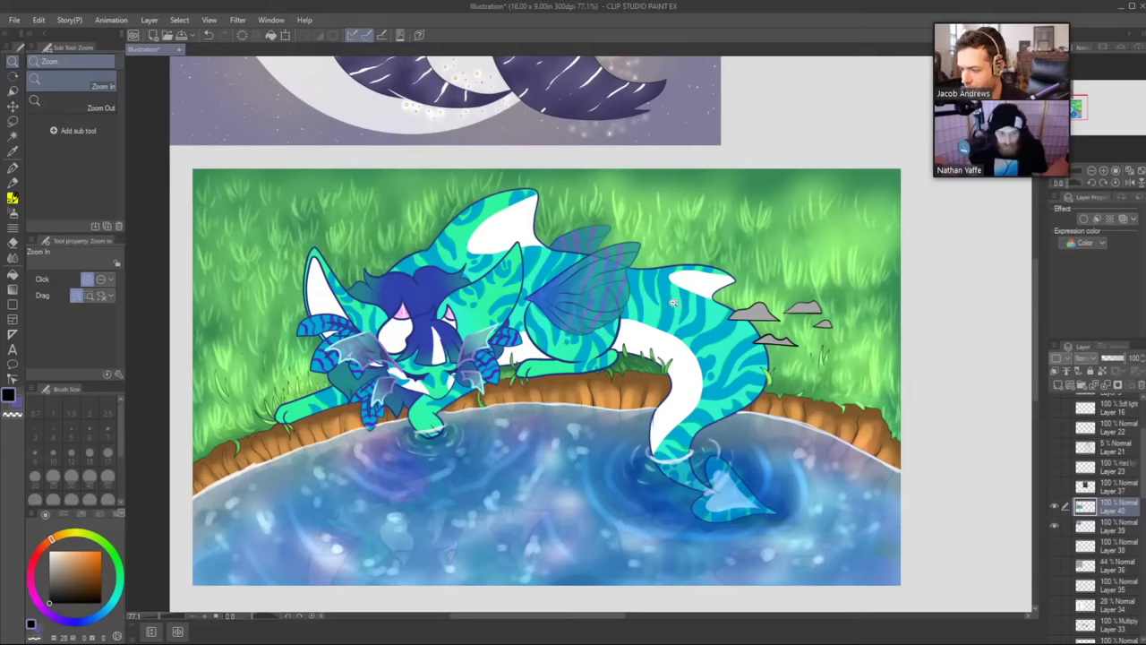
{"action": "left_click_drag", "start_coordinate": [658, 302], "coordinate": [627, 301]}
{"action": "left_click_drag", "start_coordinate": [654, 299], "coordinate": [510, 305]}
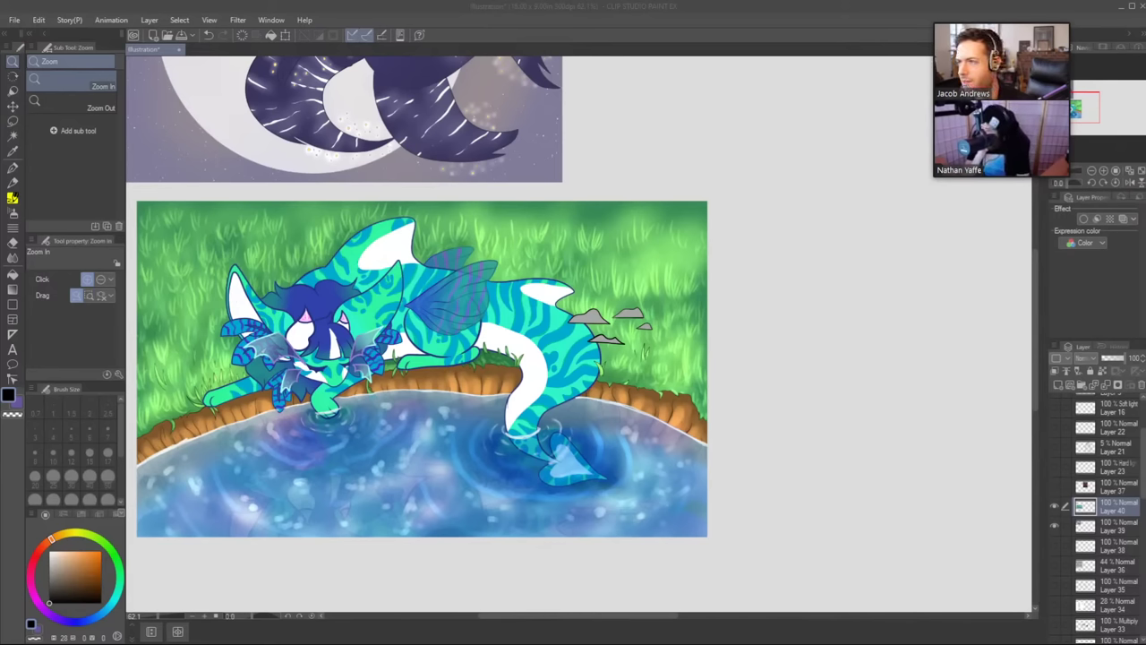
Paste the lake photo as a new layer and move it onto the empty canvas beside the two illustrations.
{"action": "mouse_move", "coordinate": [943, 58]}
{"action": "left_click", "coordinate": [726, 271]}
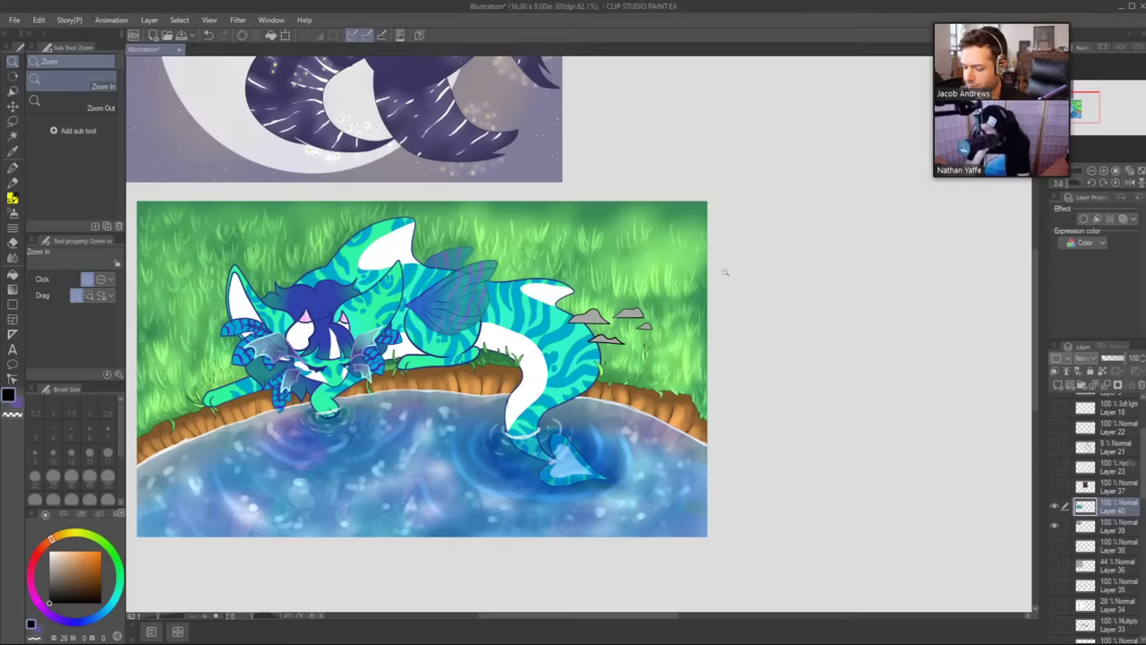
{"action": "key", "text": "ctrl+shift+n"}
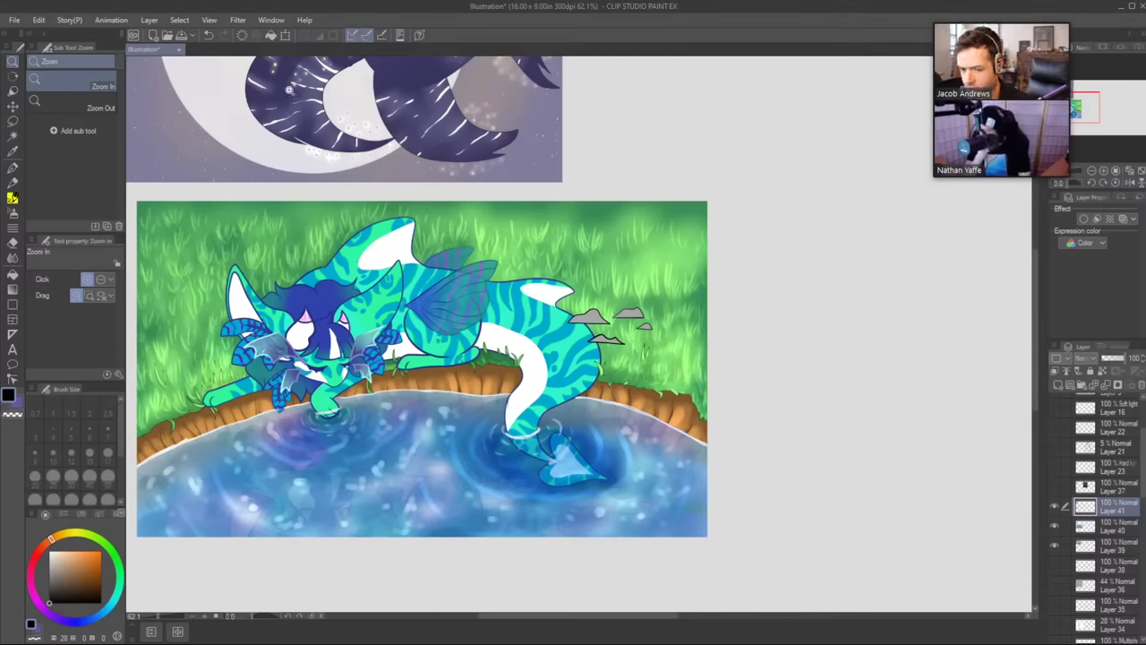
{"action": "left_click", "coordinate": [285, 35]}
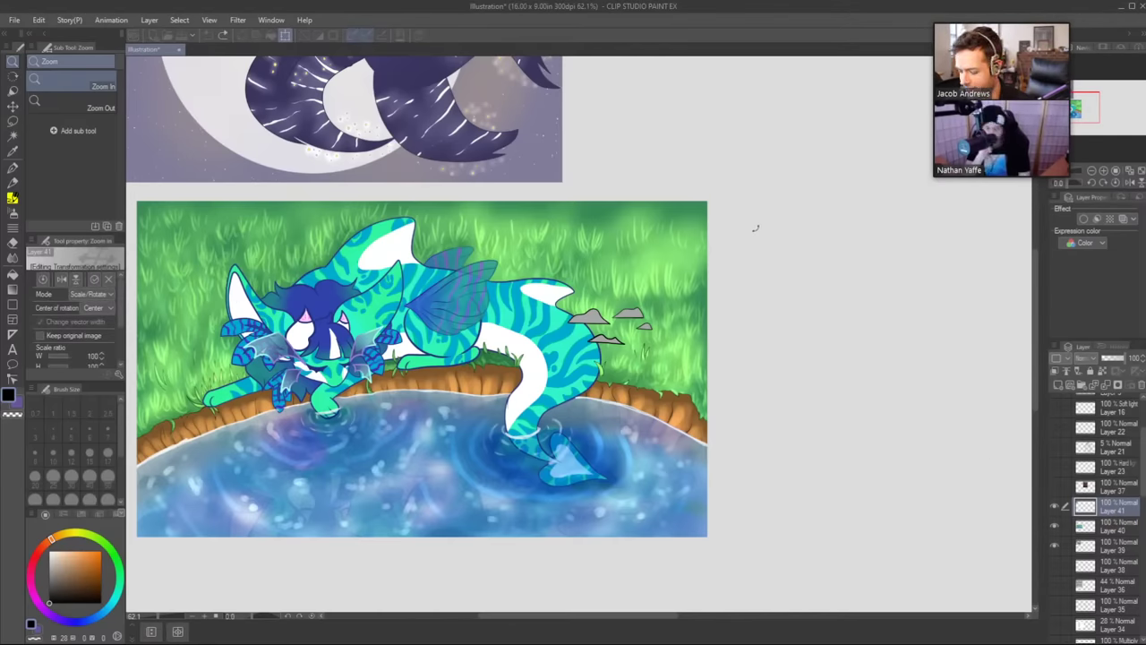
{"action": "key", "text": "Escape"}
{"action": "scroll", "coordinate": [756, 228], "scroll_direction": "down", "scroll_amount": 5}
{"action": "left_click_drag", "start_coordinate": [765, 212], "coordinate": [499, 254]}
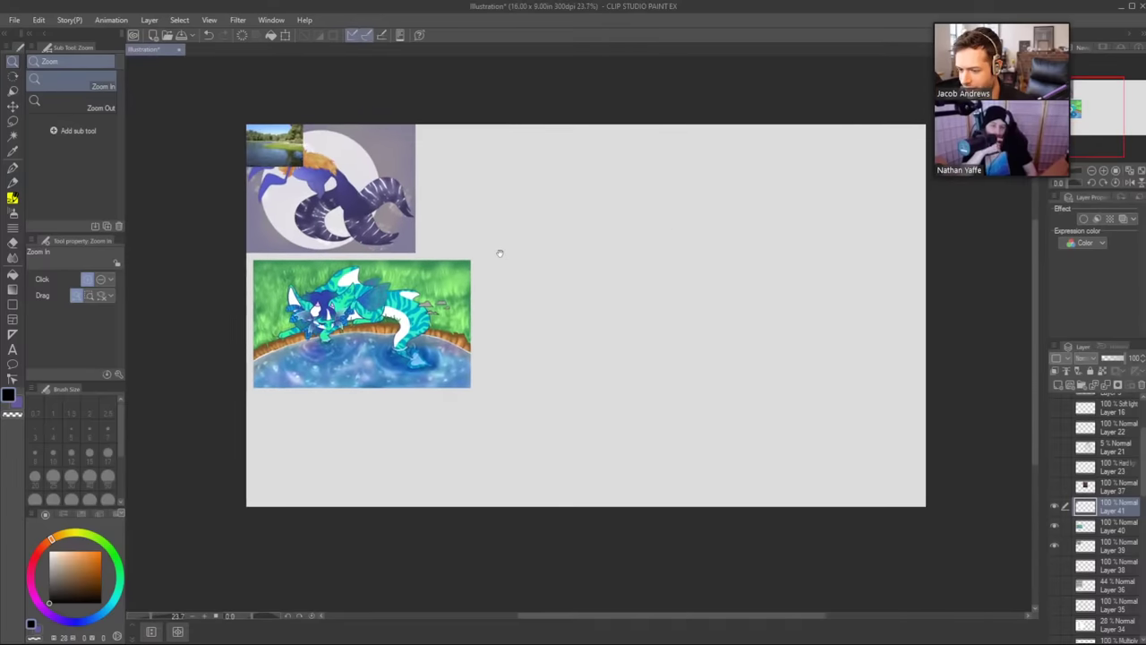
{"action": "key", "text": "k"}
{"action": "left_click_drag", "start_coordinate": [268, 147], "coordinate": [591, 260]}
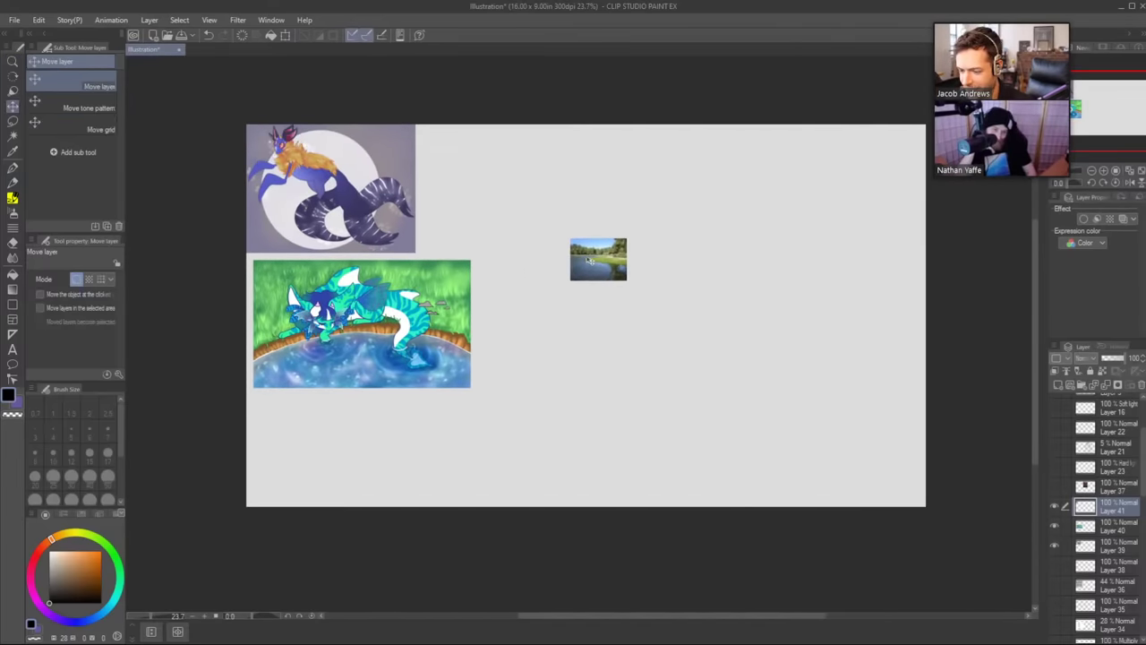
Enlarge the lake photo to slightly wider than the pond illustration and position it right next to the two illustrations.
{"action": "key", "text": "ctrl+t"}
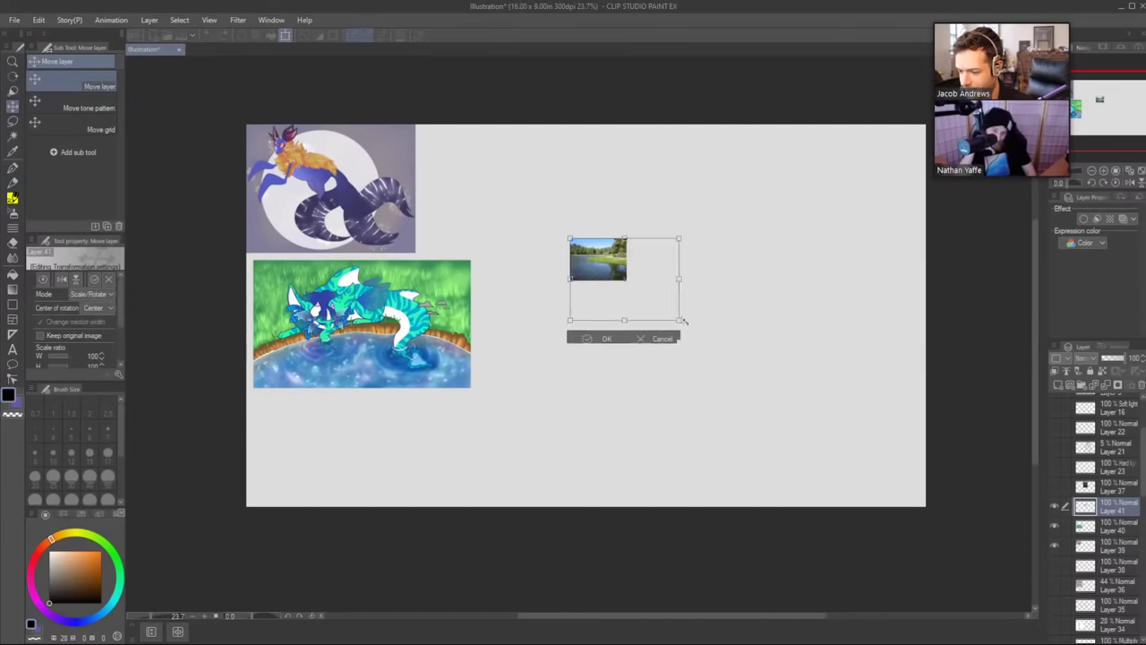
{"action": "left_click_drag", "start_coordinate": [683, 320], "coordinate": [819, 421]}
{"action": "left_click_drag", "start_coordinate": [658, 376], "coordinate": [577, 334]}
{"action": "left_click", "coordinate": [582, 402]}
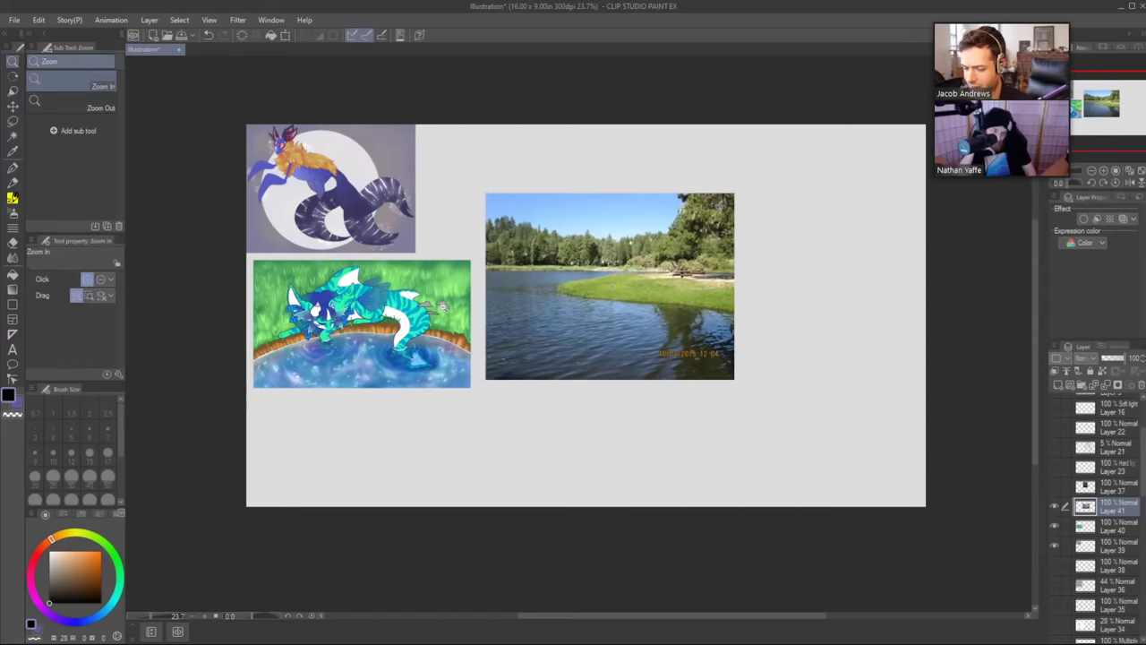
Compare the water and grassy shoreline in the lake photo with those in the pond illustration.
{"action": "left_click_drag", "start_coordinate": [443, 306], "coordinate": [466, 301]}
{"action": "left_click_drag", "start_coordinate": [503, 265], "coordinate": [543, 297]}
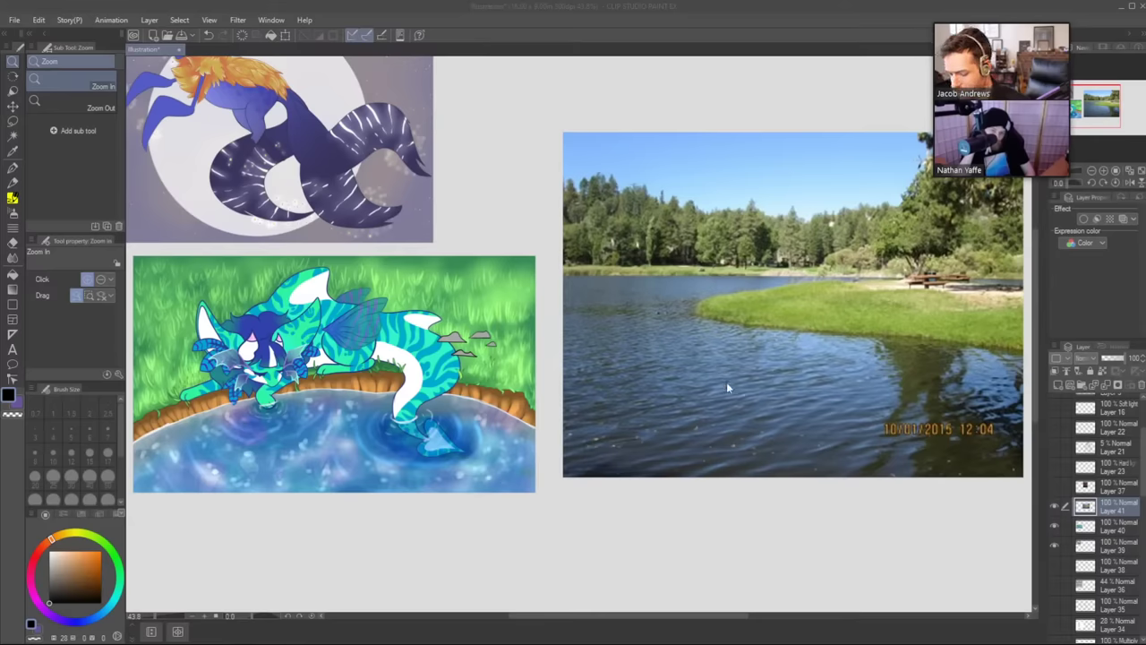
{"action": "left_click", "coordinate": [710, 487]}
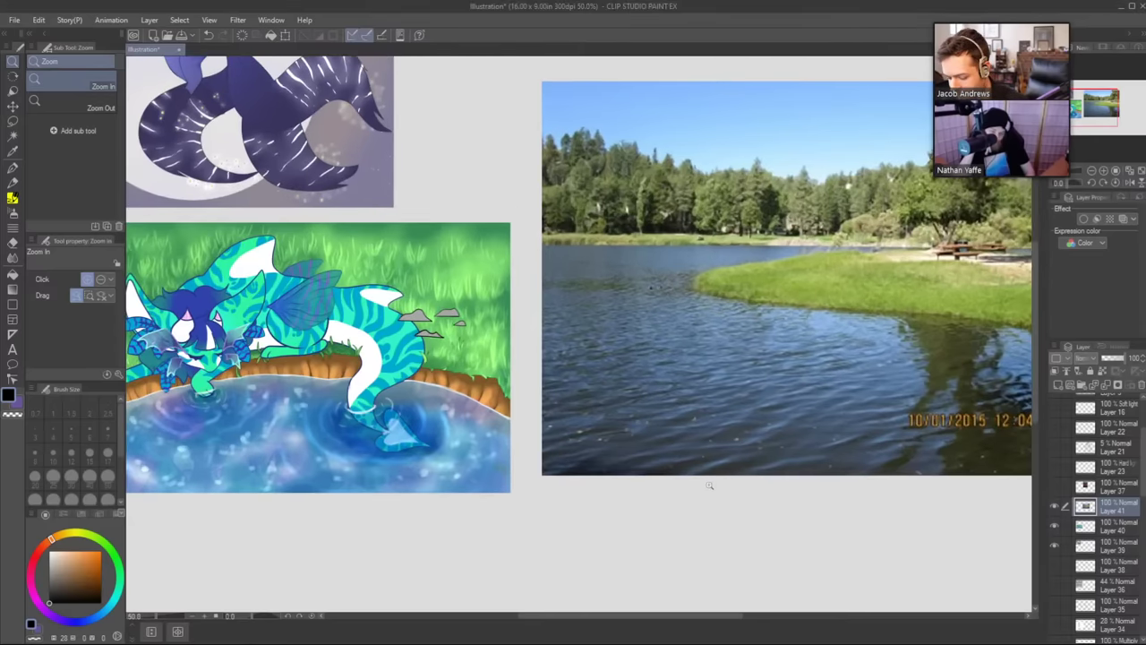
{"action": "key", "text": "i"}
{"action": "left_click_drag", "start_coordinate": [760, 480], "coordinate": [628, 491]}
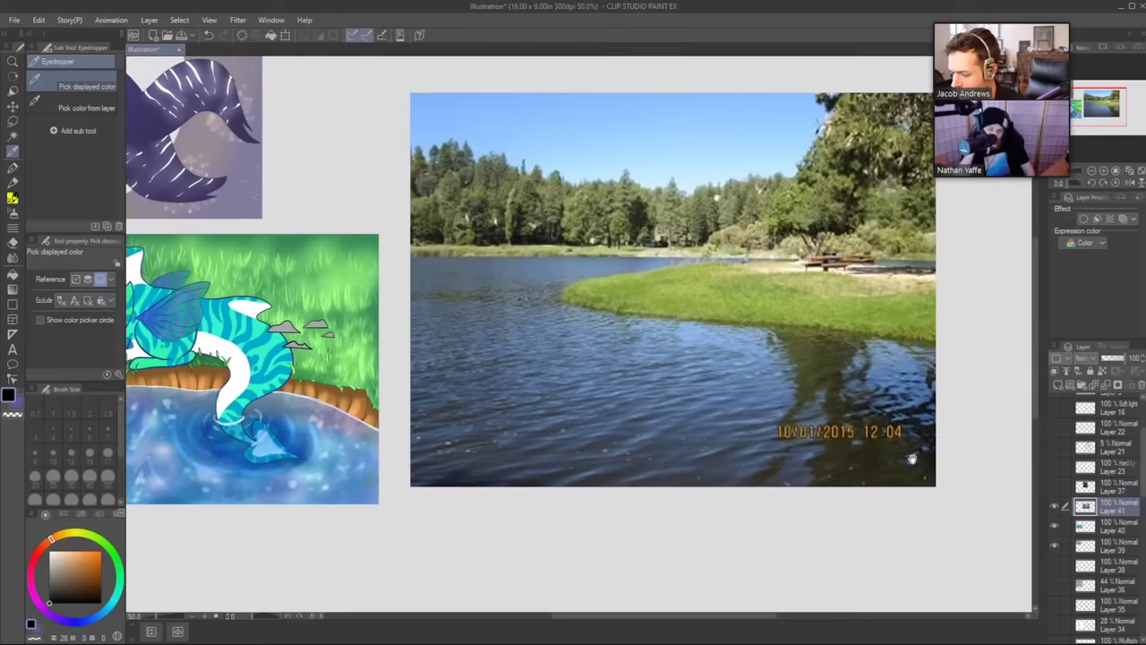
{"action": "left_click_drag", "start_coordinate": [854, 477], "coordinate": [1019, 475]}
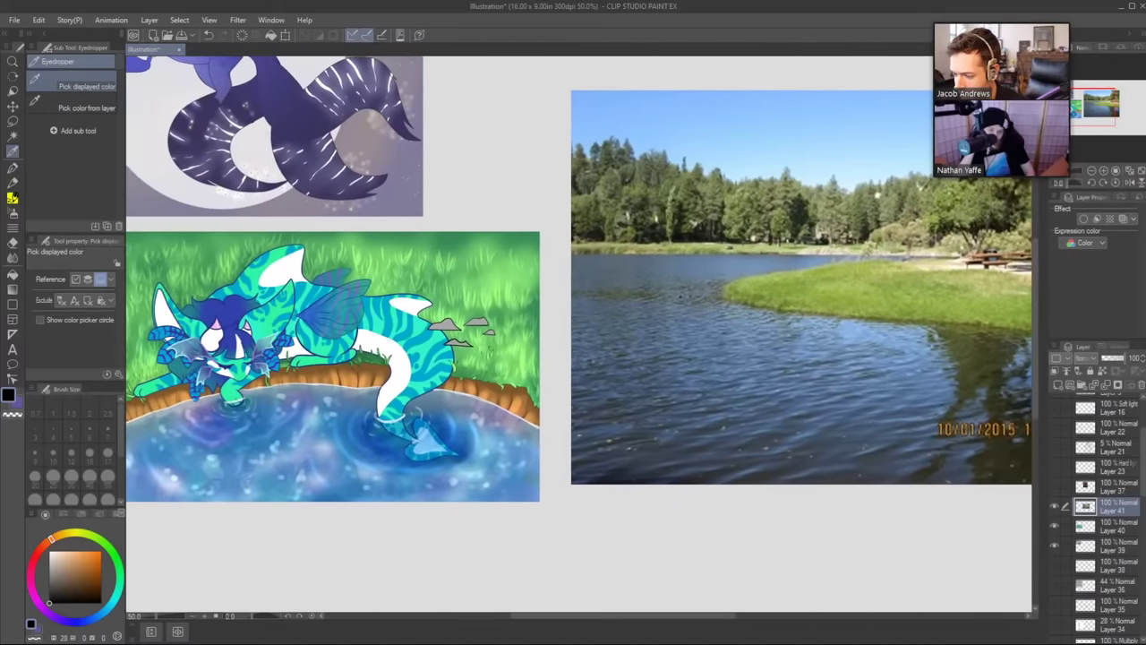
Sample colours from the lake photo's grass and water and from the pond illustration's water to compare their hues and saturation.
{"action": "left_click", "coordinate": [792, 282]}
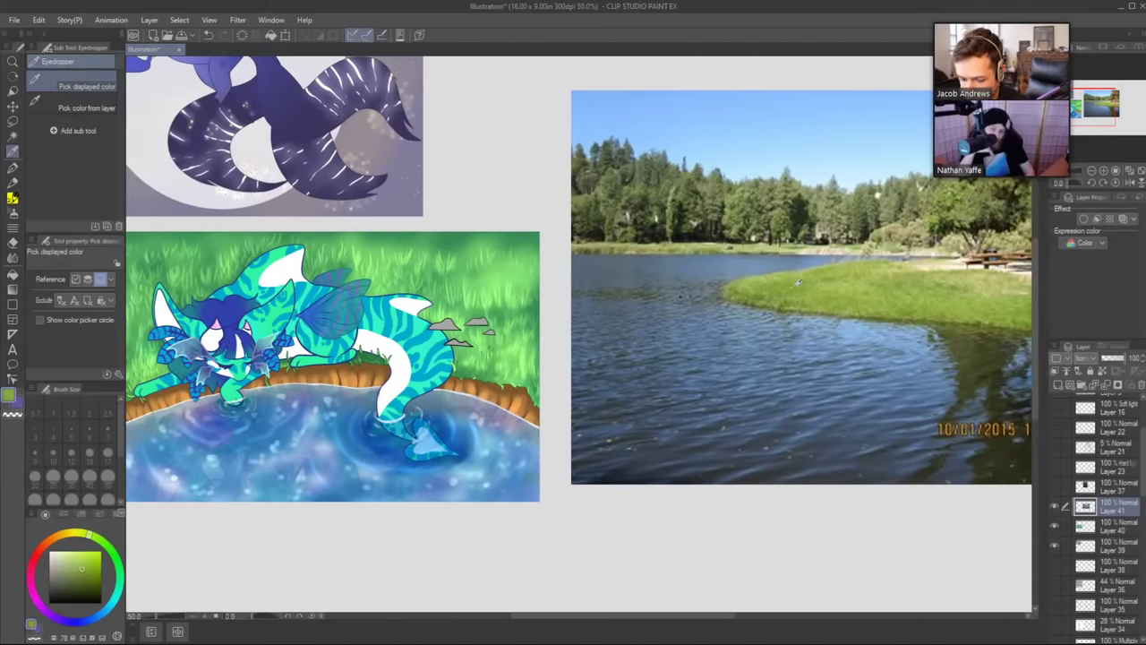
{"action": "mouse_move", "coordinate": [798, 283]}
{"action": "left_mouse_down"}
{"action": "mouse_move", "coordinate": [814, 292]}
{"action": "mouse_move", "coordinate": [795, 285]}
{"action": "left_mouse_up"}
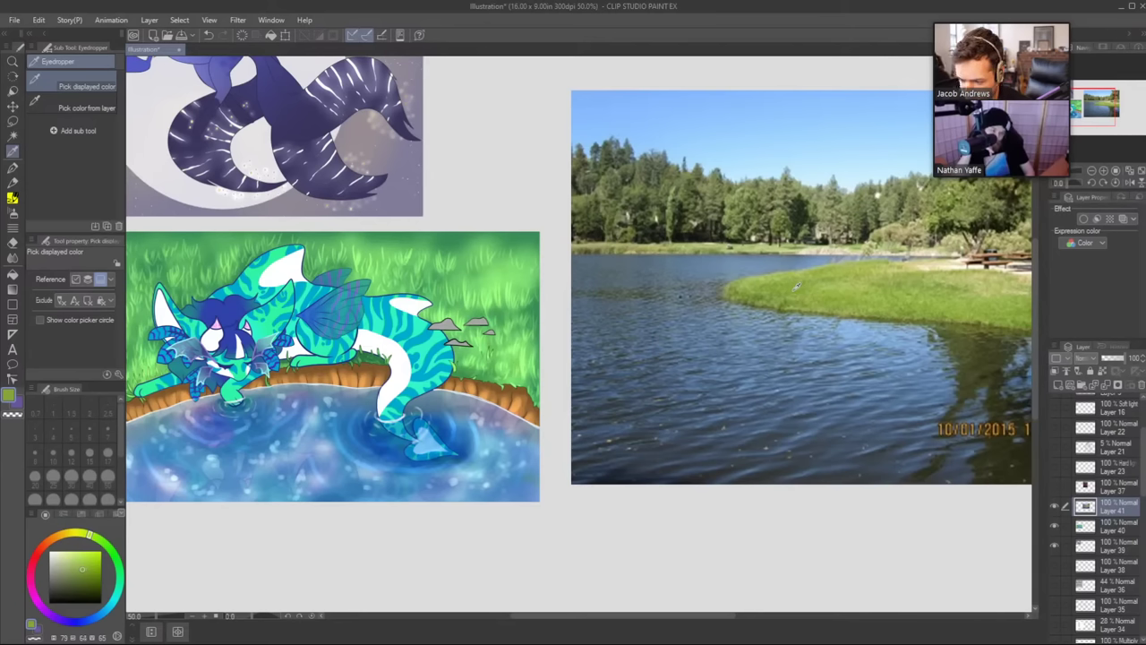
{"action": "mouse_move", "coordinate": [768, 338]}
{"action": "left_mouse_down"}
{"action": "mouse_move", "coordinate": [820, 329]}
{"action": "mouse_move", "coordinate": [760, 471]}
{"action": "mouse_move", "coordinate": [738, 380]}
{"action": "mouse_move", "coordinate": [758, 408]}
{"action": "mouse_move", "coordinate": [806, 335]}
{"action": "mouse_move", "coordinate": [776, 327]}
{"action": "left_mouse_up"}
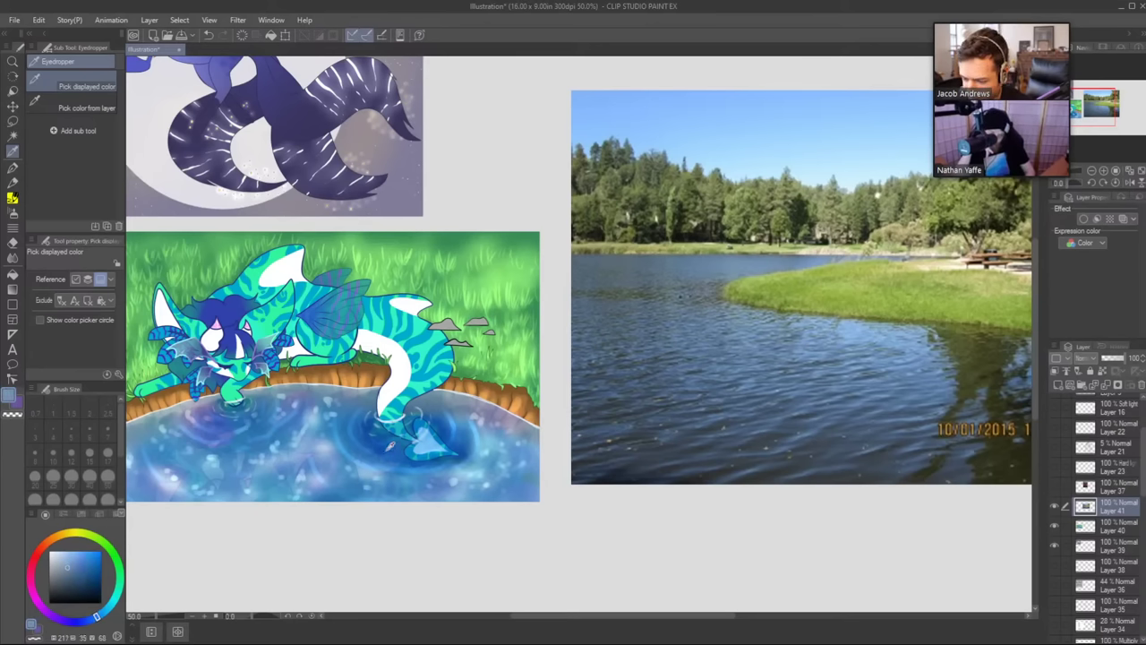
{"action": "left_click", "coordinate": [380, 443]}
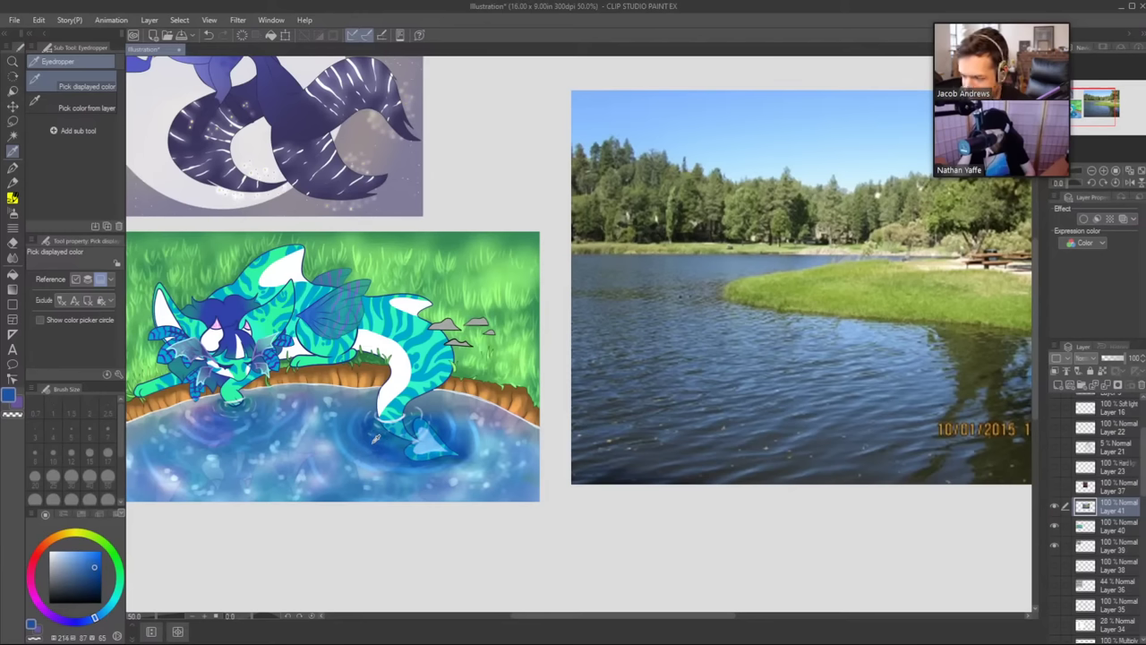
{"action": "mouse_move", "coordinate": [376, 440]}
{"action": "left_mouse_down"}
{"action": "mouse_move", "coordinate": [316, 421]}
{"action": "mouse_move", "coordinate": [339, 465]}
{"action": "mouse_move", "coordinate": [376, 439]}
{"action": "mouse_move", "coordinate": [410, 459]}
{"action": "mouse_move", "coordinate": [400, 447]}
{"action": "left_mouse_up"}
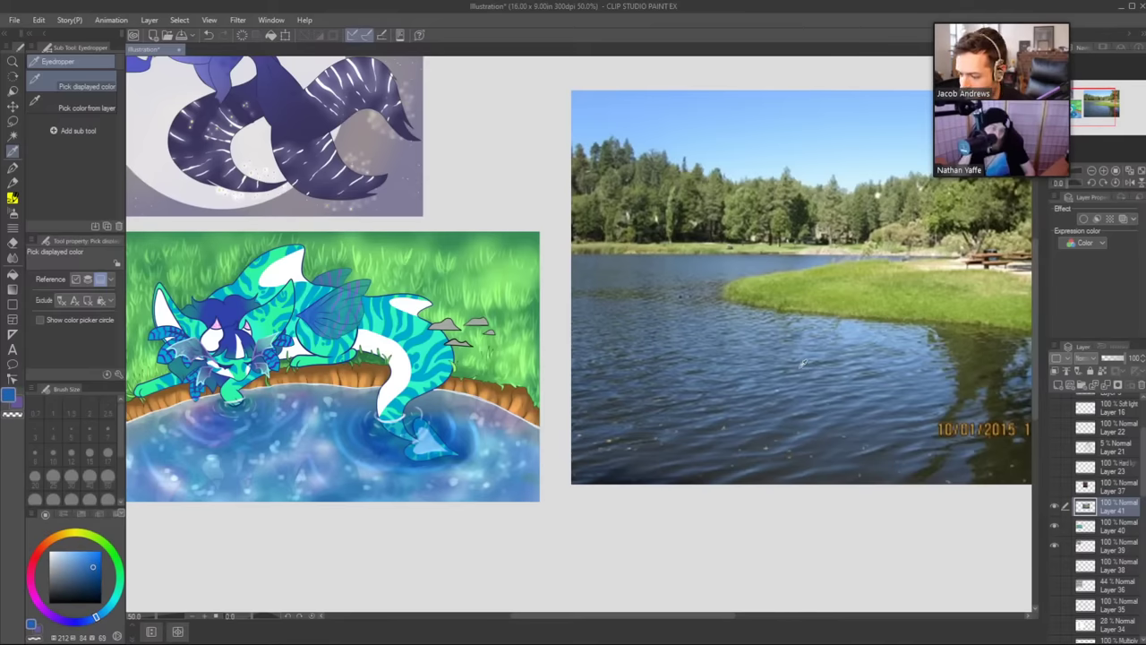
{"action": "left_click", "coordinate": [778, 366]}
{"action": "mouse_move", "coordinate": [777, 366]}
{"action": "left_mouse_down"}
{"action": "mouse_move", "coordinate": [791, 346]}
{"action": "mouse_move", "coordinate": [776, 349]}
{"action": "mouse_move", "coordinate": [806, 336]}
{"action": "left_mouse_up"}
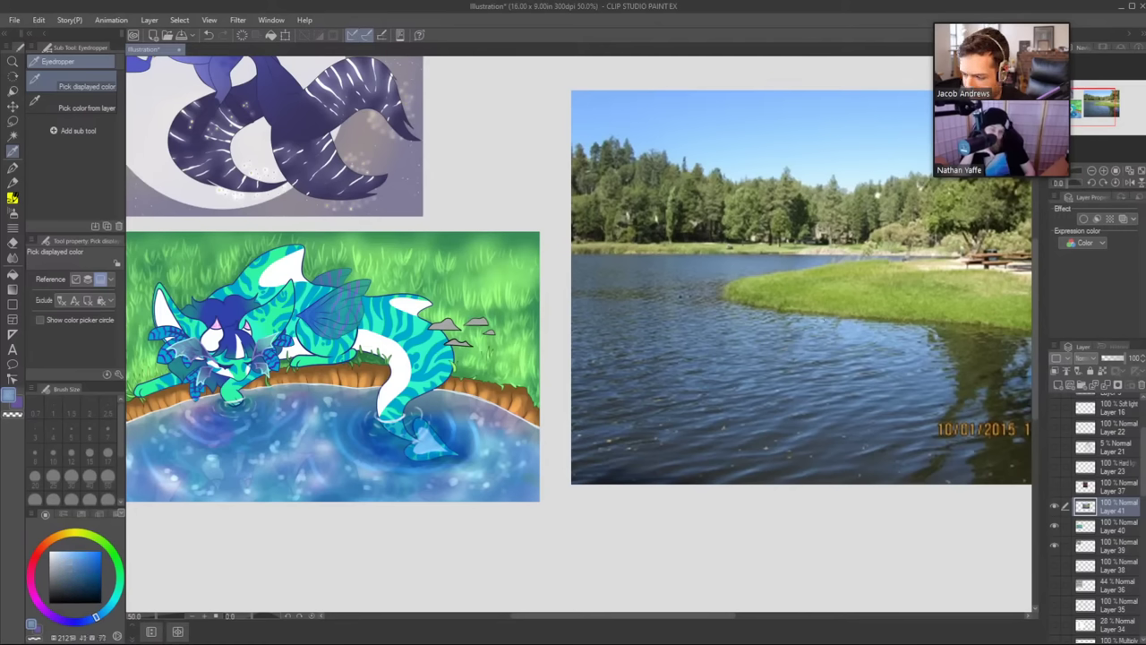
{"action": "mouse_move", "coordinate": [827, 298]}
{"action": "left_mouse_down"}
{"action": "mouse_move", "coordinate": [894, 272]}
{"action": "mouse_move", "coordinate": [857, 270]}
{"action": "mouse_move", "coordinate": [774, 355]}
{"action": "mouse_move", "coordinate": [800, 326]}
{"action": "left_mouse_up"}
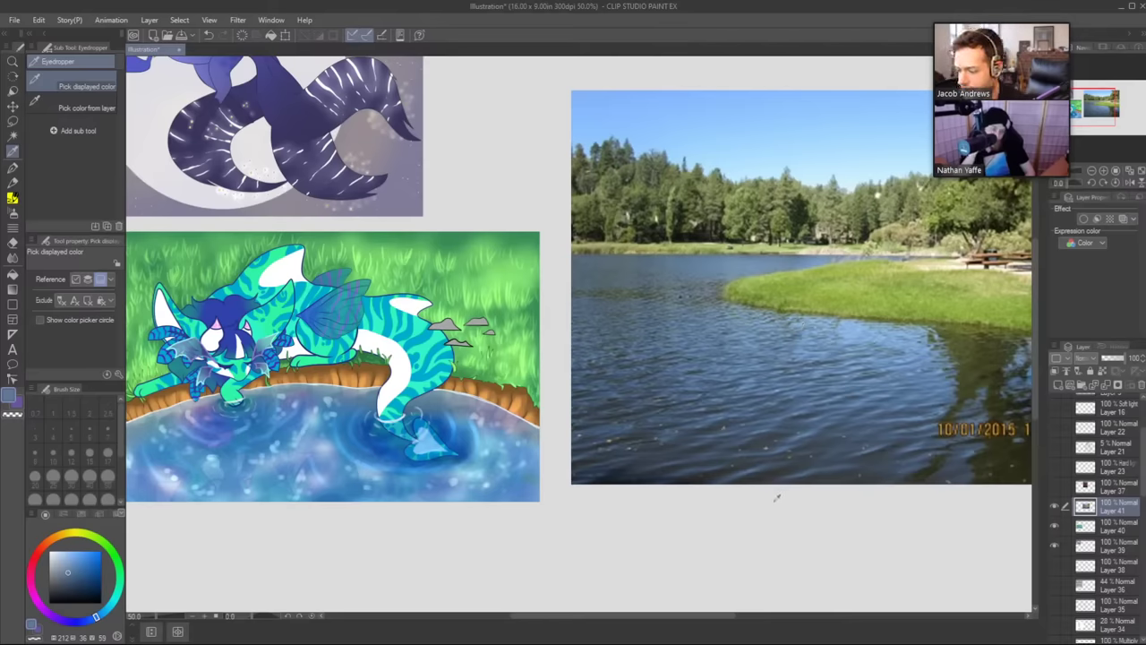
{"action": "left_click_drag", "start_coordinate": [767, 516], "coordinate": [734, 535]}
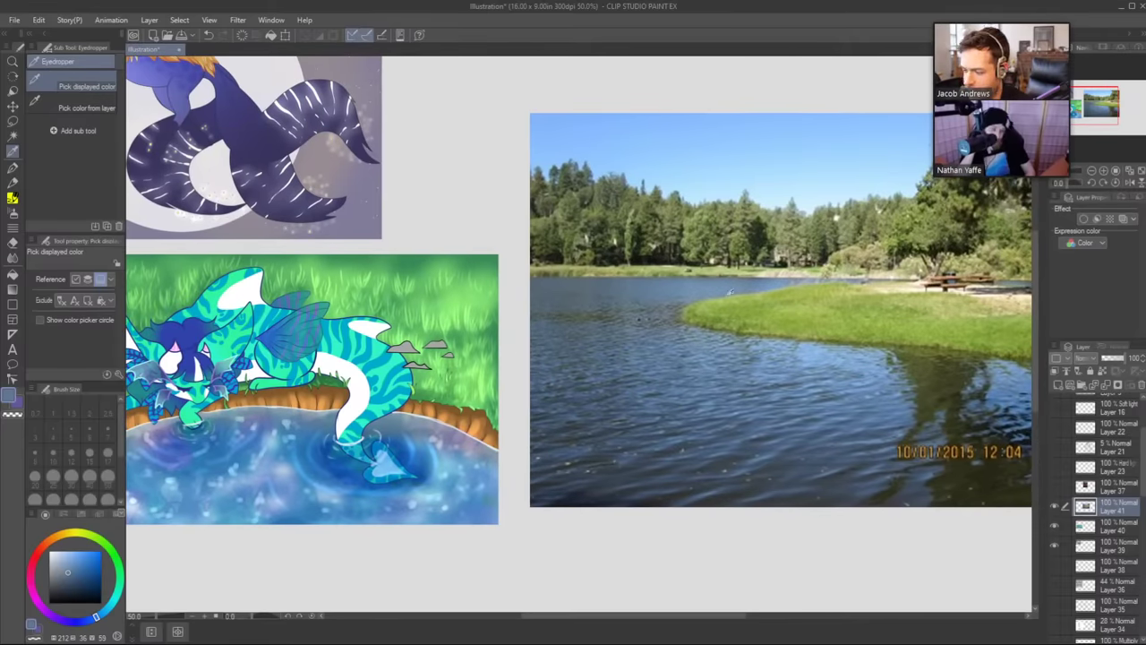
Sample the photo's grass green and paint an oval patch between the illustrations and the photo with the softcore brush at size 60.
{"action": "left_click", "coordinate": [797, 311]}
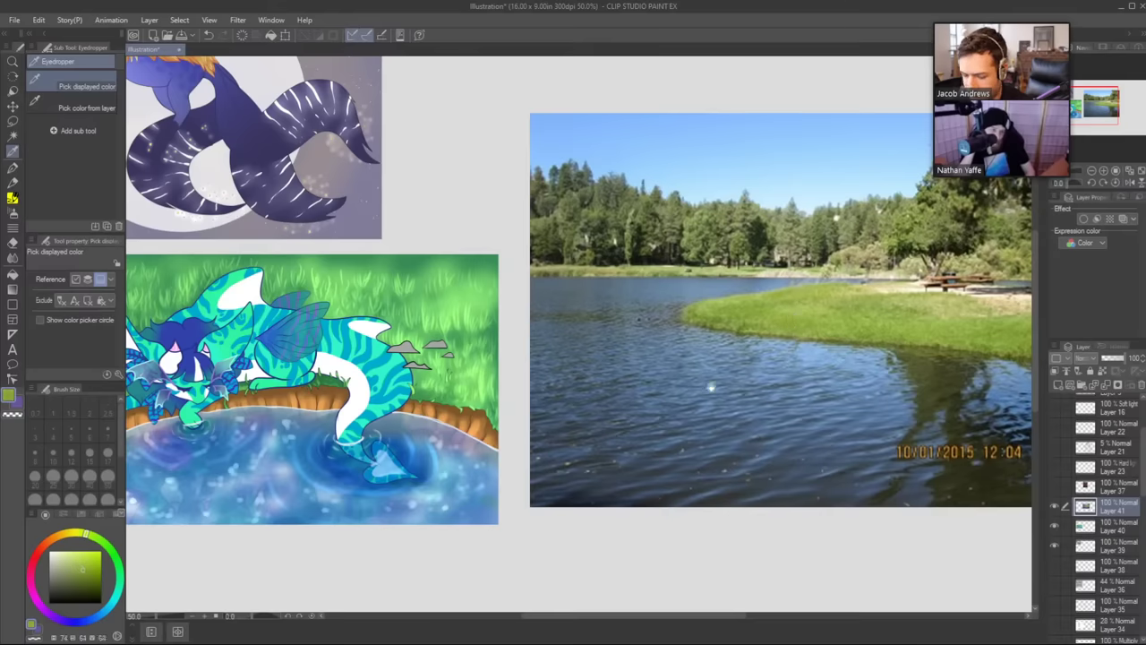
{"action": "left_click_drag", "start_coordinate": [722, 385], "coordinate": [844, 406]}
{"action": "key", "text": "b"}
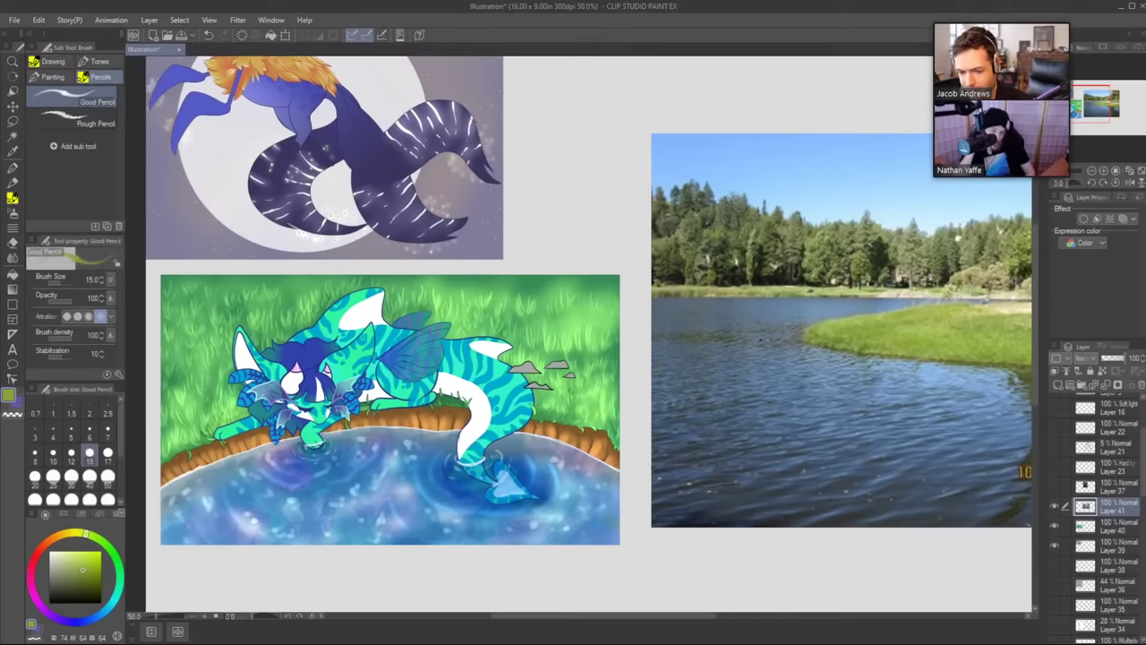
{"action": "left_click", "coordinate": [52, 78]}
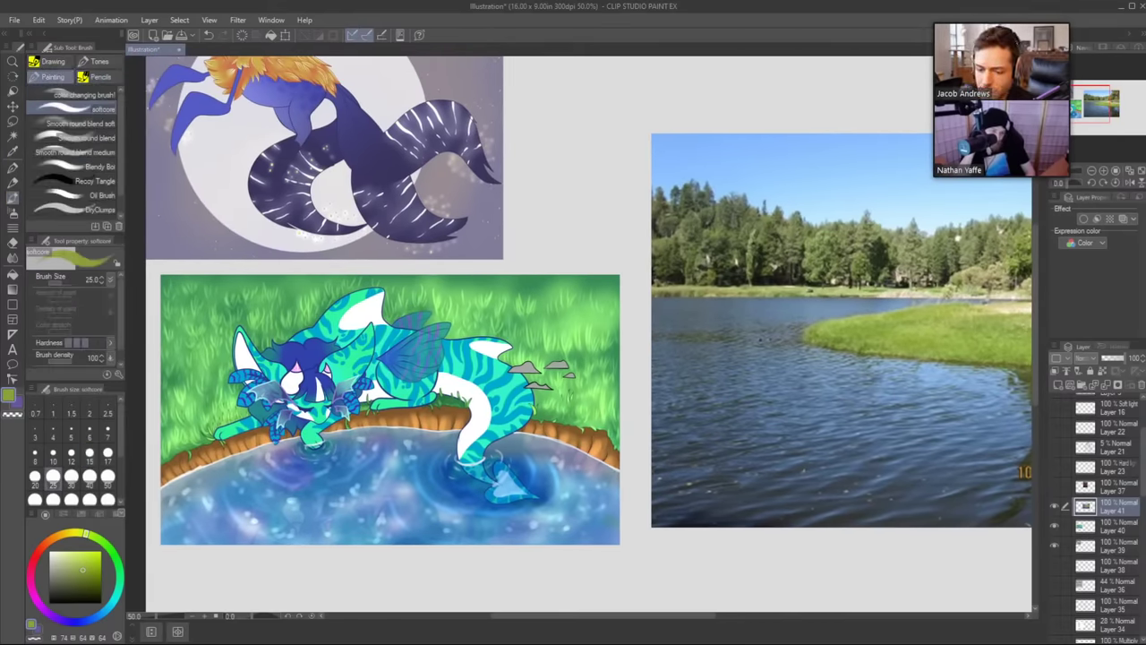
{"action": "key", "text": "bracketright"}
{"action": "key", "text": "bracketright"}
{"action": "key", "text": "bracketright"}
{"action": "key", "text": "bracketright"}
{"action": "mouse_move", "coordinate": [582, 242]}
{"action": "left_mouse_down"}
{"action": "mouse_move", "coordinate": [551, 237]}
{"action": "mouse_move", "coordinate": [612, 226]}
{"action": "mouse_move", "coordinate": [553, 234]}
{"action": "mouse_move", "coordinate": [554, 216]}
{"action": "mouse_move", "coordinate": [625, 219]}
{"action": "mouse_move", "coordinate": [553, 234]}
{"action": "mouse_move", "coordinate": [532, 218]}
{"action": "mouse_move", "coordinate": [613, 198]}
{"action": "mouse_move", "coordinate": [630, 206]}
{"action": "mouse_move", "coordinate": [618, 230]}
{"action": "mouse_move", "coordinate": [526, 229]}
{"action": "mouse_move", "coordinate": [603, 207]}
{"action": "mouse_move", "coordinate": [554, 233]}
{"action": "mouse_move", "coordinate": [604, 210]}
{"action": "mouse_move", "coordinate": [546, 218]}
{"action": "mouse_move", "coordinate": [593, 222]}
{"action": "mouse_move", "coordinate": [556, 254]}
{"action": "left_mouse_up"}
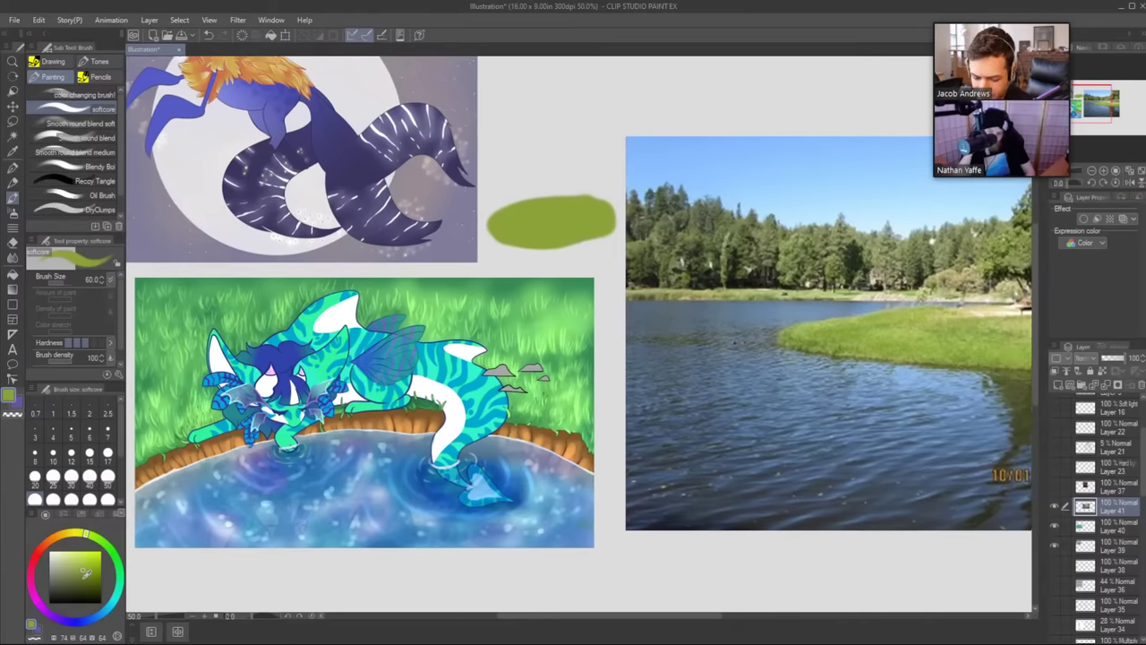
Dab darker green shading over the patch's lower and right areas at brush size 25, and add light yellow-green highlights along its top.
{"action": "left_click_drag", "start_coordinate": [84, 573], "coordinate": [87, 577]}
{"action": "key", "text": "b"}
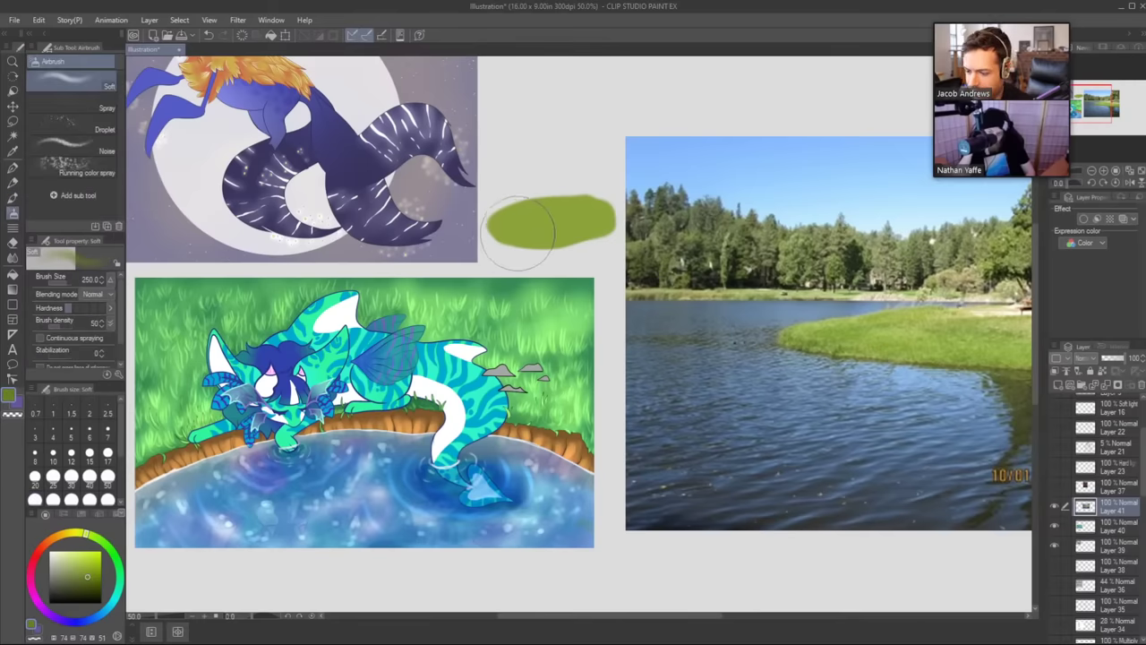
{"action": "key", "text": "b"}
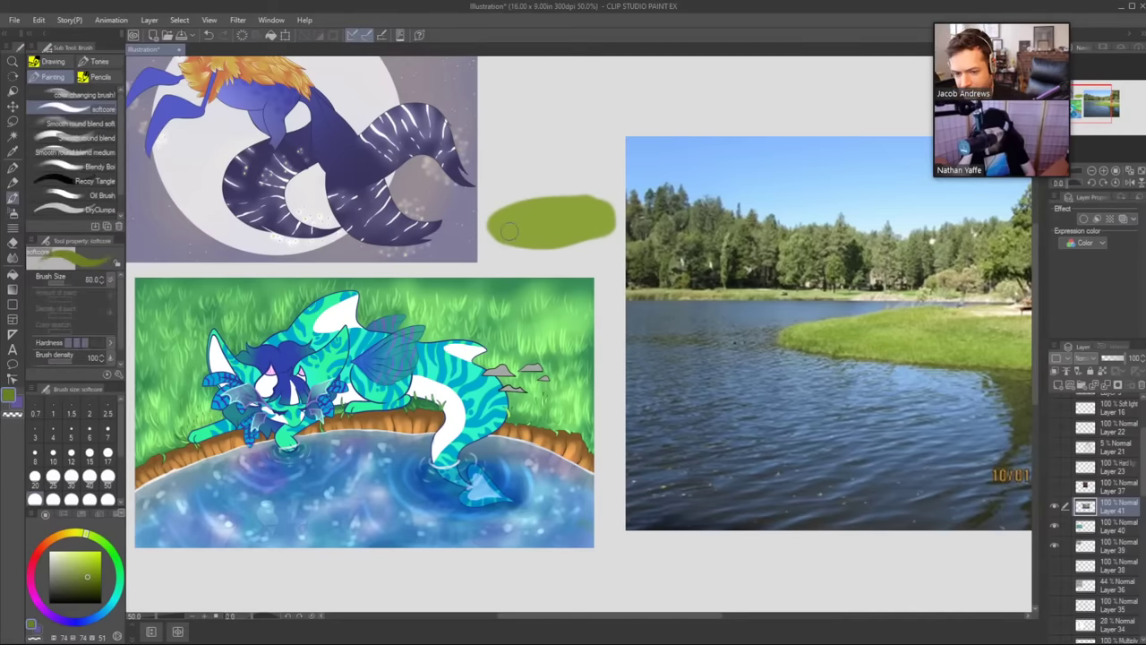
{"action": "key", "text": "bracketleft"}
{"action": "key", "text": "bracketleft"}
{"action": "key", "text": "bracketleft"}
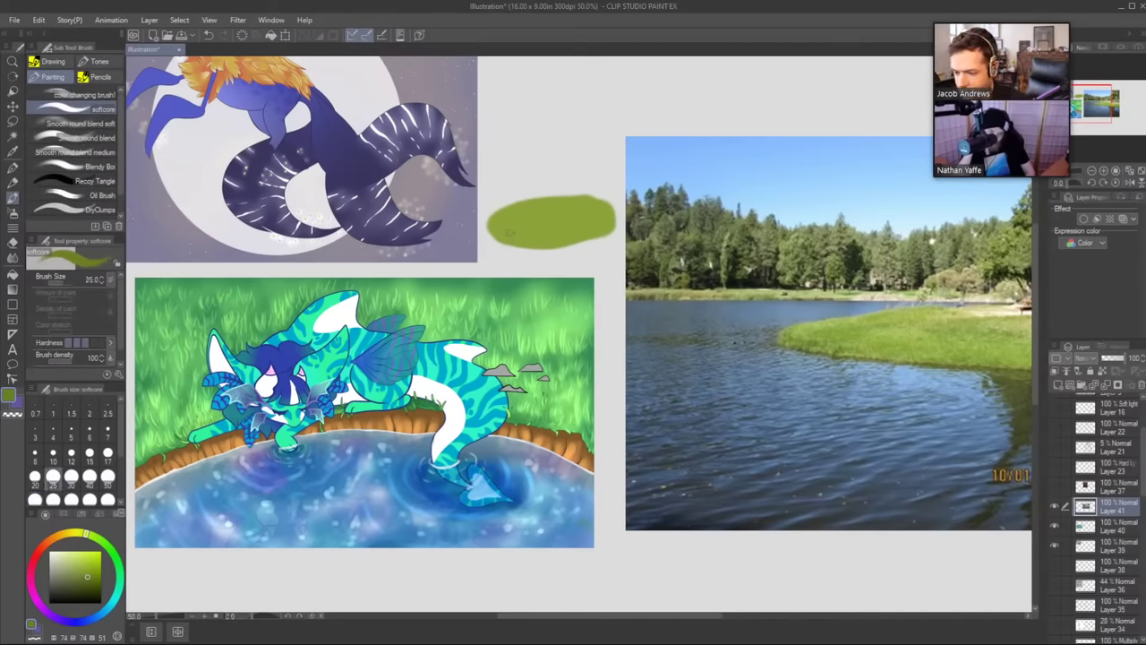
{"action": "mouse_move", "coordinate": [518, 224]}
{"action": "left_mouse_down"}
{"action": "mouse_move", "coordinate": [527, 237]}
{"action": "mouse_move", "coordinate": [591, 230]}
{"action": "mouse_move", "coordinate": [550, 246]}
{"action": "mouse_move", "coordinate": [566, 242]}
{"action": "left_mouse_up"}
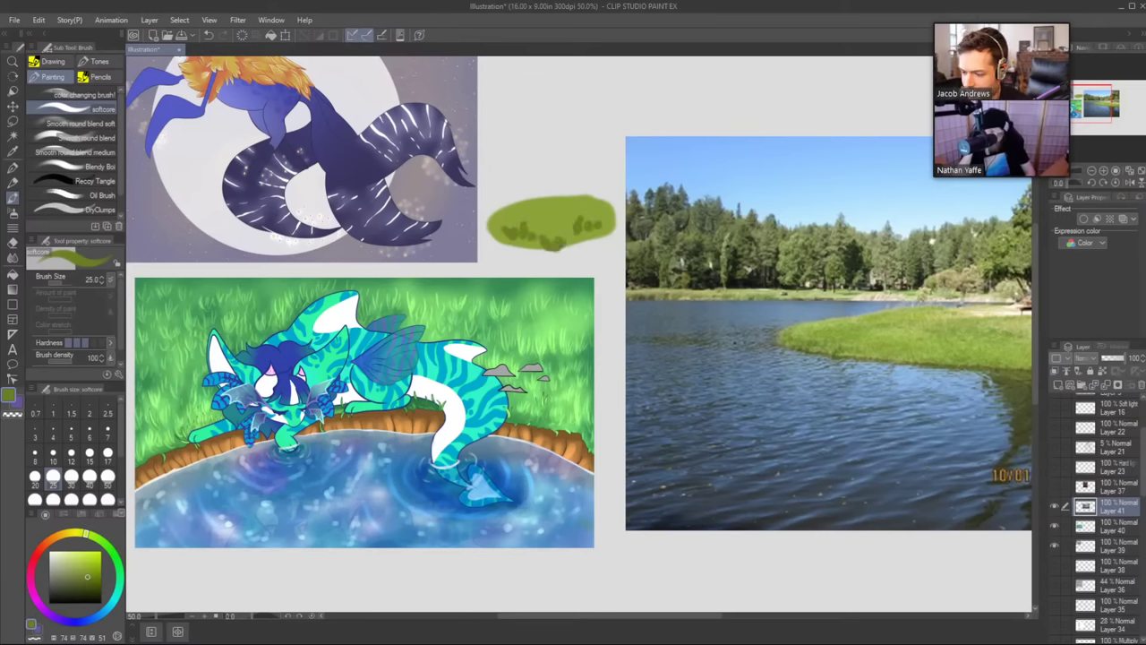
{"action": "left_click_drag", "start_coordinate": [494, 231], "coordinate": [507, 240]}
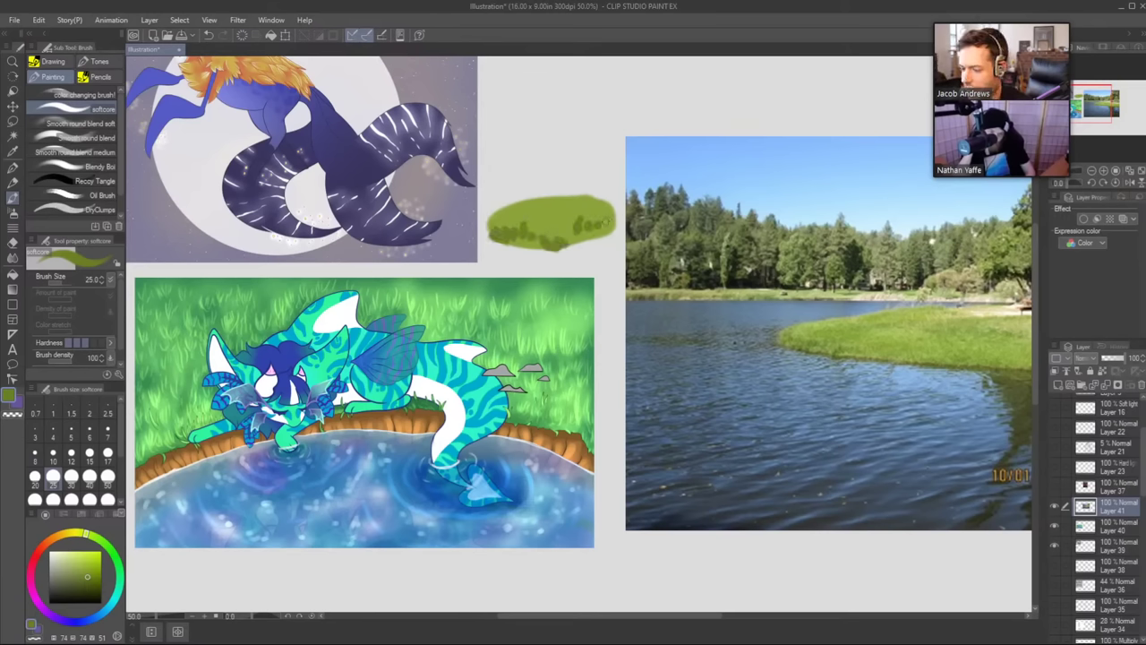
{"action": "mouse_move", "coordinate": [603, 224]}
{"action": "left_mouse_down"}
{"action": "mouse_move", "coordinate": [618, 219]}
{"action": "mouse_move", "coordinate": [571, 213]}
{"action": "left_mouse_up"}
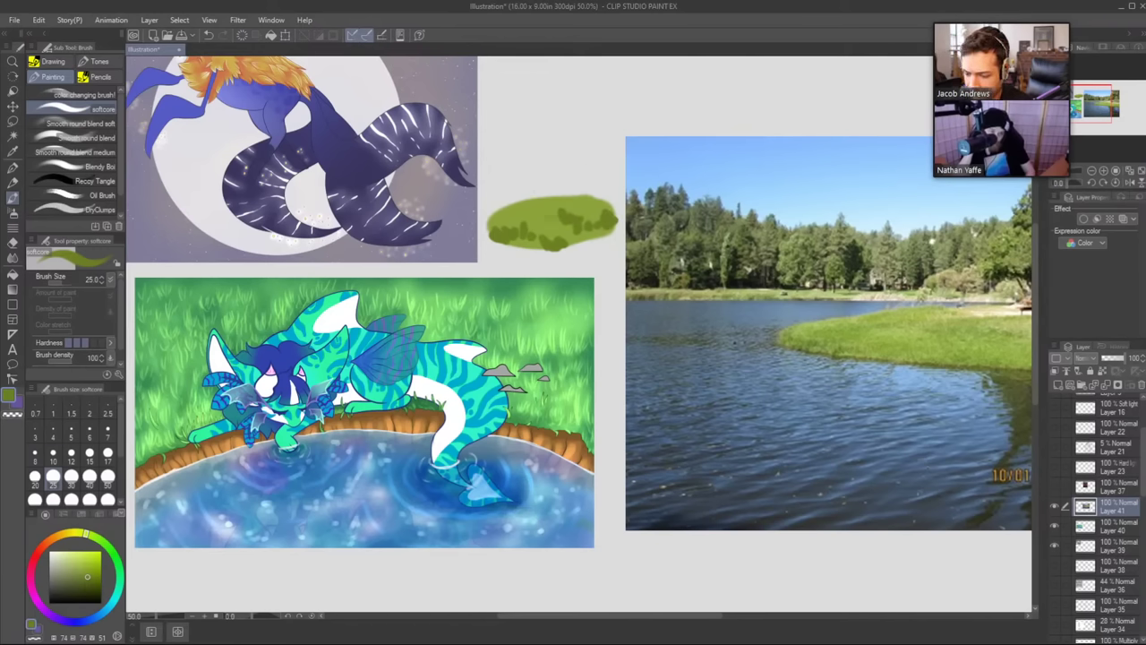
{"action": "left_click", "coordinate": [87, 562]}
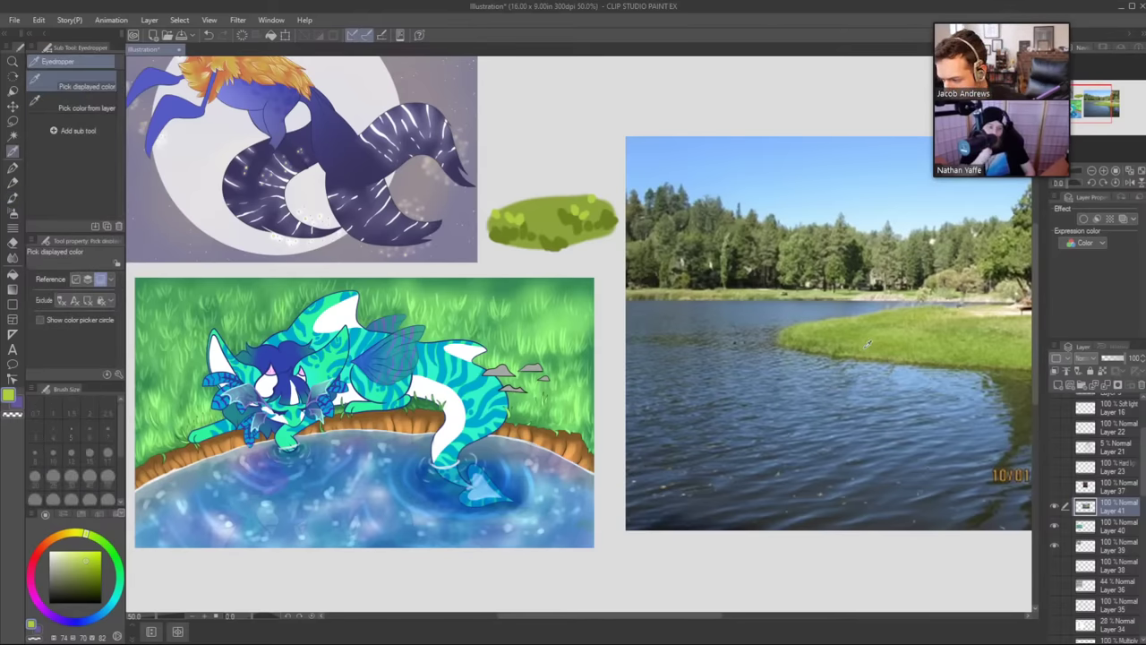
Sample the dark olive at the photo's grassy shoreline and paint it as a band along the green patch's lower edge.
{"action": "left_click", "coordinate": [864, 354], "text": "alt"}
{"action": "left_click", "coordinate": [863, 356], "text": "alt"}
{"action": "left_click", "coordinate": [863, 356], "text": "alt"}
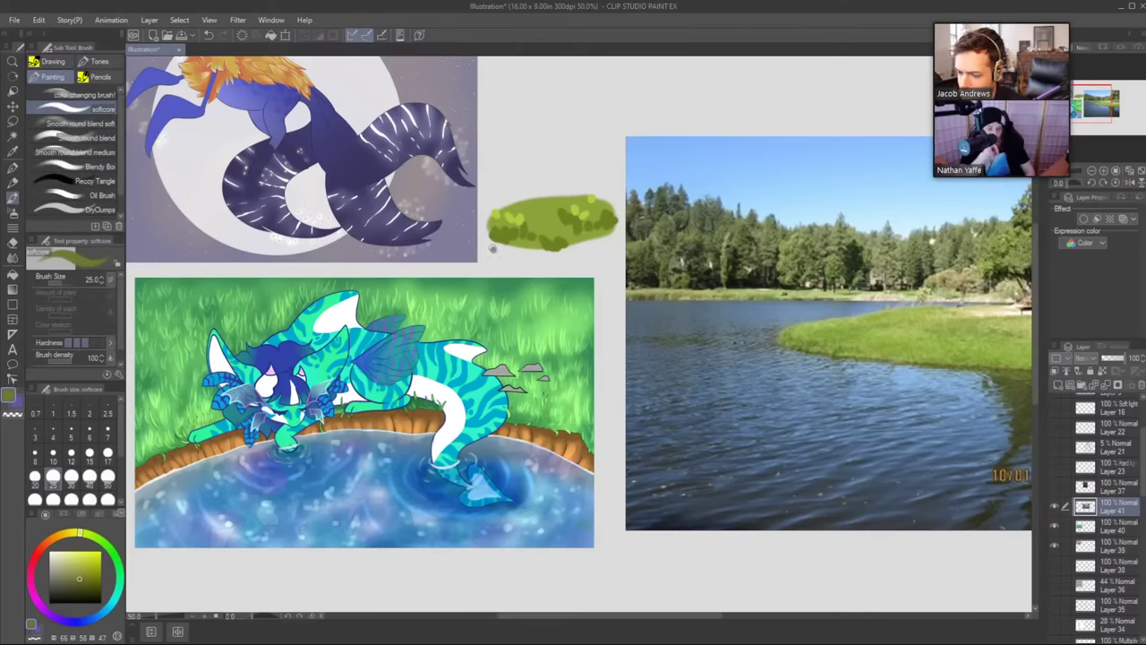
{"action": "mouse_move", "coordinate": [492, 249]}
{"action": "left_mouse_down"}
{"action": "mouse_move", "coordinate": [561, 251]}
{"action": "mouse_move", "coordinate": [613, 230]}
{"action": "mouse_move", "coordinate": [565, 257]}
{"action": "mouse_move", "coordinate": [509, 257]}
{"action": "mouse_move", "coordinate": [602, 244]}
{"action": "left_mouse_up"}
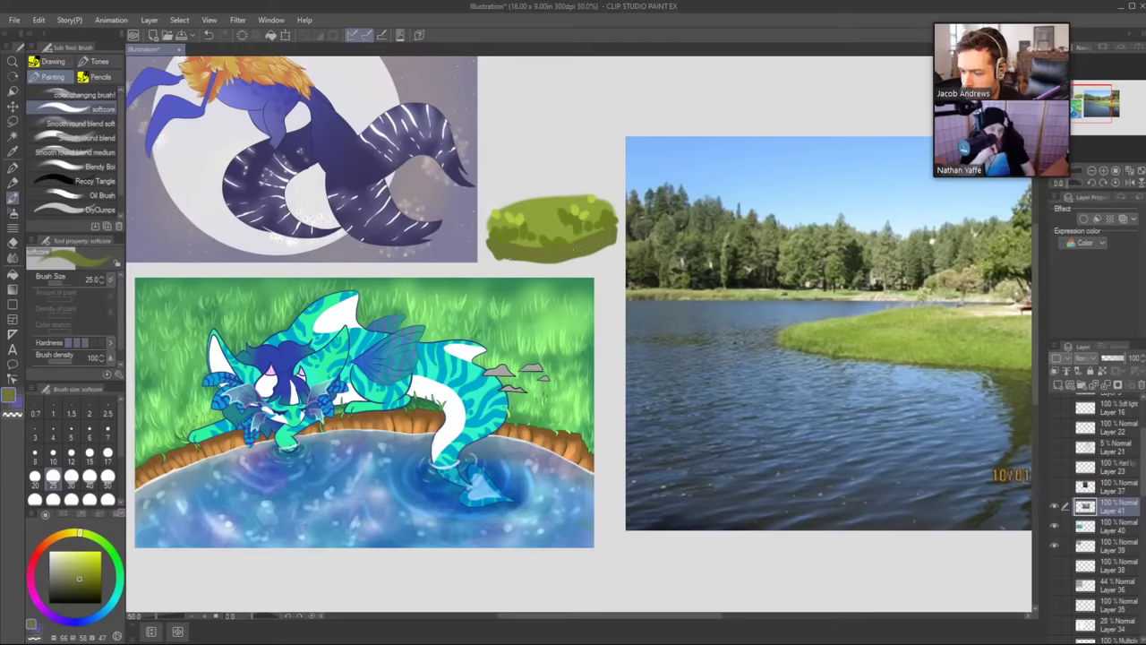
Paint a band of the photo's mid-blue water colour beneath the grass patch, and choose a lighter blue.
{"action": "key", "text": "i"}
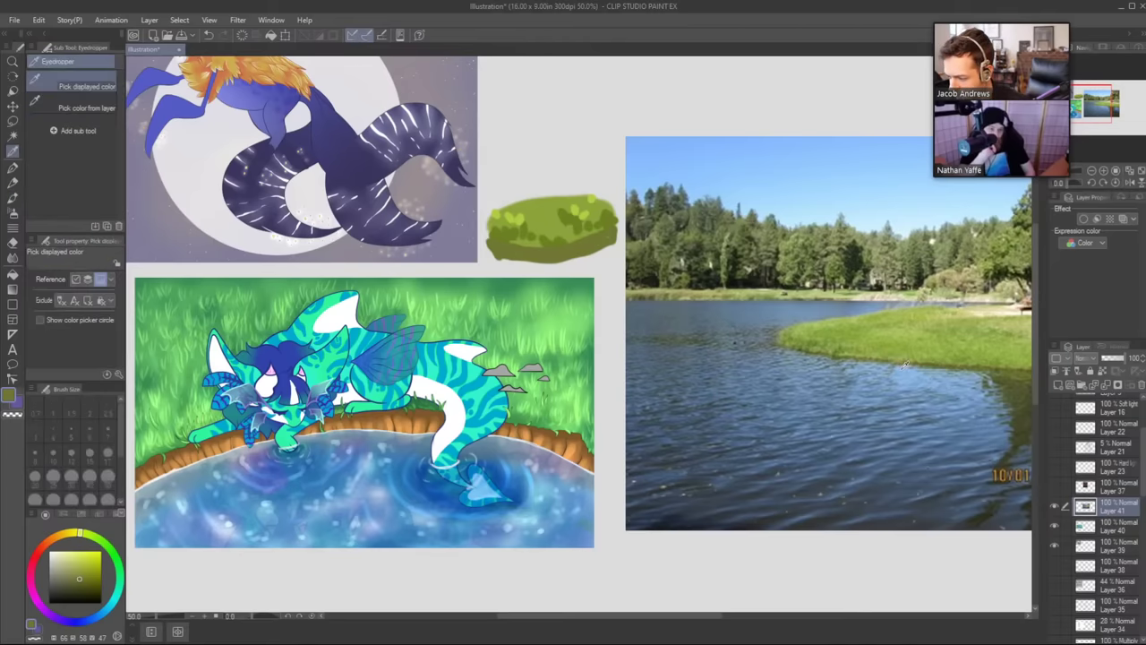
{"action": "left_click", "coordinate": [905, 362]}
{"action": "key", "text": "b"}
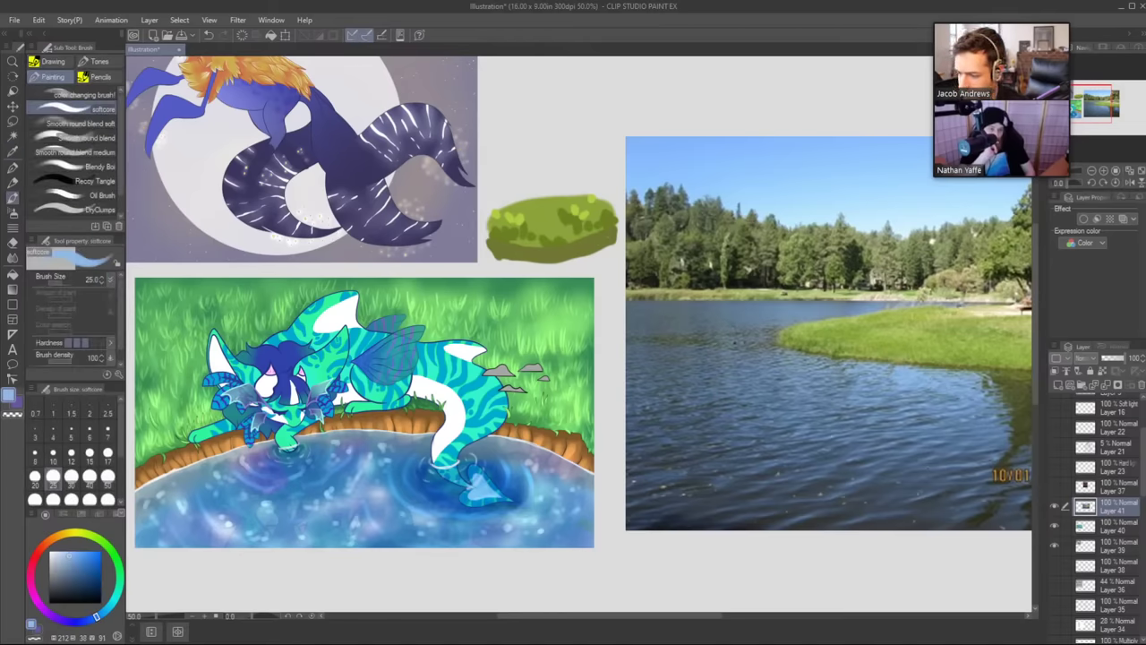
{"action": "key", "text": "i"}
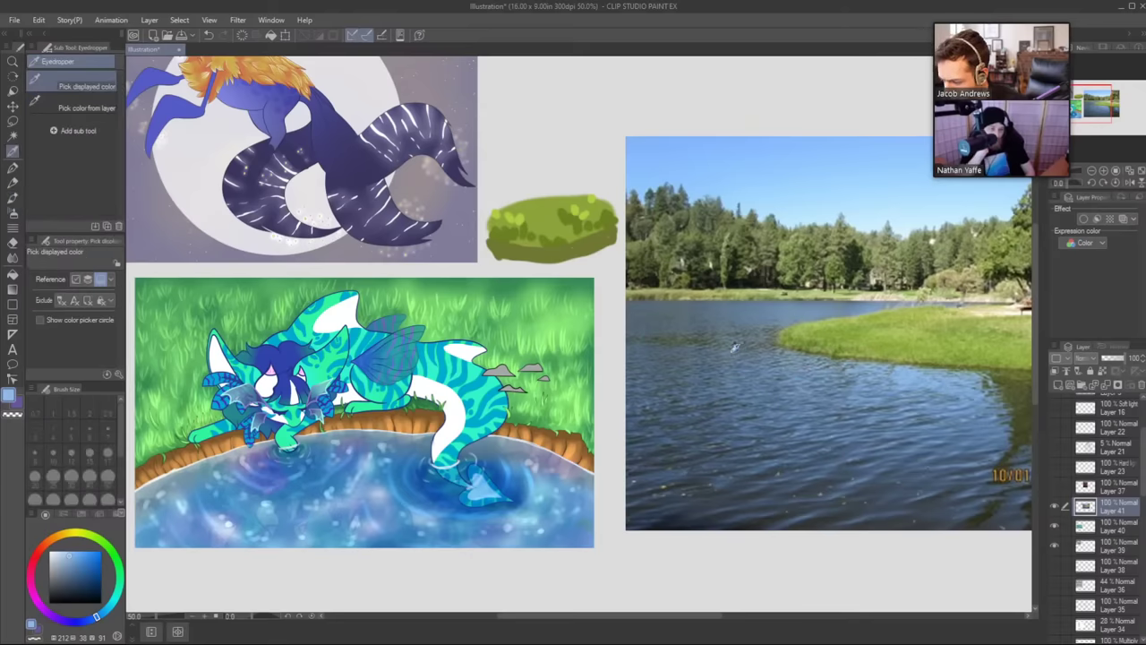
{"action": "left_click", "coordinate": [817, 439]}
{"action": "left_click", "coordinate": [810, 434]}
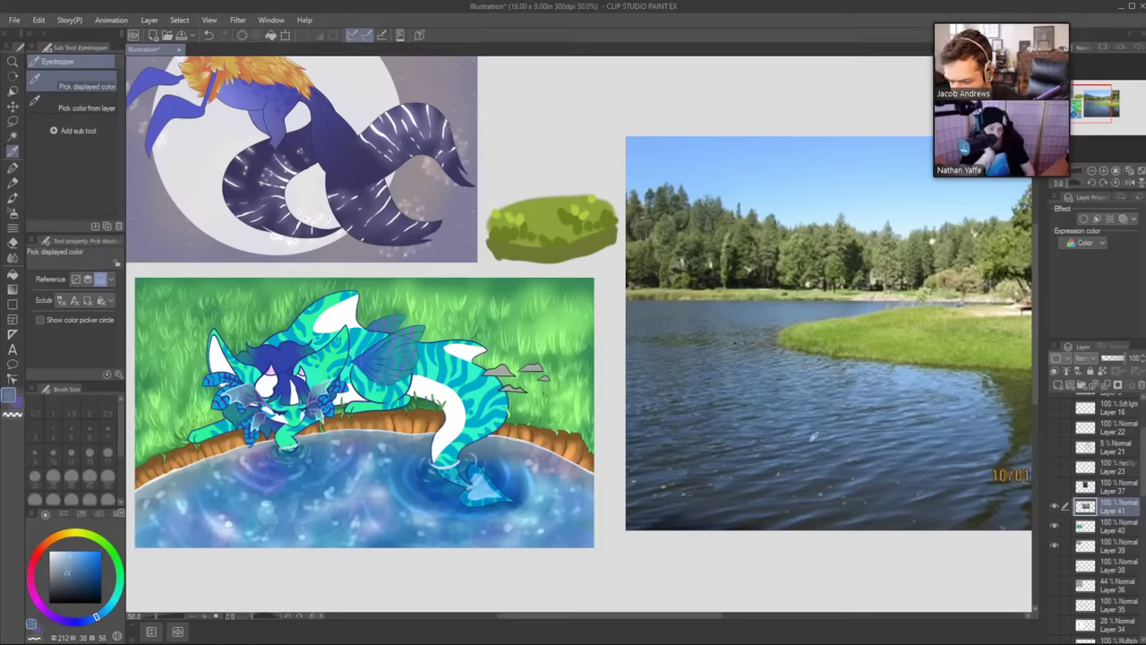
{"action": "key", "text": "b"}
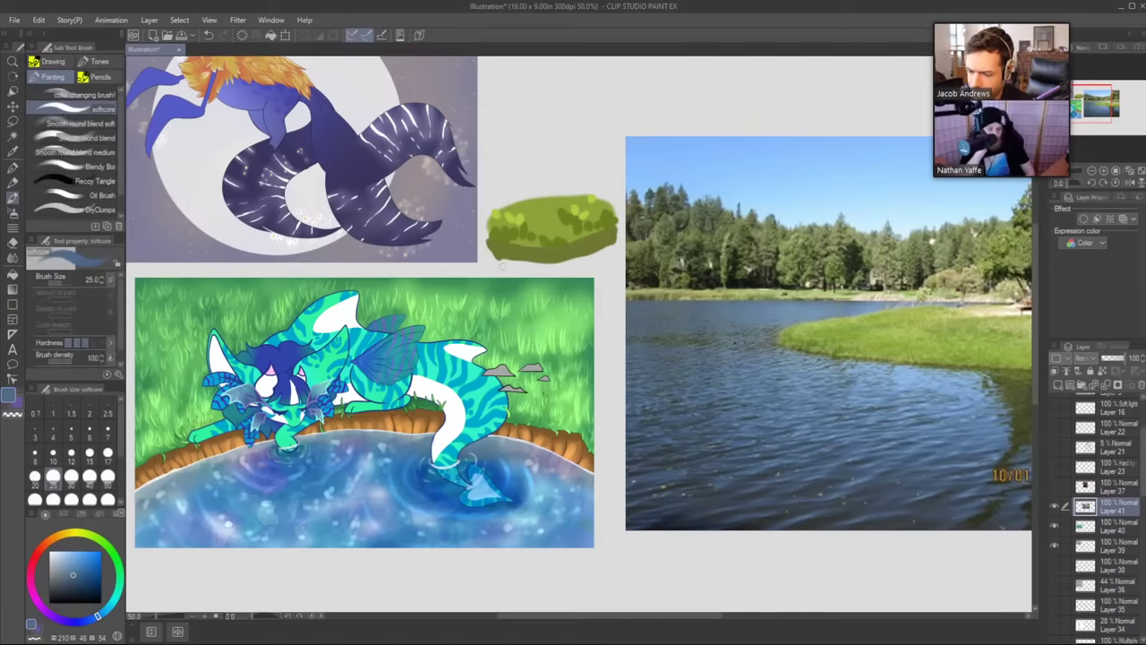
{"action": "mouse_move", "coordinate": [498, 276]}
{"action": "left_mouse_down"}
{"action": "mouse_move", "coordinate": [510, 262]}
{"action": "mouse_move", "coordinate": [493, 253]}
{"action": "mouse_move", "coordinate": [533, 263]}
{"action": "mouse_move", "coordinate": [599, 252]}
{"action": "mouse_move", "coordinate": [612, 263]}
{"action": "mouse_move", "coordinate": [506, 276]}
{"action": "mouse_move", "coordinate": [497, 265]}
{"action": "mouse_move", "coordinate": [615, 261]}
{"action": "mouse_move", "coordinate": [575, 273]}
{"action": "left_mouse_up"}
{"action": "left_click_drag", "start_coordinate": [72, 574], "coordinate": [68, 562]}
{"action": "mouse_move", "coordinate": [496, 252]}
{"action": "left_mouse_down"}
{"action": "mouse_move", "coordinate": [547, 266]}
{"action": "mouse_move", "coordinate": [519, 269]}
{"action": "mouse_move", "coordinate": [564, 267]}
{"action": "mouse_move", "coordinate": [519, 273]}
{"action": "mouse_move", "coordinate": [598, 255]}
{"action": "mouse_move", "coordinate": [521, 259]}
{"action": "left_mouse_up"}
{"action": "key", "text": "ctrl+z"}
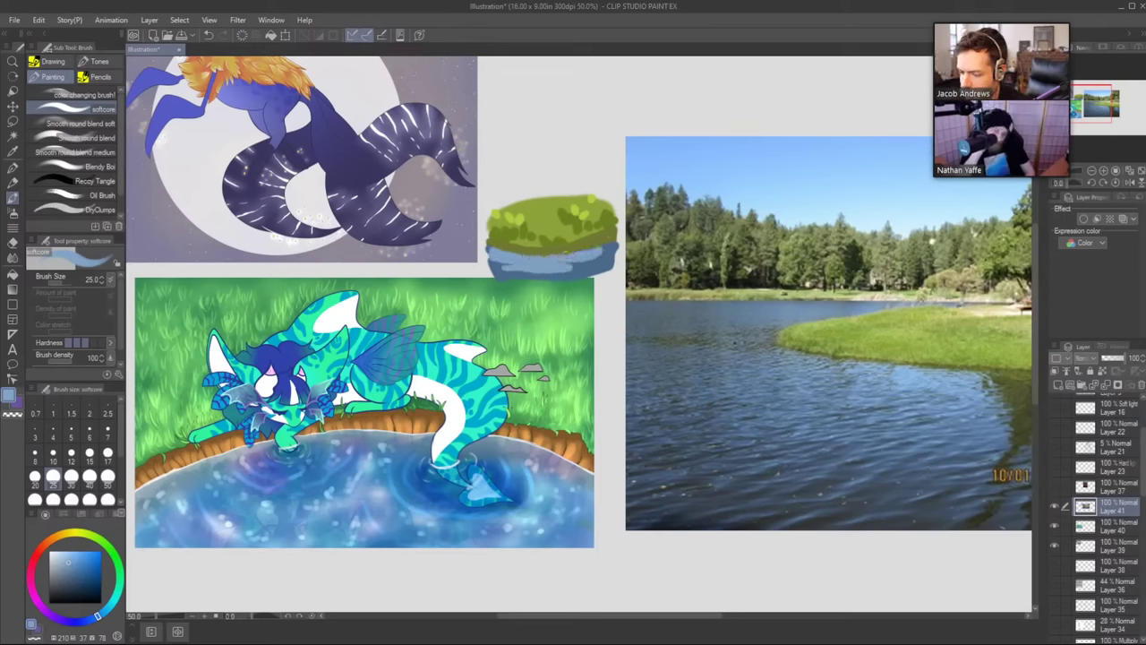
{"action": "left_click_drag", "start_coordinate": [604, 247], "coordinate": [613, 244]}
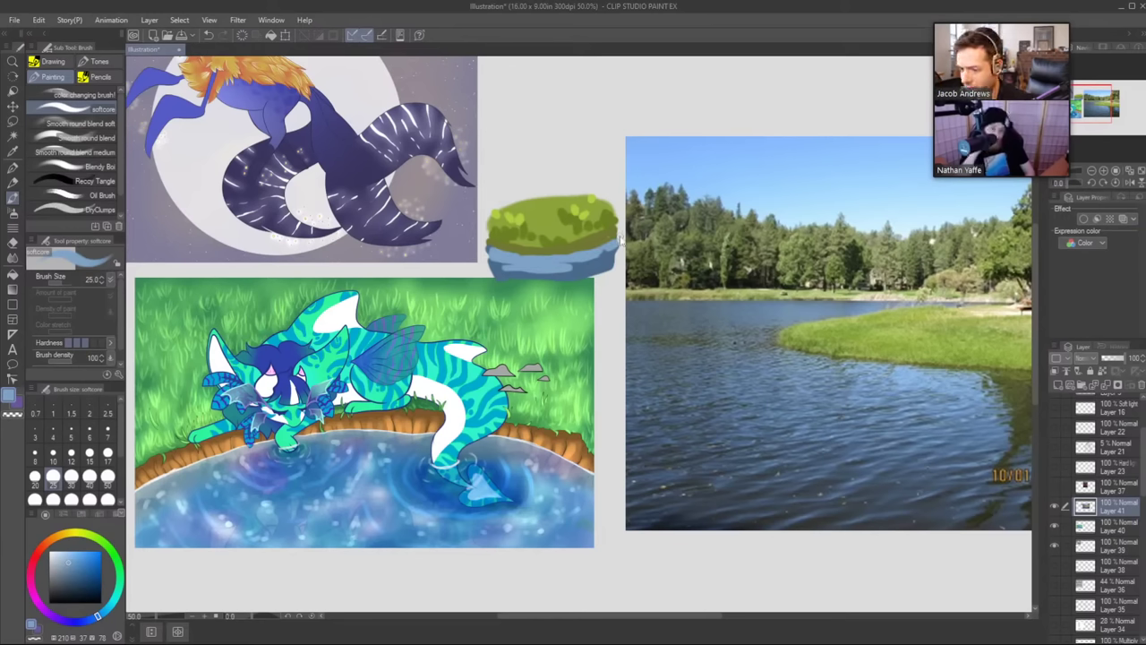
{"action": "key", "text": "ctrl+z"}
{"action": "key", "text": "ctrl+z"}
{"action": "key", "text": "ctrl+z"}
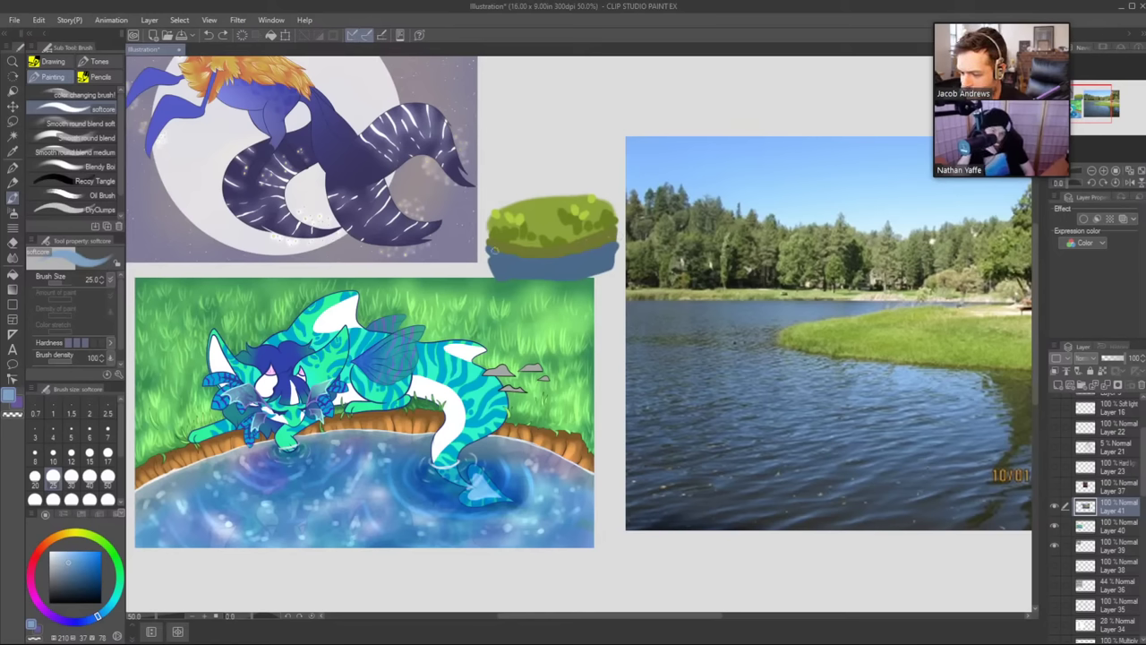
Paint light blue ripple strokes across the water band, along the bank and past its lower edge.
{"action": "mouse_move", "coordinate": [493, 249]}
{"action": "left_mouse_down"}
{"action": "mouse_move", "coordinate": [538, 261]}
{"action": "mouse_move", "coordinate": [488, 260]}
{"action": "mouse_move", "coordinate": [546, 262]}
{"action": "mouse_move", "coordinate": [534, 272]}
{"action": "mouse_move", "coordinate": [616, 246]}
{"action": "mouse_move", "coordinate": [601, 261]}
{"action": "left_mouse_up"}
{"action": "mouse_move", "coordinate": [501, 278]}
{"action": "left_mouse_down"}
{"action": "mouse_move", "coordinate": [533, 280]}
{"action": "mouse_move", "coordinate": [491, 277]}
{"action": "left_mouse_up"}
{"action": "left_click_drag", "start_coordinate": [566, 278], "coordinate": [595, 276]}
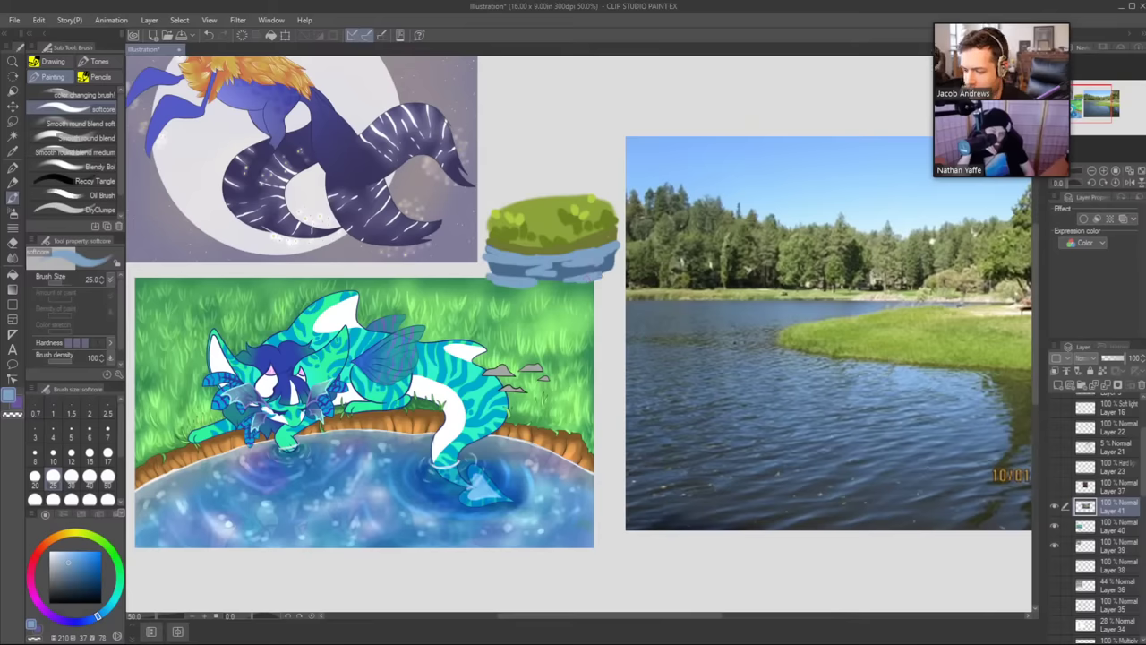
Add dark blue ripple strokes to the lower part of the water band and sample its light blue for further ripples.
{"action": "left_click", "coordinate": [71, 583]}
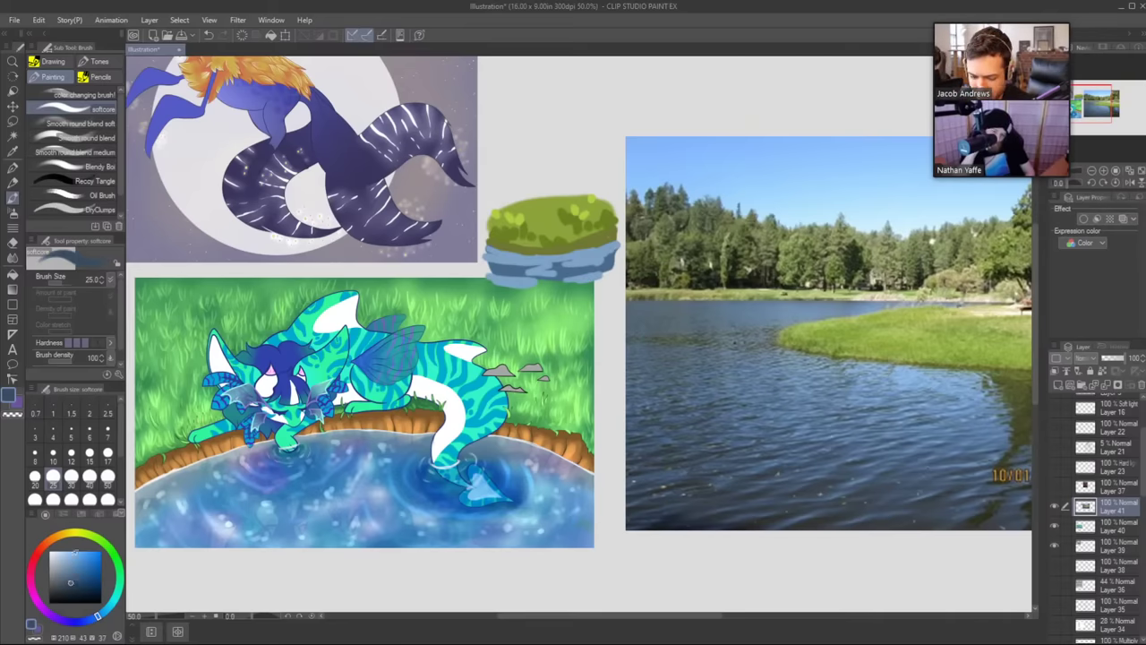
{"action": "key", "text": "b"}
{"action": "key", "text": "b"}
{"action": "key", "text": "b"}
{"action": "mouse_move", "coordinate": [486, 270]}
{"action": "left_mouse_down"}
{"action": "mouse_move", "coordinate": [564, 270]}
{"action": "mouse_move", "coordinate": [542, 283]}
{"action": "mouse_move", "coordinate": [579, 265]}
{"action": "mouse_move", "coordinate": [567, 266]}
{"action": "mouse_move", "coordinate": [610, 269]}
{"action": "mouse_move", "coordinate": [596, 280]}
{"action": "mouse_move", "coordinate": [575, 278]}
{"action": "mouse_move", "coordinate": [615, 258]}
{"action": "mouse_move", "coordinate": [589, 218]}
{"action": "mouse_move", "coordinate": [592, 257]}
{"action": "mouse_move", "coordinate": [564, 266]}
{"action": "mouse_move", "coordinate": [595, 265]}
{"action": "mouse_move", "coordinate": [569, 279]}
{"action": "mouse_move", "coordinate": [584, 278]}
{"action": "mouse_move", "coordinate": [557, 274]}
{"action": "mouse_move", "coordinate": [553, 253]}
{"action": "mouse_move", "coordinate": [506, 267]}
{"action": "mouse_move", "coordinate": [562, 268]}
{"action": "mouse_move", "coordinate": [541, 285]}
{"action": "mouse_move", "coordinate": [592, 271]}
{"action": "mouse_move", "coordinate": [595, 244]}
{"action": "mouse_move", "coordinate": [556, 267]}
{"action": "mouse_move", "coordinate": [551, 253]}
{"action": "mouse_move", "coordinate": [612, 276]}
{"action": "mouse_move", "coordinate": [567, 287]}
{"action": "left_mouse_up"}
{"action": "left_click", "coordinate": [594, 252], "text": "alt"}
Try softening the water band's ripples with the Soft airbrush at size 150 in a sampled mid-blue, and undo it.
{"action": "left_click", "coordinate": [561, 264], "text": "alt"}
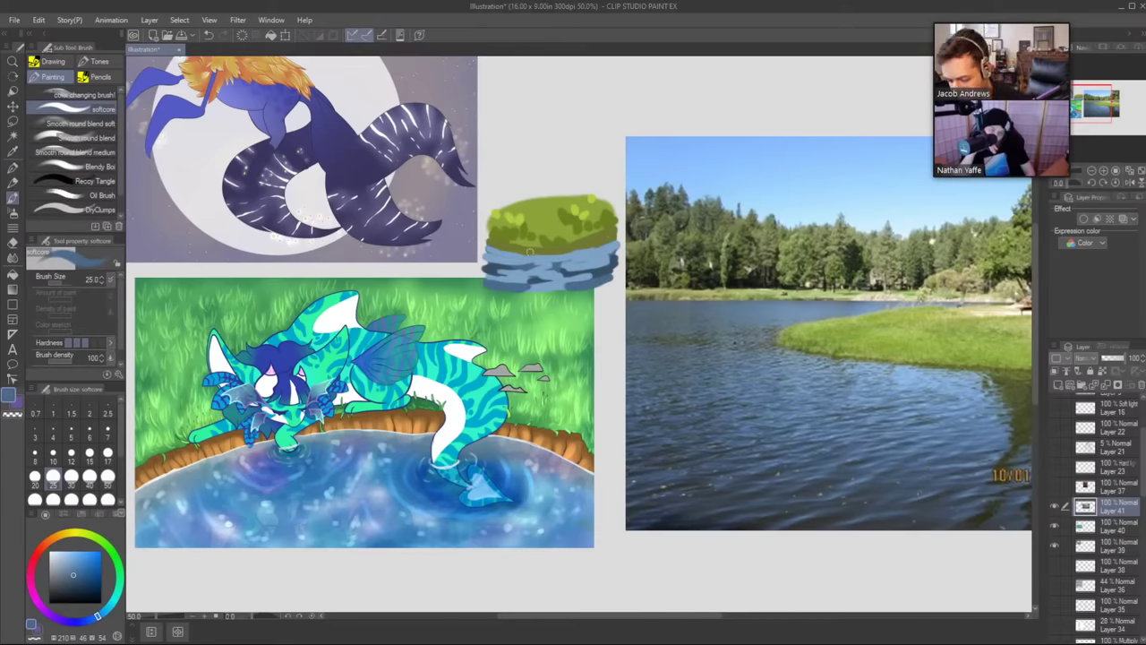
{"action": "key", "text": "b"}
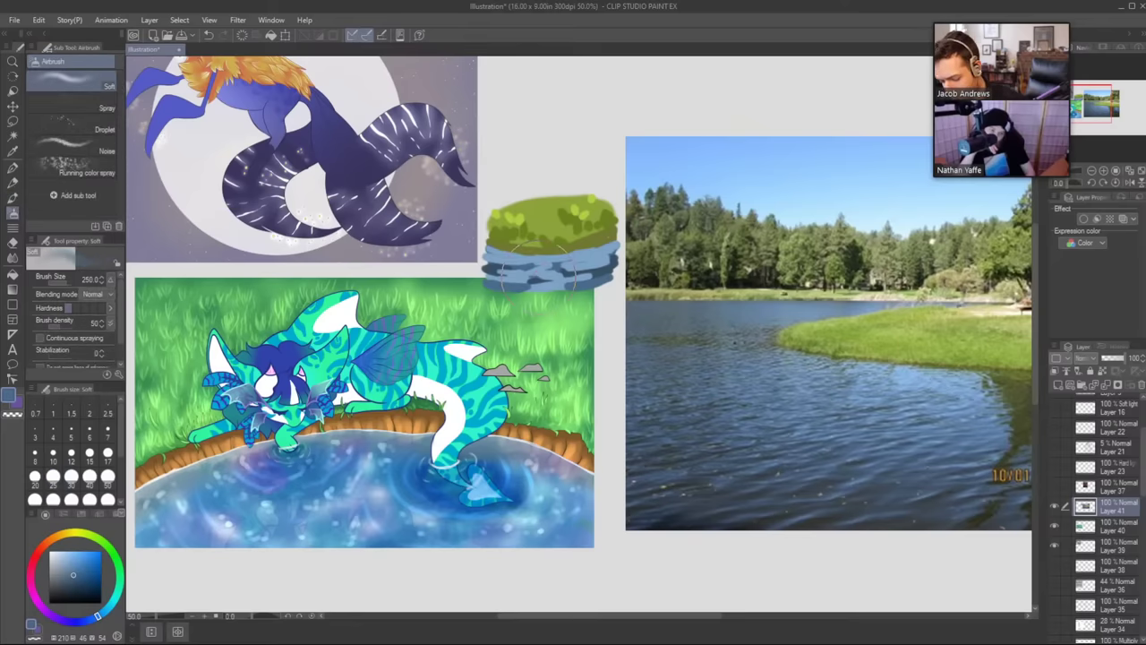
{"action": "key", "text": "bracketleft"}
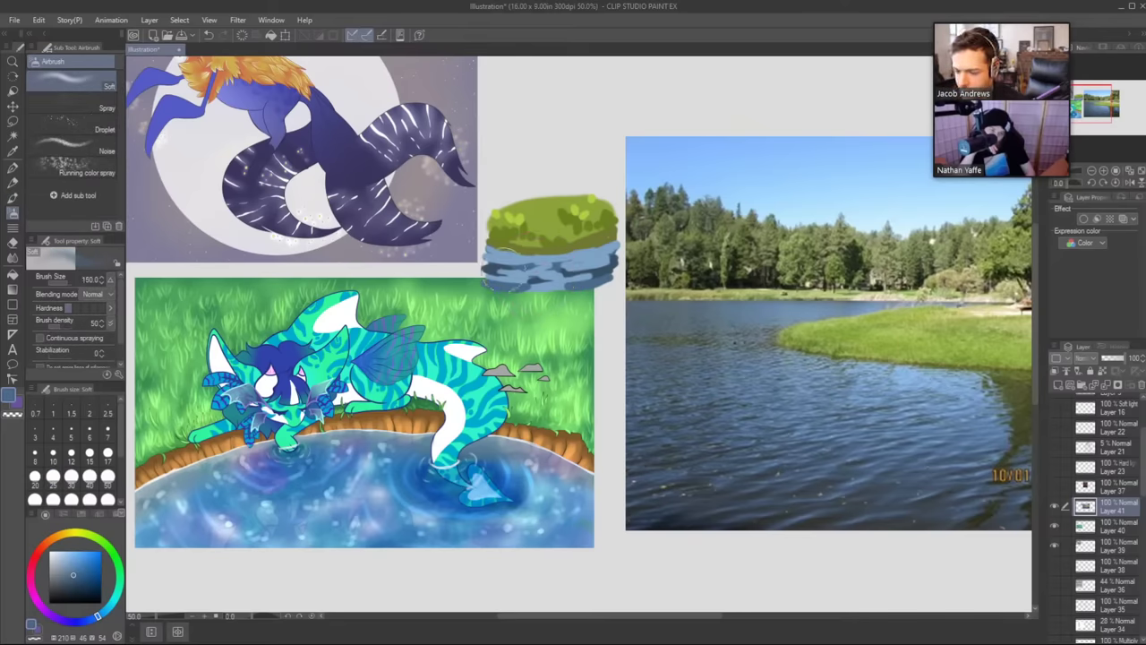
{"action": "key", "text": "bracketleft"}
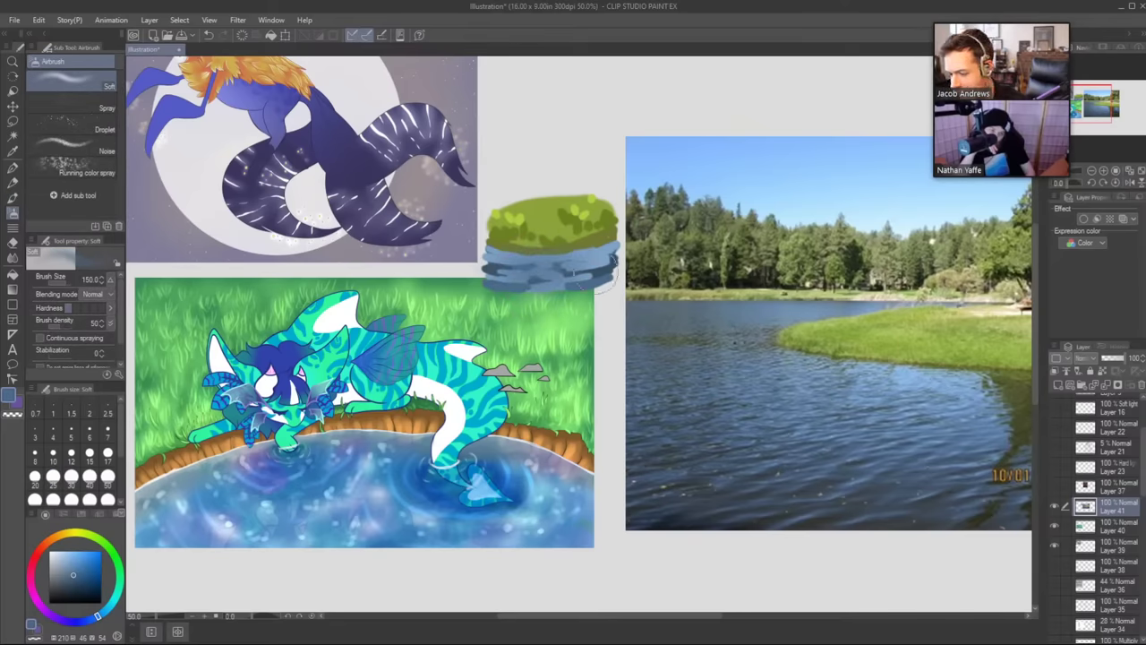
{"action": "key", "text": "ctrl+z"}
{"action": "key", "text": "ctrl+z"}
{"action": "key", "text": "u"}
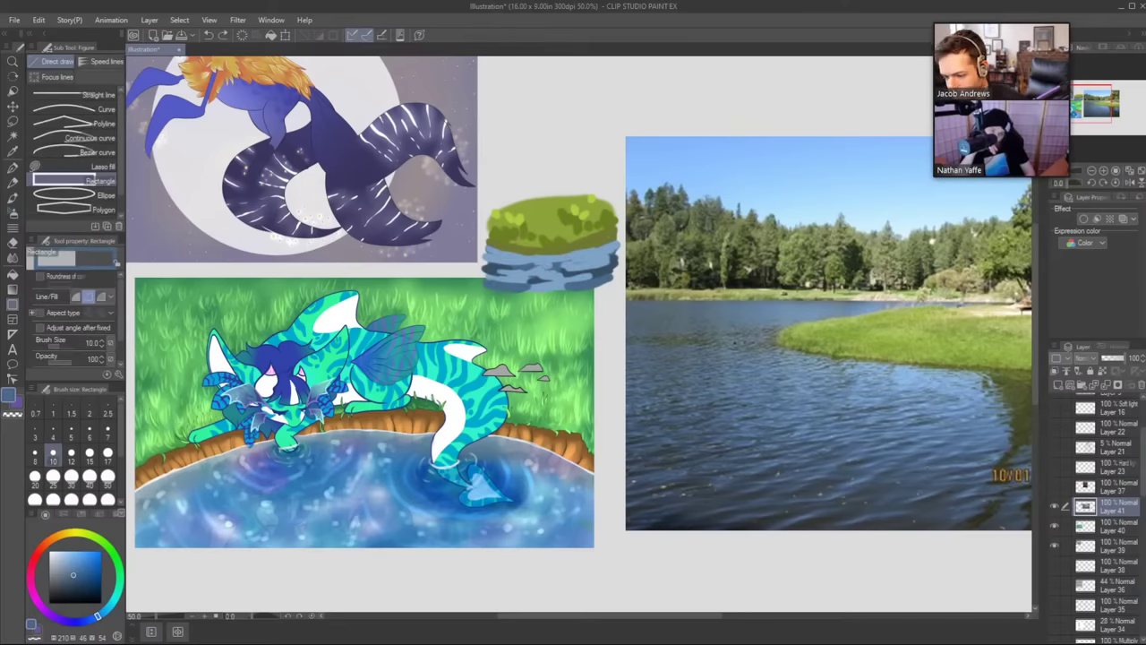
Sample the water band's light blue and try a soft airbrush pass across the ripples, undoing the stroke.
{"action": "key", "text": "i"}
{"action": "left_click", "coordinate": [544, 269]}
{"action": "key", "text": "b"}
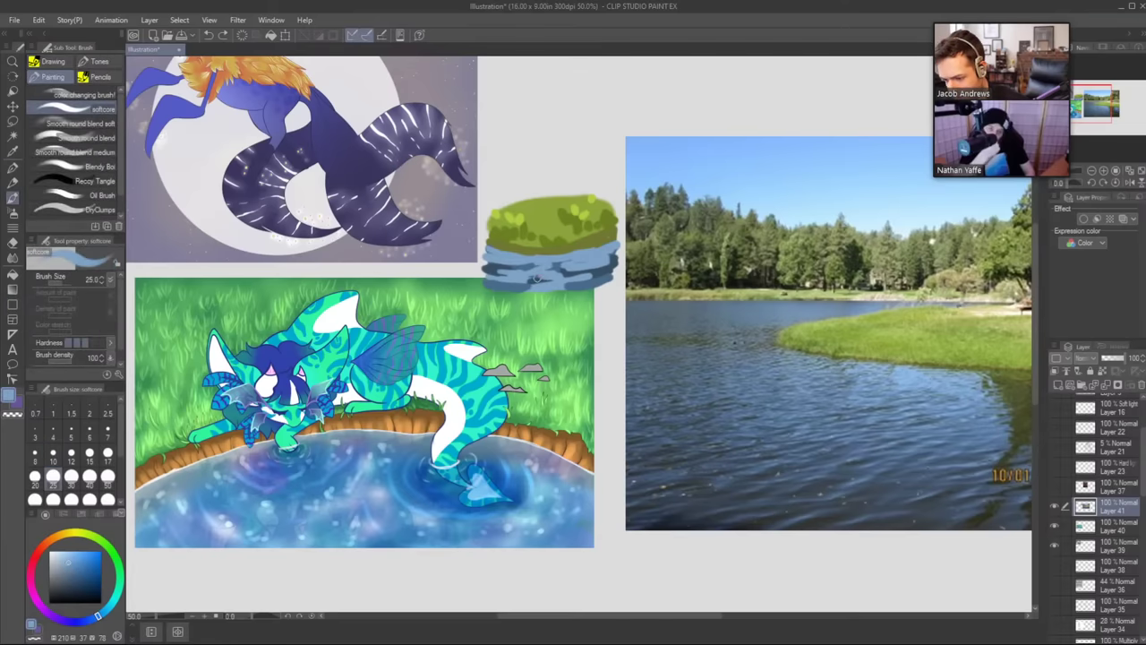
{"action": "key", "text": "b"}
{"action": "left_click_drag", "start_coordinate": [504, 272], "coordinate": [595, 277]}
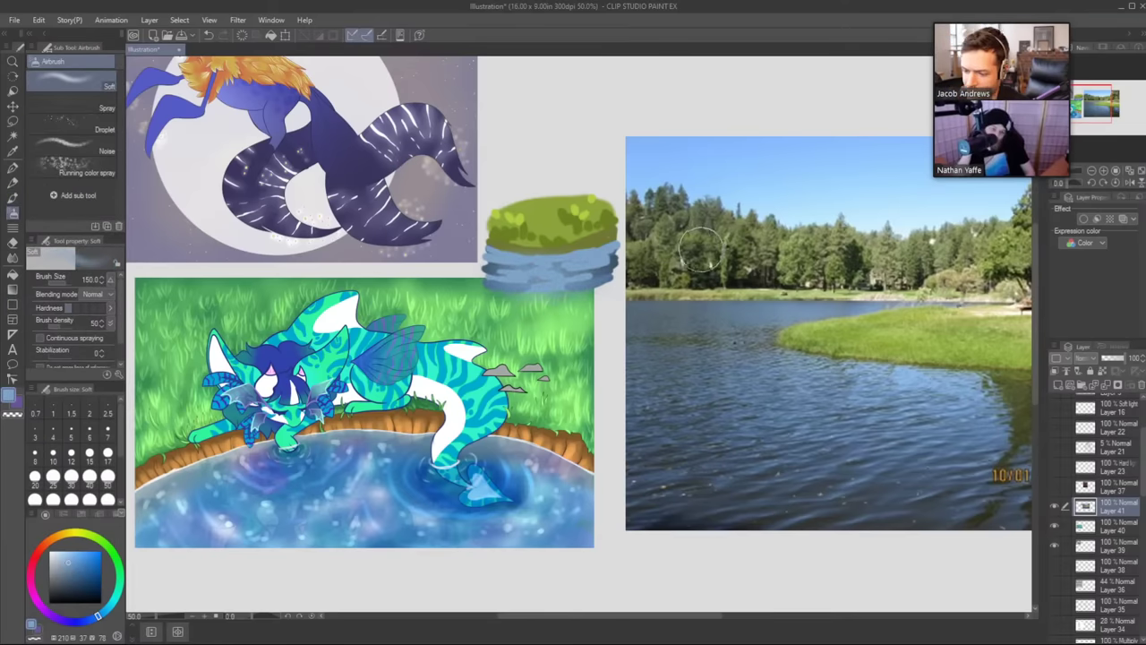
{"action": "key", "text": "ctrl+z"}
Paint a dark blue ripple stroke along the lower edge of the water band with the softcore brush.
{"action": "key", "text": "b"}
{"action": "key", "text": "b"}
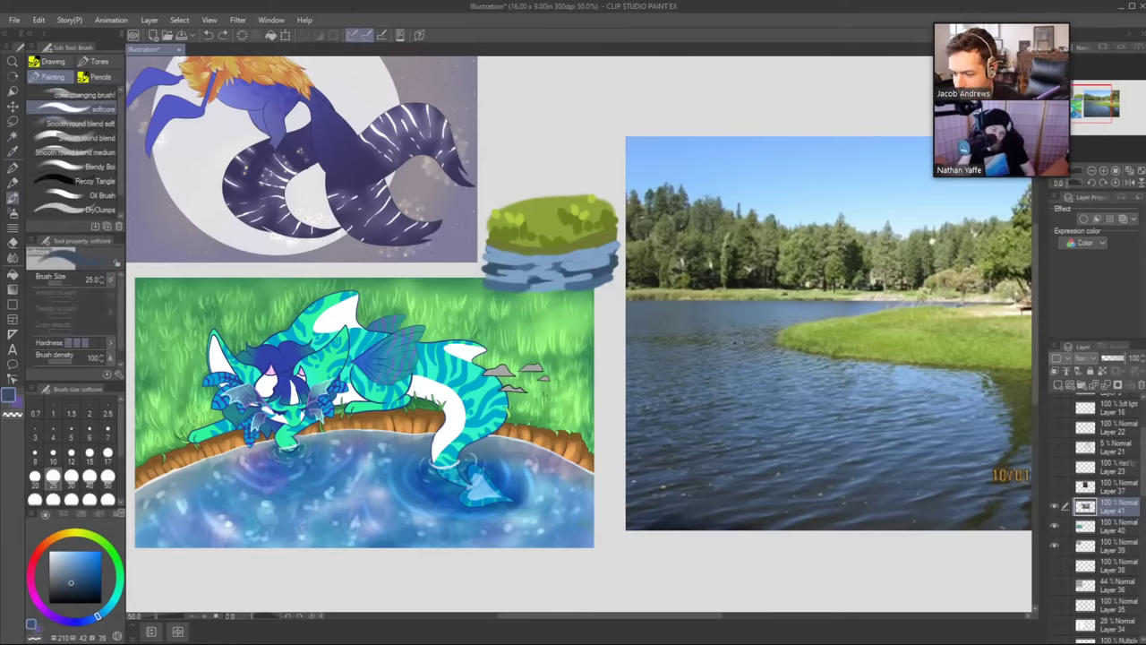
{"action": "mouse_move", "coordinate": [535, 289]}
{"action": "left_mouse_down"}
{"action": "mouse_move", "coordinate": [564, 290]}
{"action": "mouse_move", "coordinate": [532, 292]}
{"action": "mouse_move", "coordinate": [547, 292]}
{"action": "left_mouse_up"}
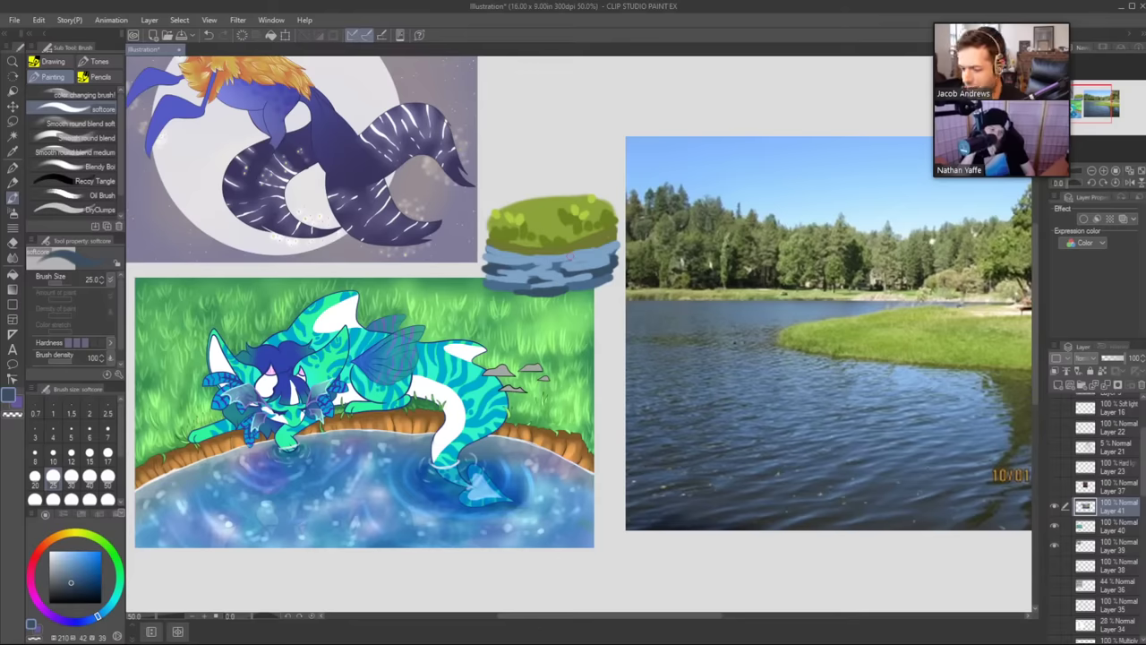
Lasso the grass-and-water study, cut and paste it onto its own layer, and hide the lake photo's layer.
{"action": "left_click", "coordinate": [1055, 507]}
{"action": "left_click", "coordinate": [1055, 507]}
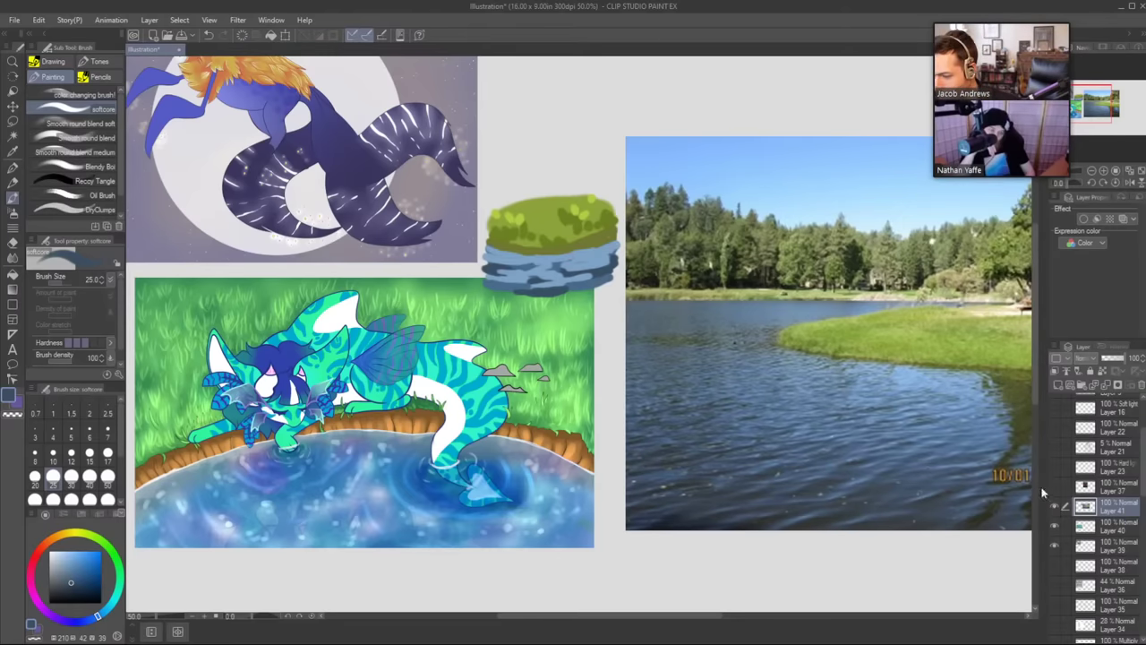
{"action": "key", "text": "m"}
{"action": "mouse_move", "coordinate": [562, 293]}
{"action": "left_mouse_down"}
{"action": "mouse_move", "coordinate": [478, 213]}
{"action": "mouse_move", "coordinate": [637, 265]}
{"action": "mouse_move", "coordinate": [562, 295]}
{"action": "left_mouse_up"}
{"action": "key", "text": "ctrl+x"}
{"action": "key", "text": "ctrl+v"}
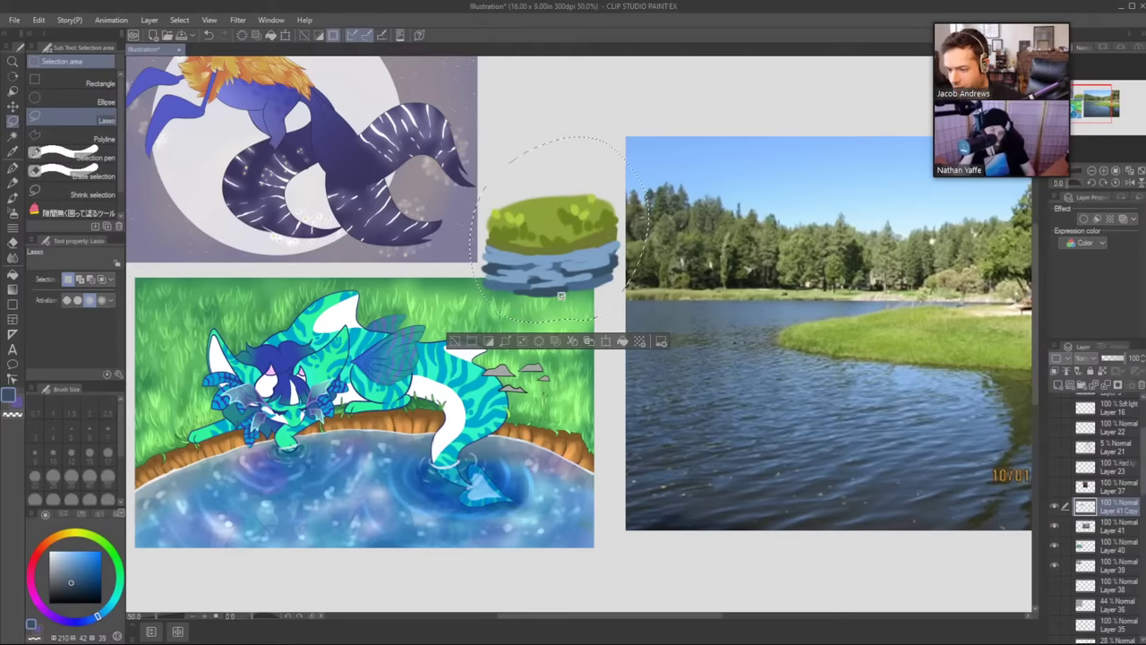
{"action": "left_click", "coordinate": [1055, 526]}
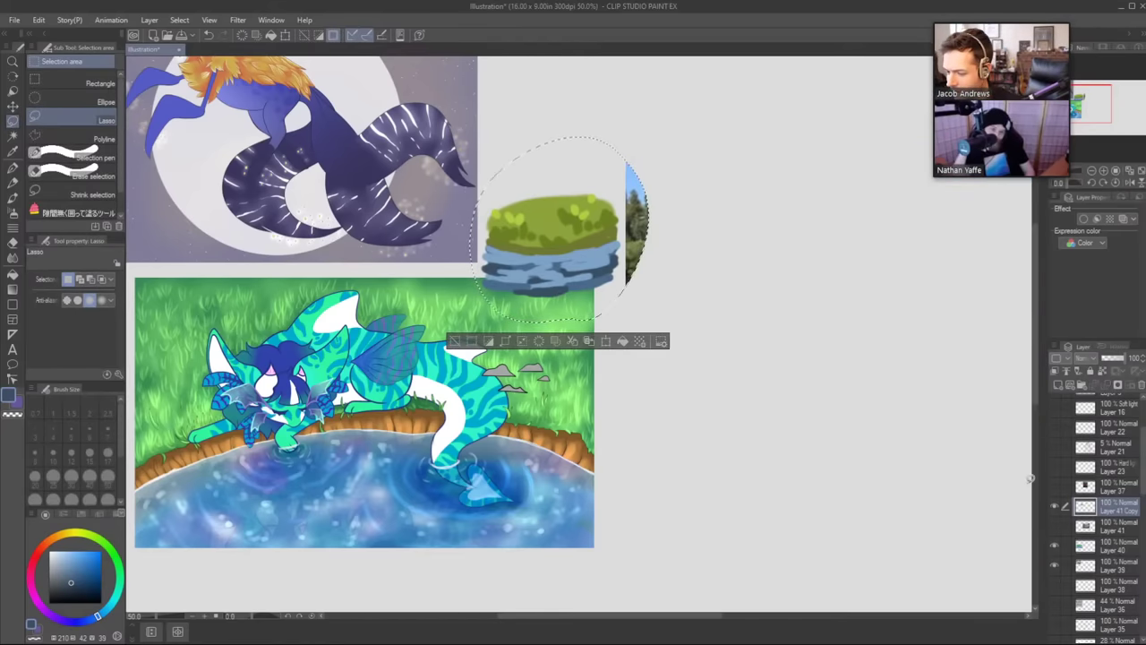
Erase the leftover sliver of lake photo beside the study and move the study clear of the creature illustrations.
{"action": "key", "text": "e"}
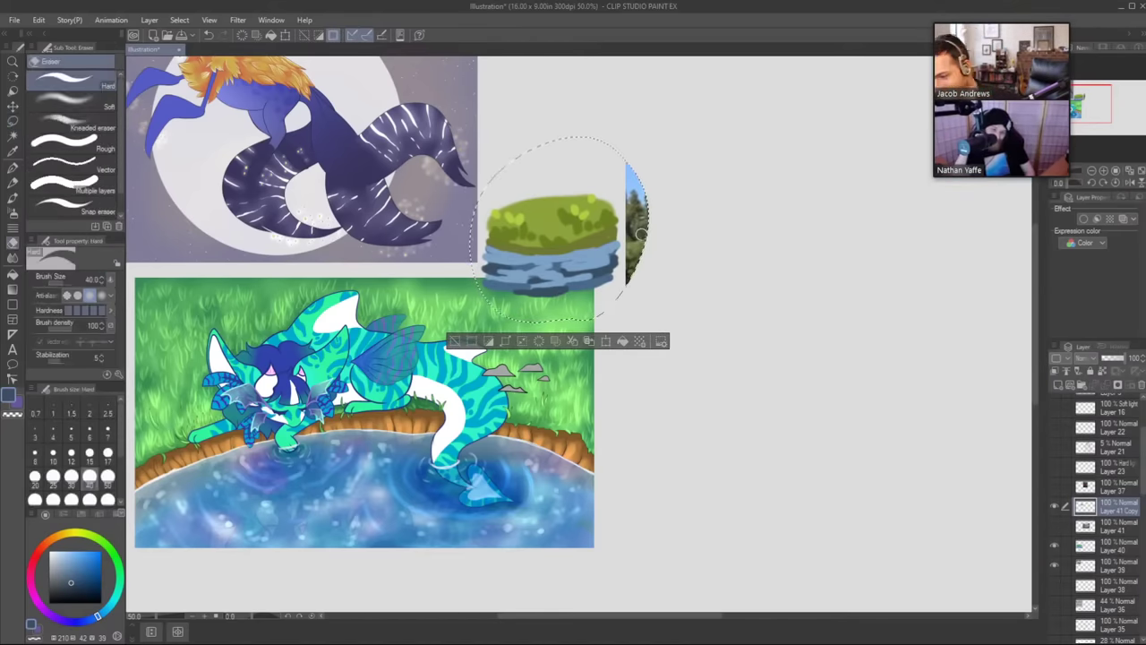
{"action": "mouse_move", "coordinate": [625, 222]}
{"action": "left_mouse_down"}
{"action": "mouse_move", "coordinate": [645, 258]}
{"action": "mouse_move", "coordinate": [649, 208]}
{"action": "mouse_move", "coordinate": [600, 267]}
{"action": "mouse_move", "coordinate": [751, 256]}
{"action": "mouse_move", "coordinate": [773, 283]}
{"action": "left_mouse_up"}
{"action": "key", "text": "k"}
{"action": "left_click", "coordinate": [625, 346]}
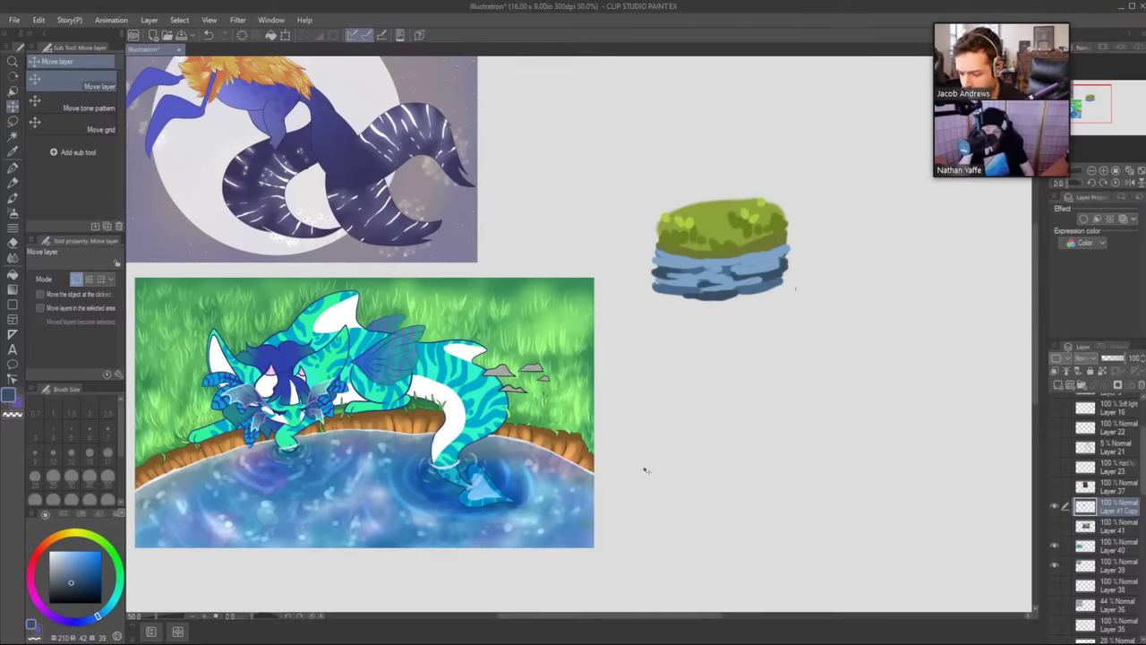
Hide the study and both creature illustration layers, and paste the Sailor Moon illustration onto the cleared canvas.
{"action": "left_click_drag", "start_coordinate": [511, 385], "coordinate": [522, 447]}
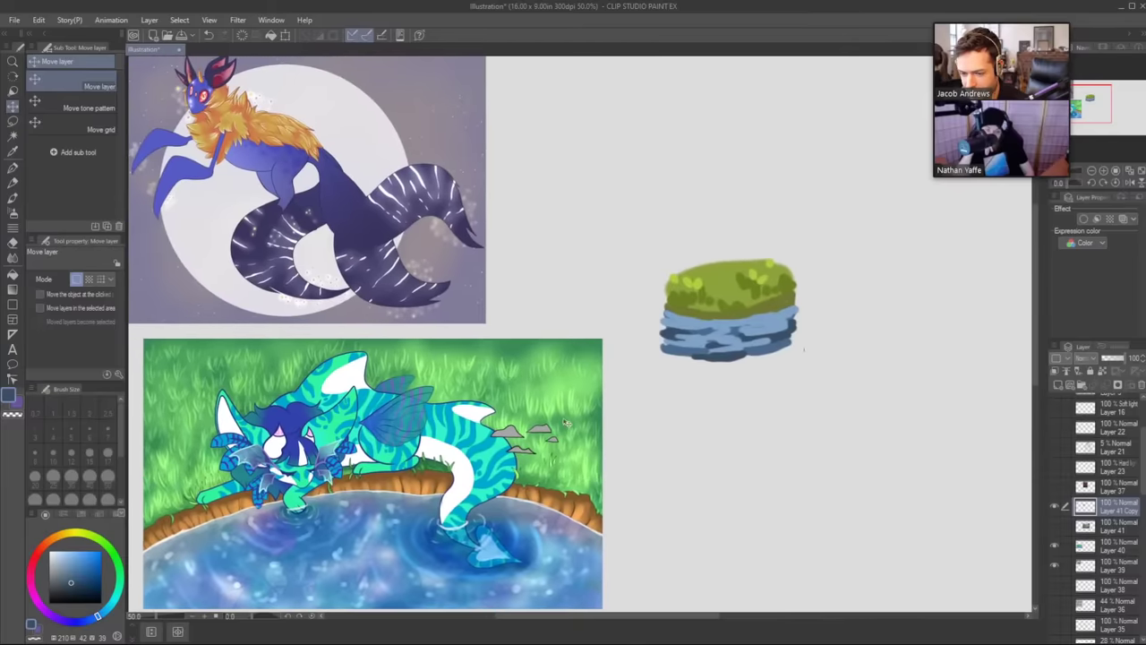
{"action": "mouse_move", "coordinate": [576, 412]}
{"action": "left_mouse_down"}
{"action": "mouse_move", "coordinate": [567, 419]}
{"action": "mouse_move", "coordinate": [619, 397]}
{"action": "mouse_move", "coordinate": [577, 404]}
{"action": "left_mouse_up"}
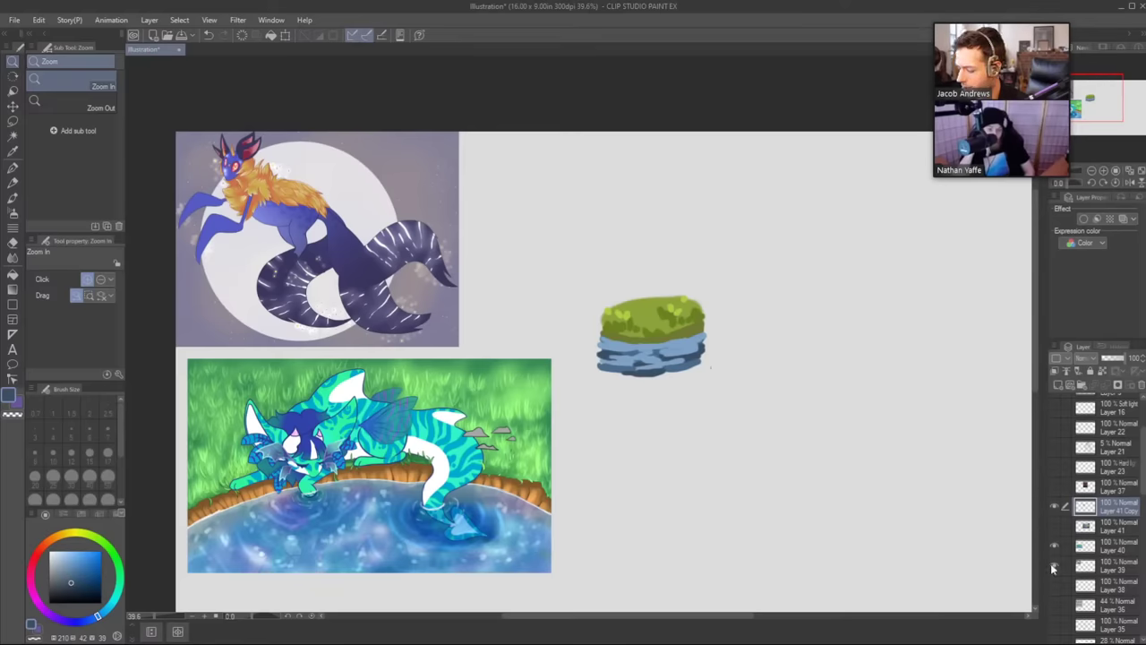
{"action": "left_click_drag", "start_coordinate": [1054, 565], "coordinate": [1054, 507]}
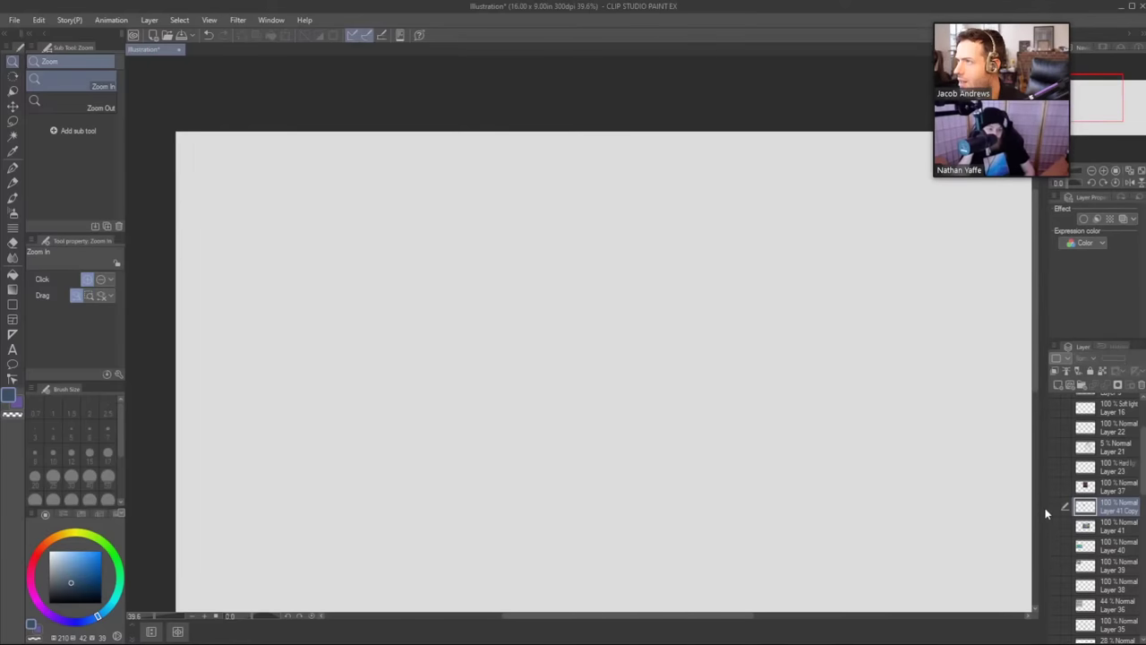
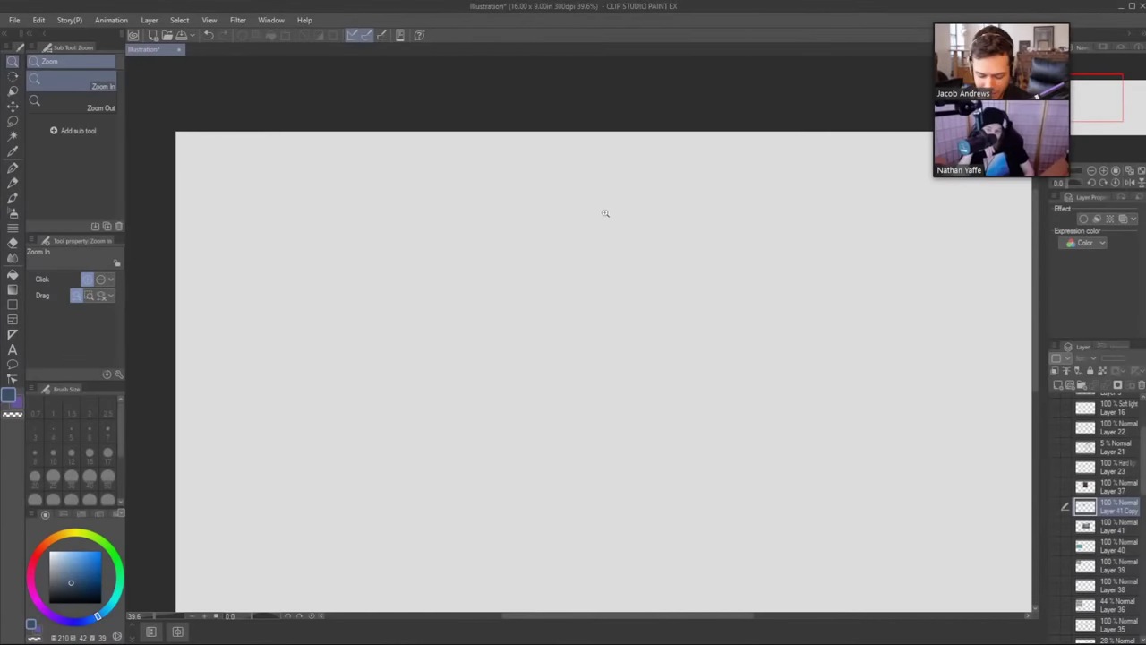
{"action": "key", "text": "ctrl+v"}
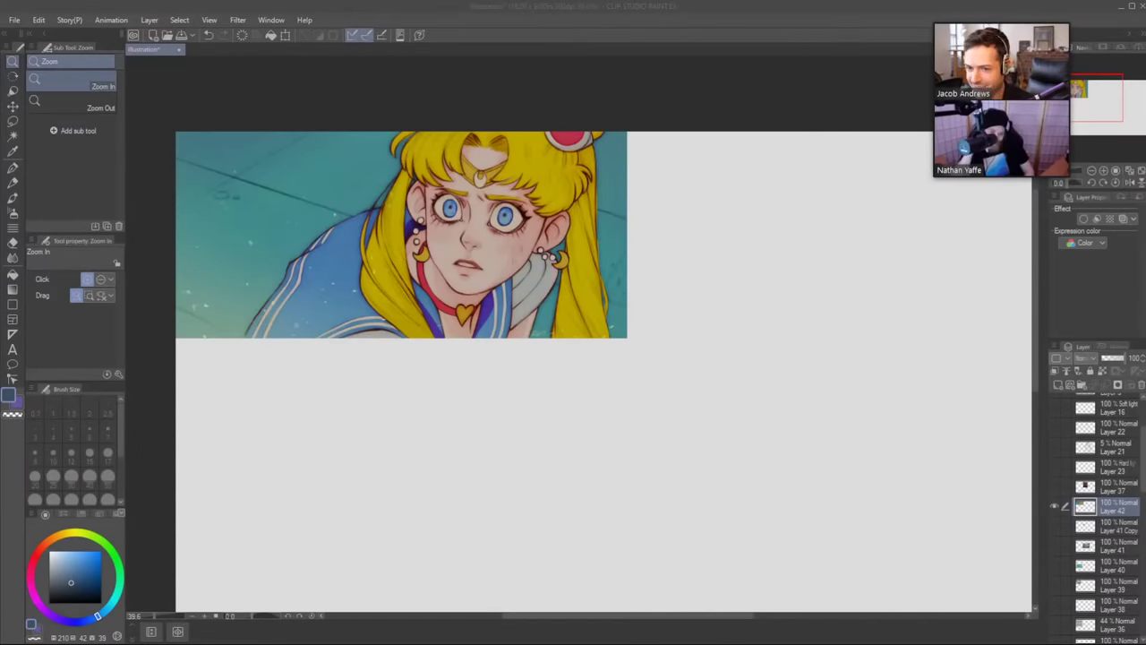
{"action": "left_click", "coordinate": [711, 105]}
Paste the black-and-white starry portrait and place it directly beneath the Sailor Moon illustration.
{"action": "key", "text": "ctrl+v"}
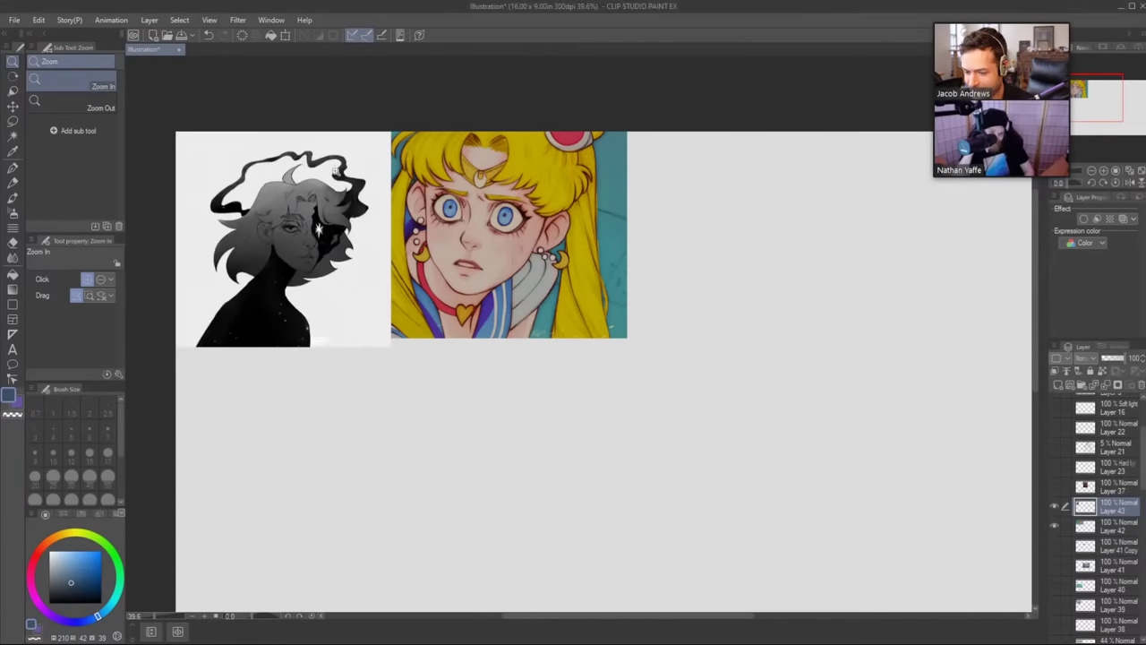
{"action": "key", "text": "k"}
{"action": "left_click_drag", "start_coordinate": [354, 202], "coordinate": [358, 427]}
{"action": "left_click_drag", "start_coordinate": [544, 434], "coordinate": [504, 377]}
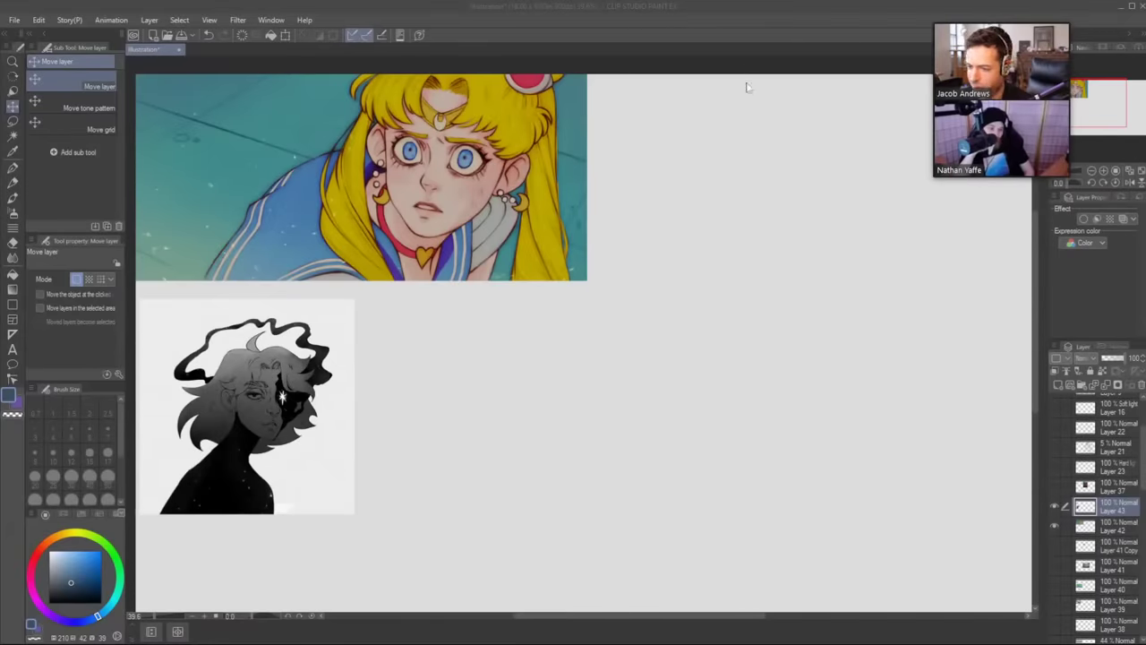
Paste the drawing of the green-haired character in a yellow jacket and place it to the right of the starry portrait.
{"action": "left_click", "coordinate": [739, 64]}
{"action": "key", "text": "ctrl+v"}
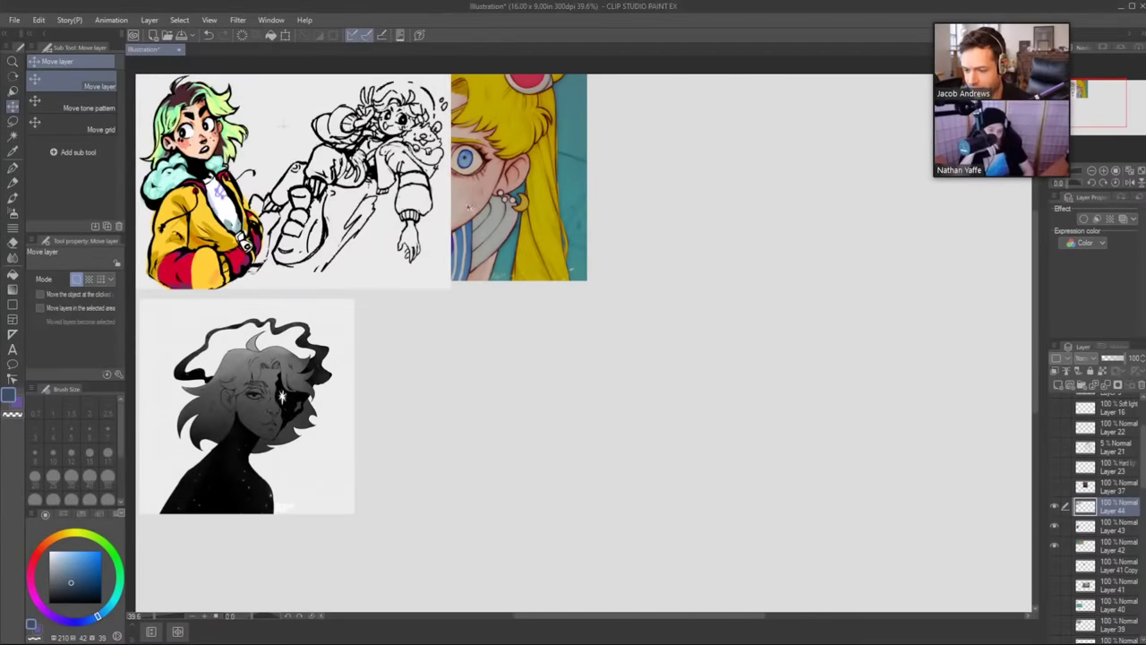
{"action": "key", "text": "ctrl+t"}
{"action": "left_click_drag", "start_coordinate": [332, 173], "coordinate": [568, 407]}
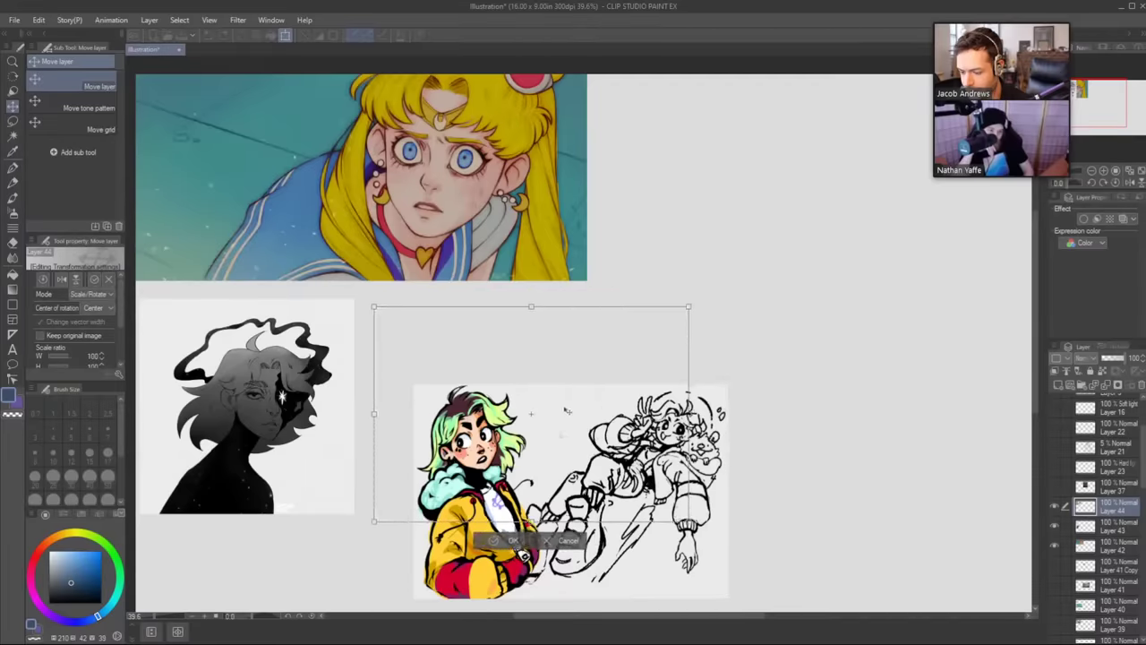
{"action": "left_click", "coordinate": [498, 541]}
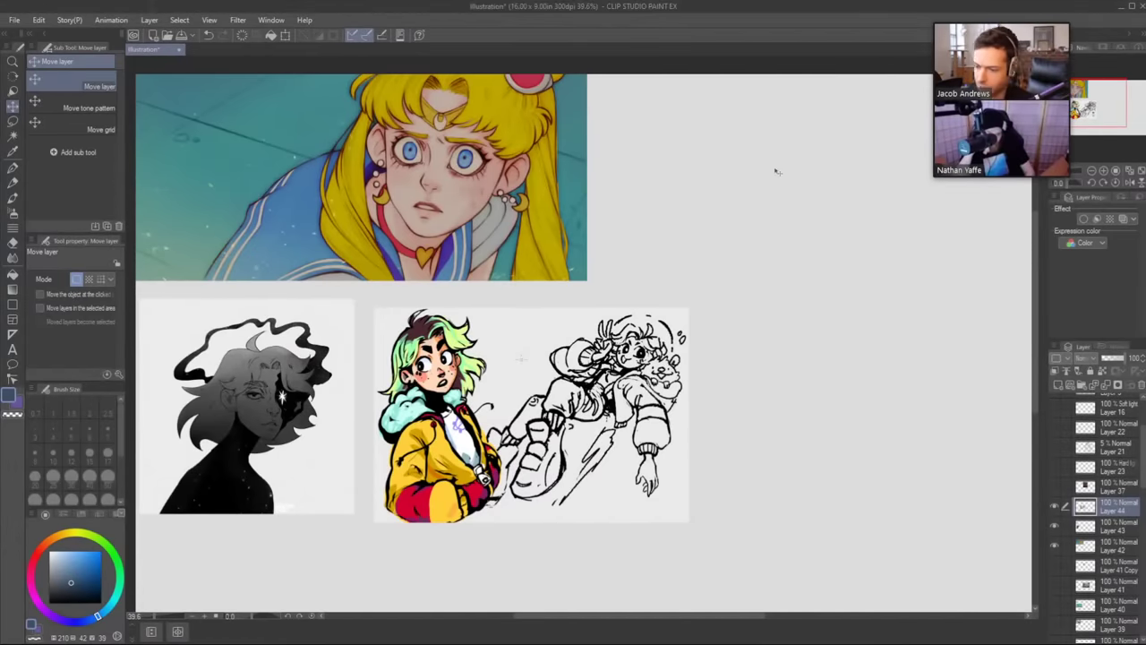
Paste the SONA character sheet, scale it to 103% and place it to the right of the Sailor Moon illustration.
{"action": "key", "text": "ctrl+v"}
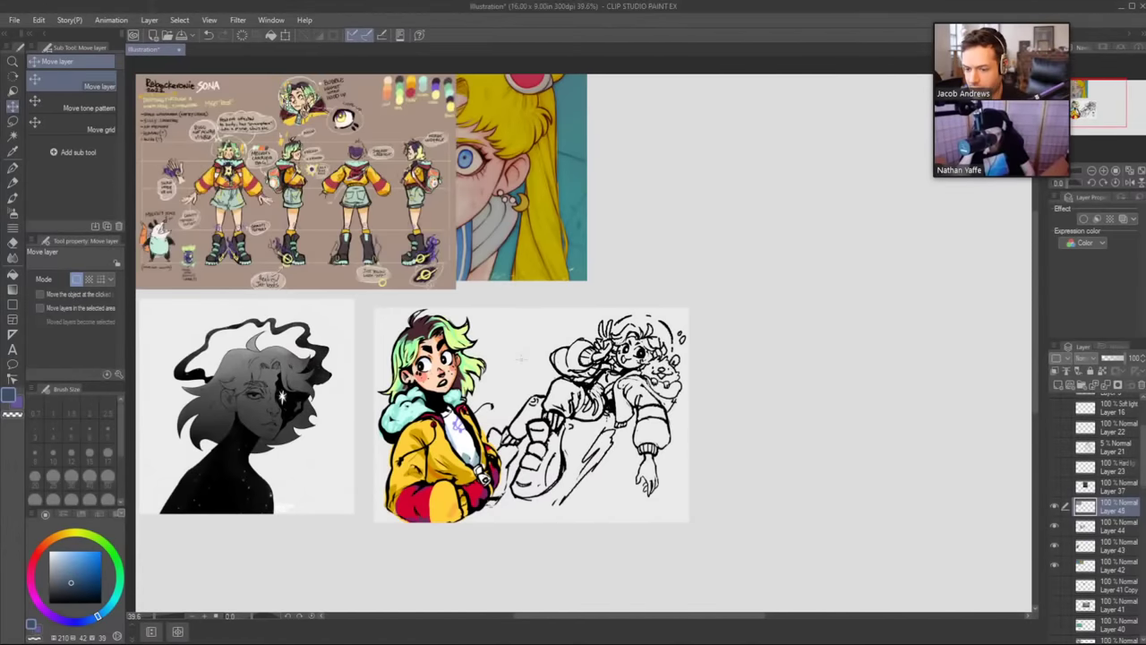
{"action": "left_click", "coordinate": [284, 35]}
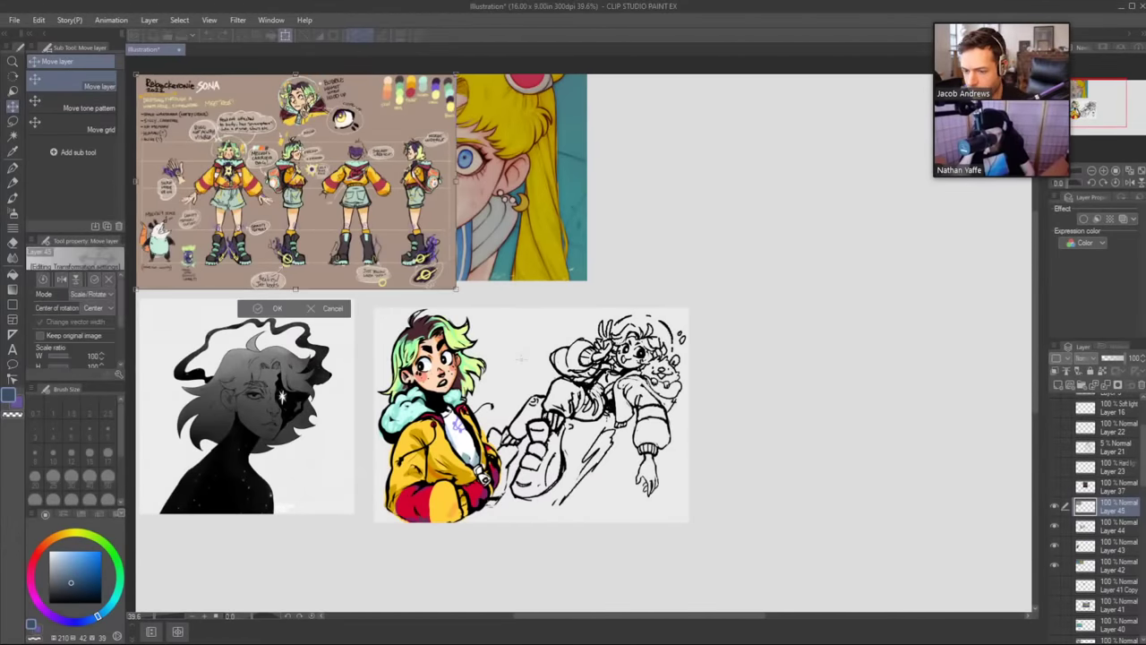
{"action": "left_click_drag", "start_coordinate": [295, 180], "coordinate": [751, 186]}
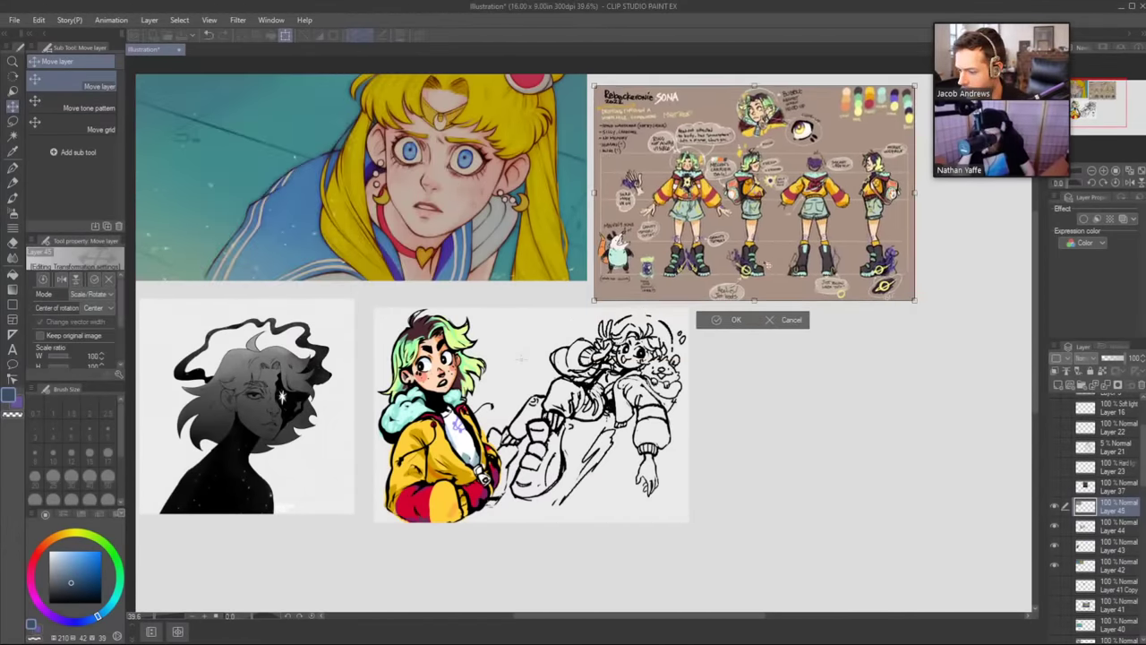
{"action": "mouse_move", "coordinate": [752, 302]}
{"action": "left_mouse_down"}
{"action": "mouse_move", "coordinate": [762, 405]}
{"action": "mouse_move", "coordinate": [759, 276]}
{"action": "mouse_move", "coordinate": [760, 305]}
{"action": "left_mouse_up"}
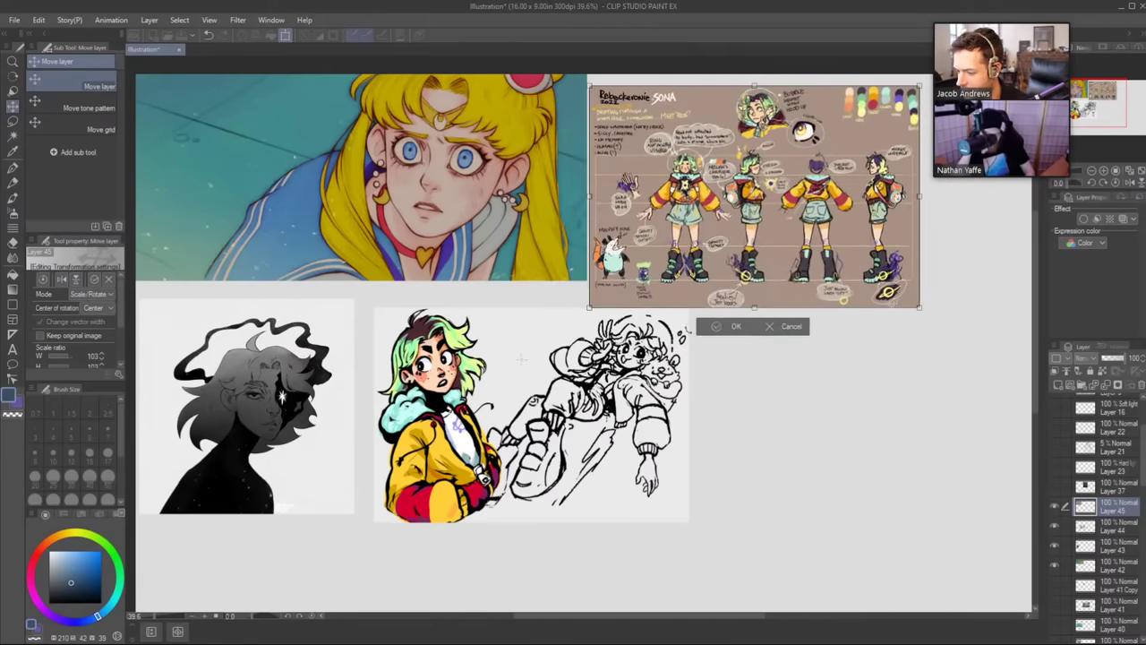
{"action": "left_click", "coordinate": [728, 326]}
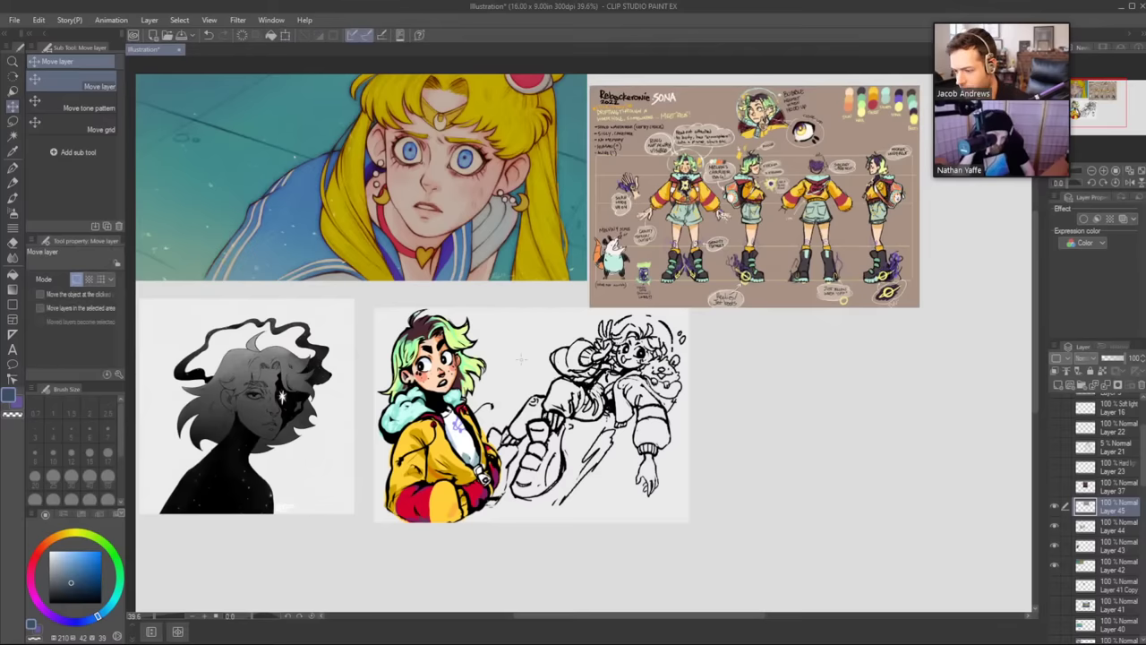
{"action": "left_click_drag", "start_coordinate": [723, 216], "coordinate": [730, 206]}
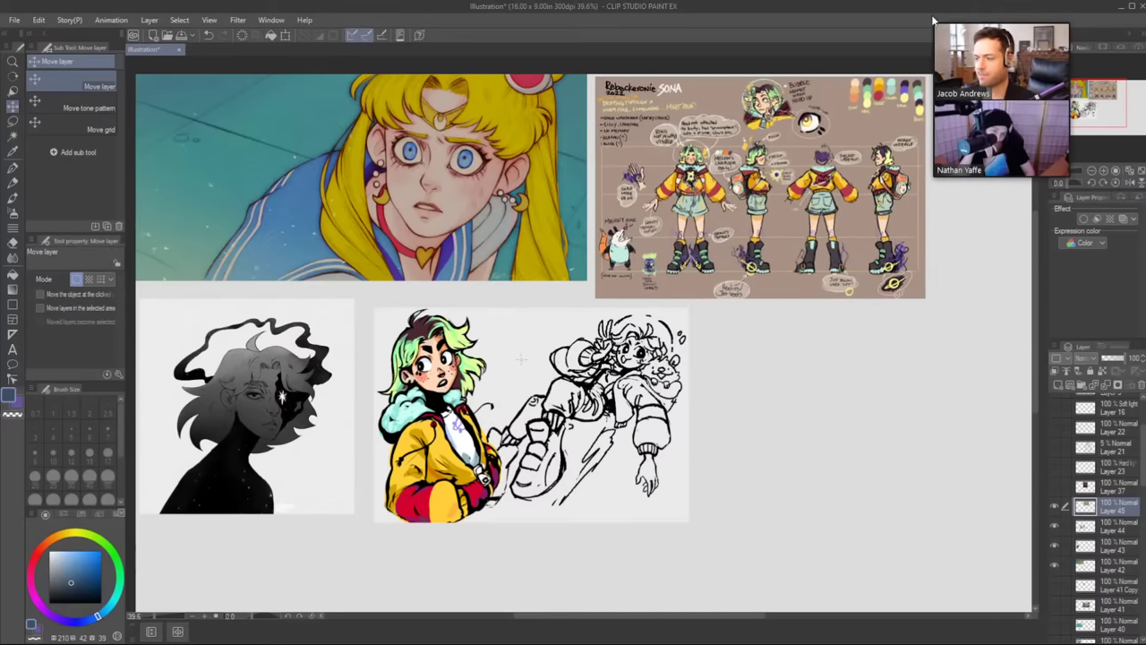
Examine the Sailor Moon illustration and the black-and-white starry portrait's face up close.
{"action": "left_click_drag", "start_coordinate": [932, 19], "coordinate": [1080, 20]}
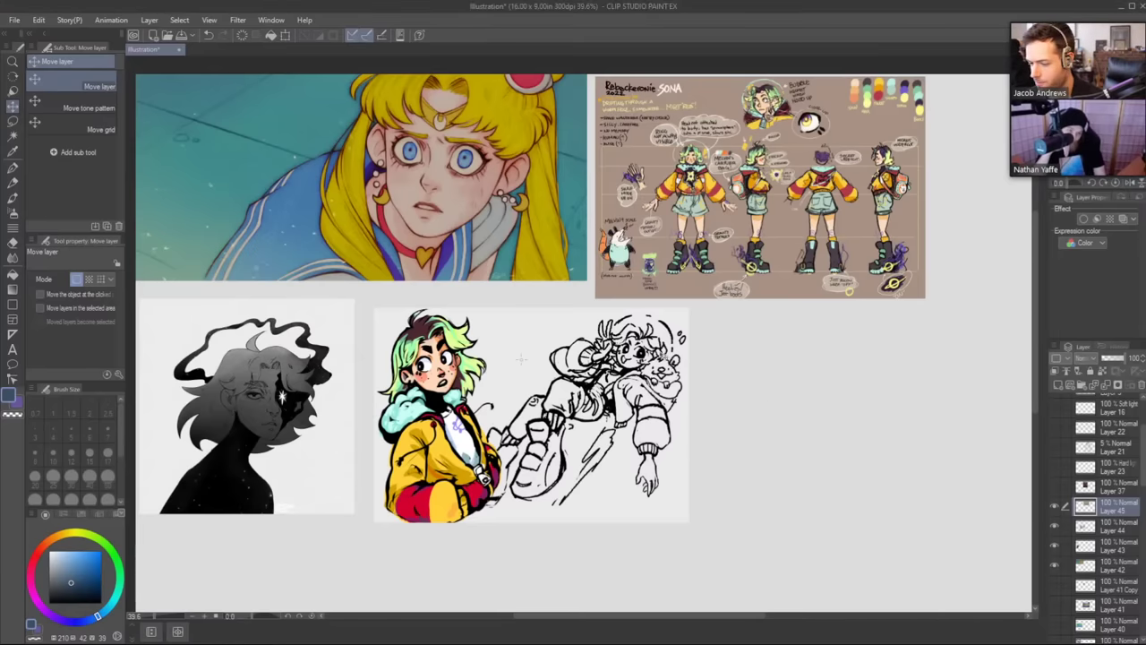
{"action": "key", "text": "slash"}
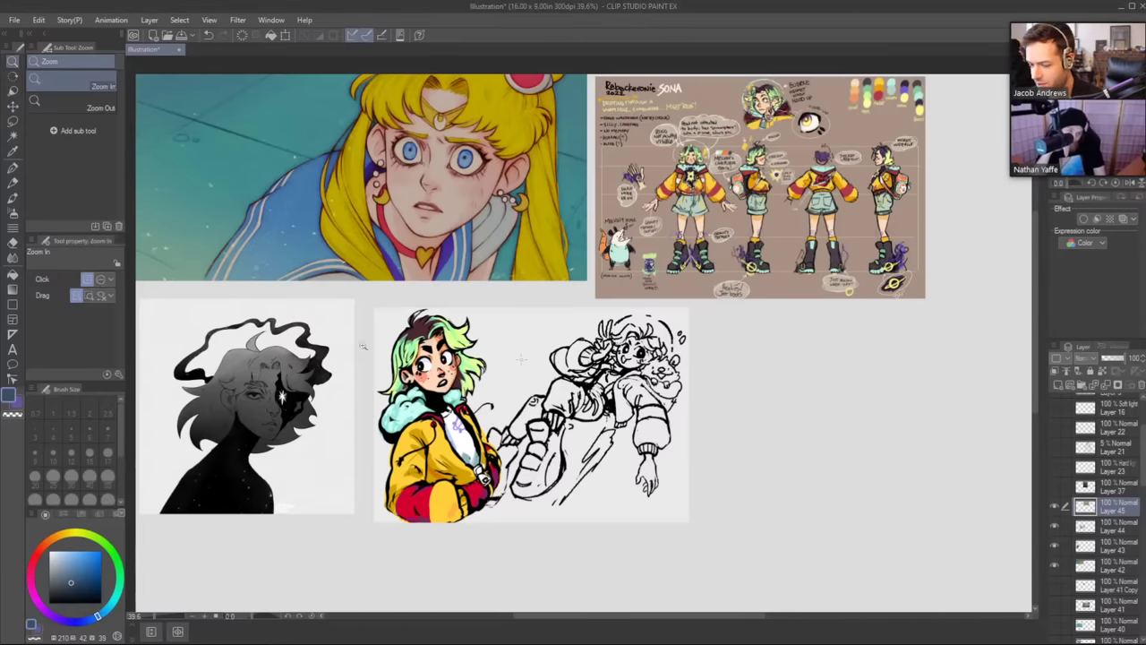
{"action": "left_click_drag", "start_coordinate": [352, 247], "coordinate": [421, 275]}
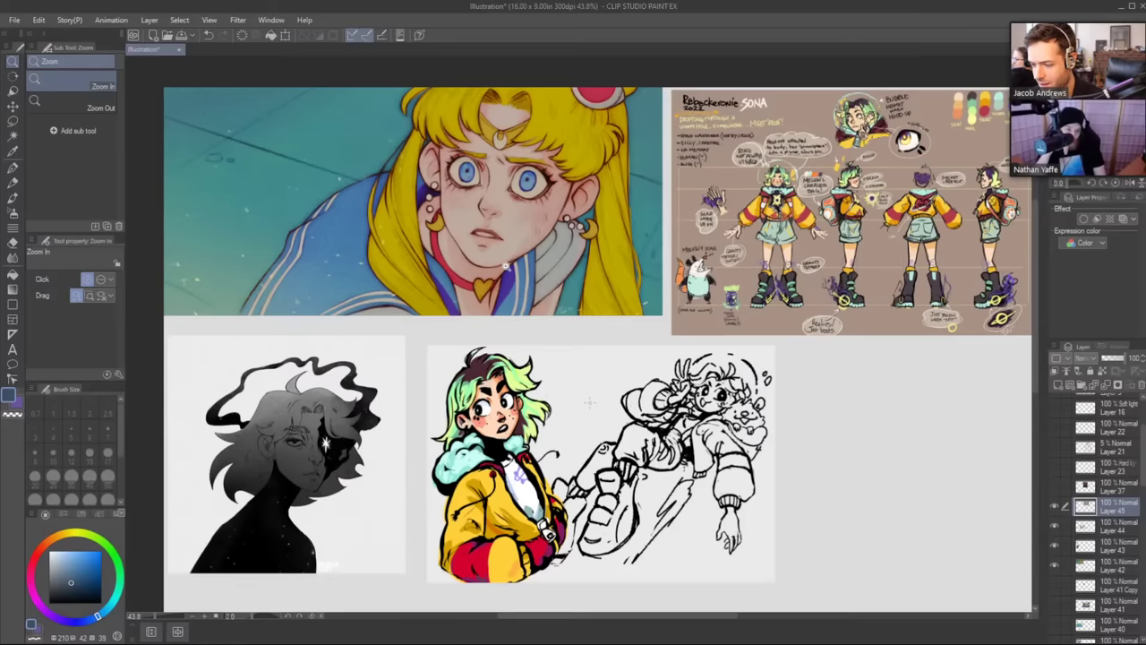
{"action": "left_click_drag", "start_coordinate": [449, 177], "coordinate": [489, 274]}
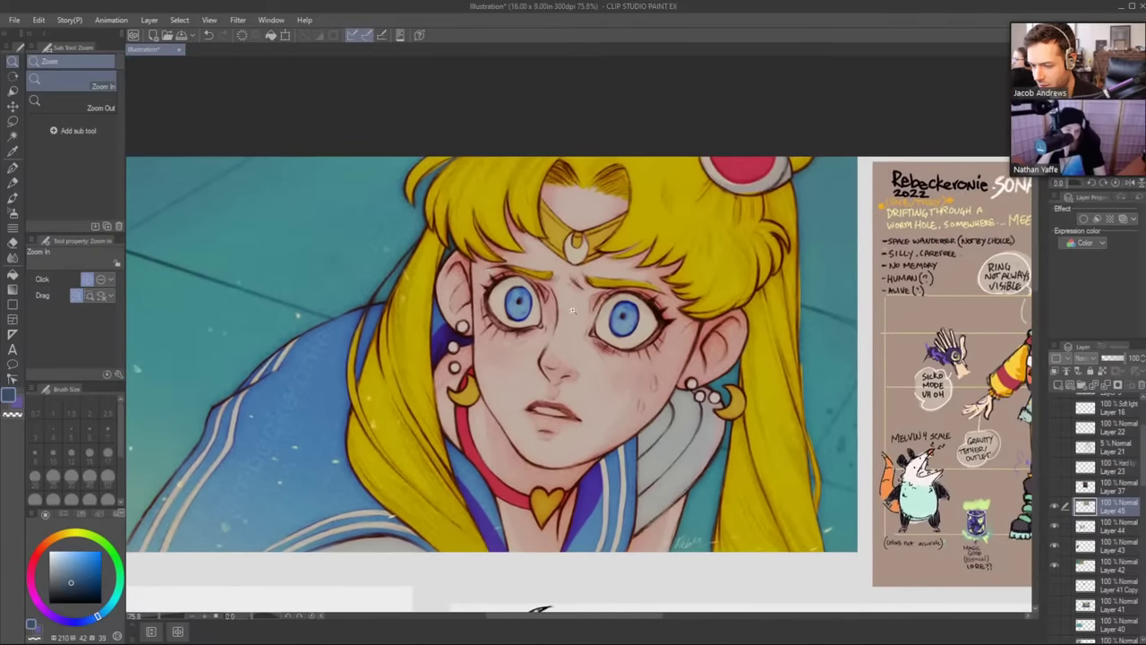
{"action": "left_click_drag", "start_coordinate": [557, 373], "coordinate": [536, 205]}
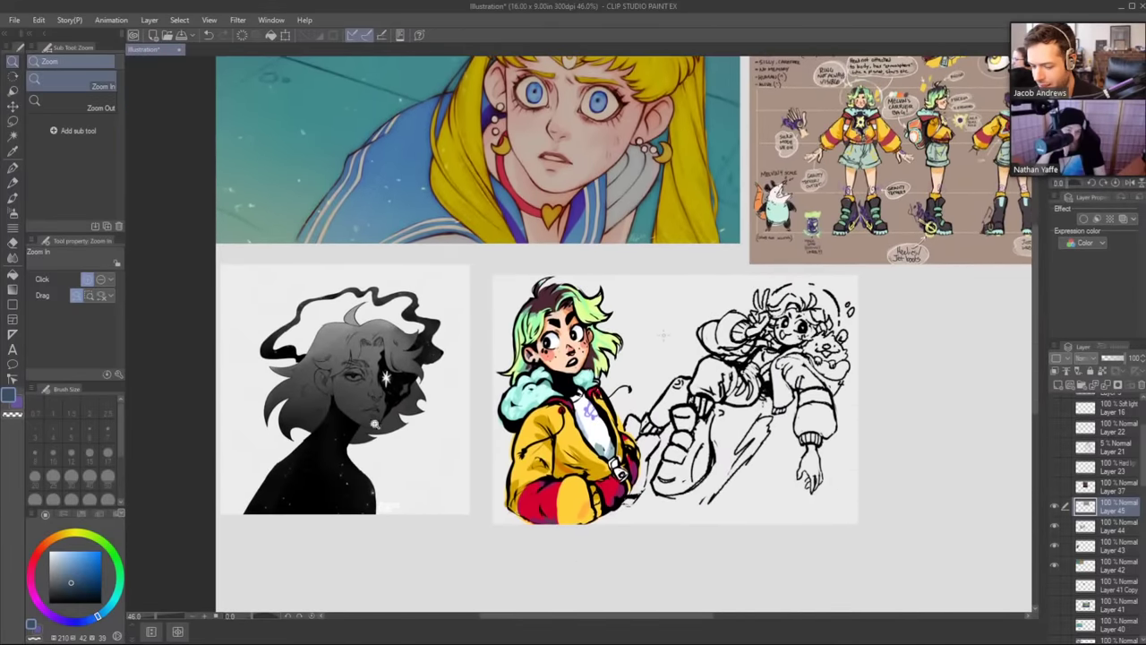
{"action": "left_click_drag", "start_coordinate": [355, 427], "coordinate": [473, 360]}
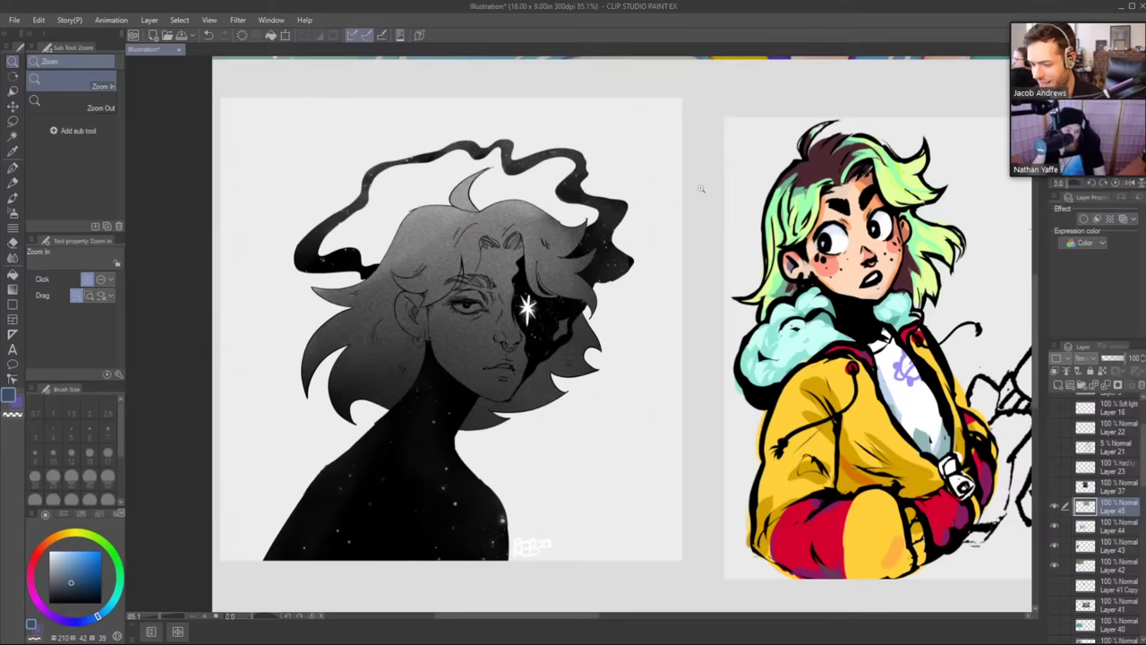
{"action": "left_click", "coordinate": [515, 277]}
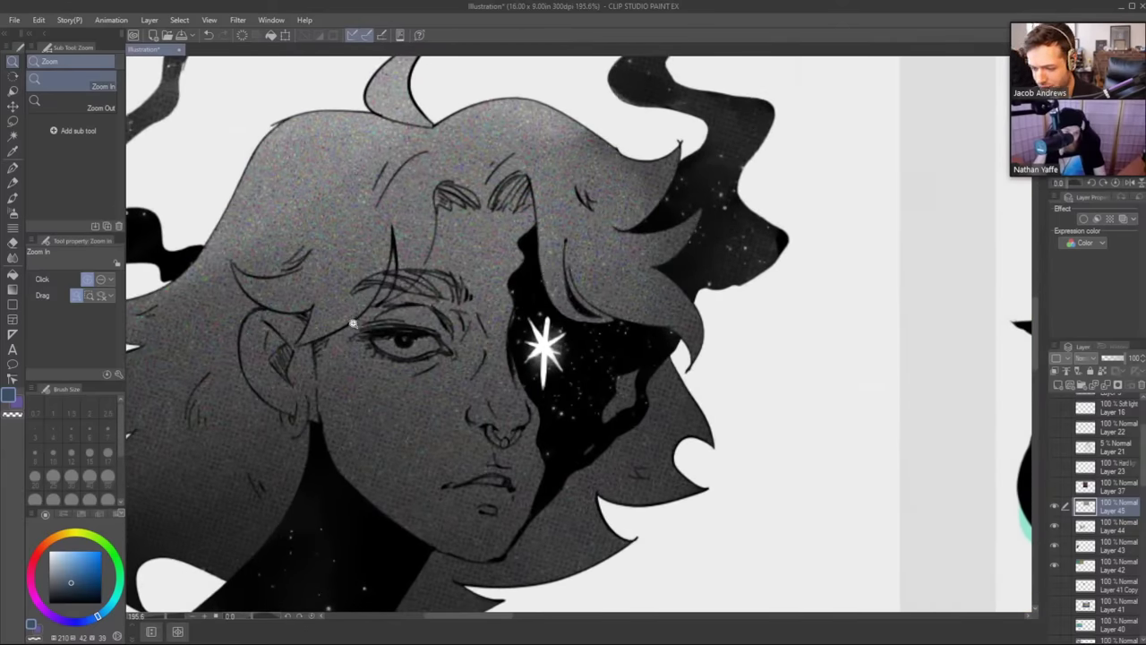
Examine the grayscale star-eyed portrait up close and compare it with the other artworks on the reference board.
{"action": "left_click_drag", "start_coordinate": [447, 310], "coordinate": [344, 317]}
{"action": "left_click_drag", "start_coordinate": [561, 213], "coordinate": [408, 350]}
{"action": "scroll", "coordinate": [407, 349], "scroll_direction": "down", "scroll_amount": 2}
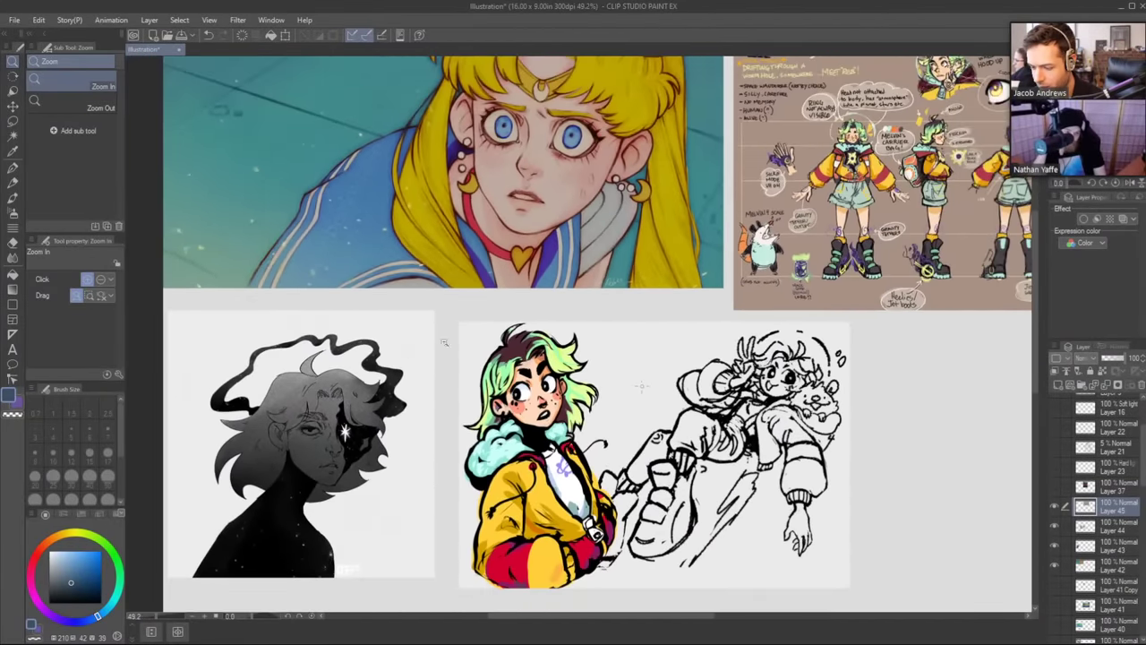
{"action": "left_click_drag", "start_coordinate": [504, 315], "coordinate": [496, 289]}
{"action": "scroll", "coordinate": [497, 288], "scroll_direction": "down", "scroll_amount": 1}
{"action": "scroll", "coordinate": [591, 285], "scroll_direction": "up", "scroll_amount": 2}
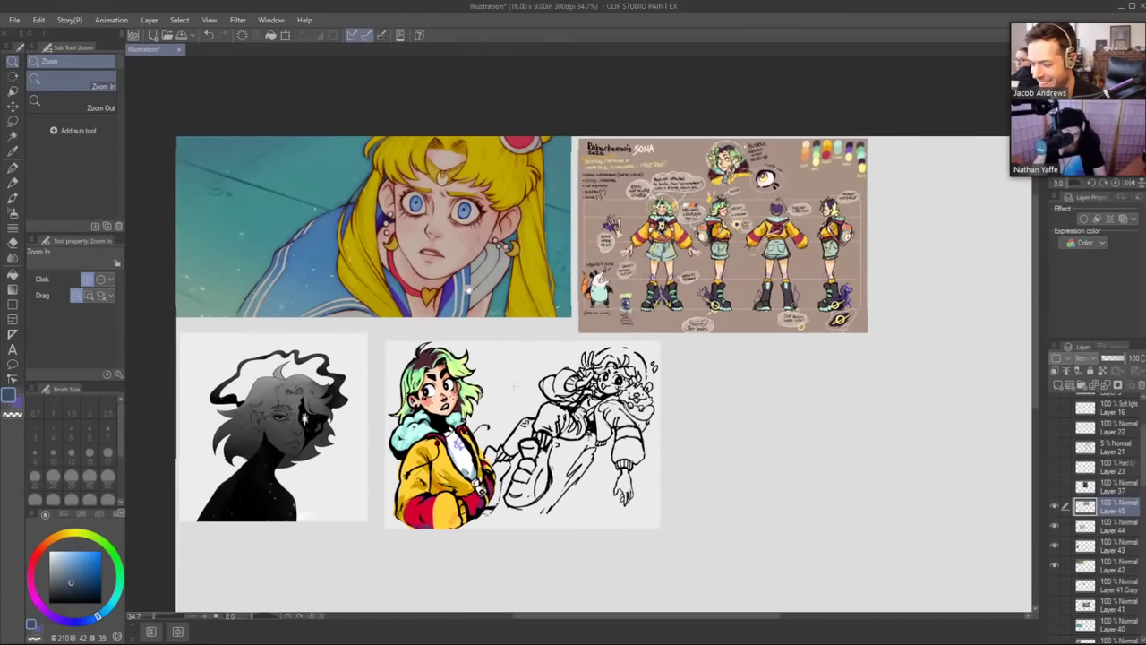
{"action": "scroll", "coordinate": [371, 318], "scroll_direction": "up", "scroll_amount": 1}
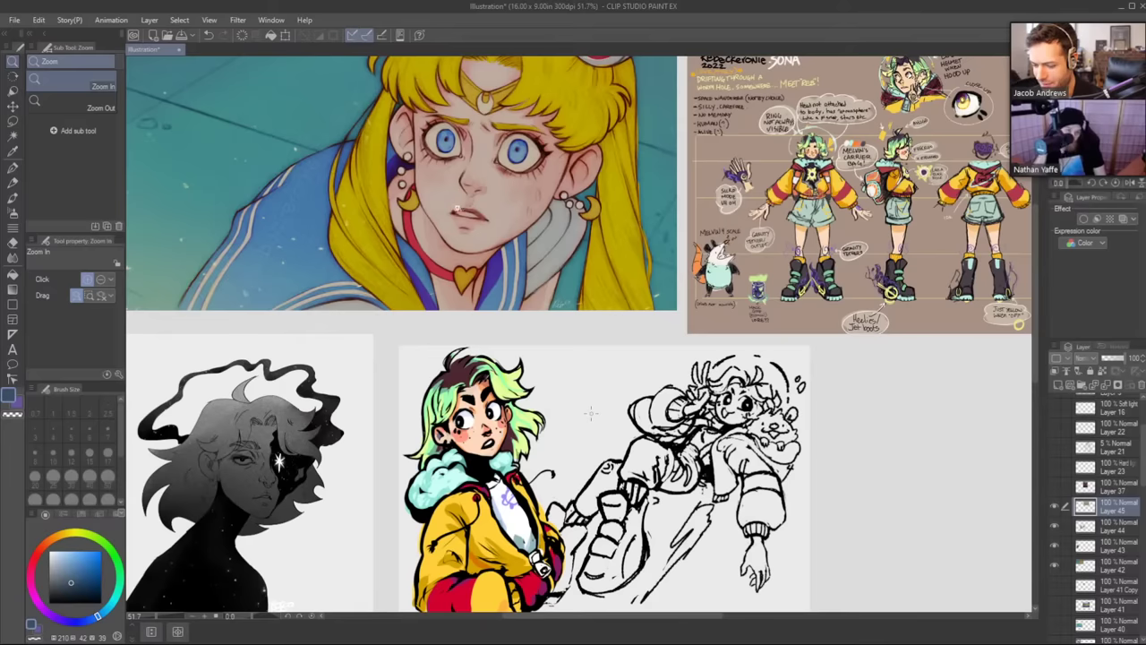
{"action": "scroll", "coordinate": [251, 483], "scroll_direction": "up", "scroll_amount": 6}
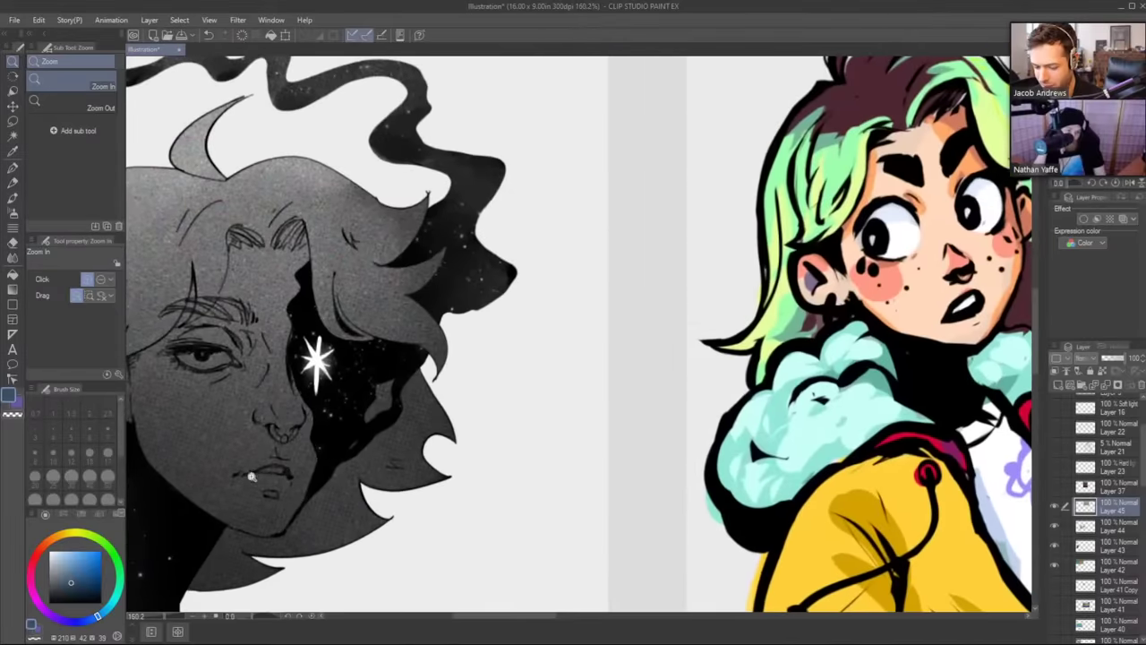
{"action": "scroll", "coordinate": [336, 453], "scroll_direction": "down", "scroll_amount": 1}
{"action": "scroll", "coordinate": [331, 450], "scroll_direction": "down", "scroll_amount": 3}
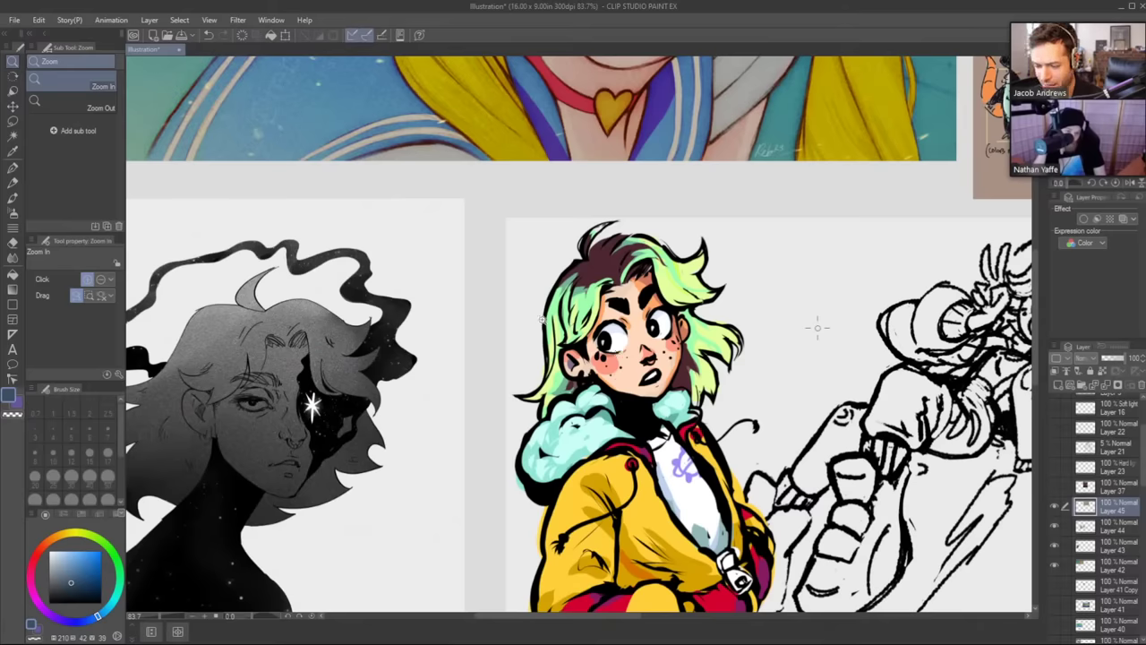
{"action": "scroll", "coordinate": [535, 322], "scroll_direction": "down", "scroll_amount": 2}
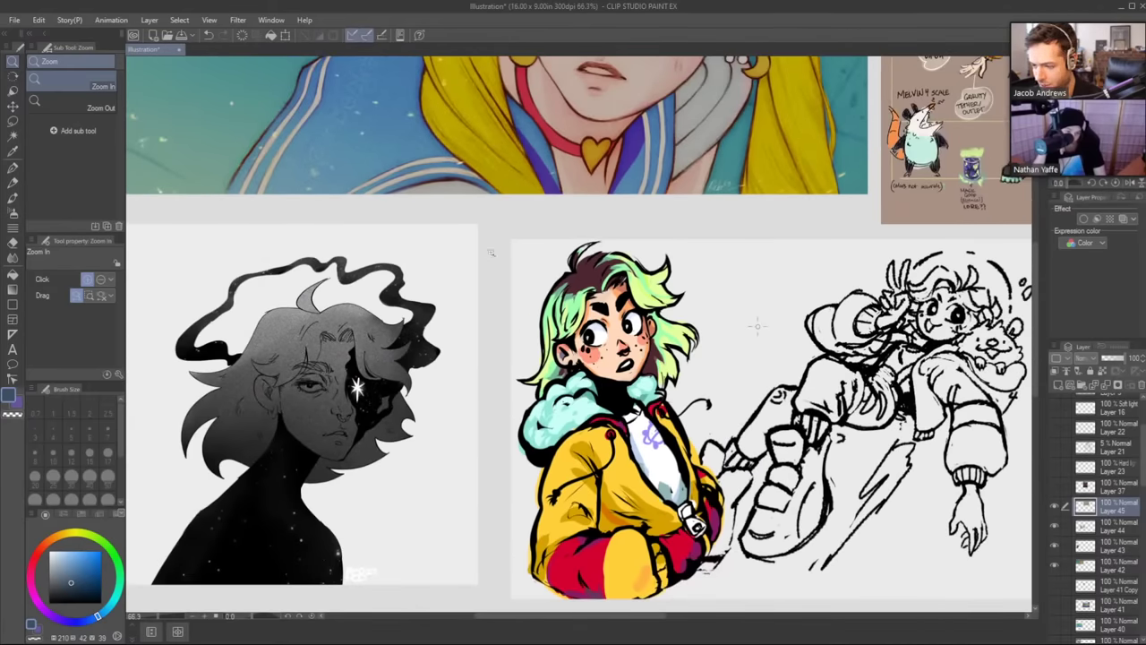
{"action": "scroll", "coordinate": [495, 242], "scroll_direction": "down", "scroll_amount": 4}
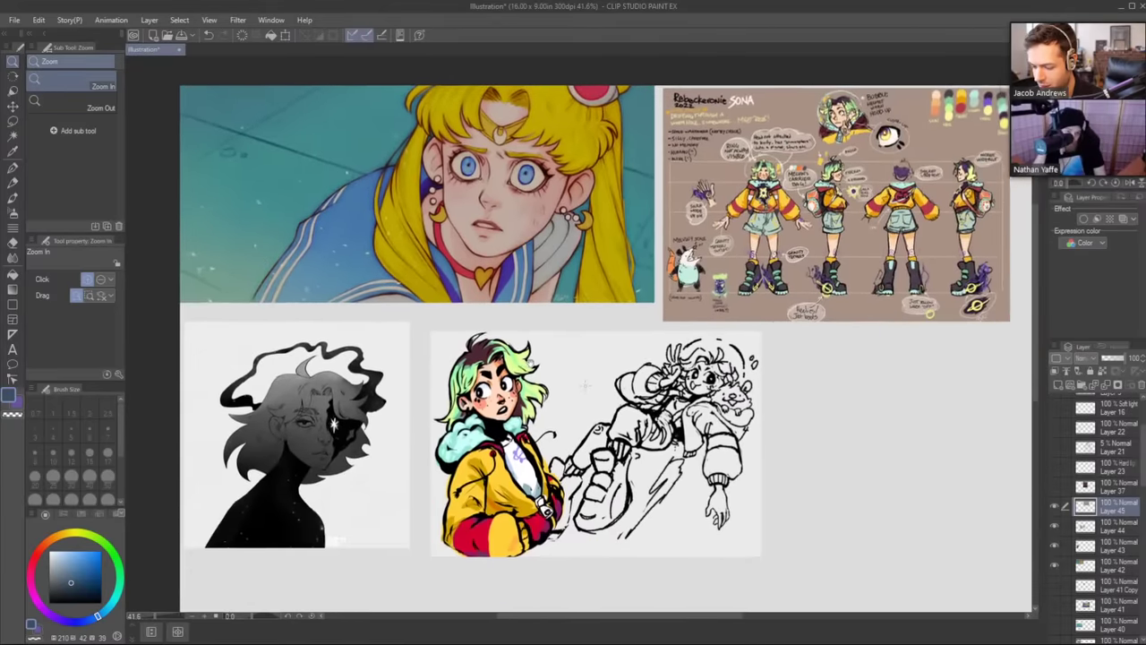
{"action": "left_click_drag", "start_coordinate": [631, 332], "coordinate": [569, 316]}
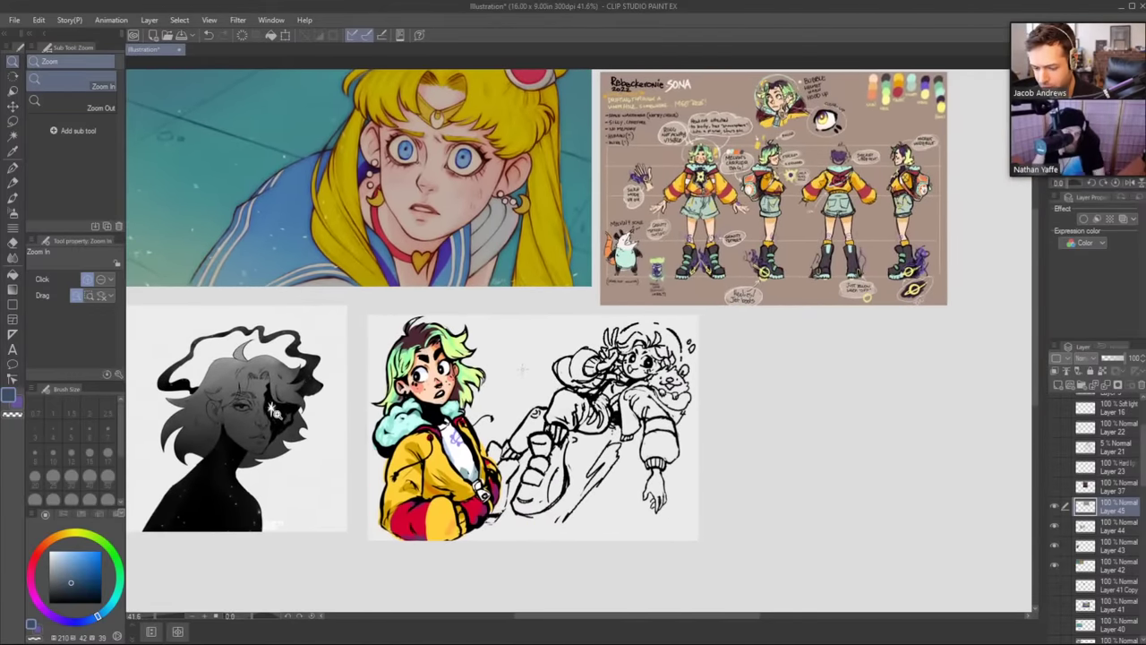
{"action": "scroll", "coordinate": [568, 316], "scroll_direction": "down", "scroll_amount": 2}
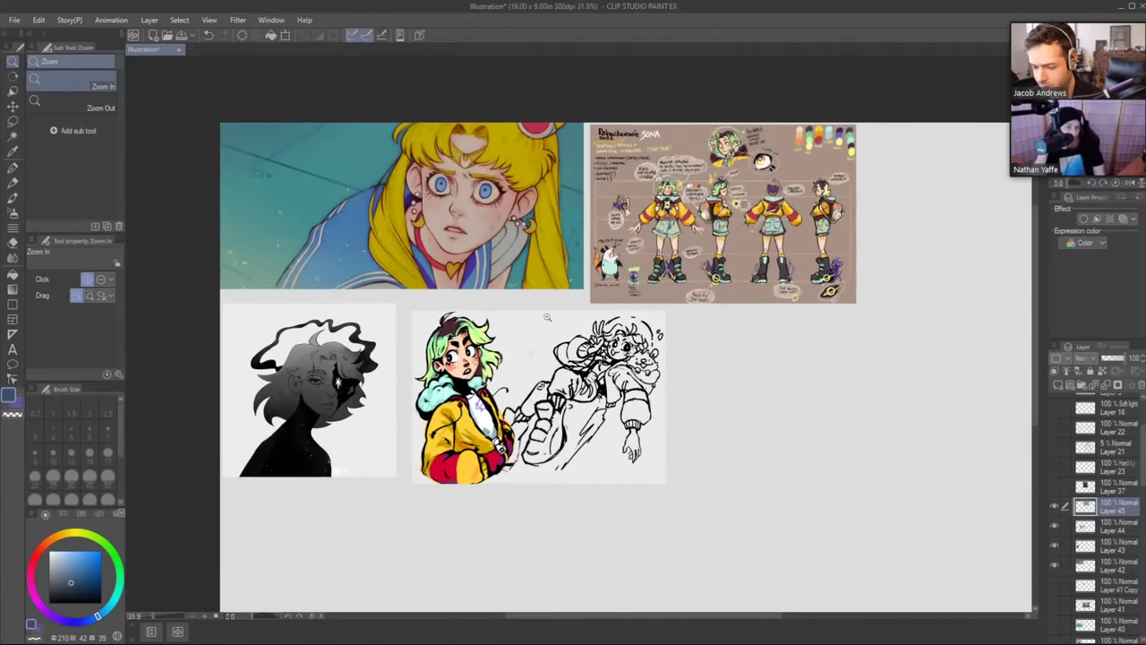
Examine the Rebeckeronie SONA character sheet, including its turnaround poses, written notes and colour swatches.
{"action": "scroll", "coordinate": [552, 275], "scroll_direction": "up", "scroll_amount": 6}
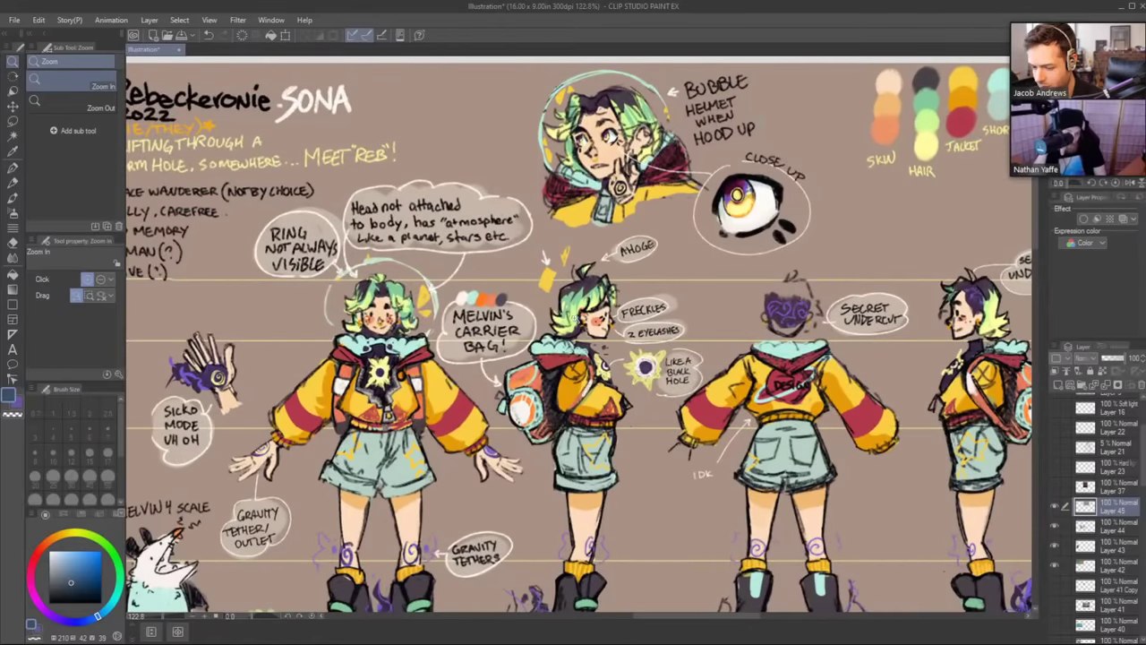
{"action": "left_click_drag", "start_coordinate": [607, 379], "coordinate": [680, 284]}
{"action": "scroll", "coordinate": [670, 285], "scroll_direction": "down", "scroll_amount": 2}
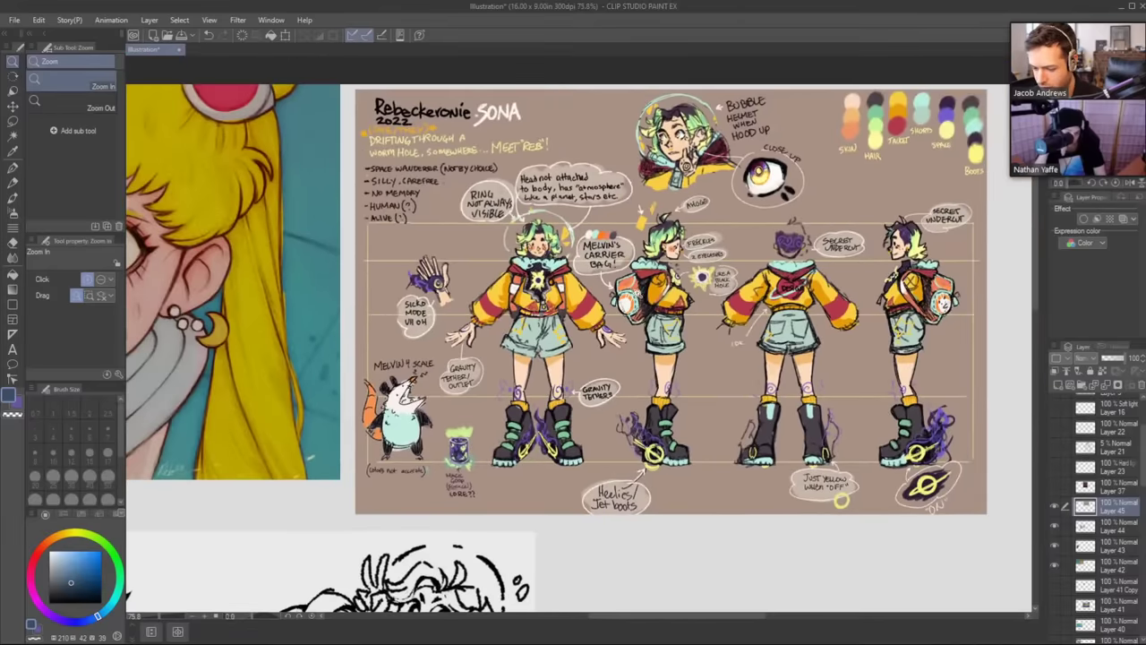
{"action": "scroll", "coordinate": [637, 293], "scroll_direction": "down", "scroll_amount": 3}
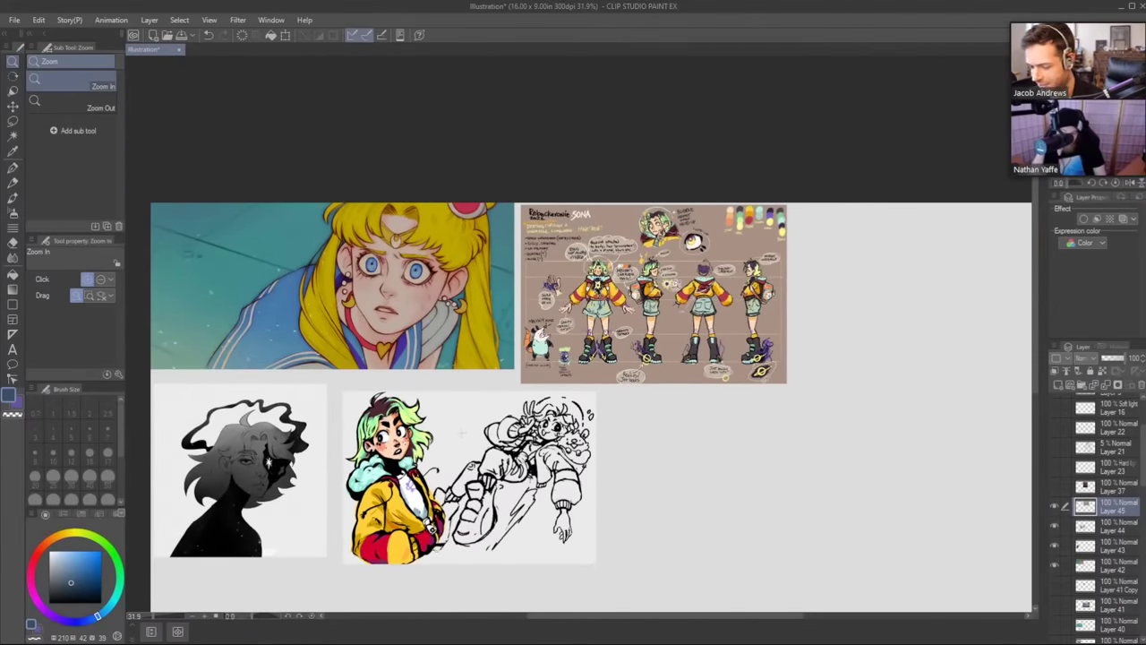
{"action": "left_click_drag", "start_coordinate": [678, 285], "coordinate": [600, 269]}
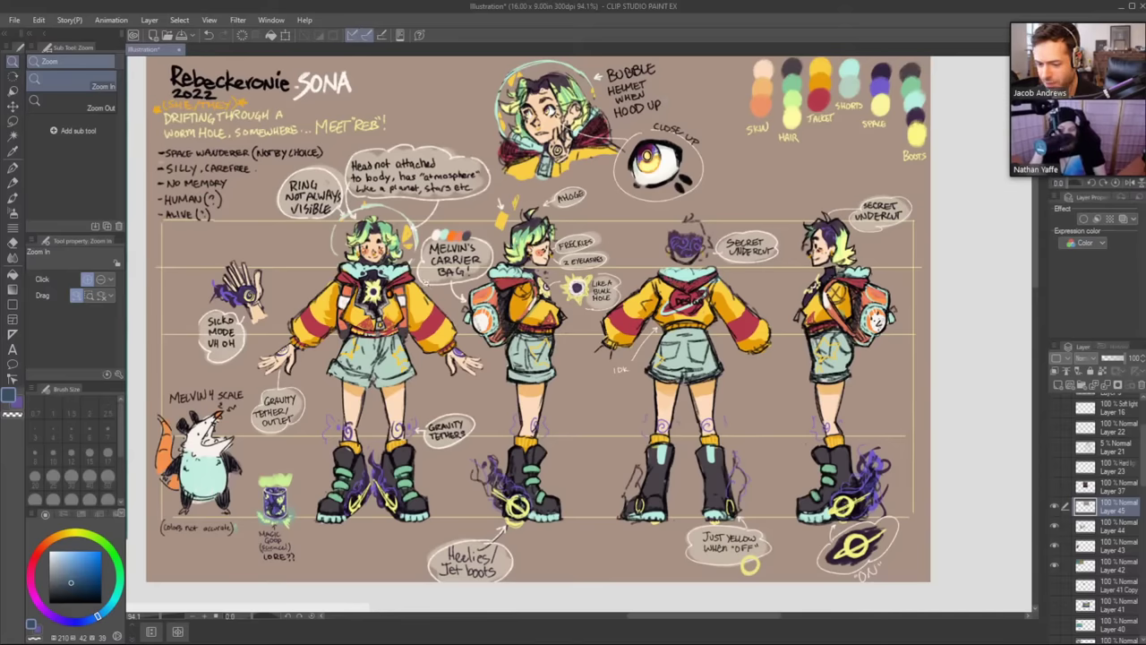
{"action": "left_click_drag", "start_coordinate": [414, 294], "coordinate": [366, 359]}
{"action": "scroll", "coordinate": [564, 359], "scroll_direction": "down", "scroll_amount": 2}
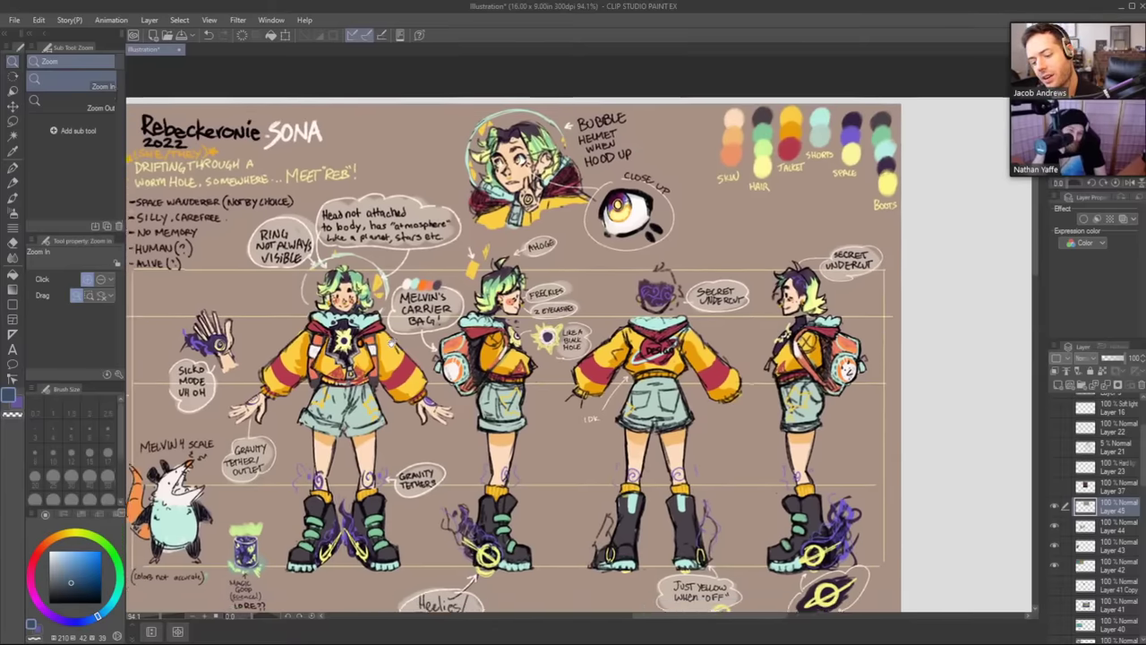
{"action": "scroll", "coordinate": [564, 358], "scroll_direction": "left", "scroll_amount": 2}
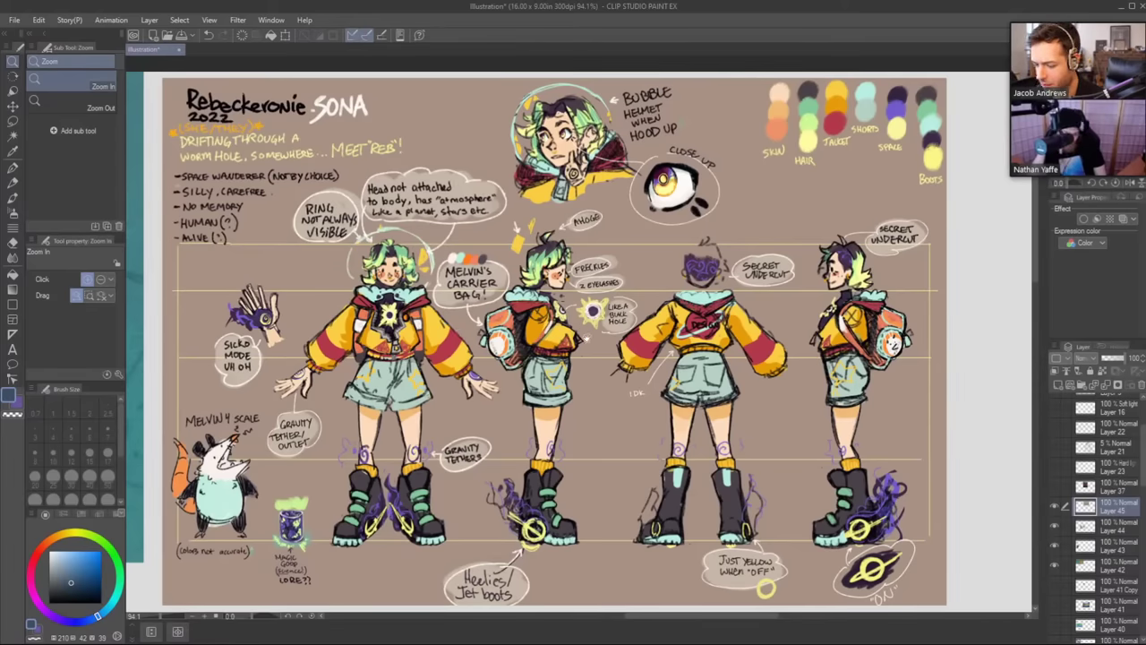
{"action": "left_click_drag", "start_coordinate": [584, 339], "coordinate": [448, 351]}
{"action": "mouse_move", "coordinate": [475, 439]}
{"action": "left_mouse_down"}
{"action": "mouse_move", "coordinate": [524, 439]}
{"action": "mouse_move", "coordinate": [471, 444]}
{"action": "left_mouse_up"}
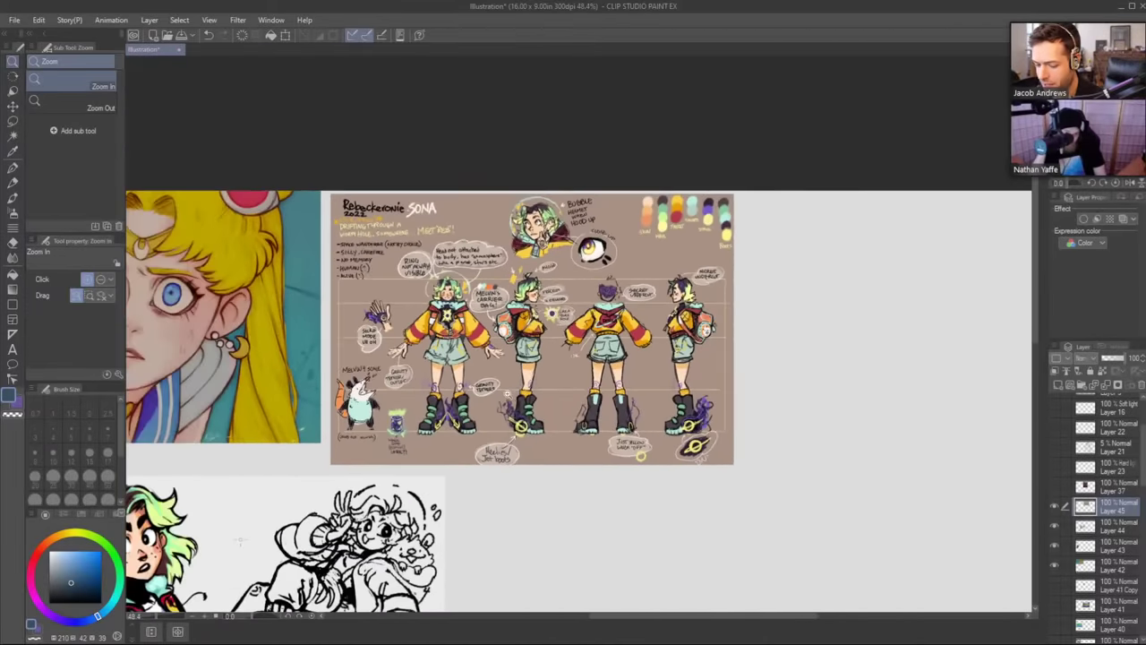
{"action": "left_click_drag", "start_coordinate": [240, 537], "coordinate": [193, 491]}
Inspect the outfit, carrier bag and boot details on the character sheet's front and side views.
{"action": "scroll", "coordinate": [390, 283], "scroll_direction": "up", "scroll_amount": 5}
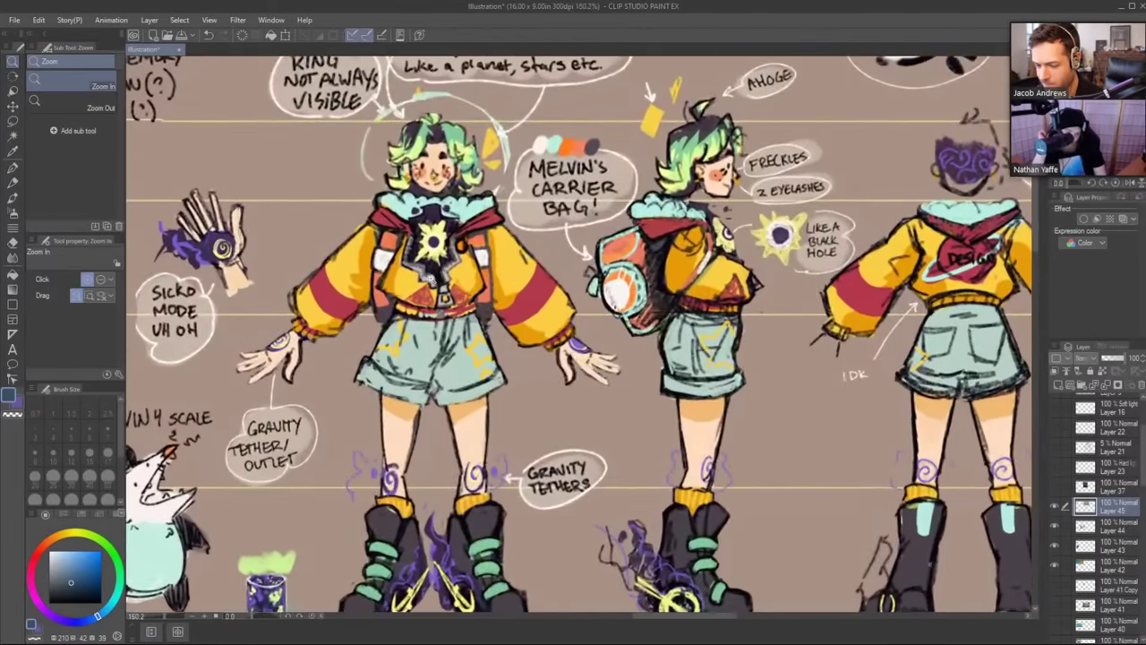
{"action": "left_click_drag", "start_coordinate": [503, 374], "coordinate": [460, 331]}
{"action": "scroll", "coordinate": [458, 330], "scroll_direction": "down", "scroll_amount": 3}
{"action": "scroll", "coordinate": [470, 361], "scroll_direction": "down", "scroll_amount": 2}
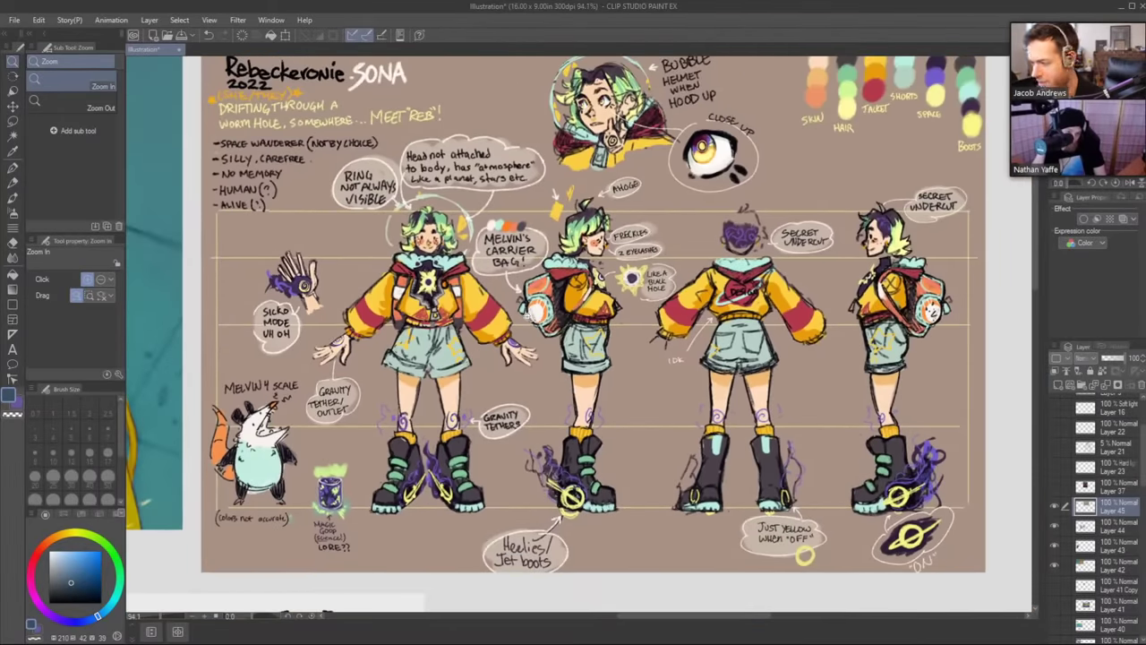
{"action": "left_click_drag", "start_coordinate": [520, 330], "coordinate": [428, 344]}
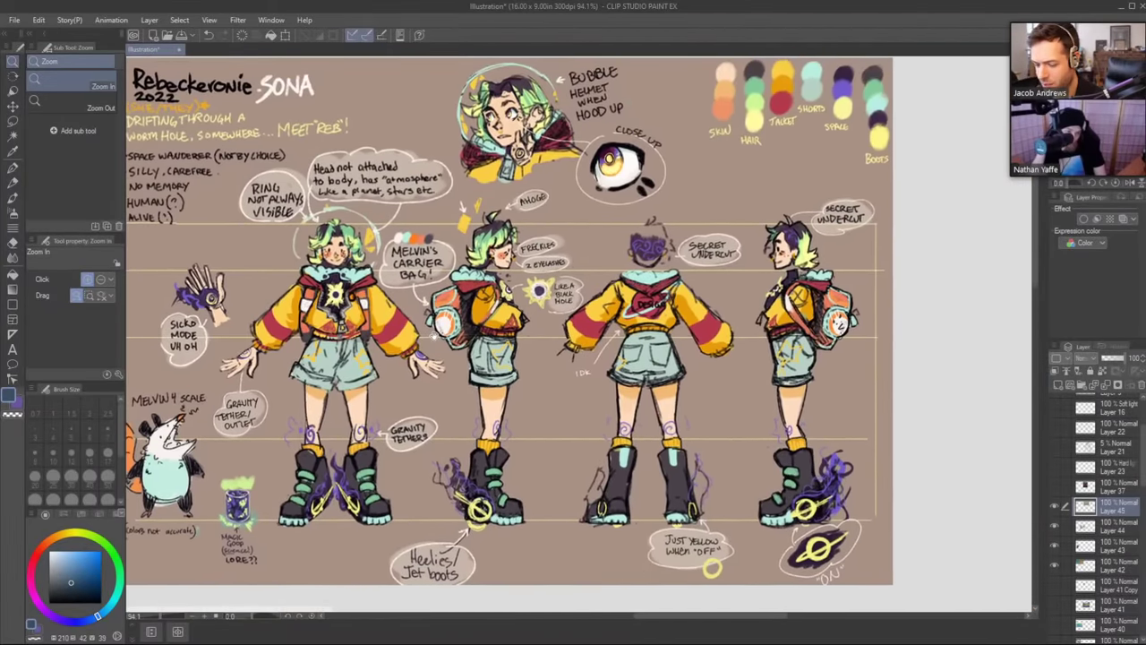
{"action": "scroll", "coordinate": [298, 429], "scroll_direction": "up", "scroll_amount": 4}
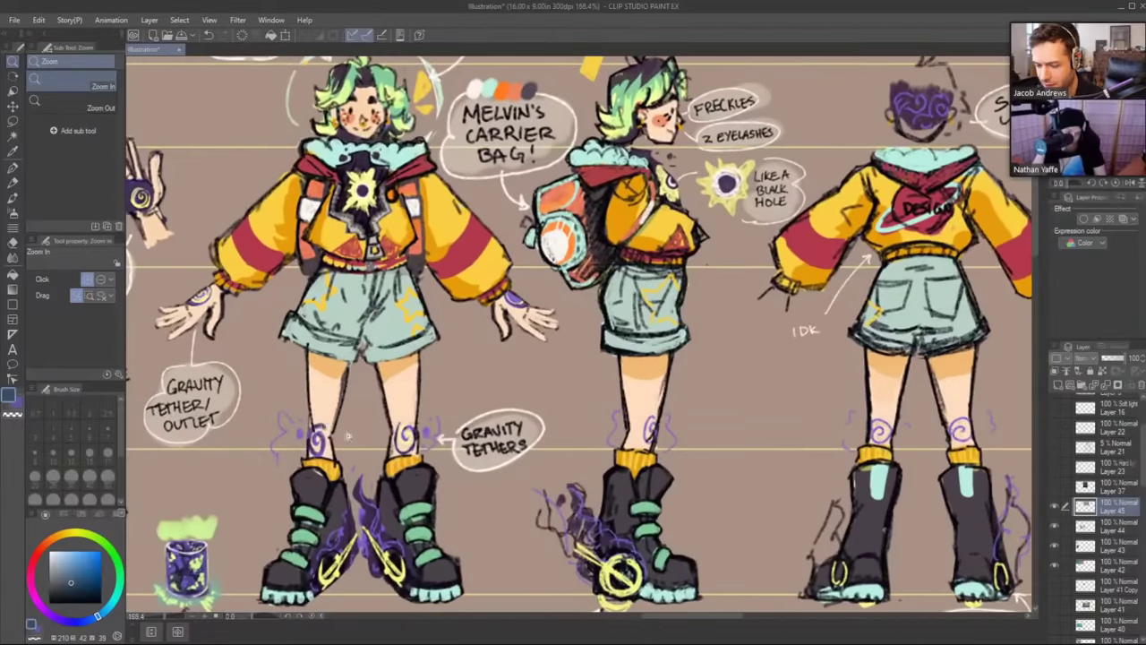
{"action": "scroll", "coordinate": [382, 368], "scroll_direction": "down", "scroll_amount": 1}
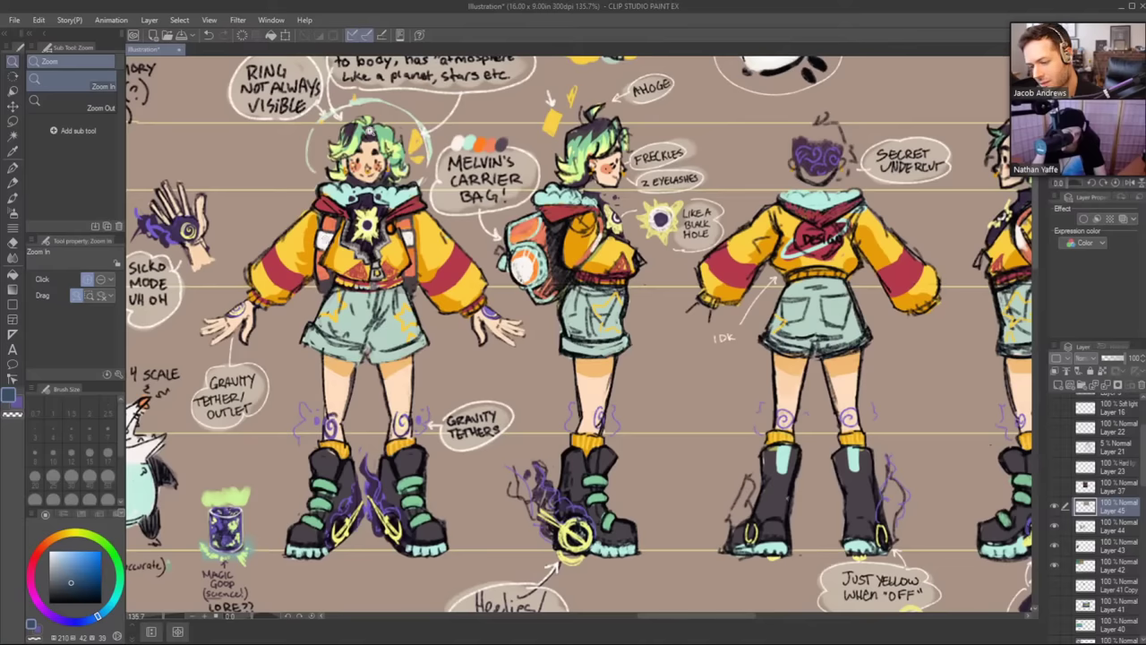
{"action": "scroll", "coordinate": [385, 151], "scroll_direction": "up", "scroll_amount": 4}
{"action": "scroll", "coordinate": [421, 210], "scroll_direction": "down", "scroll_amount": 4}
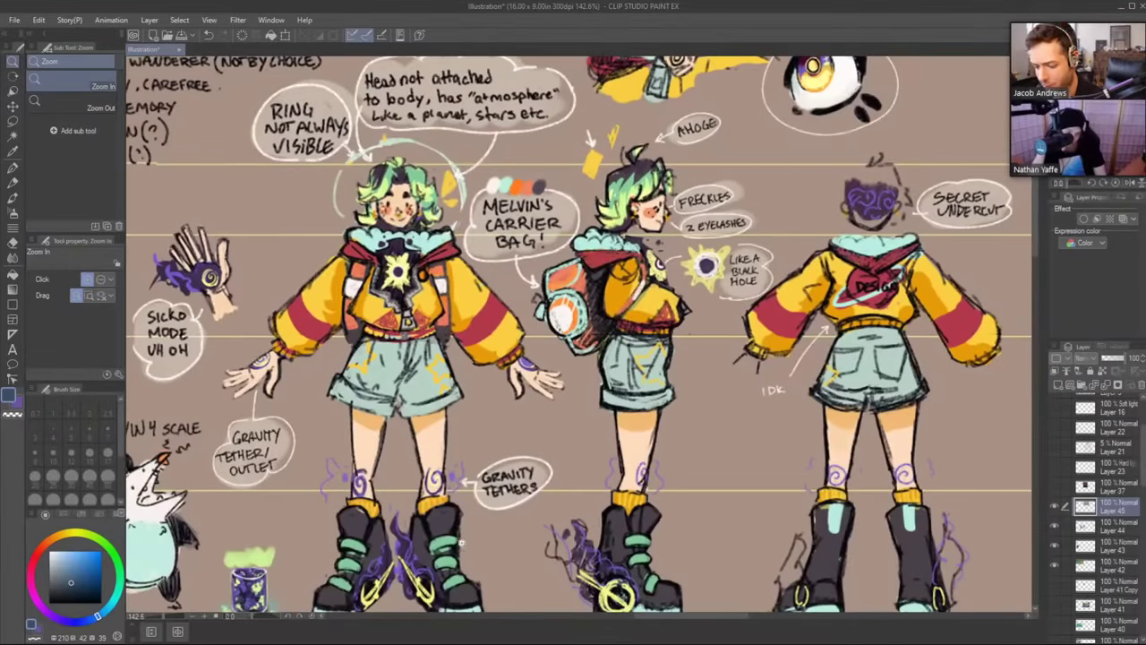
Sample the purple of the energy between the front-view character's boots as the drawing colour with the Eyedropper.
{"action": "left_click_drag", "start_coordinate": [503, 542], "coordinate": [477, 481]}
{"action": "scroll", "coordinate": [403, 488], "scroll_direction": "up", "scroll_amount": 5}
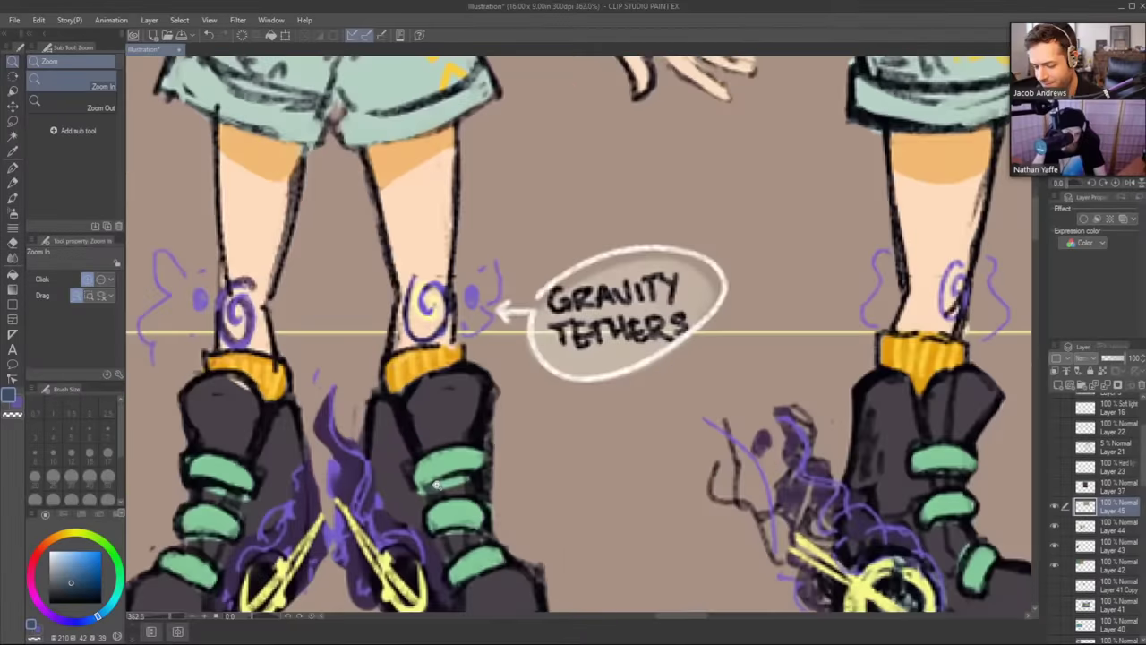
{"action": "key", "text": "i"}
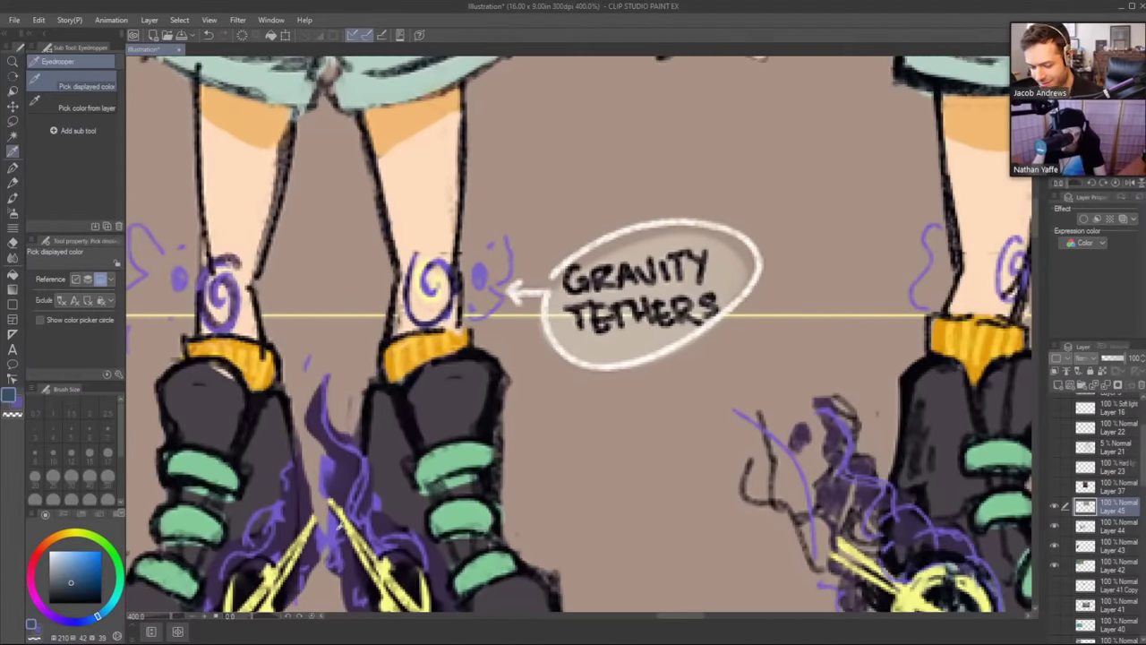
{"action": "left_click", "coordinate": [337, 533]}
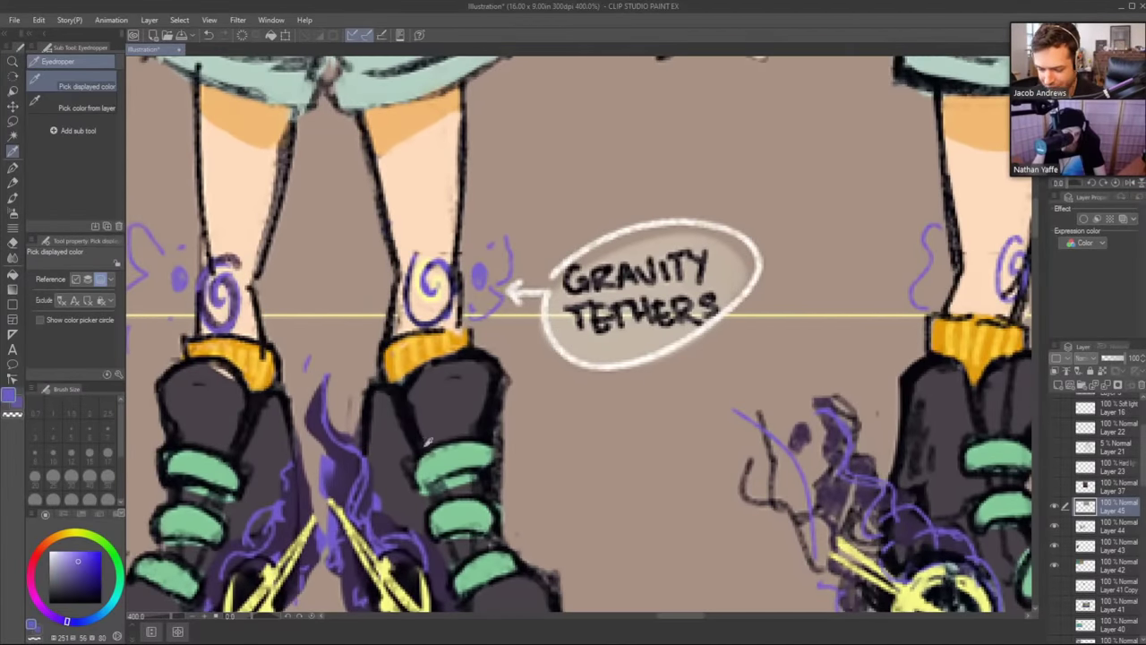
Review the full character sheet again, from the front-view boots out to the complete turnaround.
{"action": "key", "text": "ctrl+space"}
{"action": "left_click_drag", "start_coordinate": [430, 440], "coordinate": [383, 461]}
{"action": "left_click_drag", "start_coordinate": [462, 355], "coordinate": [397, 404]}
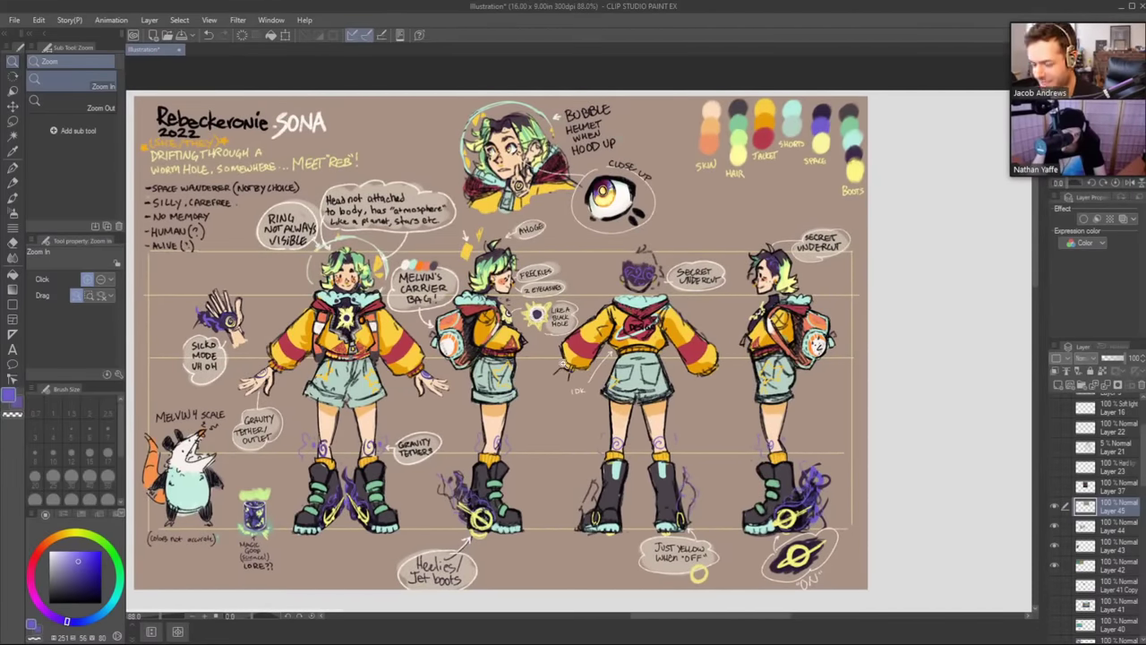
{"action": "scroll", "coordinate": [542, 362], "scroll_direction": "down", "scroll_amount": 3}
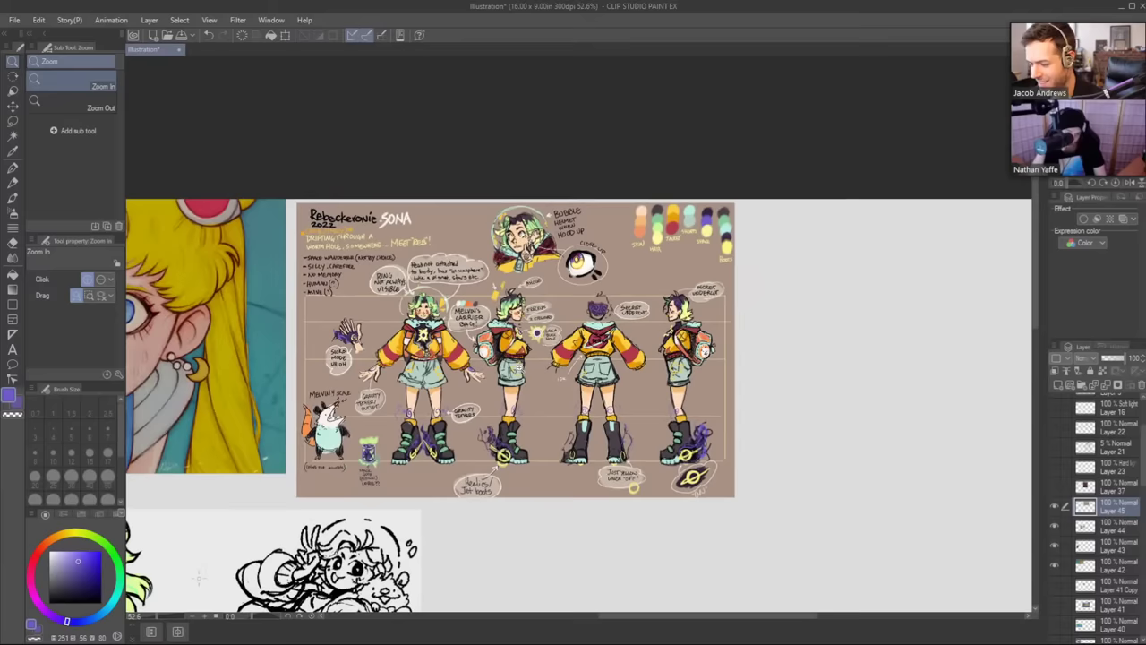
{"action": "scroll", "coordinate": [452, 359], "scroll_direction": "up", "scroll_amount": 4}
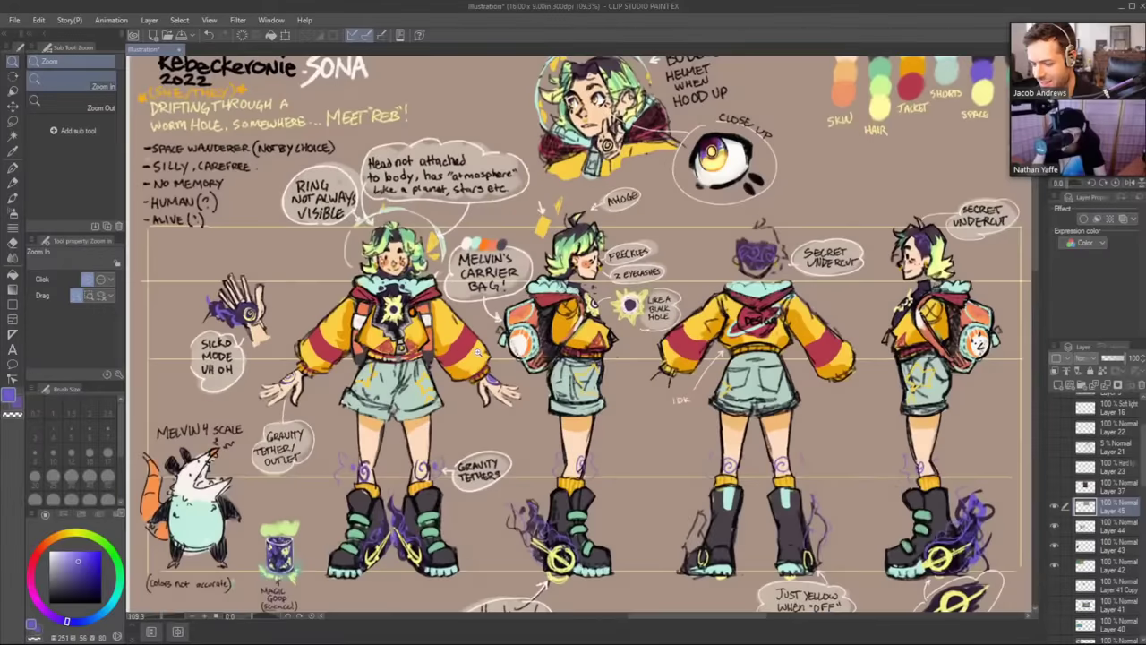
{"action": "left_click_drag", "start_coordinate": [578, 352], "coordinate": [569, 311]}
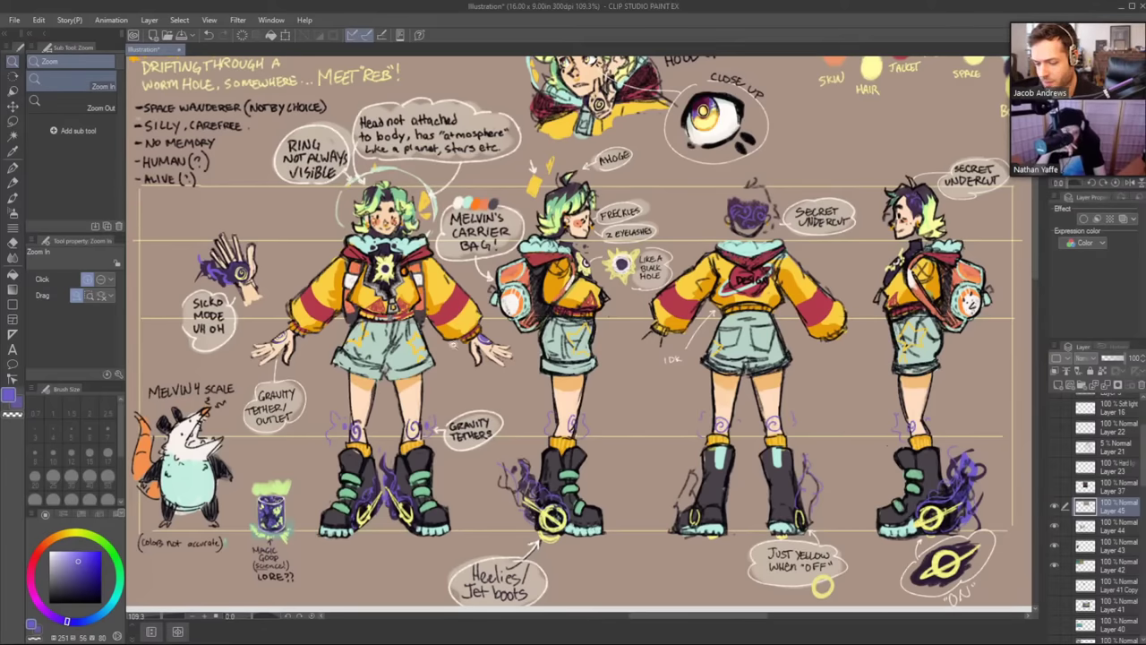
{"action": "scroll", "coordinate": [452, 345], "scroll_direction": "down", "scroll_amount": 3}
{"action": "scroll", "coordinate": [459, 358], "scroll_direction": "down", "scroll_amount": 1}
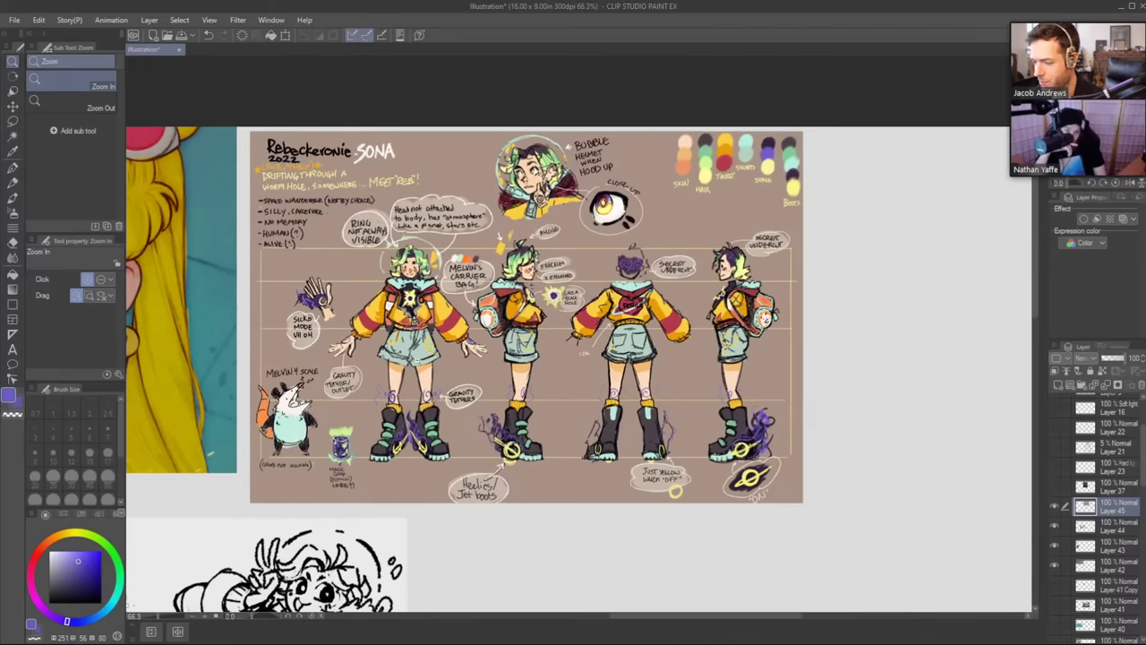
Compare the yellow-jacket character illustration and ink sketch with the character sheet and the other artworks on the board.
{"action": "left_click_drag", "start_coordinate": [347, 399], "coordinate": [392, 489]}
{"action": "left_click_drag", "start_coordinate": [489, 434], "coordinate": [592, 327]}
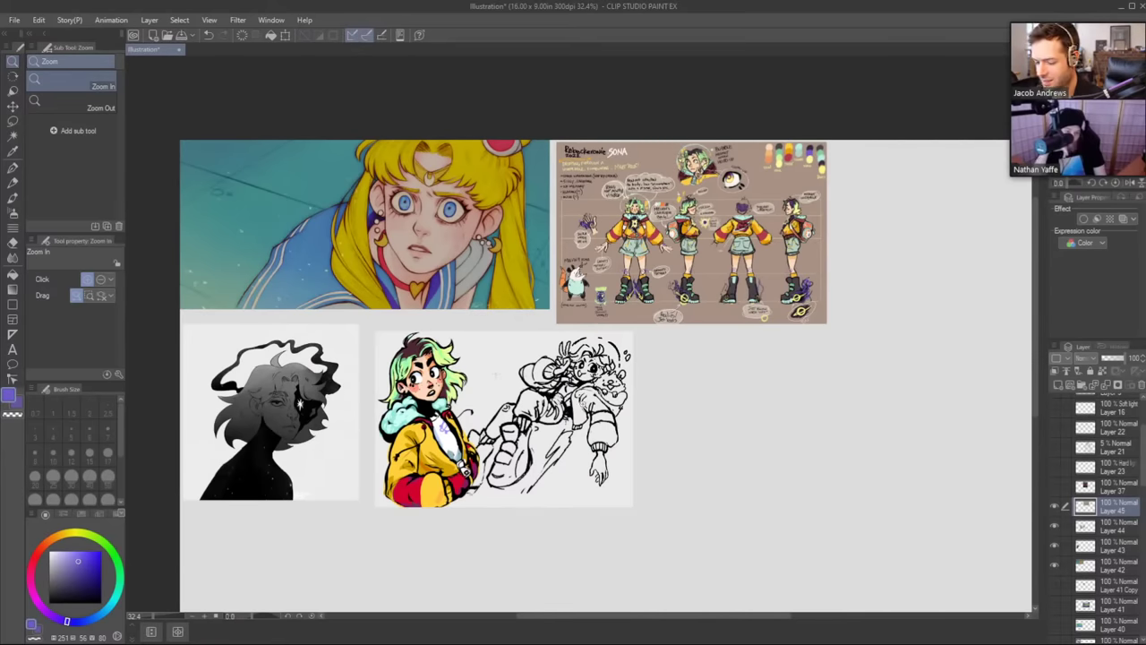
{"action": "left_click", "coordinate": [552, 465]}
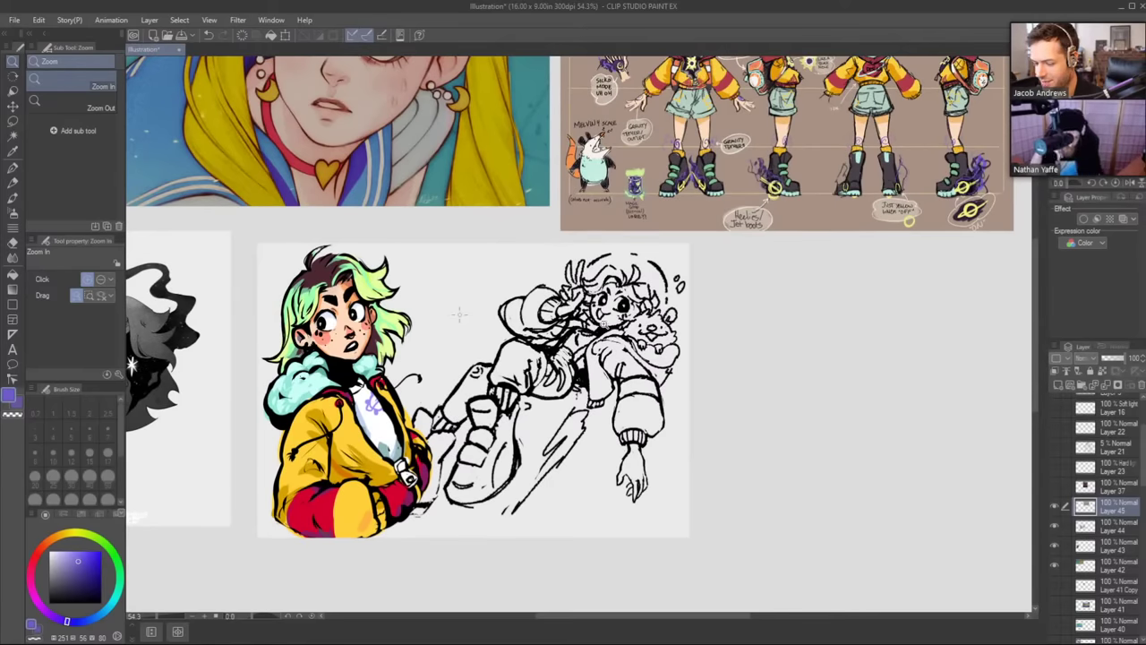
{"action": "key", "text": "ctrl+minus"}
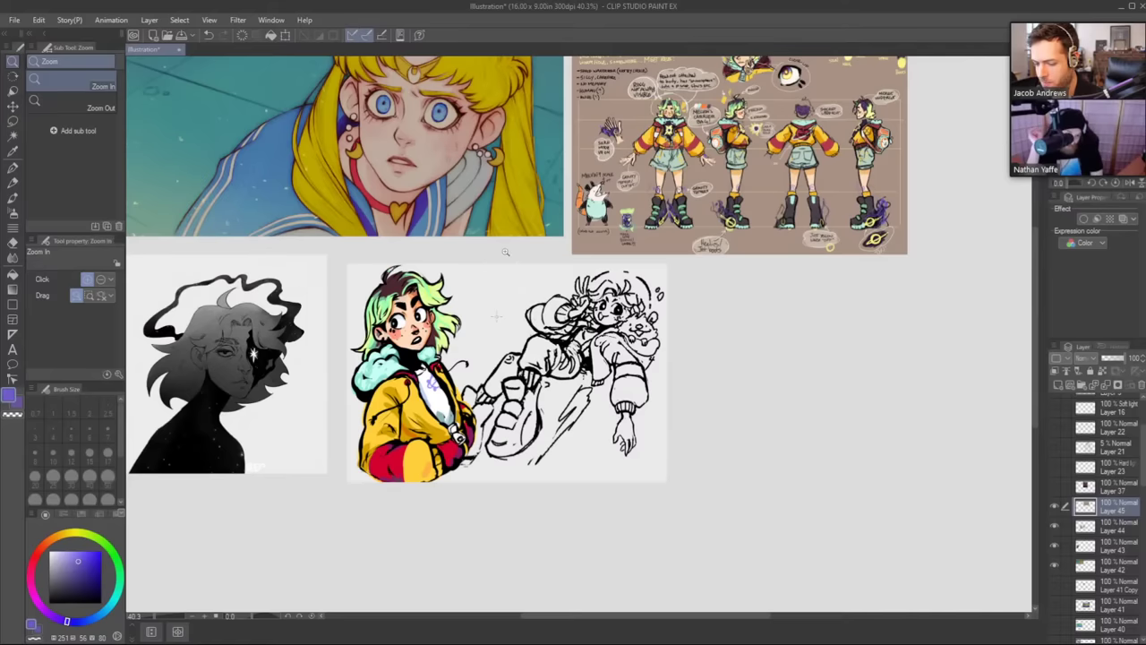
{"action": "left_click_drag", "start_coordinate": [506, 243], "coordinate": [560, 333]}
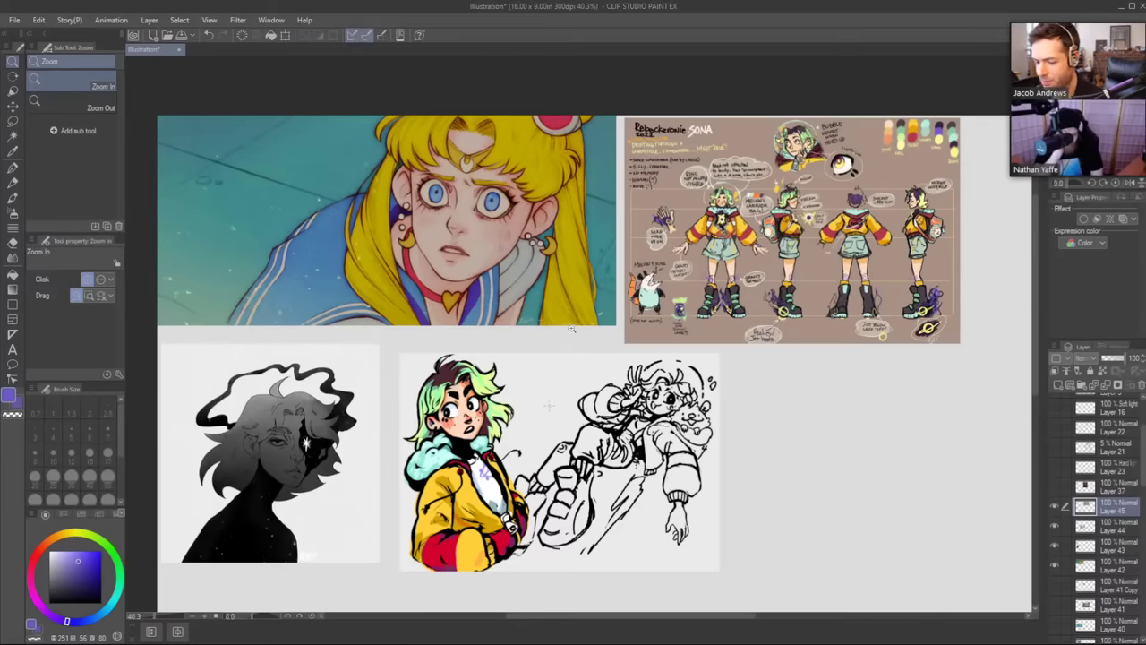
{"action": "left_click", "coordinate": [691, 186]}
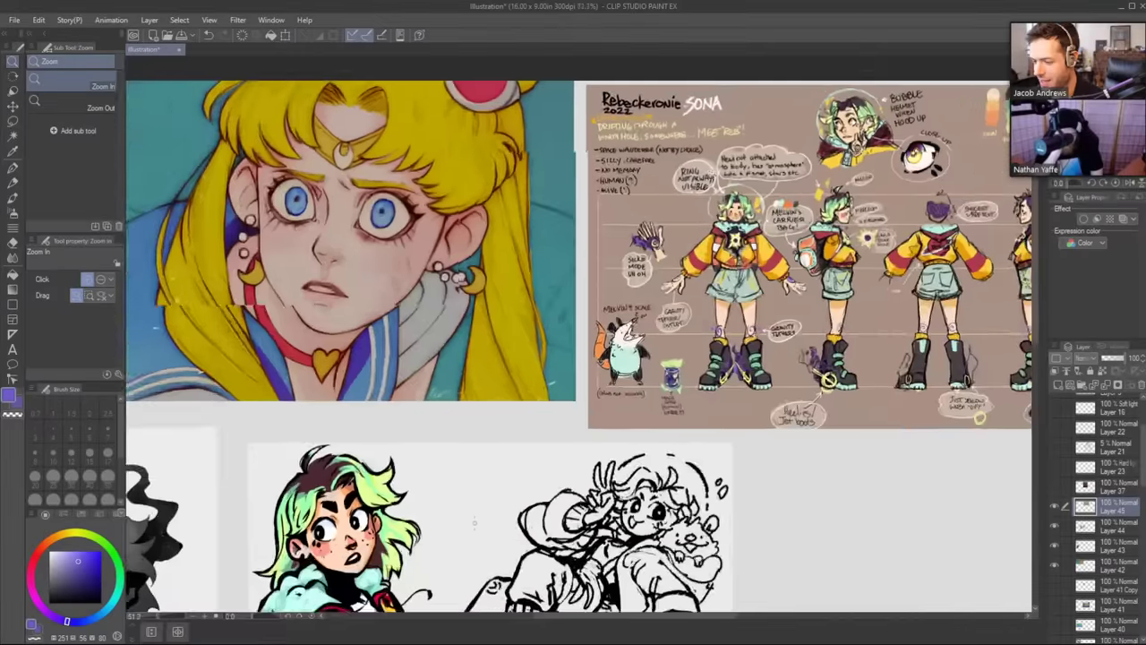
Examine the character sheet's turnaround views, written notes, helmet and eye close-ups, and colour swatches.
{"action": "left_click_drag", "start_coordinate": [695, 184], "coordinate": [488, 241]}
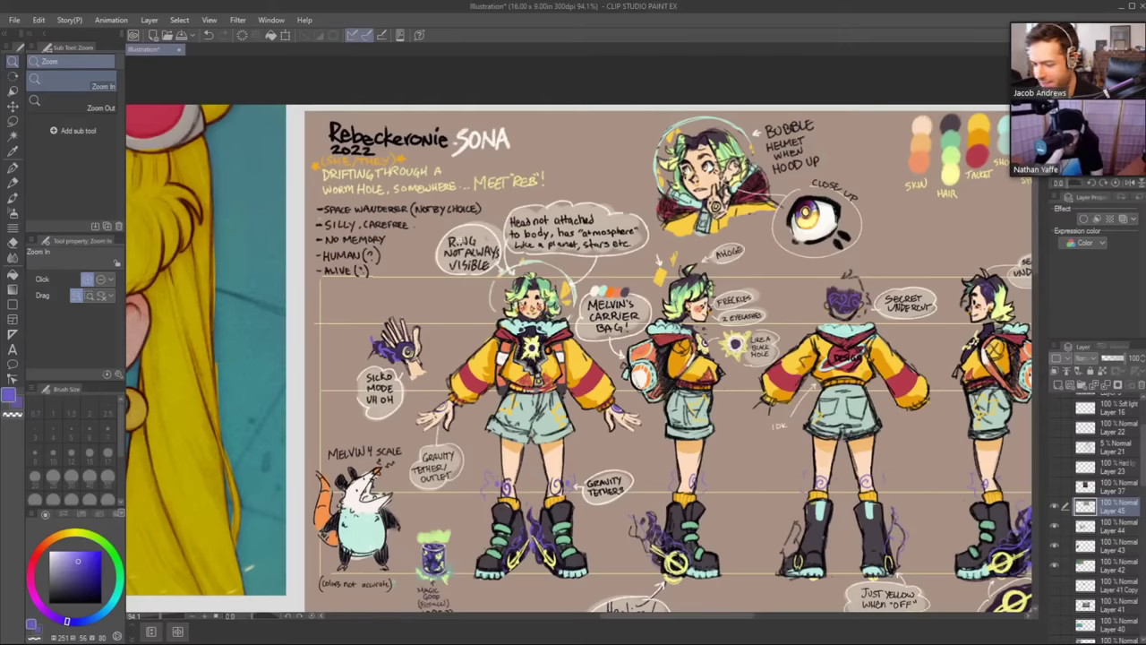
{"action": "left_click_drag", "start_coordinate": [555, 263], "coordinate": [429, 243]}
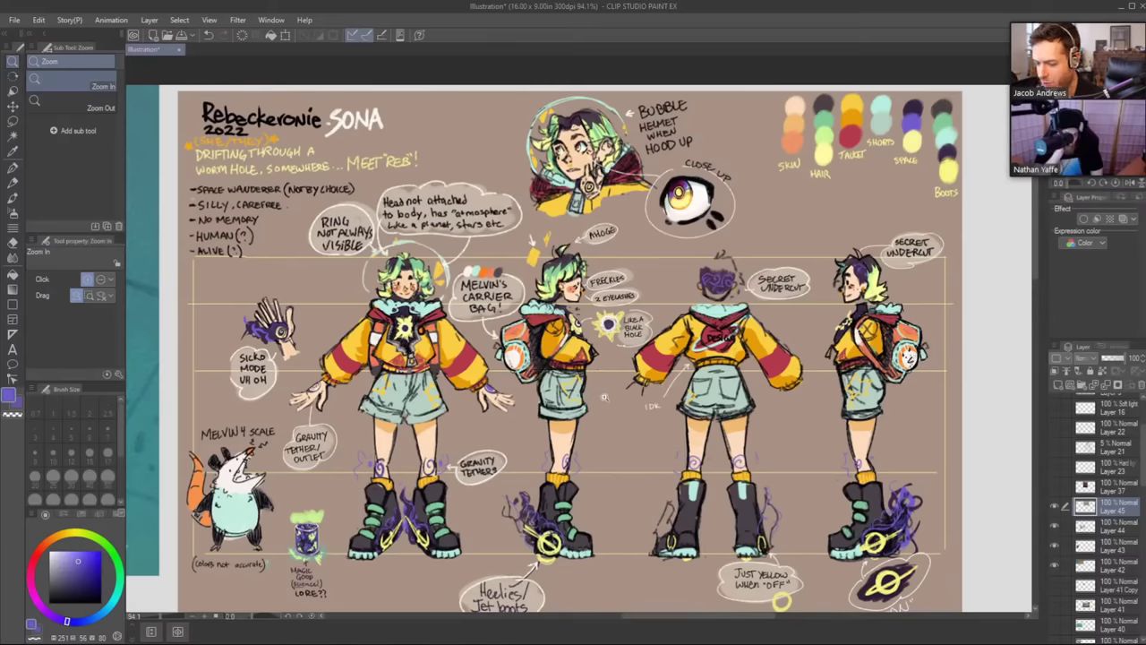
{"action": "left_click_drag", "start_coordinate": [550, 423], "coordinate": [510, 402]}
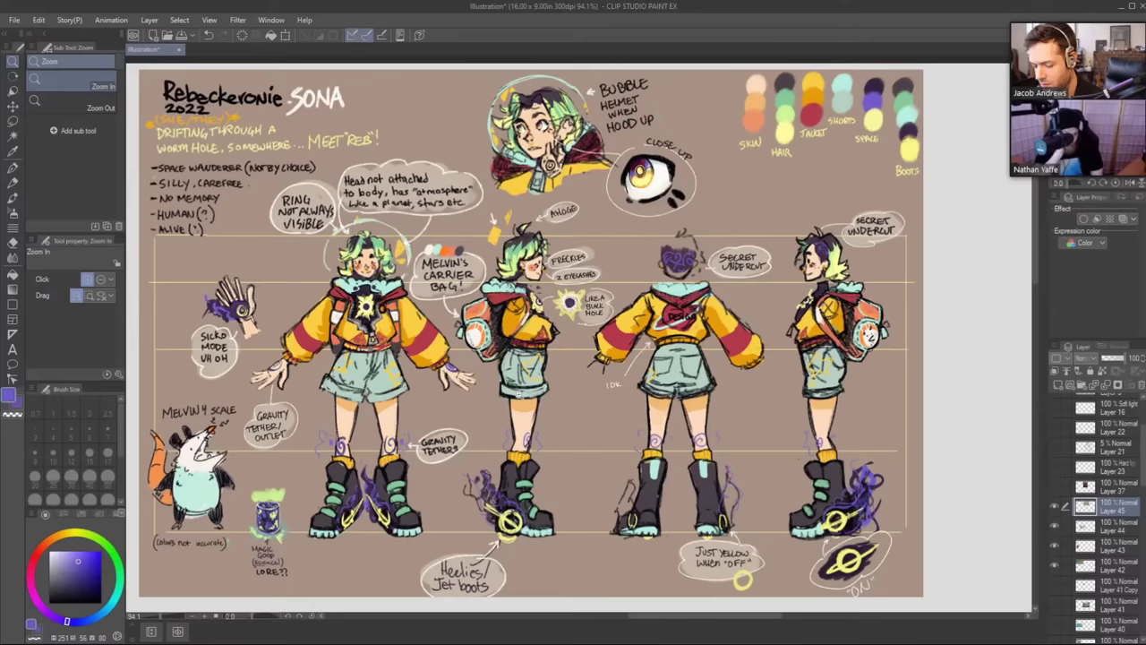
{"action": "left_click_drag", "start_coordinate": [620, 333], "coordinate": [672, 337]}
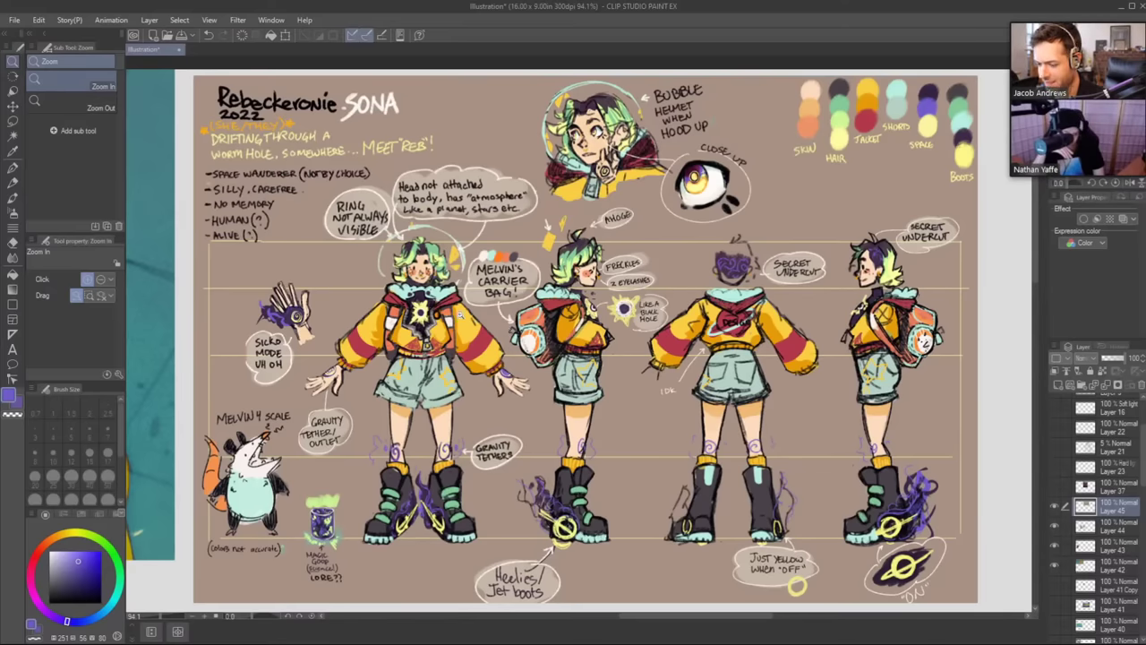
{"action": "left_click_drag", "start_coordinate": [461, 314], "coordinate": [540, 289]}
Compare the character sheet with the other artworks on the board, checking the front and side views up close.
{"action": "scroll", "coordinate": [510, 291], "scroll_direction": "up", "scroll_amount": 3}
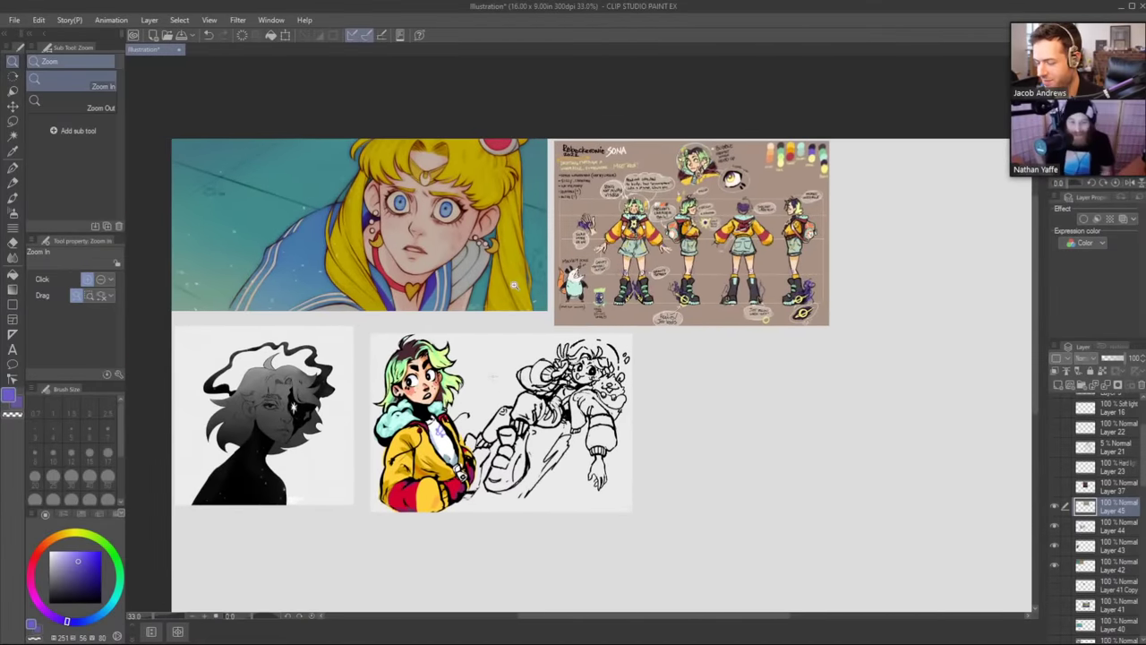
{"action": "scroll", "coordinate": [372, 246], "scroll_direction": "up", "scroll_amount": 1}
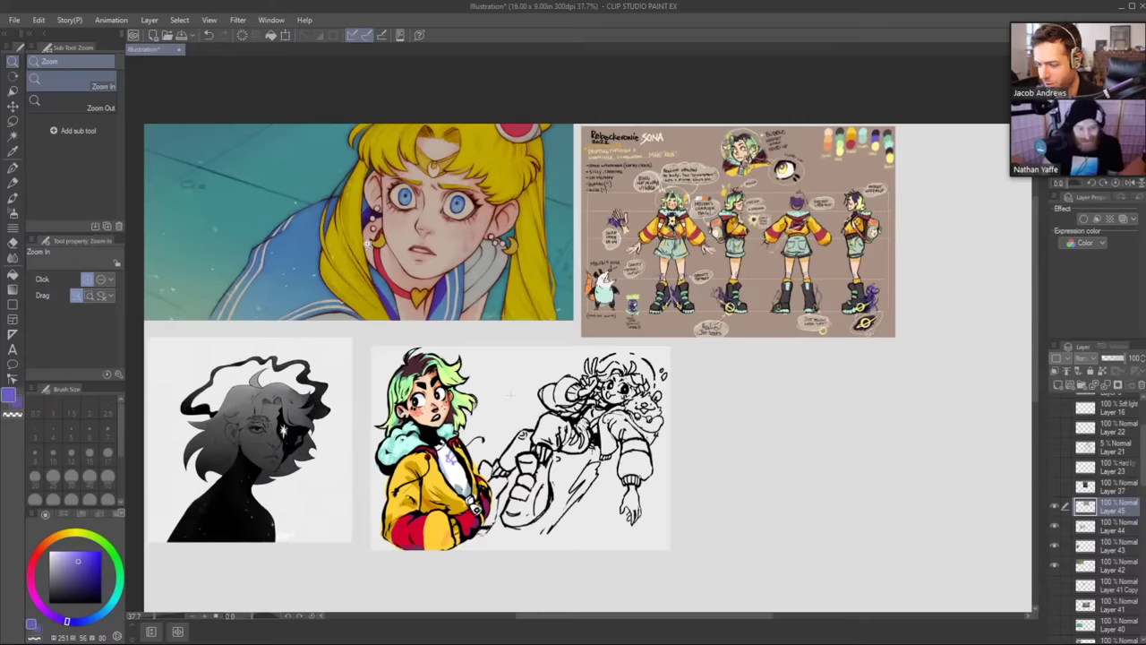
{"action": "mouse_move", "coordinate": [508, 255]}
{"action": "left_mouse_down"}
{"action": "mouse_move", "coordinate": [533, 240]}
{"action": "mouse_move", "coordinate": [518, 250]}
{"action": "left_mouse_up"}
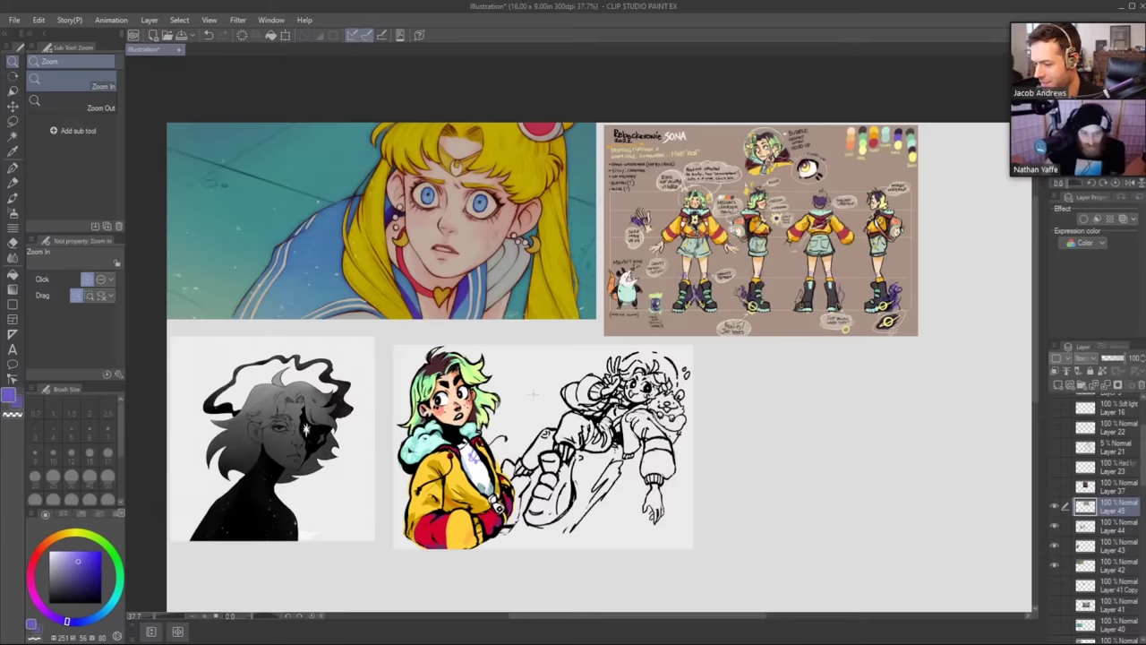
{"action": "left_click", "coordinate": [787, 200]}
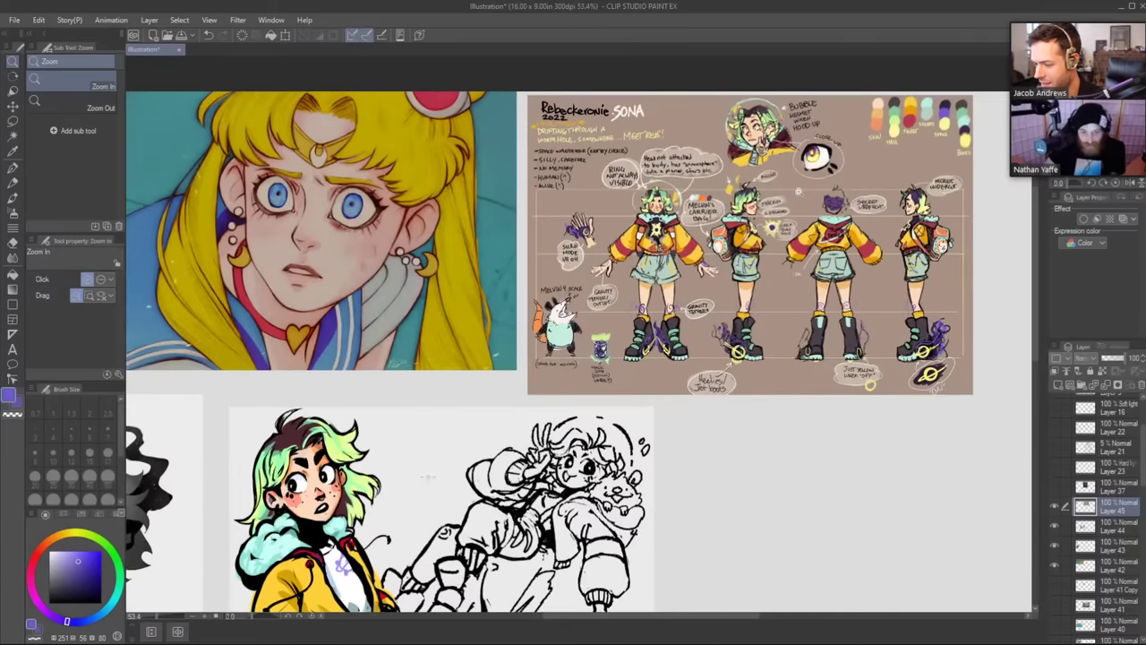
{"action": "left_click_drag", "start_coordinate": [799, 191], "coordinate": [702, 256]}
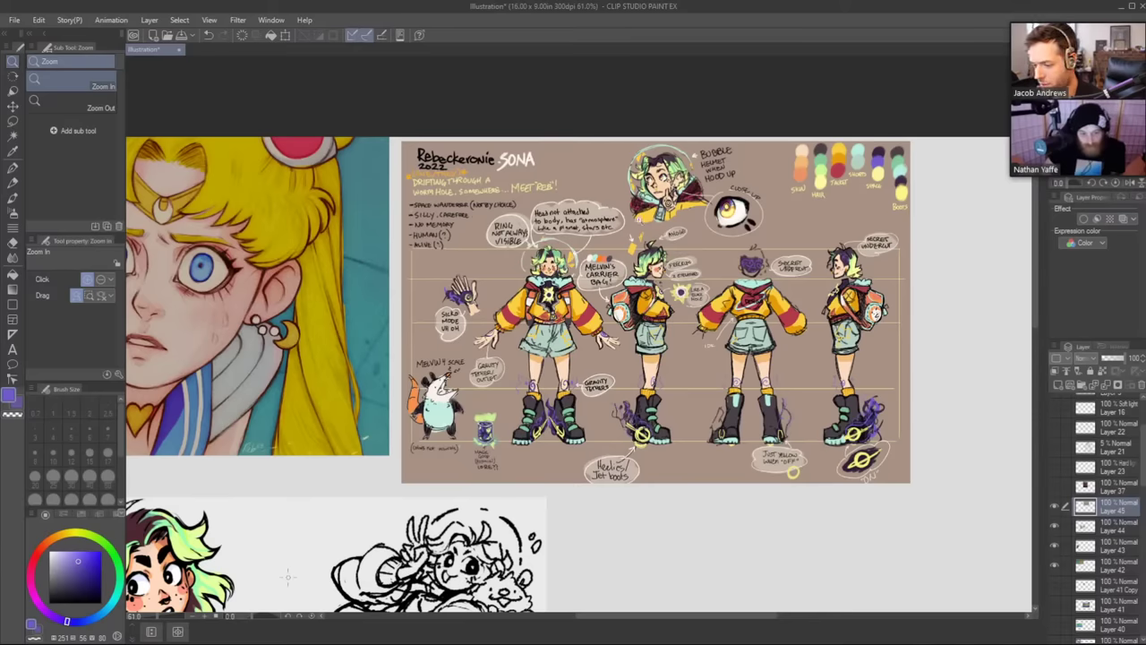
{"action": "left_click_drag", "start_coordinate": [641, 221], "coordinate": [698, 160]}
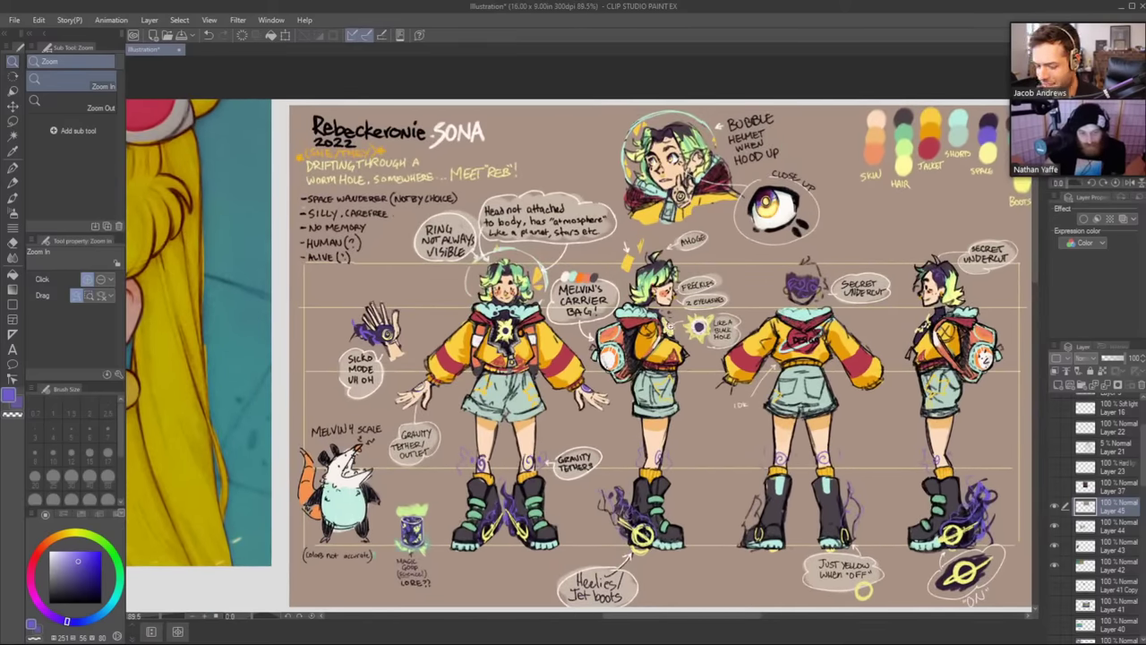
{"action": "left_click_drag", "start_coordinate": [633, 336], "coordinate": [740, 303]}
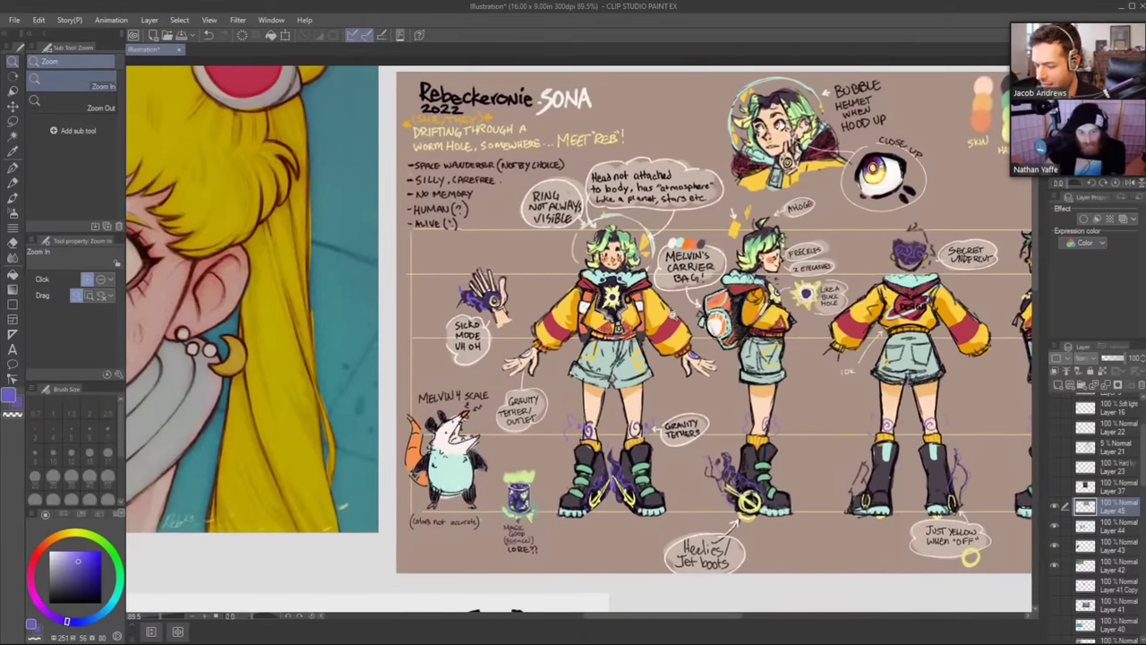
{"action": "left_click_drag", "start_coordinate": [685, 278], "coordinate": [711, 272]}
{"action": "scroll", "coordinate": [685, 287], "scroll_direction": "down", "scroll_amount": 3}
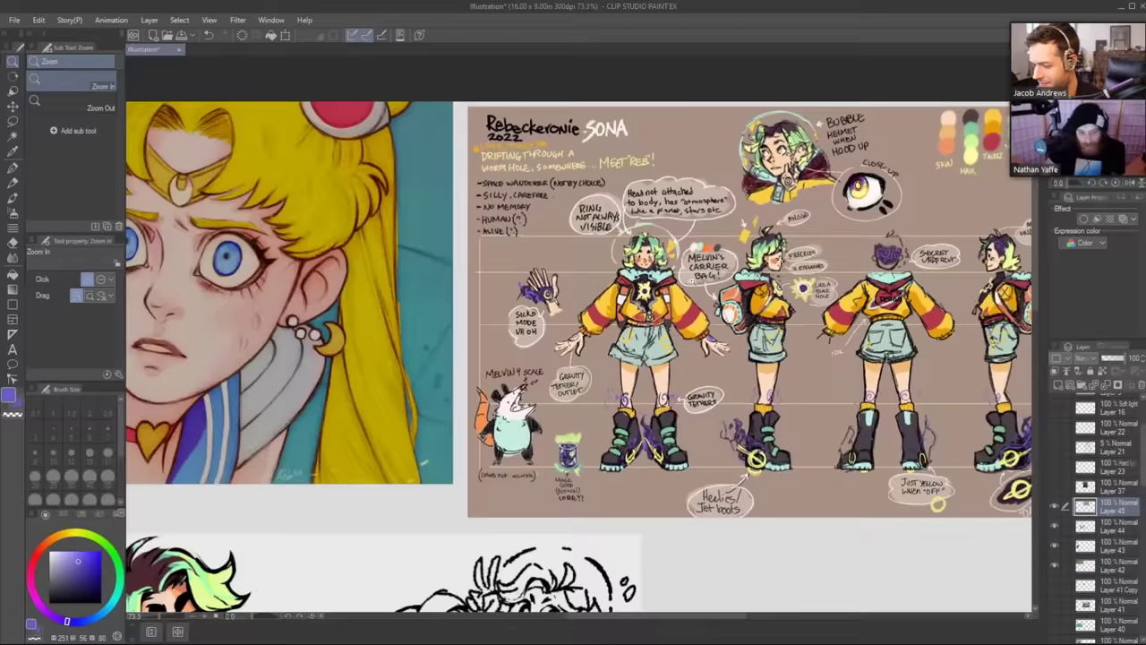
Hide the four visible artwork layers, Layer 42 to Layer 45, to clear the board.
{"action": "left_click_drag", "start_coordinate": [651, 349], "coordinate": [726, 253]}
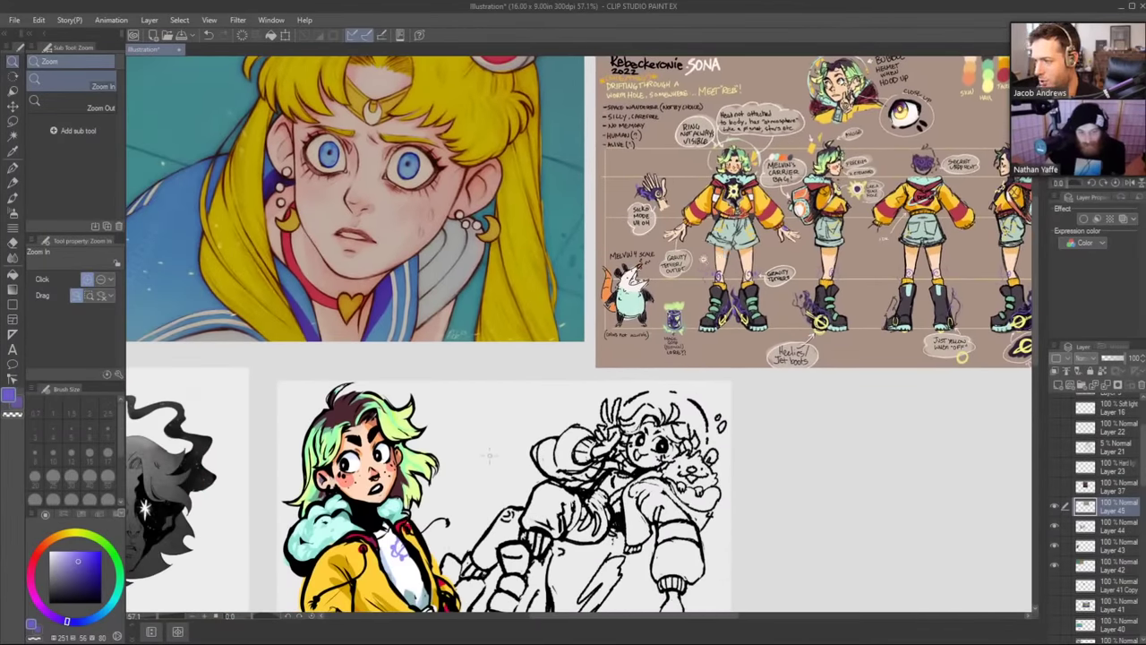
{"action": "scroll", "coordinate": [491, 455], "scroll_direction": "down", "scroll_amount": 2}
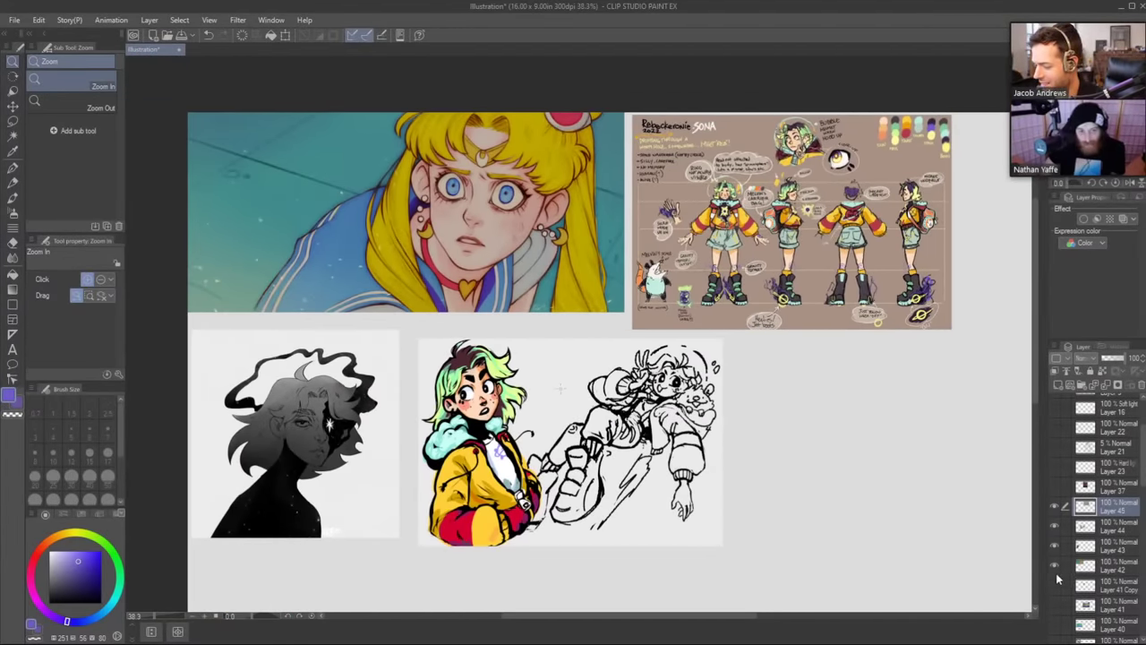
{"action": "left_click_drag", "start_coordinate": [1055, 565], "coordinate": [1051, 511]}
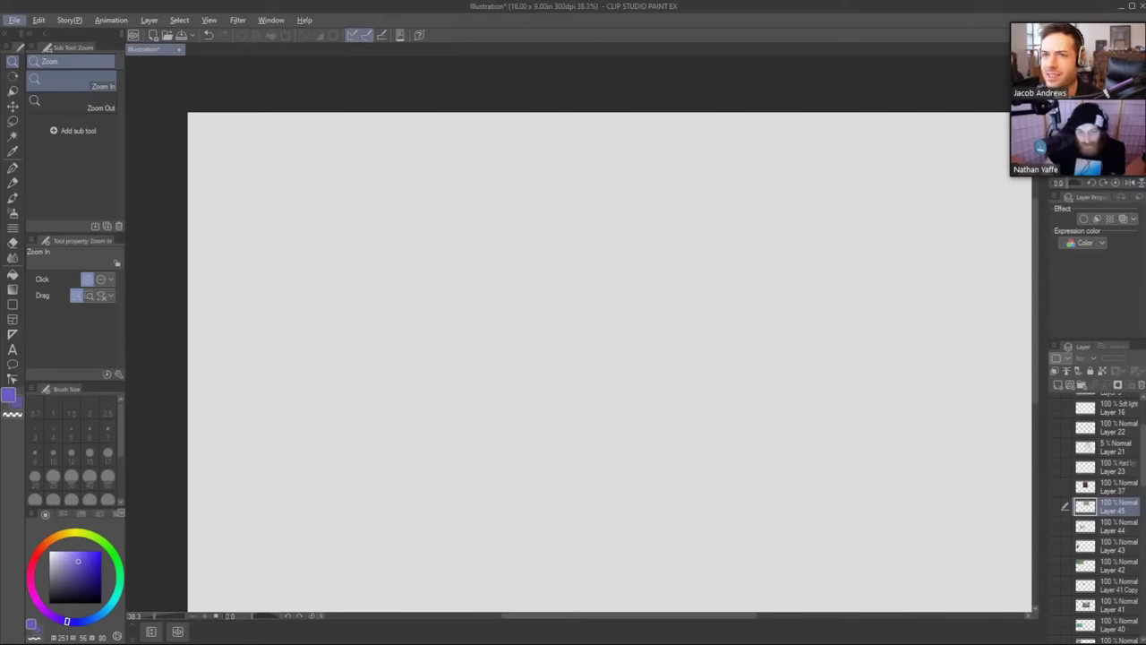
Paste the collage of seven character illustrations onto the board and enlarge it to fill most of the canvas.
{"action": "key", "text": "alt+Tab"}
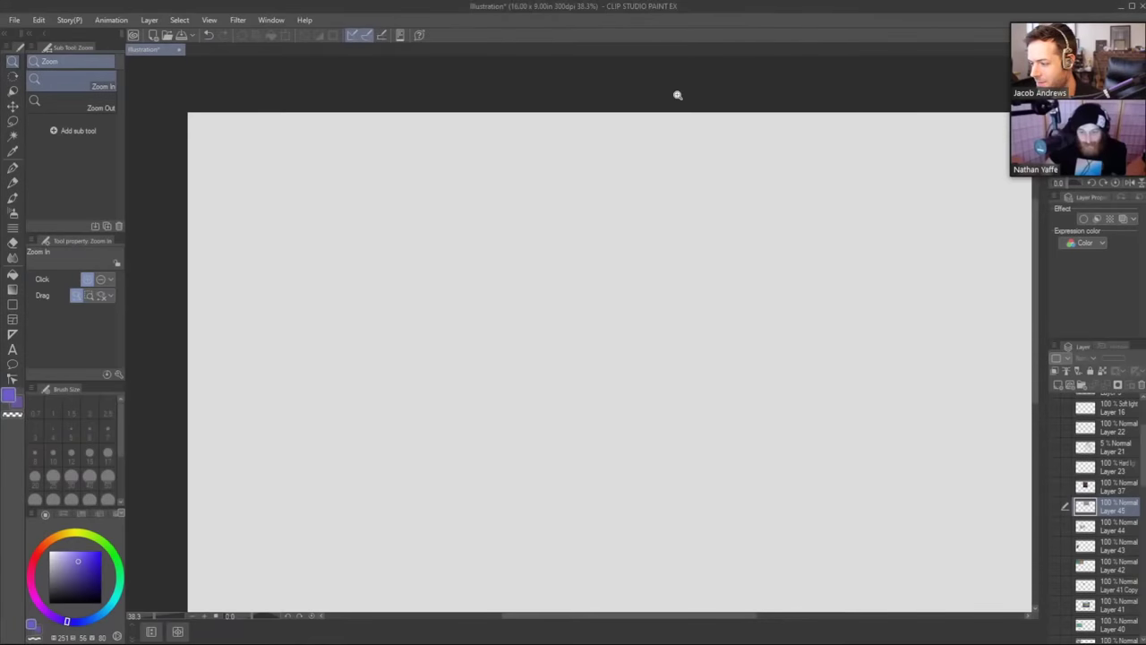
{"action": "key", "text": "ctrl+v"}
{"action": "key", "text": "ctrl+t"}
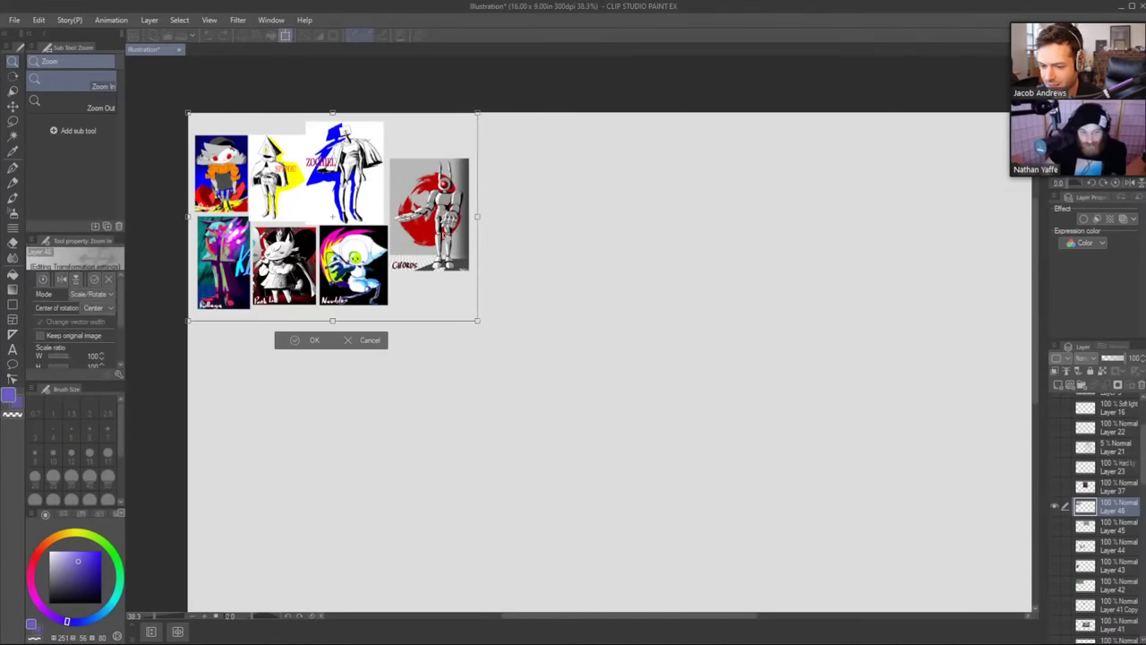
{"action": "left_click_drag", "start_coordinate": [477, 318], "coordinate": [877, 532]}
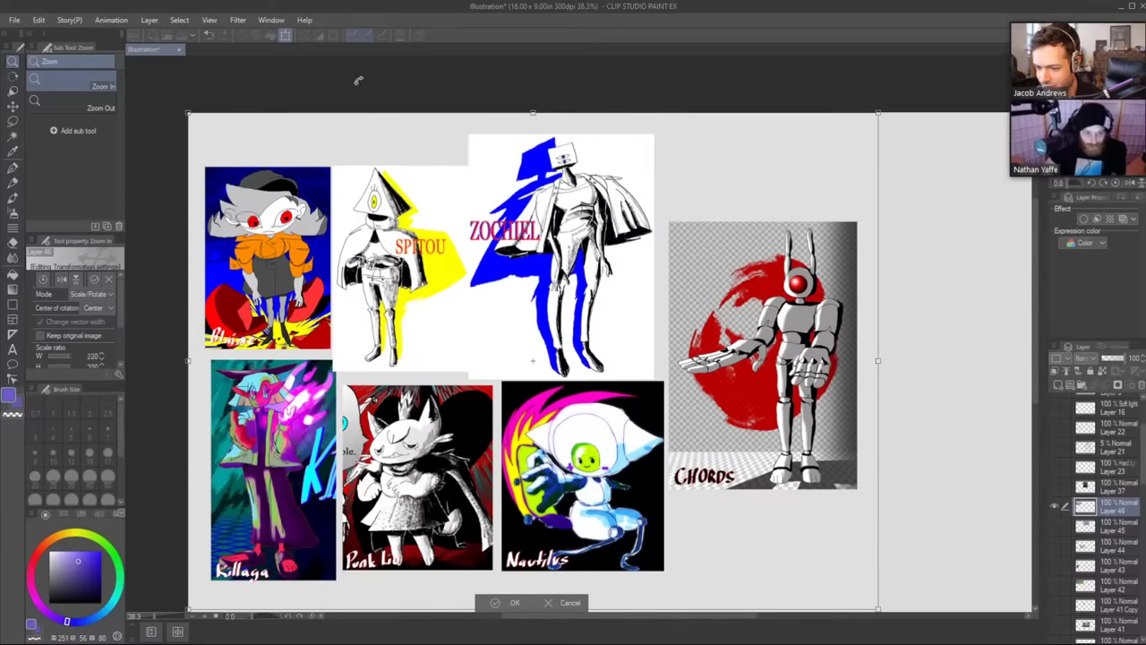
{"action": "left_click", "coordinate": [516, 607]}
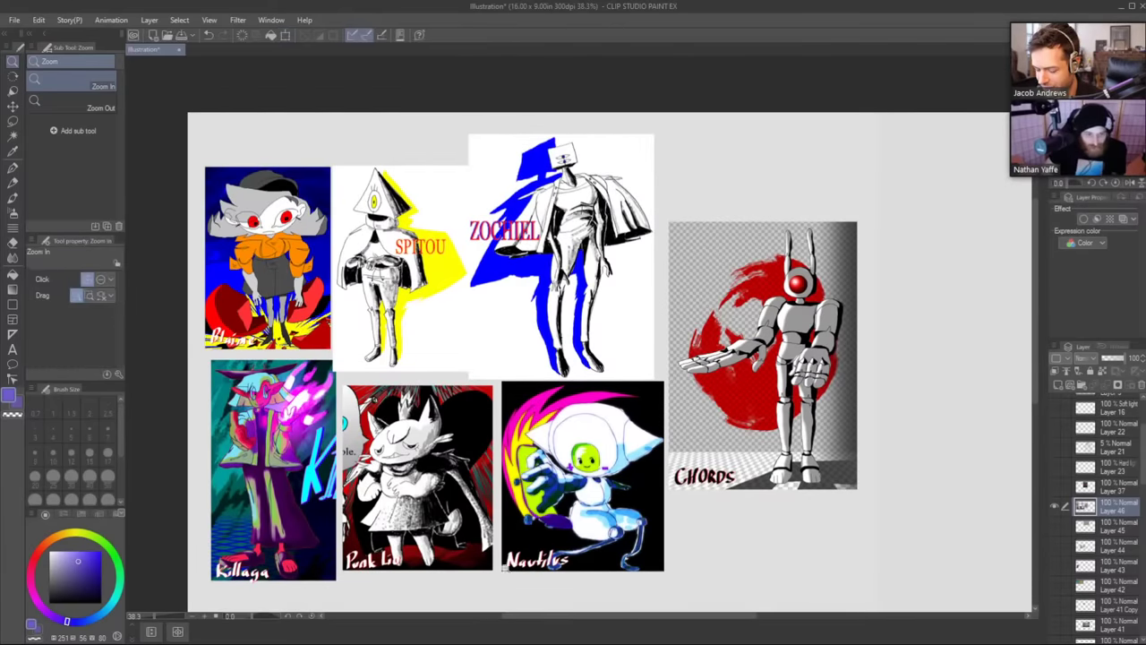
Inspect the Killaga illustration up close and compare it with the other characters in the collage.
{"action": "left_click_drag", "start_coordinate": [500, 463], "coordinate": [473, 406]}
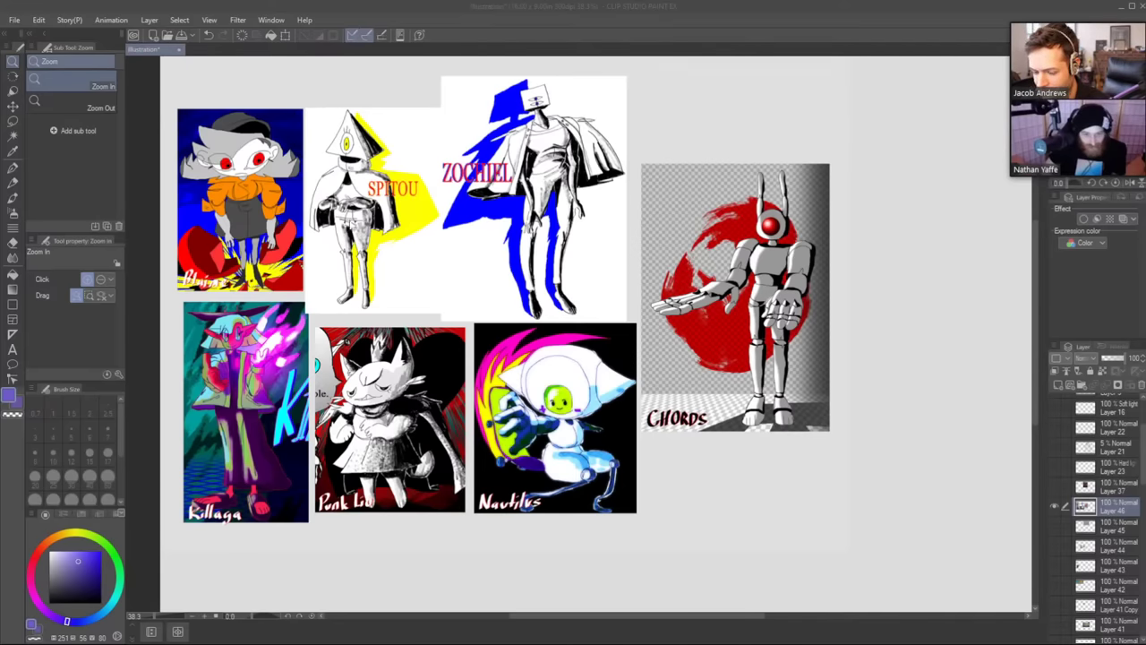
{"action": "left_click", "coordinate": [200, 384]}
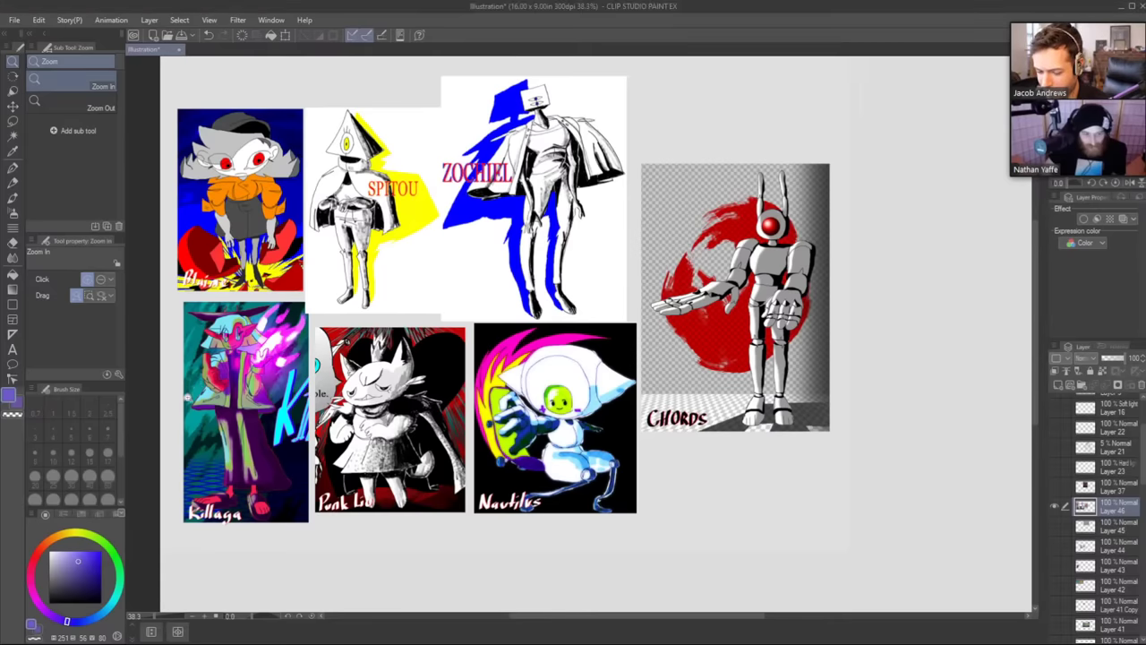
{"action": "left_click_drag", "start_coordinate": [189, 395], "coordinate": [216, 387]}
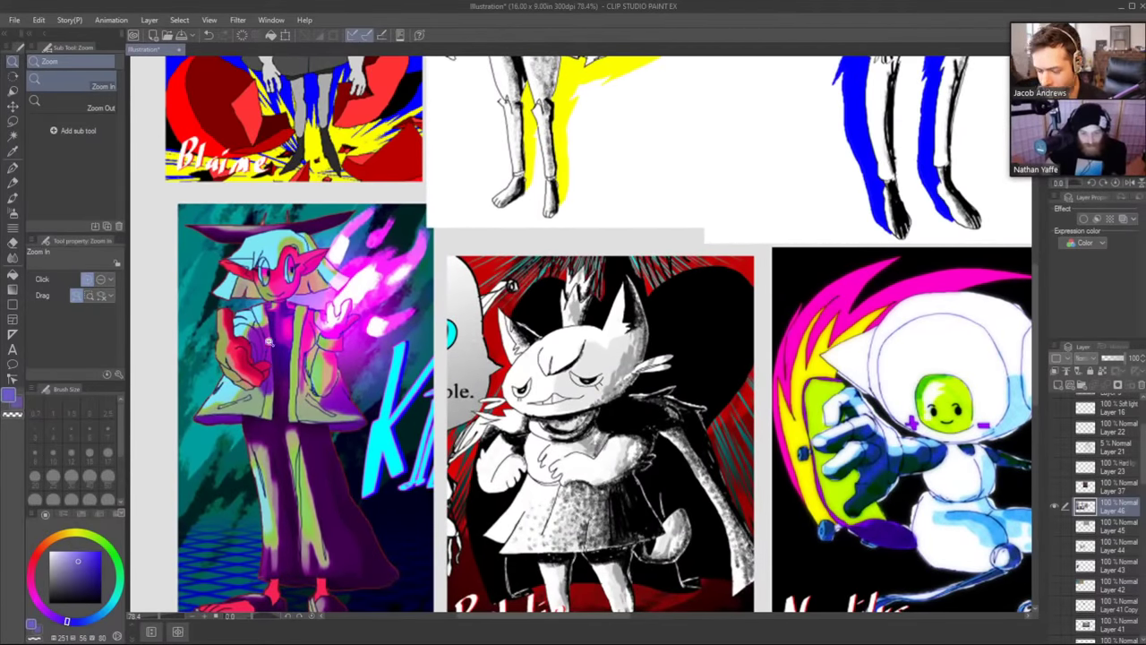
{"action": "left_click_drag", "start_coordinate": [368, 329], "coordinate": [351, 330]}
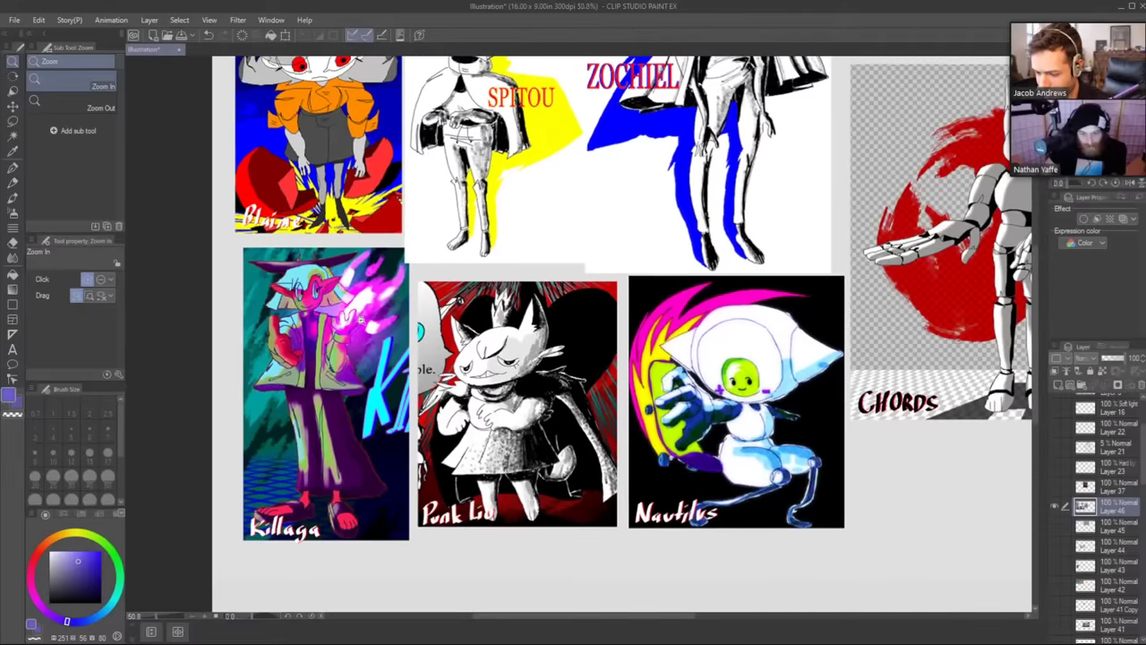
{"action": "left_click_drag", "start_coordinate": [442, 266], "coordinate": [356, 355]}
{"action": "left_click_drag", "start_coordinate": [441, 334], "coordinate": [436, 337]}
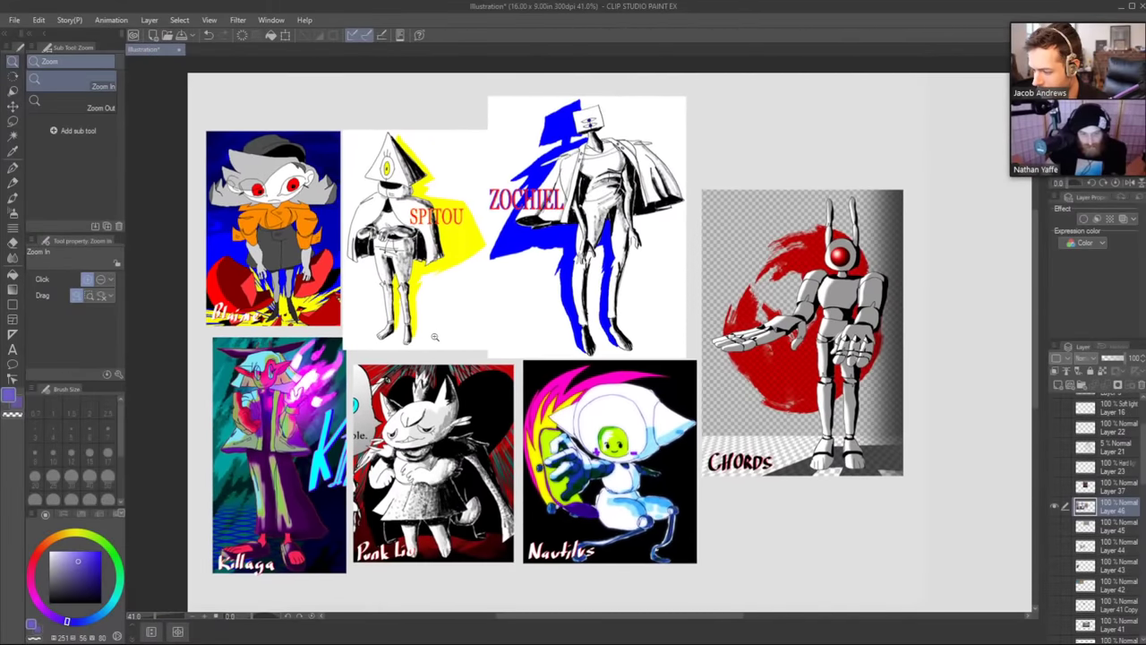
Examine the body and hands of the Chords robot and the hand and shading of the Nautilus illustration.
{"action": "left_click_drag", "start_coordinate": [696, 344], "coordinate": [746, 340]}
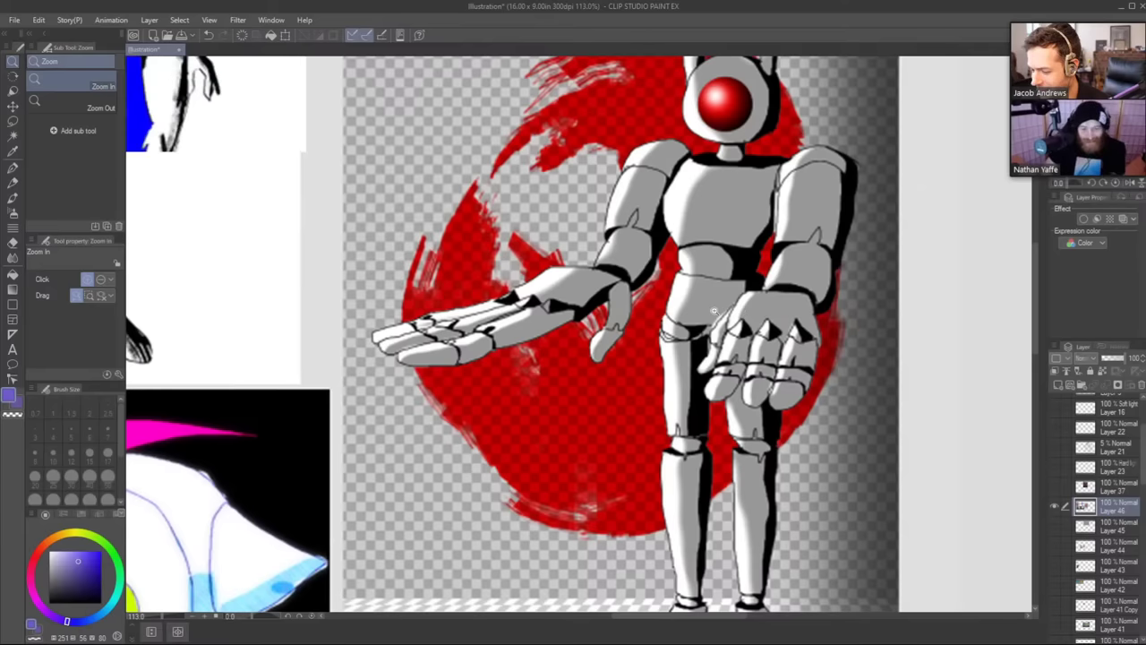
{"action": "left_click_drag", "start_coordinate": [724, 309], "coordinate": [695, 317]}
{"action": "left_click_drag", "start_coordinate": [532, 406], "coordinate": [672, 293]}
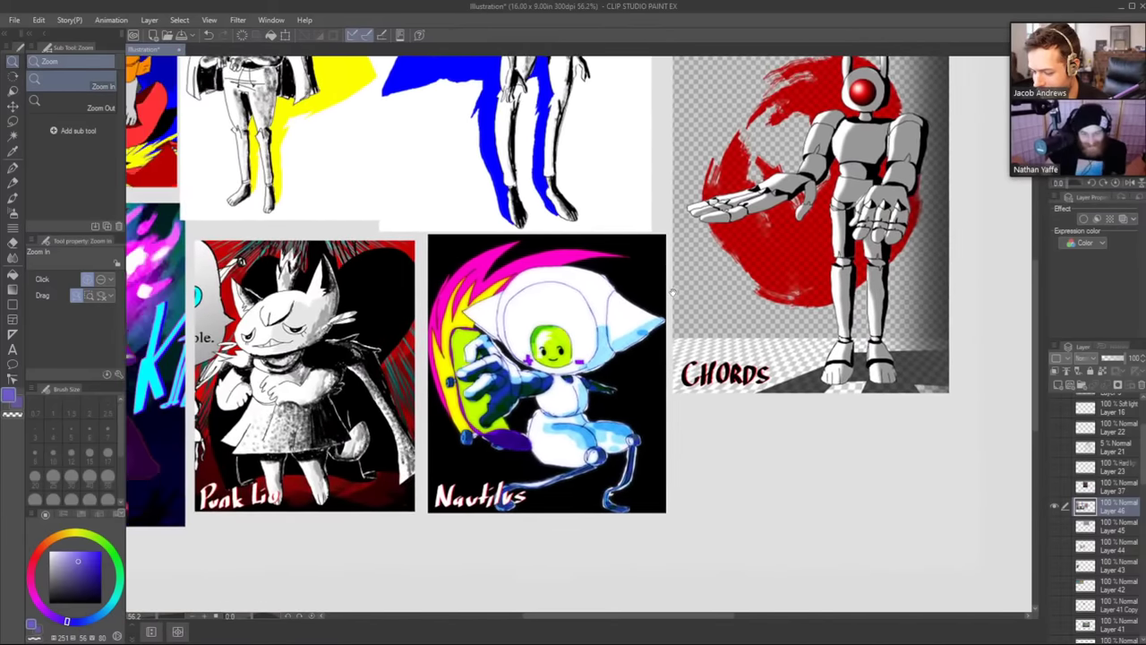
{"action": "left_click", "coordinate": [487, 386]}
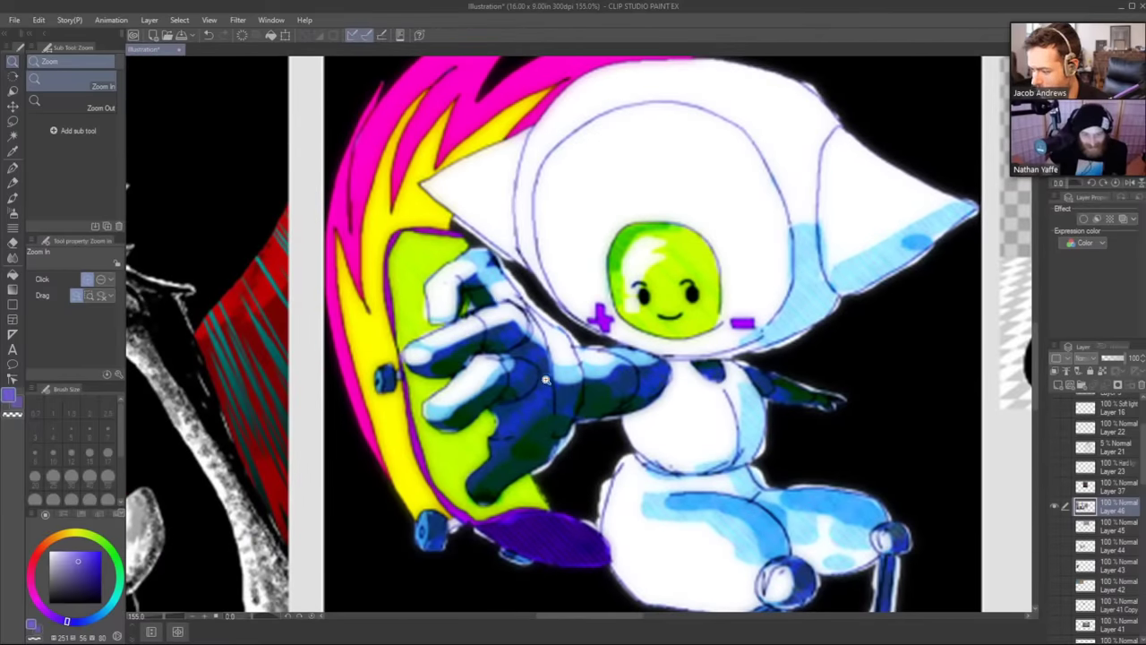
{"action": "scroll", "coordinate": [547, 380], "scroll_direction": "down", "scroll_amount": 5}
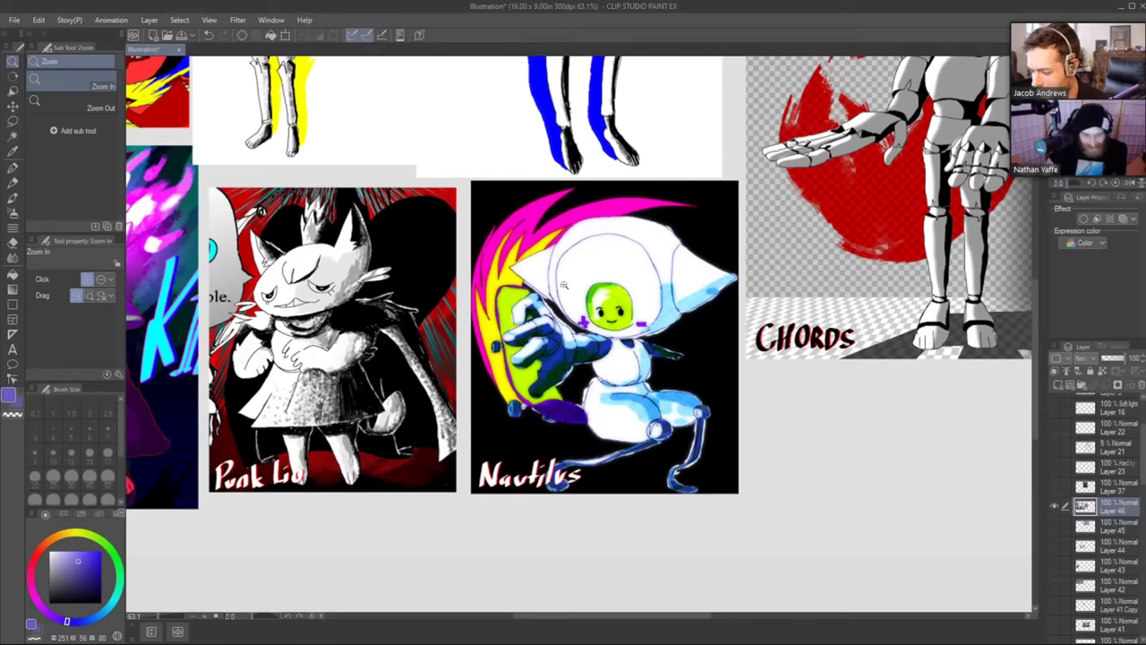
Review the Spitou, Zochiel and Blaine illustrations alongside the Killaga, Punk and Nautilus ones.
{"action": "left_click_drag", "start_coordinate": [521, 248], "coordinate": [595, 544]}
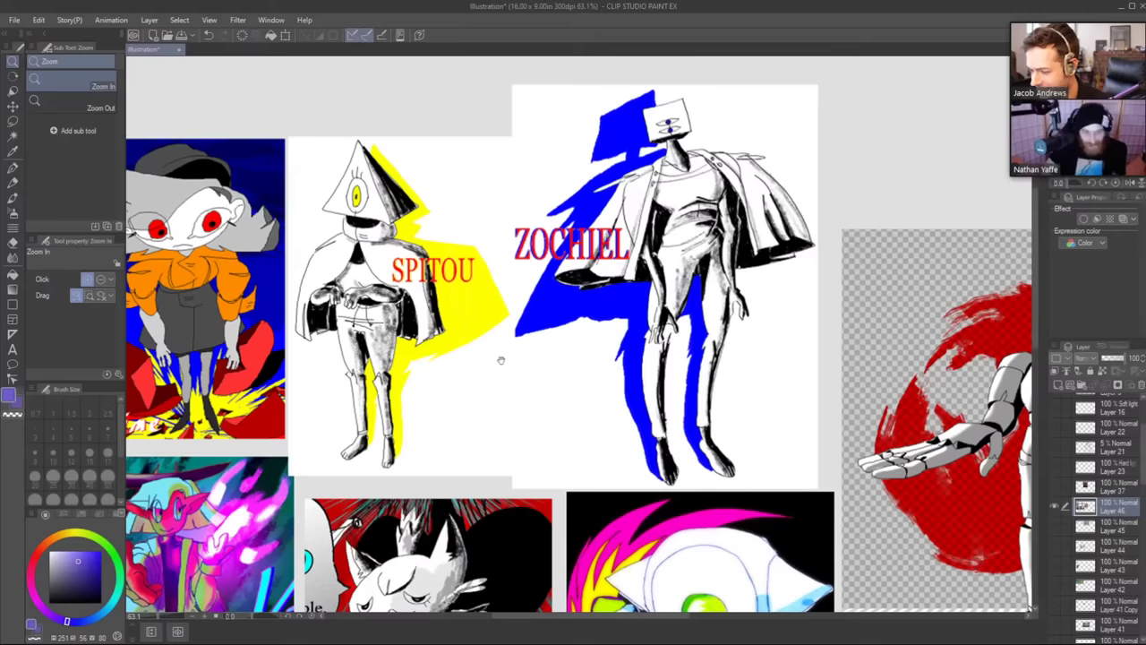
{"action": "left_click_drag", "start_coordinate": [500, 360], "coordinate": [628, 366]}
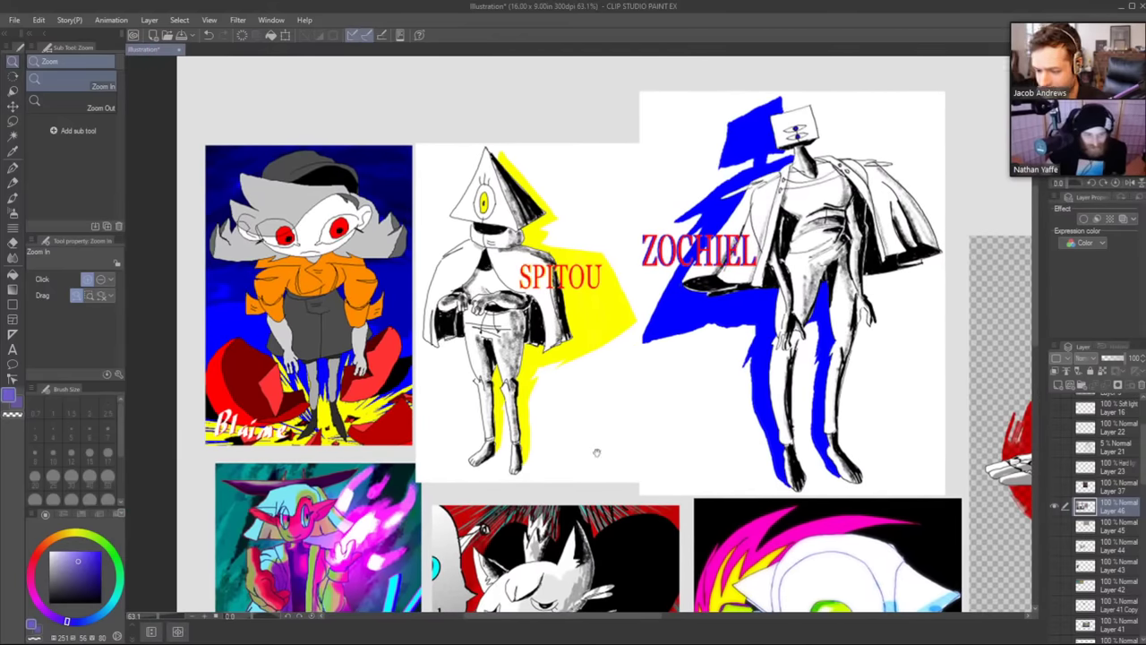
{"action": "left_click_drag", "start_coordinate": [596, 451], "coordinate": [505, 200]}
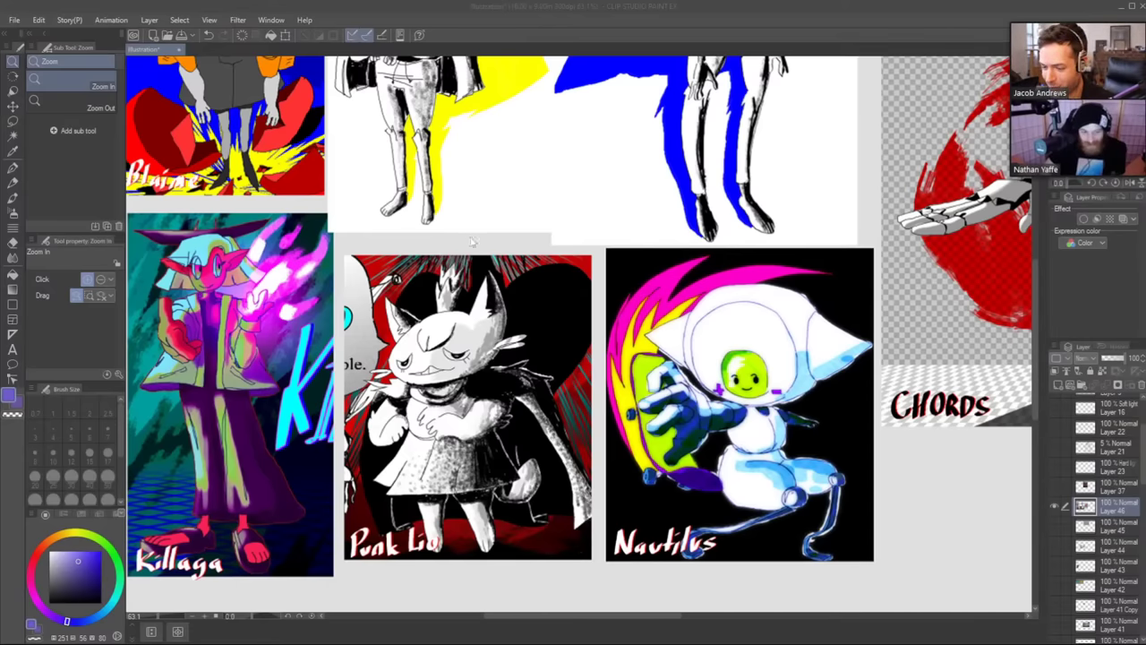
{"action": "left_click_drag", "start_coordinate": [435, 238], "coordinate": [476, 269]}
{"action": "scroll", "coordinate": [476, 269], "scroll_direction": "down", "scroll_amount": 4}
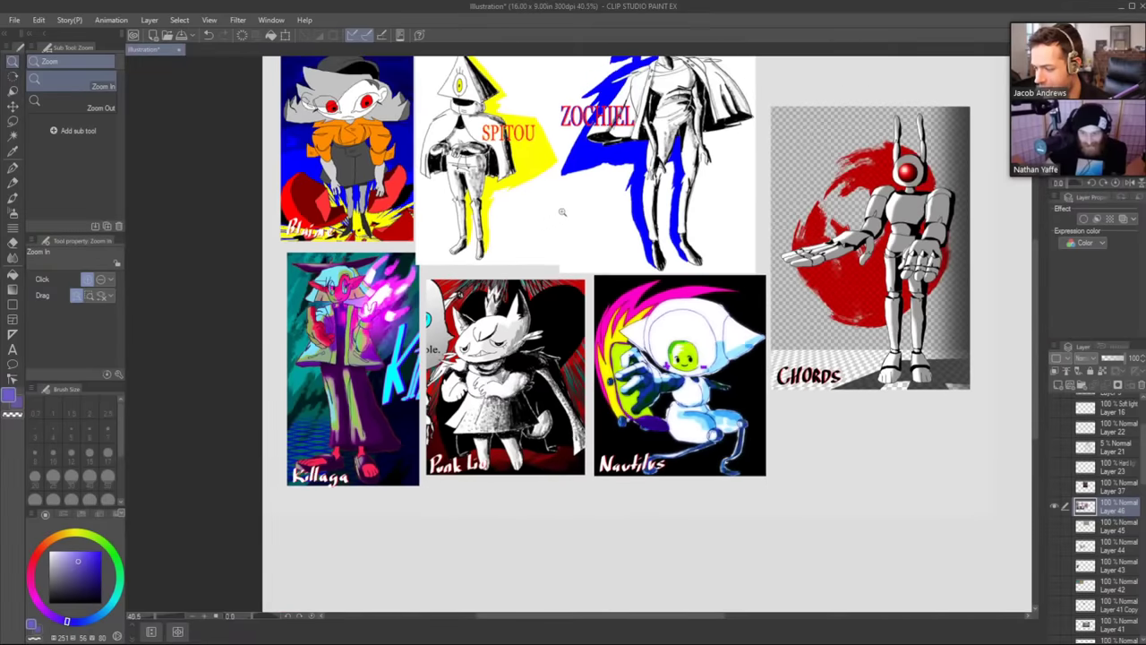
Hide the layer with the pasted character collage, Layer 46, to empty the board.
{"action": "left_click_drag", "start_coordinate": [562, 212], "coordinate": [517, 278]}
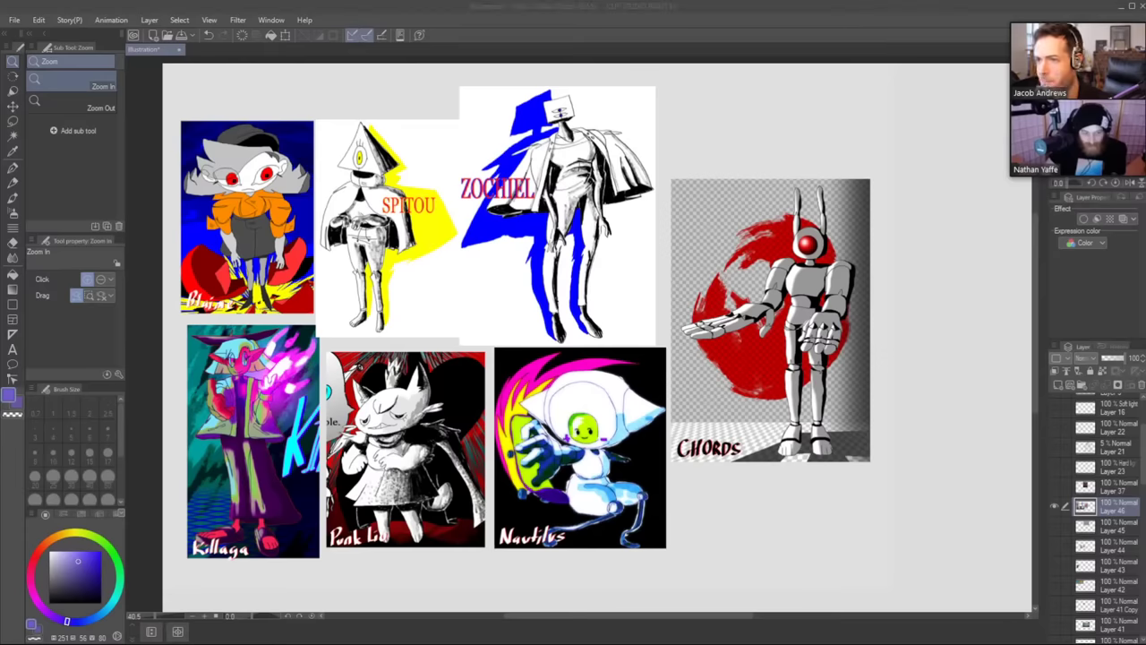
{"action": "left_click", "coordinate": [787, 30]}
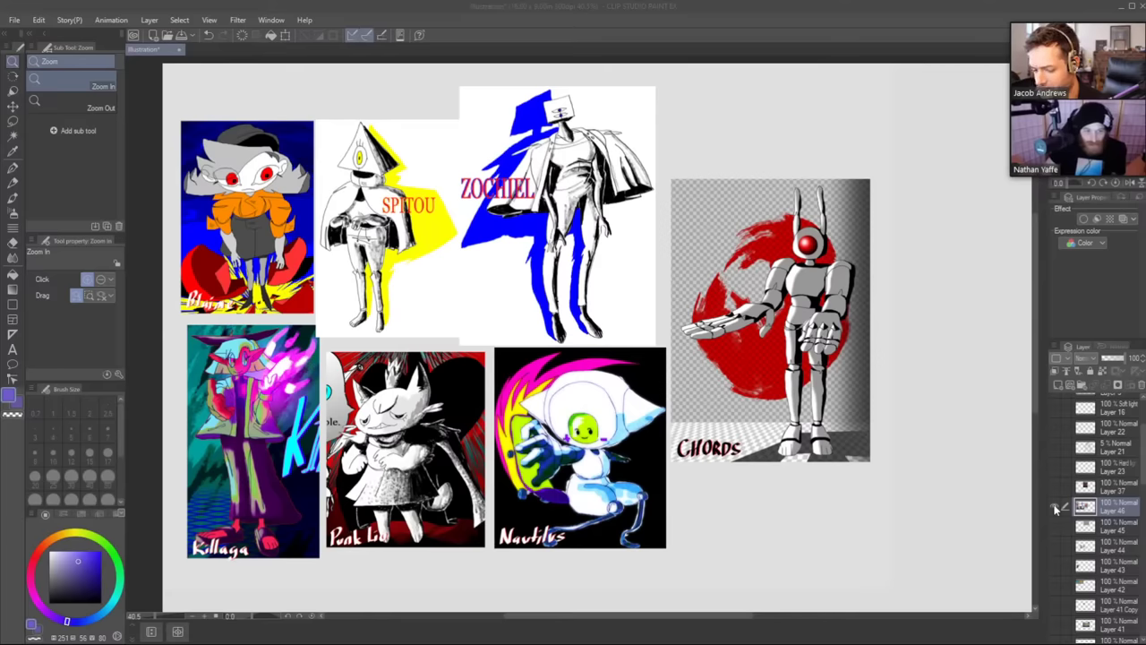
{"action": "left_click", "coordinate": [1057, 506]}
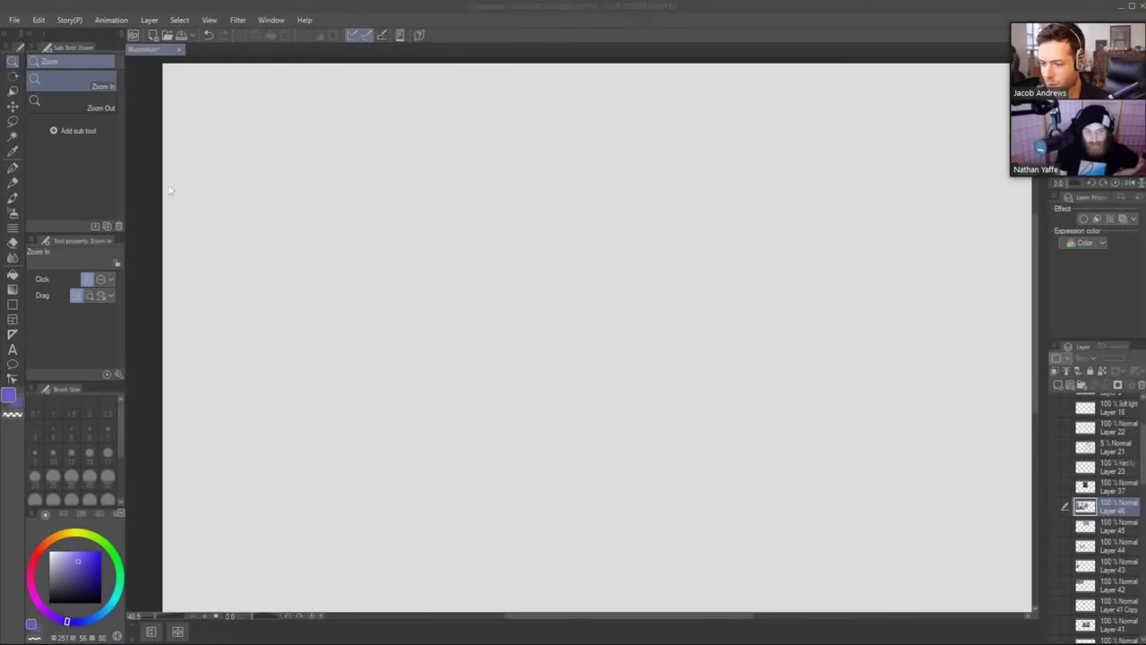
Paste the red-and-blue two-character illustration, scale it to 150 % and place it near the canvas's upper-left corner.
{"action": "key", "text": "ctrl+v"}
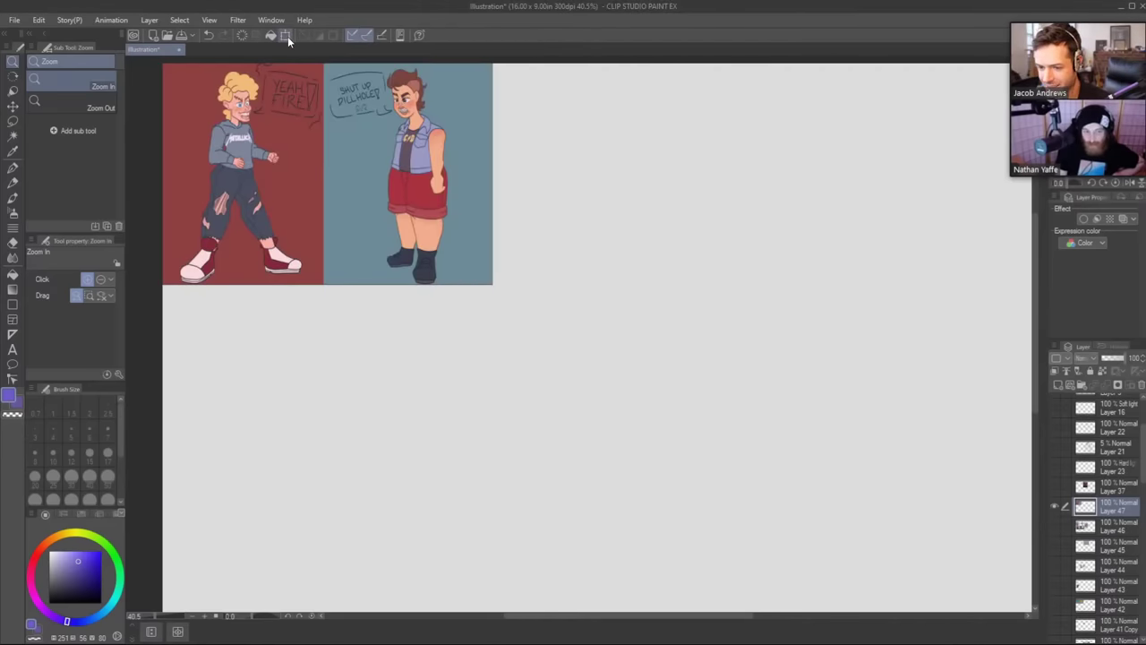
{"action": "left_click", "coordinate": [286, 35]}
{"action": "left_click_drag", "start_coordinate": [492, 284], "coordinate": [660, 397]}
{"action": "left_click_drag", "start_coordinate": [549, 292], "coordinate": [556, 344]}
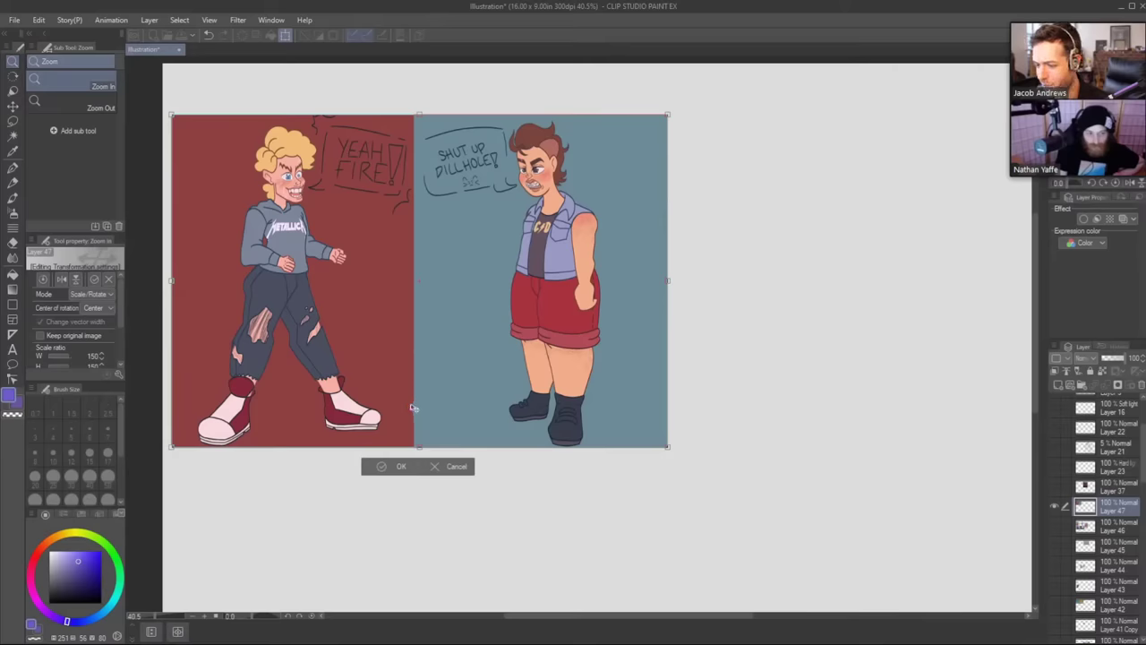
{"action": "left_click", "coordinate": [394, 466]}
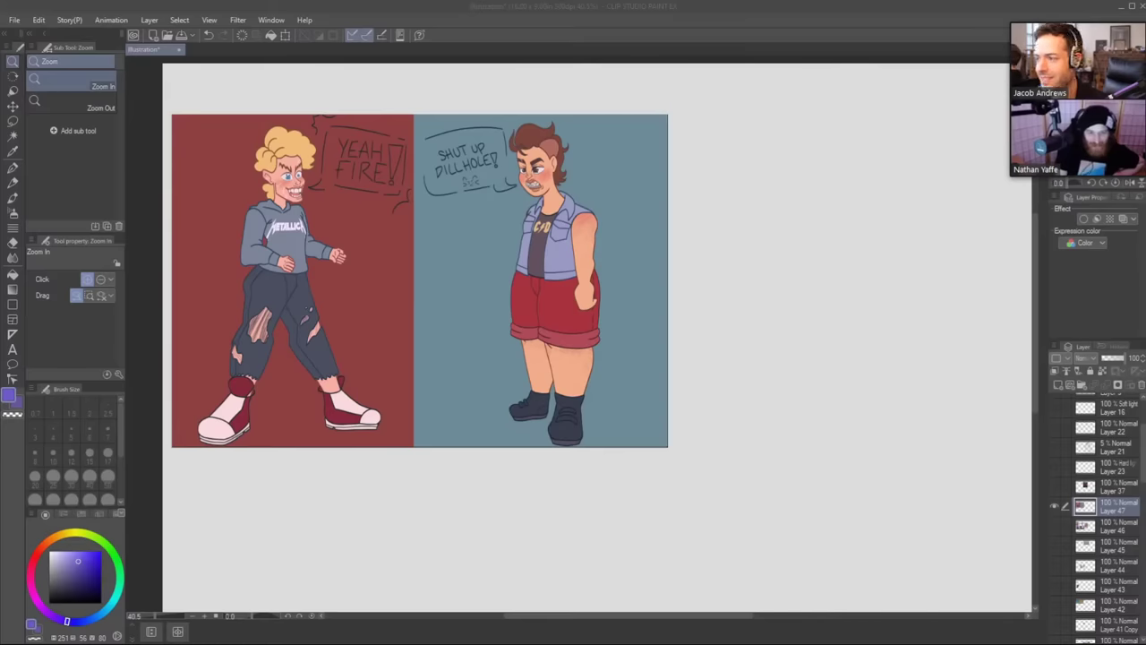
{"action": "left_click", "coordinate": [837, 268]}
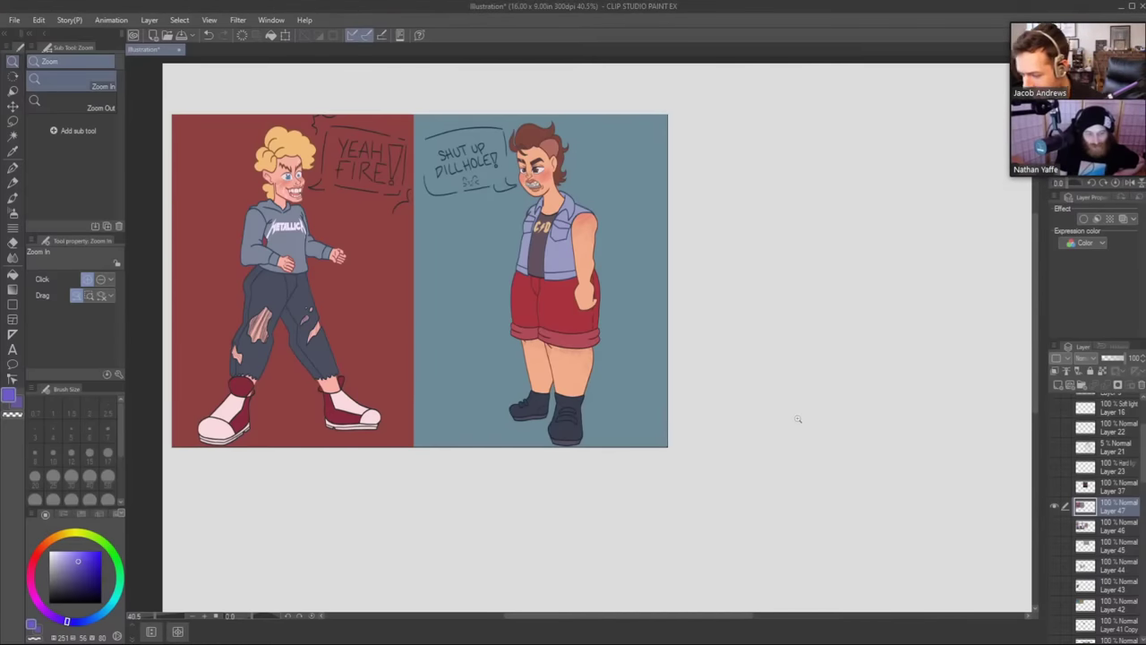
Add a new layer above the pasted illustration and choose the Good Pencil brush with black for sketching beside it.
{"action": "left_click_drag", "start_coordinate": [792, 482], "coordinate": [718, 500]}
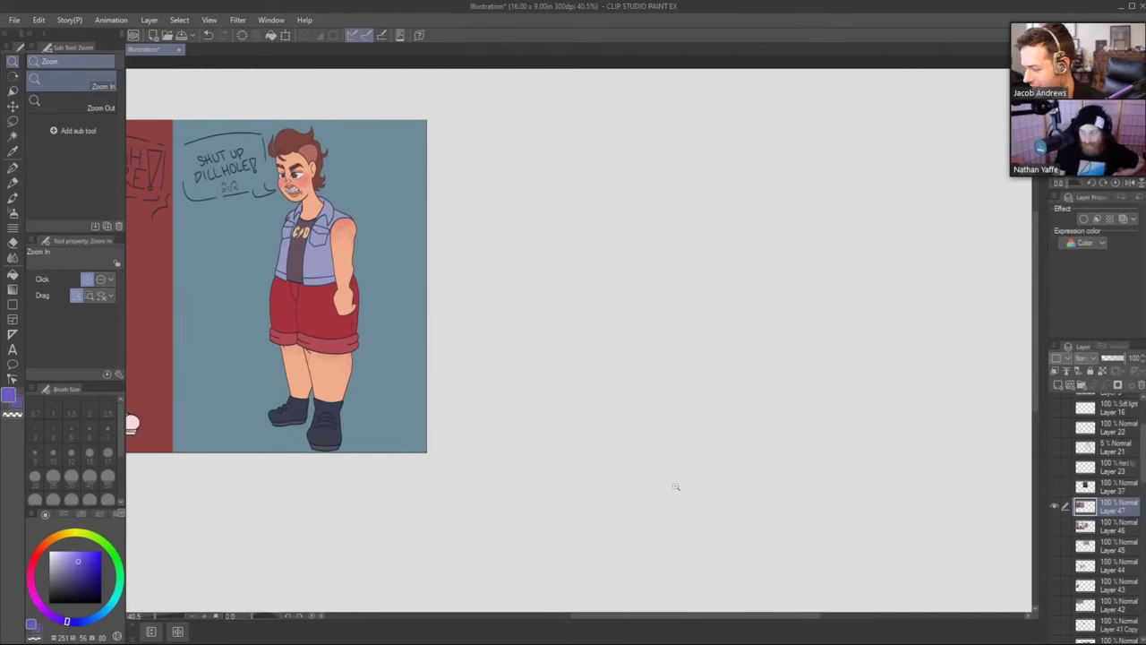
{"action": "left_click", "coordinate": [1058, 384]}
{"action": "key", "text": "b"}
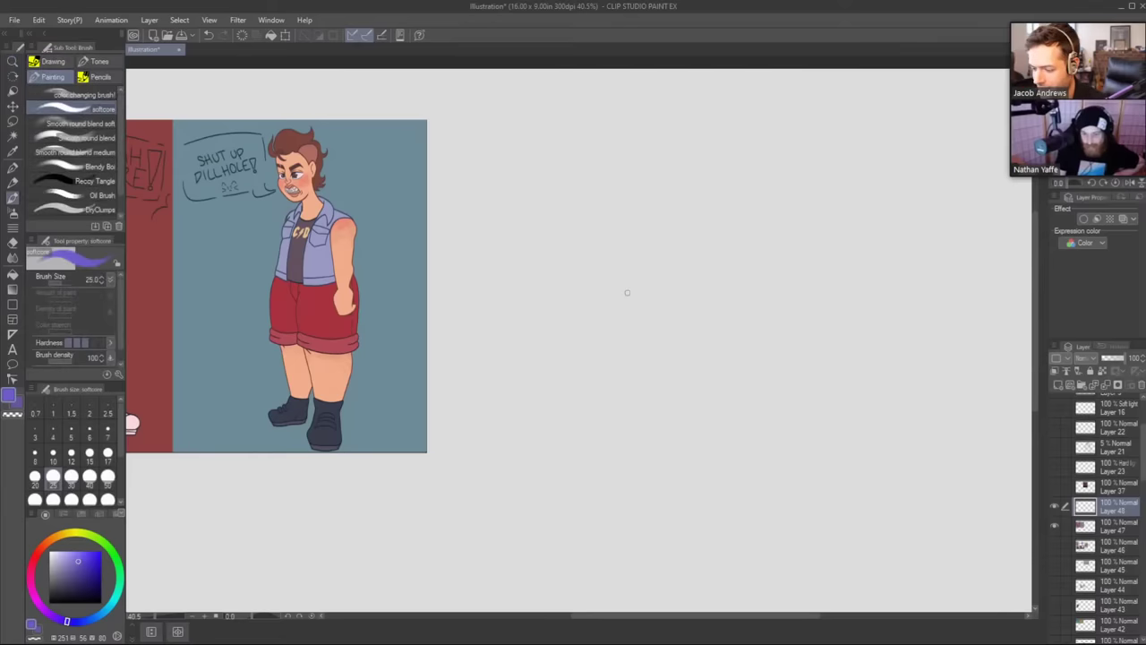
{"action": "key", "text": "b"}
{"action": "key", "text": "b"}
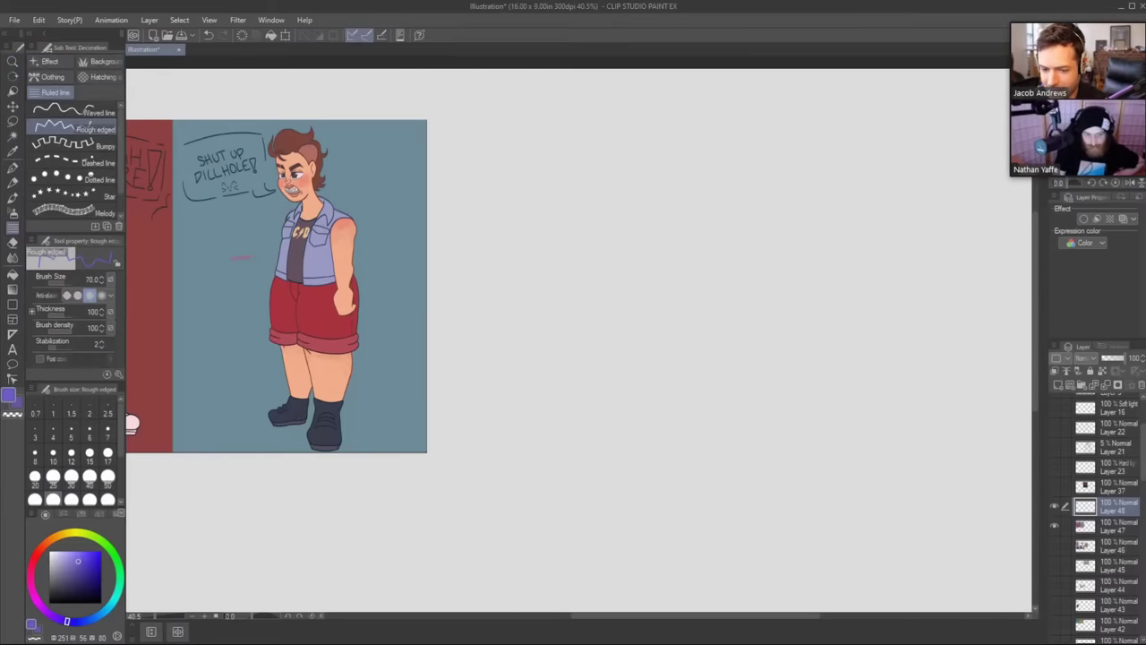
{"action": "key", "text": "b"}
{"action": "left_click", "coordinate": [66, 63]}
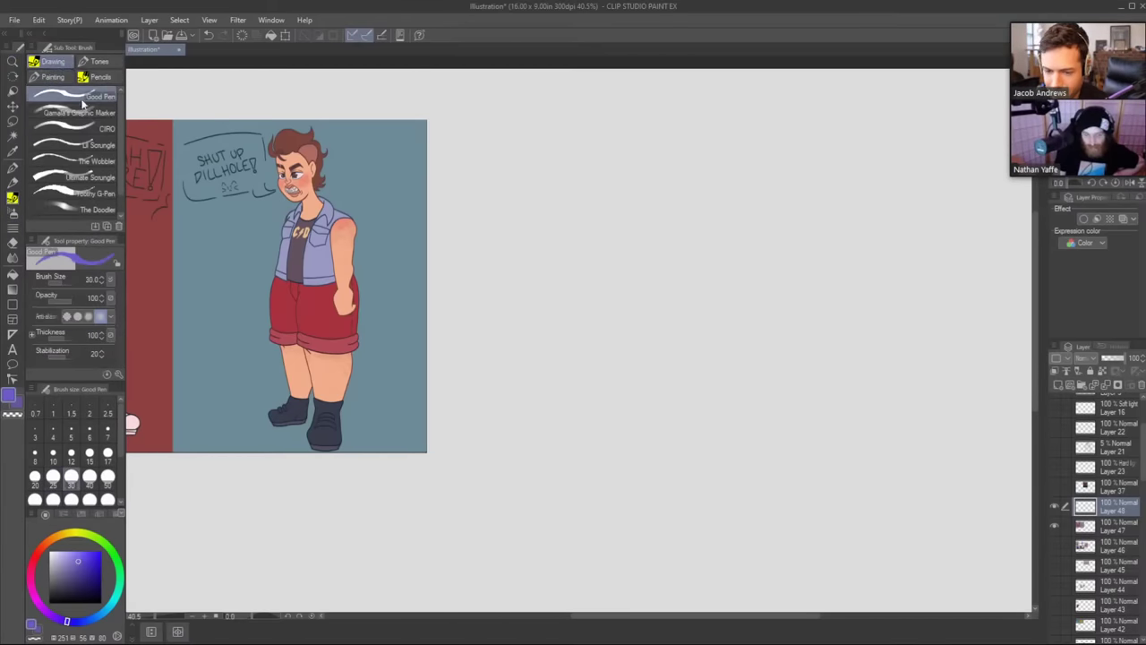
{"action": "left_click", "coordinate": [91, 76]}
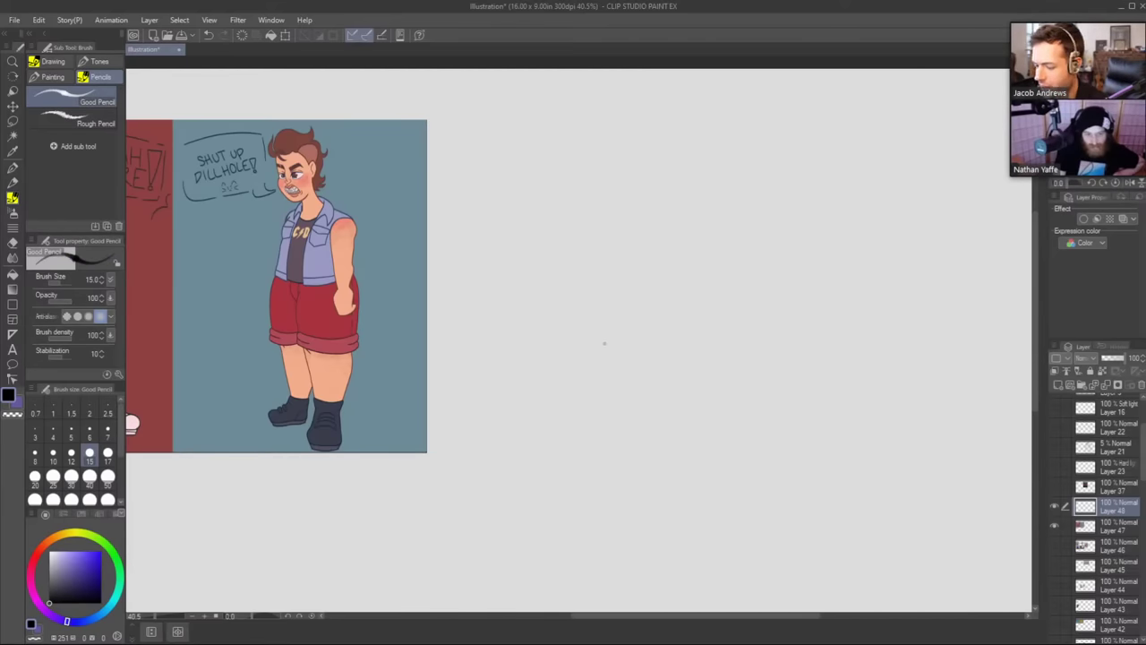
{"action": "left_click_drag", "start_coordinate": [561, 347], "coordinate": [691, 352]}
{"action": "left_click_drag", "start_coordinate": [556, 347], "coordinate": [702, 347]}
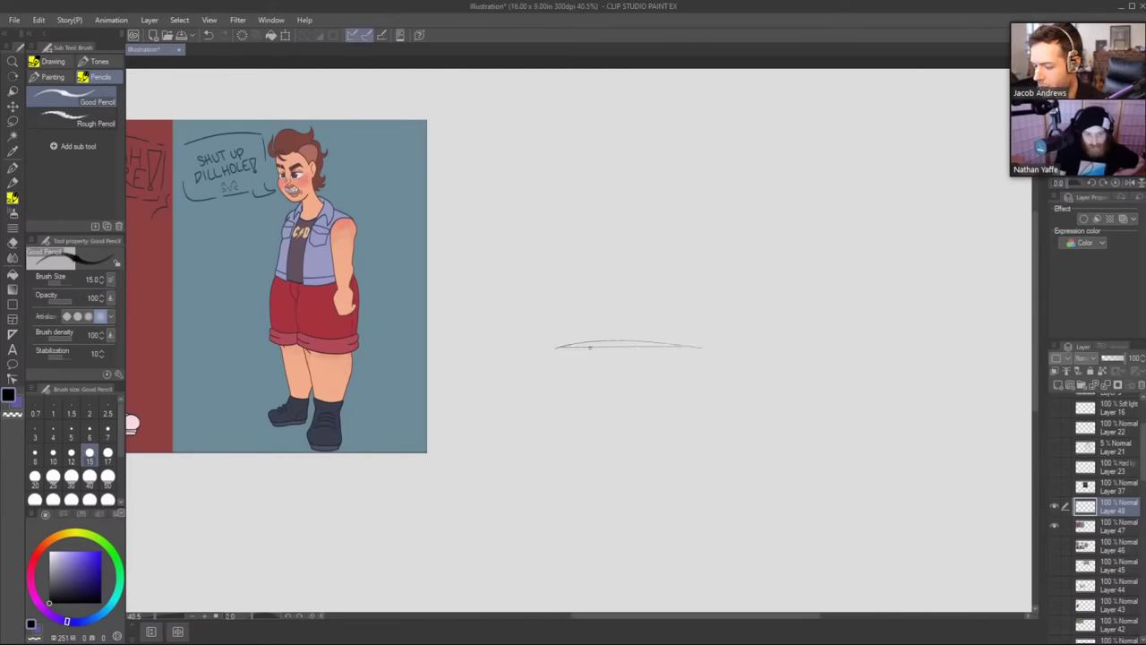
{"action": "left_click_drag", "start_coordinate": [554, 351], "coordinate": [592, 403]}
{"action": "key", "text": "ctrl+z"}
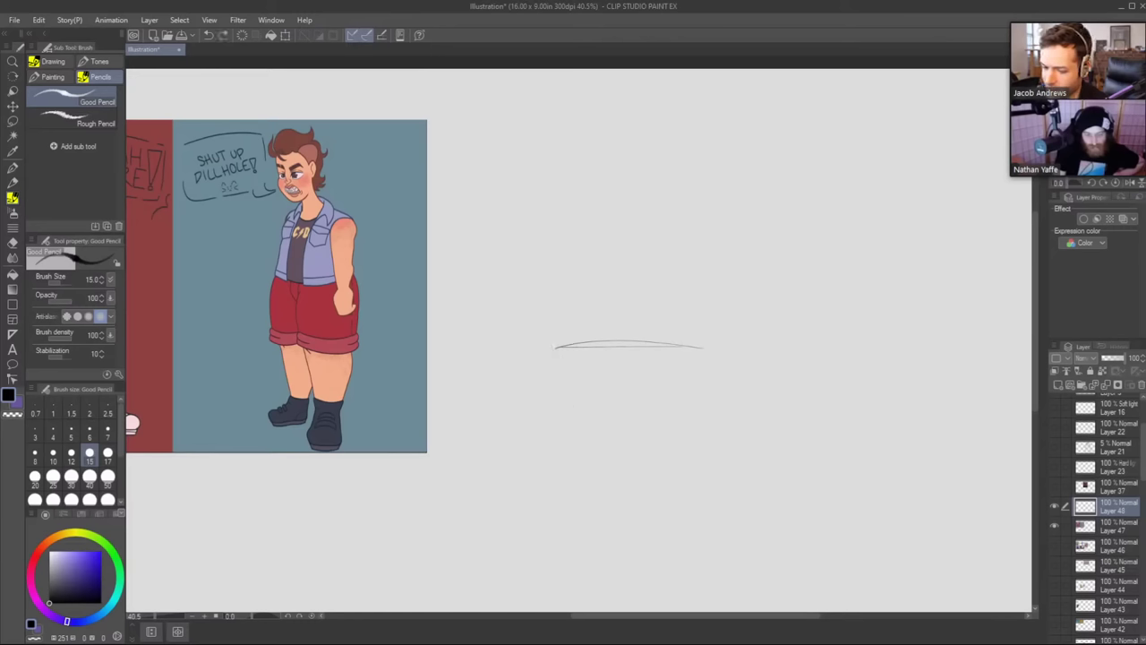
{"action": "key", "text": "ctrl+z"}
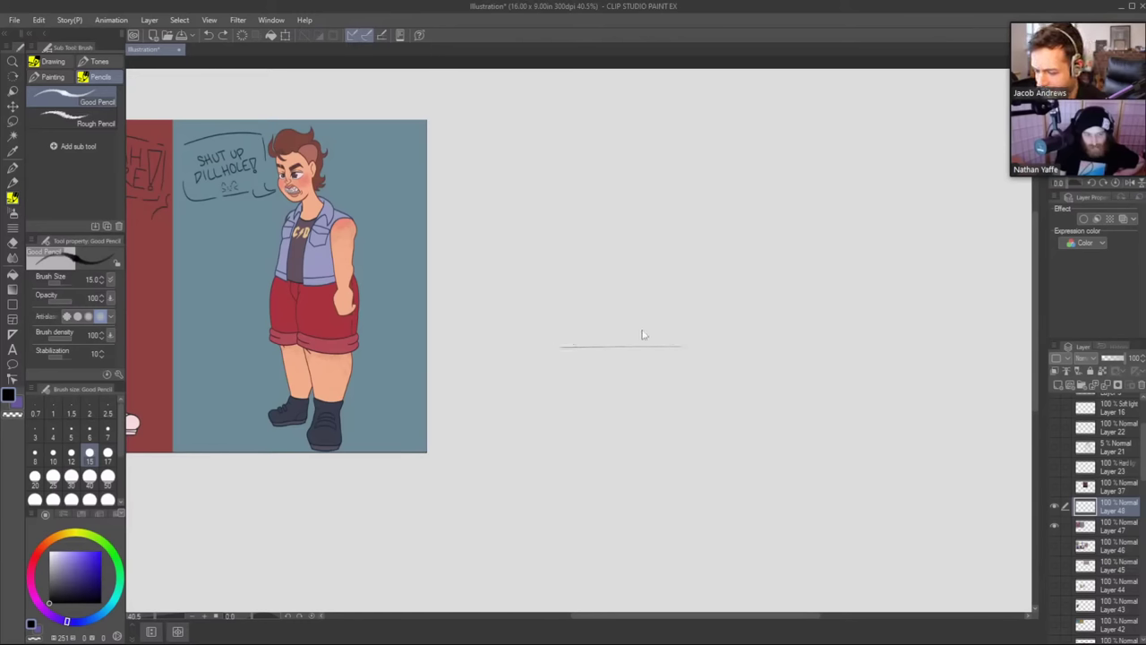
{"action": "key", "text": "ctrl+z"}
Sketch a downward-curving hip line and the V-shaped pelvis beneath it in the empty area beside the illustration.
{"action": "mouse_move", "coordinate": [551, 349]}
{"action": "left_mouse_down"}
{"action": "mouse_move", "coordinate": [616, 360]}
{"action": "mouse_move", "coordinate": [703, 339]}
{"action": "left_mouse_up"}
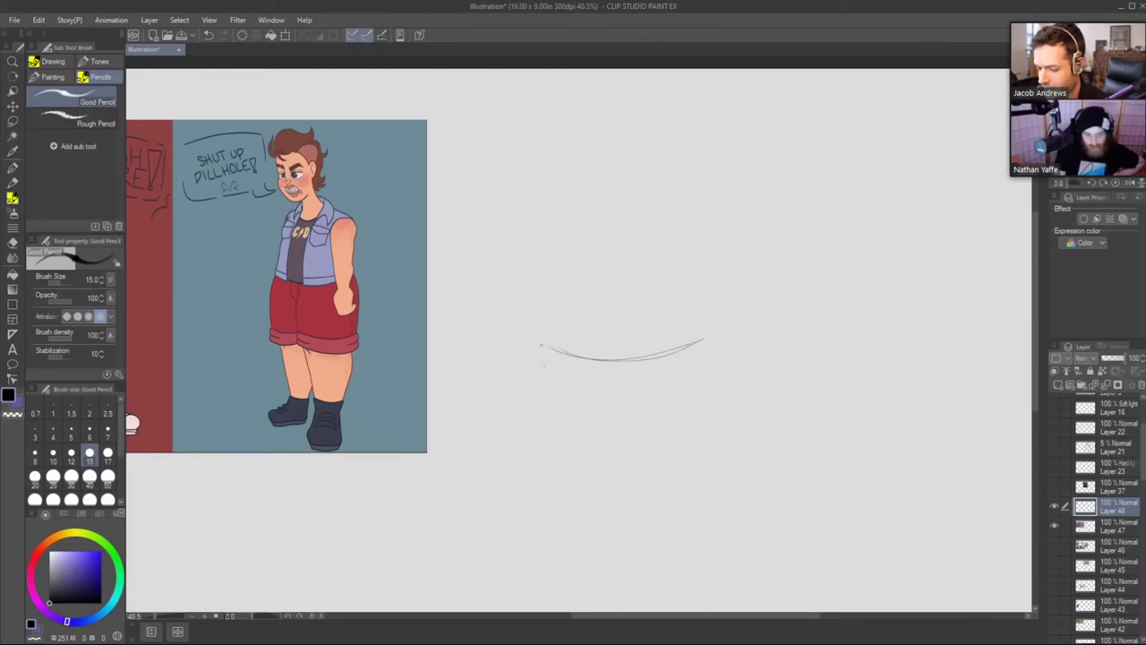
{"action": "mouse_move", "coordinate": [540, 344]}
{"action": "left_mouse_down"}
{"action": "mouse_move", "coordinate": [580, 413]}
{"action": "mouse_move", "coordinate": [636, 422]}
{"action": "mouse_move", "coordinate": [708, 343]}
{"action": "mouse_move", "coordinate": [708, 501]}
{"action": "left_mouse_up"}
{"action": "key", "text": "ctrl+z"}
Sketch the inner and outer contours of both thighs, spreading out from the pelvis.
{"action": "left_click_drag", "start_coordinate": [716, 340], "coordinate": [738, 441]}
{"action": "left_click_drag", "start_coordinate": [728, 360], "coordinate": [727, 492]}
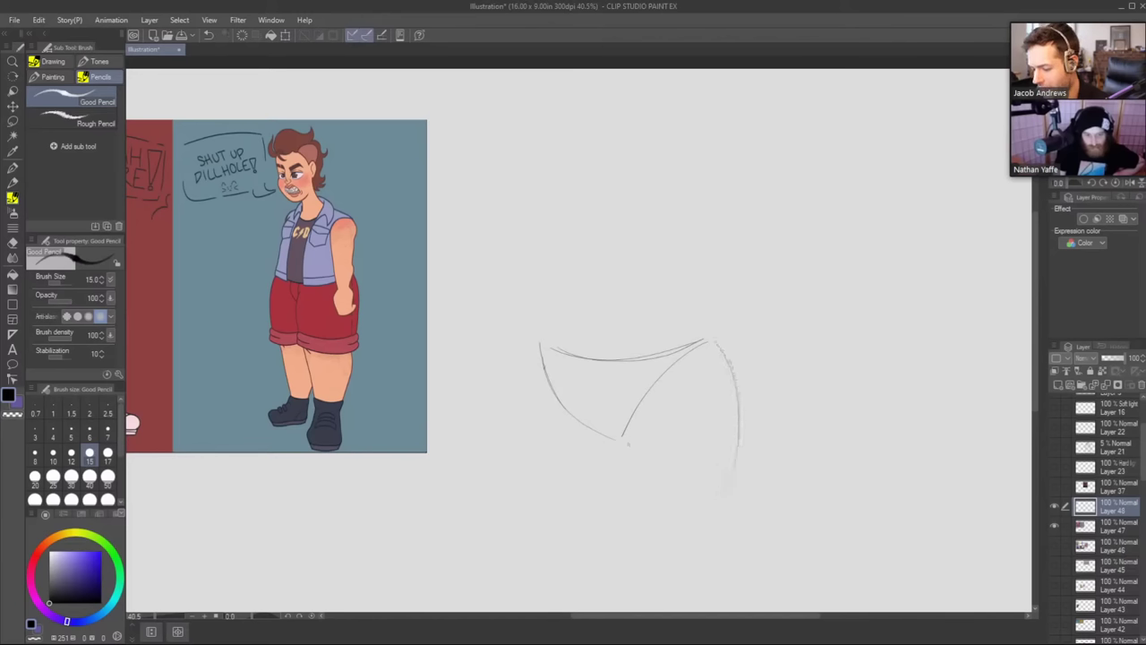
{"action": "left_click_drag", "start_coordinate": [620, 437], "coordinate": [658, 501]}
{"action": "key", "text": "ctrl+z"}
{"action": "left_click_drag", "start_coordinate": [618, 437], "coordinate": [659, 515]}
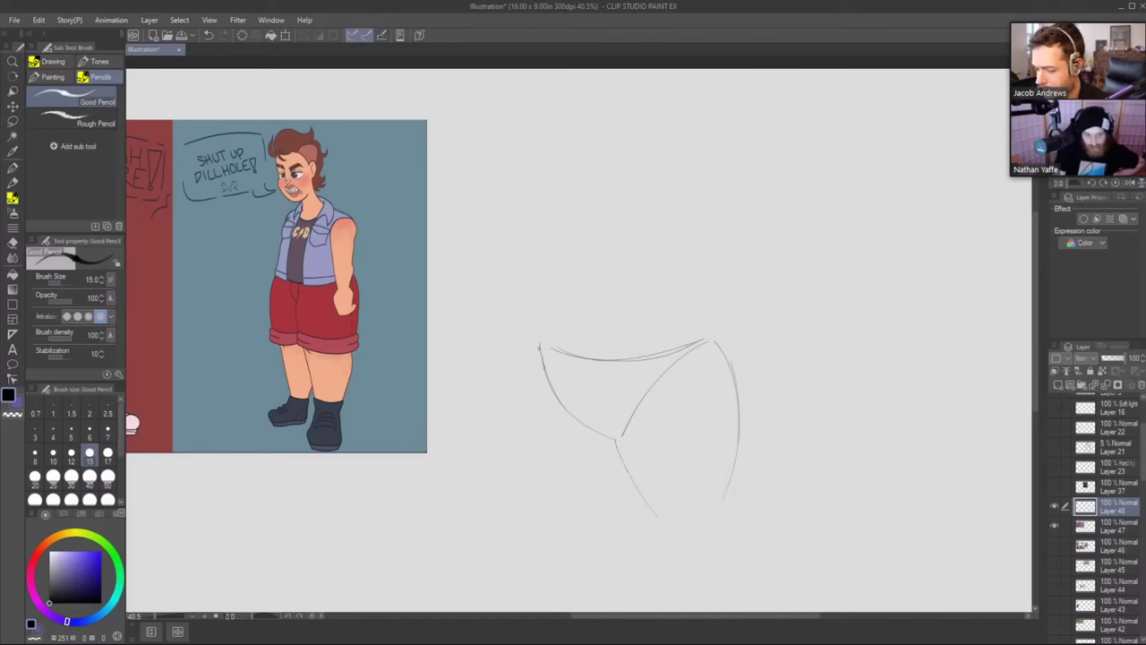
{"action": "left_click_drag", "start_coordinate": [538, 343], "coordinate": [510, 510]}
{"action": "left_click_drag", "start_coordinate": [618, 440], "coordinate": [588, 502]}
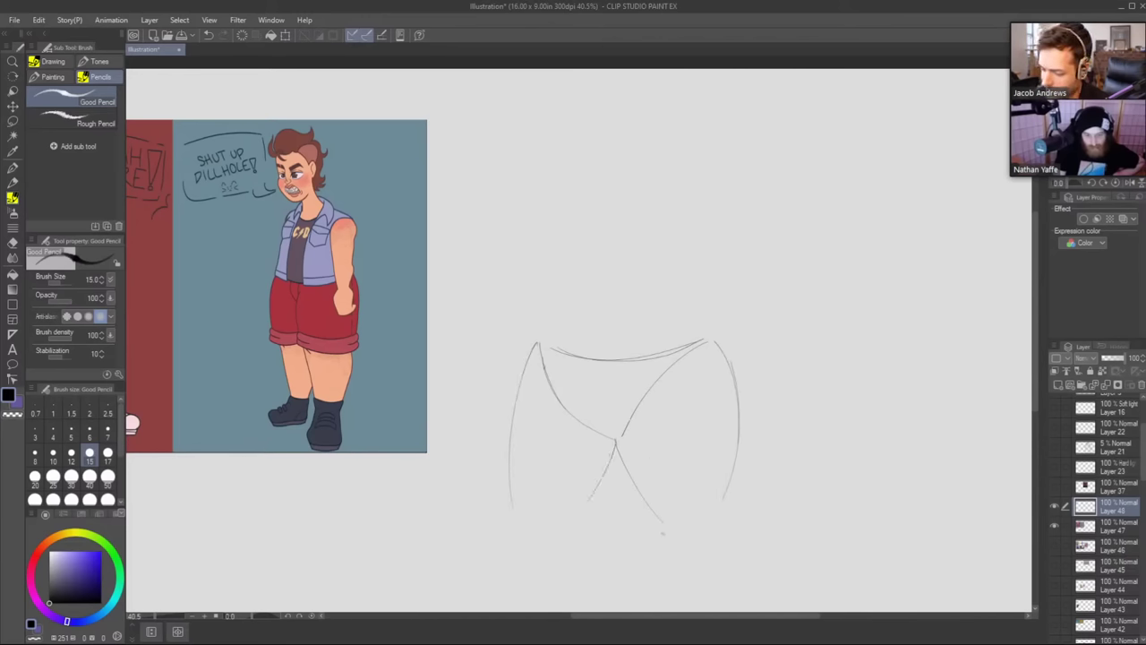
Sketch the knees and the start of both calves below the thighs.
{"action": "left_click_drag", "start_coordinate": [663, 535], "coordinate": [681, 551]}
{"action": "left_click_drag", "start_coordinate": [725, 502], "coordinate": [759, 566]}
{"action": "left_click_drag", "start_coordinate": [682, 551], "coordinate": [690, 584]}
{"action": "left_click_drag", "start_coordinate": [738, 535], "coordinate": [727, 384]}
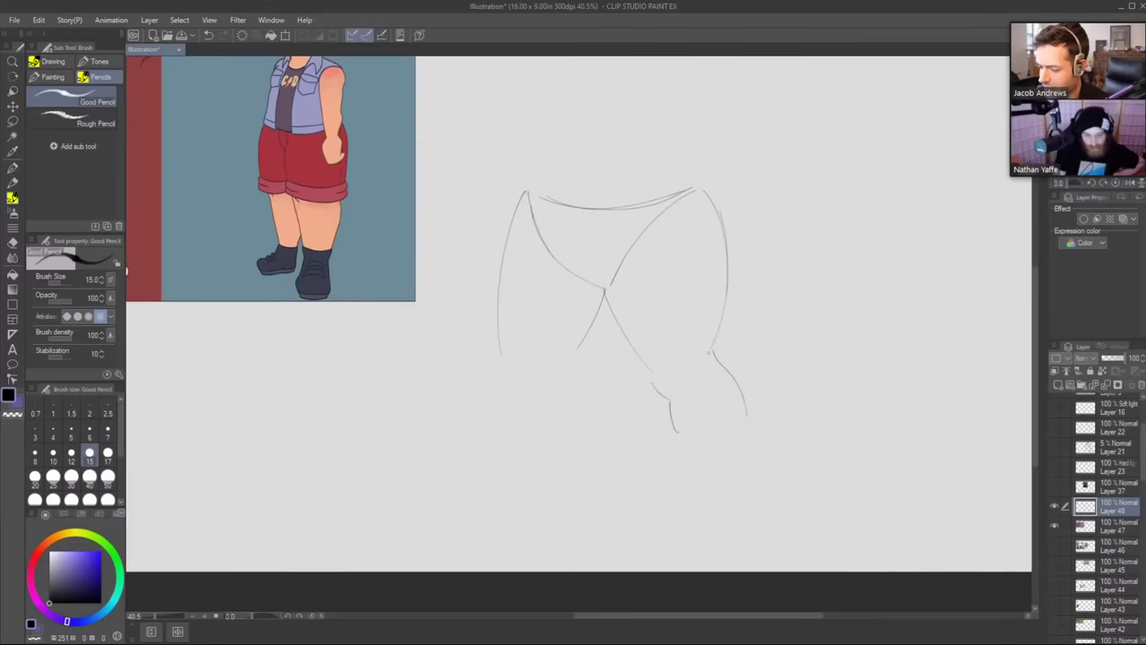
{"action": "left_click_drag", "start_coordinate": [503, 360], "coordinate": [506, 421]}
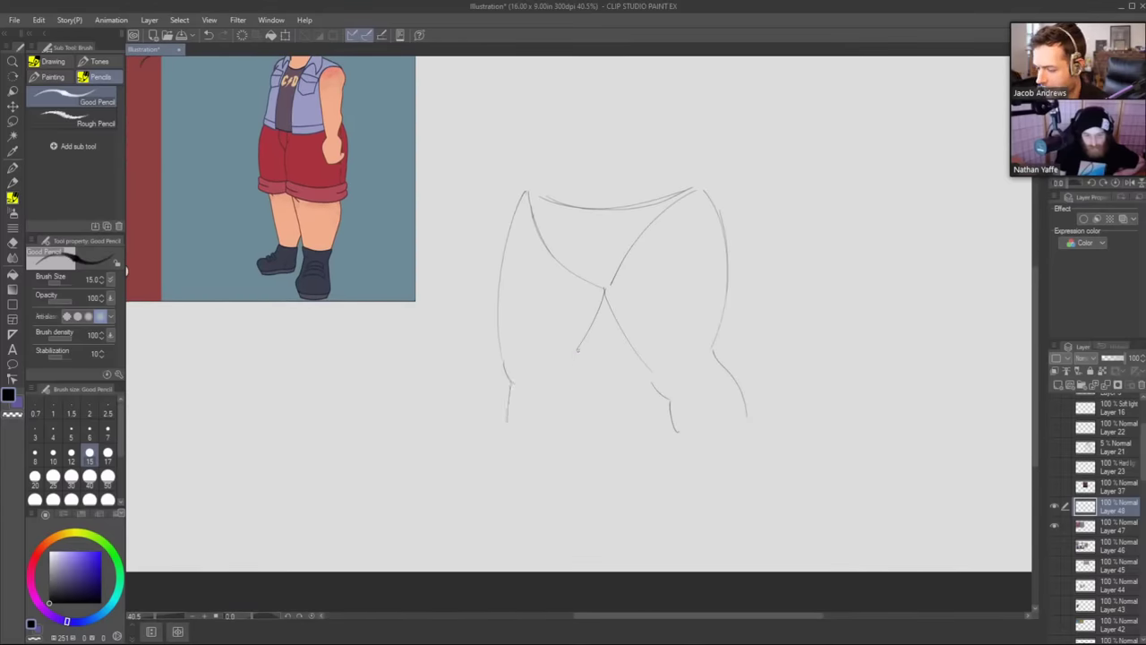
{"action": "left_click_drag", "start_coordinate": [577, 349], "coordinate": [582, 446]}
Sketch a rounded belly above the hip line and a chest with a curved shoulder line on top.
{"action": "mouse_move", "coordinate": [707, 385]}
{"action": "left_mouse_down"}
{"action": "mouse_move", "coordinate": [666, 463]}
{"action": "mouse_move", "coordinate": [641, 570]}
{"action": "left_mouse_up"}
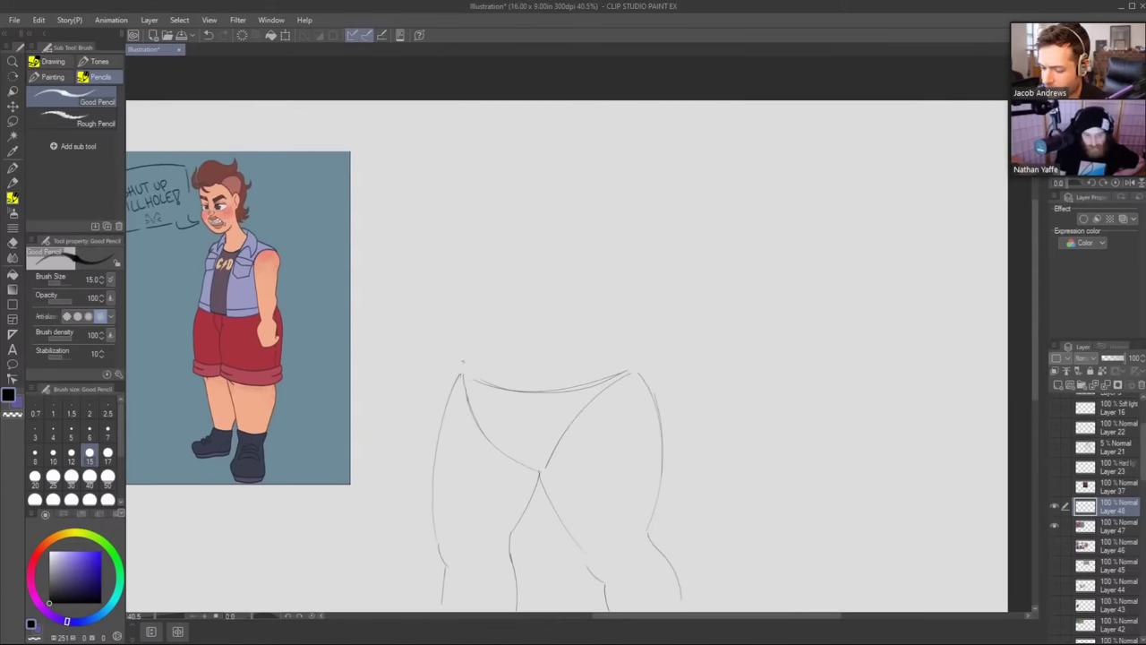
{"action": "mouse_move", "coordinate": [456, 378]}
{"action": "left_mouse_down"}
{"action": "mouse_move", "coordinate": [469, 301]}
{"action": "mouse_move", "coordinate": [633, 282]}
{"action": "mouse_move", "coordinate": [630, 373]}
{"action": "mouse_move", "coordinate": [669, 447]}
{"action": "left_mouse_up"}
{"action": "left_click_drag", "start_coordinate": [516, 368], "coordinate": [520, 321]}
{"action": "key", "text": "ctrl+z"}
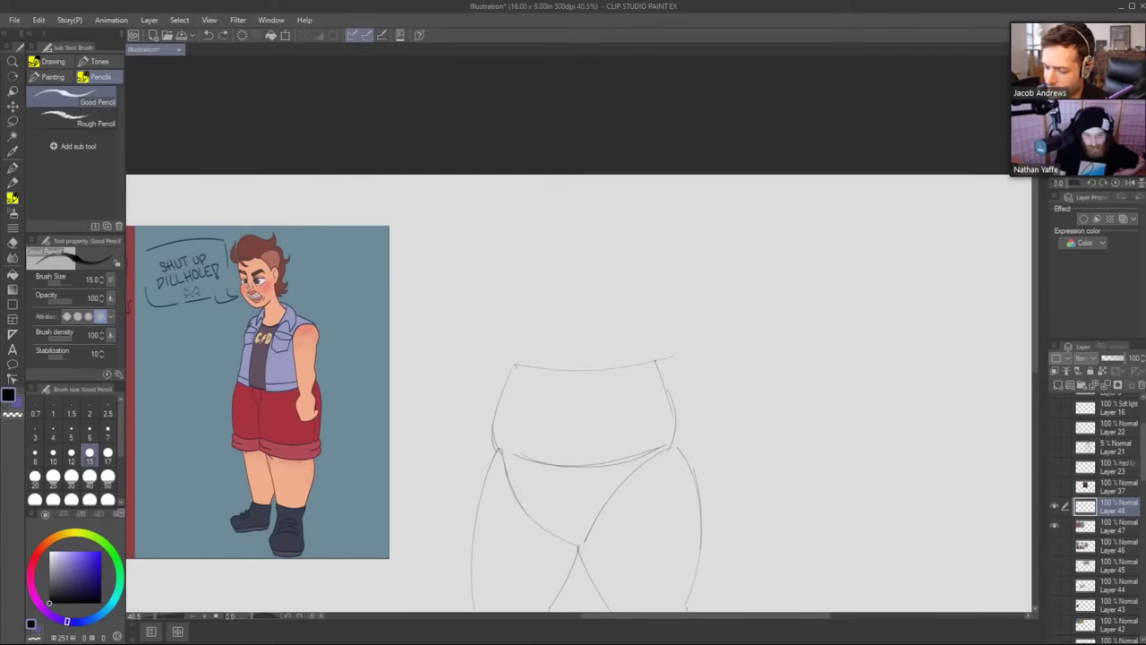
{"action": "mouse_move", "coordinate": [515, 366]}
{"action": "left_mouse_down"}
{"action": "mouse_move", "coordinate": [544, 288]}
{"action": "mouse_move", "coordinate": [522, 315]}
{"action": "mouse_move", "coordinate": [601, 280]}
{"action": "mouse_move", "coordinate": [540, 290]}
{"action": "mouse_move", "coordinate": [649, 281]}
{"action": "mouse_move", "coordinate": [592, 273]}
{"action": "mouse_move", "coordinate": [648, 282]}
{"action": "mouse_move", "coordinate": [659, 296]}
{"action": "mouse_move", "coordinate": [656, 369]}
{"action": "left_mouse_up"}
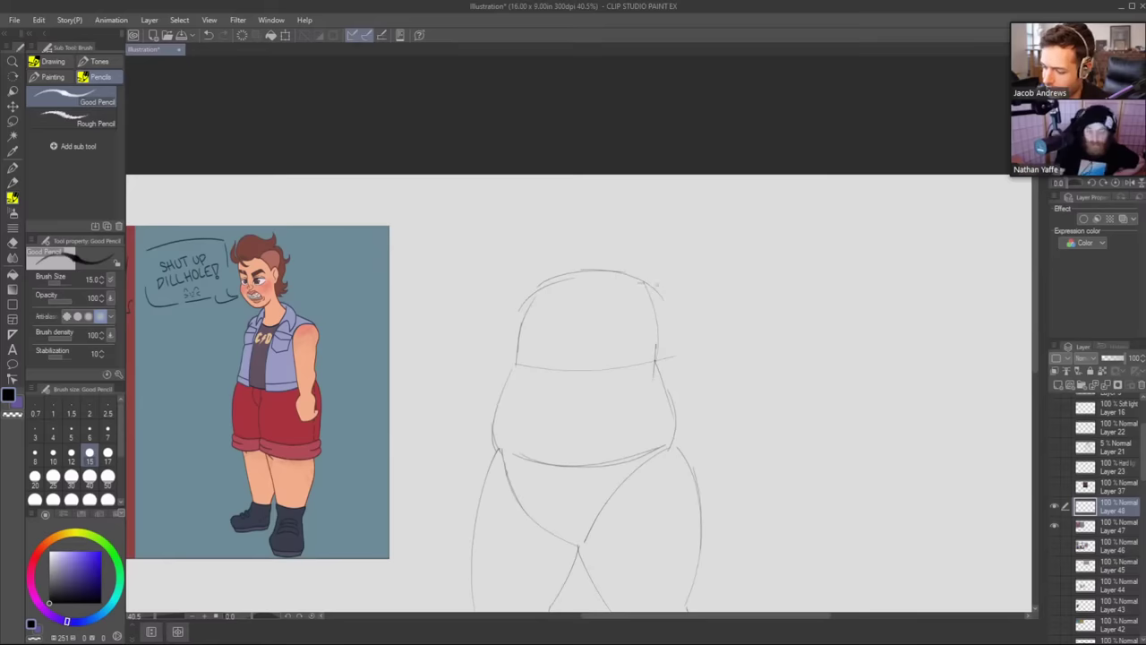
Sketch the figure's right-hand-side arm bent at the elbow towards the hip and begin the opposite shoulder's slope.
{"action": "mouse_move", "coordinate": [649, 283]}
{"action": "left_mouse_down"}
{"action": "mouse_move", "coordinate": [724, 355]}
{"action": "mouse_move", "coordinate": [629, 333]}
{"action": "mouse_move", "coordinate": [687, 380]}
{"action": "mouse_move", "coordinate": [758, 387]}
{"action": "mouse_move", "coordinate": [718, 469]}
{"action": "left_mouse_up"}
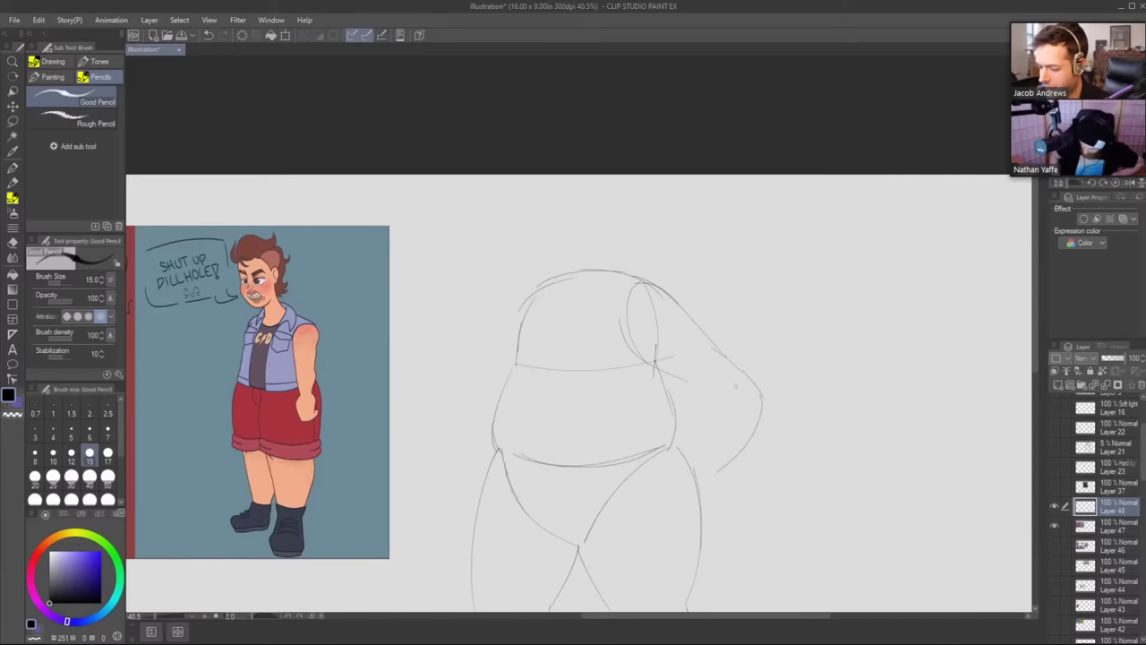
{"action": "mouse_move", "coordinate": [687, 380]}
{"action": "left_mouse_down"}
{"action": "mouse_move", "coordinate": [715, 396]}
{"action": "mouse_move", "coordinate": [694, 442]}
{"action": "mouse_move", "coordinate": [732, 347]}
{"action": "left_mouse_up"}
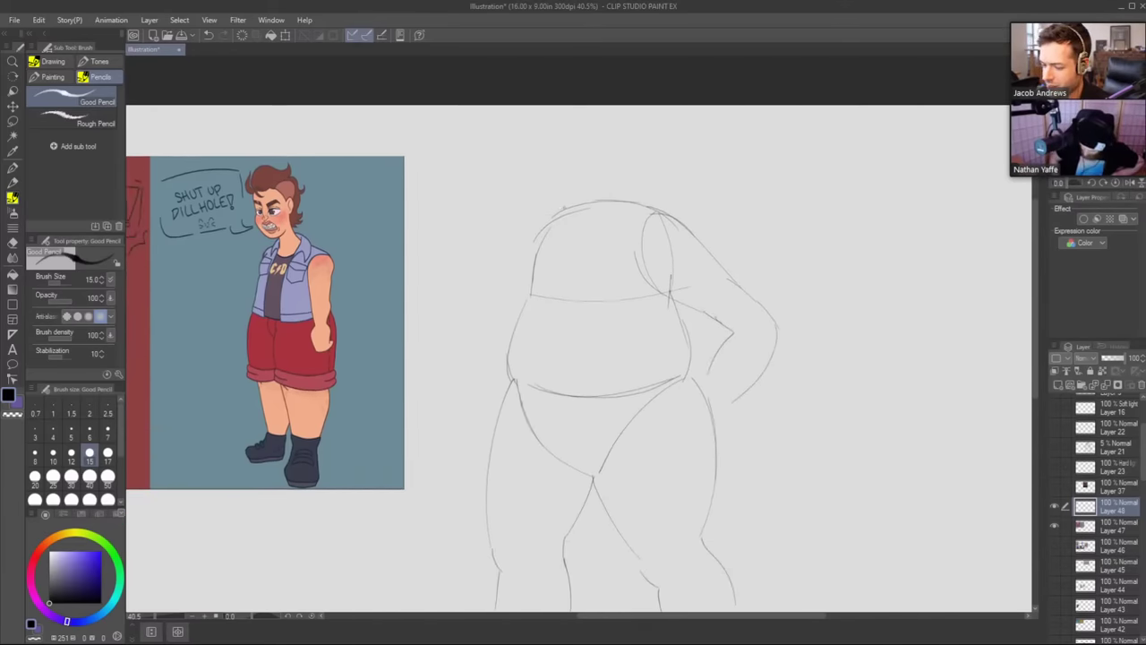
{"action": "left_click_drag", "start_coordinate": [564, 208], "coordinate": [524, 242]}
Extend both lower legs down to the ankles and rough in the feet, with the left foot turned outward.
{"action": "left_click_drag", "start_coordinate": [720, 288], "coordinate": [710, 280]}
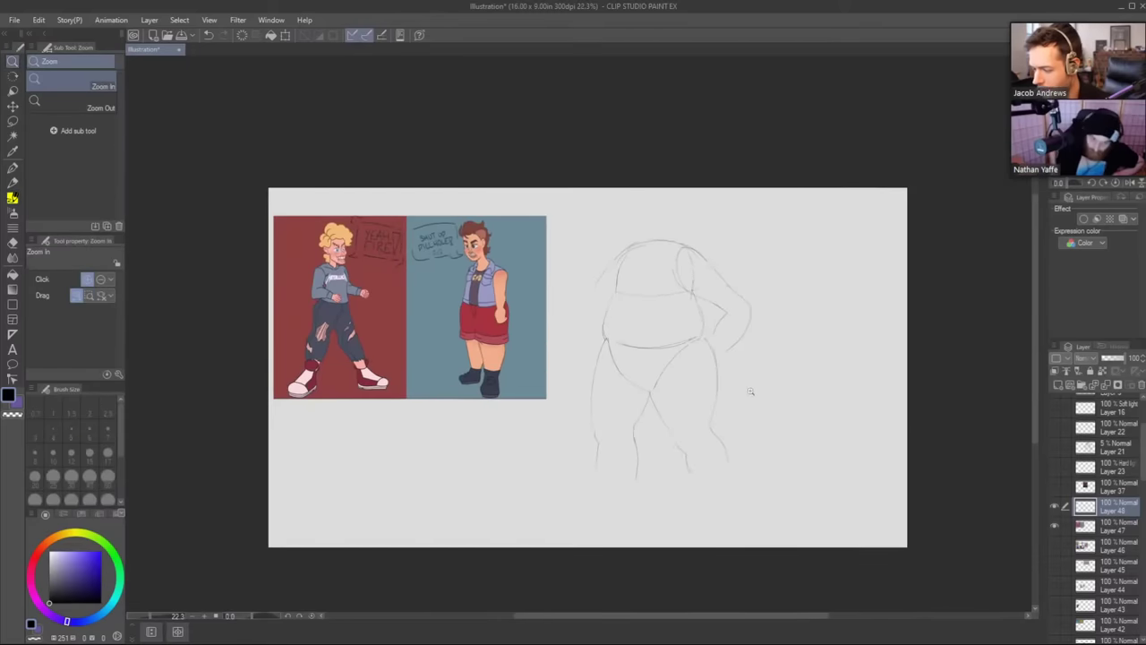
{"action": "left_click_drag", "start_coordinate": [816, 463], "coordinate": [796, 479]}
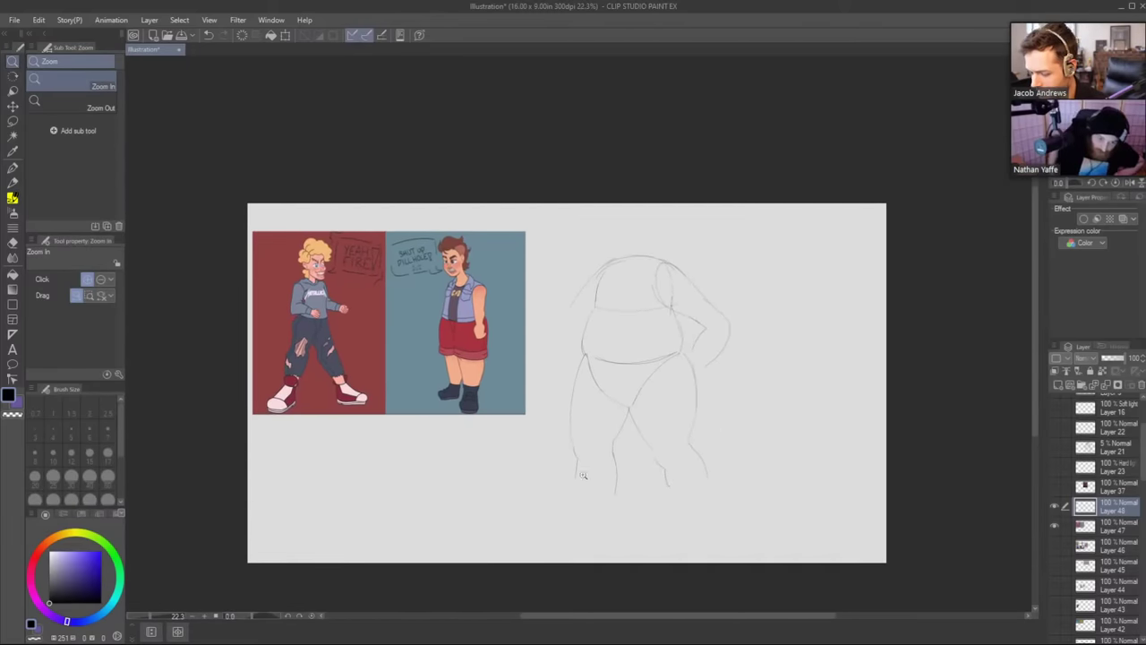
{"action": "key", "text": "ctrl+z"}
{"action": "left_click_drag", "start_coordinate": [578, 462], "coordinate": [581, 512]}
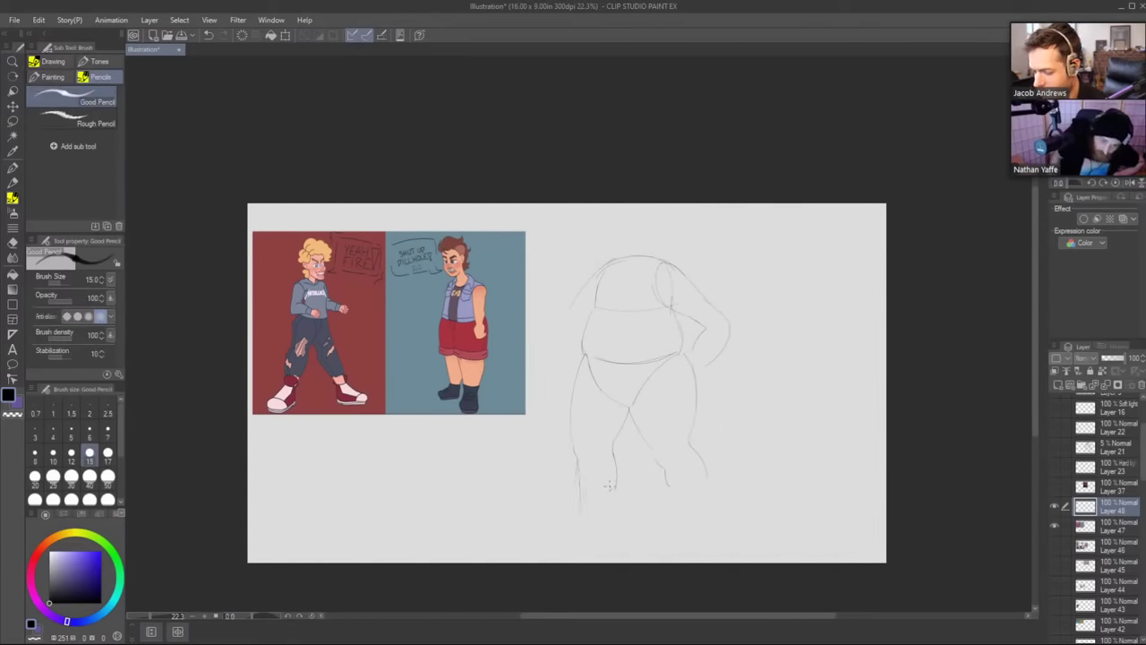
{"action": "left_click_drag", "start_coordinate": [617, 472], "coordinate": [609, 508]}
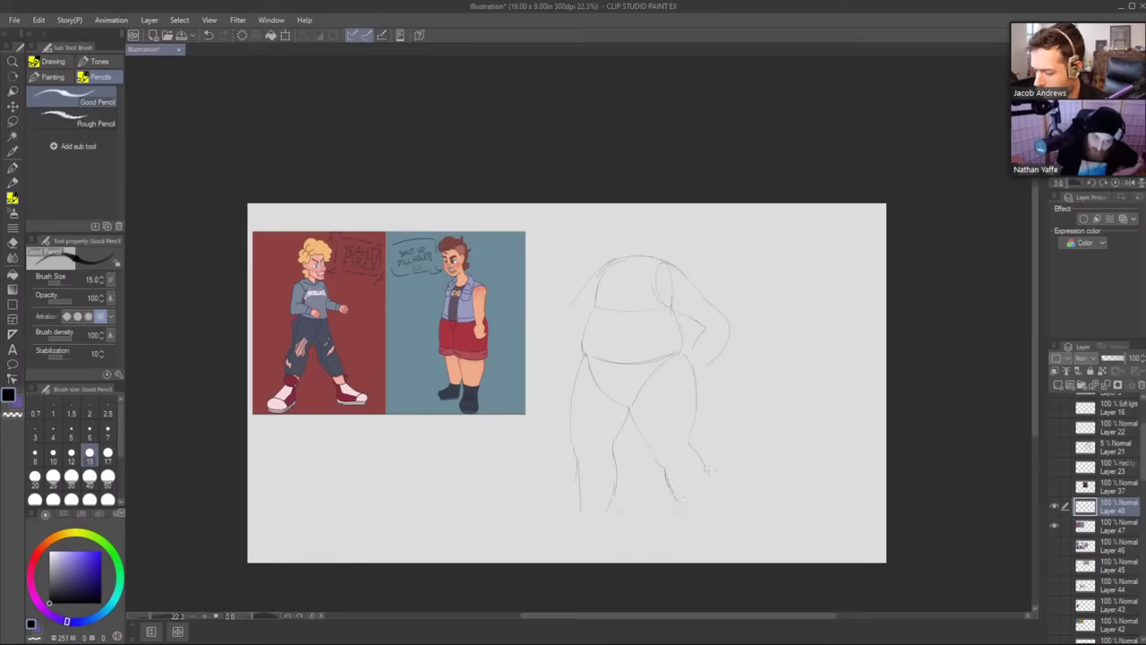
{"action": "left_click_drag", "start_coordinate": [706, 469], "coordinate": [710, 513]}
{"action": "mouse_move", "coordinate": [581, 506]}
{"action": "left_mouse_down"}
{"action": "mouse_move", "coordinate": [562, 536]}
{"action": "mouse_move", "coordinate": [609, 536]}
{"action": "mouse_move", "coordinate": [551, 551]}
{"action": "mouse_move", "coordinate": [573, 553]}
{"action": "left_mouse_up"}
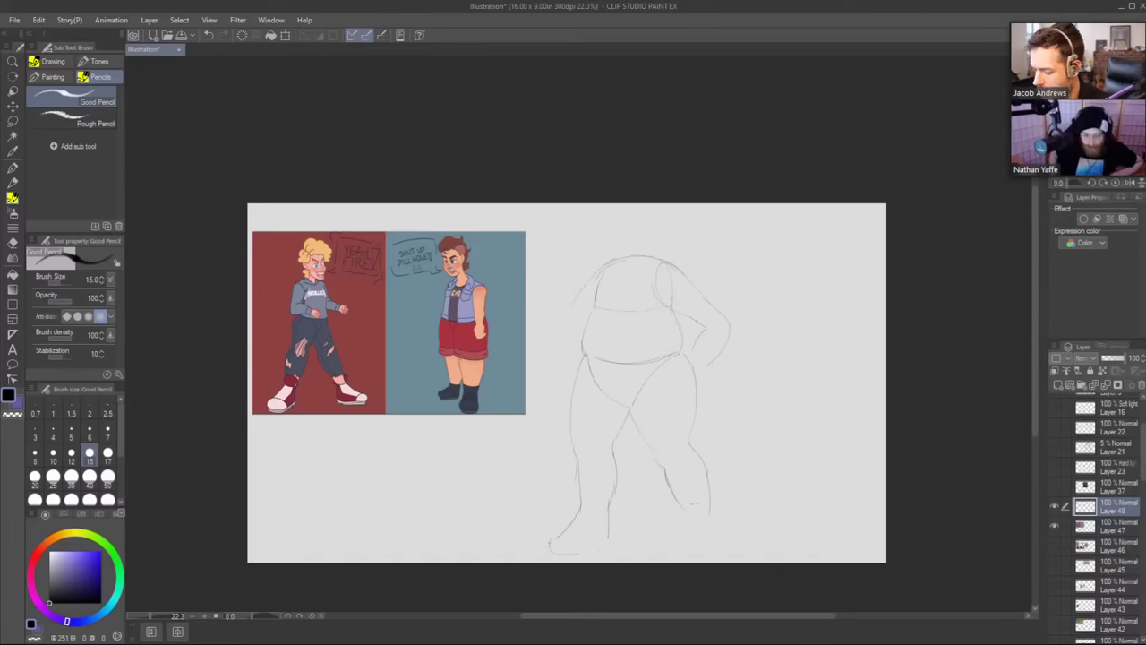
{"action": "left_click_drag", "start_coordinate": [711, 523], "coordinate": [715, 538]}
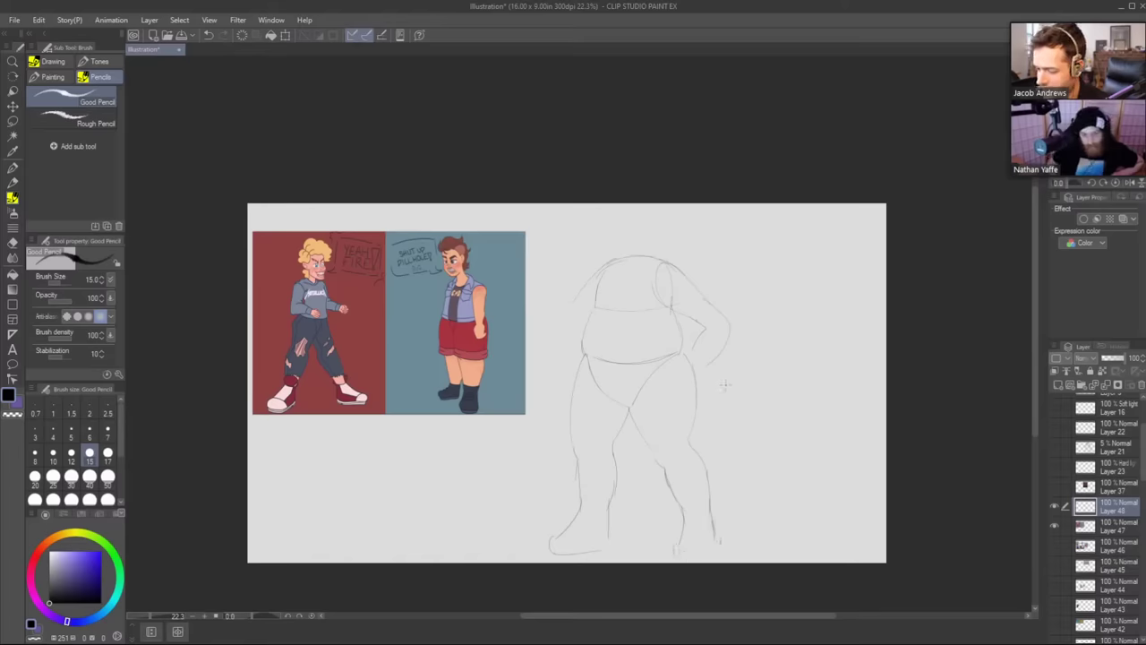
Mark the outer hip, waist and shoulder of the sketch with small arrows, and undo the three marks.
{"action": "left_click_drag", "start_coordinate": [730, 383], "coordinate": [719, 390]}
{"action": "left_click_drag", "start_coordinate": [696, 330], "coordinate": [676, 337]}
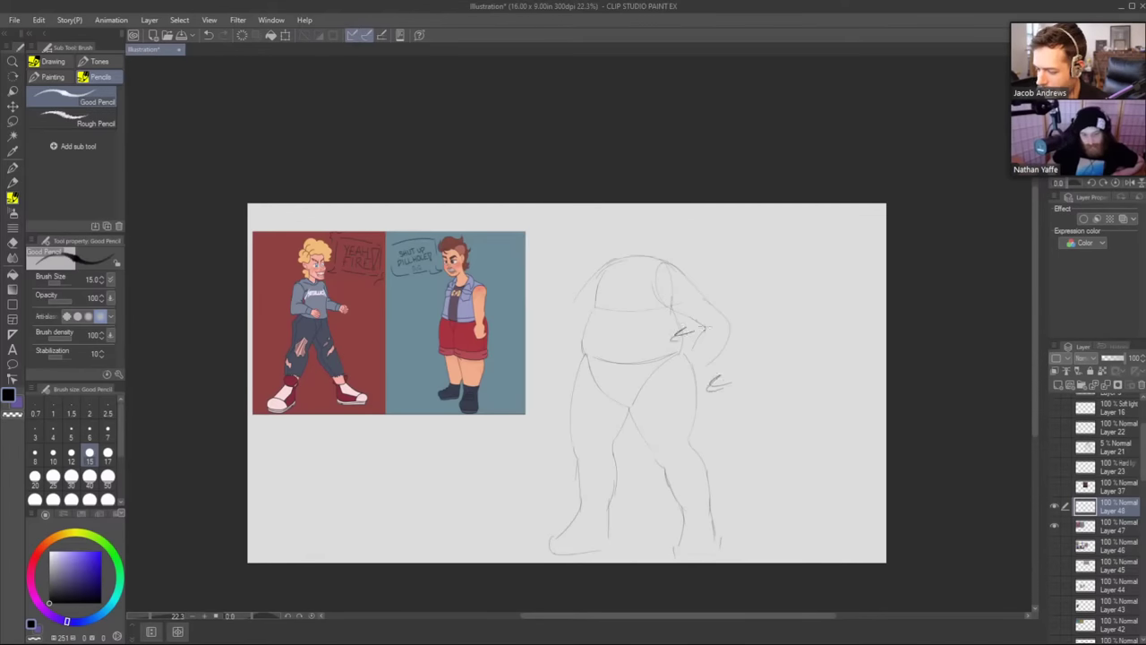
{"action": "left_click_drag", "start_coordinate": [683, 257], "coordinate": [658, 268]}
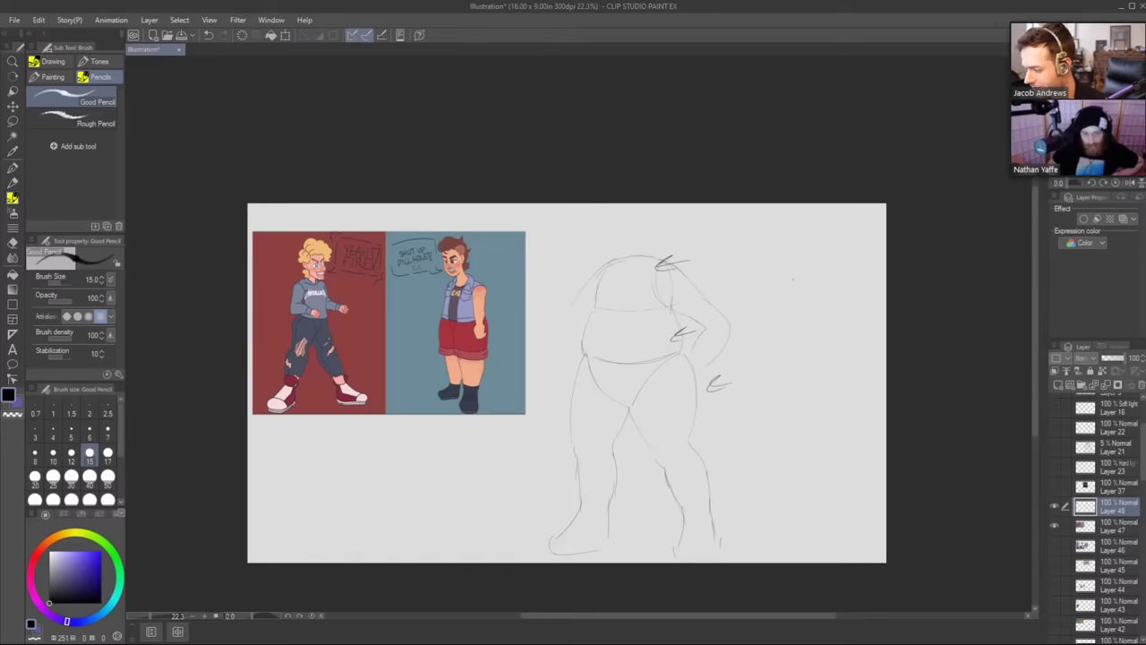
{"action": "key", "text": "ctrl+z"}
{"action": "key", "text": "ctrl+z"}
{"action": "key", "text": "ctrl+z"}
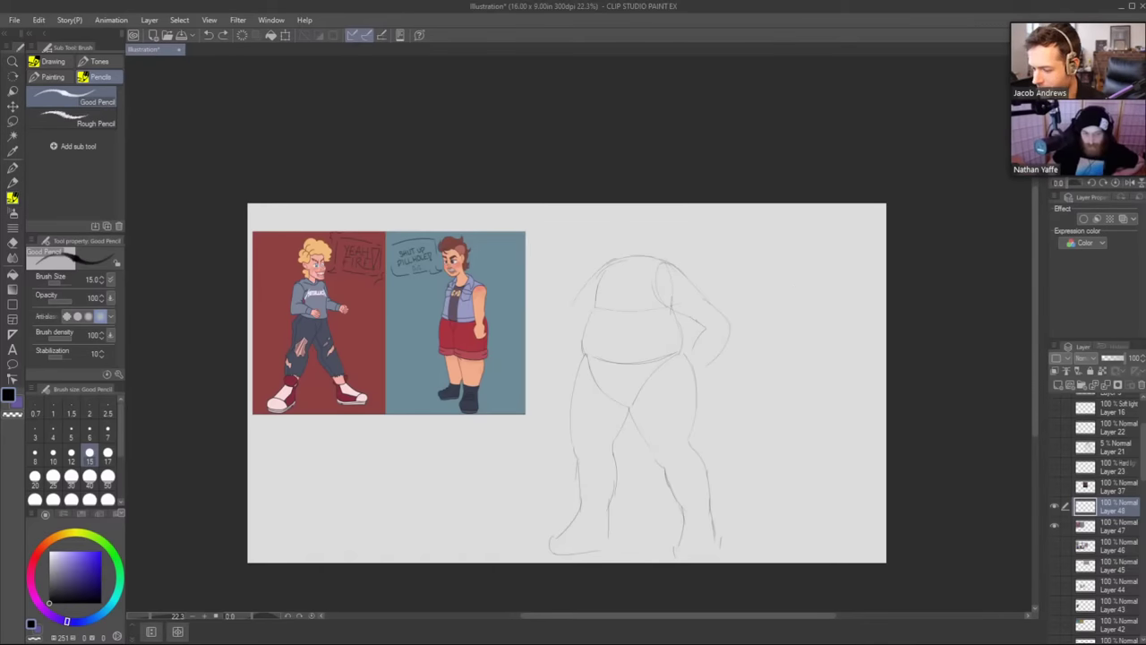
Sketch an oval head above the figure's shoulder line, undoing the stray strokes.
{"action": "left_click", "coordinate": [581, 263]}
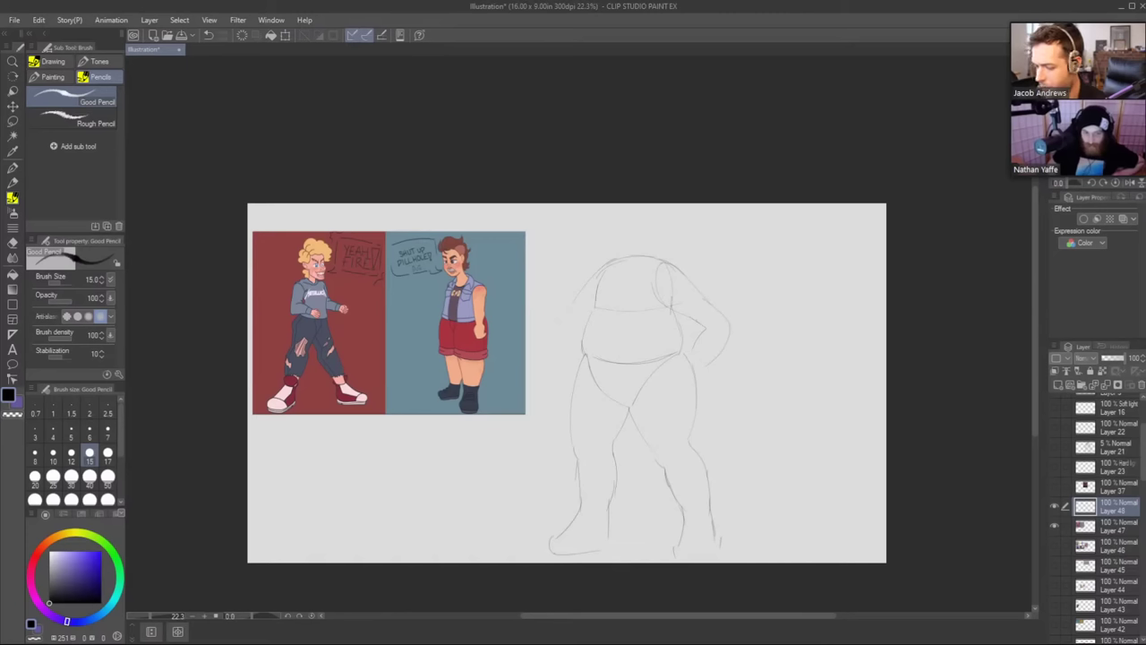
{"action": "key", "text": "ctrl+z"}
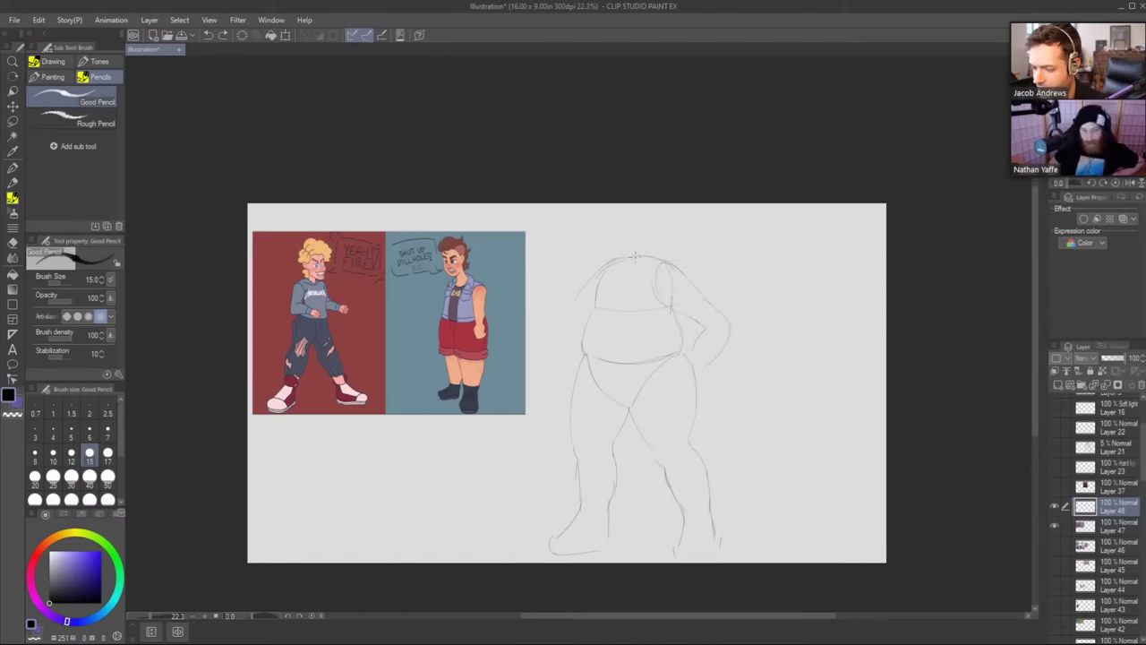
{"action": "mouse_move", "coordinate": [612, 221]}
{"action": "left_mouse_down"}
{"action": "mouse_move", "coordinate": [613, 255]}
{"action": "mouse_move", "coordinate": [630, 252]}
{"action": "left_mouse_up"}
{"action": "key", "text": "ctrl+z"}
{"action": "key", "text": "ctrl+z"}
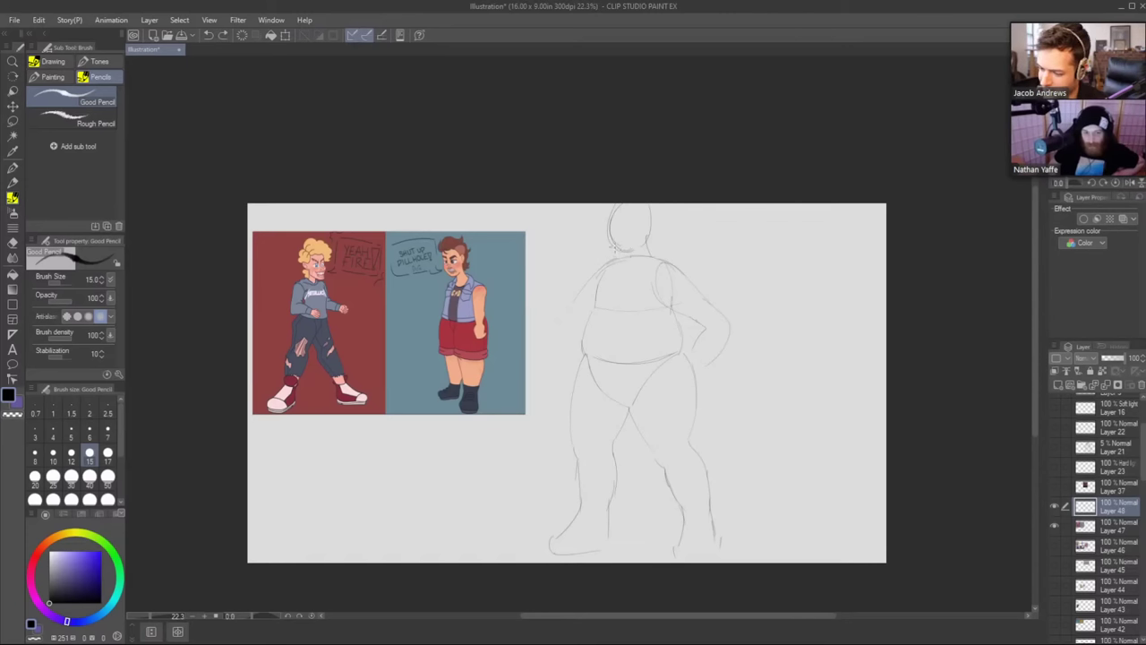
Join the head to the shoulders with a neck and sketch the second arm bent outward at the elbow.
{"action": "mouse_move", "coordinate": [614, 247]}
{"action": "left_mouse_down"}
{"action": "mouse_move", "coordinate": [627, 251]}
{"action": "mouse_move", "coordinate": [624, 268]}
{"action": "mouse_move", "coordinate": [556, 330]}
{"action": "left_mouse_up"}
{"action": "key", "text": "ctrl+z"}
{"action": "key", "text": "ctrl+z"}
{"action": "mouse_move", "coordinate": [589, 280]}
{"action": "left_mouse_down"}
{"action": "mouse_move", "coordinate": [553, 335]}
{"action": "mouse_move", "coordinate": [561, 327]}
{"action": "left_mouse_up"}
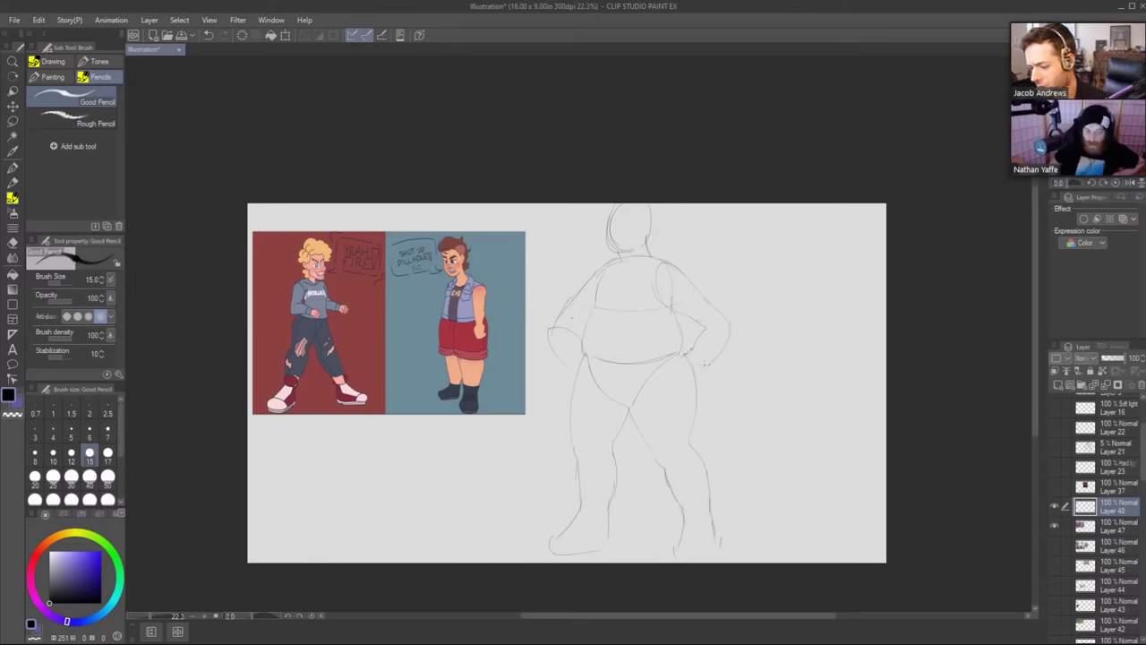
Sketch both hands resting on the figure's hips and add curved hem lines across the legs just above the knees.
{"action": "mouse_move", "coordinate": [706, 358]}
{"action": "left_mouse_down"}
{"action": "mouse_move", "coordinate": [693, 376]}
{"action": "mouse_move", "coordinate": [666, 354]}
{"action": "mouse_move", "coordinate": [684, 378]}
{"action": "mouse_move", "coordinate": [668, 378]}
{"action": "mouse_move", "coordinate": [661, 351]}
{"action": "mouse_move", "coordinate": [657, 362]}
{"action": "left_mouse_up"}
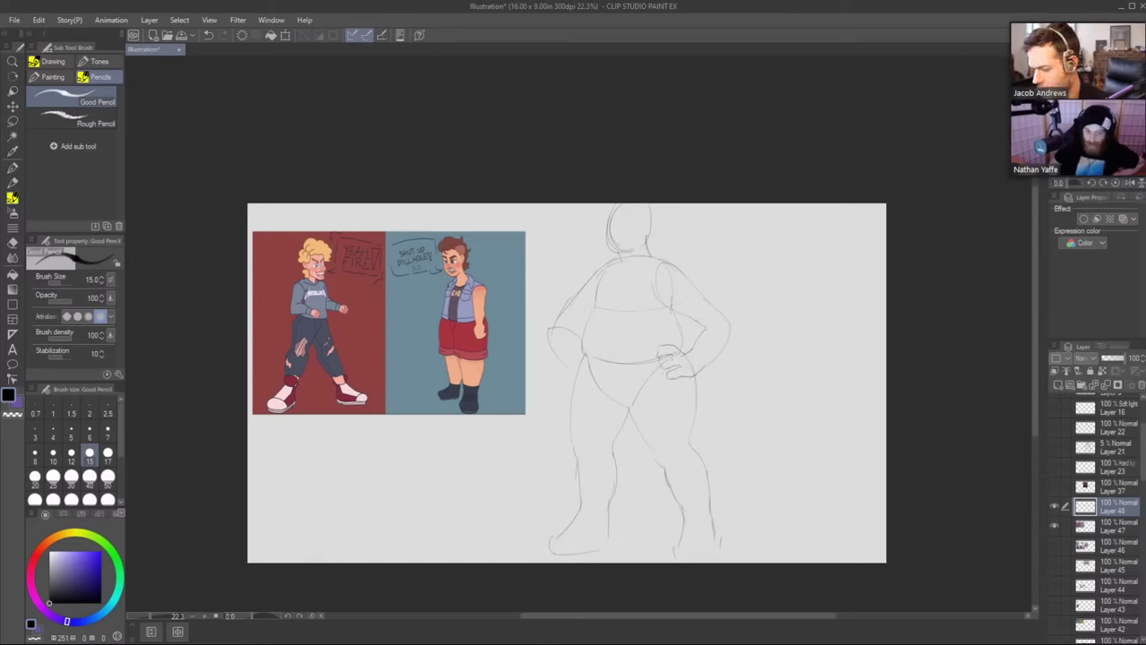
{"action": "mouse_move", "coordinate": [581, 349]}
{"action": "left_mouse_down"}
{"action": "mouse_move", "coordinate": [583, 339]}
{"action": "mouse_move", "coordinate": [595, 353]}
{"action": "mouse_move", "coordinate": [570, 390]}
{"action": "mouse_move", "coordinate": [589, 382]}
{"action": "left_mouse_up"}
{"action": "key", "text": "ctrl+z"}
{"action": "left_click_drag", "start_coordinate": [589, 362], "coordinate": [586, 383]}
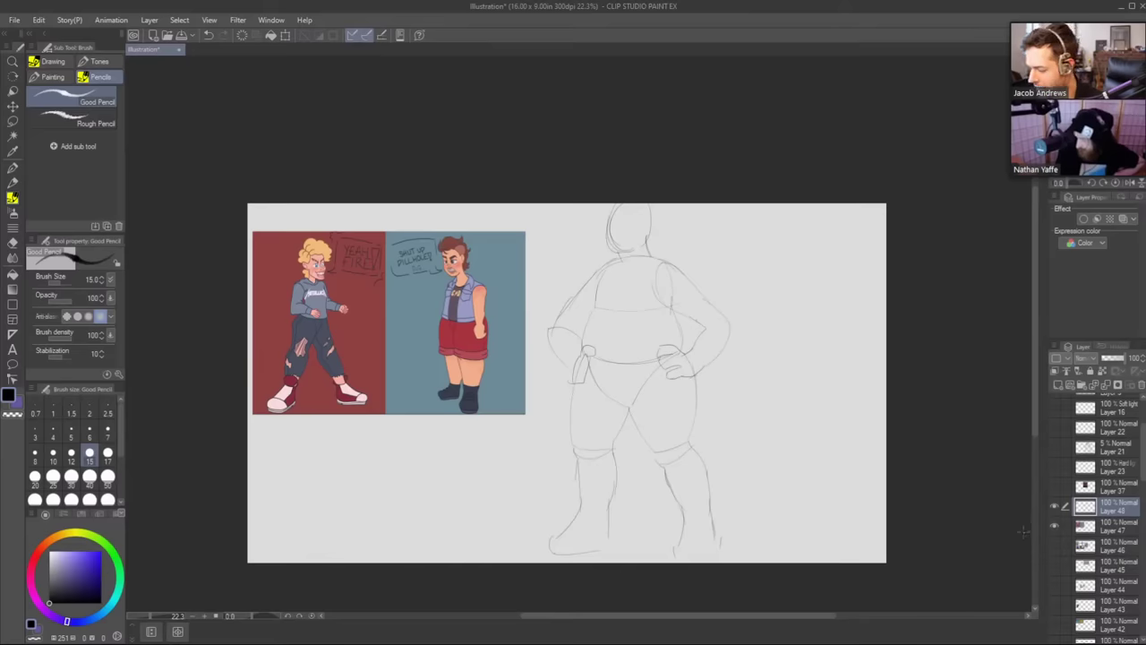
Hide the figure sketch and two-character illustration layers, and paste in the blue sea creature painting and the purple ghost image.
{"action": "left_click_drag", "start_coordinate": [1055, 526], "coordinate": [1055, 508]}
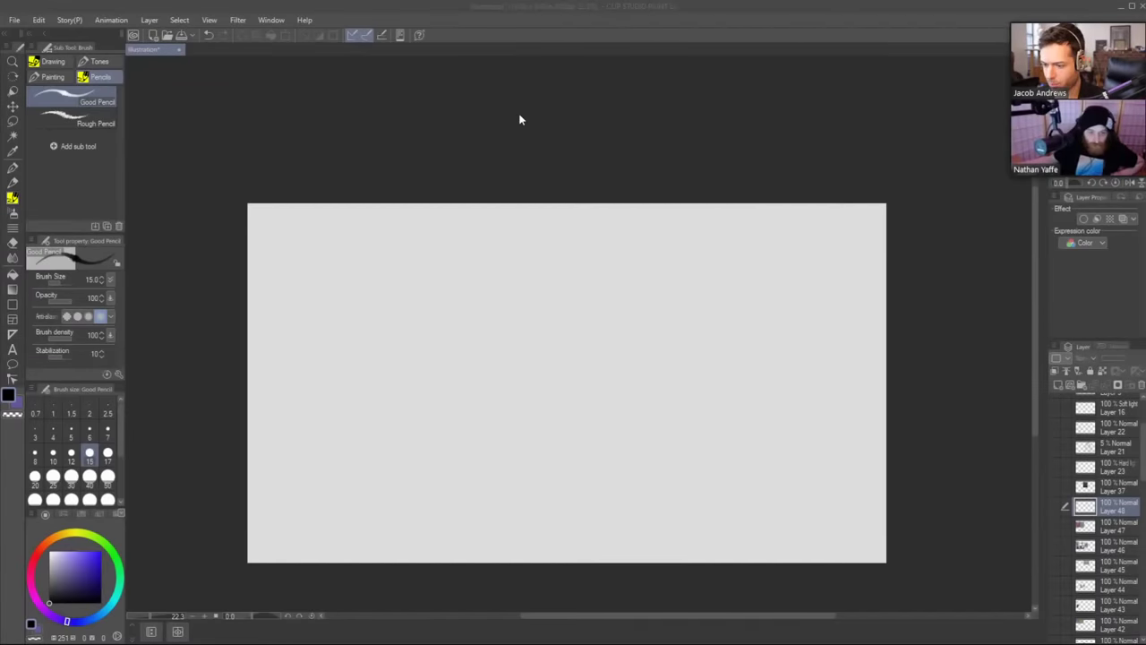
{"action": "left_click", "coordinate": [520, 117]}
{"action": "key", "text": "ctrl+v"}
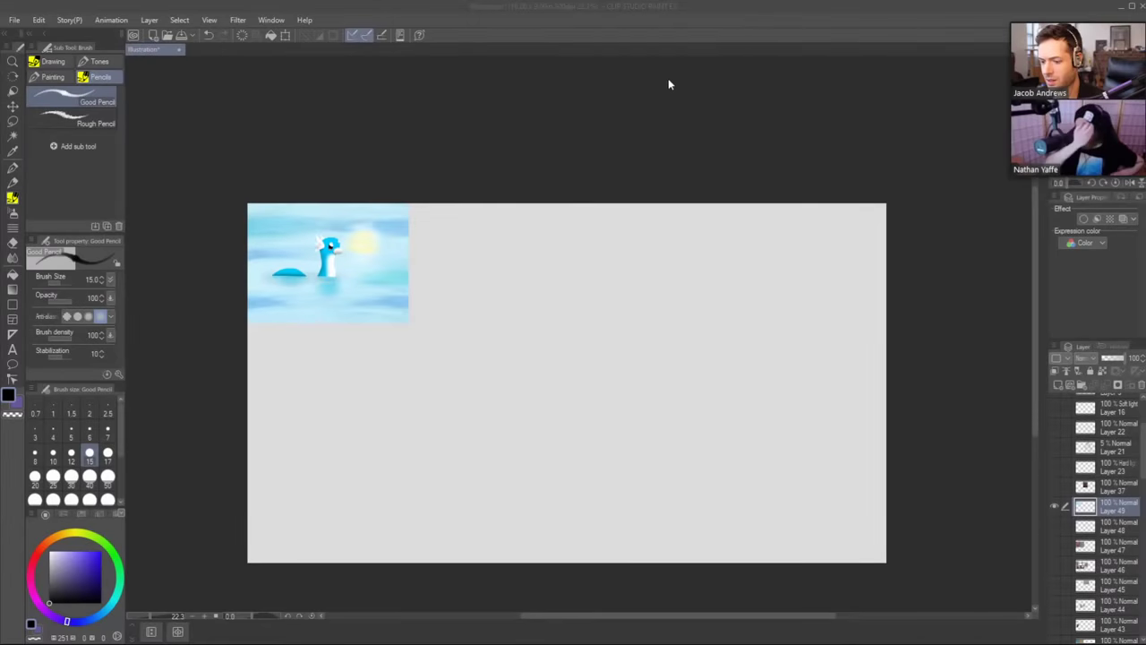
{"action": "left_click", "coordinate": [645, 93]}
{"action": "key", "text": "ctrl+v"}
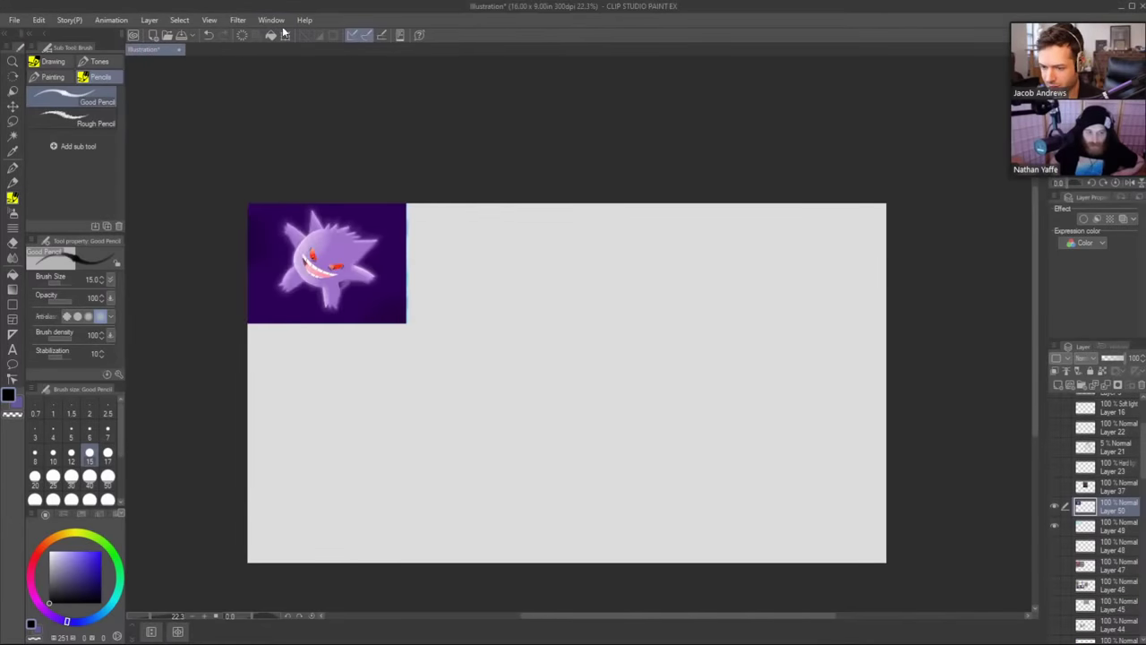
Move the purple ghost image directly beneath the sea creature painting.
{"action": "left_click", "coordinate": [283, 33]}
{"action": "left_click_drag", "start_coordinate": [366, 240], "coordinate": [365, 370]}
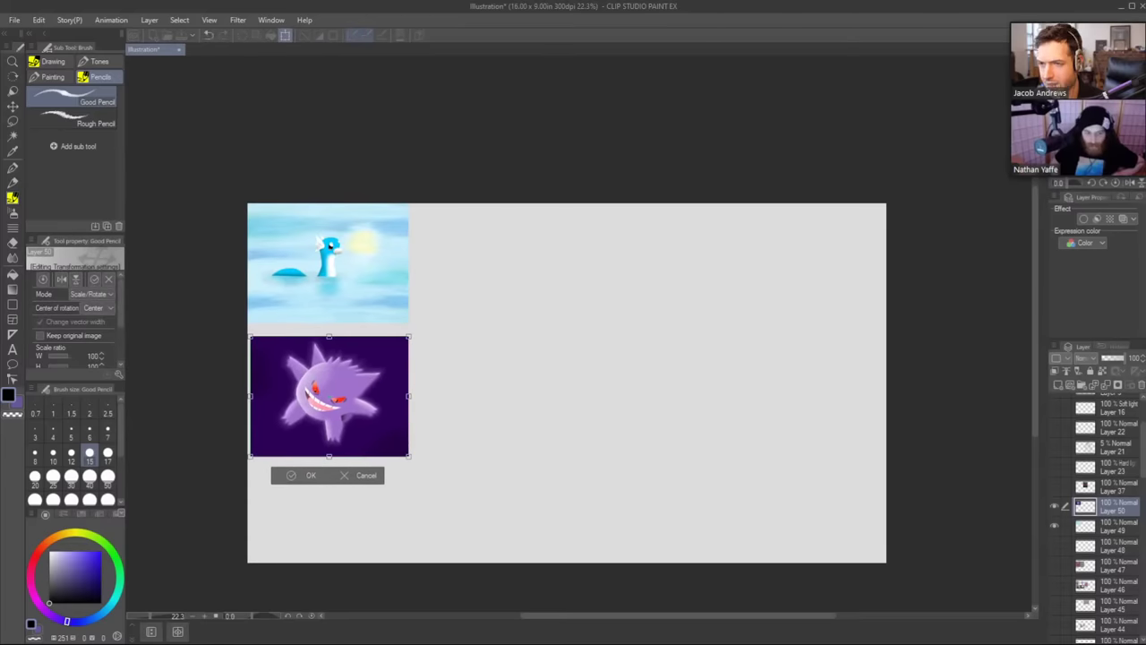
{"action": "key", "text": "alt+Tab"}
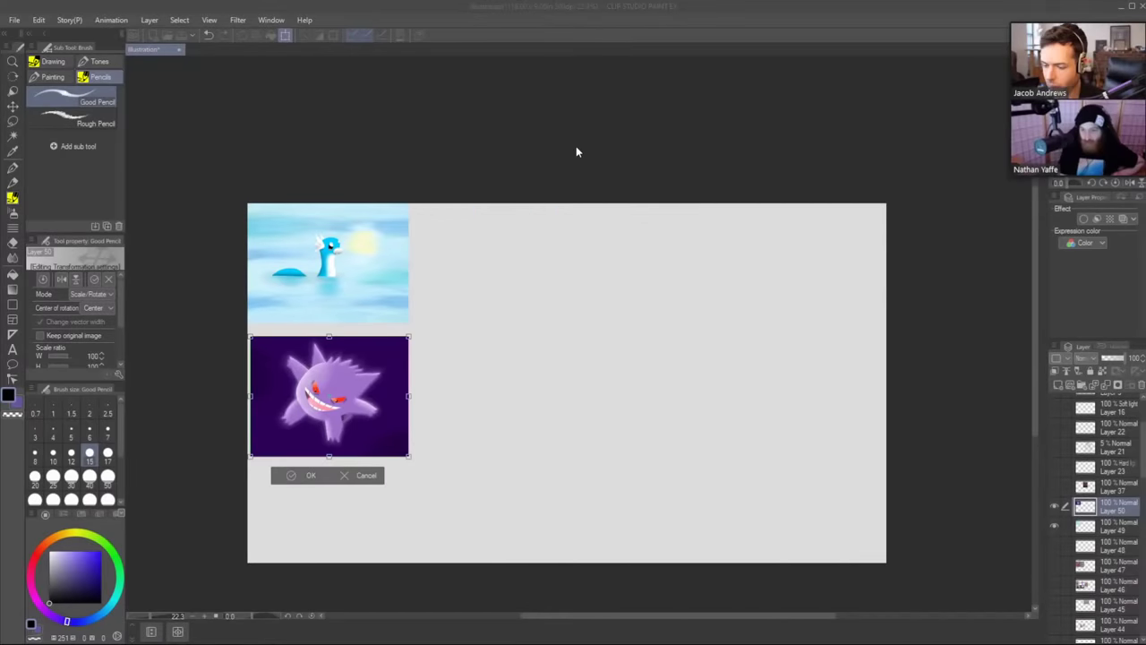
{"action": "left_click", "coordinate": [575, 146]}
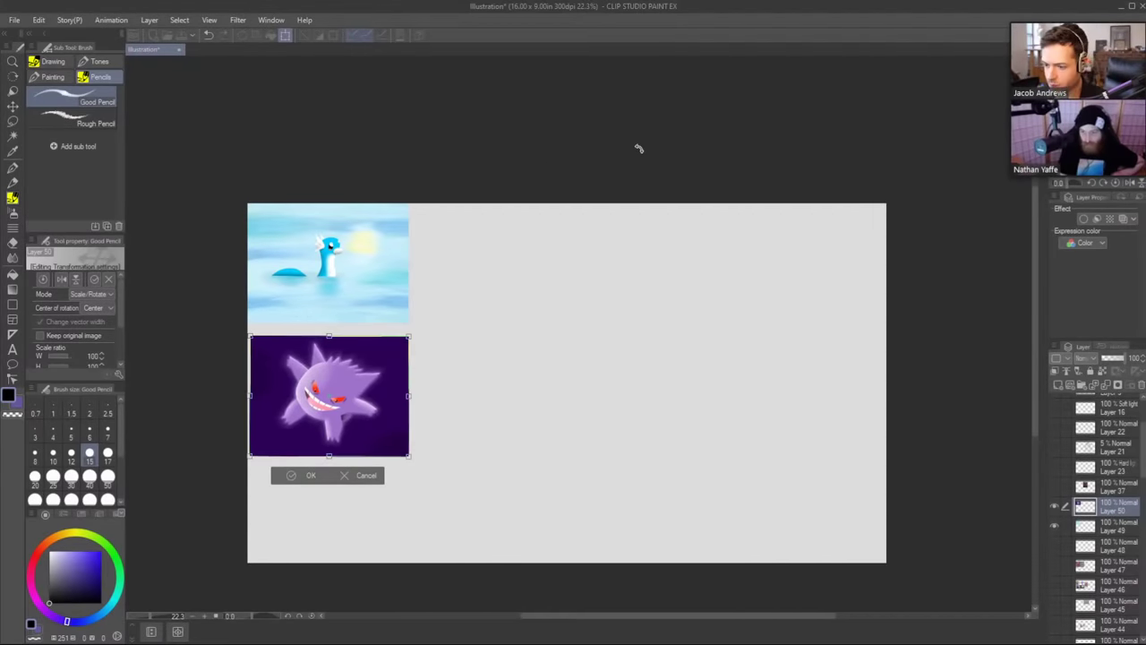
{"action": "left_click", "coordinate": [302, 479]}
Paste the tiny cowboy drawing and place it to the right of the sea creature painting.
{"action": "key", "text": "ctrl+v"}
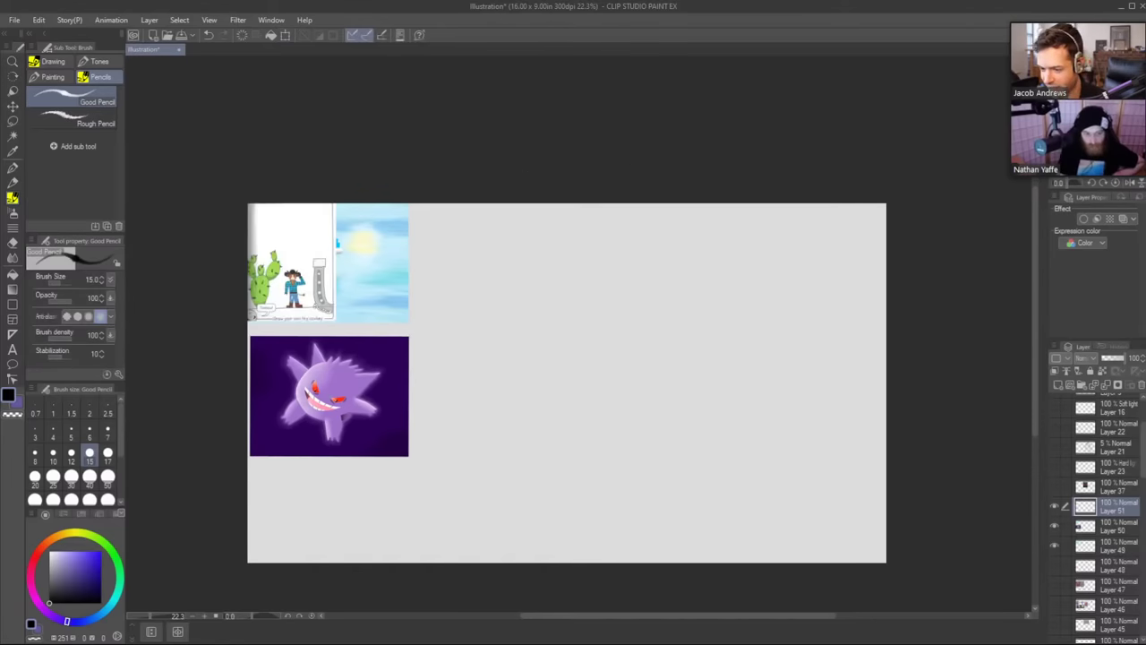
{"action": "left_click", "coordinate": [285, 35]}
{"action": "left_click_drag", "start_coordinate": [354, 275], "coordinate": [485, 287]}
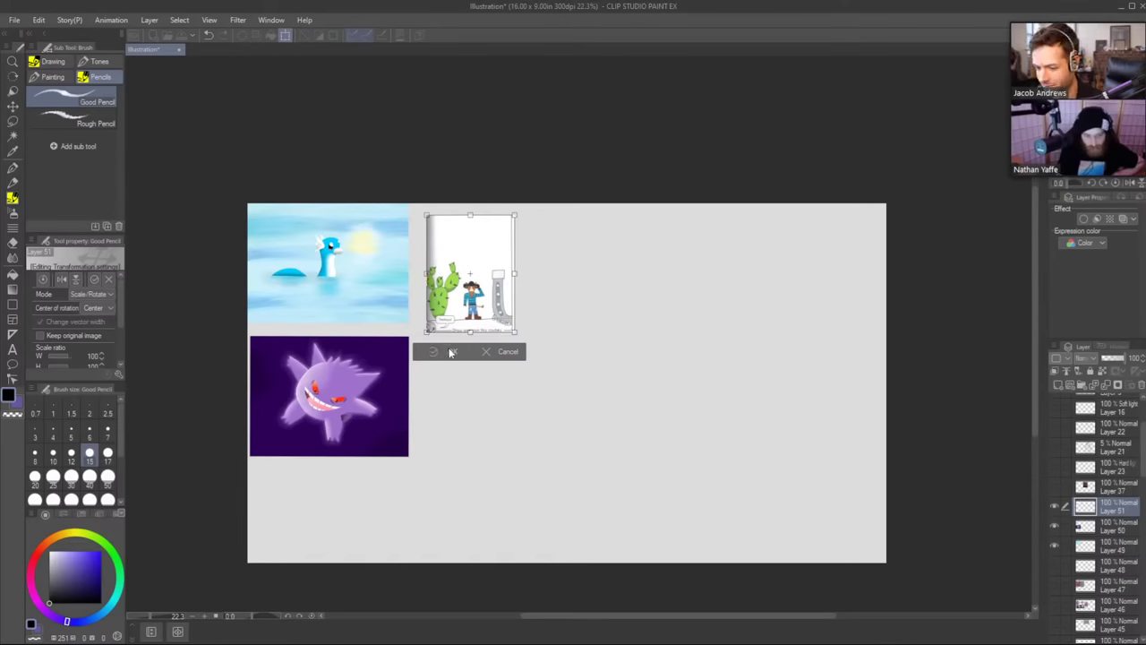
{"action": "left_click", "coordinate": [451, 352]}
Add a new layer above the three pasted images for a paint-over of the blue sea creature.
{"action": "key", "text": "ctrl+space"}
{"action": "left_click_drag", "start_coordinate": [236, 299], "coordinate": [267, 292]}
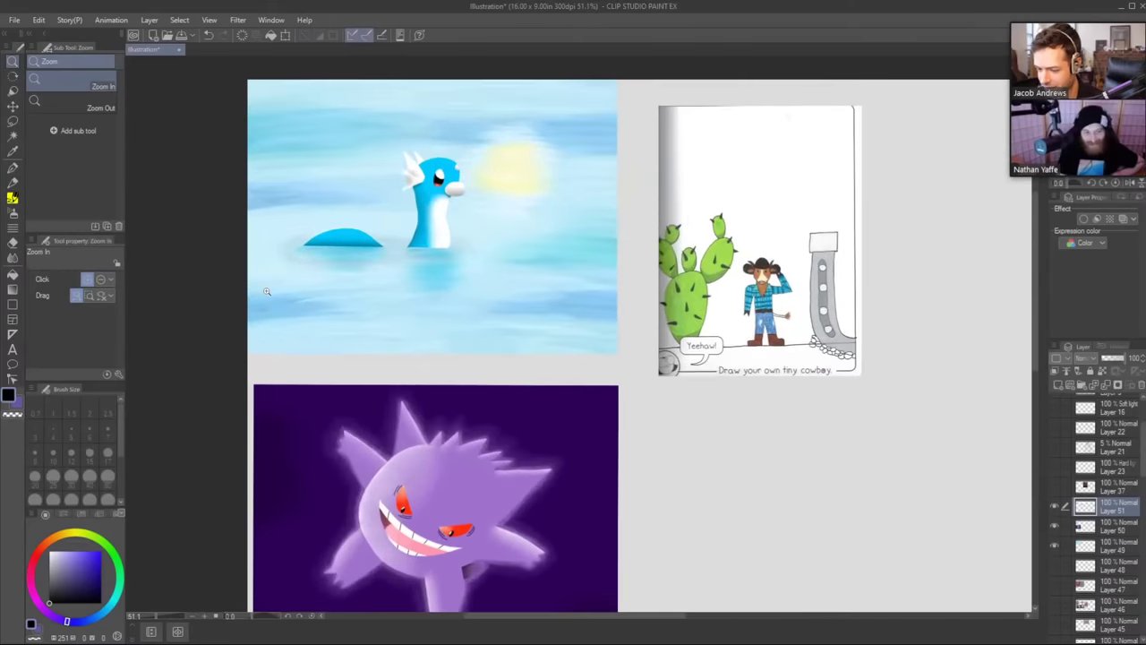
{"action": "left_click_drag", "start_coordinate": [558, 384], "coordinate": [495, 316]}
{"action": "scroll", "coordinate": [528, 280], "scroll_direction": "down", "scroll_amount": 1}
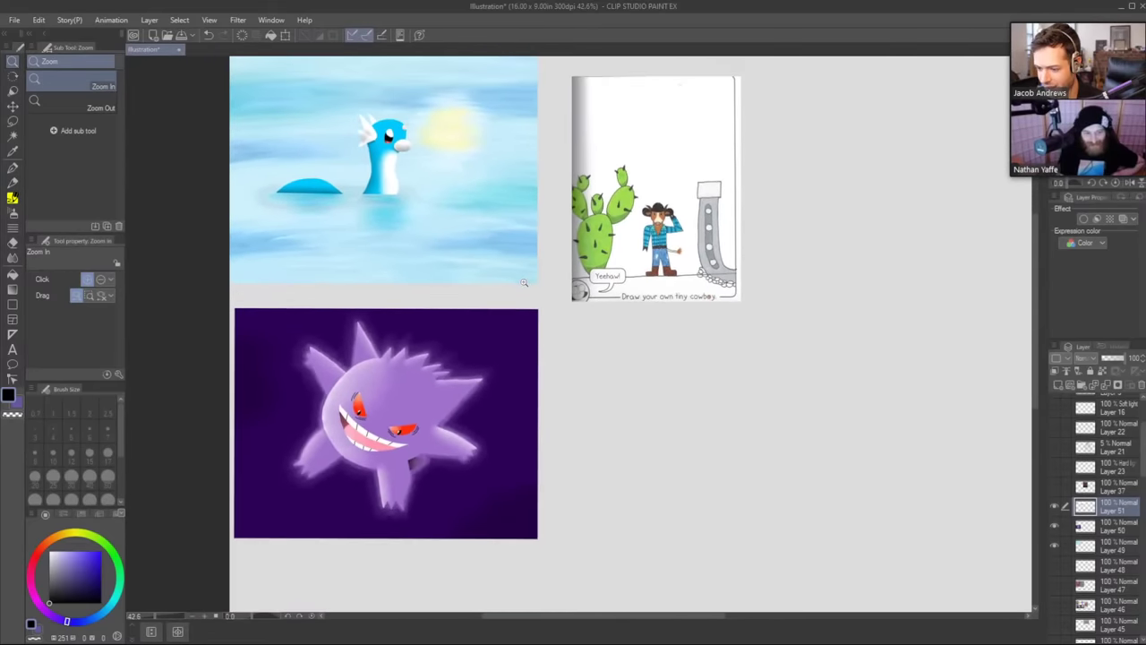
{"action": "left_click_drag", "start_coordinate": [576, 237], "coordinate": [523, 255]}
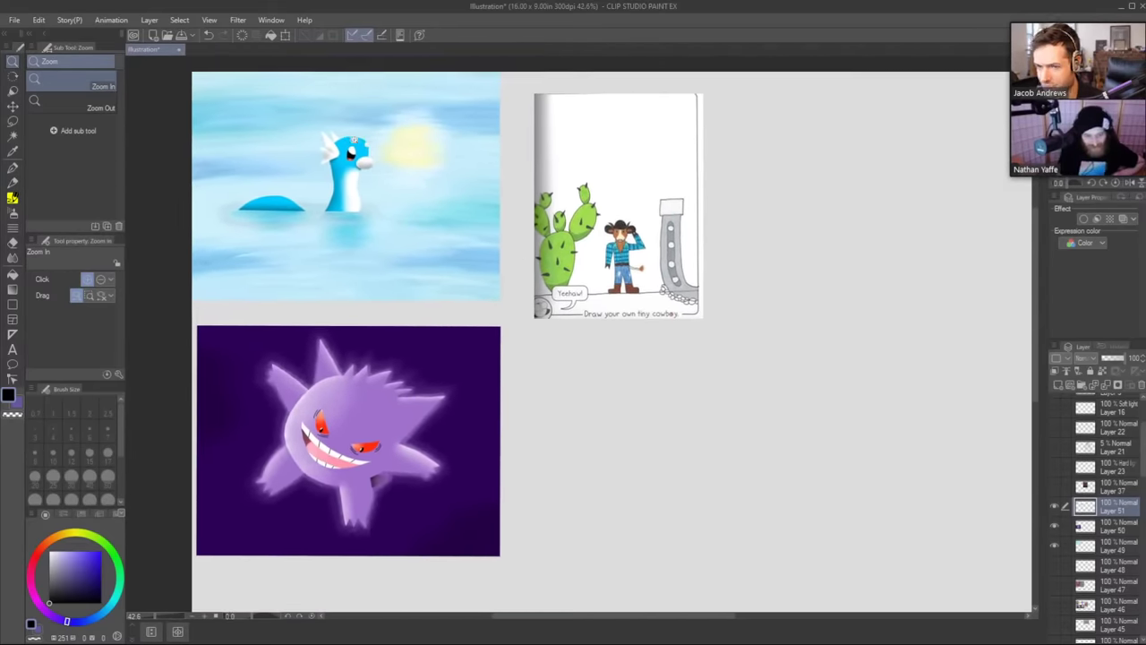
{"action": "left_click_drag", "start_coordinate": [354, 144], "coordinate": [339, 166]}
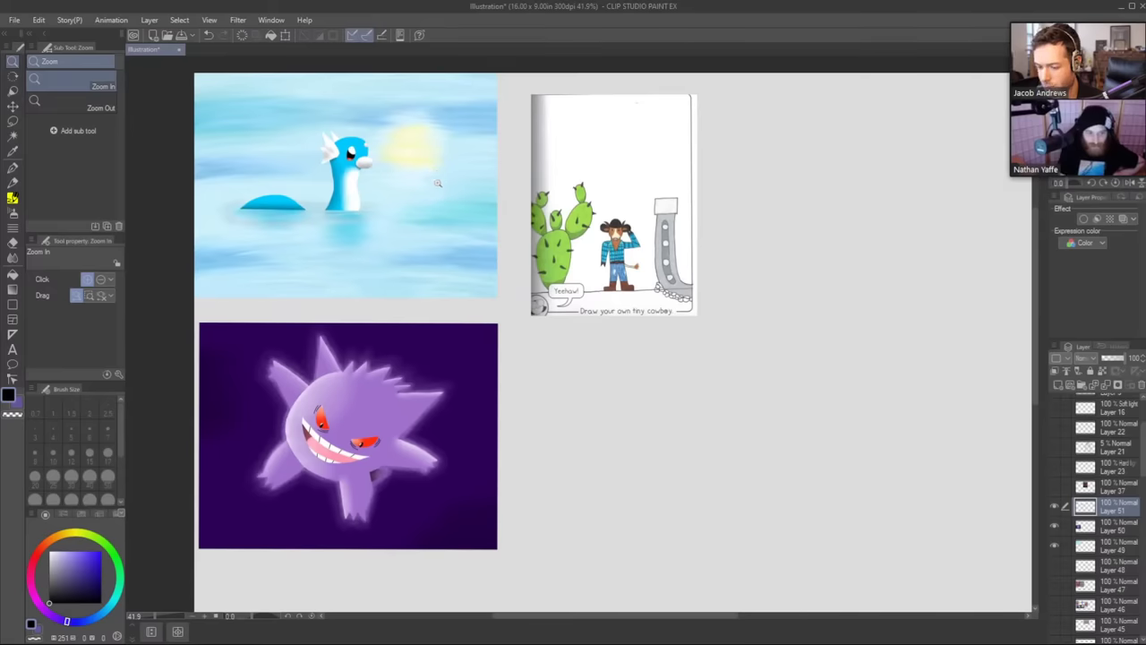
{"action": "left_click_drag", "start_coordinate": [425, 187], "coordinate": [505, 235]}
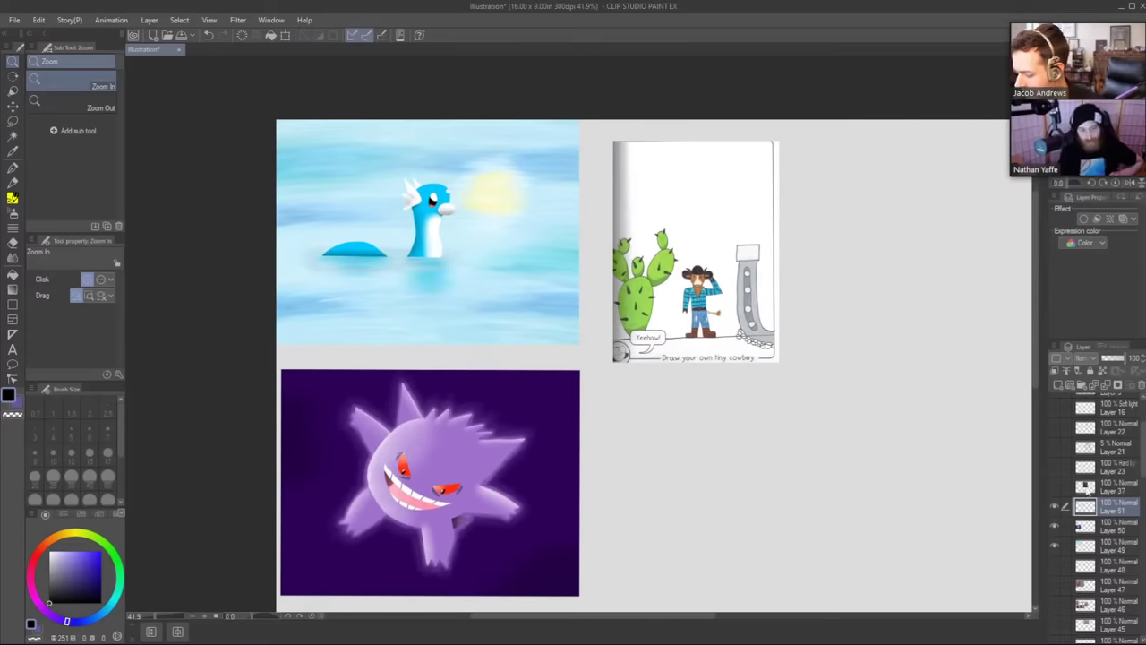
{"action": "left_click", "coordinate": [1058, 385]}
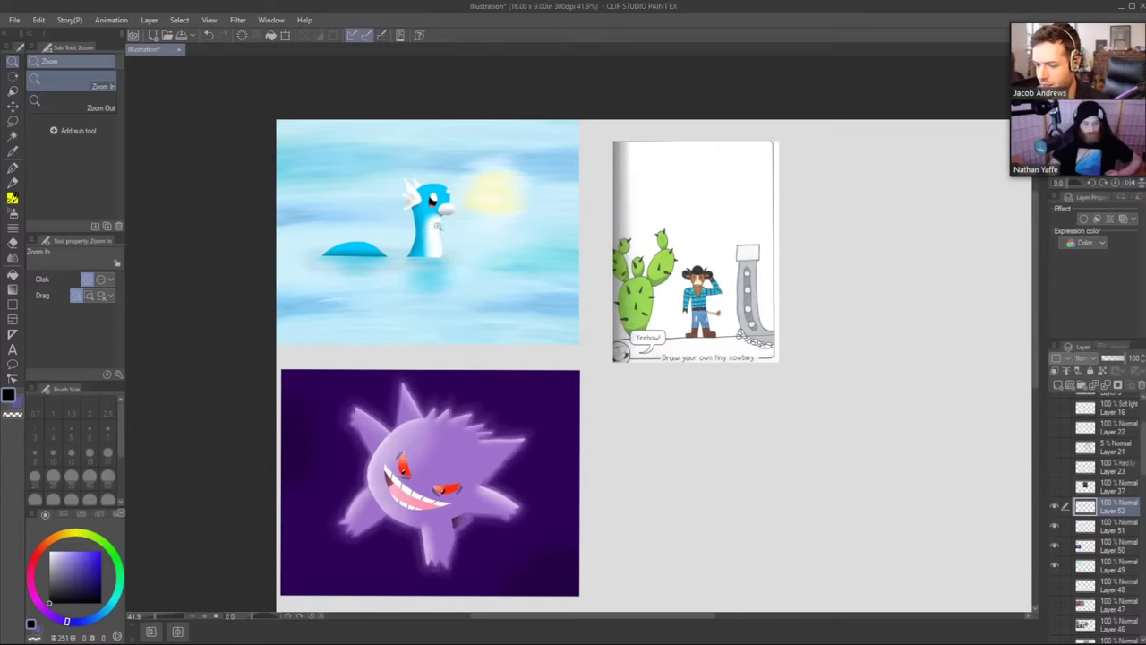
{"action": "left_click_drag", "start_coordinate": [437, 224], "coordinate": [519, 271]}
{"action": "left_click_drag", "start_coordinate": [521, 271], "coordinate": [608, 300]}
Mark the front of the sea creature's white chest with a pencil arrow, and undo the marks.
{"action": "key", "text": "b"}
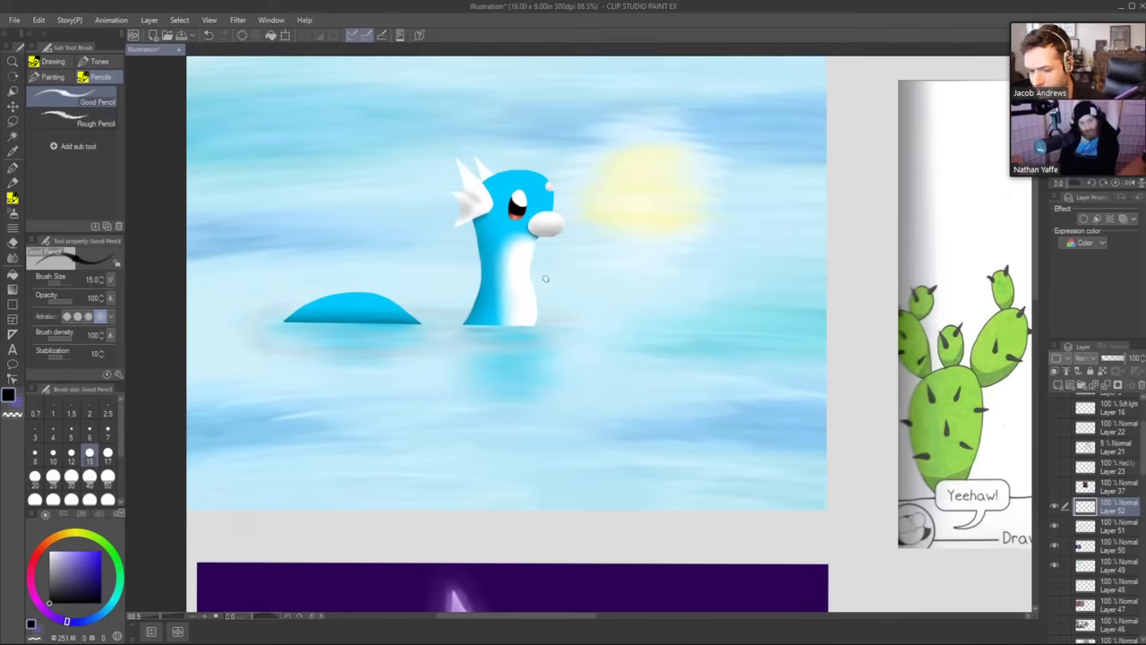
{"action": "key", "text": "b"}
{"action": "key", "text": "b"}
{"action": "key", "text": "b"}
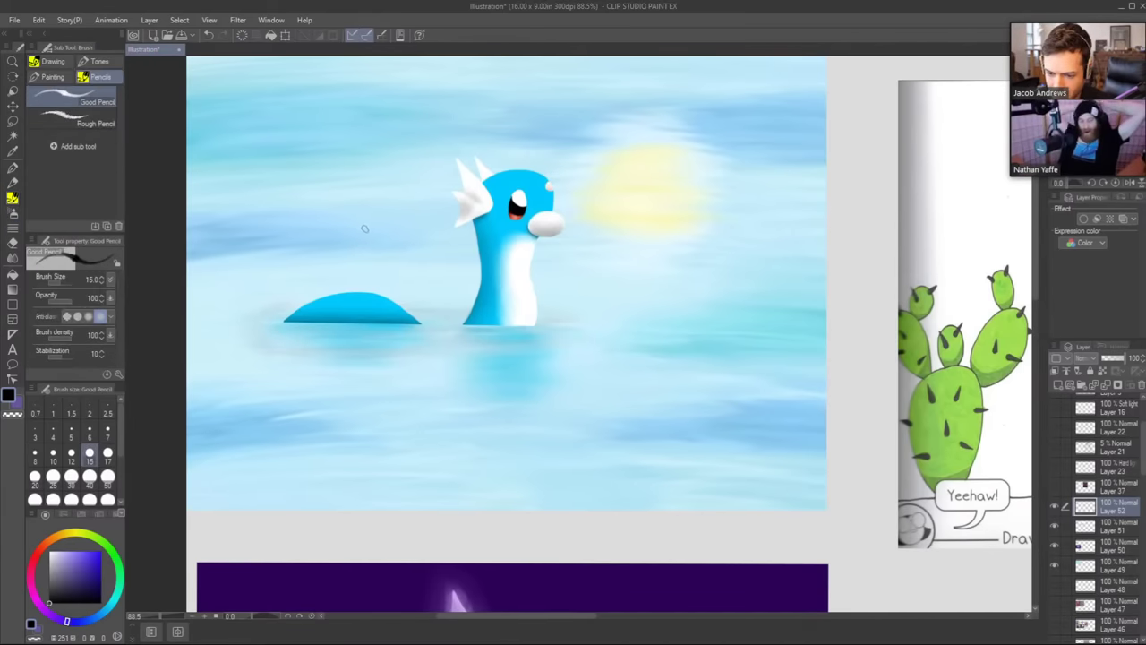
{"action": "left_click_drag", "start_coordinate": [551, 286], "coordinate": [529, 299]}
{"action": "mouse_move", "coordinate": [530, 300]}
{"action": "left_mouse_down"}
{"action": "mouse_move", "coordinate": [552, 298]}
{"action": "mouse_move", "coordinate": [546, 287]}
{"action": "left_mouse_up"}
{"action": "key", "text": "ctrl+z"}
{"action": "key", "text": "ctrl+z"}
{"action": "key", "text": "ctrl+z"}
{"action": "mouse_move", "coordinate": [547, 286]}
{"action": "left_mouse_down"}
{"action": "mouse_move", "coordinate": [546, 302]}
{"action": "mouse_move", "coordinate": [566, 292]}
{"action": "left_mouse_up"}
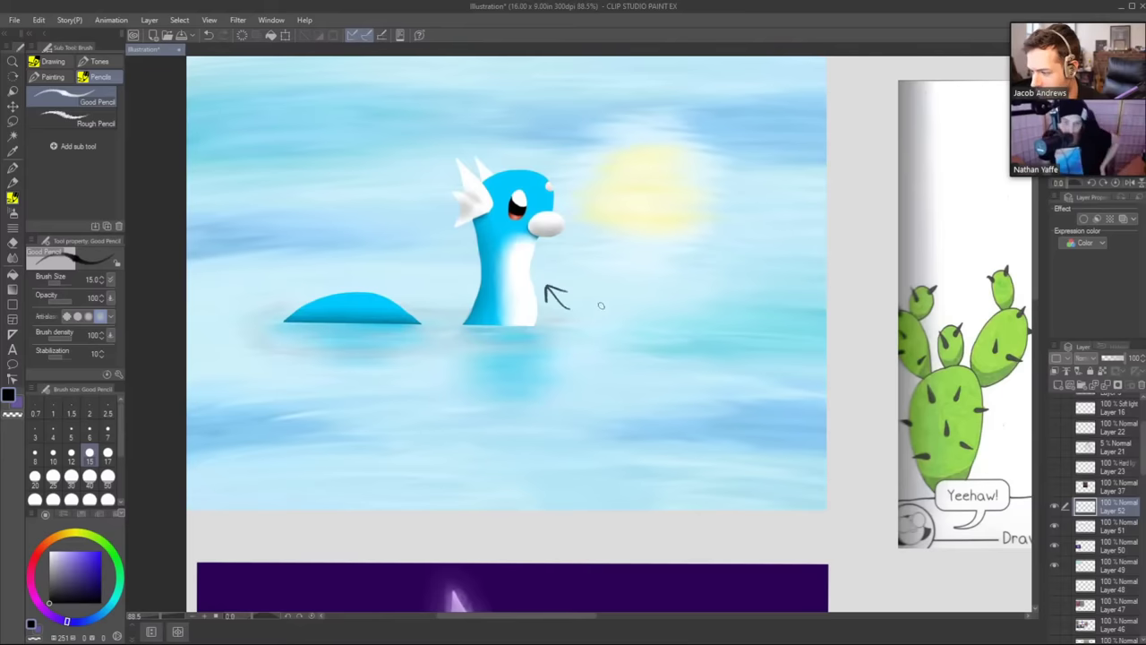
{"action": "key", "text": "ctrl+z"}
{"action": "key", "text": "ctrl+z"}
{"action": "key", "text": "ctrl+z"}
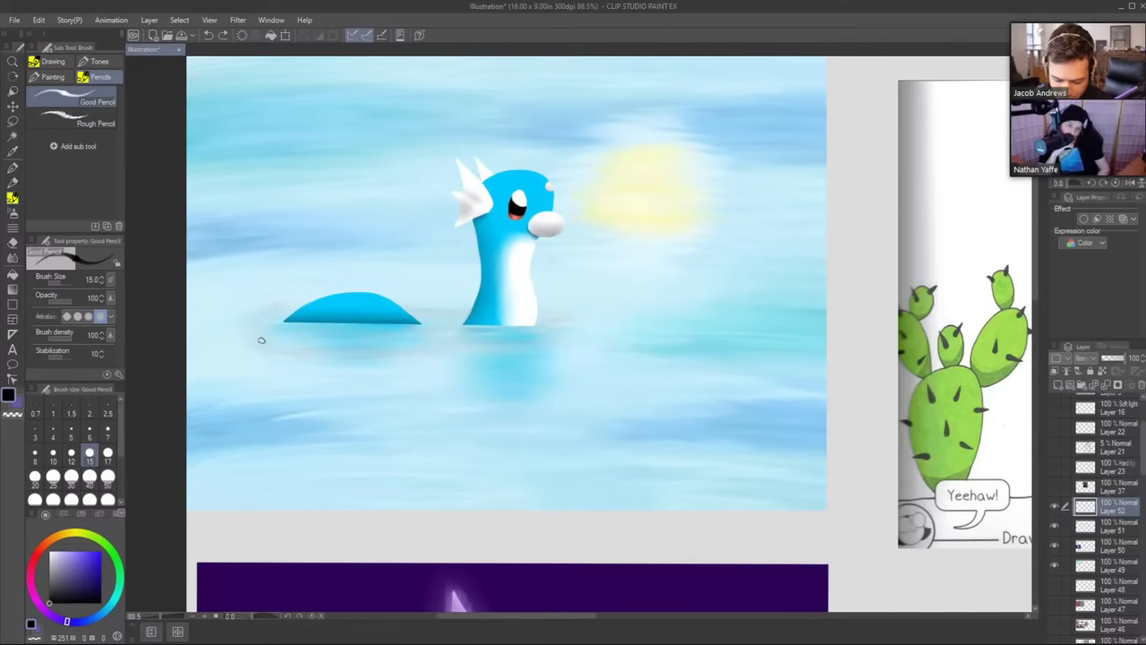
Switch to the softcore painting brush with a muted greyish purple and try a shading stroke on the creature's white chest.
{"action": "key", "text": "b"}
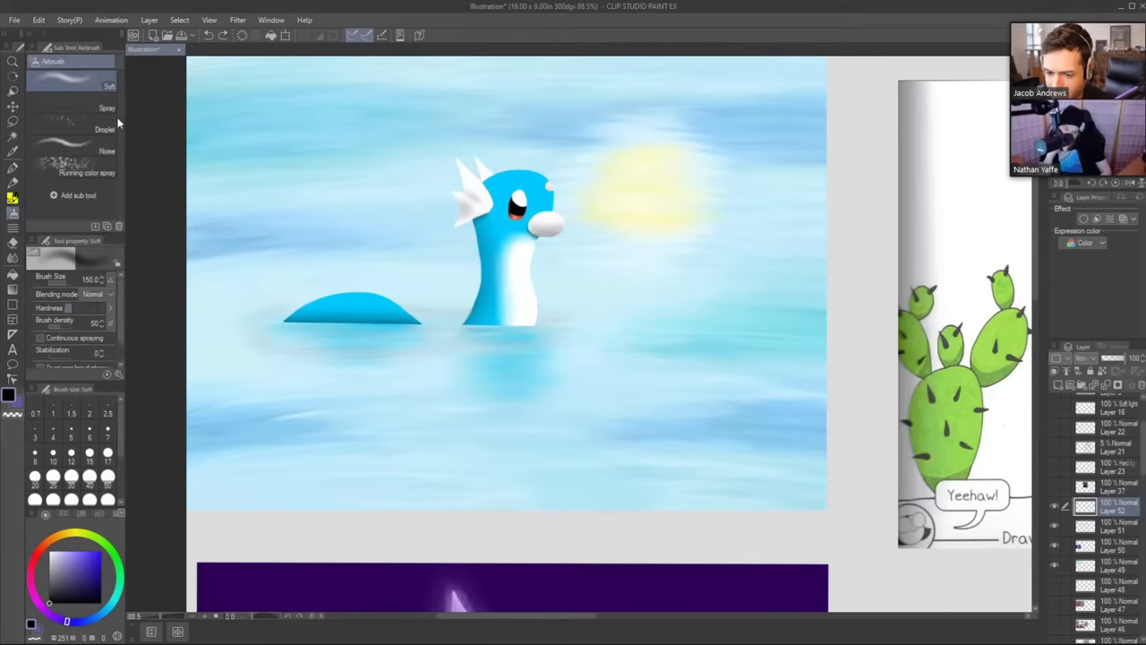
{"action": "key", "text": "b"}
{"action": "key", "text": "b"}
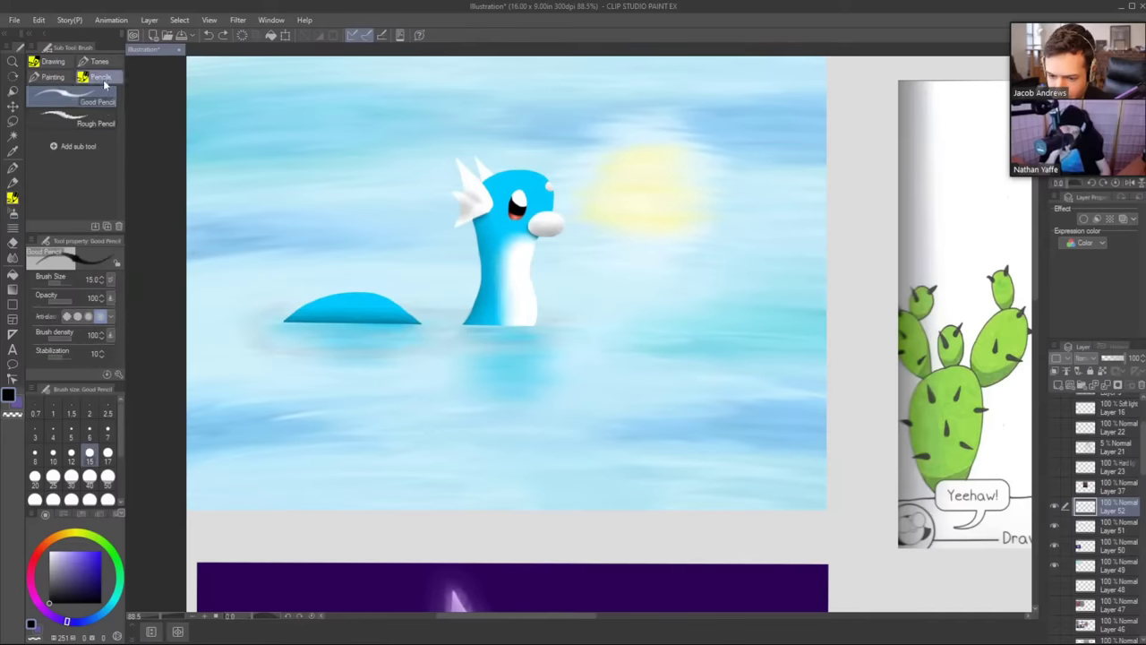
{"action": "left_click", "coordinate": [61, 79]}
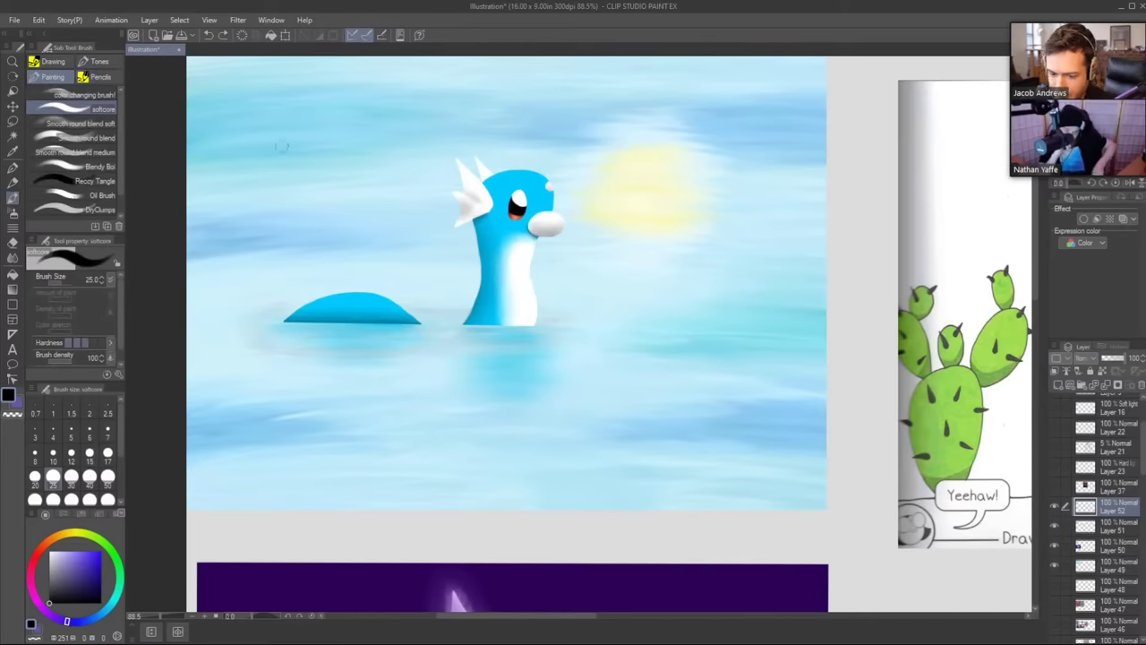
{"action": "left_click", "coordinate": [59, 566]}
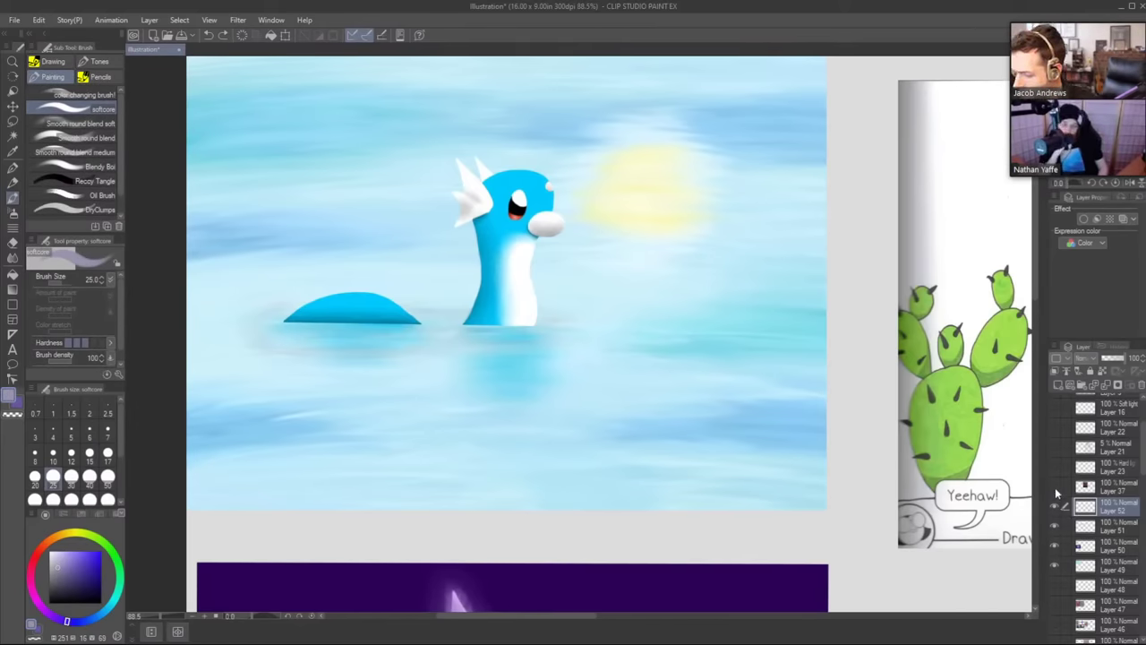
{"action": "left_click_drag", "start_coordinate": [526, 280], "coordinate": [533, 299]}
{"action": "key", "text": "ctrl+z"}
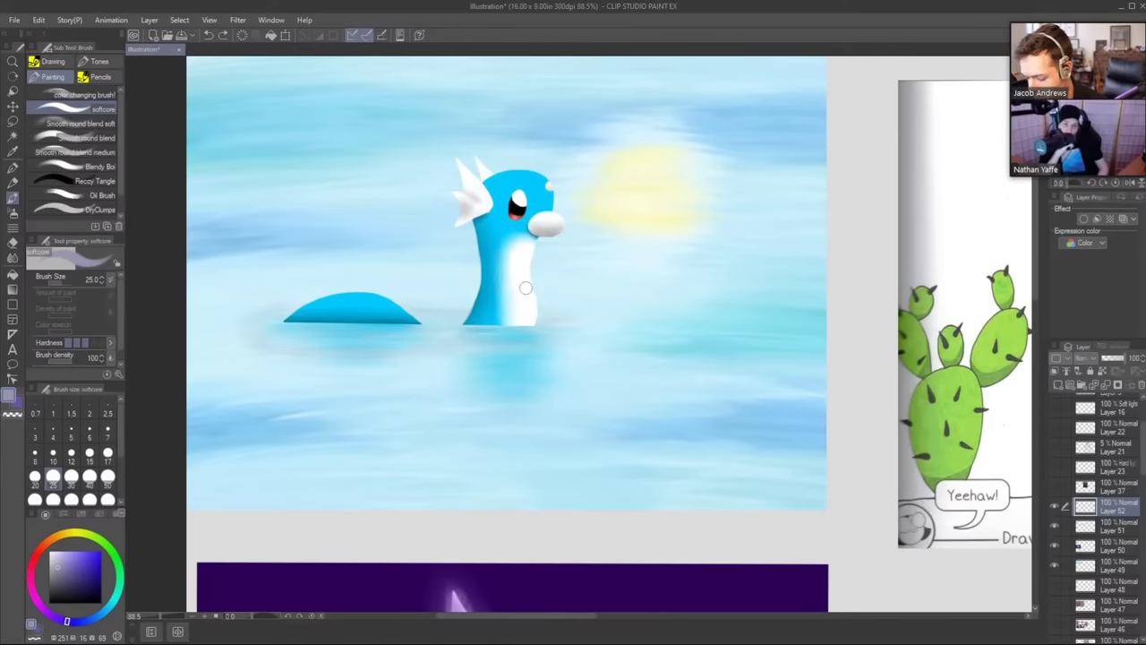
{"action": "key", "text": "["}
{"action": "key", "text": "bracketright"}
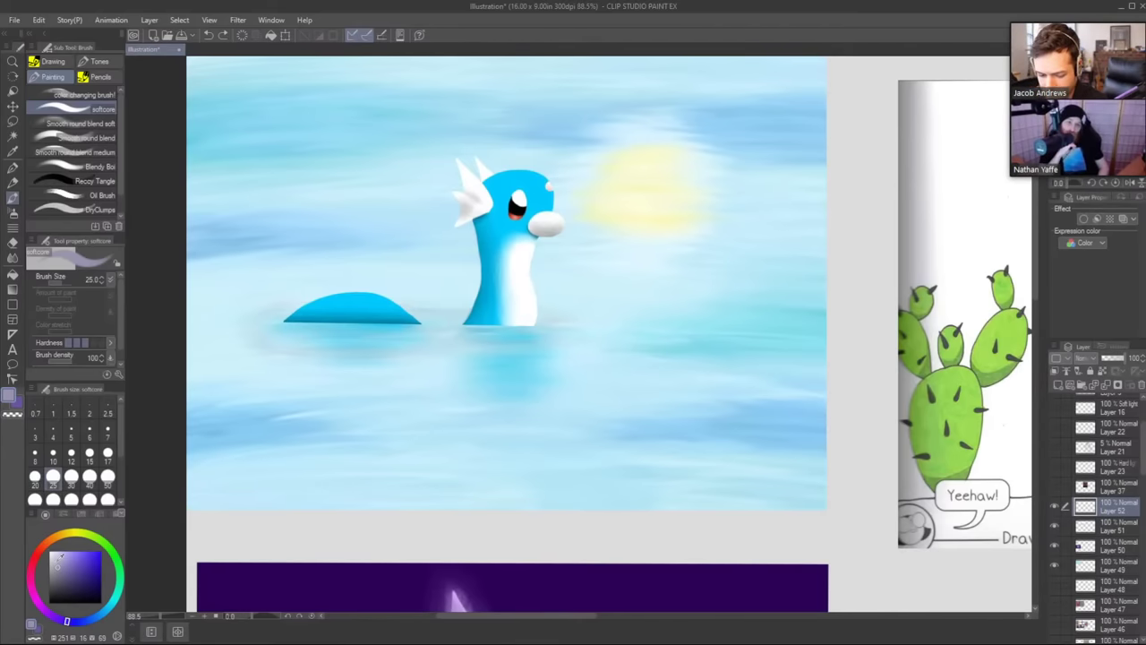
Choose a lighter greyish purple and paint shadows along the lower front edge of the white chest and beneath the snout.
{"action": "left_click", "coordinate": [55, 563]}
{"action": "mouse_move", "coordinate": [529, 287]}
{"action": "left_mouse_down"}
{"action": "mouse_move", "coordinate": [525, 328]}
{"action": "mouse_move", "coordinate": [531, 242]}
{"action": "mouse_move", "coordinate": [523, 296]}
{"action": "mouse_move", "coordinate": [530, 248]}
{"action": "mouse_move", "coordinate": [525, 309]}
{"action": "mouse_move", "coordinate": [537, 313]}
{"action": "mouse_move", "coordinate": [523, 321]}
{"action": "left_mouse_up"}
{"action": "key", "text": "e"}
{"action": "key", "text": "b"}
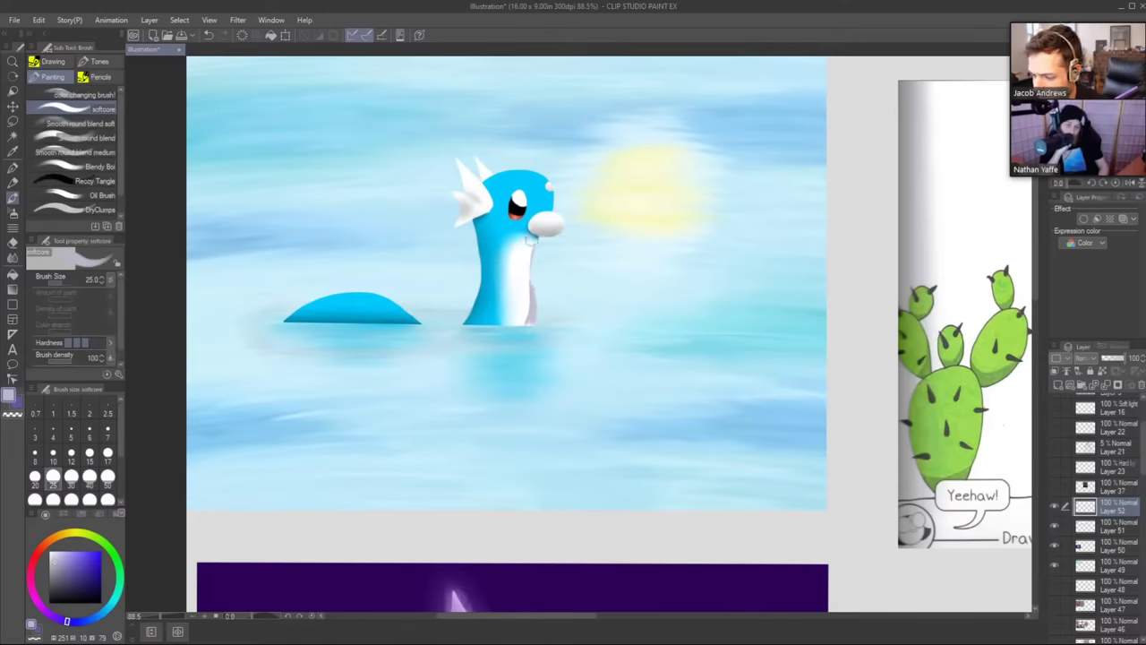
{"action": "left_click_drag", "start_coordinate": [528, 240], "coordinate": [531, 234]}
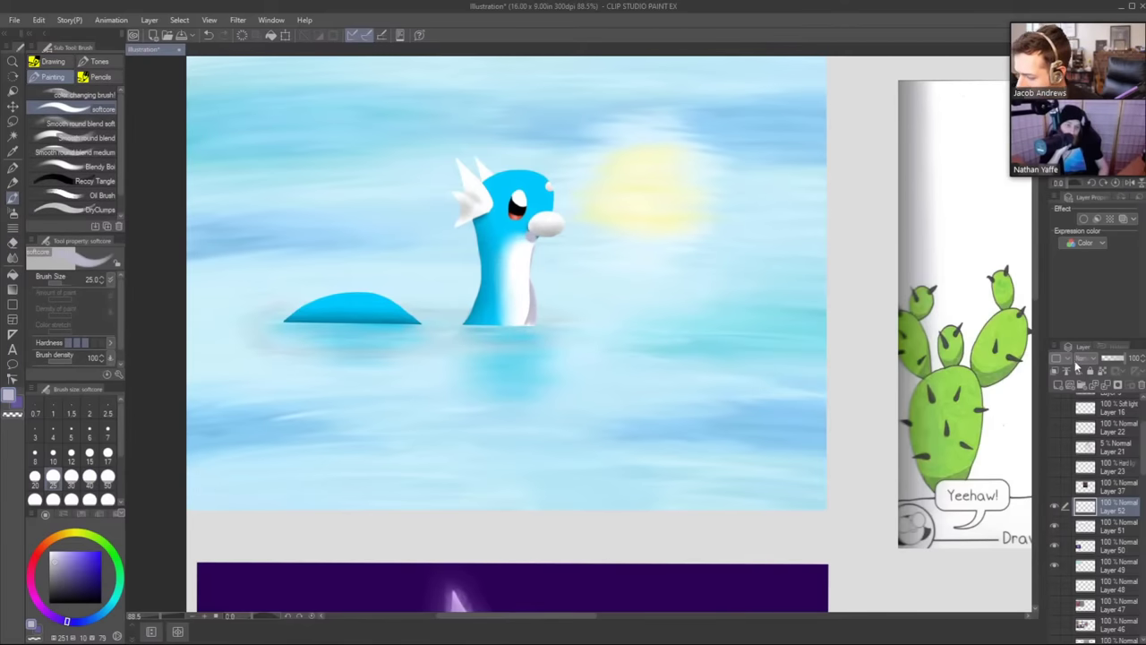
Set the shadow layer's blending mode to Multiply.
{"action": "left_click", "coordinate": [1080, 359]}
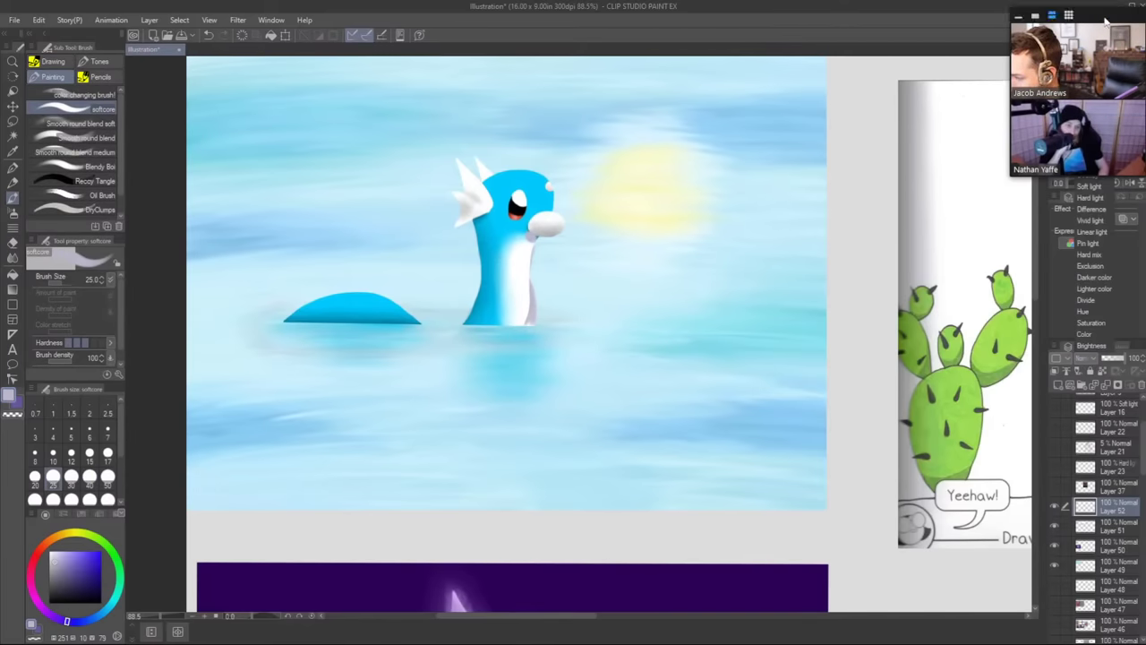
{"action": "left_click_drag", "start_coordinate": [1107, 19], "coordinate": [1032, 24]}
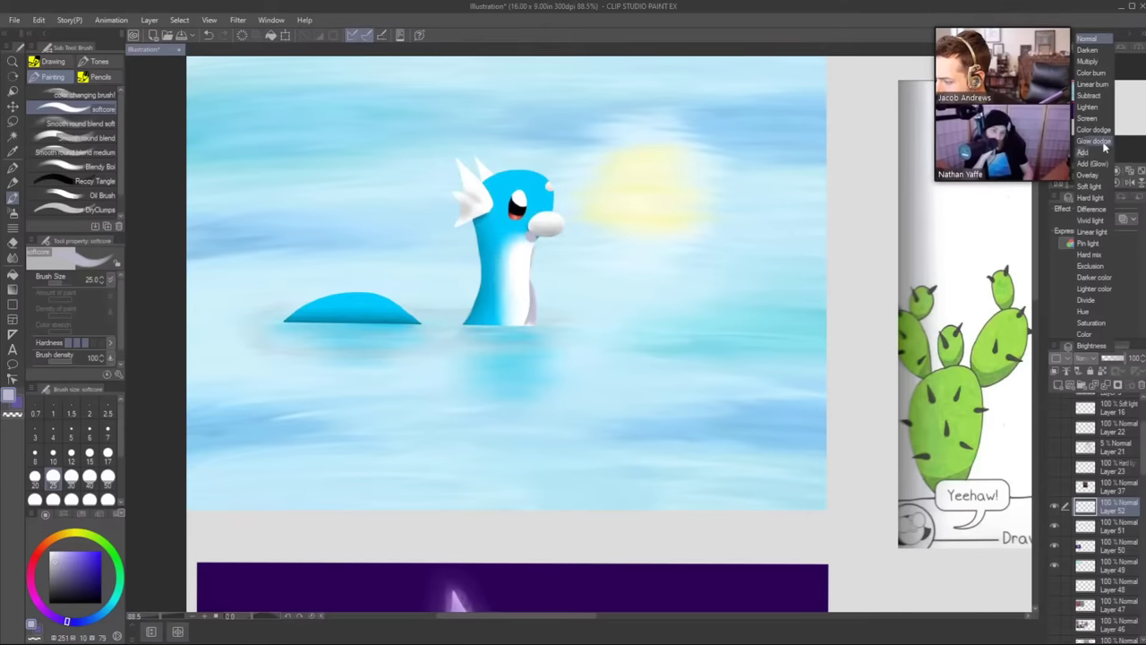
{"action": "left_click", "coordinate": [1106, 63]}
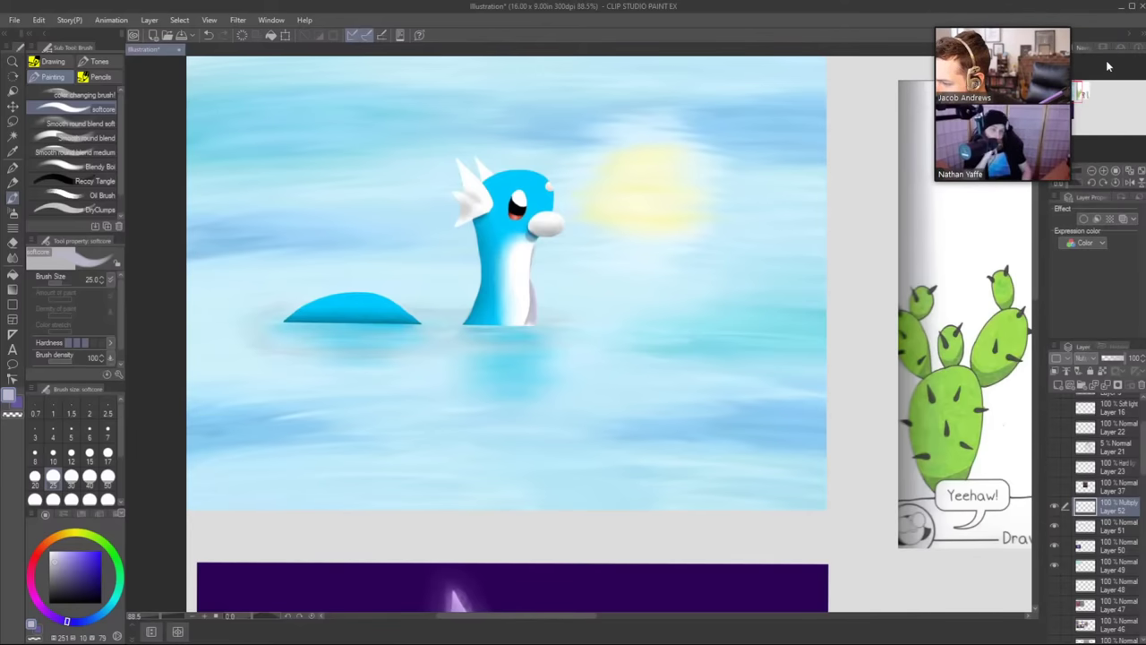
Erase the old shadow along the front of the white chest and repaint it across the chest's base, trimming the edges.
{"action": "mouse_move", "coordinate": [536, 255]}
{"action": "left_mouse_down"}
{"action": "mouse_move", "coordinate": [532, 325]}
{"action": "mouse_move", "coordinate": [538, 231]}
{"action": "left_mouse_up"}
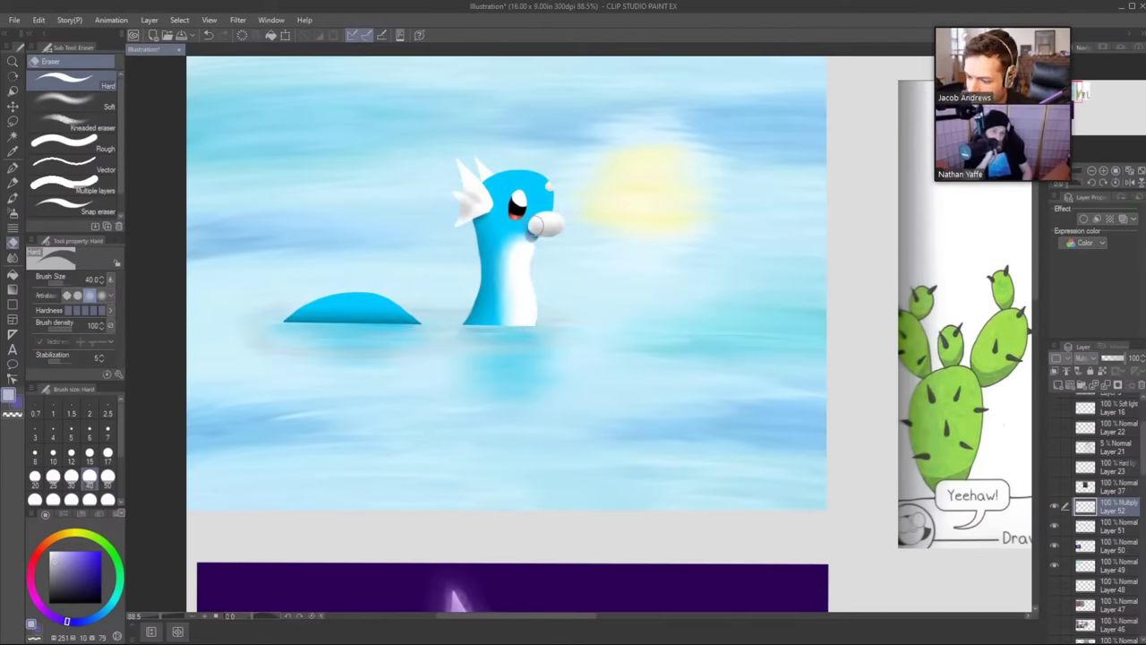
{"action": "key", "text": "b"}
{"action": "mouse_move", "coordinate": [527, 292]}
{"action": "left_mouse_down"}
{"action": "mouse_move", "coordinate": [522, 328]}
{"action": "mouse_move", "coordinate": [530, 287]}
{"action": "mouse_move", "coordinate": [531, 327]}
{"action": "mouse_move", "coordinate": [513, 333]}
{"action": "mouse_move", "coordinate": [532, 333]}
{"action": "mouse_move", "coordinate": [524, 274]}
{"action": "mouse_move", "coordinate": [514, 324]}
{"action": "mouse_move", "coordinate": [526, 272]}
{"action": "mouse_move", "coordinate": [509, 309]}
{"action": "mouse_move", "coordinate": [466, 308]}
{"action": "mouse_move", "coordinate": [521, 320]}
{"action": "mouse_move", "coordinate": [470, 321]}
{"action": "mouse_move", "coordinate": [463, 305]}
{"action": "mouse_move", "coordinate": [472, 330]}
{"action": "mouse_move", "coordinate": [521, 266]}
{"action": "mouse_move", "coordinate": [506, 301]}
{"action": "mouse_move", "coordinate": [468, 330]}
{"action": "mouse_move", "coordinate": [531, 334]}
{"action": "left_mouse_up"}
{"action": "key", "text": "e"}
{"action": "key", "text": "b"}
{"action": "key", "text": "e"}
{"action": "key", "text": "b"}
{"action": "key", "text": "e"}
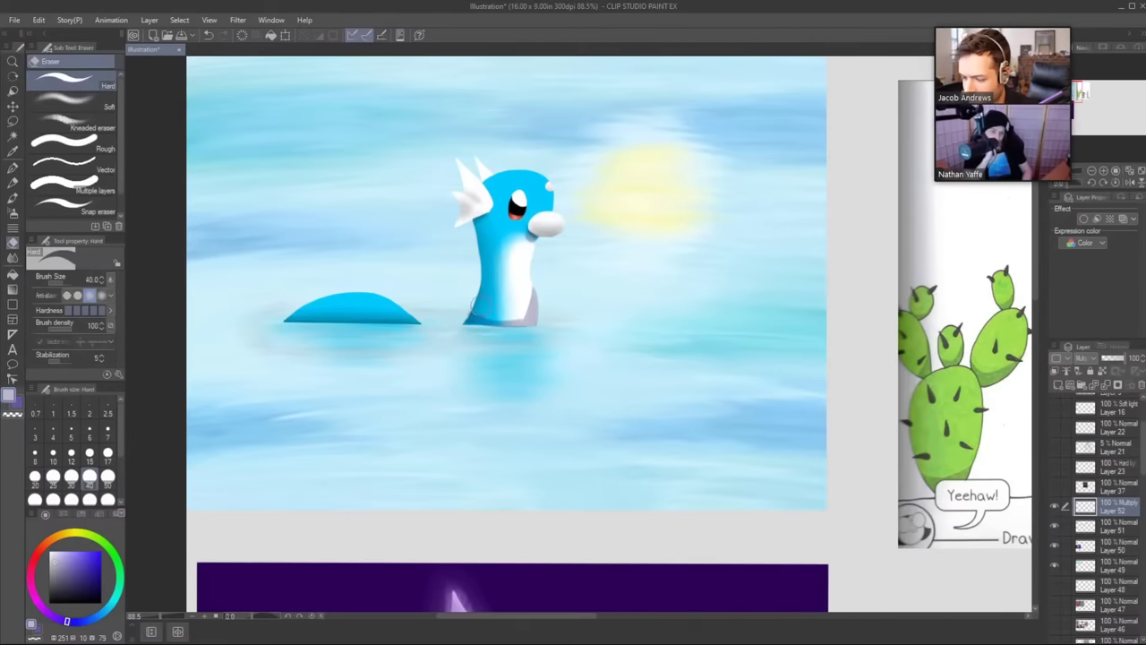
Shade the back of the creature's lower neck and erase the shadow paint that spills past the outline.
{"action": "key", "text": "b"}
{"action": "mouse_move", "coordinate": [475, 294]}
{"action": "left_mouse_down"}
{"action": "mouse_move", "coordinate": [526, 318]}
{"action": "mouse_move", "coordinate": [471, 309]}
{"action": "left_mouse_up"}
{"action": "key", "text": "e"}
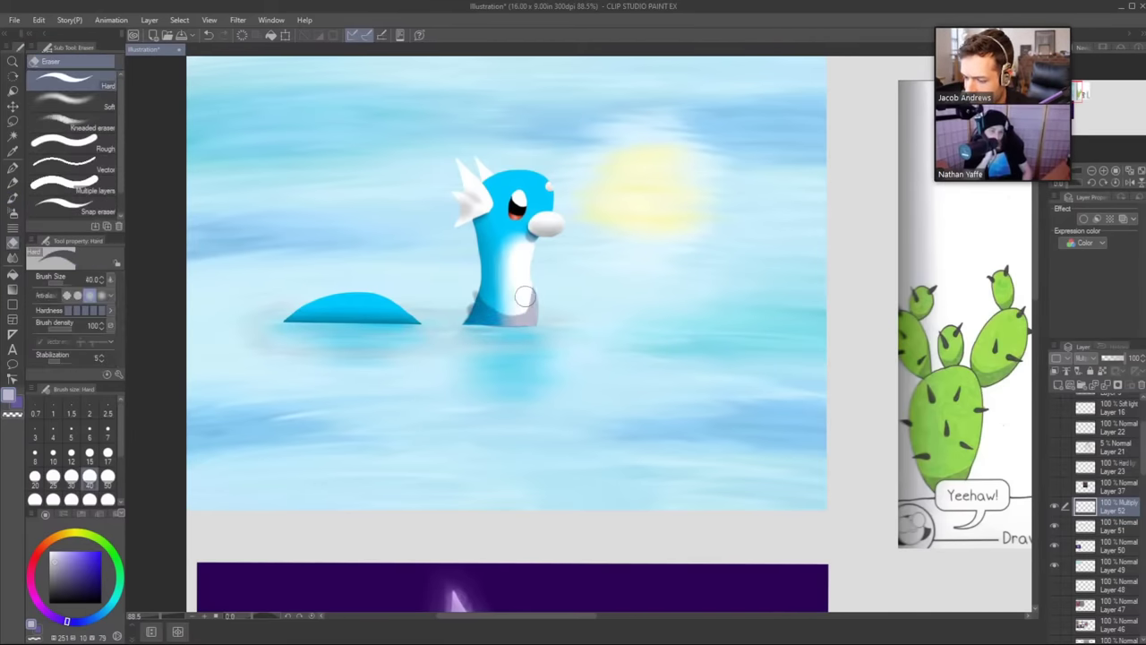
{"action": "mouse_move", "coordinate": [534, 292]}
{"action": "left_mouse_down"}
{"action": "mouse_move", "coordinate": [478, 304]}
{"action": "mouse_move", "coordinate": [473, 273]}
{"action": "left_mouse_up"}
{"action": "left_click_drag", "start_coordinate": [469, 313], "coordinate": [470, 277]}
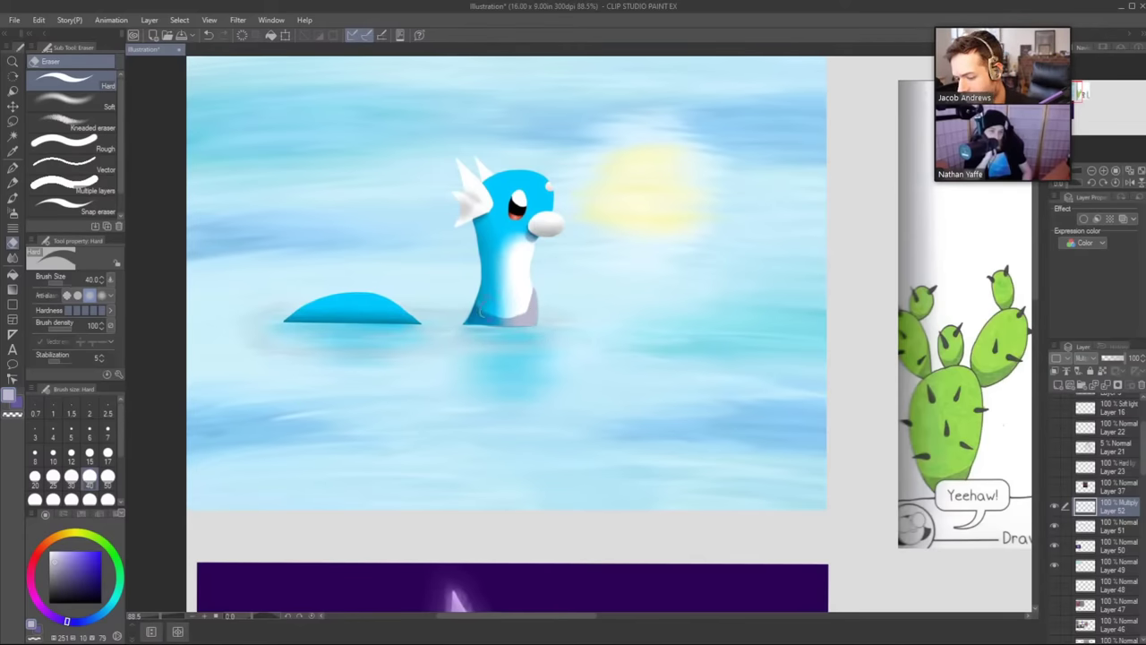
{"action": "key", "text": "b"}
{"action": "mouse_move", "coordinate": [471, 235]}
{"action": "left_mouse_down"}
{"action": "mouse_move", "coordinate": [467, 220]}
{"action": "mouse_move", "coordinate": [483, 214]}
{"action": "mouse_move", "coordinate": [479, 226]}
{"action": "mouse_move", "coordinate": [465, 218]}
{"action": "left_mouse_up"}
{"action": "key", "text": "e"}
{"action": "key", "text": "b"}
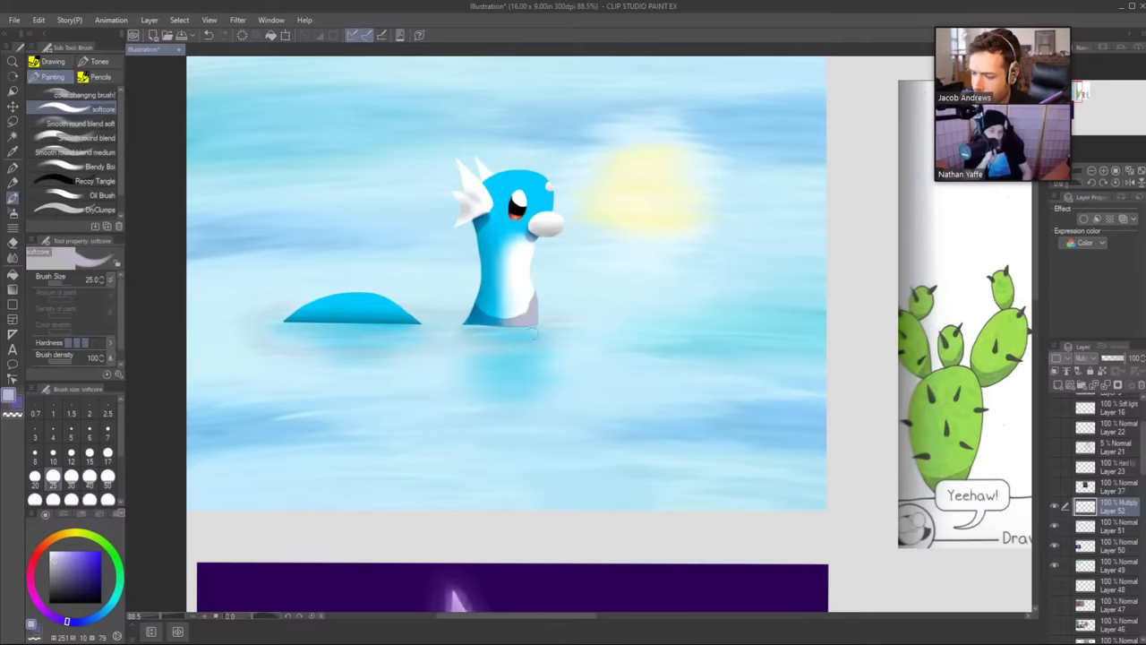
Enlarge the softcore brush to 60 and paint greyish purple shadows on the water beneath the neck and the body hump.
{"action": "key", "text": "bracketright"}
{"action": "key", "text": "bracketright"}
{"action": "key", "text": "bracketright"}
{"action": "key", "text": "bracketright"}
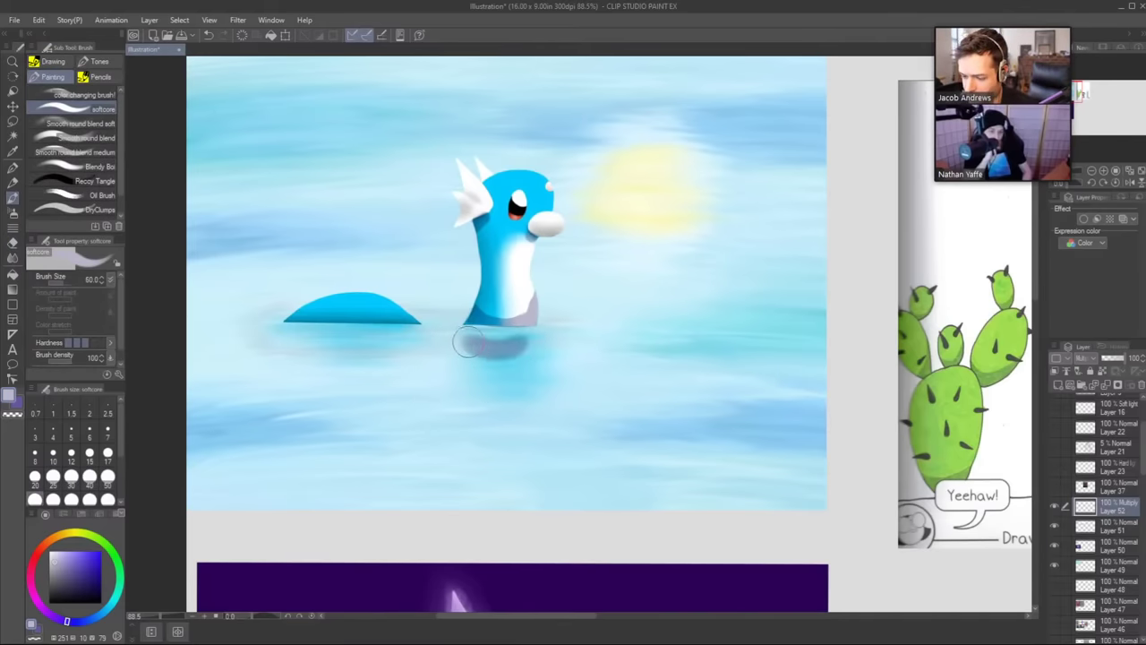
{"action": "mouse_move", "coordinate": [468, 333]}
{"action": "left_mouse_down"}
{"action": "mouse_move", "coordinate": [520, 338]}
{"action": "mouse_move", "coordinate": [480, 354]}
{"action": "mouse_move", "coordinate": [525, 351]}
{"action": "mouse_move", "coordinate": [481, 351]}
{"action": "left_mouse_up"}
{"action": "mouse_move", "coordinate": [295, 333]}
{"action": "left_mouse_down"}
{"action": "mouse_move", "coordinate": [393, 332]}
{"action": "mouse_move", "coordinate": [315, 342]}
{"action": "mouse_move", "coordinate": [404, 349]}
{"action": "mouse_move", "coordinate": [343, 356]}
{"action": "mouse_move", "coordinate": [421, 367]}
{"action": "mouse_move", "coordinate": [411, 326]}
{"action": "mouse_move", "coordinate": [288, 333]}
{"action": "mouse_move", "coordinate": [327, 340]}
{"action": "mouse_move", "coordinate": [356, 320]}
{"action": "left_mouse_up"}
{"action": "left_click_drag", "start_coordinate": [54, 557], "coordinate": [49, 544]}
{"action": "left_click_drag", "start_coordinate": [503, 368], "coordinate": [452, 374]}
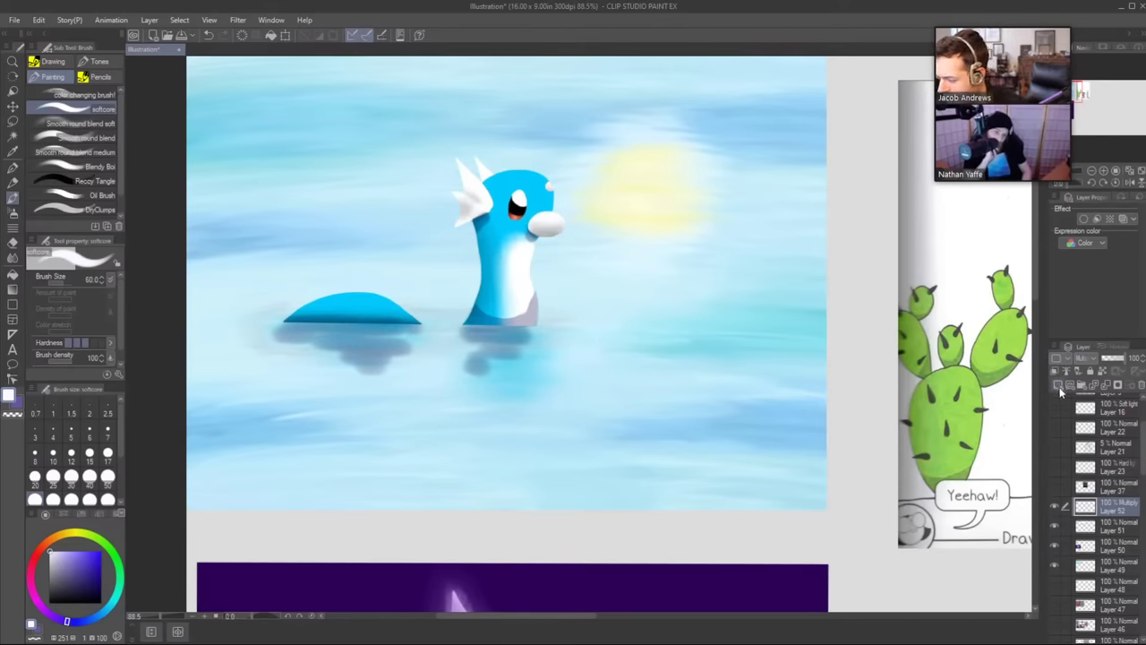
On a new layer, paint white foam along the waterline of the hump and neck with the brush at size 17.
{"action": "left_click", "coordinate": [1056, 385]}
{"action": "key", "text": "bracketleft"}
{"action": "key", "text": "bracketleft"}
{"action": "key", "text": "bracketleft"}
{"action": "key", "text": "bracketleft"}
{"action": "key", "text": "bracketleft"}
{"action": "key", "text": "bracketleft"}
{"action": "left_click_drag", "start_coordinate": [282, 323], "coordinate": [271, 324]}
{"action": "key", "text": "ctrl+z"}
{"action": "mouse_move", "coordinate": [421, 326]}
{"action": "left_mouse_down"}
{"action": "mouse_move", "coordinate": [272, 326]}
{"action": "mouse_move", "coordinate": [329, 326]}
{"action": "mouse_move", "coordinate": [280, 324]}
{"action": "mouse_move", "coordinate": [290, 311]}
{"action": "mouse_move", "coordinate": [255, 320]}
{"action": "mouse_move", "coordinate": [263, 325]}
{"action": "mouse_move", "coordinate": [236, 319]}
{"action": "left_mouse_up"}
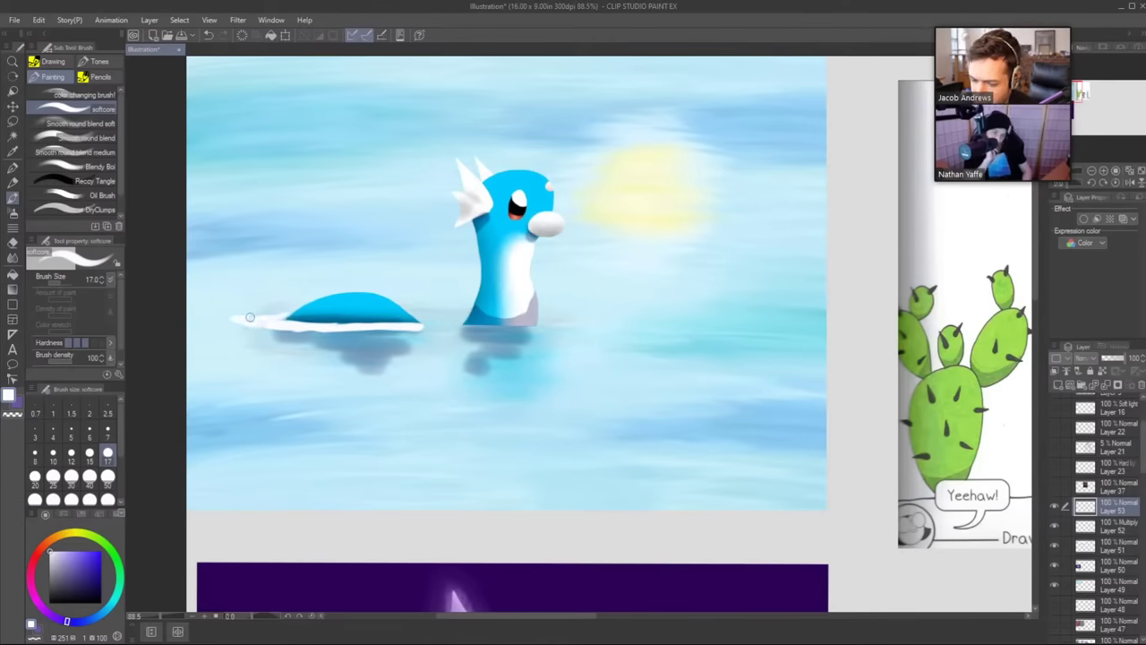
{"action": "left_click", "coordinate": [216, 322]}
{"action": "left_click_drag", "start_coordinate": [535, 325], "coordinate": [423, 321]}
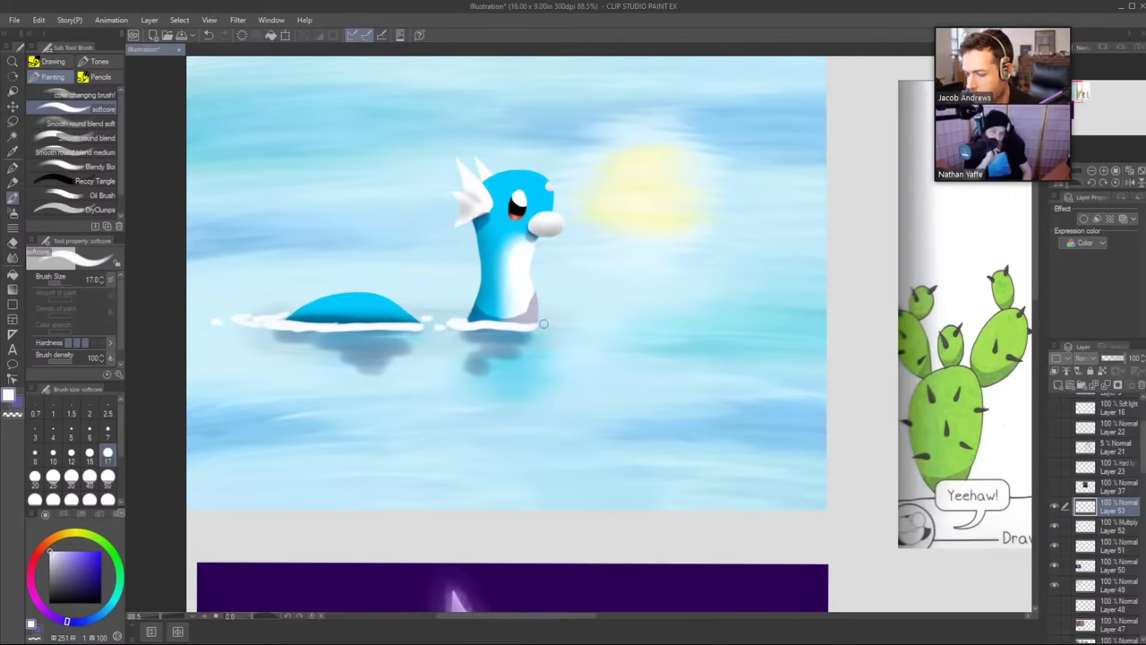
Erase the hard-edged shadow at the base of the chest and neck on the Multiply layer.
{"action": "key", "text": "e"}
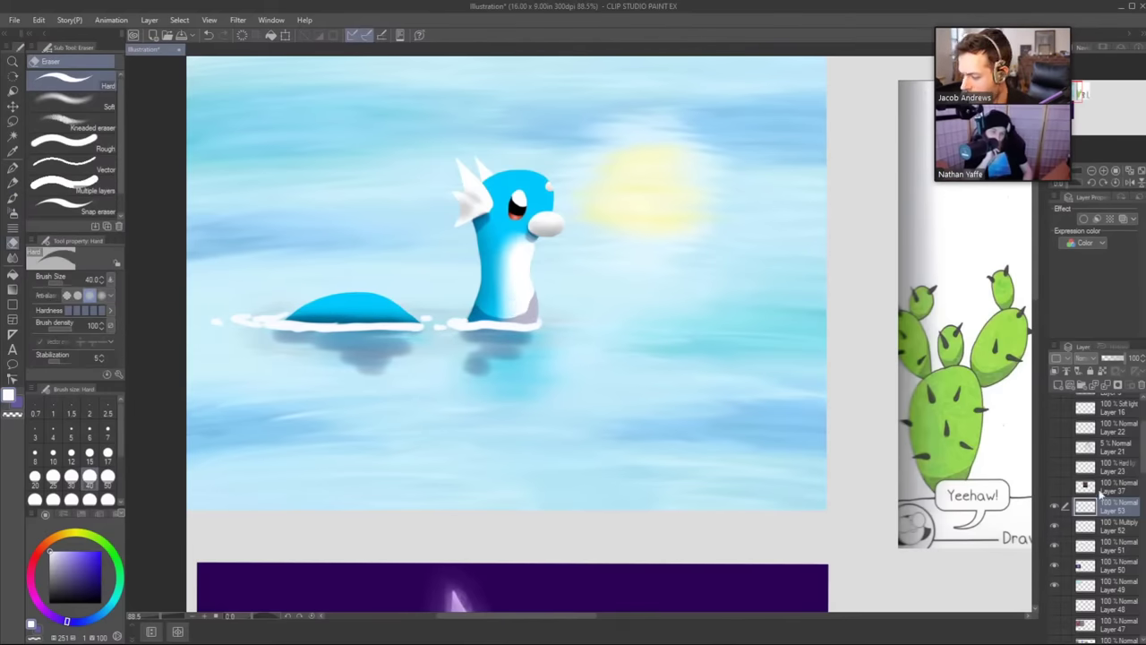
{"action": "left_click", "coordinate": [1116, 524]}
{"action": "mouse_move", "coordinate": [519, 310]}
{"action": "left_mouse_down"}
{"action": "mouse_move", "coordinate": [531, 299]}
{"action": "mouse_move", "coordinate": [534, 309]}
{"action": "mouse_move", "coordinate": [470, 312]}
{"action": "mouse_move", "coordinate": [509, 309]}
{"action": "left_mouse_up"}
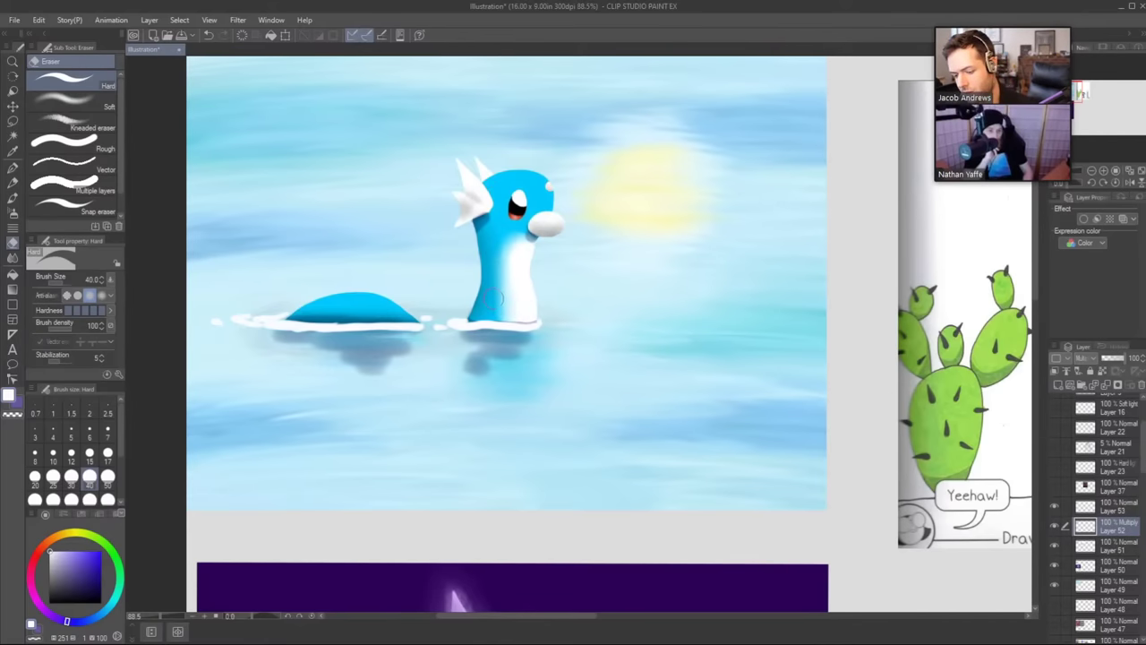
Paint a muted purple shadow on the lower chest with the Smooth round blend soft brush, and fade its upper part with the Soft eraser.
{"action": "key", "text": "b"}
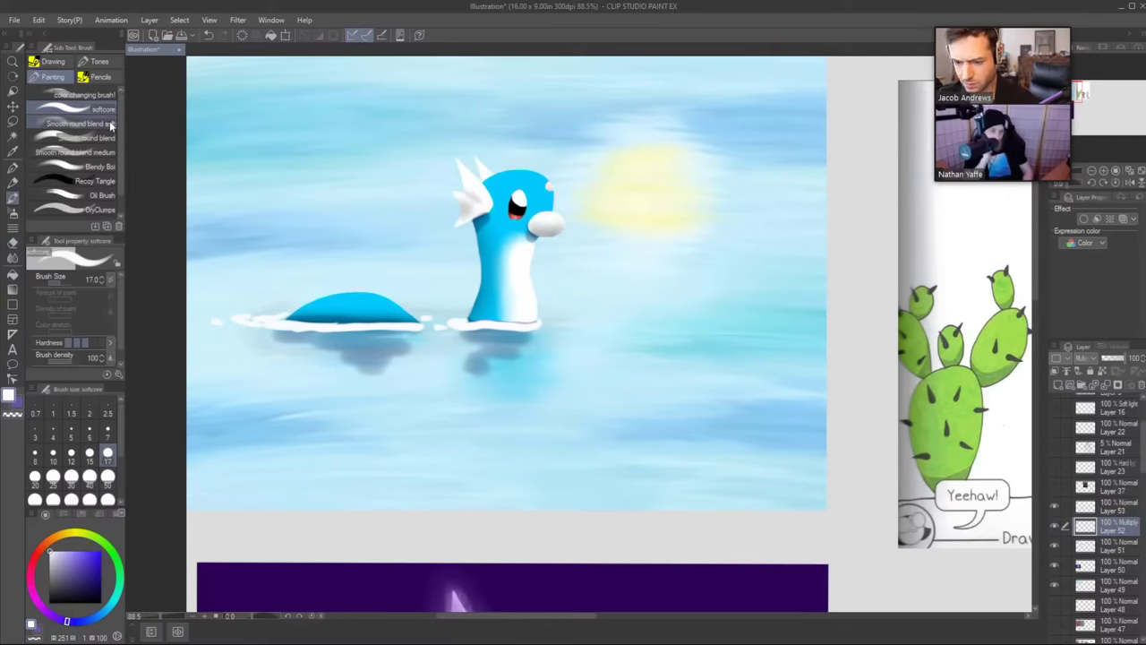
{"action": "left_click", "coordinate": [81, 123]}
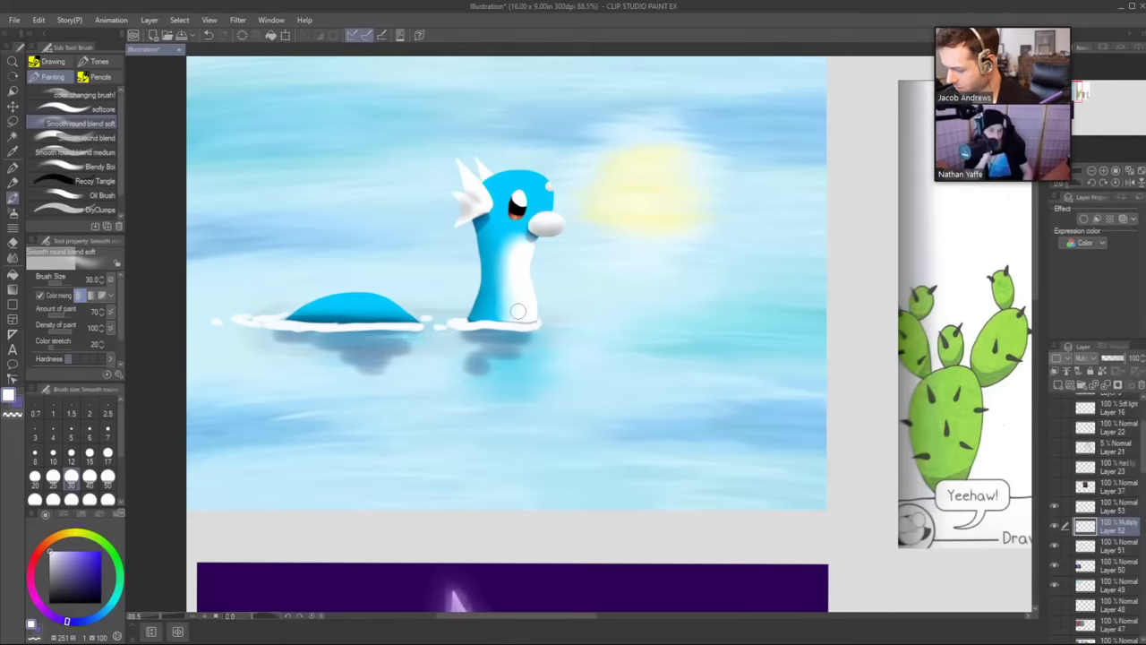
{"action": "left_click", "coordinate": [55, 568]}
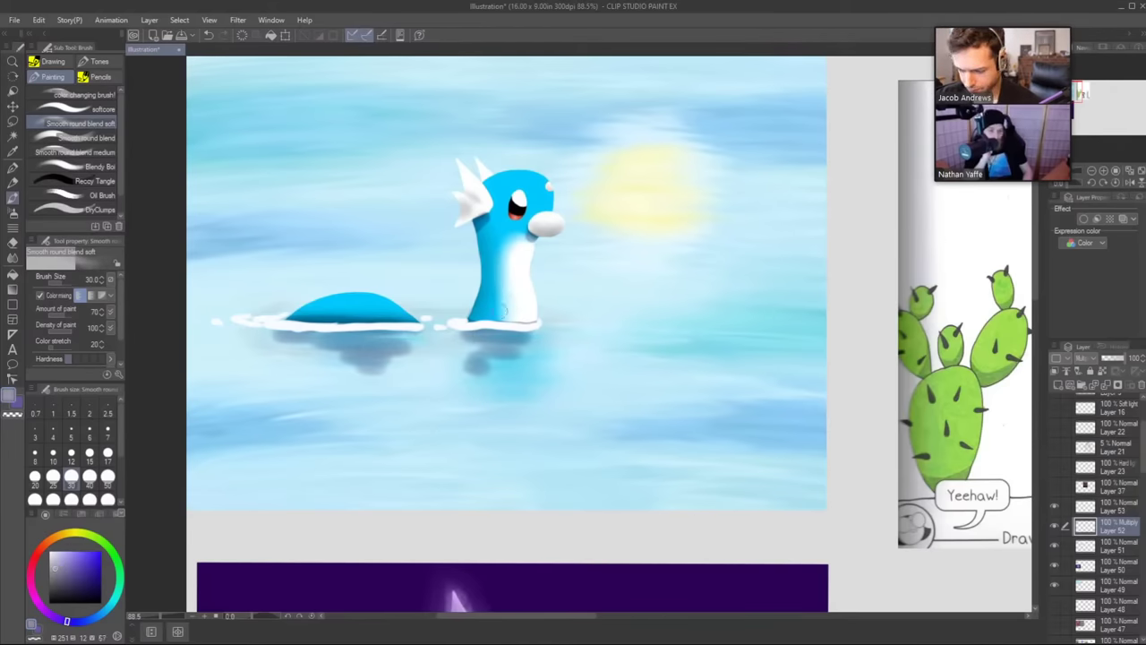
{"action": "mouse_move", "coordinate": [470, 317]}
{"action": "left_mouse_down"}
{"action": "mouse_move", "coordinate": [508, 308]}
{"action": "mouse_move", "coordinate": [472, 317]}
{"action": "mouse_move", "coordinate": [530, 319]}
{"action": "mouse_move", "coordinate": [500, 306]}
{"action": "mouse_move", "coordinate": [518, 301]}
{"action": "mouse_move", "coordinate": [507, 290]}
{"action": "mouse_move", "coordinate": [528, 319]}
{"action": "mouse_move", "coordinate": [506, 276]}
{"action": "mouse_move", "coordinate": [517, 288]}
{"action": "left_mouse_up"}
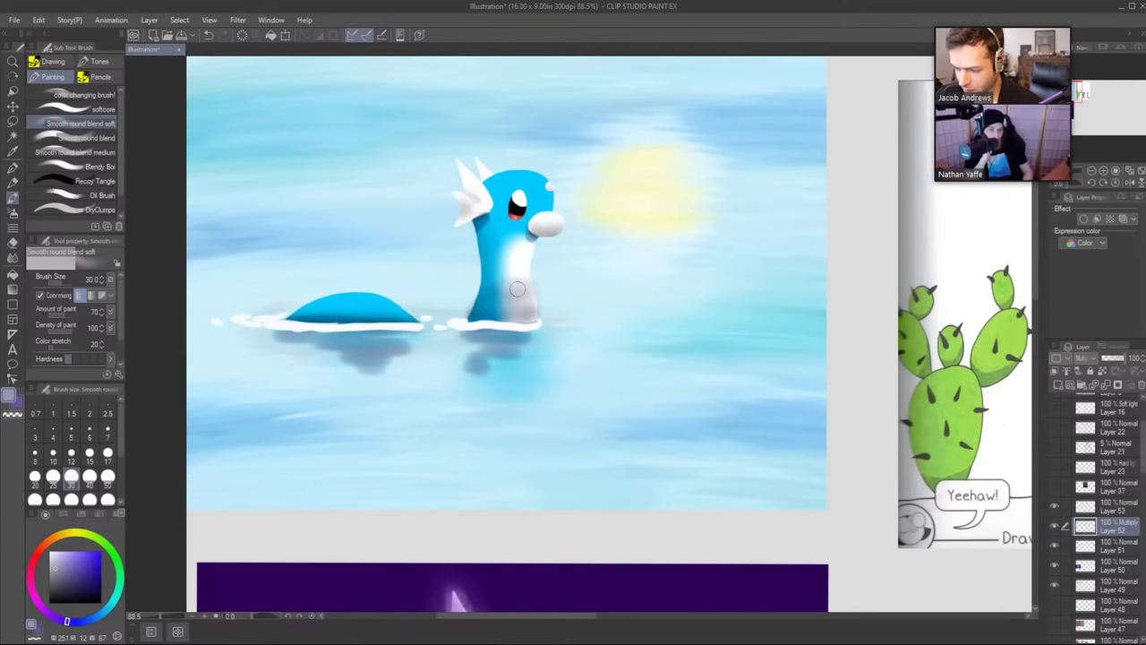
{"action": "key", "text": "e"}
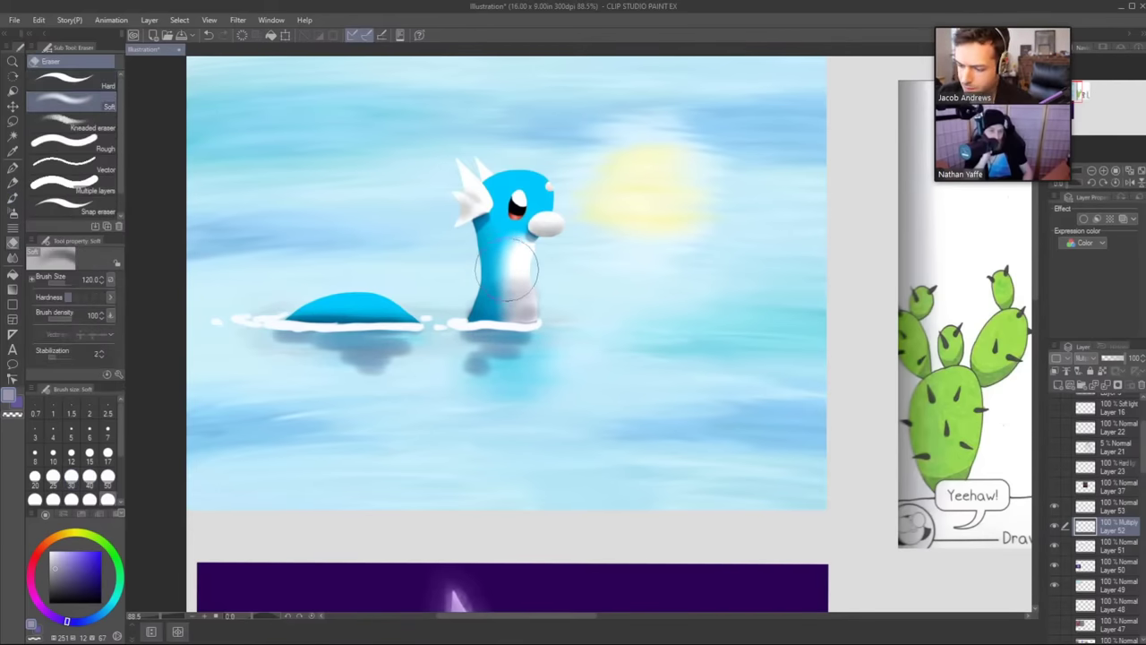
{"action": "mouse_move", "coordinate": [502, 267]}
{"action": "left_mouse_down"}
{"action": "mouse_move", "coordinate": [520, 286]}
{"action": "mouse_move", "coordinate": [543, 245]}
{"action": "left_mouse_up"}
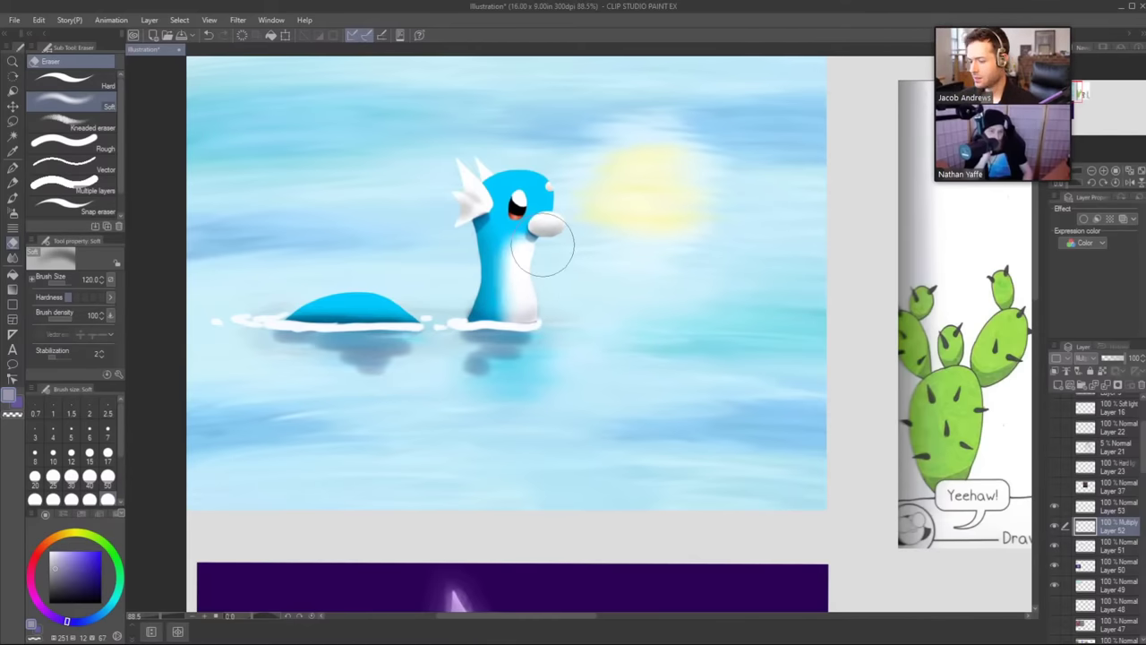
Try another soft shadow stroke along the front edge of the white chest, and undo it.
{"action": "key", "text": "b"}
{"action": "mouse_move", "coordinate": [531, 297]}
{"action": "left_mouse_down"}
{"action": "mouse_move", "coordinate": [532, 276]}
{"action": "mouse_move", "coordinate": [530, 308]}
{"action": "mouse_move", "coordinate": [534, 282]}
{"action": "left_mouse_up"}
{"action": "key", "text": "ctrl+z"}
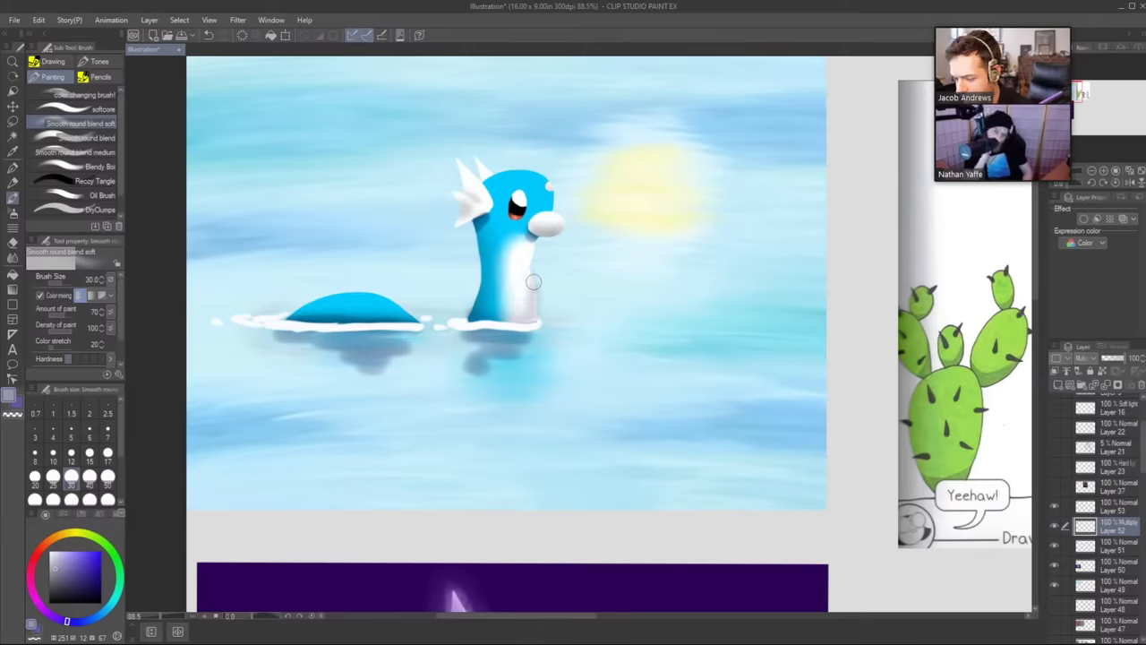
{"action": "key", "text": "e"}
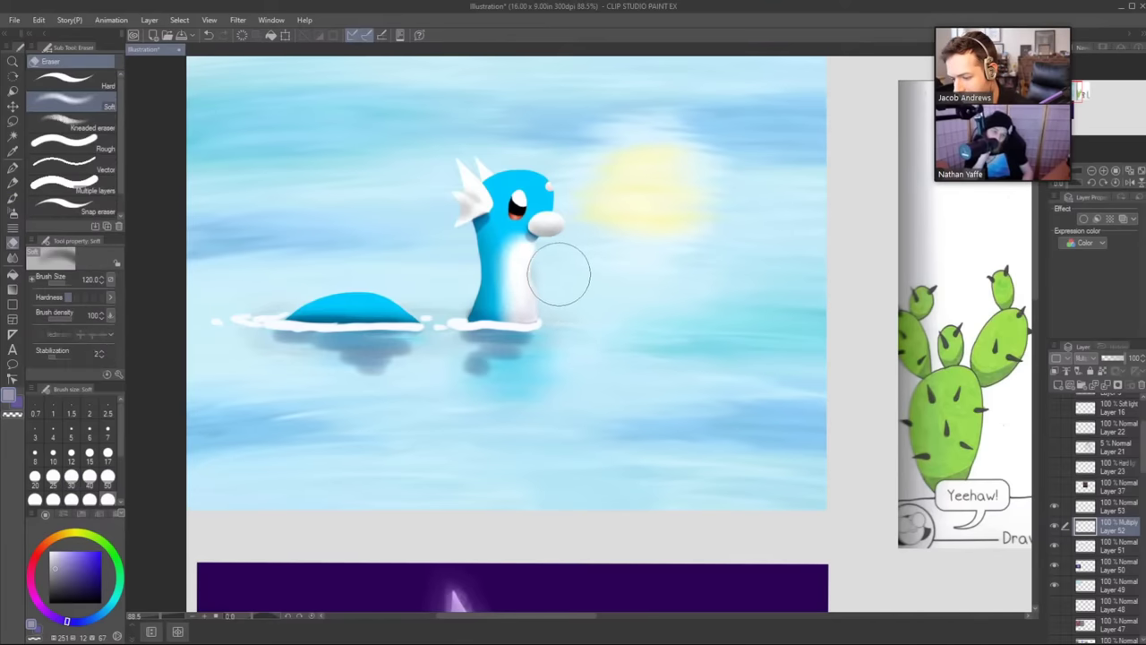
Reduce the blending brush to size 12 and paint a soft shadow on the tip of the creature's snout.
{"action": "key", "text": "ctrl+space"}
{"action": "left_click_drag", "start_coordinate": [590, 275], "coordinate": [547, 275]}
{"action": "left_click_drag", "start_coordinate": [667, 339], "coordinate": [550, 351]}
{"action": "left_click_drag", "start_coordinate": [426, 277], "coordinate": [486, 273]}
{"action": "key", "text": "b"}
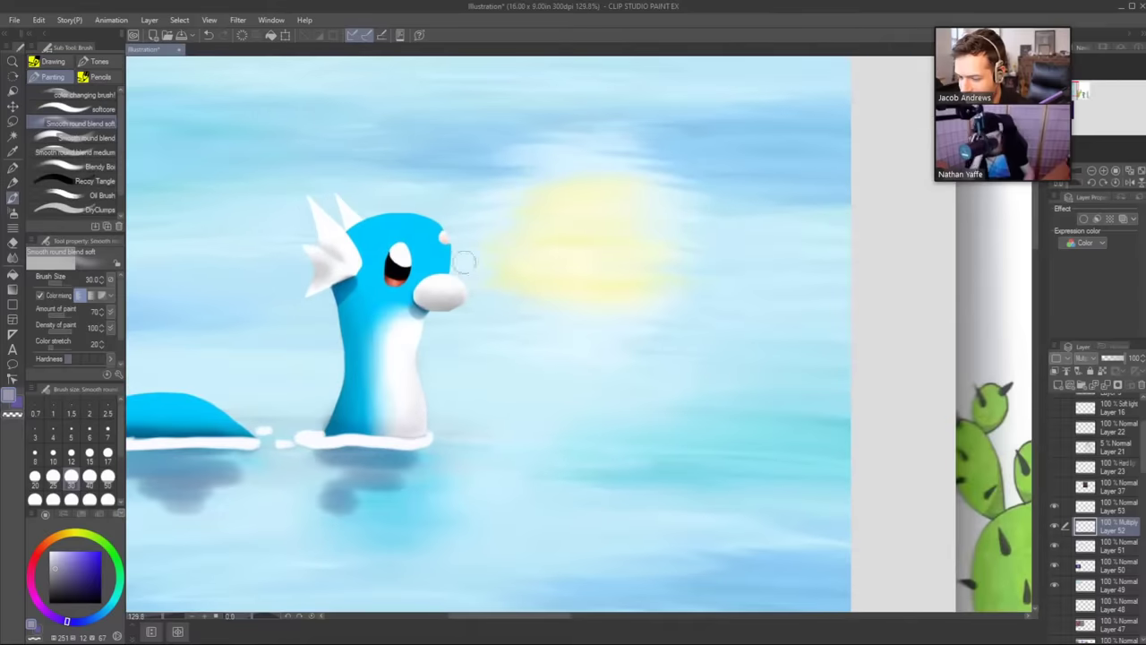
{"action": "key", "text": "bracketleft"}
{"action": "key", "text": "bracketleft"}
{"action": "key", "text": "bracketleft"}
{"action": "key", "text": "bracketleft"}
{"action": "key", "text": "bracketleft"}
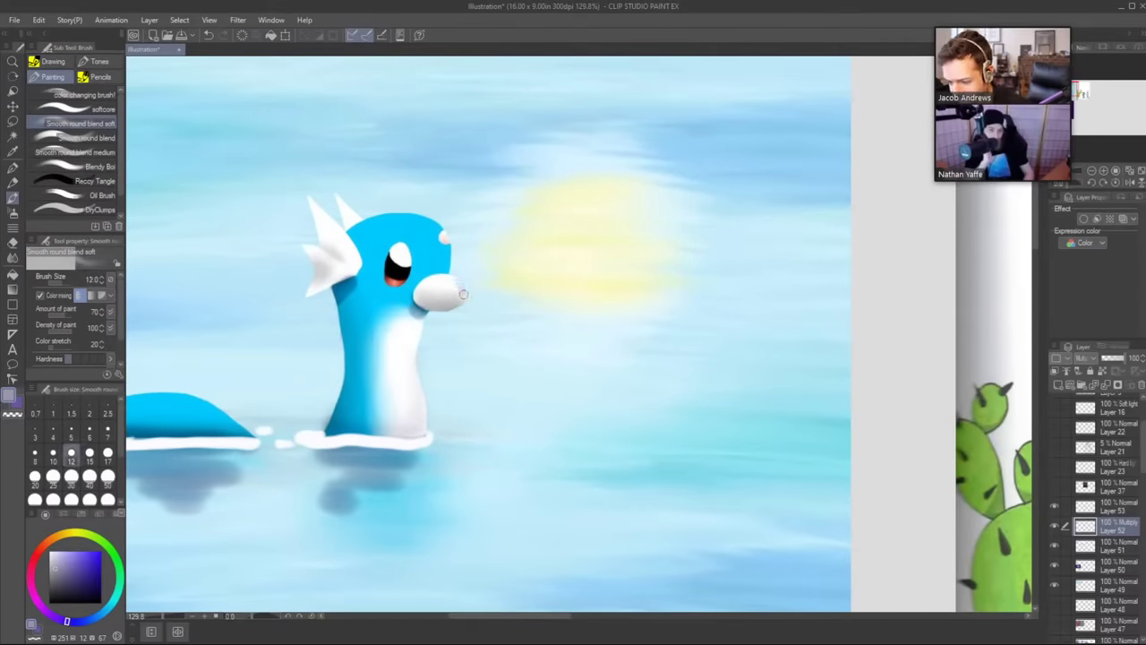
Try trimming the snout shadow with the Soft eraser at size 30, and undo the erasing.
{"action": "key", "text": "e"}
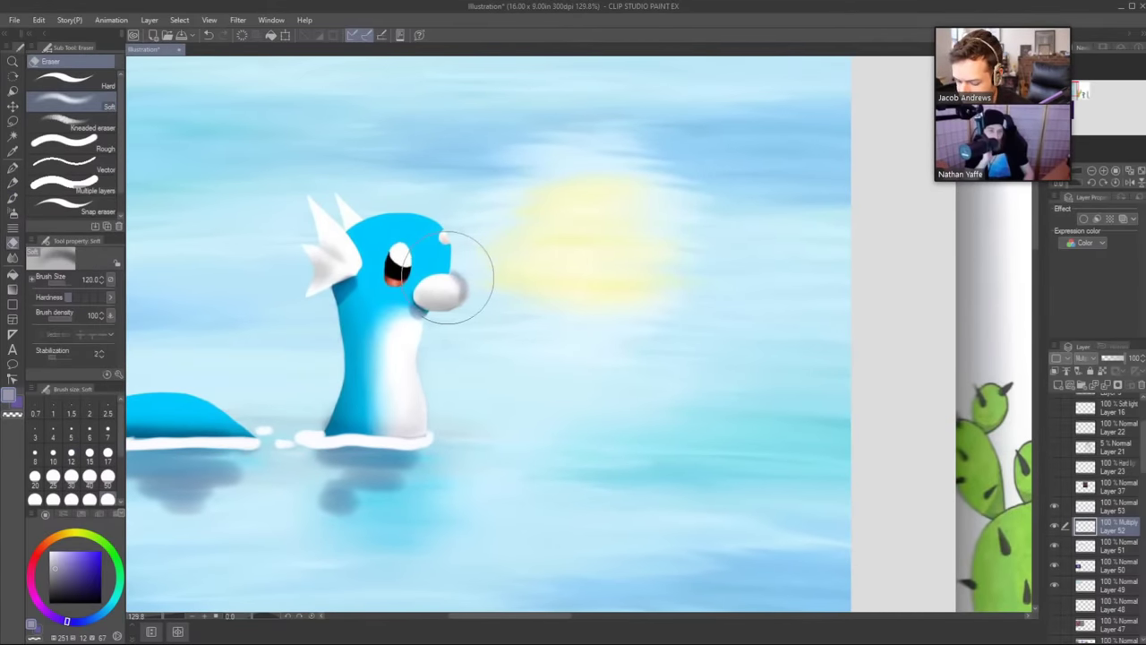
{"action": "left_click", "coordinate": [71, 477]}
{"action": "left_click_drag", "start_coordinate": [472, 282], "coordinate": [468, 269]}
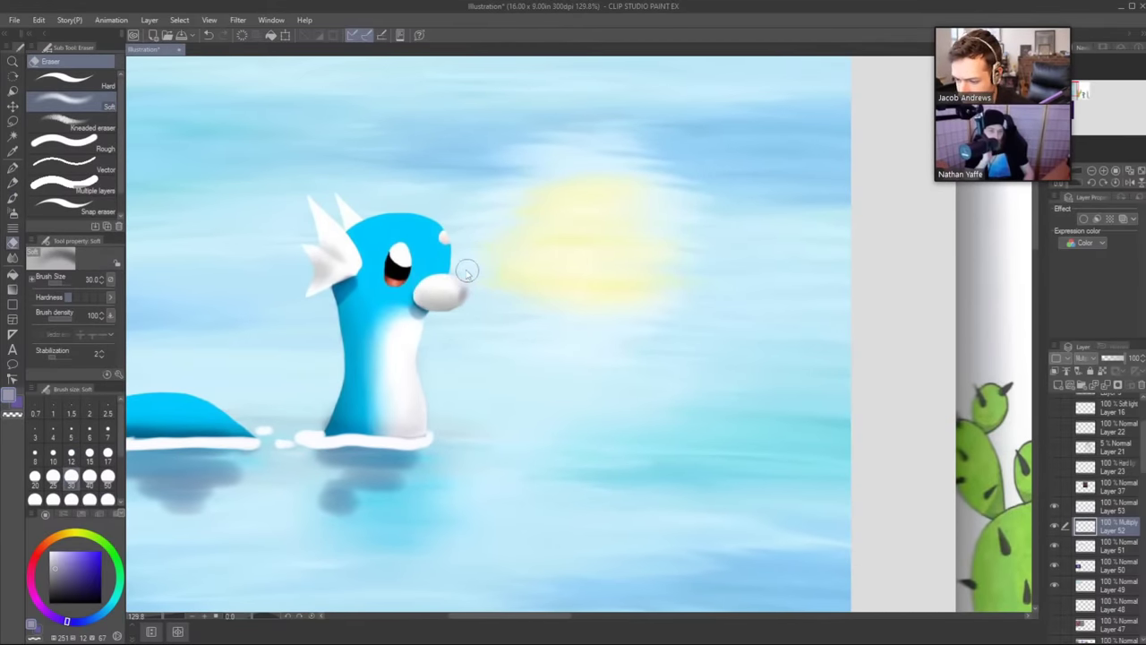
{"action": "key", "text": "ctrl+z"}
Clean up the shadow paint spilling past the snout's tip with the Hard eraser.
{"action": "left_click", "coordinate": [102, 84]}
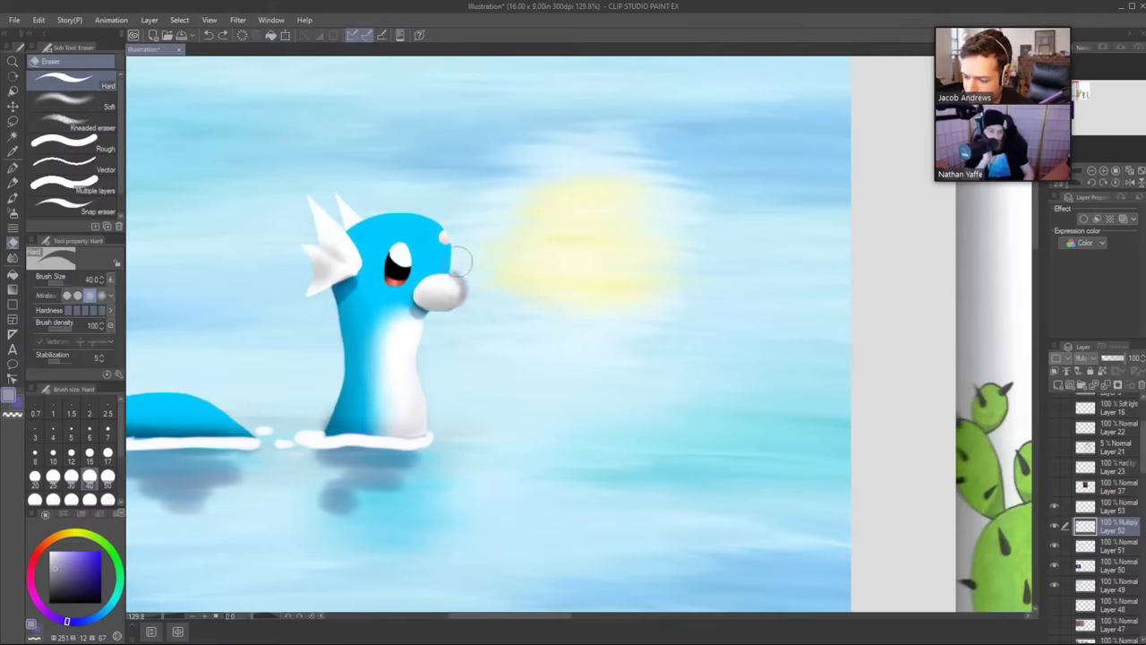
{"action": "mouse_move", "coordinate": [480, 287]}
{"action": "left_mouse_down"}
{"action": "mouse_move", "coordinate": [480, 247]}
{"action": "mouse_move", "coordinate": [496, 227]}
{"action": "mouse_move", "coordinate": [481, 281]}
{"action": "mouse_move", "coordinate": [501, 260]}
{"action": "left_mouse_up"}
{"action": "key", "text": "ctrl+space"}
{"action": "key", "text": "e"}
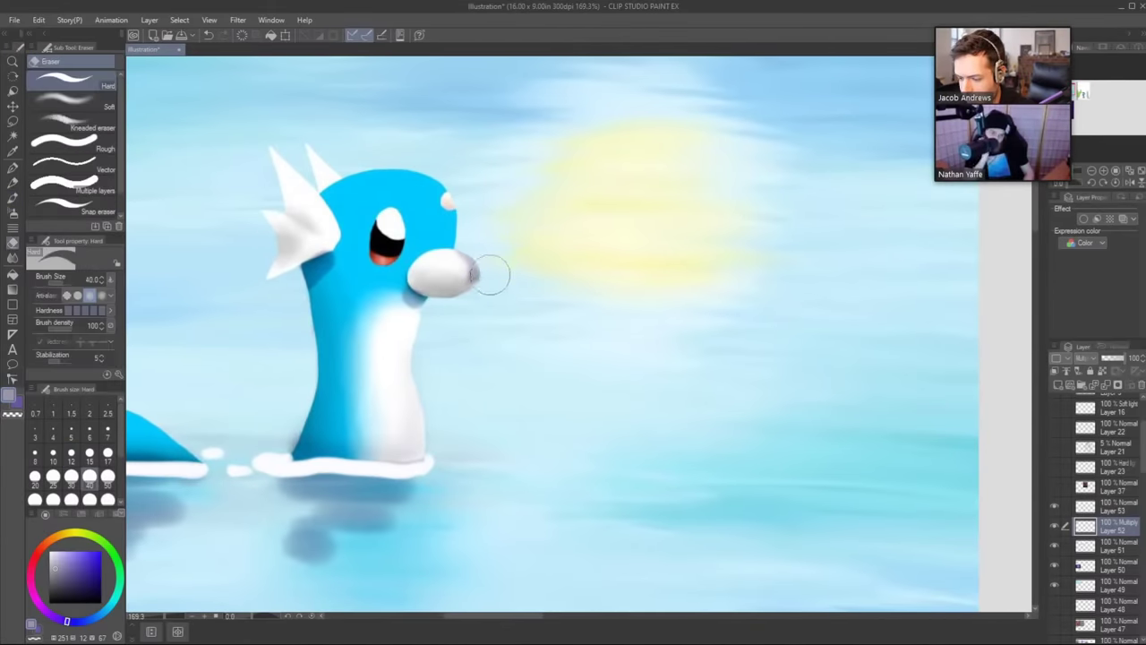
Add a new layer above the white foam layer and choose the Good Pencil in black for sketching beside the purple ghost artwork.
{"action": "key", "text": "/"}
{"action": "scroll", "coordinate": [508, 256], "scroll_direction": "down", "scroll_amount": 4}
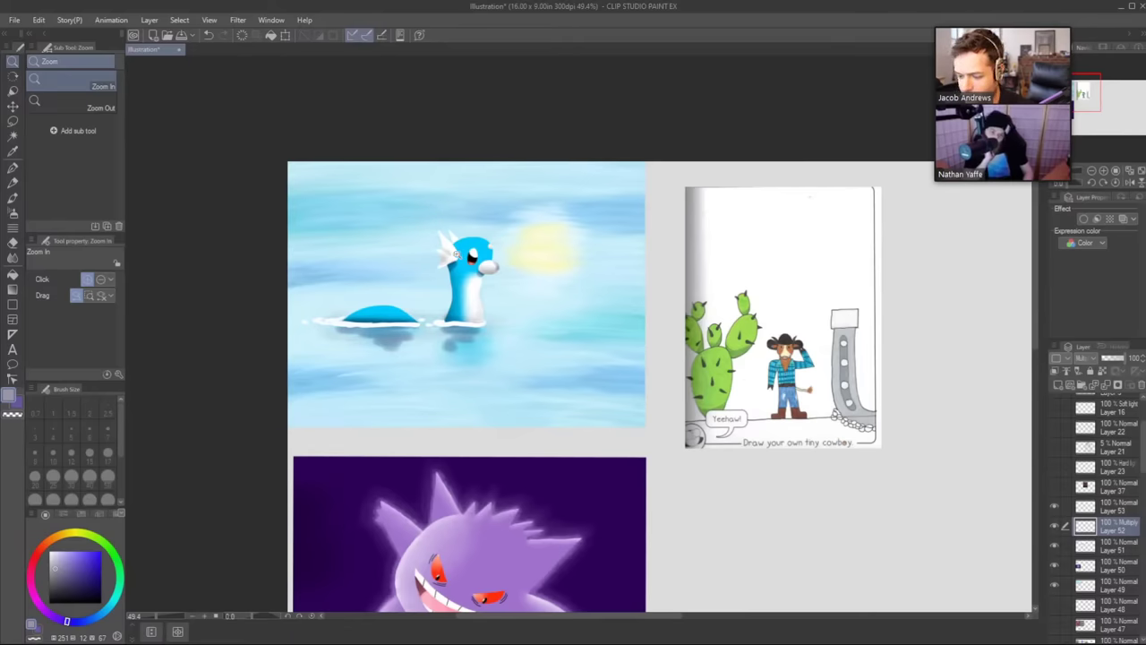
{"action": "left_click_drag", "start_coordinate": [622, 380], "coordinate": [544, 179]}
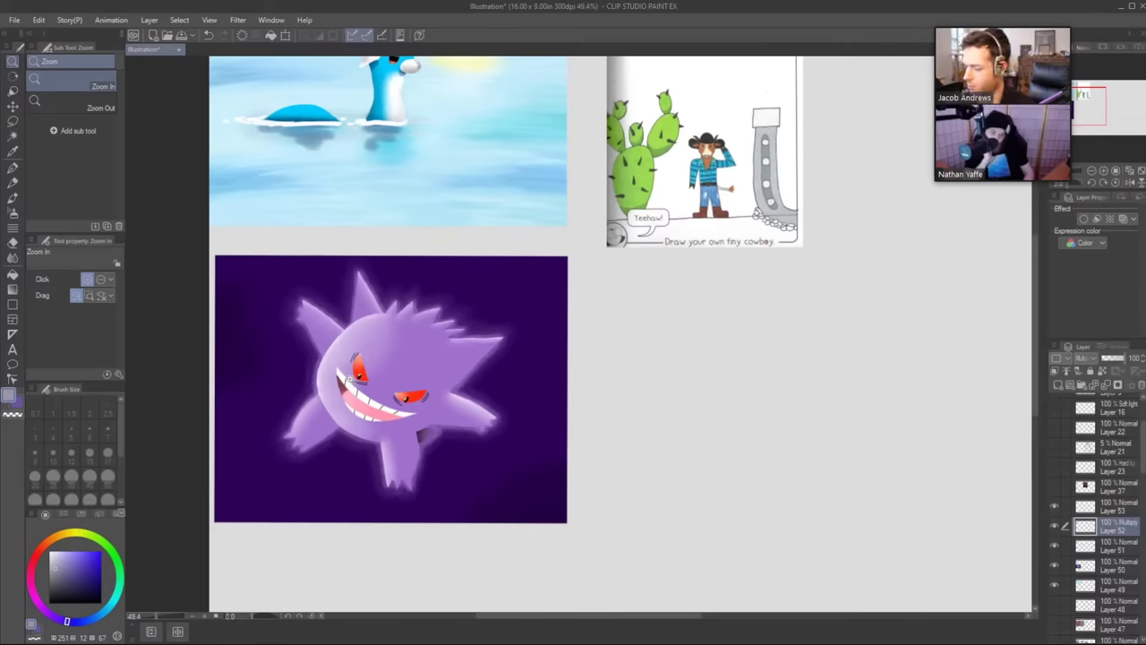
{"action": "left_click", "coordinate": [1118, 511]}
{"action": "left_click", "coordinate": [1058, 385]}
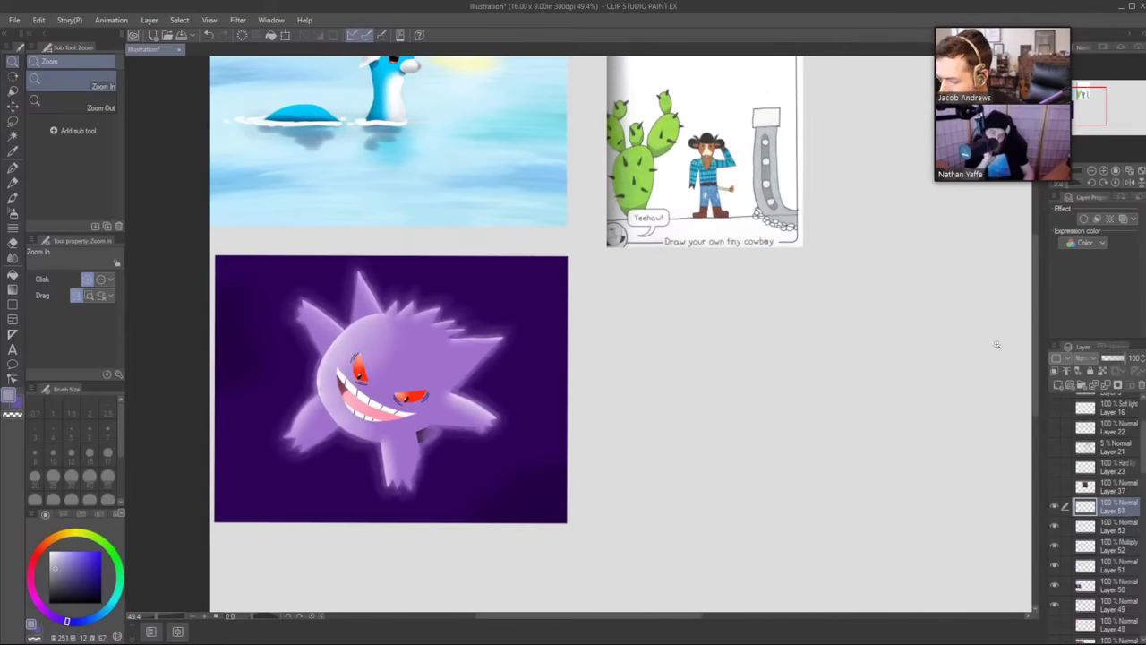
{"action": "key", "text": "b"}
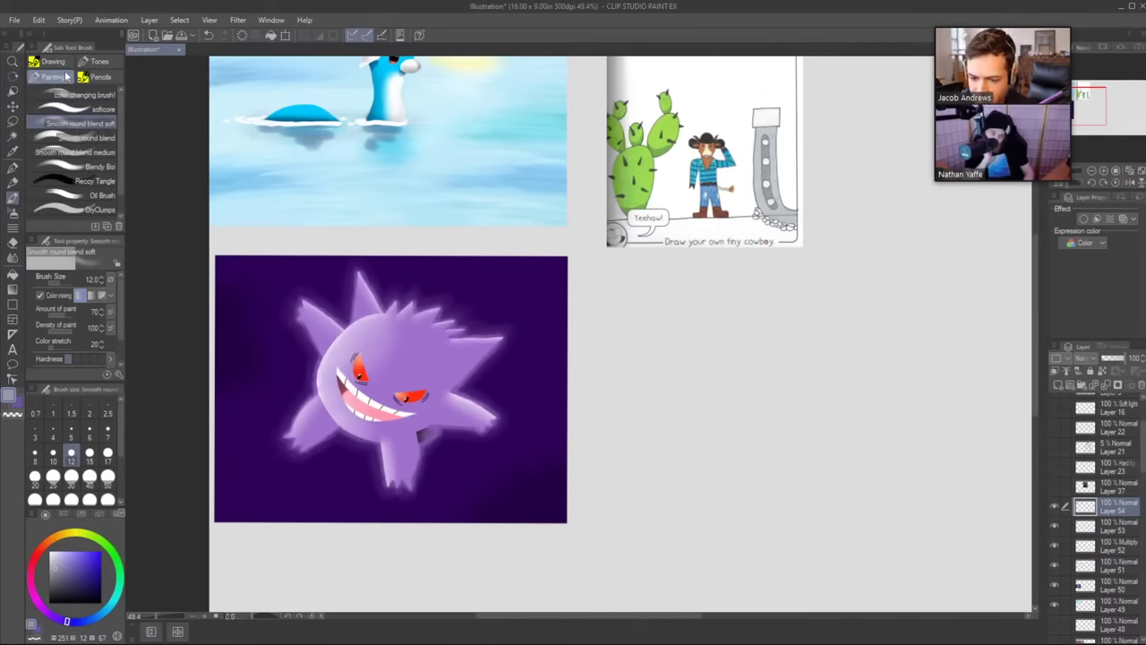
{"action": "left_click", "coordinate": [100, 76]}
{"action": "left_click_drag", "start_coordinate": [54, 595], "coordinate": [32, 599]}
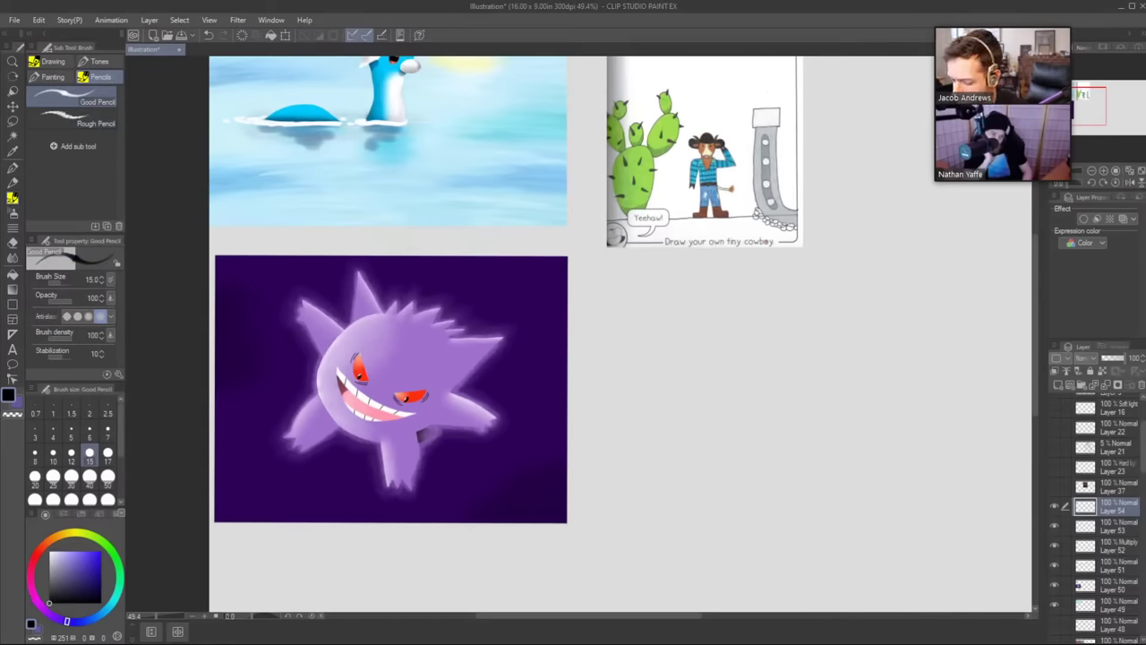
Sketch a large circle in the empty area beside the purple ghost artwork, with curved vertical and horizontal guidelines across it.
{"action": "mouse_move", "coordinate": [755, 499]}
{"action": "left_mouse_down"}
{"action": "mouse_move", "coordinate": [703, 369]}
{"action": "mouse_move", "coordinate": [668, 475]}
{"action": "mouse_move", "coordinate": [734, 358]}
{"action": "left_mouse_up"}
{"action": "key", "text": "ctrl+z"}
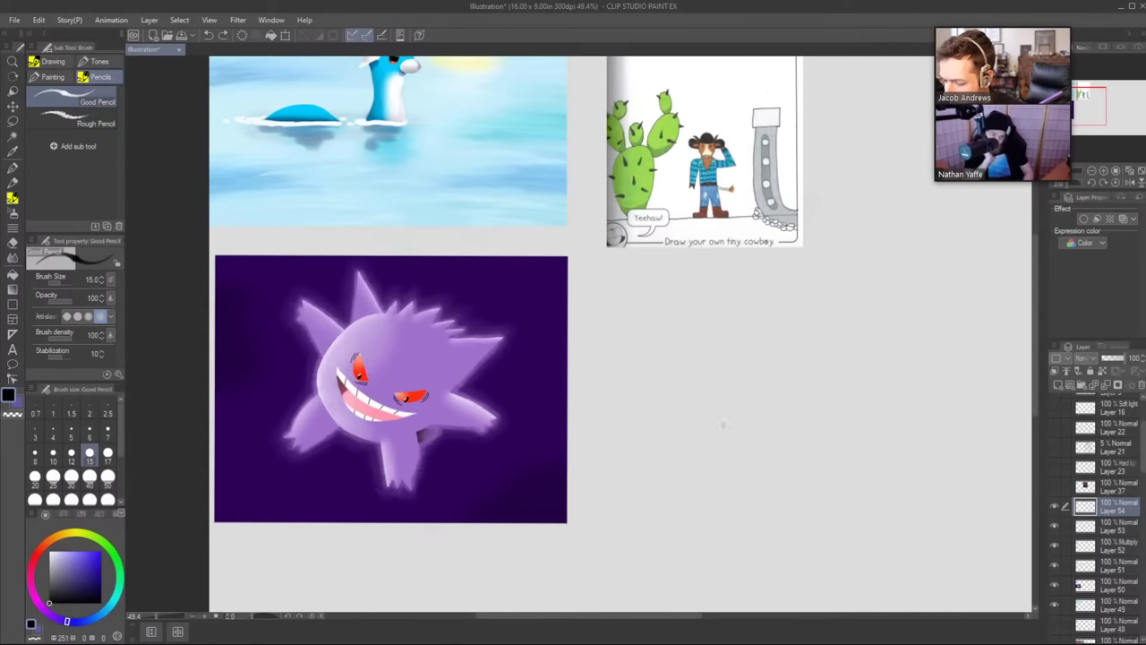
{"action": "mouse_move", "coordinate": [696, 486]}
{"action": "left_mouse_down"}
{"action": "mouse_move", "coordinate": [833, 383]}
{"action": "mouse_move", "coordinate": [679, 384]}
{"action": "mouse_move", "coordinate": [817, 351]}
{"action": "left_mouse_up"}
{"action": "left_click_drag", "start_coordinate": [740, 499], "coordinate": [743, 432]}
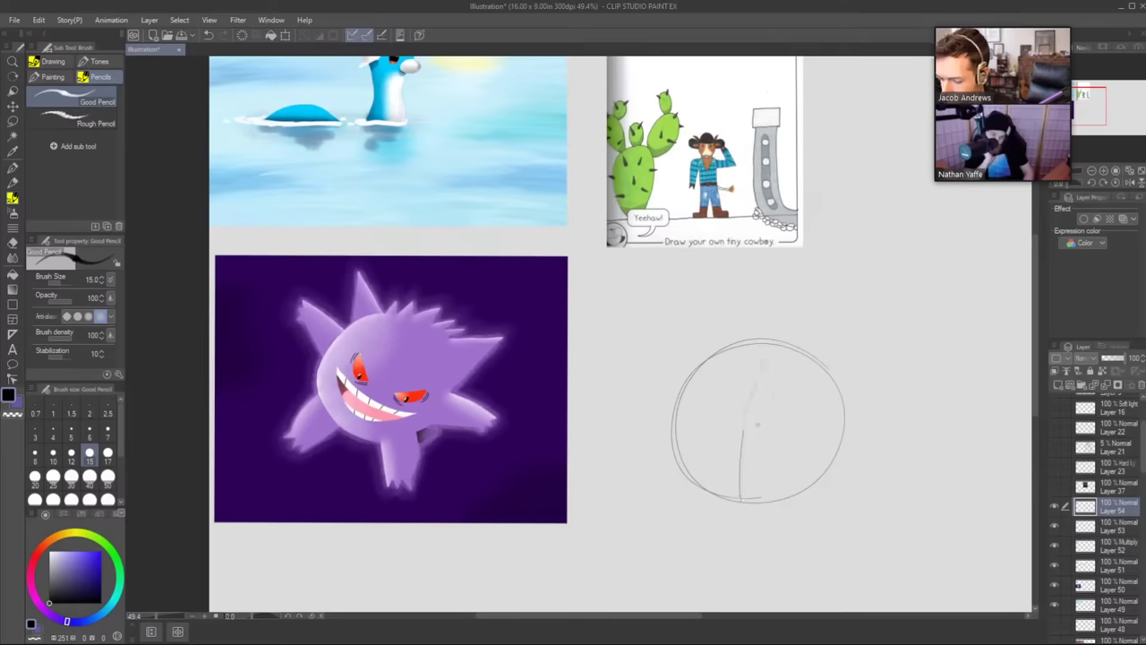
{"action": "mouse_move", "coordinate": [669, 396]}
{"action": "left_mouse_down"}
{"action": "mouse_move", "coordinate": [791, 445]}
{"action": "mouse_move", "coordinate": [840, 421]}
{"action": "left_mouse_up"}
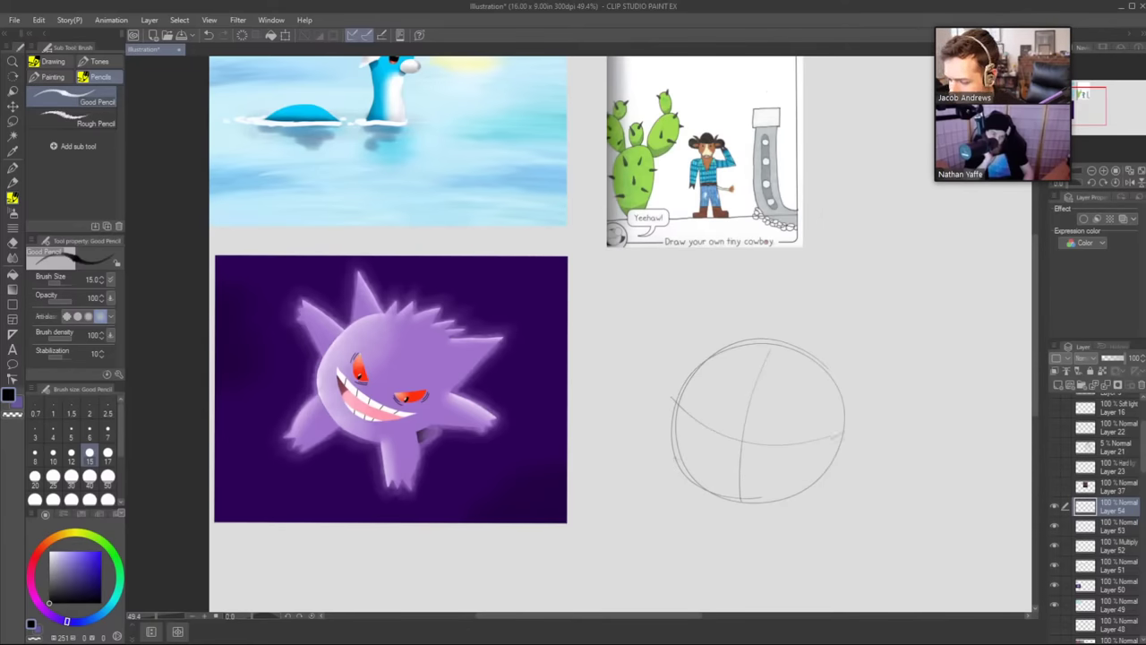
Sketch the beginnings of two stubby legs on the lower edge of the circle, undoing the misplaced stroke.
{"action": "left_click_drag", "start_coordinate": [675, 457], "coordinate": [662, 487]}
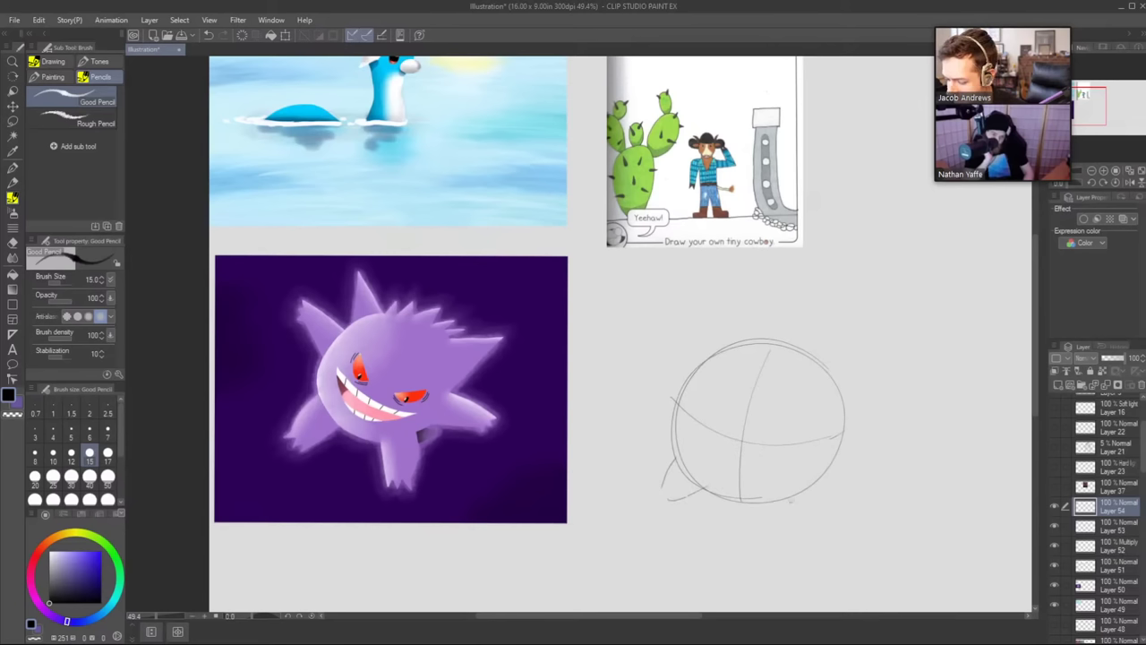
{"action": "mouse_move", "coordinate": [776, 499]}
{"action": "left_mouse_down"}
{"action": "mouse_move", "coordinate": [815, 489]}
{"action": "mouse_move", "coordinate": [819, 509]}
{"action": "left_mouse_up"}
{"action": "key", "text": "ctrl+z"}
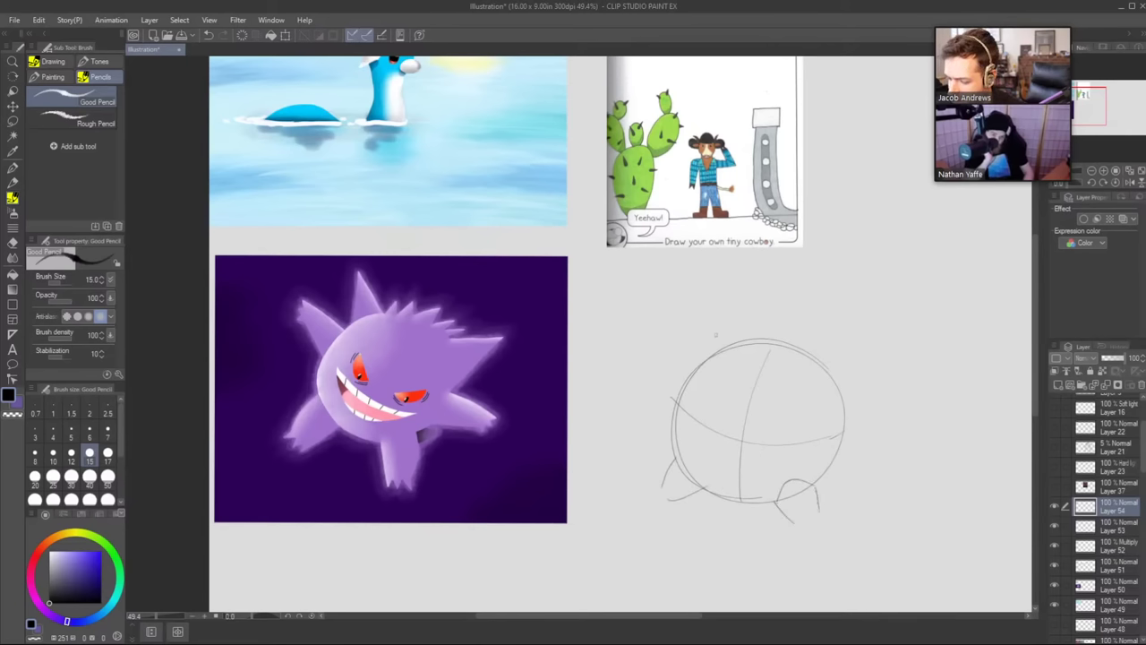
Rough in the two arms on the circle's sides and replace the vertical guideline with one curving slightly further left.
{"action": "left_click_drag", "start_coordinate": [824, 439], "coordinate": [822, 414]}
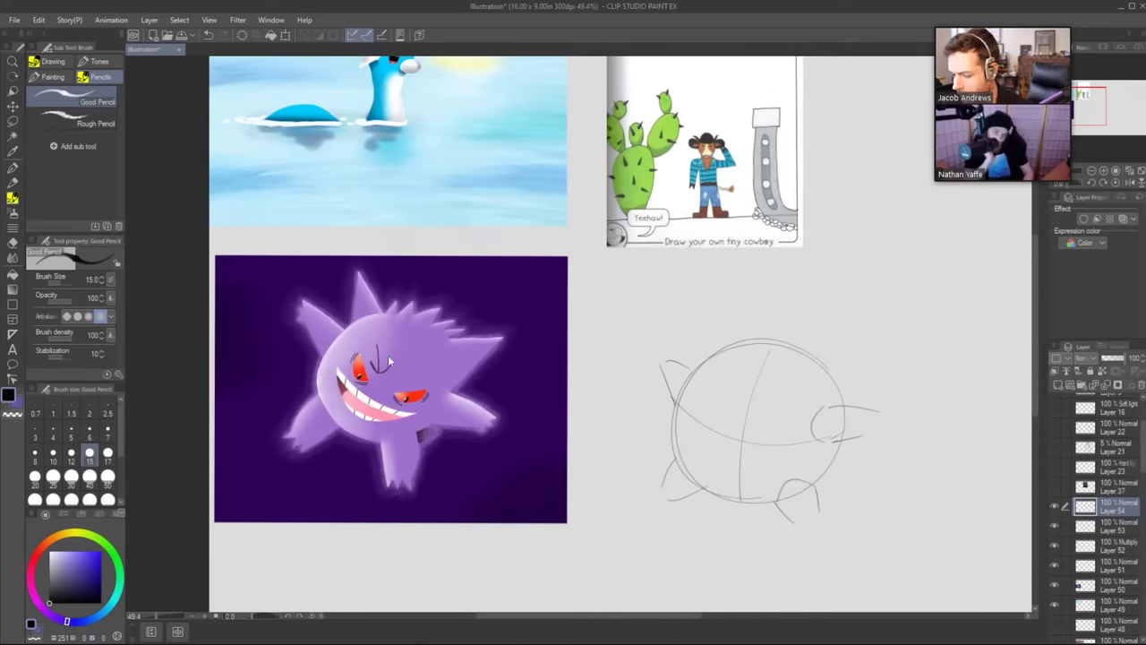
{"action": "key", "text": "e"}
{"action": "mouse_move", "coordinate": [743, 499]}
{"action": "left_mouse_down"}
{"action": "mouse_move", "coordinate": [751, 391]}
{"action": "mouse_move", "coordinate": [773, 349]}
{"action": "left_mouse_up"}
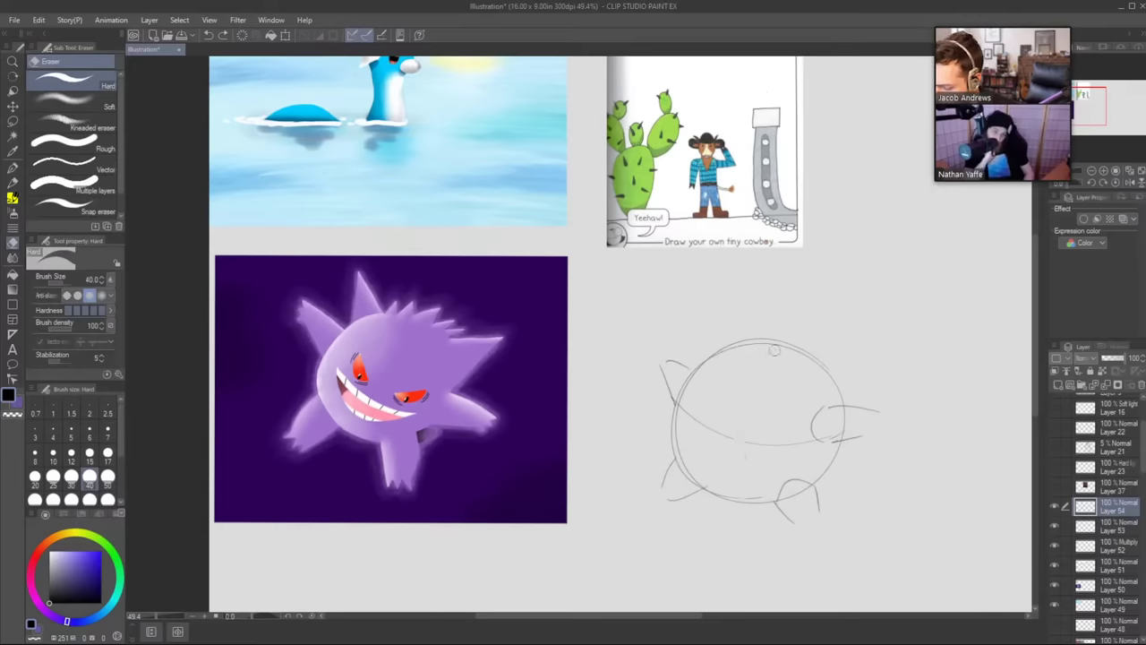
{"action": "key", "text": "b"}
{"action": "mouse_move", "coordinate": [728, 500]}
{"action": "left_mouse_down"}
{"action": "mouse_move", "coordinate": [725, 432]}
{"action": "mouse_move", "coordinate": [772, 350]}
{"action": "left_mouse_up"}
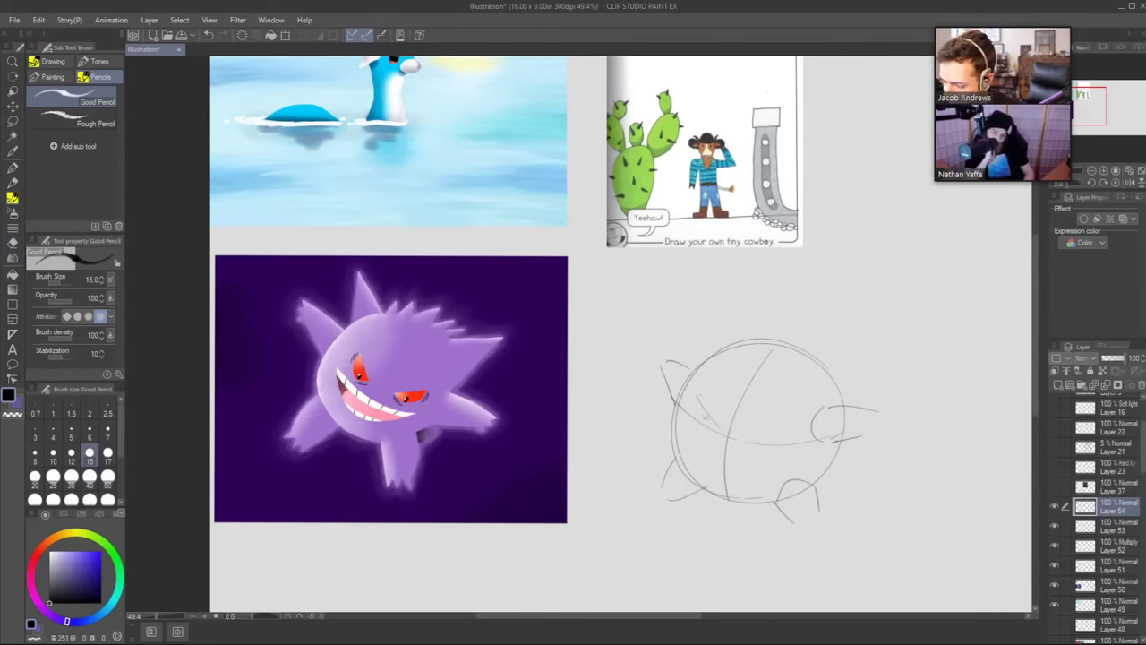
Sketch the slanted eyes with pupils, brow marks and toothy grin, and add small claws to the hands and feet.
{"action": "mouse_move", "coordinate": [692, 392]}
{"action": "left_mouse_down"}
{"action": "mouse_move", "coordinate": [721, 437]}
{"action": "mouse_move", "coordinate": [796, 430]}
{"action": "left_mouse_up"}
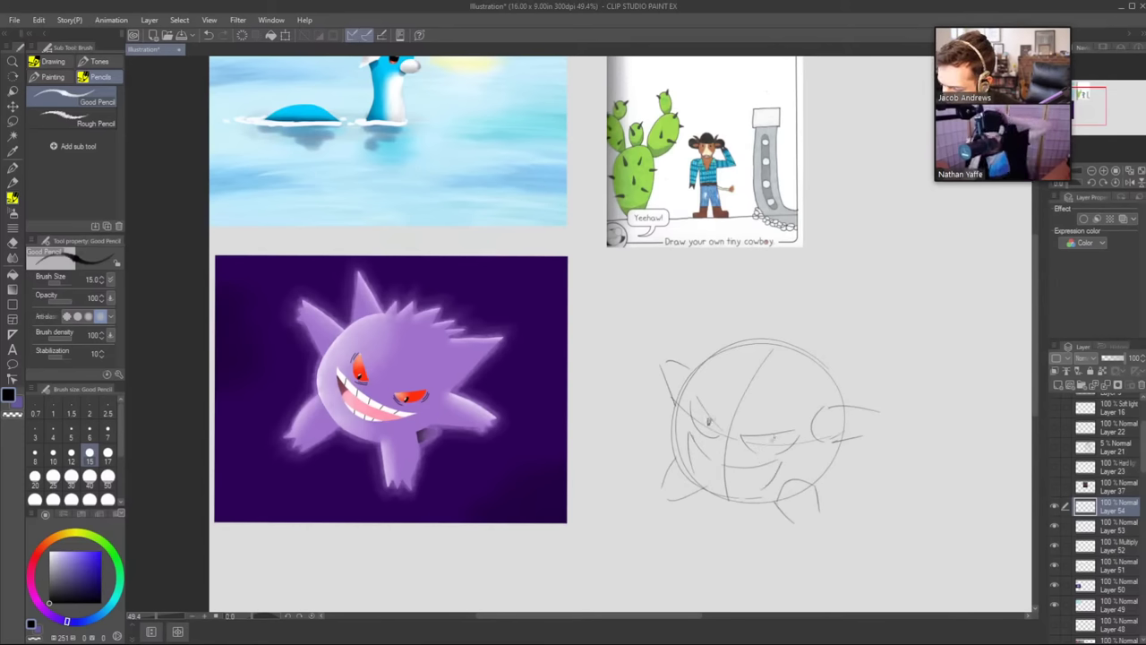
{"action": "left_click_drag", "start_coordinate": [772, 437], "coordinate": [777, 444]}
{"action": "mouse_move", "coordinate": [723, 403]}
{"action": "left_mouse_down"}
{"action": "mouse_move", "coordinate": [729, 424]}
{"action": "mouse_move", "coordinate": [753, 428]}
{"action": "mouse_move", "coordinate": [759, 414]}
{"action": "left_mouse_up"}
{"action": "left_click_drag", "start_coordinate": [704, 455], "coordinate": [705, 486]}
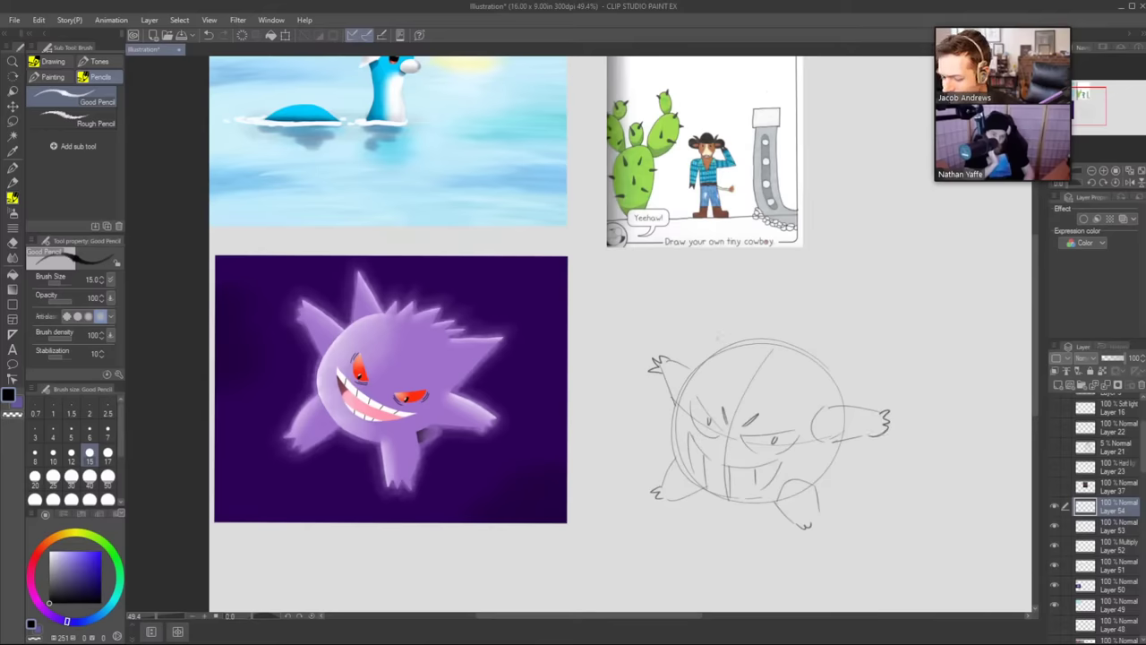
Sketch two tall pointed ears with curved bases on the head, undoing and redrawing the ear beside the raised arm.
{"action": "mouse_move", "coordinate": [690, 377]}
{"action": "left_mouse_down"}
{"action": "mouse_move", "coordinate": [729, 346]}
{"action": "mouse_move", "coordinate": [747, 351]}
{"action": "mouse_move", "coordinate": [706, 296]}
{"action": "left_mouse_up"}
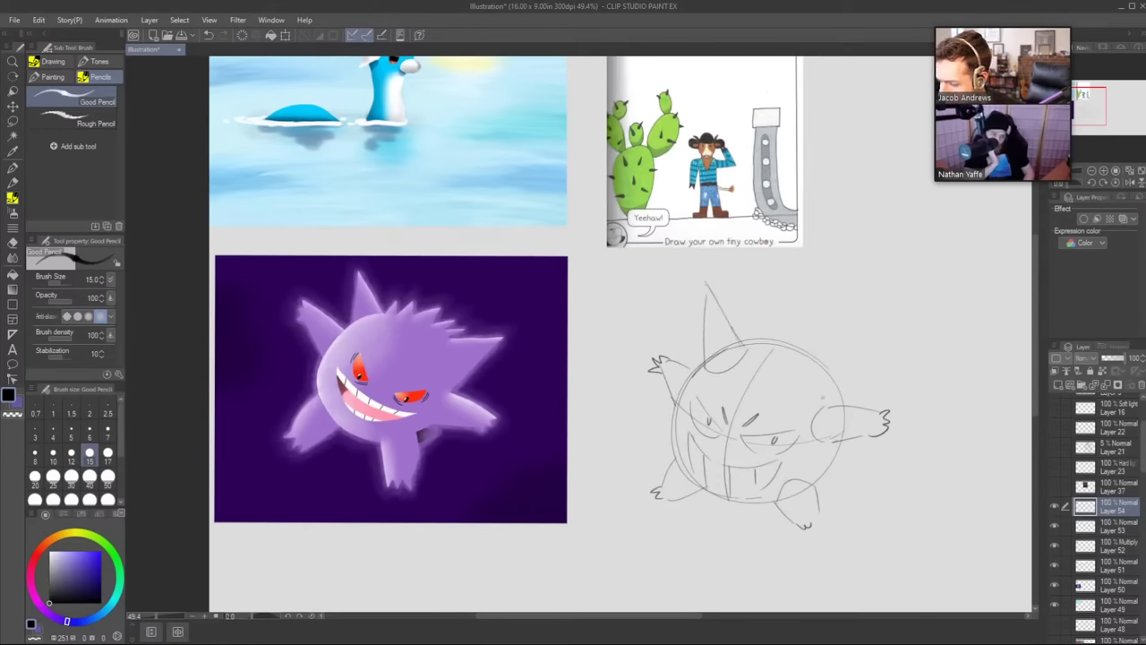
{"action": "mouse_move", "coordinate": [811, 362]}
{"action": "left_mouse_down"}
{"action": "mouse_move", "coordinate": [879, 323]}
{"action": "mouse_move", "coordinate": [833, 394]}
{"action": "left_mouse_up"}
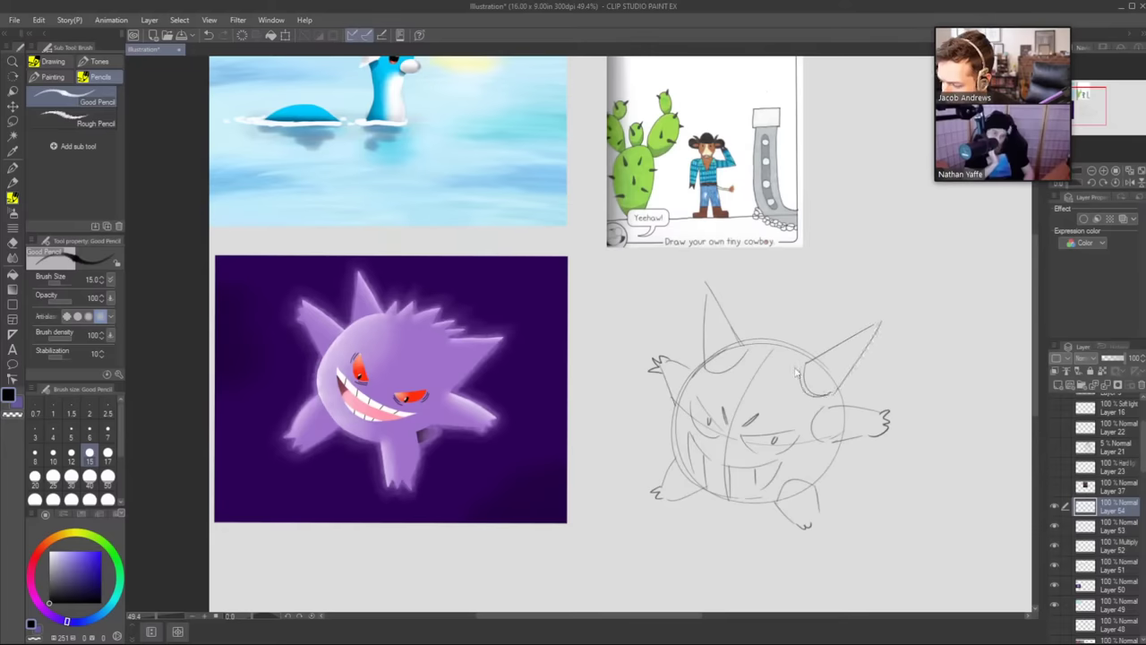
{"action": "key", "text": "ctrl+z"}
{"action": "key", "text": "ctrl+z"}
{"action": "key", "text": "ctrl+z"}
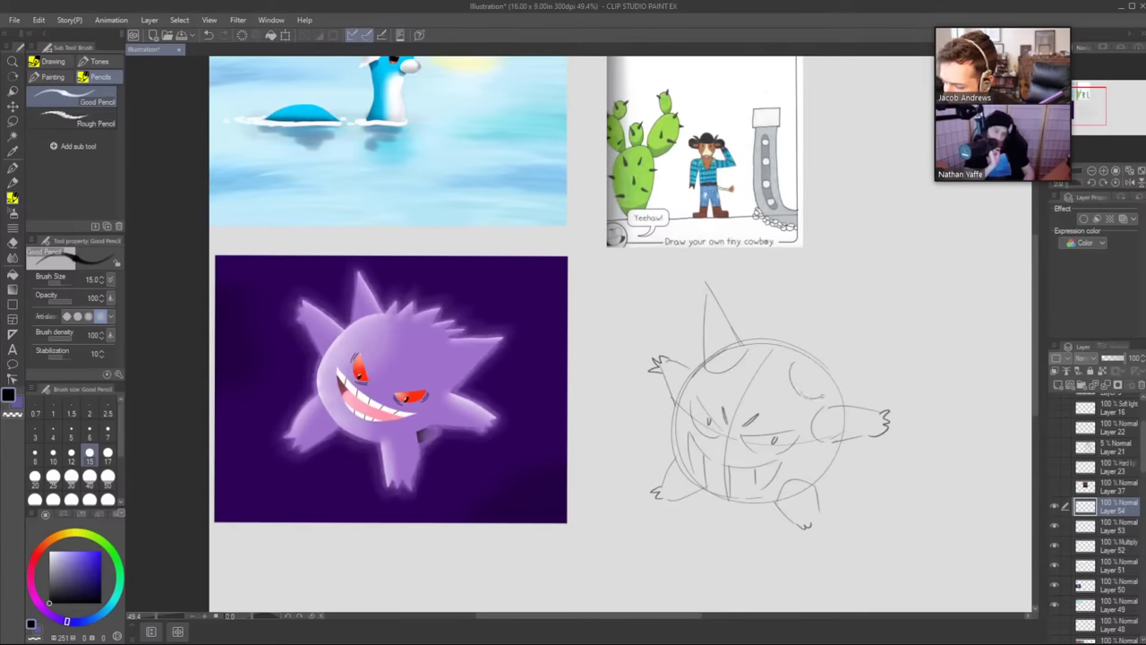
{"action": "mouse_move", "coordinate": [804, 360]}
{"action": "left_mouse_down"}
{"action": "mouse_move", "coordinate": [871, 337]}
{"action": "mouse_move", "coordinate": [826, 396]}
{"action": "left_mouse_up"}
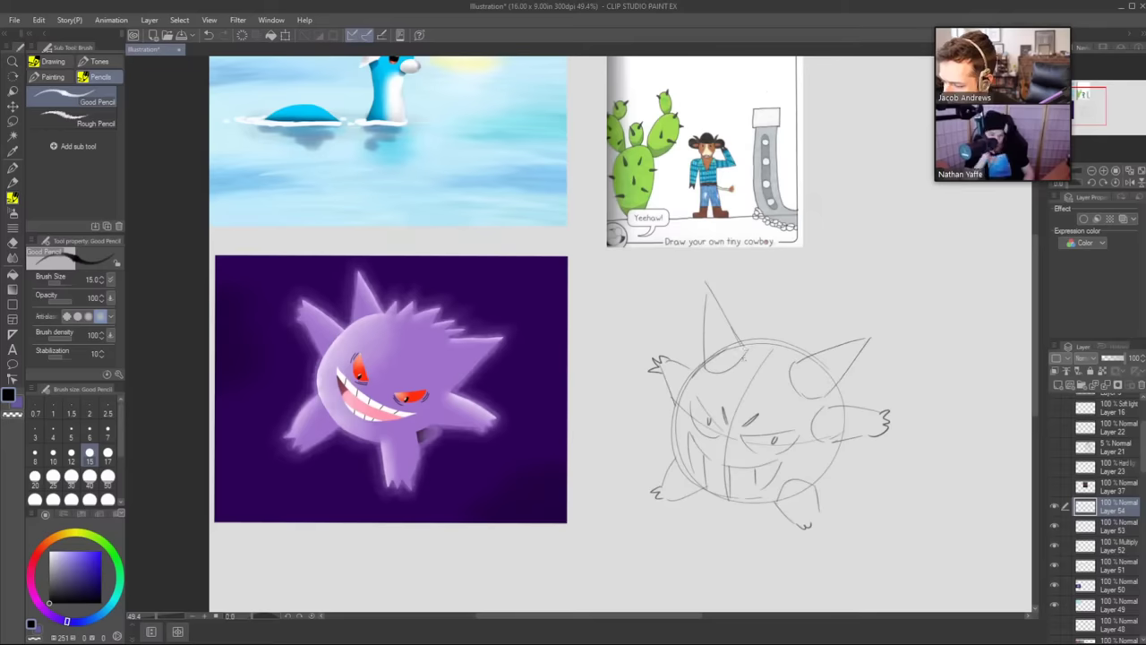
Sketch short hair spikes between the ears and erase the construction lines overlapping the ears' bases with the Hard eraser.
{"action": "left_click_drag", "start_coordinate": [759, 361], "coordinate": [773, 360]}
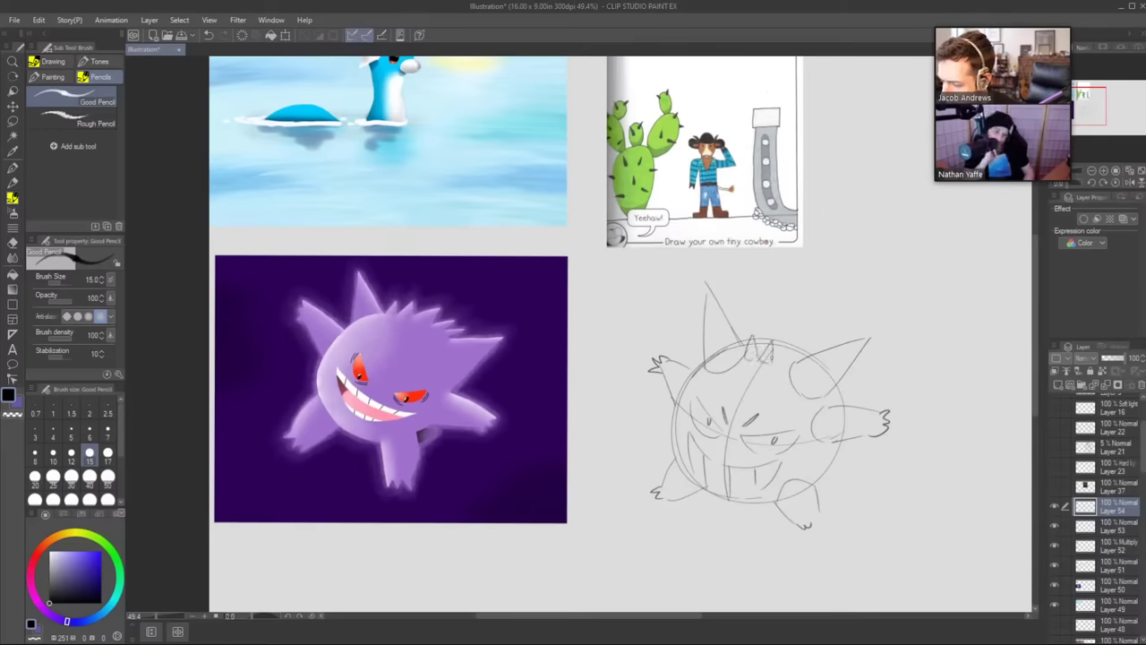
{"action": "key", "text": "ctrl+z"}
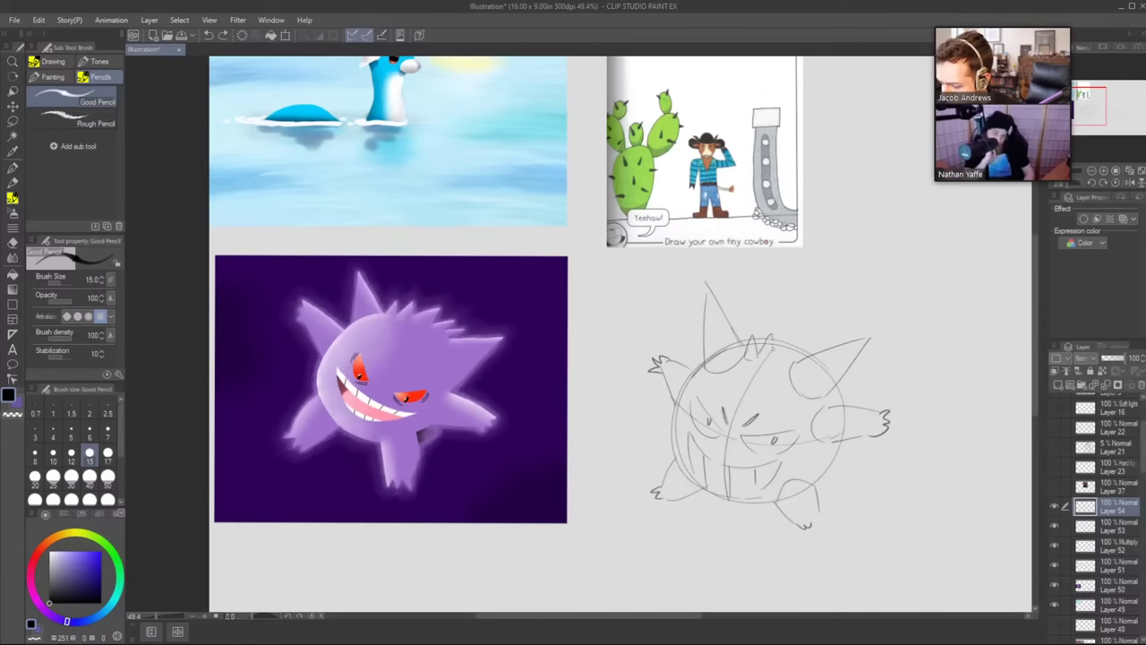
{"action": "key", "text": "e"}
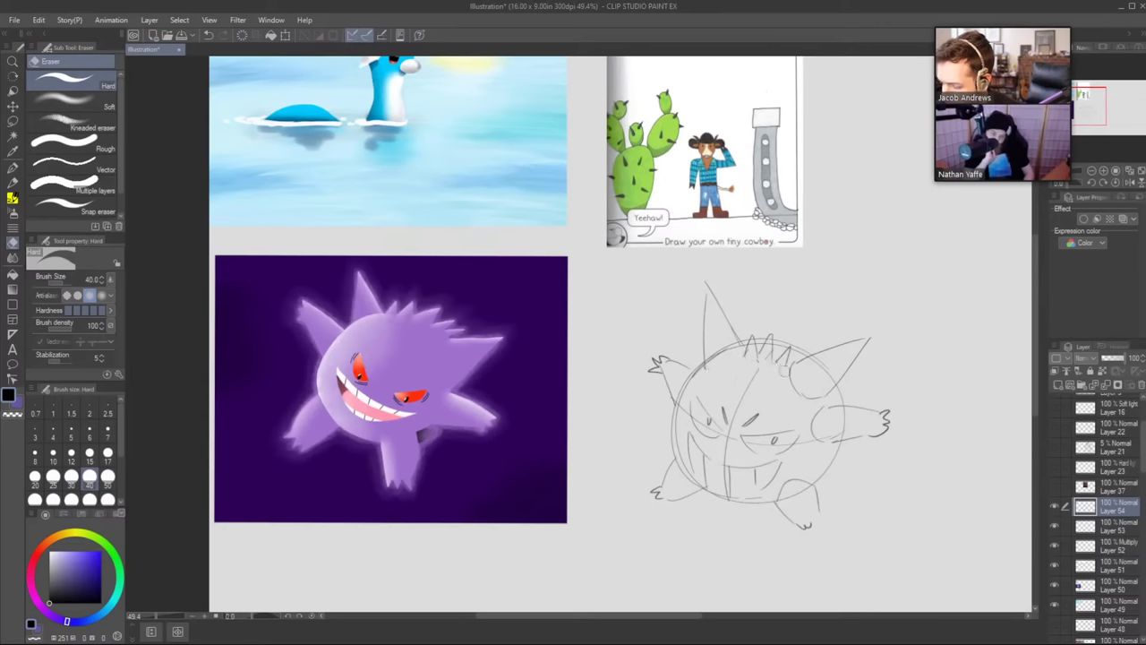
{"action": "left_click_drag", "start_coordinate": [792, 377], "coordinate": [799, 391]}
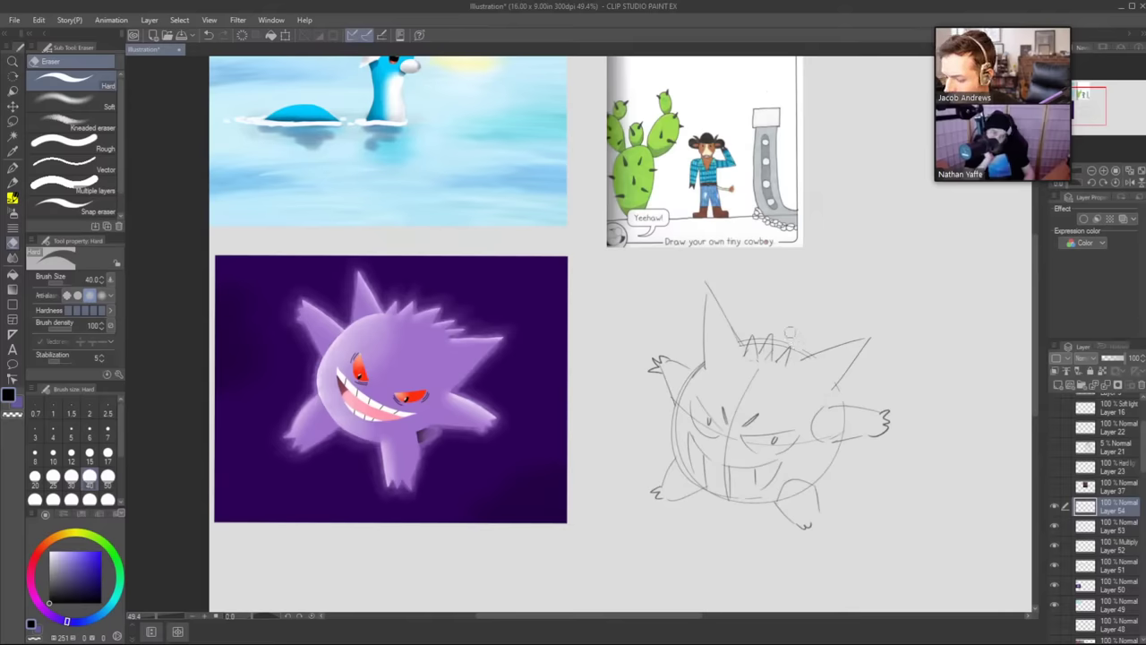
Finish the ghost sketch with a small pointed tail beside the lower leg.
{"action": "key", "text": "m"}
{"action": "mouse_move", "coordinate": [717, 370]}
{"action": "left_mouse_down"}
{"action": "mouse_move", "coordinate": [736, 263]}
{"action": "mouse_move", "coordinate": [909, 329]}
{"action": "mouse_move", "coordinate": [843, 386]}
{"action": "mouse_move", "coordinate": [780, 377]}
{"action": "mouse_move", "coordinate": [858, 360]}
{"action": "left_mouse_up"}
{"action": "left_click", "coordinate": [842, 412]}
{"action": "left_click", "coordinate": [762, 407]}
{"action": "left_click", "coordinate": [692, 404]}
{"action": "key", "text": "ctrl+space"}
{"action": "mouse_move", "coordinate": [877, 429]}
{"action": "left_mouse_down"}
{"action": "mouse_move", "coordinate": [788, 422]}
{"action": "mouse_move", "coordinate": [790, 404]}
{"action": "left_mouse_up"}
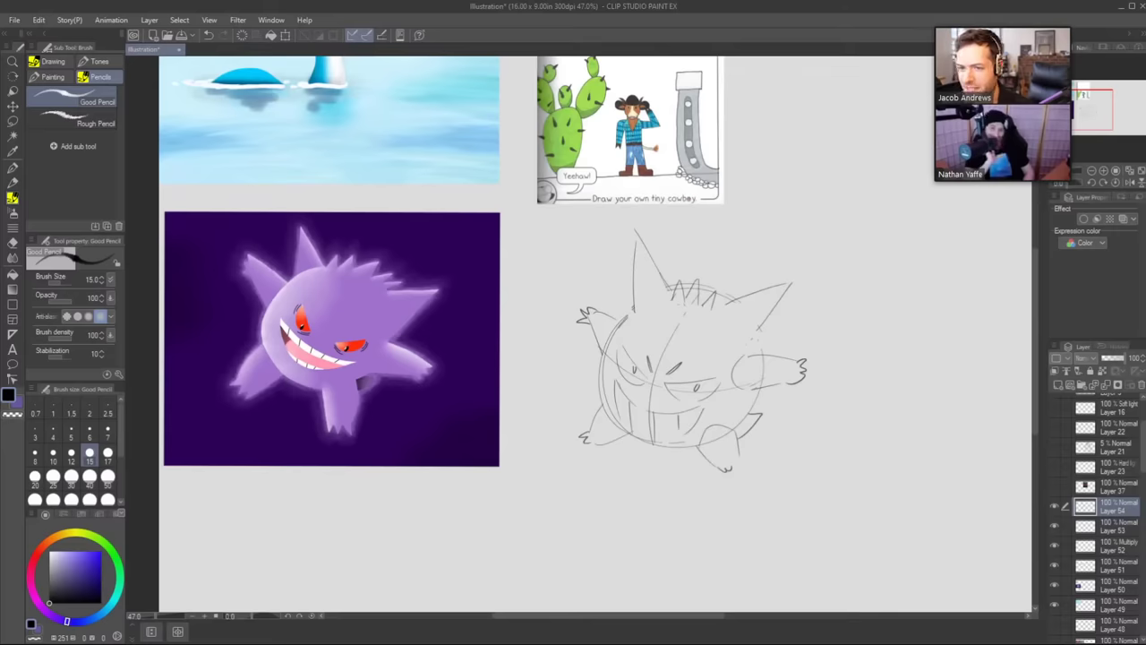
Hide Layers 49 to 54 so the sea creature, cowboy and ghost artworks and sketches leave the board.
{"action": "left_click_drag", "start_coordinate": [787, 226], "coordinate": [764, 227]}
{"action": "left_click_drag", "start_coordinate": [797, 198], "coordinate": [664, 299]}
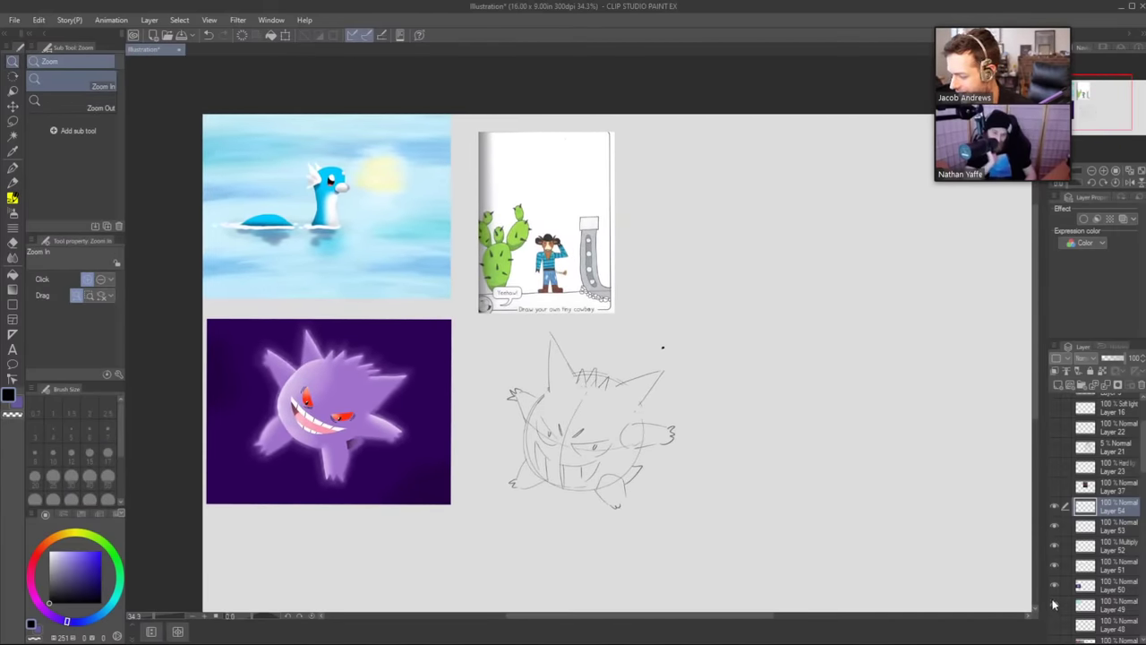
{"action": "left_click_drag", "start_coordinate": [1054, 606], "coordinate": [1052, 507]}
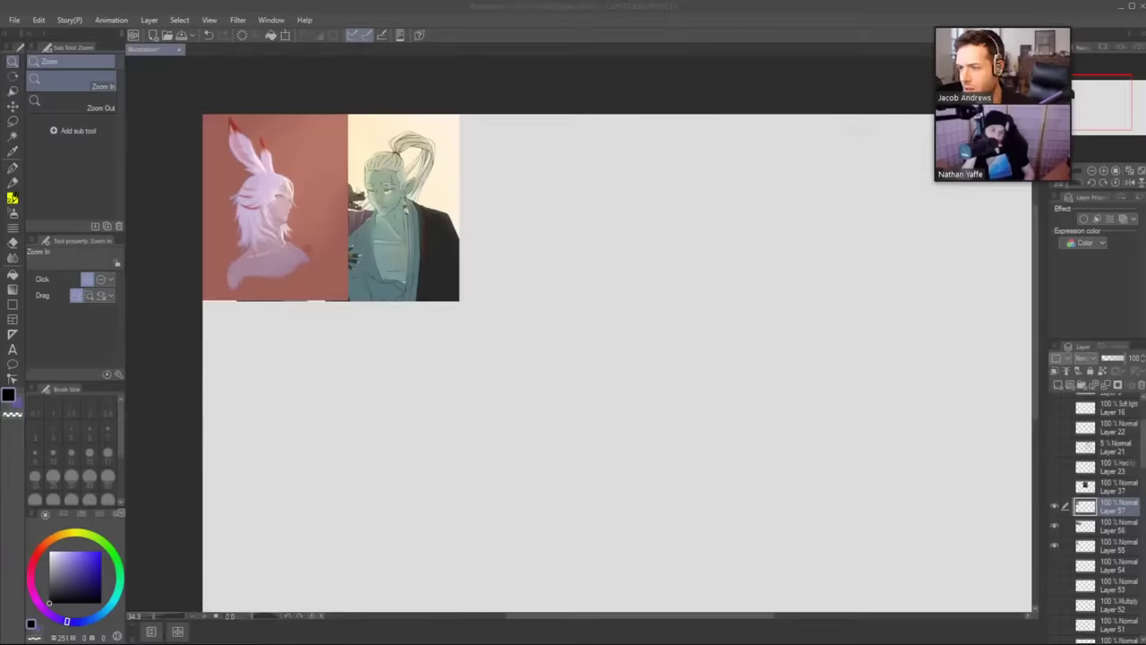
Paste the golden and purple profile portrait and move it to the empty area right of the other submissions.
{"action": "key", "text": "ctrl+v"}
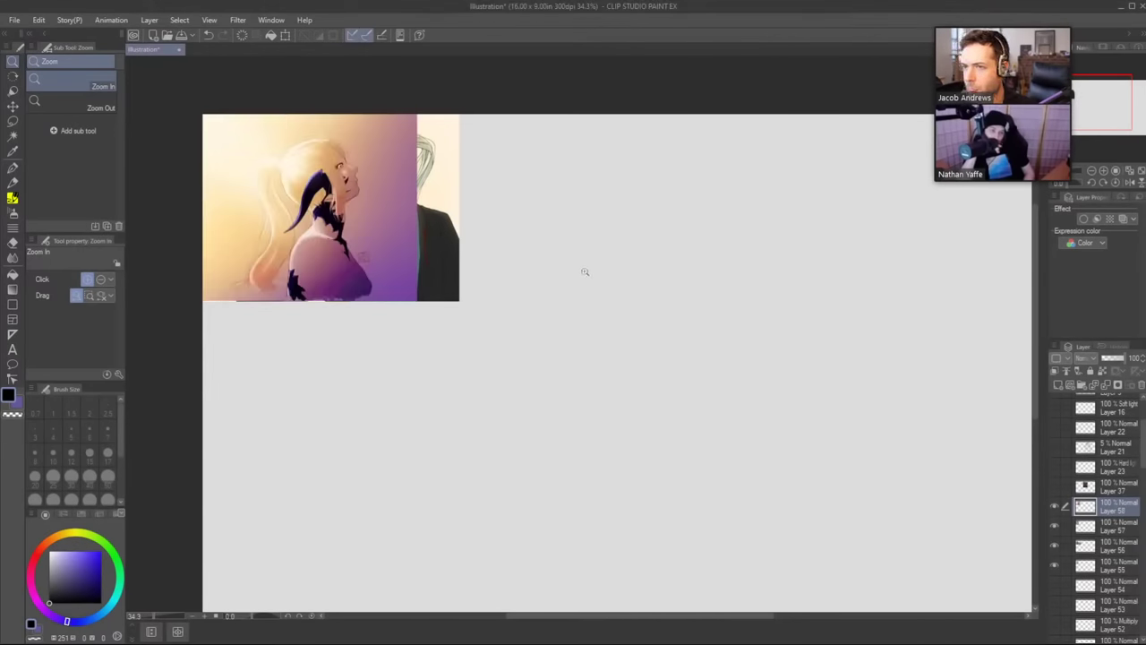
{"action": "left_click_drag", "start_coordinate": [545, 254], "coordinate": [474, 222]}
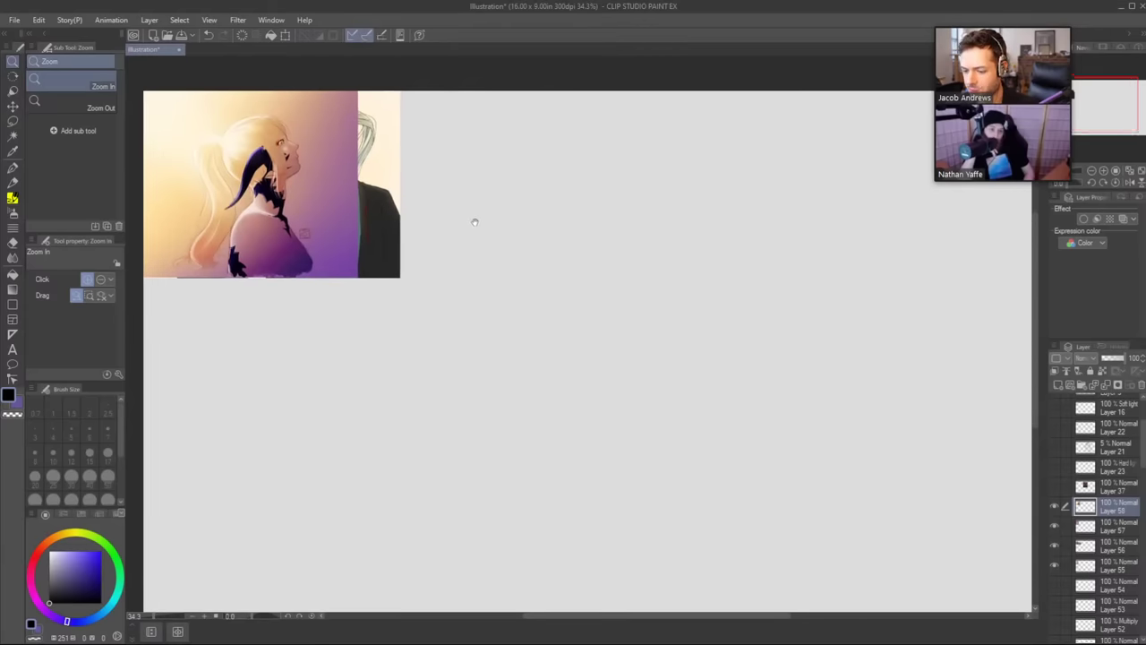
{"action": "left_click", "coordinate": [282, 37]}
{"action": "left_click_drag", "start_coordinate": [298, 183], "coordinate": [801, 284]}
{"action": "left_click", "coordinate": [1114, 544]}
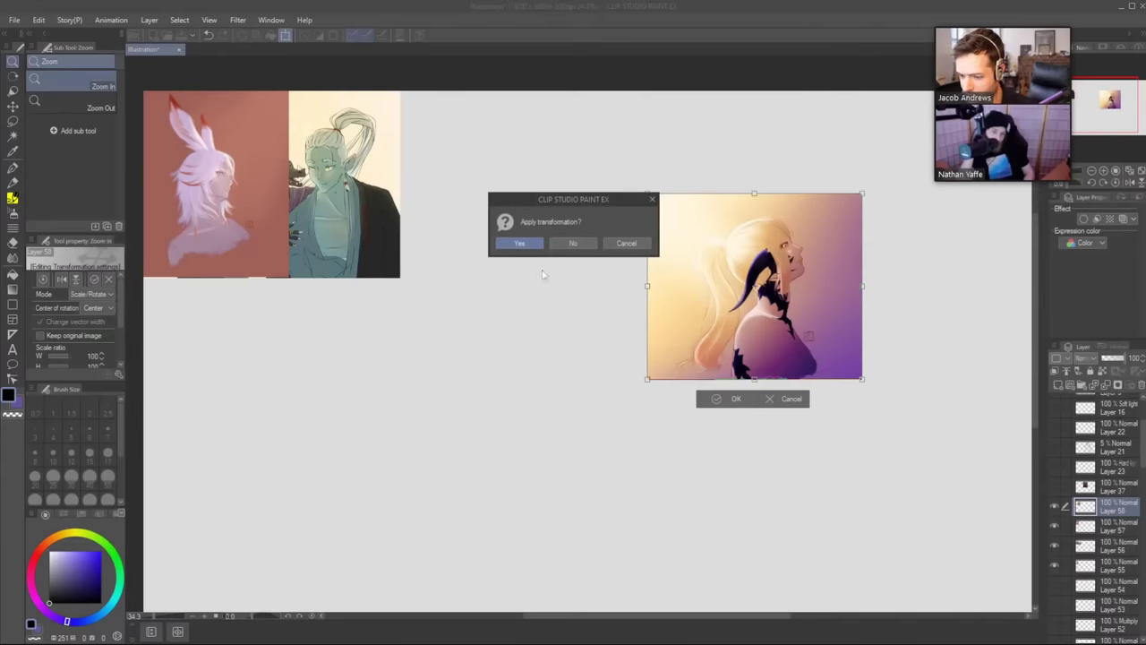
{"action": "left_click", "coordinate": [524, 244]}
Move the rabbit-eared portrait on Layer 57 directly beneath the golden and purple portrait.
{"action": "key", "text": "alt+bracketleft"}
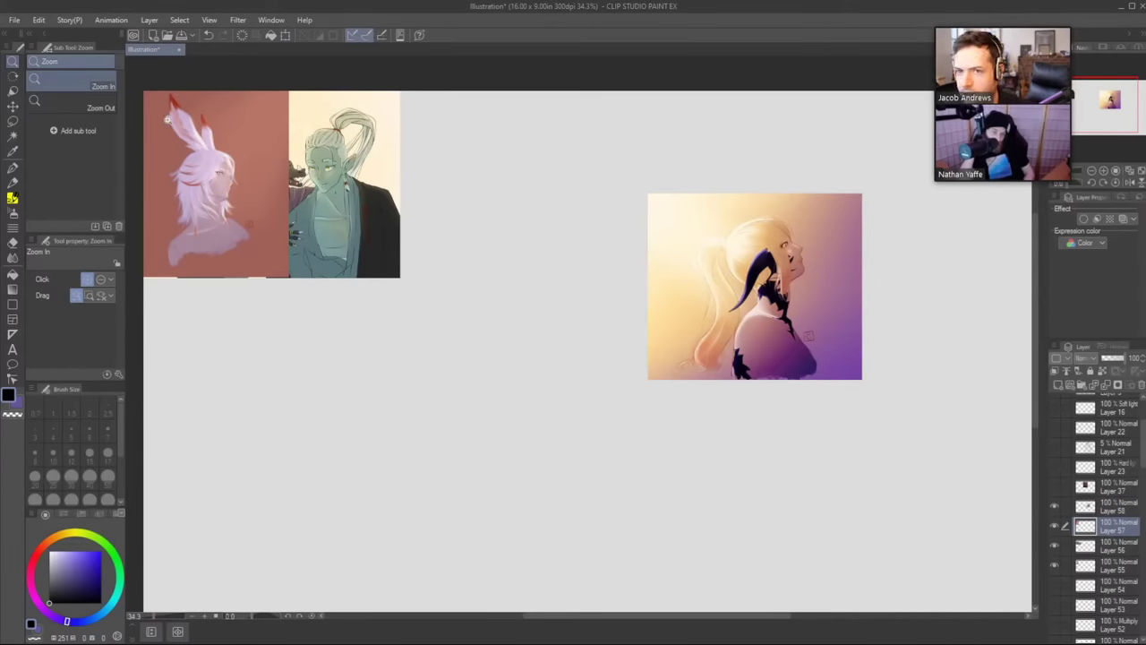
{"action": "left_click", "coordinate": [285, 36]}
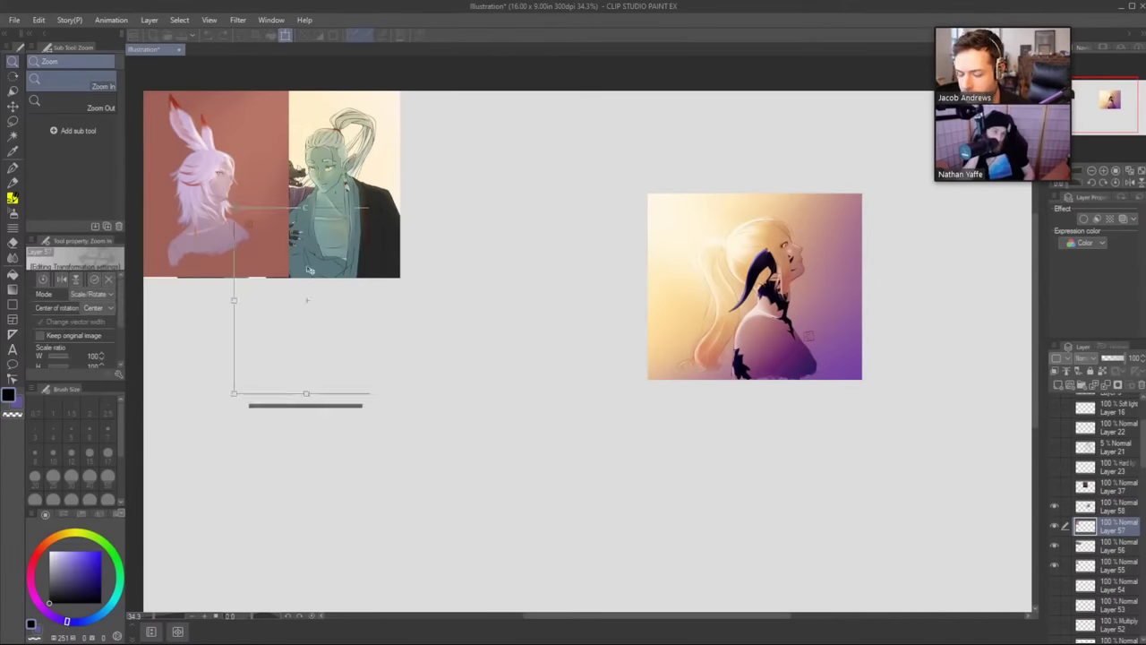
{"action": "left_click_drag", "start_coordinate": [224, 157], "coordinate": [790, 450]}
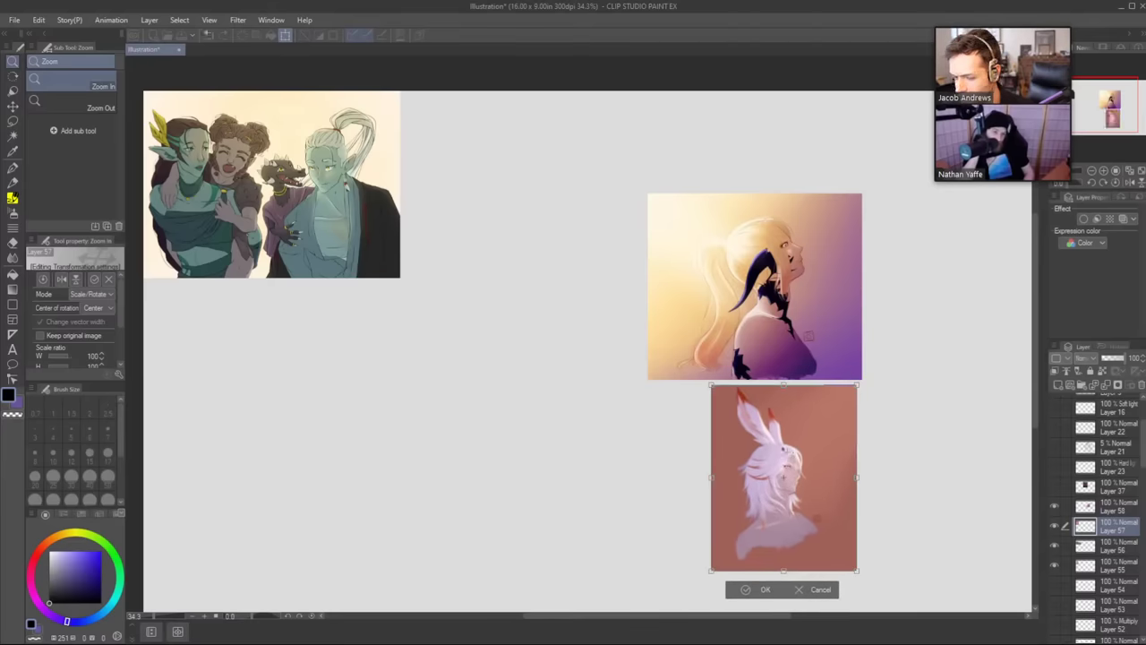
{"action": "left_click", "coordinate": [1105, 548]}
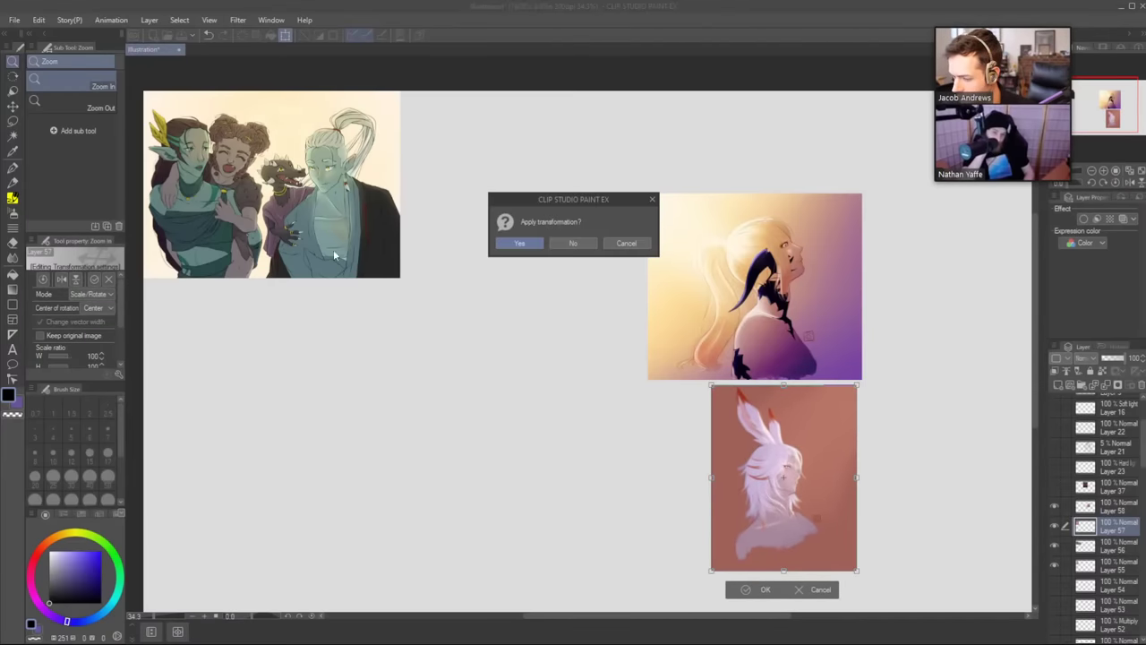
{"action": "left_click", "coordinate": [520, 243]}
Enlarge the group illustration on Layer 56 to 153% and place it in the lower-left area of the canvas.
{"action": "left_click", "coordinate": [1119, 546]}
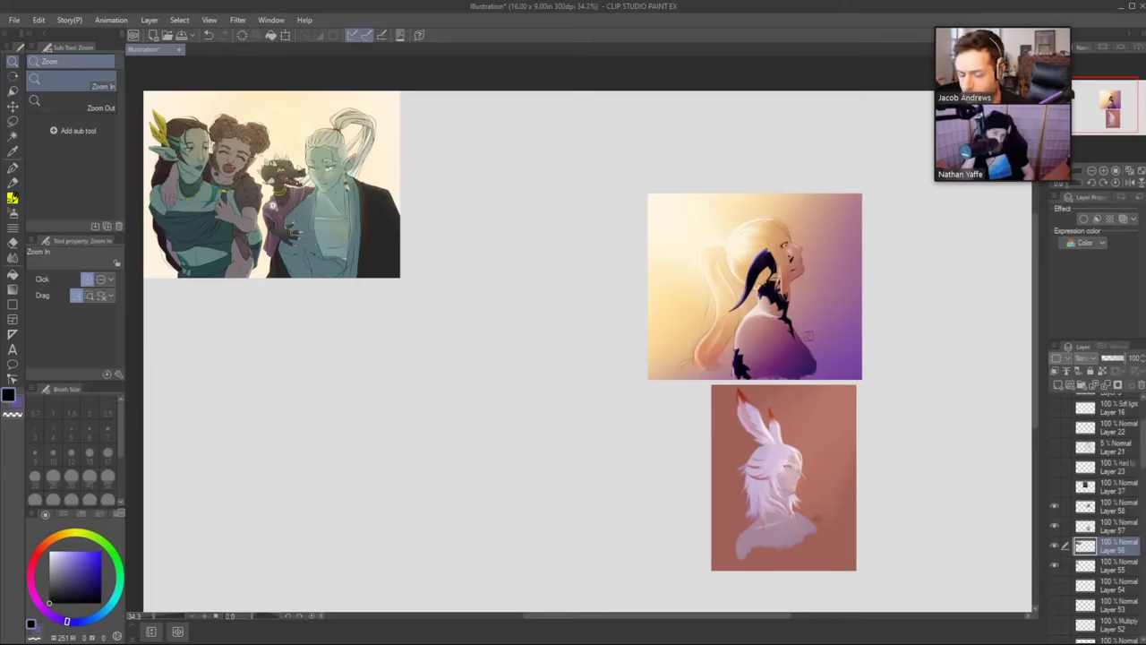
{"action": "left_click", "coordinate": [285, 36]}
{"action": "left_click_drag", "start_coordinate": [372, 328], "coordinate": [389, 409]}
{"action": "left_click_drag", "start_coordinate": [468, 455], "coordinate": [431, 427]}
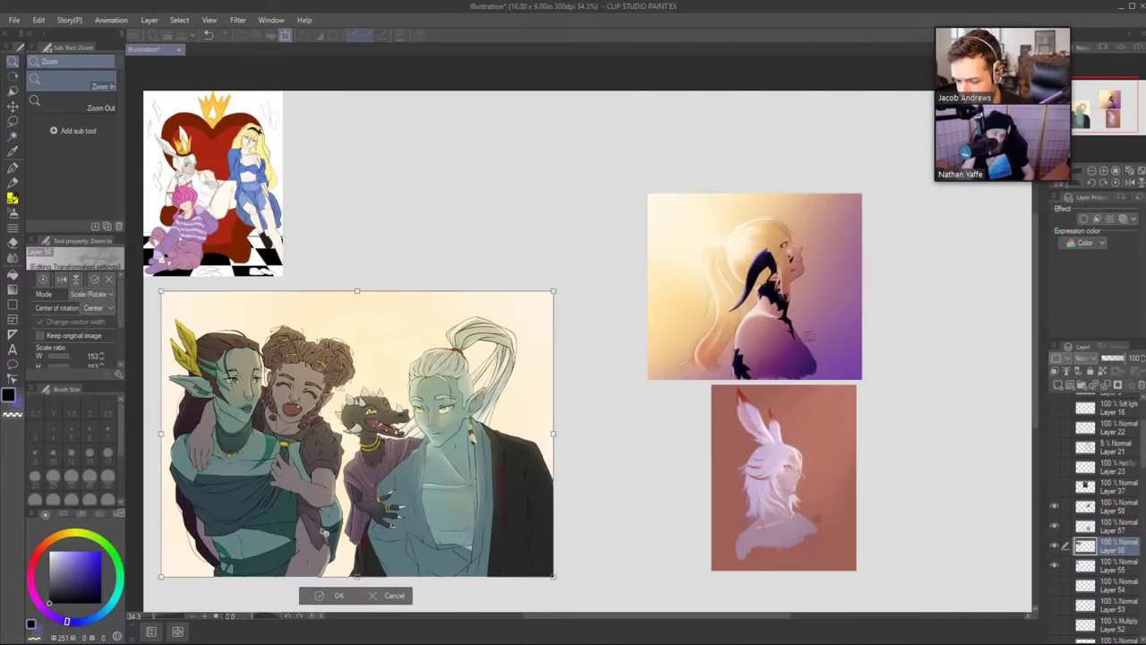
{"action": "left_click", "coordinate": [331, 598]}
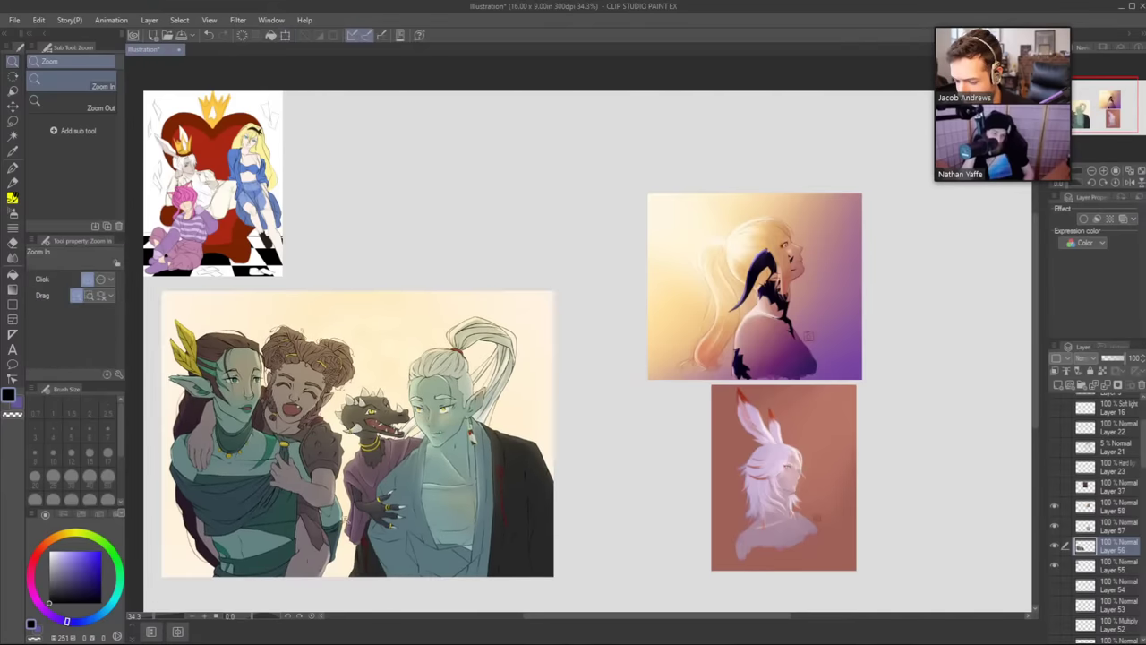
Enlarge the heart throne illustration on Layer 55 to 155%.
{"action": "left_click", "coordinate": [1116, 566]}
{"action": "left_click", "coordinate": [284, 35]}
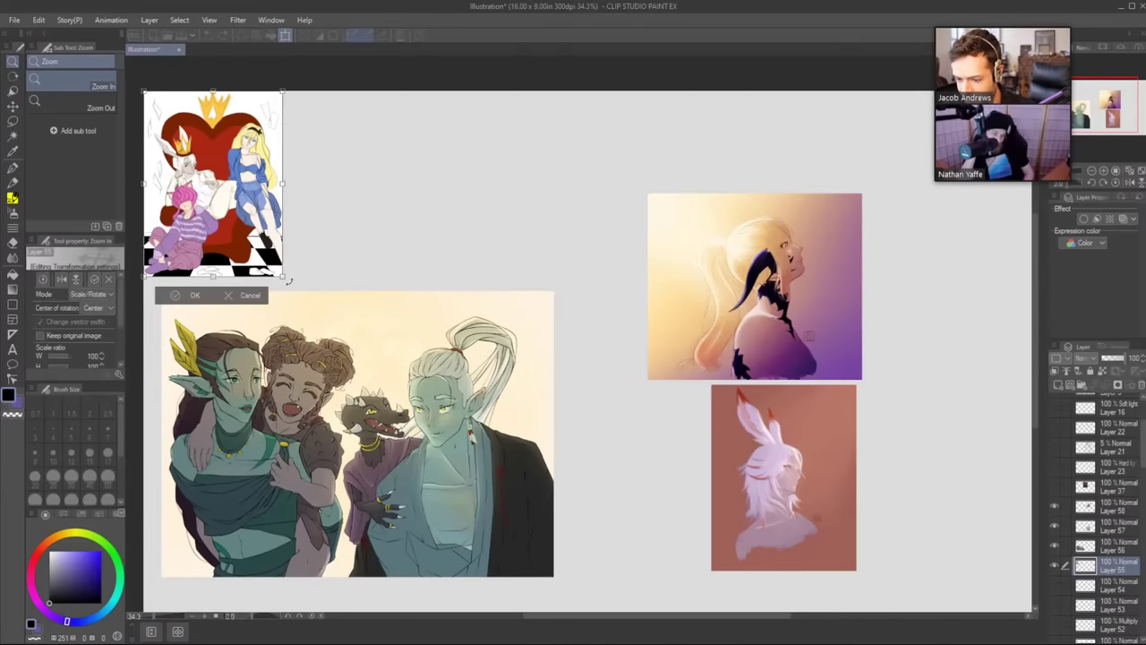
{"action": "left_click_drag", "start_coordinate": [283, 276], "coordinate": [359, 376]}
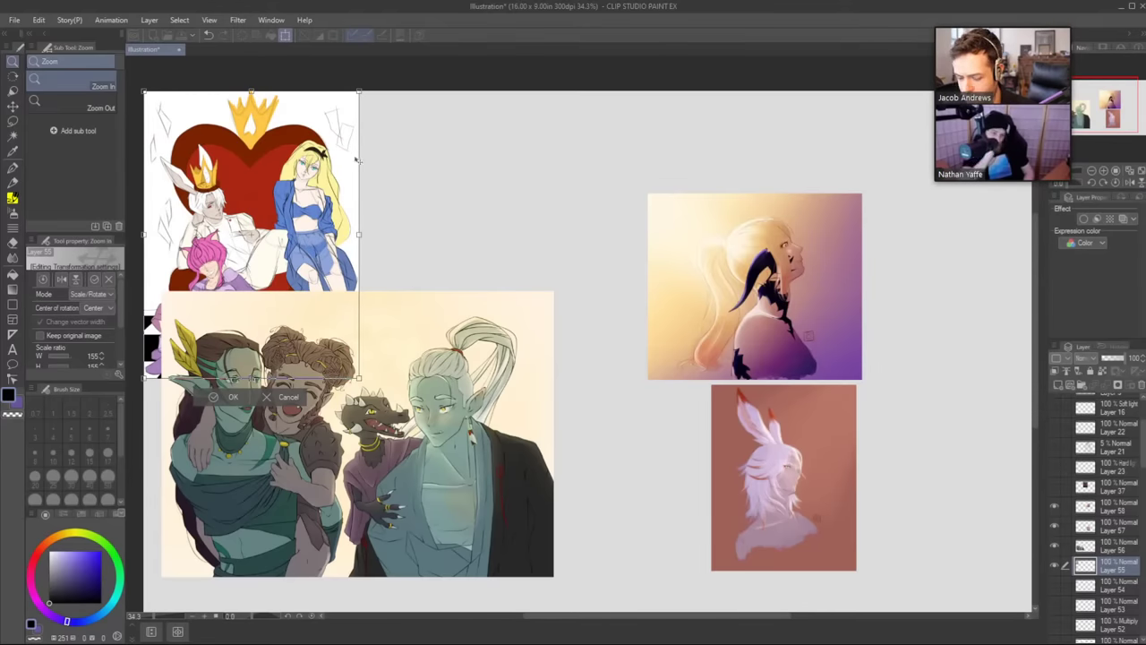
{"action": "key", "text": "Return"}
Move the heart throne illustration to the free space right of the two portraits.
{"action": "left_click", "coordinate": [468, 171], "text": "alt"}
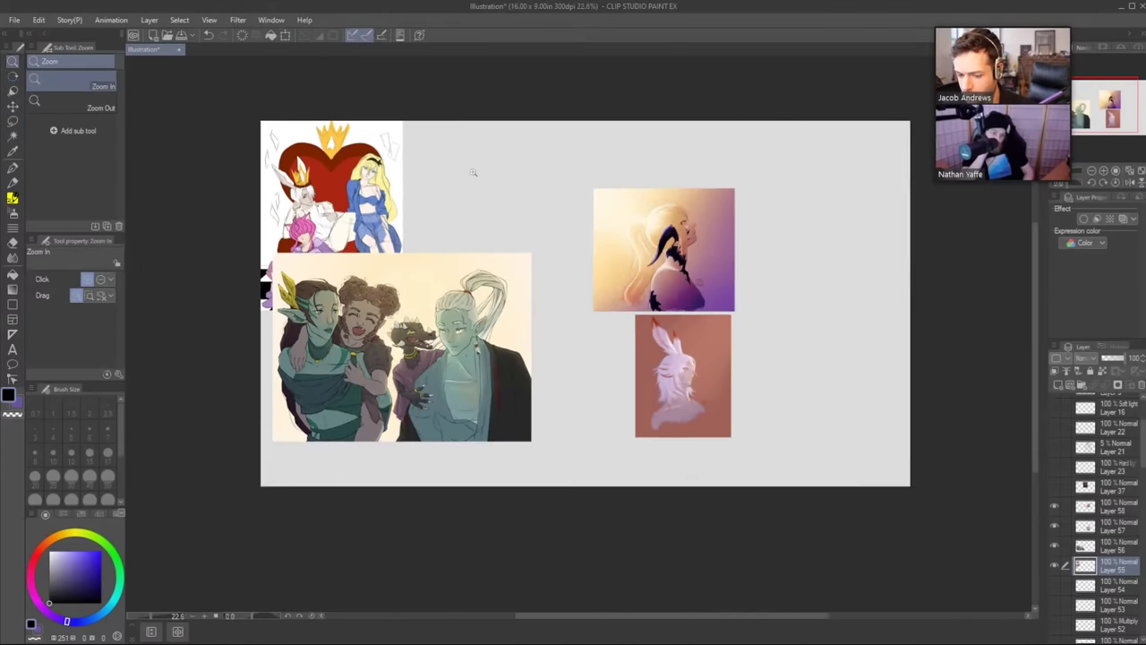
{"action": "left_click", "coordinate": [403, 184]}
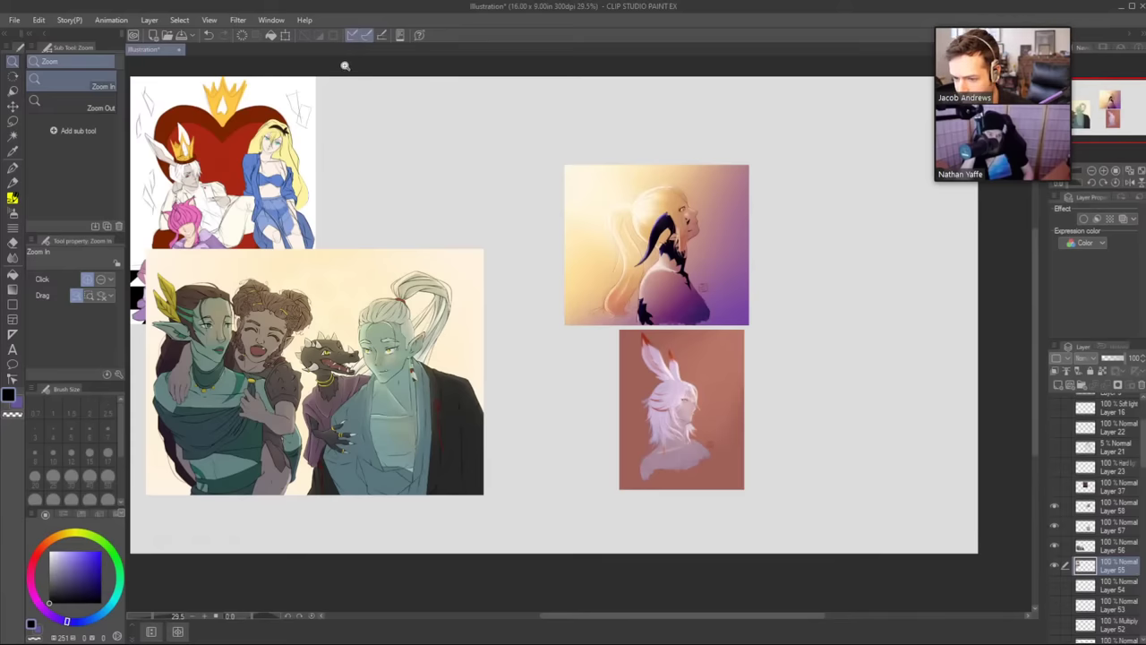
{"action": "left_click", "coordinate": [285, 35]}
{"action": "mouse_move", "coordinate": [270, 179]}
{"action": "left_mouse_down"}
{"action": "mouse_move", "coordinate": [682, 276]}
{"action": "mouse_move", "coordinate": [887, 273]}
{"action": "mouse_move", "coordinate": [914, 315]}
{"action": "left_mouse_up"}
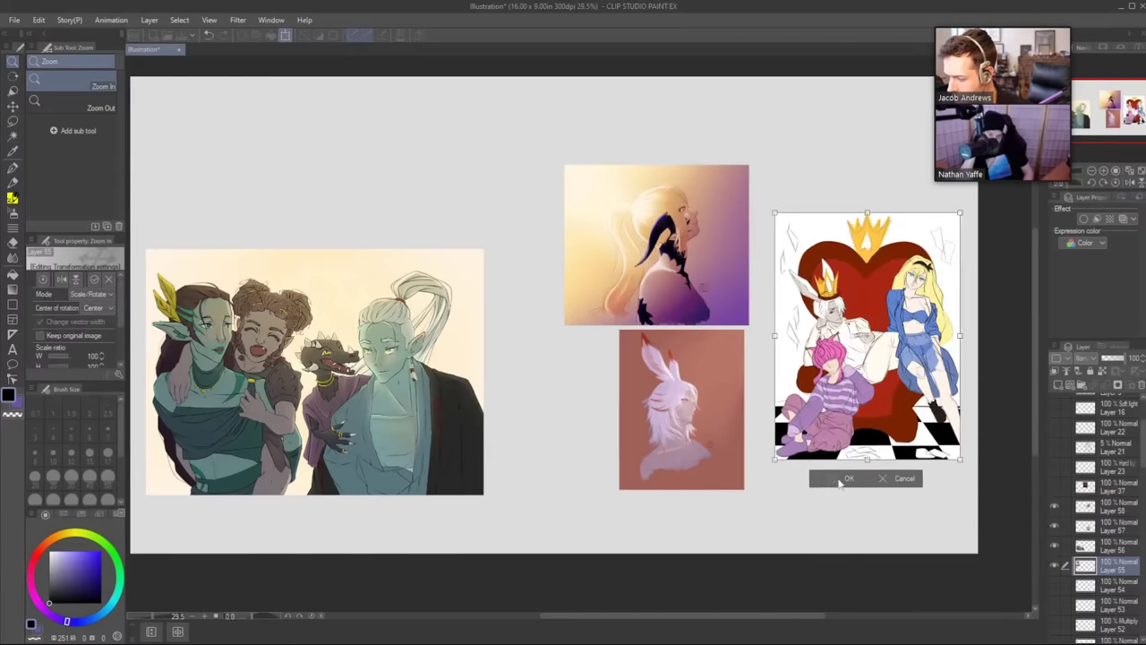
{"action": "left_click", "coordinate": [840, 482]}
Examine the heart throne illustration up close and compare it with the other submissions on the board.
{"action": "scroll", "coordinate": [875, 357], "scroll_direction": "up", "scroll_amount": 4}
{"action": "left_click_drag", "start_coordinate": [887, 375], "coordinate": [520, 338]}
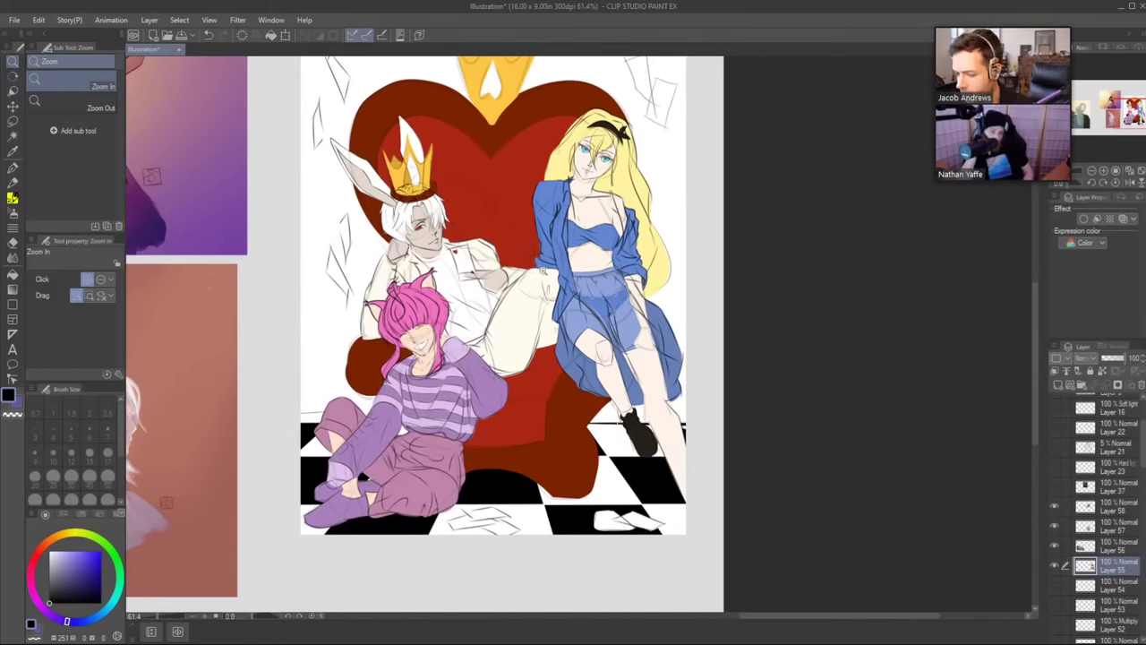
{"action": "left_click_drag", "start_coordinate": [560, 230], "coordinate": [533, 291]}
{"action": "scroll", "coordinate": [540, 274], "scroll_direction": "down", "scroll_amount": 3}
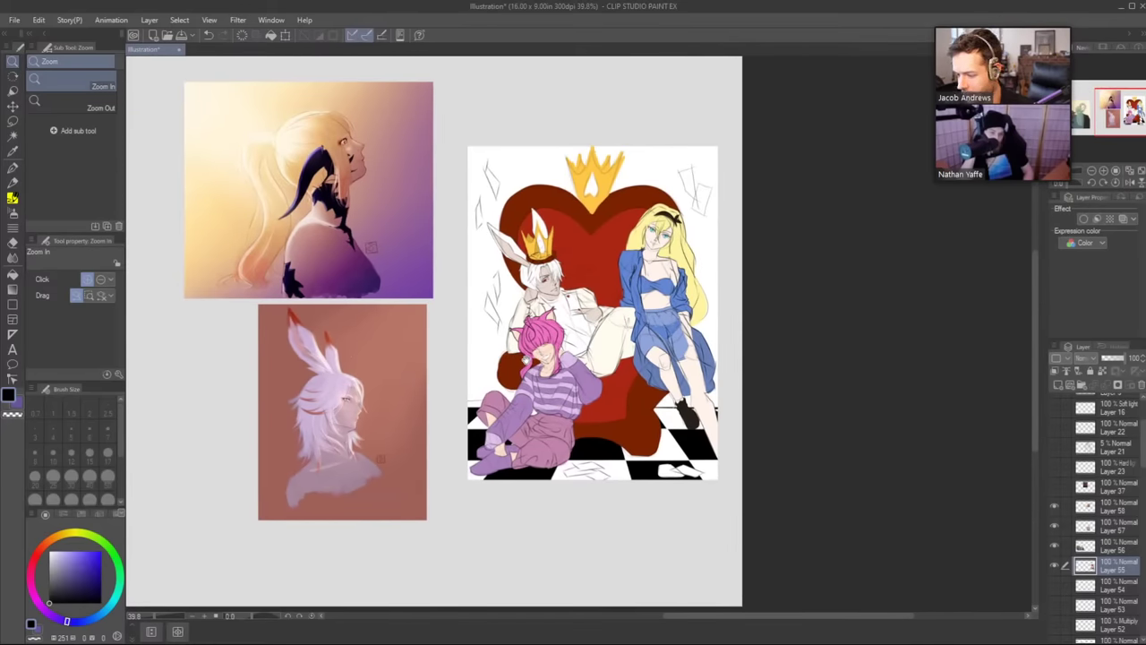
{"action": "left_click_drag", "start_coordinate": [525, 360], "coordinate": [933, 361]}
{"action": "scroll", "coordinate": [824, 368], "scroll_direction": "down", "scroll_amount": 3}
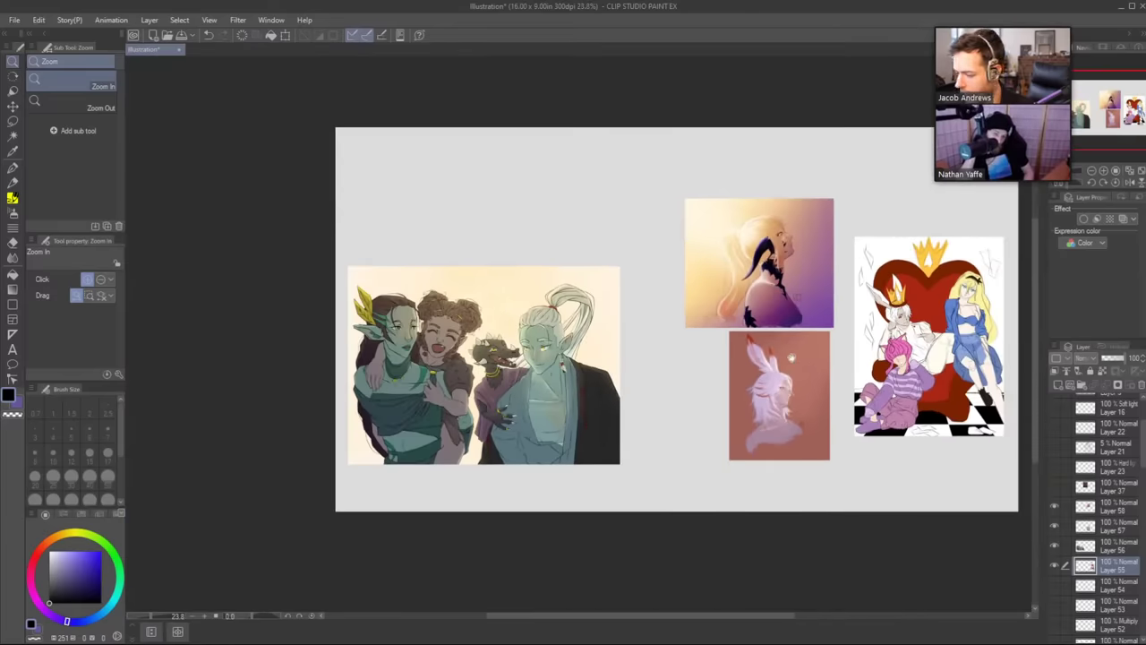
{"action": "left_click_drag", "start_coordinate": [791, 359], "coordinate": [618, 348]}
{"action": "scroll", "coordinate": [618, 348], "scroll_direction": "right", "scroll_amount": 1}
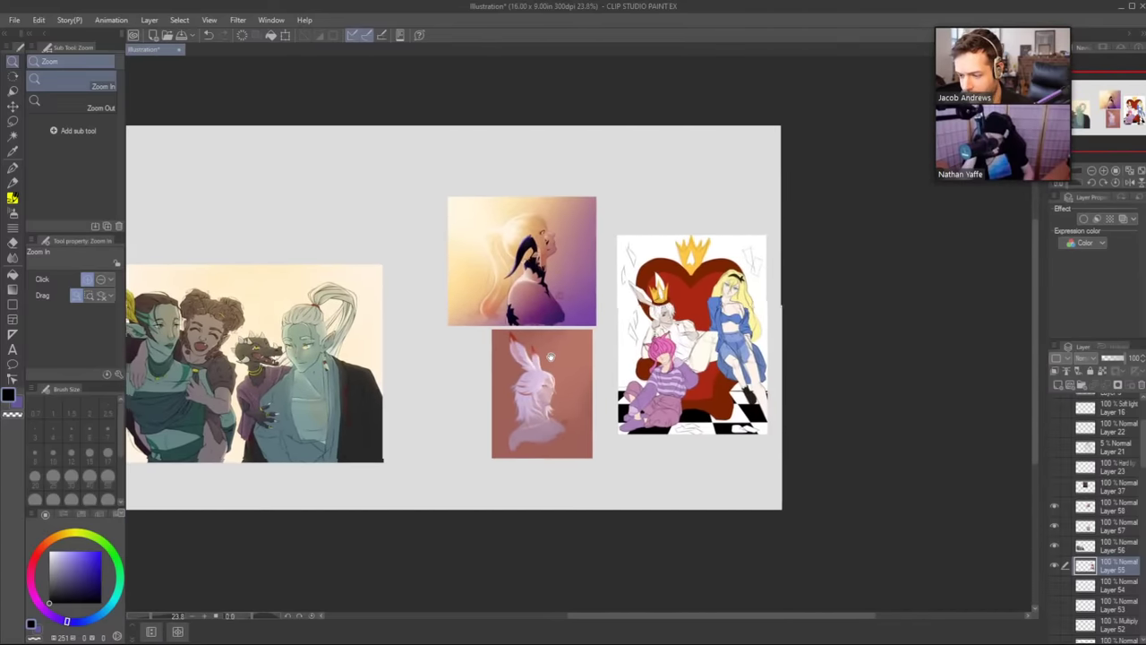
Examine the horned profile portrait and the rabbit-eared portrait up close.
{"action": "scroll", "coordinate": [609, 351], "scroll_direction": "up", "scroll_amount": 5}
{"action": "scroll", "coordinate": [605, 355], "scroll_direction": "down", "scroll_amount": 2}
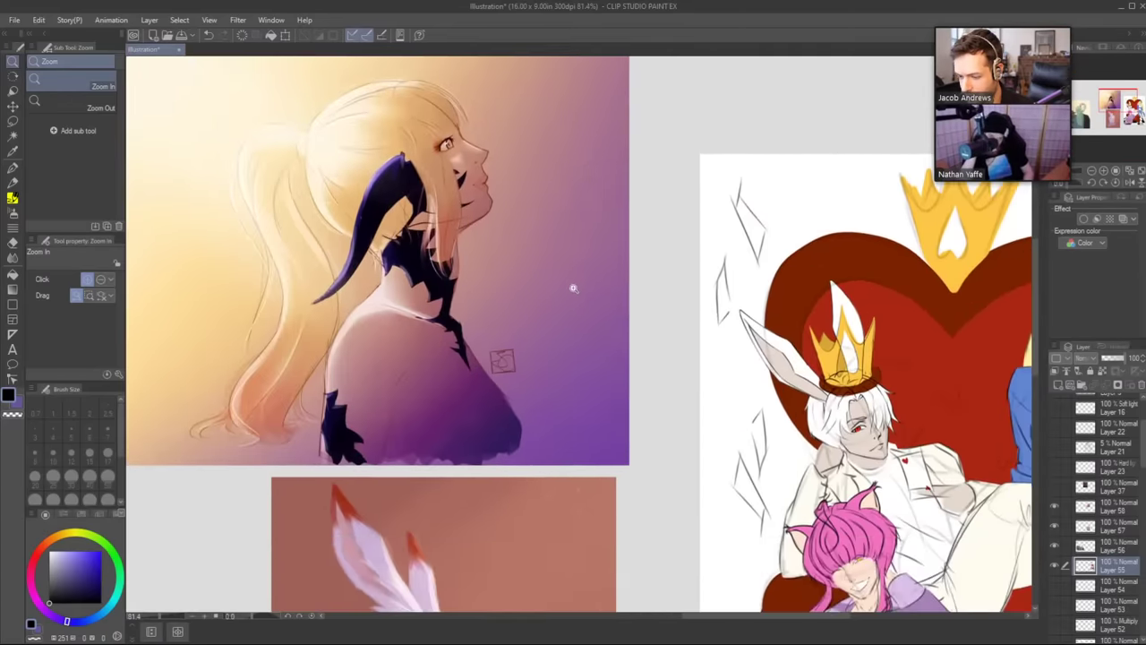
{"action": "scroll", "coordinate": [582, 328], "scroll_direction": "down", "scroll_amount": 4}
{"action": "scroll", "coordinate": [516, 305], "scroll_direction": "up", "scroll_amount": 1}
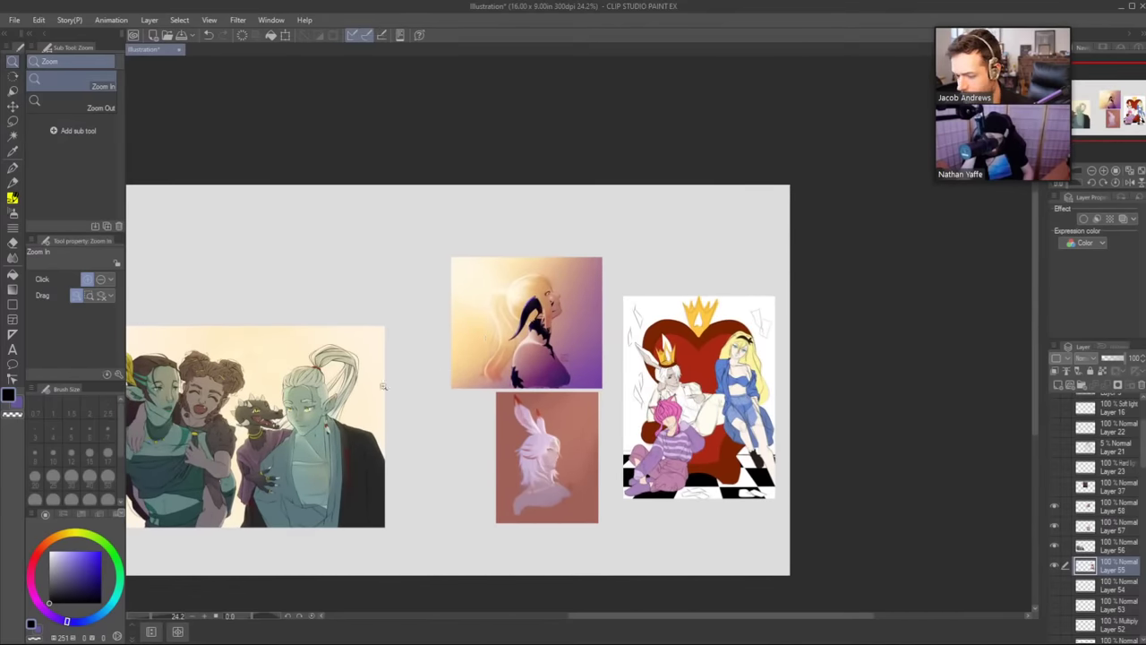
{"action": "left_click_drag", "start_coordinate": [348, 390], "coordinate": [281, 343]}
{"action": "scroll", "coordinate": [417, 348], "scroll_direction": "up", "scroll_amount": 4}
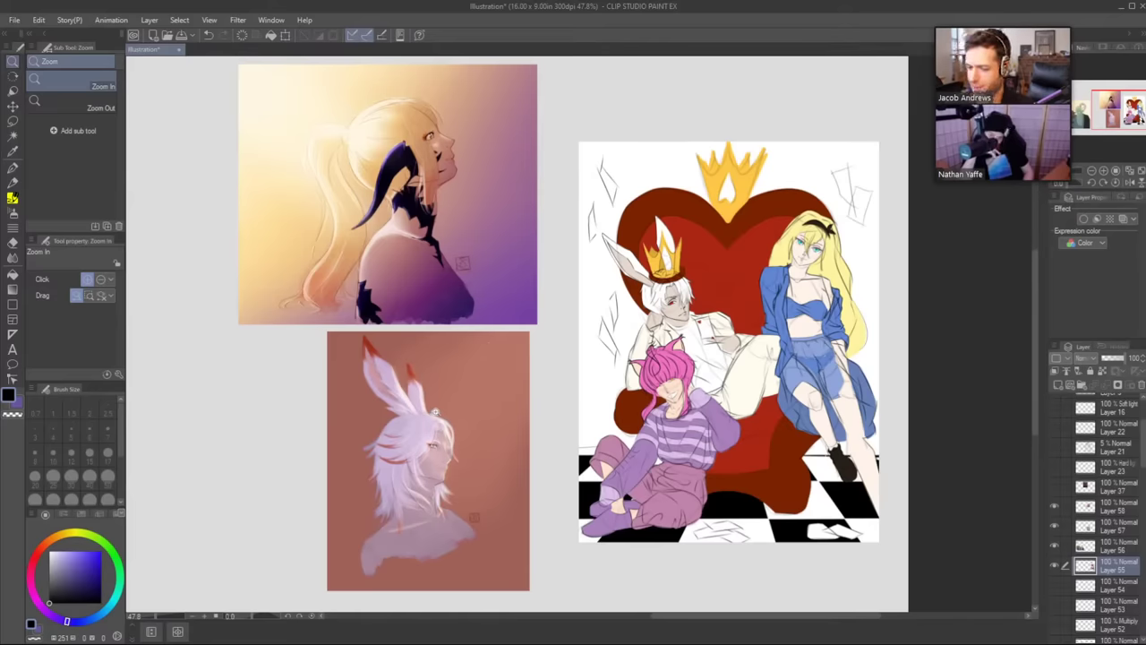
{"action": "left_click_drag", "start_coordinate": [572, 442], "coordinate": [631, 341]}
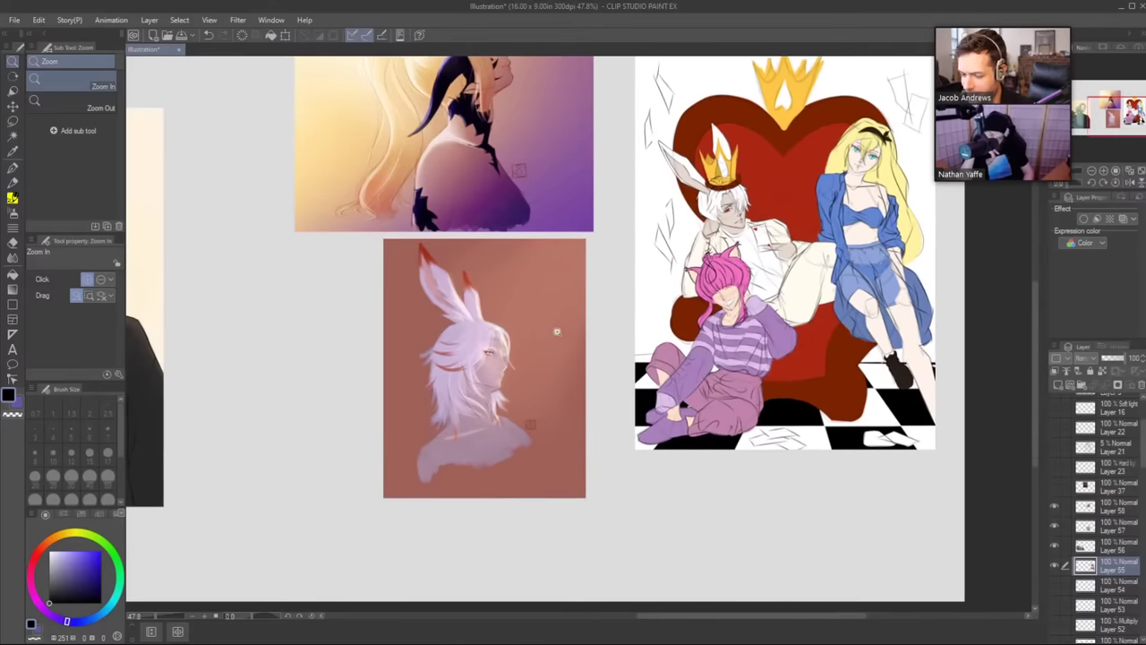
{"action": "left_click_drag", "start_coordinate": [557, 329], "coordinate": [574, 332]}
{"action": "left_click_drag", "start_coordinate": [594, 371], "coordinate": [645, 333]}
{"action": "scroll", "coordinate": [645, 332], "scroll_direction": "down", "scroll_amount": 3}
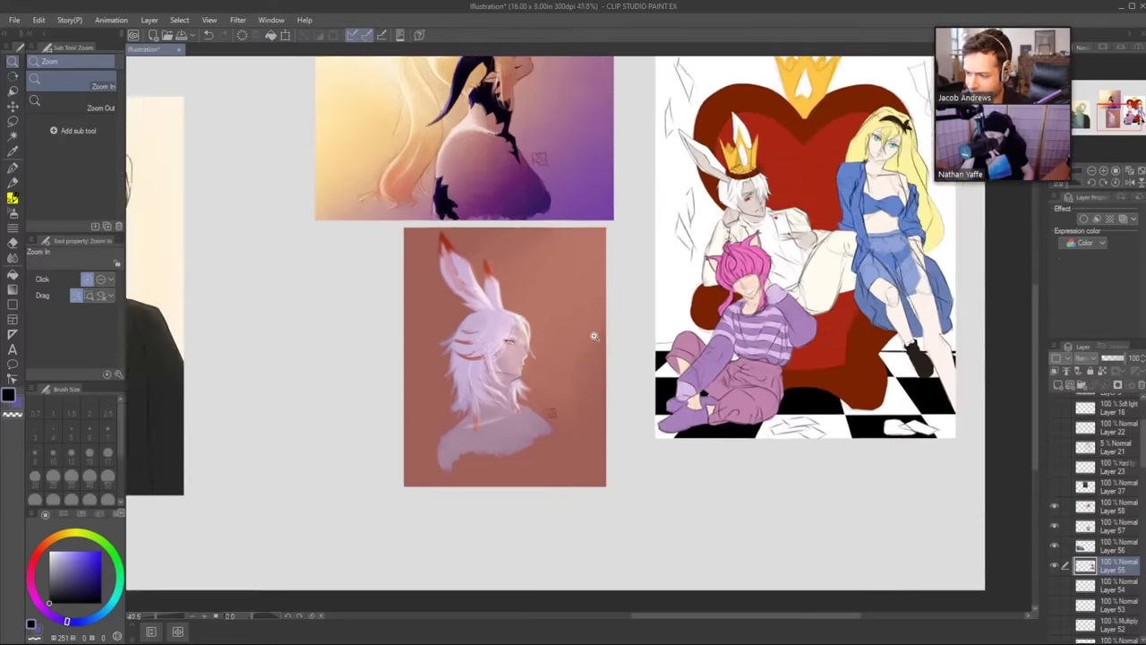
Examine the heart throne illustration again and compare it with the whole board.
{"action": "left_click_drag", "start_coordinate": [850, 235], "coordinate": [631, 282]}
{"action": "scroll", "coordinate": [632, 282], "scroll_direction": "up", "scroll_amount": 3}
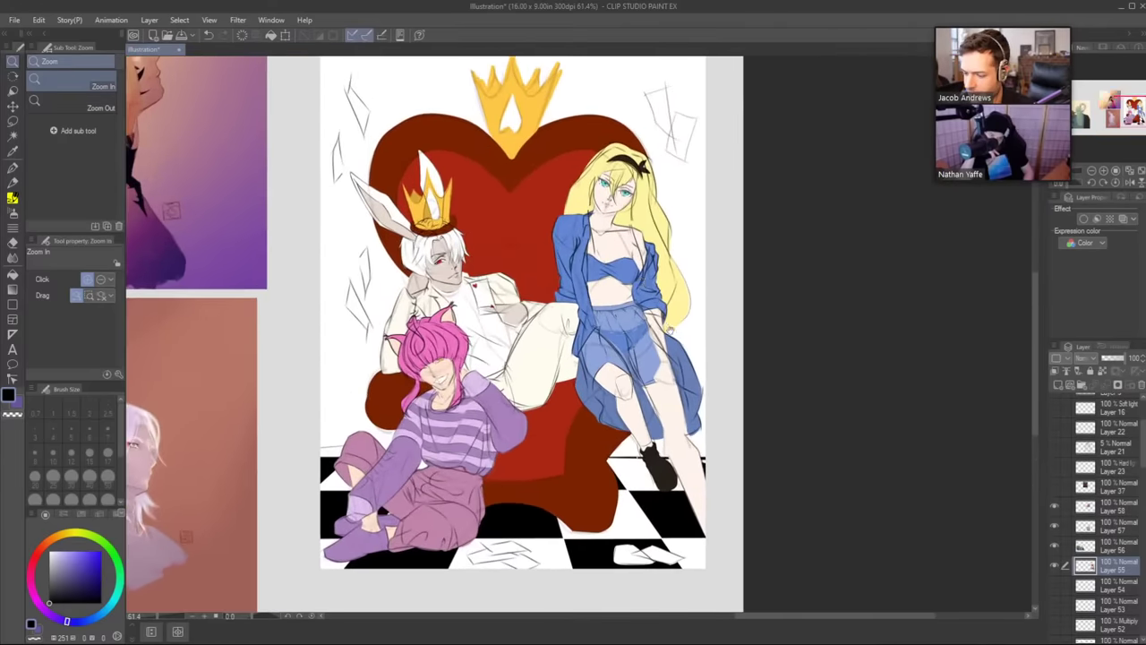
{"action": "mouse_move", "coordinate": [683, 321]}
{"action": "left_mouse_down"}
{"action": "mouse_move", "coordinate": [642, 327]}
{"action": "mouse_move", "coordinate": [621, 317]}
{"action": "mouse_move", "coordinate": [694, 340]}
{"action": "left_mouse_up"}
{"action": "scroll", "coordinate": [642, 328], "scroll_direction": "down", "scroll_amount": 3}
{"action": "scroll", "coordinate": [692, 344], "scroll_direction": "down", "scroll_amount": 2}
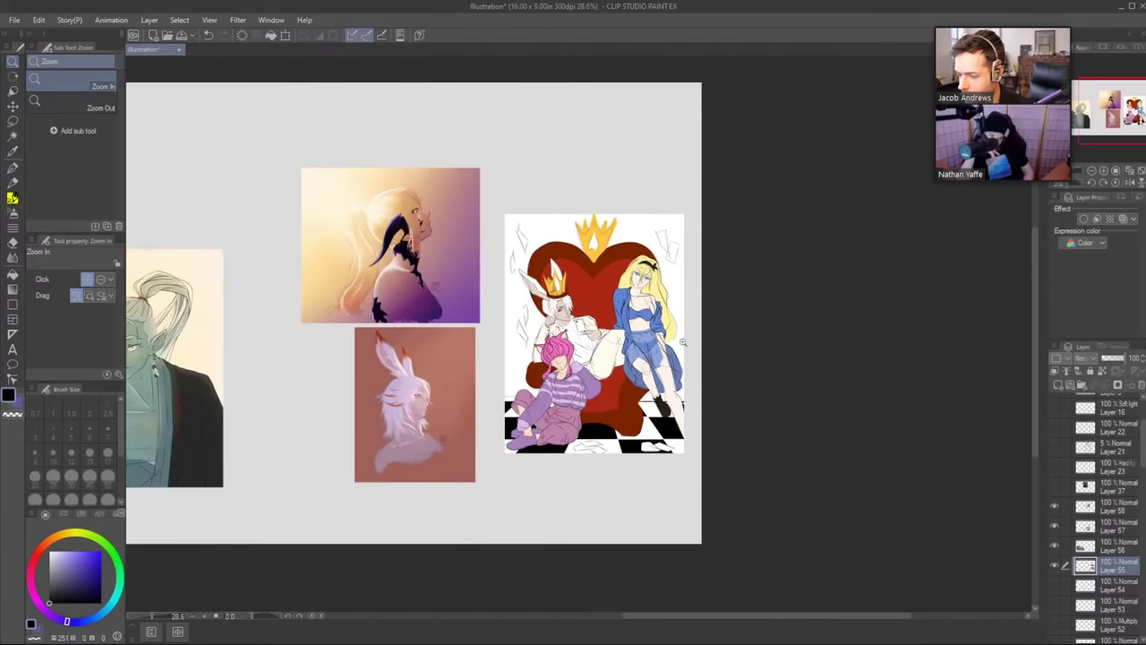
{"action": "scroll", "coordinate": [673, 358], "scroll_direction": "up", "scroll_amount": 2}
{"action": "scroll", "coordinate": [751, 324], "scroll_direction": "down", "scroll_amount": 2}
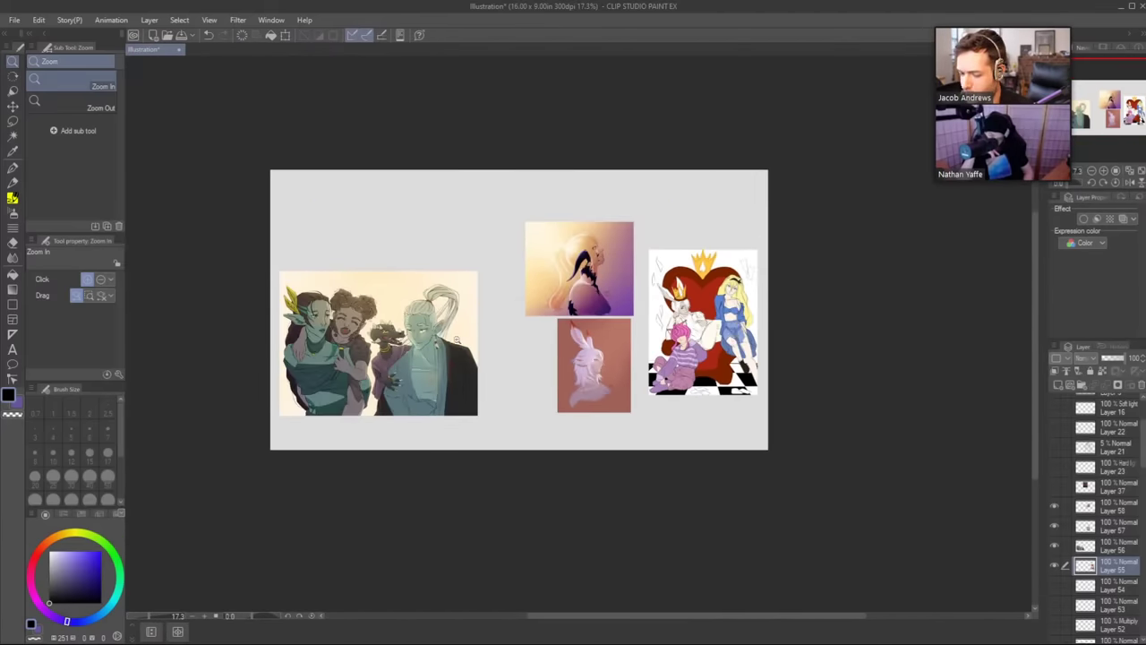
Add a new layer and pencil a head-and-shoulders figure in the empty area above the group illustration, using Good Pencil.
{"action": "scroll", "coordinate": [455, 340], "scroll_direction": "up", "scroll_amount": 4}
{"action": "left_click_drag", "start_coordinate": [489, 363], "coordinate": [669, 427]}
{"action": "key", "text": "p"}
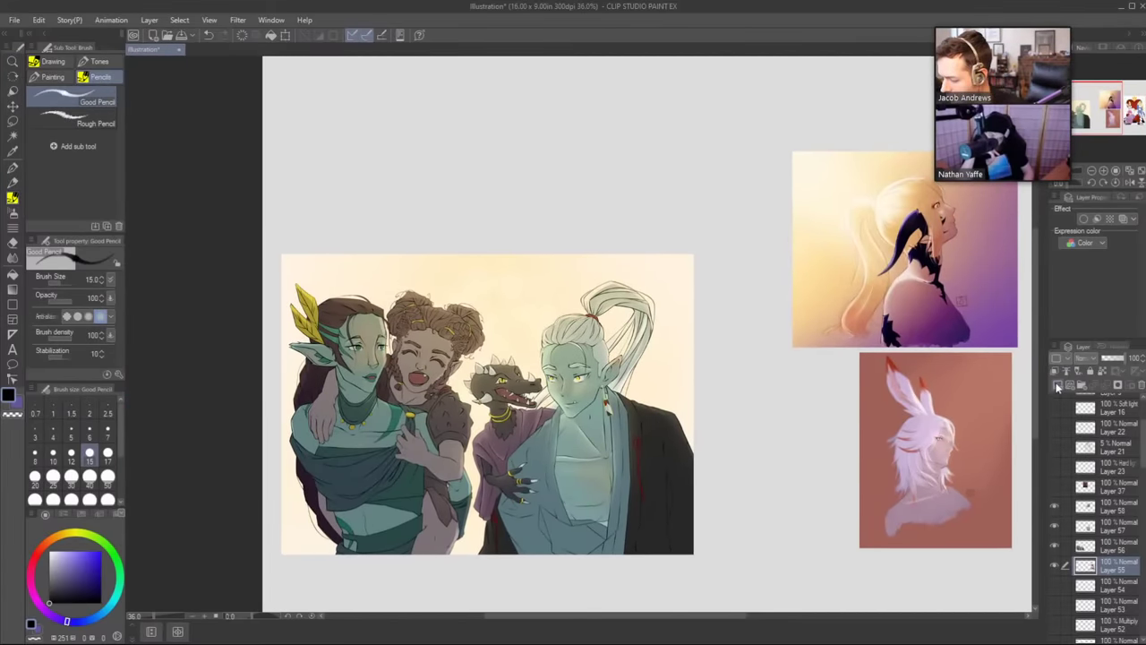
{"action": "left_click", "coordinate": [1058, 386]}
{"action": "left_click_drag", "start_coordinate": [582, 198], "coordinate": [568, 274]}
{"action": "key", "text": "b"}
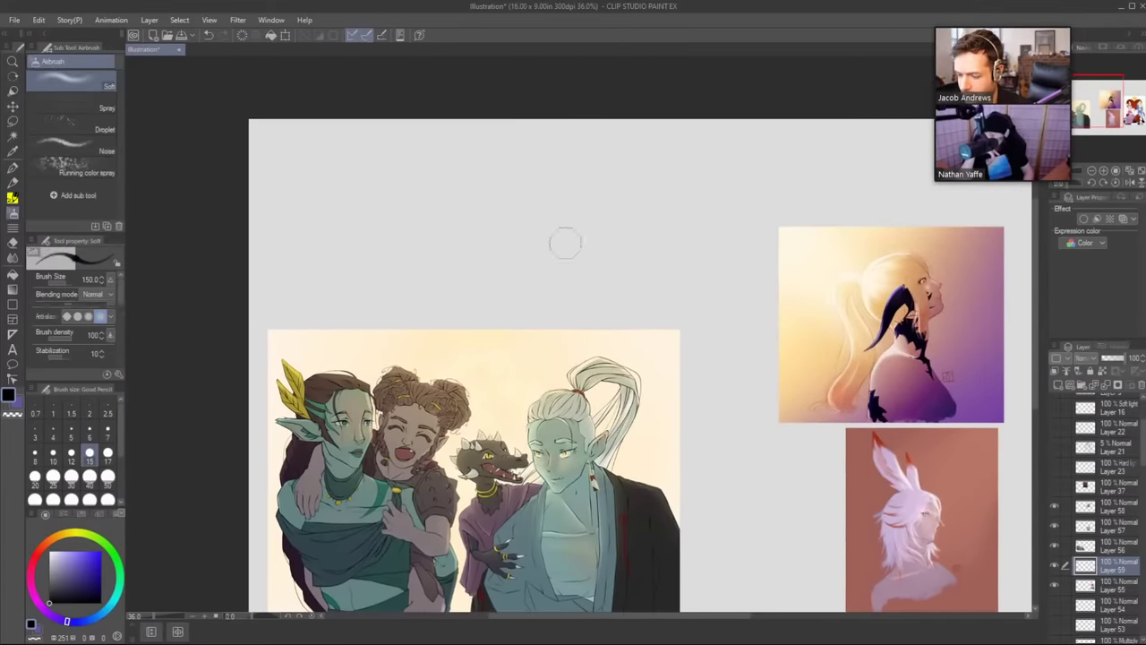
{"action": "key", "text": "p"}
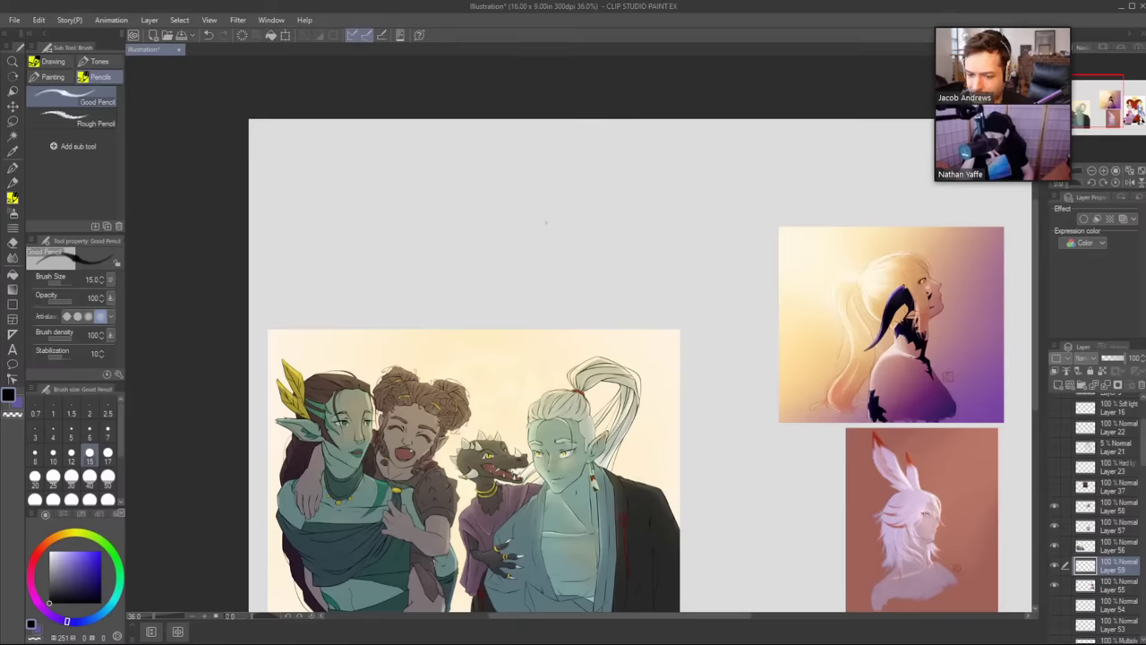
{"action": "left_click_drag", "start_coordinate": [578, 277], "coordinate": [542, 277]}
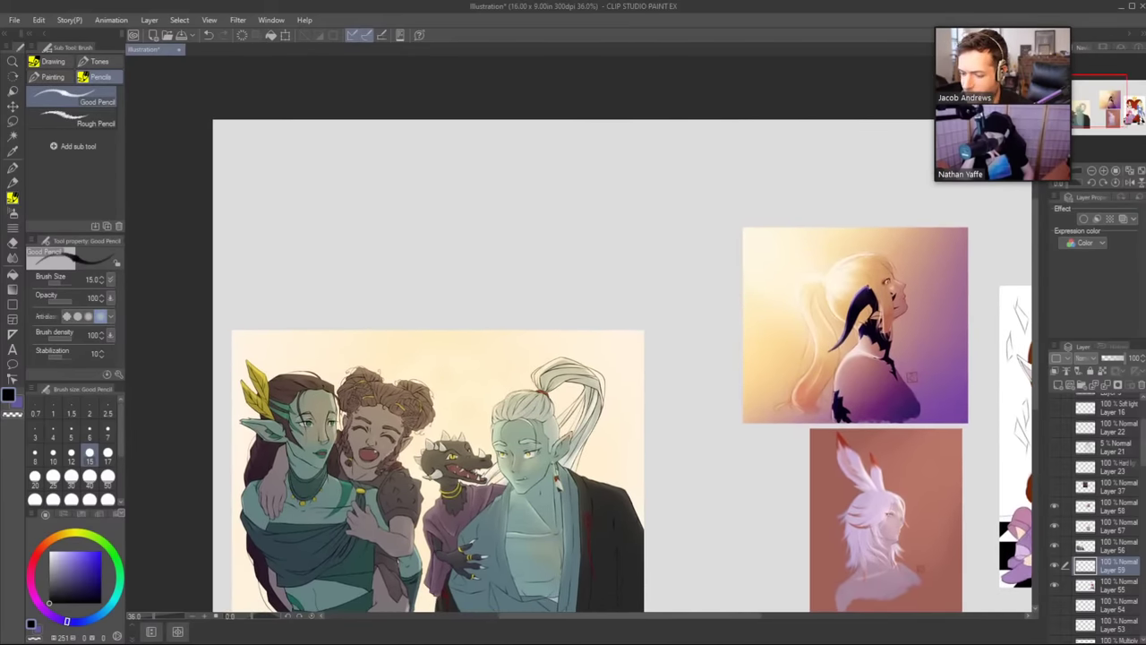
{"action": "mouse_move", "coordinate": [512, 213]}
{"action": "left_mouse_down"}
{"action": "mouse_move", "coordinate": [535, 185]}
{"action": "mouse_move", "coordinate": [514, 221]}
{"action": "mouse_move", "coordinate": [540, 217]}
{"action": "mouse_move", "coordinate": [520, 241]}
{"action": "mouse_move", "coordinate": [550, 230]}
{"action": "left_mouse_up"}
{"action": "mouse_move", "coordinate": [539, 240]}
{"action": "left_mouse_down"}
{"action": "mouse_move", "coordinate": [550, 222]}
{"action": "mouse_move", "coordinate": [502, 280]}
{"action": "mouse_move", "coordinate": [573, 259]}
{"action": "mouse_move", "coordinate": [584, 274]}
{"action": "left_mouse_up"}
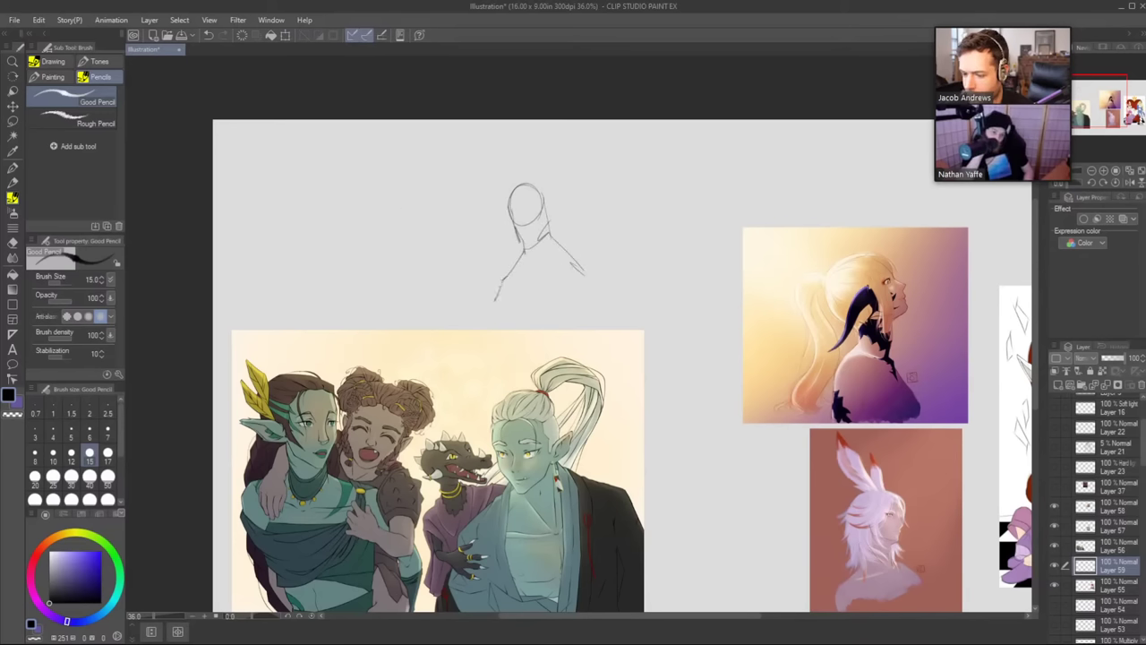
Draw a long horizon line through the sketched head and add smaller heads with rough shoulders beside it.
{"action": "left_click_drag", "start_coordinate": [286, 224], "coordinate": [685, 220]}
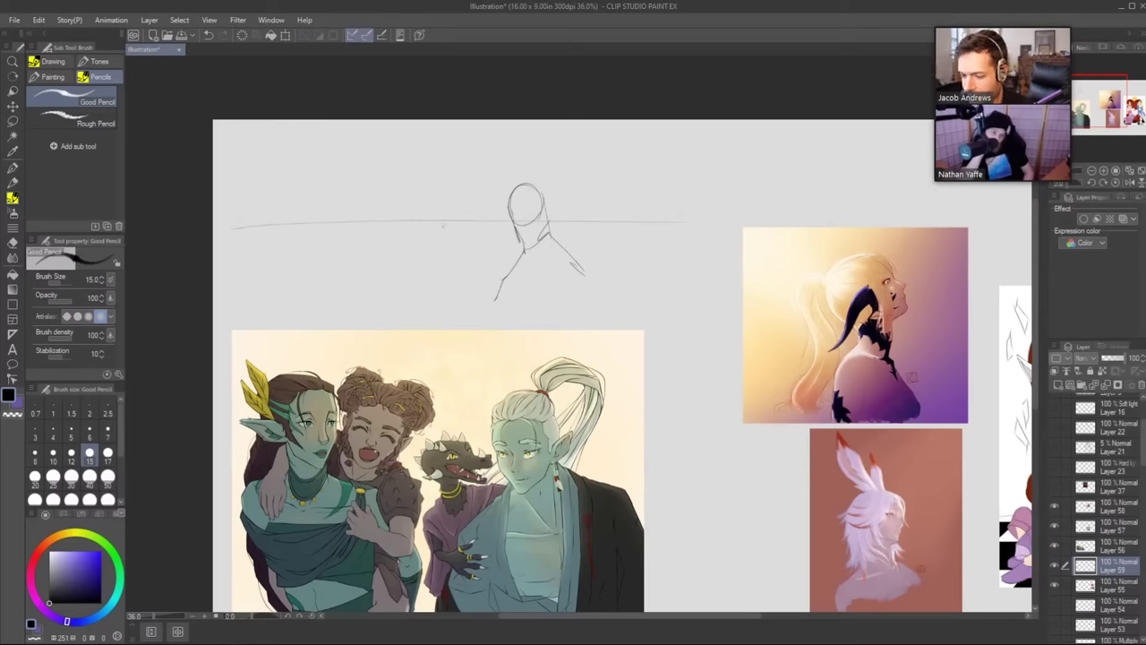
{"action": "left_click_drag", "start_coordinate": [452, 210], "coordinate": [443, 234]}
{"action": "key", "text": "ctrl+z"}
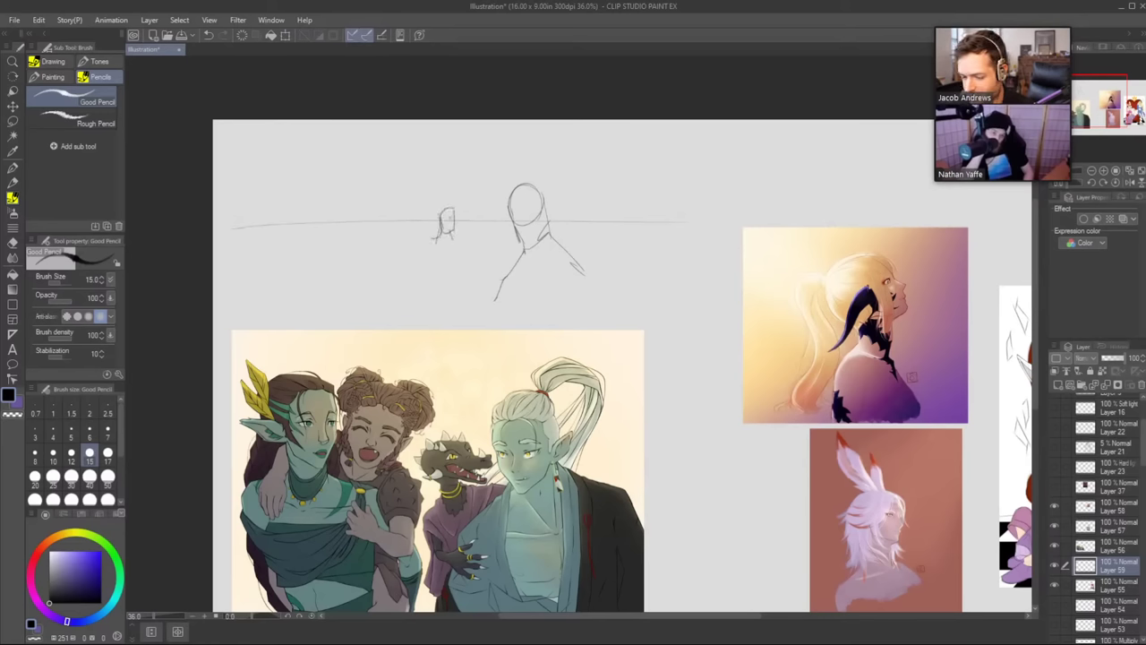
{"action": "key", "text": "ctrl+z"}
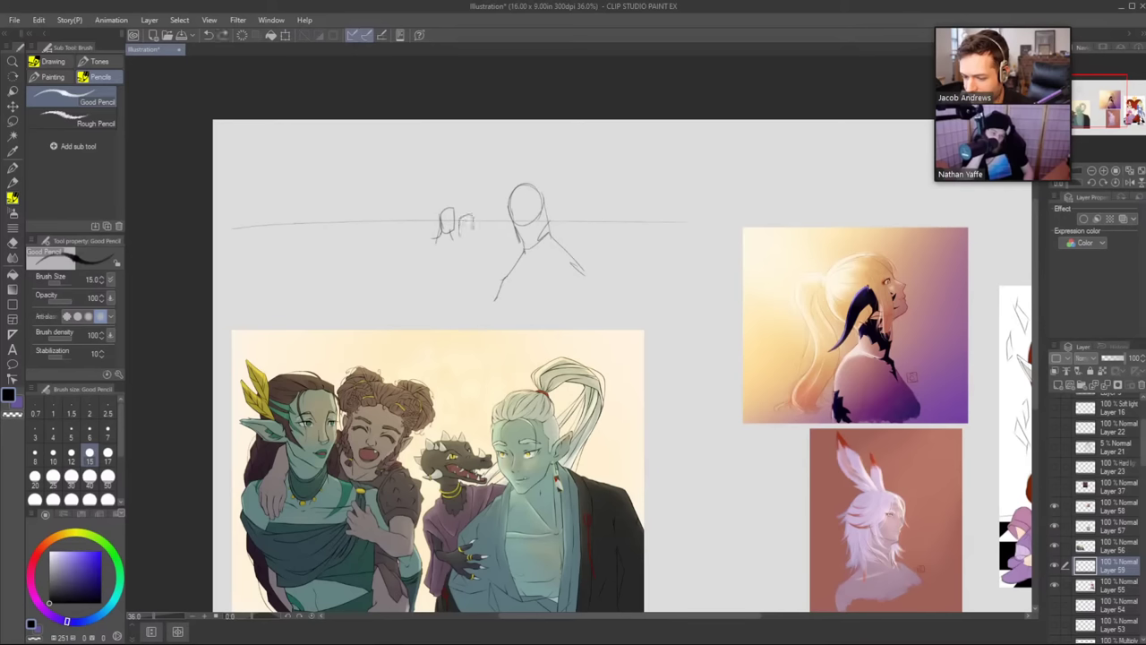
{"action": "left_click_drag", "start_coordinate": [464, 213], "coordinate": [460, 236]}
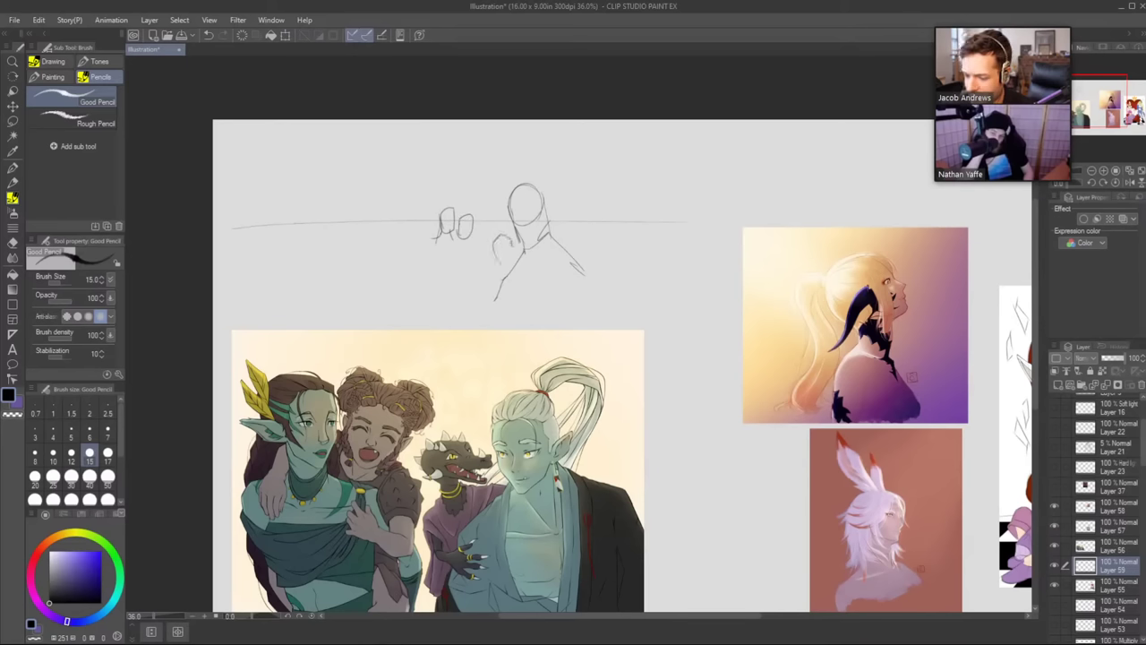
{"action": "key", "text": "ctrl+z"}
{"action": "left_click_drag", "start_coordinate": [437, 237], "coordinate": [433, 262]}
{"action": "key", "text": "ctrl+z"}
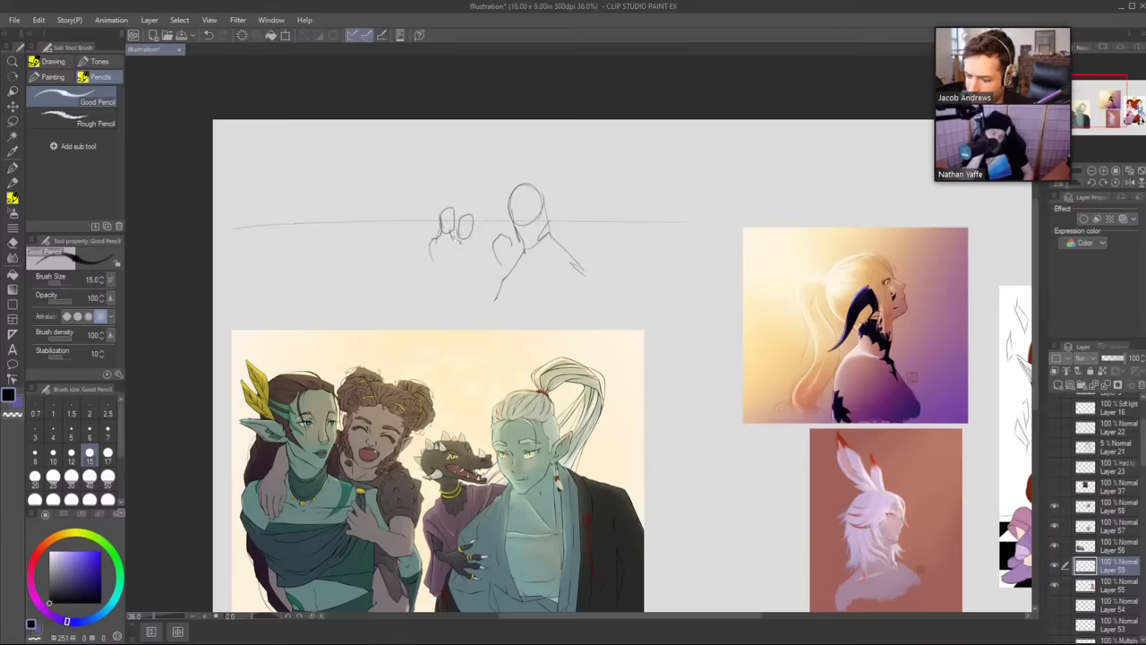
{"action": "left_click_drag", "start_coordinate": [440, 234], "coordinate": [432, 249]}
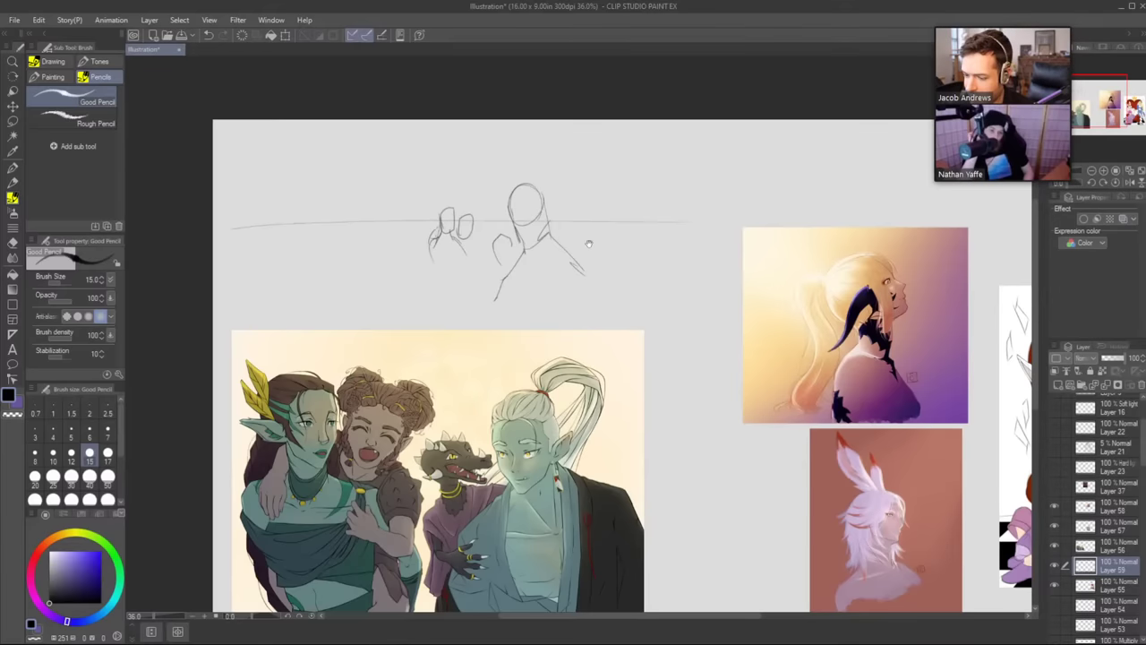
Select the large head-and-shoulders sketch and move it slightly closer to the small heads.
{"action": "left_click_drag", "start_coordinate": [589, 245], "coordinate": [530, 244]}
{"action": "key", "text": "m"}
{"action": "mouse_move", "coordinate": [475, 274]}
{"action": "left_mouse_down"}
{"action": "mouse_move", "coordinate": [451, 313]}
{"action": "mouse_move", "coordinate": [438, 229]}
{"action": "mouse_move", "coordinate": [524, 223]}
{"action": "mouse_move", "coordinate": [551, 260]}
{"action": "mouse_move", "coordinate": [500, 274]}
{"action": "mouse_move", "coordinate": [540, 263]}
{"action": "mouse_move", "coordinate": [634, 270]}
{"action": "left_mouse_up"}
{"action": "key", "text": "ctrl+t"}
{"action": "left_click", "coordinate": [437, 333]}
{"action": "left_click", "coordinate": [365, 336]}
{"action": "key", "text": "p"}
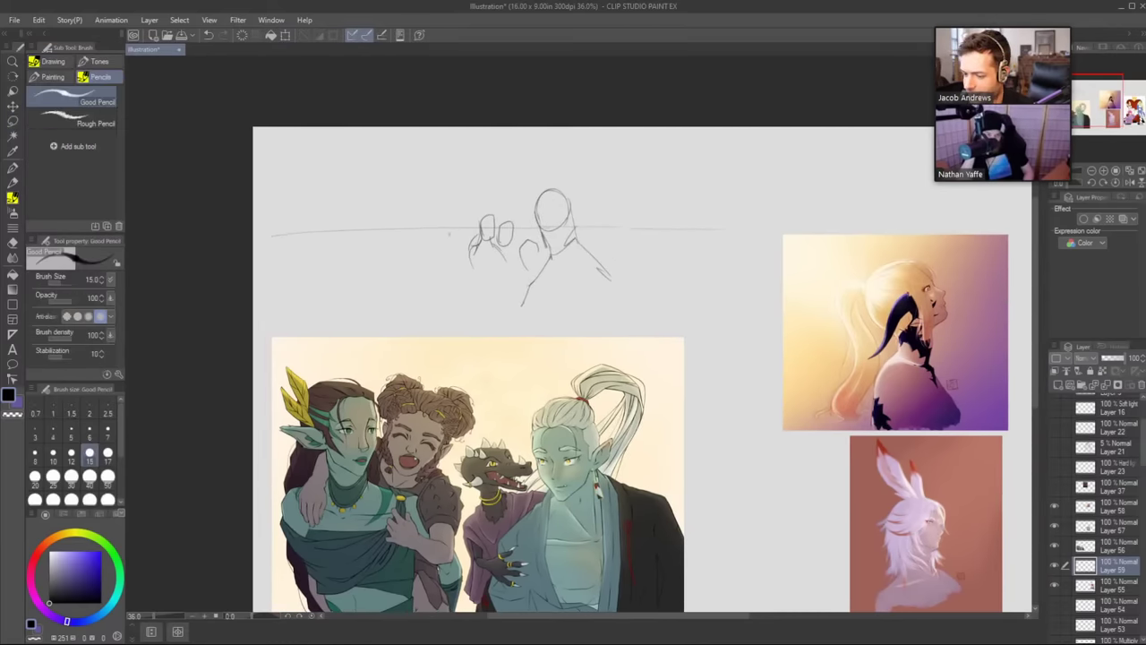
{"action": "left_click_drag", "start_coordinate": [442, 209], "coordinate": [457, 206]}
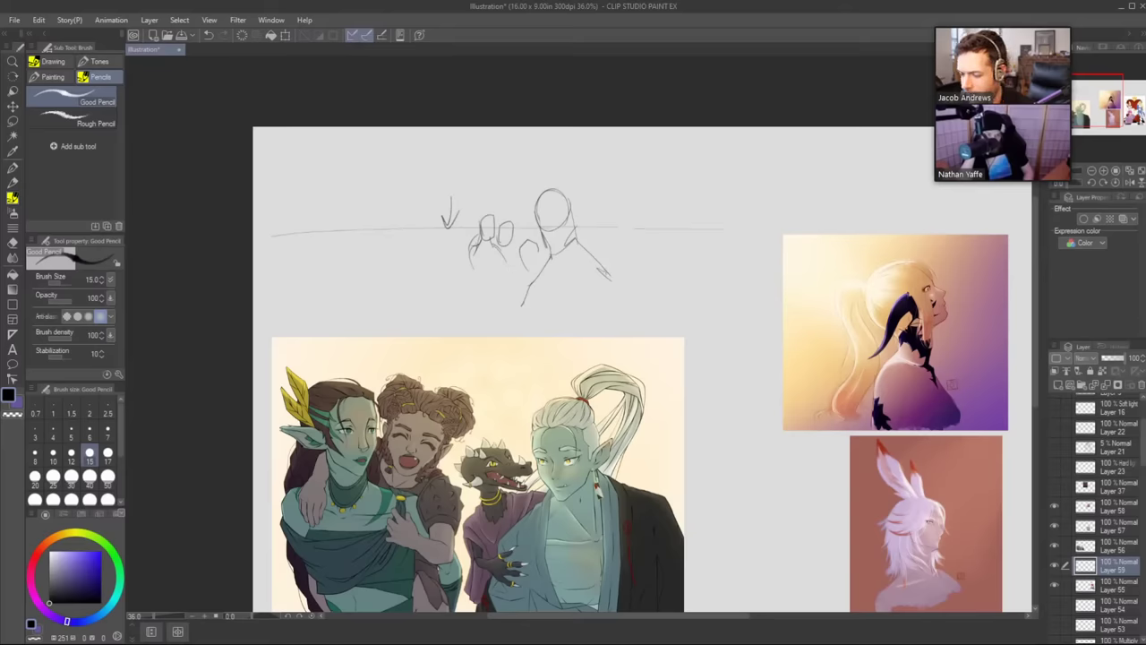
{"action": "key", "text": "ctrl+z"}
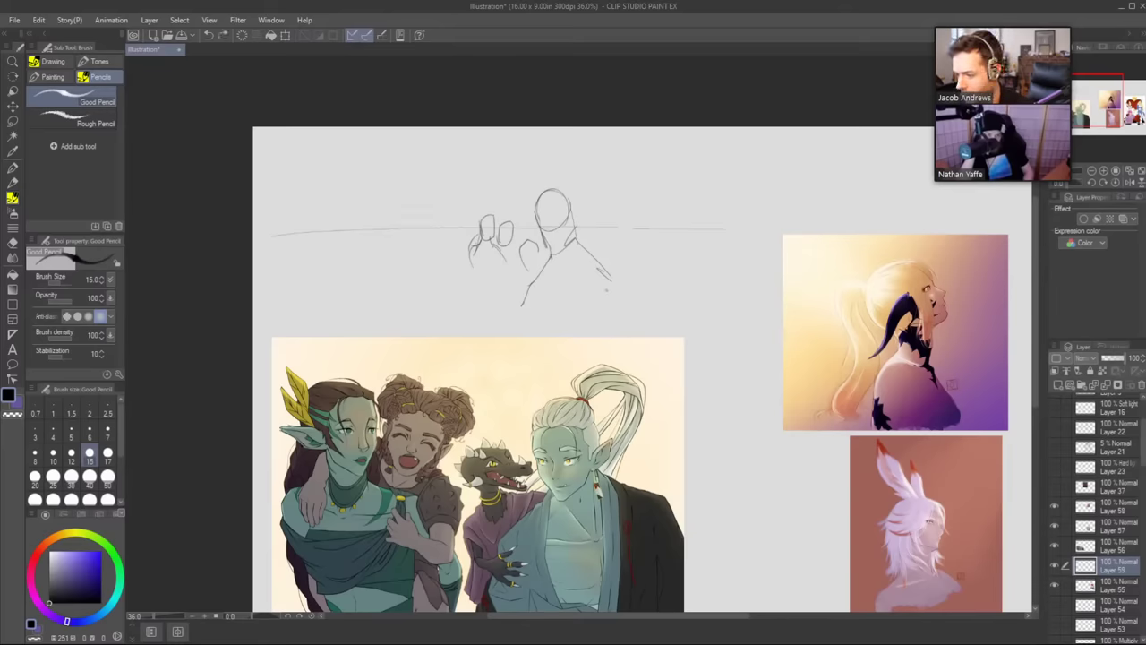
Redraw the large figure's head with a fuller outline around the existing circle.
{"action": "left_click_drag", "start_coordinate": [537, 303], "coordinate": [561, 339]}
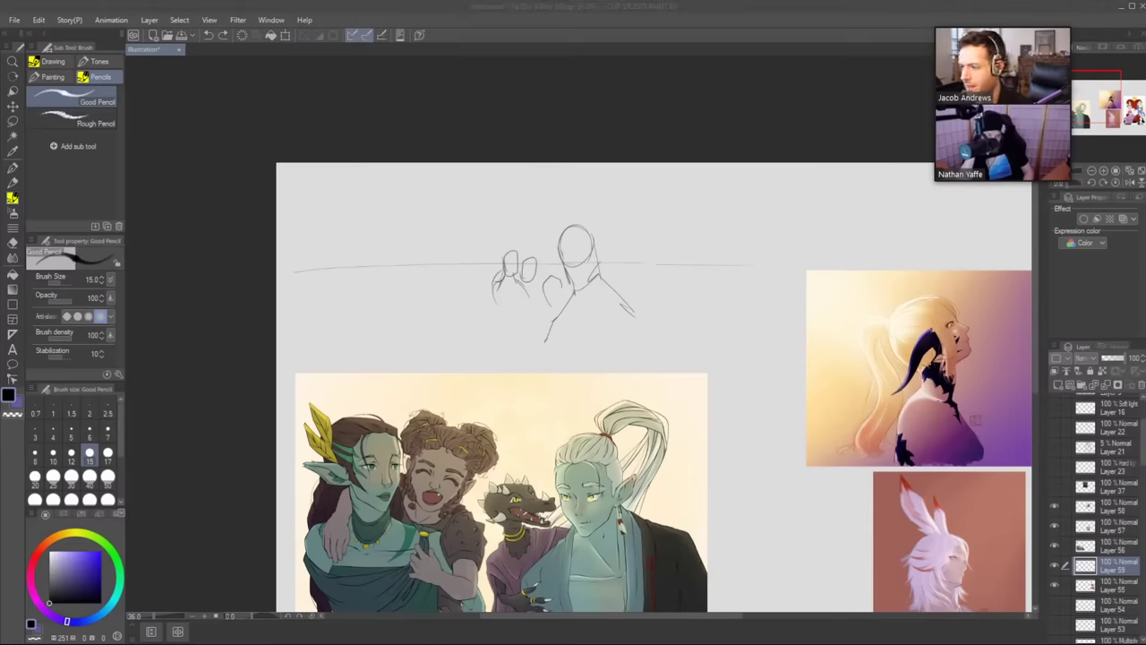
{"action": "left_click", "coordinate": [464, 260]}
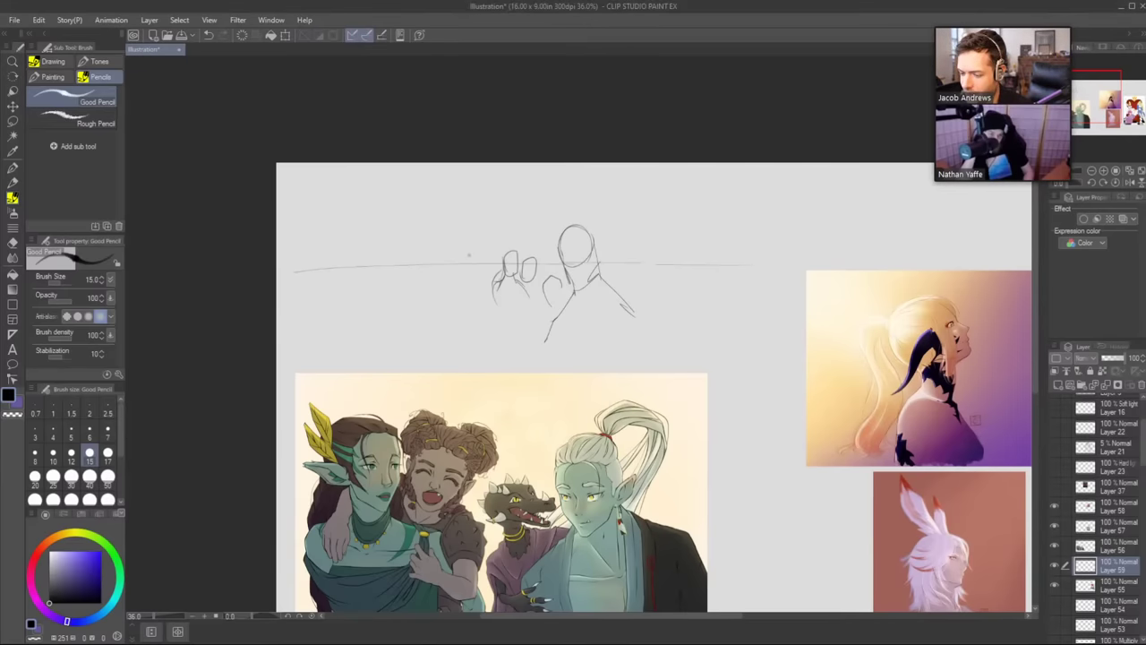
{"action": "key", "text": "ctrl+space"}
{"action": "left_click_drag", "start_coordinate": [460, 260], "coordinate": [703, 276]}
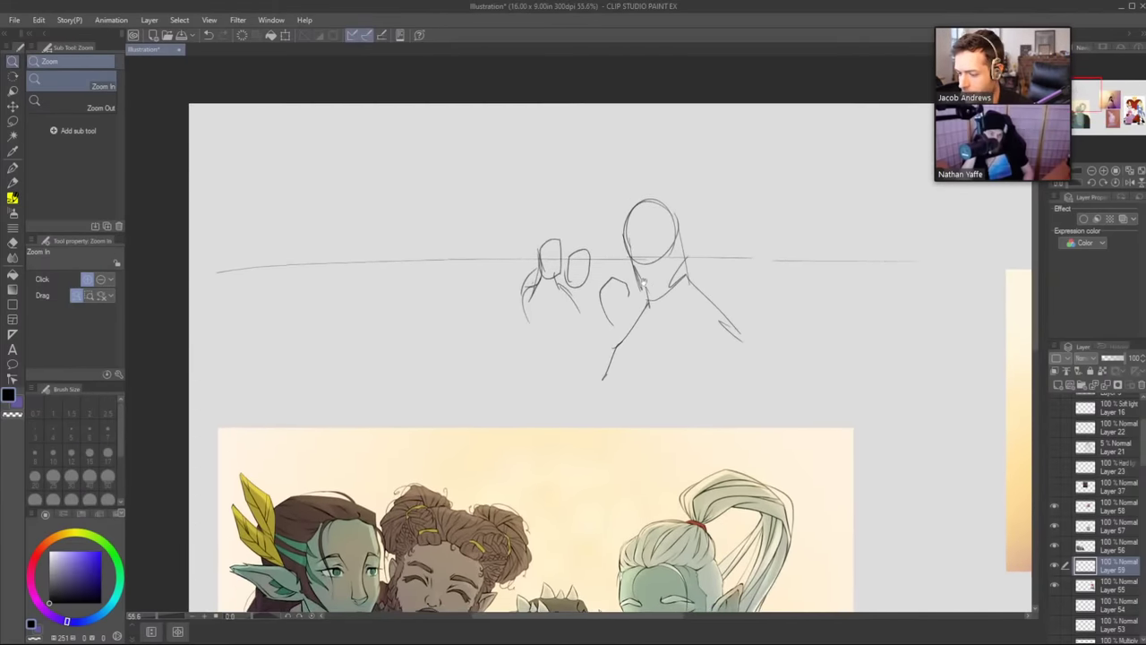
{"action": "left_click_drag", "start_coordinate": [478, 262], "coordinate": [493, 259]}
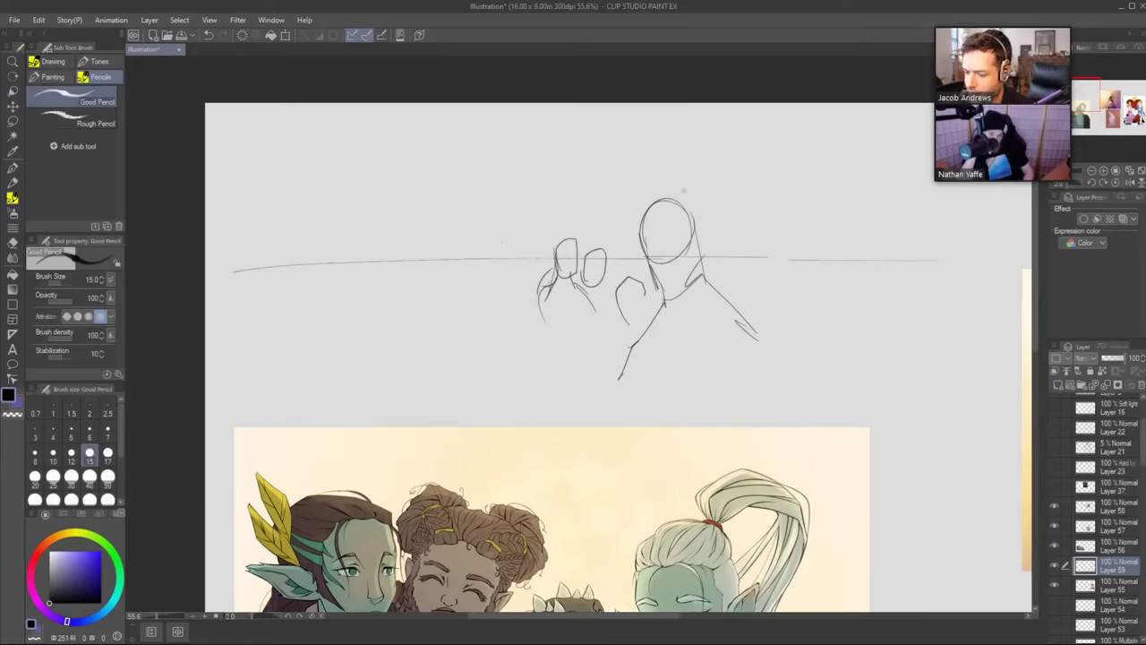
{"action": "left_click_drag", "start_coordinate": [641, 235], "coordinate": [658, 288]}
{"action": "mouse_move", "coordinate": [641, 237]}
{"action": "left_mouse_down"}
{"action": "mouse_move", "coordinate": [700, 244]}
{"action": "mouse_move", "coordinate": [698, 269]}
{"action": "mouse_move", "coordinate": [665, 288]}
{"action": "mouse_move", "coordinate": [694, 254]}
{"action": "left_mouse_up"}
{"action": "left_click_drag", "start_coordinate": [654, 254], "coordinate": [702, 253]}
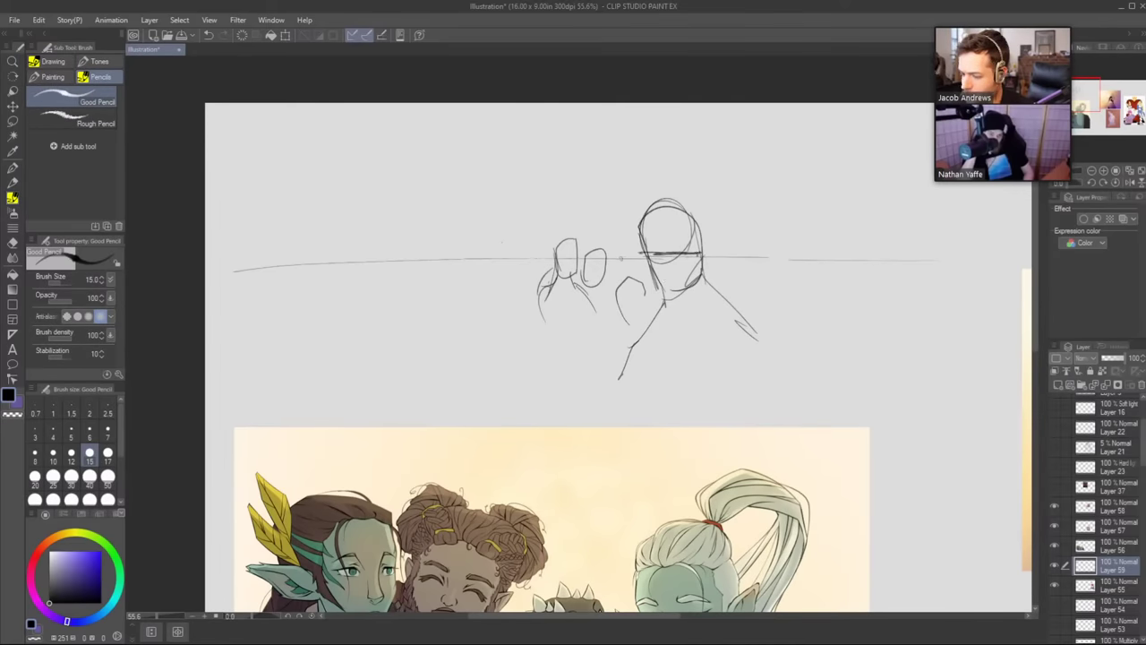
{"action": "left_click_drag", "start_coordinate": [620, 257], "coordinate": [536, 255]}
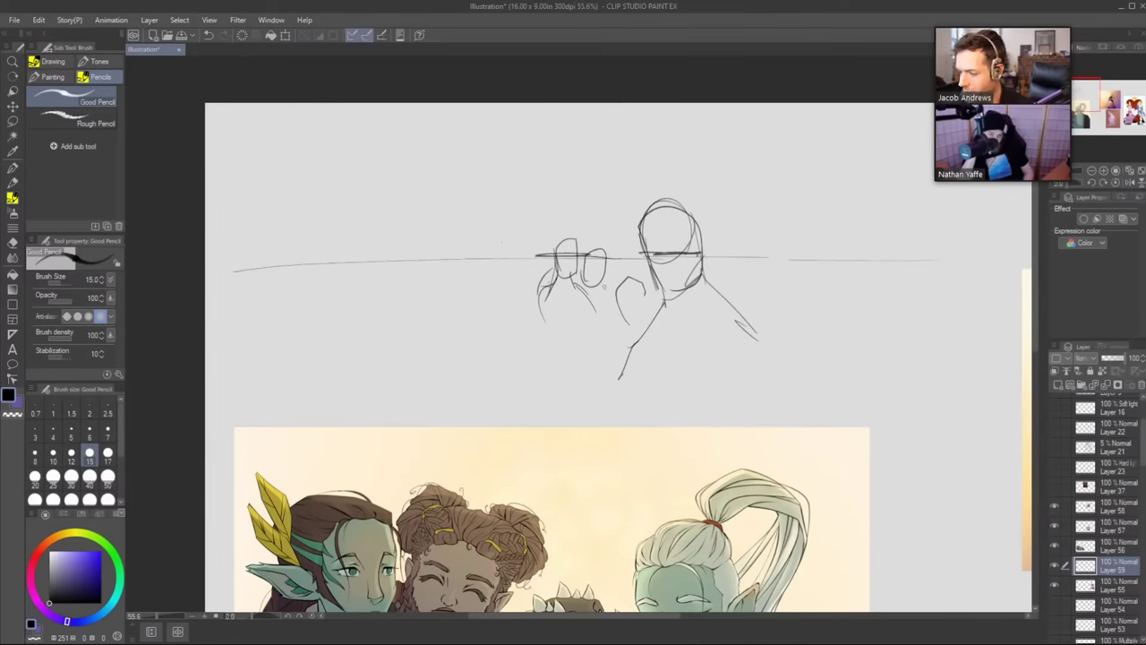
{"action": "key", "text": "ctrl+z"}
{"action": "key", "text": "ctrl+z"}
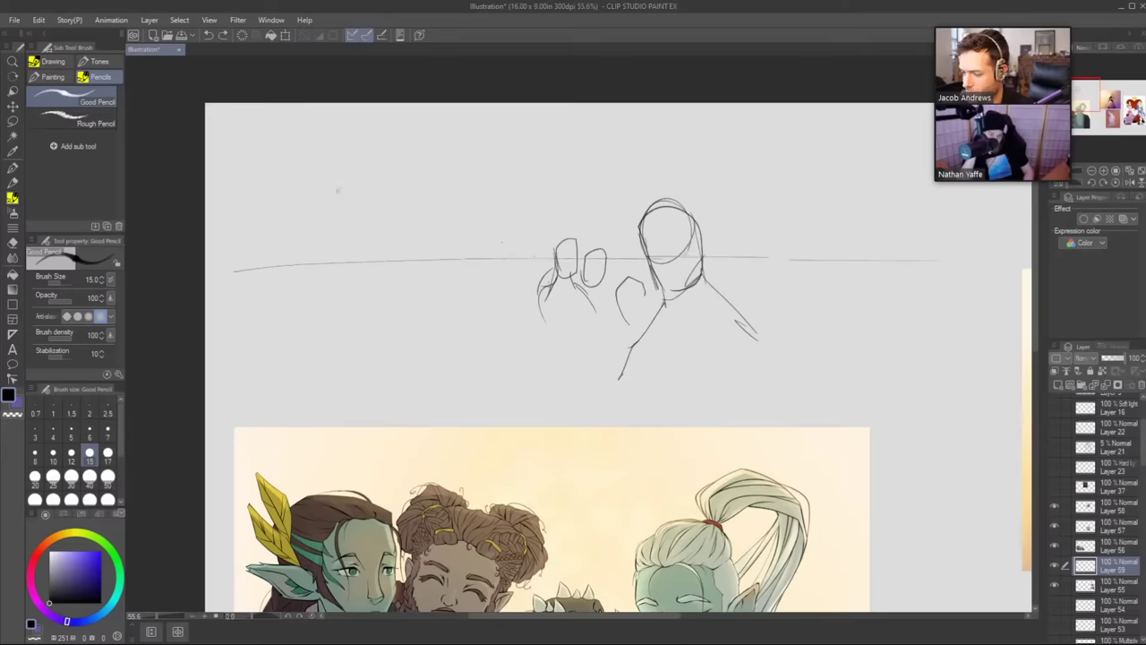
Sketch a large foreground figure's boxy torso, arms, legs and round hand at the left end of the horizon line.
{"action": "mouse_move", "coordinate": [267, 307]}
{"action": "left_mouse_down"}
{"action": "mouse_move", "coordinate": [313, 228]}
{"action": "mouse_move", "coordinate": [324, 291]}
{"action": "mouse_move", "coordinate": [272, 308]}
{"action": "left_mouse_up"}
{"action": "left_click_drag", "start_coordinate": [258, 240], "coordinate": [237, 339]}
{"action": "left_click_drag", "start_coordinate": [263, 262], "coordinate": [243, 339]}
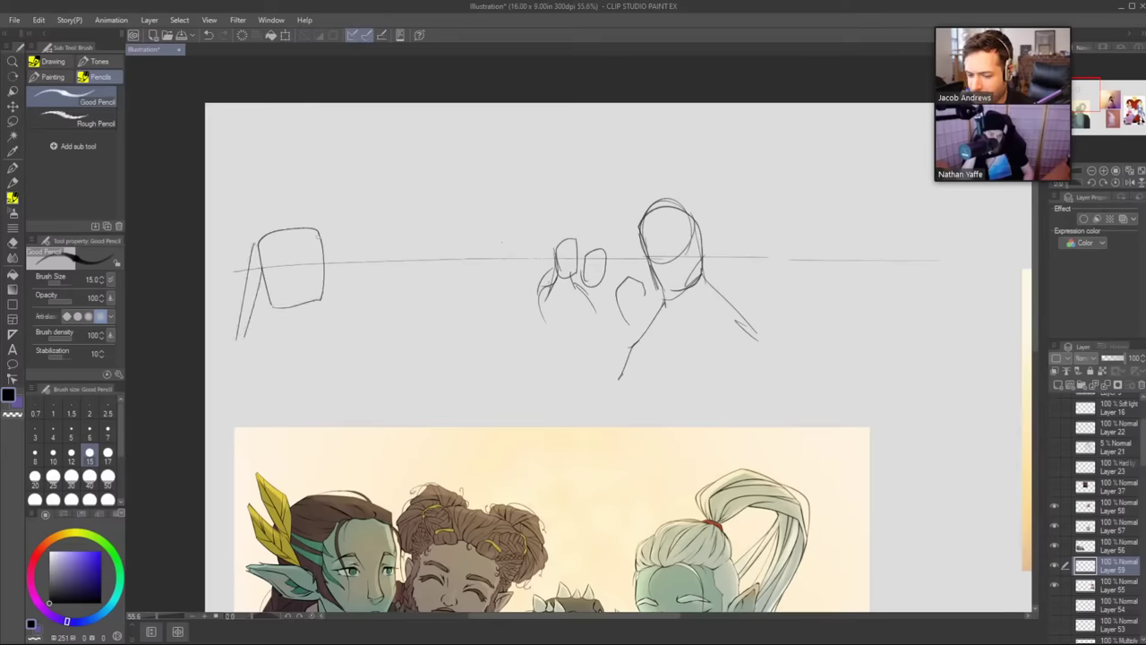
{"action": "mouse_move", "coordinate": [324, 229]}
{"action": "left_mouse_down"}
{"action": "mouse_move", "coordinate": [364, 314]}
{"action": "mouse_move", "coordinate": [355, 308]}
{"action": "left_mouse_up"}
{"action": "left_click_drag", "start_coordinate": [273, 307], "coordinate": [273, 407]}
{"action": "left_click_drag", "start_coordinate": [319, 299], "coordinate": [349, 403]}
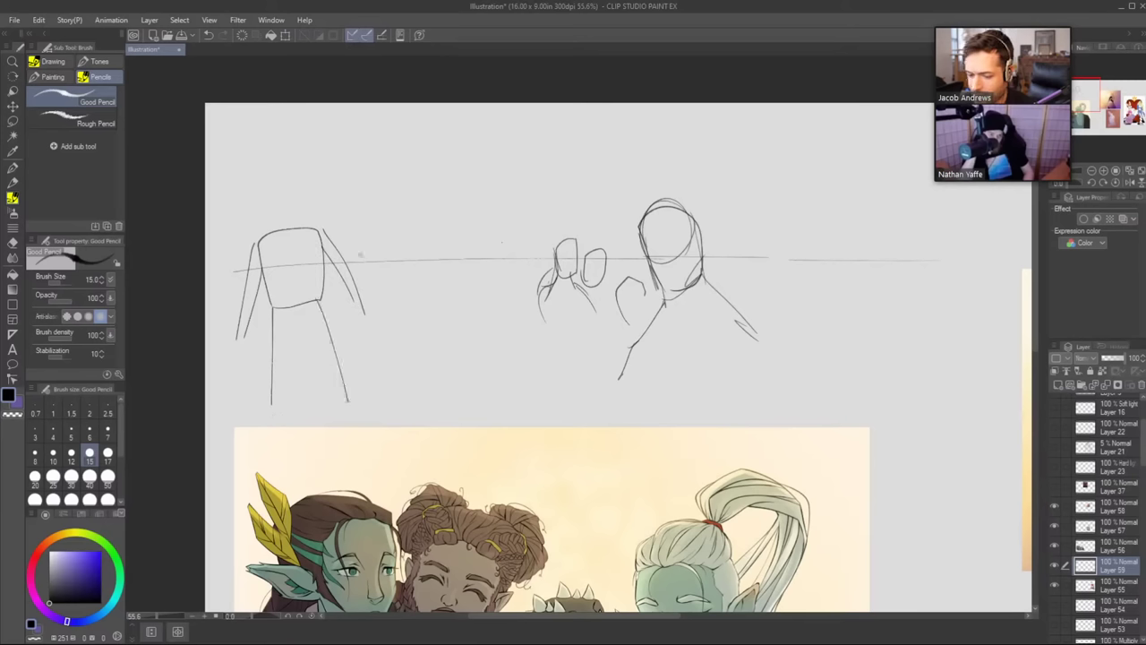
{"action": "mouse_move", "coordinate": [357, 305]}
{"action": "left_mouse_down"}
{"action": "mouse_move", "coordinate": [351, 324]}
{"action": "mouse_move", "coordinate": [358, 303]}
{"action": "left_mouse_up"}
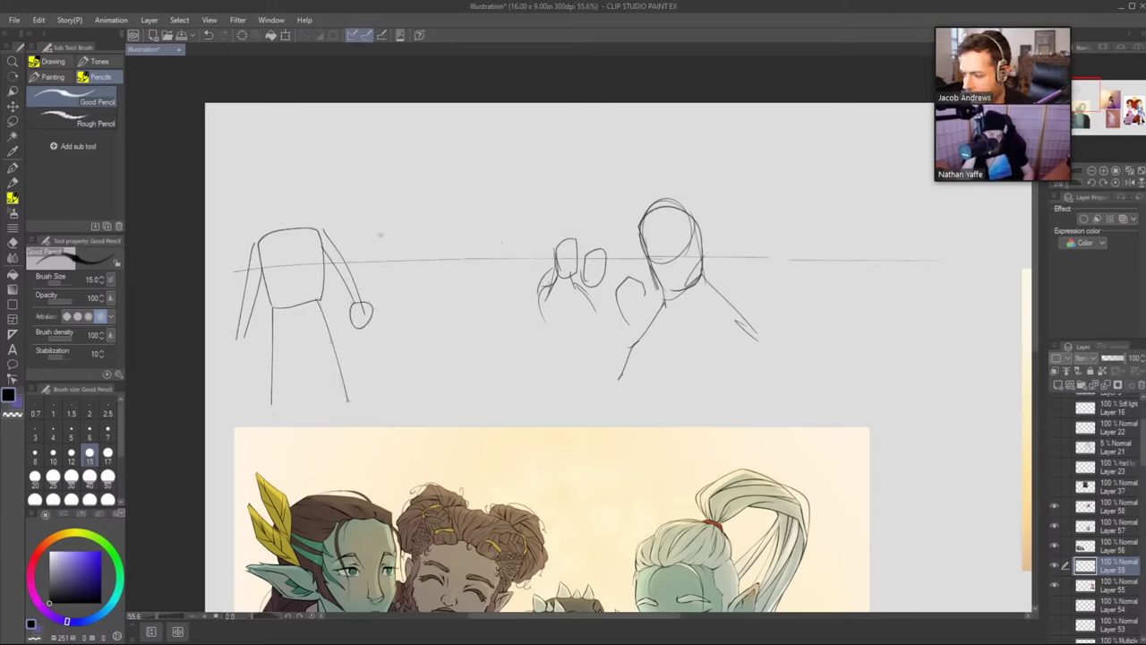
Sketch a smaller standing figure and a tiny distant one along the horizon line, and give the large foreground figure a head.
{"action": "mouse_move", "coordinate": [366, 255]}
{"action": "left_mouse_down"}
{"action": "mouse_move", "coordinate": [369, 275]}
{"action": "mouse_move", "coordinate": [394, 258]}
{"action": "mouse_move", "coordinate": [371, 276]}
{"action": "mouse_move", "coordinate": [367, 251]}
{"action": "mouse_move", "coordinate": [359, 279]}
{"action": "left_mouse_up"}
{"action": "left_click_drag", "start_coordinate": [367, 256], "coordinate": [361, 288]}
{"action": "mouse_move", "coordinate": [395, 248]}
{"action": "left_mouse_down"}
{"action": "mouse_move", "coordinate": [407, 278]}
{"action": "mouse_move", "coordinate": [371, 302]}
{"action": "left_mouse_up"}
{"action": "mouse_move", "coordinate": [390, 271]}
{"action": "left_mouse_down"}
{"action": "mouse_move", "coordinate": [372, 333]}
{"action": "mouse_move", "coordinate": [387, 289]}
{"action": "left_mouse_up"}
{"action": "mouse_move", "coordinate": [388, 290]}
{"action": "left_mouse_down"}
{"action": "mouse_move", "coordinate": [394, 330]}
{"action": "mouse_move", "coordinate": [405, 328]}
{"action": "left_mouse_up"}
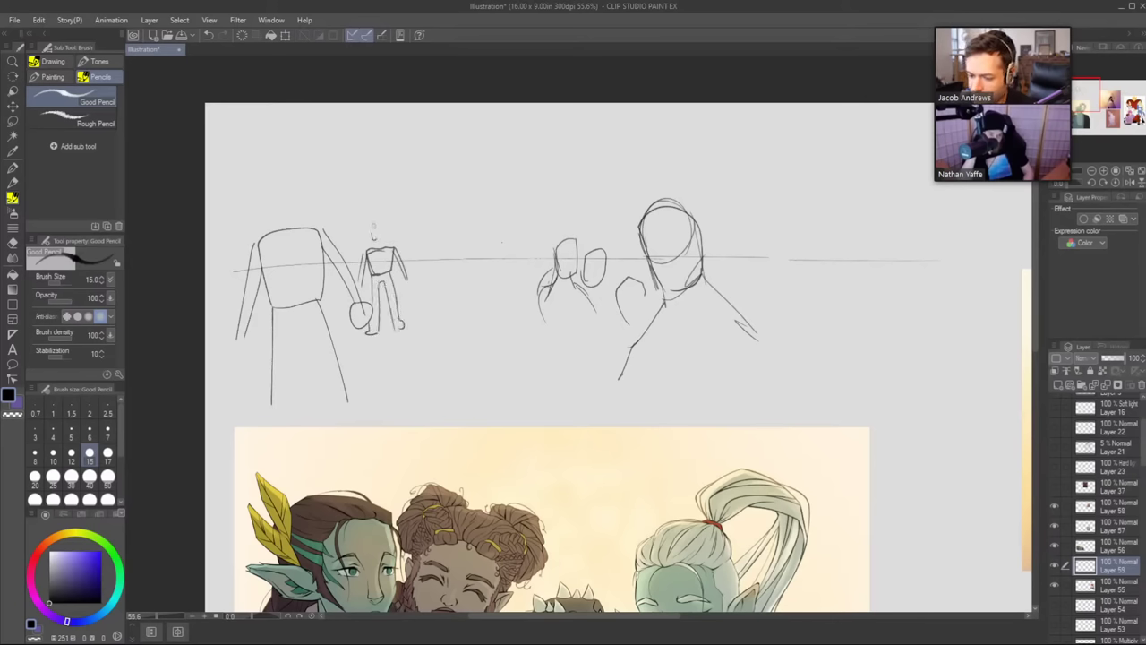
{"action": "left_click_drag", "start_coordinate": [374, 227], "coordinate": [374, 230]}
{"action": "mouse_move", "coordinate": [269, 191]}
{"action": "left_mouse_down"}
{"action": "mouse_move", "coordinate": [297, 213]}
{"action": "mouse_move", "coordinate": [297, 179]}
{"action": "left_mouse_up"}
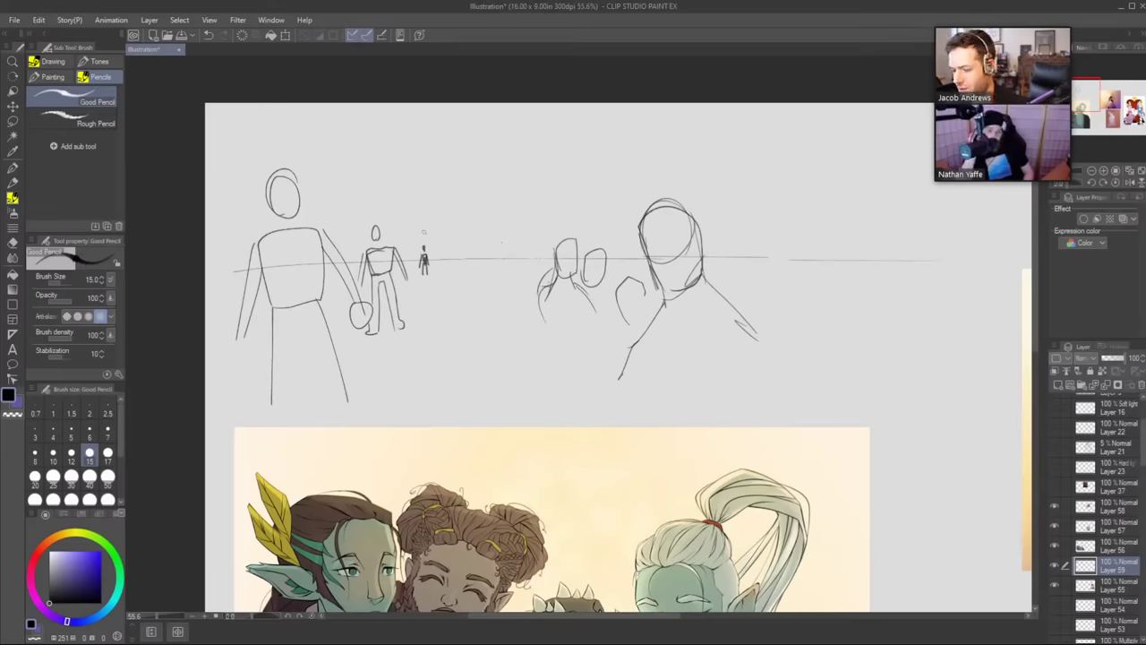
{"action": "mouse_move", "coordinate": [733, 415]}
{"action": "left_mouse_down"}
{"action": "mouse_move", "coordinate": [661, 259]}
{"action": "mouse_move", "coordinate": [661, 368]}
{"action": "mouse_move", "coordinate": [617, 353]}
{"action": "left_mouse_up"}
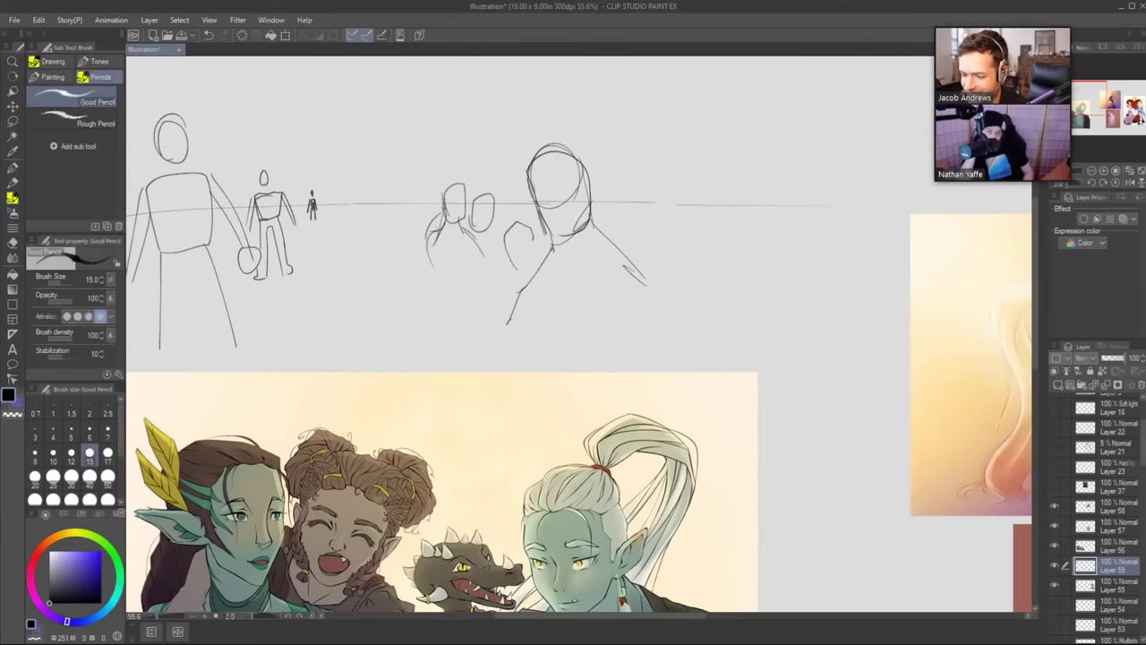
Add a pointed ear to the first small head and two round hair buns to the small head beside it.
{"action": "mouse_move", "coordinate": [429, 192]}
{"action": "left_mouse_down"}
{"action": "mouse_move", "coordinate": [492, 208]}
{"action": "mouse_move", "coordinate": [472, 192]}
{"action": "mouse_move", "coordinate": [497, 206]}
{"action": "left_mouse_up"}
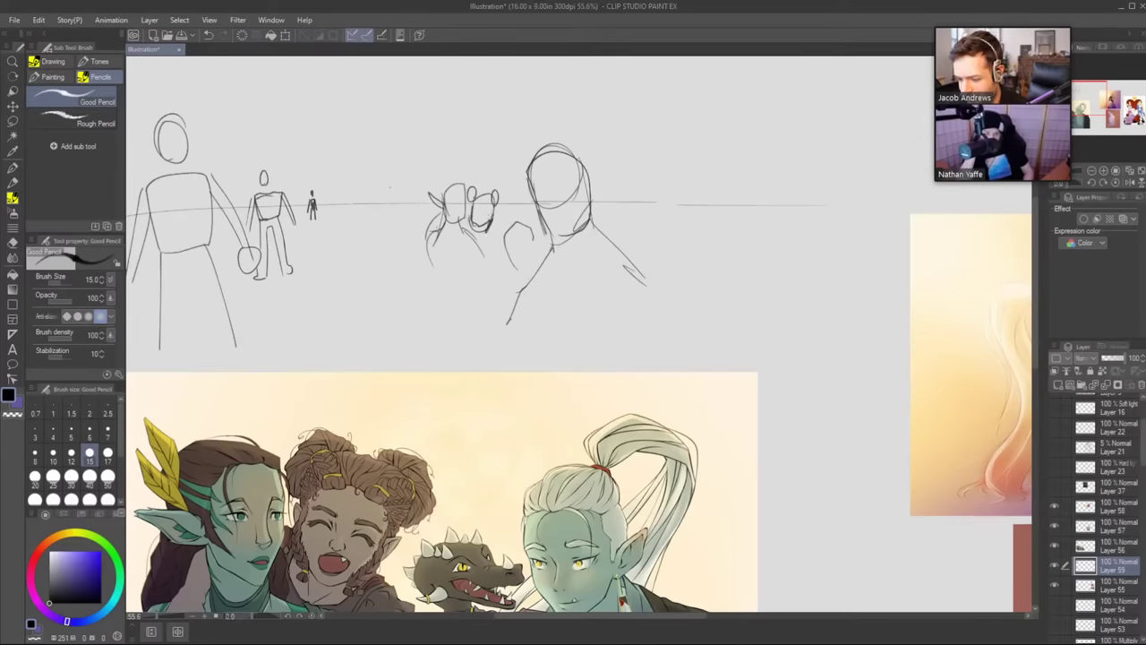
{"action": "key", "text": "ctrl+space"}
{"action": "left_click_drag", "start_coordinate": [495, 227], "coordinate": [439, 231]}
{"action": "left_click_drag", "start_coordinate": [648, 340], "coordinate": [588, 271]}
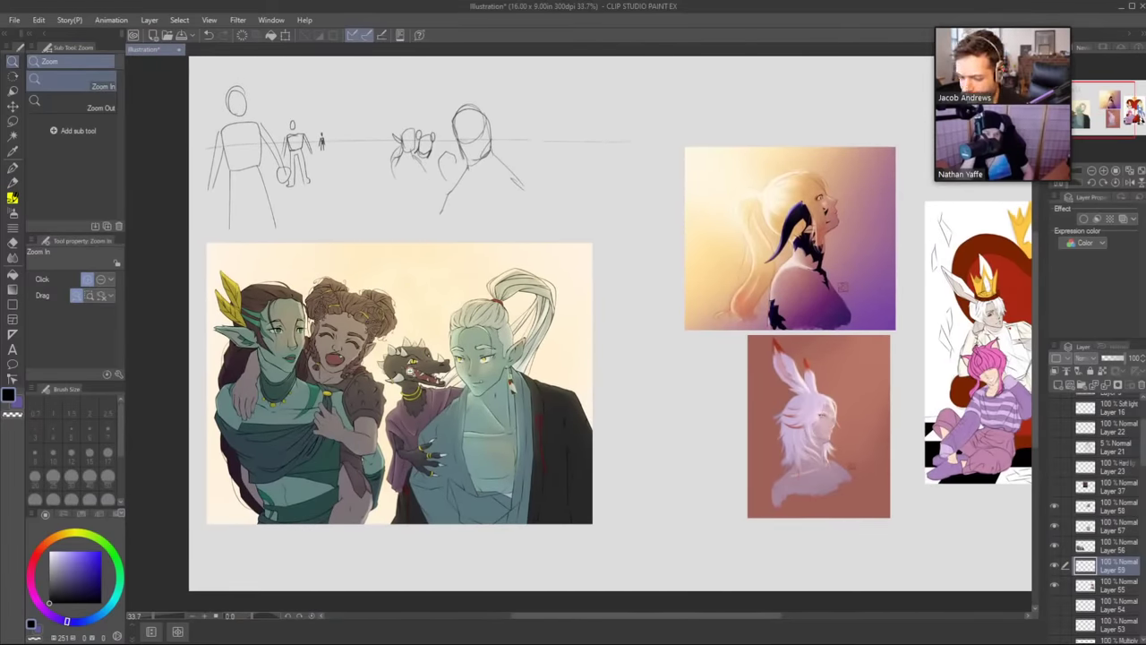
Examine the gold-and-purple horned profile portrait and the white-haired rabbit-eared portrait below it, including its face up close.
{"action": "scroll", "coordinate": [357, 367], "scroll_direction": "up", "scroll_amount": 2}
{"action": "scroll", "coordinate": [356, 368], "scroll_direction": "down", "scroll_amount": 3}
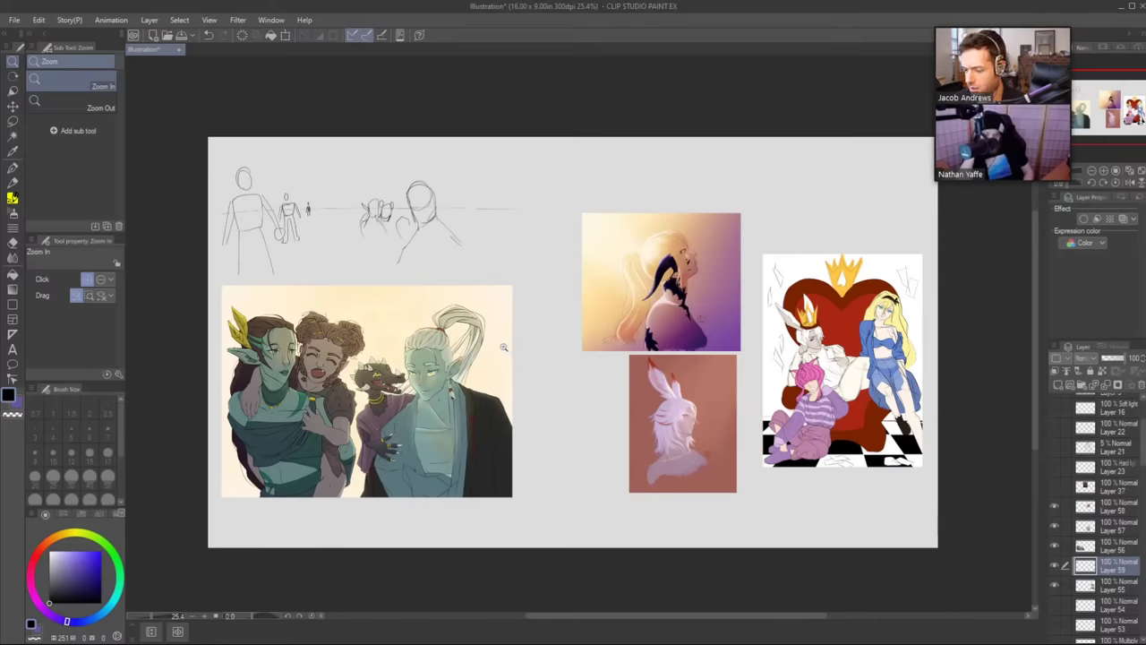
{"action": "scroll", "coordinate": [523, 343], "scroll_direction": "up", "scroll_amount": 1}
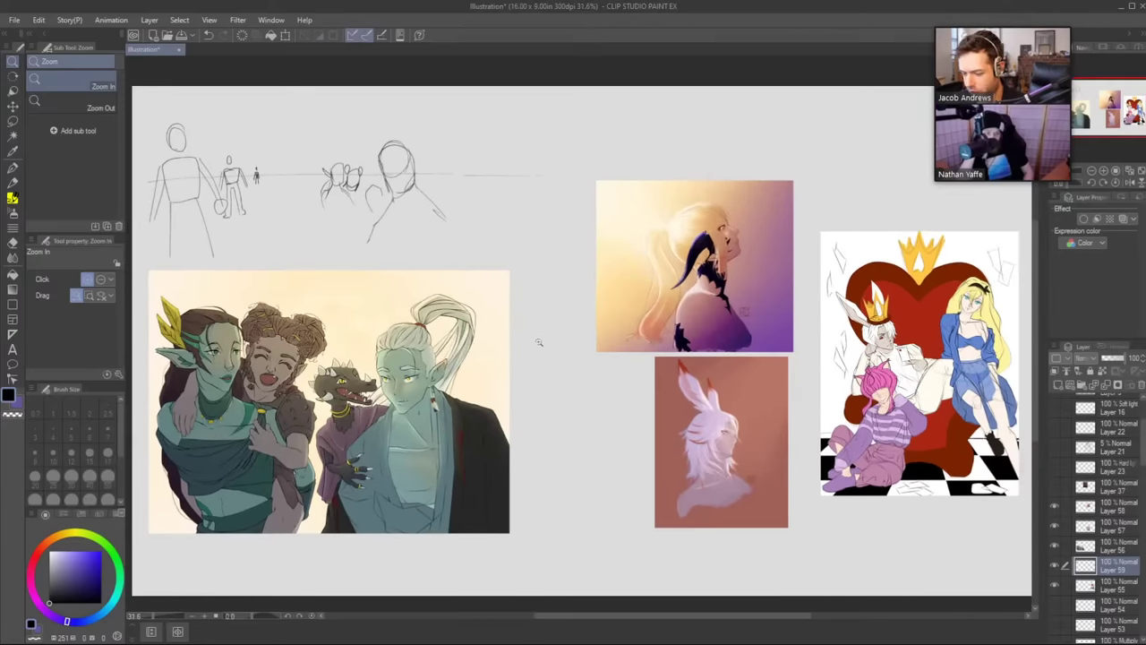
{"action": "scroll", "coordinate": [538, 342], "scroll_direction": "up", "scroll_amount": 3}
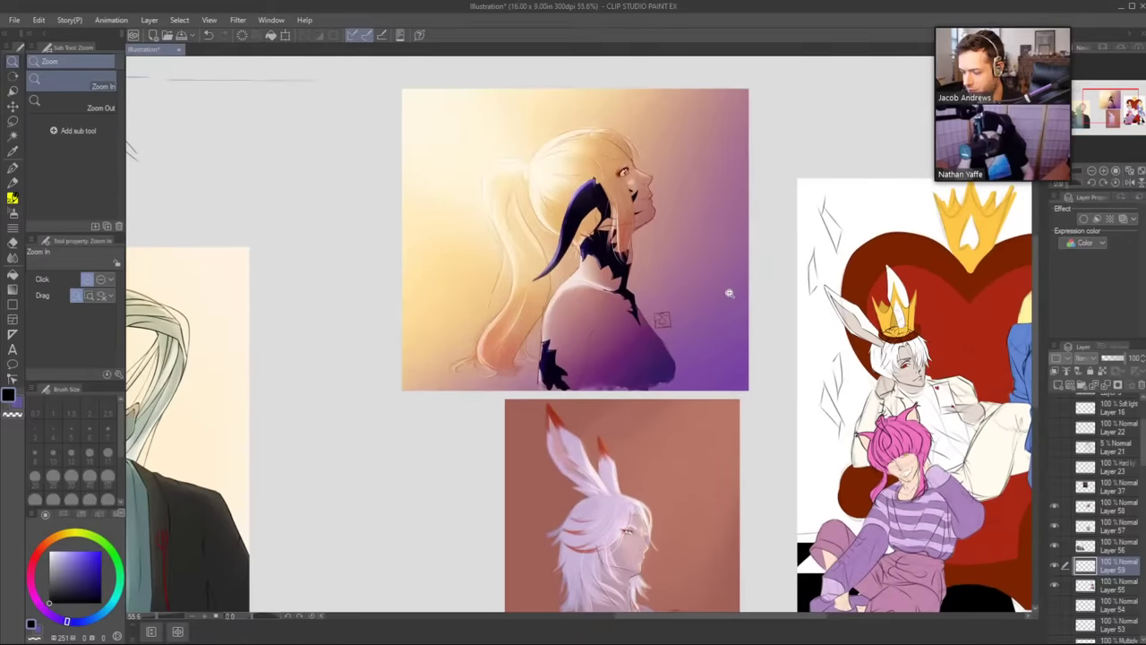
{"action": "scroll", "coordinate": [645, 274], "scroll_direction": "up", "scroll_amount": 2}
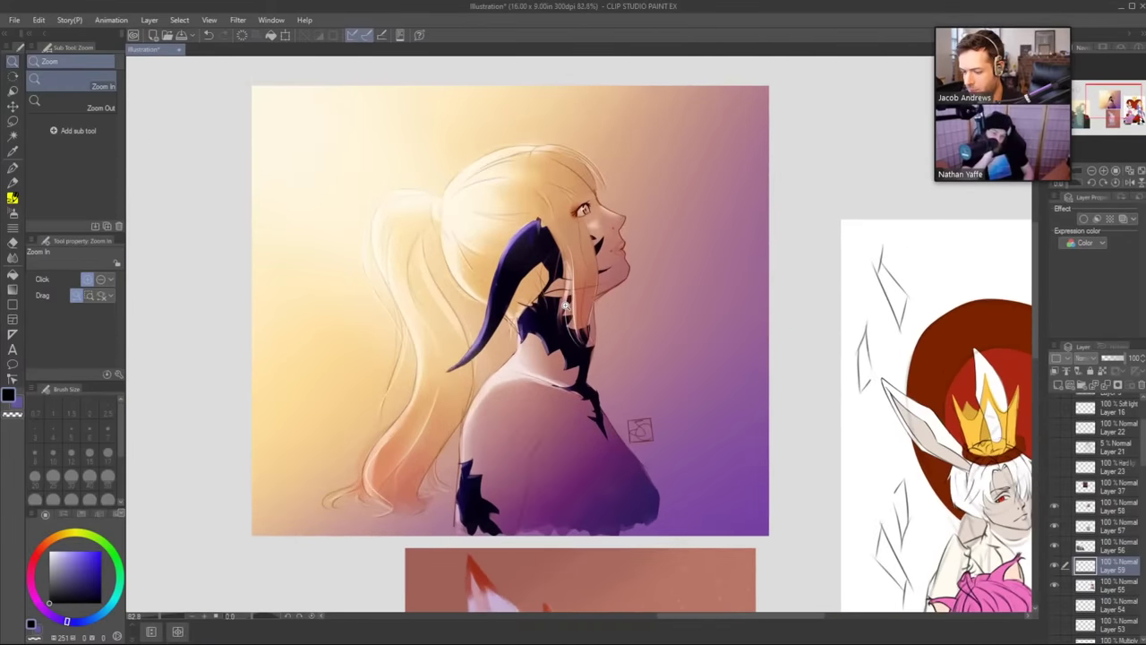
{"action": "scroll", "coordinate": [565, 304], "scroll_direction": "up", "scroll_amount": 1}
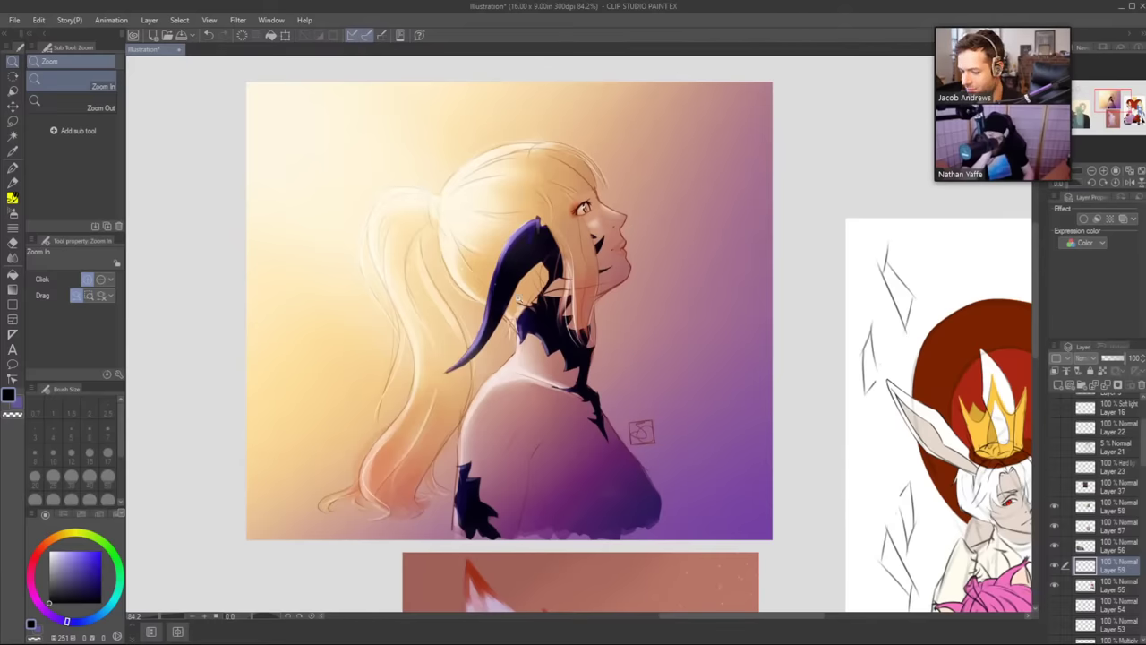
{"action": "left_click_drag", "start_coordinate": [632, 382], "coordinate": [619, 358]}
{"action": "left_click_drag", "start_coordinate": [641, 412], "coordinate": [557, 176]}
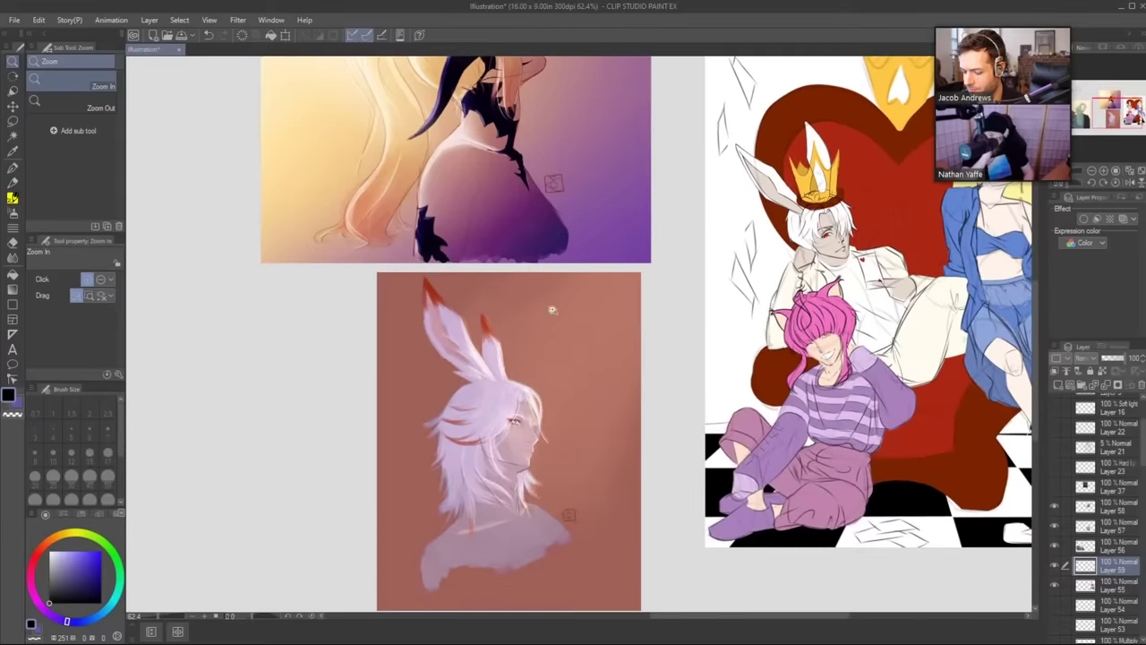
{"action": "left_click_drag", "start_coordinate": [520, 480], "coordinate": [562, 414]}
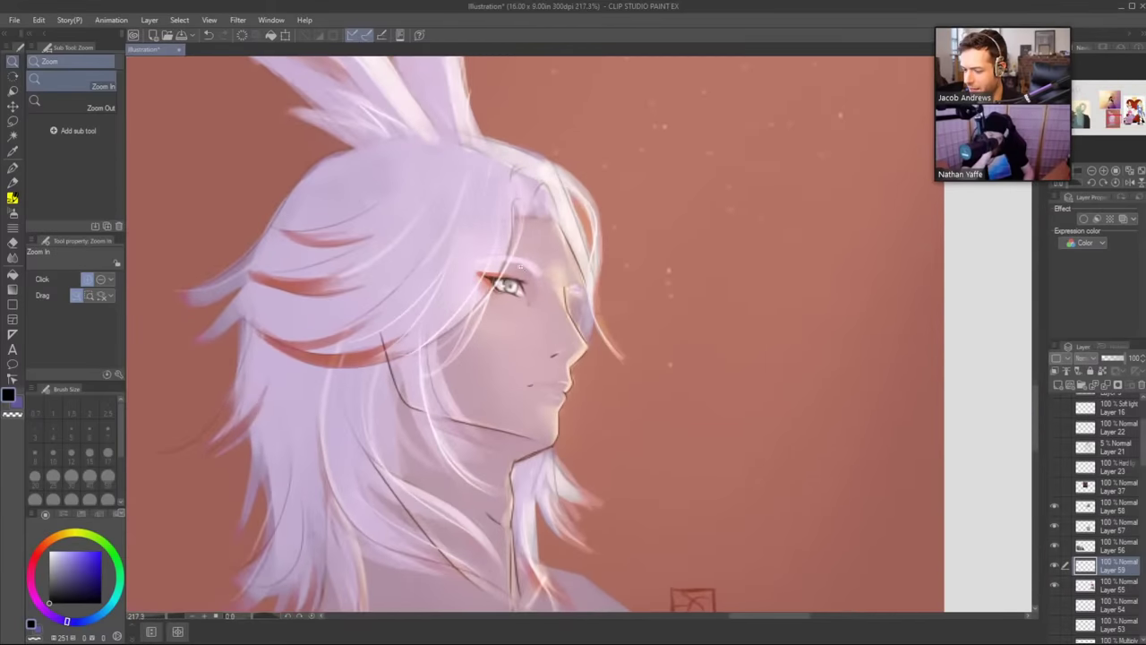
{"action": "scroll", "coordinate": [586, 179], "scroll_direction": "down", "scroll_amount": 4}
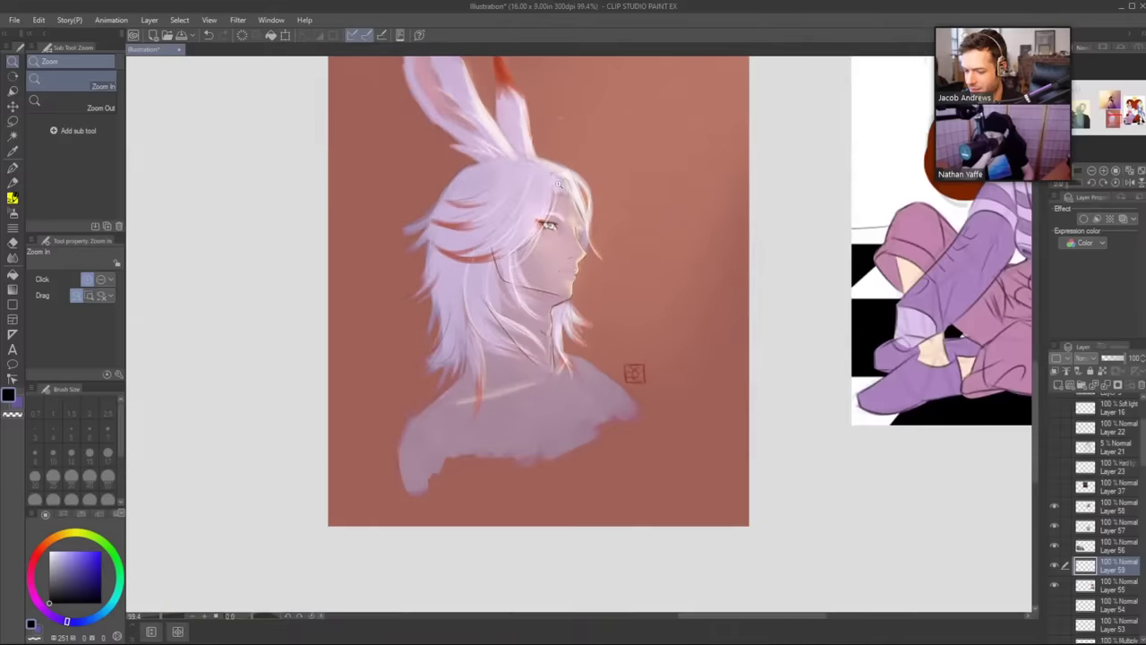
{"action": "left_click_drag", "start_coordinate": [618, 157], "coordinate": [574, 246]}
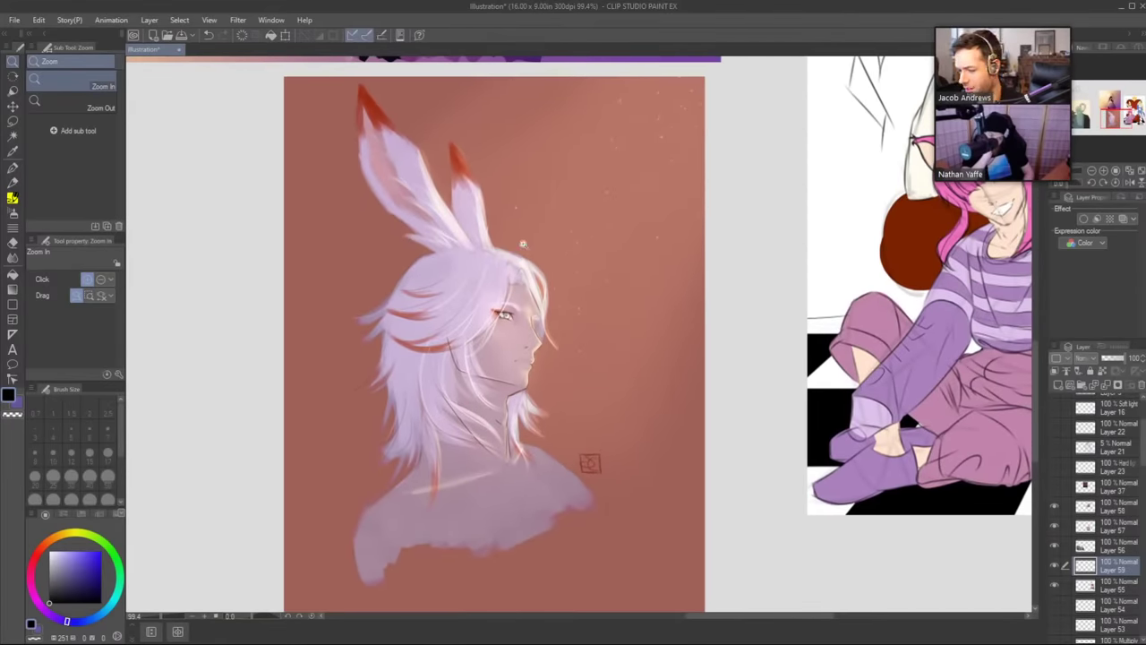
{"action": "scroll", "coordinate": [525, 245], "scroll_direction": "down", "scroll_amount": 2}
{"action": "left_click_drag", "start_coordinate": [549, 247], "coordinate": [559, 302]}
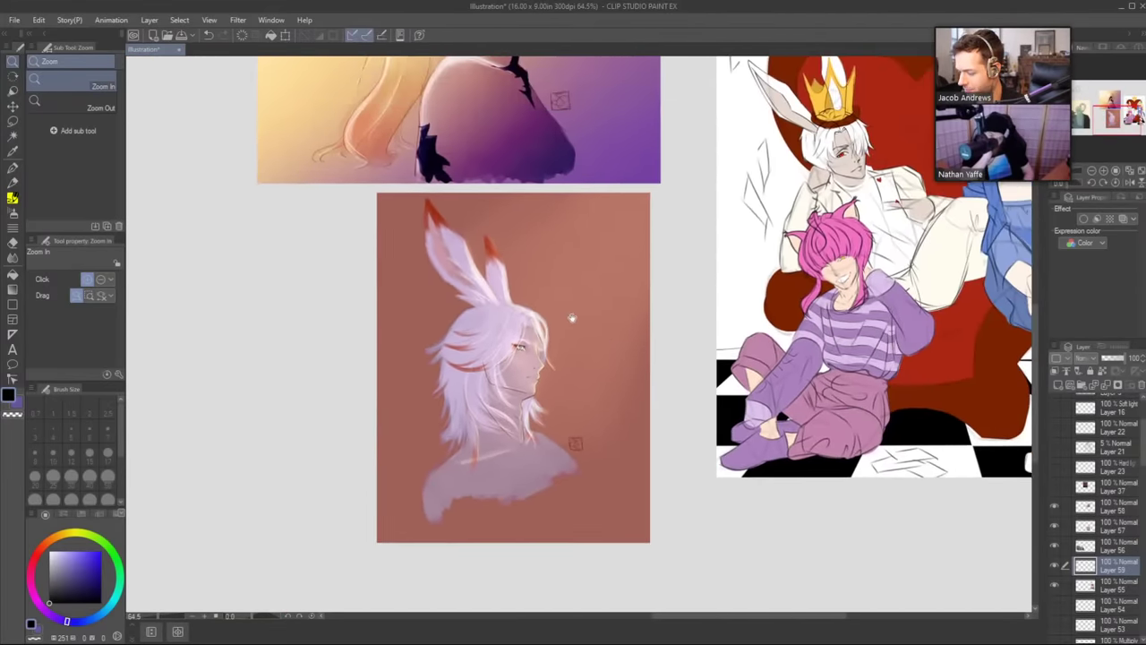
Add a Level Correction layer directly above Layer 57 and clip it to the rabbit-eared portrait.
{"action": "left_click", "coordinate": [1054, 527]}
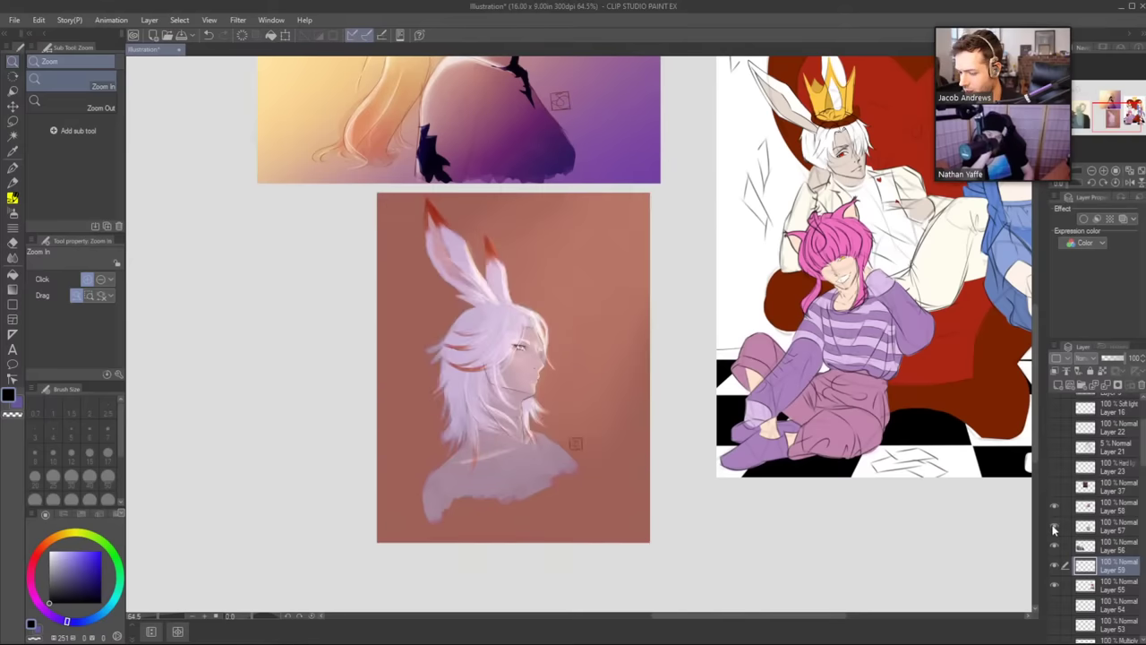
{"action": "left_click", "coordinate": [1109, 529]}
{"action": "key", "text": "ctrl+u"}
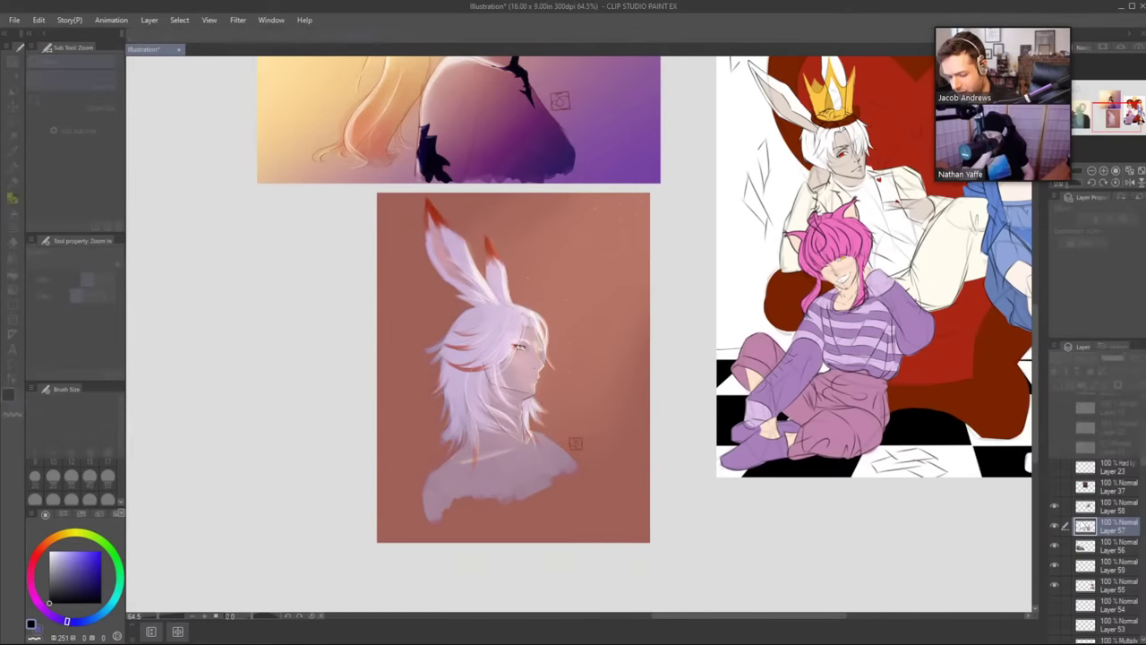
{"action": "left_click", "coordinate": [857, 502]}
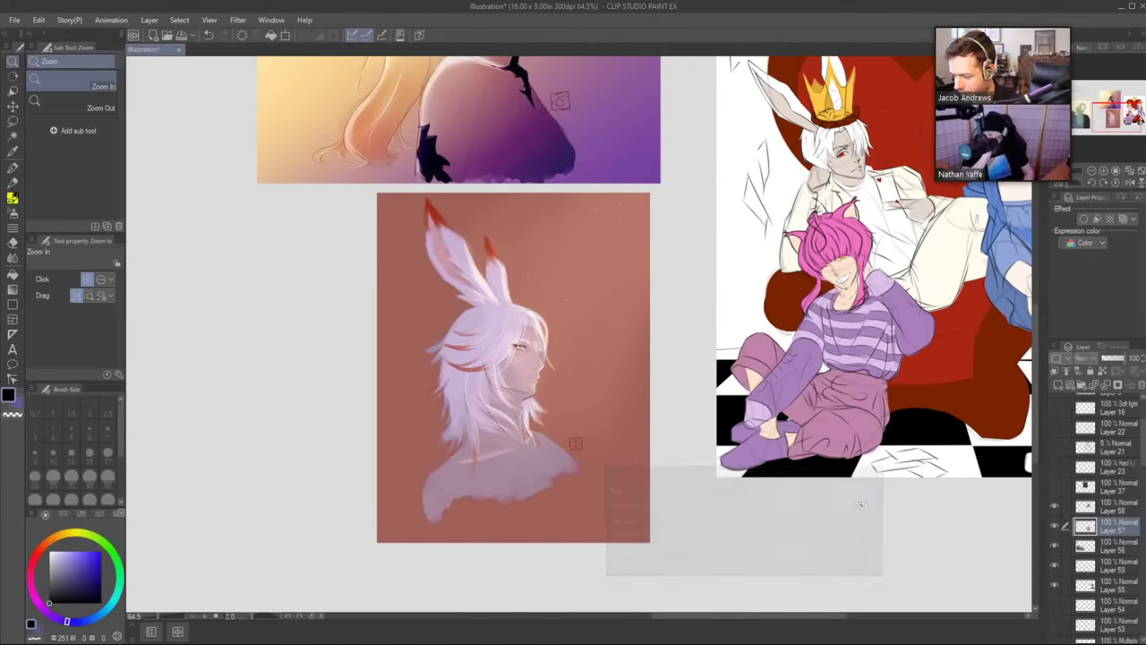
{"action": "left_click", "coordinate": [180, 22]}
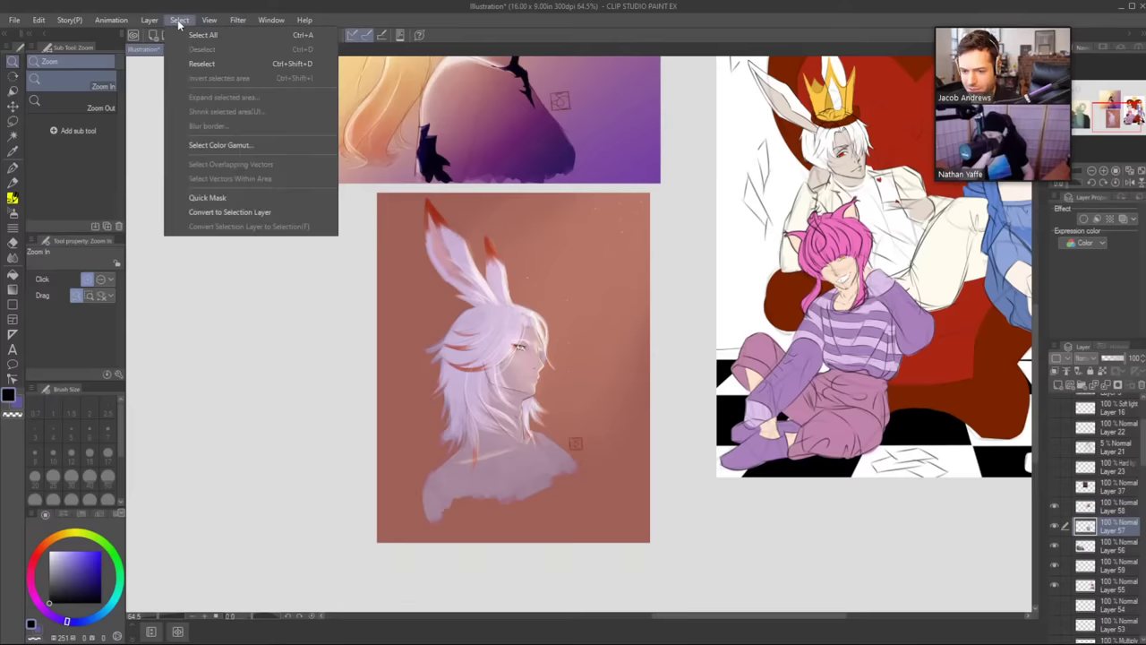
{"action": "mouse_move", "coordinate": [152, 23]}
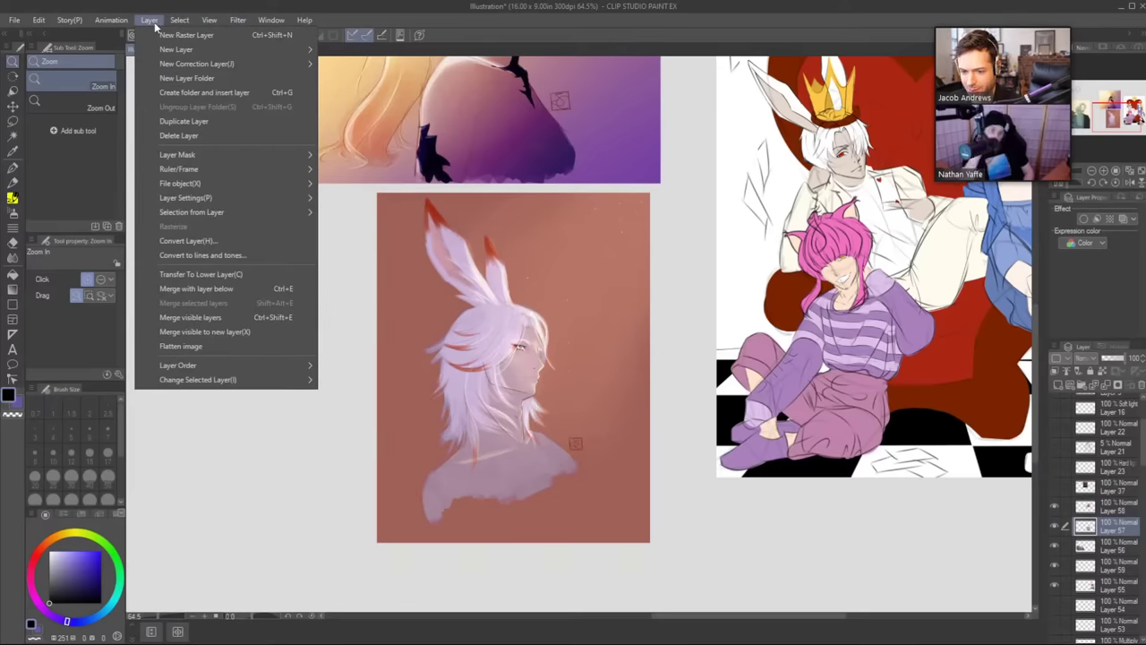
{"action": "mouse_move", "coordinate": [233, 68]}
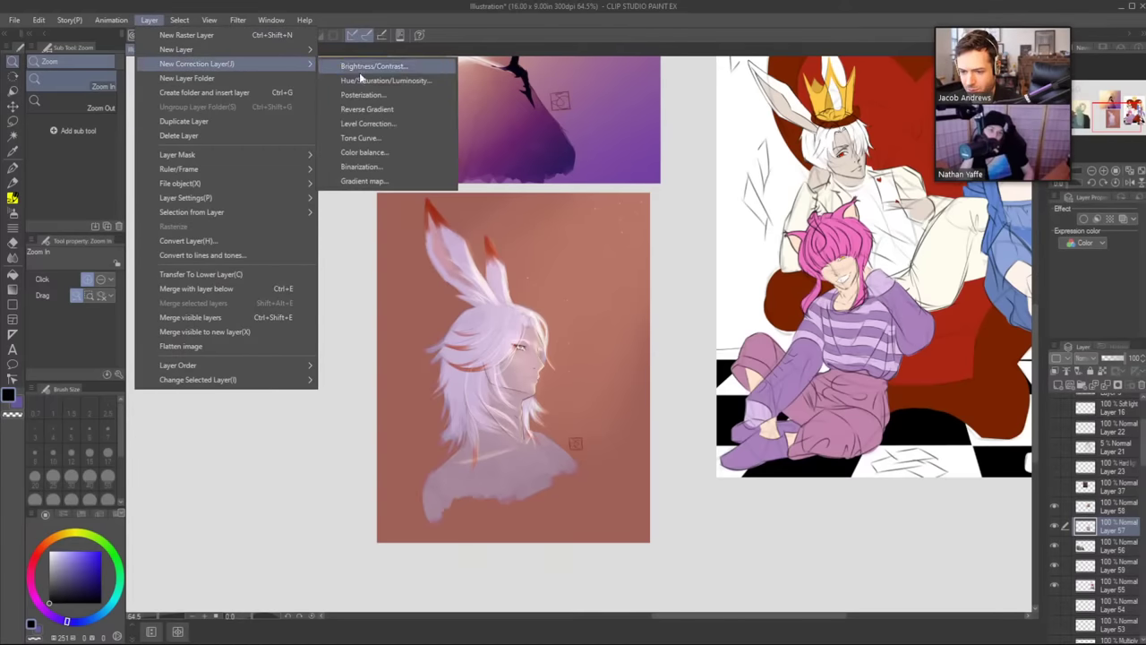
{"action": "left_click", "coordinate": [403, 123]}
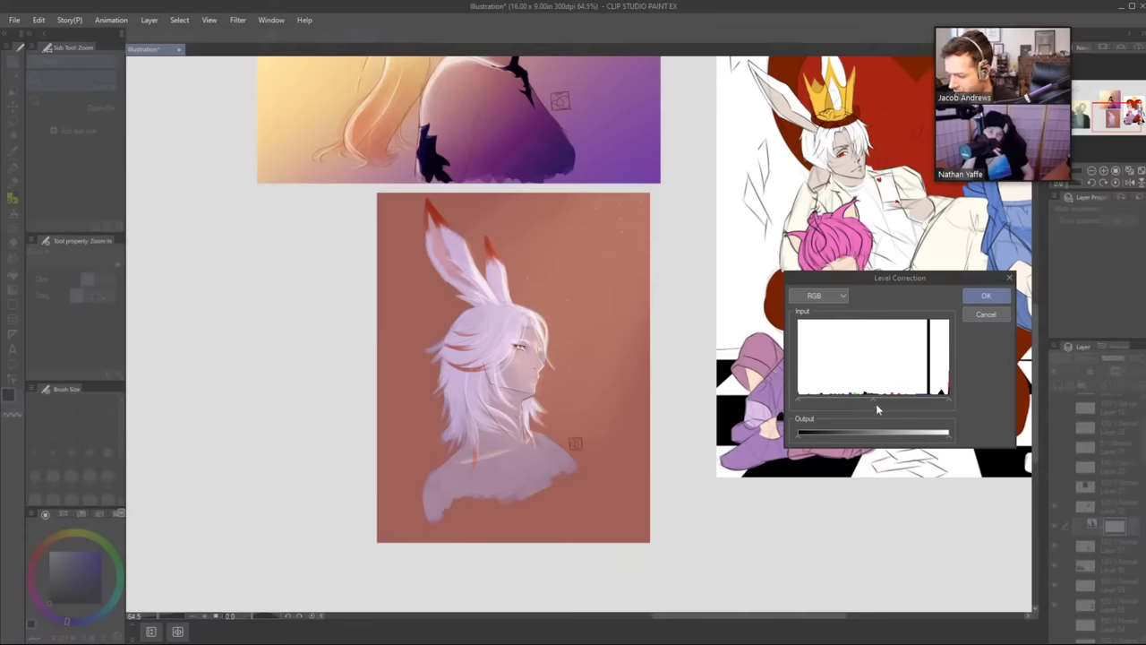
{"action": "mouse_move", "coordinate": [949, 398]}
{"action": "left_mouse_down"}
{"action": "mouse_move", "coordinate": [936, 400]}
{"action": "mouse_move", "coordinate": [960, 394]}
{"action": "left_mouse_up"}
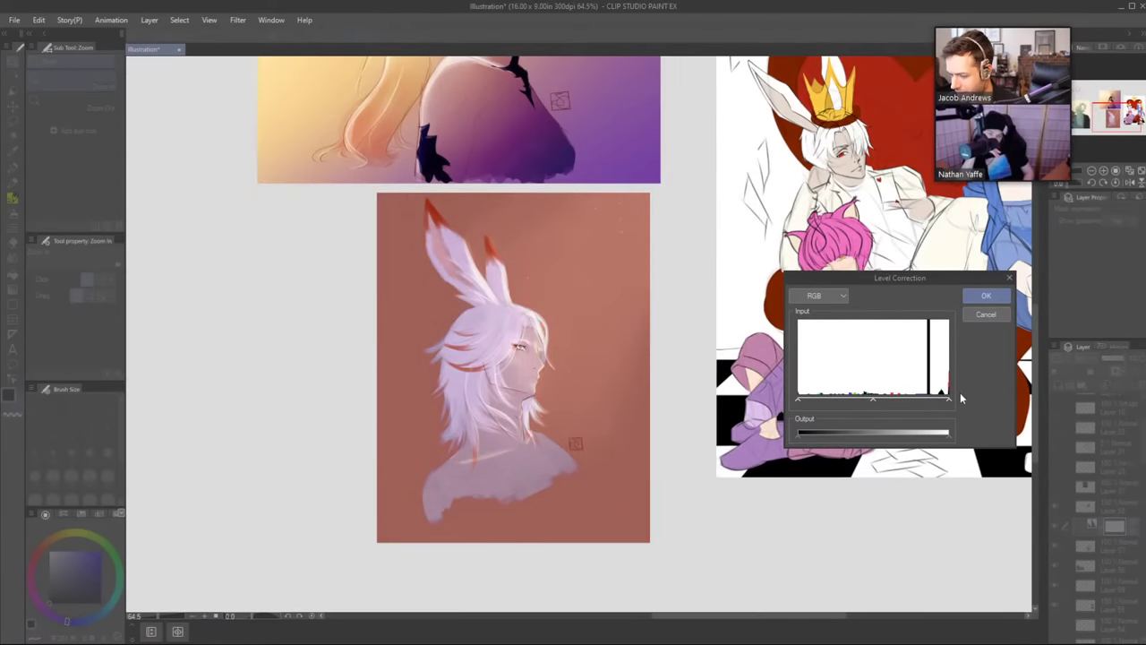
{"action": "left_click", "coordinate": [983, 314]}
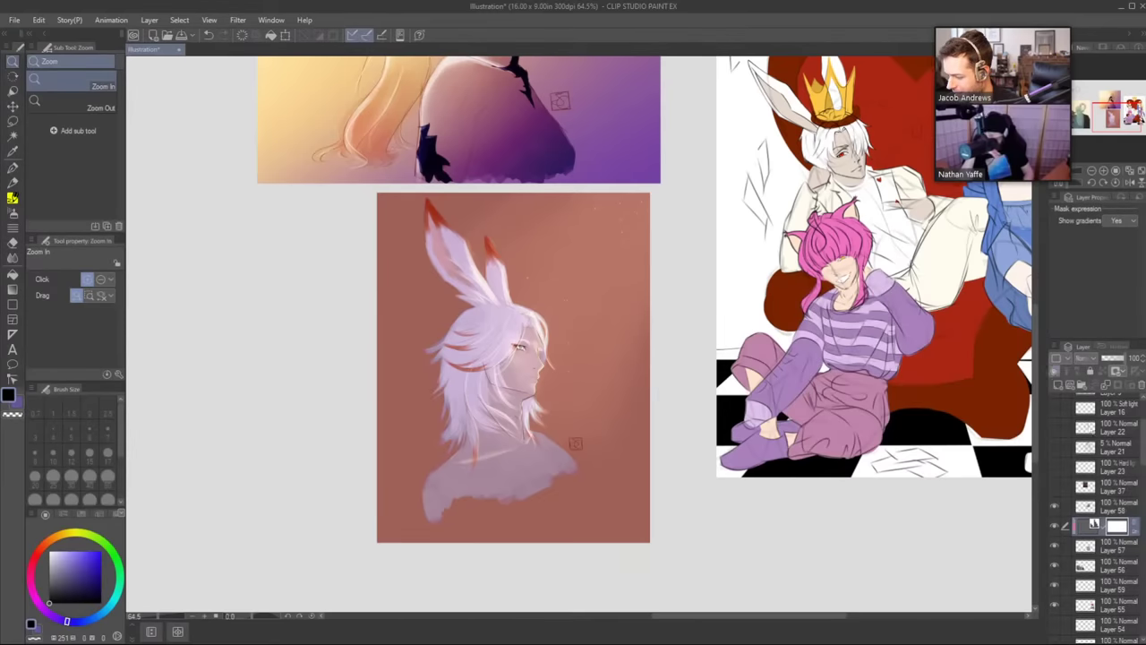
Strengthen the rabbit-eared portrait's contrast in Level Correction by raising the input black point, lowering the white point and slightly darkening the midtones.
{"action": "key", "text": "ctrl+l"}
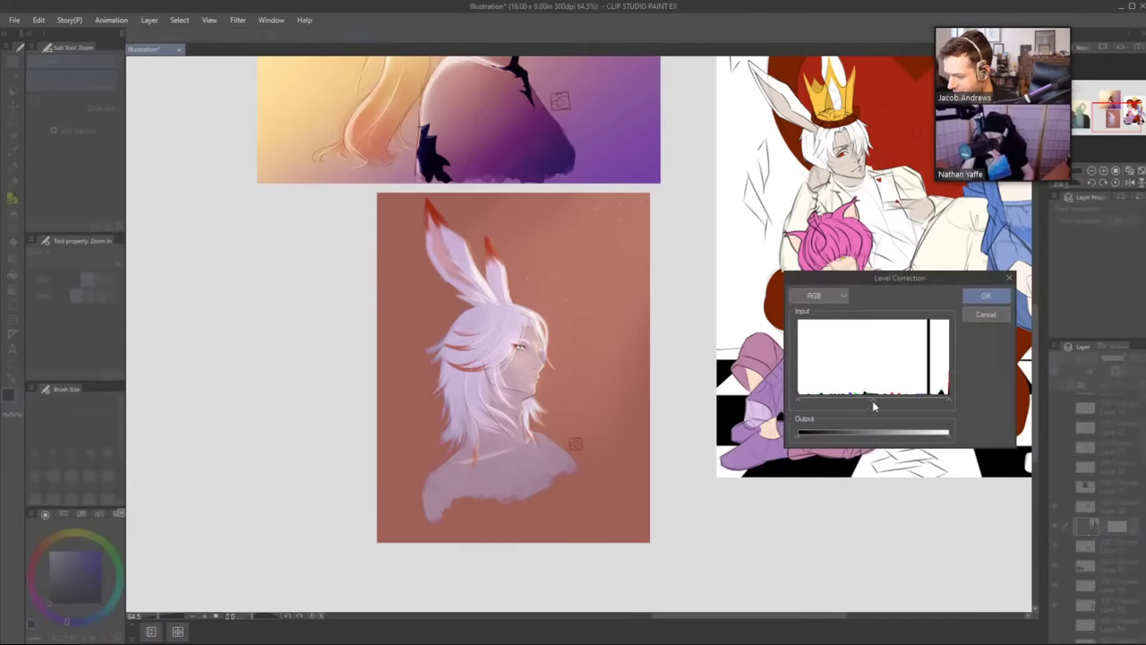
{"action": "left_click_drag", "start_coordinate": [949, 402], "coordinate": [940, 402]}
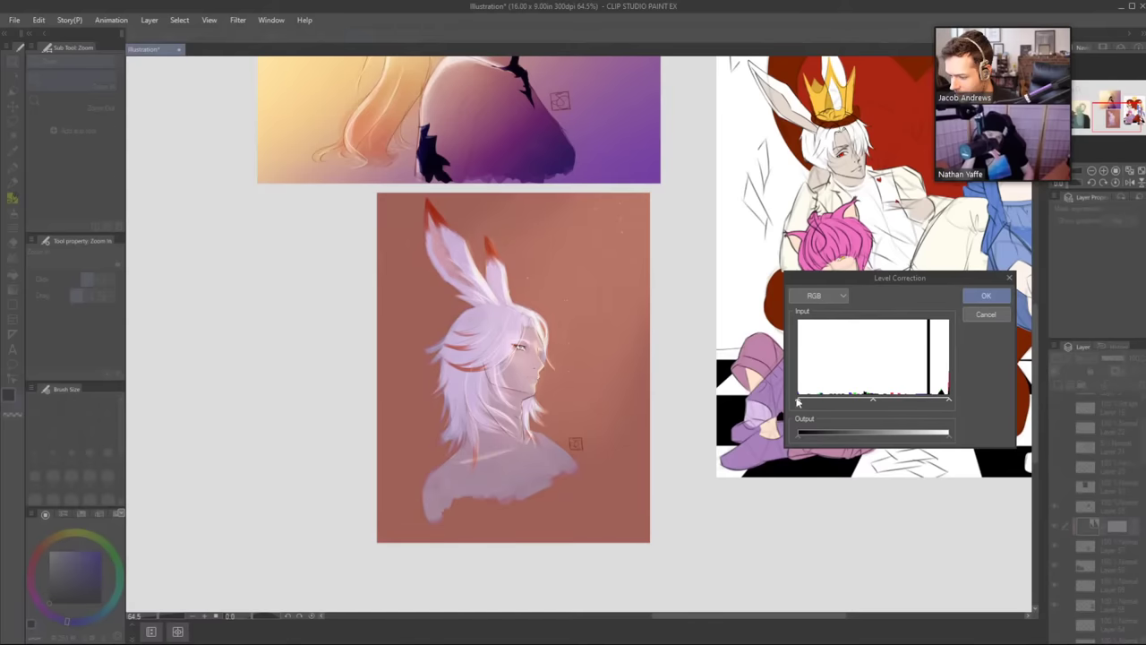
{"action": "left_click_drag", "start_coordinate": [798, 401], "coordinate": [833, 399]}
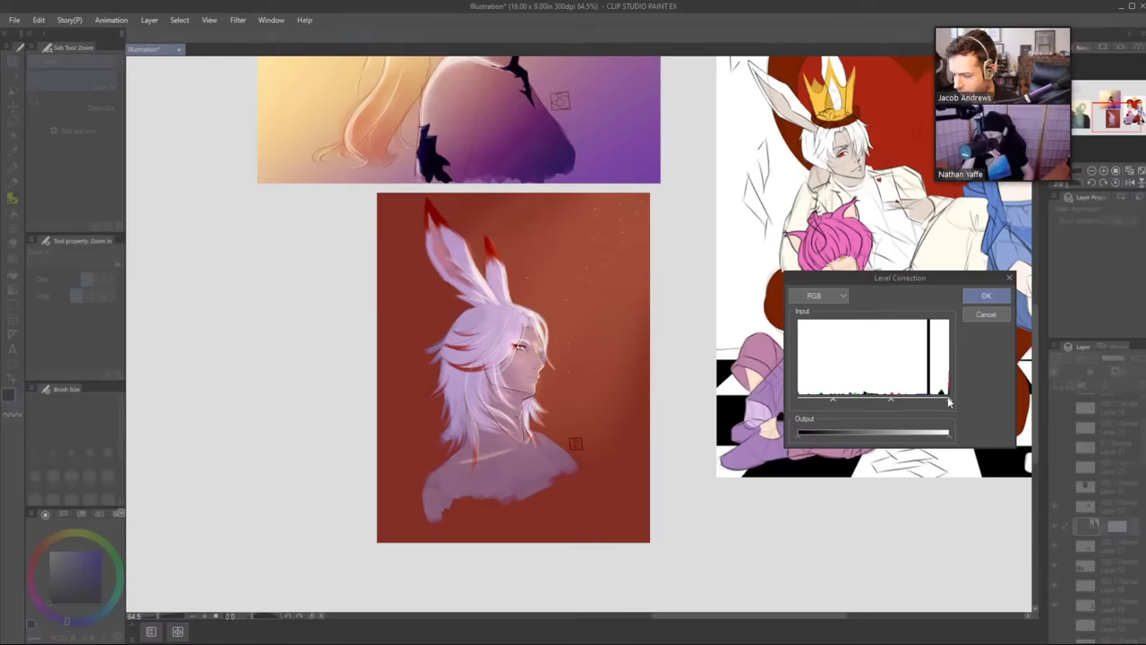
{"action": "left_click_drag", "start_coordinate": [950, 403], "coordinate": [919, 403]}
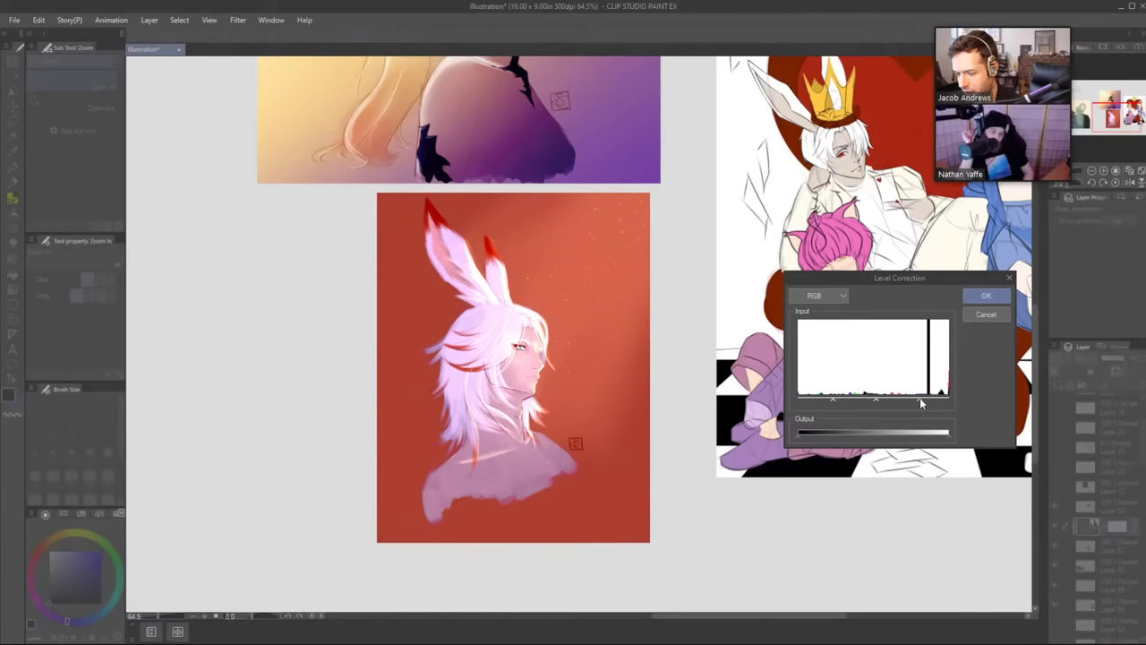
{"action": "left_click_drag", "start_coordinate": [833, 399], "coordinate": [883, 400]}
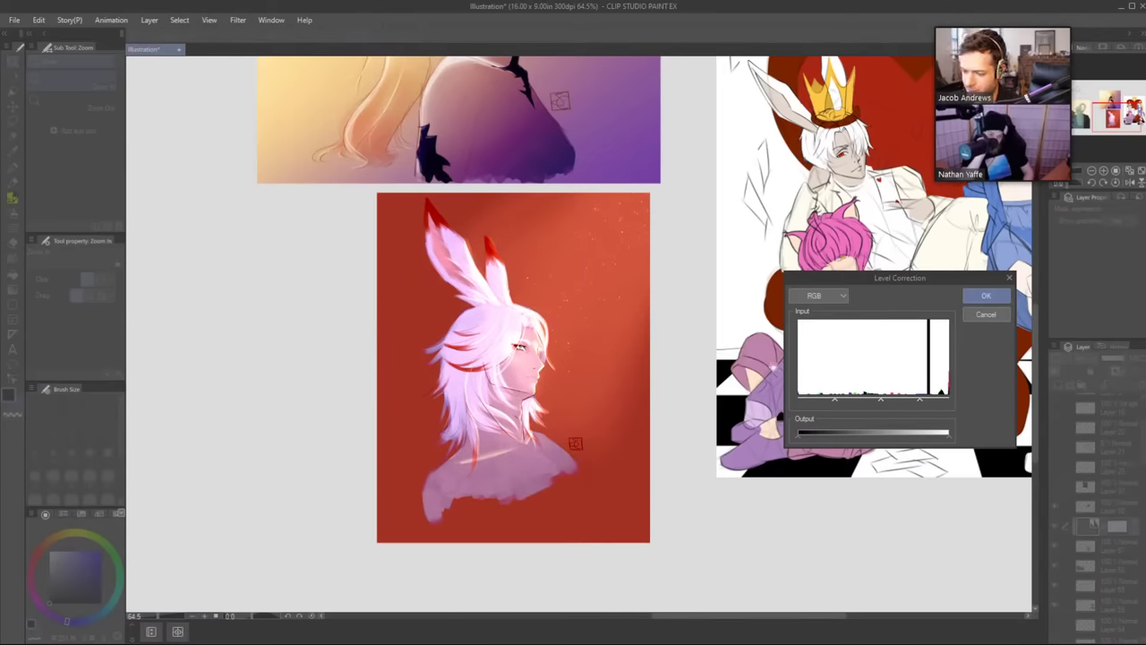
{"action": "left_click", "coordinate": [982, 300]}
Compare the rabbit-eared portrait with and without the level correction by toggling that layer's visibility, and leave it hidden.
{"action": "left_click_drag", "start_coordinate": [783, 333], "coordinate": [763, 343]}
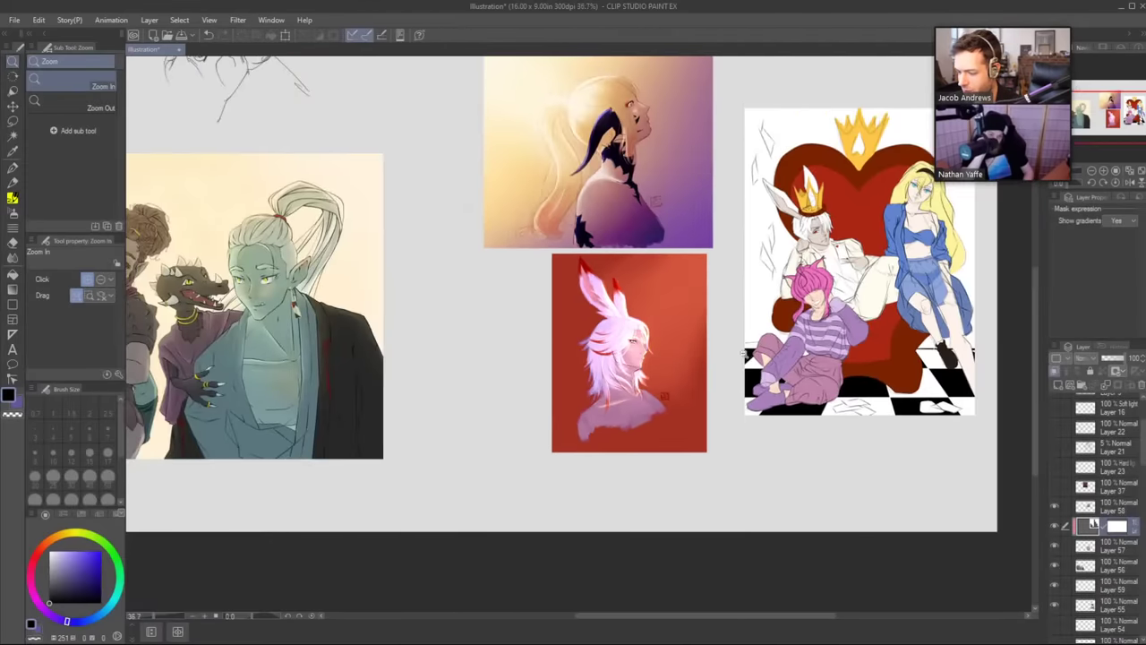
{"action": "left_click_drag", "start_coordinate": [700, 322], "coordinate": [737, 330]}
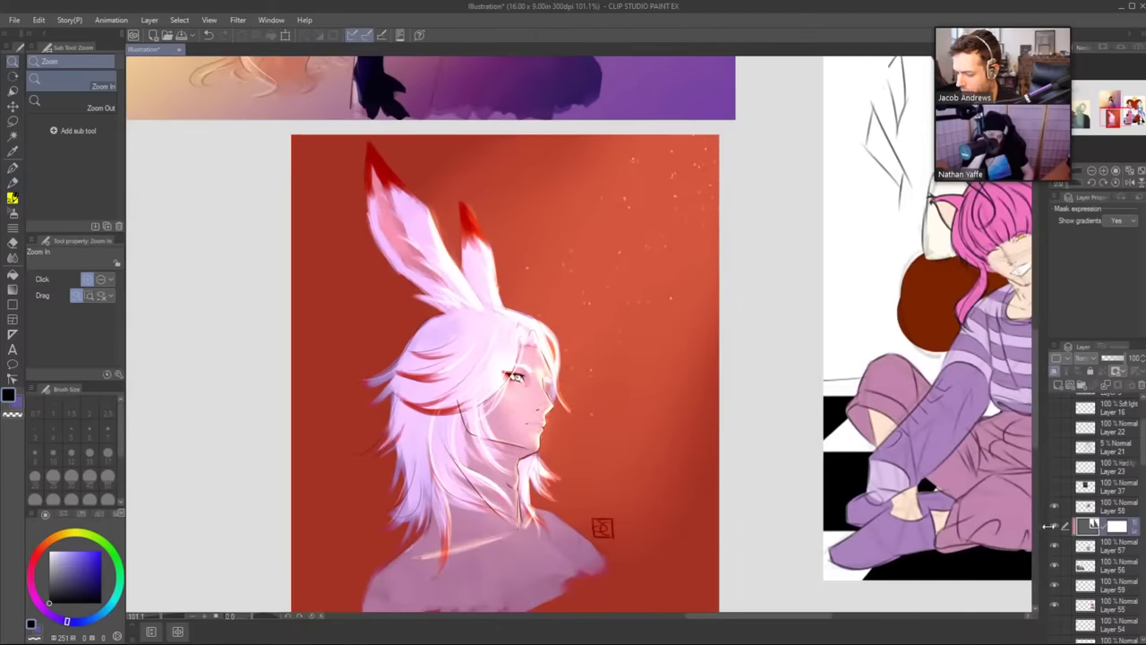
{"action": "left_click", "coordinate": [1054, 527]}
{"action": "left_click", "coordinate": [1054, 527]}
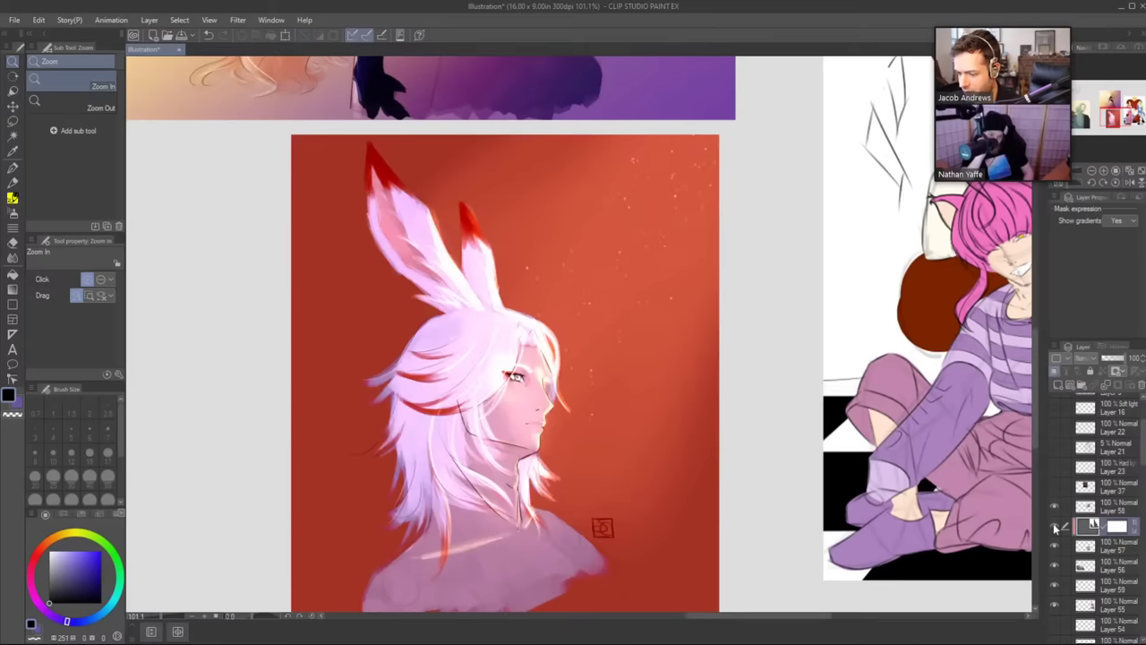
{"action": "left_click", "coordinate": [1054, 527]}
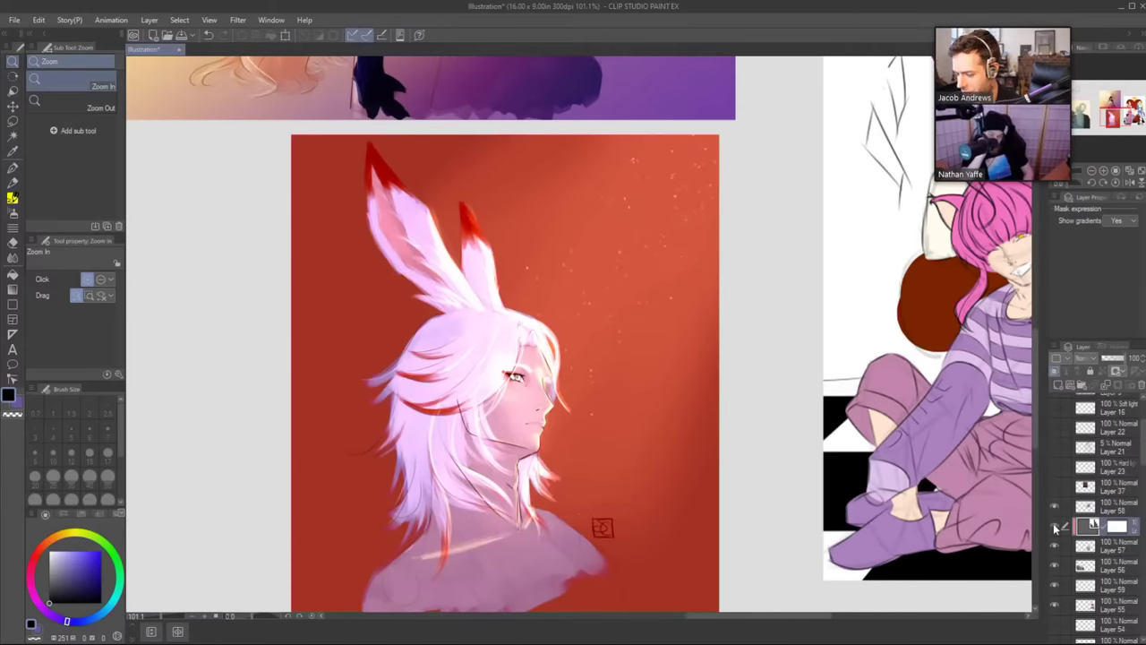
{"action": "left_click", "coordinate": [1055, 528]}
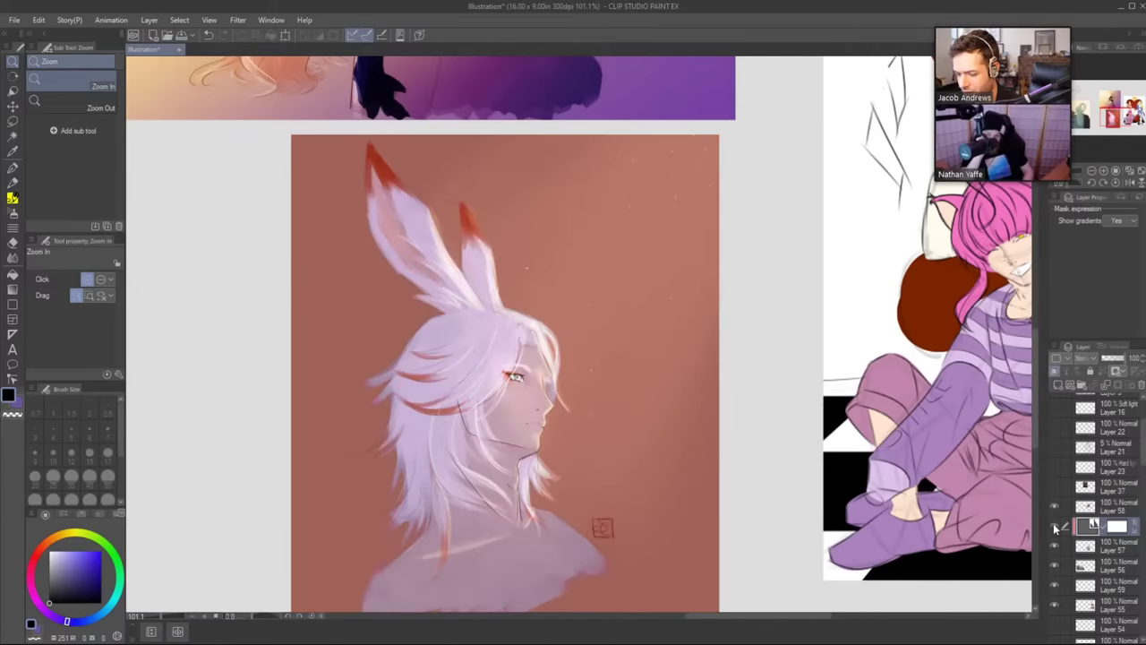
{"action": "left_click", "coordinate": [1055, 527]}
{"action": "left_click", "coordinate": [1055, 528]}
{"action": "mouse_move", "coordinate": [698, 323]}
{"action": "left_mouse_down"}
{"action": "mouse_move", "coordinate": [671, 325]}
{"action": "mouse_move", "coordinate": [624, 287]}
{"action": "mouse_move", "coordinate": [713, 406]}
{"action": "mouse_move", "coordinate": [657, 387]}
{"action": "left_mouse_up"}
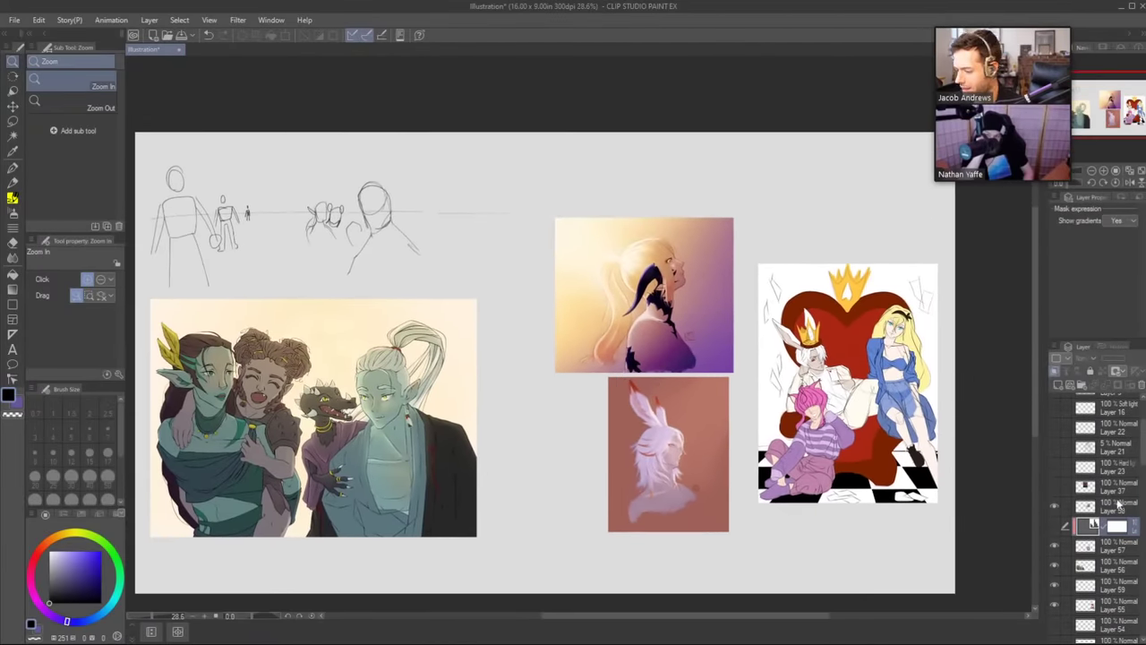
Hide all the artwork and sketch layers and add a new raster layer above the level correction layer.
{"action": "left_click", "coordinate": [1053, 507]}
{"action": "left_click", "coordinate": [1056, 387]}
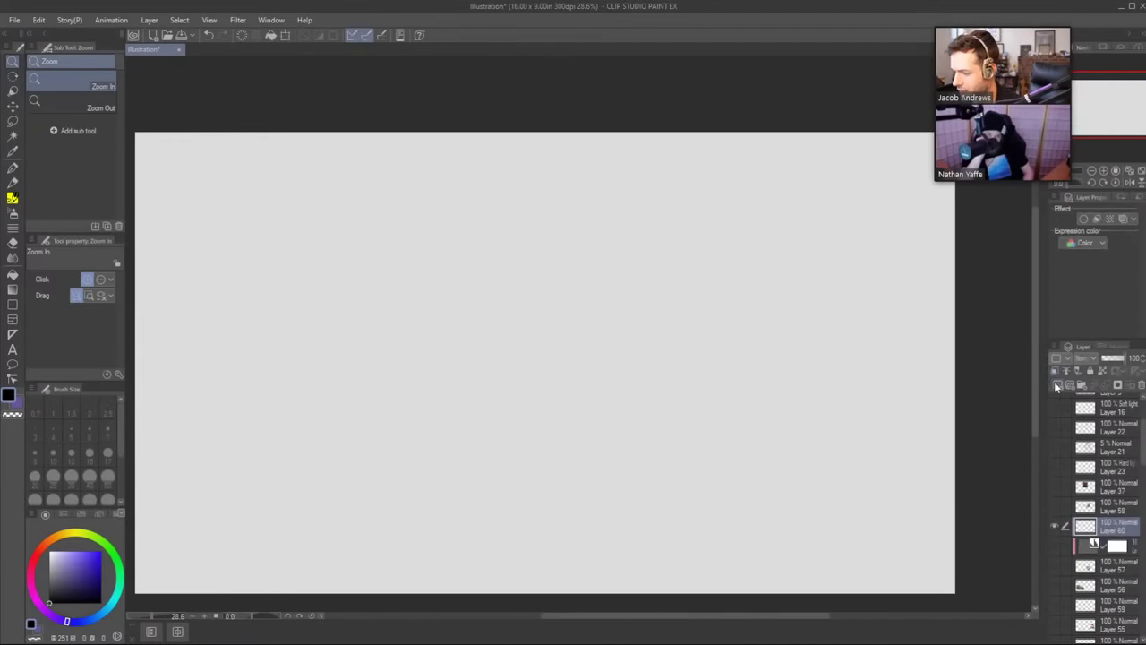
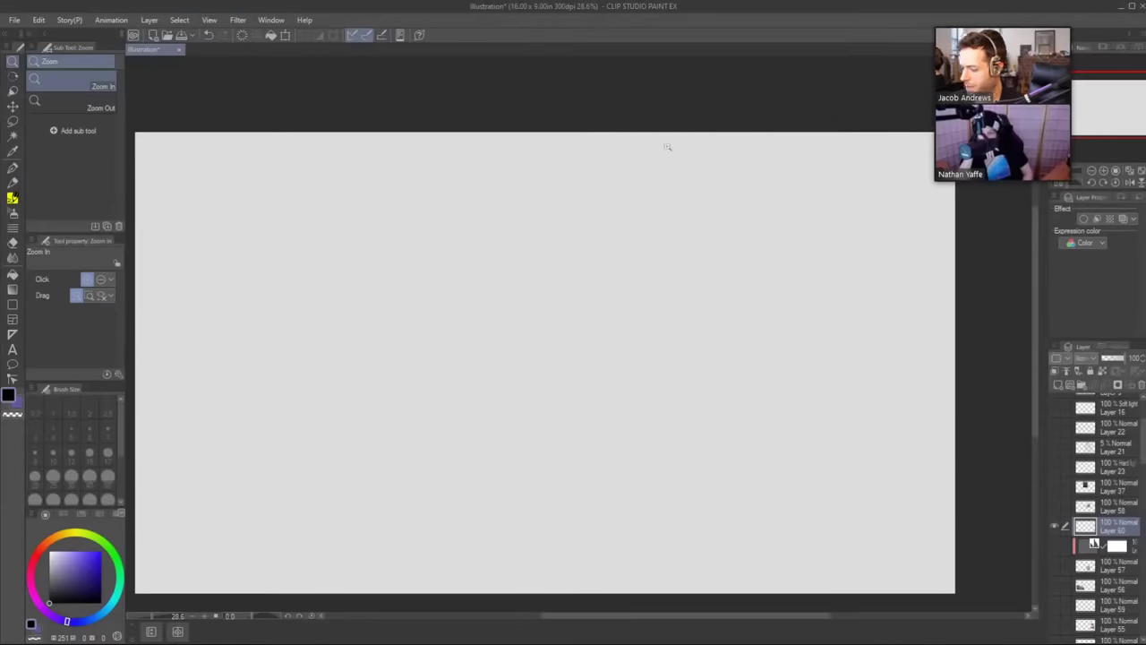
{"action": "scroll", "coordinate": [1087, 416], "scroll_direction": "up", "scroll_amount": 5}
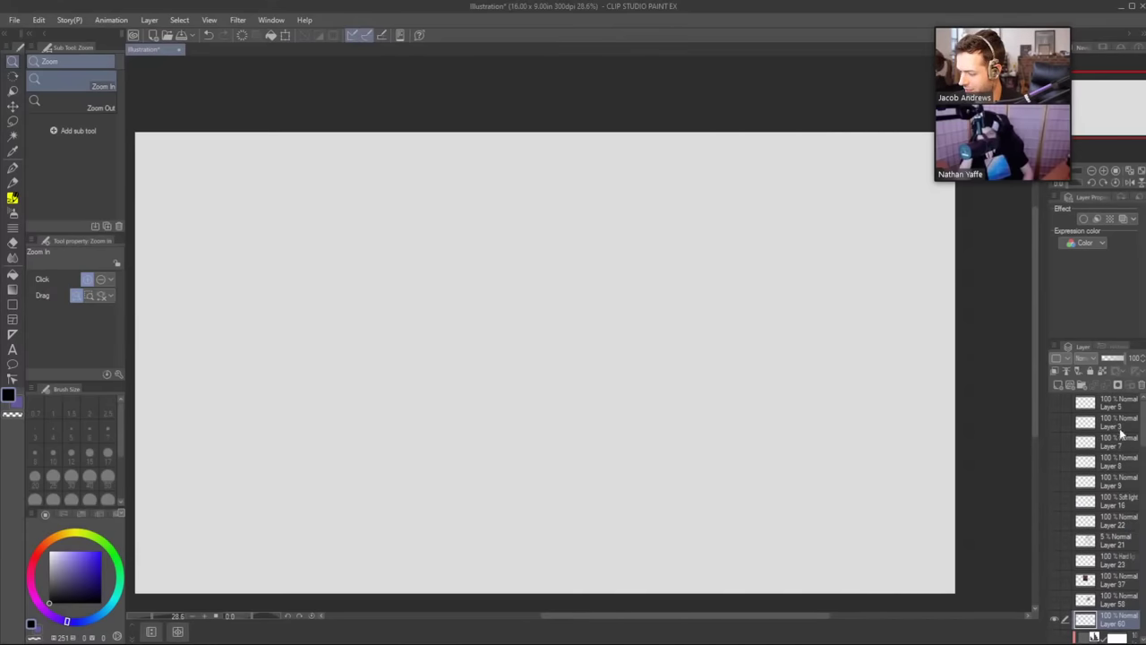
Paste the red-and-white long-haired portrait, scale it to 123%, and place it in the canvas's upper-left corner.
{"action": "key", "text": "ctrl+v"}
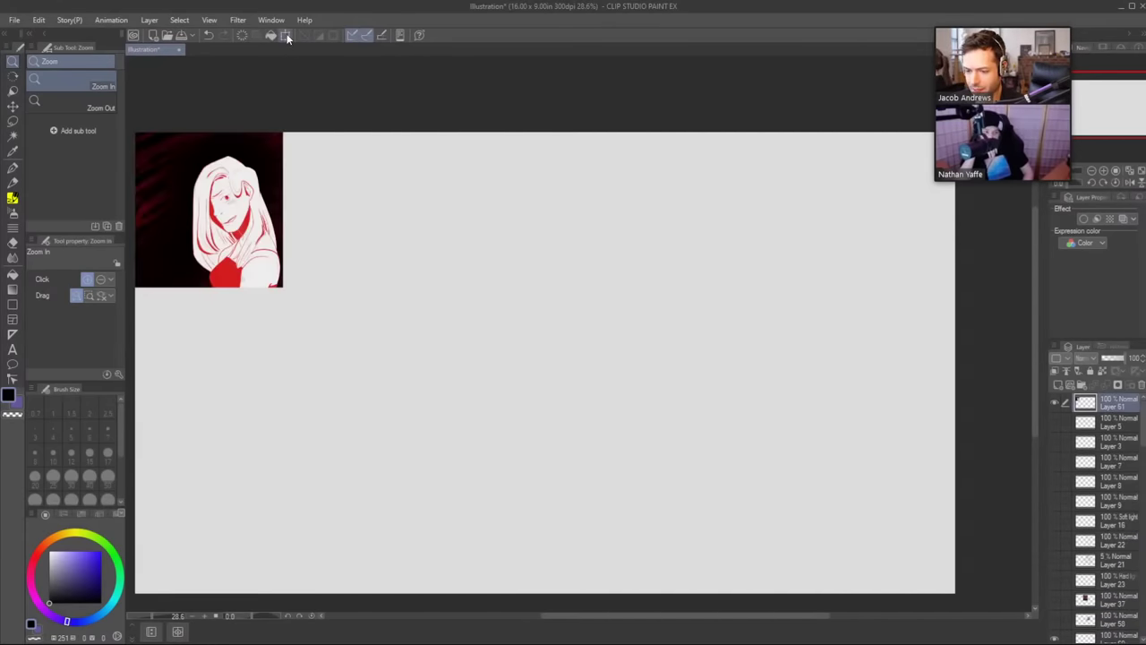
{"action": "left_click", "coordinate": [287, 37]}
{"action": "mouse_move", "coordinate": [284, 287]}
{"action": "left_mouse_down"}
{"action": "mouse_move", "coordinate": [318, 324]}
{"action": "mouse_move", "coordinate": [292, 286]}
{"action": "left_mouse_up"}
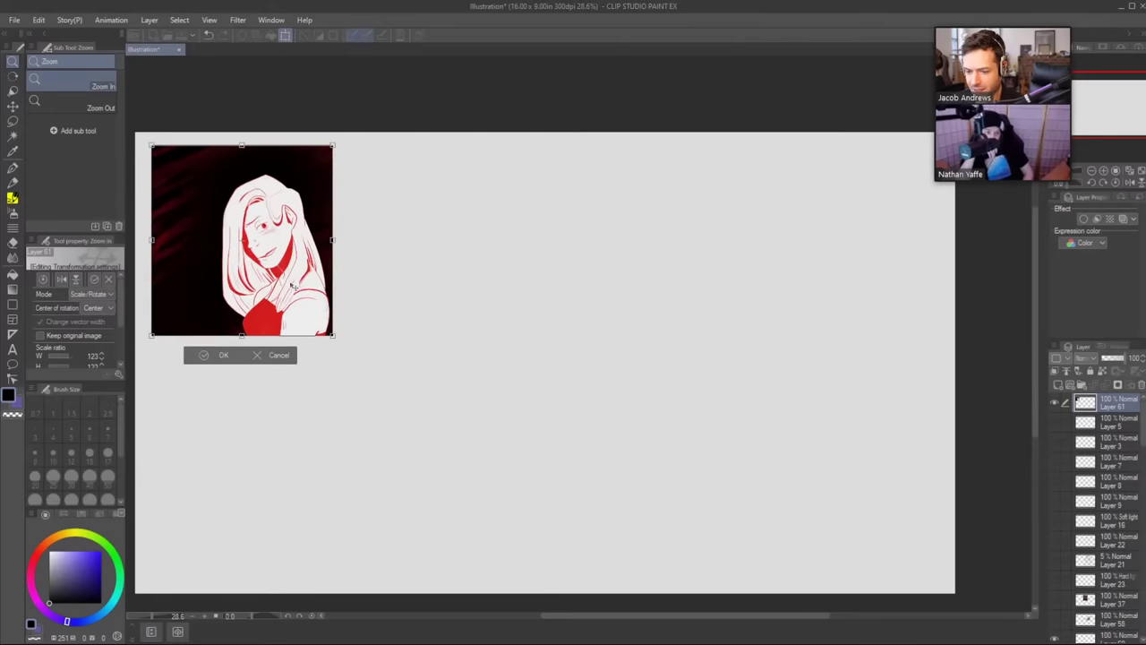
{"action": "left_click", "coordinate": [203, 355]}
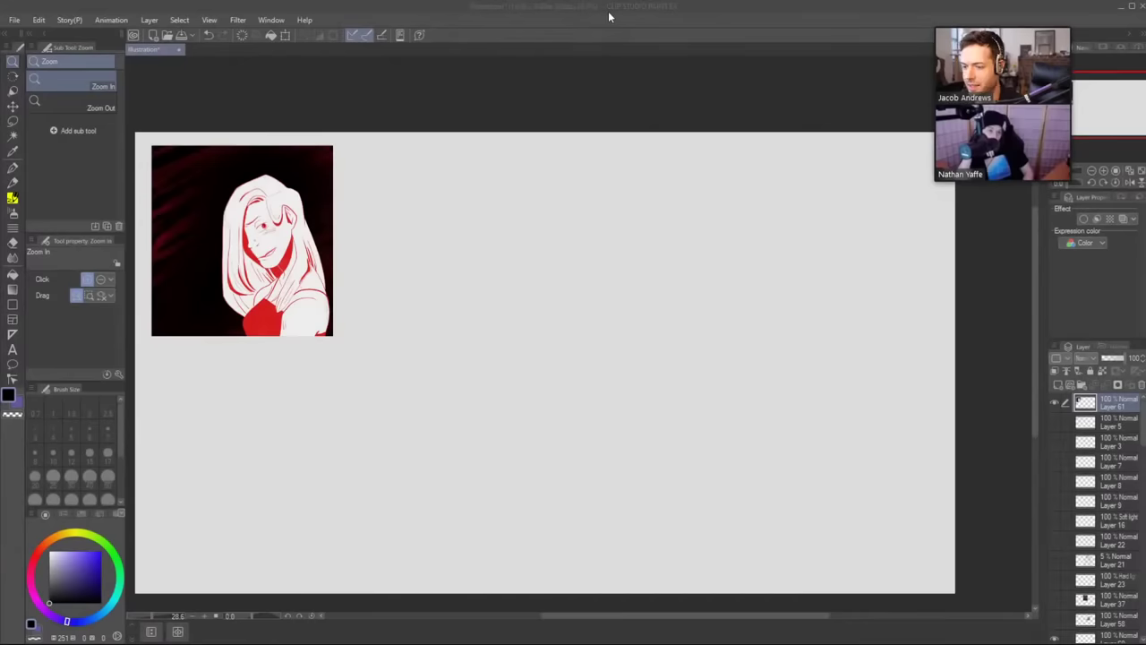
Paste the Two of Cups card artwork, enlarge it to about 142%, and place it below the red-and-white portrait.
{"action": "left_click", "coordinate": [608, 11]}
{"action": "key", "text": "ctrl+v"}
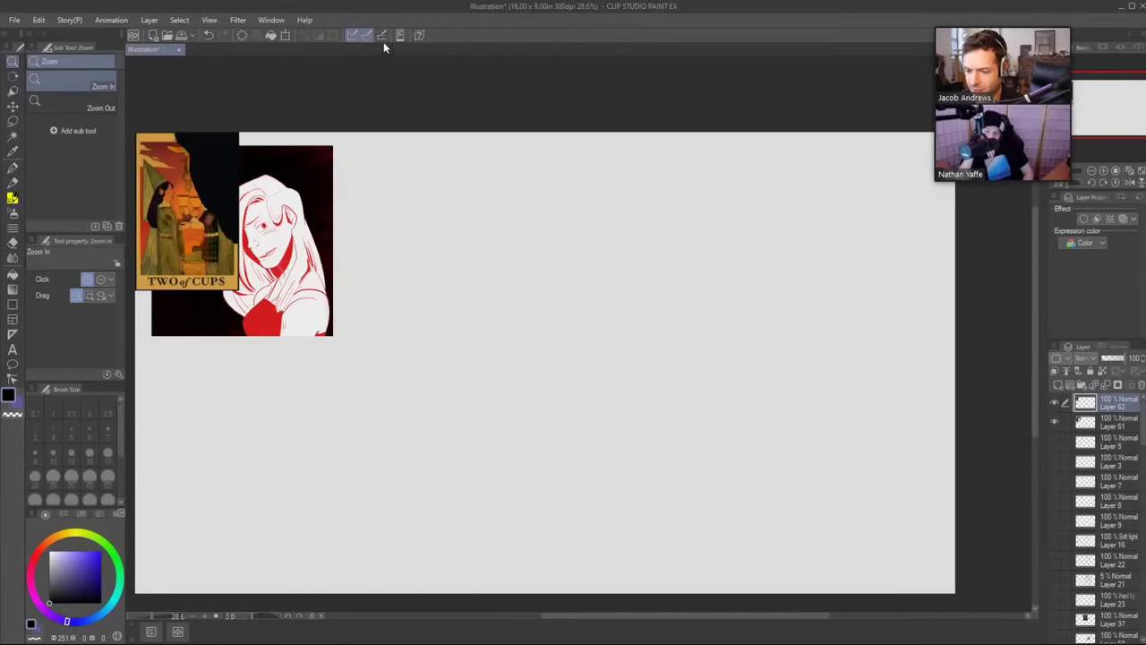
{"action": "left_click", "coordinate": [285, 35]}
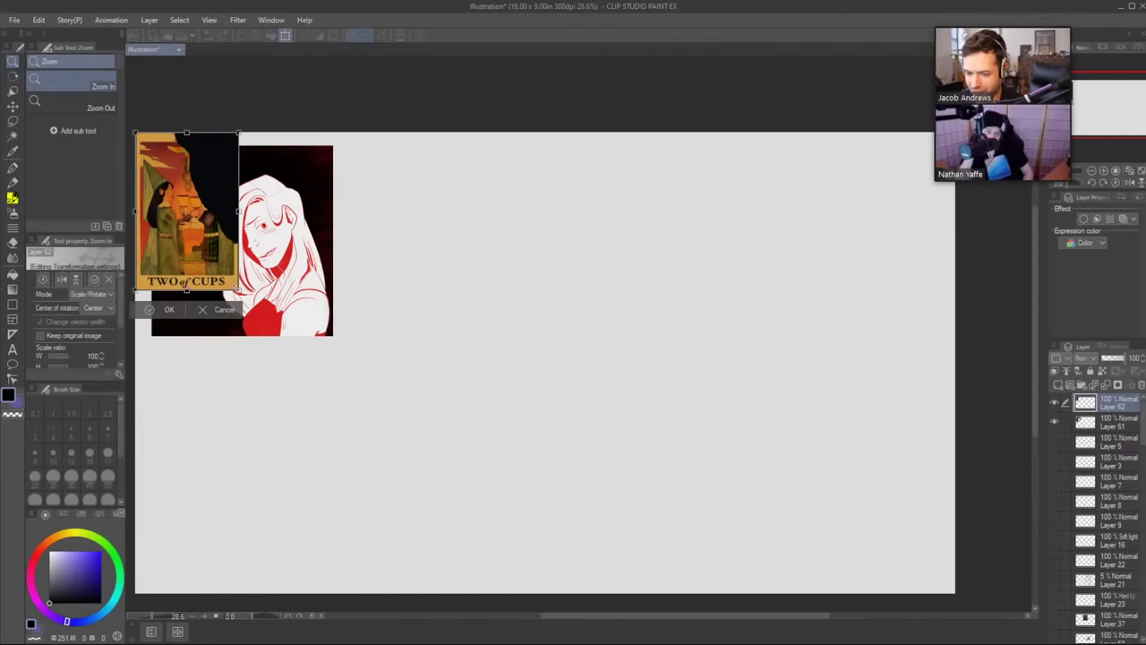
{"action": "left_click_drag", "start_coordinate": [239, 289], "coordinate": [282, 354]}
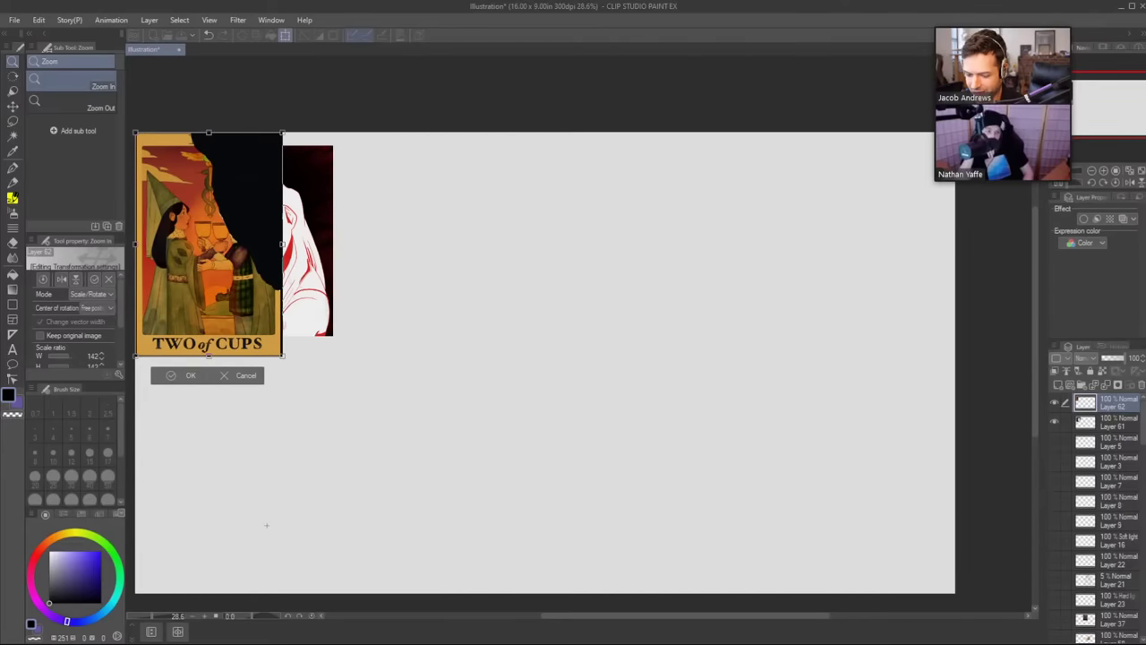
{"action": "left_click_drag", "start_coordinate": [257, 305], "coordinate": [276, 518]}
{"action": "left_click", "coordinate": [206, 589]}
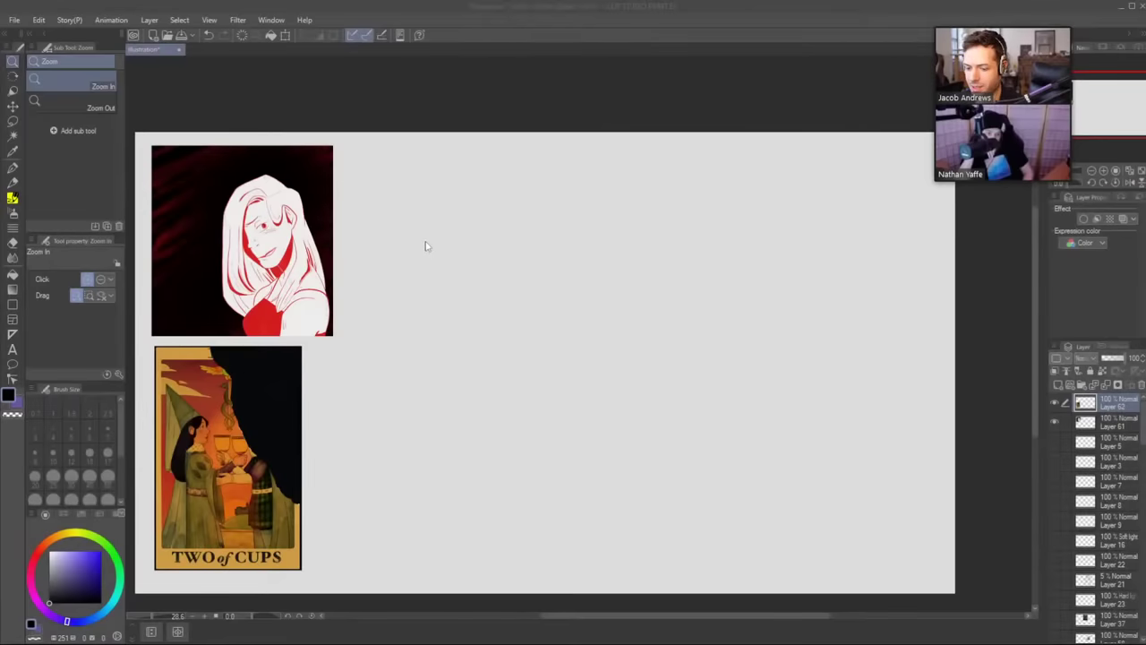
Paste the dancing woman artwork, scale it to about 159%, and place it beside the portrait and the card.
{"action": "left_click", "coordinate": [430, 247]}
{"action": "key", "text": "ctrl+v"}
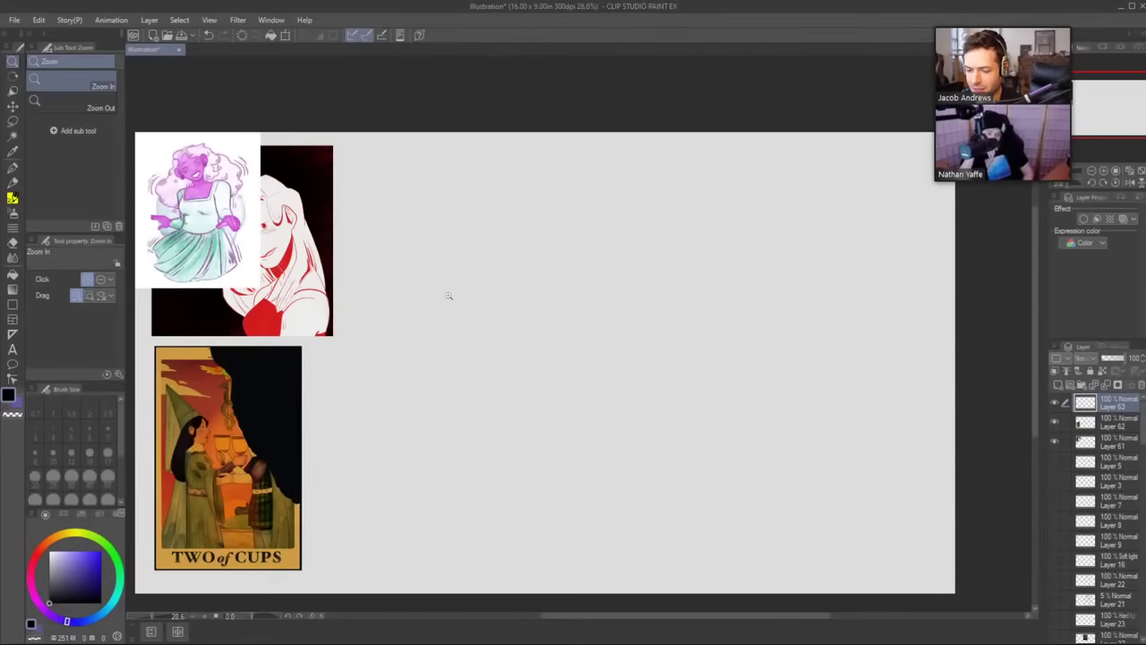
{"action": "left_click", "coordinate": [285, 36]}
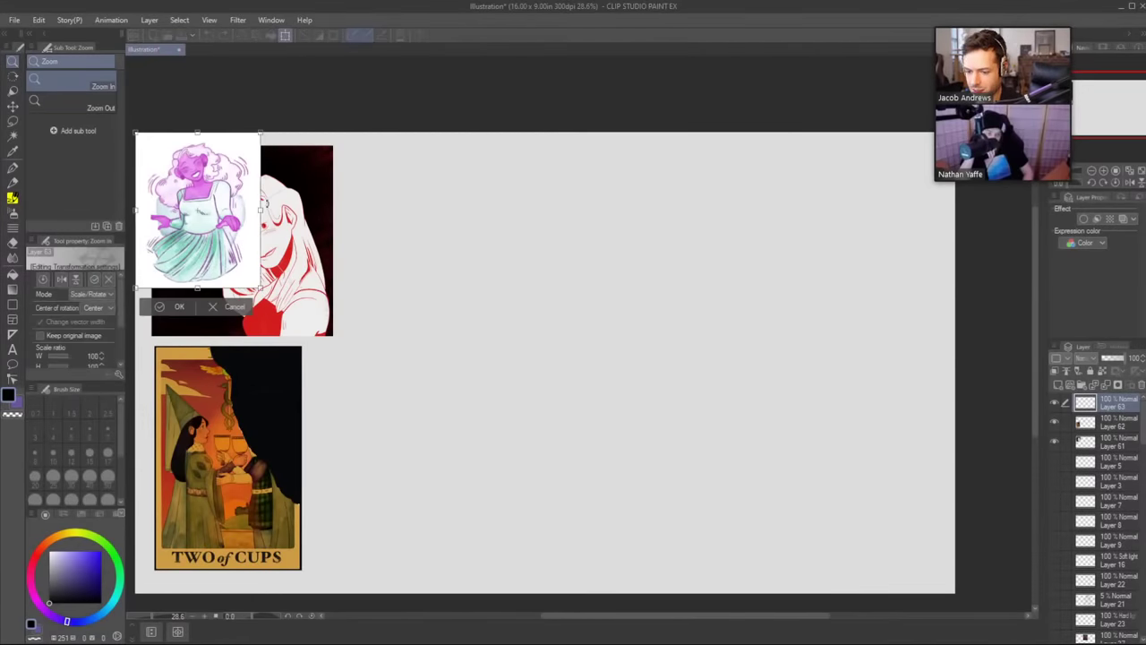
{"action": "left_click_drag", "start_coordinate": [266, 213], "coordinate": [507, 357]}
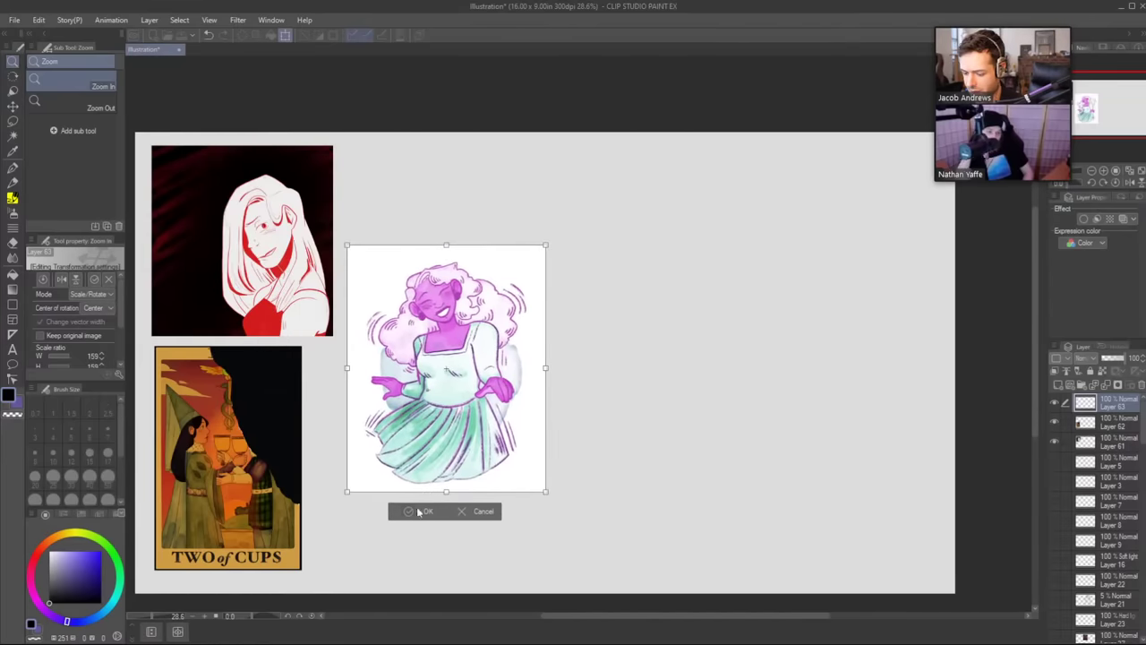
{"action": "left_click", "coordinate": [417, 508]}
Add a new raster layer above the dancing woman artwork and switch to the Good Pencil.
{"action": "left_click_drag", "start_coordinate": [280, 402], "coordinate": [295, 397]}
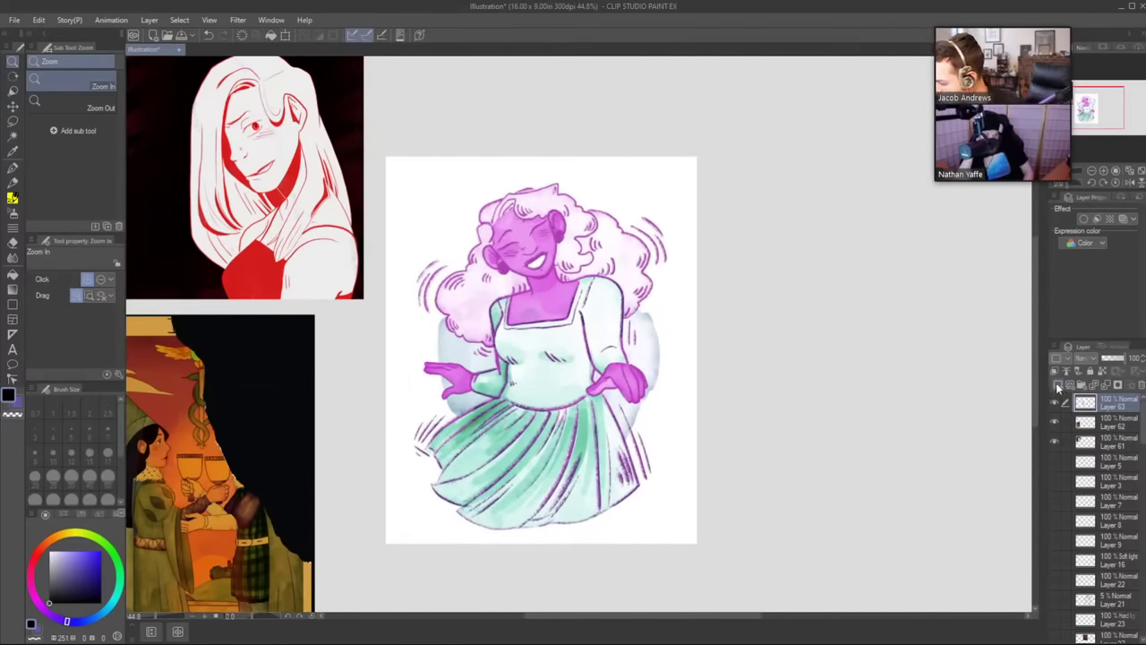
{"action": "left_click", "coordinate": [1059, 386]}
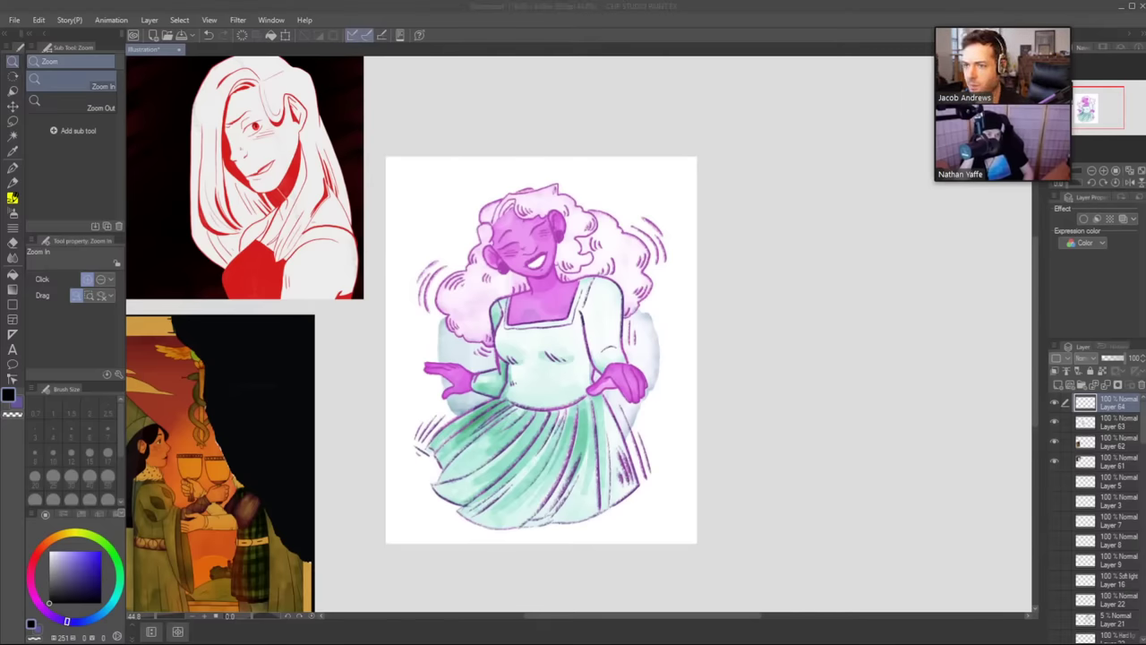
{"action": "left_click", "coordinate": [771, 328]}
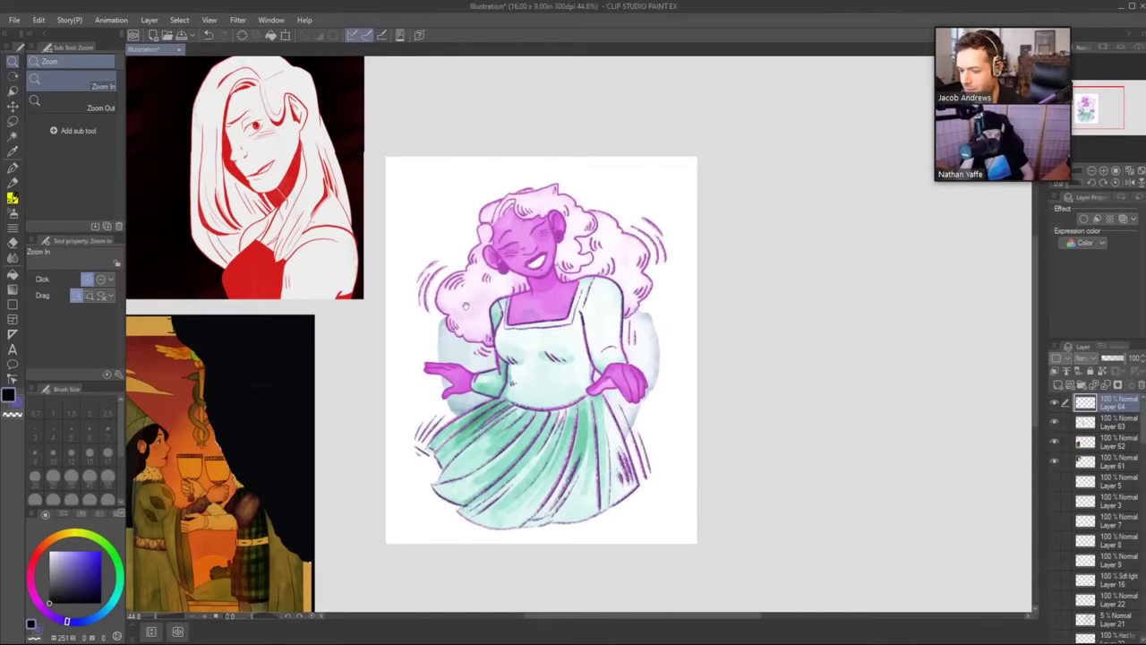
{"action": "left_click_drag", "start_coordinate": [464, 306], "coordinate": [607, 249]}
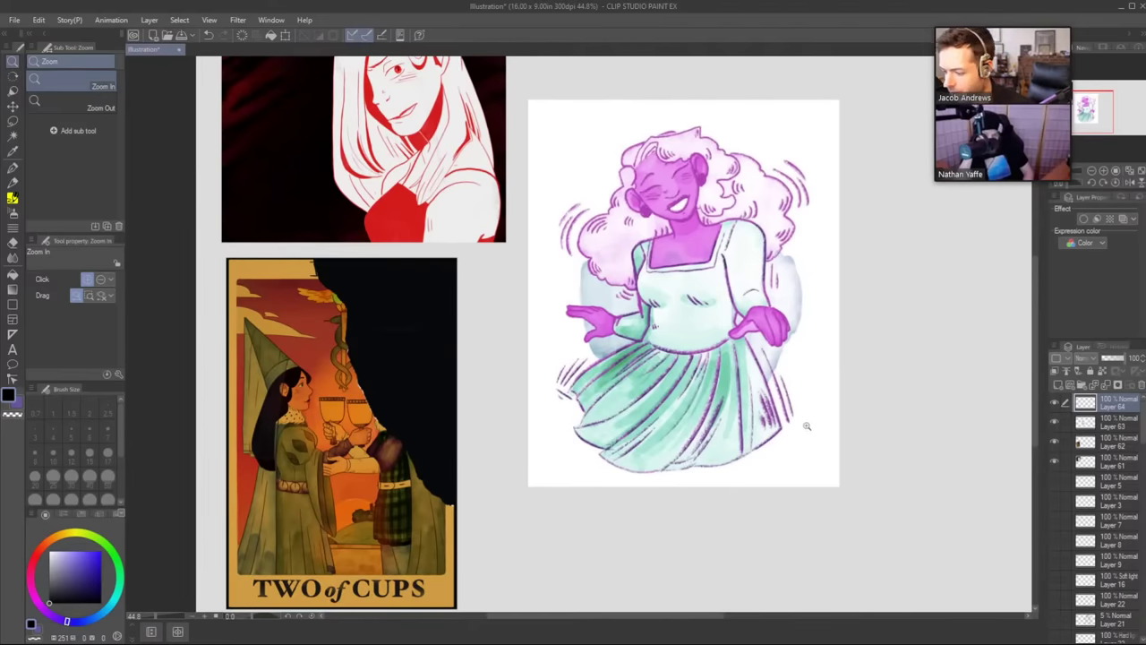
{"action": "left_click_drag", "start_coordinate": [830, 444], "coordinate": [700, 487]}
{"action": "key", "text": "p"}
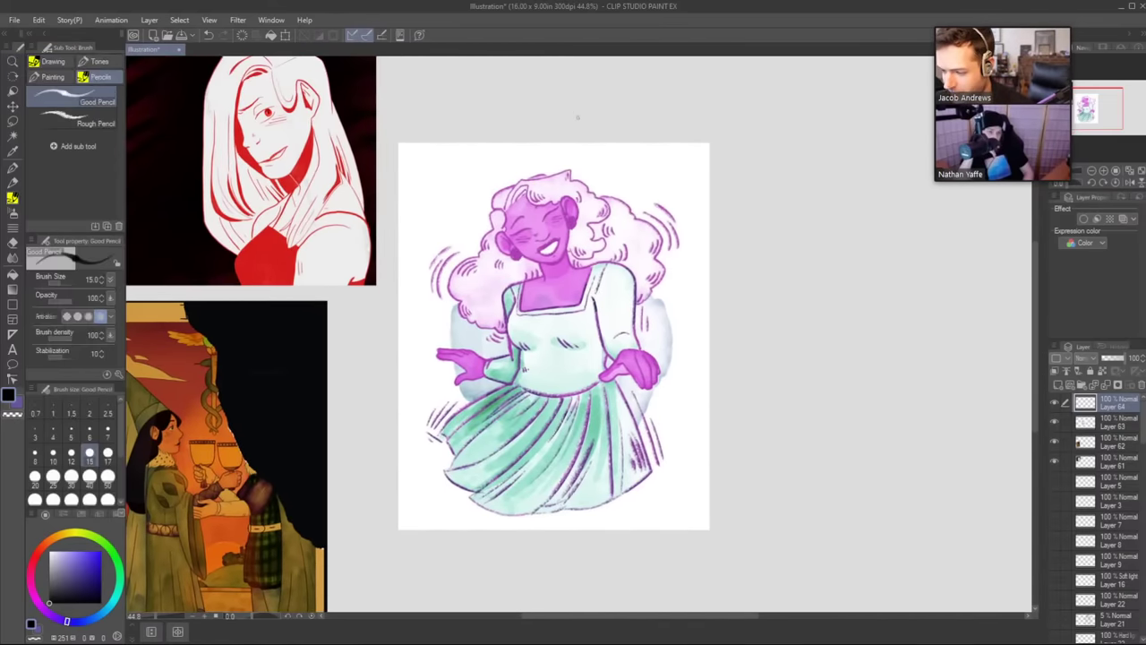
Sketch overlapping pencil ellipses around the wrist of the dancer's forward arm to show the foreshortened sleeve opening, redoing unsatisfactory strokes.
{"action": "key", "text": "ctrl+space"}
{"action": "left_click_drag", "start_coordinate": [624, 234], "coordinate": [635, 263]}
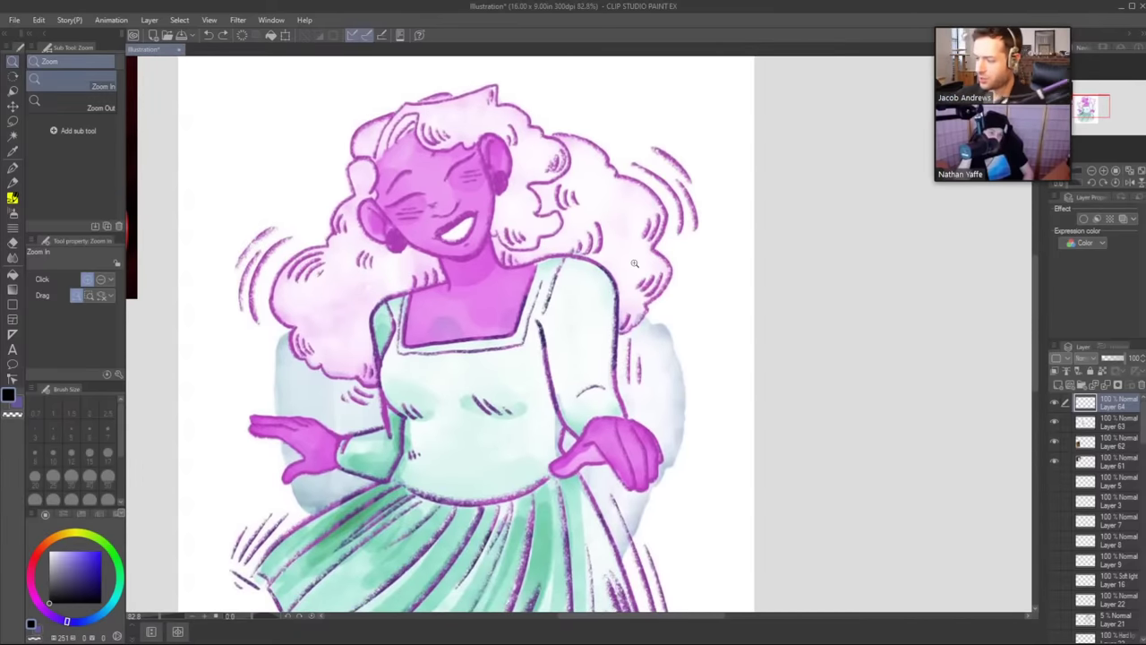
{"action": "mouse_move", "coordinate": [799, 440]}
{"action": "left_mouse_down"}
{"action": "mouse_move", "coordinate": [780, 482]}
{"action": "mouse_move", "coordinate": [720, 420]}
{"action": "mouse_move", "coordinate": [683, 466]}
{"action": "mouse_move", "coordinate": [645, 463]}
{"action": "left_mouse_up"}
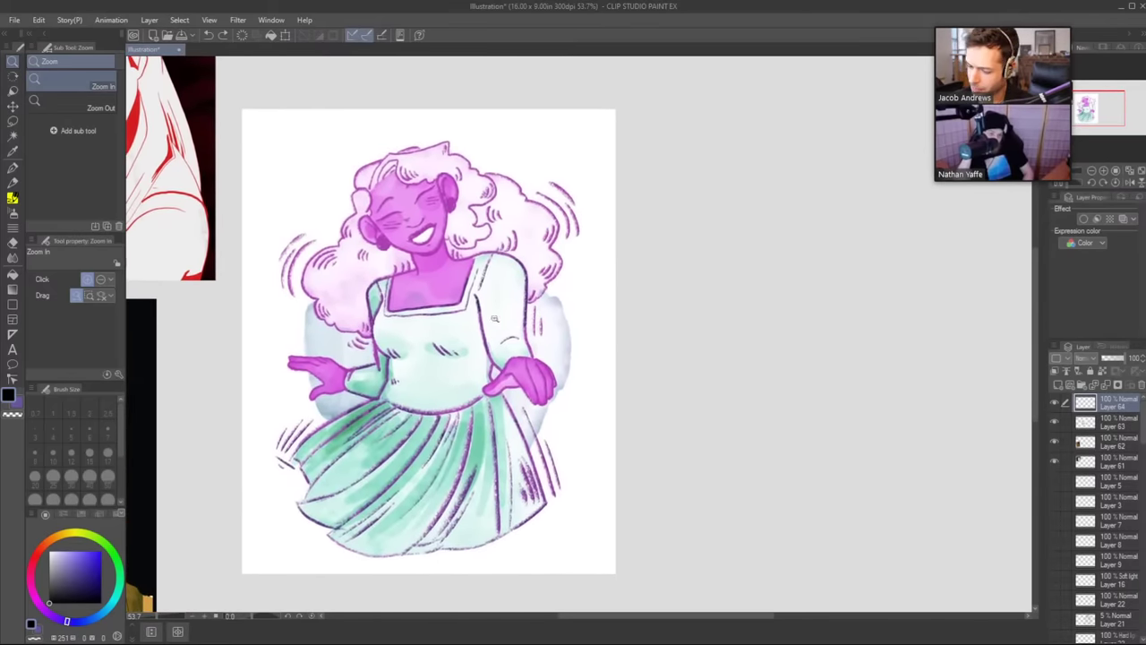
{"action": "key", "text": "p"}
{"action": "mouse_move", "coordinate": [481, 324]}
{"action": "left_mouse_down"}
{"action": "mouse_move", "coordinate": [497, 375]}
{"action": "mouse_move", "coordinate": [502, 342]}
{"action": "mouse_move", "coordinate": [526, 339]}
{"action": "left_mouse_up"}
{"action": "key", "text": "ctrl+z"}
{"action": "key", "text": "ctrl+z"}
{"action": "key", "text": "ctrl+z"}
{"action": "mouse_move", "coordinate": [532, 392]}
{"action": "left_mouse_down"}
{"action": "mouse_move", "coordinate": [516, 392]}
{"action": "mouse_move", "coordinate": [492, 351]}
{"action": "mouse_move", "coordinate": [536, 354]}
{"action": "mouse_move", "coordinate": [542, 371]}
{"action": "mouse_move", "coordinate": [490, 360]}
{"action": "mouse_move", "coordinate": [542, 380]}
{"action": "mouse_move", "coordinate": [517, 389]}
{"action": "mouse_move", "coordinate": [509, 346]}
{"action": "mouse_move", "coordinate": [537, 360]}
{"action": "left_mouse_up"}
{"action": "key", "text": "ctrl+z"}
{"action": "key", "text": "ctrl+z"}
{"action": "mouse_move", "coordinate": [479, 297]}
{"action": "left_mouse_down"}
{"action": "mouse_move", "coordinate": [490, 367]}
{"action": "mouse_move", "coordinate": [519, 310]}
{"action": "left_mouse_up"}
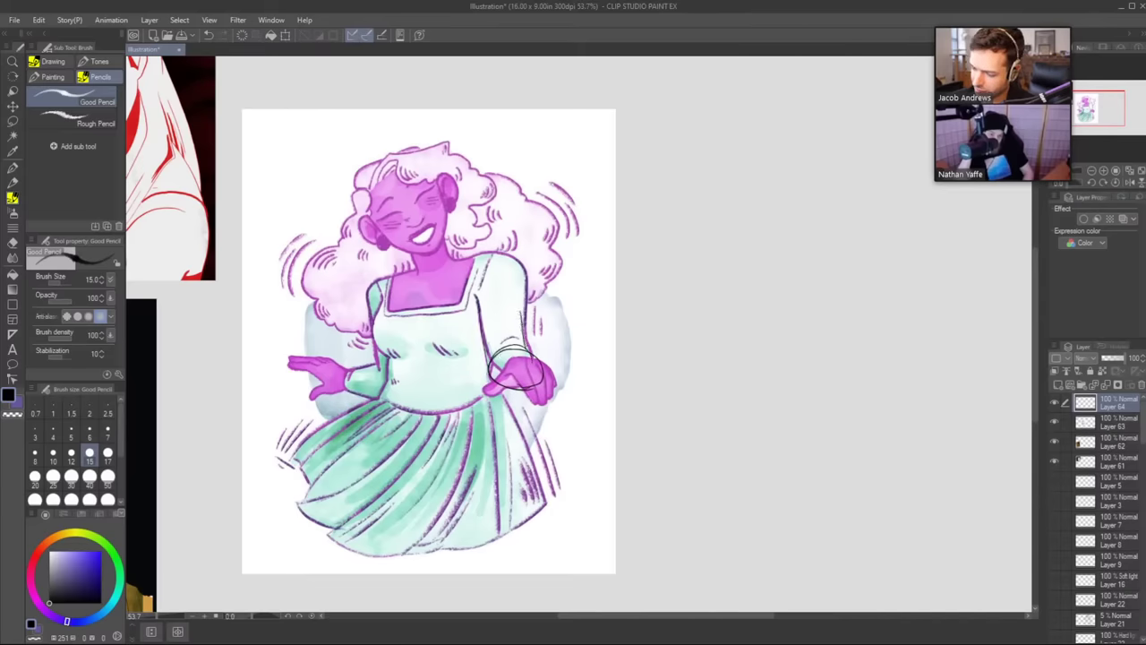
Trace the outer edge of the dancer's forward sleeve with a few pencil strokes over the artwork.
{"action": "left_click_drag", "start_coordinate": [528, 351], "coordinate": [519, 274]}
{"action": "left_click_drag", "start_coordinate": [527, 326], "coordinate": [524, 269]}
{"action": "left_click_drag", "start_coordinate": [378, 364], "coordinate": [384, 392]}
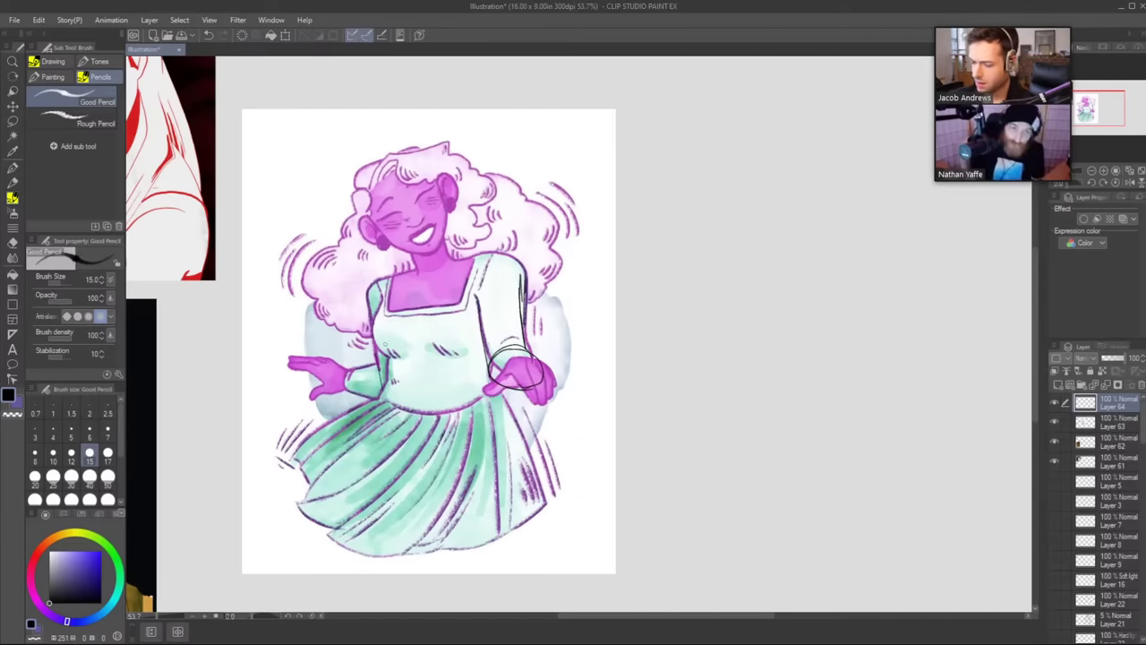
Sketch a loose torso in the blank area beside the dancer, with a curved shoulder line and sides tapering to the waist.
{"action": "left_click_drag", "start_coordinate": [672, 379], "coordinate": [616, 379]}
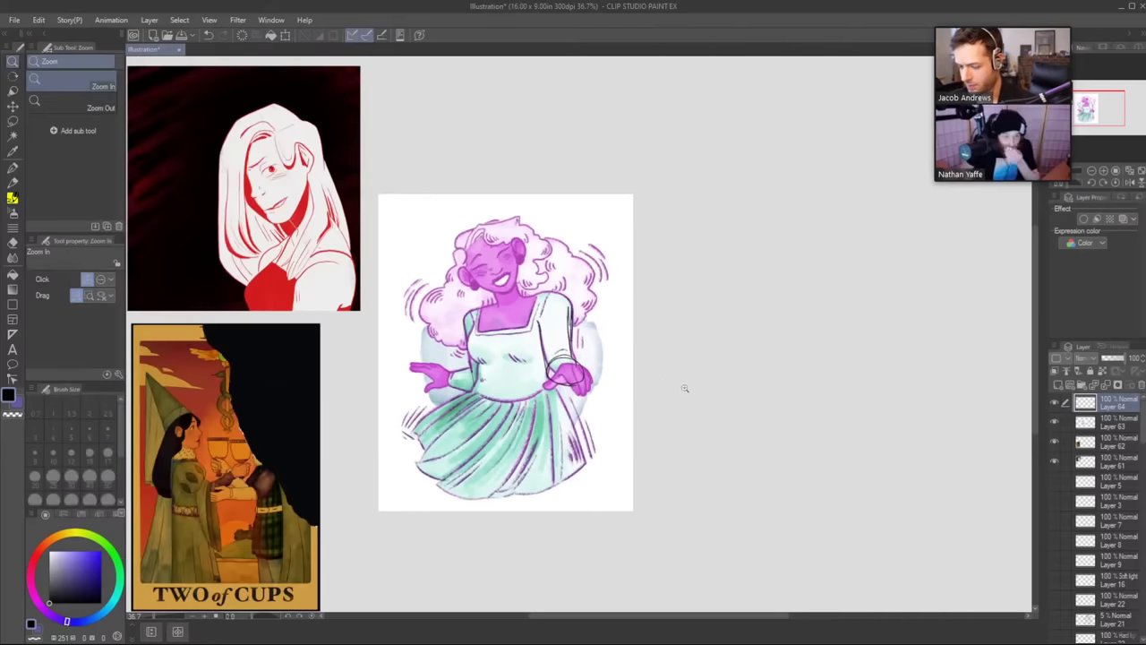
{"action": "left_click_drag", "start_coordinate": [702, 432], "coordinate": [606, 391]}
{"action": "left_click_drag", "start_coordinate": [476, 337], "coordinate": [566, 338]}
{"action": "mouse_move", "coordinate": [439, 344]}
{"action": "left_mouse_down"}
{"action": "mouse_move", "coordinate": [460, 322]}
{"action": "mouse_move", "coordinate": [494, 315]}
{"action": "mouse_move", "coordinate": [517, 334]}
{"action": "mouse_move", "coordinate": [515, 371]}
{"action": "mouse_move", "coordinate": [471, 348]}
{"action": "mouse_move", "coordinate": [440, 366]}
{"action": "mouse_move", "coordinate": [451, 339]}
{"action": "left_mouse_up"}
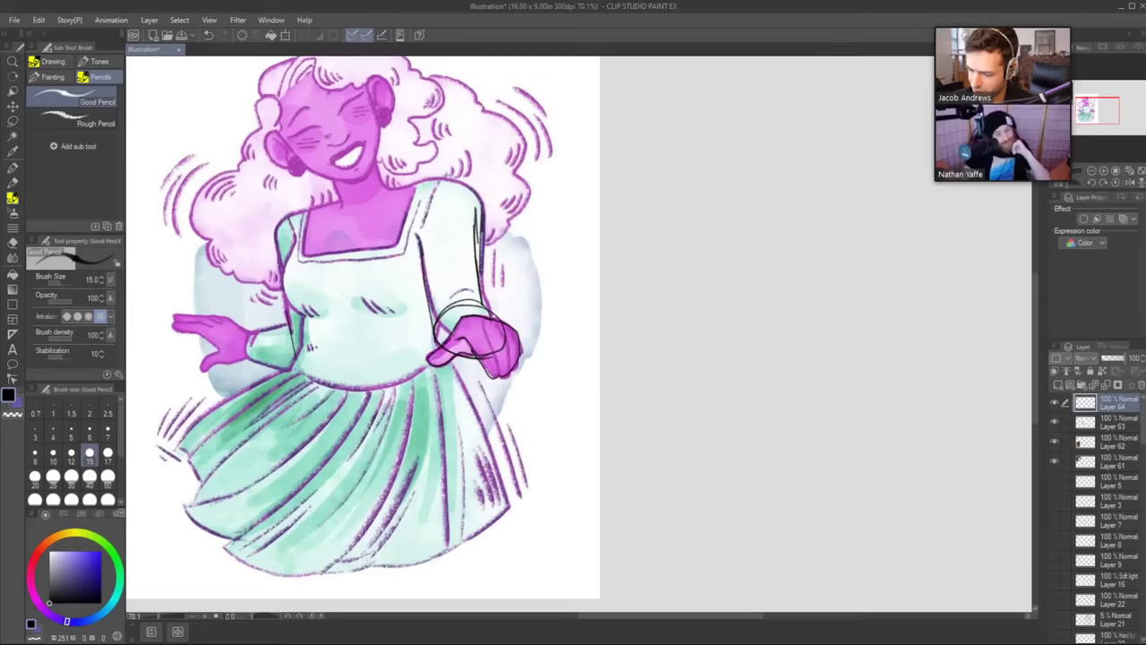
{"action": "key", "text": "ctrl+space"}
{"action": "left_click_drag", "start_coordinate": [636, 299], "coordinate": [629, 317]}
{"action": "scroll", "coordinate": [625, 334], "scroll_direction": "up", "scroll_amount": 2}
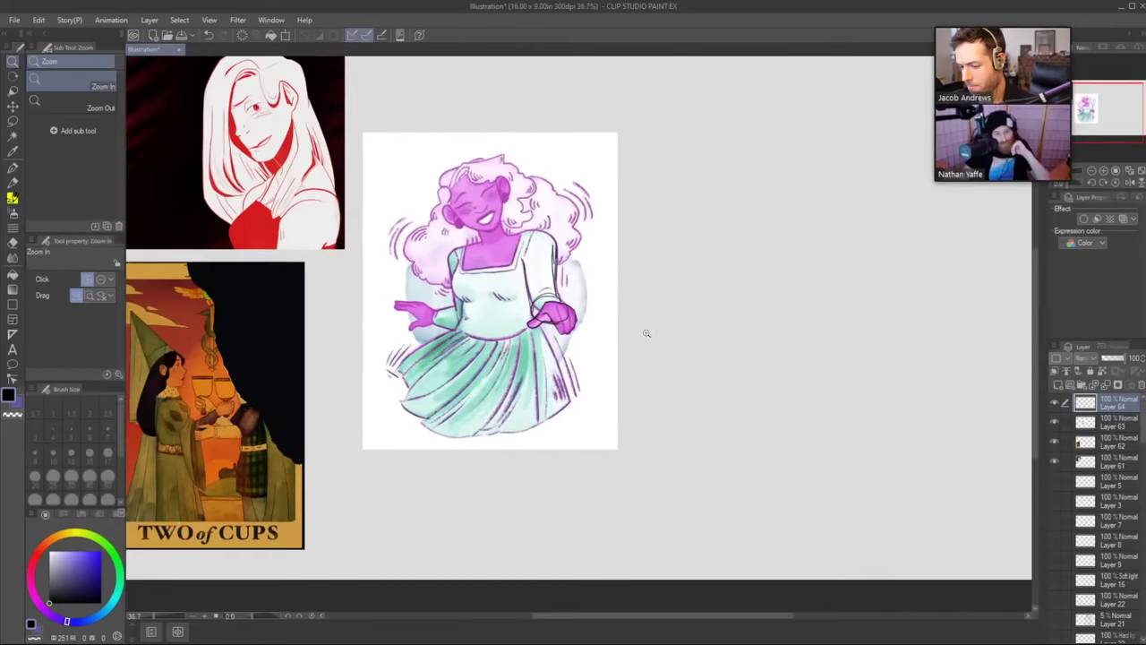
{"action": "key", "text": "p"}
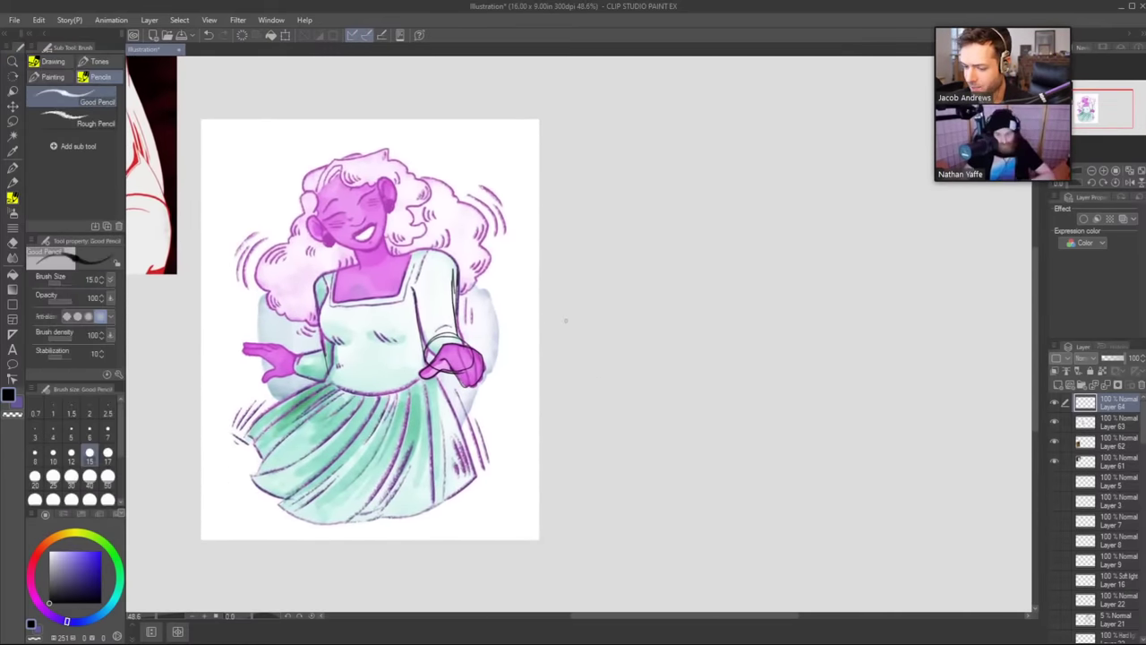
{"action": "left_click_drag", "start_coordinate": [576, 368], "coordinate": [613, 282]}
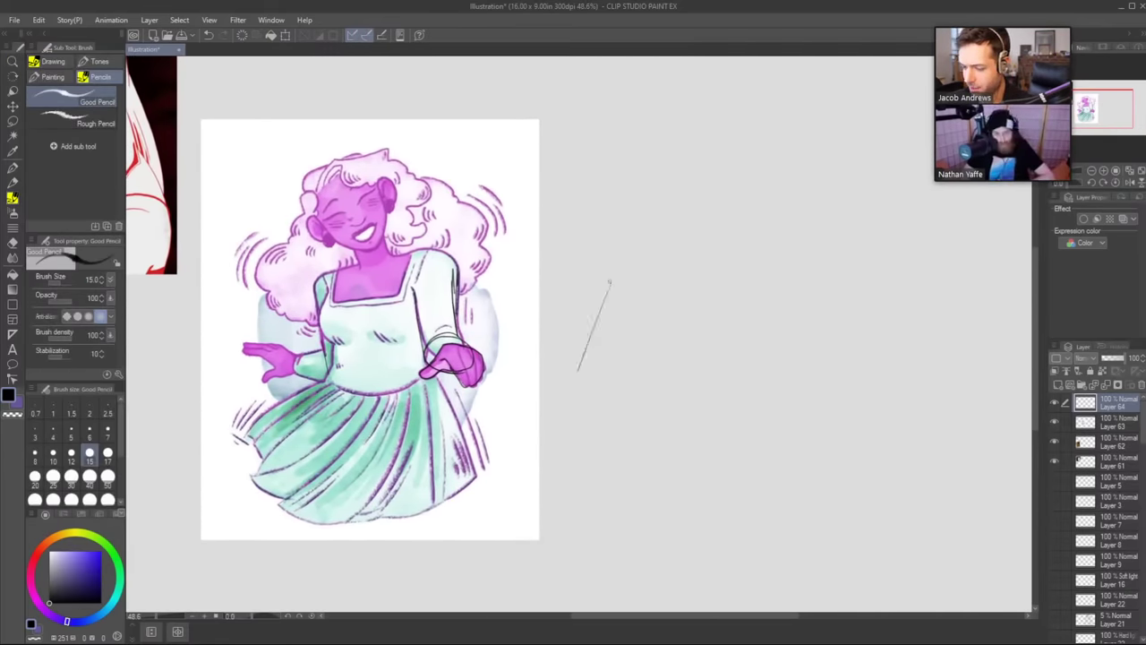
{"action": "key", "text": "ctrl+z"}
{"action": "left_click_drag", "start_coordinate": [590, 371], "coordinate": [617, 313]}
{"action": "mouse_move", "coordinate": [586, 373]}
{"action": "left_mouse_down"}
{"action": "mouse_move", "coordinate": [621, 283]}
{"action": "mouse_move", "coordinate": [674, 258]}
{"action": "mouse_move", "coordinate": [730, 292]}
{"action": "mouse_move", "coordinate": [667, 382]}
{"action": "mouse_move", "coordinate": [641, 387]}
{"action": "left_mouse_up"}
{"action": "left_click_drag", "start_coordinate": [616, 316], "coordinate": [574, 369]}
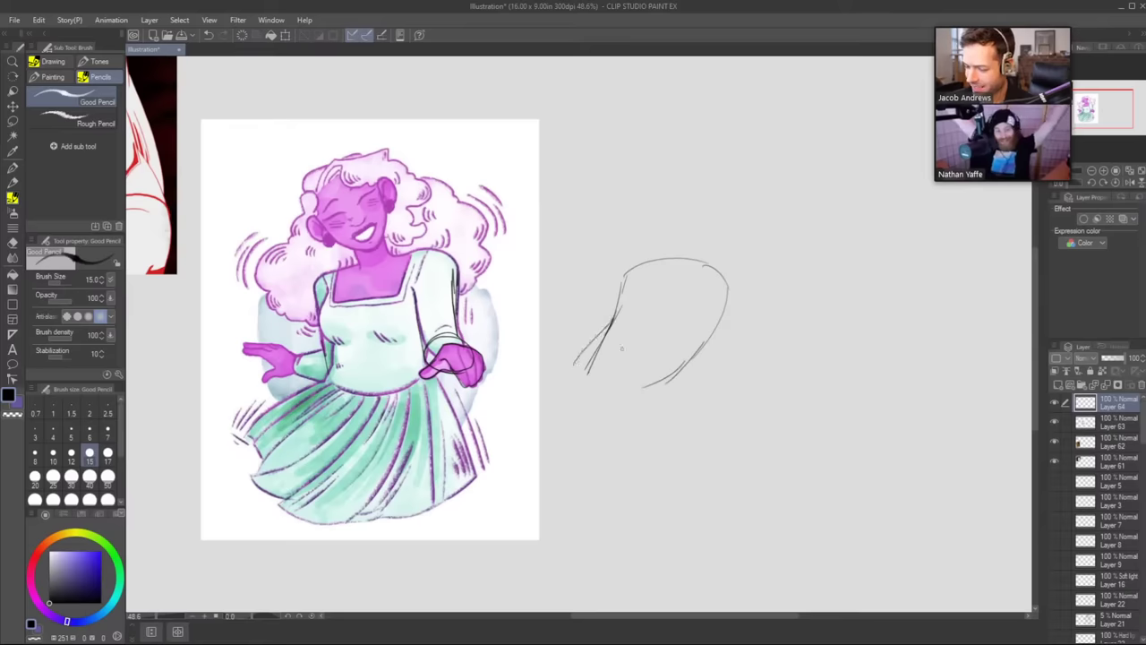
{"action": "left_click_drag", "start_coordinate": [702, 344], "coordinate": [651, 396]}
Rough in a raised shoulder line and the forward upper arm on the torso sketch, replacing the first arm stroke.
{"action": "left_click_drag", "start_coordinate": [727, 275], "coordinate": [758, 349]}
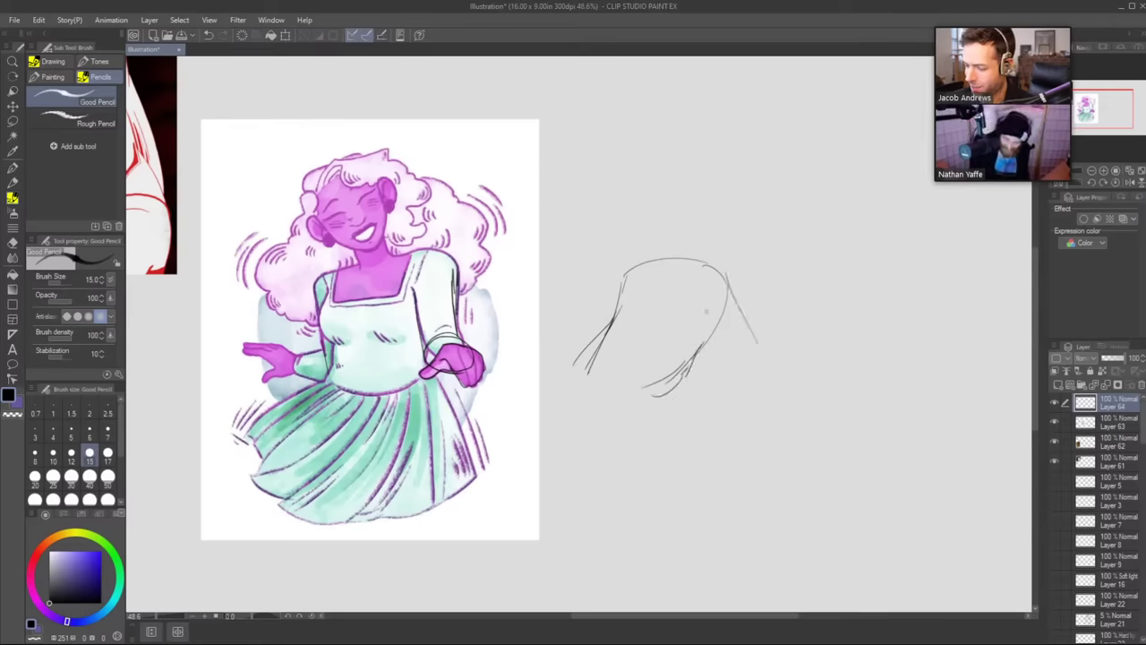
{"action": "key", "text": "ctrl+z"}
{"action": "mouse_move", "coordinate": [627, 269]}
{"action": "left_mouse_down"}
{"action": "mouse_move", "coordinate": [735, 245]}
{"action": "mouse_move", "coordinate": [744, 314]}
{"action": "mouse_move", "coordinate": [701, 301]}
{"action": "mouse_move", "coordinate": [719, 362]}
{"action": "left_mouse_up"}
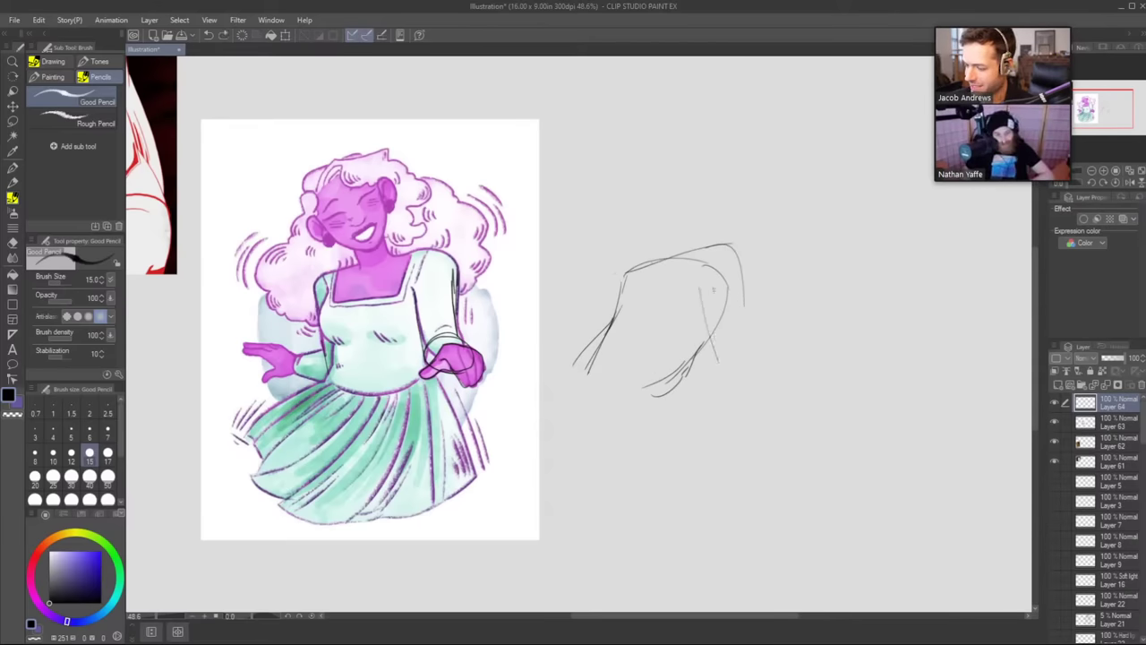
{"action": "left_click_drag", "start_coordinate": [711, 246], "coordinate": [721, 371]}
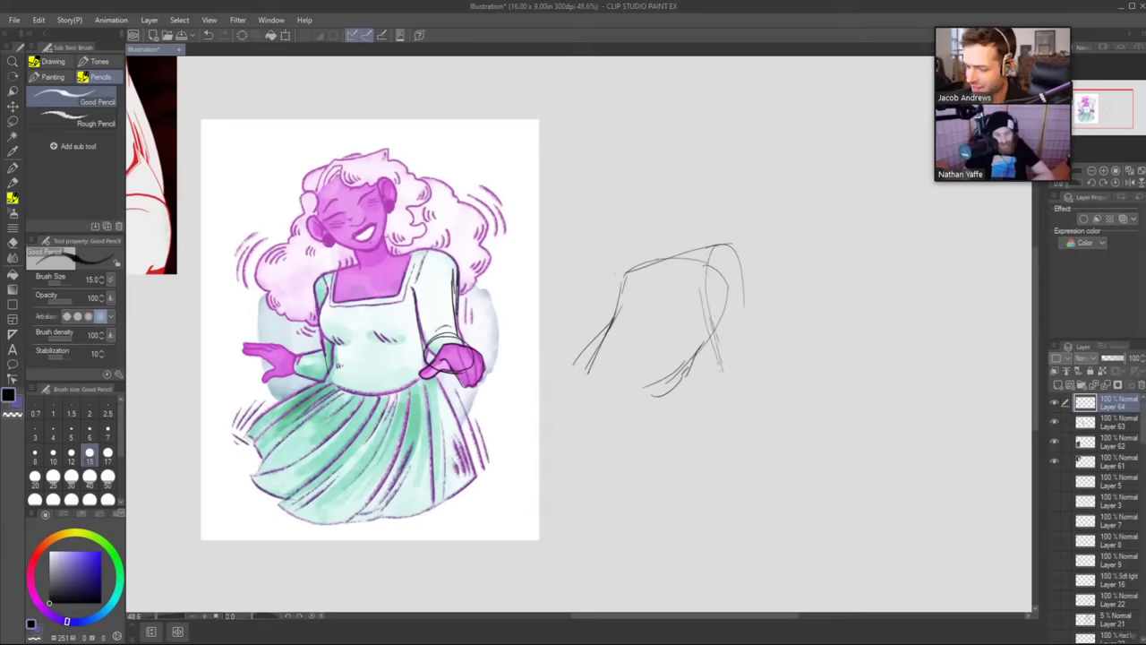
Rework the sketch's far shoulder and chest contour with repeated strokes and extend the far arm outward.
{"action": "left_click_drag", "start_coordinate": [618, 283], "coordinate": [657, 258]}
{"action": "key", "text": "ctrl+z"}
{"action": "left_click_drag", "start_coordinate": [611, 317], "coordinate": [701, 249]}
{"action": "mouse_move", "coordinate": [624, 291]}
{"action": "left_mouse_down"}
{"action": "mouse_move", "coordinate": [655, 267]}
{"action": "mouse_move", "coordinate": [601, 309]}
{"action": "left_mouse_up"}
{"action": "key", "text": "ctrl+z"}
{"action": "left_click_drag", "start_coordinate": [652, 274], "coordinate": [604, 317]}
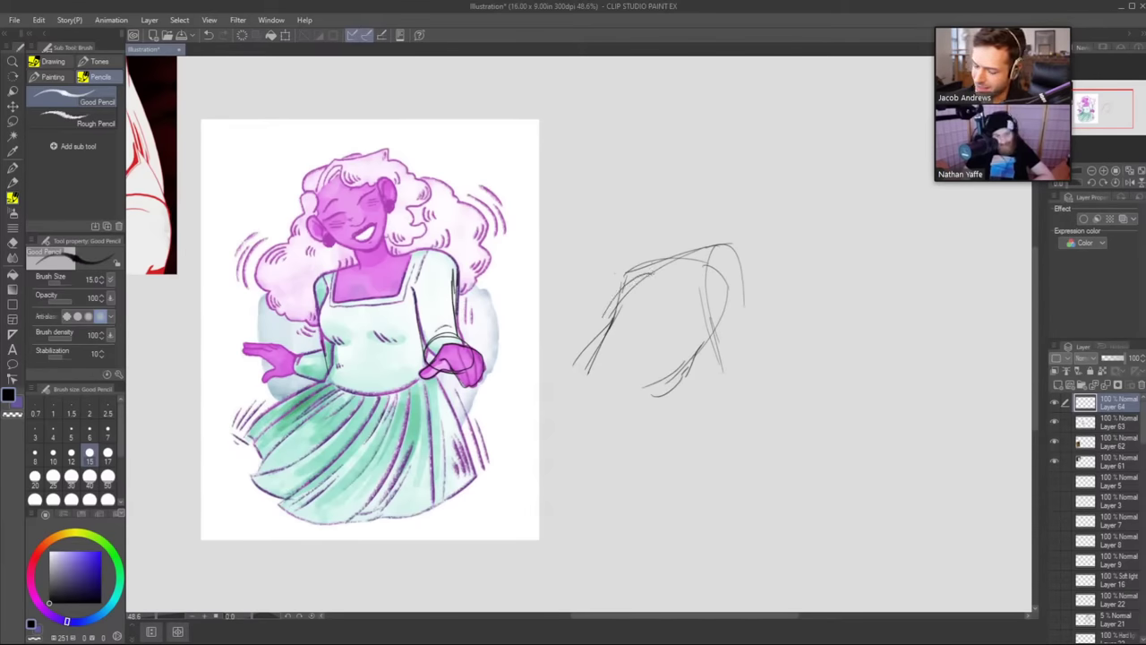
{"action": "mouse_move", "coordinate": [663, 268]}
{"action": "left_mouse_down"}
{"action": "mouse_move", "coordinate": [606, 308]}
{"action": "mouse_move", "coordinate": [602, 324]}
{"action": "left_mouse_up"}
{"action": "key", "text": "ctrl+z"}
{"action": "left_click_drag", "start_coordinate": [638, 279], "coordinate": [607, 325]}
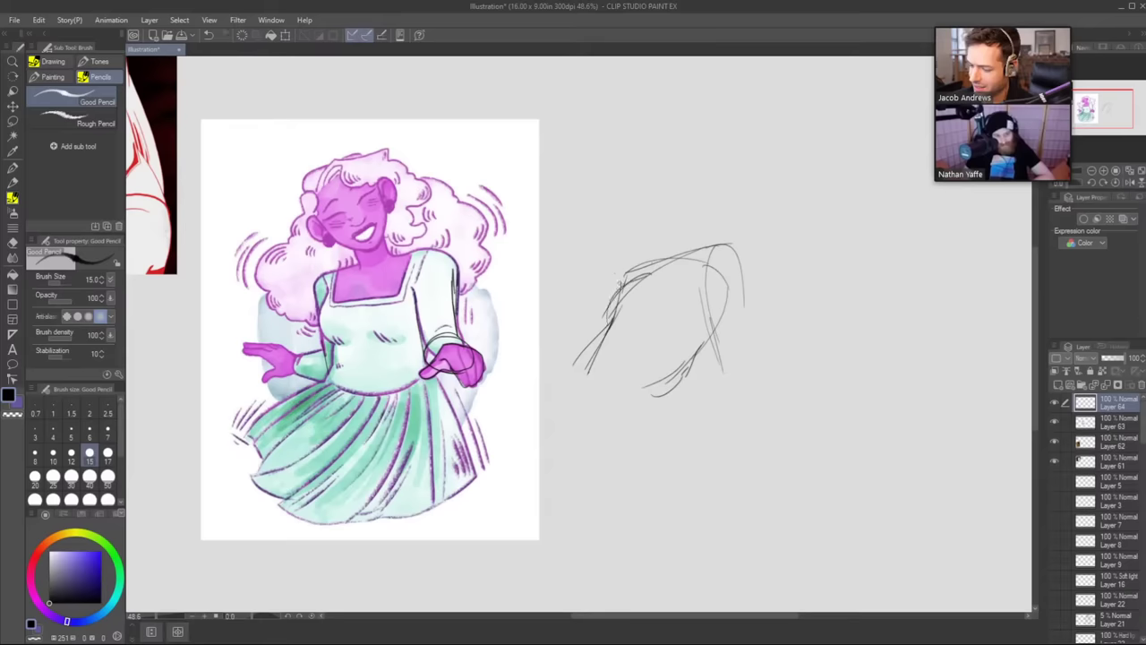
{"action": "left_click_drag", "start_coordinate": [654, 270], "coordinate": [557, 327]}
{"action": "key", "text": "ctrl+z"}
{"action": "mouse_move", "coordinate": [697, 250]}
{"action": "left_mouse_down"}
{"action": "mouse_move", "coordinate": [674, 235]}
{"action": "mouse_move", "coordinate": [651, 276]}
{"action": "left_mouse_up"}
{"action": "key", "text": "ctrl+z"}
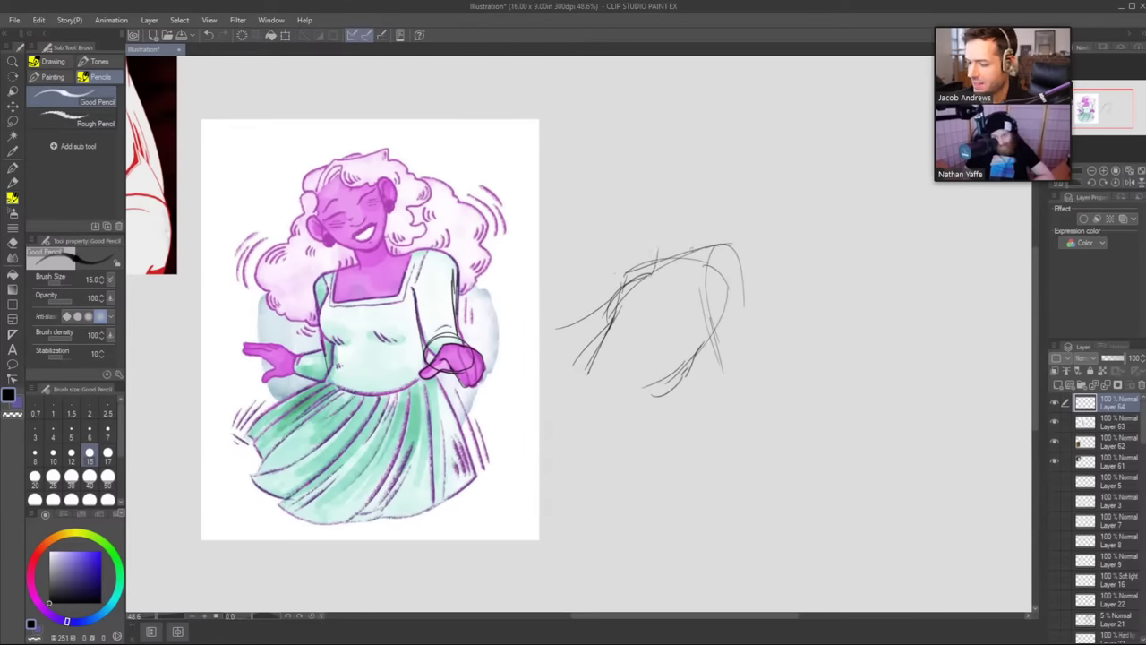
Add an oval head above the neck and a curved line across the chest of the figure sketch.
{"action": "mouse_move", "coordinate": [693, 233]}
{"action": "left_mouse_down"}
{"action": "mouse_move", "coordinate": [684, 249]}
{"action": "mouse_move", "coordinate": [639, 202]}
{"action": "mouse_move", "coordinate": [632, 174]}
{"action": "mouse_move", "coordinate": [668, 155]}
{"action": "left_mouse_up"}
{"action": "mouse_move", "coordinate": [681, 165]}
{"action": "left_mouse_down"}
{"action": "mouse_move", "coordinate": [691, 217]}
{"action": "mouse_move", "coordinate": [647, 242]}
{"action": "left_mouse_up"}
{"action": "mouse_move", "coordinate": [632, 195]}
{"action": "left_mouse_down"}
{"action": "mouse_move", "coordinate": [648, 239]}
{"action": "mouse_move", "coordinate": [612, 293]}
{"action": "mouse_move", "coordinate": [603, 334]}
{"action": "mouse_move", "coordinate": [683, 306]}
{"action": "left_mouse_up"}
{"action": "key", "text": "ctrl+z"}
{"action": "mouse_move", "coordinate": [605, 327]}
{"action": "left_mouse_down"}
{"action": "mouse_move", "coordinate": [672, 313]}
{"action": "mouse_move", "coordinate": [579, 376]}
{"action": "left_mouse_up"}
{"action": "key", "text": "ctrl+z"}
{"action": "key", "text": "ctrl+z"}
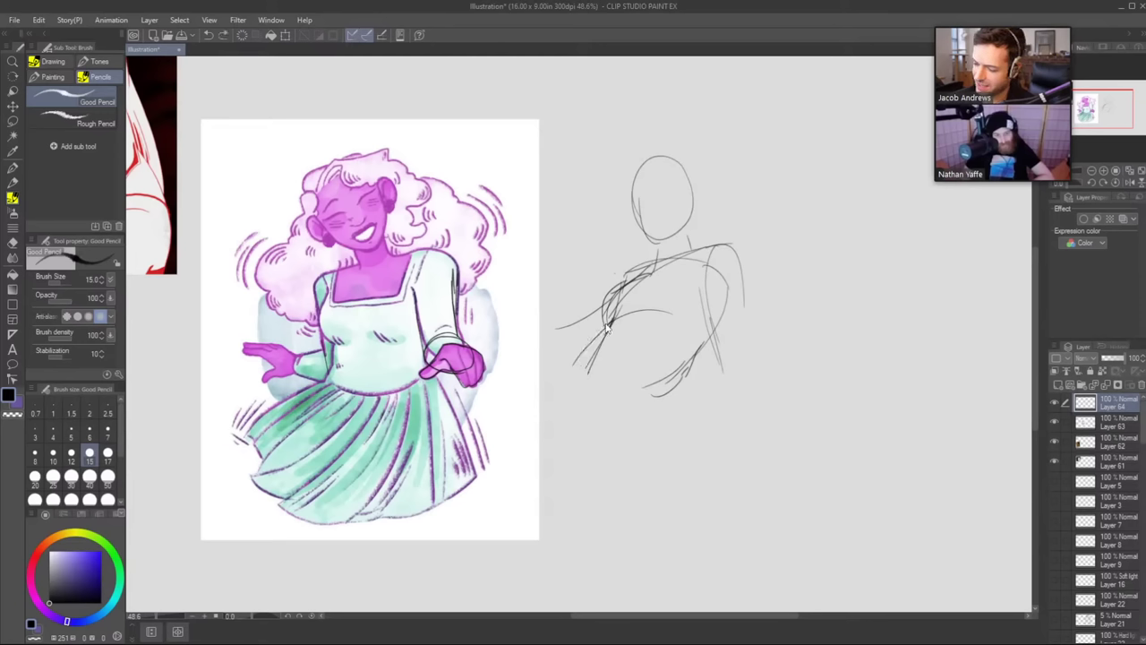
Firm up the torso sides with a curved waistline, and sketch the forward arm's cuff ellipse and reaching hand.
{"action": "left_click_drag", "start_coordinate": [612, 320], "coordinate": [578, 366]}
{"action": "left_click_drag", "start_coordinate": [708, 342], "coordinate": [680, 391]}
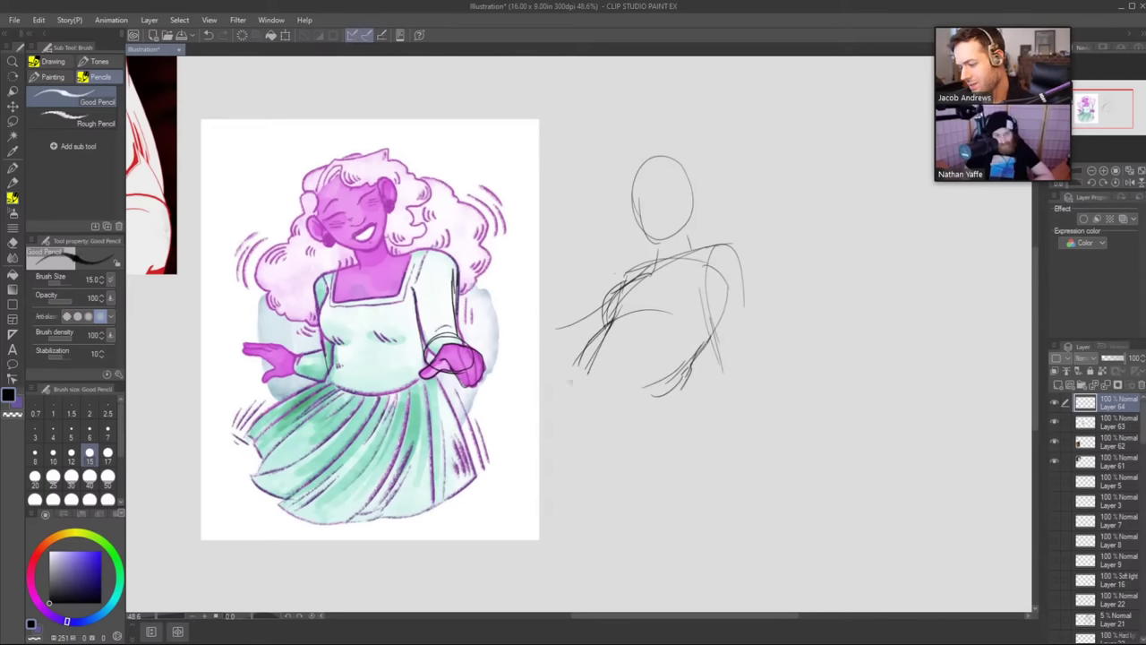
{"action": "left_click_drag", "start_coordinate": [574, 378], "coordinate": [686, 367]}
{"action": "mouse_move", "coordinate": [743, 286]}
{"action": "left_mouse_down"}
{"action": "mouse_move", "coordinate": [753, 344]}
{"action": "mouse_move", "coordinate": [776, 349]}
{"action": "left_mouse_up"}
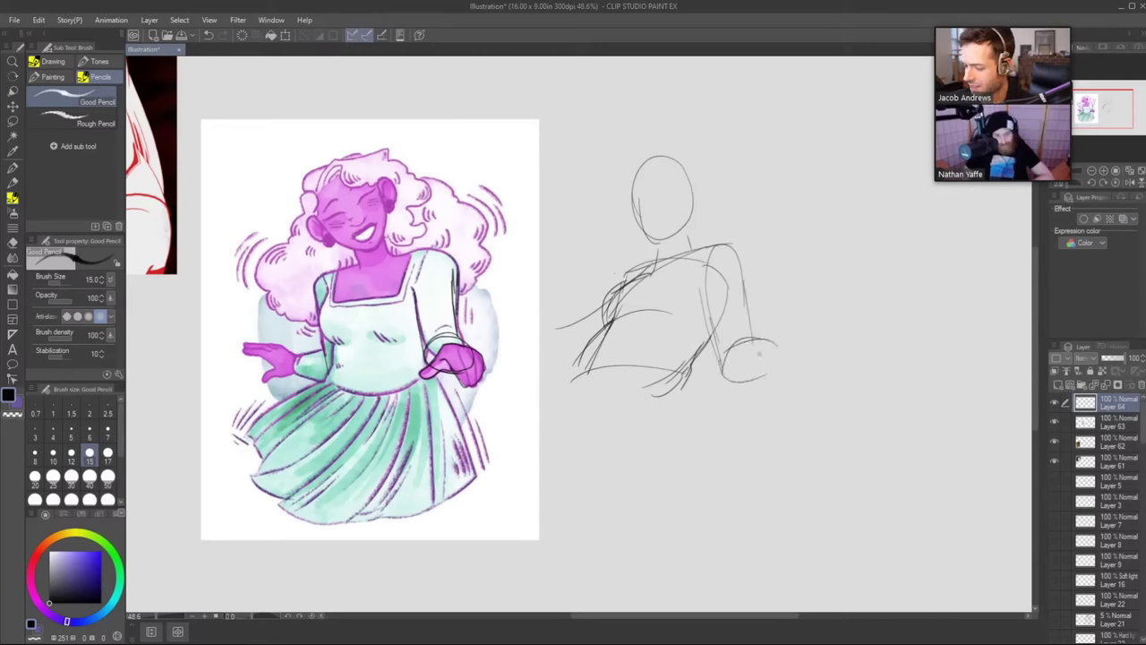
{"action": "mouse_move", "coordinate": [755, 352]}
{"action": "left_mouse_down"}
{"action": "mouse_move", "coordinate": [781, 339]}
{"action": "mouse_move", "coordinate": [806, 358]}
{"action": "mouse_move", "coordinate": [794, 380]}
{"action": "left_mouse_up"}
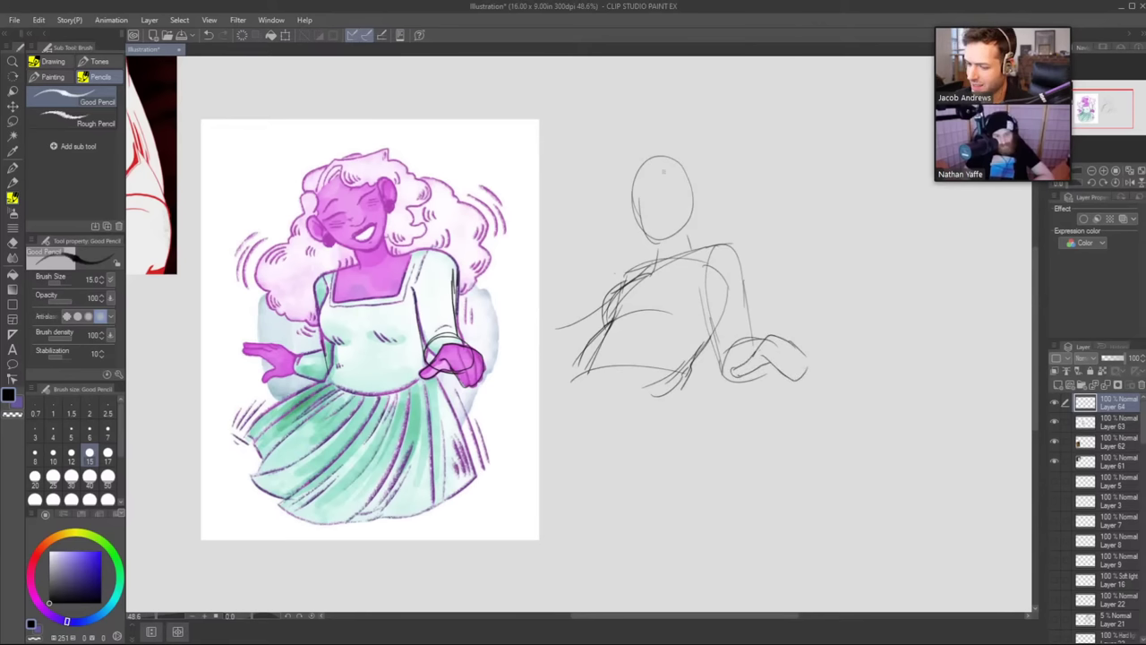
Add crossing centre and eye guidelines to the figure sketch's head and an ear on each side.
{"action": "left_click_drag", "start_coordinate": [655, 159], "coordinate": [670, 232]}
{"action": "key", "text": "ctrl+z"}
{"action": "mouse_move", "coordinate": [654, 165]}
{"action": "left_mouse_down"}
{"action": "mouse_move", "coordinate": [676, 218]}
{"action": "mouse_move", "coordinate": [643, 201]}
{"action": "mouse_move", "coordinate": [646, 156]}
{"action": "mouse_move", "coordinate": [669, 233]}
{"action": "mouse_move", "coordinate": [634, 208]}
{"action": "mouse_move", "coordinate": [703, 174]}
{"action": "mouse_move", "coordinate": [699, 198]}
{"action": "mouse_move", "coordinate": [636, 222]}
{"action": "left_mouse_up"}
{"action": "key", "text": "ctrl+z"}
{"action": "key", "text": "ctrl+z"}
{"action": "key", "text": "ctrl+z"}
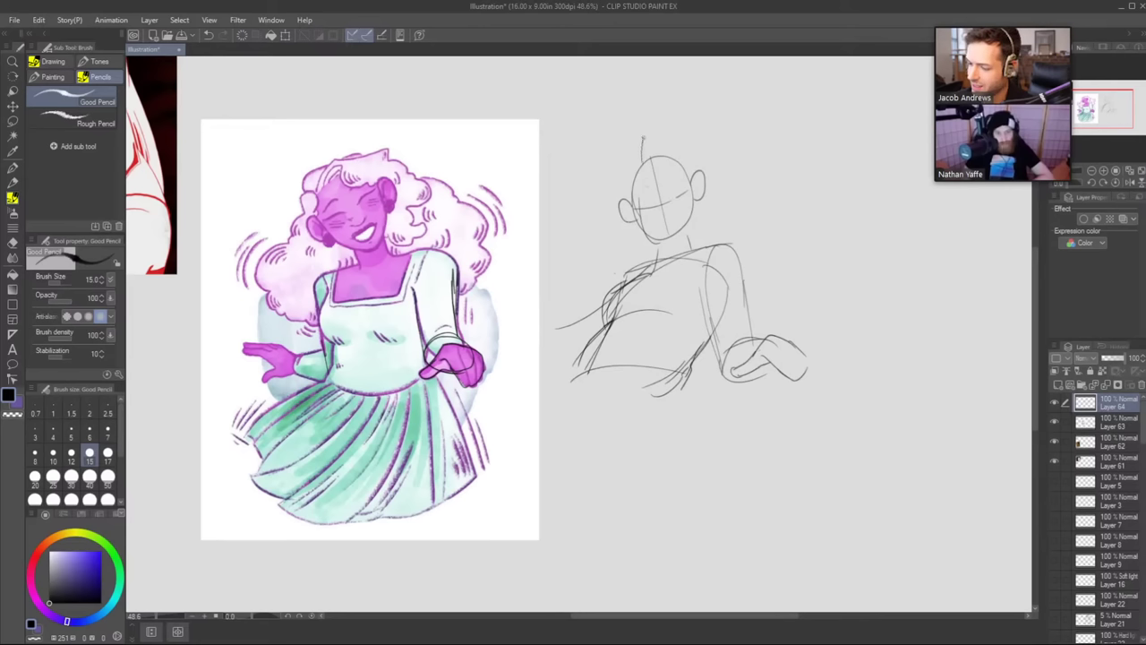
Rough in an angular hair outline above the sketched head and a smiling face with closed eyes.
{"action": "left_click_drag", "start_coordinate": [642, 139], "coordinate": [713, 135]}
{"action": "left_click_drag", "start_coordinate": [641, 140], "coordinate": [644, 165]}
{"action": "left_click_drag", "start_coordinate": [653, 166], "coordinate": [672, 162]}
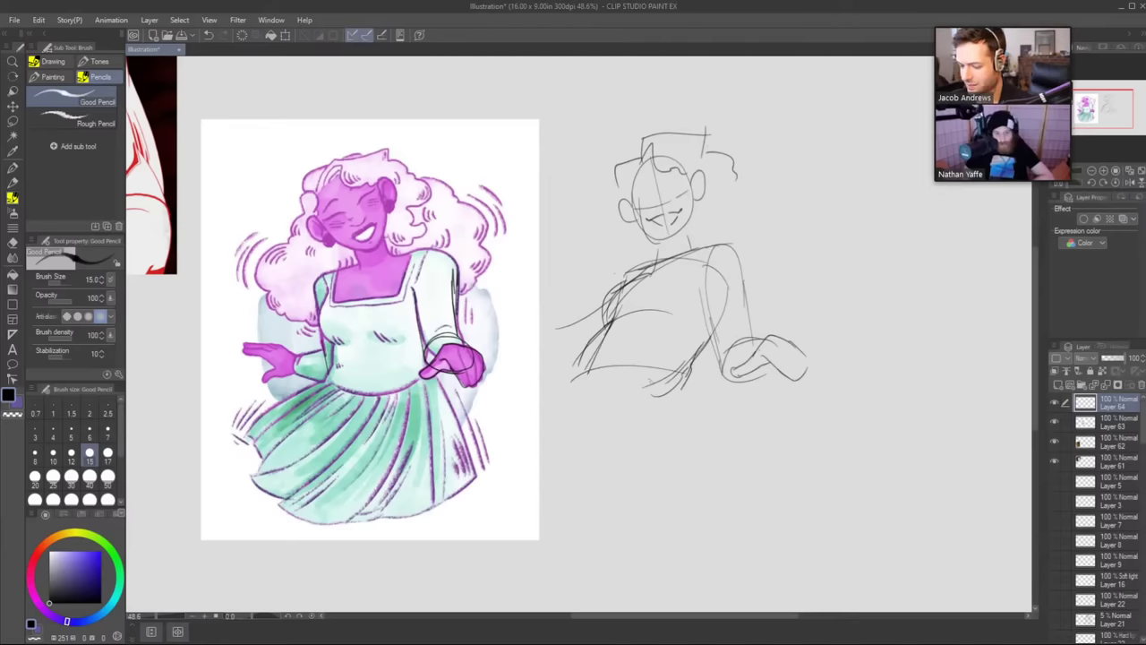
Draw a slanting skirt side line down from the sketched waist beneath the forward arm.
{"action": "left_click_drag", "start_coordinate": [697, 426], "coordinate": [750, 386]}
{"action": "left_click_drag", "start_coordinate": [742, 324], "coordinate": [782, 410]}
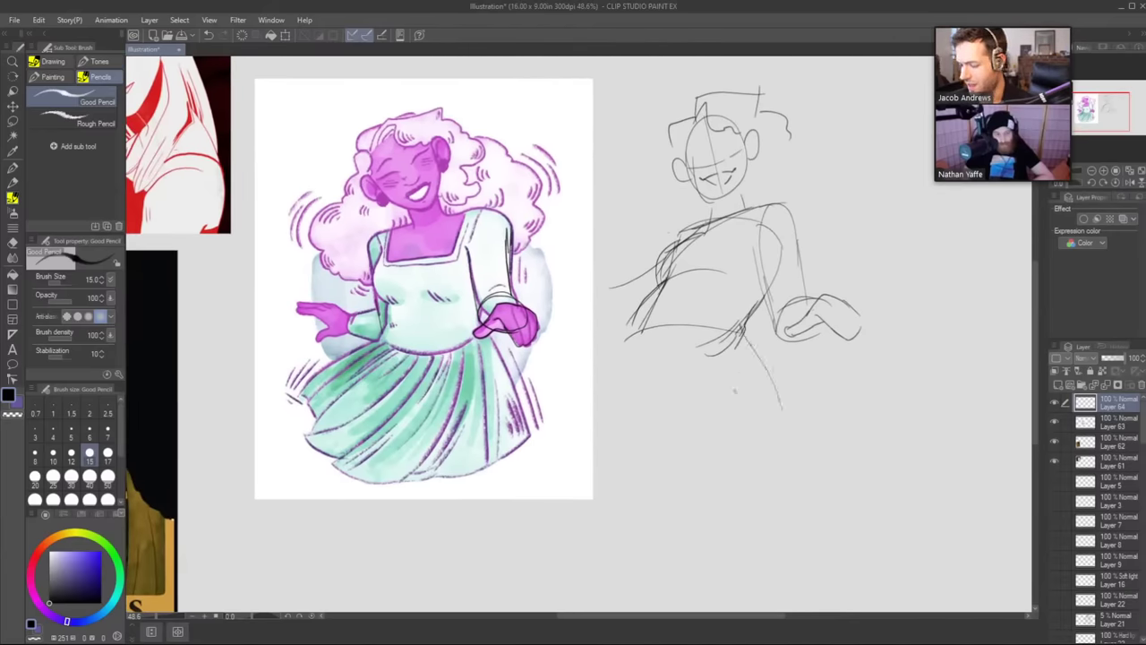
{"action": "left_click_drag", "start_coordinate": [601, 426], "coordinate": [655, 408]}
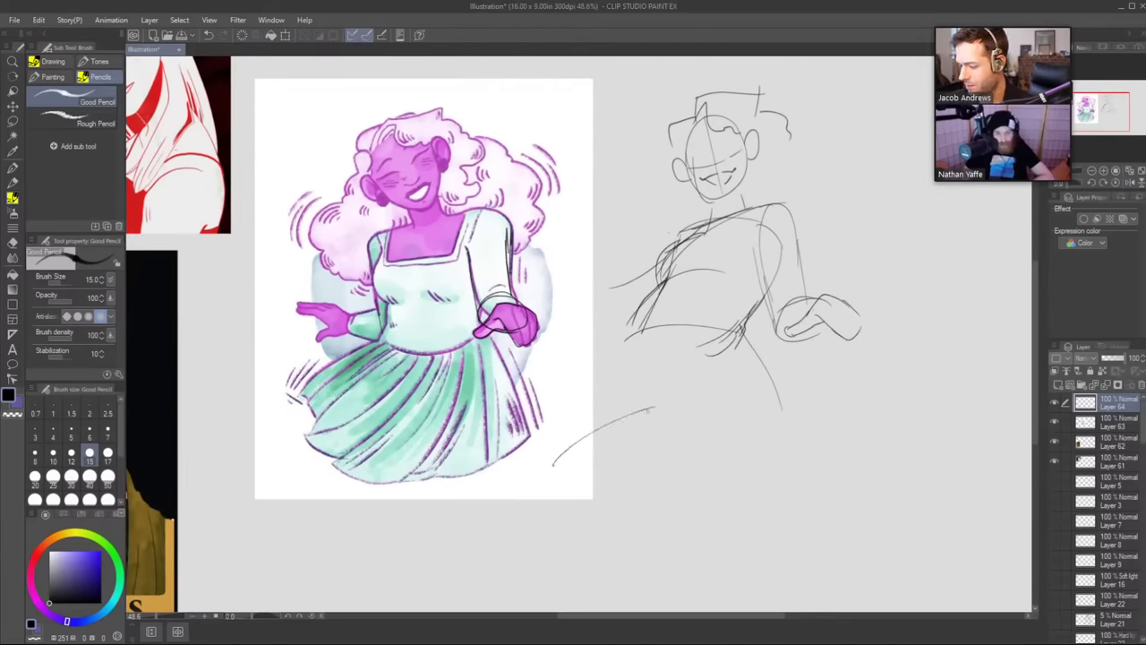
{"action": "key", "text": "ctrl+z"}
{"action": "left_click_drag", "start_coordinate": [553, 463], "coordinate": [709, 435]}
{"action": "key", "text": "ctrl+z"}
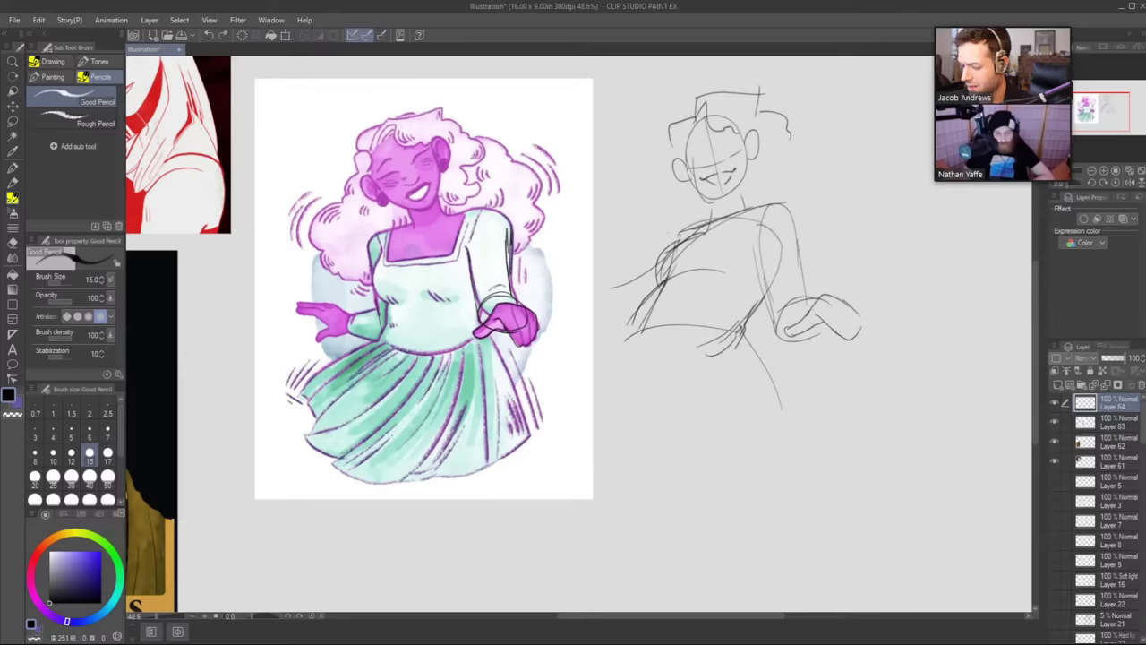
{"action": "mouse_move", "coordinate": [775, 459]}
{"action": "left_mouse_down"}
{"action": "mouse_move", "coordinate": [732, 411]}
{"action": "mouse_move", "coordinate": [700, 418]}
{"action": "mouse_move", "coordinate": [705, 430]}
{"action": "mouse_move", "coordinate": [579, 414]}
{"action": "left_mouse_up"}
{"action": "key", "text": "ctrl+z"}
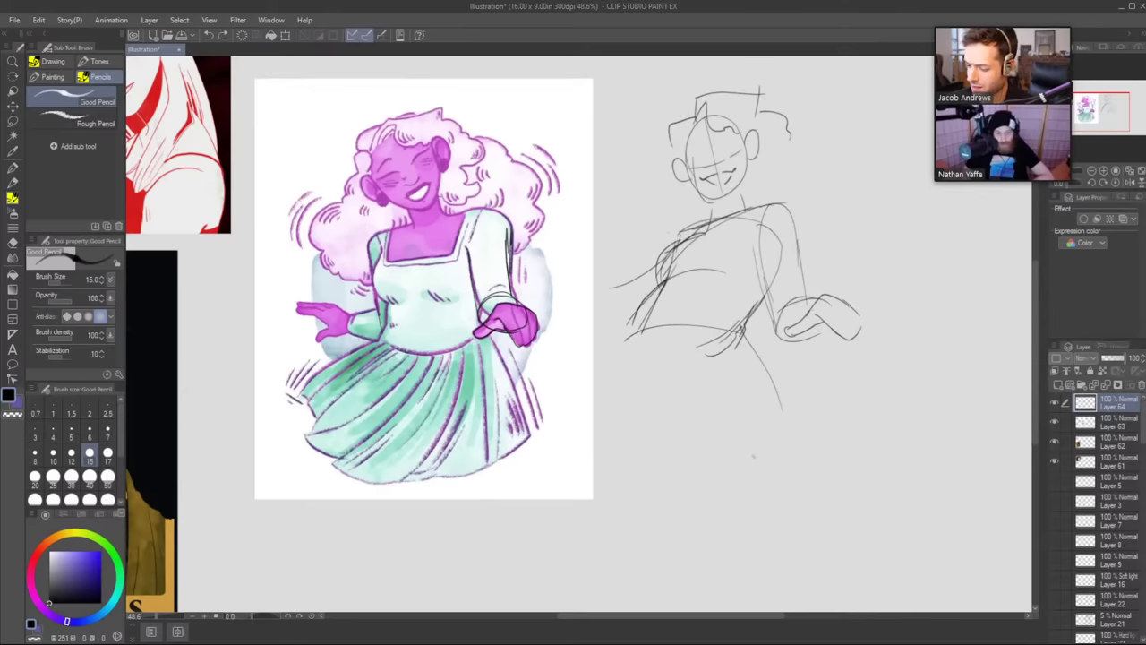
Sketch the skirt's curved hem with a folded-over corner and its flared far side from the waist.
{"action": "mouse_move", "coordinate": [753, 457]}
{"action": "left_mouse_down"}
{"action": "mouse_move", "coordinate": [632, 409]}
{"action": "mouse_move", "coordinate": [638, 427]}
{"action": "mouse_move", "coordinate": [556, 455]}
{"action": "left_mouse_up"}
{"action": "mouse_move", "coordinate": [658, 326]}
{"action": "left_mouse_down"}
{"action": "mouse_move", "coordinate": [584, 408]}
{"action": "mouse_move", "coordinate": [643, 424]}
{"action": "mouse_move", "coordinate": [638, 402]}
{"action": "left_mouse_up"}
{"action": "left_click_drag", "start_coordinate": [634, 338], "coordinate": [535, 403]}
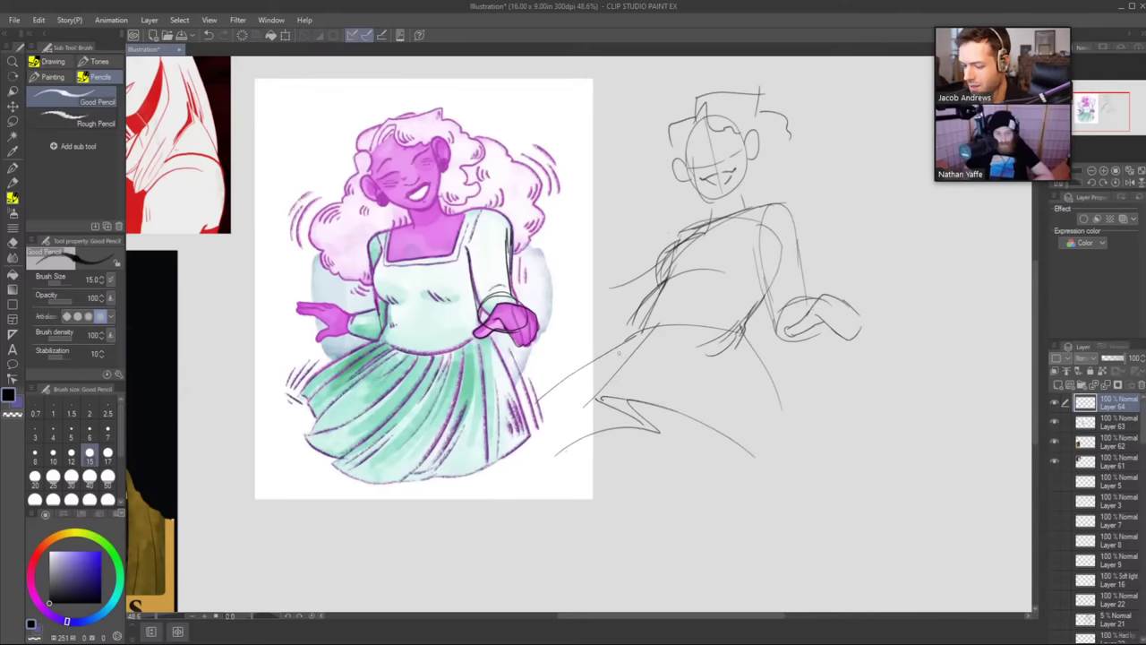
Add long pleat lines below the waist and sketch the folded hem corners at both ends of the skirt.
{"action": "left_click_drag", "start_coordinate": [722, 326], "coordinate": [749, 436]}
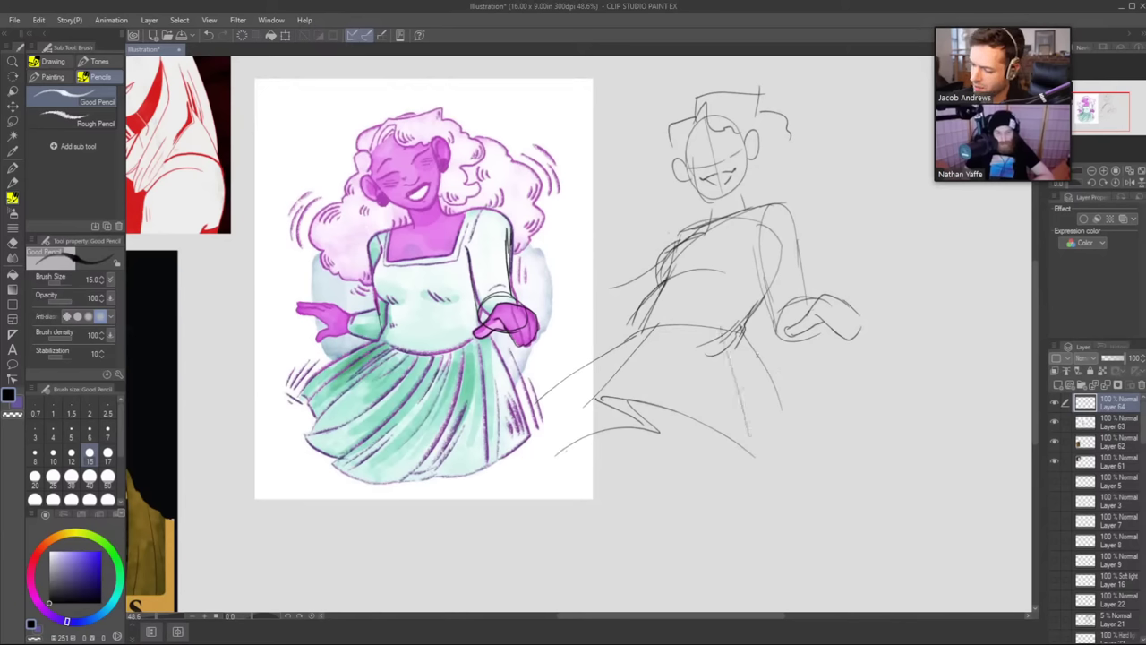
{"action": "left_click_drag", "start_coordinate": [736, 331], "coordinate": [810, 452]}
{"action": "mouse_move", "coordinate": [570, 380]}
{"action": "left_mouse_down"}
{"action": "mouse_move", "coordinate": [523, 466]}
{"action": "mouse_move", "coordinate": [519, 453]}
{"action": "mouse_move", "coordinate": [591, 485]}
{"action": "left_mouse_up"}
{"action": "left_click_drag", "start_coordinate": [565, 445], "coordinate": [524, 465]}
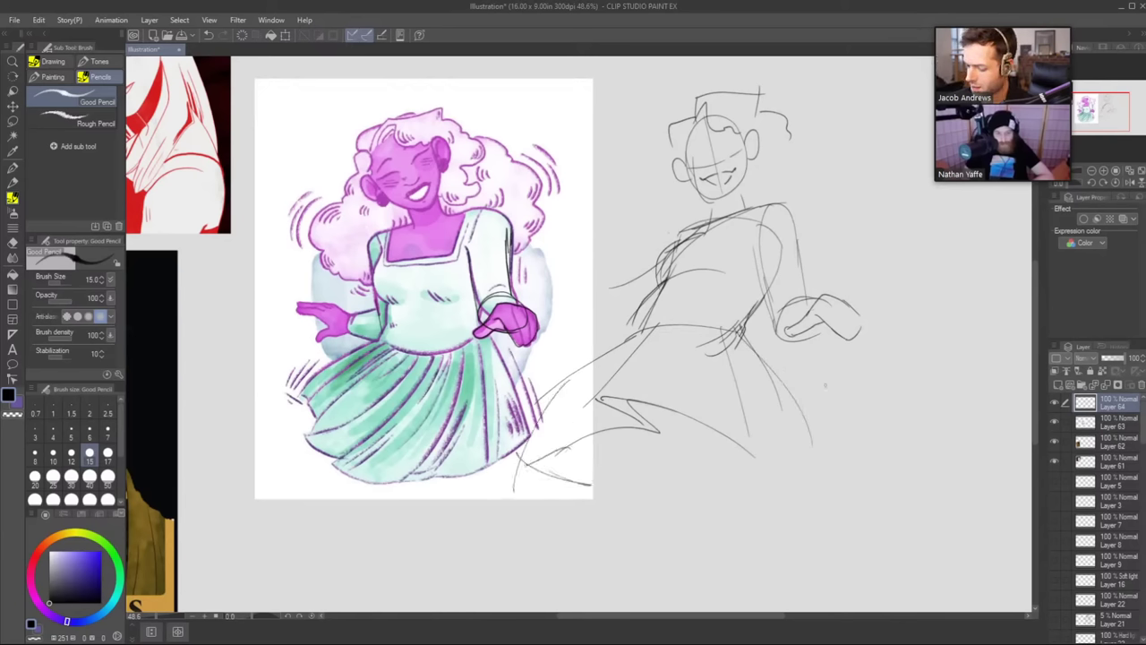
{"action": "mouse_move", "coordinate": [803, 422]}
{"action": "left_mouse_down"}
{"action": "mouse_move", "coordinate": [803, 452]}
{"action": "mouse_move", "coordinate": [780, 459]}
{"action": "mouse_move", "coordinate": [816, 460]}
{"action": "mouse_move", "coordinate": [835, 489]}
{"action": "mouse_move", "coordinate": [771, 437]}
{"action": "mouse_move", "coordinate": [816, 482]}
{"action": "mouse_move", "coordinate": [814, 461]}
{"action": "mouse_move", "coordinate": [686, 482]}
{"action": "left_mouse_up"}
Erase part of the skirt's far side, redraw it down to the hem corner, and reinforce the hem folds.
{"action": "key", "text": "k"}
{"action": "mouse_move", "coordinate": [684, 416]}
{"action": "left_mouse_down"}
{"action": "mouse_move", "coordinate": [811, 403]}
{"action": "mouse_move", "coordinate": [795, 448]}
{"action": "mouse_move", "coordinate": [813, 455]}
{"action": "mouse_move", "coordinate": [893, 344]}
{"action": "left_mouse_up"}
{"action": "key", "text": "ctrl+space"}
{"action": "key", "text": "e"}
{"action": "left_click_drag", "start_coordinate": [654, 433], "coordinate": [669, 404]}
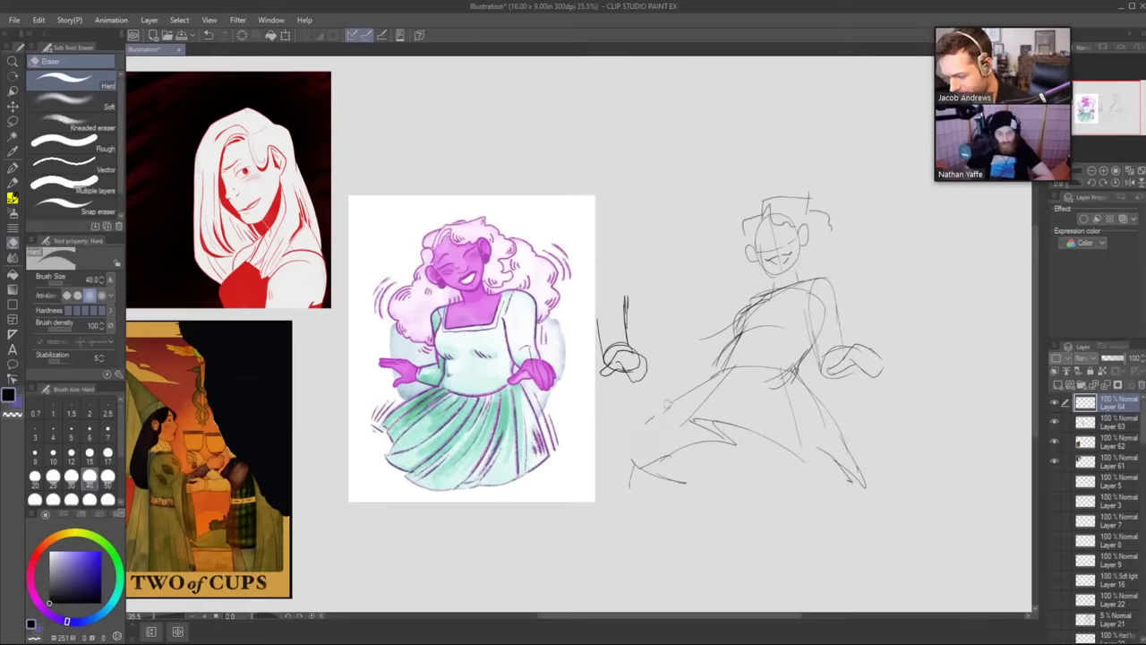
{"action": "key", "text": "p"}
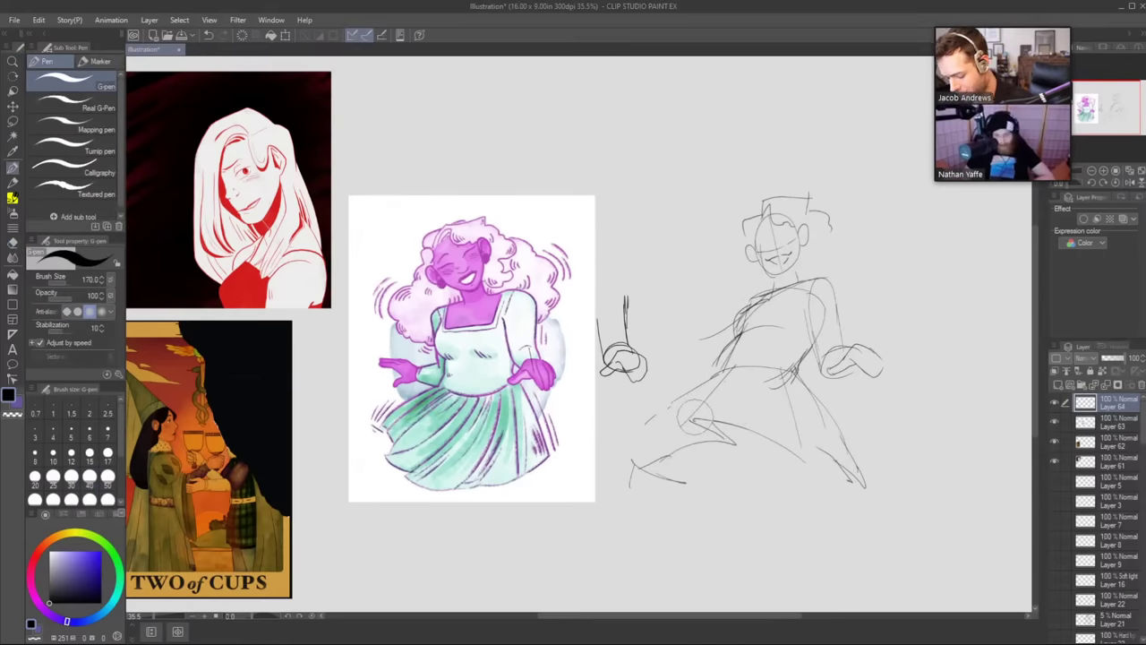
{"action": "key", "text": "p"}
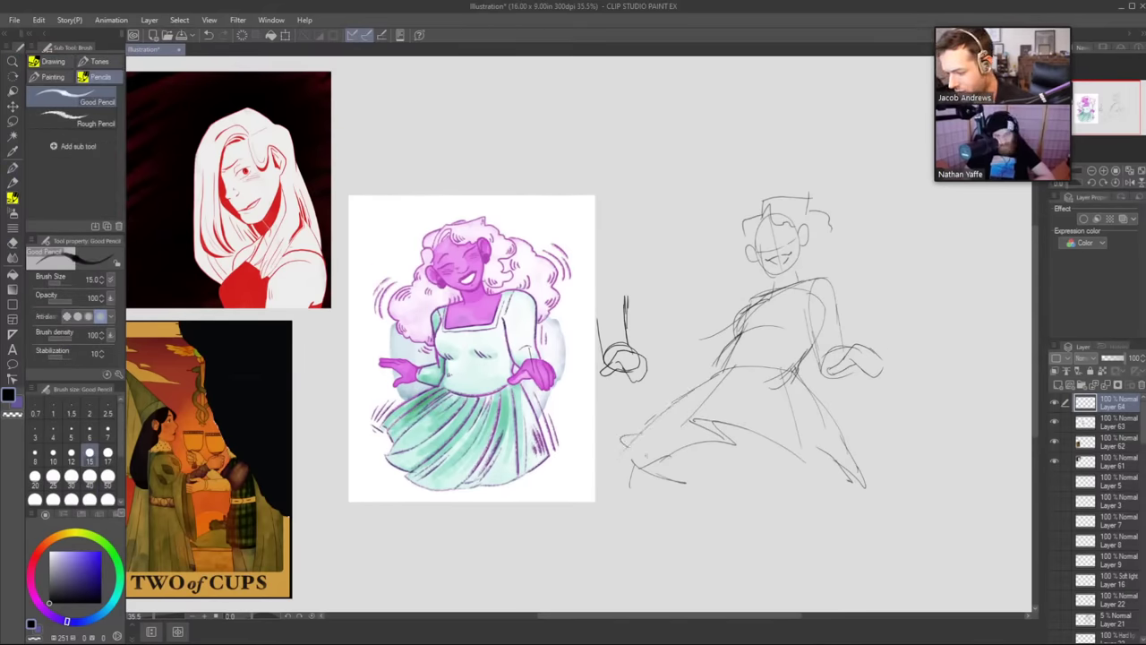
{"action": "mouse_move", "coordinate": [647, 456]}
{"action": "left_mouse_down"}
{"action": "mouse_move", "coordinate": [662, 470]}
{"action": "mouse_move", "coordinate": [684, 402]}
{"action": "left_mouse_up"}
{"action": "key", "text": "ctrl+z"}
{"action": "mouse_move", "coordinate": [726, 437]}
{"action": "left_mouse_down"}
{"action": "mouse_move", "coordinate": [664, 440]}
{"action": "mouse_move", "coordinate": [682, 471]}
{"action": "left_mouse_up"}
{"action": "left_click_drag", "start_coordinate": [867, 482], "coordinate": [824, 476]}
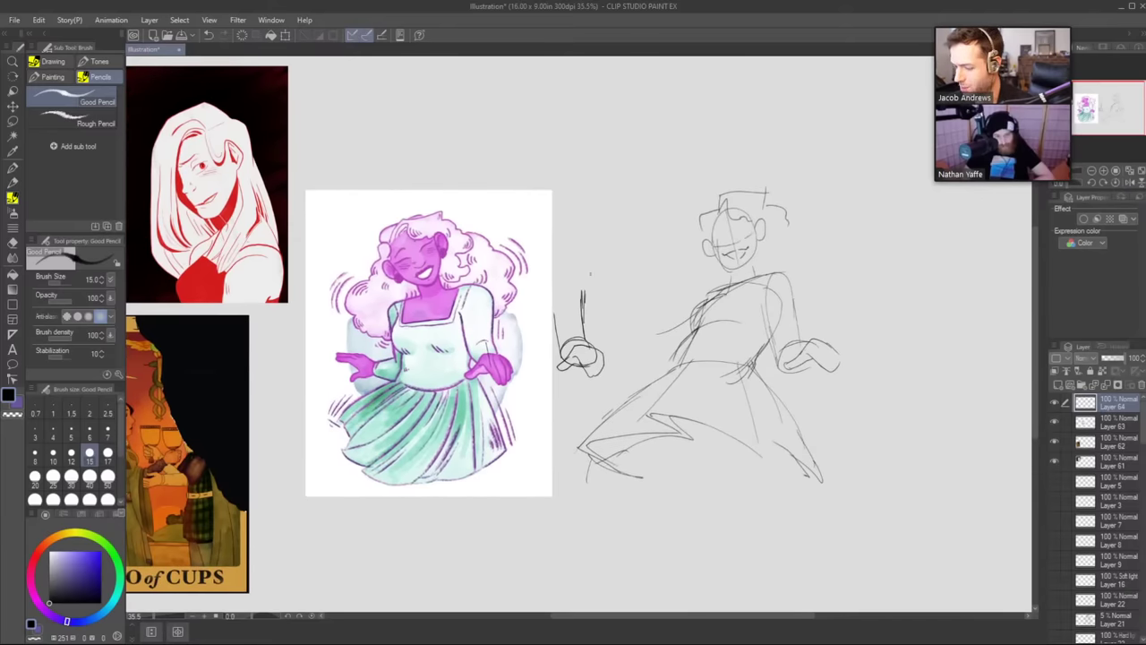
Outline a wide crescent-shaped skirt hem above the dancer artwork as a separate study.
{"action": "mouse_move", "coordinate": [611, 235]}
{"action": "left_mouse_down"}
{"action": "mouse_move", "coordinate": [532, 223]}
{"action": "mouse_move", "coordinate": [454, 140]}
{"action": "left_mouse_up"}
{"action": "key", "text": "ctrl+z"}
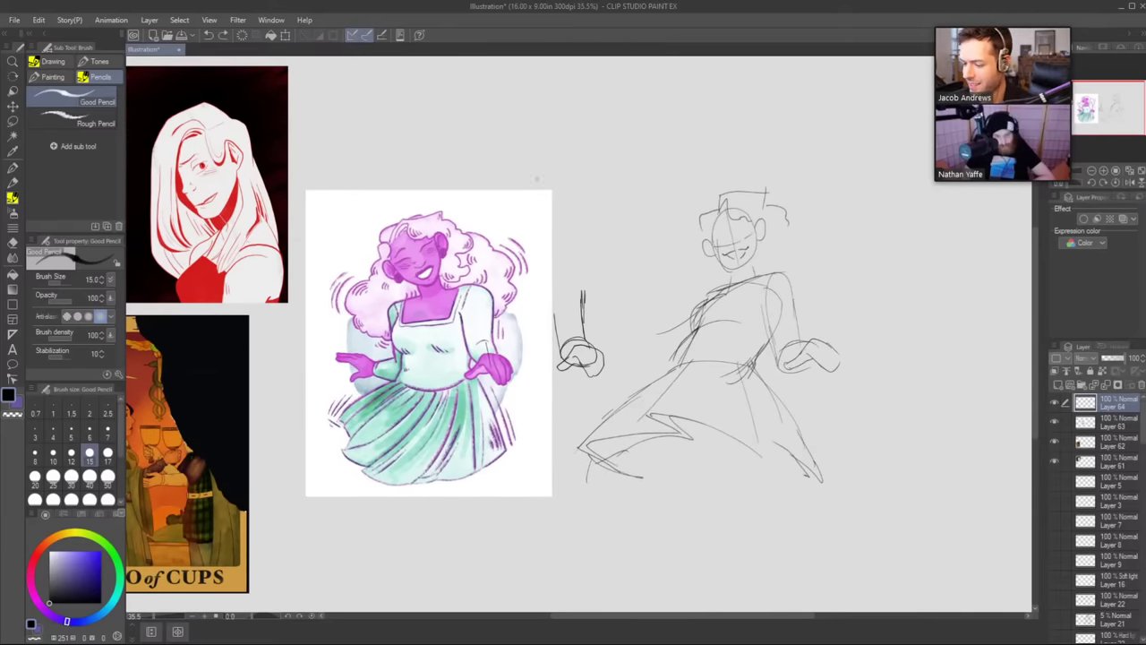
{"action": "mouse_move", "coordinate": [598, 215]}
{"action": "left_mouse_down"}
{"action": "mouse_move", "coordinate": [421, 148]}
{"action": "mouse_move", "coordinate": [691, 170]}
{"action": "mouse_move", "coordinate": [589, 215]}
{"action": "left_mouse_up"}
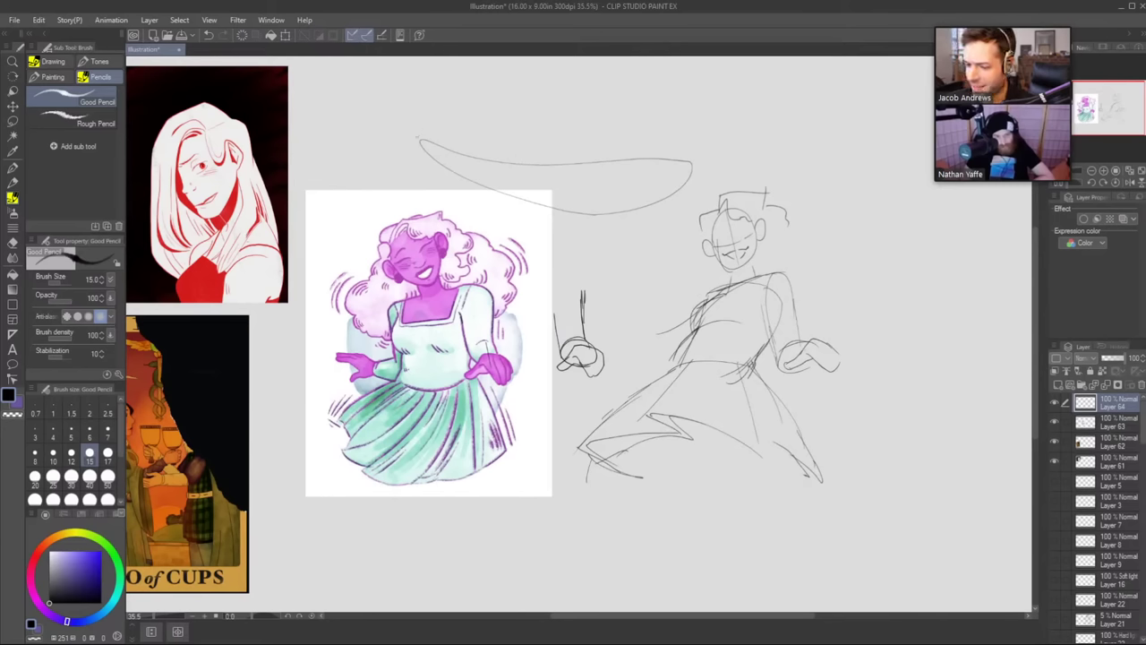
Build the crescent into a flared skirt study with sloping sides, a narrow top, inner pleat lines and folds along the lower edge.
{"action": "mouse_move", "coordinate": [417, 137]}
{"action": "left_mouse_down"}
{"action": "mouse_move", "coordinate": [556, 87]}
{"action": "mouse_move", "coordinate": [469, 155]}
{"action": "mouse_move", "coordinate": [553, 139]}
{"action": "left_mouse_up"}
{"action": "key", "text": "ctrl+z"}
{"action": "mouse_move", "coordinate": [533, 101]}
{"action": "left_mouse_down"}
{"action": "mouse_move", "coordinate": [468, 157]}
{"action": "mouse_move", "coordinate": [654, 158]}
{"action": "left_mouse_up"}
{"action": "left_click_drag", "start_coordinate": [573, 97], "coordinate": [573, 161]}
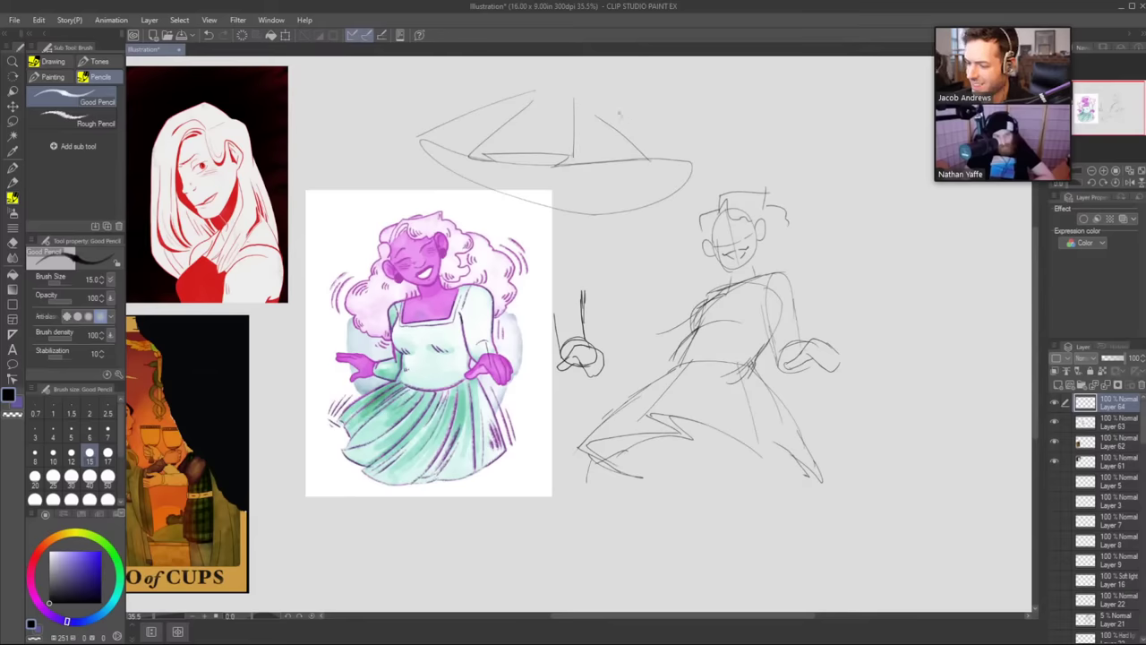
{"action": "mouse_move", "coordinate": [526, 90]}
{"action": "left_mouse_down"}
{"action": "mouse_move", "coordinate": [609, 100]}
{"action": "mouse_move", "coordinate": [703, 158]}
{"action": "mouse_move", "coordinate": [679, 188]}
{"action": "left_mouse_up"}
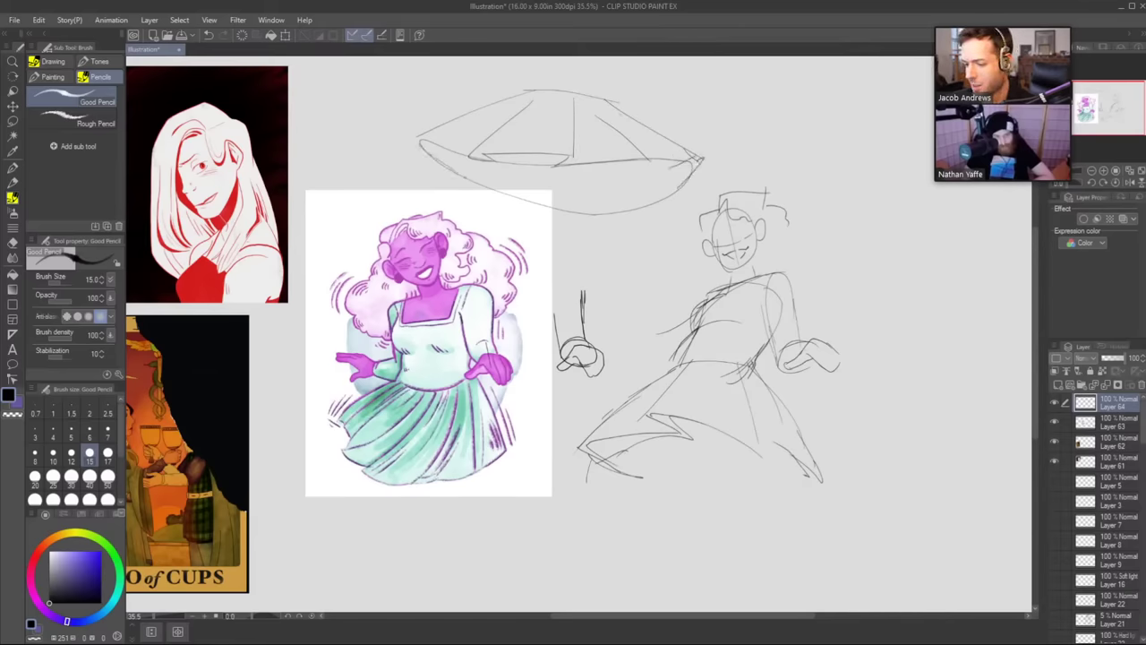
{"action": "mouse_move", "coordinate": [460, 171]}
{"action": "left_mouse_down"}
{"action": "mouse_move", "coordinate": [599, 216]}
{"action": "mouse_move", "coordinate": [663, 199]}
{"action": "left_mouse_up"}
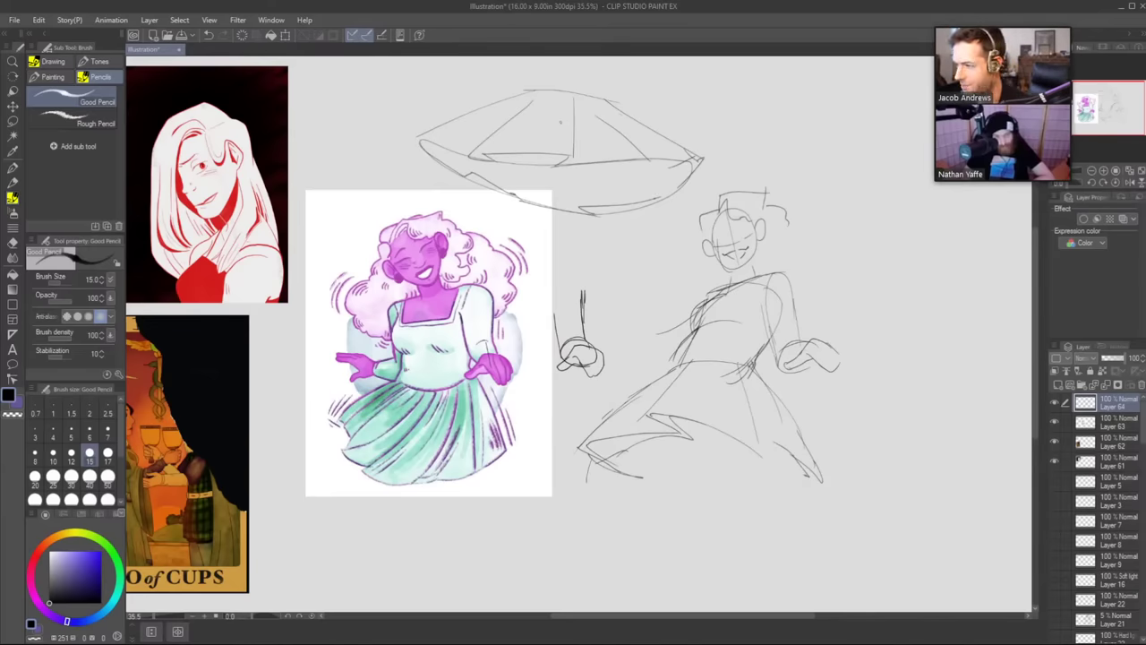
Examine the red, black and white portrait of the long-haired woman up close, both normally and with the canvas view mirrored.
{"action": "key", "text": "ctrl+space"}
{"action": "left_click_drag", "start_coordinate": [802, 476], "coordinate": [823, 462]}
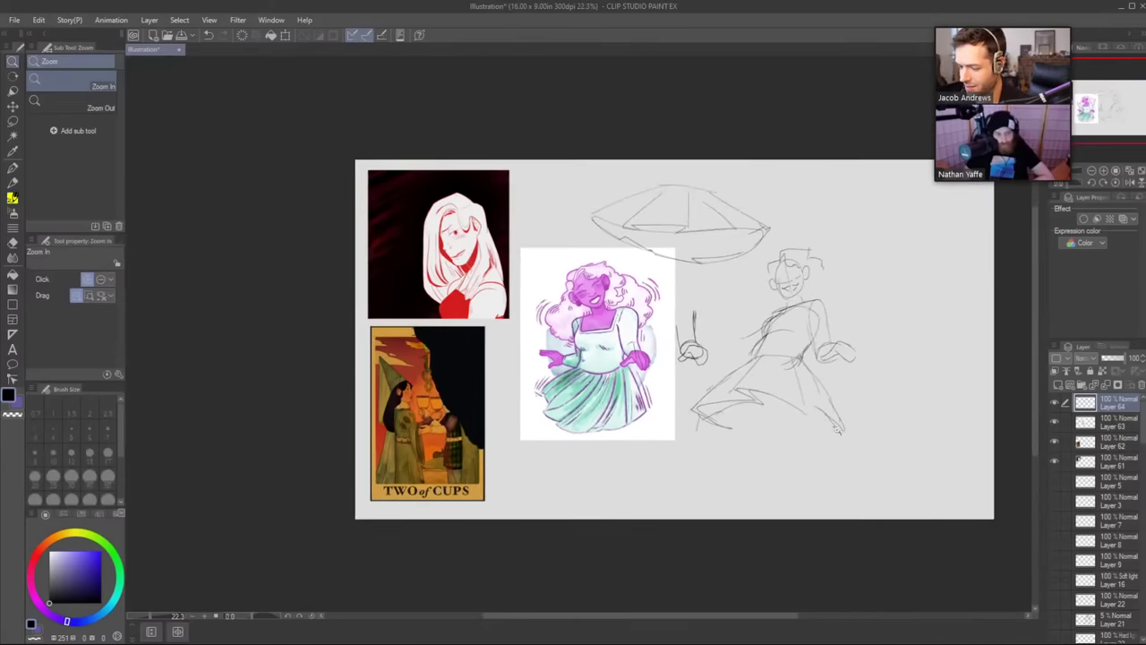
{"action": "scroll", "coordinate": [475, 250], "scroll_direction": "up", "scroll_amount": 5}
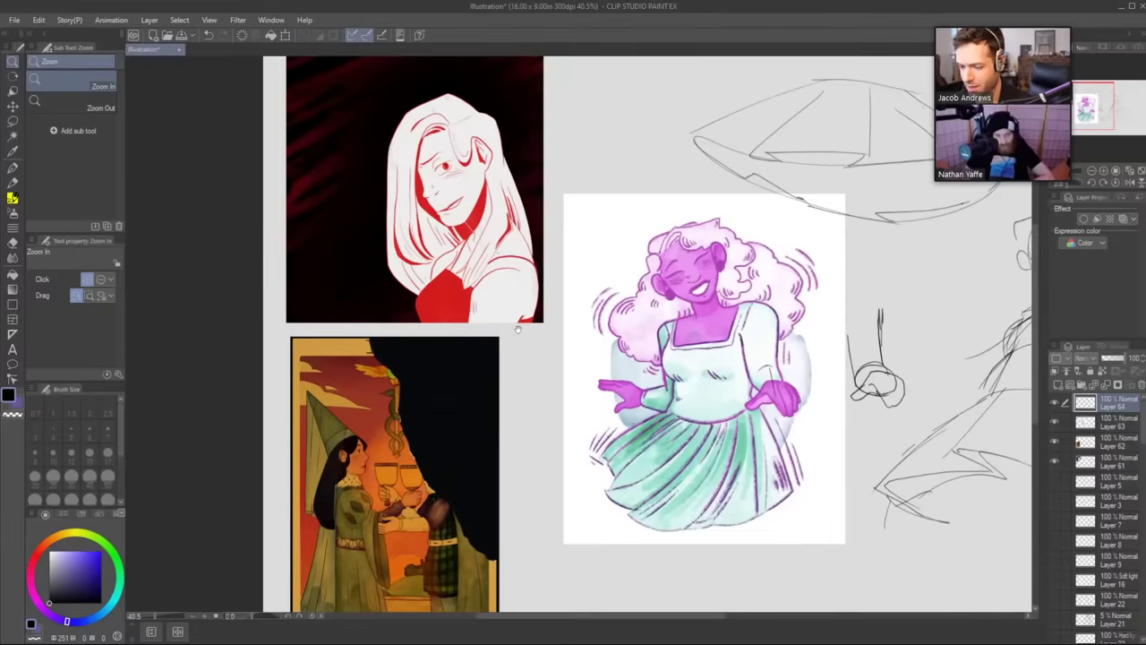
{"action": "scroll", "coordinate": [476, 217], "scroll_direction": "up", "scroll_amount": 2}
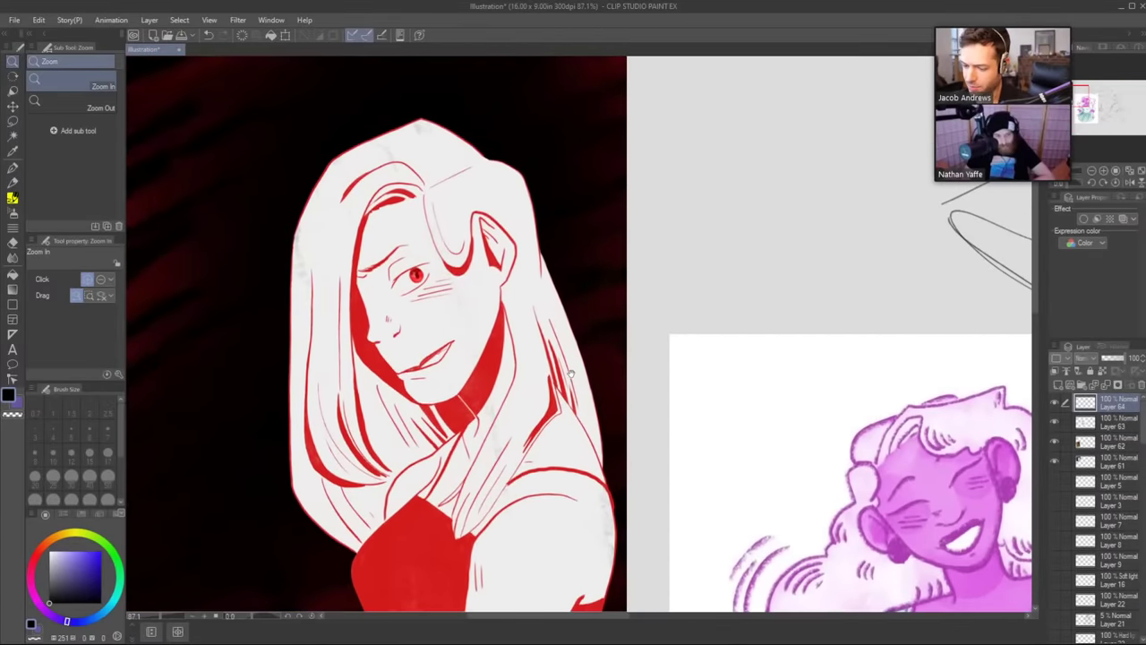
{"action": "left_click_drag", "start_coordinate": [570, 369], "coordinate": [541, 373]}
{"action": "key", "text": "b"}
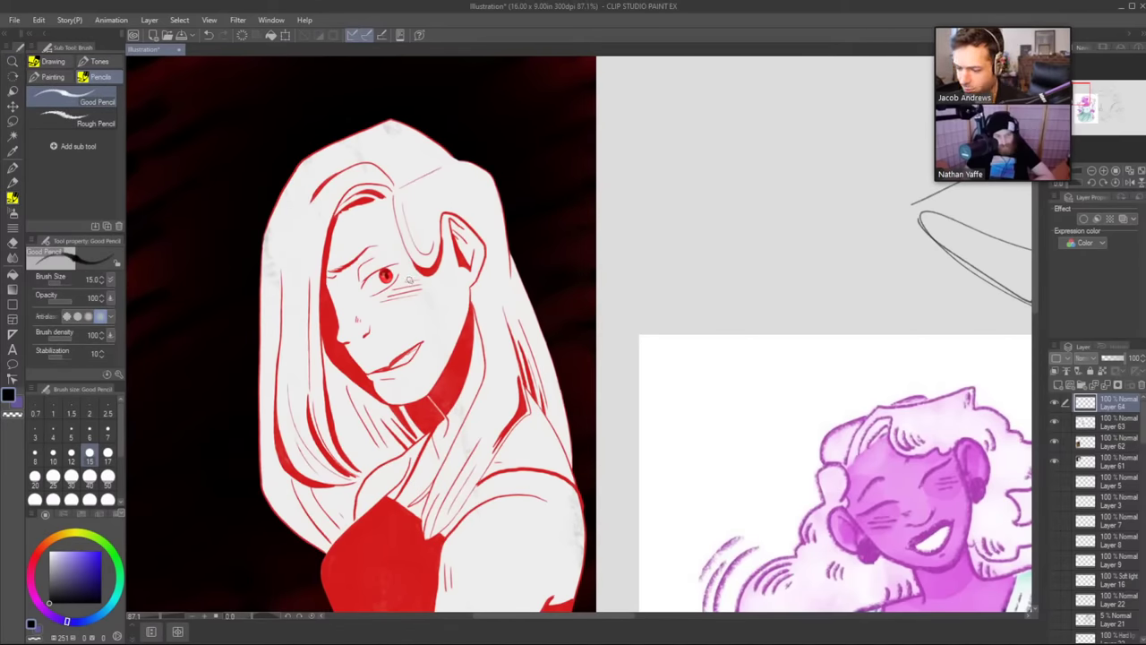
{"action": "left_click_drag", "start_coordinate": [597, 319], "coordinate": [568, 329]}
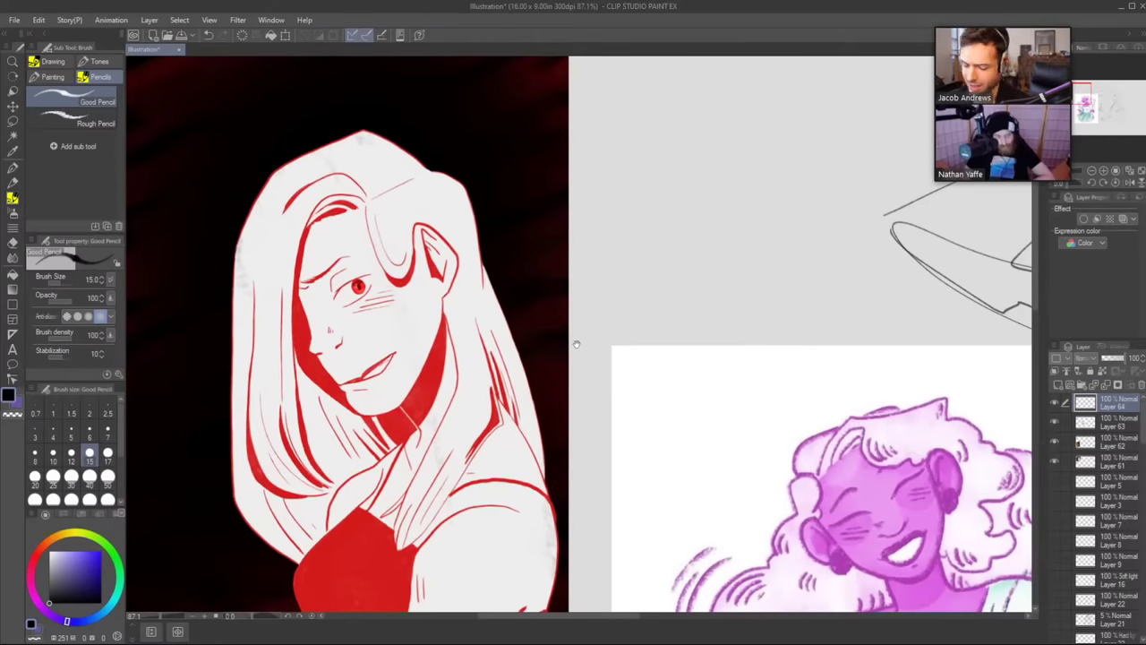
{"action": "left_click_drag", "start_coordinate": [618, 282], "coordinate": [571, 312]}
{"action": "key", "text": "h"}
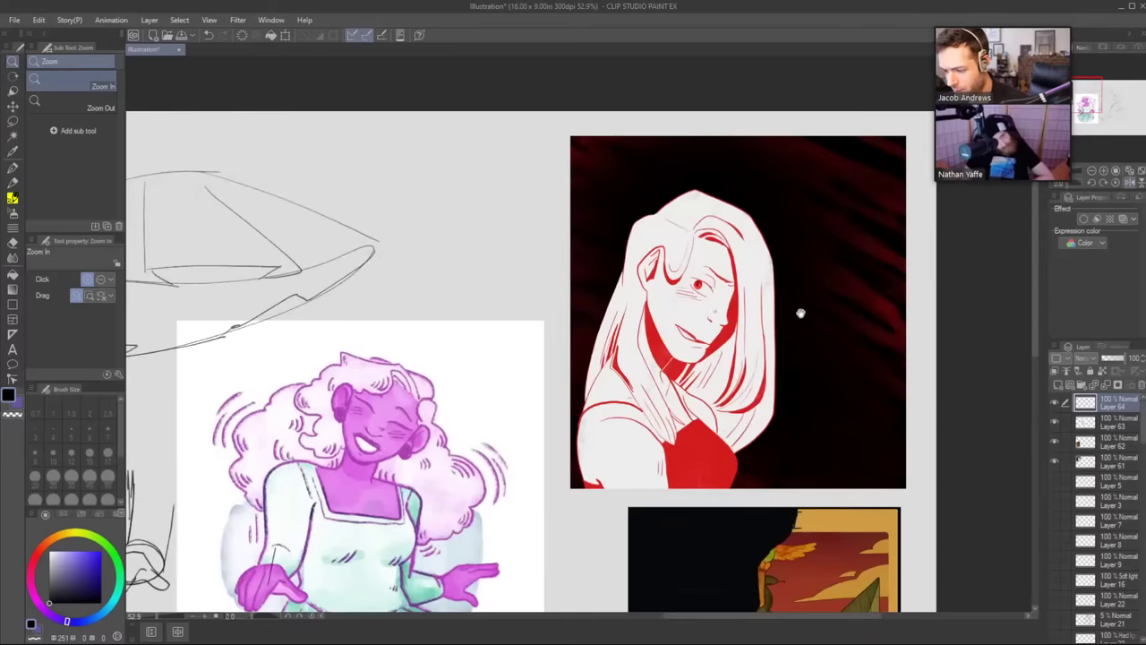
{"action": "left_click_drag", "start_coordinate": [801, 314], "coordinate": [747, 316]}
{"action": "left_click_drag", "start_coordinate": [715, 278], "coordinate": [741, 275]}
{"action": "left_click_drag", "start_coordinate": [738, 320], "coordinate": [698, 315]}
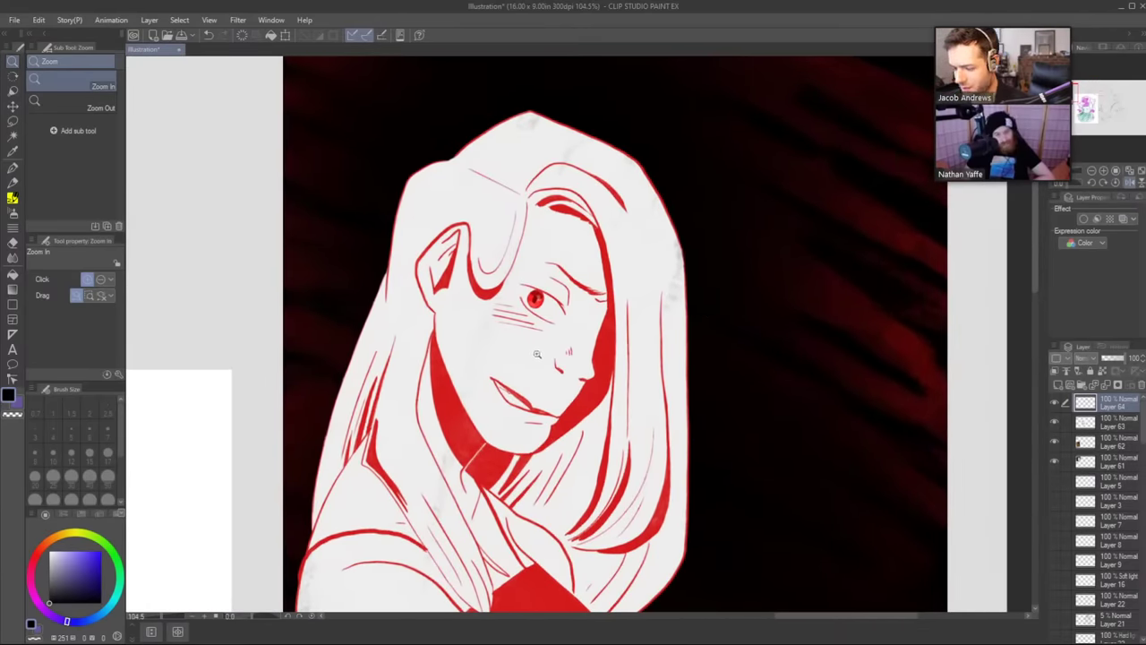
Fade the portrait's layer, Layer 61, to 13% opacity and add a new layer above it.
{"action": "left_click", "coordinate": [1114, 445]}
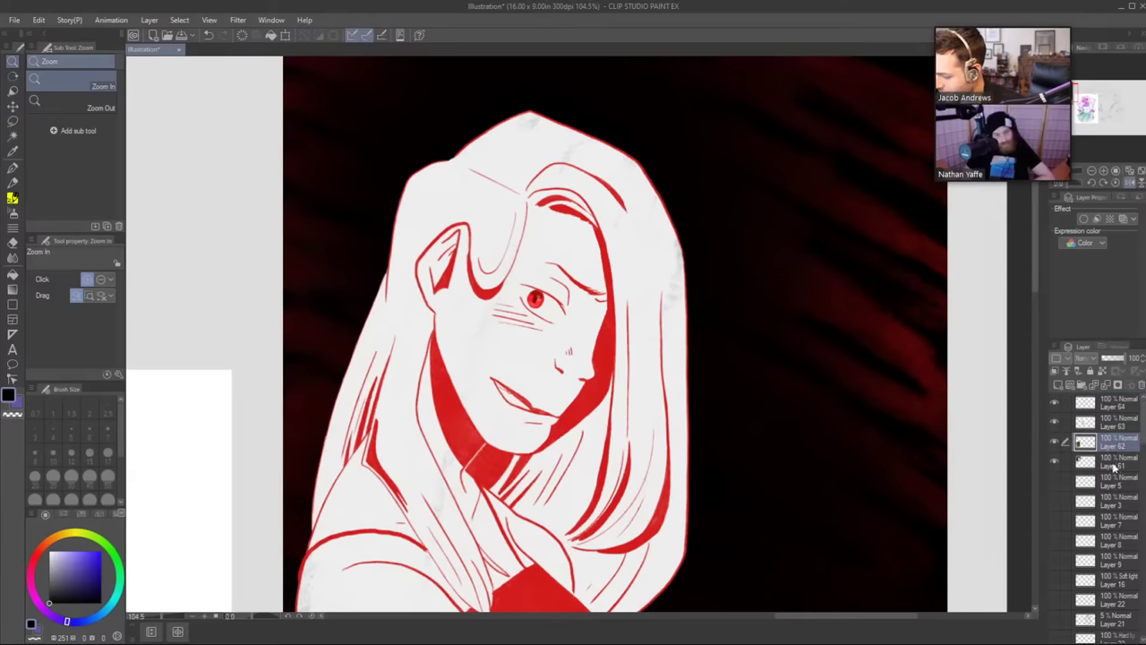
{"action": "left_click", "coordinate": [1115, 462]}
{"action": "left_click", "coordinate": [1111, 360]}
{"action": "left_click_drag", "start_coordinate": [1111, 360], "coordinate": [1107, 363]}
{"action": "left_click", "coordinate": [1059, 385]}
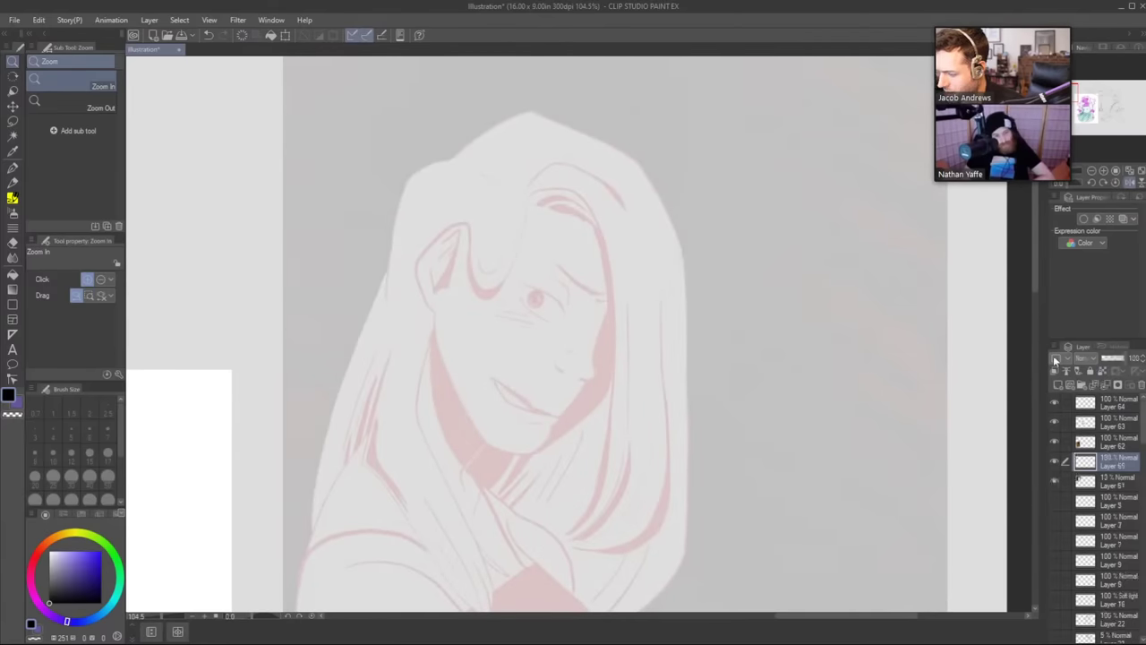
Construct the head over the faded portrait with a large pencil circle for the cranium and an angular jaw down to the chin.
{"action": "key", "text": "p"}
{"action": "left_click_drag", "start_coordinate": [436, 324], "coordinate": [461, 208]}
{"action": "left_click_drag", "start_coordinate": [435, 260], "coordinate": [584, 182]}
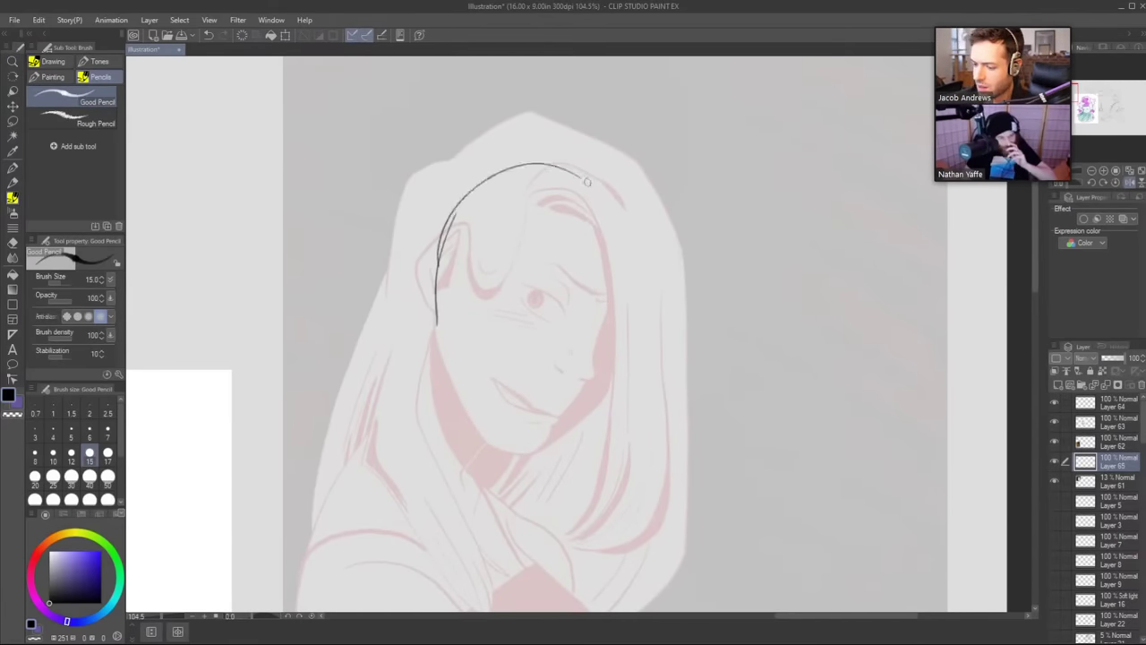
{"action": "mouse_move", "coordinate": [479, 172]}
{"action": "left_mouse_down"}
{"action": "mouse_move", "coordinate": [551, 150]}
{"action": "mouse_move", "coordinate": [648, 211]}
{"action": "mouse_move", "coordinate": [650, 309]}
{"action": "mouse_move", "coordinate": [586, 355]}
{"action": "mouse_move", "coordinate": [448, 214]}
{"action": "left_mouse_up"}
{"action": "mouse_move", "coordinate": [638, 328]}
{"action": "left_mouse_down"}
{"action": "mouse_move", "coordinate": [468, 339]}
{"action": "mouse_move", "coordinate": [451, 282]}
{"action": "mouse_move", "coordinate": [614, 384]}
{"action": "mouse_move", "coordinate": [560, 437]}
{"action": "mouse_move", "coordinate": [477, 428]}
{"action": "mouse_move", "coordinate": [436, 335]}
{"action": "left_mouse_up"}
{"action": "mouse_move", "coordinate": [441, 288]}
{"action": "left_mouse_down"}
{"action": "mouse_move", "coordinate": [435, 363]}
{"action": "mouse_move", "coordinate": [466, 414]}
{"action": "left_mouse_up"}
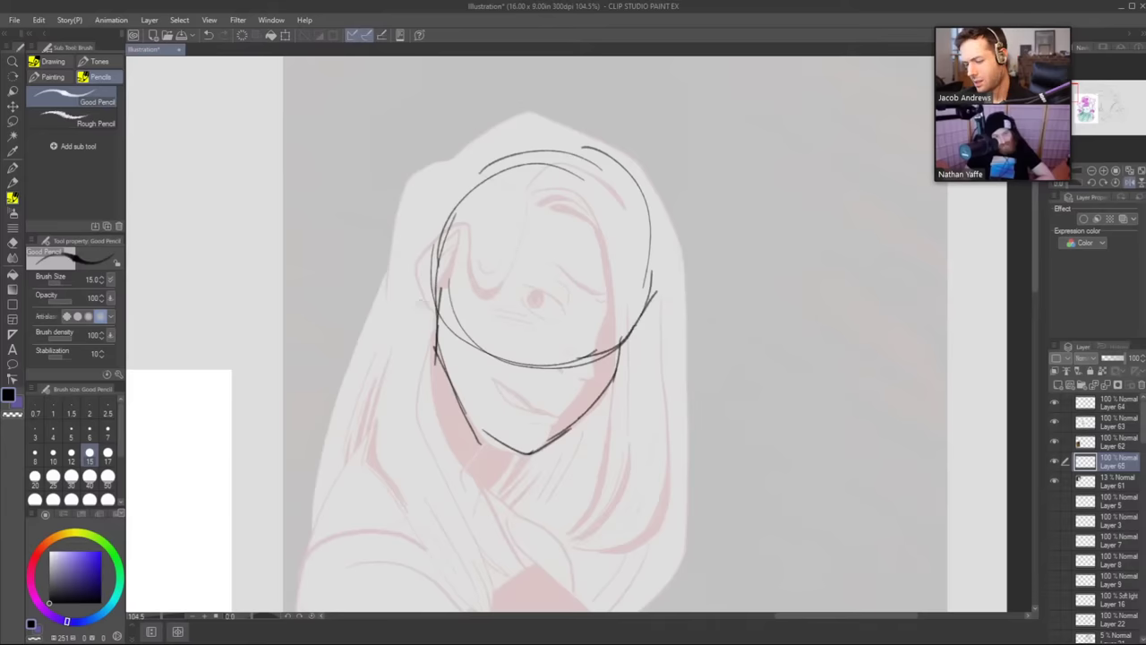
Sketch an angular ear on the side of the constructed head, erasing its rough outline and redrawing it more cleanly.
{"action": "mouse_move", "coordinate": [424, 326]}
{"action": "left_mouse_down"}
{"action": "mouse_move", "coordinate": [399, 267]}
{"action": "mouse_move", "coordinate": [414, 235]}
{"action": "mouse_move", "coordinate": [452, 253]}
{"action": "mouse_move", "coordinate": [419, 326]}
{"action": "mouse_move", "coordinate": [408, 249]}
{"action": "mouse_move", "coordinate": [453, 250]}
{"action": "left_mouse_up"}
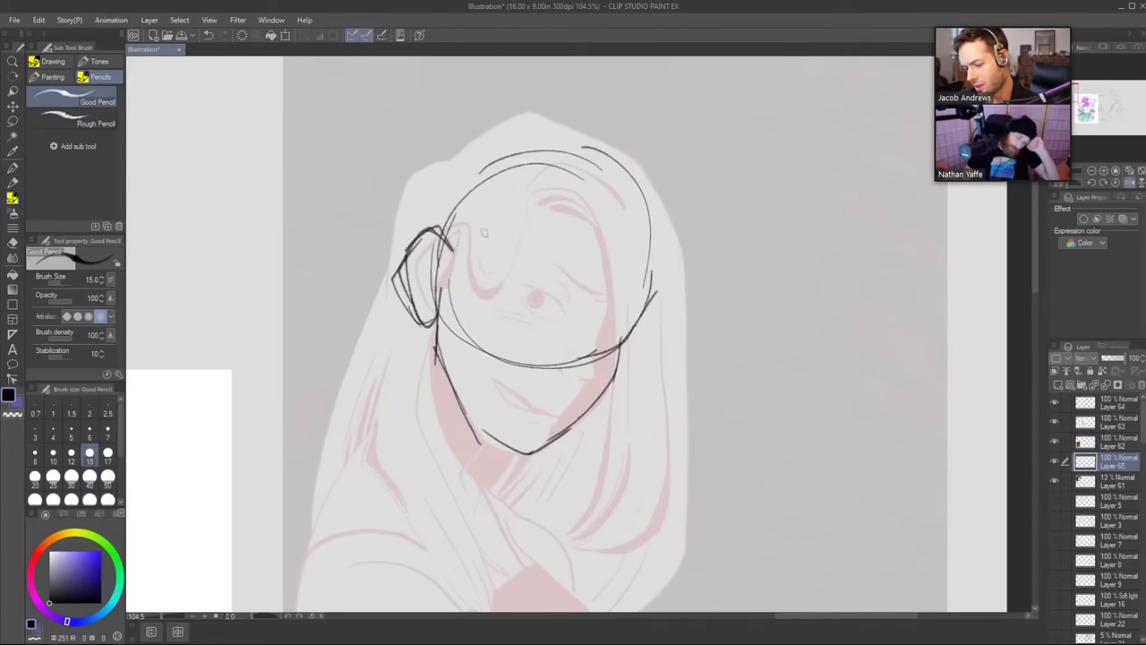
{"action": "key", "text": "e"}
{"action": "left_click_drag", "start_coordinate": [389, 273], "coordinate": [409, 320]}
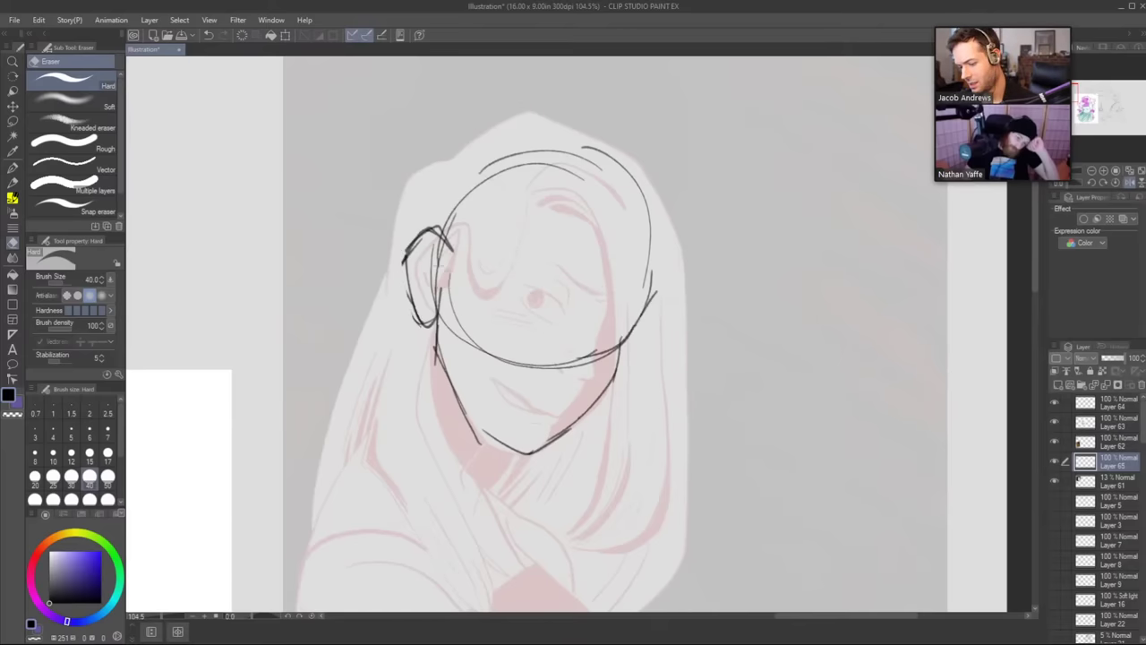
{"action": "mouse_move", "coordinate": [427, 279]}
{"action": "left_mouse_down"}
{"action": "mouse_move", "coordinate": [432, 235]}
{"action": "mouse_move", "coordinate": [414, 331]}
{"action": "mouse_move", "coordinate": [428, 328]}
{"action": "mouse_move", "coordinate": [398, 285]}
{"action": "mouse_move", "coordinate": [437, 224]}
{"action": "mouse_move", "coordinate": [618, 313]}
{"action": "left_mouse_up"}
{"action": "key", "text": "p"}
{"action": "key", "text": "ctrl+z"}
Draw a curved brow guideline slanting from the ear across the face to the far cheek, redoing the stroke several times.
{"action": "mouse_move", "coordinate": [455, 254]}
{"action": "left_mouse_down"}
{"action": "mouse_move", "coordinate": [636, 328]}
{"action": "mouse_move", "coordinate": [502, 260]}
{"action": "mouse_move", "coordinate": [624, 331]}
{"action": "left_mouse_up"}
{"action": "key", "text": "ctrl+z"}
{"action": "key", "text": "ctrl+z"}
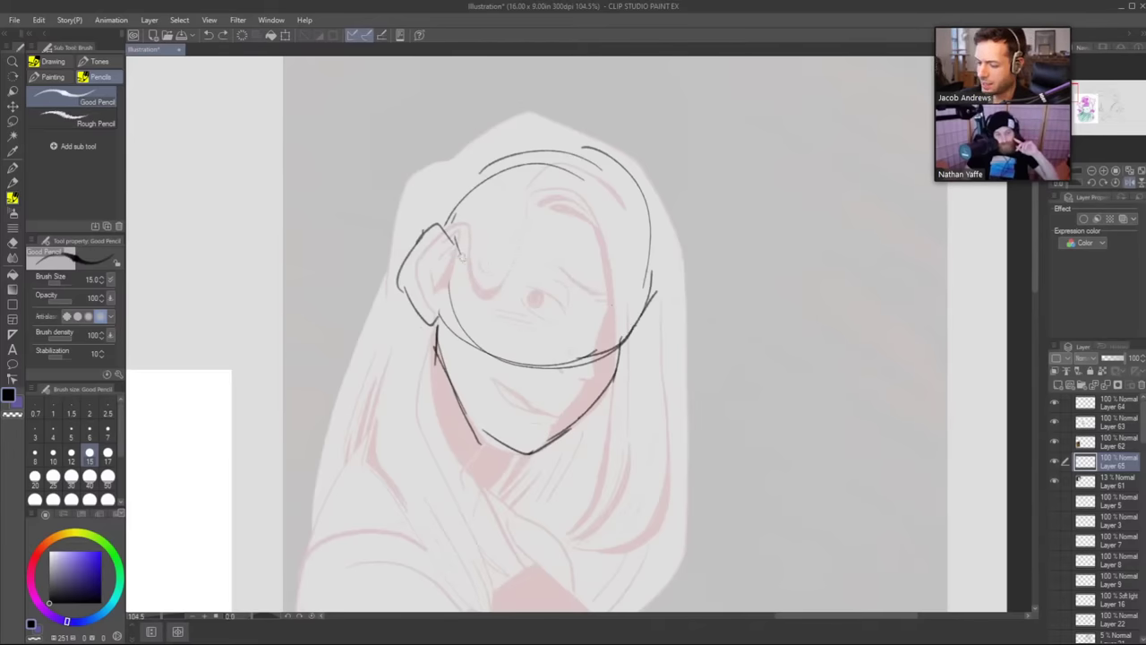
{"action": "left_click_drag", "start_coordinate": [458, 256], "coordinate": [636, 349]}
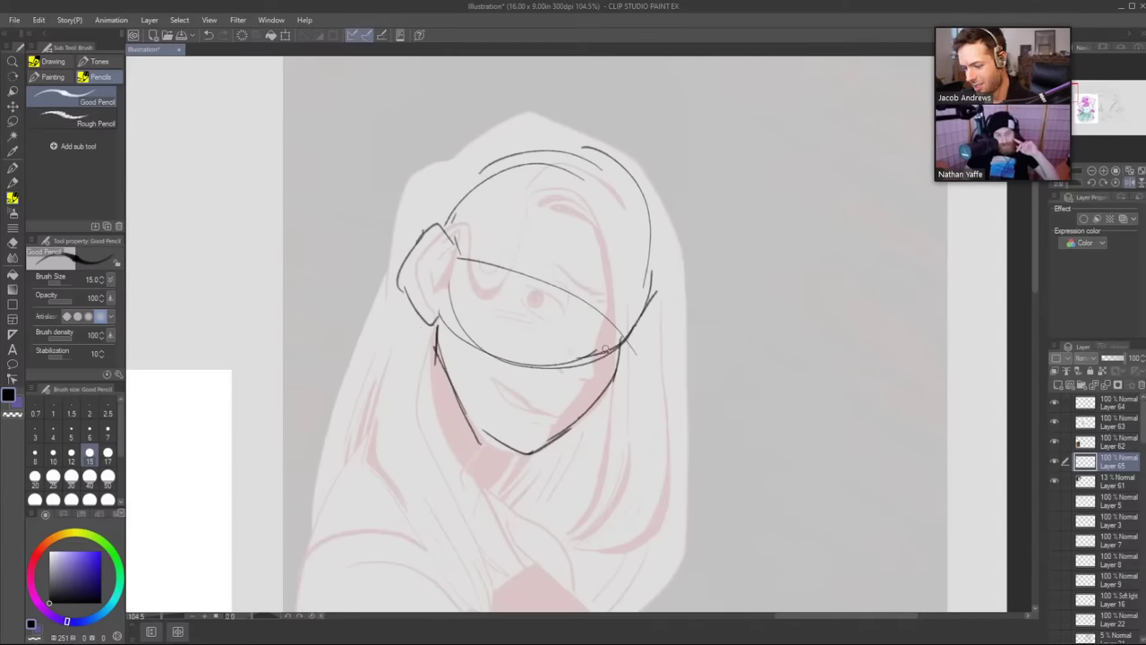
{"action": "key", "text": "ctrl+z"}
{"action": "left_click_drag", "start_coordinate": [457, 254], "coordinate": [632, 341]}
{"action": "key", "text": "ctrl+z"}
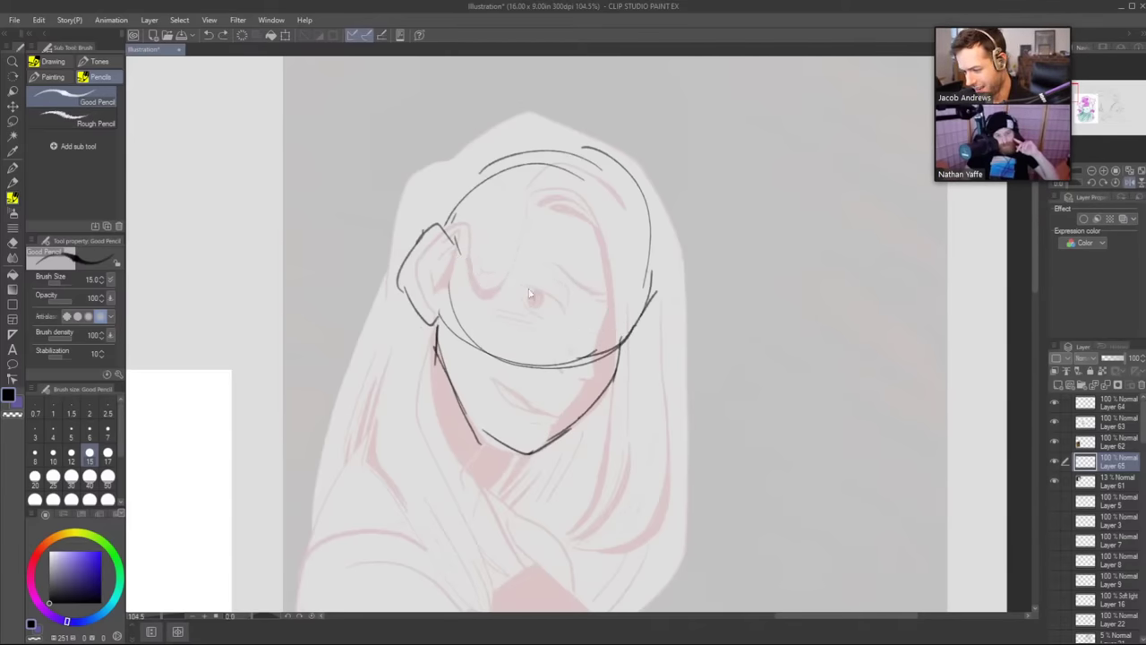
{"action": "left_click_drag", "start_coordinate": [457, 253], "coordinate": [636, 342]}
{"action": "key", "text": "ctrl+z"}
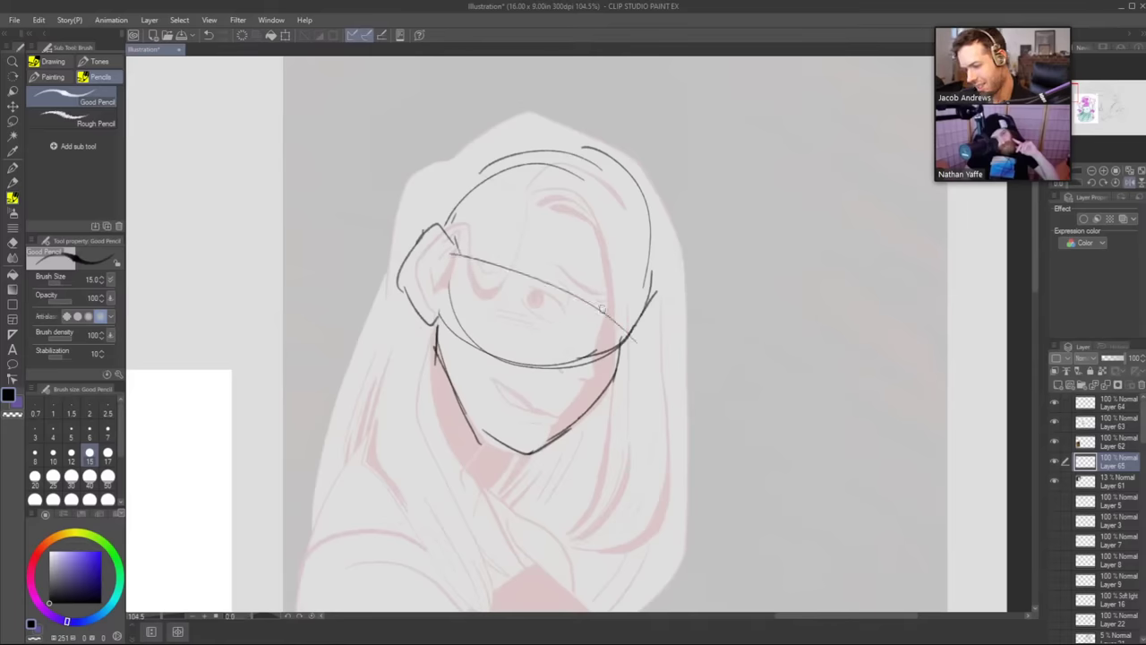
Reinforce the curved brow guideline, and sketch an angled eyebrow and the nose profile on the constructed head.
{"action": "left_click_drag", "start_coordinate": [489, 260], "coordinate": [643, 354]}
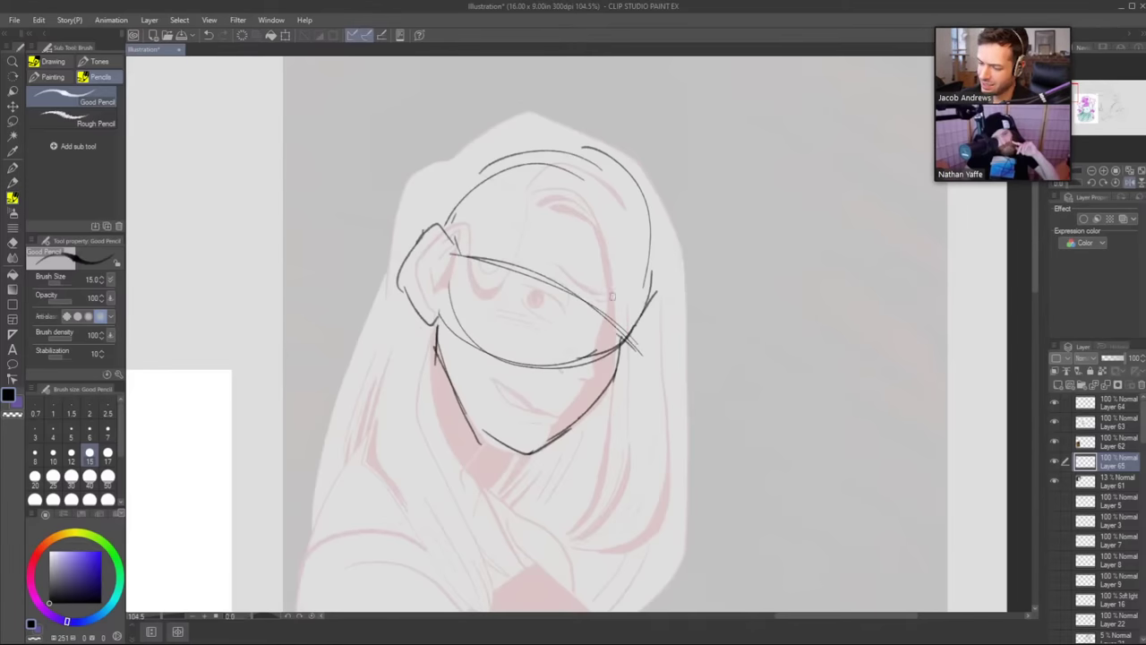
{"action": "mouse_move", "coordinate": [593, 283]}
{"action": "left_mouse_down"}
{"action": "mouse_move", "coordinate": [578, 293]}
{"action": "mouse_move", "coordinate": [528, 244]}
{"action": "mouse_move", "coordinate": [568, 281]}
{"action": "left_mouse_up"}
{"action": "mouse_move", "coordinate": [620, 309]}
{"action": "left_mouse_down"}
{"action": "mouse_move", "coordinate": [595, 338]}
{"action": "mouse_move", "coordinate": [600, 376]}
{"action": "mouse_move", "coordinate": [580, 383]}
{"action": "left_mouse_up"}
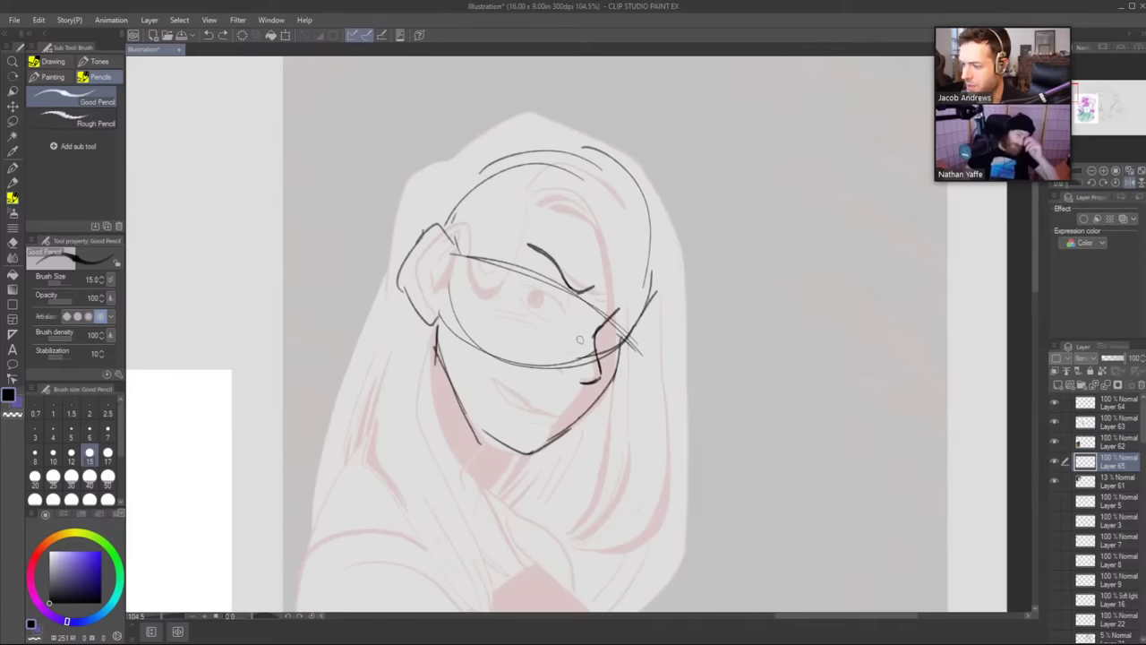
Draw a narrowed, angular eye with a dark iris below the eyebrow, redoing its outline until it fits.
{"action": "left_click_drag", "start_coordinate": [519, 285], "coordinate": [566, 313]}
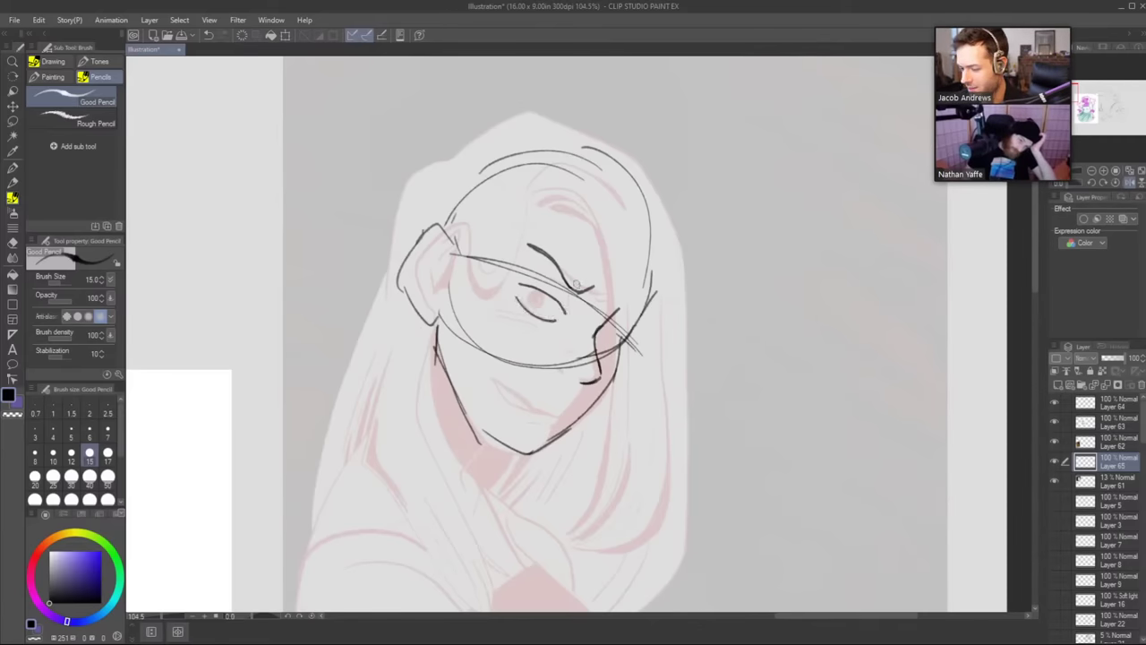
{"action": "key", "text": "ctrl+z"}
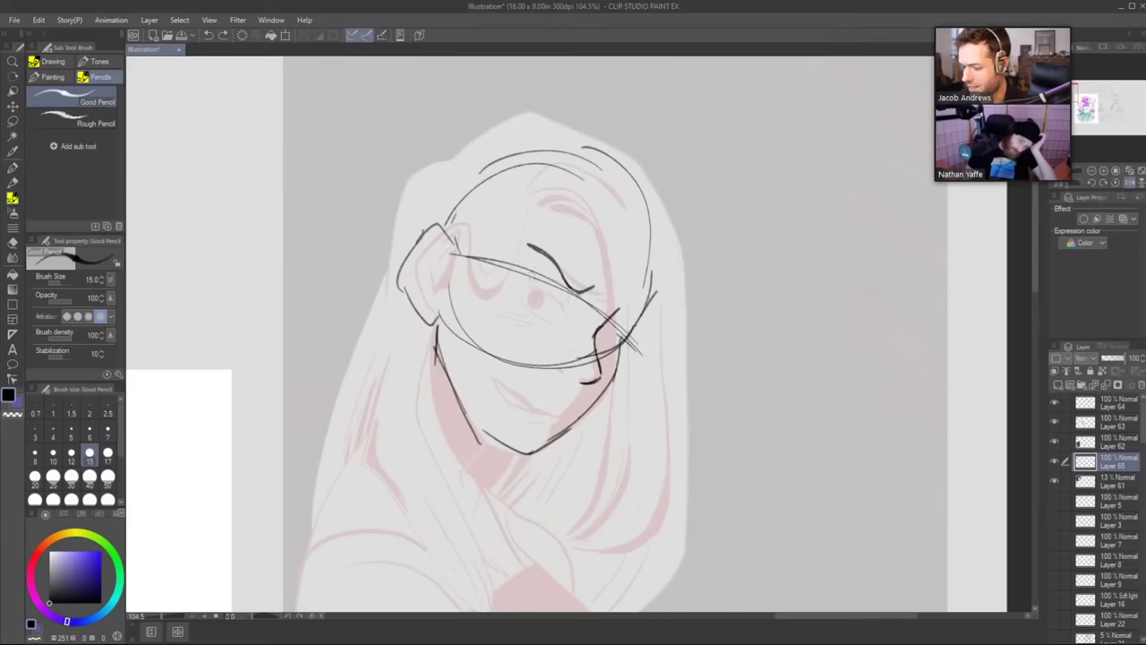
{"action": "mouse_move", "coordinate": [516, 287]}
{"action": "left_mouse_down"}
{"action": "mouse_move", "coordinate": [564, 300]}
{"action": "mouse_move", "coordinate": [562, 320]}
{"action": "mouse_move", "coordinate": [517, 287]}
{"action": "mouse_move", "coordinate": [543, 314]}
{"action": "mouse_move", "coordinate": [532, 318]}
{"action": "mouse_move", "coordinate": [530, 293]}
{"action": "mouse_move", "coordinate": [562, 315]}
{"action": "mouse_move", "coordinate": [542, 324]}
{"action": "mouse_move", "coordinate": [563, 319]}
{"action": "left_mouse_up"}
{"action": "key", "text": "ctrl+z"}
{"action": "key", "text": "ctrl+z"}
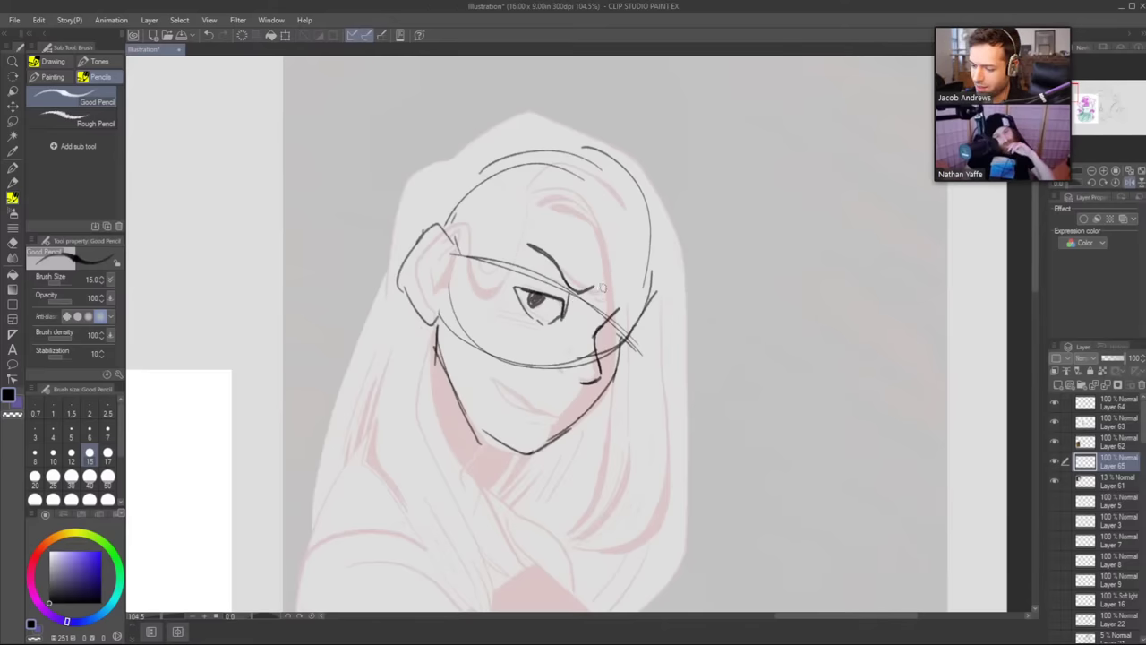
Sketch the slanted, smirking mouth and the nostril on the constructed head, and add the inner contour of the ear.
{"action": "left_click_drag", "start_coordinate": [574, 388], "coordinate": [563, 415]}
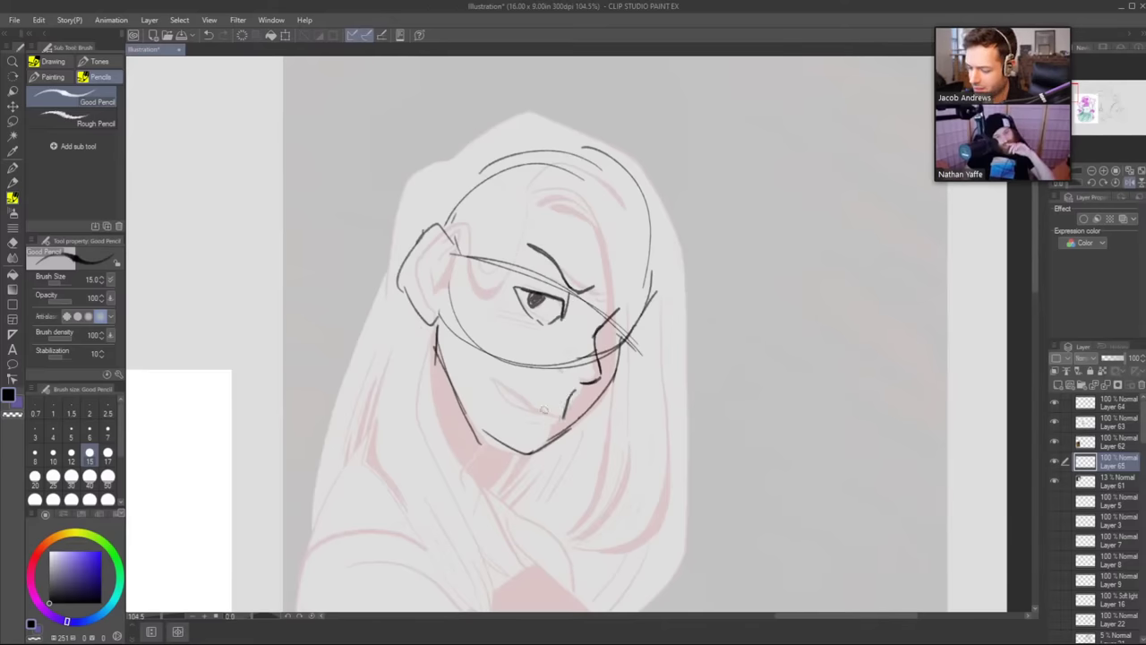
{"action": "mouse_move", "coordinate": [491, 373]}
{"action": "left_mouse_down"}
{"action": "mouse_move", "coordinate": [566, 414]}
{"action": "mouse_move", "coordinate": [490, 379]}
{"action": "mouse_move", "coordinate": [531, 408]}
{"action": "left_mouse_up"}
{"action": "key", "text": "ctrl+z"}
{"action": "left_click_drag", "start_coordinate": [553, 355], "coordinate": [558, 367]}
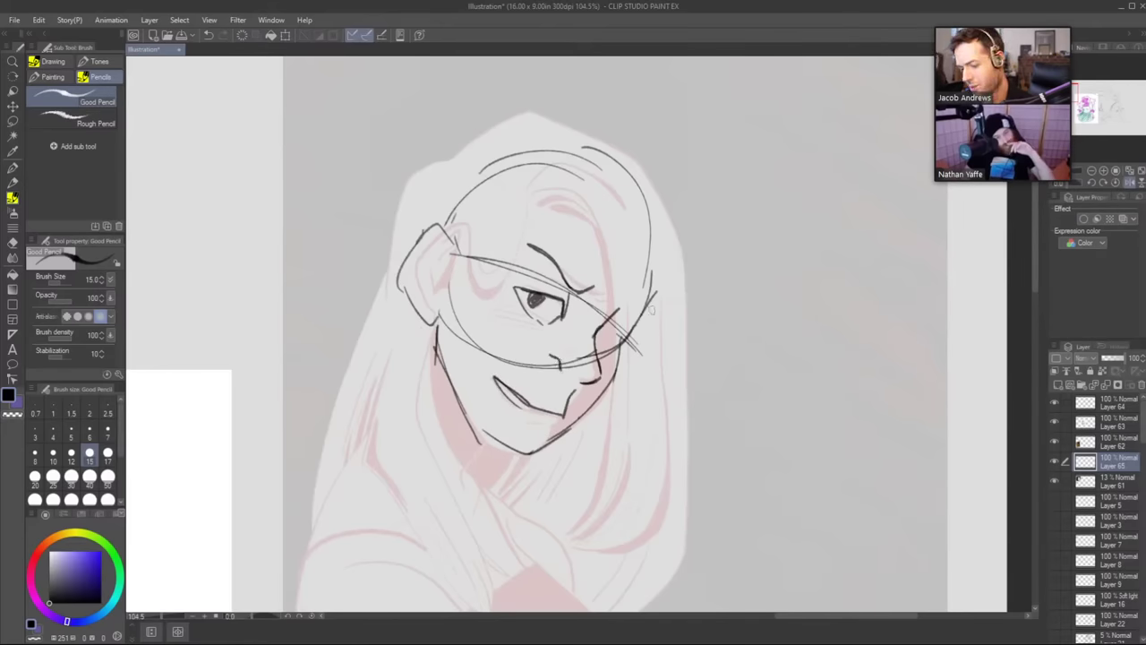
{"action": "mouse_move", "coordinate": [409, 254]}
{"action": "left_mouse_down"}
{"action": "mouse_move", "coordinate": [443, 276]}
{"action": "mouse_move", "coordinate": [437, 311]}
{"action": "left_mouse_up"}
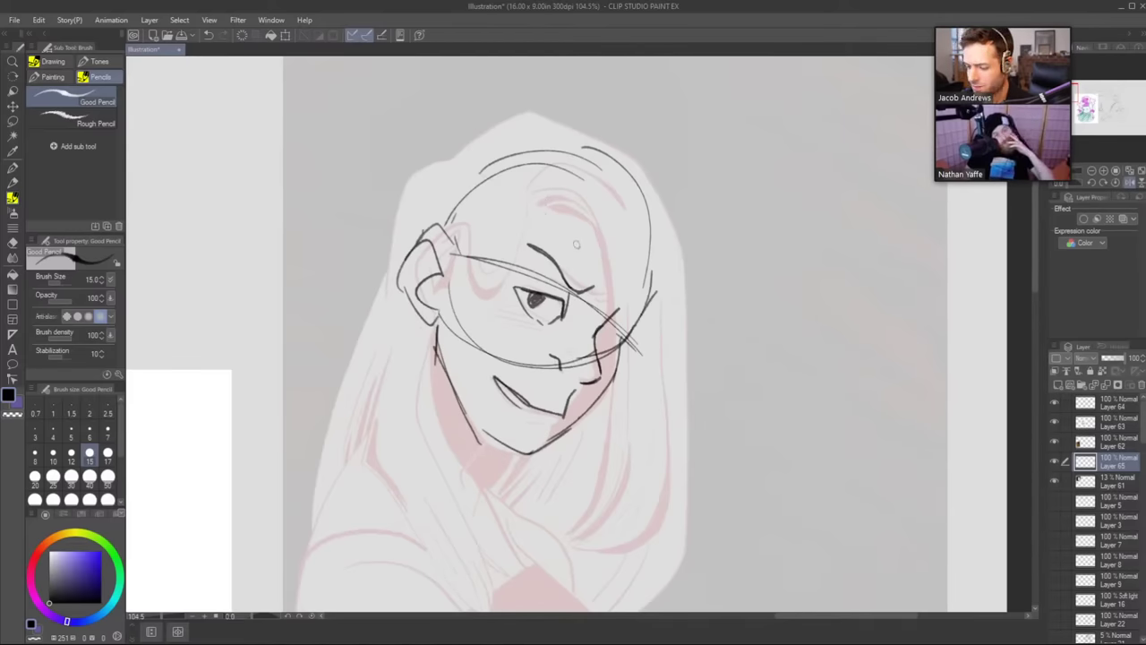
Move the head sketch off the portrait onto the blank canvas beside it, and restore Layer 61 to 100% opacity.
{"action": "left_click", "coordinate": [1054, 482]}
{"action": "scroll", "coordinate": [788, 427], "scroll_direction": "down", "scroll_amount": 5}
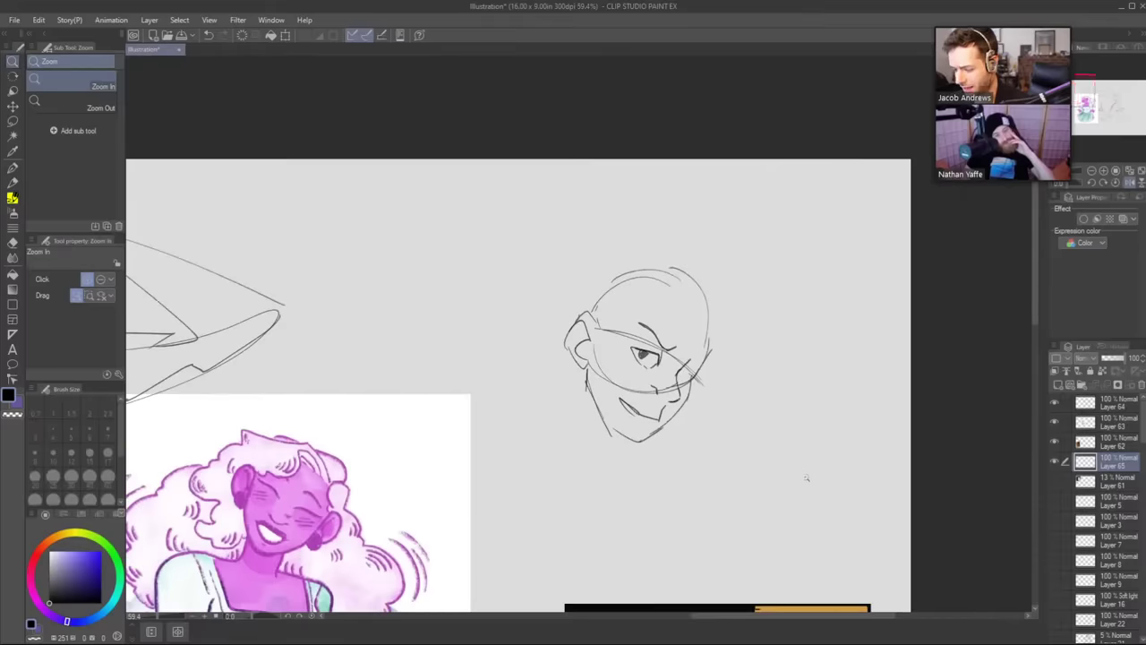
{"action": "left_click", "coordinate": [1054, 482]}
{"action": "key", "text": "k"}
{"action": "left_click_drag", "start_coordinate": [702, 380], "coordinate": [883, 395]}
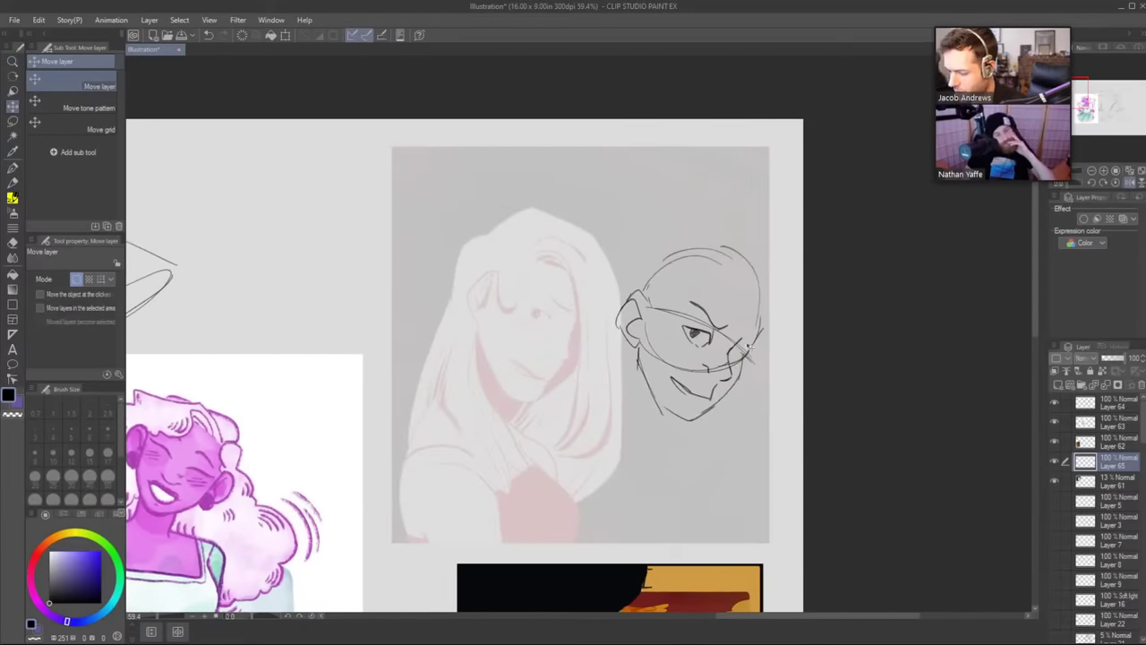
{"action": "mouse_move", "coordinate": [741, 354]}
{"action": "left_mouse_down"}
{"action": "mouse_move", "coordinate": [569, 341]}
{"action": "mouse_move", "coordinate": [347, 264]}
{"action": "mouse_move", "coordinate": [352, 255]}
{"action": "left_mouse_up"}
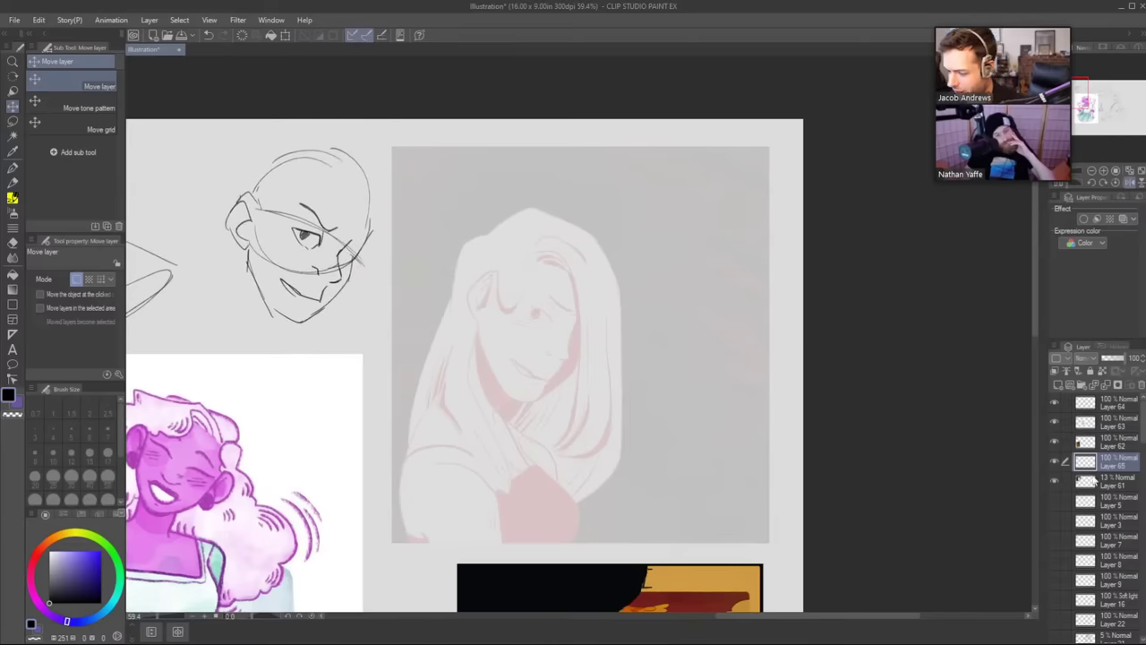
{"action": "left_click", "coordinate": [1110, 484]}
{"action": "left_click_drag", "start_coordinate": [1113, 359], "coordinate": [1133, 362]}
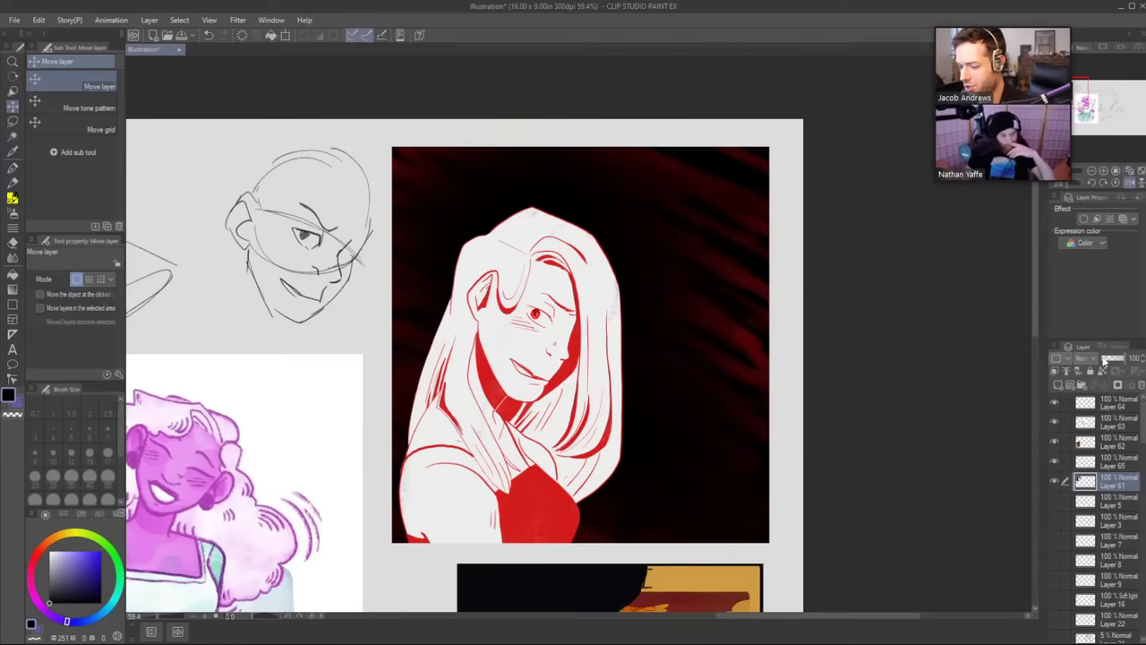
Construct a smaller head beside the larger head sketch with a pencil circle, a curved guideline and a side ear.
{"action": "key", "text": "b"}
{"action": "left_click_drag", "start_coordinate": [570, 342], "coordinate": [800, 377]}
{"action": "mouse_move", "coordinate": [380, 175]}
{"action": "left_mouse_down"}
{"action": "mouse_move", "coordinate": [363, 256]}
{"action": "mouse_move", "coordinate": [430, 184]}
{"action": "mouse_move", "coordinate": [394, 169]}
{"action": "mouse_move", "coordinate": [390, 192]}
{"action": "mouse_move", "coordinate": [421, 234]}
{"action": "left_mouse_up"}
{"action": "mouse_move", "coordinate": [345, 215]}
{"action": "left_mouse_down"}
{"action": "mouse_move", "coordinate": [423, 228]}
{"action": "mouse_move", "coordinate": [331, 203]}
{"action": "mouse_move", "coordinate": [339, 221]}
{"action": "left_mouse_up"}
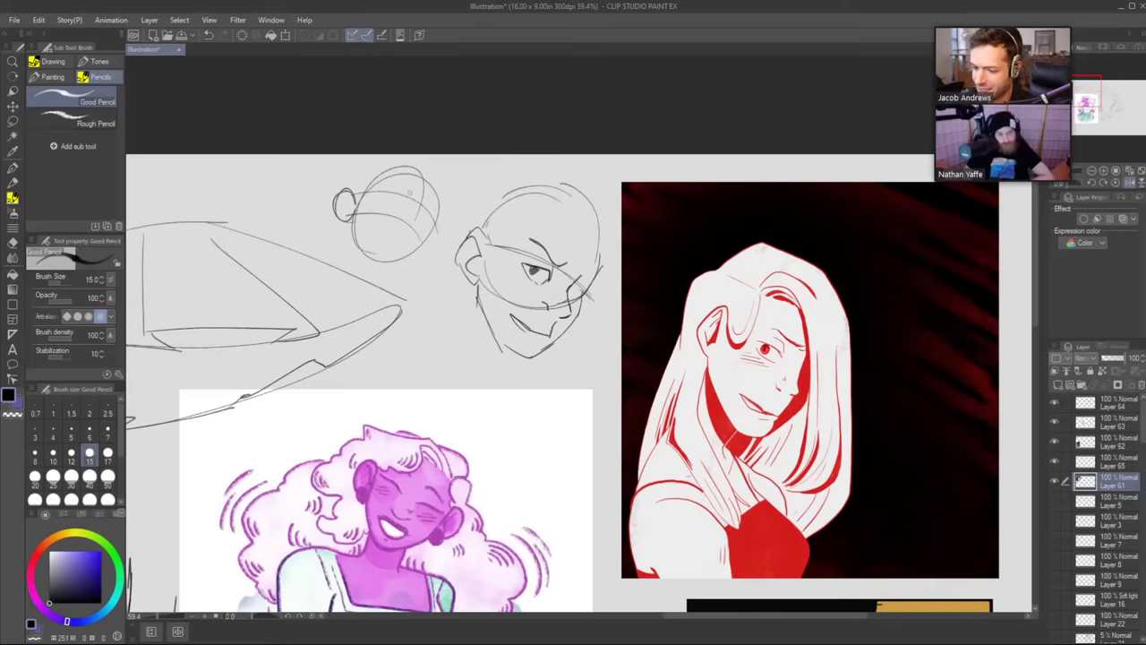
Sketch the small head's furrowed brows, eyes, nose and downturned mouth, undoing and redrawing stray strokes.
{"action": "mouse_move", "coordinate": [414, 192]}
{"action": "left_mouse_down"}
{"action": "mouse_move", "coordinate": [385, 184]}
{"action": "mouse_move", "coordinate": [435, 220]}
{"action": "left_mouse_up"}
{"action": "key", "text": "ctrl+z"}
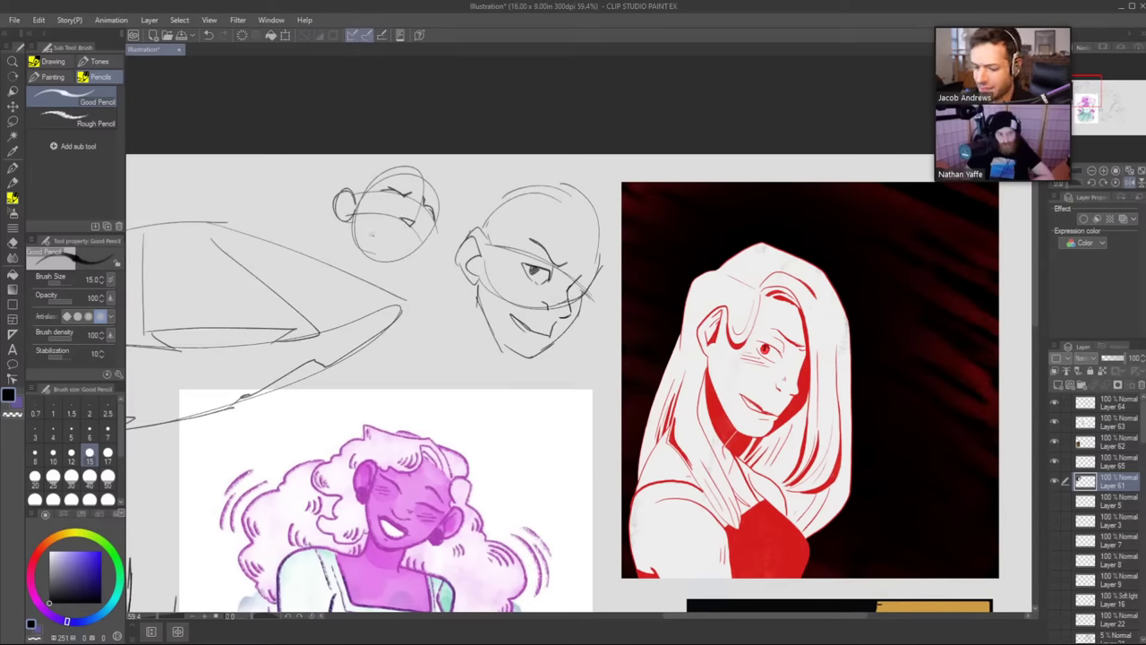
{"action": "mouse_move", "coordinate": [371, 225]}
{"action": "left_mouse_down"}
{"action": "mouse_move", "coordinate": [408, 242]}
{"action": "mouse_move", "coordinate": [397, 229]}
{"action": "mouse_move", "coordinate": [409, 242]}
{"action": "mouse_move", "coordinate": [404, 204]}
{"action": "left_mouse_up"}
{"action": "key", "text": "ctrl+z"}
{"action": "left_click_drag", "start_coordinate": [387, 199], "coordinate": [427, 221]}
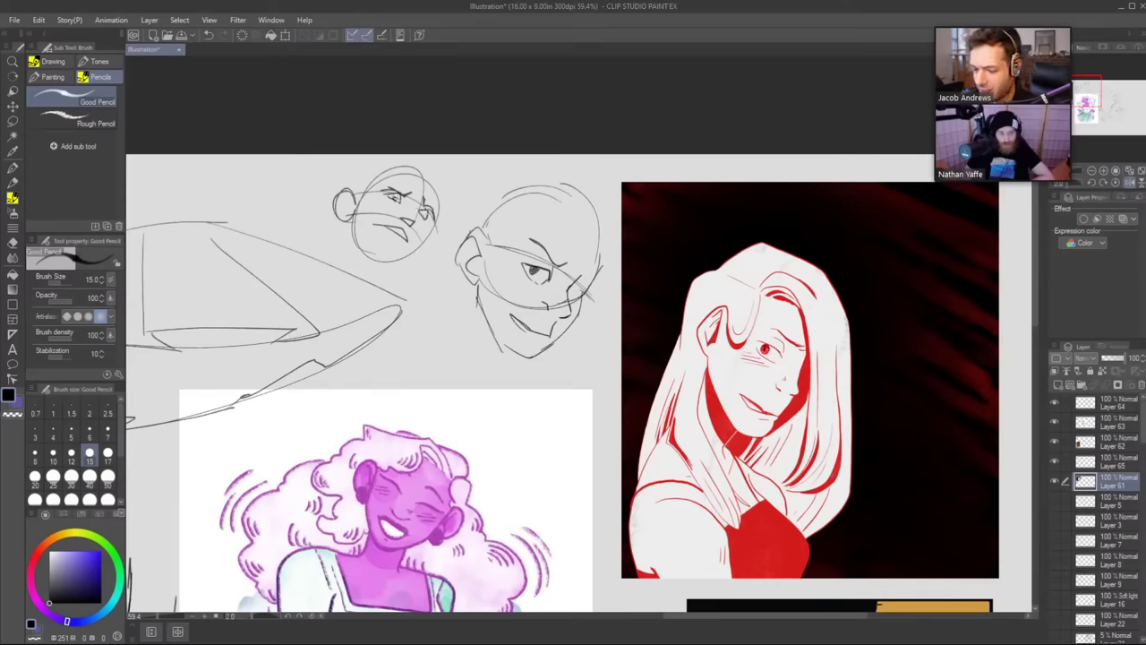
Outline the small head's cheek, jaw and chin, and add the cranium's hairline and inner ear detail.
{"action": "left_click_drag", "start_coordinate": [435, 221], "coordinate": [410, 264]}
{"action": "key", "text": "ctrl+z"}
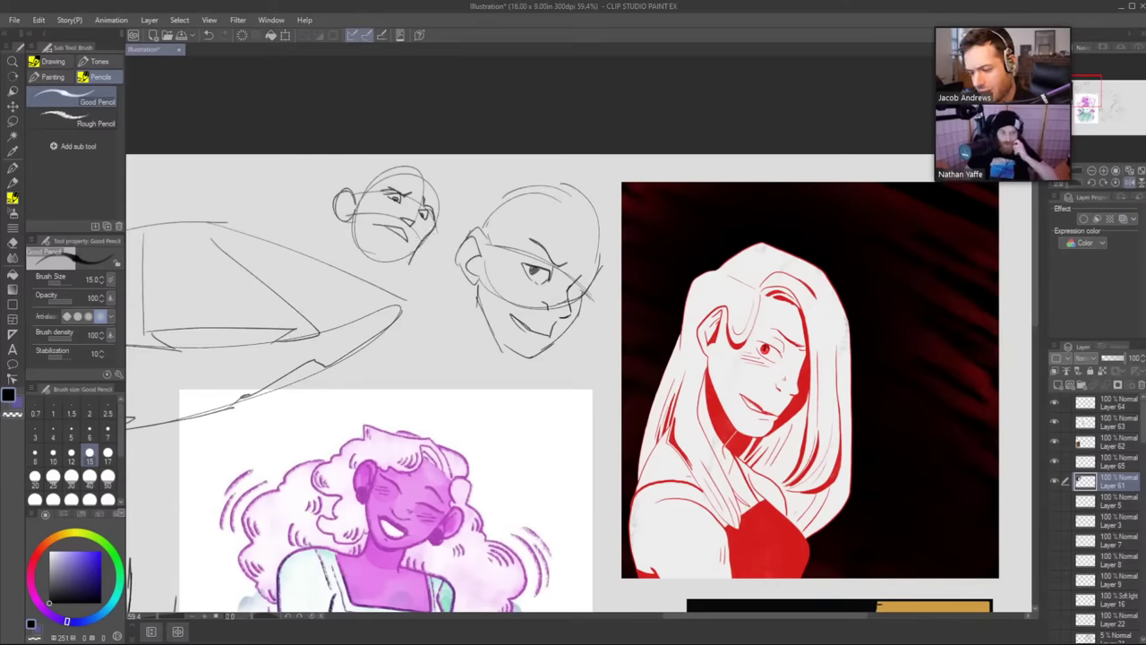
{"action": "mouse_move", "coordinate": [352, 214]}
{"action": "left_mouse_down"}
{"action": "mouse_move", "coordinate": [357, 250]}
{"action": "mouse_move", "coordinate": [406, 261]}
{"action": "left_mouse_up"}
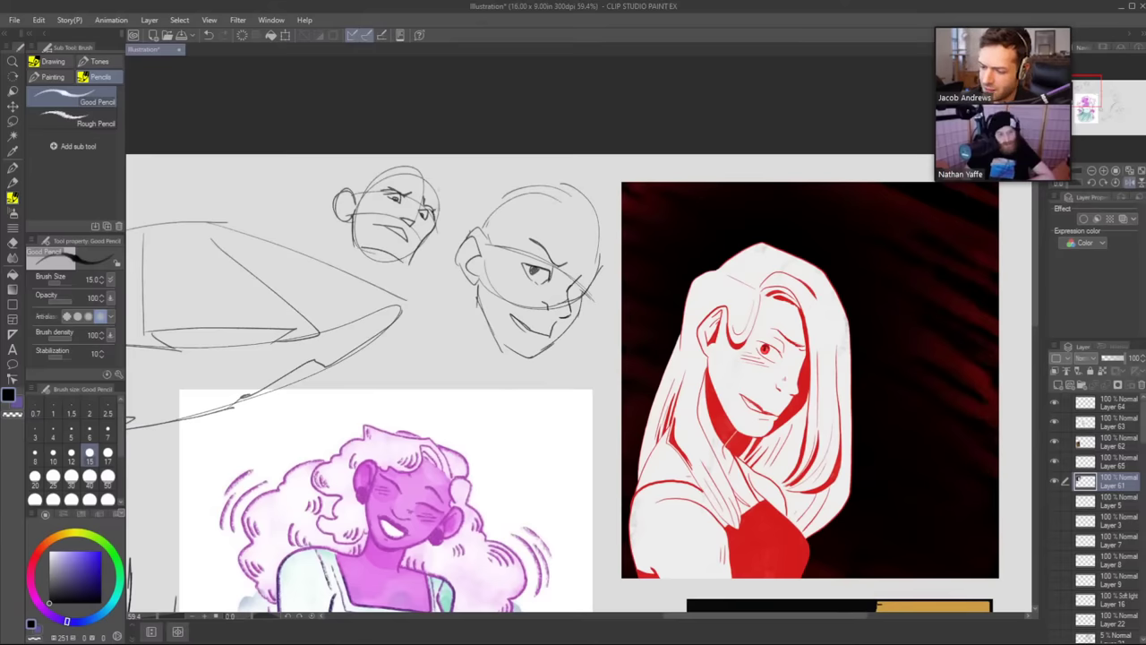
{"action": "left_click_drag", "start_coordinate": [430, 211], "coordinate": [437, 180]}
{"action": "mouse_move", "coordinate": [356, 195]}
{"action": "left_mouse_down"}
{"action": "mouse_move", "coordinate": [375, 178]}
{"action": "mouse_move", "coordinate": [427, 177]}
{"action": "left_mouse_up"}
{"action": "left_click_drag", "start_coordinate": [338, 192], "coordinate": [350, 217]}
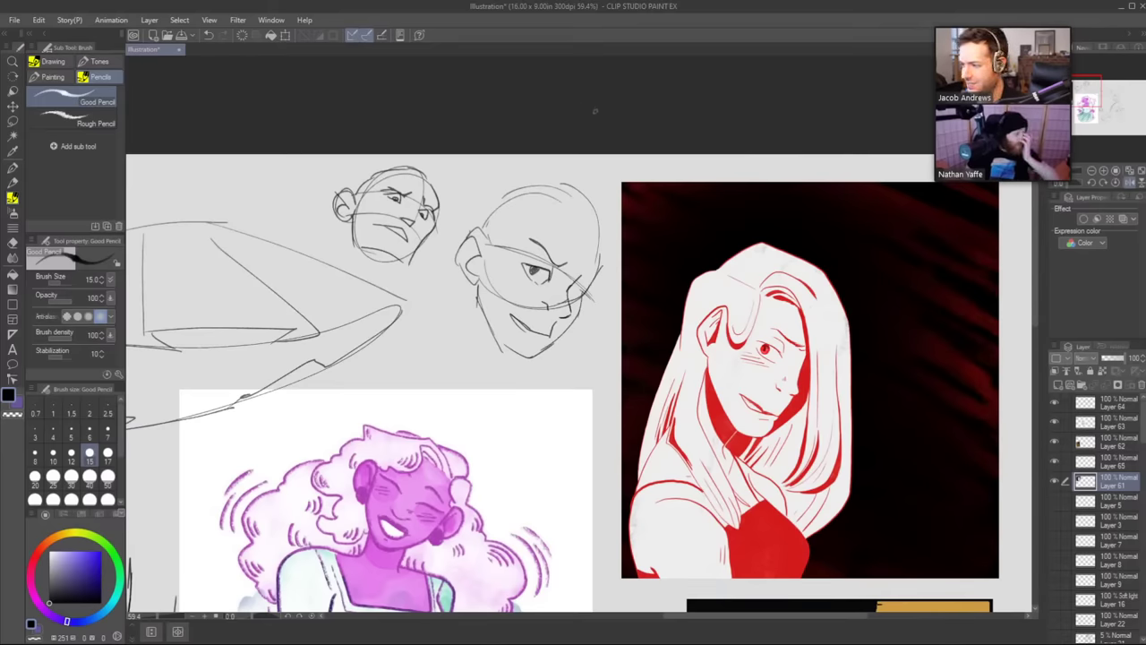
Flip the canvas view horizontally and examine the red portrait, the Two of Cups card, the dancing woman and the sketches.
{"action": "key", "text": "ctrl+space"}
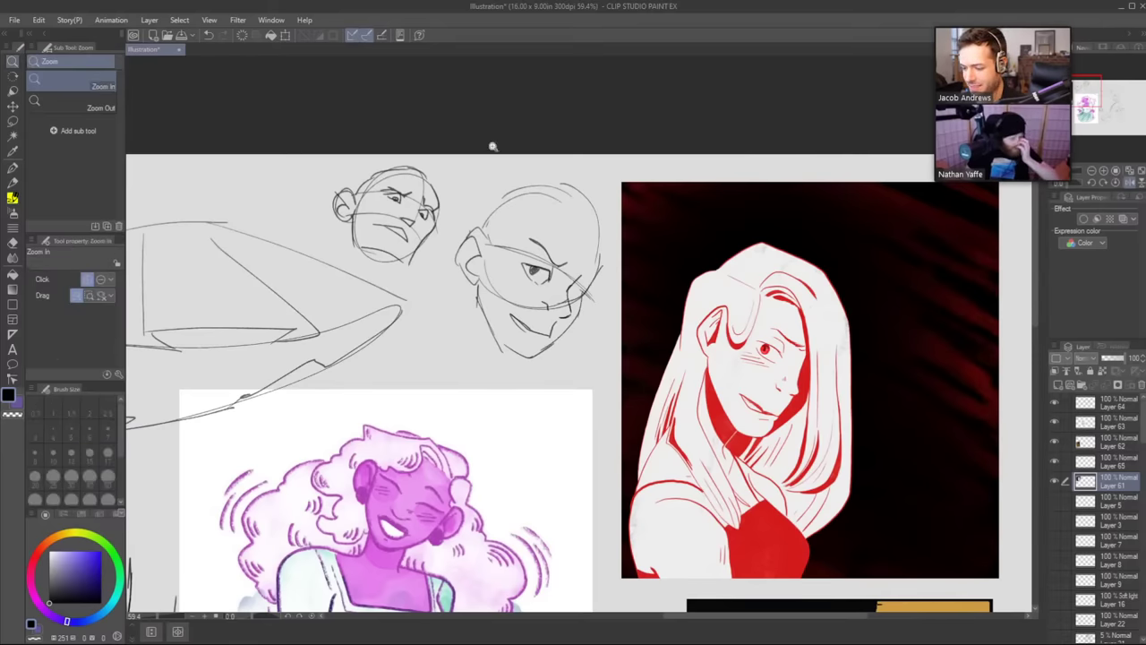
{"action": "left_click_drag", "start_coordinate": [495, 146], "coordinate": [540, 128]}
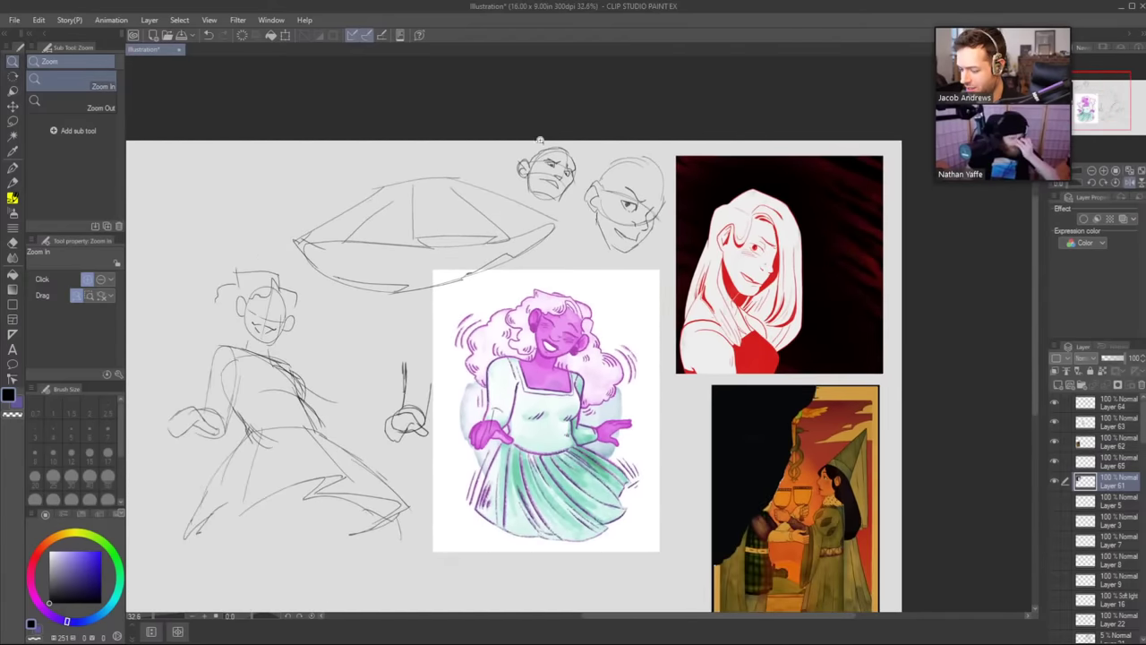
{"action": "key", "text": "h"}
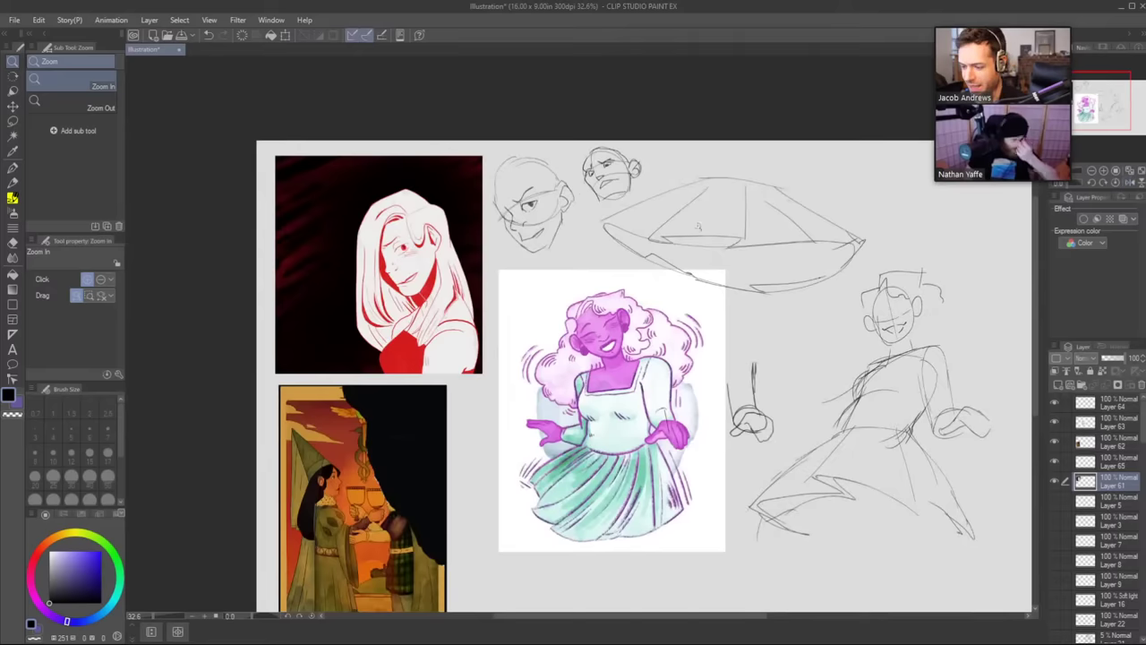
{"action": "left_click", "coordinate": [616, 257]}
{"action": "left_click_drag", "start_coordinate": [621, 184], "coordinate": [618, 190]}
{"action": "left_click_drag", "start_coordinate": [429, 527], "coordinate": [512, 319]}
{"action": "left_click_drag", "start_coordinate": [428, 322], "coordinate": [465, 316]}
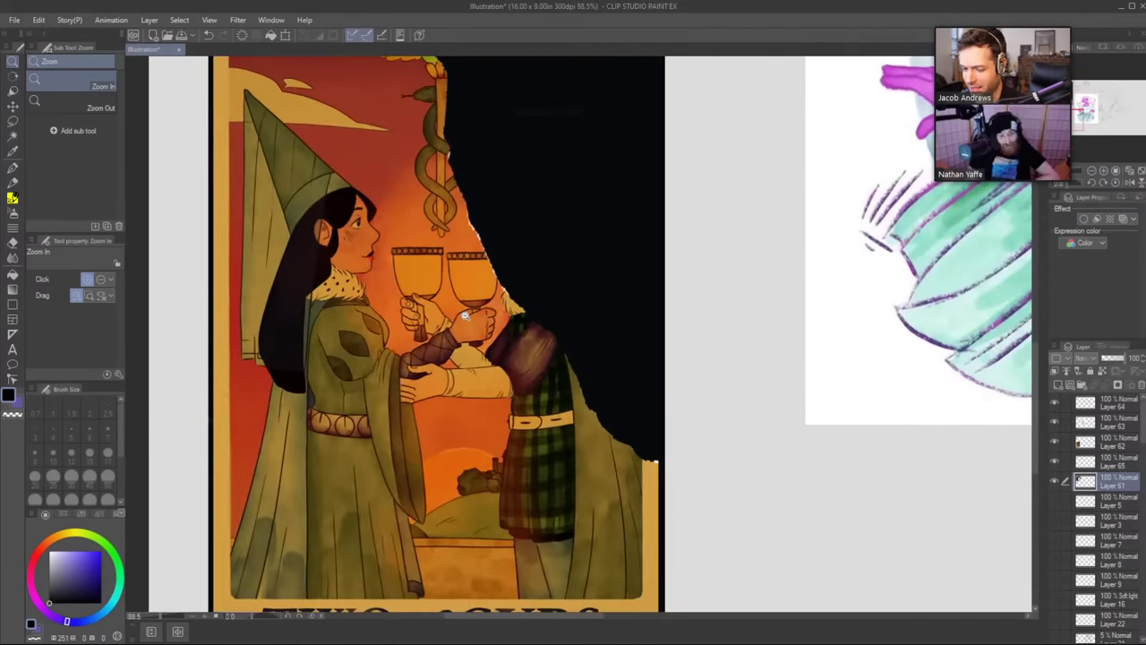
{"action": "scroll", "coordinate": [465, 315], "scroll_direction": "down", "scroll_amount": 3}
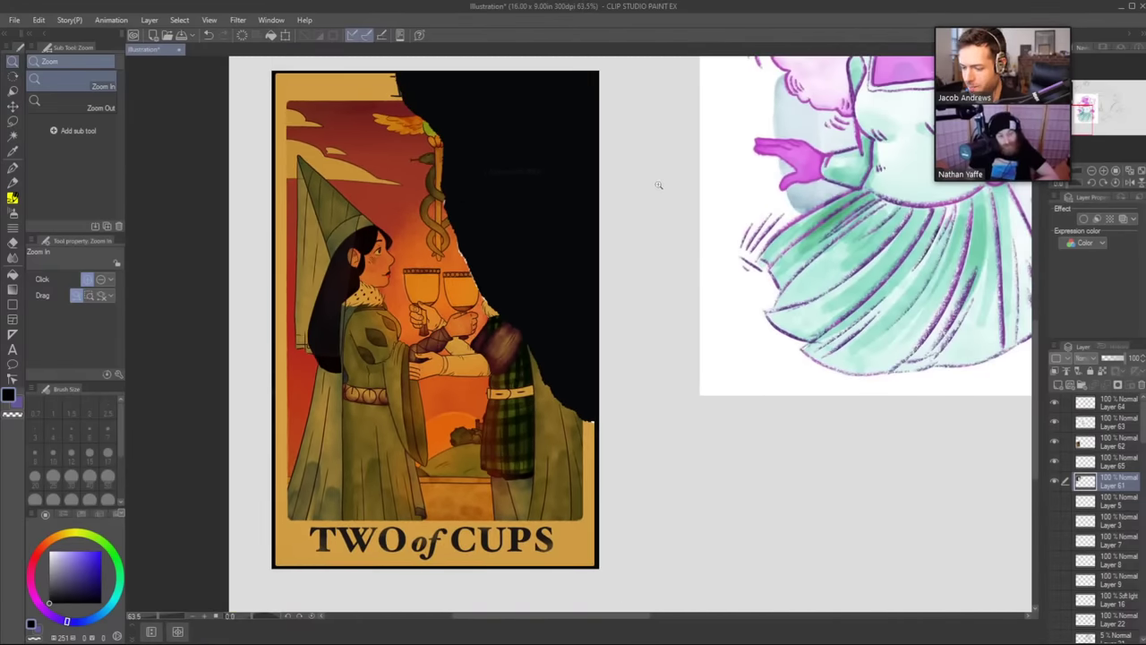
{"action": "scroll", "coordinate": [658, 185], "scroll_direction": "down", "scroll_amount": 5}
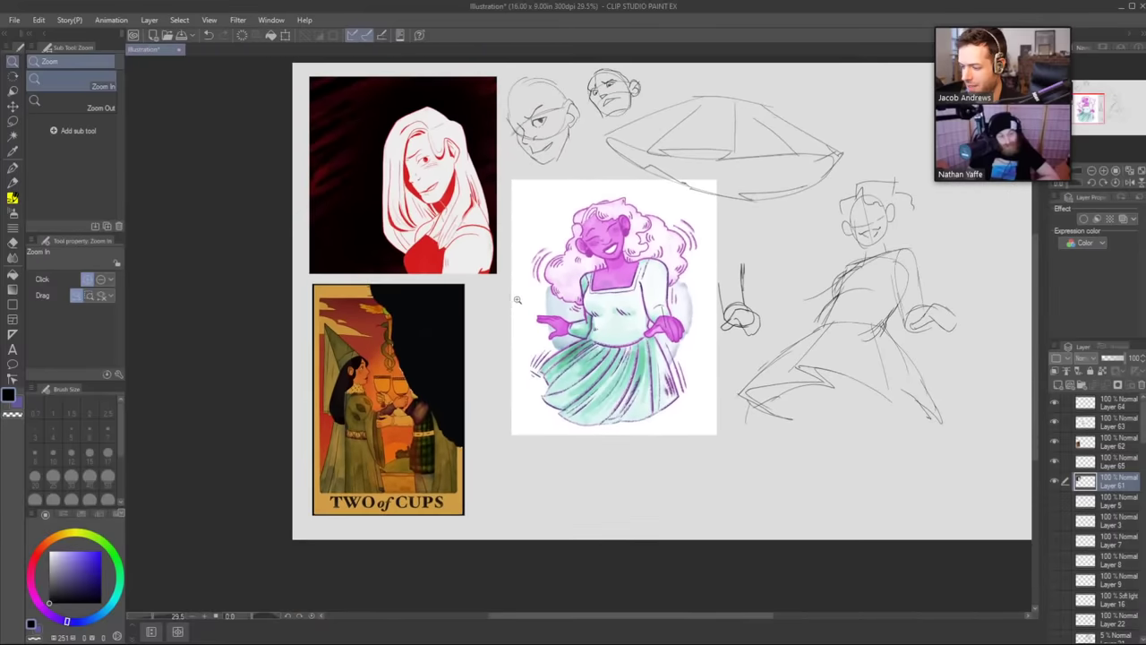
{"action": "scroll", "coordinate": [517, 299], "scroll_direction": "up", "scroll_amount": 3}
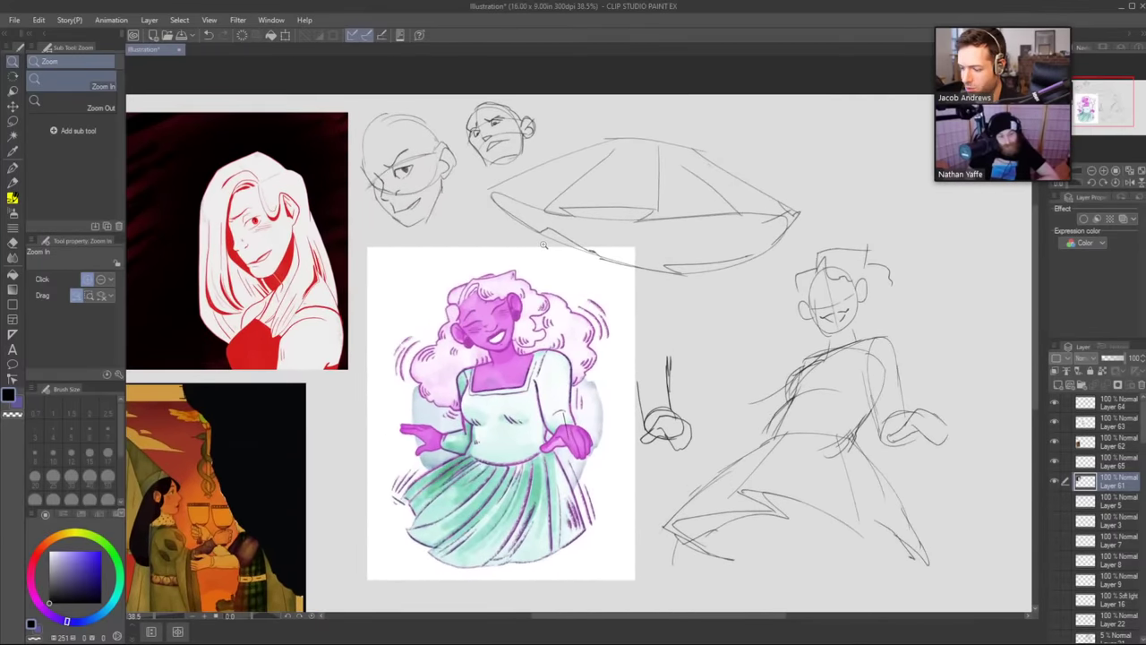
{"action": "scroll", "coordinate": [543, 244], "scroll_direction": "down", "scroll_amount": 1}
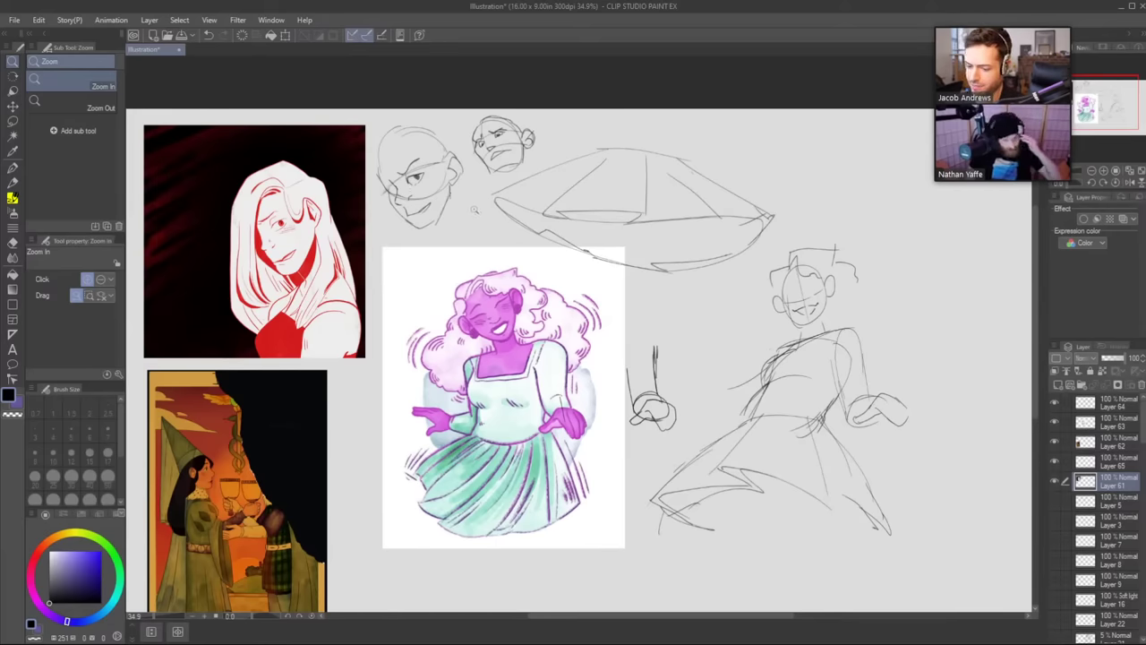
{"action": "left_click", "coordinate": [307, 287]}
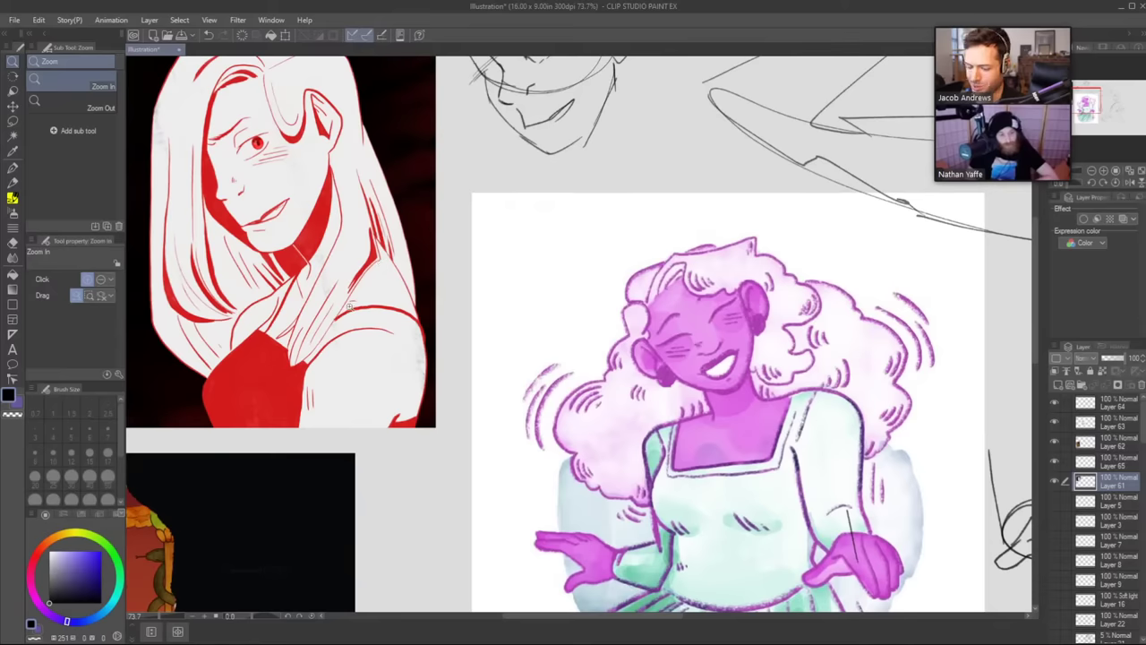
{"action": "left_click_drag", "start_coordinate": [597, 182], "coordinate": [557, 191]}
{"action": "left_click_drag", "start_coordinate": [689, 196], "coordinate": [540, 204]}
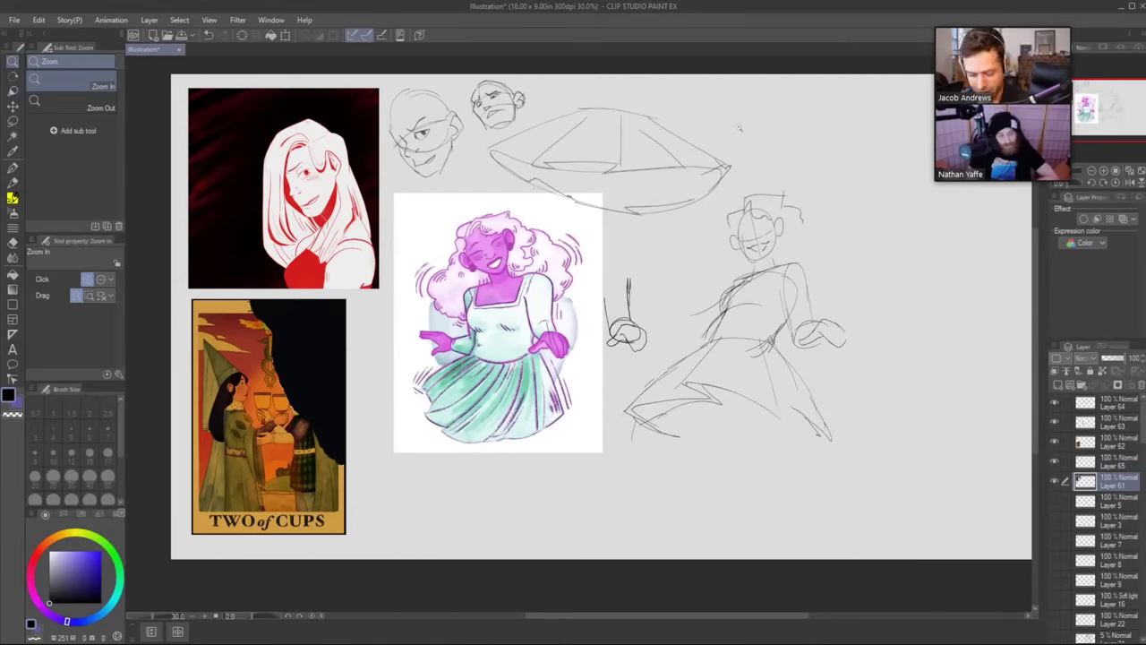
Switch to the Zoom meeting controls and stop sharing the screen.
{"action": "mouse_move", "coordinate": [679, 52]}
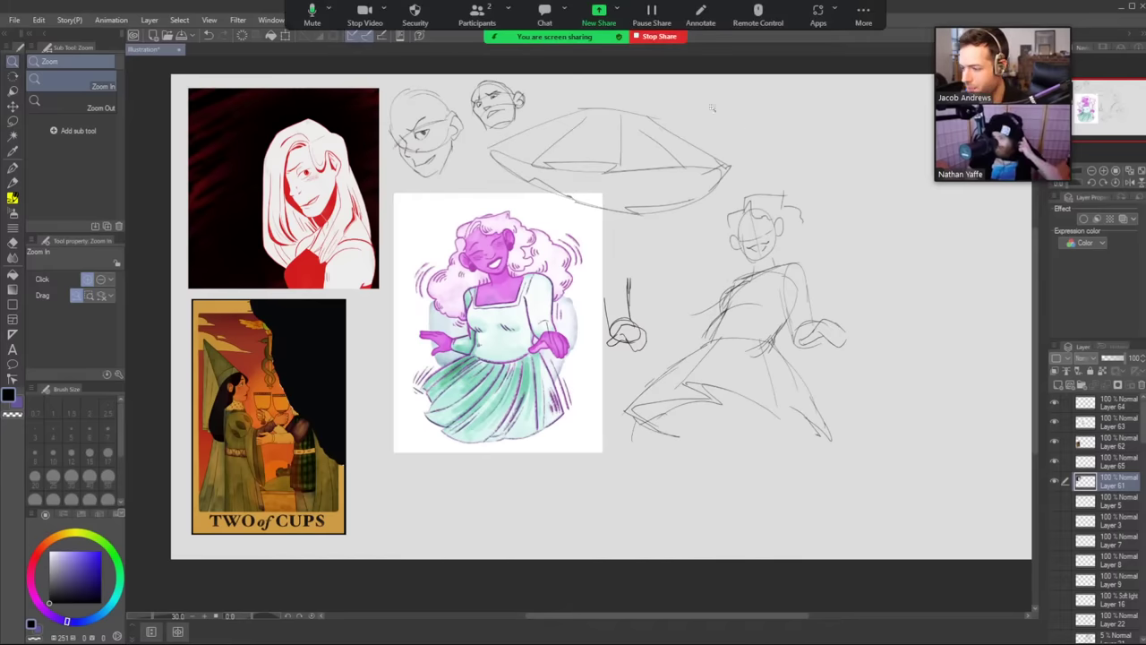
{"action": "left_click", "coordinate": [666, 40]}
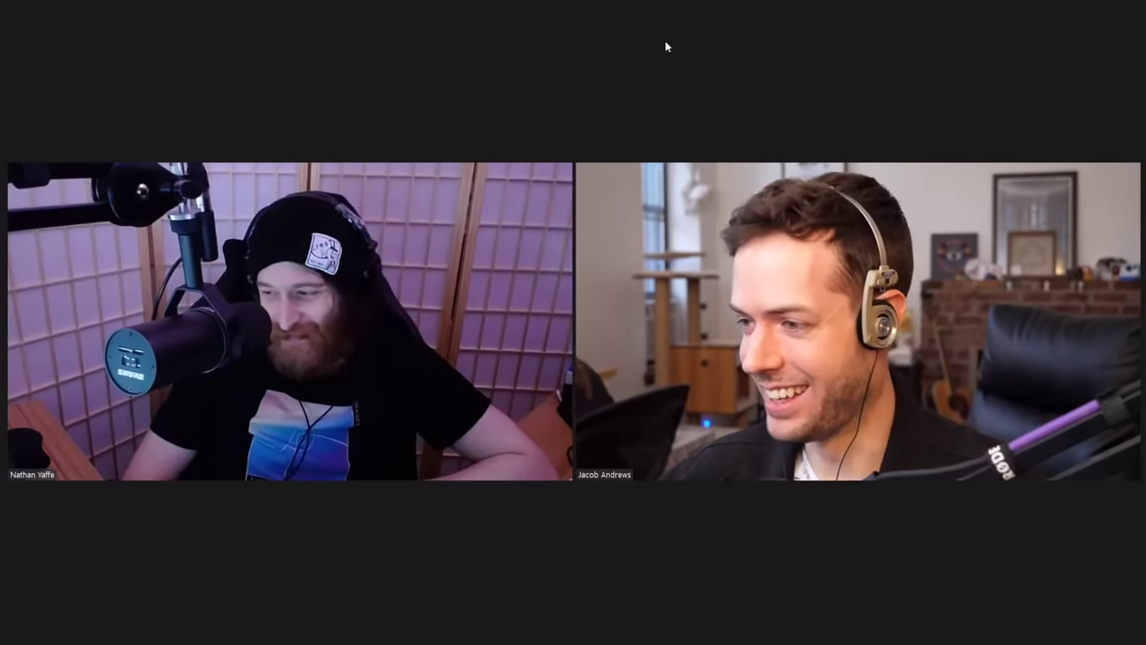
{"action": "mouse_move", "coordinate": [665, 42]}
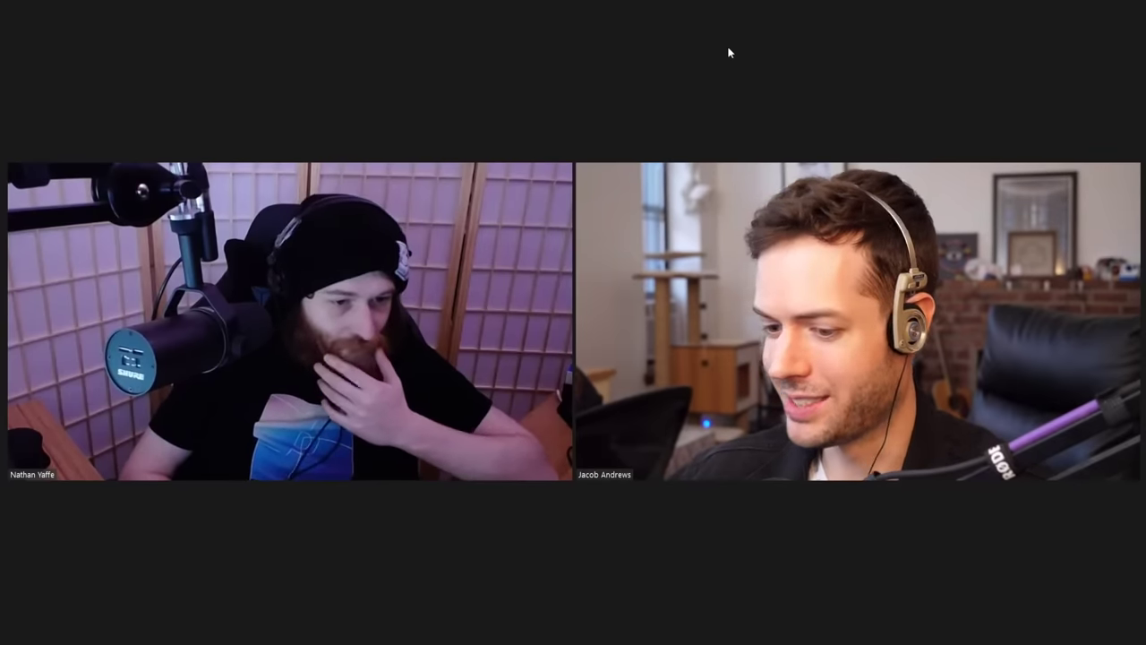
{"action": "mouse_move", "coordinate": [545, 90]}
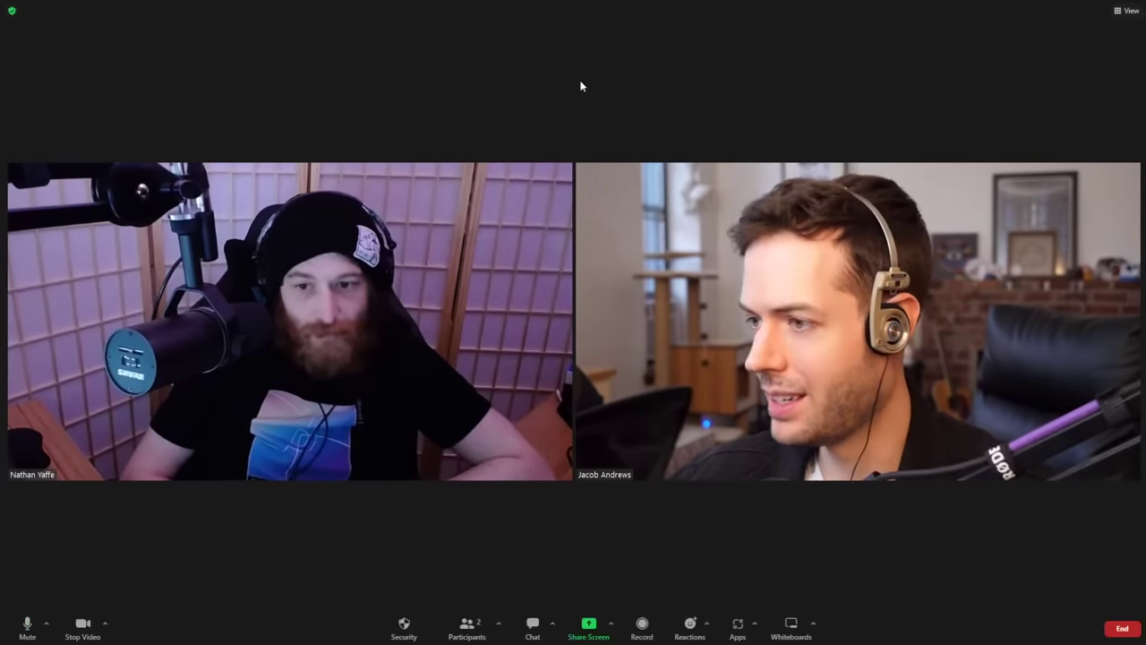